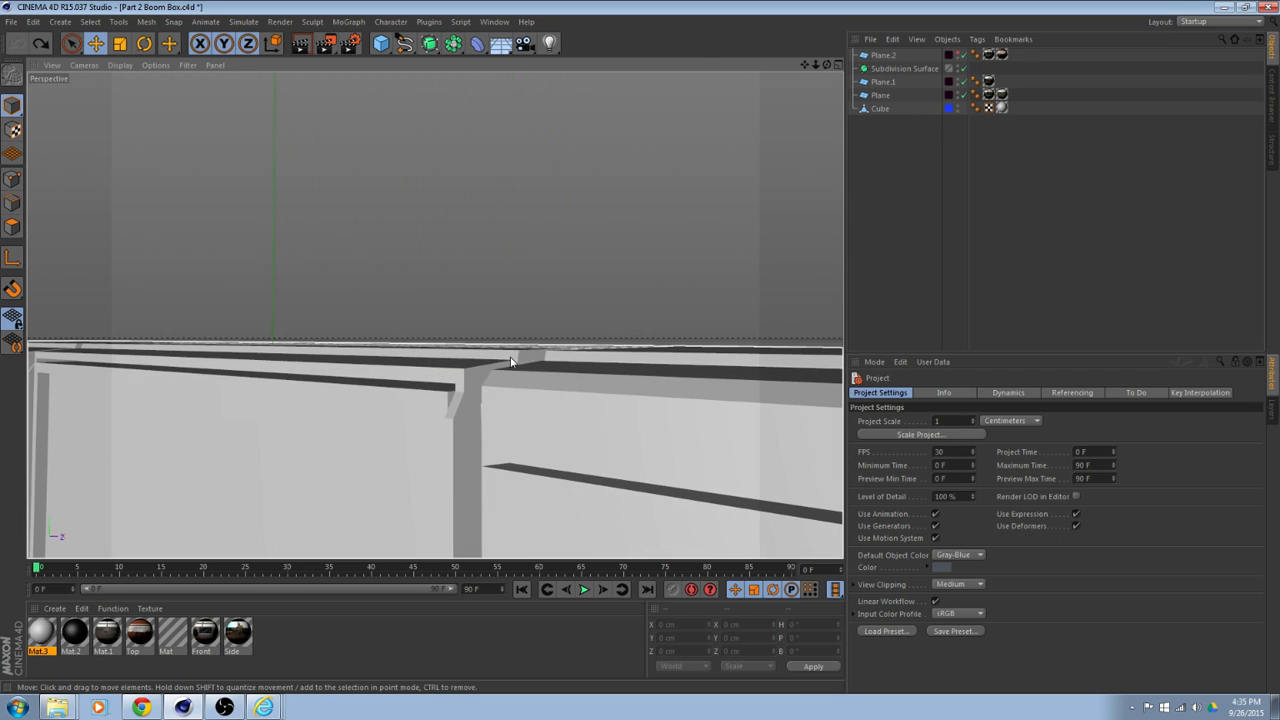
Select the row of polygons along the narrow flat strip on top of the Cube, beside the lengthwise groove.
{"action": "mouse_move", "coordinate": [431, 365]}
{"action": "left_mouse_down", "text": "alt"}
{"action": "mouse_move", "coordinate": [403, 397]}
{"action": "mouse_move", "coordinate": [487, 354]}
{"action": "mouse_move", "coordinate": [400, 374]}
{"action": "mouse_move", "coordinate": [446, 360]}
{"action": "mouse_move", "coordinate": [435, 374]}
{"action": "left_mouse_up", "text": "alt"}
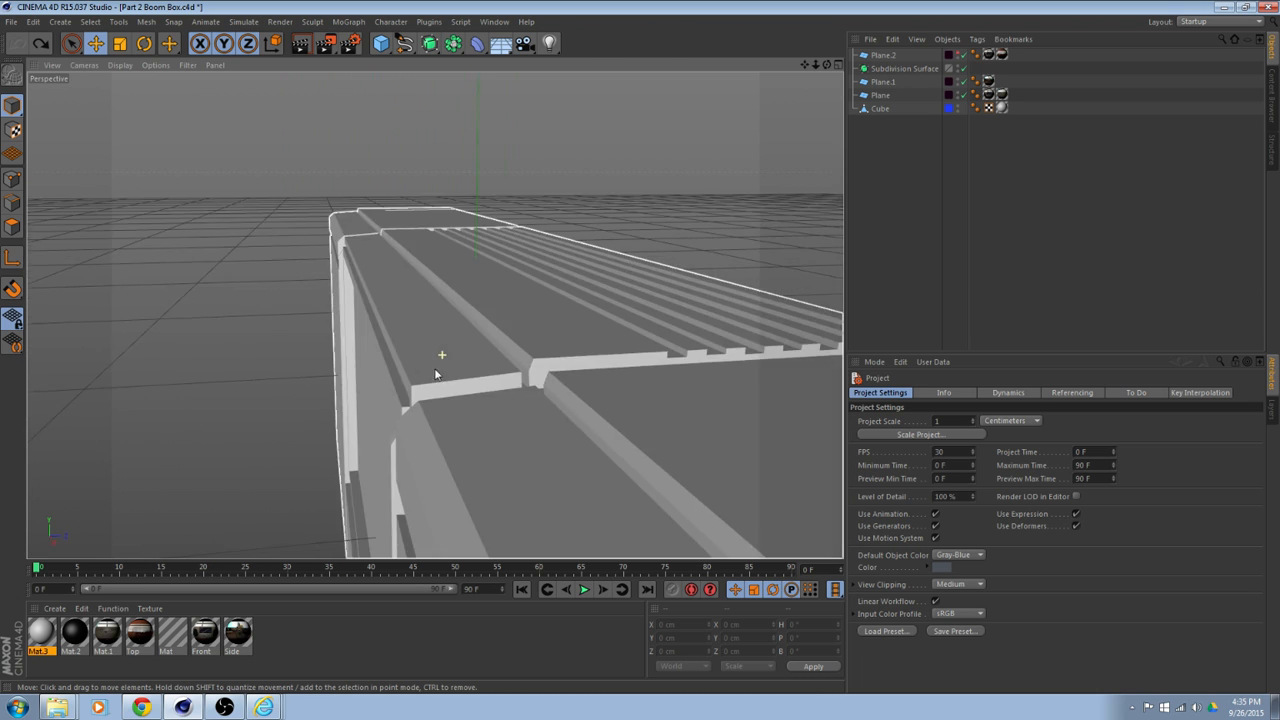
{"action": "left_click", "coordinate": [880, 110]}
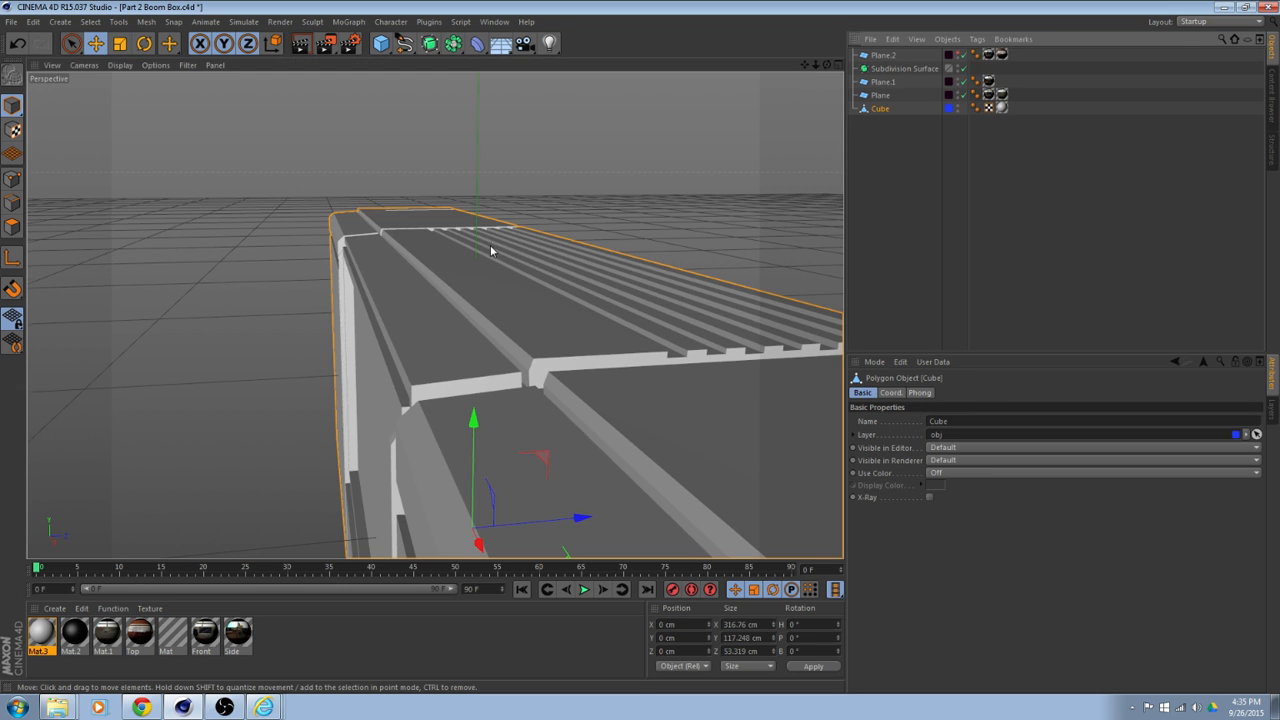
{"action": "left_click_drag", "start_coordinate": [490, 246], "coordinate": [374, 239], "text": "alt"}
{"action": "left_click_drag", "start_coordinate": [141, 240], "coordinate": [120, 262], "text": "alt"}
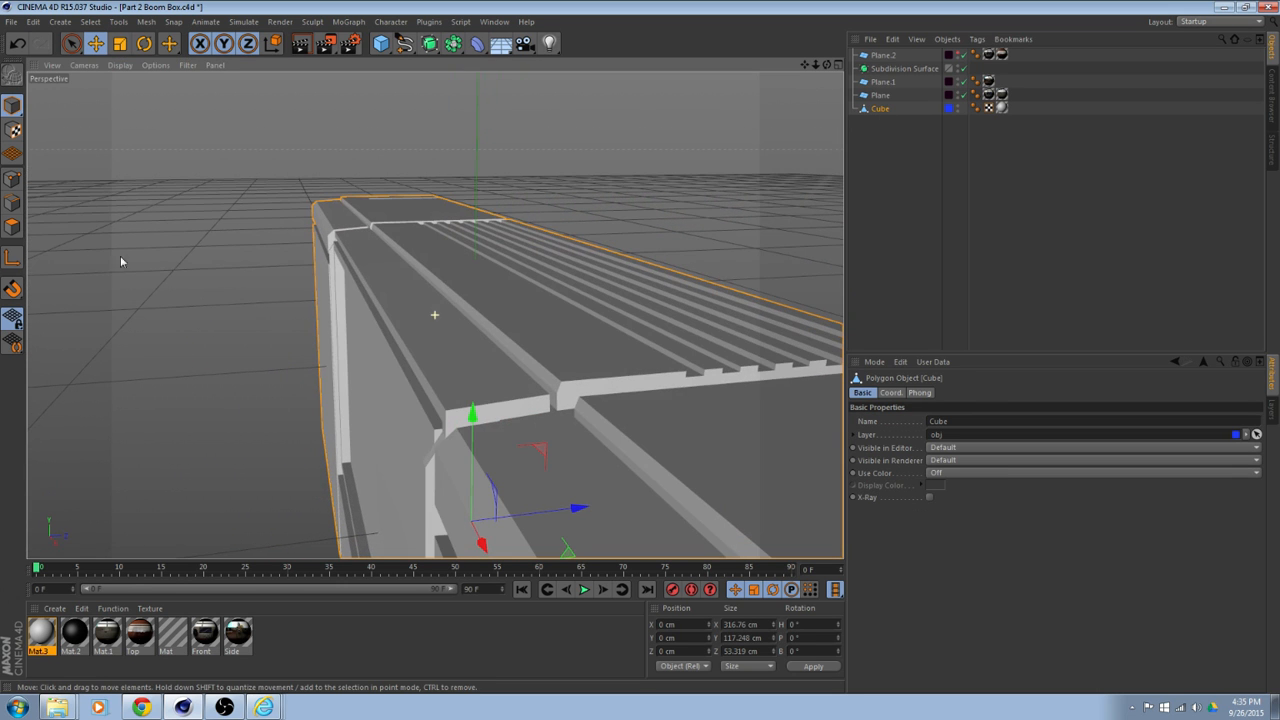
{"action": "left_click", "coordinate": [14, 229]}
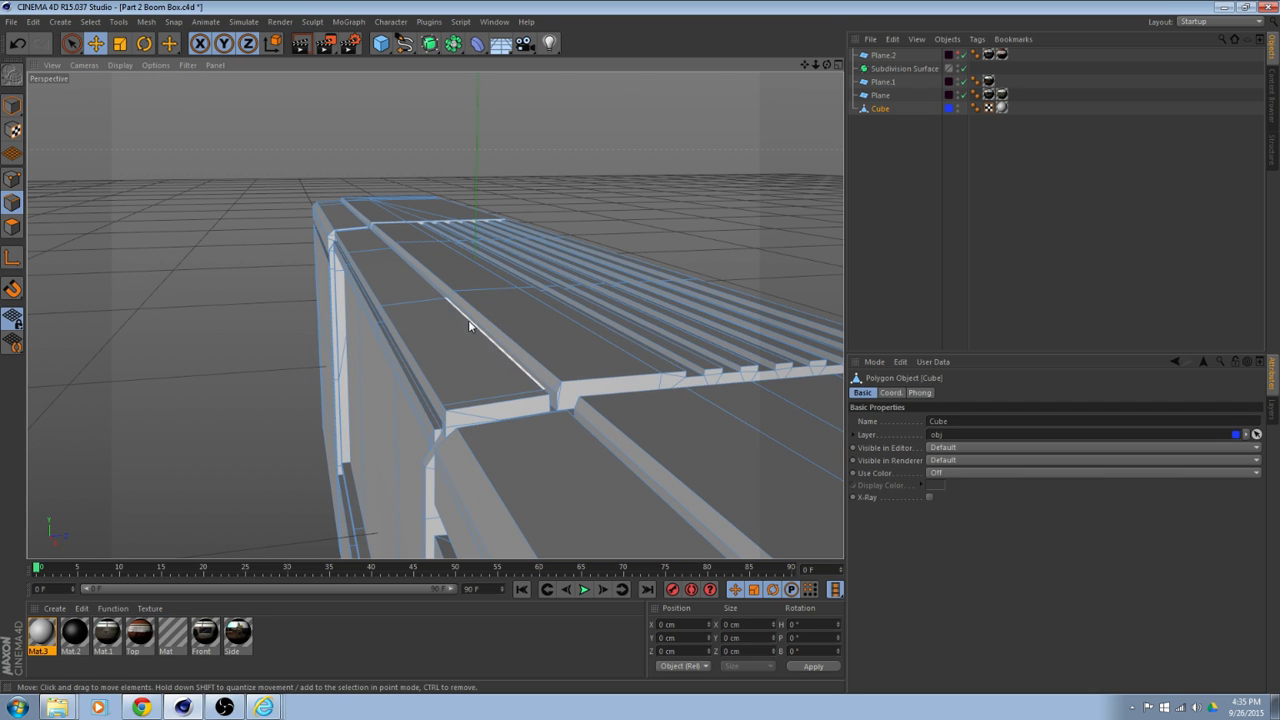
{"action": "mouse_move", "coordinate": [524, 368]}
{"action": "left_mouse_down", "text": "alt"}
{"action": "mouse_move", "coordinate": [603, 400]}
{"action": "mouse_move", "coordinate": [626, 366]}
{"action": "mouse_move", "coordinate": [597, 400]}
{"action": "mouse_move", "coordinate": [528, 393]}
{"action": "left_mouse_up", "text": "alt"}
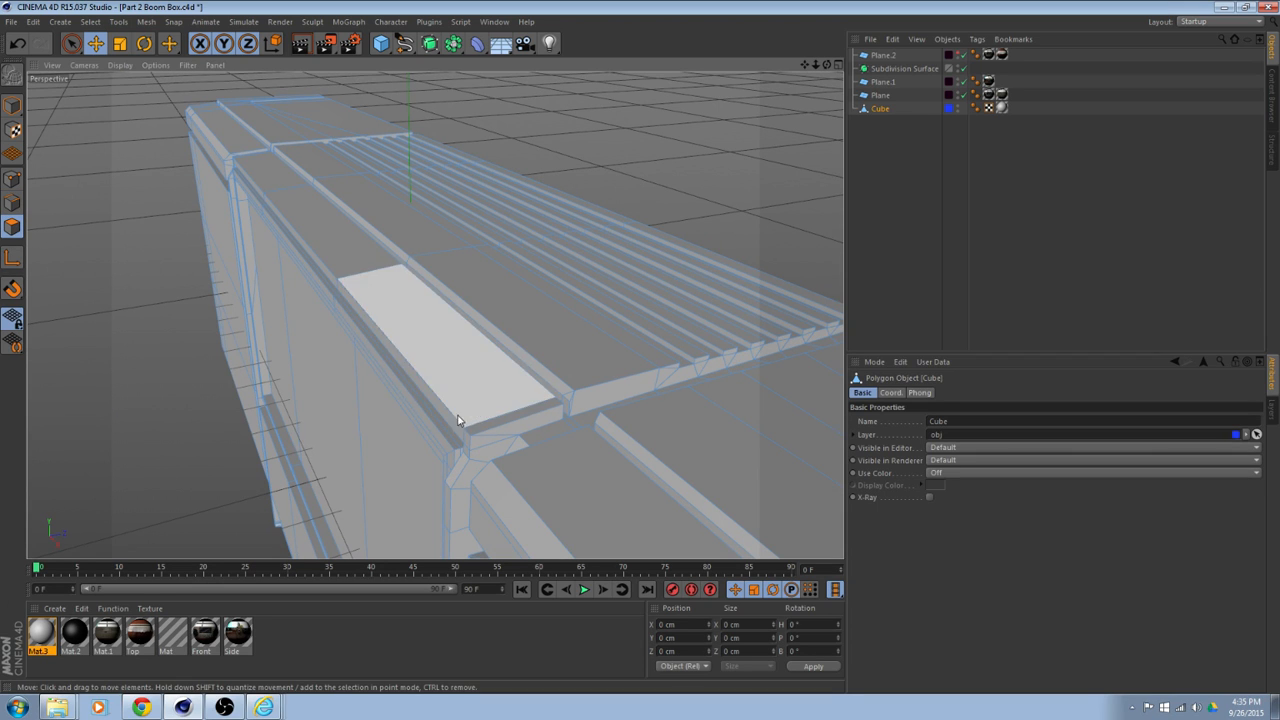
{"action": "left_click", "coordinate": [516, 416]}
{"action": "left_click", "coordinate": [451, 378], "text": "shift"}
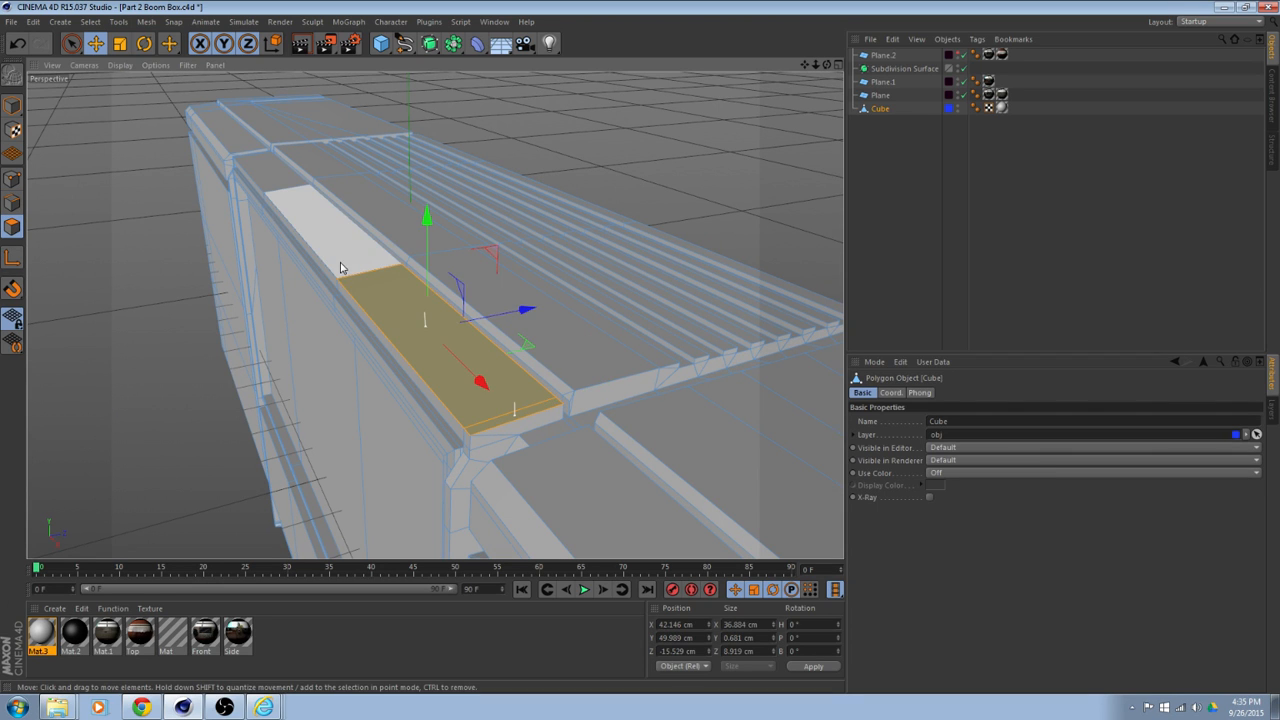
{"action": "left_click", "coordinate": [326, 238], "text": "shift"}
{"action": "left_click", "coordinate": [293, 193], "text": "shift"}
{"action": "left_click_drag", "start_coordinate": [451, 323], "coordinate": [487, 345], "text": "alt"}
{"action": "left_click_drag", "start_coordinate": [456, 409], "coordinate": [480, 369], "text": "alt"}
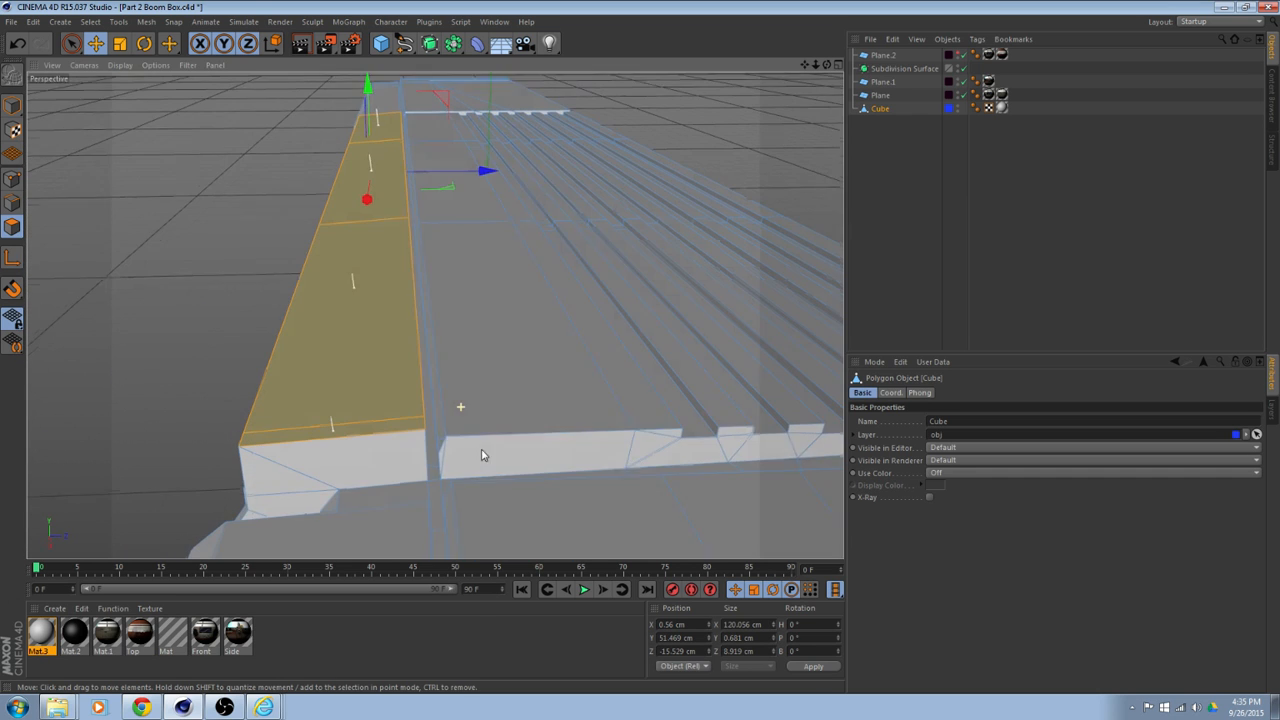
Select the Cube's top edges along the ribbed side of the lengthwise groove and raise them to about Y 51.9 cm.
{"action": "right_click", "coordinate": [447, 423]}
{"action": "left_click", "coordinate": [19, 204]}
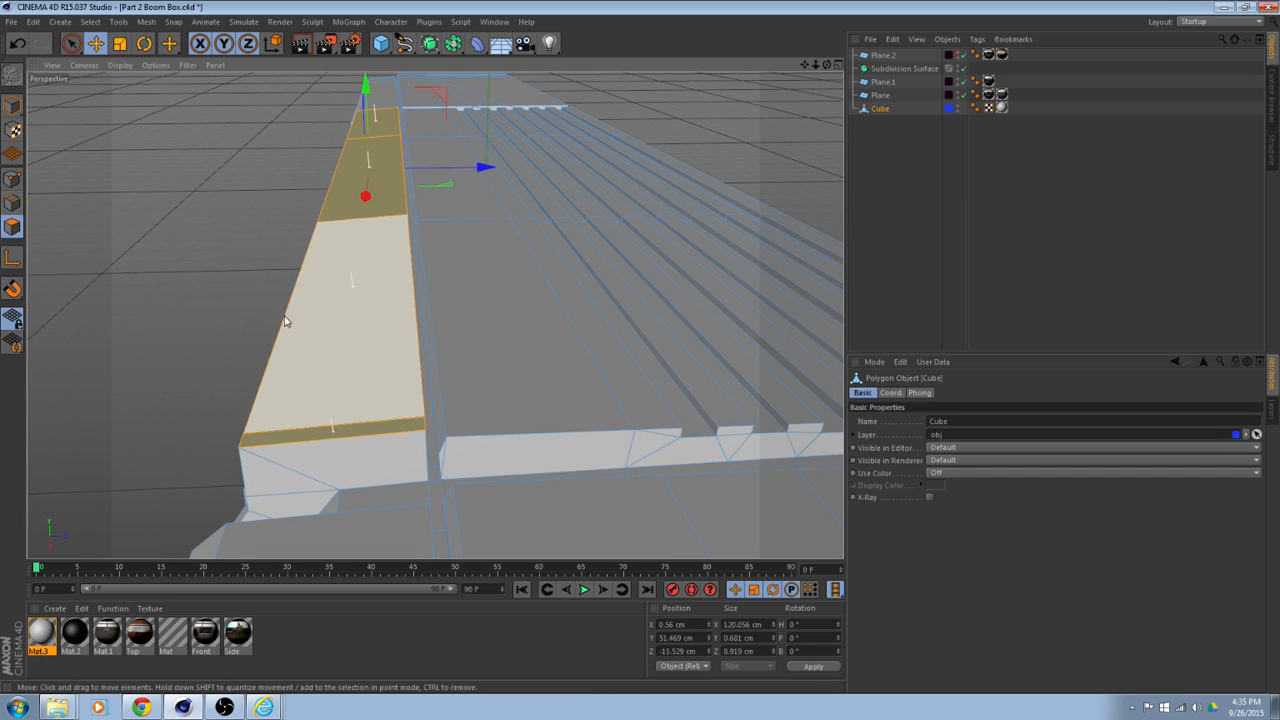
{"action": "left_click", "coordinate": [16, 204]}
{"action": "left_click", "coordinate": [450, 413]}
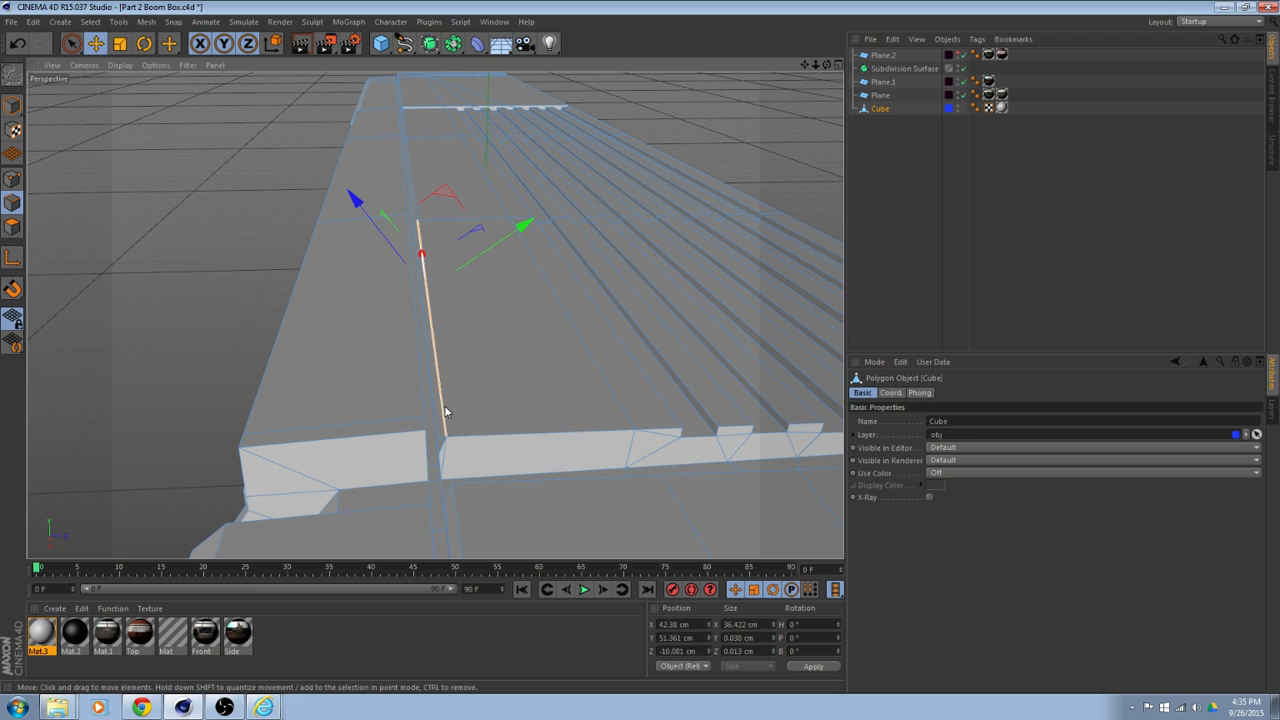
{"action": "left_click_drag", "start_coordinate": [443, 414], "coordinate": [474, 403], "text": "alt"}
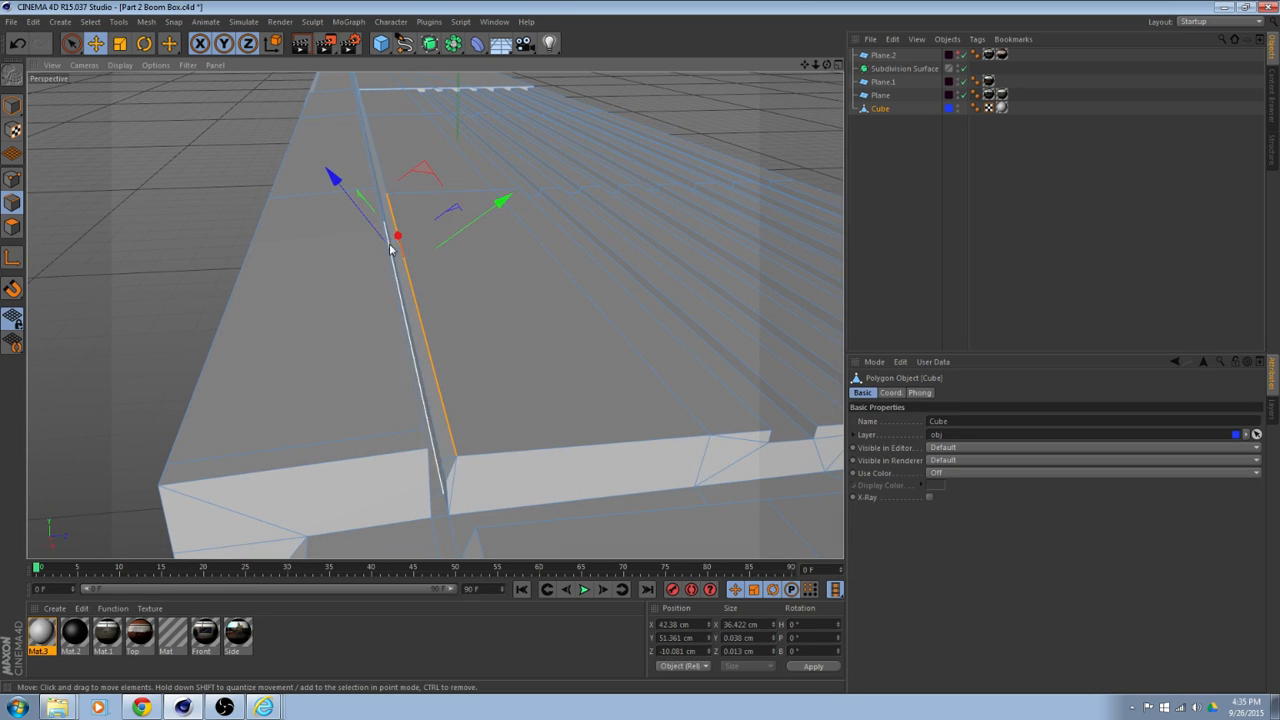
{"action": "left_click", "coordinate": [383, 174], "text": "shift"}
{"action": "left_click", "coordinate": [363, 102], "text": "shift"}
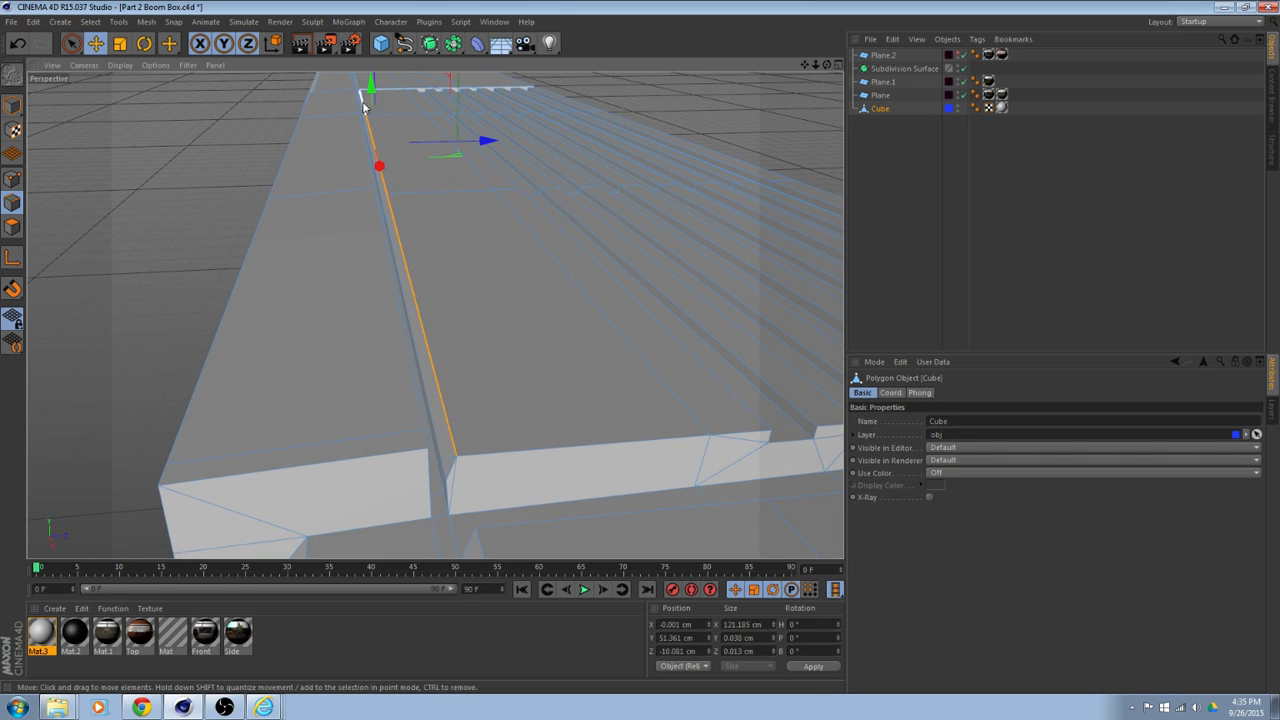
{"action": "left_click_drag", "start_coordinate": [450, 245], "coordinate": [437, 180], "text": "alt"}
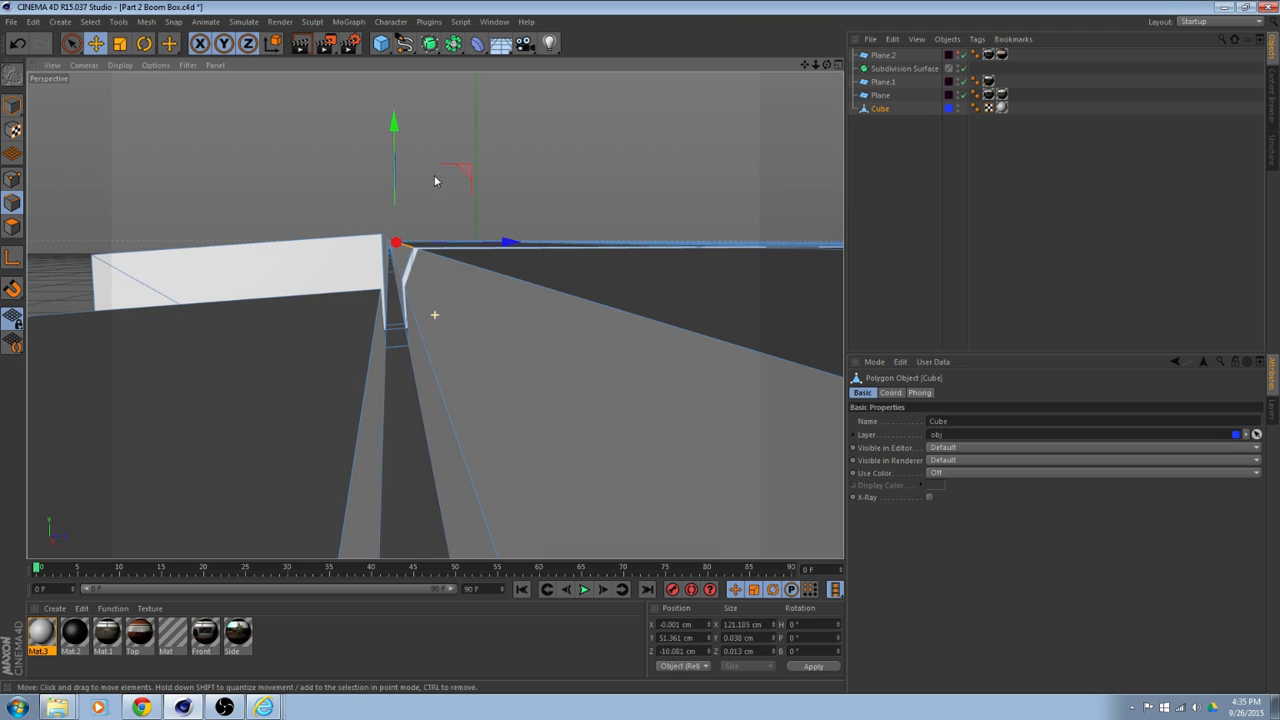
{"action": "left_click_drag", "start_coordinate": [396, 130], "coordinate": [395, 127]}
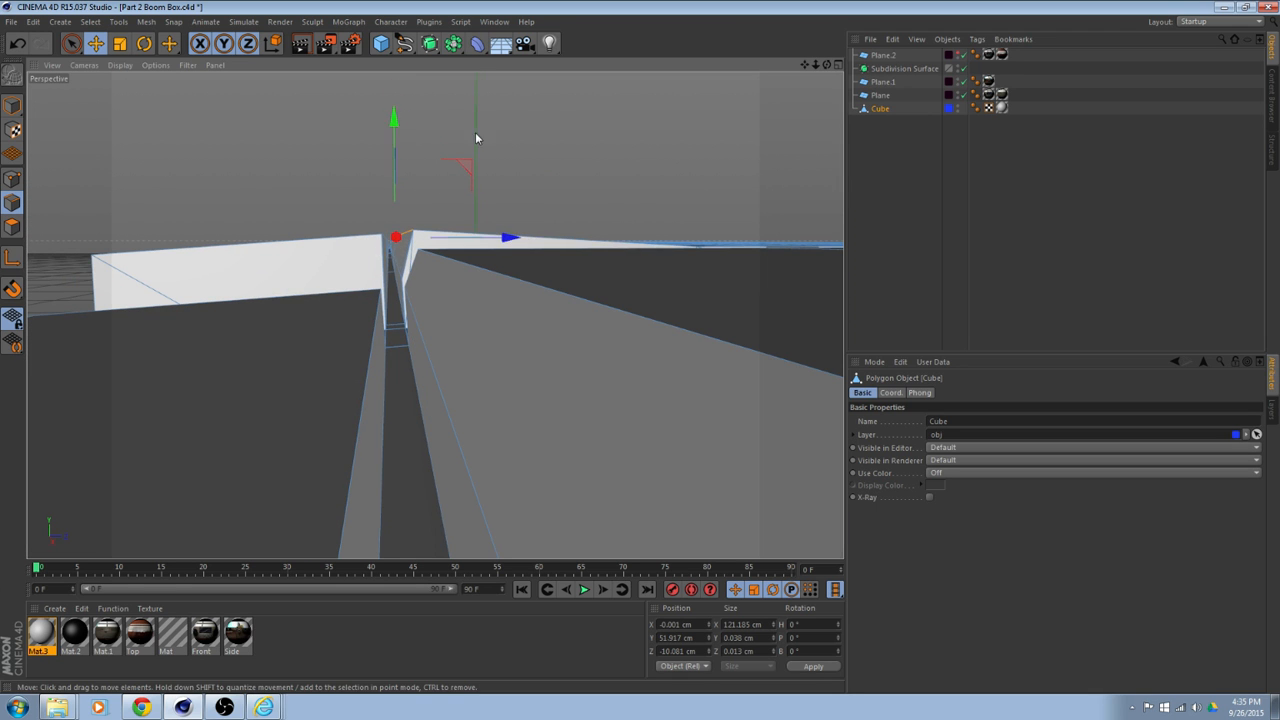
{"action": "left_click_drag", "start_coordinate": [474, 134], "coordinate": [514, 154], "text": "alt"}
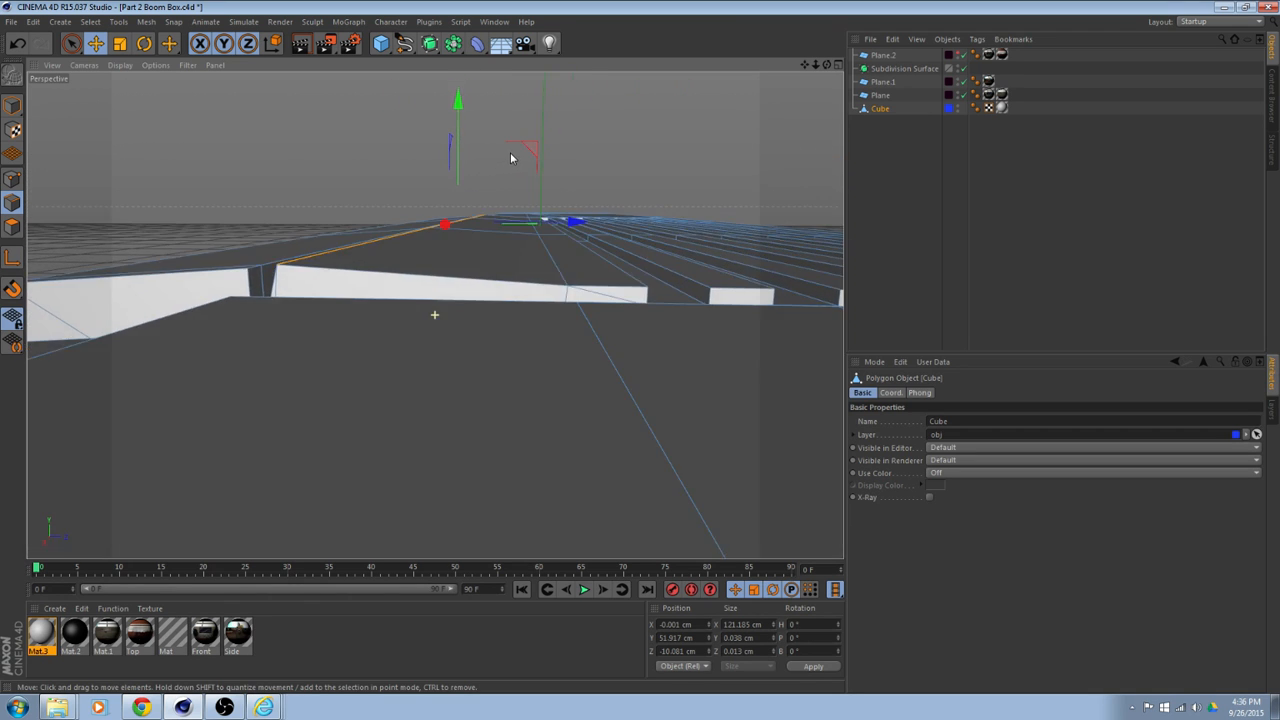
Examine the boom box body's back and side and the rear reference photo, including a preview render of that photo.
{"action": "left_click_drag", "start_coordinate": [580, 231], "coordinate": [478, 268], "text": "alt"}
{"action": "left_click_drag", "start_coordinate": [241, 267], "coordinate": [499, 227], "text": "alt"}
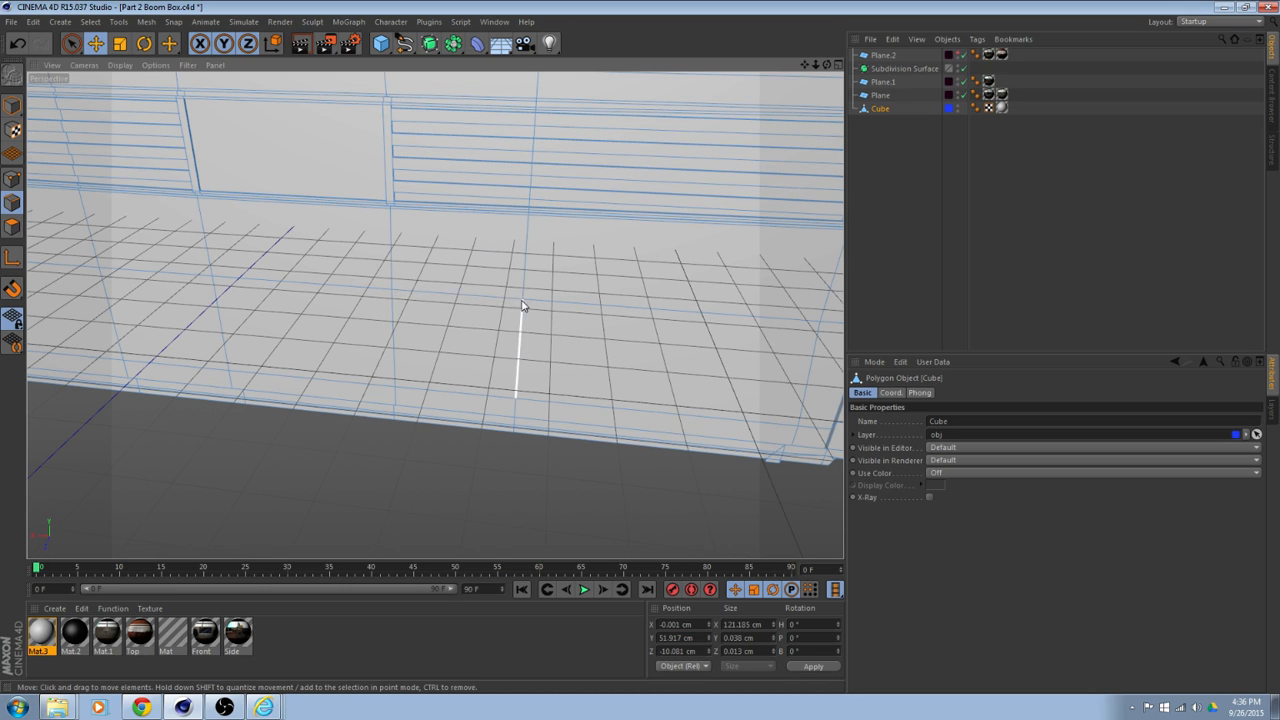
{"action": "mouse_move", "coordinate": [562, 284]}
{"action": "left_mouse_down", "text": "alt"}
{"action": "mouse_move", "coordinate": [537, 283]}
{"action": "mouse_move", "coordinate": [633, 313]}
{"action": "left_mouse_up", "text": "alt"}
{"action": "scroll", "coordinate": [540, 288], "scroll_direction": "down", "scroll_amount": 4}
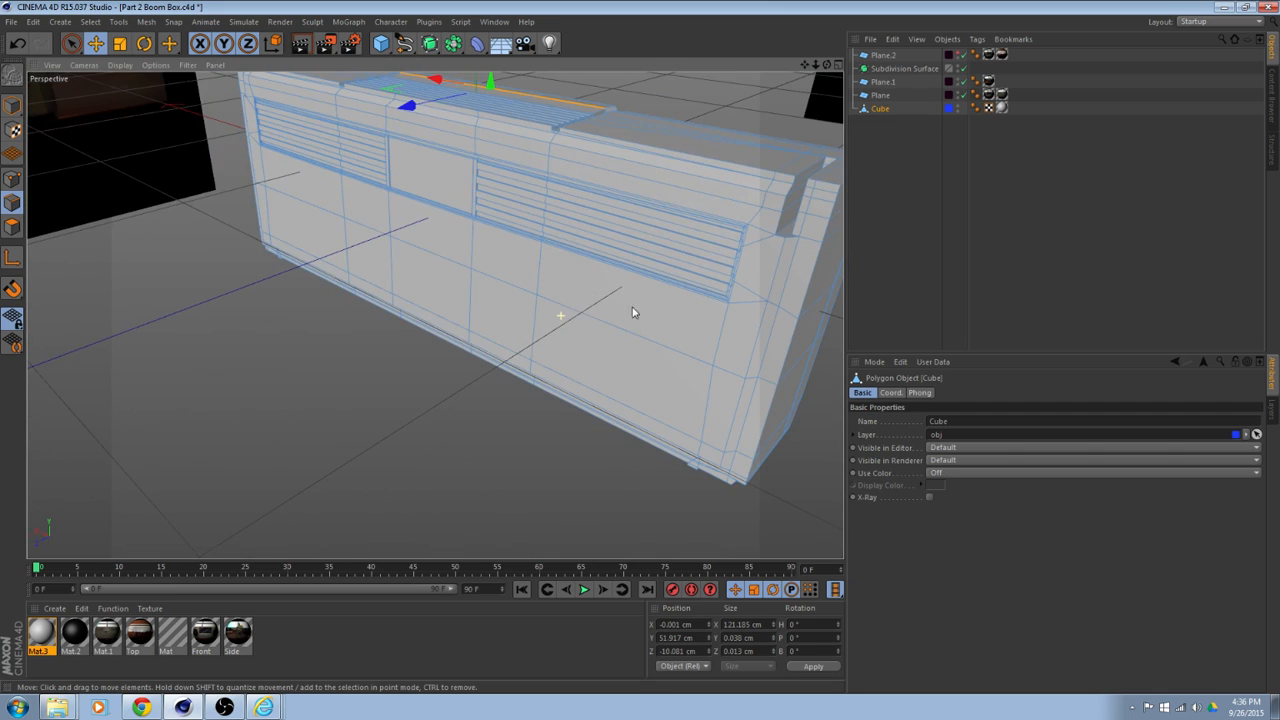
{"action": "mouse_move", "coordinate": [489, 338]}
{"action": "left_mouse_down", "text": "alt"}
{"action": "mouse_move", "coordinate": [477, 323]}
{"action": "mouse_move", "coordinate": [486, 331]}
{"action": "mouse_move", "coordinate": [503, 311]}
{"action": "mouse_move", "coordinate": [463, 263]}
{"action": "mouse_move", "coordinate": [691, 206]}
{"action": "mouse_move", "coordinate": [676, 242]}
{"action": "mouse_move", "coordinate": [608, 209]}
{"action": "left_mouse_up", "text": "alt"}
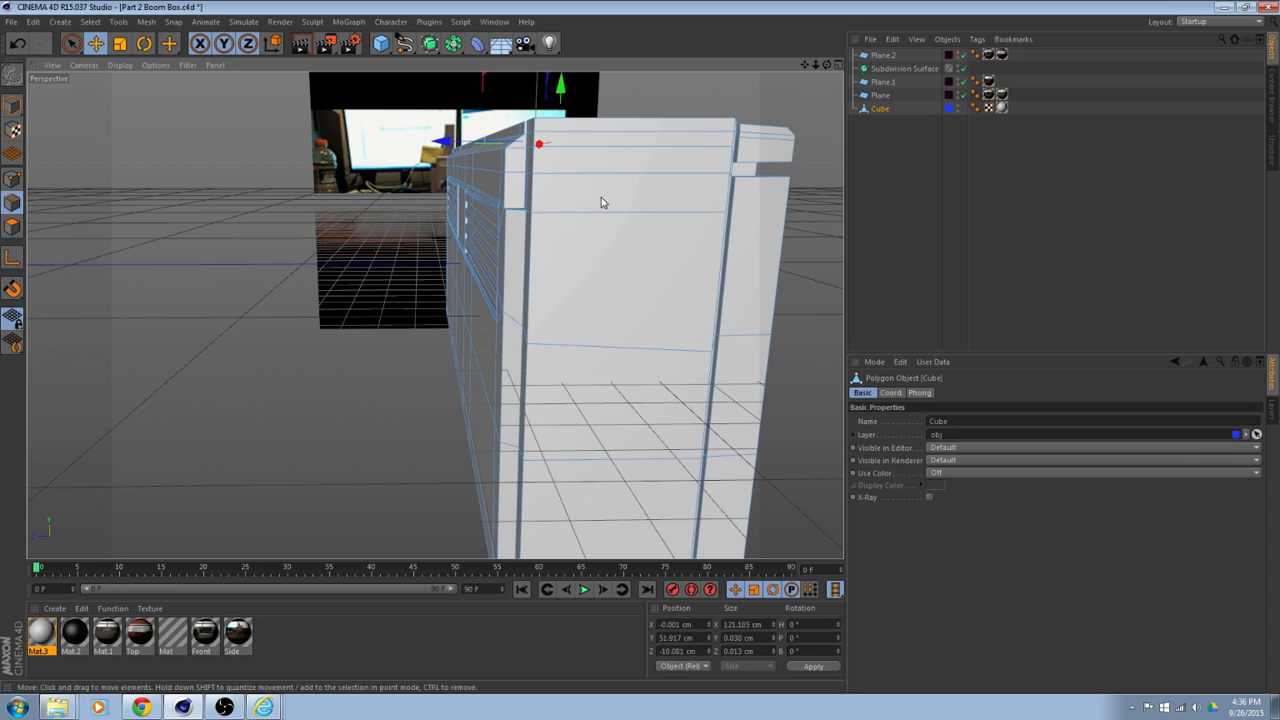
{"action": "left_click_drag", "start_coordinate": [608, 276], "coordinate": [263, 215], "text": "alt"}
{"action": "middle_click_drag", "start_coordinate": [263, 215], "coordinate": [443, 346], "text": "alt"}
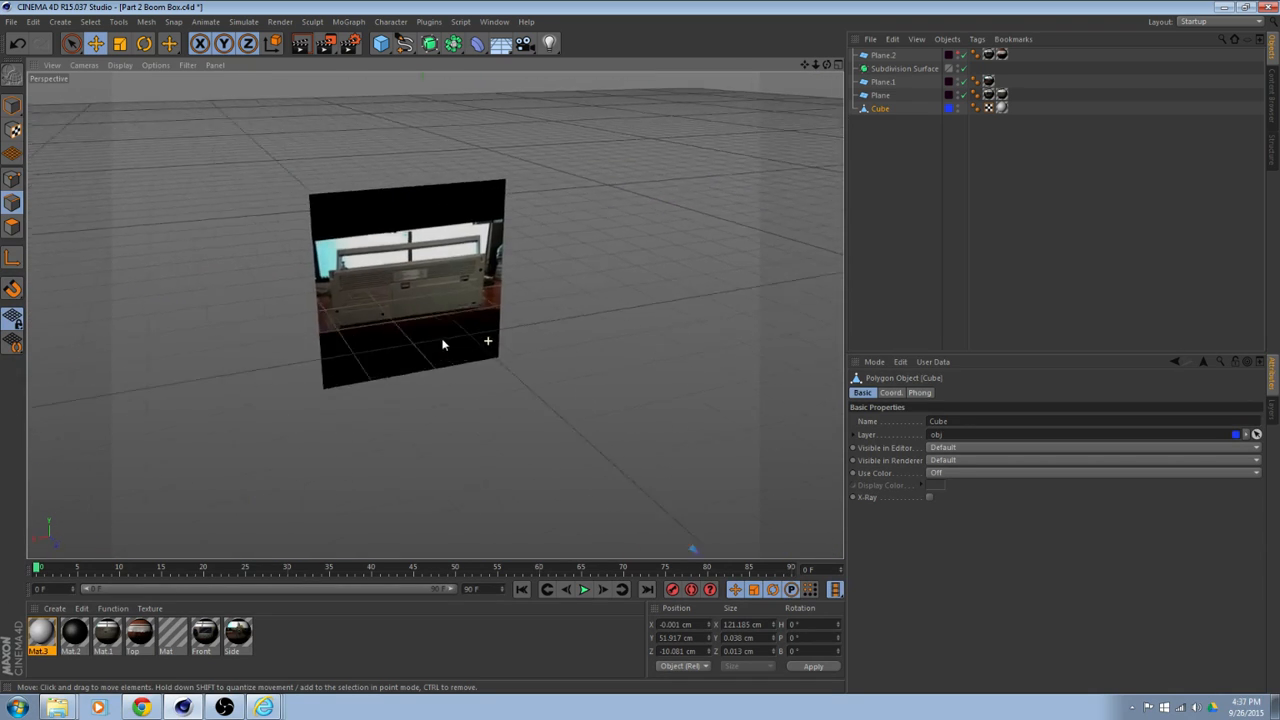
{"action": "left_click_drag", "start_coordinate": [443, 346], "coordinate": [400, 305], "text": "alt"}
{"action": "scroll", "coordinate": [405, 281], "scroll_direction": "up", "scroll_amount": 8}
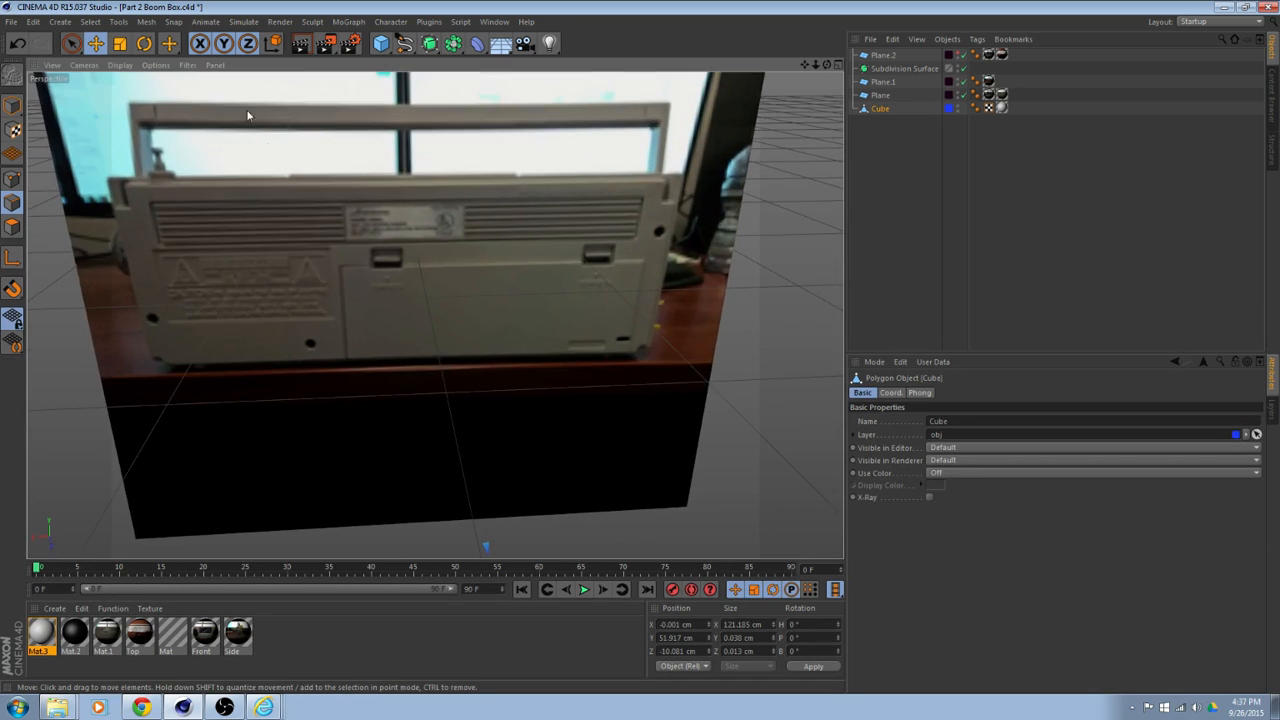
{"action": "left_click", "coordinate": [300, 44]}
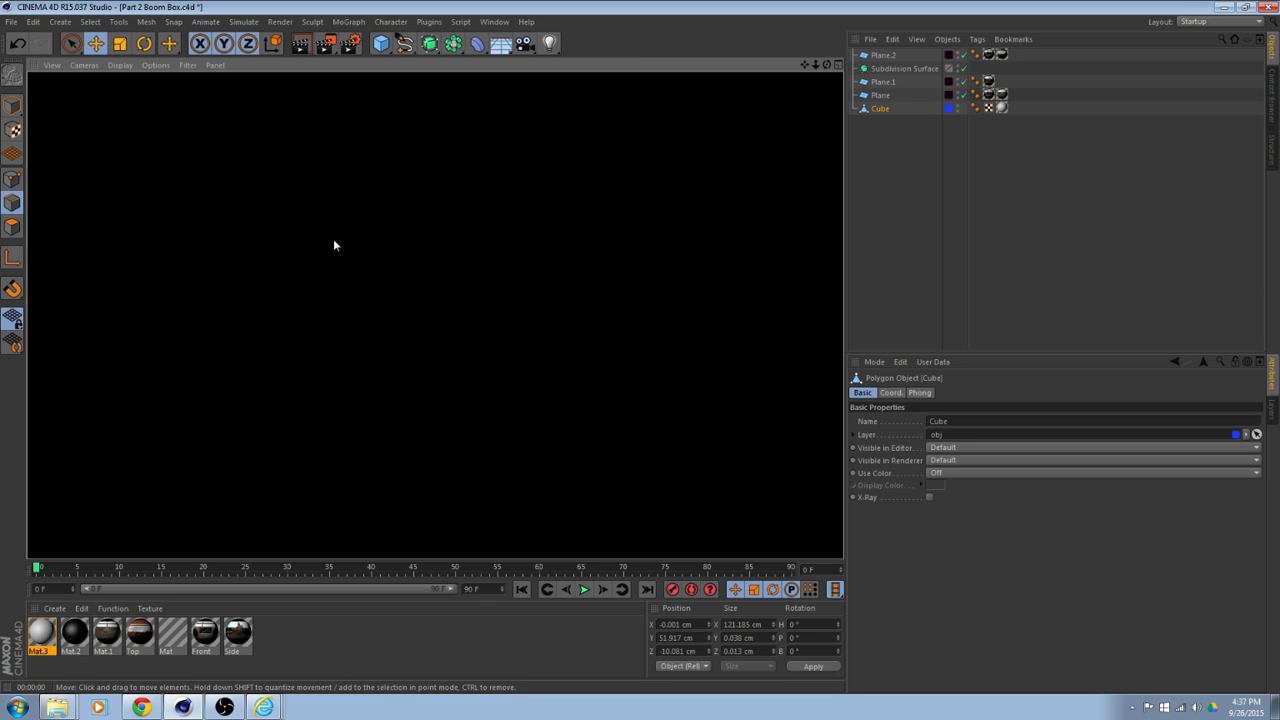
{"action": "left_click", "coordinate": [428, 270]}
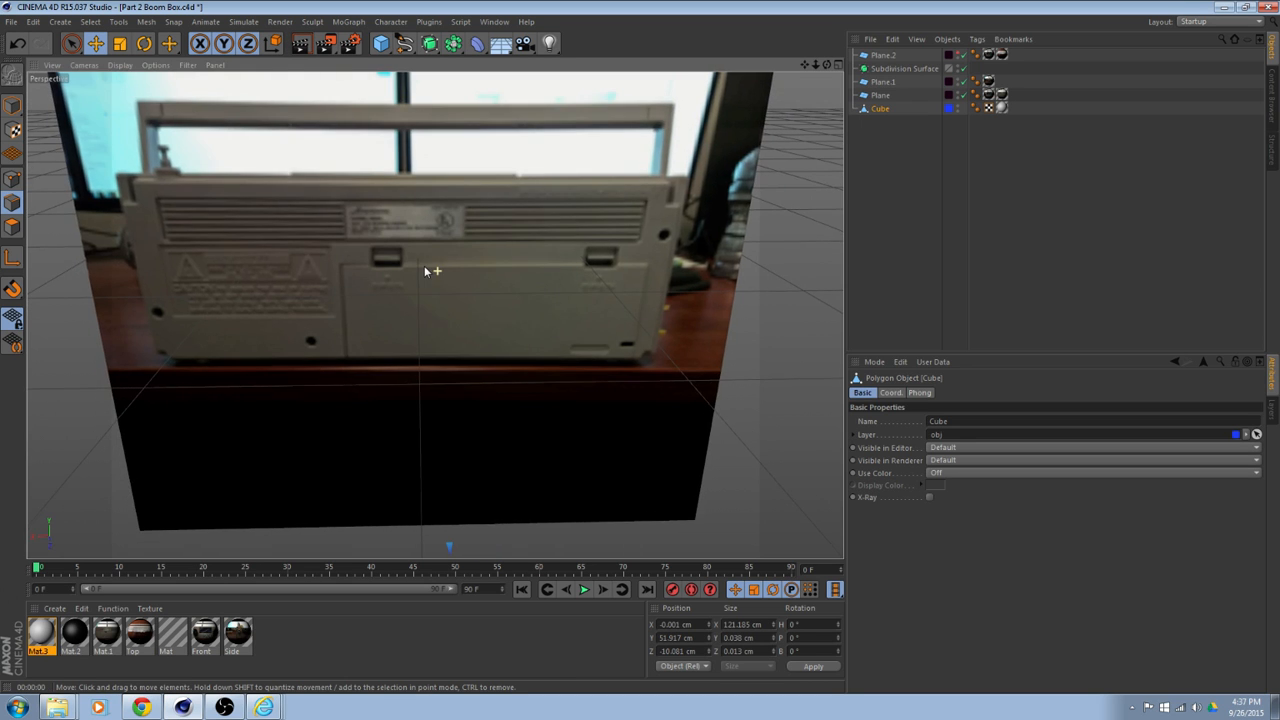
Move the selected top edges freely to about X 12.4, Y 49.4, Z -9.4 cm.
{"action": "scroll", "coordinate": [418, 269], "scroll_direction": "down", "scroll_amount": 2}
{"action": "scroll", "coordinate": [515, 332], "scroll_direction": "down", "scroll_amount": 2}
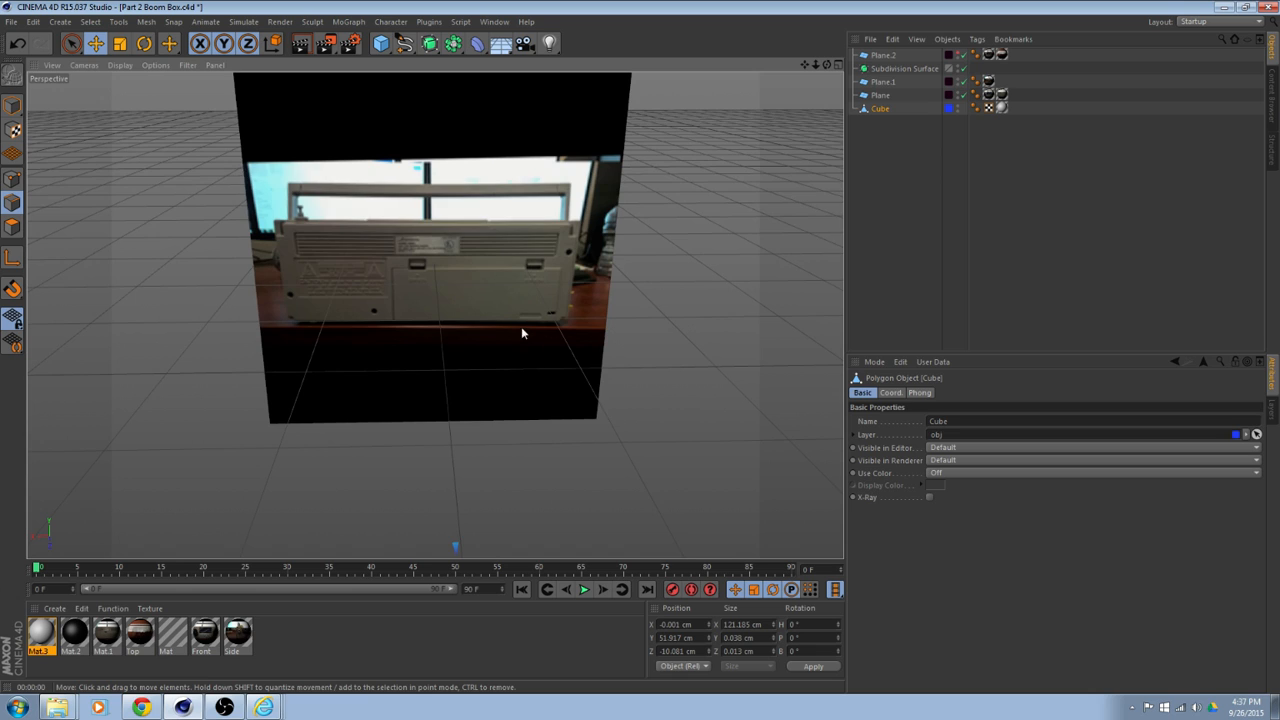
{"action": "left_click_drag", "start_coordinate": [521, 326], "coordinate": [512, 289], "text": "alt"}
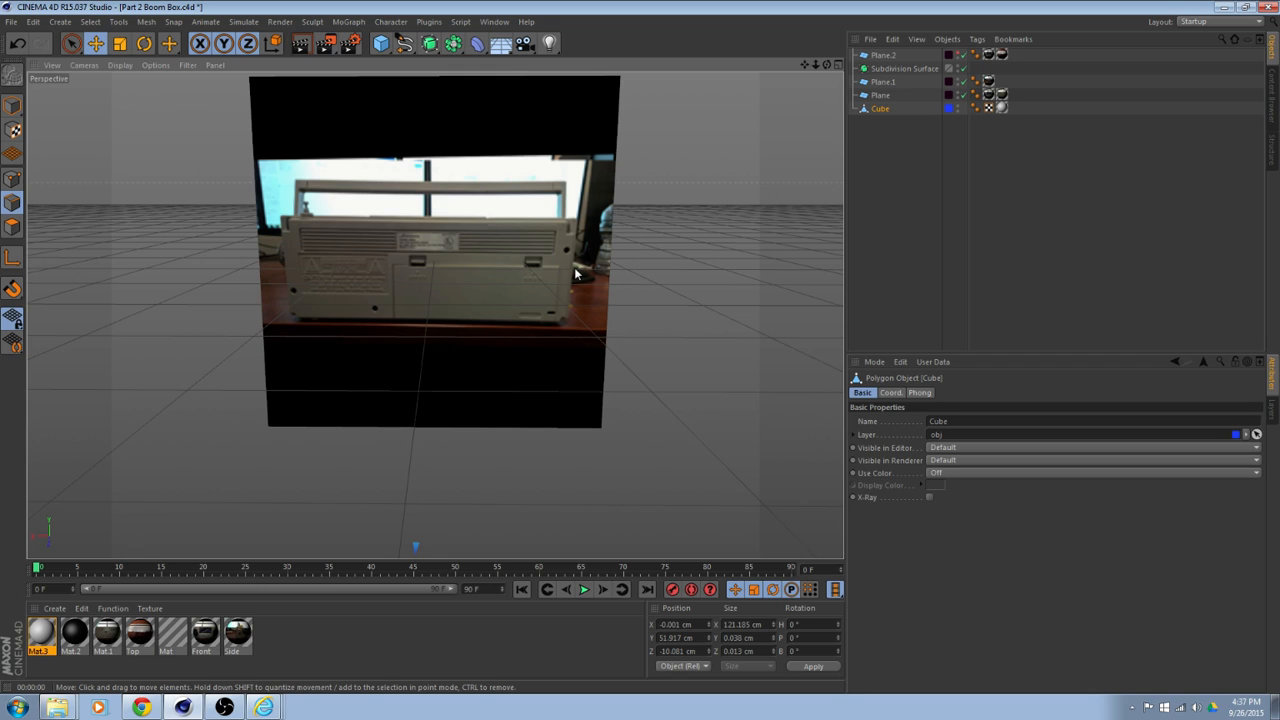
{"action": "left_click_drag", "start_coordinate": [575, 272], "coordinate": [497, 283]}
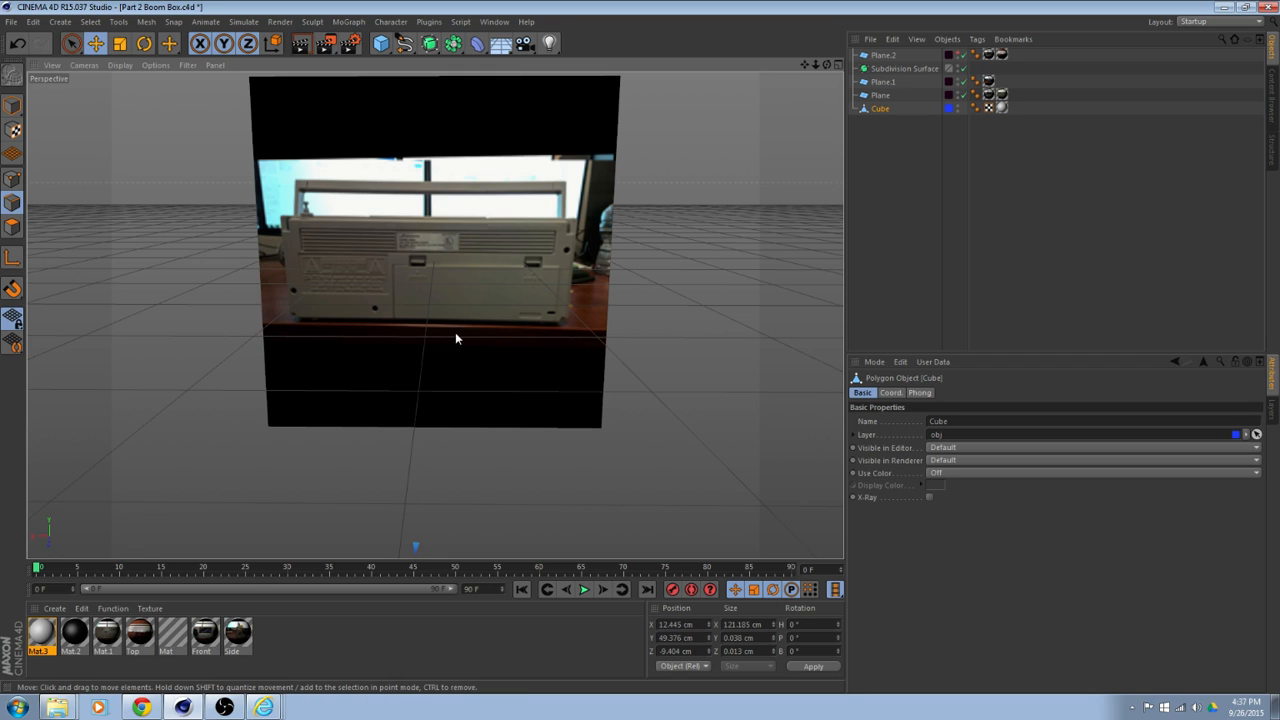
Apply the striped Mat material to the Cube and clear its edge selection.
{"action": "mouse_move", "coordinate": [566, 330]}
{"action": "left_mouse_down", "text": "alt"}
{"action": "mouse_move", "coordinate": [469, 323]}
{"action": "mouse_move", "coordinate": [543, 336]}
{"action": "left_mouse_up", "text": "alt"}
{"action": "scroll", "coordinate": [565, 389], "scroll_direction": "down", "scroll_amount": 5}
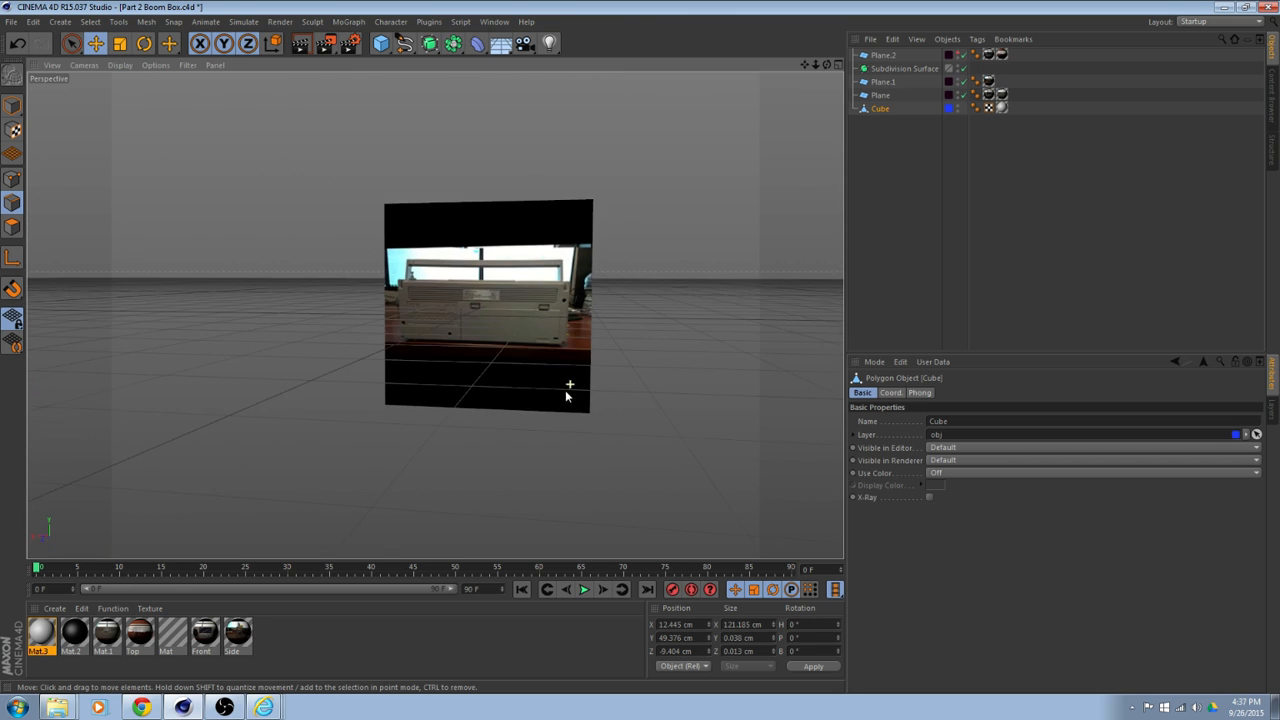
{"action": "middle_click_drag", "start_coordinate": [567, 394], "coordinate": [613, 398], "text": "alt"}
{"action": "mouse_move", "coordinate": [592, 382]}
{"action": "left_mouse_down", "text": "alt"}
{"action": "mouse_move", "coordinate": [605, 390]}
{"action": "mouse_move", "coordinate": [537, 417]}
{"action": "mouse_move", "coordinate": [591, 374]}
{"action": "mouse_move", "coordinate": [433, 386]}
{"action": "mouse_move", "coordinate": [529, 383]}
{"action": "mouse_move", "coordinate": [529, 357]}
{"action": "mouse_move", "coordinate": [609, 377]}
{"action": "left_mouse_up", "text": "alt"}
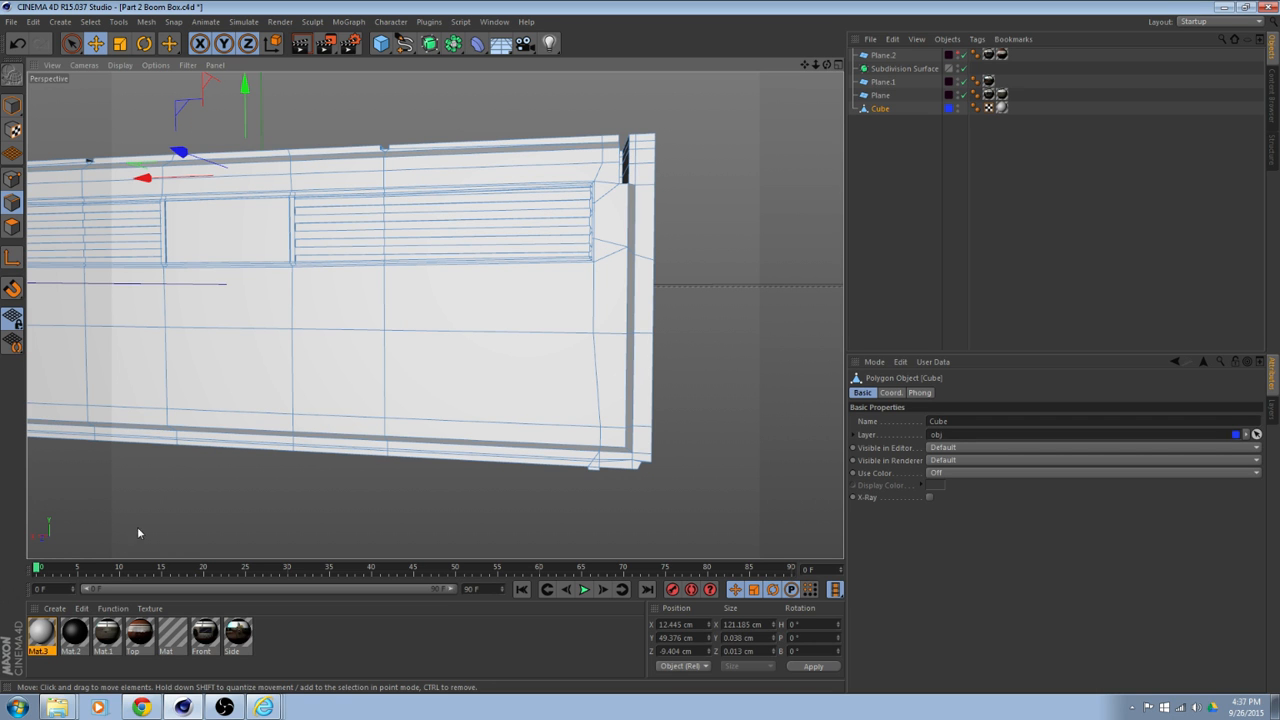
{"action": "left_click_drag", "start_coordinate": [172, 632], "coordinate": [392, 368]}
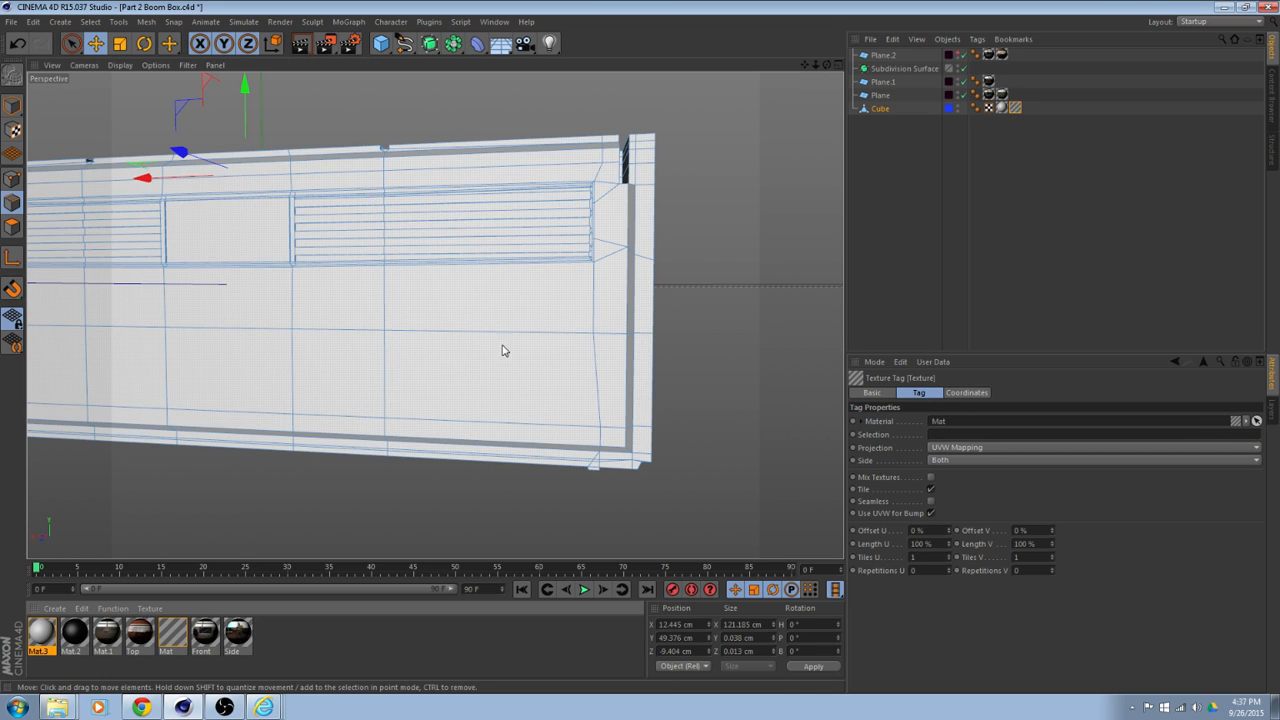
{"action": "left_click_drag", "start_coordinate": [534, 331], "coordinate": [481, 405], "text": "alt"}
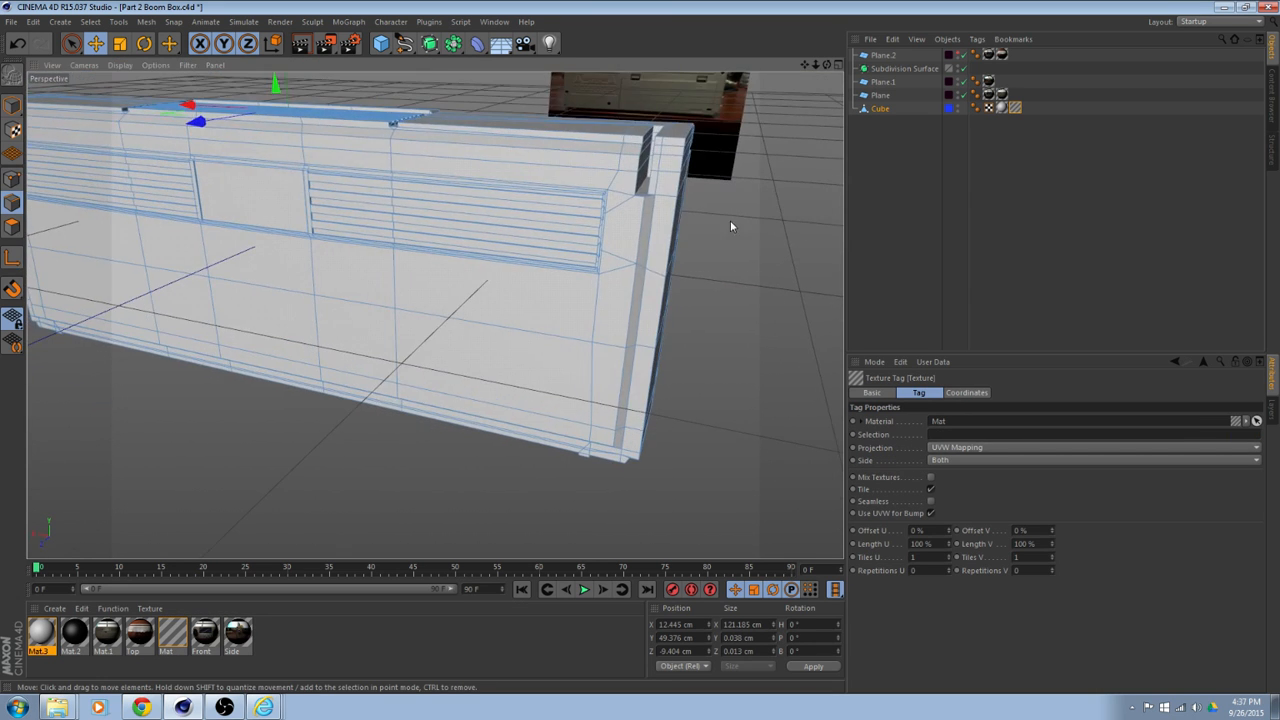
{"action": "left_click_drag", "start_coordinate": [730, 226], "coordinate": [716, 187], "text": "alt"}
{"action": "left_click", "coordinate": [761, 297]}
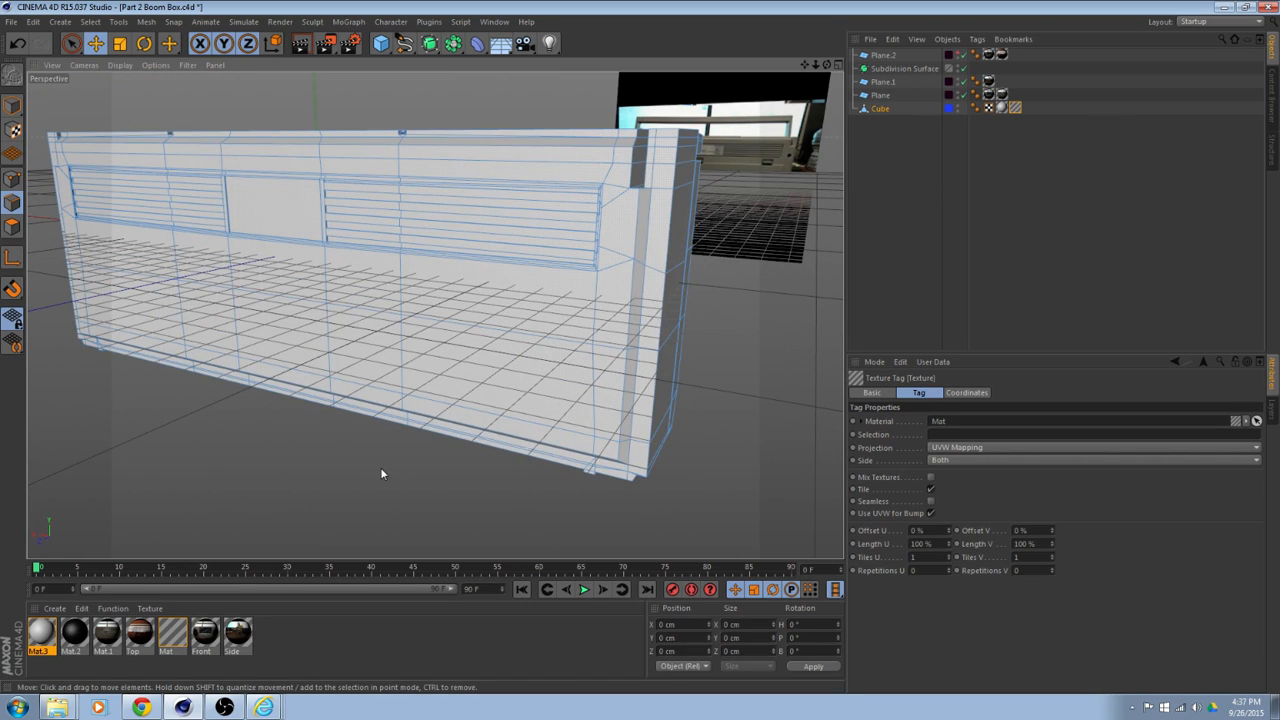
{"action": "left_click_drag", "start_coordinate": [178, 629], "coordinate": [180, 627]}
{"action": "left_click_drag", "start_coordinate": [452, 397], "coordinate": [410, 437]}
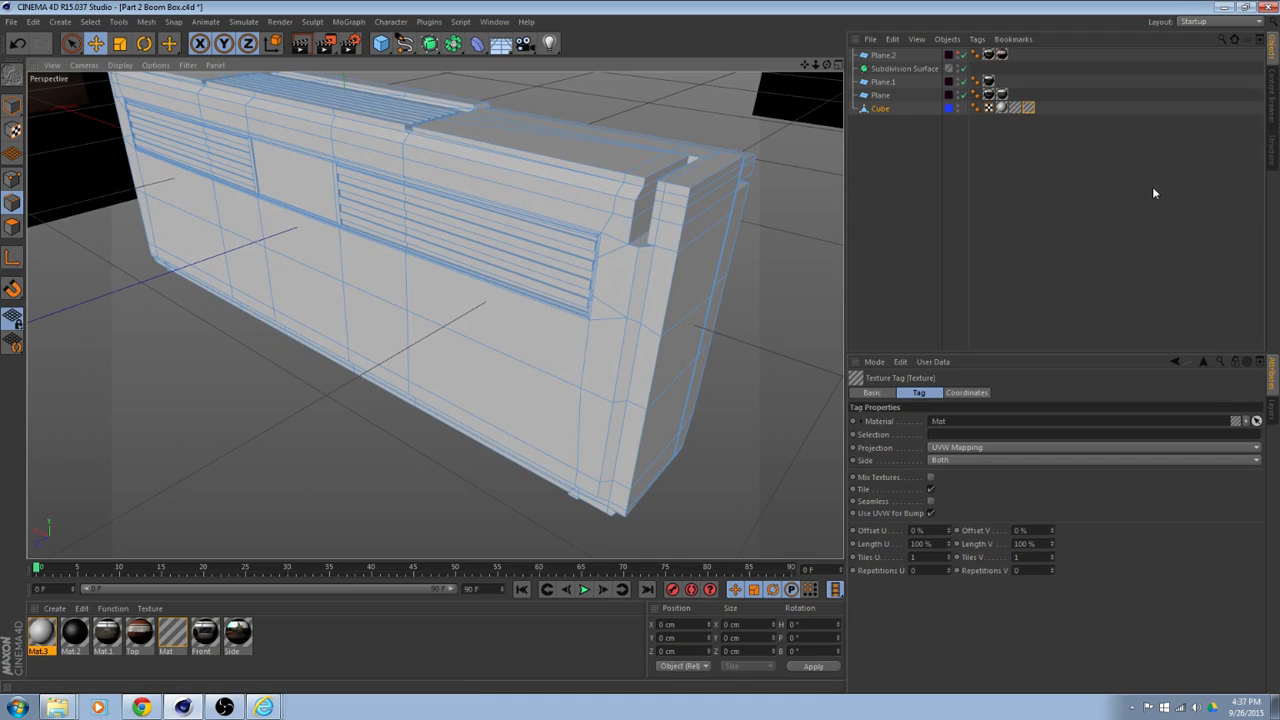
Delete the Cube's Mat.3 texture tag and its duplicate Mat texture tag.
{"action": "key", "text": "Delete"}
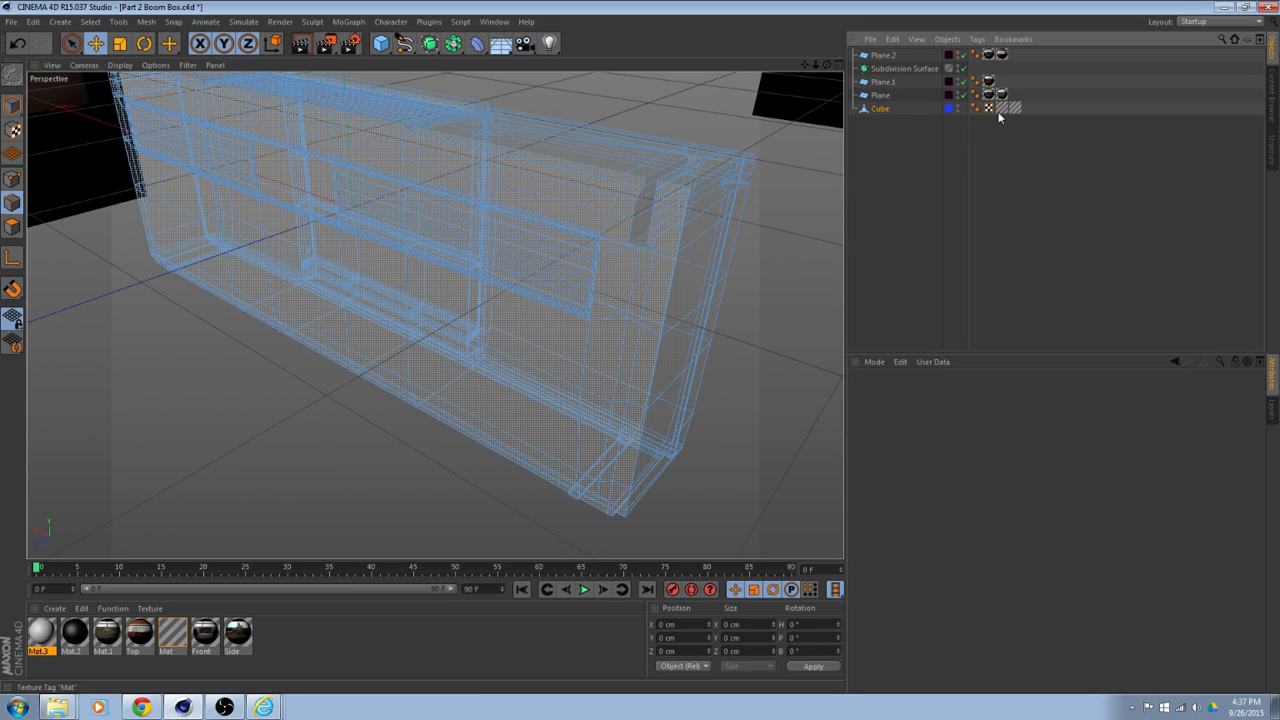
{"action": "left_click", "coordinate": [1000, 112]}
{"action": "key", "text": "Delete"}
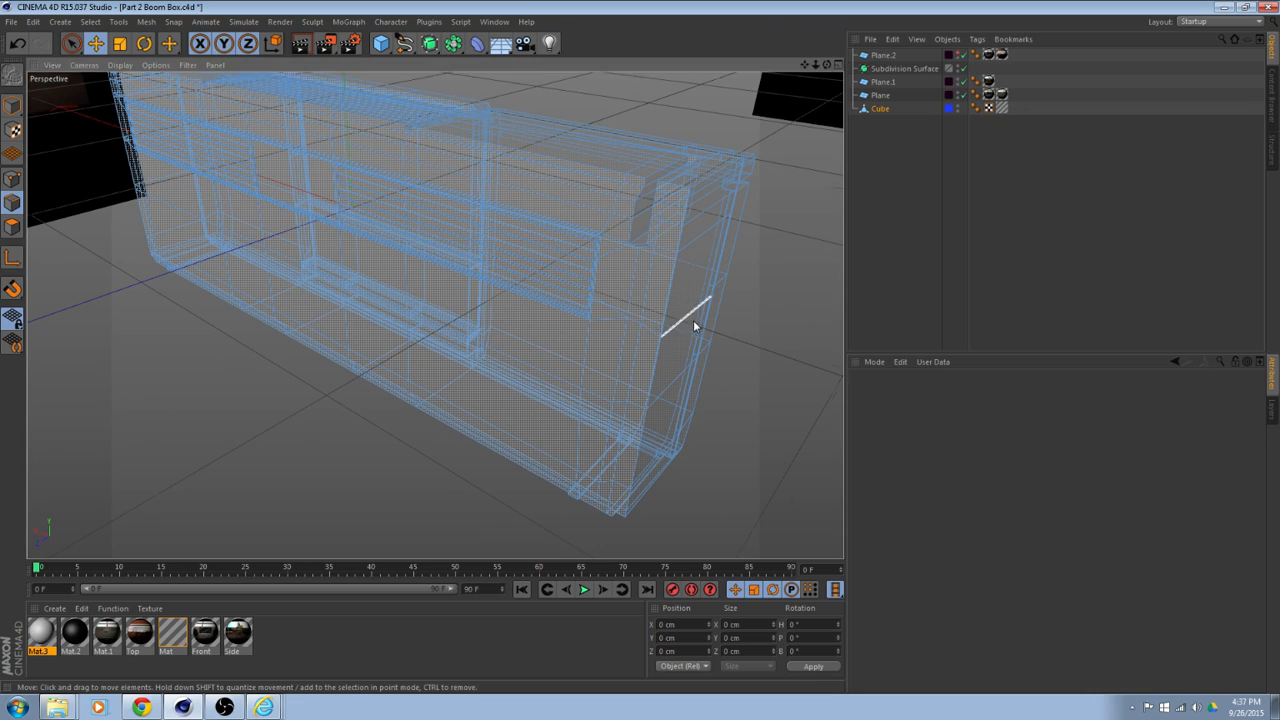
Move the back panel's mid-height point along X to about -140 cm in the Back view, lining it up with the point beneath it.
{"action": "mouse_move", "coordinate": [694, 325]}
{"action": "left_mouse_down", "text": "alt"}
{"action": "mouse_move", "coordinate": [754, 246]}
{"action": "mouse_move", "coordinate": [714, 263]}
{"action": "mouse_move", "coordinate": [726, 257]}
{"action": "left_mouse_up", "text": "alt"}
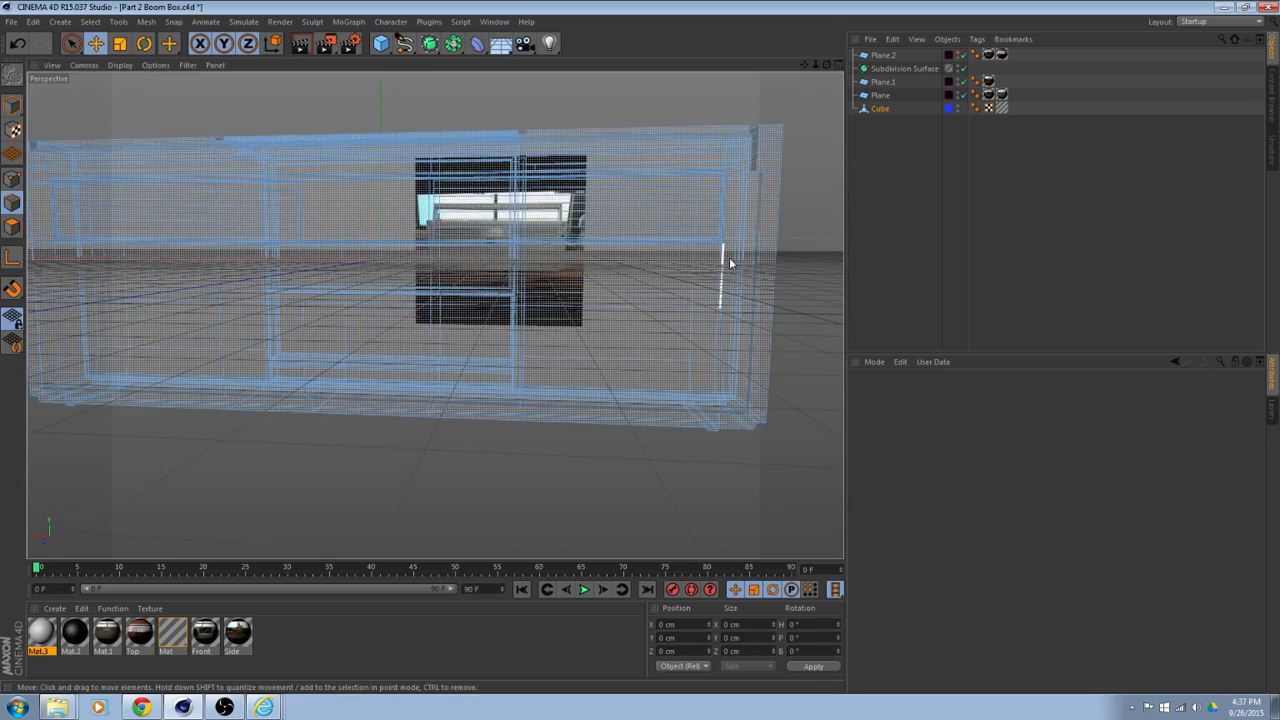
{"action": "middle_click", "coordinate": [695, 303]}
{"action": "middle_click", "coordinate": [716, 425]}
{"action": "scroll", "coordinate": [714, 429], "scroll_direction": "down", "scroll_amount": 5}
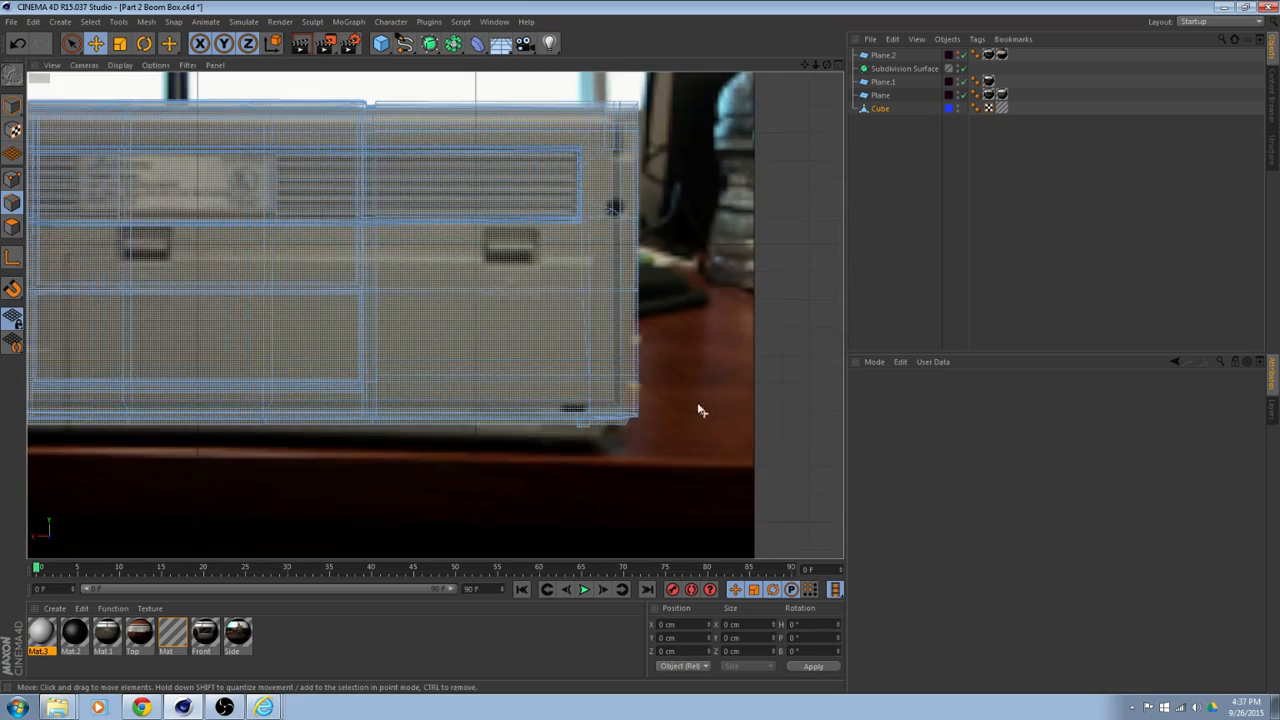
{"action": "scroll", "coordinate": [652, 343], "scroll_direction": "up", "scroll_amount": 5}
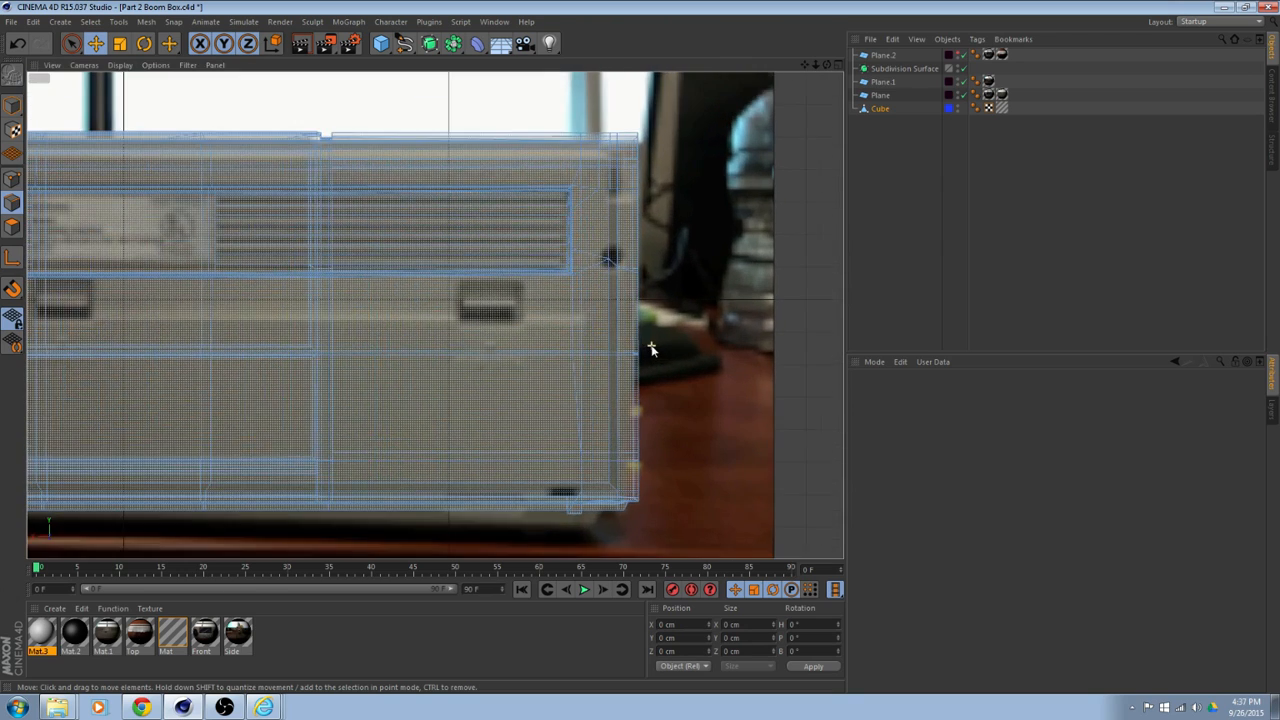
{"action": "scroll", "coordinate": [660, 320], "scroll_direction": "up", "scroll_amount": 3}
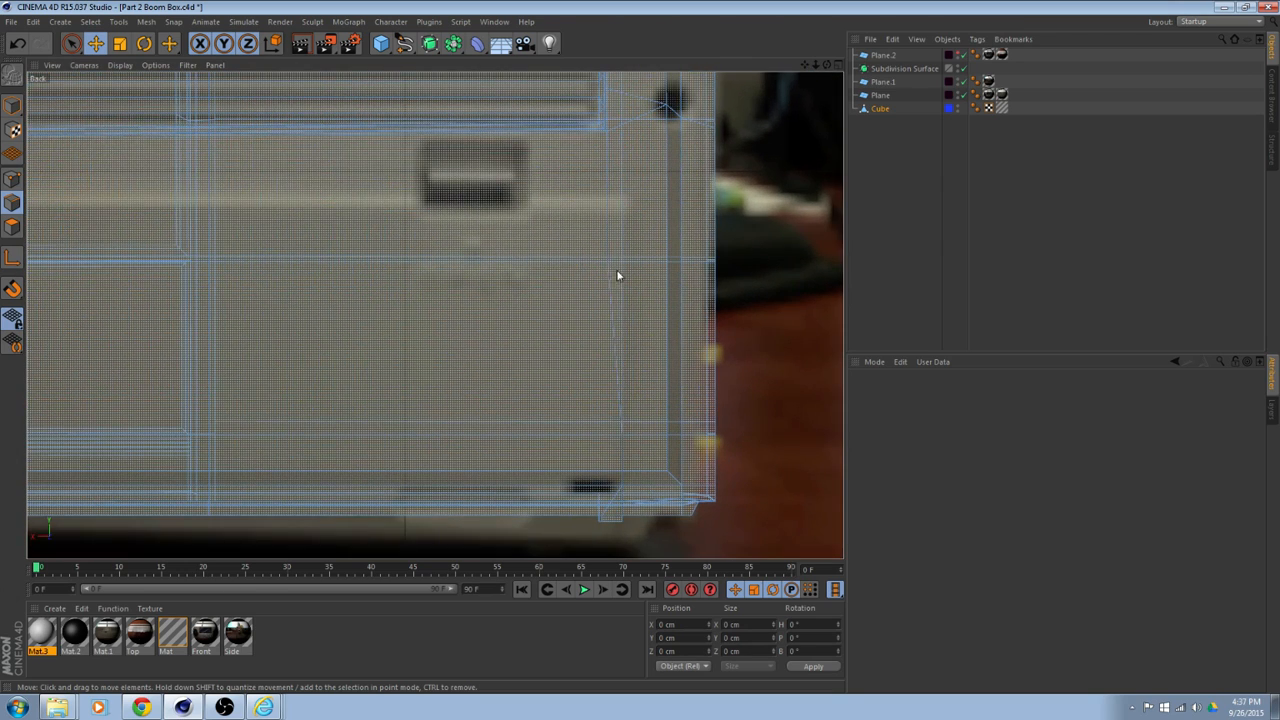
{"action": "middle_click", "coordinate": [606, 266]}
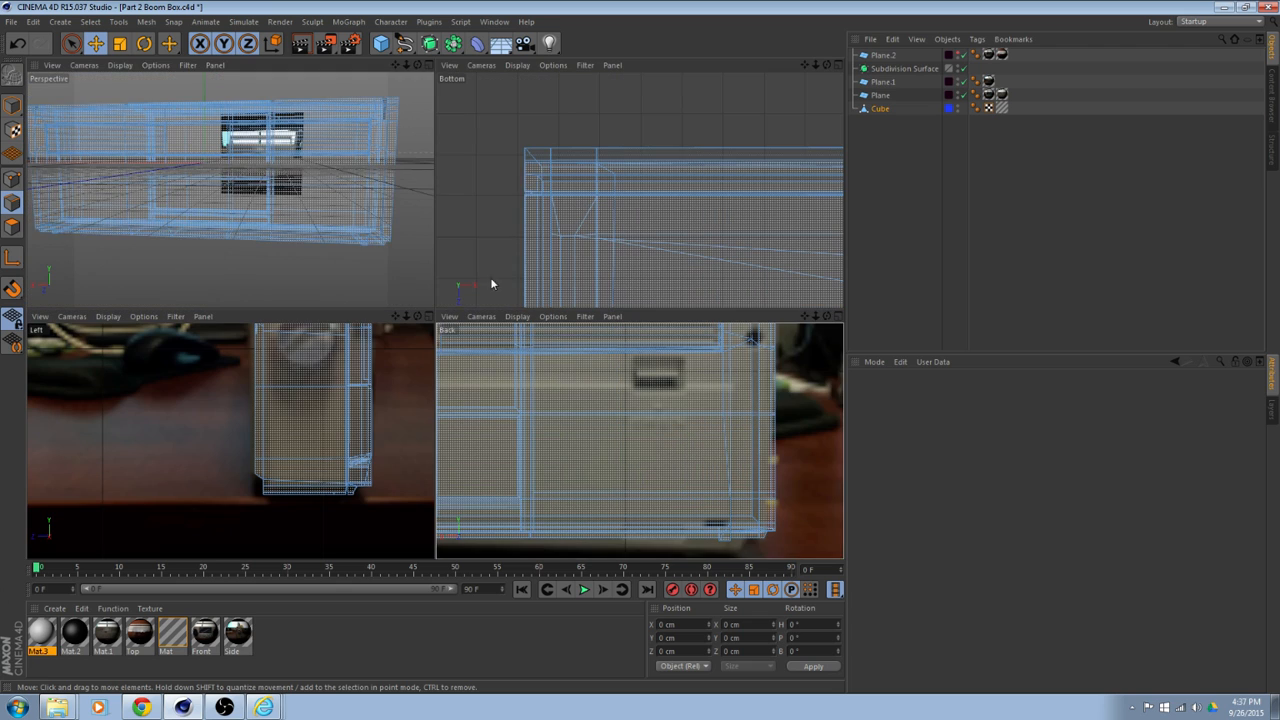
{"action": "left_click_drag", "start_coordinate": [380, 255], "coordinate": [366, 224], "text": "alt"}
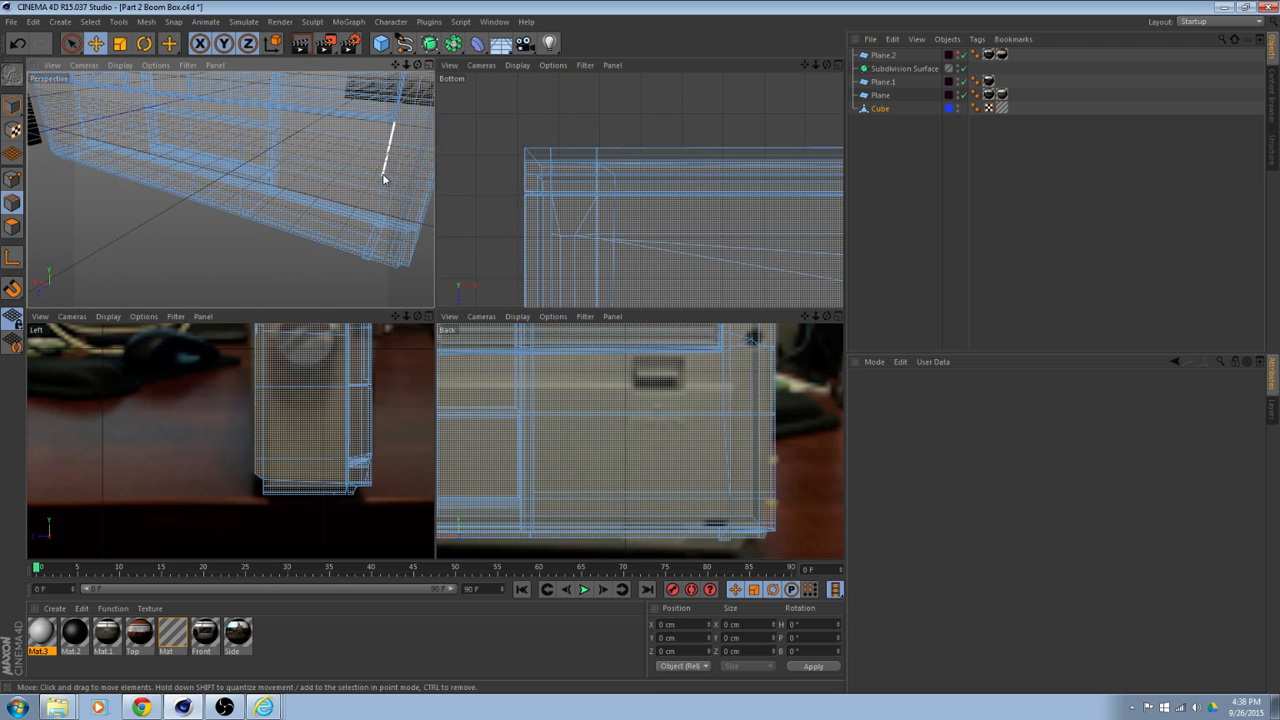
{"action": "left_click", "coordinate": [12, 178]}
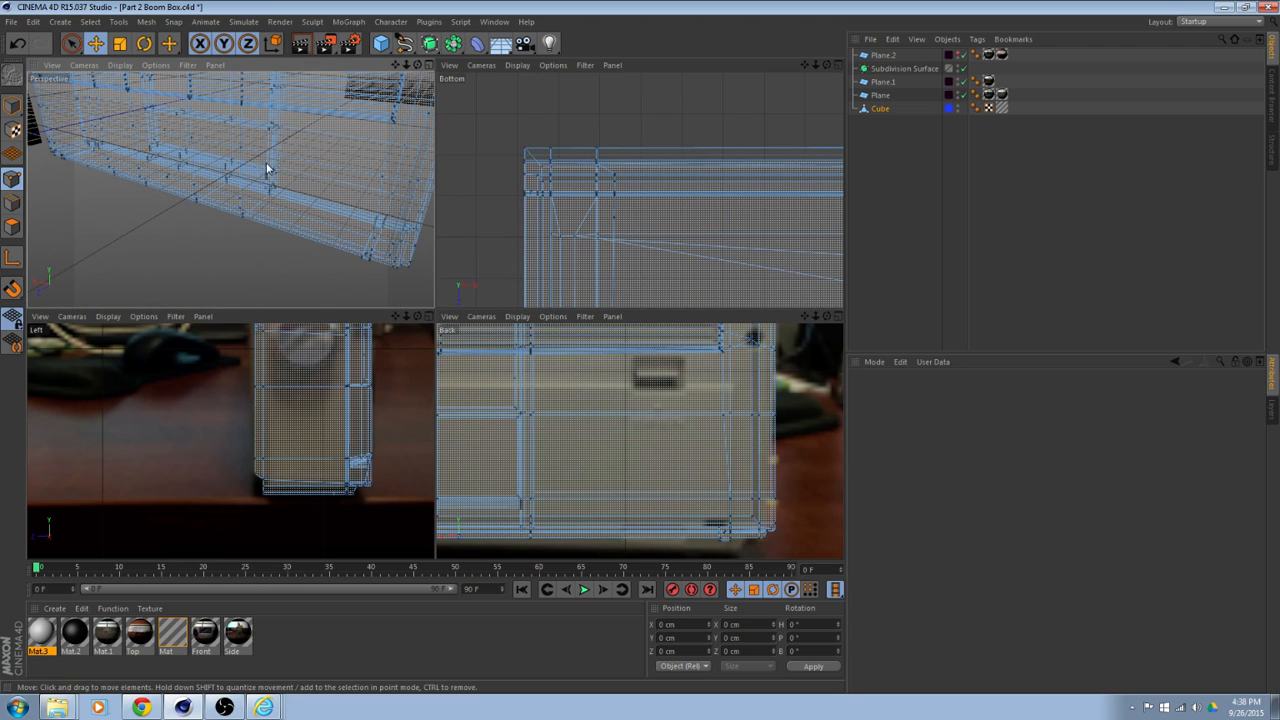
{"action": "middle_click", "coordinate": [730, 432]}
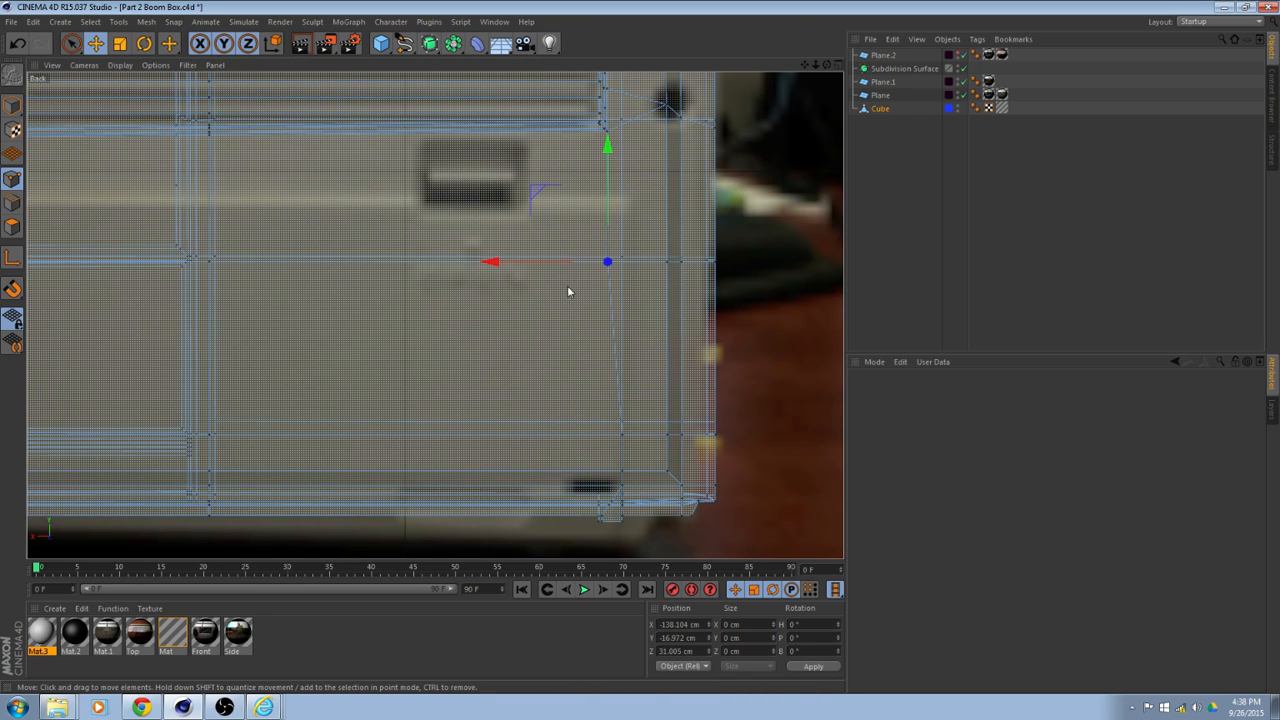
{"action": "left_click_drag", "start_coordinate": [490, 262], "coordinate": [502, 266]}
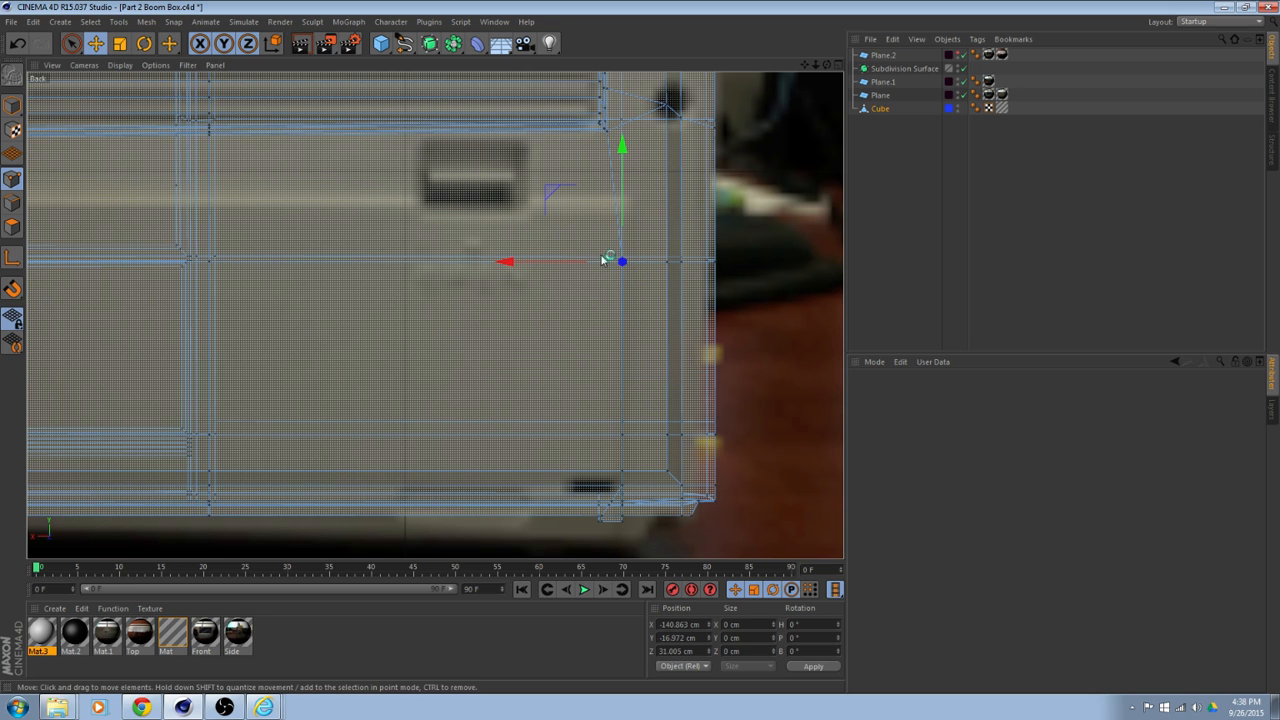
Apply Mat.3 to the Cube and select the first two mid-height horizontal edges at the notched end of its back panel.
{"action": "middle_click", "coordinate": [280, 241]}
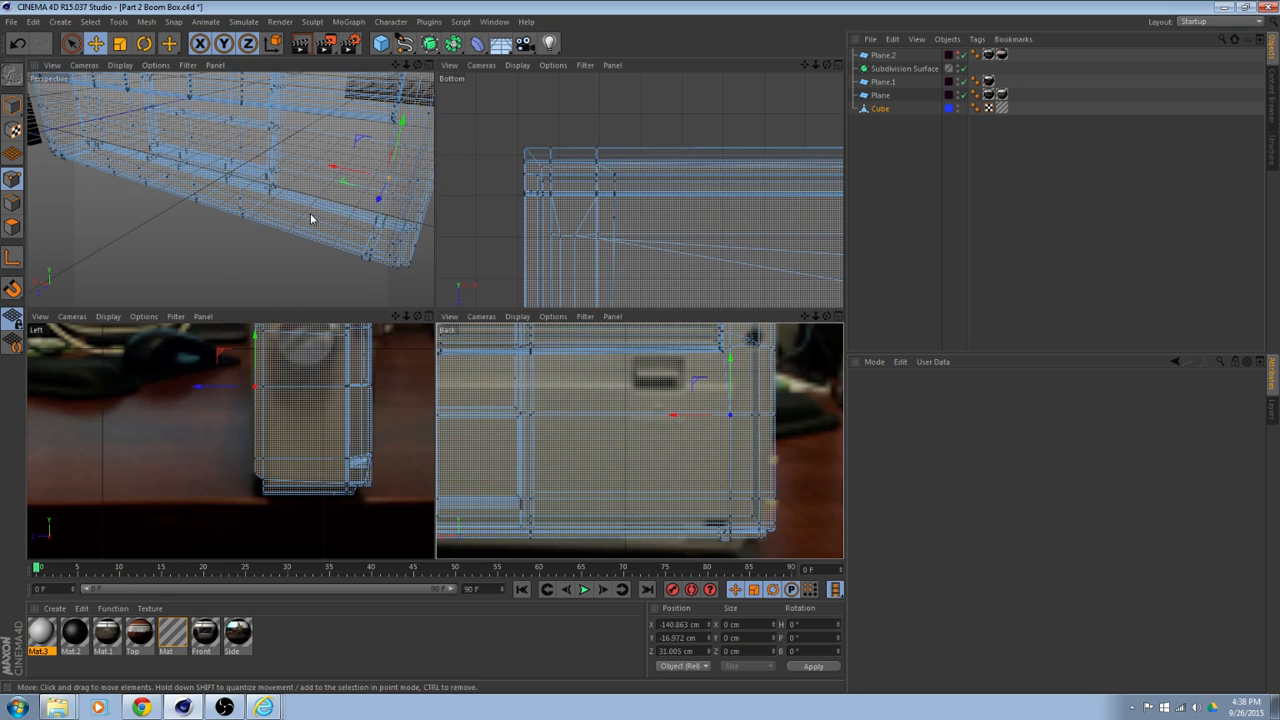
{"action": "middle_click", "coordinate": [311, 219]}
{"action": "left_click_drag", "start_coordinate": [537, 257], "coordinate": [395, 285], "text": "alt"}
{"action": "left_click_drag", "start_coordinate": [464, 278], "coordinate": [517, 240], "text": "alt"}
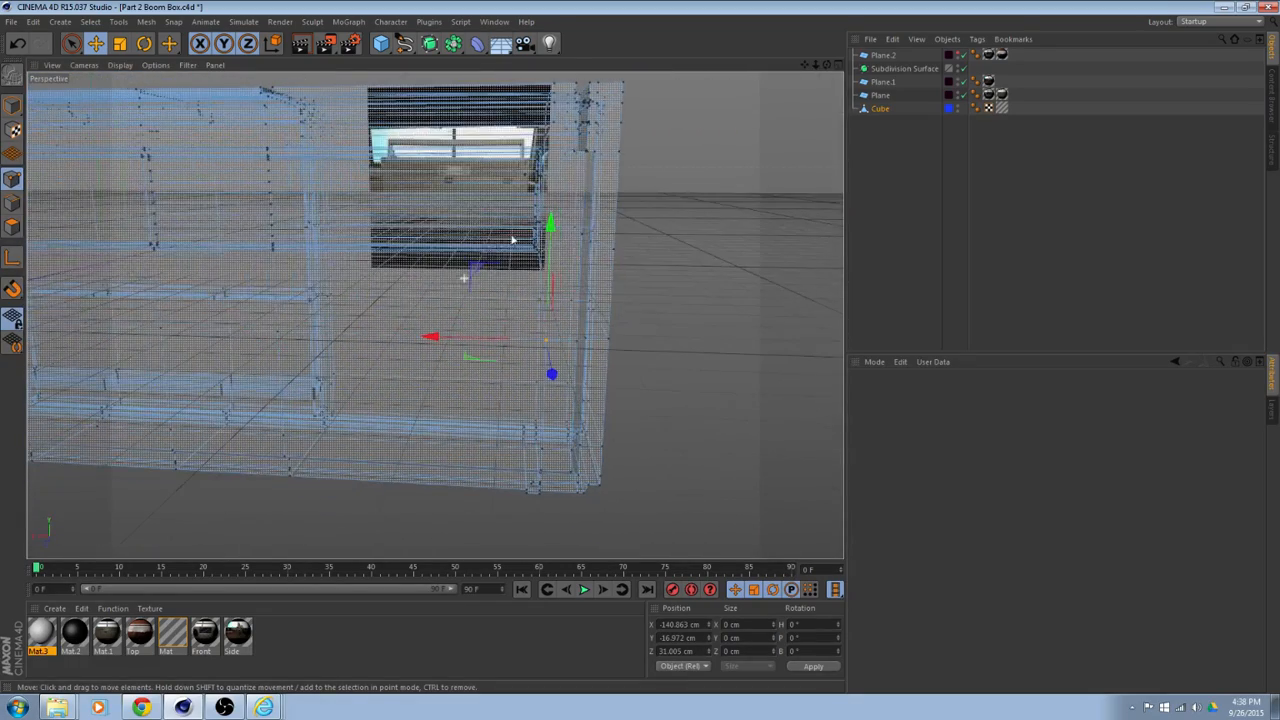
{"action": "left_click", "coordinate": [12, 203]}
{"action": "left_click_drag", "start_coordinate": [397, 289], "coordinate": [401, 325], "text": "alt"}
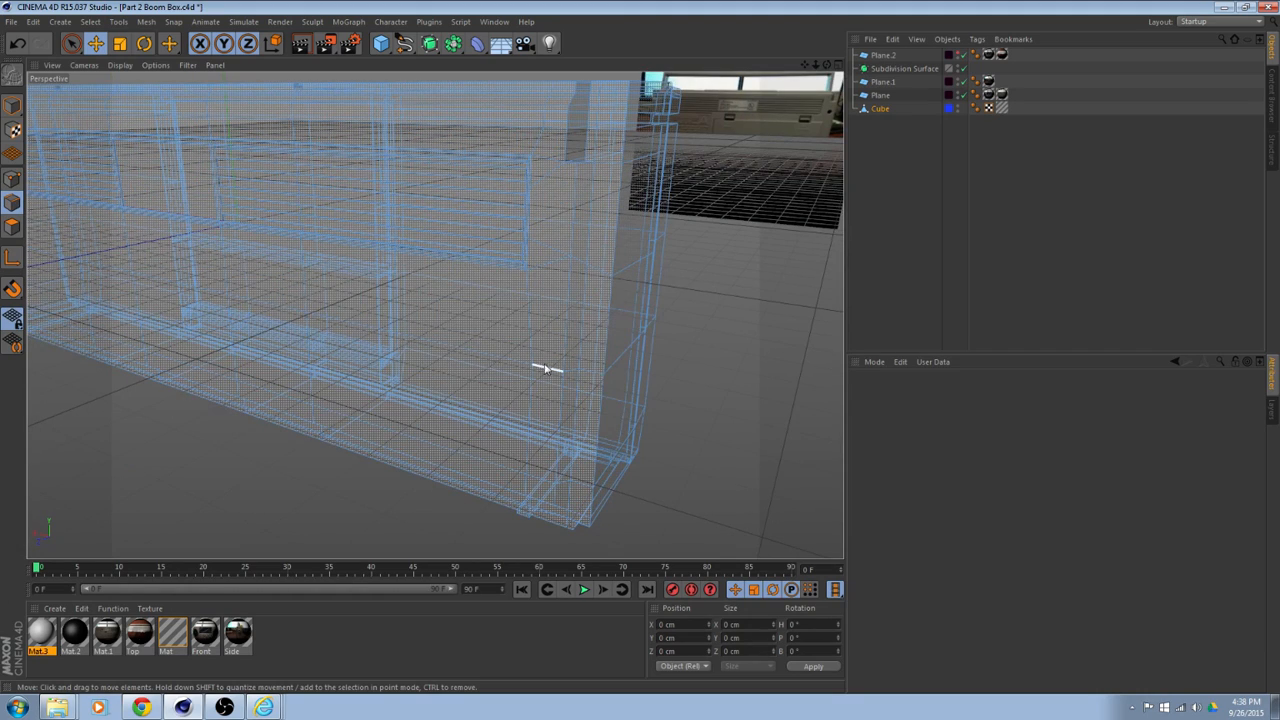
{"action": "left_click_drag", "start_coordinate": [492, 366], "coordinate": [544, 380], "text": "alt"}
{"action": "left_click", "coordinate": [546, 370]}
{"action": "left_click", "coordinate": [424, 358], "text": "shift"}
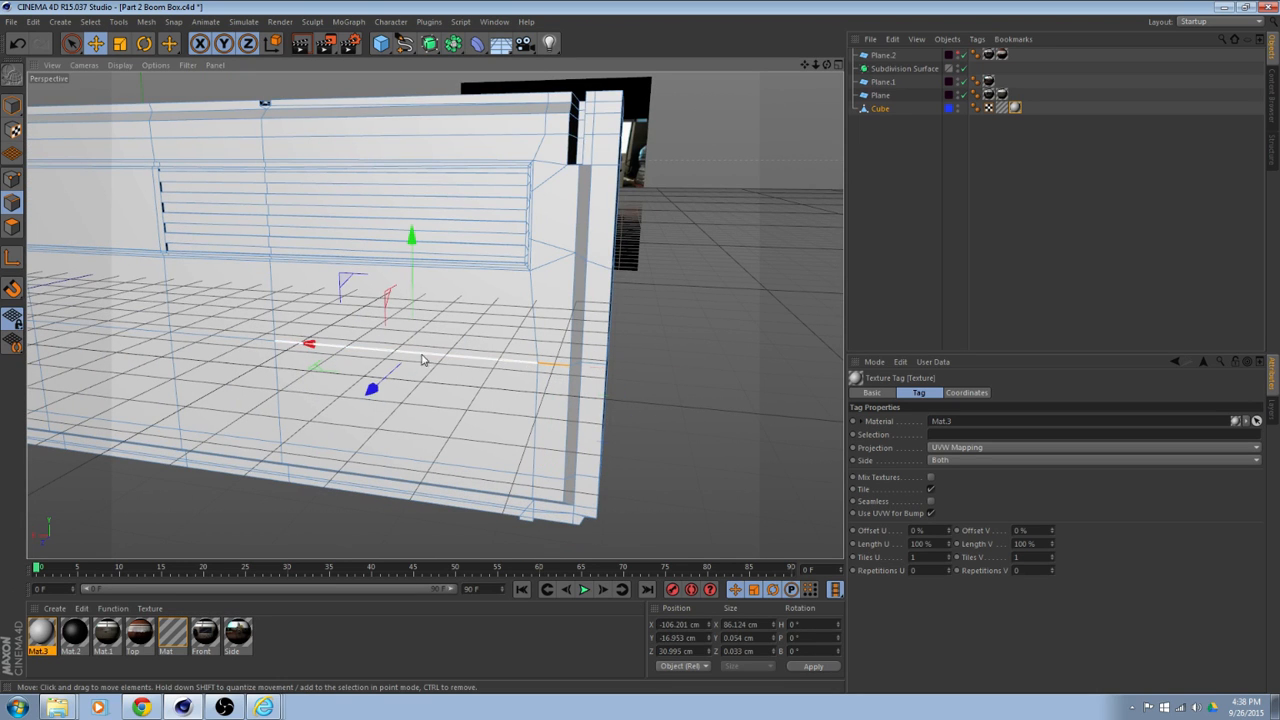
Extend the edge selection along the same mid-height row of the back panel, leaving out only the farthest section.
{"action": "left_click", "coordinate": [248, 345], "text": "shift"}
{"action": "left_click", "coordinate": [149, 336], "text": "shift"}
{"action": "scroll", "coordinate": [238, 352], "scroll_direction": "down", "scroll_amount": 2}
{"action": "middle_click_drag", "start_coordinate": [242, 357], "coordinate": [635, 386], "text": "alt"}
{"action": "left_click", "coordinate": [390, 363], "text": "shift"}
{"action": "left_click_drag", "start_coordinate": [471, 360], "coordinate": [377, 357], "text": "alt"}
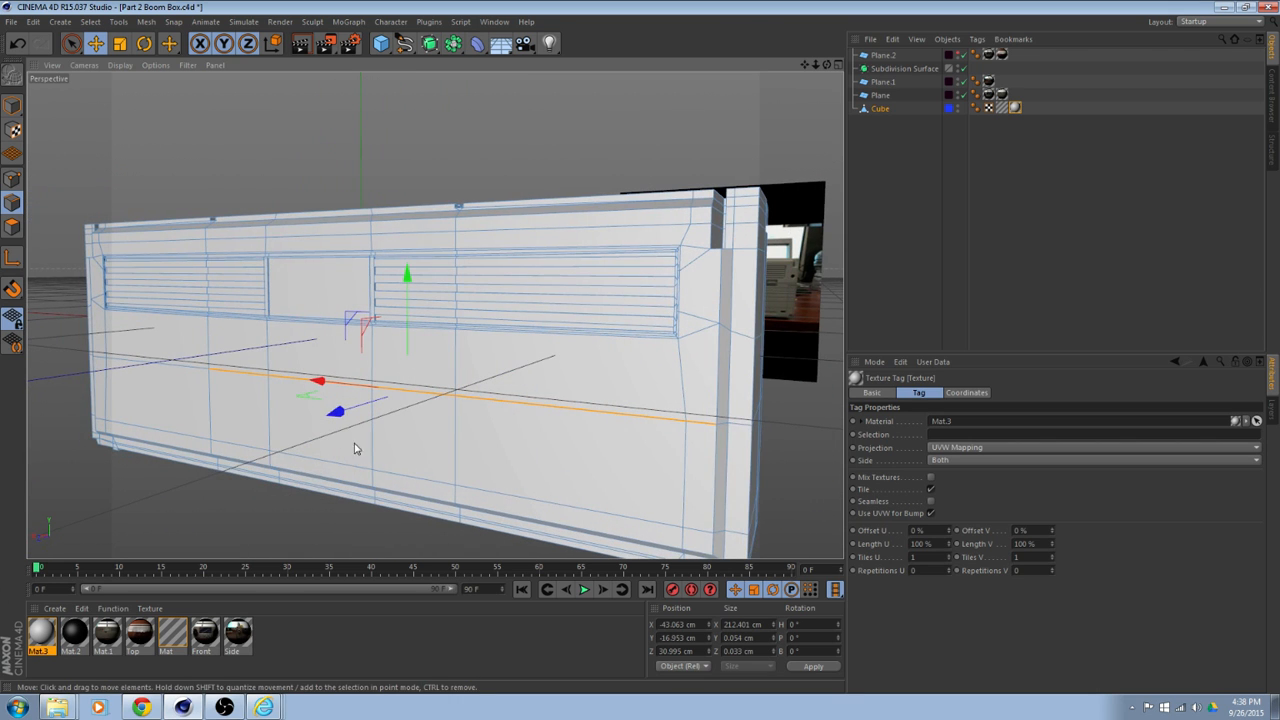
{"action": "left_click_drag", "start_coordinate": [519, 336], "coordinate": [598, 426], "text": "alt"}
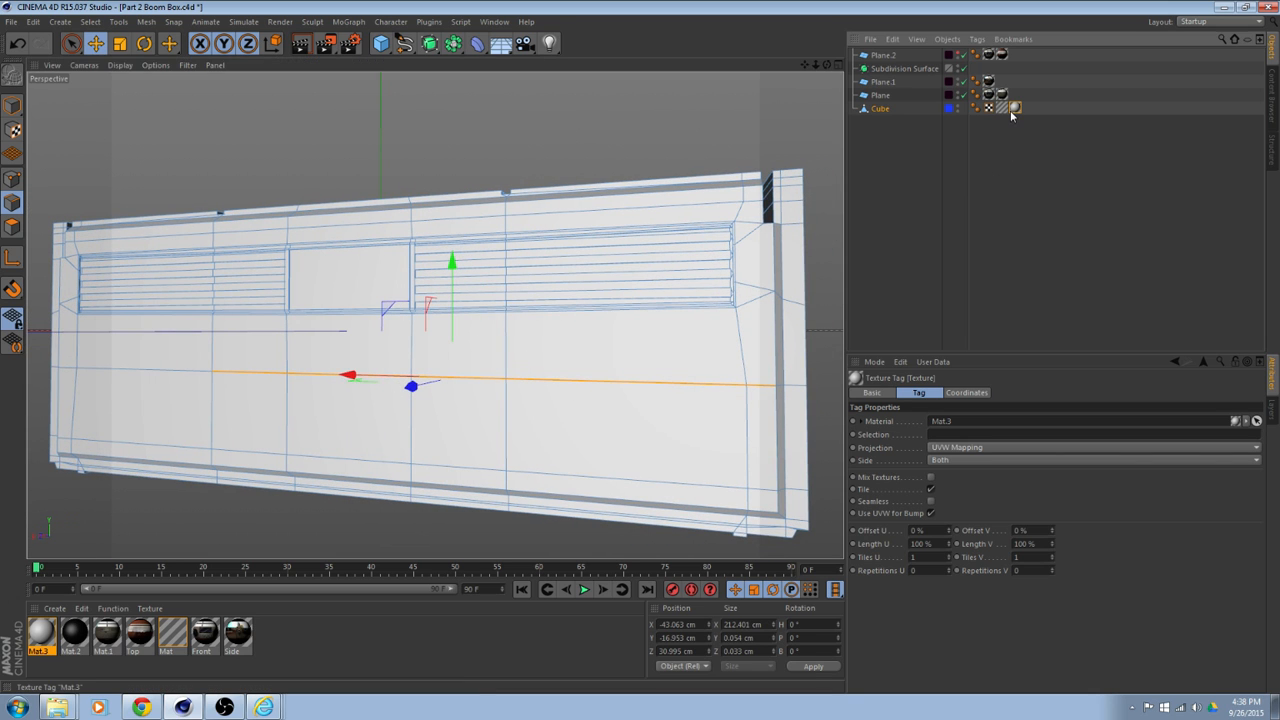
Delete the Cube's Mat.3 texture tag and raise the selected horizontal edges to about Y -4.6 cm against the rear photo.
{"action": "key", "text": "Delete"}
{"action": "middle_click", "coordinate": [611, 370]}
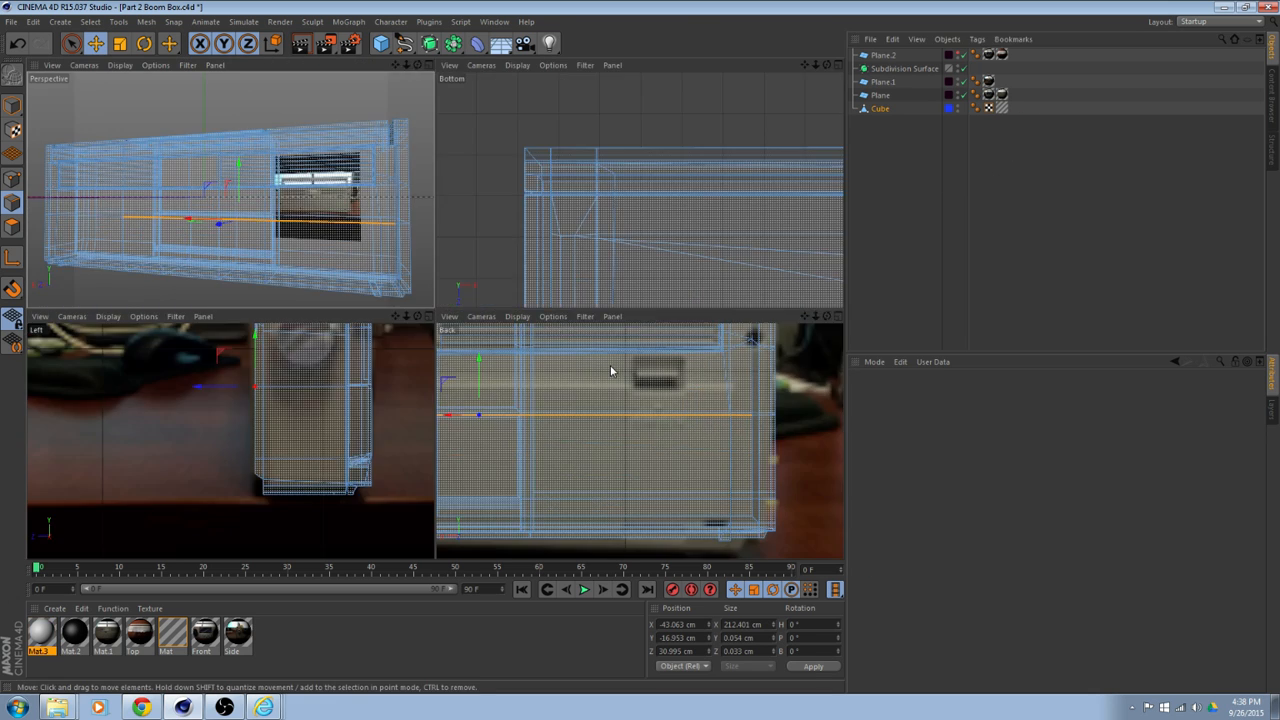
{"action": "middle_click", "coordinate": [645, 398]}
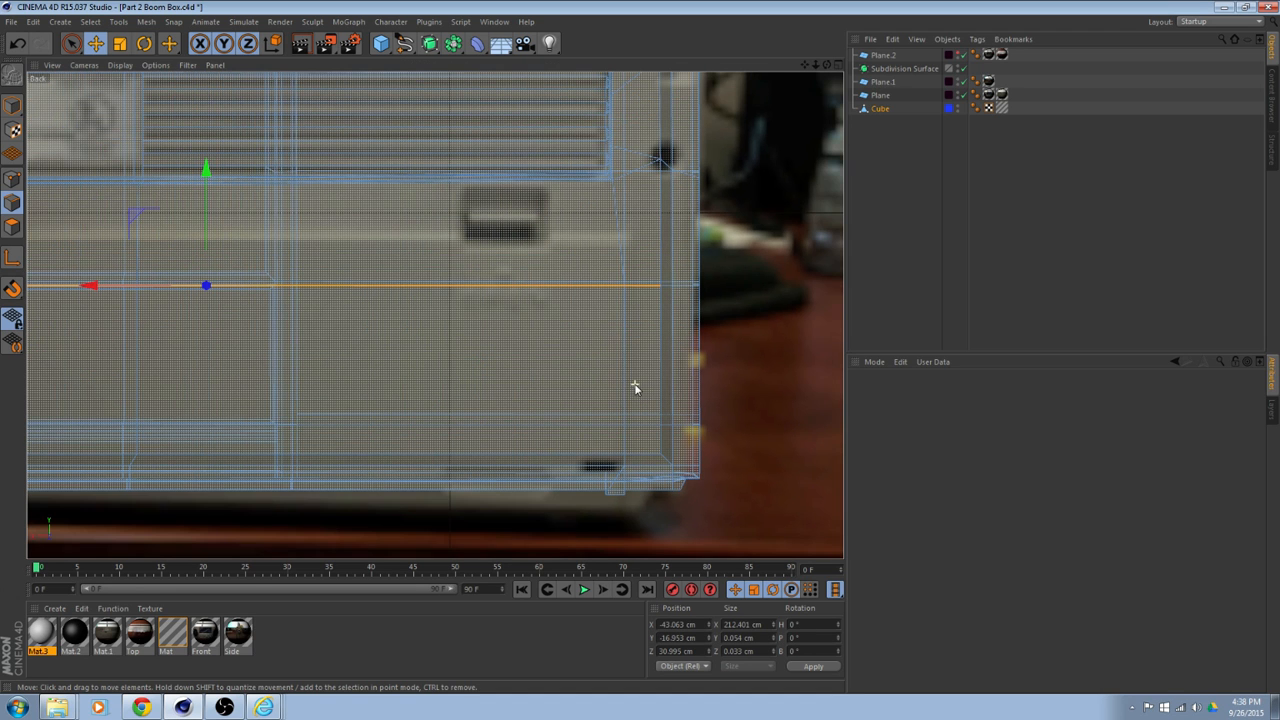
{"action": "middle_click_drag", "start_coordinate": [616, 290], "coordinate": [740, 415], "text": "alt"}
{"action": "left_click_drag", "start_coordinate": [323, 300], "coordinate": [348, 242]}
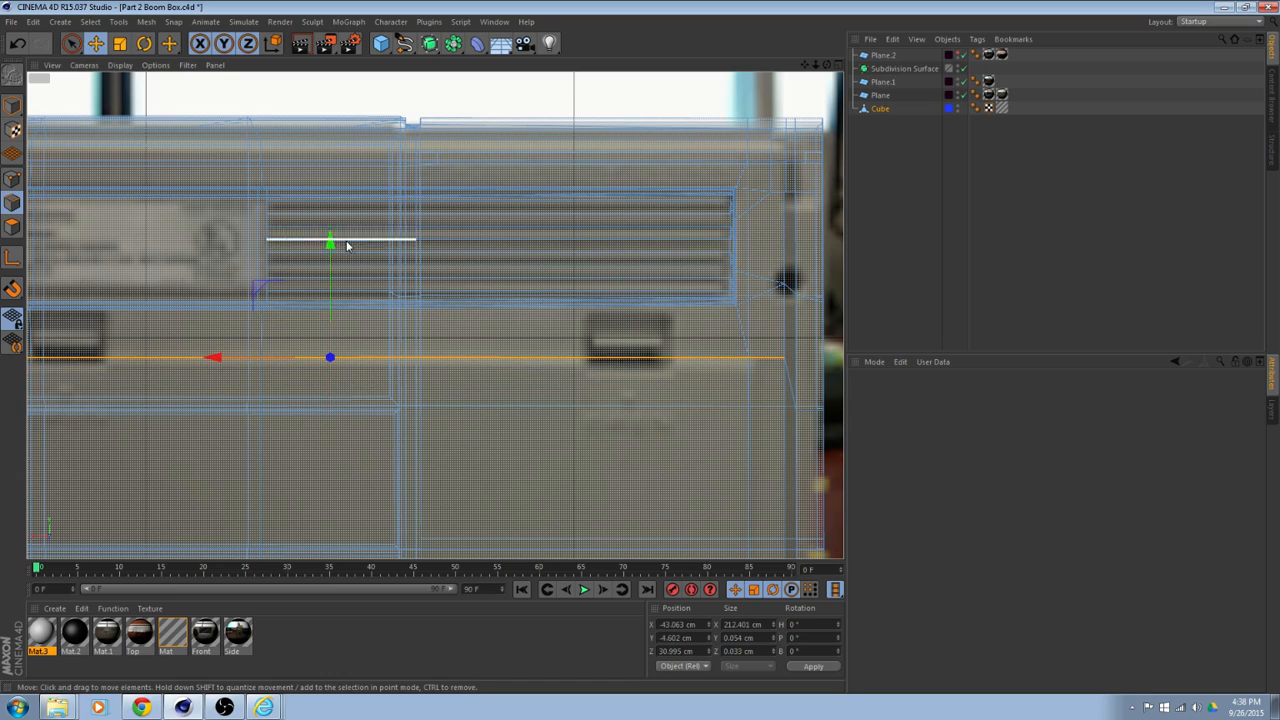
Reapply Mat.3 to the Cube and select the vertical edge run at about X 63.1 cm, from the raised row down to the bottom.
{"action": "mouse_move", "coordinate": [623, 443]}
{"action": "middle_mouse_down", "text": "alt"}
{"action": "mouse_move", "coordinate": [649, 449]}
{"action": "mouse_move", "coordinate": [654, 337]}
{"action": "mouse_move", "coordinate": [603, 315]}
{"action": "mouse_move", "coordinate": [623, 345]}
{"action": "mouse_move", "coordinate": [590, 370]}
{"action": "middle_mouse_up", "text": "alt"}
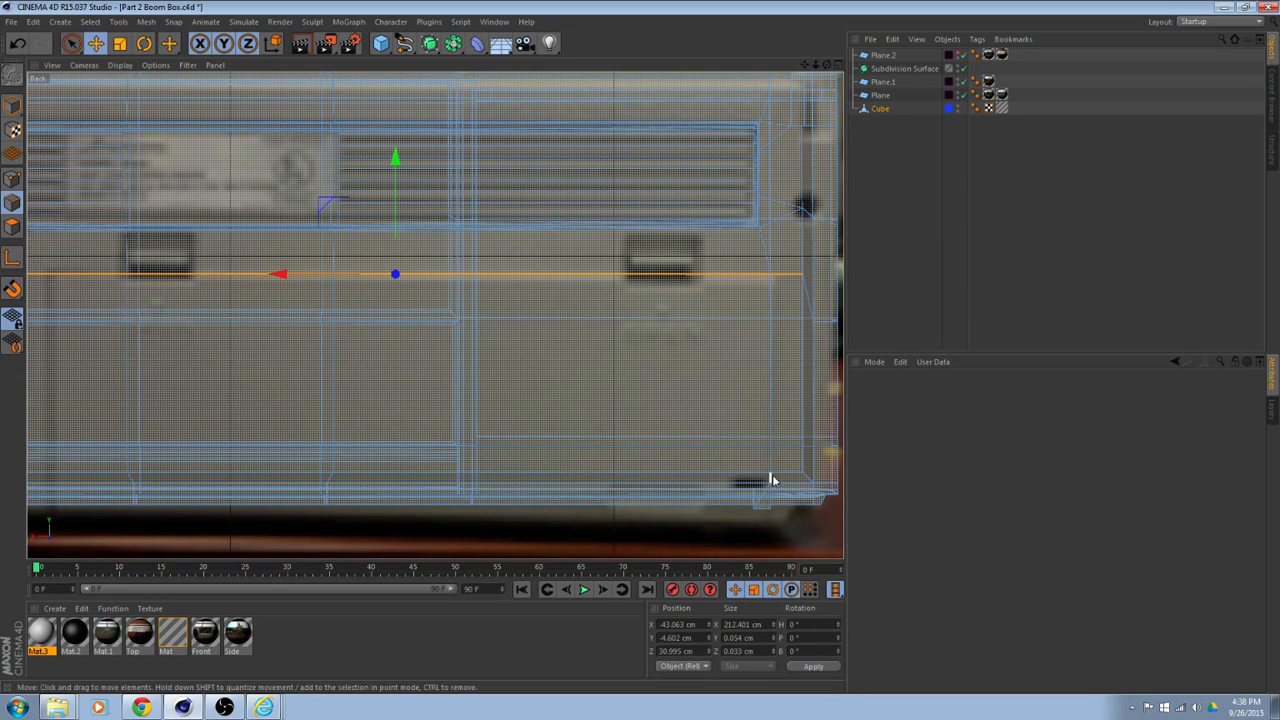
{"action": "middle_click_drag", "start_coordinate": [470, 477], "coordinate": [796, 474], "text": "alt"}
{"action": "middle_click_drag", "start_coordinate": [501, 386], "coordinate": [543, 433], "text": "alt"}
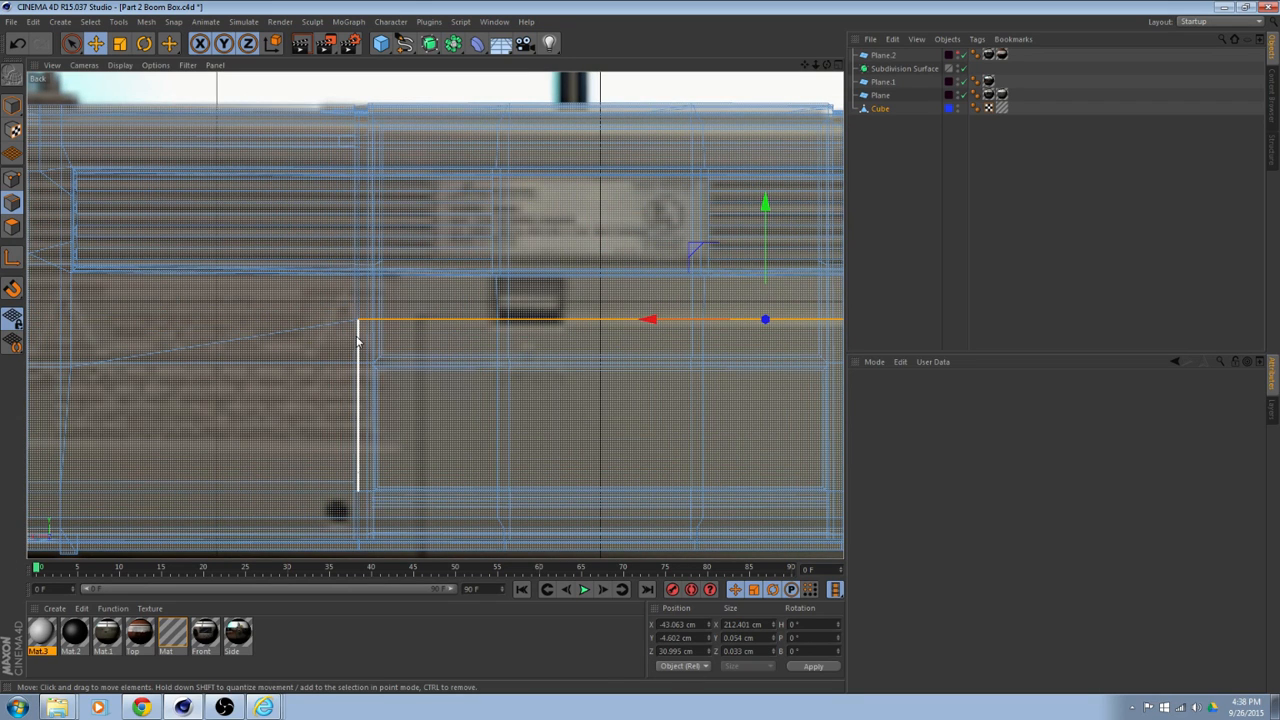
{"action": "left_click", "coordinate": [358, 345]}
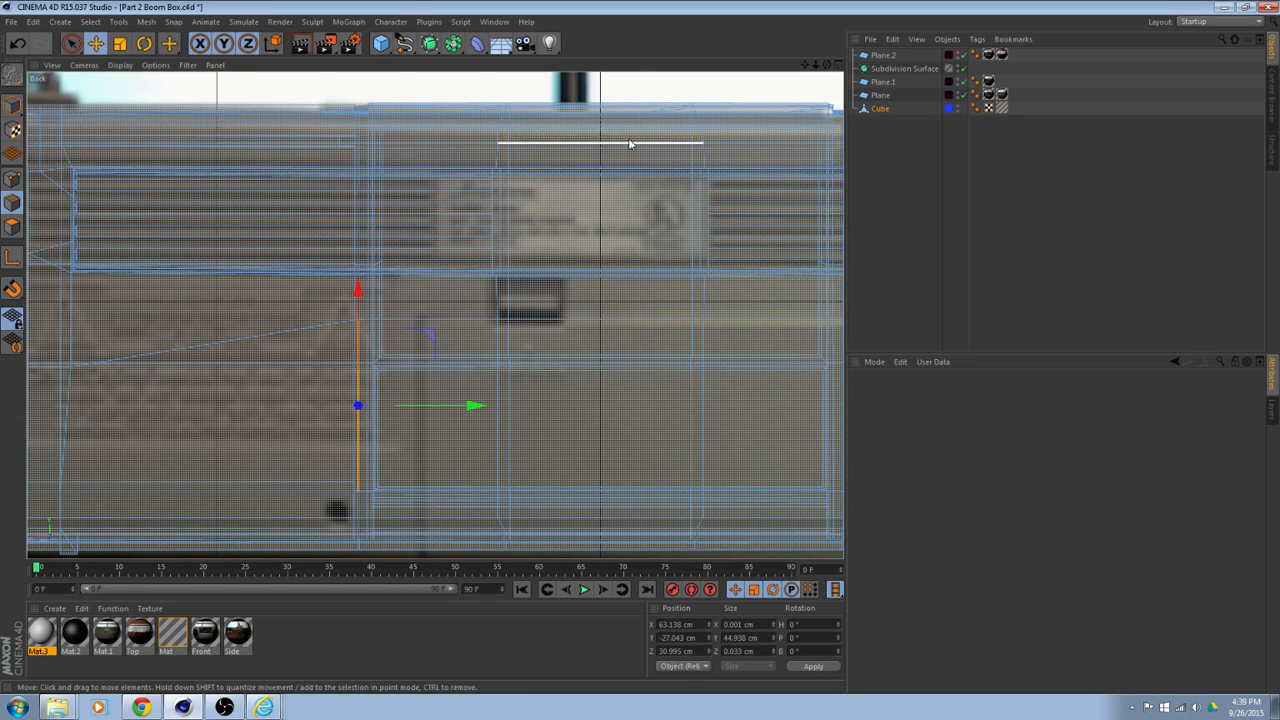
{"action": "middle_click", "coordinate": [695, 98]}
{"action": "middle_click", "coordinate": [278, 242]}
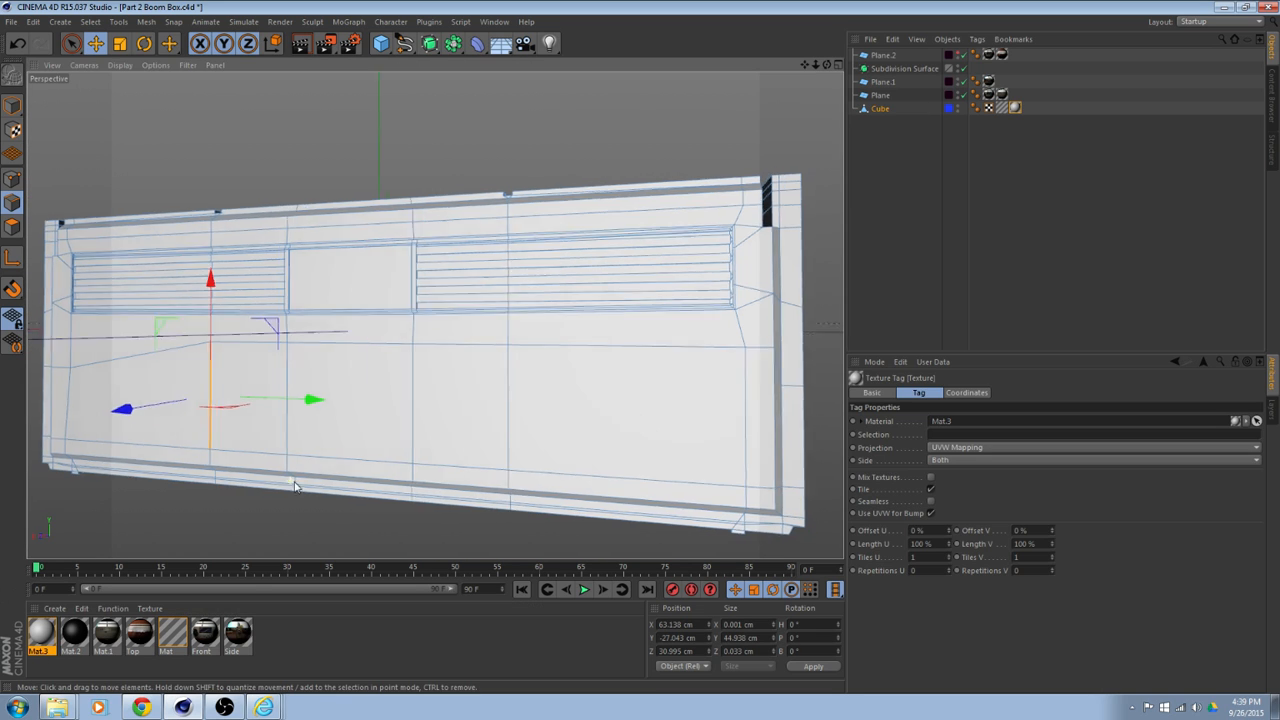
{"action": "mouse_move", "coordinate": [437, 420]}
{"action": "left_mouse_down", "text": "alt"}
{"action": "mouse_move", "coordinate": [366, 492]}
{"action": "mouse_move", "coordinate": [388, 466]}
{"action": "mouse_move", "coordinate": [311, 443]}
{"action": "mouse_move", "coordinate": [309, 423]}
{"action": "mouse_move", "coordinate": [310, 480]}
{"action": "mouse_move", "coordinate": [423, 494]}
{"action": "mouse_move", "coordinate": [403, 457]}
{"action": "mouse_move", "coordinate": [295, 486]}
{"action": "left_mouse_up", "text": "alt"}
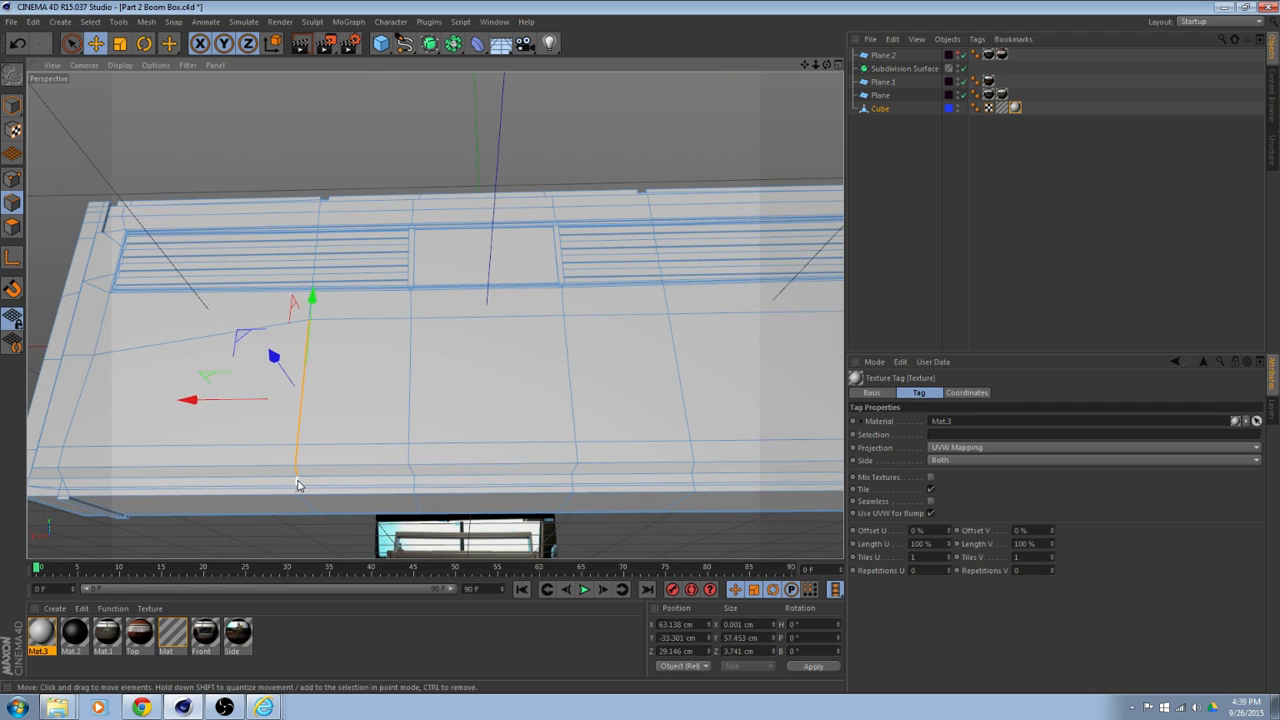
{"action": "left_click_drag", "start_coordinate": [455, 520], "coordinate": [511, 520], "text": "alt"}
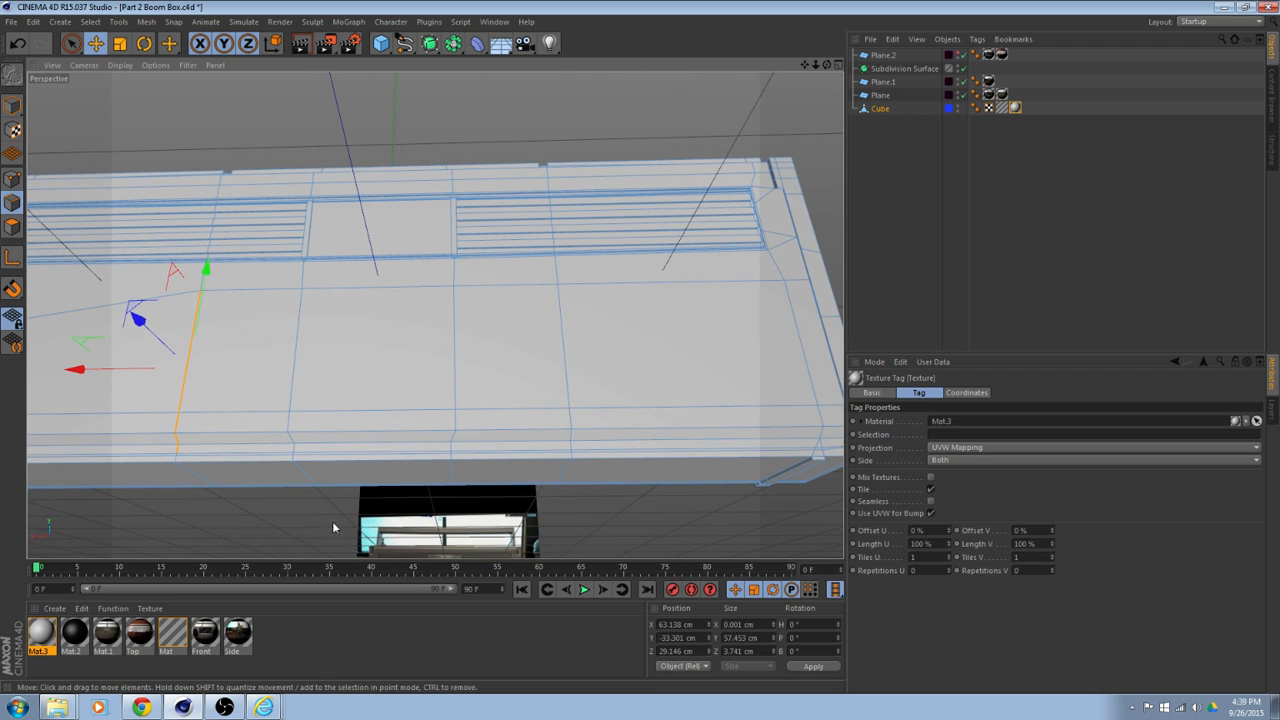
{"action": "mouse_move", "coordinate": [175, 488]}
{"action": "left_mouse_down", "text": "alt"}
{"action": "mouse_move", "coordinate": [194, 458]}
{"action": "mouse_move", "coordinate": [273, 488]}
{"action": "mouse_move", "coordinate": [348, 492]}
{"action": "mouse_move", "coordinate": [389, 468]}
{"action": "left_mouse_up", "text": "alt"}
{"action": "left_click", "coordinate": [262, 472], "text": "shift"}
{"action": "scroll", "coordinate": [300, 485], "scroll_direction": "down", "scroll_amount": 5}
Delete the Cube's Mat.3 texture tag and move the selected vertical edges along X to about 47.2 cm in the Back view.
{"action": "middle_click", "coordinate": [450, 458]}
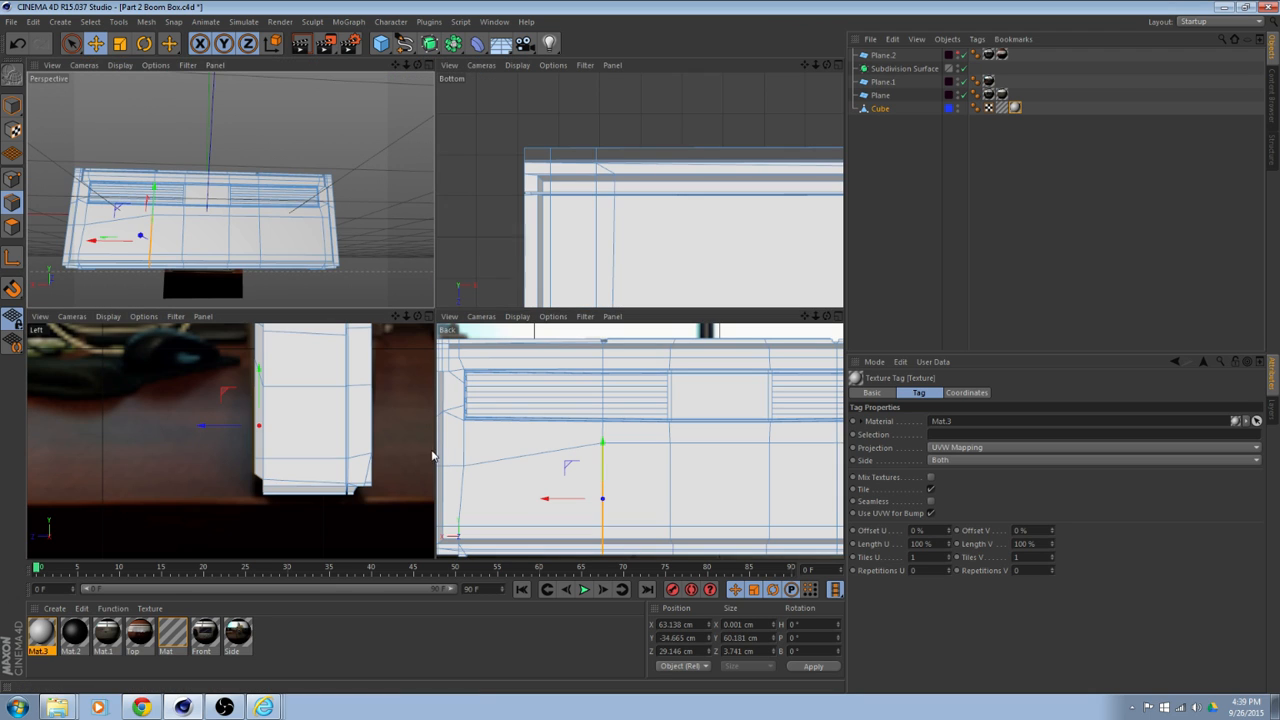
{"action": "middle_click", "coordinate": [600, 388]}
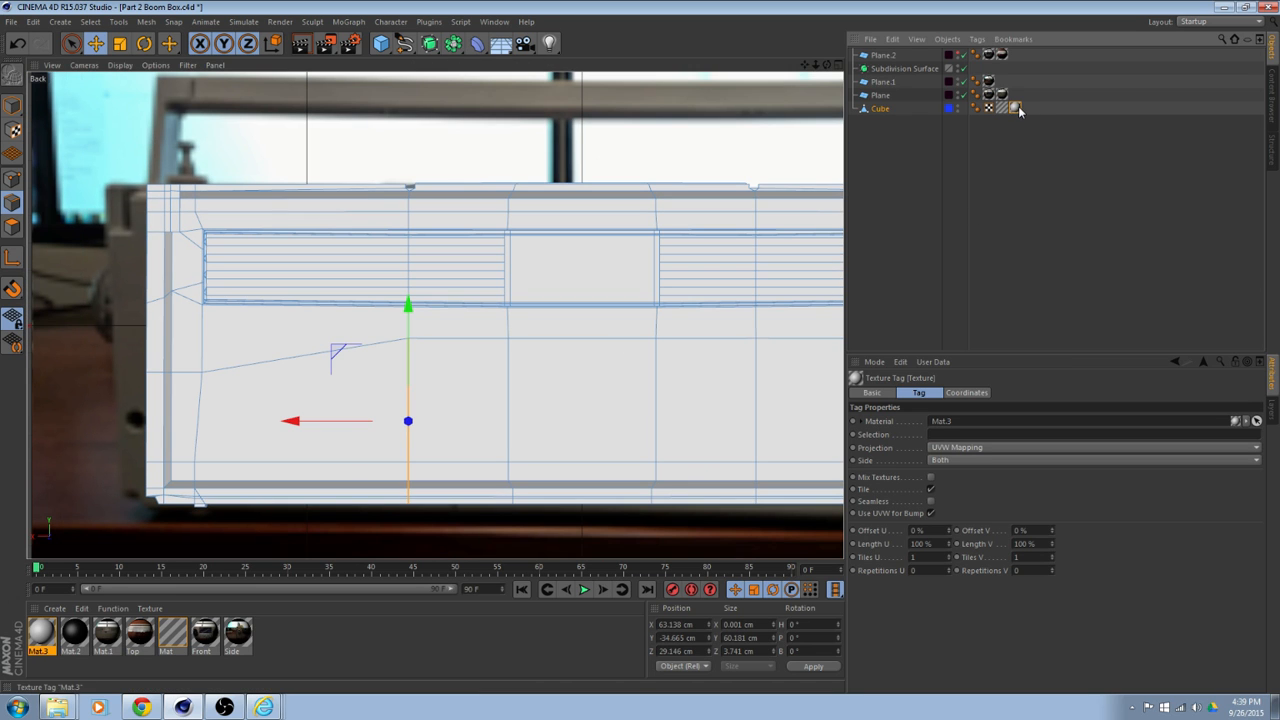
{"action": "key", "text": "Delete"}
{"action": "left_click_drag", "start_coordinate": [287, 421], "coordinate": [340, 427]}
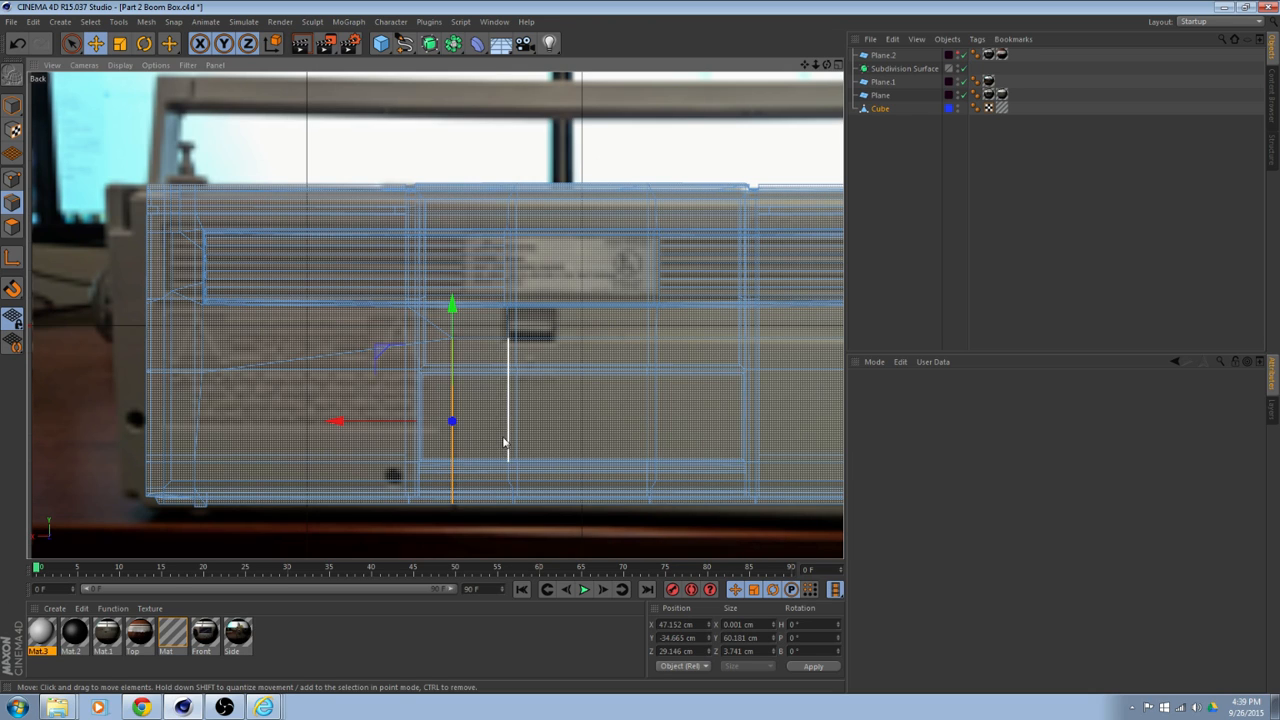
Apply the Mat.3 material to the Cube again in the Perspective view.
{"action": "middle_click", "coordinate": [504, 442]}
{"action": "middle_click", "coordinate": [295, 252]}
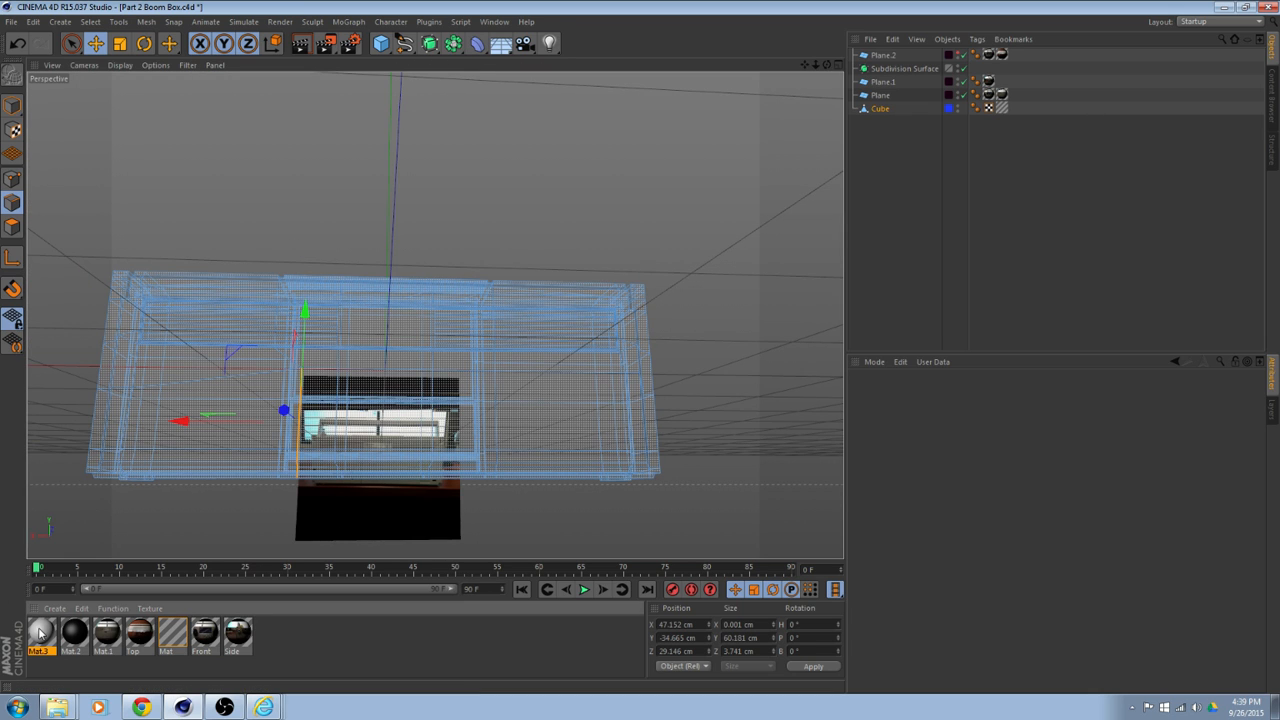
{"action": "left_click_drag", "start_coordinate": [40, 632], "coordinate": [459, 425]}
{"action": "left_click_drag", "start_coordinate": [482, 494], "coordinate": [468, 440]}
{"action": "key", "text": "super"}
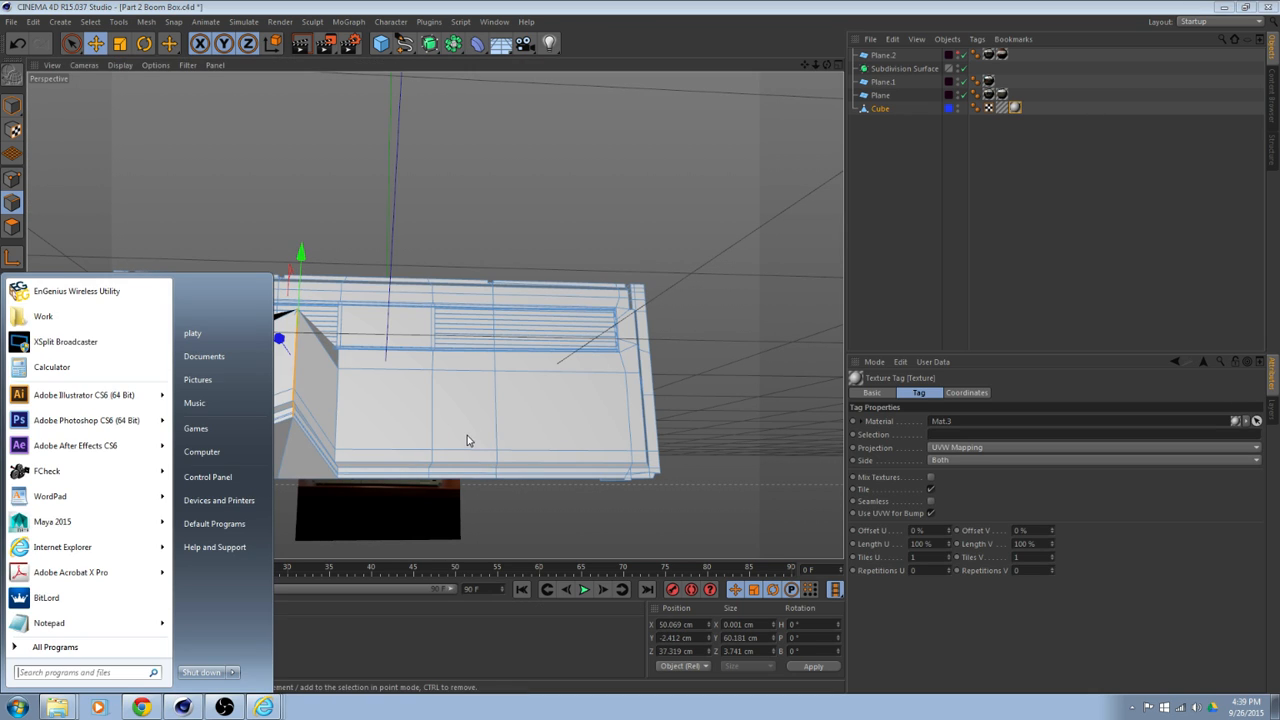
{"action": "key", "text": "super"}
{"action": "key", "text": "ctrl+z"}
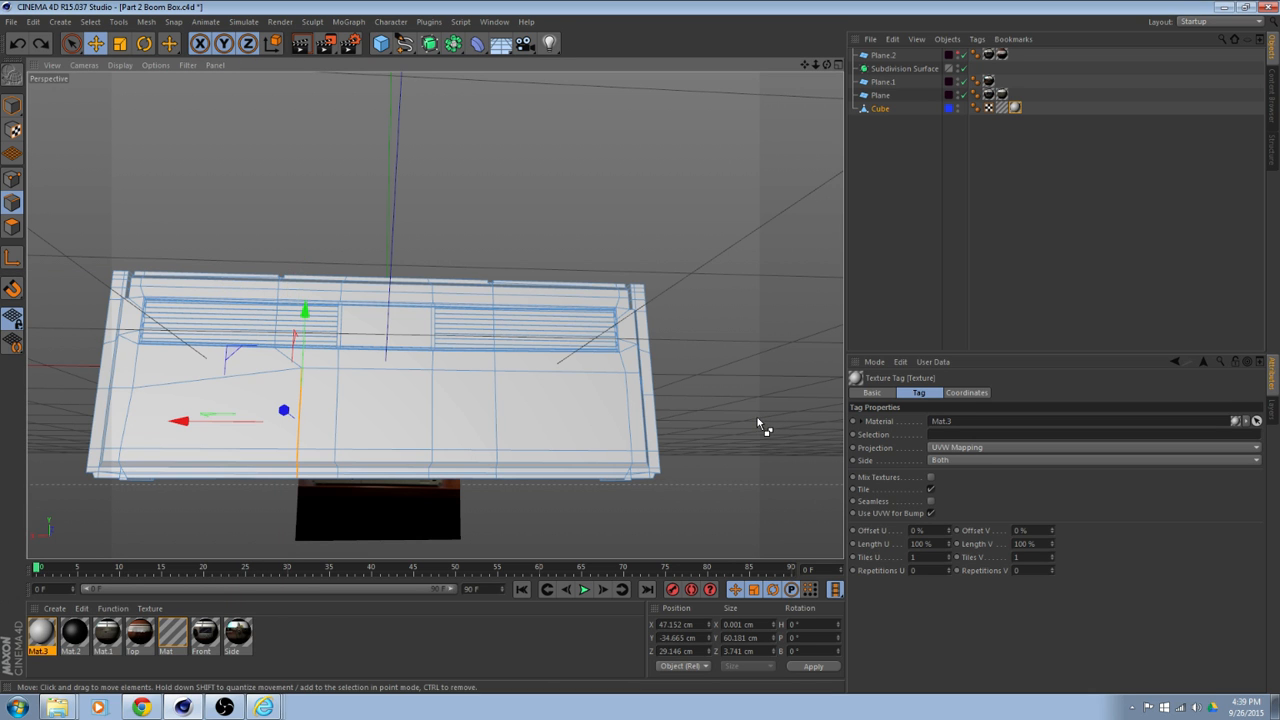
Examine the shifted vertical edge run and the adjoining back and bottom faces of the boom box body from below.
{"action": "left_click_drag", "start_coordinate": [757, 422], "coordinate": [545, 374], "text": "alt"}
{"action": "scroll", "coordinate": [533, 436], "scroll_direction": "up", "scroll_amount": 2}
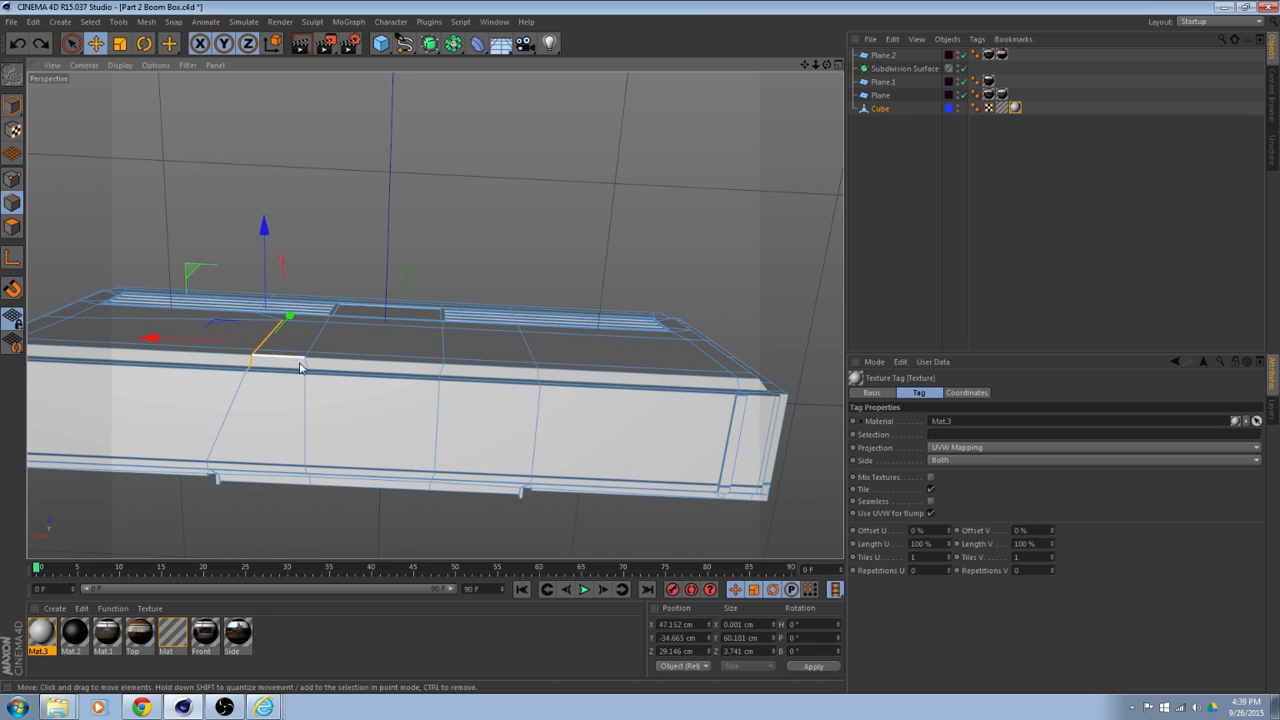
{"action": "scroll", "coordinate": [299, 368], "scroll_direction": "up", "scroll_amount": 2}
{"action": "scroll", "coordinate": [431, 350], "scroll_direction": "up", "scroll_amount": 1}
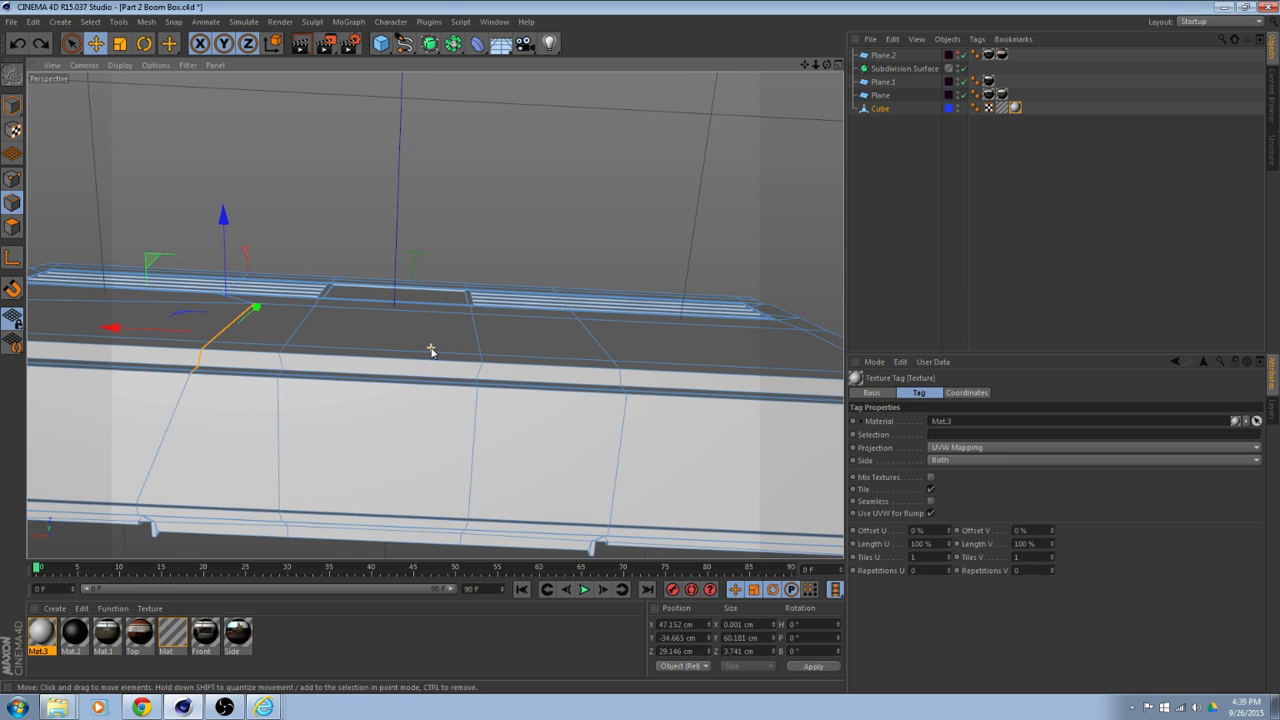
{"action": "left_click_drag", "start_coordinate": [448, 228], "coordinate": [198, 375], "text": "alt"}
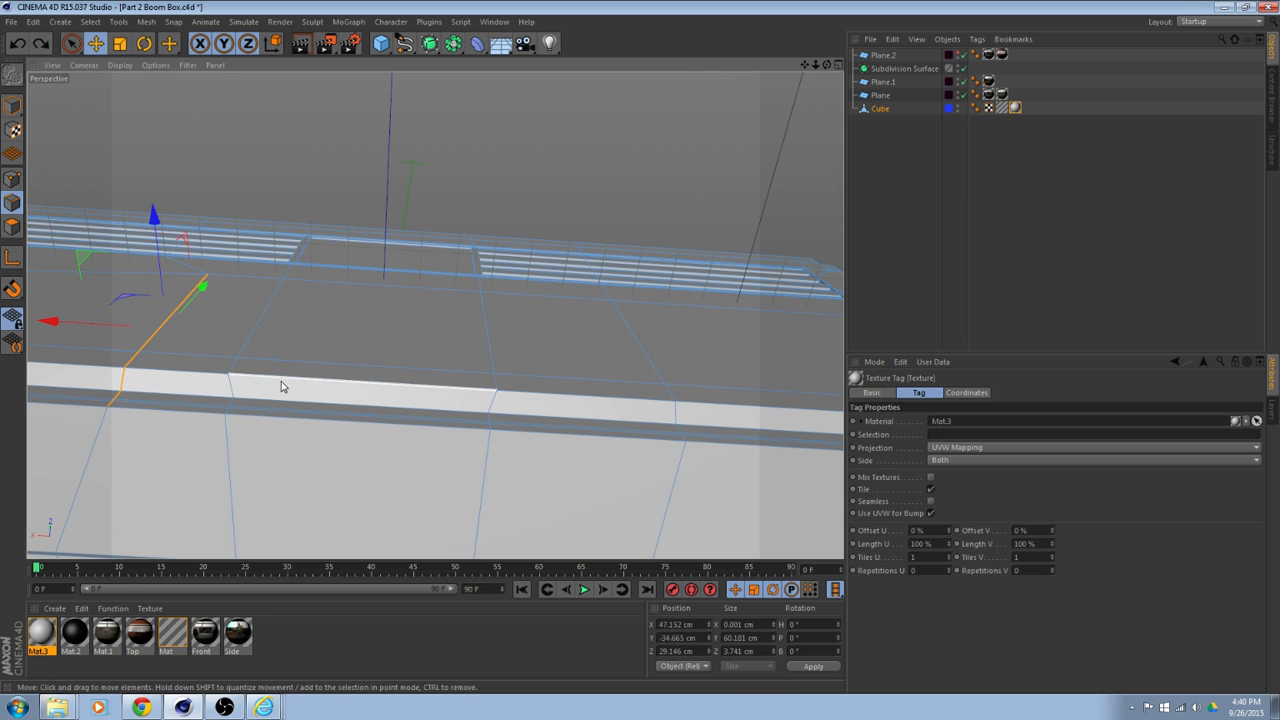
{"action": "left_click_drag", "start_coordinate": [455, 357], "coordinate": [753, 430], "text": "alt"}
{"action": "right_click_drag", "start_coordinate": [414, 431], "coordinate": [242, 463], "text": "alt"}
{"action": "left_click_drag", "start_coordinate": [242, 463], "coordinate": [207, 476], "text": "alt"}
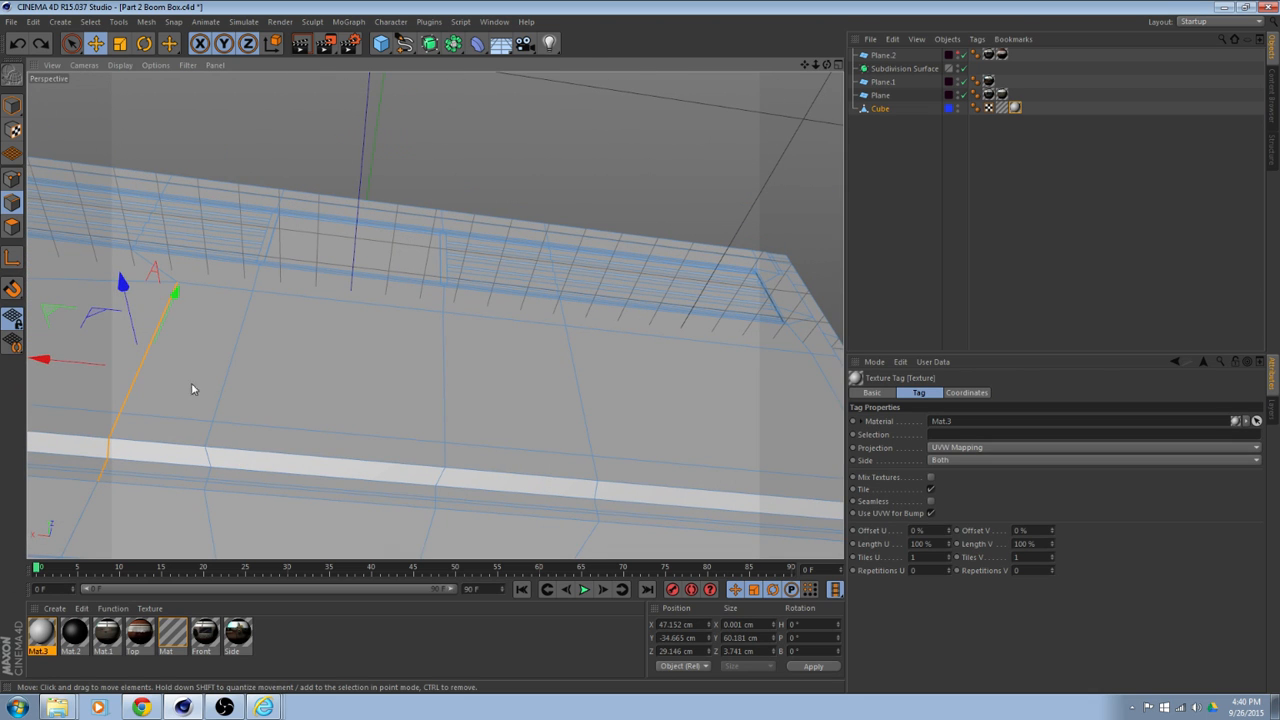
Select the row of four large polygons across the lower part of the boom box's back panel.
{"action": "left_click", "coordinate": [13, 226]}
{"action": "left_click", "coordinate": [169, 343]}
{"action": "left_click", "coordinate": [183, 343]}
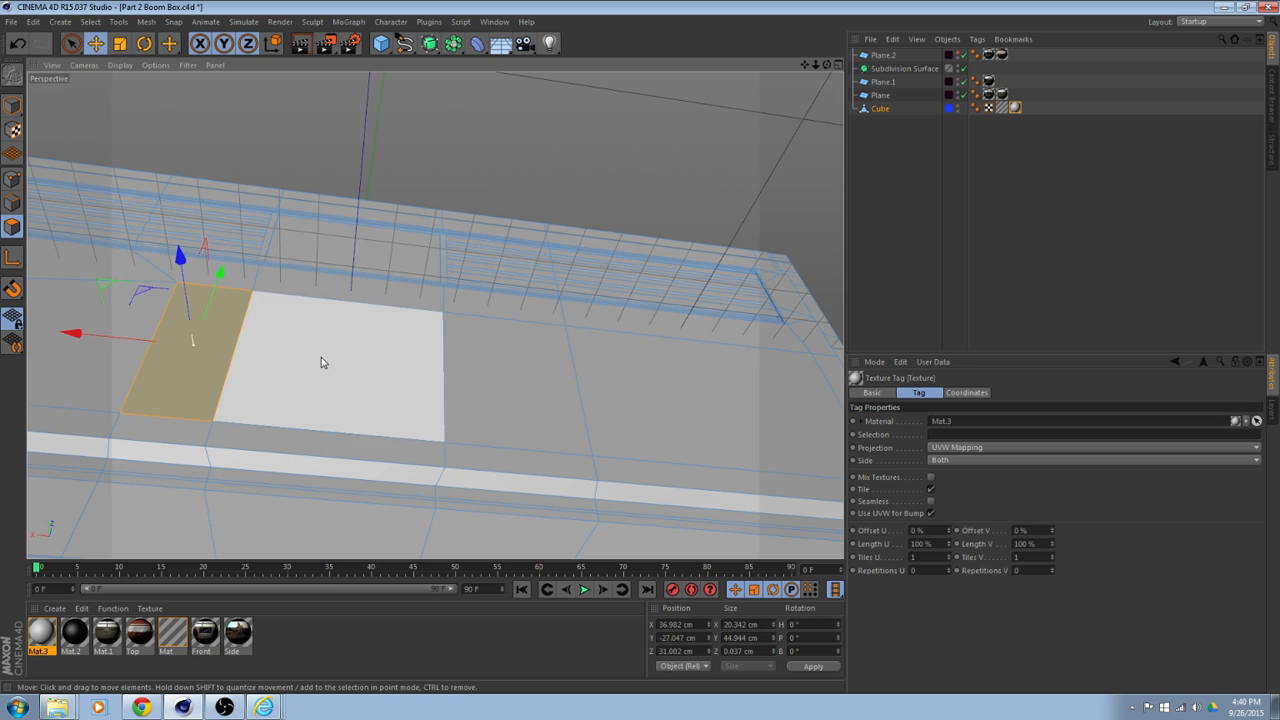
{"action": "left_click", "coordinate": [323, 360], "text": "shift"}
{"action": "left_click", "coordinate": [518, 386], "text": "shift"}
{"action": "left_click", "coordinate": [647, 386], "text": "shift"}
{"action": "middle_click_drag", "start_coordinate": [622, 375], "coordinate": [530, 350], "text": "alt"}
{"action": "left_click_drag", "start_coordinate": [530, 354], "coordinate": [494, 297], "text": "alt"}
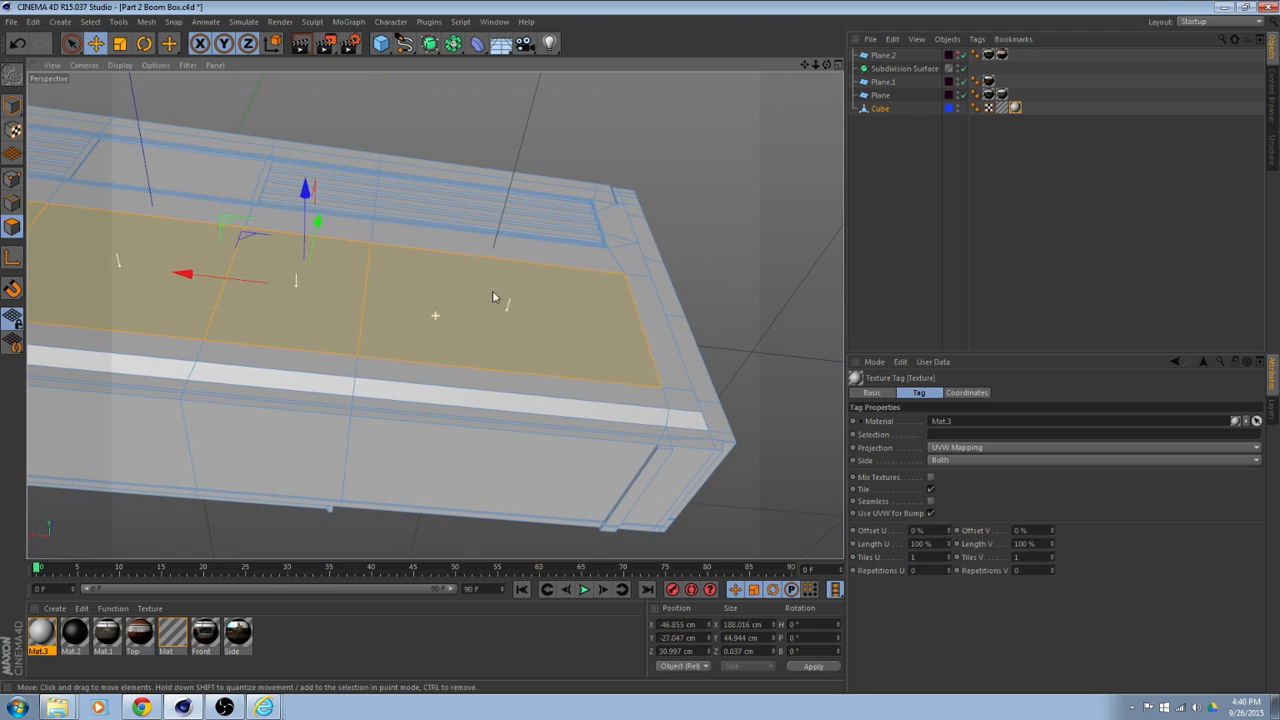
Add the narrow strip polygons and the slanted lower polygons beneath the four large back faces to the selection.
{"action": "left_click", "coordinate": [640, 409], "text": "shift"}
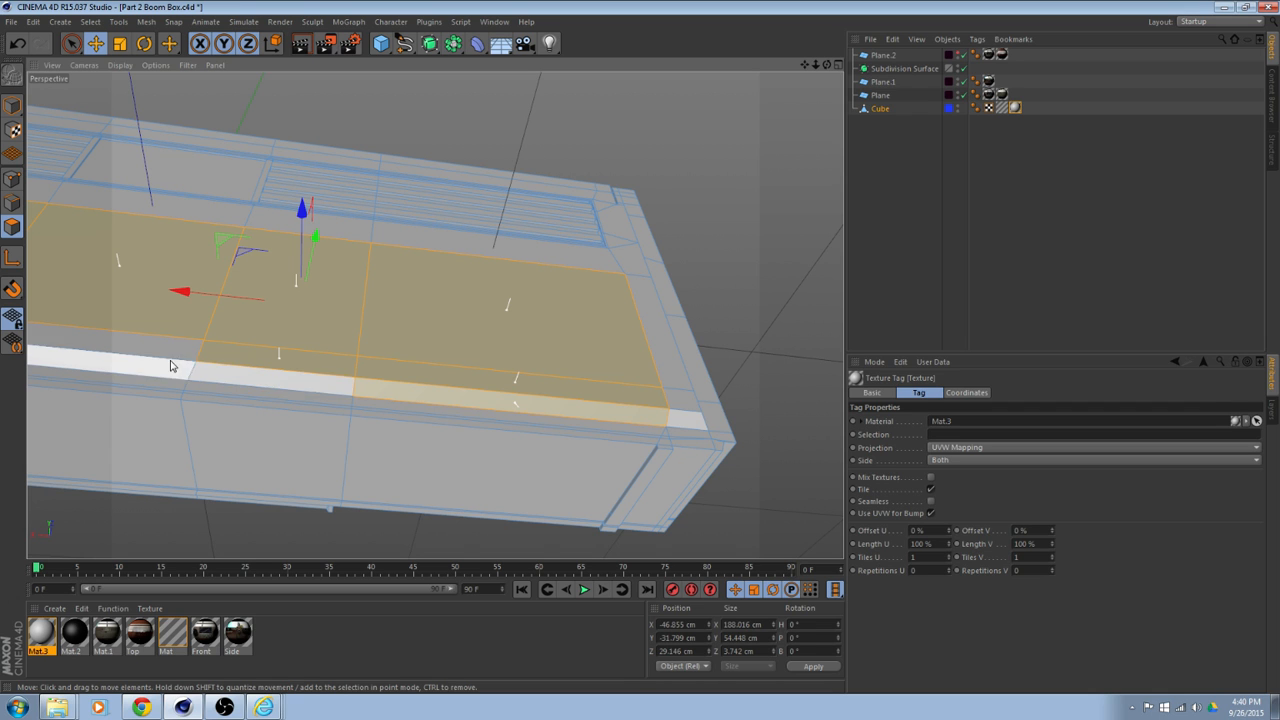
{"action": "middle_click_drag", "start_coordinate": [184, 327], "coordinate": [547, 365], "text": "alt"}
{"action": "left_click", "coordinate": [336, 384], "text": "shift"}
{"action": "middle_click_drag", "start_coordinate": [442, 358], "coordinate": [204, 330], "text": "alt"}
{"action": "middle_click_drag", "start_coordinate": [552, 338], "coordinate": [393, 336], "text": "alt"}
{"action": "left_click_drag", "start_coordinate": [393, 336], "coordinate": [358, 478], "text": "alt"}
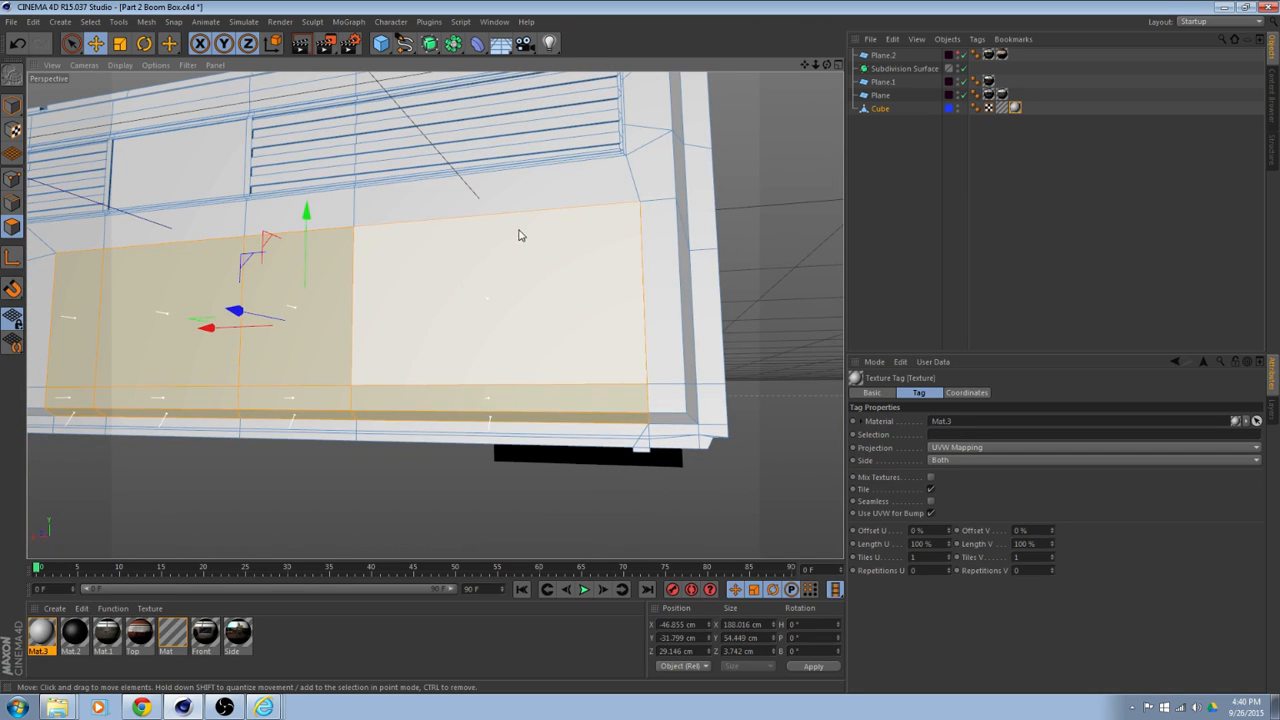
Examine the selected back panel polygons and their lower edge from several angles, comparing them with the rear reference photo.
{"action": "left_click_drag", "start_coordinate": [642, 330], "coordinate": [470, 372], "text": "alt"}
{"action": "left_click_drag", "start_coordinate": [363, 443], "coordinate": [354, 334], "text": "alt"}
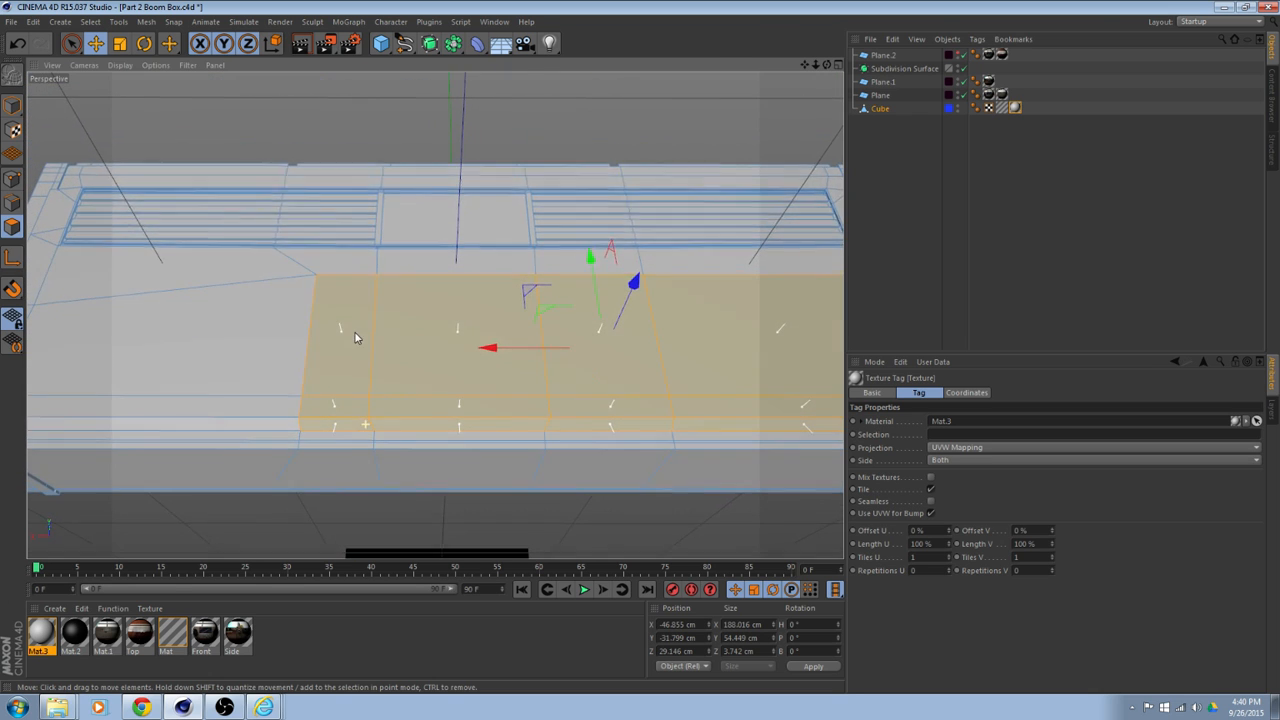
{"action": "scroll", "coordinate": [346, 447], "scroll_direction": "up", "scroll_amount": 2}
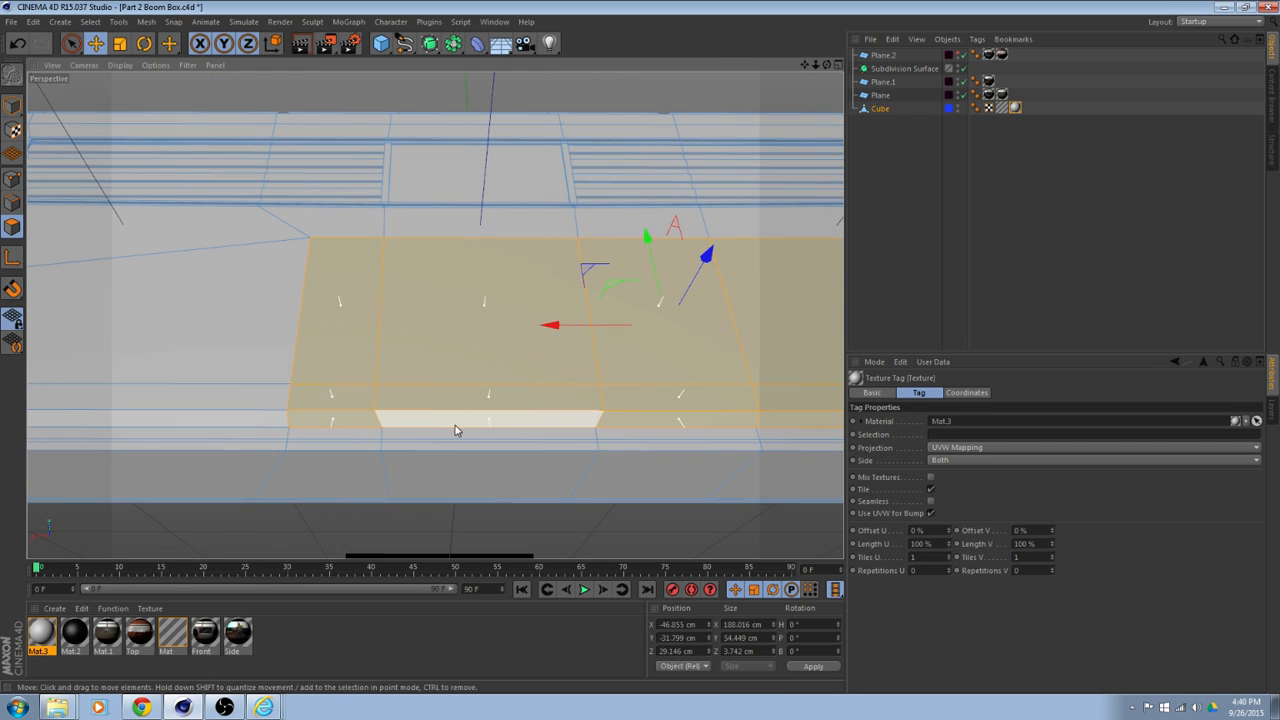
{"action": "scroll", "coordinate": [333, 331], "scroll_direction": "down", "scroll_amount": 2}
{"action": "middle_click_drag", "start_coordinate": [266, 334], "coordinate": [428, 386], "text": "alt"}
{"action": "left_click_drag", "start_coordinate": [428, 391], "coordinate": [453, 313], "text": "alt"}
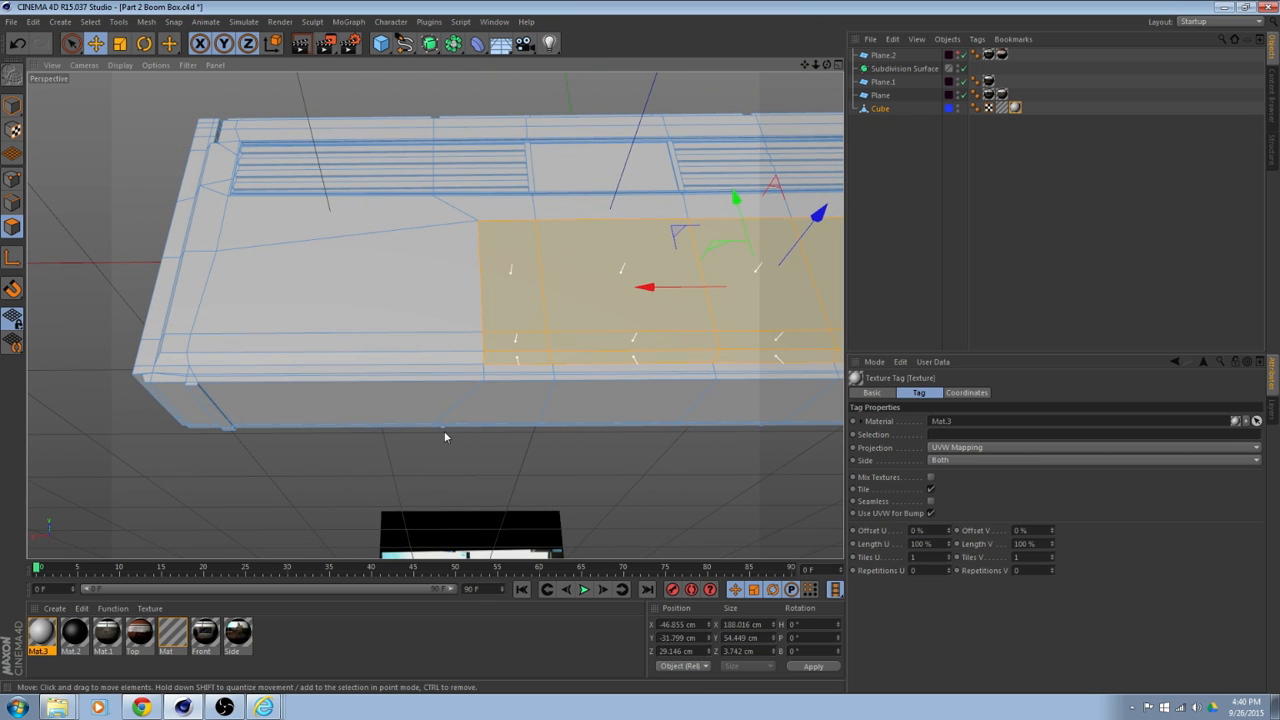
{"action": "left_click_drag", "start_coordinate": [437, 323], "coordinate": [429, 357], "text": "alt"}
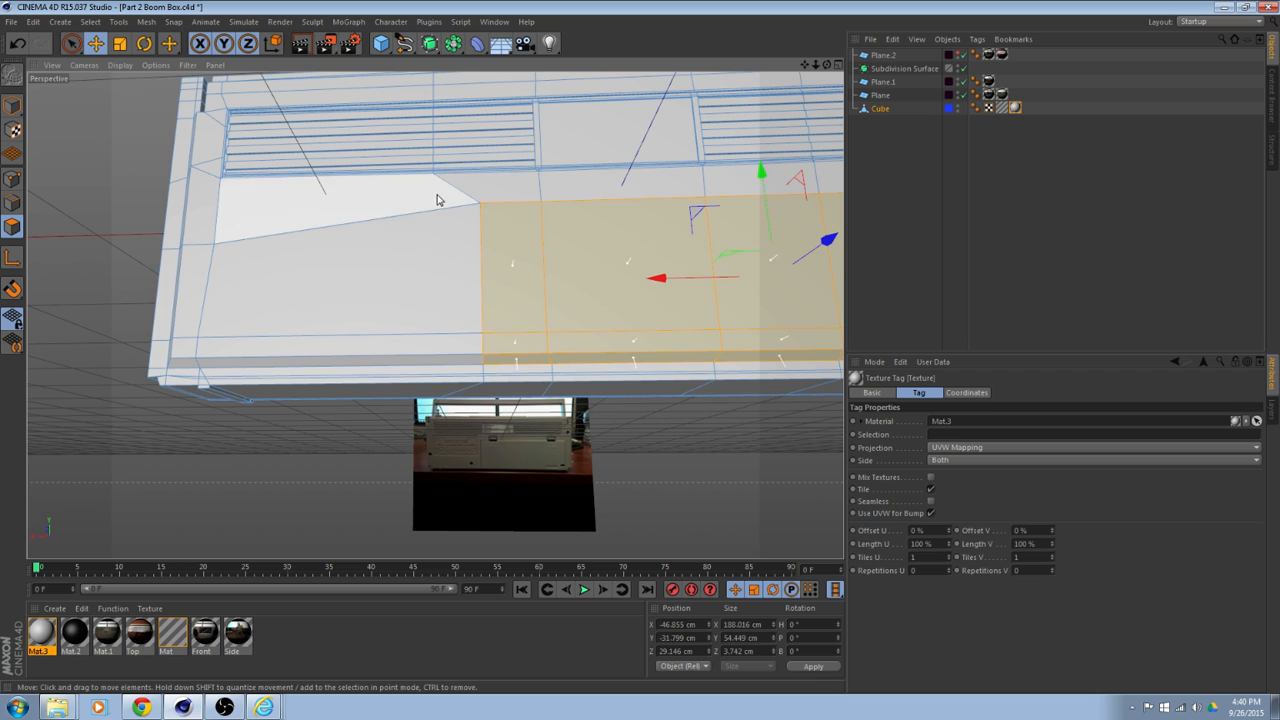
{"action": "left_click_drag", "start_coordinate": [429, 391], "coordinate": [458, 325], "text": "alt"}
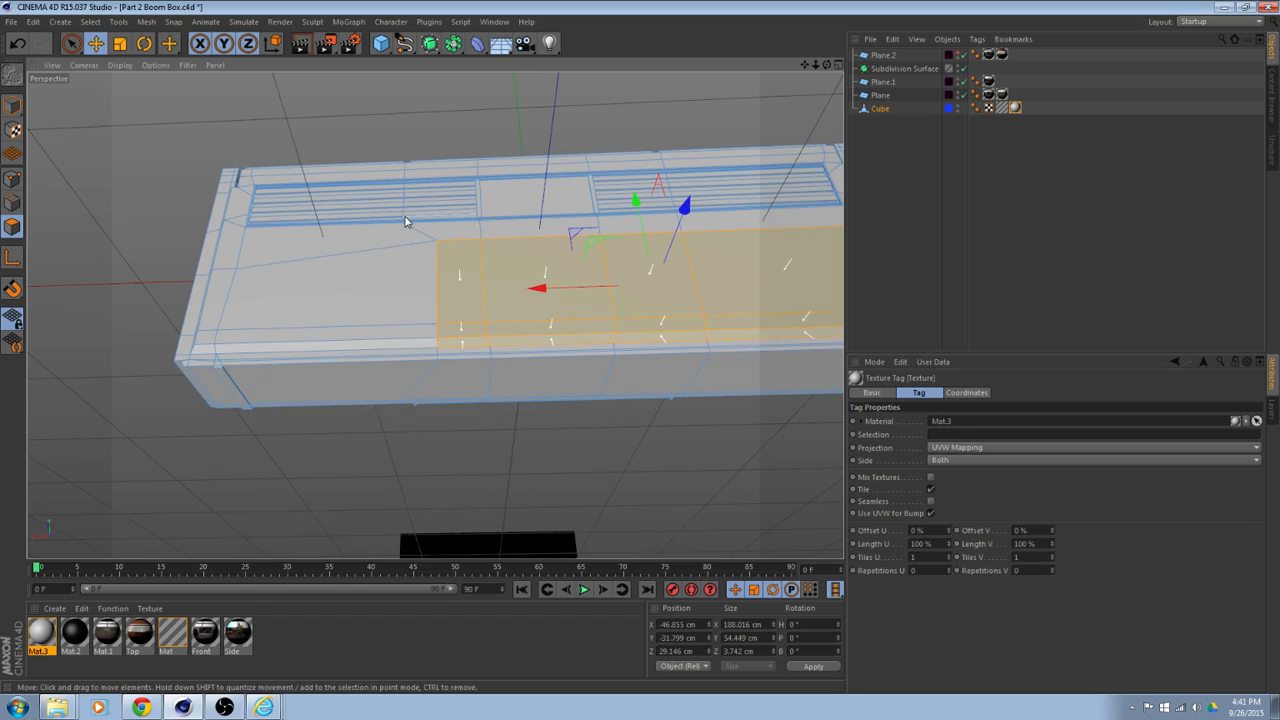
{"action": "left_click_drag", "start_coordinate": [405, 220], "coordinate": [390, 410], "text": "alt"}
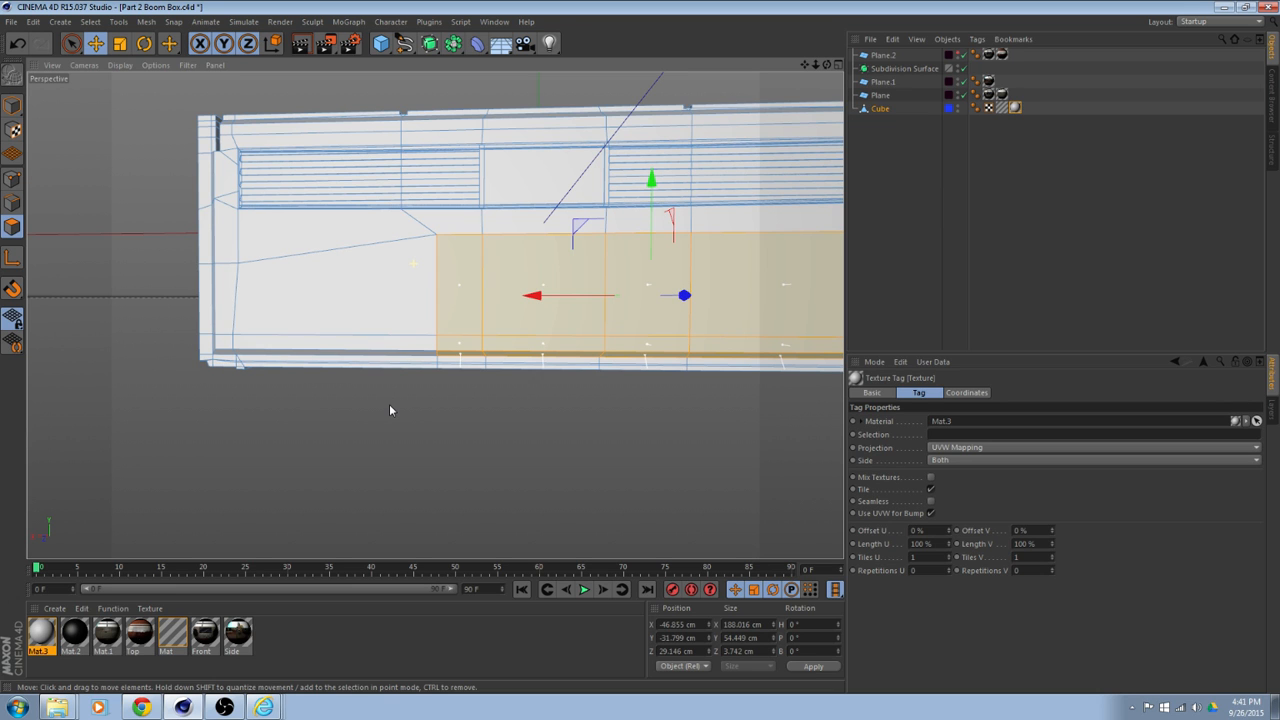
{"action": "left_click_drag", "start_coordinate": [390, 404], "coordinate": [409, 376], "text": "alt"}
{"action": "scroll", "coordinate": [415, 373], "scroll_direction": "up", "scroll_amount": 6}
{"action": "scroll", "coordinate": [507, 349], "scroll_direction": "down", "scroll_amount": 1}
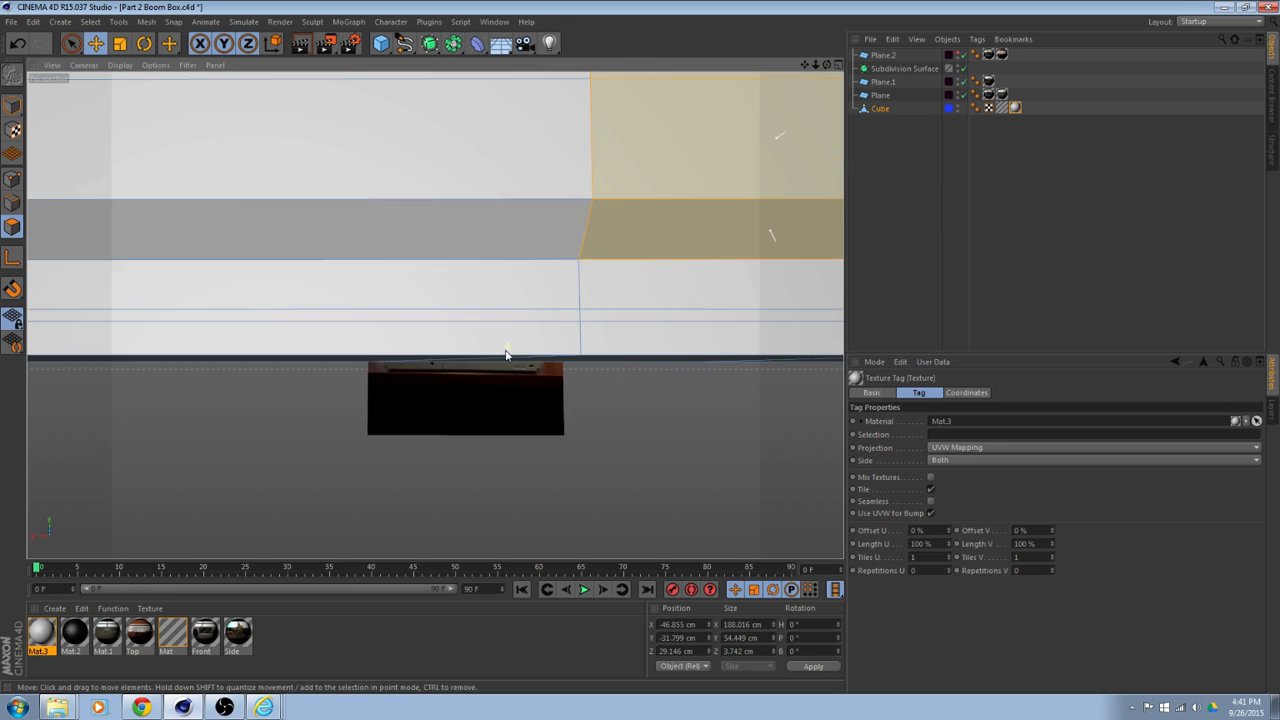
{"action": "scroll", "coordinate": [507, 352], "scroll_direction": "down", "scroll_amount": 6}
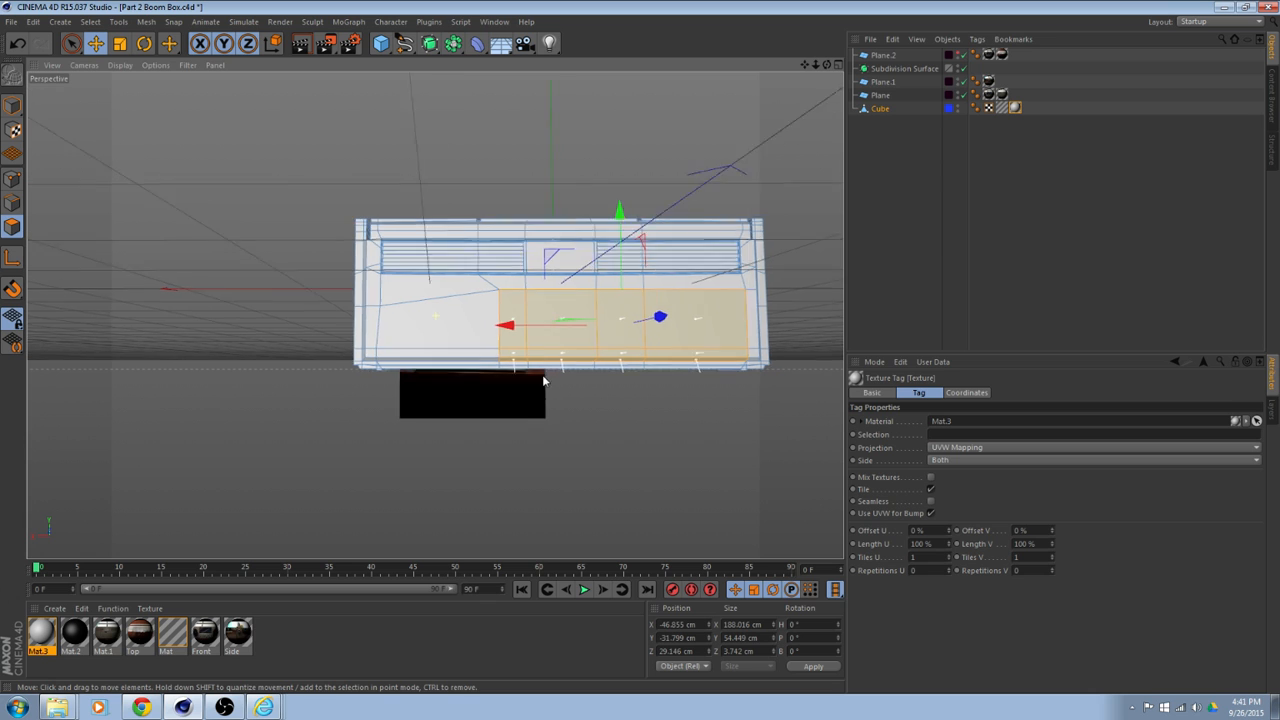
{"action": "scroll", "coordinate": [408, 394], "scroll_direction": "up", "scroll_amount": 5}
{"action": "scroll", "coordinate": [423, 406], "scroll_direction": "down", "scroll_amount": 4}
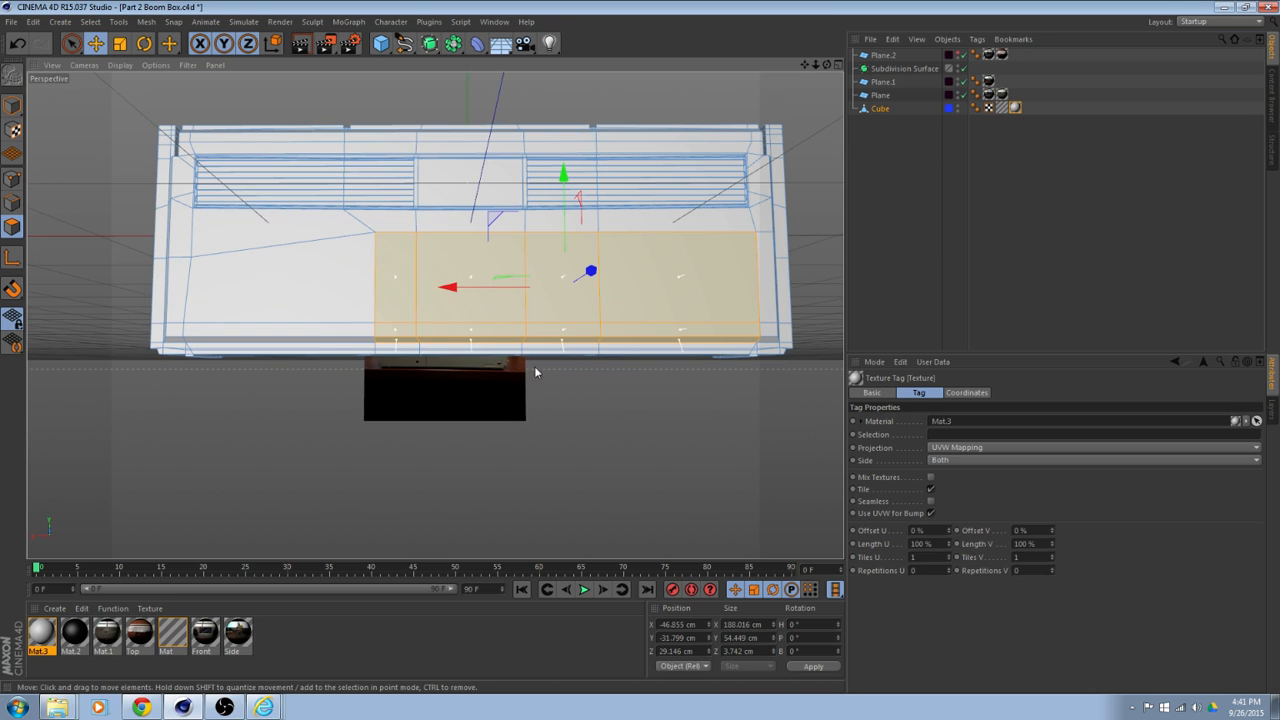
{"action": "middle_click_drag", "start_coordinate": [522, 380], "coordinate": [462, 420], "text": "alt"}
{"action": "scroll", "coordinate": [470, 381], "scroll_direction": "up", "scroll_amount": 3}
{"action": "left_click_drag", "start_coordinate": [460, 420], "coordinate": [448, 262], "text": "alt"}
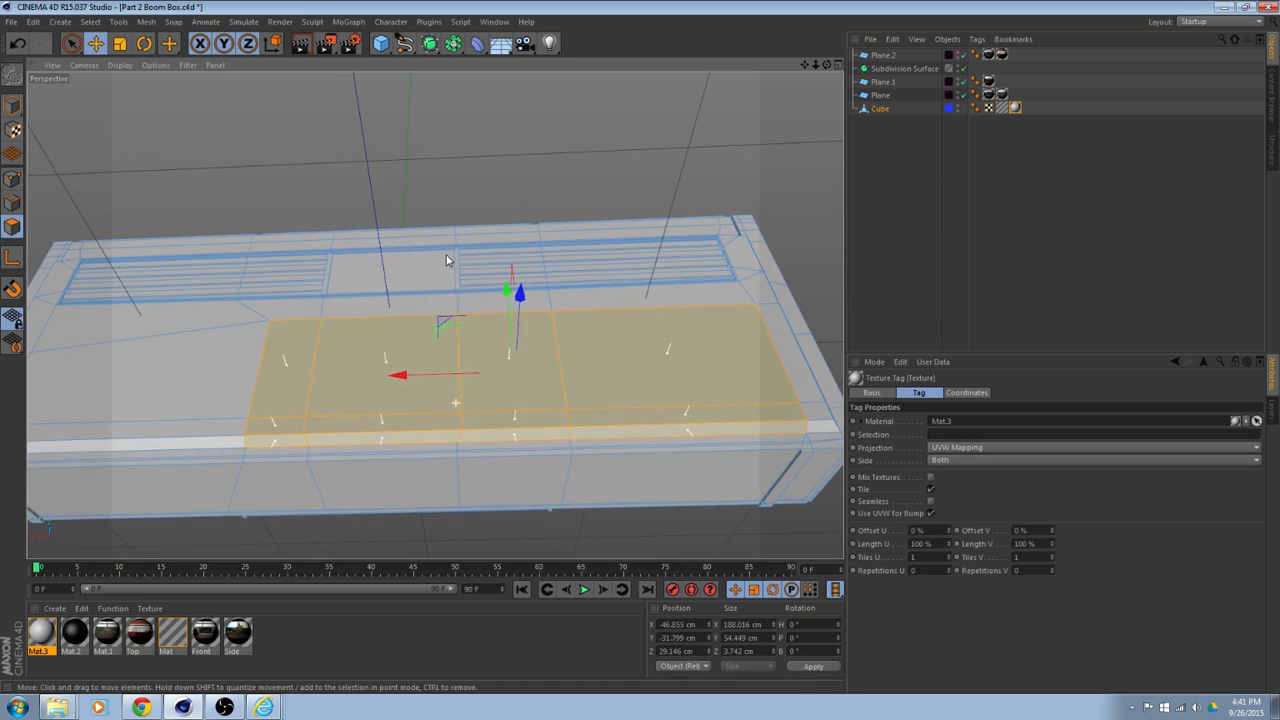
Inset the selected back panel polygons as one group by 0.6 cm using Extrude Inner.
{"action": "left_click_drag", "start_coordinate": [545, 442], "coordinate": [533, 415], "text": "alt"}
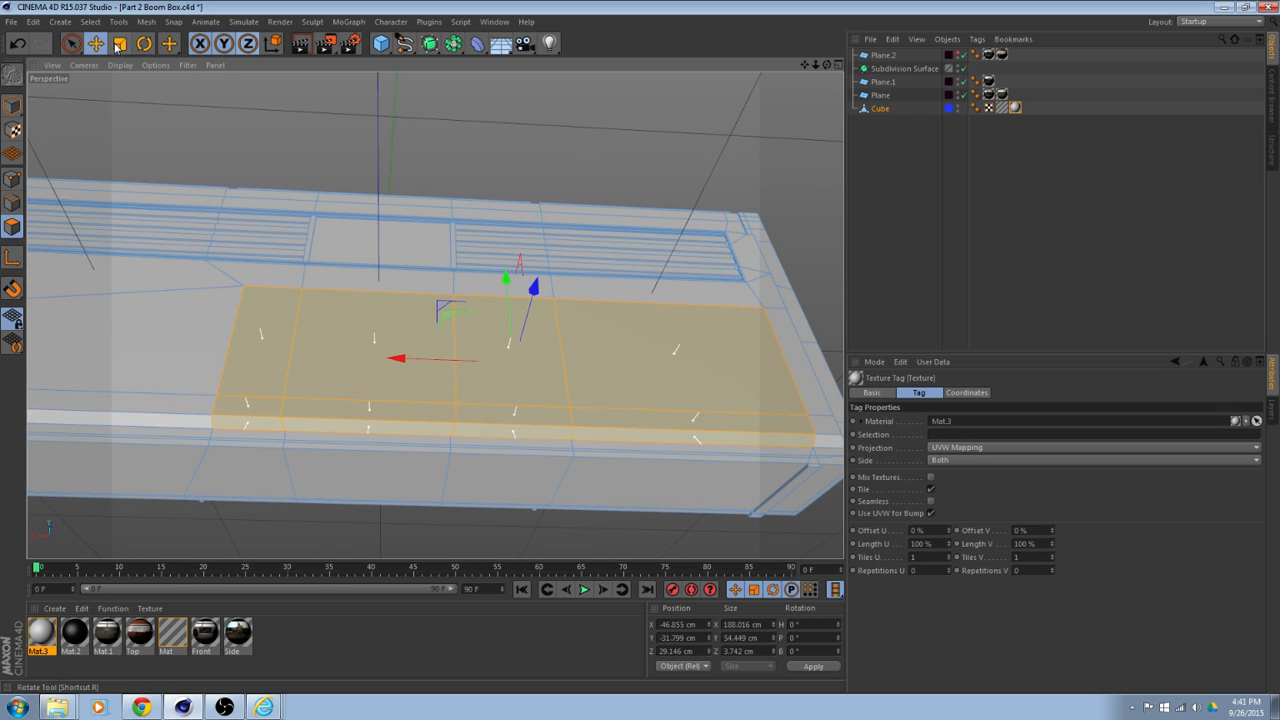
{"action": "right_click", "coordinate": [675, 160]}
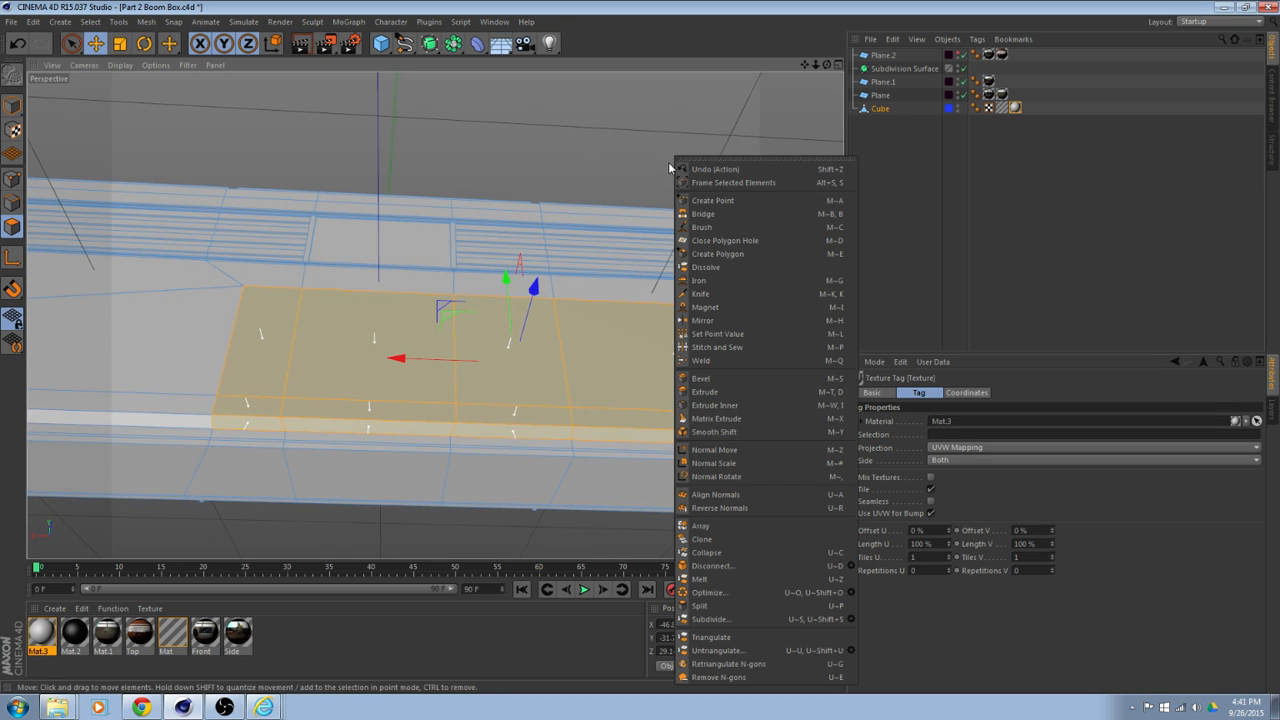
{"action": "left_click", "coordinate": [700, 405]}
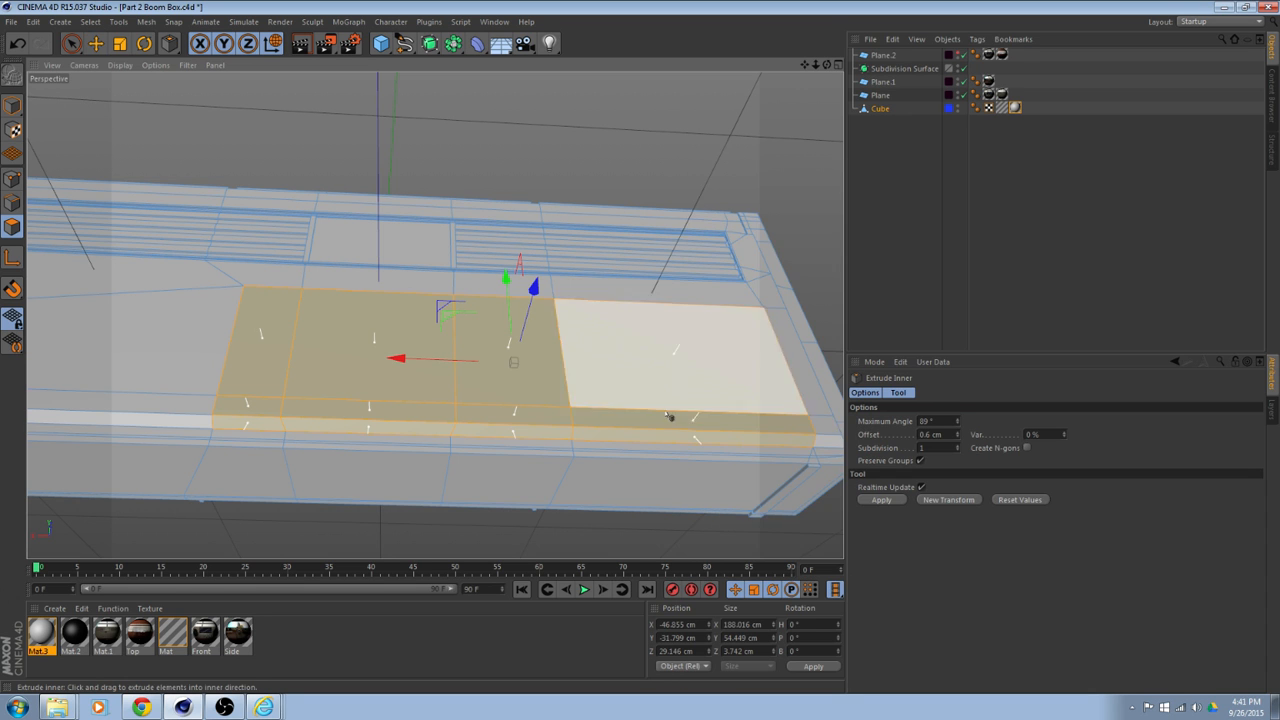
{"action": "left_click_drag", "start_coordinate": [666, 414], "coordinate": [828, 458], "text": "alt"}
{"action": "left_click_drag", "start_coordinate": [718, 420], "coordinate": [606, 531], "text": "alt"}
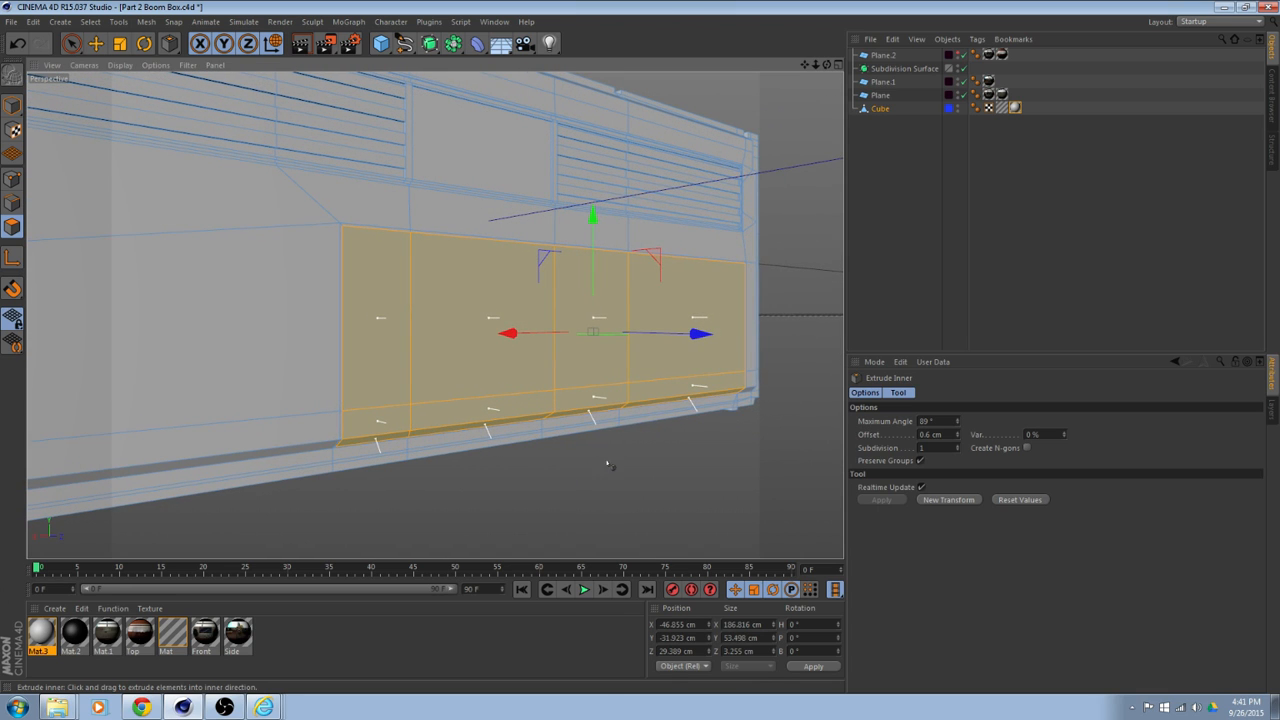
{"action": "right_click", "coordinate": [608, 464]}
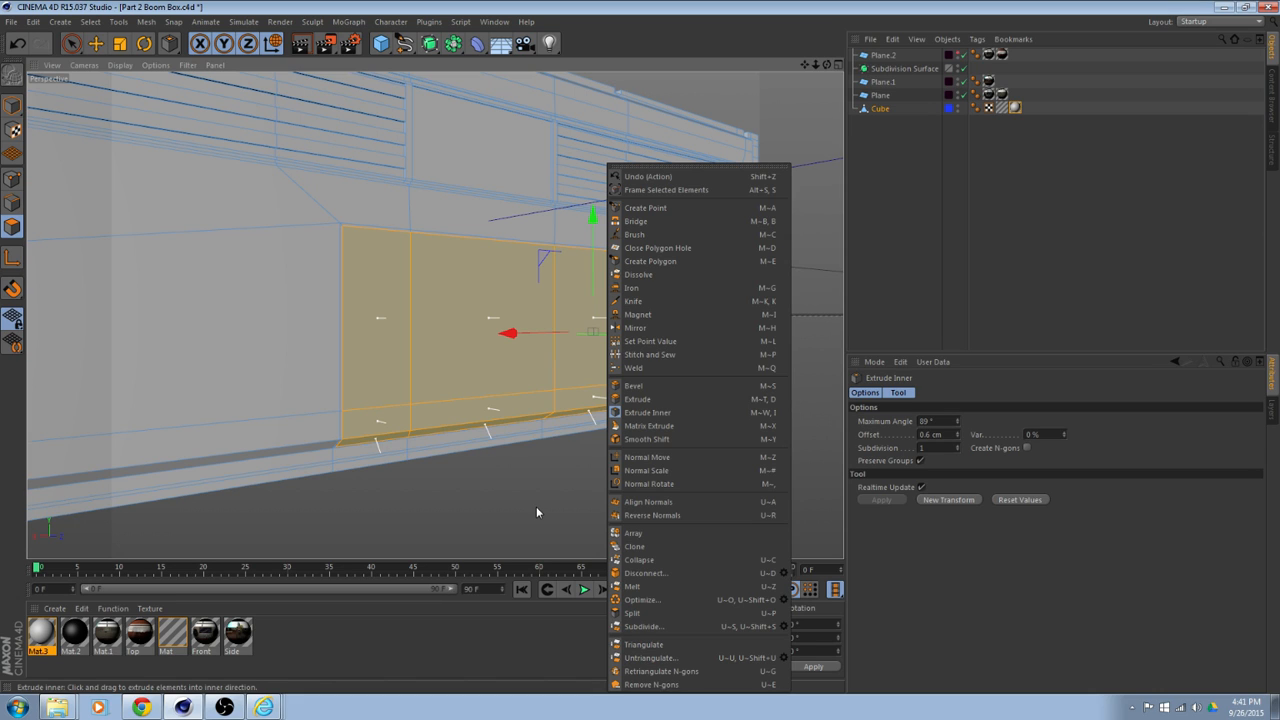
{"action": "left_click", "coordinate": [567, 330]}
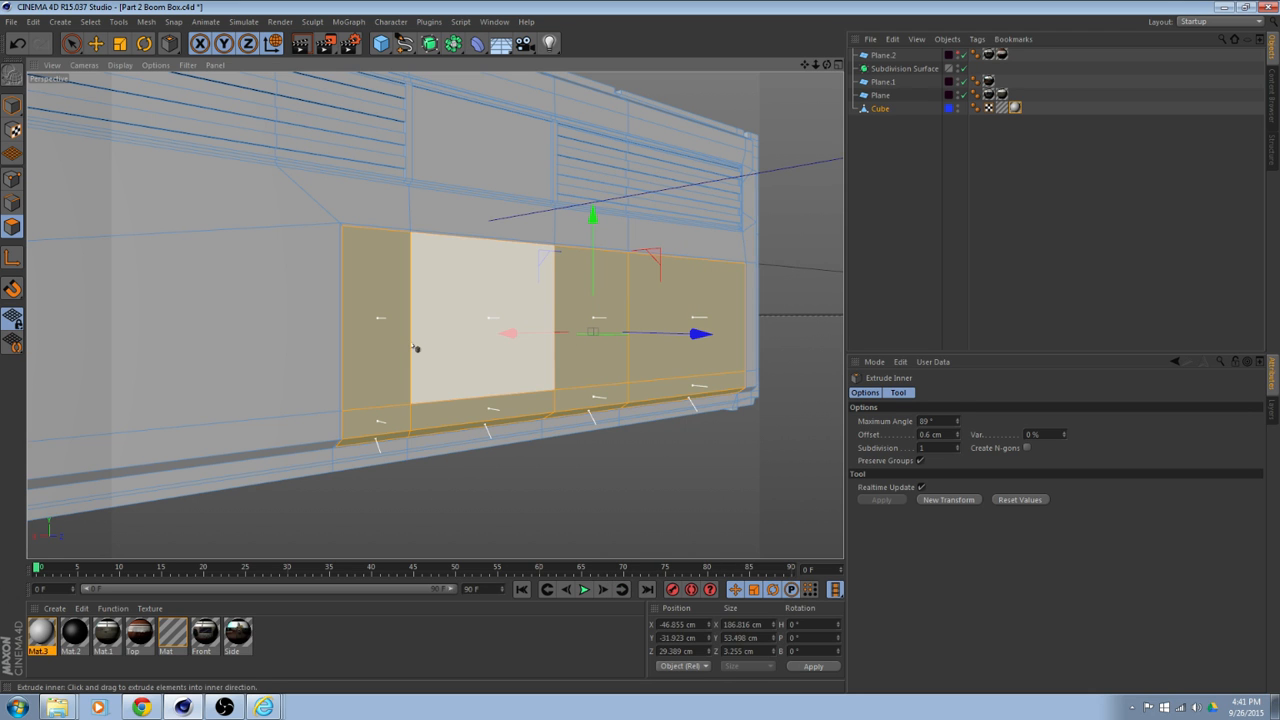
{"action": "left_click_drag", "start_coordinate": [602, 456], "coordinate": [580, 394], "text": "alt"}
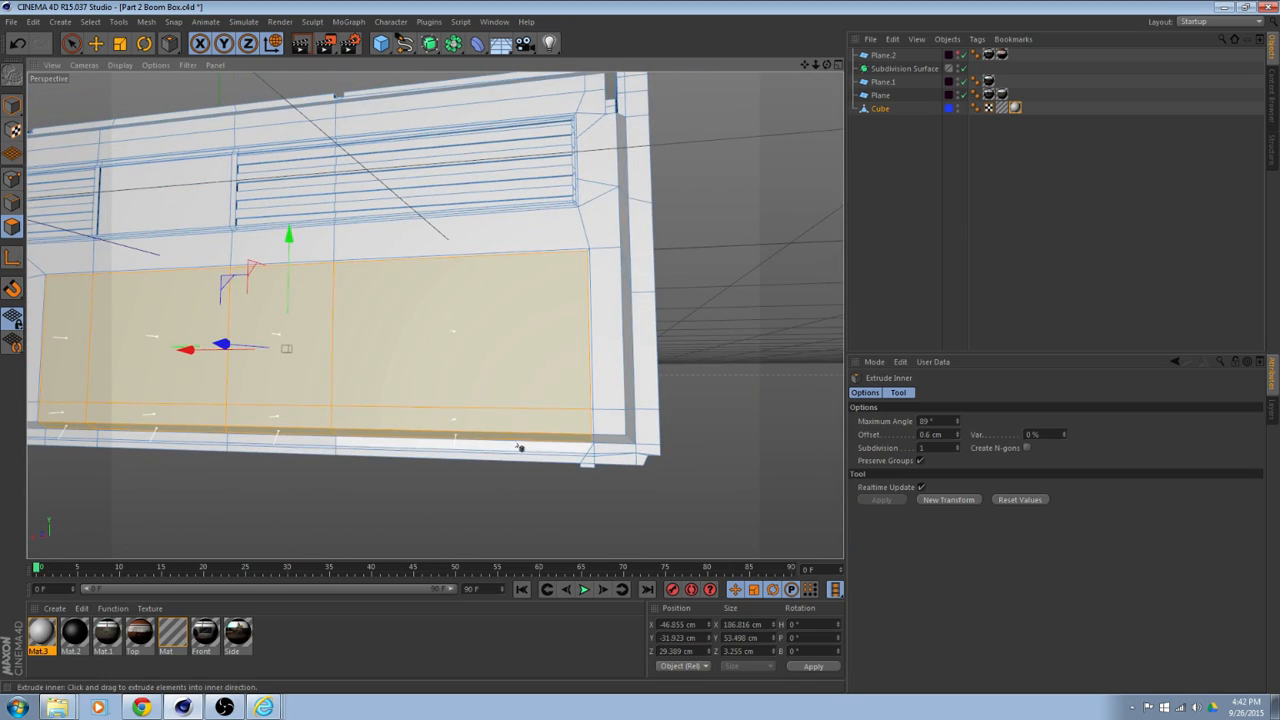
{"action": "left_click_drag", "start_coordinate": [614, 330], "coordinate": [565, 434], "text": "alt"}
Select the thin inset border polygons along the negative X end, plus the adjoining upper and lower border segments.
{"action": "key", "text": "e"}
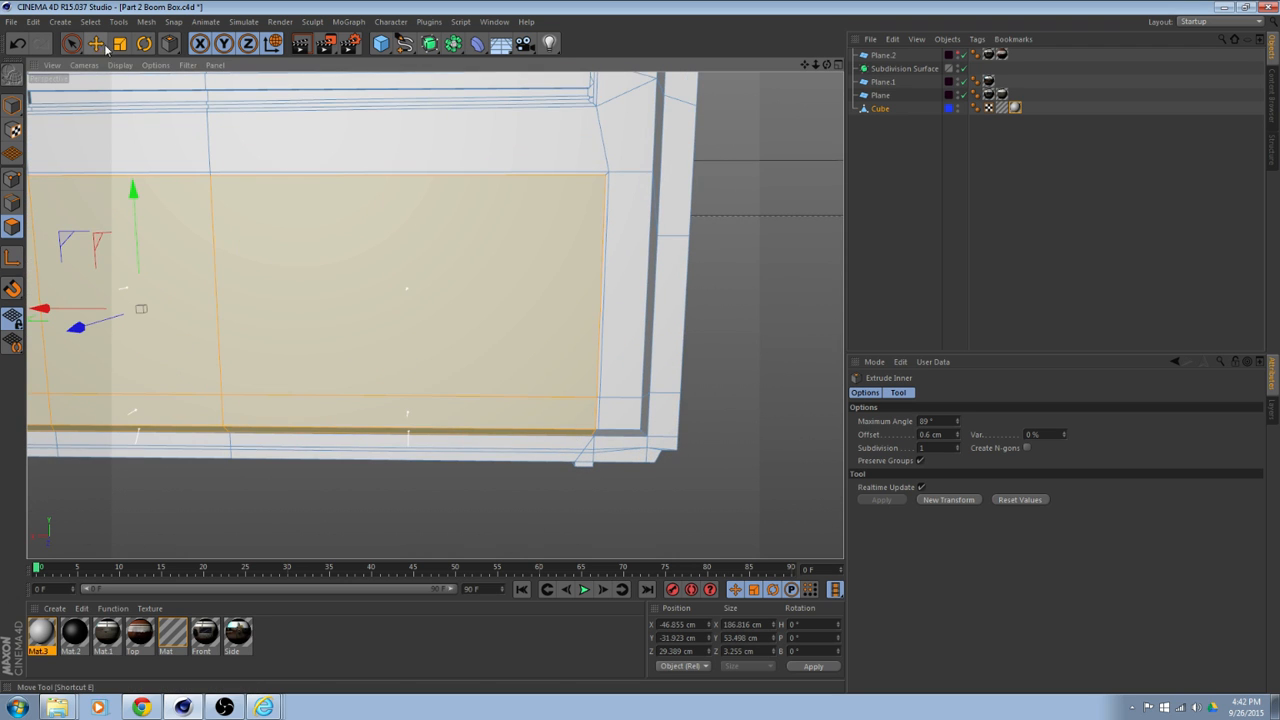
{"action": "middle_click_drag", "start_coordinate": [511, 277], "coordinate": [475, 182], "text": "alt"}
{"action": "left_click_drag", "start_coordinate": [475, 182], "coordinate": [550, 262], "text": "alt"}
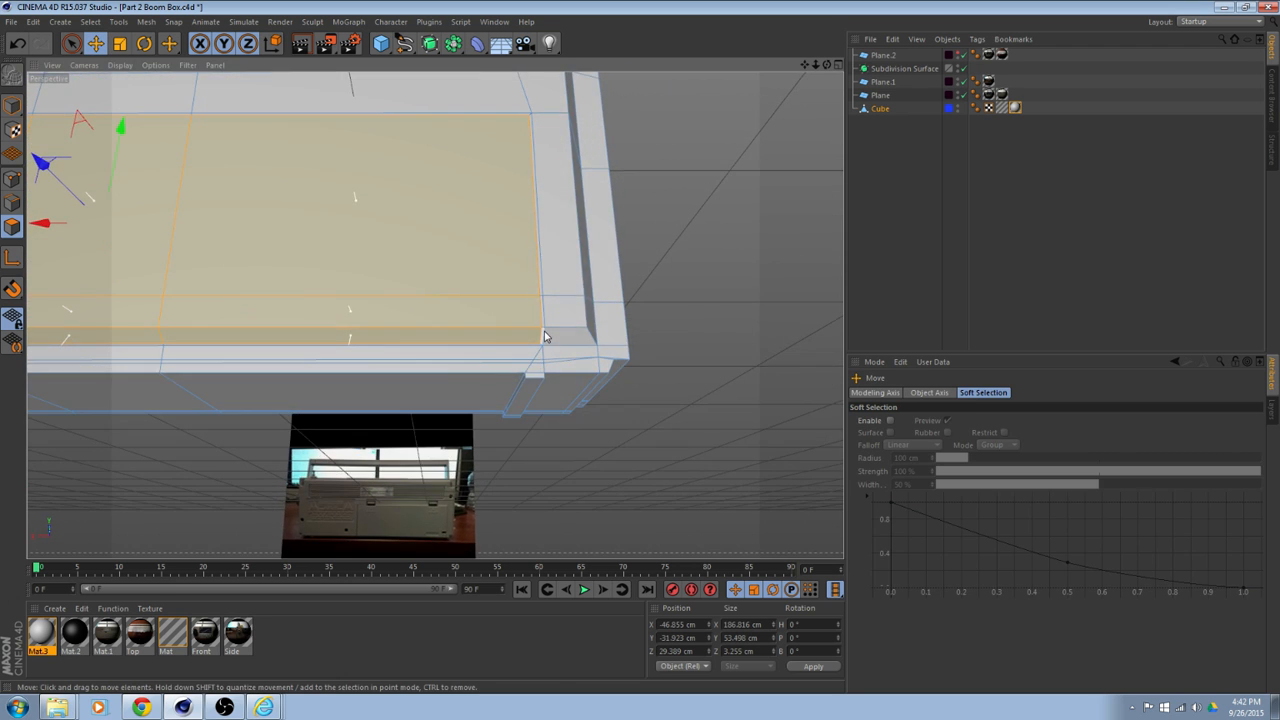
{"action": "left_click", "coordinate": [544, 334]}
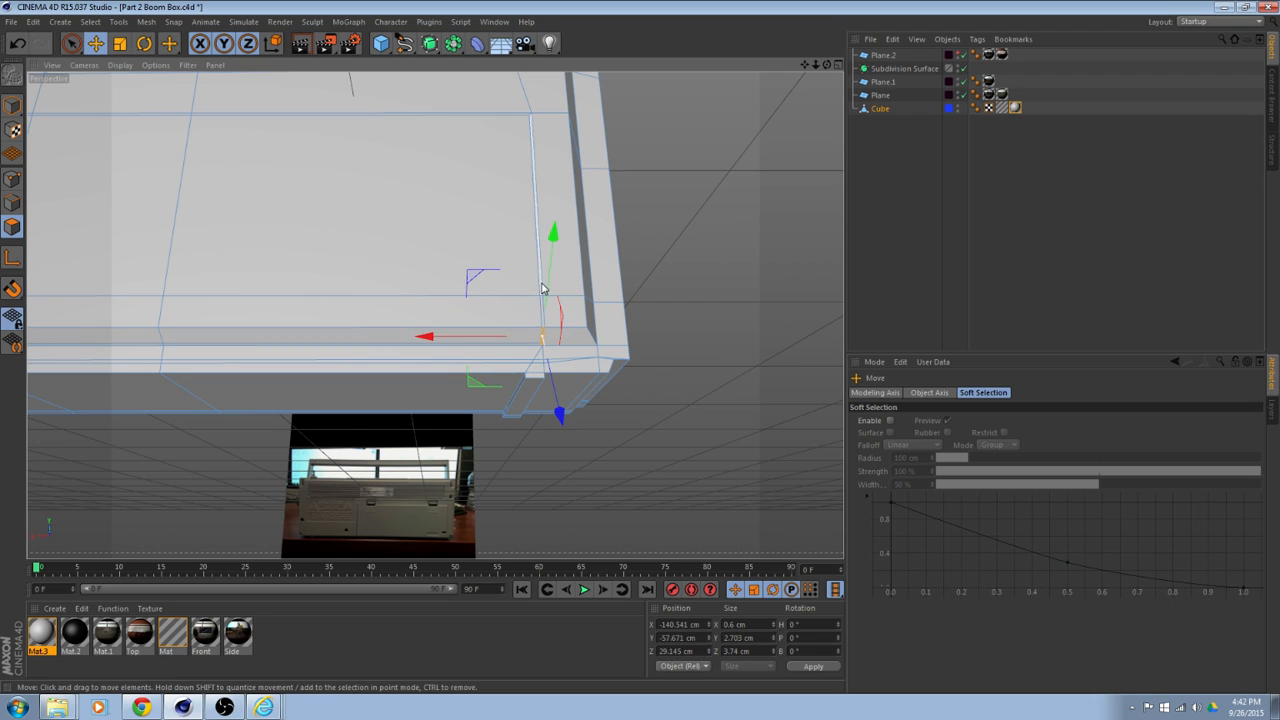
{"action": "left_click", "coordinate": [543, 306]}
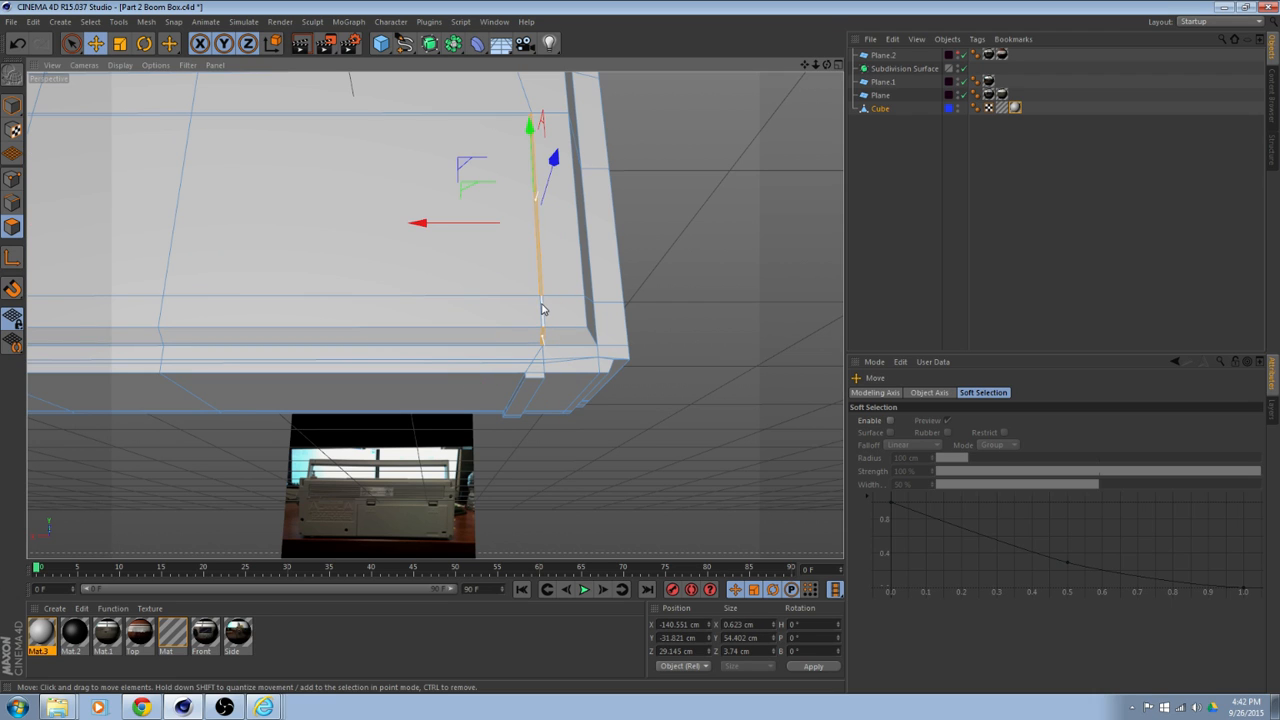
{"action": "left_click", "coordinate": [513, 347], "text": "shift"}
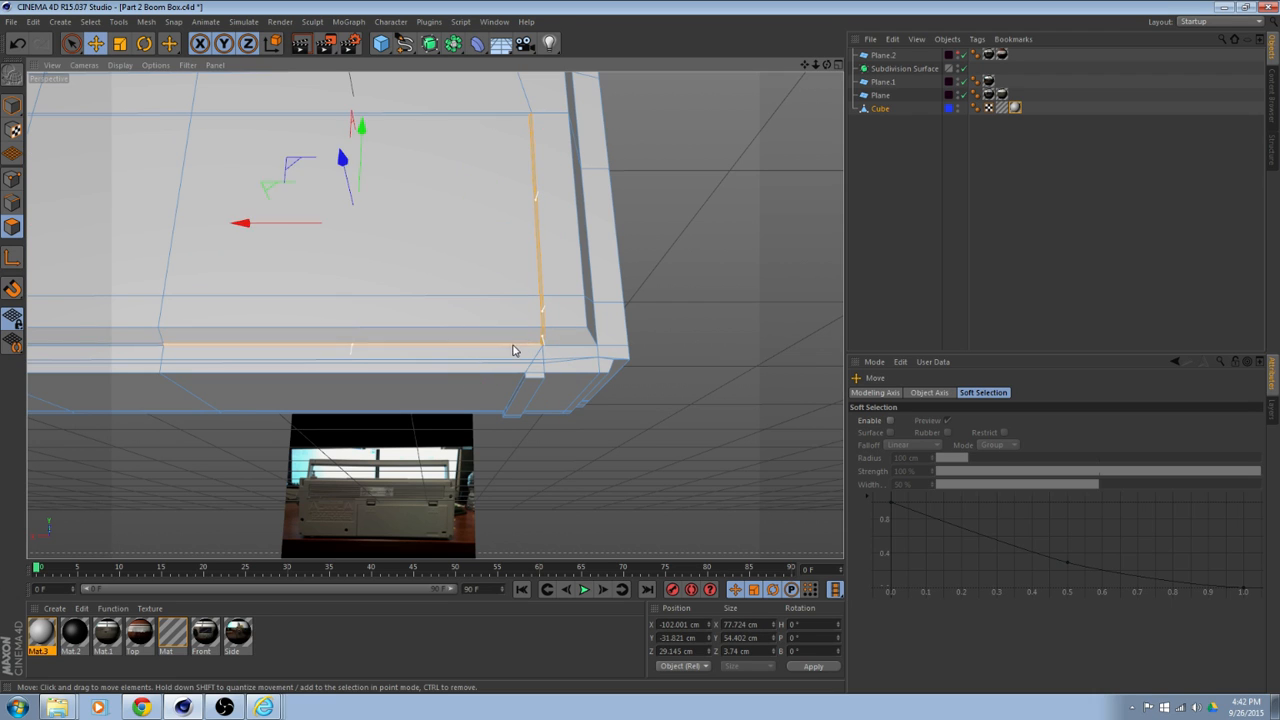
{"action": "left_click", "coordinate": [526, 115], "text": "shift"}
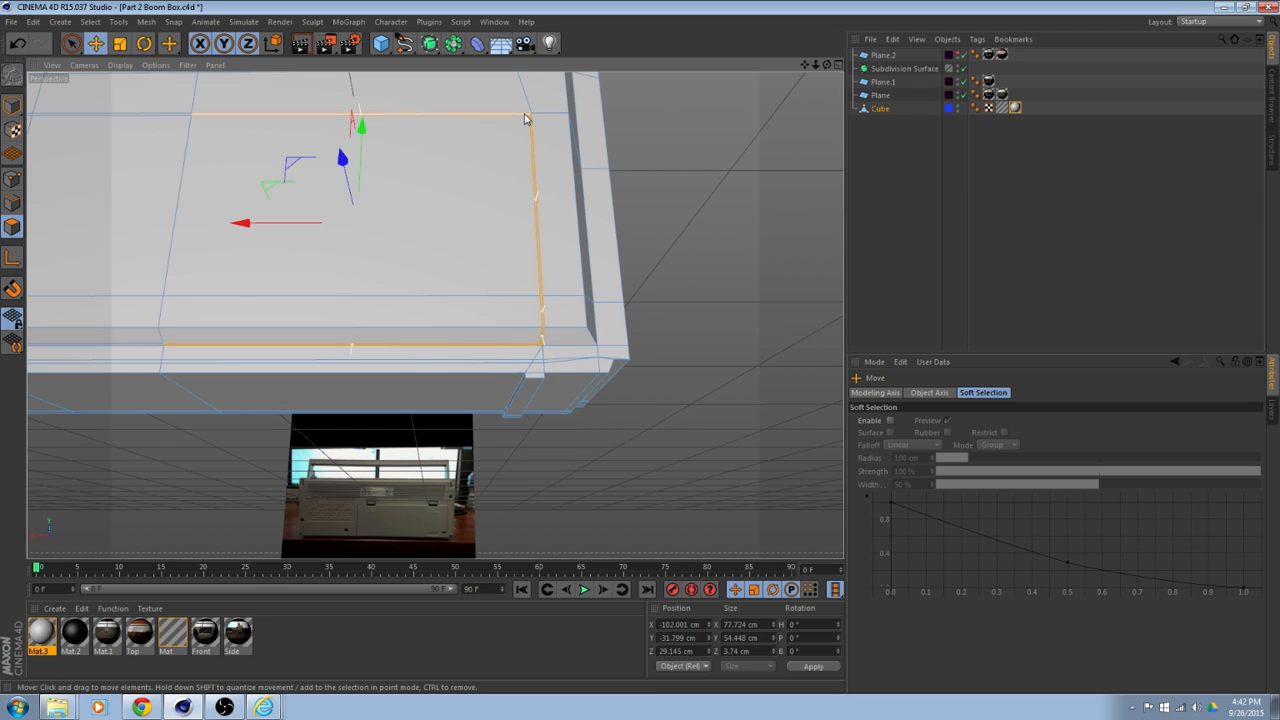
Add the remaining upper border polygons and the tall border polygon at the positive X end to the selection.
{"action": "middle_click_drag", "start_coordinate": [391, 183], "coordinate": [762, 241], "text": "alt"}
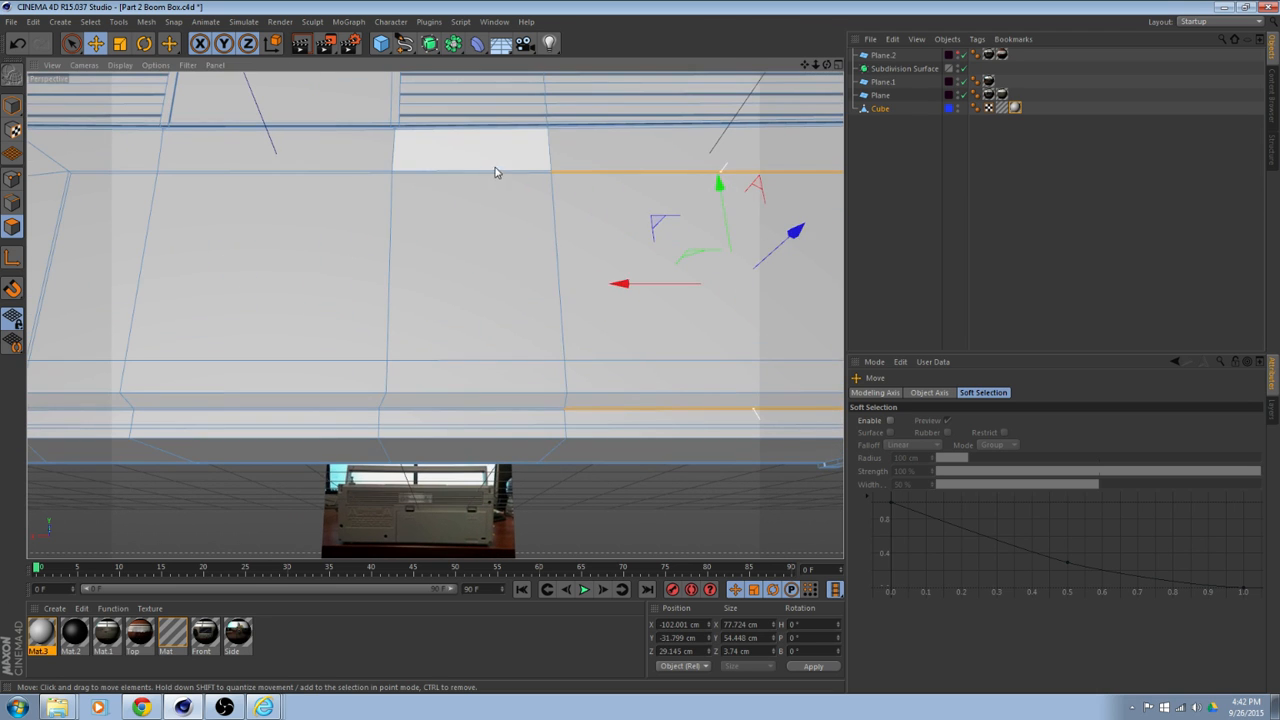
{"action": "left_click", "coordinate": [525, 174], "text": "shift"}
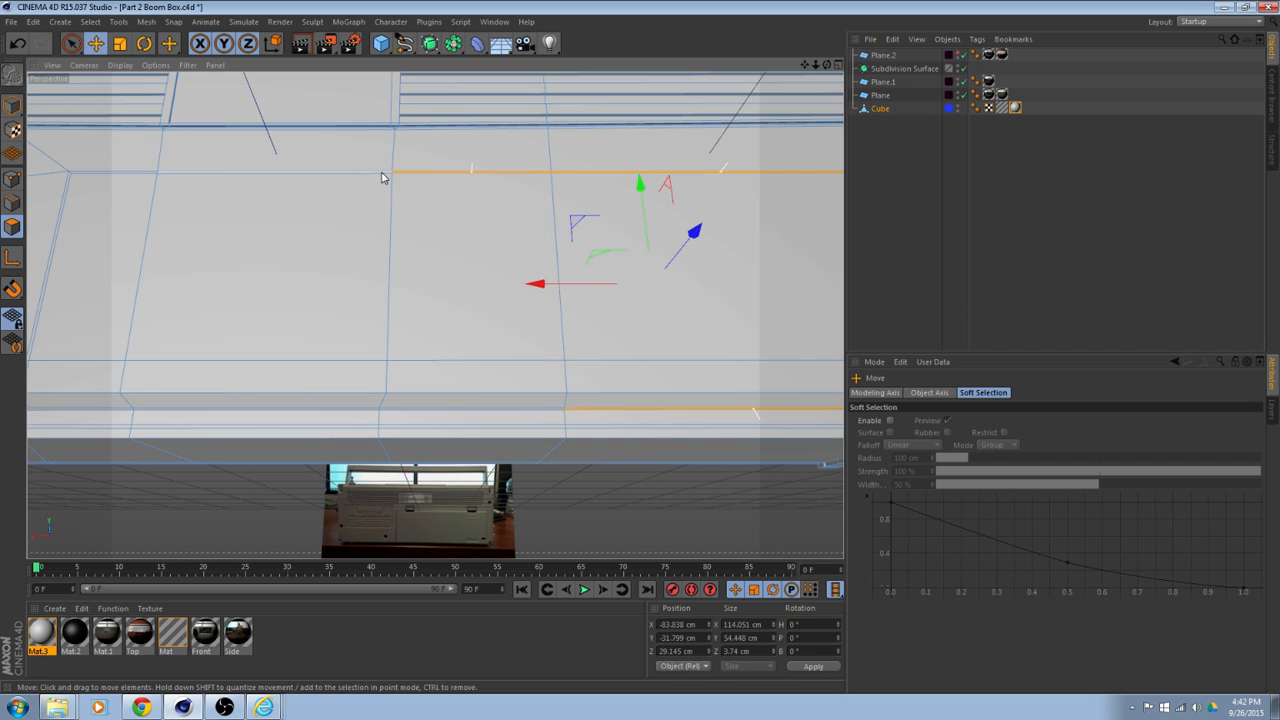
{"action": "left_click", "coordinate": [382, 176], "text": "shift"}
{"action": "left_click", "coordinate": [144, 173], "text": "shift"}
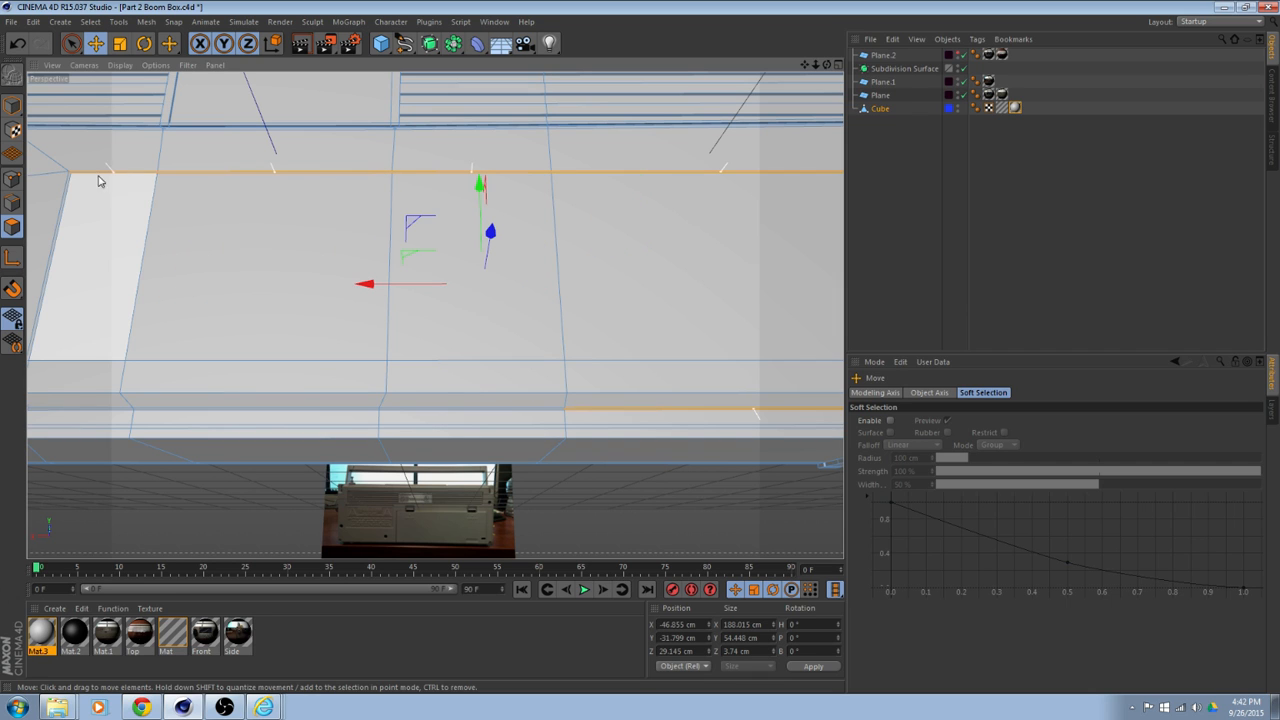
{"action": "left_click", "coordinate": [68, 183], "text": "shift"}
Complete the border ring selection with the lower side polygons at the positive X end and the remaining bottom border segments.
{"action": "middle_click_drag", "start_coordinate": [245, 253], "coordinate": [321, 172], "text": "alt"}
{"action": "left_click", "coordinate": [147, 272], "text": "shift"}
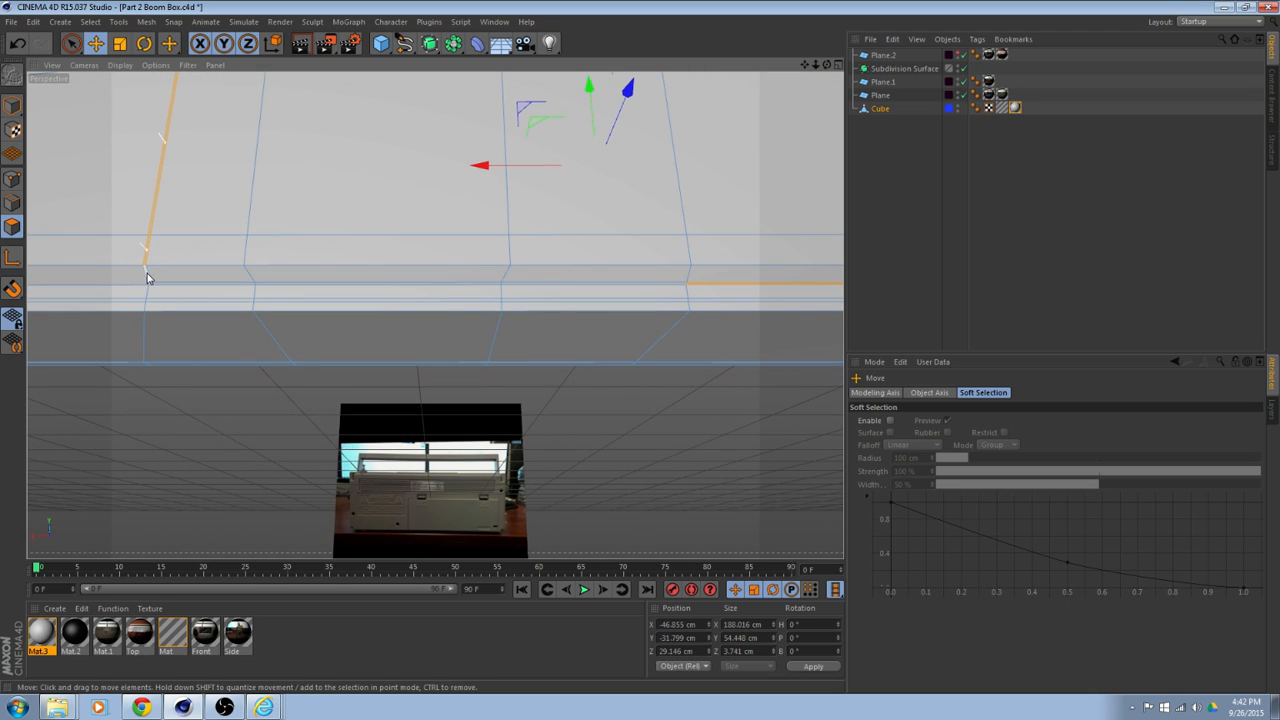
{"action": "left_click", "coordinate": [177, 290], "text": "shift"}
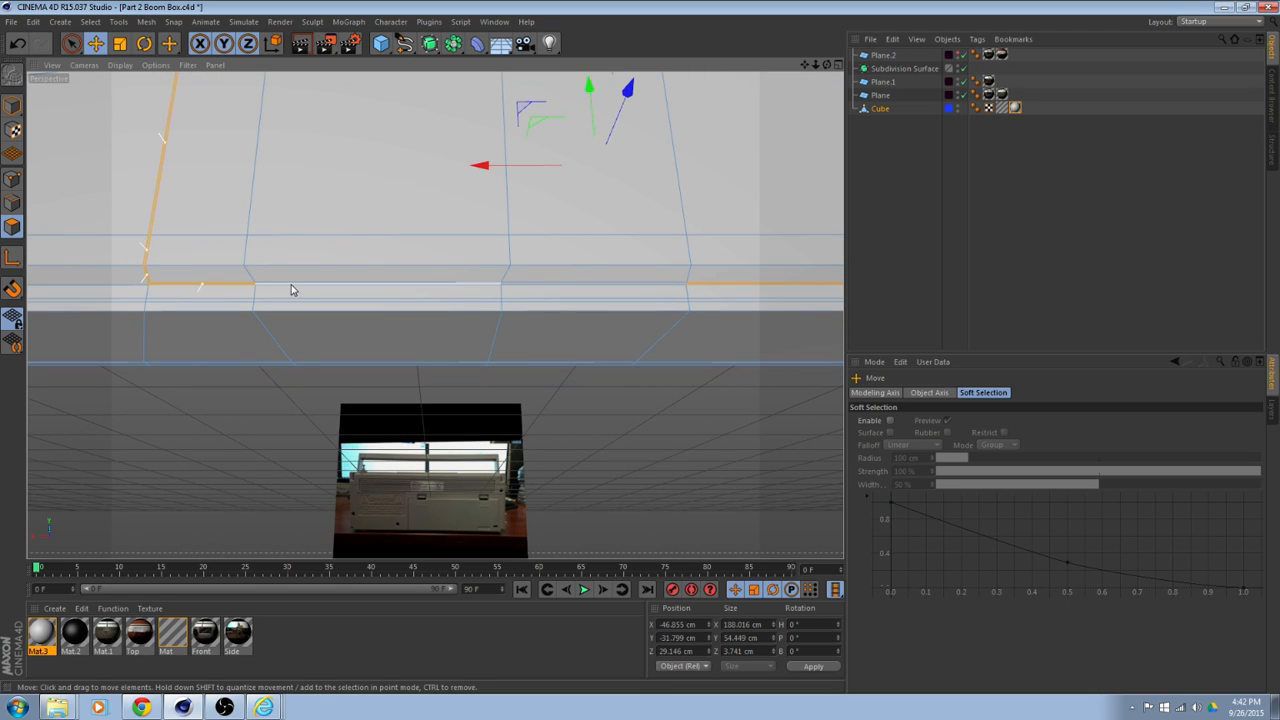
{"action": "scroll", "coordinate": [321, 284], "scroll_direction": "up", "scroll_amount": 2}
{"action": "left_click", "coordinate": [321, 284], "text": "shift"}
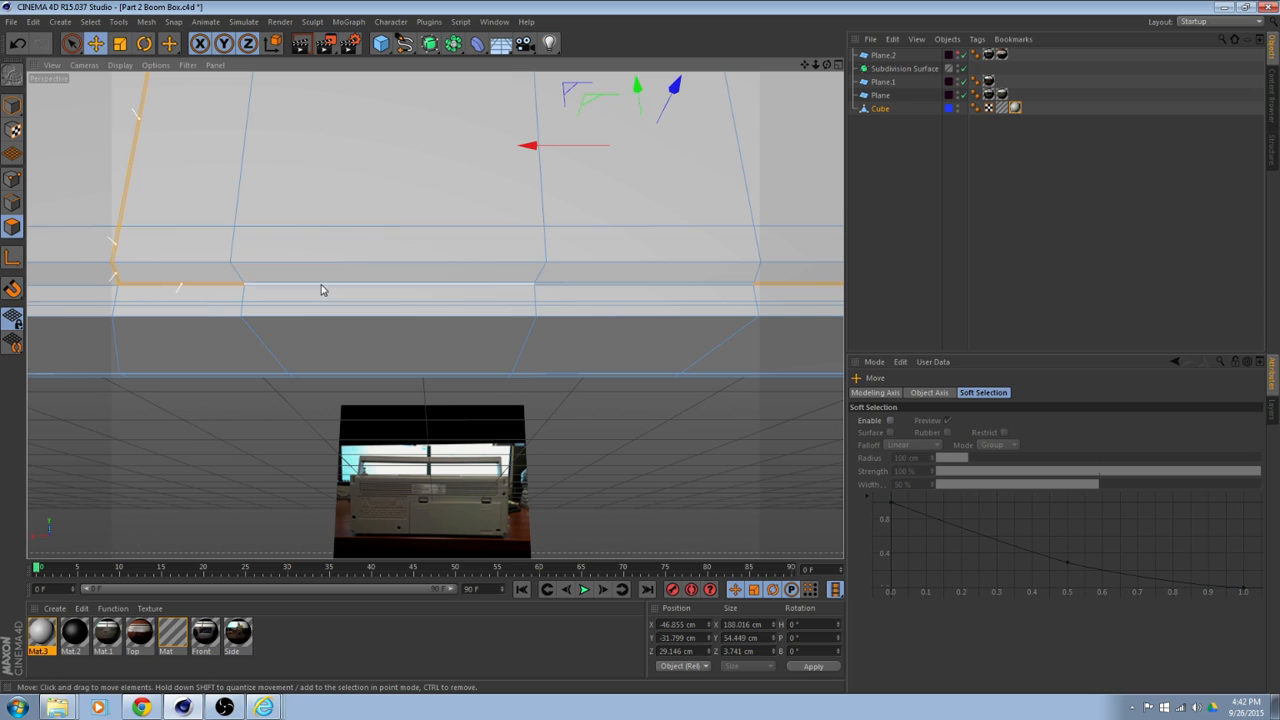
{"action": "left_click", "coordinate": [637, 294], "text": "shift"}
{"action": "scroll", "coordinate": [697, 306], "scroll_direction": "down", "scroll_amount": 3}
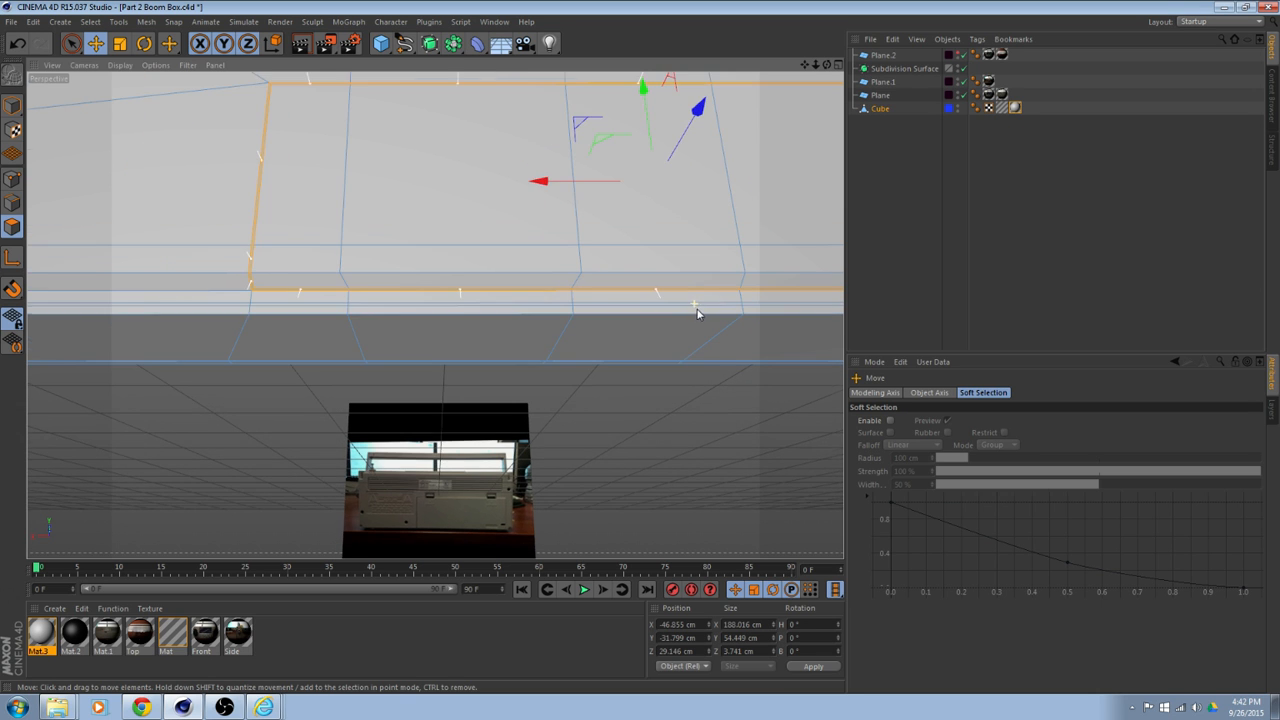
{"action": "left_click_drag", "start_coordinate": [707, 316], "coordinate": [440, 350], "text": "alt"}
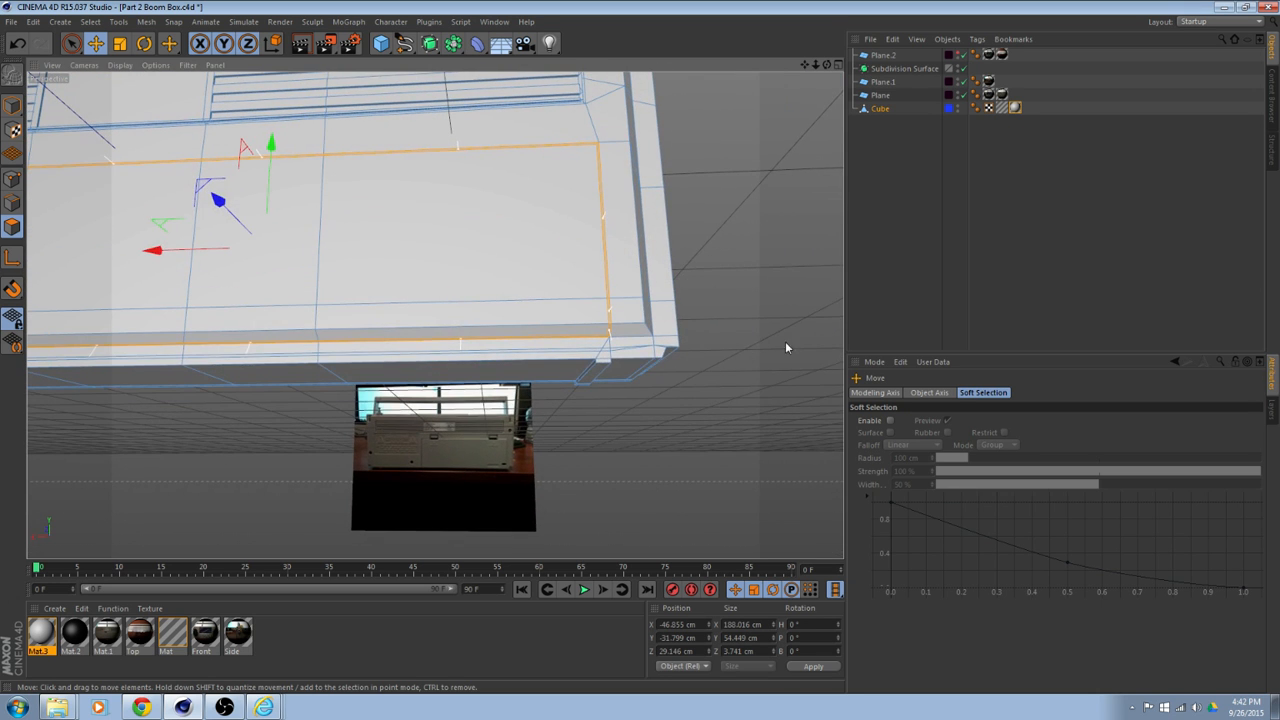
Extrude the selected border ring into the back panel with an offset of -0.4 cm and render a preview of the groove.
{"action": "right_click", "coordinate": [769, 310]}
{"action": "left_click", "coordinate": [812, 400]}
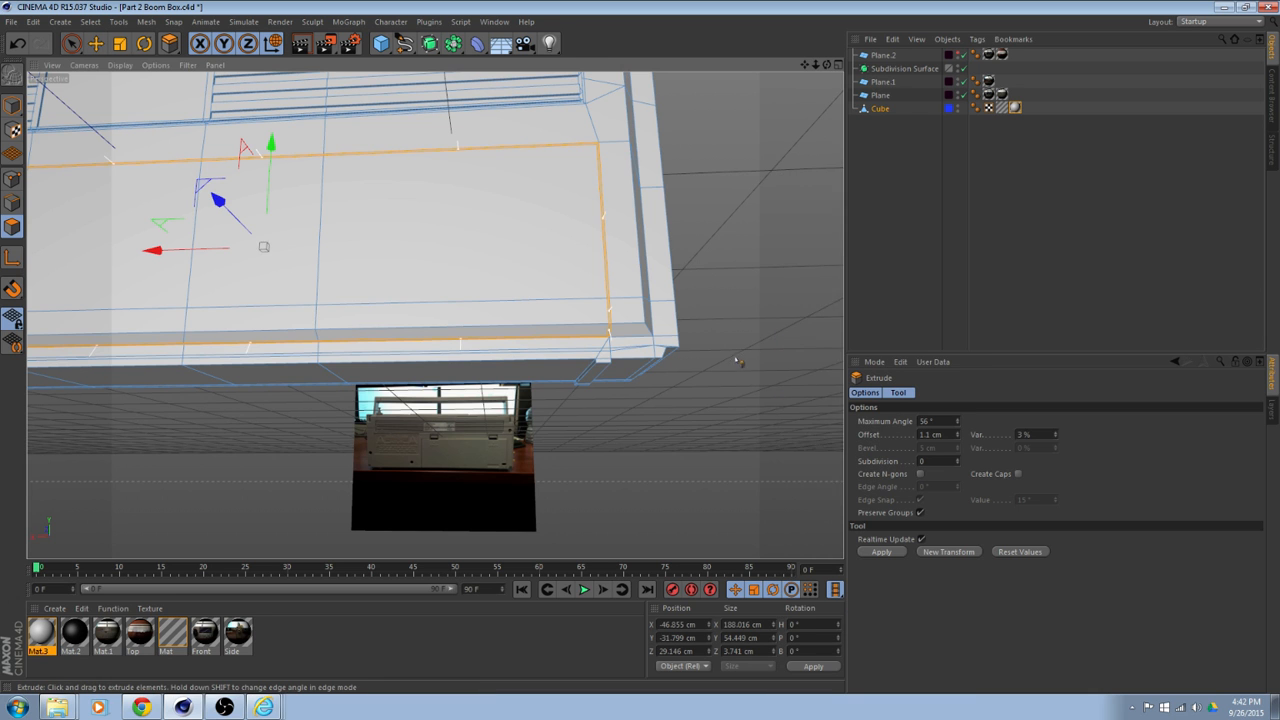
{"action": "left_click_drag", "start_coordinate": [740, 358], "coordinate": [549, 424], "text": "alt"}
{"action": "left_click_drag", "start_coordinate": [430, 446], "coordinate": [506, 466]}
{"action": "left_click", "coordinate": [300, 43]}
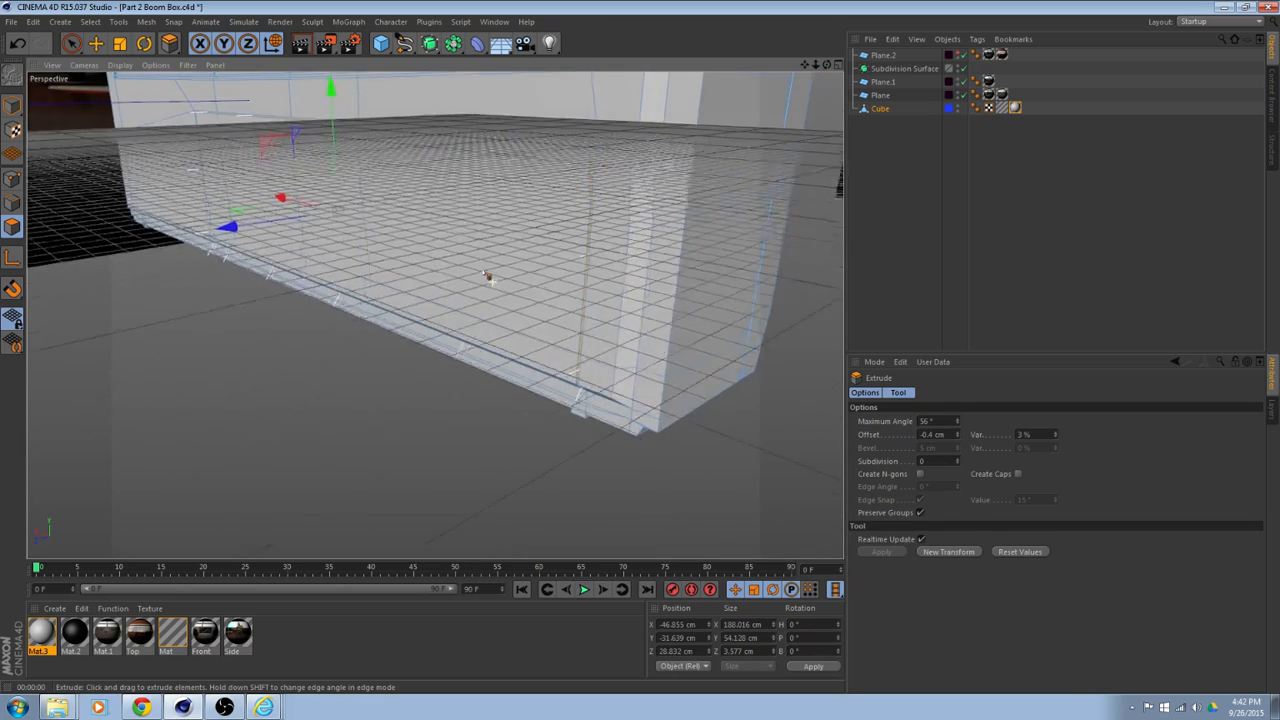
{"action": "mouse_move", "coordinate": [488, 277]}
{"action": "left_mouse_down", "text": "alt"}
{"action": "mouse_move", "coordinate": [534, 320]}
{"action": "mouse_move", "coordinate": [506, 289]}
{"action": "mouse_move", "coordinate": [443, 271]}
{"action": "mouse_move", "coordinate": [455, 181]}
{"action": "mouse_move", "coordinate": [423, 209]}
{"action": "mouse_move", "coordinate": [409, 277]}
{"action": "mouse_move", "coordinate": [494, 360]}
{"action": "mouse_move", "coordinate": [343, 214]}
{"action": "left_mouse_up", "text": "alt"}
{"action": "key", "text": "e"}
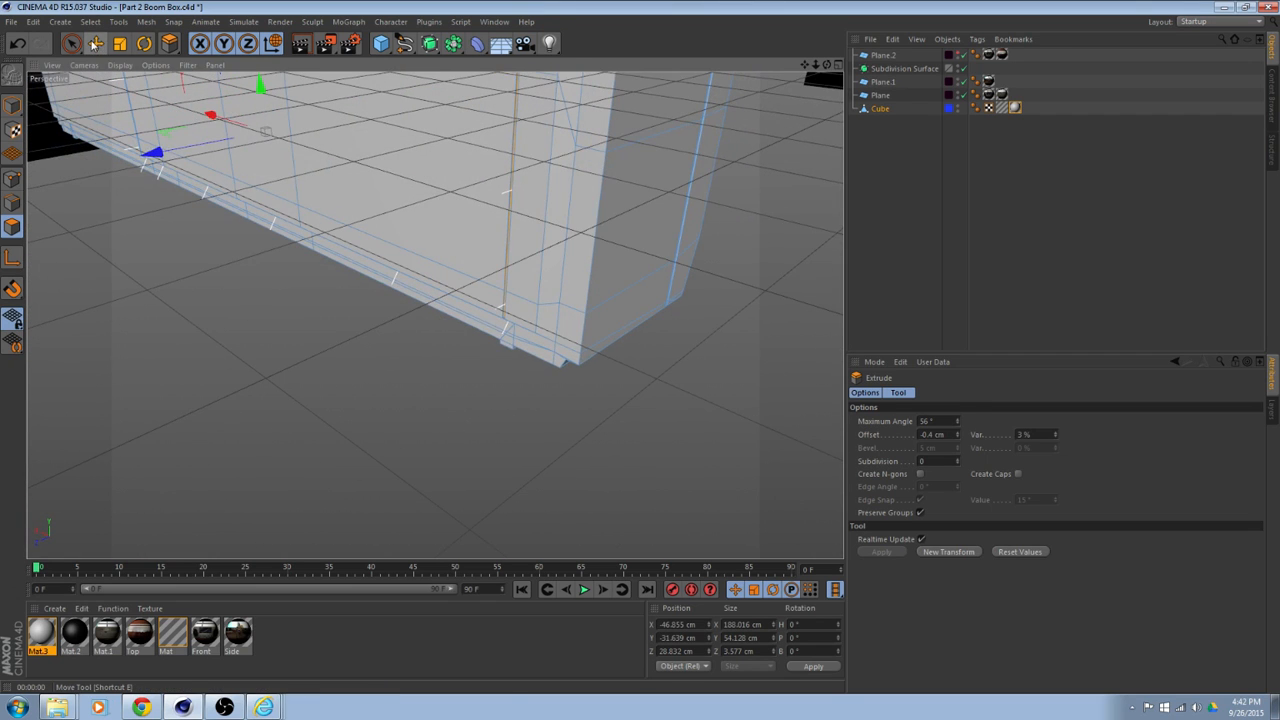
{"action": "left_click_drag", "start_coordinate": [232, 384], "coordinate": [713, 365], "text": "alt"}
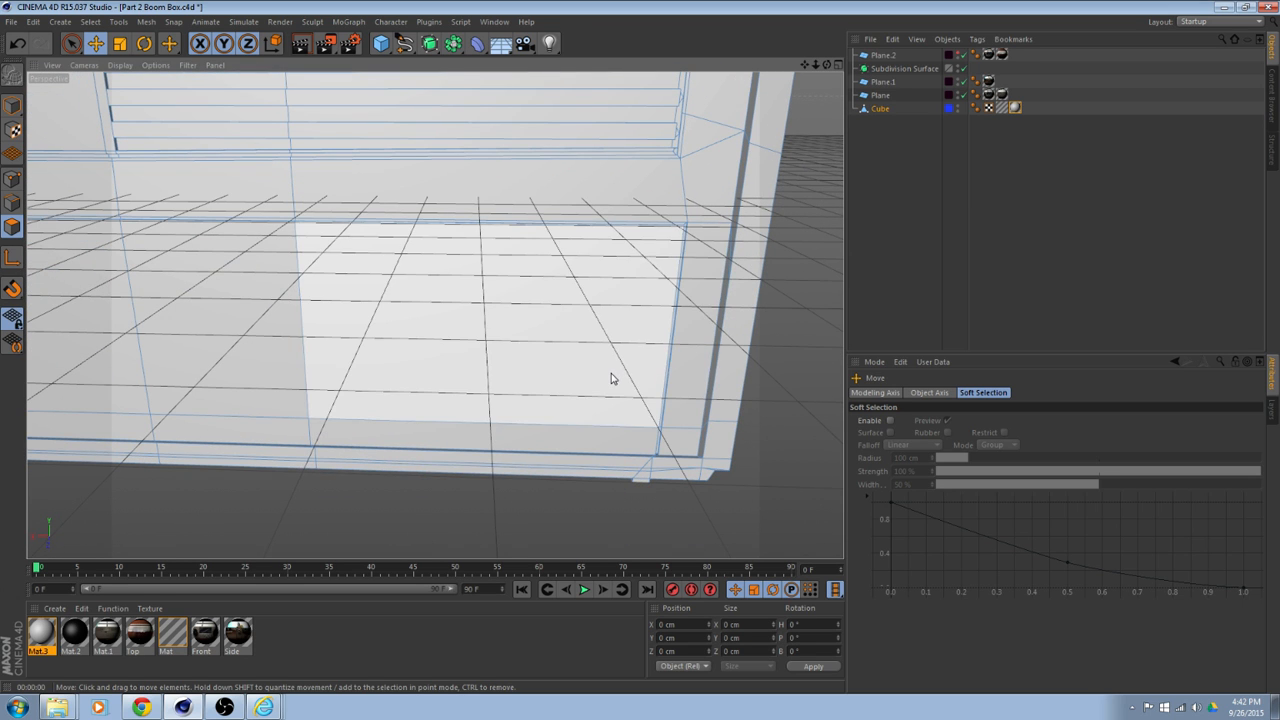
Examine the latches, battery cover and screw holes in the rear reference photo and compare them with the back of the modelled body.
{"action": "left_click_drag", "start_coordinate": [609, 382], "coordinate": [534, 254], "text": "alt"}
{"action": "middle_click_drag", "start_coordinate": [534, 254], "coordinate": [508, 366], "text": "alt"}
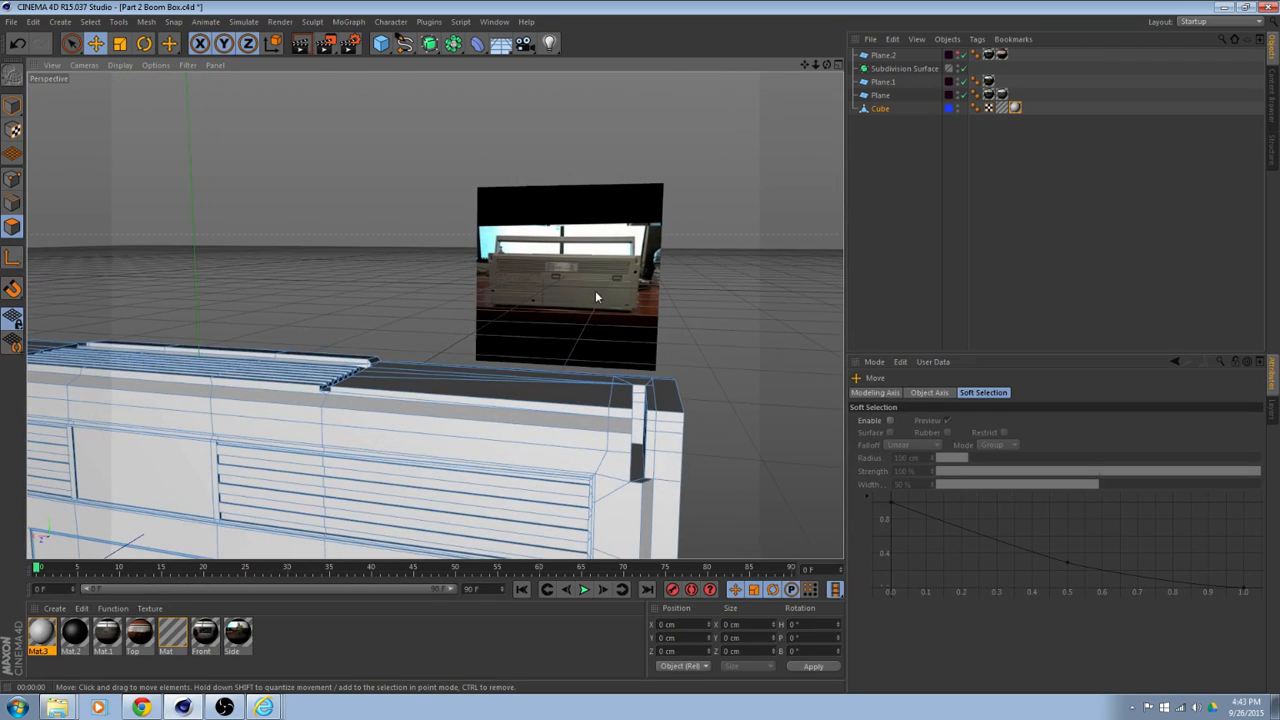
{"action": "scroll", "coordinate": [566, 315], "scroll_direction": "up", "scroll_amount": 3}
{"action": "scroll", "coordinate": [565, 315], "scroll_direction": "up", "scroll_amount": 8}
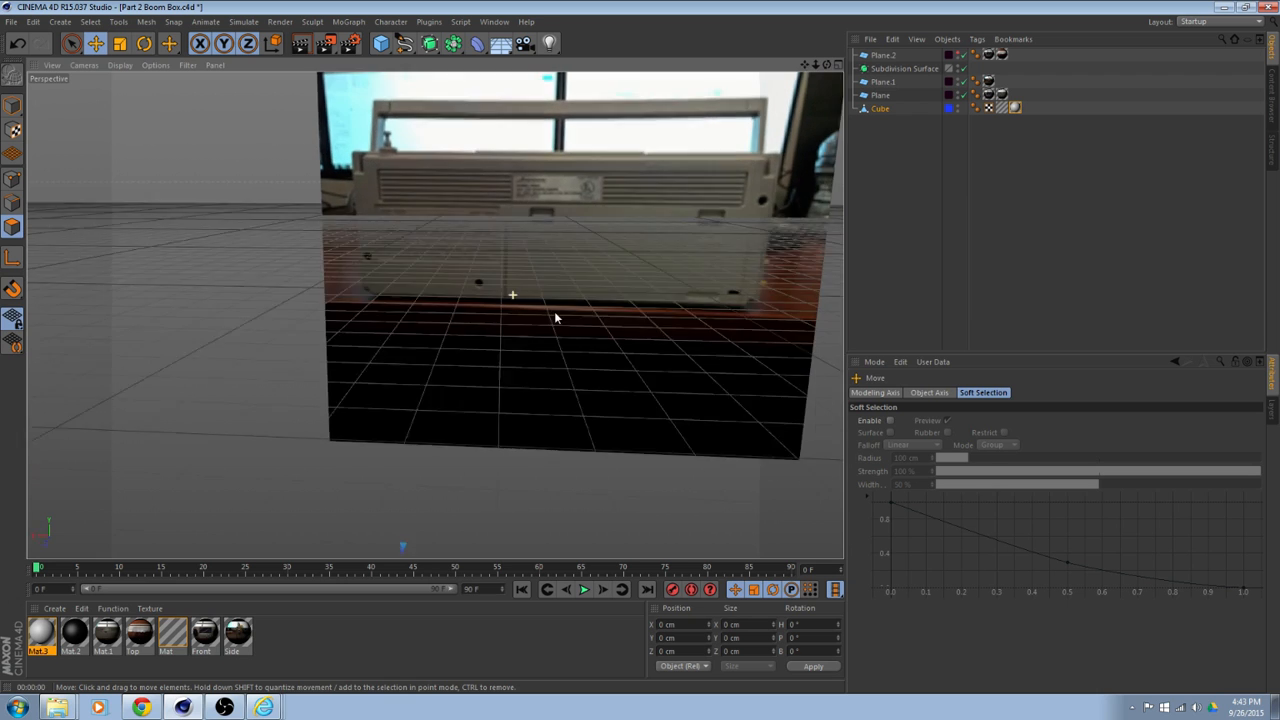
{"action": "scroll", "coordinate": [498, 373], "scroll_direction": "up", "scroll_amount": 4}
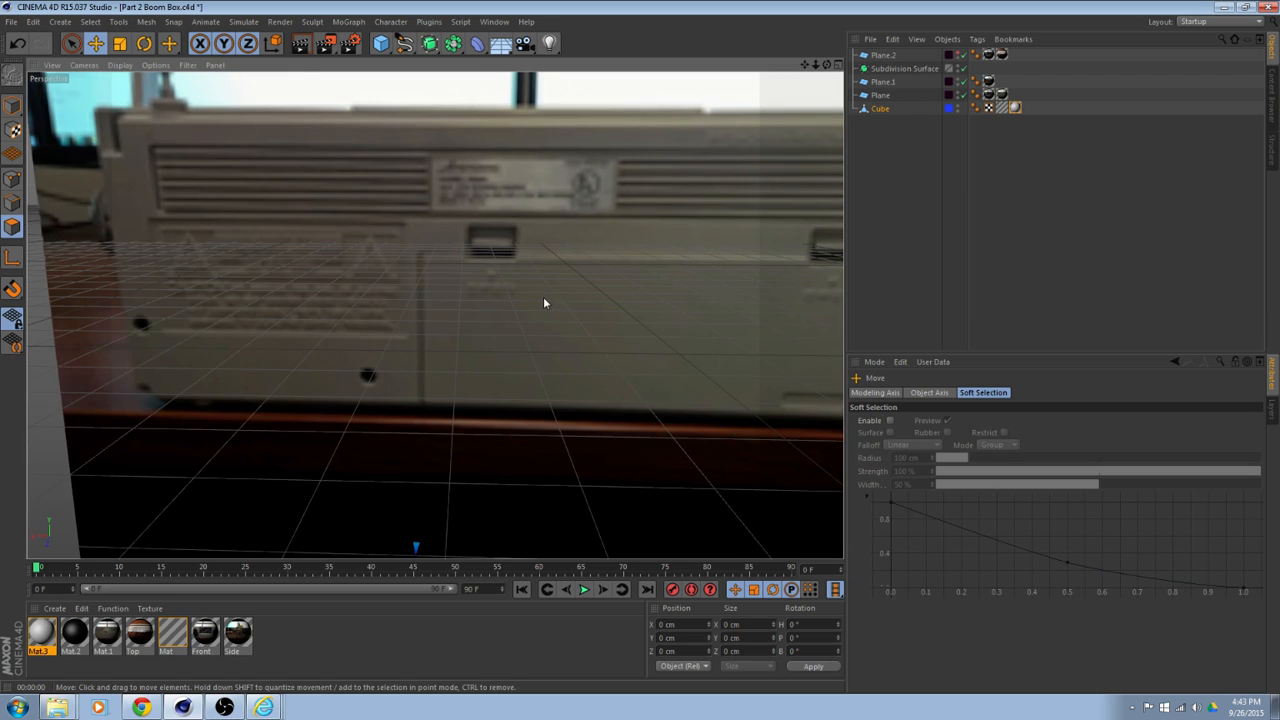
{"action": "middle_click_drag", "start_coordinate": [543, 296], "coordinate": [418, 300], "text": "alt"}
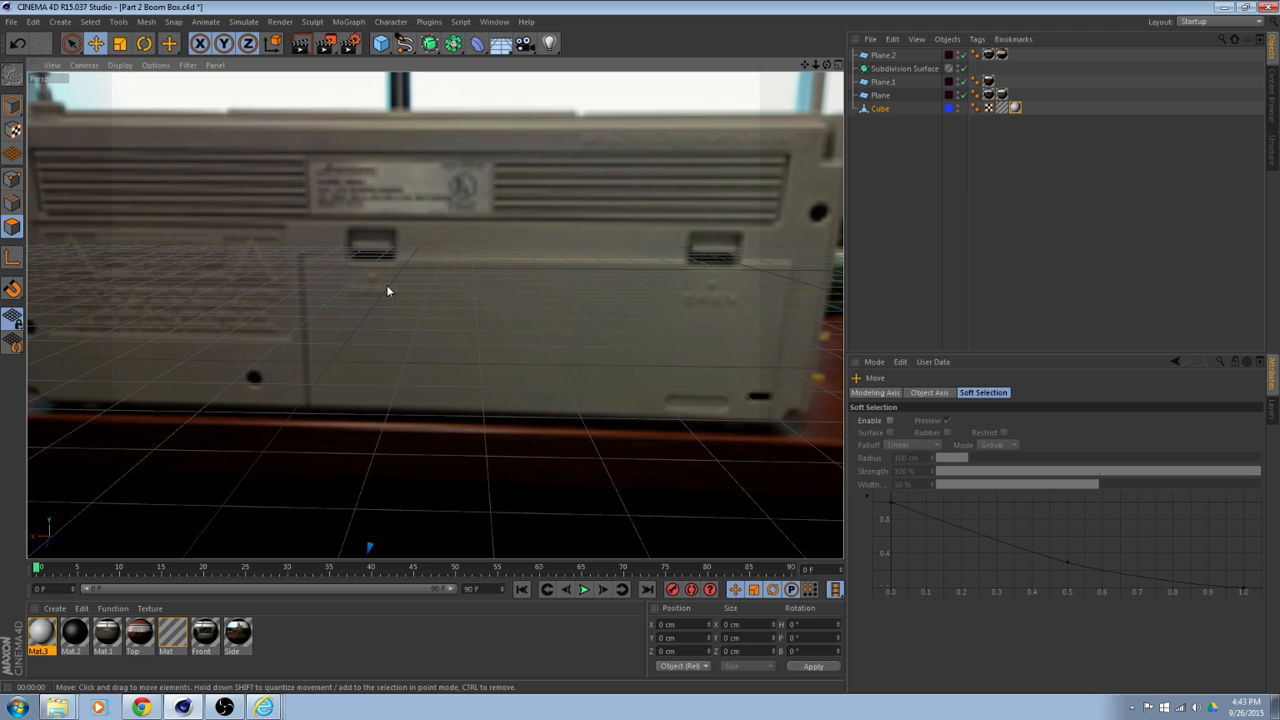
{"action": "scroll", "coordinate": [387, 290], "scroll_direction": "down", "scroll_amount": 2}
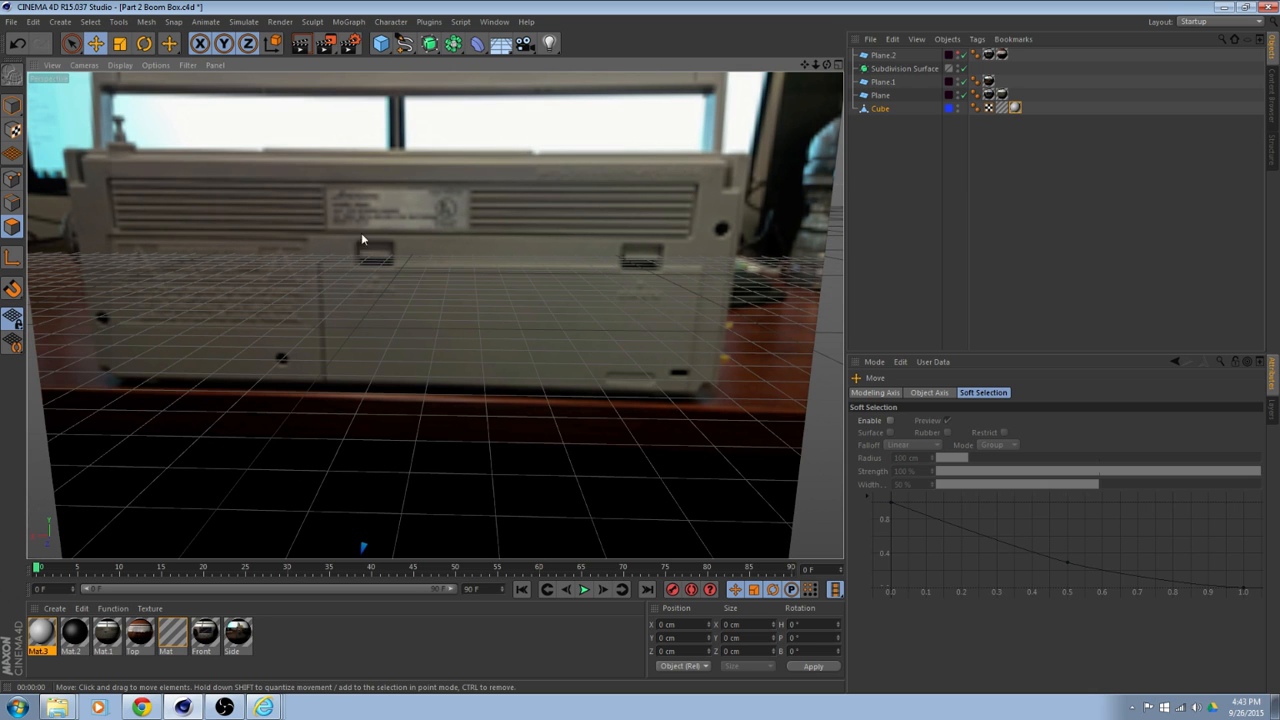
{"action": "scroll", "coordinate": [650, 384], "scroll_direction": "down", "scroll_amount": 3}
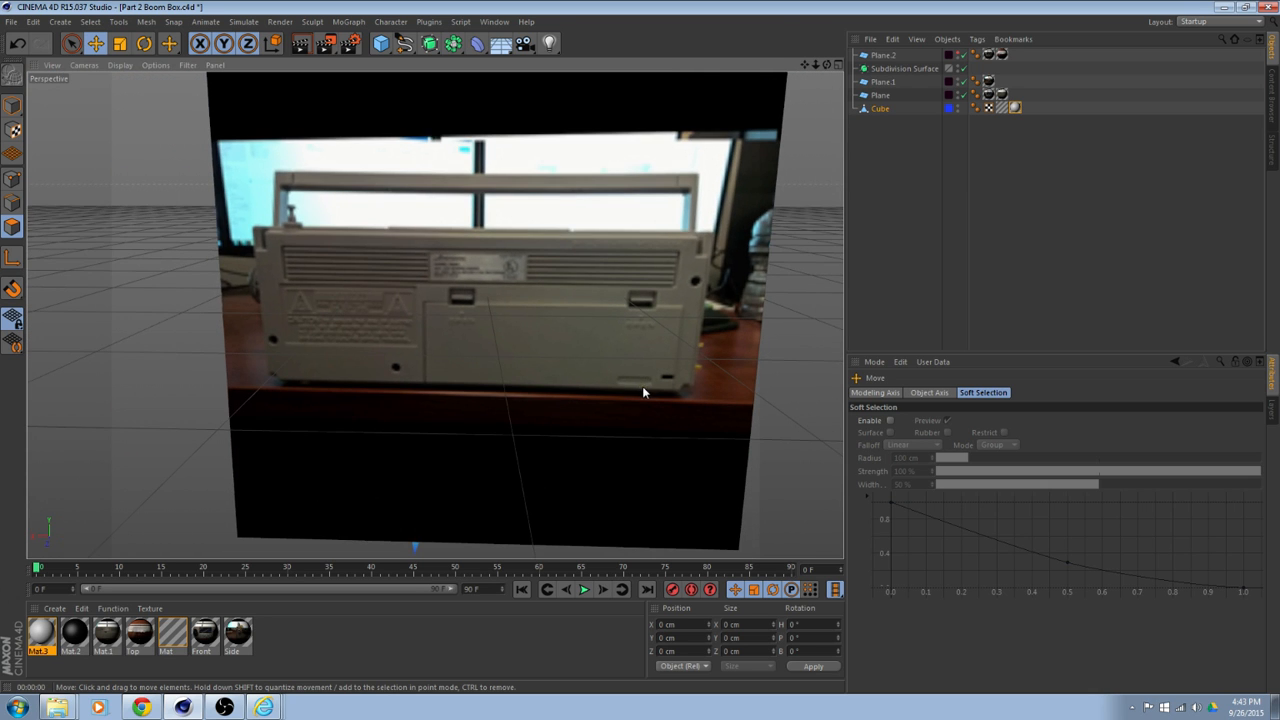
{"action": "scroll", "coordinate": [640, 365], "scroll_direction": "up", "scroll_amount": 5}
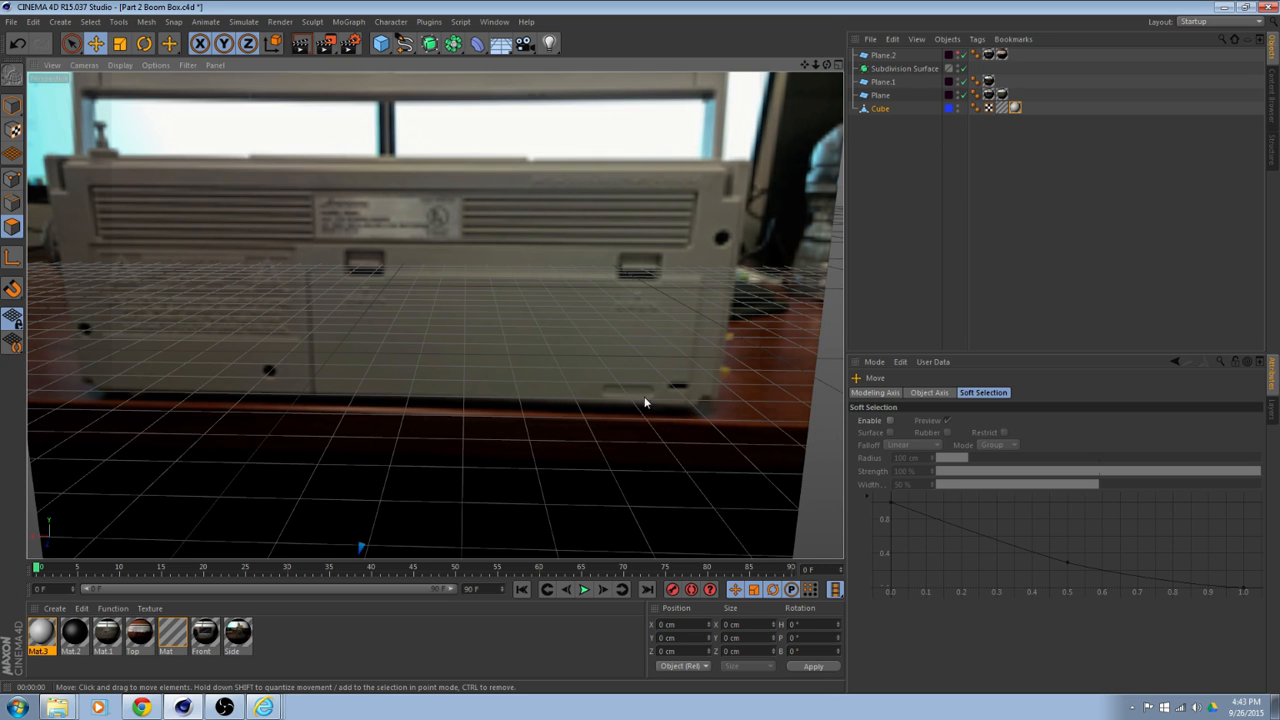
{"action": "scroll", "coordinate": [640, 405], "scroll_direction": "down", "scroll_amount": 4}
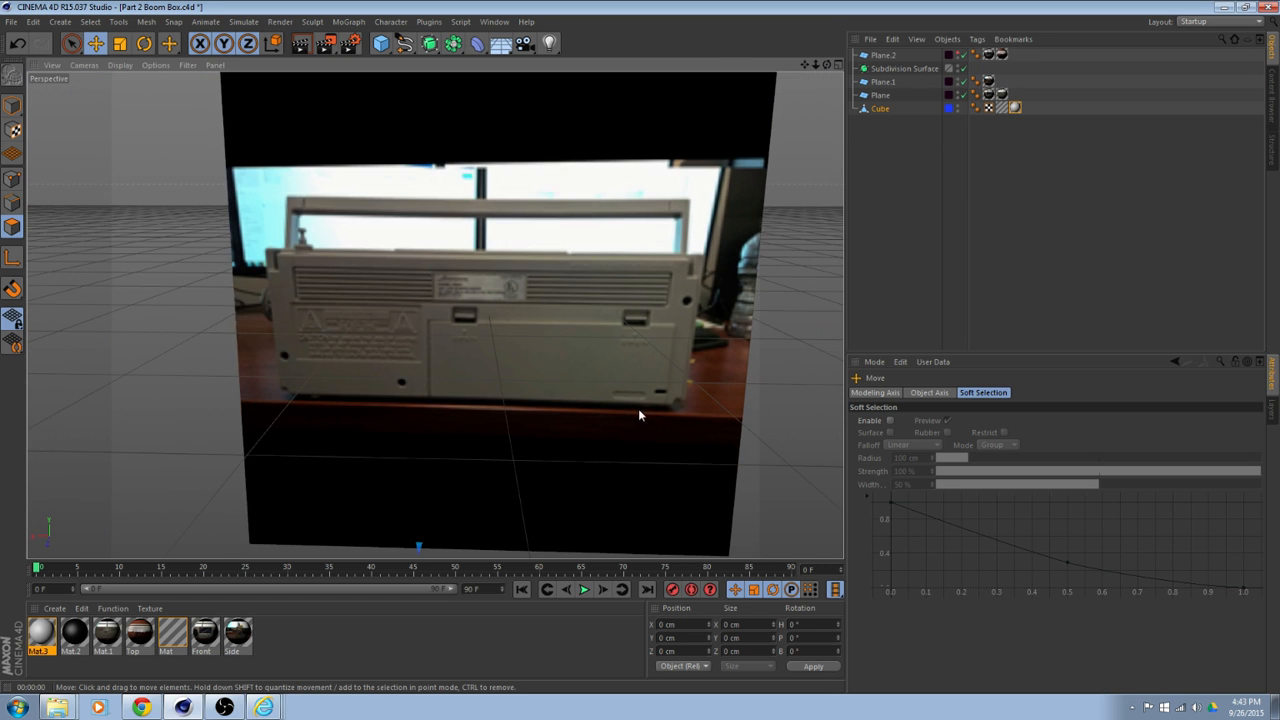
{"action": "key", "text": "super"}
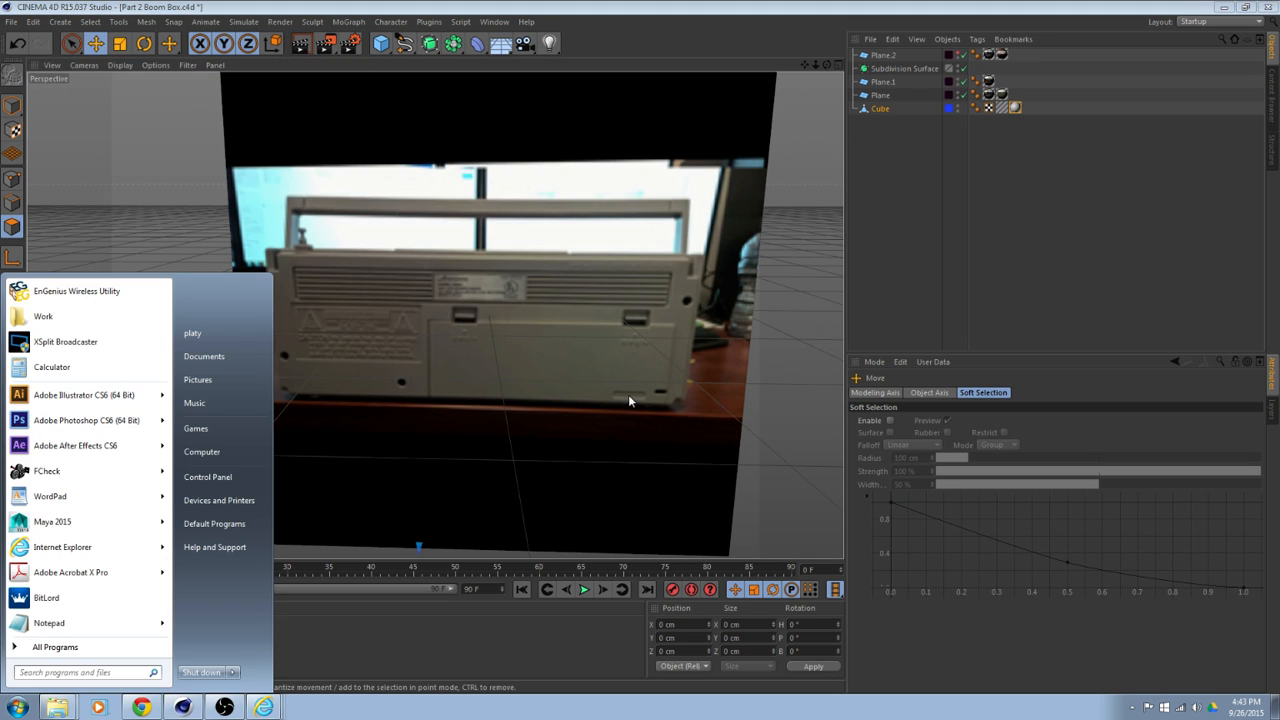
{"action": "key", "text": "super"}
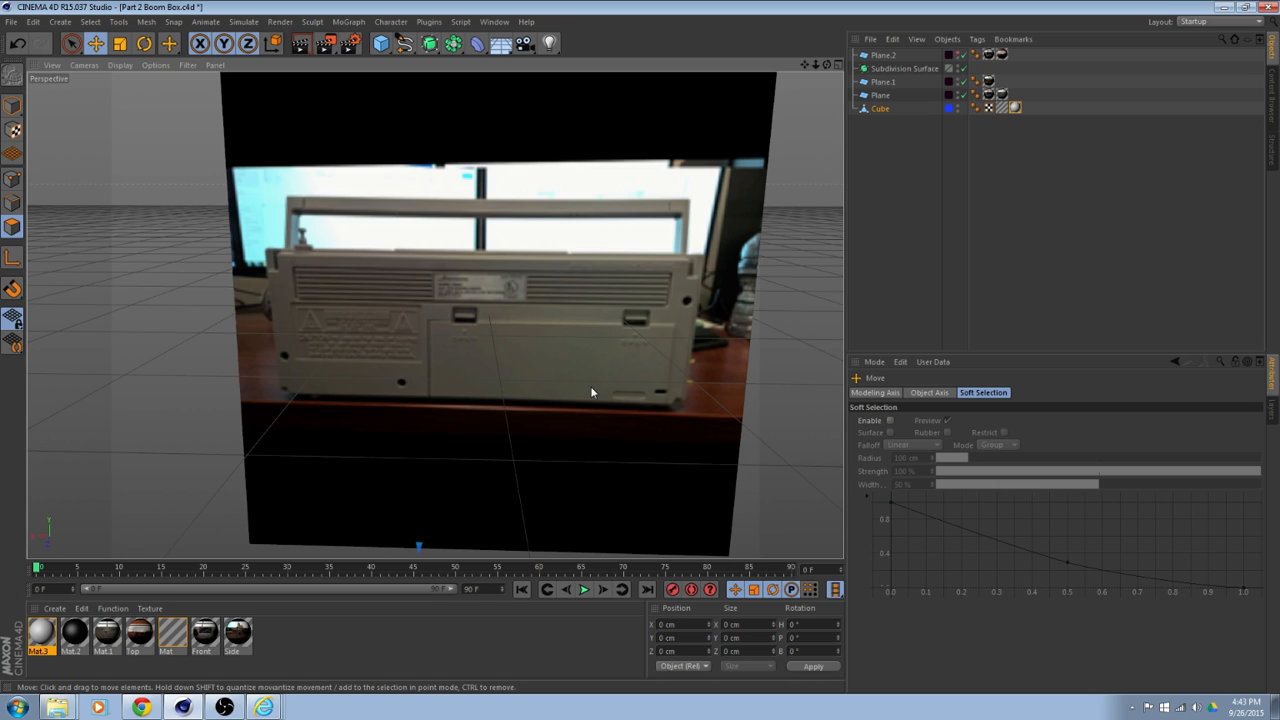
{"action": "scroll", "coordinate": [593, 380], "scroll_direction": "down", "scroll_amount": 10}
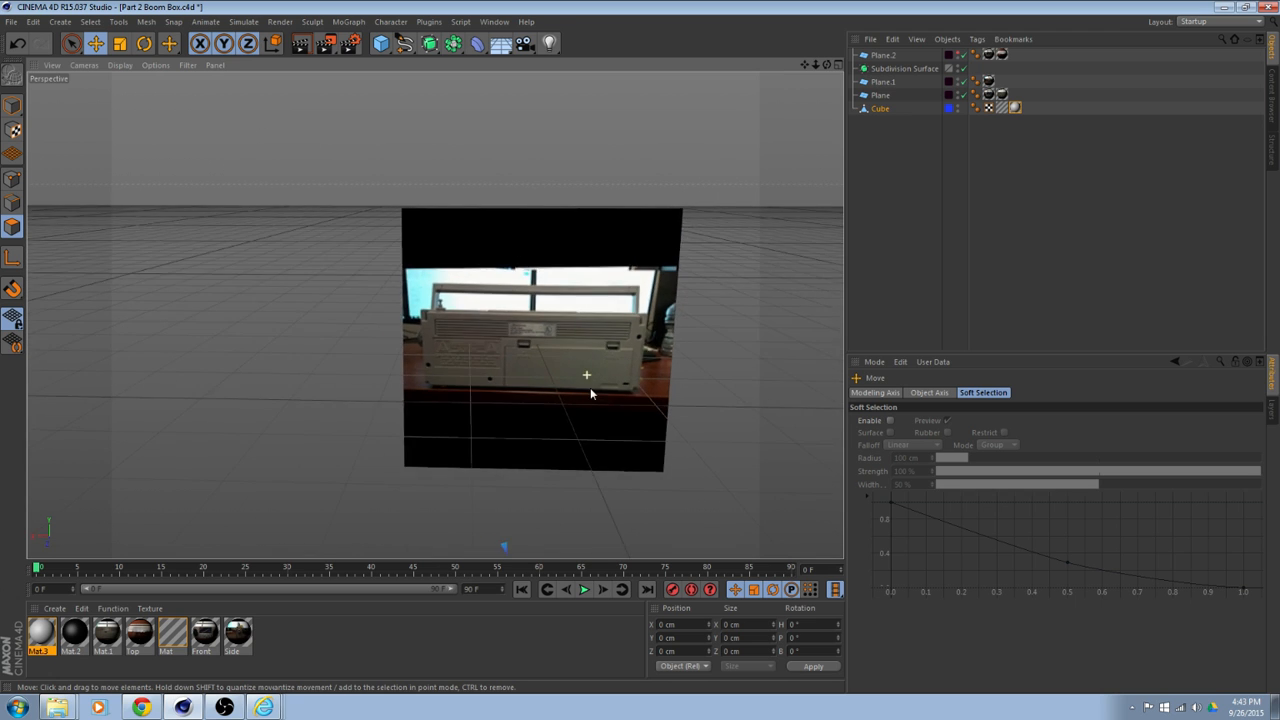
{"action": "middle_click_drag", "start_coordinate": [644, 440], "coordinate": [579, 378], "text": "alt"}
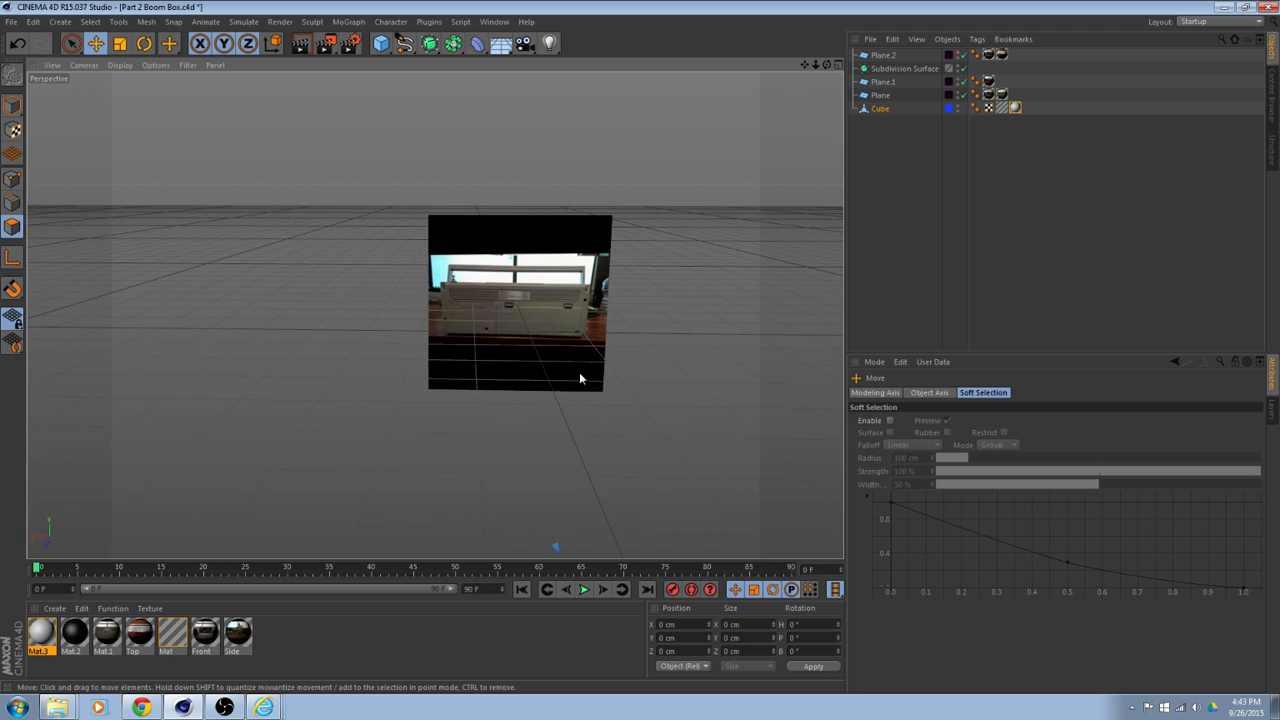
{"action": "scroll", "coordinate": [545, 373], "scroll_direction": "down", "scroll_amount": 3}
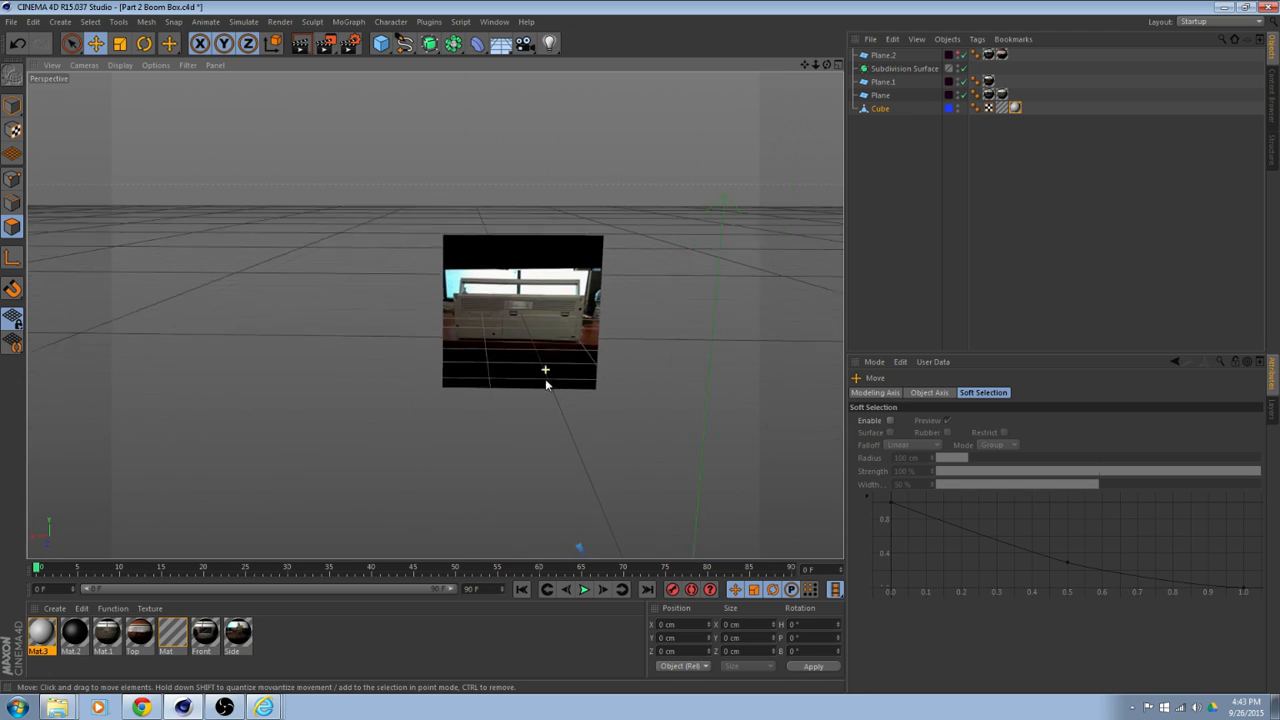
{"action": "scroll", "coordinate": [572, 448], "scroll_direction": "down", "scroll_amount": 4}
{"action": "left_click_drag", "start_coordinate": [535, 379], "coordinate": [436, 314], "text": "alt"}
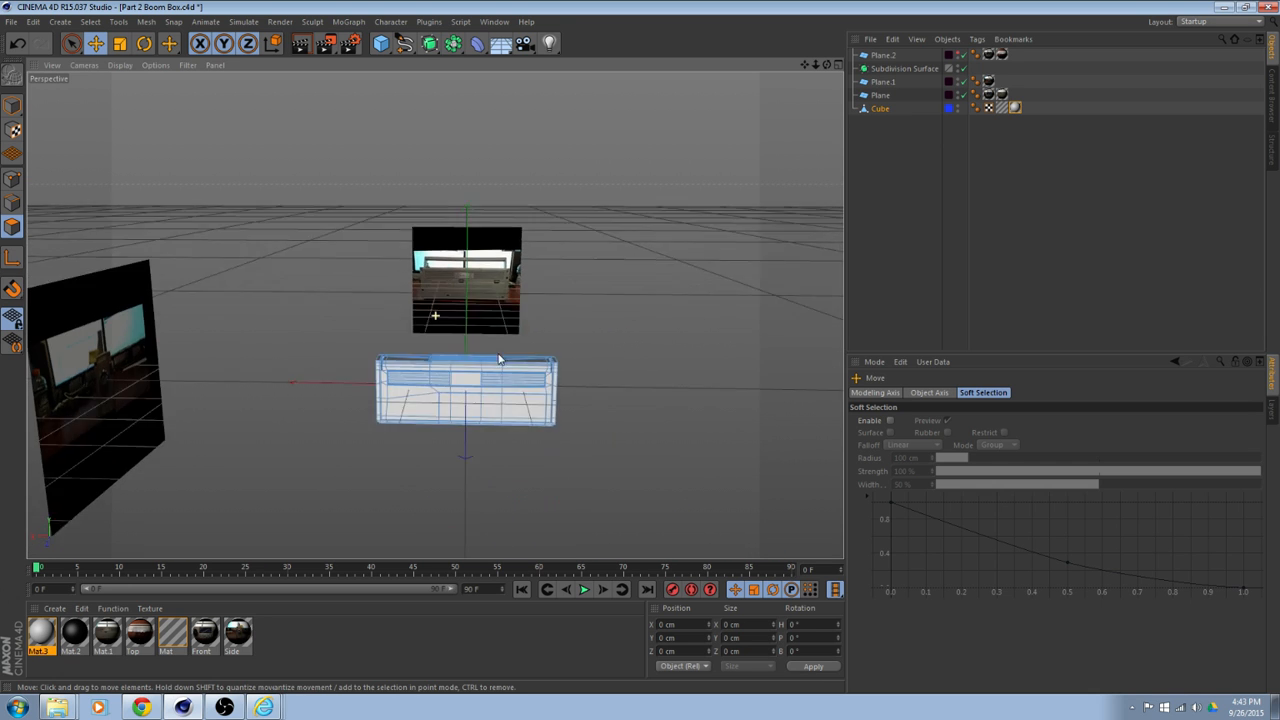
{"action": "left_click_drag", "start_coordinate": [500, 357], "coordinate": [523, 326], "text": "alt"}
{"action": "scroll", "coordinate": [535, 339], "scroll_direction": "up", "scroll_amount": 4}
{"action": "scroll", "coordinate": [535, 339], "scroll_direction": "up", "scroll_amount": 3}
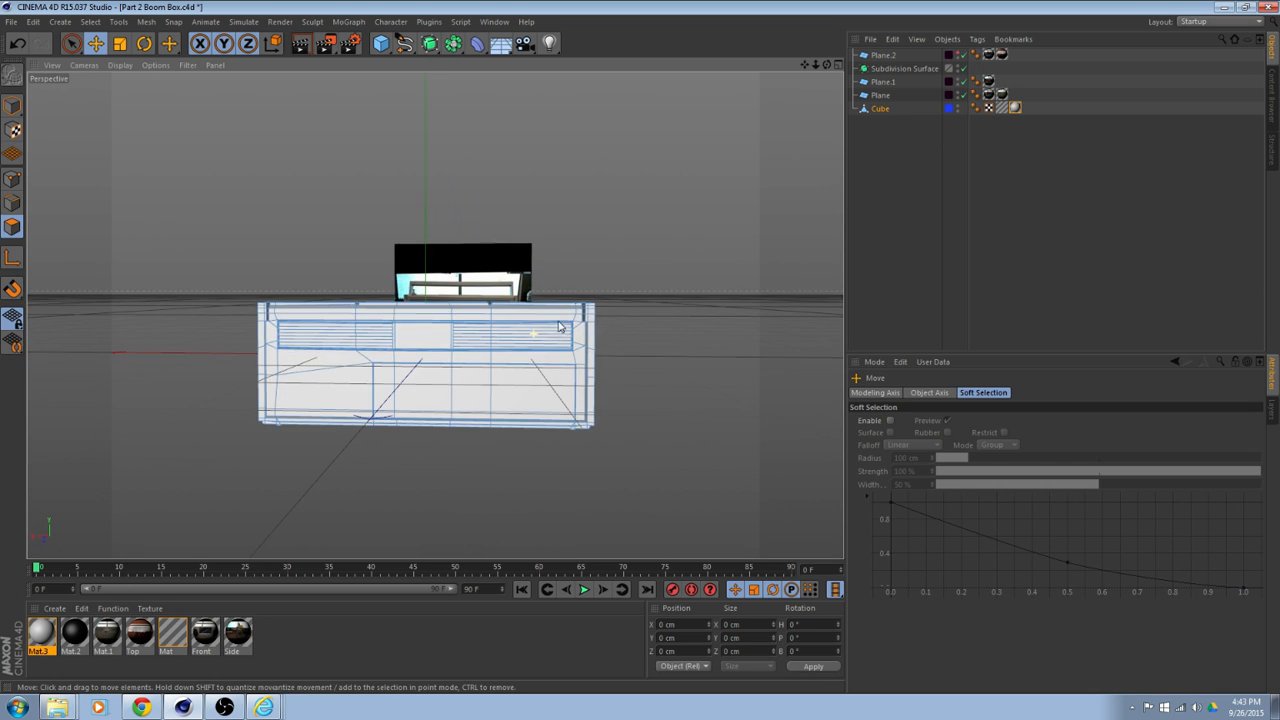
{"action": "middle_click_drag", "start_coordinate": [560, 328], "coordinate": [577, 411], "text": "alt"}
{"action": "left_click_drag", "start_coordinate": [636, 351], "coordinate": [626, 376], "text": "alt"}
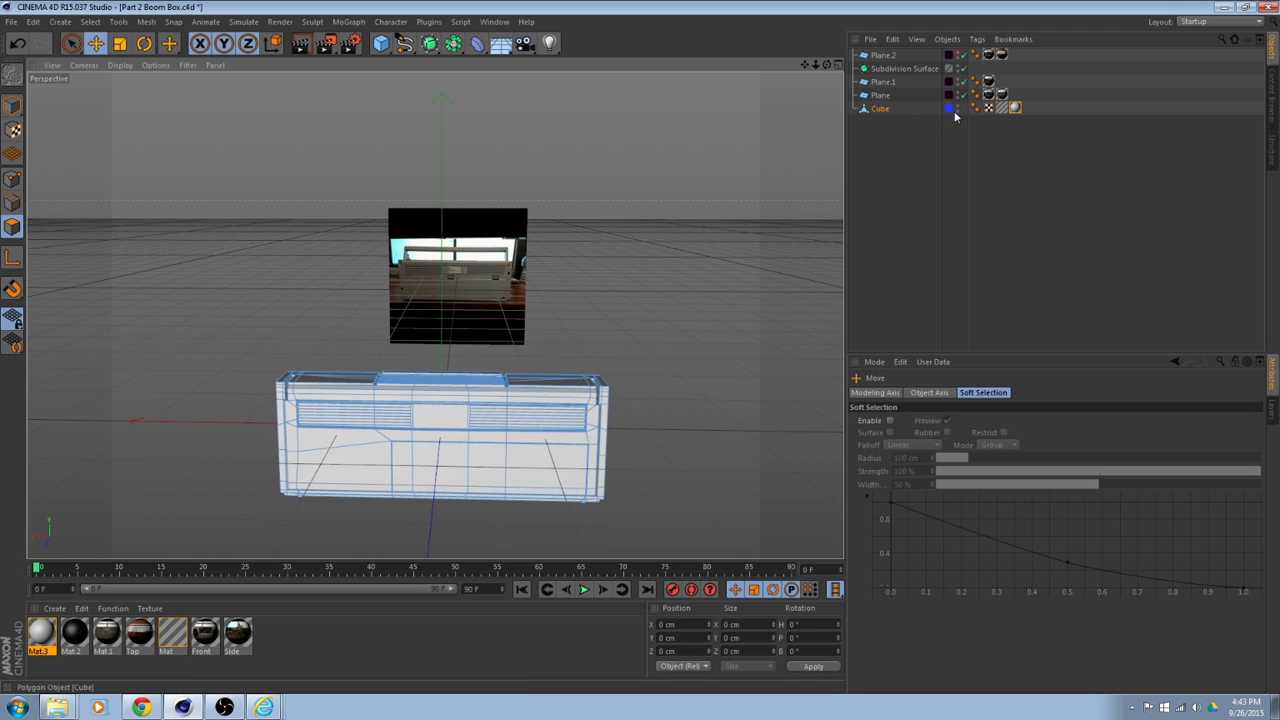
Rename the Cube object as "Boom Box body".
{"action": "left_click", "coordinate": [900, 110]}
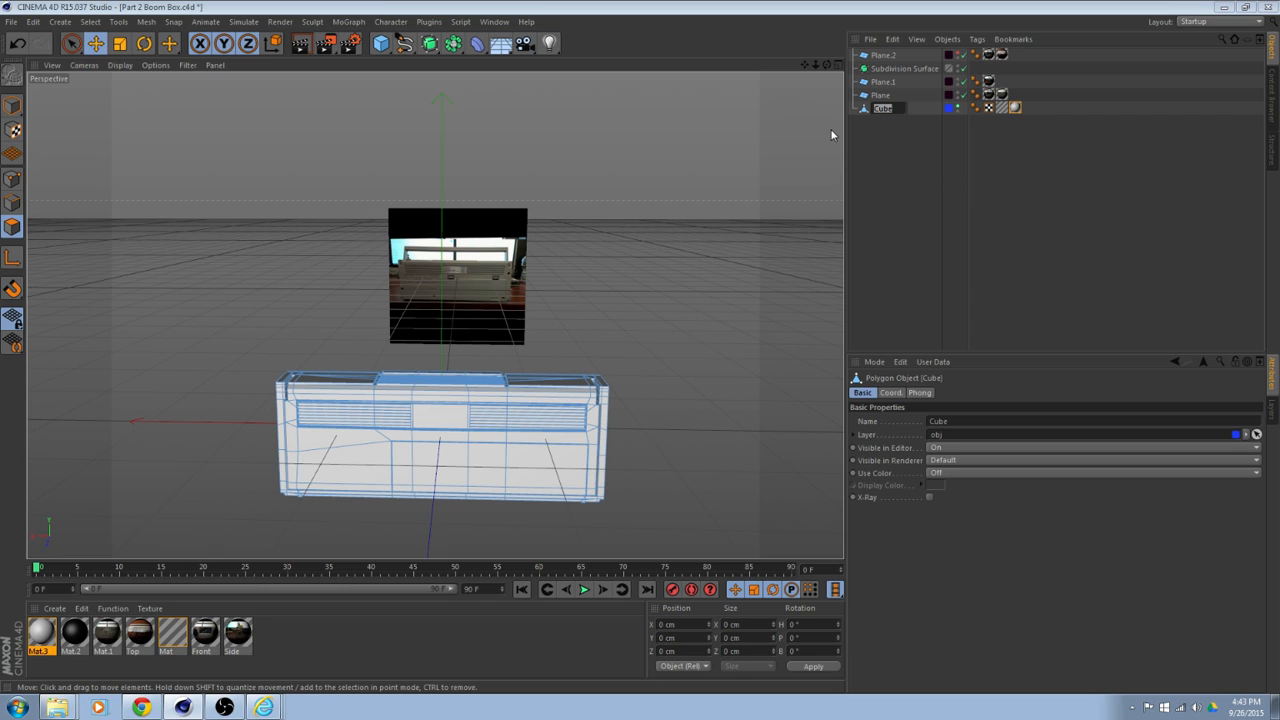
{"action": "type", "text": "B"}
{"action": "type", "text": "oom Bo"}
{"action": "type", "text": "x bod"}
{"action": "type", "text": "y"}
{"action": "key", "text": "Return"}
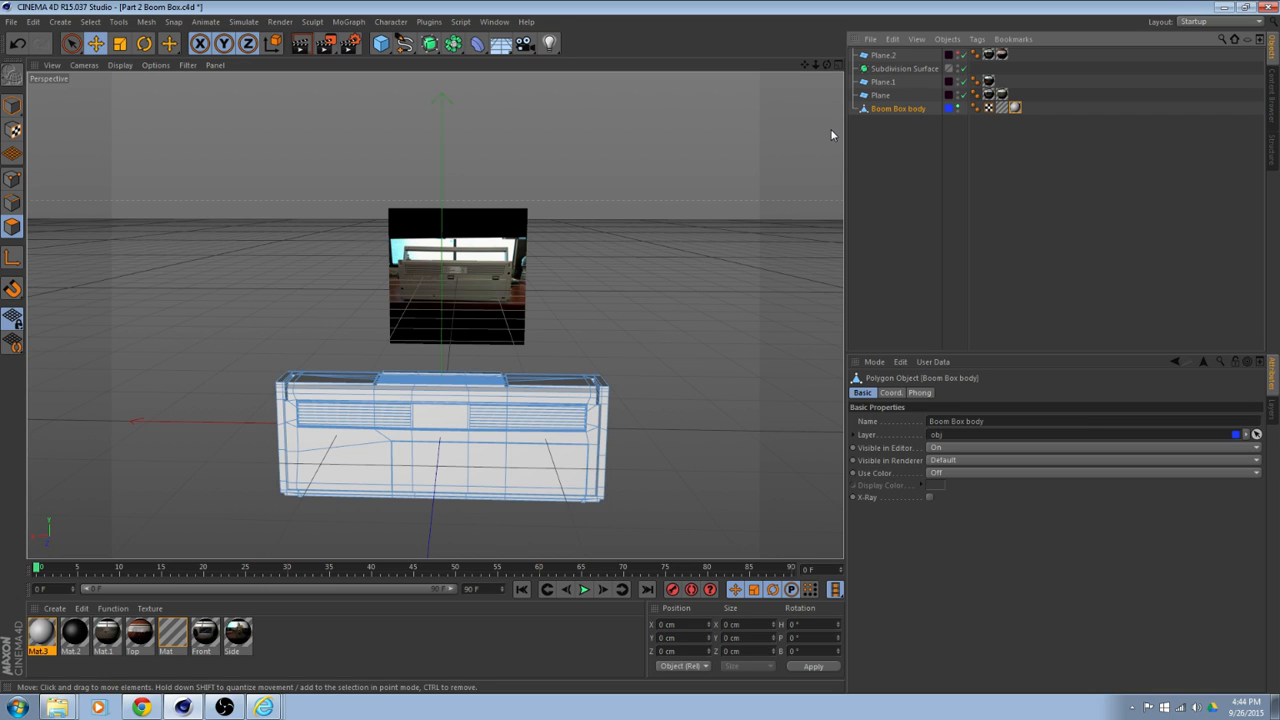
Save the scene as a new file named "Part 3 Boom Box" in the Boom box folder.
{"action": "left_click", "coordinate": [11, 21]}
{"action": "left_click", "coordinate": [40, 146]}
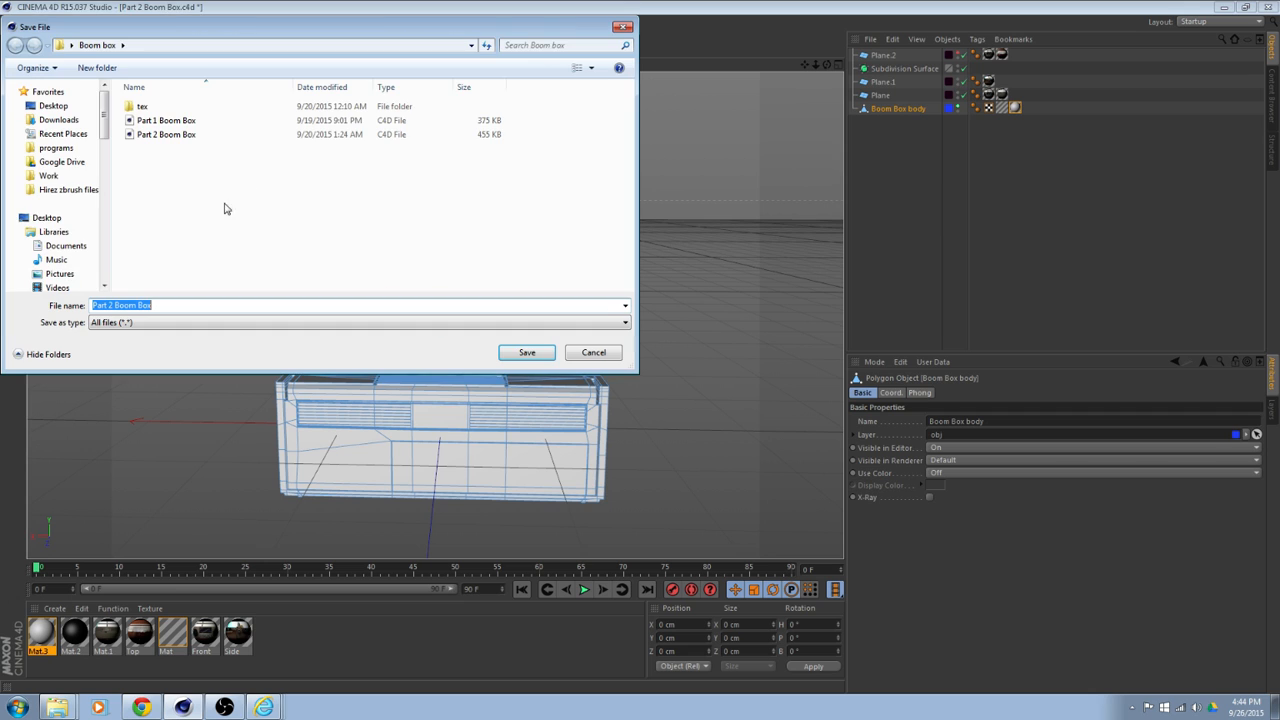
{"action": "left_click", "coordinate": [119, 305]}
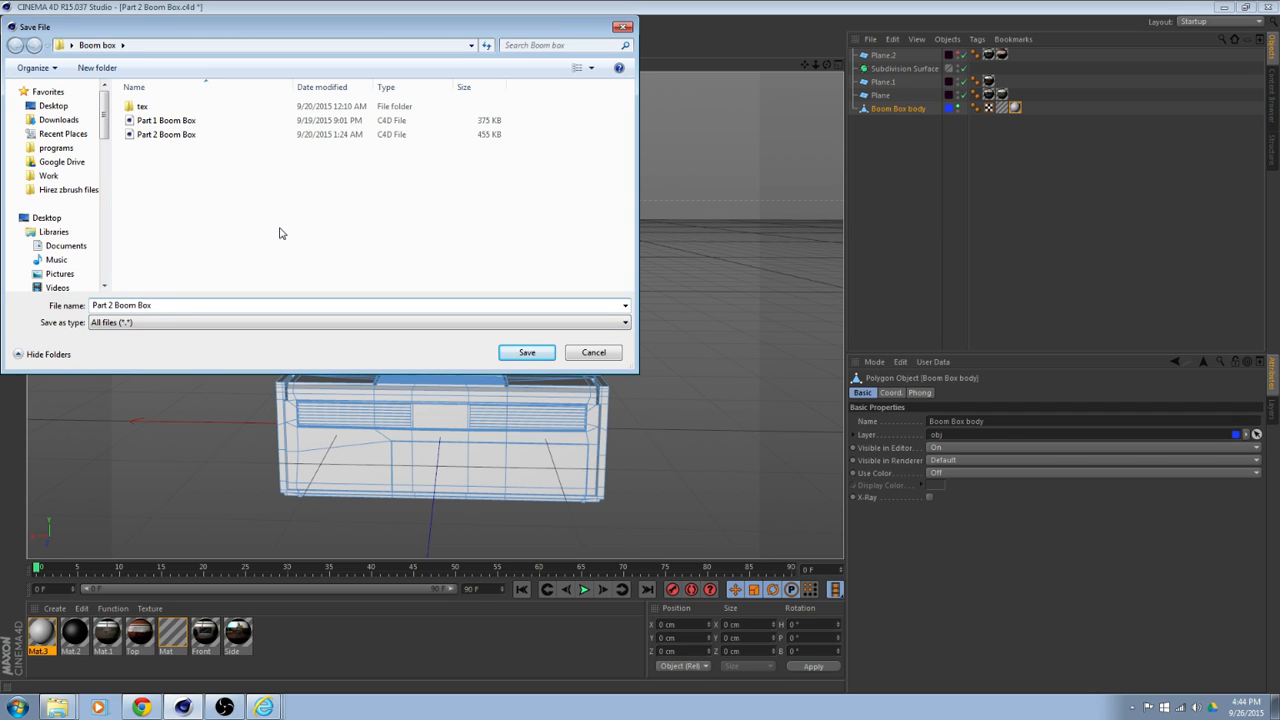
{"action": "key", "text": "BackSpace"}
{"action": "type", "text": "3"}
{"action": "key", "text": "Return"}
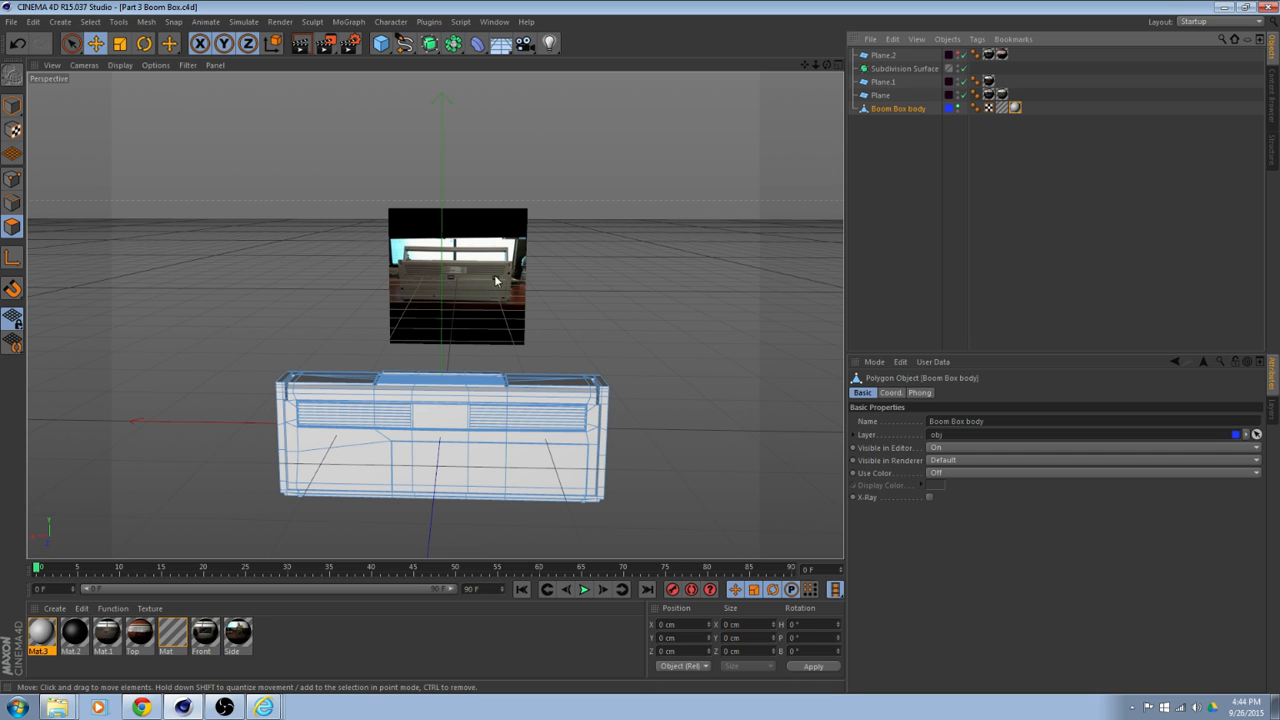
Hide the Boom Box body object in the editor so the rear reference photo stands alone.
{"action": "left_click_drag", "start_coordinate": [495, 281], "coordinate": [586, 218], "text": "alt"}
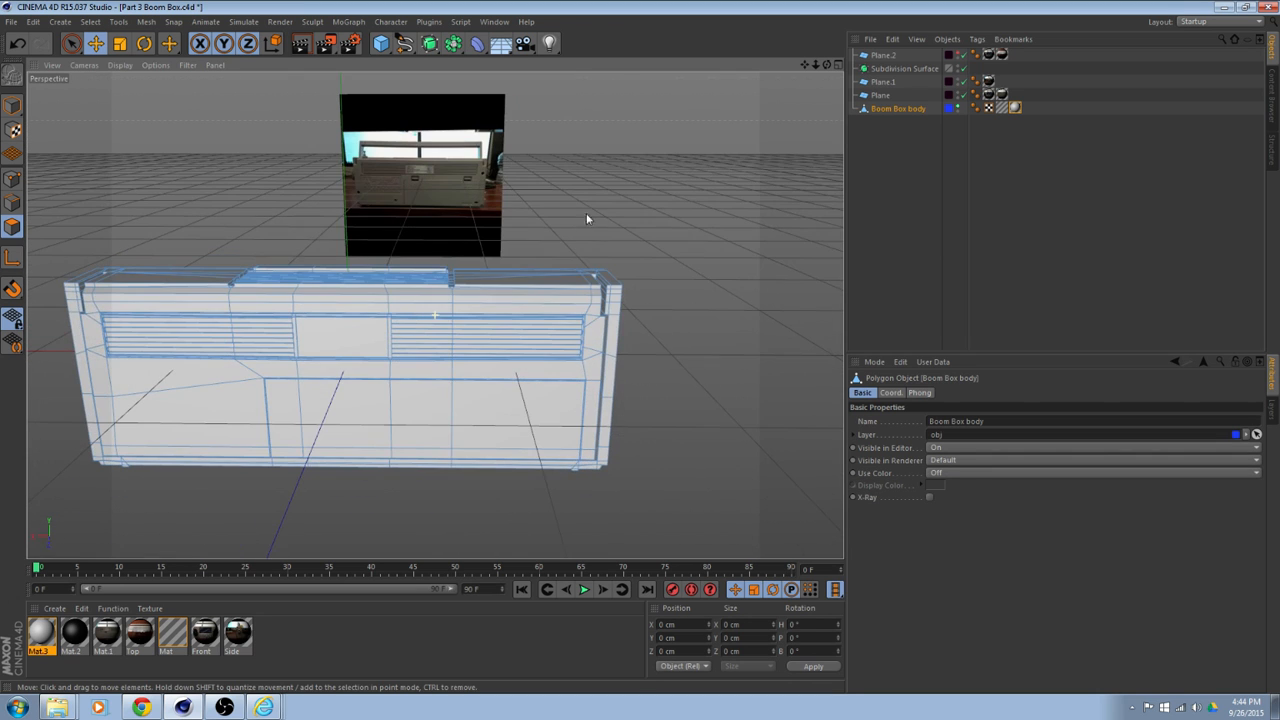
{"action": "left_click", "coordinate": [959, 106]}
{"action": "left_click_drag", "start_coordinate": [660, 187], "coordinate": [625, 213], "text": "alt"}
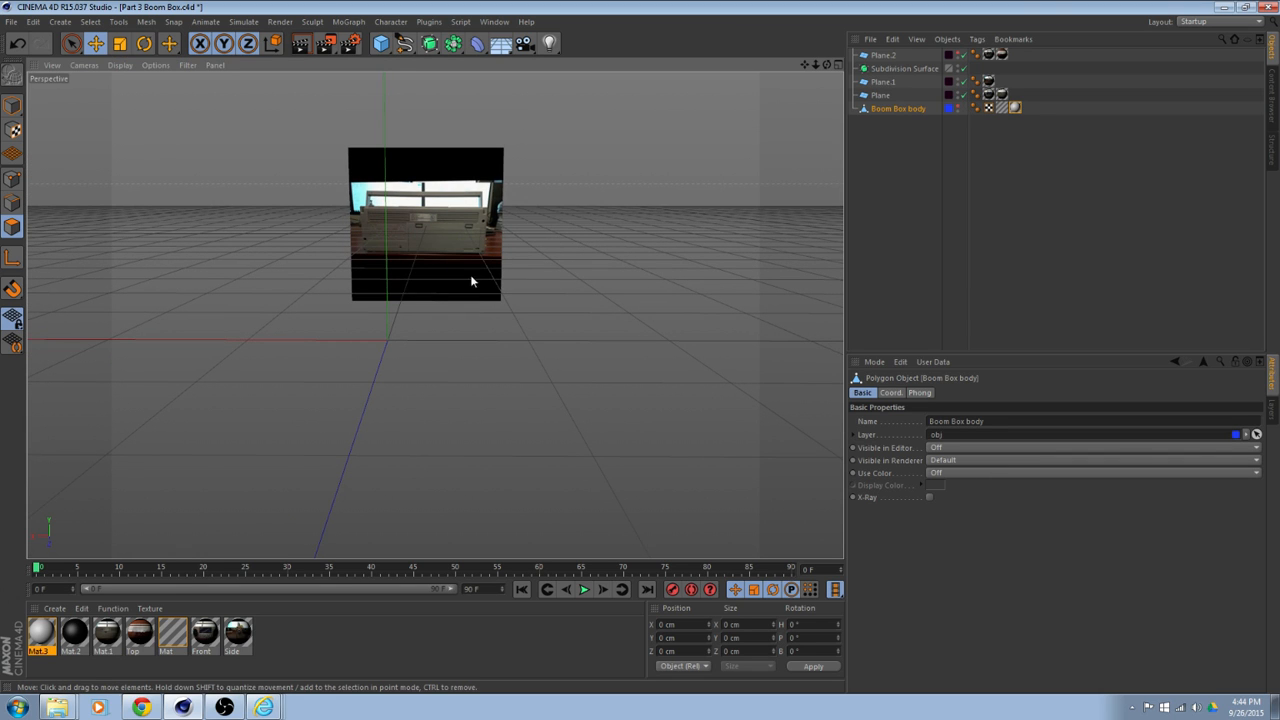
Add a cube primitive at the scene origin and enable its Fillet option for rounded edges.
{"action": "left_click", "coordinate": [381, 44]}
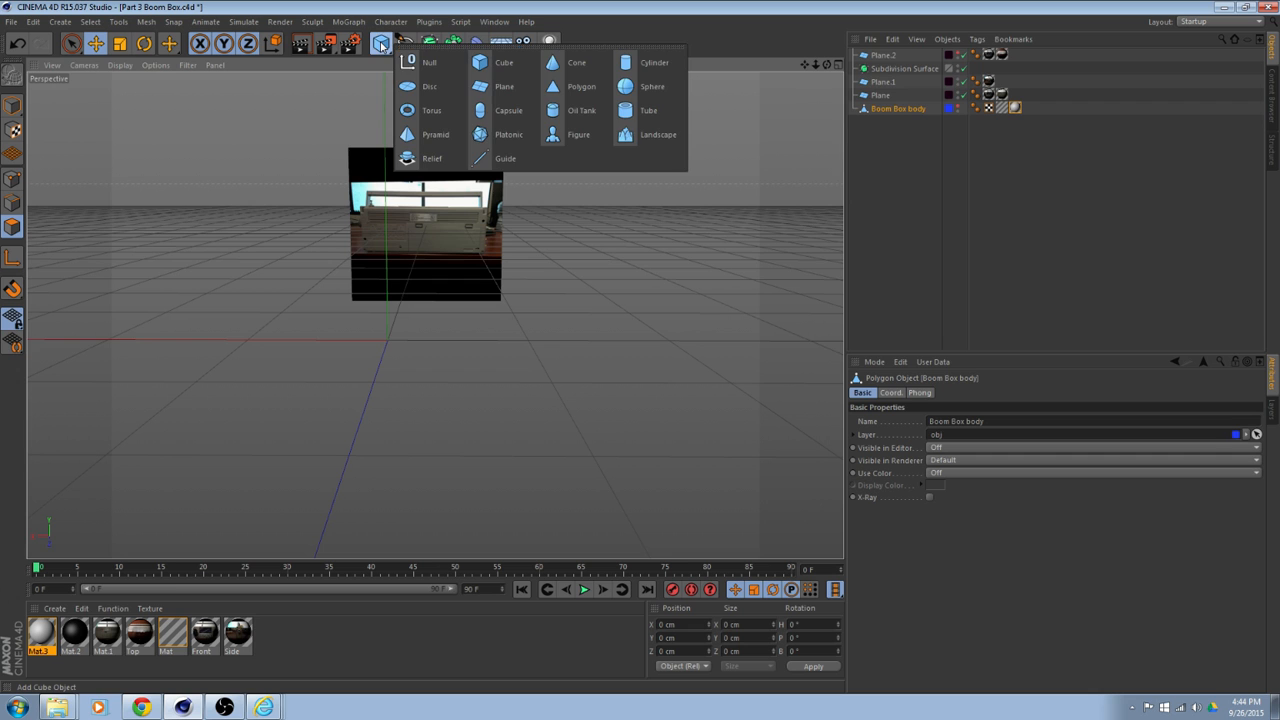
{"action": "left_click", "coordinate": [489, 64]}
{"action": "left_click_drag", "start_coordinate": [429, 207], "coordinate": [652, 205], "text": "alt"}
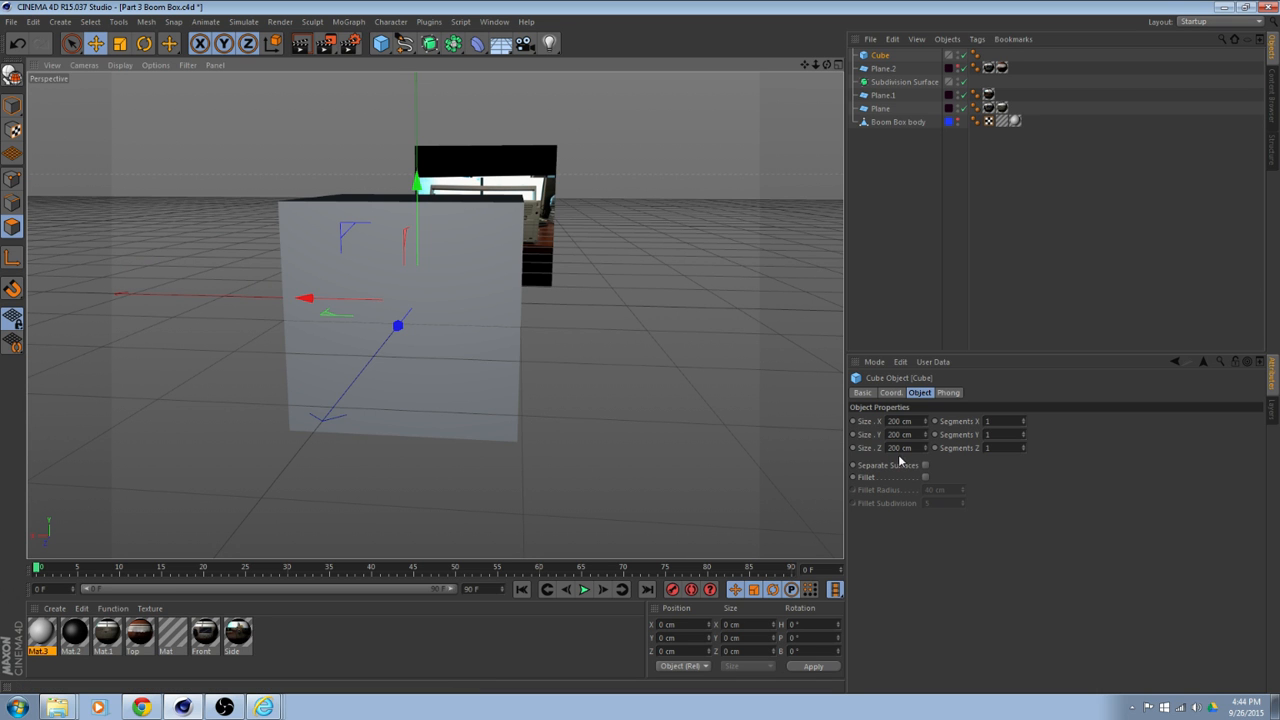
{"action": "left_click", "coordinate": [925, 477]}
{"action": "left_click_drag", "start_coordinate": [680, 410], "coordinate": [624, 352], "text": "alt"}
Apply the see-through material "Mat" to the new filleted cube.
{"action": "left_click_drag", "start_coordinate": [172, 632], "coordinate": [490, 300]}
{"action": "mouse_move", "coordinate": [560, 349]}
{"action": "left_mouse_down", "text": "alt"}
{"action": "mouse_move", "coordinate": [437, 418]}
{"action": "mouse_move", "coordinate": [546, 366]}
{"action": "left_mouse_up", "text": "alt"}
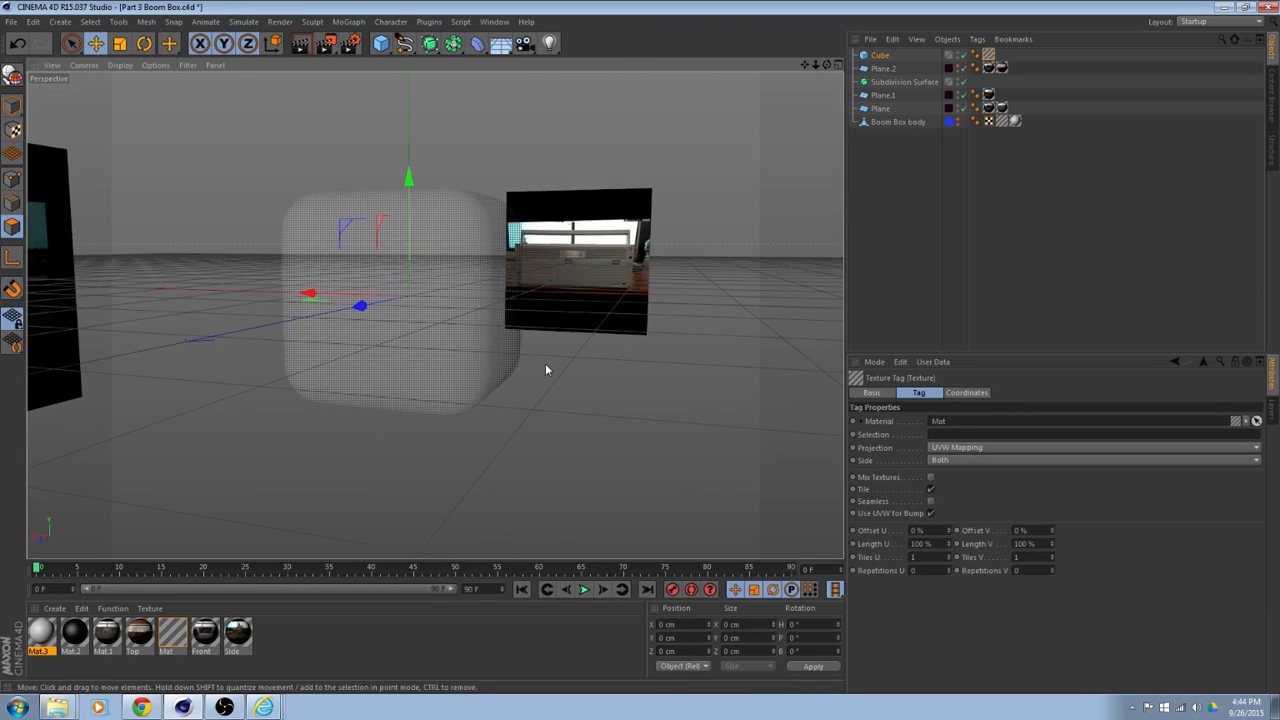
{"action": "left_click_drag", "start_coordinate": [318, 241], "coordinate": [257, 200], "text": "alt"}
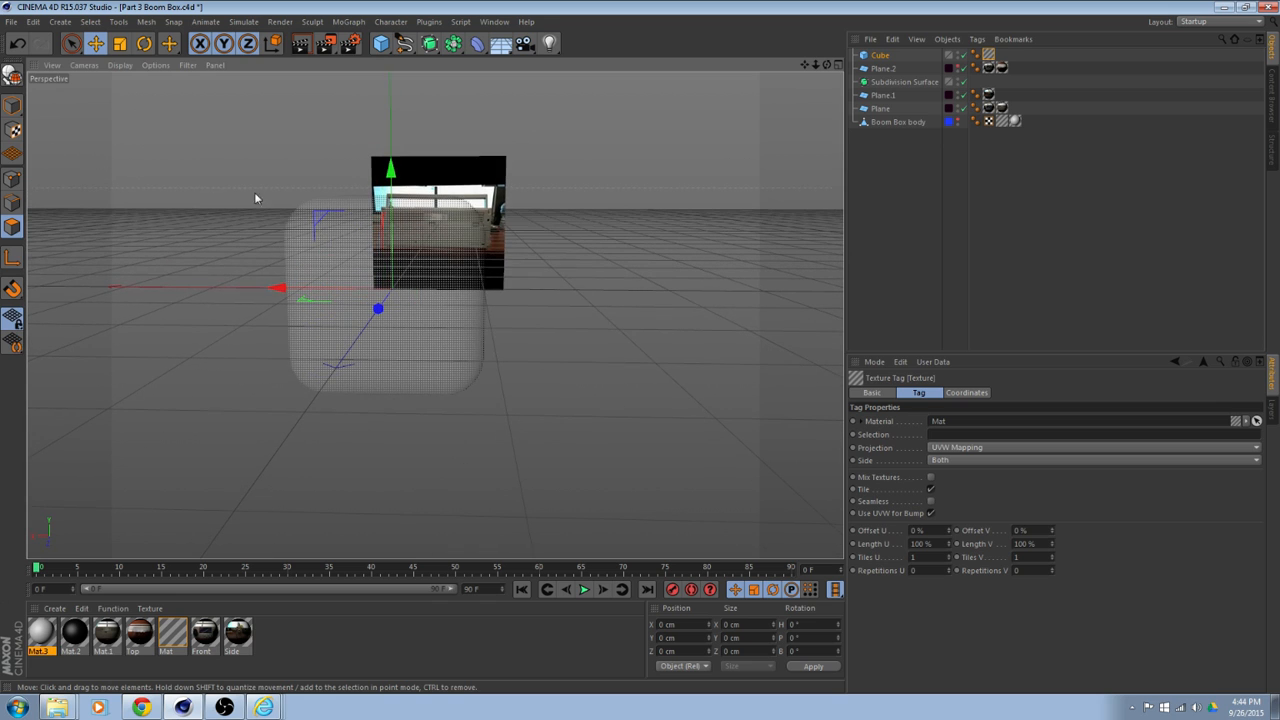
Make the filleted cube editable and switch to Model mode in the Back view, framing the cube over the rear photo.
{"action": "left_click", "coordinate": [10, 78]}
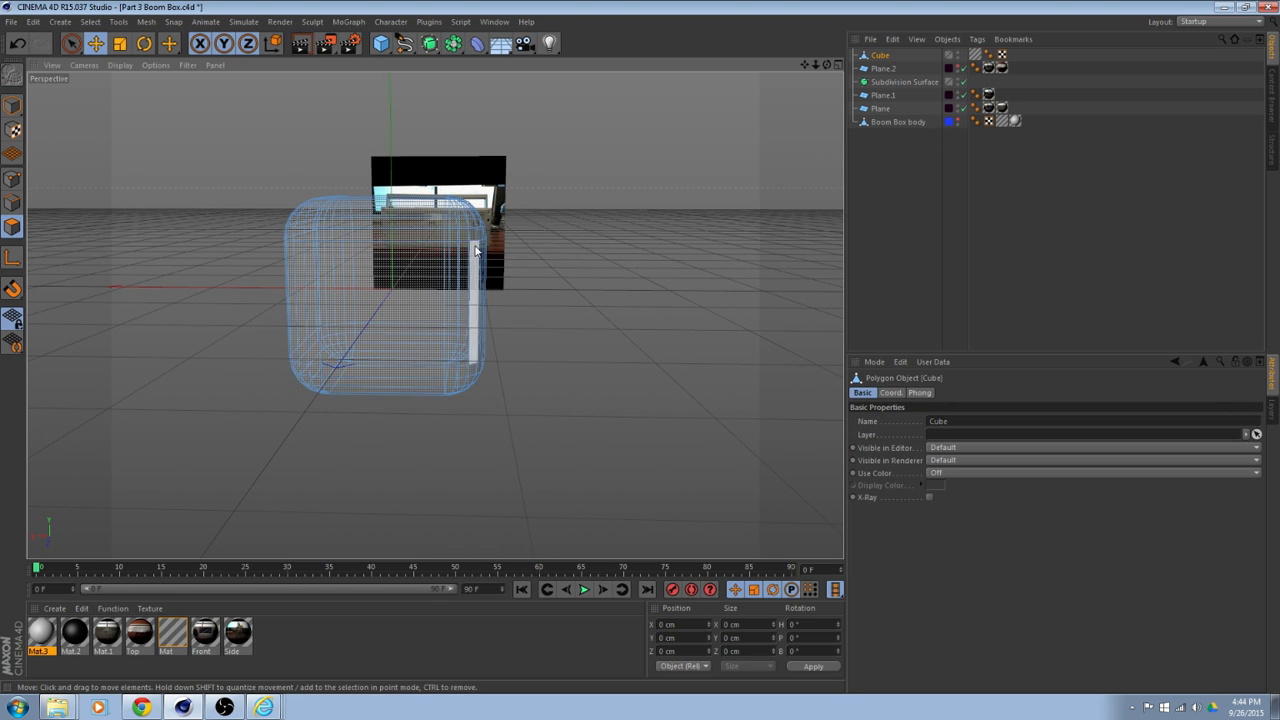
{"action": "left_click_drag", "start_coordinate": [300, 208], "coordinate": [340, 250], "text": "alt"}
{"action": "middle_click", "coordinate": [611, 257]}
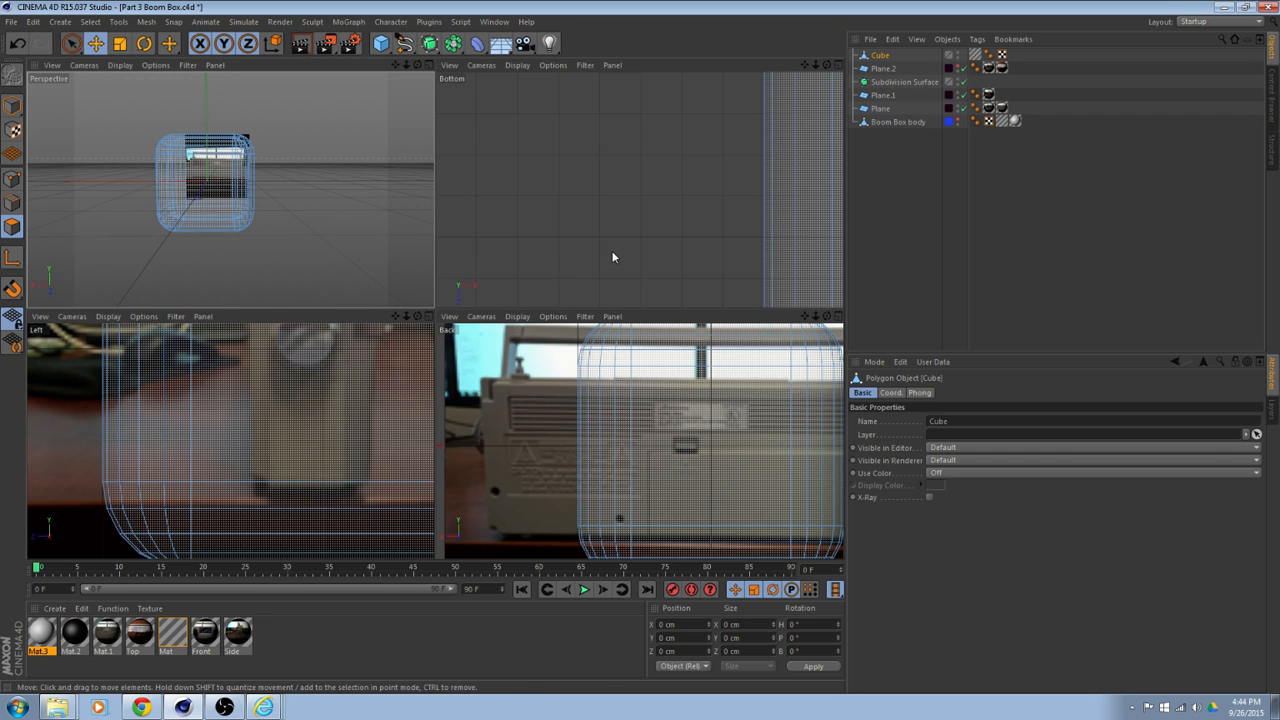
{"action": "middle_click", "coordinate": [715, 413]}
{"action": "scroll", "coordinate": [563, 360], "scroll_direction": "down", "scroll_amount": 4}
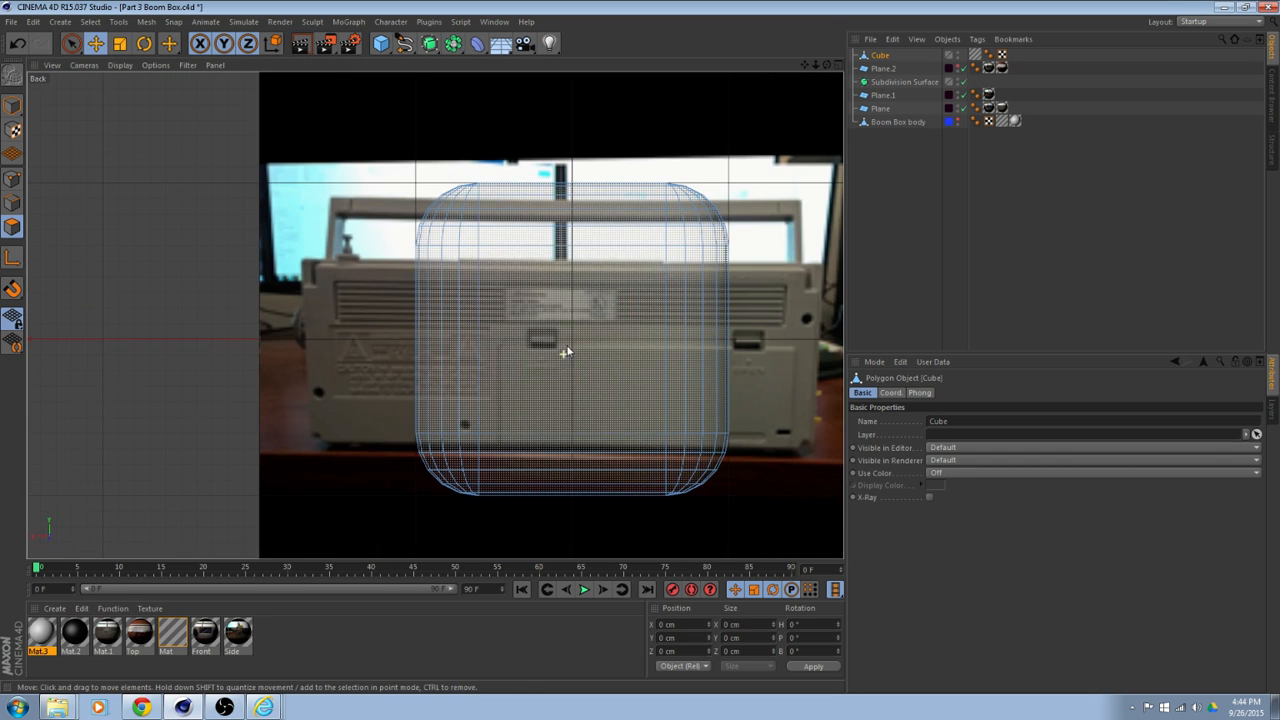
{"action": "left_click", "coordinate": [12, 106]}
{"action": "middle_click_drag", "start_coordinate": [225, 154], "coordinate": [125, 153], "text": "alt"}
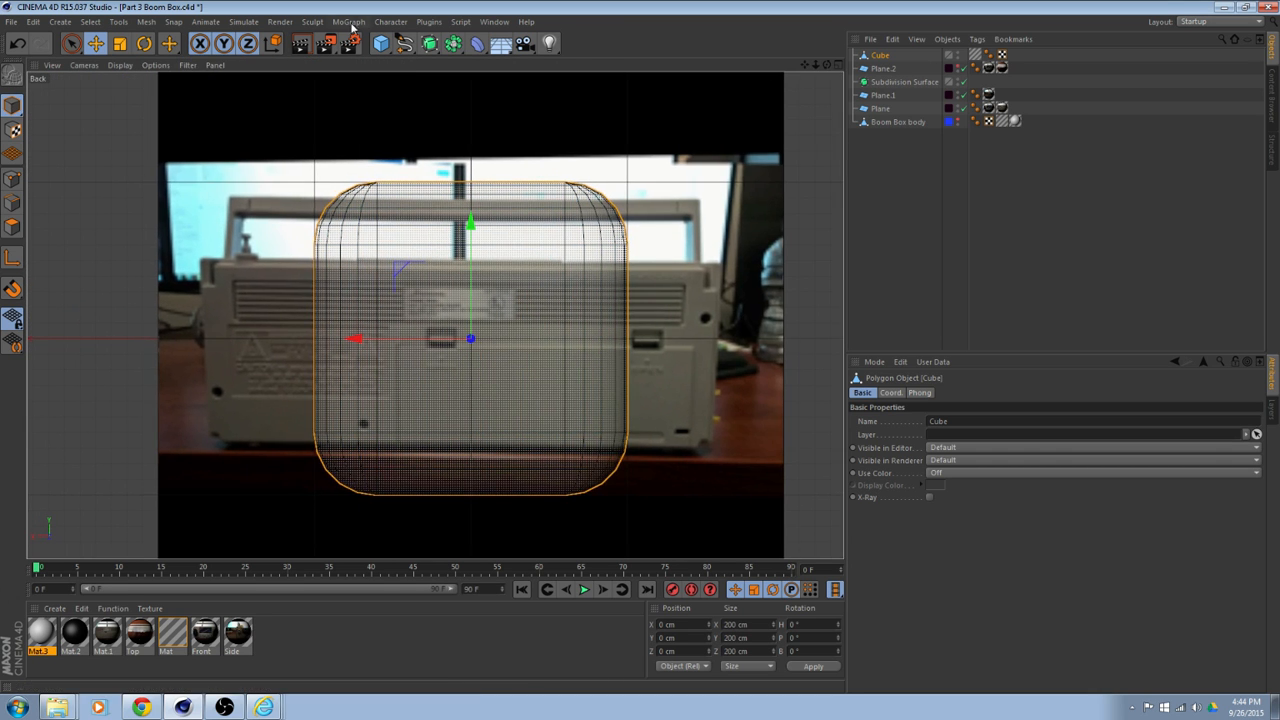
Scale the cube down to about 35.5 cm wide and 20.1 cm high in the Back view.
{"action": "scroll", "coordinate": [423, 231], "scroll_direction": "up", "scroll_amount": 1}
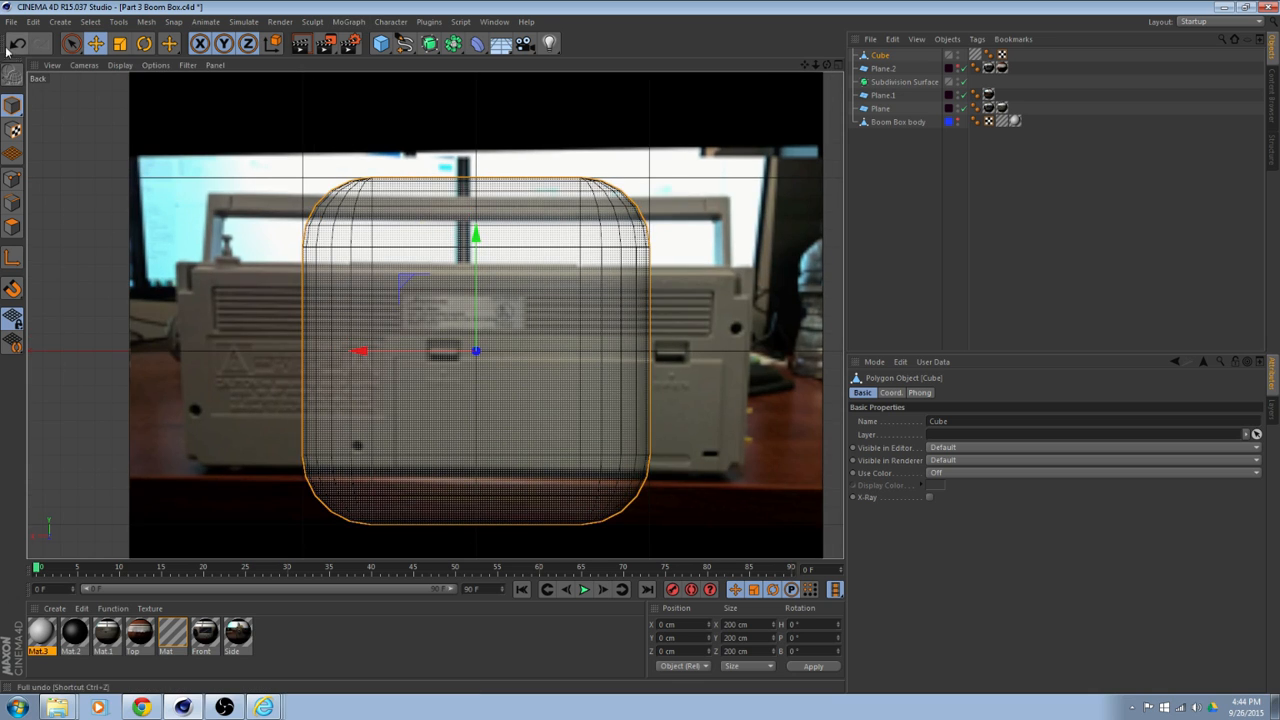
{"action": "left_click", "coordinate": [120, 44]}
{"action": "left_click_drag", "start_coordinate": [476, 233], "coordinate": [477, 312]}
{"action": "left_click_drag", "start_coordinate": [360, 352], "coordinate": [481, 333]}
{"action": "left_click_drag", "start_coordinate": [476, 233], "coordinate": [477, 286]}
{"action": "left_click_drag", "start_coordinate": [358, 352], "coordinate": [436, 363]}
{"action": "left_click_drag", "start_coordinate": [477, 234], "coordinate": [476, 281]}
Move the cube to about 18.8 cm on the X axis, over the latch slot nearest the photo's centre.
{"action": "left_click", "coordinate": [94, 45]}
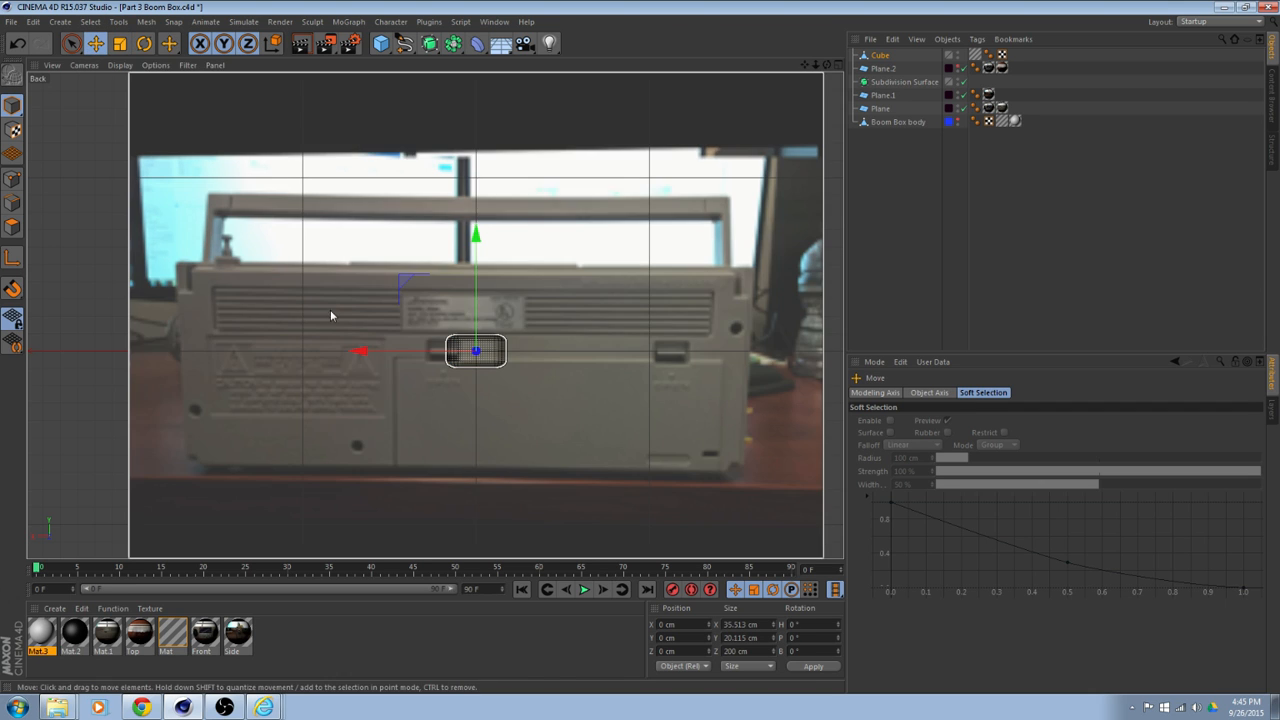
{"action": "left_click_drag", "start_coordinate": [360, 352], "coordinate": [323, 357]}
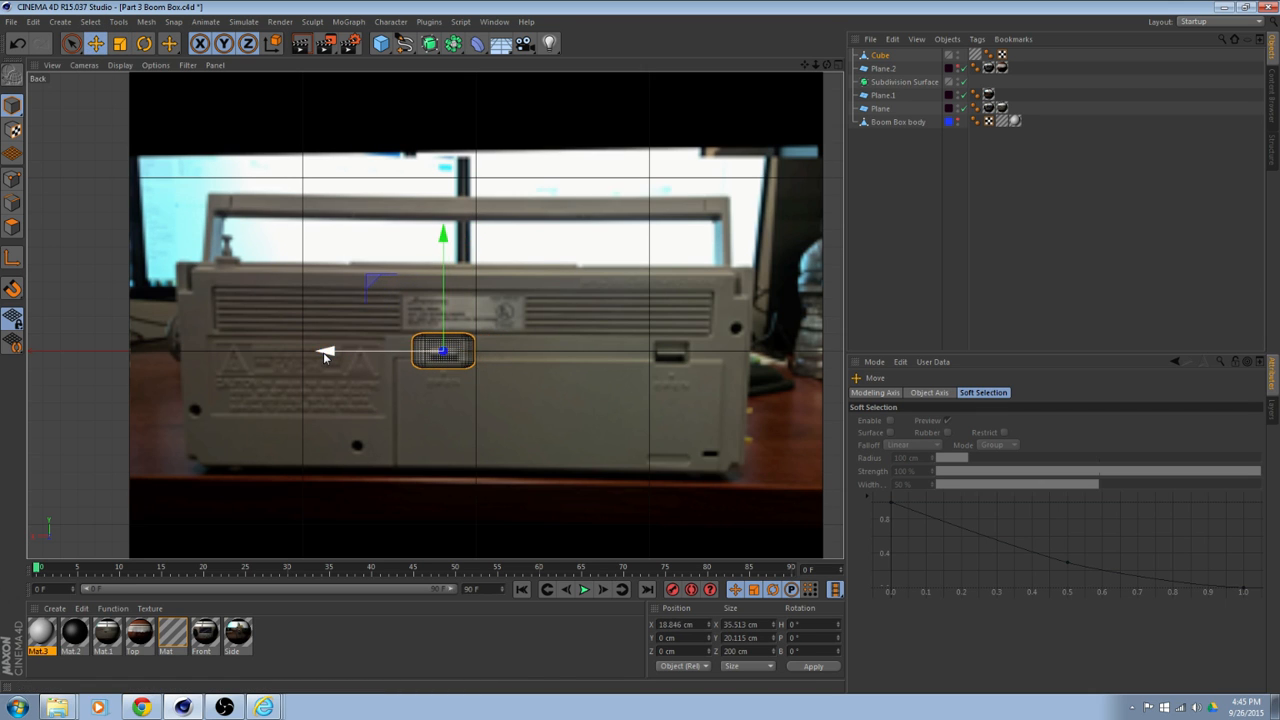
{"action": "scroll", "coordinate": [491, 351], "scroll_direction": "up", "scroll_amount": 10}
{"action": "middle_click_drag", "start_coordinate": [468, 348], "coordinate": [570, 320], "text": "alt"}
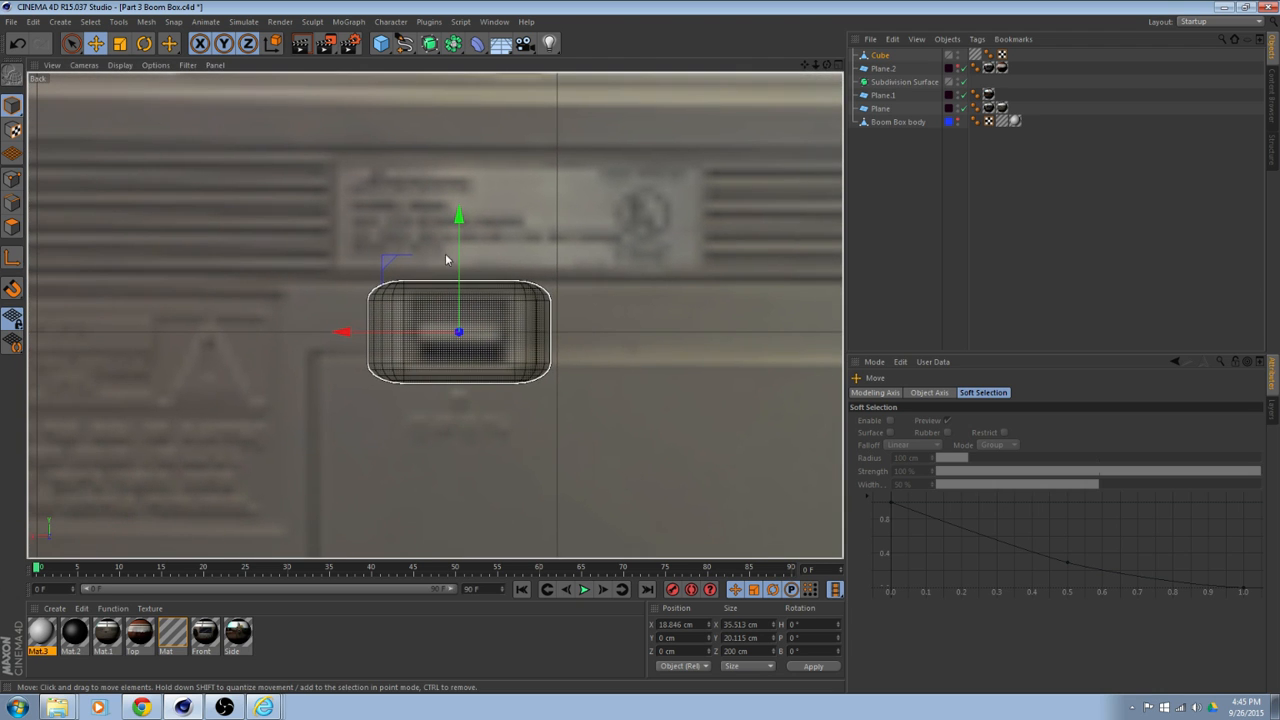
Scale the cube to about 18.9 cm wide and 11.6 cm high to match the latch slot in the photo.
{"action": "left_click", "coordinate": [8, 108]}
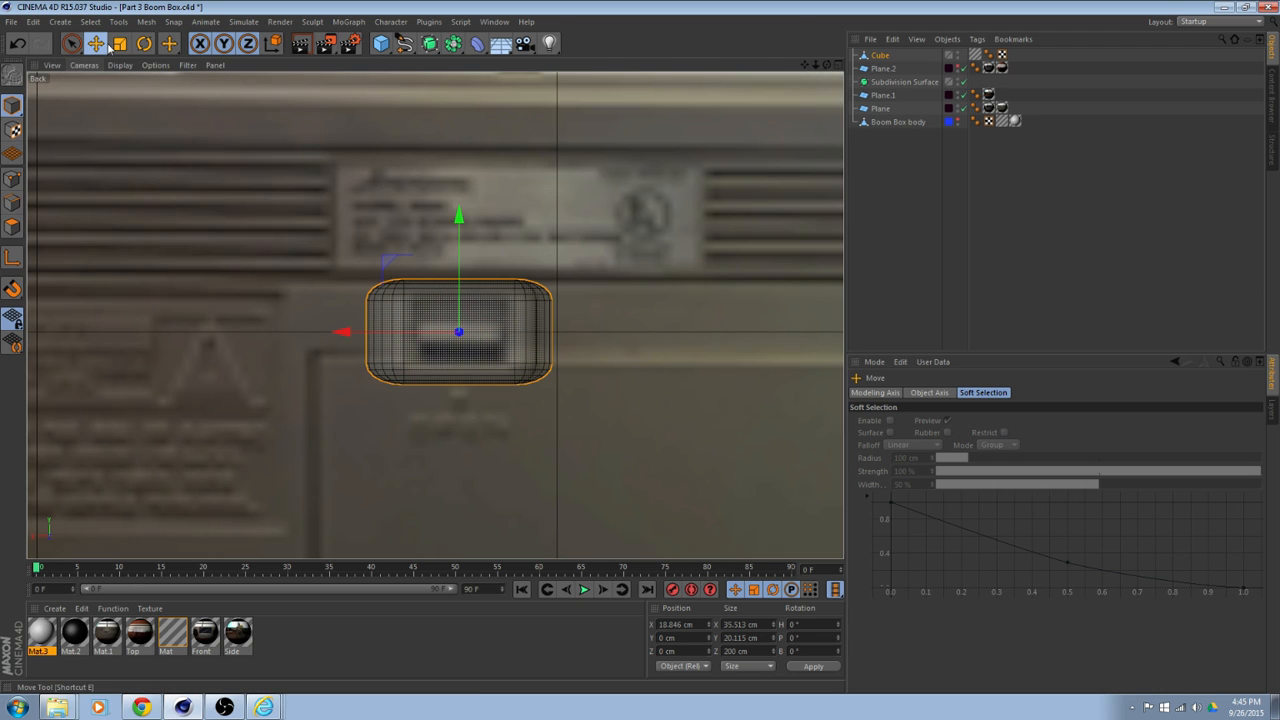
{"action": "left_click", "coordinate": [119, 43]}
{"action": "left_click_drag", "start_coordinate": [458, 215], "coordinate": [460, 258]}
{"action": "left_click_drag", "start_coordinate": [340, 331], "coordinate": [405, 340]}
{"action": "left_click_drag", "start_coordinate": [461, 215], "coordinate": [462, 233]}
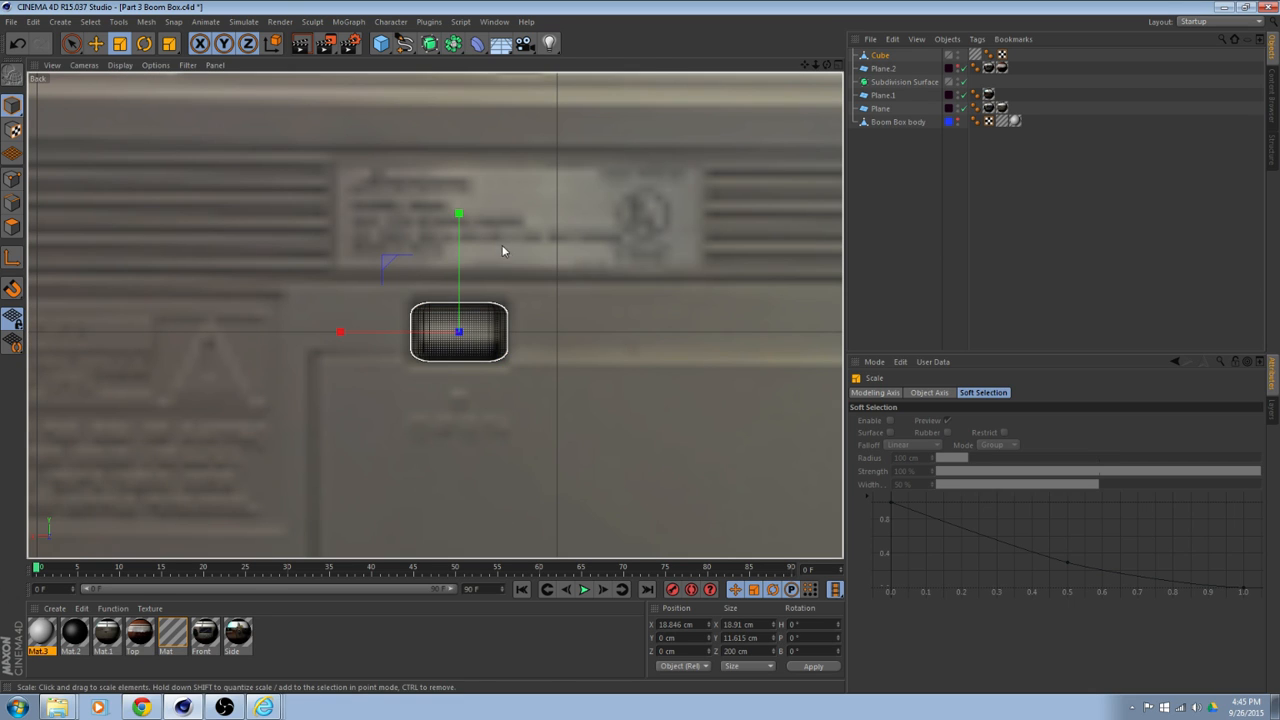
Reduce the cube's depth to about 8.2 cm along the Z axis, working in the Perspective view.
{"action": "middle_click", "coordinate": [576, 303]}
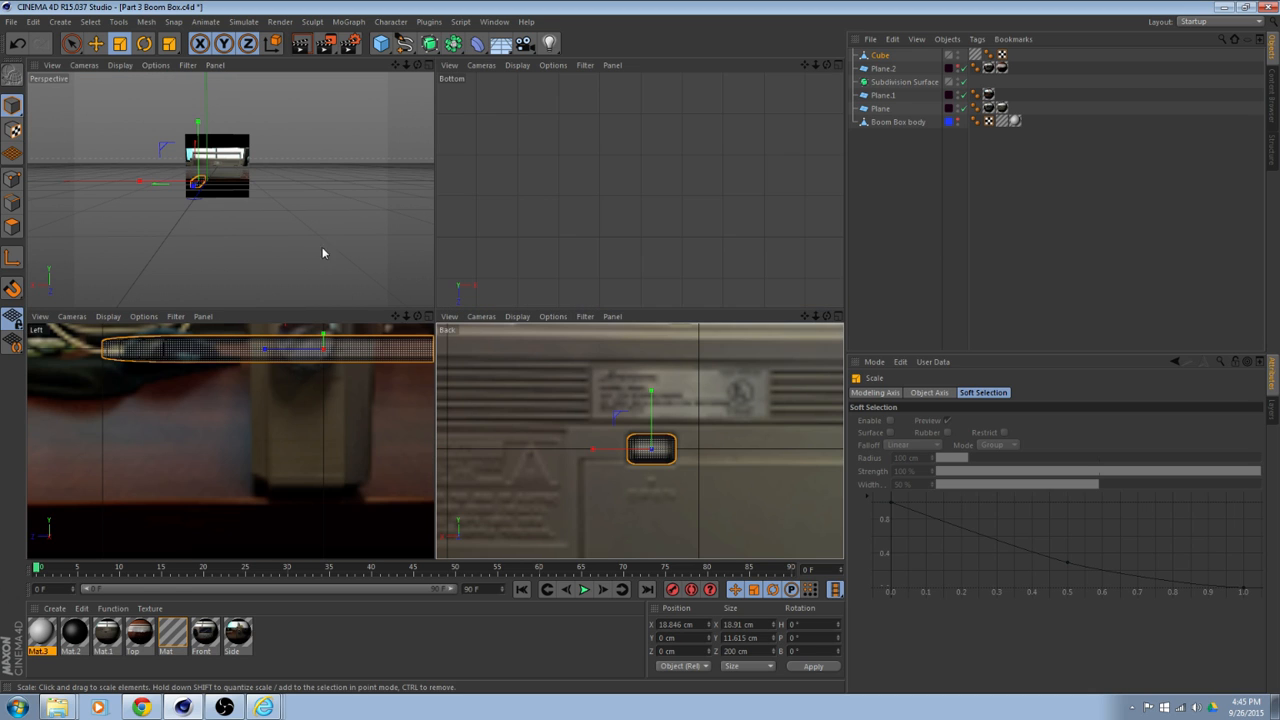
{"action": "middle_click", "coordinate": [306, 231]}
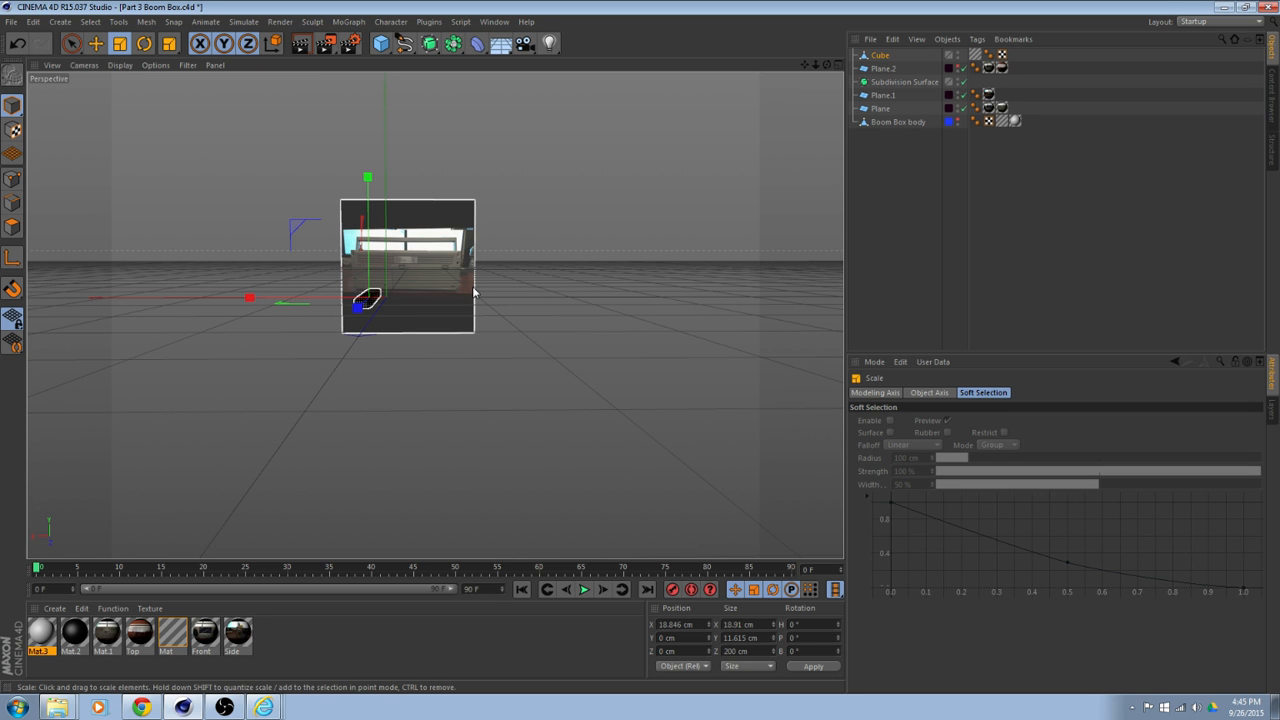
{"action": "left_click_drag", "start_coordinate": [474, 291], "coordinate": [361, 383], "text": "alt"}
{"action": "left_click_drag", "start_coordinate": [361, 383], "coordinate": [369, 320], "text": "alt"}
{"action": "left_click", "coordinate": [367, 320]}
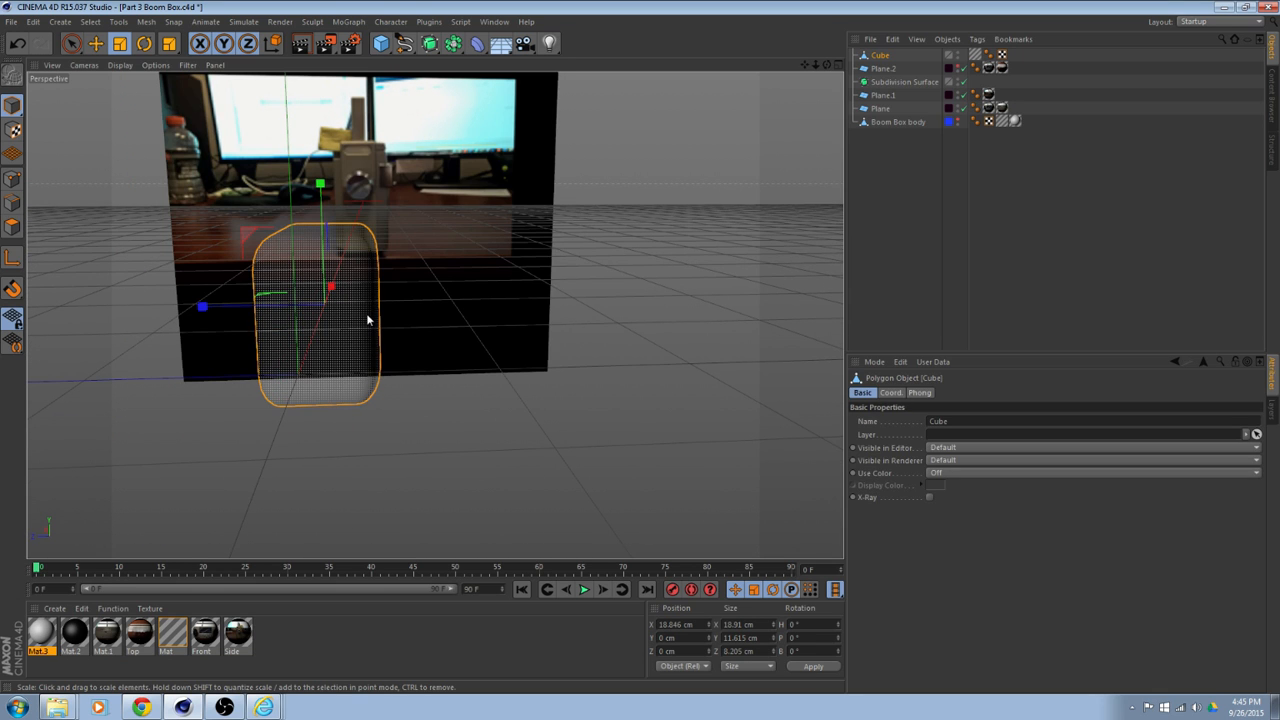
{"action": "mouse_move", "coordinate": [379, 312]}
{"action": "left_mouse_down", "text": "alt"}
{"action": "mouse_move", "coordinate": [449, 311]}
{"action": "mouse_move", "coordinate": [424, 327]}
{"action": "mouse_move", "coordinate": [480, 343]}
{"action": "mouse_move", "coordinate": [454, 315]}
{"action": "left_mouse_up", "text": "alt"}
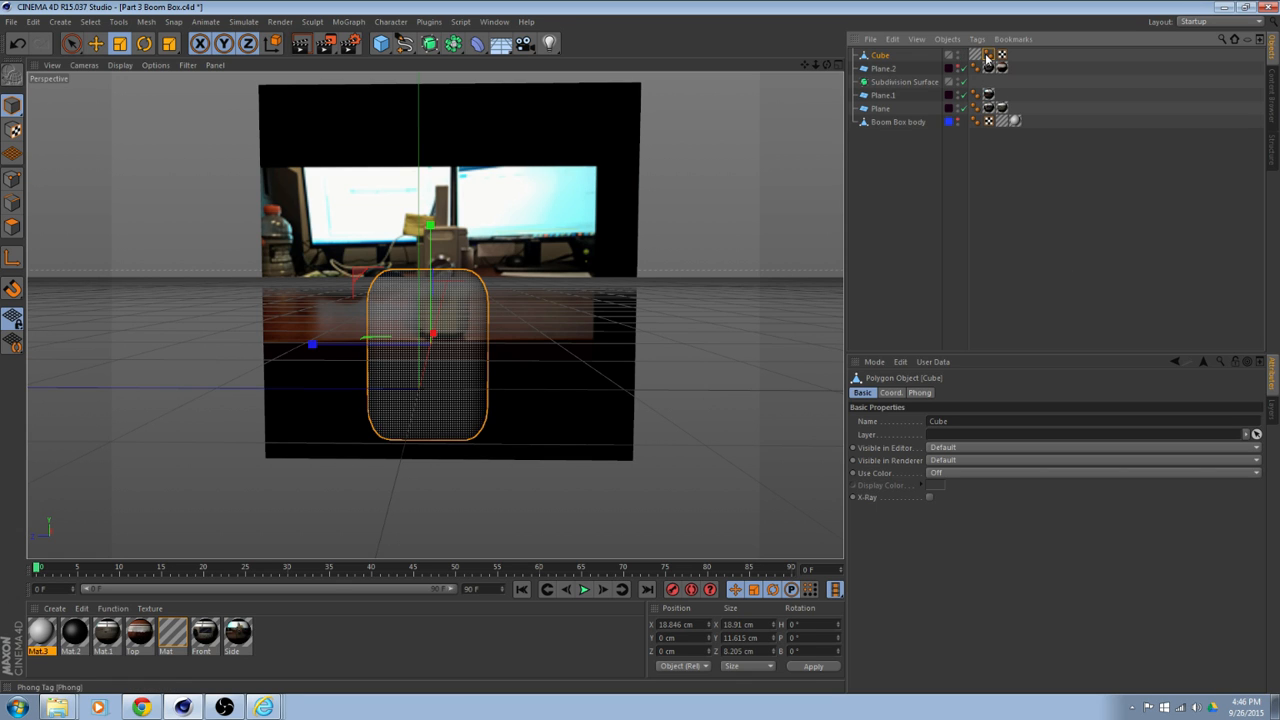
Delete the see-through material tag from the Cube object.
{"action": "left_click", "coordinate": [987, 56]}
{"action": "left_click", "coordinate": [977, 57]}
{"action": "key", "text": "Delete"}
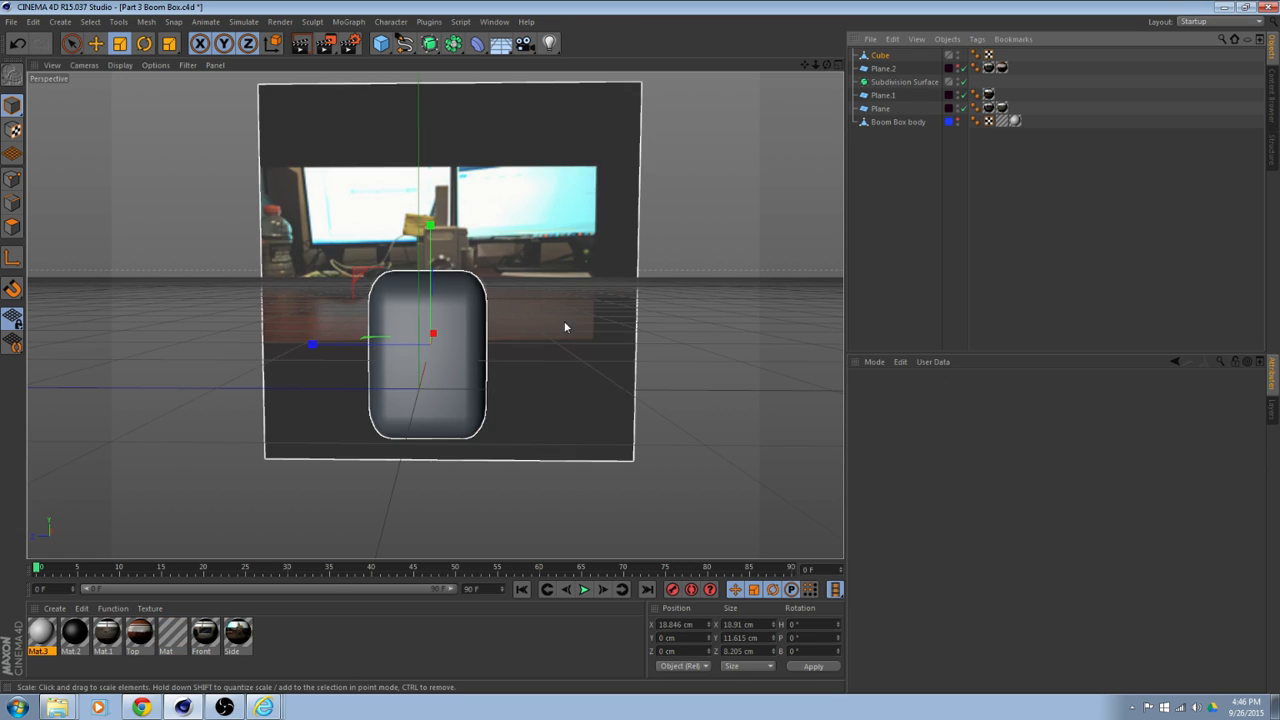
{"action": "scroll", "coordinate": [523, 335], "scroll_direction": "up", "scroll_amount": 1}
{"action": "scroll", "coordinate": [522, 338], "scroll_direction": "down", "scroll_amount": 1}
{"action": "left_click_drag", "start_coordinate": [508, 332], "coordinate": [497, 328], "text": "alt"}
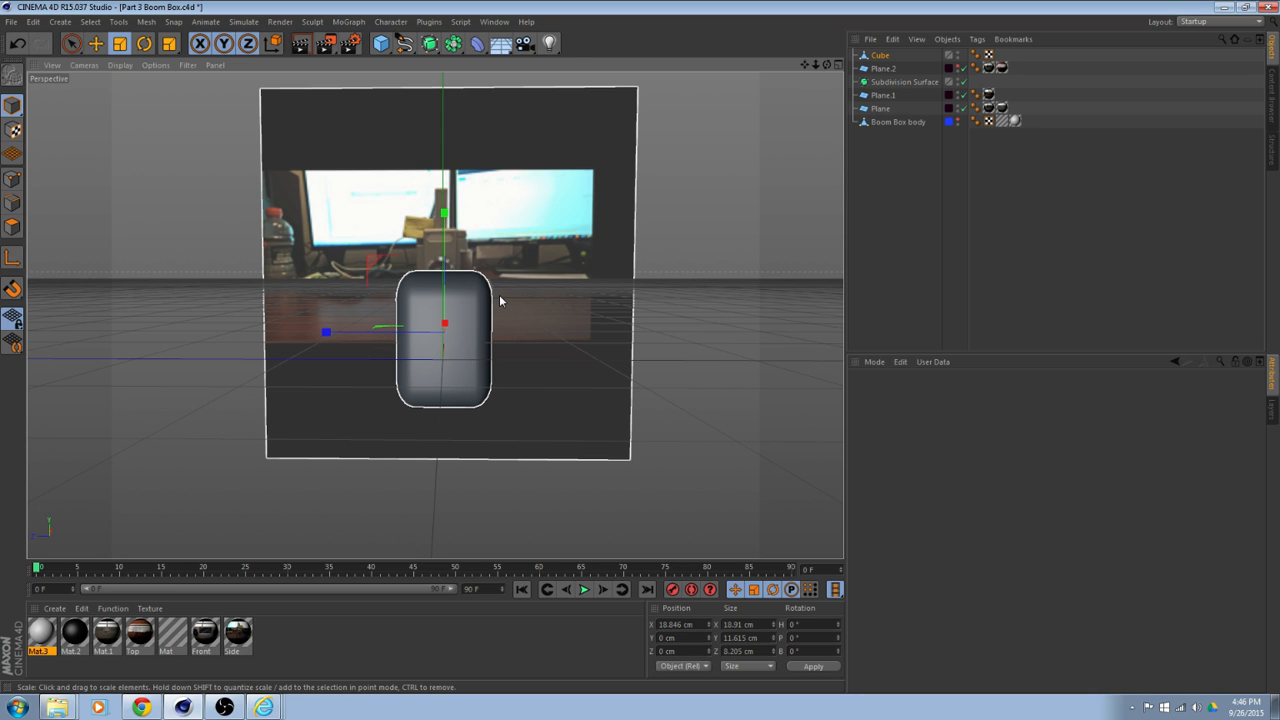
Examine the cube's rounded edges and corner topology in Edge mode from several angles.
{"action": "left_click", "coordinate": [12, 203]}
{"action": "left_click_drag", "start_coordinate": [418, 338], "coordinate": [282, 351], "text": "alt"}
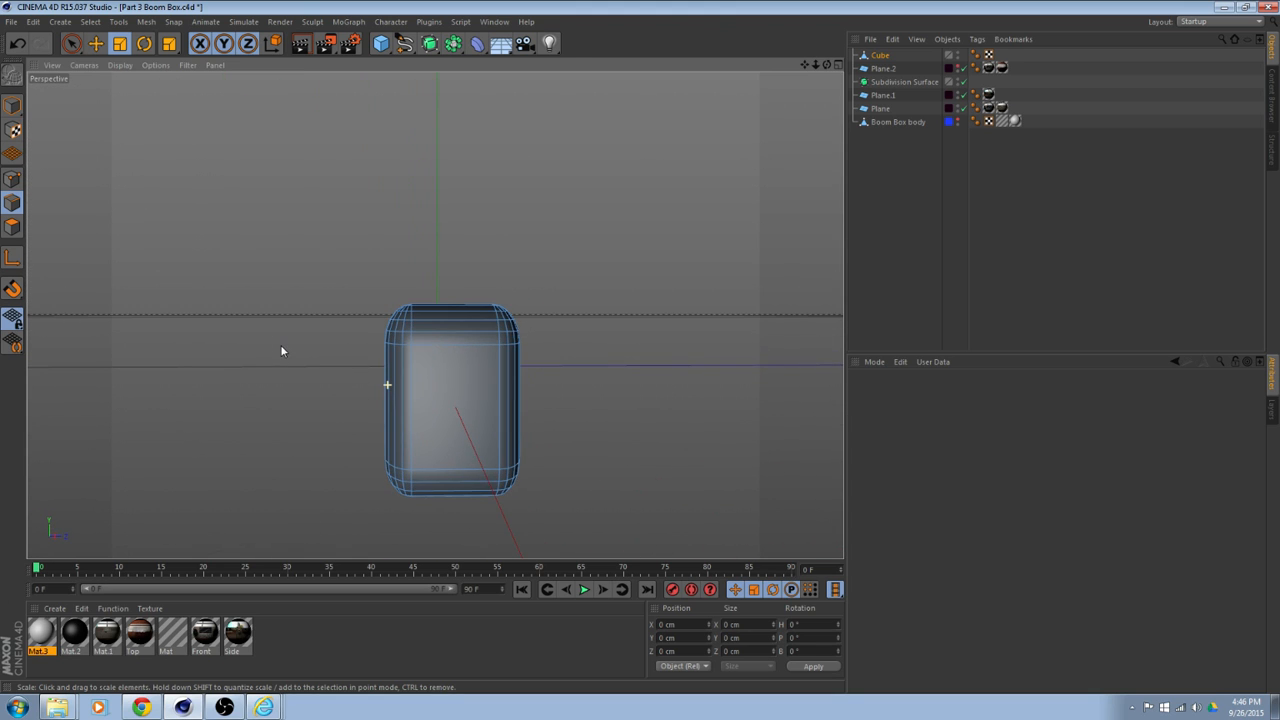
{"action": "left_click_drag", "start_coordinate": [390, 341], "coordinate": [347, 381], "text": "alt"}
{"action": "left_click", "coordinate": [322, 345]}
{"action": "scroll", "coordinate": [306, 358], "scroll_direction": "up", "scroll_amount": 2}
{"action": "left_click", "coordinate": [395, 318]}
{"action": "left_click_drag", "start_coordinate": [395, 318], "coordinate": [392, 255], "text": "alt"}
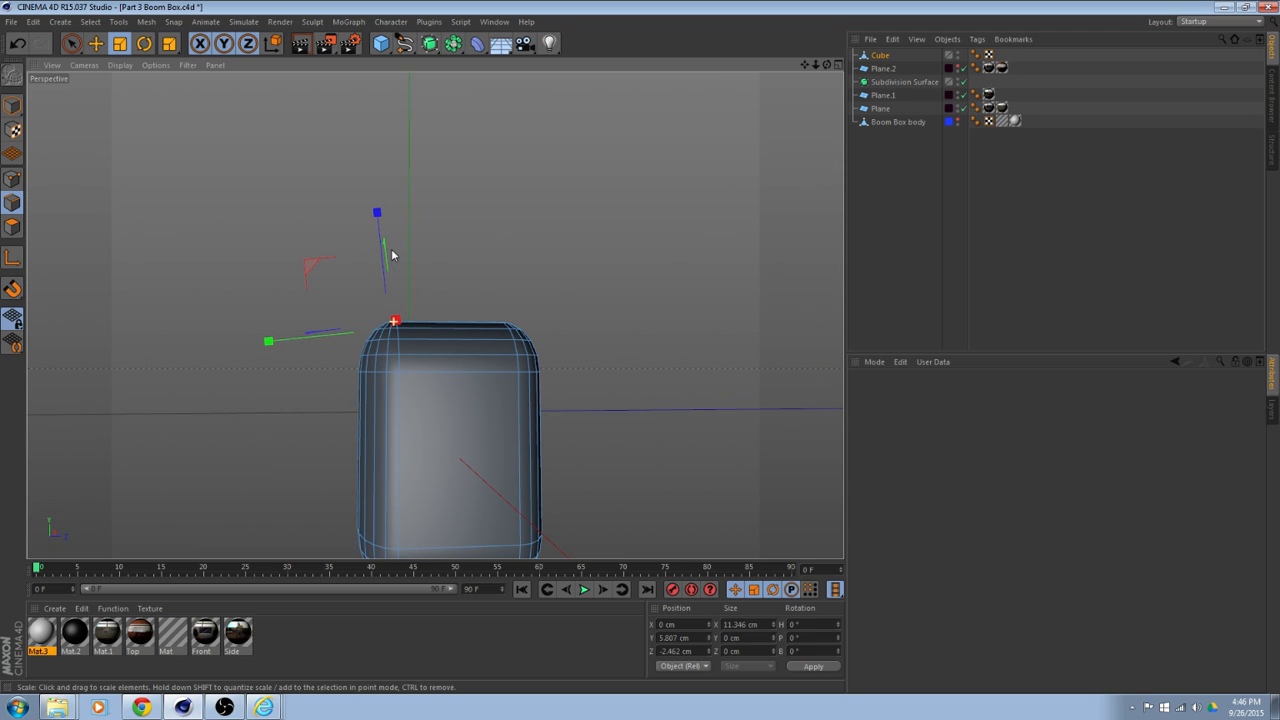
{"action": "left_click_drag", "start_coordinate": [363, 357], "coordinate": [413, 368], "text": "alt"}
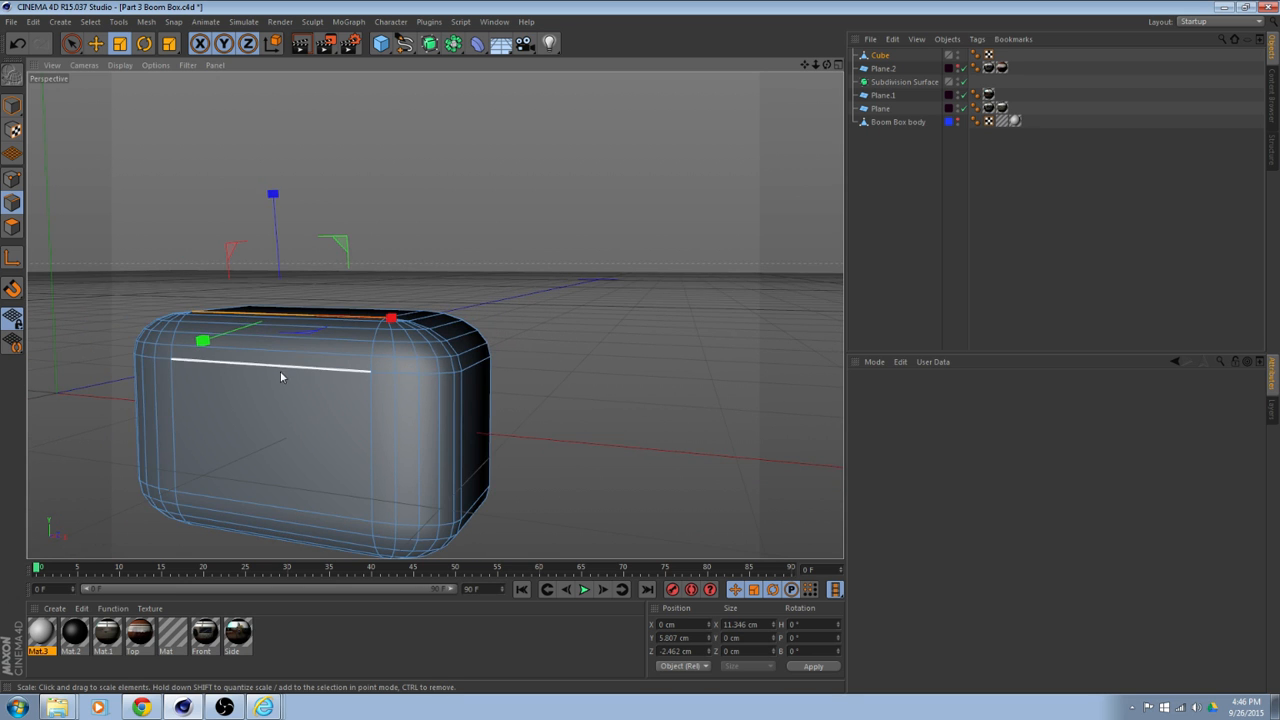
{"action": "left_click_drag", "start_coordinate": [280, 376], "coordinate": [437, 430], "text": "alt"}
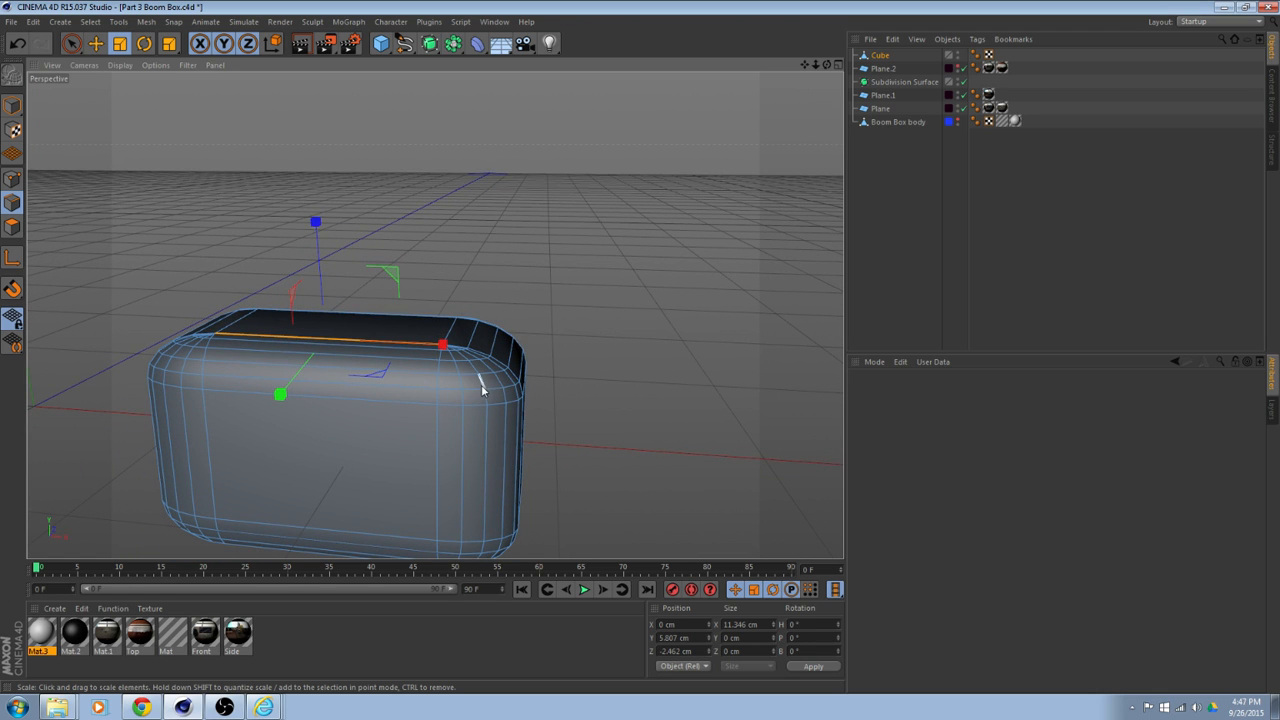
{"action": "left_click_drag", "start_coordinate": [481, 384], "coordinate": [370, 396], "text": "alt"}
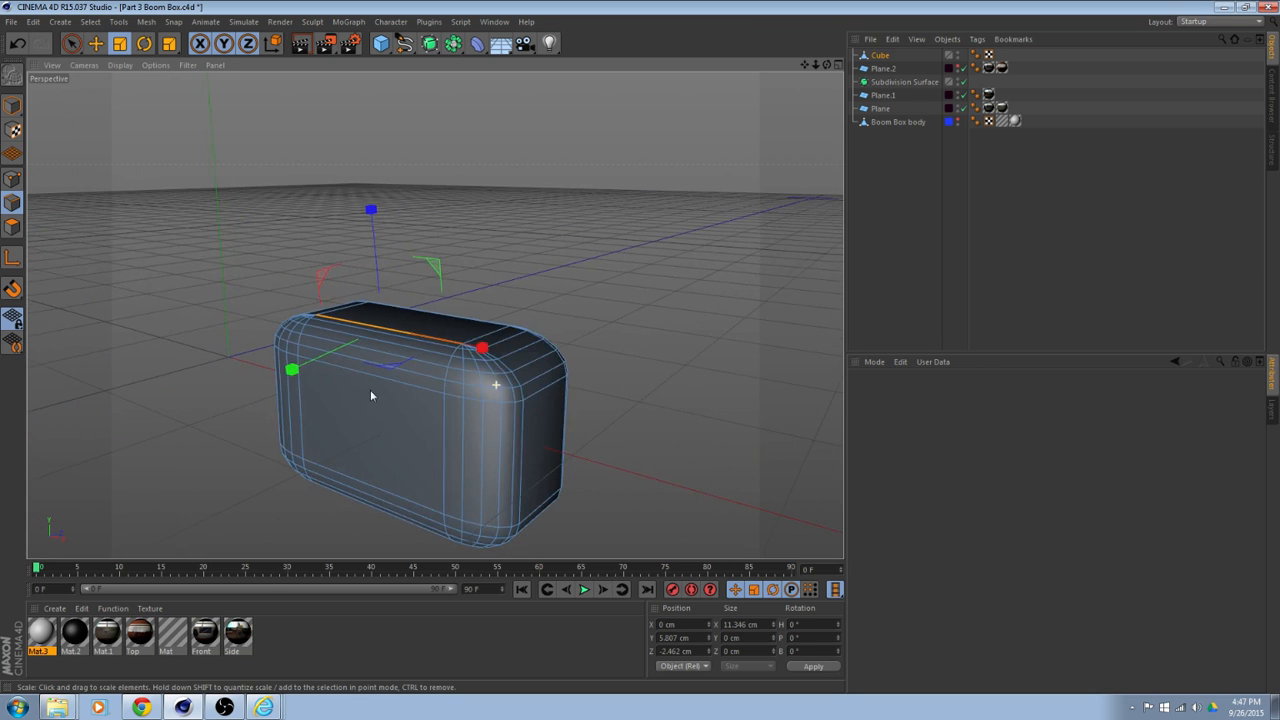
Select the polygons of the cube's rounded upper edge and both its corners in Polygon mode with Live Selection.
{"action": "left_click", "coordinate": [12, 226]}
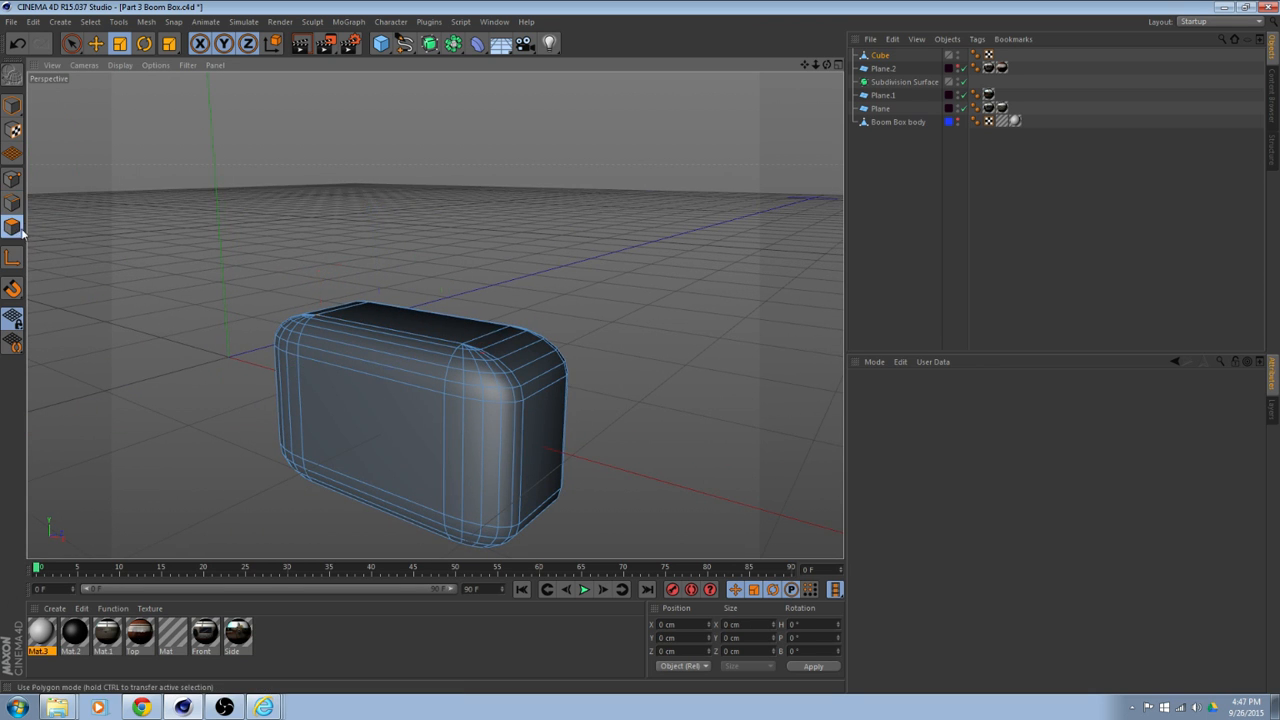
{"action": "left_click", "coordinate": [95, 48]}
{"action": "scroll", "coordinate": [473, 355], "scroll_direction": "up", "scroll_amount": 3}
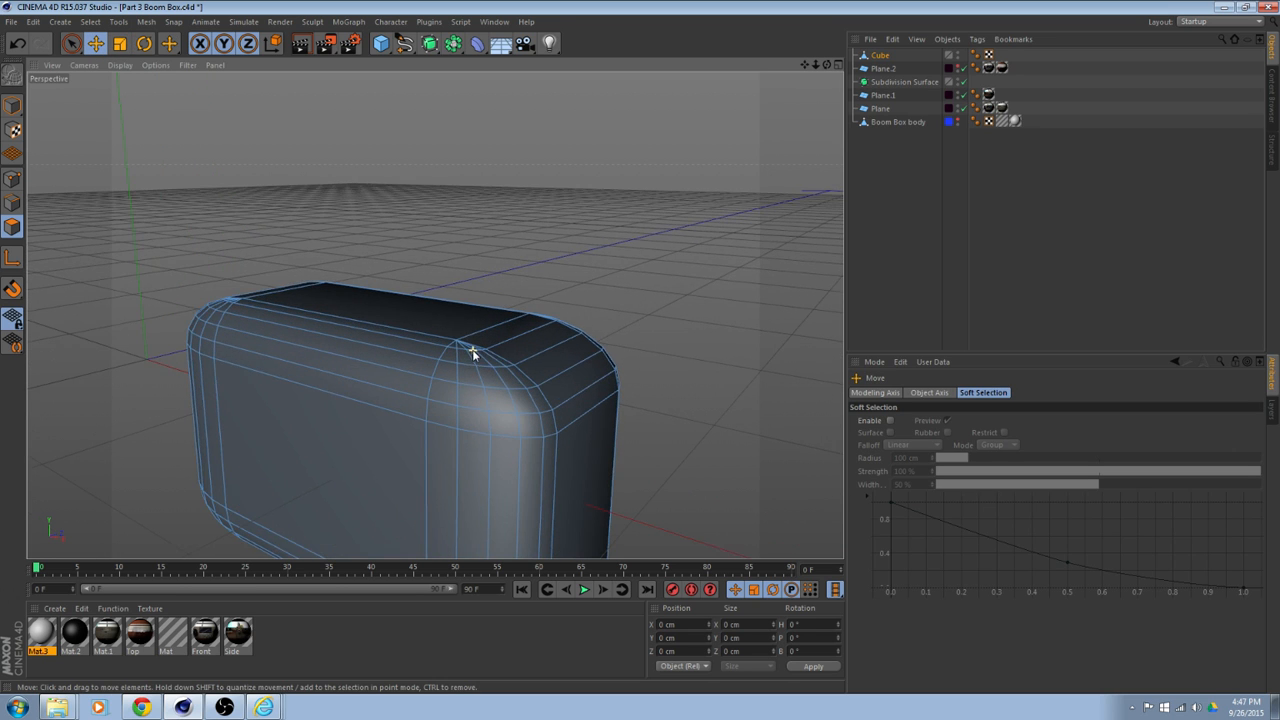
{"action": "mouse_move", "coordinate": [473, 357]}
{"action": "left_mouse_down", "text": "alt"}
{"action": "mouse_move", "coordinate": [459, 386]}
{"action": "mouse_move", "coordinate": [474, 354]}
{"action": "mouse_move", "coordinate": [494, 431]}
{"action": "mouse_move", "coordinate": [471, 376]}
{"action": "left_mouse_up", "text": "alt"}
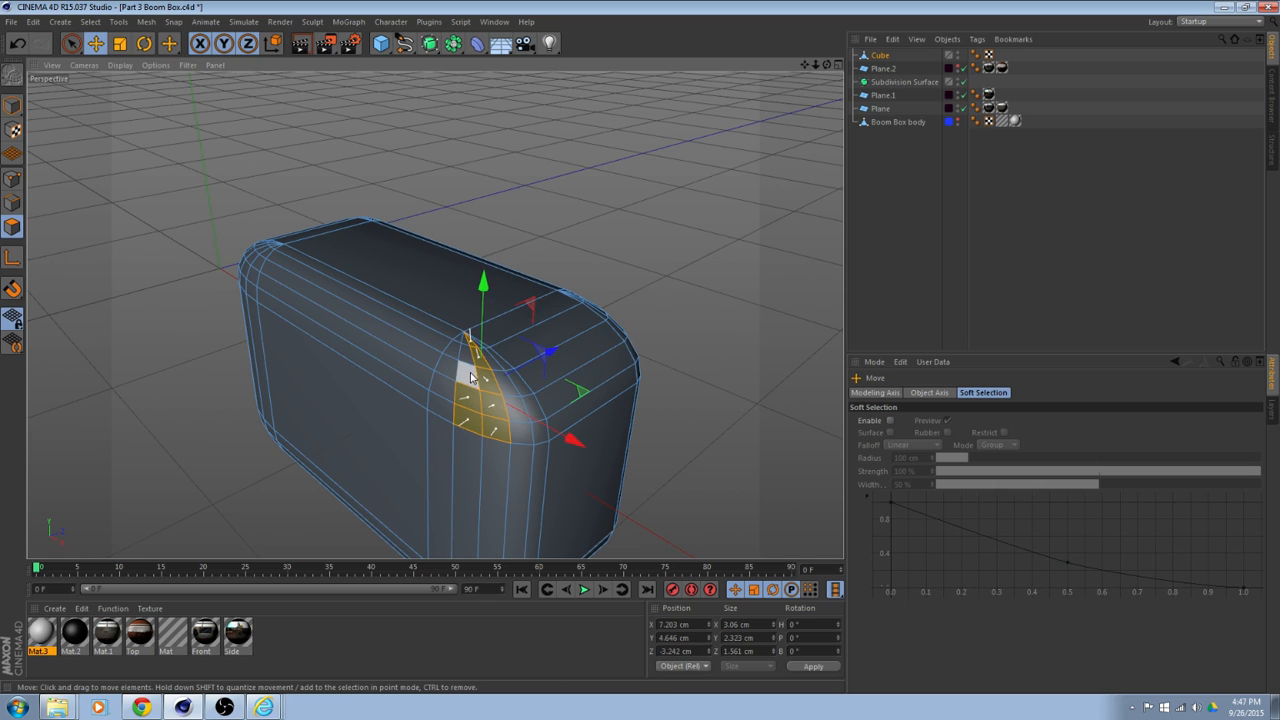
{"action": "left_click", "coordinate": [457, 347]}
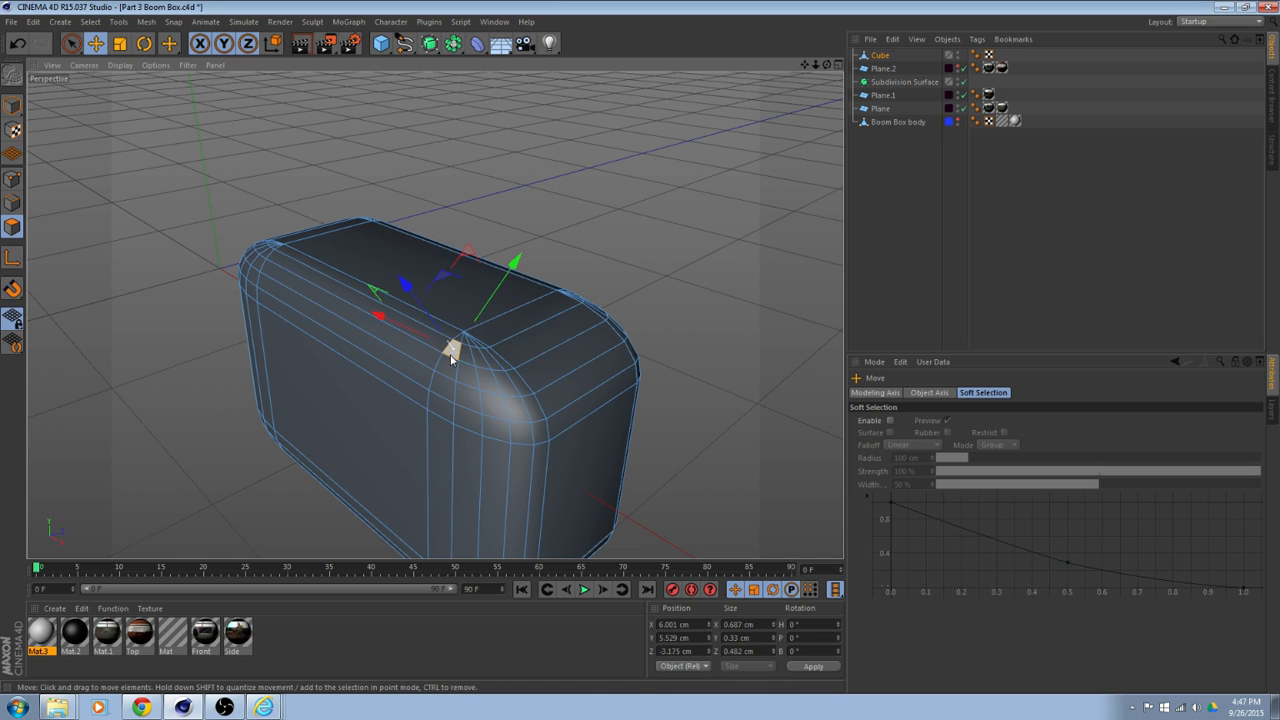
{"action": "left_click", "coordinate": [70, 43]}
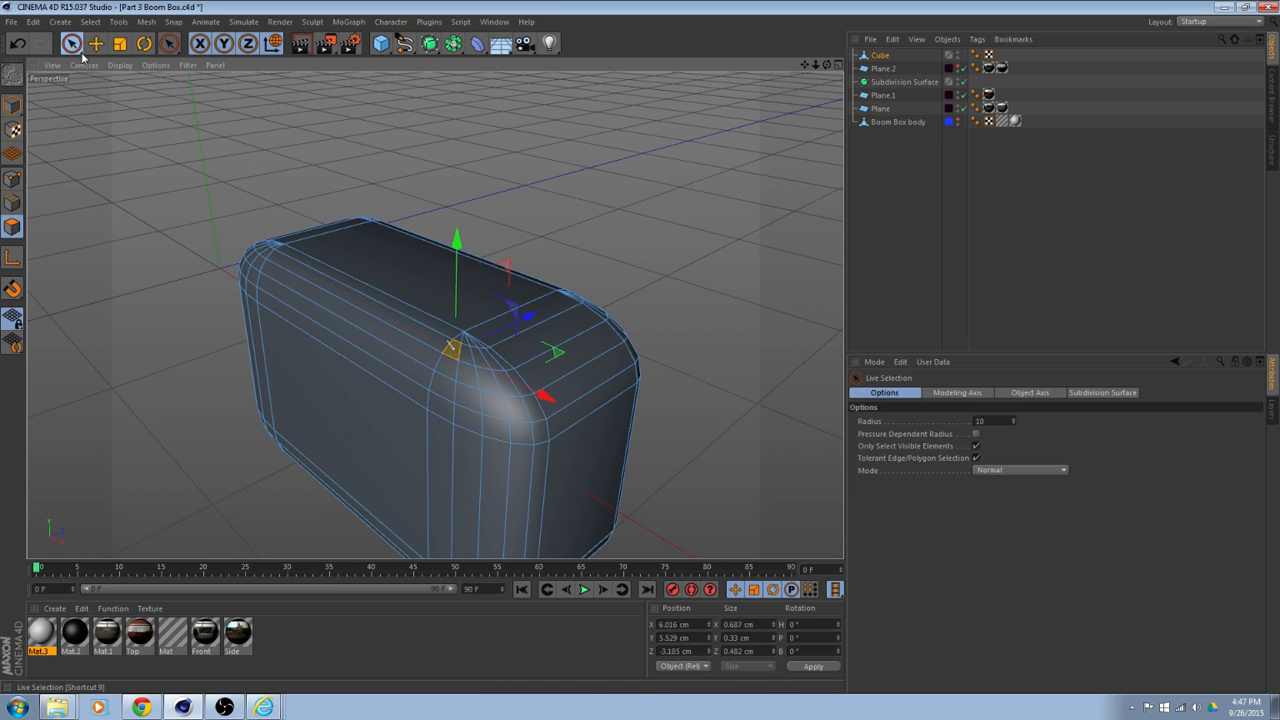
{"action": "left_click_drag", "start_coordinate": [457, 344], "coordinate": [462, 365]}
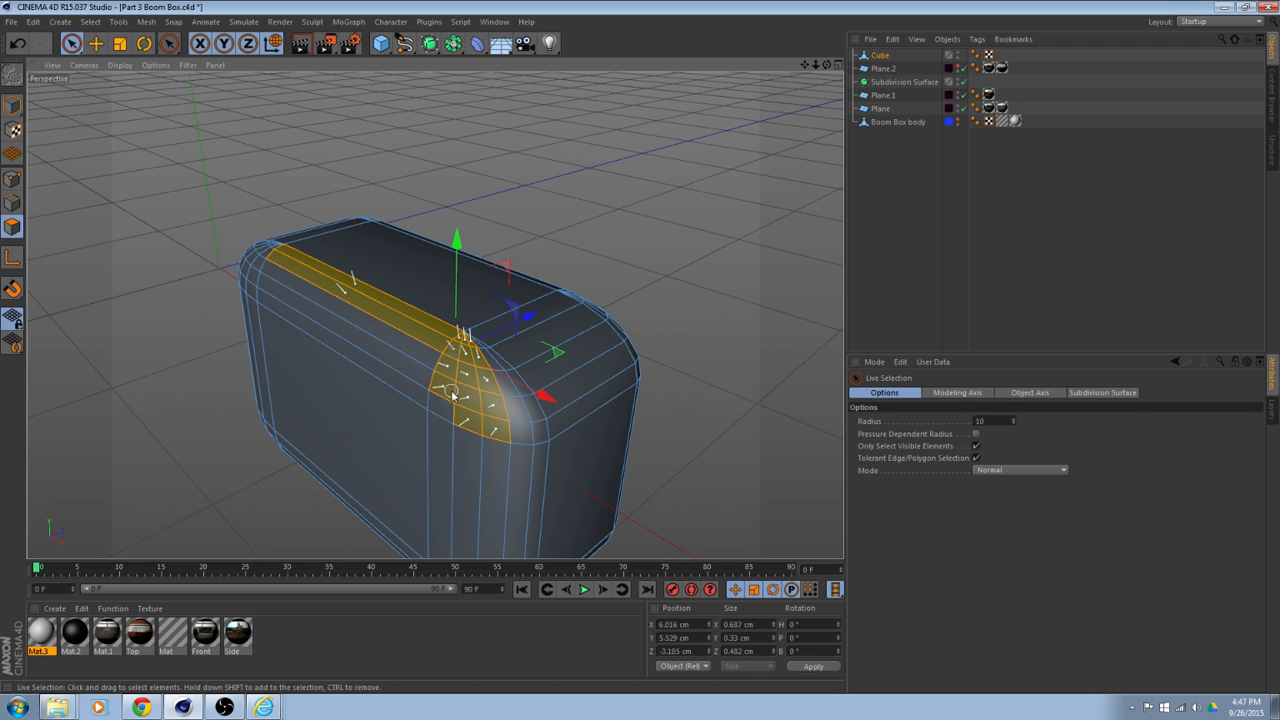
{"action": "left_click_drag", "start_coordinate": [452, 396], "coordinate": [326, 298], "text": "shift"}
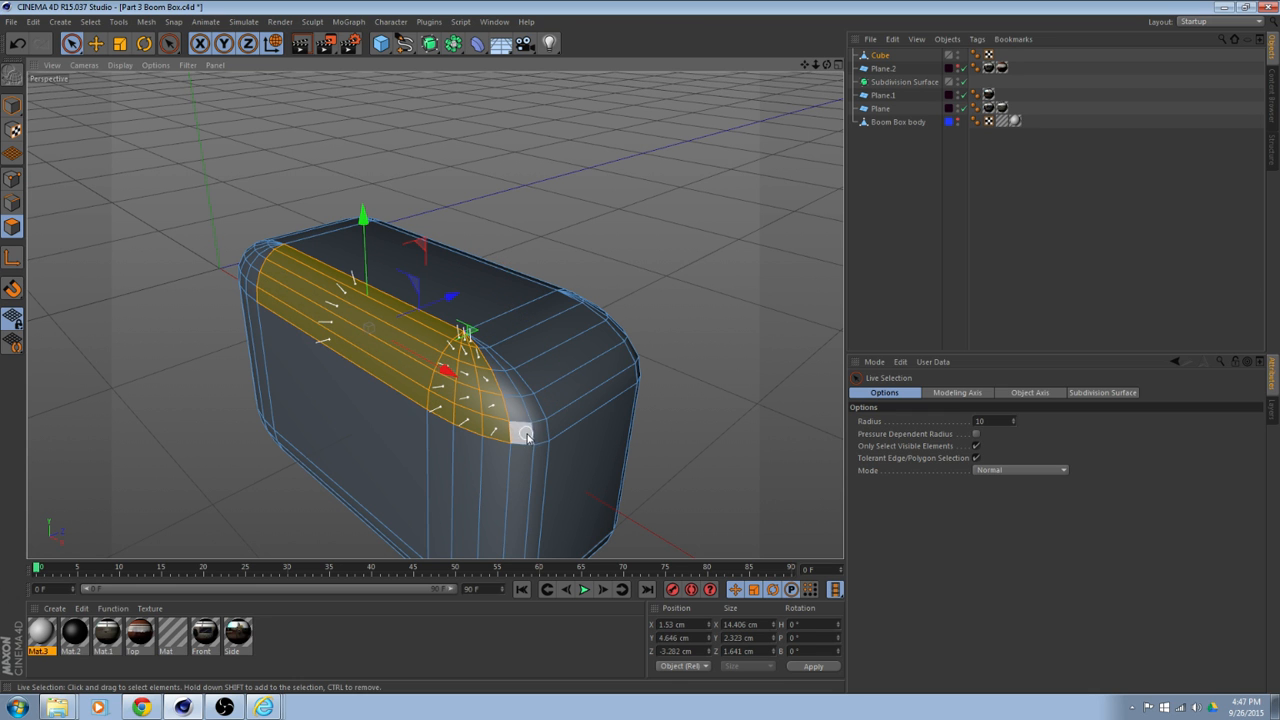
{"action": "left_click_drag", "start_coordinate": [527, 437], "coordinate": [428, 375], "text": "alt"}
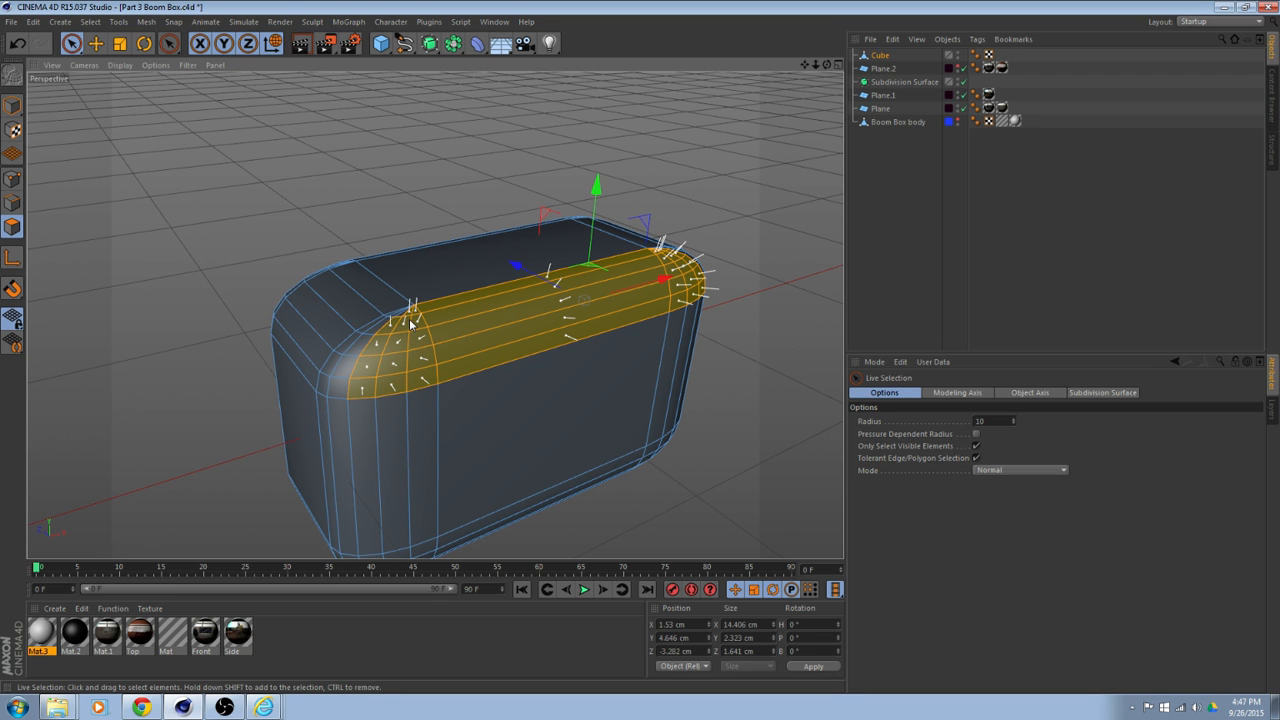
{"action": "left_click_drag", "start_coordinate": [408, 320], "coordinate": [446, 283], "text": "alt"}
Activate the Brush tool in Smooth mode and reduce its radius to about 12.5 cm.
{"action": "right_click", "coordinate": [490, 153]}
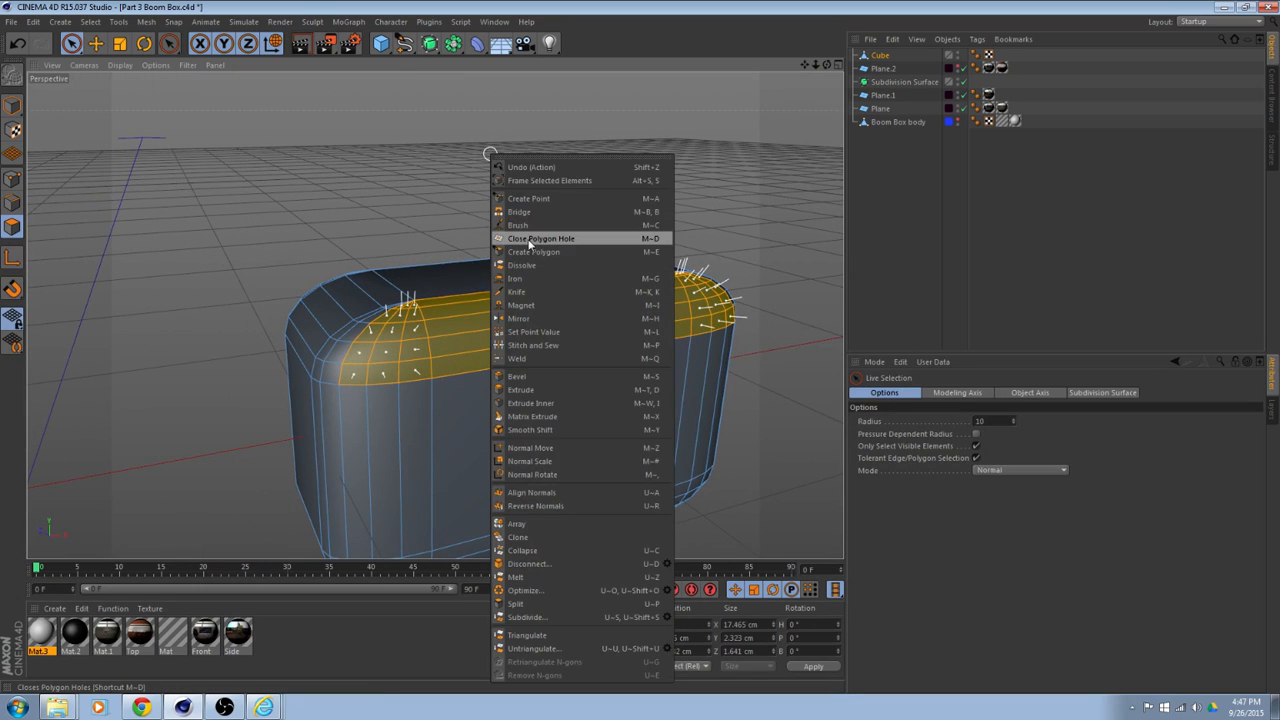
{"action": "left_click", "coordinate": [528, 227]}
{"action": "left_click", "coordinate": [1020, 422]}
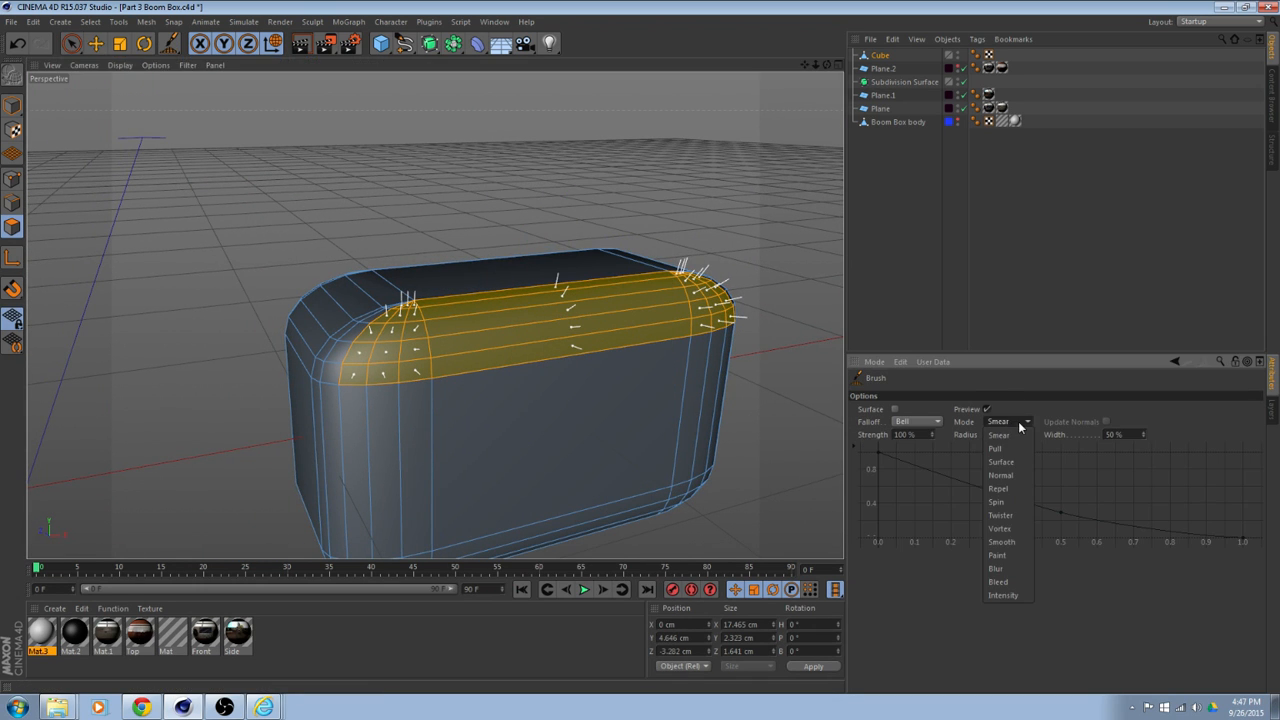
{"action": "left_click", "coordinate": [1010, 541]}
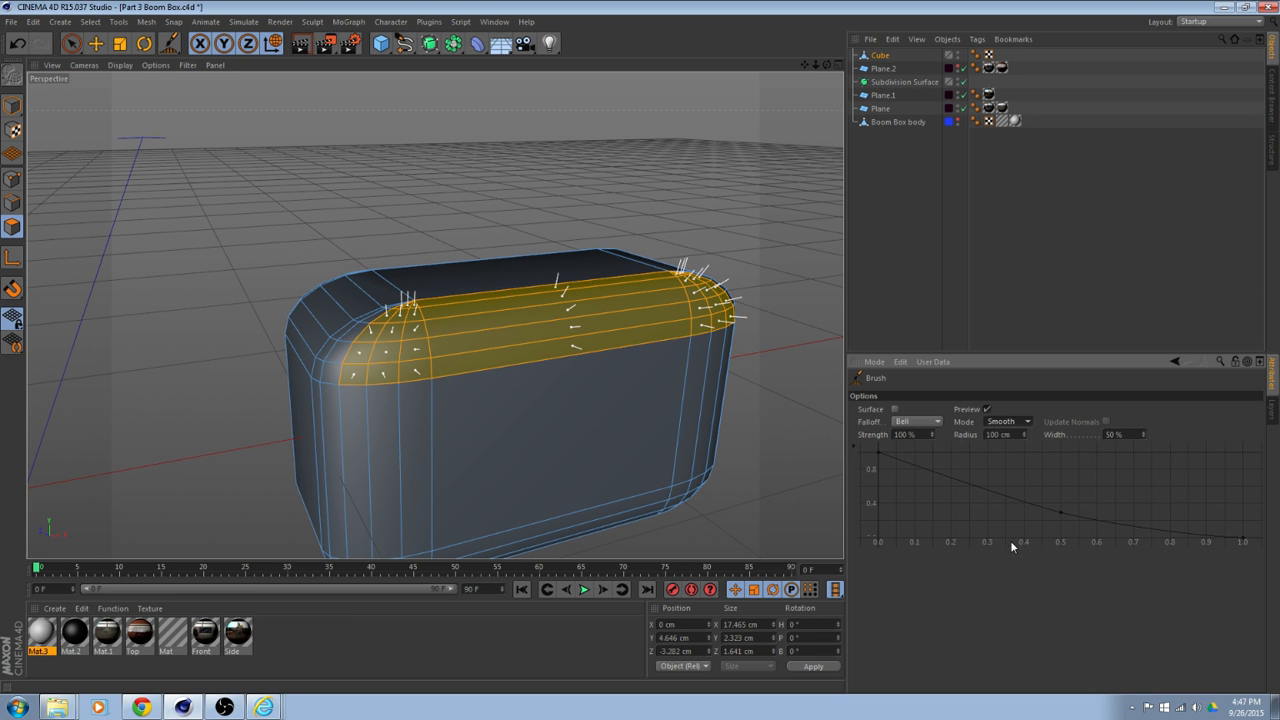
{"action": "left_click_drag", "start_coordinate": [825, 350], "coordinate": [650, 362], "text": "alt"}
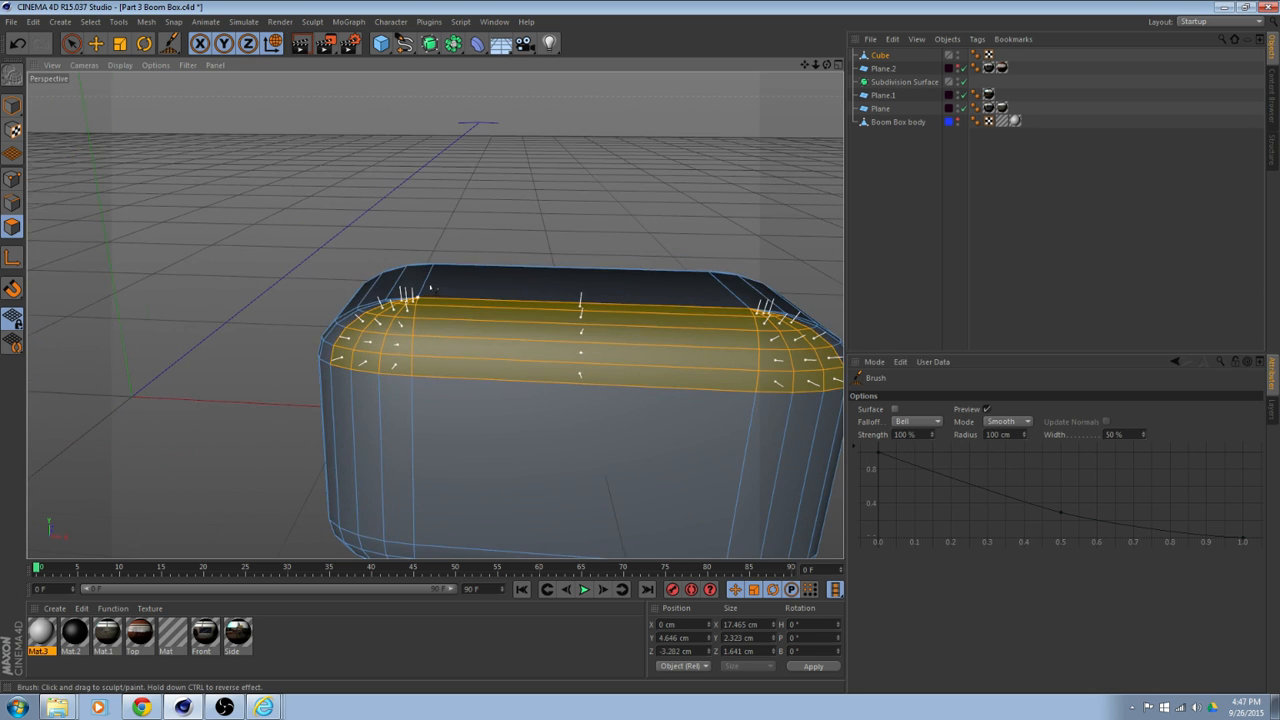
{"action": "scroll", "coordinate": [523, 380], "scroll_direction": "down", "scroll_amount": 5}
{"action": "left_click_drag", "start_coordinate": [557, 403], "coordinate": [687, 397], "text": "alt"}
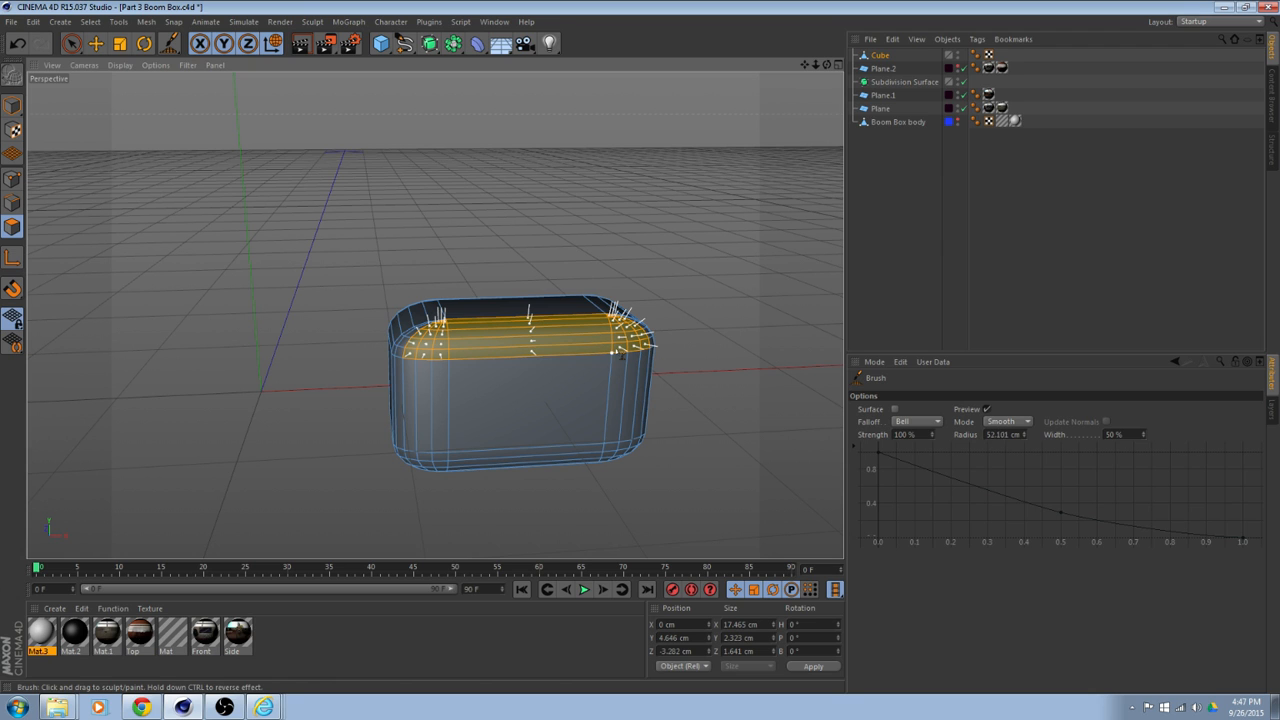
{"action": "middle_click_drag", "start_coordinate": [612, 351], "coordinate": [509, 365]}
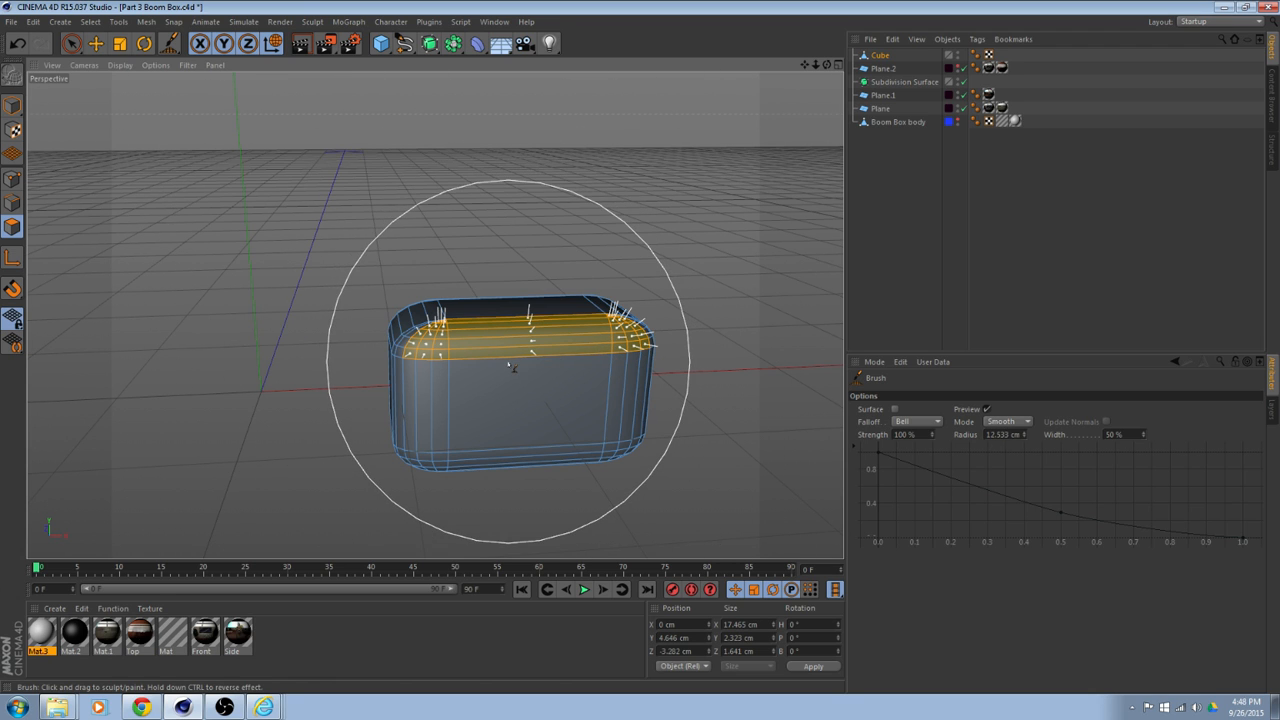
Try smoothing the selected upper-edge polygons with the Brush's Surface option enabled, and undo the strokes.
{"action": "left_click_drag", "start_coordinate": [507, 366], "coordinate": [502, 402], "text": "alt"}
{"action": "mouse_move", "coordinate": [557, 351]}
{"action": "left_mouse_down"}
{"action": "mouse_move", "coordinate": [549, 360]}
{"action": "mouse_move", "coordinate": [690, 420]}
{"action": "left_mouse_up"}
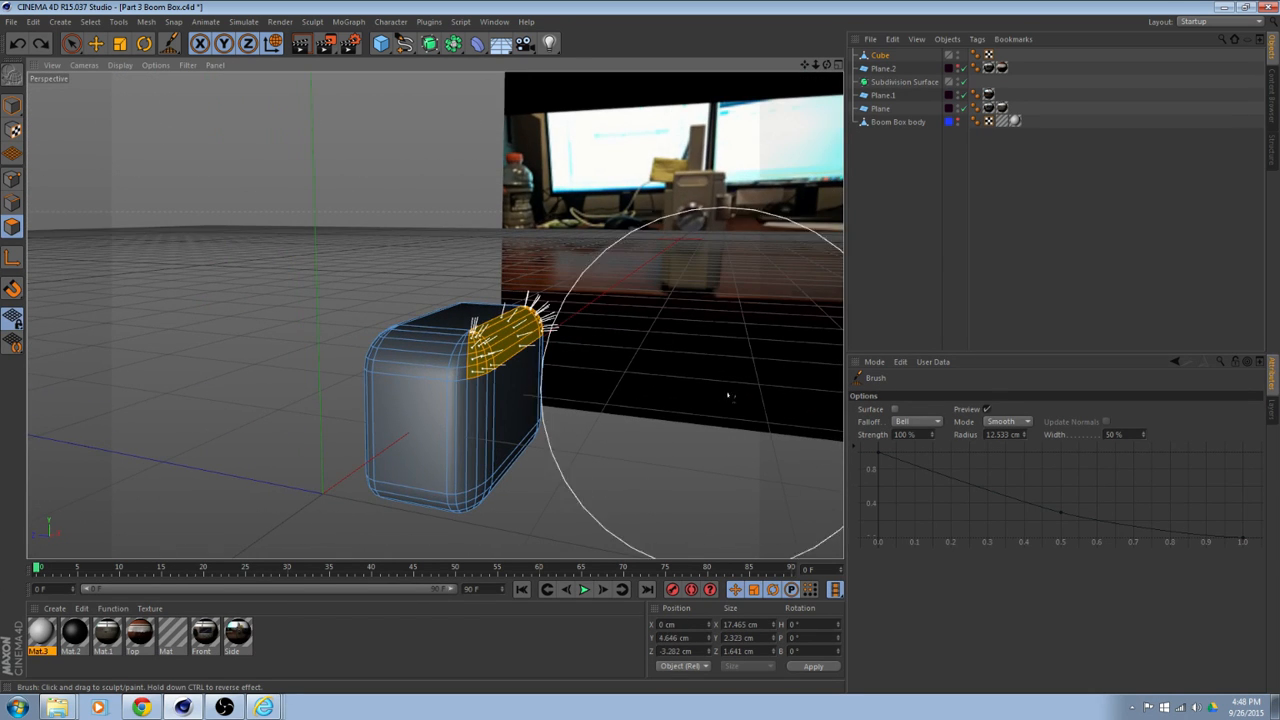
{"action": "left_click", "coordinate": [896, 411]}
{"action": "left_click_drag", "start_coordinate": [618, 415], "coordinate": [543, 428], "text": "alt"}
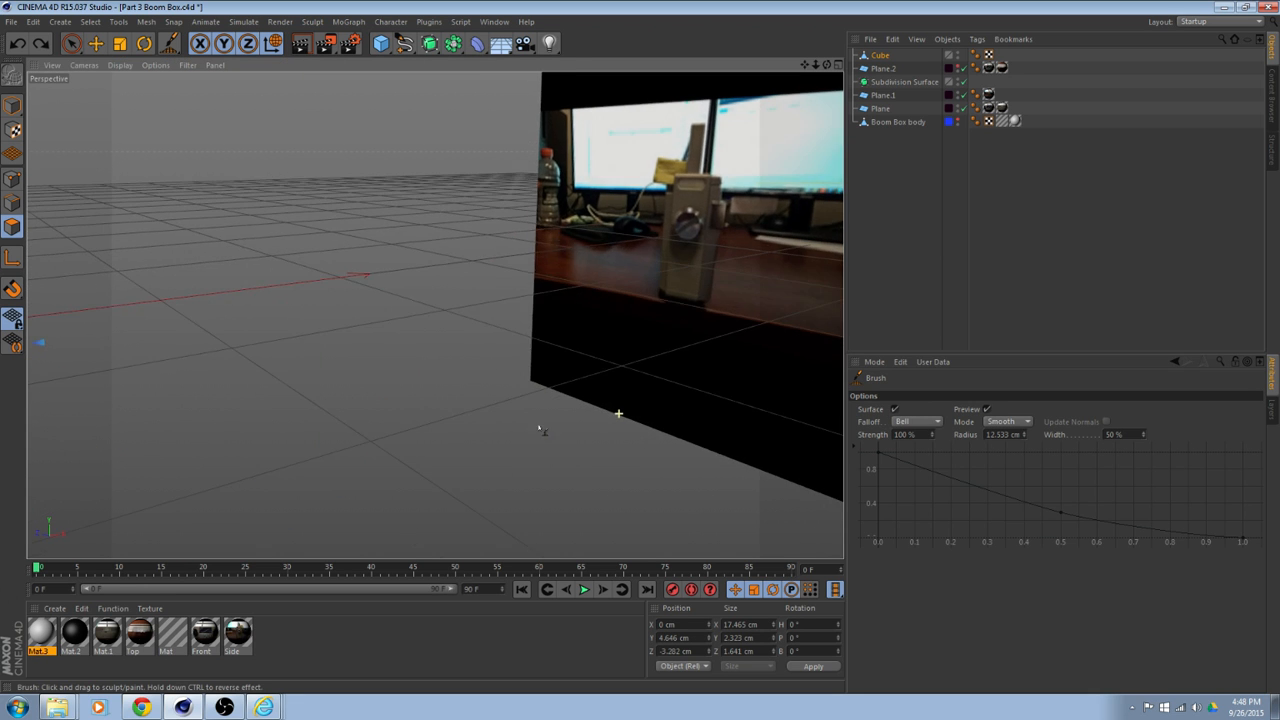
{"action": "left_click_drag", "start_coordinate": [451, 406], "coordinate": [506, 446], "text": "alt"}
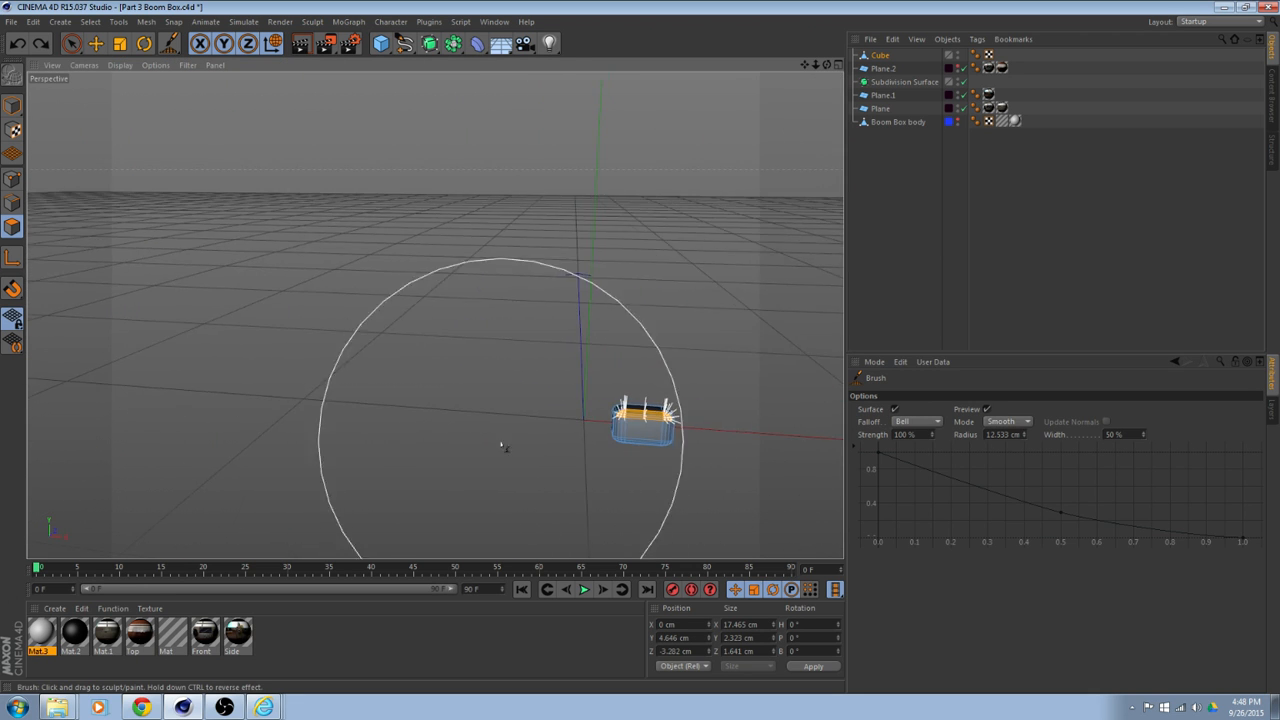
{"action": "scroll", "coordinate": [662, 445], "scroll_direction": "up", "scroll_amount": 4}
{"action": "scroll", "coordinate": [650, 432], "scroll_direction": "up", "scroll_amount": 8}
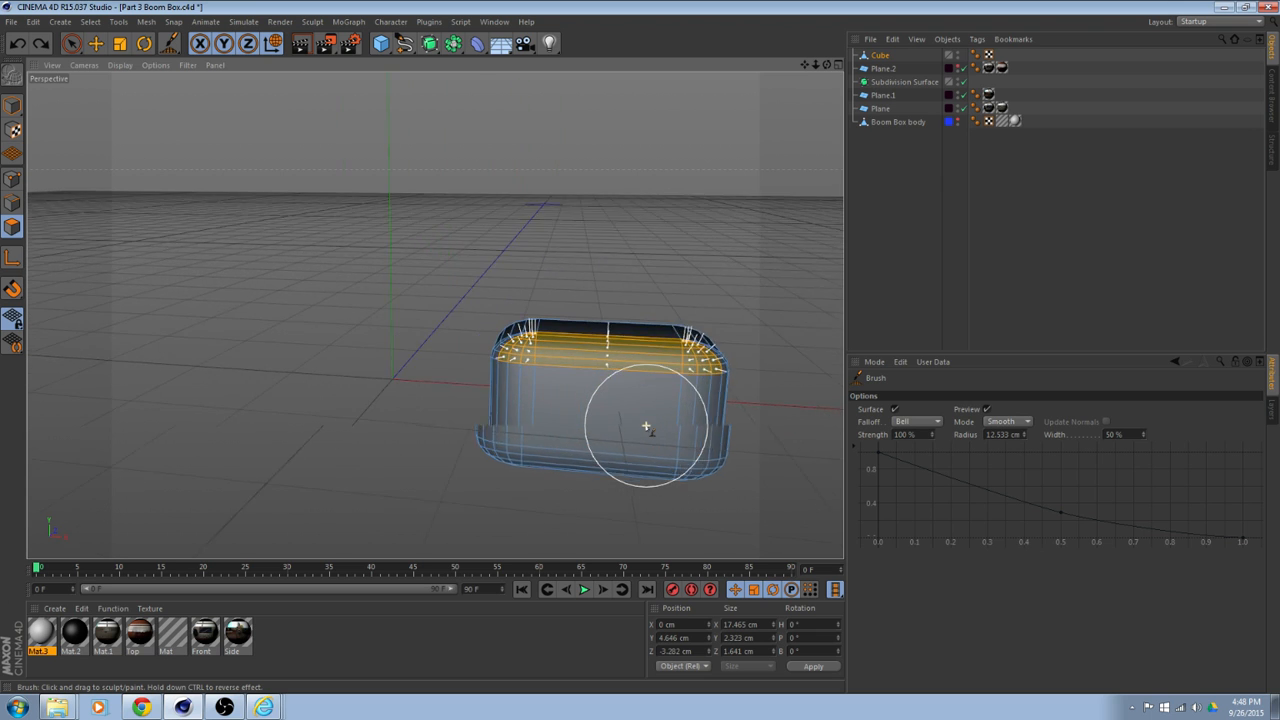
{"action": "middle_click_drag", "start_coordinate": [614, 405], "coordinate": [608, 463], "text": "alt"}
{"action": "mouse_move", "coordinate": [608, 463]}
{"action": "left_mouse_down", "text": "alt"}
{"action": "mouse_move", "coordinate": [589, 391]}
{"action": "mouse_move", "coordinate": [540, 406]}
{"action": "mouse_move", "coordinate": [563, 431]}
{"action": "mouse_move", "coordinate": [594, 433]}
{"action": "mouse_move", "coordinate": [571, 428]}
{"action": "mouse_move", "coordinate": [726, 410]}
{"action": "mouse_move", "coordinate": [687, 418]}
{"action": "left_mouse_up", "text": "alt"}
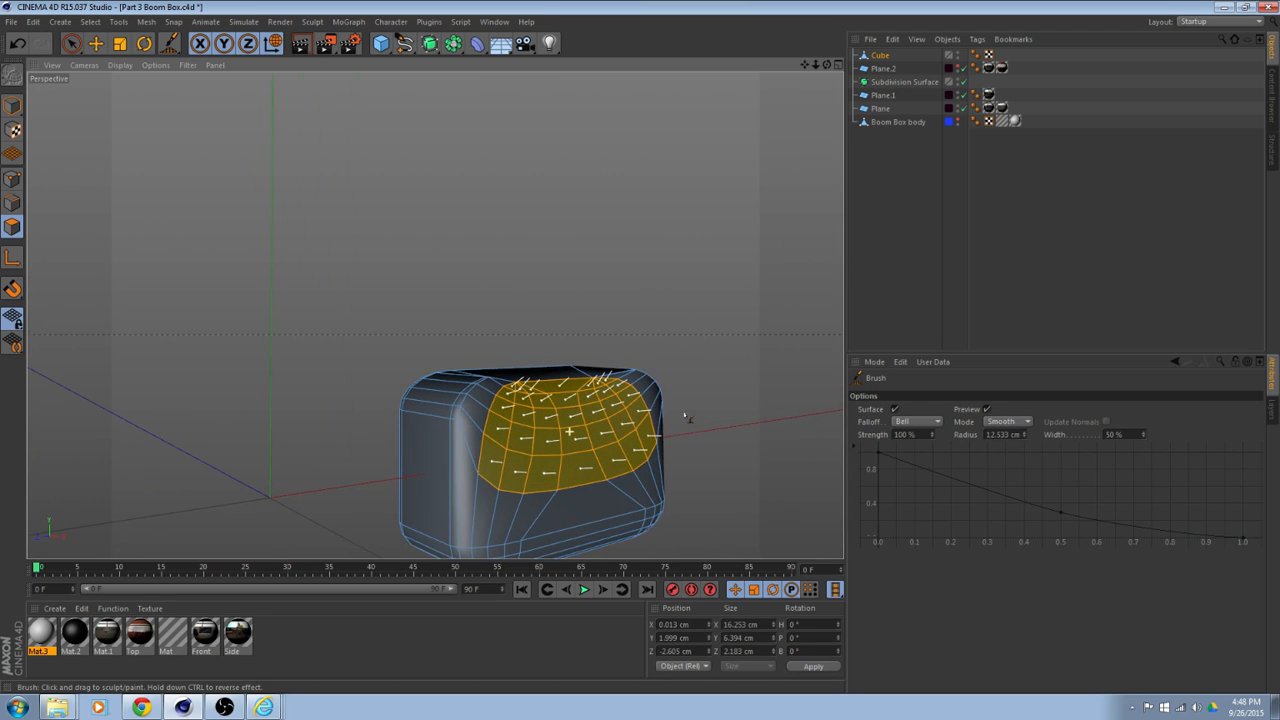
{"action": "key", "text": "ctrl+z"}
{"action": "key", "text": "ctrl+z"}
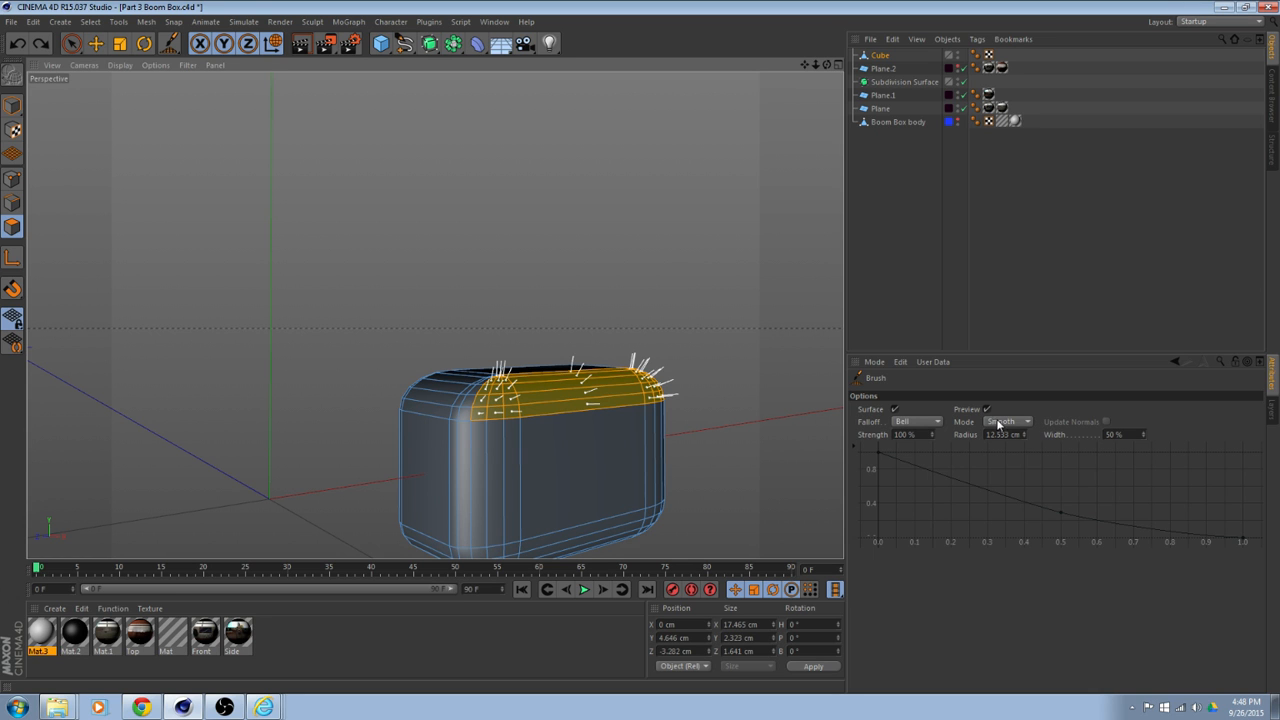
{"action": "mouse_move", "coordinate": [632, 427]}
{"action": "left_mouse_down", "text": "alt"}
{"action": "mouse_move", "coordinate": [620, 400]}
{"action": "mouse_move", "coordinate": [735, 383]}
{"action": "left_mouse_up", "text": "alt"}
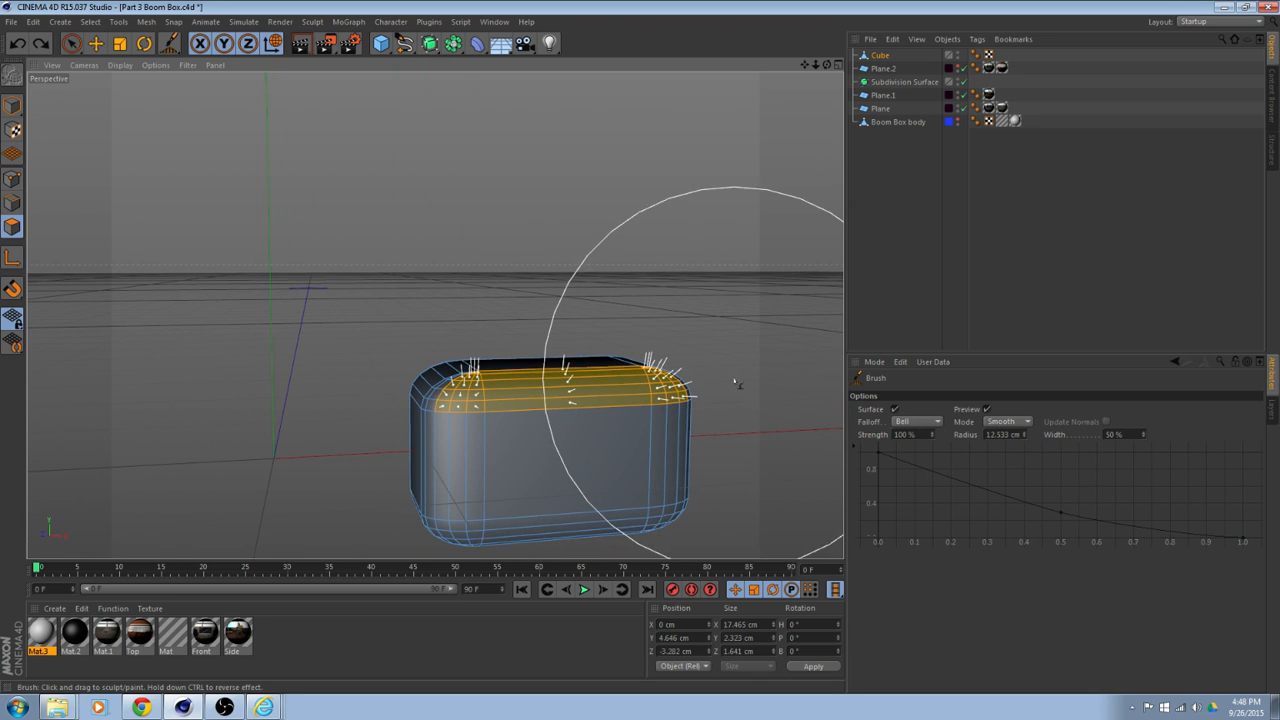
{"action": "left_click", "coordinate": [1016, 420]}
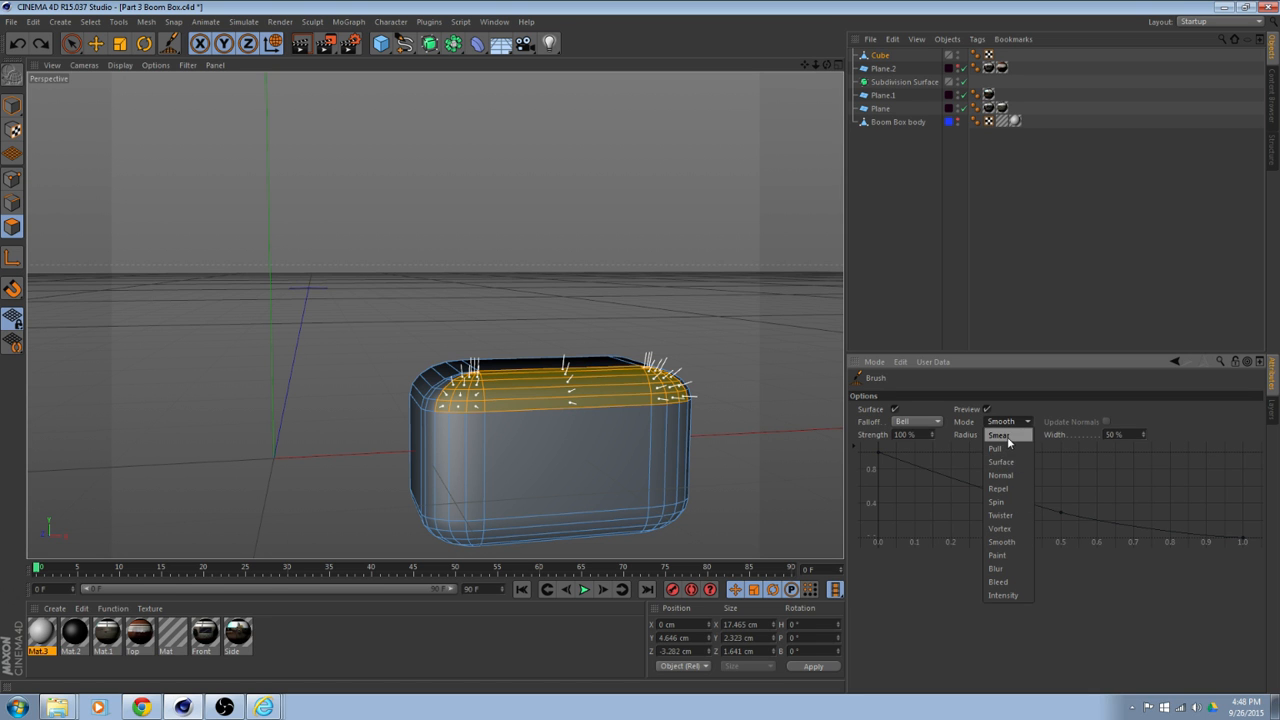
{"action": "left_click", "coordinate": [648, 466]}
{"action": "left_click_drag", "start_coordinate": [648, 466], "coordinate": [653, 403], "text": "alt"}
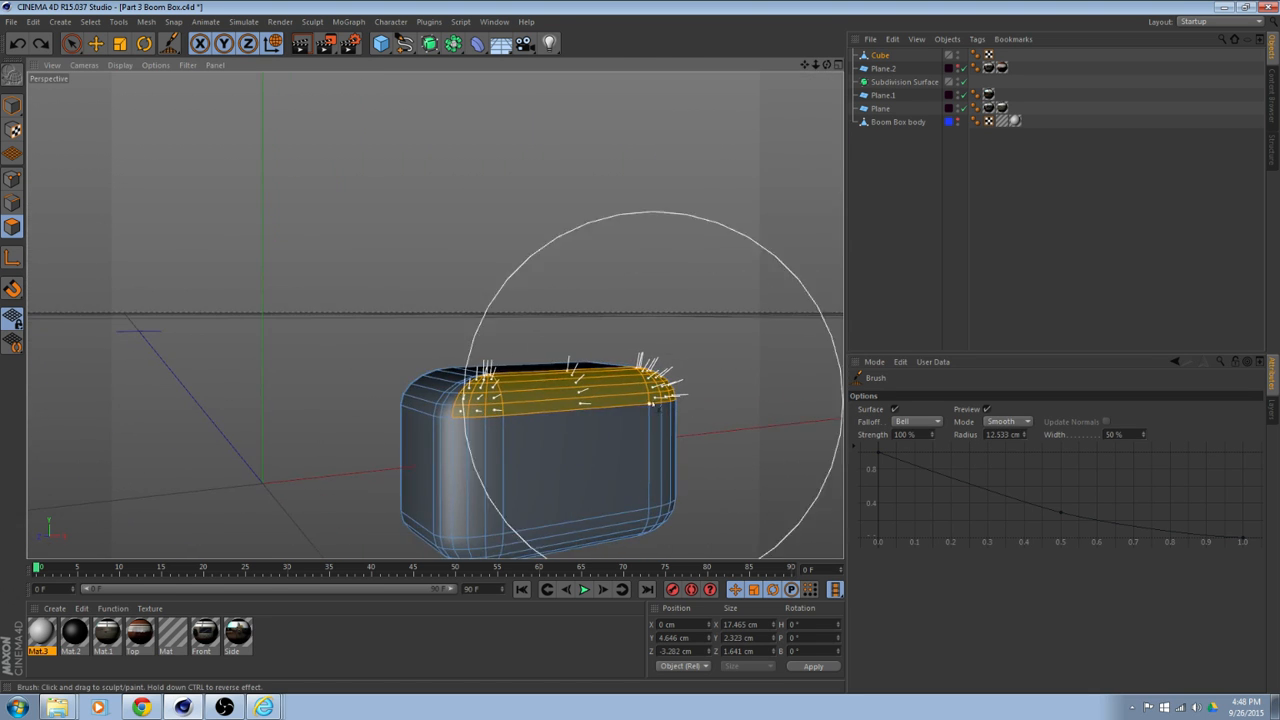
{"action": "right_click", "coordinate": [705, 381]}
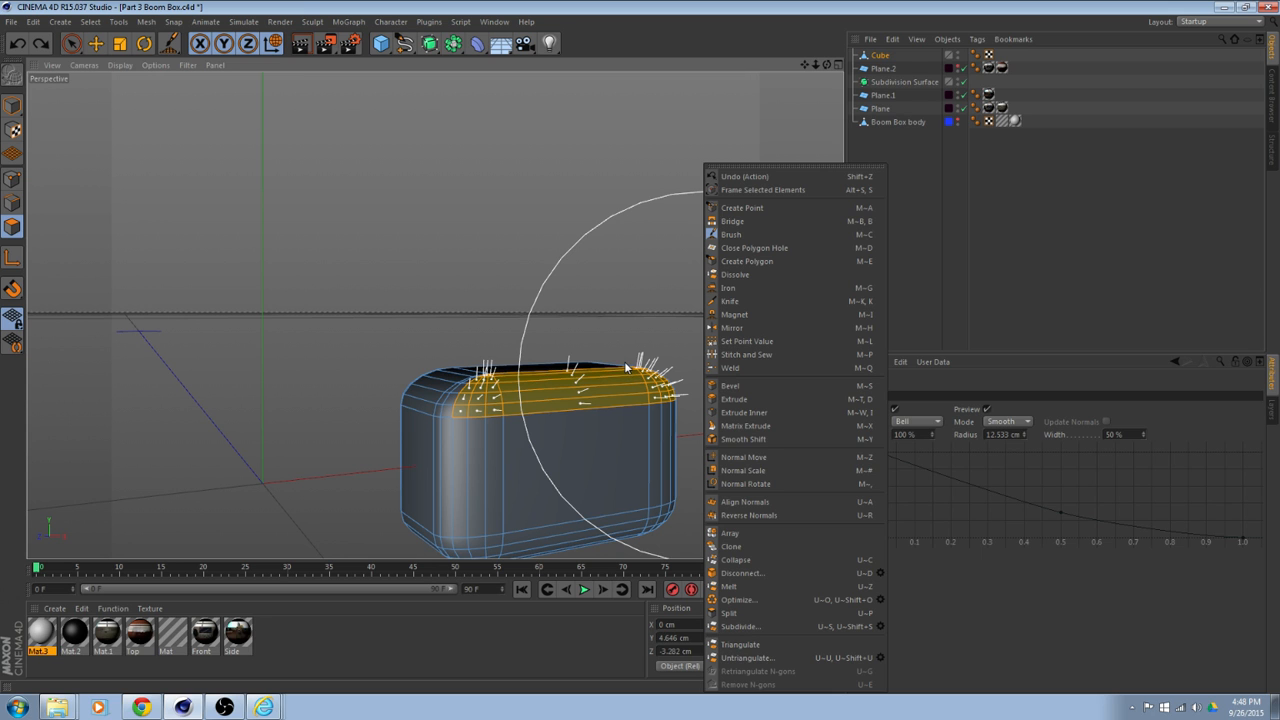
{"action": "left_click", "coordinate": [502, 414]}
Switch to the Move tool and clear the polygon selection on the cube.
{"action": "left_click_drag", "start_coordinate": [600, 343], "coordinate": [471, 309], "text": "alt"}
{"action": "key", "text": "e"}
{"action": "scroll", "coordinate": [549, 294], "scroll_direction": "up", "scroll_amount": 3}
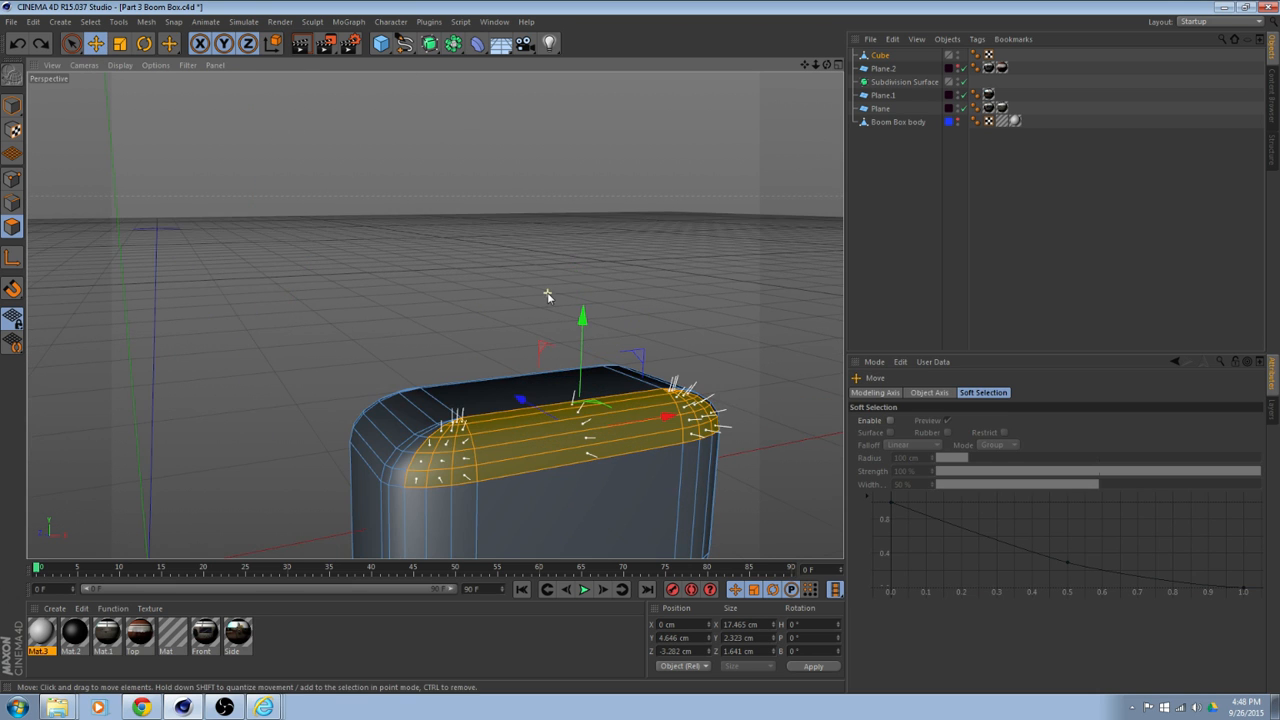
{"action": "middle_click_drag", "start_coordinate": [622, 284], "coordinate": [591, 229], "text": "alt"}
{"action": "left_click_drag", "start_coordinate": [591, 229], "coordinate": [397, 231], "text": "alt"}
{"action": "left_click", "coordinate": [396, 233]}
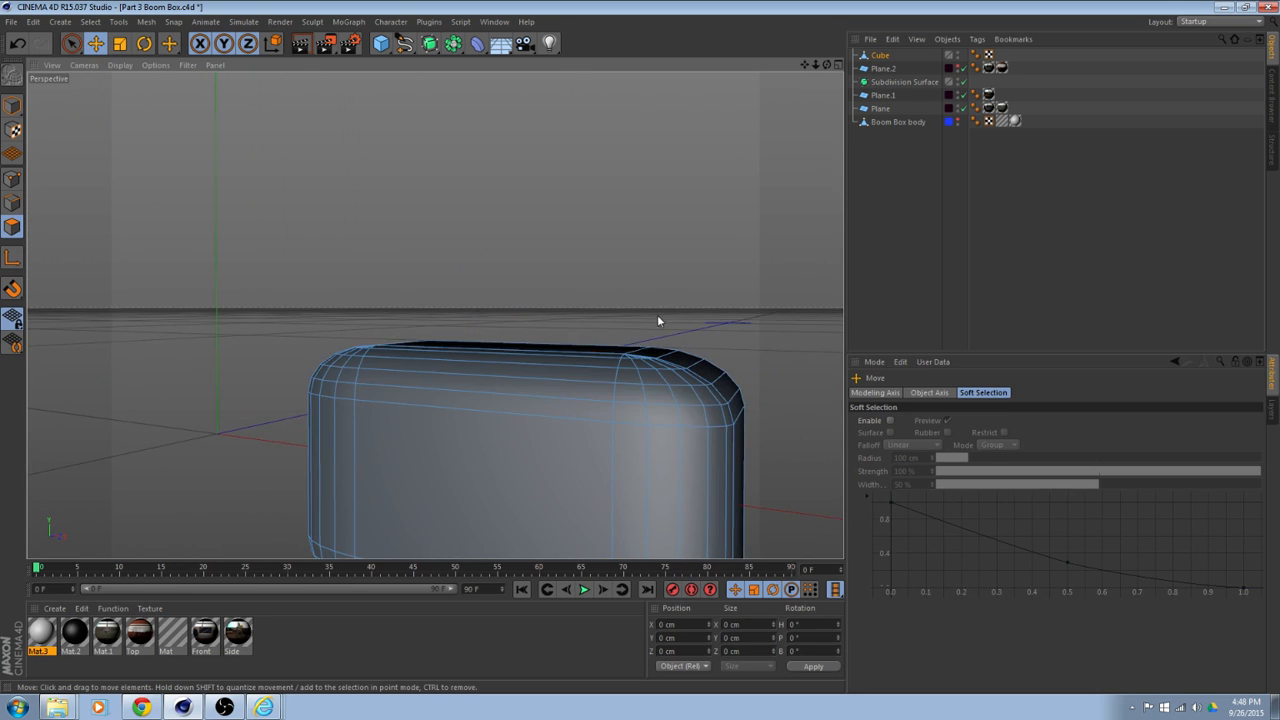
Delete the long polygons of the cube's rounded upper edge together with the adjoining column of corner polygons at each end.
{"action": "left_click_drag", "start_coordinate": [660, 320], "coordinate": [637, 376], "text": "alt"}
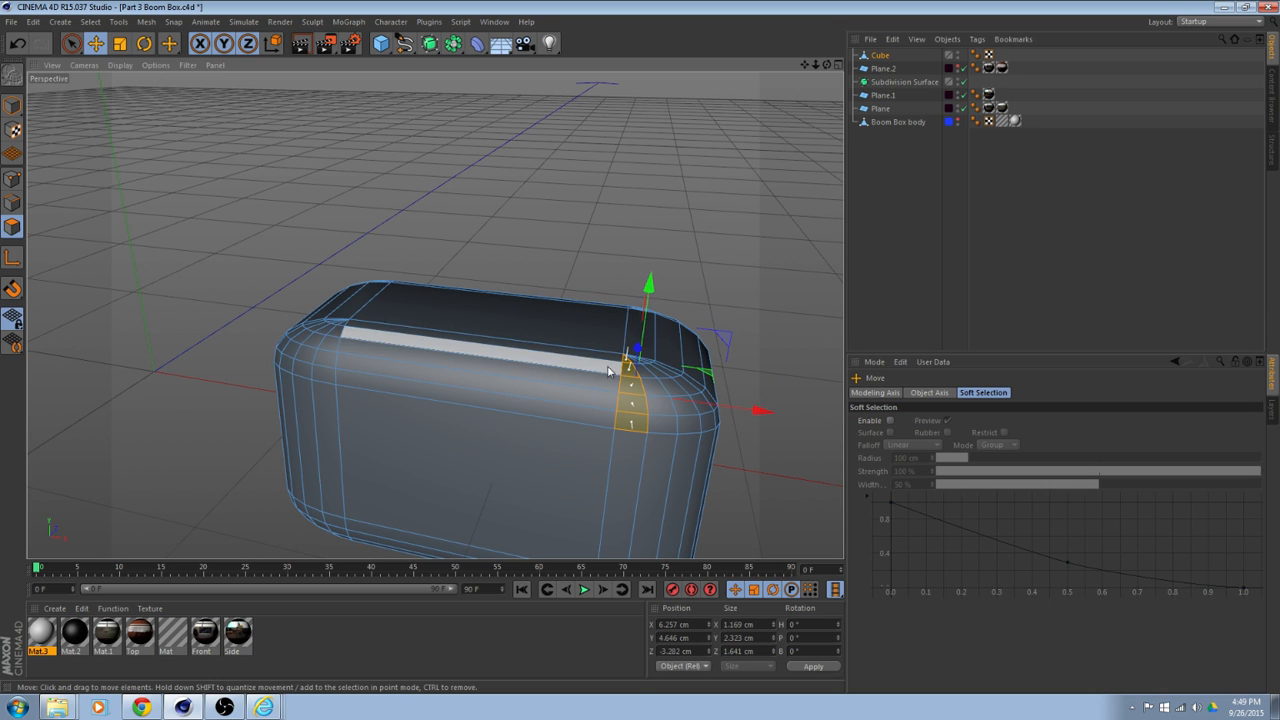
{"action": "left_click", "coordinate": [618, 365], "text": "shift"}
{"action": "left_click", "coordinate": [613, 380], "text": "shift"}
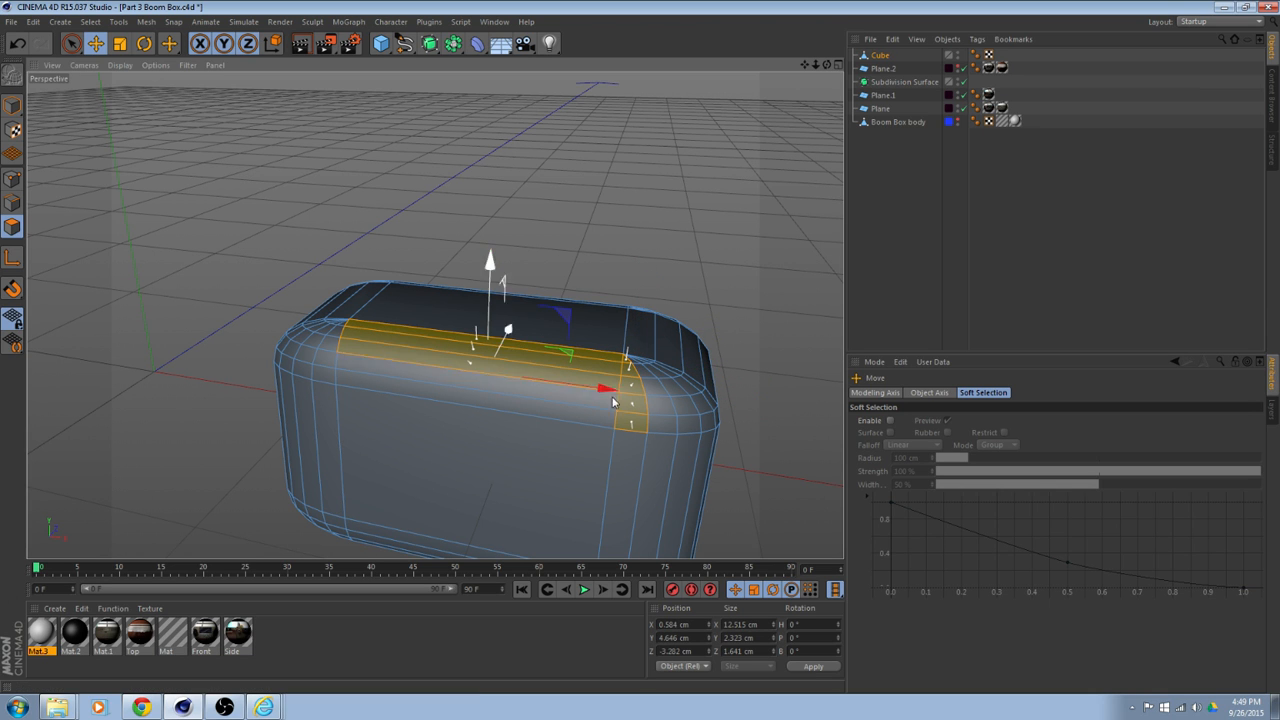
{"action": "left_click", "coordinate": [613, 402], "text": "shift"}
{"action": "left_click", "coordinate": [606, 419], "text": "shift"}
{"action": "middle_click_drag", "start_coordinate": [504, 384], "coordinate": [623, 405], "text": "alt"}
{"action": "left_click_drag", "start_coordinate": [623, 405], "coordinate": [560, 395], "text": "alt"}
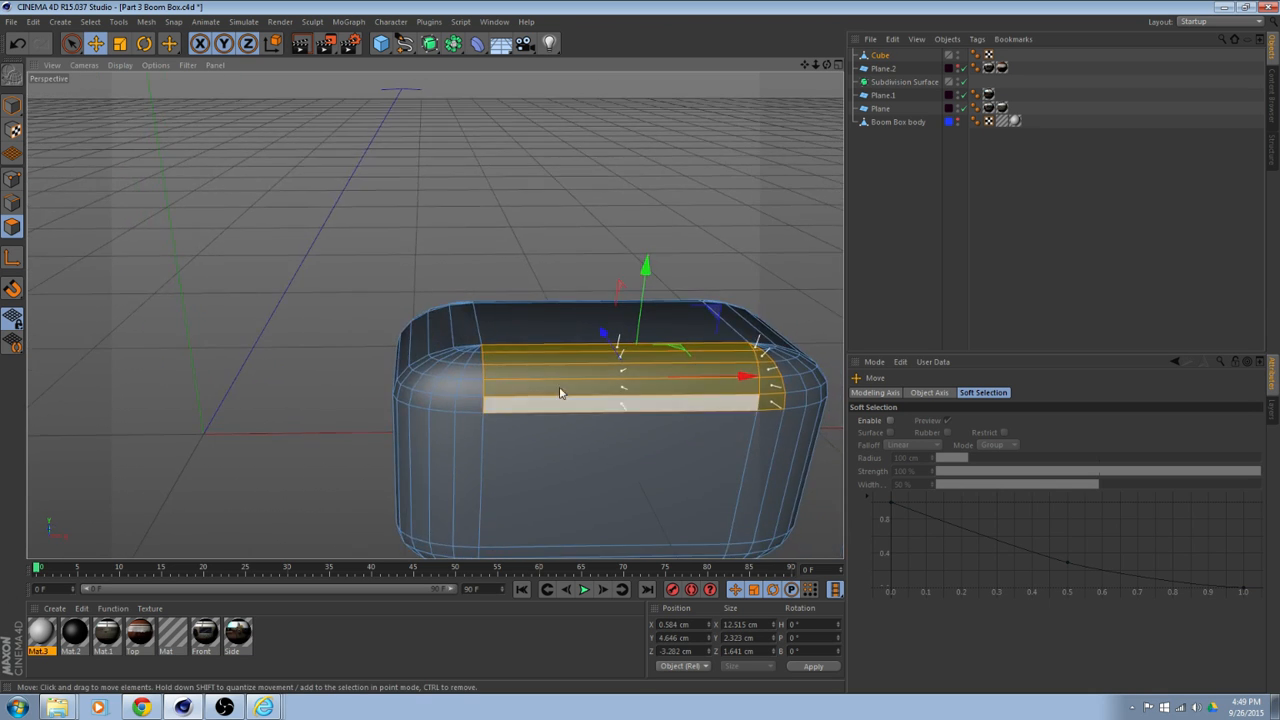
{"action": "left_click", "coordinate": [474, 378], "text": "shift"}
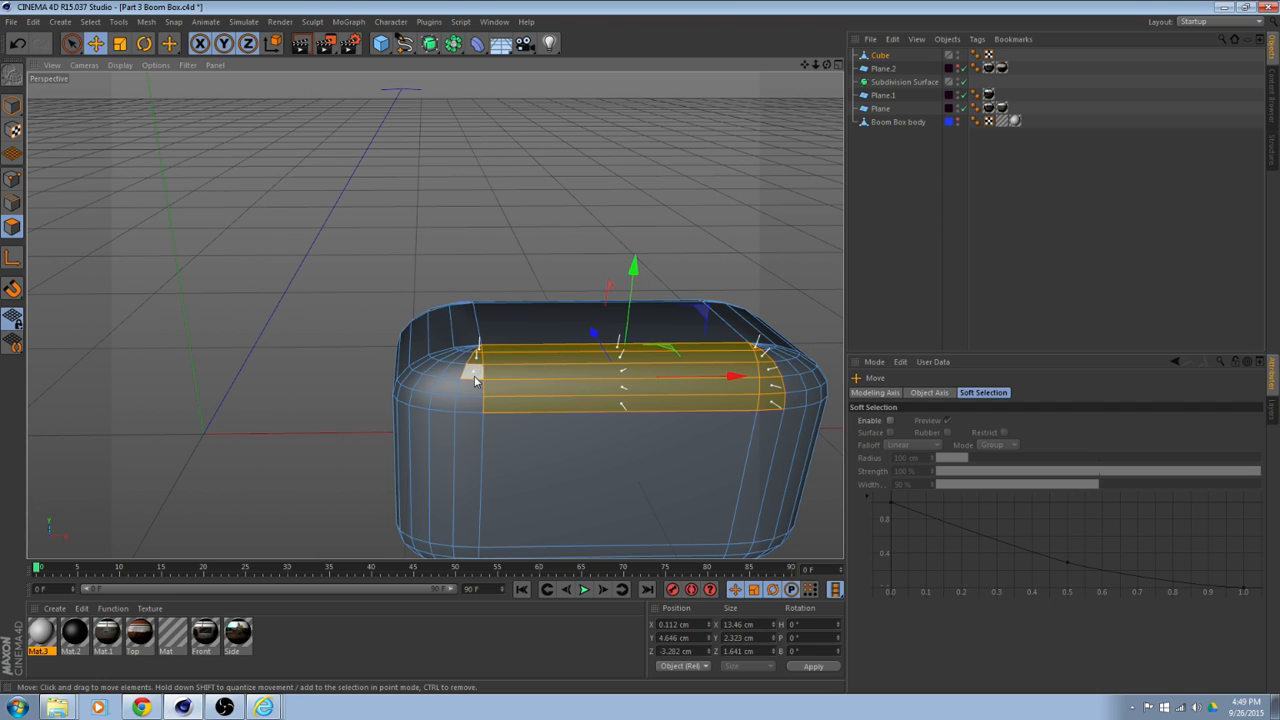
{"action": "left_click", "coordinate": [472, 405], "text": "shift"}
{"action": "left_click_drag", "start_coordinate": [621, 318], "coordinate": [677, 200], "text": "alt"}
{"action": "key", "text": "Delete"}
Fill the opening along the cube's upper edge with Close Polygon Hole.
{"action": "right_click", "coordinate": [677, 200]}
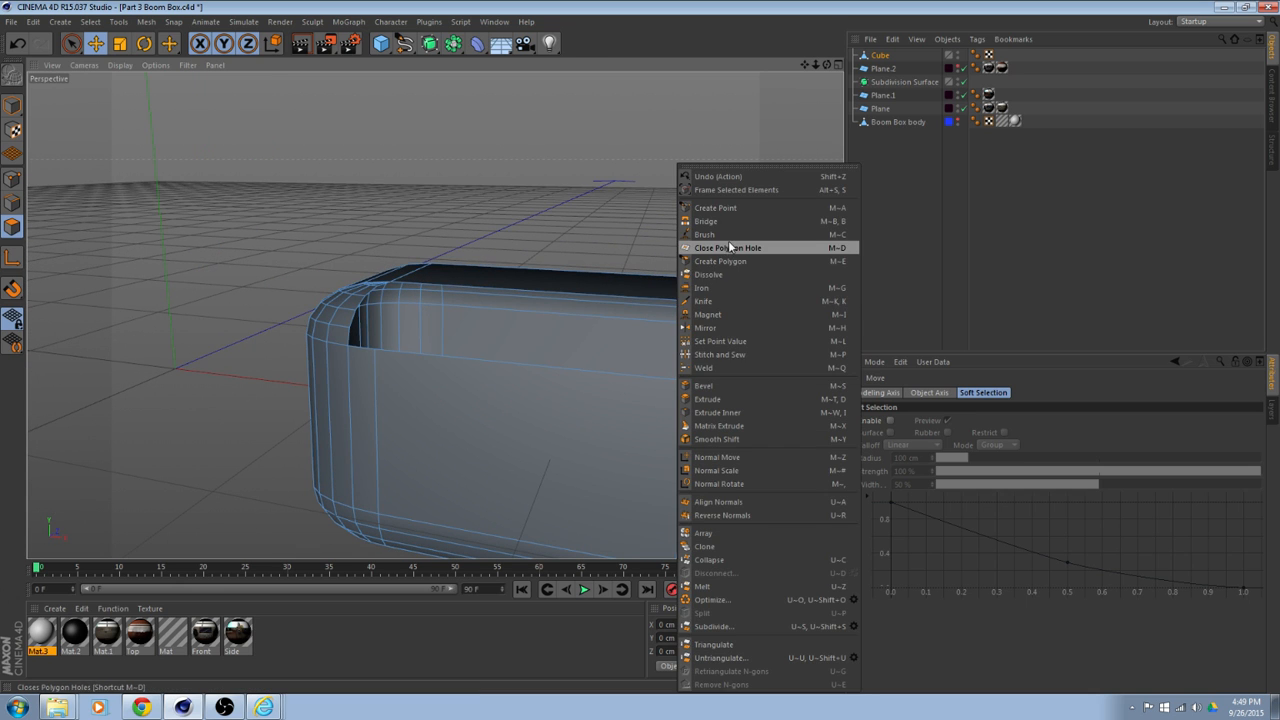
{"action": "left_click", "coordinate": [730, 247]}
{"action": "left_click_drag", "start_coordinate": [641, 309], "coordinate": [698, 274], "text": "alt"}
{"action": "scroll", "coordinate": [402, 376], "scroll_direction": "up", "scroll_amount": 3}
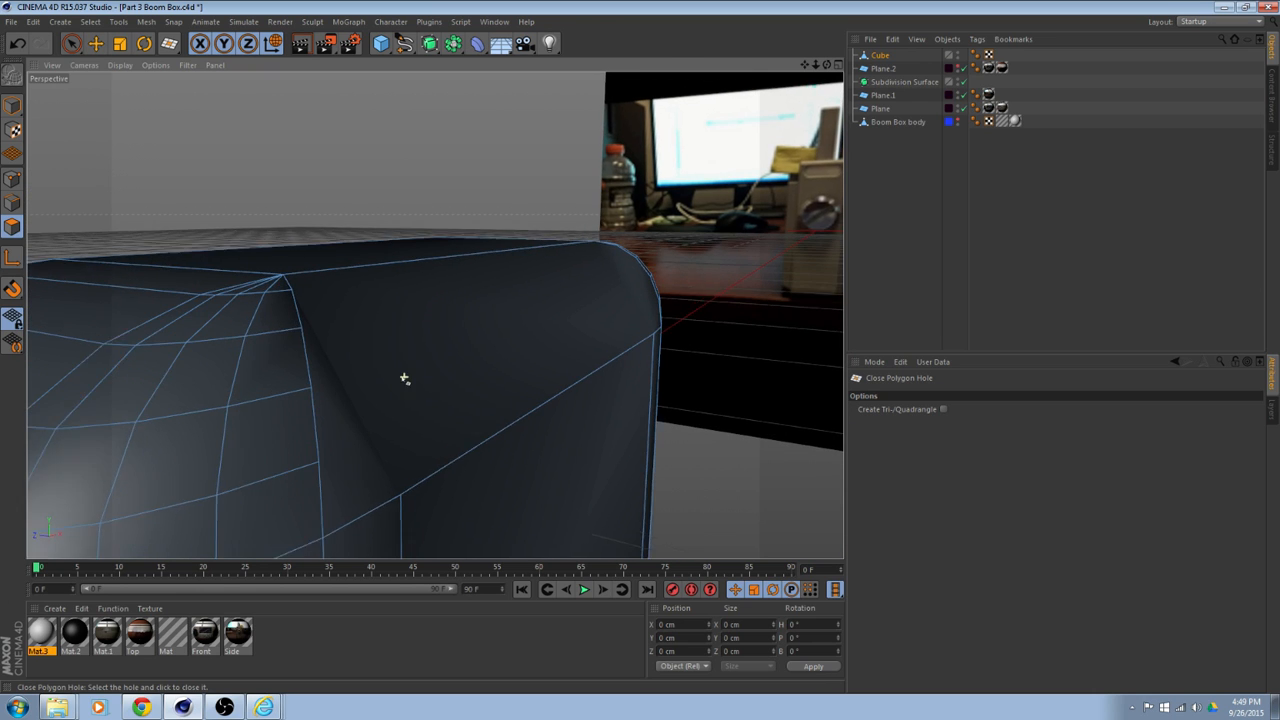
Select the matching point just below the upper rim at each end of the filled area, using Move in Point mode.
{"action": "left_click", "coordinate": [96, 46]}
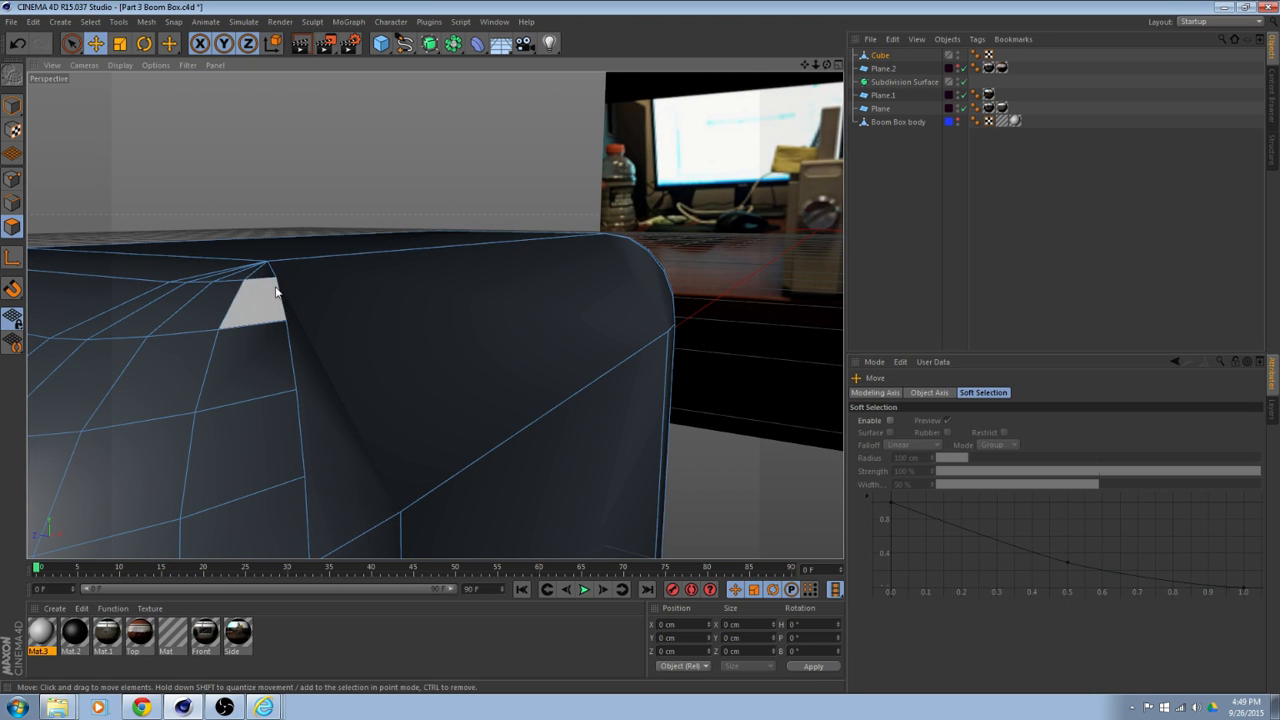
{"action": "left_click", "coordinate": [15, 178]}
{"action": "left_click_drag", "start_coordinate": [218, 290], "coordinate": [275, 280], "text": "alt"}
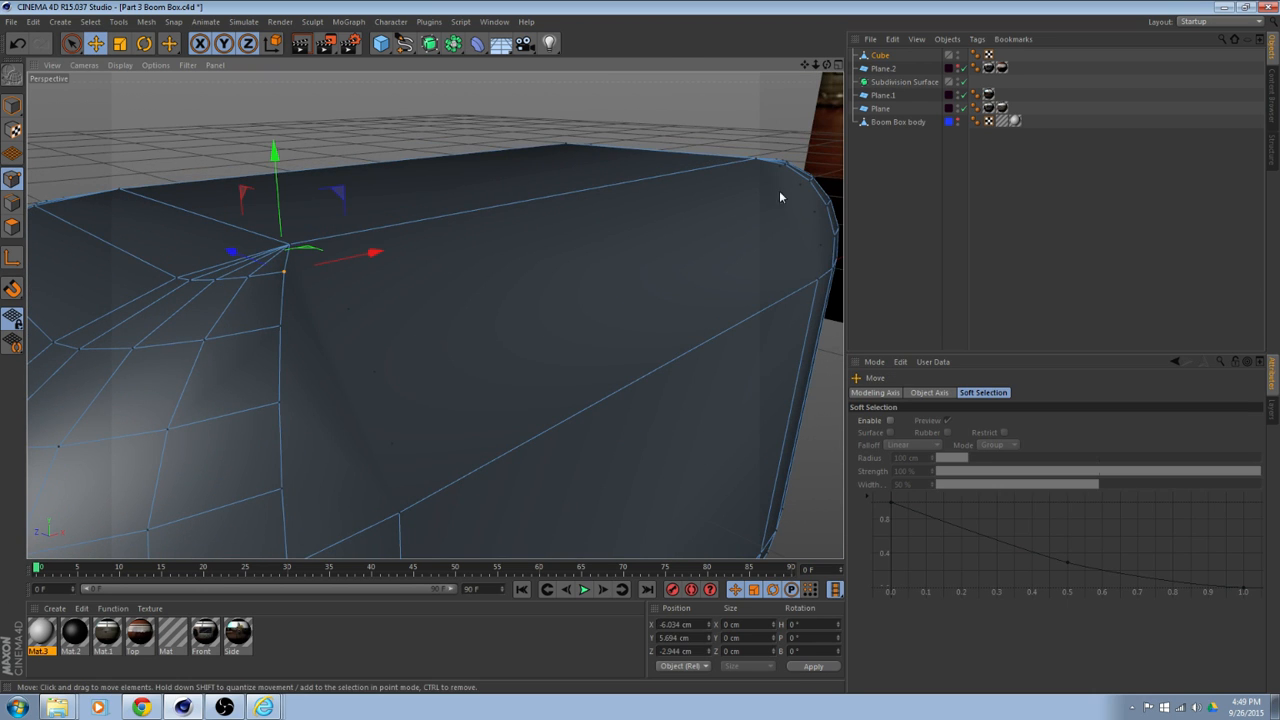
{"action": "left_click_drag", "start_coordinate": [756, 197], "coordinate": [728, 222], "text": "alt"}
{"action": "left_click_drag", "start_coordinate": [549, 274], "coordinate": [709, 195], "text": "alt"}
{"action": "middle_click_drag", "start_coordinate": [709, 195], "coordinate": [670, 189], "text": "alt"}
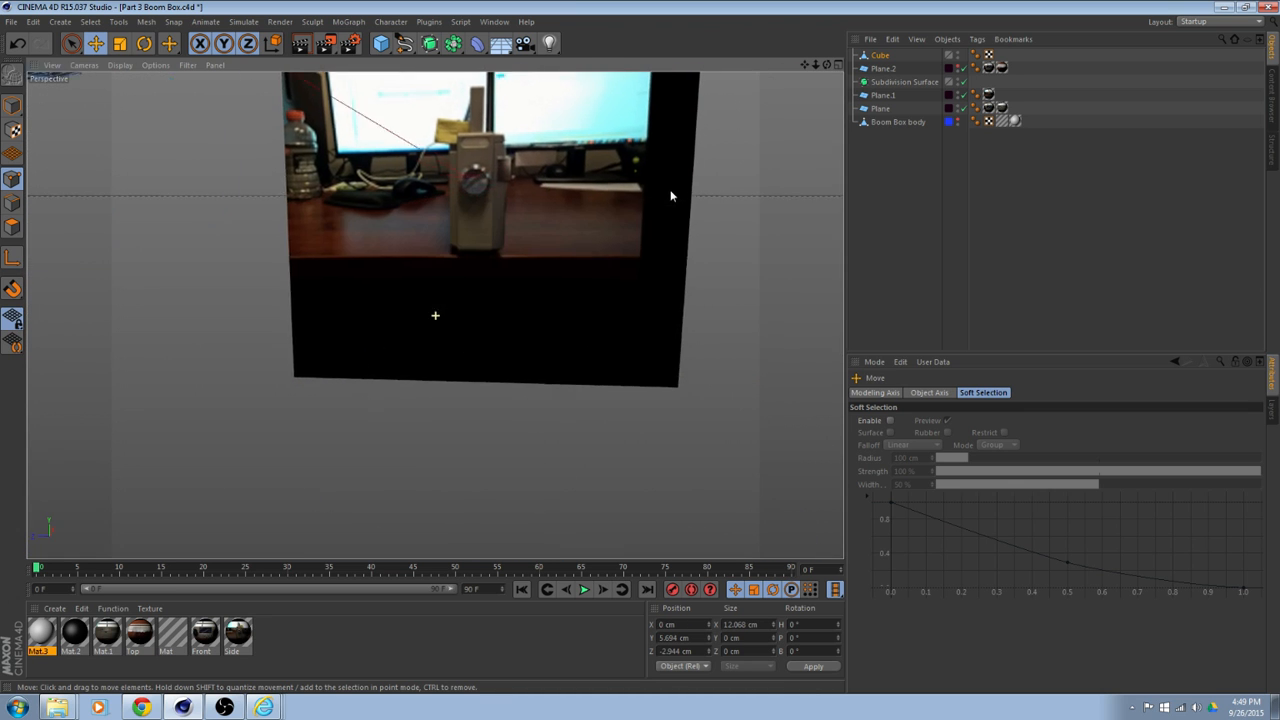
Try lowering the two selected rim points slightly along the Y axis, and undo the move.
{"action": "right_click_drag", "start_coordinate": [661, 191], "coordinate": [651, 201], "text": "alt"}
{"action": "middle_click_drag", "start_coordinate": [551, 181], "coordinate": [533, 236], "text": "alt"}
{"action": "key", "text": "ctrl+shift+z"}
{"action": "key", "text": "ctrl+shift+z"}
{"action": "key", "text": "ctrl+shift+z"}
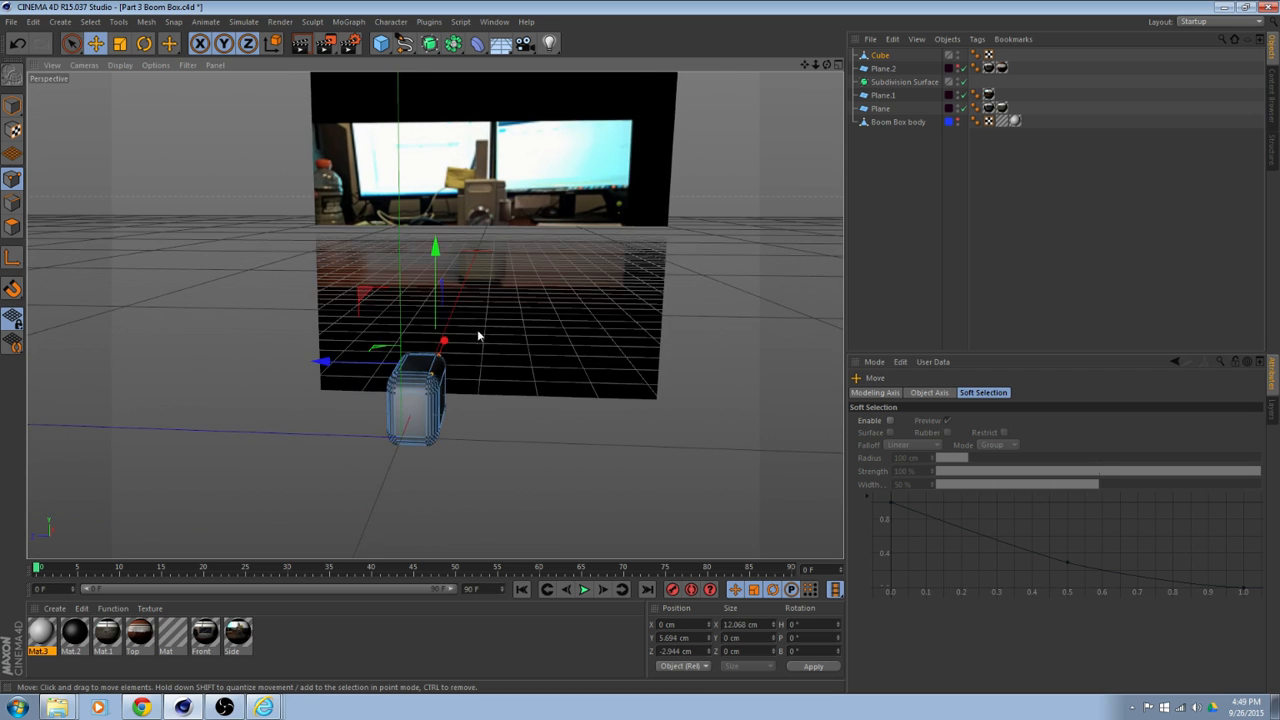
{"action": "key", "text": "ctrl+shift+z"}
{"action": "key", "text": "ctrl+shift+z"}
{"action": "key", "text": "ctrl+shift+z"}
{"action": "key", "text": "ctrl+shift+z"}
{"action": "key", "text": "ctrl+shift+z"}
{"action": "key", "text": "ctrl+shift+z"}
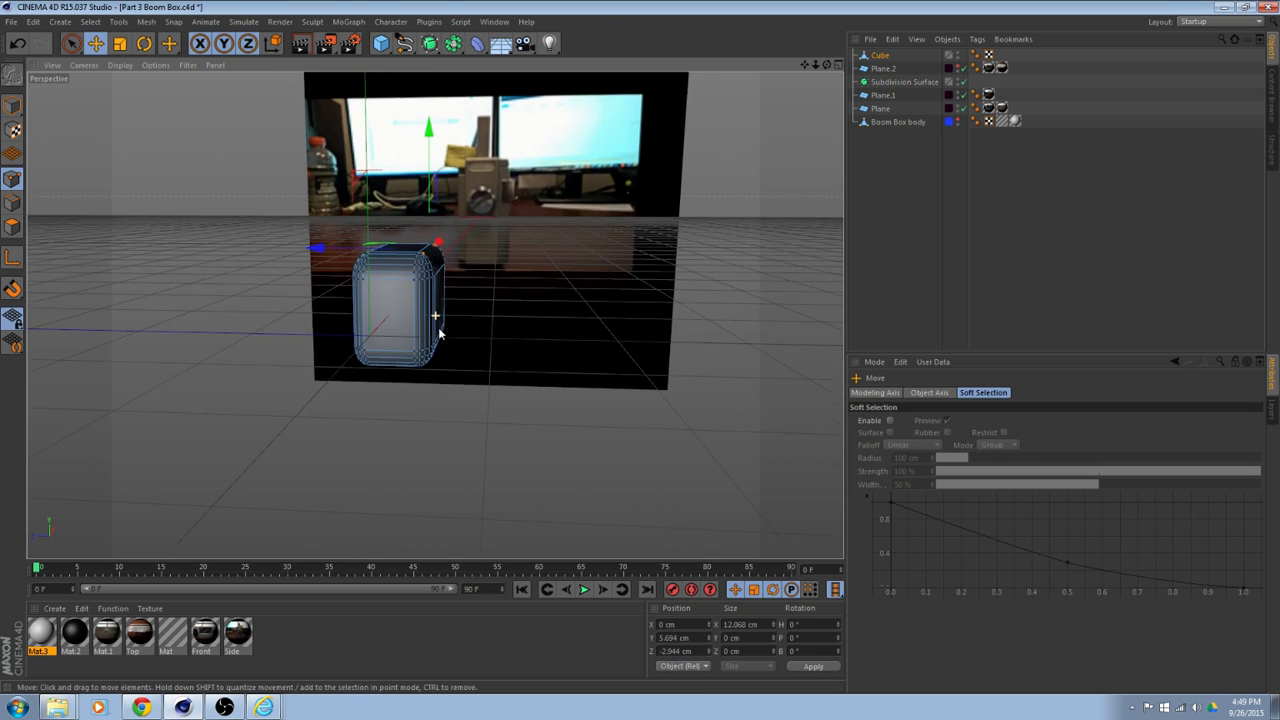
{"action": "scroll", "coordinate": [441, 335], "scroll_direction": "up", "scroll_amount": 8}
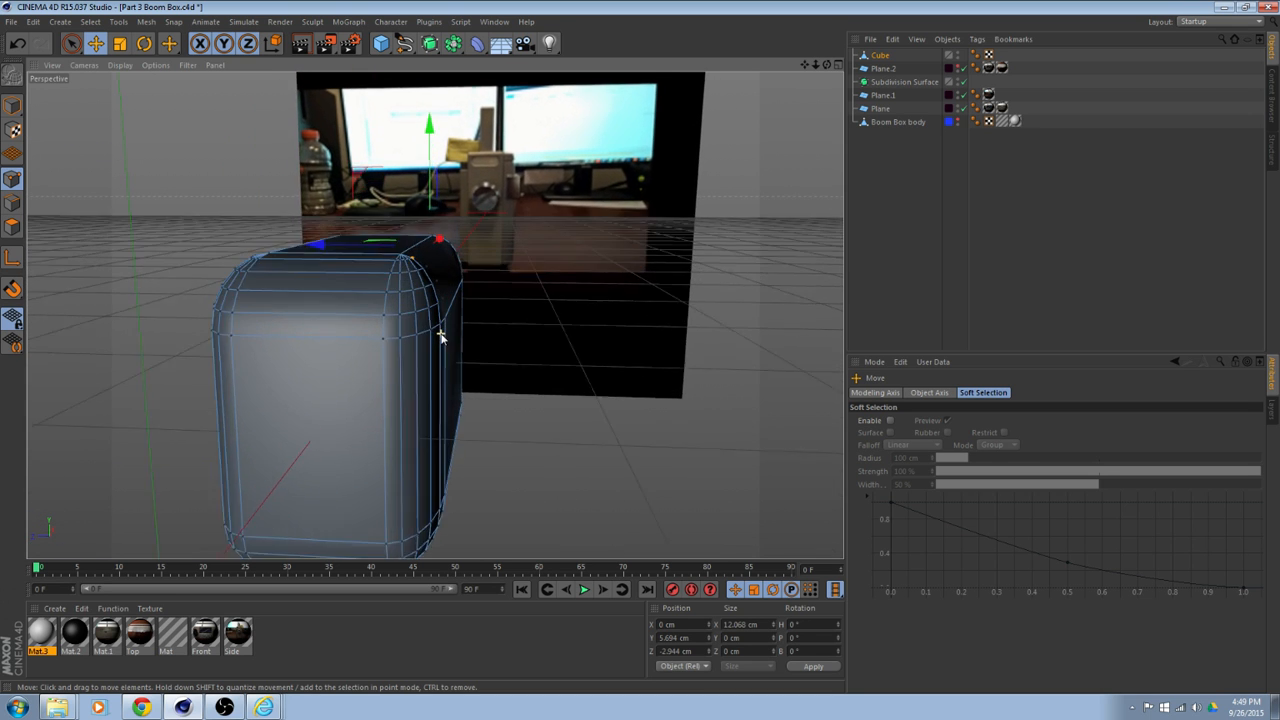
{"action": "left_click_drag", "start_coordinate": [443, 310], "coordinate": [460, 334], "text": "alt"}
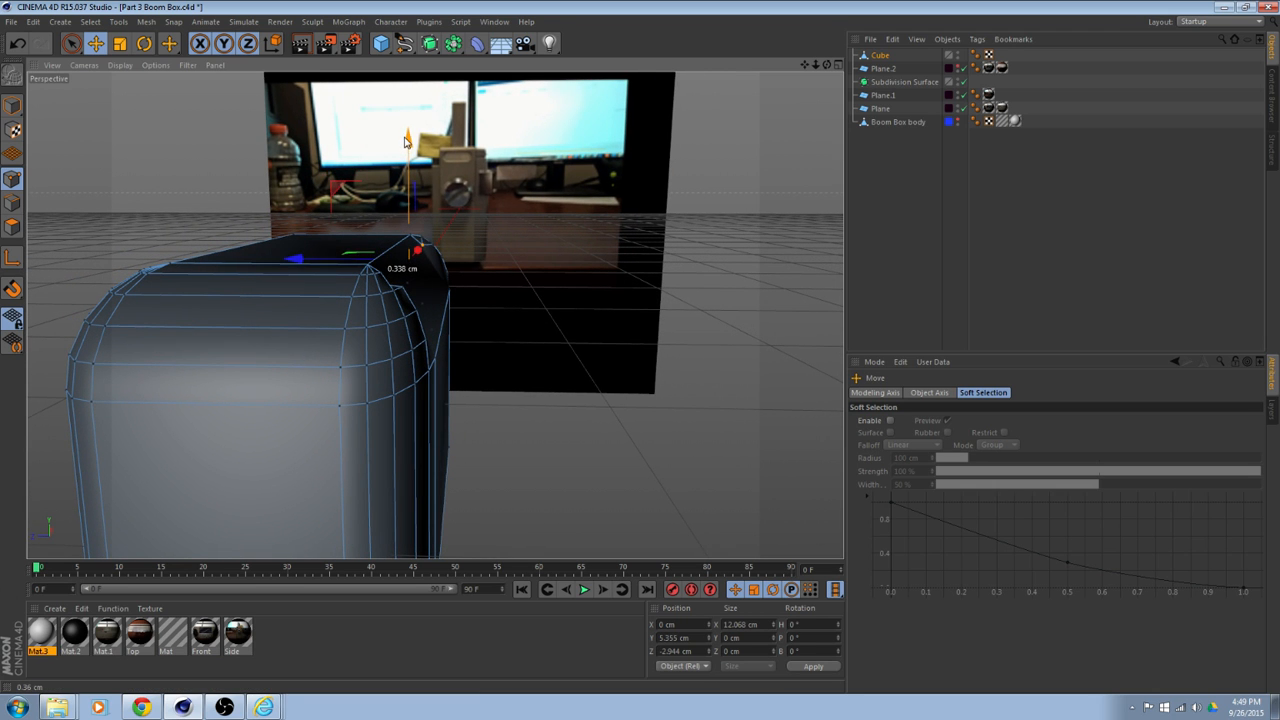
{"action": "scroll", "coordinate": [428, 220], "scroll_direction": "up", "scroll_amount": 2}
{"action": "scroll", "coordinate": [394, 274], "scroll_direction": "down", "scroll_amount": 2}
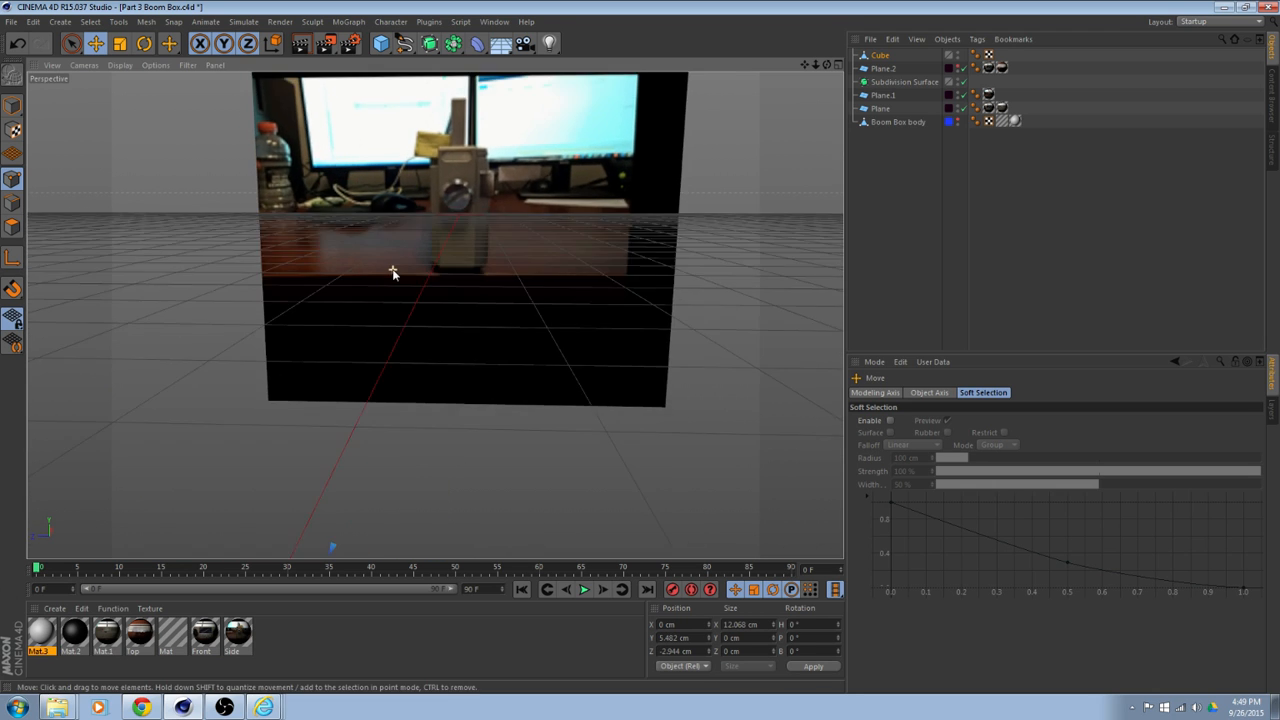
{"action": "mouse_move", "coordinate": [367, 354]}
{"action": "middle_mouse_down", "text": "alt"}
{"action": "mouse_move", "coordinate": [388, 322]}
{"action": "mouse_move", "coordinate": [370, 350]}
{"action": "middle_mouse_up", "text": "alt"}
{"action": "key", "text": "ctrl+z"}
{"action": "key", "text": "ctrl+z"}
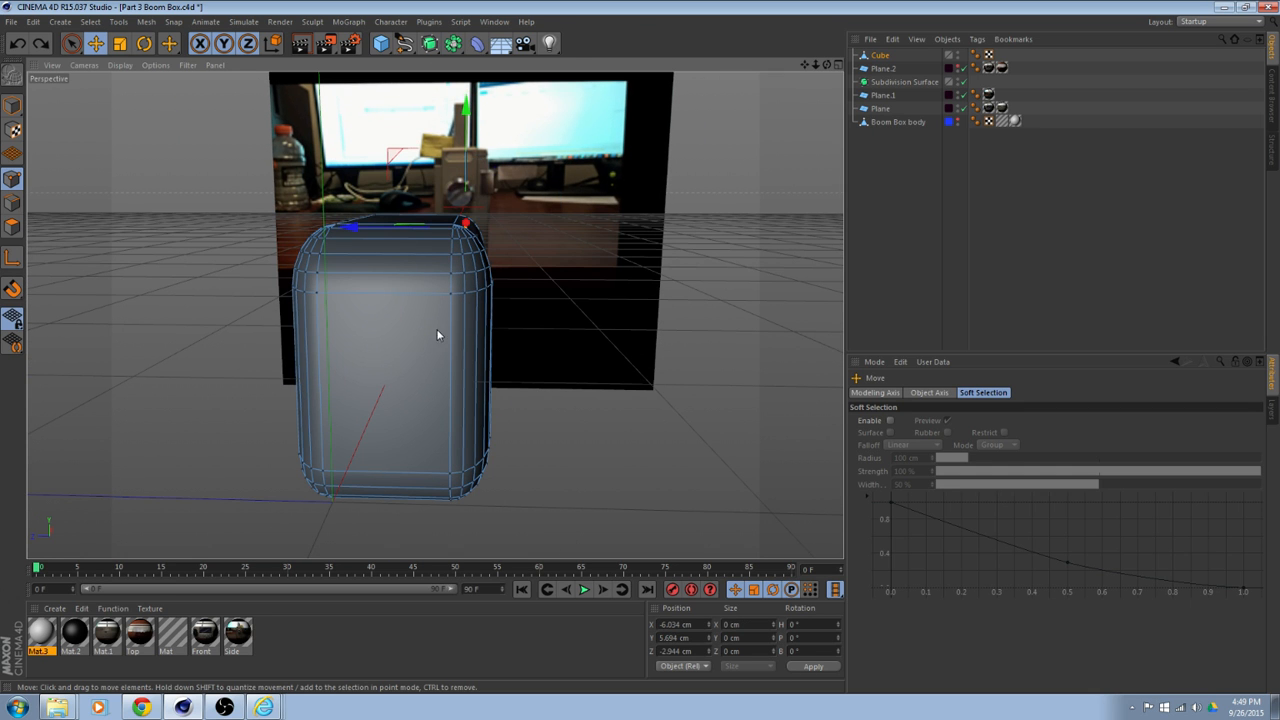
Set the Knife to Line mode and try a cut down one side edge of the cube's large flat face.
{"action": "left_click_drag", "start_coordinate": [437, 335], "coordinate": [397, 350], "text": "alt"}
{"action": "scroll", "coordinate": [399, 363], "scroll_direction": "up", "scroll_amount": 2}
{"action": "middle_click_drag", "start_coordinate": [397, 350], "coordinate": [338, 324], "text": "alt"}
{"action": "left_click_drag", "start_coordinate": [338, 324], "coordinate": [393, 364], "text": "alt"}
{"action": "right_click", "coordinate": [489, 174]}
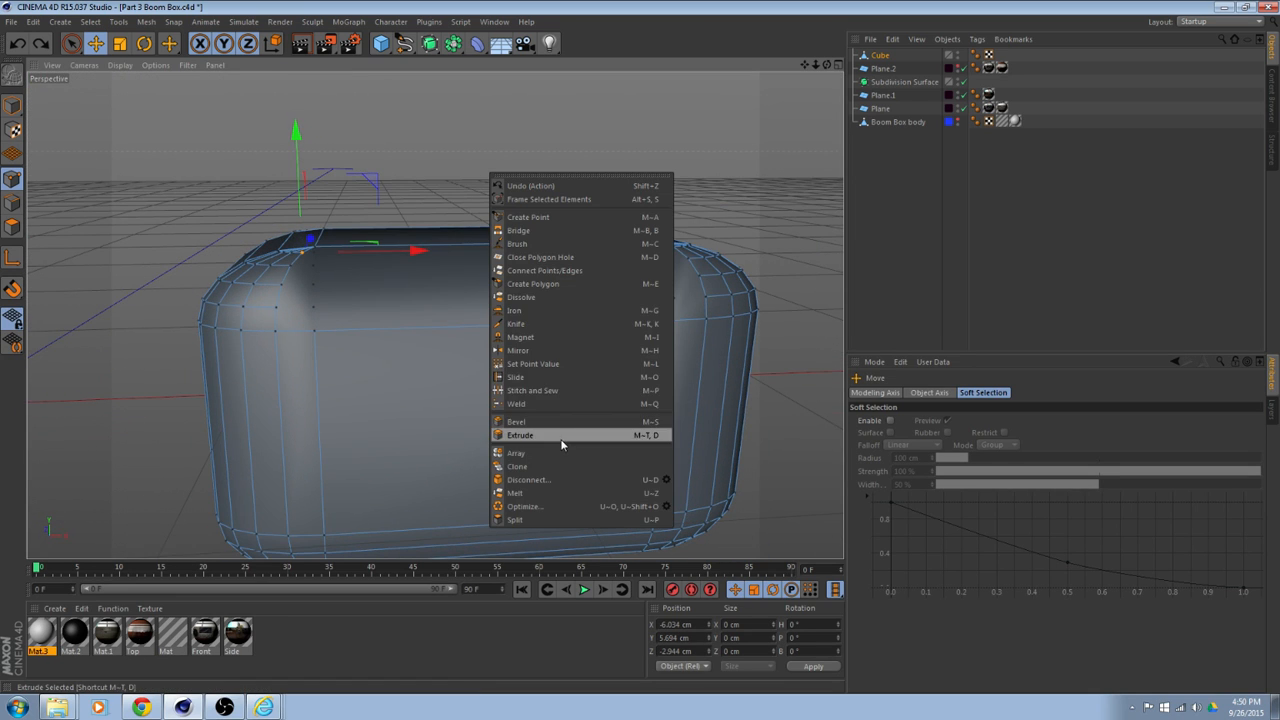
{"action": "left_click", "coordinate": [535, 325]}
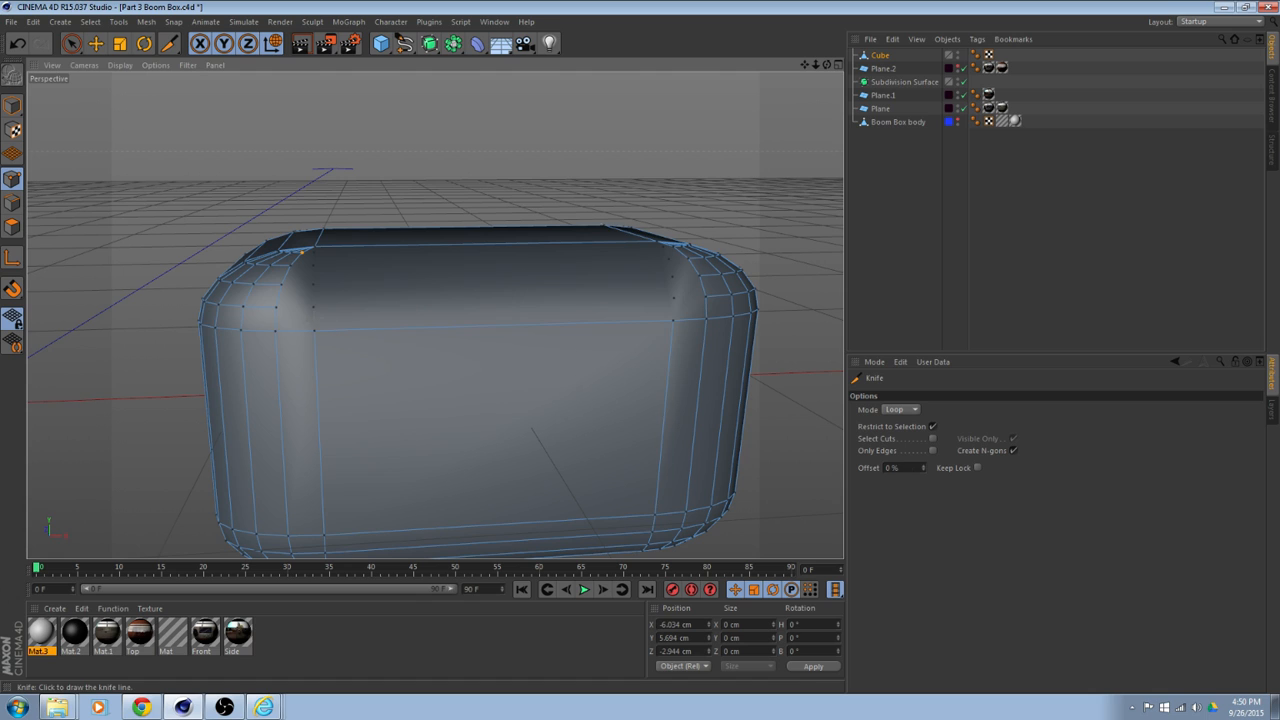
{"action": "left_click", "coordinate": [894, 423]}
{"action": "left_click_drag", "start_coordinate": [314, 333], "coordinate": [323, 535]}
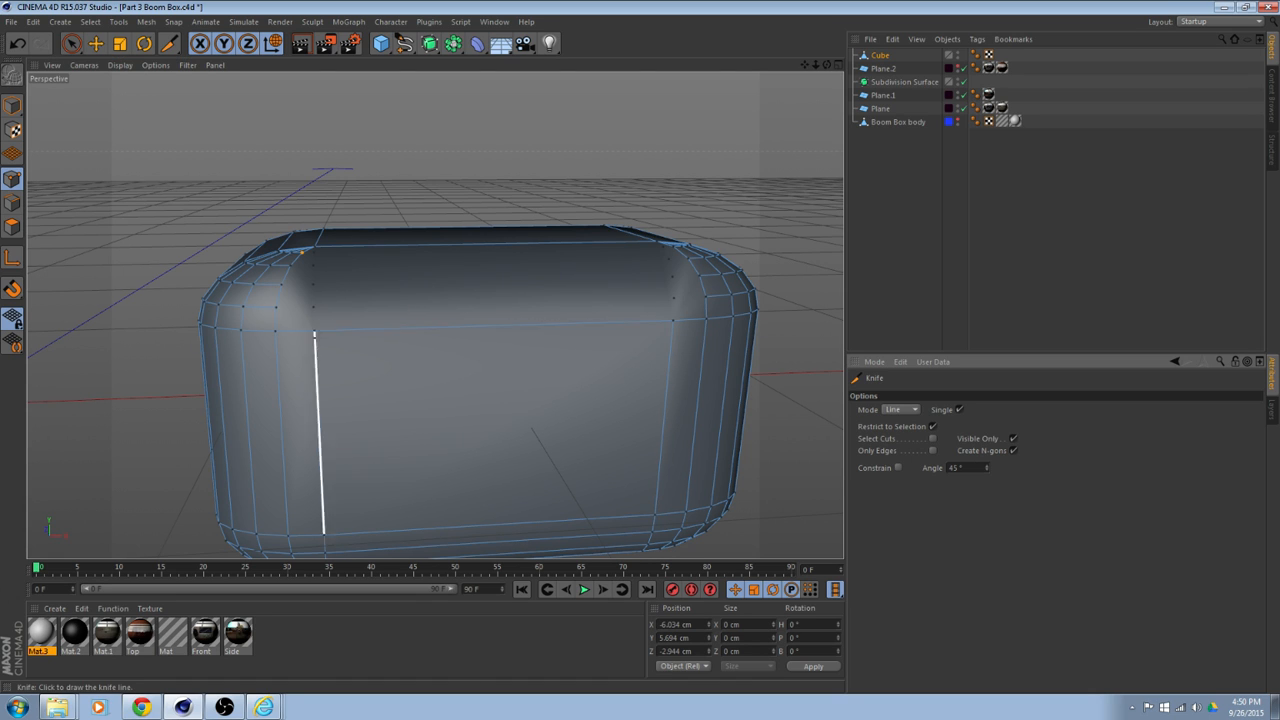
Cut a line across each end of the filled upper-edge polygon with the Knife, and return to the Move tool.
{"action": "left_click", "coordinate": [100, 45]}
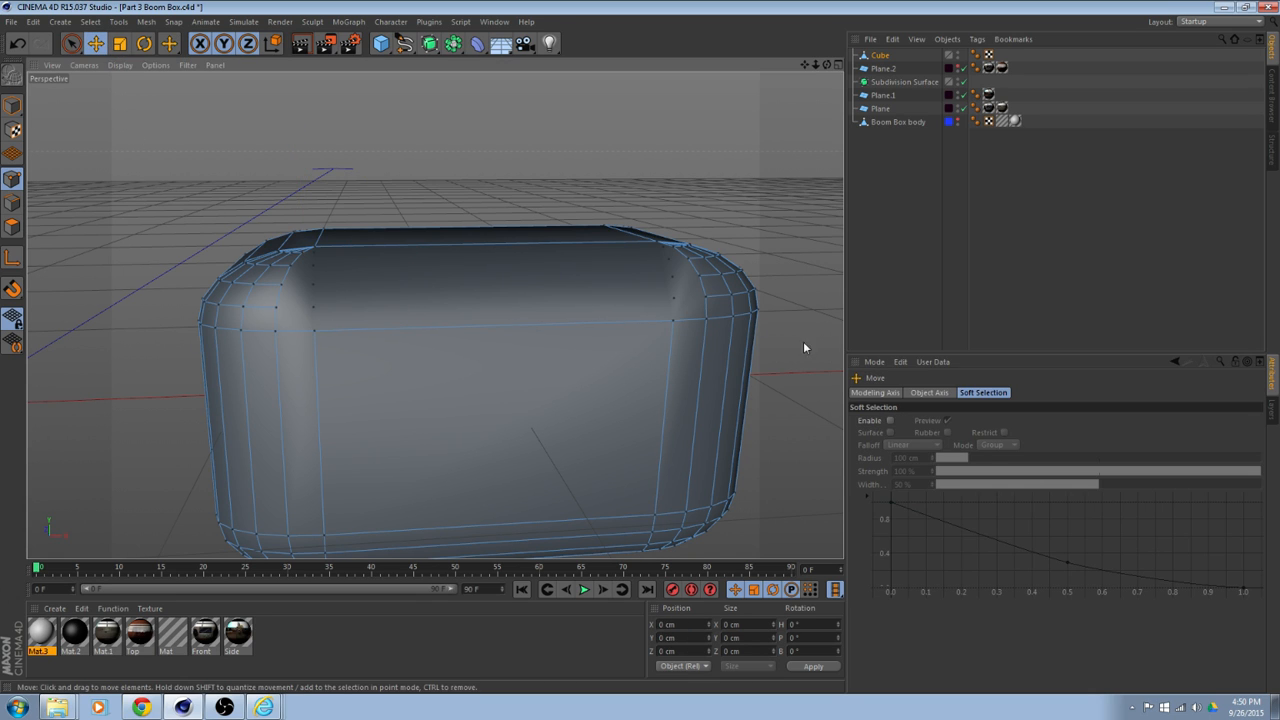
{"action": "key", "text": "k"}
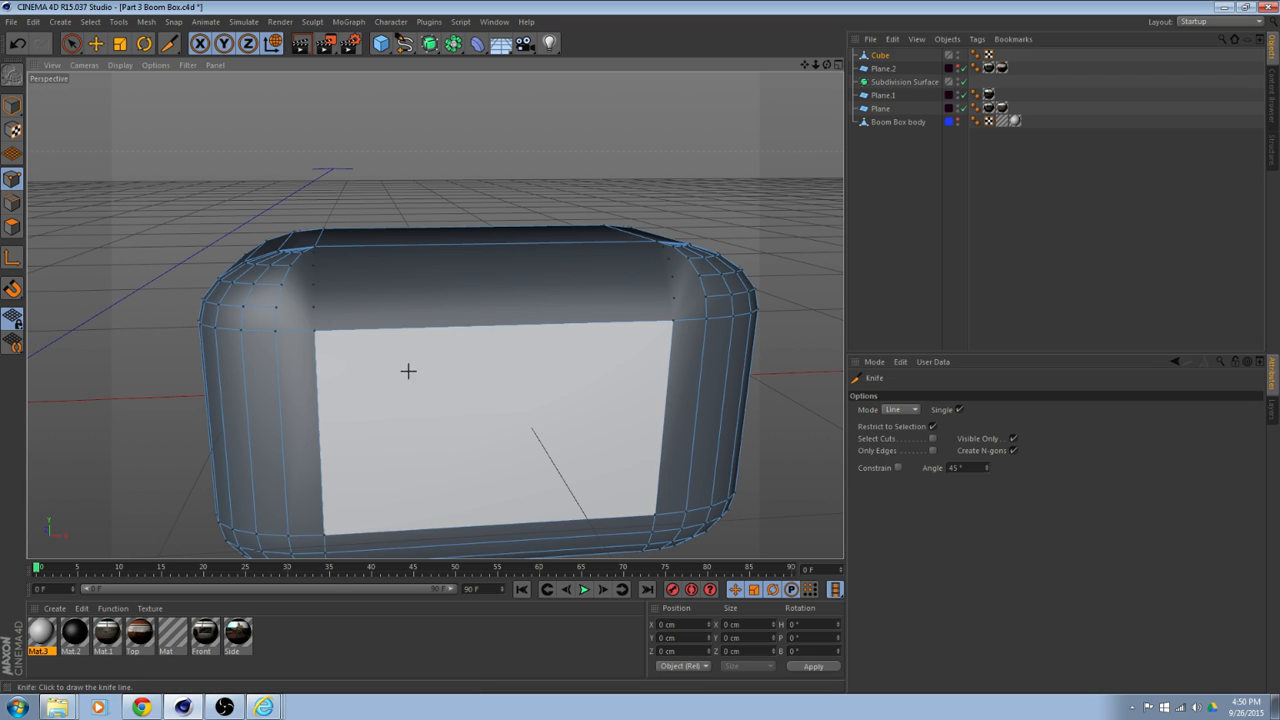
{"action": "left_click_drag", "start_coordinate": [314, 331], "coordinate": [315, 266]}
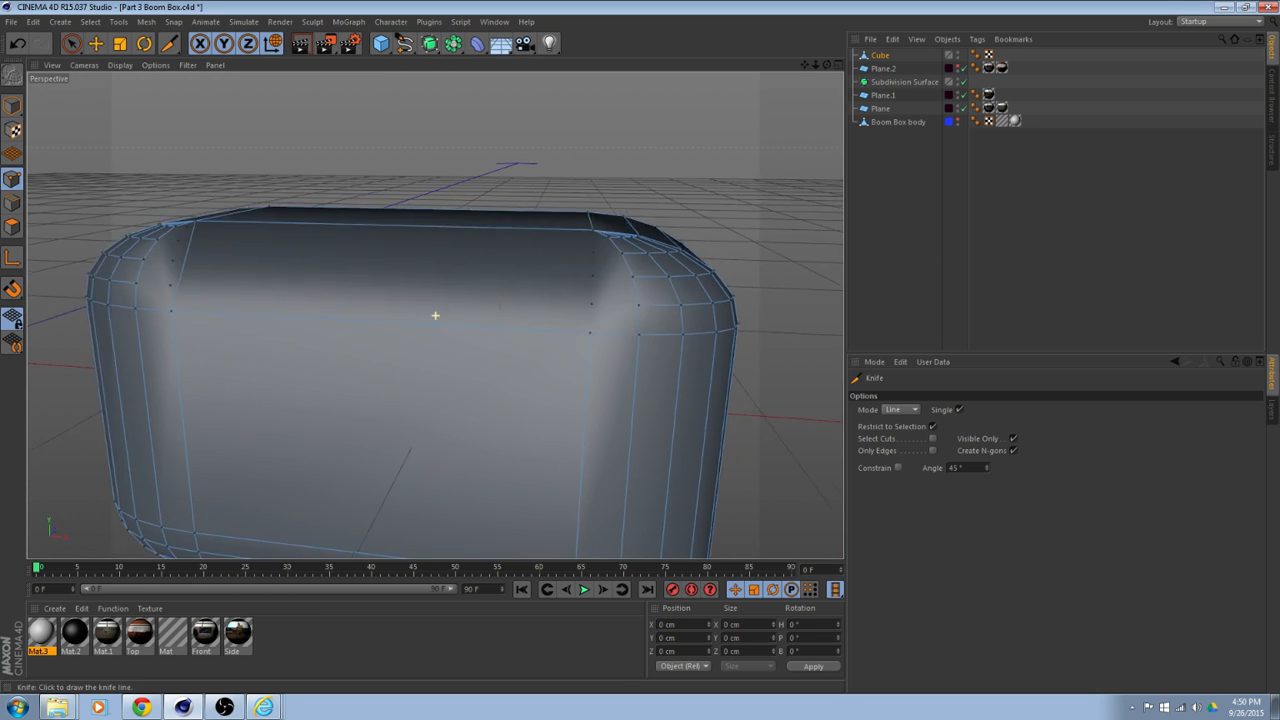
{"action": "left_click_drag", "start_coordinate": [433, 252], "coordinate": [402, 298], "text": "alt"}
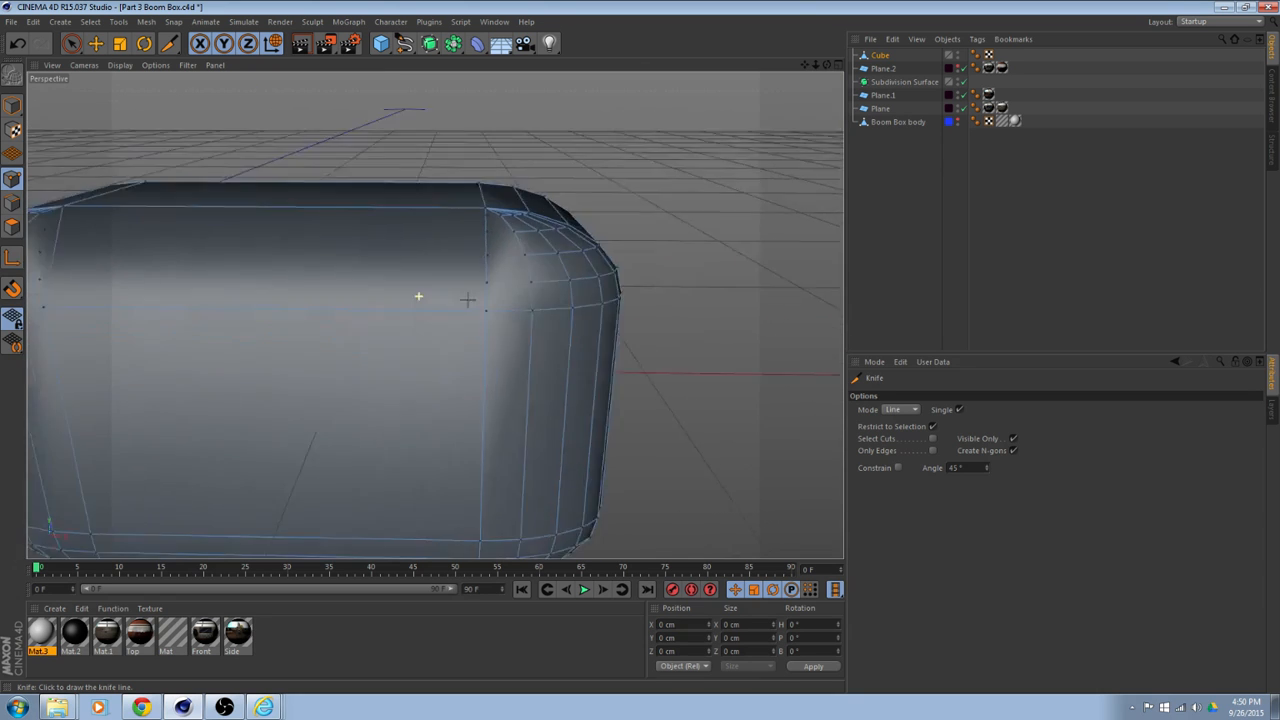
{"action": "left_click_drag", "start_coordinate": [467, 299], "coordinate": [486, 340], "text": "alt"}
{"action": "left_click", "coordinate": [99, 47]}
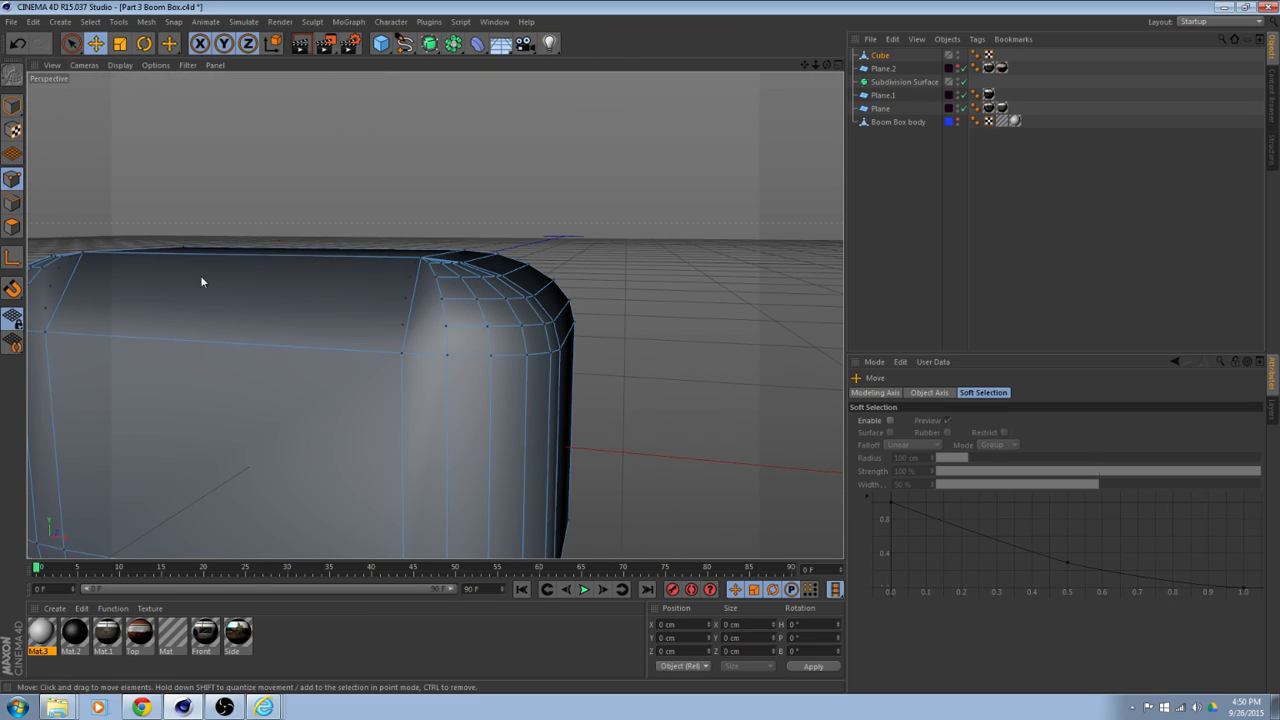
Delete the small corner polygons and the adjoining narrow polygon at one end of the cube's filled upper edge.
{"action": "left_click", "coordinate": [72, 45]}
{"action": "left_click_drag", "start_coordinate": [326, 286], "coordinate": [100, 264], "text": "alt"}
{"action": "left_click", "coordinate": [14, 229]}
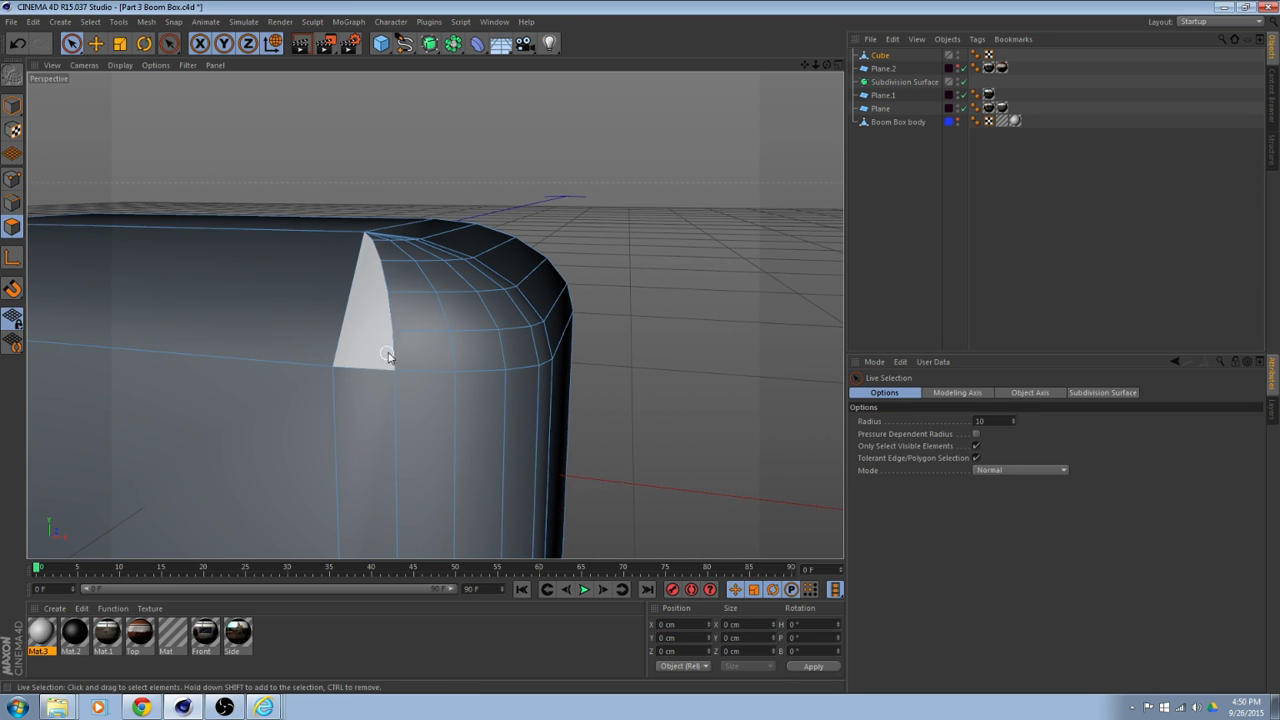
{"action": "left_click_drag", "start_coordinate": [386, 351], "coordinate": [417, 322]}
{"action": "left_click_drag", "start_coordinate": [386, 251], "coordinate": [411, 340], "text": "alt"}
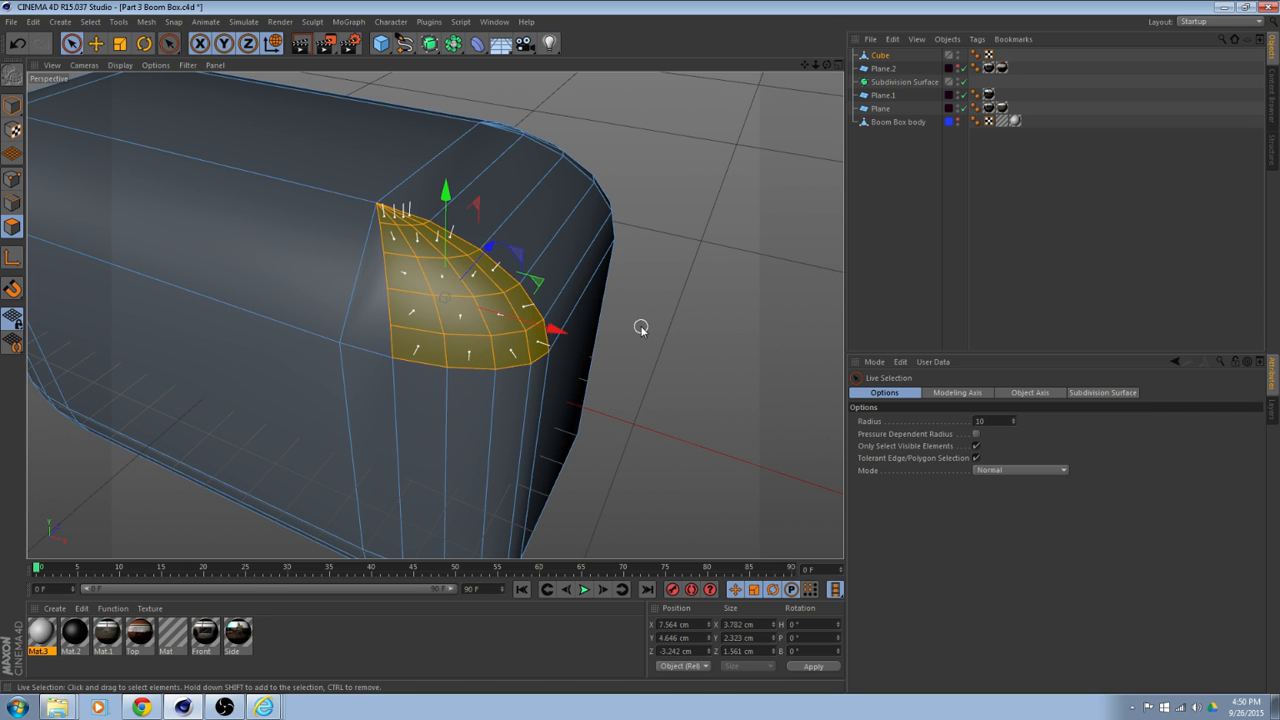
{"action": "key", "text": "Delete"}
{"action": "left_click_drag", "start_coordinate": [561, 313], "coordinate": [641, 277], "text": "alt"}
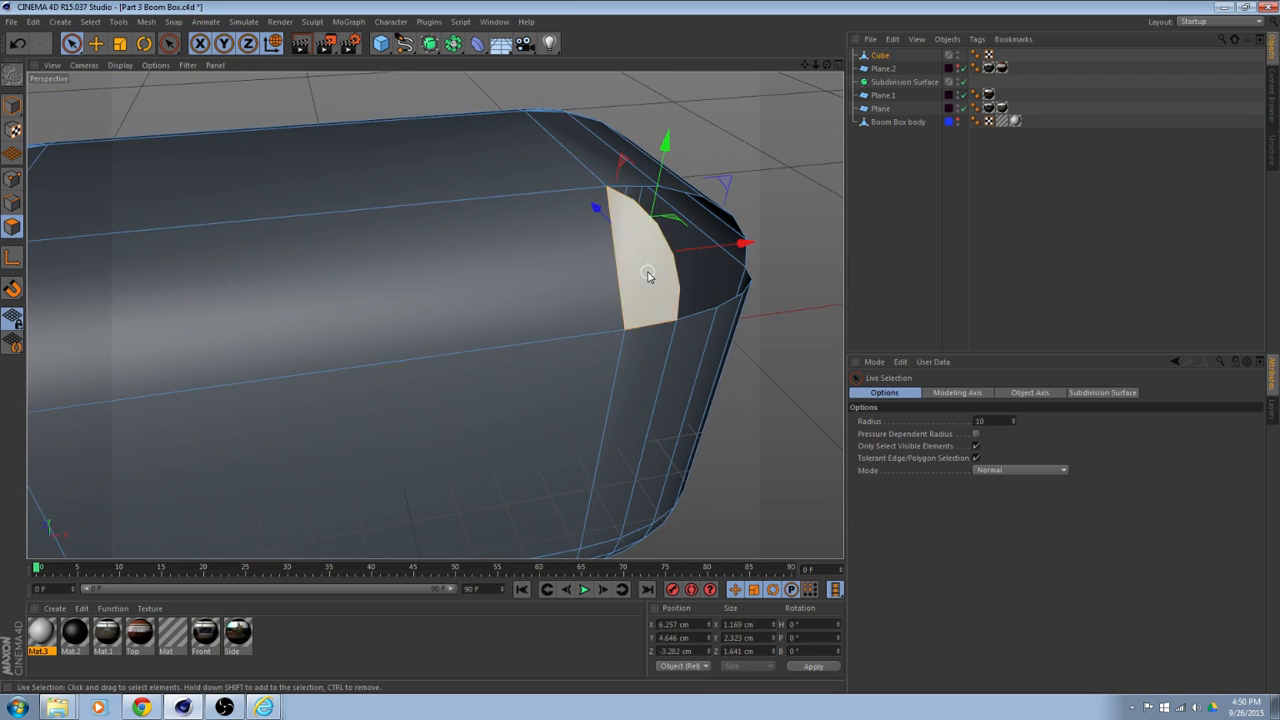
{"action": "key", "text": "Delete"}
Fill the open hole at that upper corner with Close Polygon Hole.
{"action": "right_click_drag", "start_coordinate": [579, 261], "coordinate": [613, 211], "text": "alt"}
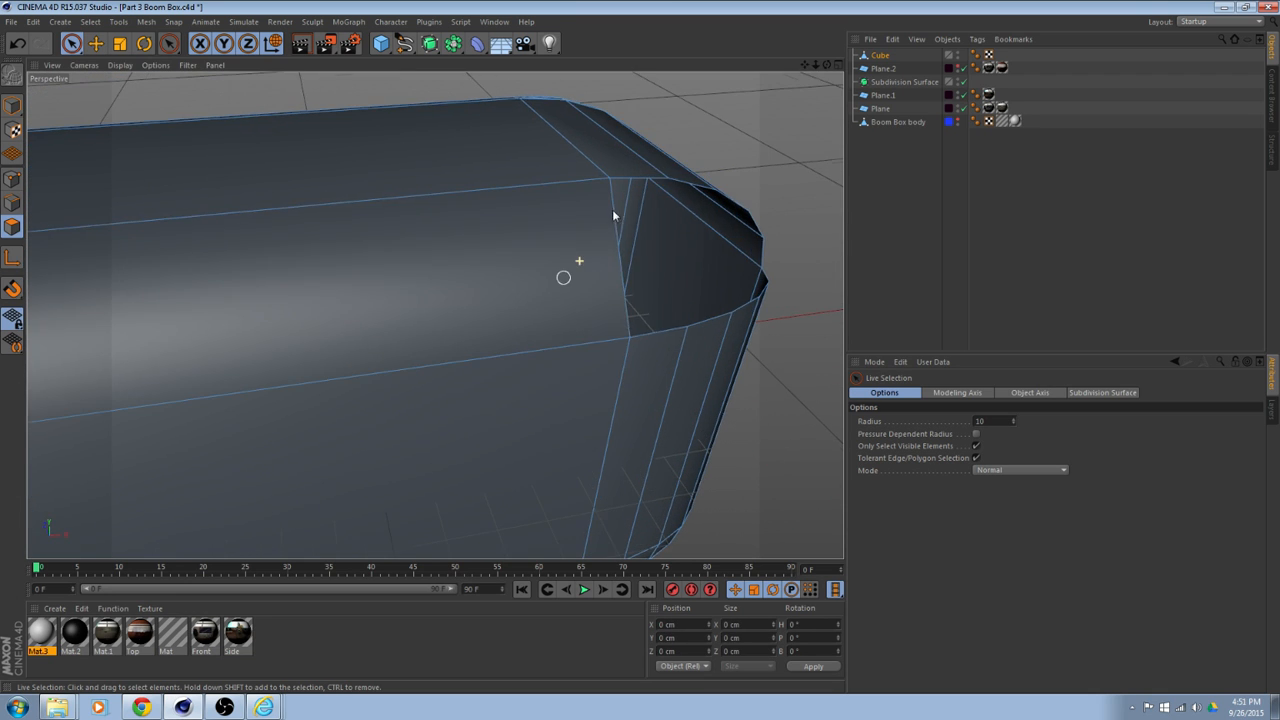
{"action": "left_click_drag", "start_coordinate": [648, 230], "coordinate": [542, 250], "text": "alt"}
{"action": "left_click_drag", "start_coordinate": [732, 238], "coordinate": [706, 214], "text": "alt"}
{"action": "right_click", "coordinate": [704, 214]}
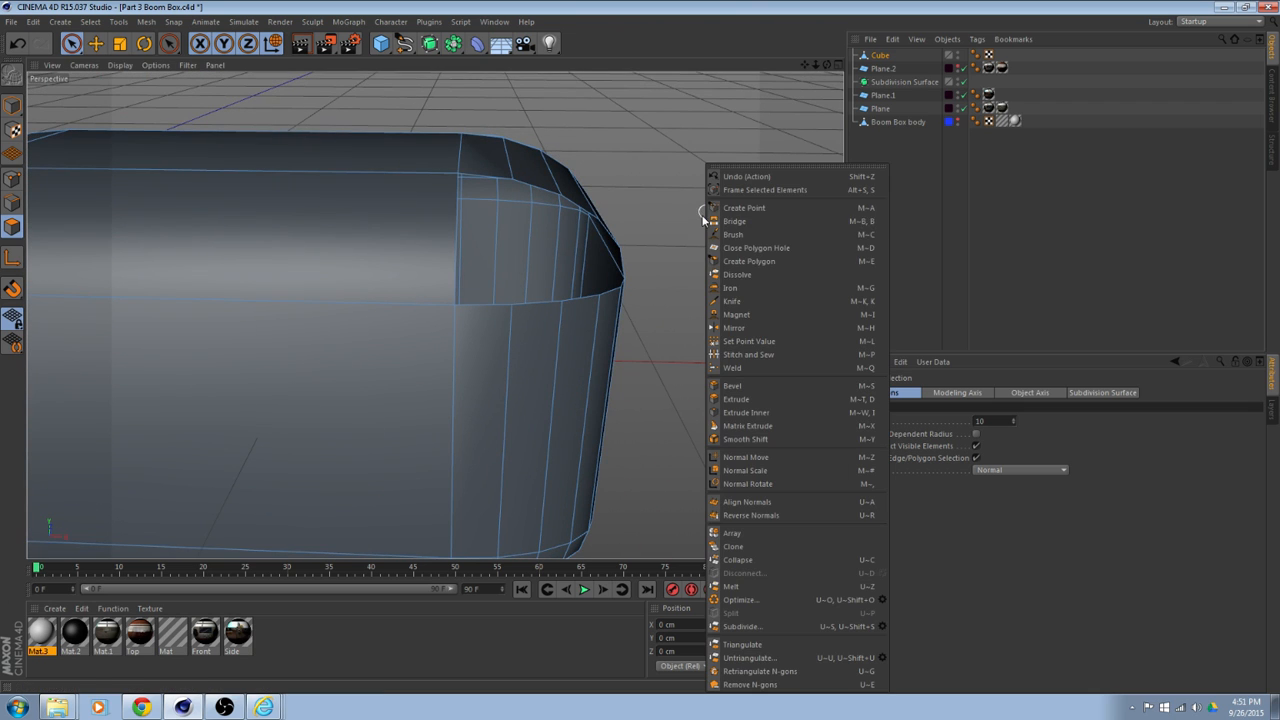
{"action": "left_click", "coordinate": [752, 248]}
{"action": "left_click", "coordinate": [600, 295]}
{"action": "left_click_drag", "start_coordinate": [600, 297], "coordinate": [628, 292], "text": "alt"}
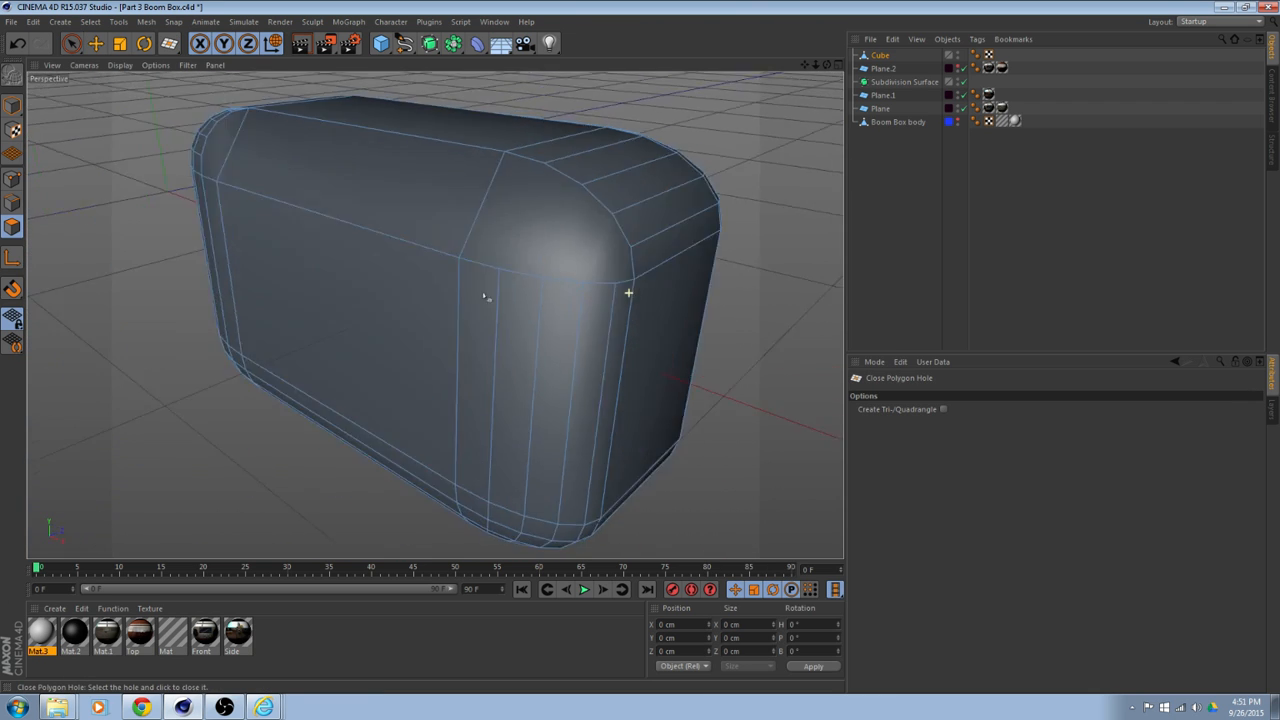
Select the small corner polygons and the adjoining triangle at the opposite end of the upper edge and delete them.
{"action": "left_click_drag", "start_coordinate": [485, 296], "coordinate": [470, 240], "text": "alt"}
{"action": "left_click_drag", "start_coordinate": [520, 292], "coordinate": [283, 175], "text": "alt"}
{"action": "left_click", "coordinate": [61, 22]}
{"action": "left_click", "coordinate": [280, 131]}
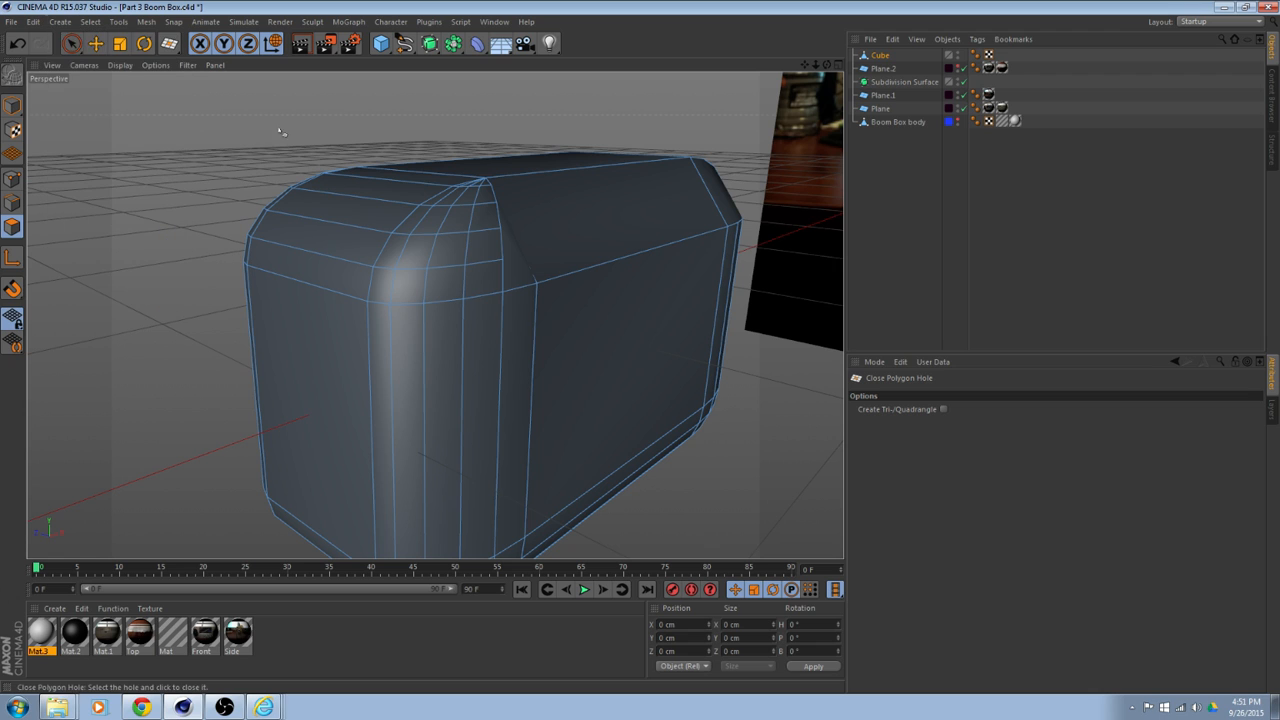
{"action": "left_click", "coordinate": [70, 42]}
{"action": "scroll", "coordinate": [415, 270], "scroll_direction": "up", "scroll_amount": 3}
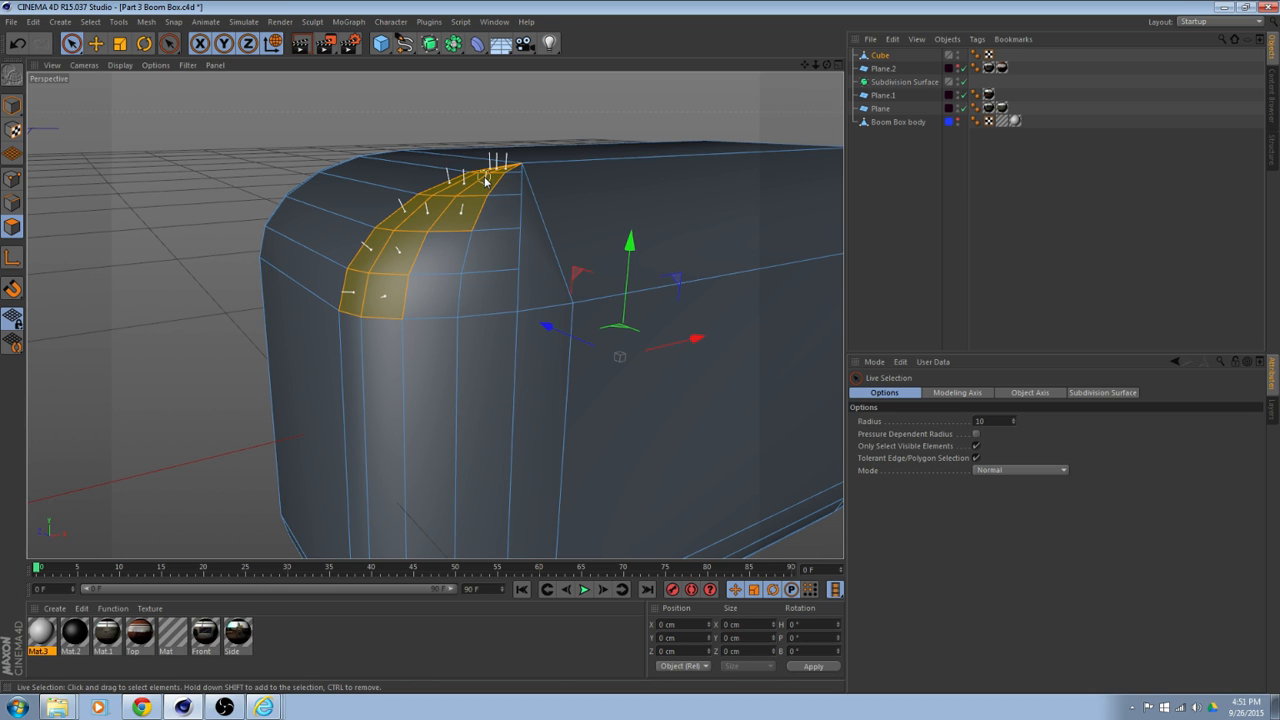
{"action": "left_click_drag", "start_coordinate": [510, 181], "coordinate": [533, 257]}
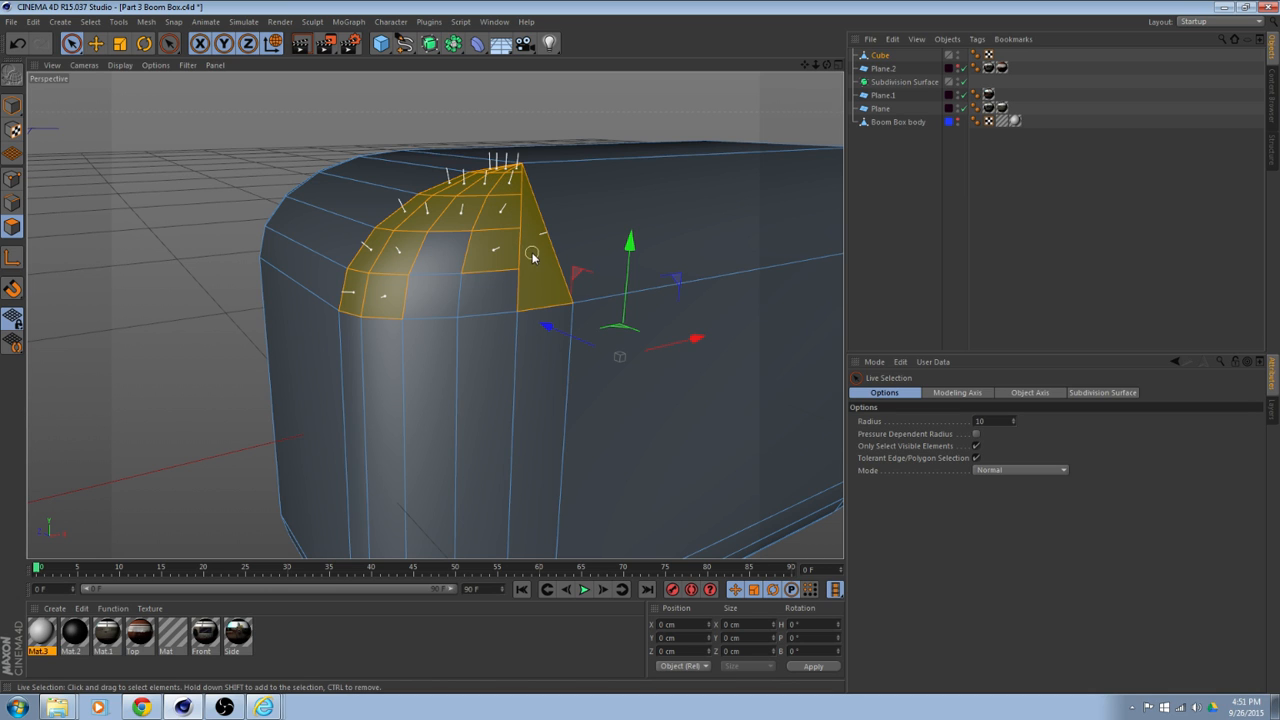
{"action": "key", "text": "Delete"}
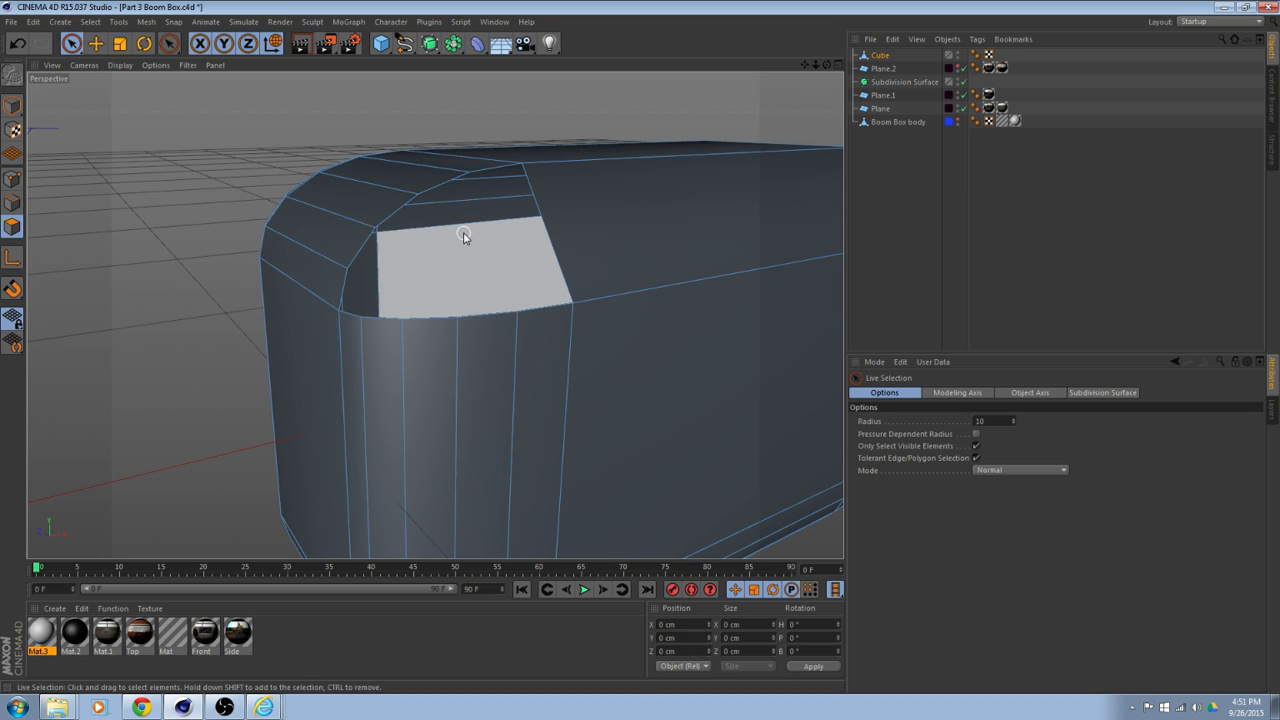
Close the polygon hole left at the opposite upper corner.
{"action": "left_click_drag", "start_coordinate": [463, 236], "coordinate": [237, 240], "text": "alt"}
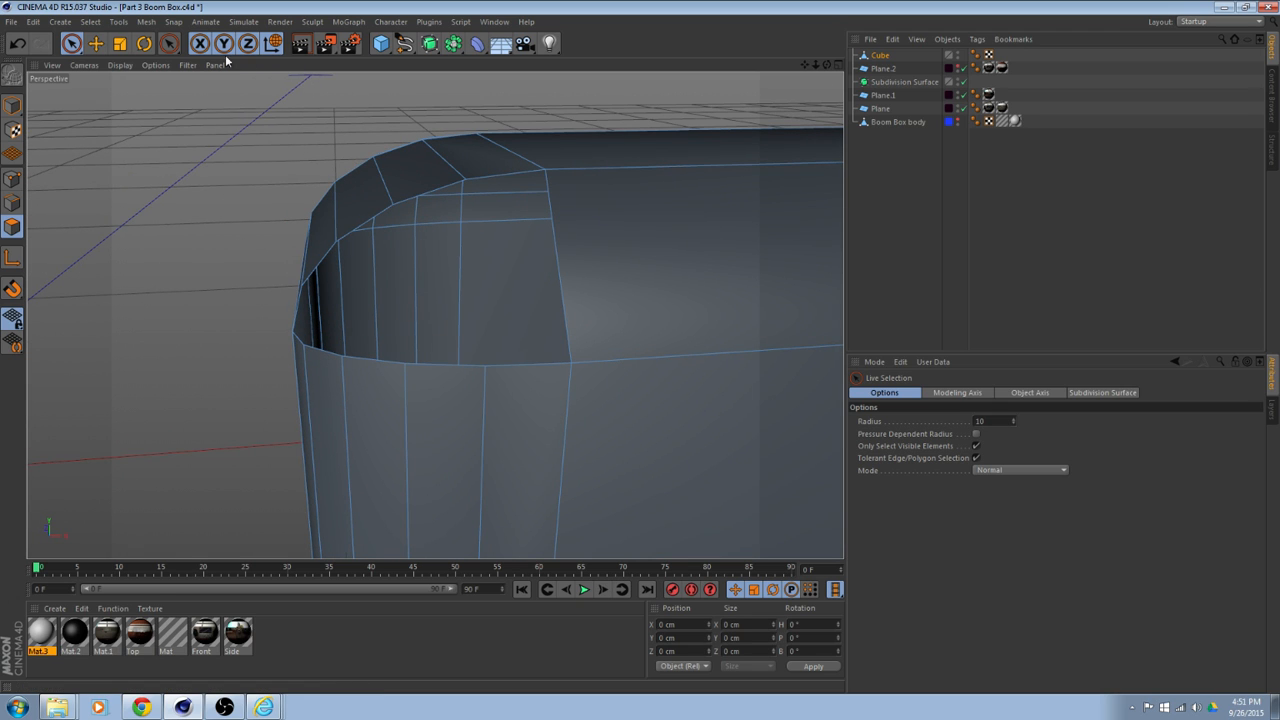
{"action": "left_click_drag", "start_coordinate": [170, 47], "coordinate": [206, 88]}
{"action": "left_click", "coordinate": [570, 340]}
{"action": "left_click_drag", "start_coordinate": [573, 310], "coordinate": [372, 310], "text": "alt"}
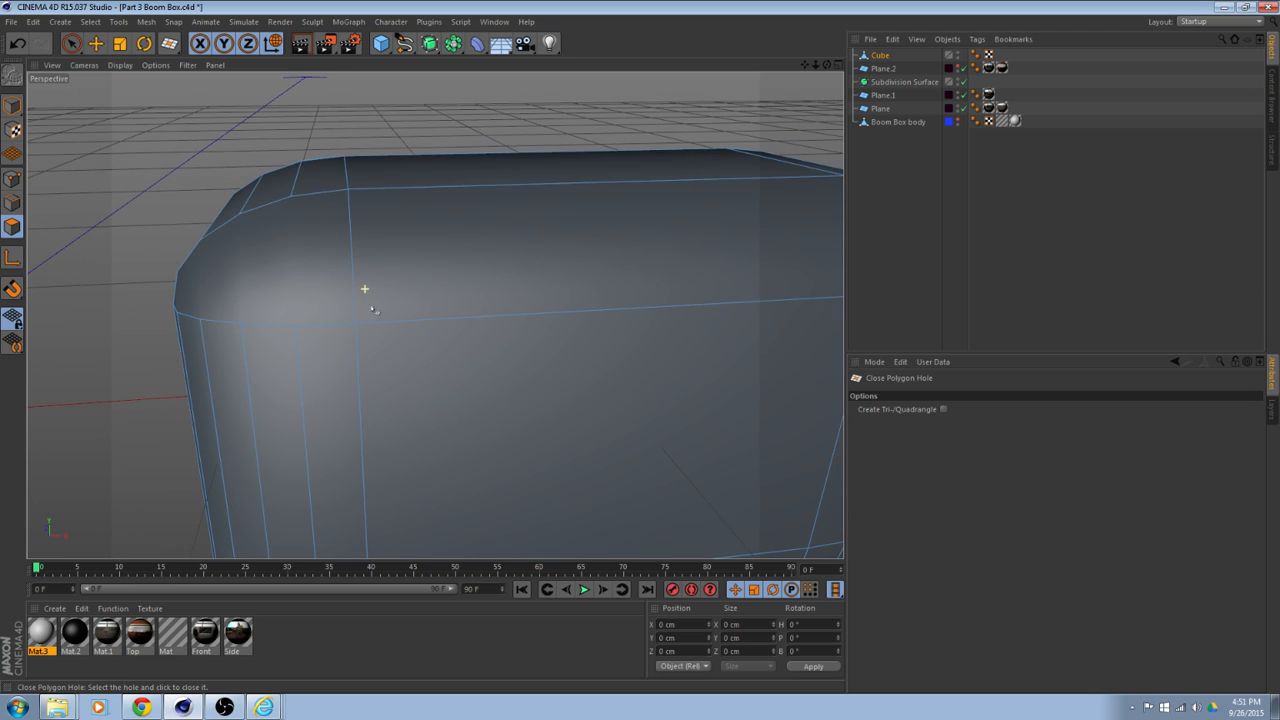
Knife line cuts across the newly filled corner, joining the upper rim points to the matching vertical edges below.
{"action": "left_click_drag", "start_coordinate": [170, 43], "coordinate": [209, 143]}
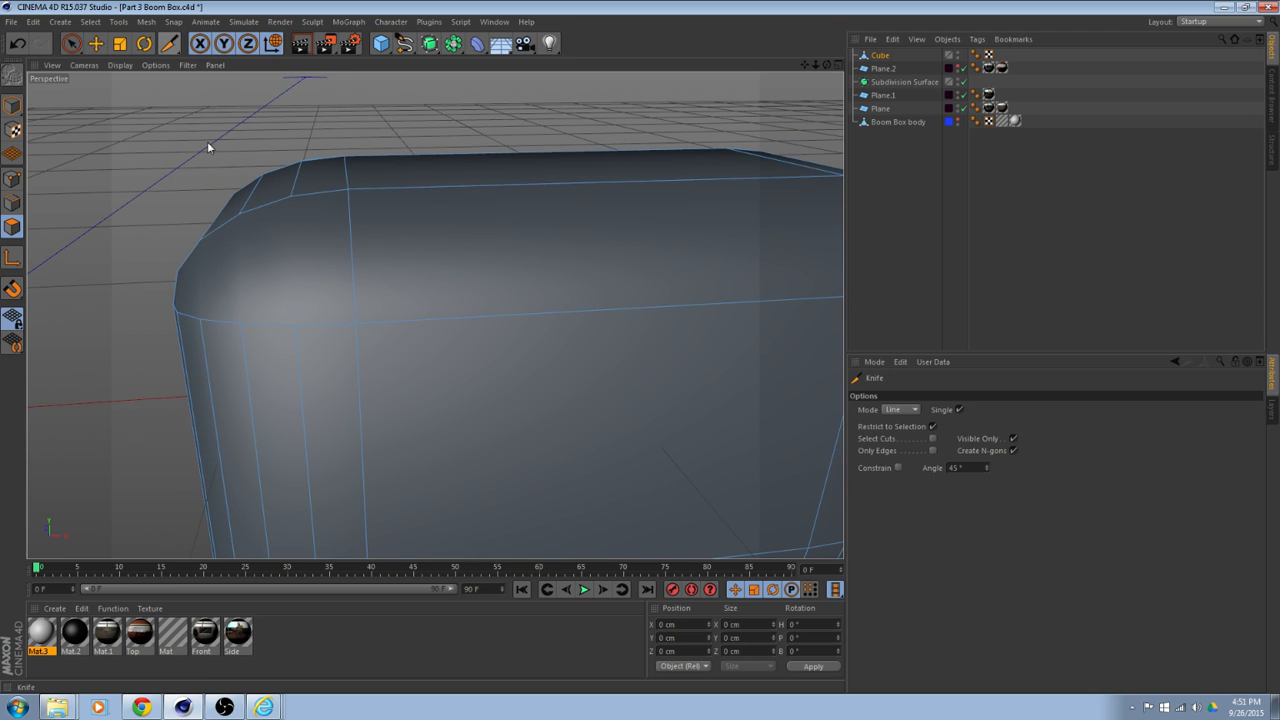
{"action": "left_click_drag", "start_coordinate": [290, 200], "coordinate": [288, 322]}
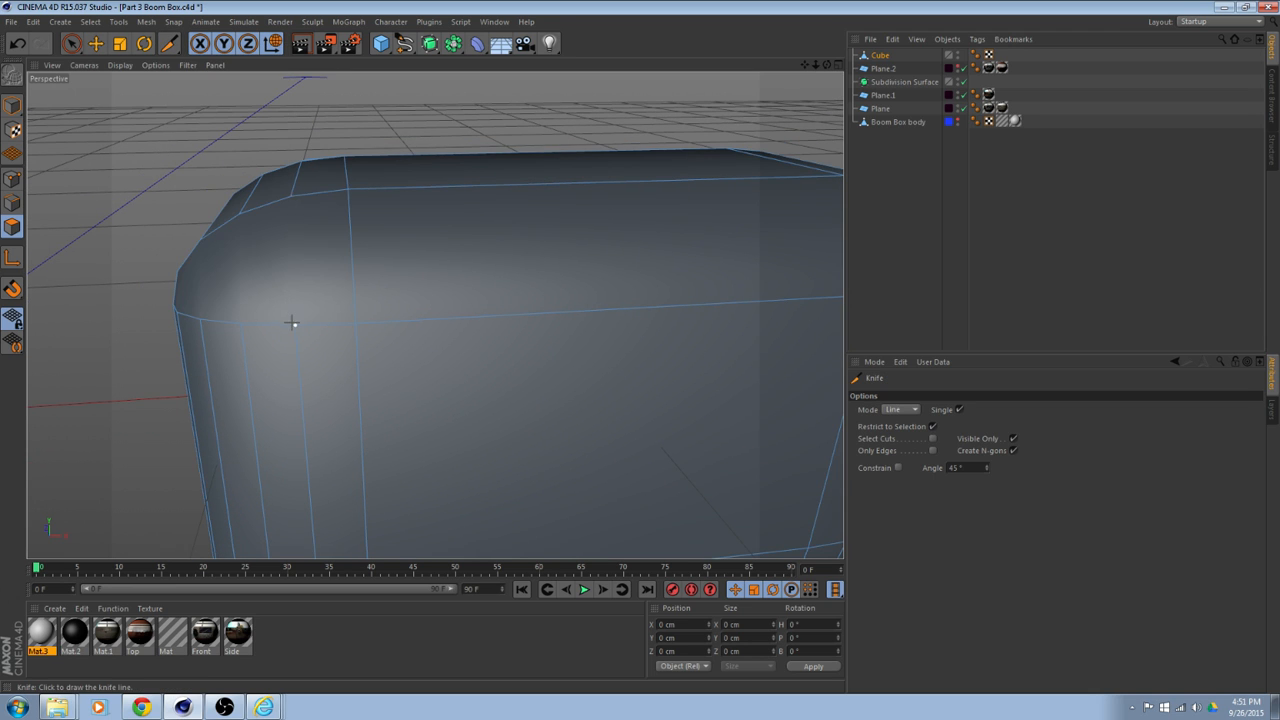
{"action": "middle_click_drag", "start_coordinate": [352, 350], "coordinate": [424, 320], "text": "alt"}
{"action": "left_click_drag", "start_coordinate": [336, 231], "coordinate": [343, 184], "text": "alt"}
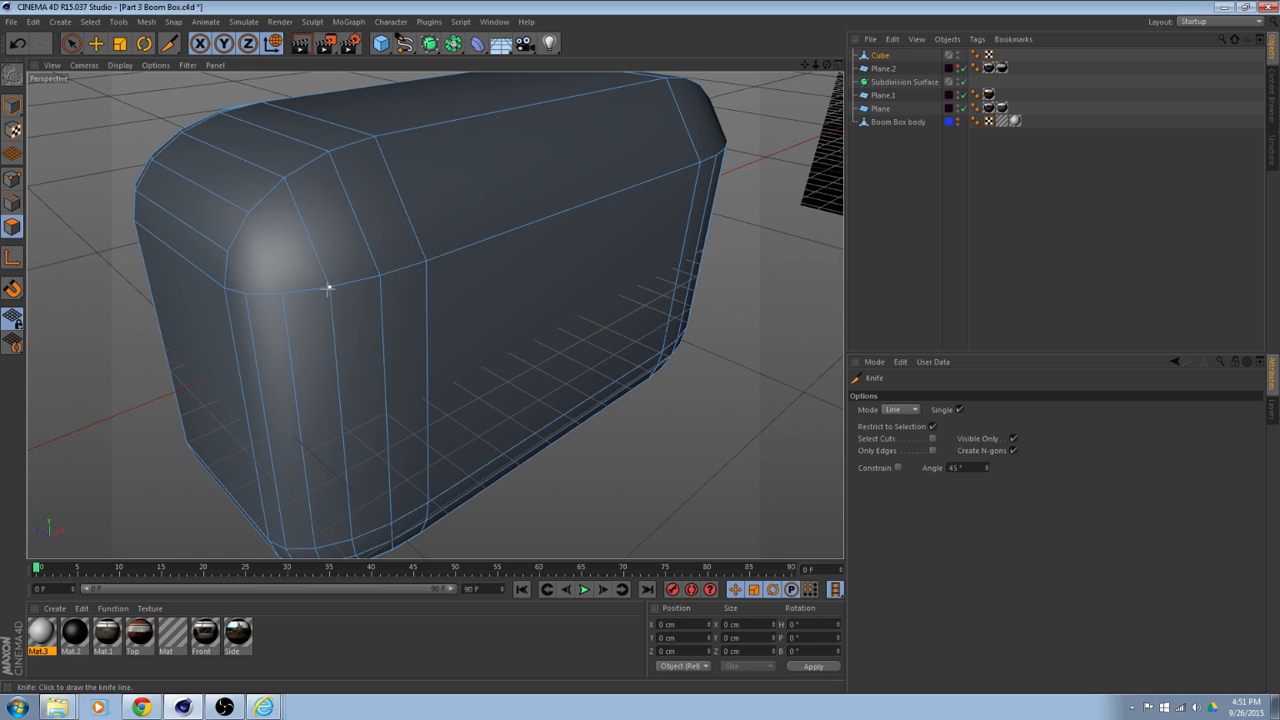
{"action": "left_click_drag", "start_coordinate": [240, 262], "coordinate": [332, 198], "text": "alt"}
{"action": "left_click", "coordinate": [226, 252]}
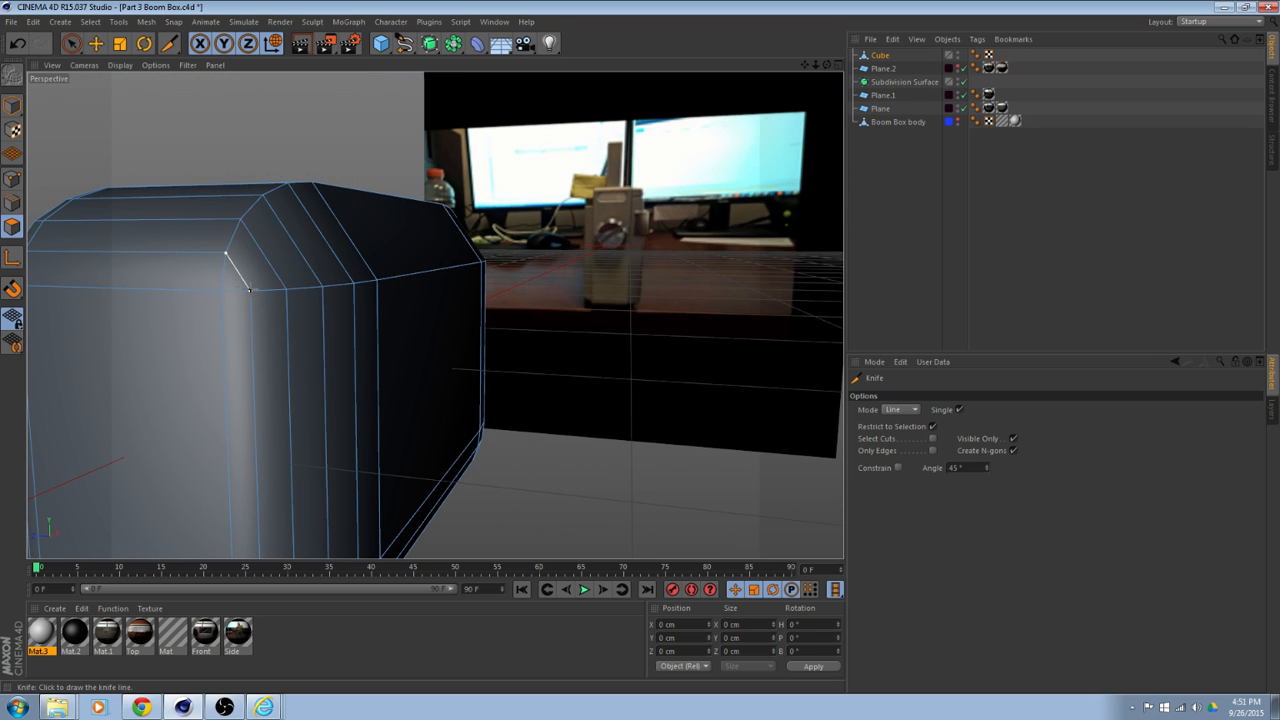
Cut matching Knife lines from rim to vertical edges across the filled corner at the other end, and return to the Move tool.
{"action": "left_click_drag", "start_coordinate": [256, 287], "coordinate": [392, 268], "text": "alt"}
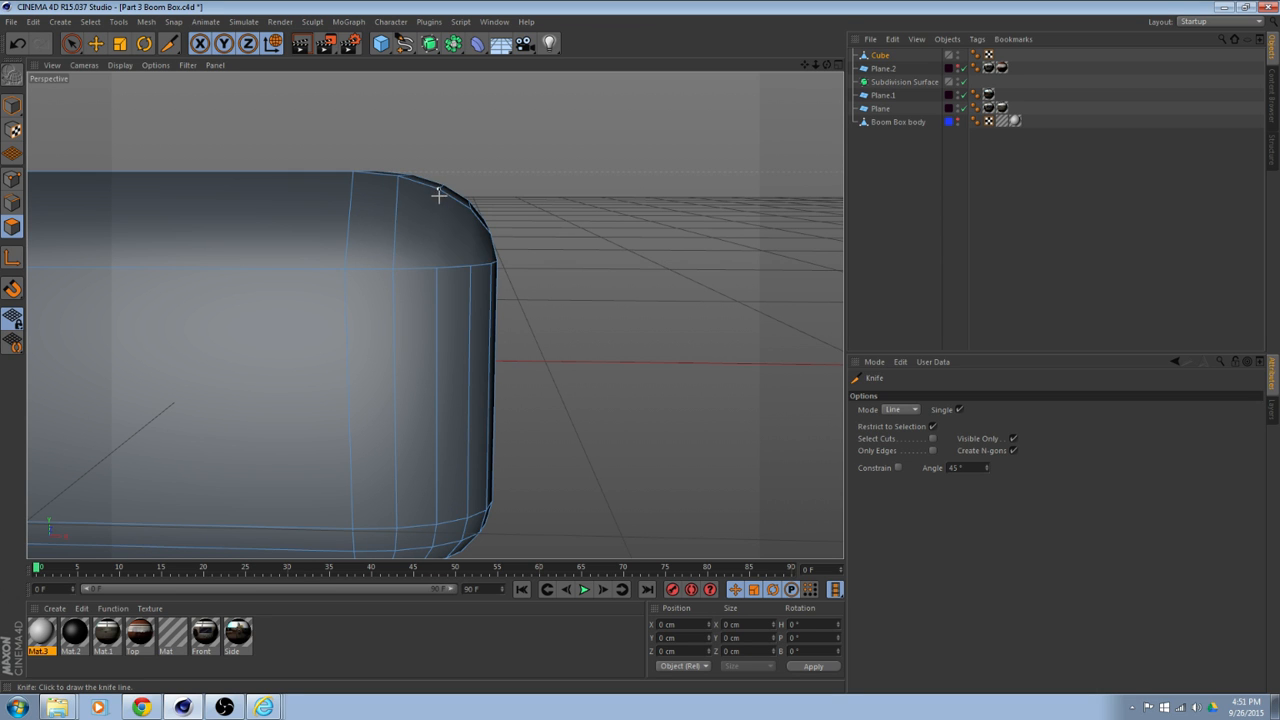
{"action": "left_click_drag", "start_coordinate": [438, 190], "coordinate": [436, 265]}
{"action": "left_click_drag", "start_coordinate": [469, 209], "coordinate": [434, 315]}
{"action": "left_click_drag", "start_coordinate": [305, 183], "coordinate": [390, 232], "text": "alt"}
{"action": "scroll", "coordinate": [514, 271], "scroll_direction": "up", "scroll_amount": 5}
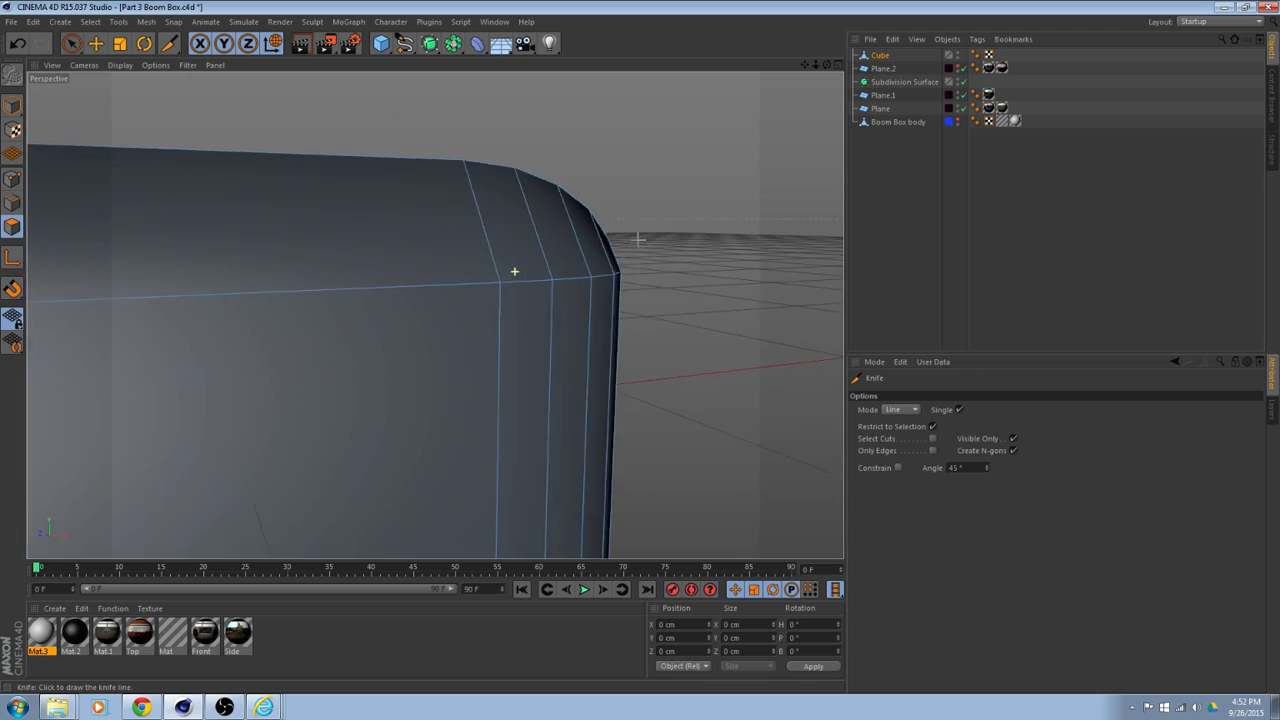
{"action": "scroll", "coordinate": [514, 271], "scroll_direction": "down", "scroll_amount": 8}
{"action": "left_click_drag", "start_coordinate": [514, 271], "coordinate": [329, 217], "text": "alt"}
{"action": "scroll", "coordinate": [329, 217], "scroll_direction": "down", "scroll_amount": 3}
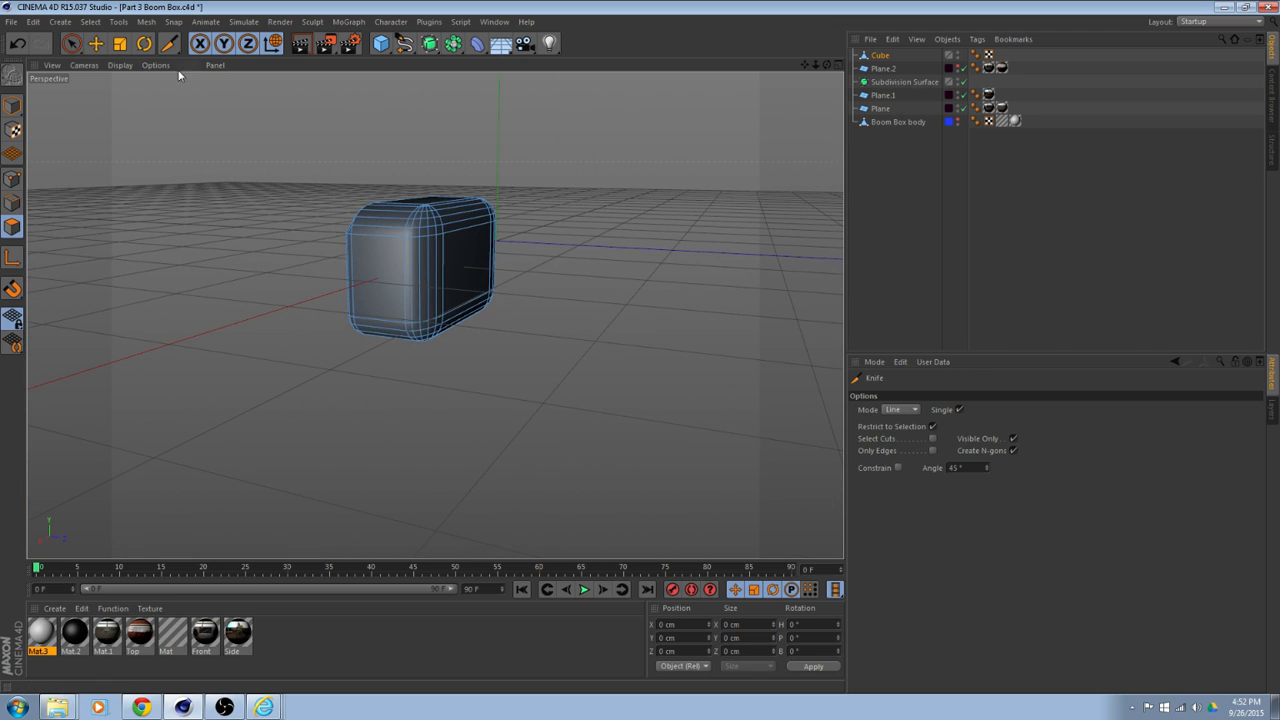
{"action": "left_click", "coordinate": [96, 43]}
Rename the Cube object as "back batter boole poly" and paste a copy of it as a backup.
{"action": "scroll", "coordinate": [655, 175], "scroll_direction": "down", "scroll_amount": 3}
{"action": "mouse_move", "coordinate": [690, 166]}
{"action": "left_mouse_down", "text": "alt"}
{"action": "mouse_move", "coordinate": [661, 173]}
{"action": "mouse_move", "coordinate": [672, 176]}
{"action": "left_mouse_up", "text": "alt"}
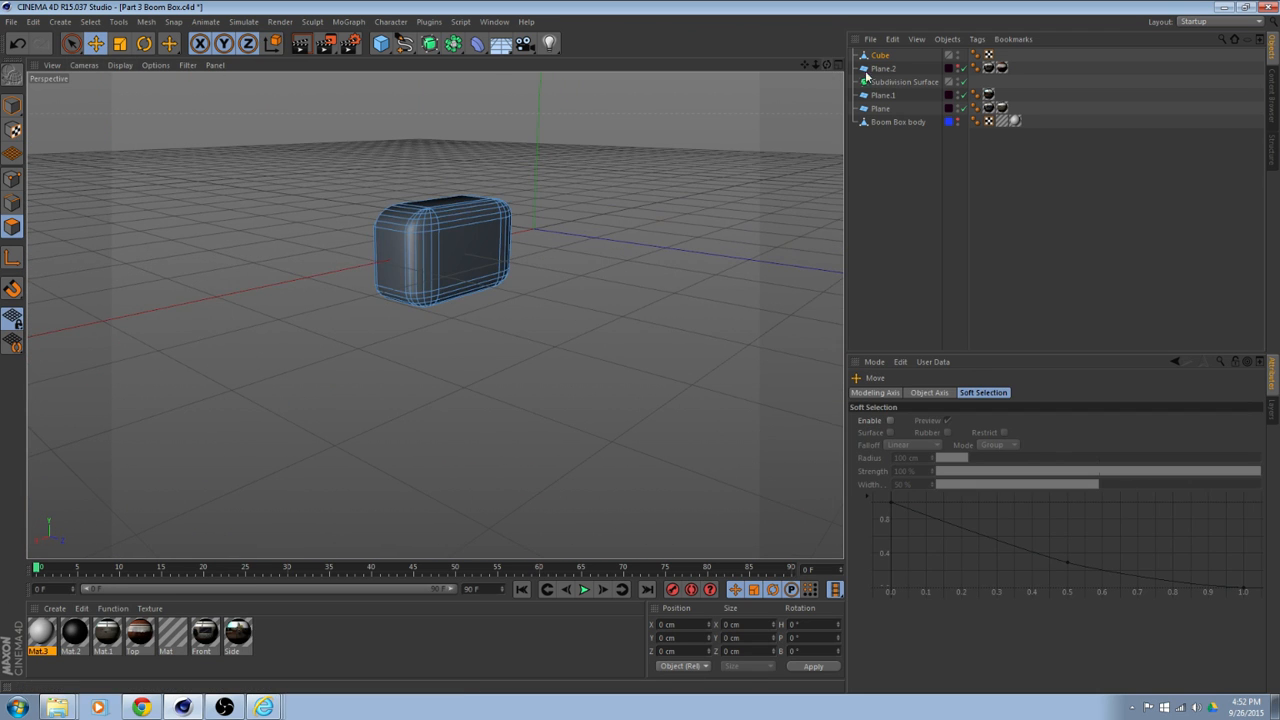
{"action": "double_click", "coordinate": [880, 55]}
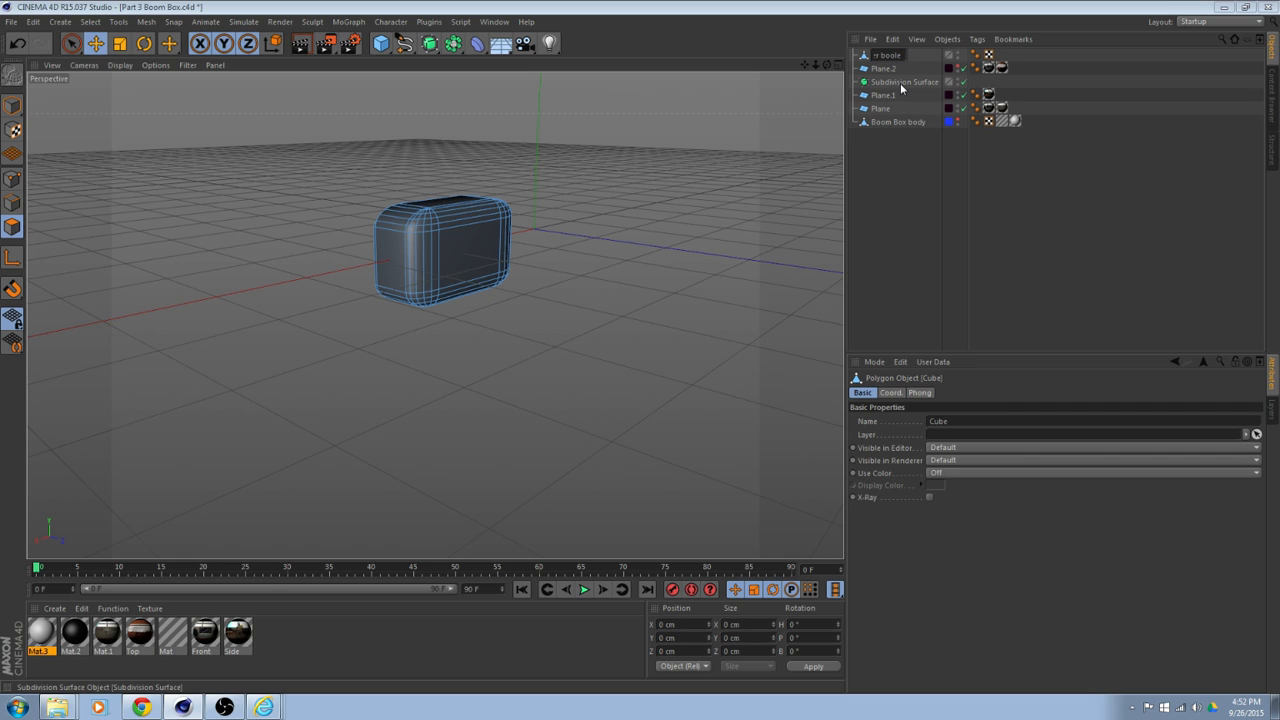
{"action": "key", "text": "Return"}
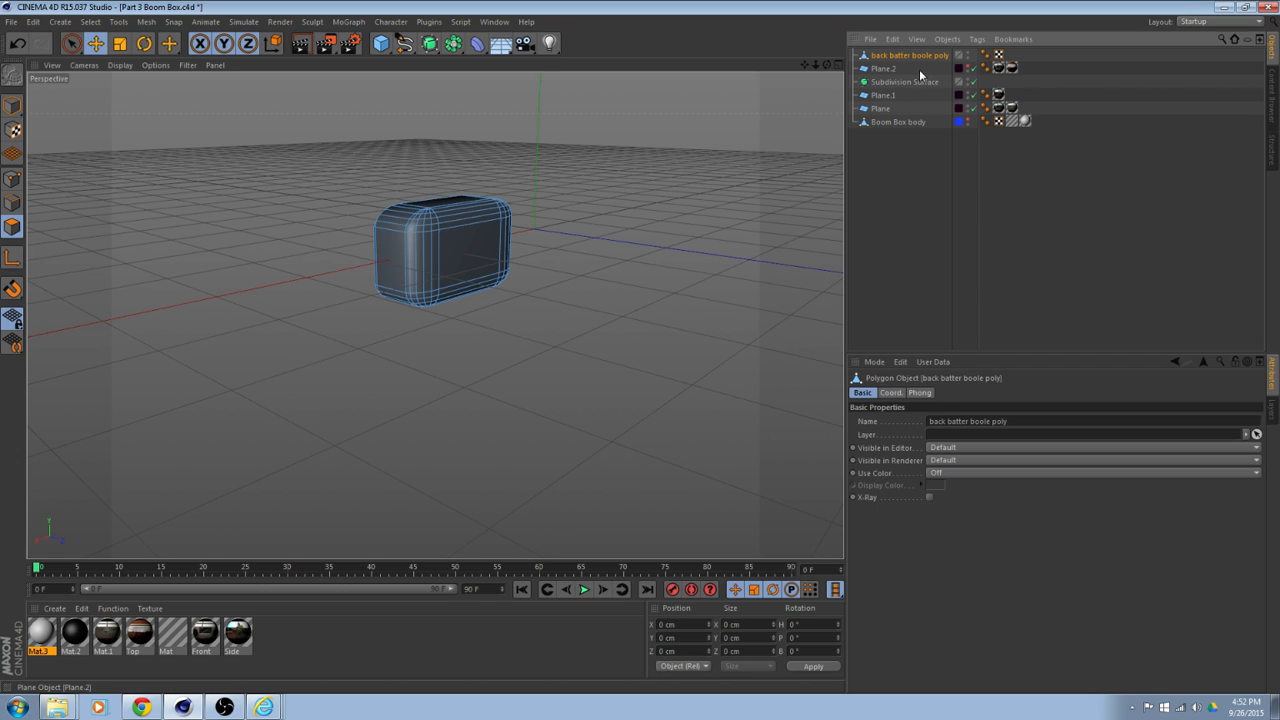
{"action": "key", "text": "ctrl+c"}
{"action": "key", "text": "ctrl+v"}
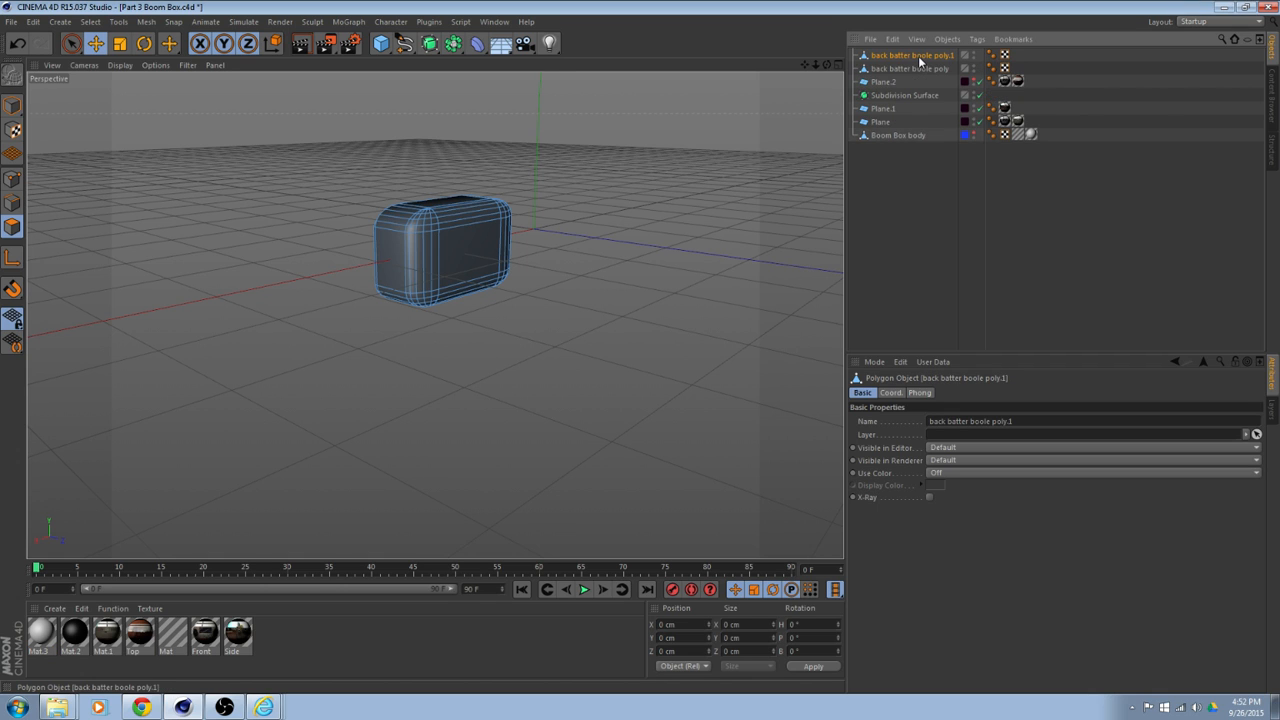
{"action": "scroll", "coordinate": [615, 275], "scroll_direction": "down", "scroll_amount": 4}
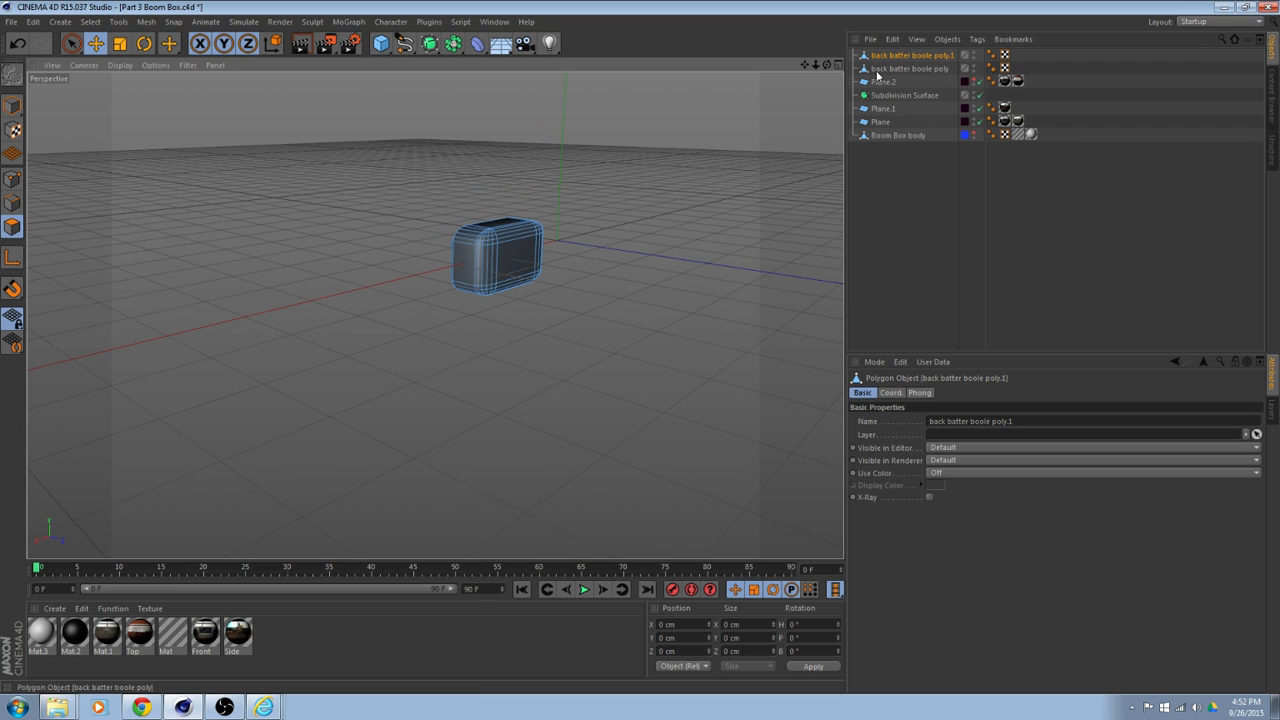
Show the Boom Box body and move the original back batter boole poly along Z to about 32.4 cm in Model mode.
{"action": "left_click", "coordinate": [910, 69]}
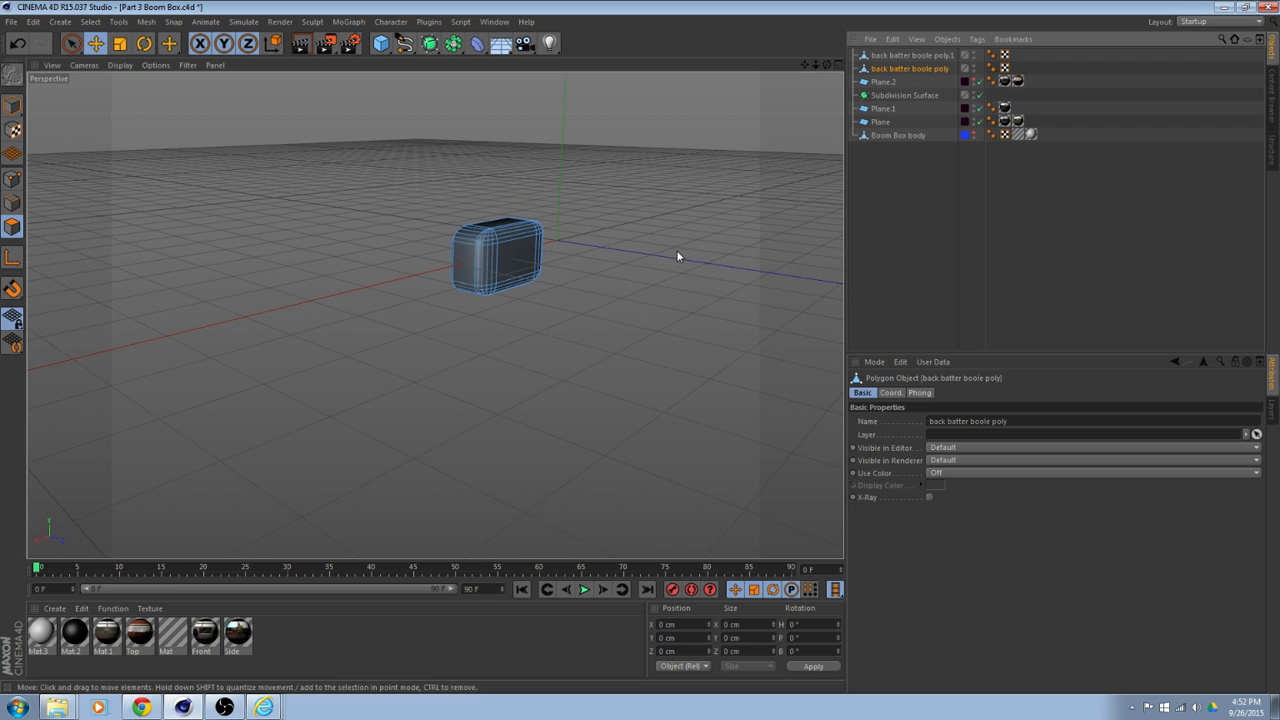
{"action": "left_click", "coordinate": [973, 133]}
{"action": "scroll", "coordinate": [684, 270], "scroll_direction": "down", "scroll_amount": 6}
{"action": "left_click_drag", "start_coordinate": [735, 264], "coordinate": [650, 275], "text": "alt"}
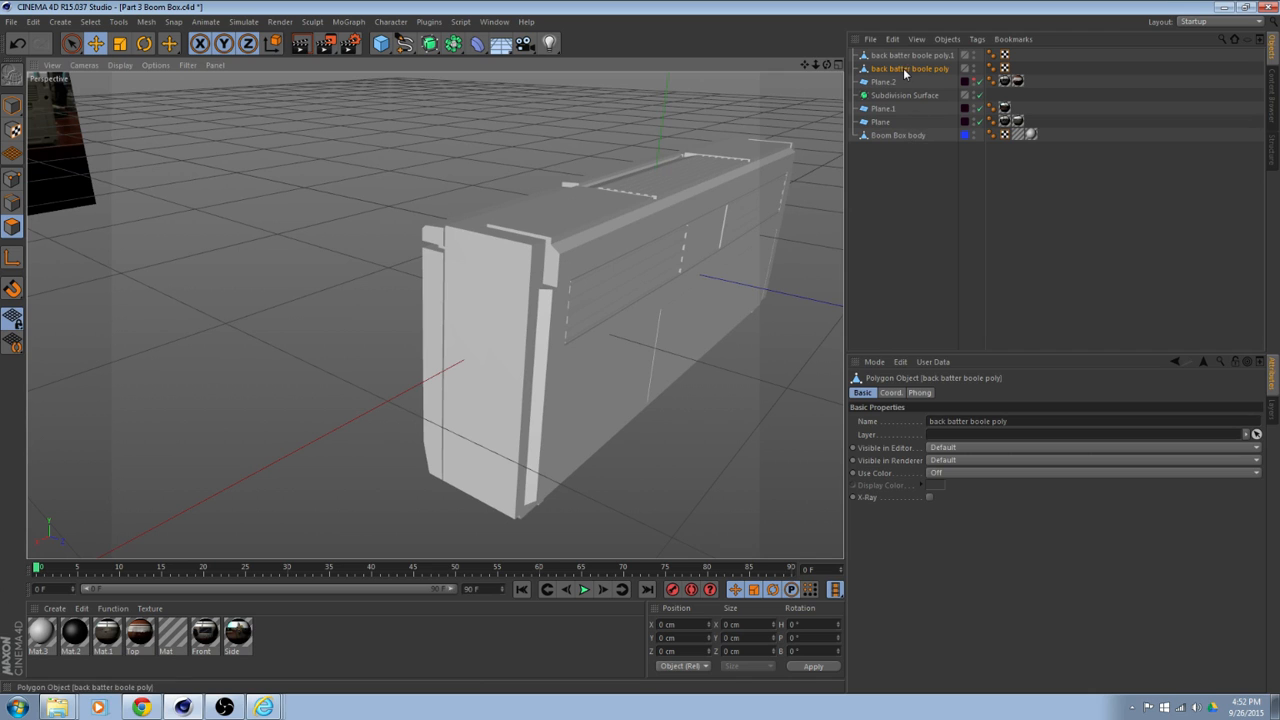
{"action": "left_click", "coordinate": [12, 104]}
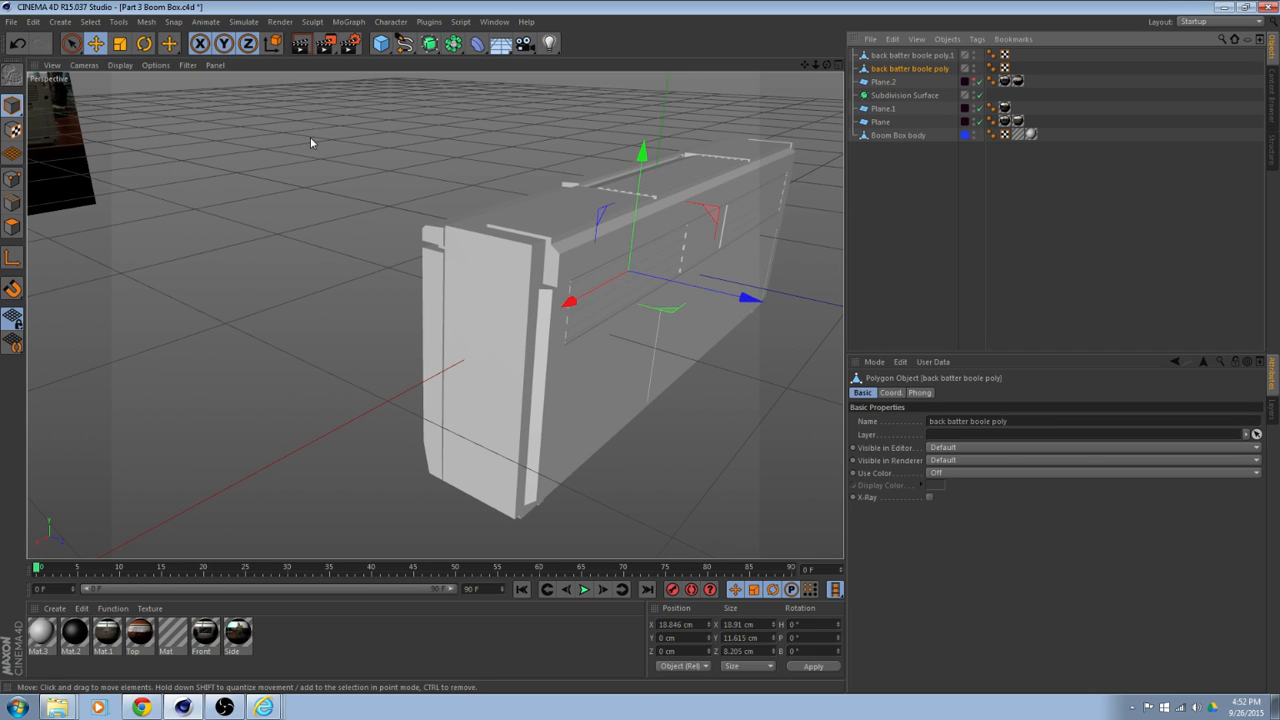
{"action": "left_click_drag", "start_coordinate": [750, 300], "coordinate": [810, 334]}
{"action": "scroll", "coordinate": [680, 336], "scroll_direction": "up", "scroll_amount": 3}
{"action": "left_click_drag", "start_coordinate": [734, 263], "coordinate": [733, 207], "text": "alt"}
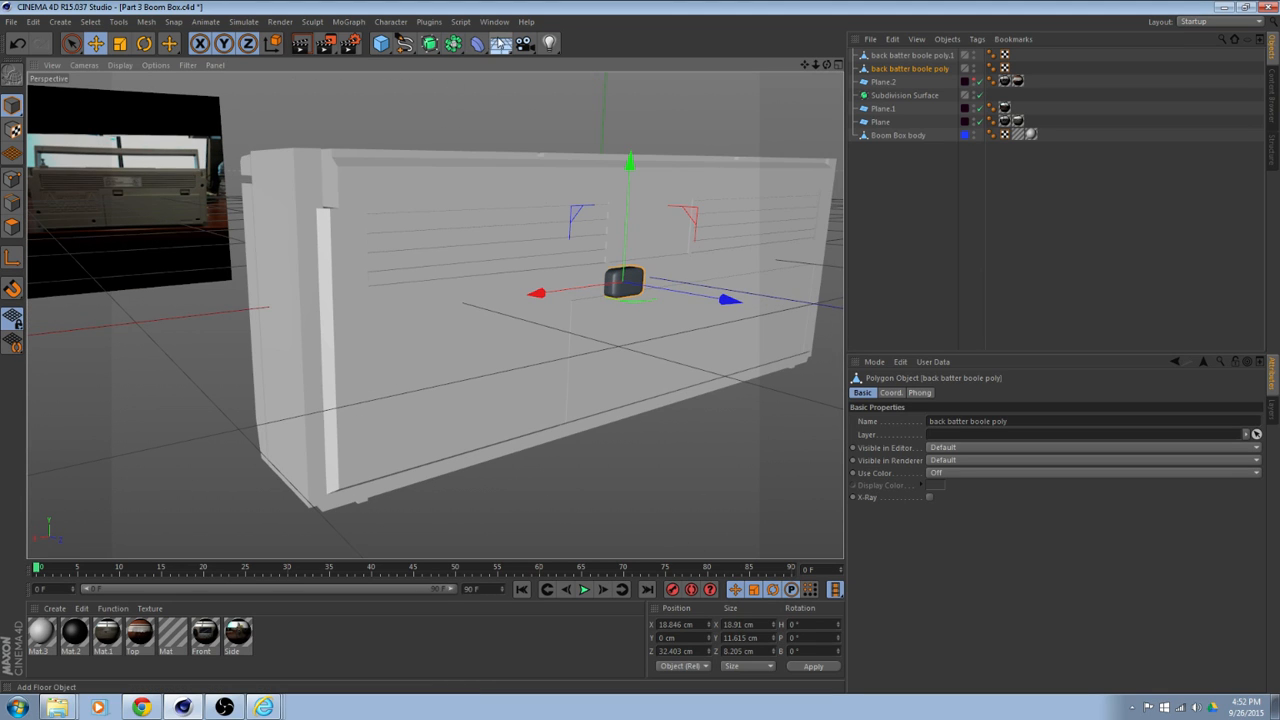
Add a Boole object and nest the Boom Box body first and the original back batter boole poly second beneath it.
{"action": "left_click", "coordinate": [431, 45]}
{"action": "left_click", "coordinate": [454, 47]}
{"action": "left_click", "coordinate": [698, 62]}
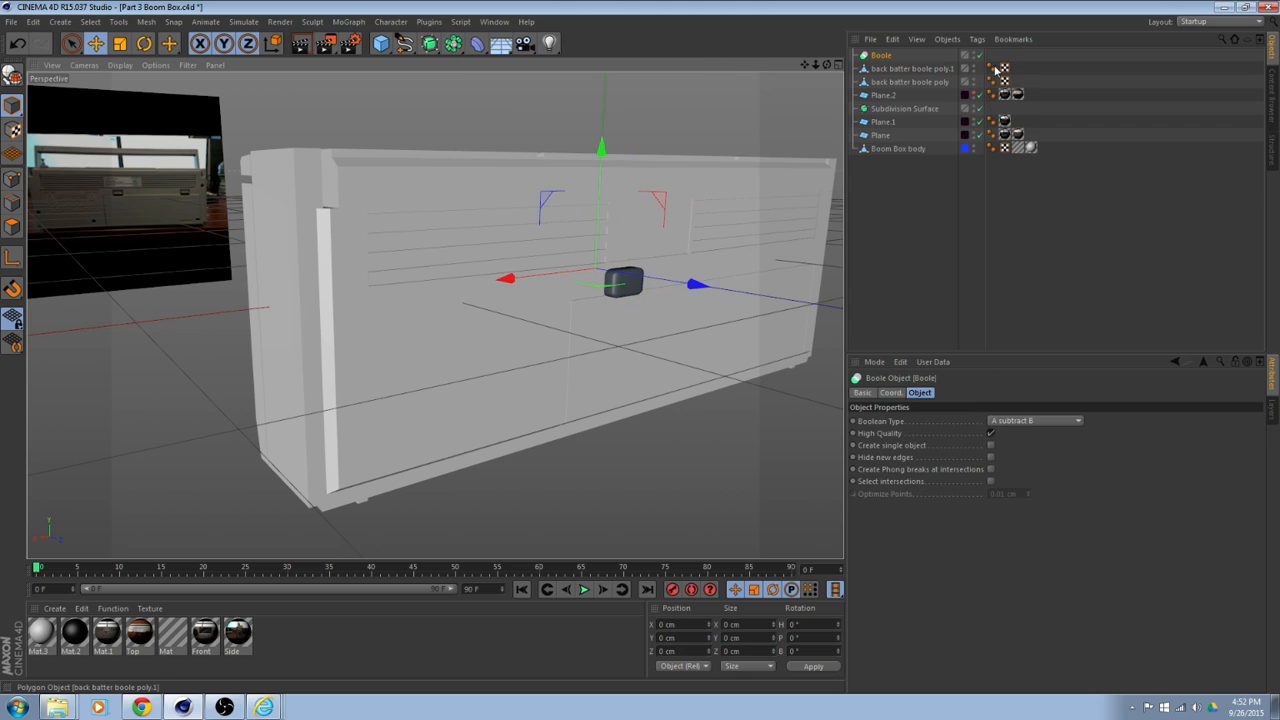
{"action": "left_click", "coordinate": [925, 81]}
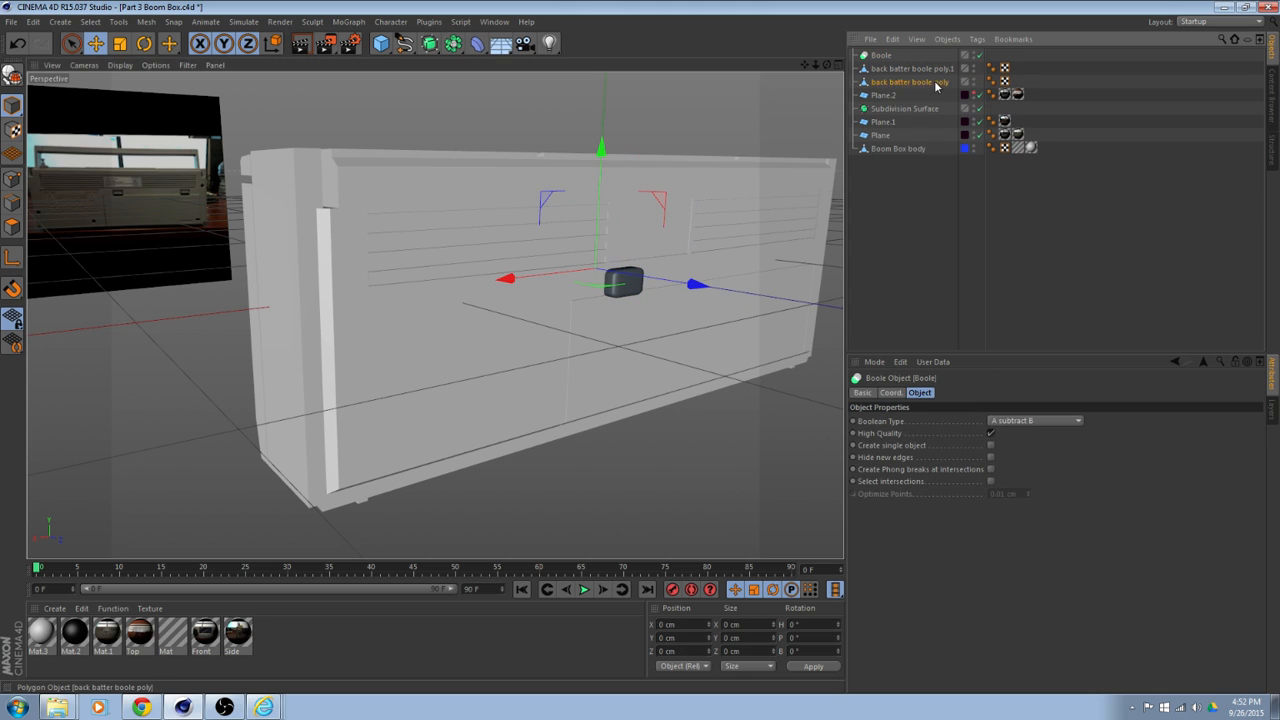
{"action": "left_click", "coordinate": [887, 150]}
{"action": "left_click_drag", "start_coordinate": [880, 60], "coordinate": [880, 57]}
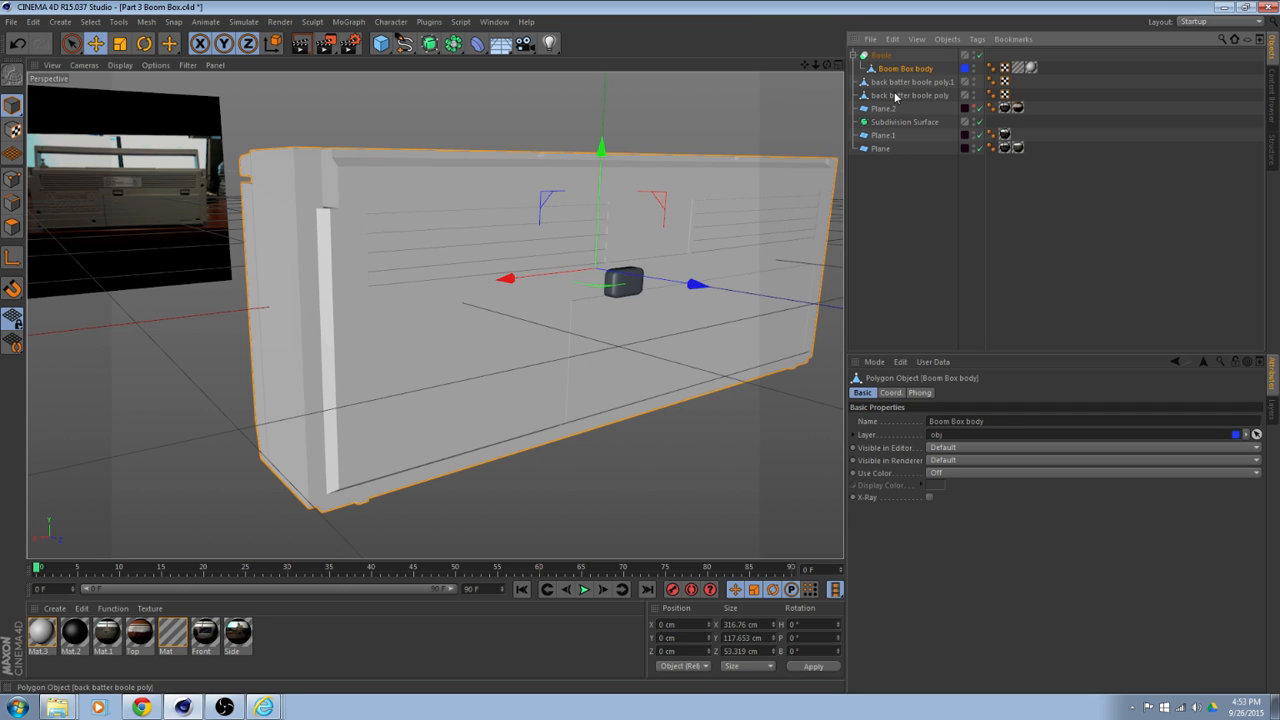
{"action": "left_click", "coordinate": [896, 96]}
{"action": "left_click_drag", "start_coordinate": [903, 83], "coordinate": [901, 79]}
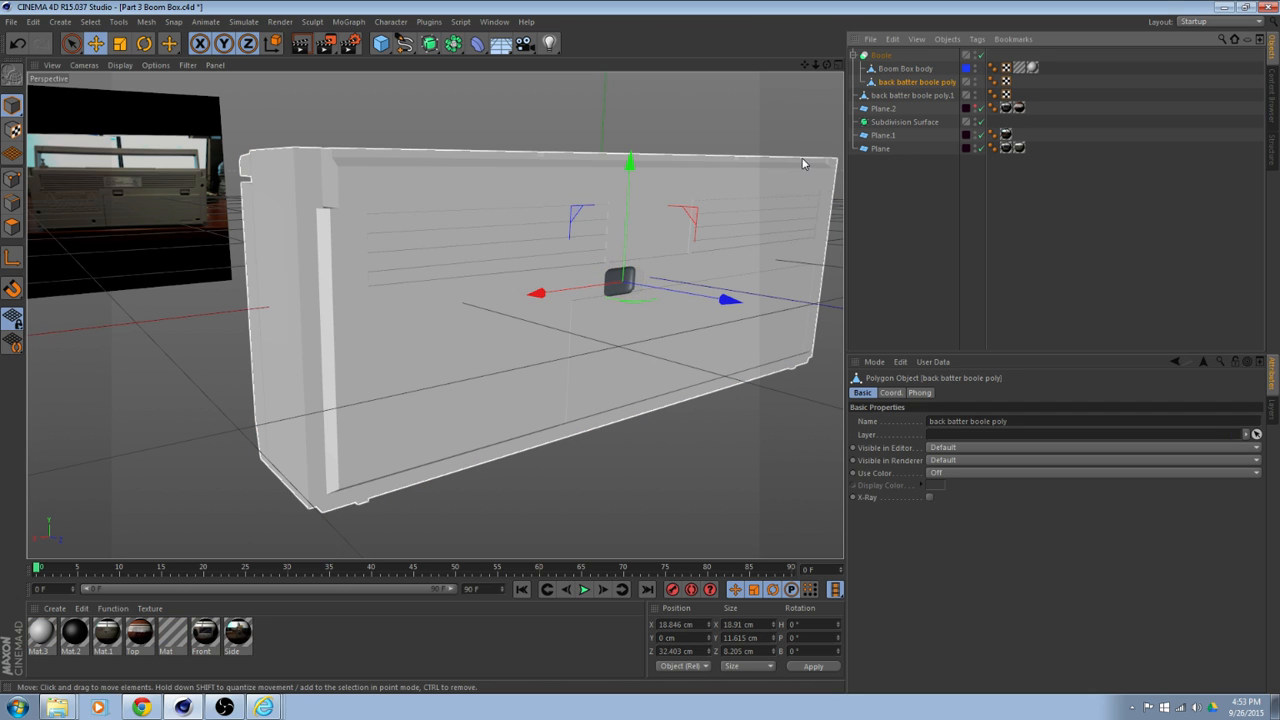
Change the viewport display to shading with wireframe lines and face the back of the boom box.
{"action": "mouse_move", "coordinate": [701, 187]}
{"action": "left_mouse_down", "text": "alt"}
{"action": "mouse_move", "coordinate": [549, 143]}
{"action": "mouse_move", "coordinate": [640, 212]}
{"action": "mouse_move", "coordinate": [700, 205]}
{"action": "mouse_move", "coordinate": [726, 245]}
{"action": "mouse_move", "coordinate": [562, 152]}
{"action": "mouse_move", "coordinate": [591, 200]}
{"action": "mouse_move", "coordinate": [537, 181]}
{"action": "mouse_move", "coordinate": [582, 164]}
{"action": "left_mouse_up", "text": "alt"}
{"action": "left_click", "coordinate": [120, 65]}
{"action": "left_click", "coordinate": [143, 101]}
Try the Boole's Hide new edges option and turn it back off.
{"action": "left_click", "coordinate": [879, 56]}
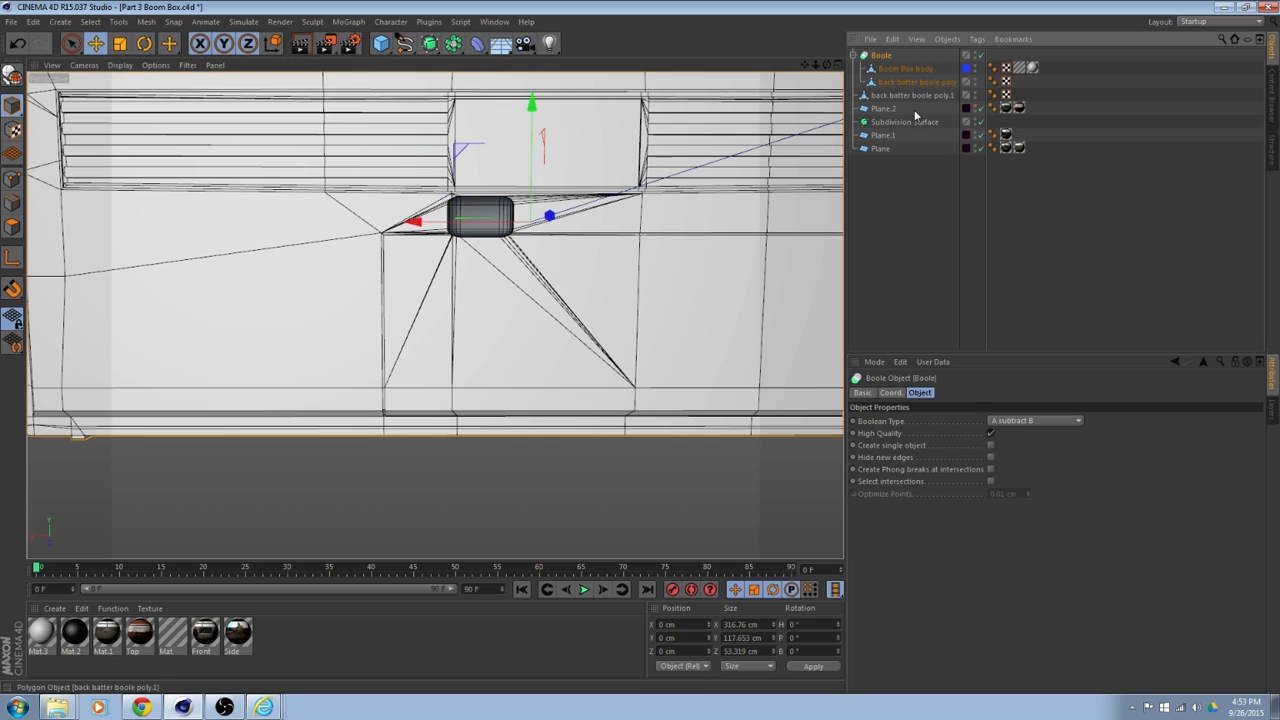
{"action": "left_click", "coordinate": [991, 459]}
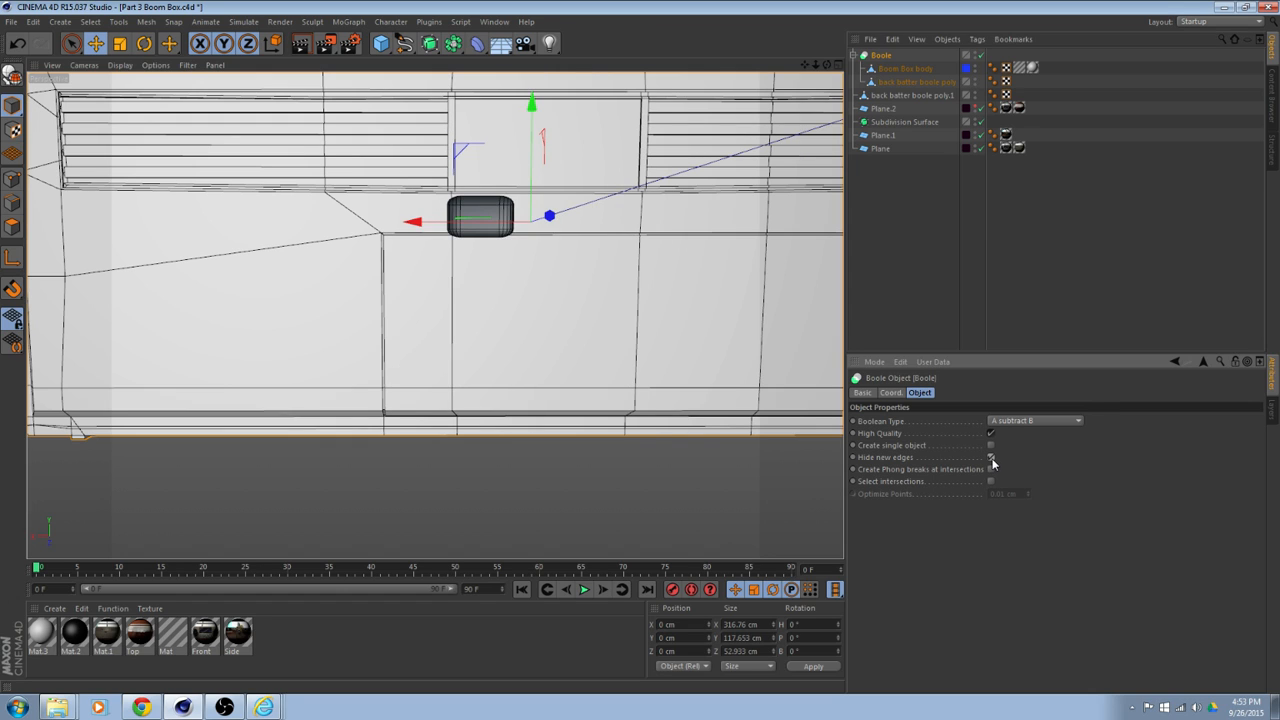
{"action": "left_click", "coordinate": [991, 459]}
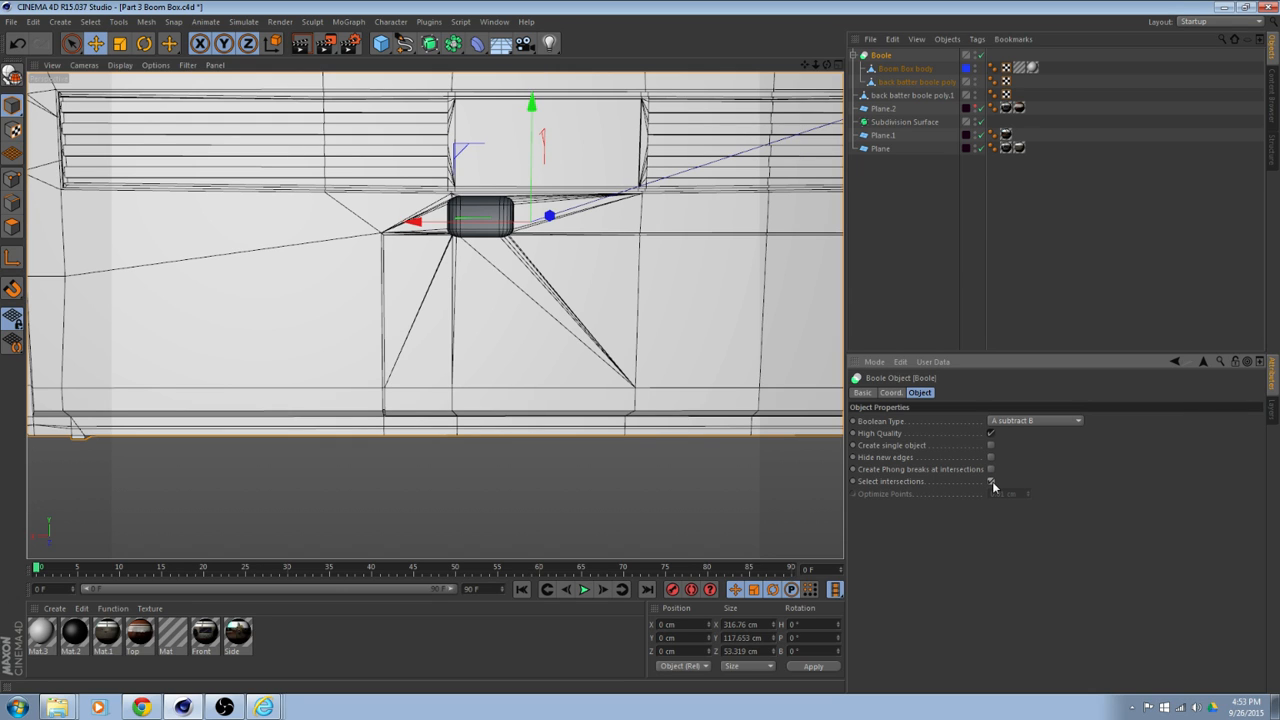
Try the Boole's Hide new edges option and inspect the recess on the boom box's back.
{"action": "left_click_drag", "start_coordinate": [680, 385], "coordinate": [657, 409], "text": "alt"}
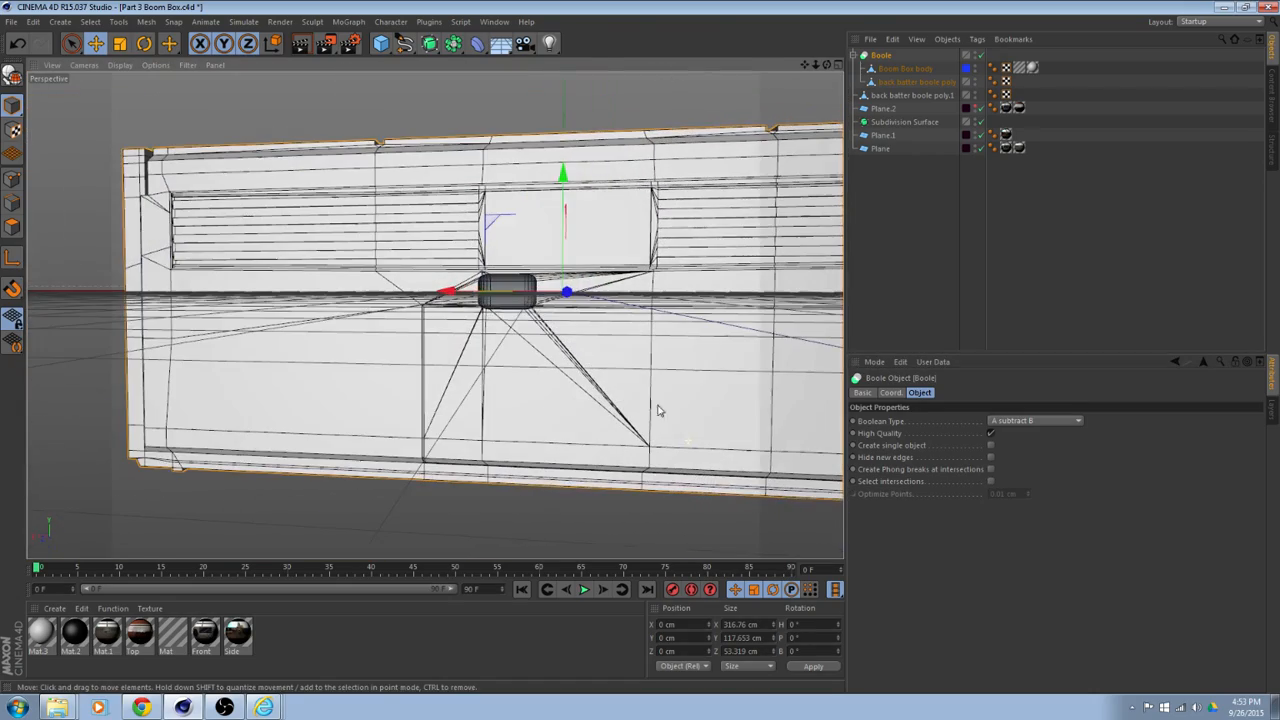
{"action": "left_click", "coordinate": [990, 458]}
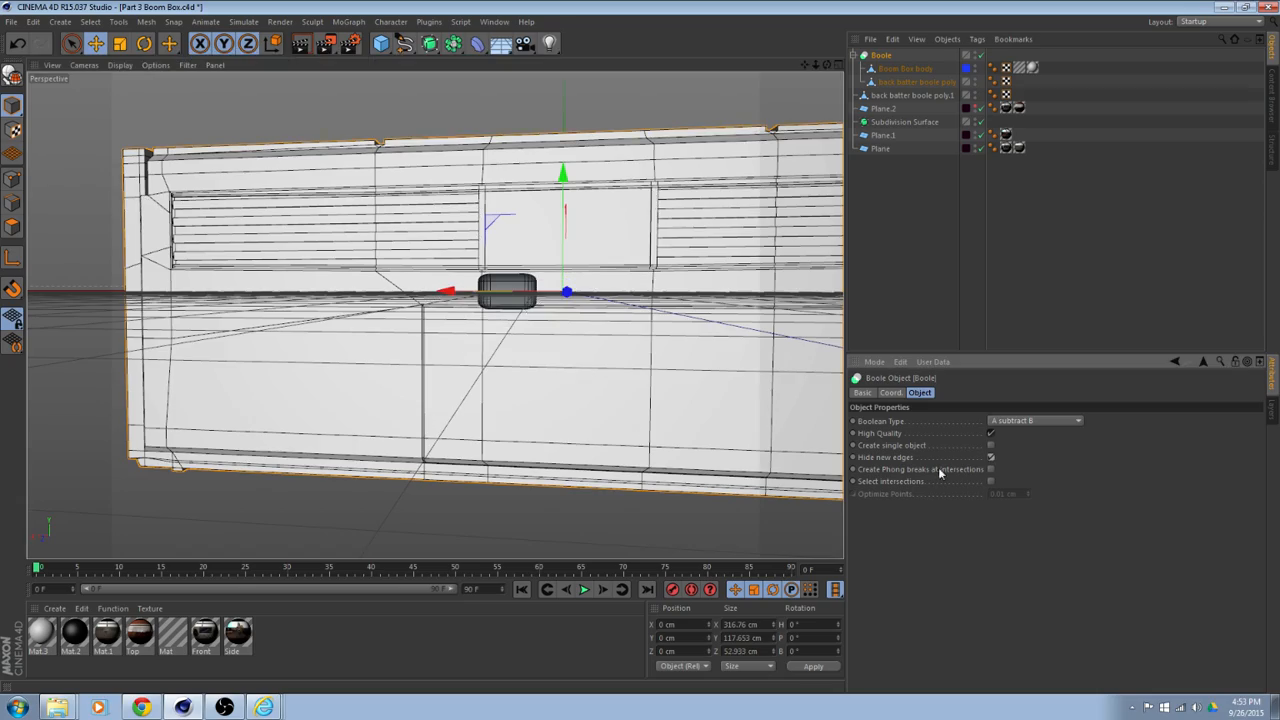
{"action": "left_click_drag", "start_coordinate": [720, 440], "coordinate": [763, 469], "text": "alt"}
{"action": "scroll", "coordinate": [543, 389], "scroll_direction": "up", "scroll_amount": 2}
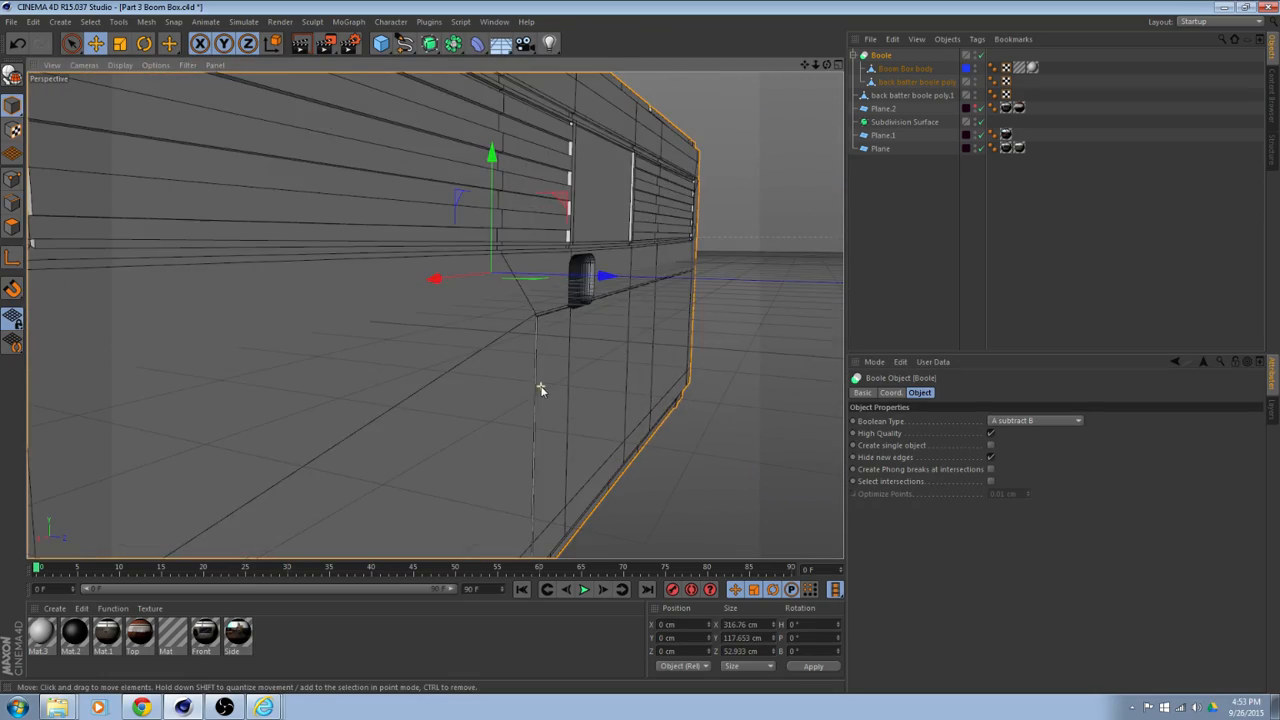
{"action": "left_click_drag", "start_coordinate": [626, 386], "coordinate": [517, 389], "text": "alt"}
{"action": "scroll", "coordinate": [574, 381], "scroll_direction": "down", "scroll_amount": 2}
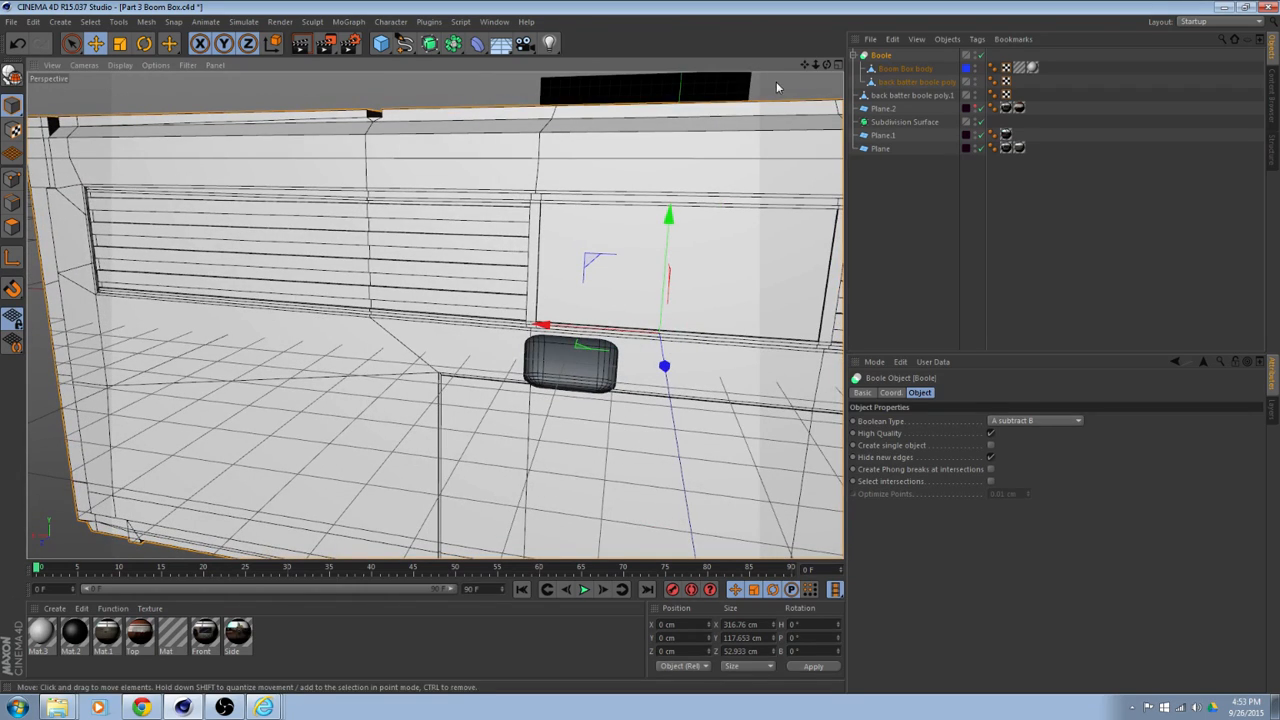
Try making the Boole editable and selecting its two child meshes, Boom Box body and back batter boole poly.
{"action": "left_click", "coordinate": [13, 75]}
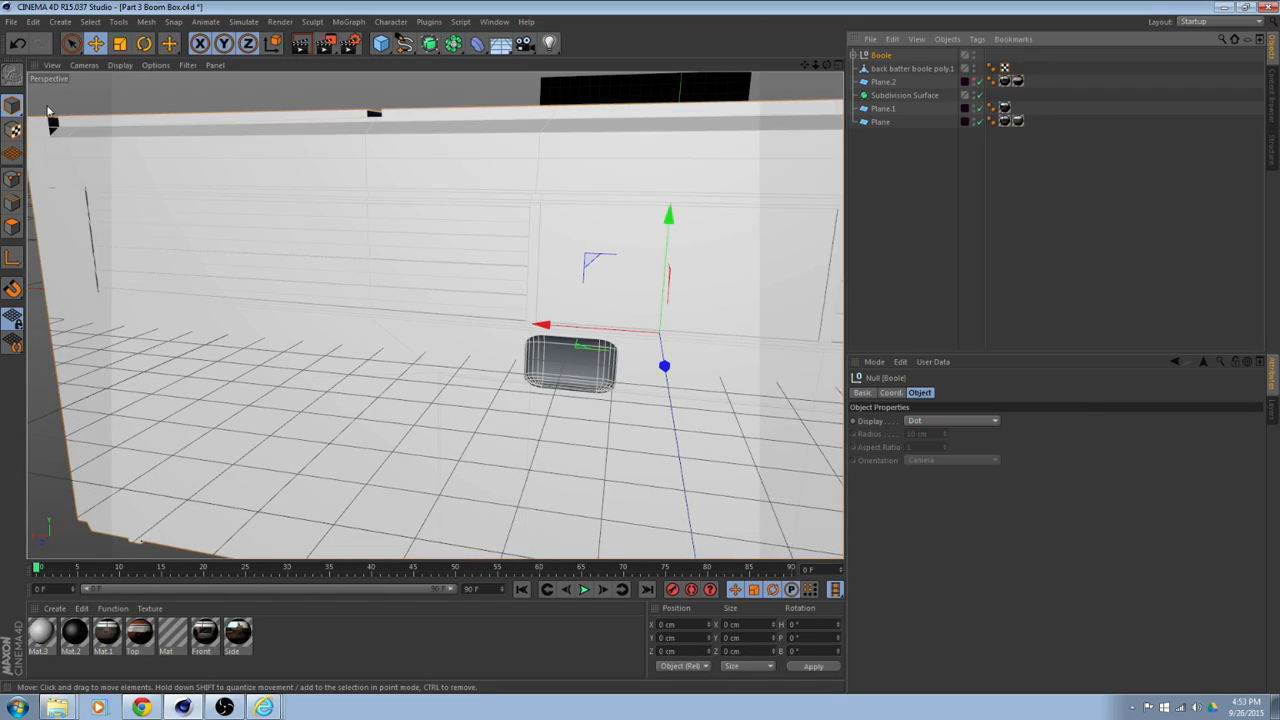
{"action": "left_click_drag", "start_coordinate": [538, 262], "coordinate": [515, 200], "text": "alt"}
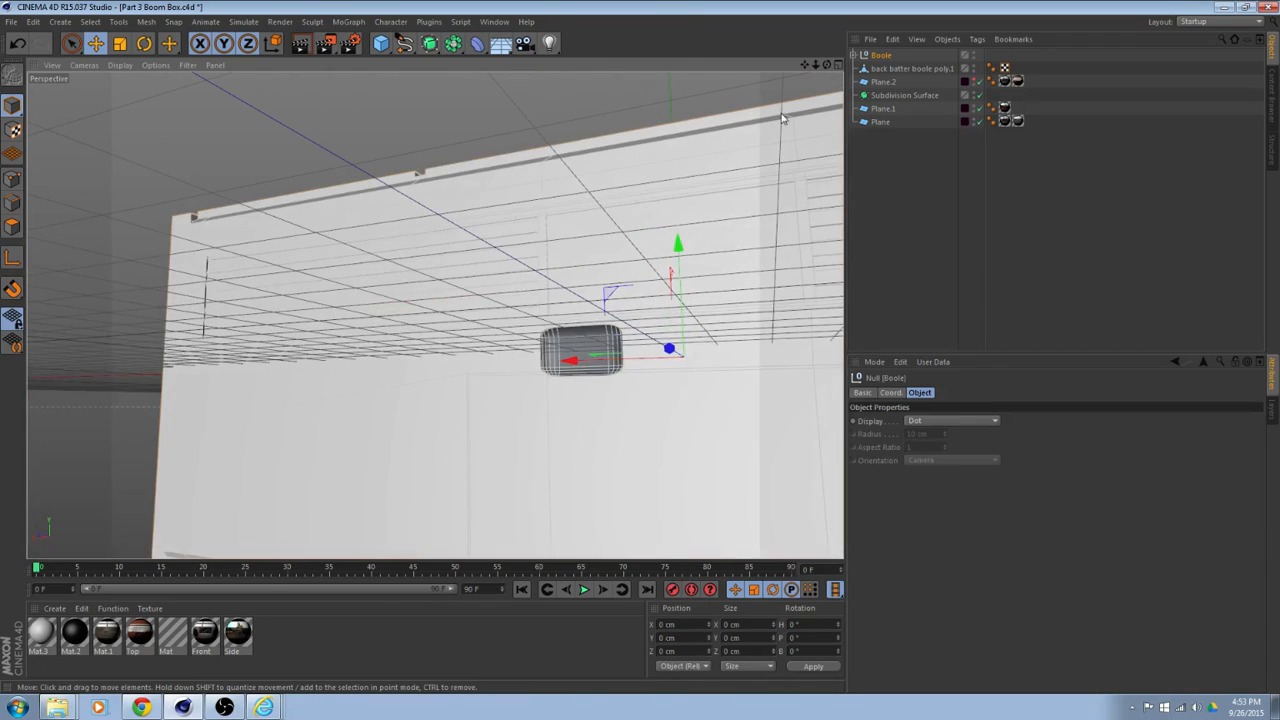
{"action": "left_click", "coordinate": [853, 56]}
{"action": "left_click", "coordinate": [895, 71]}
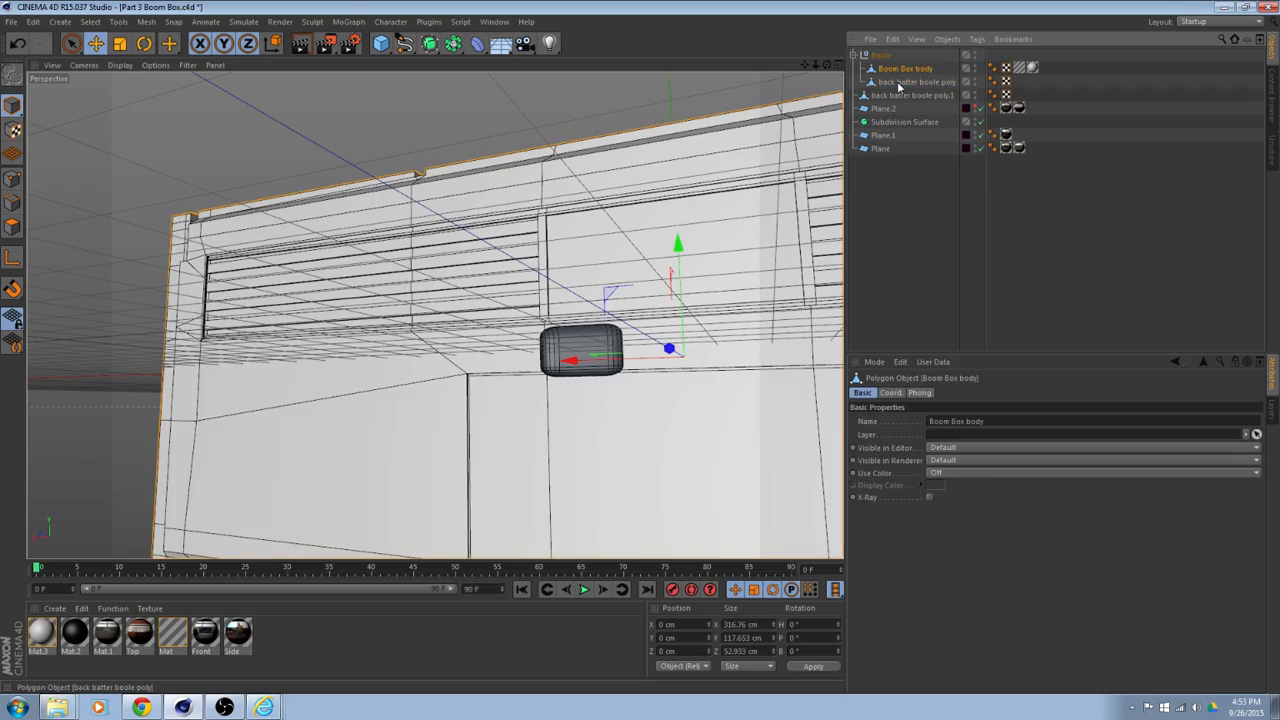
{"action": "left_click", "coordinate": [912, 82], "text": "ctrl"}
{"action": "left_click_drag", "start_coordinate": [640, 215], "coordinate": [614, 220], "text": "alt"}
{"action": "scroll", "coordinate": [637, 300], "scroll_direction": "up", "scroll_amount": 5}
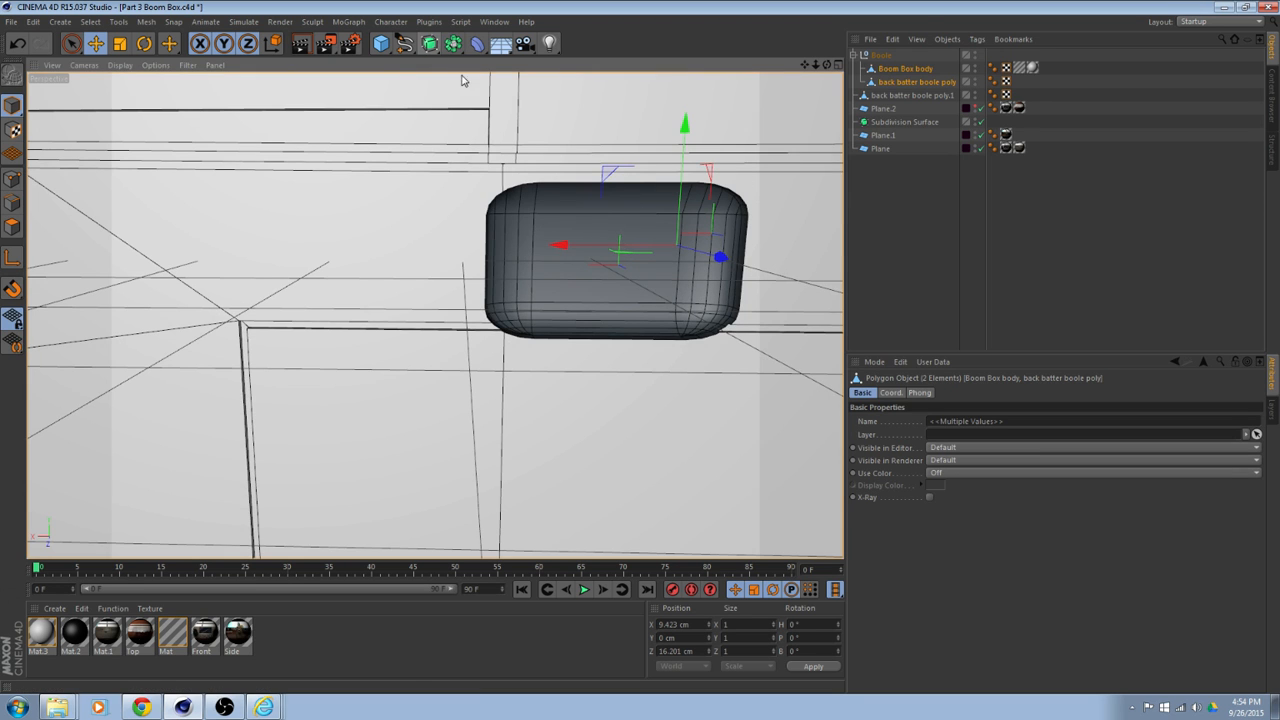
{"action": "left_click_drag", "start_coordinate": [462, 80], "coordinate": [520, 180], "text": "alt"}
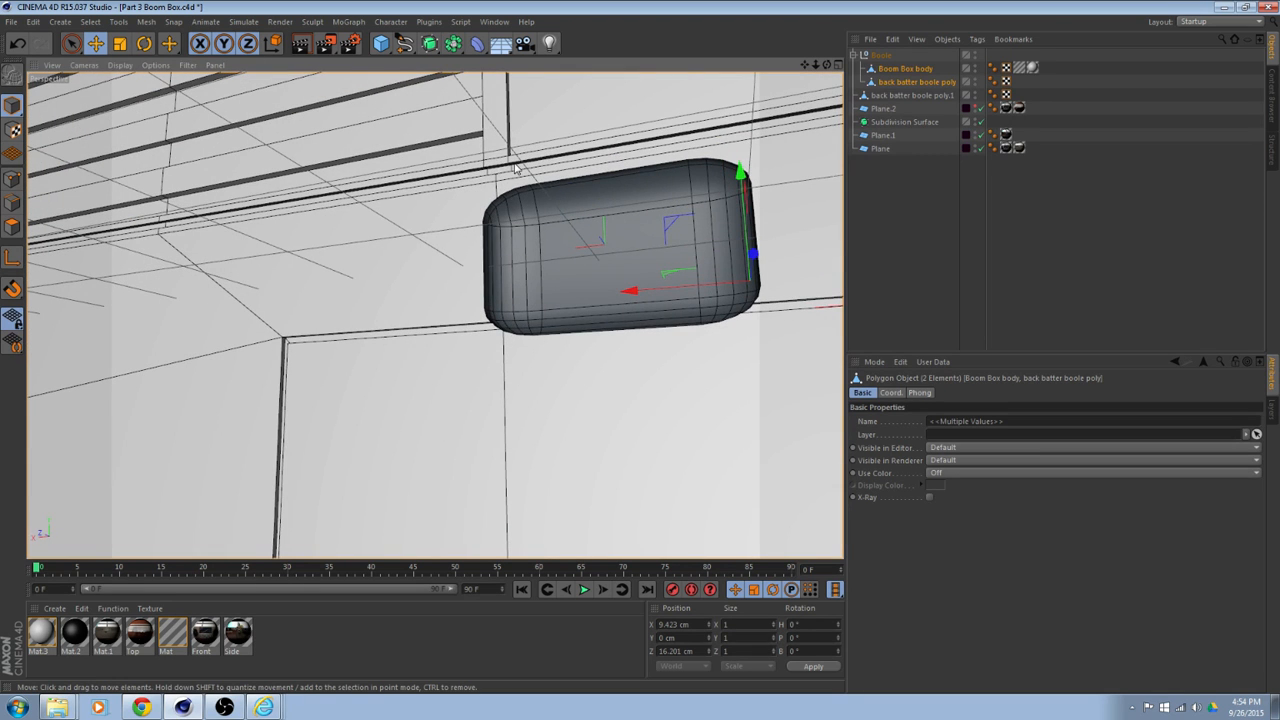
Undo the child mesh selection, the Boole's conversion to editable and the Hide new edges change.
{"action": "key", "text": "ctrl+z"}
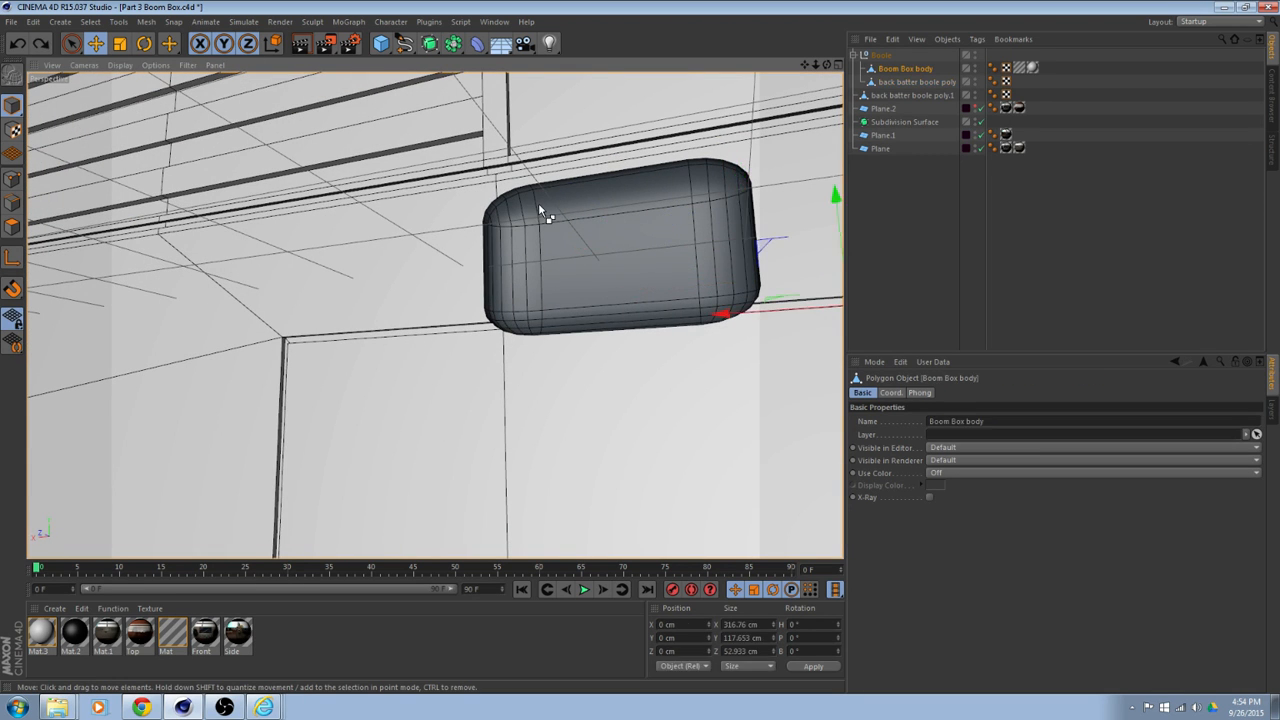
{"action": "key", "text": "ctrl+z"}
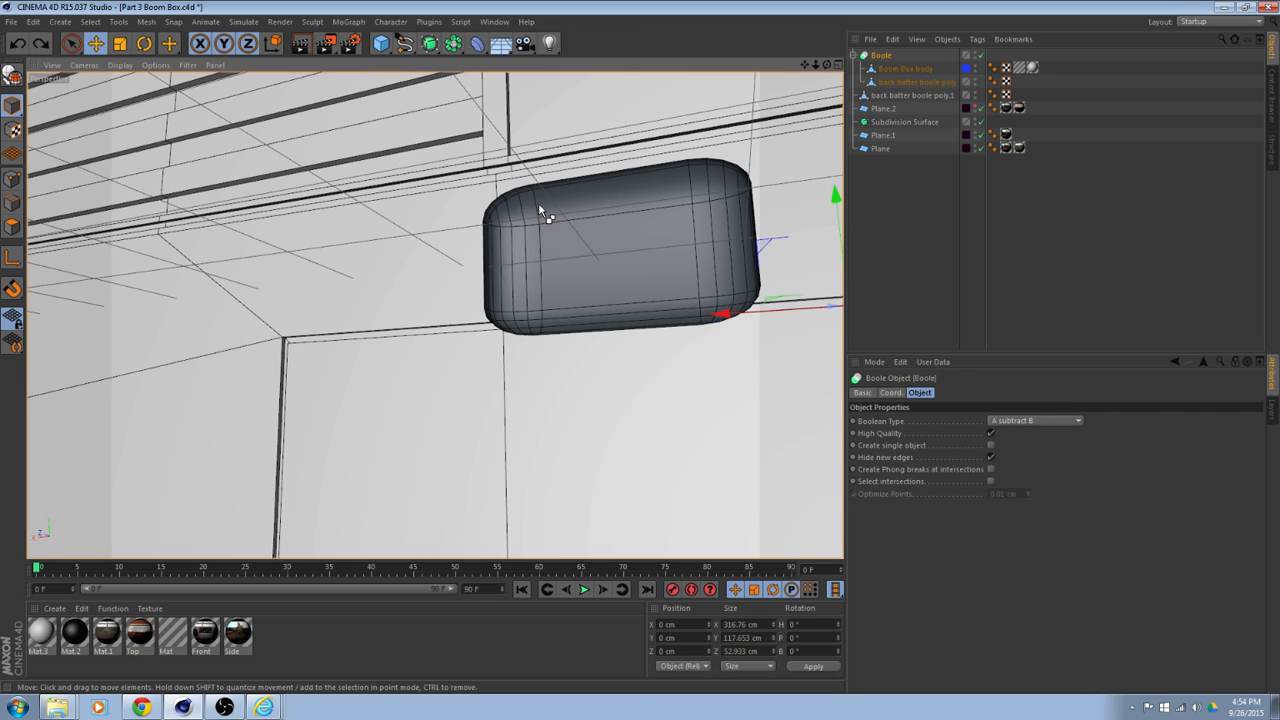
{"action": "key", "text": "ctrl+z"}
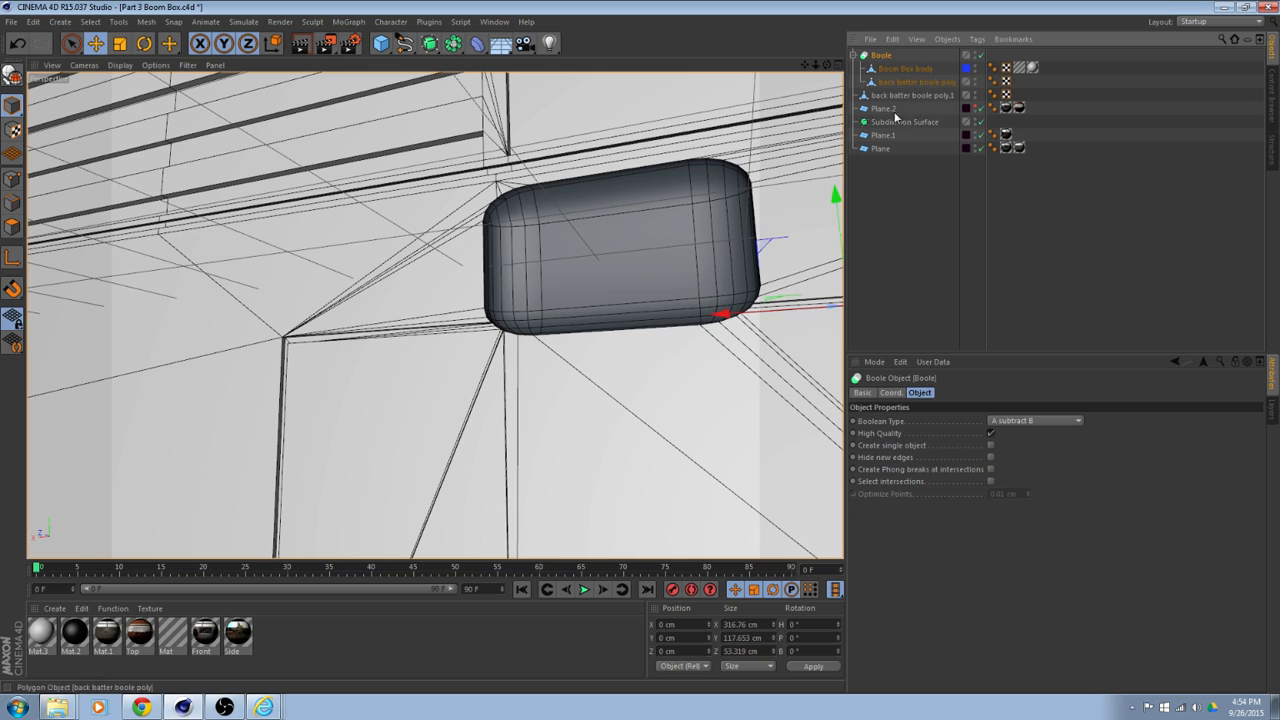
Enable Hide new edges on the live Boole and check the recess from several angles.
{"action": "left_click", "coordinate": [990, 457]}
{"action": "scroll", "coordinate": [471, 431], "scroll_direction": "down", "scroll_amount": 3}
{"action": "left_click_drag", "start_coordinate": [511, 443], "coordinate": [687, 490], "text": "alt"}
{"action": "scroll", "coordinate": [659, 482], "scroll_direction": "down", "scroll_amount": 4}
{"action": "middle_click_drag", "start_coordinate": [726, 488], "coordinate": [517, 443], "text": "alt"}
{"action": "scroll", "coordinate": [517, 443], "scroll_direction": "down", "scroll_amount": 3}
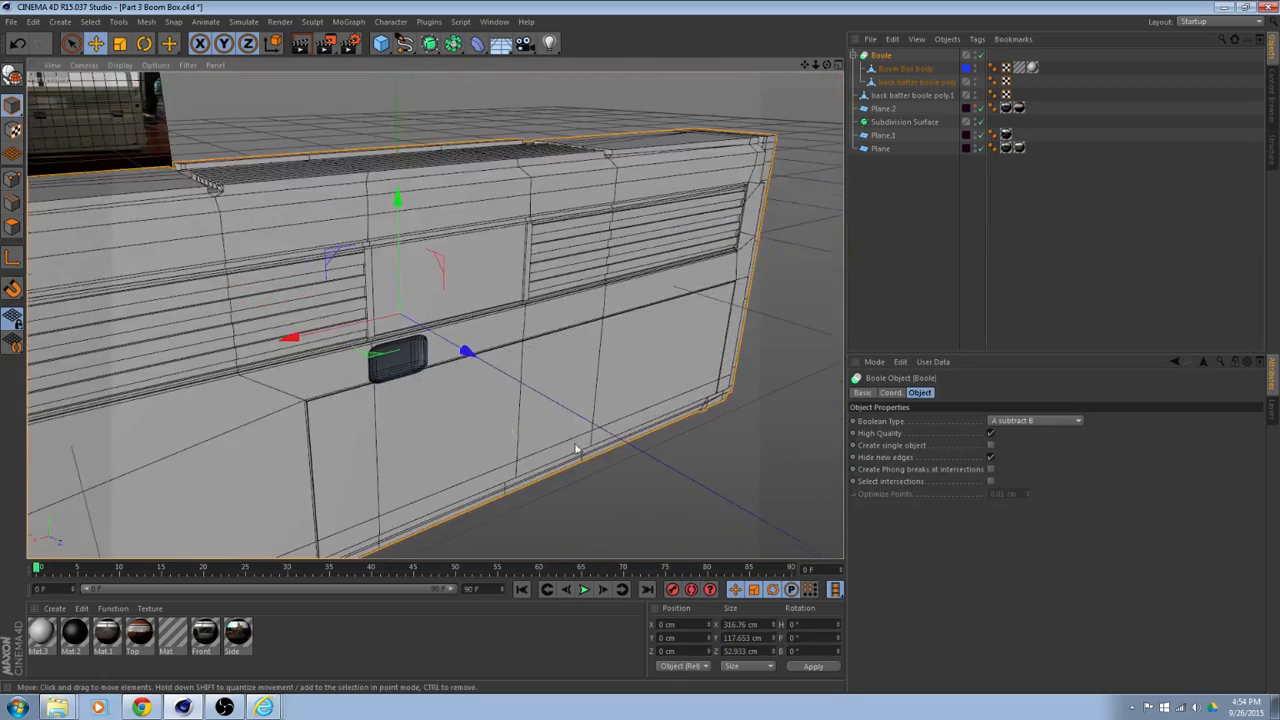
{"action": "left_click_drag", "start_coordinate": [577, 446], "coordinate": [429, 373], "text": "alt"}
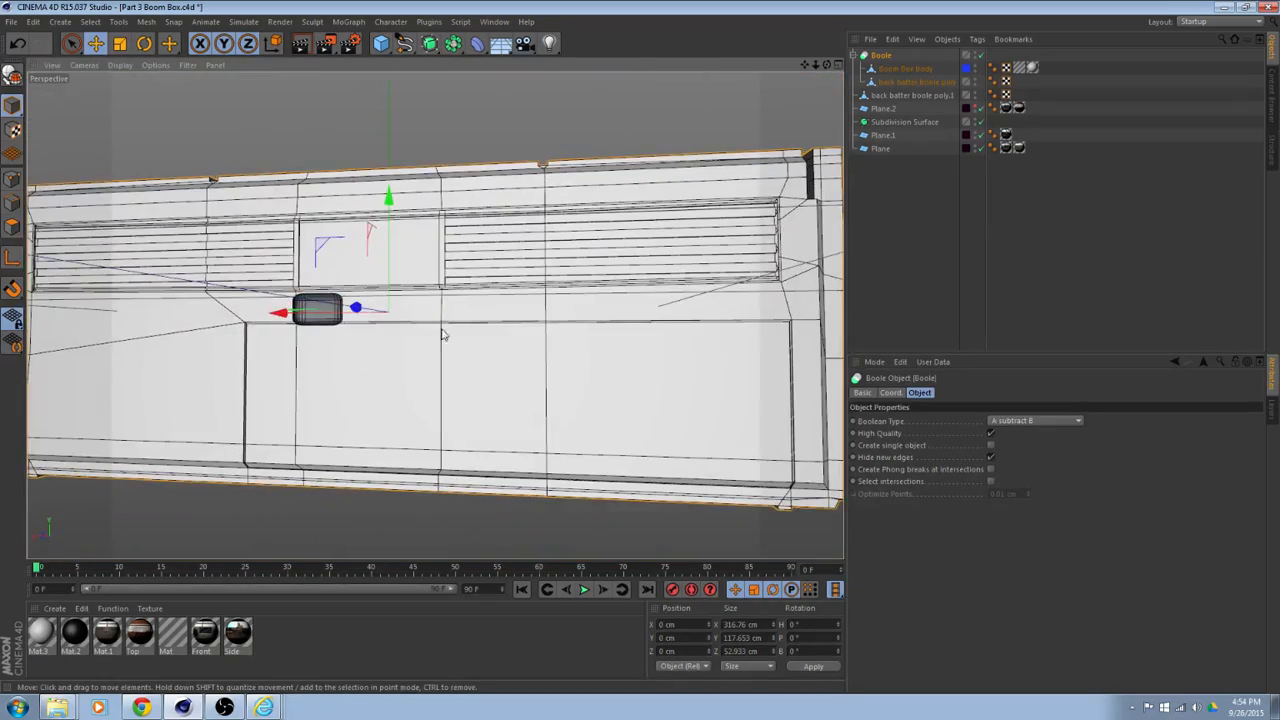
{"action": "scroll", "coordinate": [474, 362], "scroll_direction": "down", "scroll_amount": 3}
{"action": "left_click_drag", "start_coordinate": [503, 391], "coordinate": [530, 444], "text": "alt"}
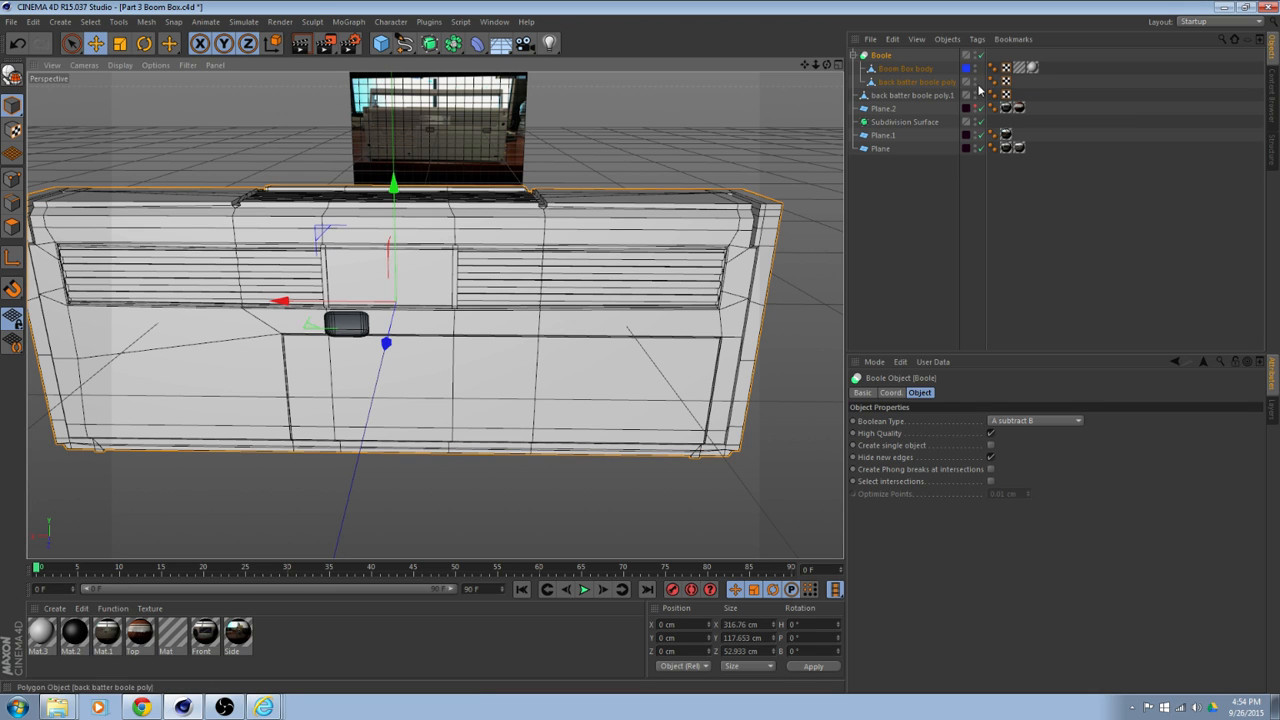
Delete the last material tag from the Boom Box body and rename the Boole as bbox.
{"action": "left_click", "coordinate": [1031, 68]}
{"action": "key", "text": "Delete"}
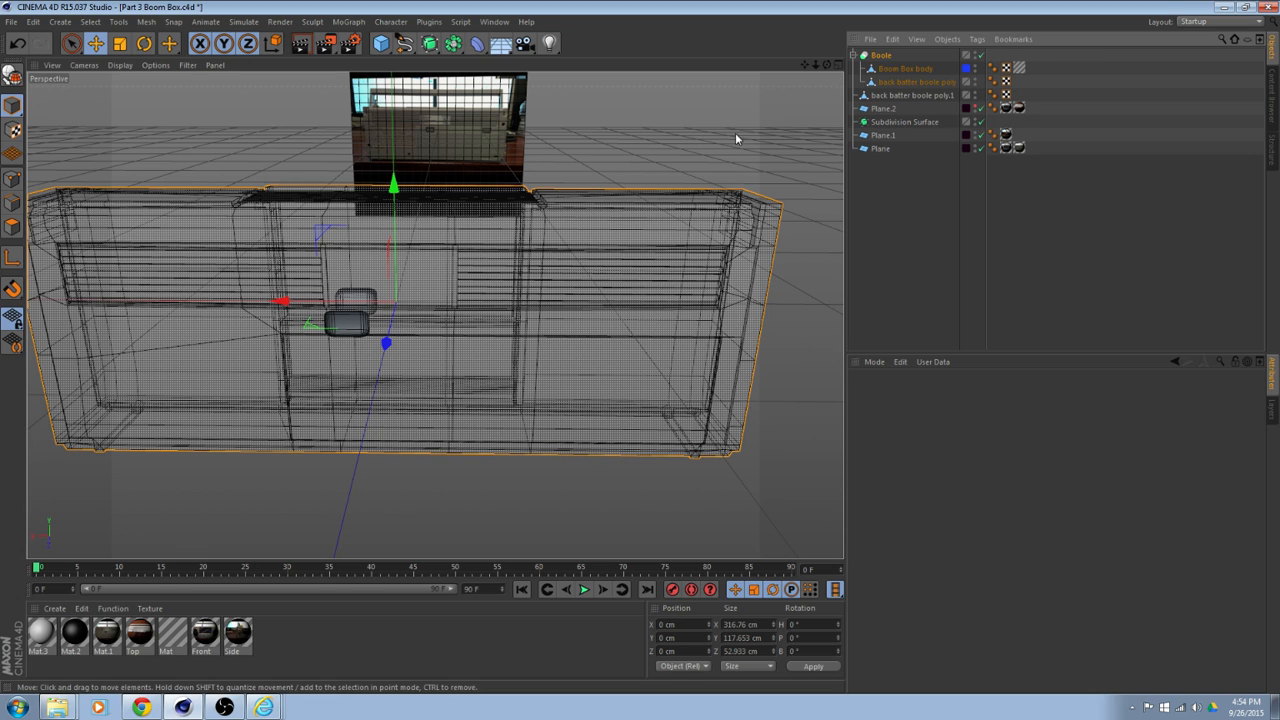
{"action": "left_click", "coordinate": [853, 55]}
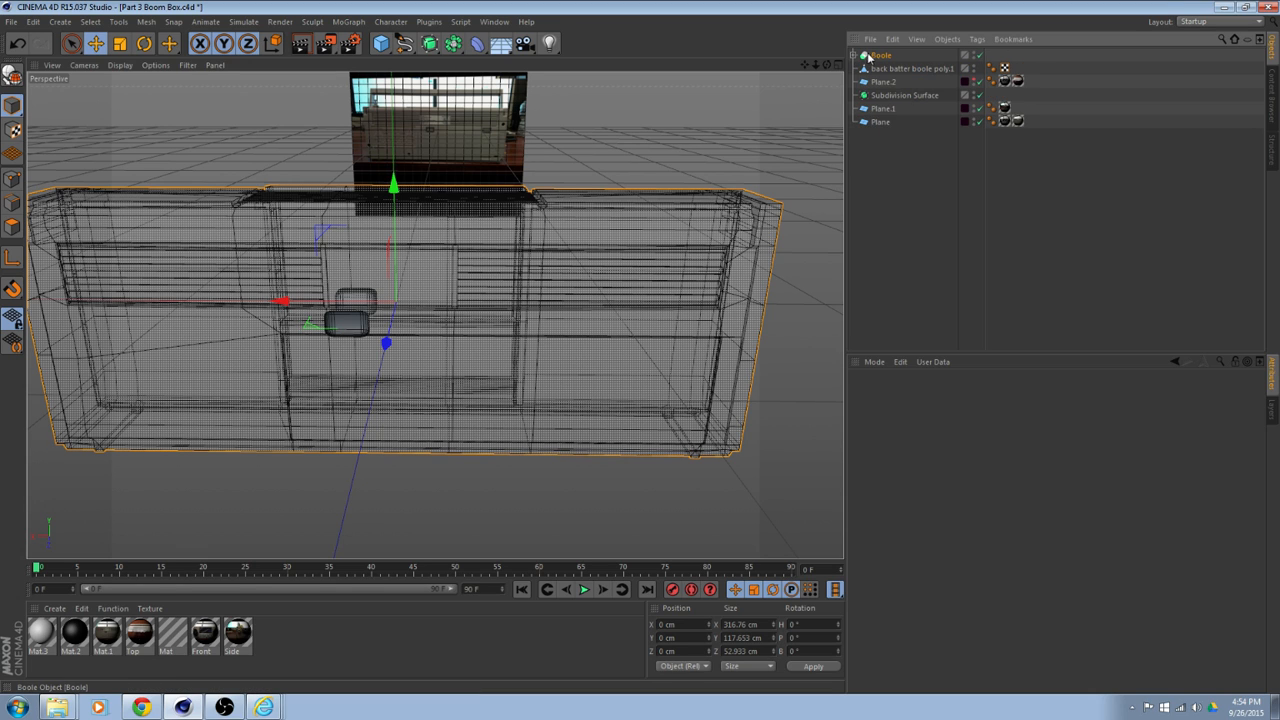
{"action": "double_click", "coordinate": [878, 56]}
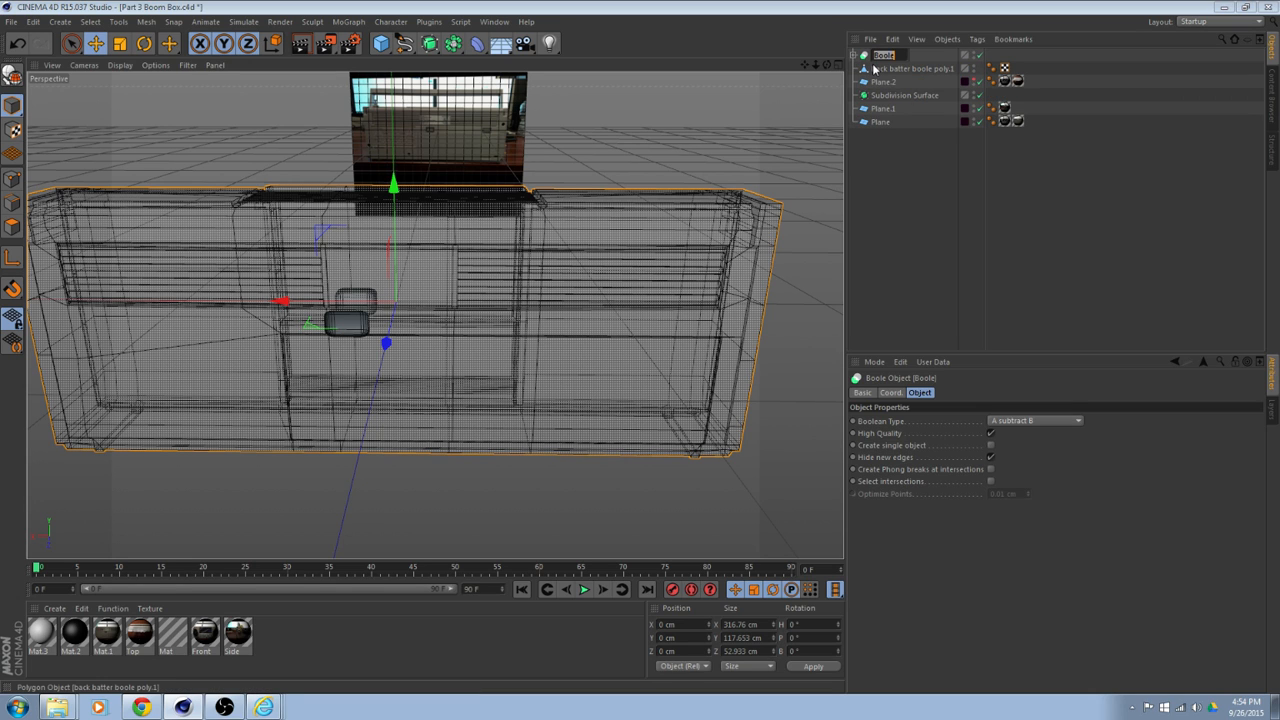
{"action": "type", "text": "bboox"}
{"action": "key", "text": "Return"}
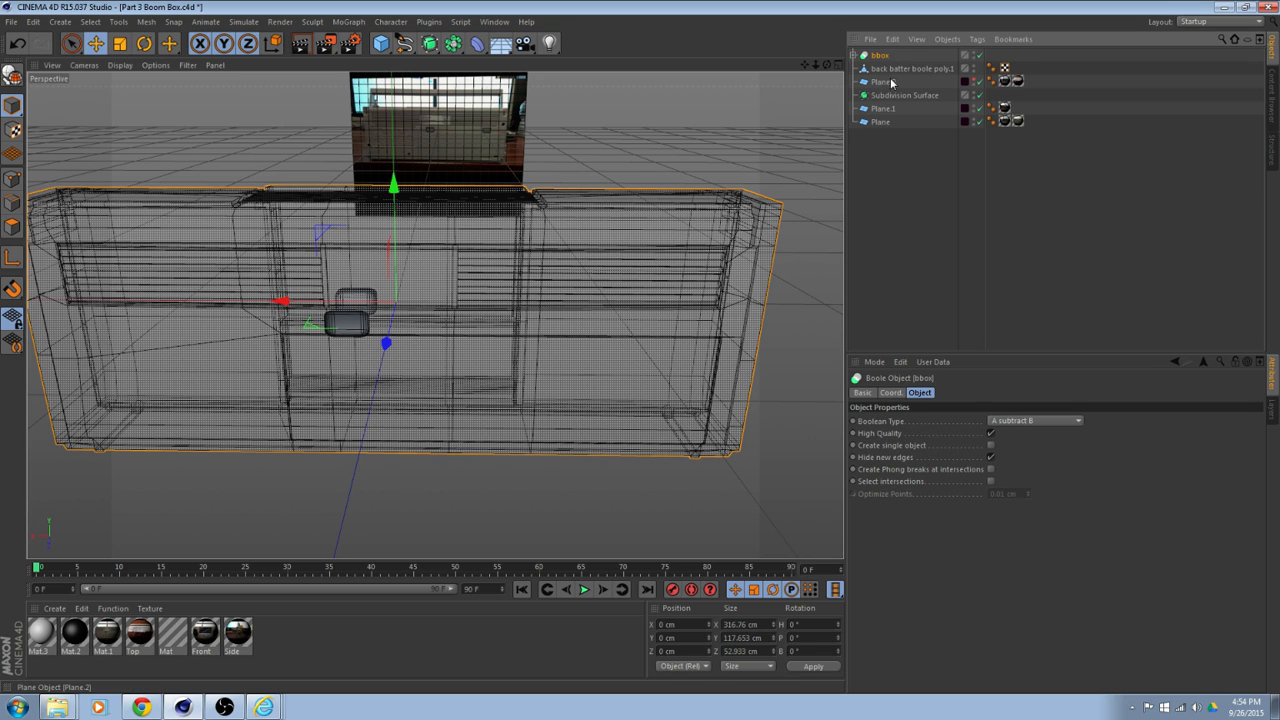
Identify which block cuts the recess and delete the spare back batter boole poly.1 inside the body.
{"action": "left_click", "coordinate": [897, 68]}
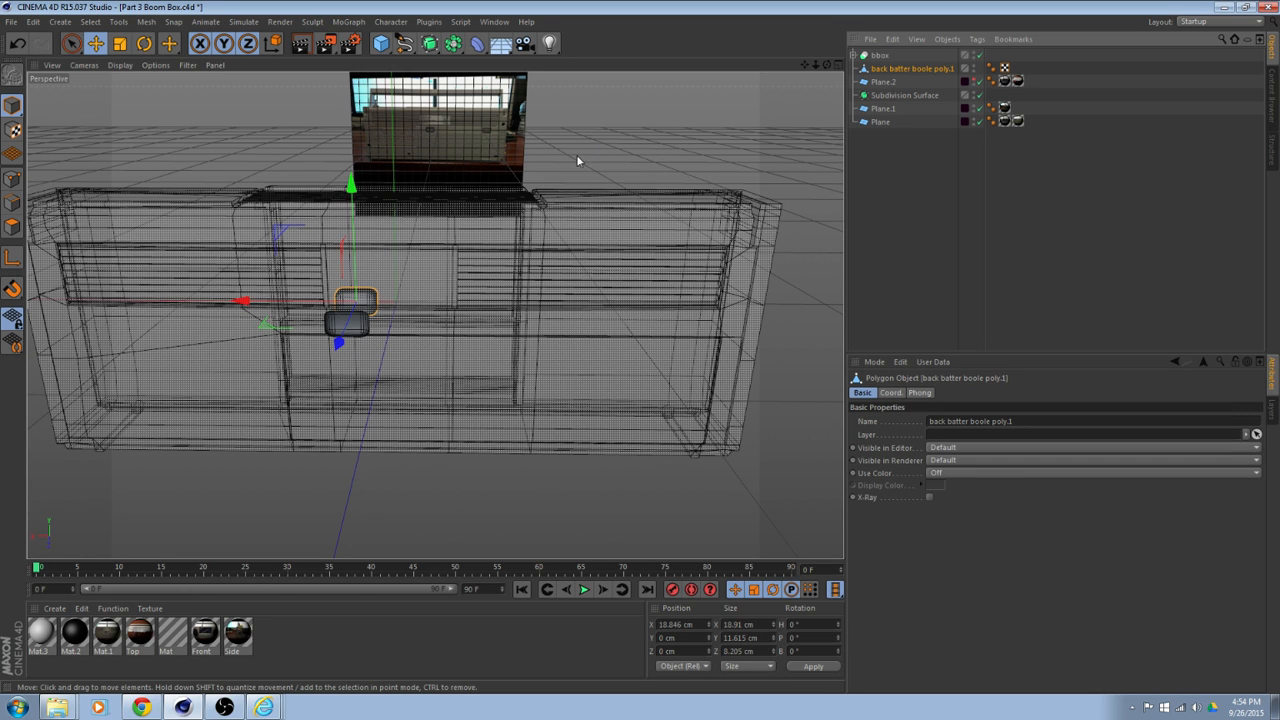
{"action": "left_click", "coordinate": [351, 346]}
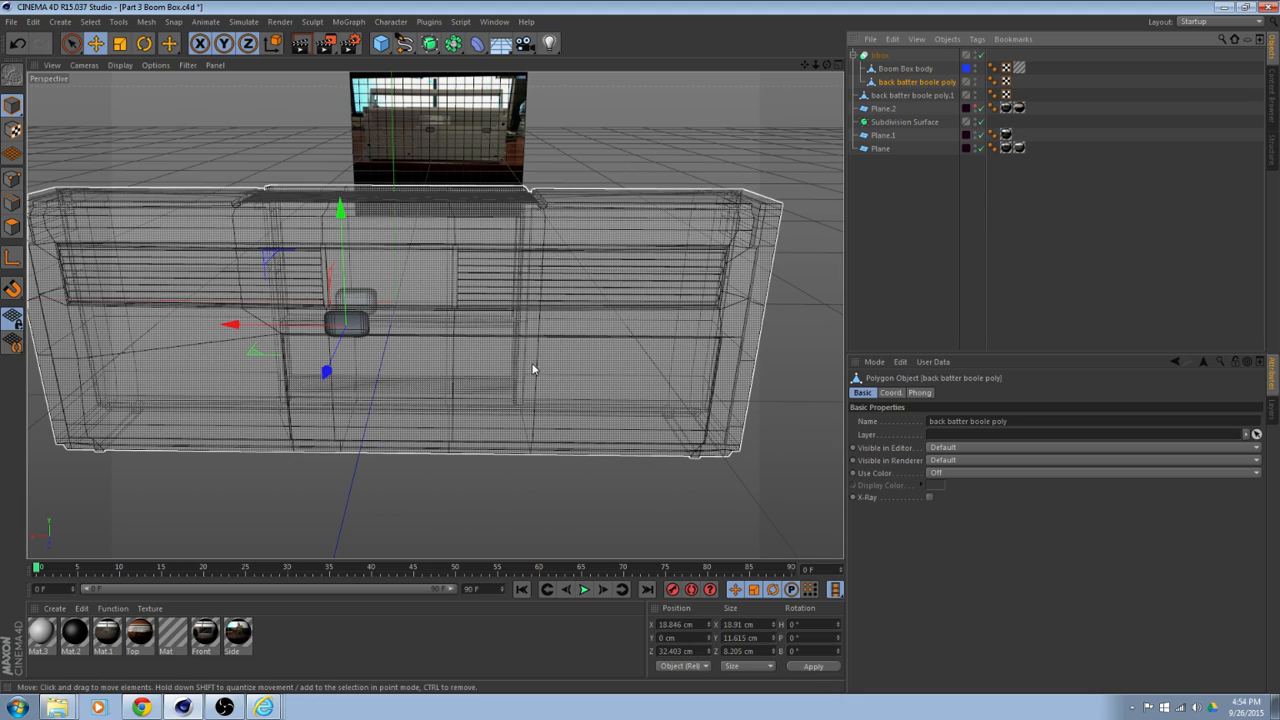
{"action": "left_click_drag", "start_coordinate": [476, 454], "coordinate": [665, 290], "text": "alt"}
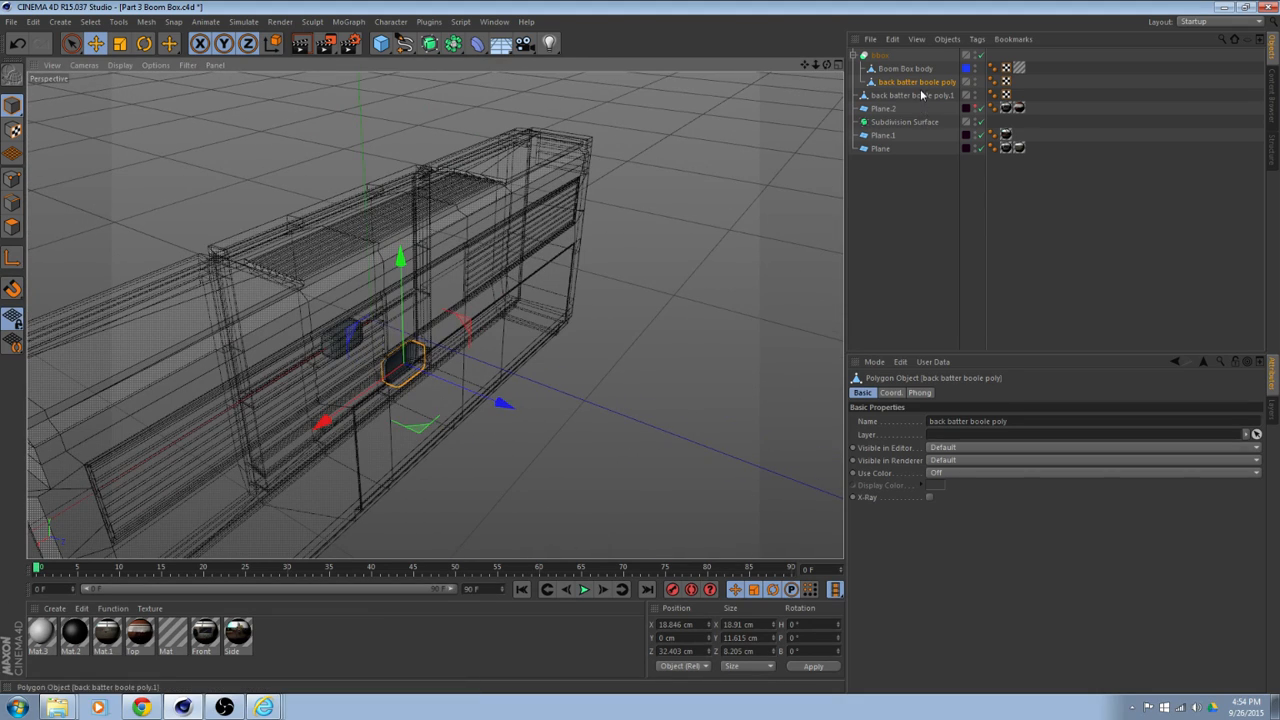
{"action": "left_click", "coordinate": [912, 95]}
{"action": "key", "text": "Delete"}
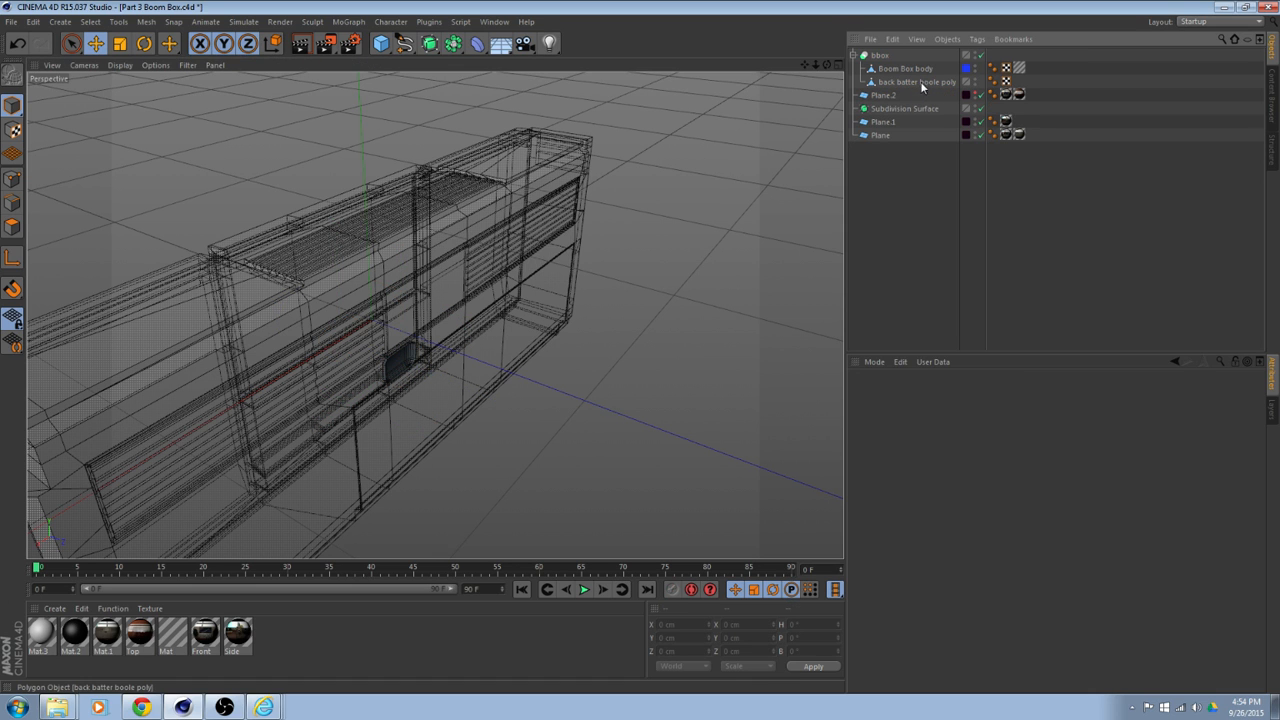
Paste a copy of the back batter boole poly and move it along X to about -113 cm in the Back view.
{"action": "key", "text": "ctrl+v"}
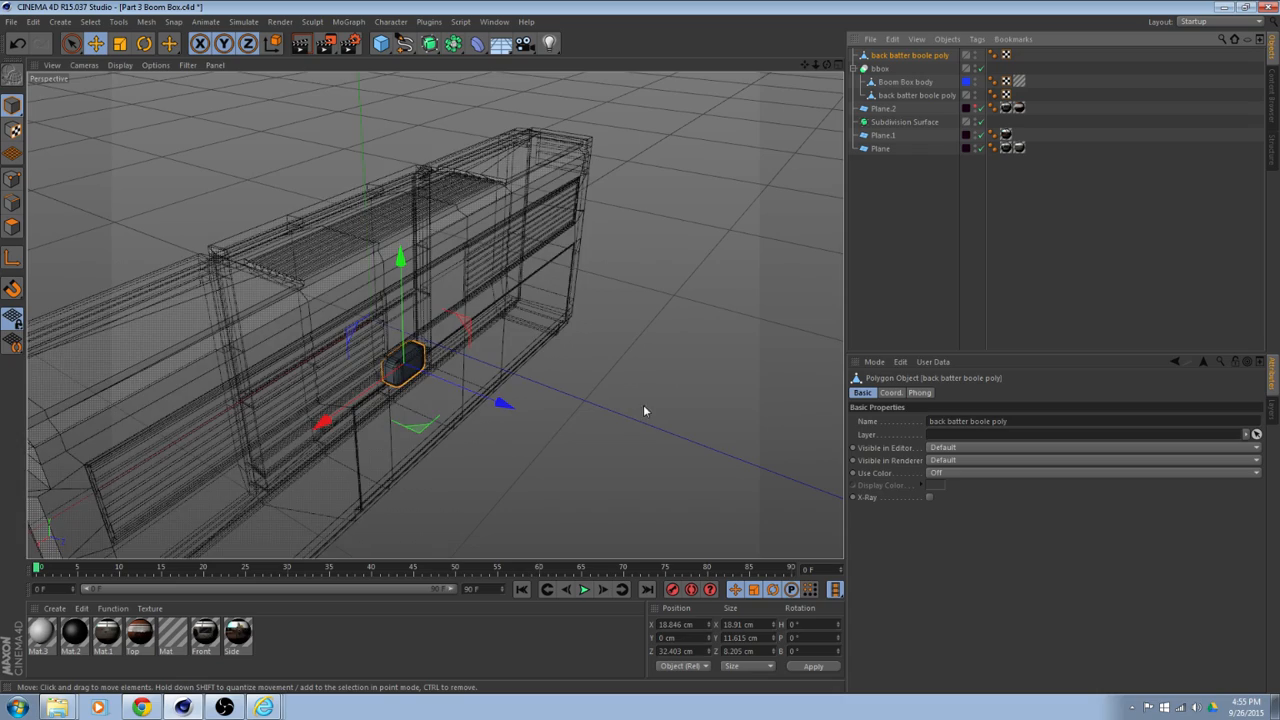
{"action": "left_click_drag", "start_coordinate": [622, 424], "coordinate": [457, 377], "text": "alt"}
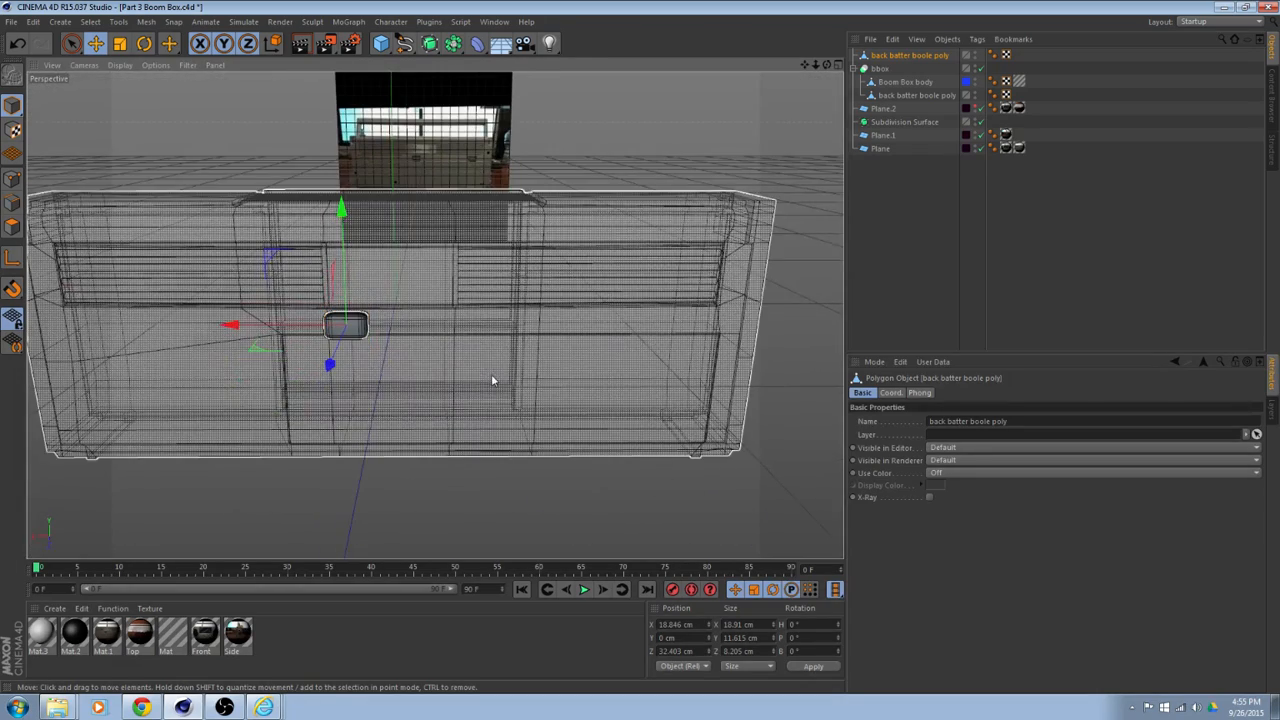
{"action": "middle_click", "coordinate": [812, 286]}
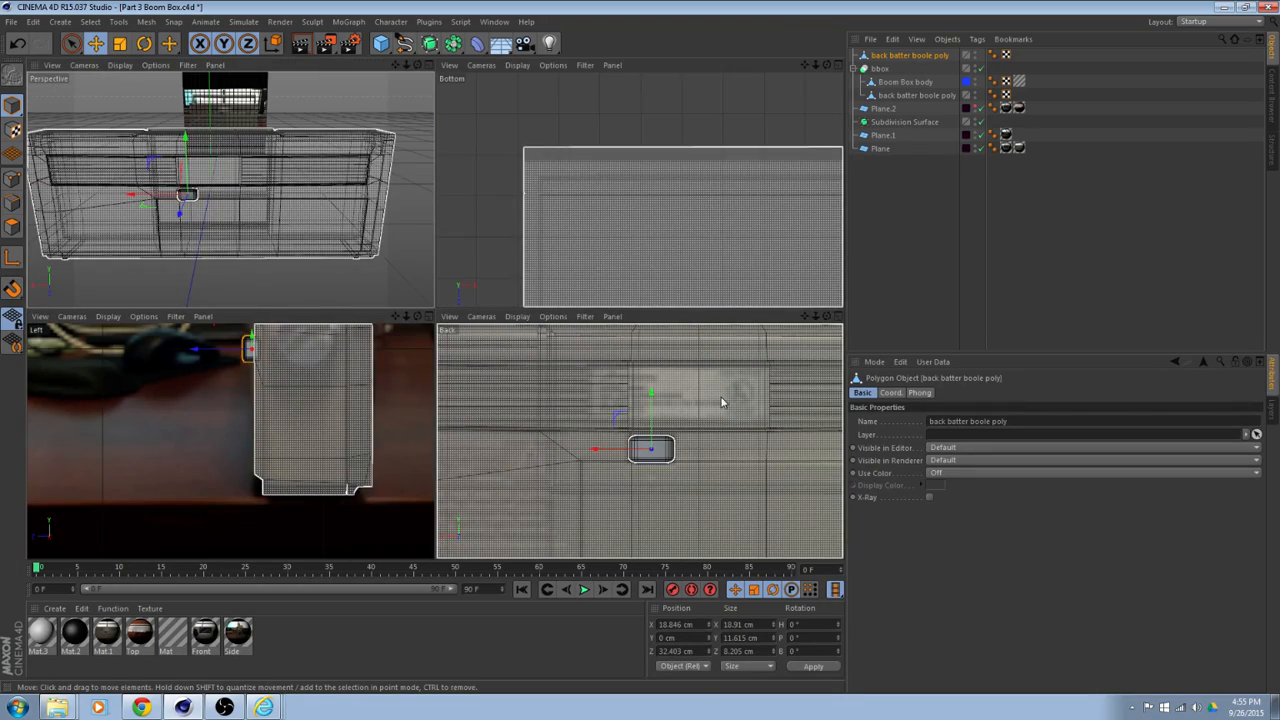
{"action": "middle_click", "coordinate": [722, 401]}
{"action": "scroll", "coordinate": [665, 380], "scroll_direction": "down", "scroll_amount": 3}
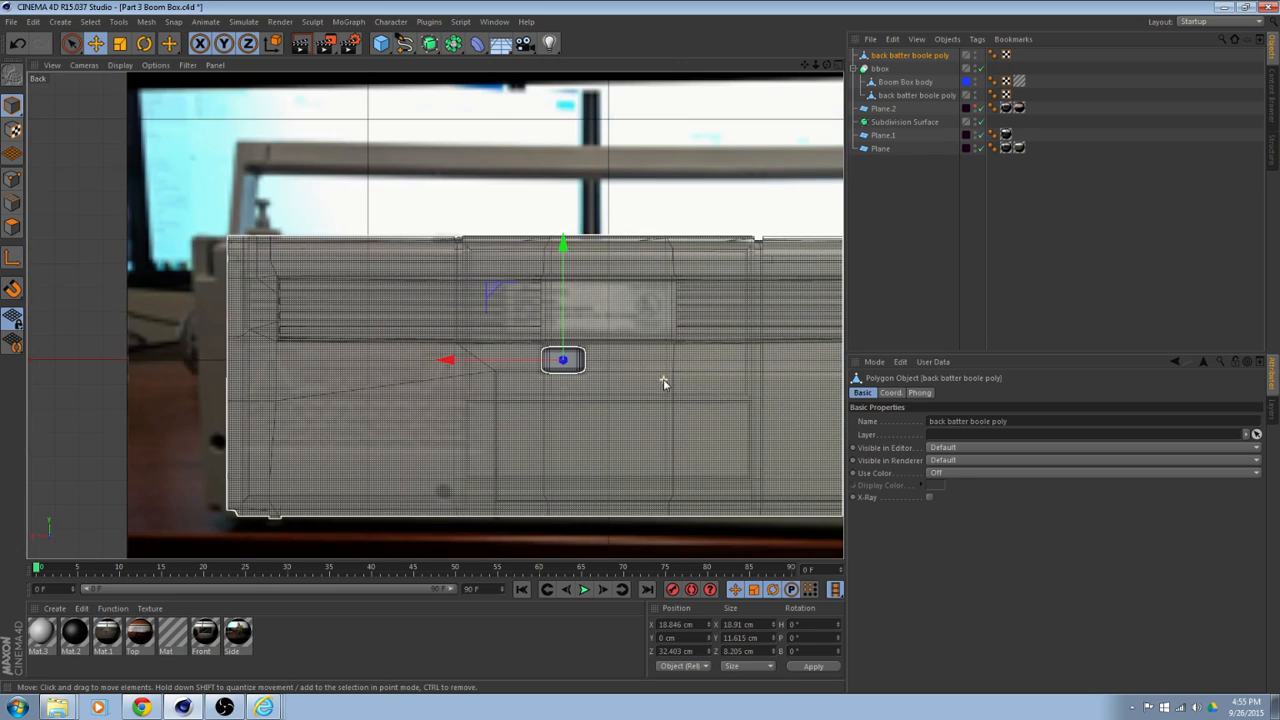
{"action": "middle_click_drag", "start_coordinate": [690, 377], "coordinate": [493, 370], "text": "alt"}
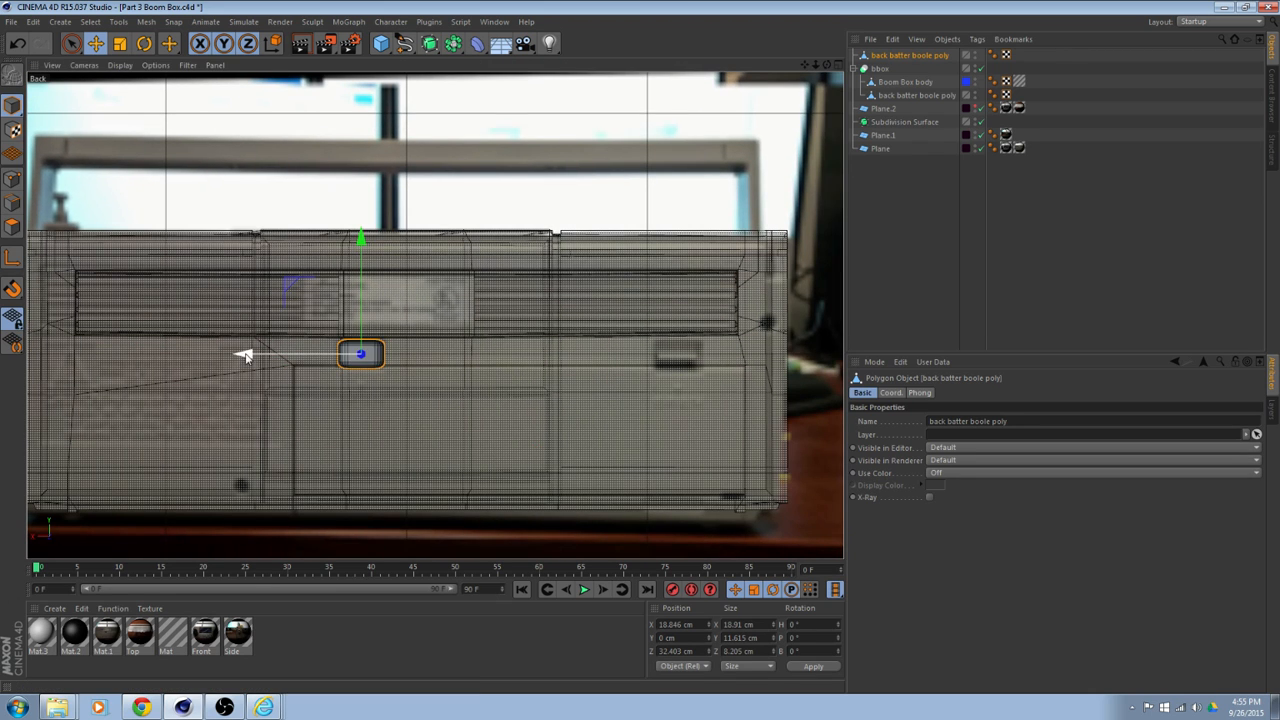
{"action": "left_click_drag", "start_coordinate": [245, 354], "coordinate": [563, 400]}
{"action": "middle_click", "coordinate": [530, 397]}
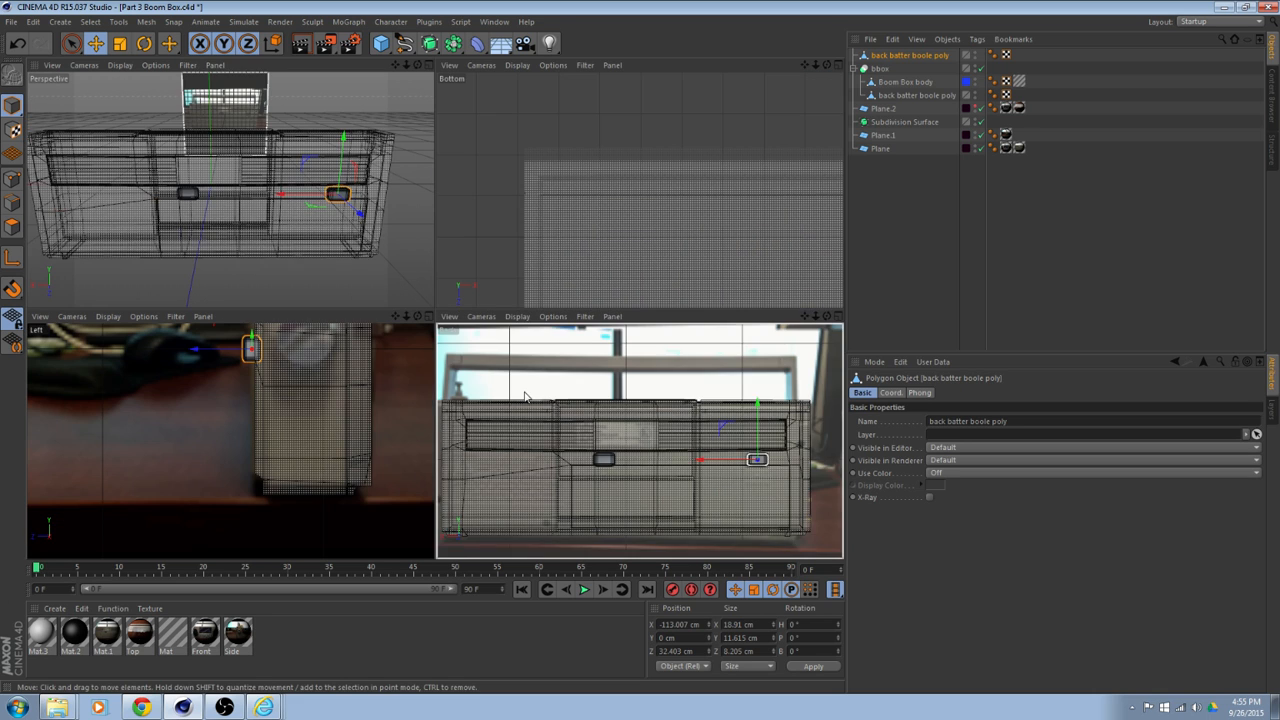
Add a second Boole object and nest bbox first and the copied back batter boole poly second beneath it.
{"action": "left_click", "coordinate": [853, 68]}
{"action": "left_click_drag", "start_coordinate": [466, 52], "coordinate": [700, 57]}
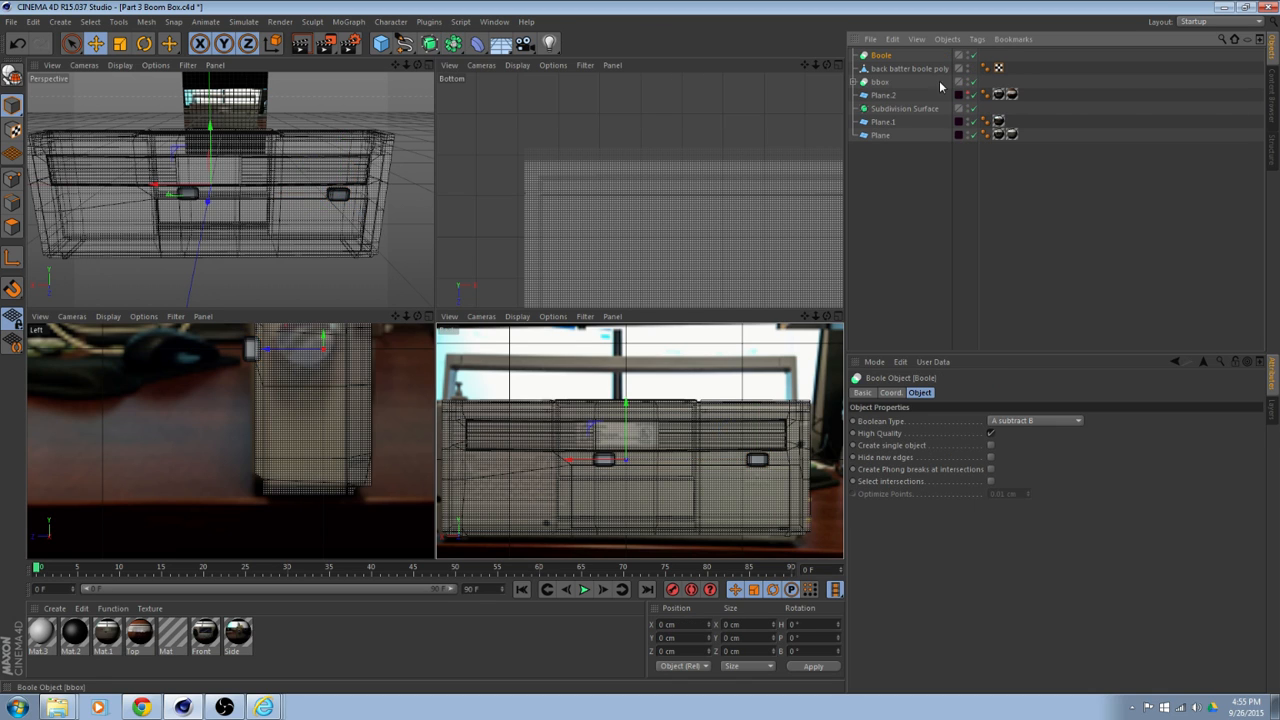
{"action": "double_click", "coordinate": [883, 82]}
{"action": "key", "text": "Return"}
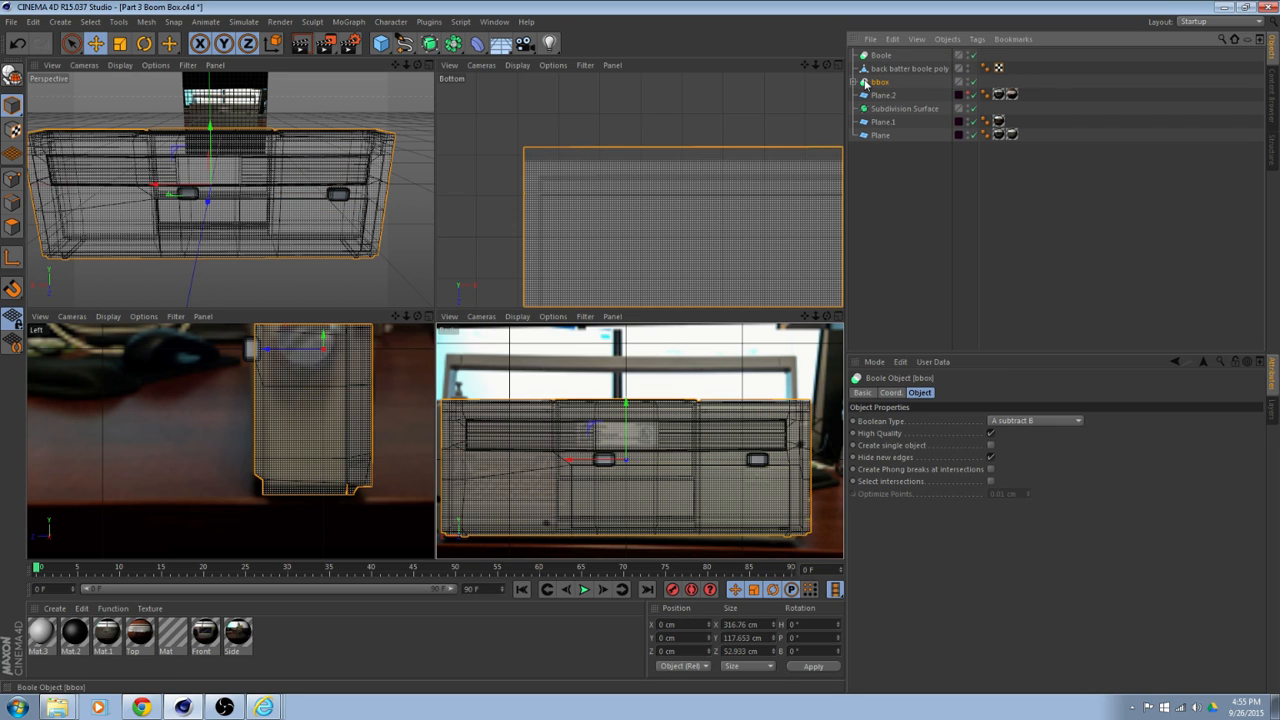
{"action": "left_click_drag", "start_coordinate": [864, 84], "coordinate": [895, 79]}
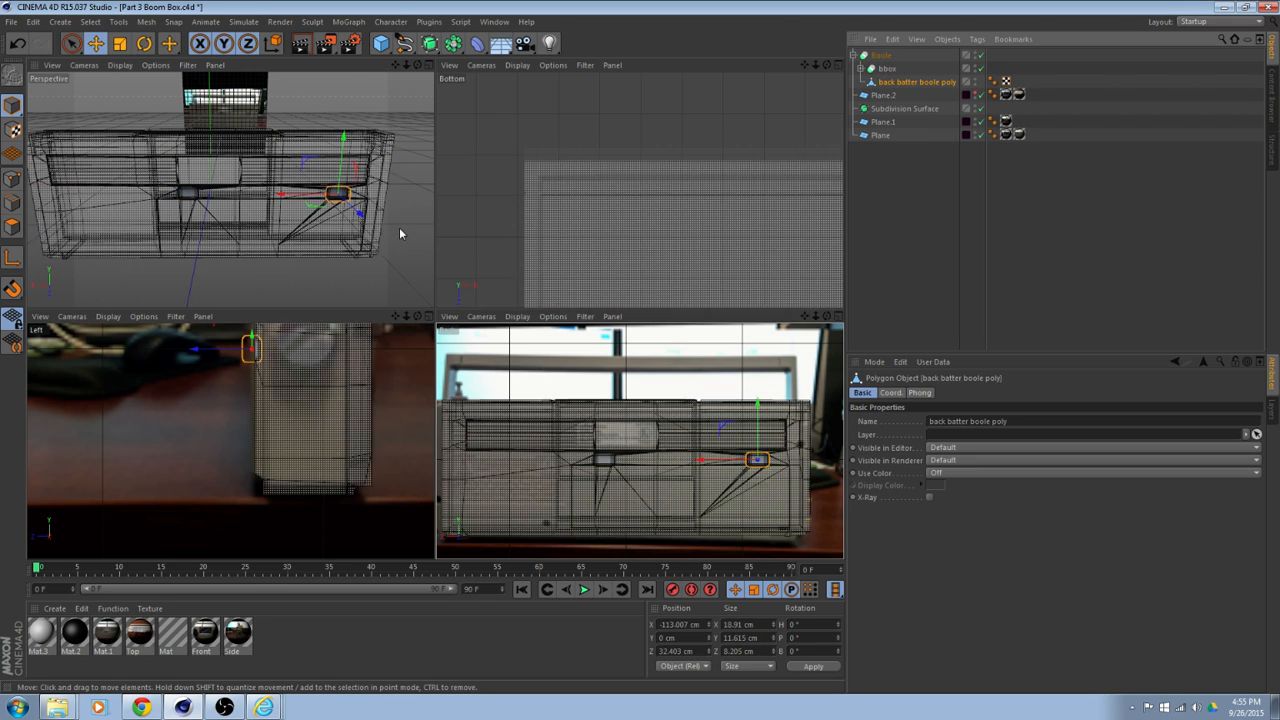
Enable Hide new edges on the new outer Boole and inspect both recesses in the perspective view.
{"action": "middle_click", "coordinate": [400, 233]}
{"action": "scroll", "coordinate": [400, 234], "scroll_direction": "down", "scroll_amount": 2}
{"action": "left_click_drag", "start_coordinate": [772, 270], "coordinate": [503, 250], "text": "alt"}
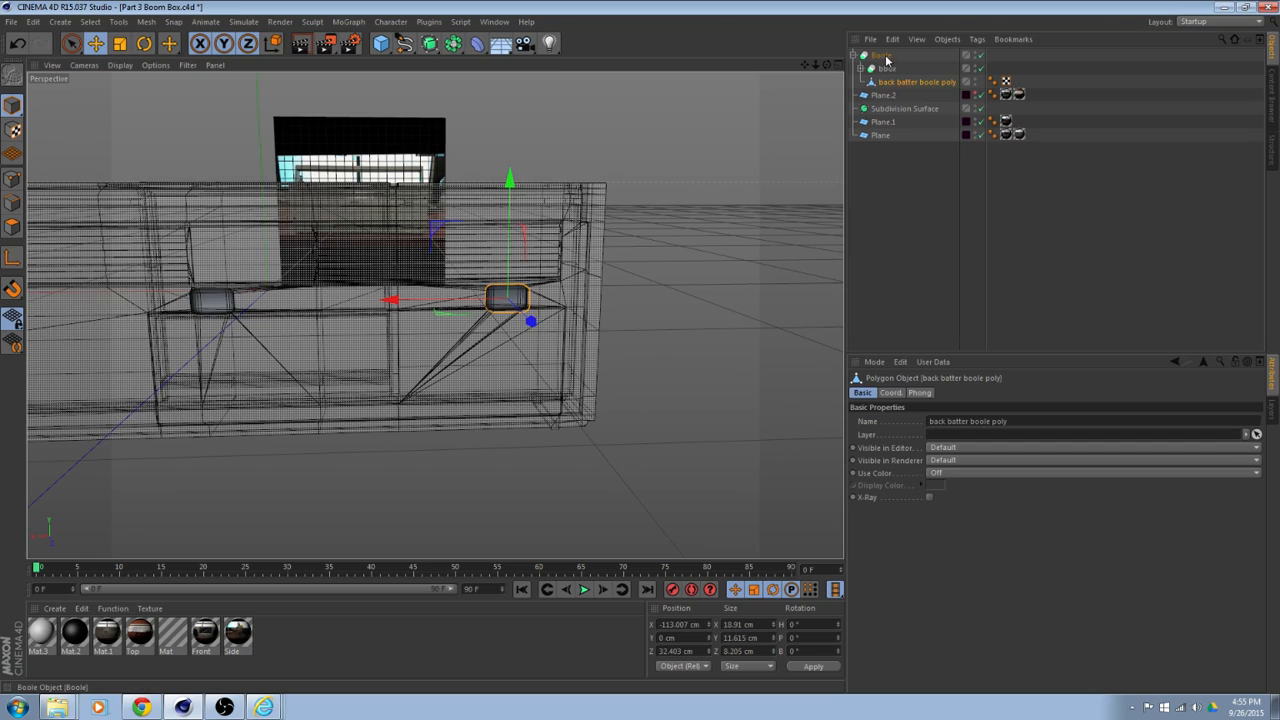
{"action": "left_click", "coordinate": [881, 55]}
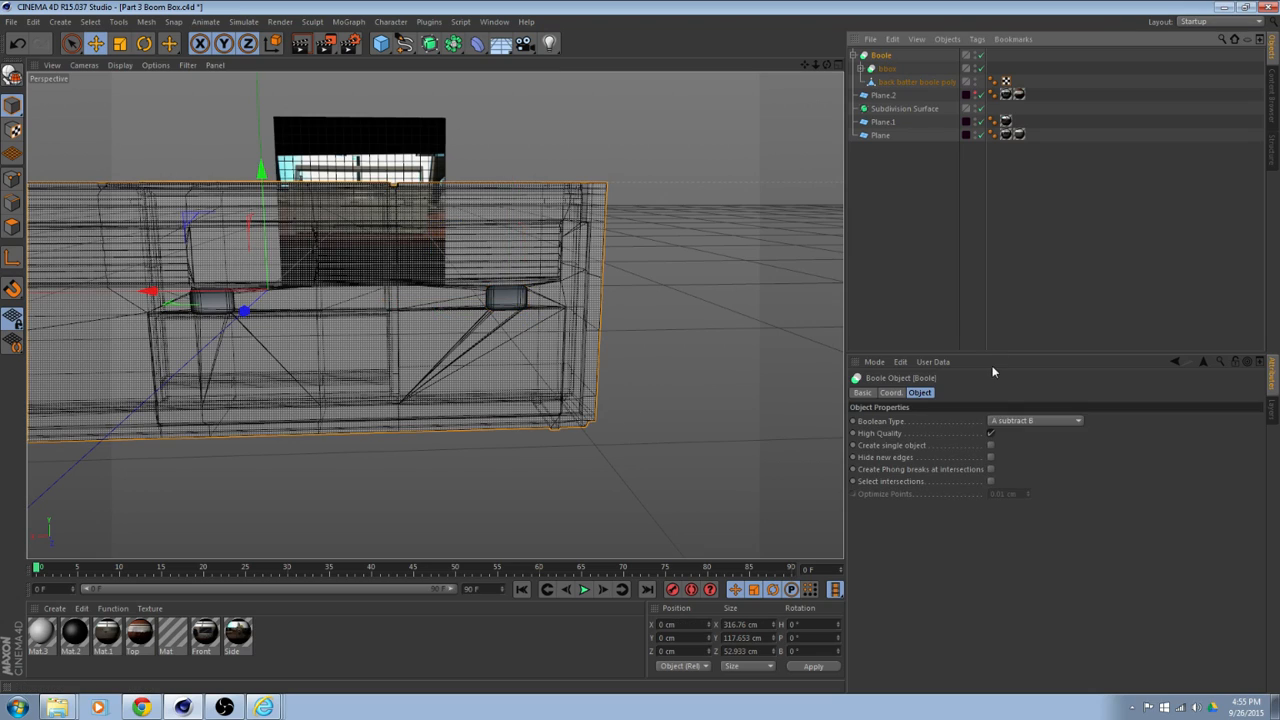
{"action": "left_click", "coordinate": [990, 457]}
{"action": "left_click_drag", "start_coordinate": [790, 390], "coordinate": [738, 368], "text": "alt"}
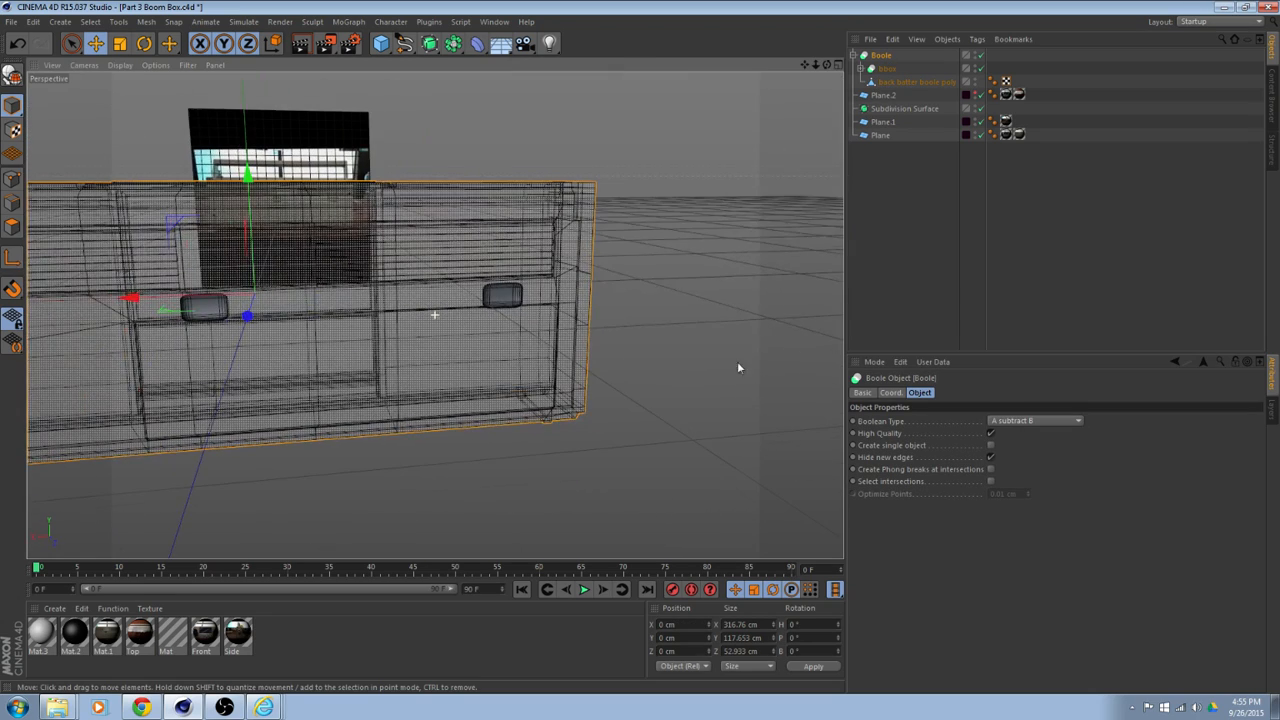
Collapse the Boole hierarchy and examine both recesses on the boom box's back against the reference picture.
{"action": "left_click", "coordinate": [856, 56]}
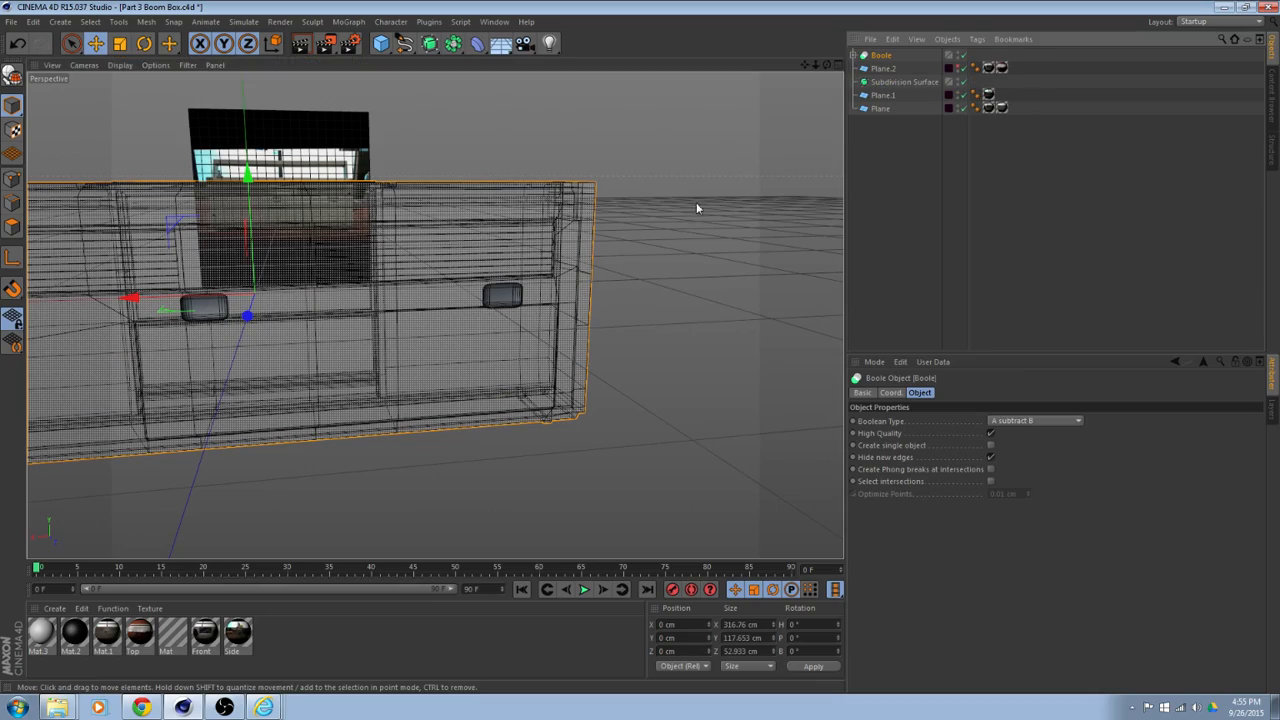
{"action": "left_click_drag", "start_coordinate": [681, 180], "coordinate": [588, 315], "text": "alt"}
{"action": "left_click_drag", "start_coordinate": [797, 134], "coordinate": [692, 124], "text": "alt"}
{"action": "left_click_drag", "start_coordinate": [628, 207], "coordinate": [600, 205], "text": "alt"}
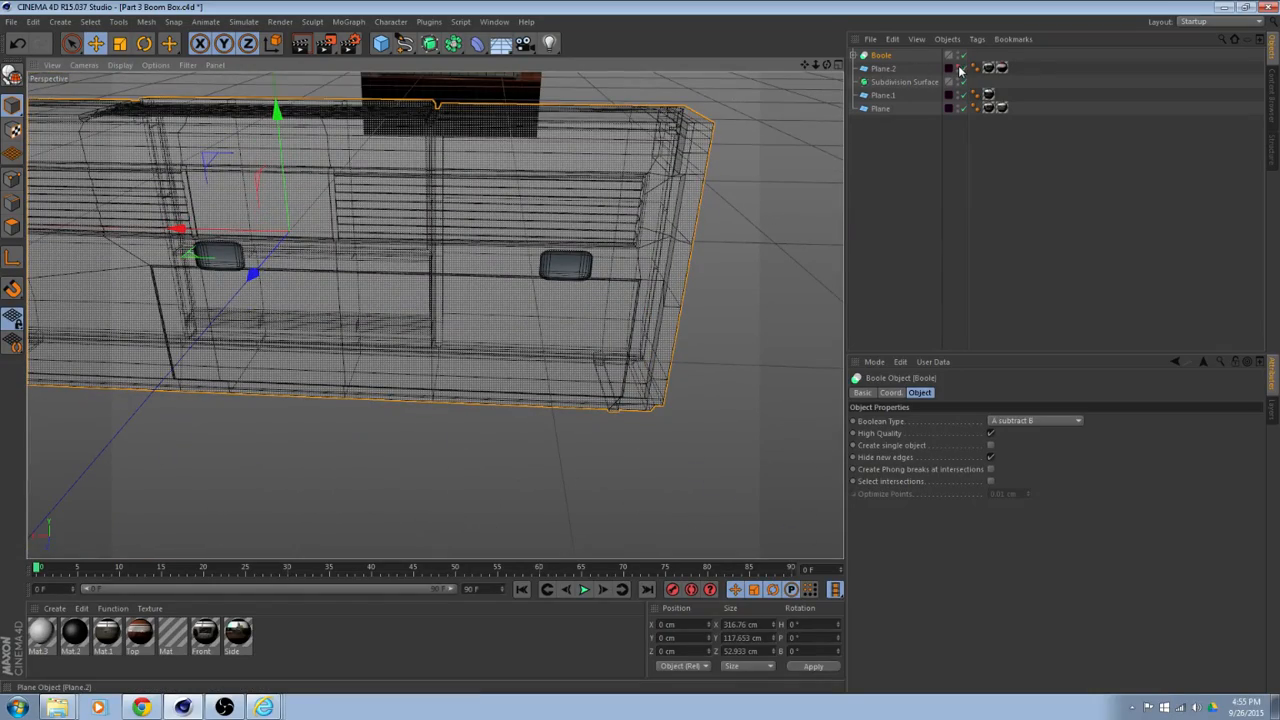
{"action": "mouse_move", "coordinate": [725, 180]}
{"action": "left_mouse_down", "text": "alt"}
{"action": "mouse_move", "coordinate": [643, 131]}
{"action": "mouse_move", "coordinate": [609, 131]}
{"action": "mouse_move", "coordinate": [815, 144]}
{"action": "mouse_move", "coordinate": [694, 186]}
{"action": "mouse_move", "coordinate": [400, 214]}
{"action": "mouse_move", "coordinate": [523, 286]}
{"action": "mouse_move", "coordinate": [738, 147]}
{"action": "mouse_move", "coordinate": [471, 166]}
{"action": "mouse_move", "coordinate": [400, 210]}
{"action": "mouse_move", "coordinate": [560, 300]}
{"action": "mouse_move", "coordinate": [700, 175]}
{"action": "left_mouse_up", "text": "alt"}
{"action": "left_click_drag", "start_coordinate": [800, 165], "coordinate": [477, 257], "text": "alt"}
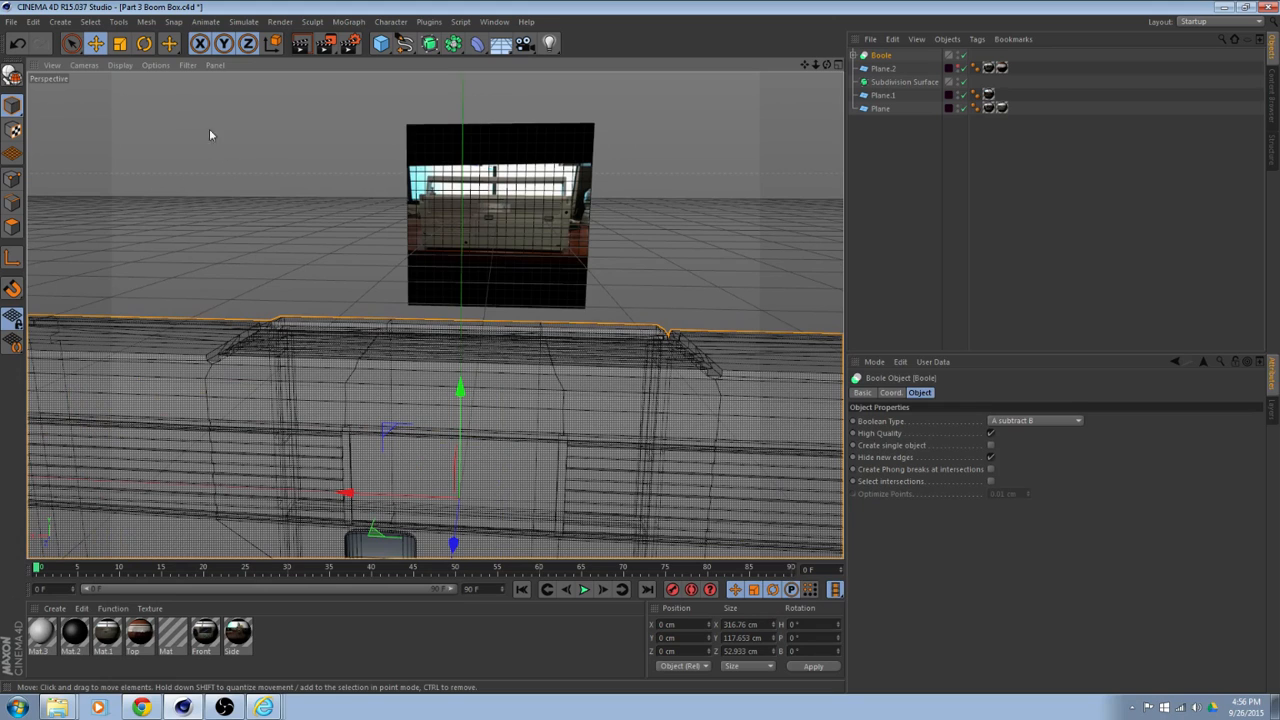
Set the perspective view to shaded display without wireframe lines and compare the recesses with the back reference picture.
{"action": "left_click", "coordinate": [120, 65]}
{"action": "left_click", "coordinate": [142, 86]}
{"action": "scroll", "coordinate": [579, 252], "scroll_direction": "up", "scroll_amount": 6}
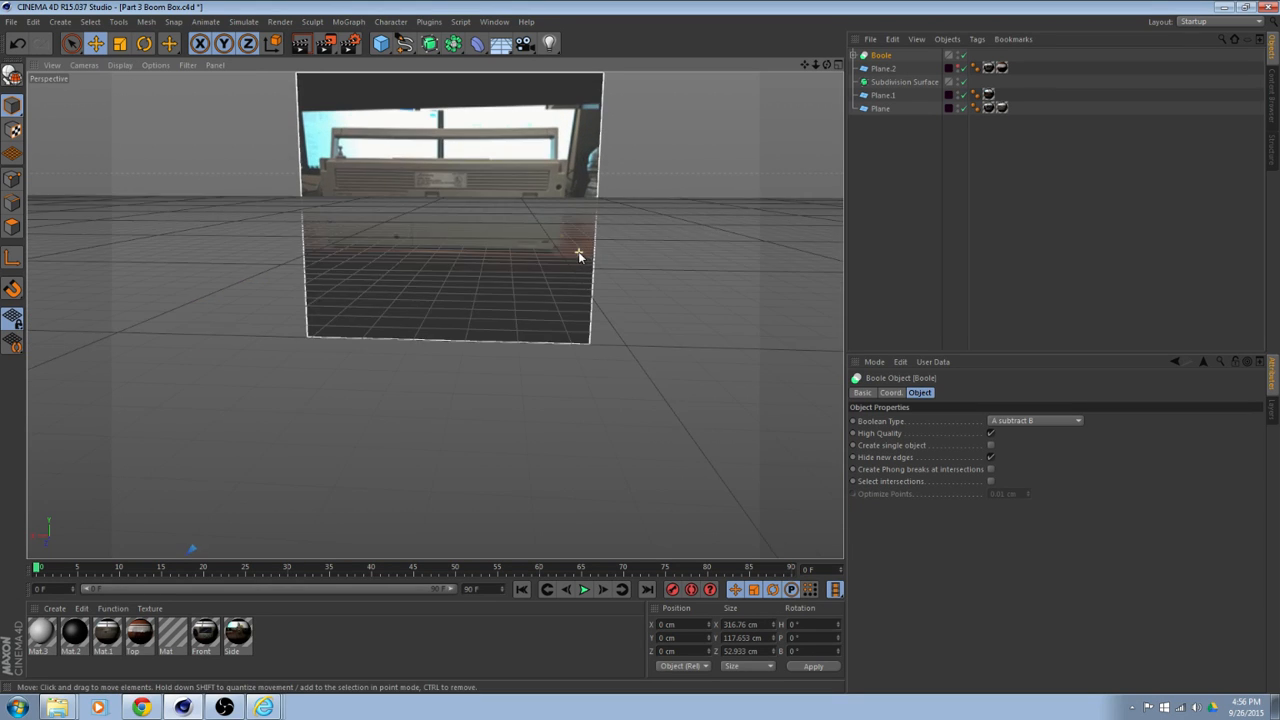
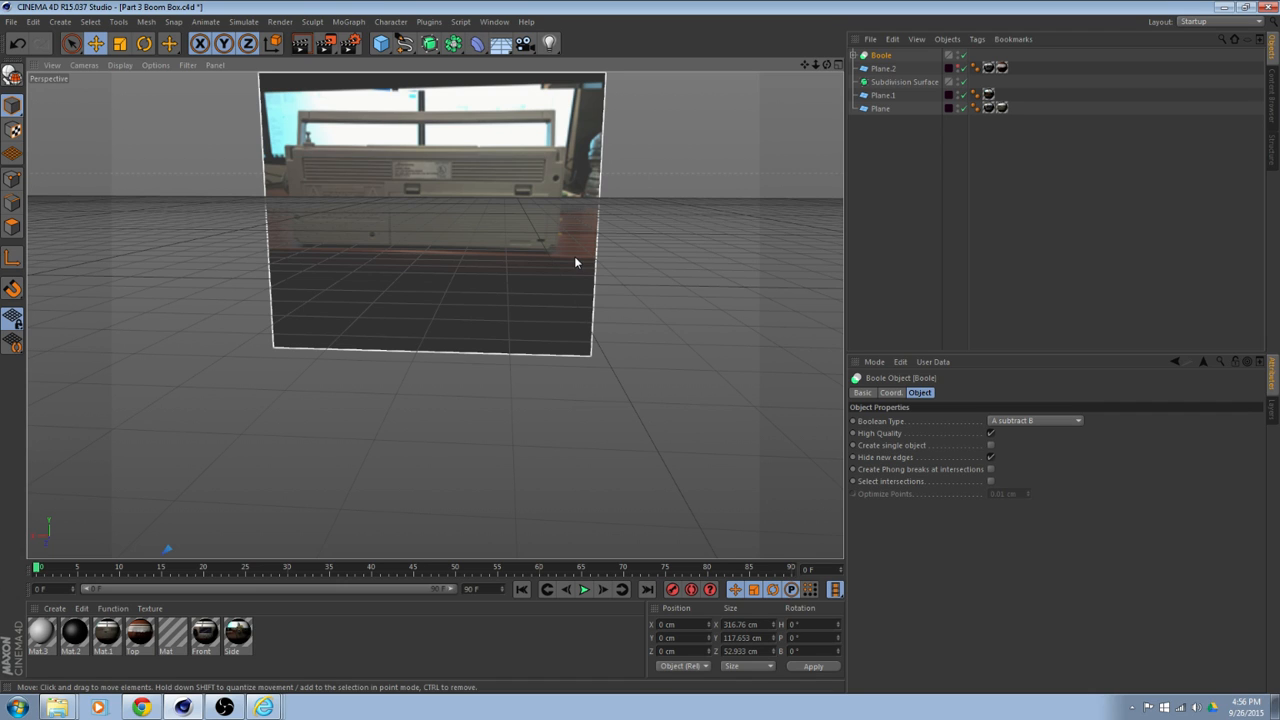
{"action": "left_click_drag", "start_coordinate": [575, 262], "coordinate": [565, 349], "text": "alt"}
{"action": "scroll", "coordinate": [565, 345], "scroll_direction": "down", "scroll_amount": 4}
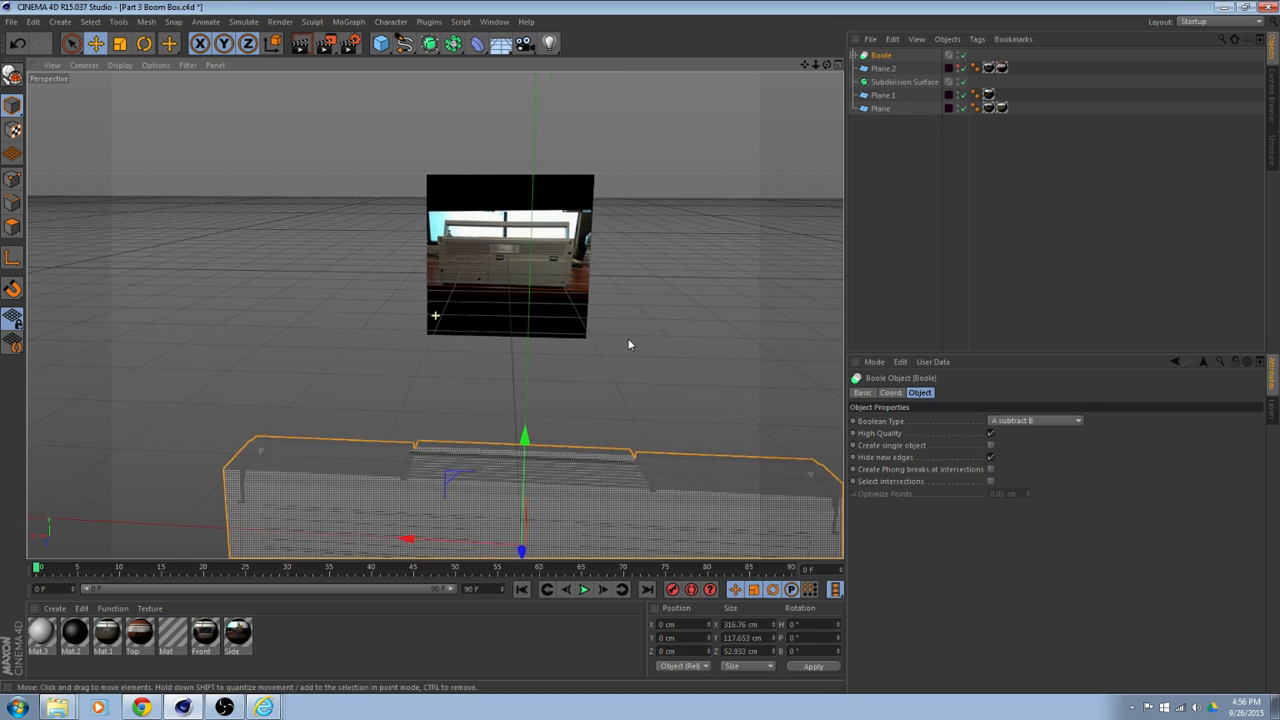
{"action": "left_click_drag", "start_coordinate": [628, 343], "coordinate": [600, 205], "text": "alt"}
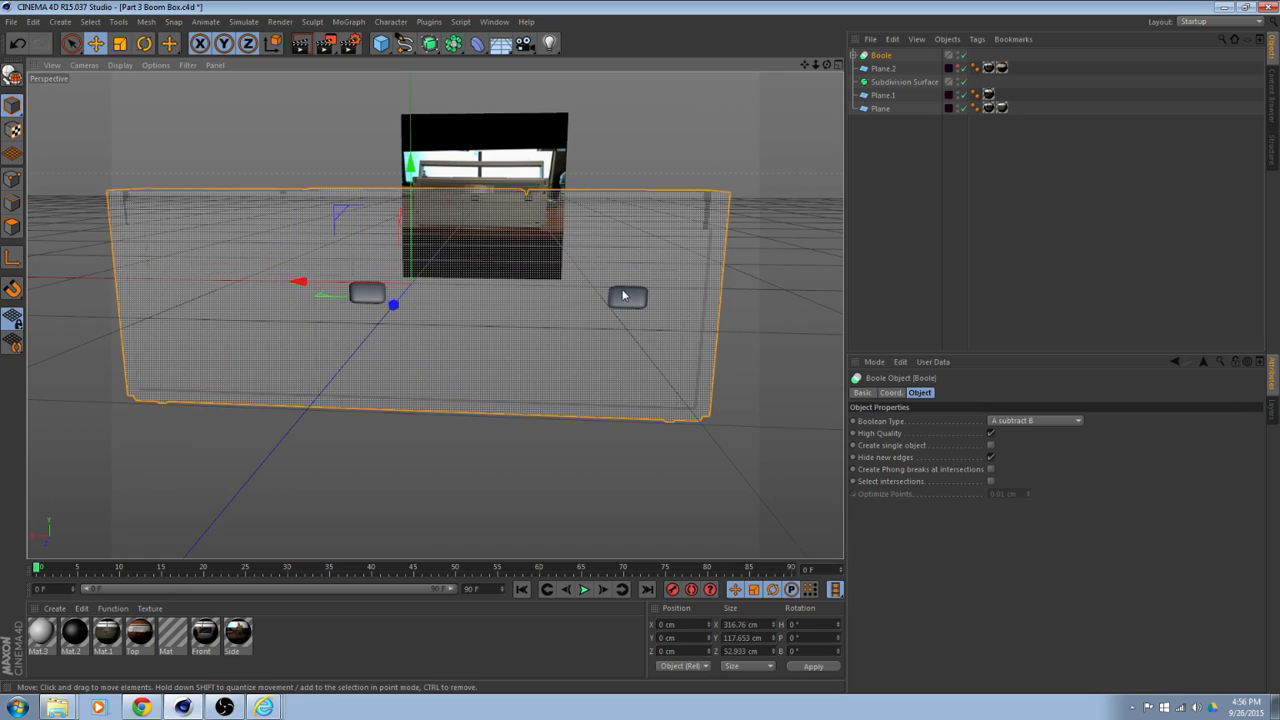
Move both back batter boole poly objects out of the Boole hierarchy to the root level.
{"action": "left_click", "coordinate": [856, 55]}
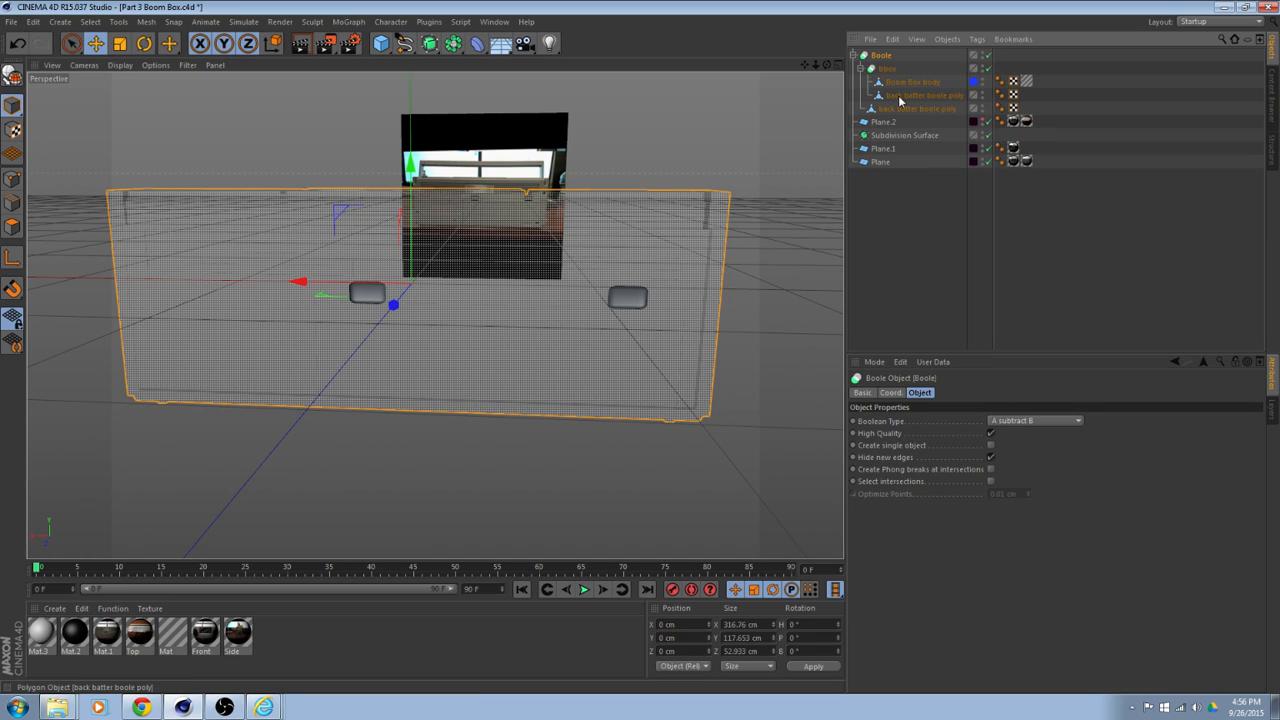
{"action": "left_click", "coordinate": [900, 96]}
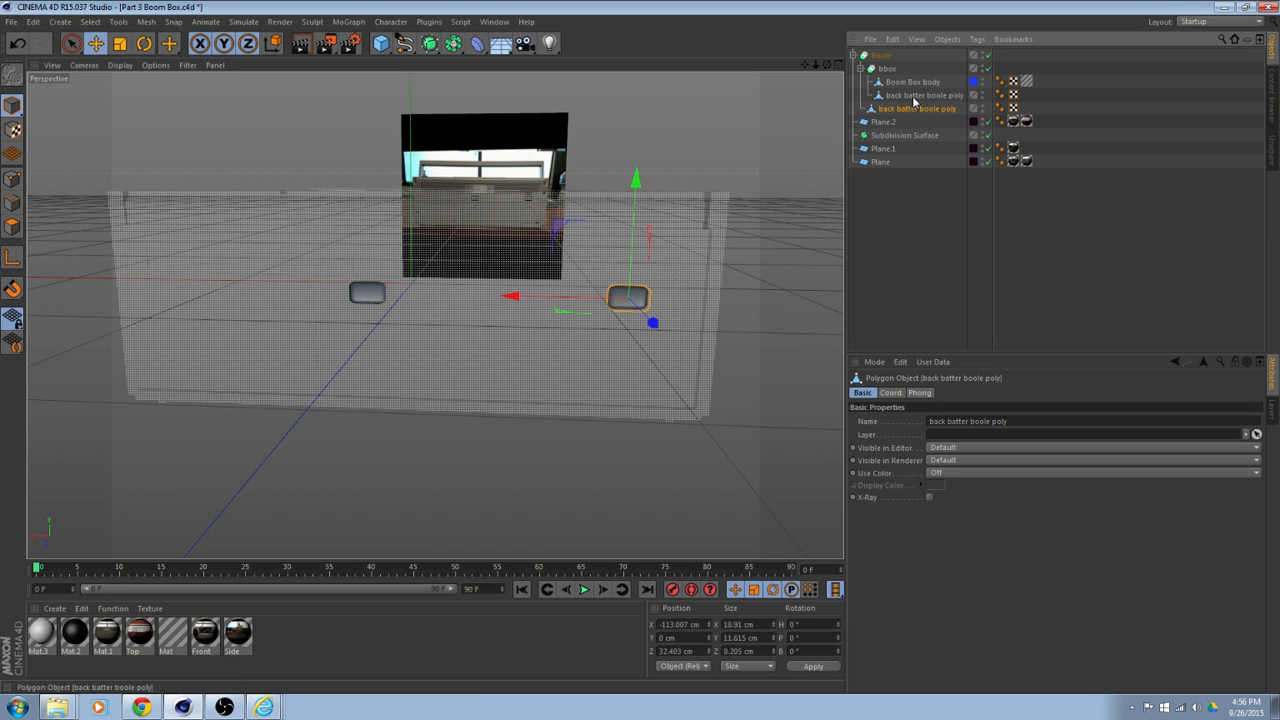
{"action": "left_click", "coordinate": [913, 95], "text": "ctrl"}
{"action": "left_click_drag", "start_coordinate": [916, 226], "coordinate": [918, 224]}
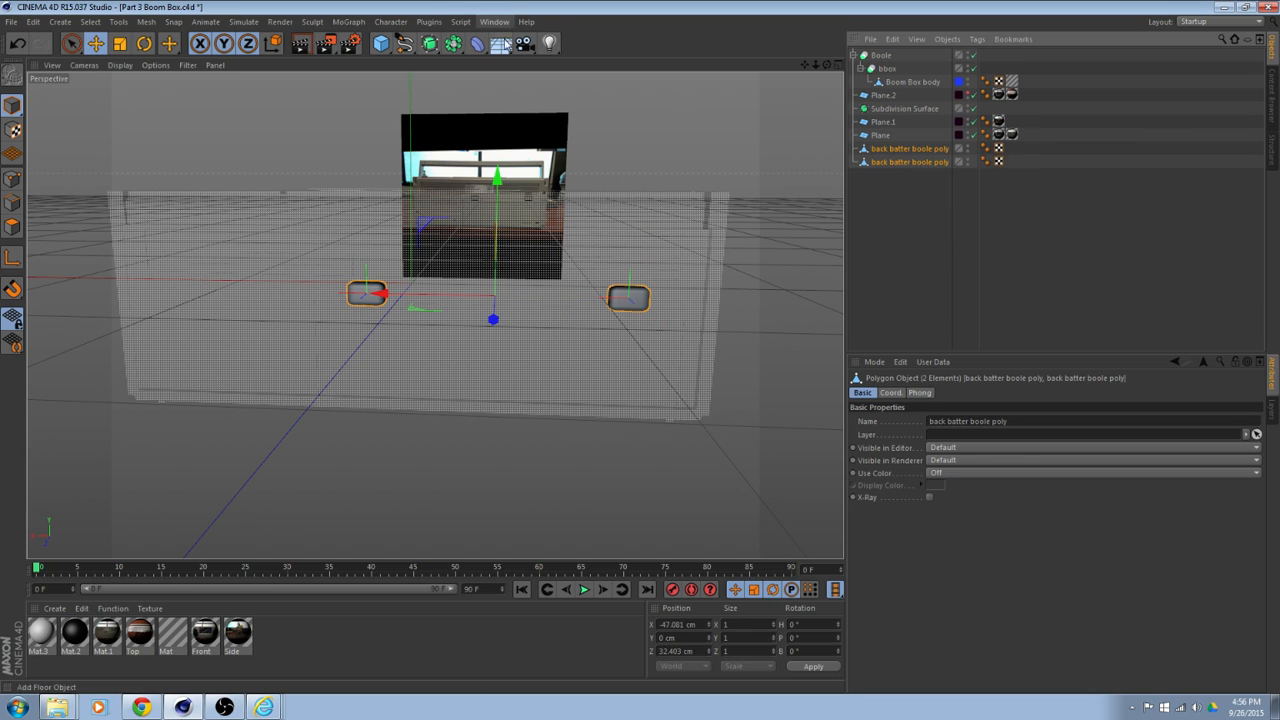
Add a Connect object, nest both back batter boole poly objects under it, and convert it into one editable polygon object.
{"action": "left_click", "coordinate": [432, 44]}
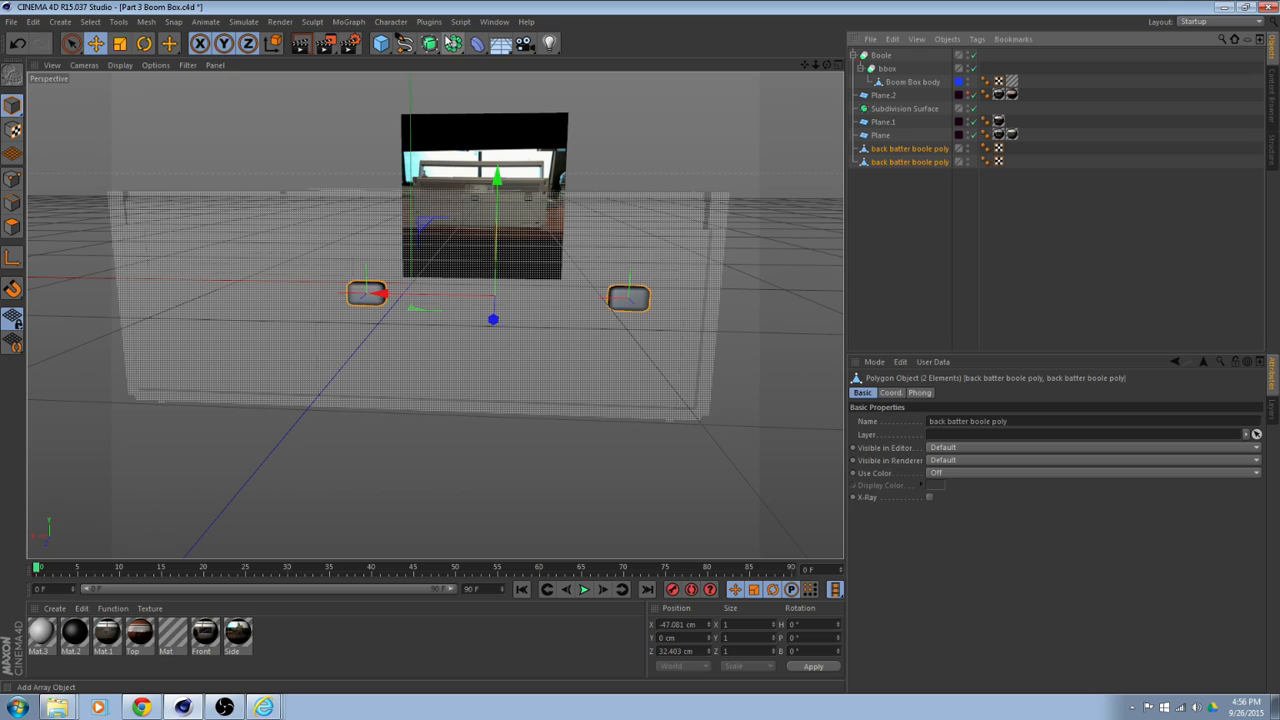
{"action": "left_click", "coordinate": [457, 44]}
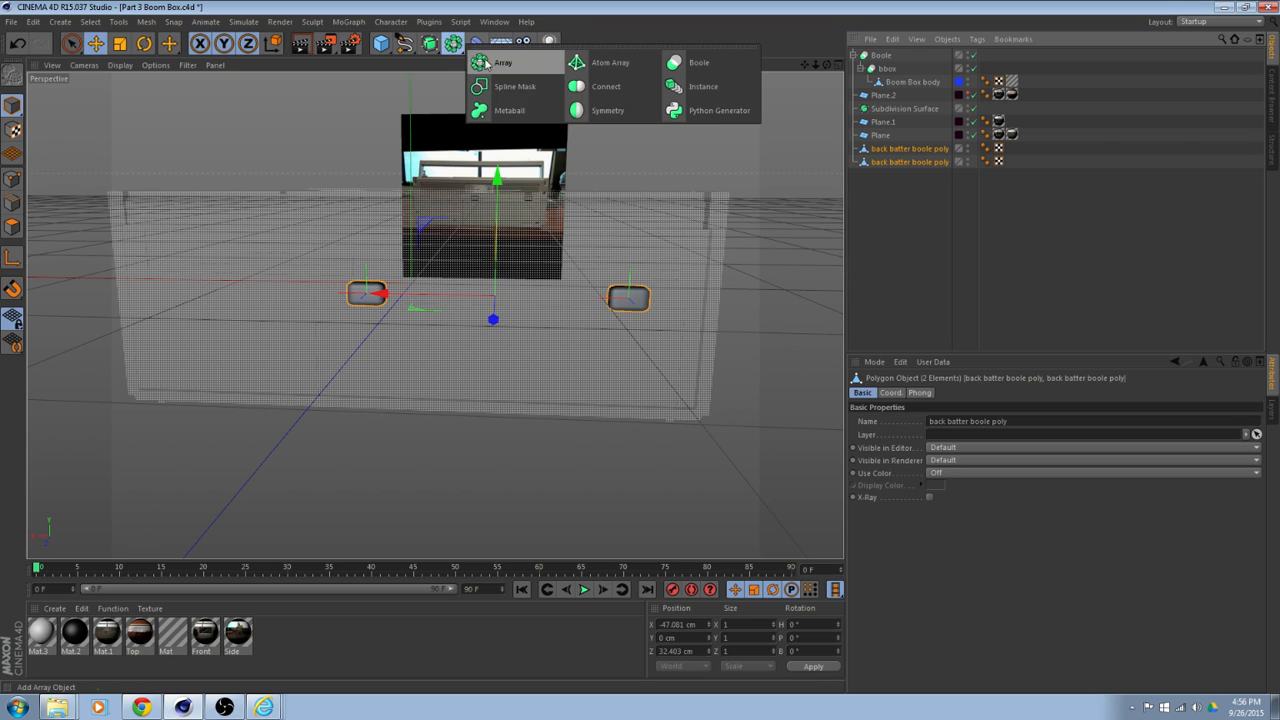
{"action": "left_click", "coordinate": [603, 87]}
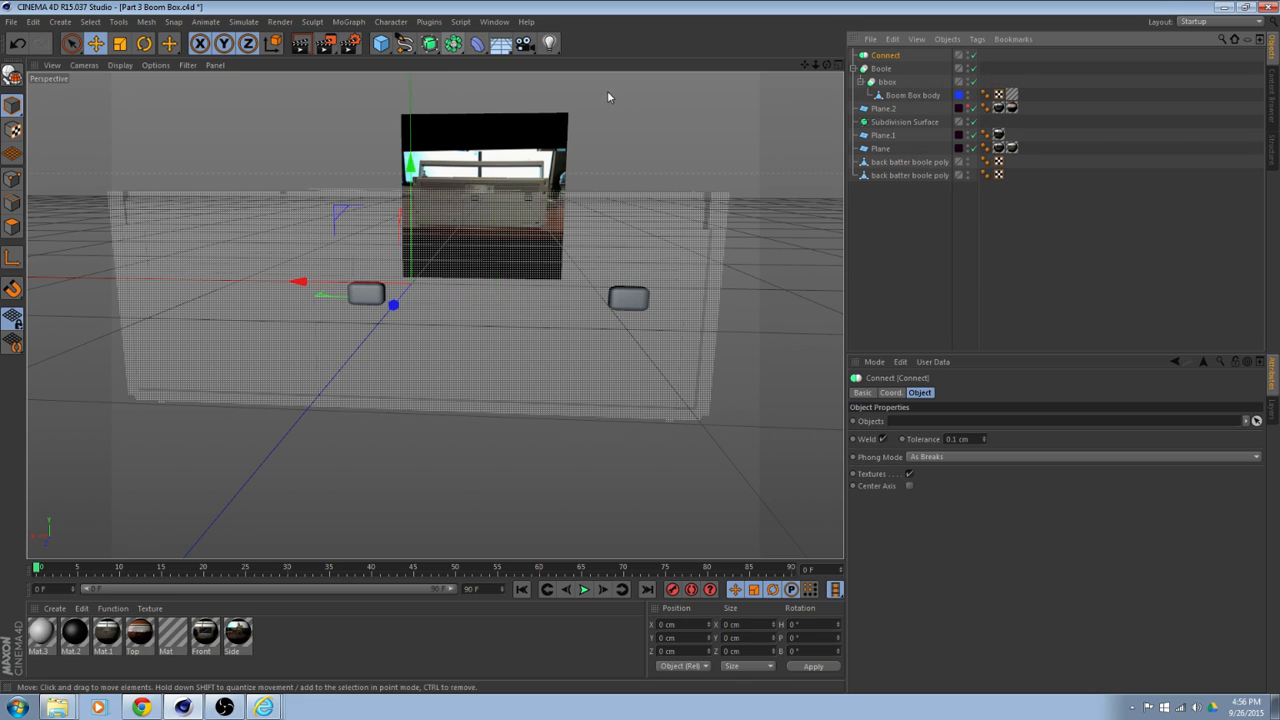
{"action": "left_click", "coordinate": [906, 162]}
{"action": "left_click", "coordinate": [908, 174], "text": "ctrl"}
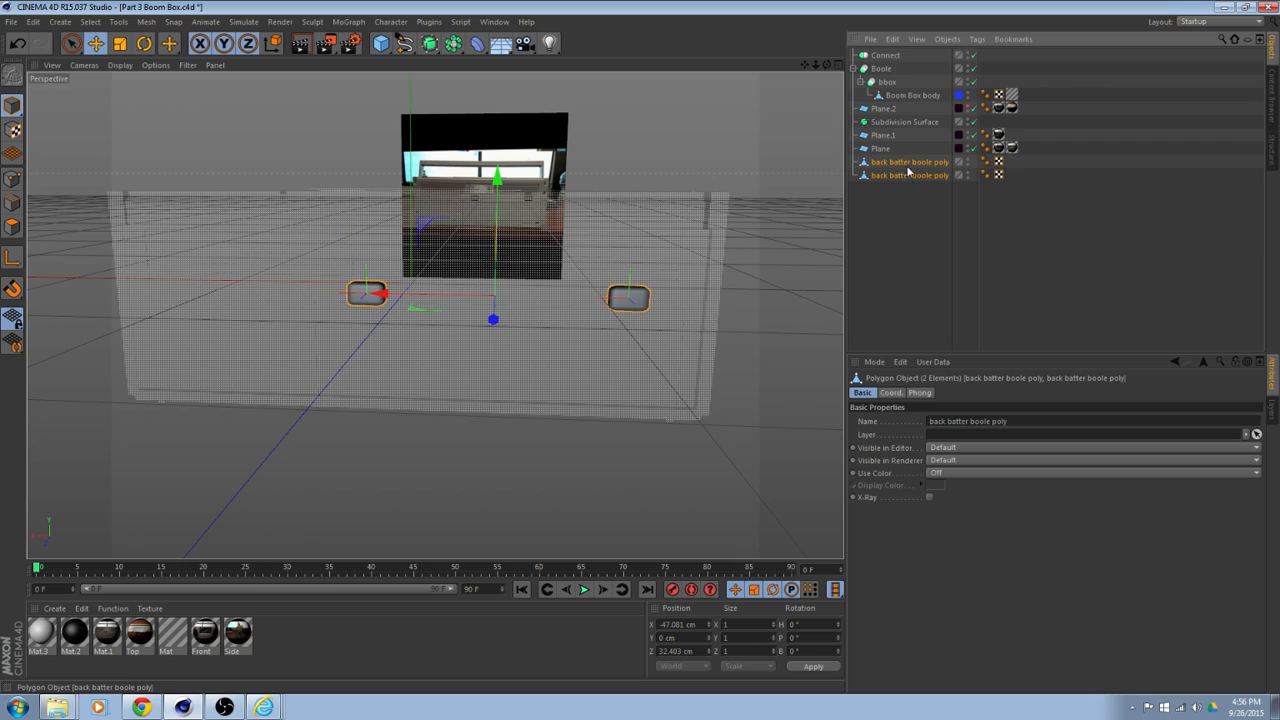
{"action": "left_click_drag", "start_coordinate": [895, 62], "coordinate": [885, 56]}
{"action": "left_click", "coordinate": [885, 55]}
{"action": "left_click", "coordinate": [12, 73]}
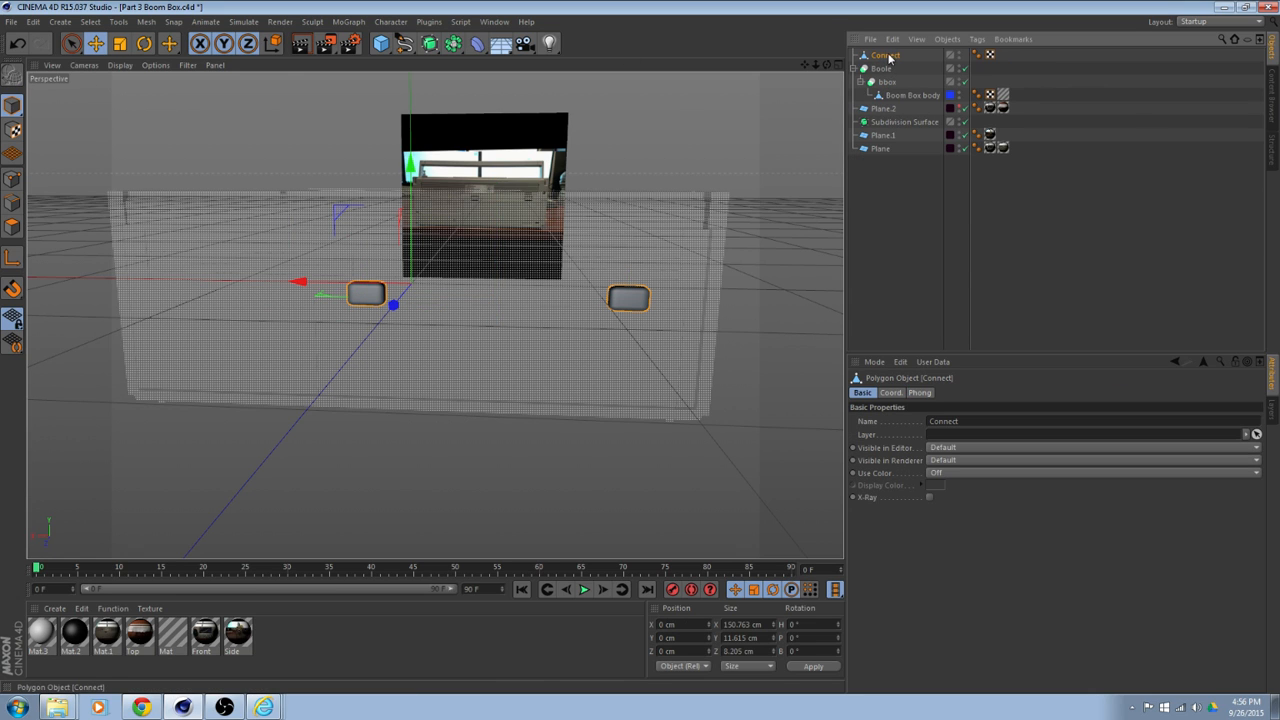
Nest the Connect polygon object inside bbox beneath Boom Box body so that it cuts both recesses.
{"action": "left_click_drag", "start_coordinate": [899, 103], "coordinate": [899, 101]}
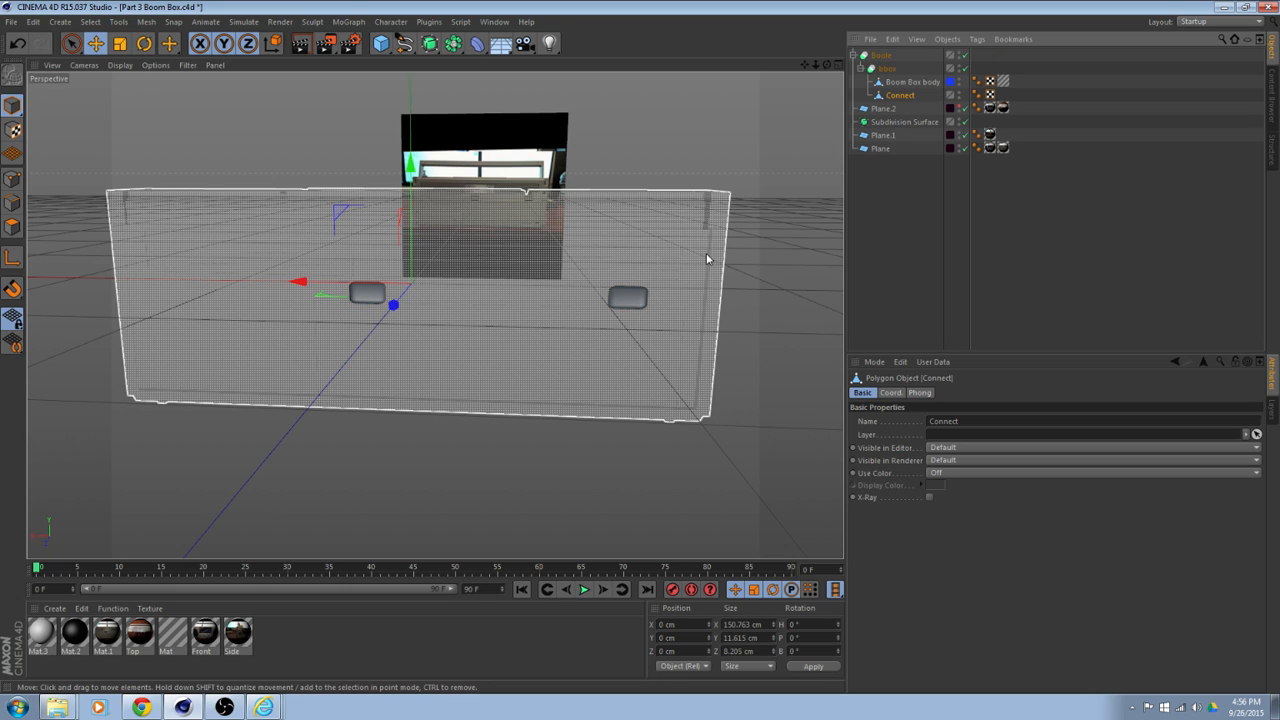
{"action": "left_click_drag", "start_coordinate": [741, 285], "coordinate": [724, 322], "text": "alt"}
{"action": "left_click", "coordinate": [765, 259]}
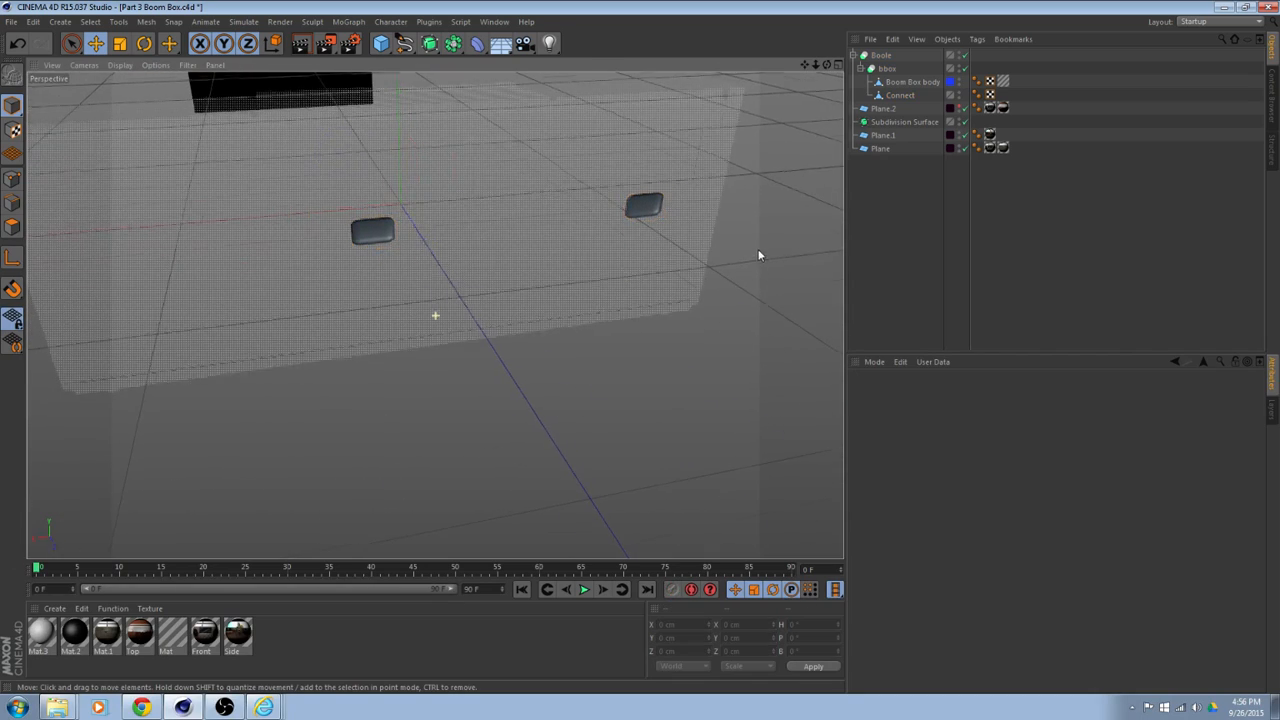
{"action": "left_click_drag", "start_coordinate": [759, 252], "coordinate": [547, 288], "text": "alt"}
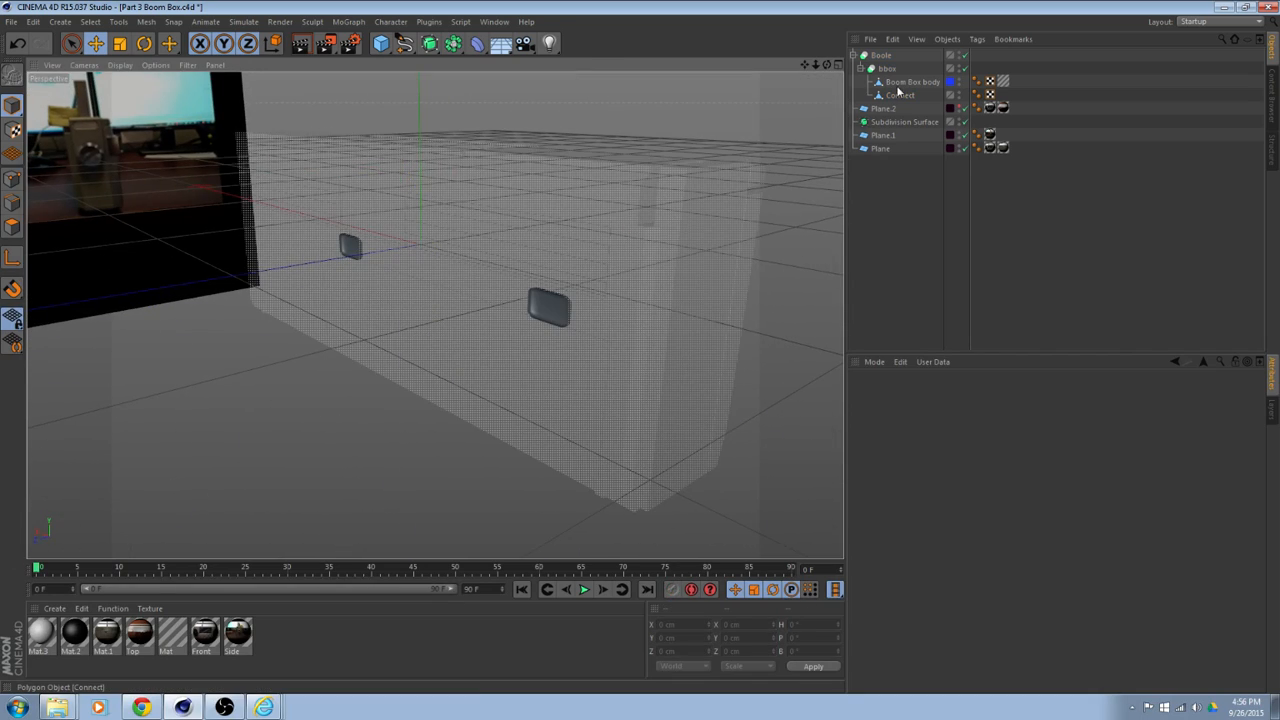
Move the Connect object along Z to about -1.6 cm to adjust the depth of both recesses.
{"action": "left_click", "coordinate": [900, 95]}
{"action": "left_click_drag", "start_coordinate": [420, 262], "coordinate": [724, 294], "text": "alt"}
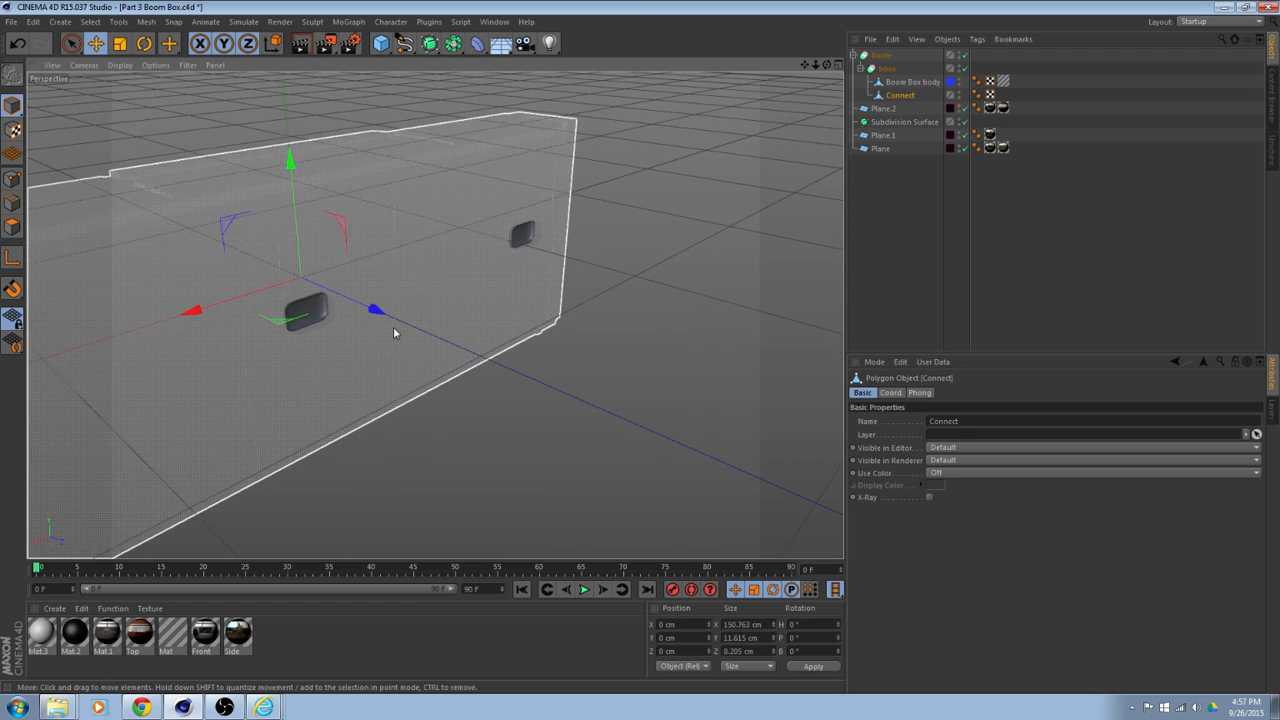
{"action": "left_click_drag", "start_coordinate": [376, 315], "coordinate": [380, 307]}
{"action": "key", "text": "ctrl+z"}
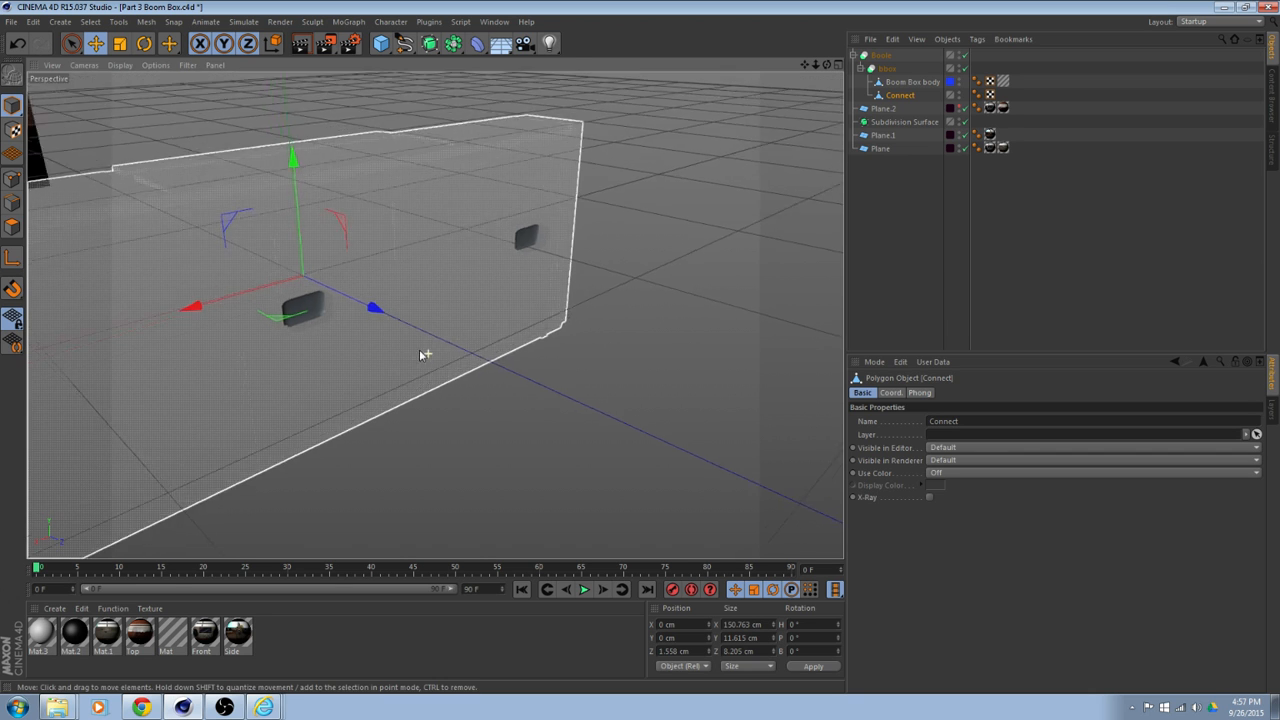
{"action": "left_click_drag", "start_coordinate": [425, 355], "coordinate": [568, 294], "text": "alt"}
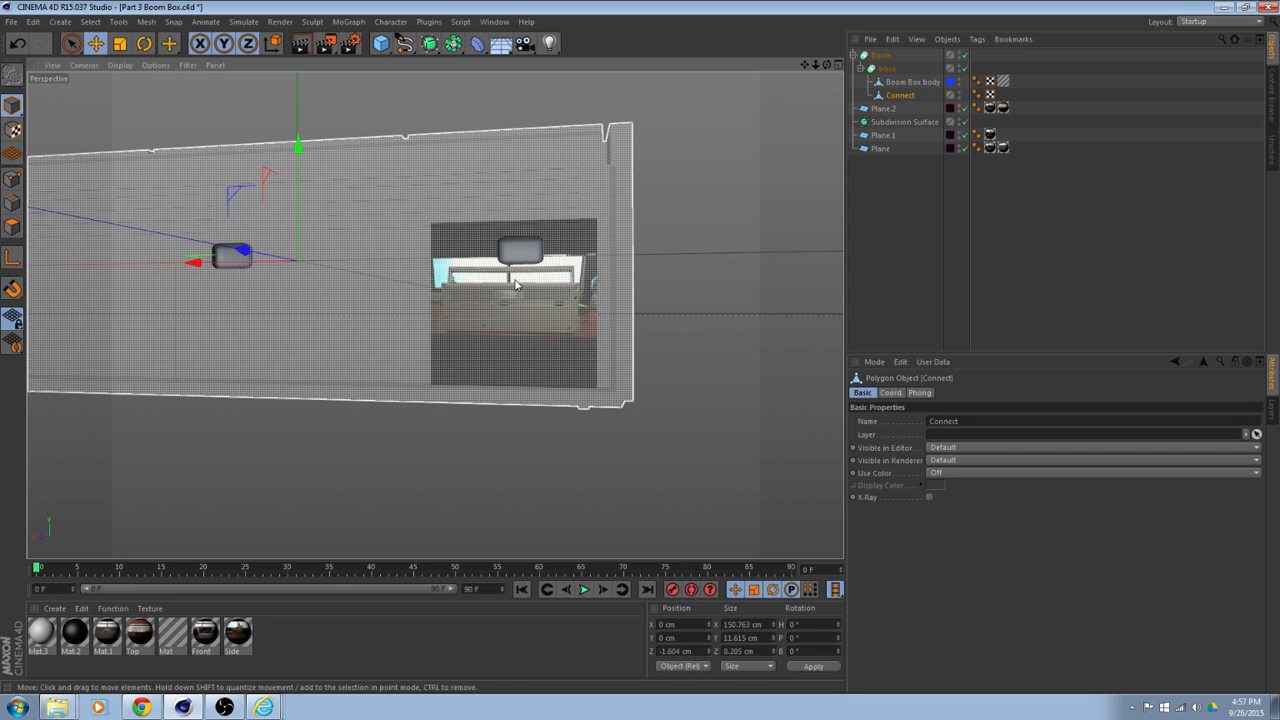
{"action": "left_click_drag", "start_coordinate": [516, 285], "coordinate": [580, 351]}
{"action": "key", "text": "super"}
{"action": "left_click", "coordinate": [665, 320]}
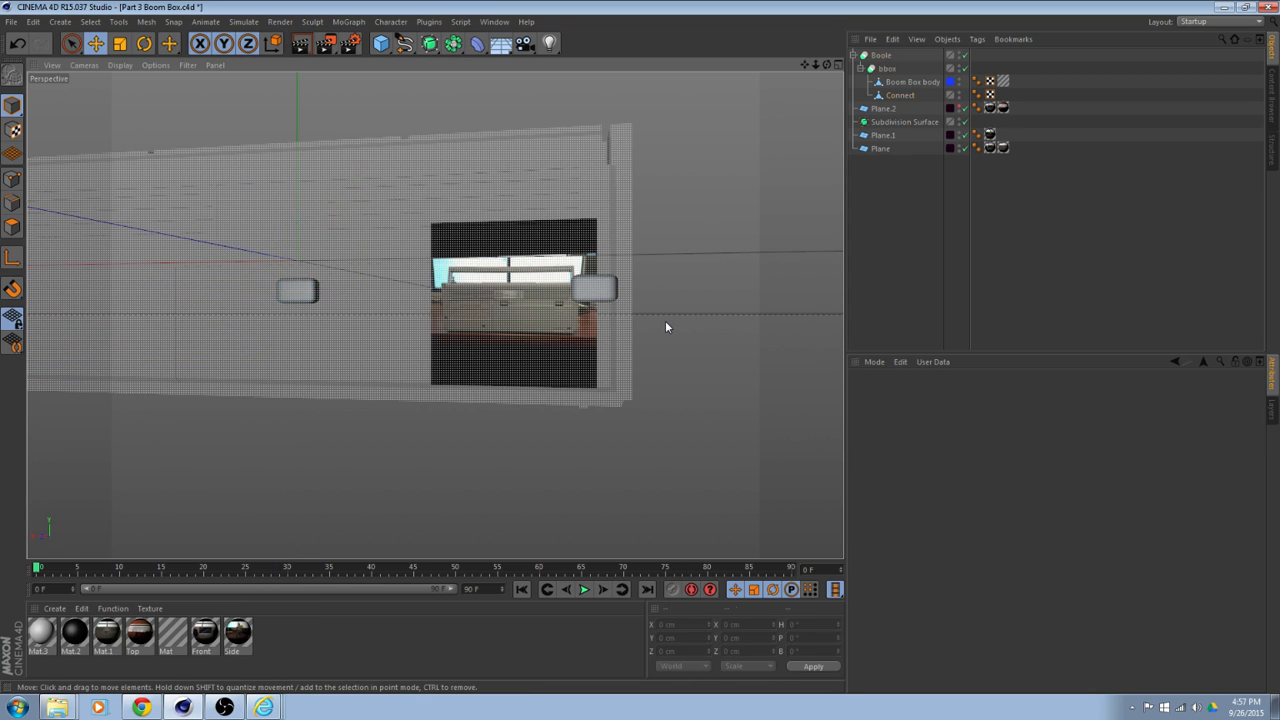
{"action": "key", "text": "ctrl+z"}
{"action": "key", "text": "ctrl+z"}
Collapse the Boole hierarchy and hide the boom box in the viewport.
{"action": "left_click_drag", "start_coordinate": [662, 320], "coordinate": [437, 405], "text": "alt"}
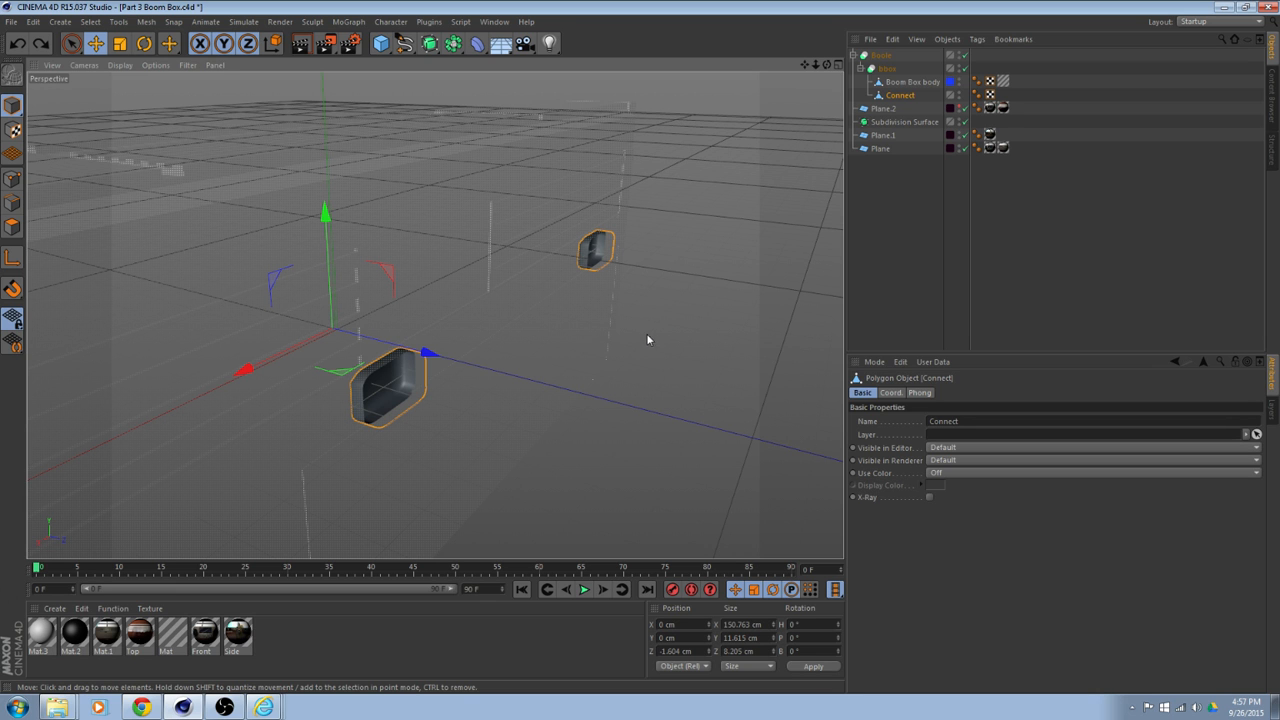
{"action": "left_click_drag", "start_coordinate": [643, 345], "coordinate": [771, 322], "text": "alt"}
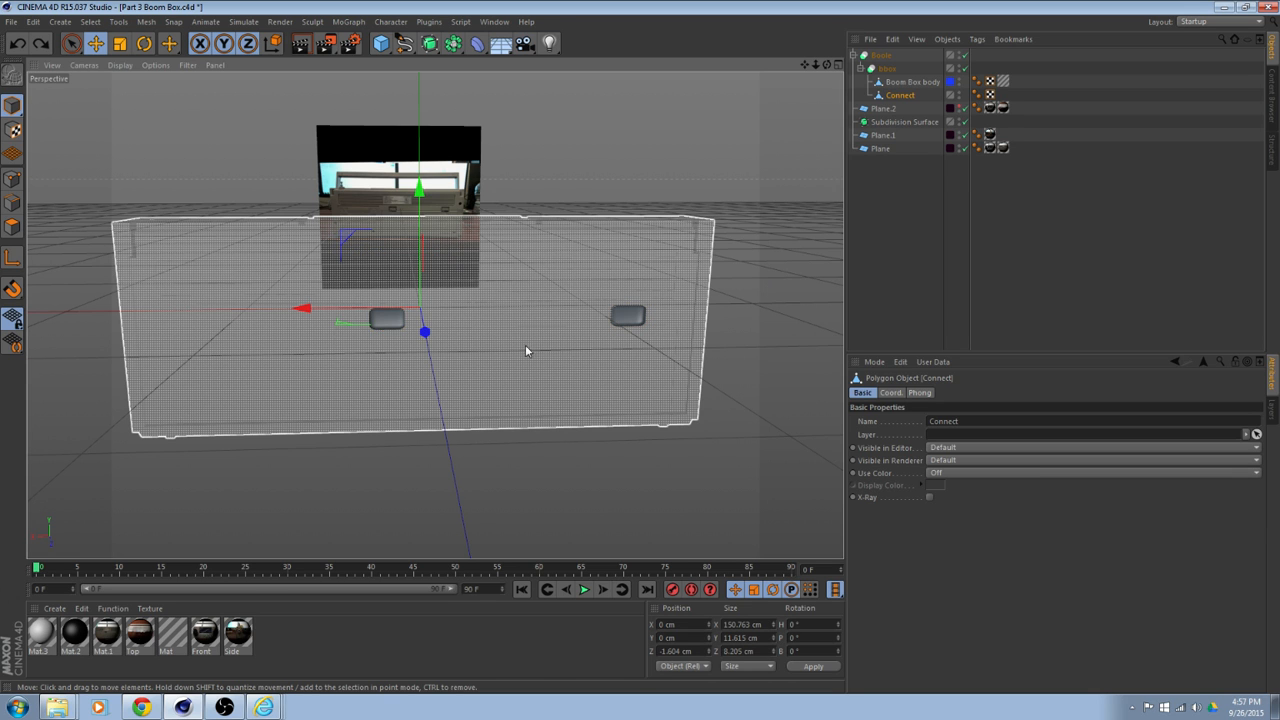
{"action": "left_click_drag", "start_coordinate": [754, 280], "coordinate": [769, 235], "text": "alt"}
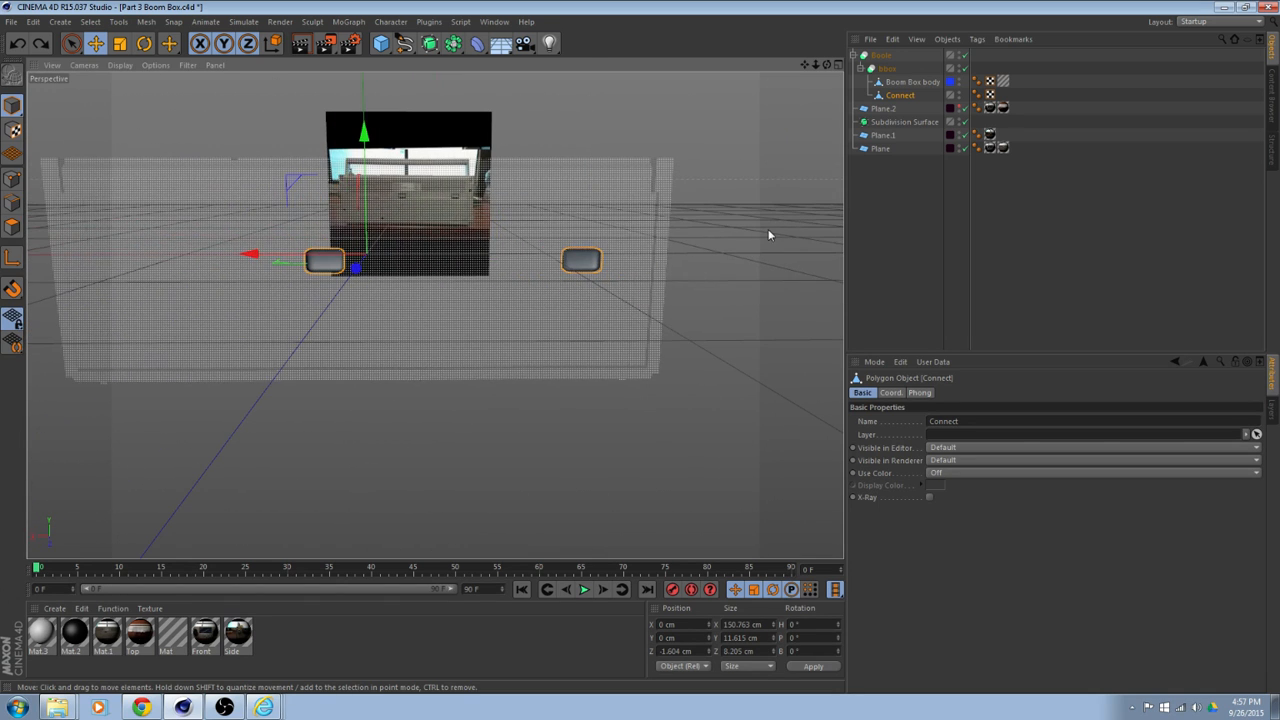
{"action": "left_click", "coordinate": [856, 57]}
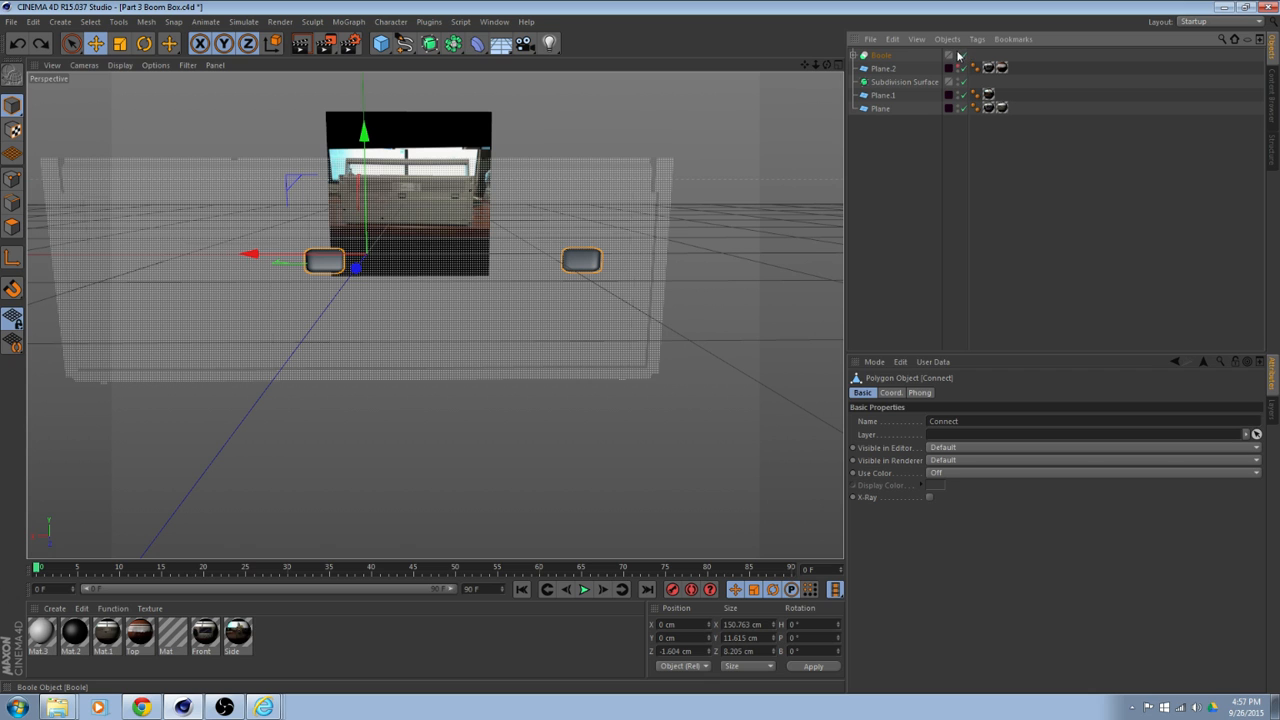
{"action": "left_click", "coordinate": [958, 55]}
{"action": "left_click_drag", "start_coordinate": [450, 210], "coordinate": [520, 200], "text": "alt"}
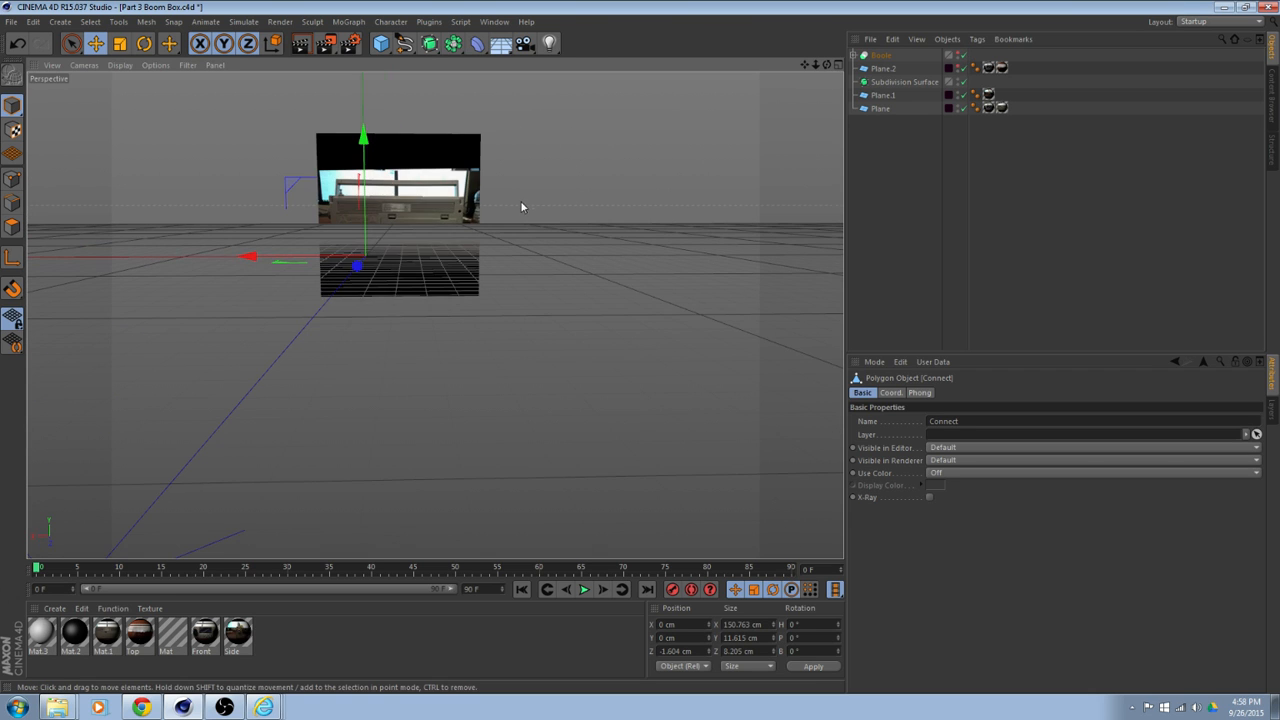
Add a cube primitive and make it editable.
{"action": "left_click_drag", "start_coordinate": [380, 43], "coordinate": [478, 70]}
{"action": "scroll", "coordinate": [496, 243], "scroll_direction": "down", "scroll_amount": 3}
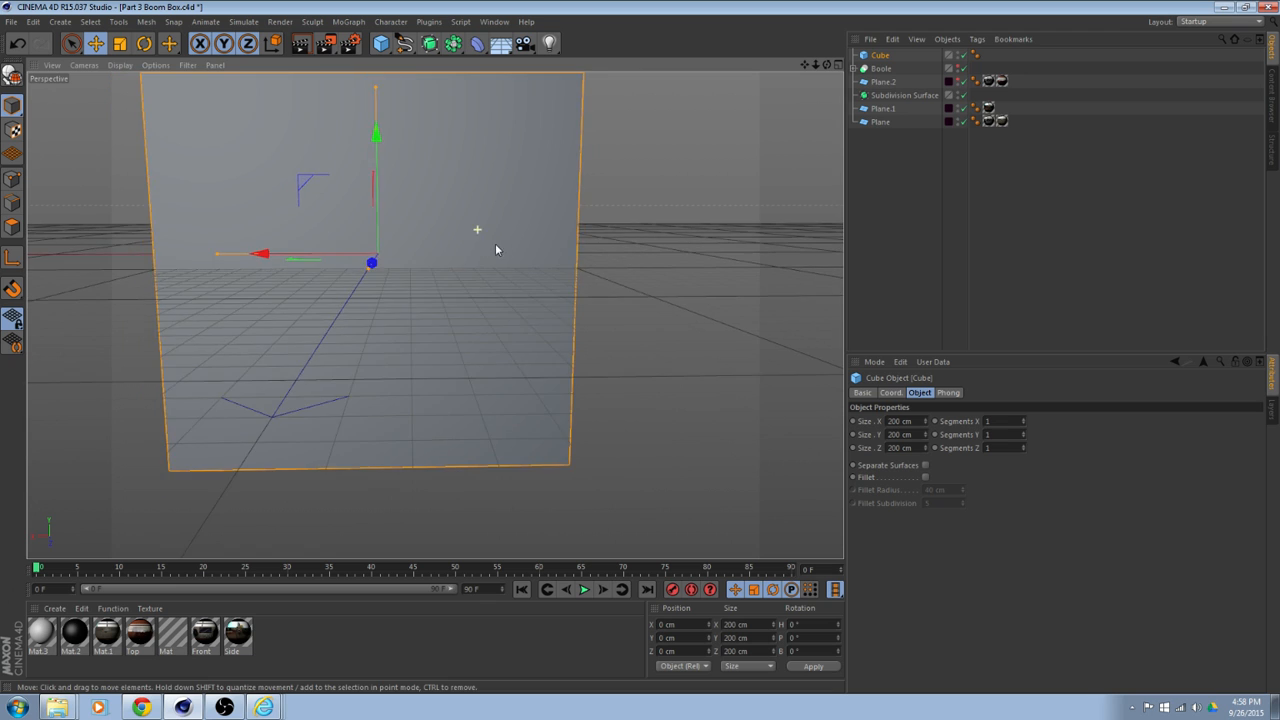
{"action": "left_click", "coordinate": [13, 78]}
Scale the cube in the Back view to about 18.2 cm in X and 33.6 cm in Y.
{"action": "middle_click", "coordinate": [622, 296]}
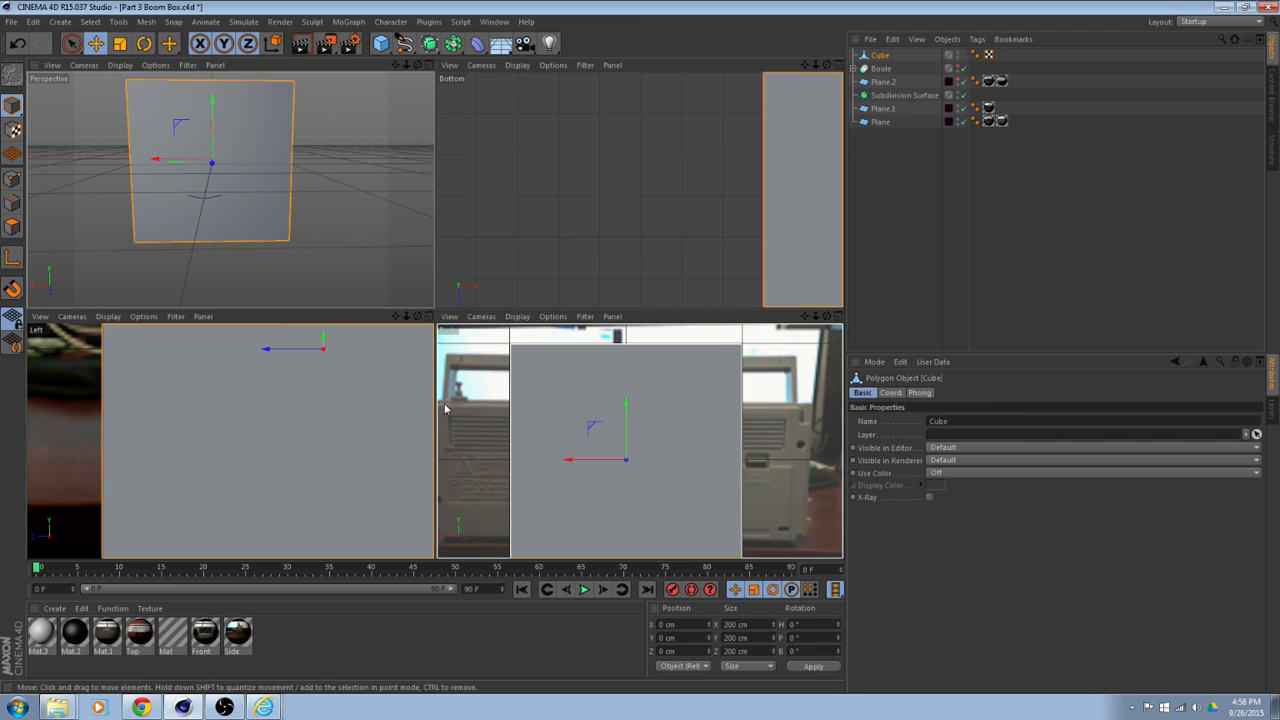
{"action": "middle_click", "coordinate": [538, 420]}
{"action": "scroll", "coordinate": [546, 395], "scroll_direction": "down", "scroll_amount": 5}
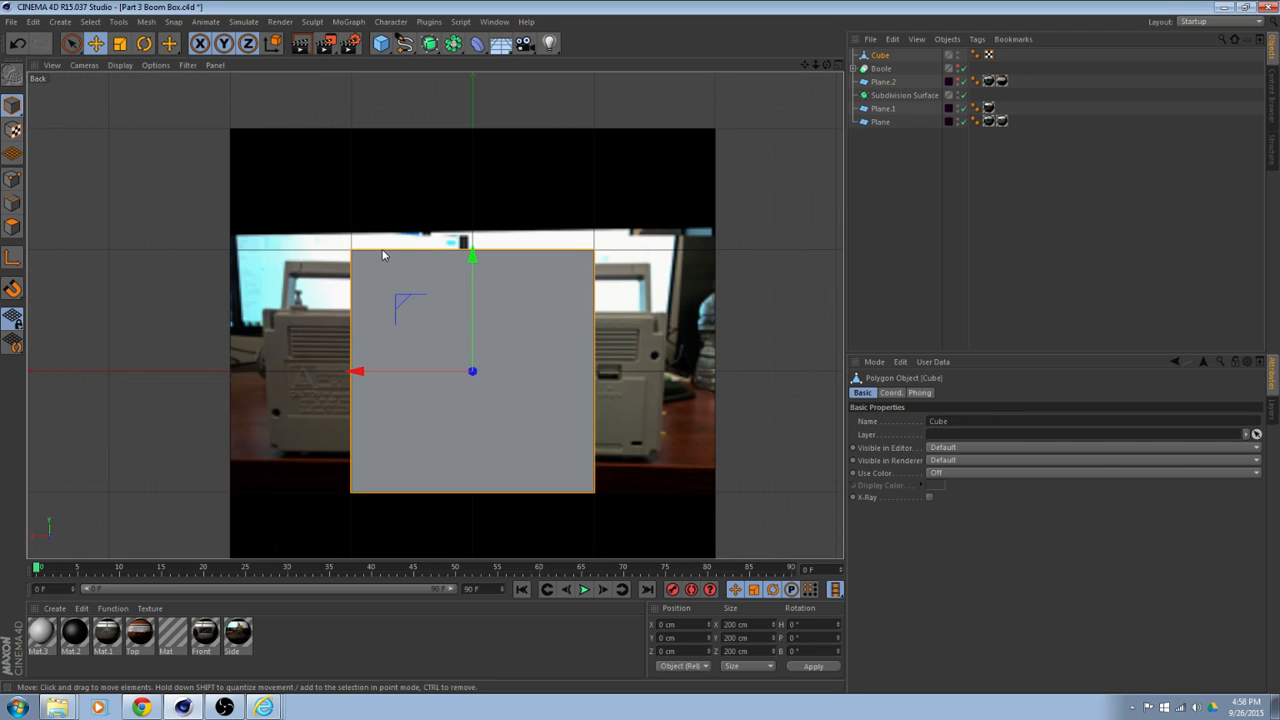
{"action": "left_click", "coordinate": [119, 44]}
{"action": "left_click_drag", "start_coordinate": [469, 249], "coordinate": [472, 355]}
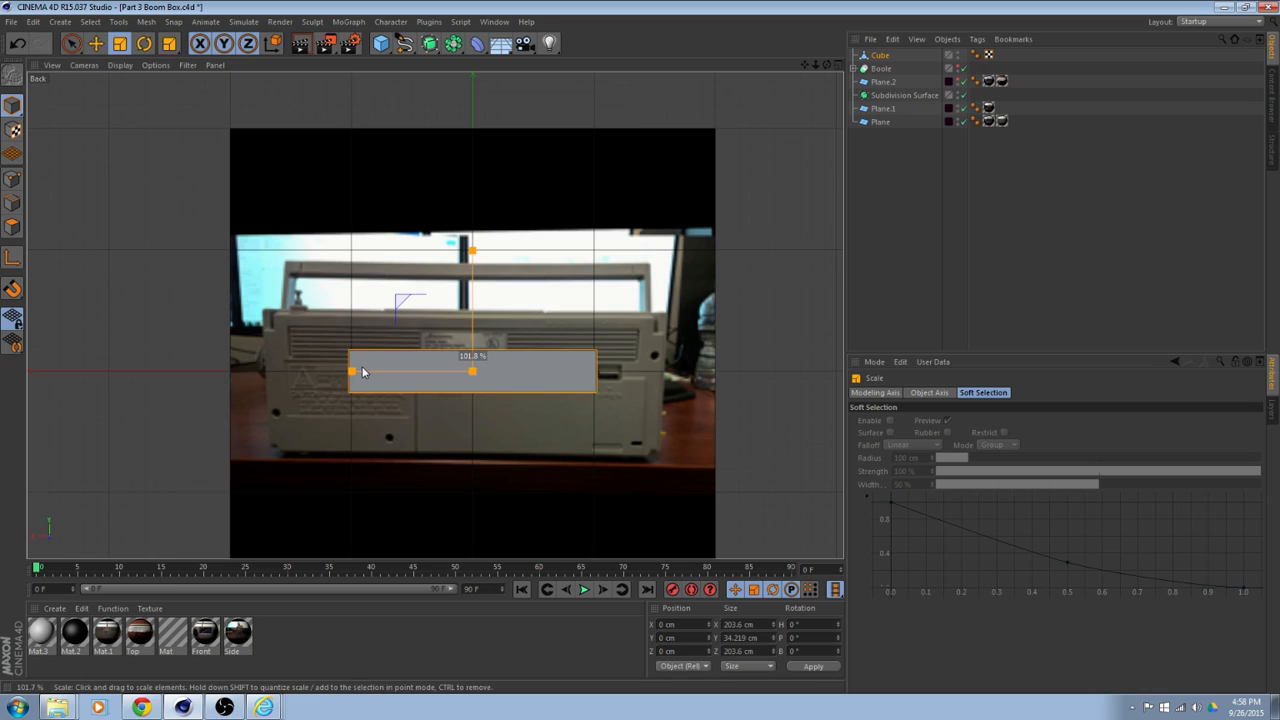
{"action": "left_click_drag", "start_coordinate": [357, 371], "coordinate": [461, 381]}
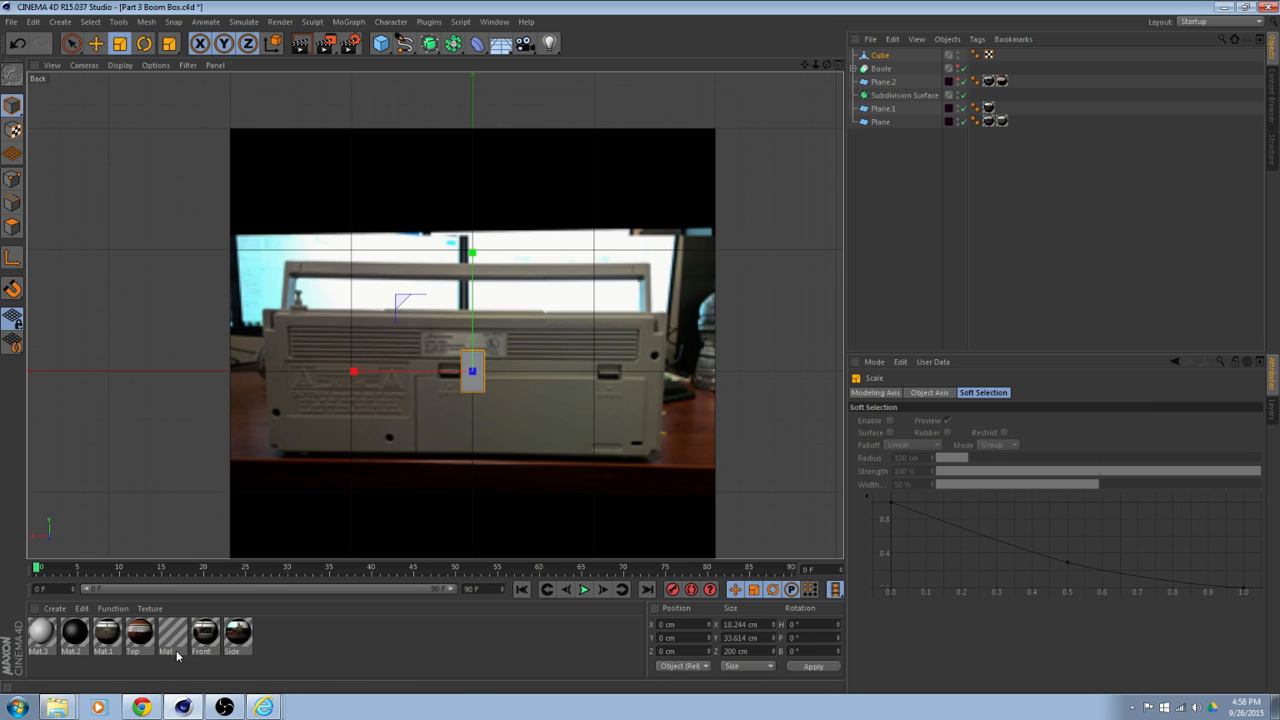
Apply the Mat material to the cube and move it along X to about 19 cm, over the latch nearest the centre.
{"action": "left_click_drag", "start_coordinate": [172, 632], "coordinate": [465, 400]}
{"action": "scroll", "coordinate": [463, 398], "scroll_direction": "up", "scroll_amount": 5}
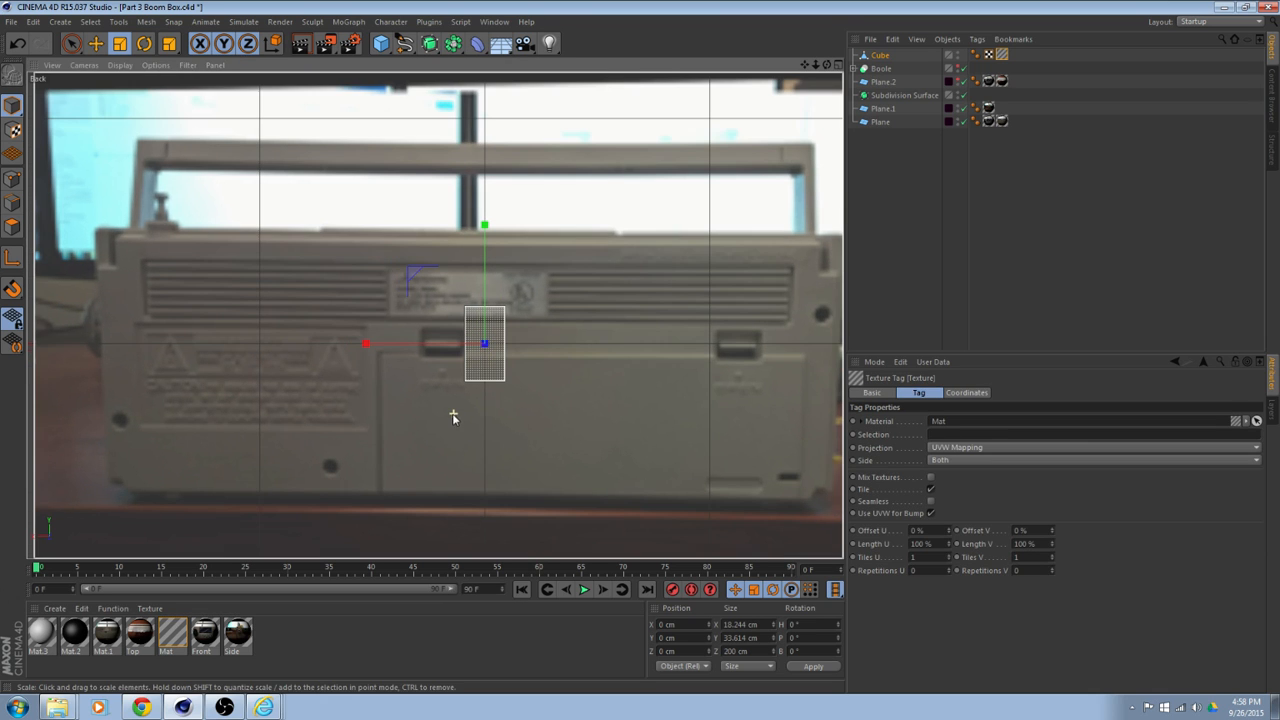
{"action": "left_click", "coordinate": [94, 47]}
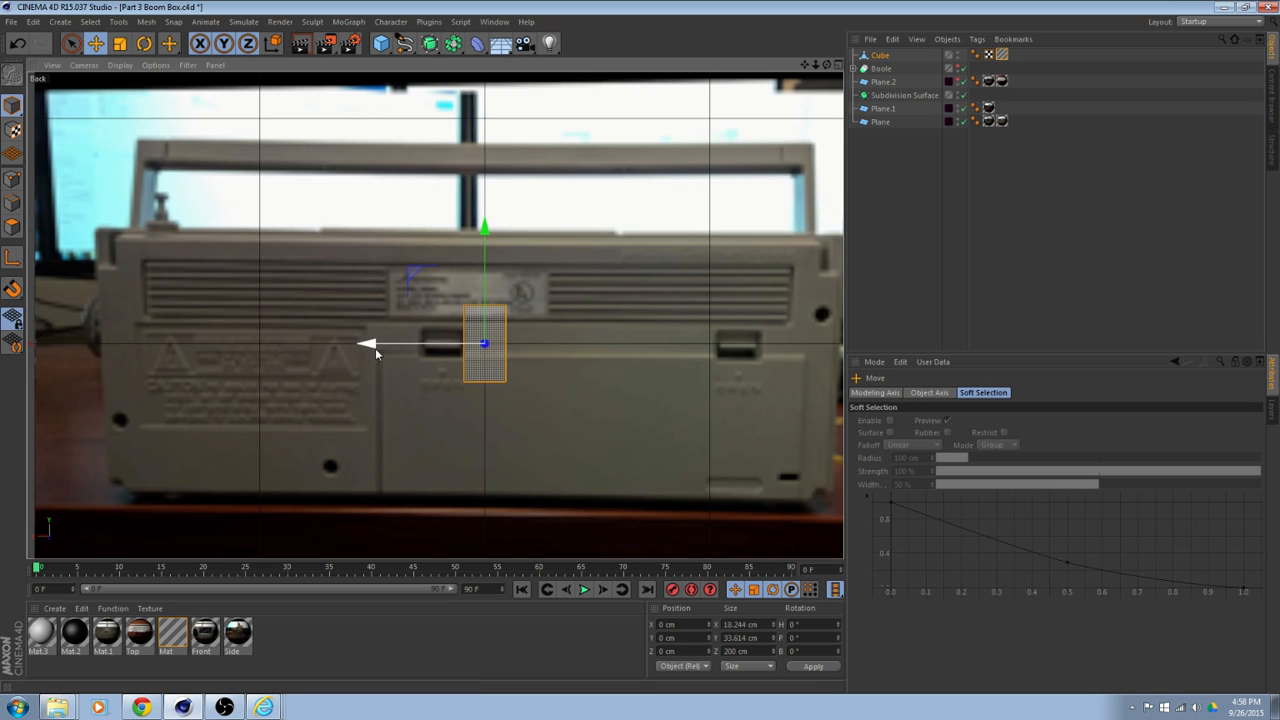
{"action": "left_click_drag", "start_coordinate": [366, 349], "coordinate": [329, 346]}
{"action": "scroll", "coordinate": [377, 412], "scroll_direction": "up", "scroll_amount": 5}
{"action": "middle_click_drag", "start_coordinate": [490, 337], "coordinate": [432, 383], "text": "alt"}
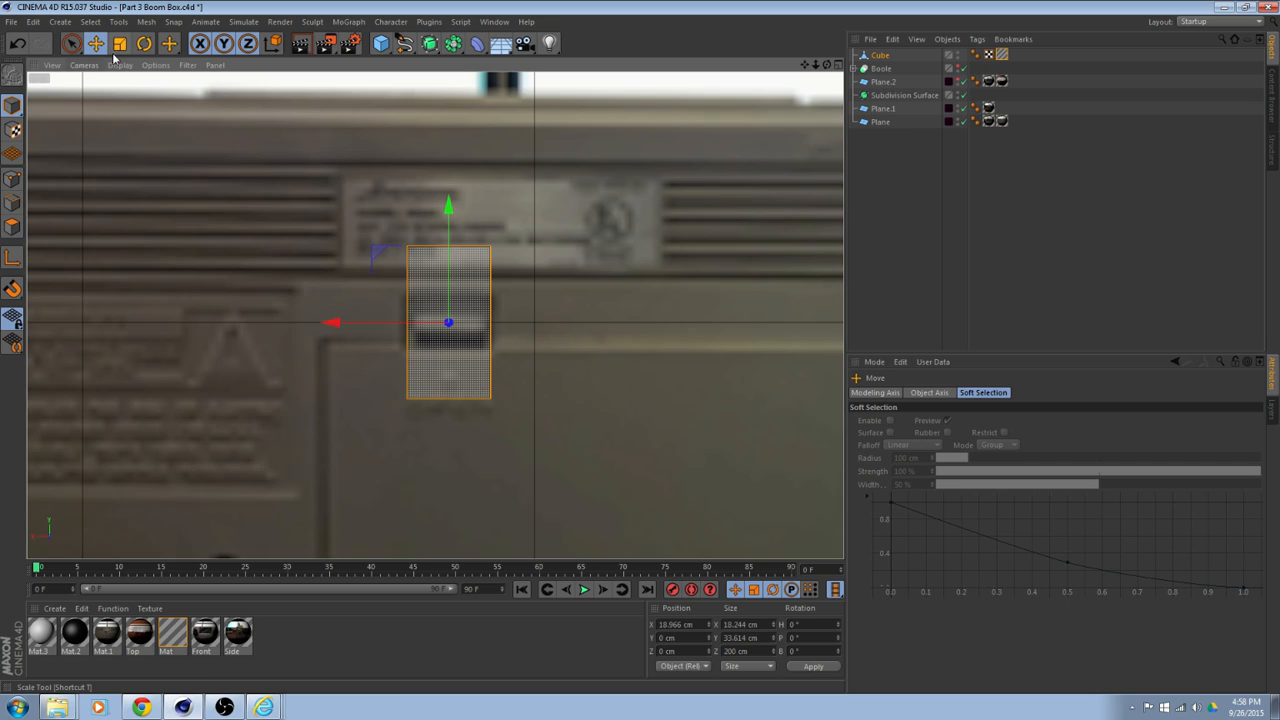
Scale the cube in the Back view to about 13.6 cm in X and 10.2 cm in Y, and lower it slightly.
{"action": "left_click", "coordinate": [119, 43]}
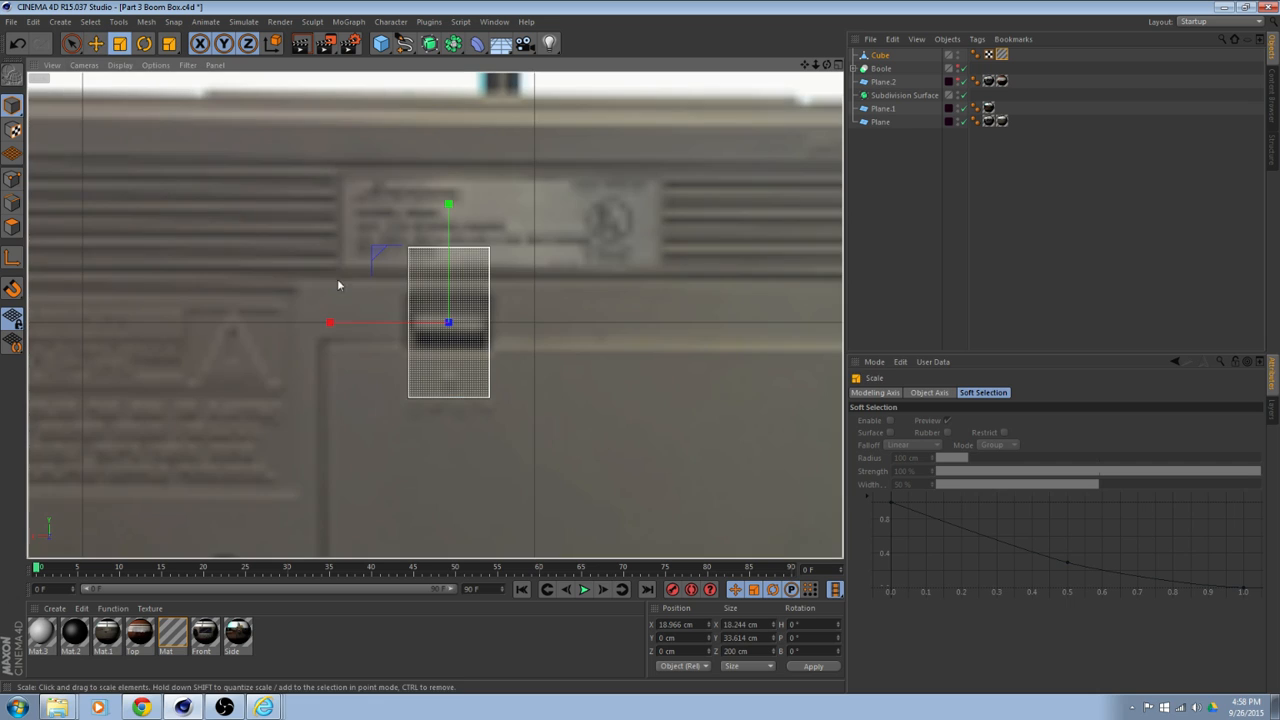
{"action": "left_click_drag", "start_coordinate": [330, 323], "coordinate": [360, 346]}
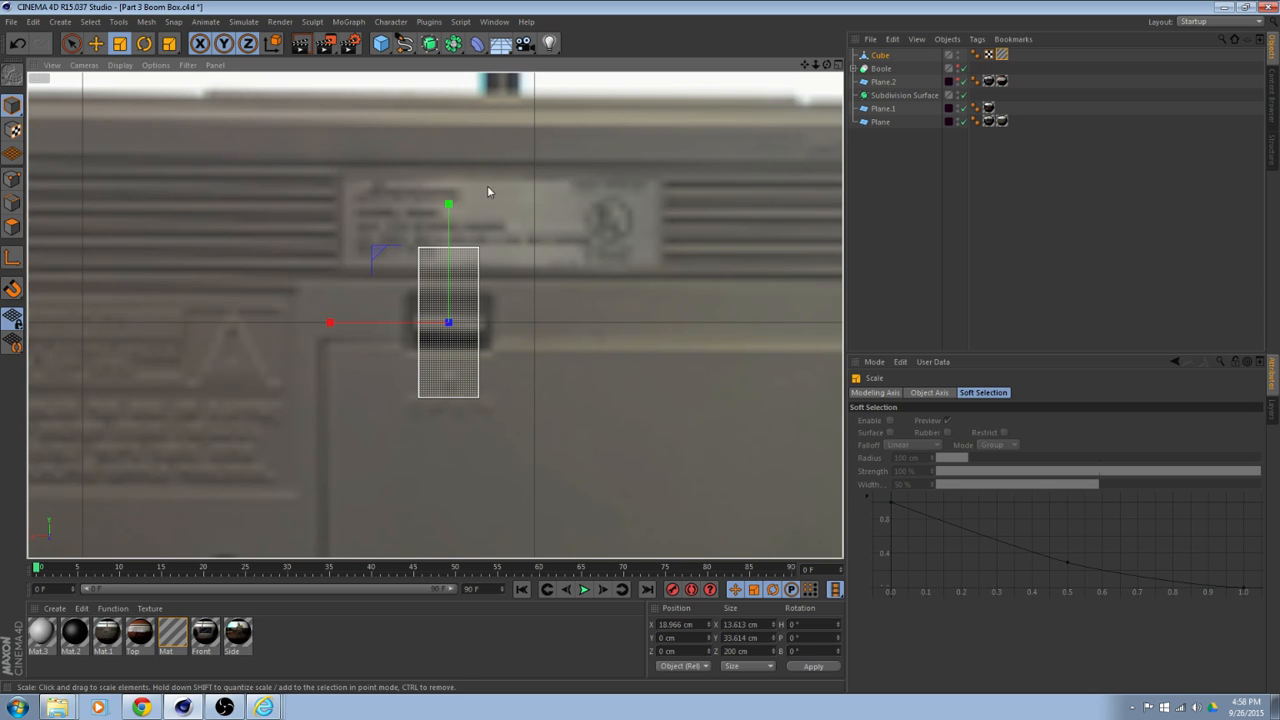
{"action": "left_click_drag", "start_coordinate": [449, 205], "coordinate": [449, 286]}
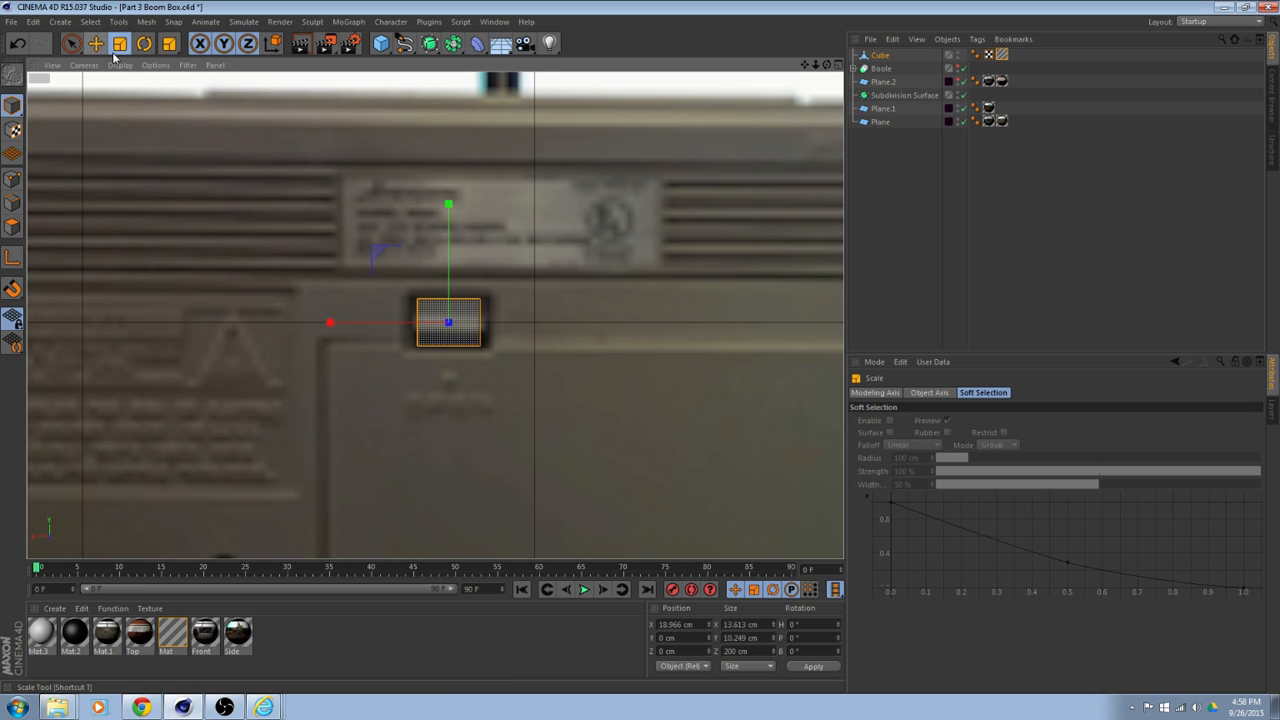
{"action": "key", "text": "e"}
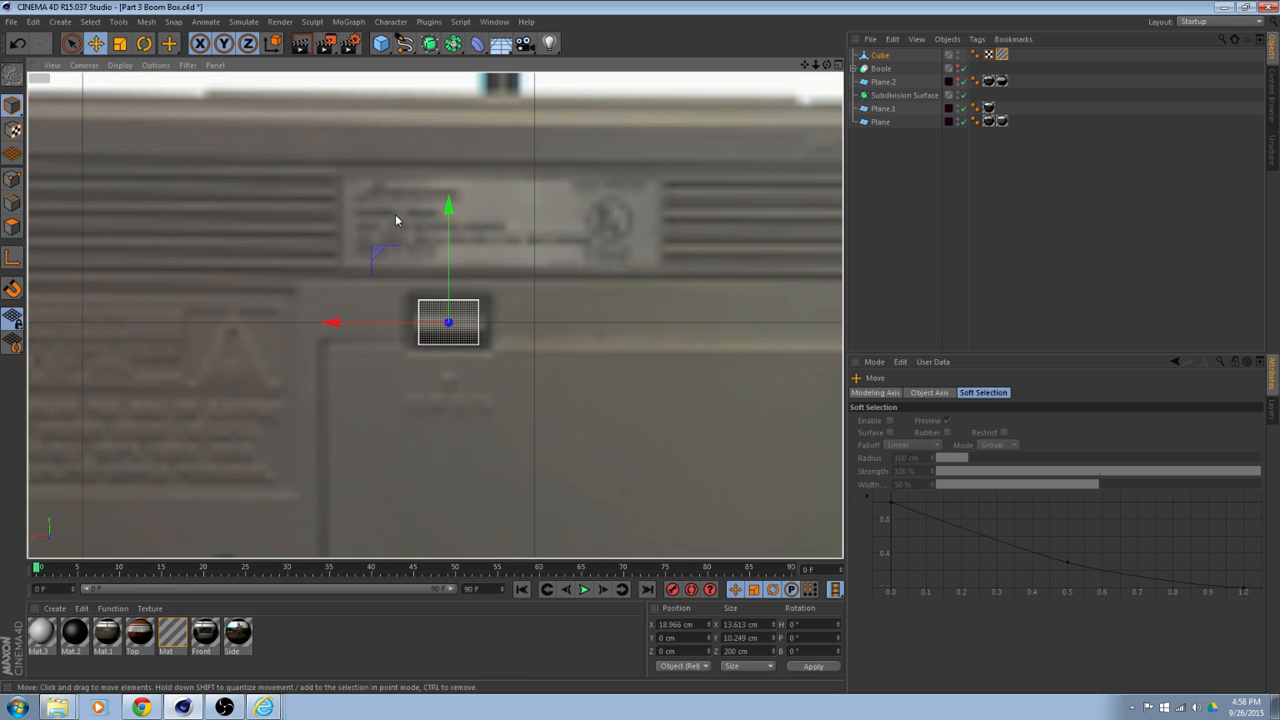
{"action": "left_click_drag", "start_coordinate": [448, 206], "coordinate": [449, 210]}
Flatten the cube to about 5.5 cm in Y and lower it to about -3.4 cm, in the lower part of the latch recess.
{"action": "scroll", "coordinate": [420, 257], "scroll_direction": "up", "scroll_amount": 5}
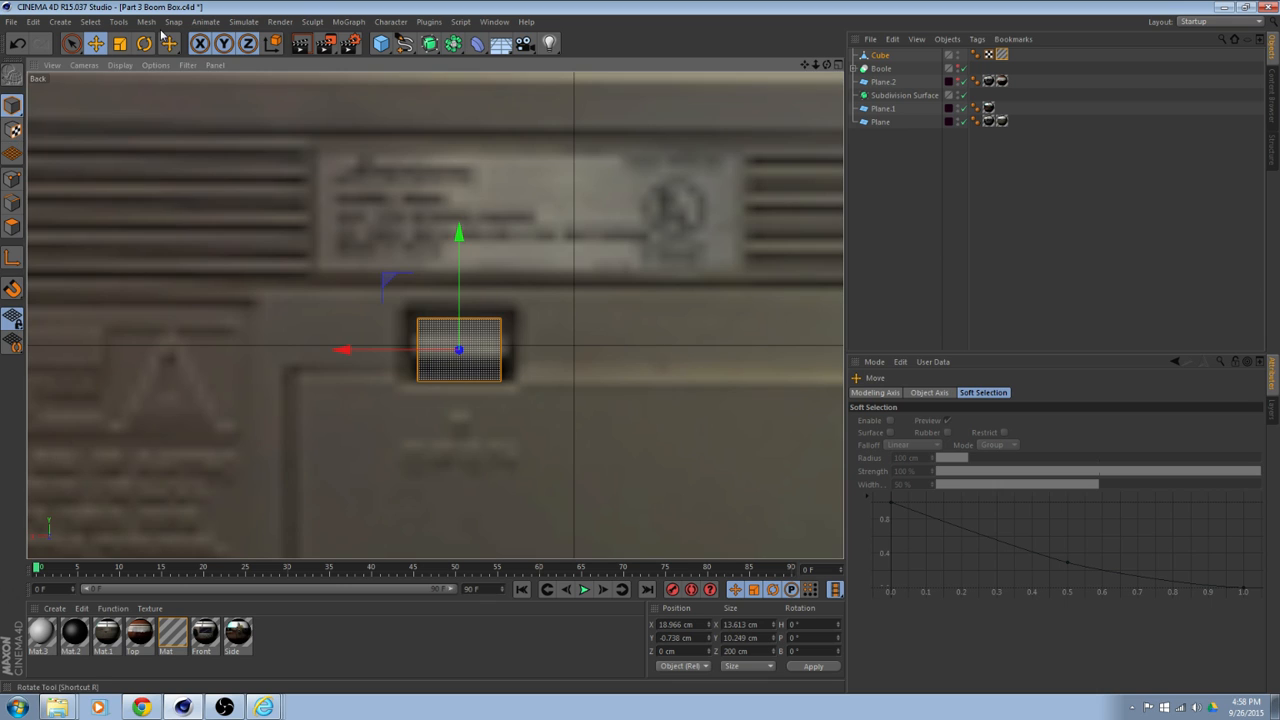
{"action": "left_click", "coordinate": [119, 43]}
{"action": "mouse_move", "coordinate": [470, 238]}
{"action": "left_mouse_down"}
{"action": "mouse_move", "coordinate": [466, 214]}
{"action": "mouse_move", "coordinate": [461, 268]}
{"action": "mouse_move", "coordinate": [458, 249]}
{"action": "left_mouse_up"}
{"action": "left_click", "coordinate": [95, 43]}
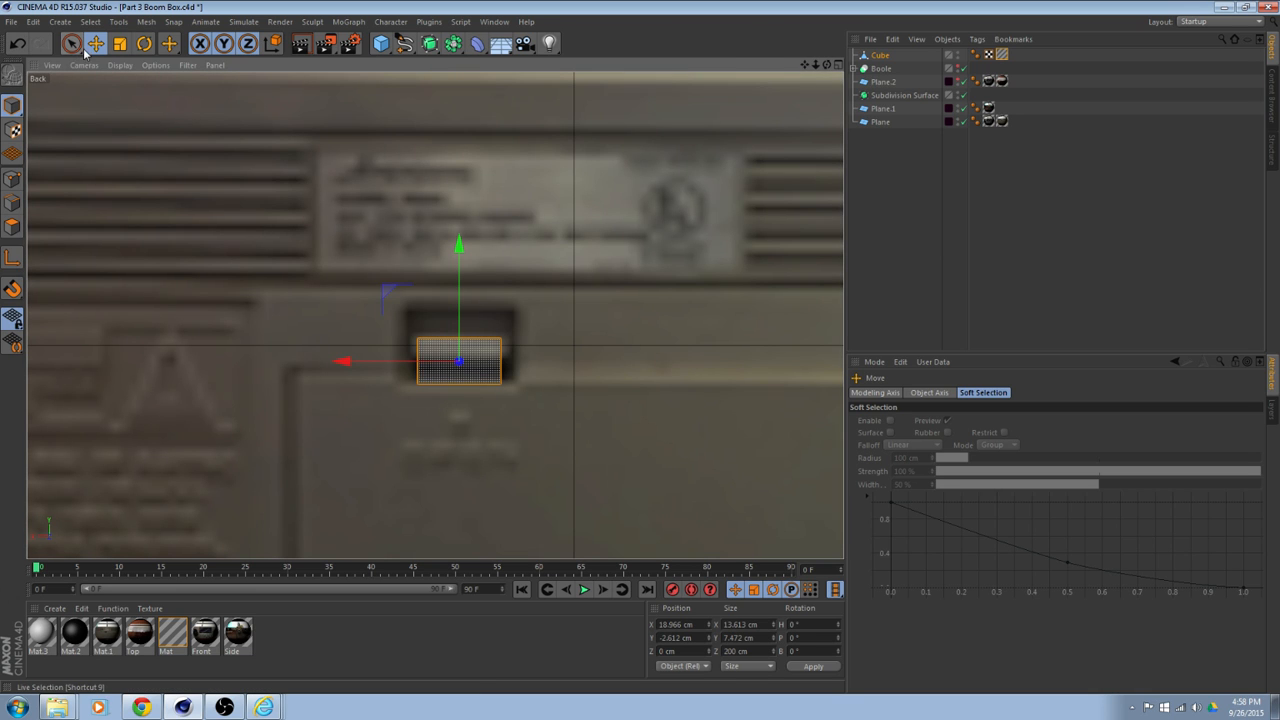
{"action": "left_click", "coordinate": [119, 43]}
{"action": "mouse_move", "coordinate": [459, 241]}
{"action": "left_mouse_down"}
{"action": "mouse_move", "coordinate": [461, 275]}
{"action": "mouse_move", "coordinate": [456, 251]}
{"action": "left_mouse_up"}
{"action": "key", "text": "e"}
Shorten the cube along Z to about 34.3 cm in the Perspective view.
{"action": "middle_click", "coordinate": [465, 316]}
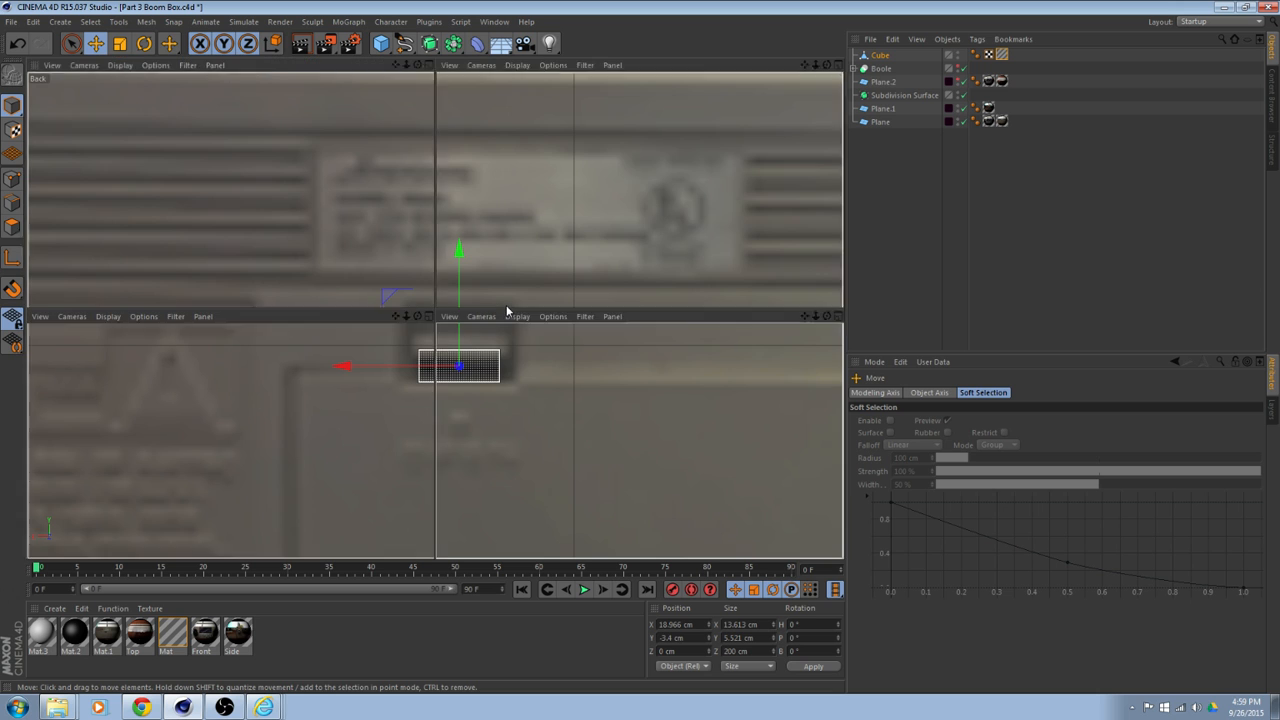
{"action": "middle_click", "coordinate": [321, 236]}
{"action": "left_click_drag", "start_coordinate": [151, 268], "coordinate": [346, 250], "text": "alt"}
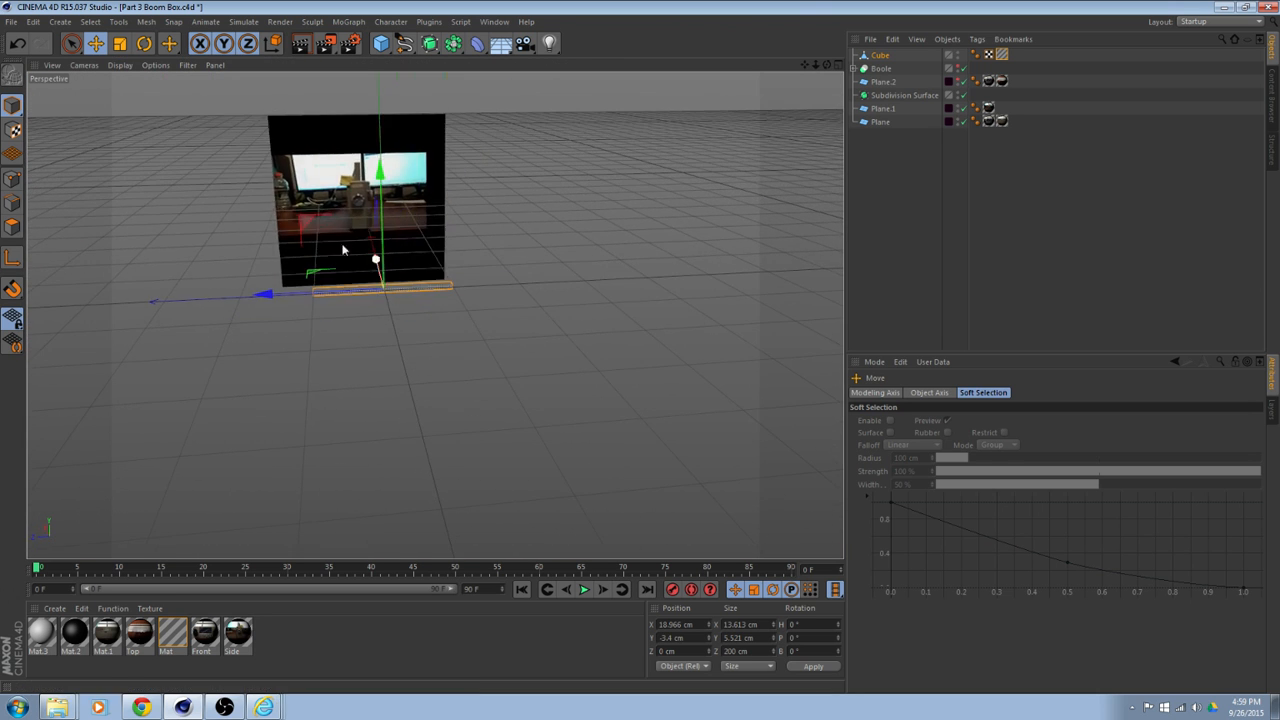
{"action": "key", "text": "t"}
{"action": "left_click_drag", "start_coordinate": [261, 295], "coordinate": [278, 299]}
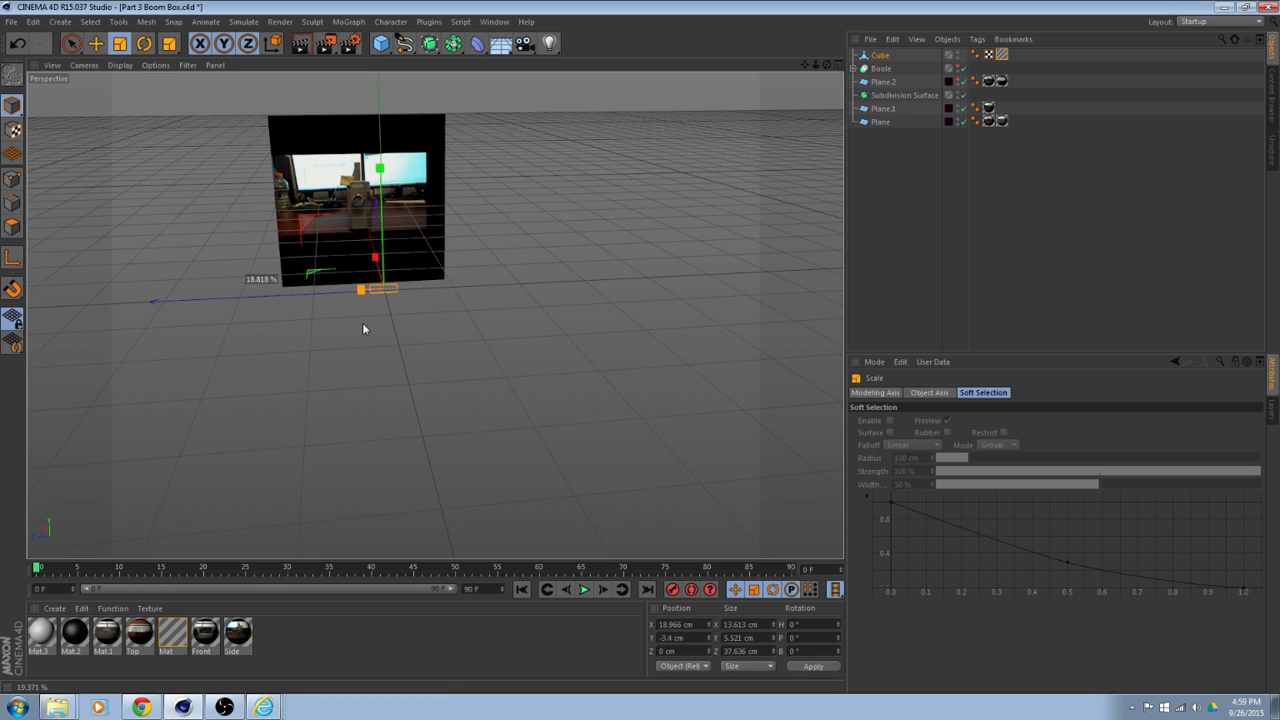
{"action": "left_click_drag", "start_coordinate": [363, 324], "coordinate": [514, 286]}
Show the boom box in the viewport and move the cube along Z to about 42 cm, through the back at the recess.
{"action": "scroll", "coordinate": [421, 301], "scroll_direction": "up", "scroll_amount": 2}
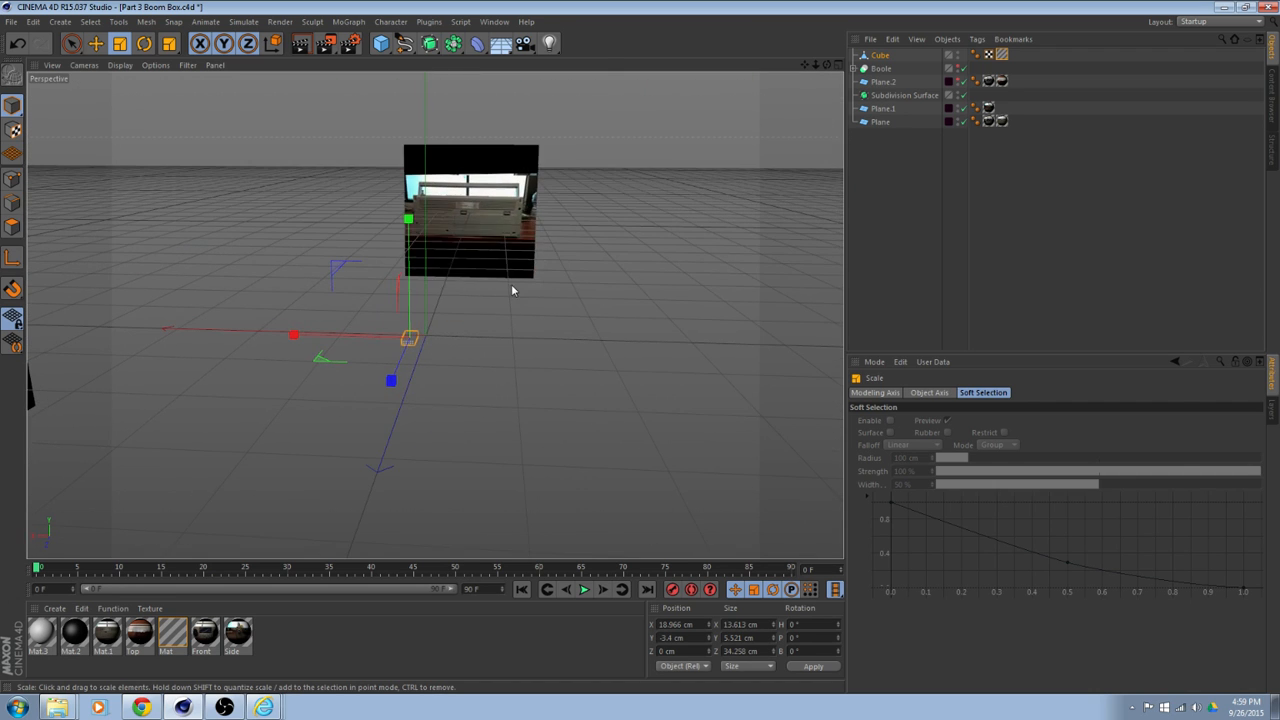
{"action": "left_click", "coordinate": [960, 68]}
{"action": "left_click_drag", "start_coordinate": [640, 163], "coordinate": [530, 195], "text": "alt"}
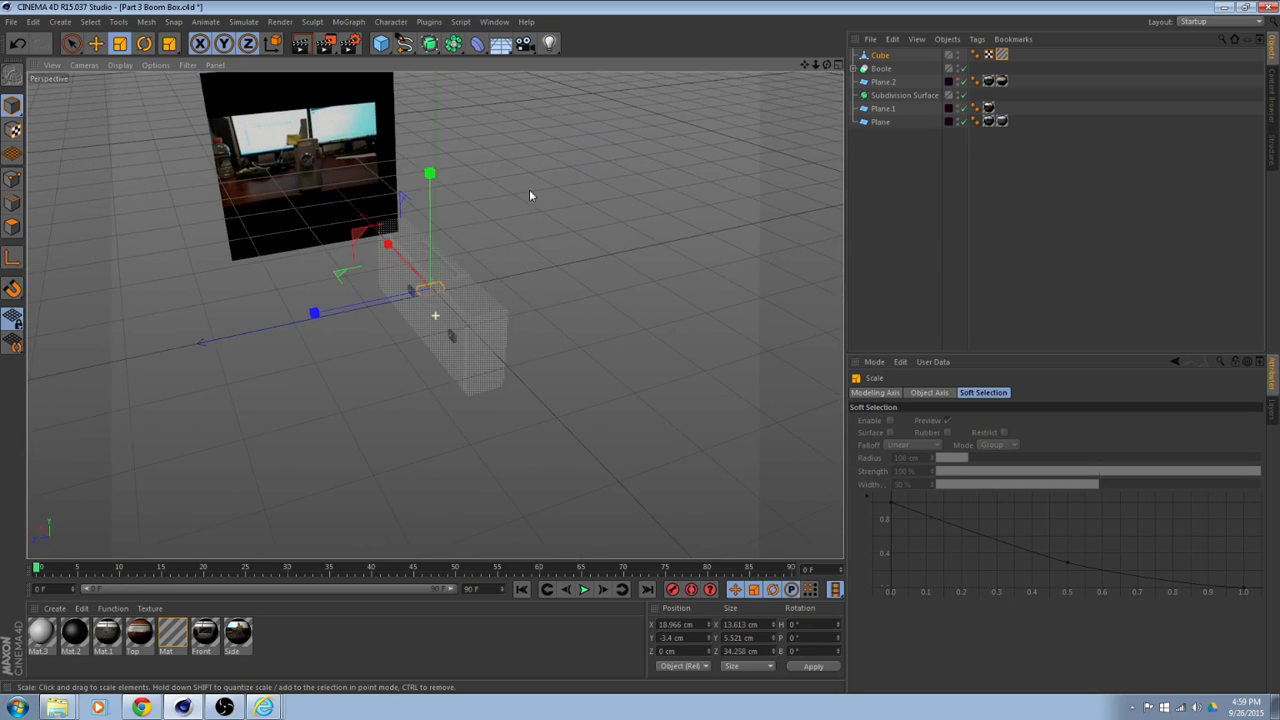
{"action": "scroll", "coordinate": [529, 195], "scroll_direction": "up", "scroll_amount": 3}
{"action": "left_click", "coordinate": [97, 45]}
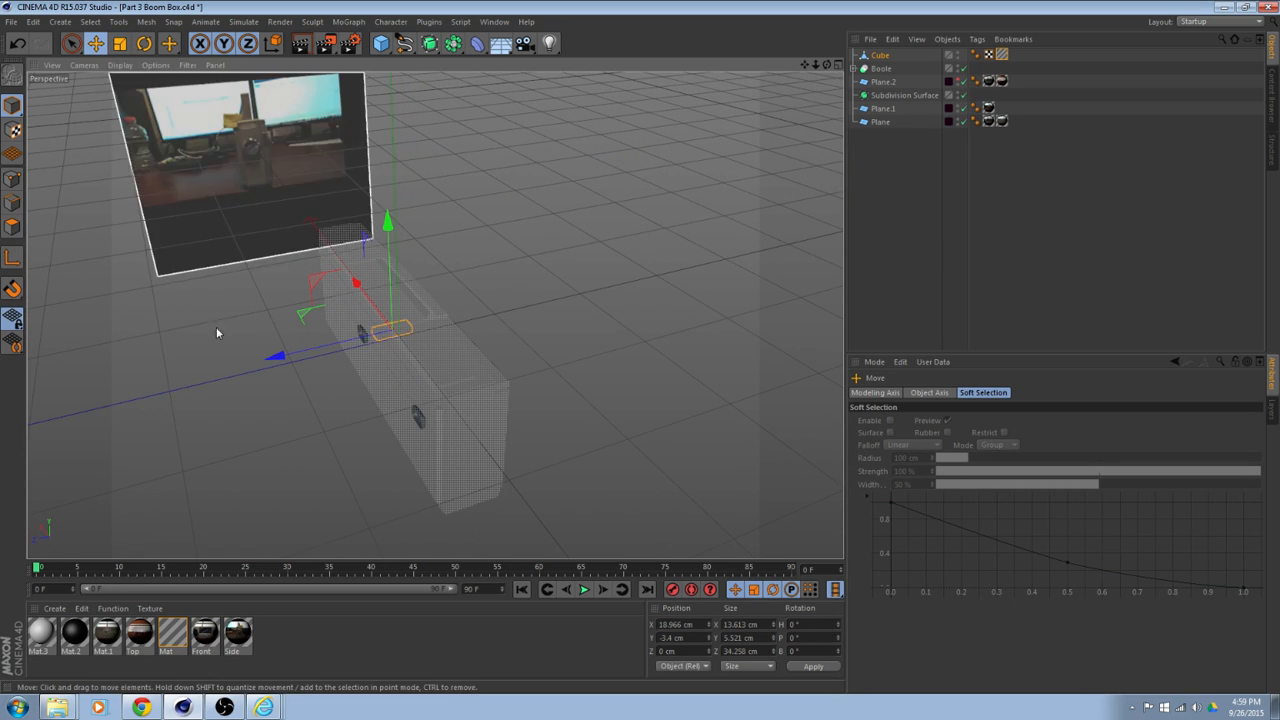
{"action": "left_click_drag", "start_coordinate": [279, 359], "coordinate": [489, 443]}
{"action": "scroll", "coordinate": [309, 391], "scroll_direction": "up", "scroll_amount": 5}
{"action": "left_click_drag", "start_coordinate": [461, 322], "coordinate": [298, 363]}
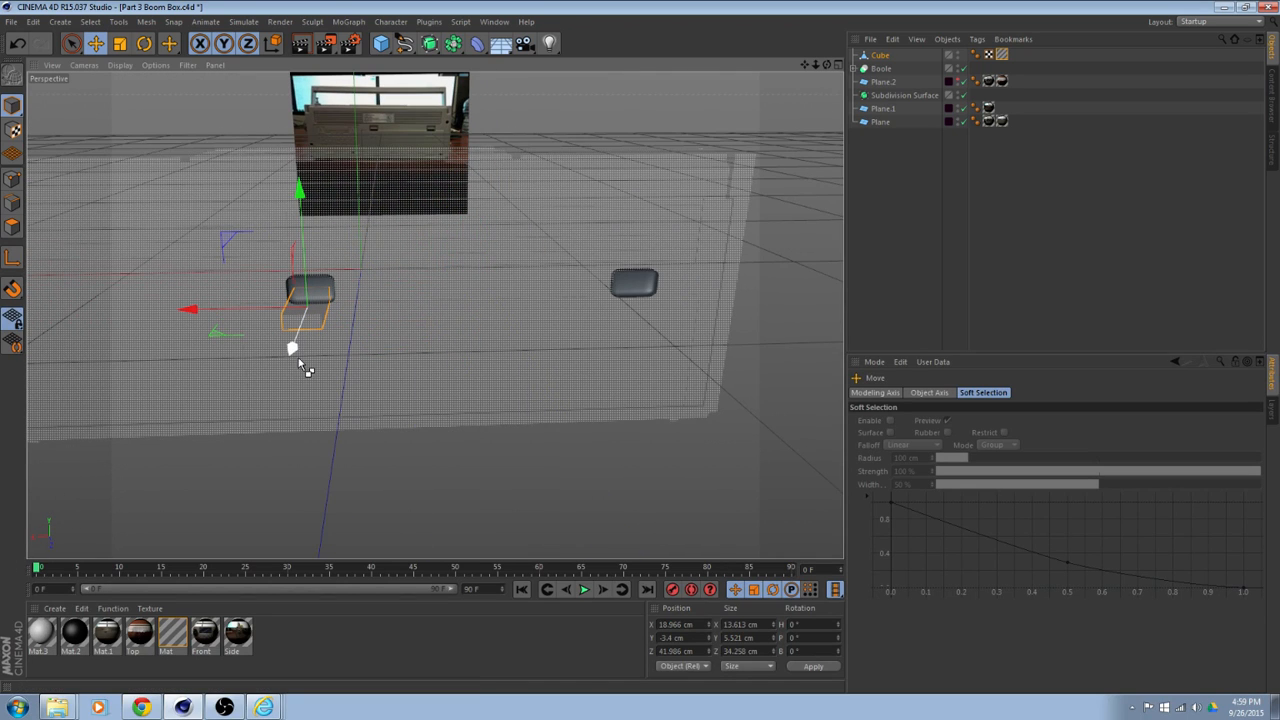
Duplicate the cube and move the copy along X to about -112.5 cm, at the other recess.
{"action": "key", "text": "ctrl+c"}
{"action": "key", "text": "ctrl+v"}
{"action": "left_click_drag", "start_coordinate": [189, 309], "coordinate": [432, 305]}
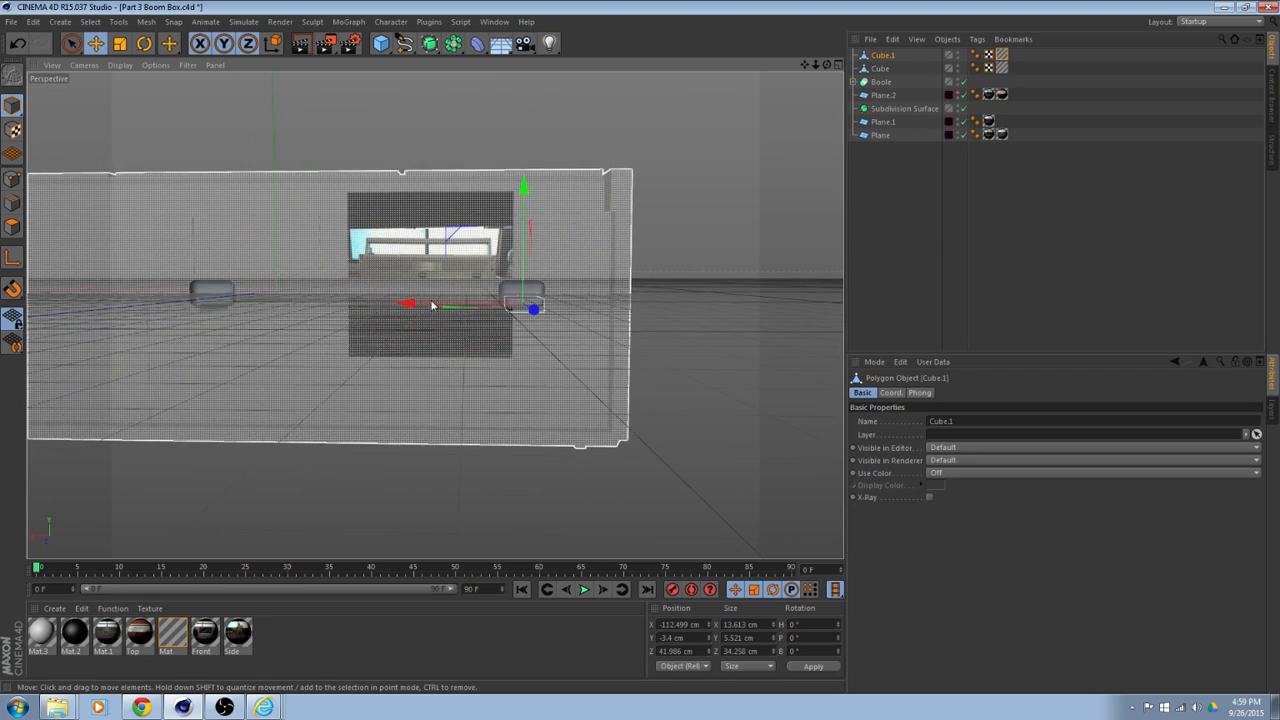
Add a Connect object and place both cubes inside it.
{"action": "left_click", "coordinate": [879, 67], "text": "shift"}
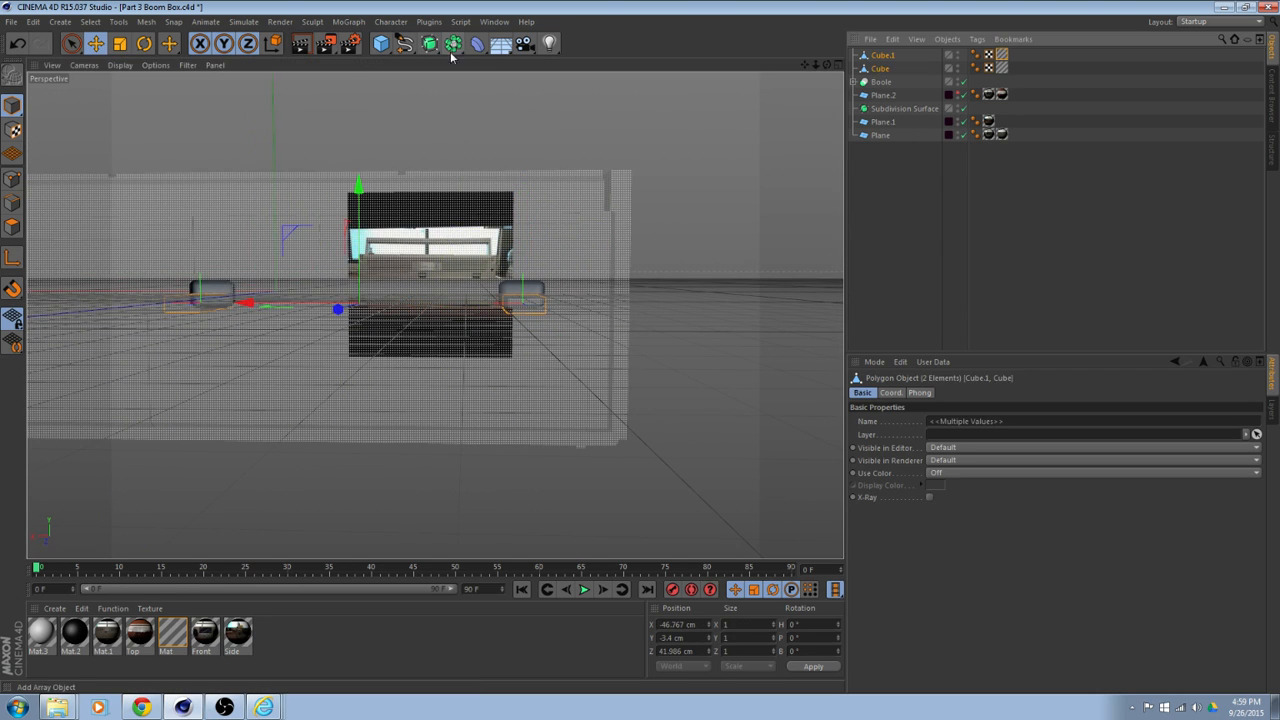
{"action": "left_click", "coordinate": [453, 43]}
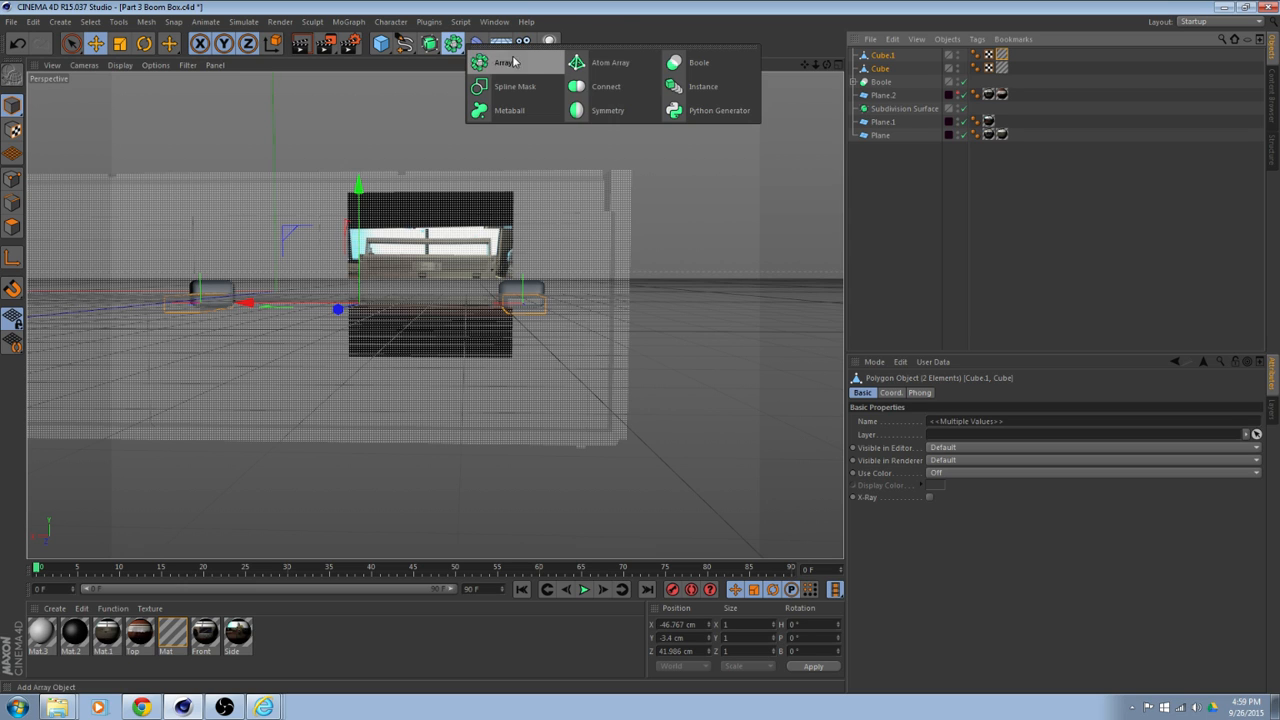
{"action": "left_click", "coordinate": [603, 86]}
{"action": "left_click", "coordinate": [882, 68]}
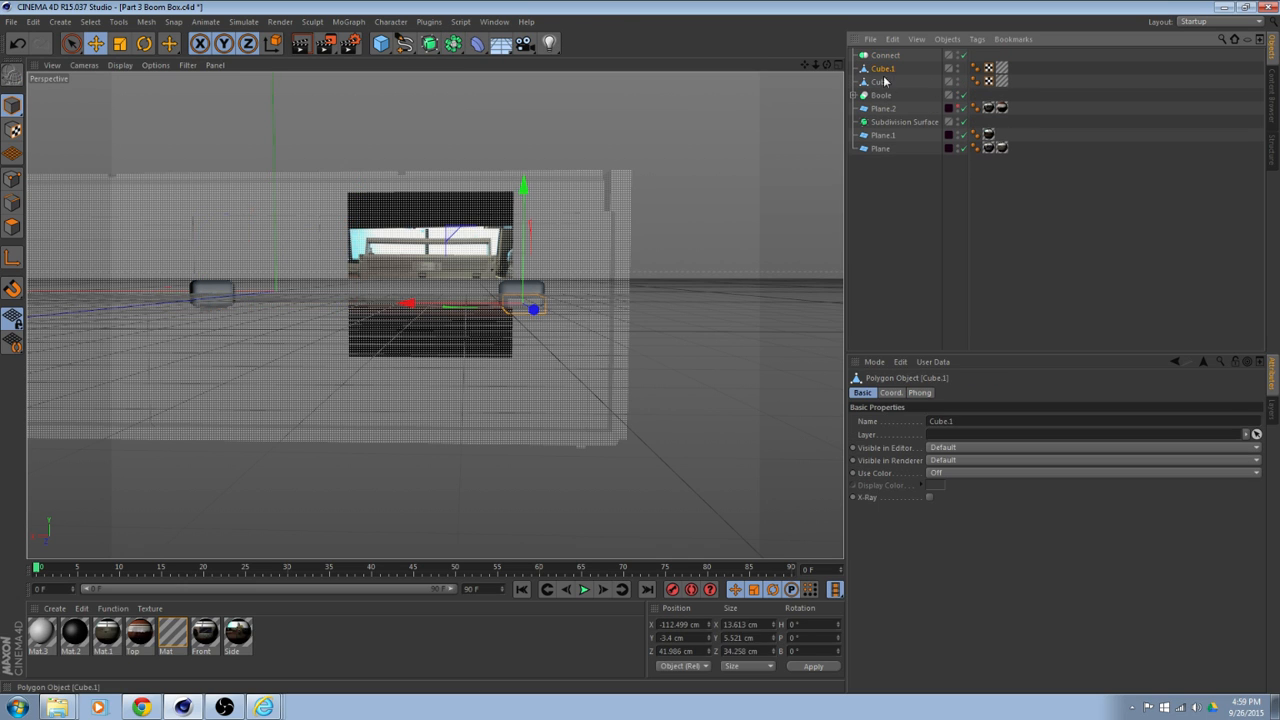
{"action": "left_click", "coordinate": [884, 81], "text": "shift"}
{"action": "left_click_drag", "start_coordinate": [886, 58], "coordinate": [884, 56]}
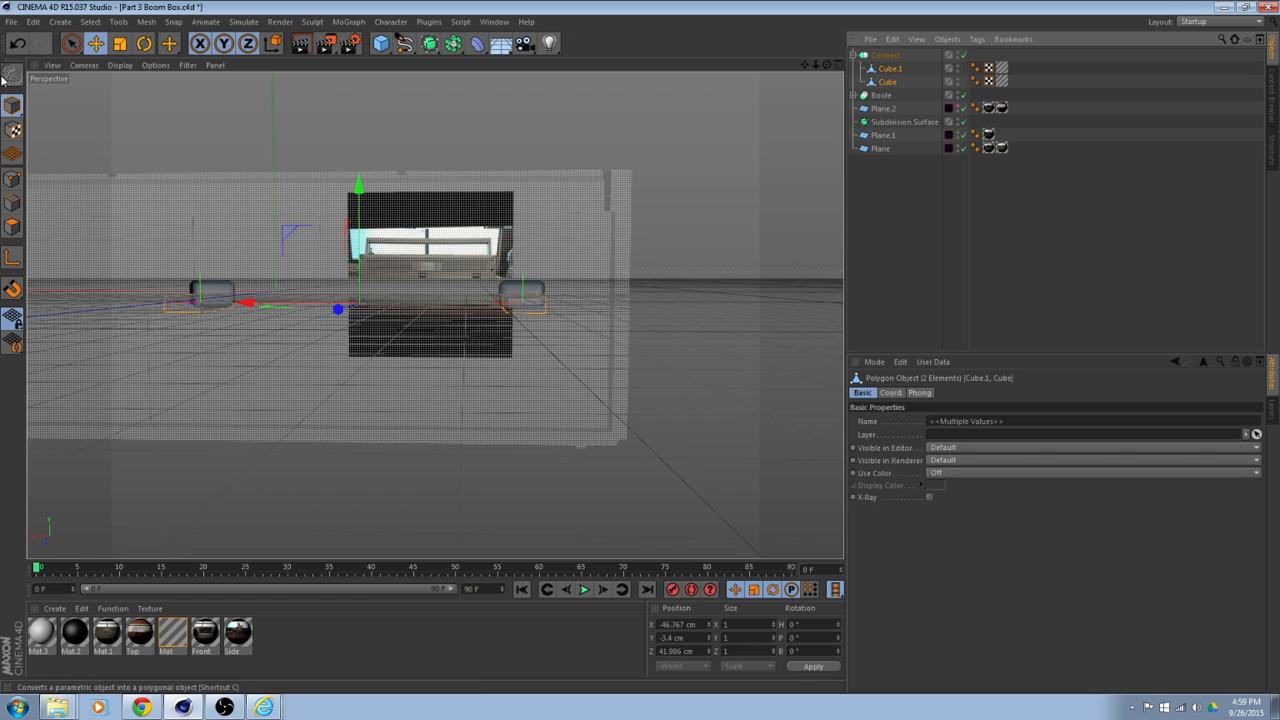
Make the Connect object editable, take the merged cube mesh out of it, and delete the empty Connect null.
{"action": "left_click", "coordinate": [873, 56]}
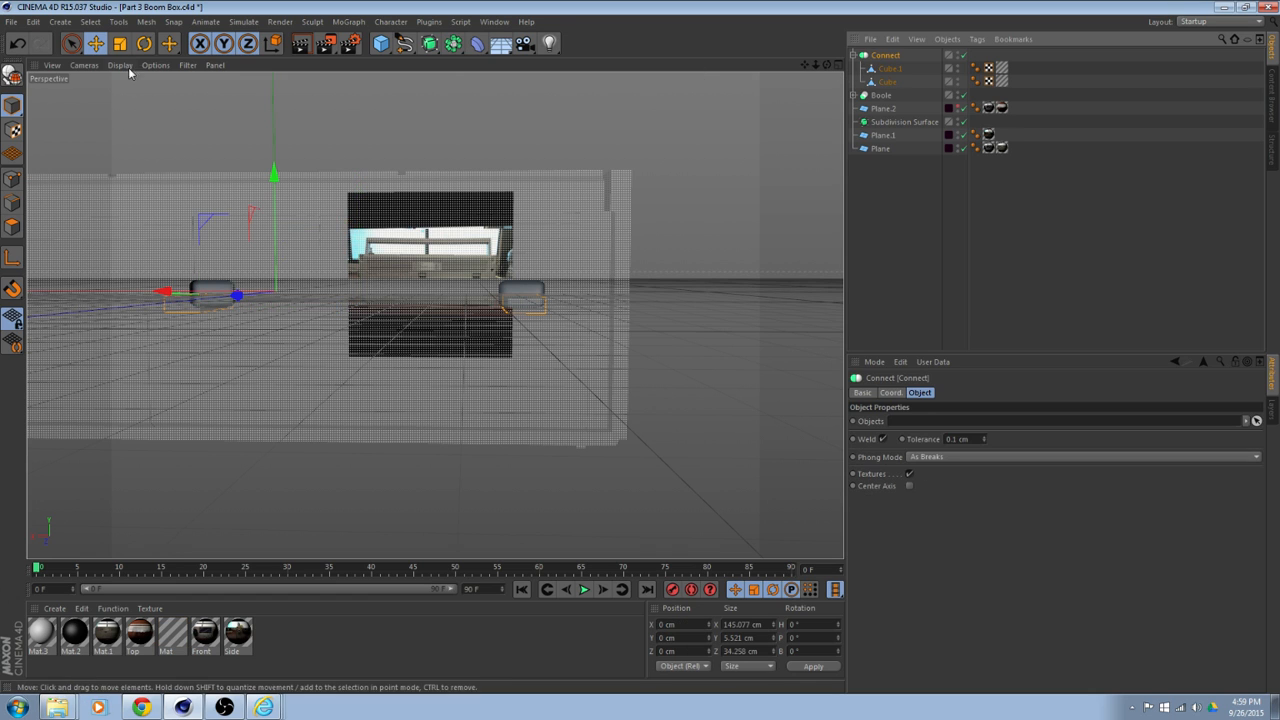
{"action": "left_click", "coordinate": [12, 76]}
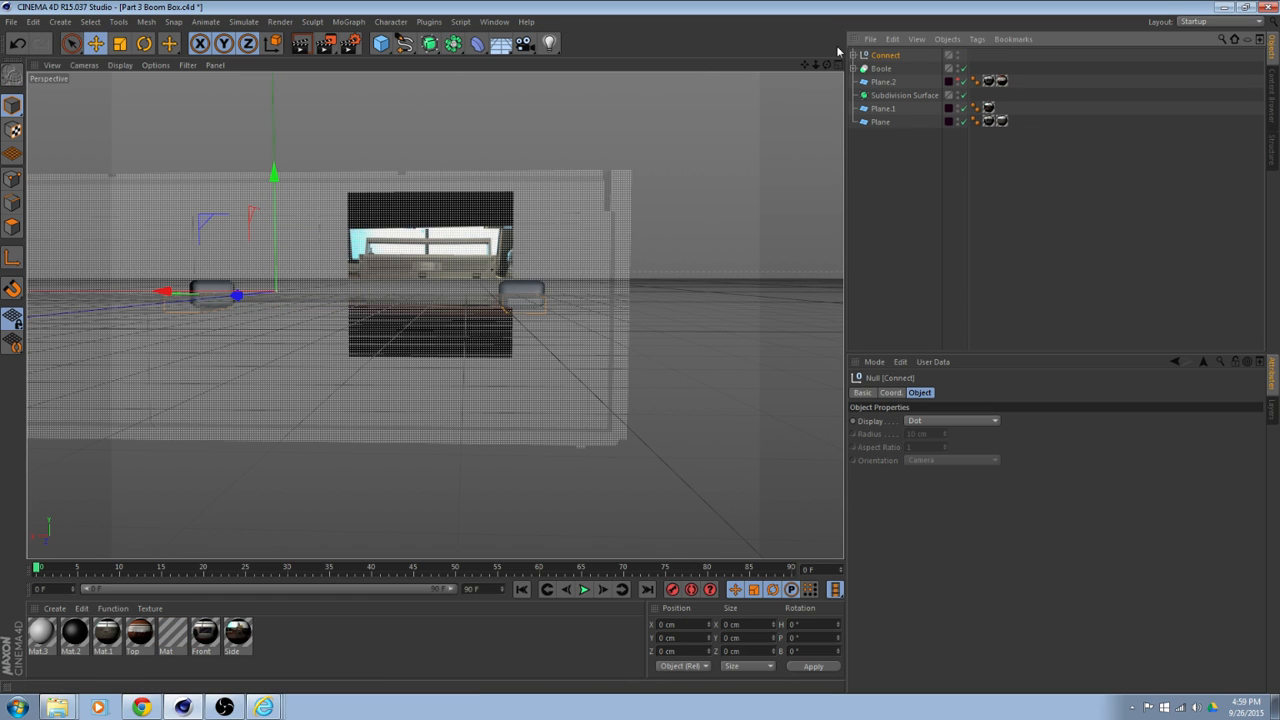
{"action": "left_click", "coordinate": [863, 56]}
{"action": "left_click", "coordinate": [884, 69]}
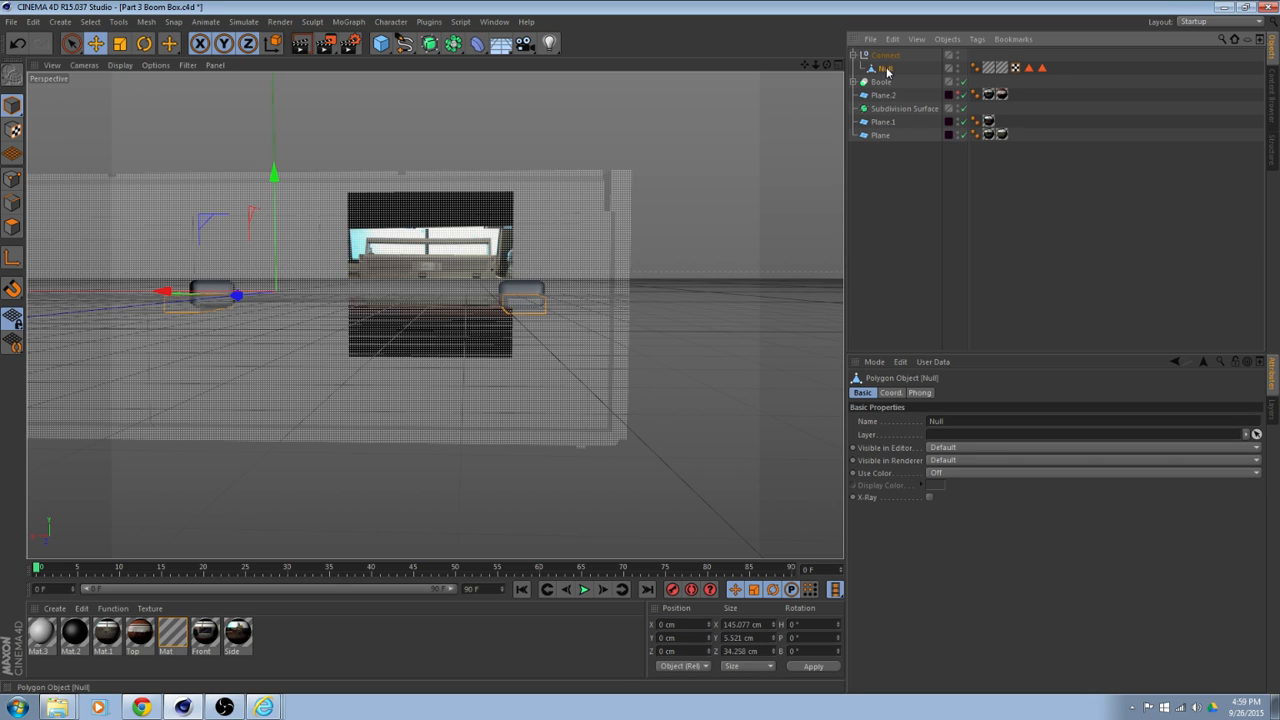
{"action": "left_click_drag", "start_coordinate": [881, 143], "coordinate": [878, 143]}
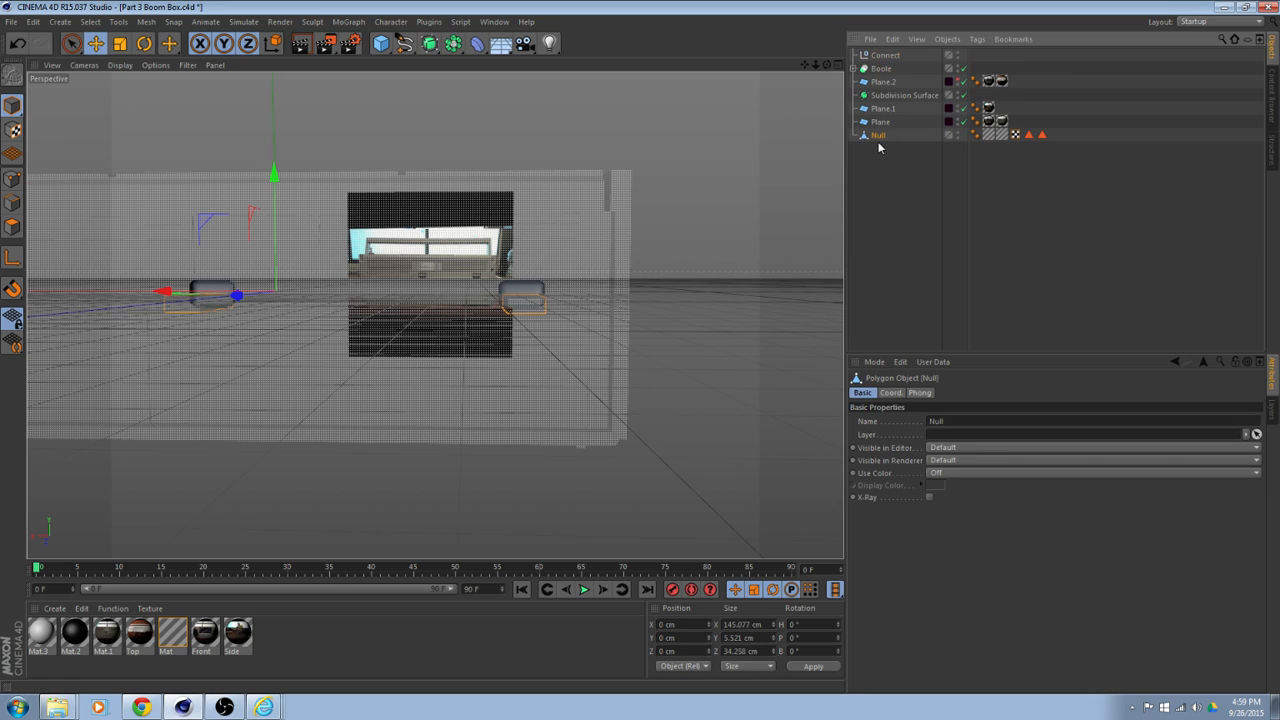
{"action": "left_click", "coordinate": [885, 56]}
{"action": "key", "text": "Delete"}
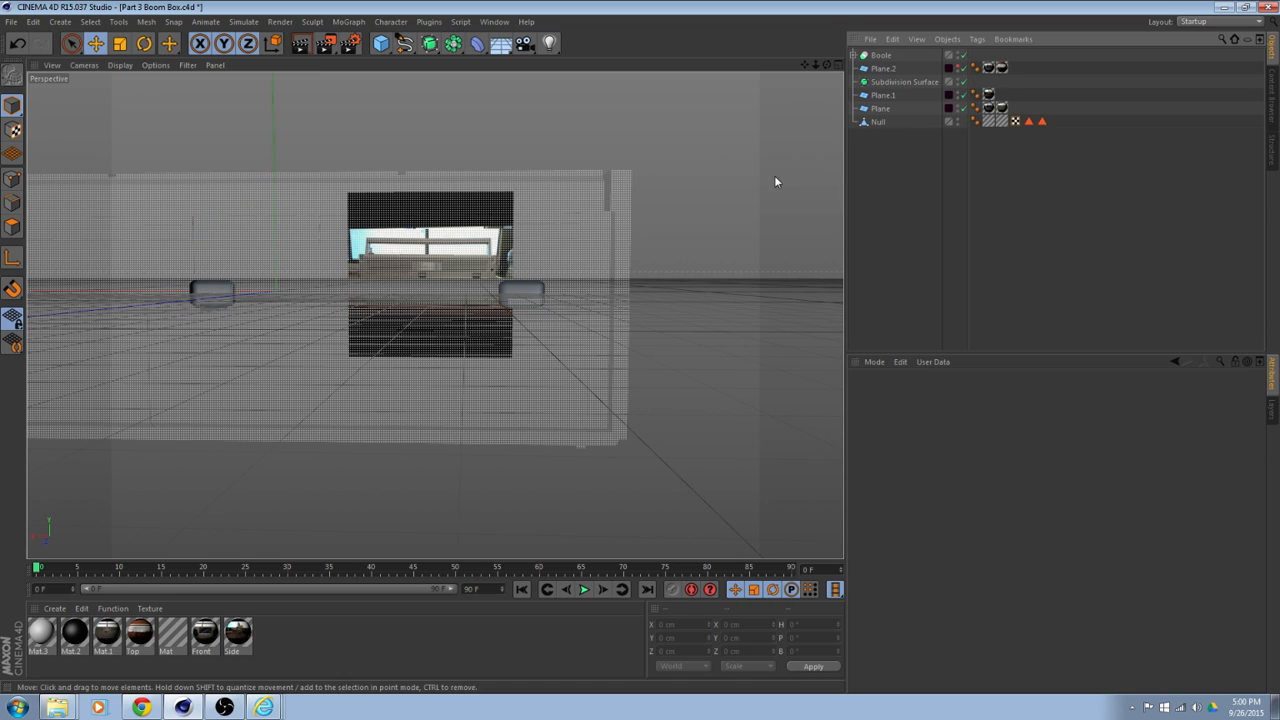
Expand the Boole hierarchy and rename its Connect cutter mesh as "round insert".
{"action": "left_click", "coordinate": [876, 56]}
{"action": "left_click", "coordinate": [857, 55]}
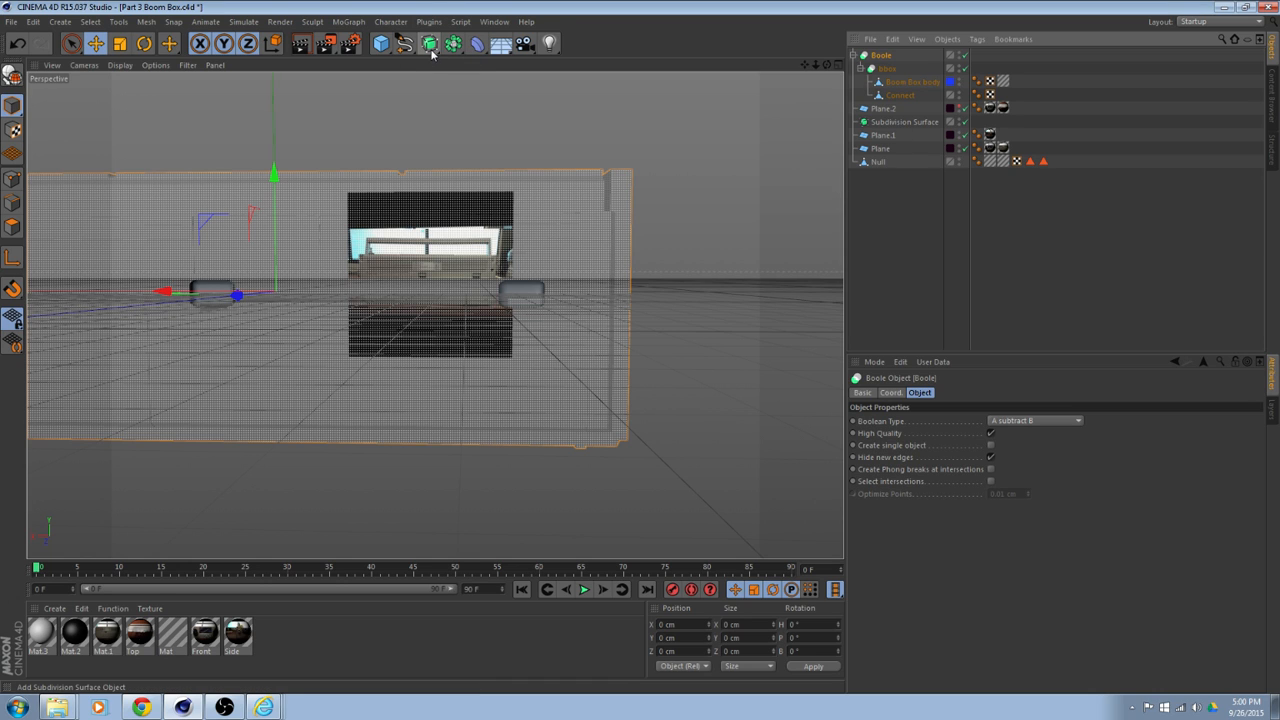
{"action": "double_click", "coordinate": [902, 95]}
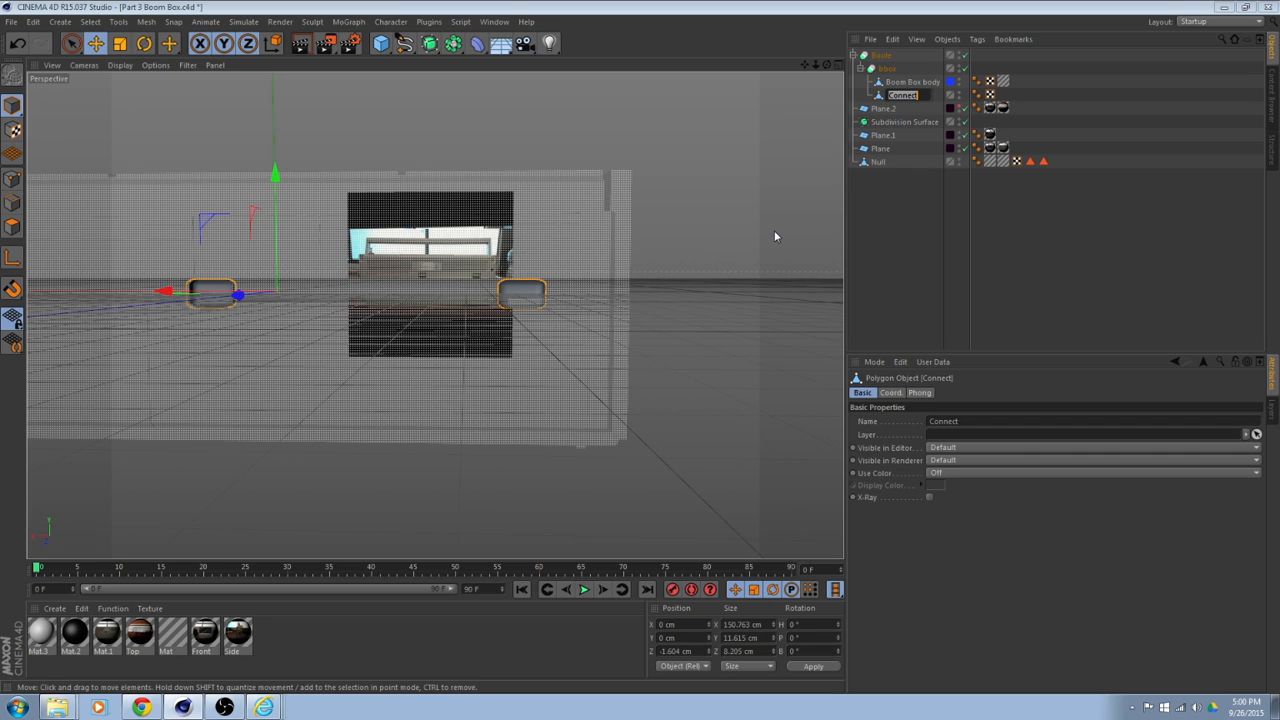
{"action": "type", "text": "round insert"}
{"action": "key", "text": "Return"}
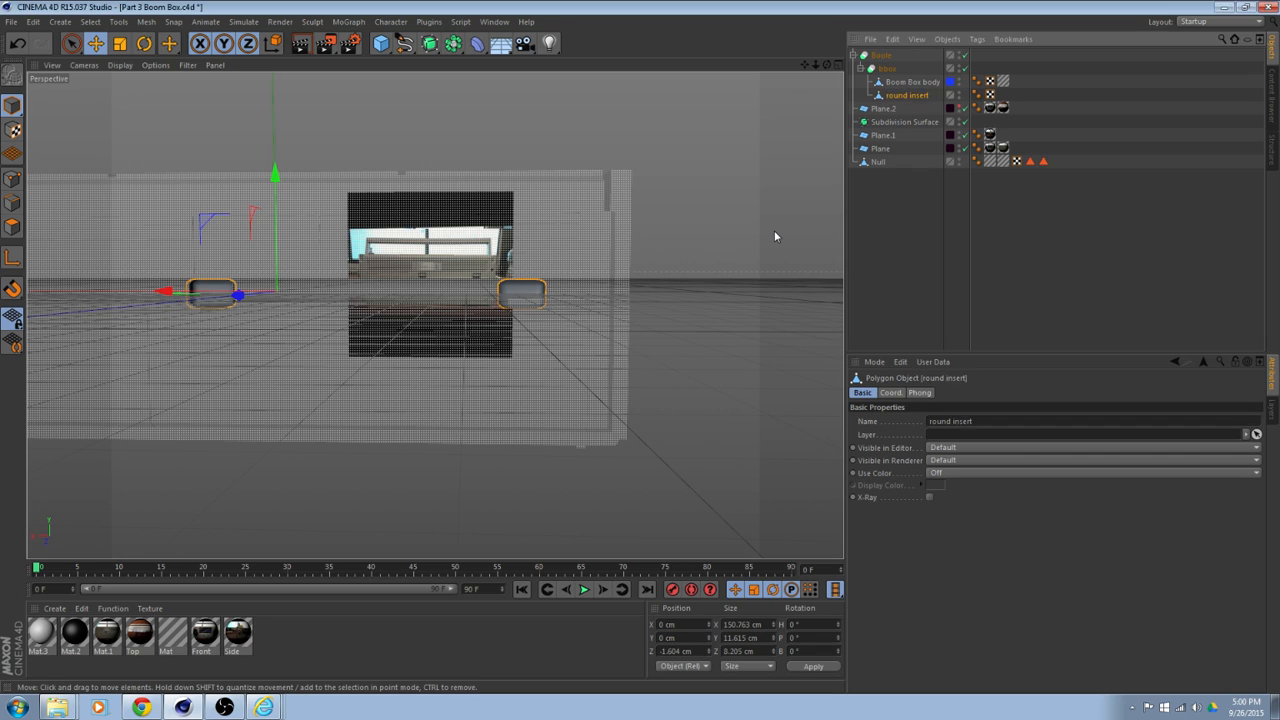
Rename the merged cube mesh as "Square instert" and select the round insert mesh.
{"action": "double_click", "coordinate": [878, 162]}
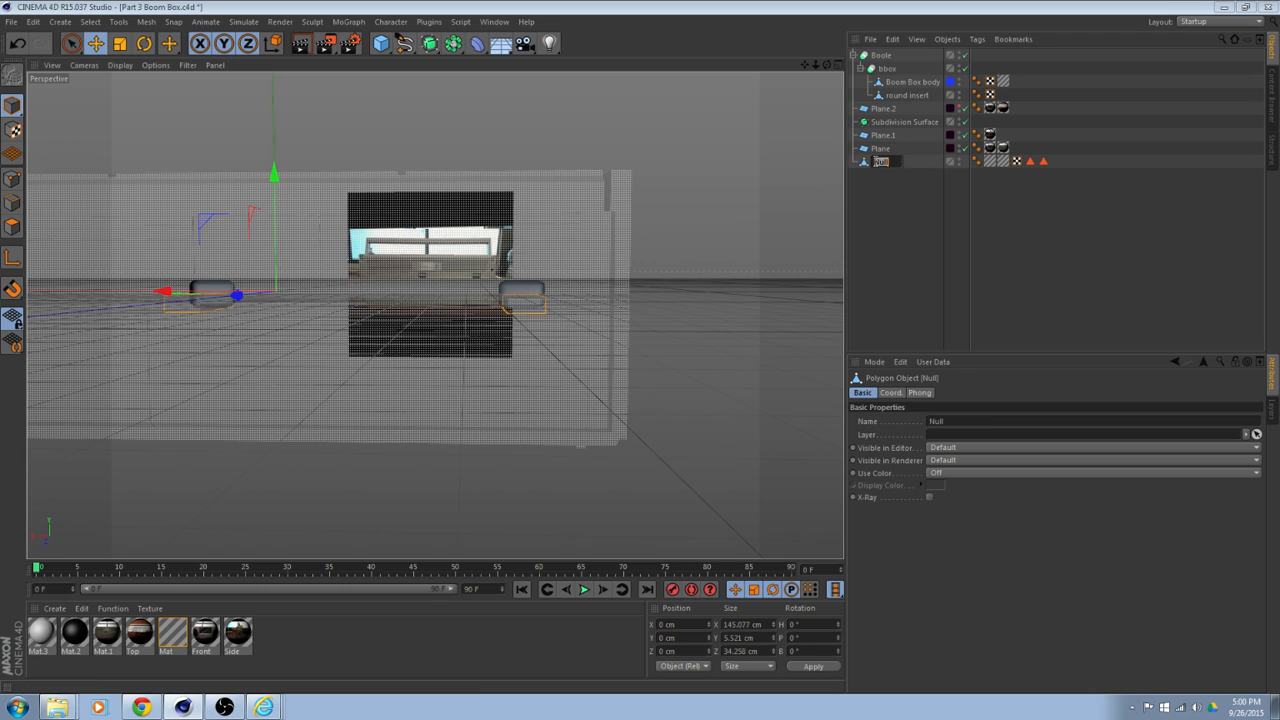
{"action": "type", "text": "Squre"}
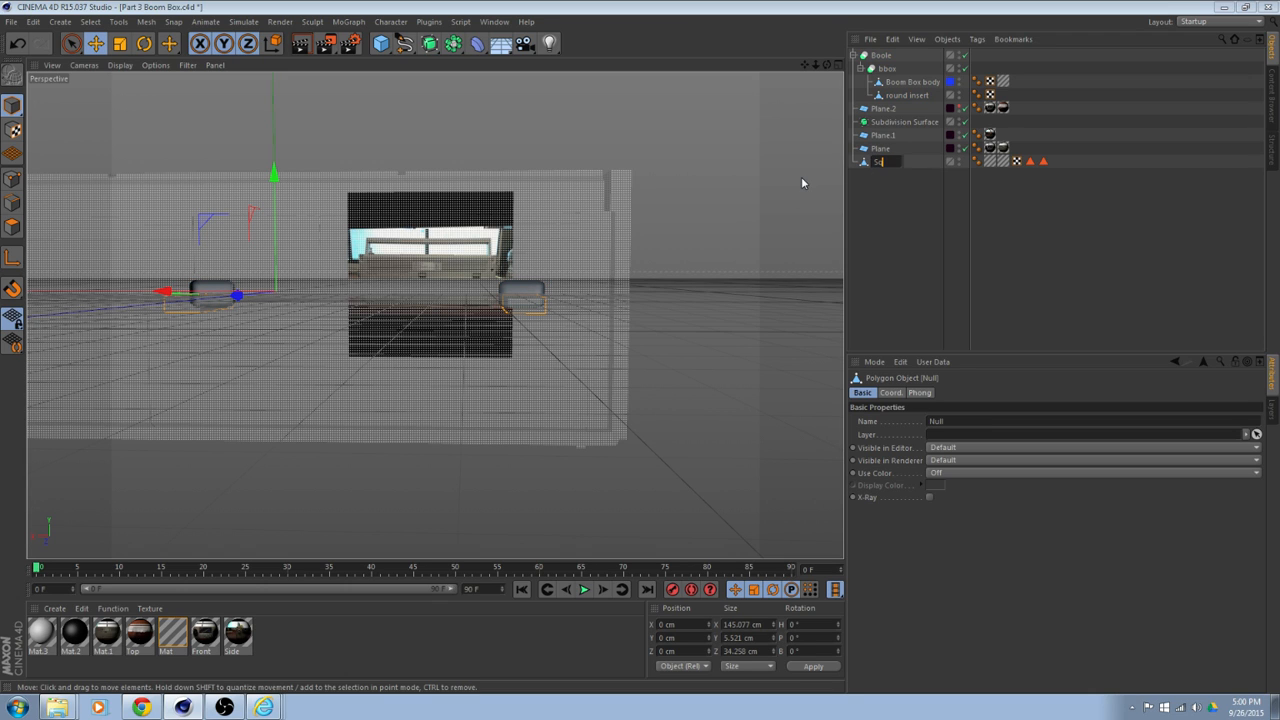
{"action": "key", "text": "BackSpace"}
{"action": "key", "text": "BackSpace"}
{"action": "type", "text": "are instert"}
{"action": "key", "text": "Return"}
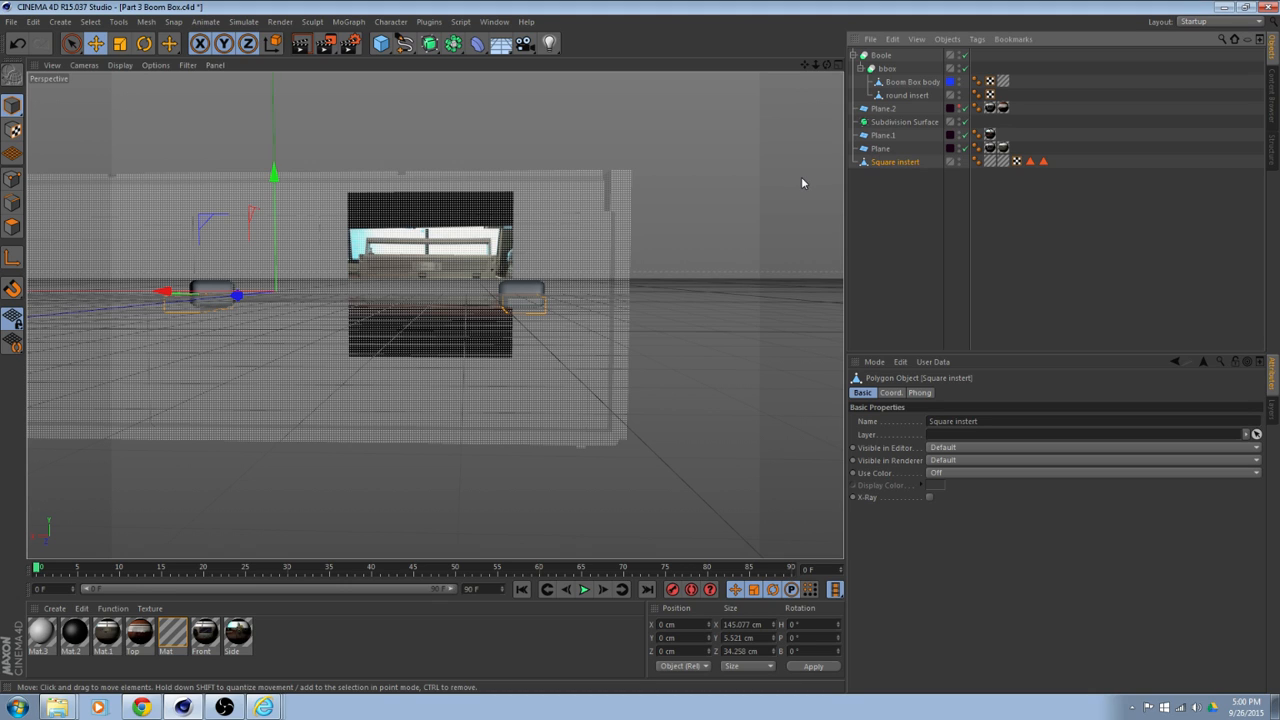
{"action": "left_click", "coordinate": [902, 96]}
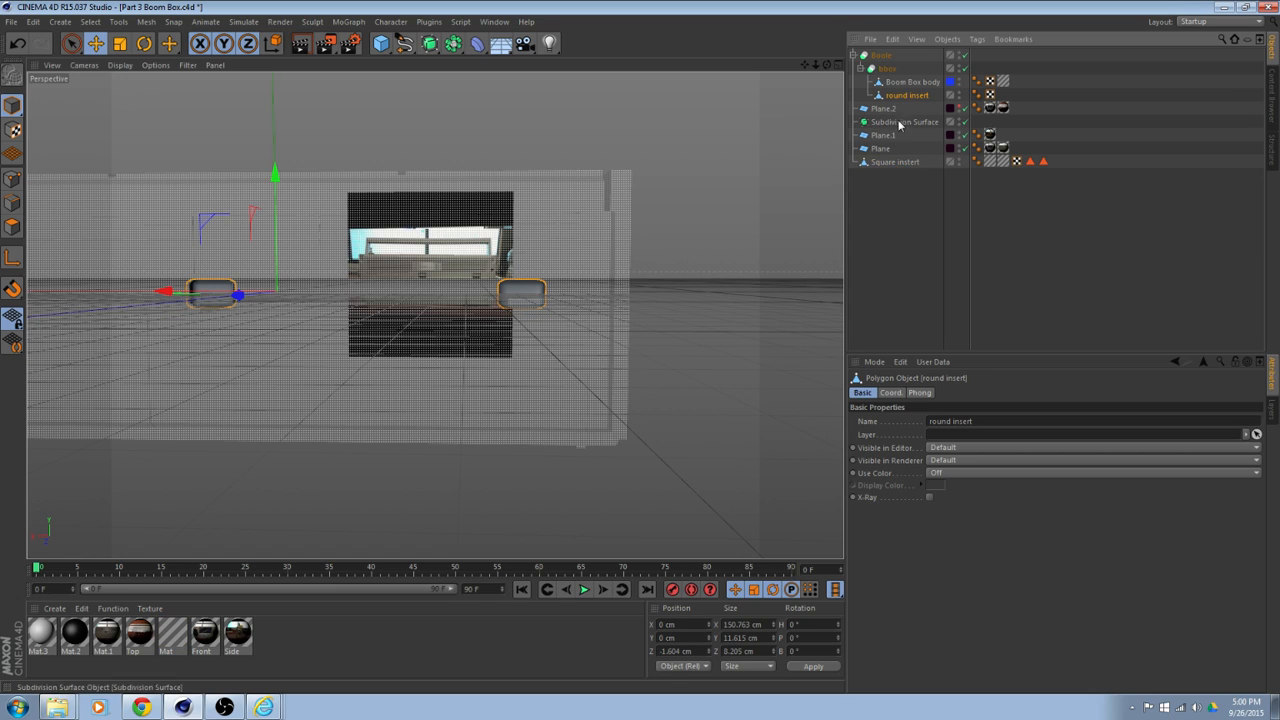
Move the round insert out of the bbox group to the top level and add a new Boole object.
{"action": "left_click_drag", "start_coordinate": [908, 99], "coordinate": [896, 217]}
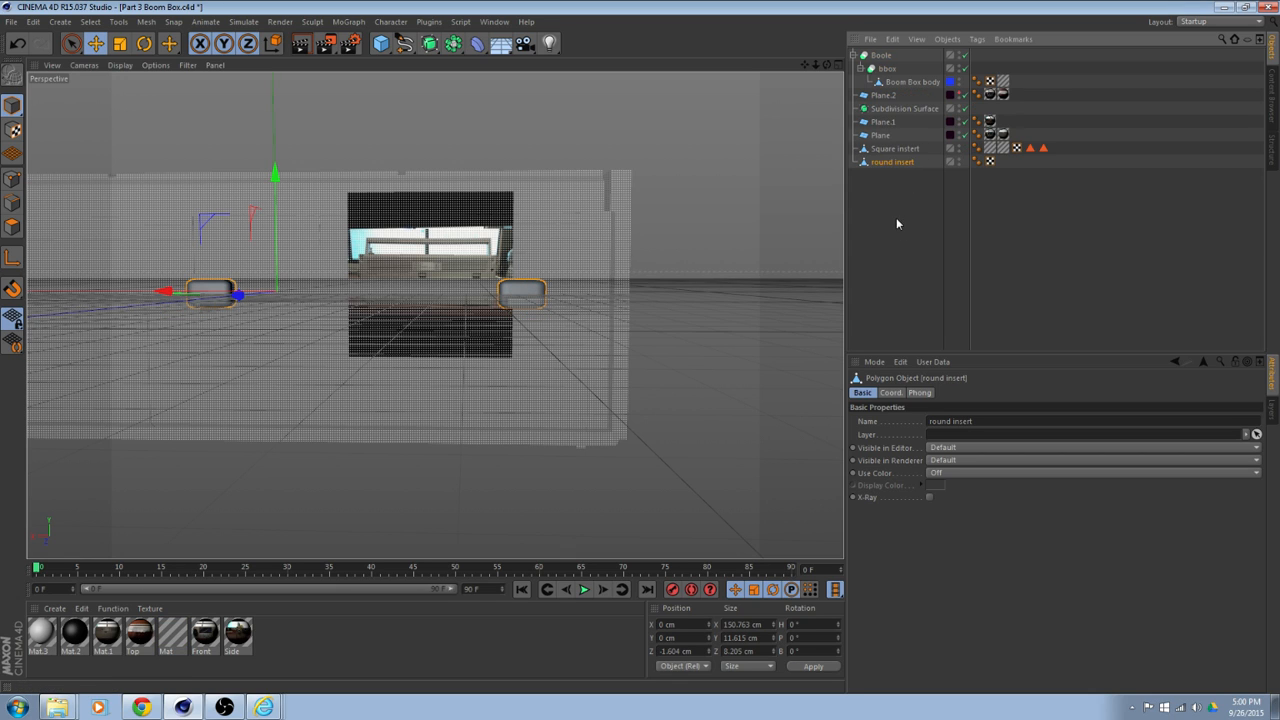
{"action": "left_click", "coordinate": [466, 55]}
{"action": "left_click", "coordinate": [612, 109]}
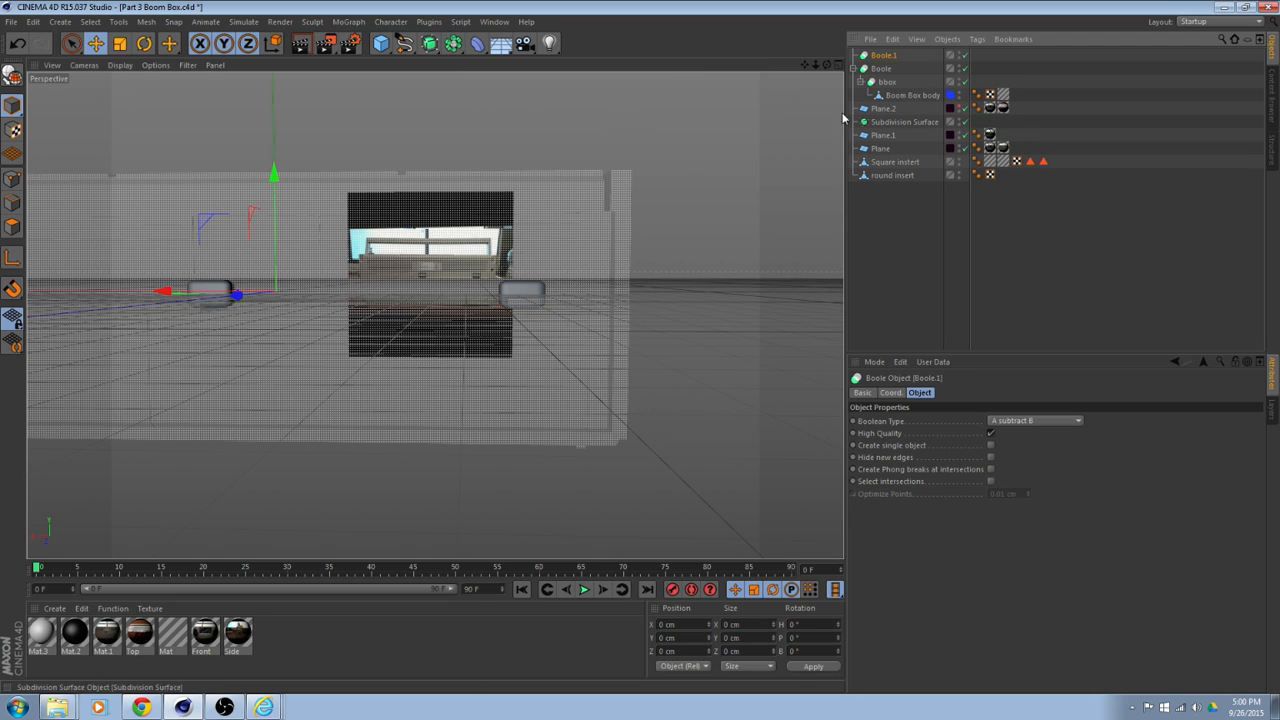
Put round insert into the new Boole as its first child and Square instert as its second child.
{"action": "left_click", "coordinate": [886, 163]}
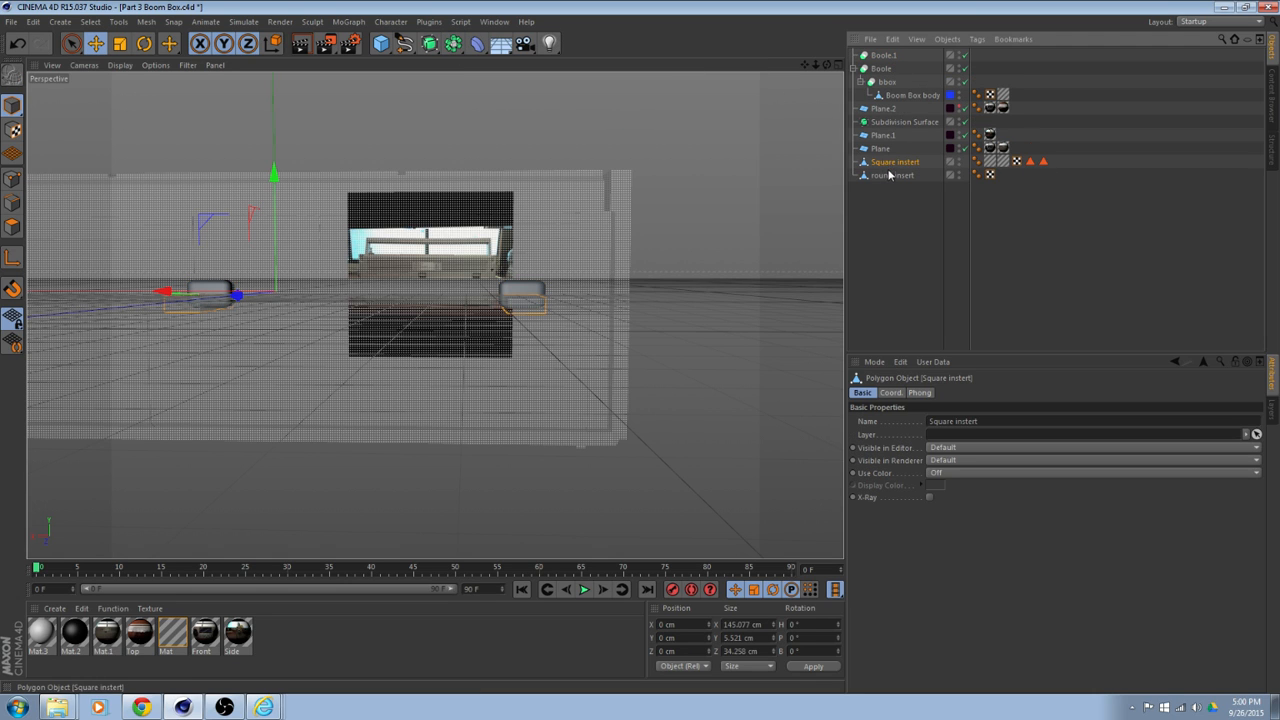
{"action": "double_click", "coordinate": [888, 176]}
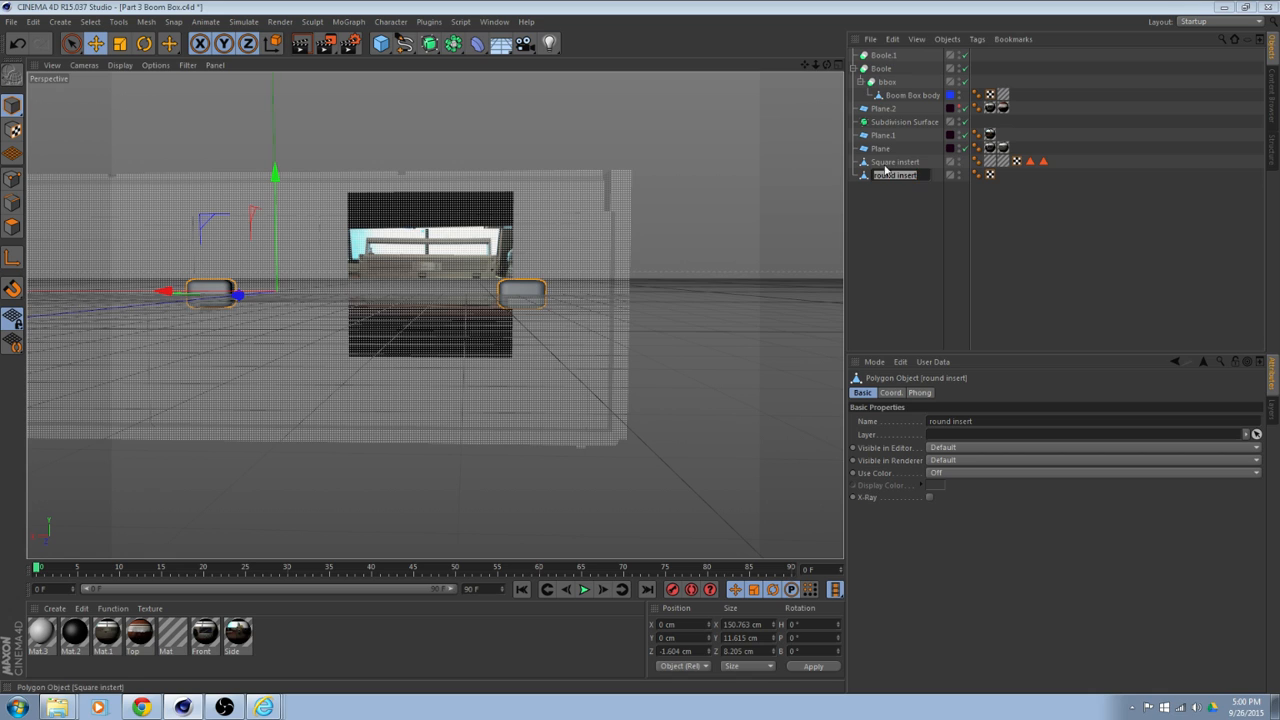
{"action": "left_click", "coordinate": [867, 176]}
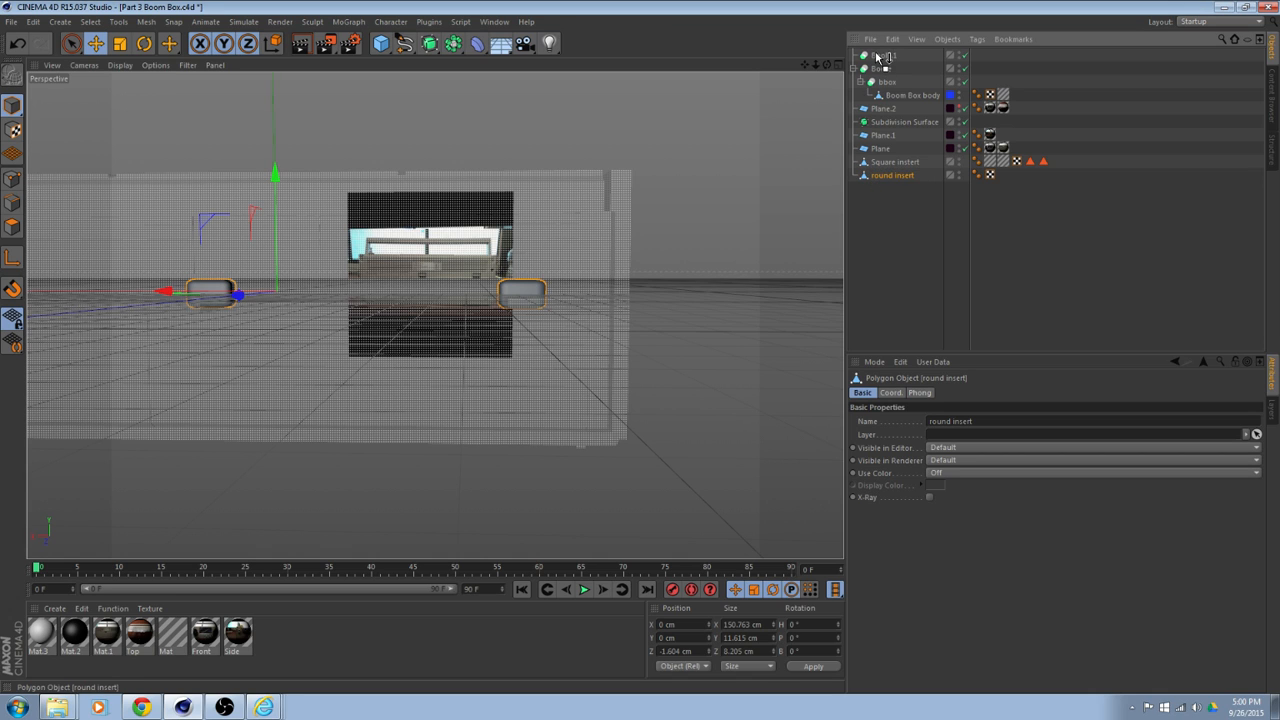
{"action": "left_click_drag", "start_coordinate": [876, 57], "coordinate": [876, 60]}
{"action": "left_click", "coordinate": [886, 176]}
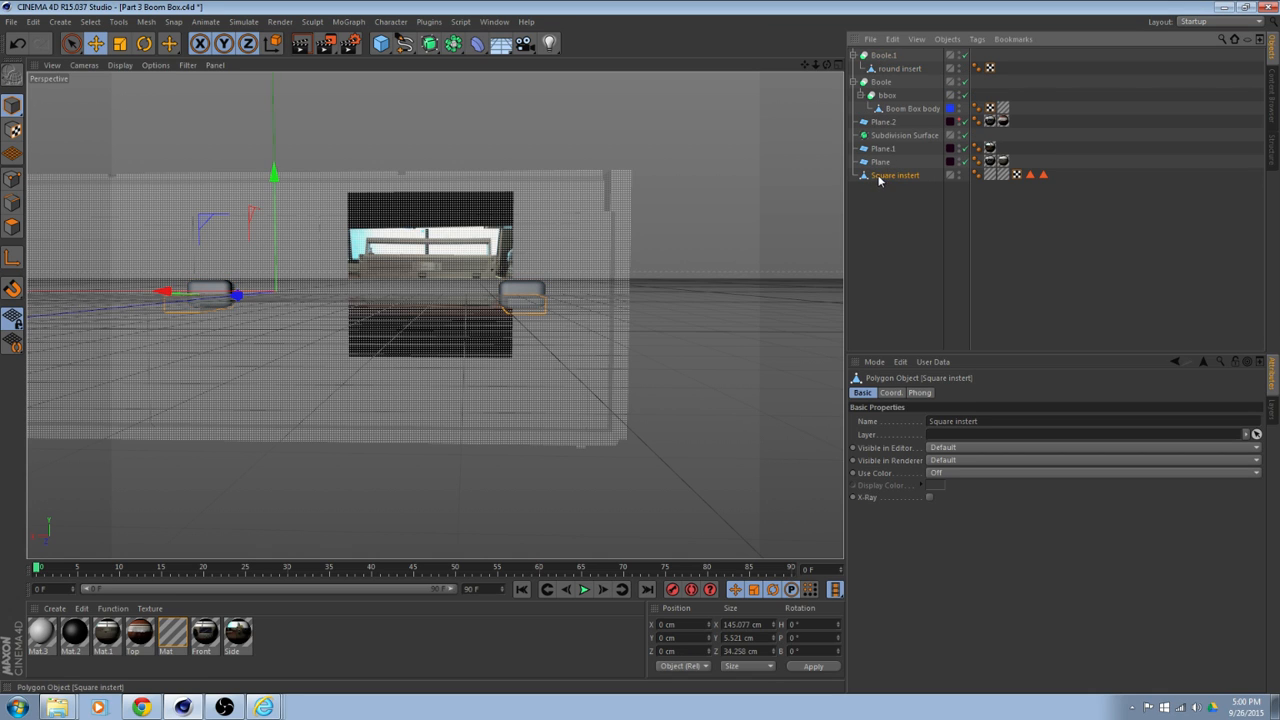
{"action": "left_click_drag", "start_coordinate": [889, 72], "coordinate": [890, 75]}
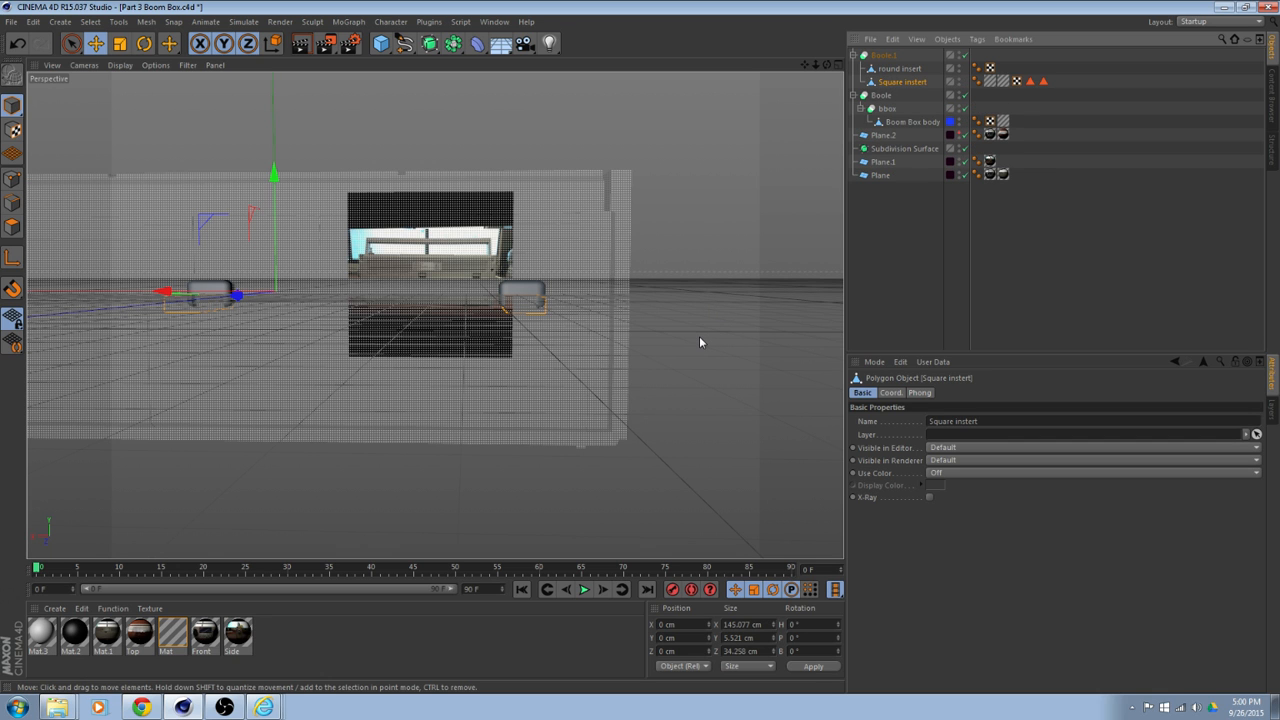
Move Square instert along Z to about 3.9 cm and hide the main Boole holding the boom box body.
{"action": "left_click_drag", "start_coordinate": [699, 342], "coordinate": [437, 334], "text": "alt"}
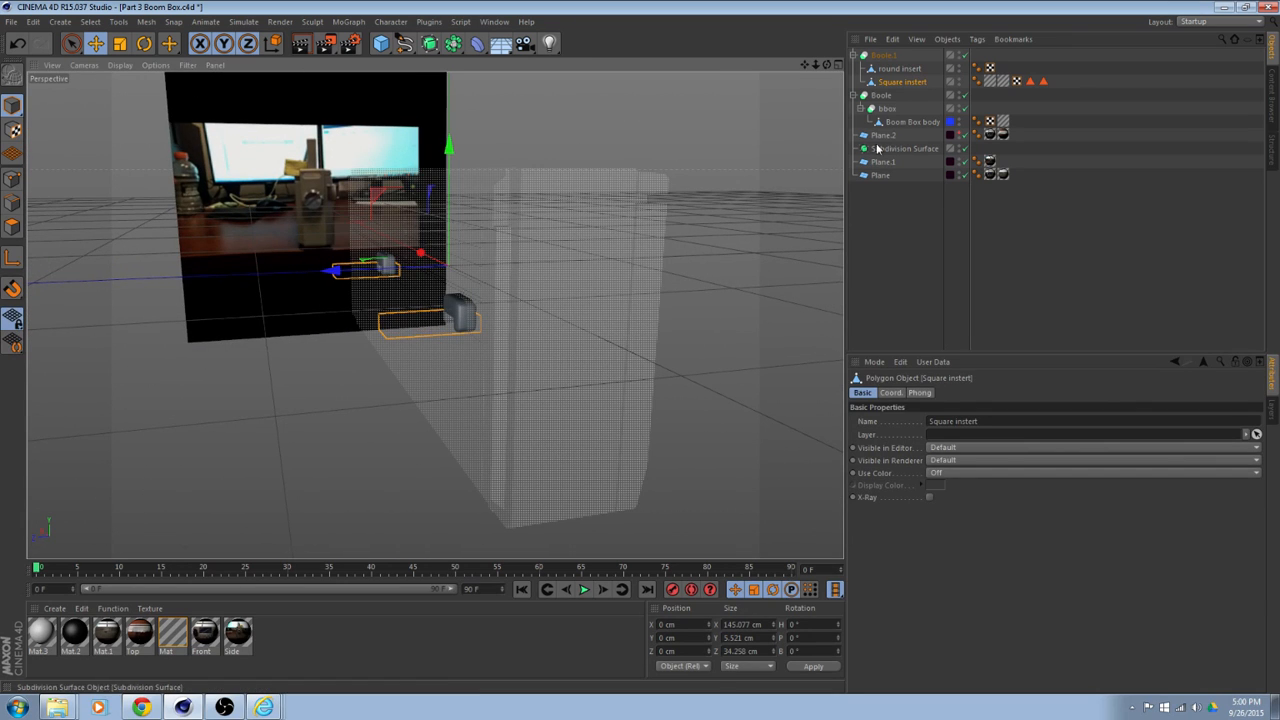
{"action": "left_click_drag", "start_coordinate": [333, 272], "coordinate": [862, 276]}
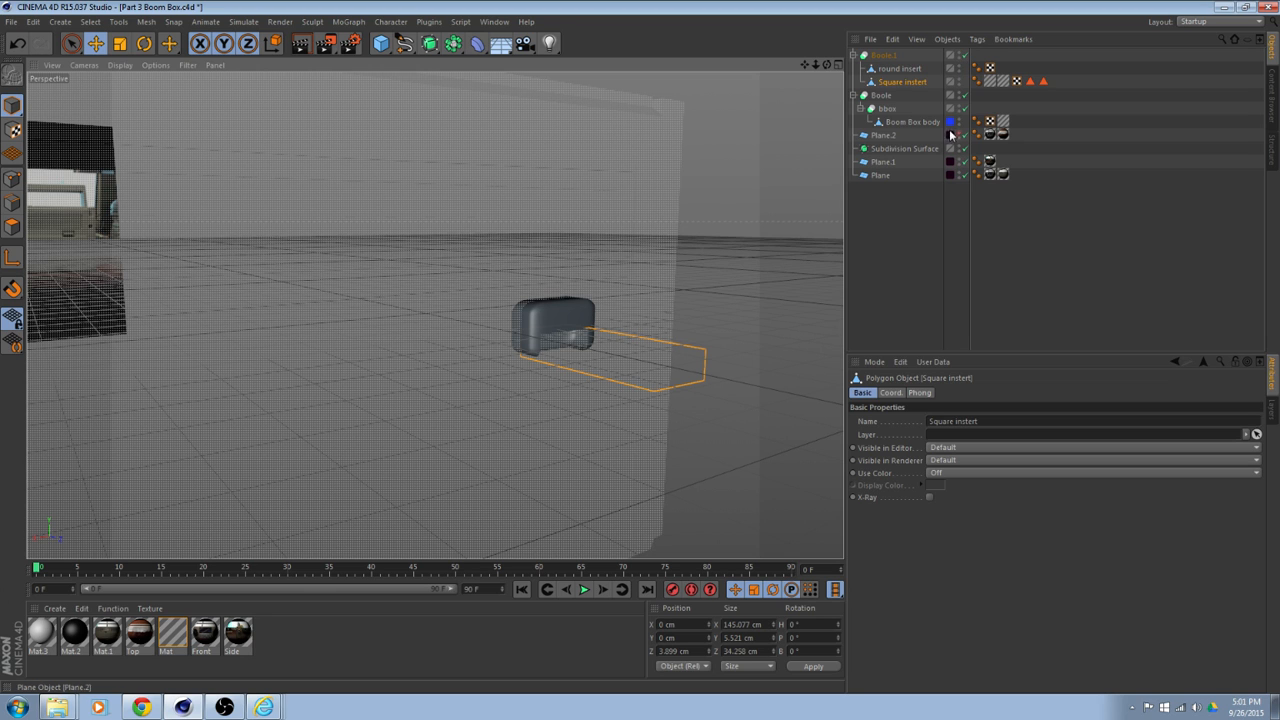
{"action": "left_click", "coordinate": [960, 93]}
{"action": "left_click", "coordinate": [960, 93]}
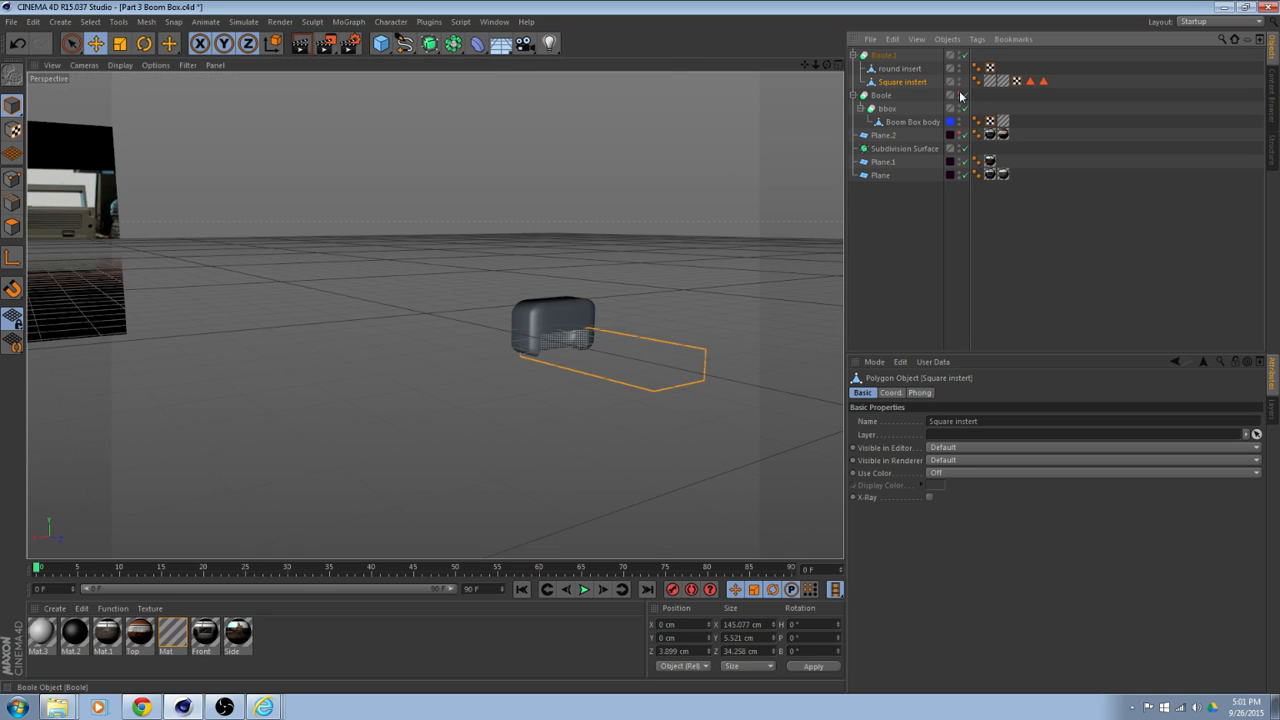
{"action": "left_click_drag", "start_coordinate": [815, 140], "coordinate": [530, 200], "text": "alt"}
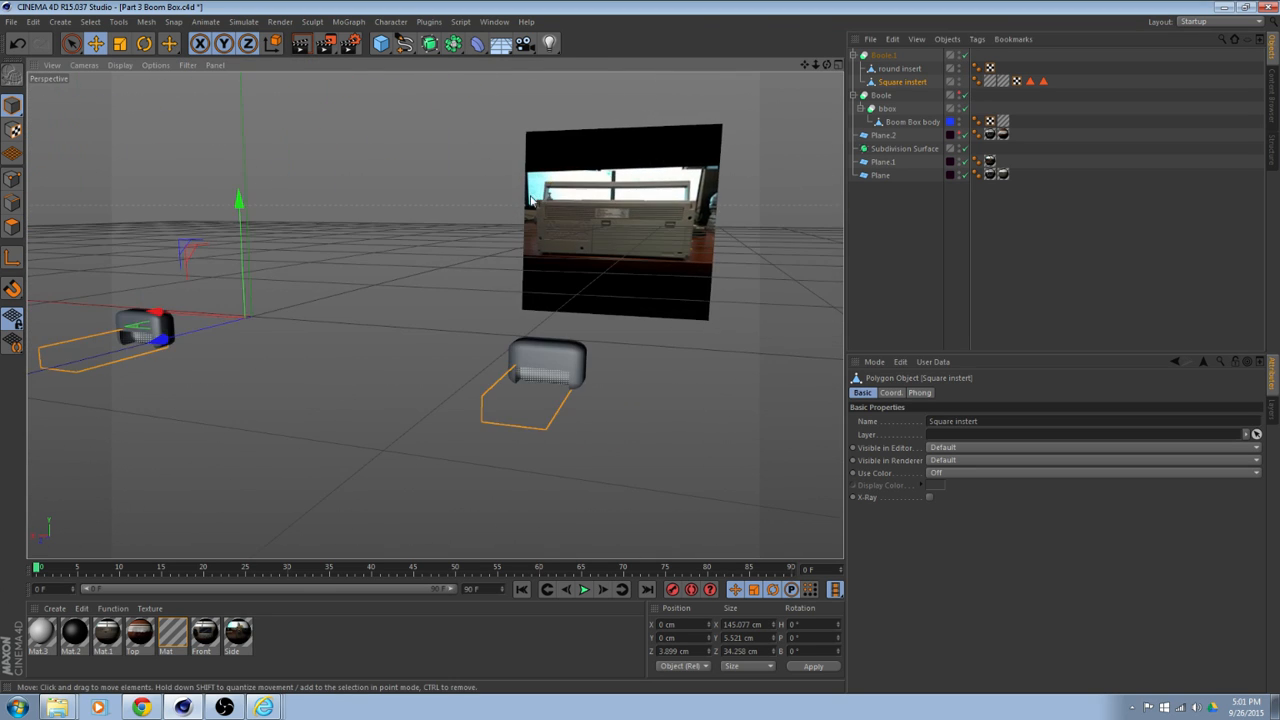
Delete both Mat texture tags and both polygon selection tags from Square instert.
{"action": "left_click", "coordinate": [1003, 81]}
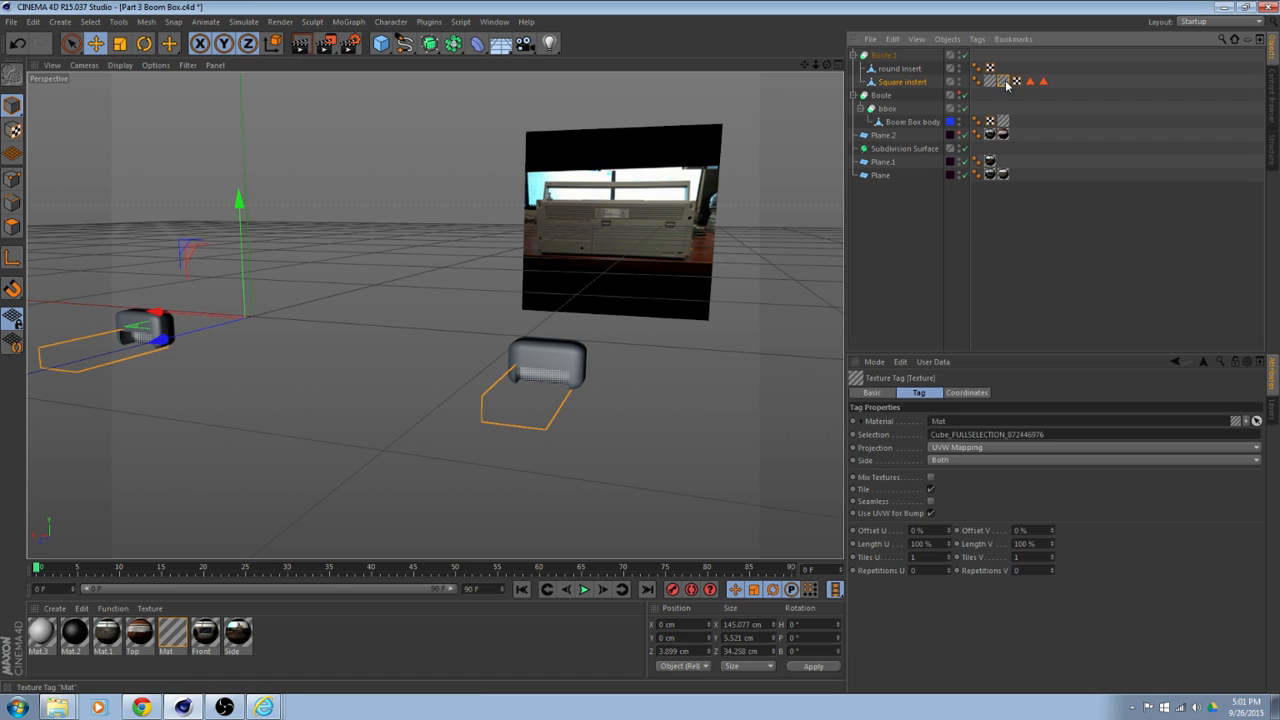
{"action": "key", "text": "Delete"}
{"action": "left_click", "coordinate": [990, 81]}
{"action": "key", "text": "Delete"}
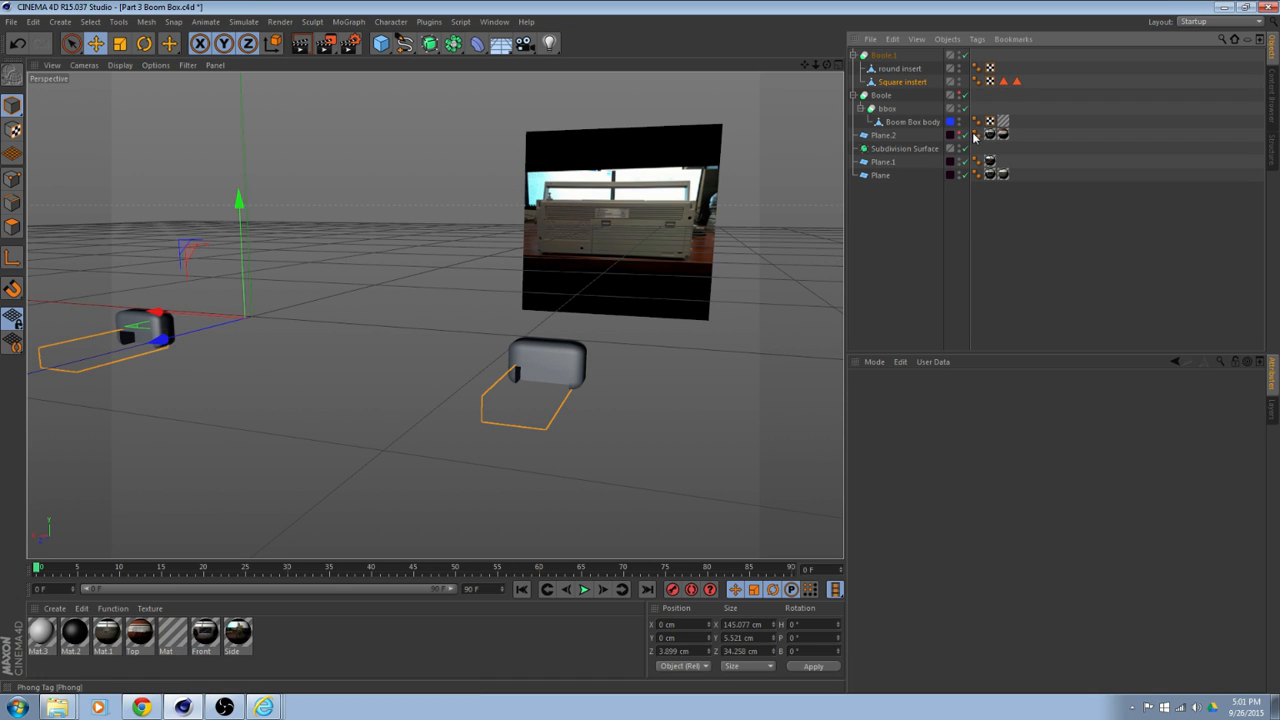
{"action": "left_click", "coordinate": [1003, 82]}
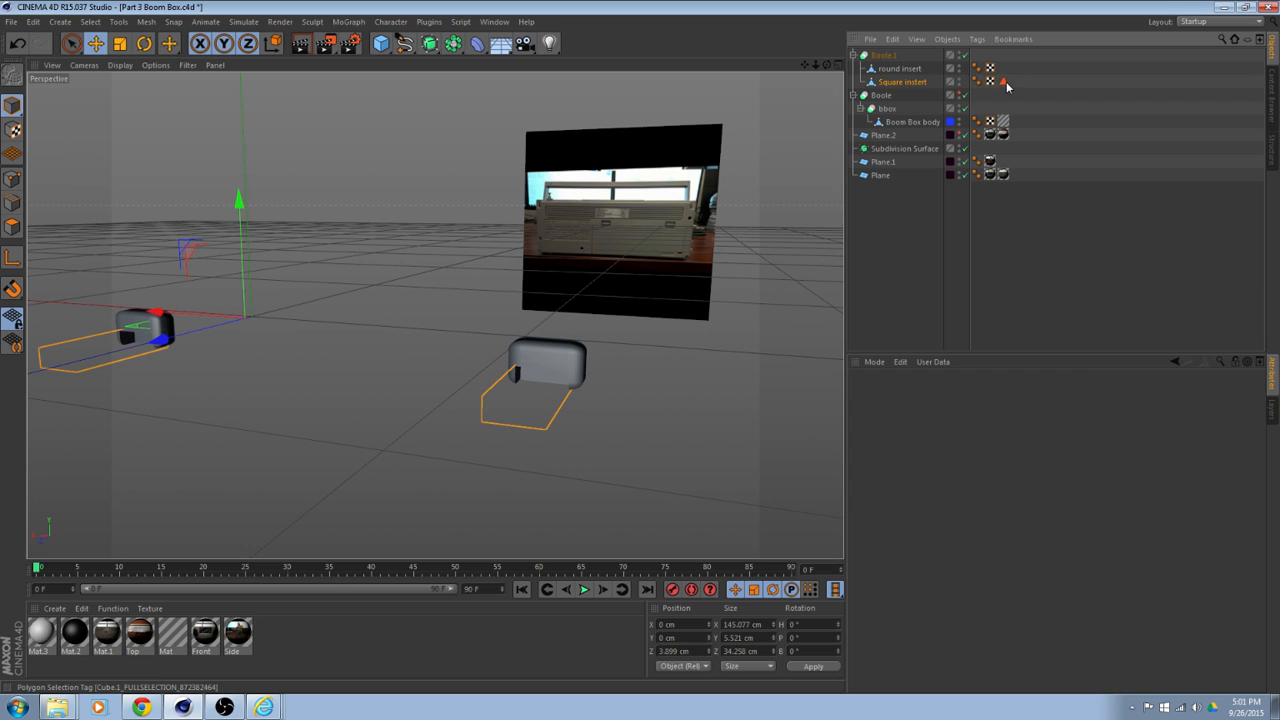
{"action": "key", "text": "Delete"}
{"action": "left_click_drag", "start_coordinate": [534, 406], "coordinate": [470, 400], "text": "alt"}
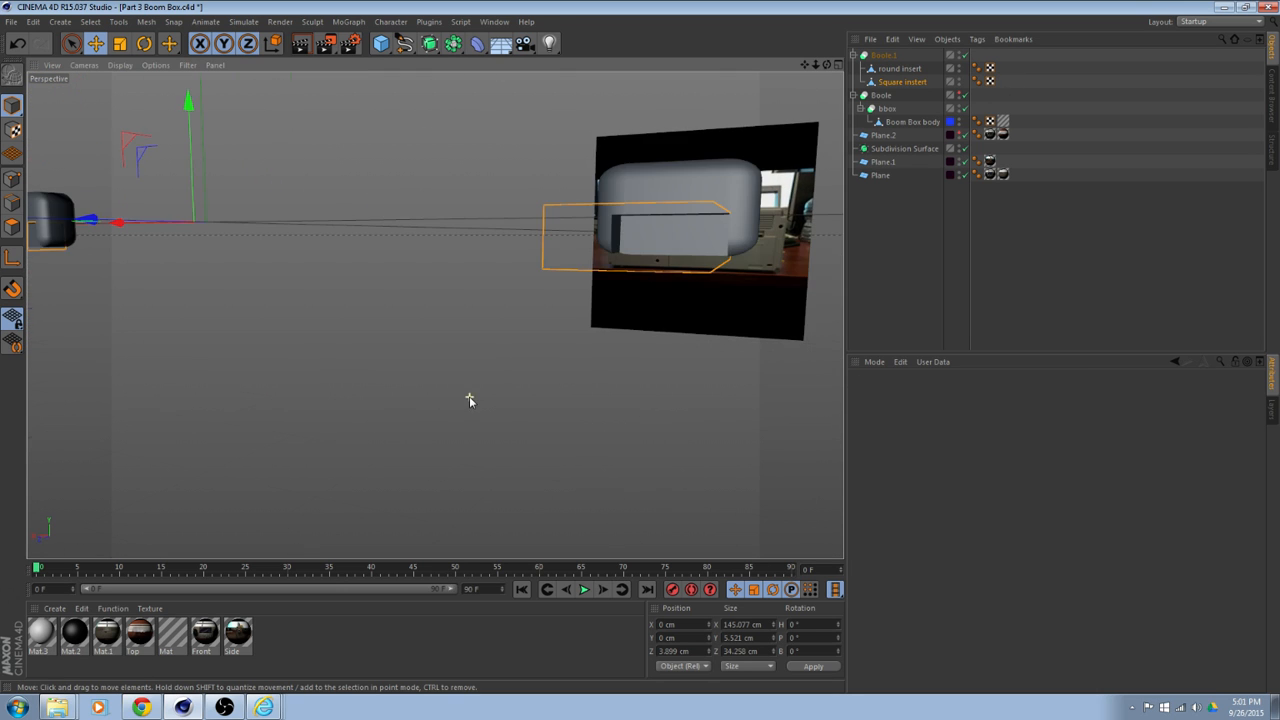
{"action": "left_click_drag", "start_coordinate": [558, 349], "coordinate": [346, 374], "text": "alt"}
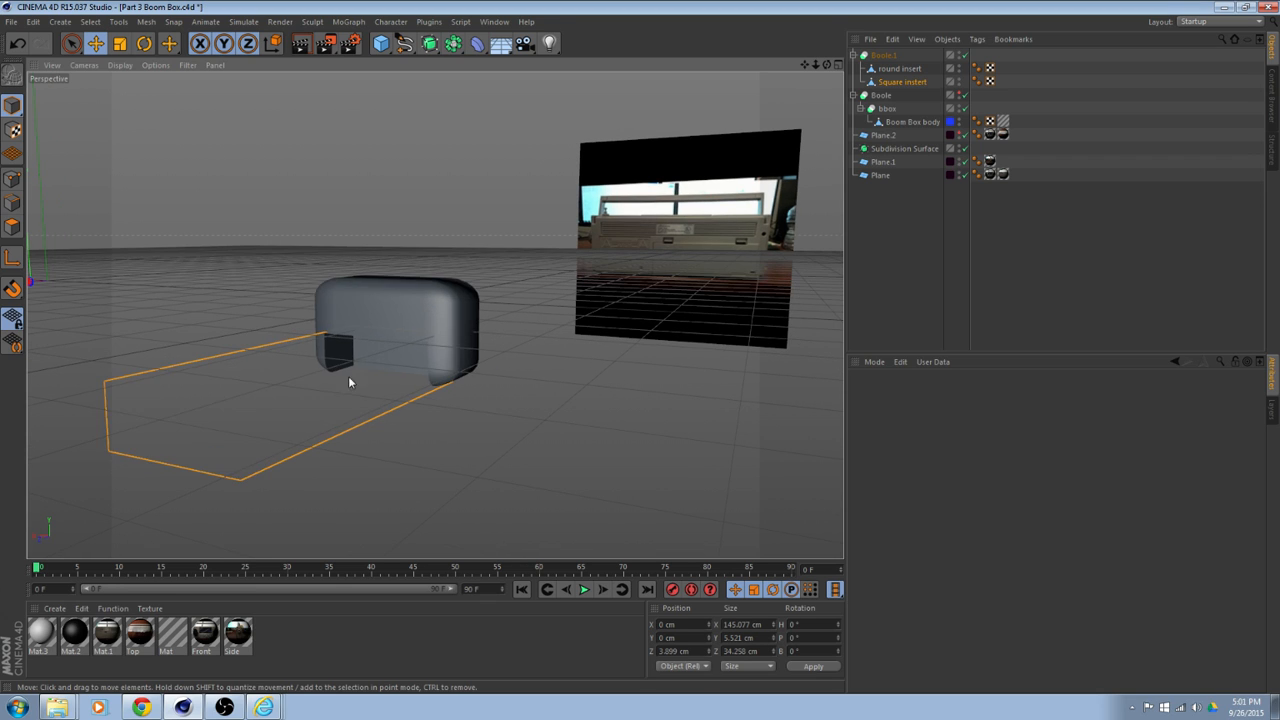
Nest the new Boole inside bbox below Boom Box body and make the main Boole visible again.
{"action": "left_click", "coordinate": [853, 56]}
{"action": "left_click_drag", "start_coordinate": [881, 67], "coordinate": [894, 102]}
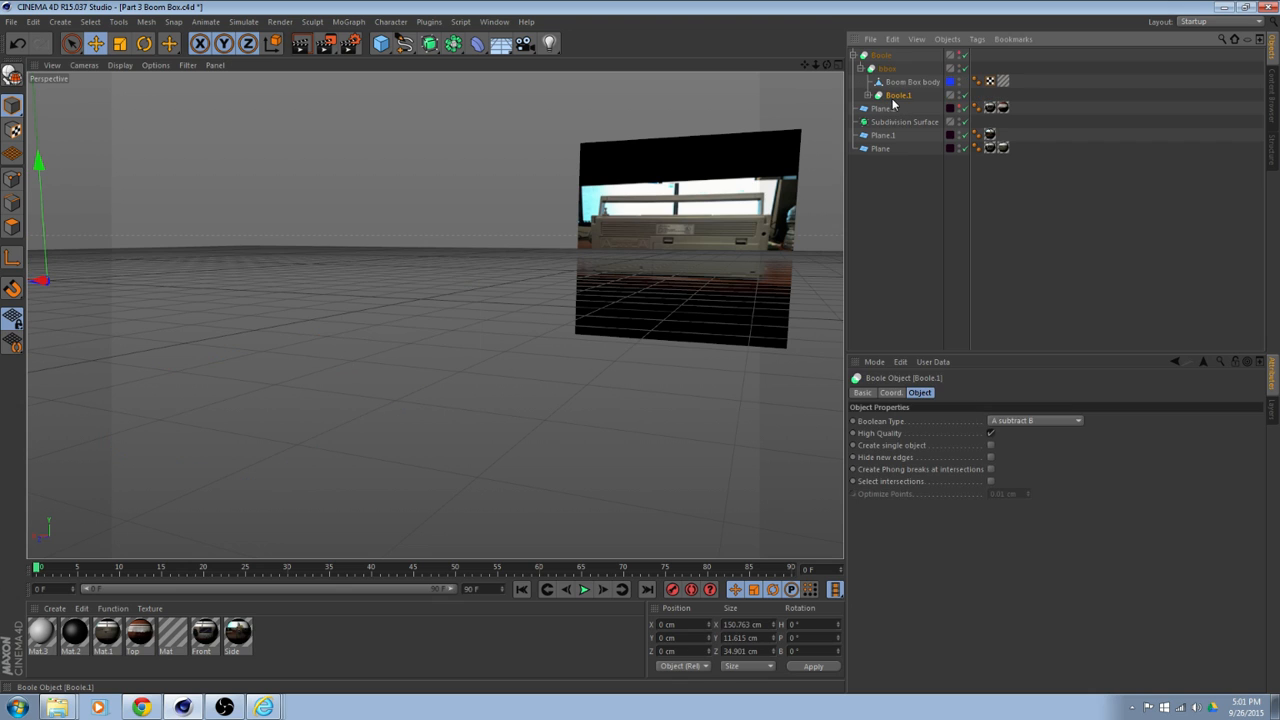
{"action": "left_click", "coordinate": [959, 53]}
{"action": "left_click_drag", "start_coordinate": [502, 249], "coordinate": [821, 237], "text": "alt"}
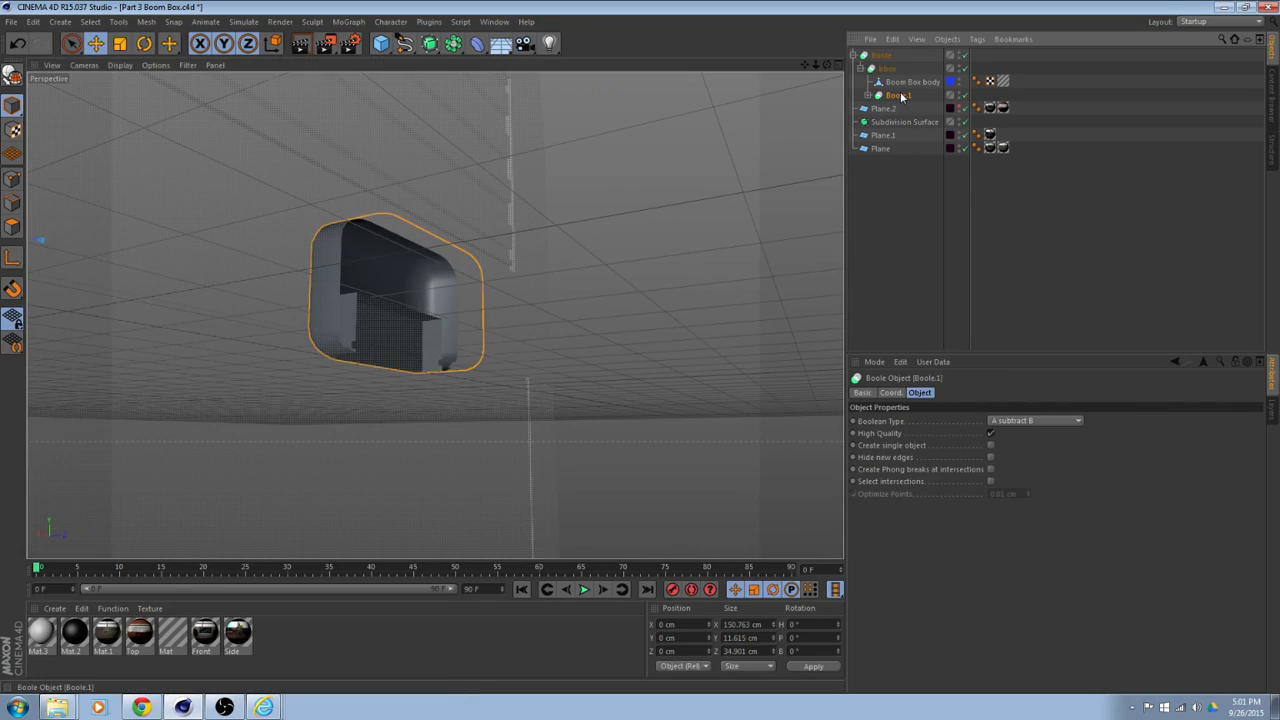
Disable the bbox Boole to inspect the insert shape on the body, and enable it again.
{"action": "left_click", "coordinate": [966, 69]}
{"action": "mouse_move", "coordinate": [674, 200]}
{"action": "left_mouse_down", "text": "alt"}
{"action": "mouse_move", "coordinate": [656, 177]}
{"action": "mouse_move", "coordinate": [632, 221]}
{"action": "mouse_move", "coordinate": [661, 198]}
{"action": "left_mouse_up", "text": "alt"}
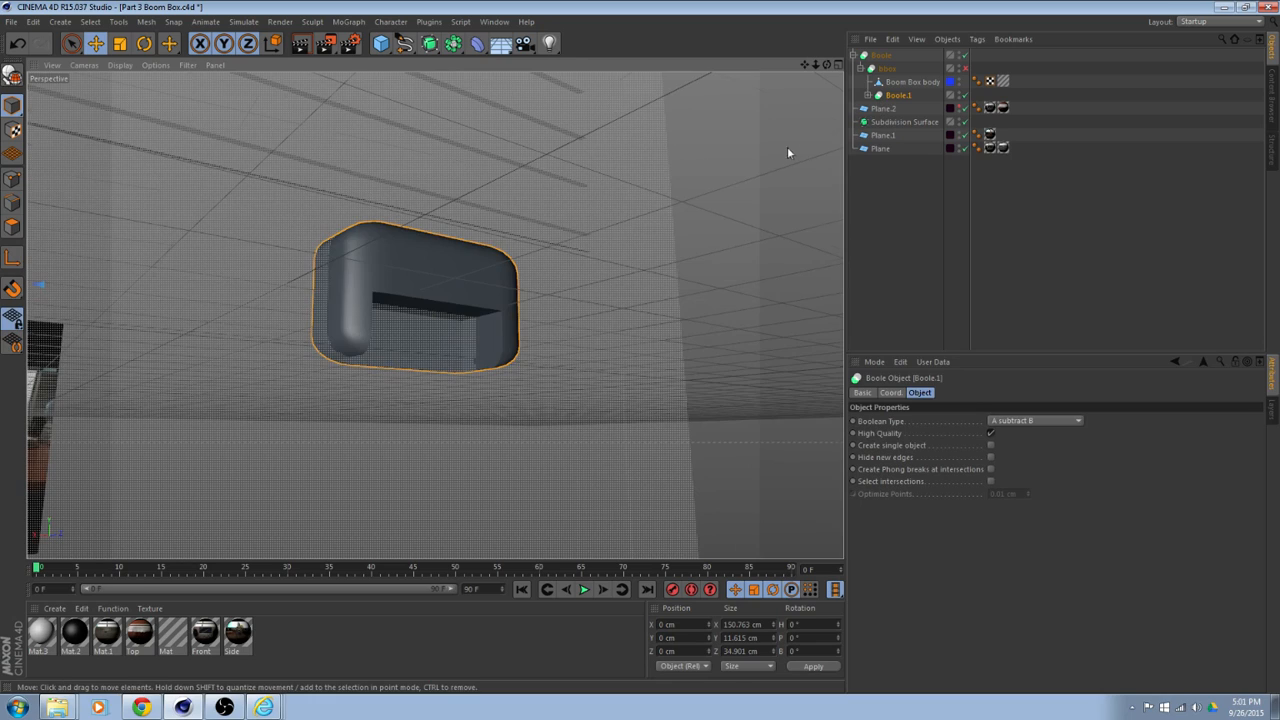
{"action": "left_click_drag", "start_coordinate": [787, 148], "coordinate": [778, 169], "text": "alt"}
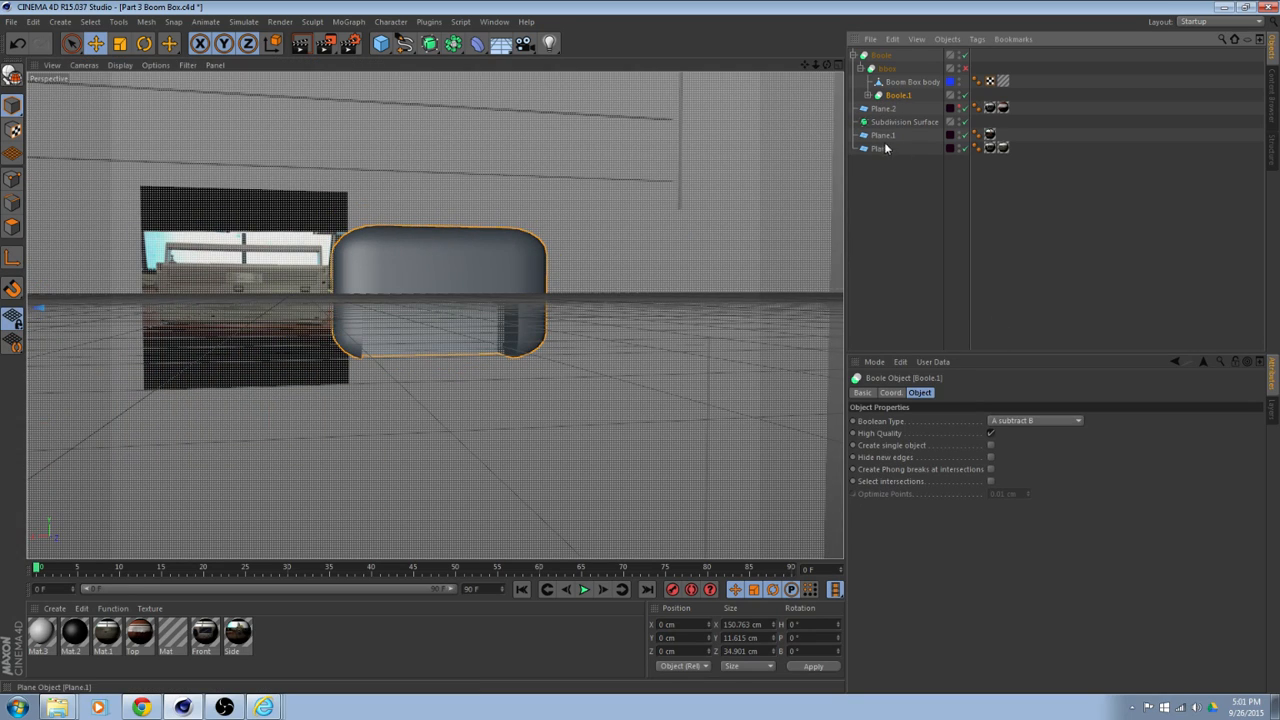
{"action": "left_click", "coordinate": [965, 69]}
{"action": "left_click_drag", "start_coordinate": [697, 326], "coordinate": [741, 319], "text": "alt"}
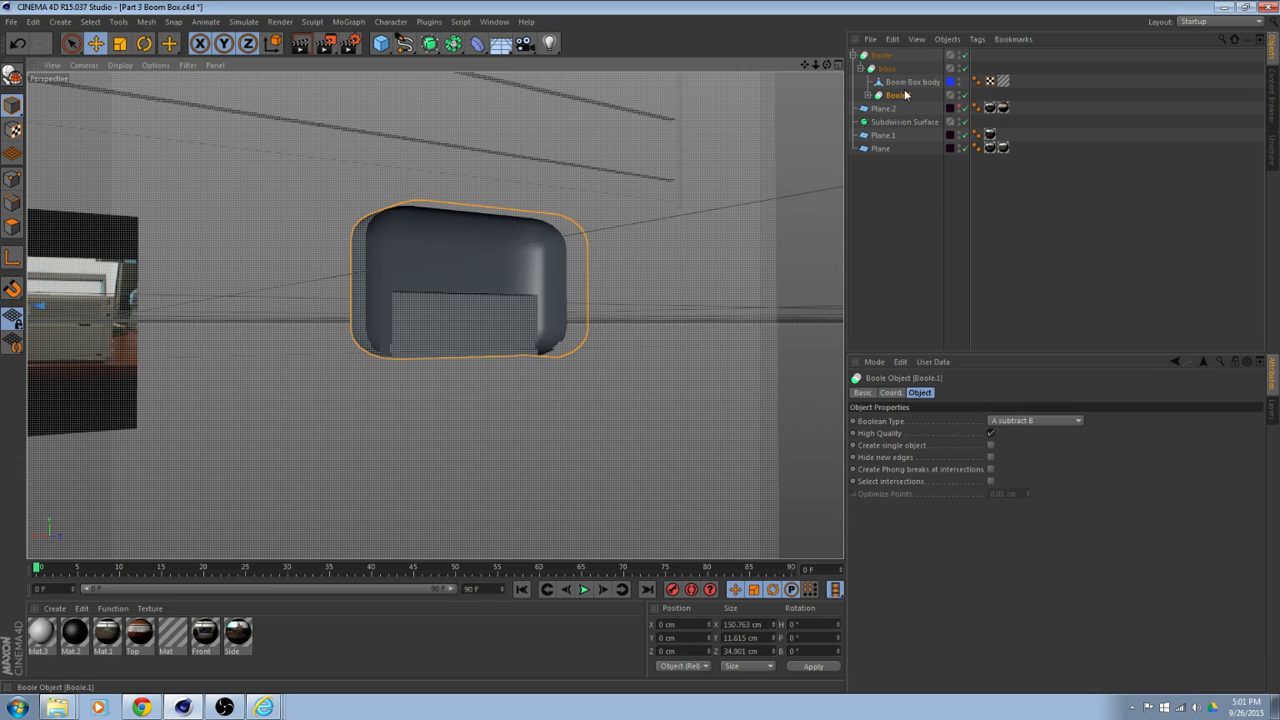
Try the A union B, A intersect B and A without B types on the nested Boole, and return it to A subtract B.
{"action": "left_click", "coordinate": [1022, 421]}
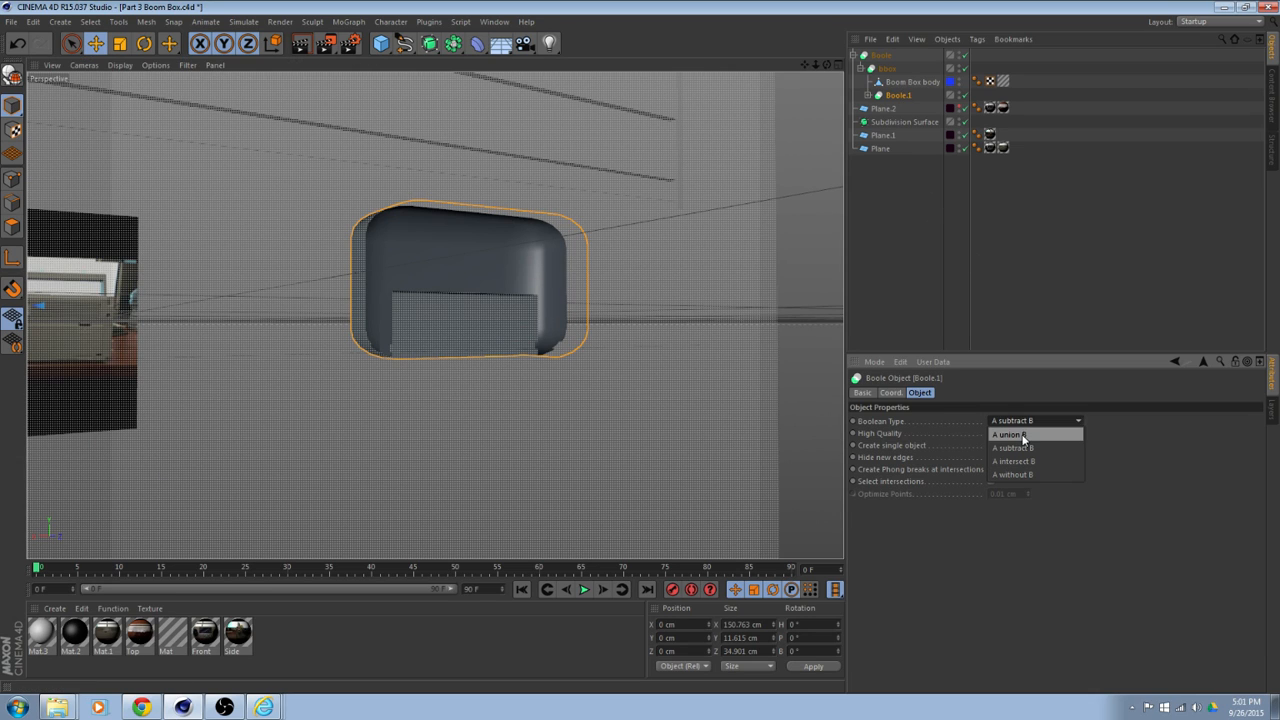
{"action": "left_click", "coordinate": [1010, 434]}
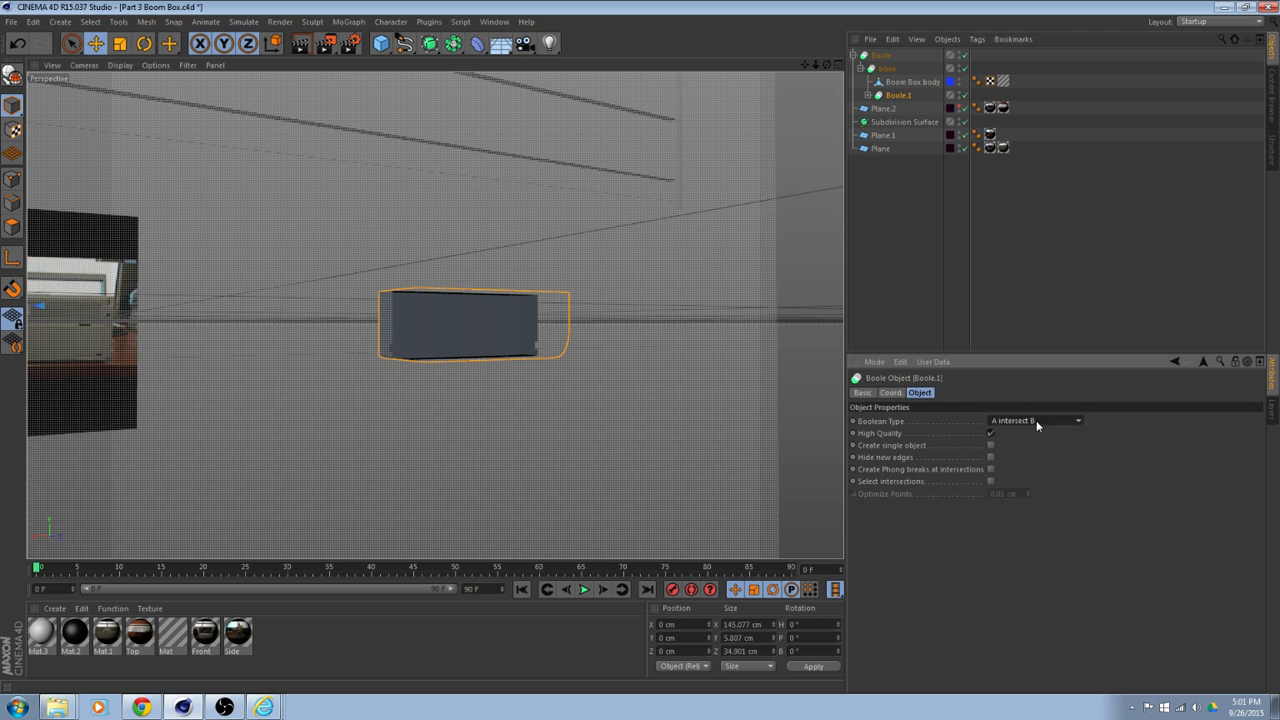
{"action": "left_click", "coordinate": [1036, 420]}
{"action": "left_click", "coordinate": [1016, 463]}
{"action": "left_click_drag", "start_coordinate": [700, 390], "coordinate": [741, 347], "text": "alt"}
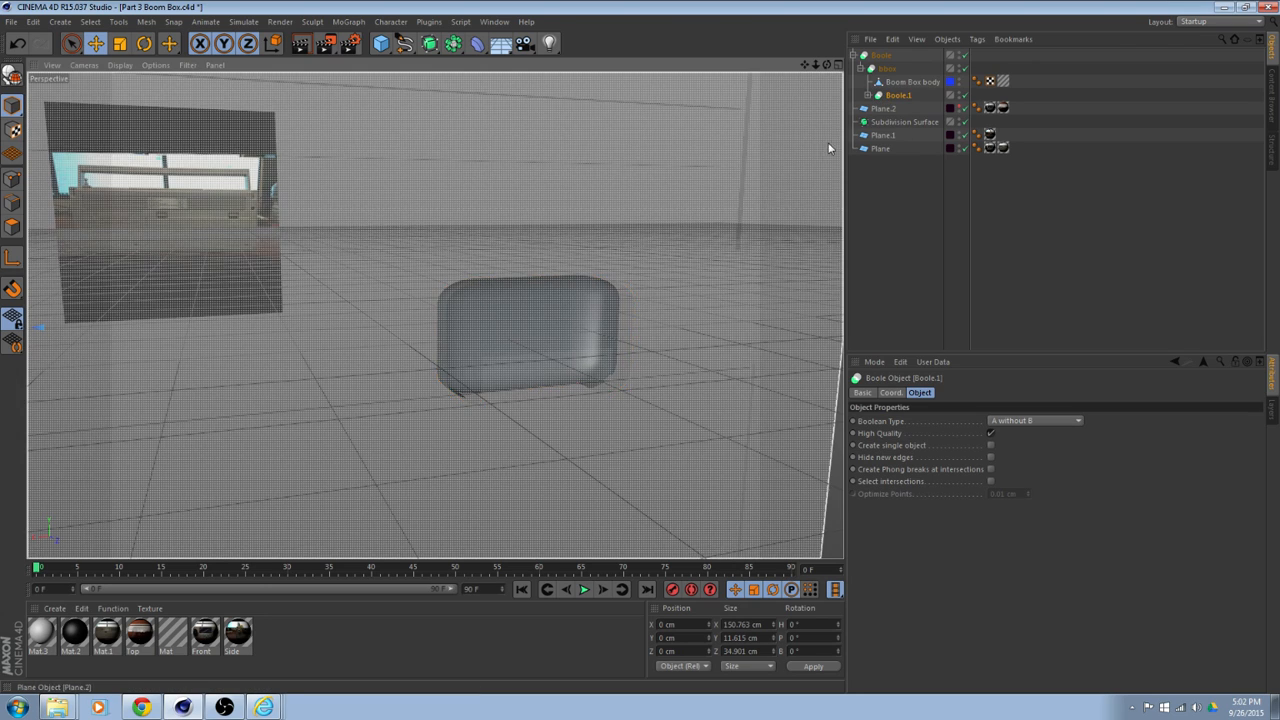
{"action": "mouse_move", "coordinate": [725, 259]}
{"action": "left_mouse_down", "text": "alt"}
{"action": "mouse_move", "coordinate": [755, 297]}
{"action": "mouse_move", "coordinate": [712, 250]}
{"action": "left_mouse_up", "text": "alt"}
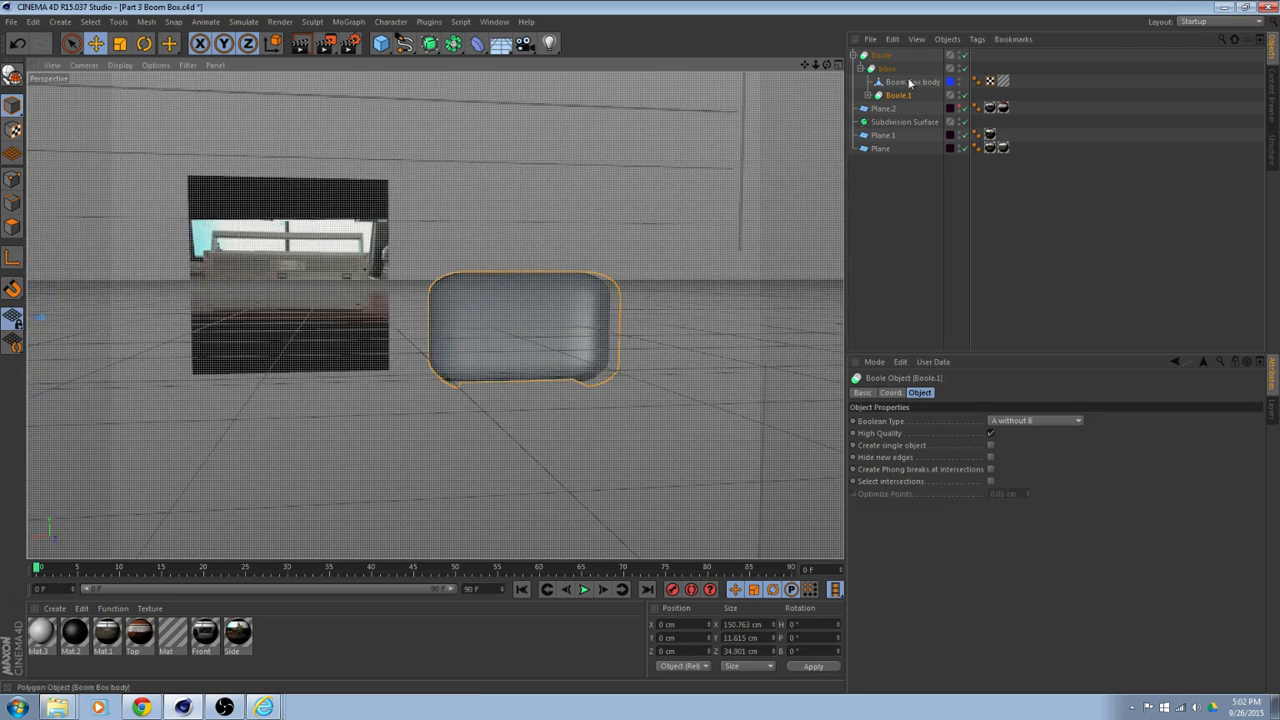
{"action": "left_click", "coordinate": [899, 96]}
{"action": "left_click", "coordinate": [1031, 420]}
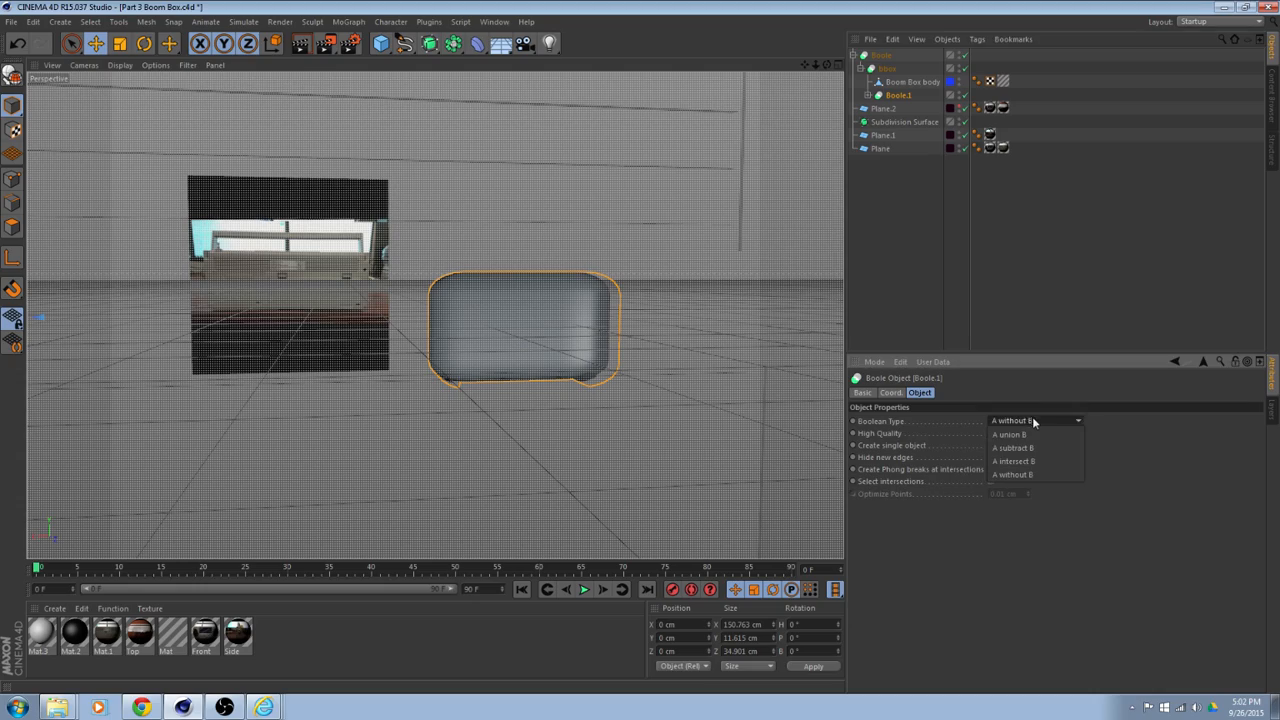
{"action": "left_click", "coordinate": [1027, 448]}
{"action": "left_click_drag", "start_coordinate": [760, 420], "coordinate": [651, 404], "text": "alt"}
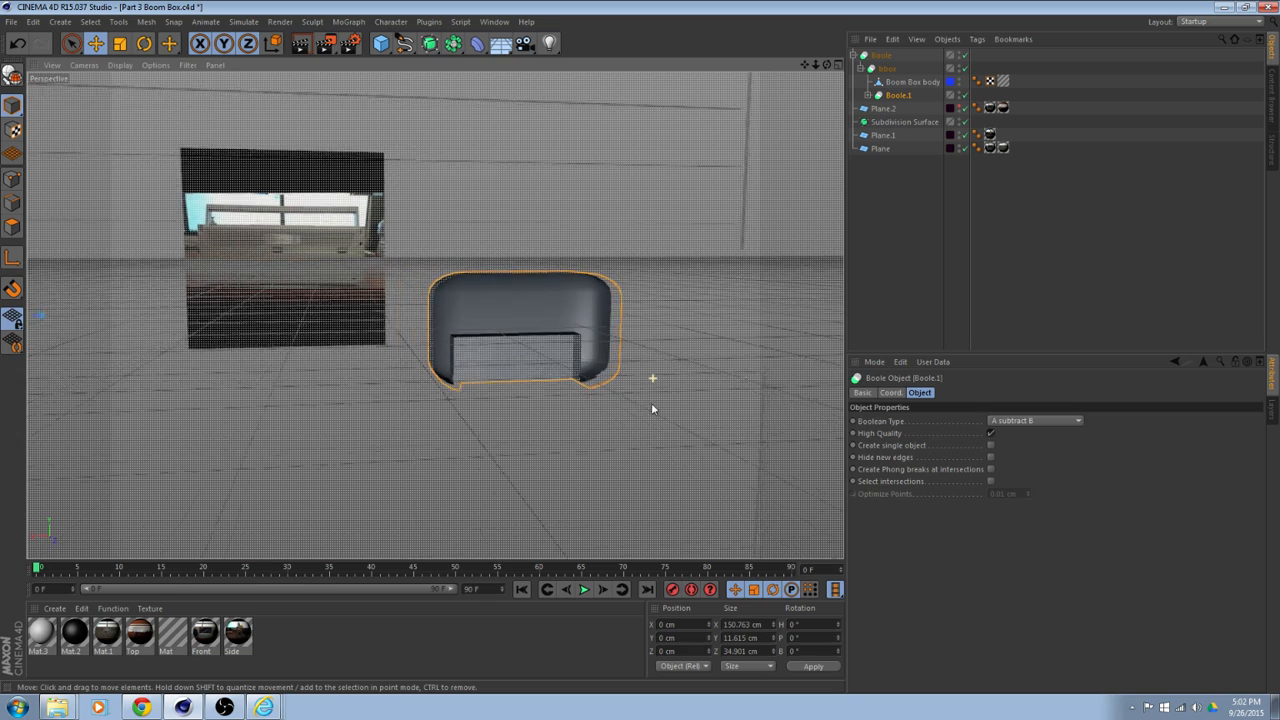
Move Square instert inside the nested Boole along Z to about 0.73 cm.
{"action": "left_click", "coordinate": [867, 95]}
{"action": "left_click", "coordinate": [933, 121]}
{"action": "left_click_drag", "start_coordinate": [698, 250], "coordinate": [680, 277], "text": "alt"}
{"action": "left_click_drag", "start_coordinate": [767, 319], "coordinate": [280, 94], "text": "alt"}
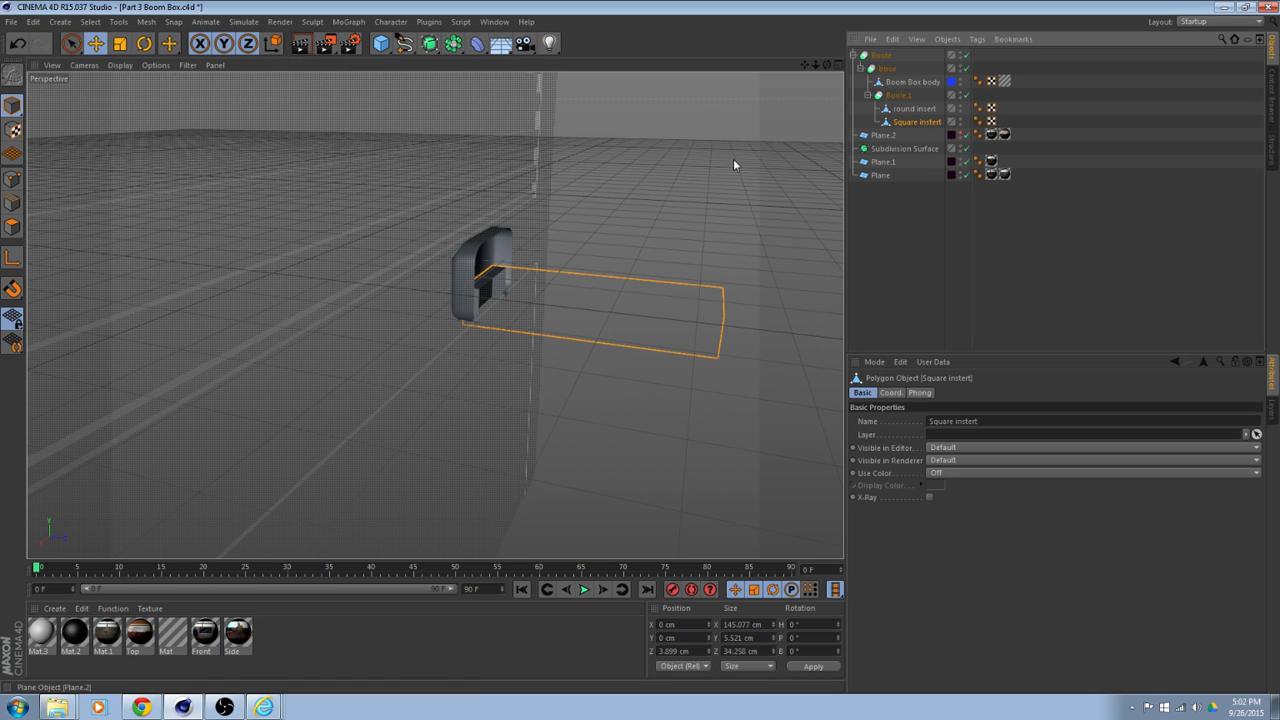
{"action": "left_click_drag", "start_coordinate": [737, 163], "coordinate": [387, 299], "text": "alt"}
{"action": "left_click_drag", "start_coordinate": [297, 357], "coordinate": [560, 268]}
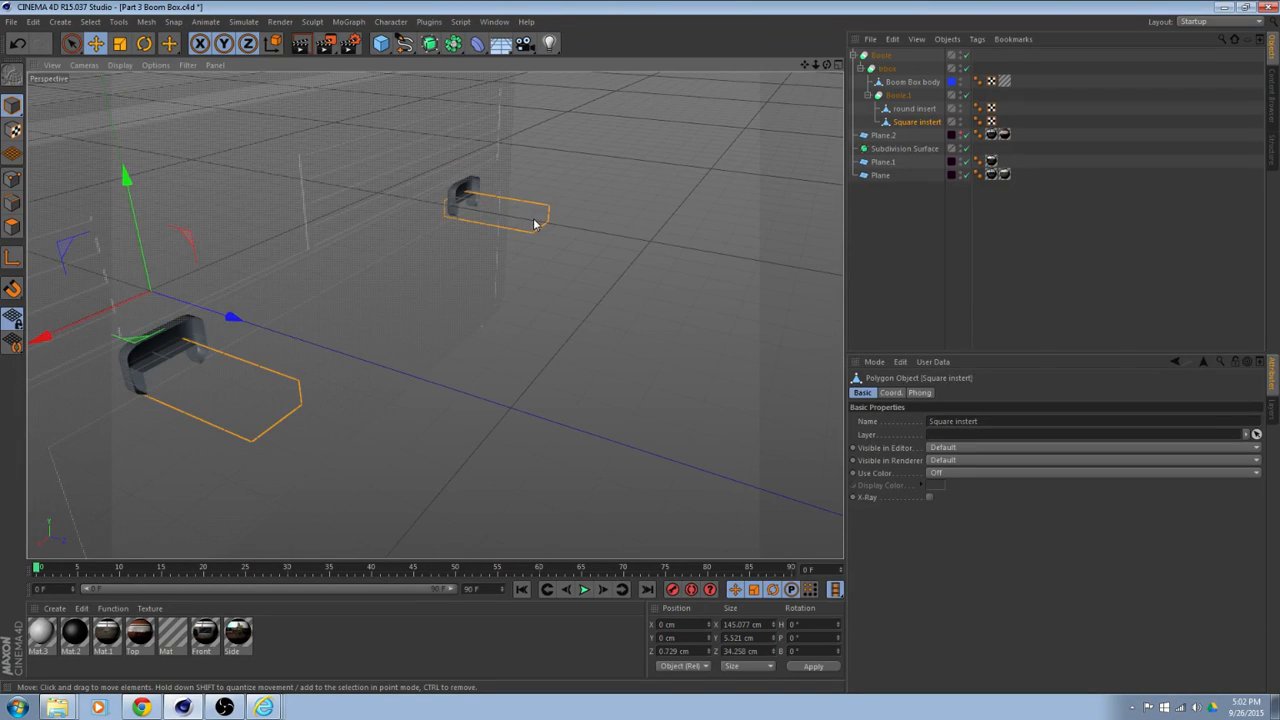
Select the top face of Square instert's far block in polygon mode.
{"action": "left_click", "coordinate": [537, 227]}
{"action": "left_click", "coordinate": [14, 236]}
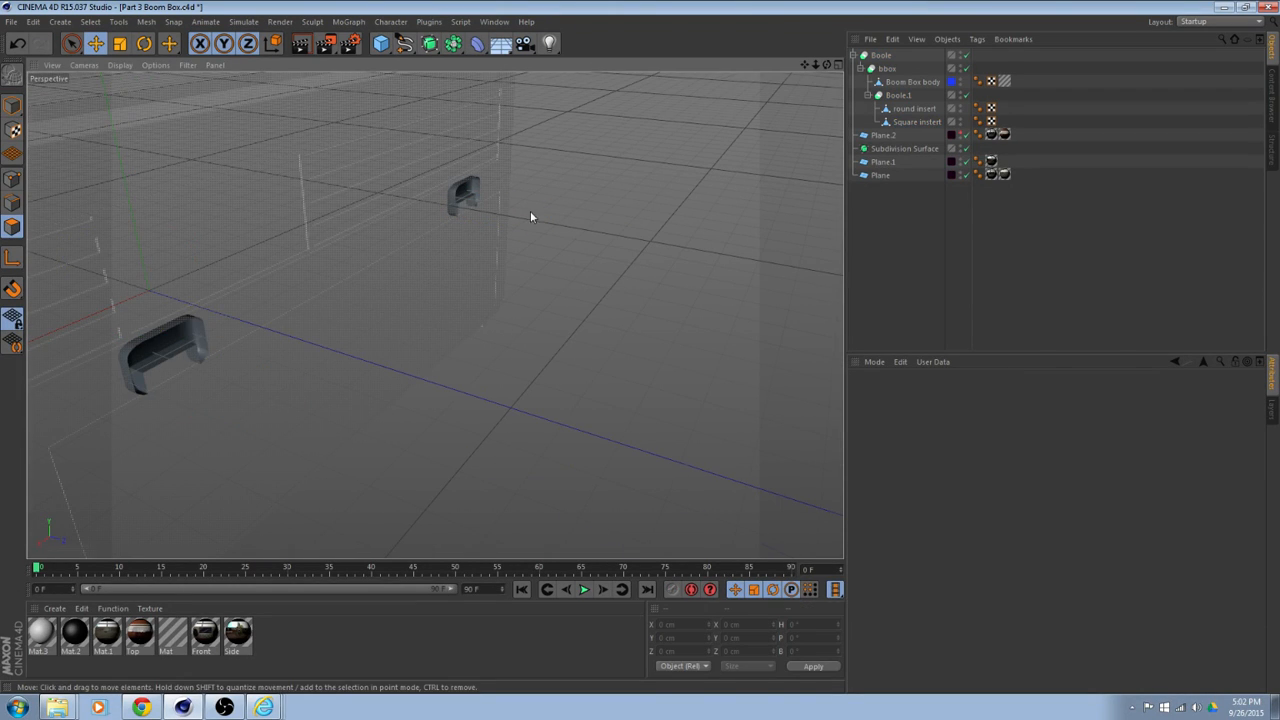
{"action": "left_click_drag", "start_coordinate": [531, 216], "coordinate": [808, 209], "text": "alt"}
{"action": "left_click", "coordinate": [925, 122]}
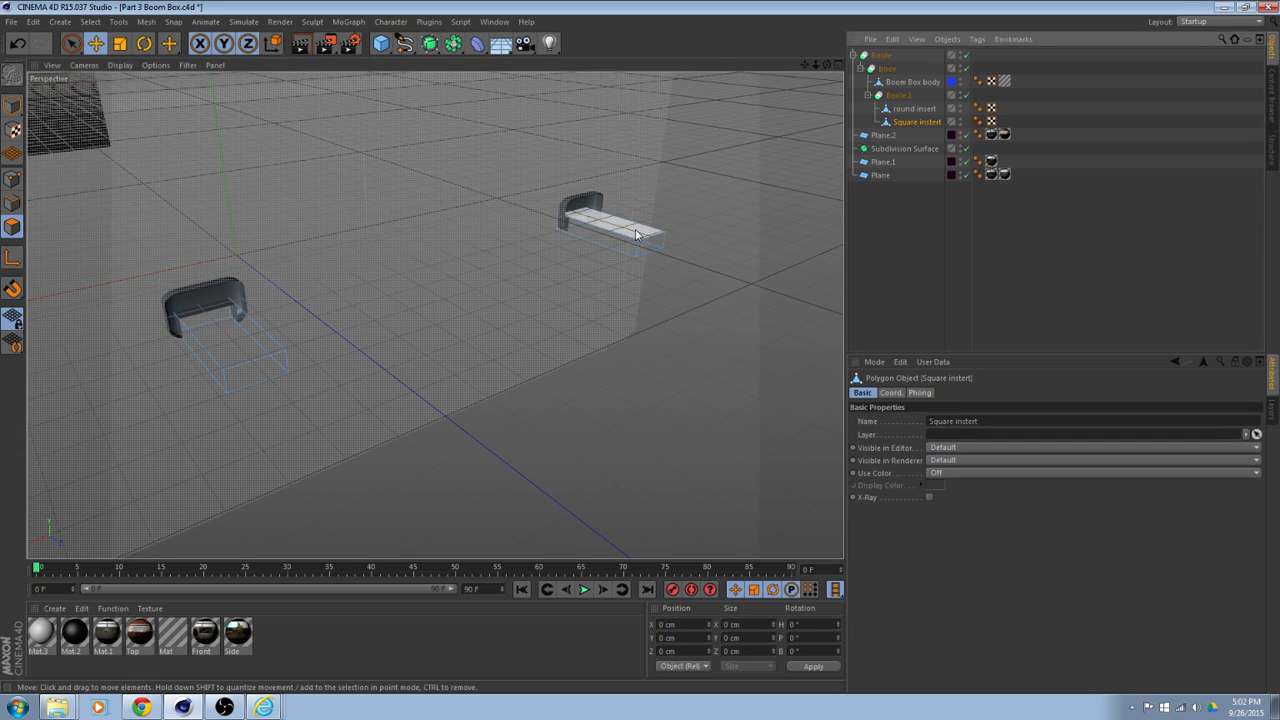
{"action": "left_click", "coordinate": [636, 234]}
Try the cutout without the far block's top face, and undo the removal of that face.
{"action": "left_click", "coordinate": [779, 234]}
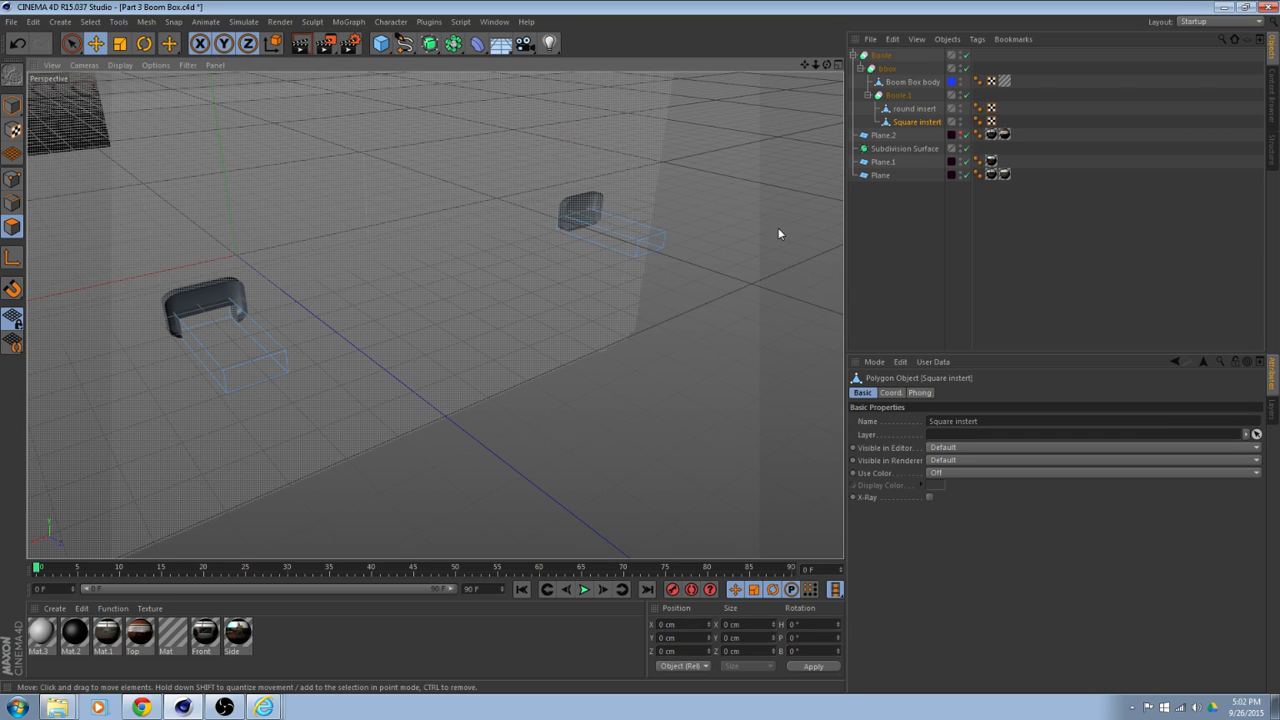
{"action": "scroll", "coordinate": [754, 229], "scroll_direction": "up", "scroll_amount": 5}
{"action": "left_click_drag", "start_coordinate": [622, 241], "coordinate": [534, 234]}
{"action": "key", "text": "super"}
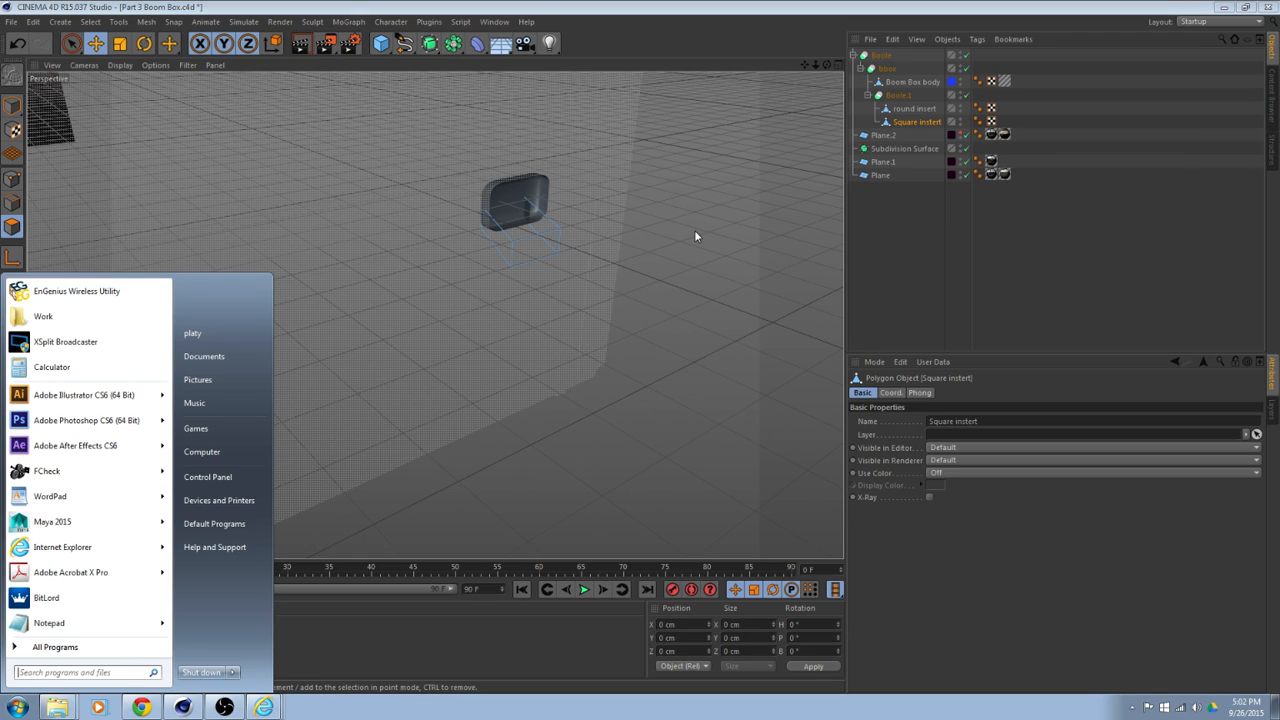
{"action": "key", "text": "Escape"}
{"action": "key", "text": "ctrl+z"}
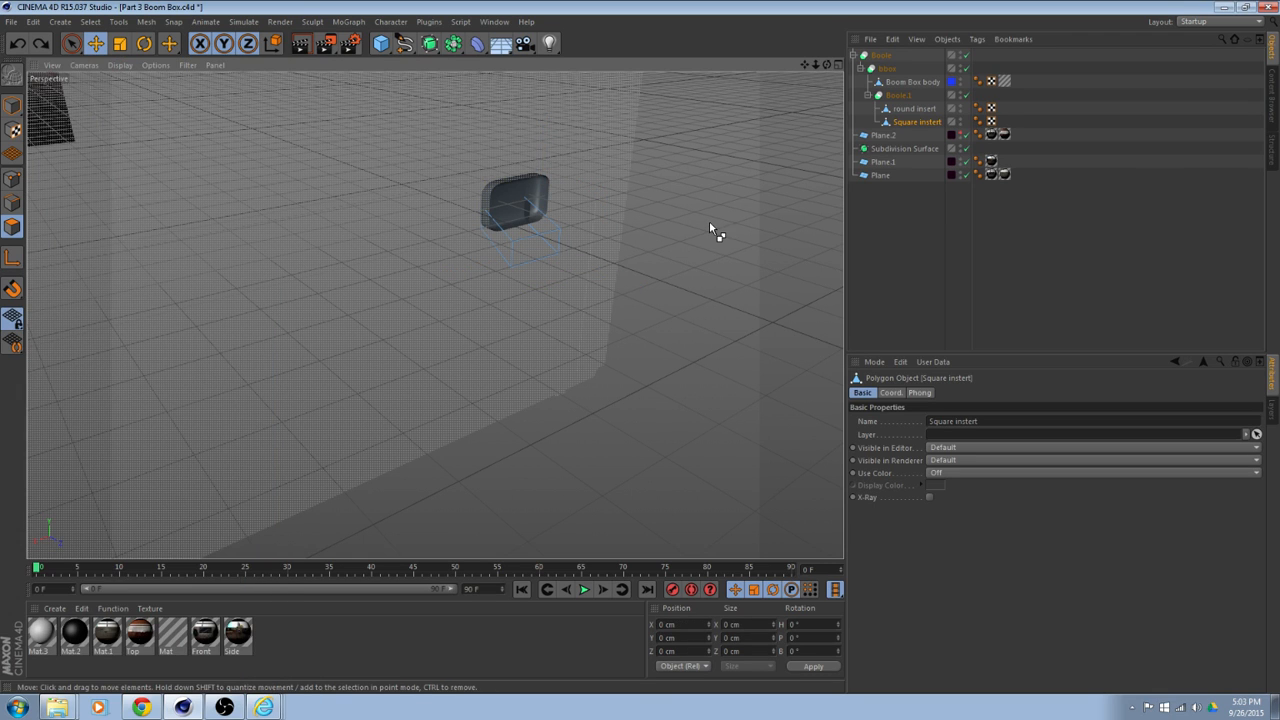
{"action": "mouse_move", "coordinate": [709, 222]}
{"action": "left_mouse_down", "text": "alt"}
{"action": "mouse_move", "coordinate": [557, 214]}
{"action": "mouse_move", "coordinate": [609, 223]}
{"action": "mouse_move", "coordinate": [367, 190]}
{"action": "mouse_move", "coordinate": [431, 146]}
{"action": "mouse_move", "coordinate": [351, 140]}
{"action": "mouse_move", "coordinate": [320, 200]}
{"action": "mouse_move", "coordinate": [652, 191]}
{"action": "left_mouse_up", "text": "alt"}
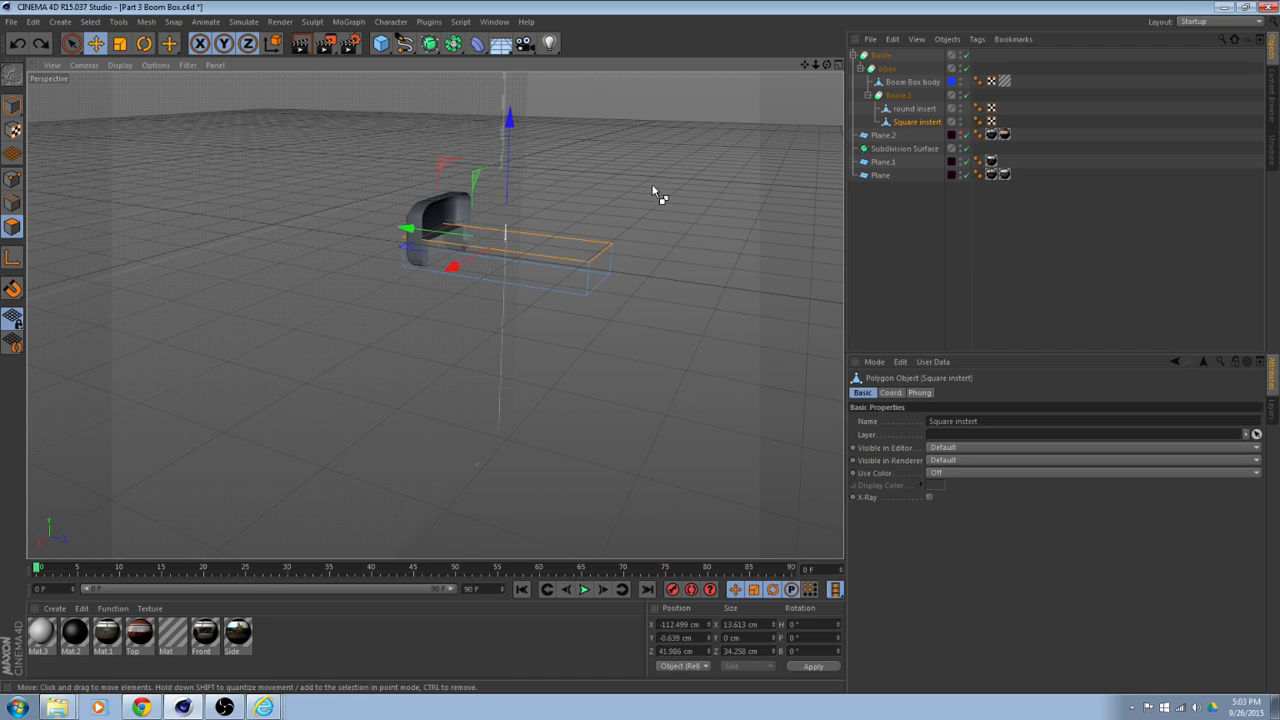
Take Square instert out of the nested Boole.1 and place it at the top level of the object hierarchy.
{"action": "left_click", "coordinate": [652, 194]}
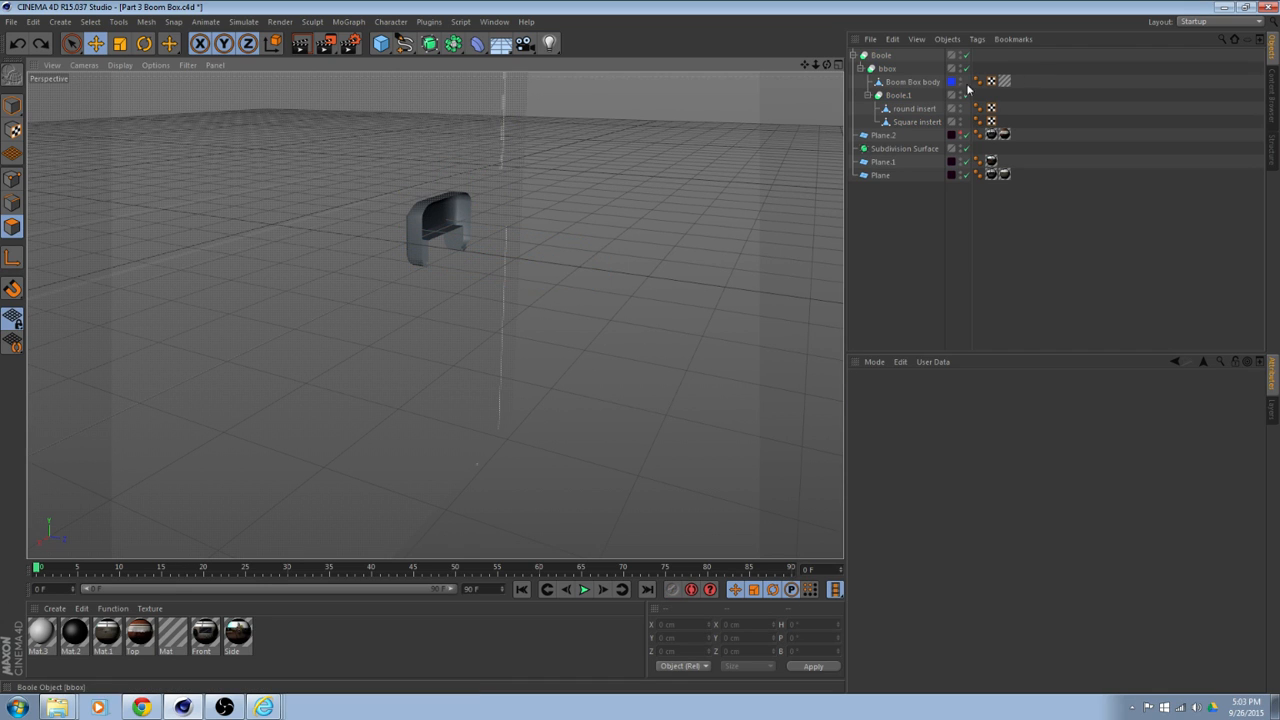
{"action": "left_click", "coordinate": [907, 122]}
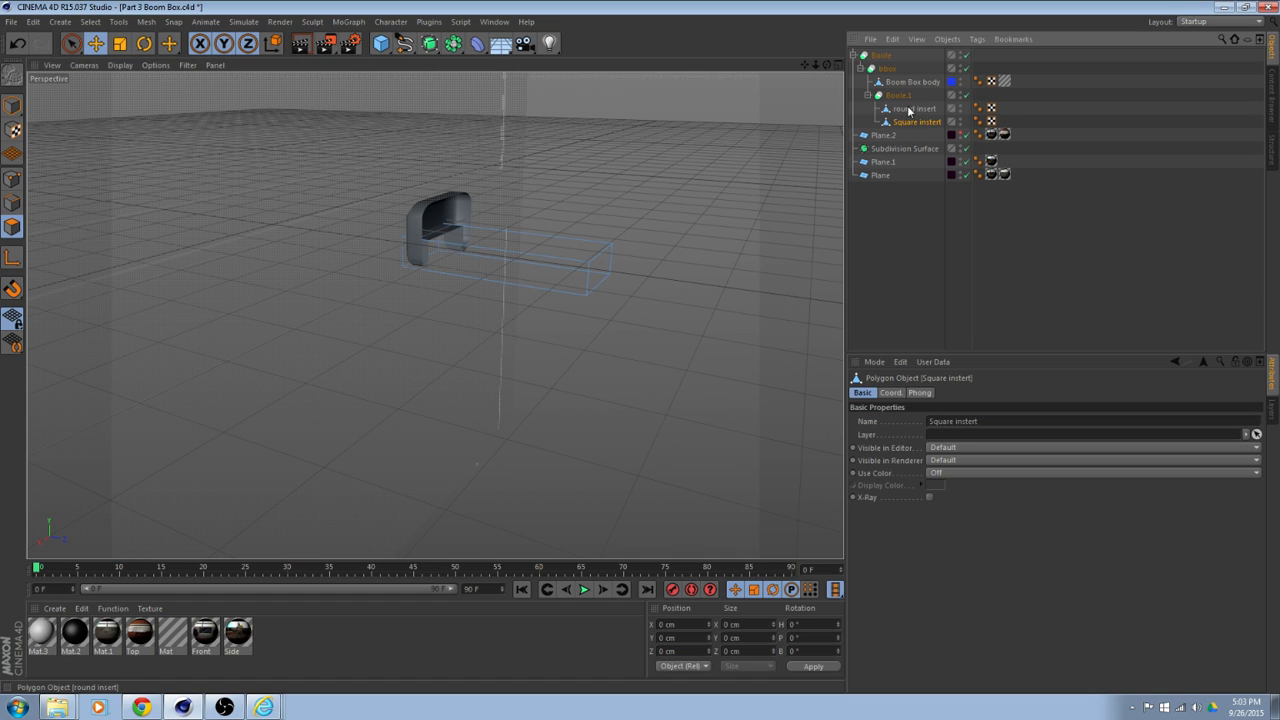
{"action": "left_click_drag", "start_coordinate": [905, 122], "coordinate": [914, 227]}
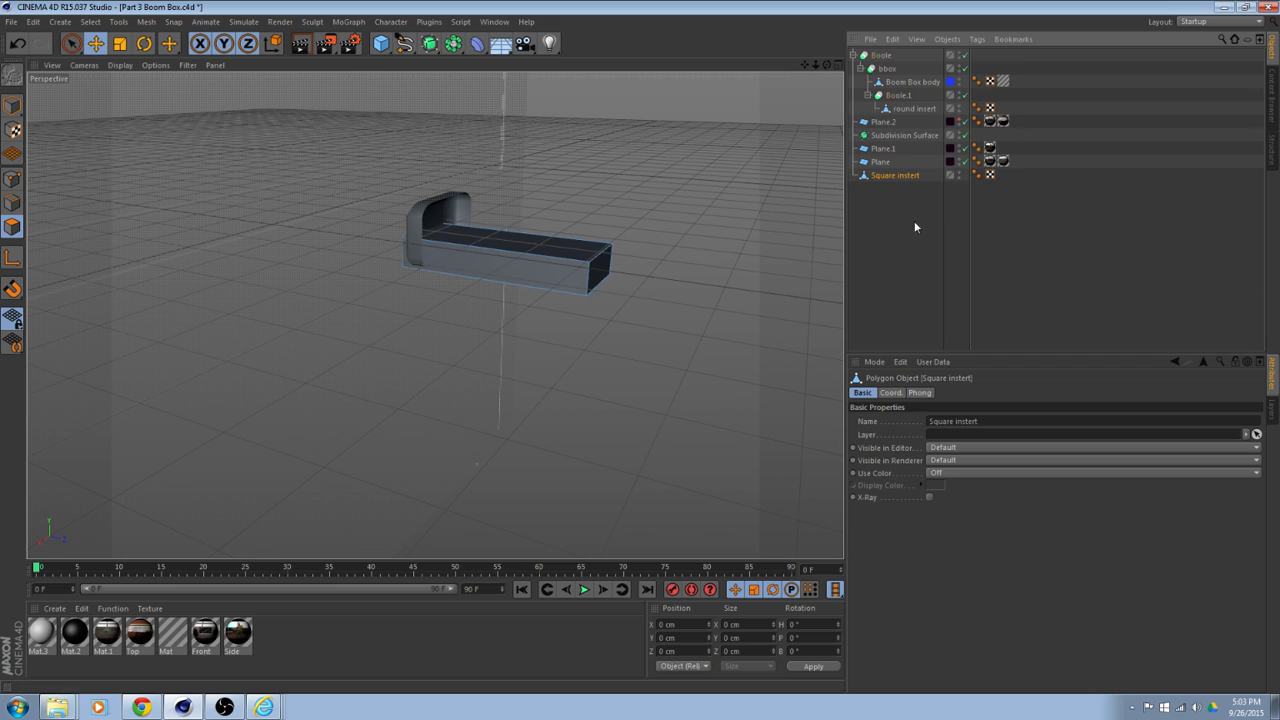
Move Boom Box body into Boole.1, directly above round insert.
{"action": "left_click", "coordinate": [901, 109]}
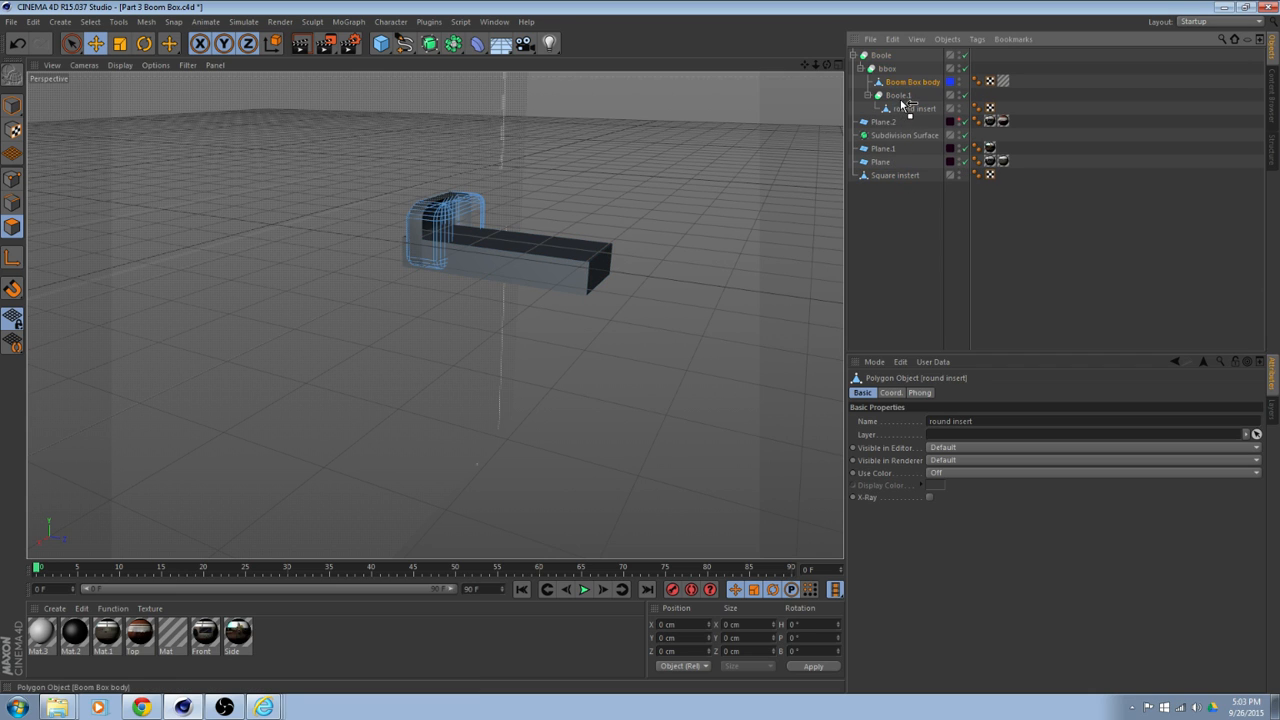
{"action": "left_click_drag", "start_coordinate": [904, 104], "coordinate": [901, 104]}
{"action": "left_click_drag", "start_coordinate": [695, 183], "coordinate": [652, 238], "text": "alt"}
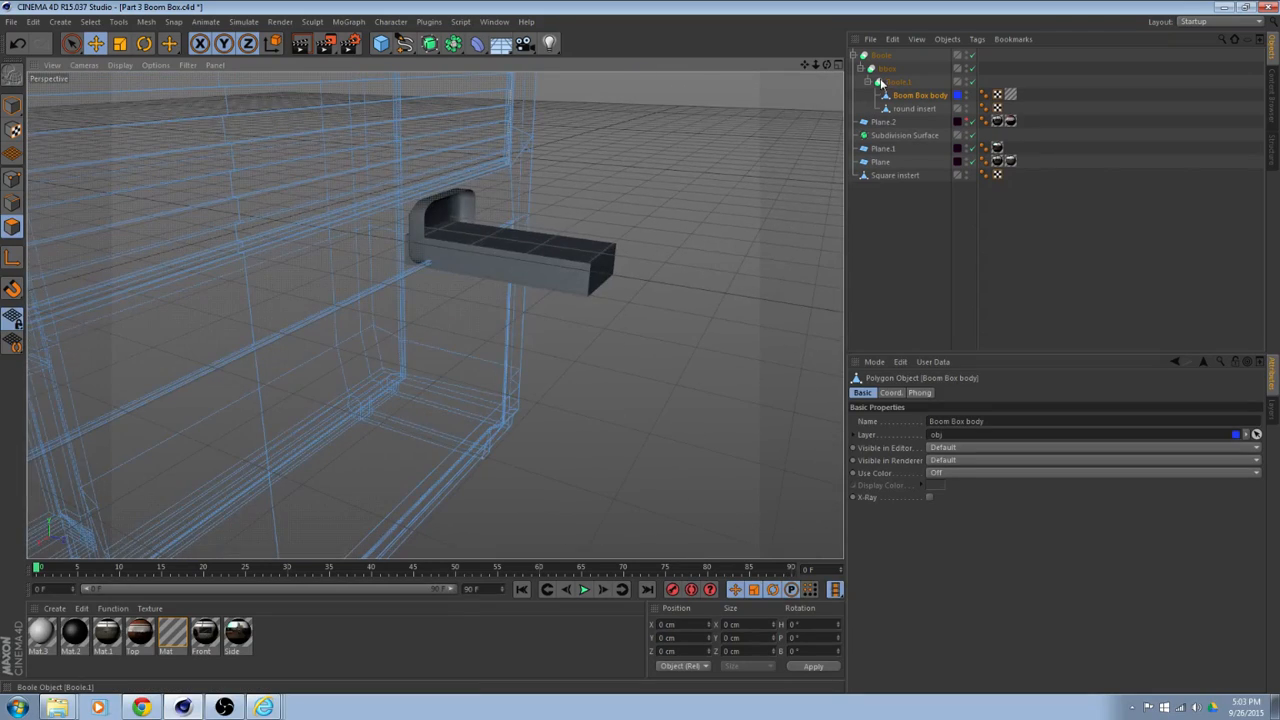
Collapse Boole.1 and nest Square instert directly below it inside the bbox Boole.
{"action": "left_click", "coordinate": [869, 83]}
{"action": "double_click", "coordinate": [880, 150]}
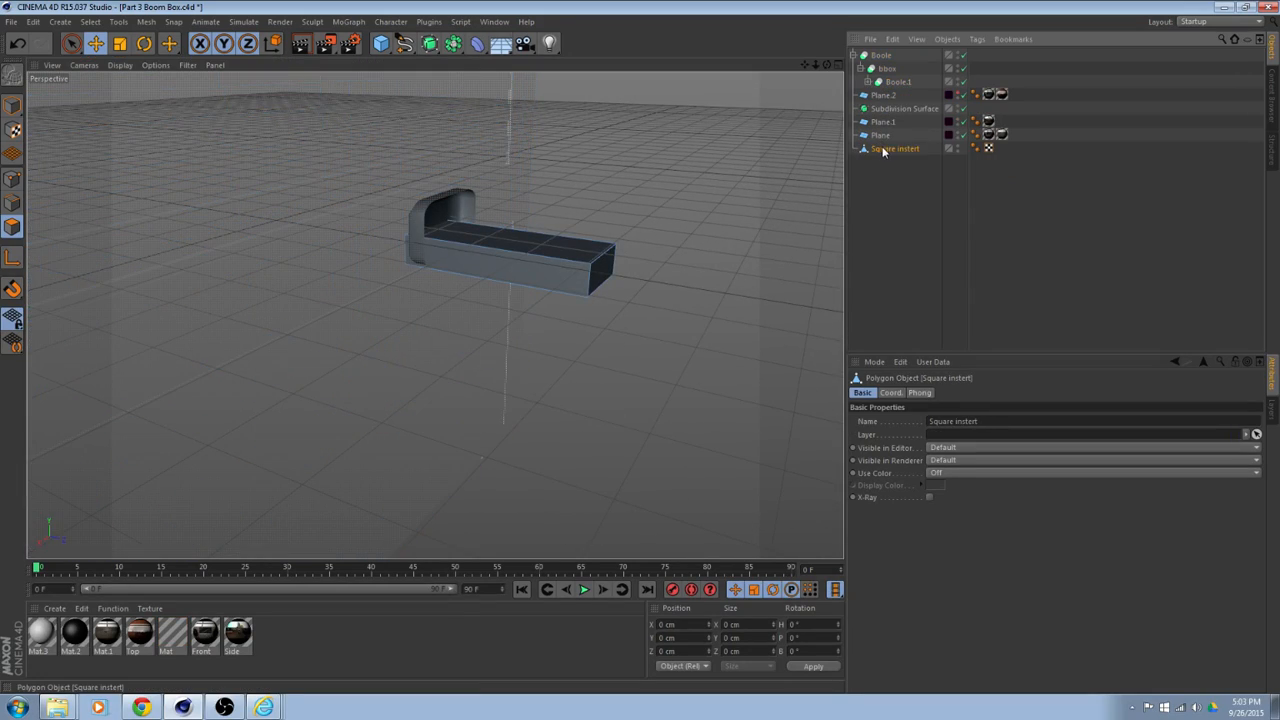
{"action": "left_click", "coordinate": [864, 152]}
{"action": "left_click_drag", "start_coordinate": [886, 90], "coordinate": [886, 91]}
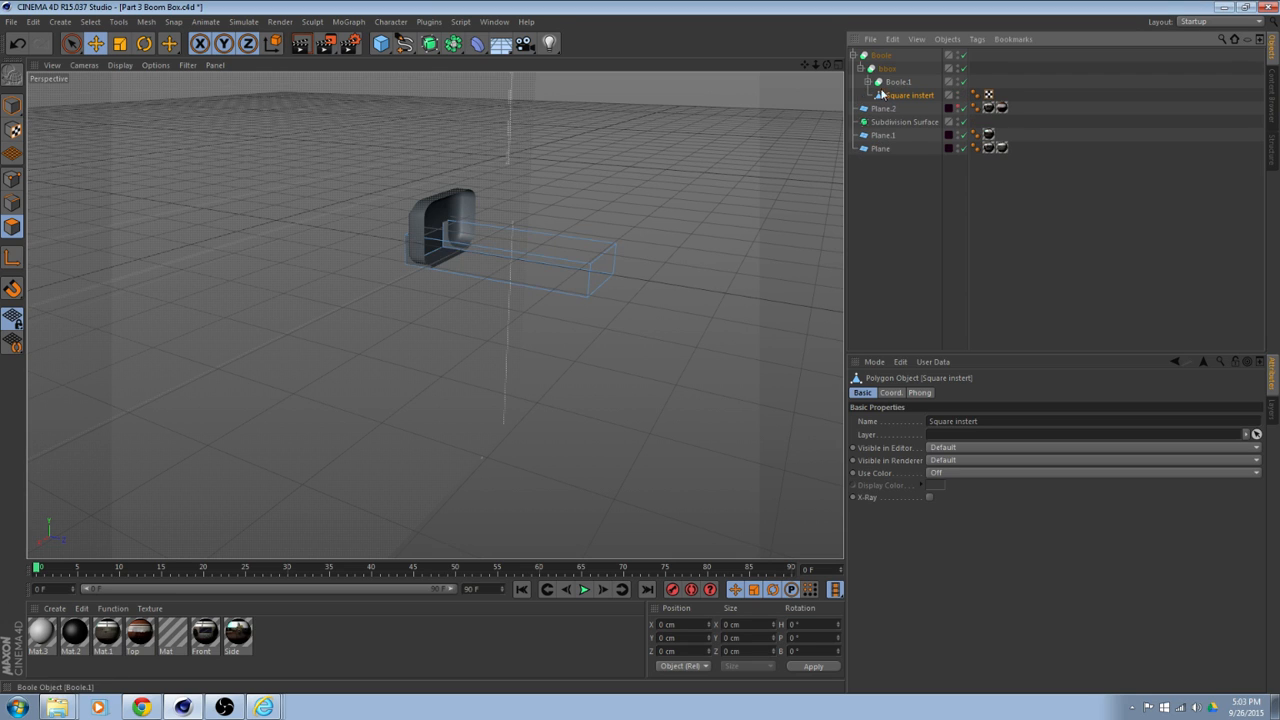
Adjust the height of Square instert along Y to about 0.66 cm.
{"action": "left_click_drag", "start_coordinate": [434, 315], "coordinate": [574, 180], "text": "alt"}
{"action": "left_click_drag", "start_coordinate": [45, 120], "coordinate": [257, 176], "text": "alt"}
{"action": "left_click_drag", "start_coordinate": [205, 113], "coordinate": [204, 112]}
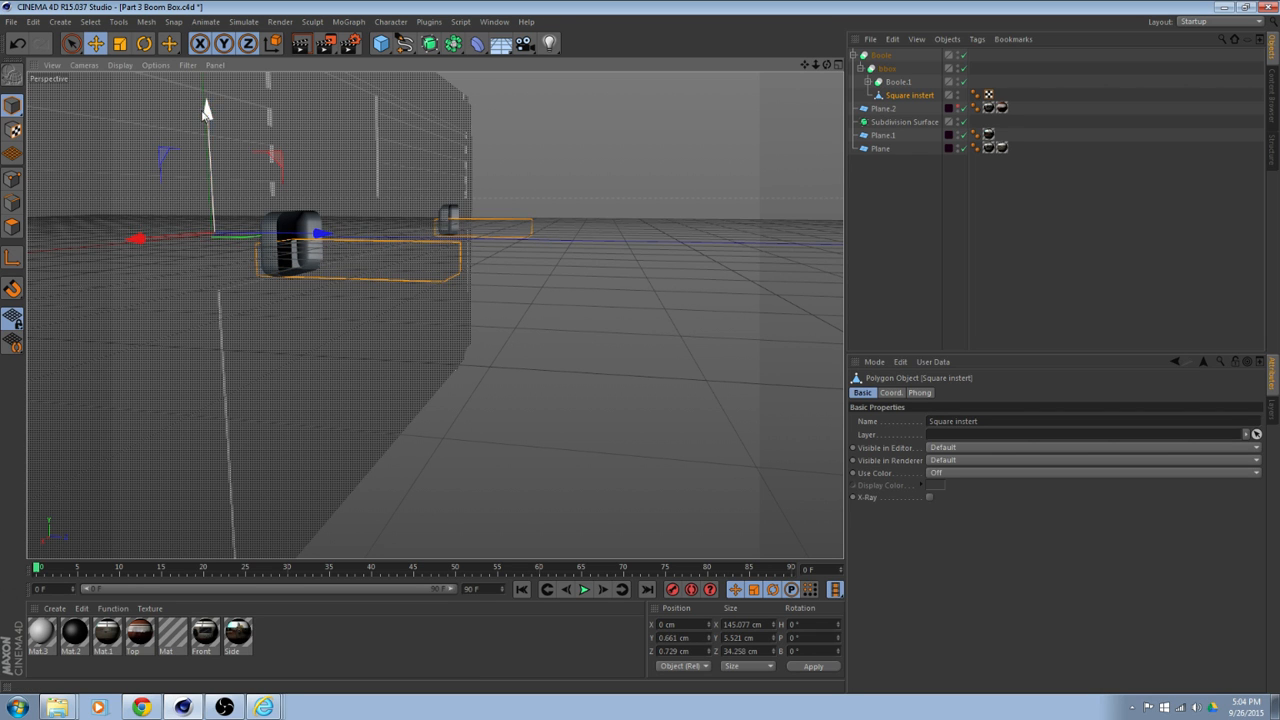
Examine the round and square recesses in the boom box body from several angles.
{"action": "scroll", "coordinate": [229, 157], "scroll_direction": "up", "scroll_amount": 3}
{"action": "left_click_drag", "start_coordinate": [289, 160], "coordinate": [251, 176], "text": "alt"}
{"action": "left_click_drag", "start_coordinate": [450, 235], "coordinate": [394, 209], "text": "alt"}
{"action": "scroll", "coordinate": [412, 208], "scroll_direction": "down", "scroll_amount": 5}
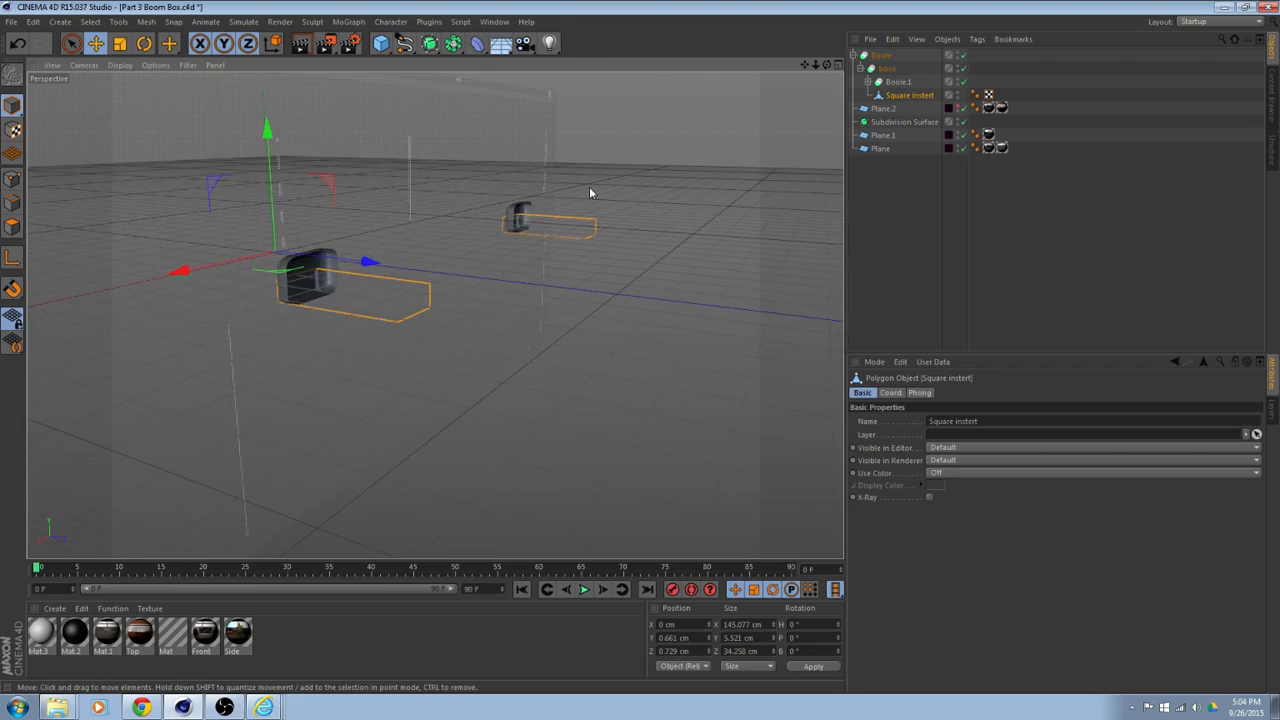
{"action": "left_click_drag", "start_coordinate": [589, 192], "coordinate": [336, 284], "text": "alt"}
{"action": "left_click", "coordinate": [728, 212]}
{"action": "scroll", "coordinate": [454, 266], "scroll_direction": "up", "scroll_amount": 8}
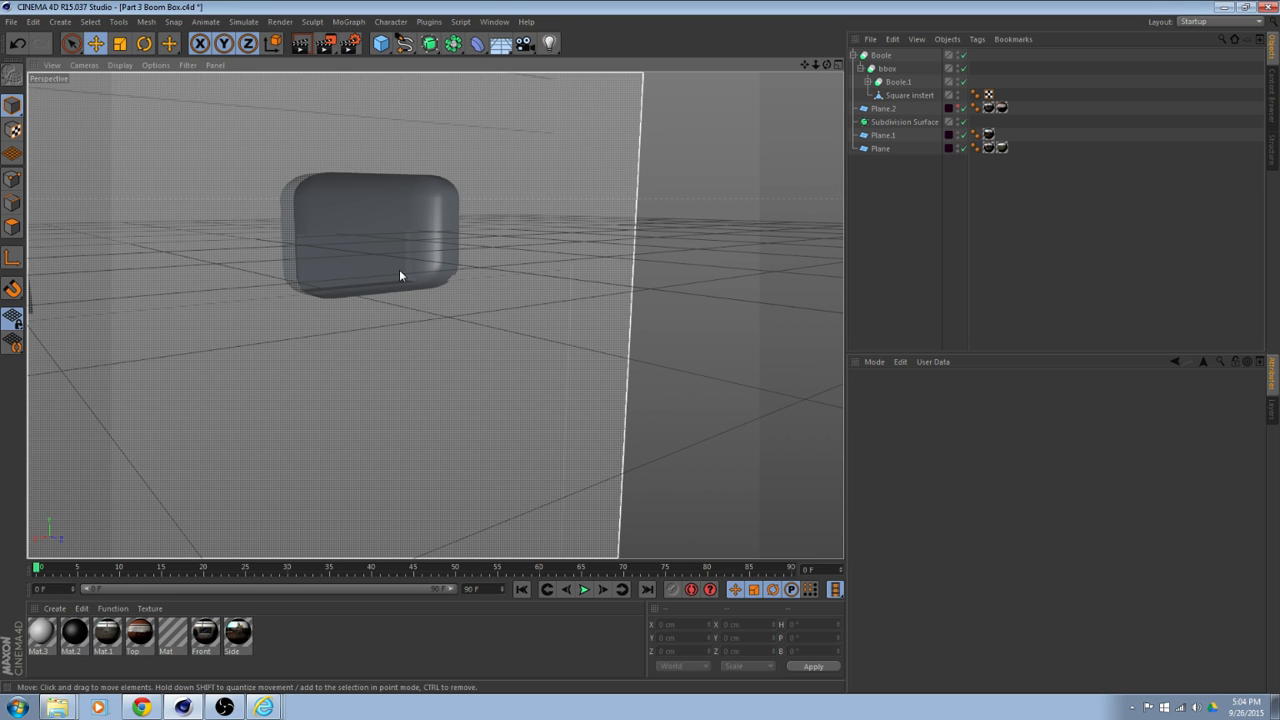
{"action": "left_click_drag", "start_coordinate": [399, 275], "coordinate": [337, 254], "text": "alt"}
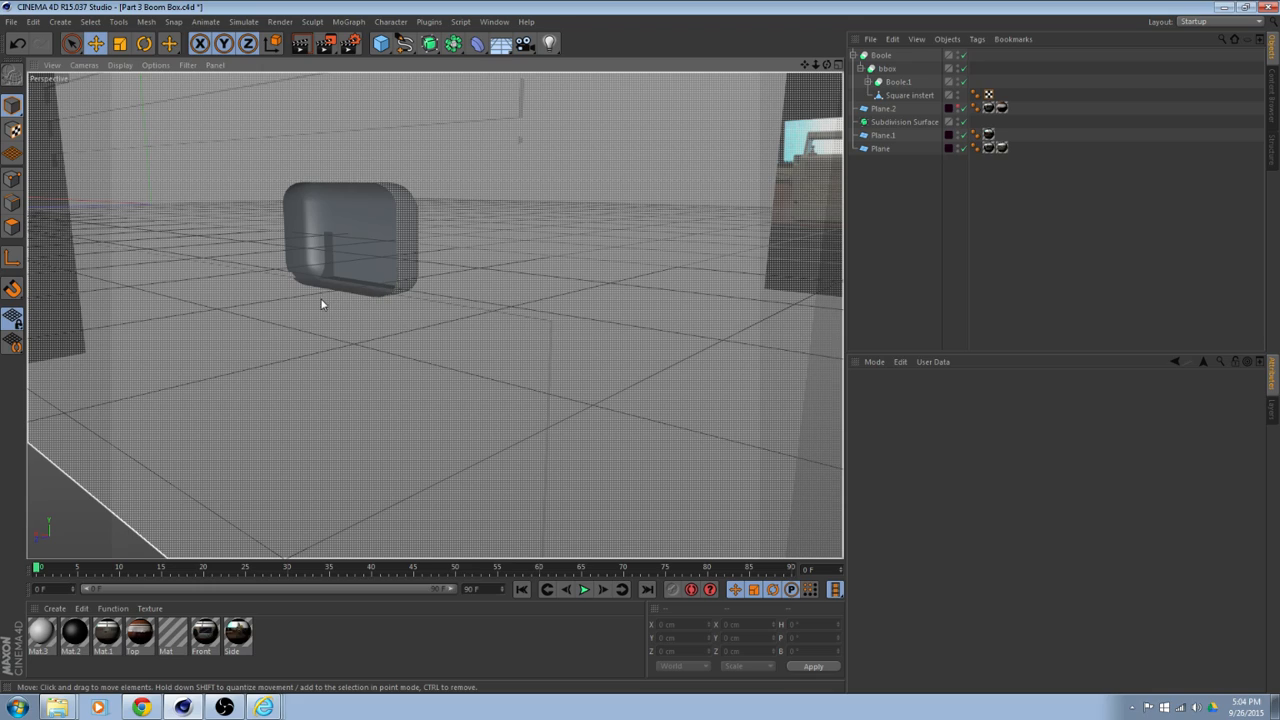
{"action": "left_click_drag", "start_coordinate": [366, 273], "coordinate": [691, 275], "text": "alt"}
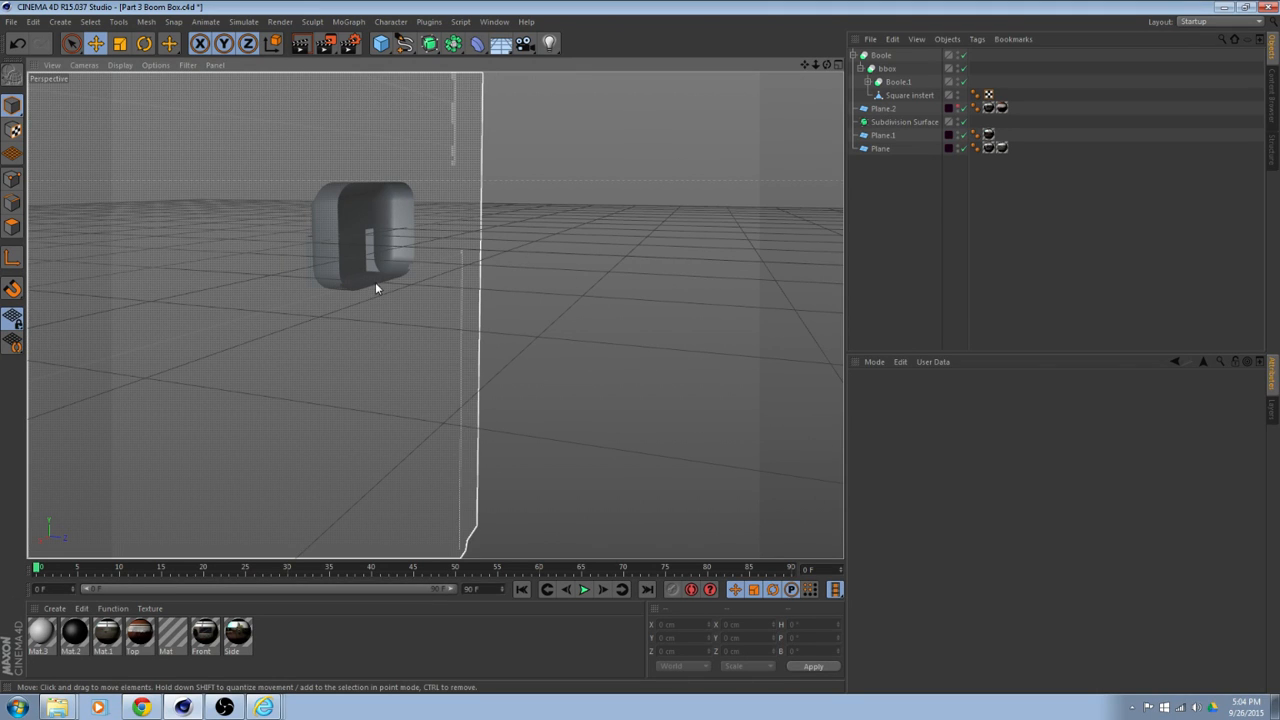
{"action": "left_click_drag", "start_coordinate": [377, 289], "coordinate": [525, 311], "text": "alt"}
{"action": "mouse_move", "coordinate": [378, 262]}
{"action": "left_mouse_down", "text": "alt"}
{"action": "mouse_move", "coordinate": [329, 291]}
{"action": "mouse_move", "coordinate": [374, 240]}
{"action": "mouse_move", "coordinate": [370, 253]}
{"action": "left_mouse_up", "text": "alt"}
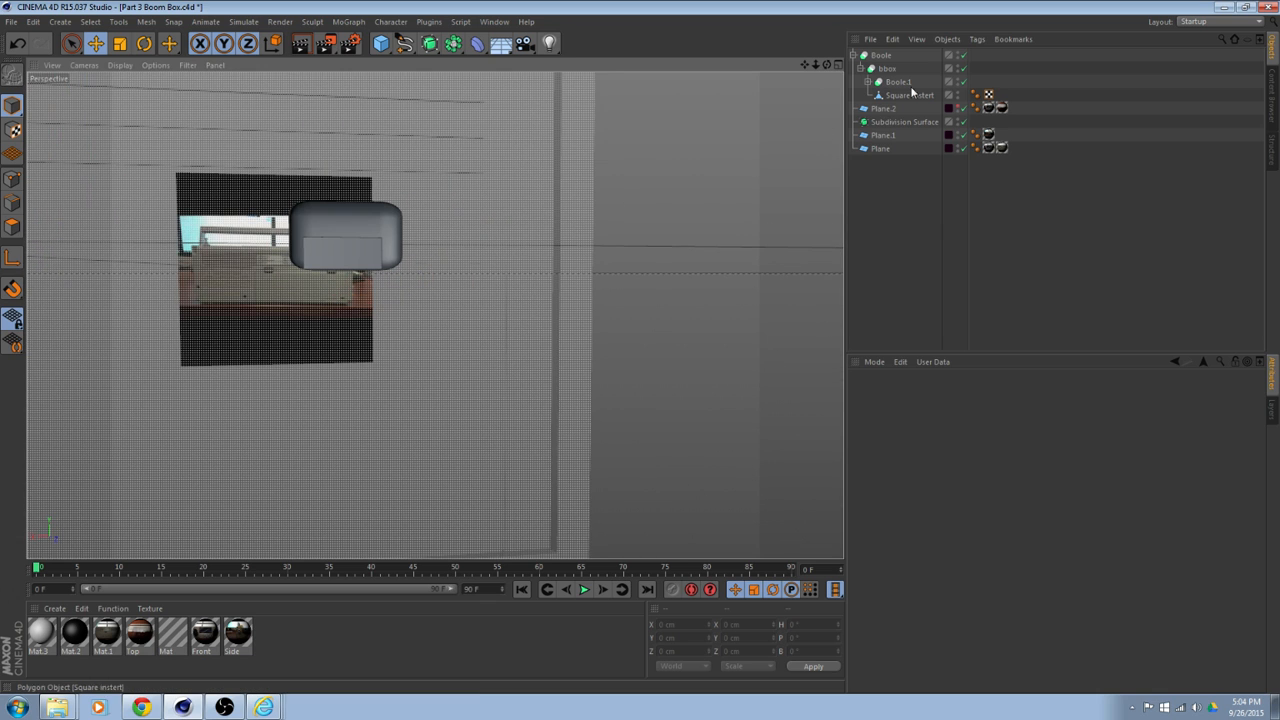
{"action": "left_click", "coordinate": [909, 82]}
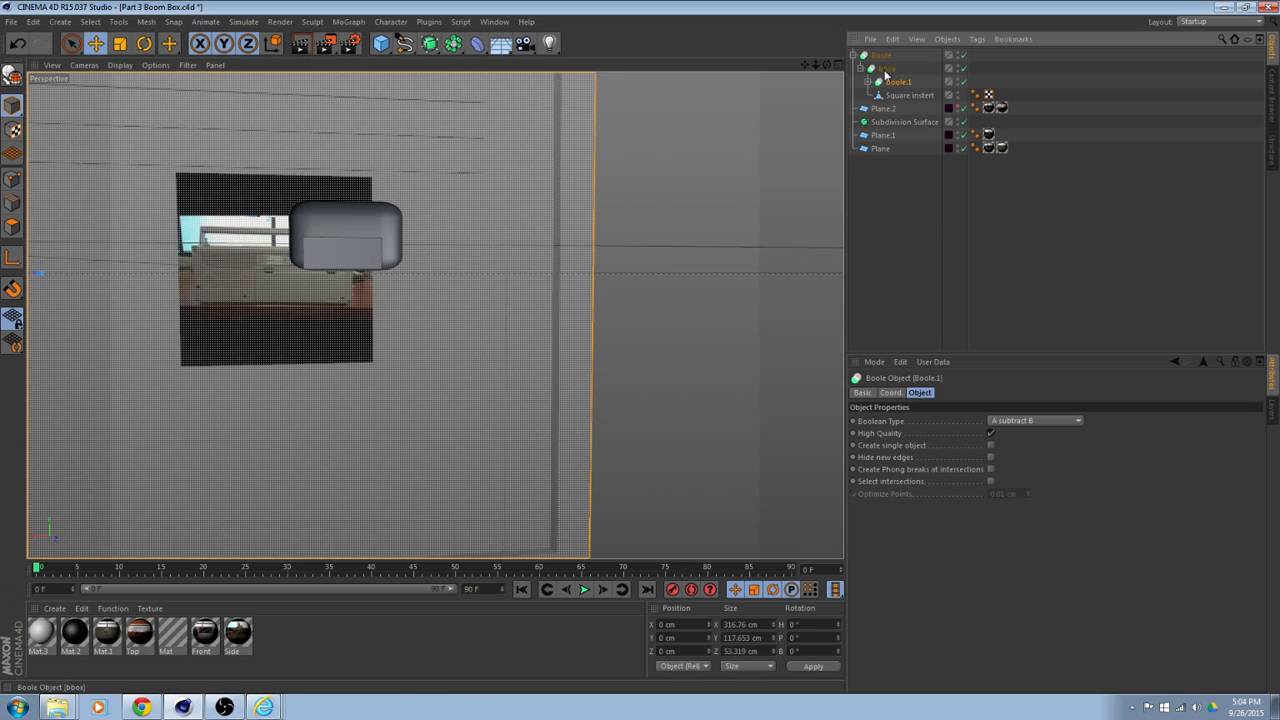
{"action": "left_click_drag", "start_coordinate": [520, 260], "coordinate": [392, 240], "text": "alt"}
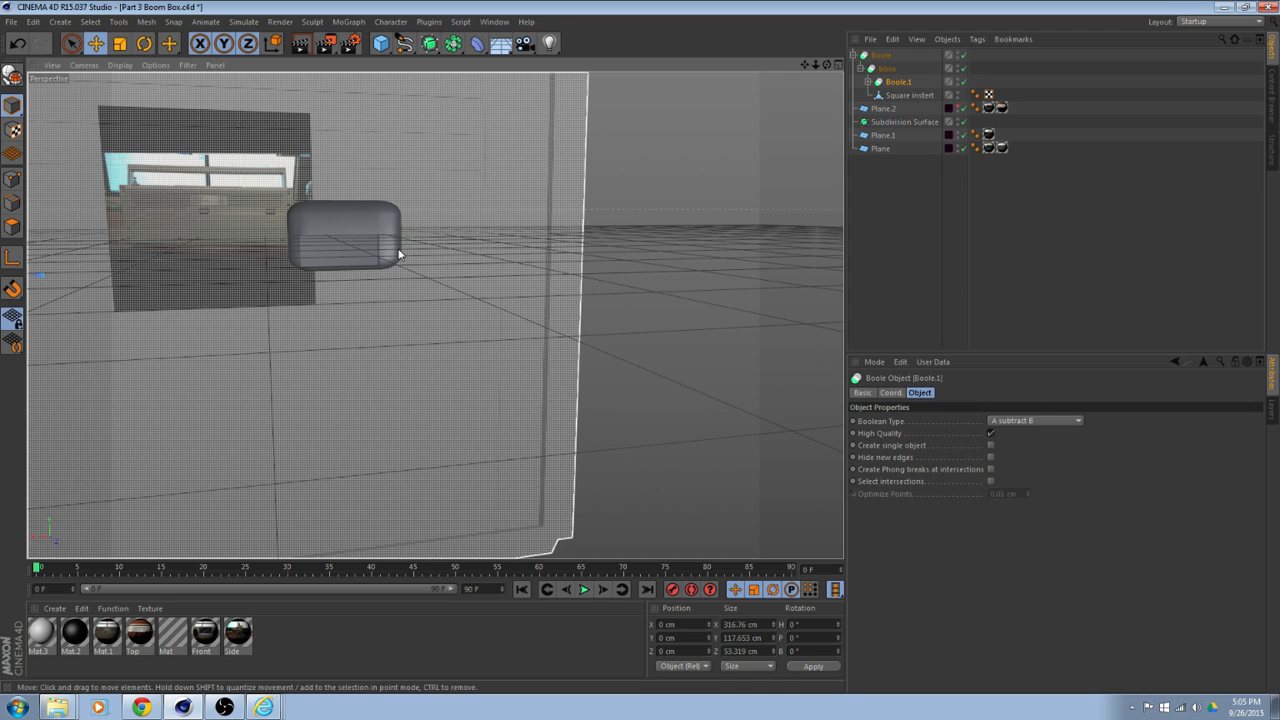
{"action": "scroll", "coordinate": [364, 306], "scroll_direction": "down", "scroll_amount": 4}
{"action": "left_click_drag", "start_coordinate": [424, 283], "coordinate": [545, 301], "text": "alt"}
{"action": "middle_click_drag", "start_coordinate": [545, 301], "coordinate": [514, 352], "text": "alt"}
{"action": "left_click_drag", "start_coordinate": [516, 350], "coordinate": [374, 367], "text": "alt"}
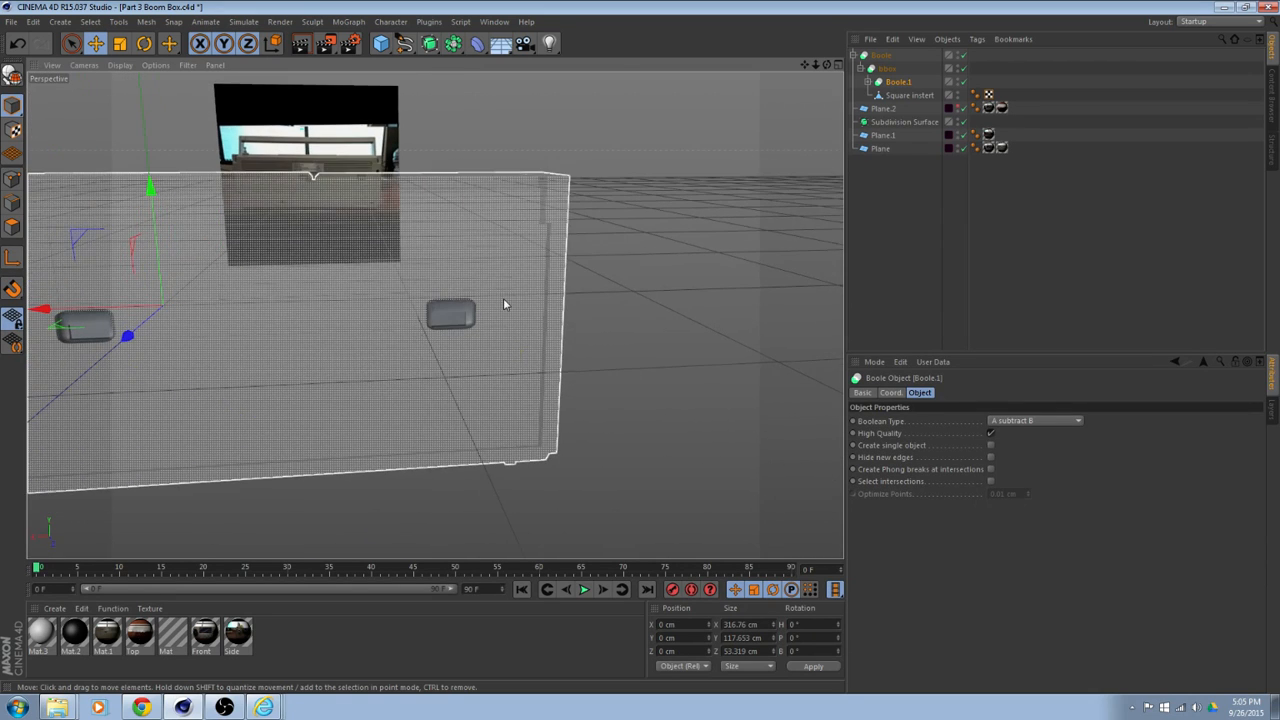
Collapse the main Boole hierarchy and hide it in the viewport.
{"action": "left_click", "coordinate": [856, 57]}
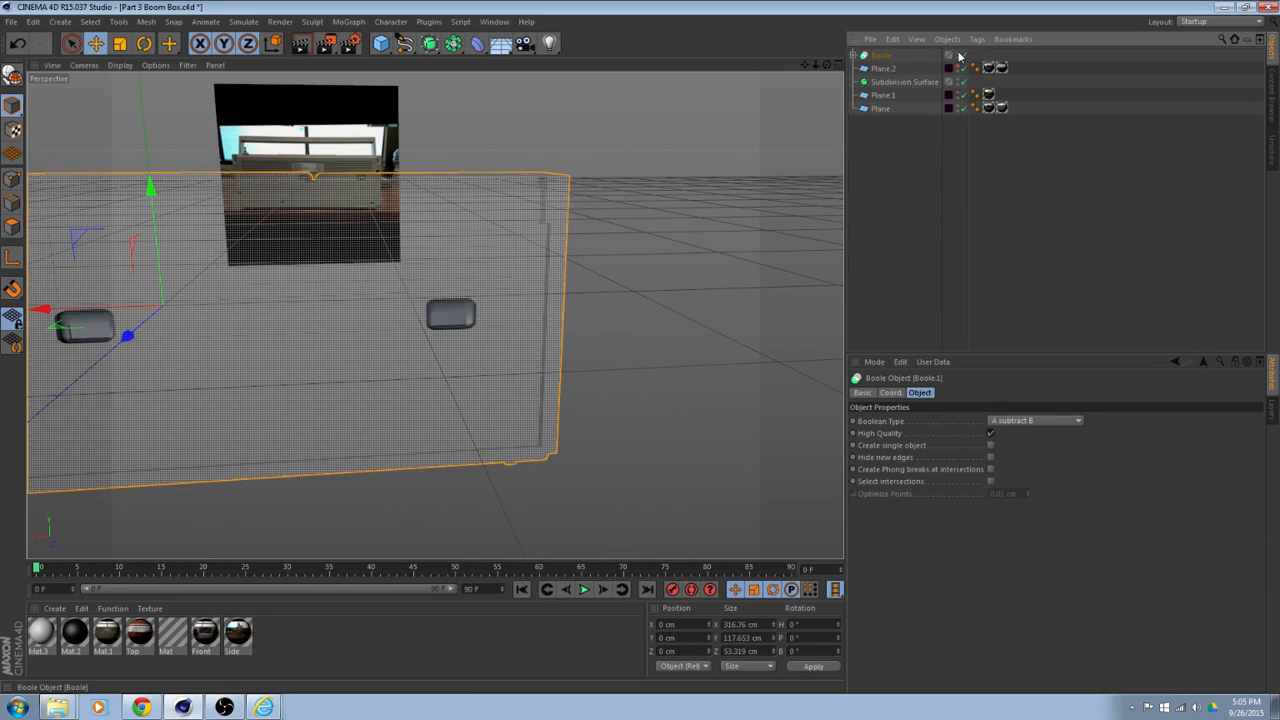
{"action": "left_click", "coordinate": [957, 55]}
{"action": "left_click_drag", "start_coordinate": [545, 215], "coordinate": [577, 205], "text": "alt"}
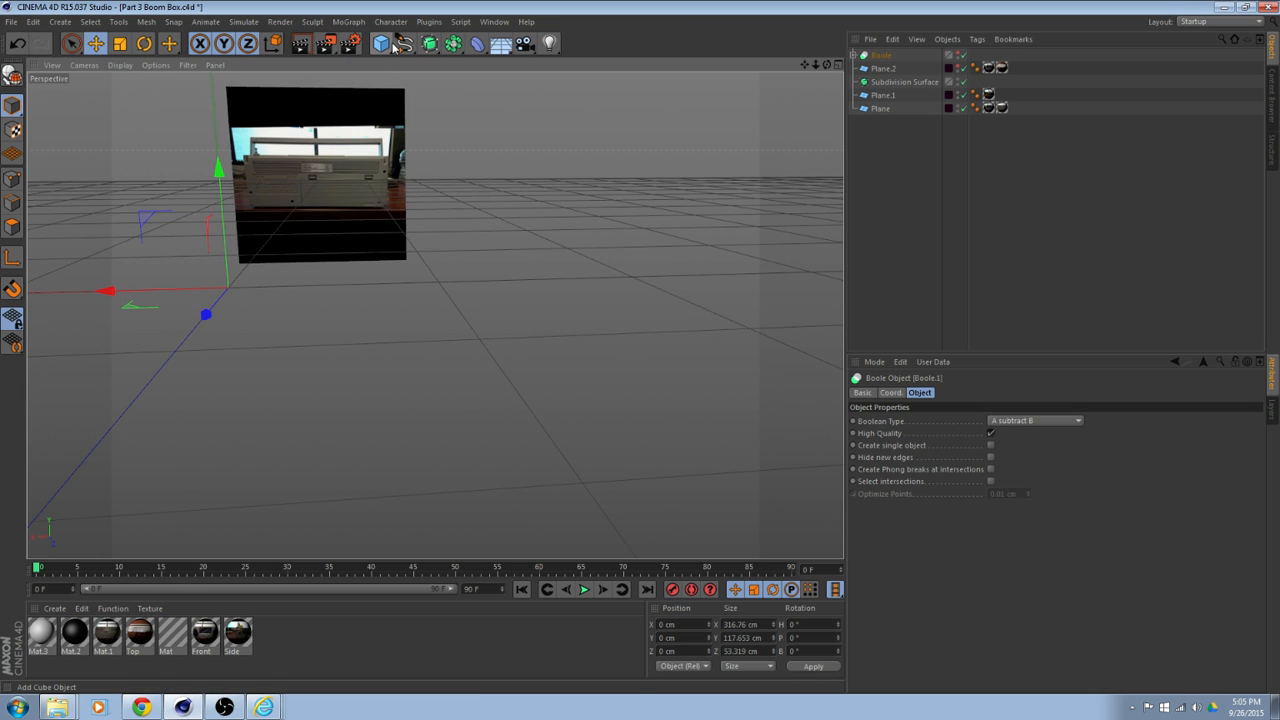
Add a cube at the origin and make it editable.
{"action": "left_click_drag", "start_coordinate": [476, 204], "coordinate": [512, 237], "text": "alt"}
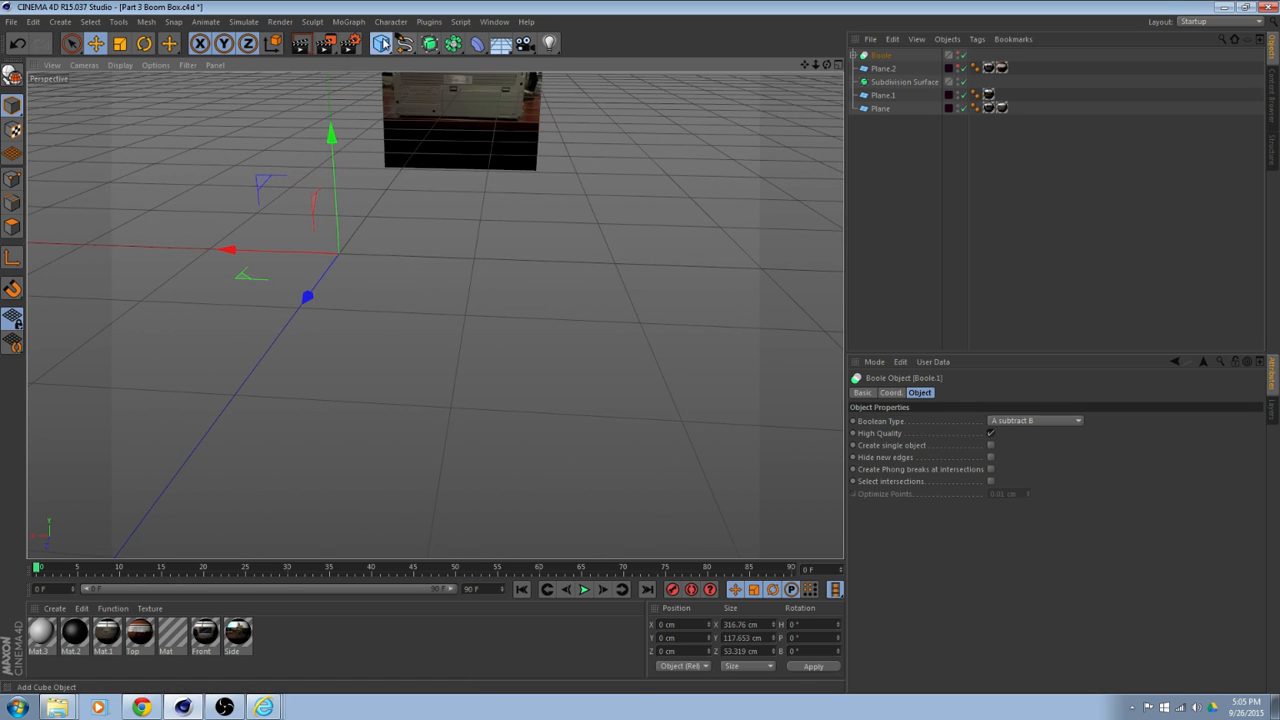
{"action": "left_click", "coordinate": [382, 43]}
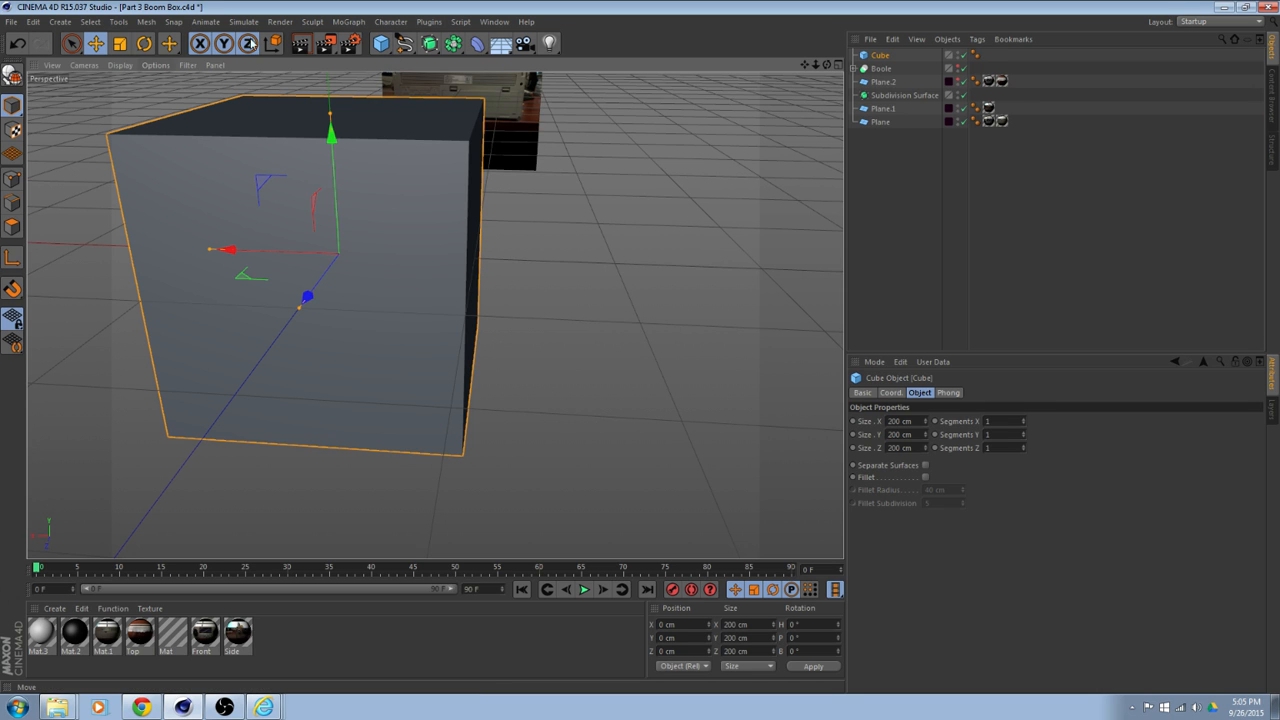
{"action": "left_click_drag", "start_coordinate": [768, 123], "coordinate": [702, 126], "text": "alt"}
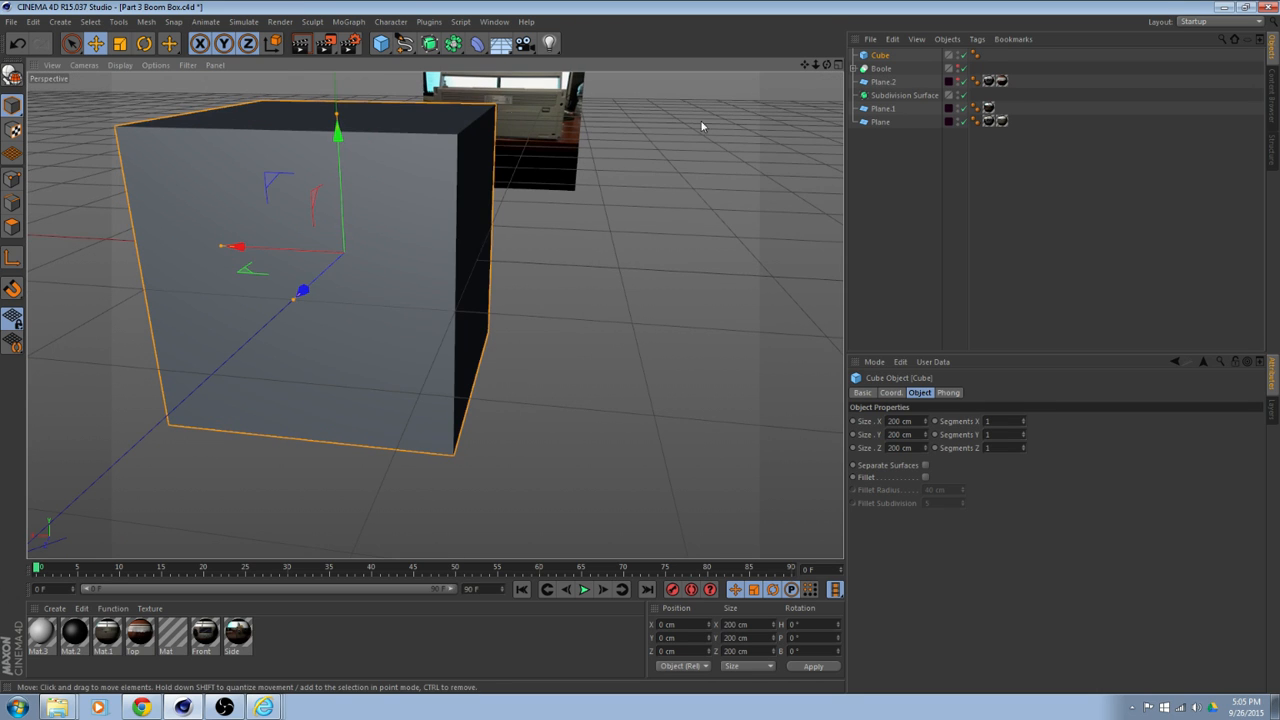
{"action": "key", "text": "c"}
Flatten the cube along Y to a thickness of about 7.5 cm.
{"action": "left_click", "coordinate": [119, 44]}
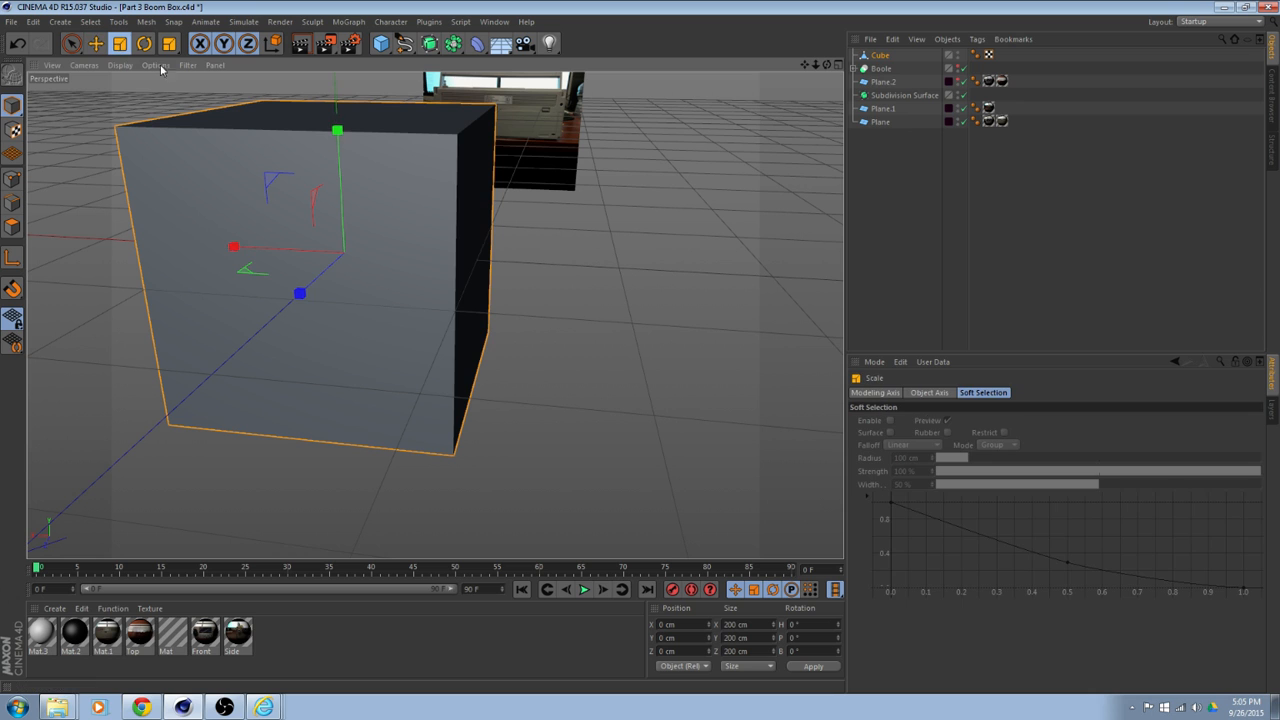
{"action": "left_click_drag", "start_coordinate": [351, 136], "coordinate": [363, 240]}
{"action": "key", "text": "ctrl+z"}
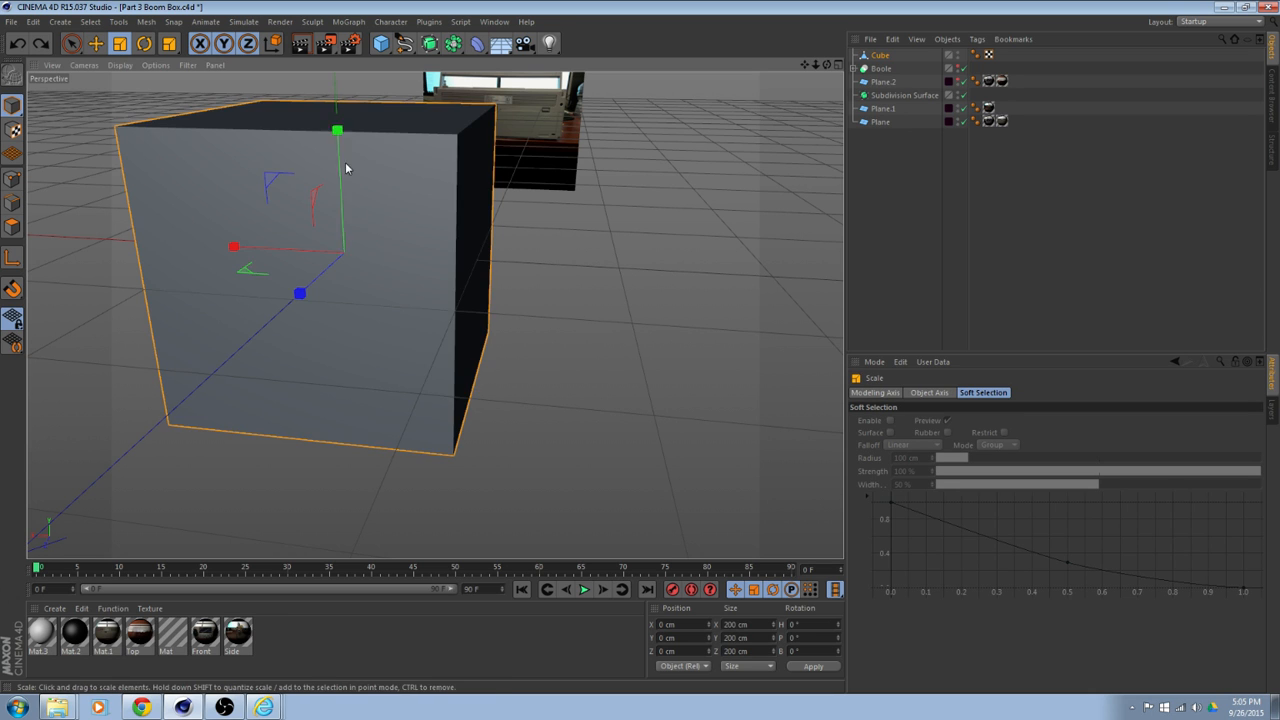
{"action": "left_click_drag", "start_coordinate": [338, 131], "coordinate": [348, 255]}
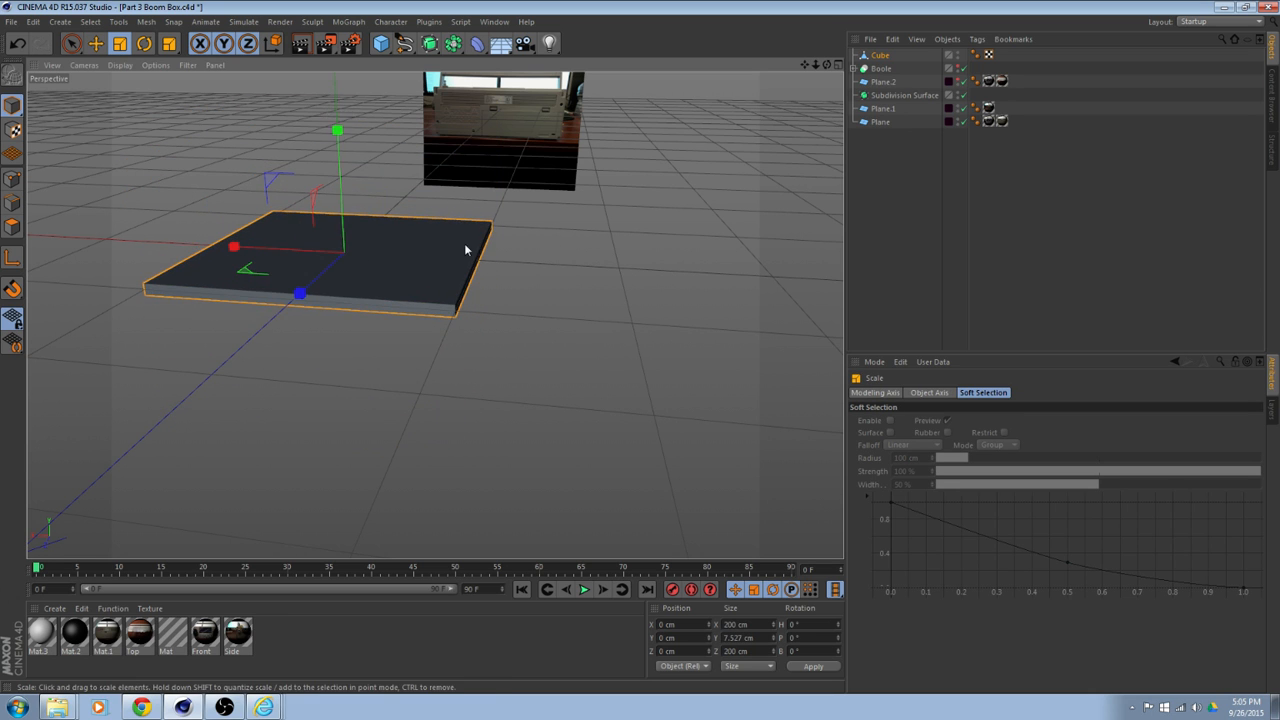
Scale the cube in the Back view to about 16.6 cm wide and 1.57 cm high, matching the reference slot.
{"action": "key", "text": "F5"}
{"action": "left_click", "coordinate": [680, 375]}
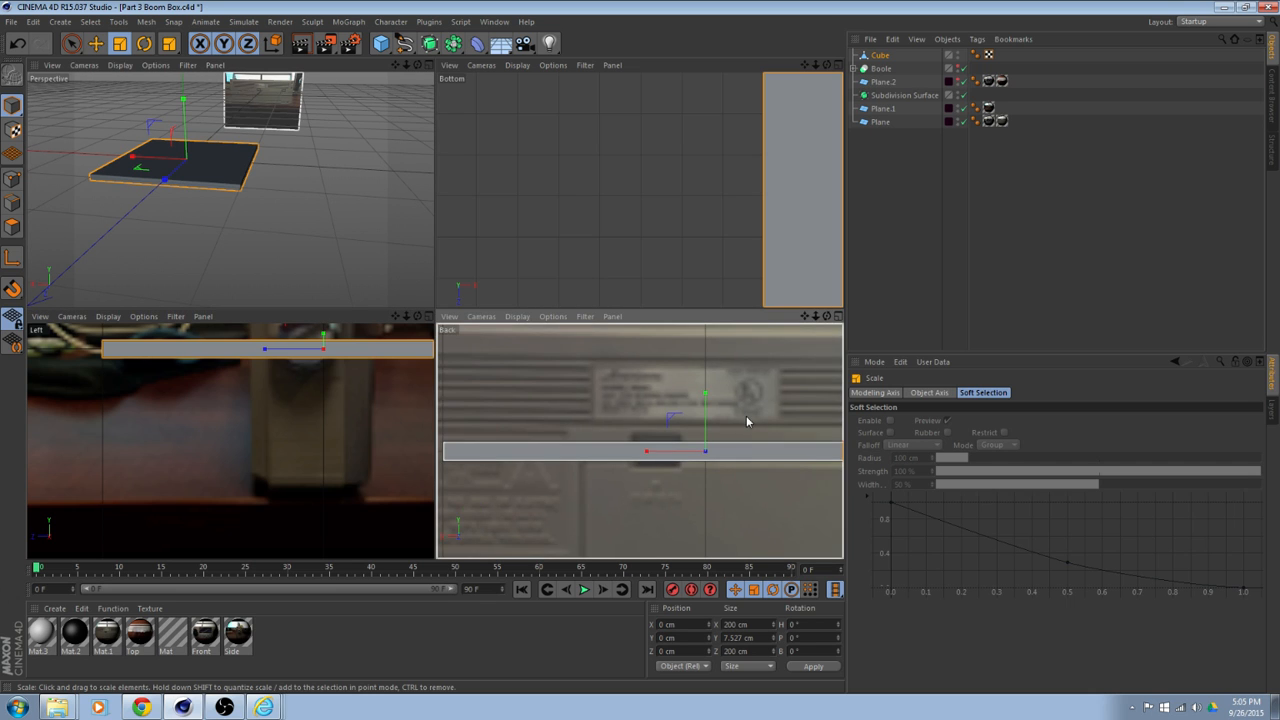
{"action": "middle_click_drag", "start_coordinate": [746, 415], "coordinate": [552, 380], "text": "alt"}
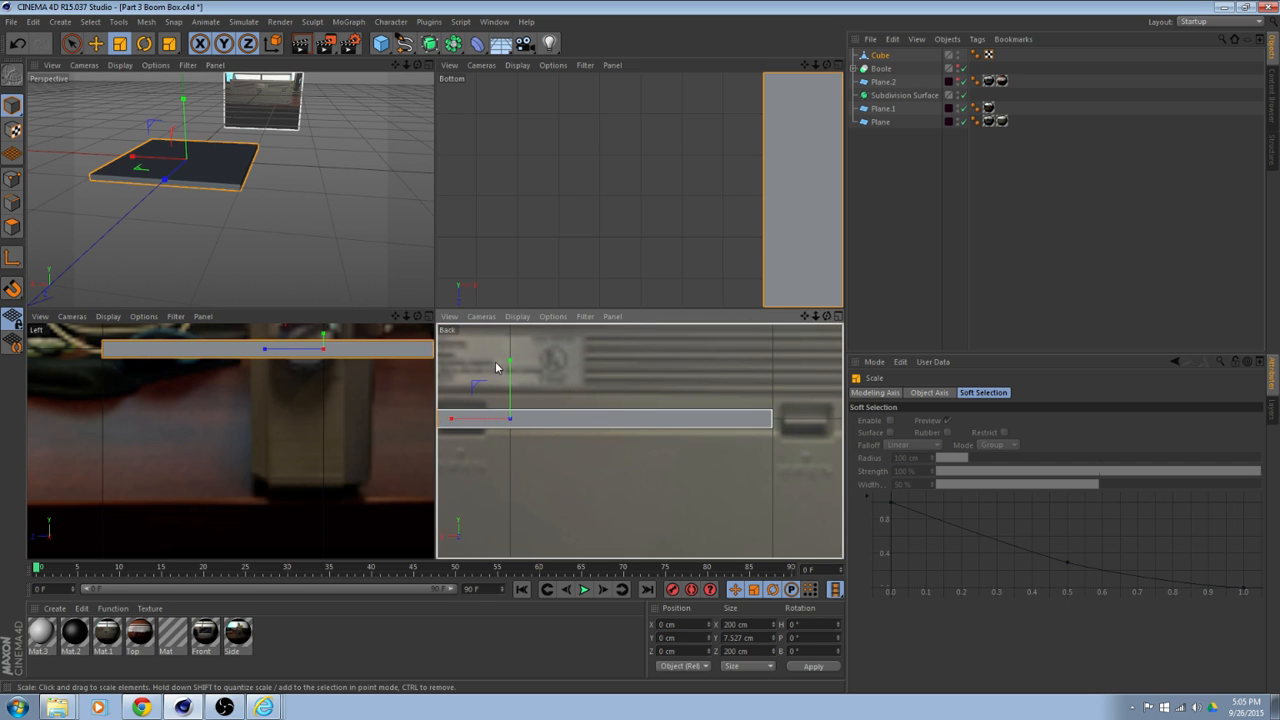
{"action": "left_click_drag", "start_coordinate": [511, 362], "coordinate": [513, 410]}
{"action": "middle_click_drag", "start_coordinate": [522, 395], "coordinate": [622, 379], "text": "alt"}
{"action": "left_click_drag", "start_coordinate": [557, 402], "coordinate": [671, 425]}
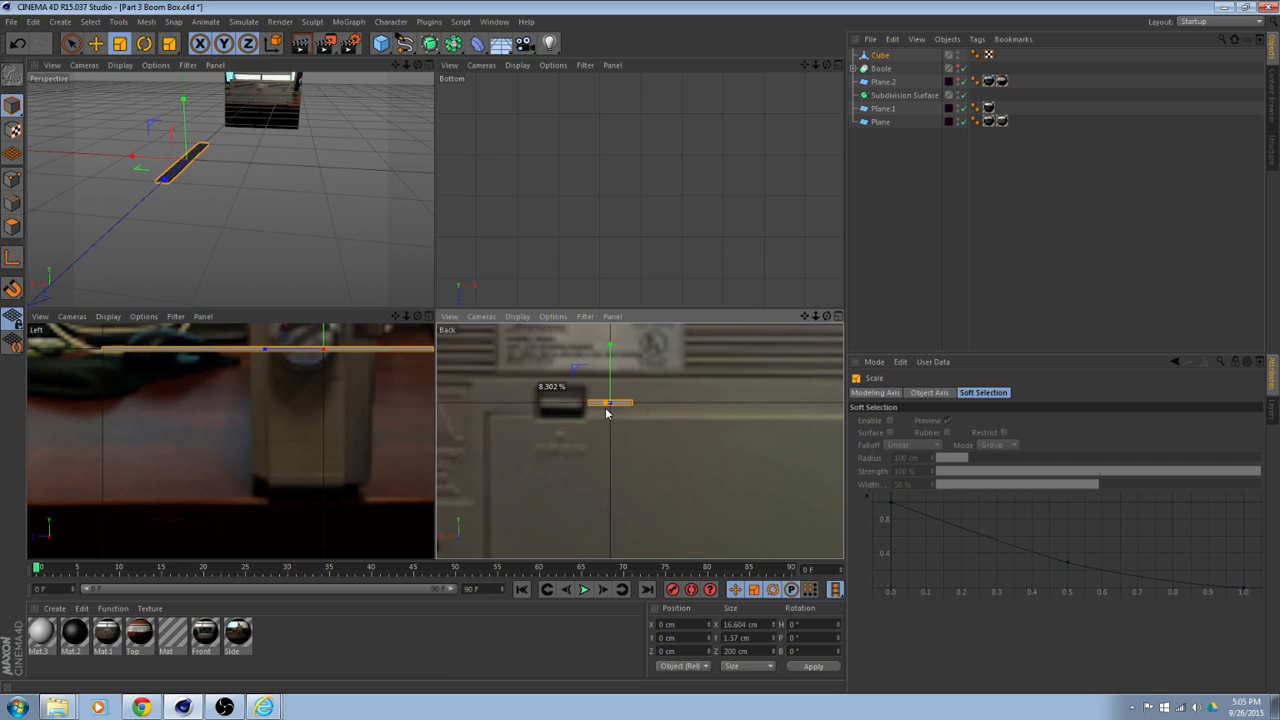
Move the cube along X to about 18.3 cm, over the dark slot in the back reference image.
{"action": "left_click", "coordinate": [95, 43]}
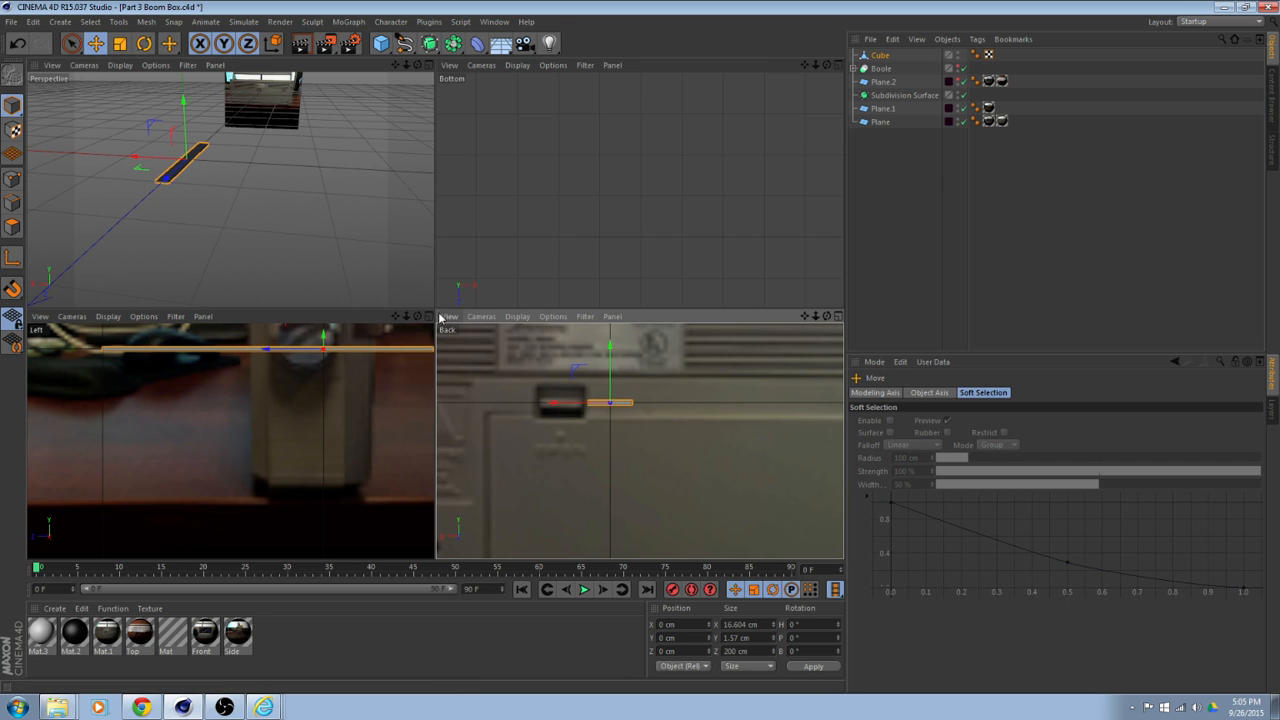
{"action": "left_click_drag", "start_coordinate": [551, 403], "coordinate": [507, 404]}
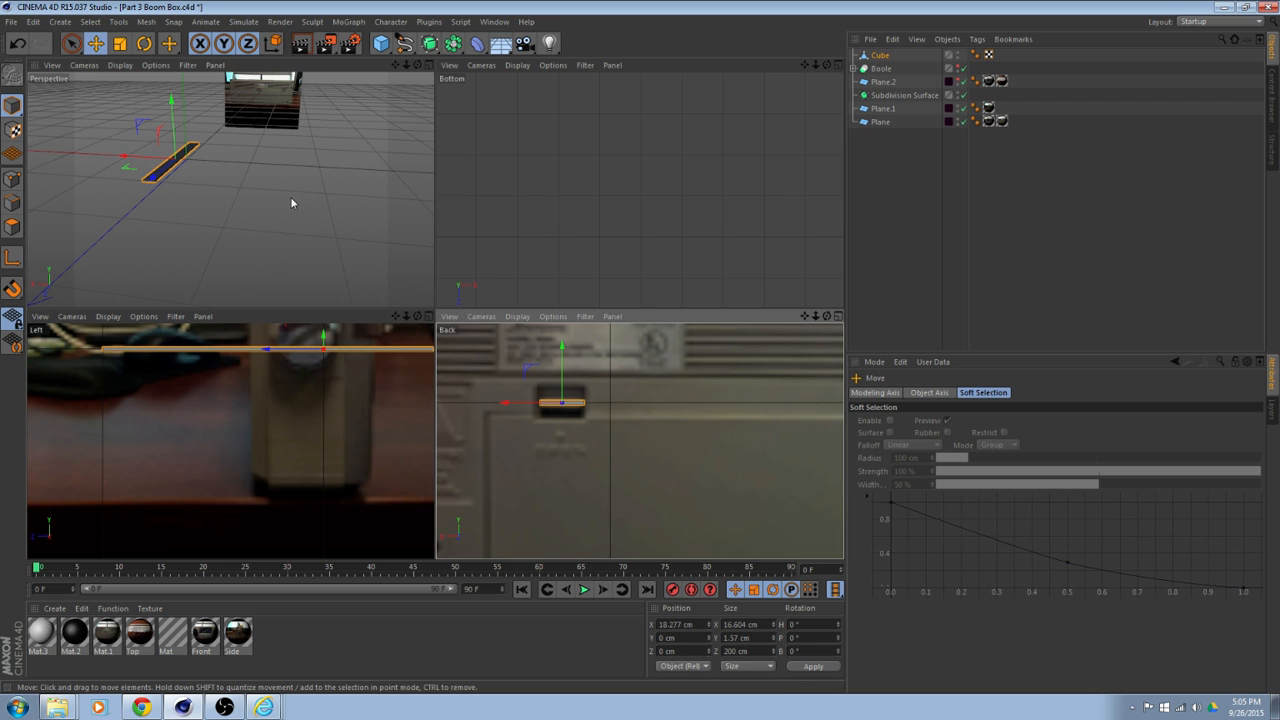
Show the Boole again and move the cube along Z to about 34.3 cm, toward the body's recessed back.
{"action": "middle_click", "coordinate": [302, 191]}
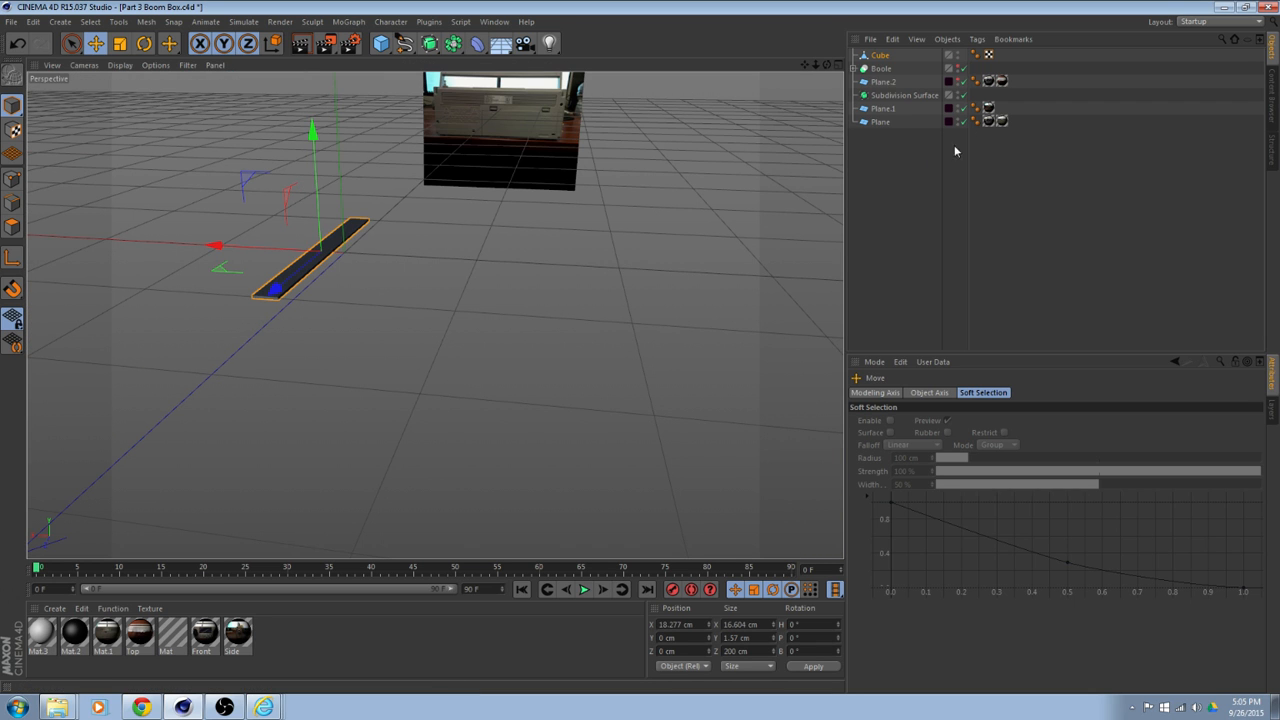
{"action": "left_click_drag", "start_coordinate": [780, 145], "coordinate": [628, 184], "text": "alt"}
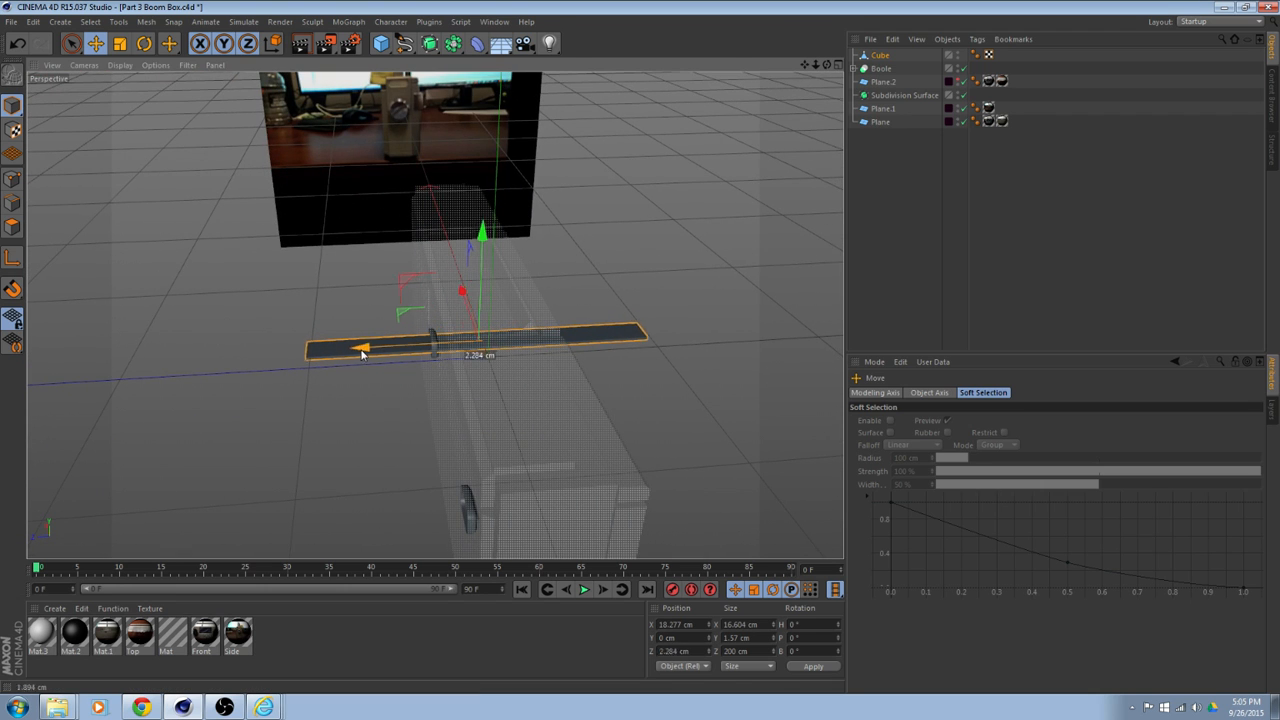
{"action": "left_click_drag", "start_coordinate": [362, 353], "coordinate": [323, 356]}
{"action": "scroll", "coordinate": [373, 385], "scroll_direction": "up", "scroll_amount": 6}
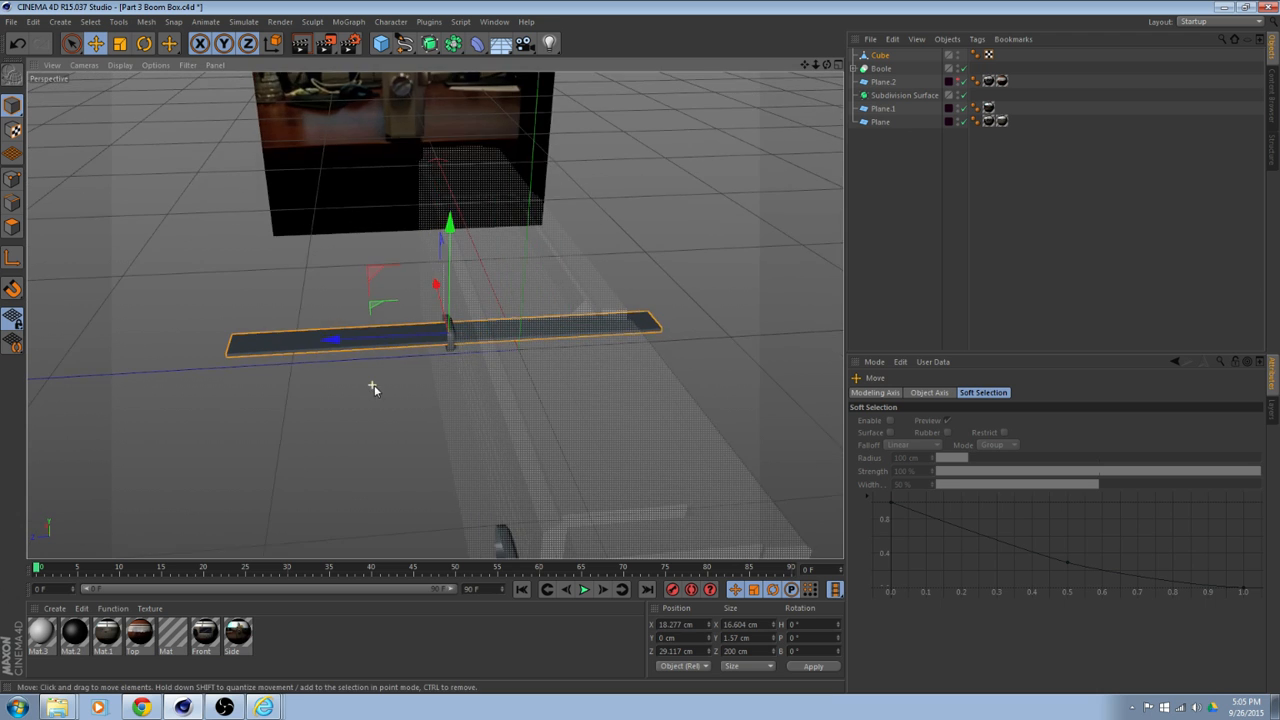
{"action": "middle_click_drag", "start_coordinate": [443, 323], "coordinate": [424, 369], "text": "alt"}
{"action": "left_click_drag", "start_coordinate": [422, 363], "coordinate": [355, 359], "text": "alt"}
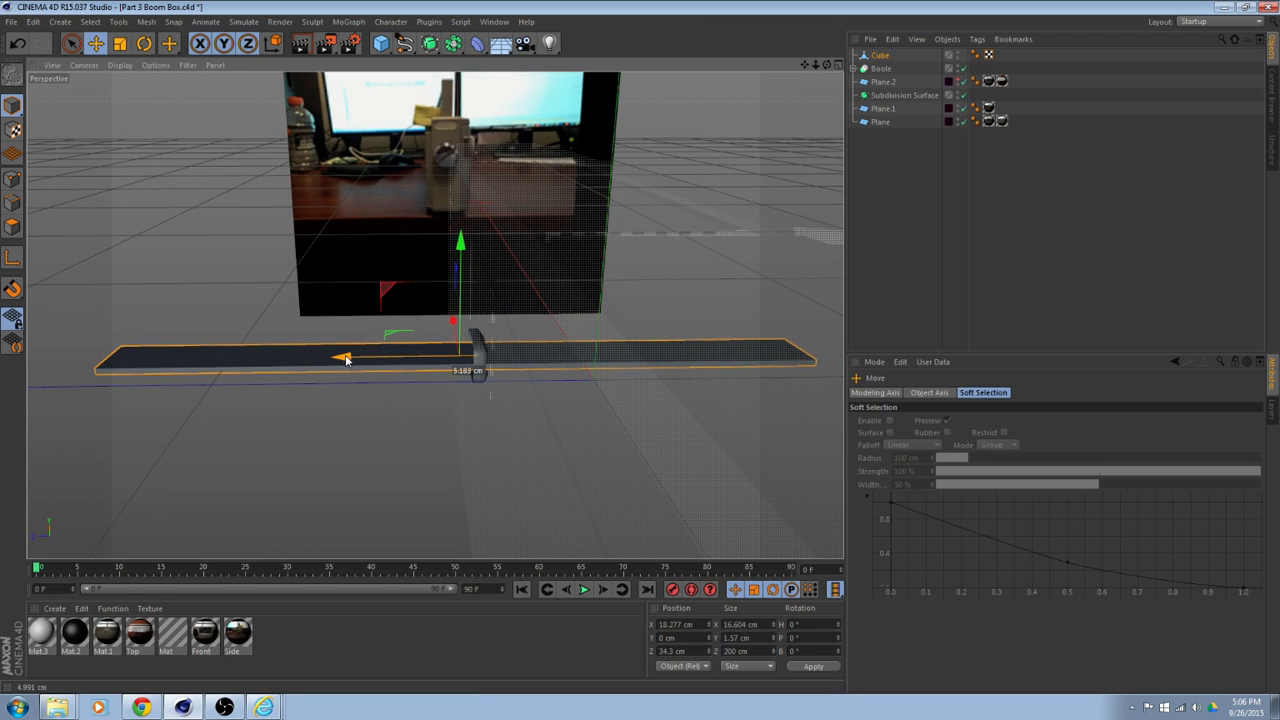
Scale the cube's depth along Z to about 4.96 cm.
{"action": "left_click", "coordinate": [116, 44]}
{"action": "left_click_drag", "start_coordinate": [343, 357], "coordinate": [457, 363]}
{"action": "left_click_drag", "start_coordinate": [384, 330], "coordinate": [140, 112], "text": "alt"}
Move the shortened cube along Z into the round recess, to about 29.9 cm.
{"action": "left_click", "coordinate": [95, 44]}
{"action": "left_click_drag", "start_coordinate": [330, 160], "coordinate": [651, 334], "text": "alt"}
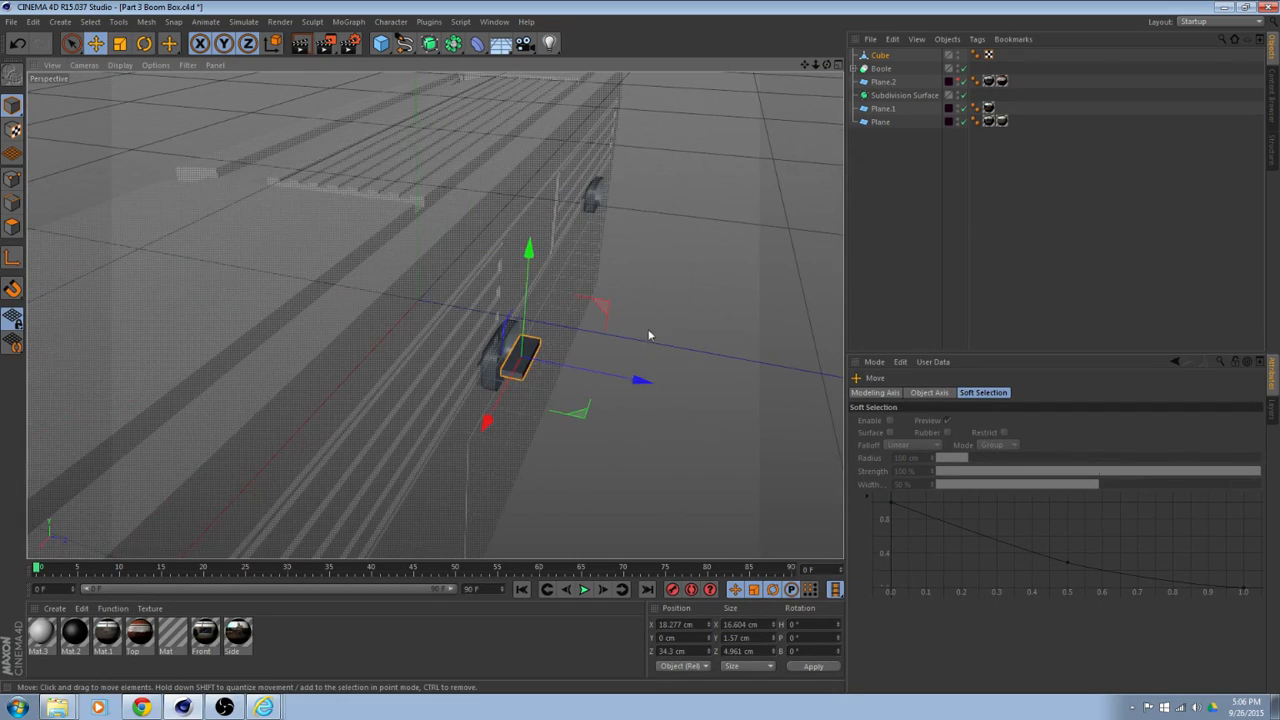
{"action": "left_click_drag", "start_coordinate": [640, 380], "coordinate": [626, 377]}
{"action": "left_click_drag", "start_coordinate": [625, 375], "coordinate": [397, 428], "text": "alt"}
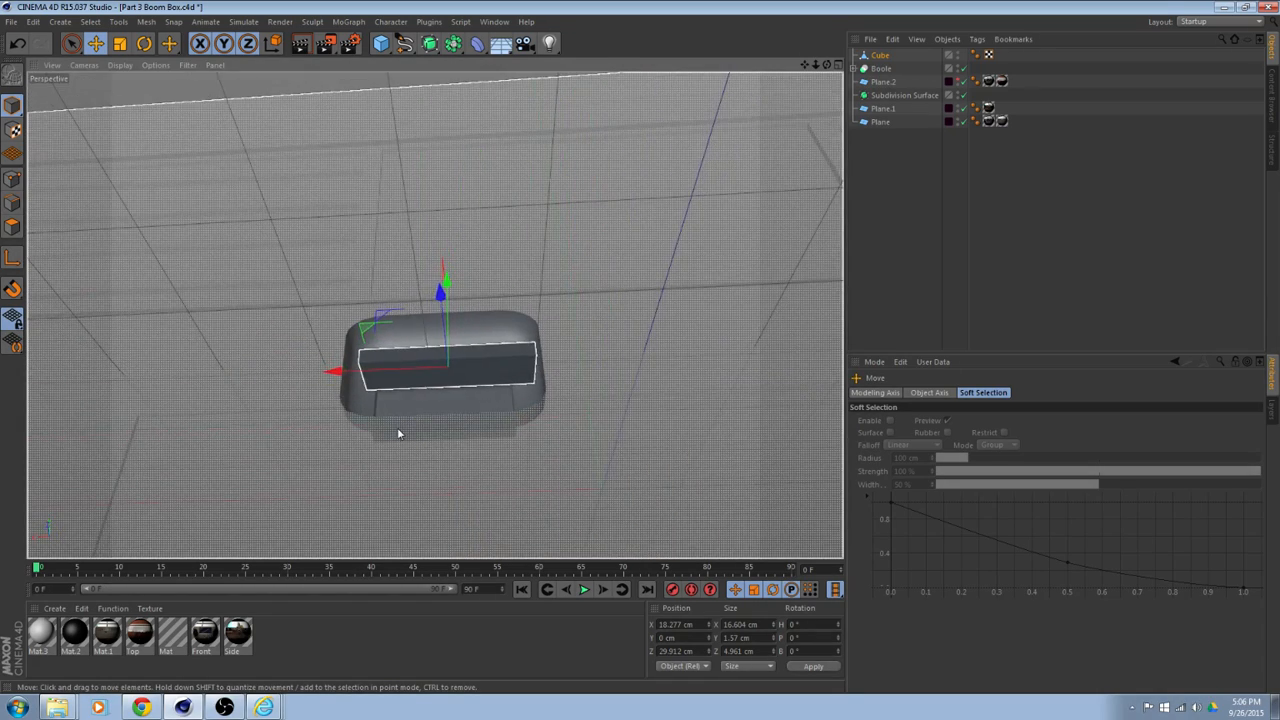
Cut edge loops near both ends of the cube and a thin one along its length with the Knife in Loop mode.
{"action": "scroll", "coordinate": [397, 428], "scroll_direction": "up", "scroll_amount": 4}
{"action": "left_click_drag", "start_coordinate": [434, 314], "coordinate": [450, 374], "text": "alt"}
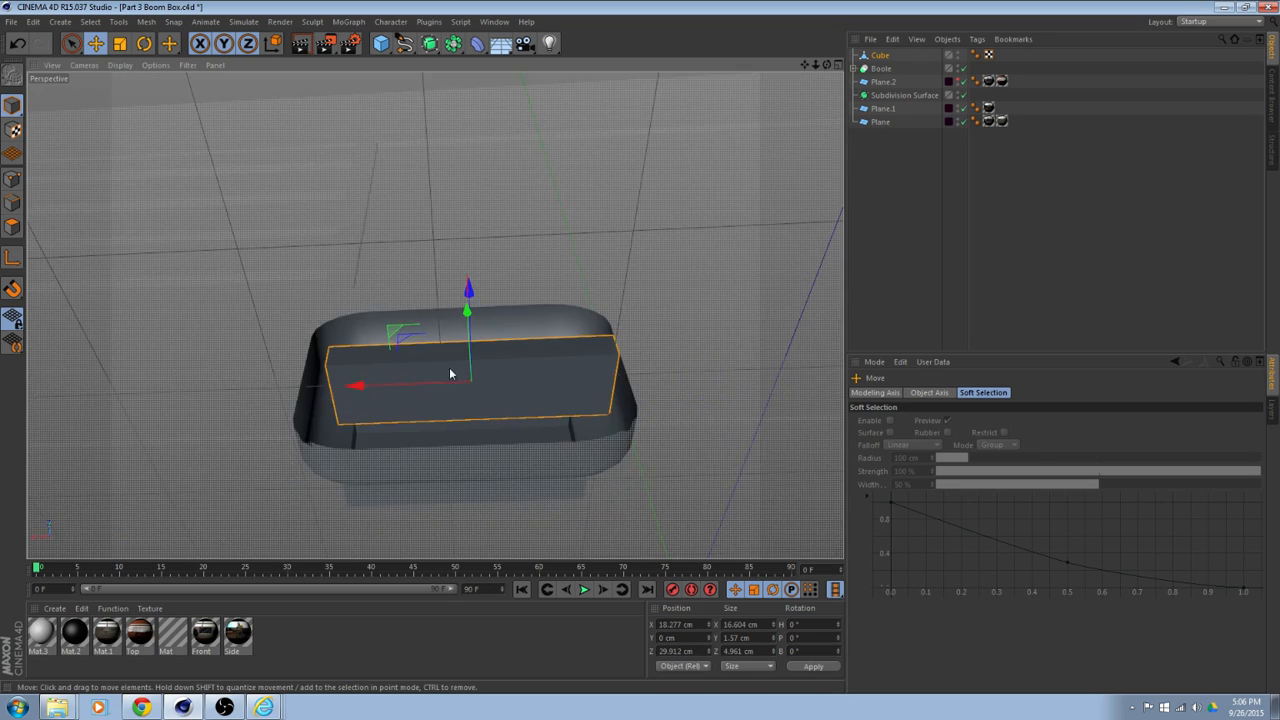
{"action": "left_click", "coordinate": [13, 203]}
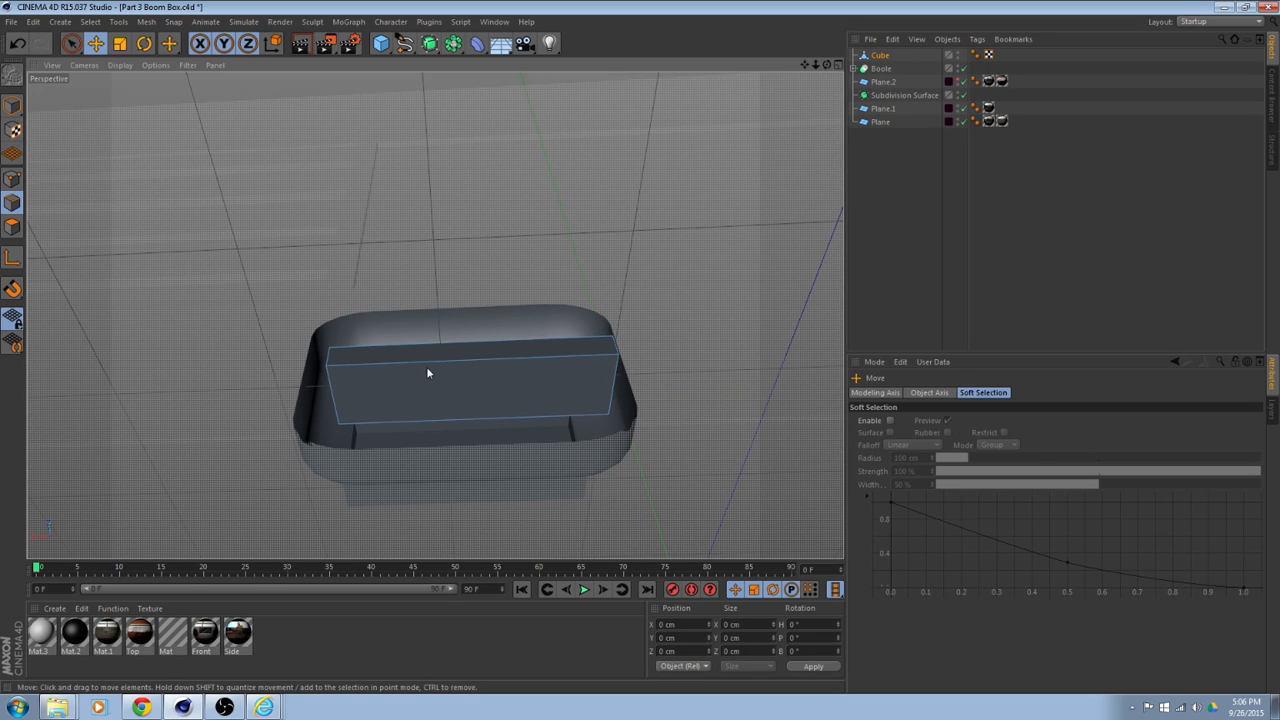
{"action": "right_click", "coordinate": [630, 272]}
{"action": "left_click", "coordinate": [673, 437]}
{"action": "middle_click_drag", "start_coordinate": [428, 394], "coordinate": [544, 404], "text": "alt"}
{"action": "left_click", "coordinate": [898, 410]}
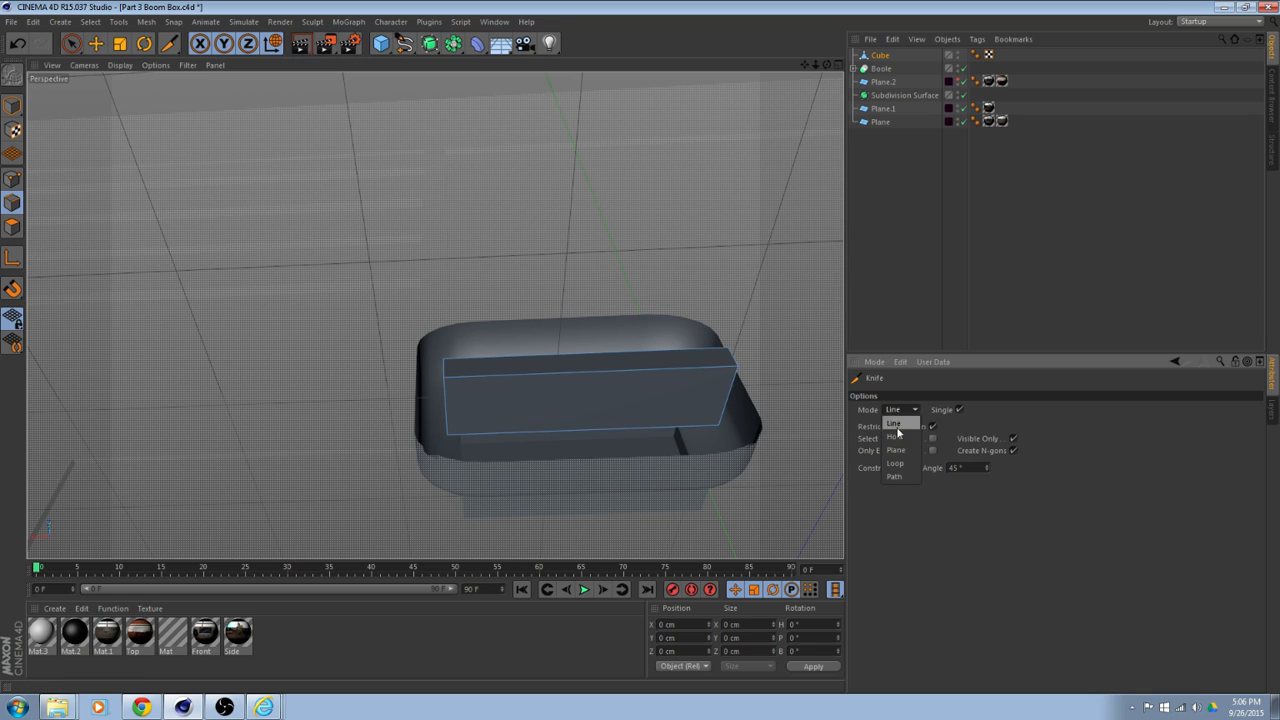
{"action": "left_click", "coordinate": [896, 463]}
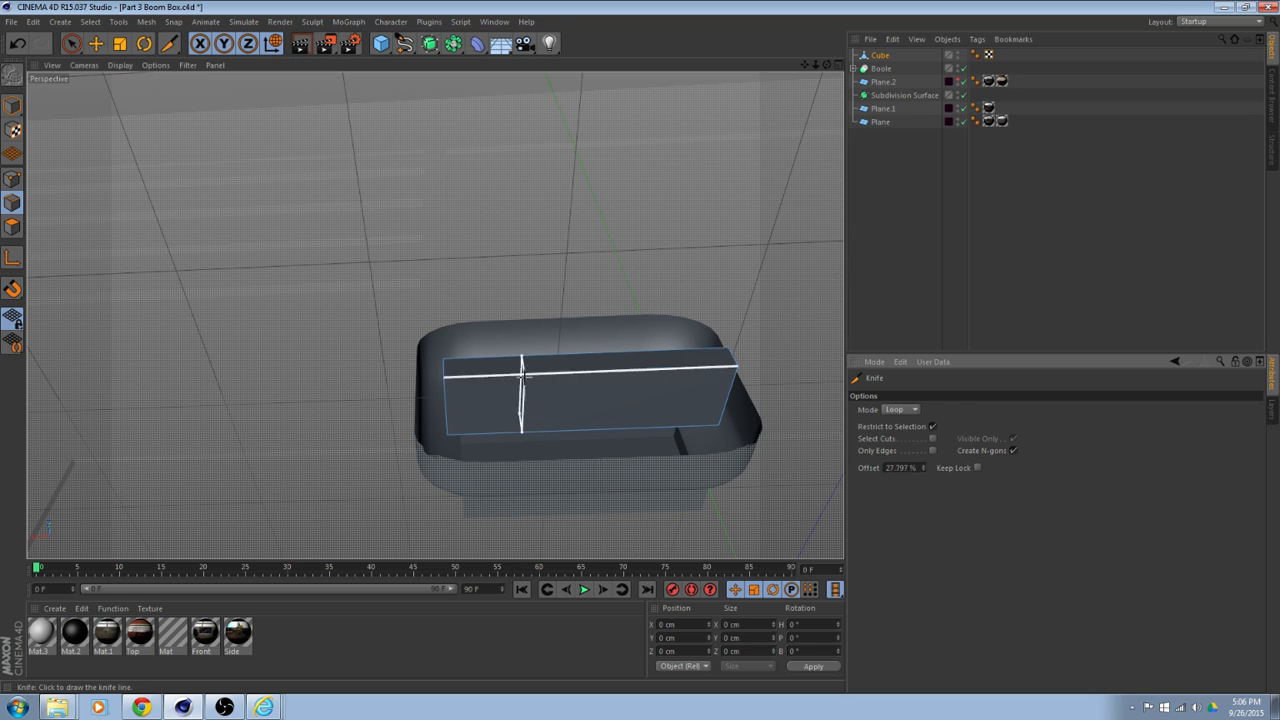
{"action": "left_click", "coordinate": [464, 379]}
{"action": "middle_click_drag", "start_coordinate": [590, 404], "coordinate": [506, 404], "text": "alt"}
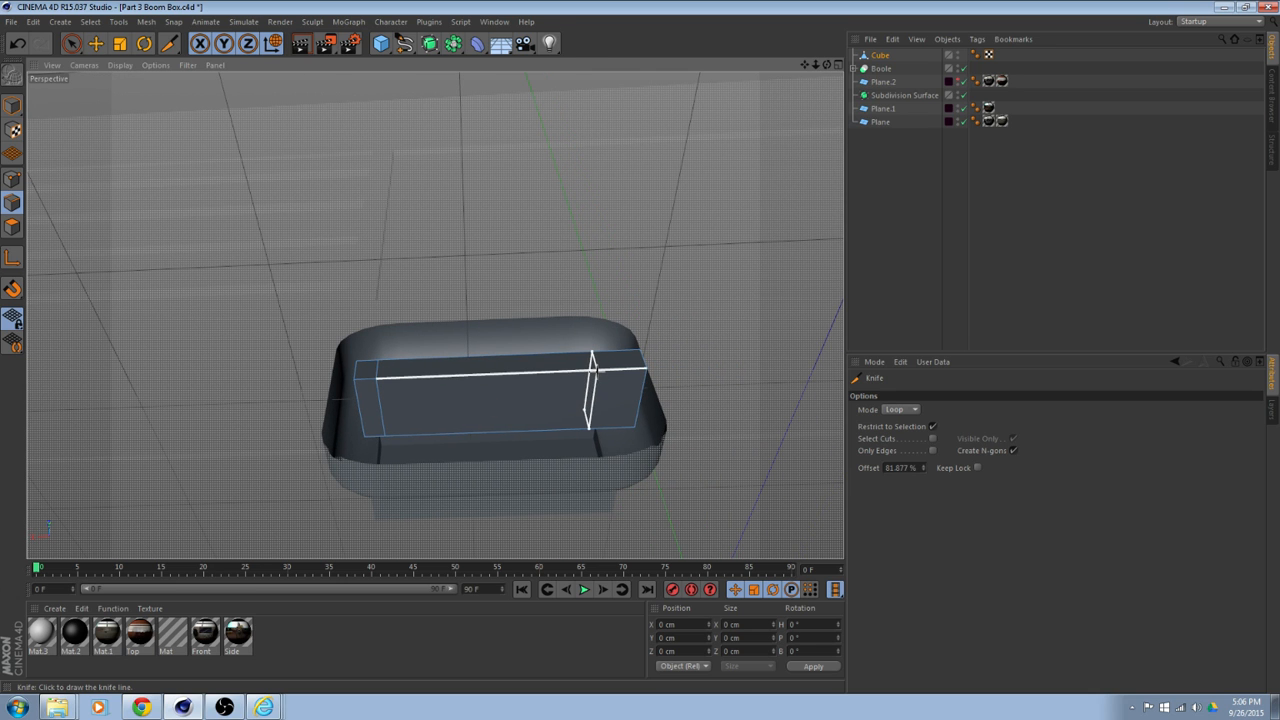
{"action": "left_click_drag", "start_coordinate": [596, 368], "coordinate": [688, 522], "text": "alt"}
{"action": "left_click_drag", "start_coordinate": [556, 428], "coordinate": [618, 451], "text": "alt"}
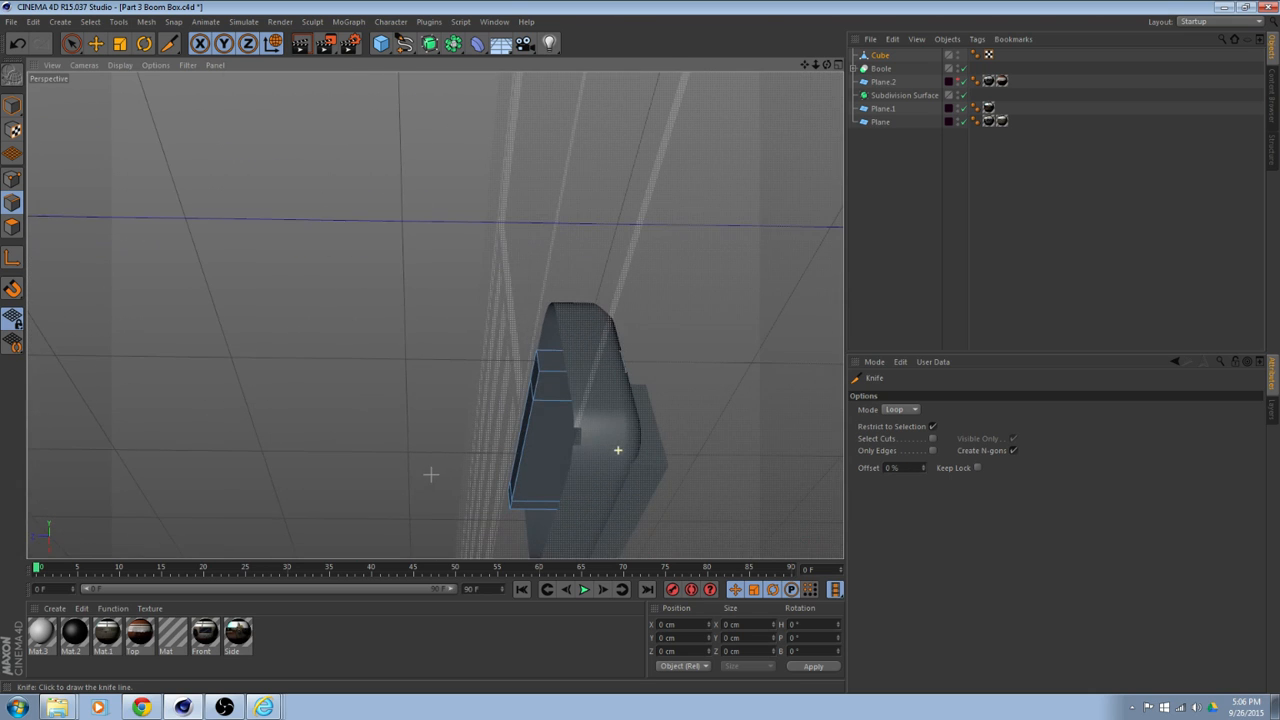
Select the thin strip polygon between the end cuts on the cube's underside and extrude it downward about 1.54 cm.
{"action": "key", "text": "e"}
{"action": "left_click_drag", "start_coordinate": [136, 101], "coordinate": [410, 318], "text": "alt"}
{"action": "left_click_drag", "start_coordinate": [281, 372], "coordinate": [528, 338], "text": "alt"}
{"action": "left_click", "coordinate": [489, 244]}
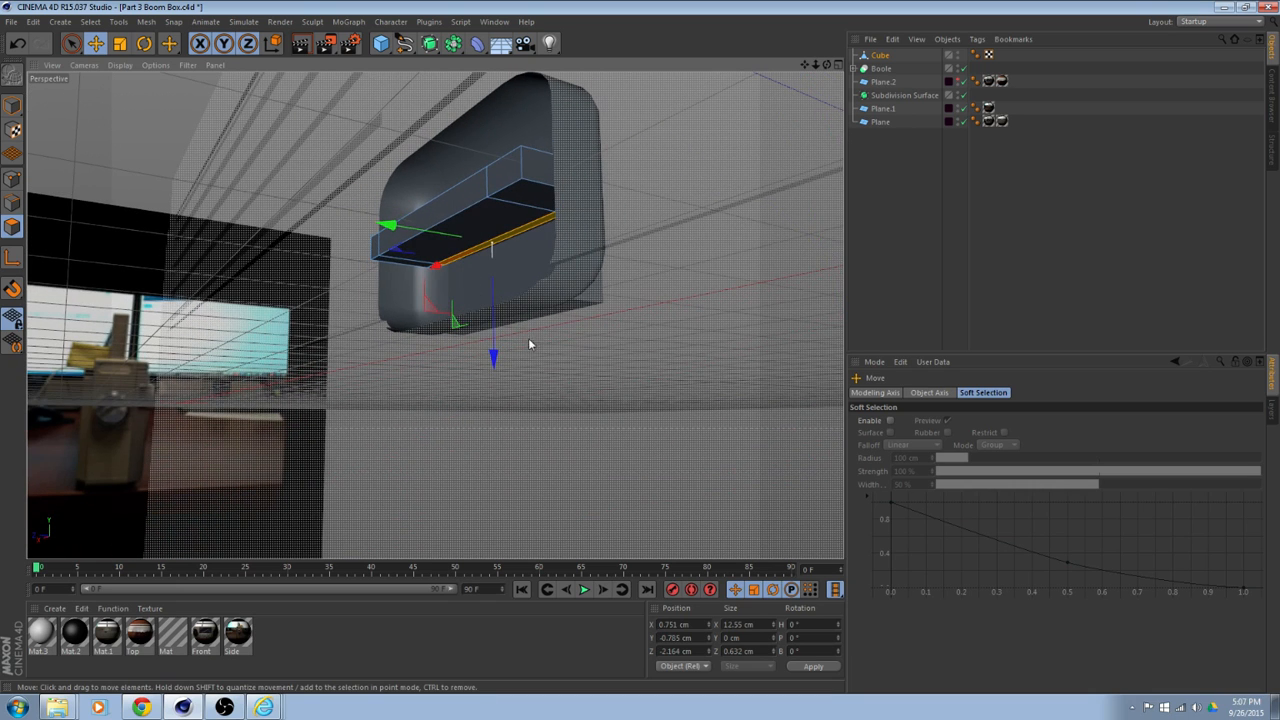
{"action": "right_click", "coordinate": [689, 377]}
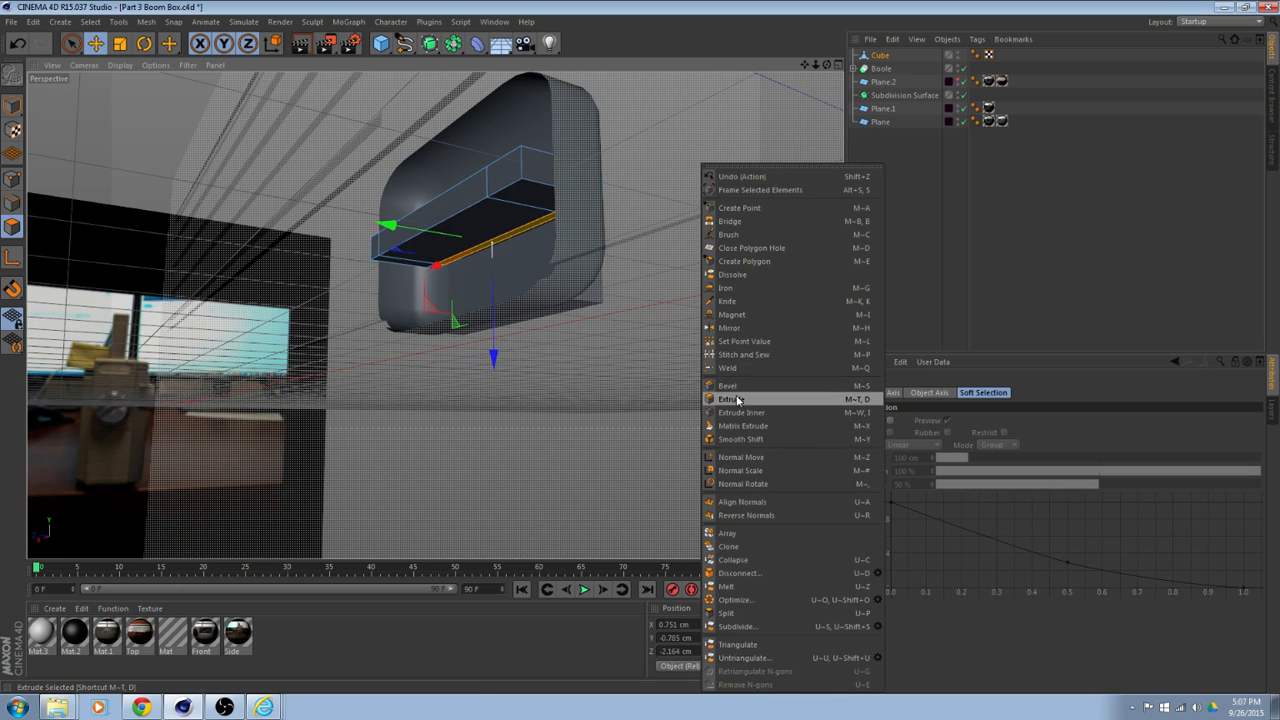
{"action": "left_click", "coordinate": [740, 400]}
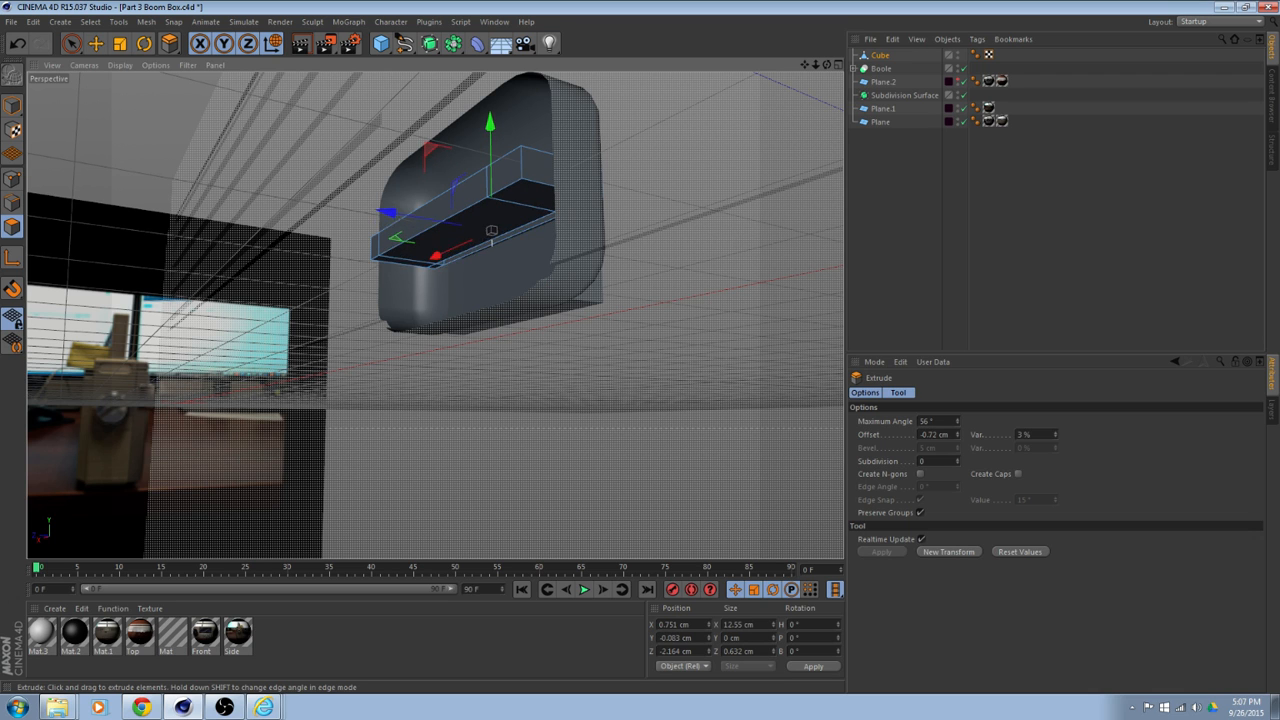
{"action": "left_click_drag", "start_coordinate": [491, 266], "coordinate": [533, 375], "text": "alt"}
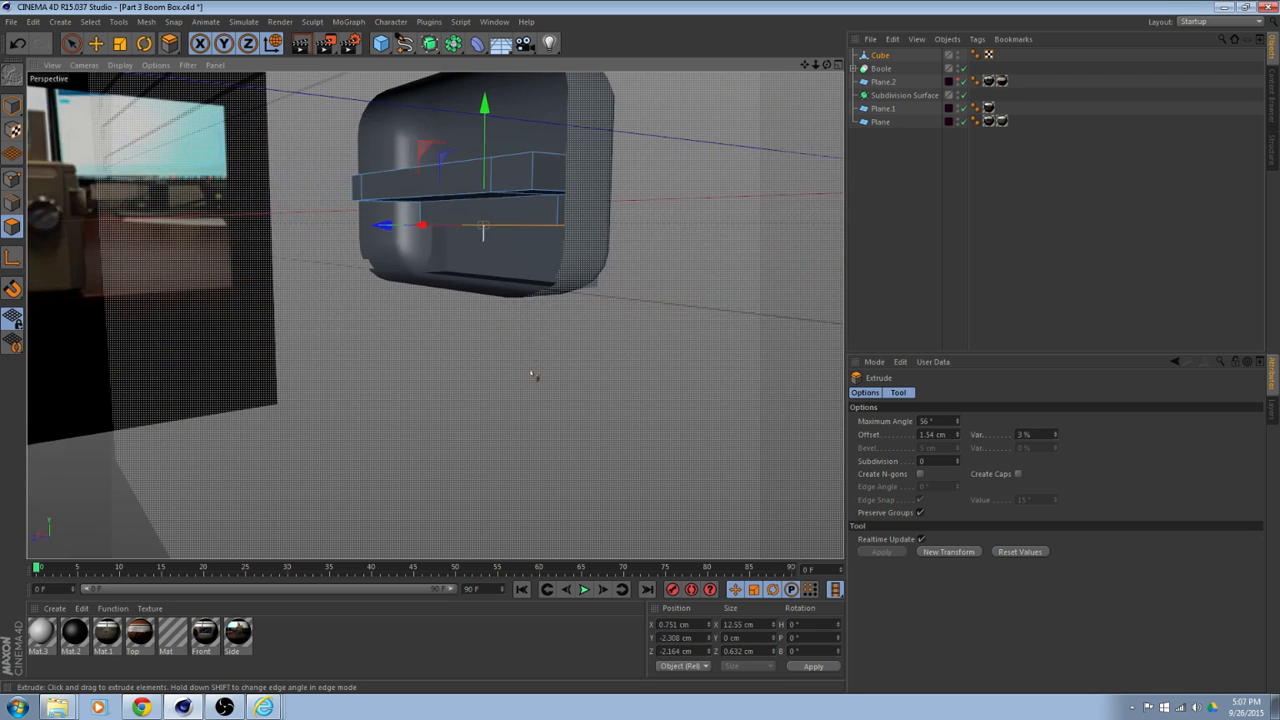
Move the extruded face along Z to about -3.19 cm and extrude it further downward to about Y -4.9 cm.
{"action": "left_click_drag", "start_coordinate": [483, 231], "coordinate": [491, 230]}
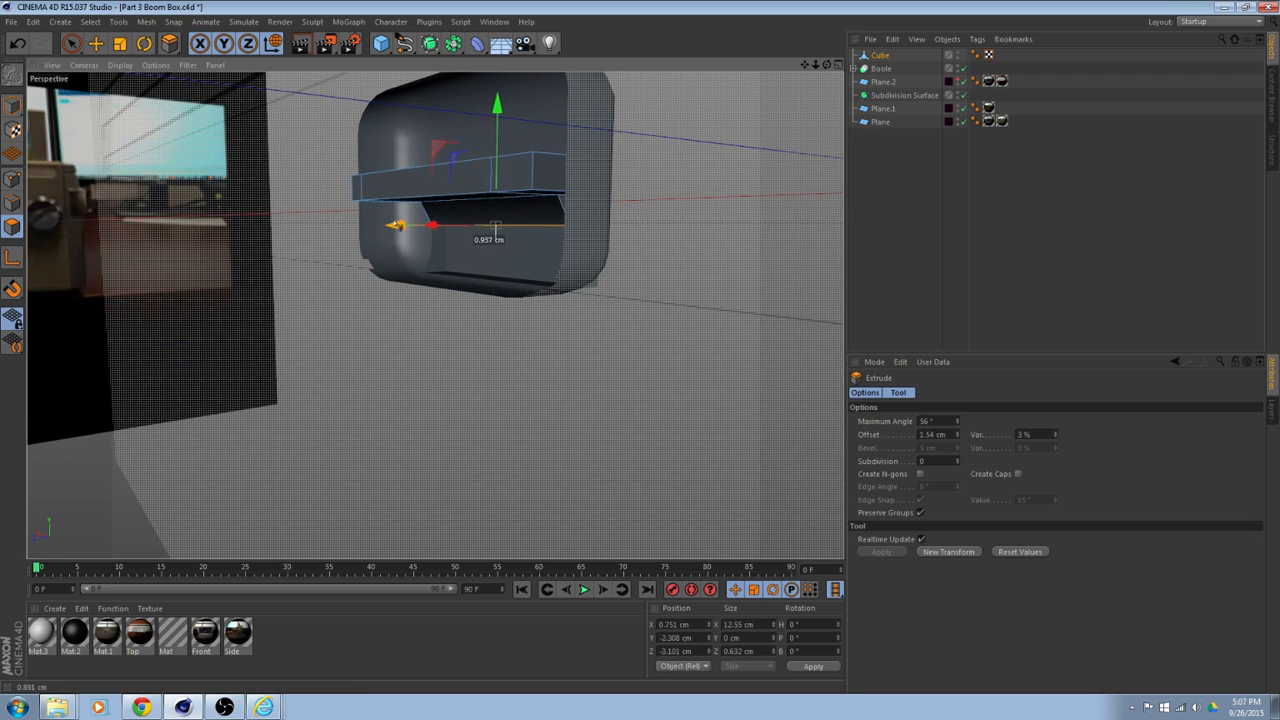
{"action": "left_click_drag", "start_coordinate": [395, 224], "coordinate": [393, 224]}
{"action": "mouse_move", "coordinate": [491, 236]}
{"action": "left_mouse_down", "text": "alt"}
{"action": "mouse_move", "coordinate": [754, 237]}
{"action": "mouse_move", "coordinate": [628, 219]}
{"action": "mouse_move", "coordinate": [506, 229]}
{"action": "left_mouse_up", "text": "alt"}
{"action": "left_click_drag", "start_coordinate": [601, 329], "coordinate": [615, 329]}
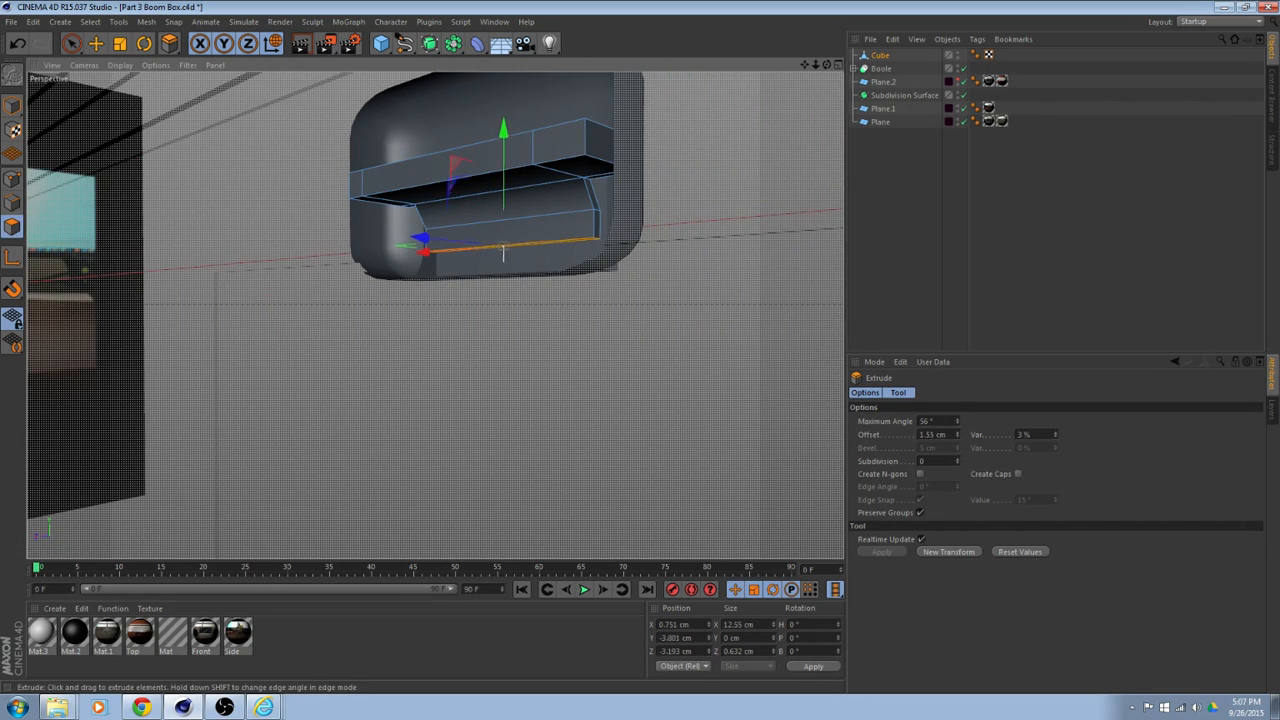
{"action": "left_click_drag", "start_coordinate": [443, 326], "coordinate": [400, 358], "text": "alt"}
{"action": "left_click_drag", "start_coordinate": [400, 358], "coordinate": [408, 358]}
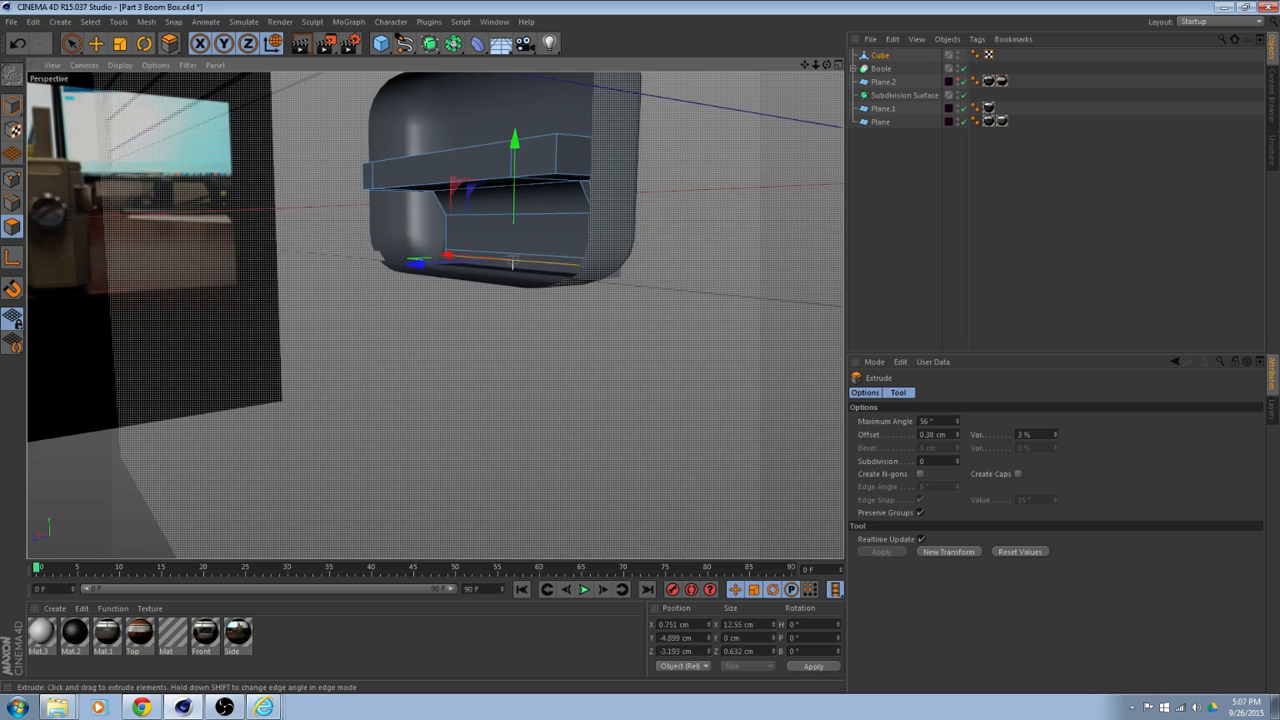
Bring the tab's end face to about Y -5.45 cm, Z -1.21 cm and rotate it to nearly vertical.
{"action": "left_click_drag", "start_coordinate": [417, 308], "coordinate": [371, 299], "text": "alt"}
{"action": "left_click_drag", "start_coordinate": [414, 300], "coordinate": [374, 205], "text": "alt"}
{"action": "left_click", "coordinate": [147, 45]}
{"action": "left_click_drag", "start_coordinate": [358, 235], "coordinate": [593, 260], "text": "alt"}
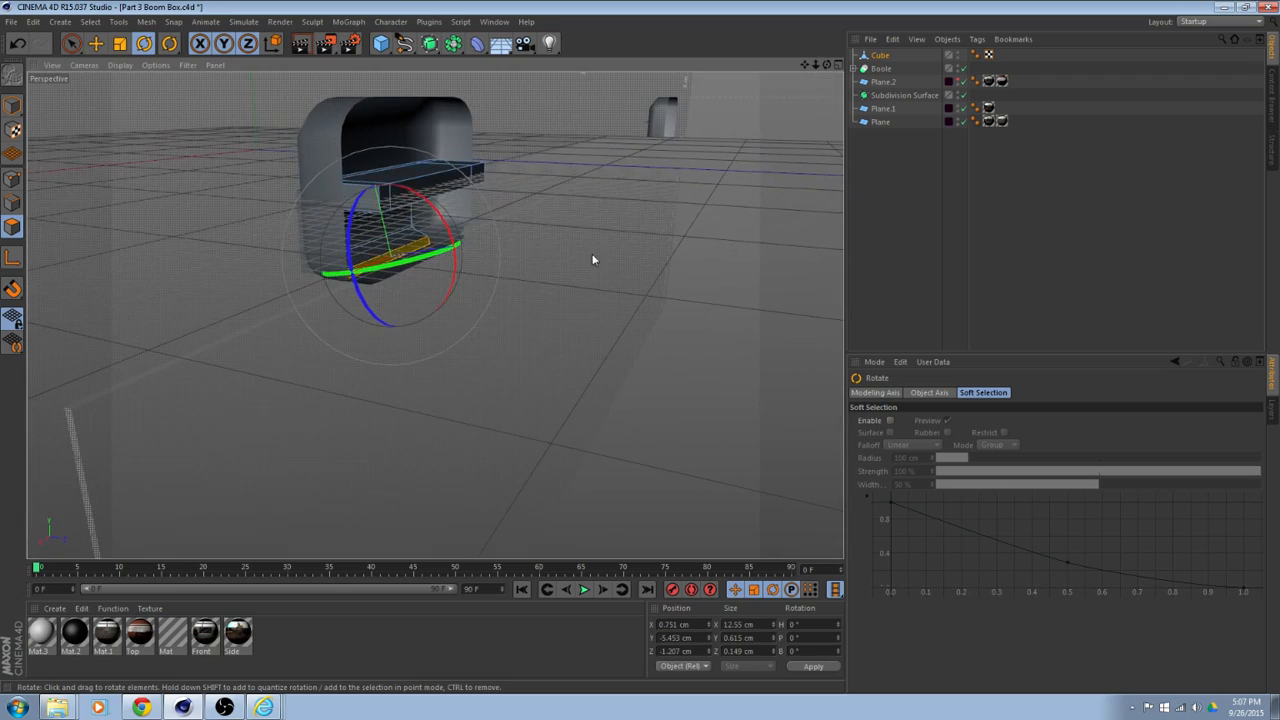
{"action": "left_click_drag", "start_coordinate": [454, 230], "coordinate": [114, 349]}
Extrude the upright end face outward to about Z 0.97 cm and rotate it to lie nearly horizontal.
{"action": "right_click", "coordinate": [114, 365]}
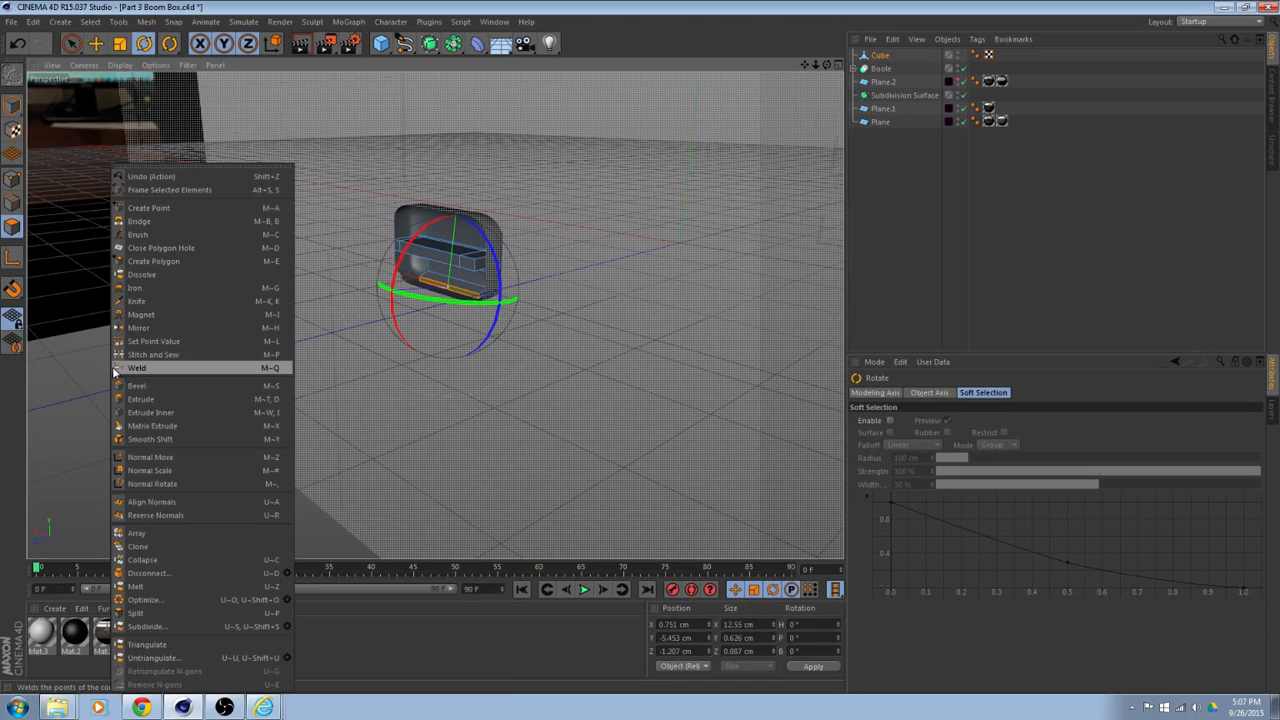
{"action": "left_click", "coordinate": [130, 400]}
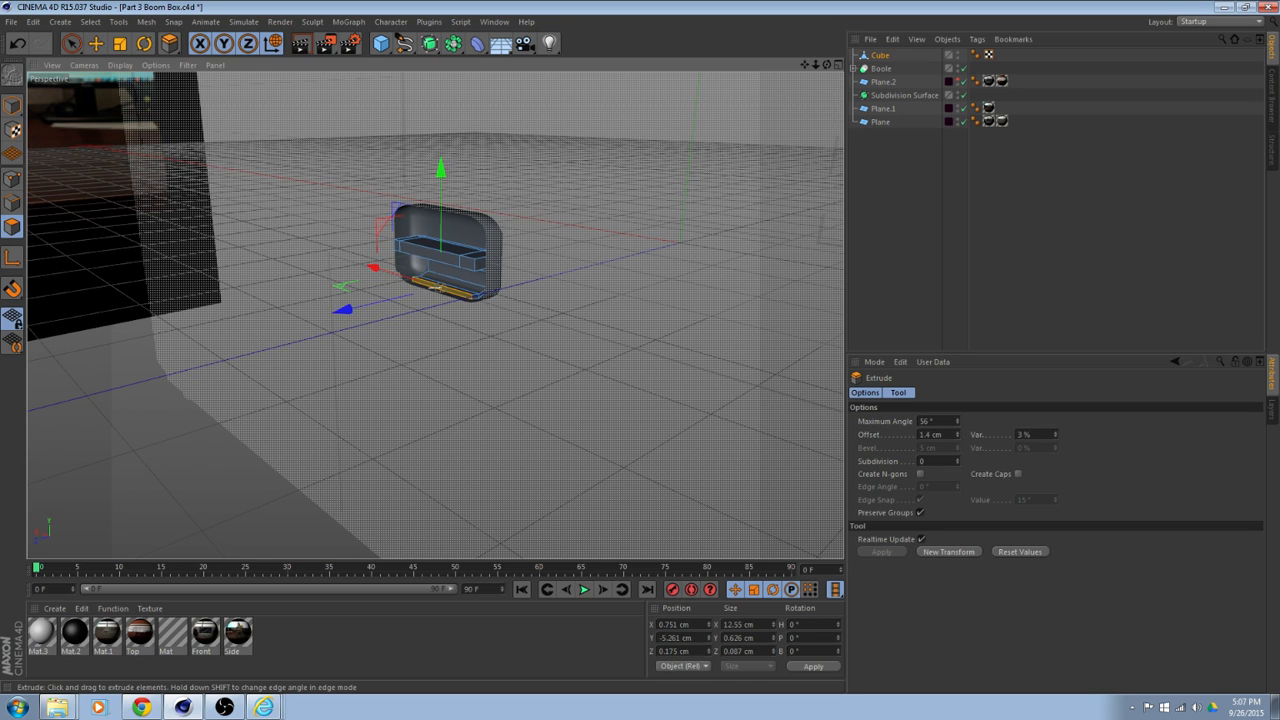
{"action": "left_click_drag", "start_coordinate": [196, 360], "coordinate": [165, 344], "text": "alt"}
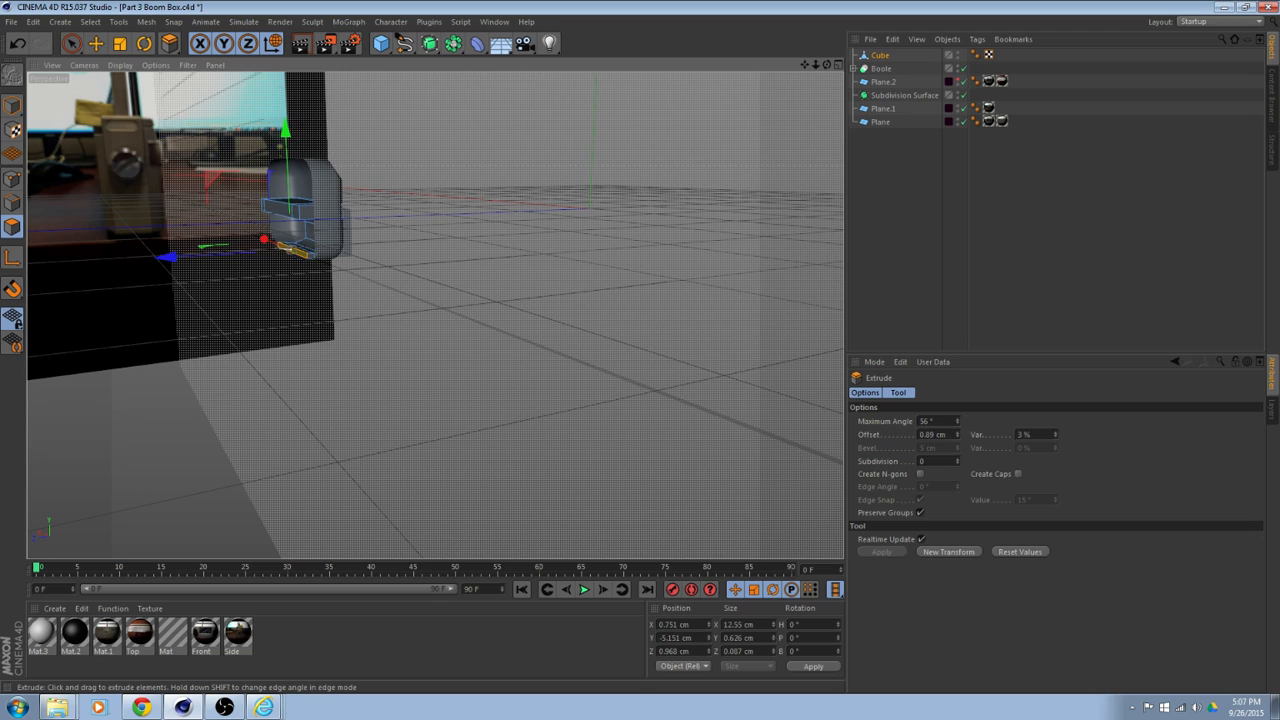
{"action": "left_click", "coordinate": [145, 44]}
{"action": "left_click_drag", "start_coordinate": [246, 208], "coordinate": [255, 310]}
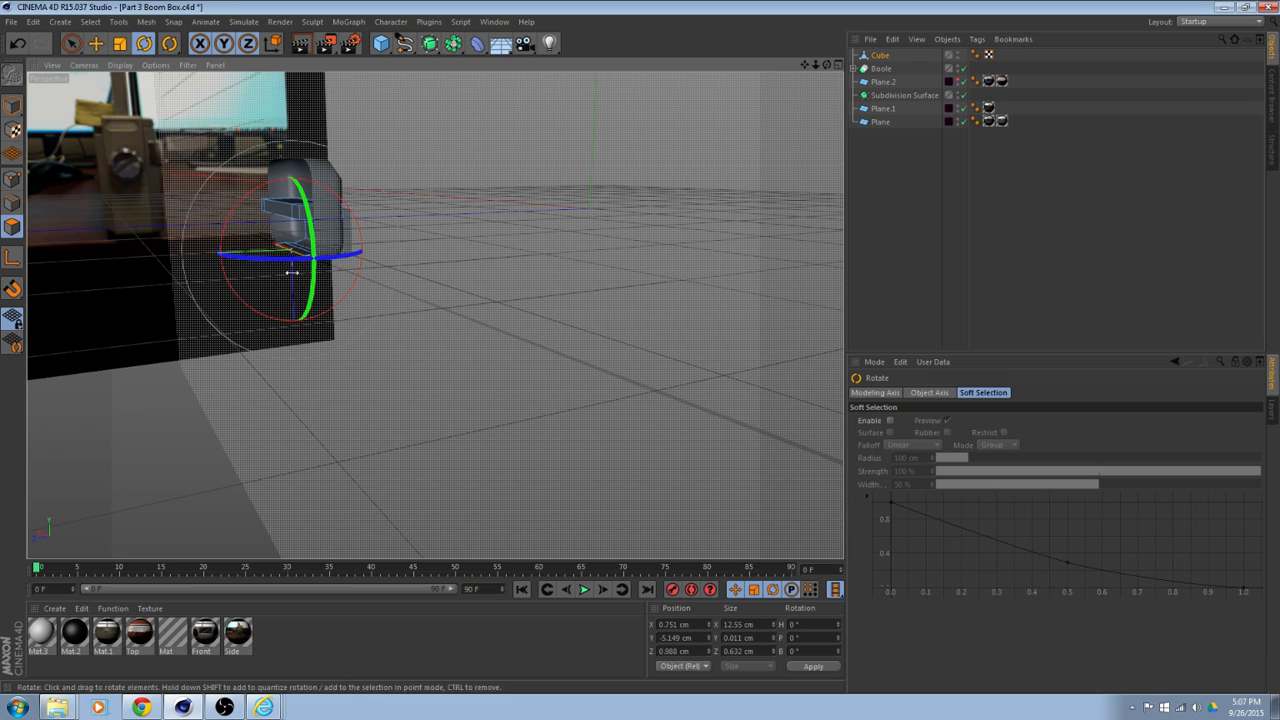
Move the rotated end face down and back to about Y -6.11 cm, Z 0.32 cm to form the tab's lip.
{"action": "scroll", "coordinate": [294, 267], "scroll_direction": "up", "scroll_amount": 4}
{"action": "left_click", "coordinate": [96, 43]}
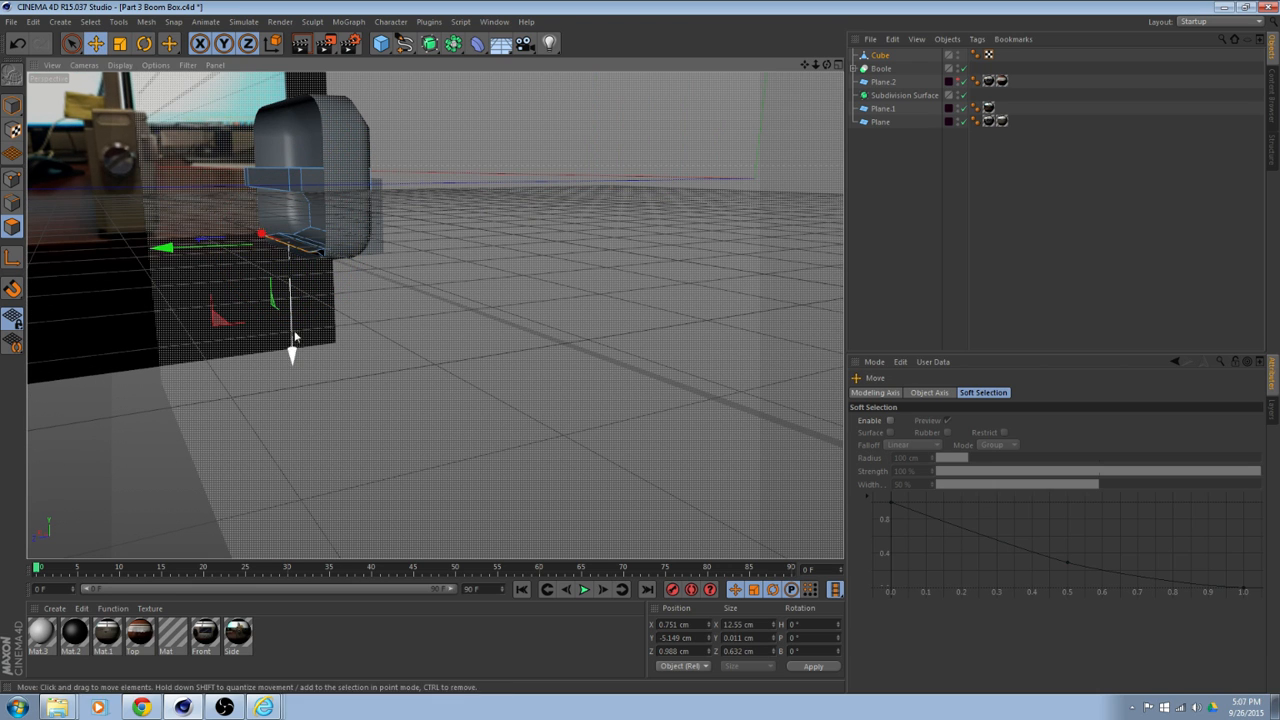
{"action": "left_click_drag", "start_coordinate": [312, 360], "coordinate": [693, 332], "text": "alt"}
{"action": "mouse_move", "coordinate": [434, 314]}
{"action": "left_mouse_down", "text": "alt"}
{"action": "mouse_move", "coordinate": [620, 306]}
{"action": "mouse_move", "coordinate": [511, 282]}
{"action": "mouse_move", "coordinate": [499, 264]}
{"action": "mouse_move", "coordinate": [512, 253]}
{"action": "mouse_move", "coordinate": [595, 295]}
{"action": "mouse_move", "coordinate": [425, 316]}
{"action": "left_mouse_up", "text": "alt"}
{"action": "scroll", "coordinate": [510, 280], "scroll_direction": "up", "scroll_amount": 3}
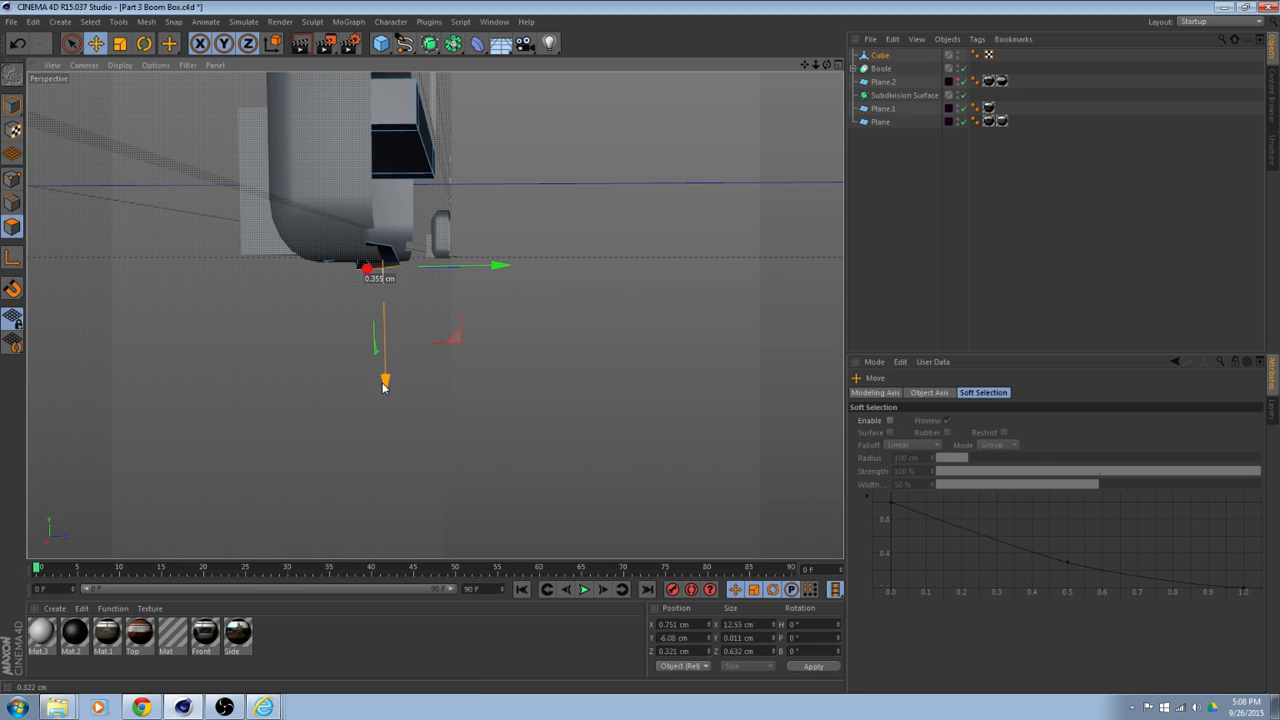
{"action": "left_click_drag", "start_coordinate": [383, 385], "coordinate": [383, 383]}
Select the long edge at the tab lip's bend and move it to about Y -5.83 cm, Z 0.98 cm to straighten the lip.
{"action": "left_click_drag", "start_coordinate": [474, 354], "coordinate": [323, 352], "text": "alt"}
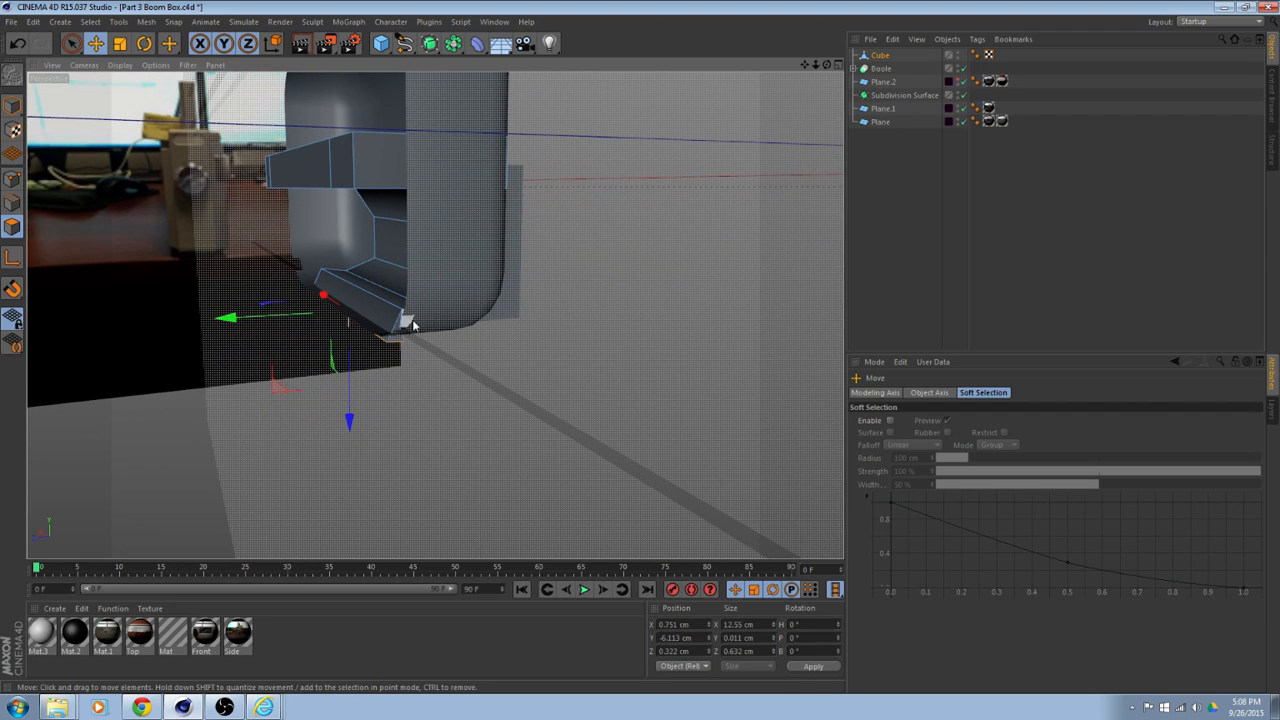
{"action": "scroll", "coordinate": [394, 334], "scroll_direction": "up", "scroll_amount": 7}
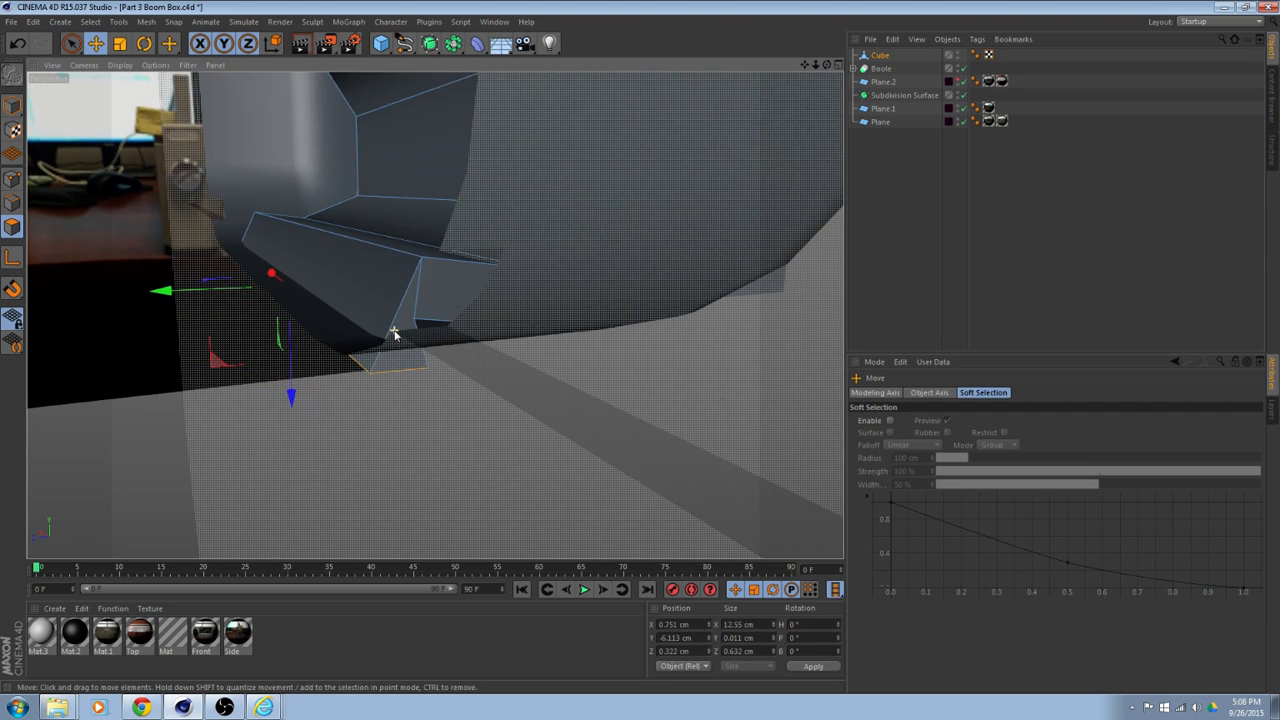
{"action": "mouse_move", "coordinate": [394, 334]}
{"action": "left_mouse_down", "text": "alt"}
{"action": "mouse_move", "coordinate": [429, 323]}
{"action": "mouse_move", "coordinate": [418, 341]}
{"action": "left_mouse_up", "text": "alt"}
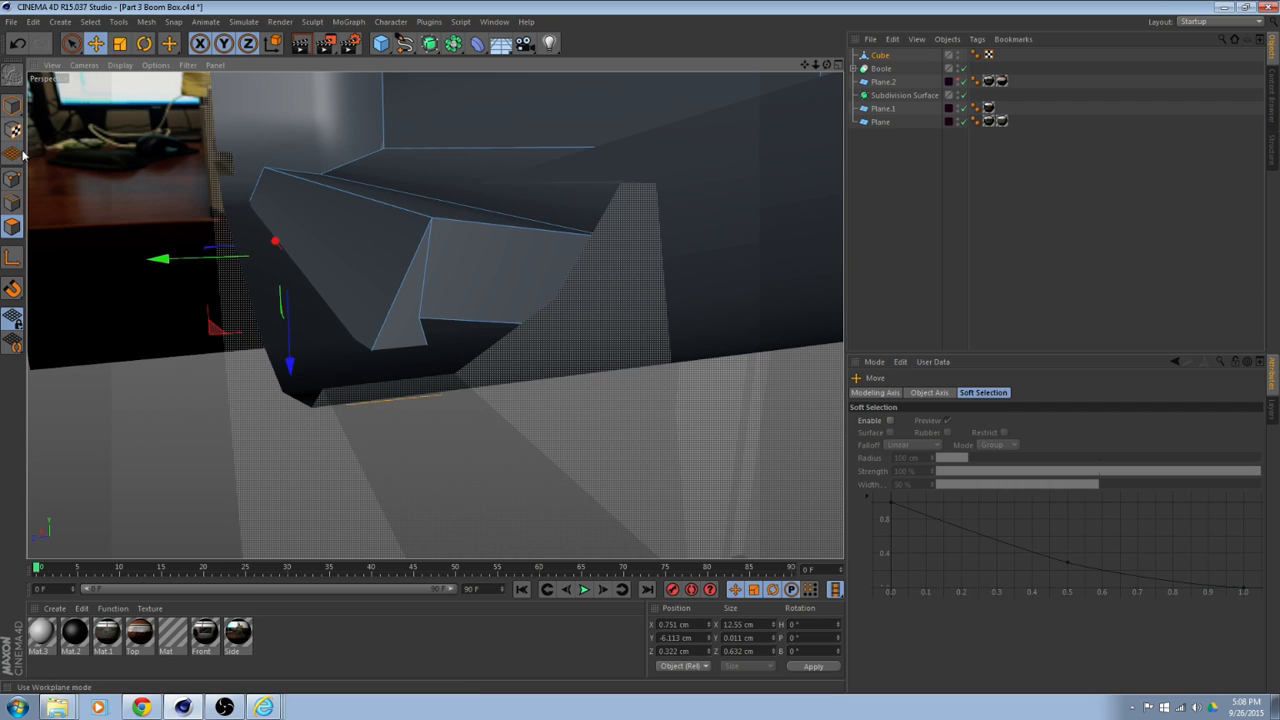
{"action": "left_click", "coordinate": [12, 203]}
{"action": "scroll", "coordinate": [450, 287], "scroll_direction": "up", "scroll_amount": 3}
{"action": "scroll", "coordinate": [451, 289], "scroll_direction": "up", "scroll_amount": 6}
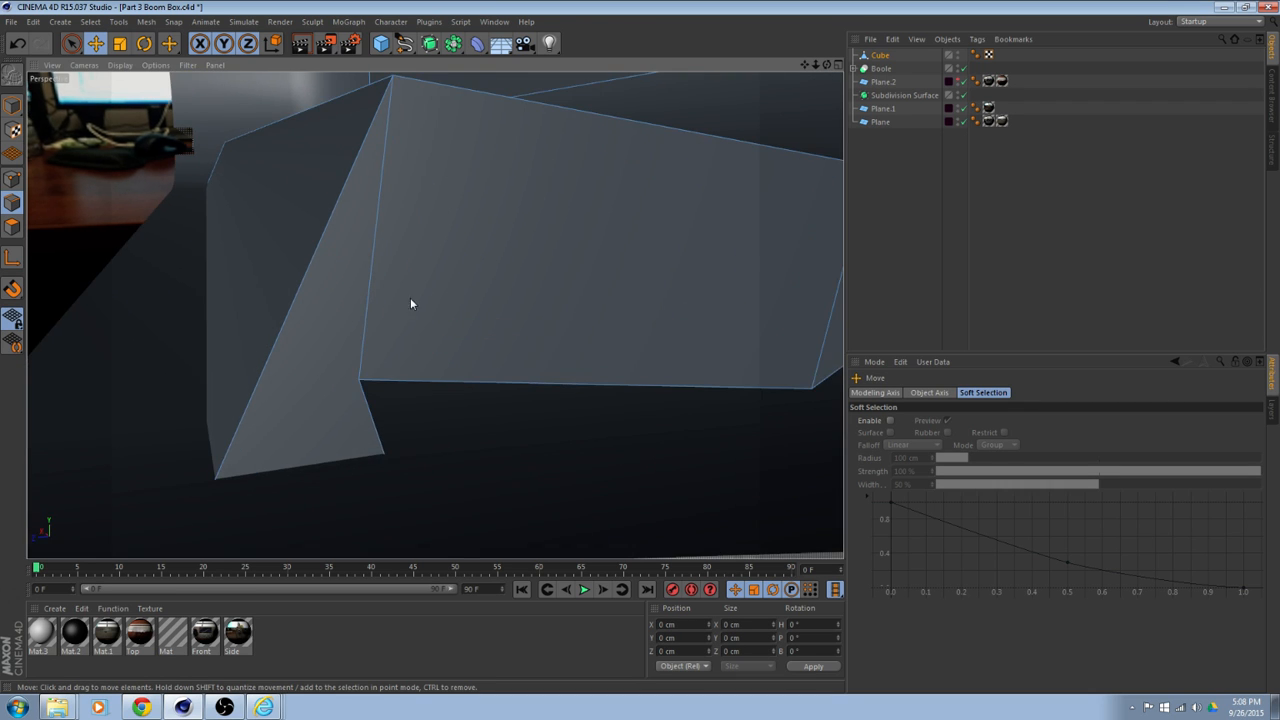
{"action": "scroll", "coordinate": [440, 388], "scroll_direction": "up", "scroll_amount": 1}
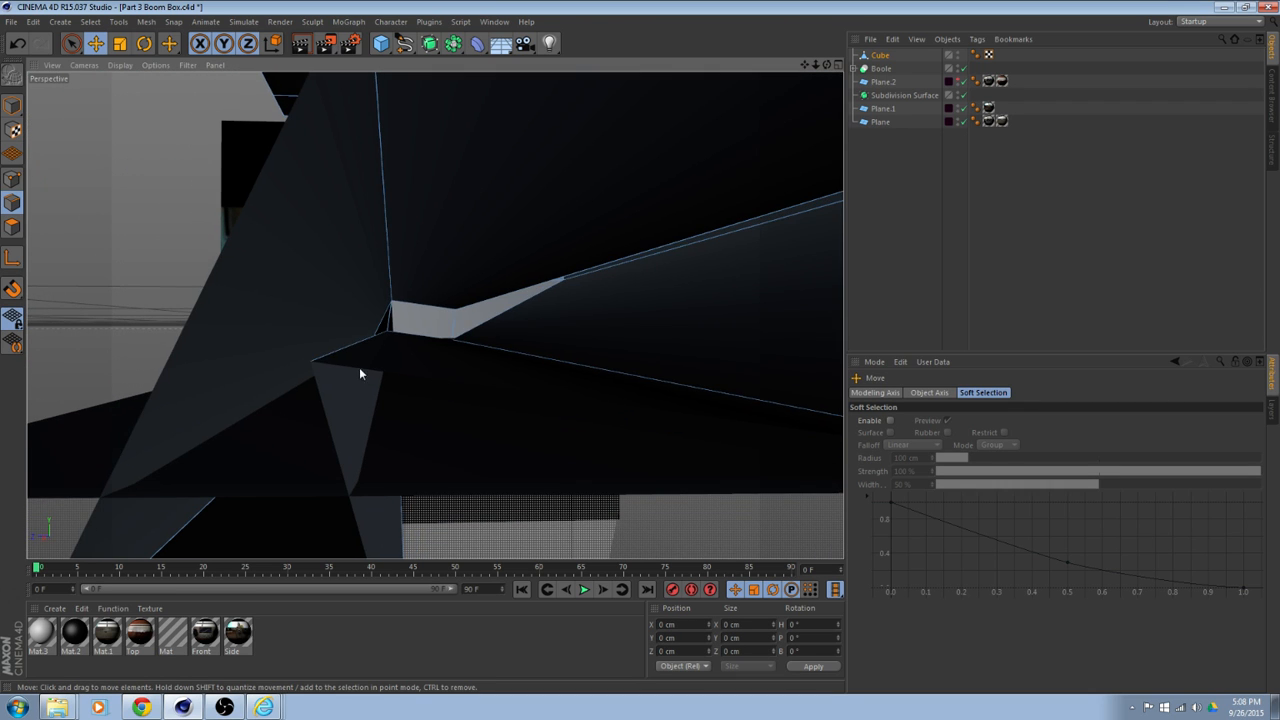
{"action": "left_click_drag", "start_coordinate": [376, 388], "coordinate": [369, 366], "text": "alt"}
{"action": "left_click", "coordinate": [369, 347]}
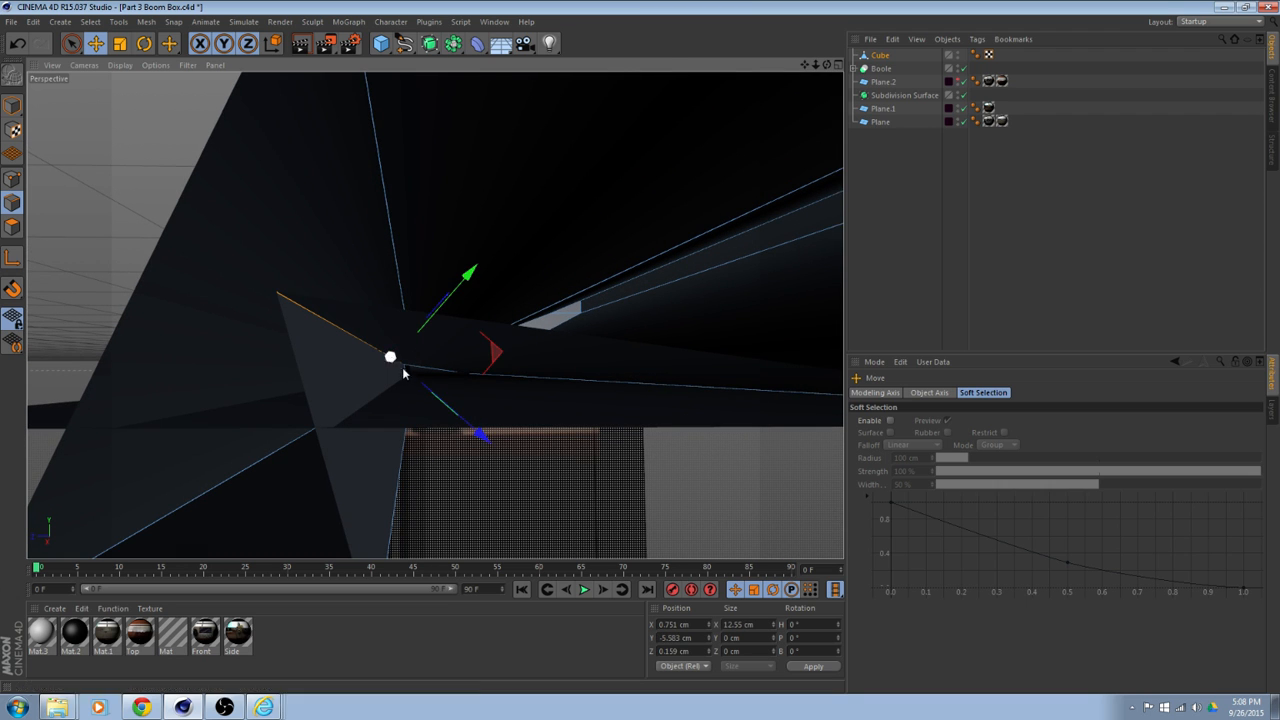
{"action": "left_click_drag", "start_coordinate": [448, 428], "coordinate": [477, 407]}
{"action": "scroll", "coordinate": [491, 447], "scroll_direction": "down", "scroll_amount": 6}
{"action": "scroll", "coordinate": [463, 437], "scroll_direction": "up", "scroll_amount": 3}
{"action": "left_click_drag", "start_coordinate": [515, 490], "coordinate": [504, 475]}
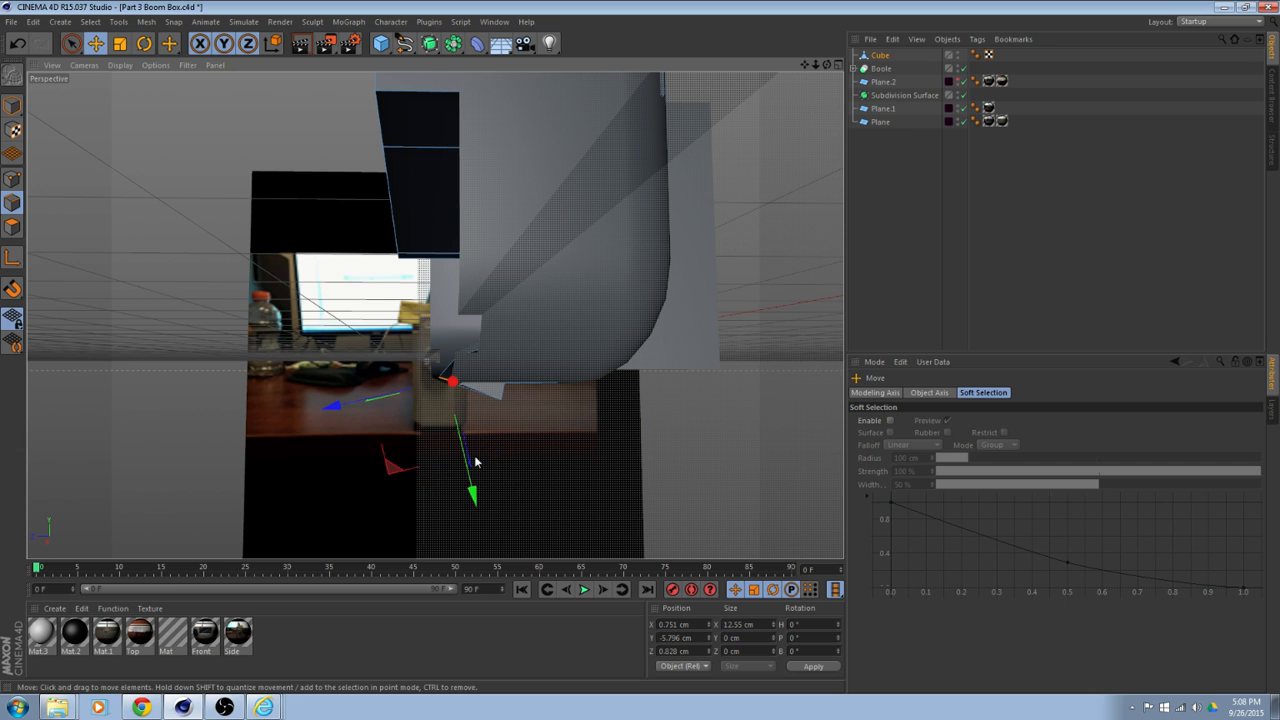
{"action": "left_click_drag", "start_coordinate": [351, 411], "coordinate": [521, 455]}
Rename the reshaped Cube object as tab.
{"action": "mouse_move", "coordinate": [521, 455]}
{"action": "middle_mouse_down", "text": "alt"}
{"action": "mouse_move", "coordinate": [357, 409]}
{"action": "mouse_move", "coordinate": [302, 356]}
{"action": "mouse_move", "coordinate": [267, 367]}
{"action": "middle_mouse_up", "text": "alt"}
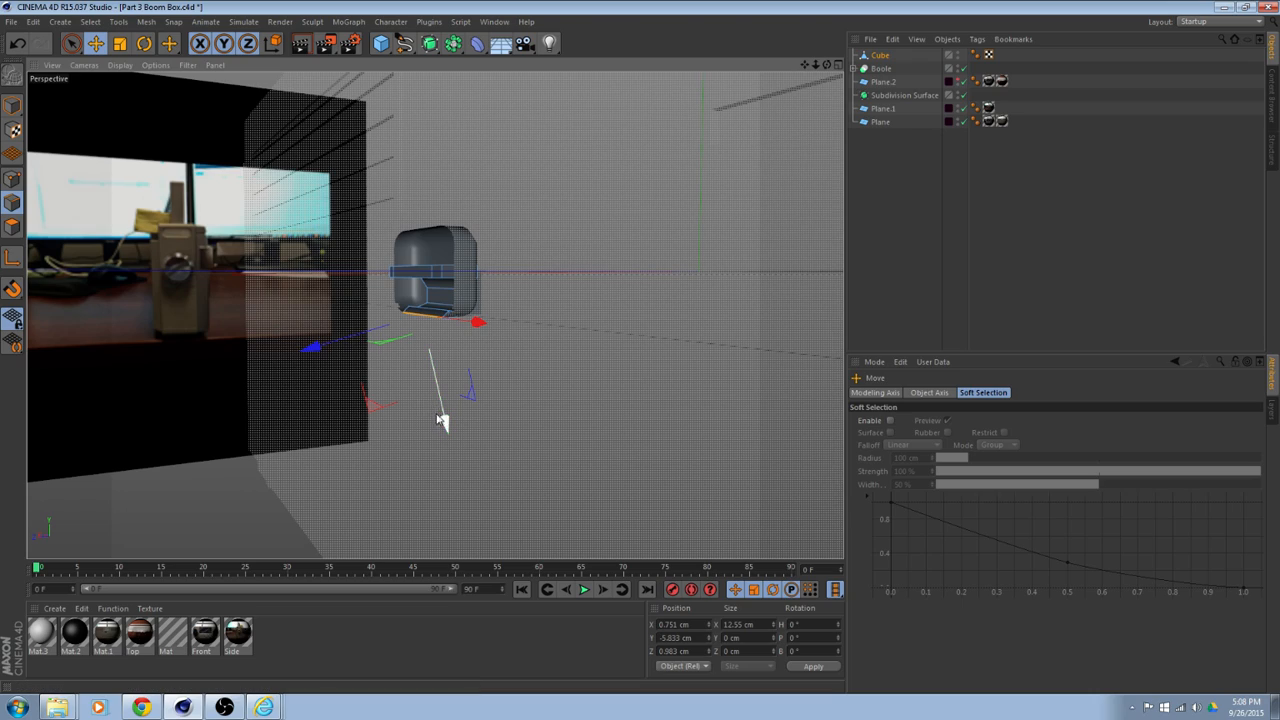
{"action": "mouse_move", "coordinate": [441, 421]}
{"action": "left_mouse_down", "text": "alt"}
{"action": "mouse_move", "coordinate": [620, 443]}
{"action": "mouse_move", "coordinate": [704, 424]}
{"action": "mouse_move", "coordinate": [604, 419]}
{"action": "left_mouse_up", "text": "alt"}
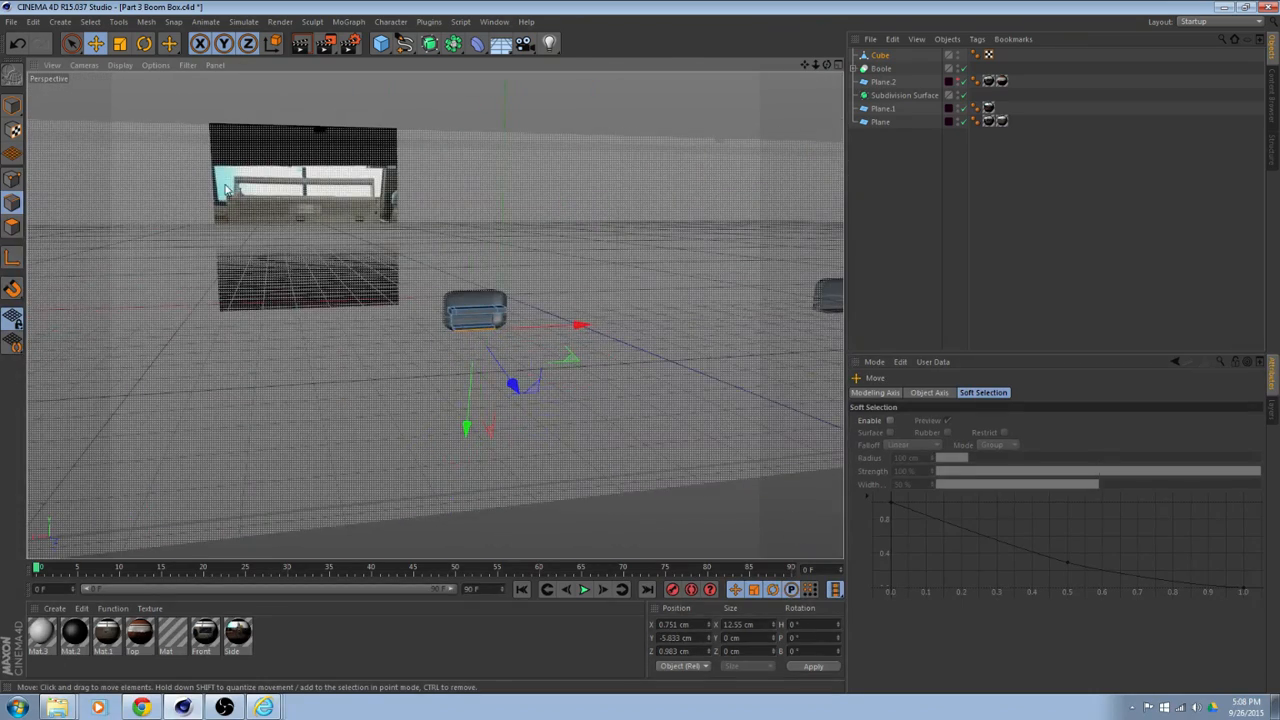
{"action": "left_click", "coordinate": [879, 56]}
{"action": "type", "text": "t"}
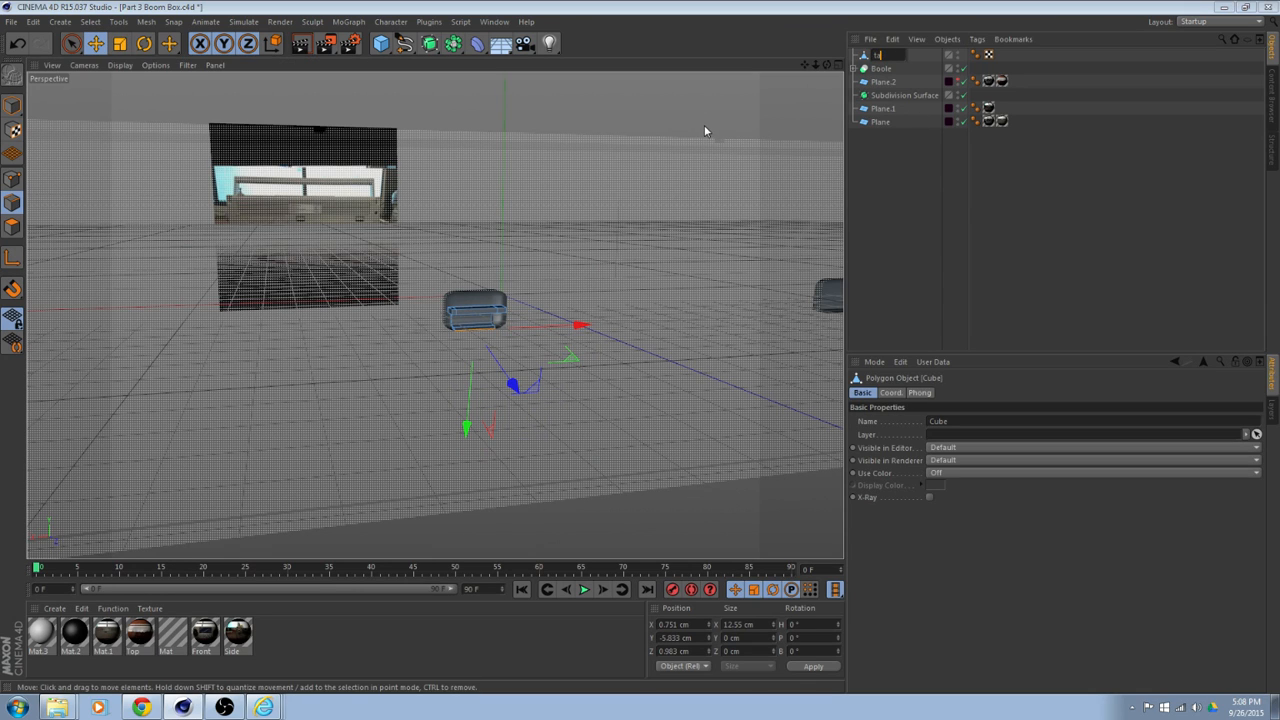
{"action": "type", "text": "ab"}
{"action": "key", "text": "Return"}
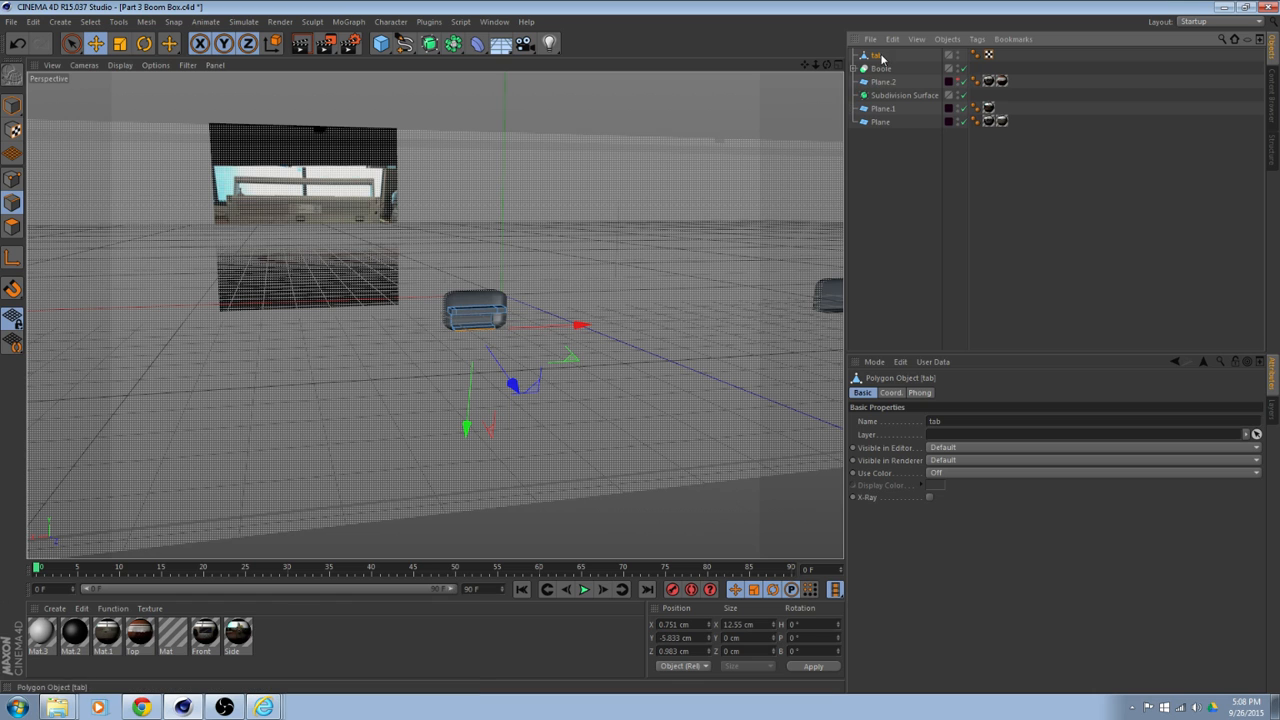
Duplicate the tab object, move the copy along X to about -113.3 cm into the body's other recess, and deselect it.
{"action": "left_click", "coordinate": [13, 105]}
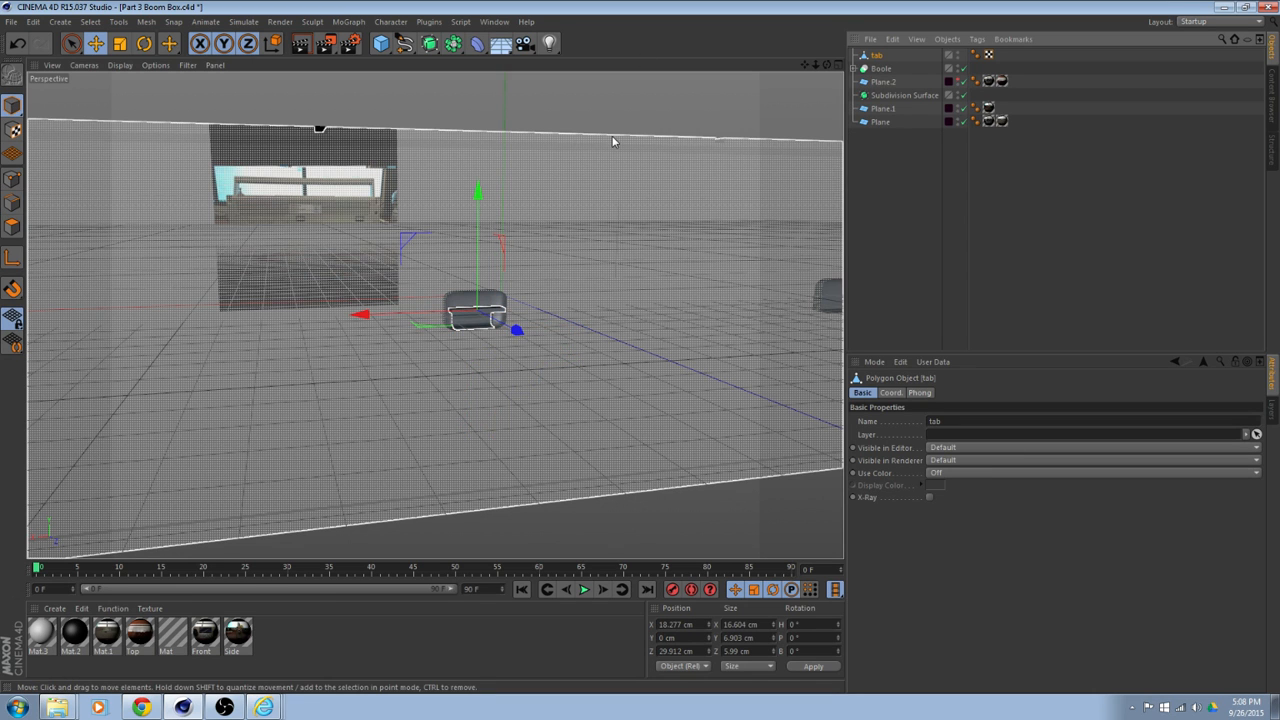
{"action": "key", "text": "ctrl+c"}
{"action": "key", "text": "ctrl+v"}
{"action": "scroll", "coordinate": [568, 266], "scroll_direction": "down", "scroll_amount": 2}
{"action": "left_click_drag", "start_coordinate": [646, 272], "coordinate": [476, 341], "text": "alt"}
{"action": "scroll", "coordinate": [526, 357], "scroll_direction": "up", "scroll_amount": 4}
{"action": "mouse_move", "coordinate": [413, 280]}
{"action": "left_mouse_down"}
{"action": "mouse_move", "coordinate": [436, 290]}
{"action": "mouse_move", "coordinate": [420, 294]}
{"action": "left_mouse_up"}
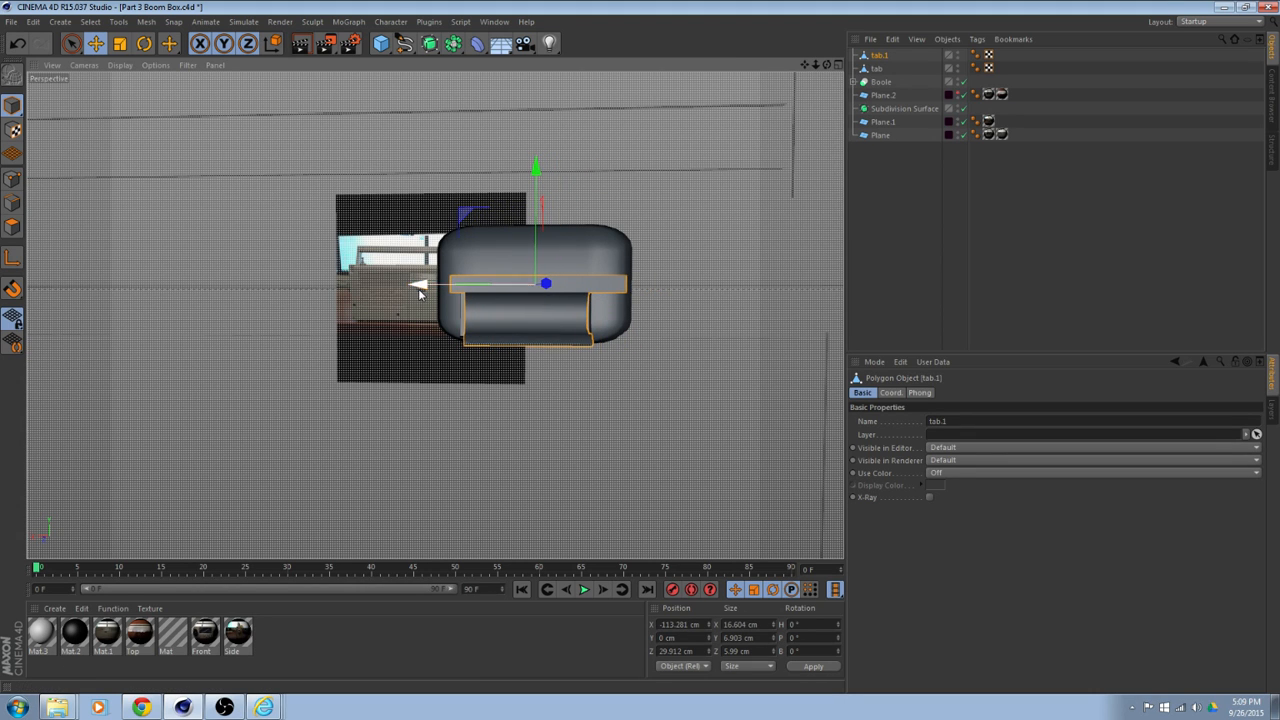
{"action": "scroll", "coordinate": [543, 383], "scroll_direction": "down", "scroll_amount": 4}
{"action": "left_click_drag", "start_coordinate": [530, 371], "coordinate": [728, 406], "text": "alt"}
{"action": "left_click", "coordinate": [725, 407]}
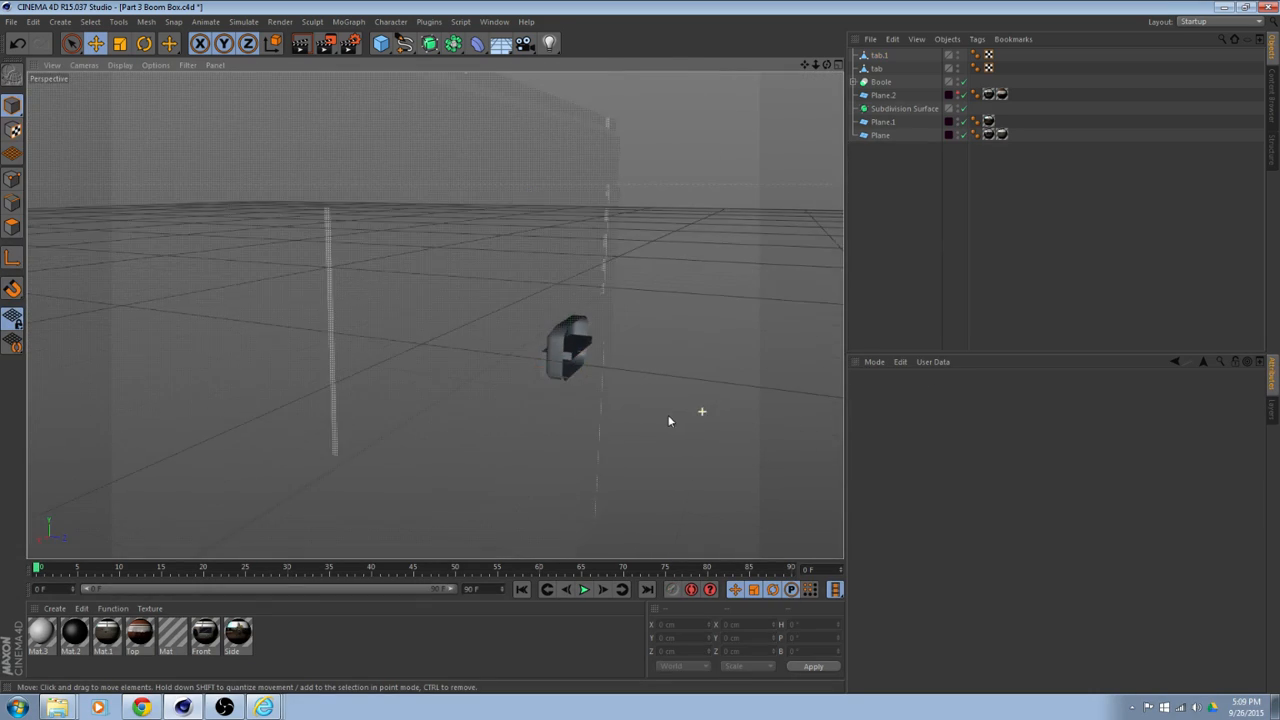
{"action": "scroll", "coordinate": [668, 418], "scroll_direction": "down", "scroll_amount": 3}
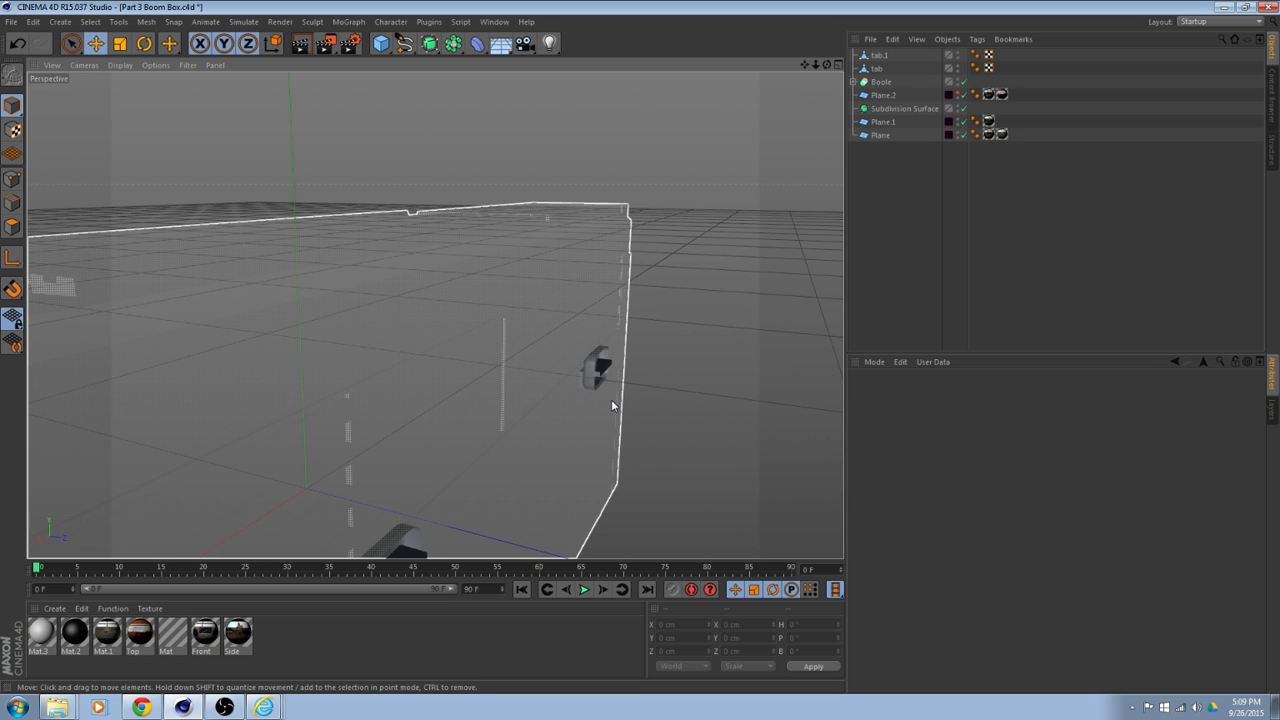
Add a Capsule primitive to the scene for modelling the screw holes on the boom box's back.
{"action": "scroll", "coordinate": [640, 395], "scroll_direction": "down", "scroll_amount": 5}
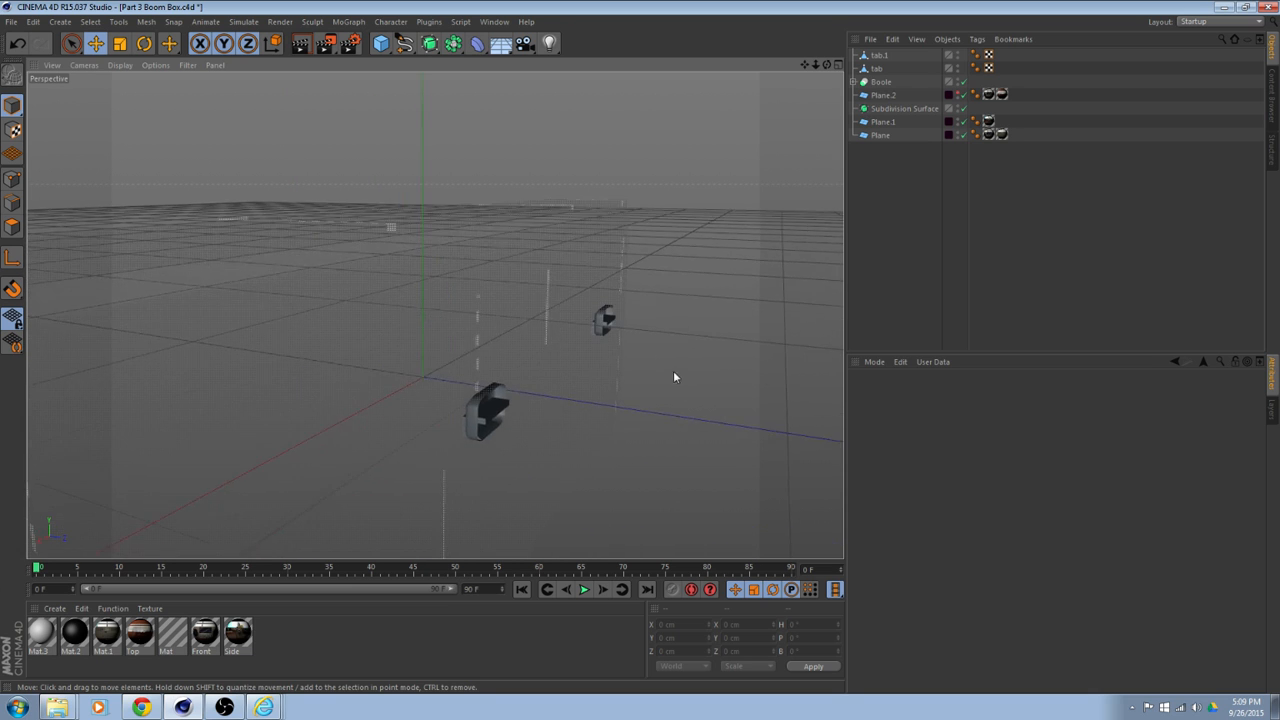
{"action": "left_click_drag", "start_coordinate": [673, 372], "coordinate": [556, 325], "text": "alt"}
{"action": "scroll", "coordinate": [487, 381], "scroll_direction": "down", "scroll_amount": 3}
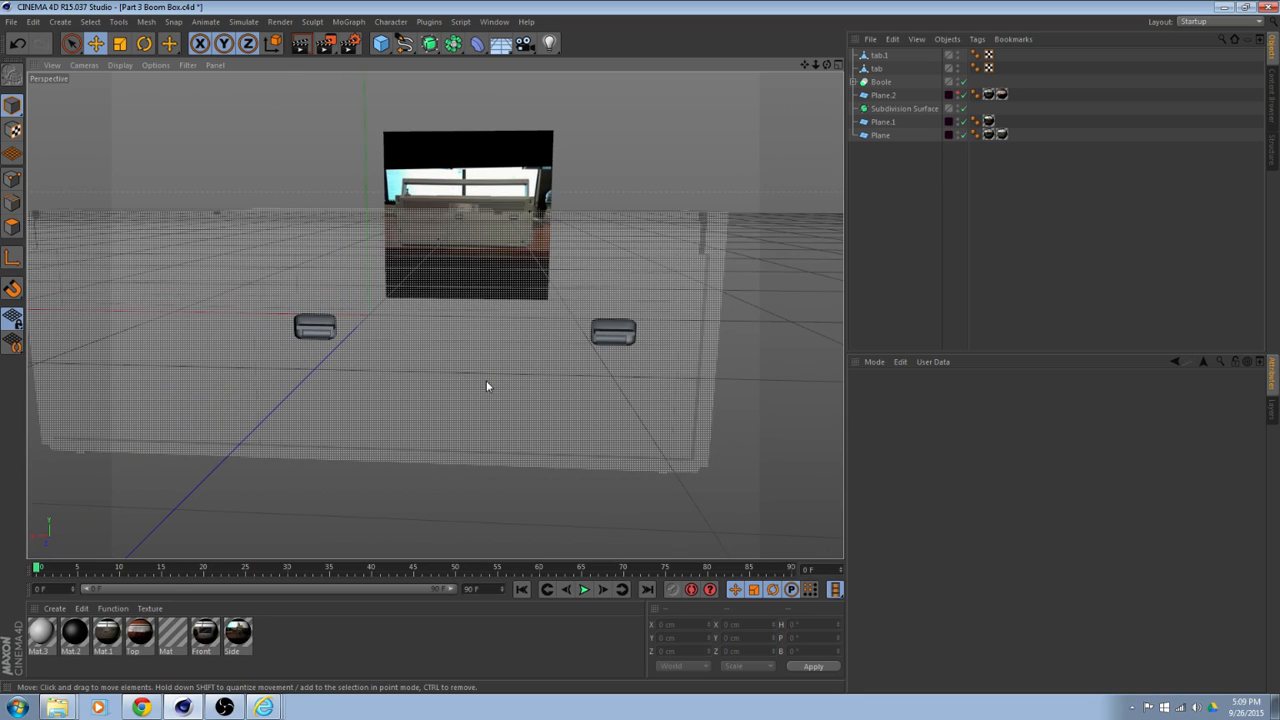
{"action": "scroll", "coordinate": [486, 380], "scroll_direction": "down", "scroll_amount": 2}
{"action": "middle_click_drag", "start_coordinate": [514, 328], "coordinate": [480, 421], "text": "alt"}
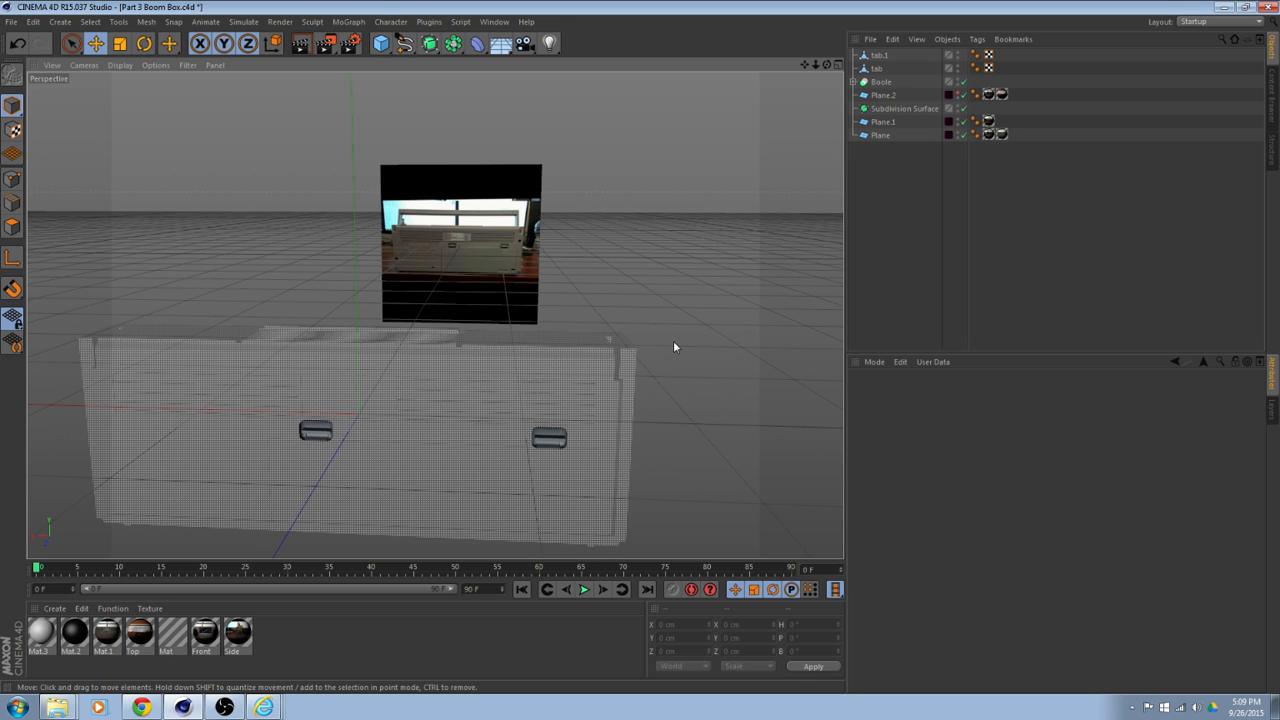
{"action": "left_click_drag", "start_coordinate": [673, 347], "coordinate": [620, 280], "text": "alt"}
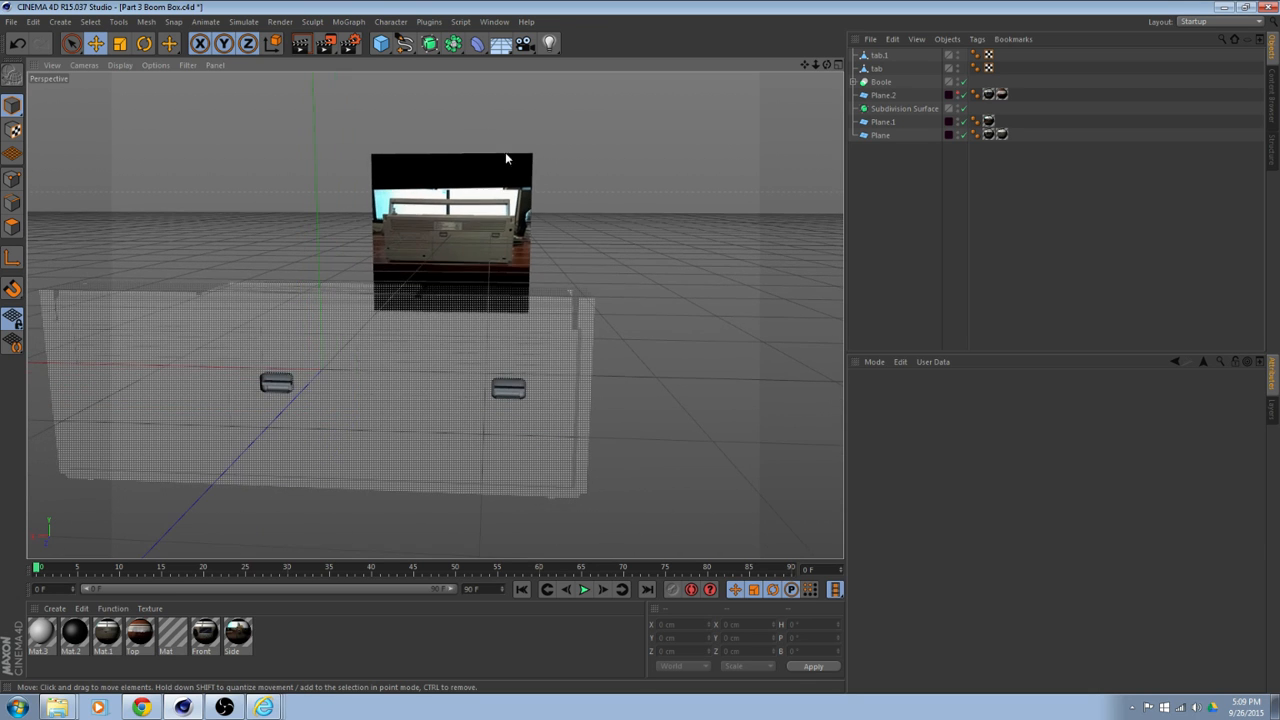
{"action": "left_click", "coordinate": [381, 43]}
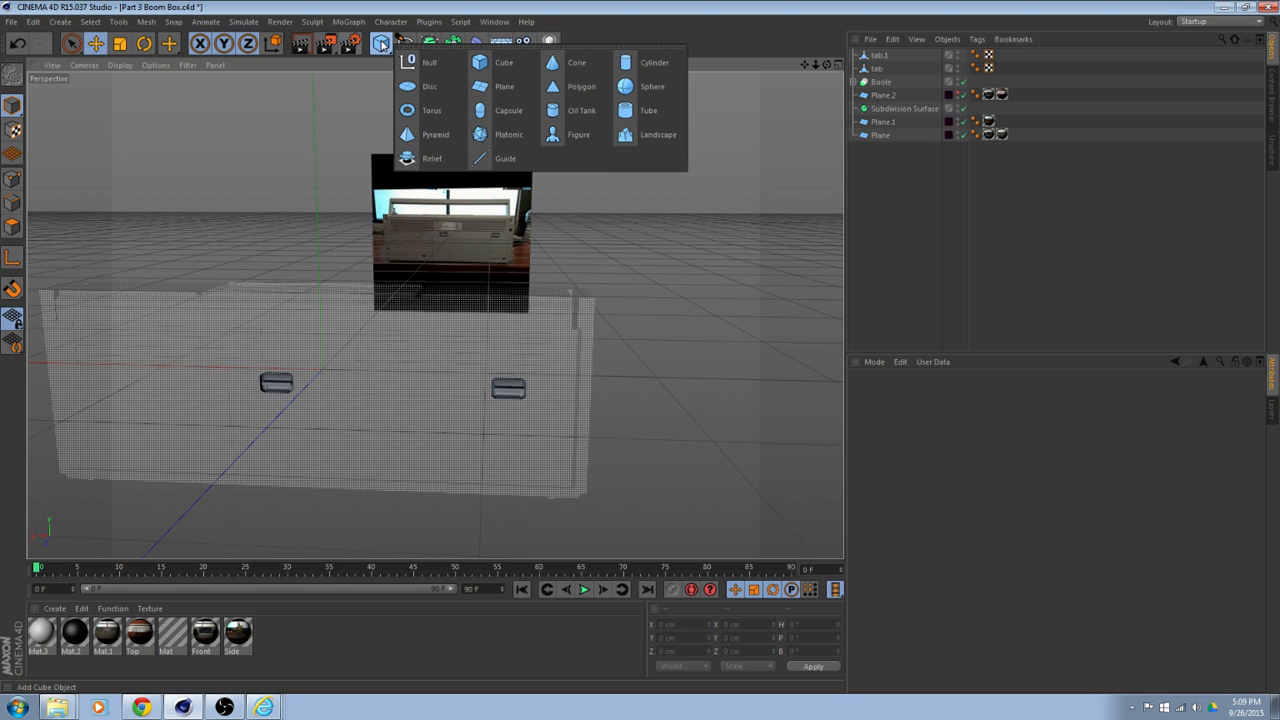
{"action": "left_click", "coordinate": [505, 112]}
Display the shaded models with mesh lines and reduce the capsule's height segments and cap segments to 1 each.
{"action": "left_click_drag", "start_coordinate": [699, 321], "coordinate": [658, 332], "text": "alt"}
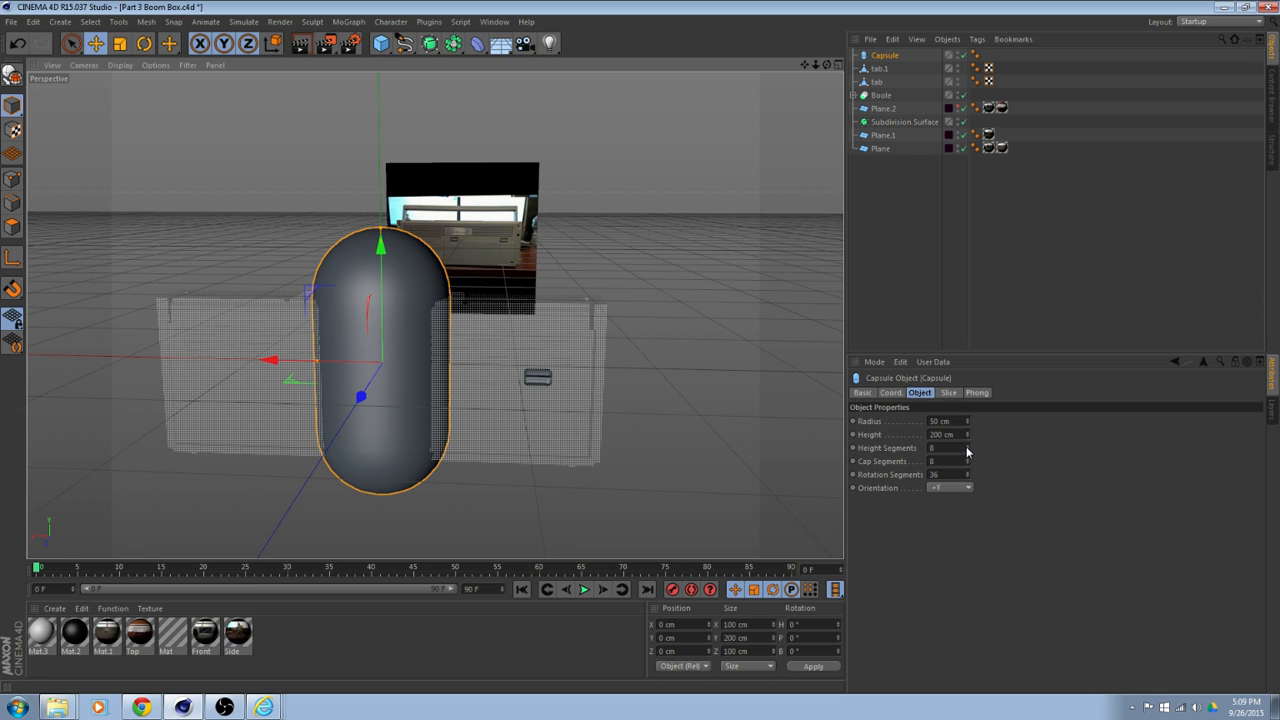
{"action": "left_click_drag", "start_coordinate": [967, 450], "coordinate": [967, 482]}
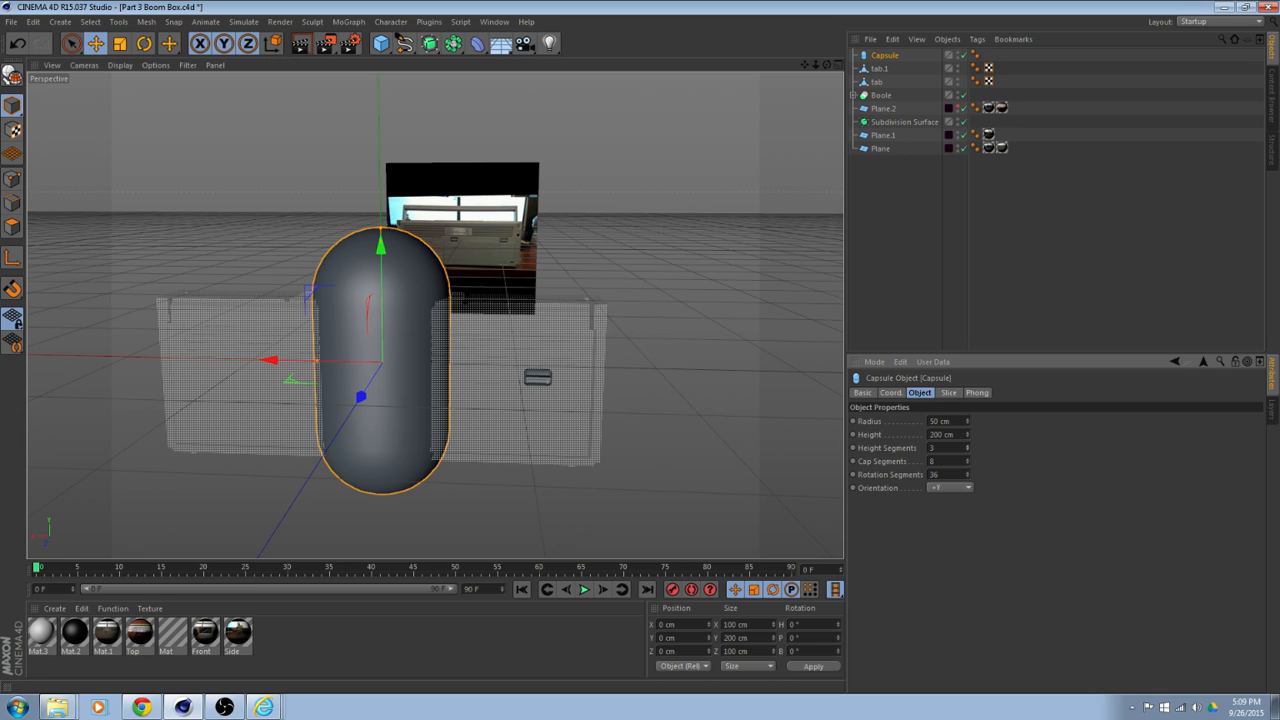
{"action": "left_click", "coordinate": [120, 65]}
{"action": "left_click", "coordinate": [150, 100]}
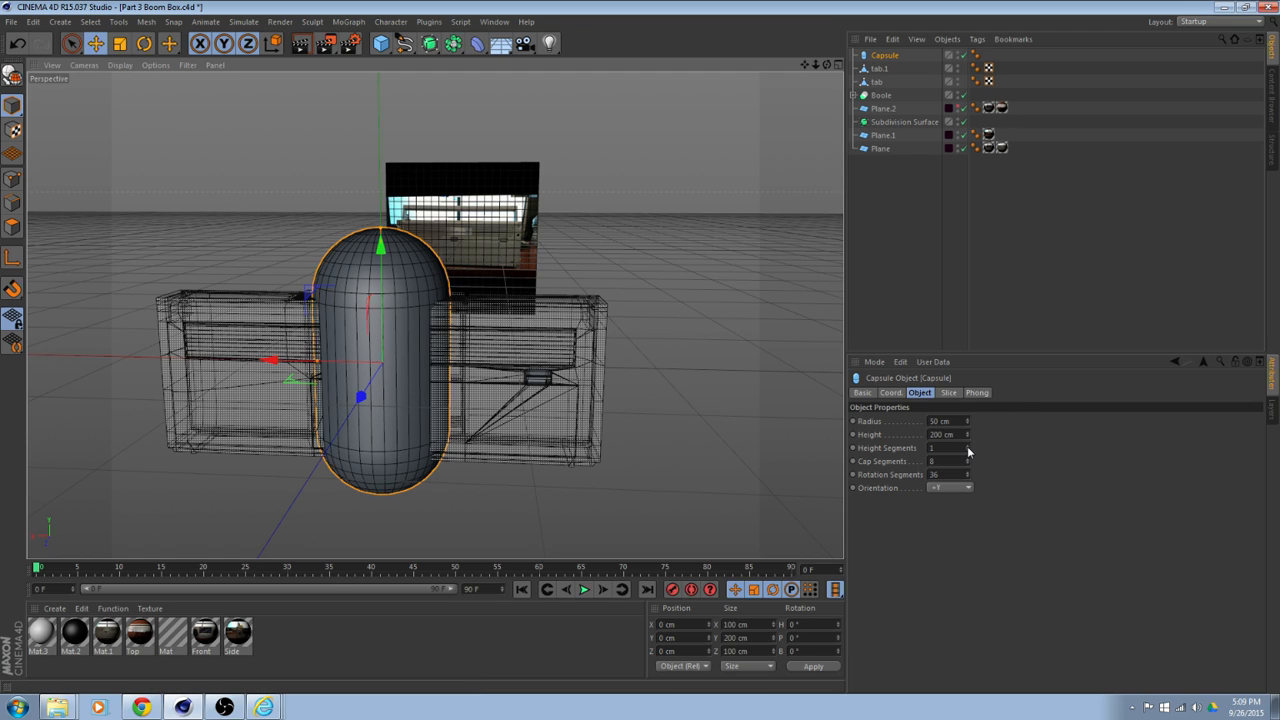
{"action": "left_click_drag", "start_coordinate": [969, 466], "coordinate": [969, 486]}
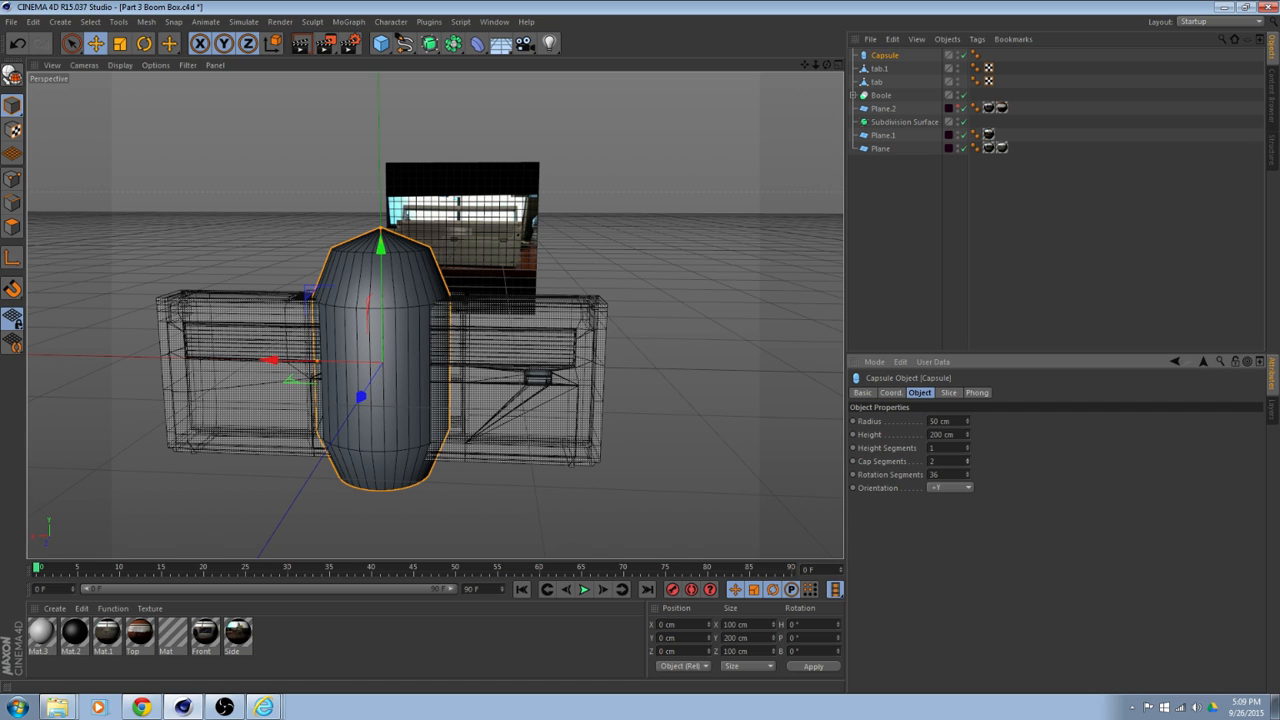
{"action": "left_click_drag", "start_coordinate": [969, 486], "coordinate": [969, 490]}
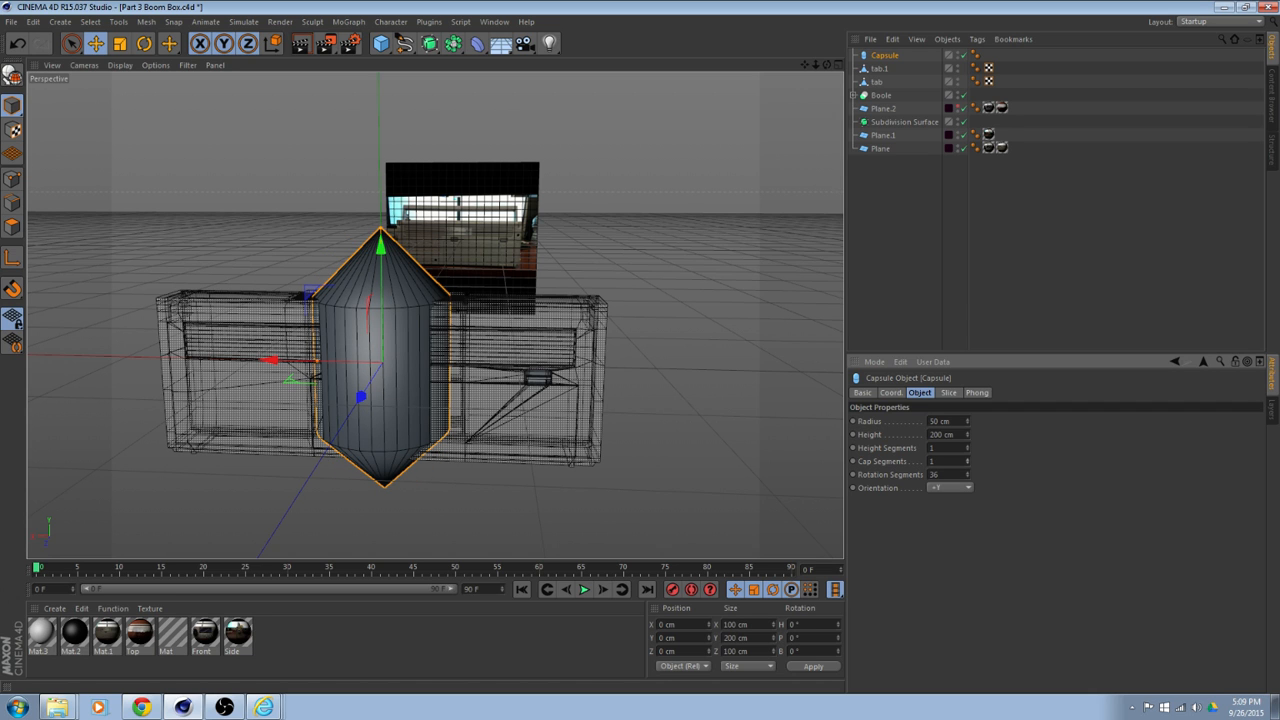
Reduce the capsule's rotation segments to 12.
{"action": "left_click_drag", "start_coordinate": [540, 283], "coordinate": [588, 386], "text": "alt"}
{"action": "middle_click_drag", "start_coordinate": [588, 386], "coordinate": [500, 170], "text": "alt"}
{"action": "left_click_drag", "start_coordinate": [510, 240], "coordinate": [574, 410], "text": "alt"}
{"action": "left_click_drag", "start_coordinate": [967, 474], "coordinate": [967, 506]}
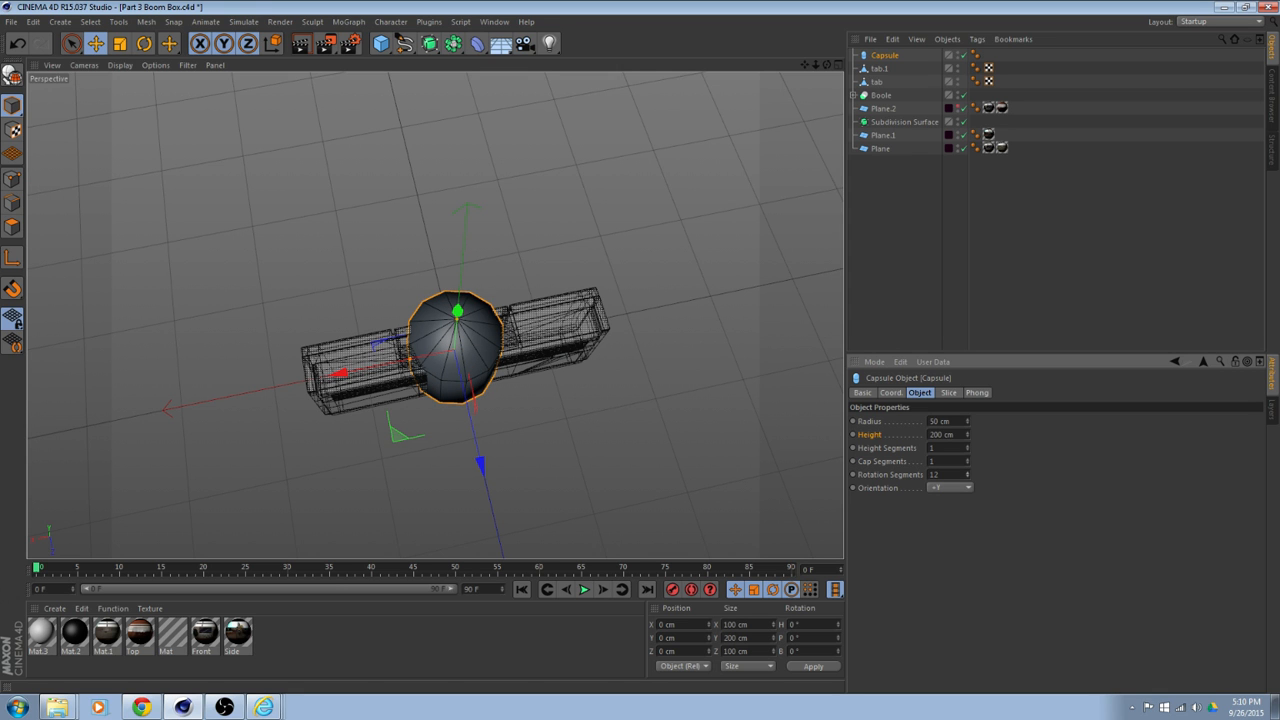
Reduce the capsule's radius until it is 8 cm wide and convert it to an editable polygon object.
{"action": "left_click_drag", "start_coordinate": [530, 437], "coordinate": [543, 178], "text": "alt"}
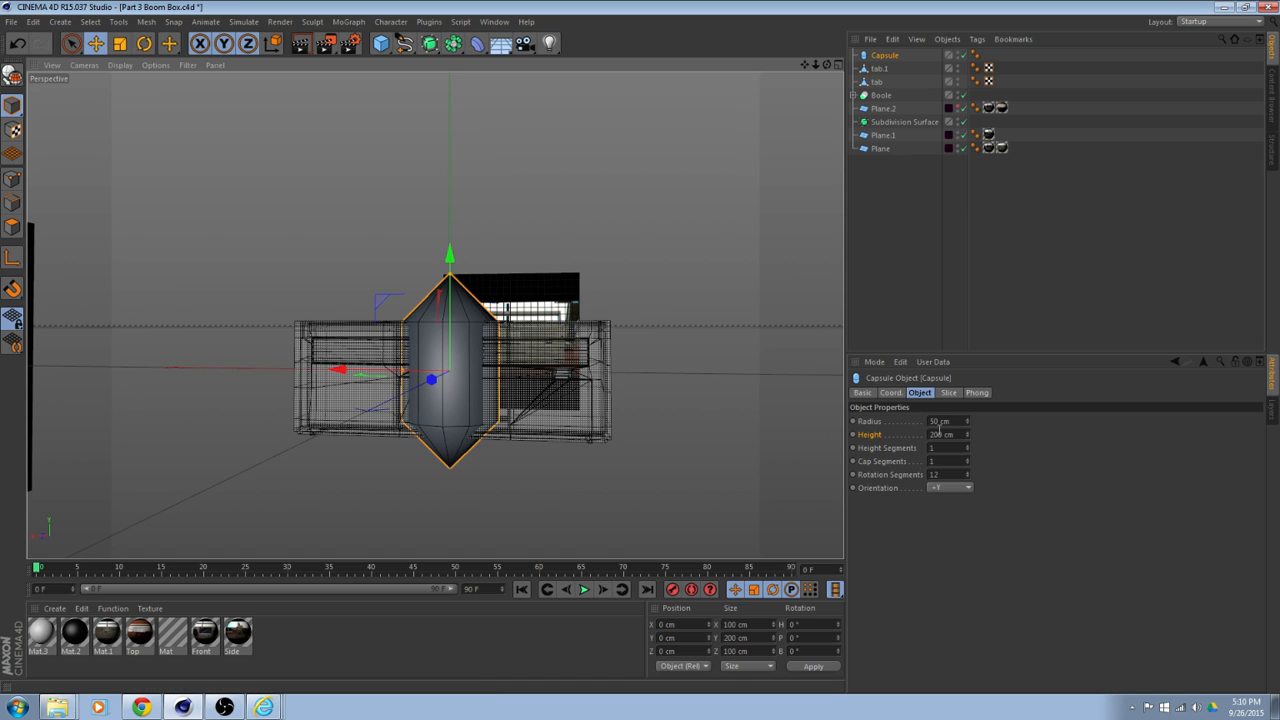
{"action": "left_click_drag", "start_coordinate": [967, 419], "coordinate": [967, 480]}
{"action": "left_click_drag", "start_coordinate": [623, 317], "coordinate": [731, 274], "text": "alt"}
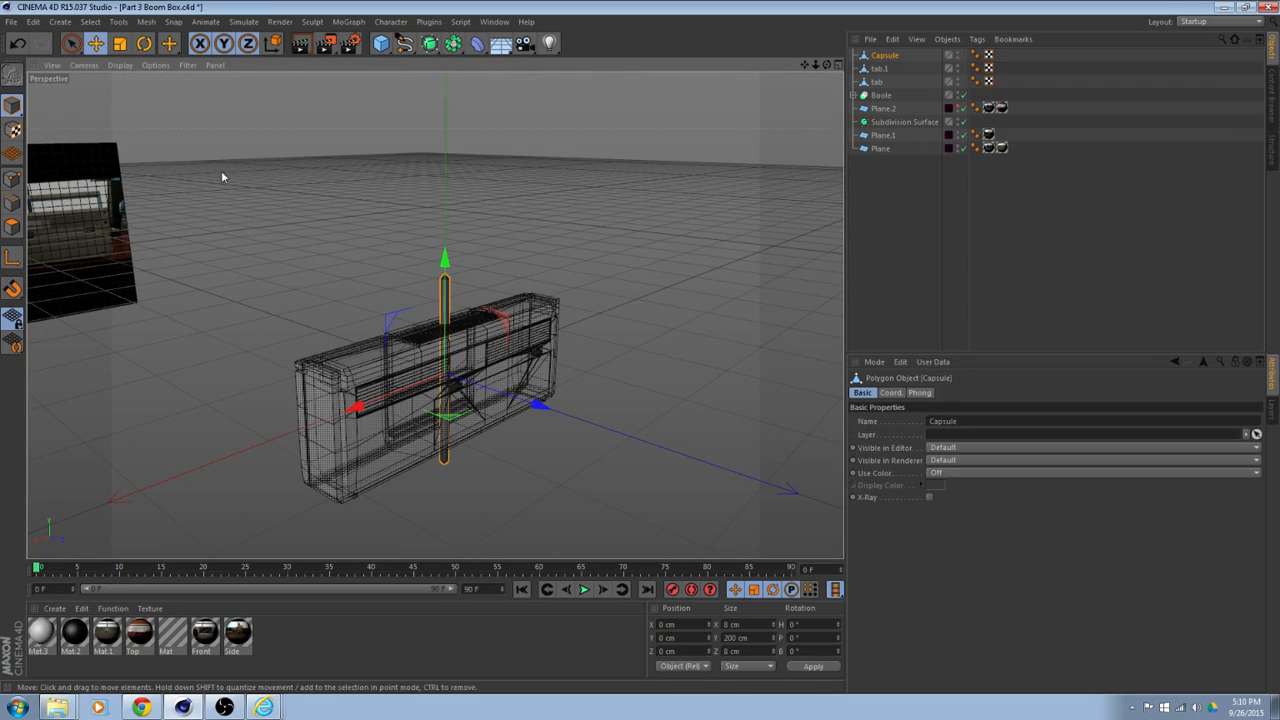
Scale the capsule along Y to a length of about 24 cm.
{"action": "key", "text": "t"}
{"action": "left_click_drag", "start_coordinate": [444, 258], "coordinate": [298, 303]}
{"action": "scroll", "coordinate": [426, 339], "scroll_direction": "up", "scroll_amount": 6}
{"action": "middle_click_drag", "start_coordinate": [465, 341], "coordinate": [351, 286], "text": "alt"}
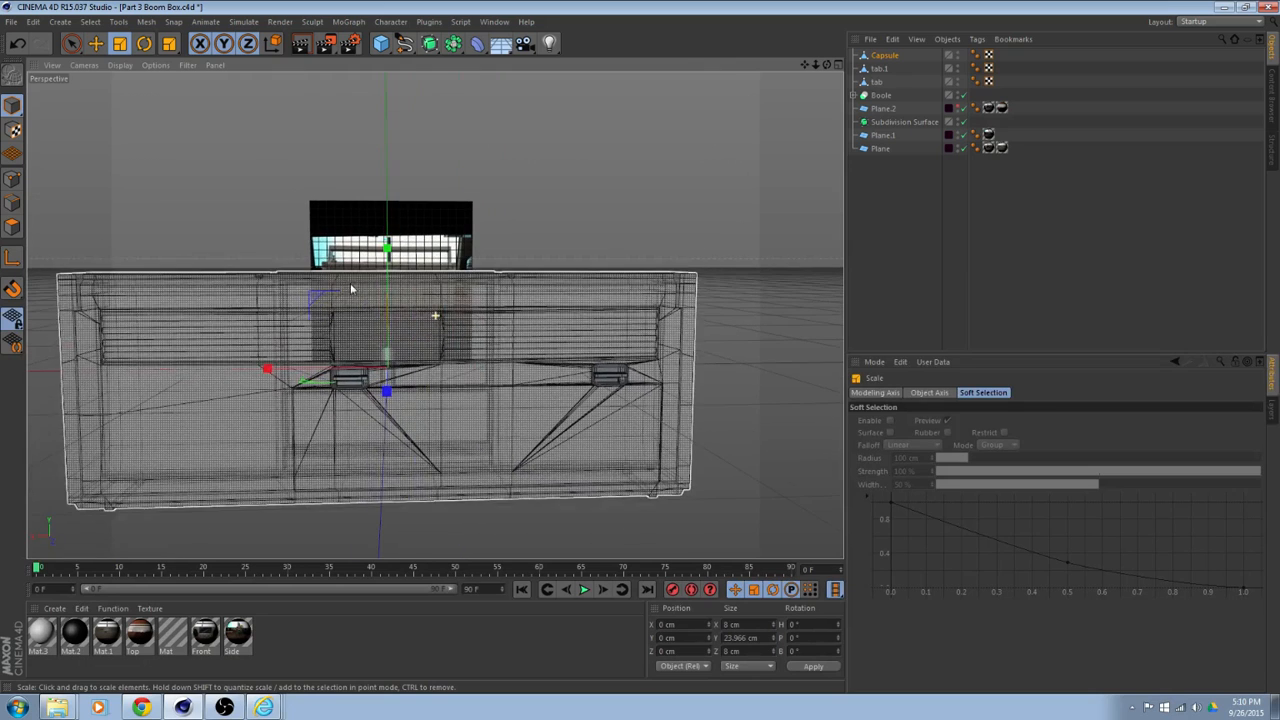
Deselect the capsule and hide the Boole body in the viewport.
{"action": "left_click", "coordinate": [898, 72]}
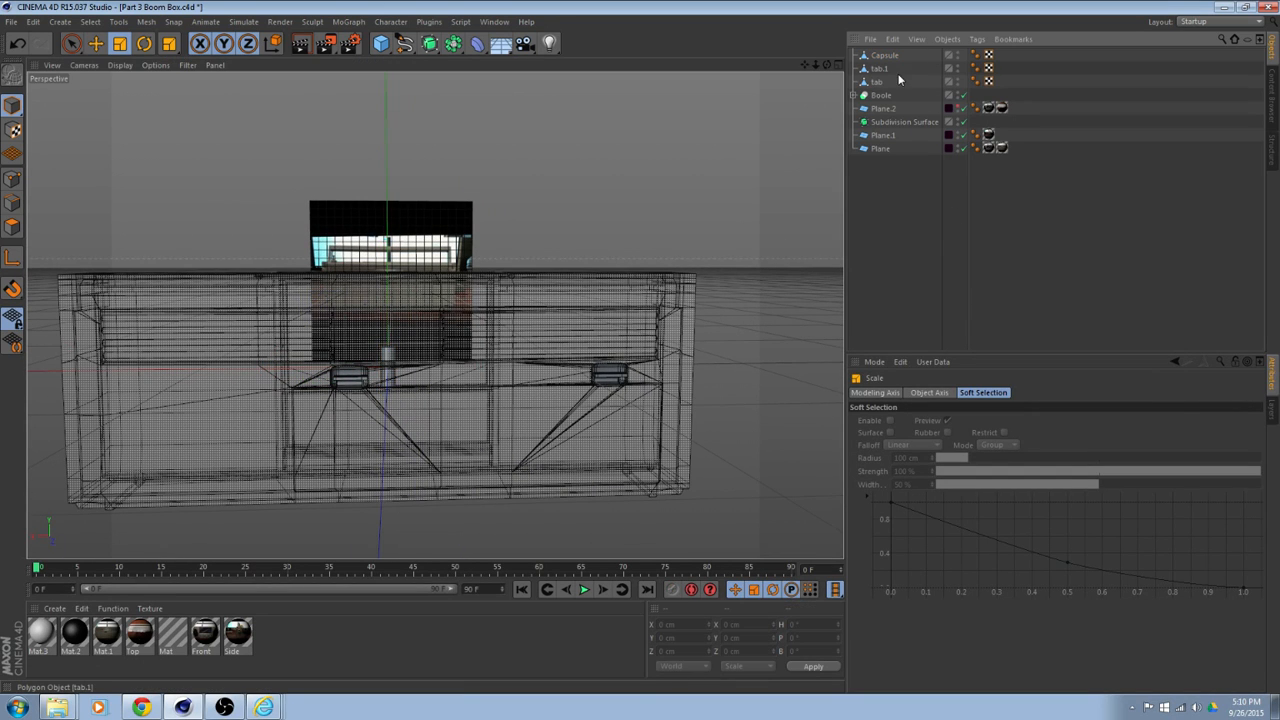
{"action": "left_click", "coordinate": [958, 96]}
{"action": "left_click_drag", "start_coordinate": [586, 217], "coordinate": [537, 289], "text": "alt"}
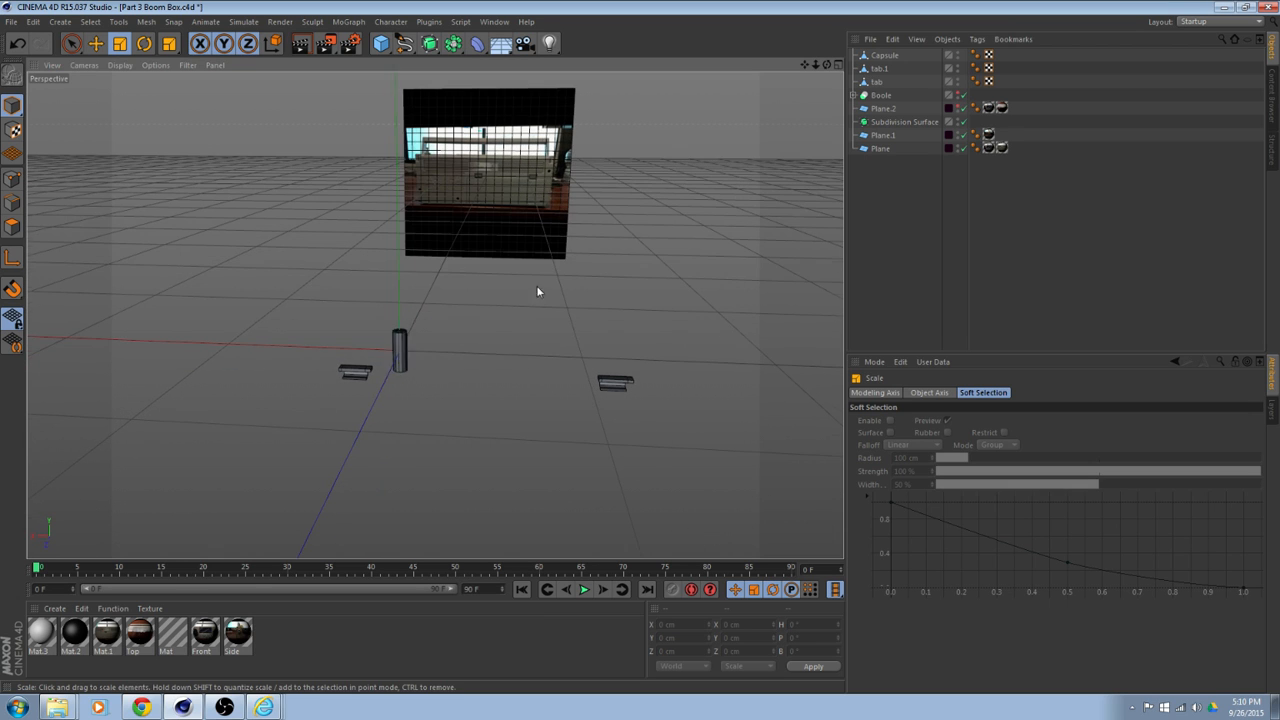
Select the capsule and rotate its pitch to 90° so that it points along the Z axis.
{"action": "left_click", "coordinate": [403, 342]}
{"action": "left_click_drag", "start_coordinate": [606, 210], "coordinate": [547, 300], "text": "alt"}
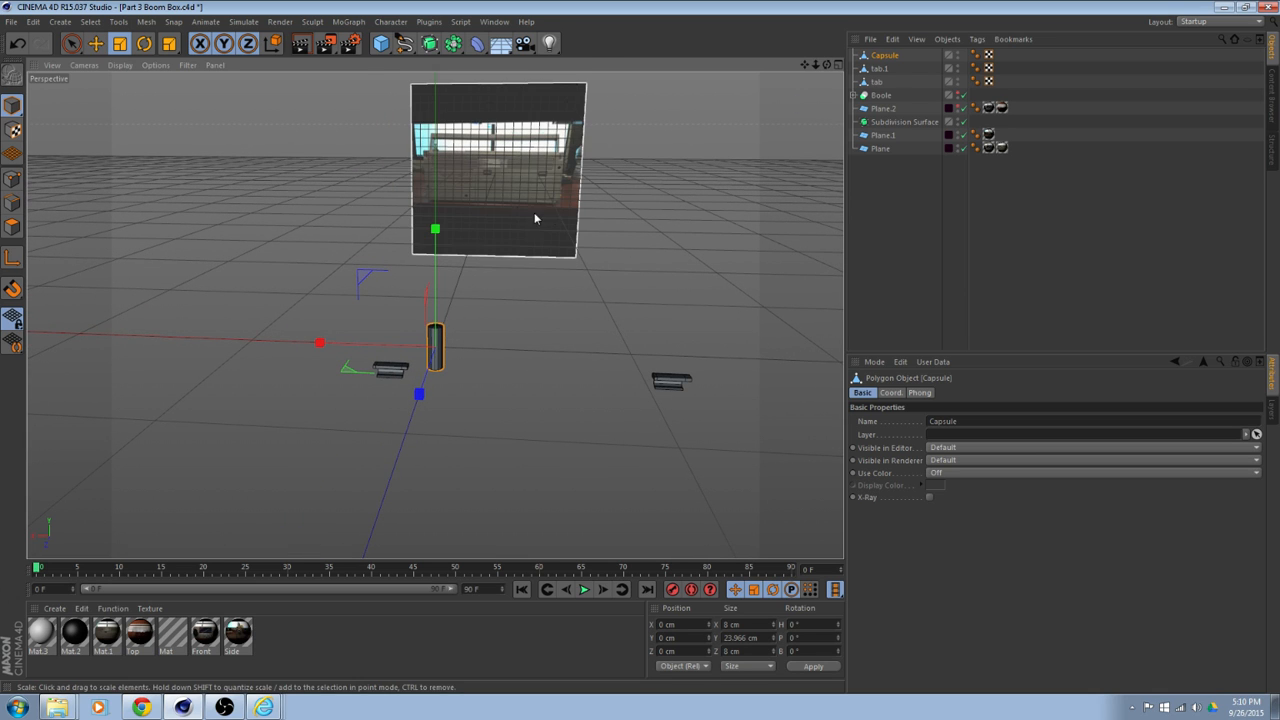
{"action": "left_click", "coordinate": [146, 45]}
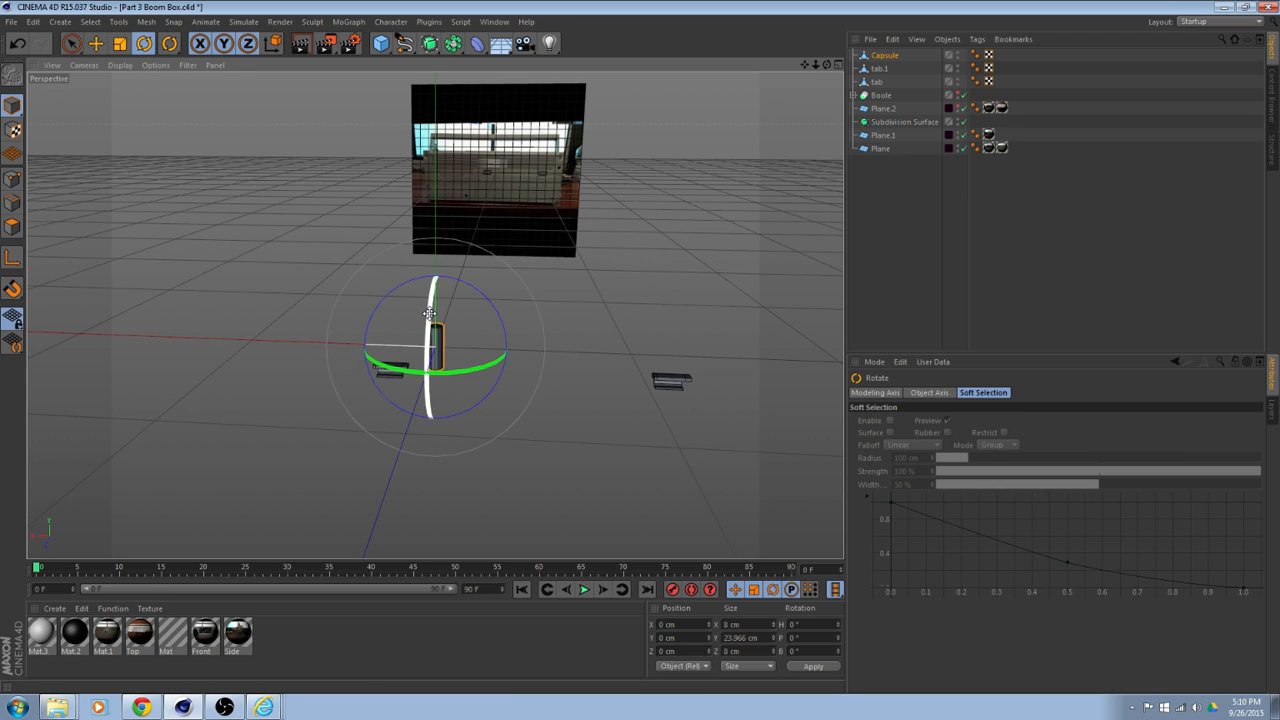
{"action": "left_click_drag", "start_coordinate": [429, 313], "coordinate": [579, 174]}
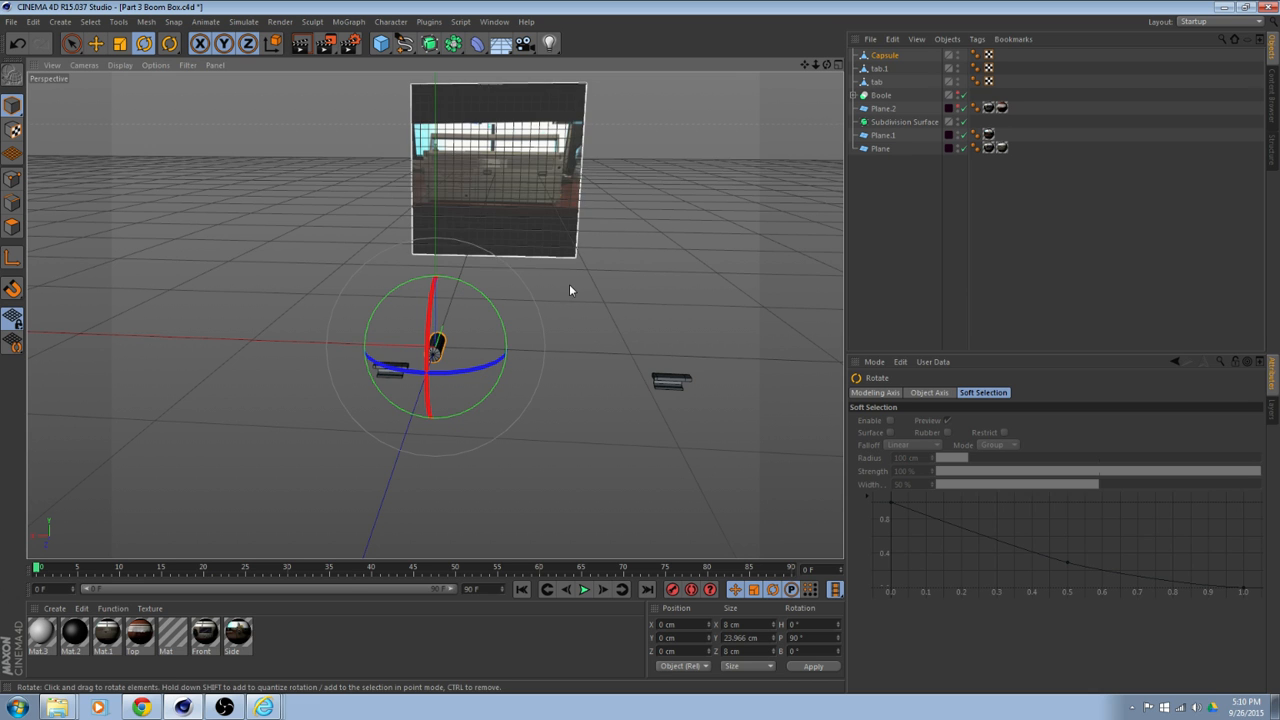
{"action": "left_click_drag", "start_coordinate": [567, 287], "coordinate": [566, 260], "text": "alt"}
{"action": "left_click_drag", "start_coordinate": [643, 303], "coordinate": [592, 280], "text": "alt"}
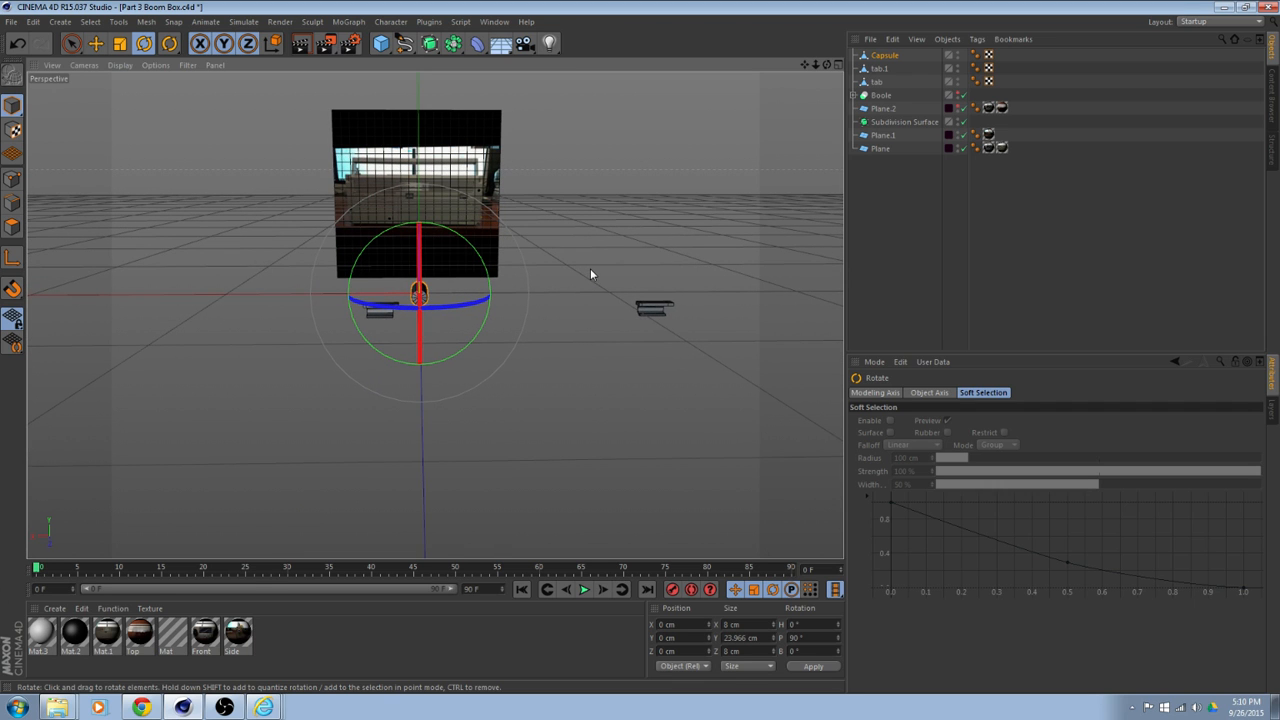
In the back view, move the capsule over the reference photo's upper-right screw hole, at about X -149.9 cm, Y 12.5 cm.
{"action": "middle_click", "coordinate": [578, 270]}
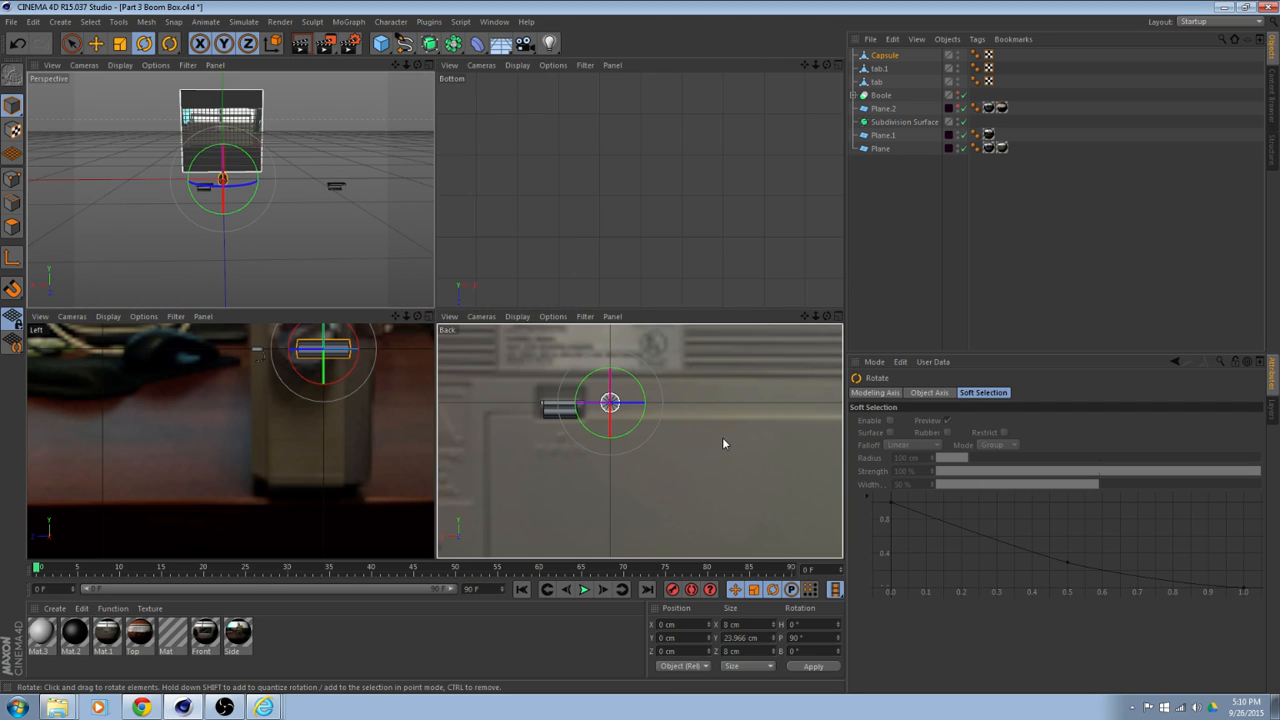
{"action": "middle_click", "coordinate": [712, 436]}
{"action": "scroll", "coordinate": [551, 384], "scroll_direction": "down", "scroll_amount": 5}
{"action": "scroll", "coordinate": [551, 384], "scroll_direction": "up", "scroll_amount": 2}
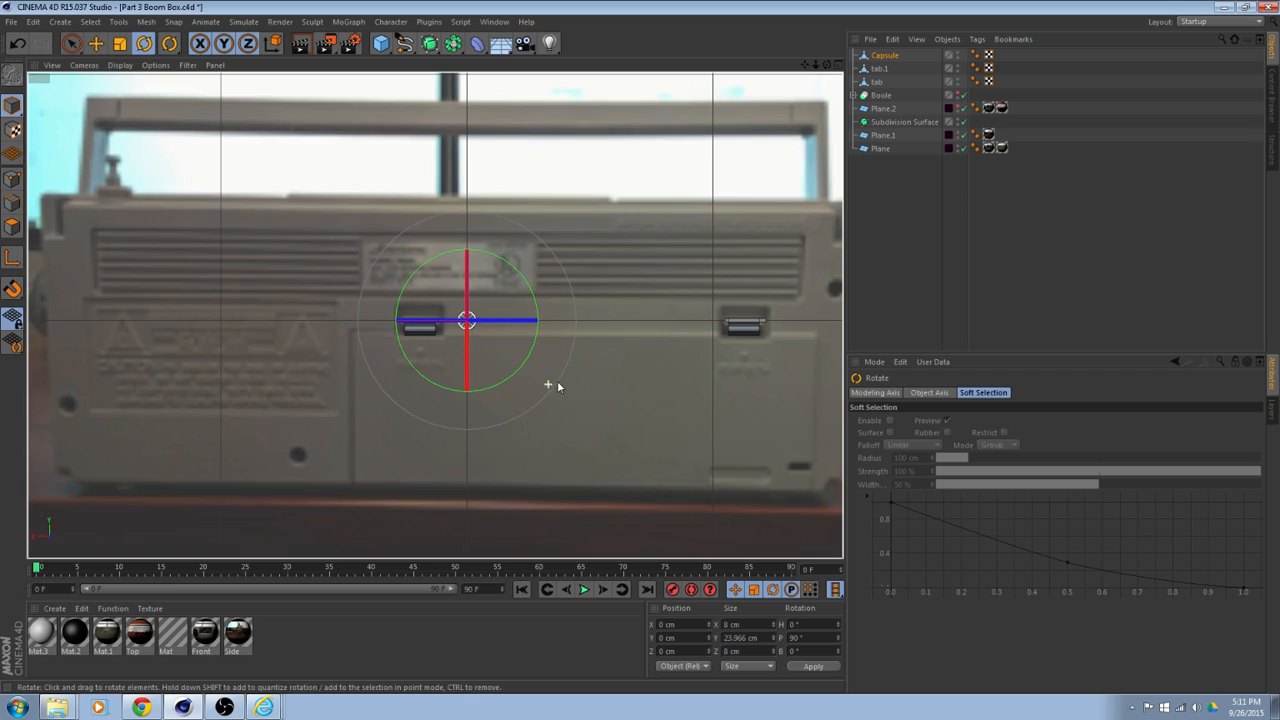
{"action": "middle_click_drag", "start_coordinate": [625, 340], "coordinate": [481, 344], "text": "alt"}
{"action": "left_click", "coordinate": [96, 43]}
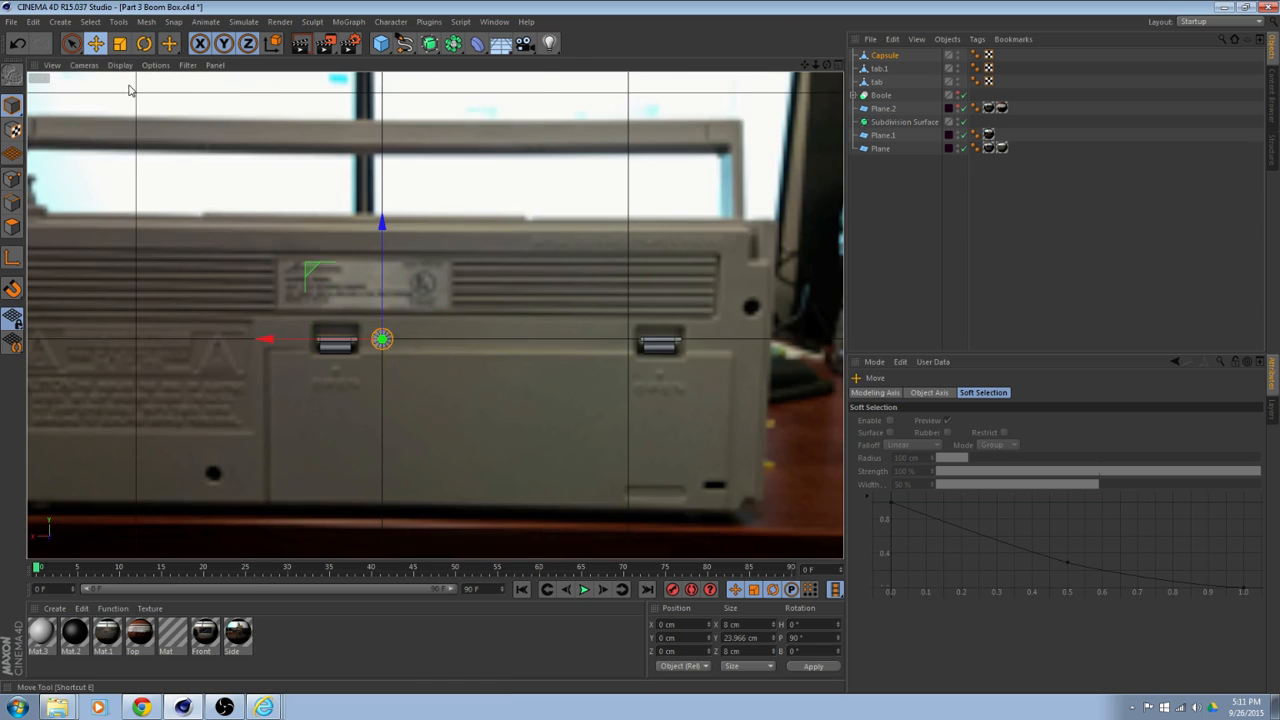
{"action": "left_click_drag", "start_coordinate": [268, 338], "coordinate": [636, 337]}
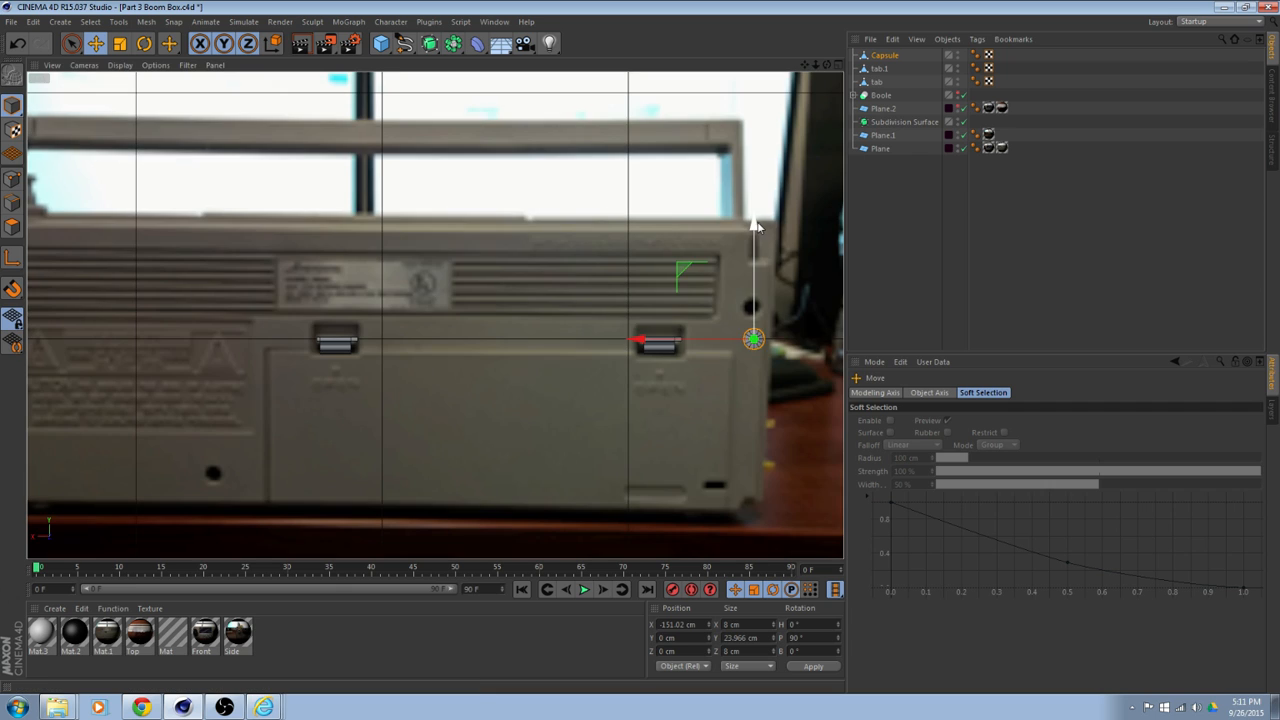
{"action": "left_click_drag", "start_coordinate": [754, 226], "coordinate": [754, 194]}
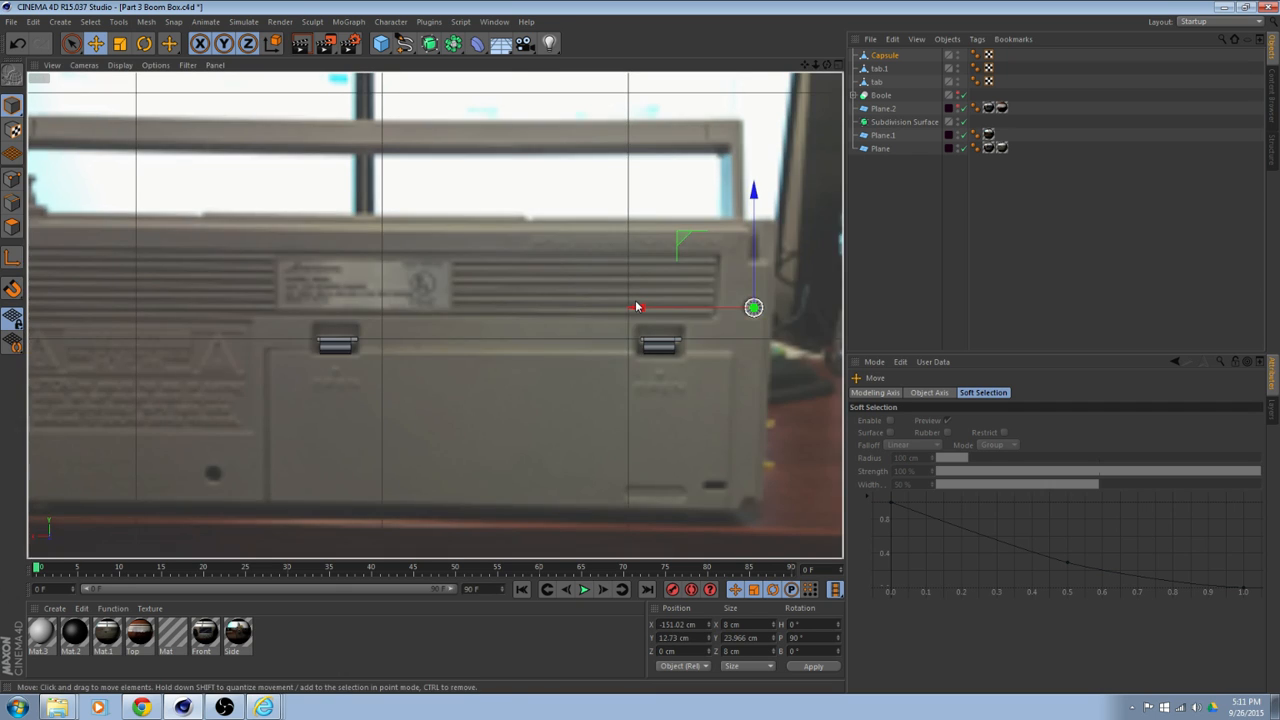
{"action": "left_click_drag", "start_coordinate": [638, 307], "coordinate": [634, 307]}
Duplicate the capsule and move the copy over the lower screw hole beside the battery cover, at about X 68.5 cm, Y -55.4 cm.
{"action": "scroll", "coordinate": [635, 309], "scroll_direction": "down", "scroll_amount": 2}
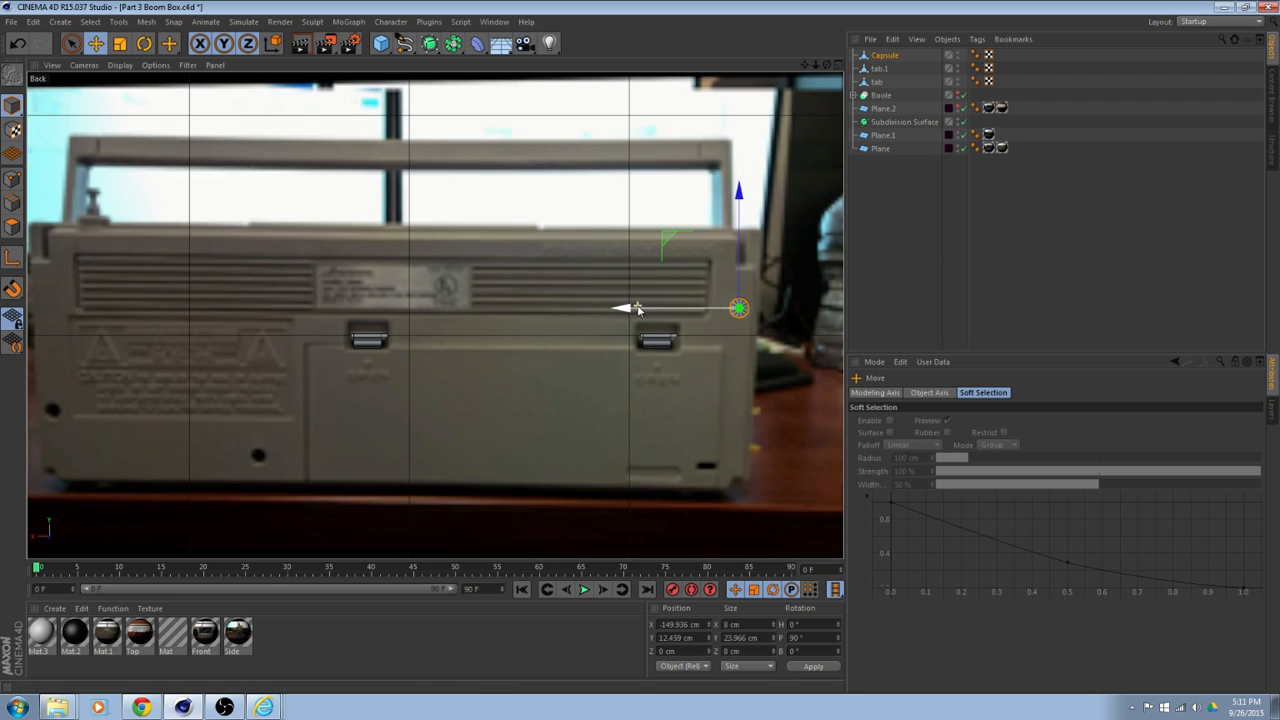
{"action": "middle_click_drag", "start_coordinate": [701, 348], "coordinate": [650, 310], "text": "alt"}
{"action": "left_click_drag", "start_coordinate": [650, 310], "coordinate": [670, 303], "text": "alt"}
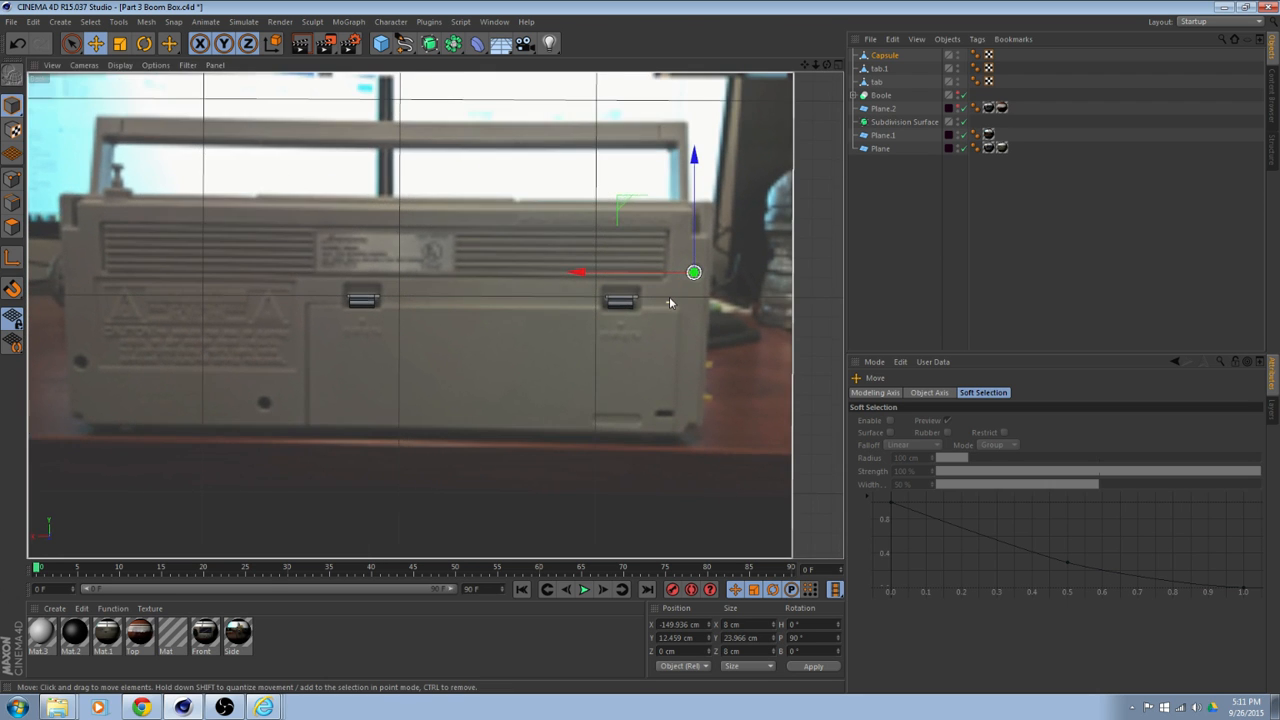
{"action": "middle_click_drag", "start_coordinate": [670, 298], "coordinate": [700, 288], "text": "alt"}
{"action": "key", "text": "ctrl+c"}
{"action": "key", "text": "ctrl+v"}
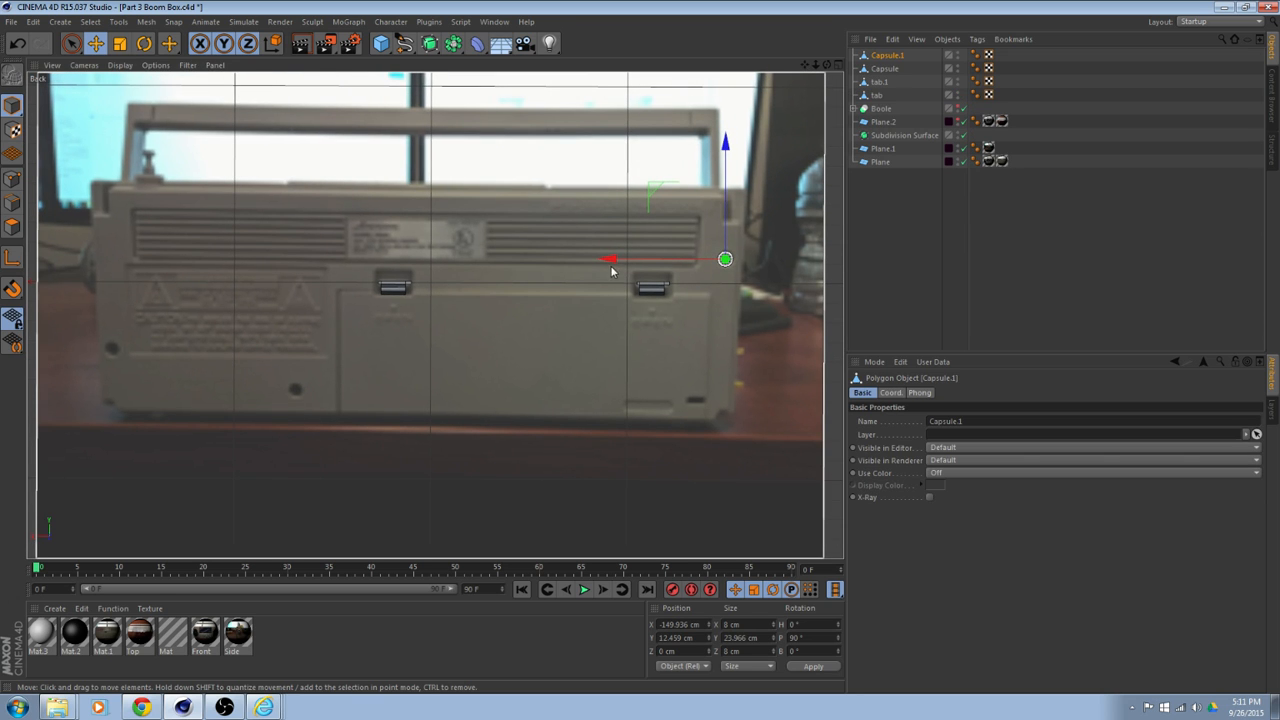
{"action": "left_click_drag", "start_coordinate": [611, 266], "coordinate": [181, 324]}
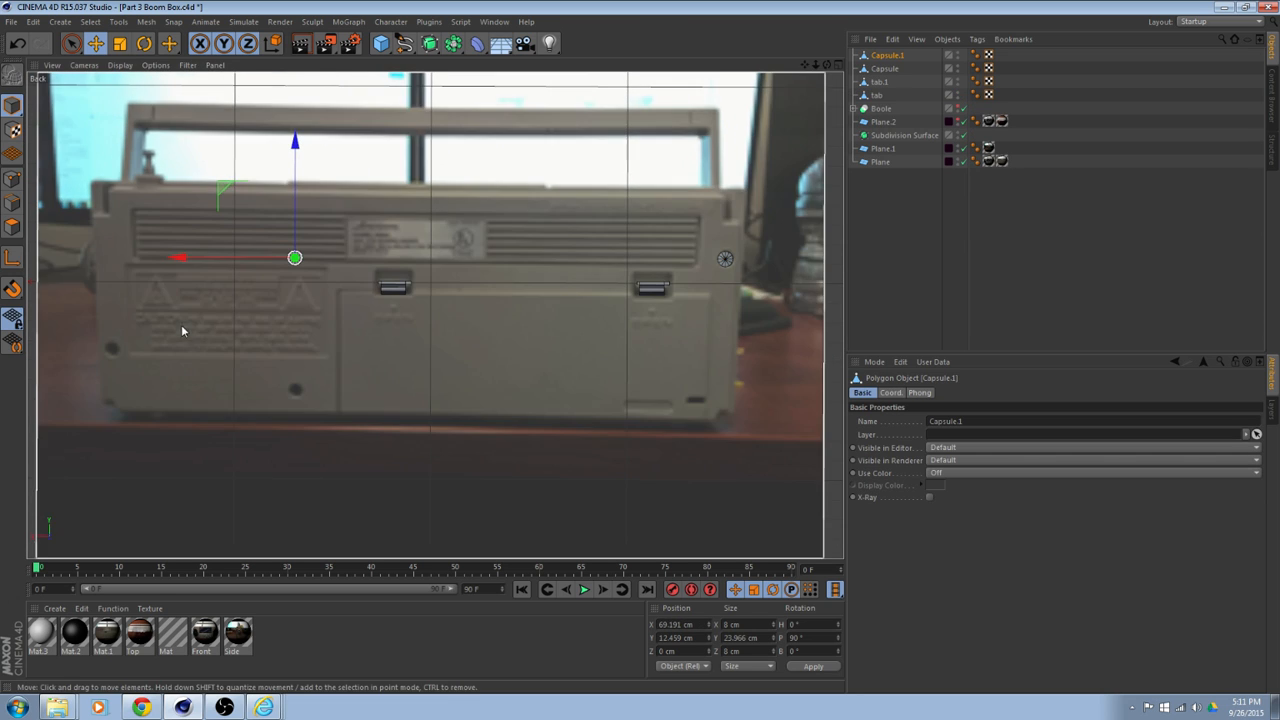
{"action": "middle_click_drag", "start_coordinate": [181, 324], "coordinate": [407, 260], "text": "alt"}
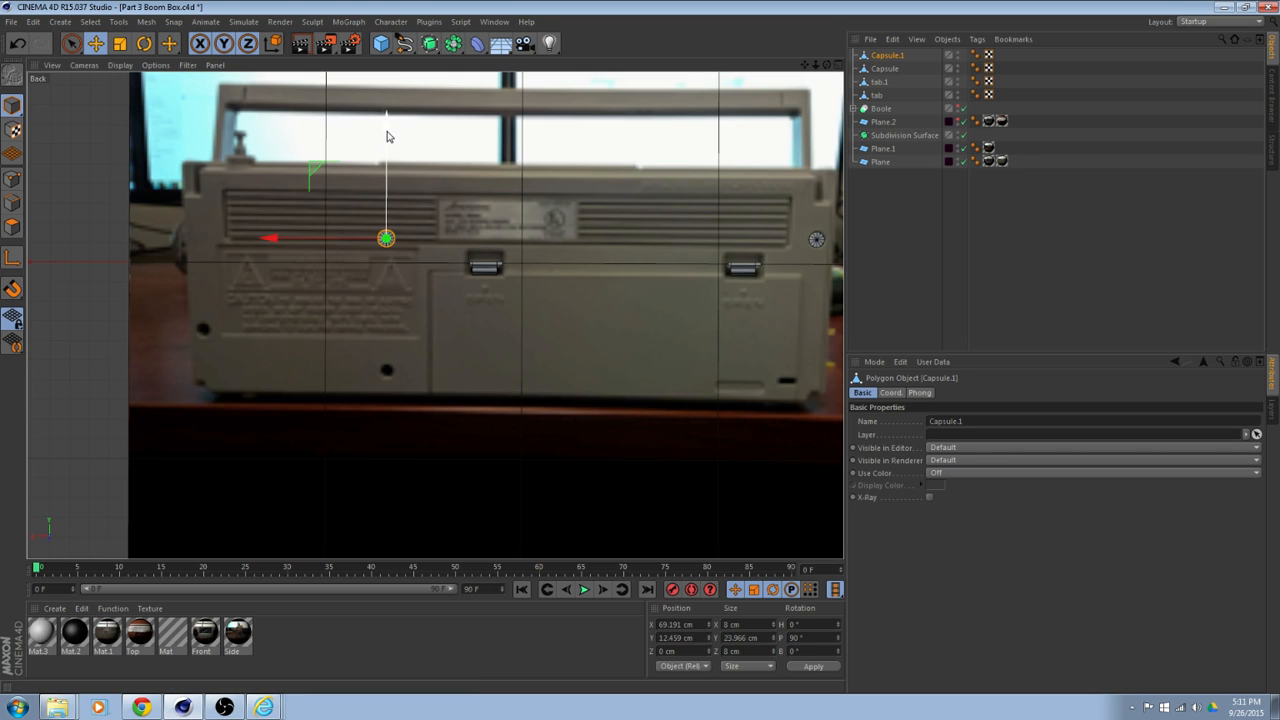
{"action": "left_click_drag", "start_coordinate": [389, 134], "coordinate": [405, 262]}
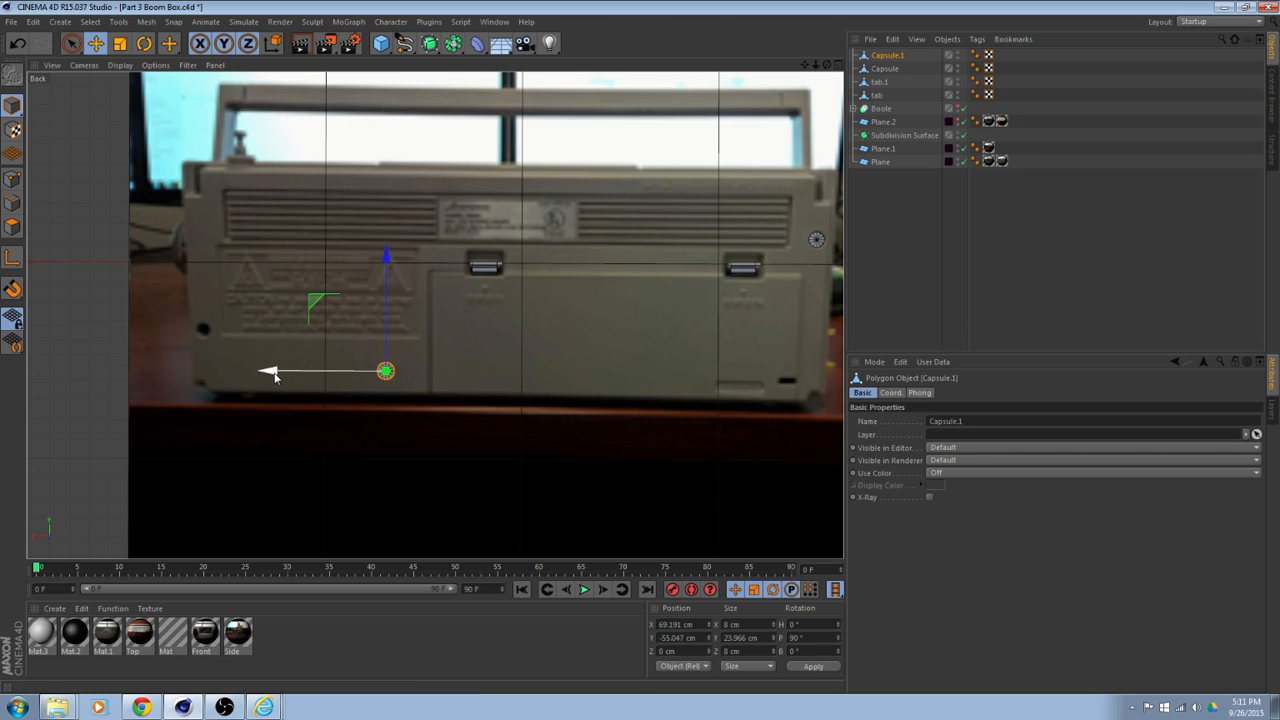
{"action": "left_click_drag", "start_coordinate": [274, 372], "coordinate": [276, 373]}
{"action": "left_click_drag", "start_coordinate": [391, 251], "coordinate": [391, 257]}
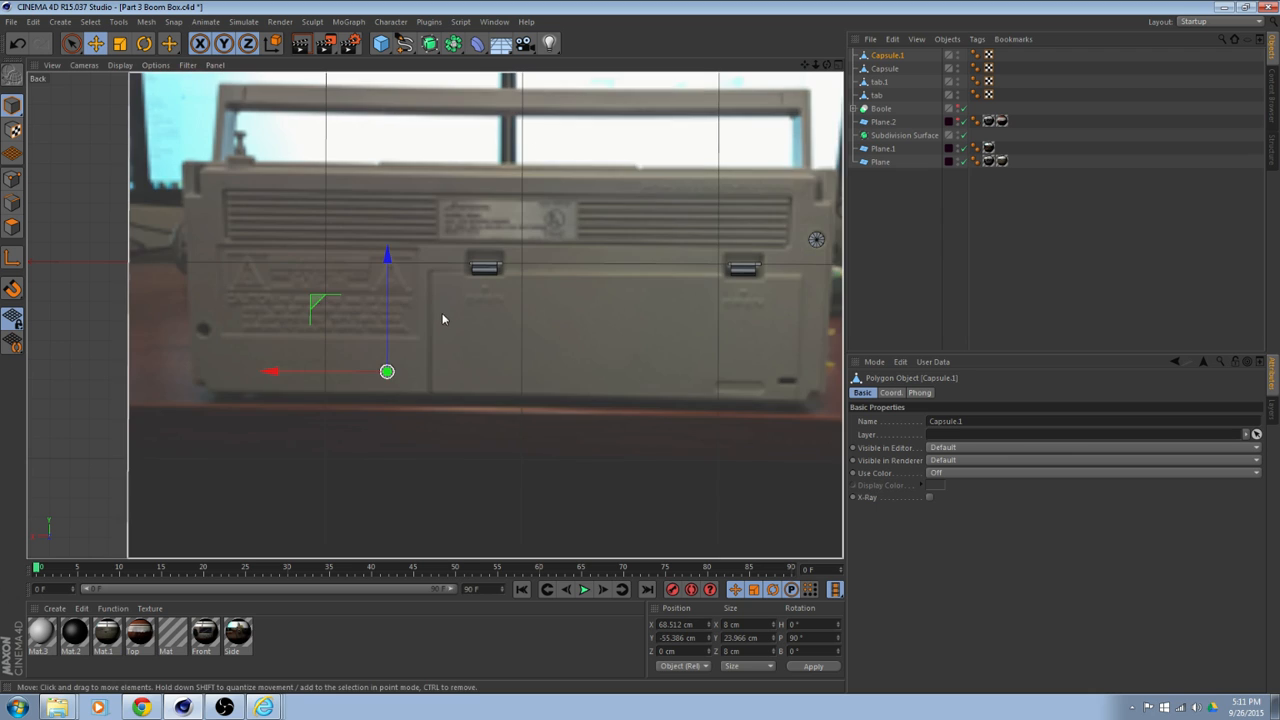
Duplicate the lower capsule and move the copy over the reference photo's lower-left screw hole, at about X 160.7 cm, Y -34.5 cm.
{"action": "middle_click_drag", "start_coordinate": [443, 317], "coordinate": [505, 297], "text": "alt"}
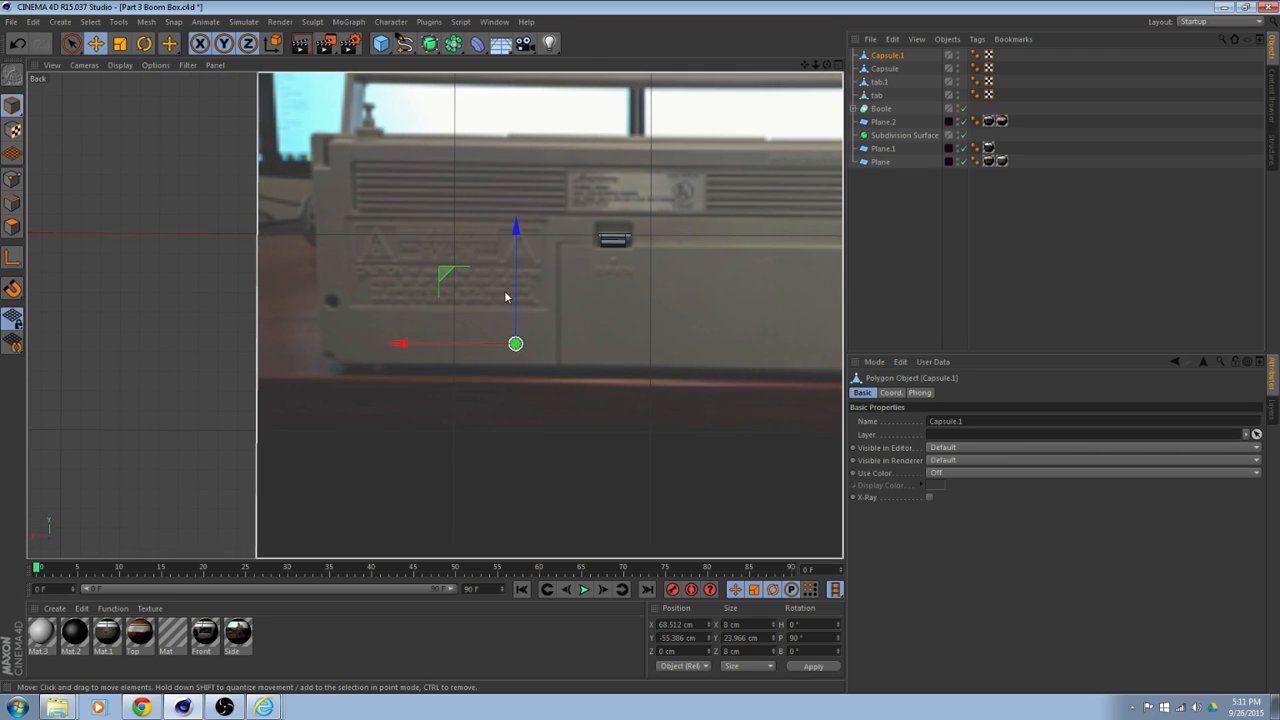
{"action": "middle_click_drag", "start_coordinate": [352, 265], "coordinate": [423, 257], "text": "alt"}
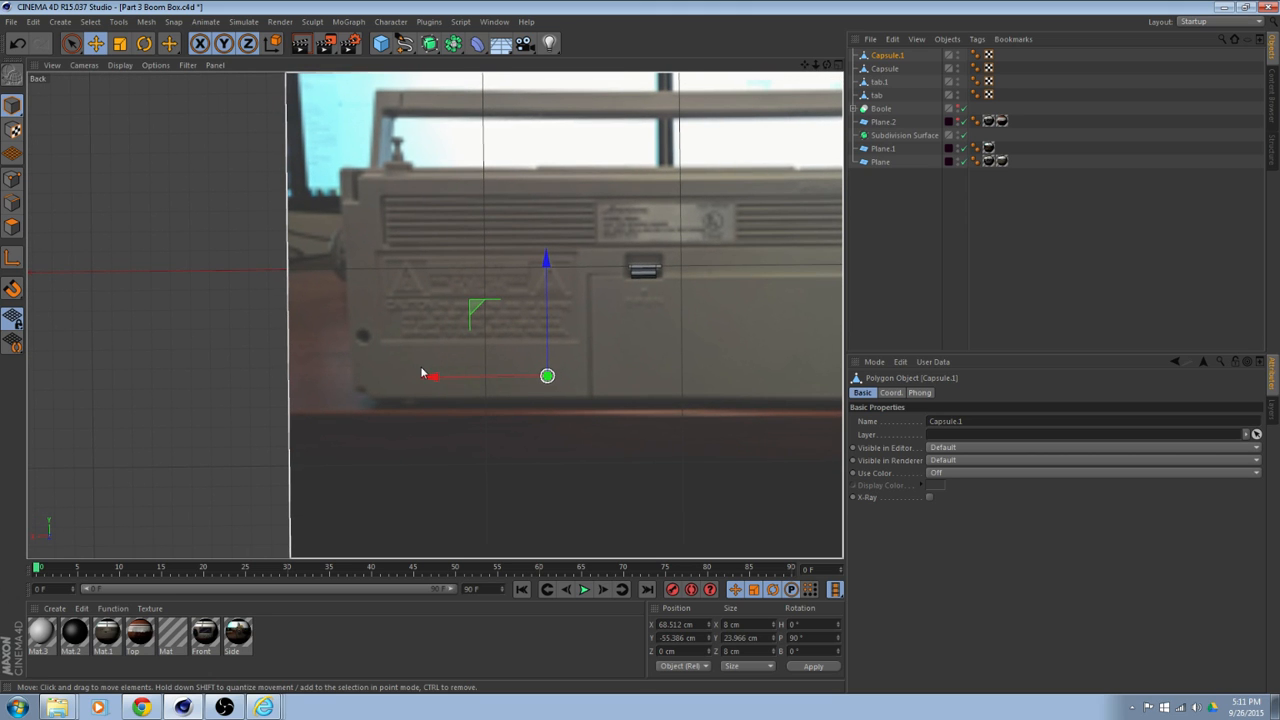
{"action": "left_click_drag", "start_coordinate": [421, 372], "coordinate": [244, 379], "text": "ctrl"}
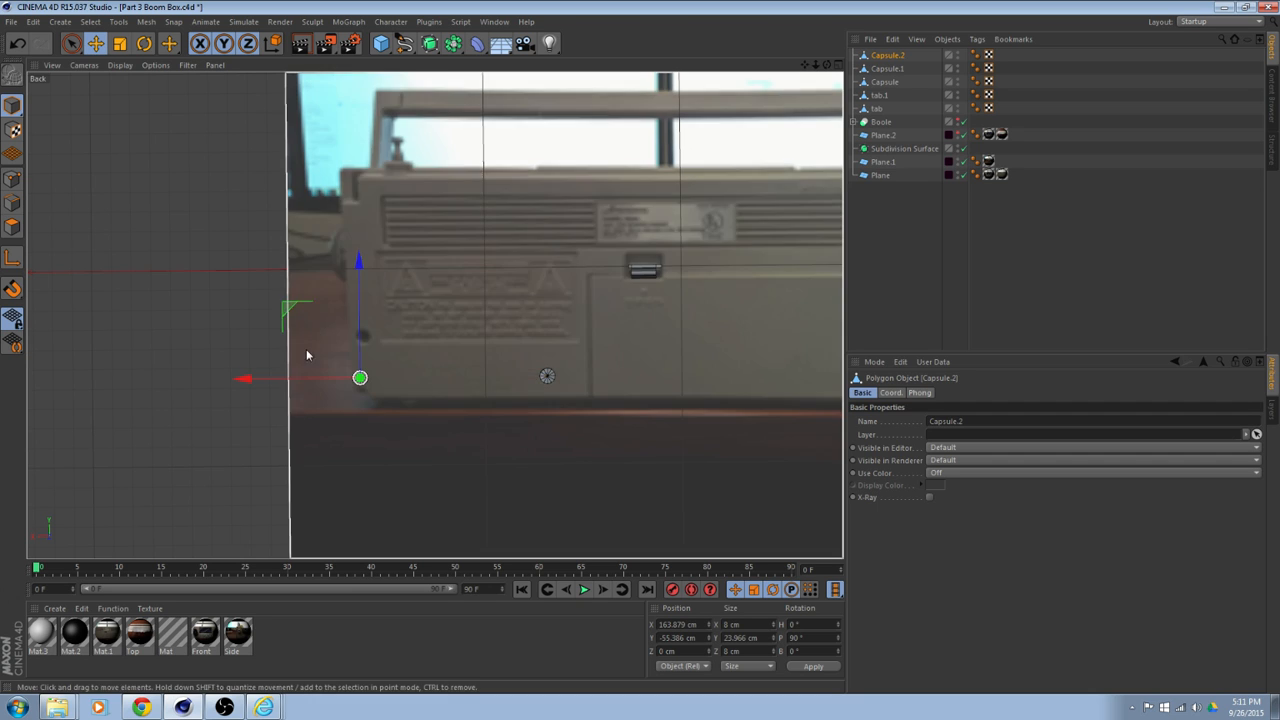
{"action": "left_click_drag", "start_coordinate": [358, 266], "coordinate": [355, 234]}
{"action": "left_click_drag", "start_coordinate": [358, 224], "coordinate": [358, 221]}
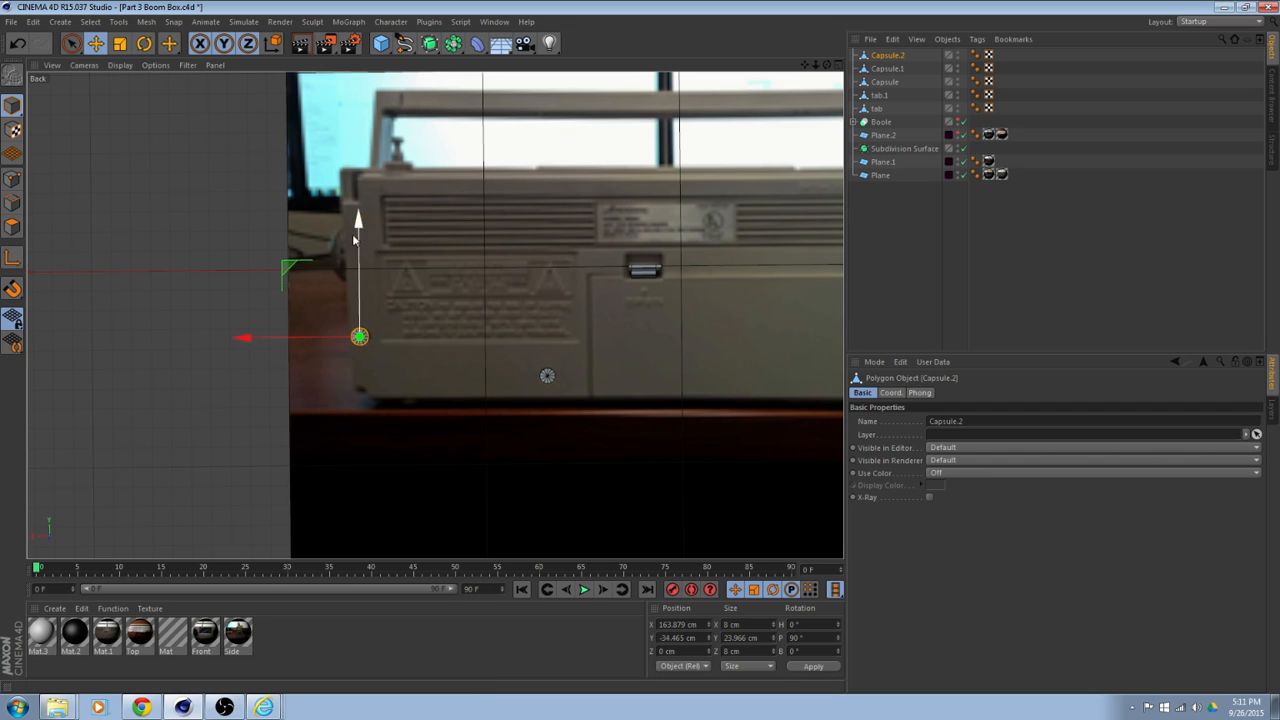
{"action": "left_click_drag", "start_coordinate": [243, 340], "coordinate": [248, 339]}
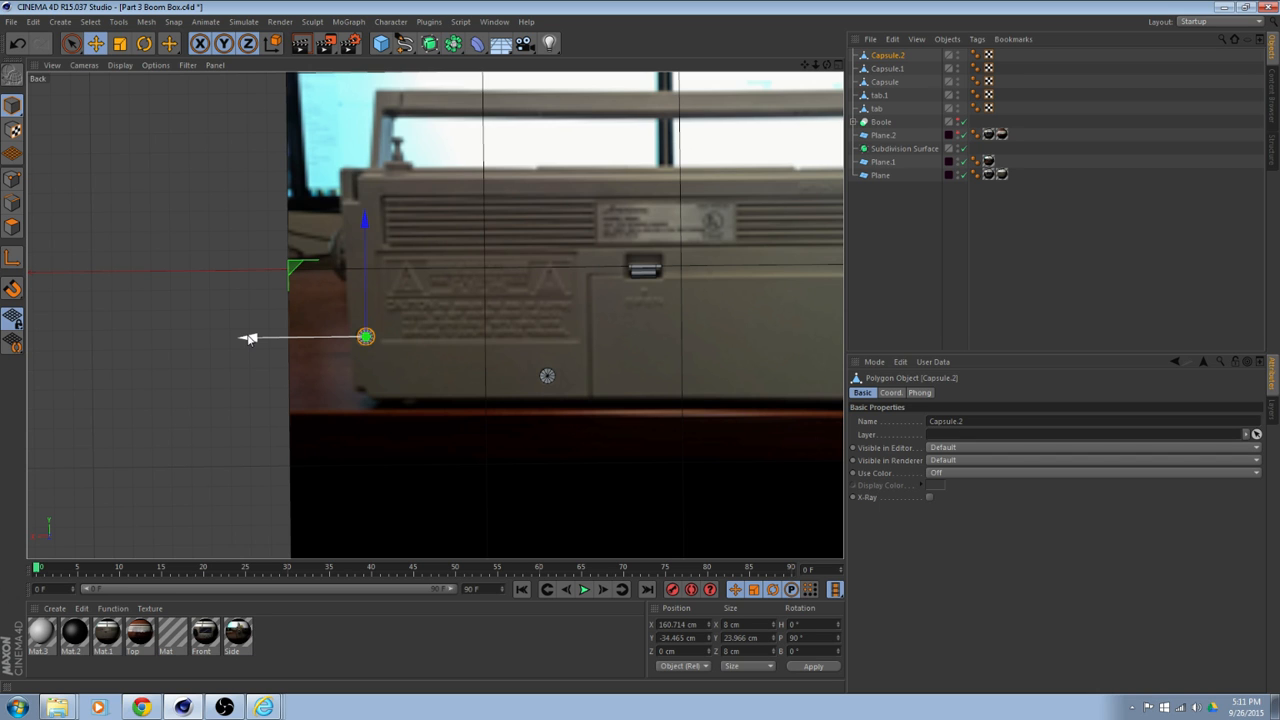
Add a Connect object and place Capsule, Capsule.1 and Capsule.2 inside it.
{"action": "middle_click", "coordinate": [249, 339]}
{"action": "middle_click", "coordinate": [288, 220]}
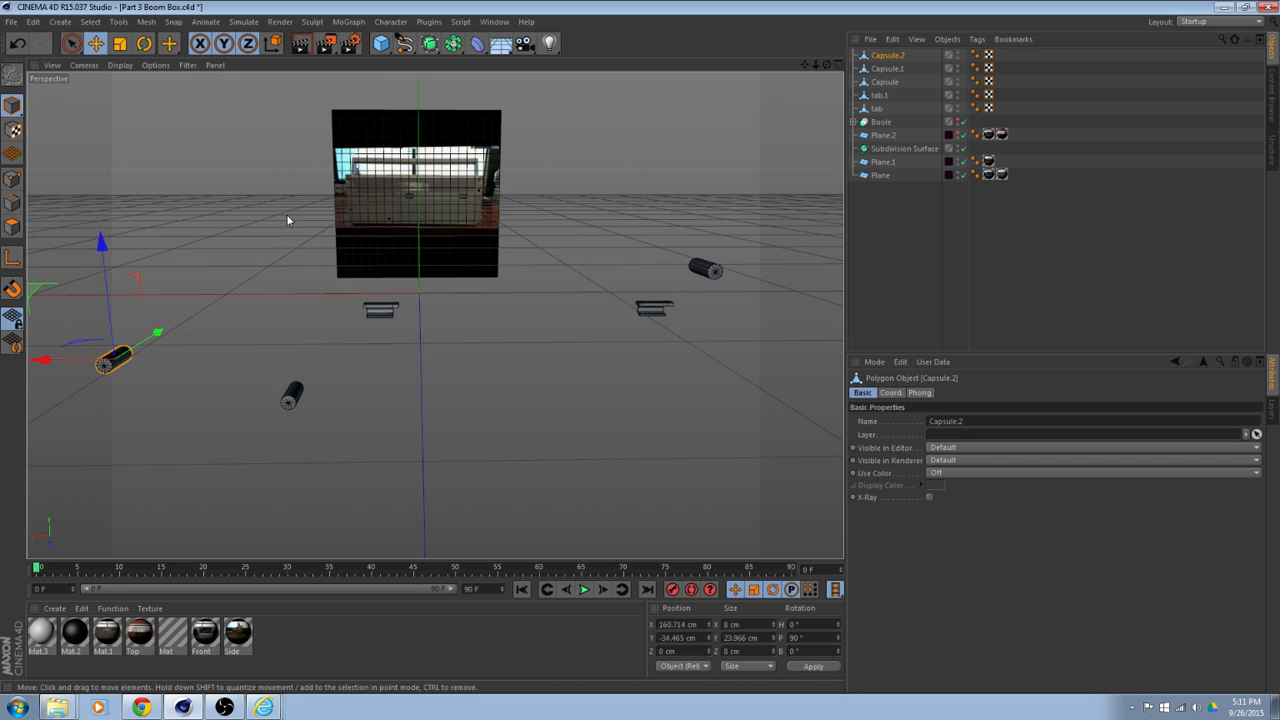
{"action": "scroll", "coordinate": [285, 222], "scroll_direction": "down", "scroll_amount": 1}
{"action": "left_click_drag", "start_coordinate": [385, 322], "coordinate": [338, 373], "text": "alt"}
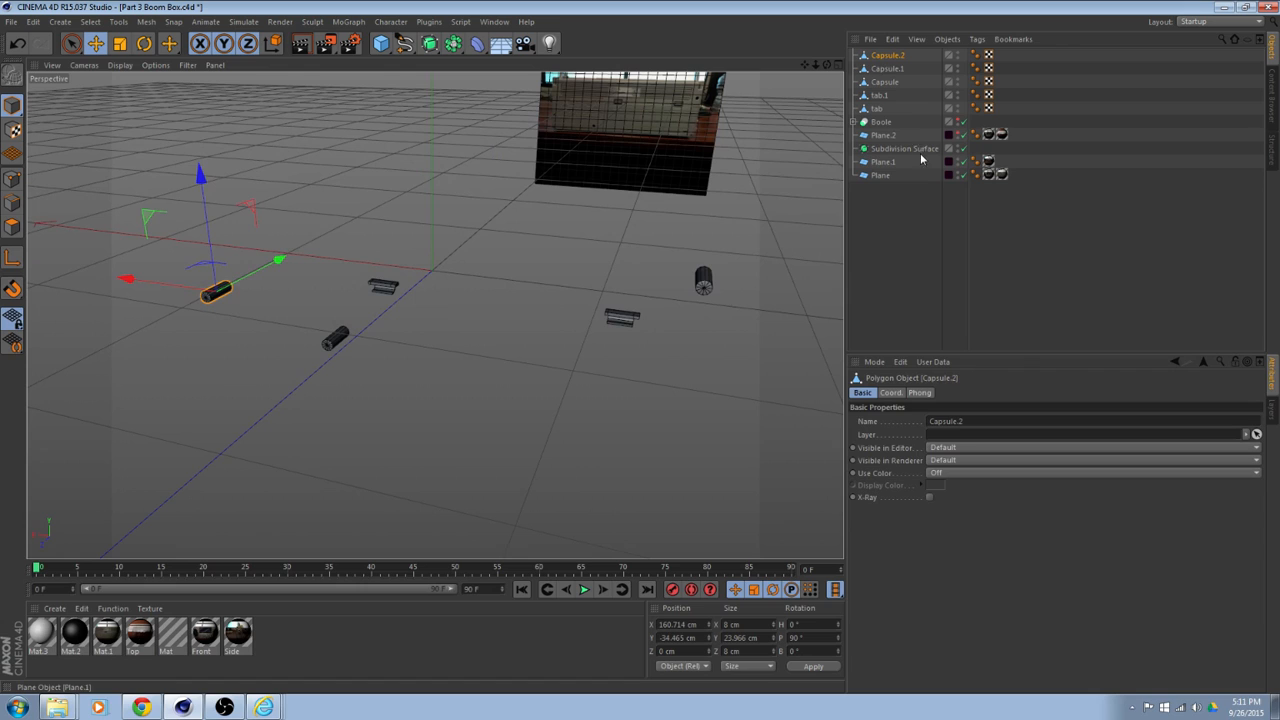
{"action": "left_click", "coordinate": [888, 84], "text": "shift"}
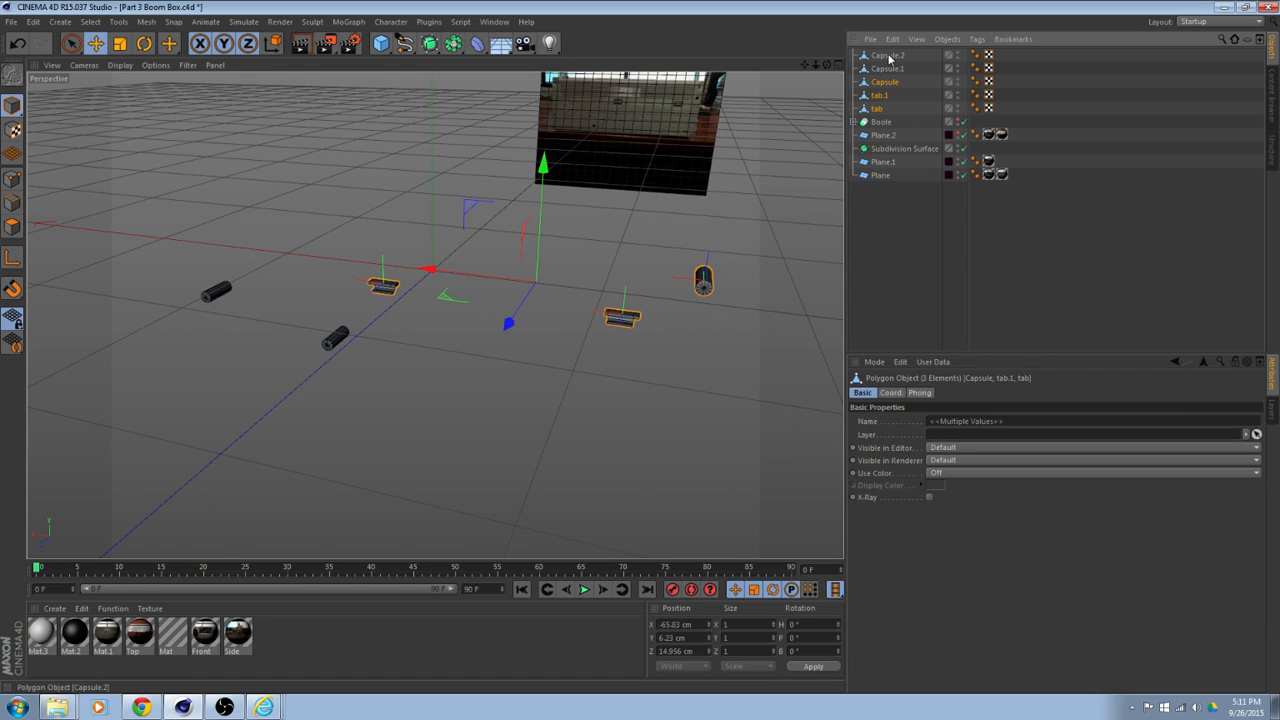
{"action": "left_click", "coordinate": [436, 45]}
{"action": "left_click", "coordinate": [453, 43]}
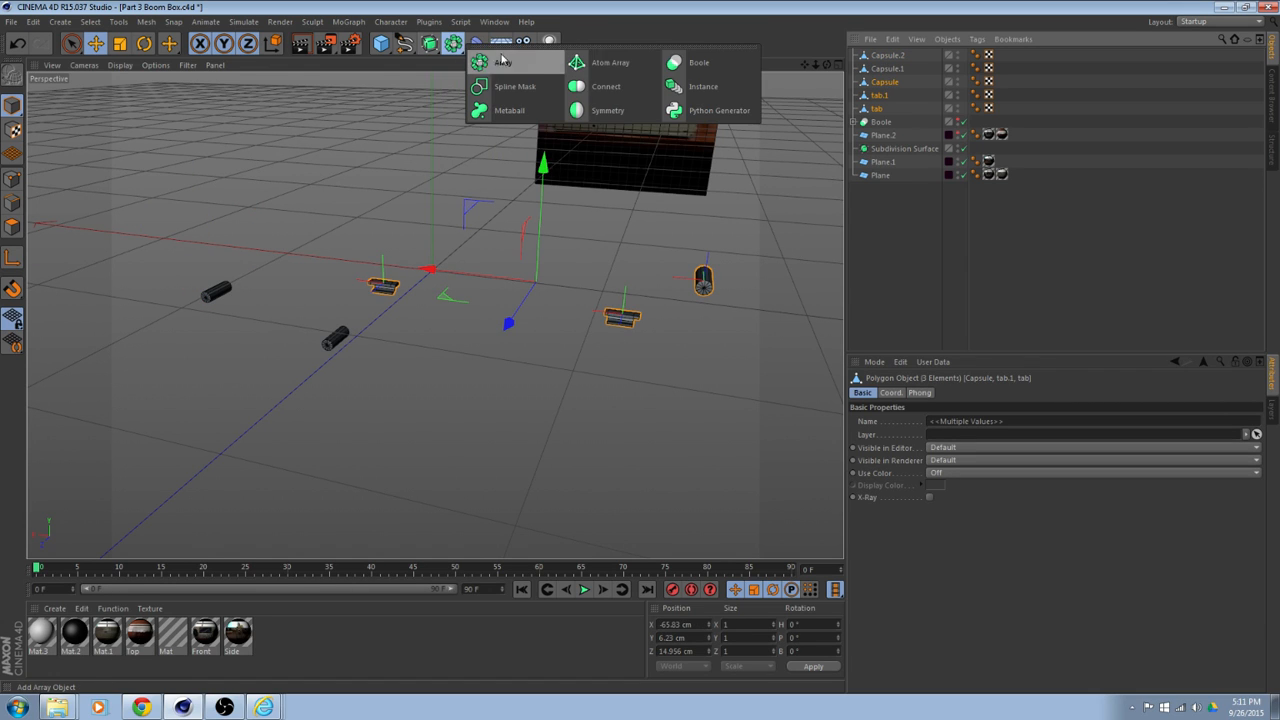
{"action": "left_click", "coordinate": [605, 86]}
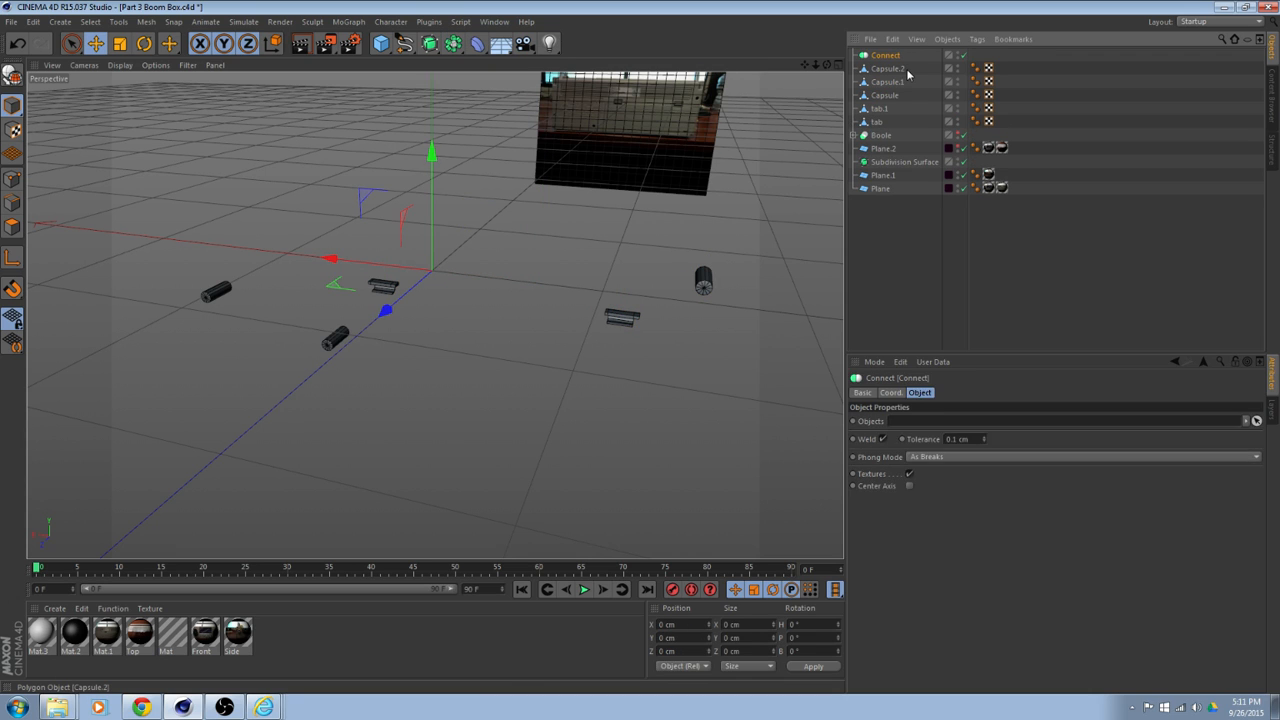
{"action": "left_click", "coordinate": [888, 68]}
{"action": "left_click", "coordinate": [888, 81], "text": "shift"}
{"action": "left_click", "coordinate": [890, 96], "text": "shift"}
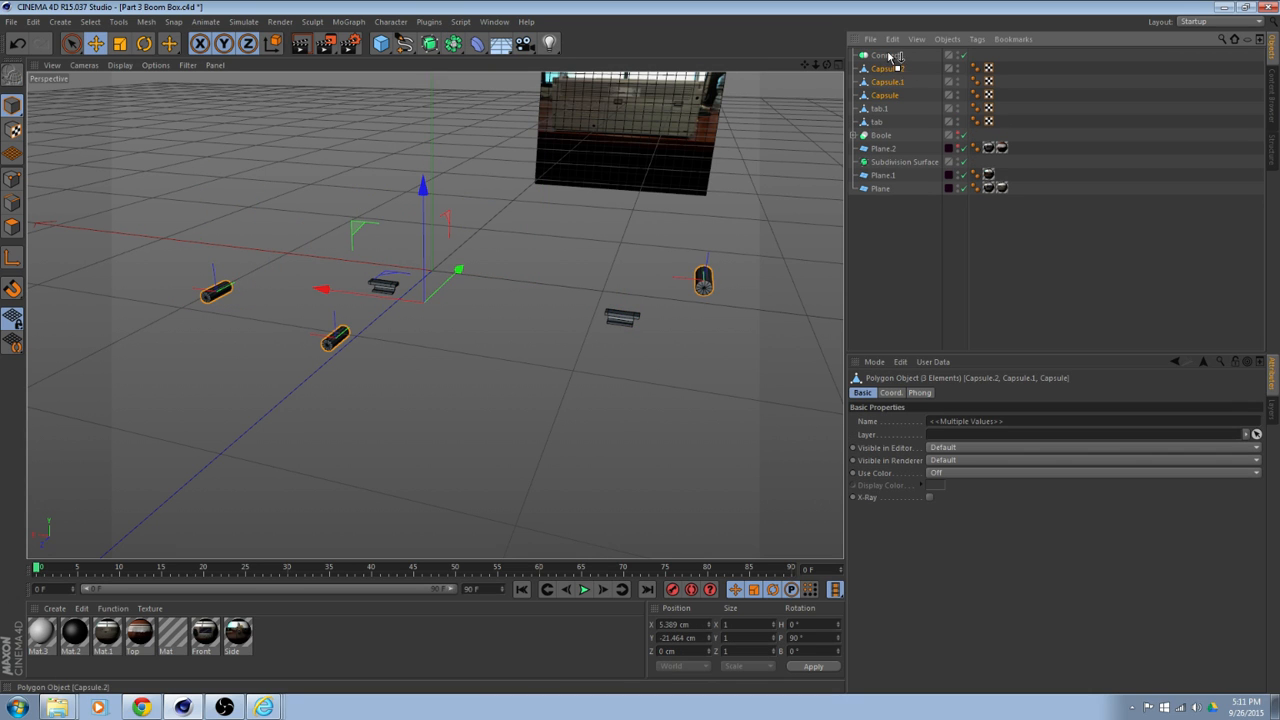
{"action": "left_click_drag", "start_coordinate": [888, 57], "coordinate": [888, 58]}
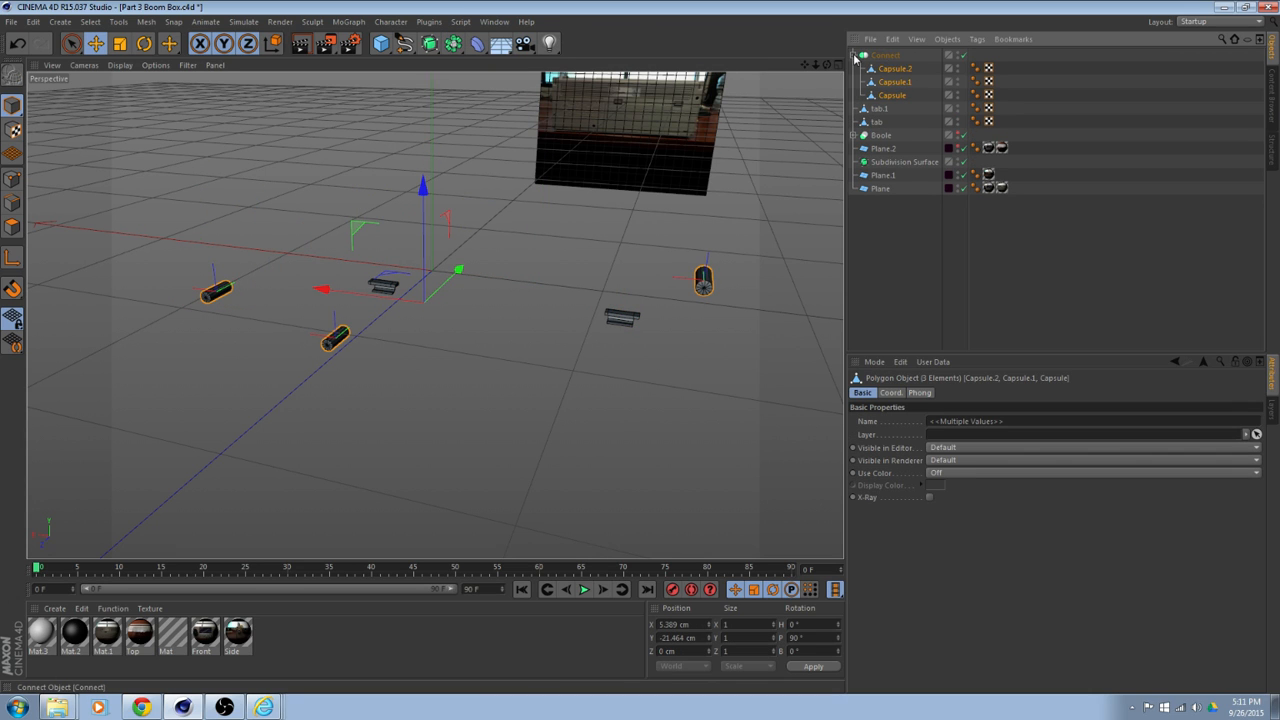
{"action": "left_click", "coordinate": [853, 56]}
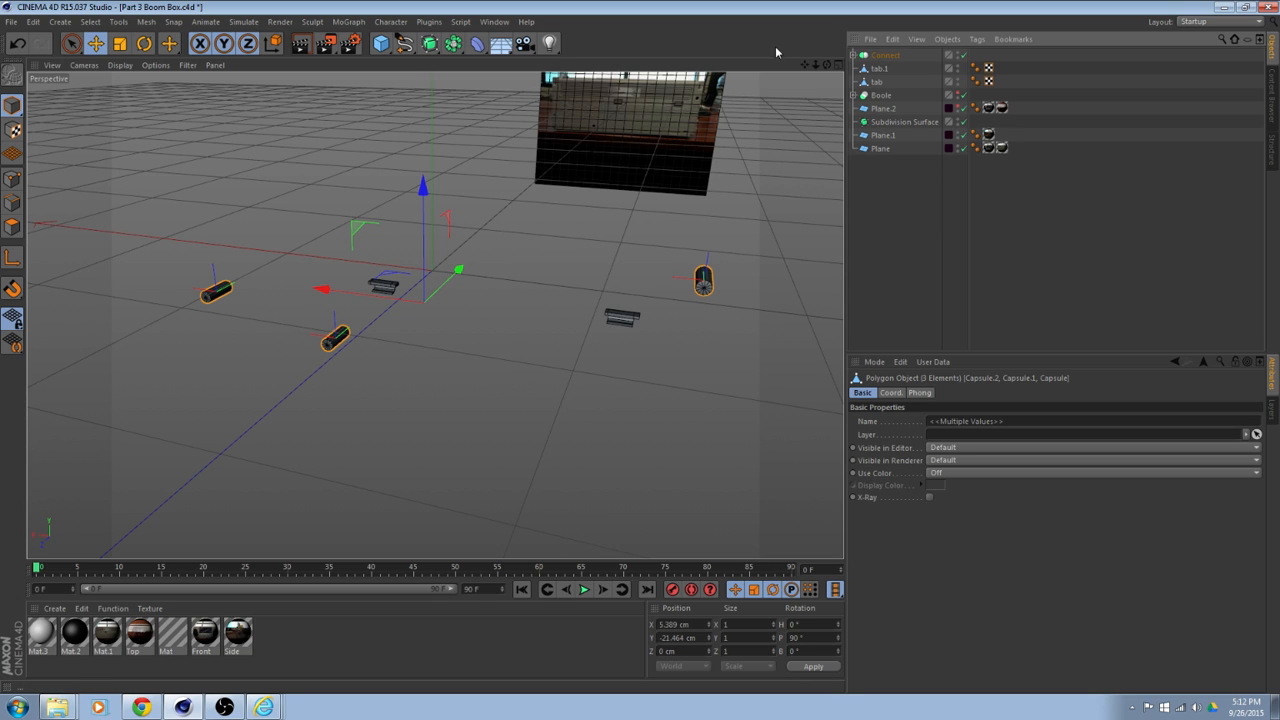
Make the Connect object editable and show the Boole body in the viewport.
{"action": "left_click", "coordinate": [885, 55]}
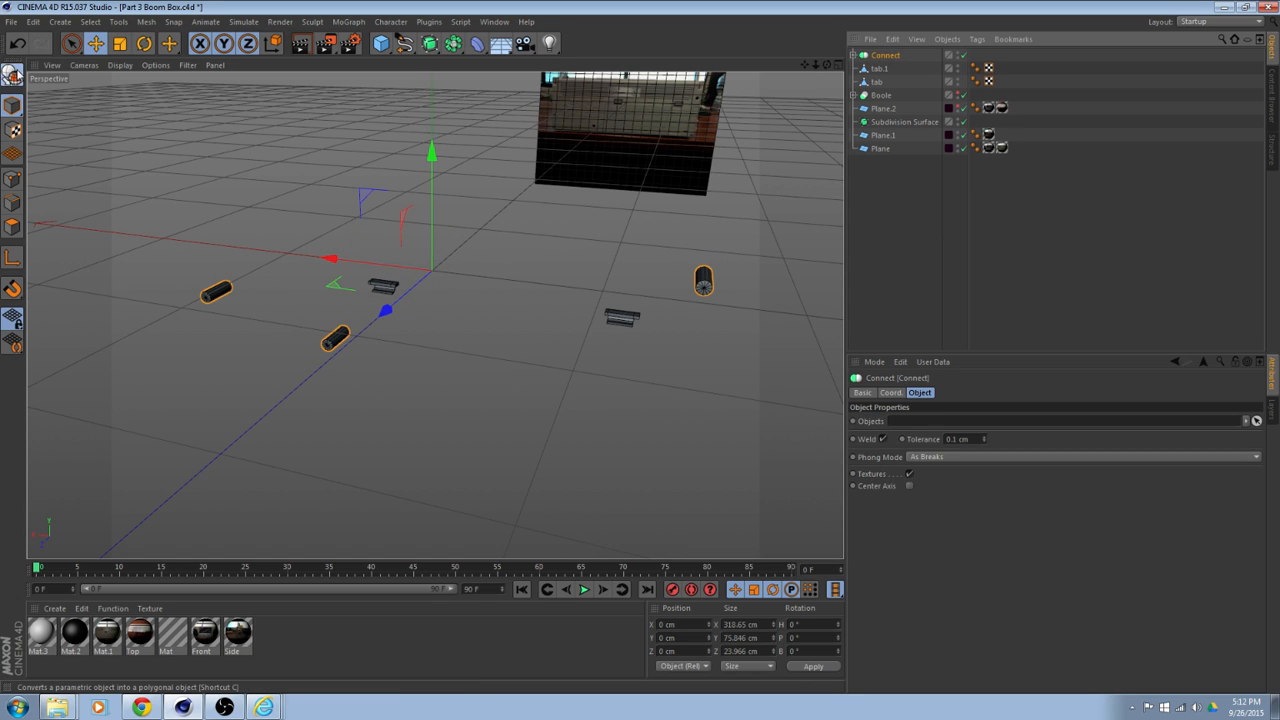
{"action": "left_click", "coordinate": [12, 75]}
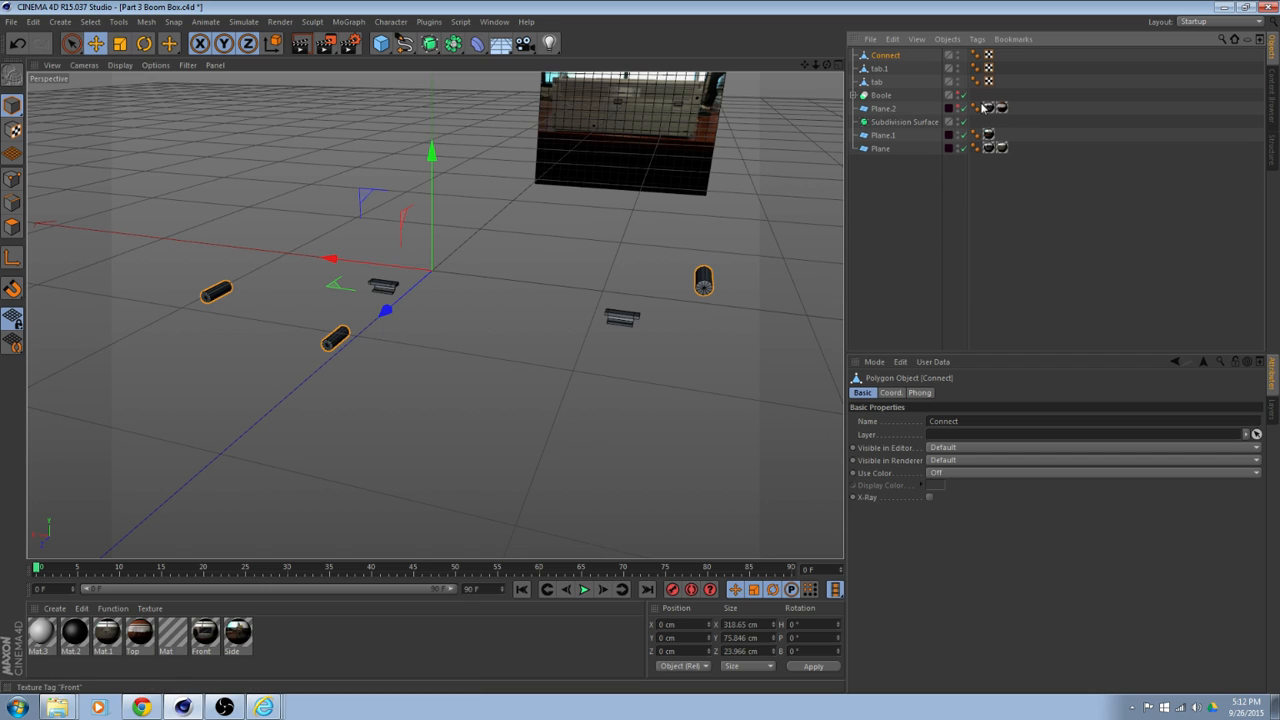
{"action": "left_click", "coordinate": [857, 95]}
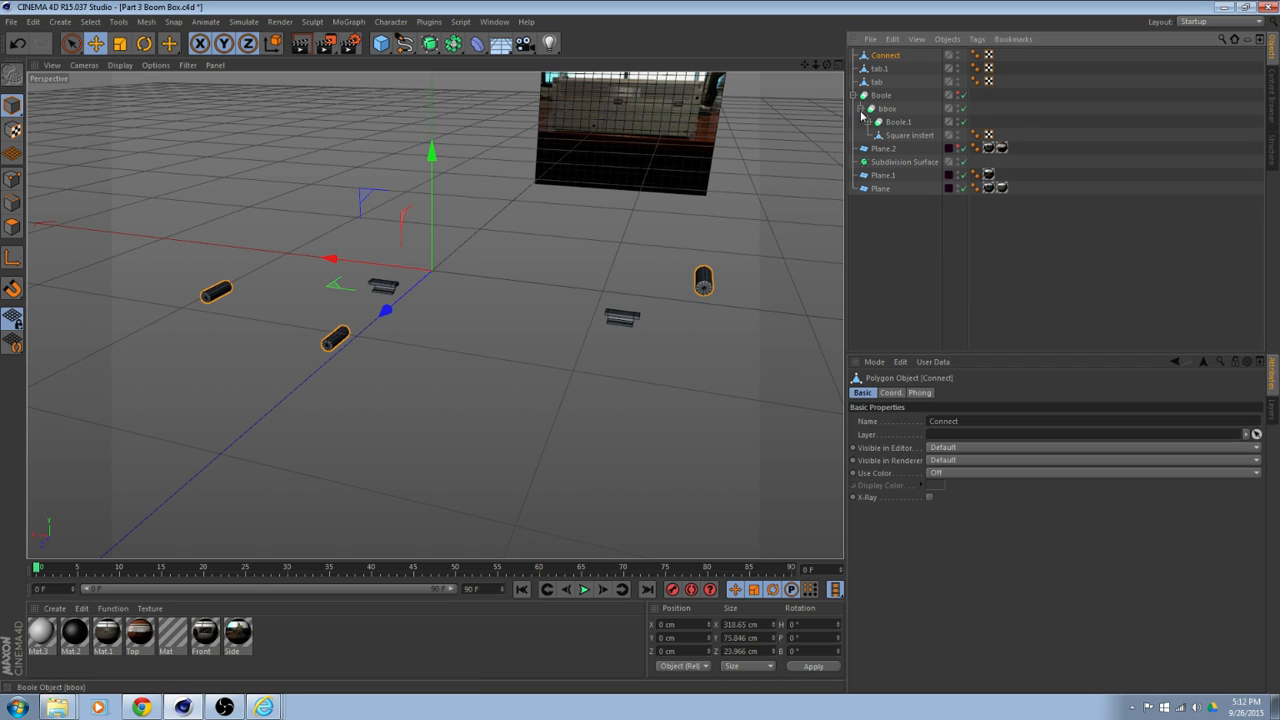
{"action": "left_click", "coordinate": [861, 109]}
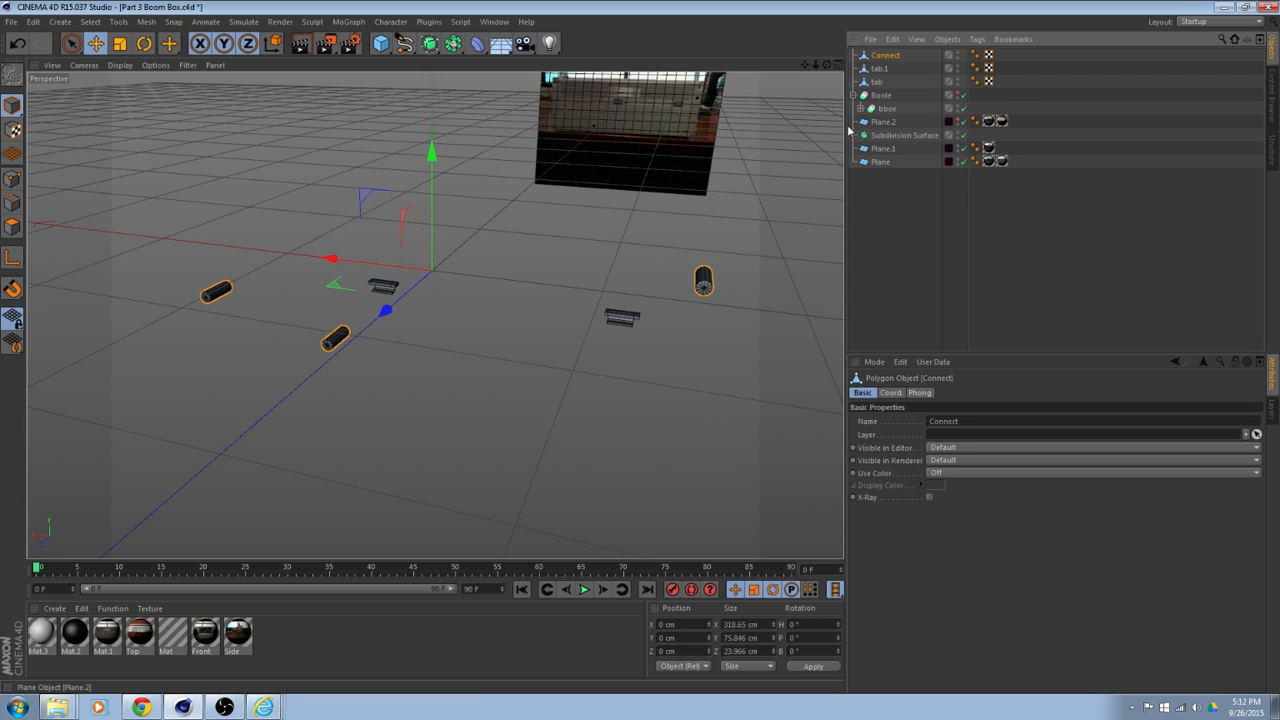
{"action": "left_click", "coordinate": [963, 95]}
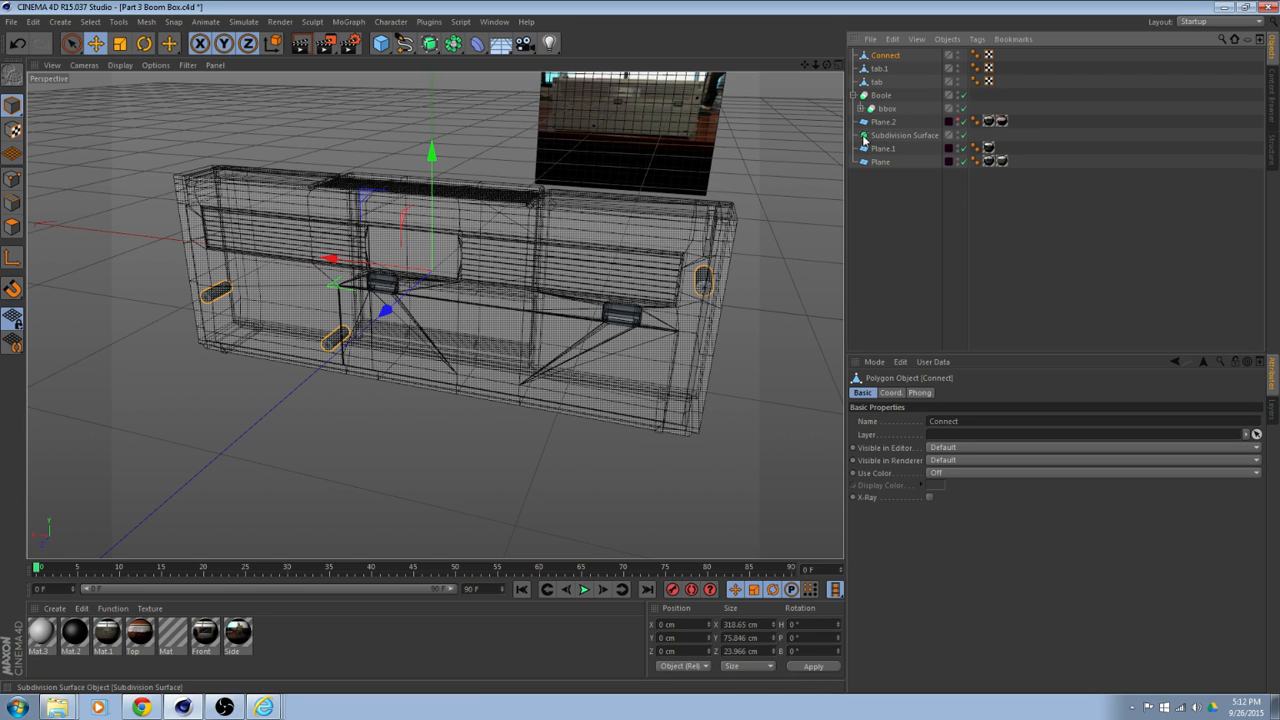
{"action": "left_click_drag", "start_coordinate": [618, 205], "coordinate": [455, 175], "text": "alt"}
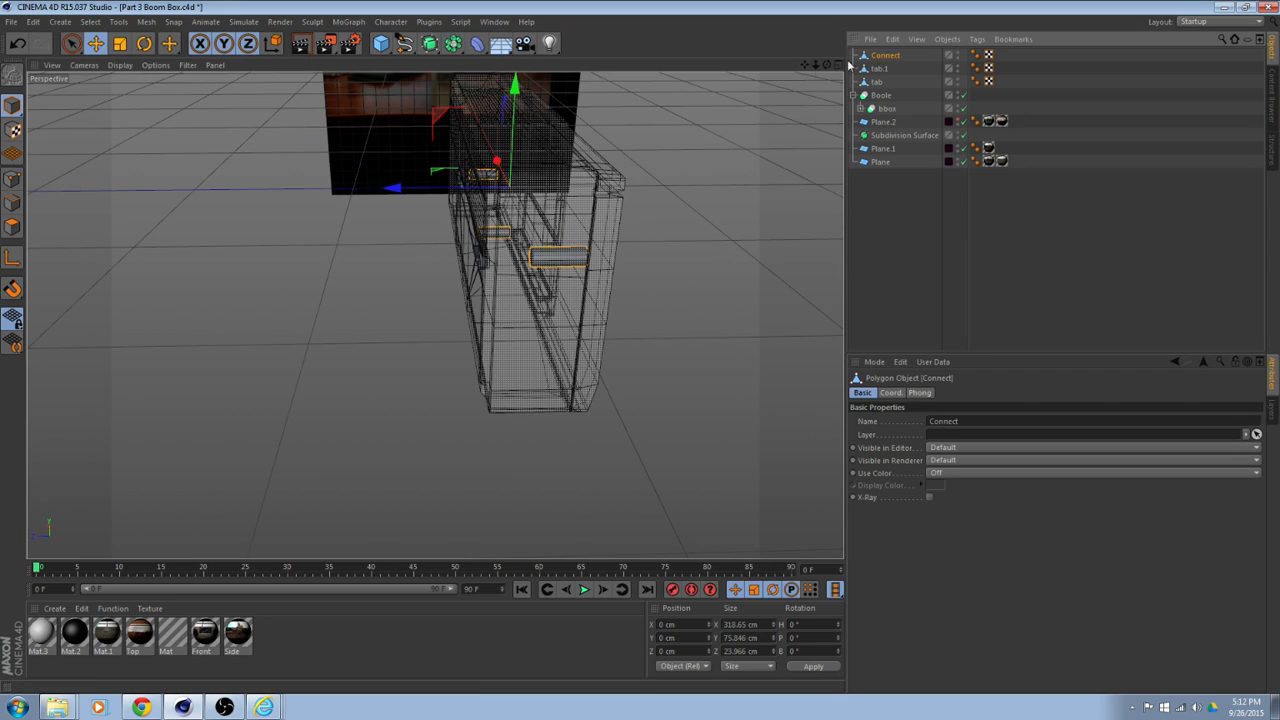
Rename the connected capsules as "screw holes" and move them along Z to about 32.3 cm, toward the body's back face.
{"action": "double_click", "coordinate": [886, 55]}
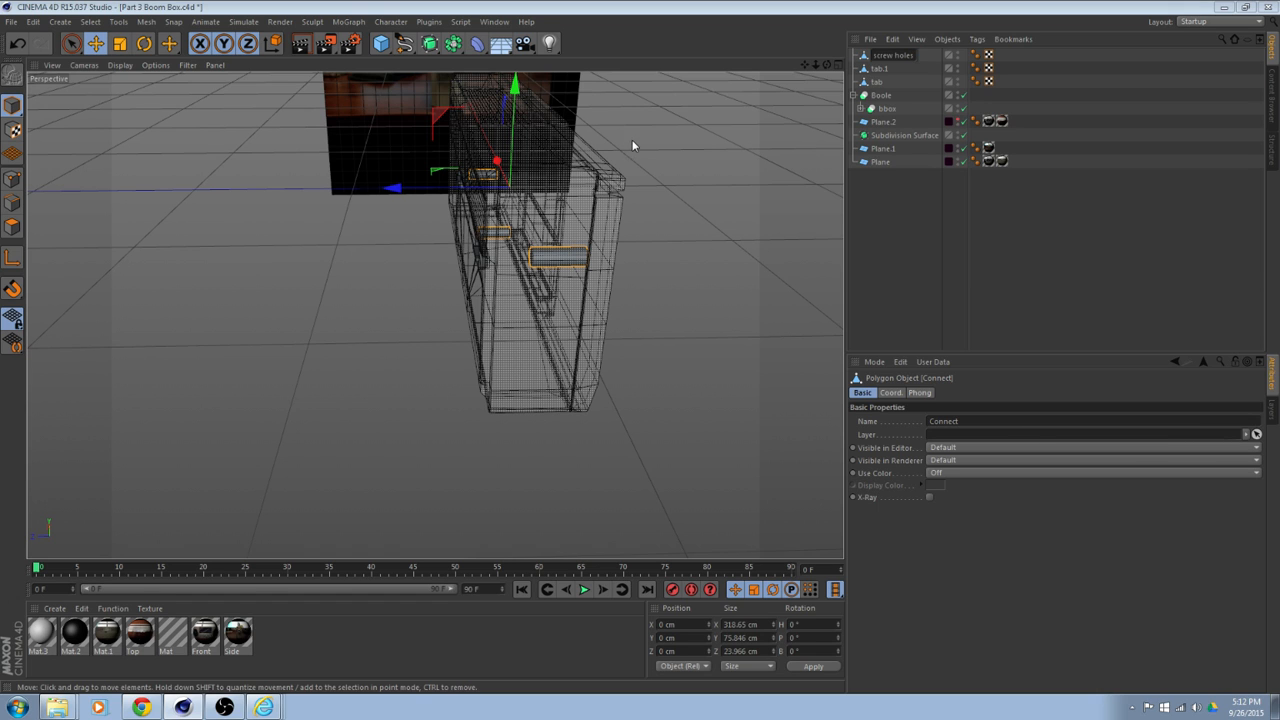
{"action": "left_click_drag", "start_coordinate": [392, 188], "coordinate": [334, 239]}
{"action": "scroll", "coordinate": [379, 218], "scroll_direction": "up", "scroll_amount": 4}
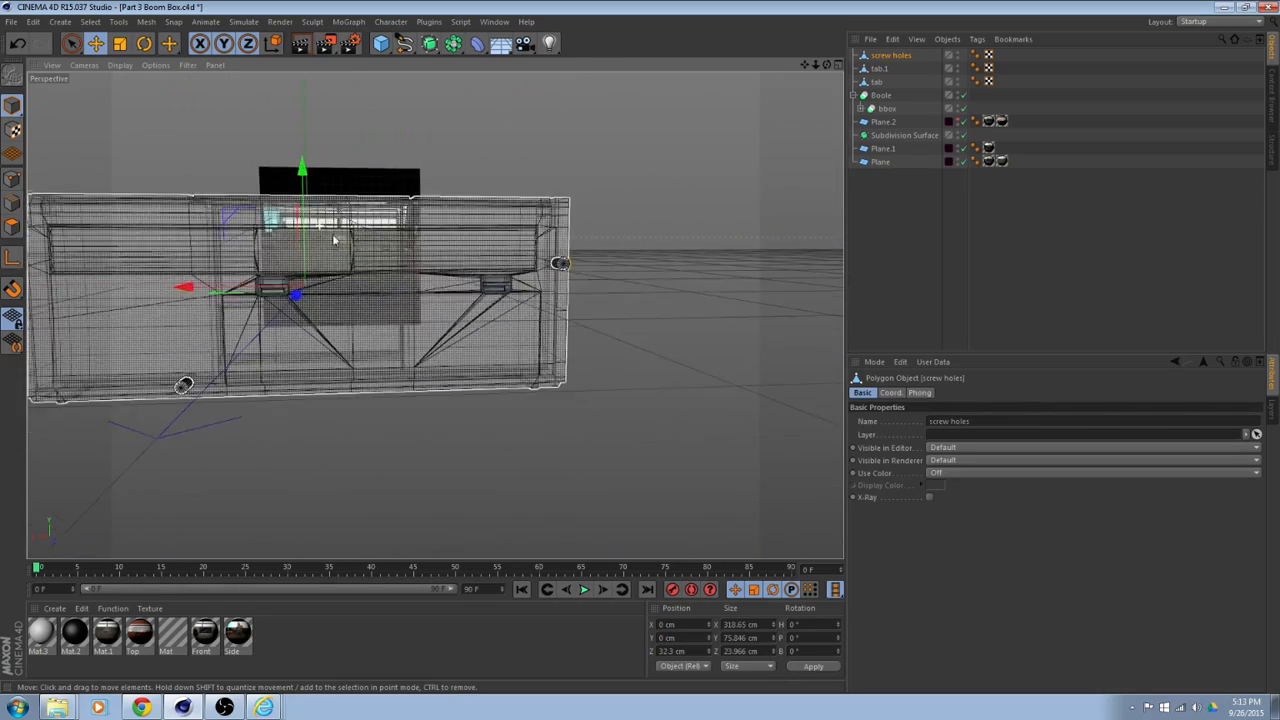
{"action": "left_click_drag", "start_coordinate": [456, 271], "coordinate": [480, 250], "text": "alt"}
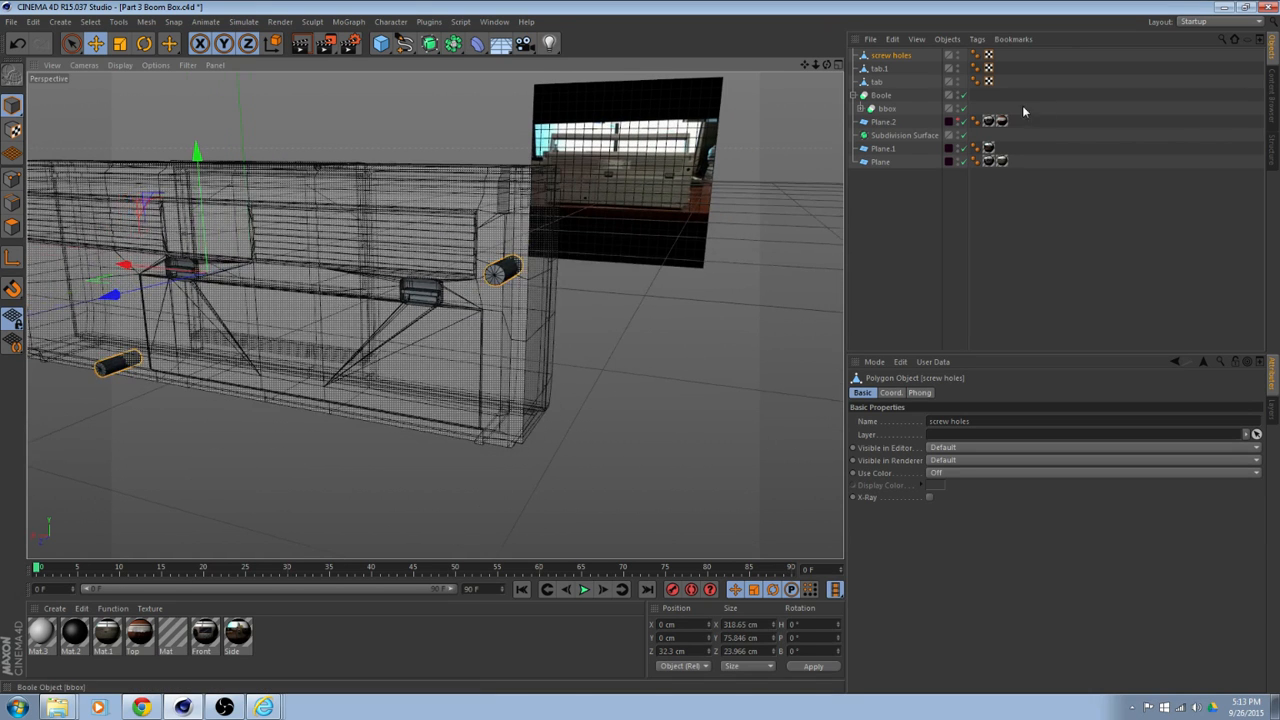
Delete the Mat texture tag from Boom Box body inside Boole.1 and check the capsules against the solid body.
{"action": "left_click", "coordinate": [860, 108]}
{"action": "left_click", "coordinate": [867, 122]}
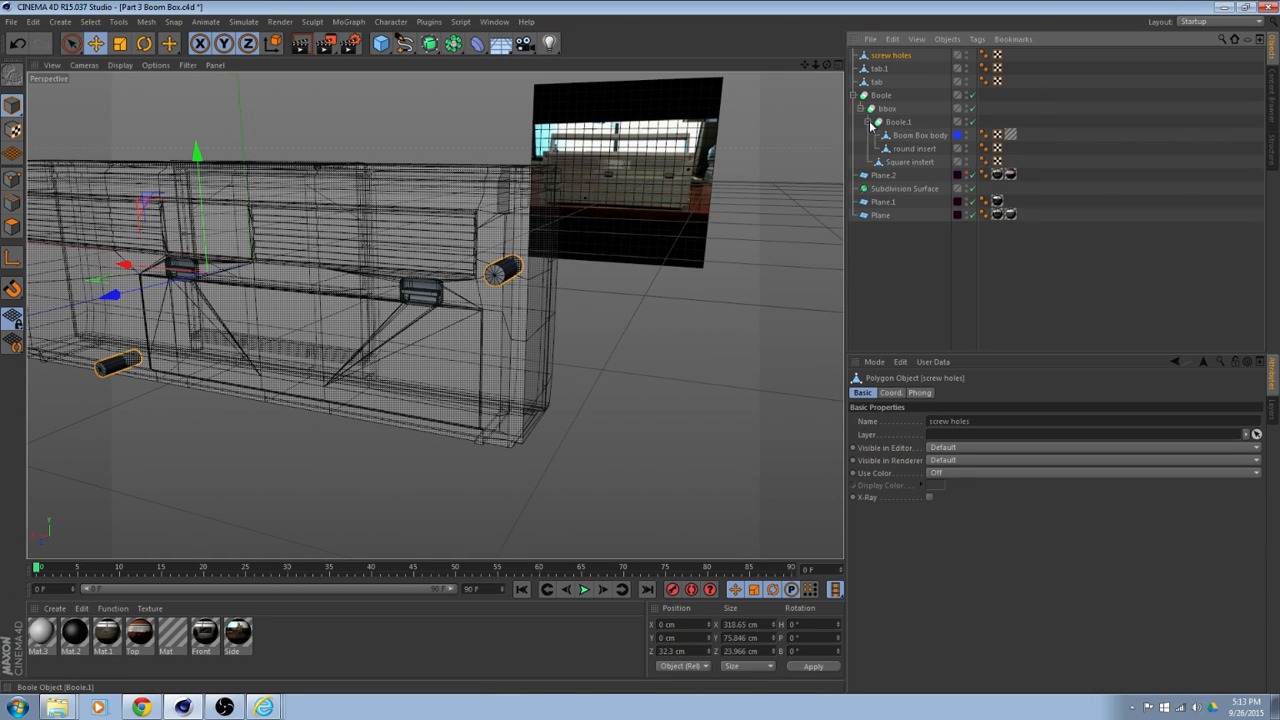
{"action": "left_click", "coordinate": [1011, 136]}
{"action": "key", "text": "Delete"}
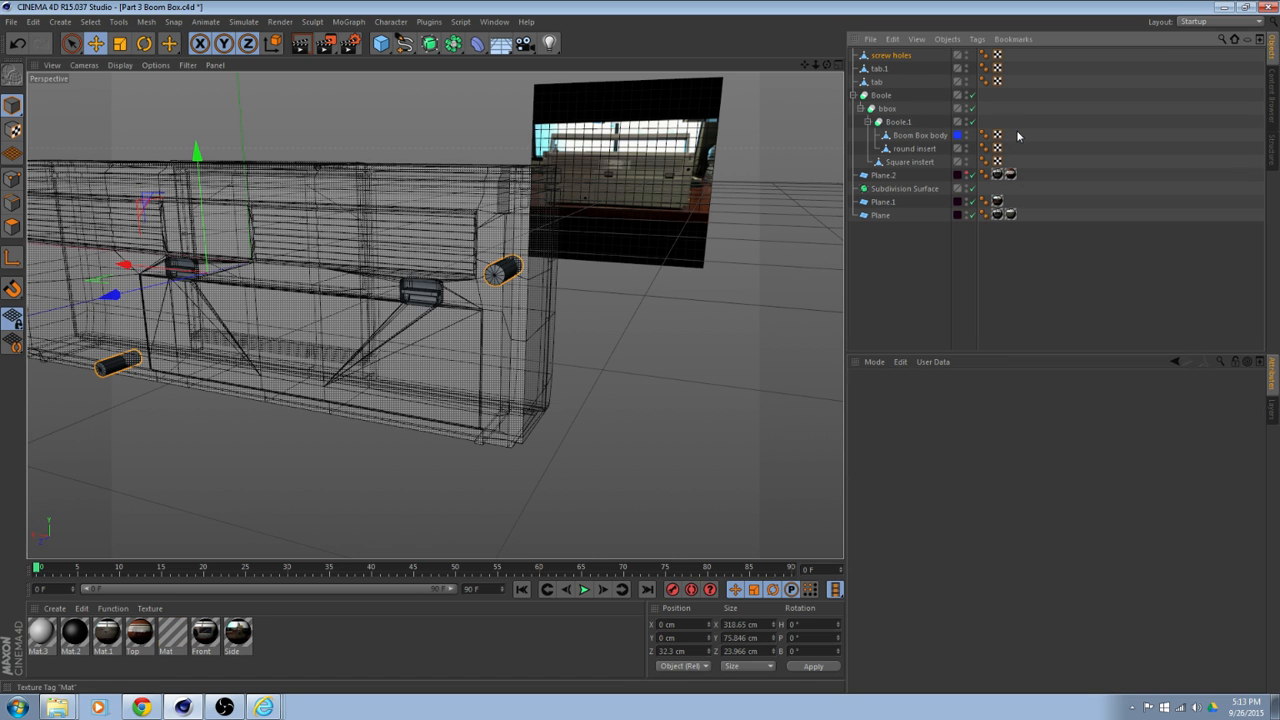
{"action": "left_click_drag", "start_coordinate": [626, 309], "coordinate": [500, 229], "text": "alt"}
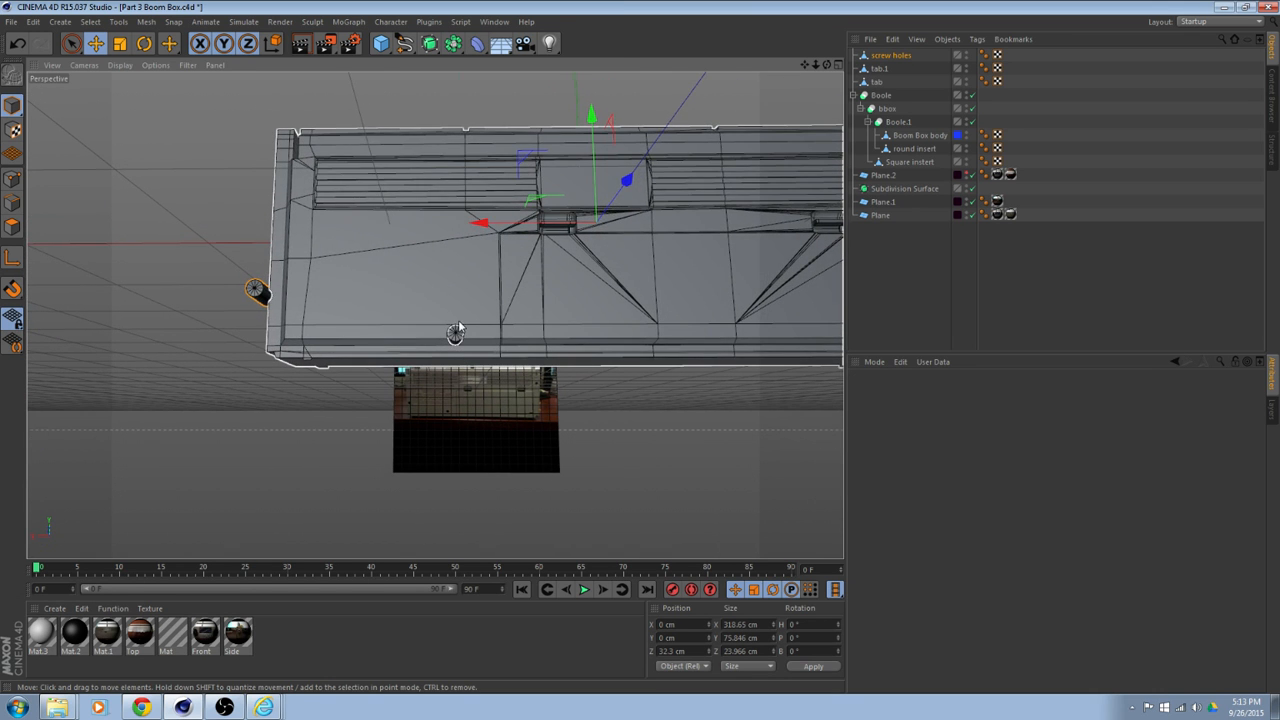
{"action": "left_click_drag", "start_coordinate": [457, 334], "coordinate": [549, 327], "text": "alt"}
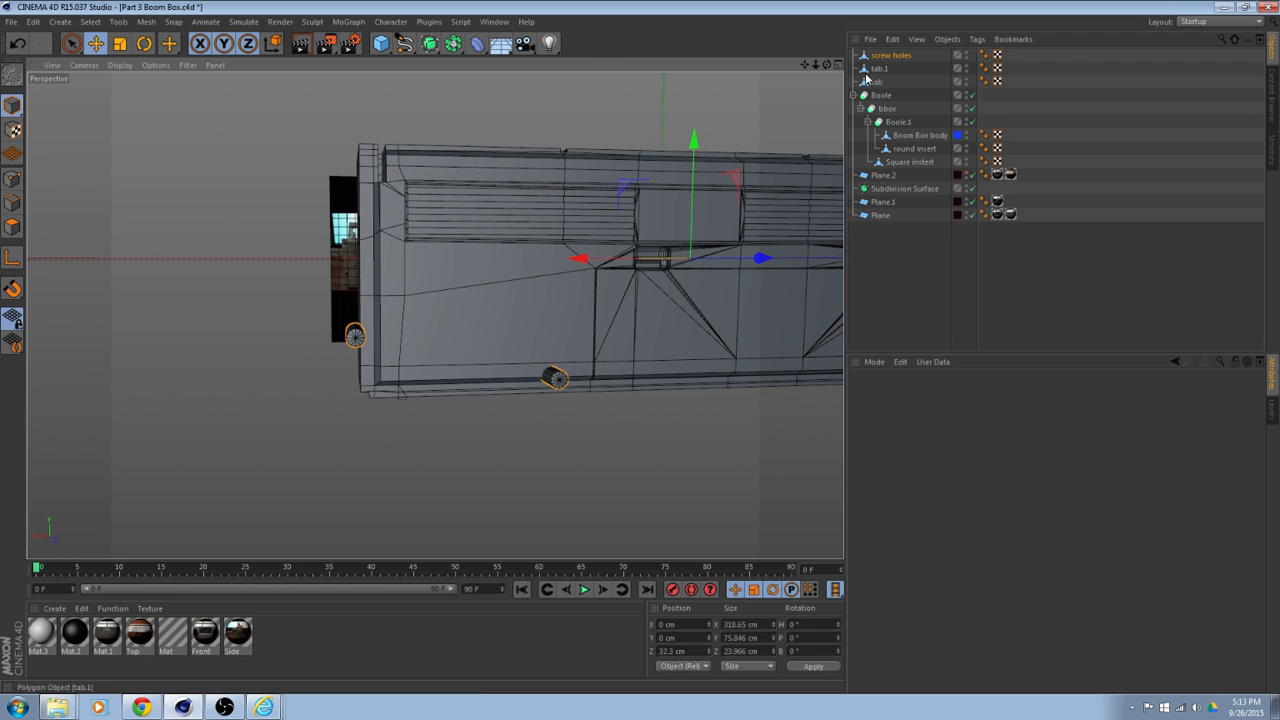
Undo the tag deletion, the capsules' move and rename, the Boole's visibility change and the Connect object's conversion.
{"action": "key", "text": "ctrl+z"}
{"action": "key", "text": "ctrl+z"}
{"action": "key", "text": "ctrl+z"}
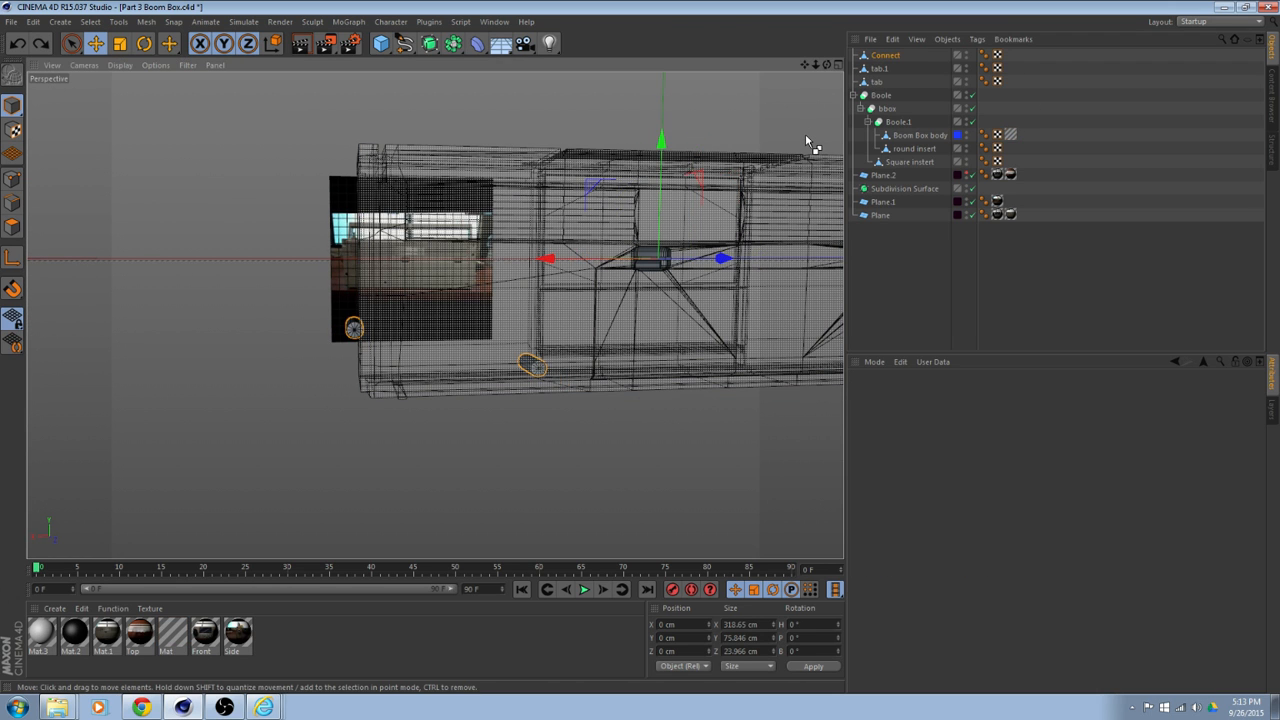
{"action": "key", "text": "ctrl+z"}
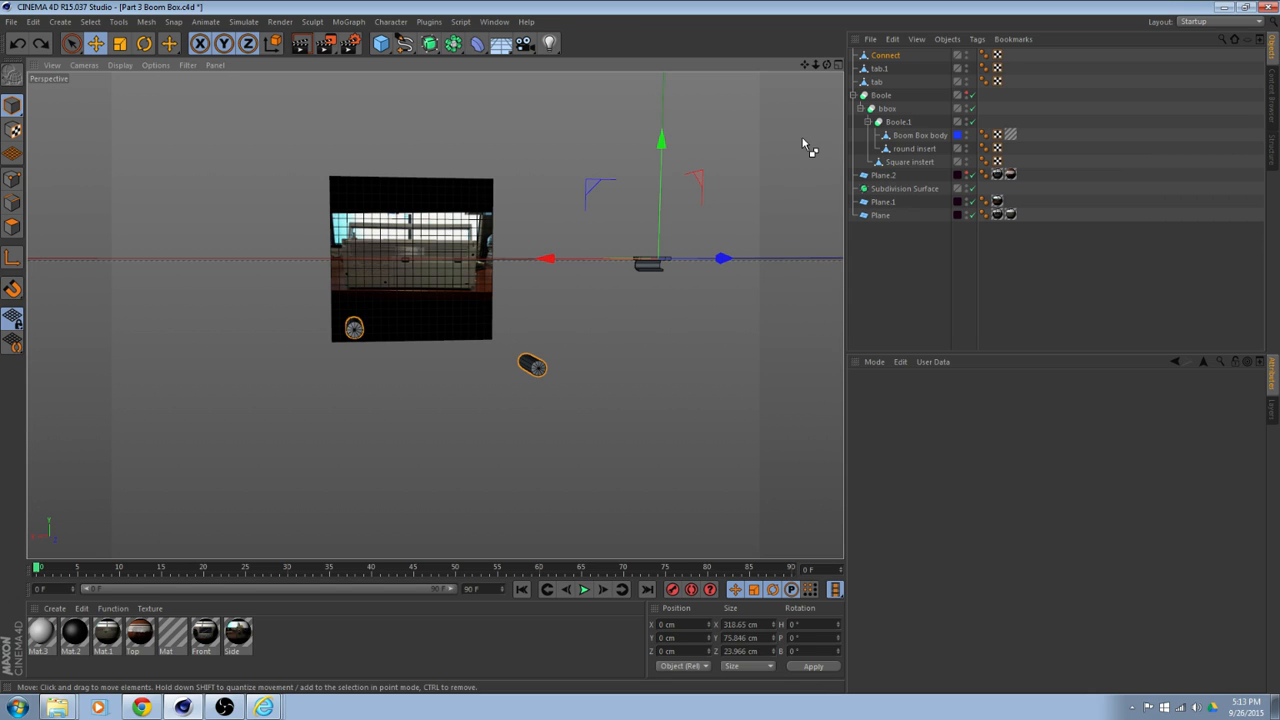
{"action": "key", "text": "ctrl+z"}
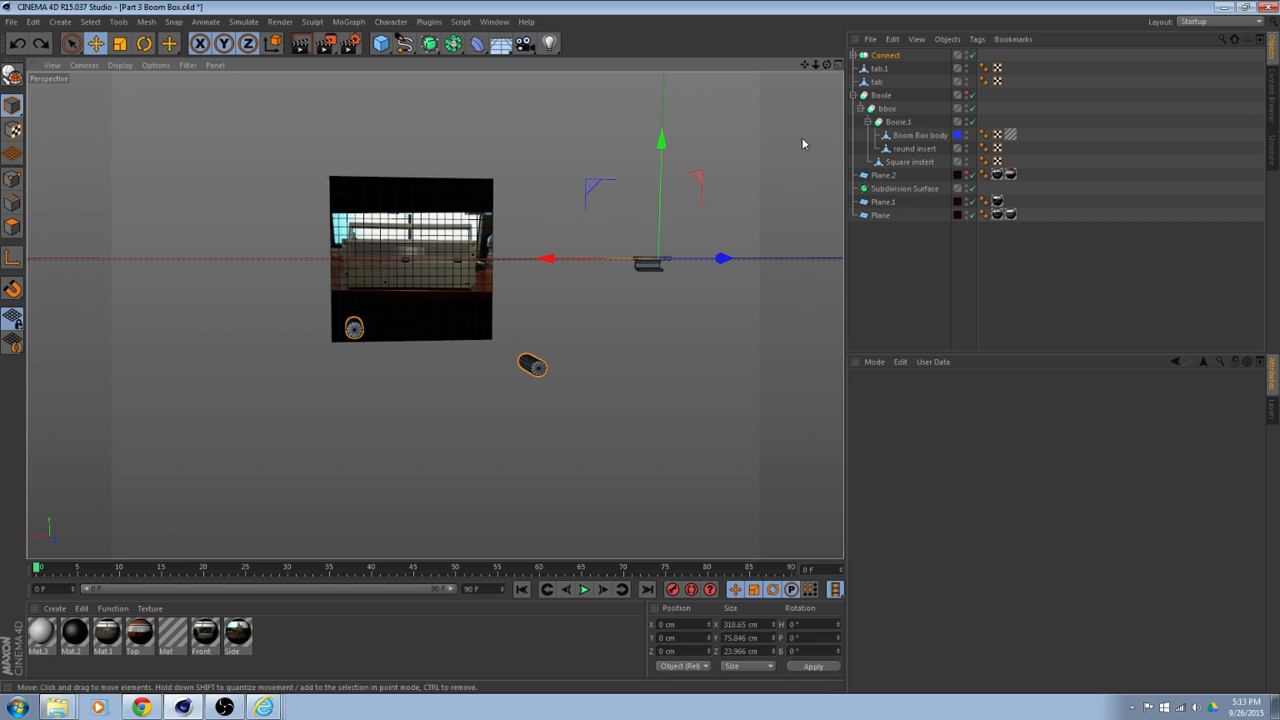
Delete the Boom Box body's Mat texture tag and show the Boole body in the viewport.
{"action": "left_click", "coordinate": [1010, 134]}
{"action": "key", "text": "Delete"}
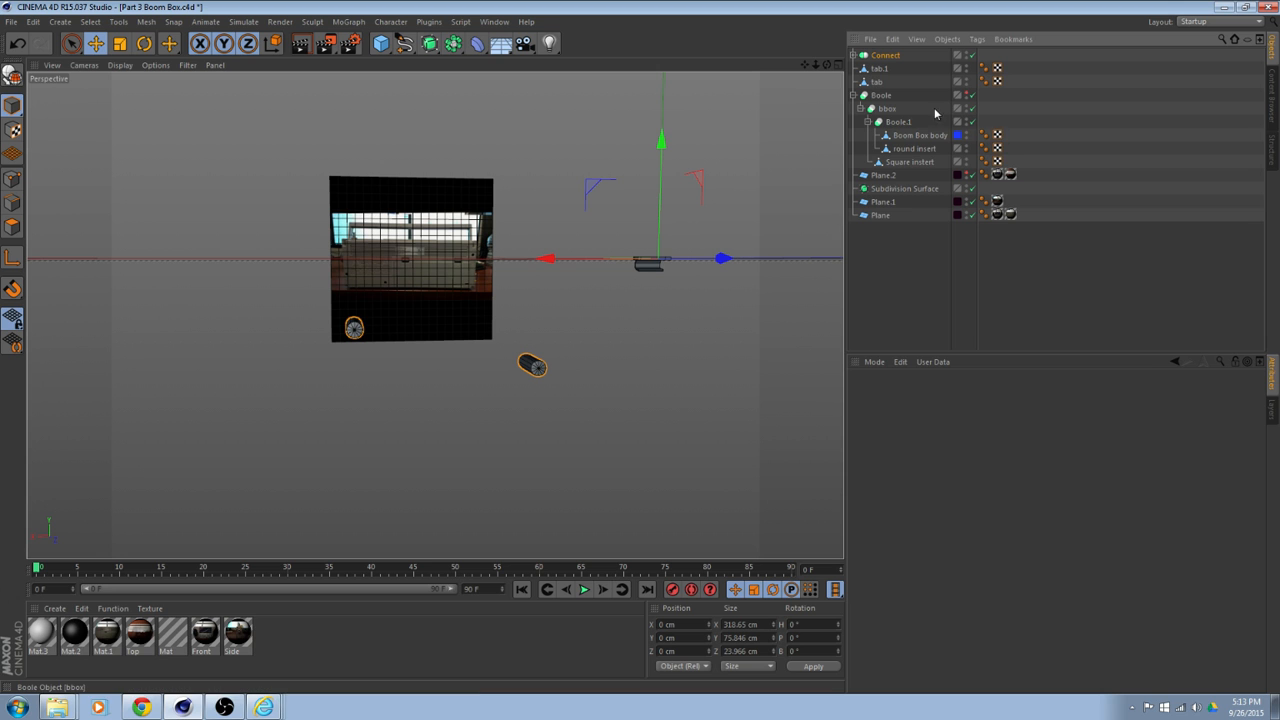
{"action": "left_click", "coordinate": [969, 95]}
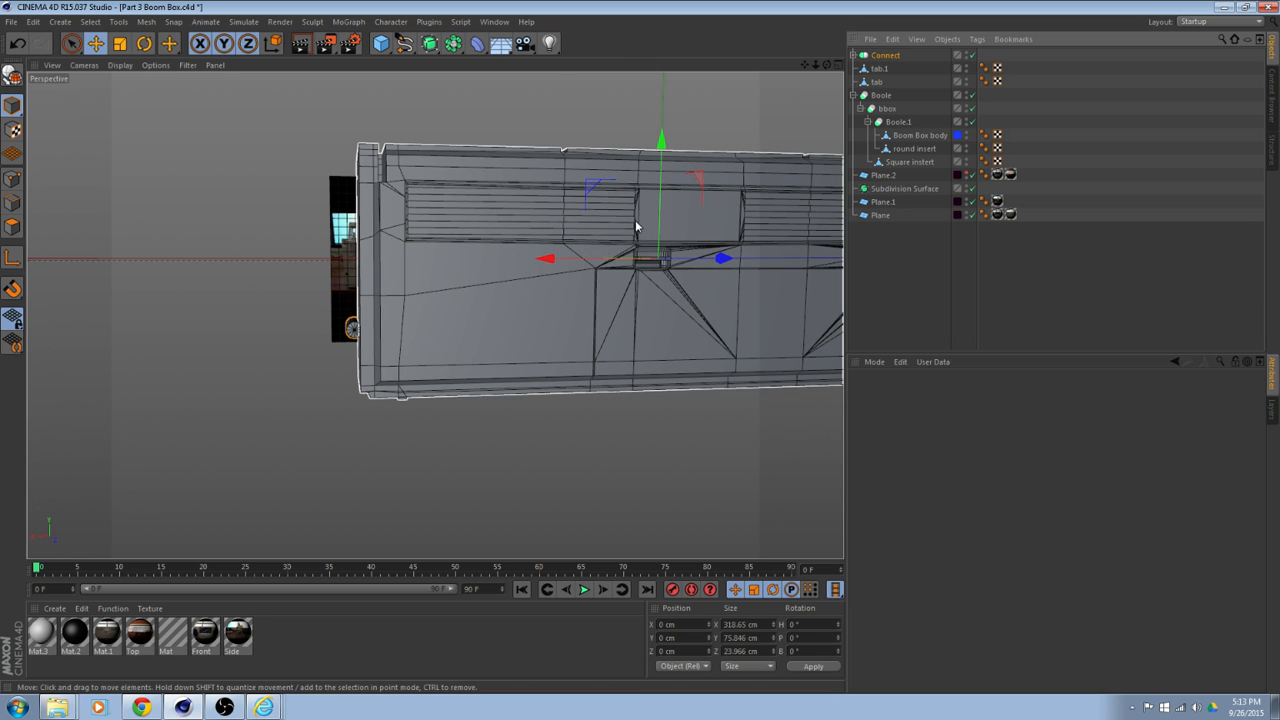
Move the Connect object with its capsules along Z to about 33.1 cm, at the body's back face.
{"action": "middle_click_drag", "start_coordinate": [636, 227], "coordinate": [342, 251], "text": "alt"}
{"action": "left_click_drag", "start_coordinate": [565, 240], "coordinate": [357, 269], "text": "alt"}
{"action": "left_click_drag", "start_coordinate": [502, 225], "coordinate": [386, 288], "text": "alt"}
{"action": "left_click_drag", "start_coordinate": [416, 239], "coordinate": [632, 230]}
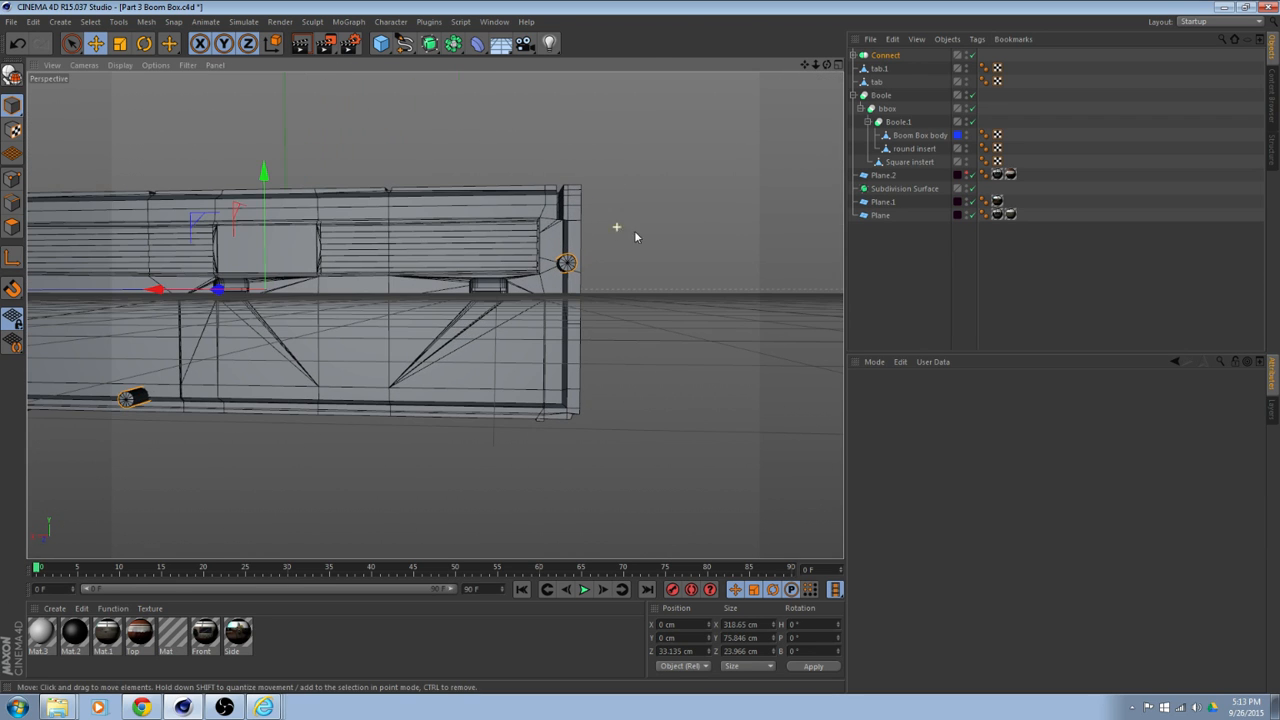
Select Capsule.2 inside the Connect object and move it along X to about 143.7 cm, onto the body's back face.
{"action": "left_click", "coordinate": [855, 56]}
{"action": "left_click", "coordinate": [899, 71]}
{"action": "middle_click_drag", "start_coordinate": [280, 203], "coordinate": [702, 180], "text": "alt"}
{"action": "left_click_drag", "start_coordinate": [445, 246], "coordinate": [460, 247], "text": "alt"}
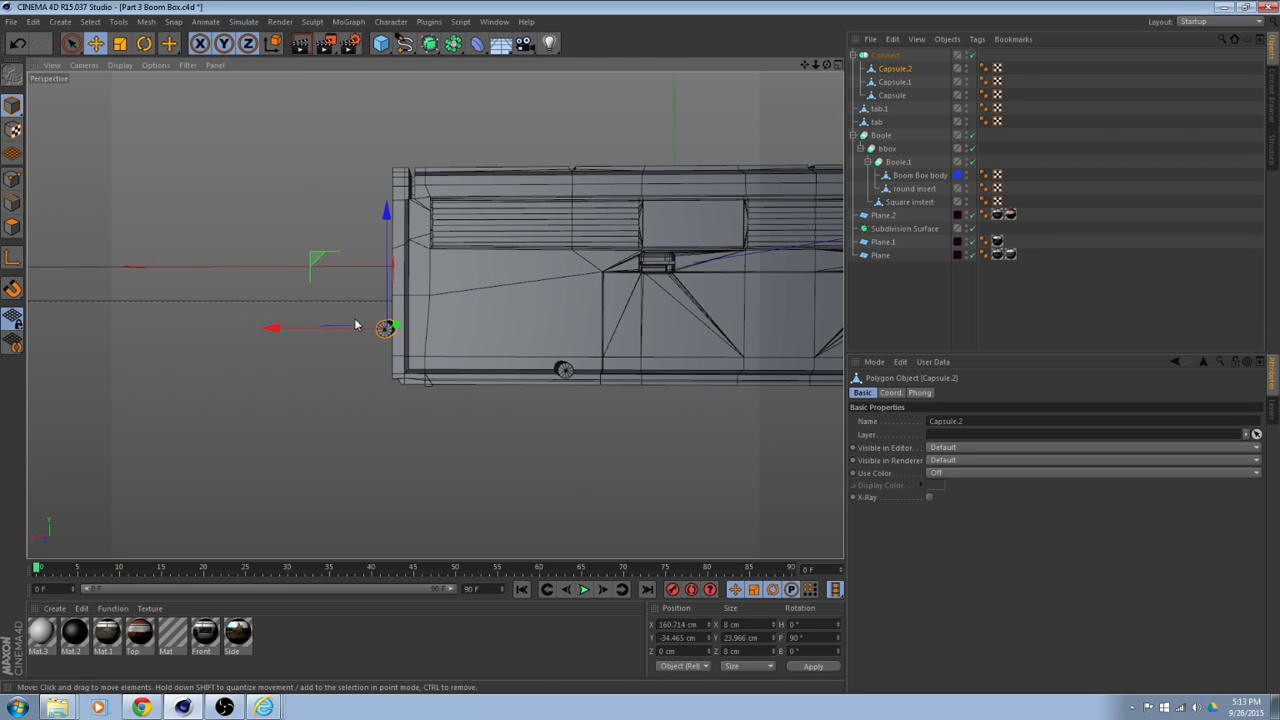
{"action": "left_click_drag", "start_coordinate": [275, 329], "coordinate": [335, 321]}
{"action": "scroll", "coordinate": [377, 345], "scroll_direction": "up", "scroll_amount": 5}
{"action": "scroll", "coordinate": [418, 354], "scroll_direction": "up", "scroll_amount": 4}
{"action": "scroll", "coordinate": [418, 354], "scroll_direction": "down", "scroll_amount": 3}
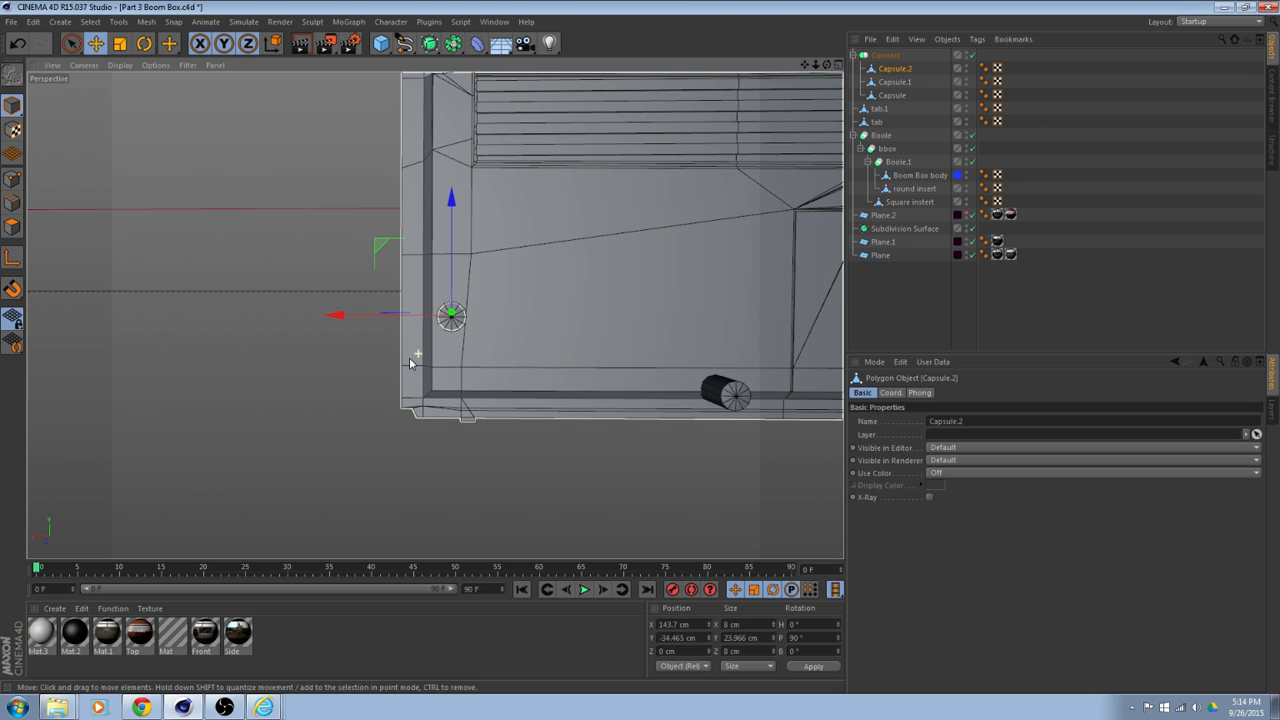
{"action": "middle_click_drag", "start_coordinate": [605, 348], "coordinate": [411, 345], "text": "alt"}
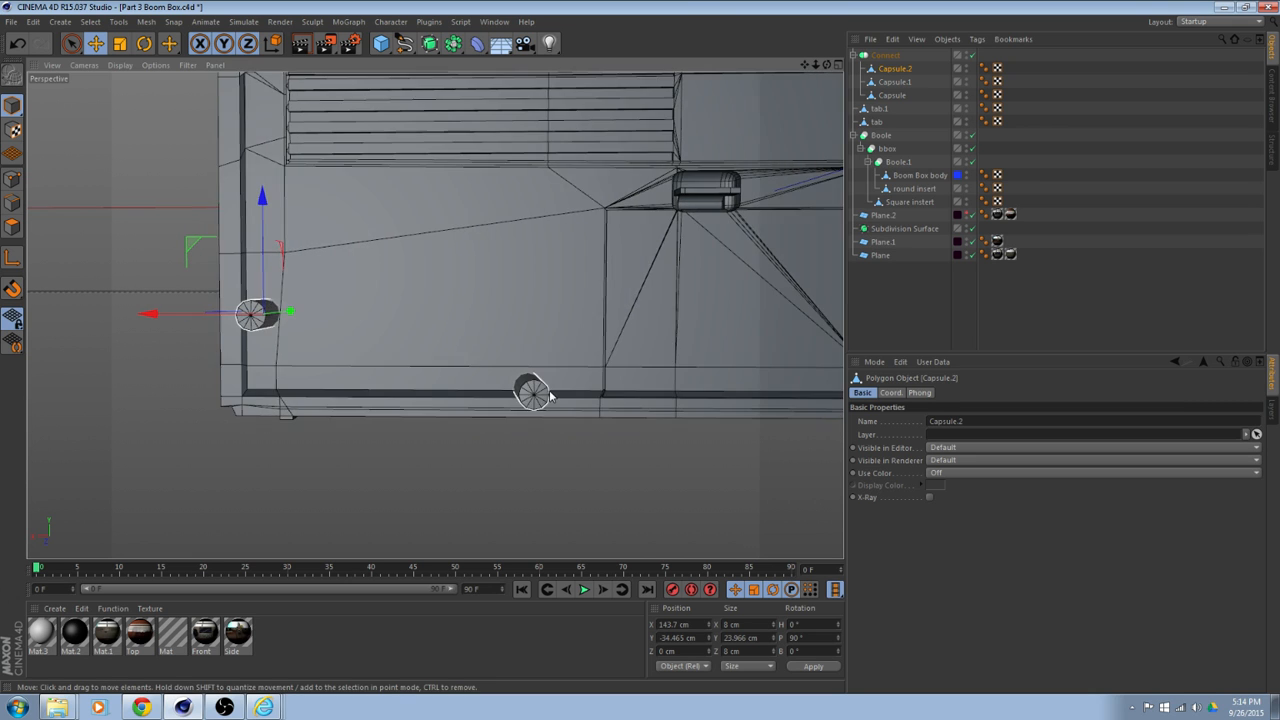
{"action": "left_click", "coordinate": [536, 392]}
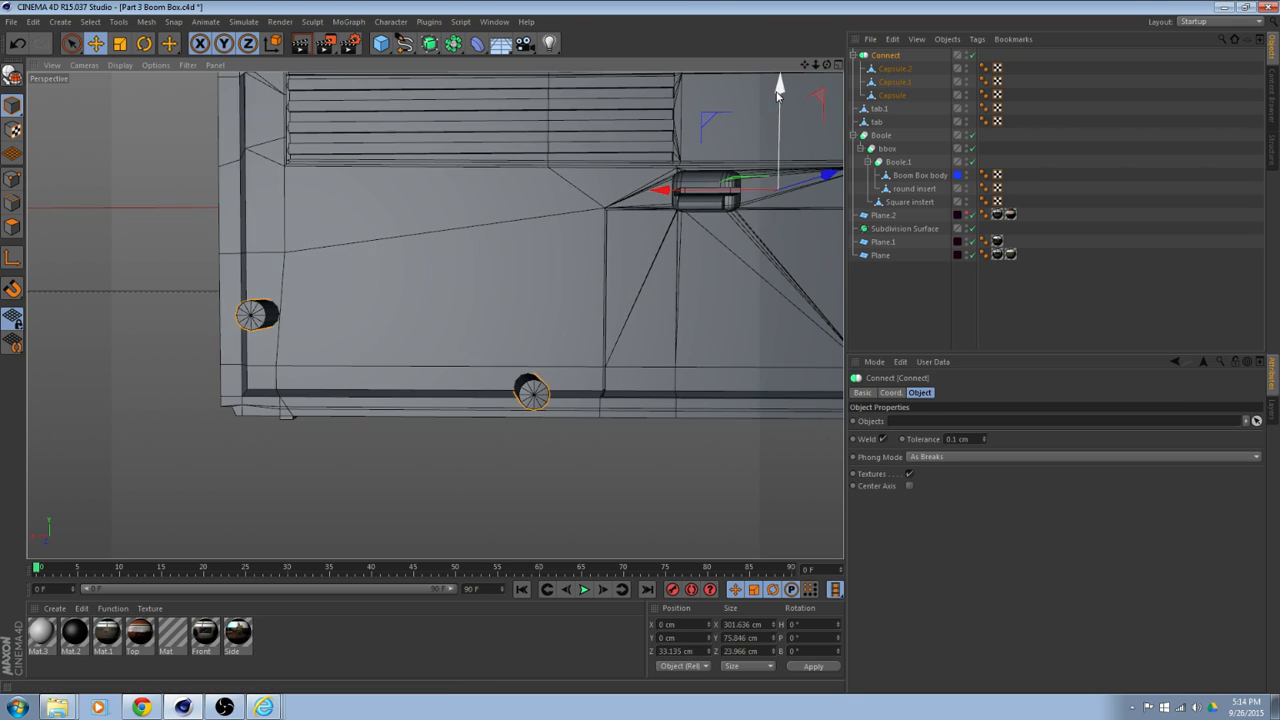
{"action": "left_click_drag", "start_coordinate": [779, 96], "coordinate": [778, 84]}
{"action": "key", "text": "ctrl+z"}
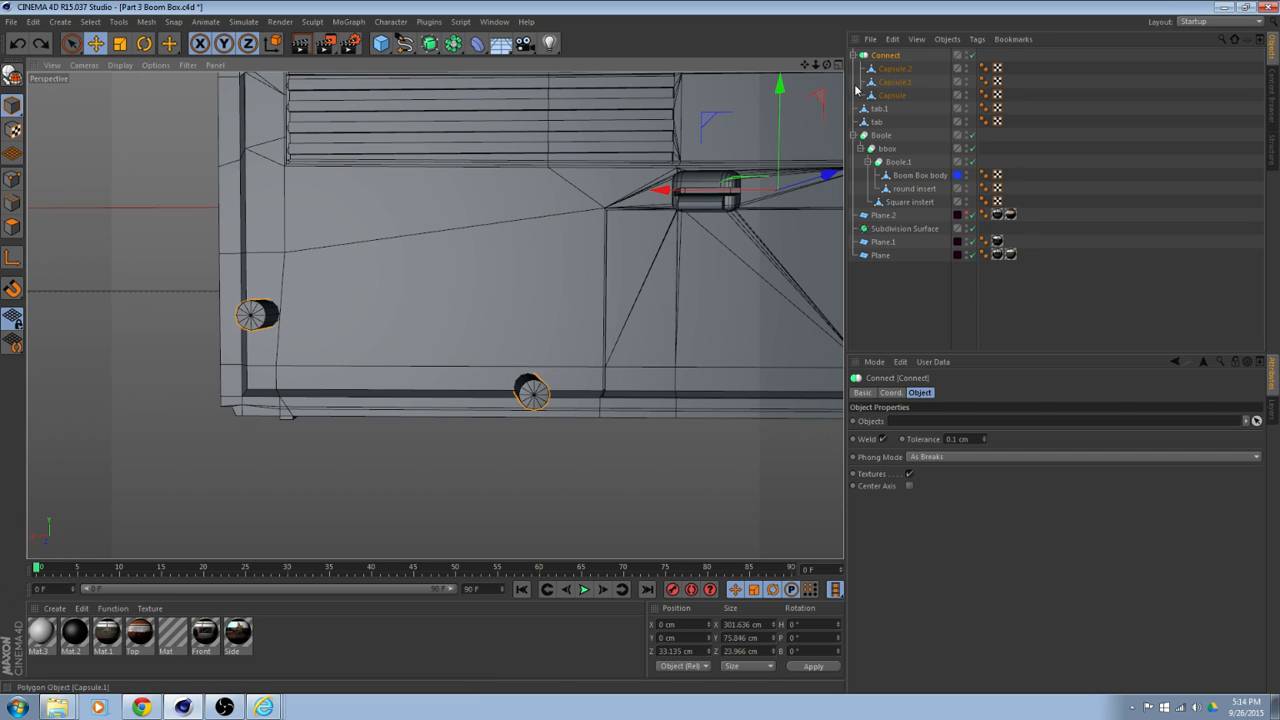
Raise Capsule.1 along Y to about -46.2 cm and shift Capsule inward along X to about -142.6 cm.
{"action": "left_click", "coordinate": [892, 83]}
{"action": "left_click_drag", "start_coordinate": [533, 276], "coordinate": [535, 247]}
{"action": "middle_click_drag", "start_coordinate": [534, 289], "coordinate": [200, 293], "text": "alt"}
{"action": "left_click", "coordinate": [570, 165]}
{"action": "middle_click_drag", "start_coordinate": [624, 170], "coordinate": [652, 288], "text": "alt"}
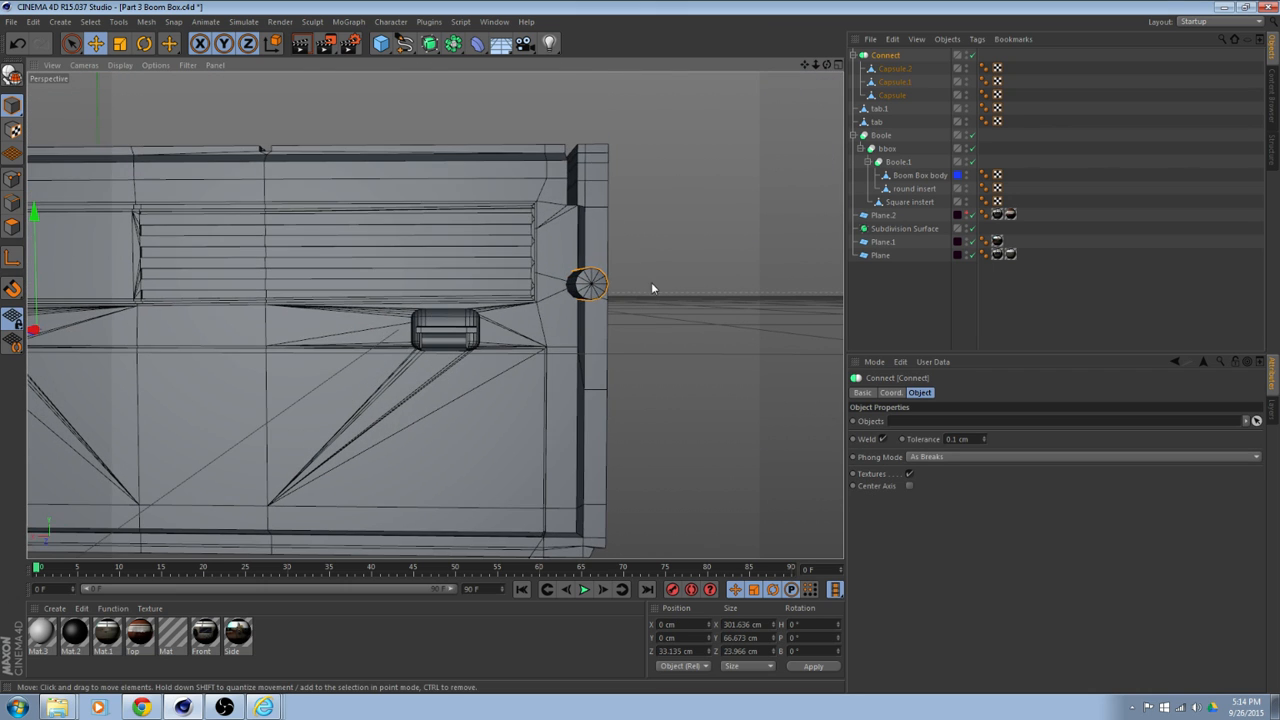
{"action": "left_click", "coordinate": [895, 68]}
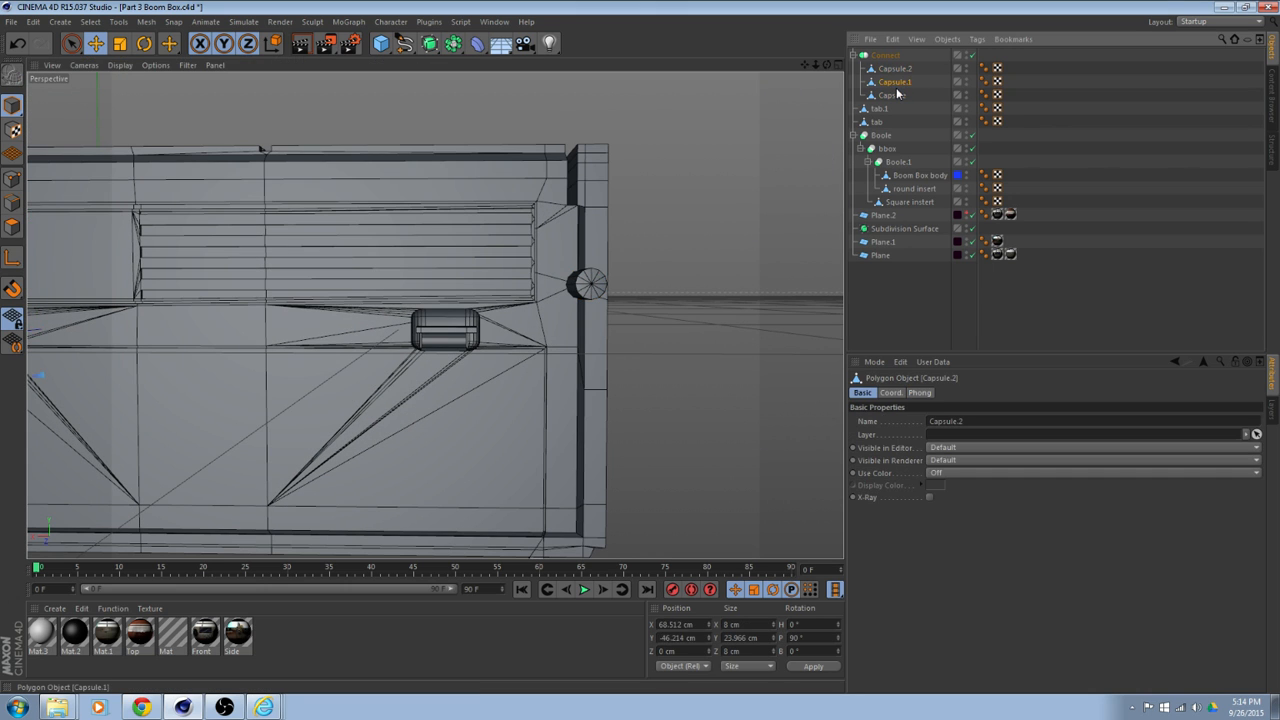
{"action": "left_click", "coordinate": [893, 95]}
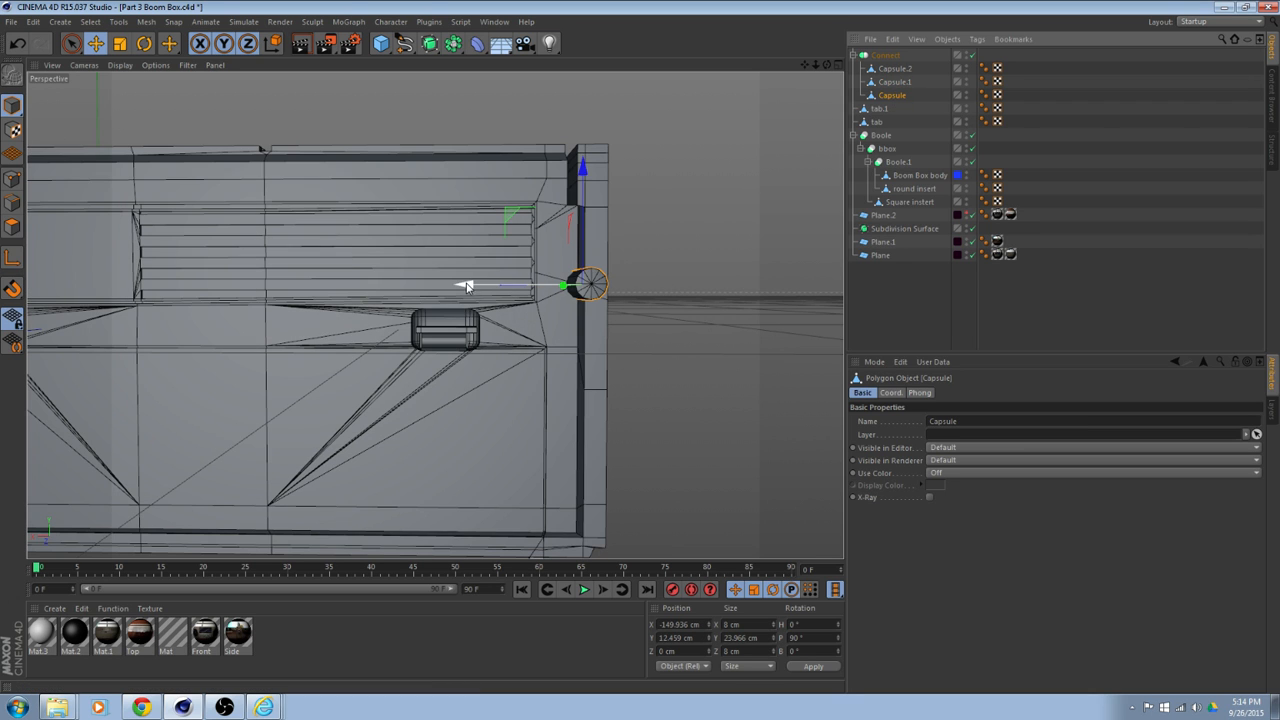
{"action": "left_click_drag", "start_coordinate": [459, 291], "coordinate": [437, 288]}
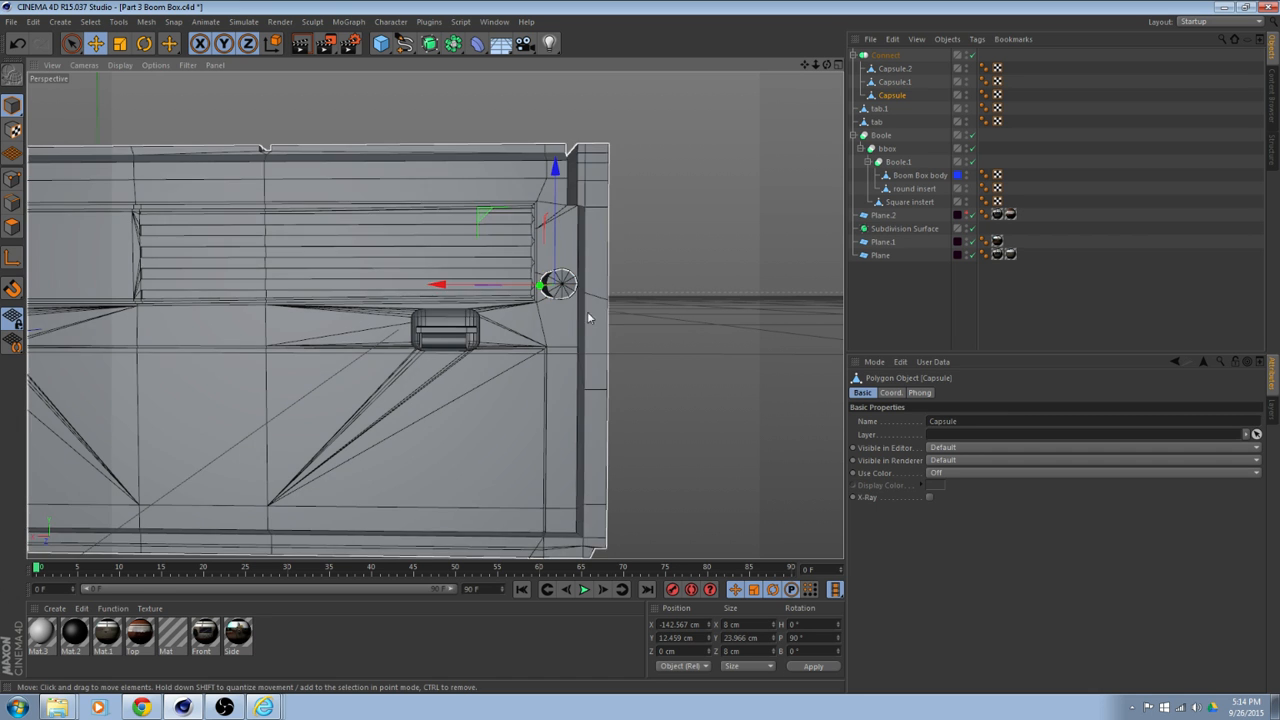
Set the Capsule's scale to 0.5 on X, Y and Z and nudge it slightly along X.
{"action": "scroll", "coordinate": [625, 310], "scroll_direction": "up", "scroll_amount": 2}
{"action": "middle_click_drag", "start_coordinate": [611, 258], "coordinate": [629, 312], "text": "alt"}
{"action": "left_click_drag", "start_coordinate": [629, 312], "coordinate": [678, 261], "text": "alt"}
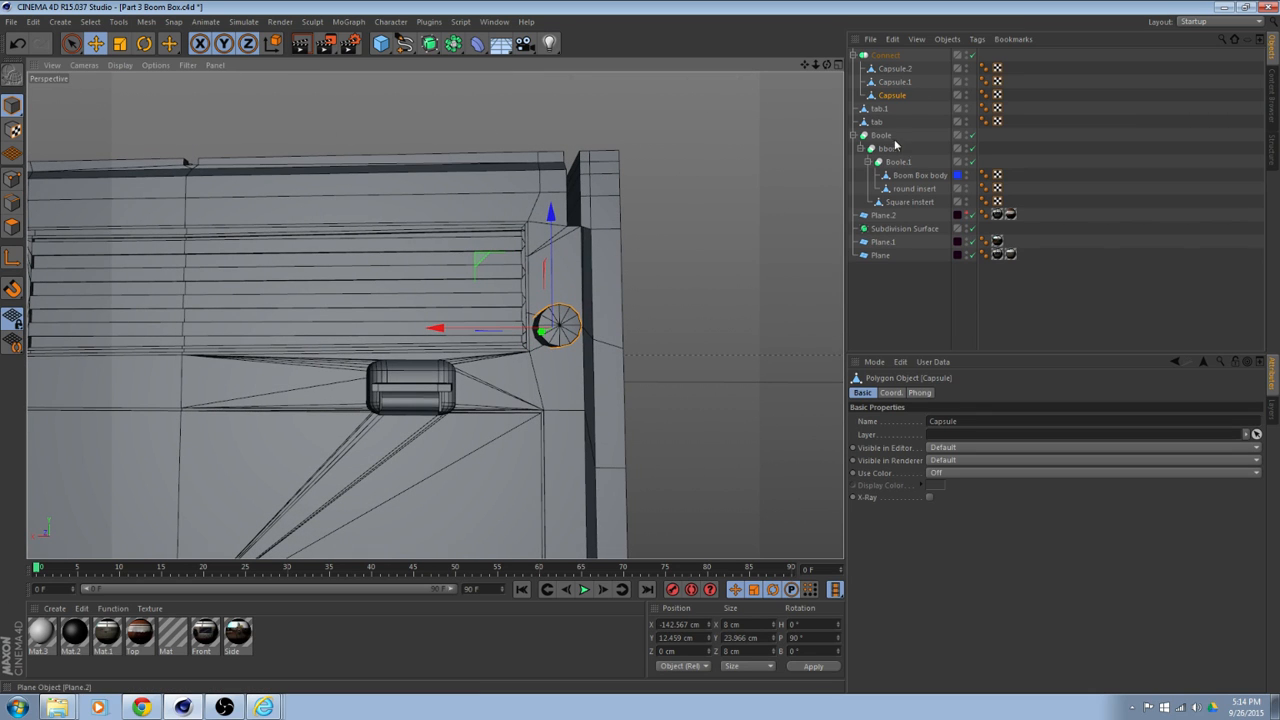
{"action": "left_click", "coordinate": [891, 393]}
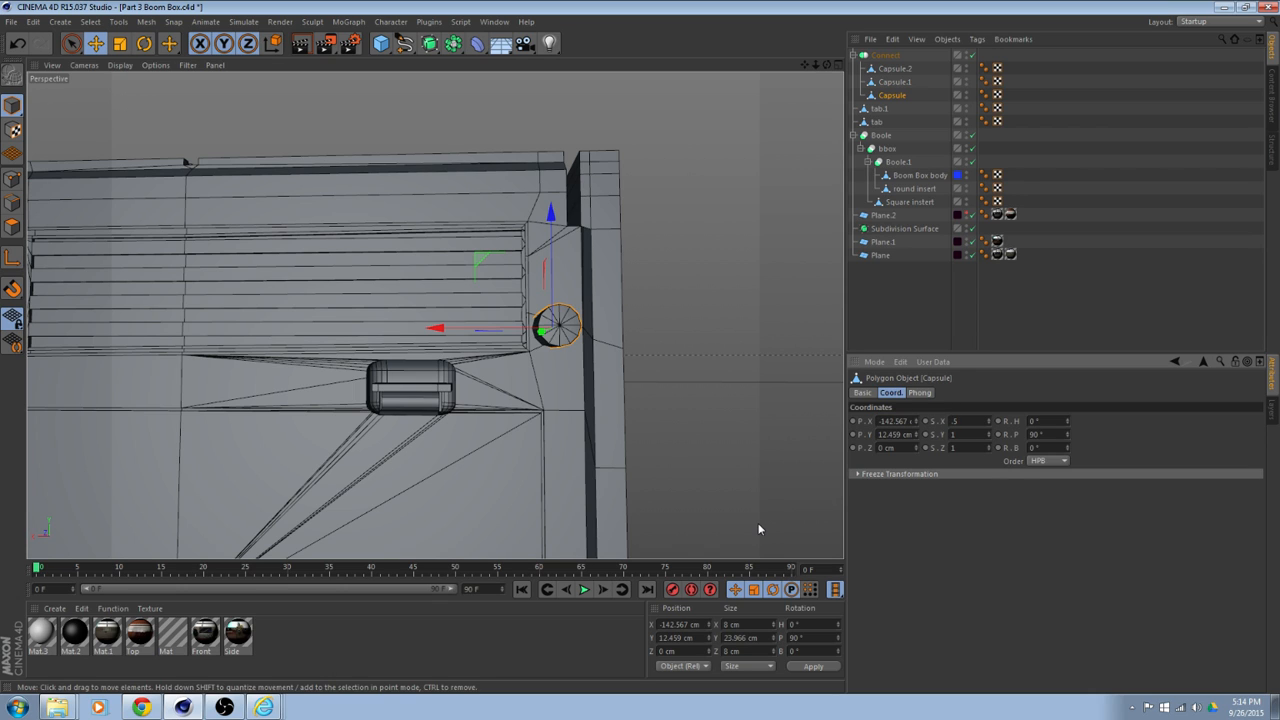
{"action": "key", "text": "Tab"}
{"action": "type", "text": "0.5"}
{"action": "key", "text": "Tab"}
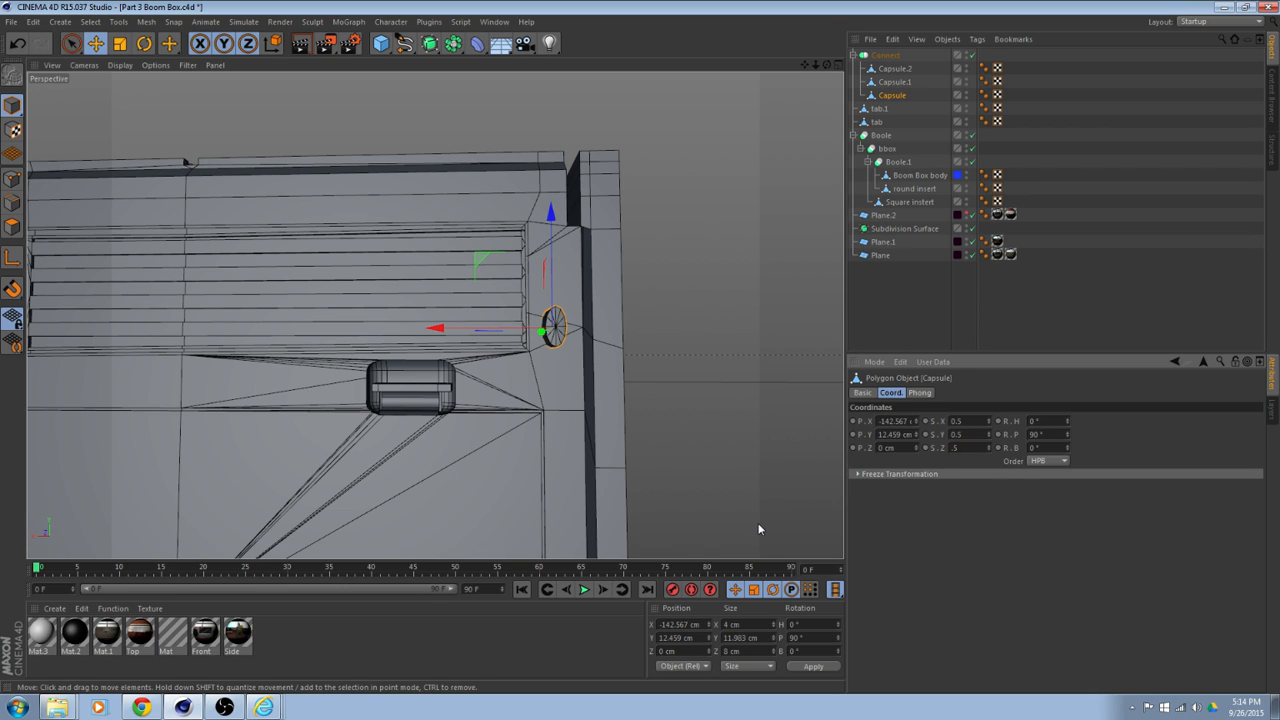
{"action": "type", "text": ".5"}
{"action": "key", "text": "Tab"}
{"action": "left_click_drag", "start_coordinate": [440, 329], "coordinate": [444, 330]}
{"action": "left_click_drag", "start_coordinate": [634, 340], "coordinate": [447, 365], "text": "alt"}
{"action": "left_click", "coordinate": [299, 396]}
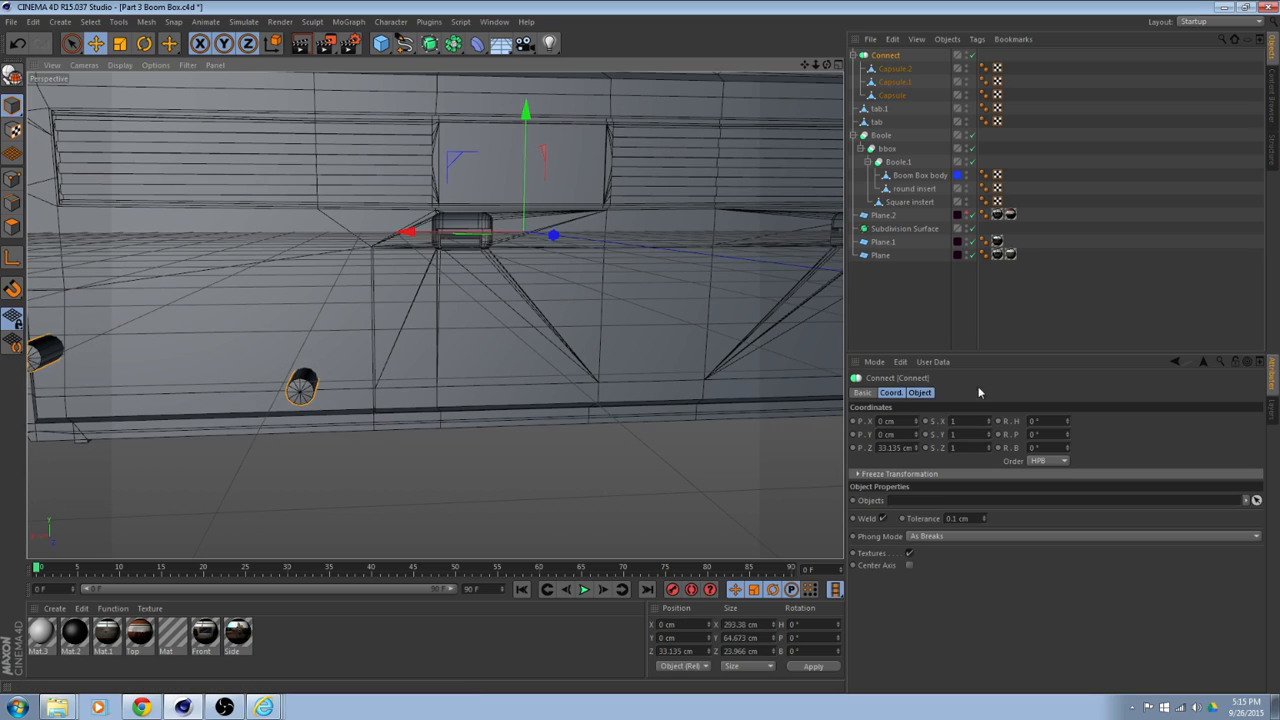
{"action": "left_click", "coordinate": [965, 422]}
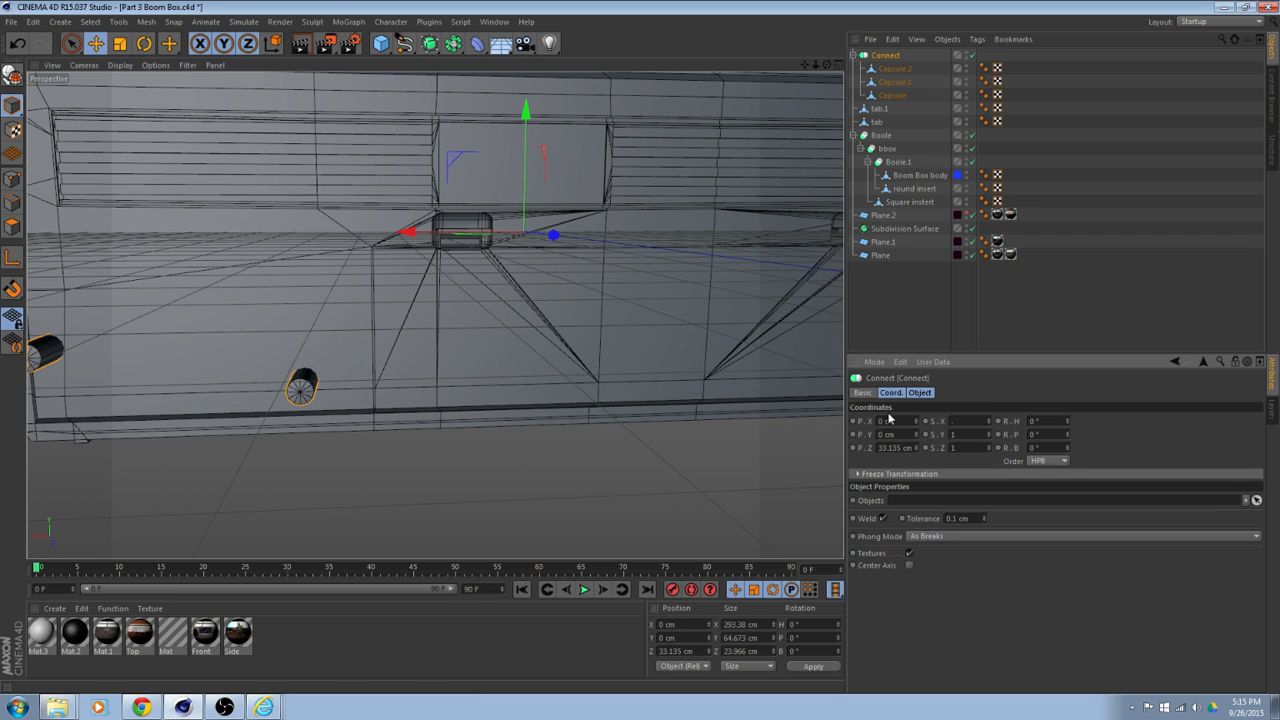
{"action": "type", "text": ".5"}
{"action": "key", "text": "Tab"}
Set the scale of Capsule.1 and Capsule.2 to 0.5 on X, Y and Z, leaving nothing selected.
{"action": "left_click", "coordinate": [919, 81]}
{"action": "left_click", "coordinate": [909, 83]}
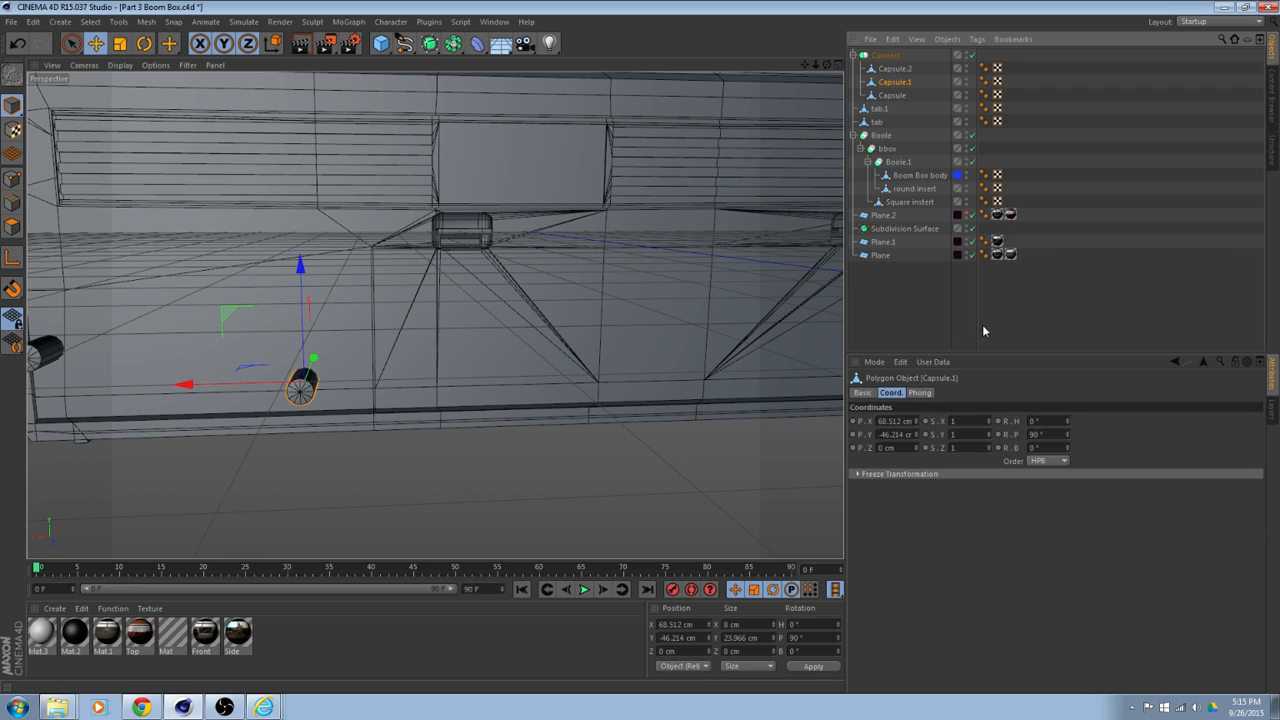
{"action": "left_click_drag", "start_coordinate": [967, 423], "coordinate": [885, 384]}
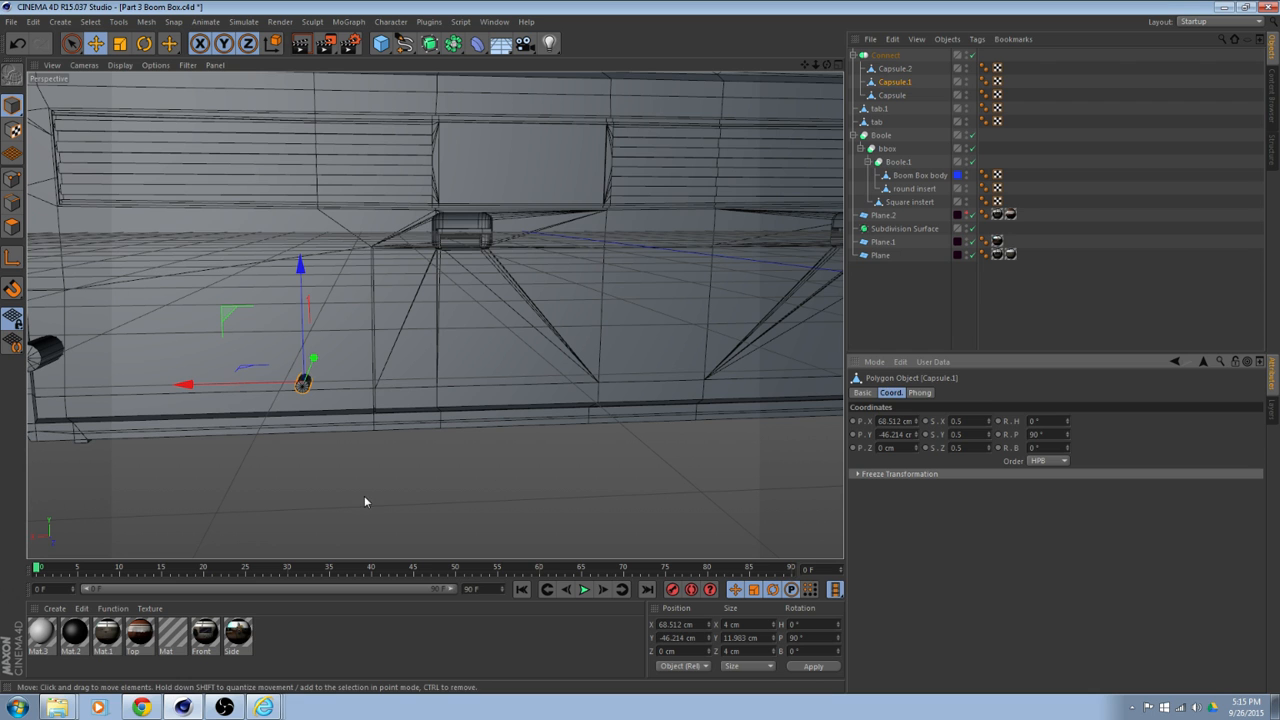
{"action": "left_click_drag", "start_coordinate": [364, 495], "coordinate": [444, 445], "text": "alt"}
{"action": "left_click", "coordinate": [885, 55]}
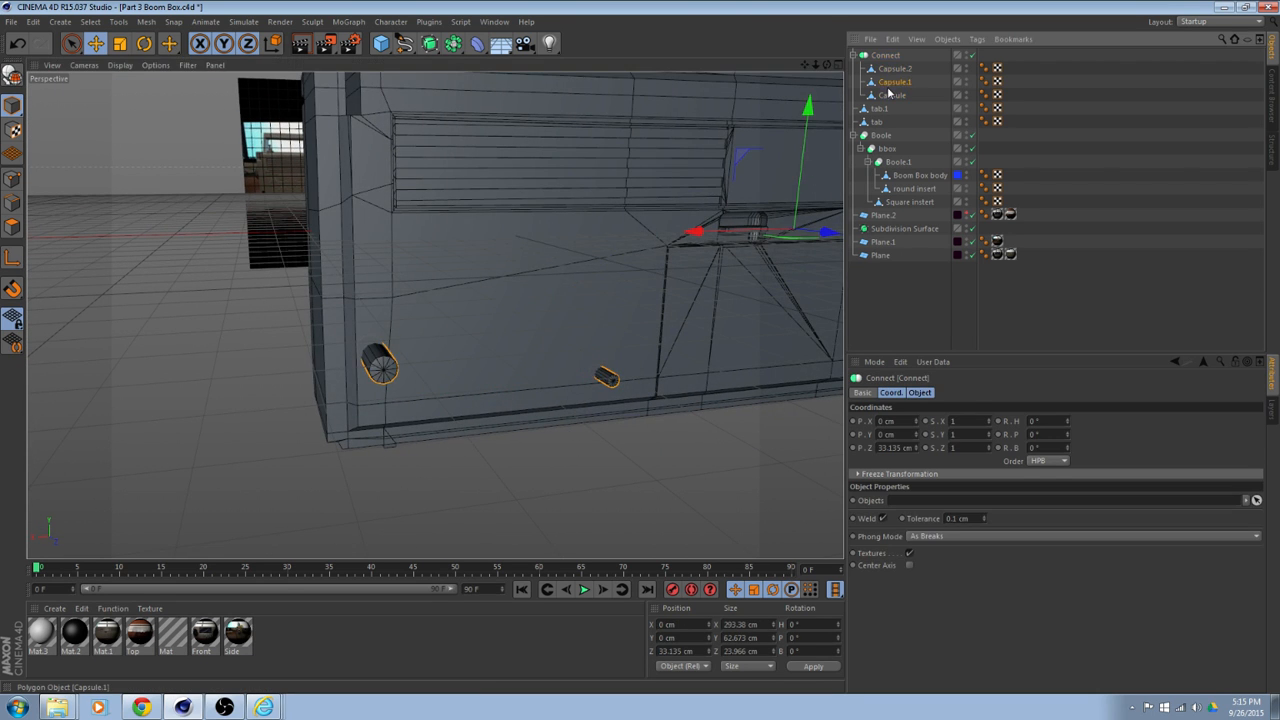
{"action": "left_click", "coordinate": [891, 81]}
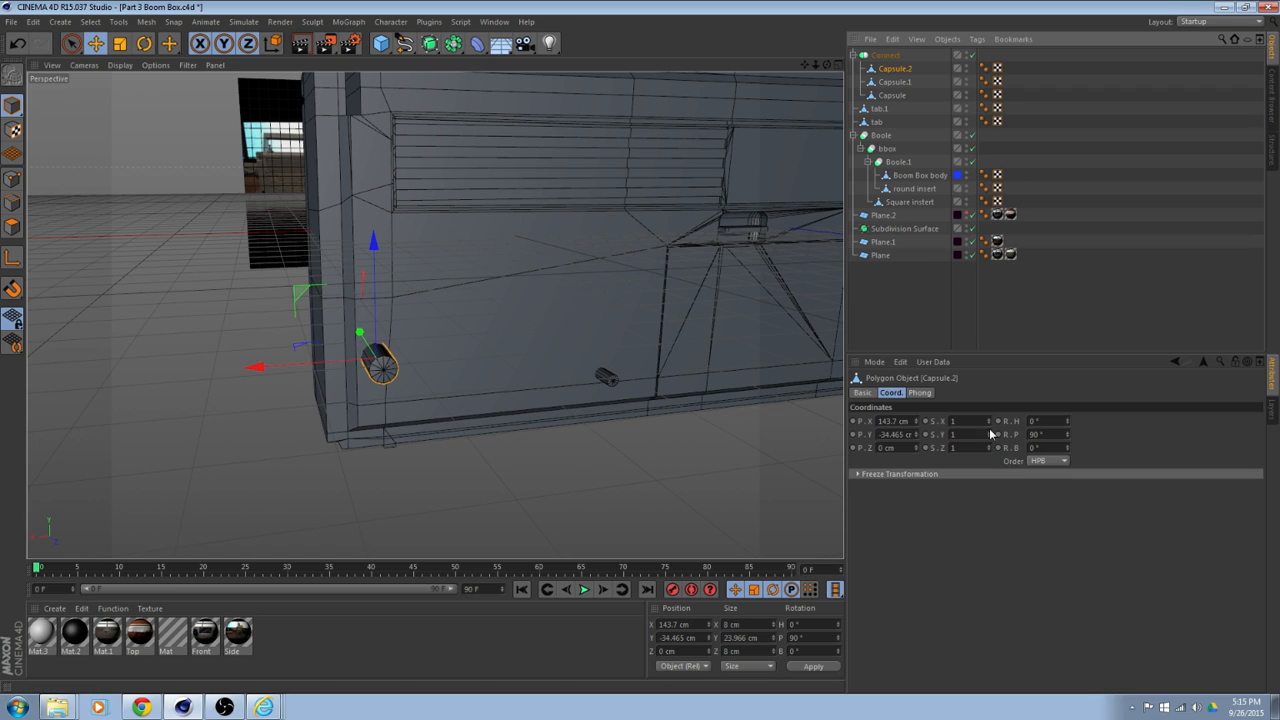
{"action": "left_click_drag", "start_coordinate": [973, 421], "coordinate": [862, 405]}
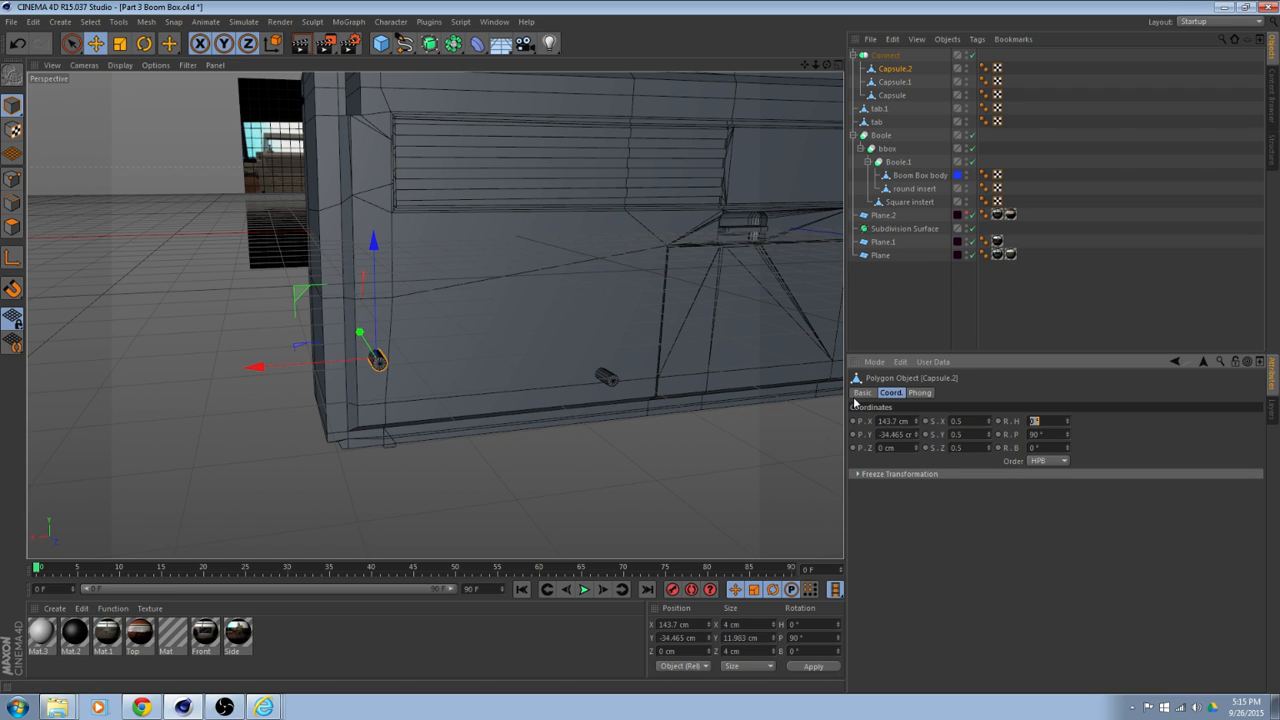
{"action": "left_click", "coordinate": [601, 536]}
Collapse the Connect object's hierarchy and rename the object to "screw Connect".
{"action": "mouse_move", "coordinate": [666, 463]}
{"action": "left_mouse_down", "text": "alt"}
{"action": "mouse_move", "coordinate": [474, 426]}
{"action": "mouse_move", "coordinate": [326, 451]}
{"action": "mouse_move", "coordinate": [504, 450]}
{"action": "mouse_move", "coordinate": [397, 477]}
{"action": "mouse_move", "coordinate": [520, 470]}
{"action": "left_mouse_up", "text": "alt"}
{"action": "scroll", "coordinate": [401, 429], "scroll_direction": "down", "scroll_amount": 2}
{"action": "left_click", "coordinate": [852, 55]}
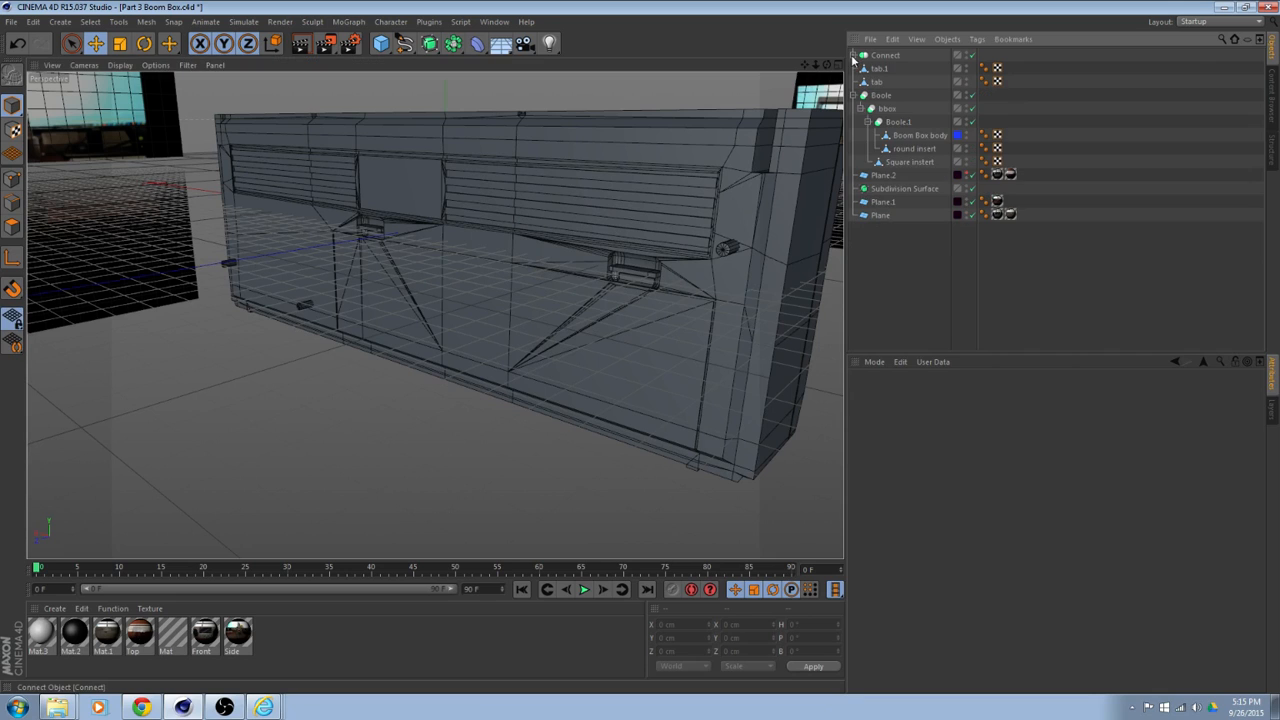
{"action": "left_click", "coordinate": [880, 56]}
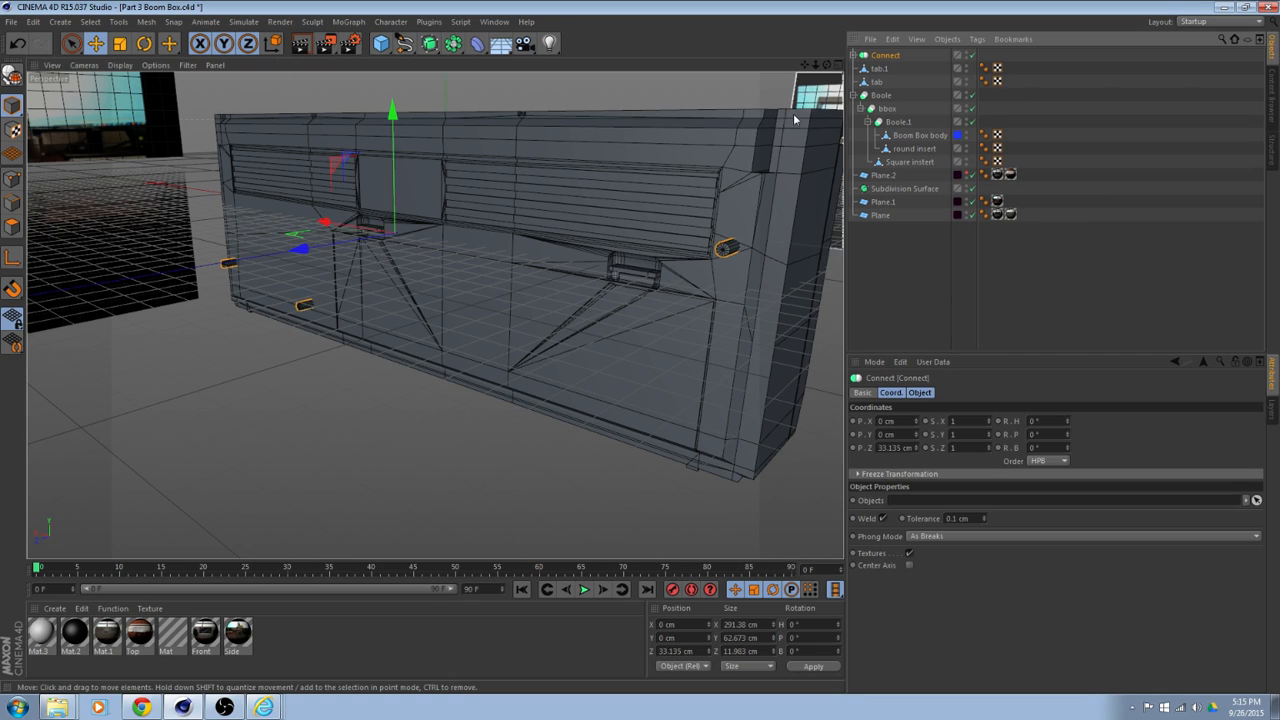
{"action": "left_click_drag", "start_coordinate": [730, 250], "coordinate": [635, 287], "text": "alt"}
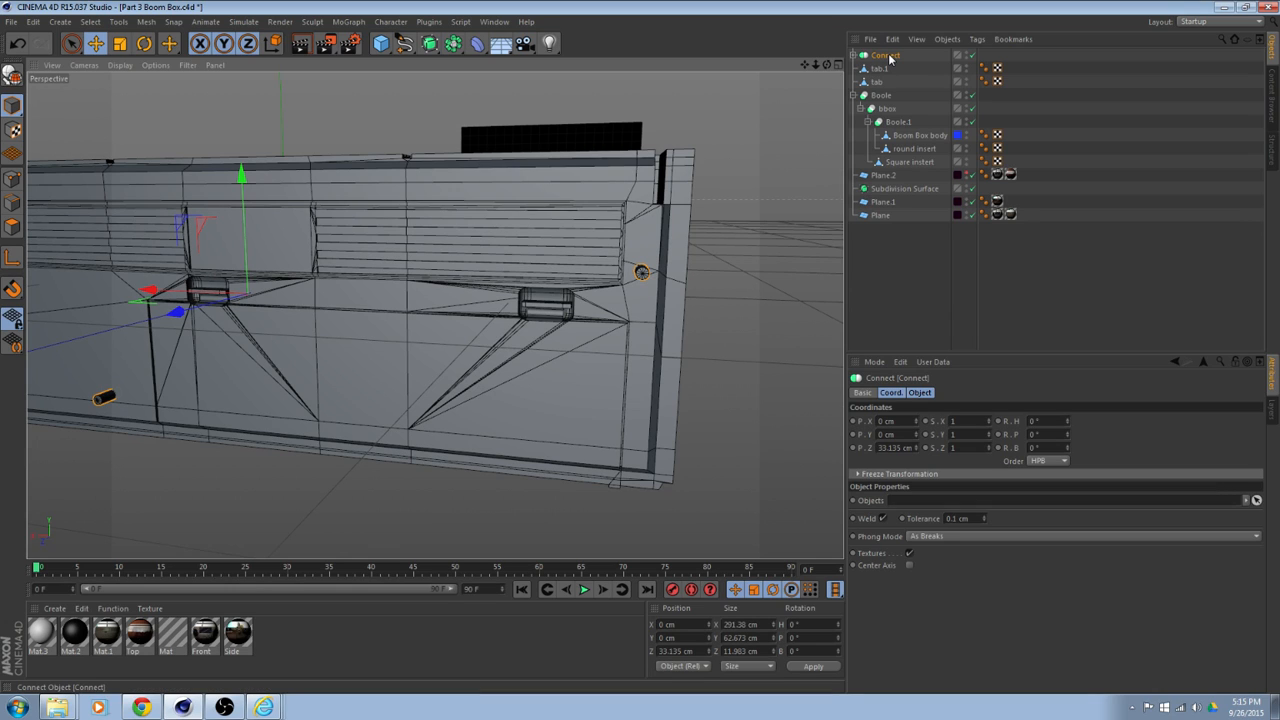
{"action": "double_click", "coordinate": [889, 56]}
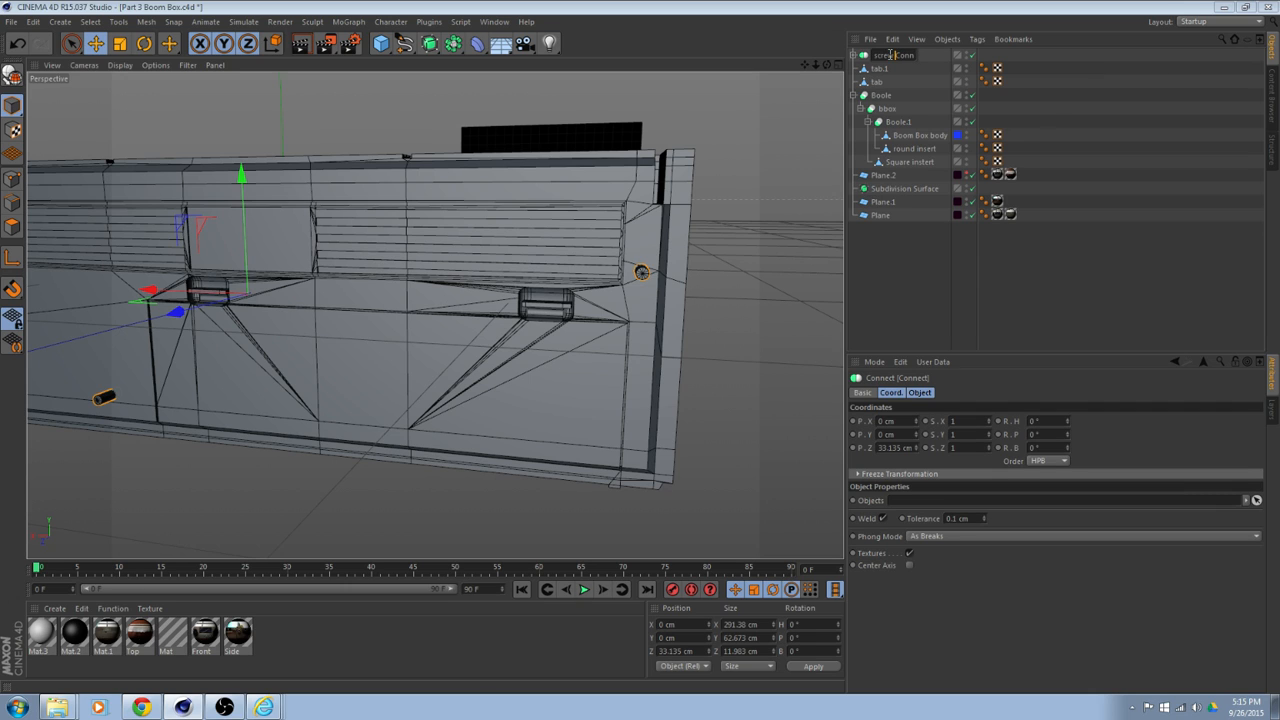
{"action": "key", "text": "Return"}
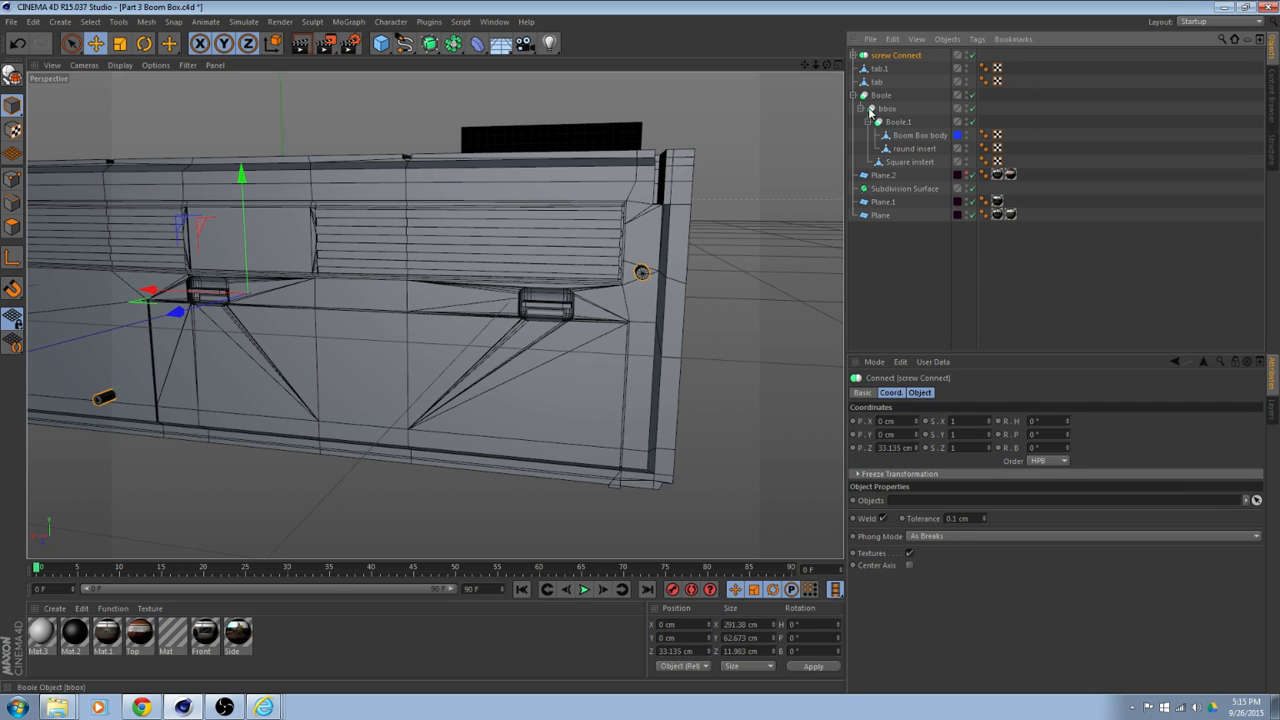
Collapse the bbox hierarchy and place screw Connect inside the outer Boole, directly below bbox.
{"action": "left_click", "coordinate": [867, 122]}
{"action": "left_click", "coordinate": [861, 109]}
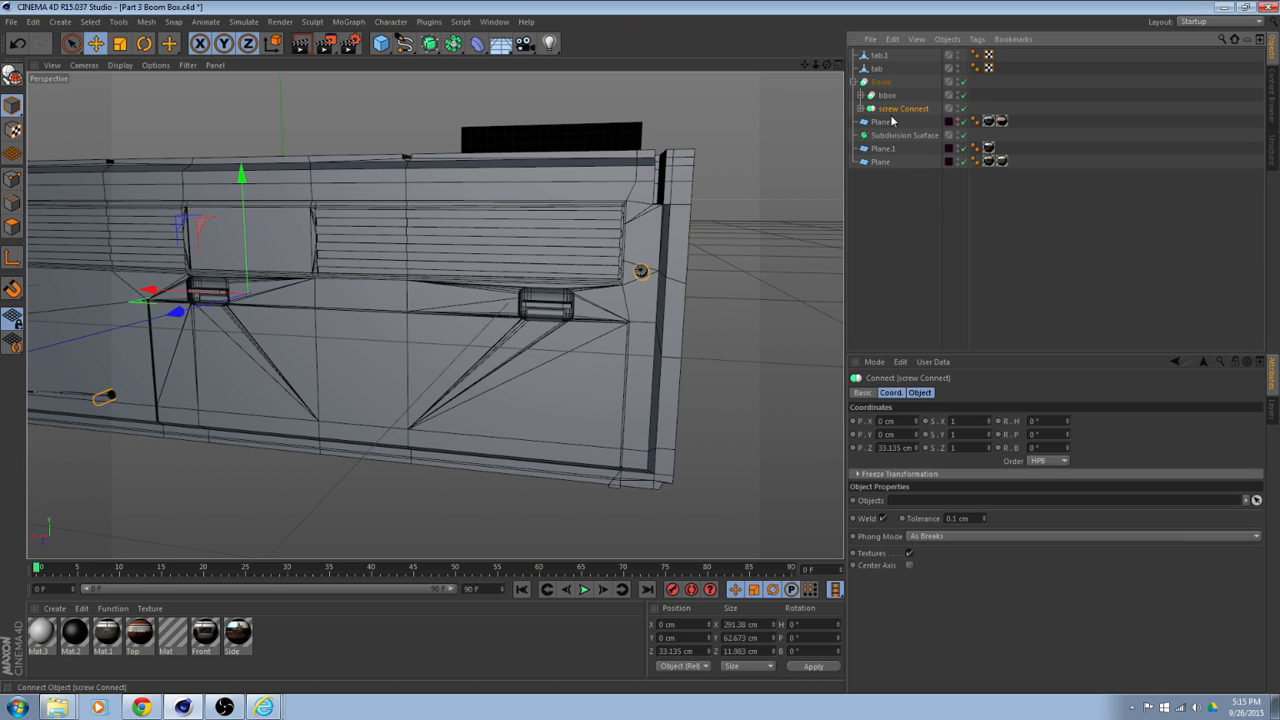
{"action": "left_click", "coordinate": [628, 187]}
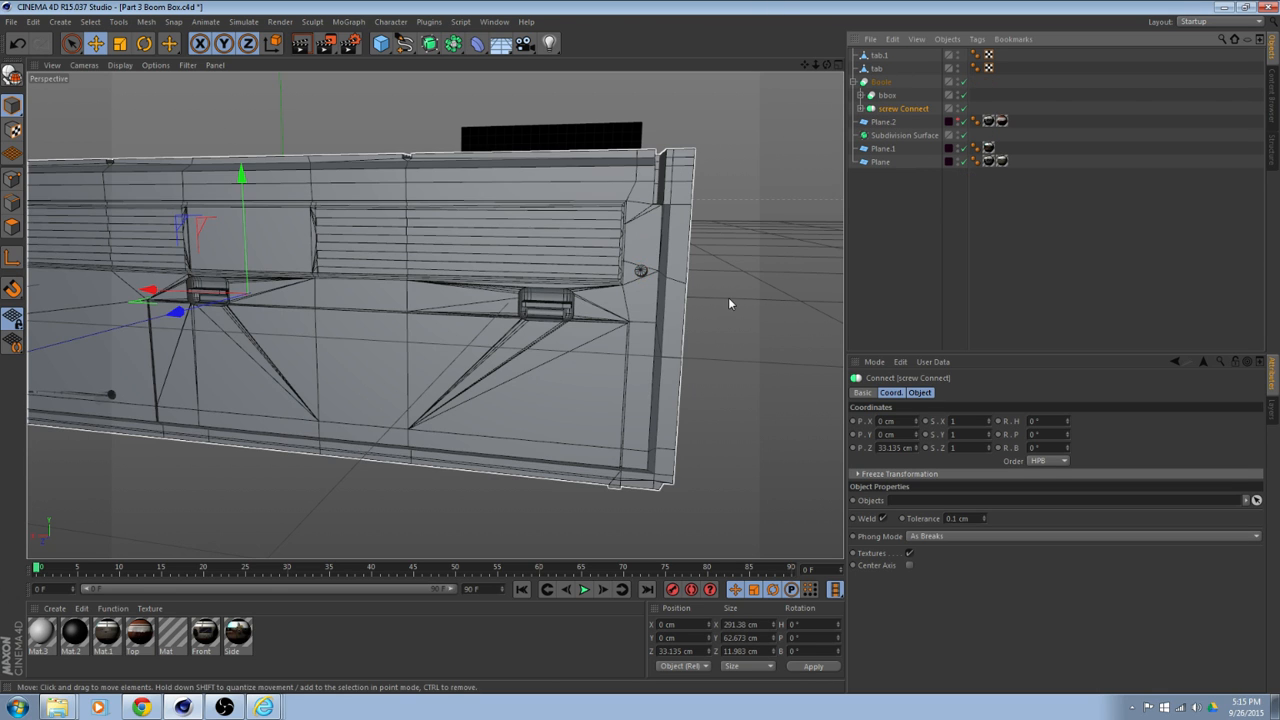
Move screw Connect along Z to about 27.3 cm so the capsules cut into the body's back.
{"action": "left_click_drag", "start_coordinate": [728, 297], "coordinate": [845, 118], "text": "alt"}
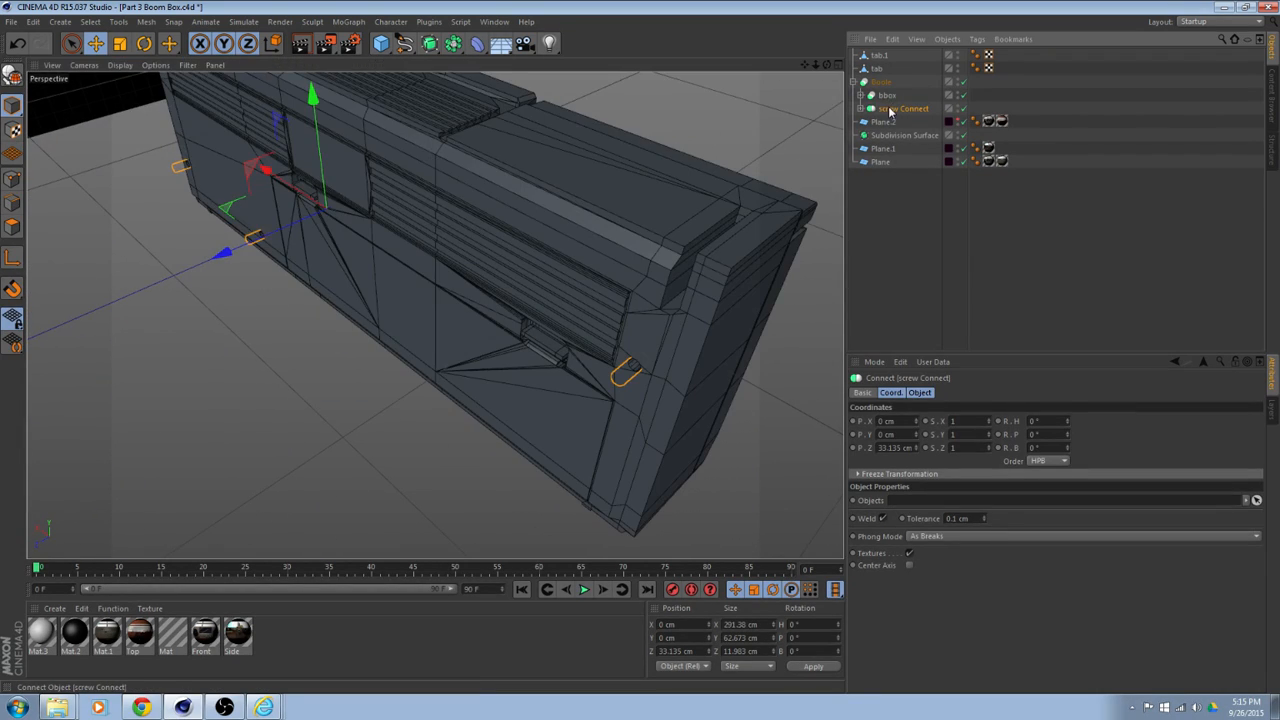
{"action": "left_click_drag", "start_coordinate": [219, 263], "coordinate": [238, 266]}
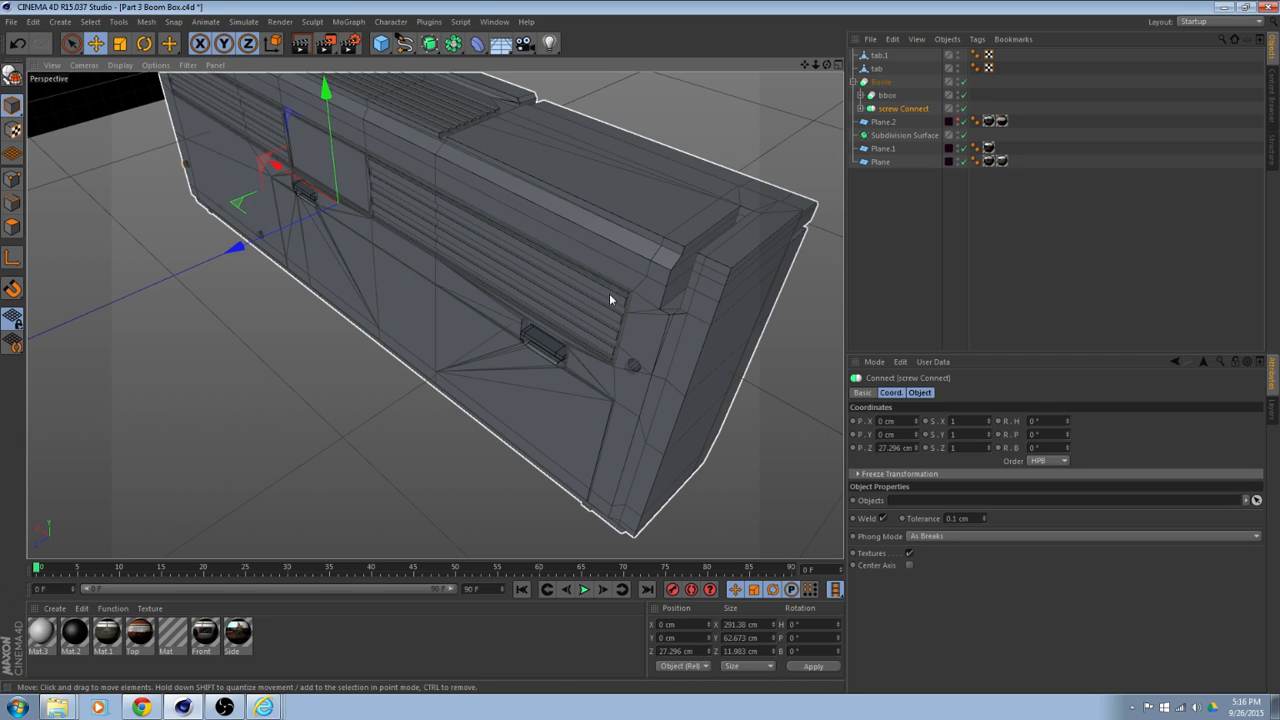
{"action": "left_click_drag", "start_coordinate": [670, 306], "coordinate": [755, 266], "text": "alt"}
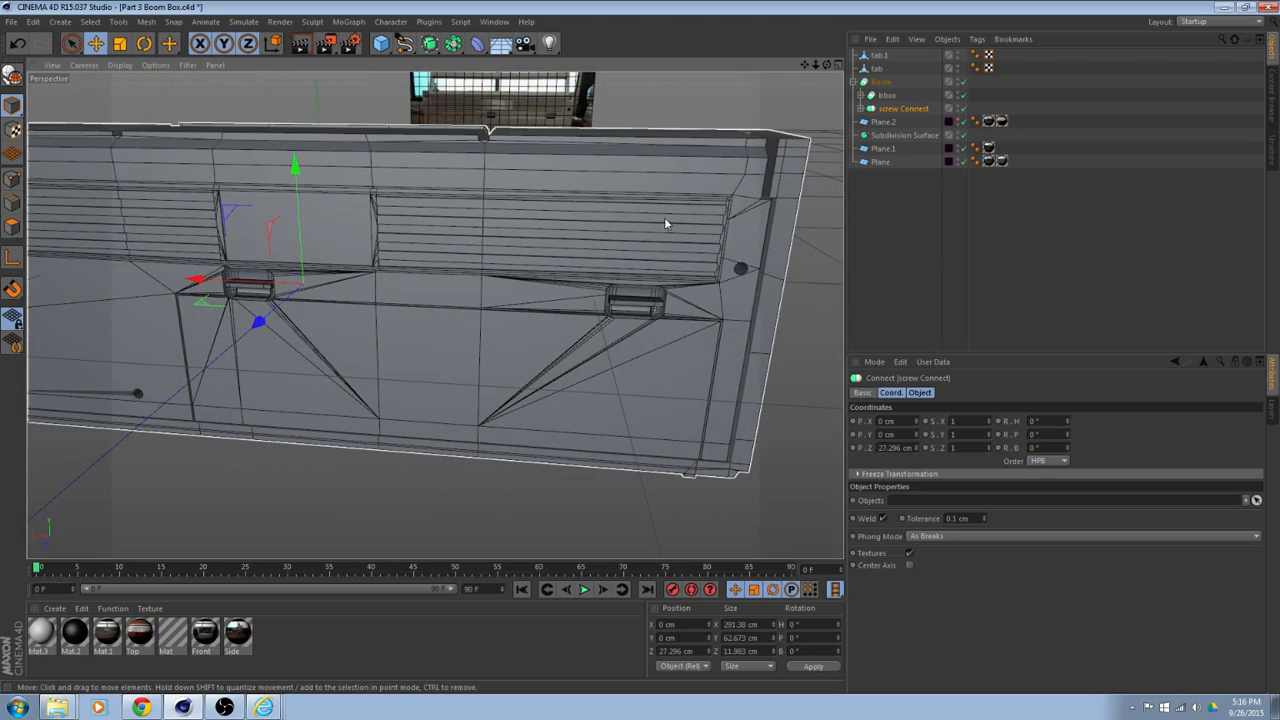
Expand screw Connect, select the outer Boole and disable its Hide new edges option.
{"action": "left_click_drag", "start_coordinate": [665, 219], "coordinate": [685, 289], "text": "alt"}
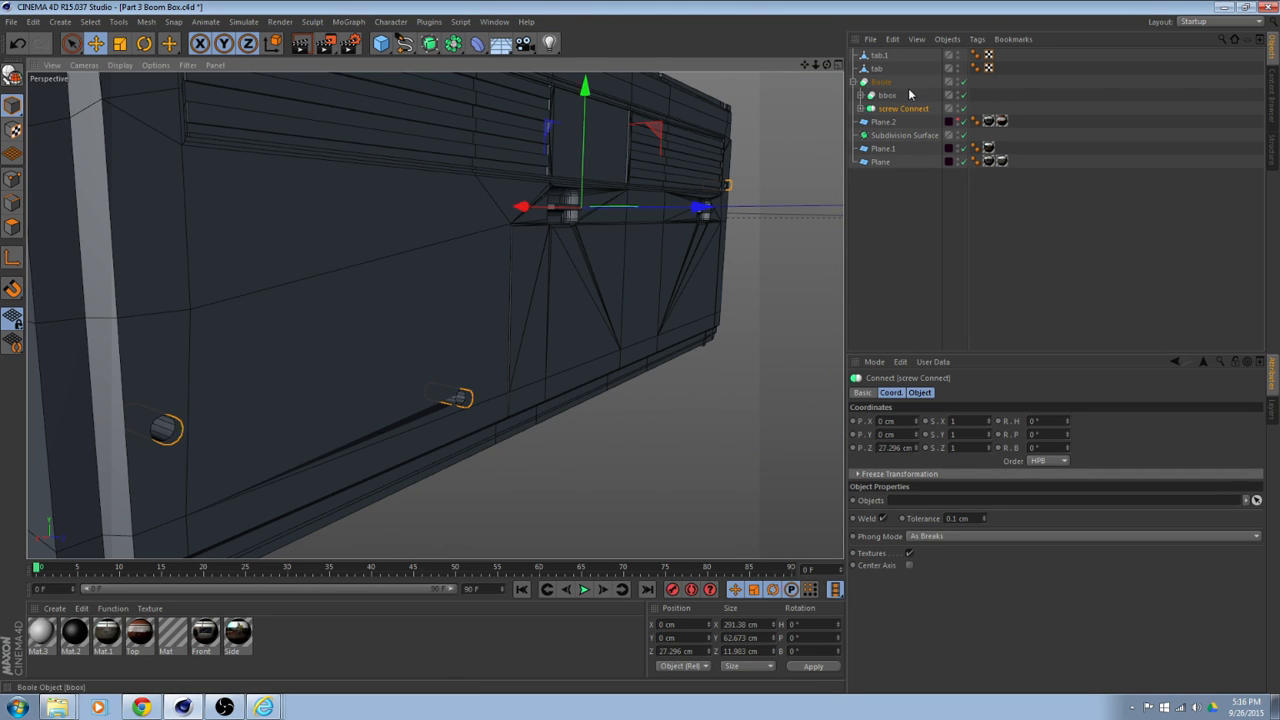
{"action": "left_click", "coordinate": [861, 108]}
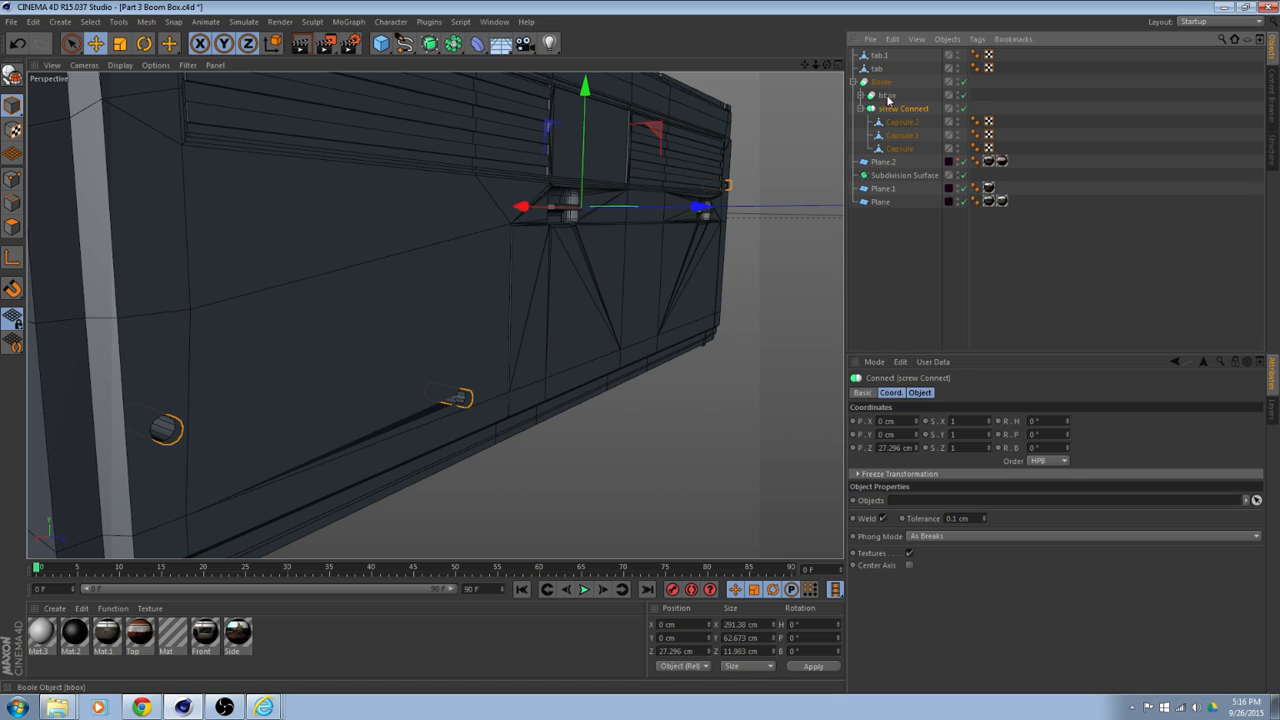
{"action": "left_click", "coordinate": [885, 82]}
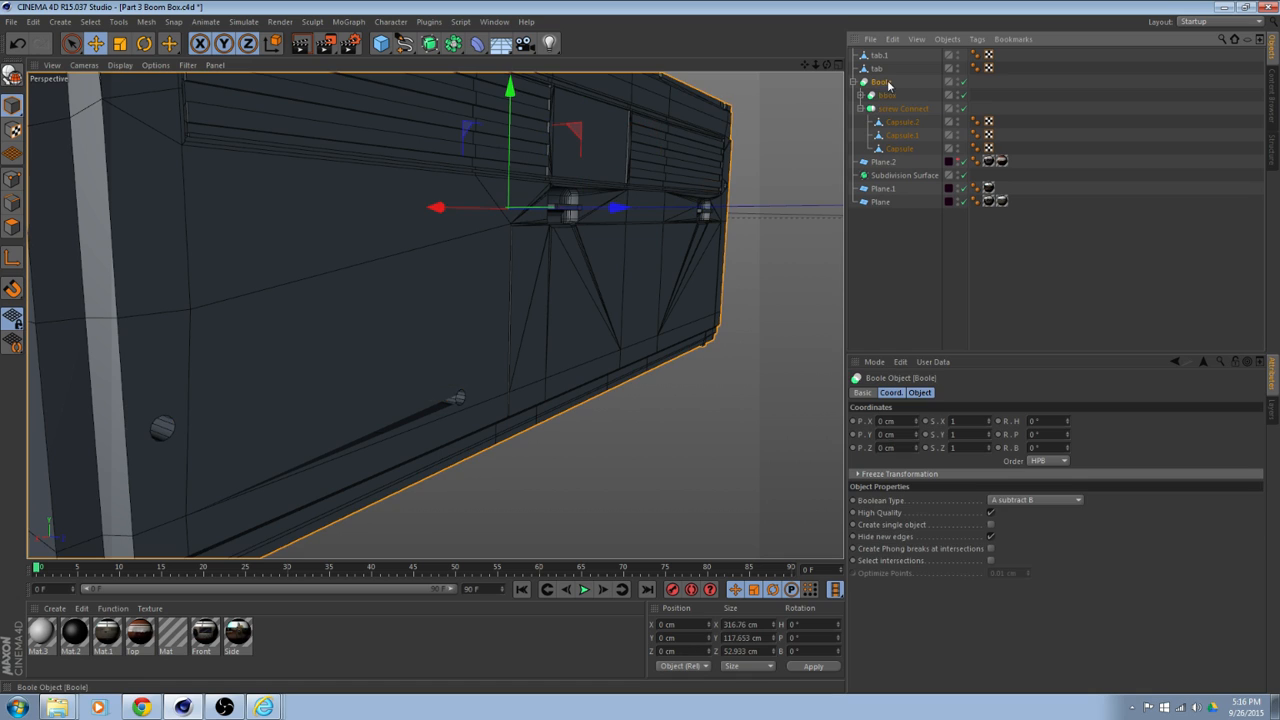
{"action": "left_click", "coordinate": [990, 537]}
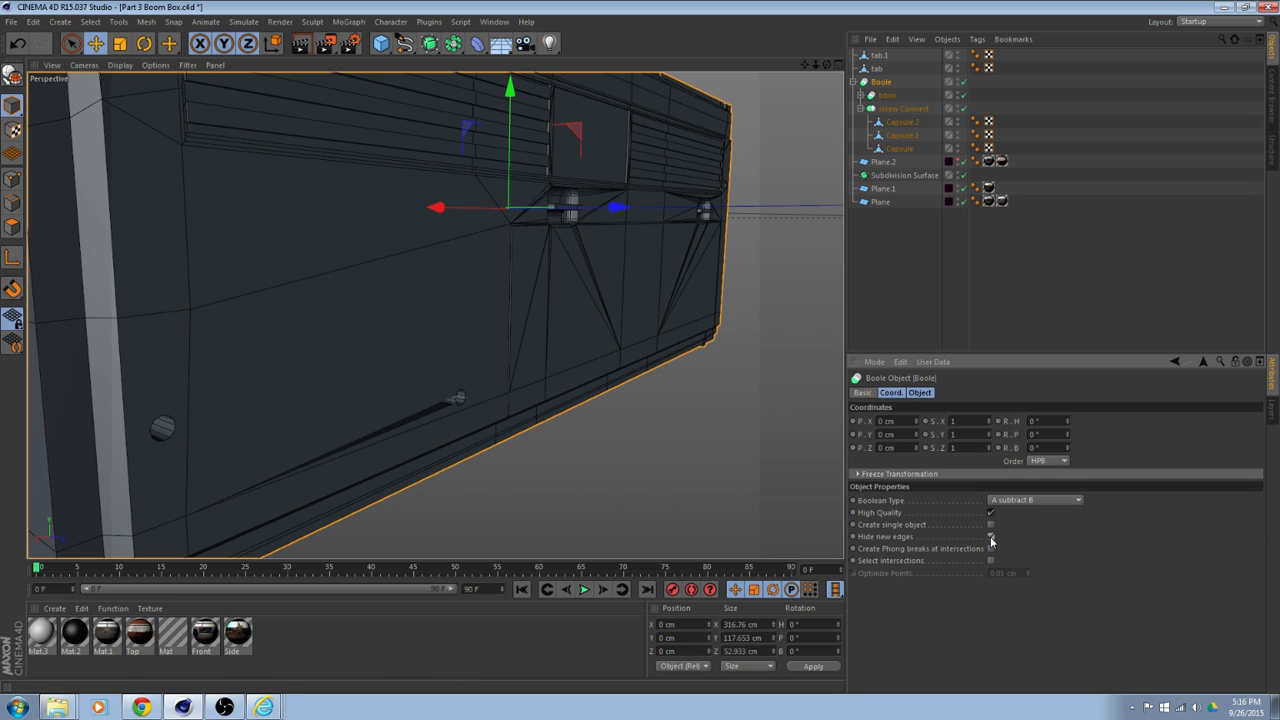
{"action": "left_click_drag", "start_coordinate": [520, 480], "coordinate": [690, 470], "text": "alt"}
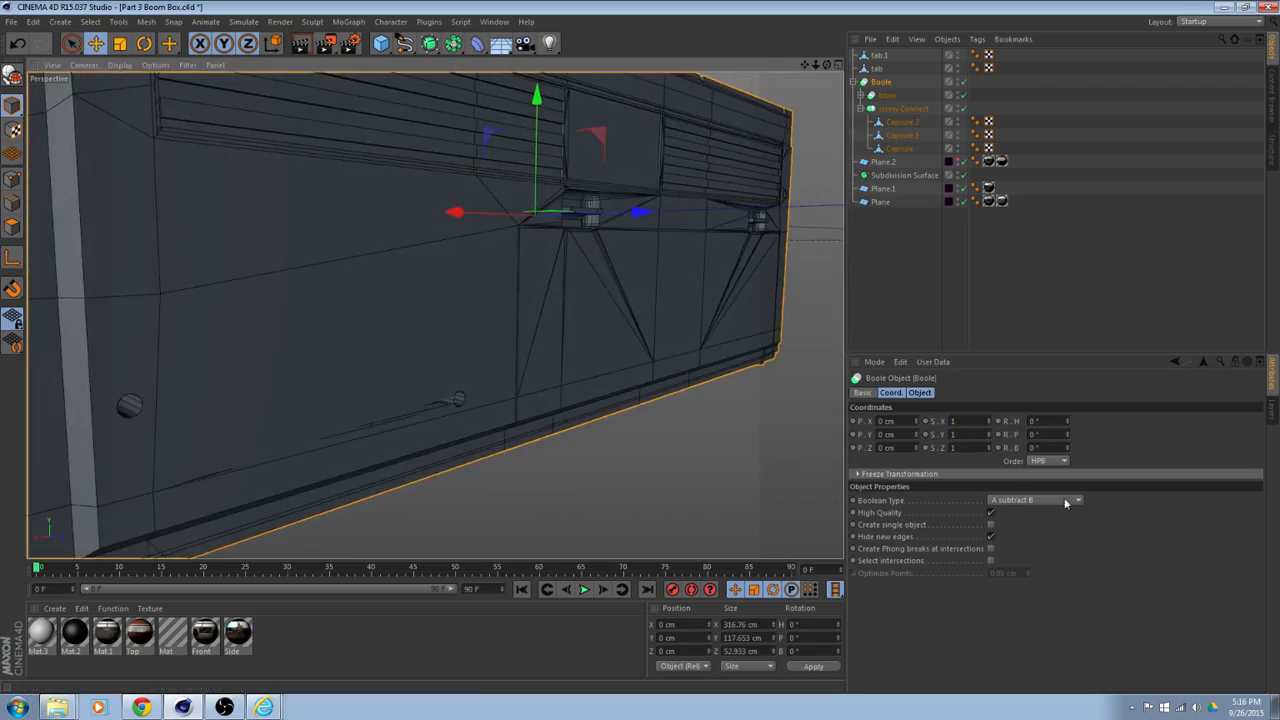
{"action": "left_click", "coordinate": [991, 538]}
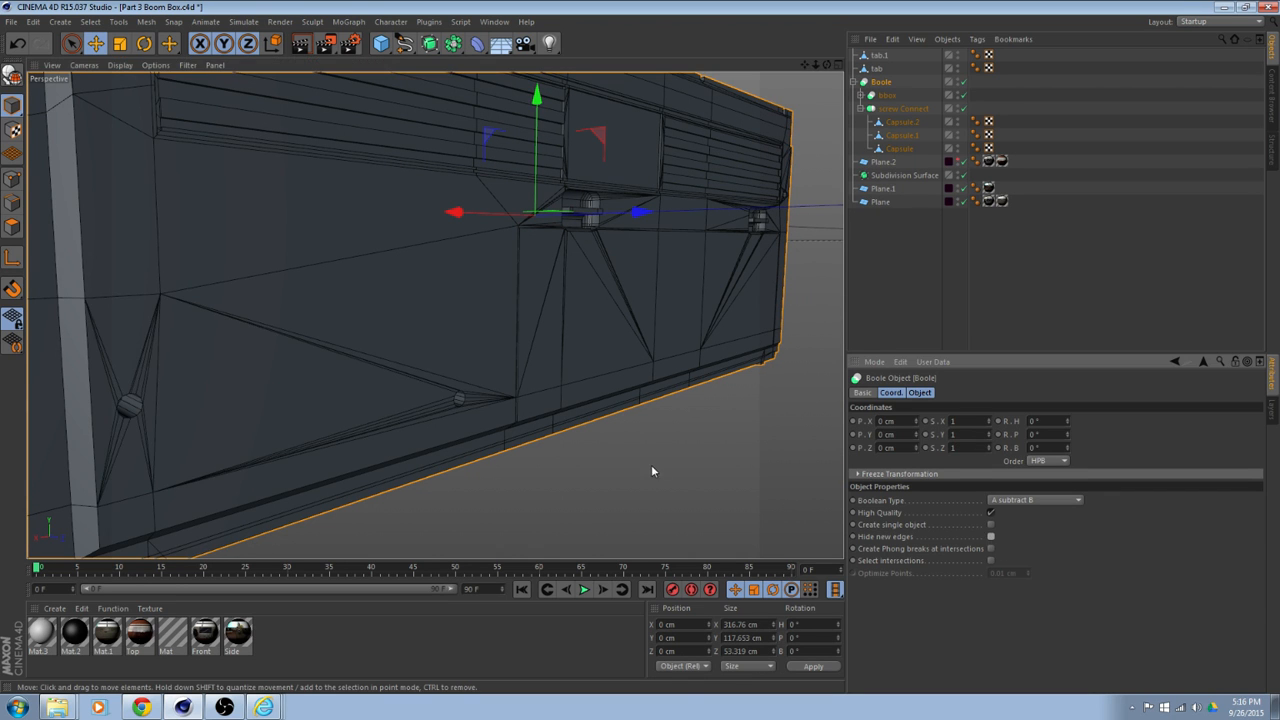
Examine the mesh edges around the screw holes and tab recesses on the body's back.
{"action": "left_click_drag", "start_coordinate": [651, 471], "coordinate": [535, 390], "text": "alt"}
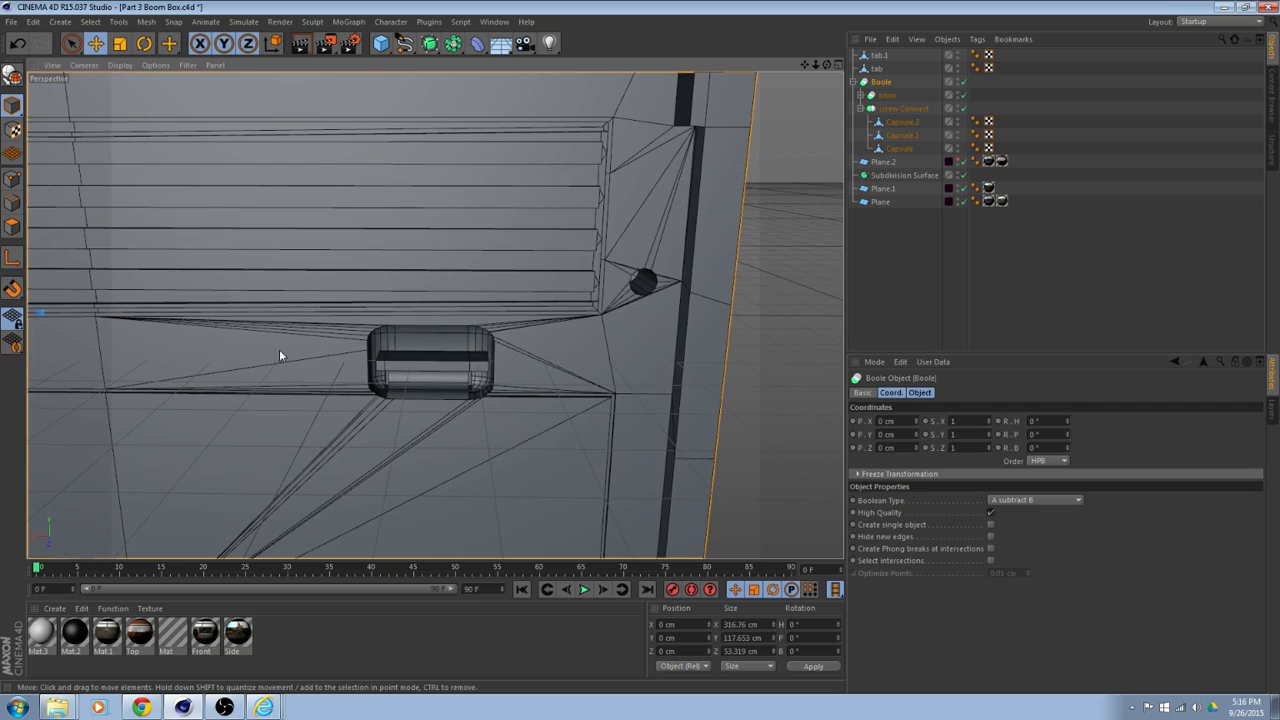
{"action": "left_click_drag", "start_coordinate": [279, 349], "coordinate": [549, 446], "text": "alt"}
{"action": "left_click_drag", "start_coordinate": [555, 318], "coordinate": [452, 398], "text": "alt"}
{"action": "middle_click_drag", "start_coordinate": [452, 398], "coordinate": [538, 277], "text": "alt"}
{"action": "left_click_drag", "start_coordinate": [538, 277], "coordinate": [369, 370], "text": "alt"}
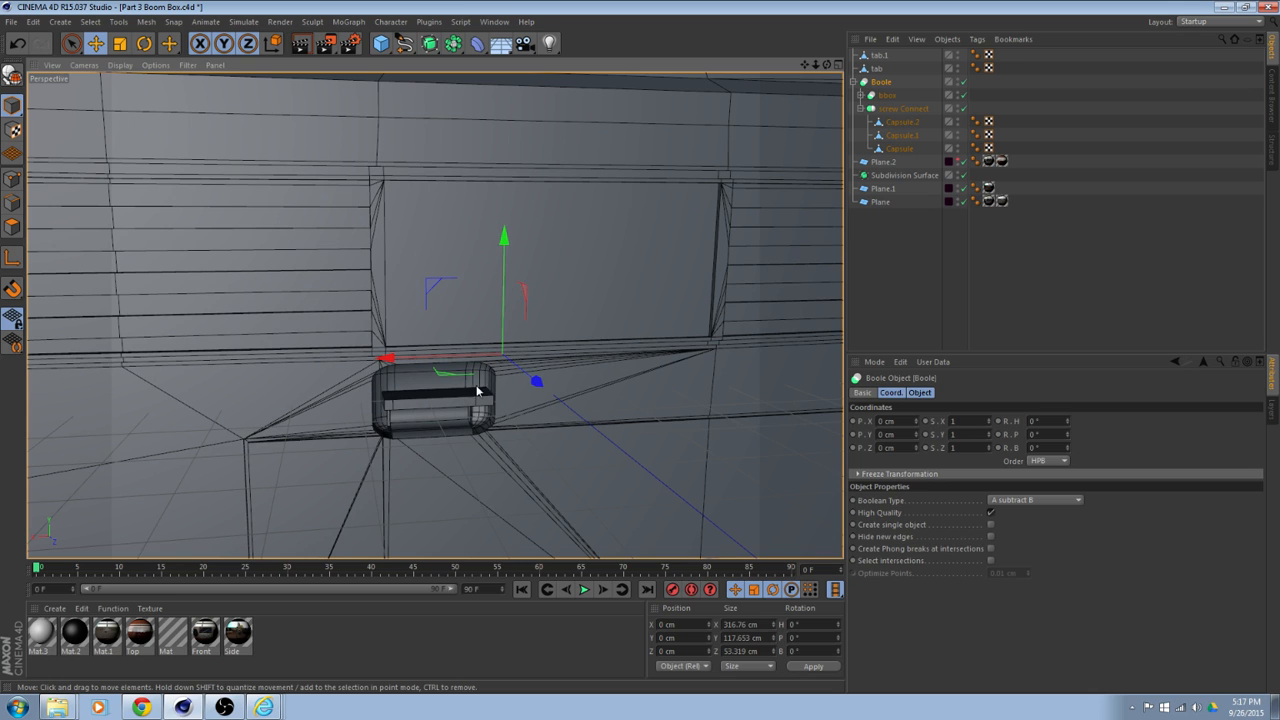
{"action": "left_click_drag", "start_coordinate": [477, 391], "coordinate": [526, 358], "text": "alt"}
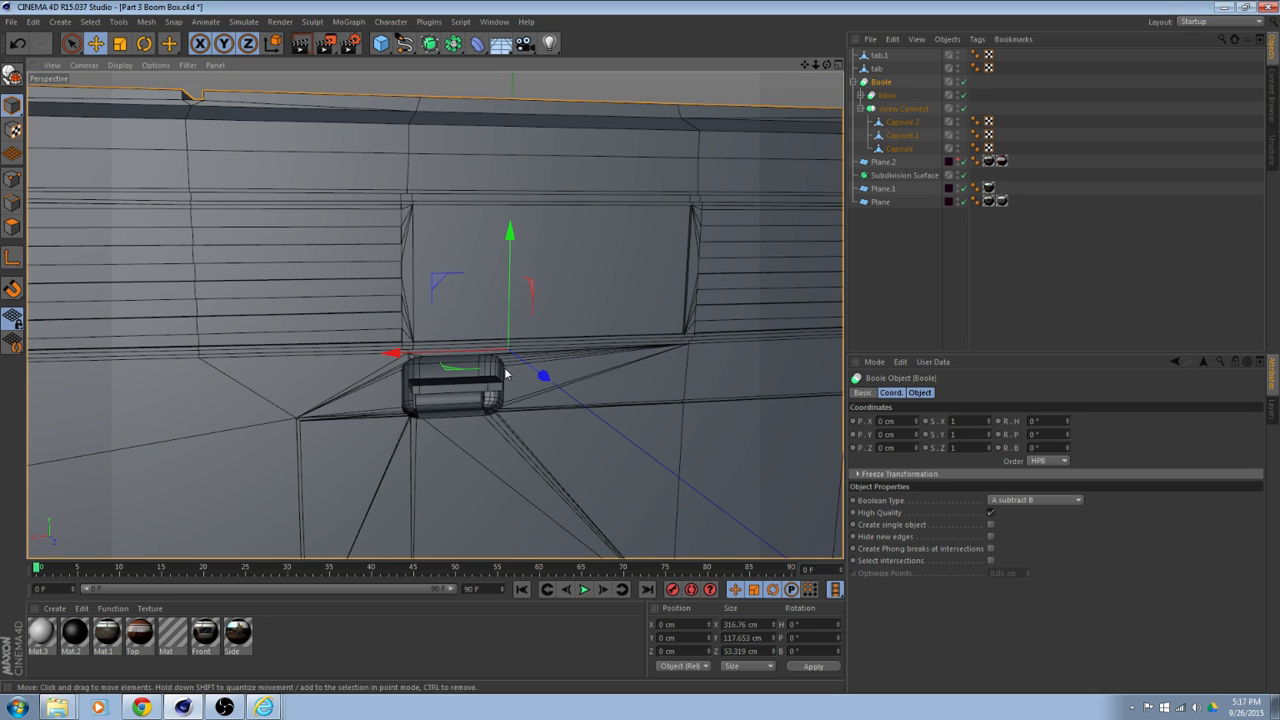
Set the perspective viewport's display mode to Gouraud Shading without lines.
{"action": "left_click_drag", "start_coordinate": [529, 395], "coordinate": [427, 352], "text": "alt"}
{"action": "left_click_drag", "start_coordinate": [322, 362], "coordinate": [552, 445], "text": "alt"}
{"action": "scroll", "coordinate": [411, 405], "scroll_direction": "up", "scroll_amount": 4}
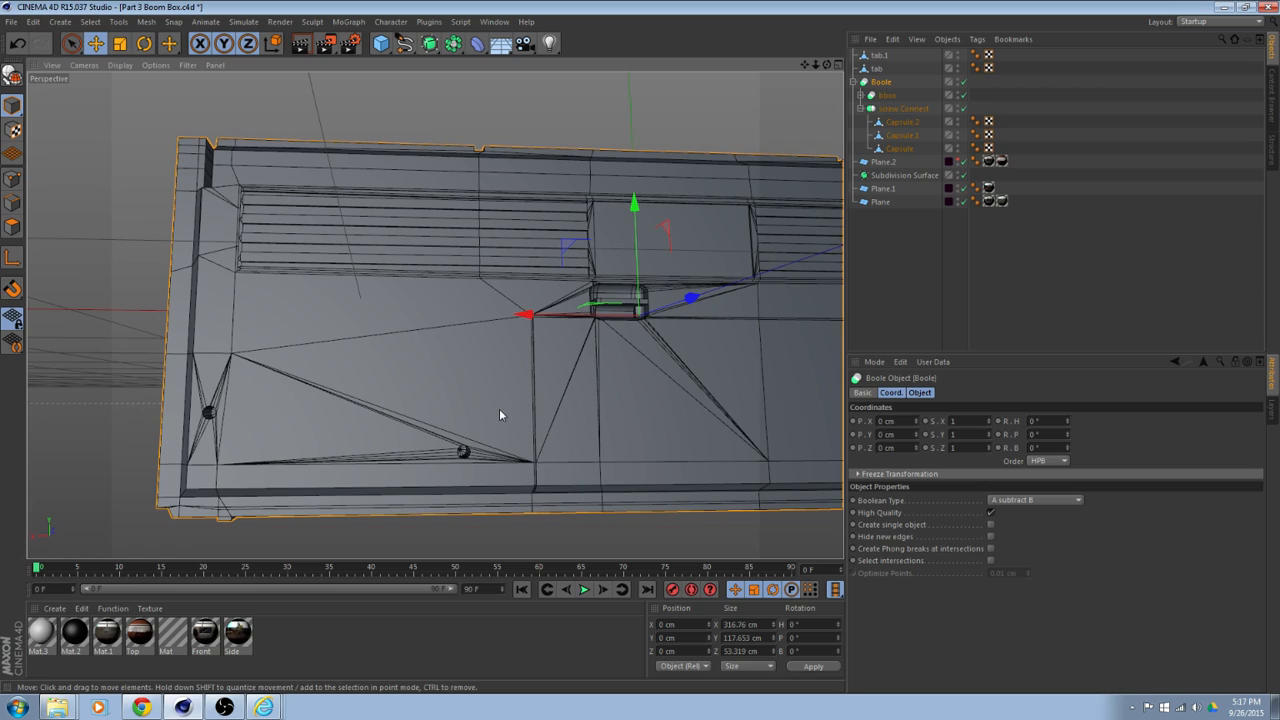
{"action": "left_click_drag", "start_coordinate": [500, 414], "coordinate": [642, 261], "text": "alt"}
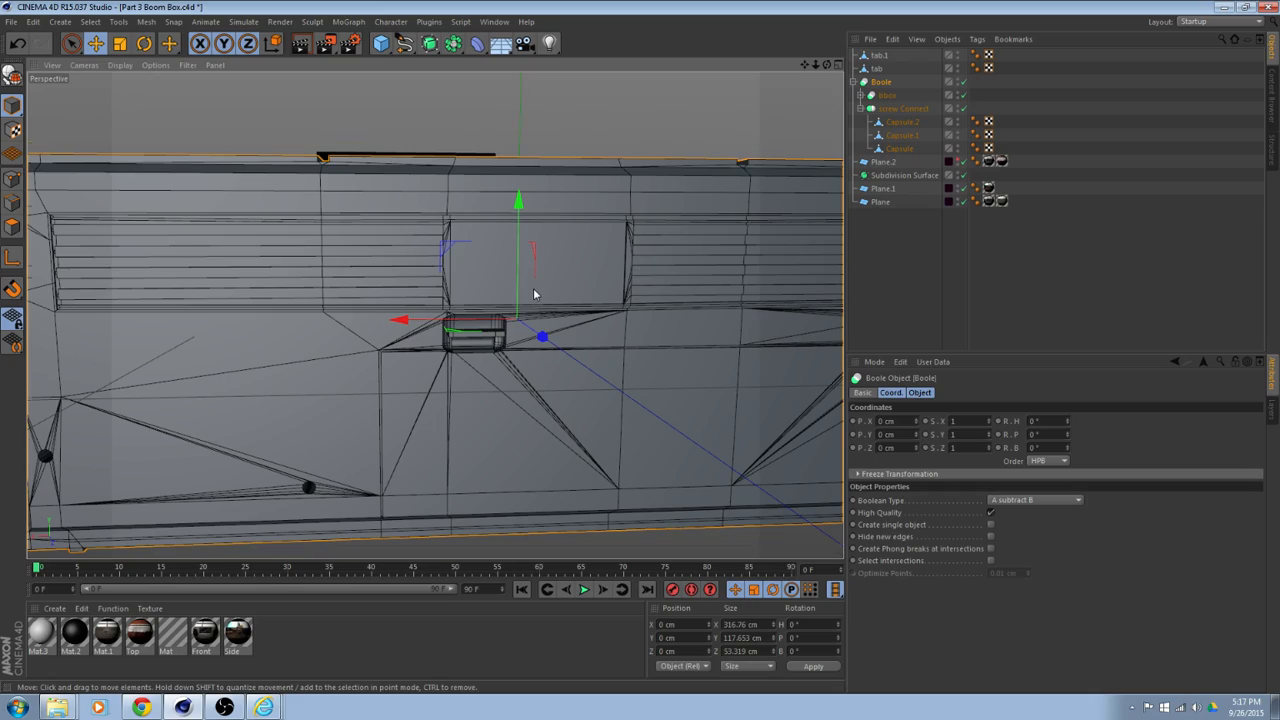
{"action": "left_click_drag", "start_coordinate": [534, 294], "coordinate": [549, 354], "text": "alt"}
{"action": "left_click", "coordinate": [121, 66]}
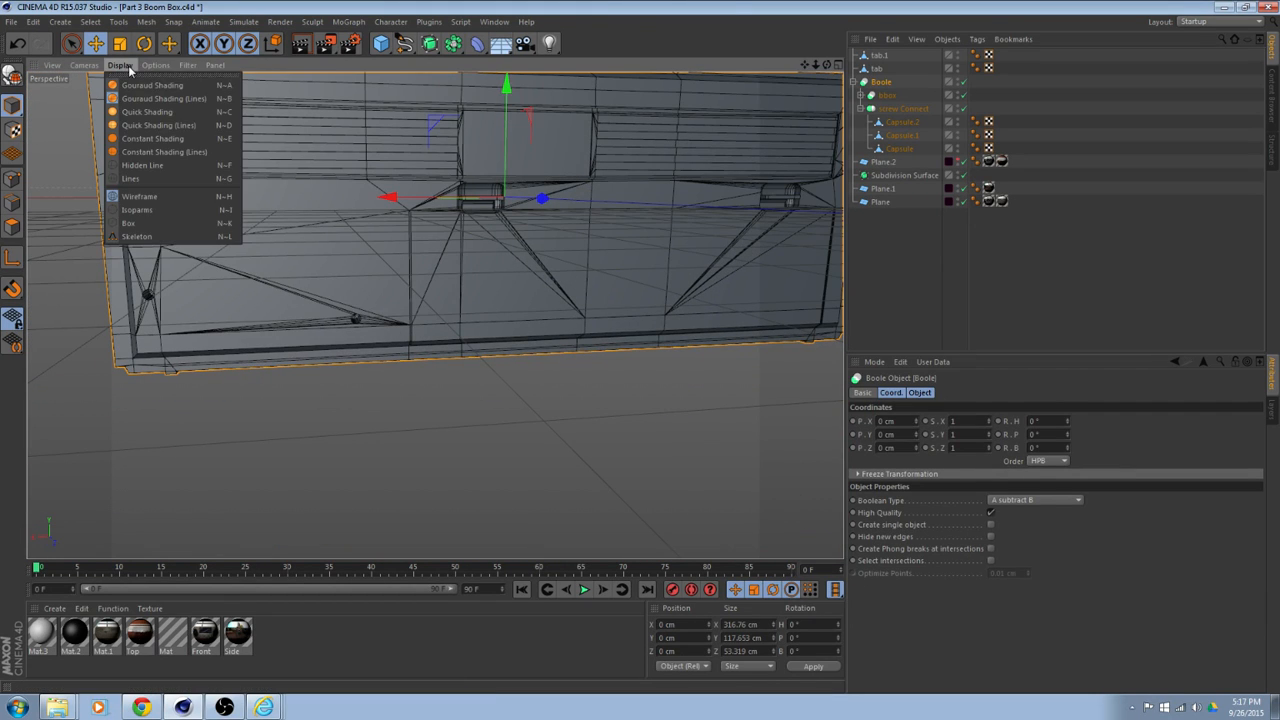
{"action": "left_click", "coordinate": [142, 86]}
Examine the shaded body from the back, end and underside around the screw holes, tab recesses and edge grooves.
{"action": "mouse_move", "coordinate": [568, 252]}
{"action": "left_mouse_down", "text": "alt"}
{"action": "mouse_move", "coordinate": [425, 314]}
{"action": "mouse_move", "coordinate": [580, 319]}
{"action": "mouse_move", "coordinate": [611, 273]}
{"action": "mouse_move", "coordinate": [456, 221]}
{"action": "mouse_move", "coordinate": [583, 280]}
{"action": "mouse_move", "coordinate": [680, 271]}
{"action": "mouse_move", "coordinate": [760, 291]}
{"action": "mouse_move", "coordinate": [433, 299]}
{"action": "mouse_move", "coordinate": [443, 314]}
{"action": "mouse_move", "coordinate": [410, 248]}
{"action": "mouse_move", "coordinate": [546, 249]}
{"action": "mouse_move", "coordinate": [489, 266]}
{"action": "mouse_move", "coordinate": [477, 255]}
{"action": "mouse_move", "coordinate": [463, 310]}
{"action": "mouse_move", "coordinate": [458, 206]}
{"action": "mouse_move", "coordinate": [466, 258]}
{"action": "mouse_move", "coordinate": [538, 226]}
{"action": "mouse_move", "coordinate": [499, 280]}
{"action": "mouse_move", "coordinate": [480, 218]}
{"action": "mouse_move", "coordinate": [456, 202]}
{"action": "mouse_move", "coordinate": [484, 177]}
{"action": "left_mouse_up", "text": "alt"}
{"action": "left_click_drag", "start_coordinate": [464, 234], "coordinate": [464, 164], "text": "alt"}
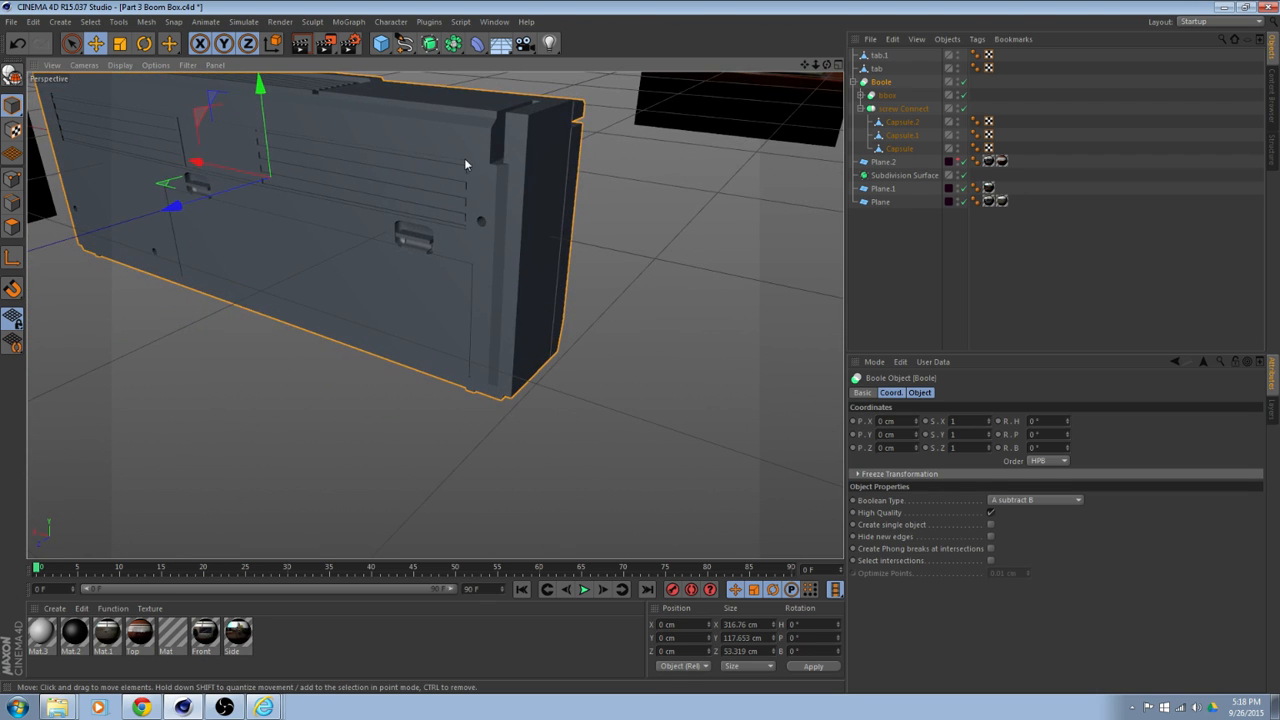
{"action": "left_click_drag", "start_coordinate": [397, 224], "coordinate": [476, 133], "text": "alt"}
{"action": "left_click_drag", "start_coordinate": [630, 195], "coordinate": [386, 159], "text": "alt"}
{"action": "scroll", "coordinate": [439, 214], "scroll_direction": "up", "scroll_amount": 4}
{"action": "left_click_drag", "start_coordinate": [441, 214], "coordinate": [780, 251], "text": "alt"}
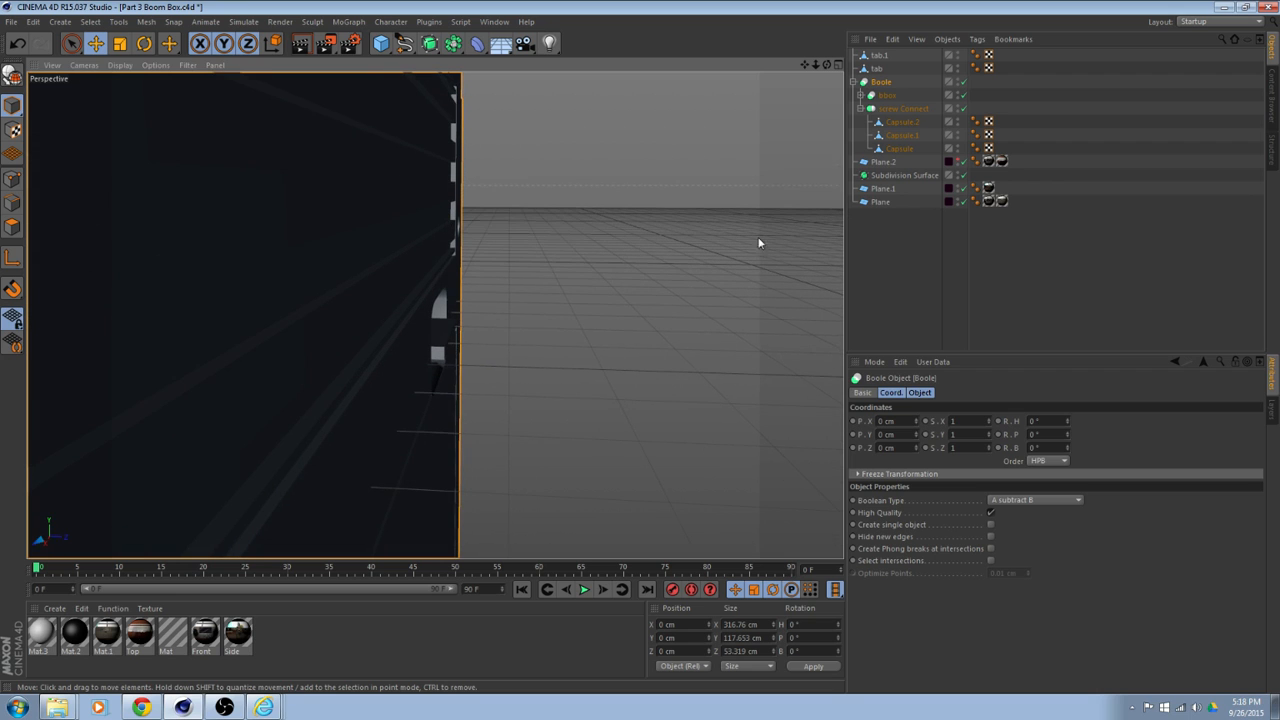
{"action": "left_click_drag", "start_coordinate": [429, 266], "coordinate": [292, 271], "text": "alt"}
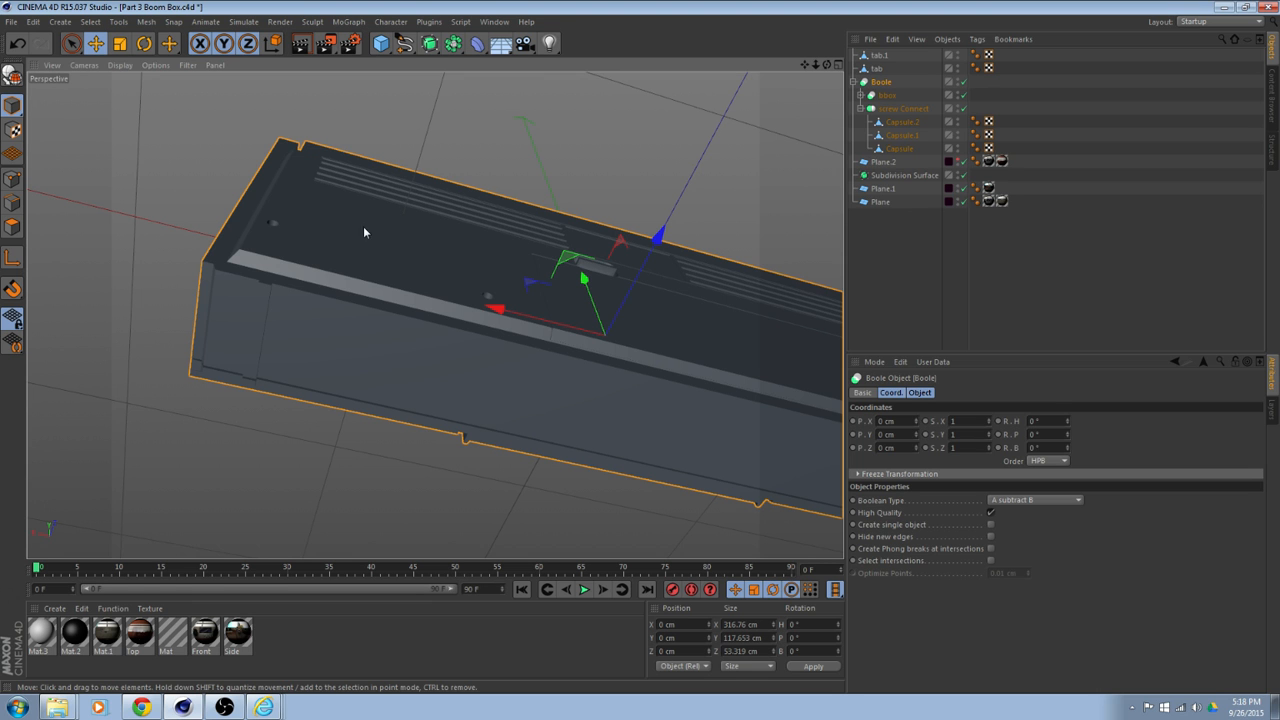
{"action": "left_click_drag", "start_coordinate": [363, 231], "coordinate": [445, 341], "text": "alt"}
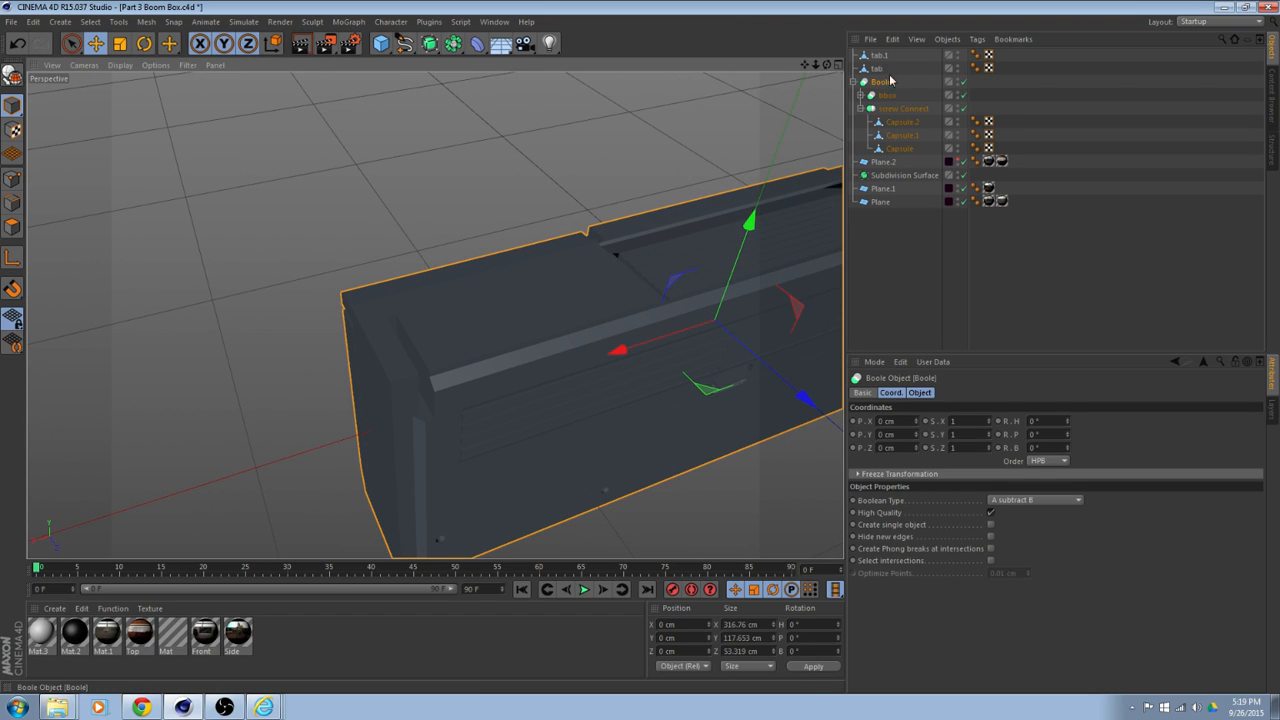
Collapse the outer Boole's hierarchy and select the back-view reference plane, inspecting the antenna base in its image.
{"action": "left_click", "coordinate": [857, 83]}
{"action": "left_click_drag", "start_coordinate": [717, 143], "coordinate": [766, 157], "text": "alt"}
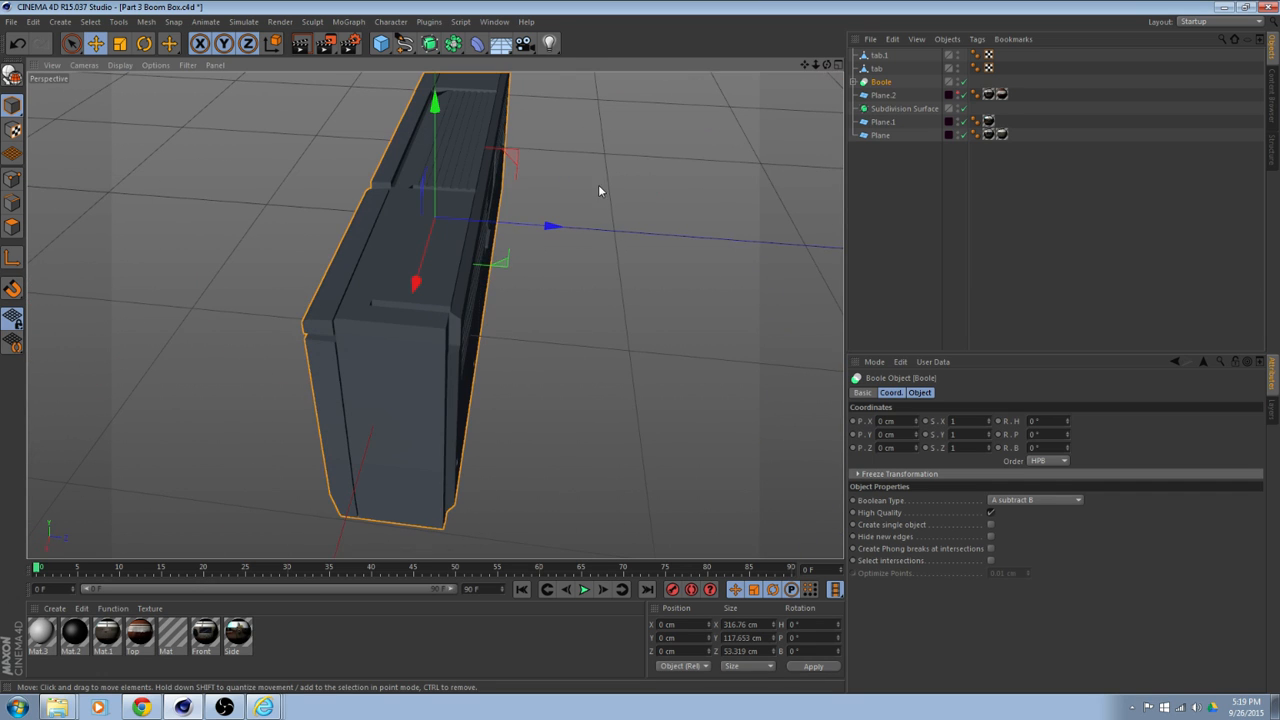
{"action": "left_click_drag", "start_coordinate": [474, 313], "coordinate": [239, 322], "text": "alt"}
{"action": "left_click", "coordinate": [397, 199]}
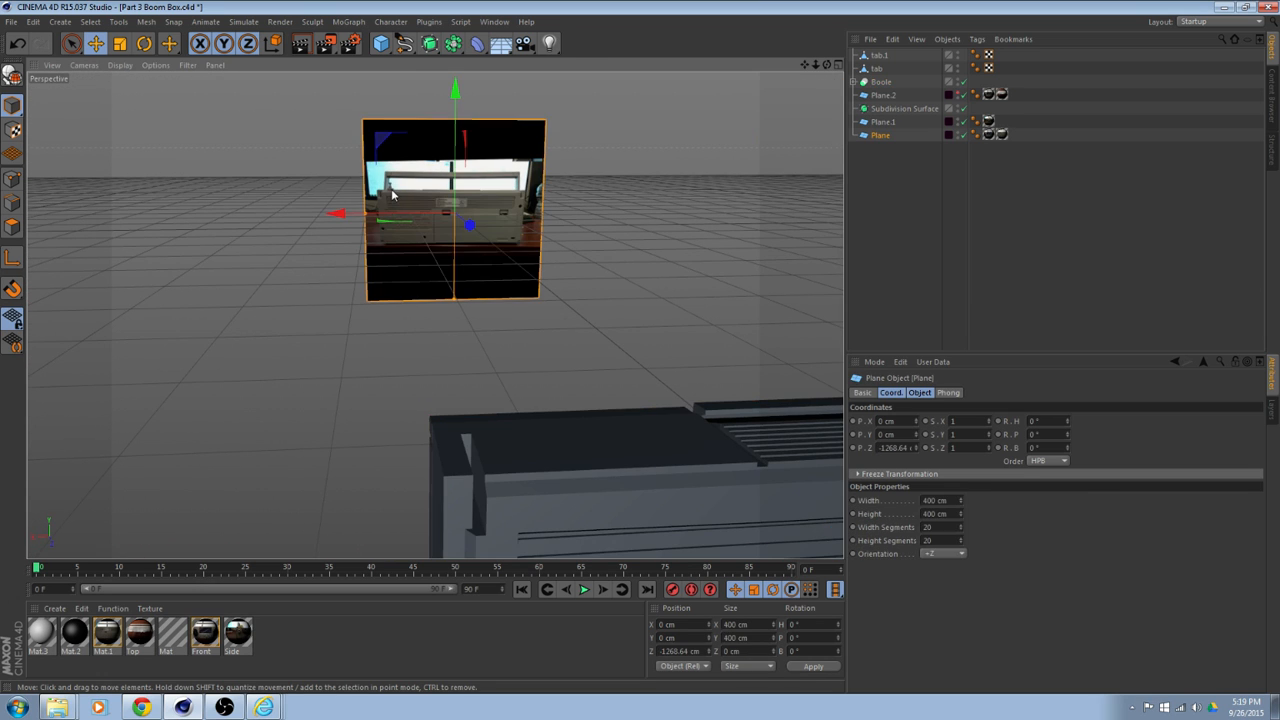
{"action": "scroll", "coordinate": [392, 196], "scroll_direction": "up", "scroll_amount": 10}
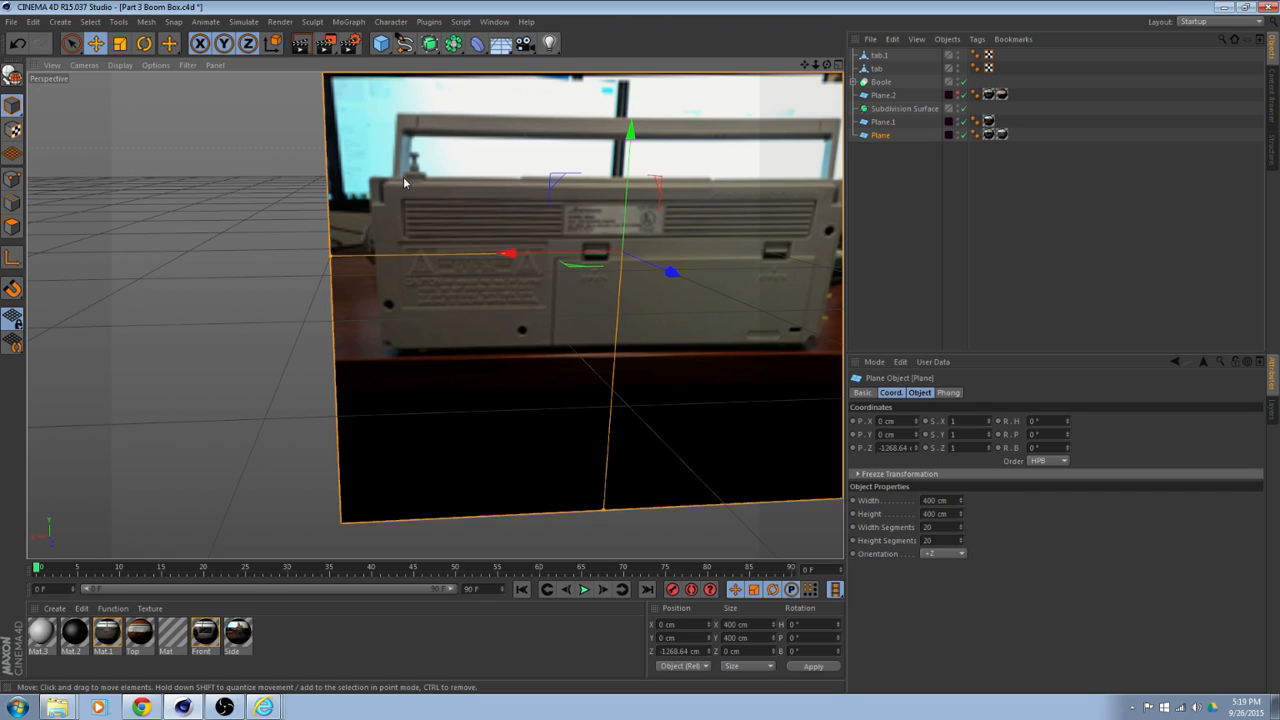
{"action": "scroll", "coordinate": [417, 194], "scroll_direction": "down", "scroll_amount": 6}
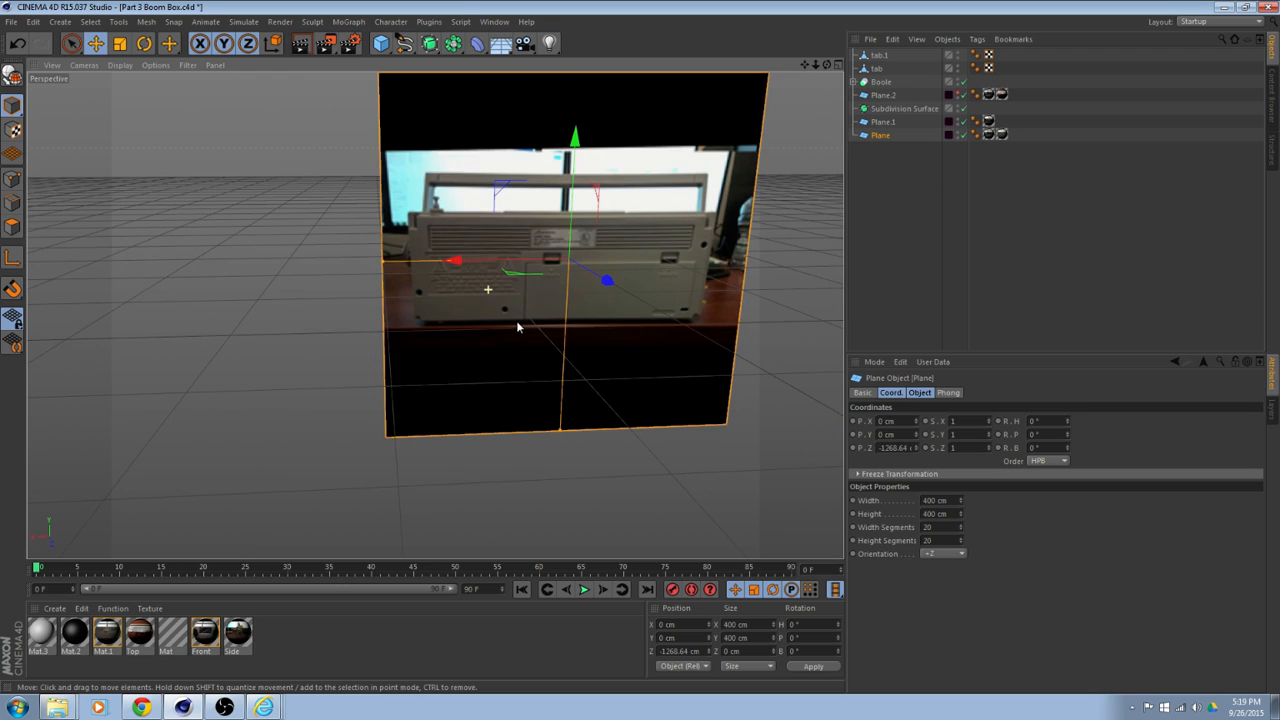
Compare the body's upper back corner with the antenna area in the back-view reference image.
{"action": "scroll", "coordinate": [574, 367], "scroll_direction": "down", "scroll_amount": 8}
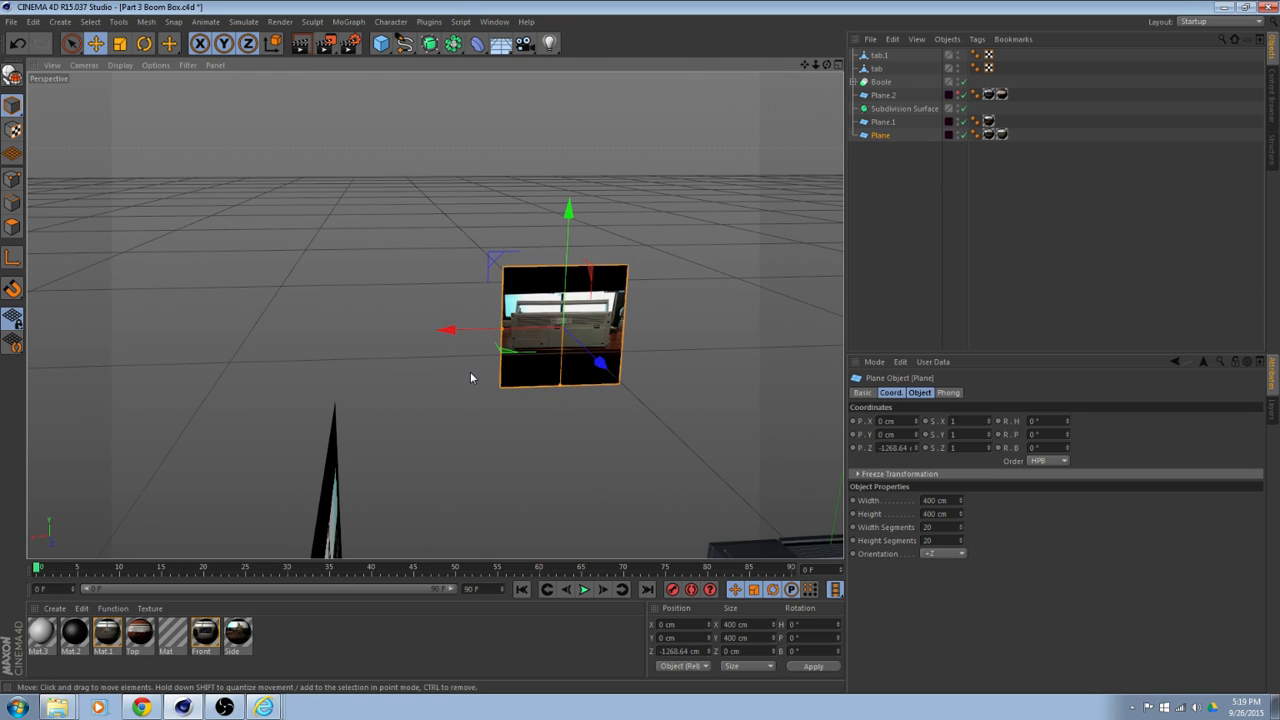
{"action": "scroll", "coordinate": [482, 385], "scroll_direction": "down", "scroll_amount": 2}
{"action": "middle_click_drag", "start_coordinate": [516, 417], "coordinate": [412, 279], "text": "alt"}
{"action": "scroll", "coordinate": [483, 330], "scroll_direction": "up", "scroll_amount": 5}
{"action": "middle_click_drag", "start_coordinate": [482, 316], "coordinate": [486, 370], "text": "alt"}
{"action": "scroll", "coordinate": [480, 347], "scroll_direction": "up", "scroll_amount": 2}
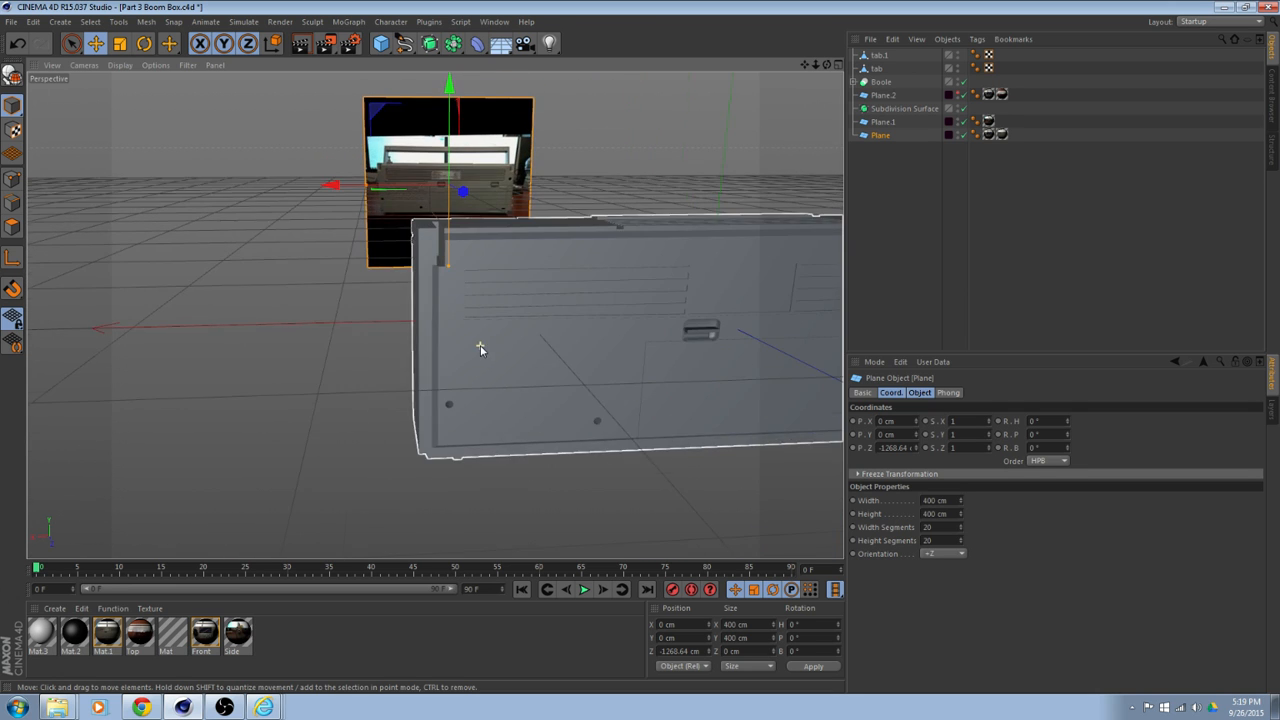
{"action": "scroll", "coordinate": [478, 346], "scroll_direction": "up", "scroll_amount": 1}
{"action": "mouse_move", "coordinate": [452, 319]}
{"action": "left_mouse_down", "text": "alt"}
{"action": "mouse_move", "coordinate": [503, 303]}
{"action": "mouse_move", "coordinate": [457, 357]}
{"action": "mouse_move", "coordinate": [489, 397]}
{"action": "mouse_move", "coordinate": [634, 366]}
{"action": "mouse_move", "coordinate": [494, 349]}
{"action": "mouse_move", "coordinate": [460, 286]}
{"action": "mouse_move", "coordinate": [502, 397]}
{"action": "mouse_move", "coordinate": [383, 394]}
{"action": "mouse_move", "coordinate": [421, 464]}
{"action": "mouse_move", "coordinate": [491, 391]}
{"action": "mouse_move", "coordinate": [554, 417]}
{"action": "mouse_move", "coordinate": [450, 432]}
{"action": "left_mouse_up", "text": "alt"}
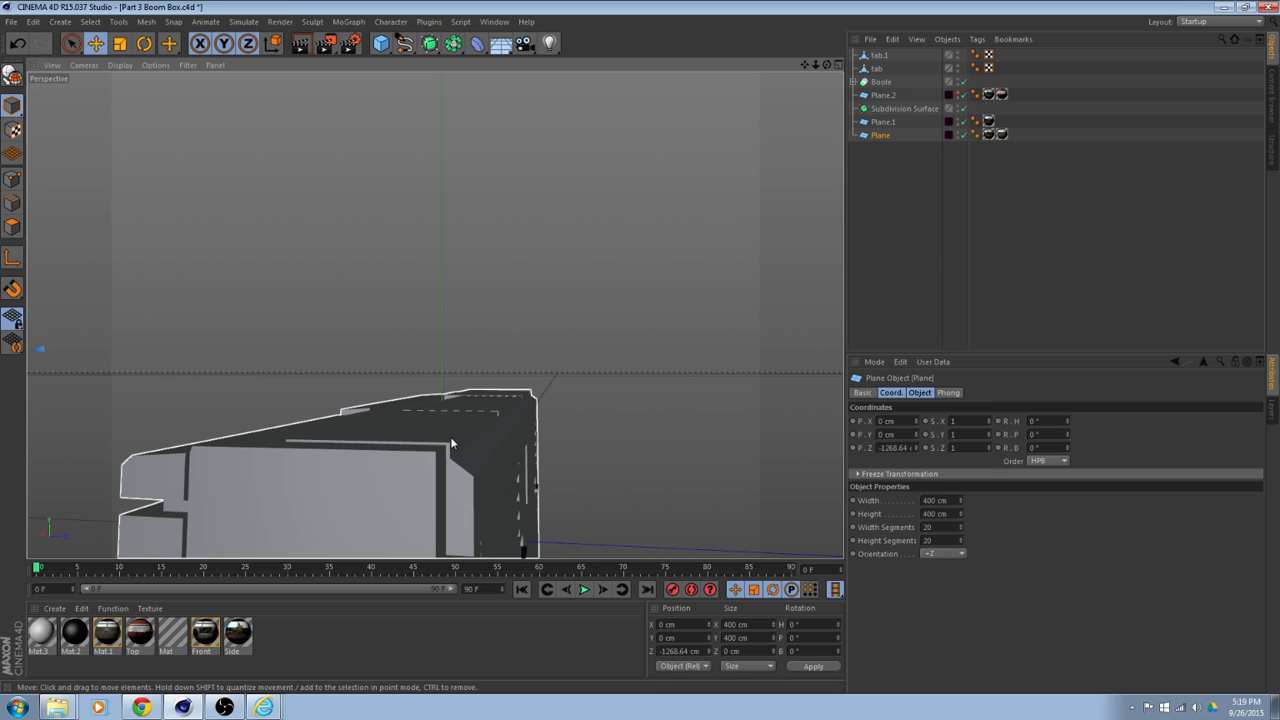
{"action": "scroll", "coordinate": [458, 450], "scroll_direction": "up", "scroll_amount": 8}
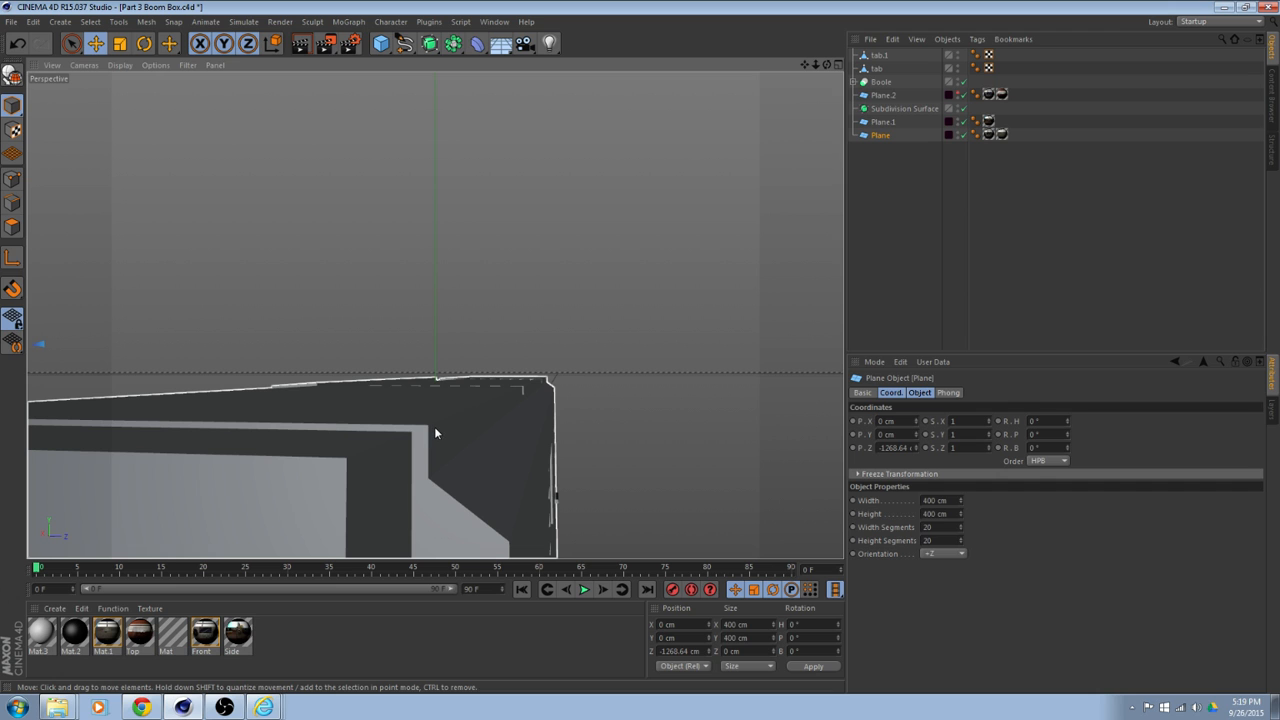
{"action": "scroll", "coordinate": [439, 422], "scroll_direction": "down", "scroll_amount": 10}
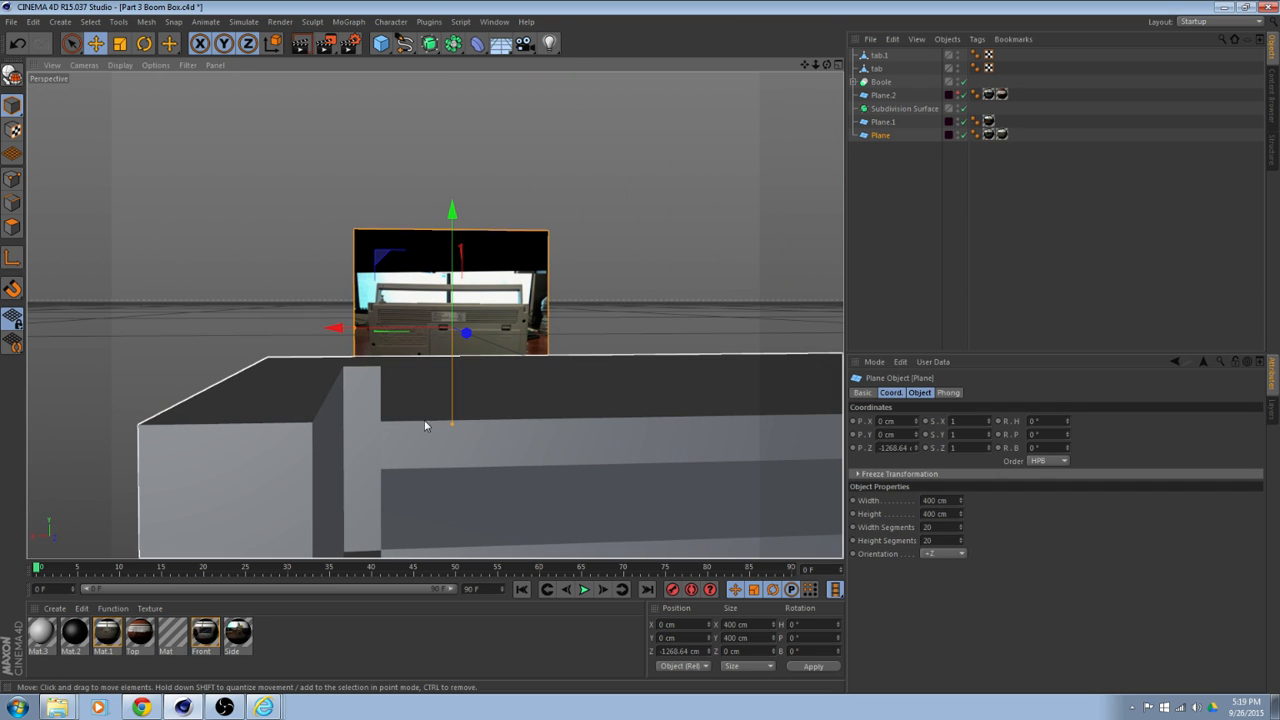
{"action": "left_click_drag", "start_coordinate": [425, 426], "coordinate": [515, 484], "text": "alt"}
{"action": "scroll", "coordinate": [533, 506], "scroll_direction": "down", "scroll_amount": 6}
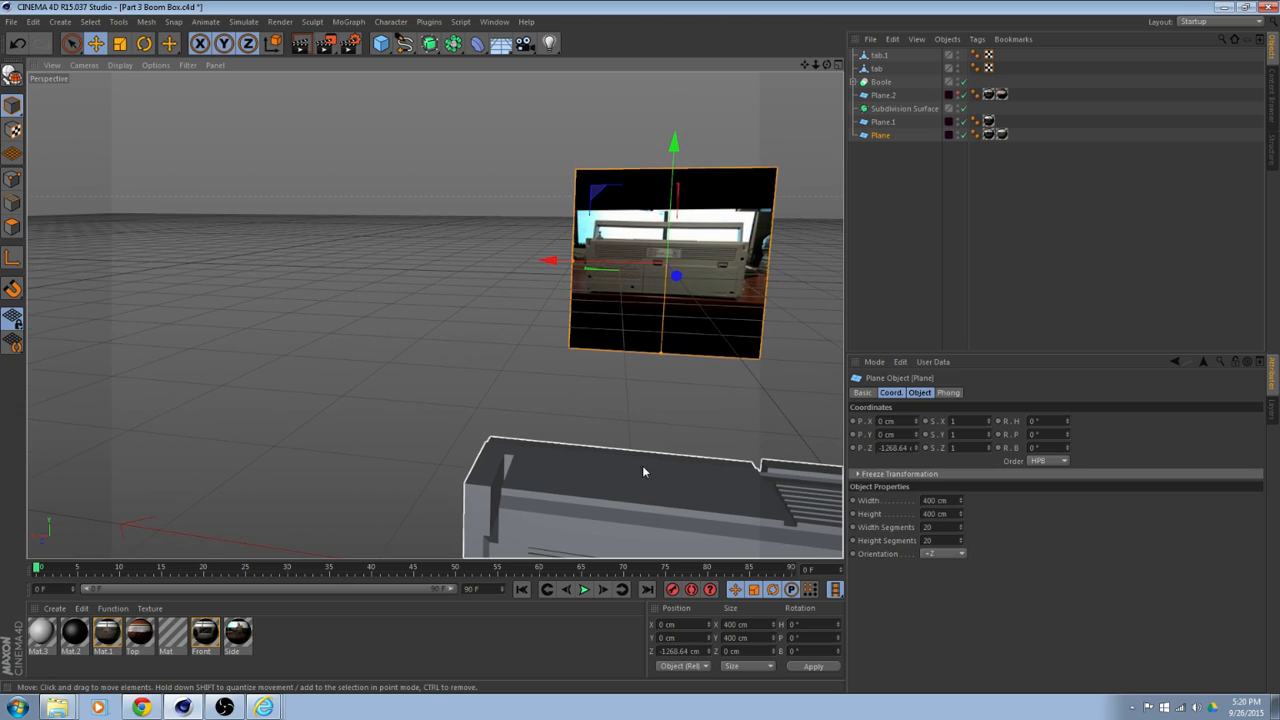
{"action": "scroll", "coordinate": [435, 330], "scroll_direction": "up", "scroll_amount": 3}
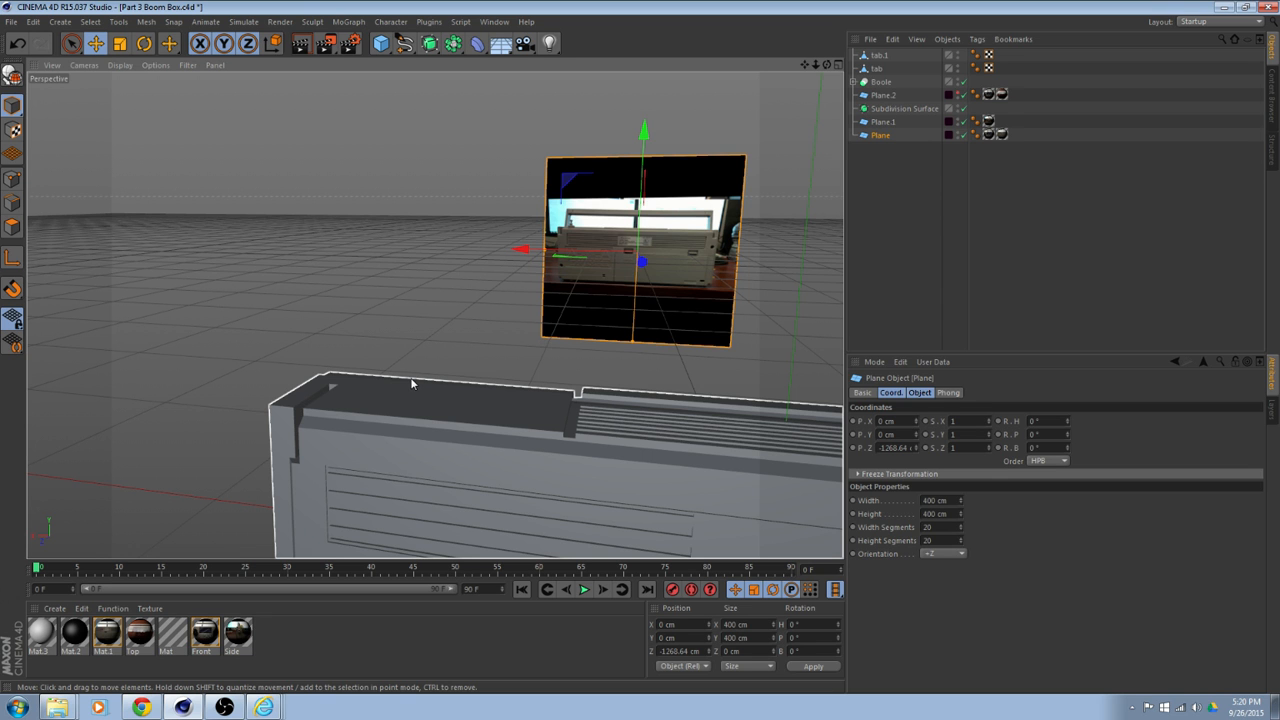
{"action": "scroll", "coordinate": [421, 396], "scroll_direction": "up", "scroll_amount": 2}
{"action": "mouse_move", "coordinate": [421, 400]}
{"action": "left_mouse_down", "text": "alt"}
{"action": "mouse_move", "coordinate": [416, 443]}
{"action": "mouse_move", "coordinate": [538, 467]}
{"action": "mouse_move", "coordinate": [370, 402]}
{"action": "mouse_move", "coordinate": [561, 366]}
{"action": "mouse_move", "coordinate": [563, 381]}
{"action": "mouse_move", "coordinate": [329, 323]}
{"action": "mouse_move", "coordinate": [457, 346]}
{"action": "mouse_move", "coordinate": [350, 266]}
{"action": "mouse_move", "coordinate": [440, 335]}
{"action": "mouse_move", "coordinate": [386, 322]}
{"action": "mouse_move", "coordinate": [446, 285]}
{"action": "mouse_move", "coordinate": [444, 261]}
{"action": "mouse_move", "coordinate": [416, 378]}
{"action": "mouse_move", "coordinate": [486, 277]}
{"action": "mouse_move", "coordinate": [423, 391]}
{"action": "mouse_move", "coordinate": [461, 214]}
{"action": "mouse_move", "coordinate": [421, 122]}
{"action": "left_mouse_up", "text": "alt"}
Add a Disc primitive and scale it uniformly to about 46.6 cm across.
{"action": "left_click", "coordinate": [381, 43]}
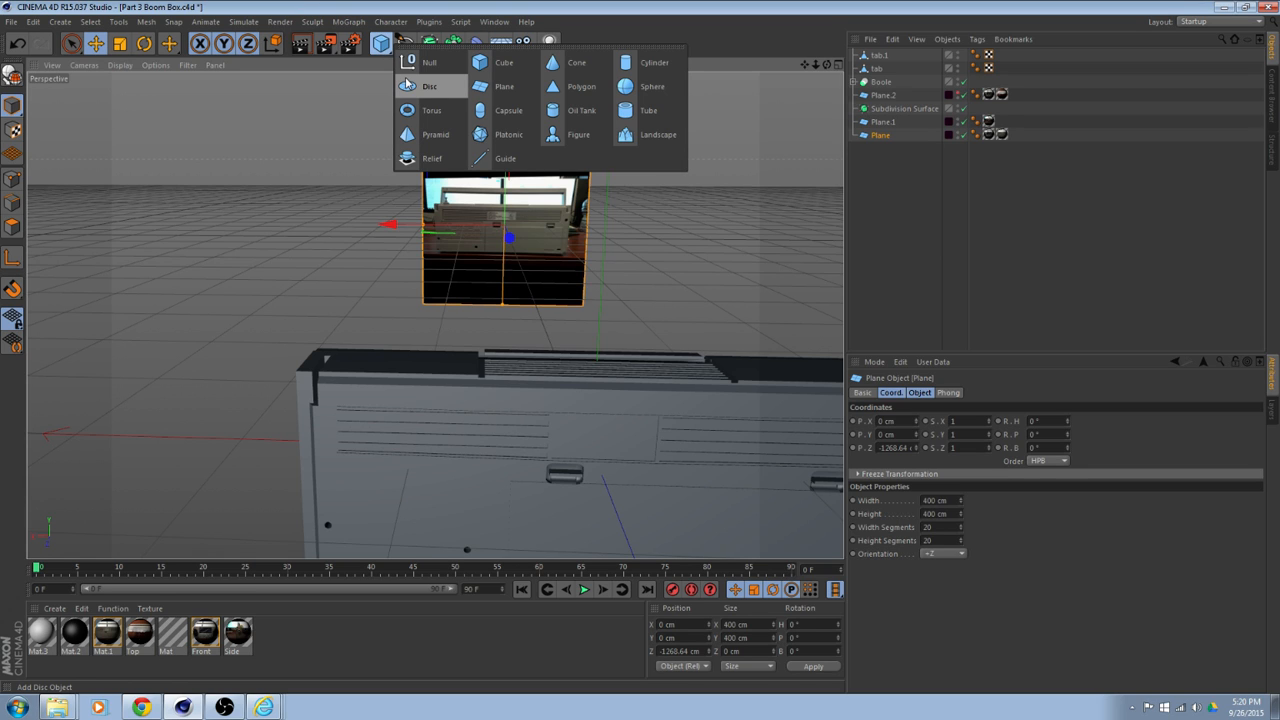
{"action": "left_click", "coordinate": [406, 84]}
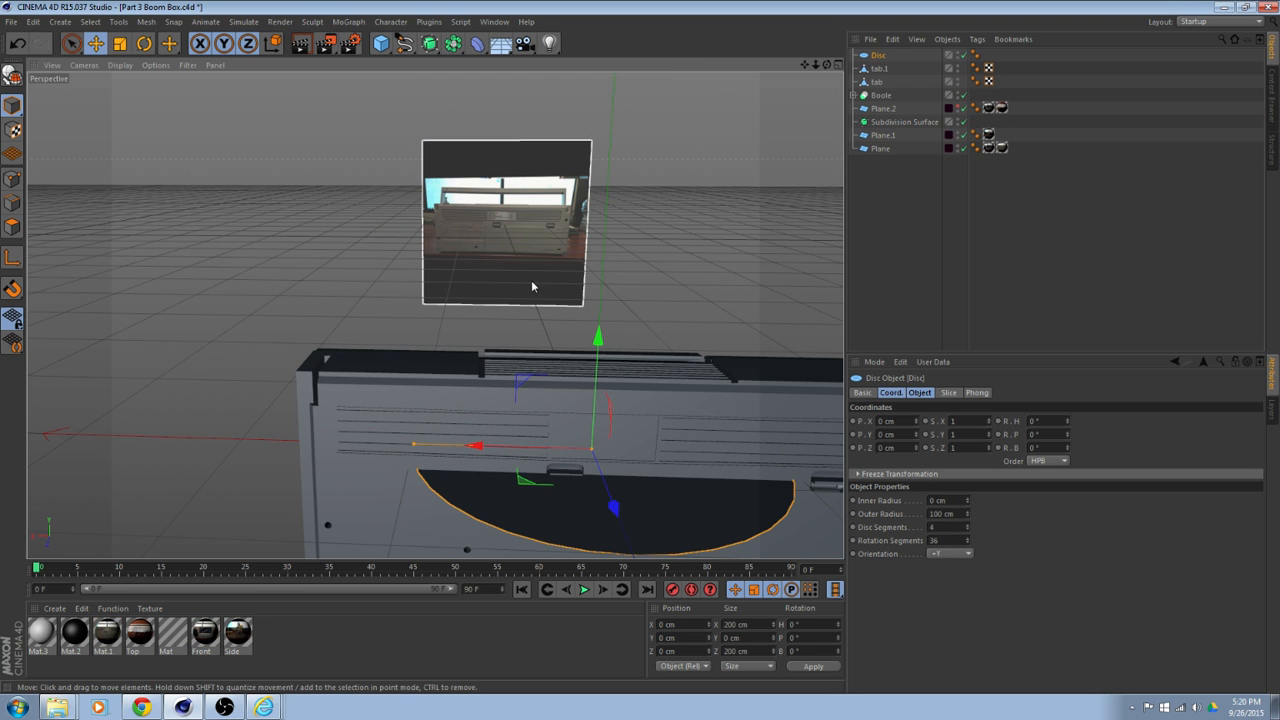
{"action": "left_click_drag", "start_coordinate": [531, 286], "coordinate": [657, 474], "text": "alt"}
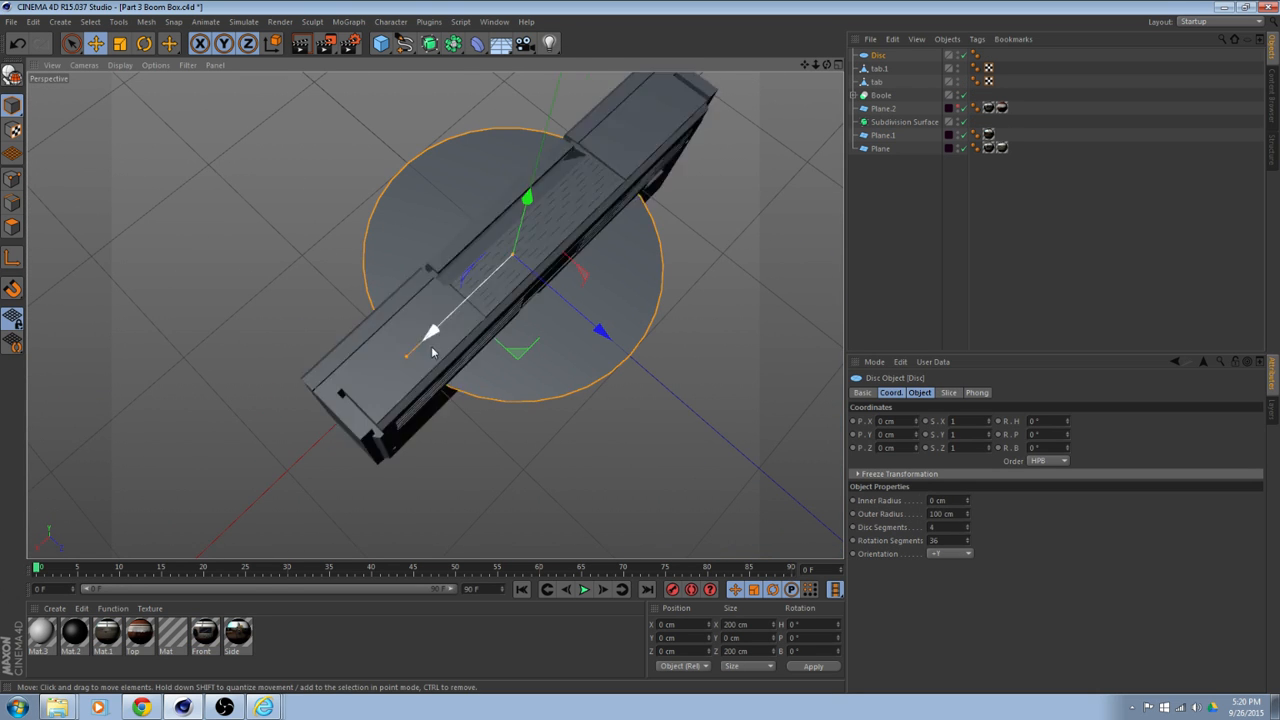
{"action": "left_click", "coordinate": [119, 44]}
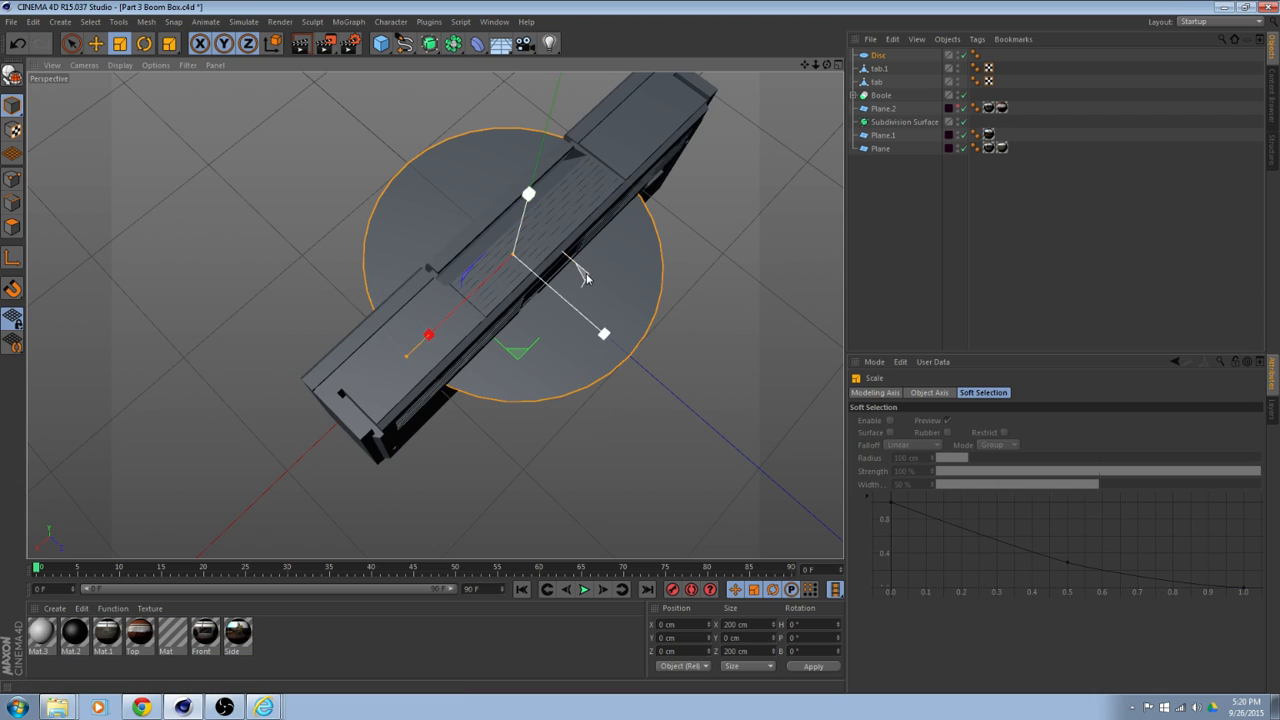
{"action": "left_click_drag", "start_coordinate": [578, 280], "coordinate": [90, 286]}
{"action": "scroll", "coordinate": [416, 313], "scroll_direction": "up", "scroll_amount": 2}
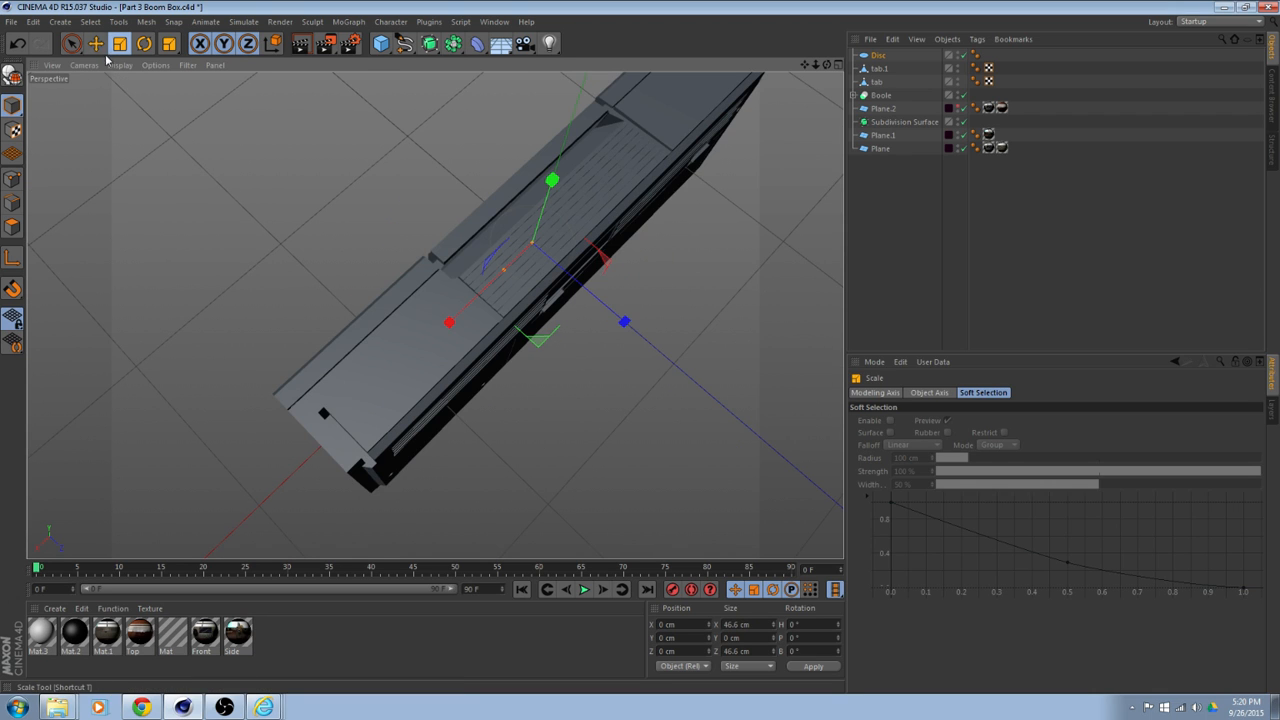
Move the disc to about X 113.2 cm and Y 49.4 cm, near the top of the body's end.
{"action": "left_click_drag", "start_coordinate": [450, 320], "coordinate": [286, 431]}
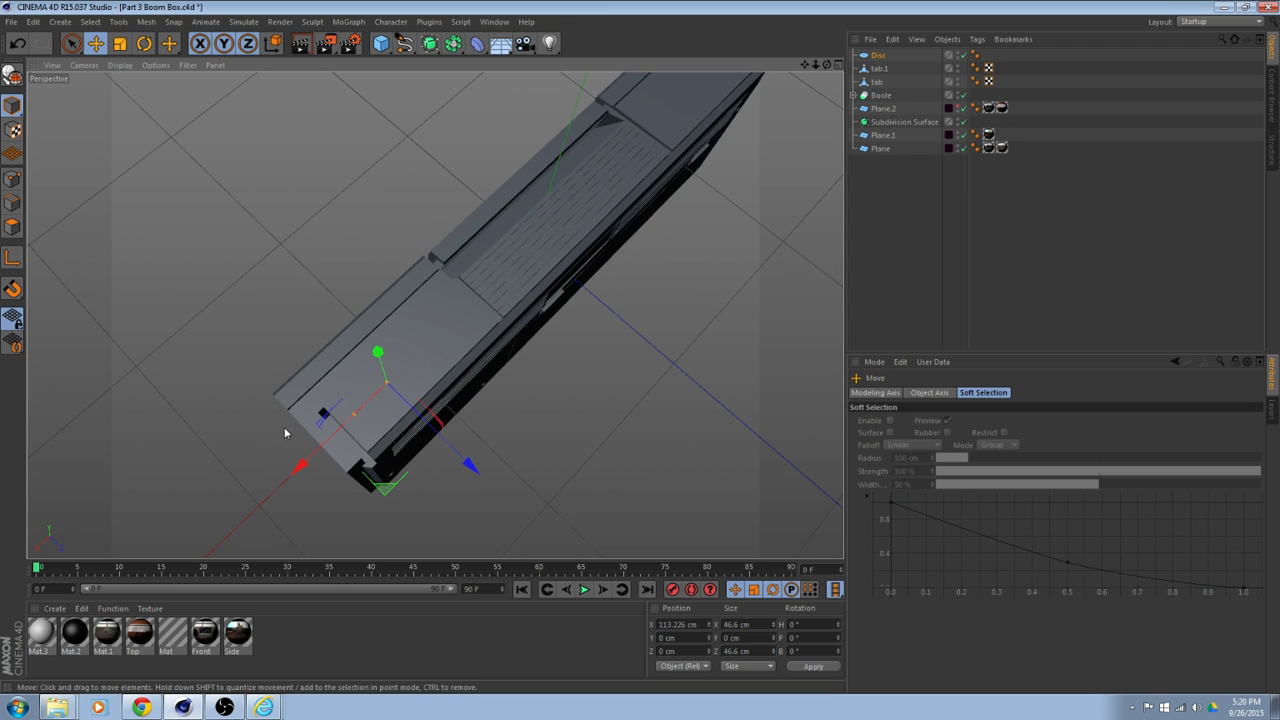
{"action": "left_click_drag", "start_coordinate": [379, 357], "coordinate": [369, 326]}
{"action": "scroll", "coordinate": [676, 445], "scroll_direction": "up", "scroll_amount": 1}
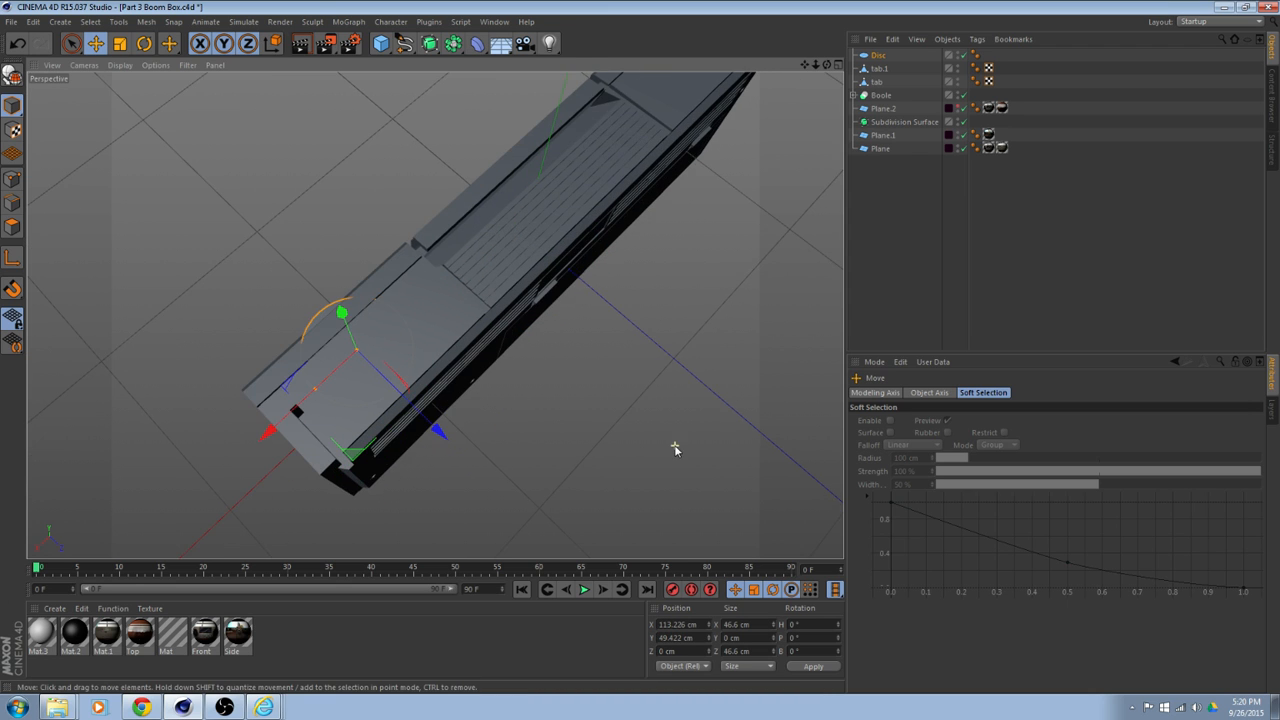
Reposition the disc to about X 137.9 cm, Y 53.6 cm and Z -7.5 cm, using the bottom and back views.
{"action": "middle_click", "coordinate": [676, 445]}
{"action": "middle_click", "coordinate": [652, 260]}
{"action": "scroll", "coordinate": [590, 304], "scroll_direction": "down", "scroll_amount": 6}
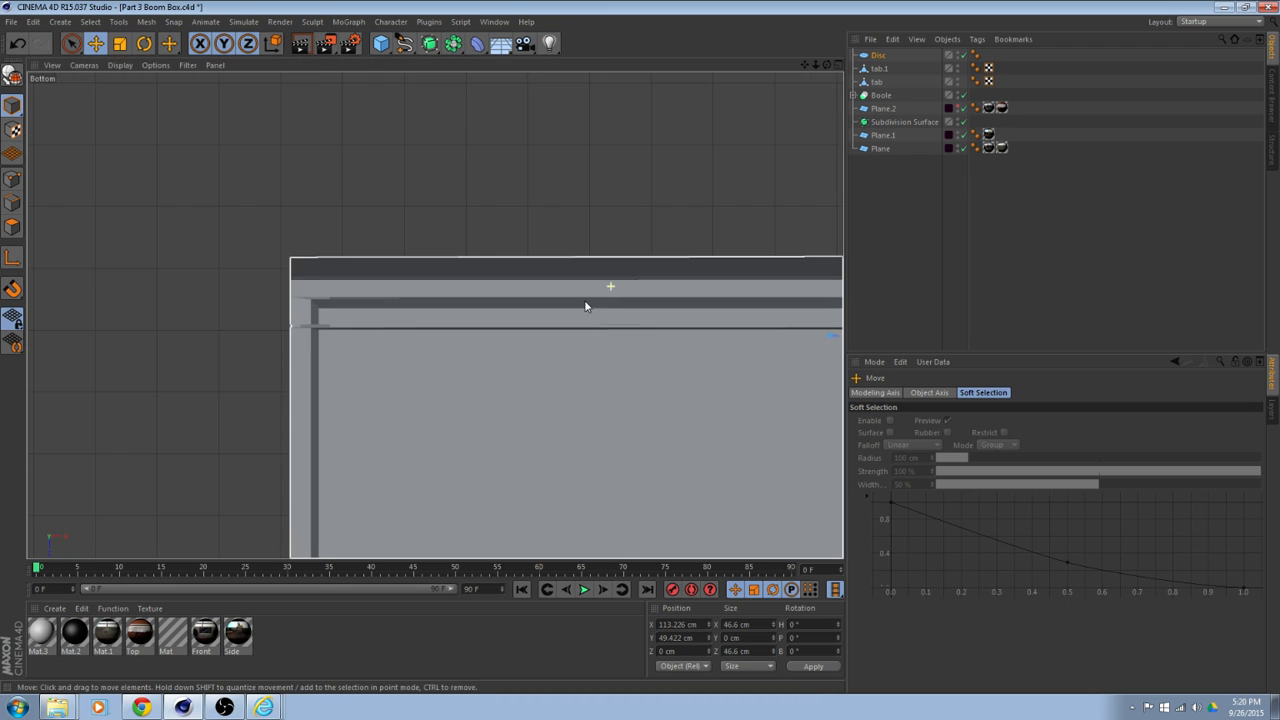
{"action": "scroll", "coordinate": [592, 359], "scroll_direction": "down", "scroll_amount": 4}
{"action": "middle_click_drag", "start_coordinate": [690, 320], "coordinate": [240, 310], "text": "alt"}
{"action": "left_click_drag", "start_coordinate": [640, 354], "coordinate": [689, 354]}
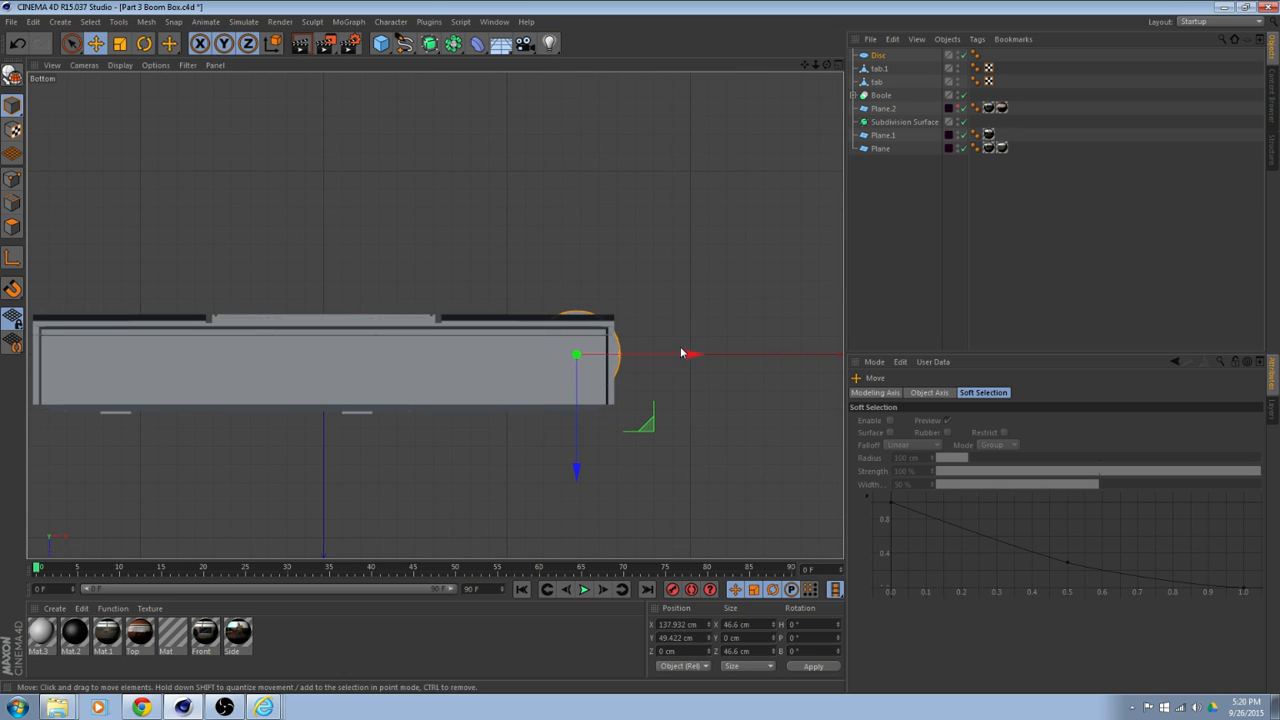
{"action": "left_click_drag", "start_coordinate": [584, 482], "coordinate": [580, 457]}
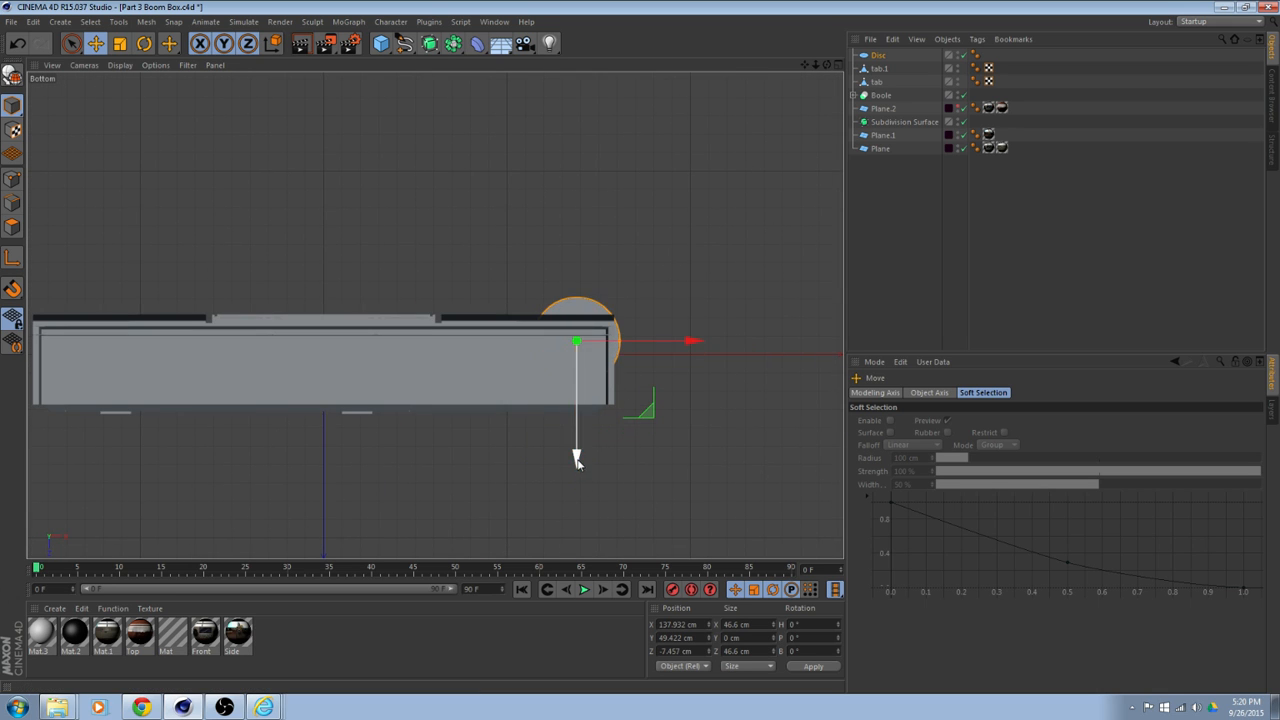
{"action": "middle_click", "coordinate": [592, 340]}
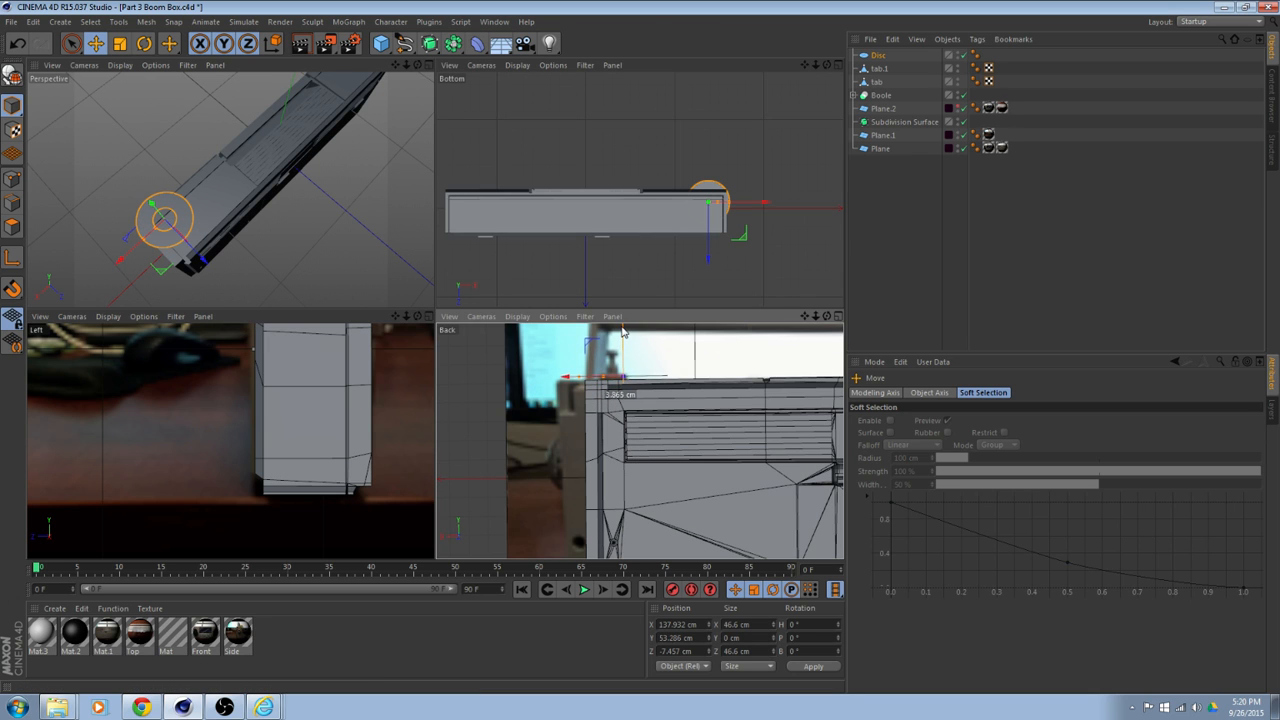
{"action": "middle_click", "coordinate": [699, 266]}
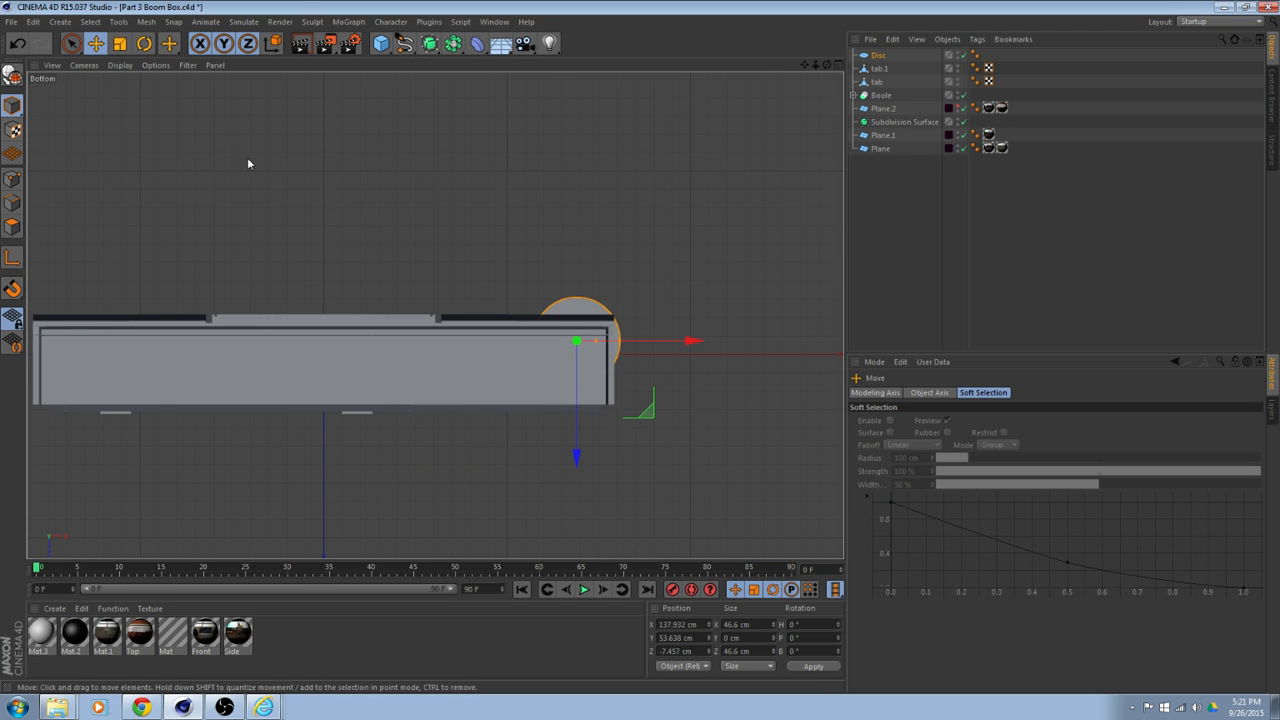
Change the bottom viewport to the Top camera and move the disc along Z to about 28 cm at the body's back corner.
{"action": "left_click", "coordinate": [84, 66]}
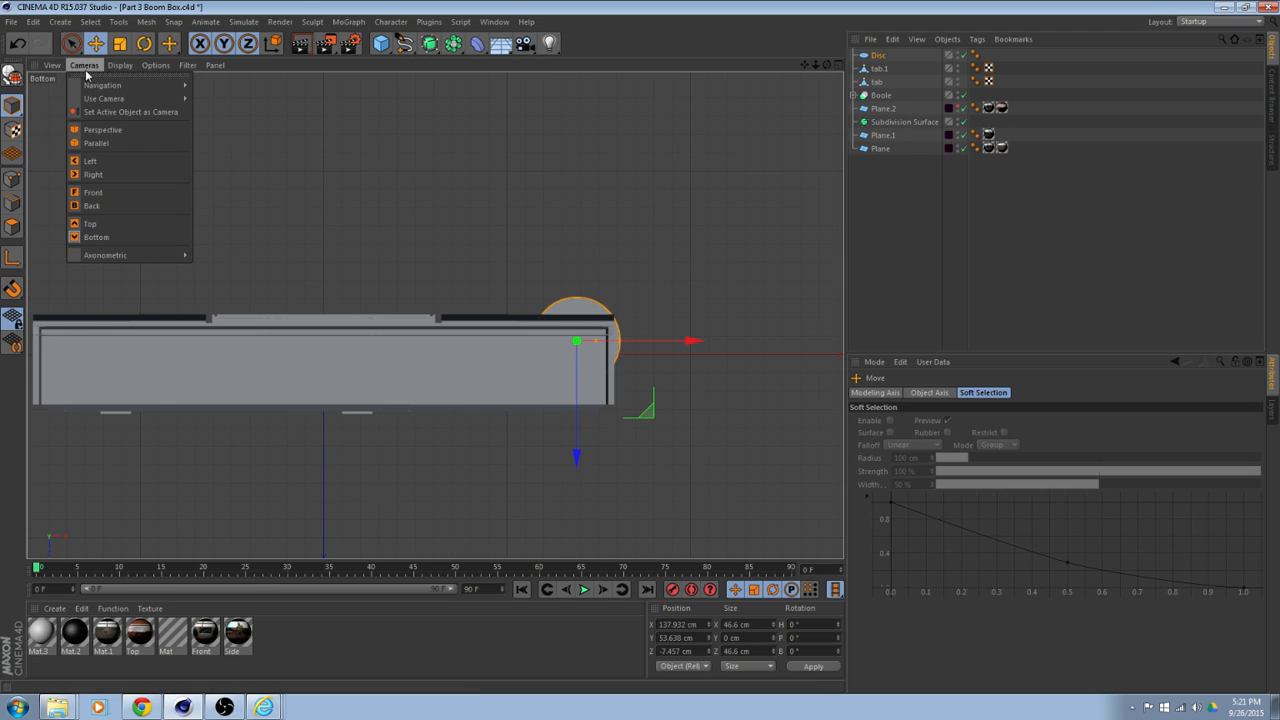
{"action": "left_click", "coordinate": [135, 225]}
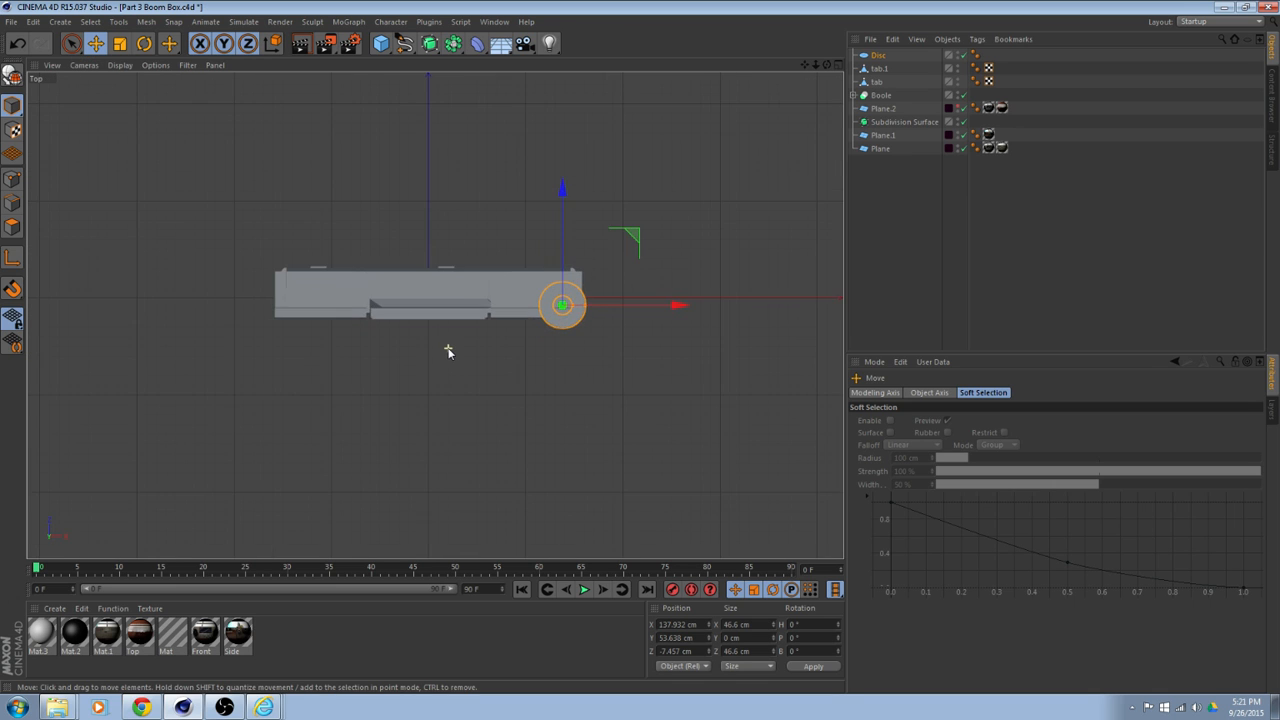
{"action": "scroll", "coordinate": [448, 350], "scroll_direction": "up", "scroll_amount": 8}
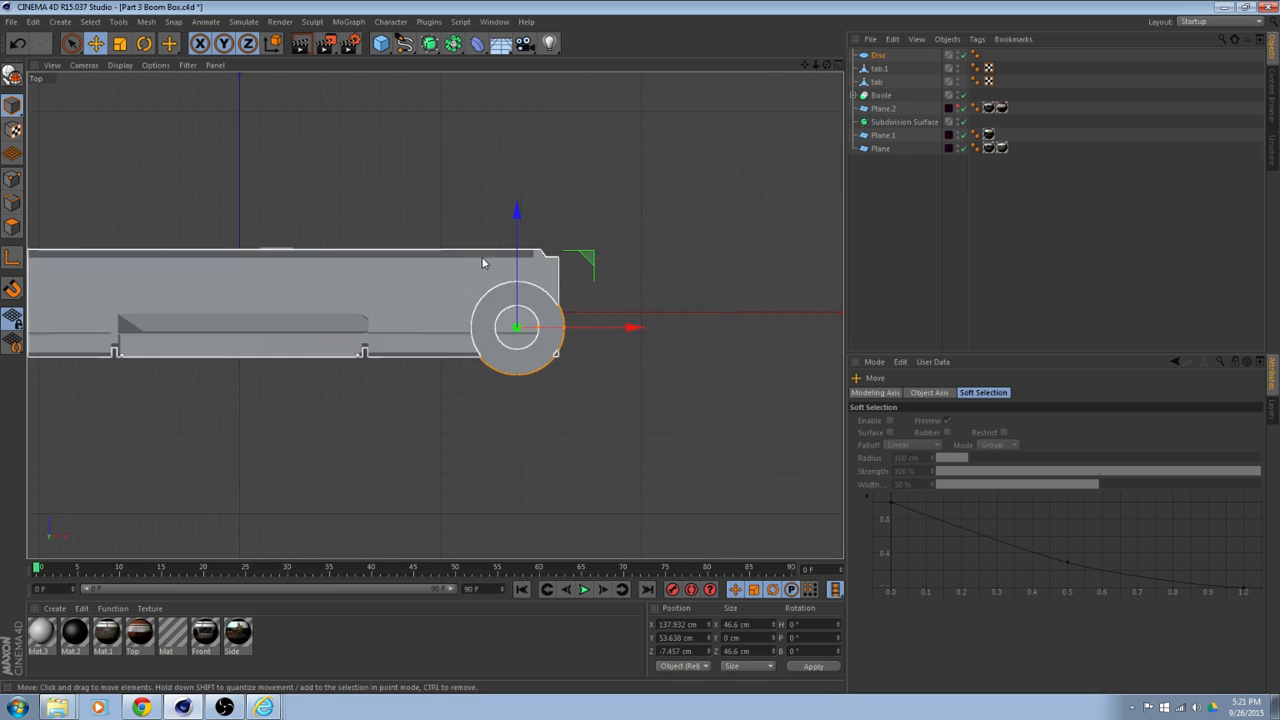
{"action": "left_click_drag", "start_coordinate": [517, 207], "coordinate": [518, 138]}
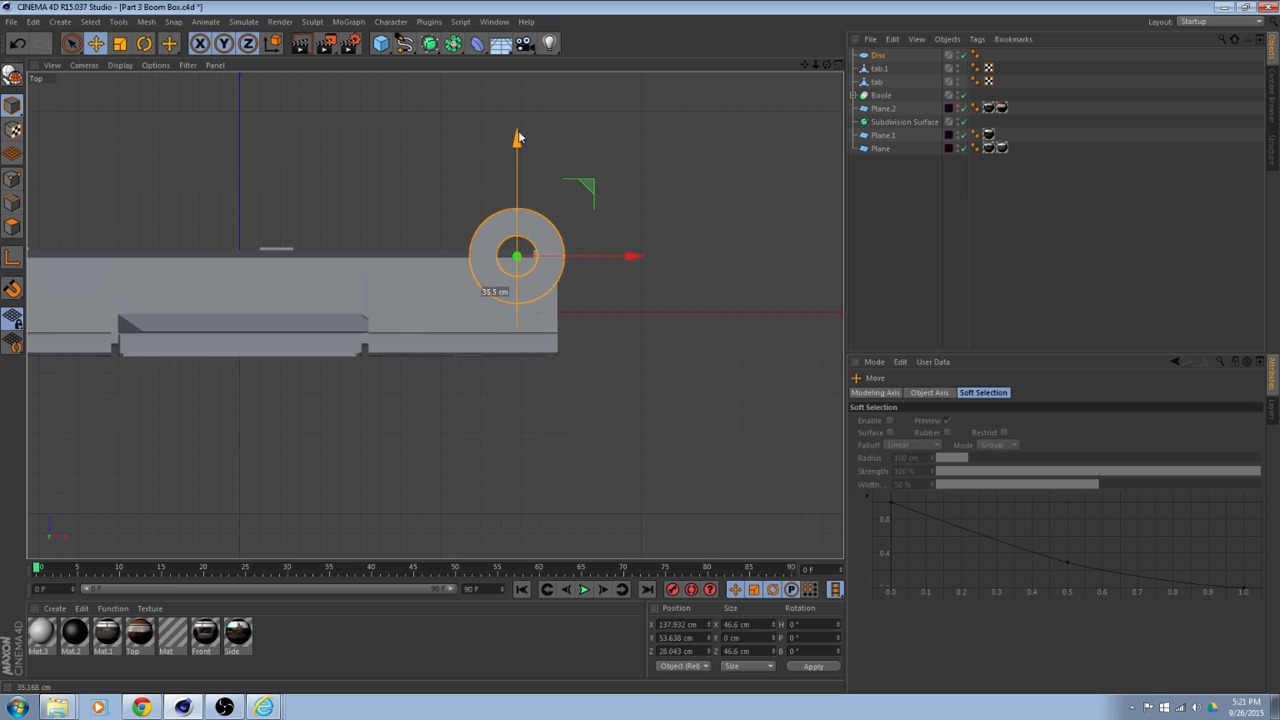
{"action": "scroll", "coordinate": [574, 309], "scroll_direction": "up", "scroll_amount": 6}
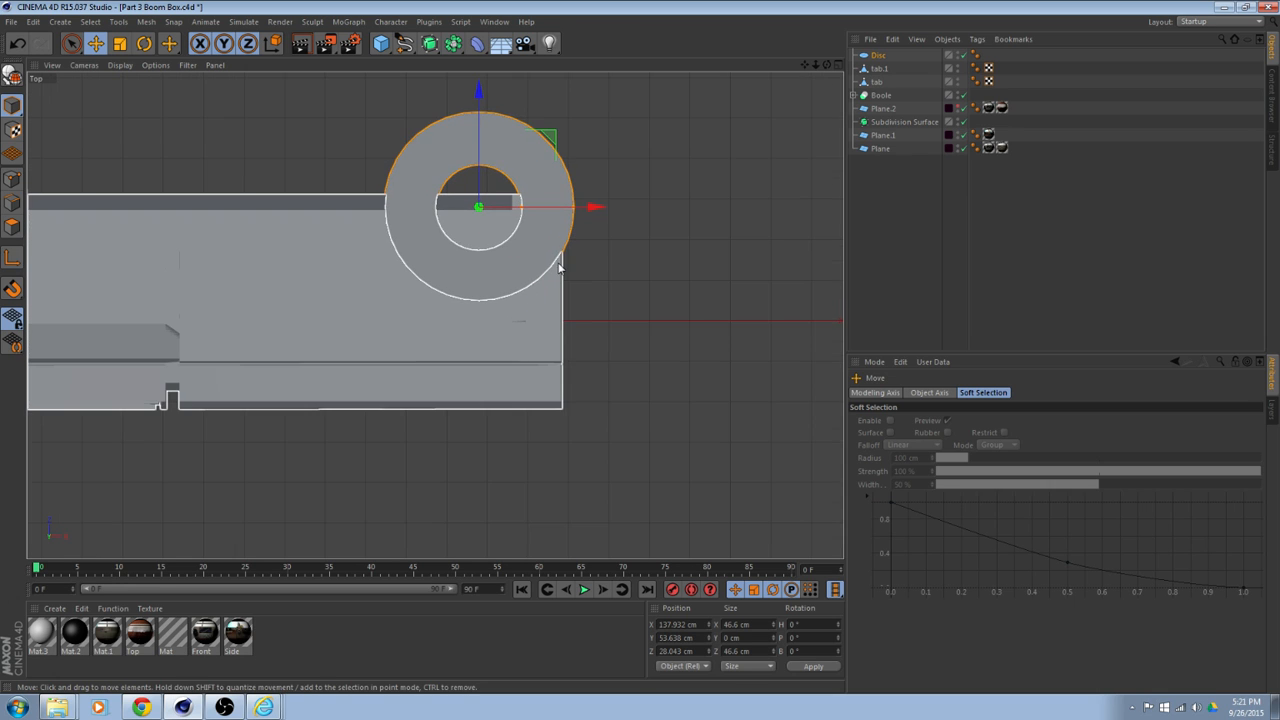
Set the disc's inner radius to 0 cm and its outer radius to 4.3 cm.
{"action": "middle_click_drag", "start_coordinate": [560, 268], "coordinate": [574, 338], "text": "alt"}
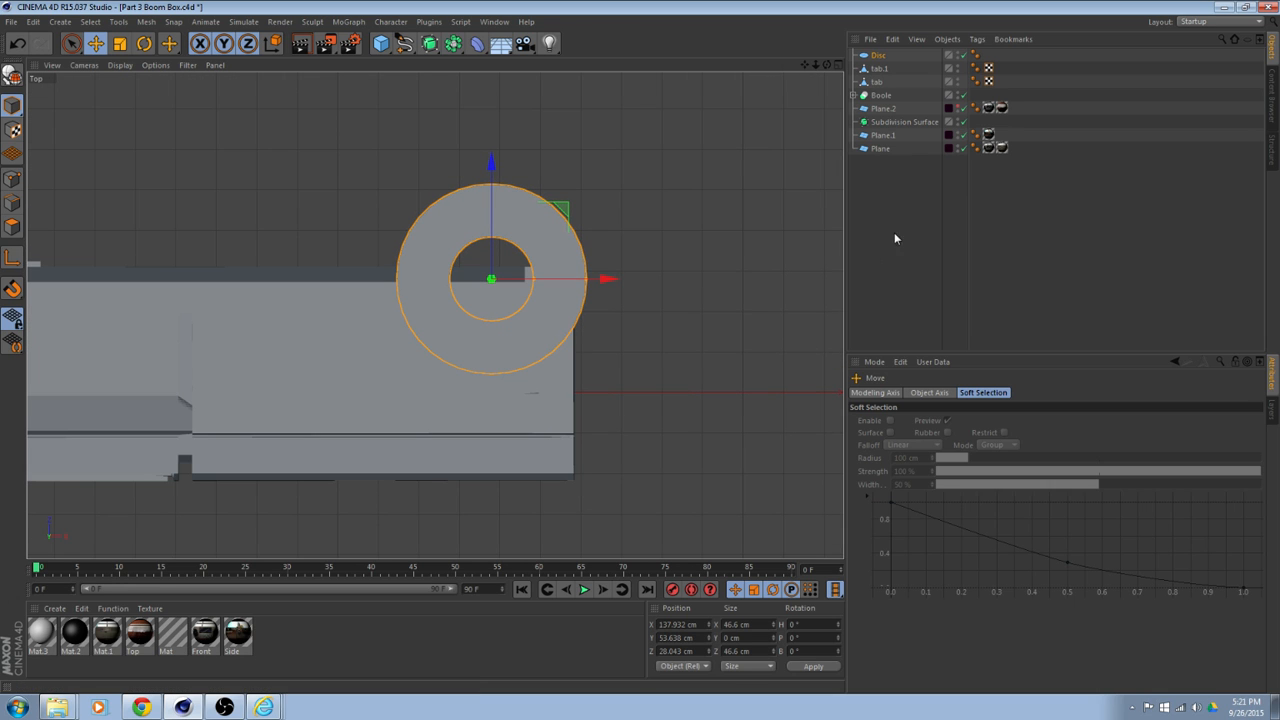
{"action": "left_click", "coordinate": [876, 57]}
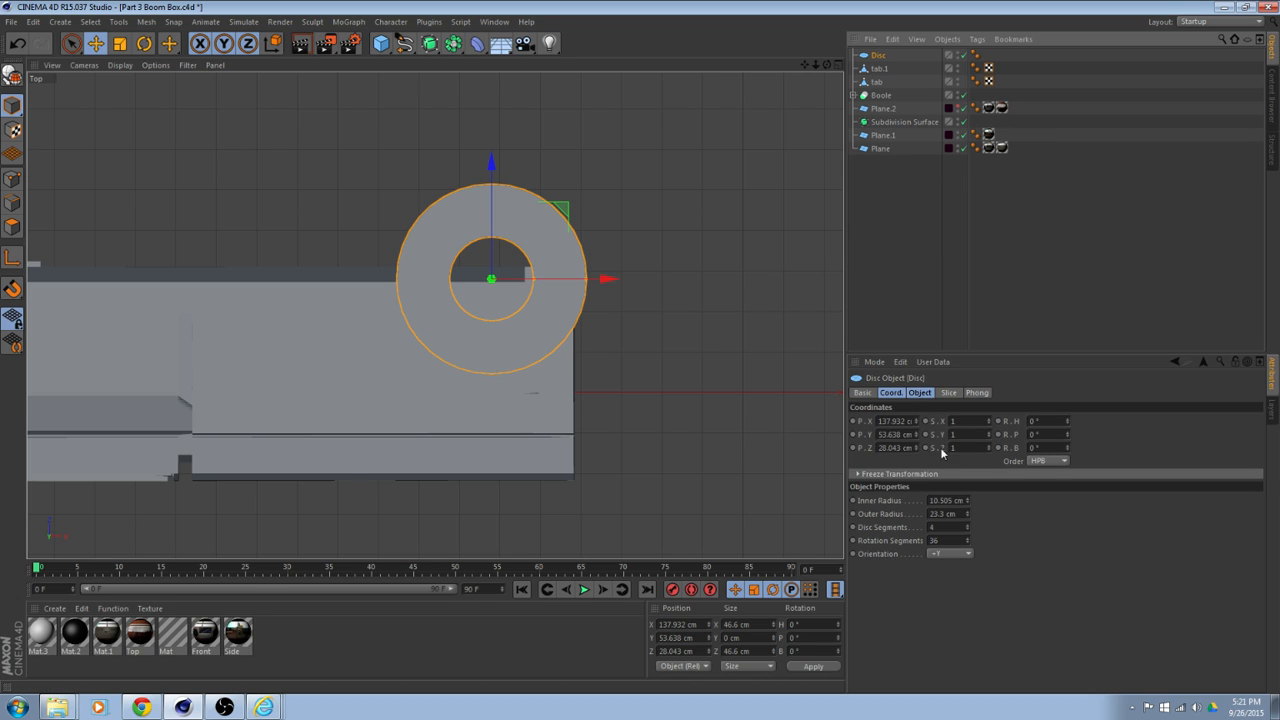
{"action": "left_click", "coordinate": [920, 393]}
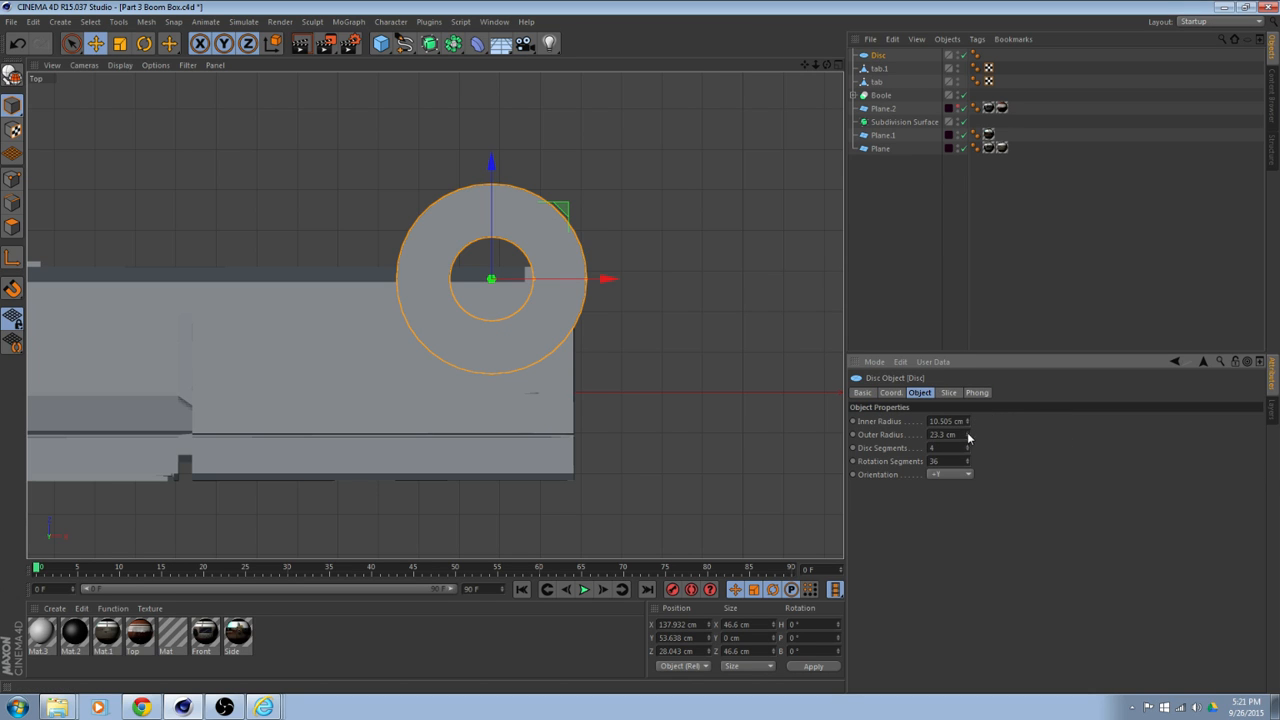
{"action": "left_click_drag", "start_coordinate": [968, 434], "coordinate": [968, 500]}
{"action": "scroll", "coordinate": [676, 350], "scroll_direction": "up", "scroll_amount": 5}
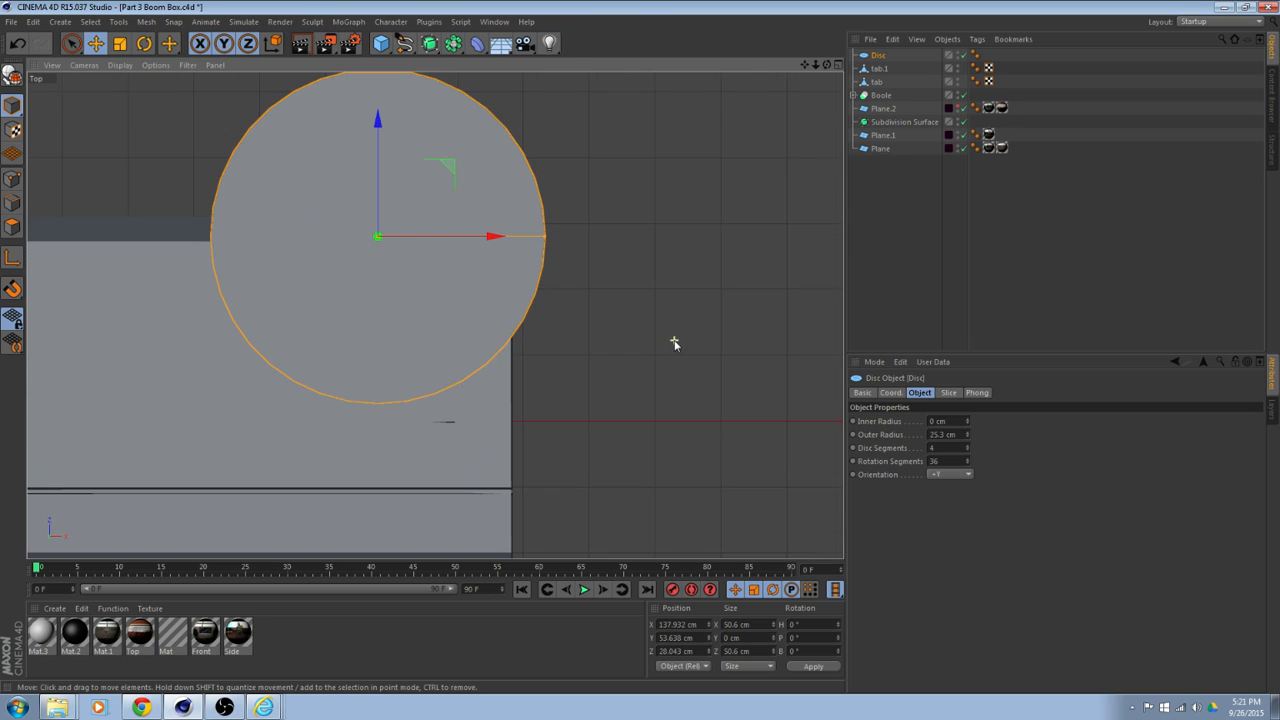
{"action": "middle_click_drag", "start_coordinate": [674, 300], "coordinate": [750, 364], "text": "alt"}
{"action": "left_click_drag", "start_coordinate": [968, 434], "coordinate": [968, 510]}
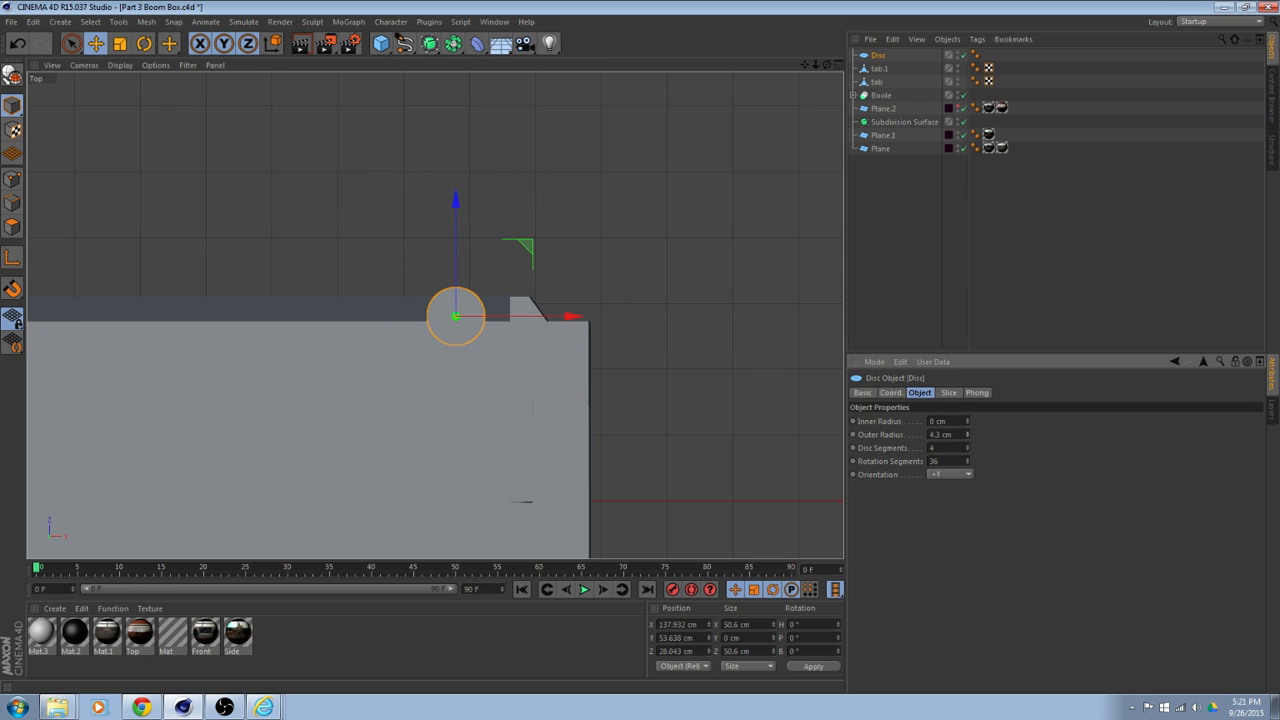
Move the disc to about X 136 cm and Z 25.4 cm, using the top and perspective views.
{"action": "middle_click_drag", "start_coordinate": [773, 318], "coordinate": [858, 328], "text": "alt"}
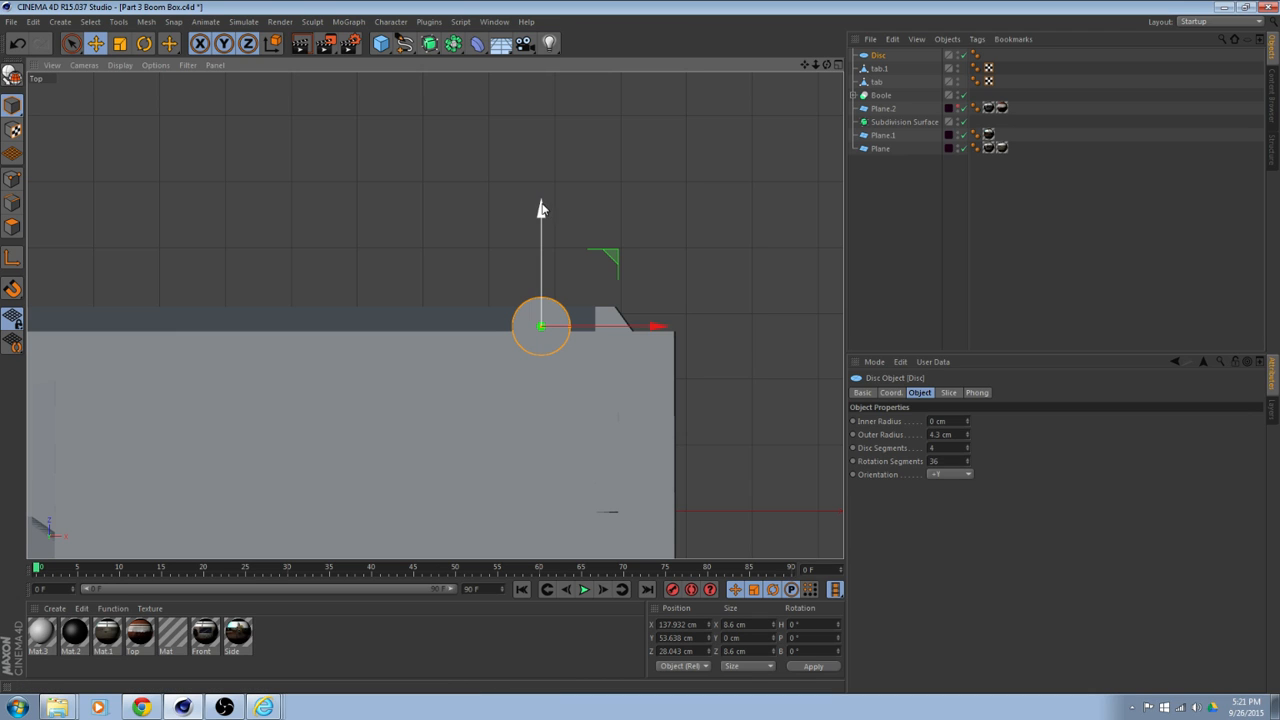
{"action": "left_click_drag", "start_coordinate": [540, 209], "coordinate": [546, 226]}
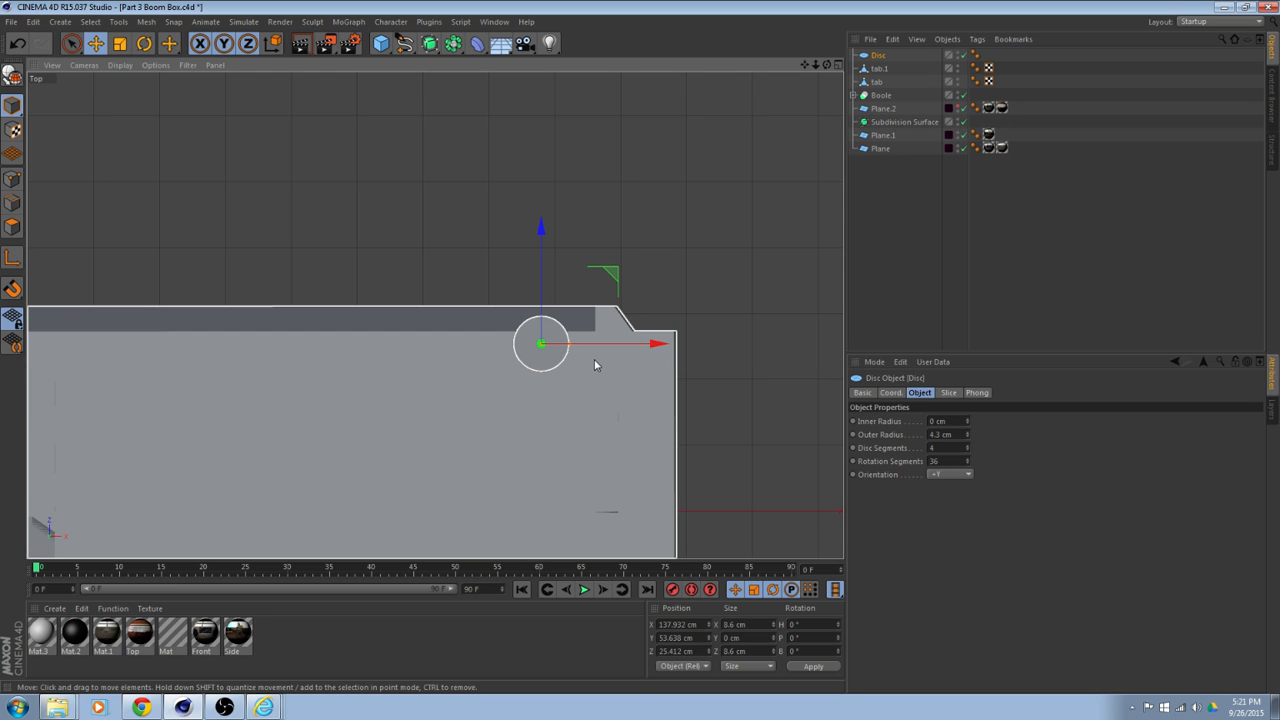
{"action": "middle_click", "coordinate": [666, 327]}
{"action": "middle_click", "coordinate": [369, 254]}
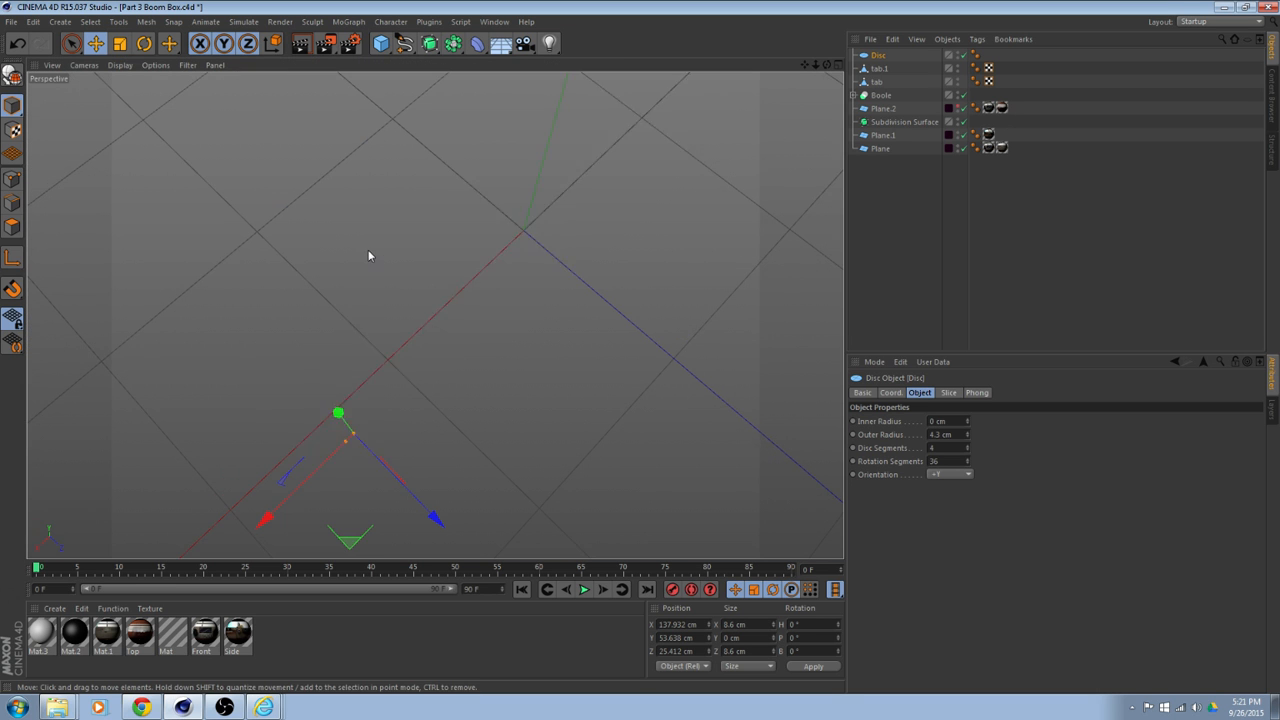
{"action": "left_click_drag", "start_coordinate": [407, 284], "coordinate": [337, 186], "text": "alt"}
{"action": "middle_click_drag", "start_coordinate": [325, 160], "coordinate": [393, 116], "text": "alt"}
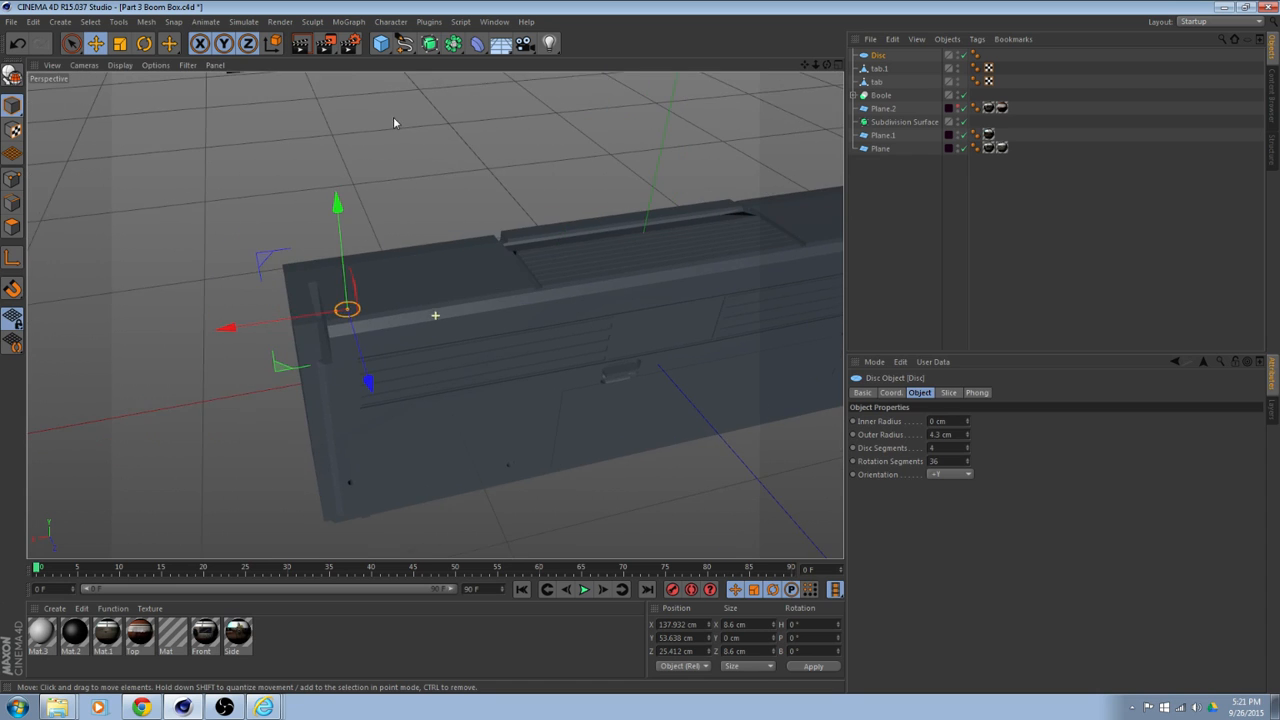
{"action": "scroll", "coordinate": [356, 194], "scroll_direction": "up", "scroll_amount": 5}
{"action": "middle_click_drag", "start_coordinate": [338, 308], "coordinate": [387, 225], "text": "alt"}
{"action": "left_click_drag", "start_coordinate": [387, 230], "coordinate": [338, 347], "text": "alt"}
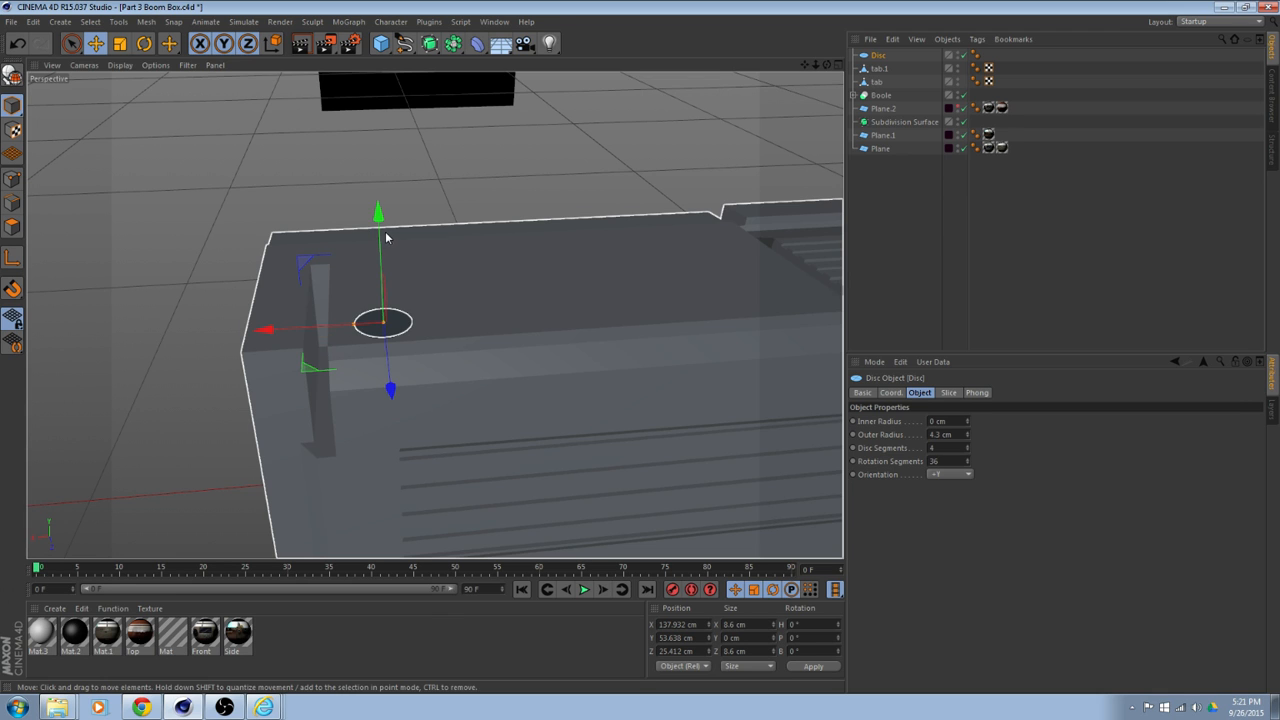
{"action": "left_click_drag", "start_coordinate": [386, 237], "coordinate": [426, 263], "text": "alt"}
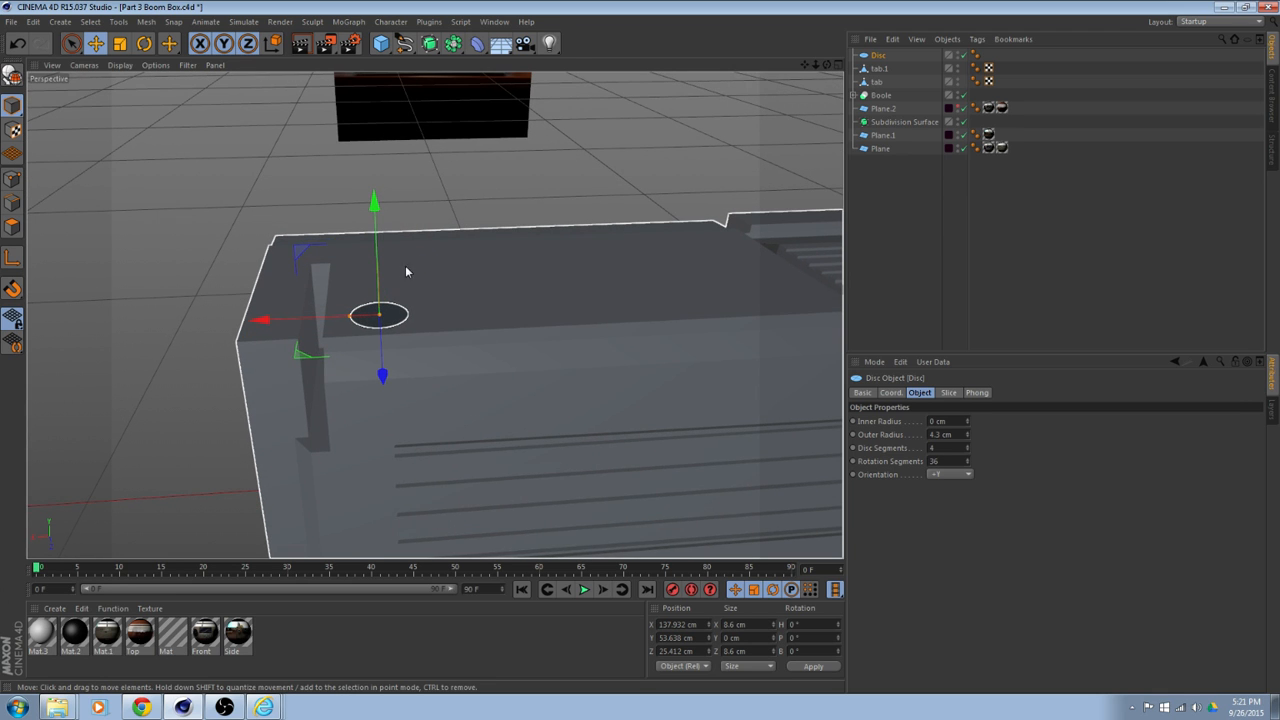
{"action": "left_click_drag", "start_coordinate": [274, 320], "coordinate": [281, 283]}
{"action": "key", "text": "ctrl+z"}
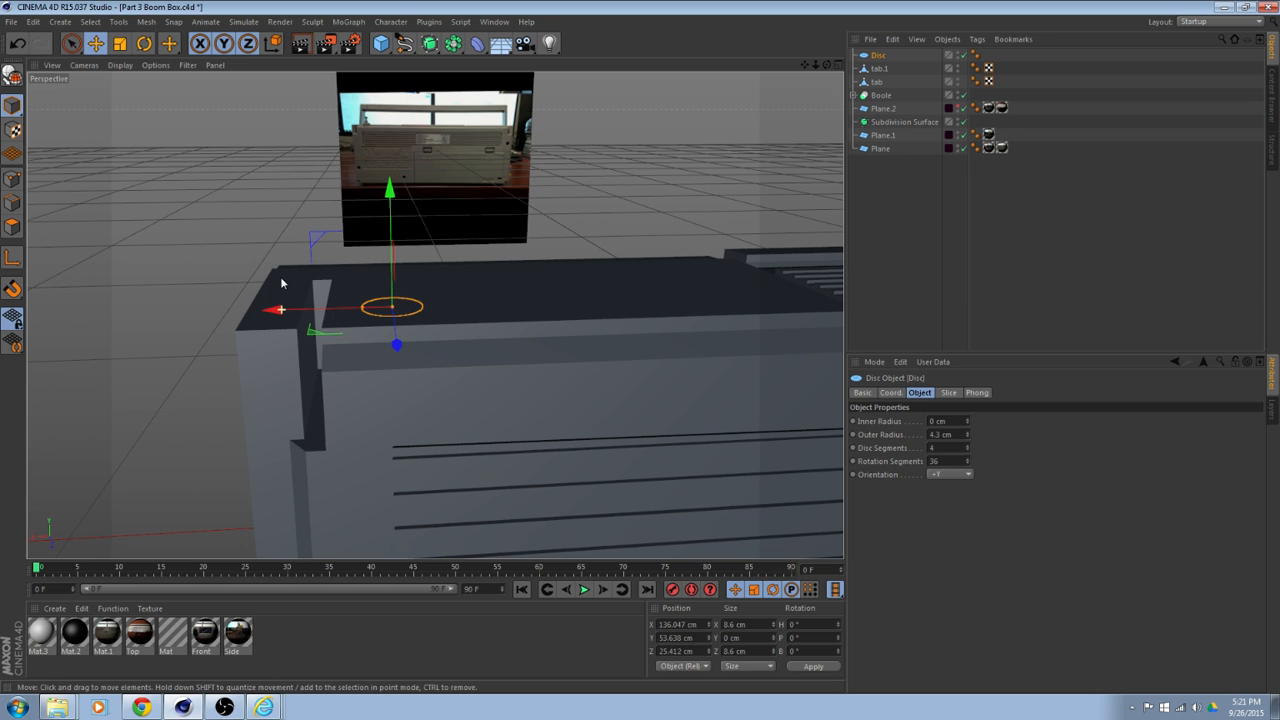
Switch the perspective display to shading with edge lines and move the disc along X to about 135.1 cm.
{"action": "left_click_drag", "start_coordinate": [282, 284], "coordinate": [222, 284], "text": "alt"}
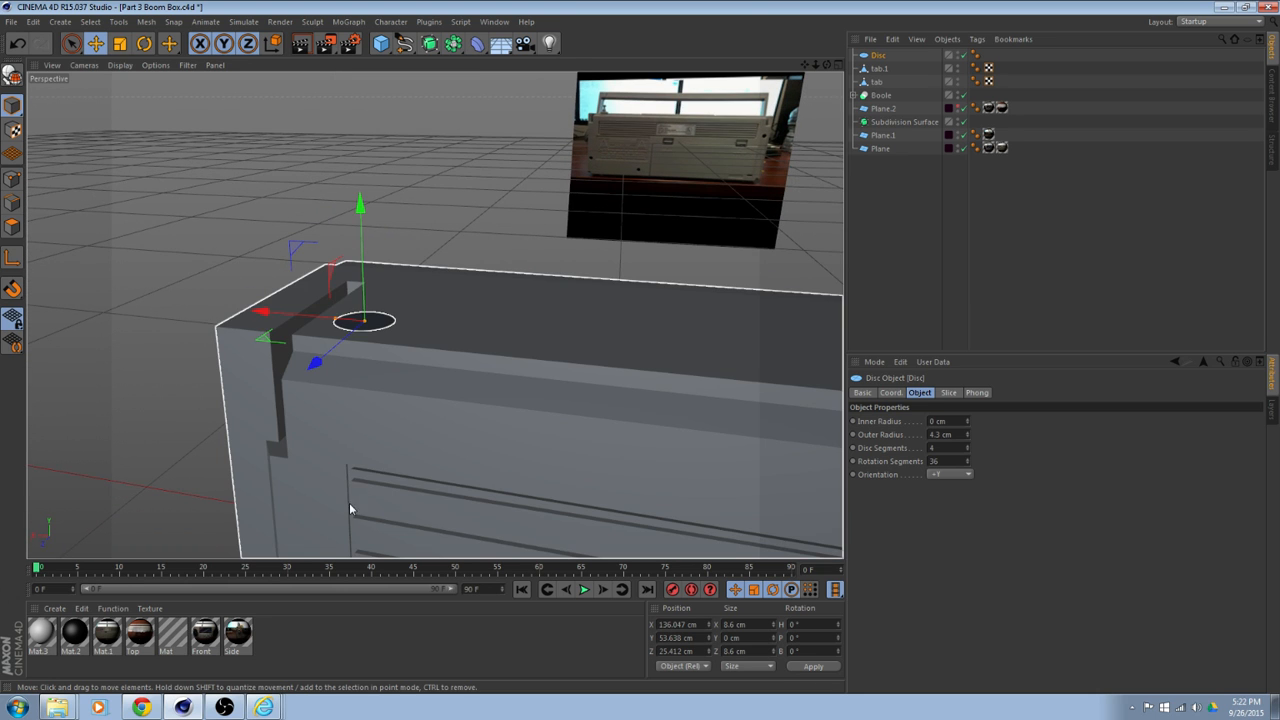
{"action": "left_click", "coordinate": [120, 65]}
{"action": "left_click", "coordinate": [126, 100]}
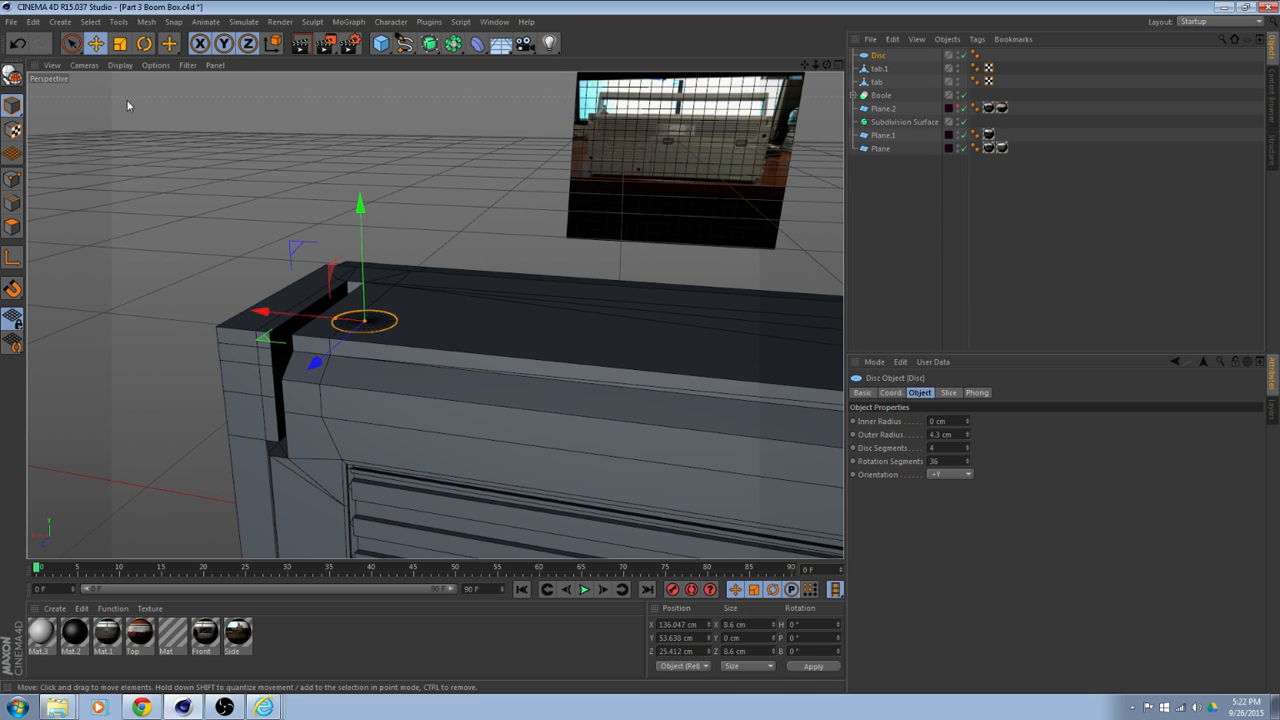
{"action": "mouse_move", "coordinate": [260, 410]}
{"action": "left_mouse_down", "text": "alt"}
{"action": "mouse_move", "coordinate": [350, 448]}
{"action": "mouse_move", "coordinate": [423, 400]}
{"action": "mouse_move", "coordinate": [460, 406]}
{"action": "mouse_move", "coordinate": [332, 435]}
{"action": "mouse_move", "coordinate": [346, 391]}
{"action": "mouse_move", "coordinate": [346, 403]}
{"action": "left_mouse_up", "text": "alt"}
{"action": "left_click_drag", "start_coordinate": [352, 285], "coordinate": [357, 282], "text": "alt"}
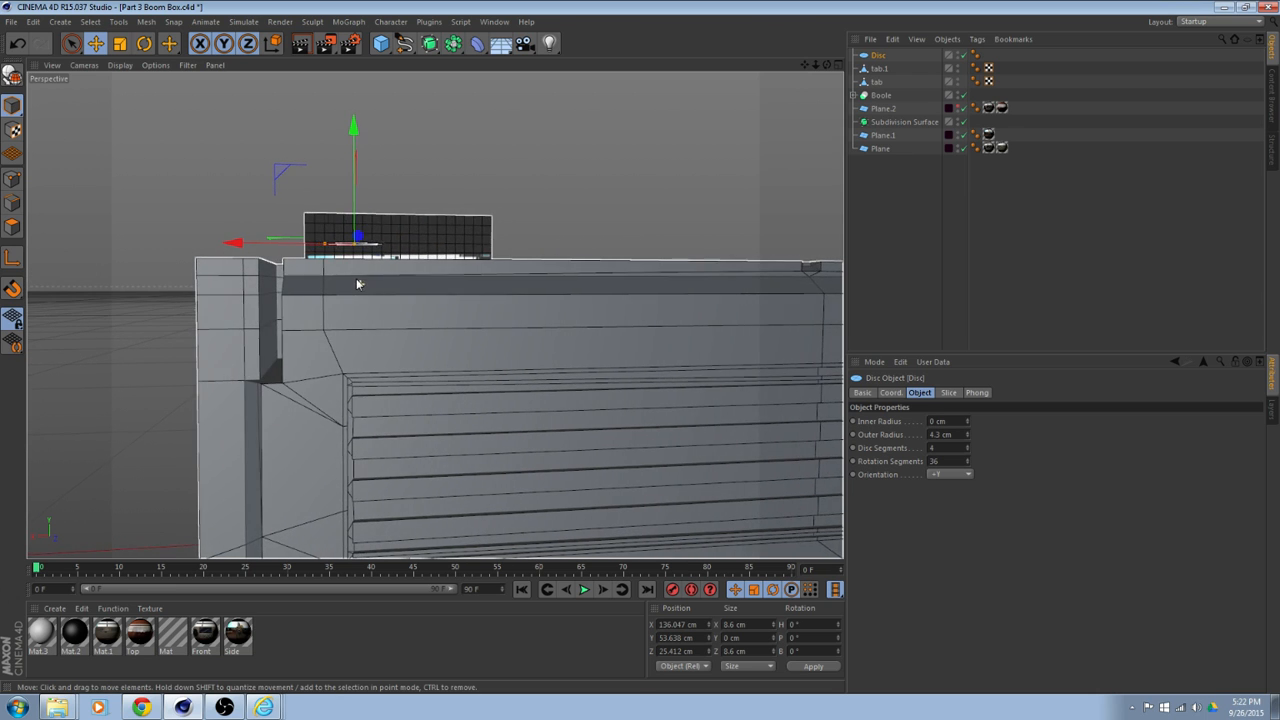
{"action": "left_click_drag", "start_coordinate": [233, 243], "coordinate": [240, 244]}
{"action": "left_click_drag", "start_coordinate": [348, 346], "coordinate": [399, 262], "text": "alt"}
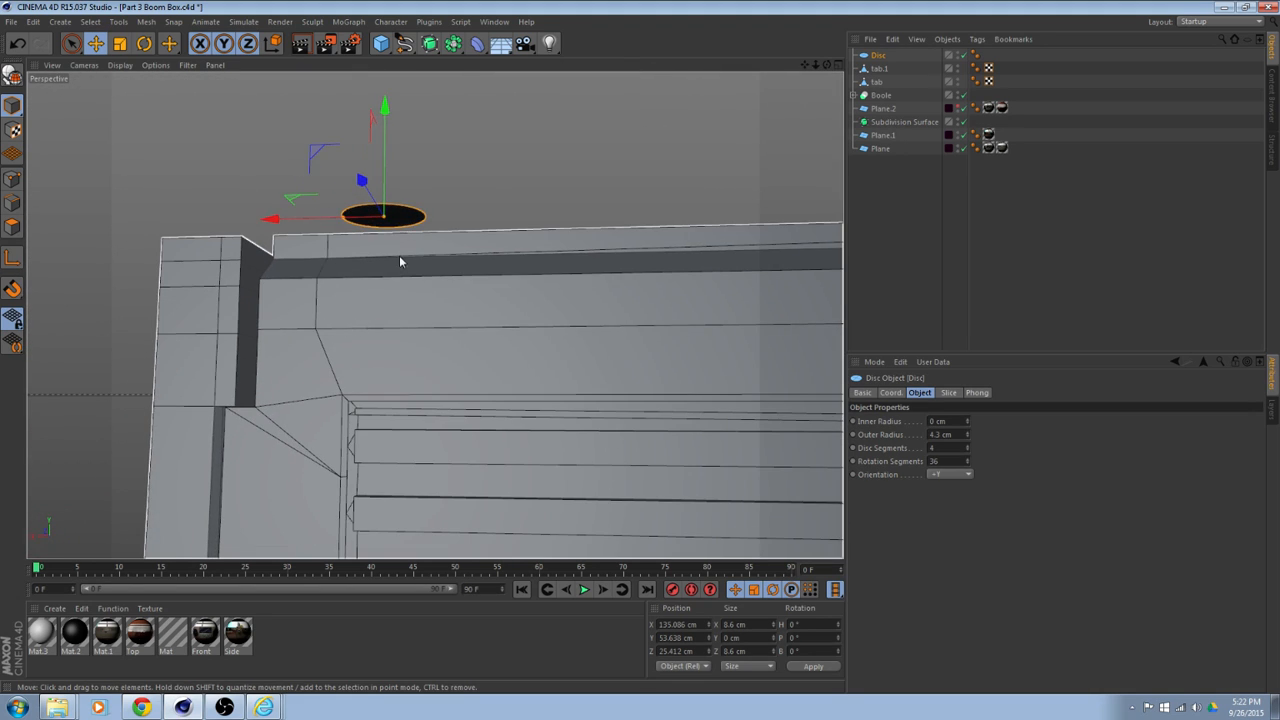
Reduce the disc to 2 disc segments.
{"action": "middle_click_drag", "start_coordinate": [412, 300], "coordinate": [391, 394], "text": "alt"}
{"action": "left_click_drag", "start_coordinate": [391, 394], "coordinate": [397, 402], "text": "alt"}
{"action": "scroll", "coordinate": [397, 402], "scroll_direction": "up", "scroll_amount": 4}
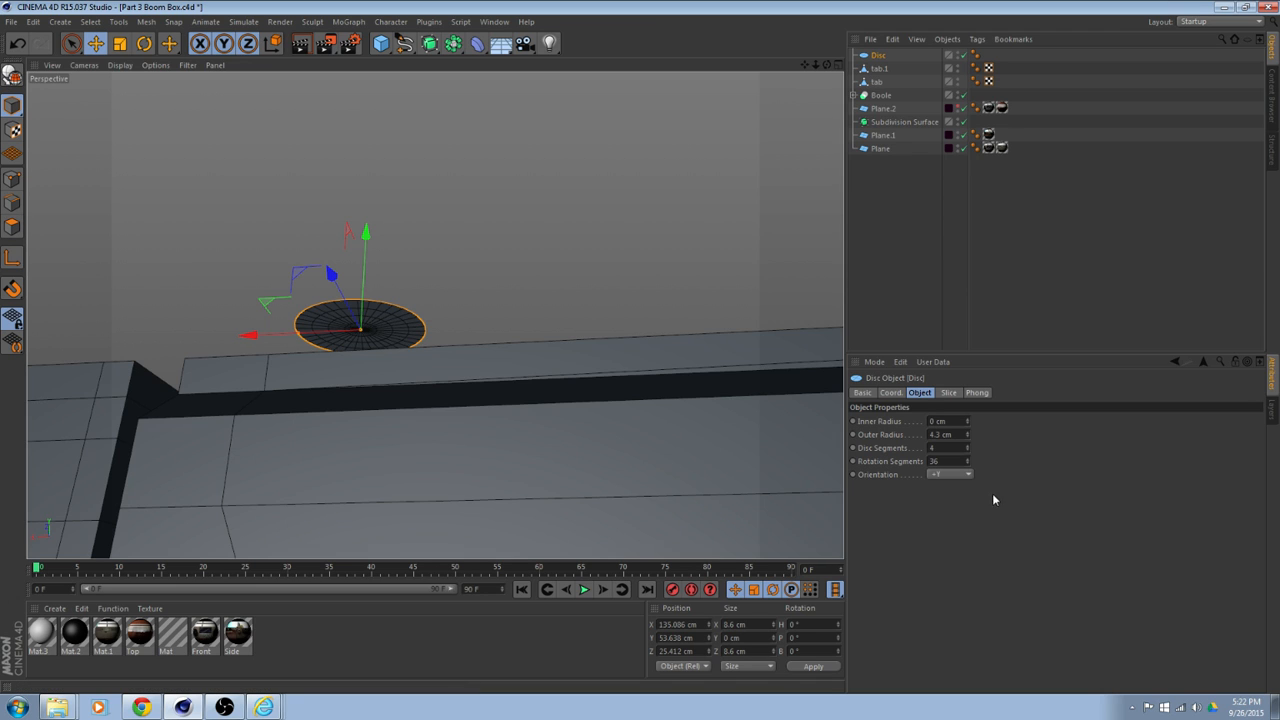
{"action": "left_click", "coordinate": [967, 451]}
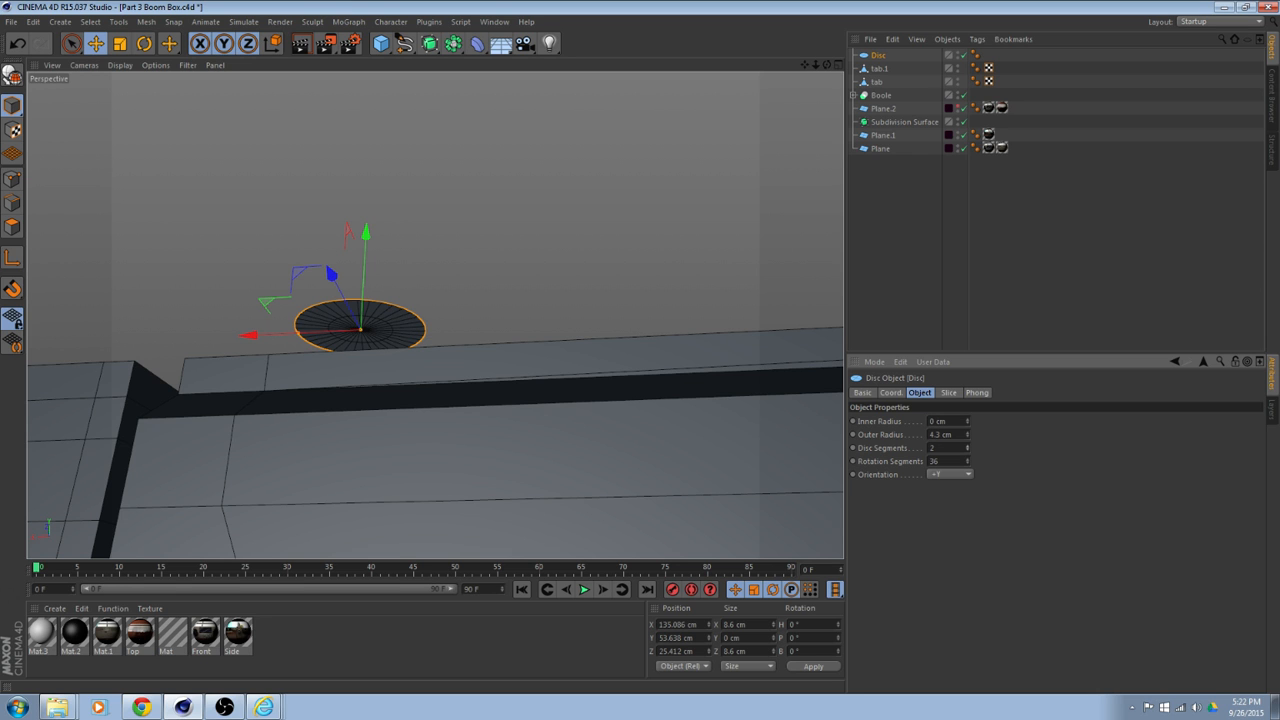
Make the disc editable and select all polygons of its outer ring.
{"action": "left_click_drag", "start_coordinate": [627, 386], "coordinate": [758, 602], "text": "alt"}
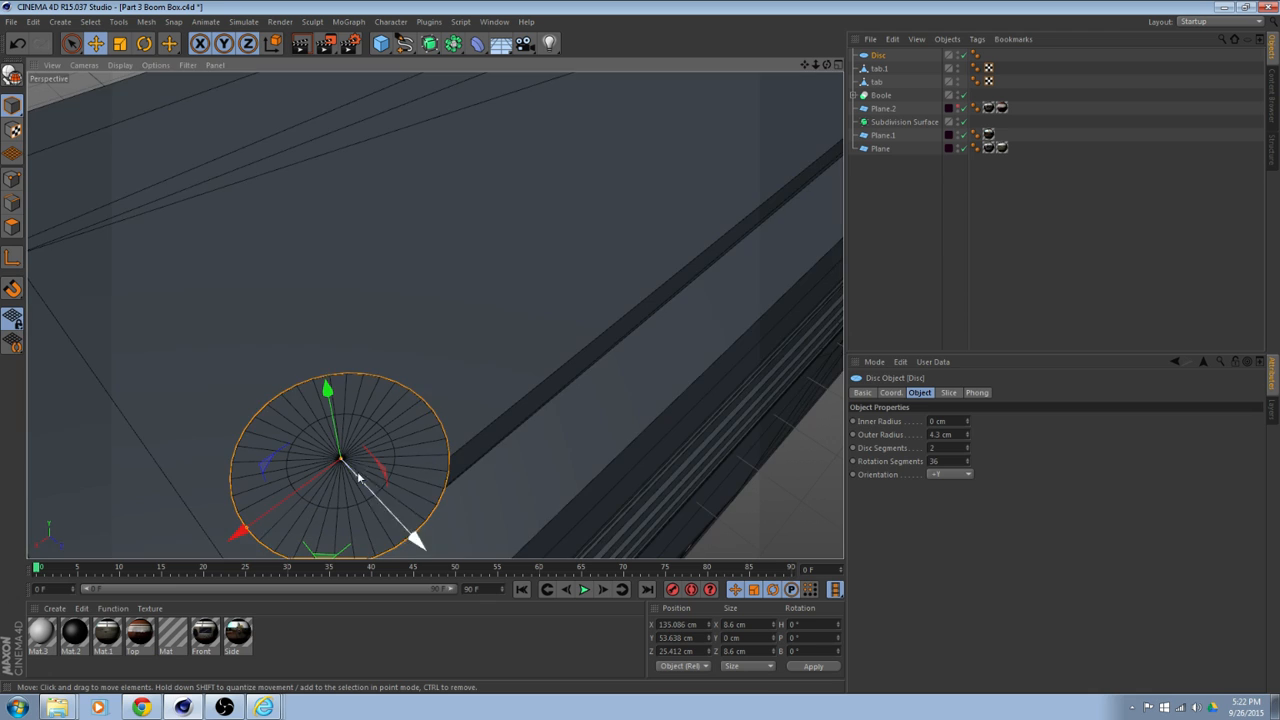
{"action": "left_click_drag", "start_coordinate": [358, 477], "coordinate": [366, 394], "text": "alt"}
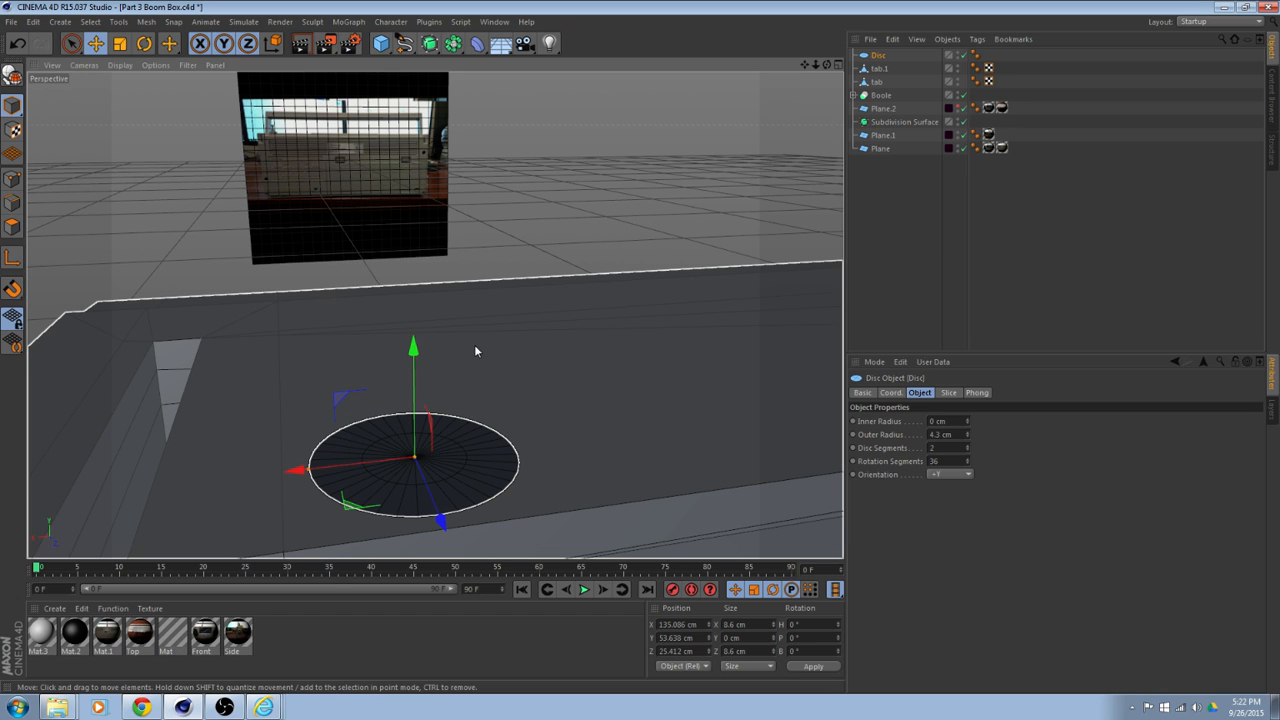
{"action": "left_click_drag", "start_coordinate": [540, 320], "coordinate": [555, 396], "text": "alt"}
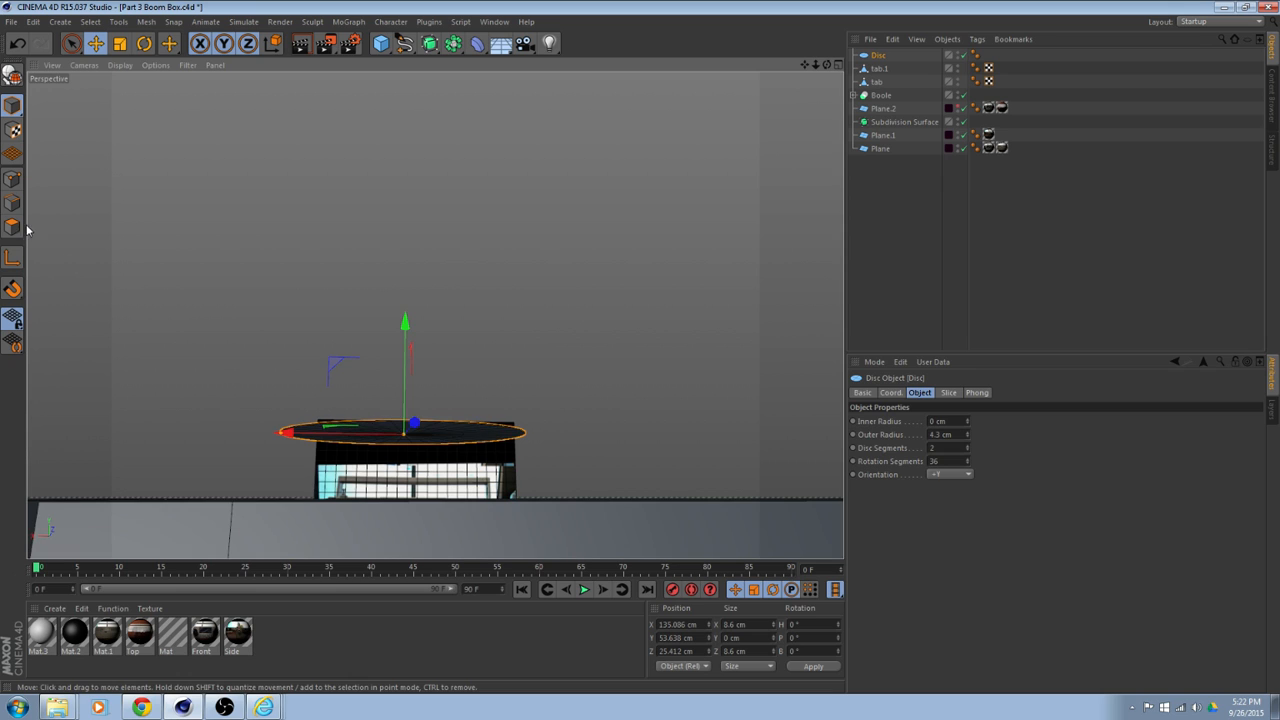
{"action": "left_click", "coordinate": [12, 76]}
{"action": "left_click_drag", "start_coordinate": [211, 234], "coordinate": [234, 263], "text": "alt"}
{"action": "left_click", "coordinate": [12, 227]}
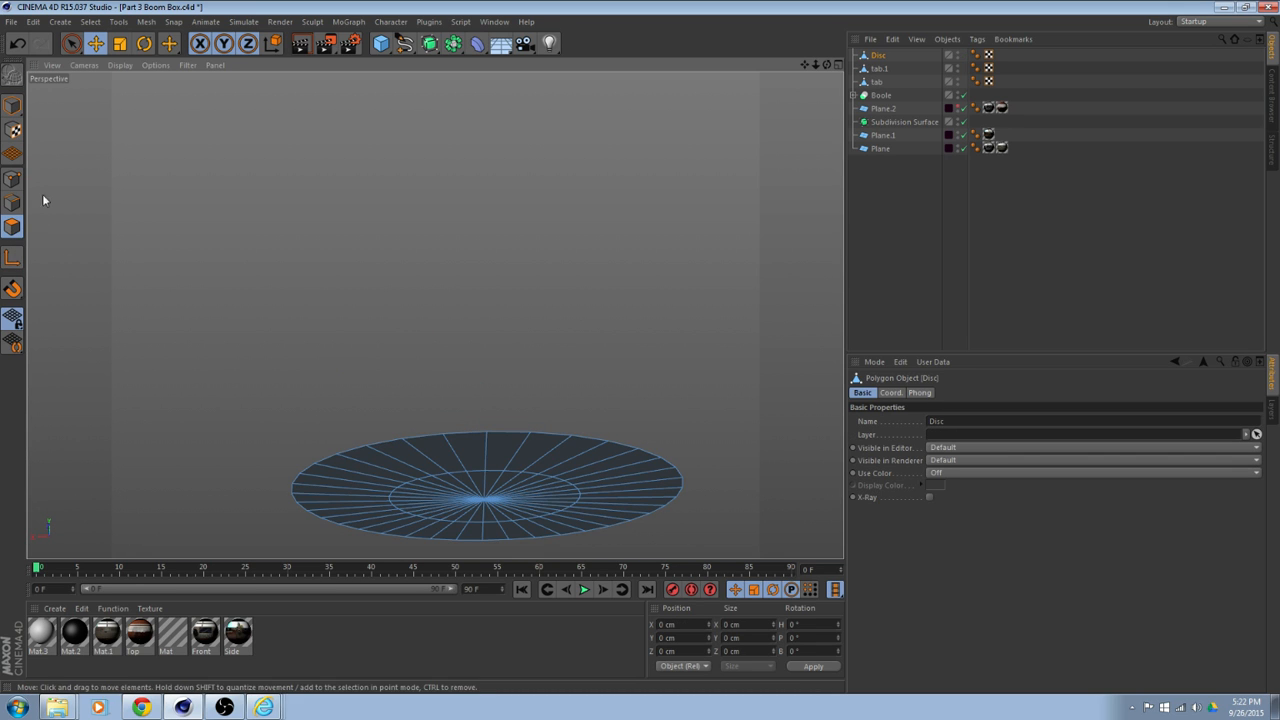
{"action": "left_click", "coordinate": [71, 43]}
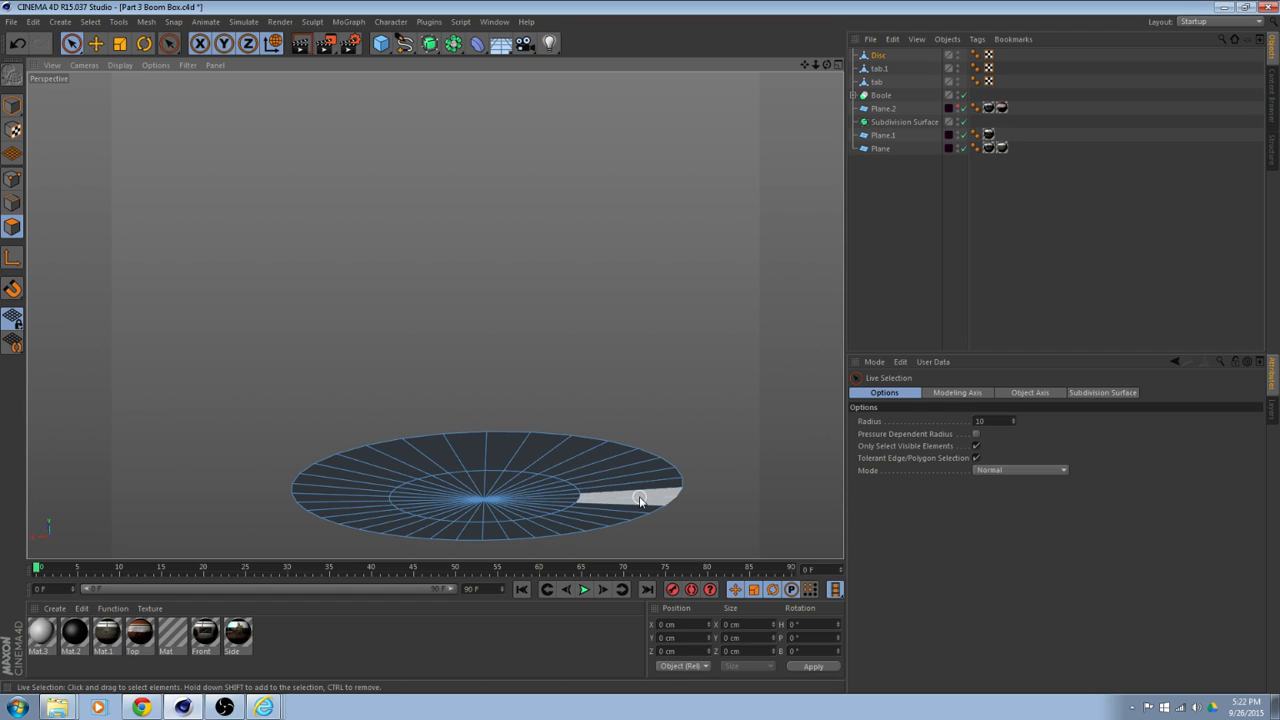
{"action": "mouse_move", "coordinate": [616, 498]}
{"action": "left_mouse_down"}
{"action": "mouse_move", "coordinate": [623, 486]}
{"action": "mouse_move", "coordinate": [450, 465]}
{"action": "mouse_move", "coordinate": [381, 516]}
{"action": "left_mouse_up"}
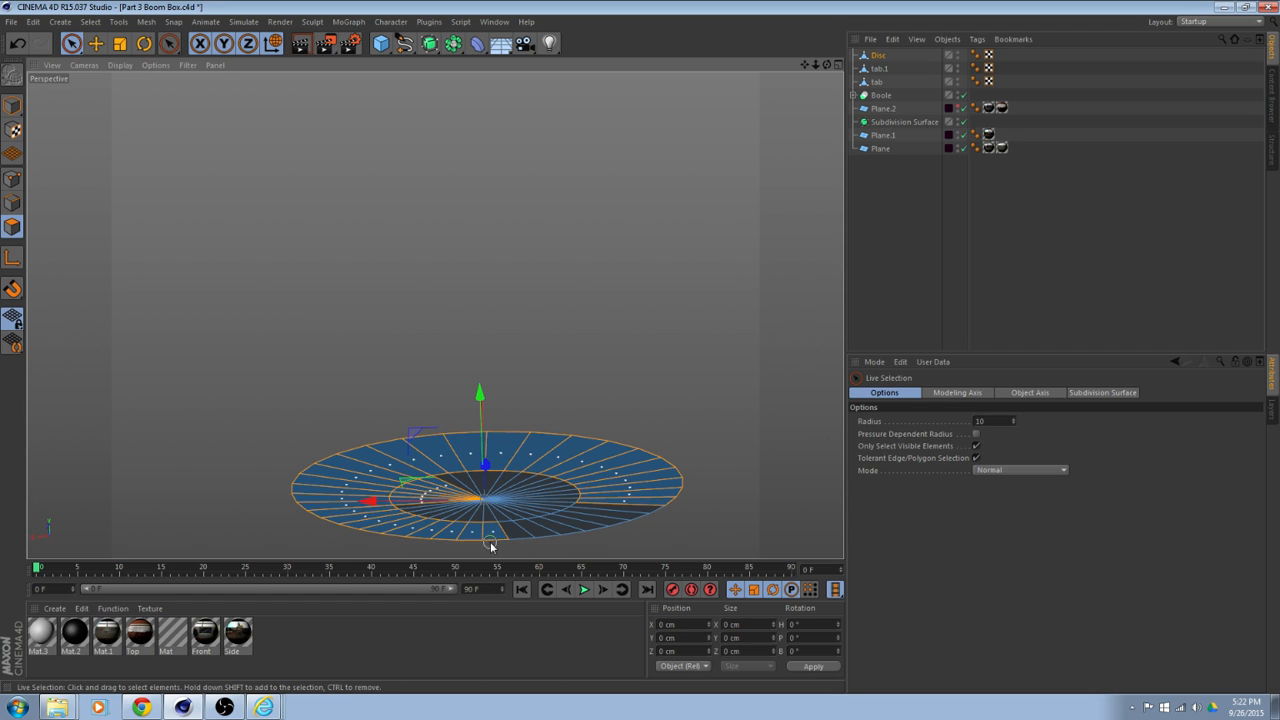
{"action": "left_click_drag", "start_coordinate": [490, 545], "coordinate": [591, 505]}
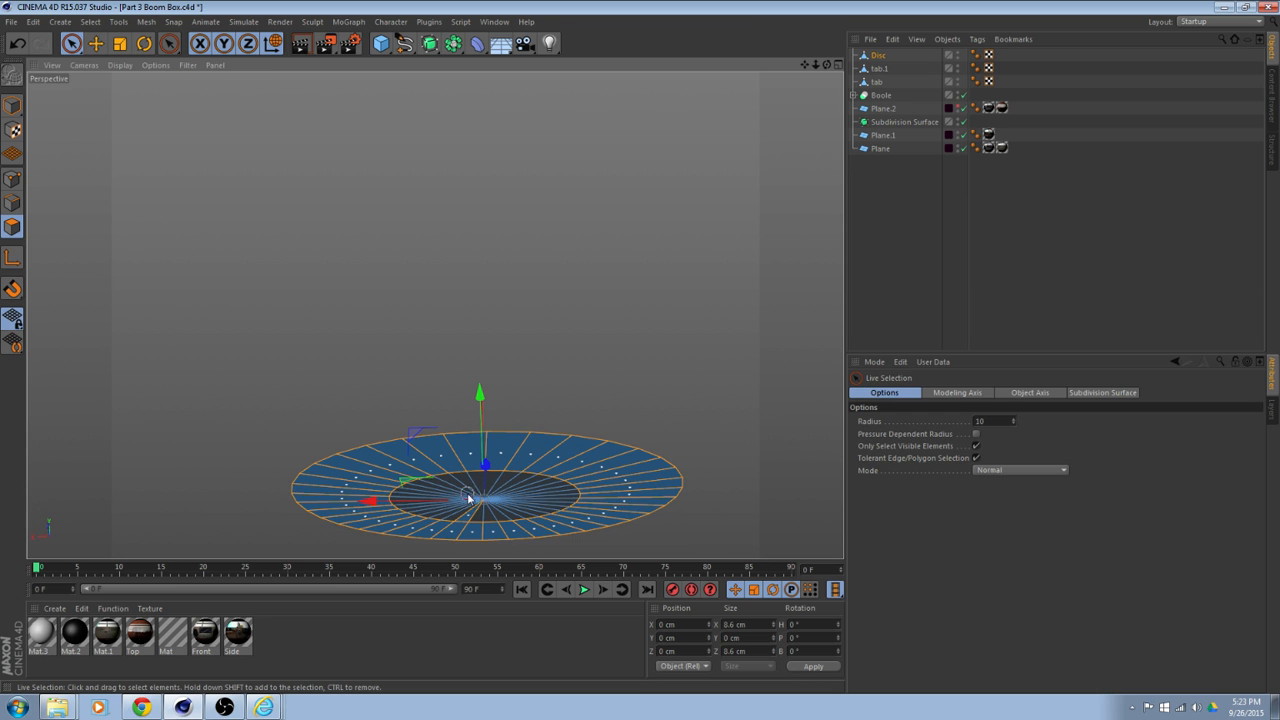
Extrude the disc's selected outer ring downward with an offset of about -2.3 cm.
{"action": "left_click_drag", "start_coordinate": [590, 384], "coordinate": [413, 401], "text": "alt"}
{"action": "scroll", "coordinate": [412, 400], "scroll_direction": "down", "scroll_amount": 9}
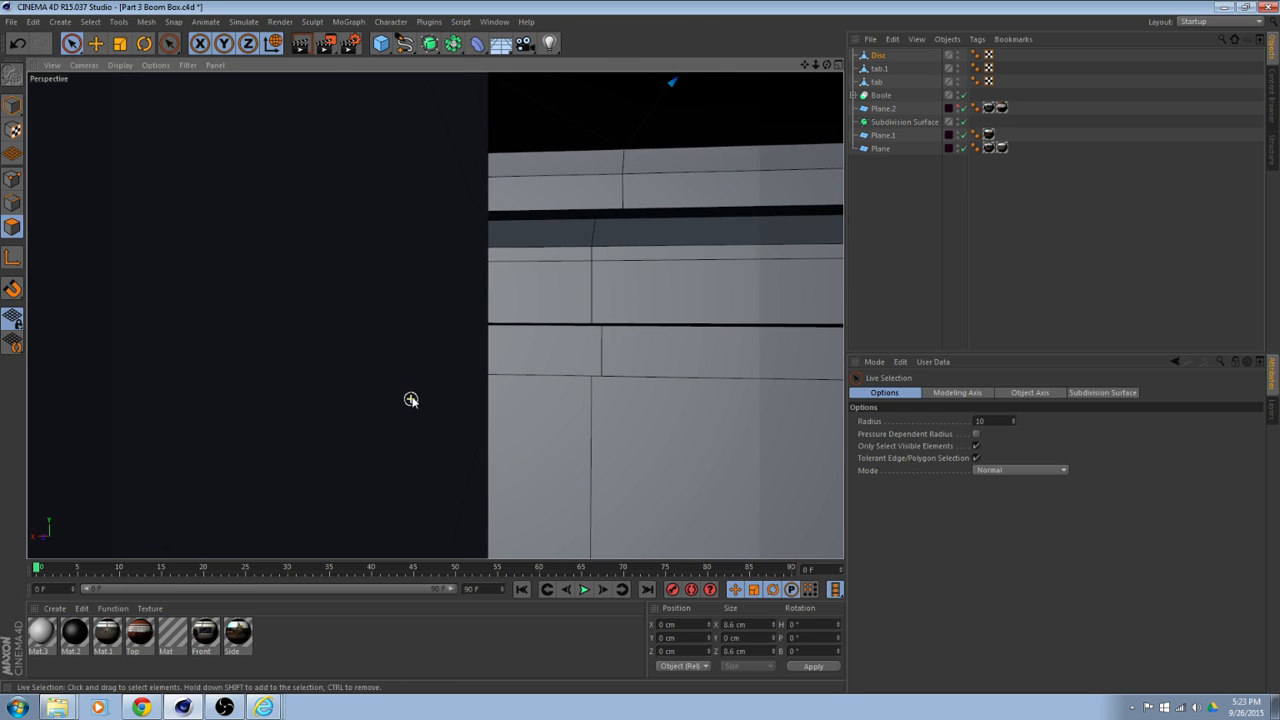
{"action": "left_click_drag", "start_coordinate": [416, 389], "coordinate": [367, 426], "text": "alt"}
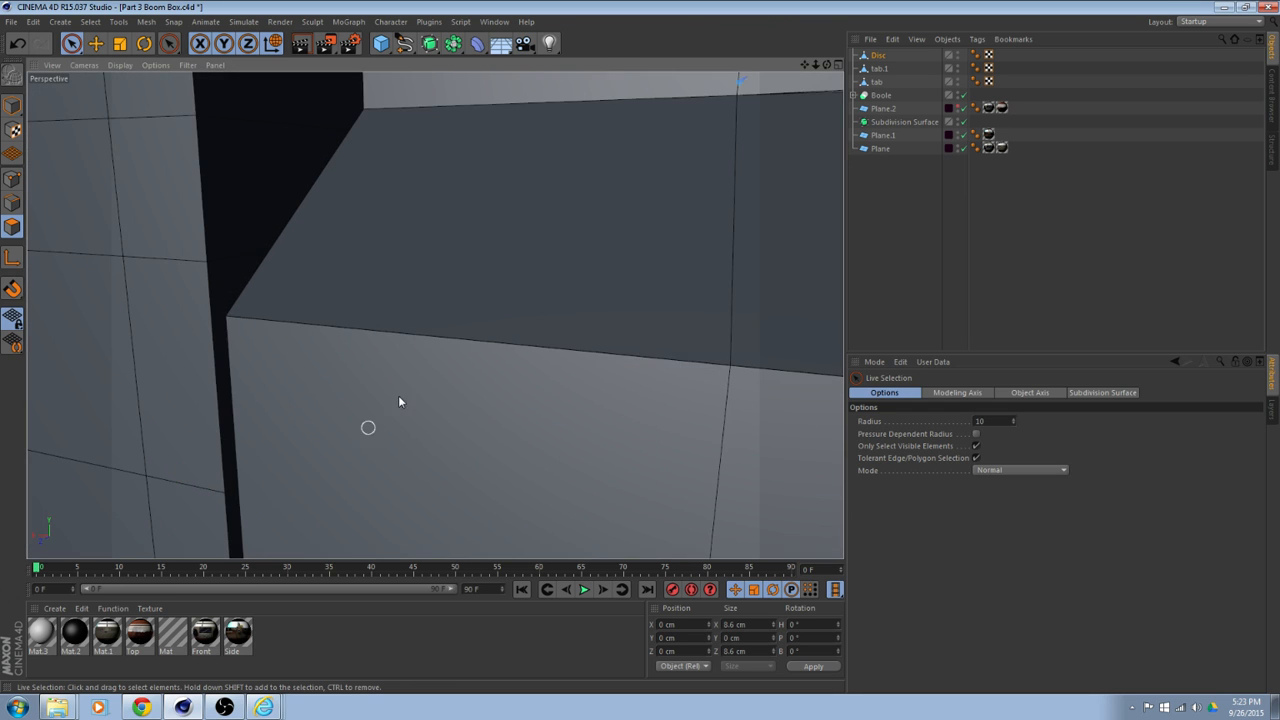
{"action": "scroll", "coordinate": [422, 337], "scroll_direction": "down", "scroll_amount": 5}
{"action": "middle_click_drag", "start_coordinate": [495, 267], "coordinate": [233, 439], "text": "alt"}
{"action": "left_click_drag", "start_coordinate": [394, 367], "coordinate": [532, 354], "text": "alt"}
{"action": "scroll", "coordinate": [536, 353], "scroll_direction": "down", "scroll_amount": 2}
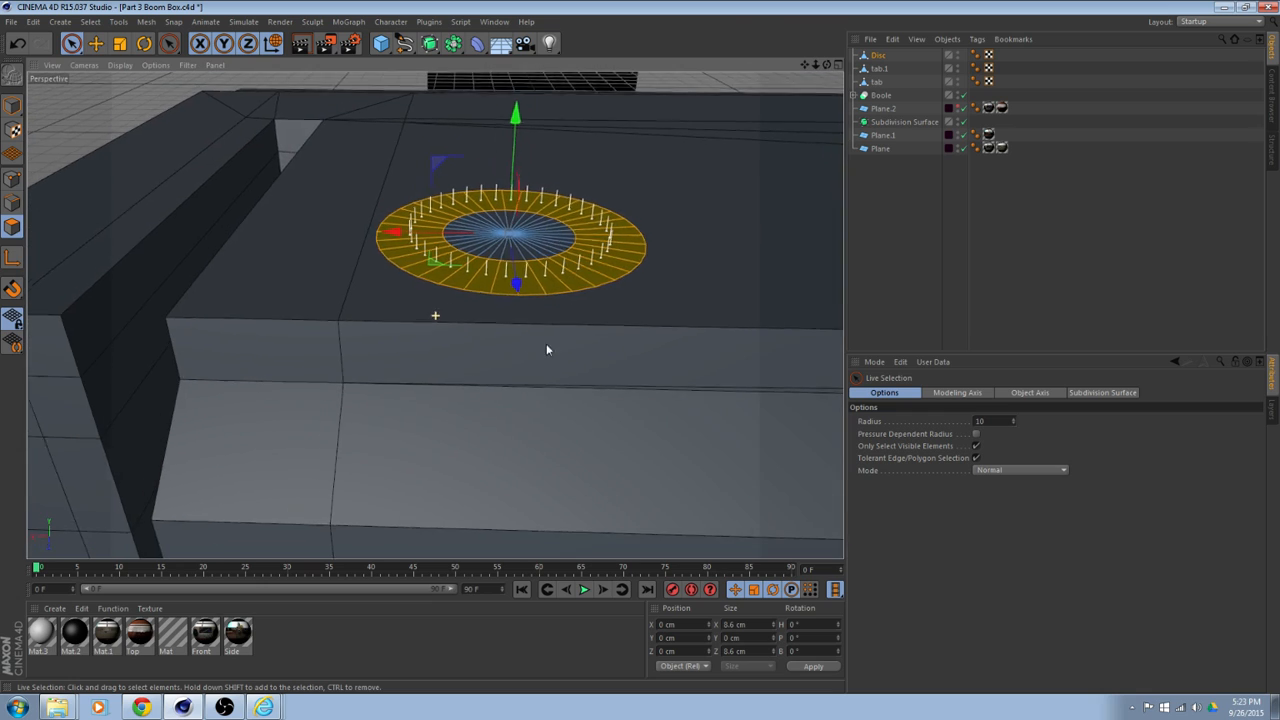
{"action": "middle_click_drag", "start_coordinate": [547, 346], "coordinate": [455, 352], "text": "alt"}
{"action": "left_click_drag", "start_coordinate": [456, 351], "coordinate": [586, 191], "text": "alt"}
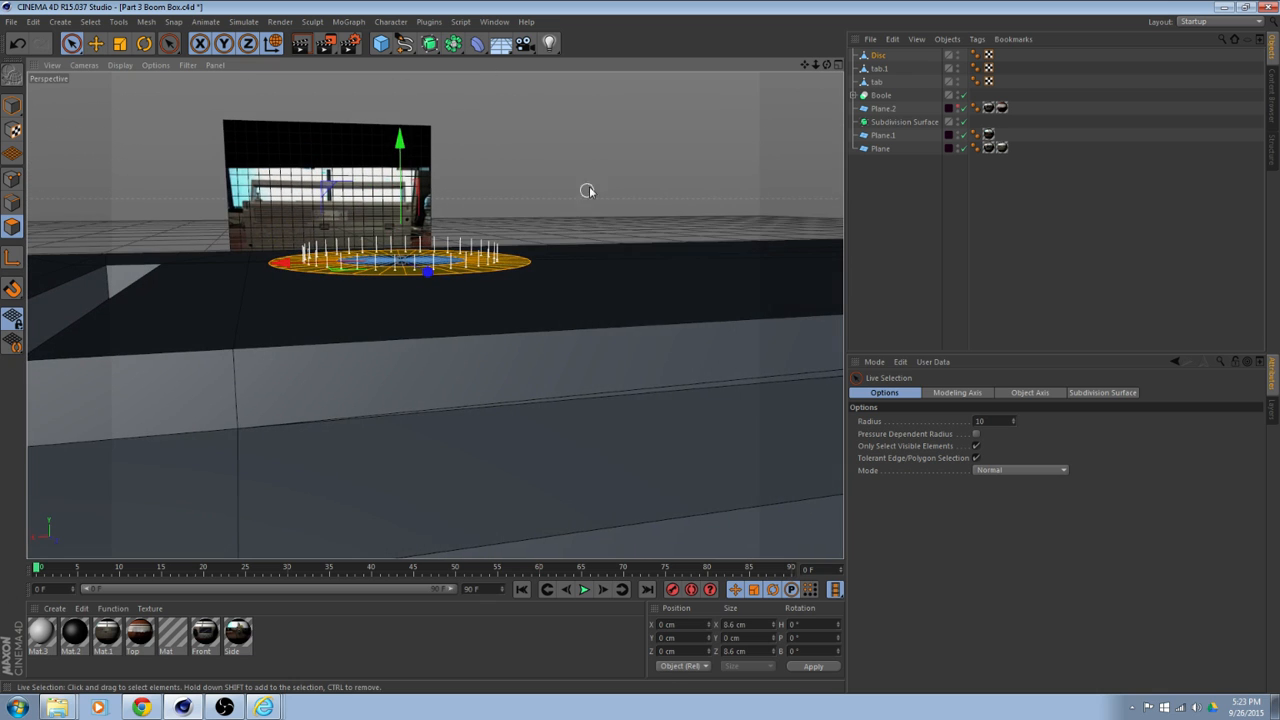
{"action": "right_click", "coordinate": [603, 168]}
{"action": "left_click", "coordinate": [636, 399]}
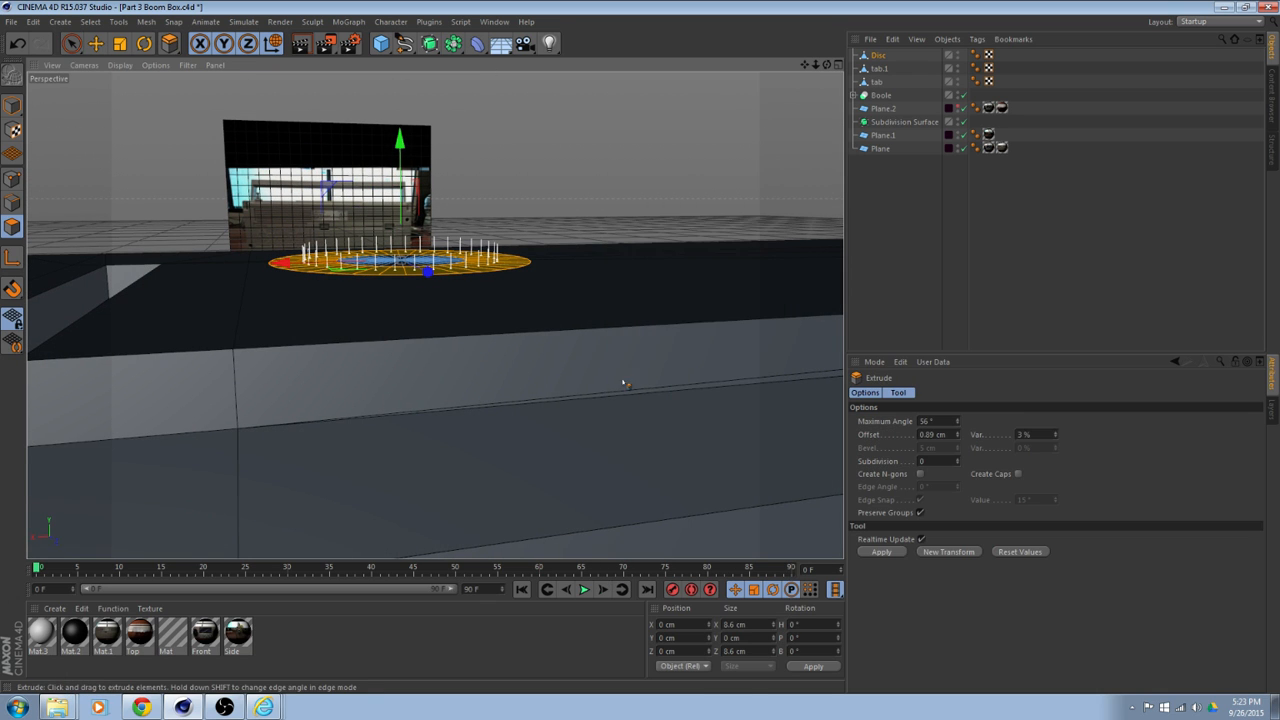
{"action": "left_click_drag", "start_coordinate": [605, 380], "coordinate": [490, 354], "text": "alt"}
{"action": "left_click_drag", "start_coordinate": [694, 246], "coordinate": [505, 270], "text": "alt"}
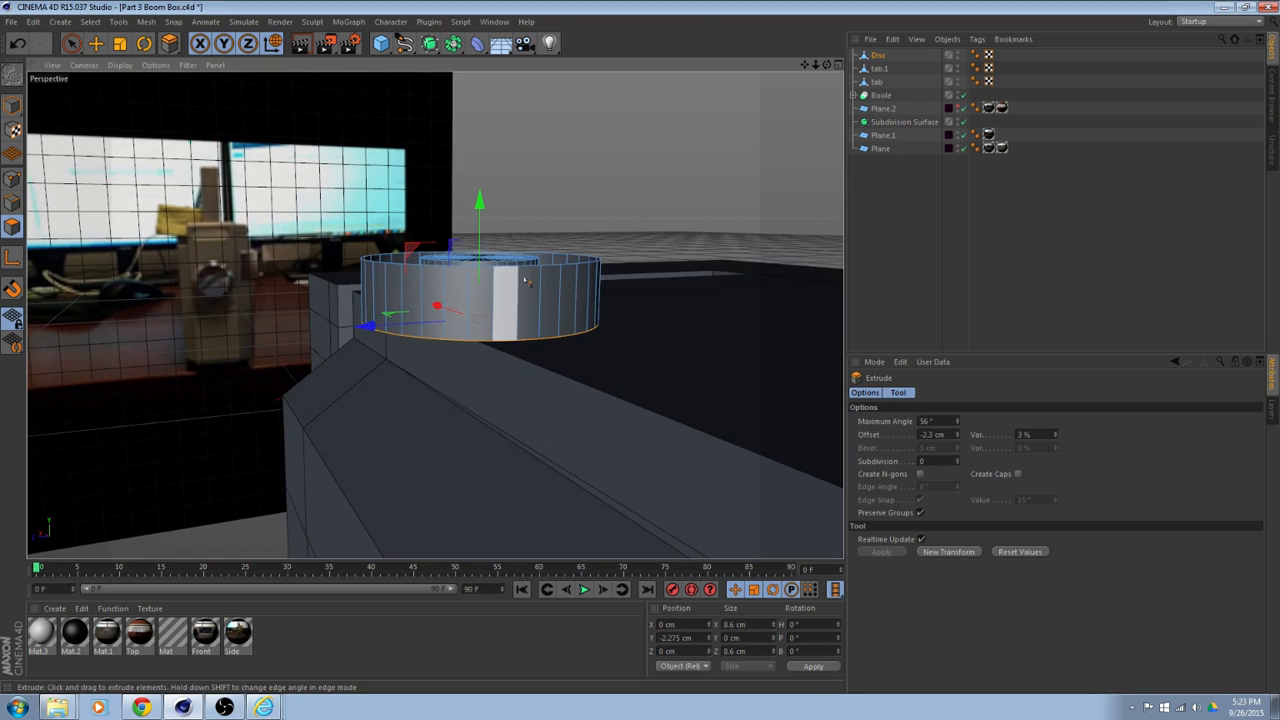
Enable Create Caps for the ring extrusion and inspect its underside.
{"action": "left_click", "coordinate": [1019, 474]}
{"action": "left_click_drag", "start_coordinate": [720, 349], "coordinate": [804, 453], "text": "alt"}
{"action": "left_click_drag", "start_coordinate": [568, 388], "coordinate": [629, 304], "text": "alt"}
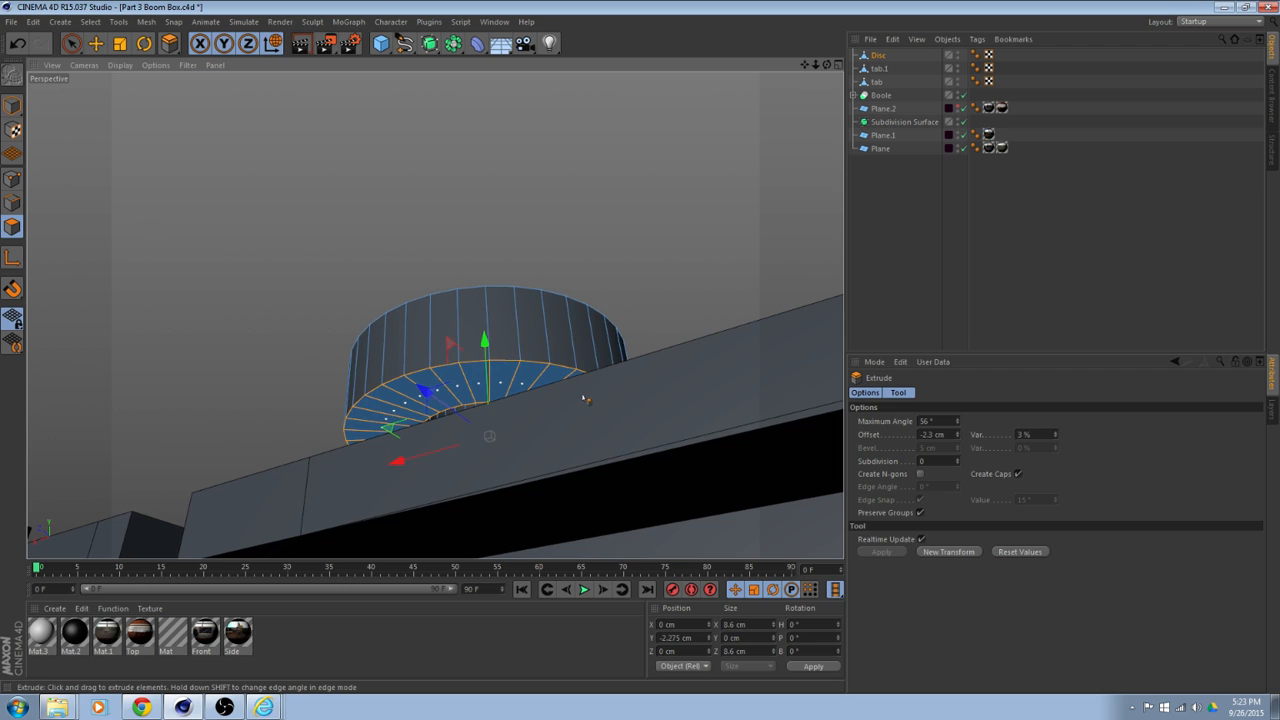
{"action": "left_click_drag", "start_coordinate": [585, 400], "coordinate": [470, 452], "text": "alt"}
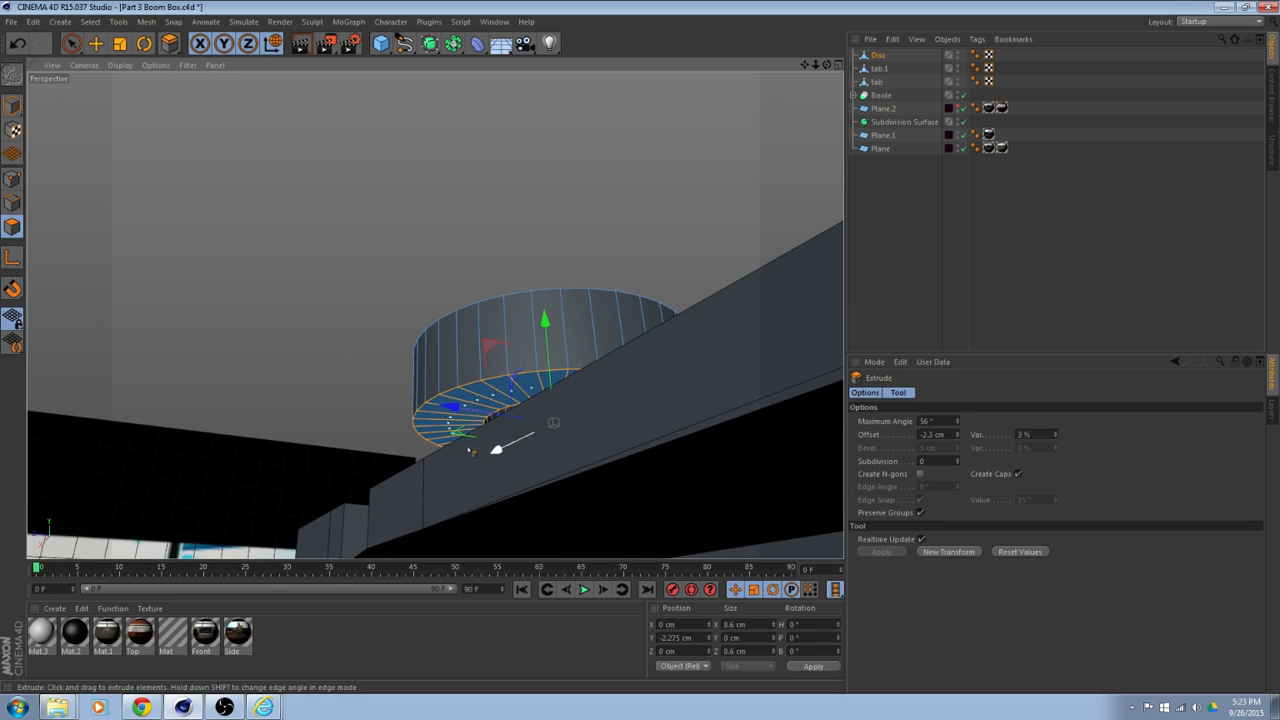
Select the inner edge loop on the disc's underside and scale it to about 5.98 cm.
{"action": "left_click", "coordinate": [96, 44]}
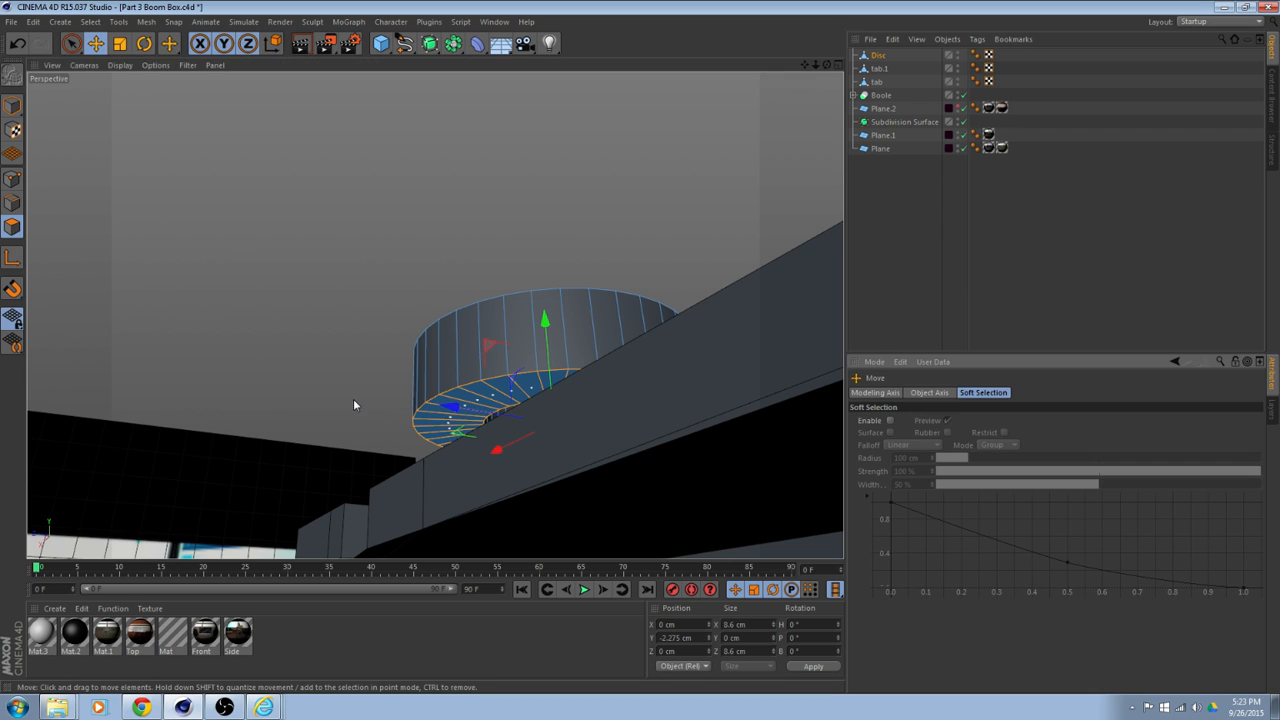
{"action": "left_click_drag", "start_coordinate": [353, 398], "coordinate": [255, 296], "text": "alt"}
{"action": "left_click", "coordinate": [13, 204]}
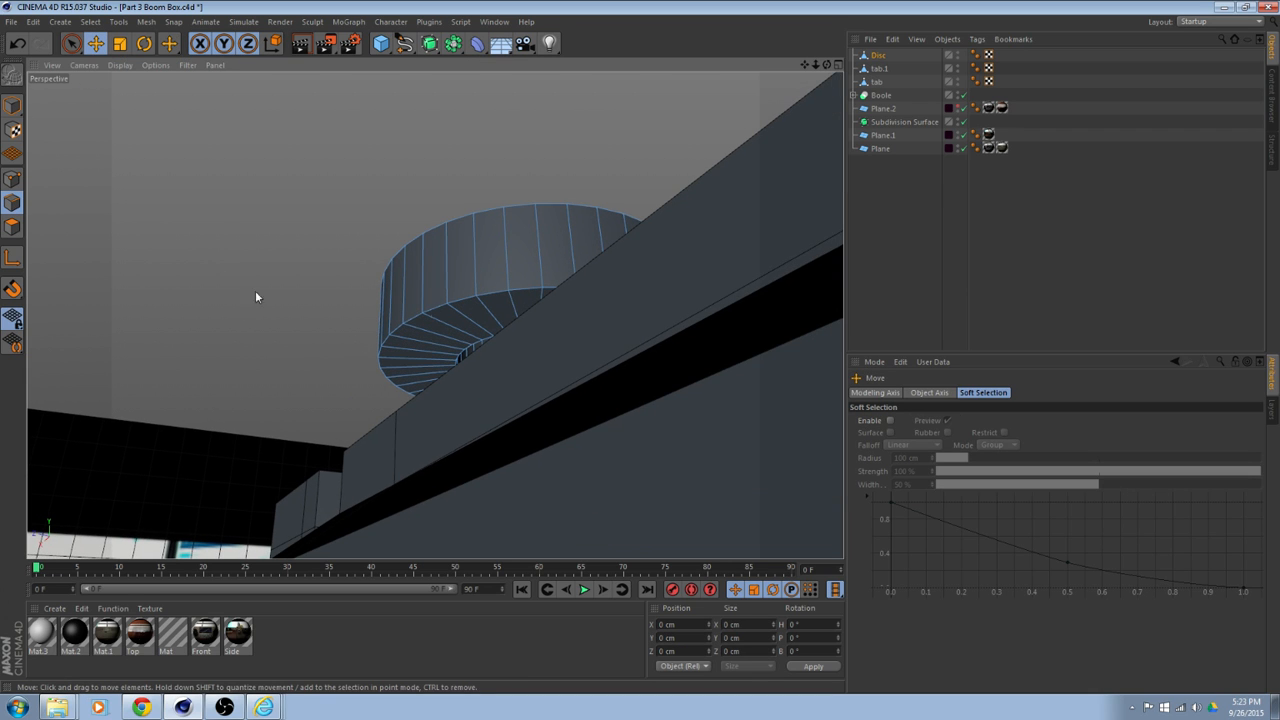
{"action": "left_click", "coordinate": [474, 346]}
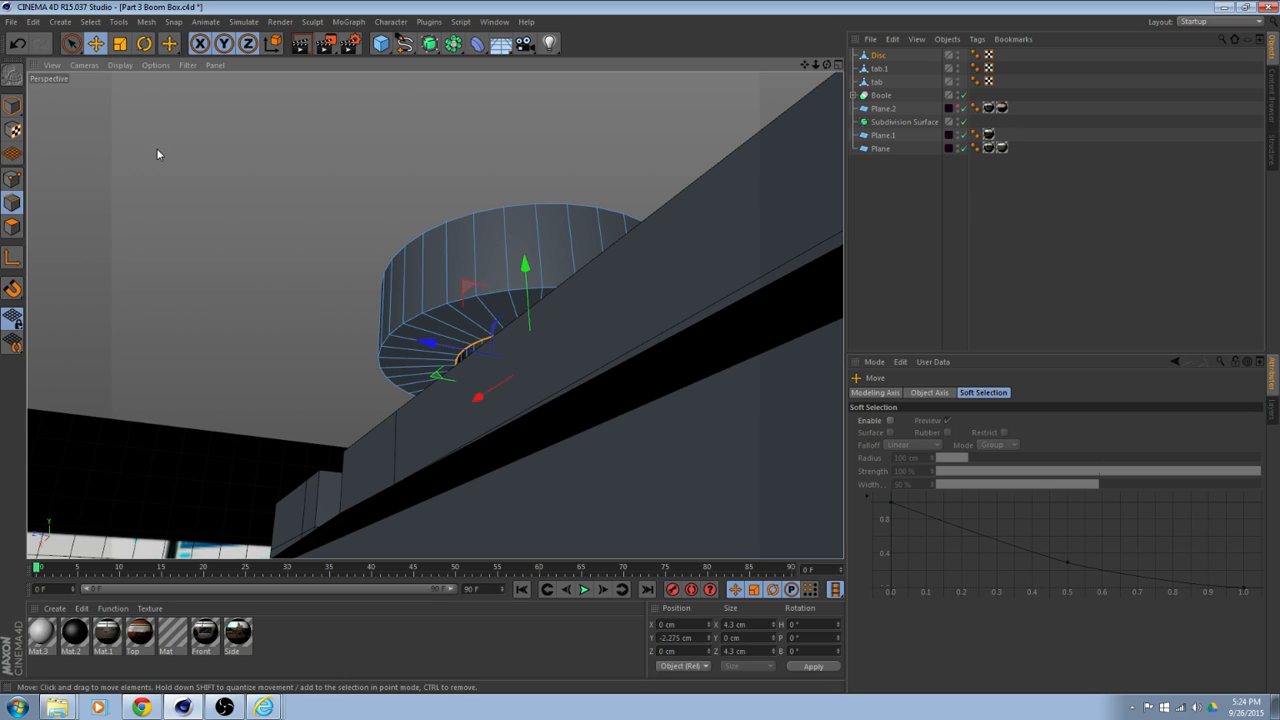
{"action": "left_click", "coordinate": [119, 46]}
{"action": "left_click_drag", "start_coordinate": [356, 214], "coordinate": [304, 293], "text": "alt"}
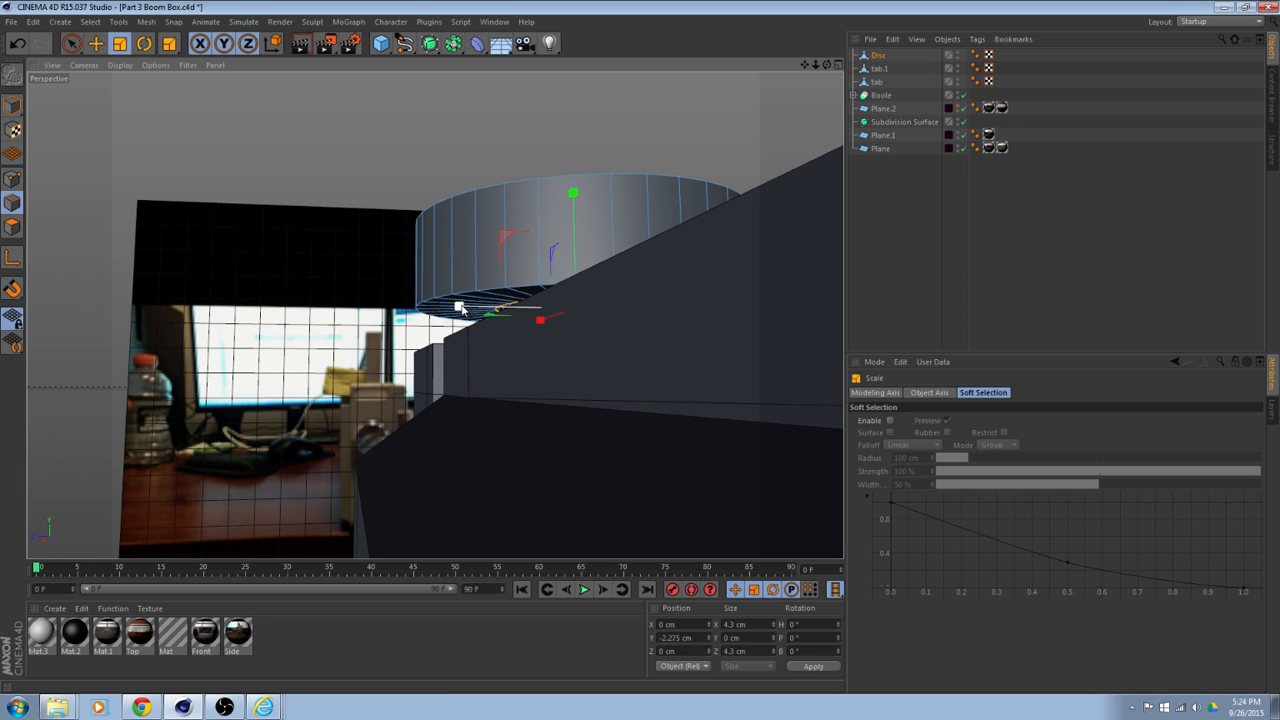
{"action": "left_click_drag", "start_coordinate": [334, 390], "coordinate": [309, 212]}
Extrude the selected inner edge loop downward to about Y -4.57 cm to form a neck under the disc.
{"action": "right_click", "coordinate": [310, 208]}
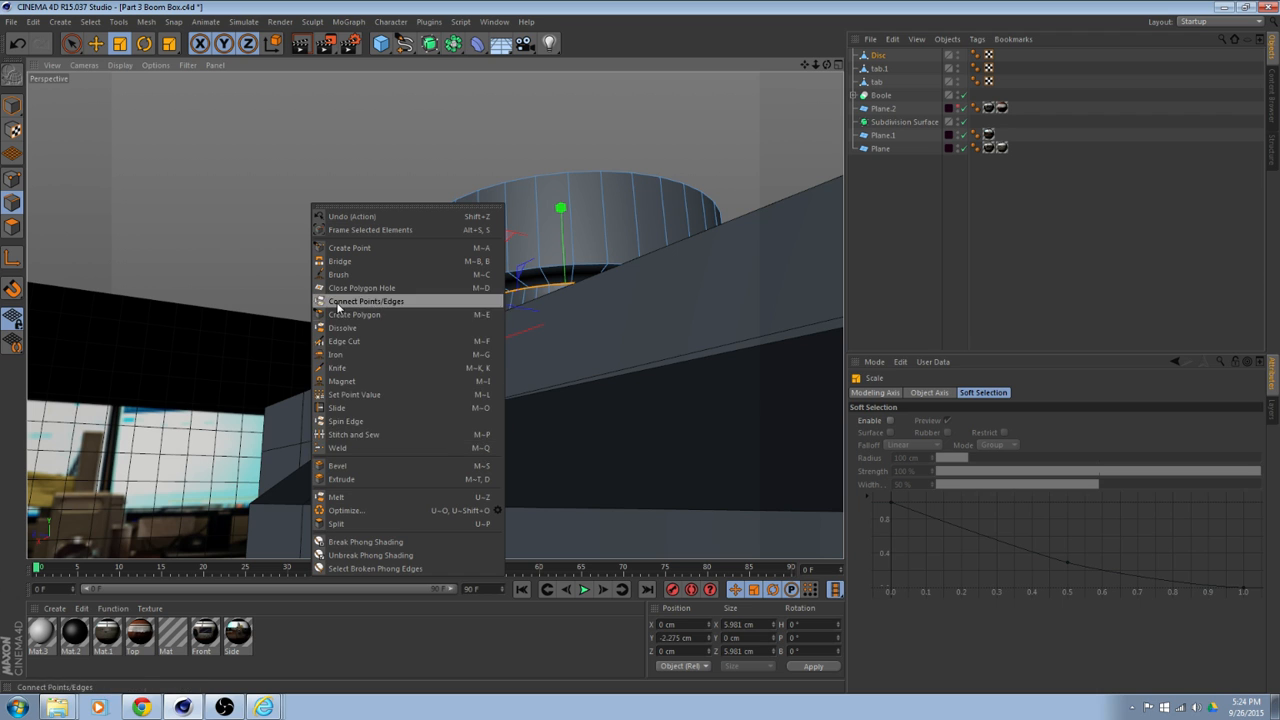
{"action": "left_click", "coordinate": [342, 479]}
{"action": "left_click_drag", "start_coordinate": [455, 378], "coordinate": [395, 402], "text": "alt"}
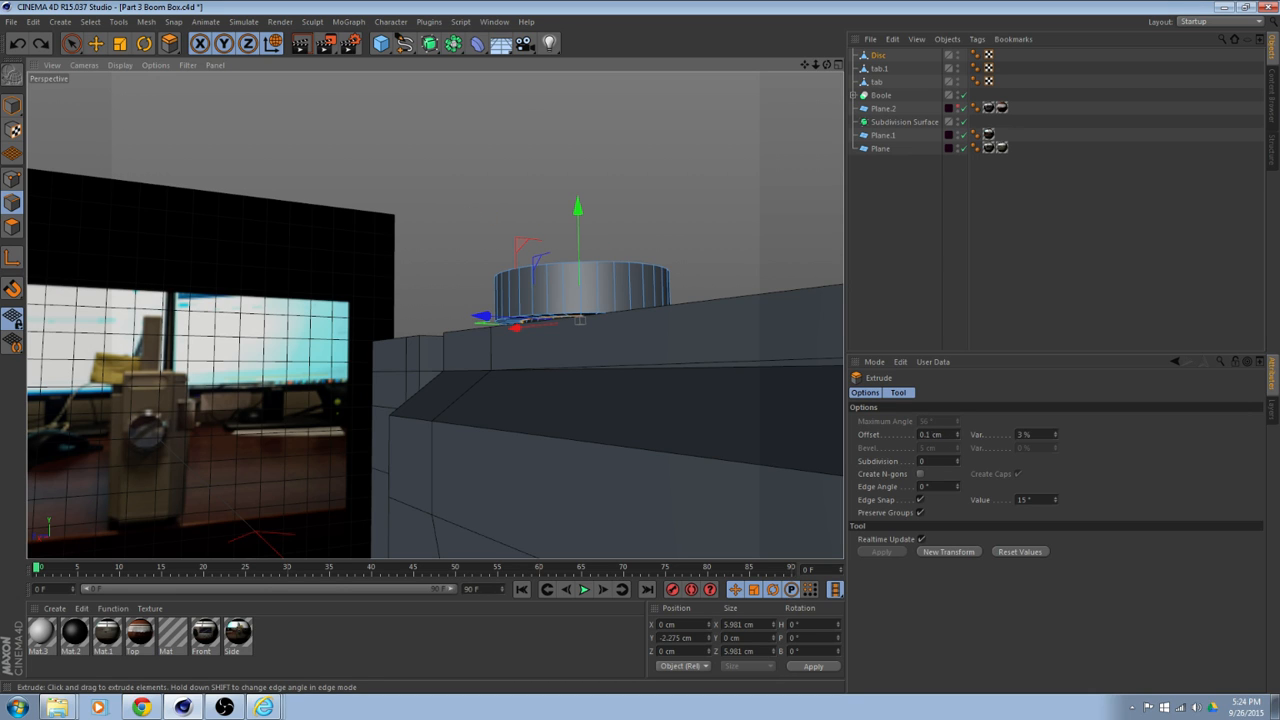
{"action": "scroll", "coordinate": [577, 222], "scroll_direction": "up", "scroll_amount": 2}
{"action": "mouse_move", "coordinate": [568, 235]}
{"action": "left_mouse_down"}
{"action": "mouse_move", "coordinate": [593, 243]}
{"action": "mouse_move", "coordinate": [592, 286]}
{"action": "mouse_move", "coordinate": [574, 267]}
{"action": "mouse_move", "coordinate": [540, 272]}
{"action": "left_mouse_up"}
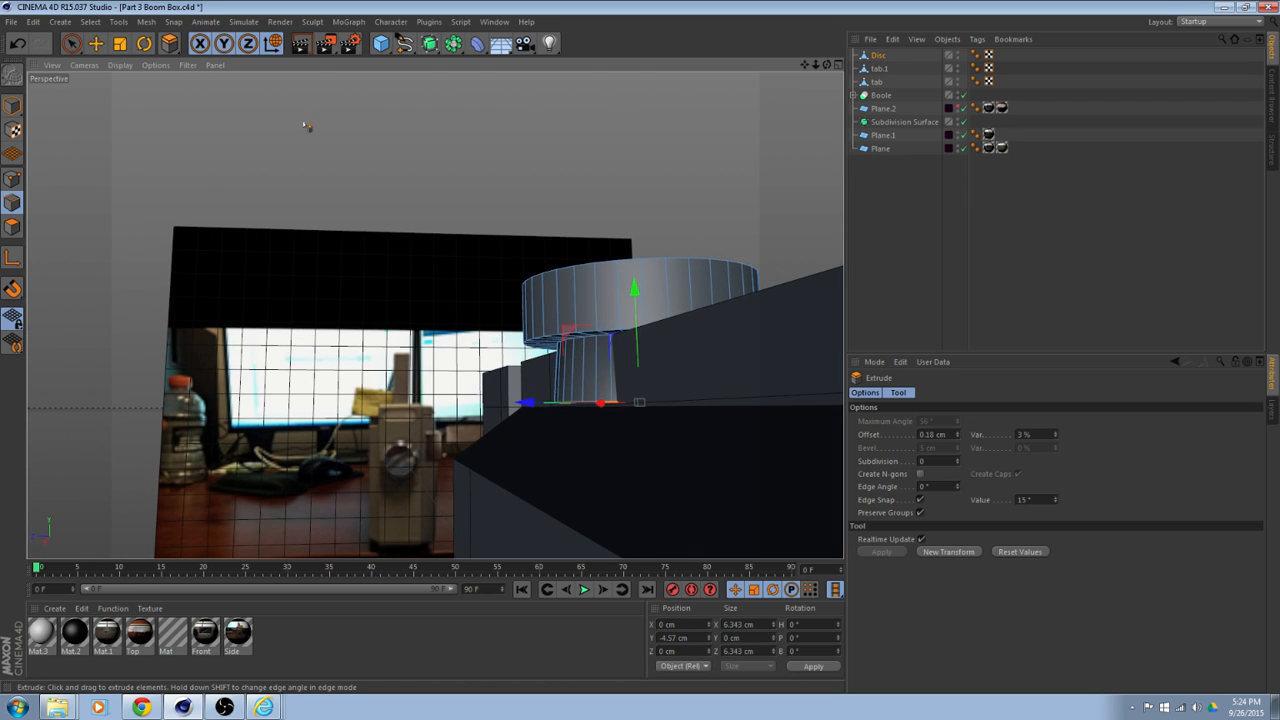
Scale the neck's bottom edge loop to about 6 cm and raise it to about Y -3.78 cm.
{"action": "left_click", "coordinate": [116, 47]}
{"action": "left_click_drag", "start_coordinate": [498, 194], "coordinate": [193, 84]}
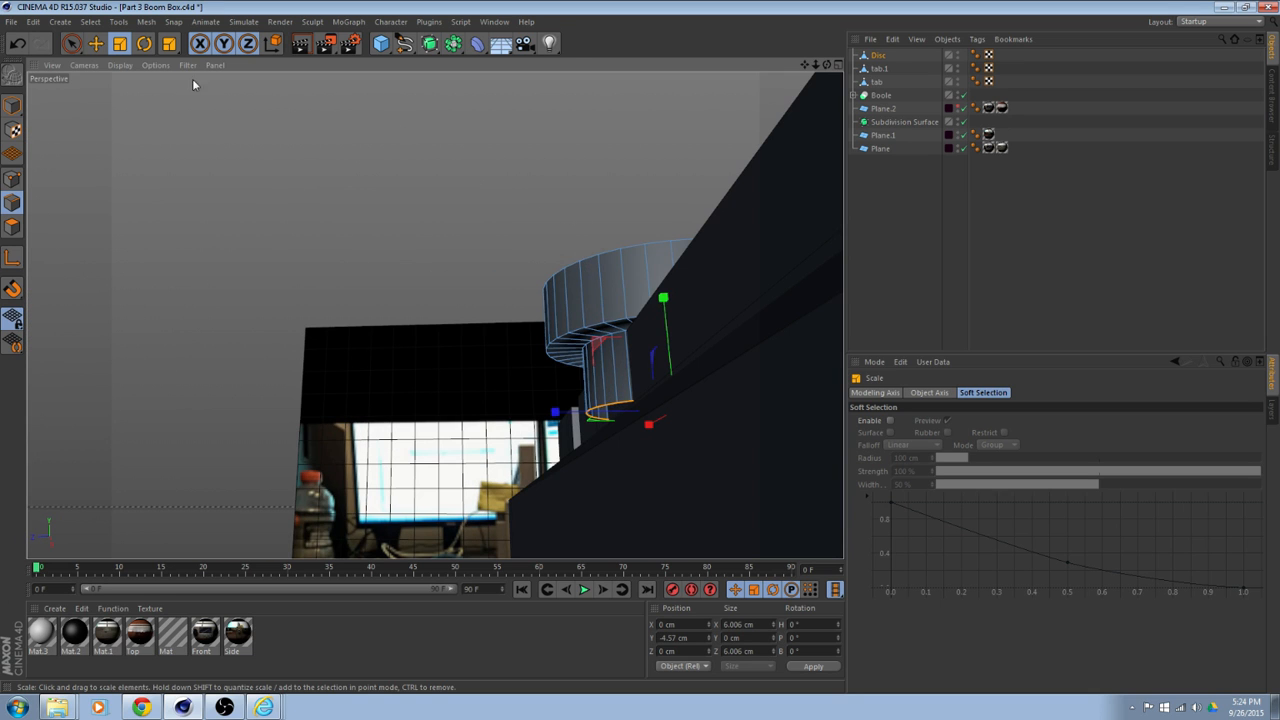
{"action": "left_click", "coordinate": [97, 53]}
{"action": "left_click_drag", "start_coordinate": [303, 250], "coordinate": [311, 269], "text": "alt"}
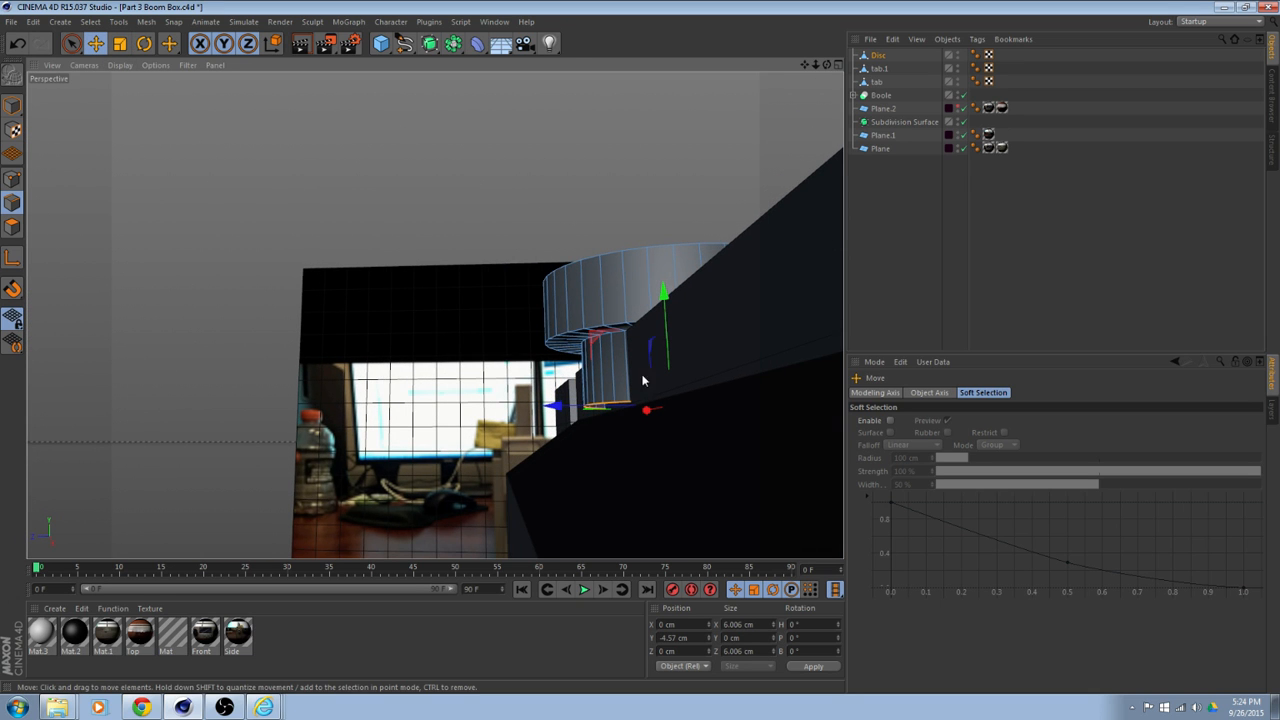
{"action": "left_click_drag", "start_coordinate": [643, 380], "coordinate": [683, 250], "text": "alt"}
{"action": "scroll", "coordinate": [438, 325], "scroll_direction": "down", "scroll_amount": 5}
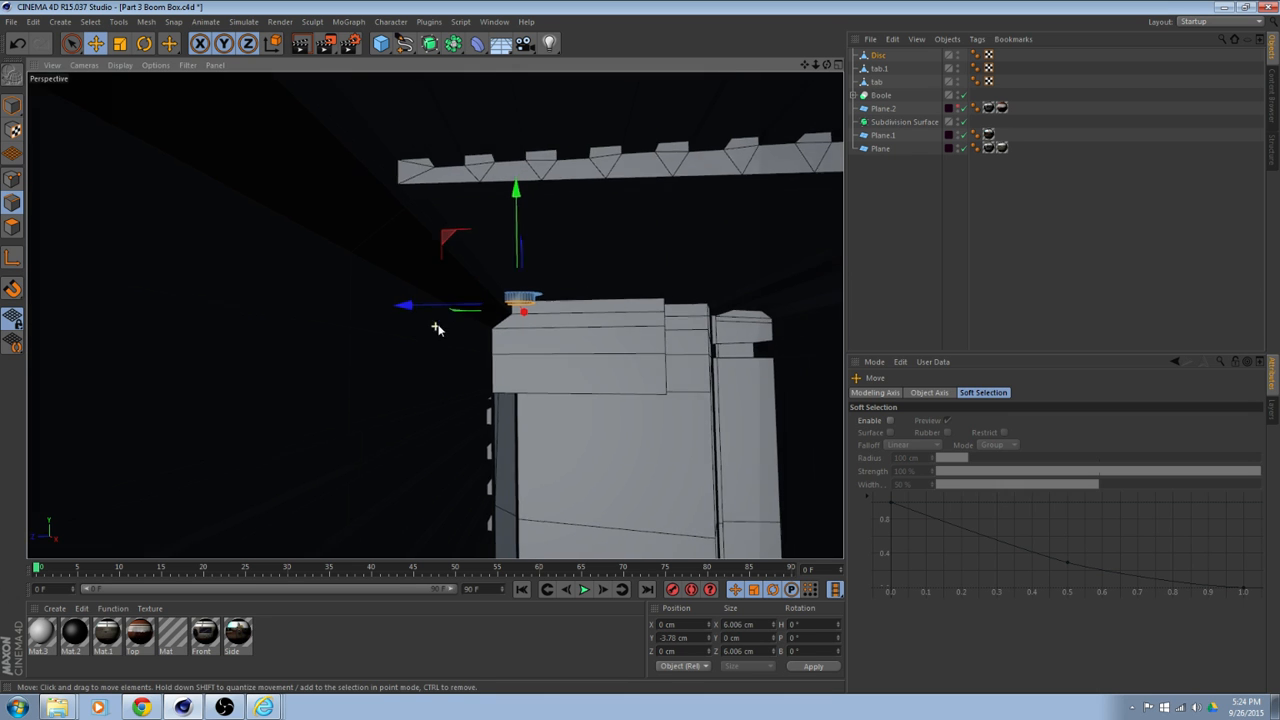
Extrude the neck's bottom edge loop downward with an offset of about 2.14 cm into the body.
{"action": "left_click_drag", "start_coordinate": [452, 320], "coordinate": [502, 283], "text": "alt"}
{"action": "scroll", "coordinate": [395, 294], "scroll_direction": "up", "scroll_amount": 4}
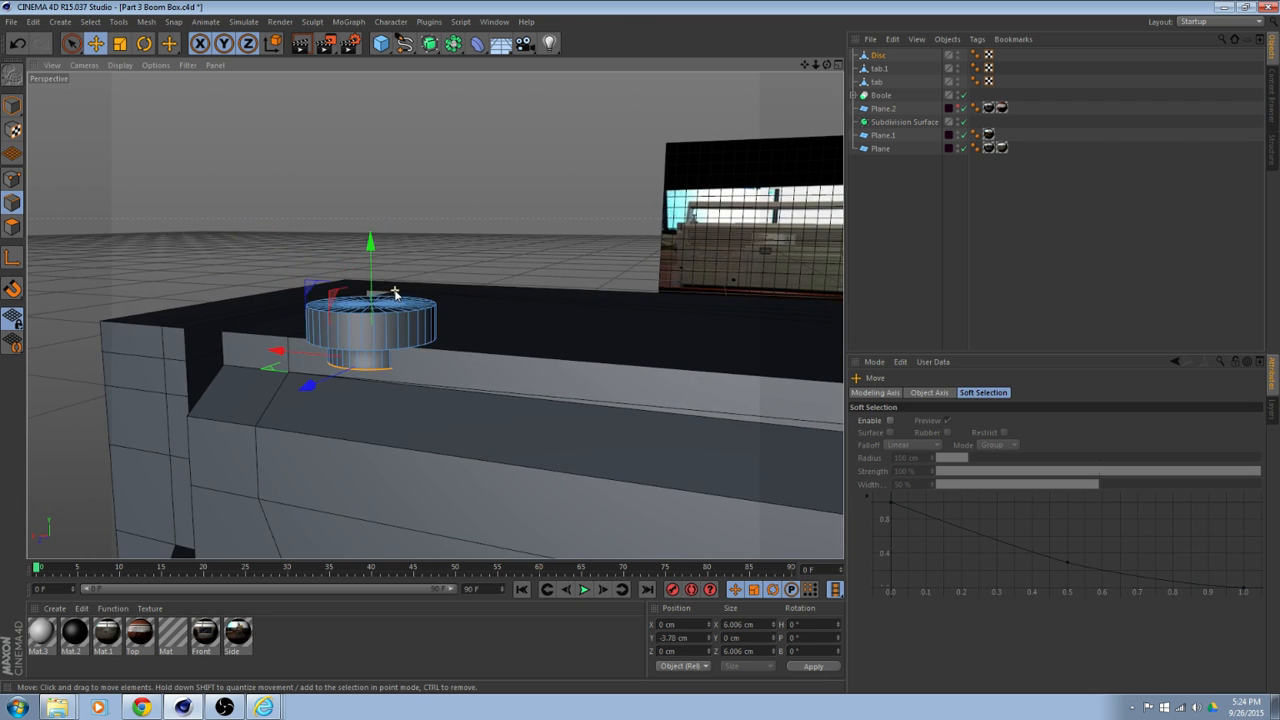
{"action": "left_click_drag", "start_coordinate": [395, 294], "coordinate": [328, 276], "text": "alt"}
{"action": "scroll", "coordinate": [312, 299], "scroll_direction": "up", "scroll_amount": 2}
{"action": "scroll", "coordinate": [327, 302], "scroll_direction": "up", "scroll_amount": 3}
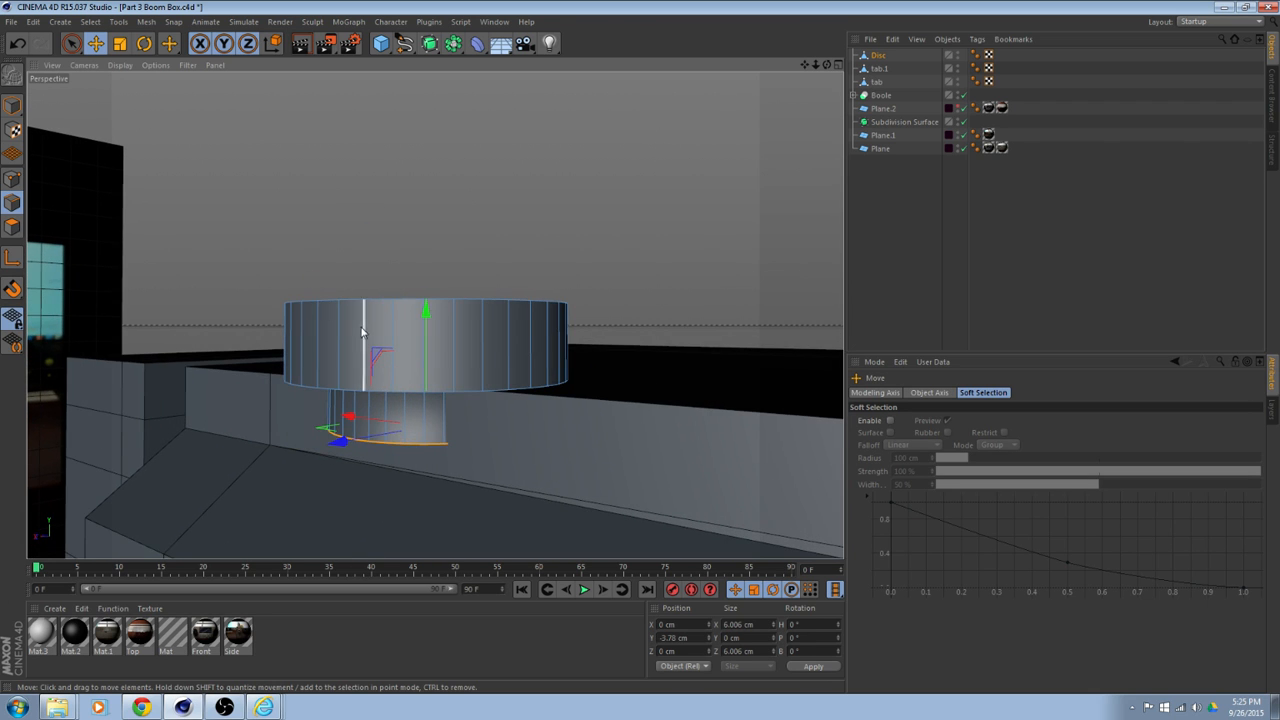
{"action": "left_click_drag", "start_coordinate": [434, 315], "coordinate": [362, 271], "text": "alt"}
{"action": "left_click_drag", "start_coordinate": [358, 316], "coordinate": [300, 330], "text": "alt"}
{"action": "right_click", "coordinate": [654, 138]}
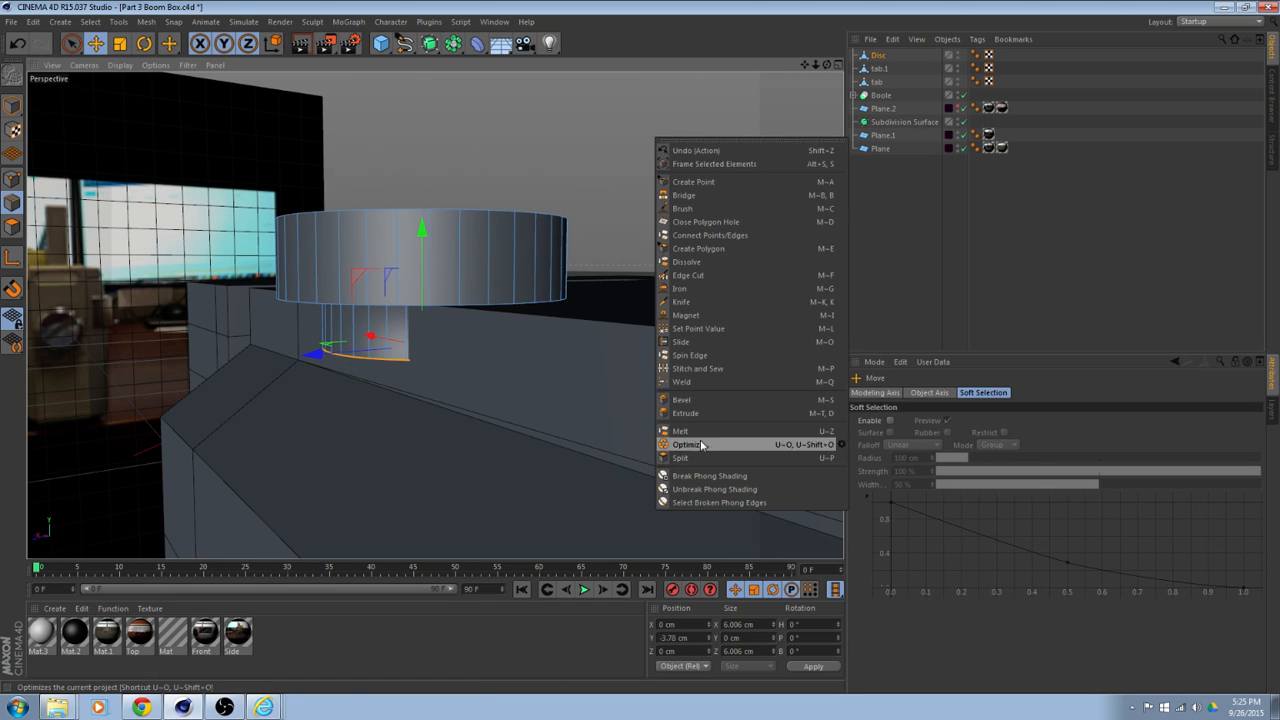
{"action": "left_click", "coordinate": [686, 413]}
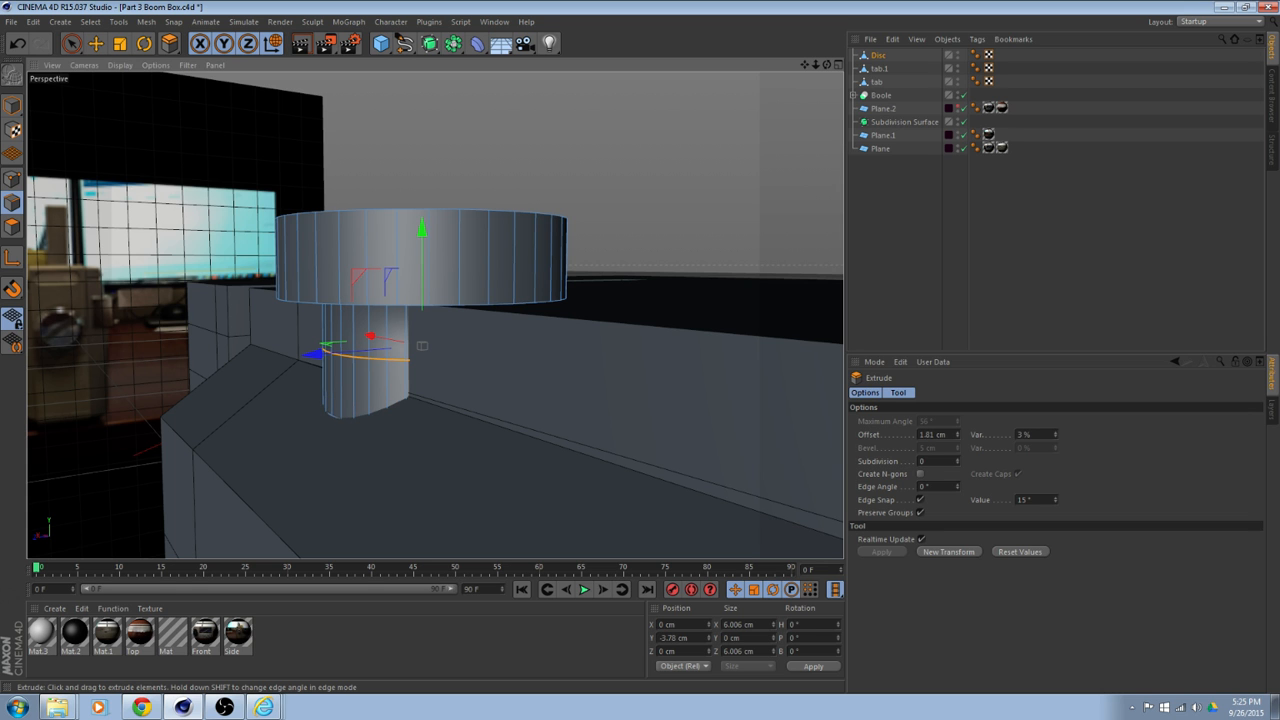
{"action": "middle_click_drag", "start_coordinate": [385, 290], "coordinate": [419, 232], "text": "alt"}
{"action": "left_click_drag", "start_coordinate": [419, 232], "coordinate": [614, 244], "text": "alt"}
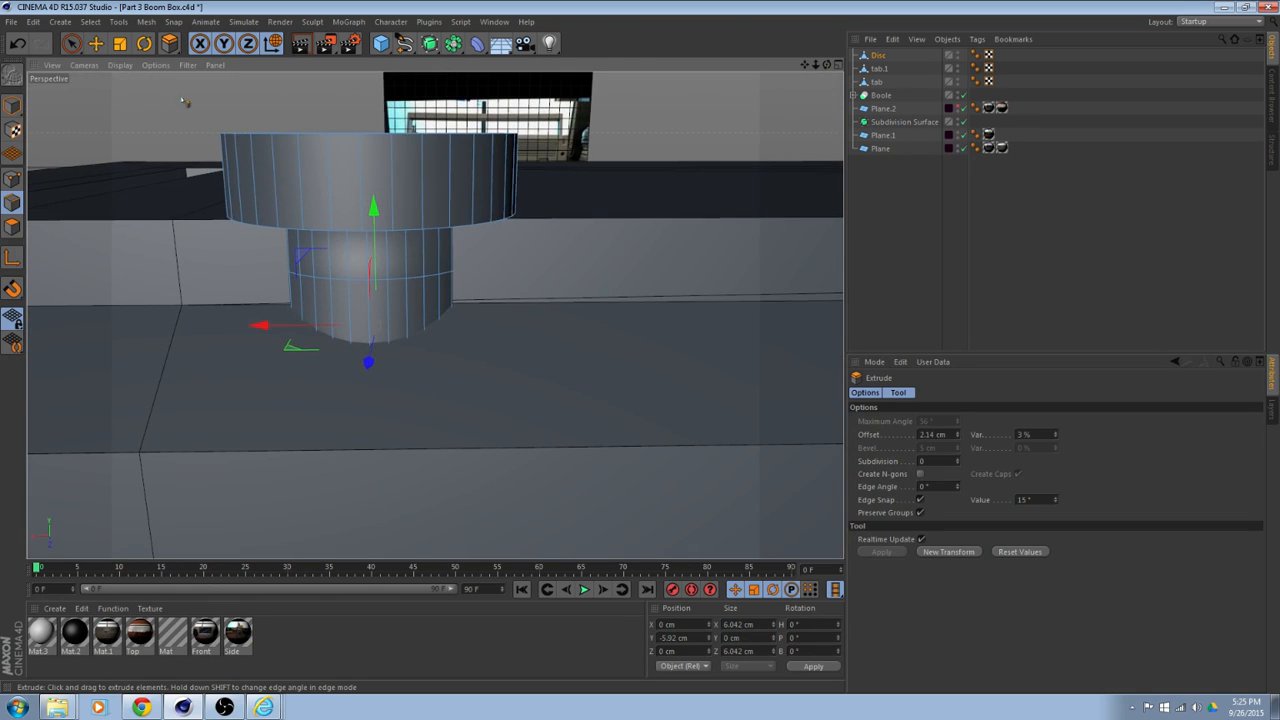
Hide the Boole object in the viewport and select the visible polygons on one side of the neck's lower band.
{"action": "double_click", "coordinate": [958, 96]}
{"action": "left_click_drag", "start_coordinate": [450, 314], "coordinate": [427, 200], "text": "alt"}
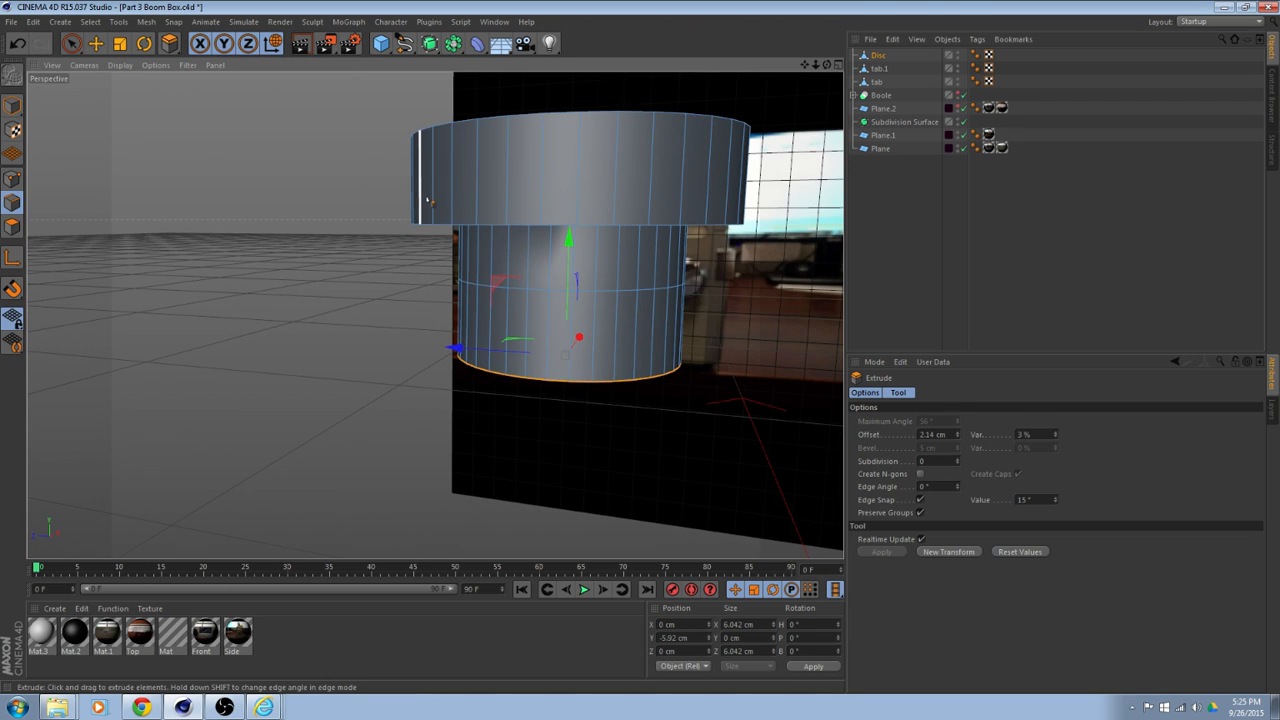
{"action": "left_click", "coordinate": [96, 44]}
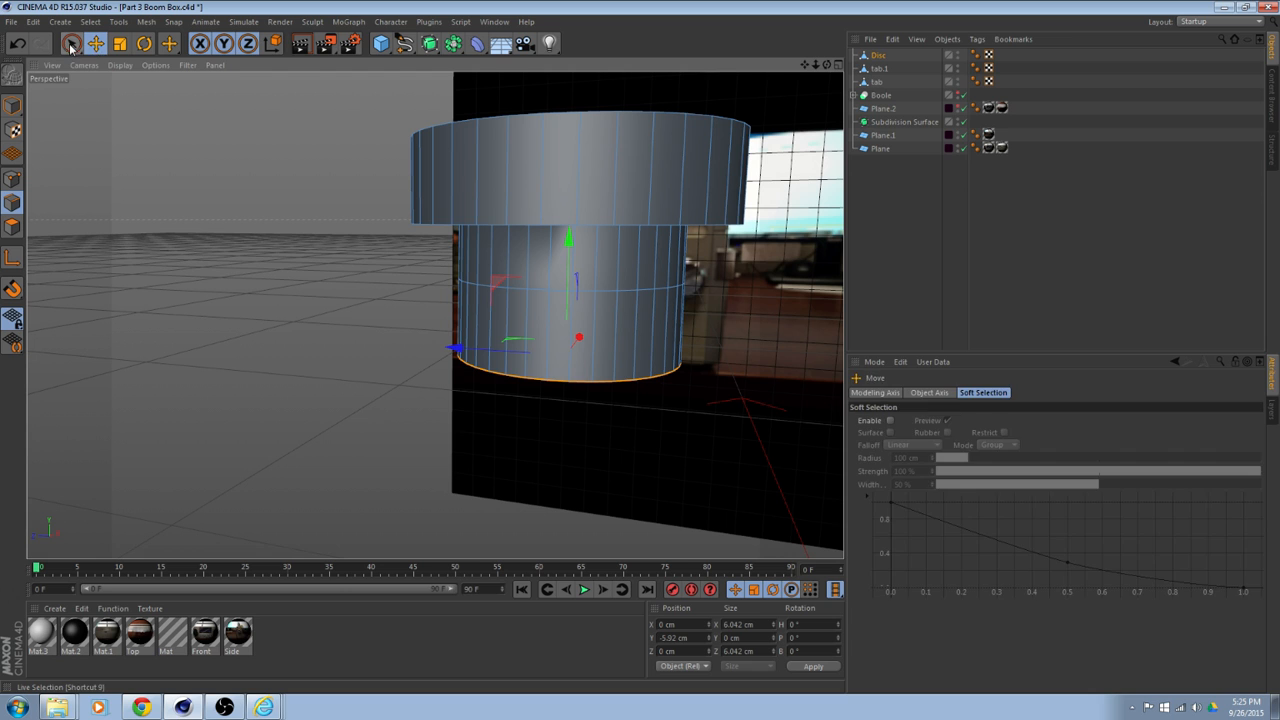
{"action": "left_click", "coordinate": [71, 43]}
{"action": "left_click", "coordinate": [12, 228]}
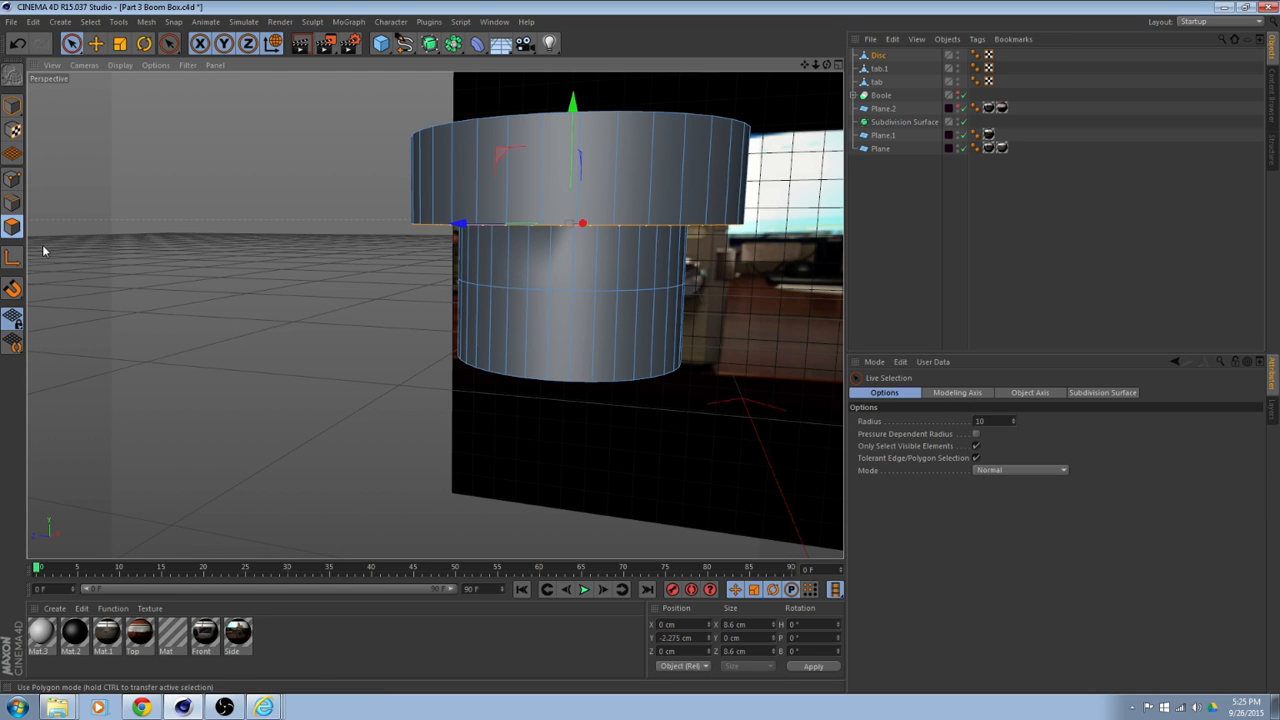
{"action": "mouse_move", "coordinate": [454, 332]}
{"action": "left_mouse_down"}
{"action": "mouse_move", "coordinate": [704, 340]}
{"action": "mouse_move", "coordinate": [555, 350]}
{"action": "left_mouse_up"}
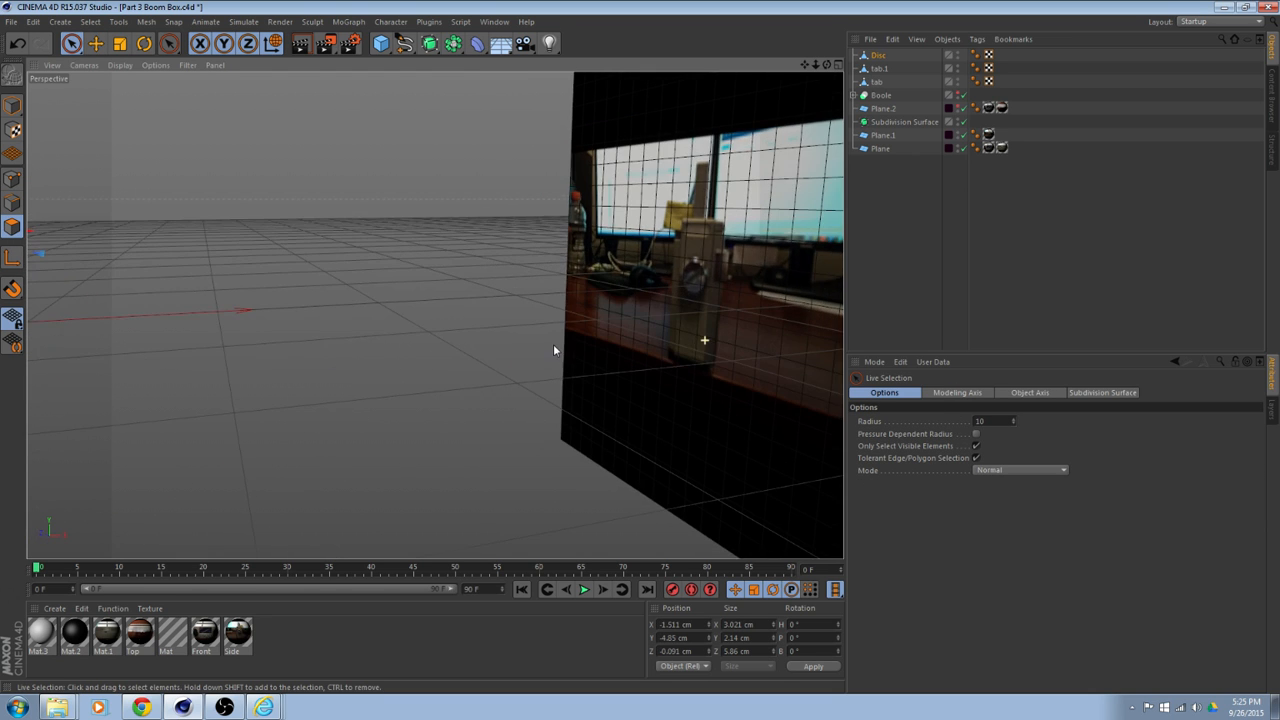
Add the remaining polygons around the neck's lower band to the selection.
{"action": "middle_click_drag", "start_coordinate": [294, 320], "coordinate": [690, 389], "text": "alt"}
{"action": "scroll", "coordinate": [483, 340], "scroll_direction": "up", "scroll_amount": 3}
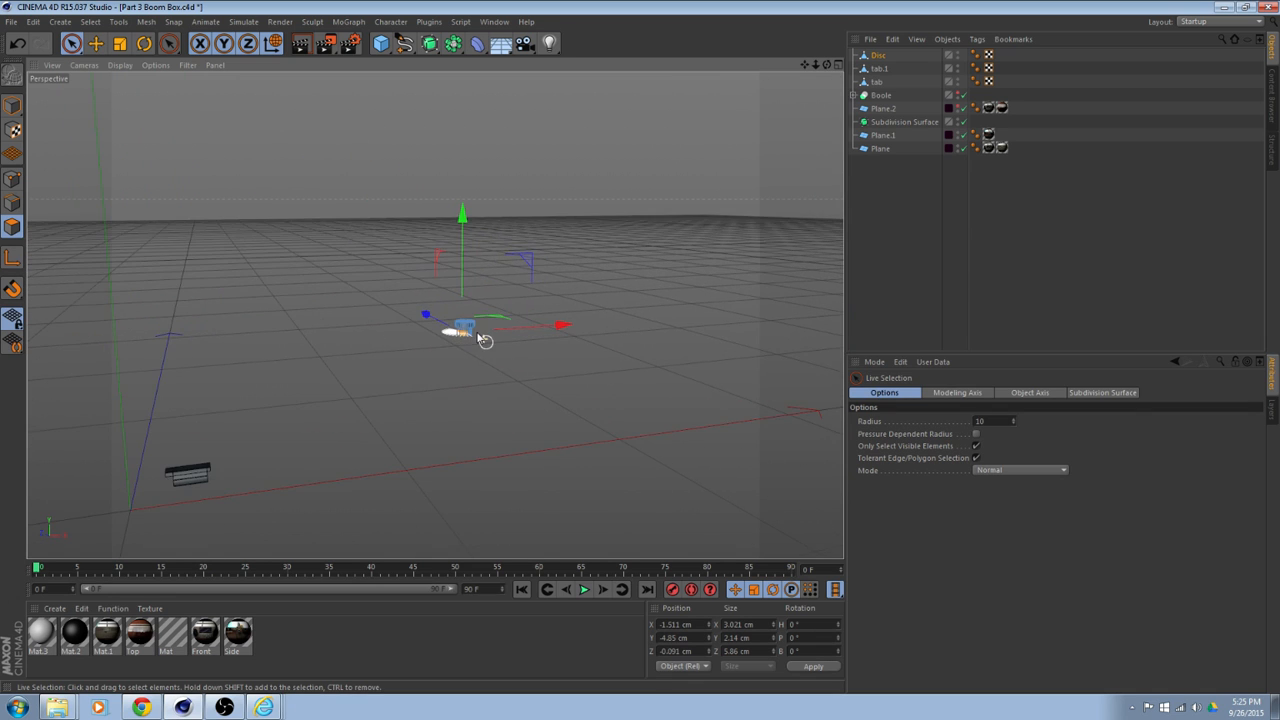
{"action": "scroll", "coordinate": [473, 330], "scroll_direction": "up", "scroll_amount": 8}
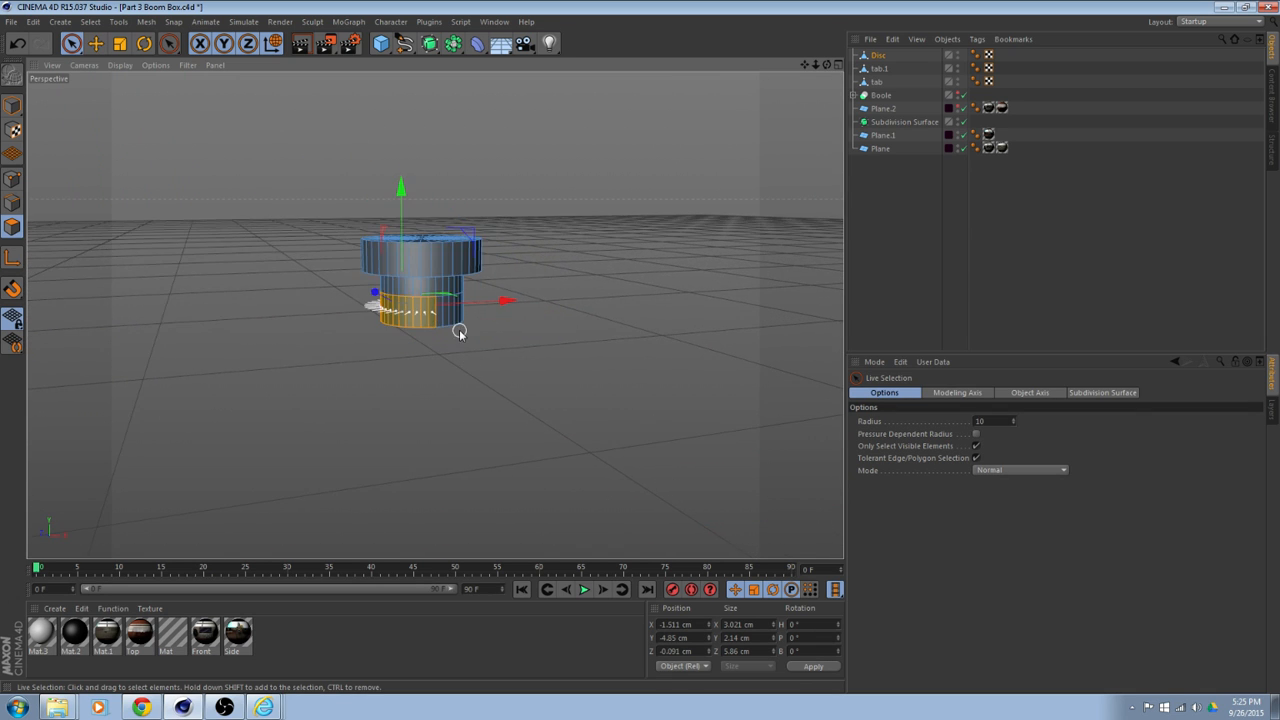
{"action": "scroll", "coordinate": [443, 317], "scroll_direction": "up", "scroll_amount": 3}
{"action": "mouse_move", "coordinate": [474, 320]}
{"action": "left_mouse_down", "text": "alt"}
{"action": "mouse_move", "coordinate": [408, 314]}
{"action": "mouse_move", "coordinate": [512, 306]}
{"action": "left_mouse_up", "text": "alt"}
{"action": "mouse_move", "coordinate": [530, 310]}
{"action": "left_mouse_down", "text": "alt"}
{"action": "mouse_move", "coordinate": [553, 314]}
{"action": "mouse_move", "coordinate": [357, 337]}
{"action": "mouse_move", "coordinate": [405, 357]}
{"action": "mouse_move", "coordinate": [320, 350]}
{"action": "left_mouse_up", "text": "alt"}
{"action": "mouse_move", "coordinate": [370, 308]}
{"action": "left_mouse_down", "text": "shift"}
{"action": "mouse_move", "coordinate": [528, 300]}
{"action": "mouse_move", "coordinate": [315, 348]}
{"action": "left_mouse_up", "text": "shift"}
{"action": "left_click", "coordinate": [405, 349], "text": "shift"}
{"action": "left_click_drag", "start_coordinate": [457, 343], "coordinate": [678, 322], "text": "alt"}
Extrude the selected lower band outward with an offset of about 1.27 cm.
{"action": "right_click", "coordinate": [678, 322]}
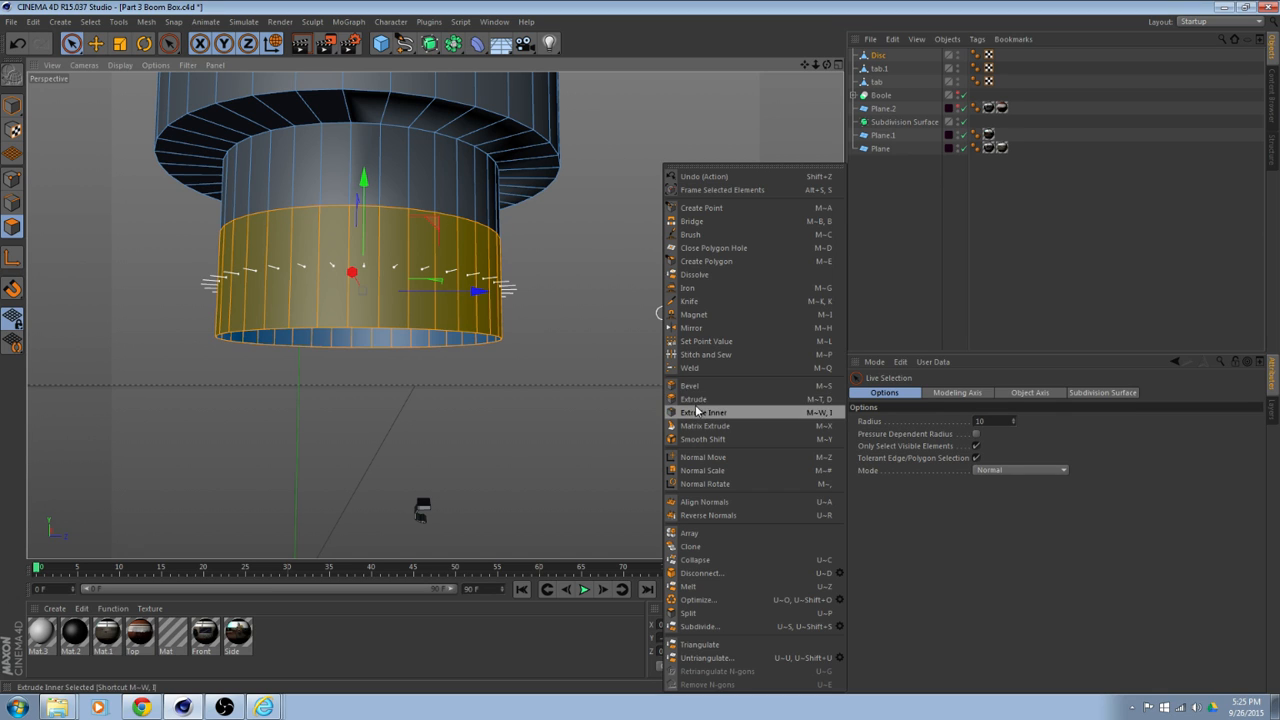
{"action": "left_click", "coordinate": [589, 414]}
{"action": "left_click_drag", "start_coordinate": [557, 338], "coordinate": [707, 375], "text": "alt"}
{"action": "right_click", "coordinate": [686, 357]}
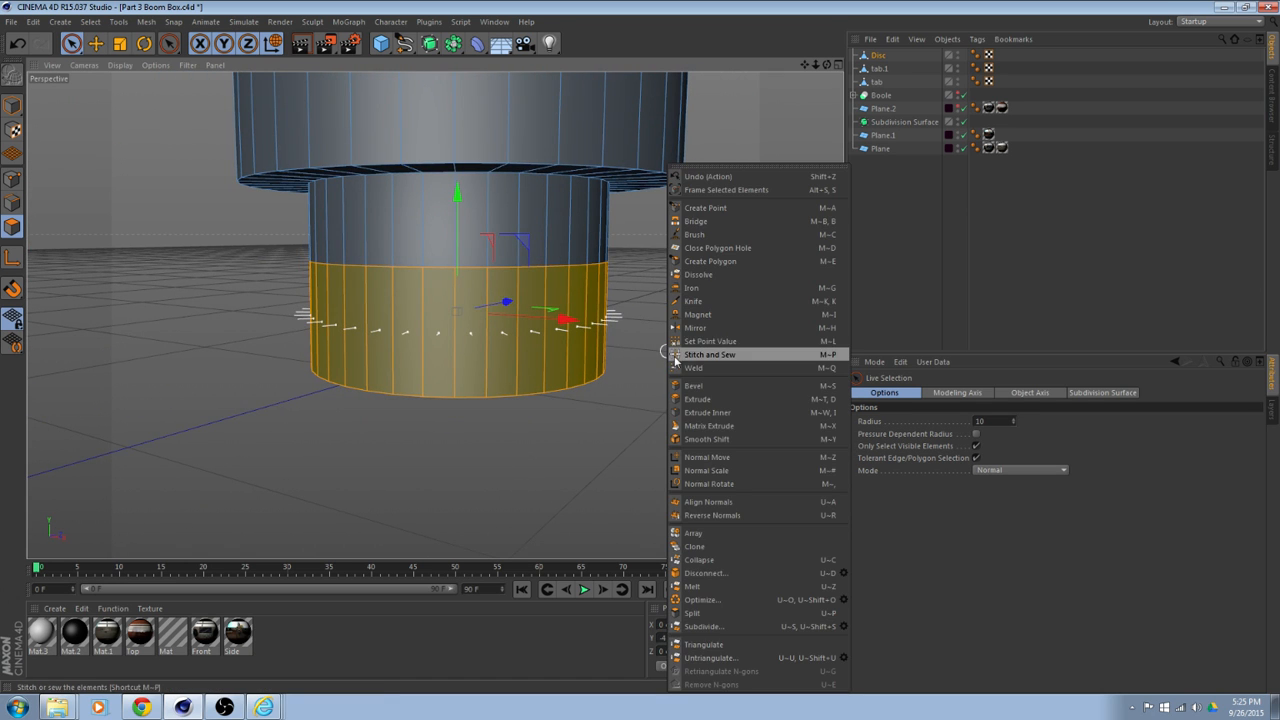
{"action": "left_click", "coordinate": [680, 412]}
{"action": "scroll", "coordinate": [646, 412], "scroll_direction": "down", "scroll_amount": 2}
{"action": "left_click_drag", "start_coordinate": [646, 412], "coordinate": [738, 440], "text": "alt"}
{"action": "left_click_drag", "start_coordinate": [661, 385], "coordinate": [688, 505], "text": "alt"}
{"action": "middle_click_drag", "start_coordinate": [723, 420], "coordinate": [605, 330], "text": "alt"}
{"action": "left_click_drag", "start_coordinate": [622, 340], "coordinate": [510, 396], "text": "alt"}
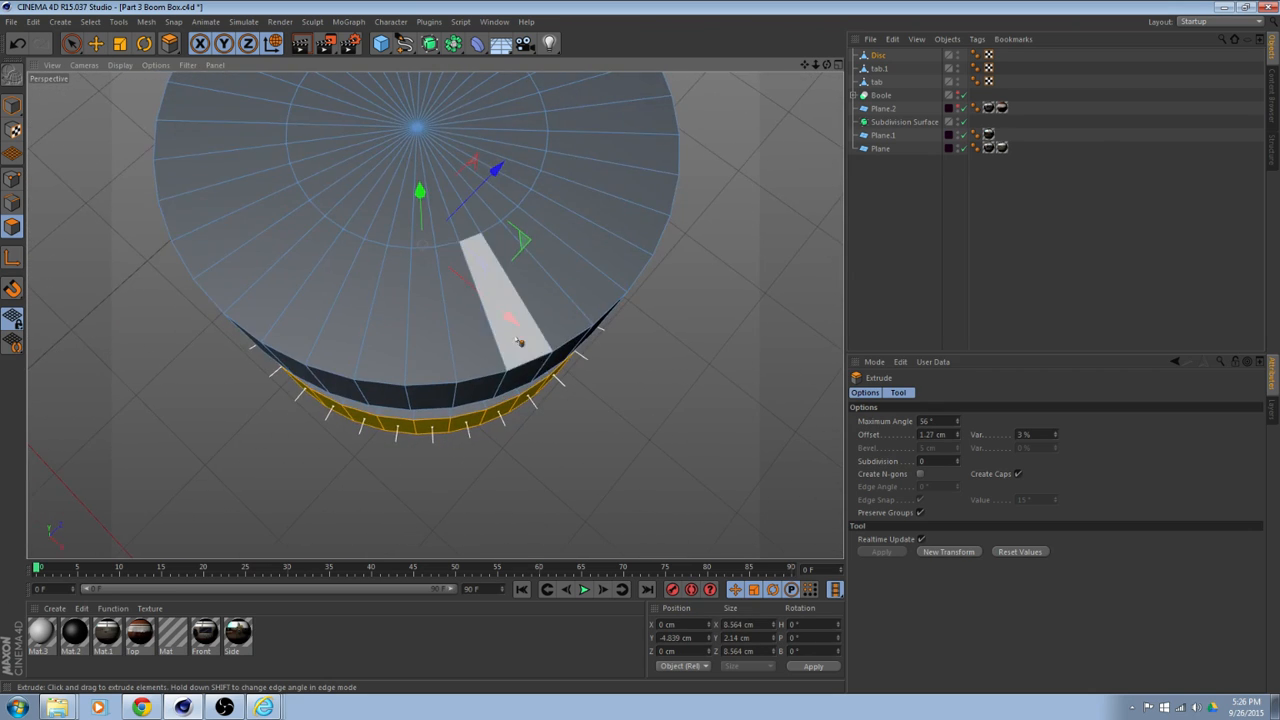
Scale the extruded lower ring in X and Z in the top view until it is slightly wider than the upper disc, then deselect it.
{"action": "scroll", "coordinate": [591, 317], "scroll_direction": "down", "scroll_amount": 4}
{"action": "left_click_drag", "start_coordinate": [680, 330], "coordinate": [688, 285], "text": "alt"}
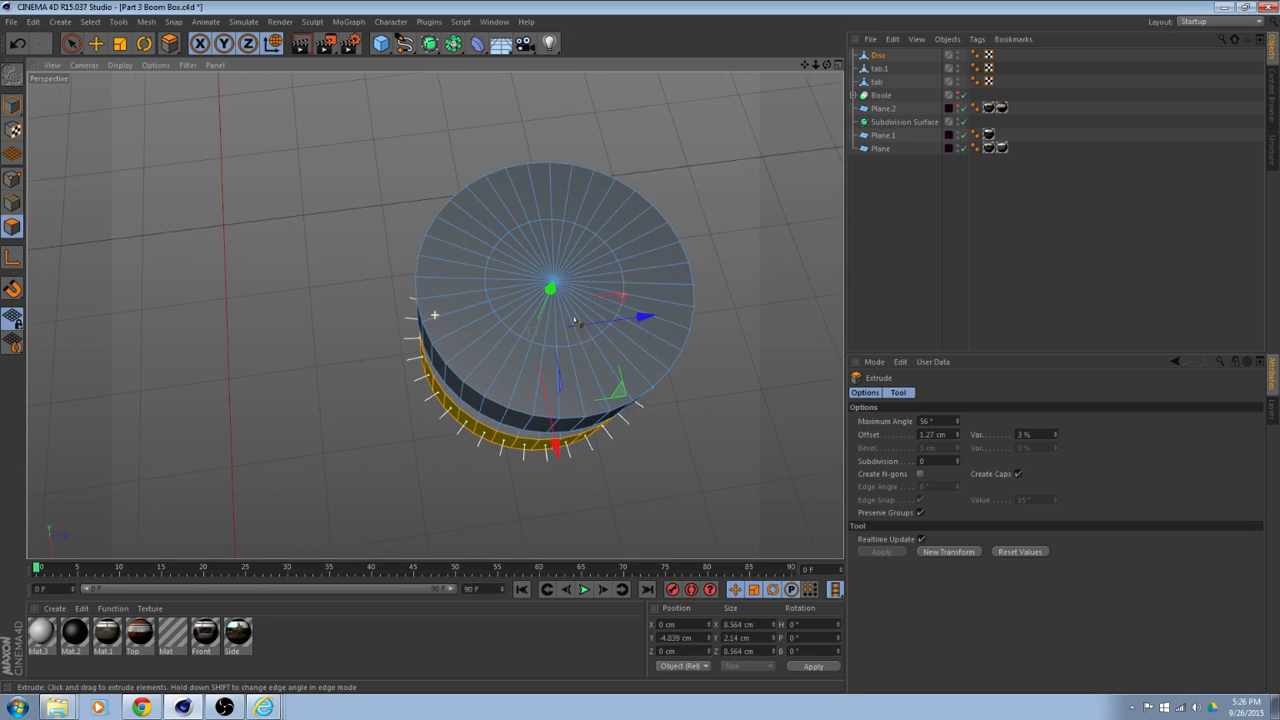
{"action": "middle_click", "coordinate": [688, 282]}
{"action": "middle_click", "coordinate": [656, 246]}
{"action": "scroll", "coordinate": [671, 240], "scroll_direction": "up", "scroll_amount": 3}
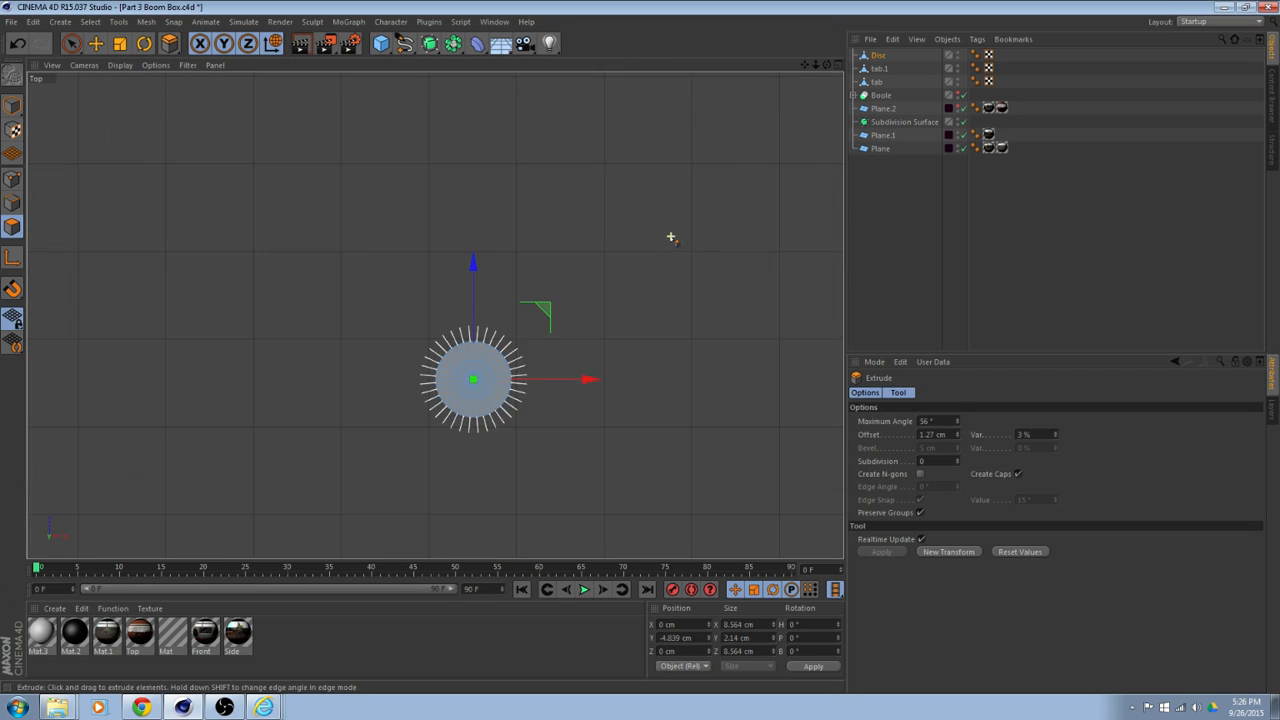
{"action": "middle_click_drag", "start_coordinate": [500, 338], "coordinate": [596, 275], "text": "alt"}
{"action": "scroll", "coordinate": [594, 273], "scroll_direction": "up", "scroll_amount": 3}
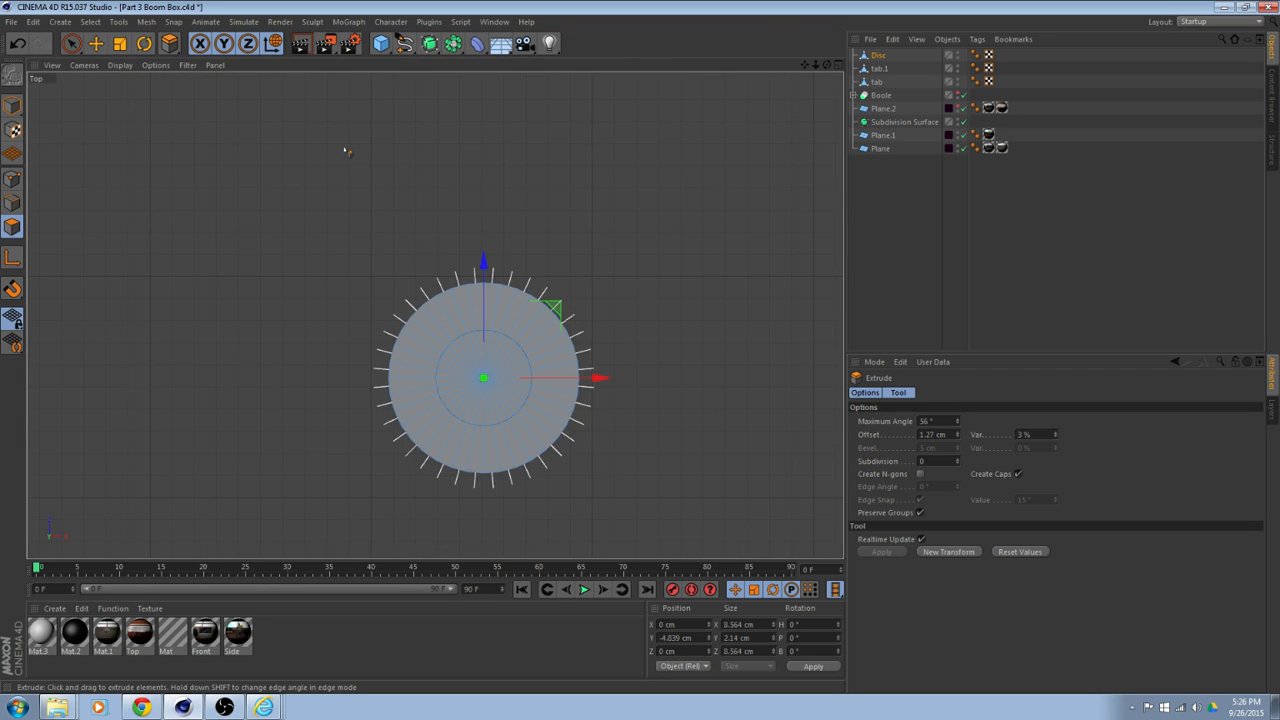
{"action": "left_click", "coordinate": [119, 43]}
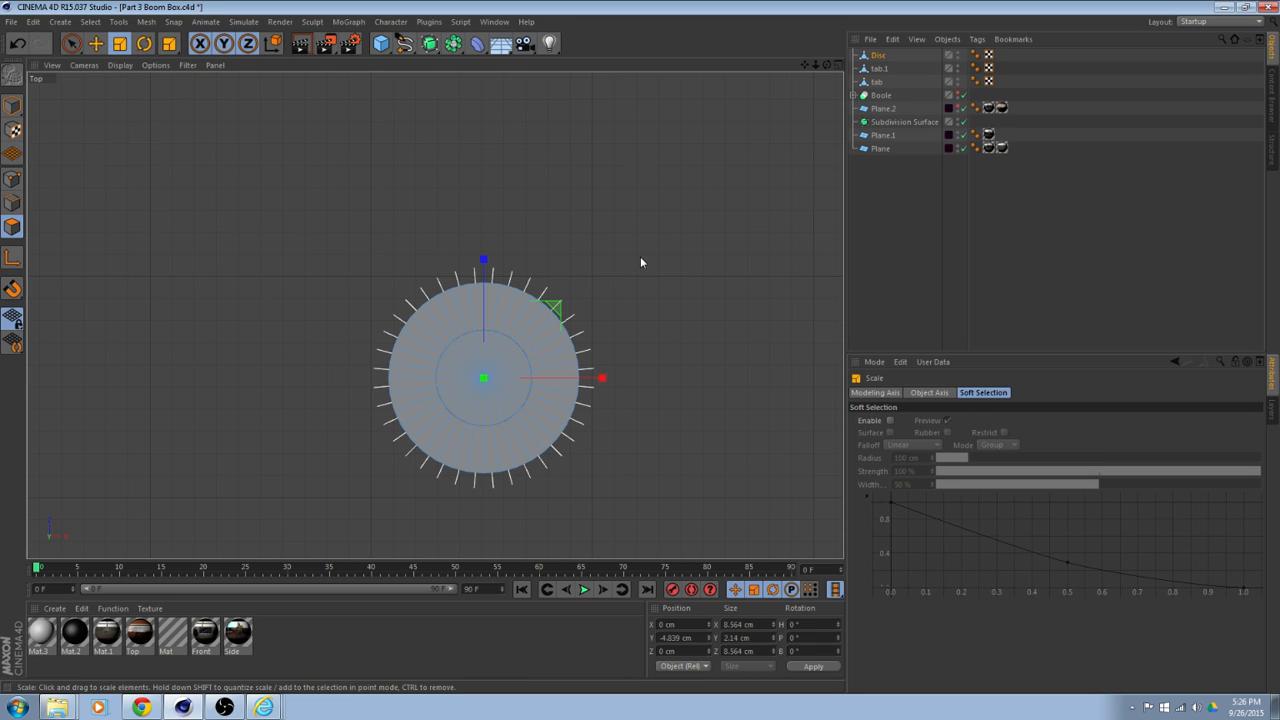
{"action": "left_click_drag", "start_coordinate": [553, 306], "coordinate": [615, 266]}
{"action": "left_click", "coordinate": [656, 277]}
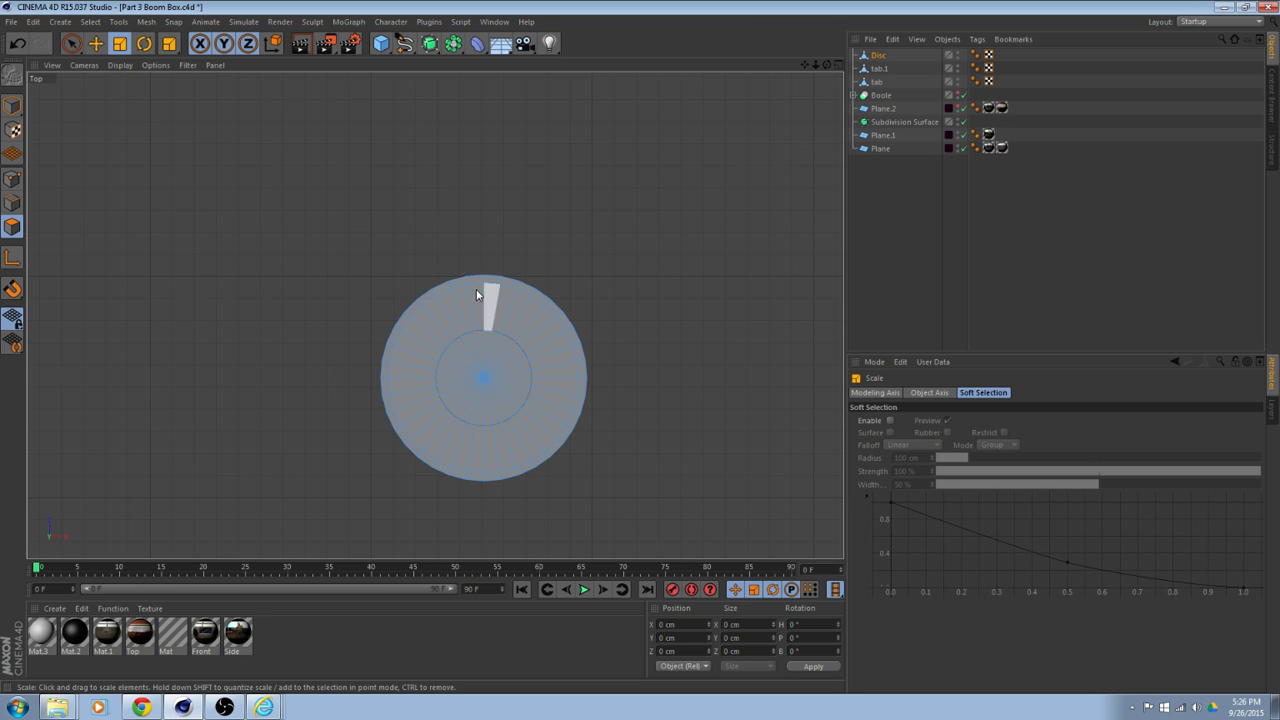
Show the Boole object again in the perspective view and examine how the antenna base sits on the body.
{"action": "middle_click", "coordinate": [507, 244]}
{"action": "middle_click", "coordinate": [354, 221]}
{"action": "left_click_drag", "start_coordinate": [429, 259], "coordinate": [963, 127], "text": "alt"}
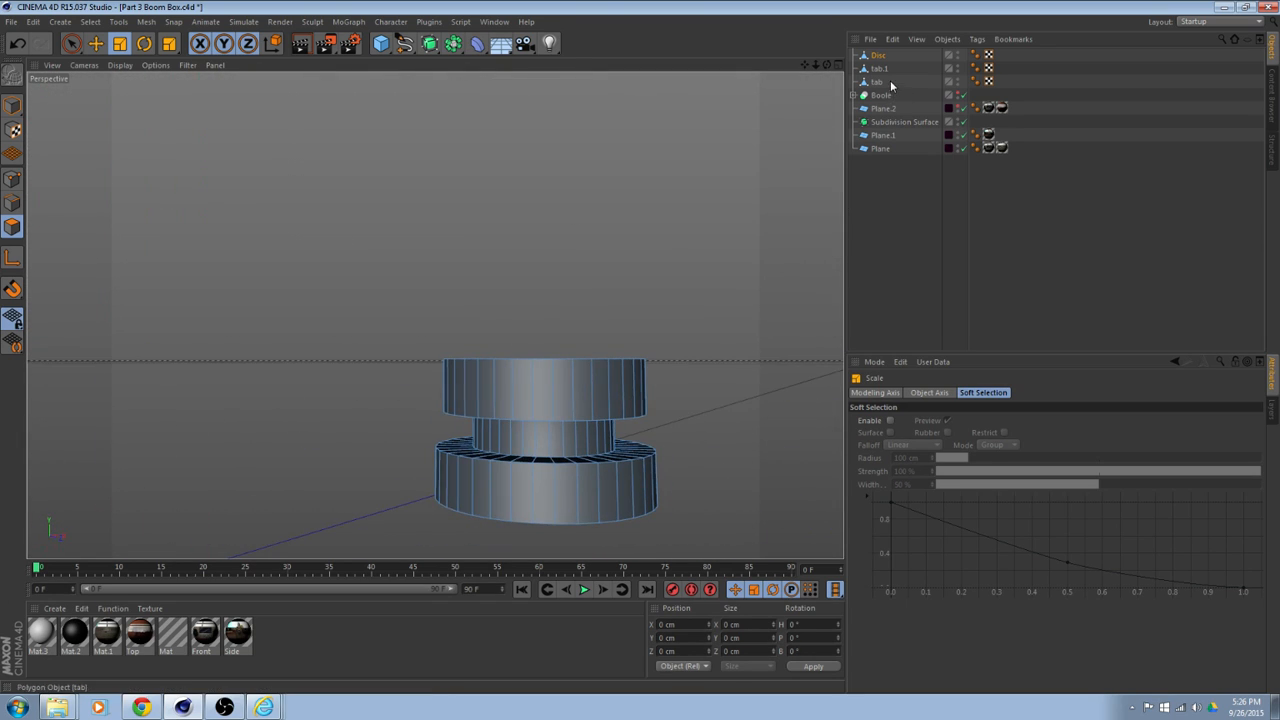
{"action": "left_click_drag", "start_coordinate": [783, 281], "coordinate": [823, 197], "text": "alt"}
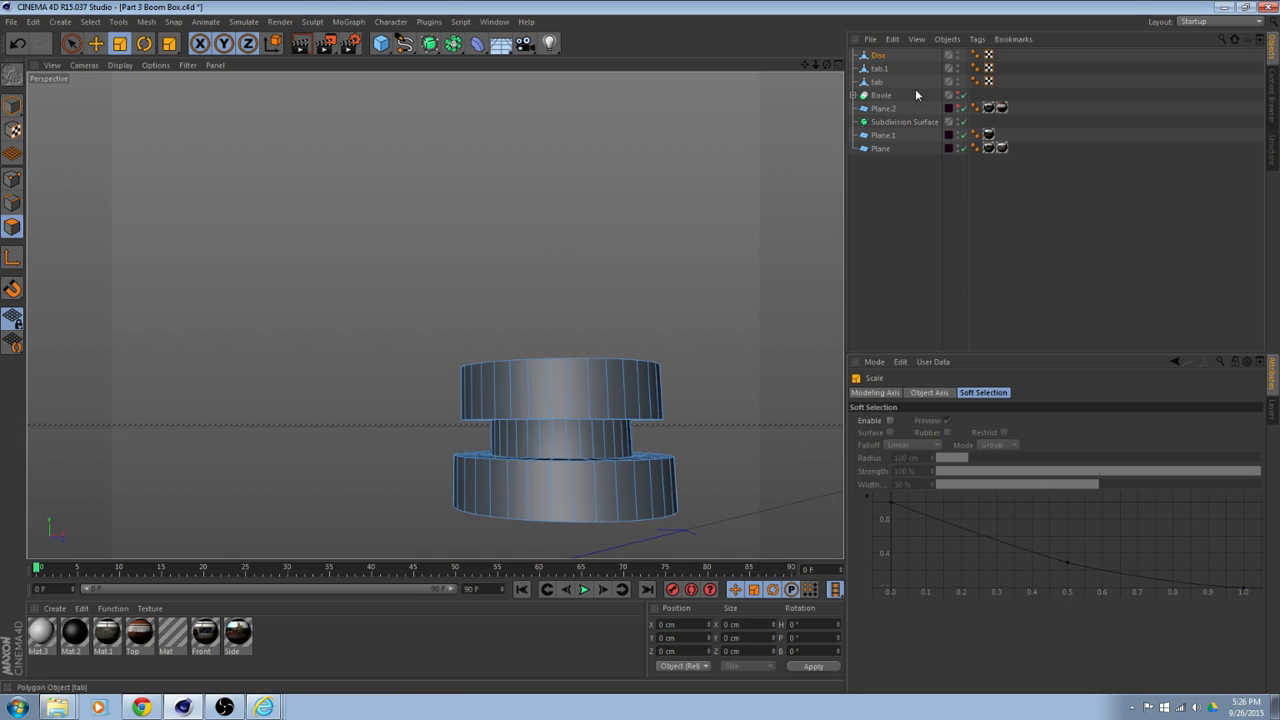
{"action": "left_click", "coordinate": [960, 96]}
{"action": "scroll", "coordinate": [631, 261], "scroll_direction": "down", "scroll_amount": 10}
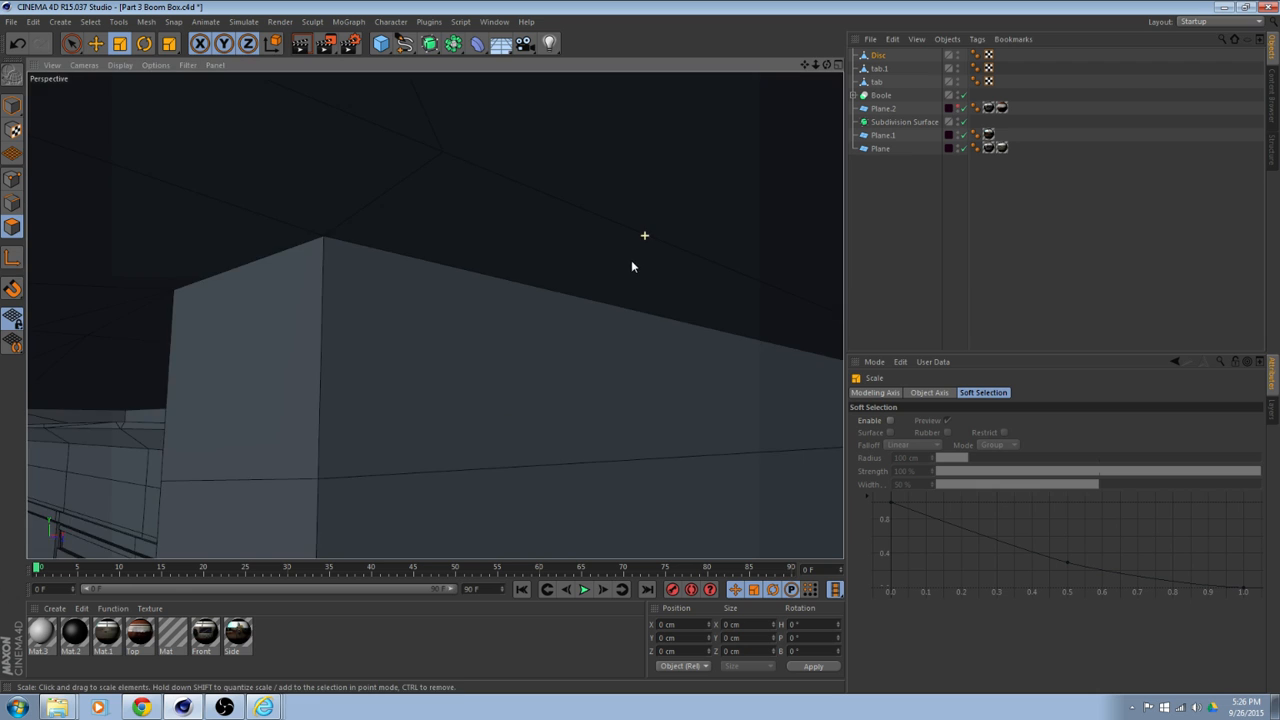
{"action": "left_click_drag", "start_coordinate": [630, 220], "coordinate": [349, 147], "text": "alt"}
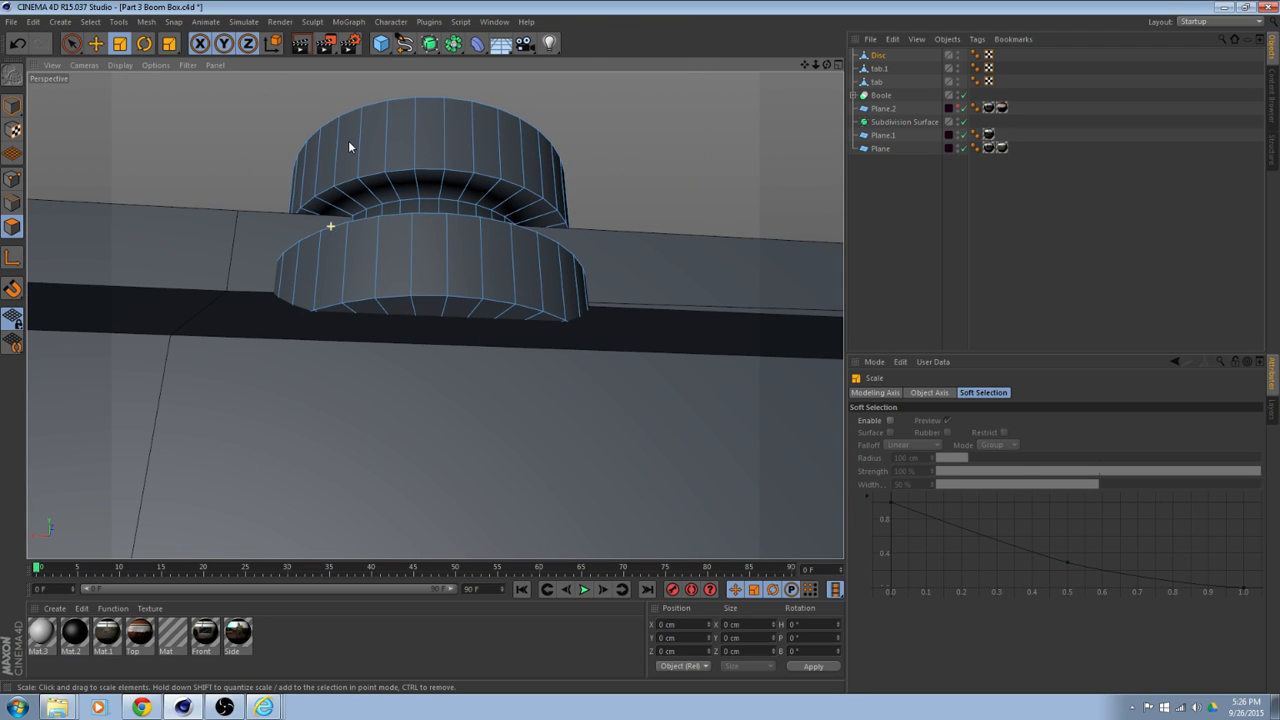
Hide the Boole object and select only the polygons of the lower disc's bottom ring with Live Selection, leaving out the inner walls.
{"action": "left_click", "coordinate": [958, 95]}
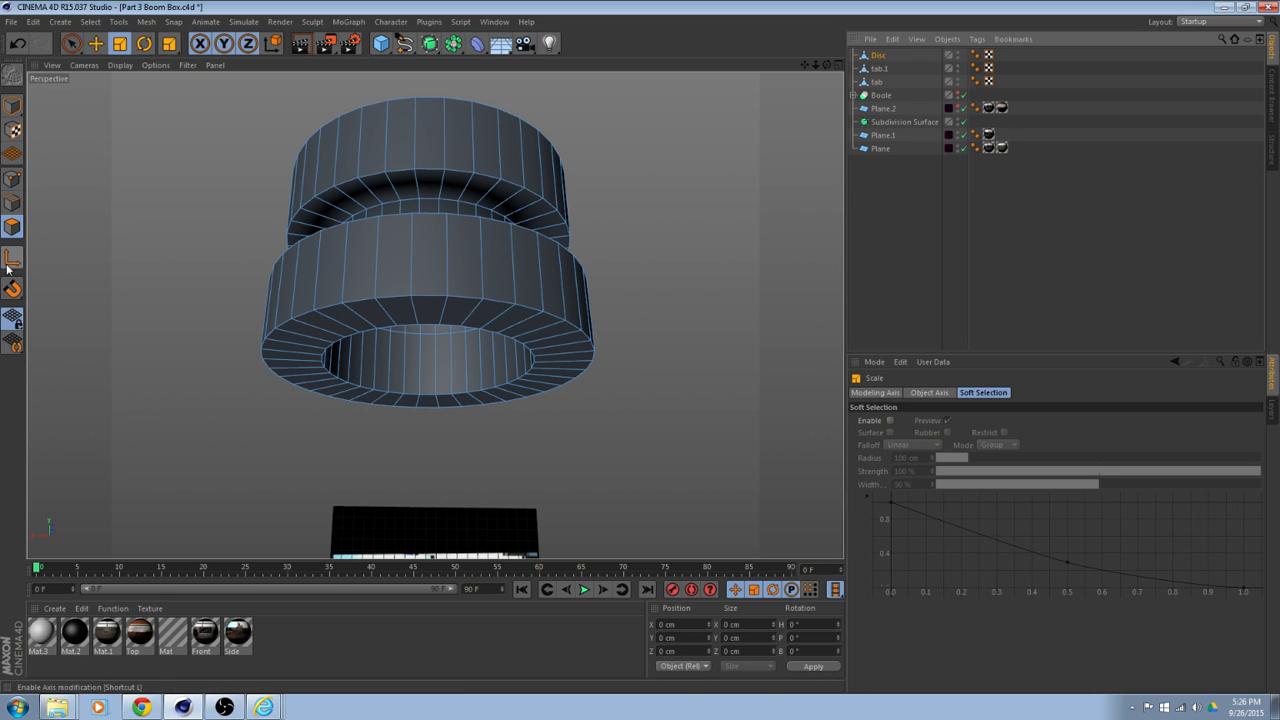
{"action": "left_click", "coordinate": [71, 43]}
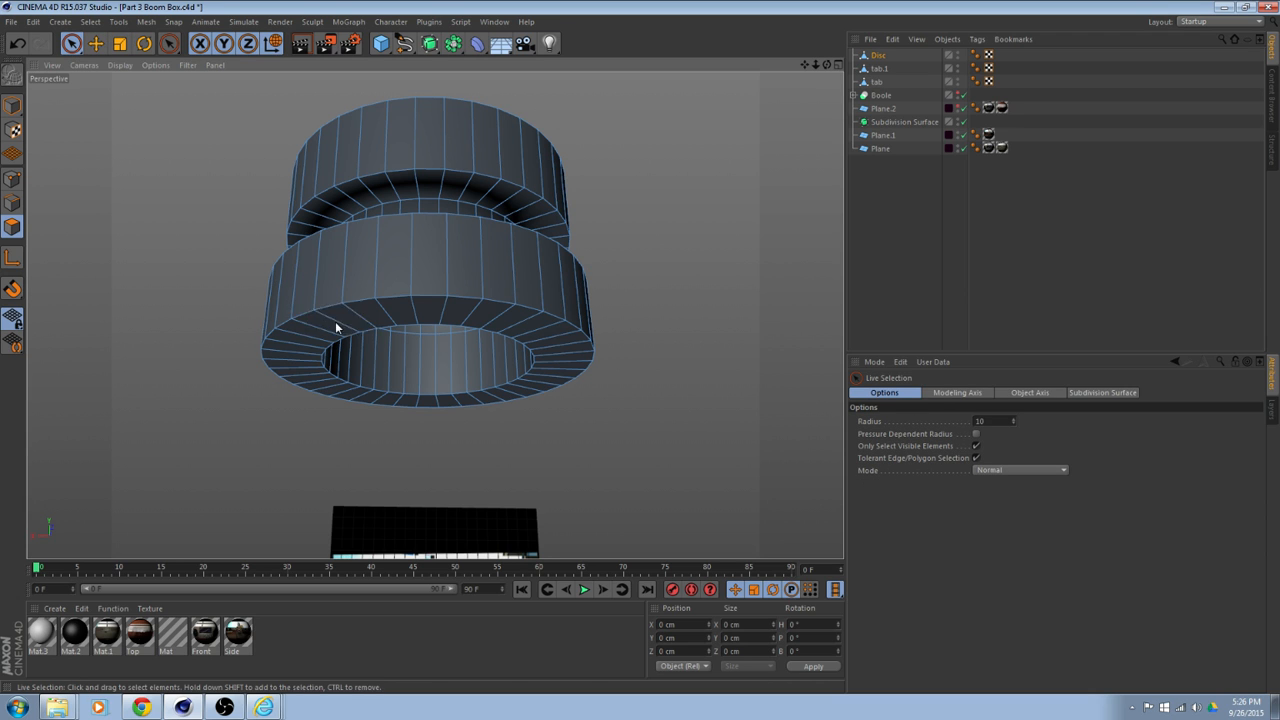
{"action": "mouse_move", "coordinate": [337, 329]}
{"action": "left_mouse_down"}
{"action": "mouse_move", "coordinate": [429, 323]}
{"action": "mouse_move", "coordinate": [508, 340]}
{"action": "left_mouse_up"}
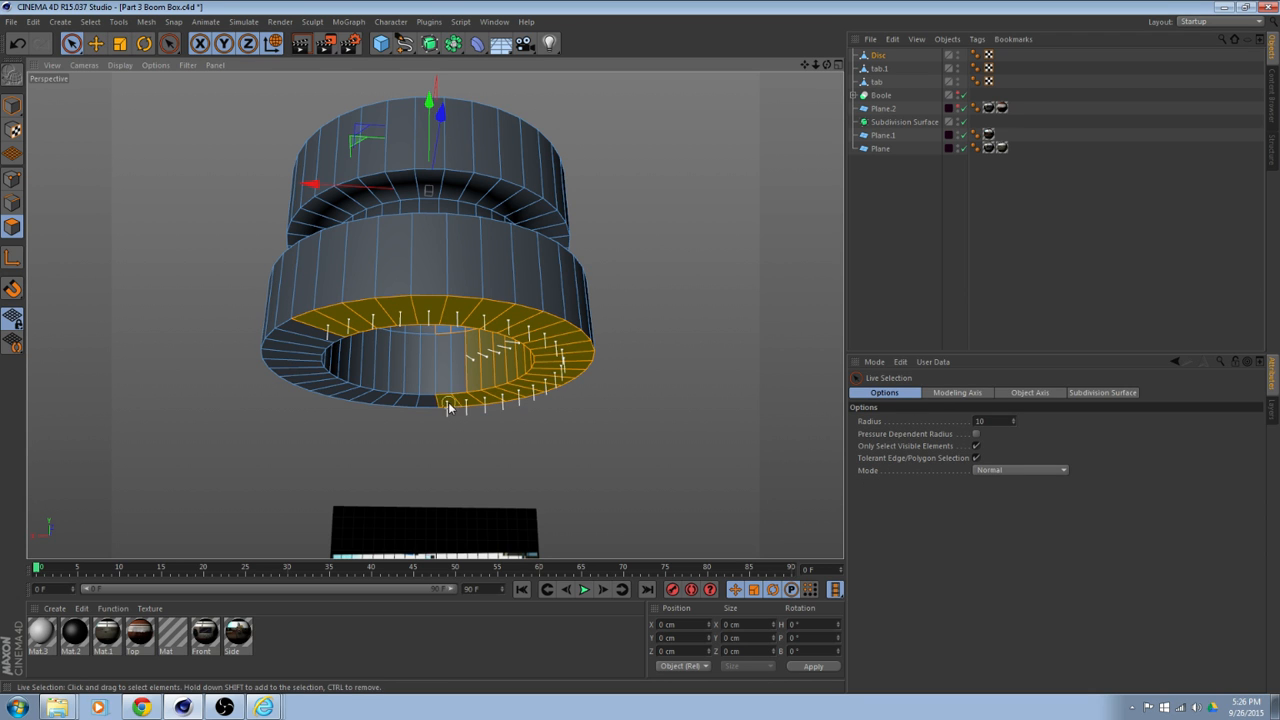
{"action": "left_click_drag", "start_coordinate": [309, 349], "coordinate": [316, 332]}
{"action": "left_click_drag", "start_coordinate": [646, 364], "coordinate": [275, 403], "text": "alt"}
{"action": "mouse_move", "coordinate": [598, 337]}
{"action": "left_mouse_down", "text": "alt"}
{"action": "mouse_move", "coordinate": [484, 324]}
{"action": "mouse_move", "coordinate": [479, 160]}
{"action": "mouse_move", "coordinate": [257, 307]}
{"action": "mouse_move", "coordinate": [457, 316]}
{"action": "mouse_move", "coordinate": [506, 333]}
{"action": "left_mouse_up", "text": "alt"}
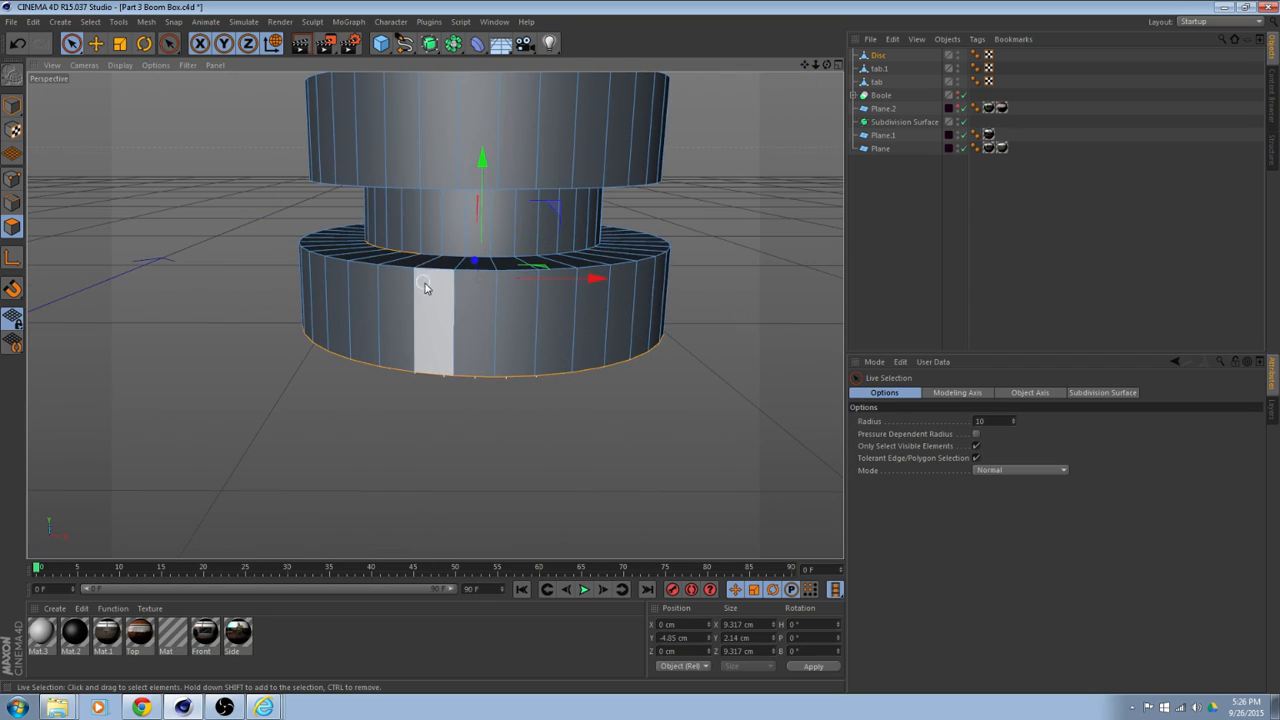
{"action": "left_click_drag", "start_coordinate": [425, 283], "coordinate": [514, 374], "text": "alt"}
{"action": "left_click_drag", "start_coordinate": [440, 250], "coordinate": [1001, 191], "text": "alt"}
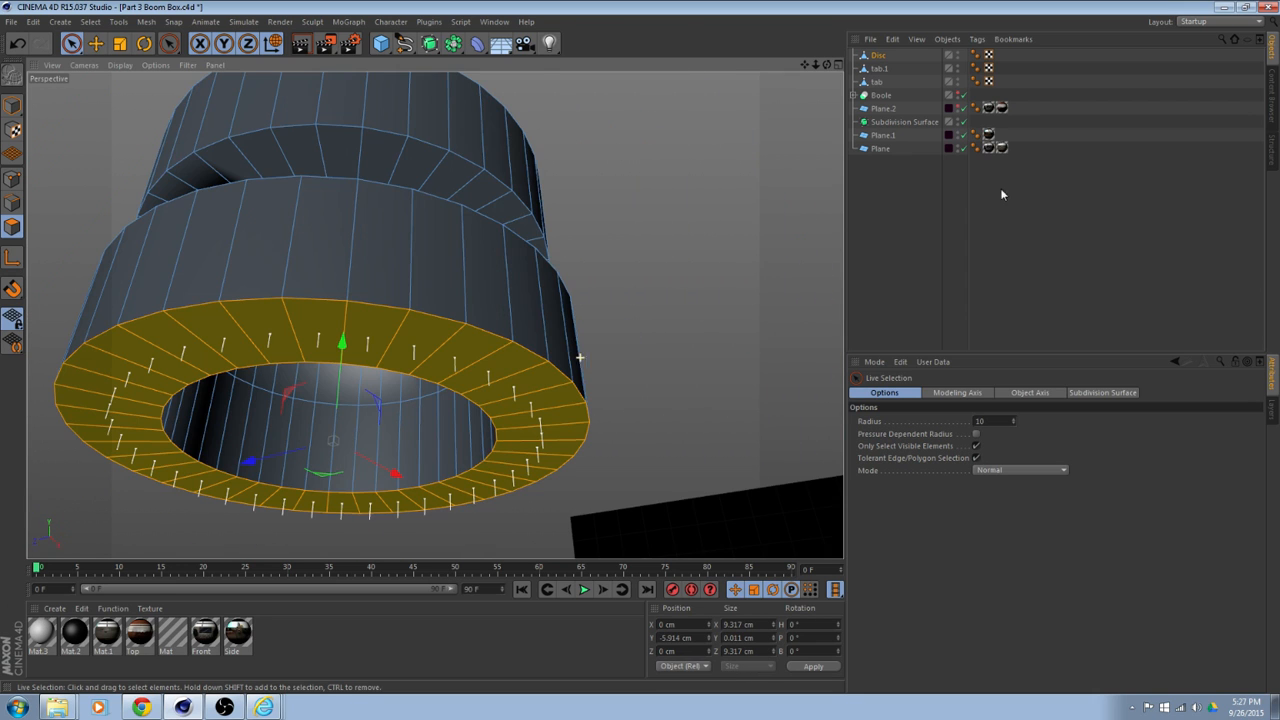
Show the Boole object again and lower the selected bottom ring to a Y position of about -6.86 cm.
{"action": "left_click", "coordinate": [956, 96]}
{"action": "scroll", "coordinate": [540, 220], "scroll_direction": "down", "scroll_amount": 7}
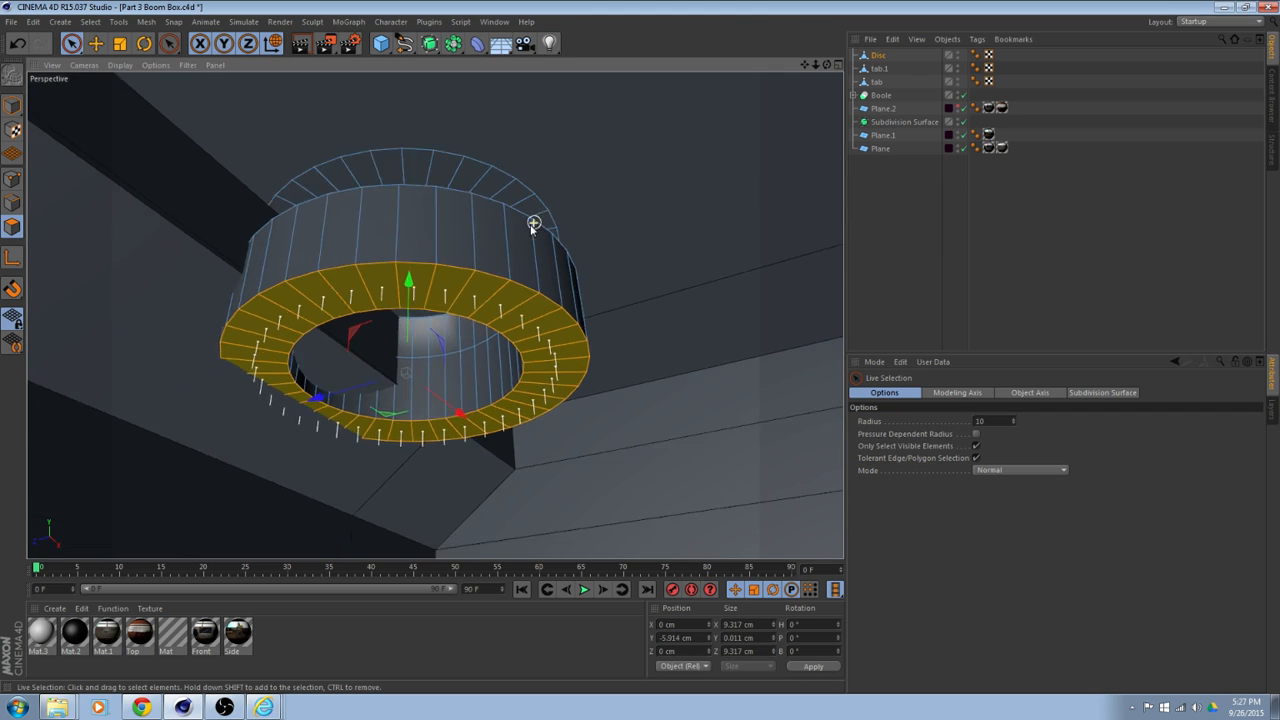
{"action": "left_click_drag", "start_coordinate": [517, 234], "coordinate": [521, 296], "text": "alt"}
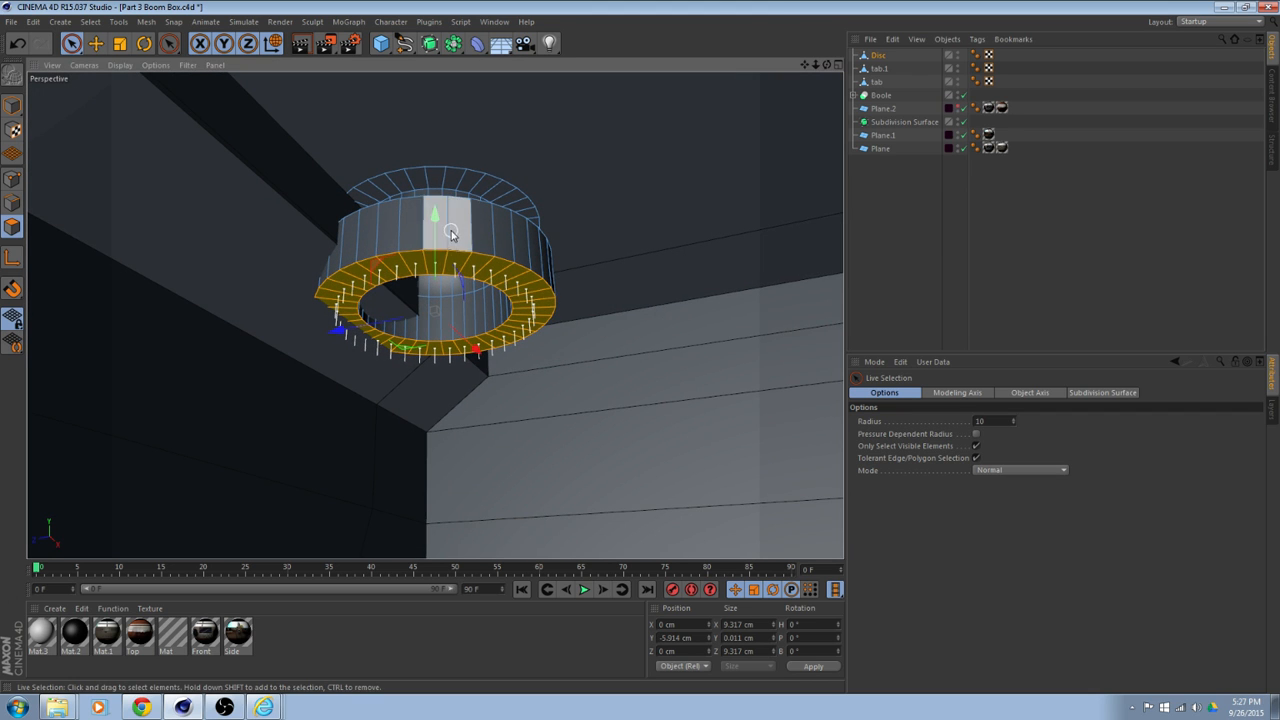
{"action": "left_click_drag", "start_coordinate": [434, 216], "coordinate": [430, 240]}
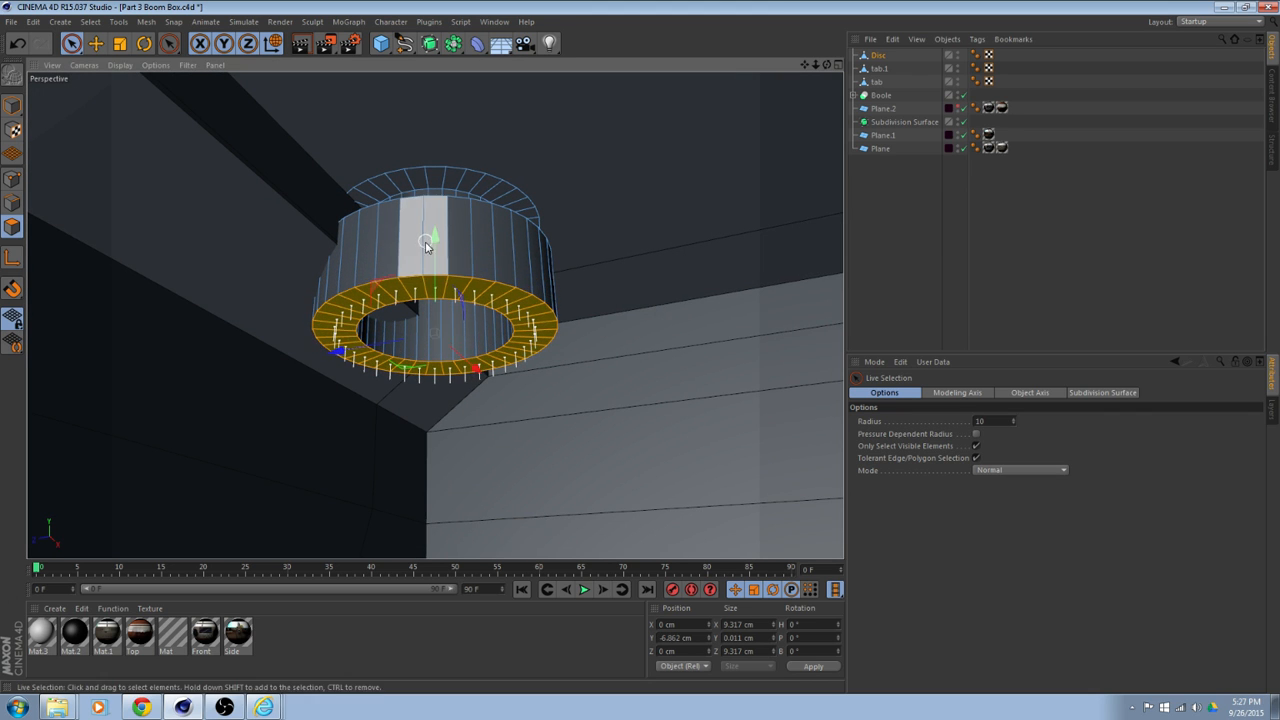
{"action": "right_click_drag", "start_coordinate": [426, 253], "coordinate": [419, 272], "text": "alt"}
{"action": "left_click_drag", "start_coordinate": [419, 272], "coordinate": [760, 373], "text": "alt"}
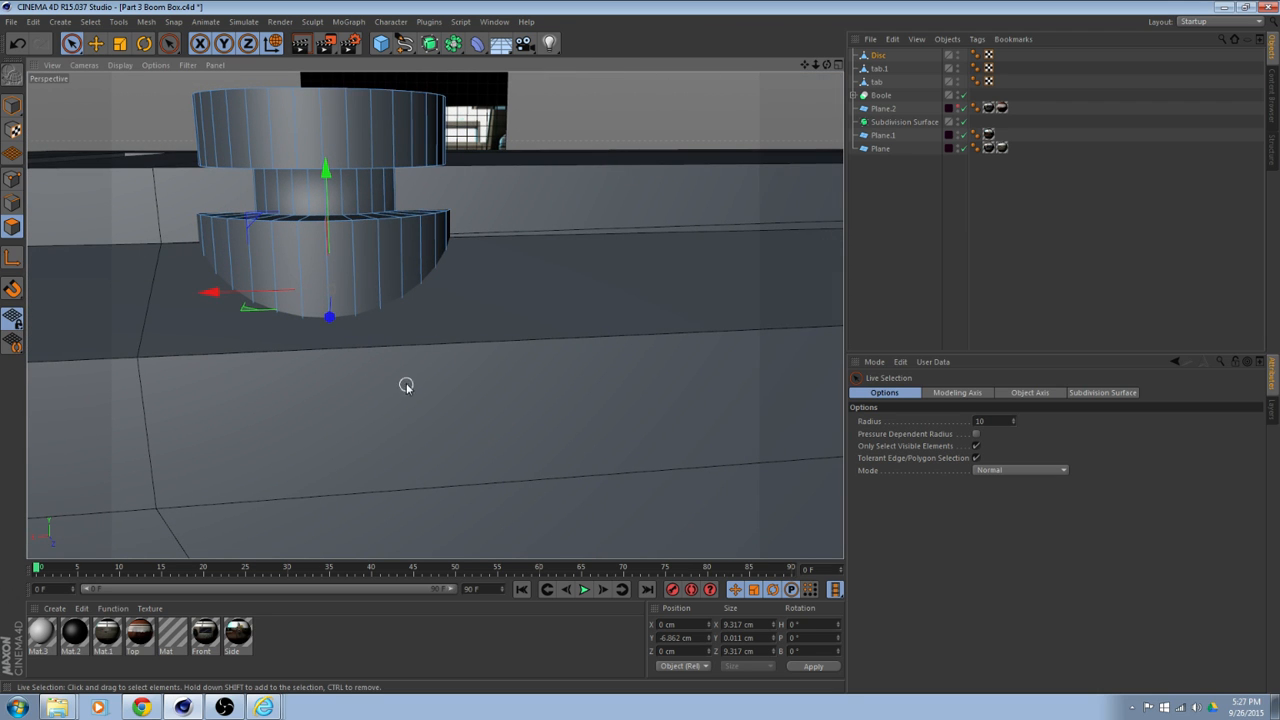
{"action": "left_click_drag", "start_coordinate": [494, 332], "coordinate": [540, 312], "text": "alt"}
Create a new Boole object holding the existing Boole as first child and the Disc as second child.
{"action": "left_click", "coordinate": [880, 95]}
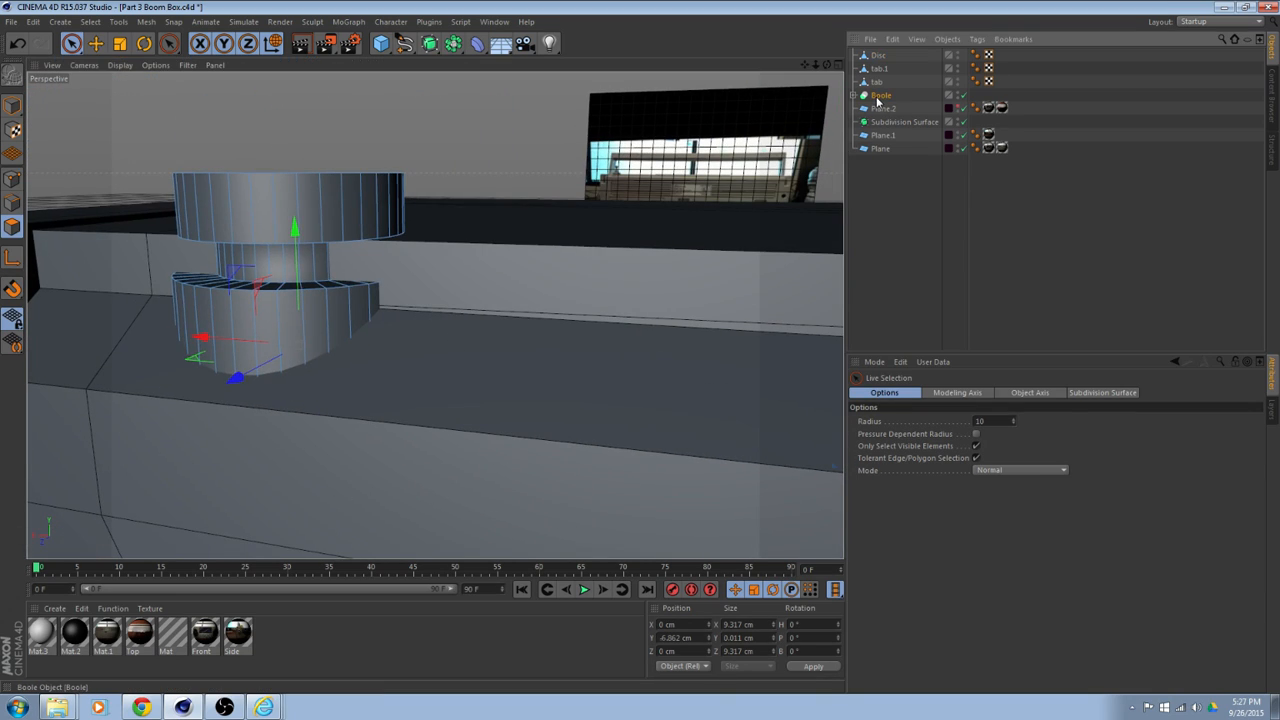
{"action": "left_click_drag", "start_coordinate": [454, 50], "coordinate": [698, 62]}
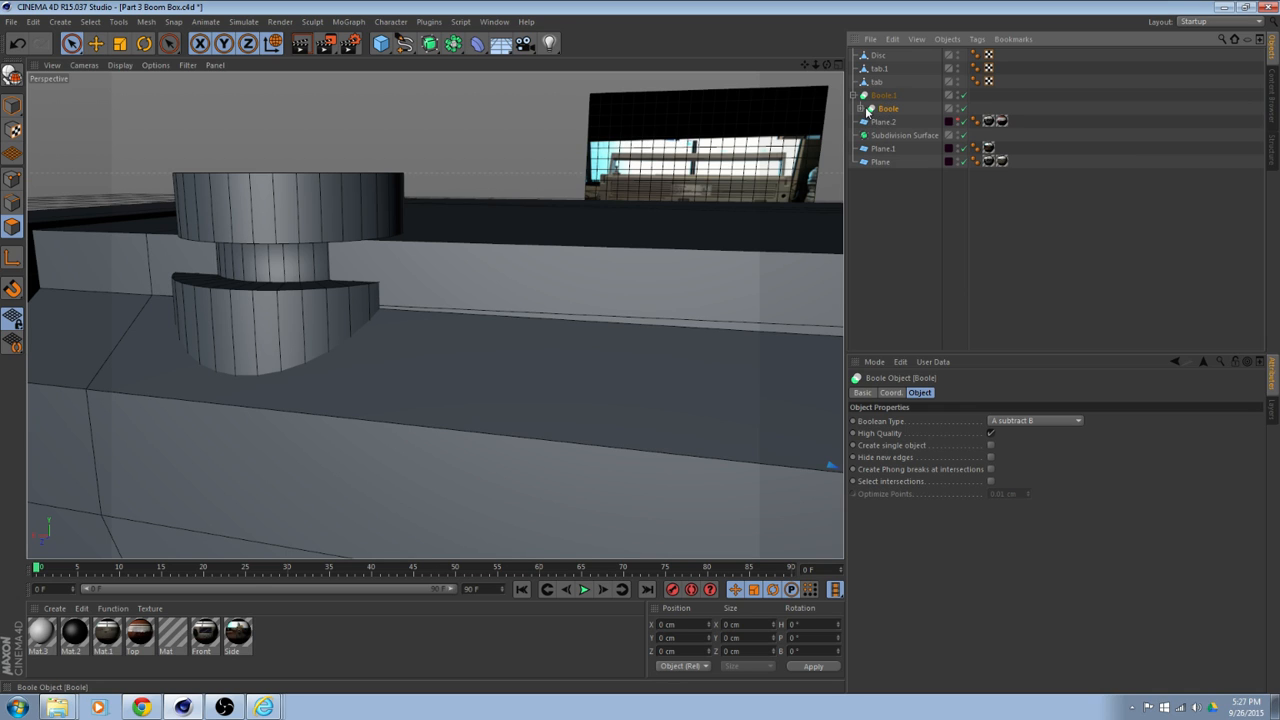
{"action": "left_click", "coordinate": [877, 56]}
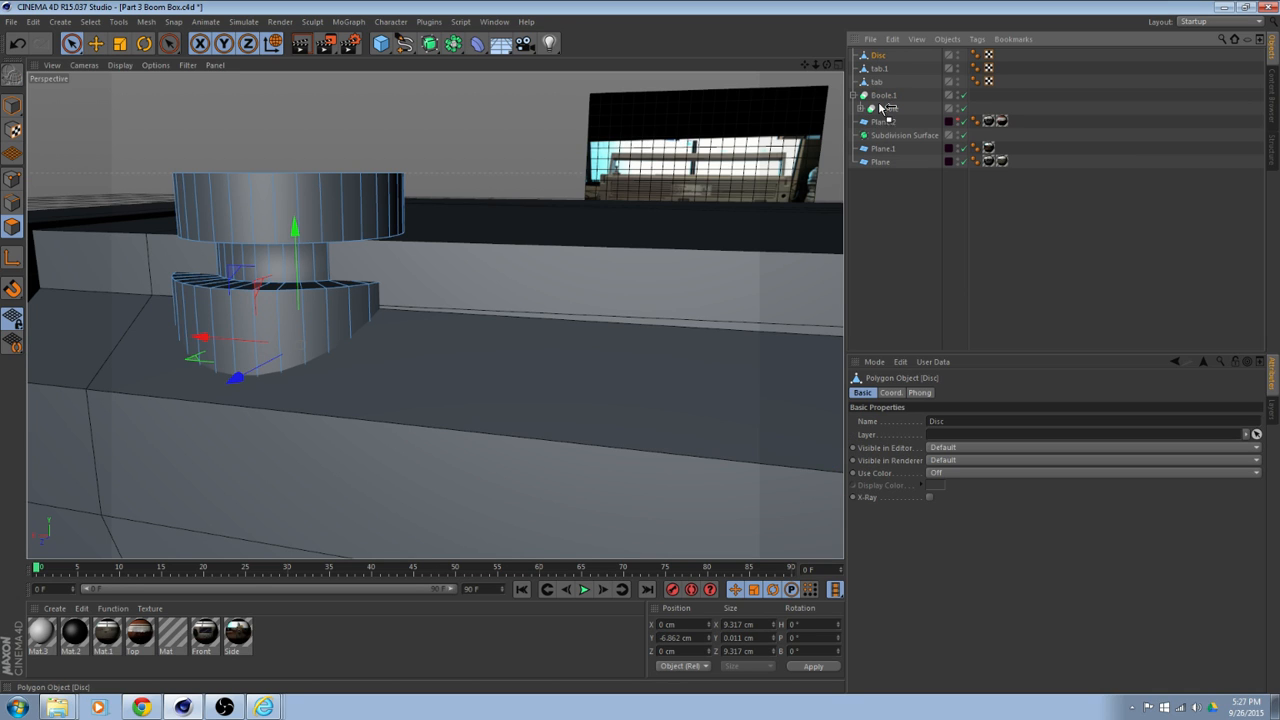
{"action": "left_click_drag", "start_coordinate": [885, 116], "coordinate": [884, 117]}
{"action": "left_click_drag", "start_coordinate": [574, 235], "coordinate": [720, 260], "text": "alt"}
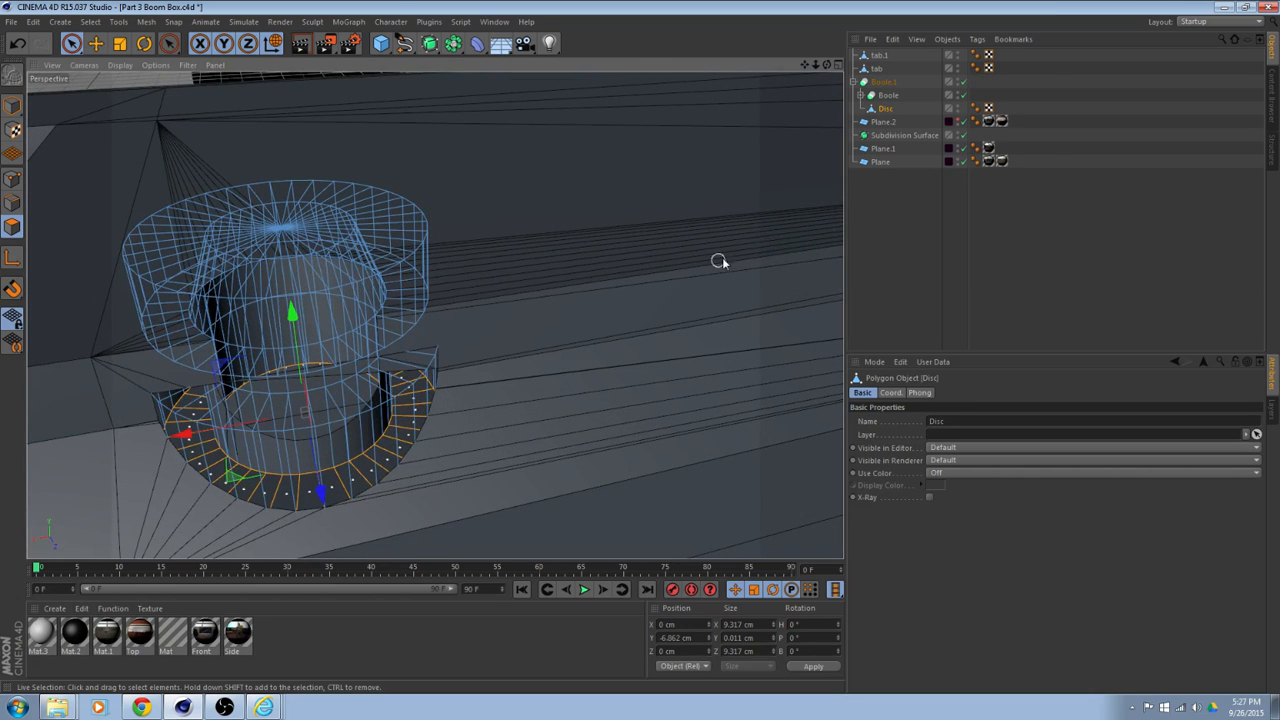
Set the Boolean Type of the outer Boole to A union B.
{"action": "left_click", "coordinate": [885, 82]}
{"action": "left_click", "coordinate": [1028, 421]}
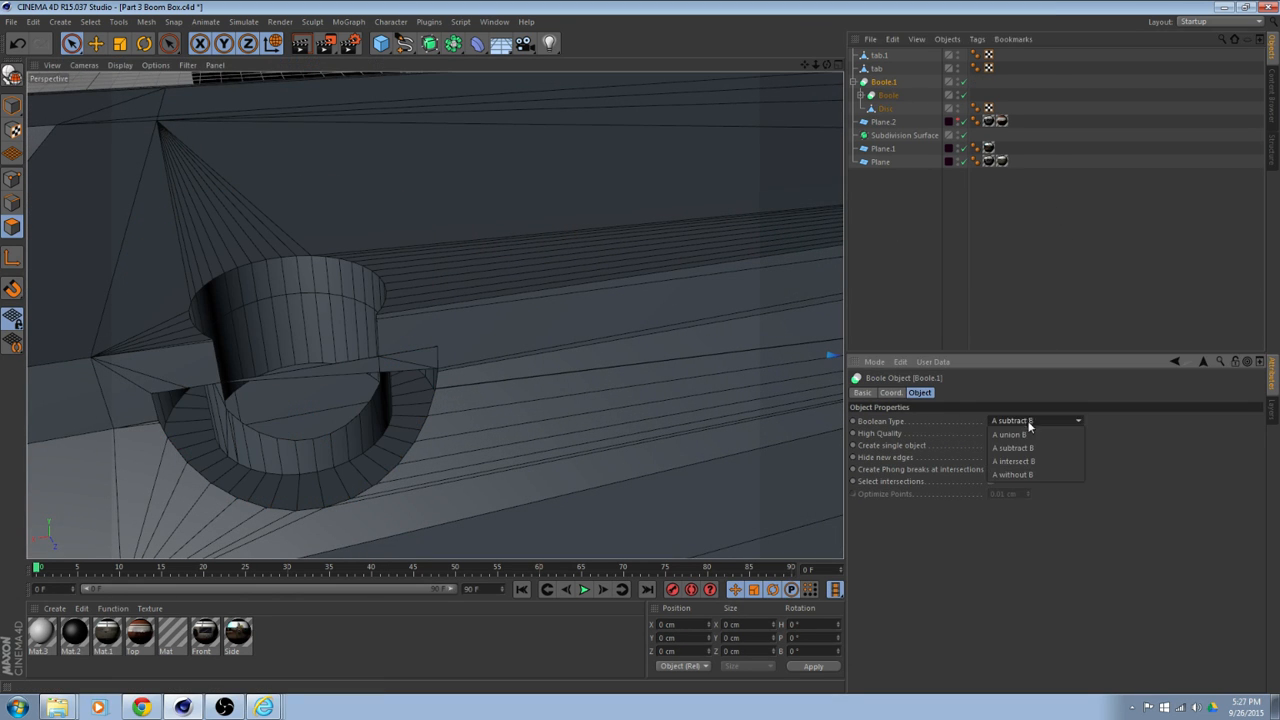
{"action": "left_click", "coordinate": [1030, 435]}
{"action": "left_click_drag", "start_coordinate": [712, 326], "coordinate": [612, 362], "text": "alt"}
{"action": "left_click_drag", "start_coordinate": [434, 317], "coordinate": [660, 388], "text": "alt"}
{"action": "left_click_drag", "start_coordinate": [572, 384], "coordinate": [531, 358], "text": "alt"}
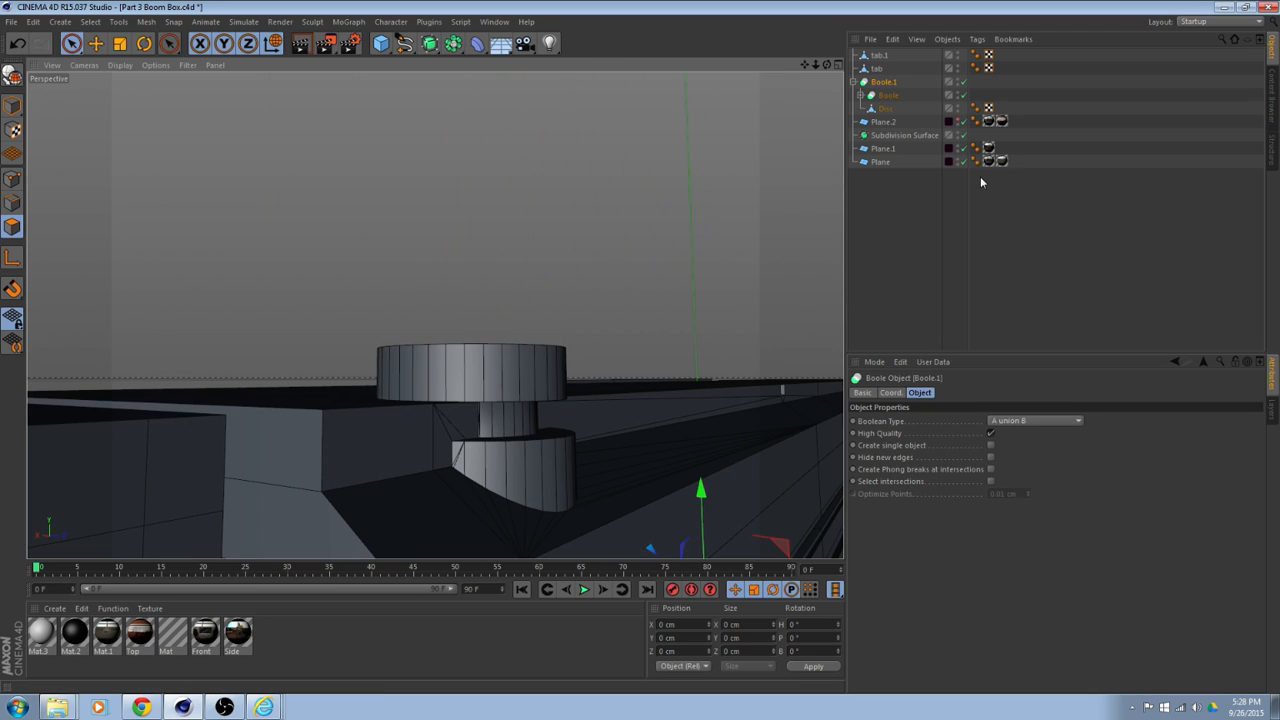
Hide the nested Boole and start selecting the Disc's polygons on the underside of the upper disc.
{"action": "left_click", "coordinate": [893, 110]}
{"action": "left_click_drag", "start_coordinate": [571, 220], "coordinate": [580, 177], "text": "alt"}
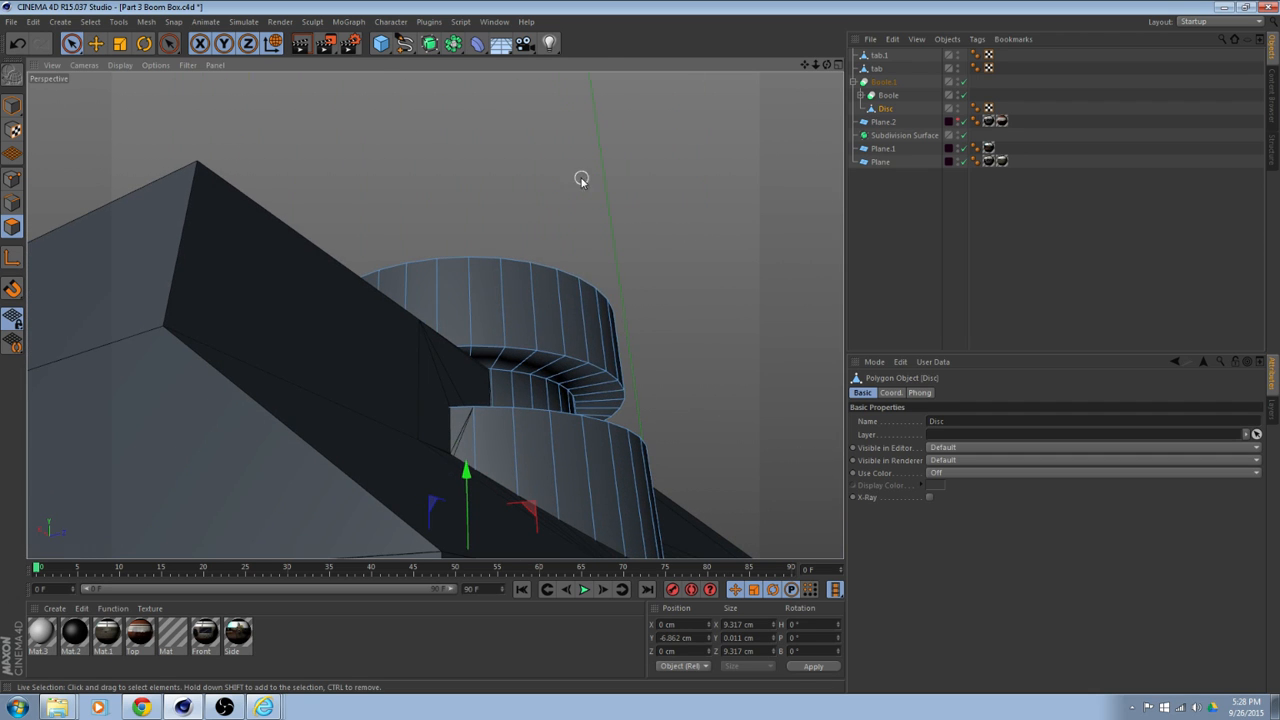
{"action": "double_click", "coordinate": [958, 93]}
{"action": "left_click_drag", "start_coordinate": [426, 380], "coordinate": [514, 384], "text": "alt"}
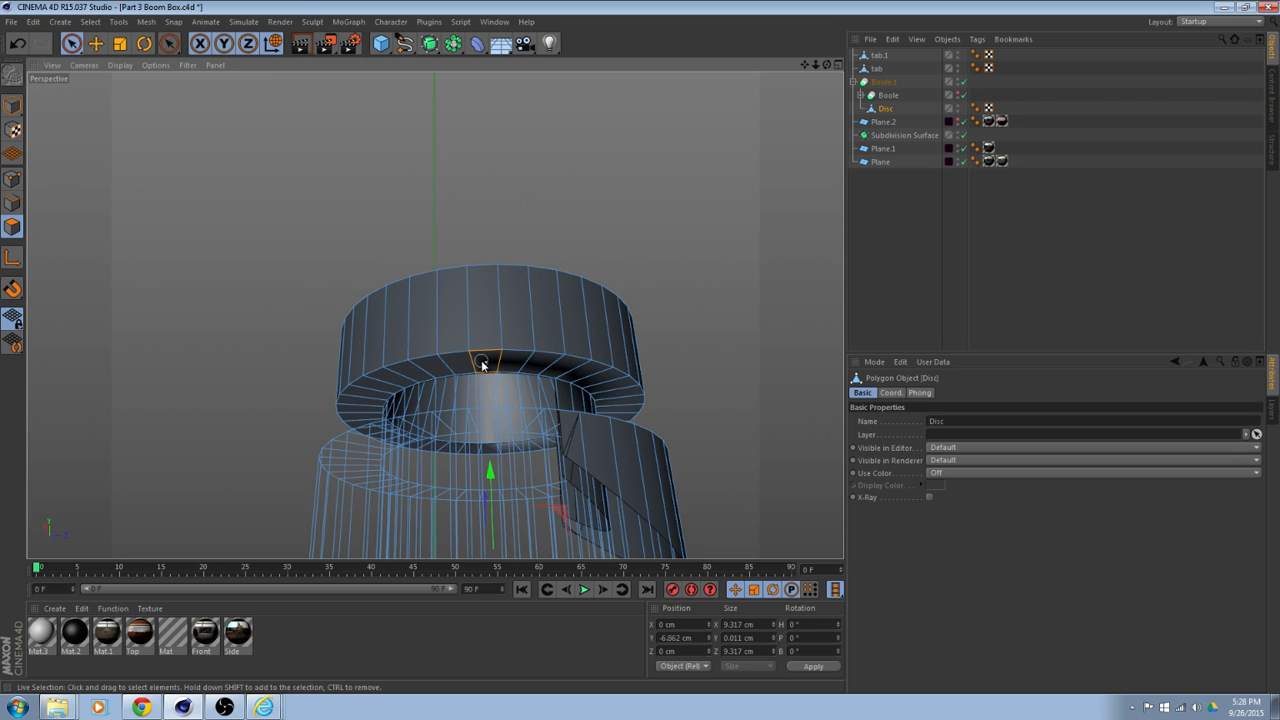
{"action": "left_click_drag", "start_coordinate": [368, 408], "coordinate": [363, 413]}
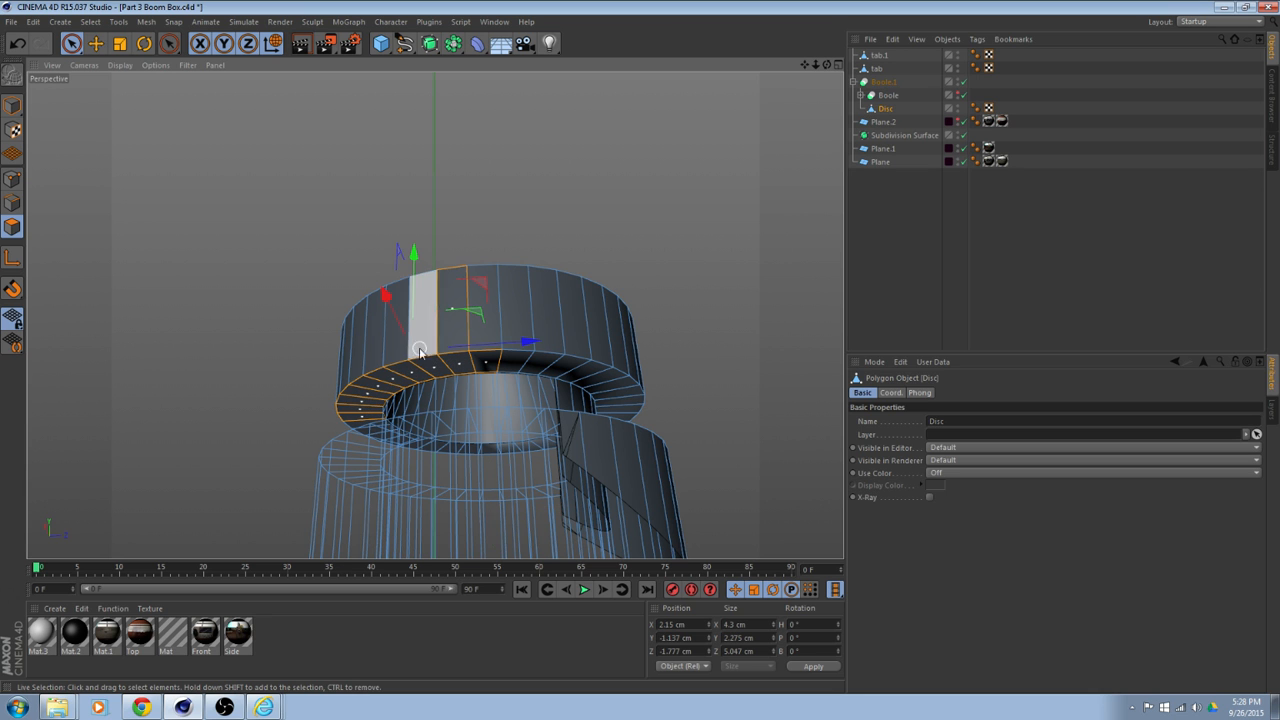
{"action": "left_click", "coordinate": [447, 336], "text": "ctrl"}
Complete the selection around the upper disc's underside ring and remove the stray neck polygons from it.
{"action": "mouse_move", "coordinate": [414, 360]}
{"action": "left_mouse_down", "text": "alt"}
{"action": "mouse_move", "coordinate": [630, 391]}
{"action": "mouse_move", "coordinate": [452, 363]}
{"action": "mouse_move", "coordinate": [477, 385]}
{"action": "left_mouse_up", "text": "alt"}
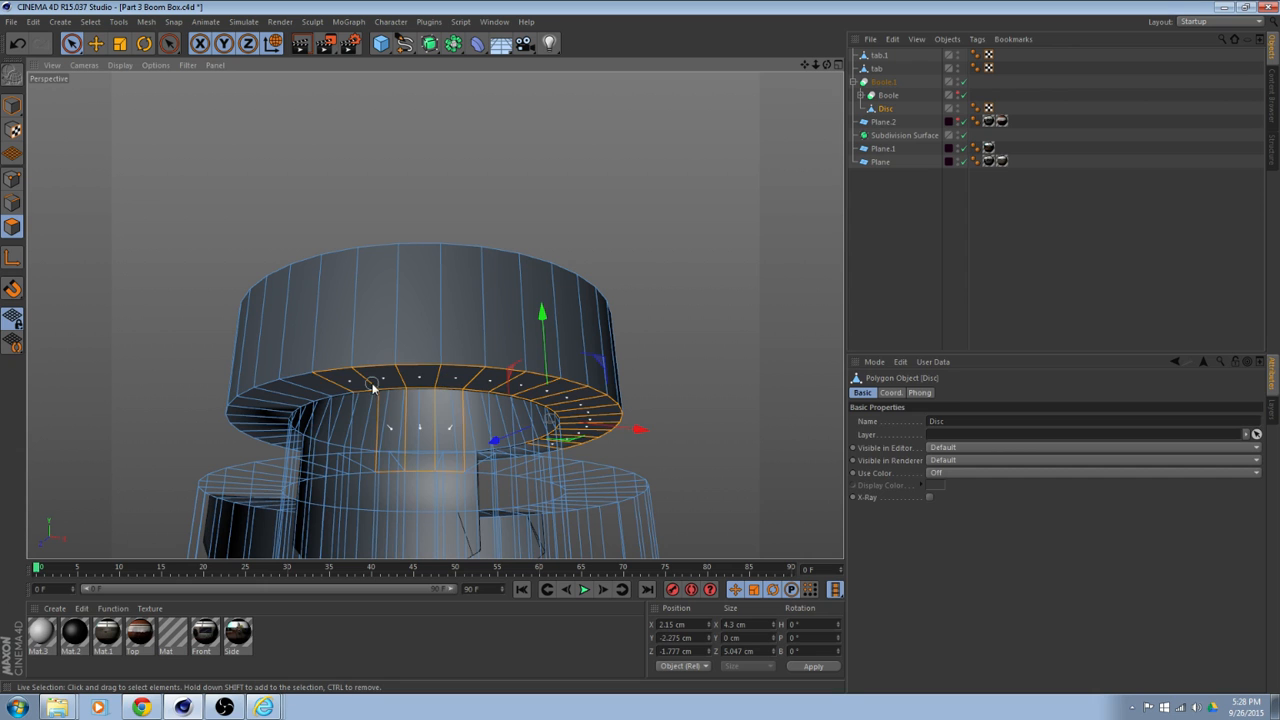
{"action": "left_click_drag", "start_coordinate": [372, 388], "coordinate": [367, 389], "text": "shift"}
{"action": "mouse_move", "coordinate": [461, 428]}
{"action": "left_mouse_down", "text": "ctrl"}
{"action": "mouse_move", "coordinate": [374, 428]}
{"action": "mouse_move", "coordinate": [512, 440]}
{"action": "mouse_move", "coordinate": [453, 358]}
{"action": "mouse_move", "coordinate": [515, 290]}
{"action": "left_mouse_up", "text": "ctrl"}
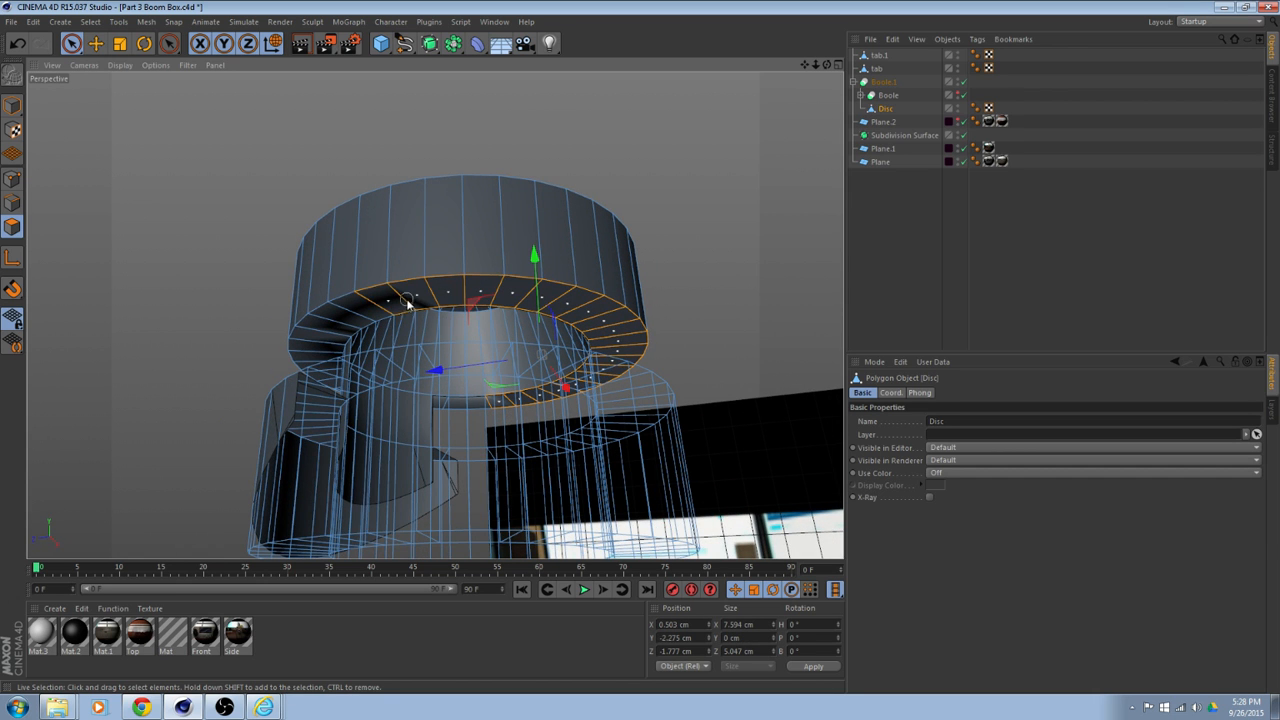
{"action": "left_click_drag", "start_coordinate": [408, 303], "coordinate": [613, 347], "text": "alt"}
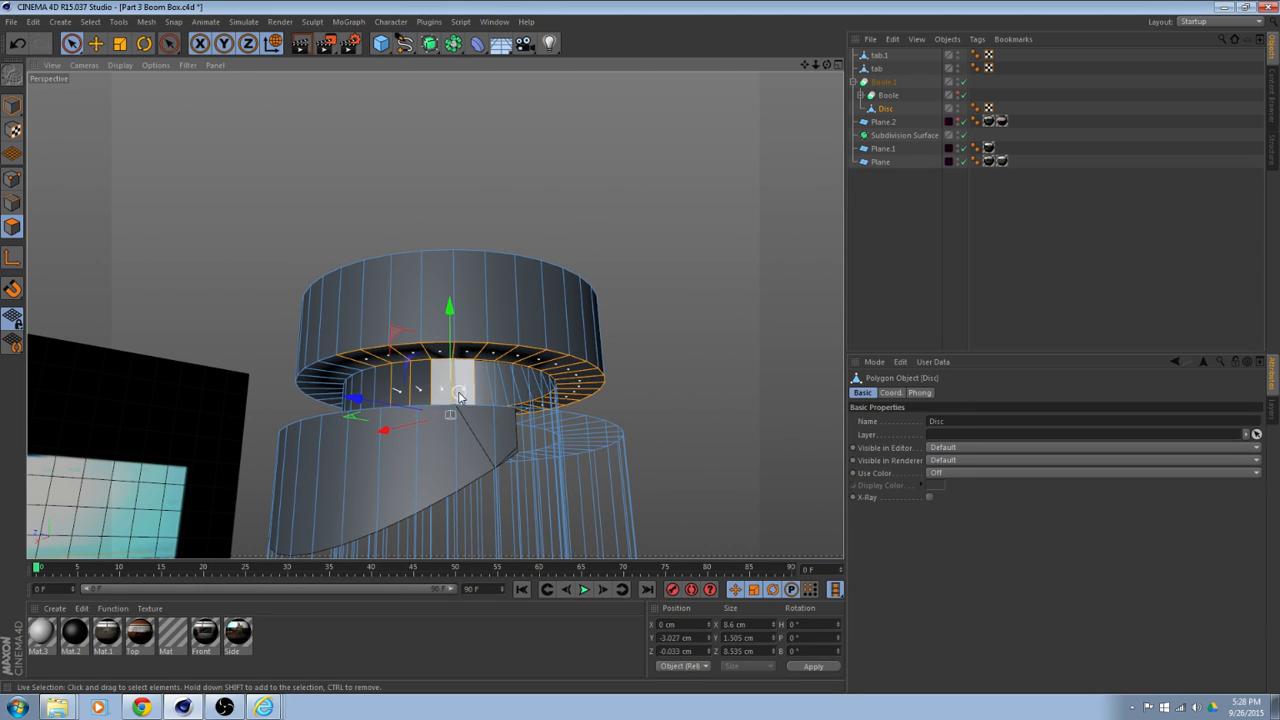
{"action": "left_click_drag", "start_coordinate": [414, 380], "coordinate": [474, 369], "text": "alt"}
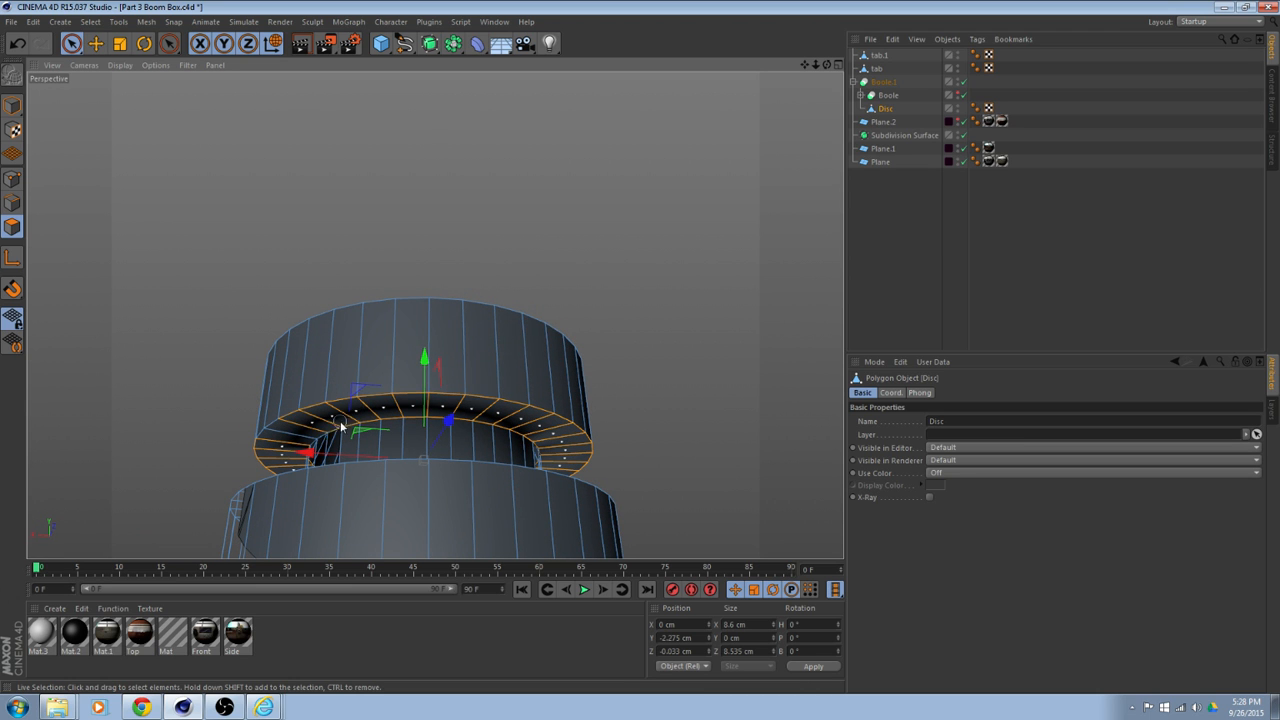
{"action": "left_click_drag", "start_coordinate": [311, 441], "coordinate": [405, 465], "text": "alt"}
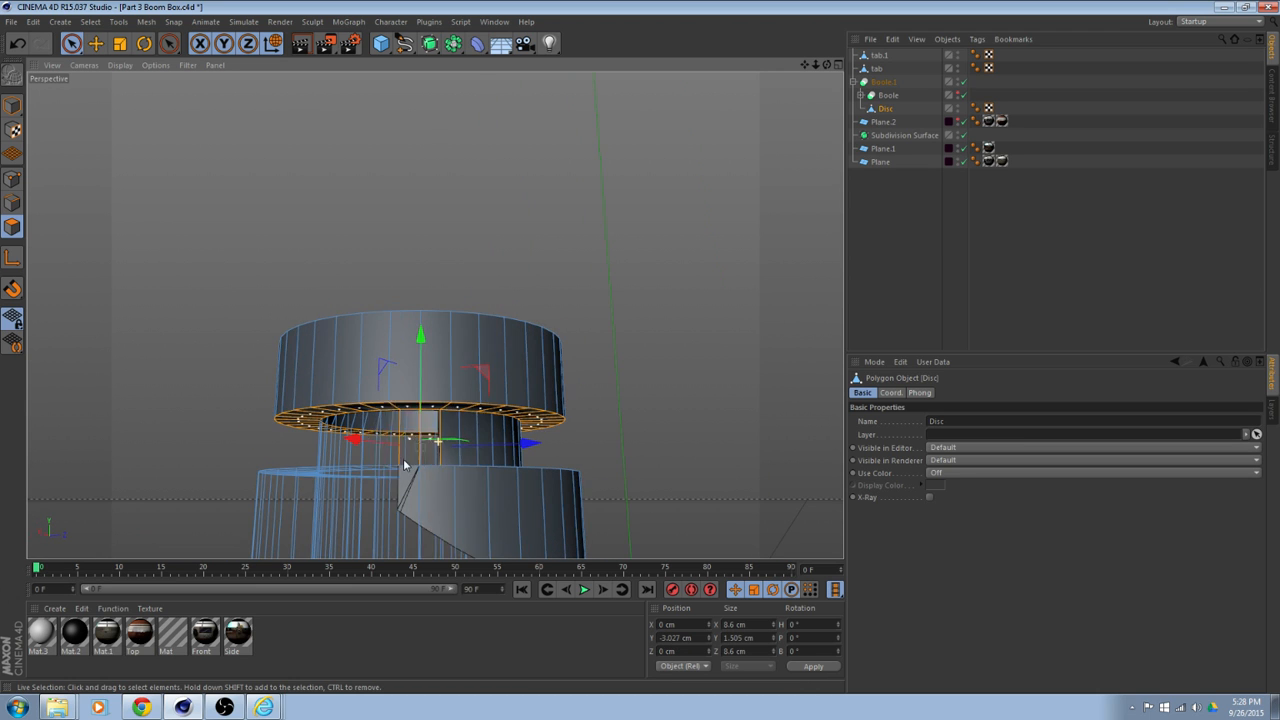
{"action": "left_click_drag", "start_coordinate": [526, 451], "coordinate": [490, 430], "text": "alt"}
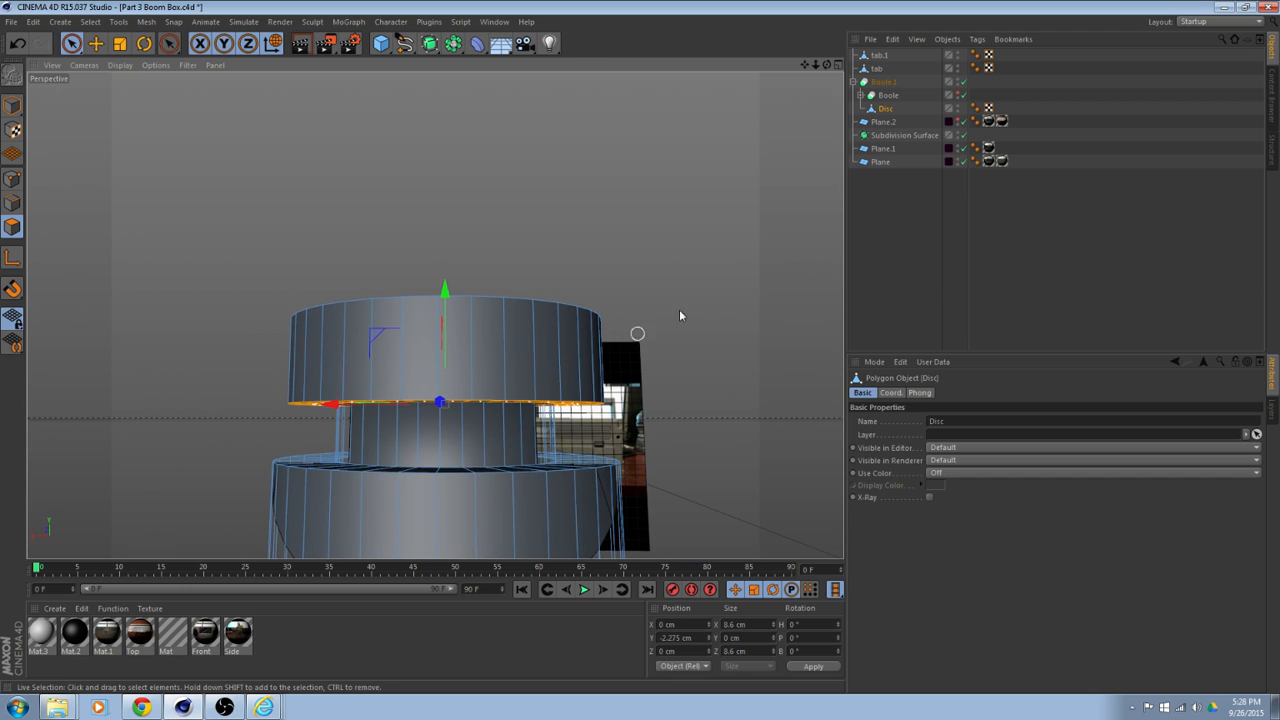
Try to move the upper disc's underside ring slightly upward with the nested Boole shown.
{"action": "left_click", "coordinate": [960, 95]}
{"action": "left_click_drag", "start_coordinate": [543, 283], "coordinate": [603, 277], "text": "alt"}
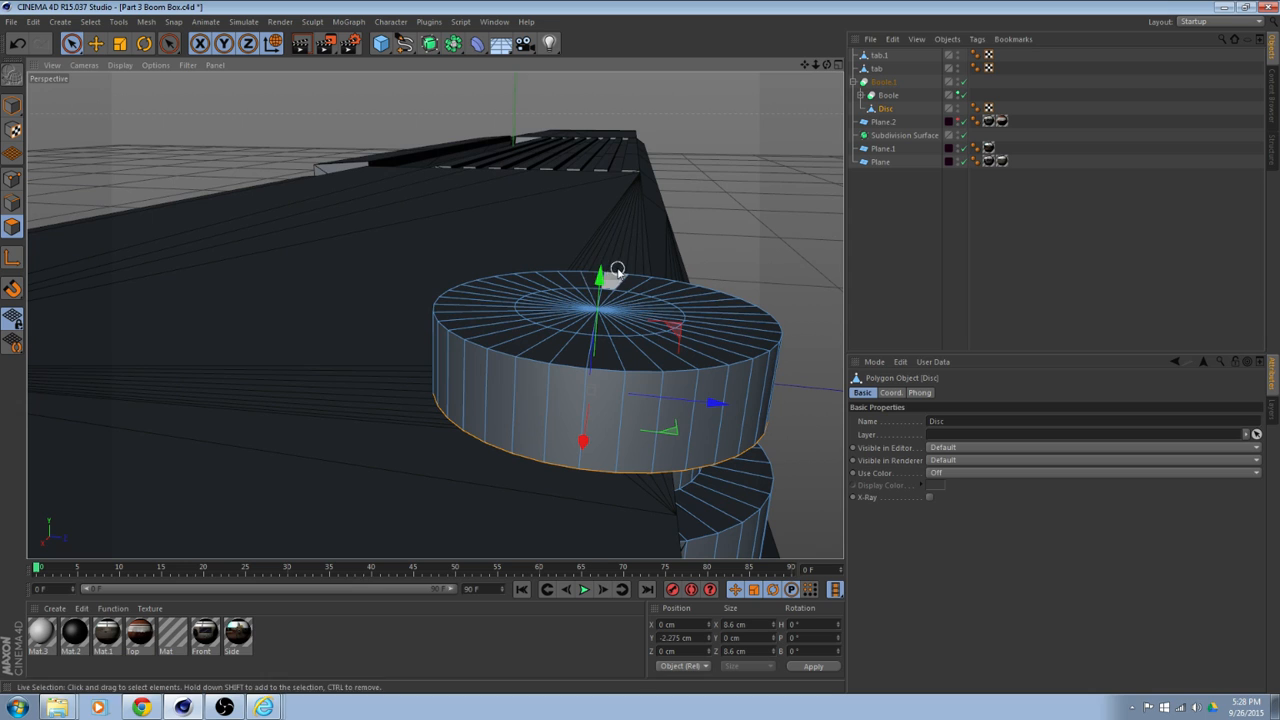
{"action": "left_click", "coordinate": [96, 43]}
{"action": "left_click_drag", "start_coordinate": [598, 280], "coordinate": [598, 272]}
{"action": "left_click_drag", "start_coordinate": [593, 268], "coordinate": [626, 329], "text": "alt"}
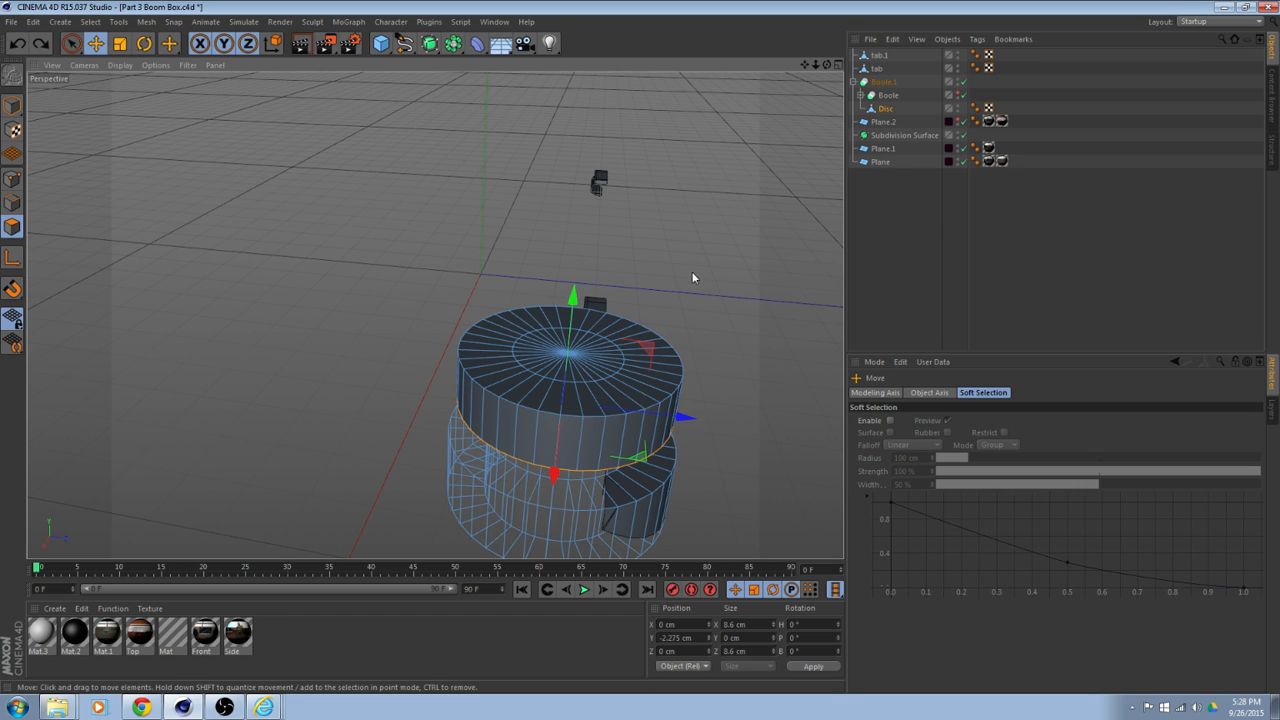
Show the nested Boole again and raise the upper disc's underside ring to a Y position of about -2 cm.
{"action": "left_click", "coordinate": [956, 87]}
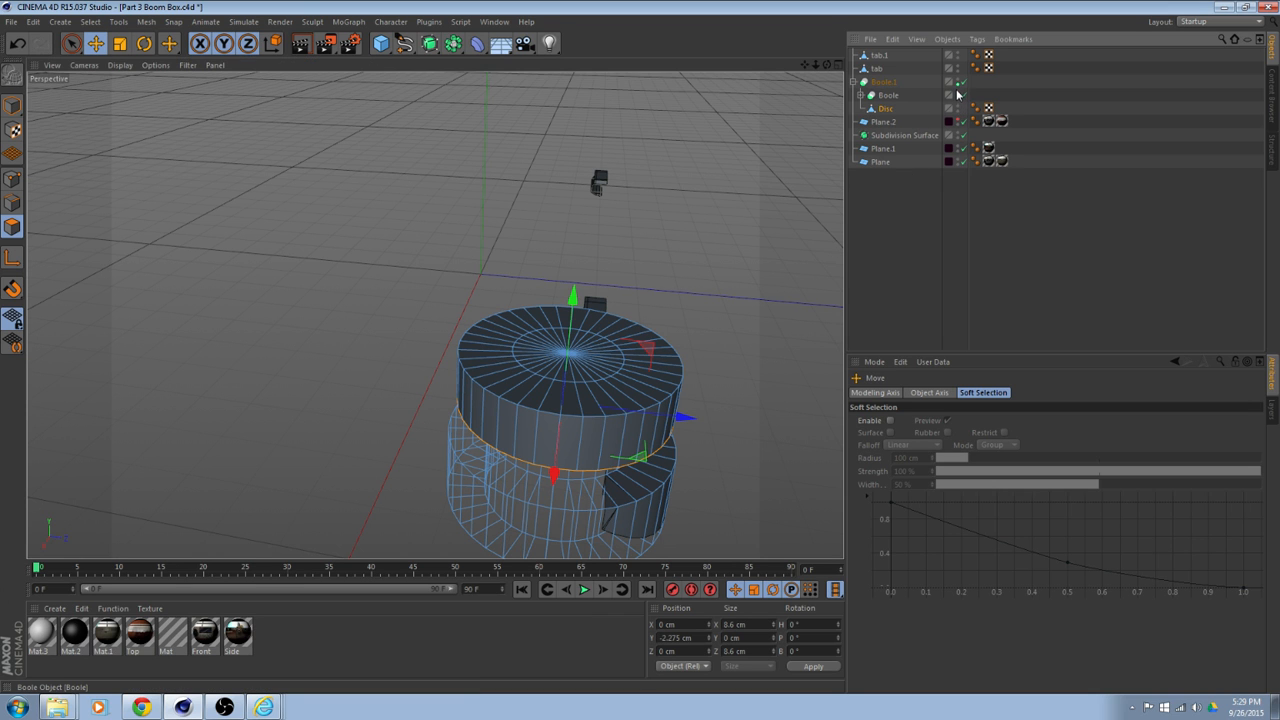
{"action": "left_click", "coordinate": [957, 93]}
{"action": "left_click_drag", "start_coordinate": [590, 315], "coordinate": [349, 197], "text": "alt"}
{"action": "scroll", "coordinate": [352, 202], "scroll_direction": "up", "scroll_amount": 1}
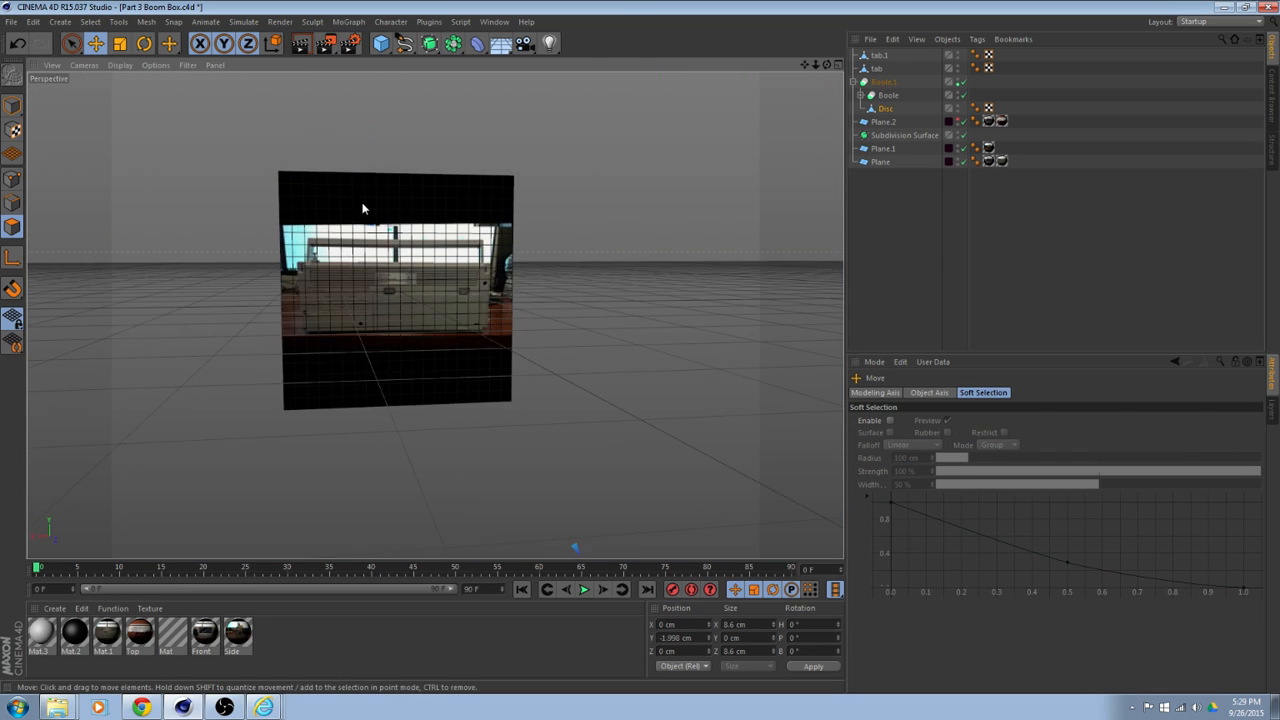
{"action": "scroll", "coordinate": [364, 208], "scroll_direction": "down", "scroll_amount": 3}
{"action": "scroll", "coordinate": [369, 214], "scroll_direction": "up", "scroll_amount": 3}
{"action": "scroll", "coordinate": [368, 213], "scroll_direction": "up", "scroll_amount": 6}
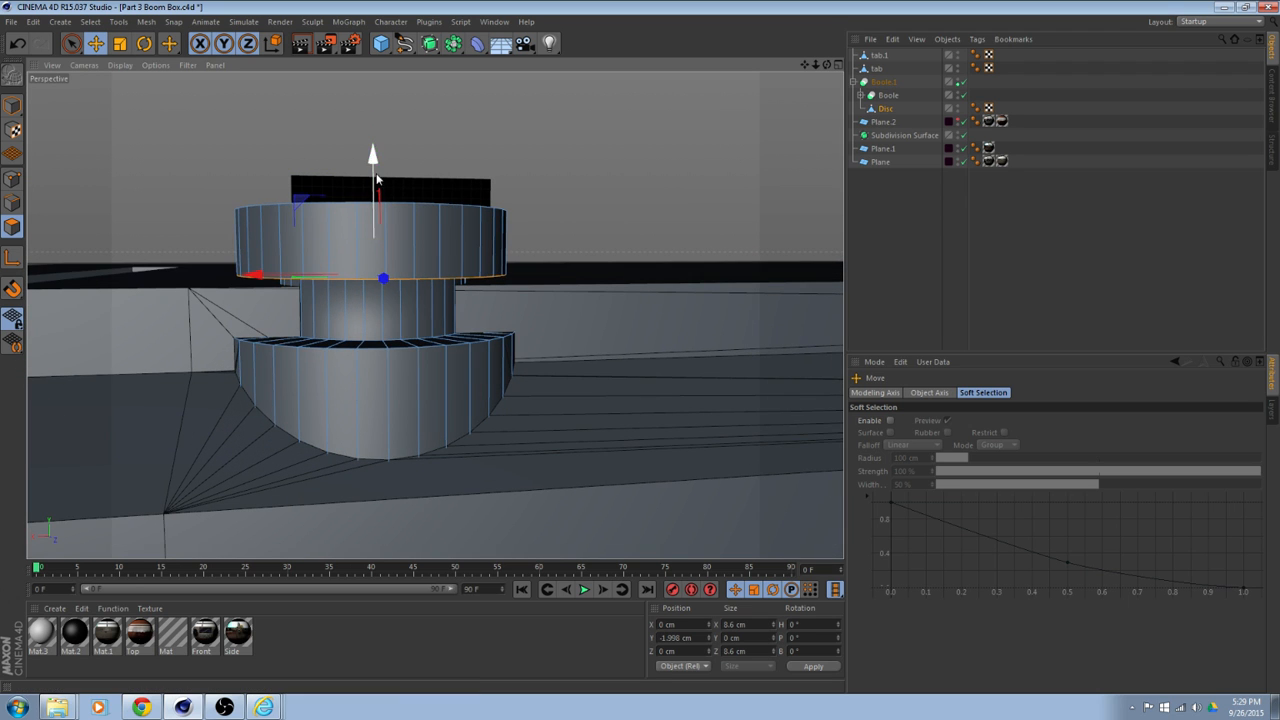
Lower the selected underside polygons of the knob's upper disc to a Y position of about -2.24 cm.
{"action": "left_click_drag", "start_coordinate": [374, 162], "coordinate": [411, 175]}
{"action": "left_click_drag", "start_coordinate": [522, 206], "coordinate": [590, 265], "text": "alt"}
{"action": "middle_click_drag", "start_coordinate": [668, 360], "coordinate": [528, 257], "text": "alt"}
{"action": "left_click_drag", "start_coordinate": [528, 257], "coordinate": [481, 276], "text": "alt"}
{"action": "scroll", "coordinate": [481, 279], "scroll_direction": "down", "scroll_amount": 3}
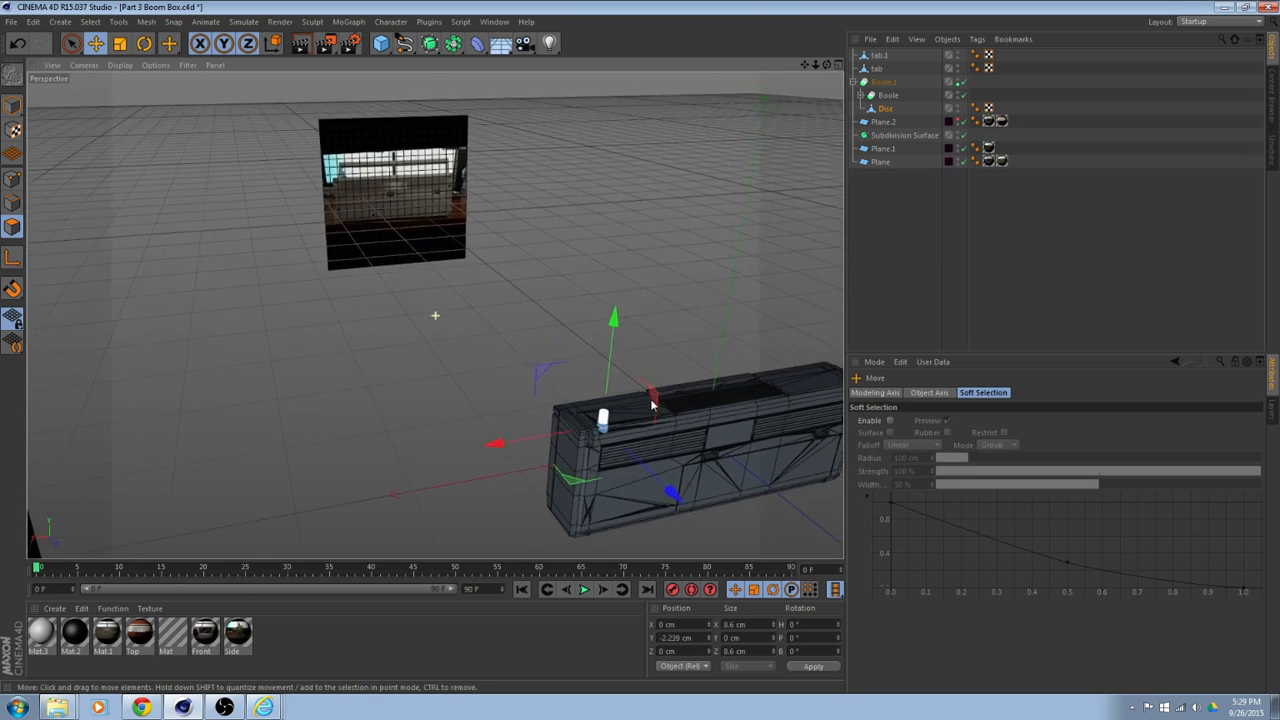
Live-select the inner circle of polygons on the disc's top face and extrude it upward about 1.29 cm.
{"action": "left_click_drag", "start_coordinate": [651, 404], "coordinate": [709, 403], "text": "alt"}
{"action": "scroll", "coordinate": [618, 338], "scroll_direction": "up", "scroll_amount": 3}
{"action": "scroll", "coordinate": [618, 338], "scroll_direction": "up", "scroll_amount": 8}
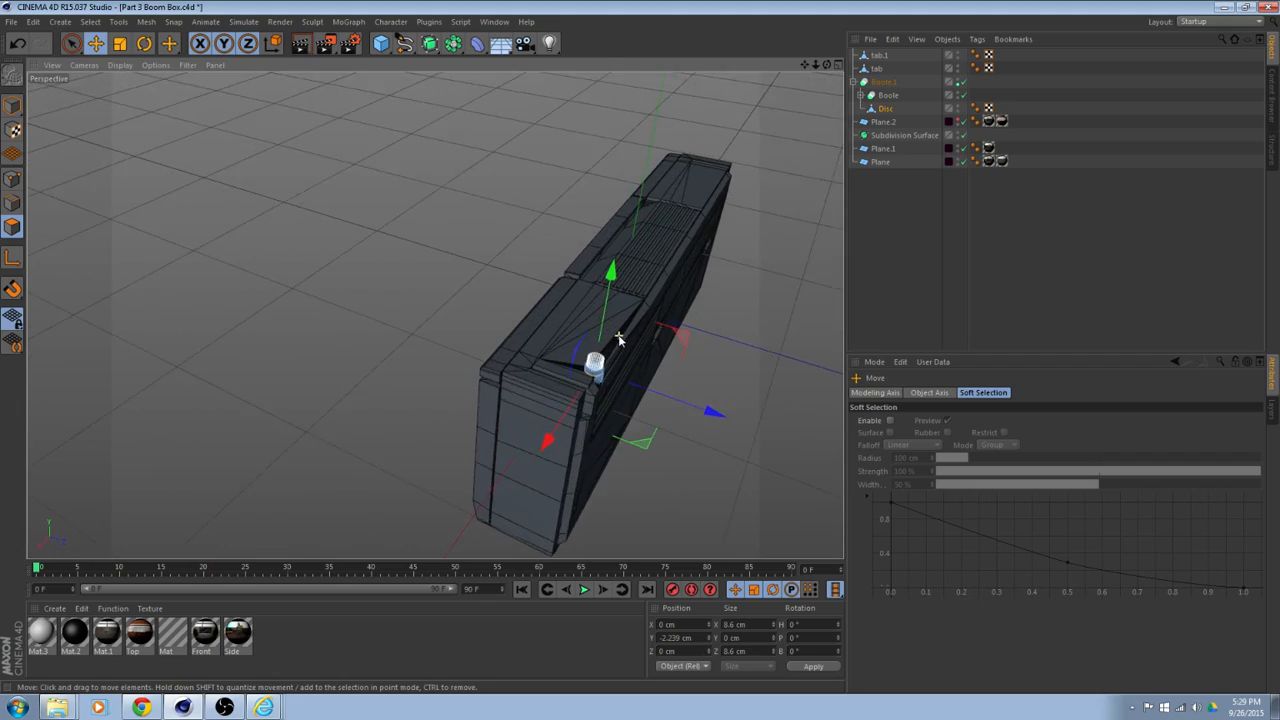
{"action": "left_click_drag", "start_coordinate": [580, 333], "coordinate": [622, 402], "text": "alt"}
{"action": "scroll", "coordinate": [558, 322], "scroll_direction": "up", "scroll_amount": 5}
{"action": "left_click_drag", "start_coordinate": [551, 309], "coordinate": [379, 290], "text": "alt"}
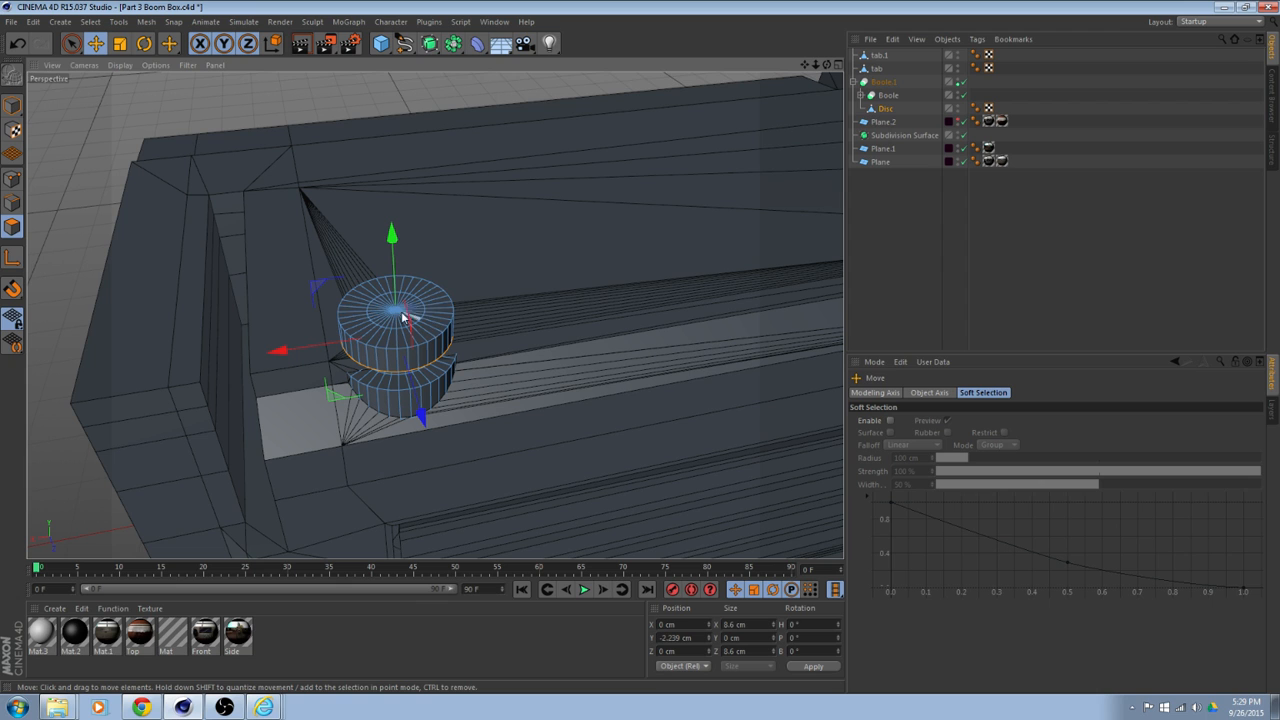
{"action": "left_click", "coordinate": [71, 43]}
{"action": "scroll", "coordinate": [380, 312], "scroll_direction": "up", "scroll_amount": 2}
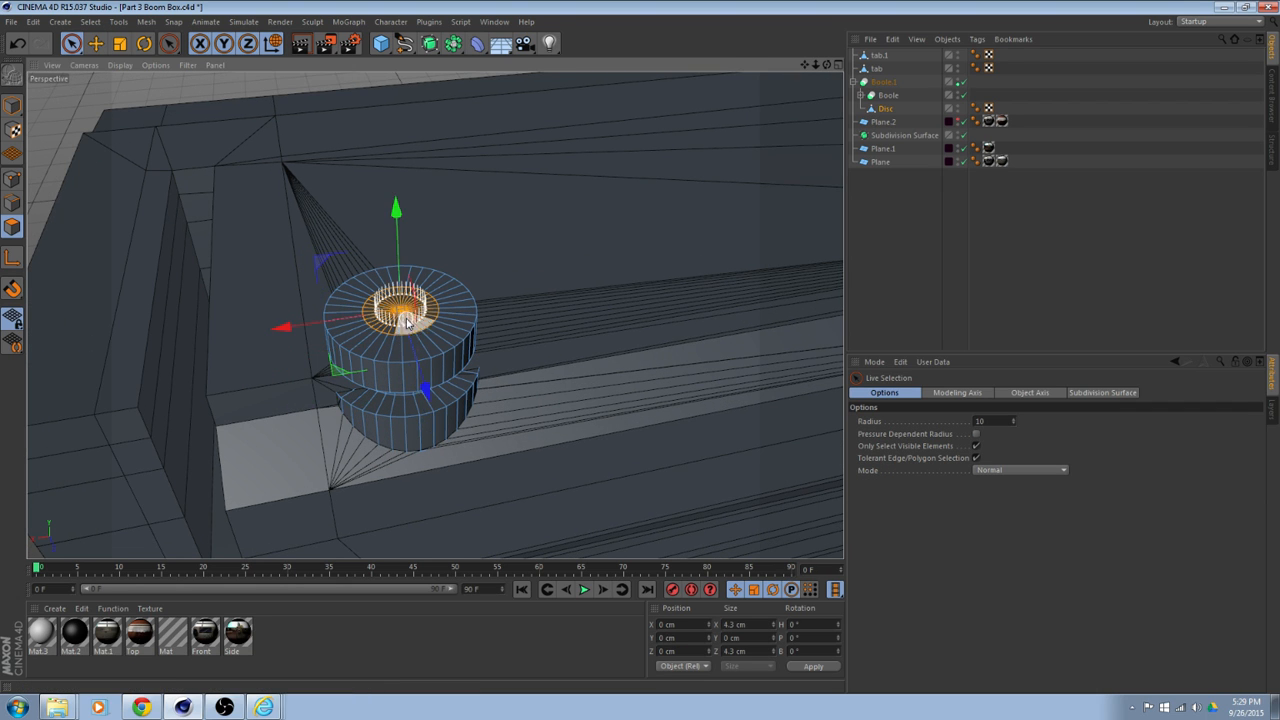
{"action": "left_click_drag", "start_coordinate": [405, 318], "coordinate": [407, 209], "text": "alt"}
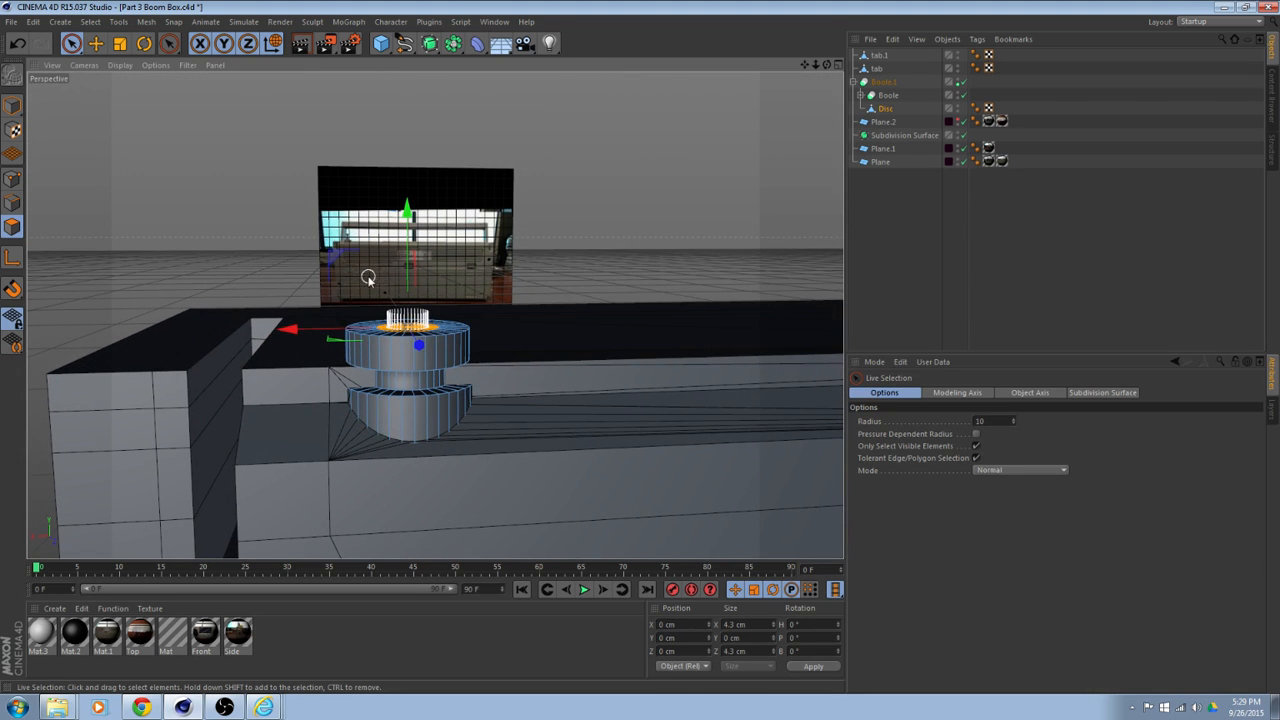
{"action": "right_click", "coordinate": [602, 199]}
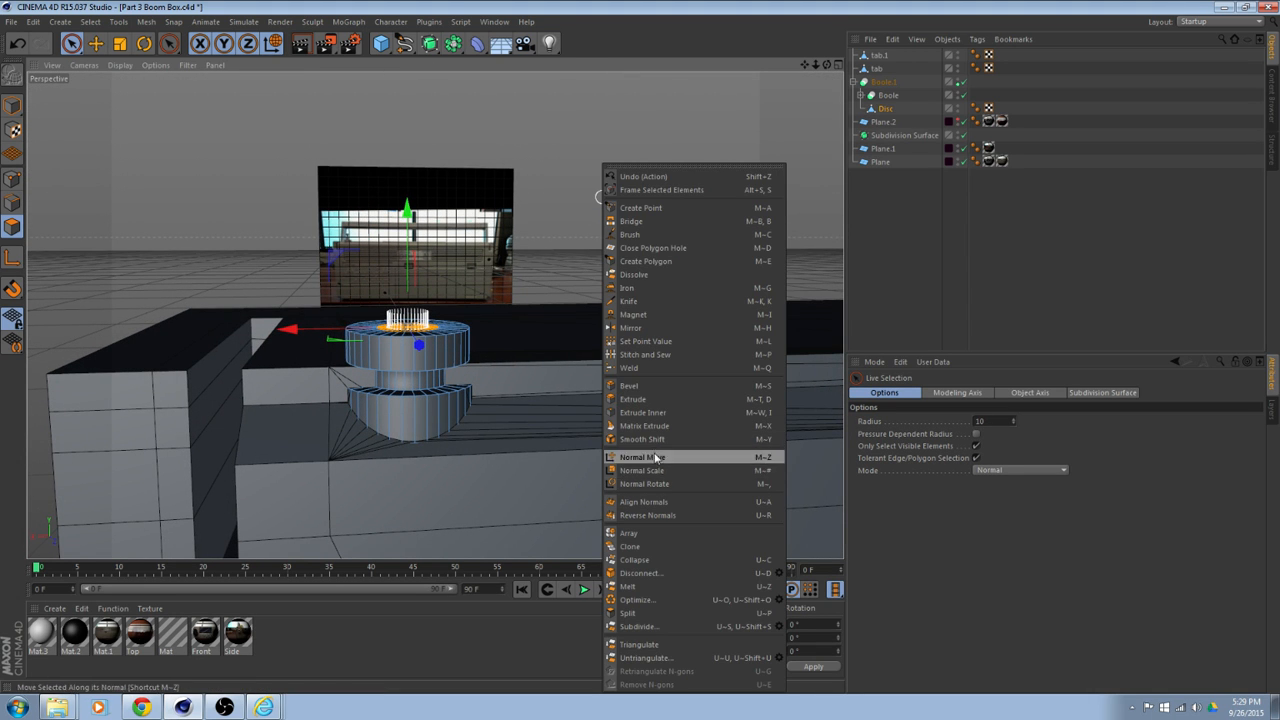
{"action": "left_click", "coordinate": [638, 399]}
{"action": "left_click_drag", "start_coordinate": [550, 255], "coordinate": [595, 255]}
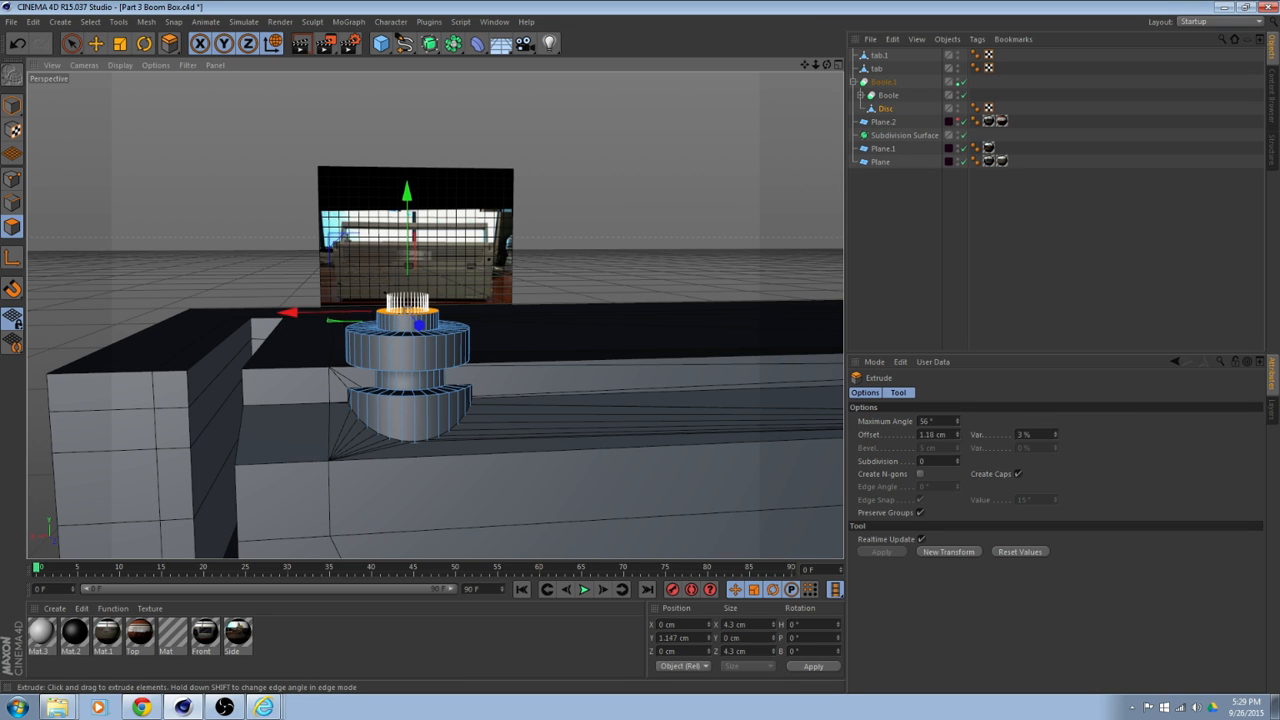
Examine the extruded knob's height and placement on the boom box from several angles against the reference image.
{"action": "scroll", "coordinate": [468, 275], "scroll_direction": "up", "scroll_amount": 3}
{"action": "scroll", "coordinate": [466, 275], "scroll_direction": "down", "scroll_amount": 4}
{"action": "mouse_move", "coordinate": [434, 321]}
{"action": "middle_mouse_down", "text": "alt"}
{"action": "mouse_move", "coordinate": [467, 268]}
{"action": "mouse_move", "coordinate": [432, 312]}
{"action": "middle_mouse_up", "text": "alt"}
{"action": "left_click_drag", "start_coordinate": [432, 312], "coordinate": [357, 391], "text": "alt"}
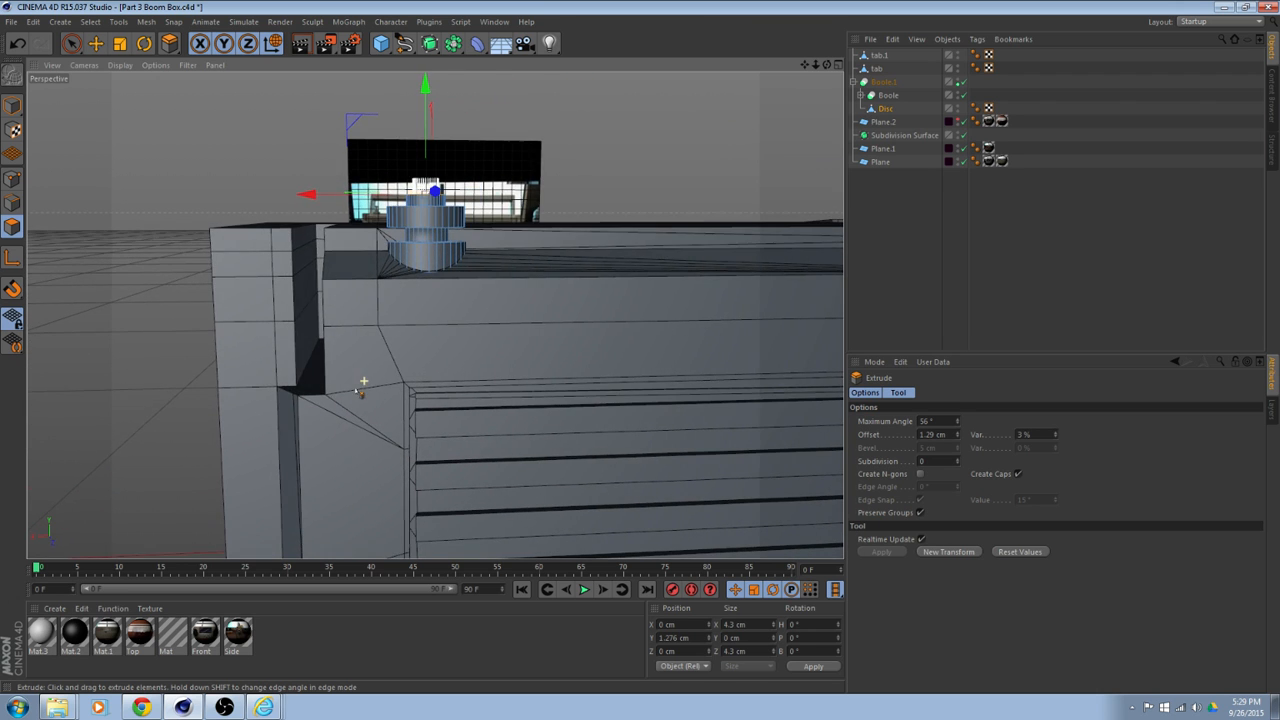
{"action": "scroll", "coordinate": [526, 197], "scroll_direction": "up", "scroll_amount": 2}
{"action": "scroll", "coordinate": [517, 204], "scroll_direction": "down", "scroll_amount": 3}
{"action": "middle_click_drag", "start_coordinate": [491, 220], "coordinate": [474, 249], "text": "alt"}
{"action": "scroll", "coordinate": [442, 293], "scroll_direction": "up", "scroll_amount": 1}
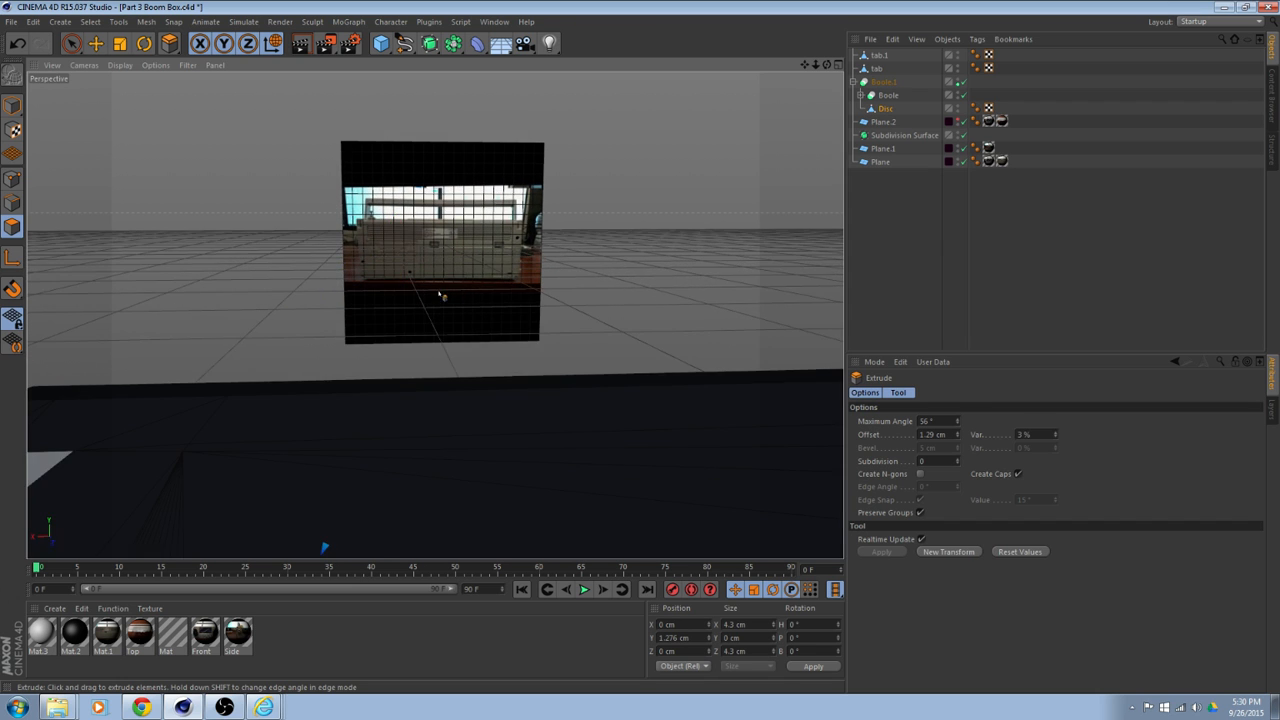
{"action": "scroll", "coordinate": [438, 298], "scroll_direction": "down", "scroll_amount": 1}
{"action": "mouse_move", "coordinate": [436, 299]}
{"action": "middle_mouse_down", "text": "alt"}
{"action": "mouse_move", "coordinate": [440, 289]}
{"action": "mouse_move", "coordinate": [440, 320]}
{"action": "middle_mouse_up", "text": "alt"}
{"action": "left_click_drag", "start_coordinate": [440, 320], "coordinate": [438, 345], "text": "alt"}
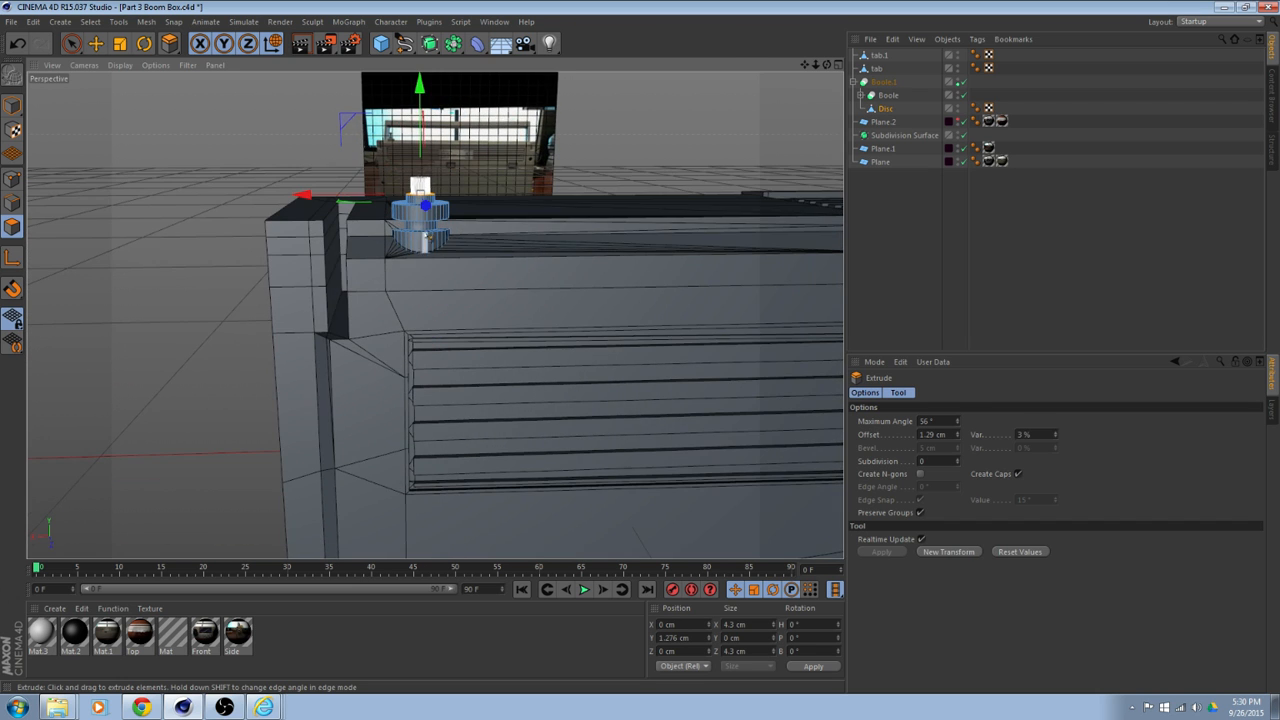
{"action": "scroll", "coordinate": [431, 229], "scroll_direction": "up", "scroll_amount": 1}
{"action": "scroll", "coordinate": [431, 229], "scroll_direction": "up", "scroll_amount": 4}
{"action": "middle_click_drag", "start_coordinate": [432, 227], "coordinate": [430, 280], "text": "alt"}
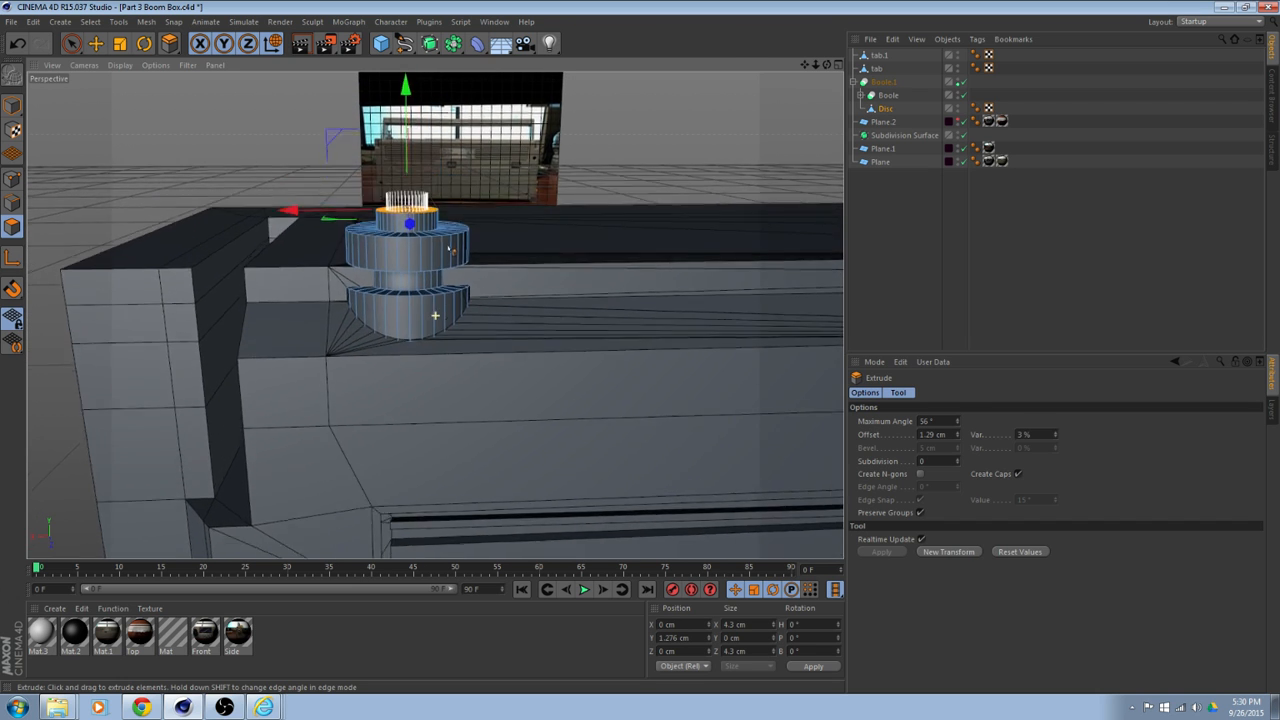
{"action": "left_click_drag", "start_coordinate": [428, 277], "coordinate": [424, 300], "text": "alt"}
{"action": "scroll", "coordinate": [428, 277], "scroll_direction": "up", "scroll_amount": 8}
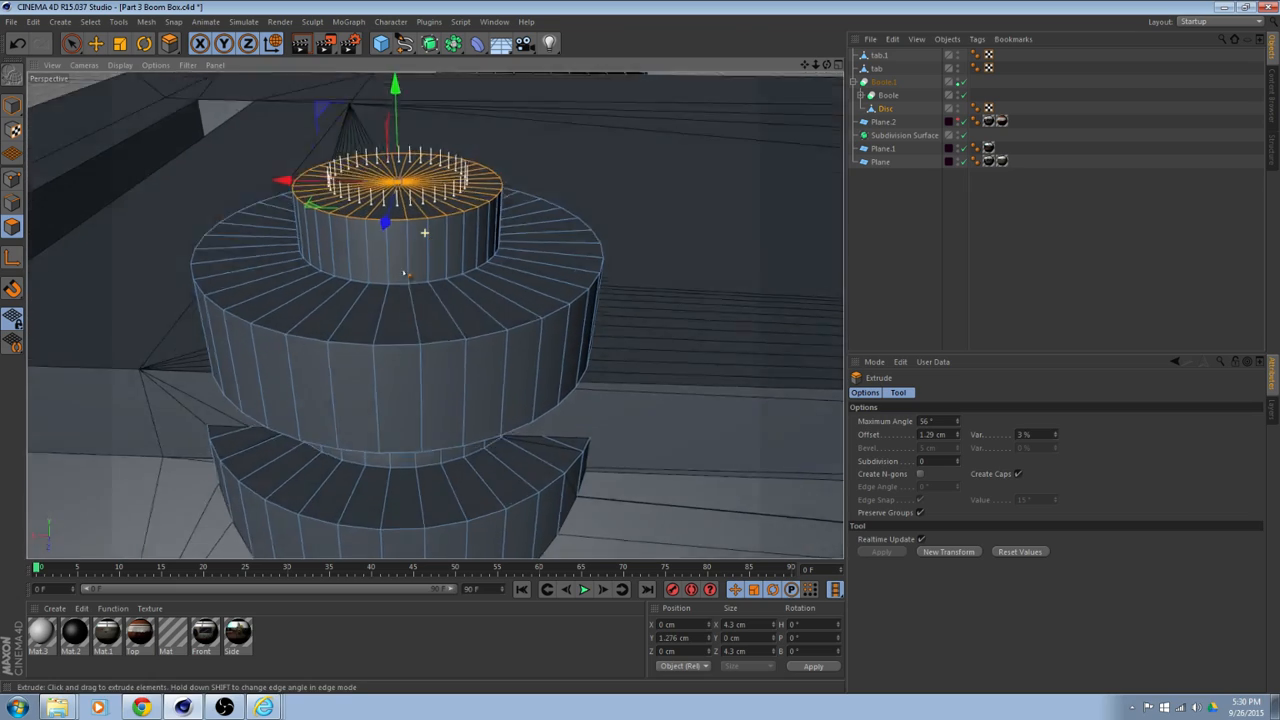
Extrude the knob's top cap another 0.13 cm and scale it uniformly to about 4.15 cm.
{"action": "mouse_move", "coordinate": [424, 232]}
{"action": "left_mouse_down", "text": "alt"}
{"action": "mouse_move", "coordinate": [416, 298]}
{"action": "mouse_move", "coordinate": [448, 226]}
{"action": "left_mouse_up", "text": "alt"}
{"action": "right_click", "coordinate": [645, 180]}
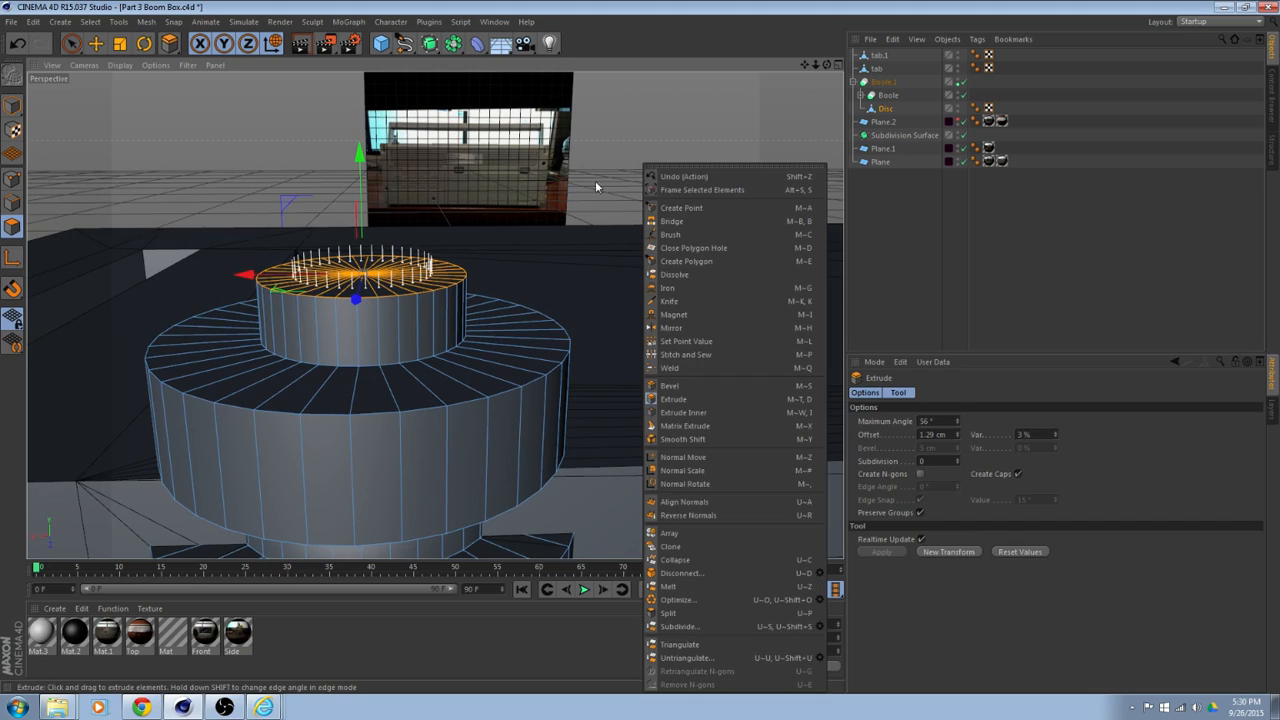
{"action": "left_click", "coordinate": [565, 187]}
{"action": "left_click_drag", "start_coordinate": [565, 206], "coordinate": [607, 188]}
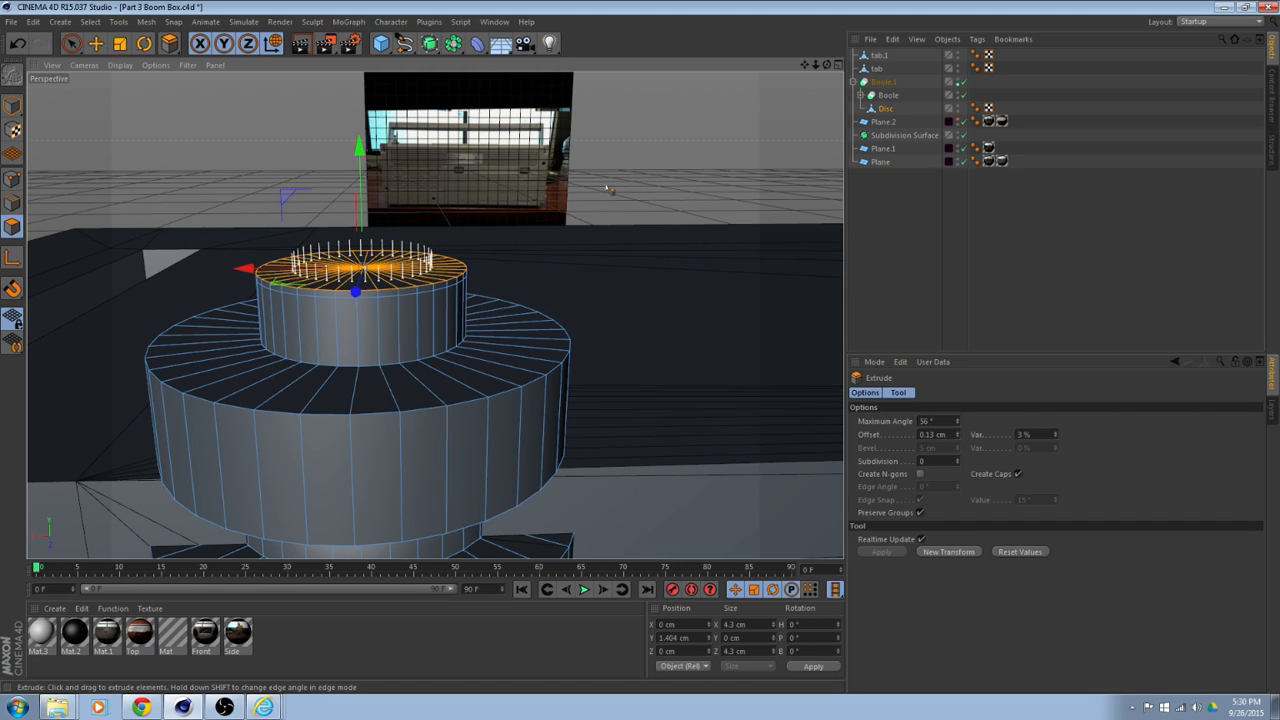
{"action": "key", "text": "t"}
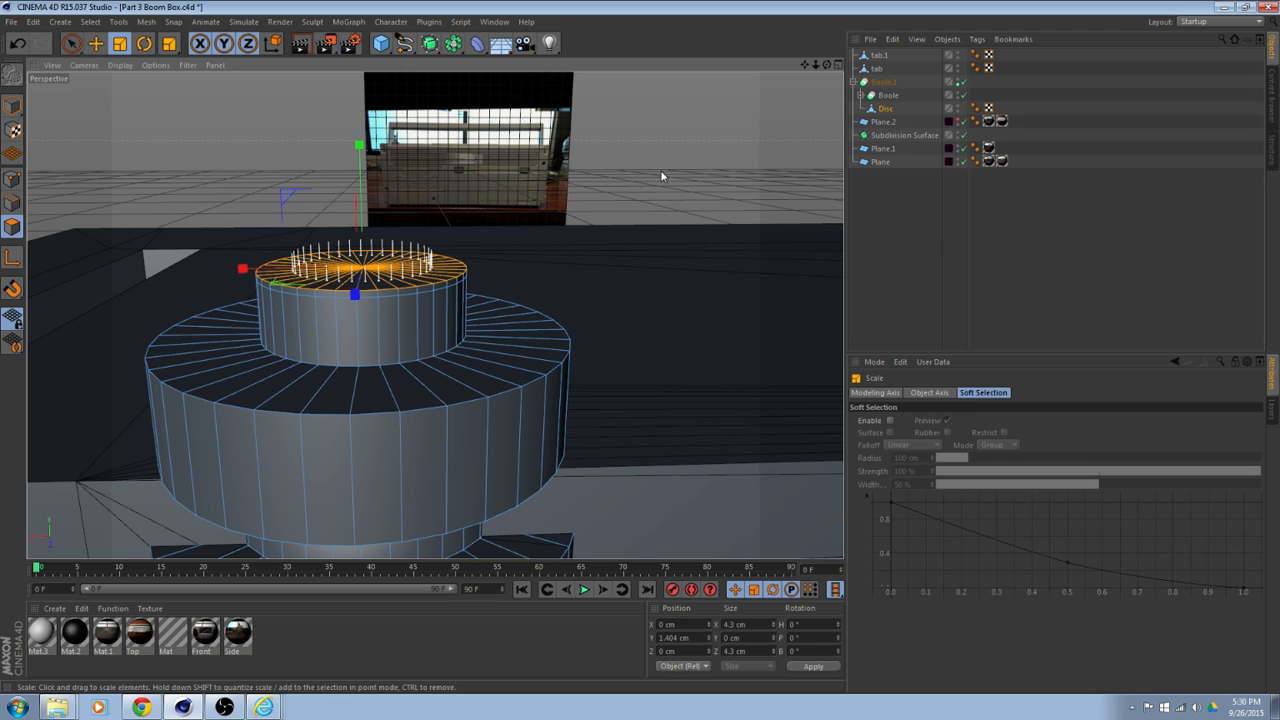
{"action": "left_click_drag", "start_coordinate": [652, 178], "coordinate": [651, 156]}
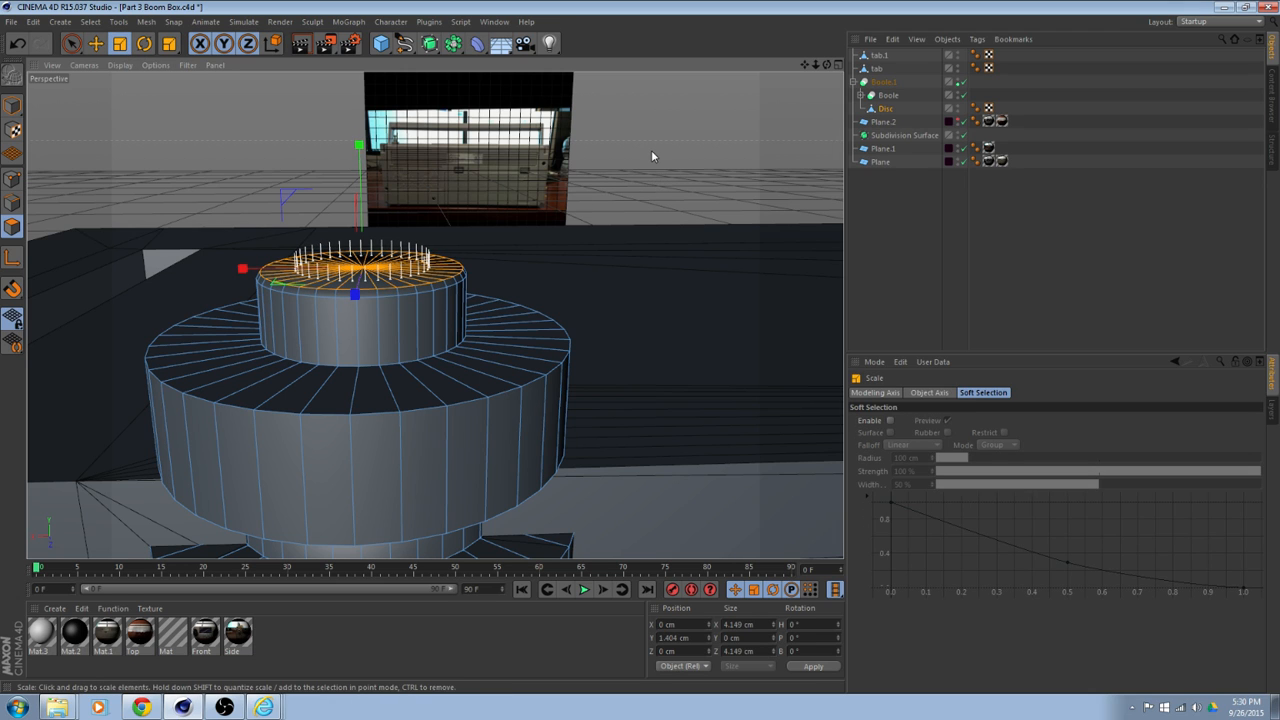
Inset the knob's top cap about 0.12 cm with Extrude Inner.
{"action": "right_click", "coordinate": [652, 151]}
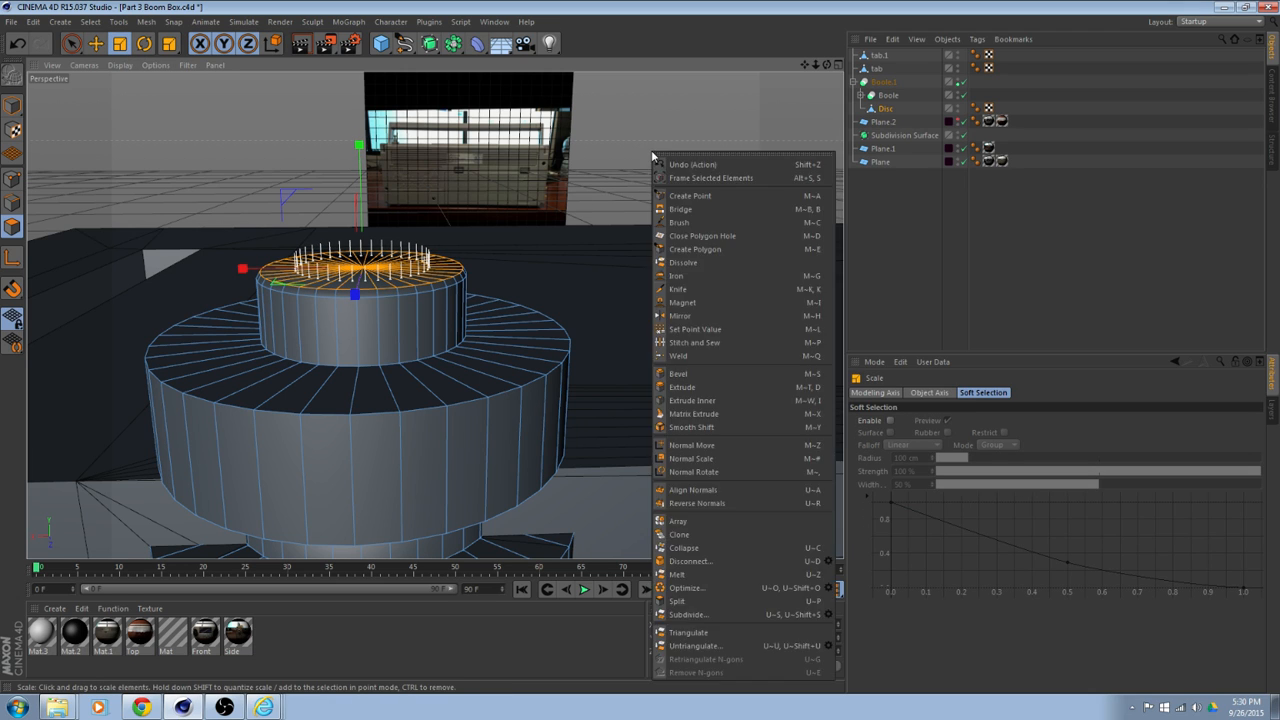
{"action": "left_click", "coordinate": [705, 400]}
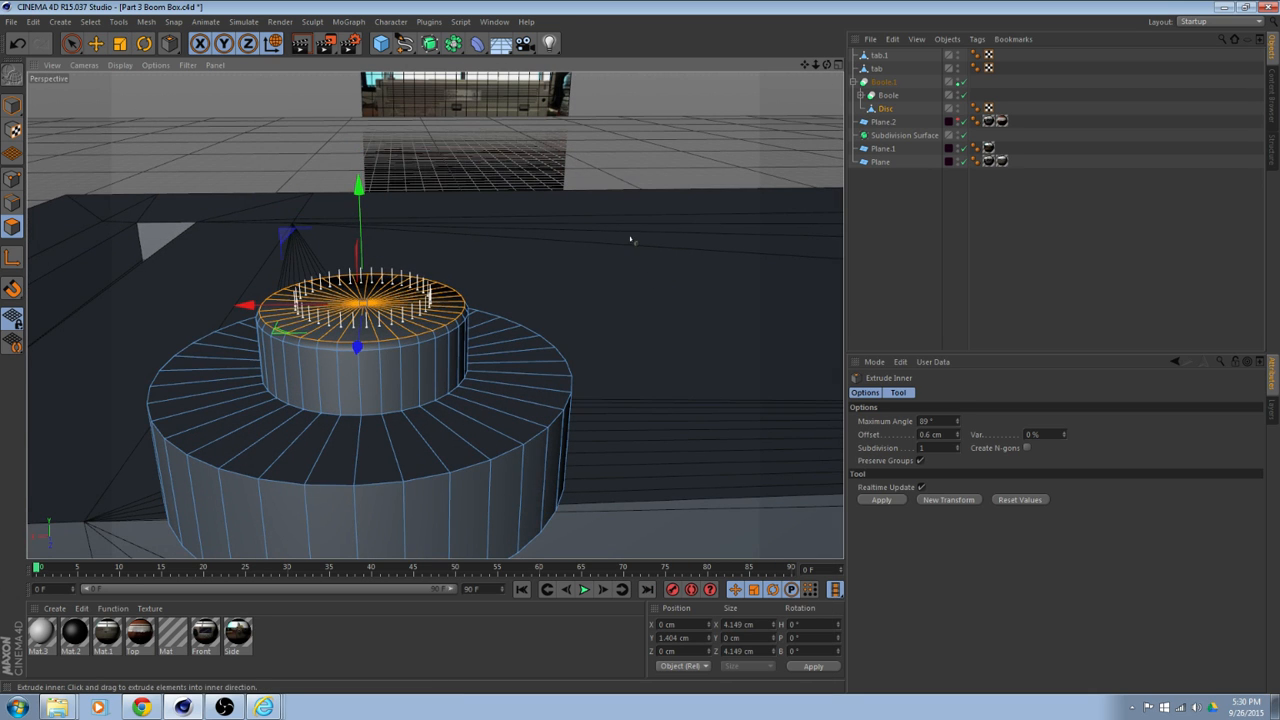
{"action": "left_click_drag", "start_coordinate": [696, 398], "coordinate": [686, 398]}
Extrude the inset cap upward to a Y position of about 1.76 cm and scale it to about 3.76 cm.
{"action": "right_click", "coordinate": [630, 168]}
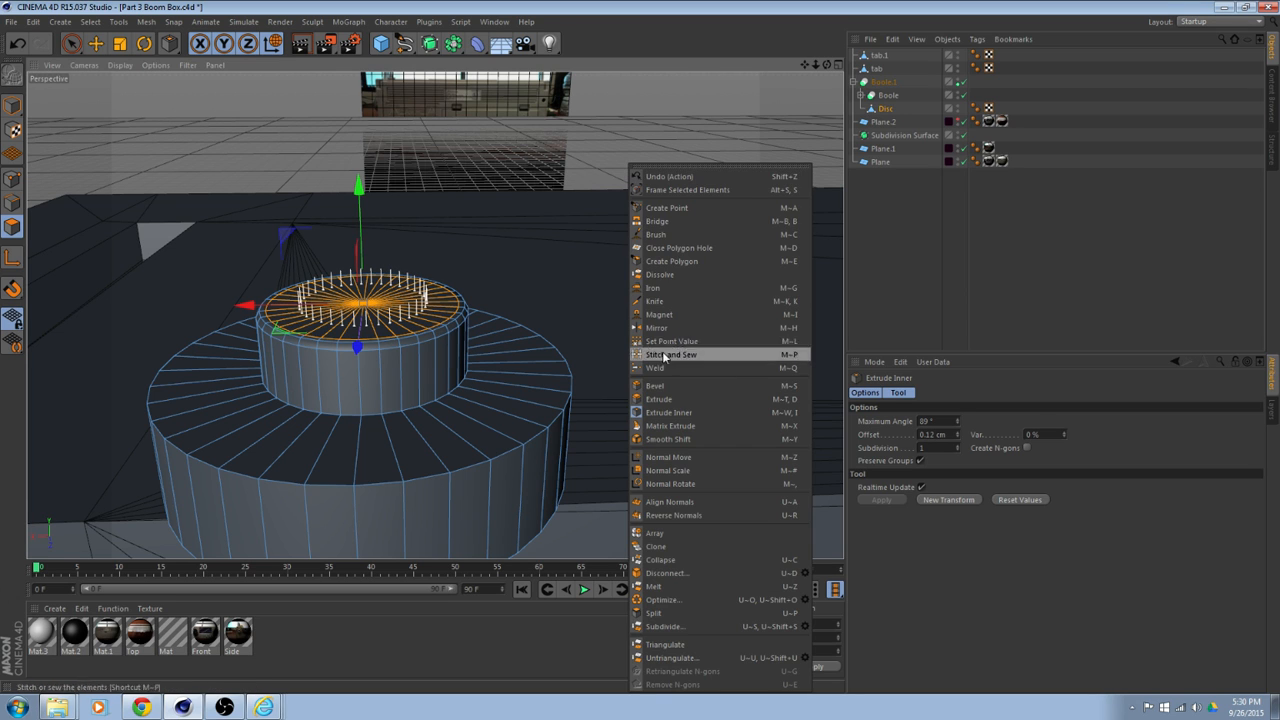
{"action": "left_click", "coordinate": [668, 399]}
{"action": "mouse_move", "coordinate": [512, 313]}
{"action": "left_mouse_down"}
{"action": "mouse_move", "coordinate": [592, 313]}
{"action": "mouse_move", "coordinate": [529, 313]}
{"action": "left_mouse_up"}
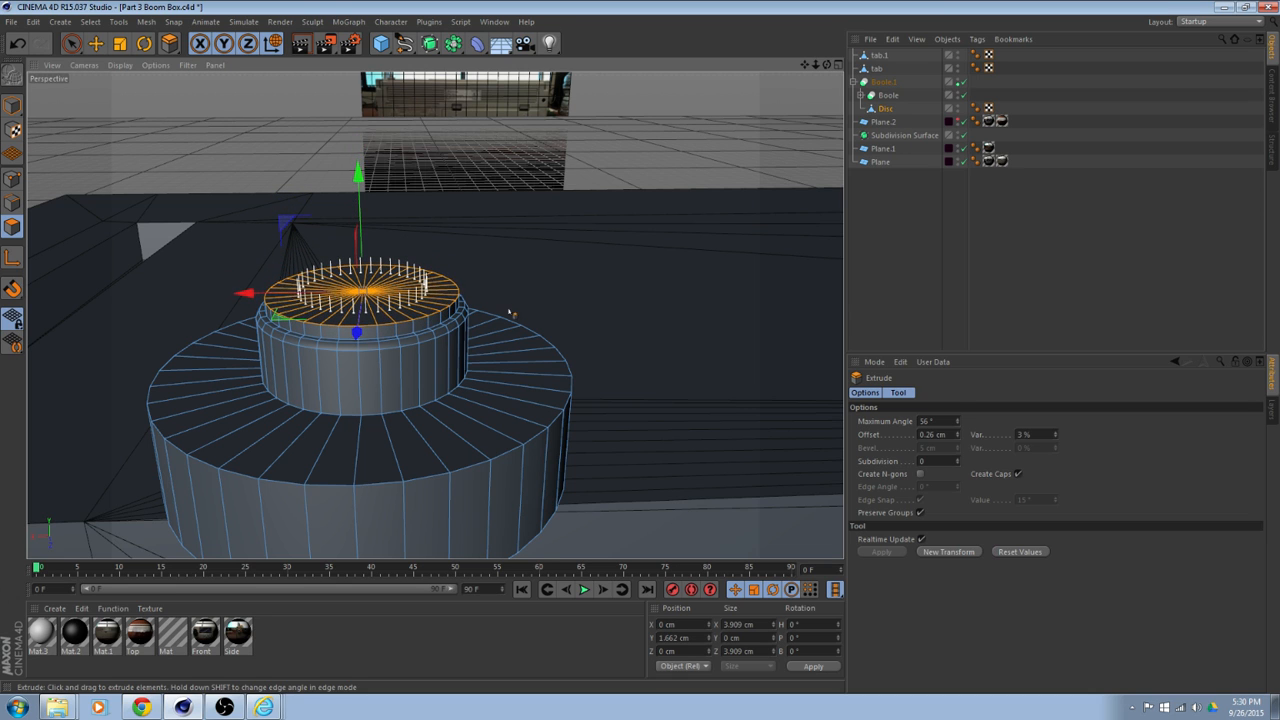
{"action": "scroll", "coordinate": [514, 326], "scroll_direction": "up", "scroll_amount": 1}
{"action": "left_click_drag", "start_coordinate": [575, 251], "coordinate": [576, 243]}
{"action": "key", "text": "r"}
{"action": "key", "text": "t"}
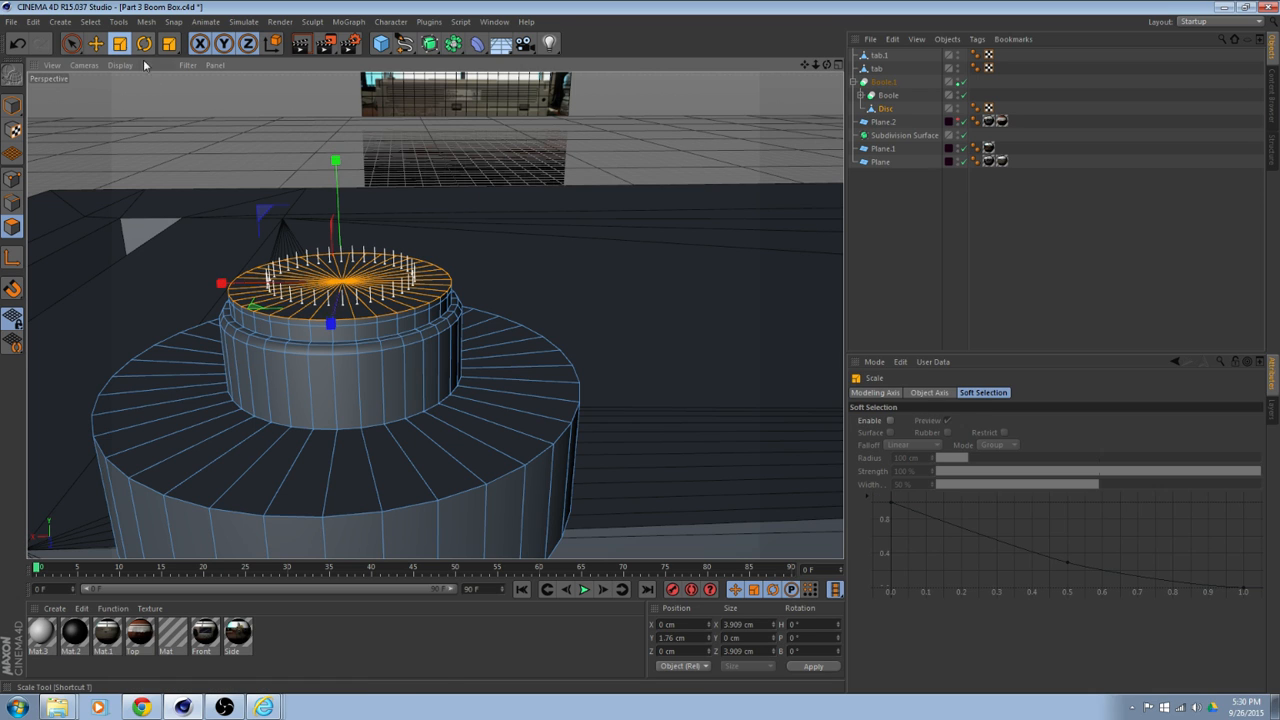
{"action": "left_click_drag", "start_coordinate": [542, 227], "coordinate": [536, 231]}
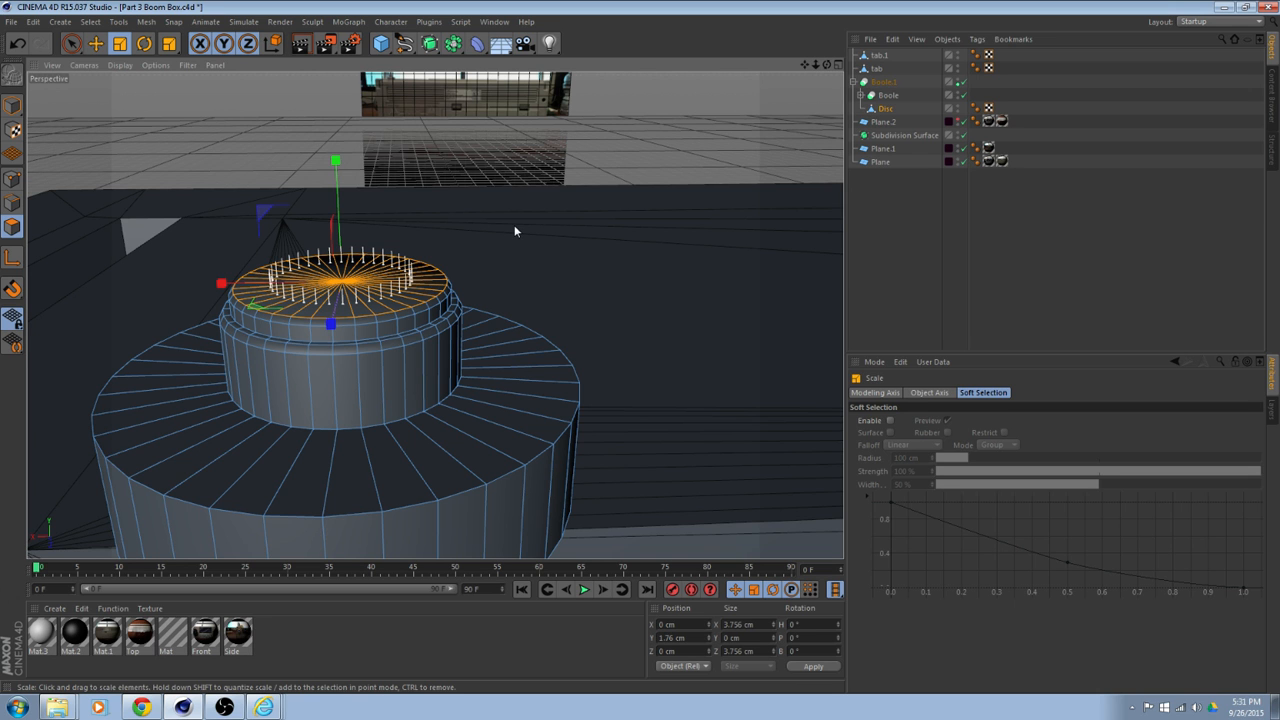
Inset the second tier's top cap about 0.1 cm with Extrude Inner.
{"action": "left_click_drag", "start_coordinate": [532, 243], "coordinate": [493, 247], "text": "alt"}
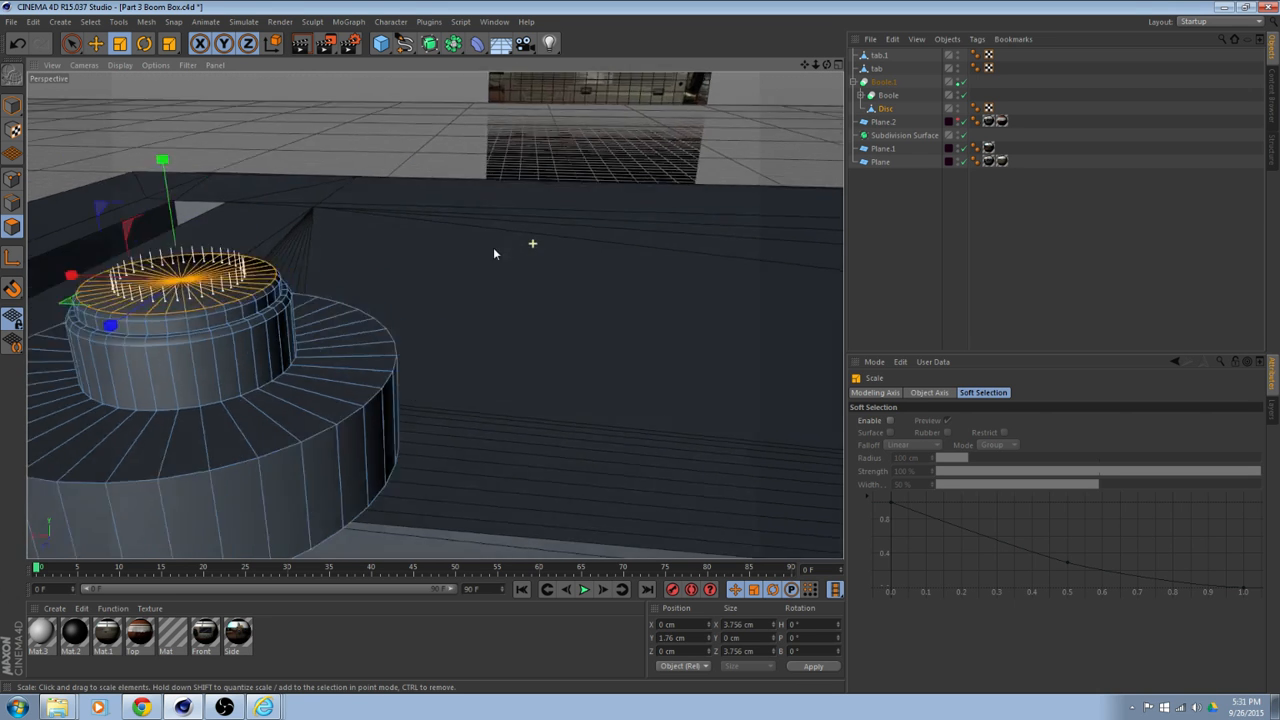
{"action": "middle_click_drag", "start_coordinate": [493, 247], "coordinate": [517, 237], "text": "alt"}
{"action": "left_click_drag", "start_coordinate": [517, 237], "coordinate": [450, 243], "text": "alt"}
{"action": "scroll", "coordinate": [379, 249], "scroll_direction": "up", "scroll_amount": 5}
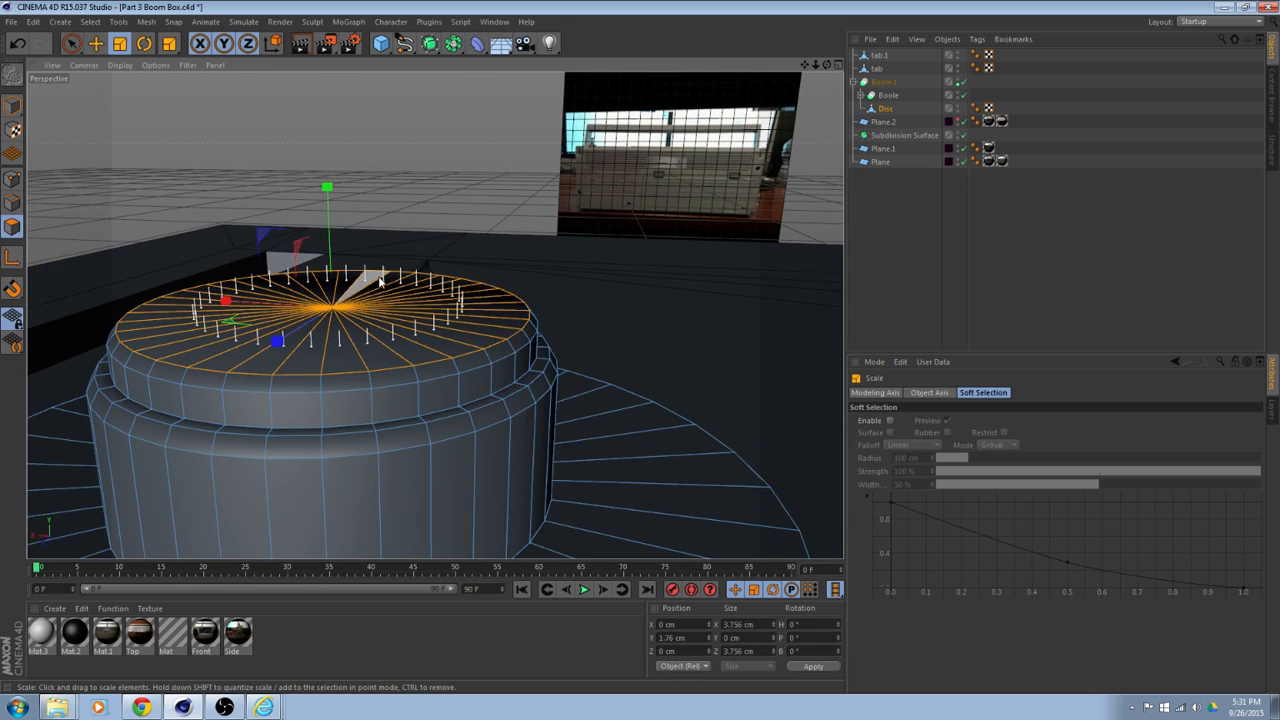
{"action": "scroll", "coordinate": [380, 282], "scroll_direction": "down", "scroll_amount": 1}
{"action": "mouse_move", "coordinate": [460, 303]}
{"action": "left_mouse_down", "text": "alt"}
{"action": "mouse_move", "coordinate": [415, 300]}
{"action": "mouse_move", "coordinate": [468, 311]}
{"action": "left_mouse_up", "text": "alt"}
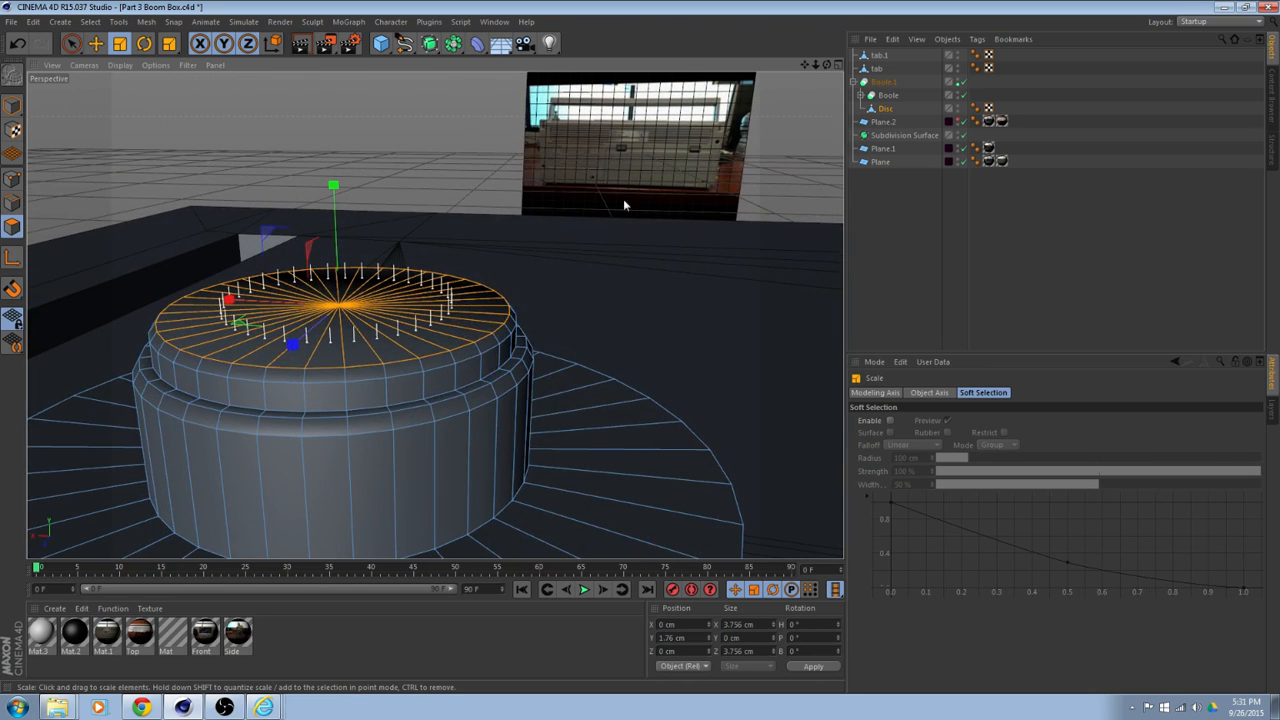
{"action": "right_click", "coordinate": [622, 200]}
{"action": "left_click", "coordinate": [547, 389]}
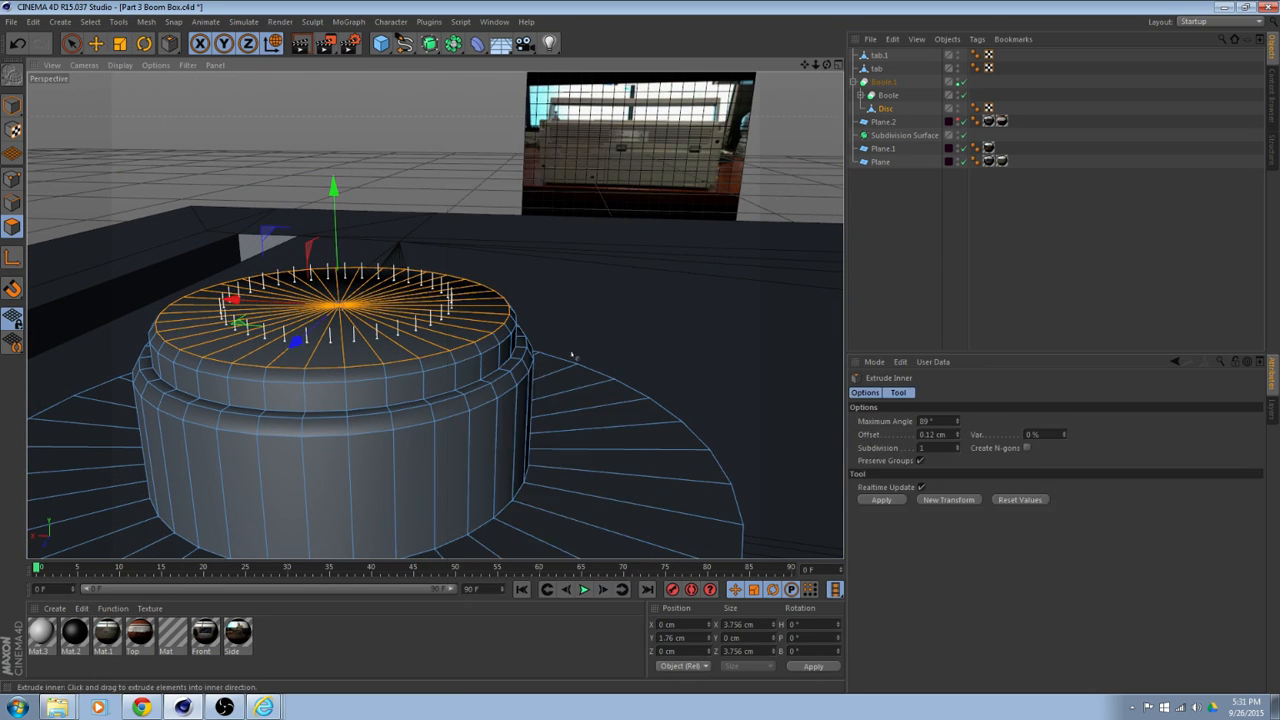
{"action": "left_click_drag", "start_coordinate": [490, 135], "coordinate": [474, 135]}
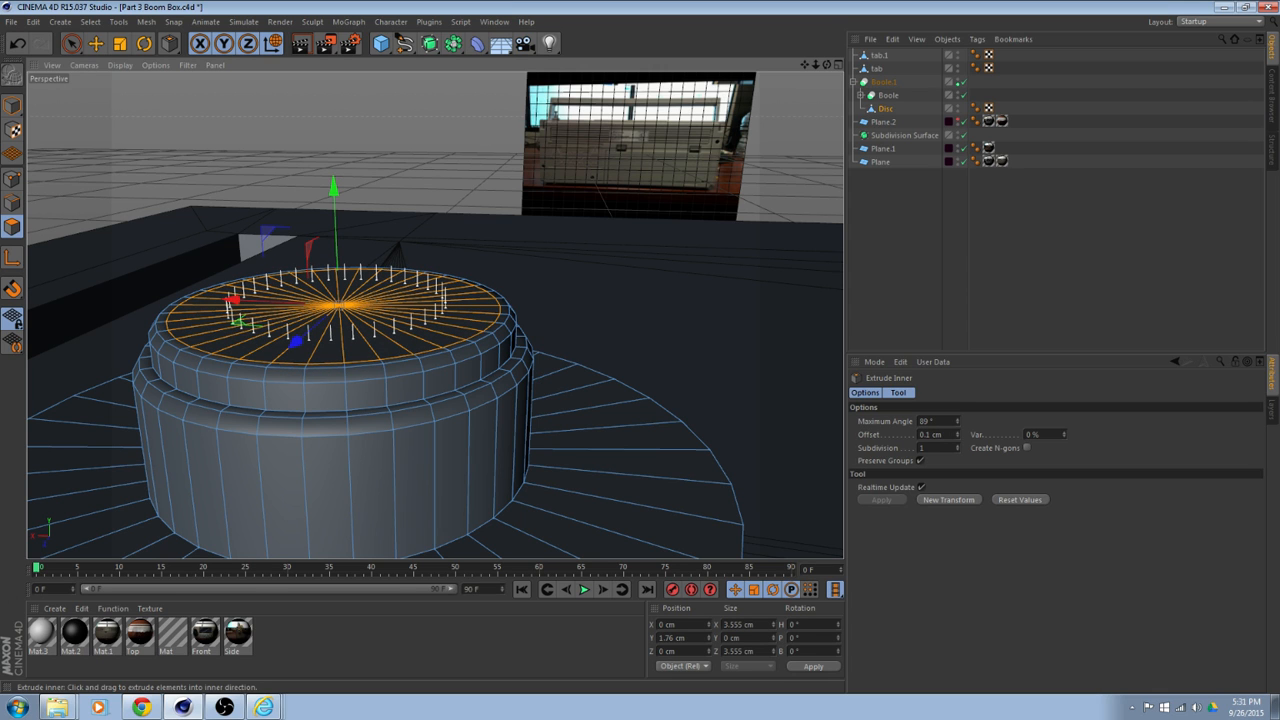
Extrude the cap upward to a Y position of about 1.99 cm and scale it to about 3.41 cm.
{"action": "right_click", "coordinate": [472, 153]}
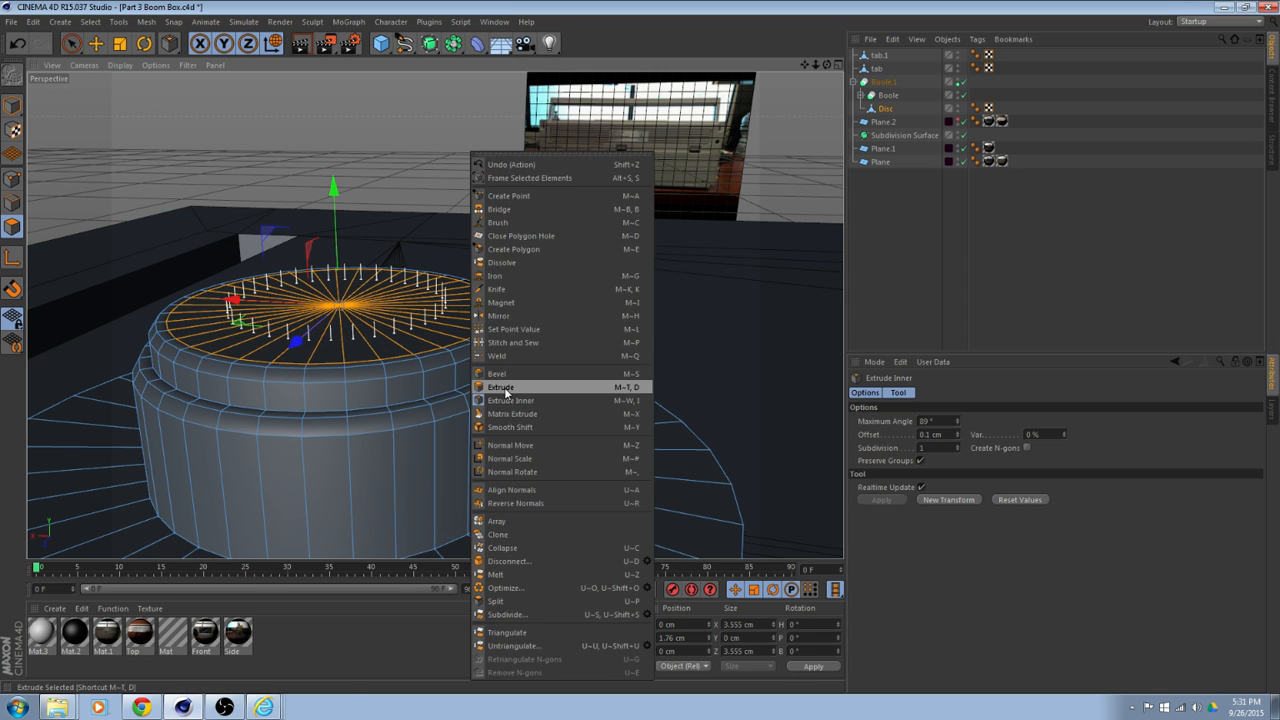
{"action": "left_click", "coordinate": [546, 316]}
{"action": "mouse_move", "coordinate": [460, 185]}
{"action": "left_mouse_down"}
{"action": "mouse_move", "coordinate": [443, 158]}
{"action": "mouse_move", "coordinate": [420, 160]}
{"action": "left_mouse_up"}
{"action": "left_click", "coordinate": [119, 43]}
Inset the third tier's top cap about 0.11 cm with Extrude Inner.
{"action": "right_click", "coordinate": [447, 150]}
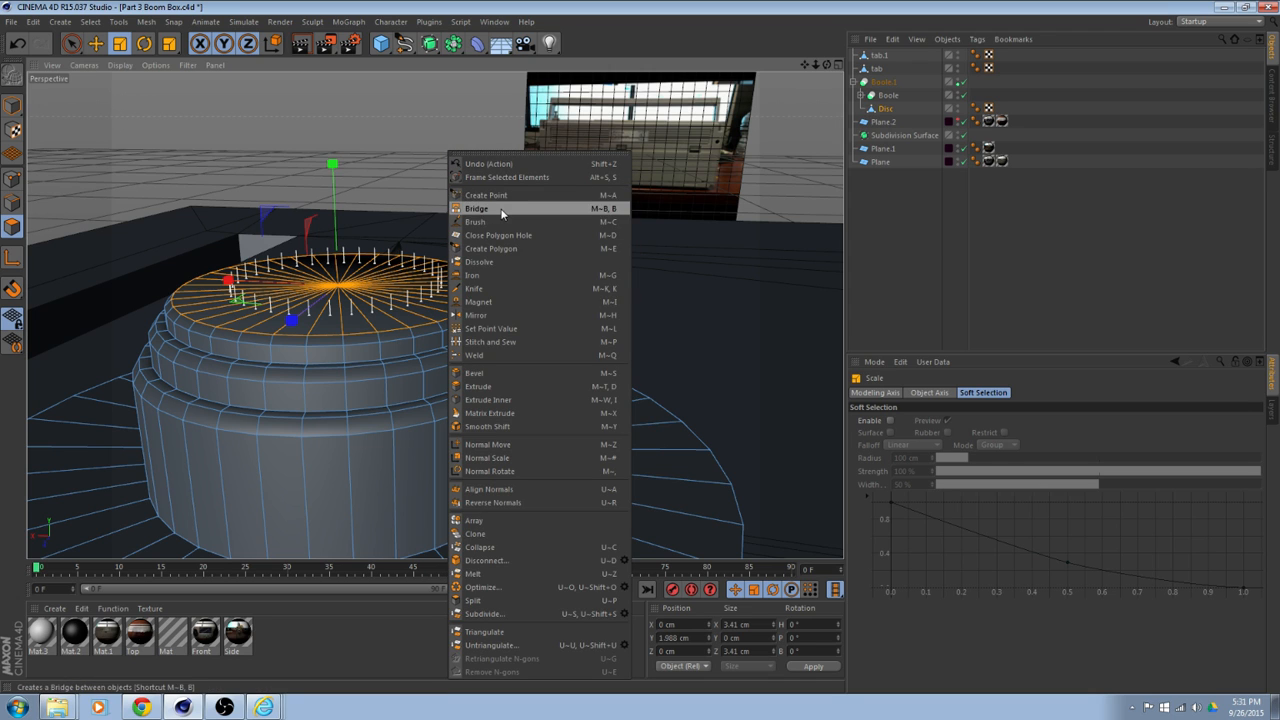
{"action": "left_click", "coordinate": [486, 400]}
{"action": "left_click_drag", "start_coordinate": [445, 298], "coordinate": [391, 302]}
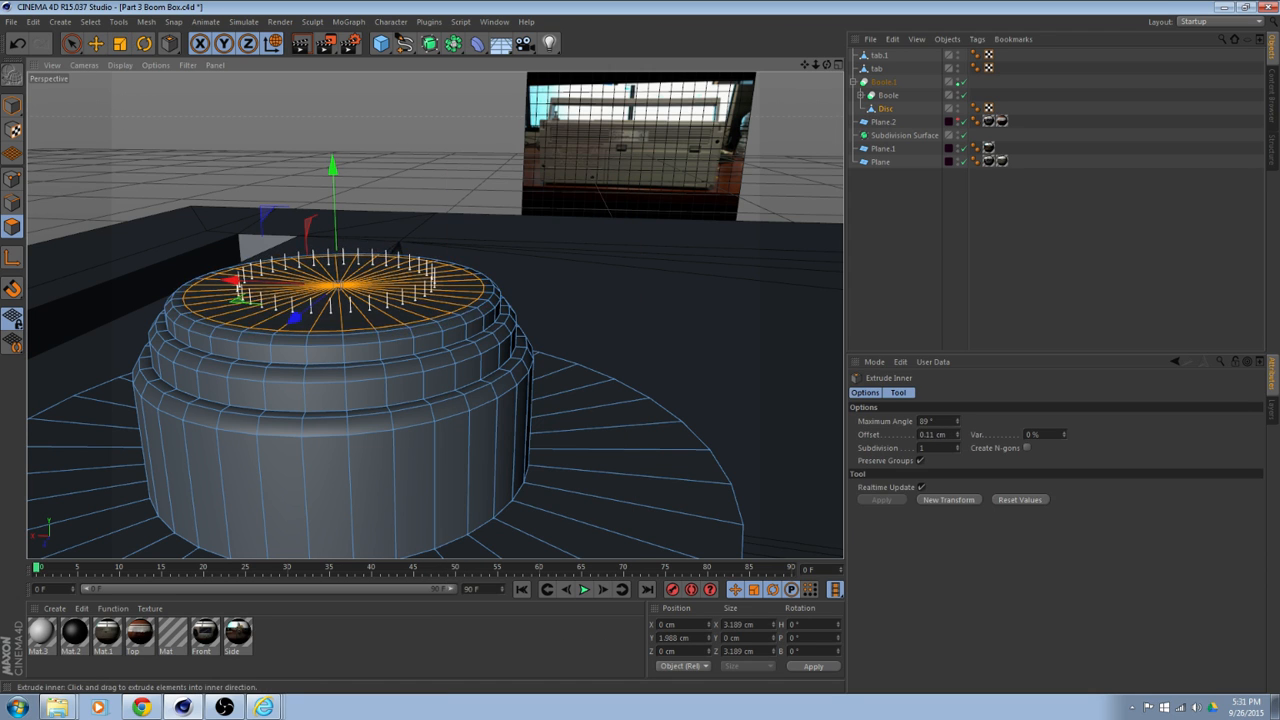
Extrude the inset cap upward about 0.16 cm, and extrude it again by 0.07 cm.
{"action": "right_click", "coordinate": [414, 149]}
{"action": "left_click", "coordinate": [430, 396]}
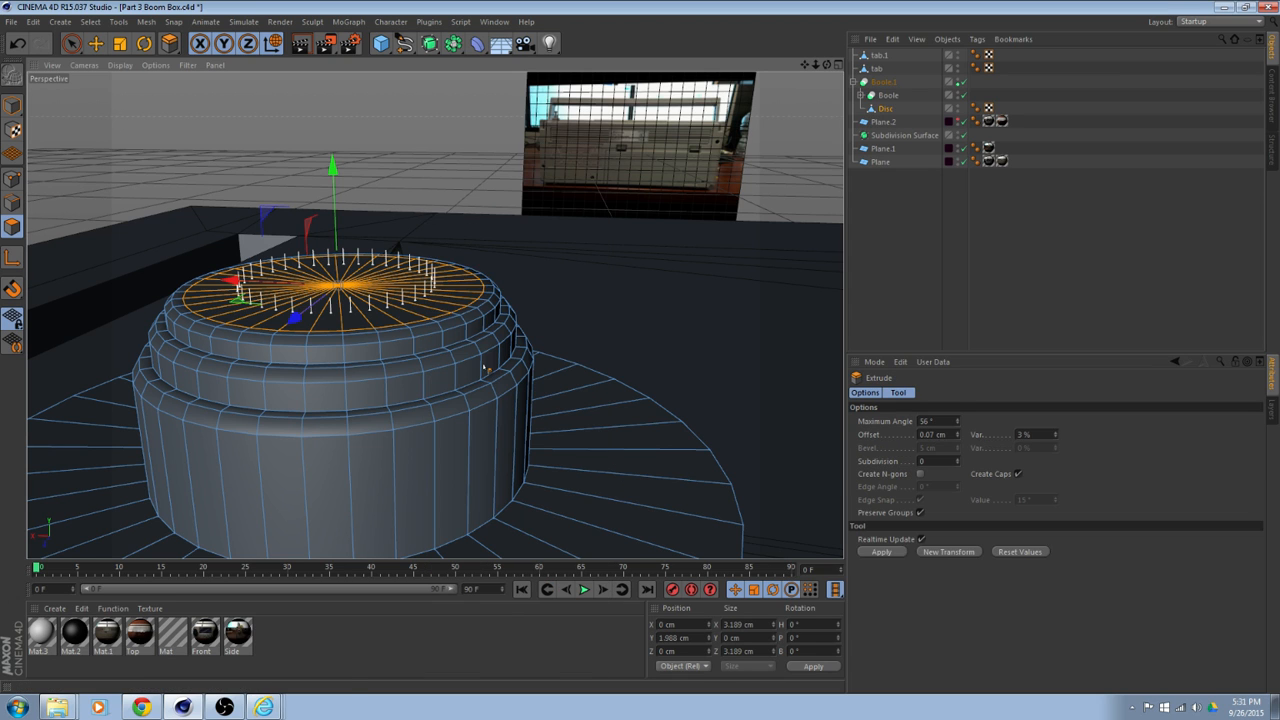
{"action": "left_click_drag", "start_coordinate": [400, 288], "coordinate": [440, 288]}
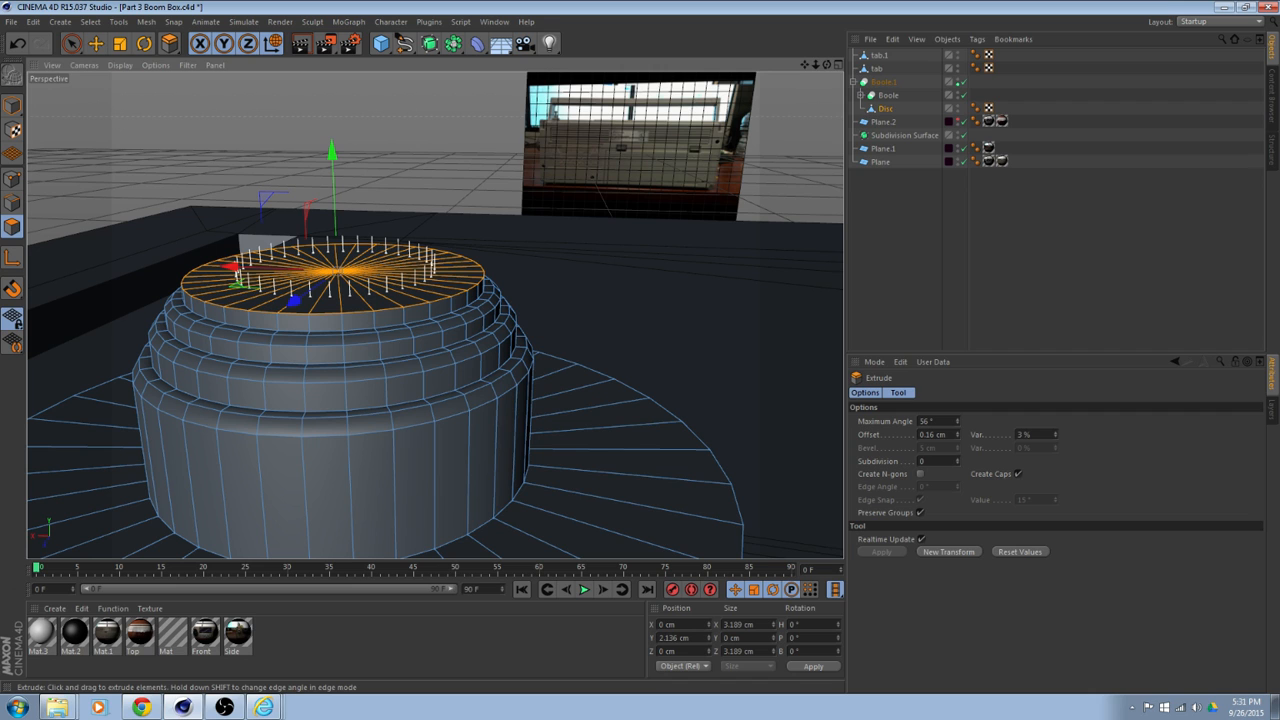
{"action": "right_click", "coordinate": [426, 126]}
{"action": "left_click", "coordinate": [384, 111]}
{"action": "left_click_drag", "start_coordinate": [391, 131], "coordinate": [422, 131]}
{"action": "right_click", "coordinate": [411, 146]}
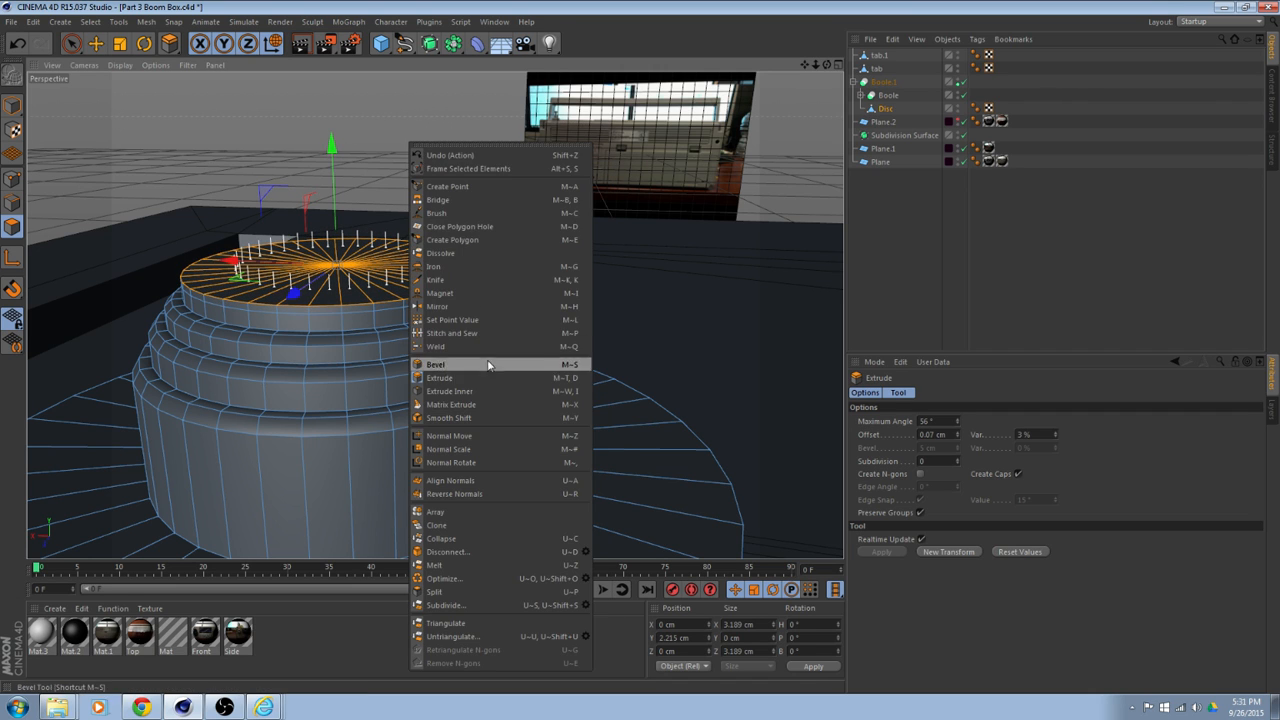
{"action": "left_click", "coordinate": [108, 52]}
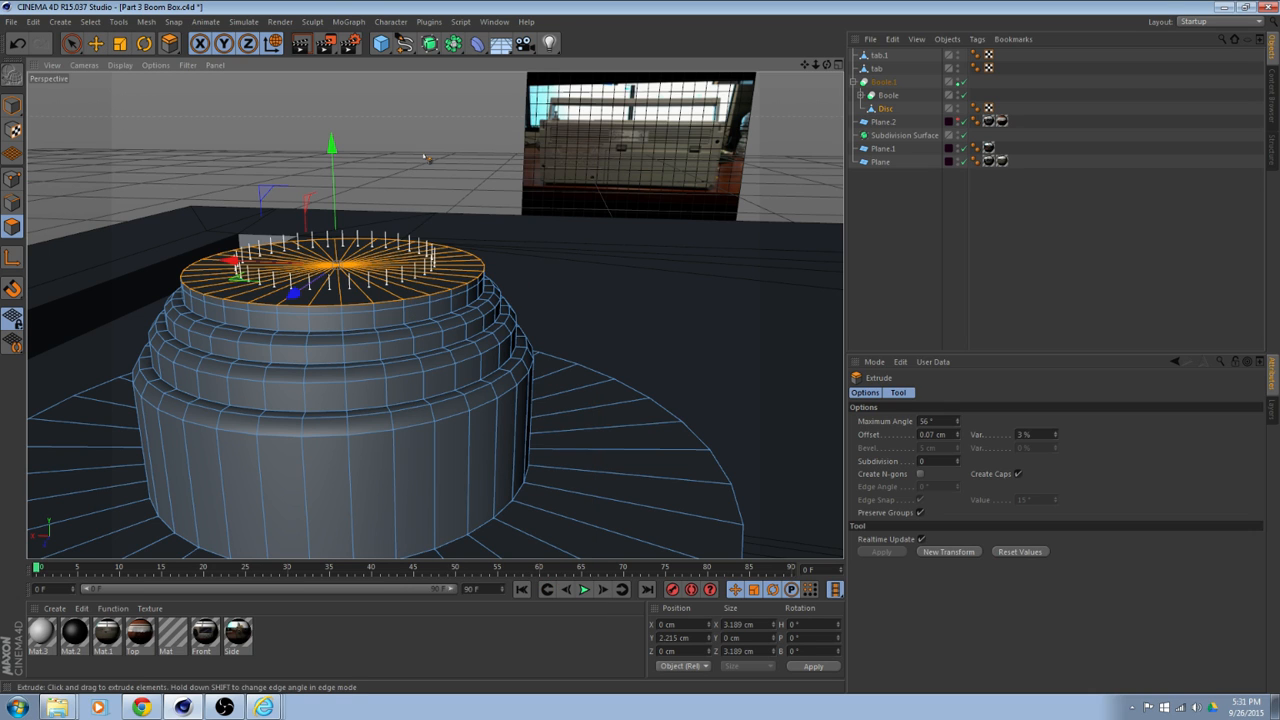
{"action": "left_click_drag", "start_coordinate": [427, 157], "coordinate": [361, 157]}
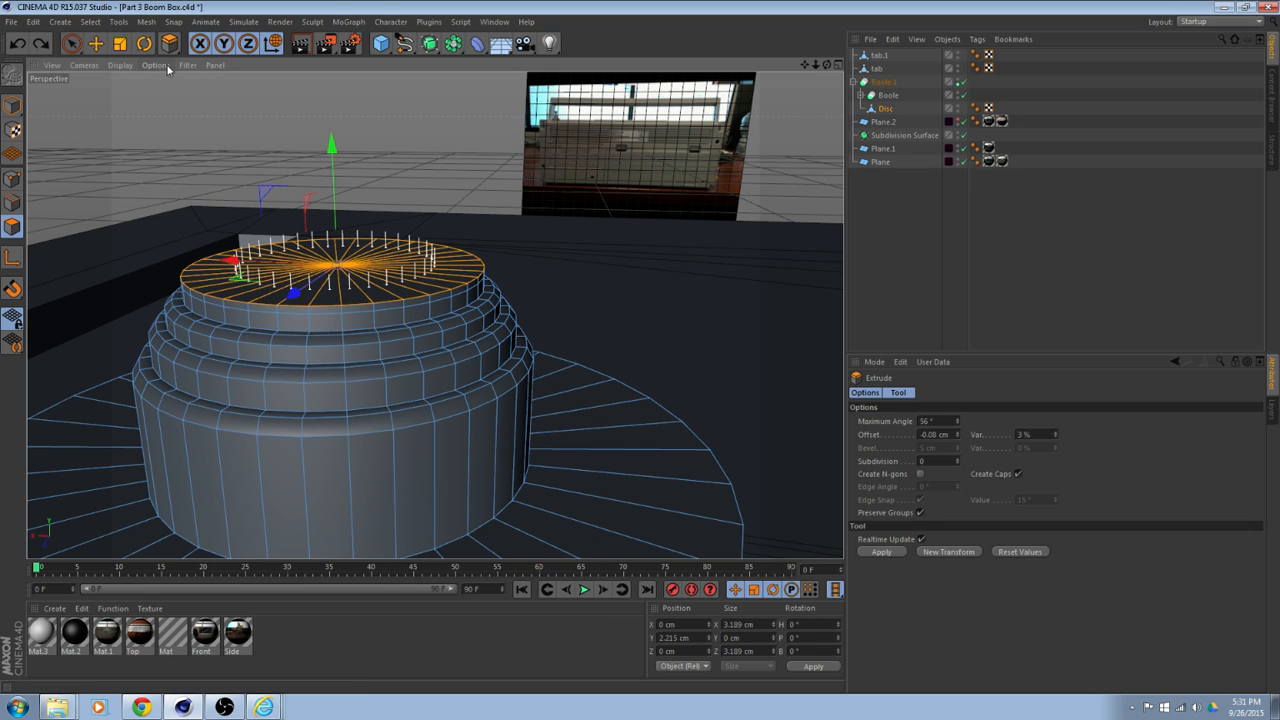
Scale the fourth tier's top cap down slightly and inset it about 0.1 cm with Extrude Inner.
{"action": "left_click", "coordinate": [118, 43]}
{"action": "left_click_drag", "start_coordinate": [449, 150], "coordinate": [310, 240]}
{"action": "right_click", "coordinate": [458, 182]}
{"action": "left_click", "coordinate": [498, 412]}
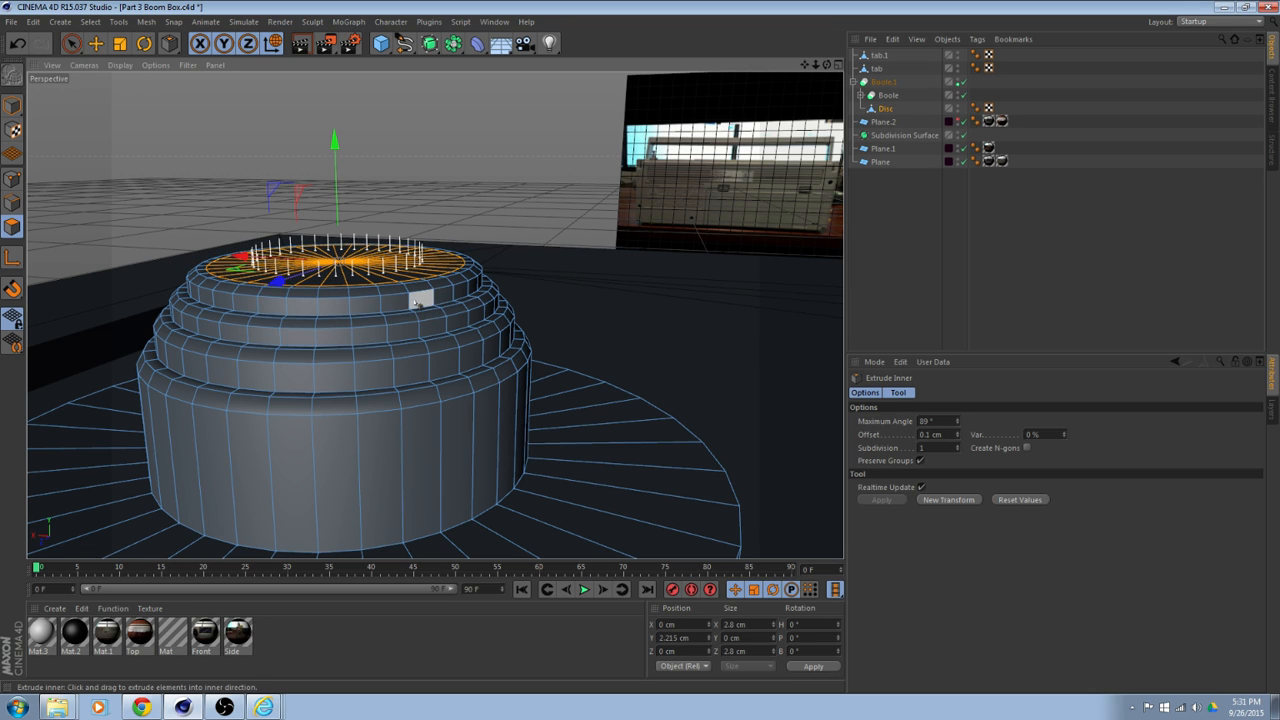
Extrude the inset cap upward to a Y position of about 2.43 cm and scale it to about 2.65 cm.
{"action": "scroll", "coordinate": [416, 298], "scroll_direction": "up", "scroll_amount": 4}
{"action": "right_click", "coordinate": [437, 143]}
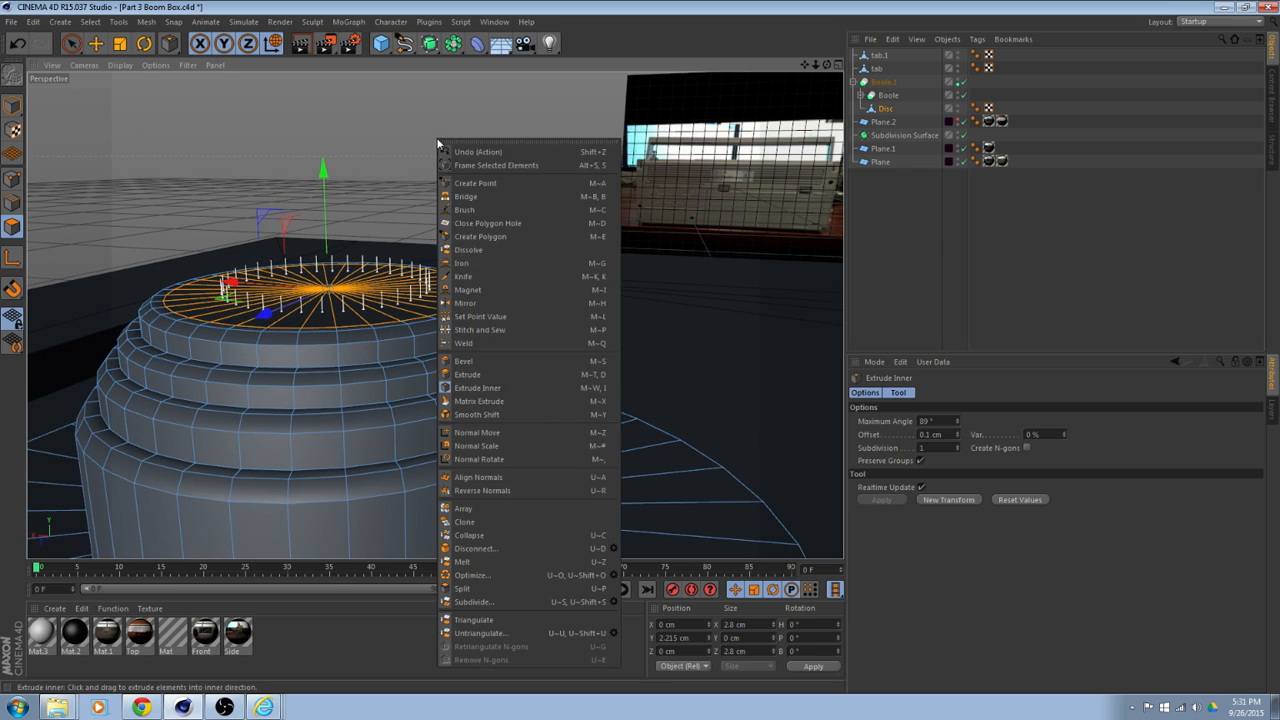
{"action": "left_click", "coordinate": [480, 376]}
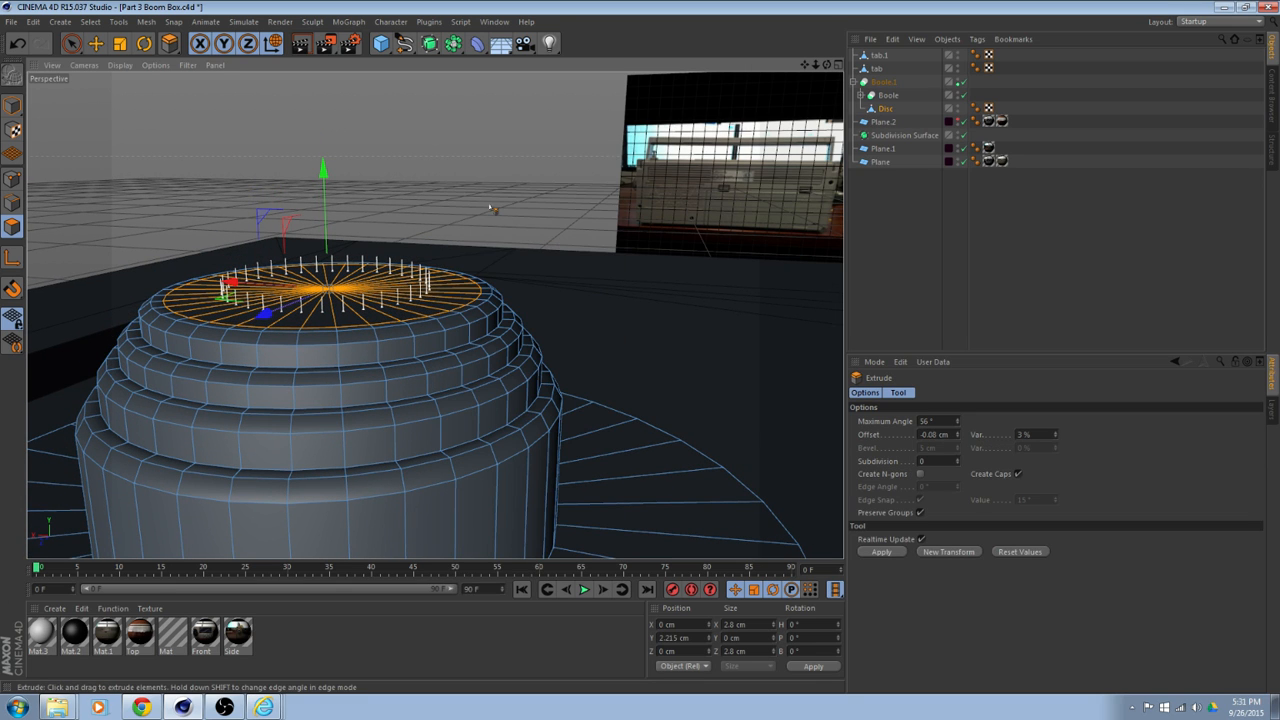
{"action": "mouse_move", "coordinate": [490, 206]}
{"action": "left_mouse_down"}
{"action": "mouse_move", "coordinate": [511, 206]}
{"action": "mouse_move", "coordinate": [493, 206]}
{"action": "left_mouse_up"}
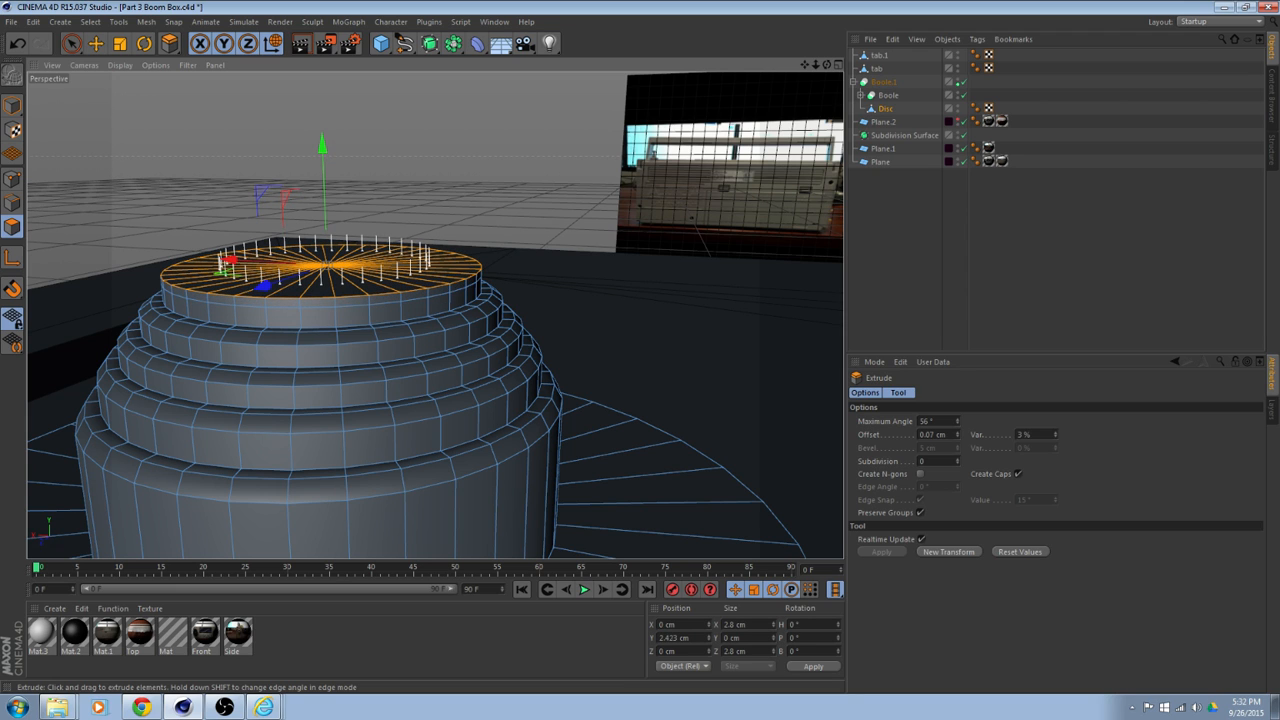
{"action": "key", "text": "t"}
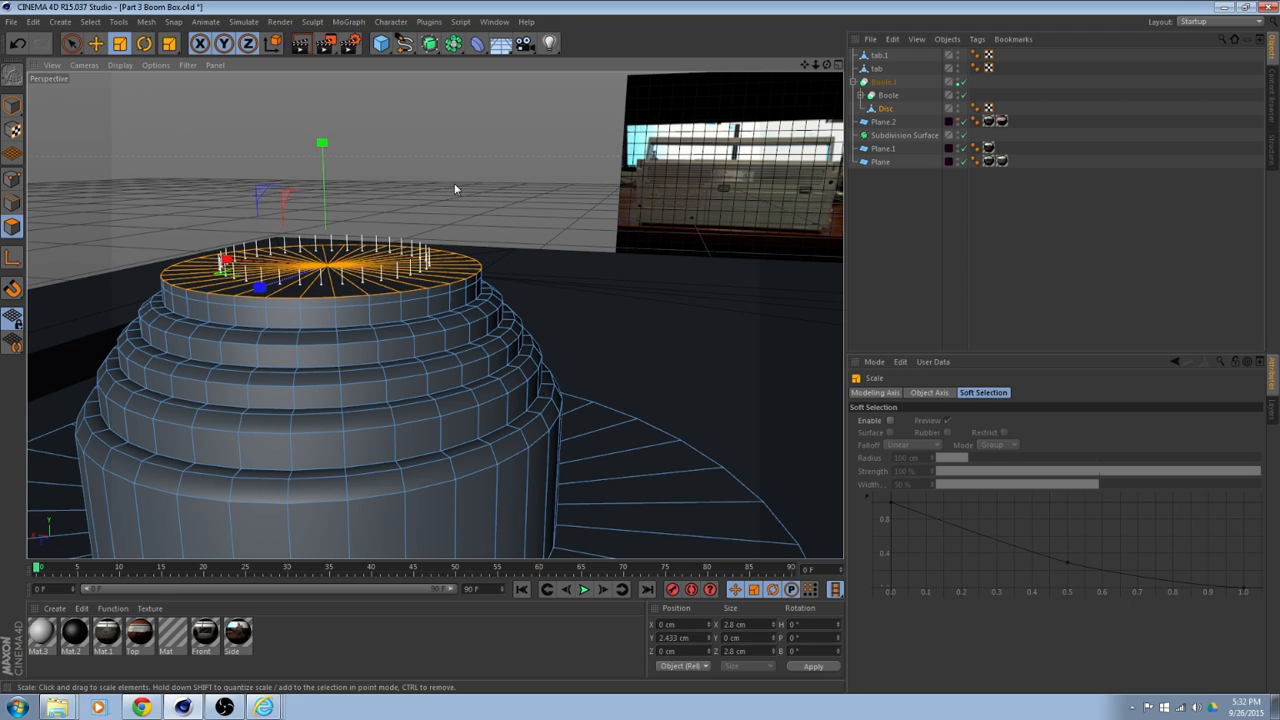
{"action": "left_click_drag", "start_coordinate": [484, 167], "coordinate": [466, 170]}
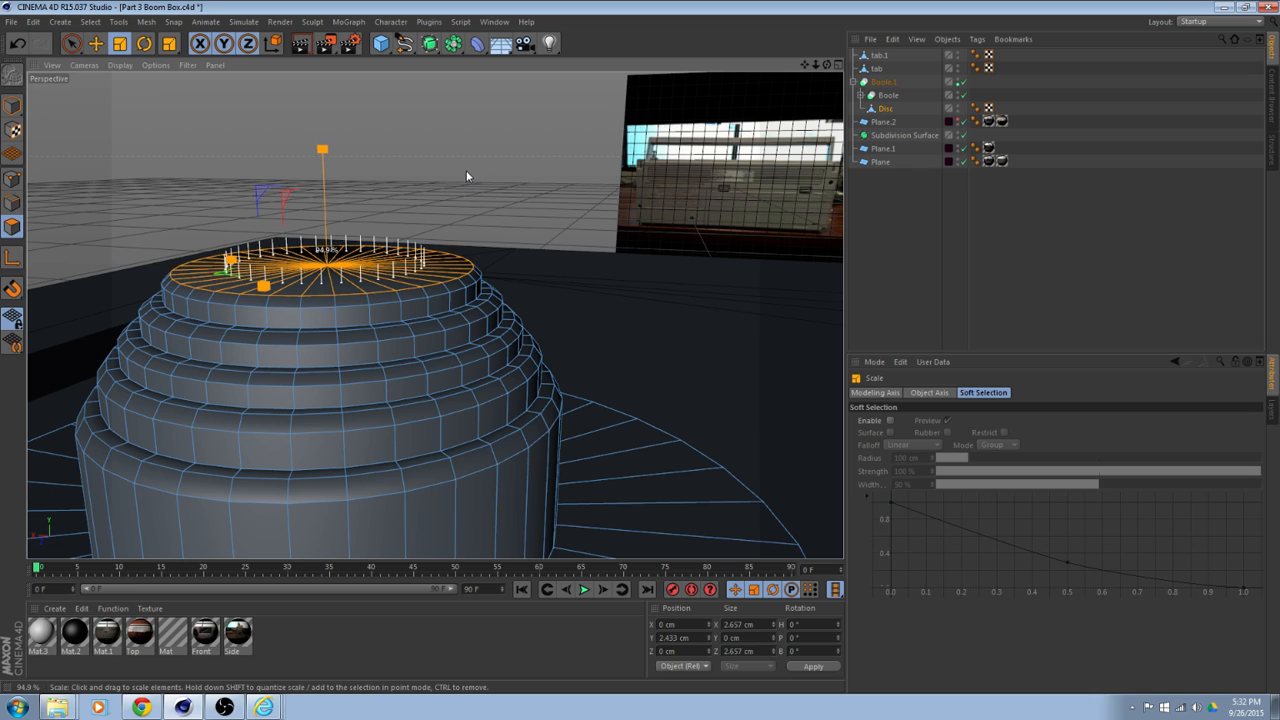
Inset the fifth tier's top cap about 0.09 cm with Extrude Inner.
{"action": "right_click", "coordinate": [478, 168]}
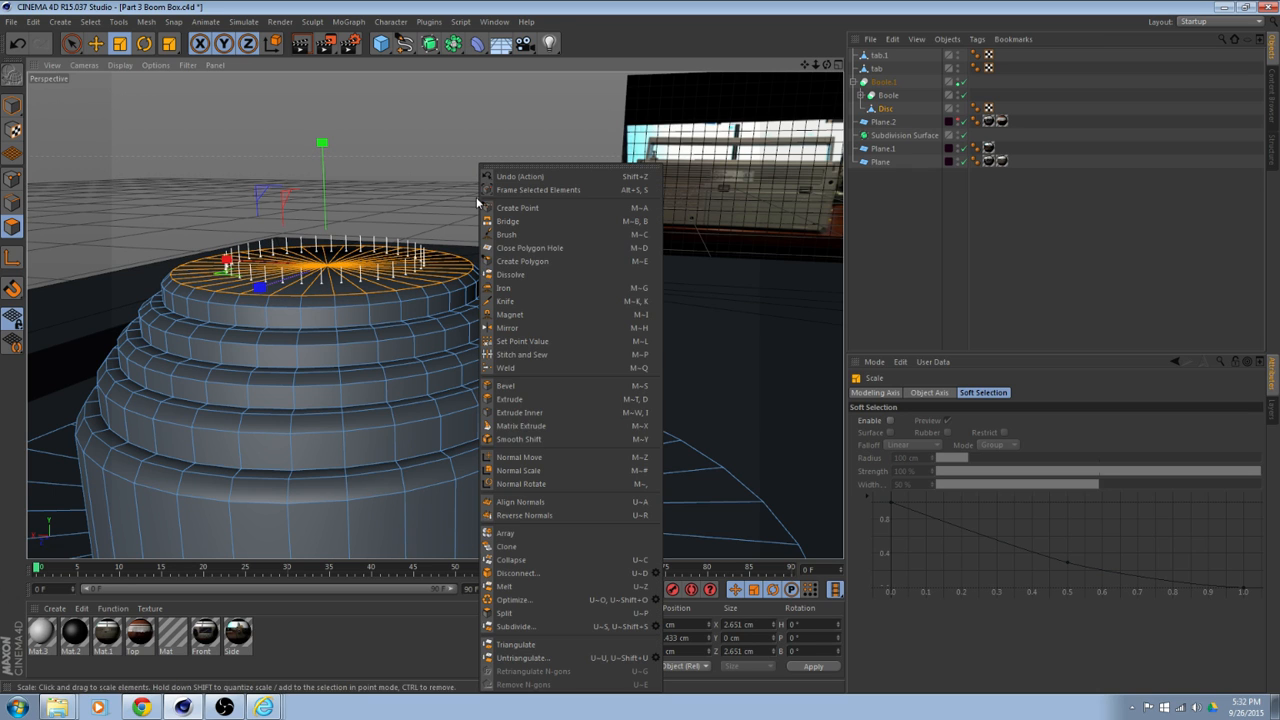
{"action": "left_click", "coordinate": [521, 412]}
{"action": "left_click_drag", "start_coordinate": [512, 350], "coordinate": [498, 351]}
Extrude the cap upward to a Y position of about 2.61 cm and scale it to about 2.37 cm.
{"action": "right_click", "coordinate": [533, 210]}
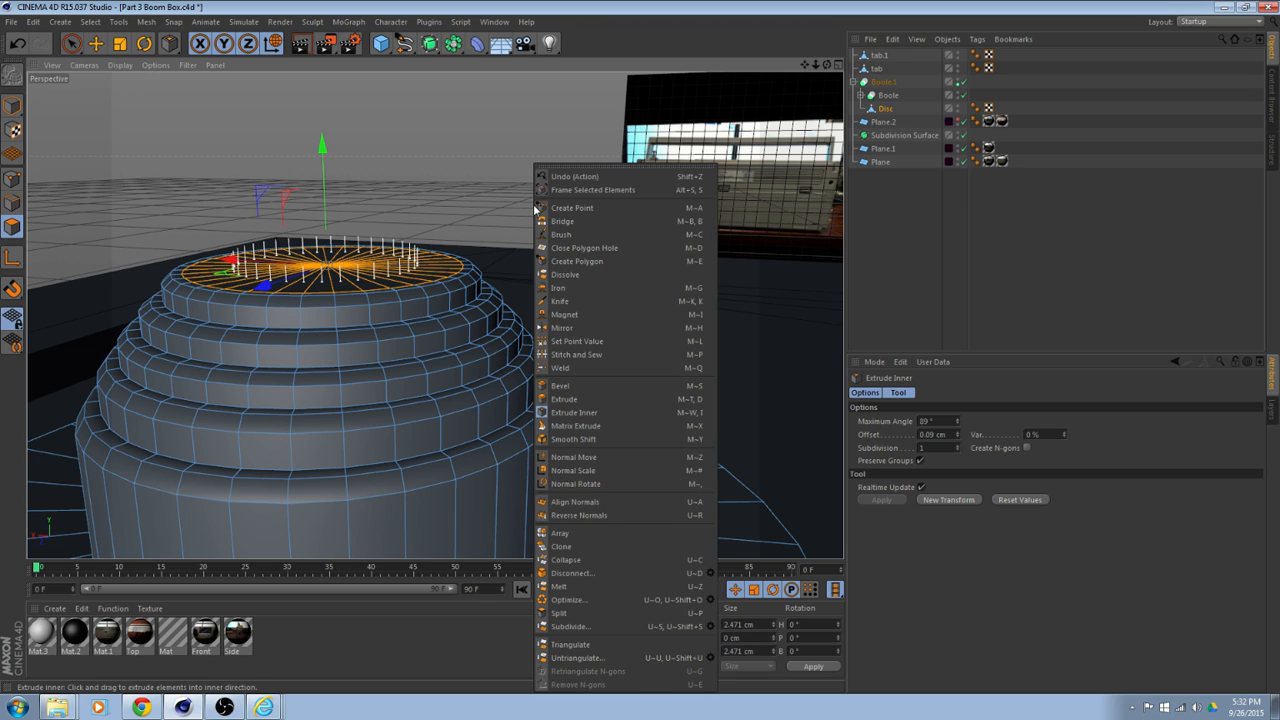
{"action": "left_click", "coordinate": [563, 399]}
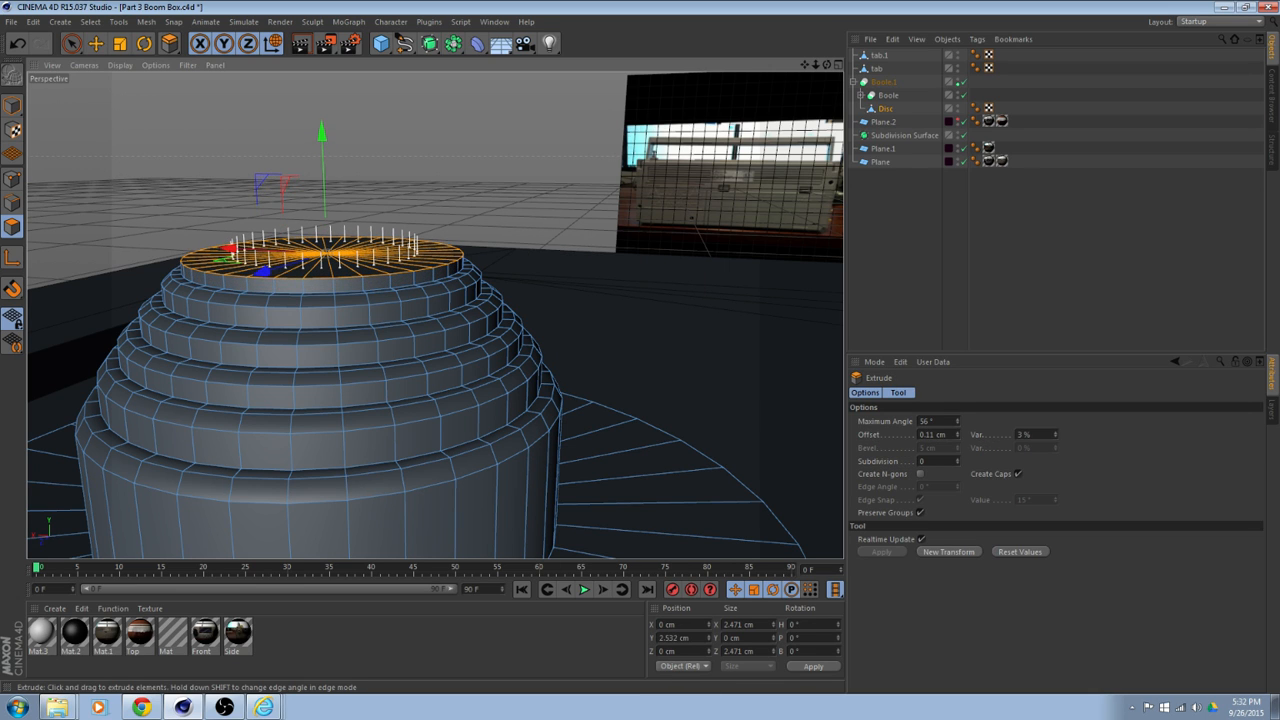
{"action": "left_click_drag", "start_coordinate": [493, 186], "coordinate": [468, 207]}
{"action": "left_click", "coordinate": [119, 44]}
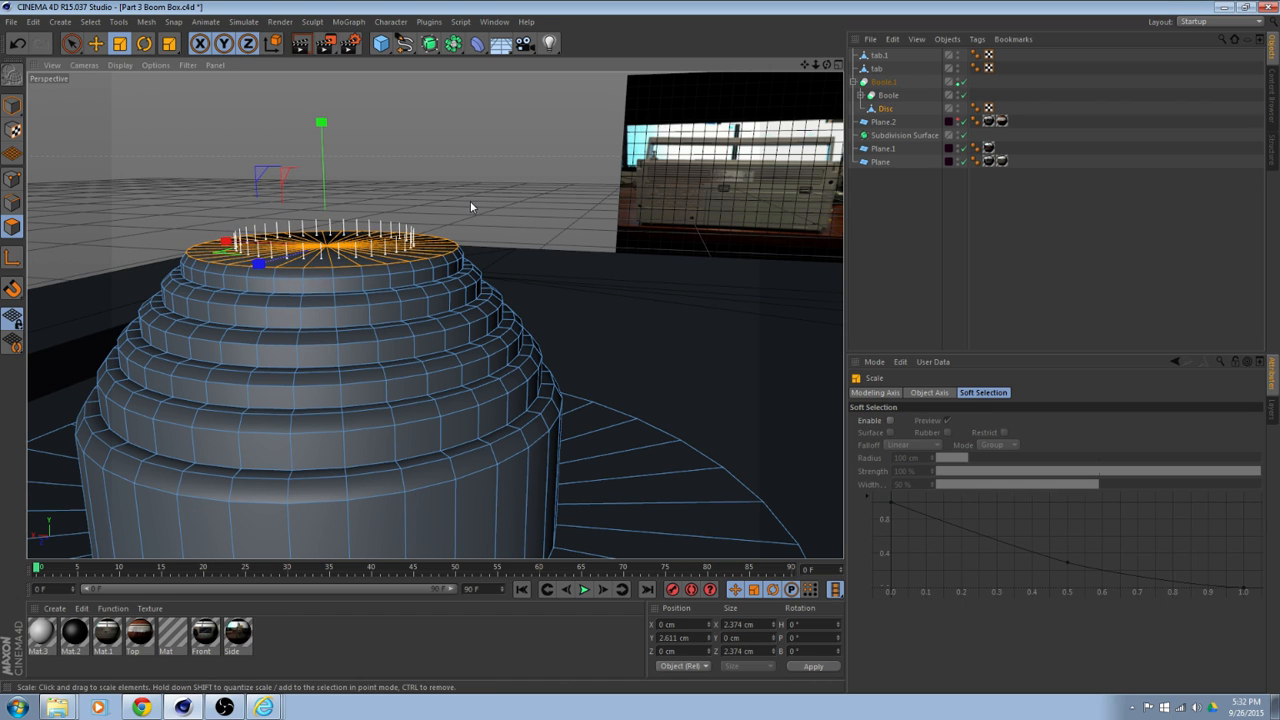
Inset the sixth tier's cap about 0.22 cm and extrude it upward about 0.29 cm to form a narrow neck.
{"action": "right_click", "coordinate": [513, 196]}
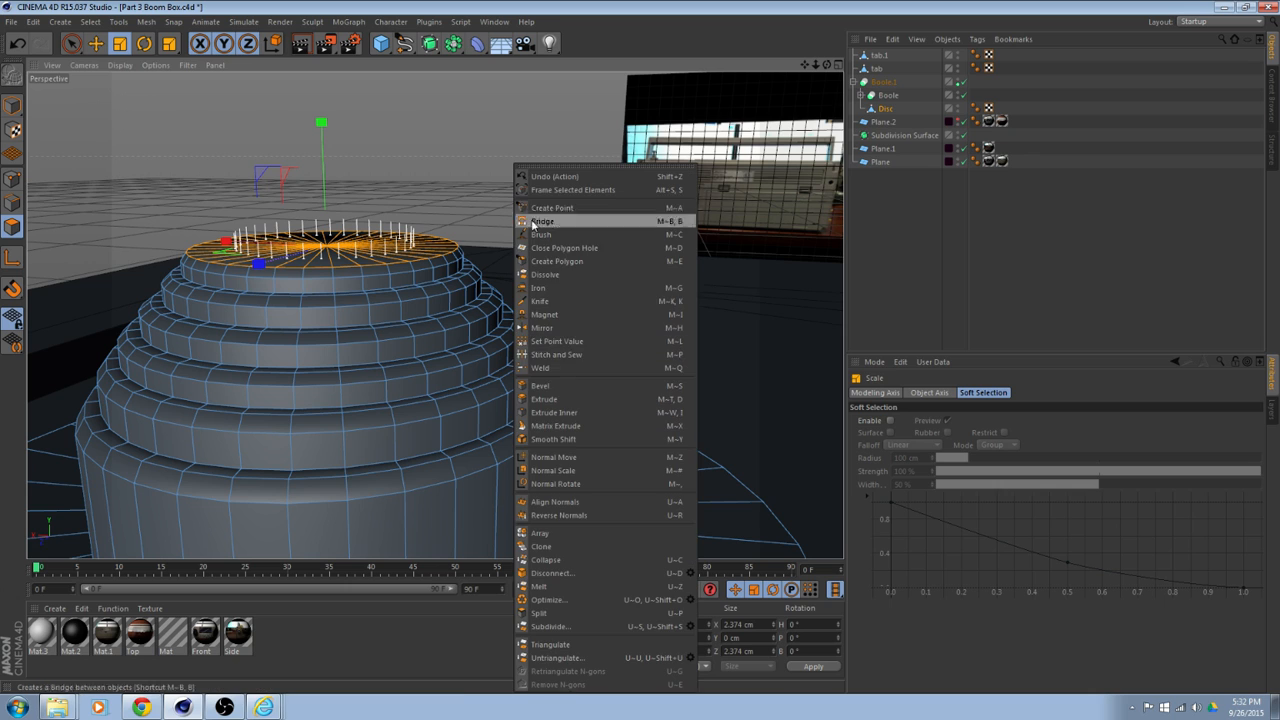
{"action": "left_click", "coordinate": [560, 405]}
{"action": "left_click_drag", "start_coordinate": [503, 197], "coordinate": [497, 198]}
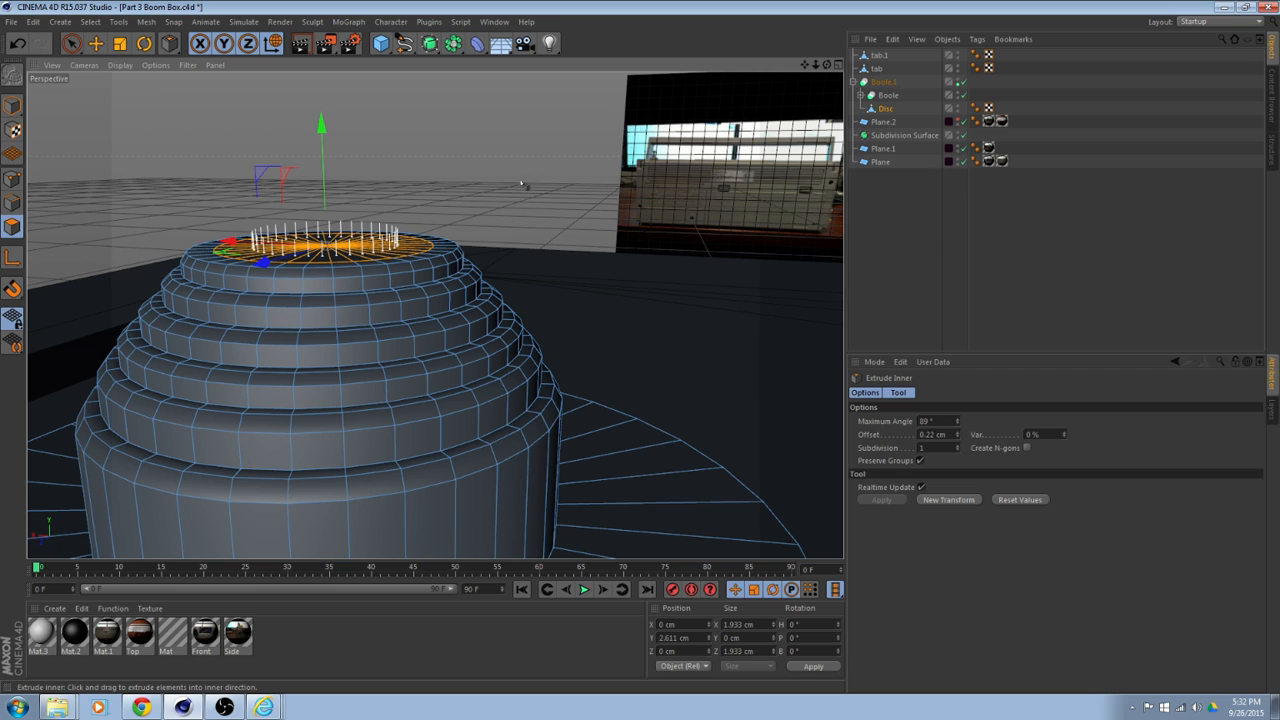
{"action": "right_click", "coordinate": [526, 177]}
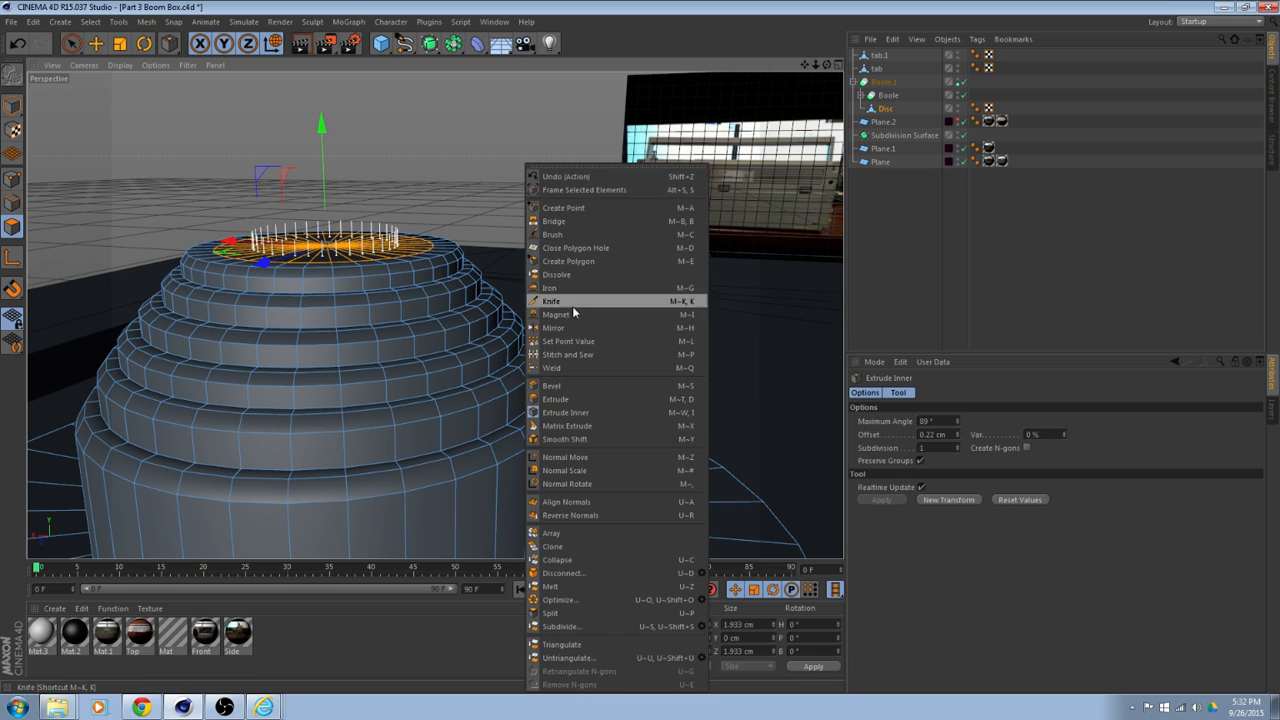
{"action": "left_click", "coordinate": [570, 401]}
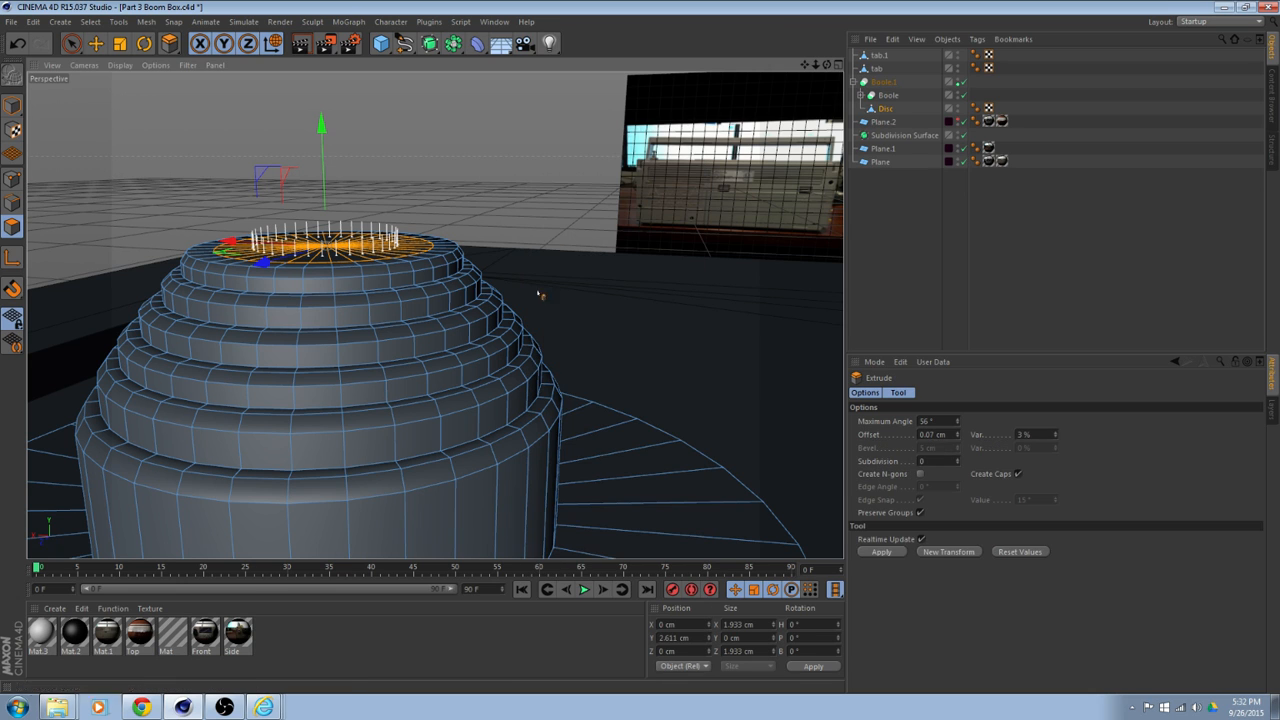
{"action": "mouse_move", "coordinate": [540, 294]}
{"action": "left_mouse_down"}
{"action": "mouse_move", "coordinate": [588, 294]}
{"action": "mouse_move", "coordinate": [564, 294]}
{"action": "left_mouse_up"}
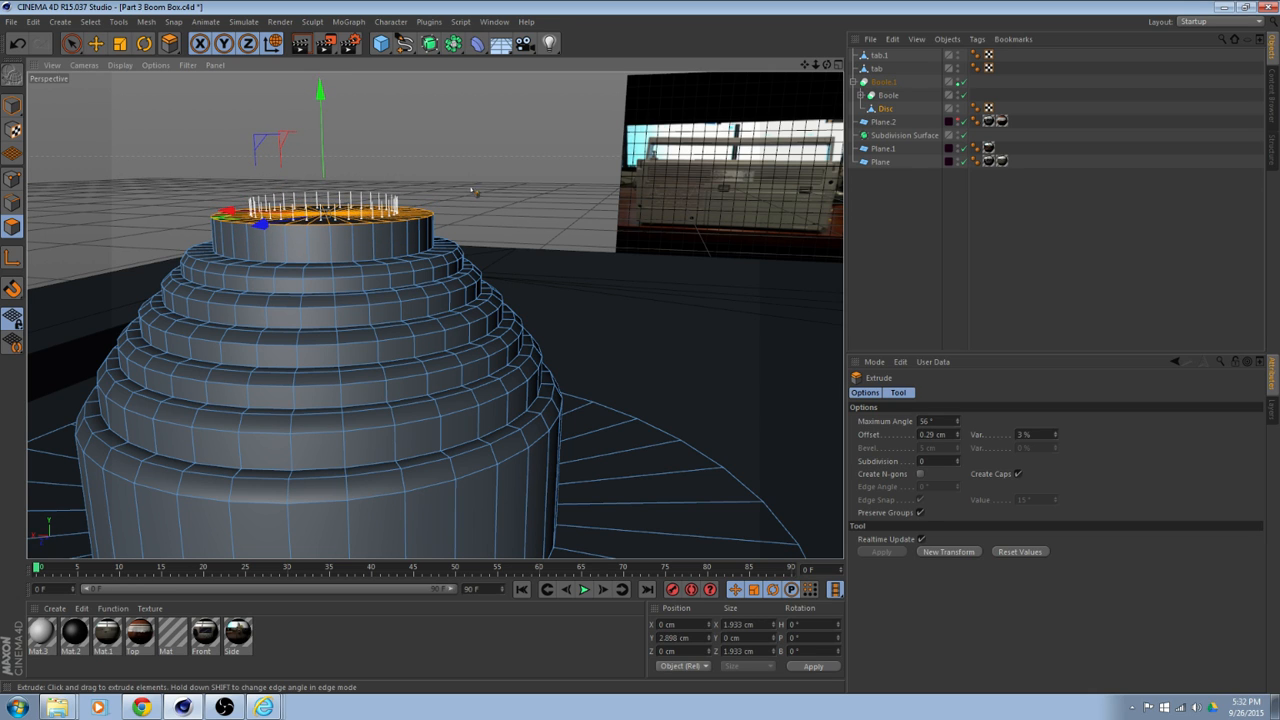
Flare the neck's top cap outward with Extrude Inner at an offset of about -0.41 cm.
{"action": "right_click", "coordinate": [480, 193]}
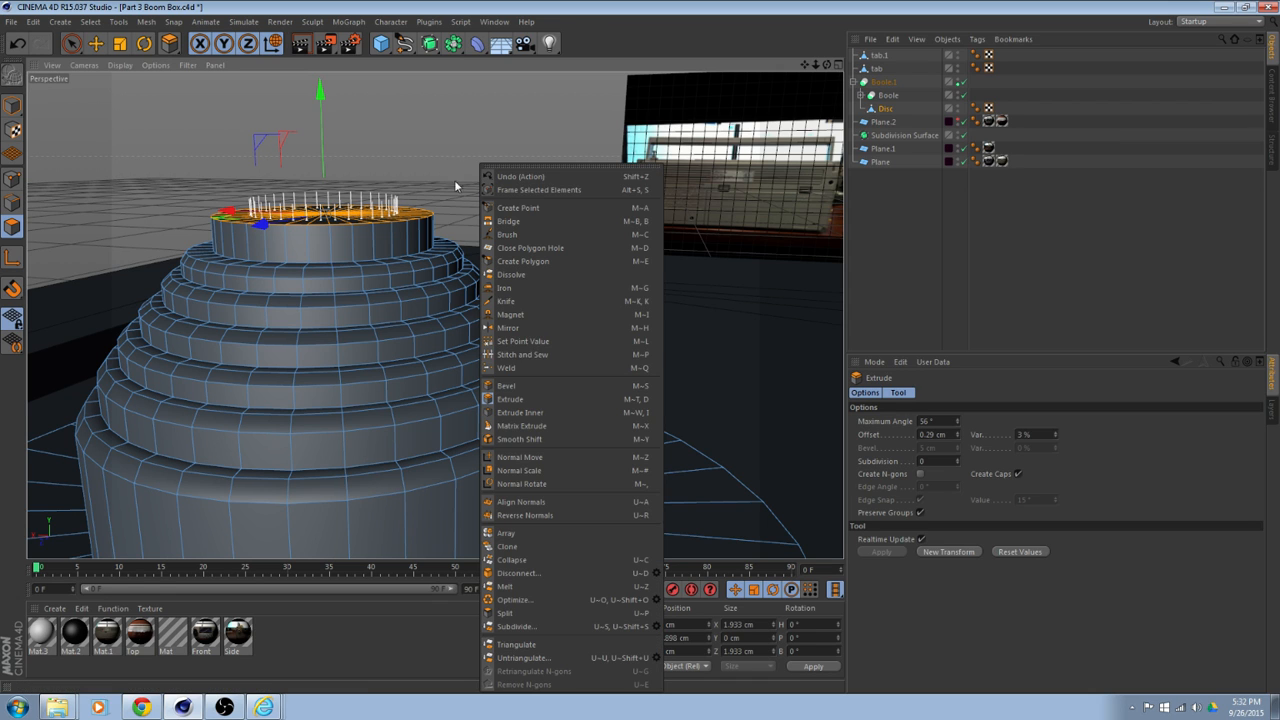
{"action": "left_click", "coordinate": [531, 415]}
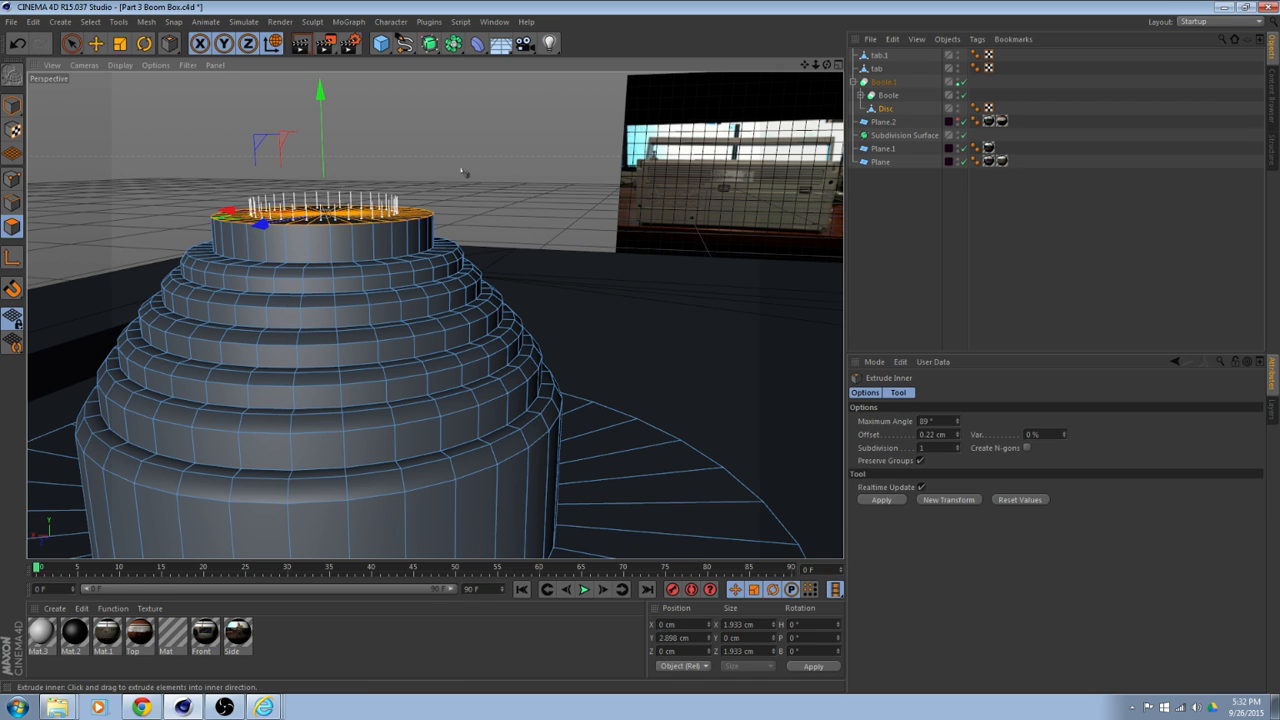
{"action": "left_click_drag", "start_coordinate": [461, 170], "coordinate": [534, 170]}
Extrude the flared cap upward about 0.07 cm and scale it to about 2.81 cm.
{"action": "right_click", "coordinate": [504, 180]}
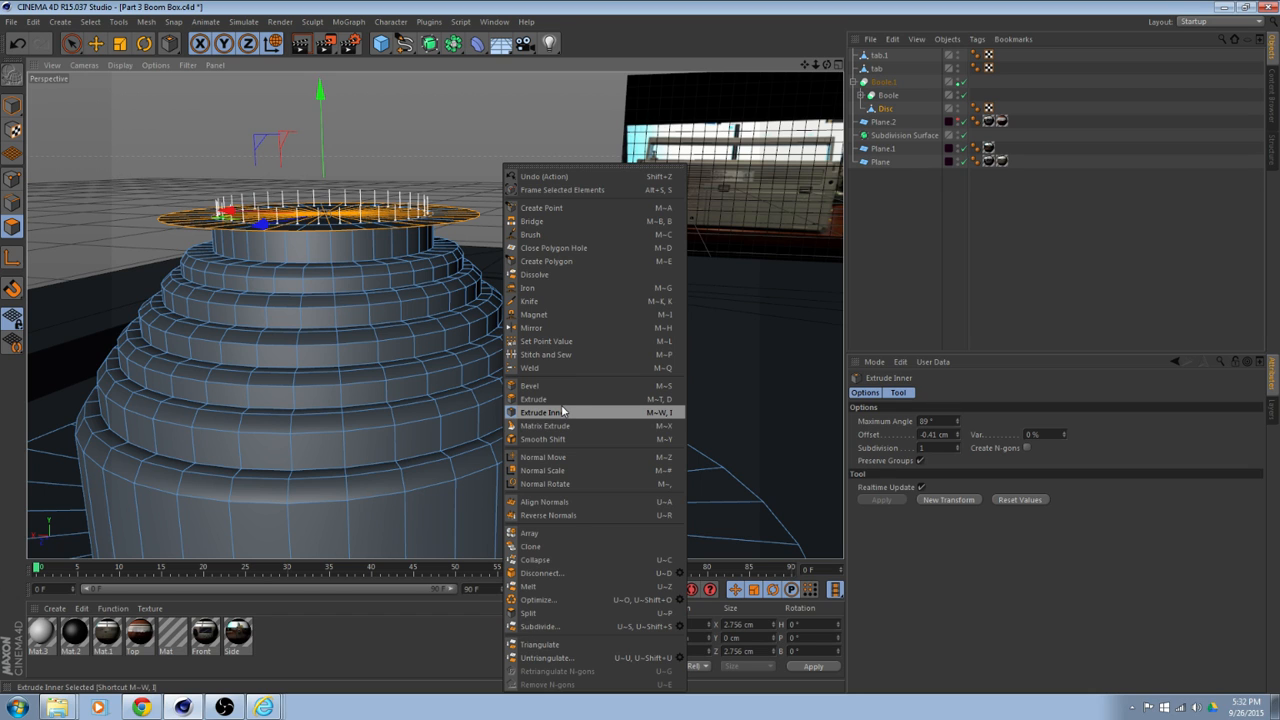
{"action": "left_click", "coordinate": [558, 399]}
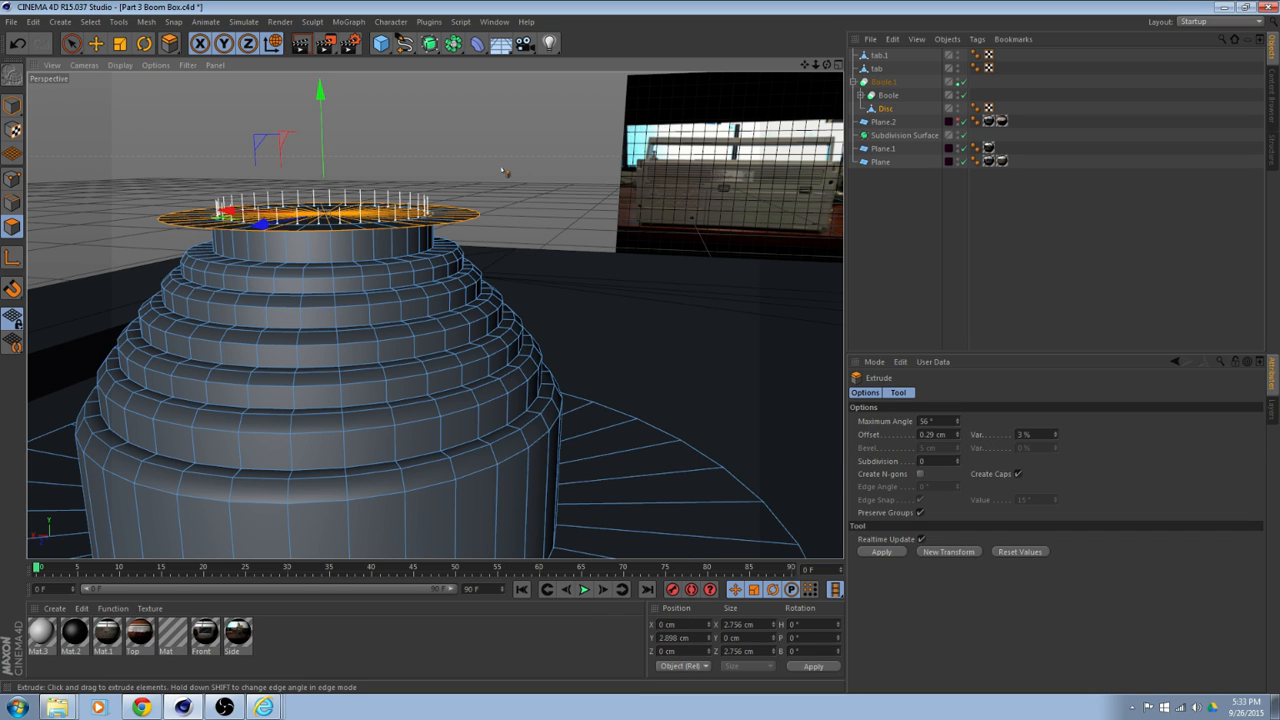
{"action": "left_click_drag", "start_coordinate": [505, 172], "coordinate": [442, 172]}
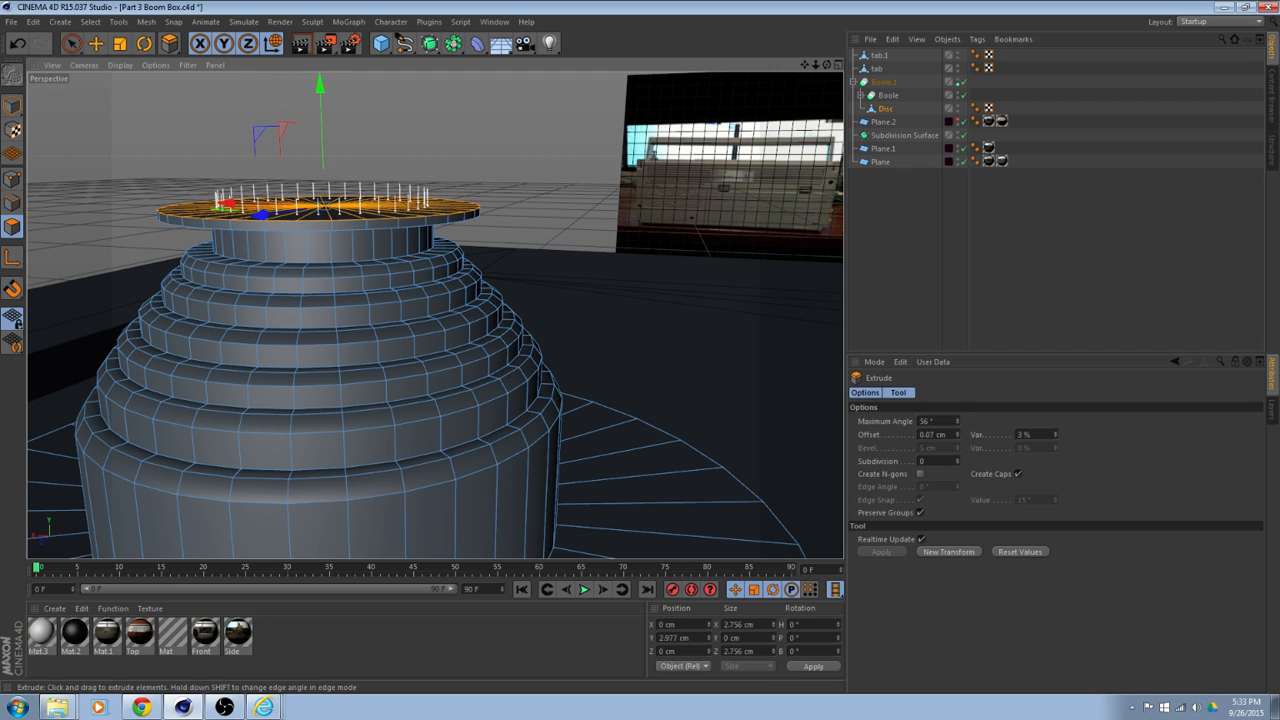
{"action": "left_click", "coordinate": [121, 44]}
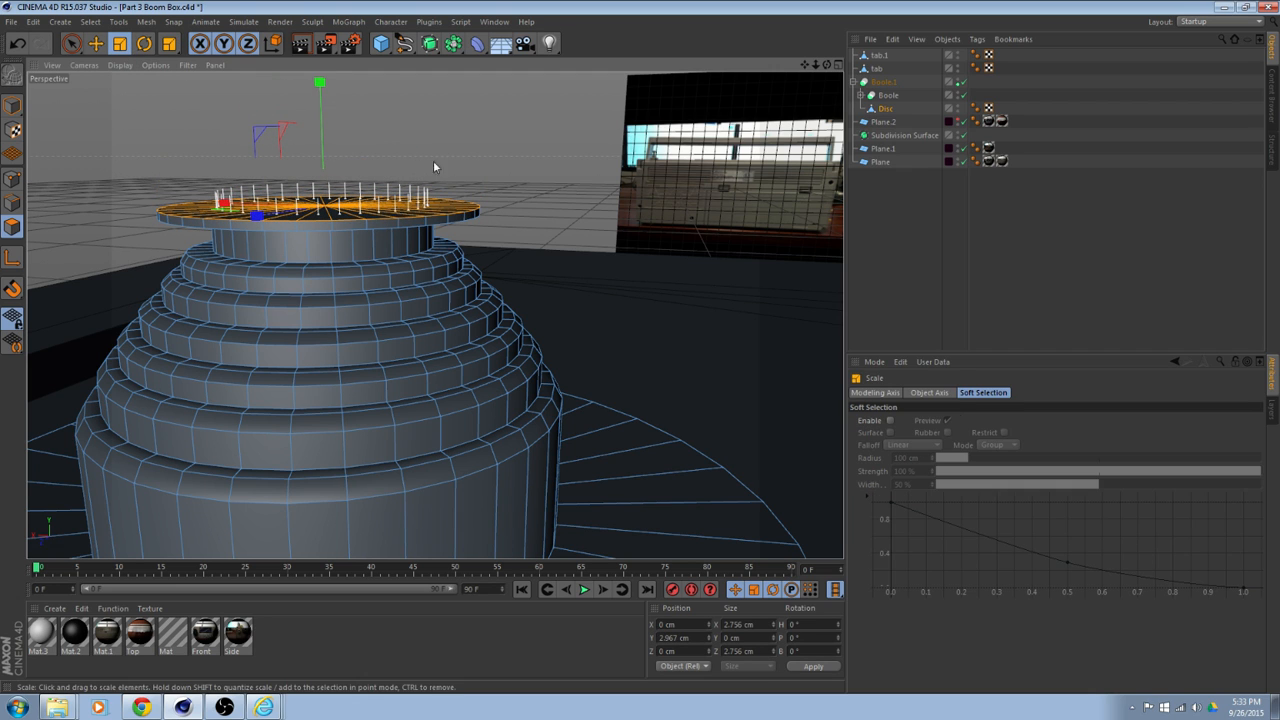
{"action": "left_click_drag", "start_coordinate": [443, 142], "coordinate": [528, 183]}
Extrude the cap above the neck upward about 0.68 cm, and extrude it again by about 1.11 cm.
{"action": "right_click", "coordinate": [537, 153]}
{"action": "left_click", "coordinate": [580, 388]}
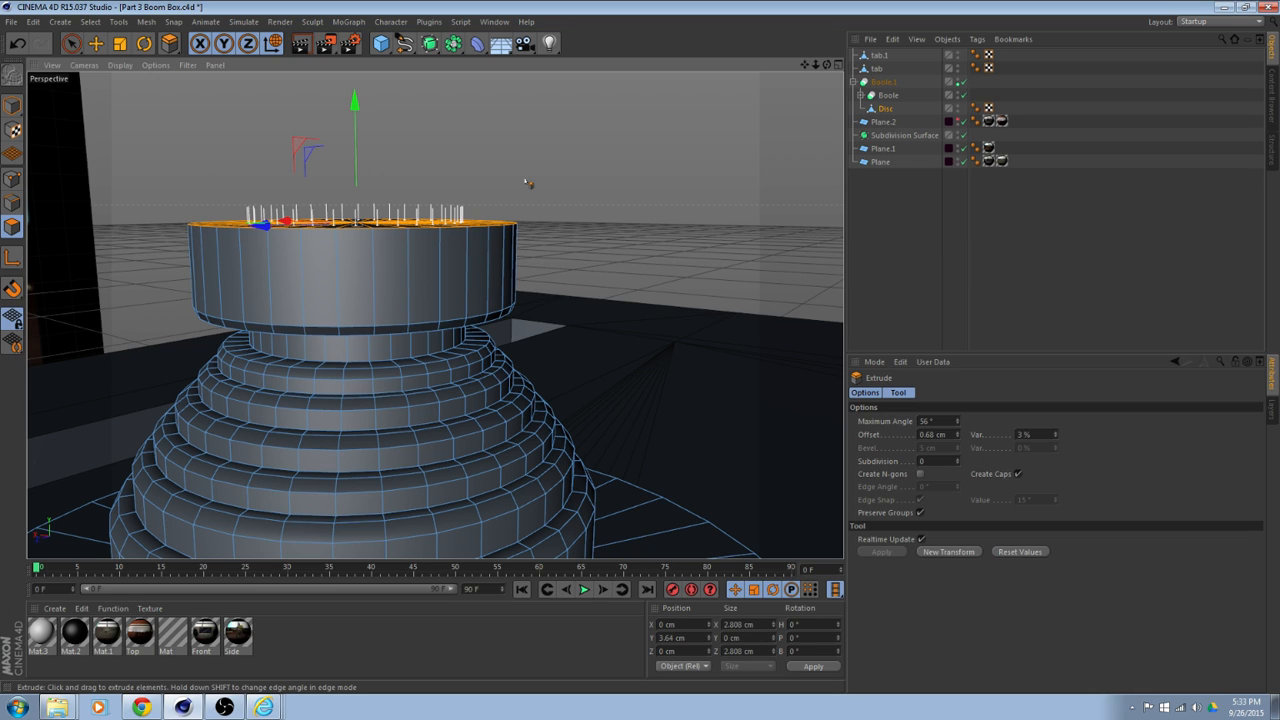
{"action": "left_click_drag", "start_coordinate": [533, 180], "coordinate": [630, 183]}
Scale the top cap out to about 6 cm and lower it to a Y position of about 4.42 cm.
{"action": "scroll", "coordinate": [526, 177], "scroll_direction": "down", "scroll_amount": 3}
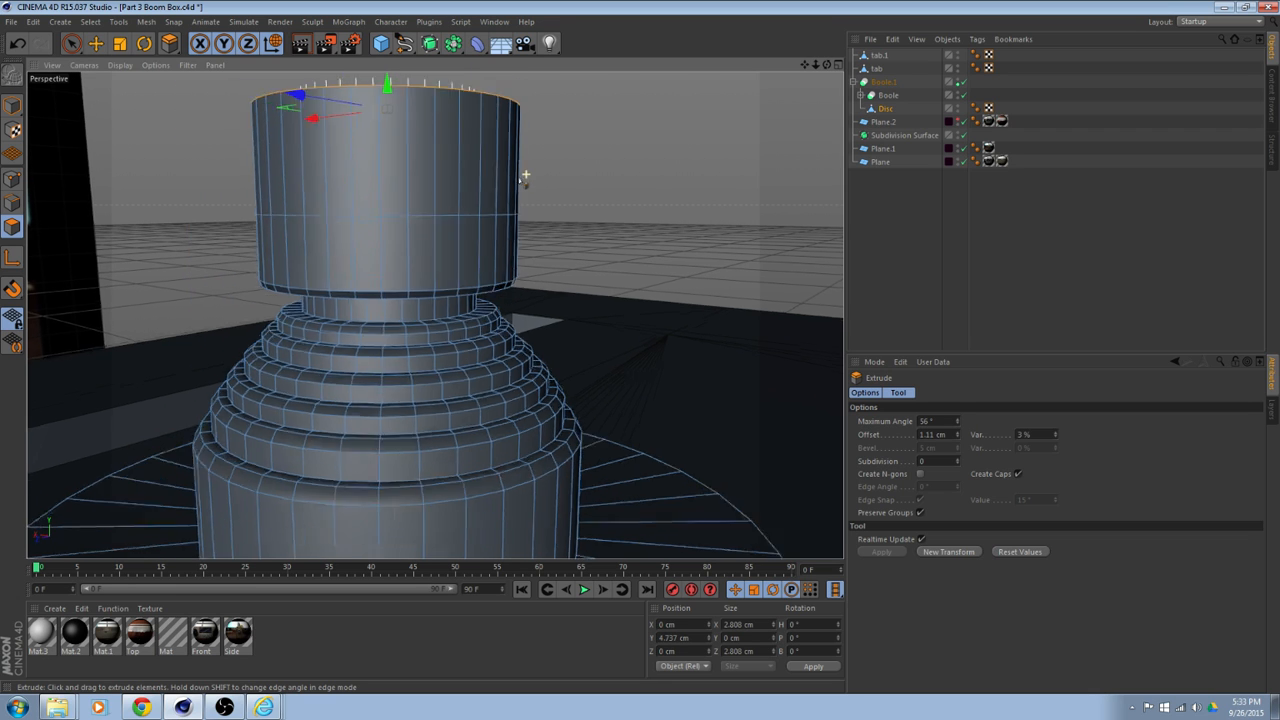
{"action": "middle_click_drag", "start_coordinate": [444, 297], "coordinate": [404, 360], "text": "alt"}
{"action": "left_click", "coordinate": [119, 44]}
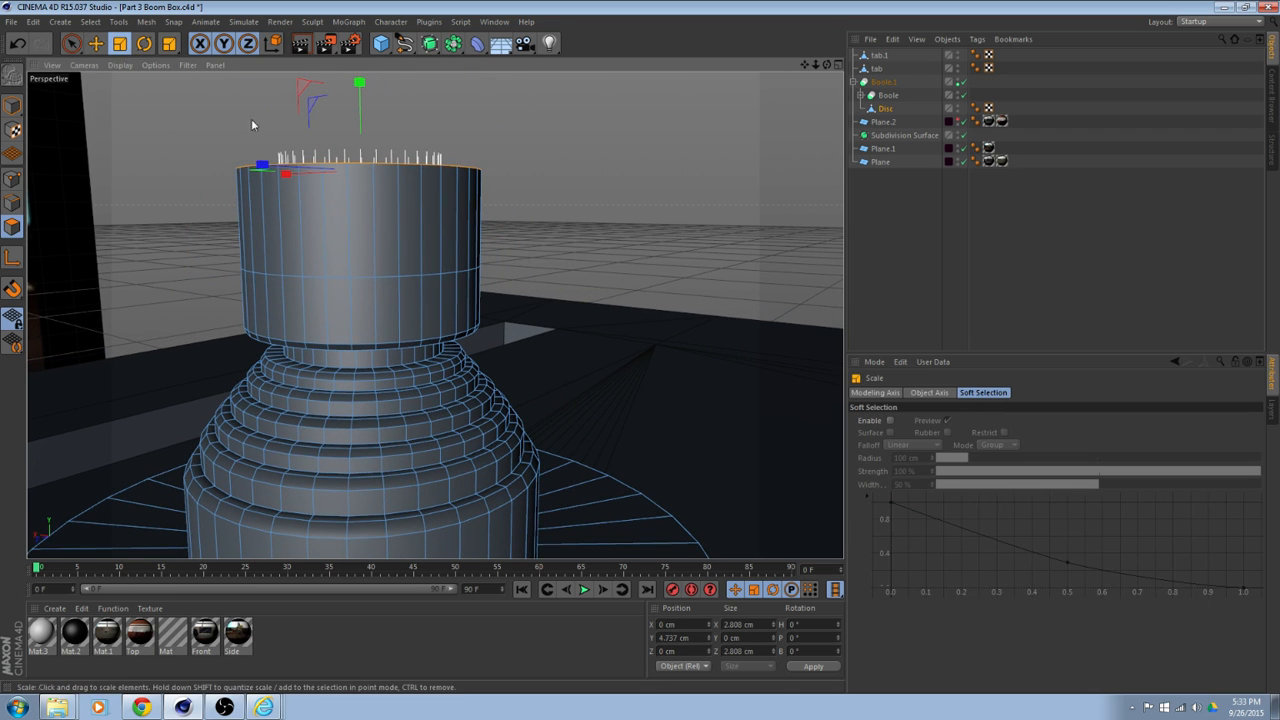
{"action": "left_click_drag", "start_coordinate": [251, 118], "coordinate": [1060, 205]}
{"action": "left_click_drag", "start_coordinate": [502, 176], "coordinate": [520, 176]}
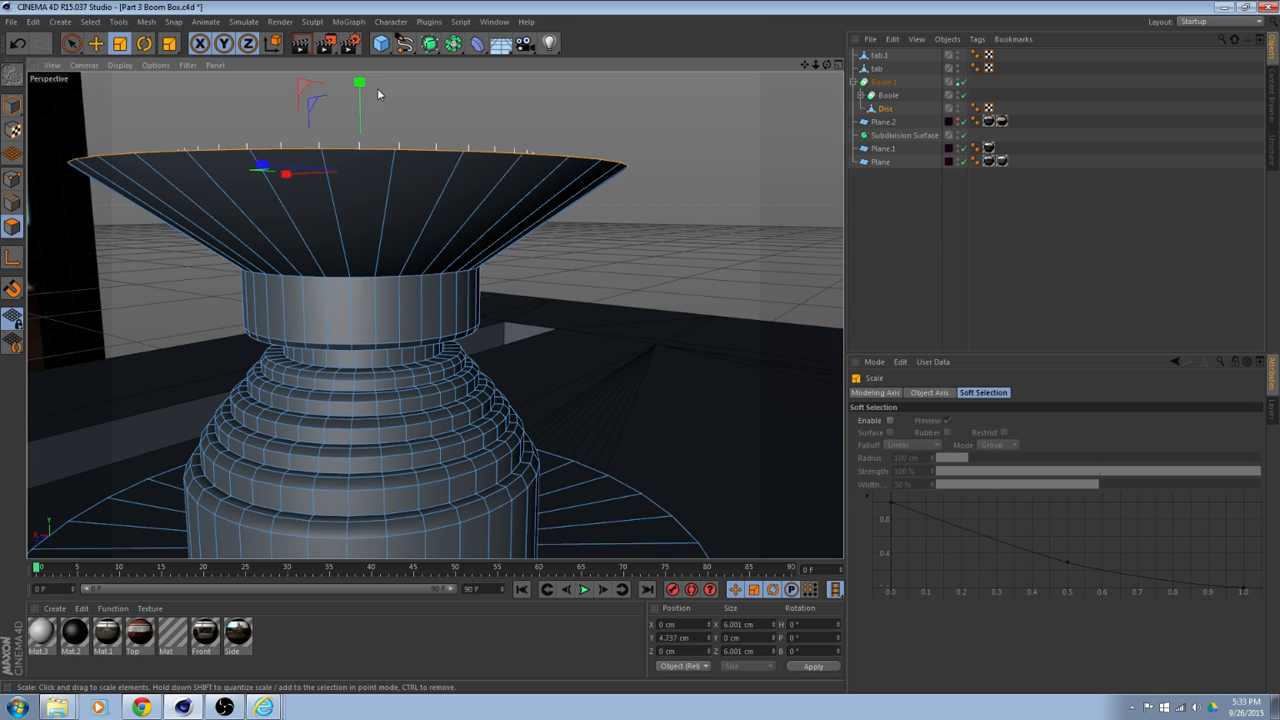
{"action": "left_click", "coordinate": [96, 44]}
{"action": "left_click_drag", "start_coordinate": [358, 90], "coordinate": [410, 140]}
Extrude the widened top cap upward about 0.71 cm to form the knob's thick rim.
{"action": "left_click_drag", "start_coordinate": [681, 235], "coordinate": [517, 218], "text": "alt"}
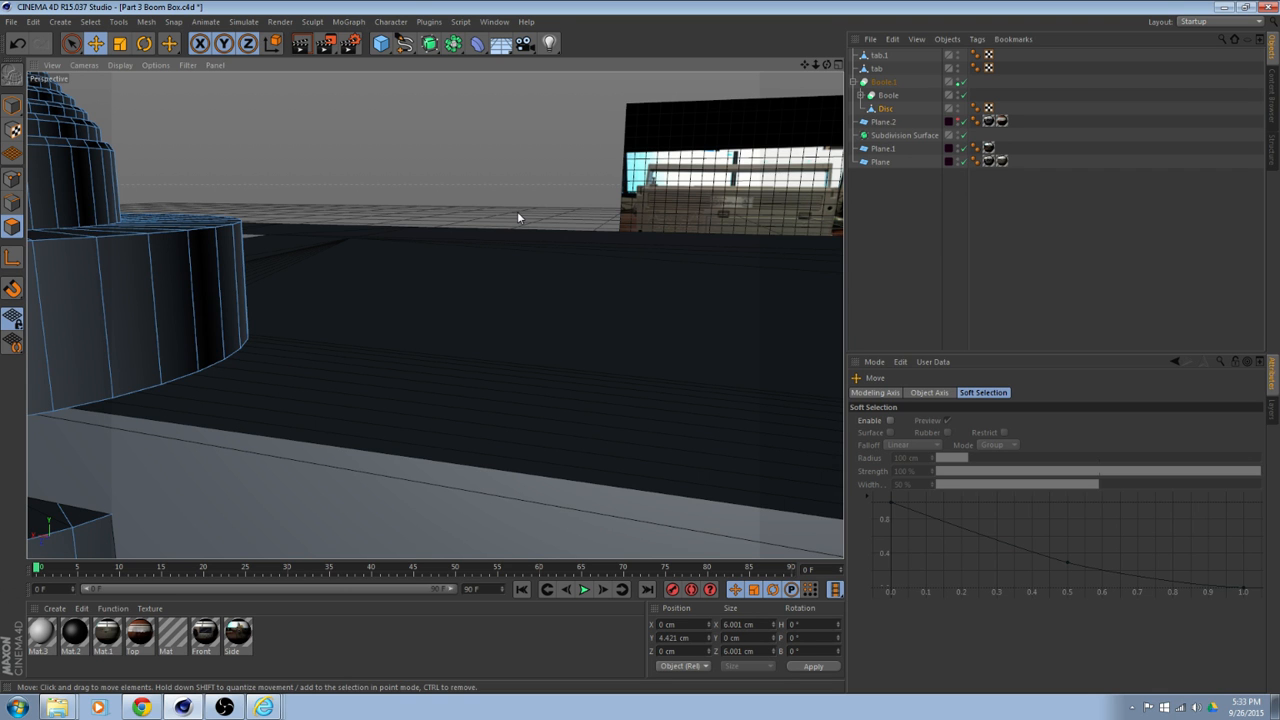
{"action": "middle_click_drag", "start_coordinate": [441, 203], "coordinate": [600, 294], "text": "alt"}
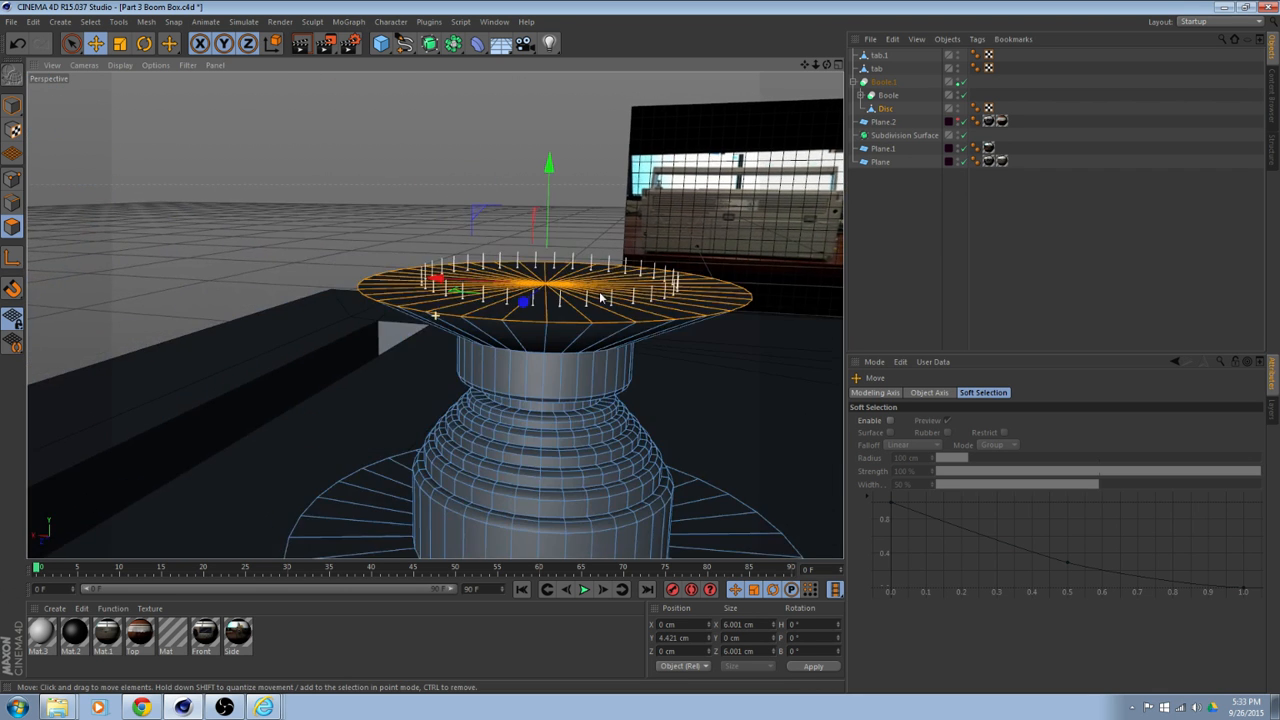
{"action": "left_click_drag", "start_coordinate": [600, 294], "coordinate": [425, 205], "text": "alt"}
{"action": "right_click", "coordinate": [403, 153]}
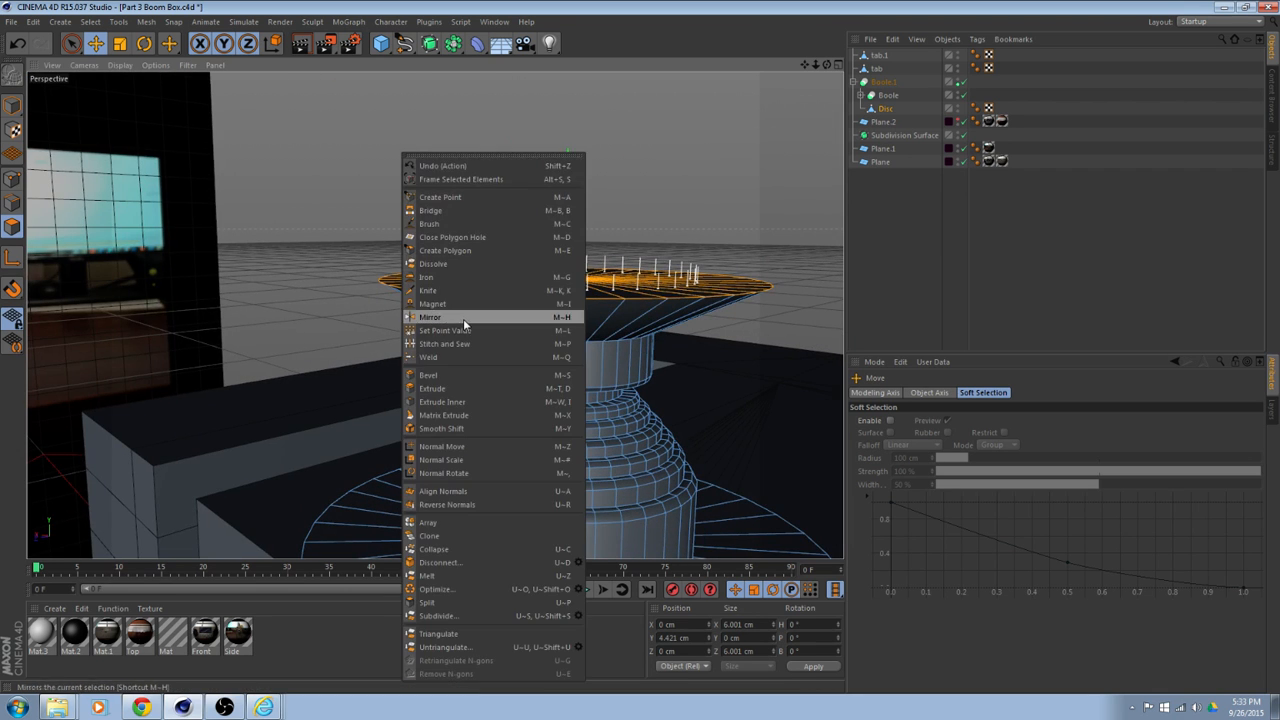
{"action": "left_click", "coordinate": [453, 388]}
{"action": "mouse_move", "coordinate": [338, 204]}
{"action": "left_mouse_down"}
{"action": "mouse_move", "coordinate": [376, 203]}
{"action": "mouse_move", "coordinate": [340, 237]}
{"action": "mouse_move", "coordinate": [346, 215]}
{"action": "left_mouse_up"}
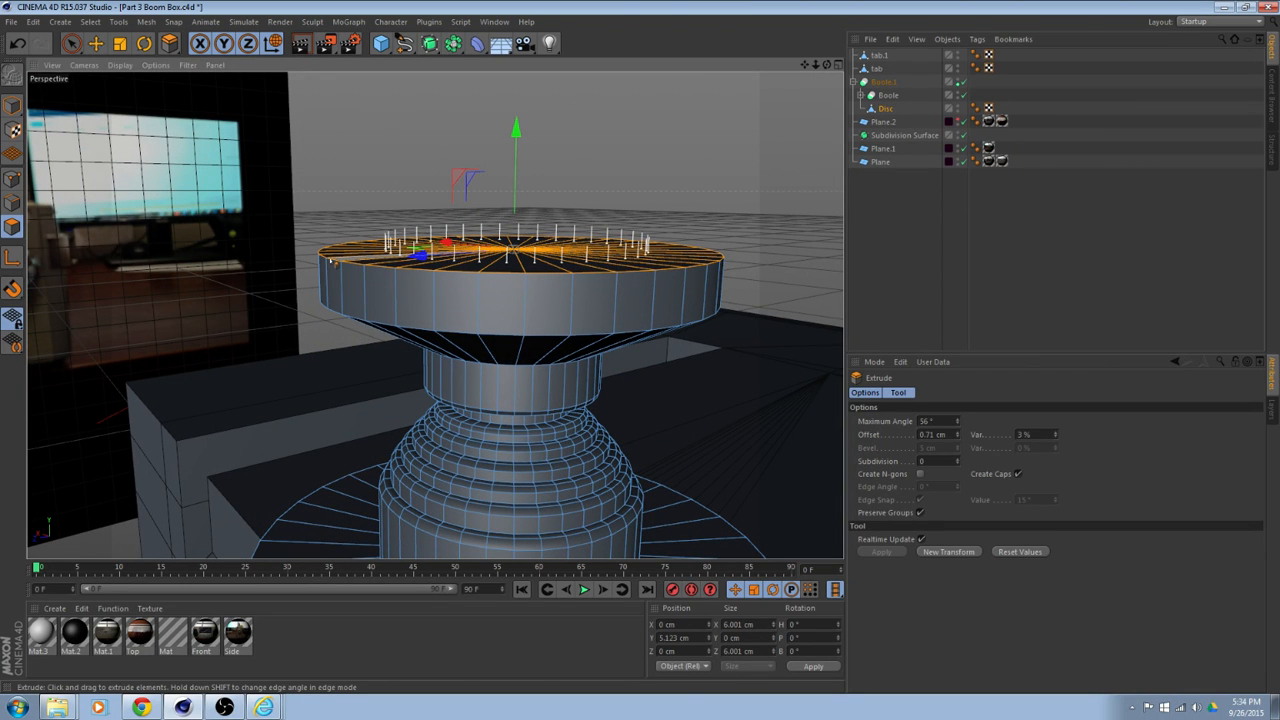
Switch to the Move tool and deselect the knob's top cap polygons.
{"action": "mouse_move", "coordinate": [335, 264]}
{"action": "left_mouse_down", "text": "alt"}
{"action": "mouse_move", "coordinate": [338, 303]}
{"action": "mouse_move", "coordinate": [333, 285]}
{"action": "left_mouse_up", "text": "alt"}
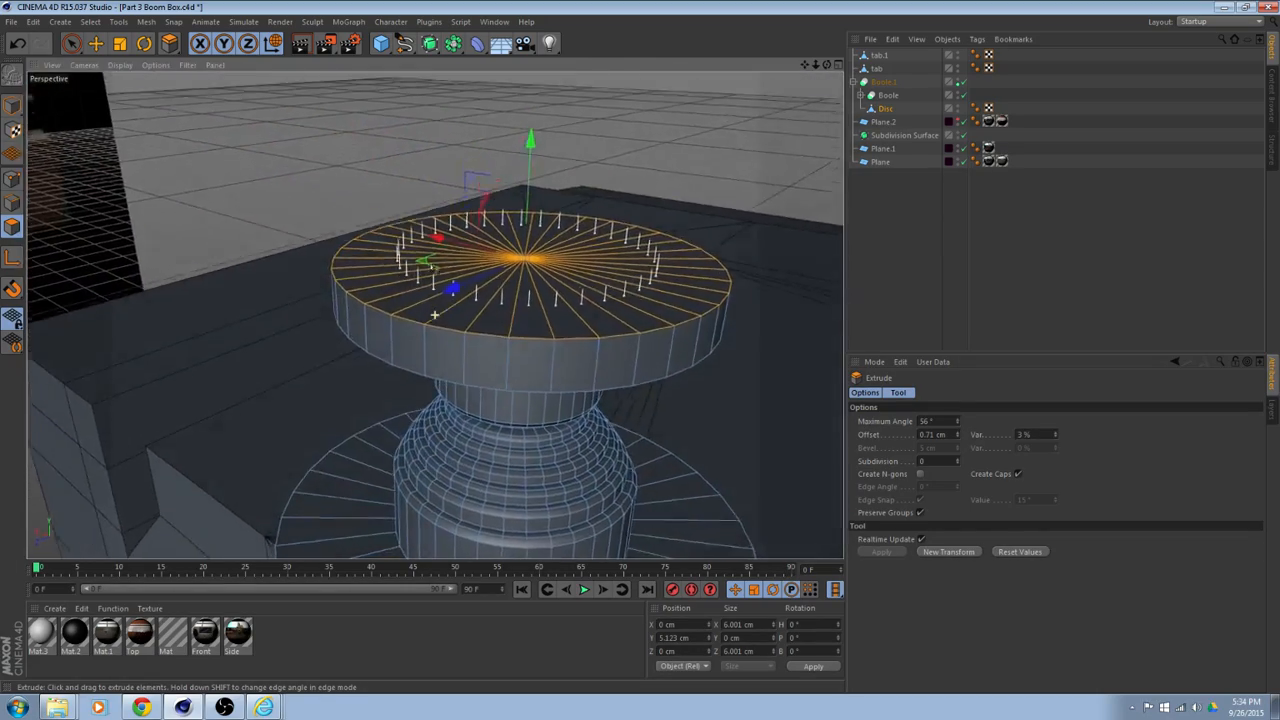
{"action": "left_click_drag", "start_coordinate": [434, 315], "coordinate": [434, 307], "text": "alt"}
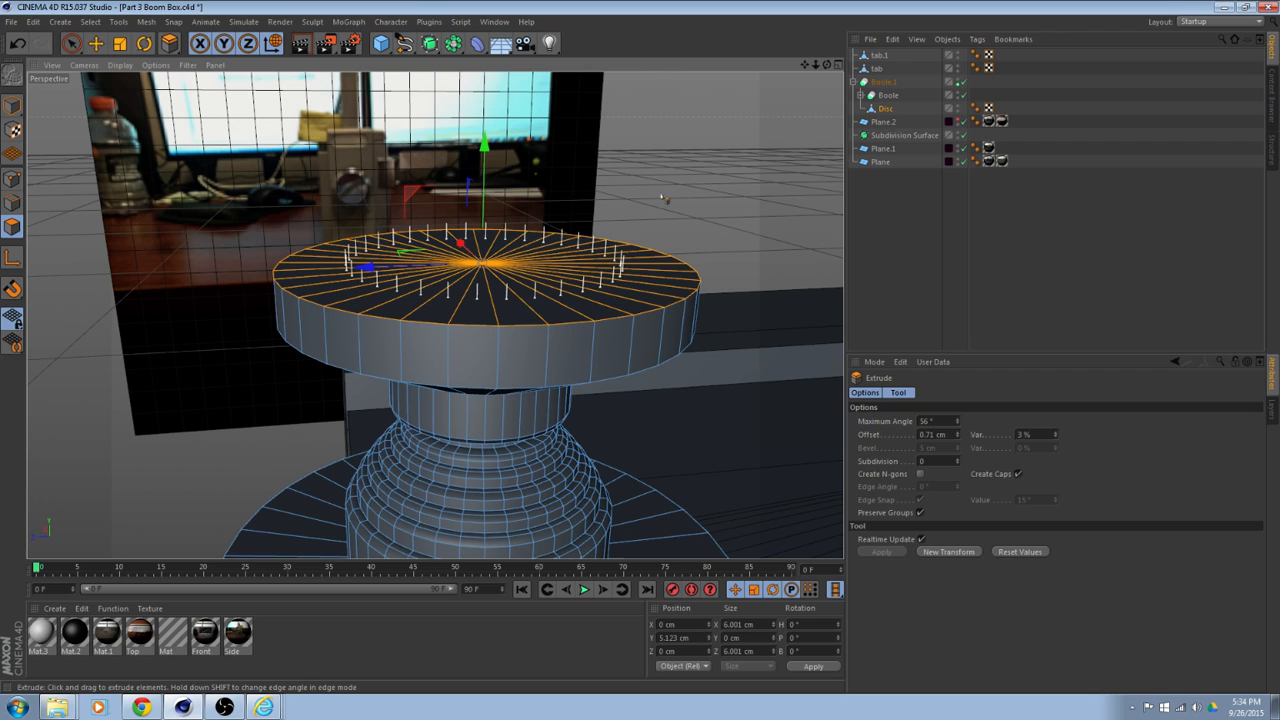
{"action": "left_click", "coordinate": [96, 46]}
{"action": "left_click", "coordinate": [653, 147]}
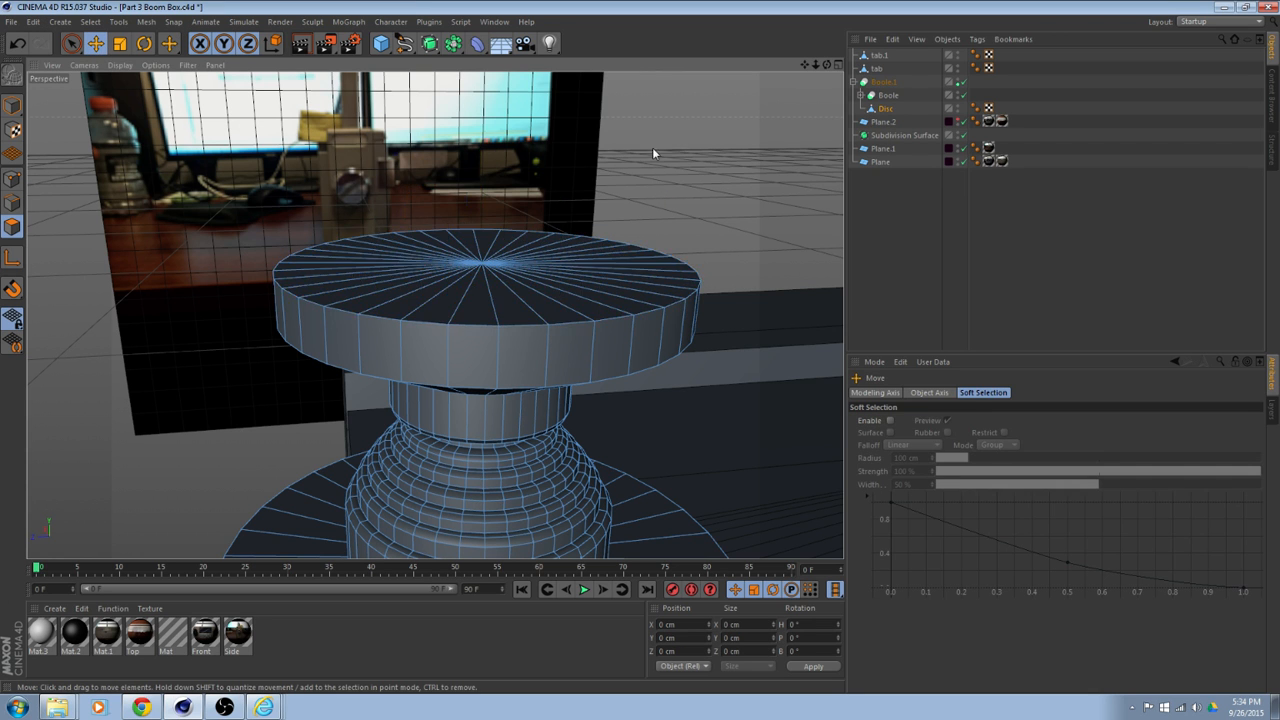
Examine the knob's shape from above and its placement at the corner of the boom box.
{"action": "left_click_drag", "start_coordinate": [601, 149], "coordinate": [535, 140], "text": "alt"}
{"action": "scroll", "coordinate": [313, 287], "scroll_direction": "up", "scroll_amount": 5}
{"action": "middle_click_drag", "start_coordinate": [438, 350], "coordinate": [434, 314], "text": "alt"}
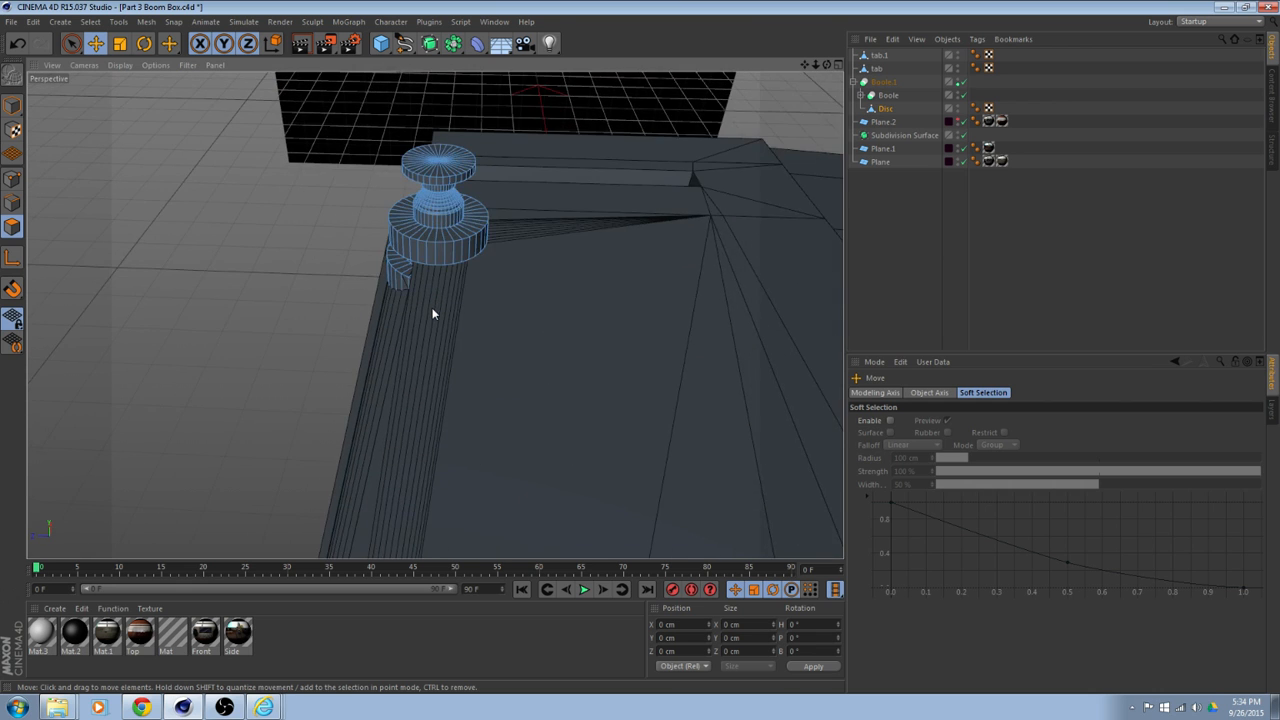
{"action": "scroll", "coordinate": [434, 314], "scroll_direction": "up", "scroll_amount": 1}
{"action": "scroll", "coordinate": [452, 270], "scroll_direction": "up", "scroll_amount": 5}
{"action": "middle_click_drag", "start_coordinate": [442, 174], "coordinate": [458, 351], "text": "alt"}
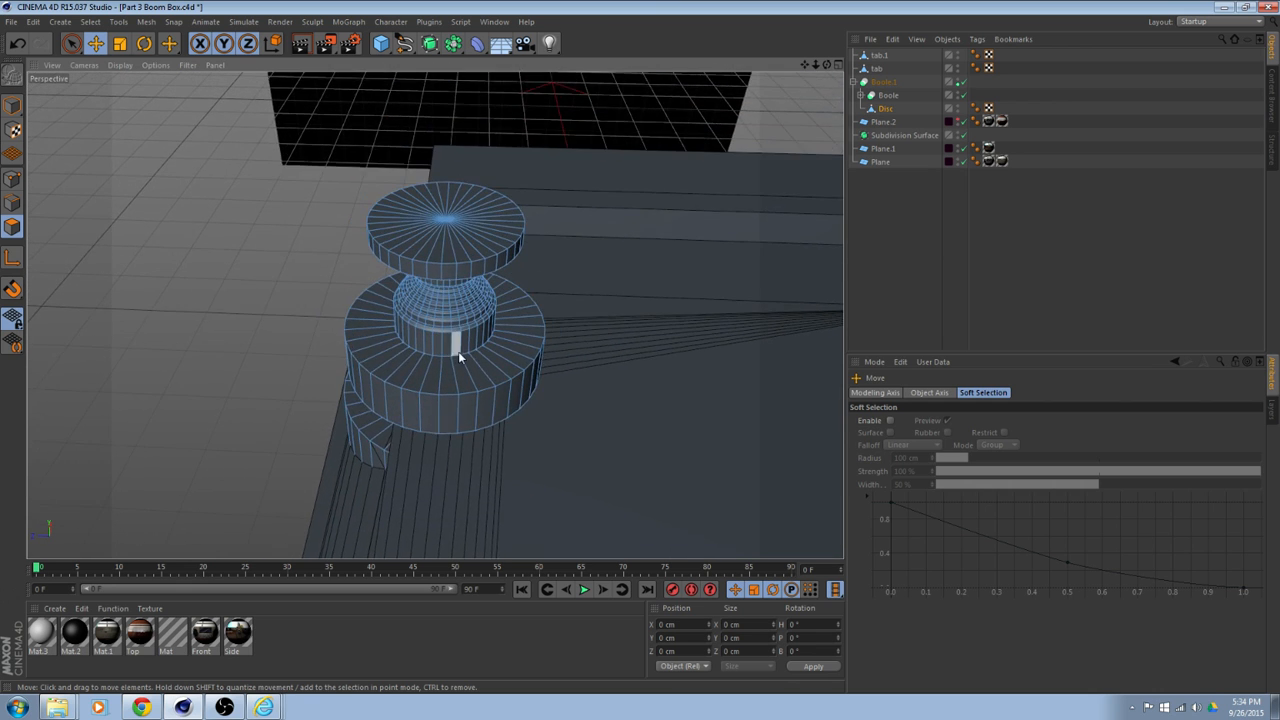
{"action": "left_click_drag", "start_coordinate": [458, 351], "coordinate": [455, 241], "text": "alt"}
{"action": "scroll", "coordinate": [452, 292], "scroll_direction": "up", "scroll_amount": 5}
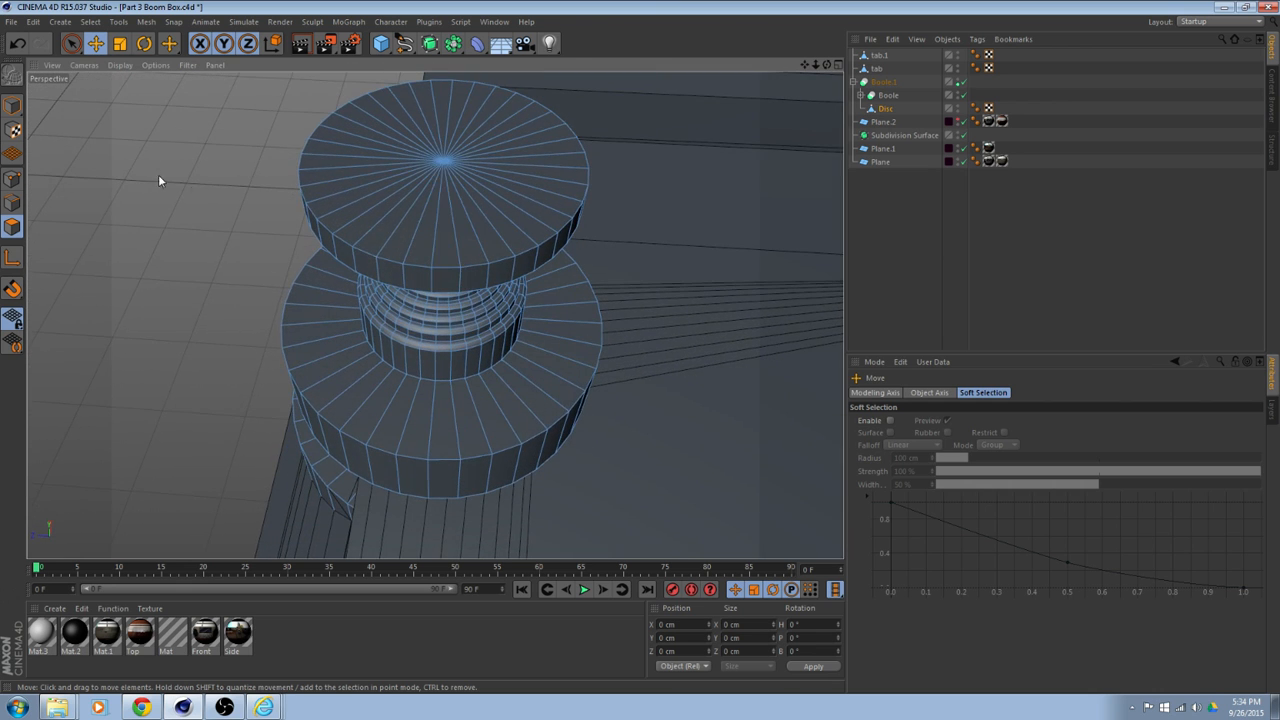
Cut an edge ring about 2.2 cm across around the centre of the knob's top cap using the Knife in Loop mode.
{"action": "left_click", "coordinate": [12, 205]}
{"action": "right_click", "coordinate": [123, 193]}
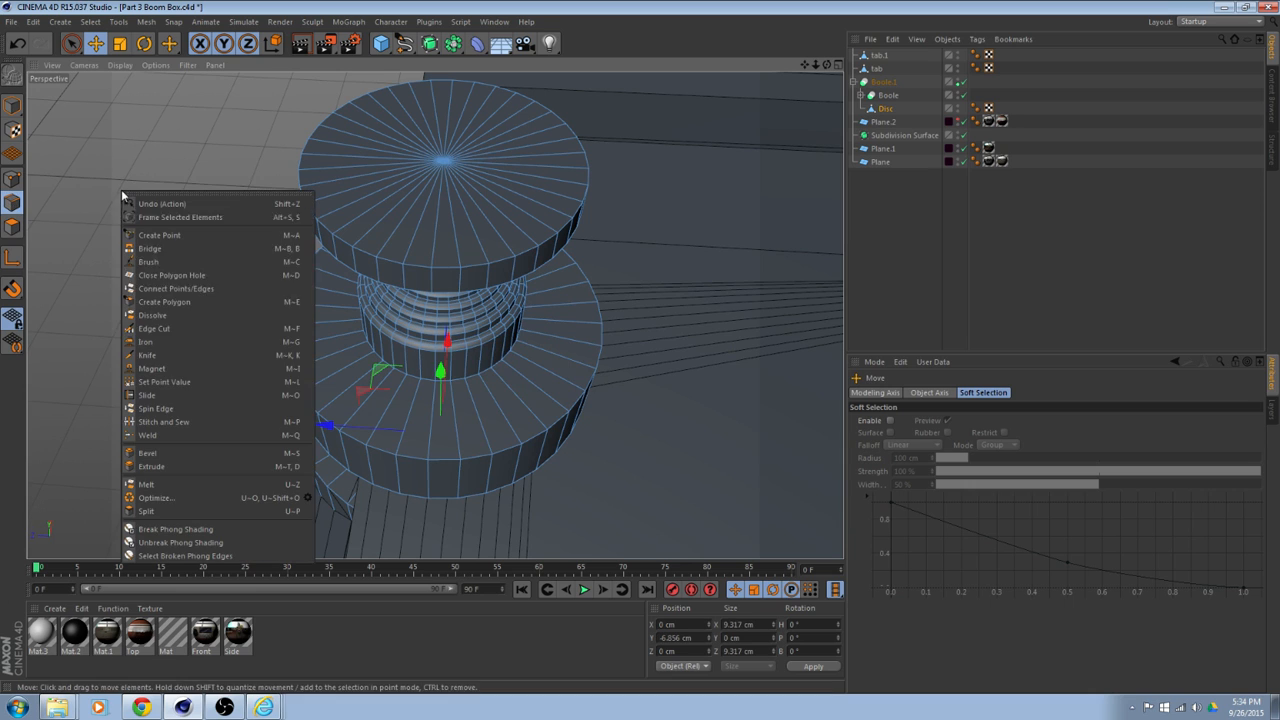
{"action": "left_click", "coordinate": [166, 356]}
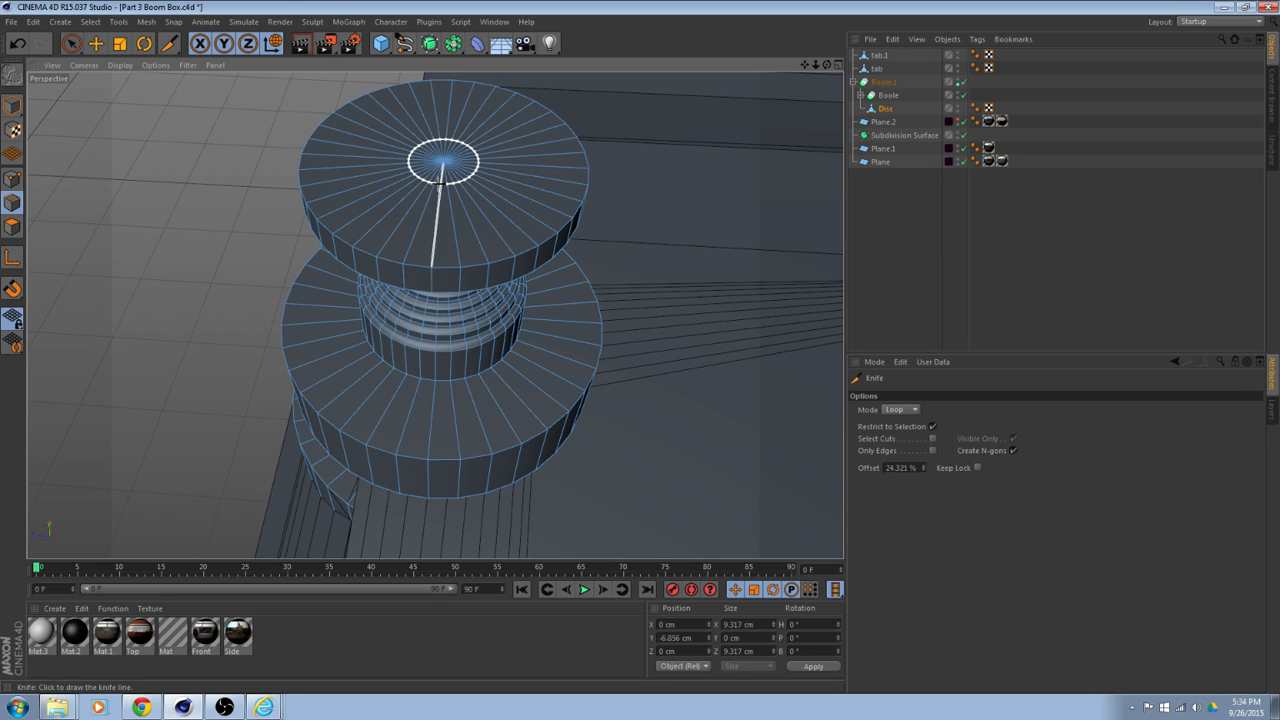
{"action": "scroll", "coordinate": [494, 207], "scroll_direction": "up", "scroll_amount": 2}
{"action": "left_click_drag", "start_coordinate": [483, 249], "coordinate": [400, 218], "text": "alt"}
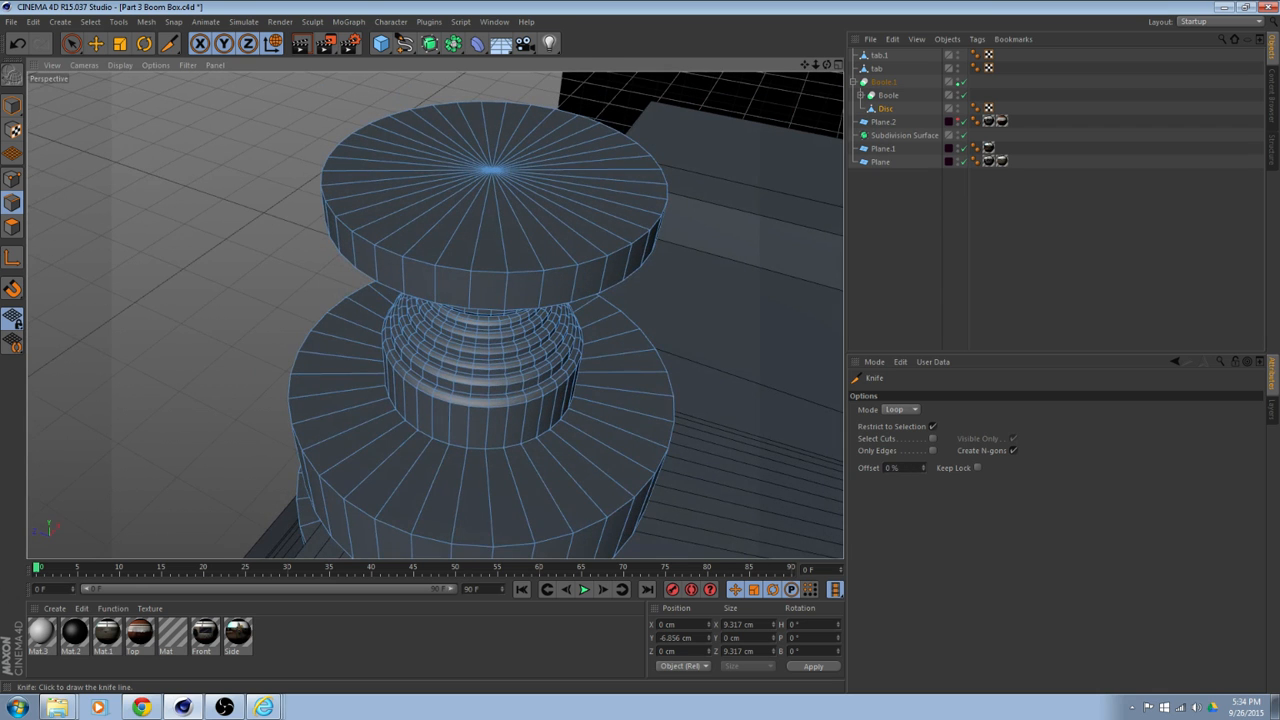
{"action": "left_click", "coordinate": [96, 45]}
{"action": "left_click_drag", "start_coordinate": [246, 254], "coordinate": [267, 260], "text": "alt"}
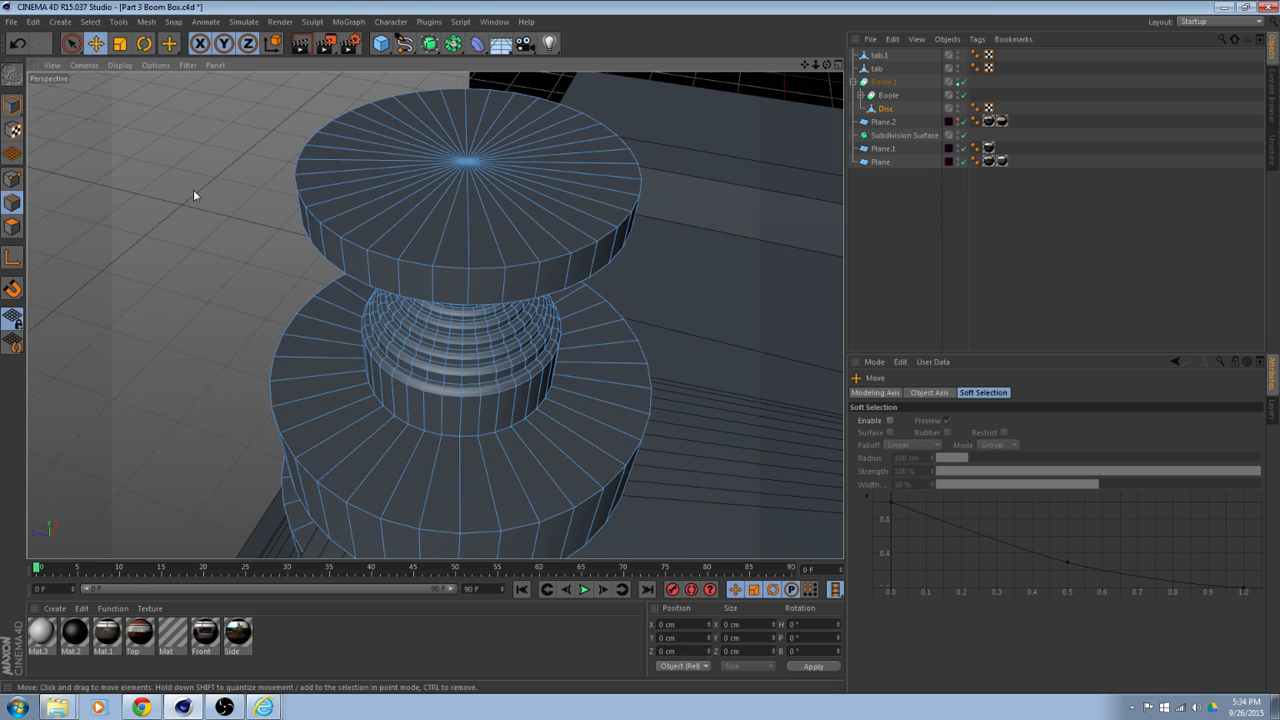
{"action": "right_click", "coordinate": [235, 201]}
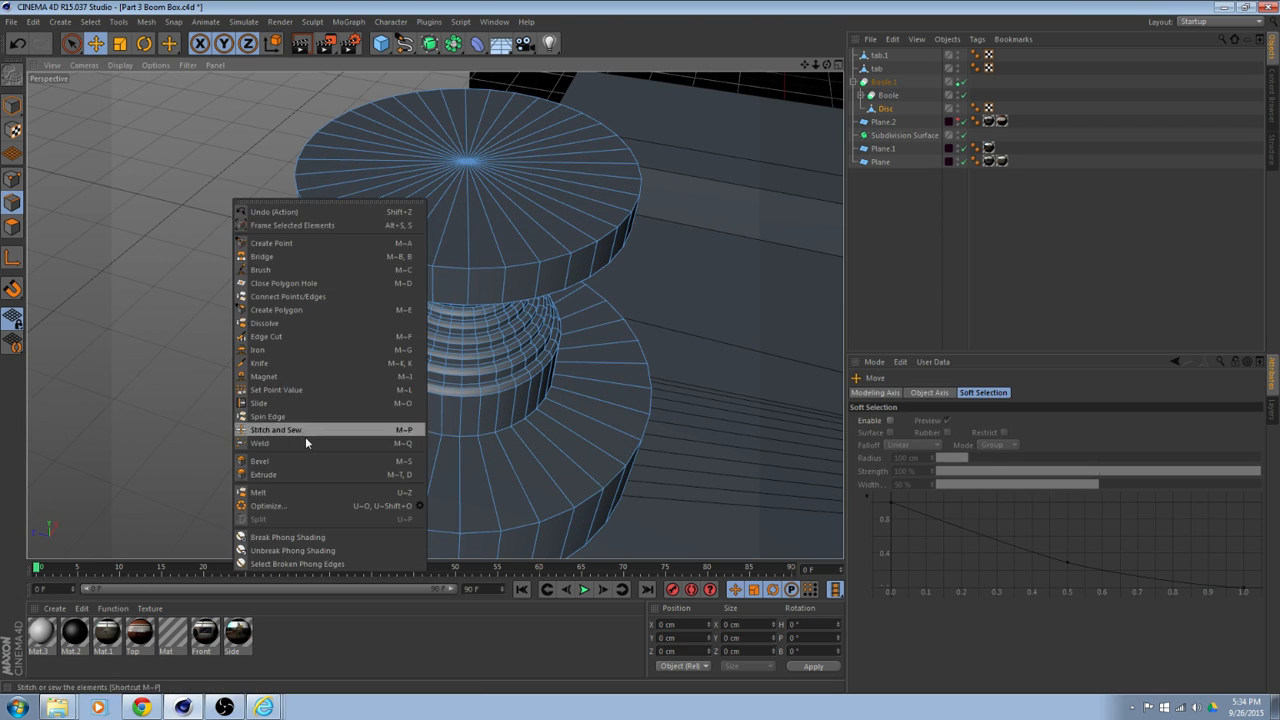
{"action": "left_click", "coordinate": [283, 363]}
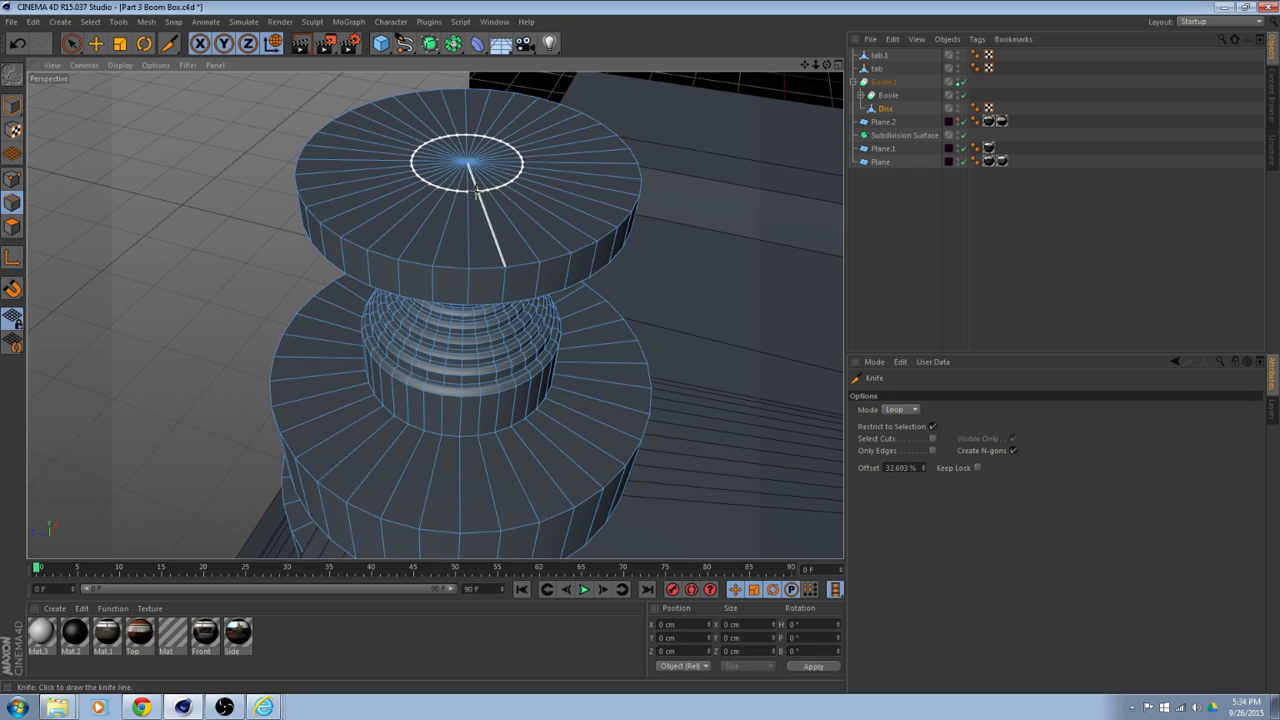
Select the polygons inside the new ring and raise them to a Y position of about 5.74 cm to dome the cap.
{"action": "left_click", "coordinate": [74, 43]}
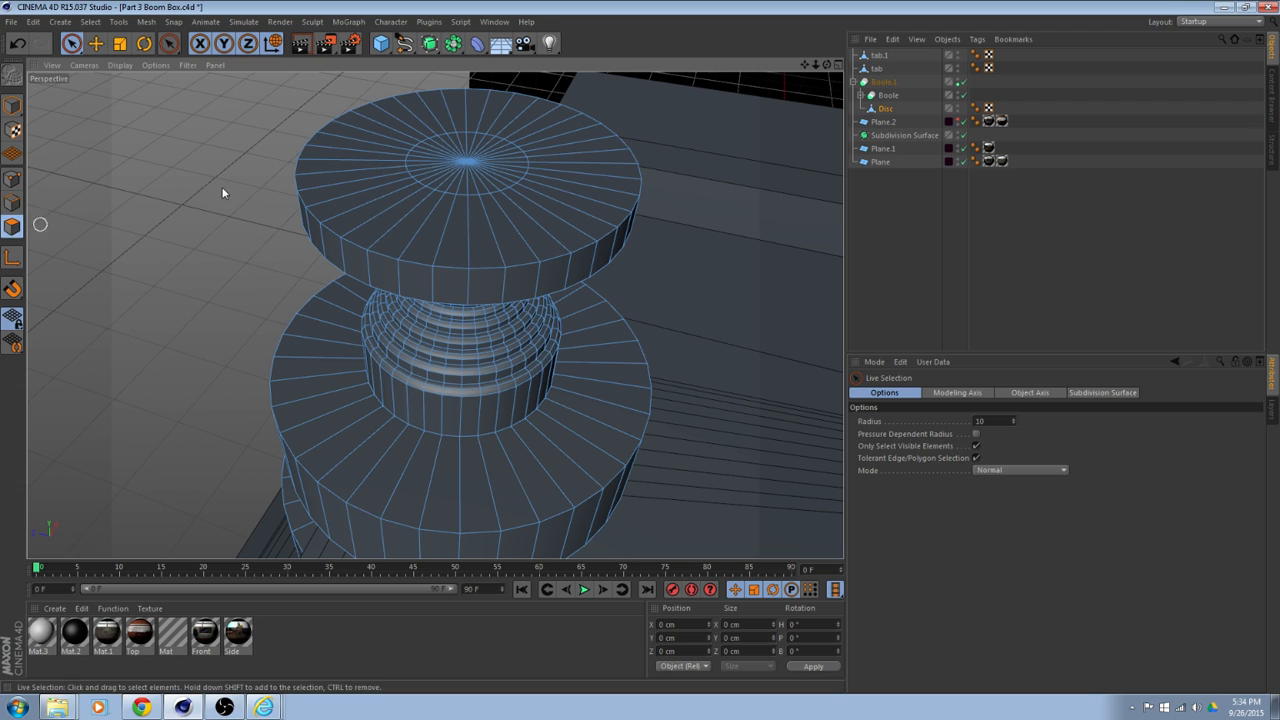
{"action": "mouse_move", "coordinate": [458, 180]}
{"action": "left_mouse_down"}
{"action": "mouse_move", "coordinate": [490, 150]}
{"action": "mouse_move", "coordinate": [445, 145]}
{"action": "mouse_move", "coordinate": [458, 170]}
{"action": "left_mouse_up"}
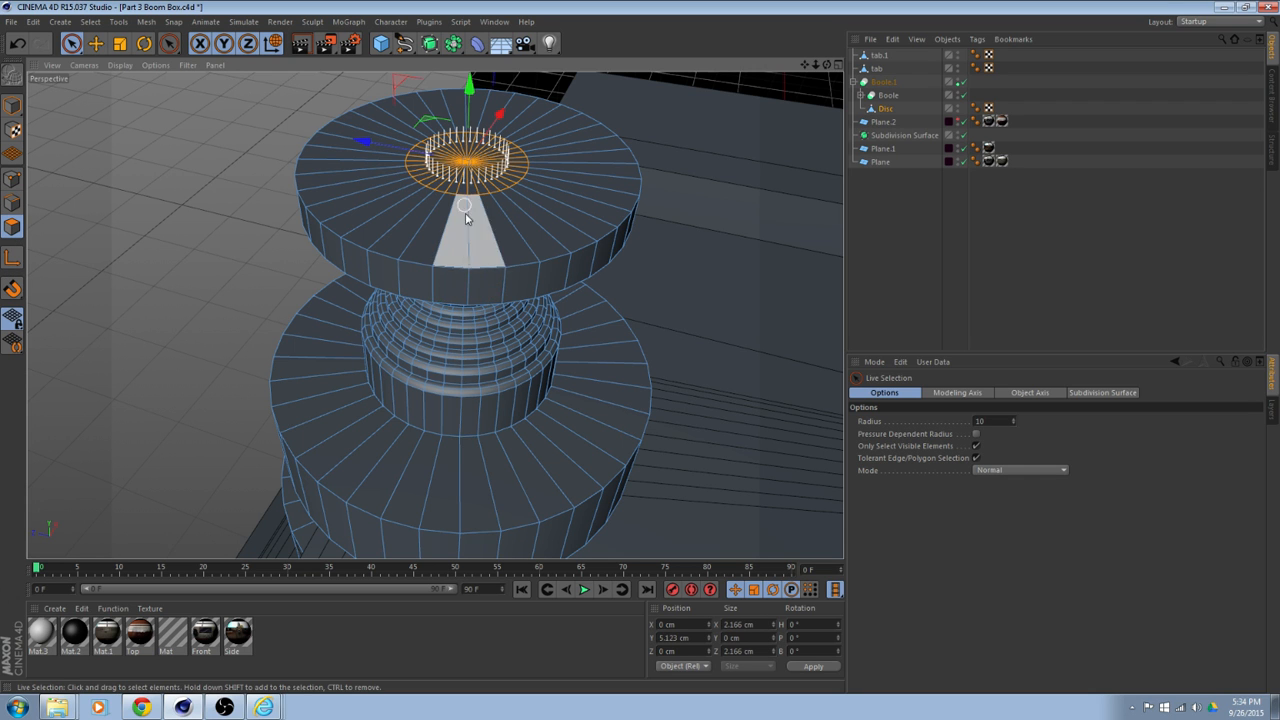
{"action": "left_click_drag", "start_coordinate": [484, 120], "coordinate": [484, 104]}
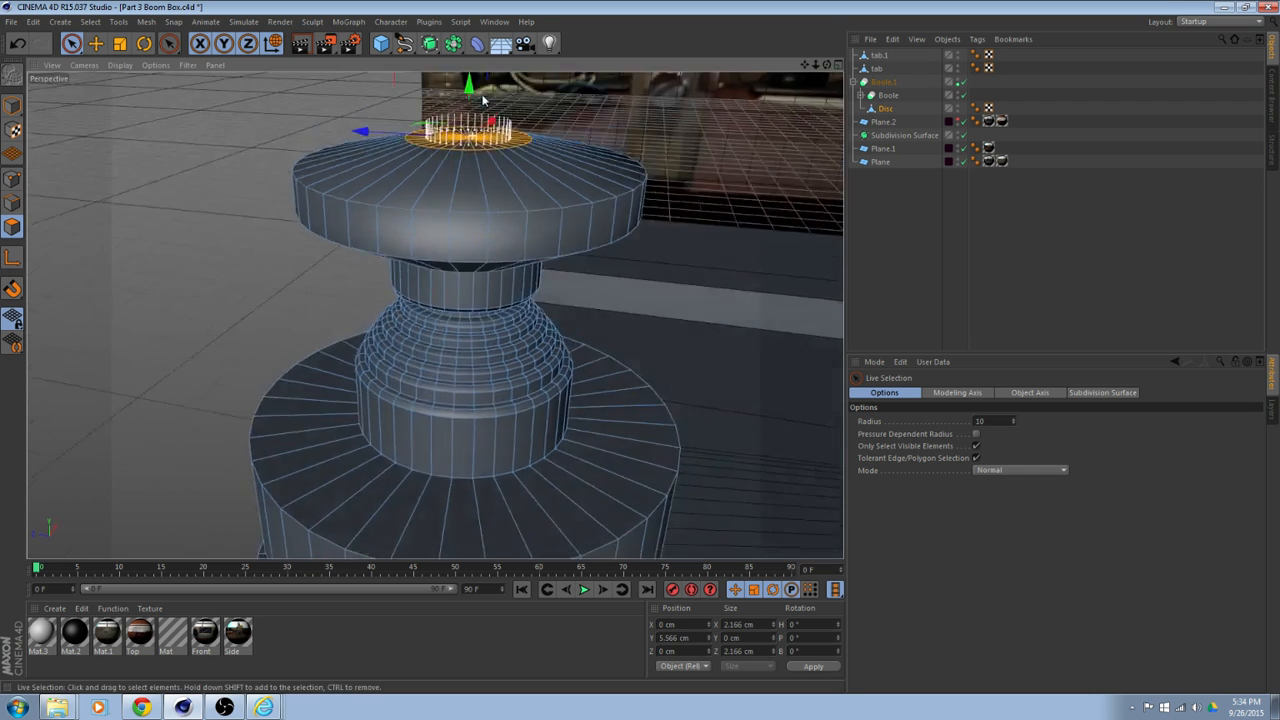
{"action": "mouse_move", "coordinate": [483, 100]}
{"action": "left_mouse_down", "text": "alt"}
{"action": "mouse_move", "coordinate": [508, 84]}
{"action": "mouse_move", "coordinate": [470, 82]}
{"action": "left_mouse_up", "text": "alt"}
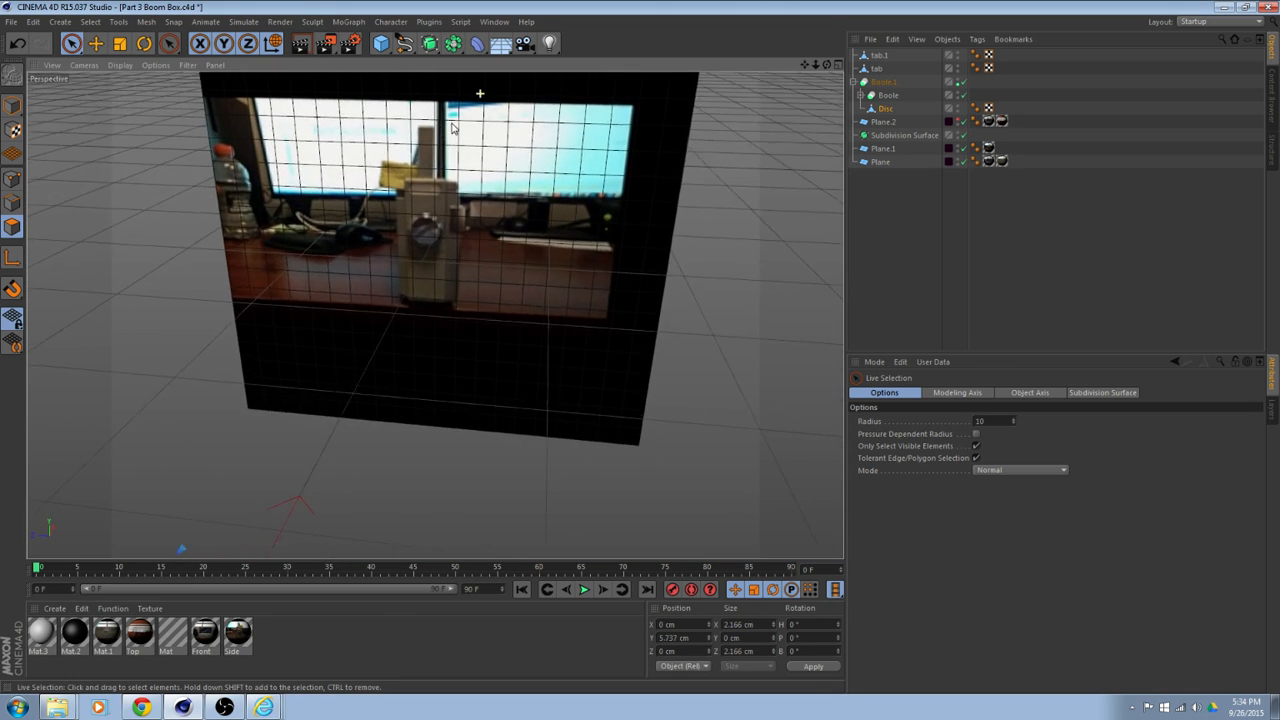
Switch to the Move tool, deselect the cap polygons and examine the finished knob's profile on the boom box corner.
{"action": "left_click_drag", "start_coordinate": [452, 128], "coordinate": [462, 106], "text": "alt"}
{"action": "right_click_drag", "start_coordinate": [404, 210], "coordinate": [294, 368], "text": "alt"}
{"action": "left_click_drag", "start_coordinate": [294, 368], "coordinate": [274, 151], "text": "alt"}
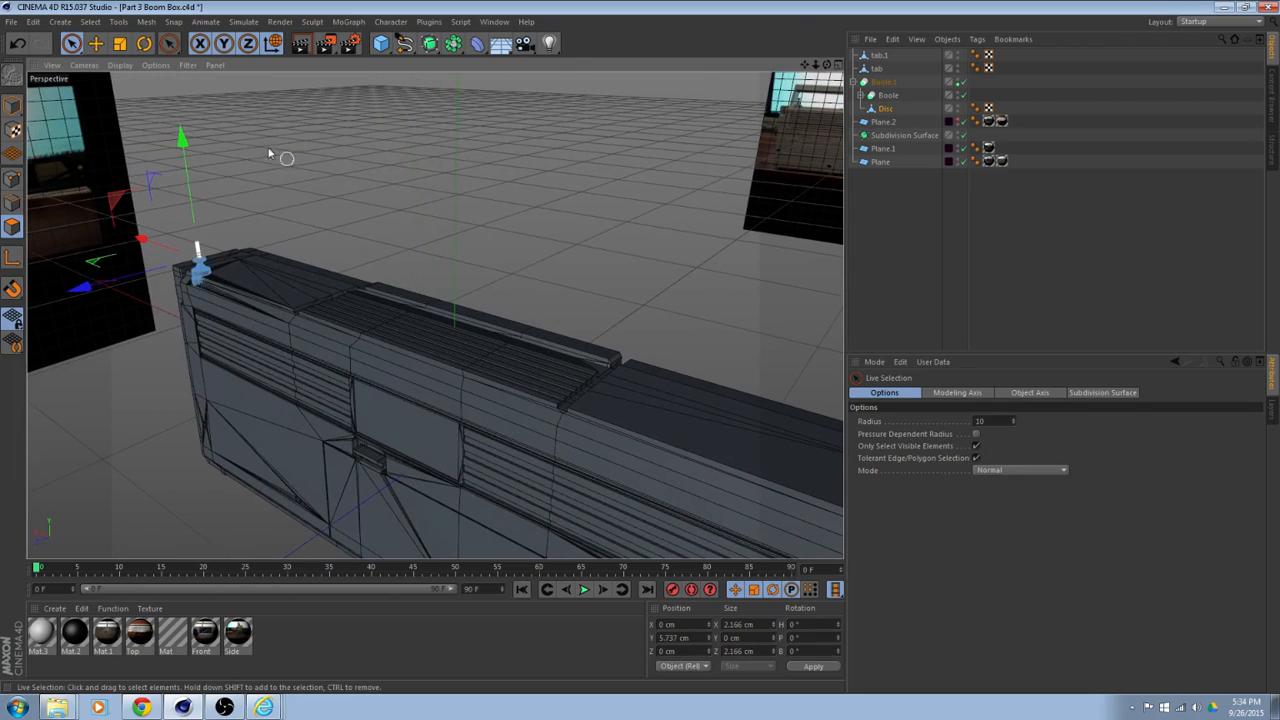
{"action": "left_click", "coordinate": [96, 43]}
{"action": "left_click_drag", "start_coordinate": [309, 204], "coordinate": [381, 180], "text": "alt"}
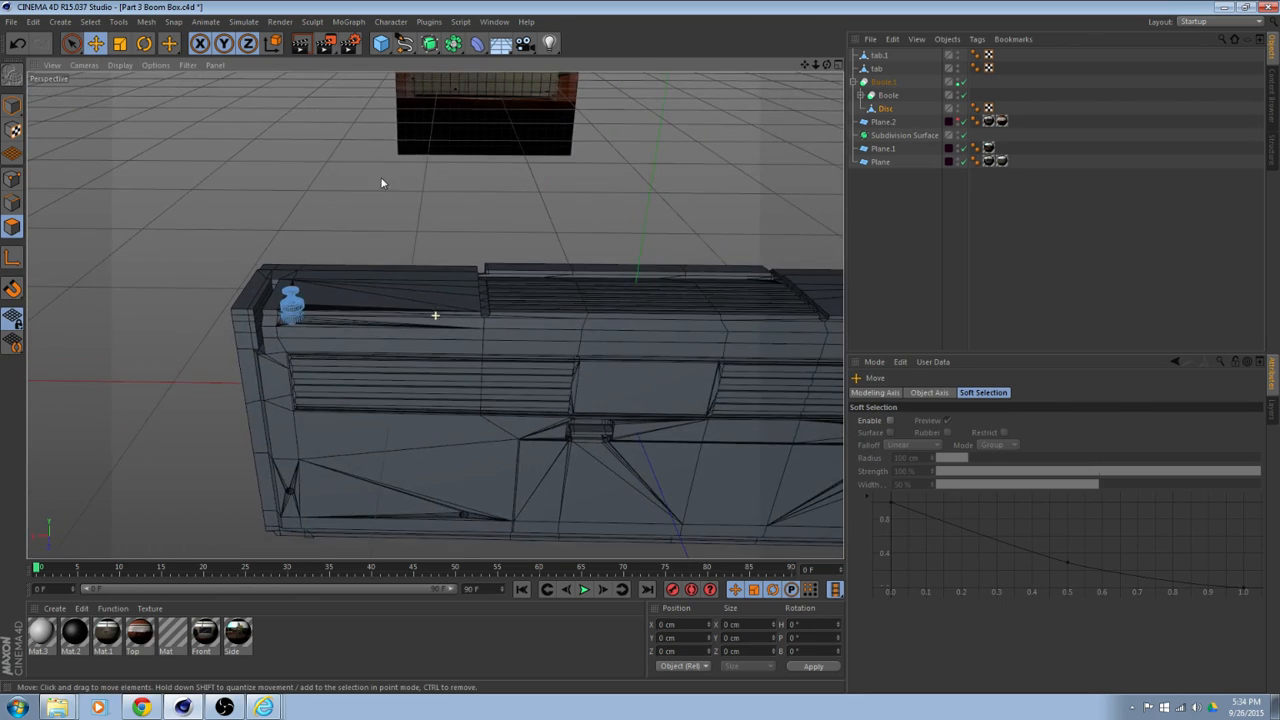
{"action": "scroll", "coordinate": [283, 264], "scroll_direction": "up", "scroll_amount": 5}
{"action": "left_click_drag", "start_coordinate": [315, 243], "coordinate": [306, 233], "text": "alt"}
{"action": "scroll", "coordinate": [306, 233], "scroll_direction": "up", "scroll_amount": 2}
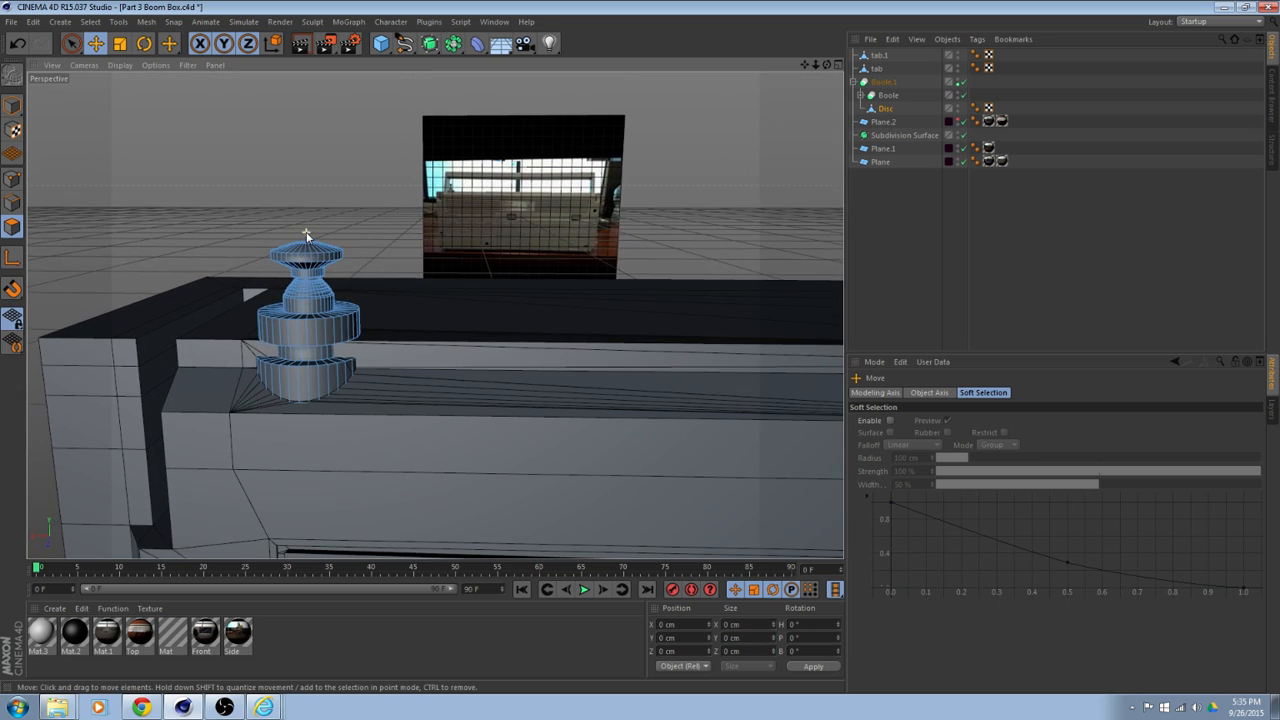
{"action": "left_click_drag", "start_coordinate": [382, 217], "coordinate": [354, 206], "text": "alt"}
{"action": "scroll", "coordinate": [343, 209], "scroll_direction": "up", "scroll_amount": 2}
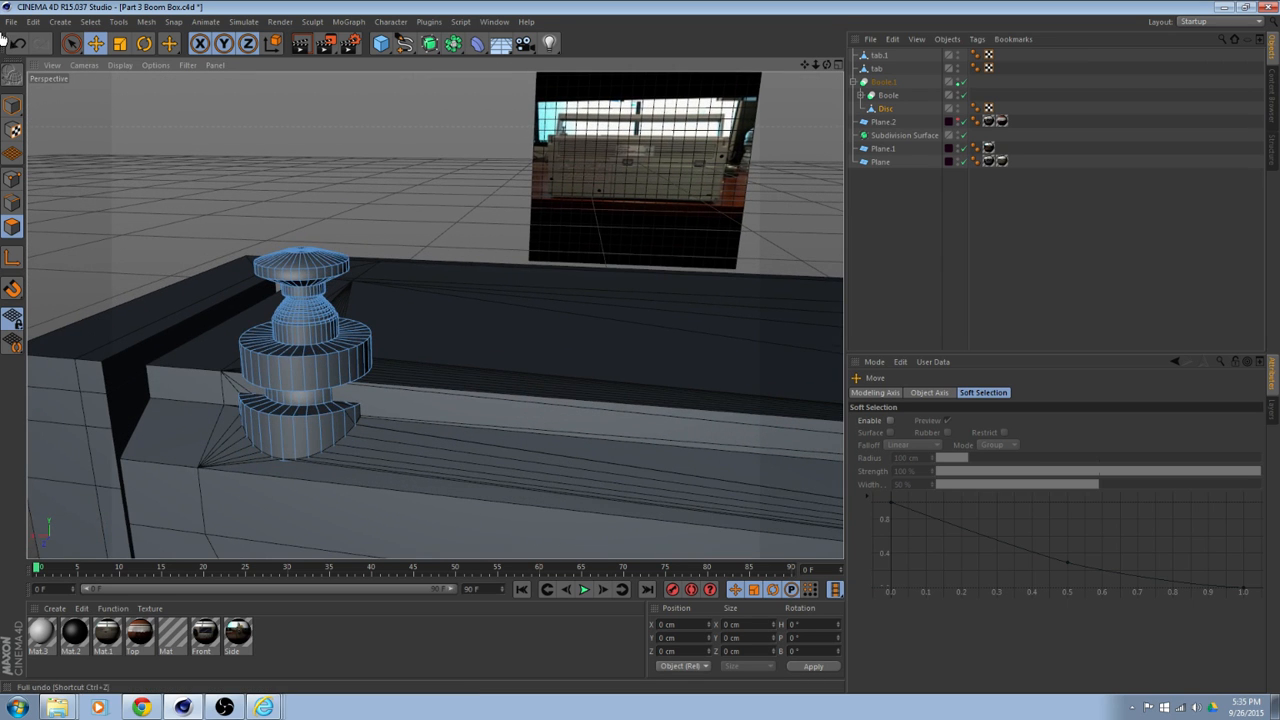
Set the viewport display to Gouraud Shading, return to Model mode and deselect all objects.
{"action": "left_click", "coordinate": [118, 66]}
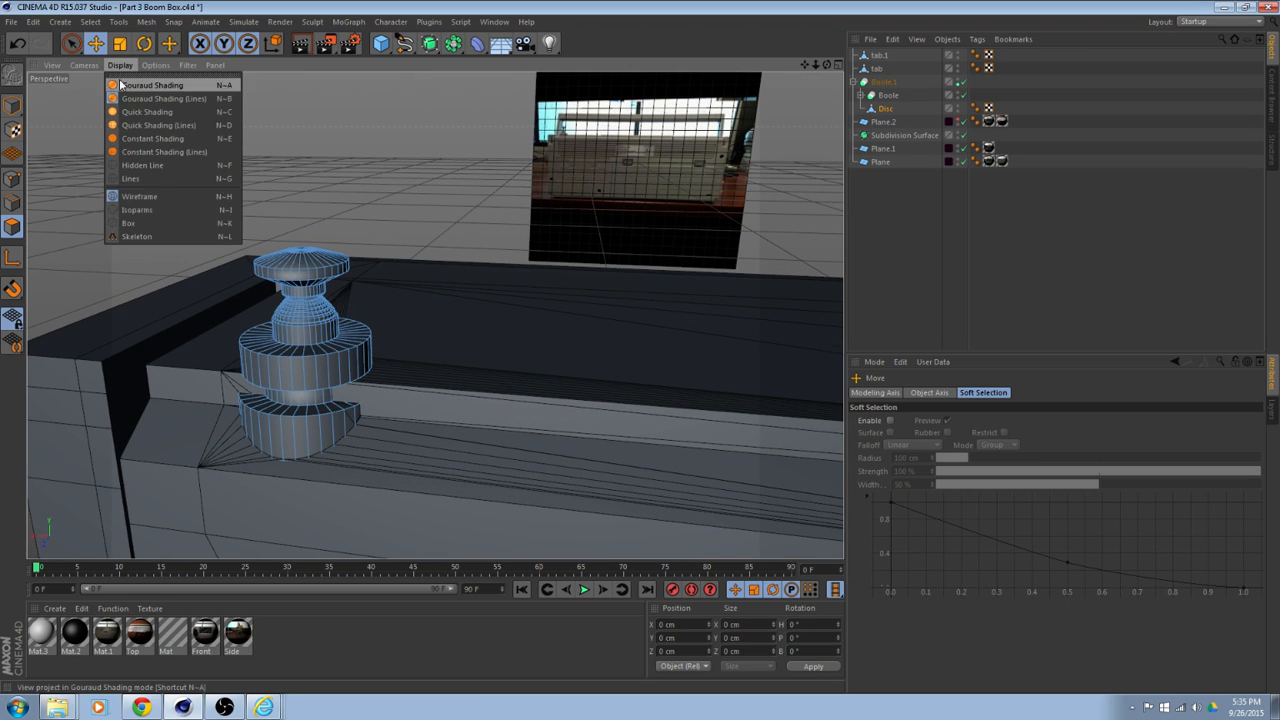
{"action": "left_click", "coordinate": [121, 85]}
{"action": "left_click", "coordinate": [13, 108]}
{"action": "left_click", "coordinate": [245, 147]}
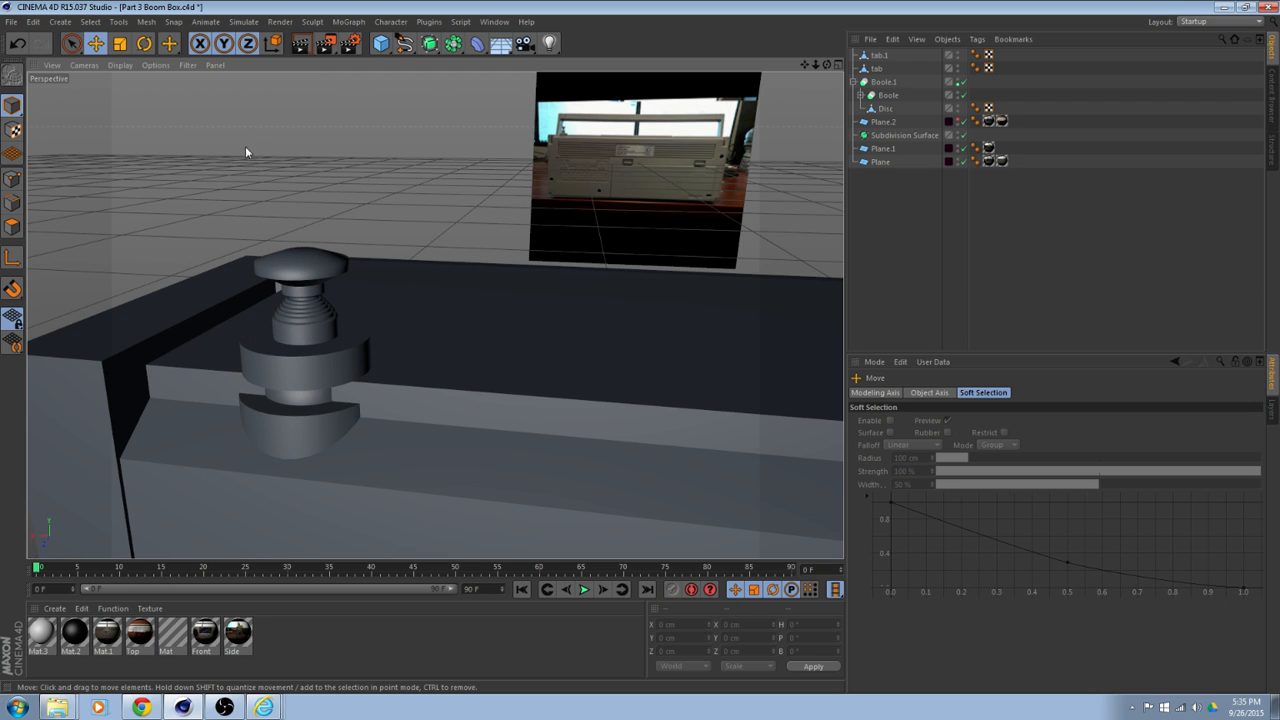
Inspect the boom box's back and end in the shaded view and collapse the Boole.1 hierarchy.
{"action": "left_click_drag", "start_coordinate": [245, 147], "coordinate": [319, 218], "text": "alt"}
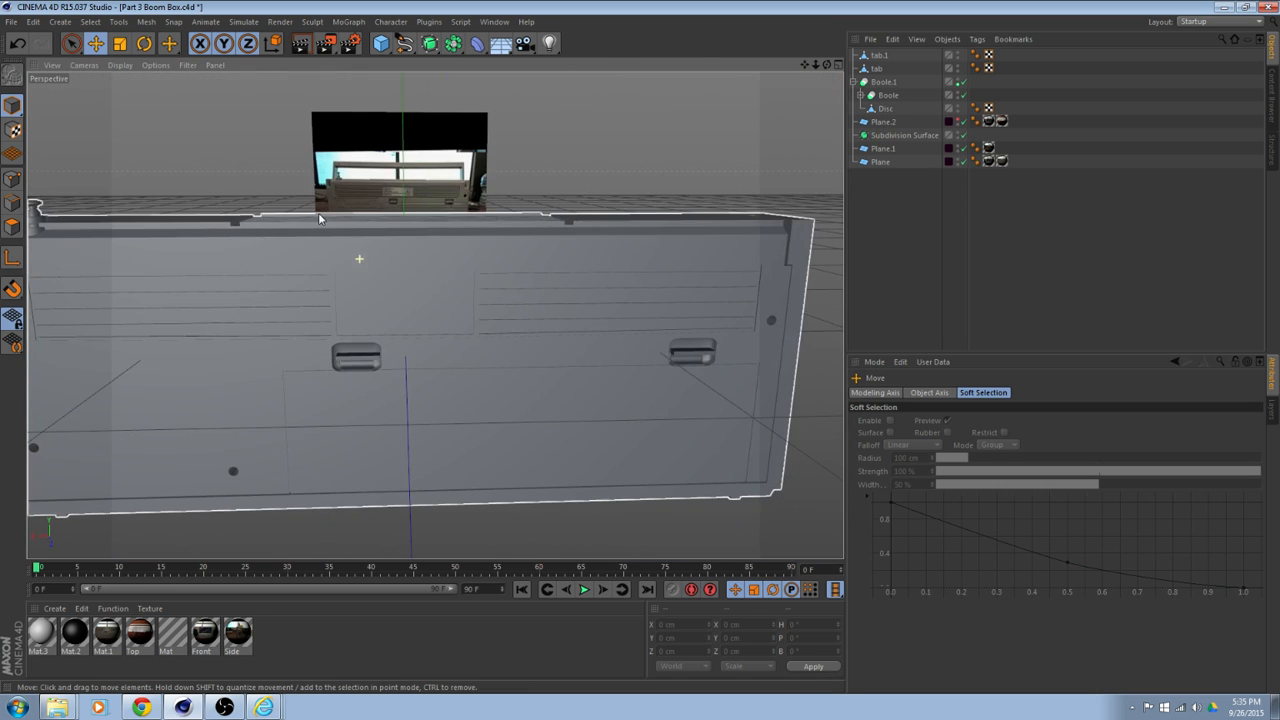
{"action": "left_click_drag", "start_coordinate": [188, 233], "coordinate": [243, 240], "text": "alt"}
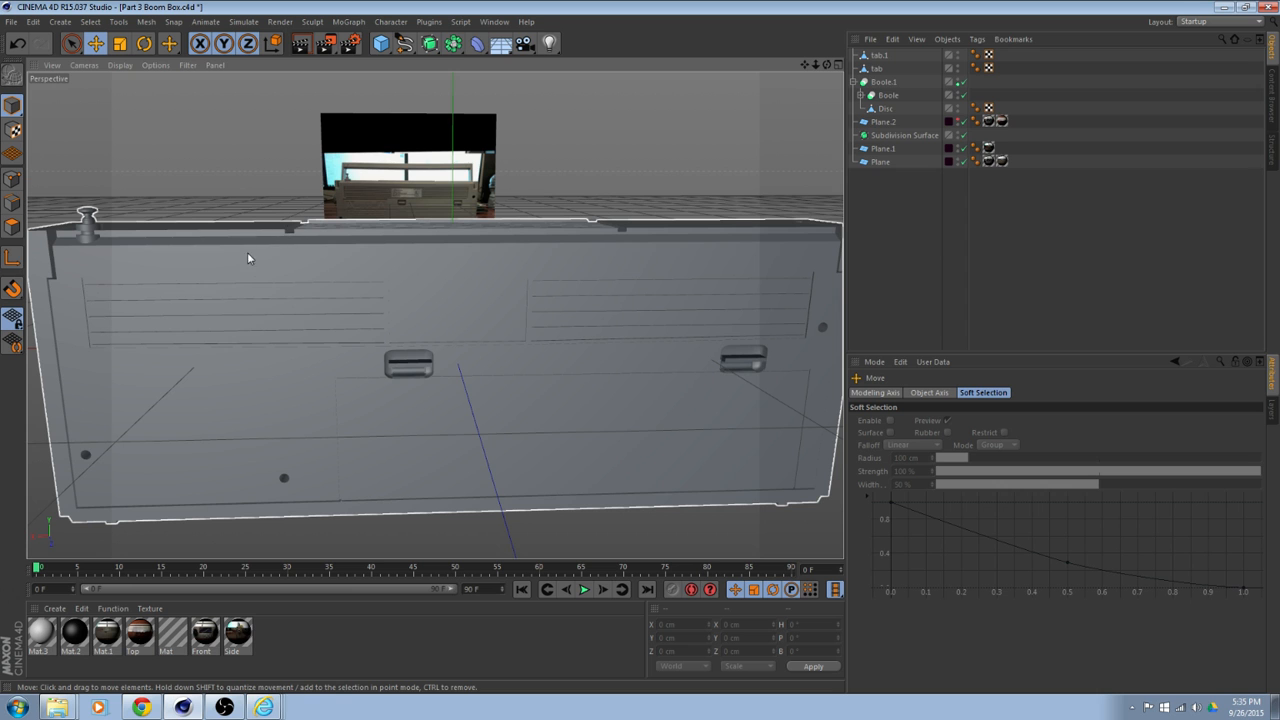
{"action": "left_click_drag", "start_coordinate": [248, 258], "coordinate": [516, 346], "text": "alt"}
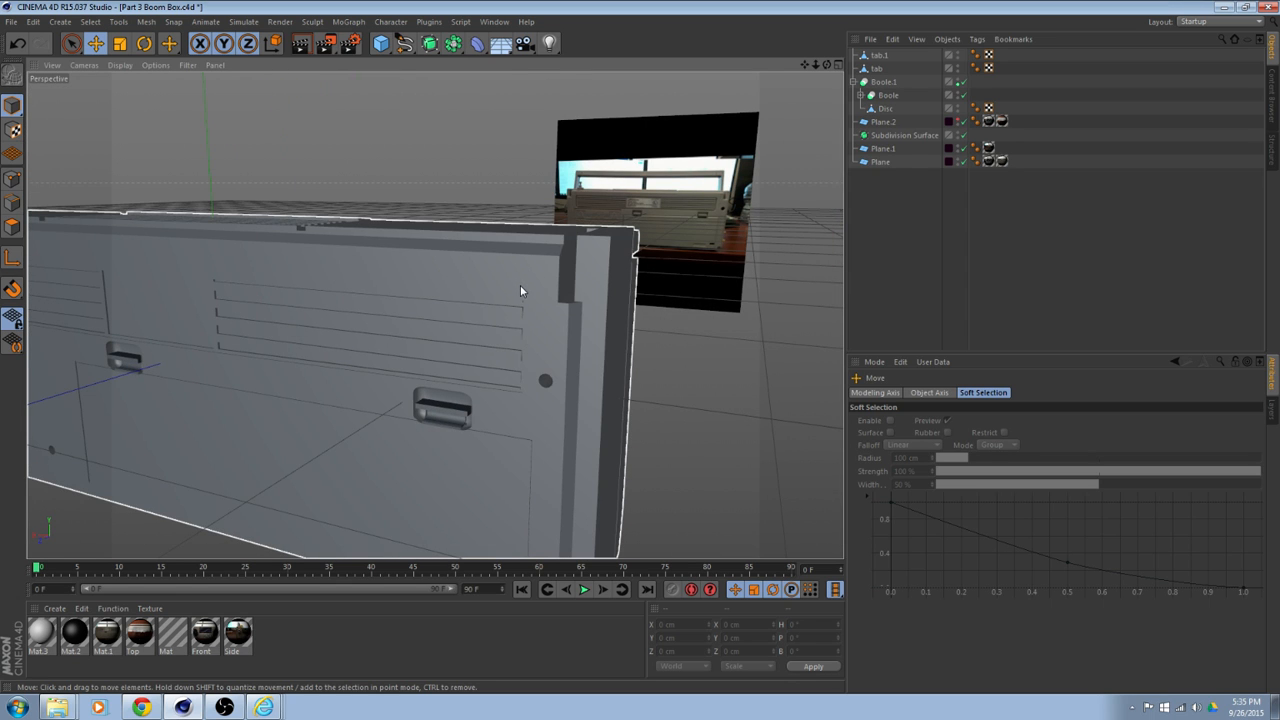
{"action": "left_click_drag", "start_coordinate": [520, 291], "coordinate": [660, 248], "text": "alt"}
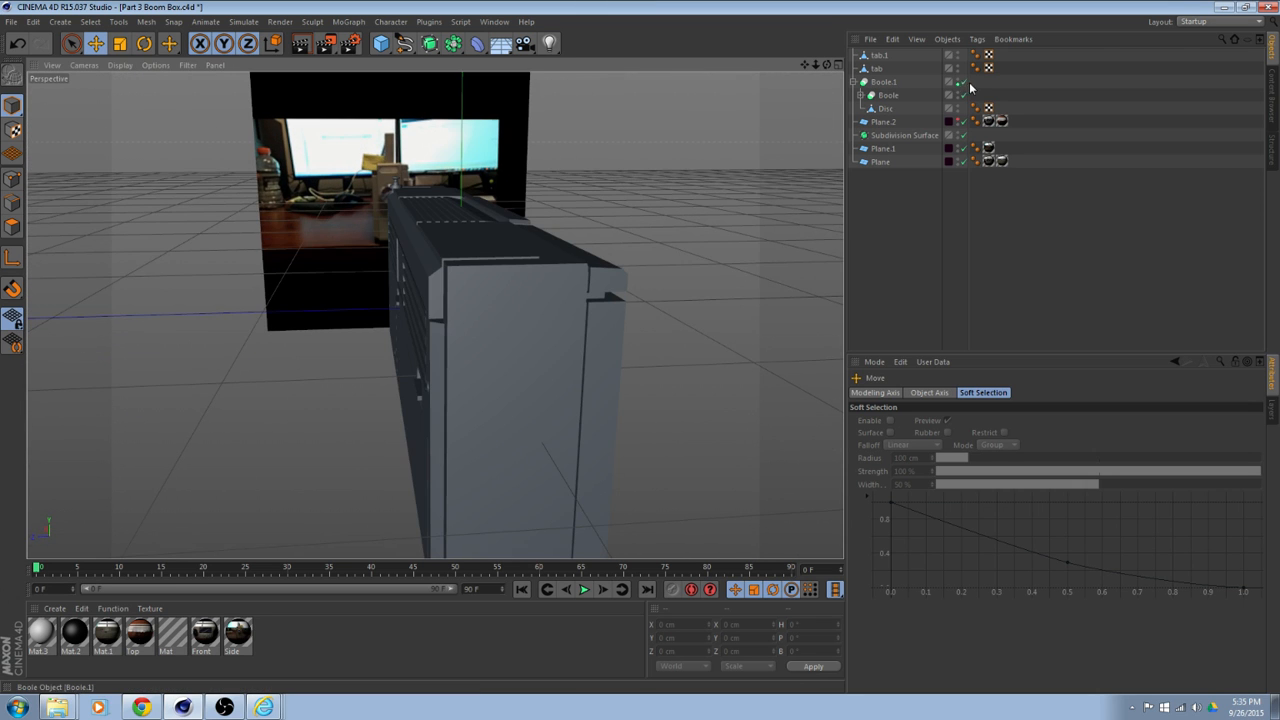
{"action": "left_click", "coordinate": [856, 82]}
{"action": "left_click_drag", "start_coordinate": [664, 240], "coordinate": [672, 228], "text": "alt"}
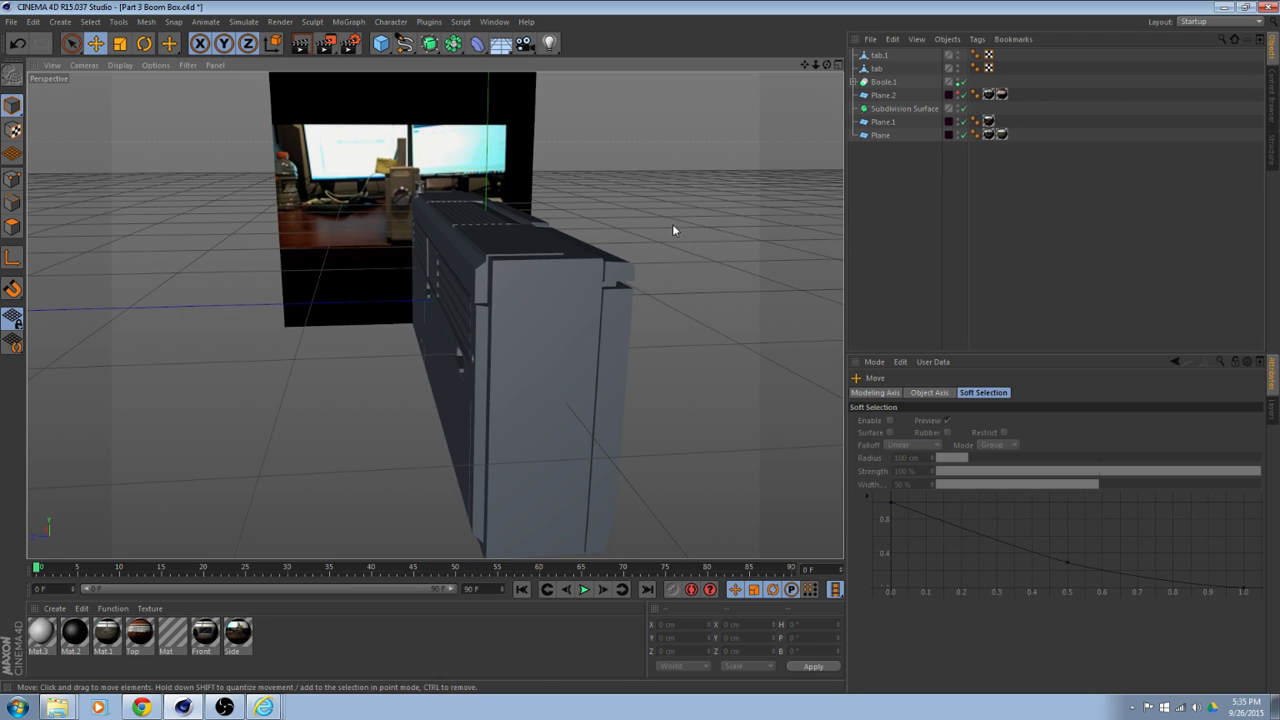
Add a cube primitive with Fillet enabled and convert it to an editable polygon object.
{"action": "left_click_drag", "start_coordinate": [582, 237], "coordinate": [575, 272], "text": "alt"}
{"action": "left_click", "coordinate": [378, 45]}
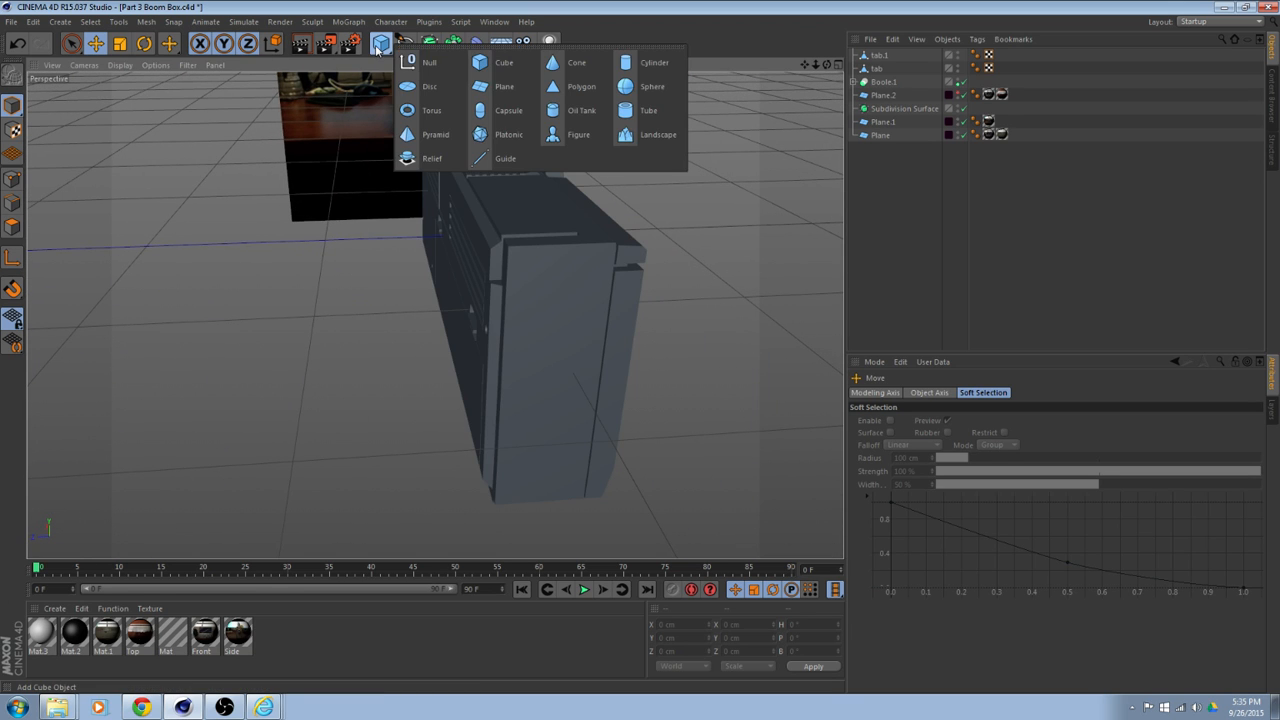
{"action": "left_click", "coordinate": [498, 63]}
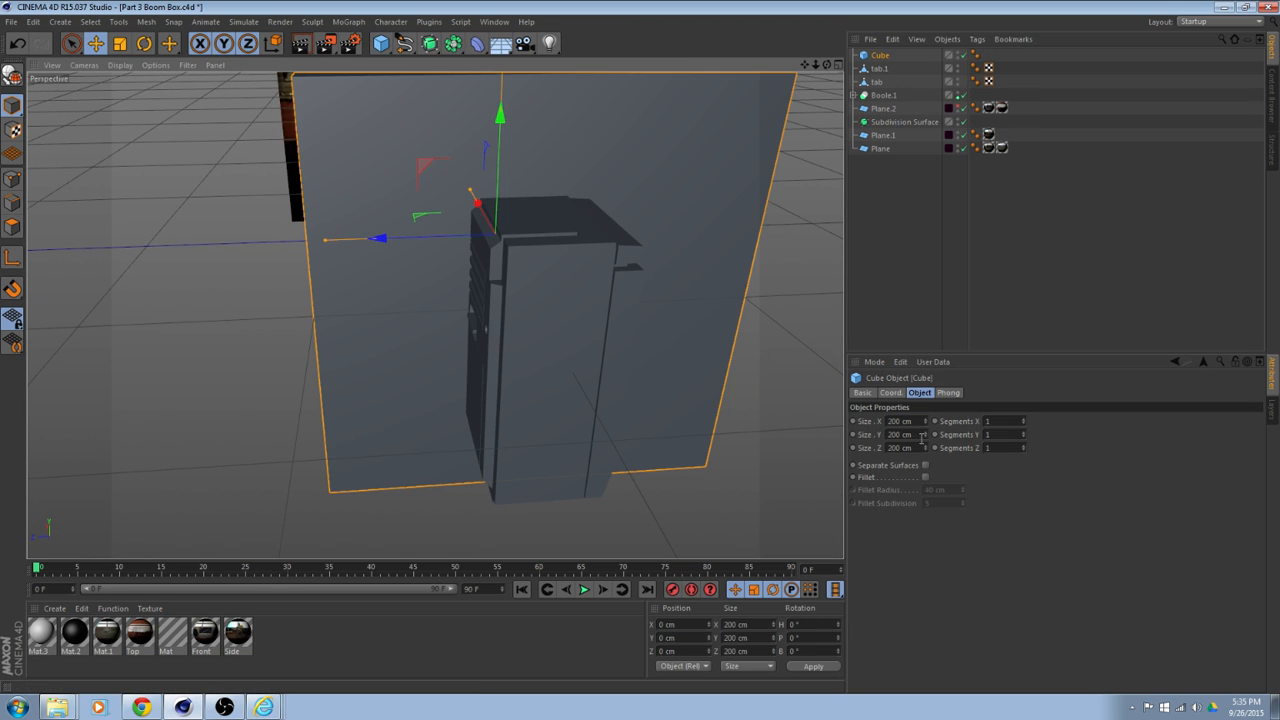
{"action": "left_click", "coordinate": [925, 478]}
{"action": "left_click_drag", "start_coordinate": [674, 340], "coordinate": [622, 278], "text": "alt"}
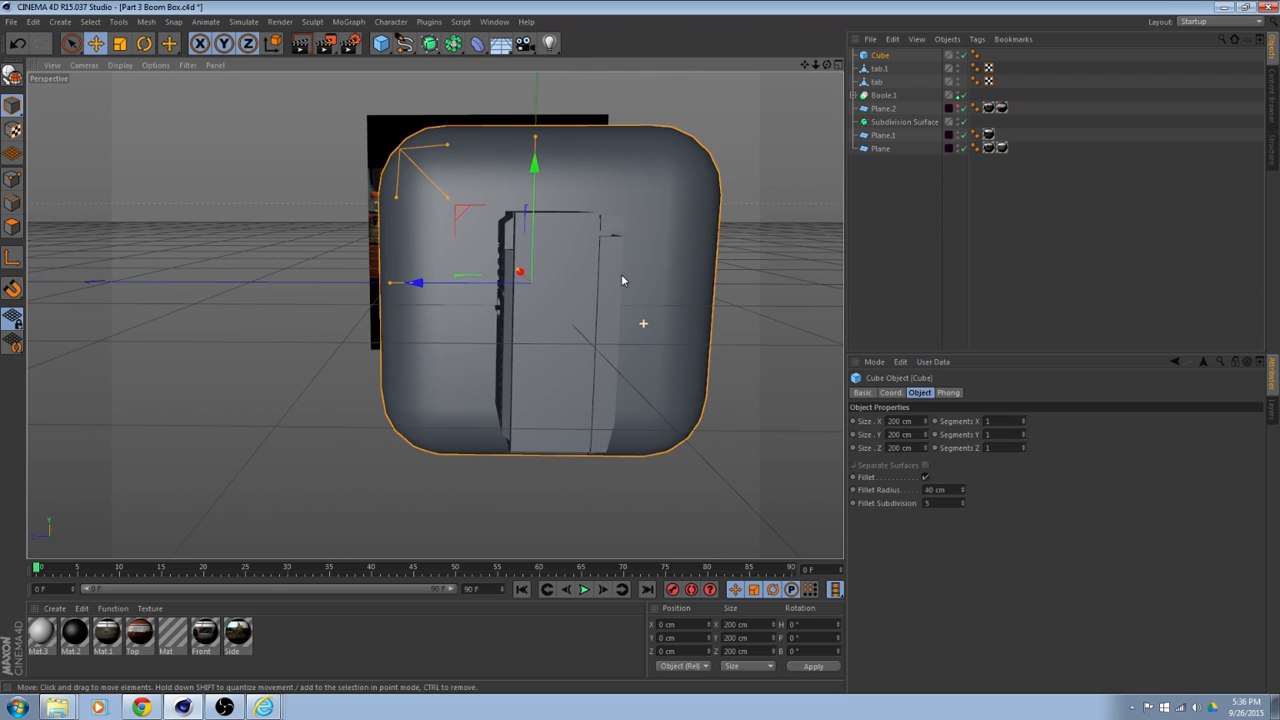
{"action": "left_click", "coordinate": [12, 75]}
{"action": "scroll", "coordinate": [528, 197], "scroll_direction": "up", "scroll_amount": 1}
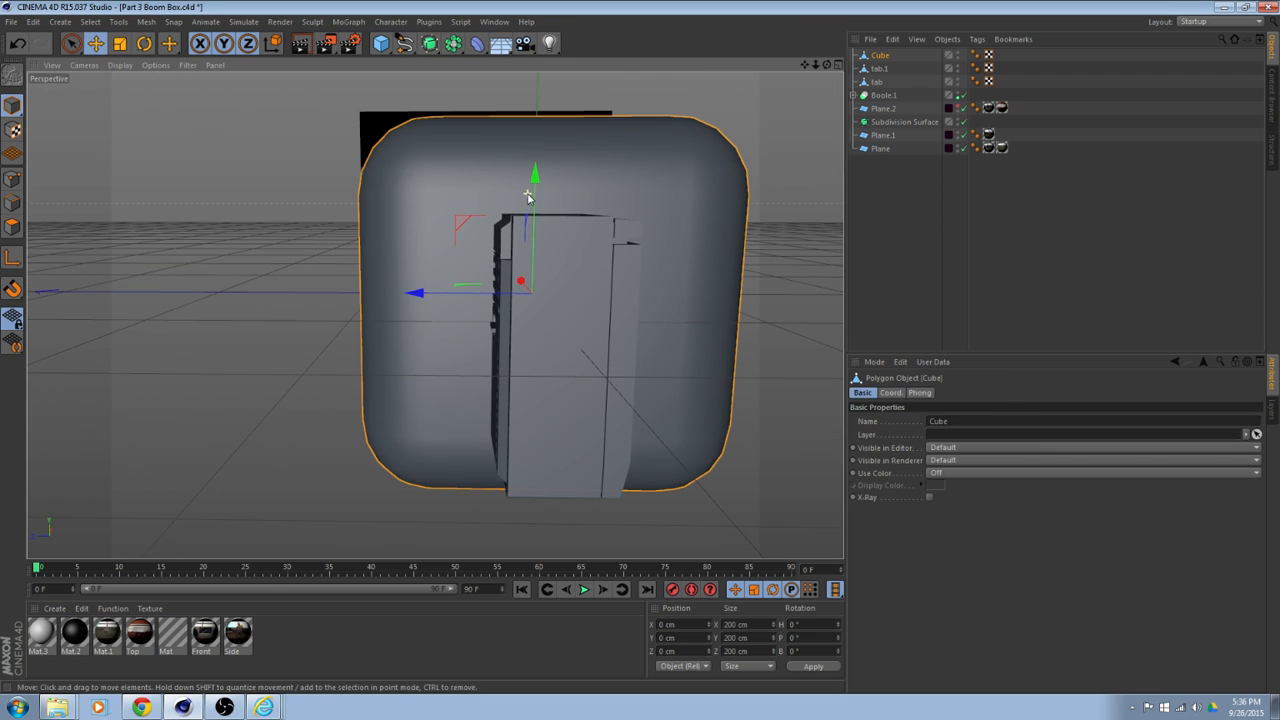
Scale the rounded cube down uniformly to about 59.6 cm per side.
{"action": "left_click", "coordinate": [120, 44]}
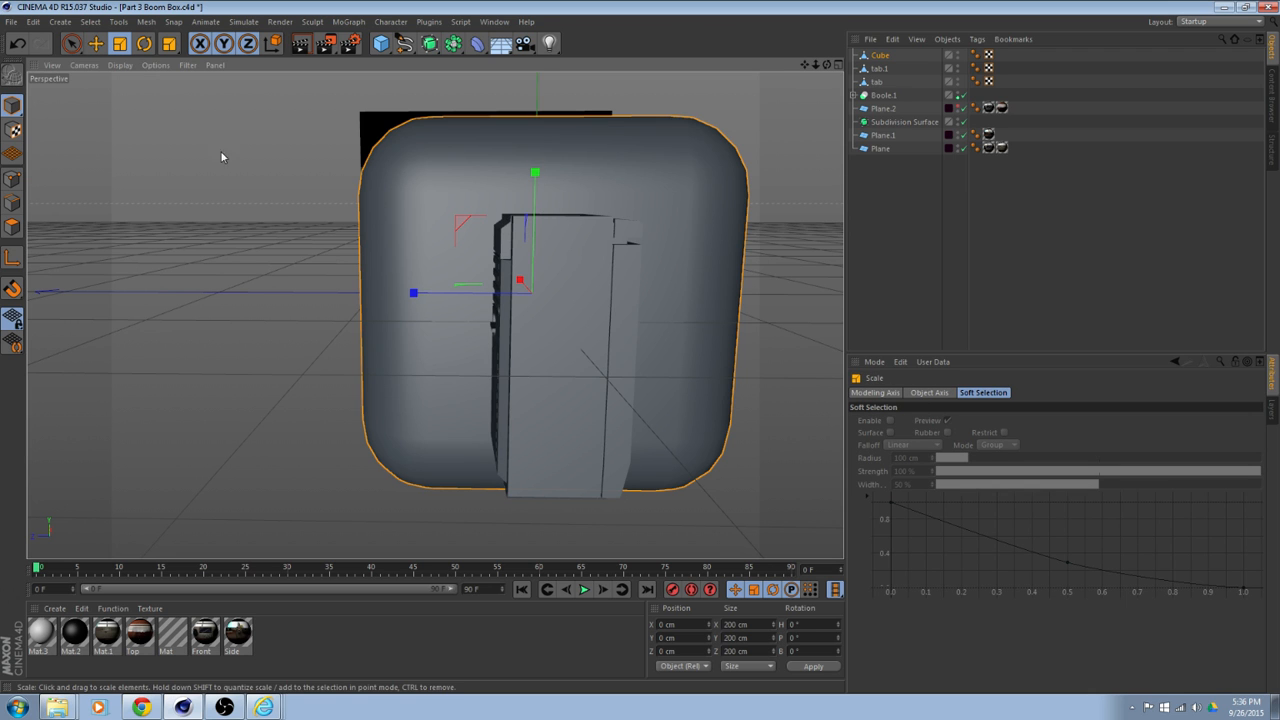
{"action": "left_click_drag", "start_coordinate": [279, 199], "coordinate": [196, 205]}
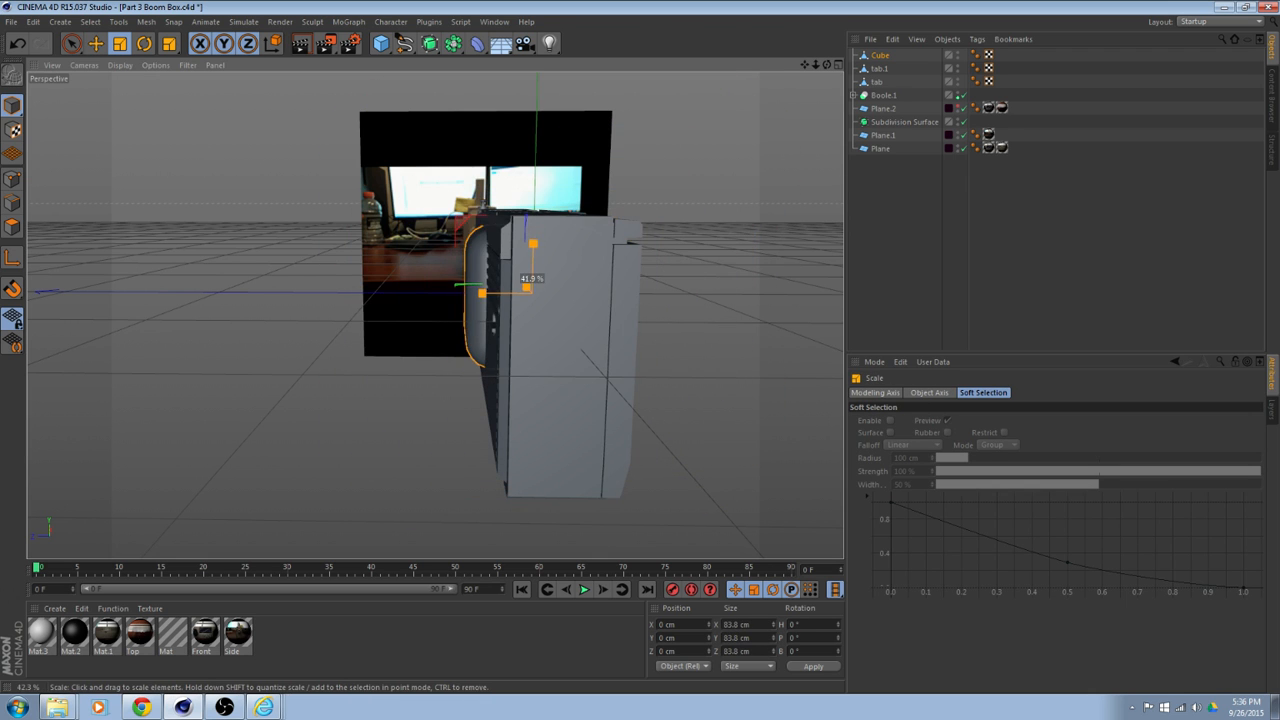
{"action": "left_click_drag", "start_coordinate": [390, 238], "coordinate": [637, 261], "text": "alt"}
{"action": "middle_click_drag", "start_coordinate": [637, 261], "coordinate": [339, 226], "text": "alt"}
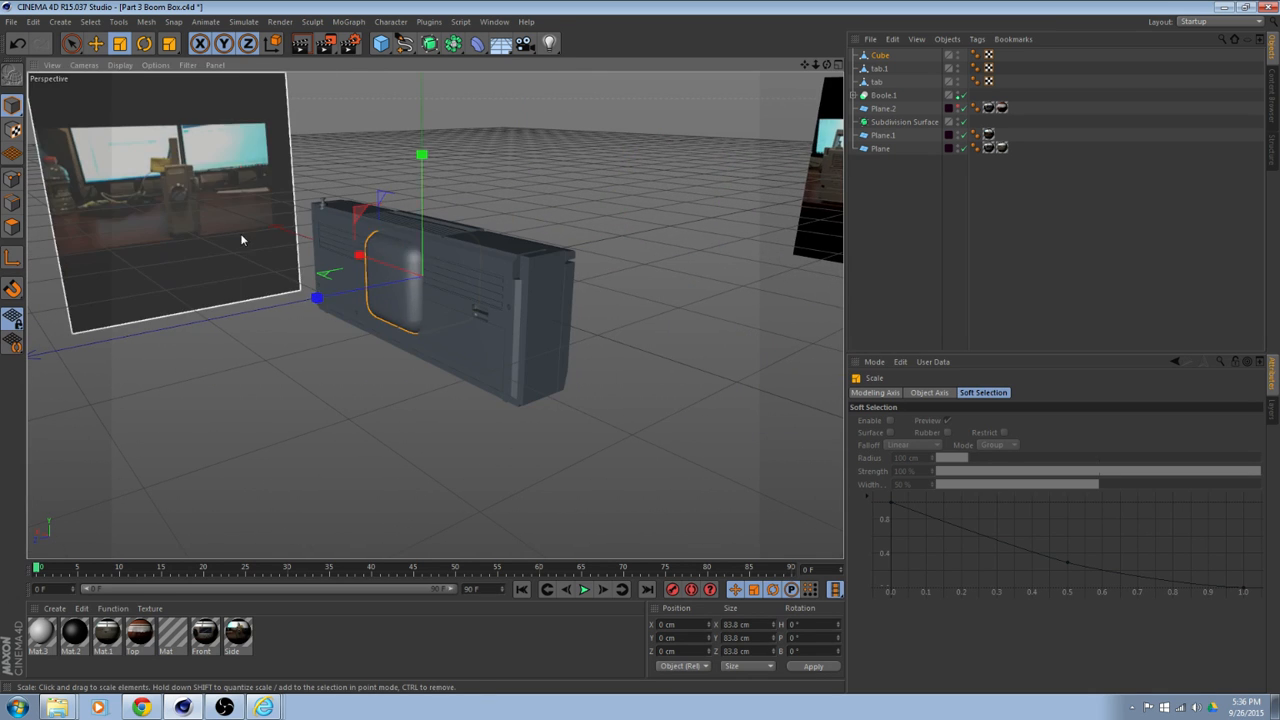
{"action": "left_click_drag", "start_coordinate": [241, 236], "coordinate": [82, 215]}
{"action": "scroll", "coordinate": [260, 241], "scroll_direction": "up", "scroll_amount": 4}
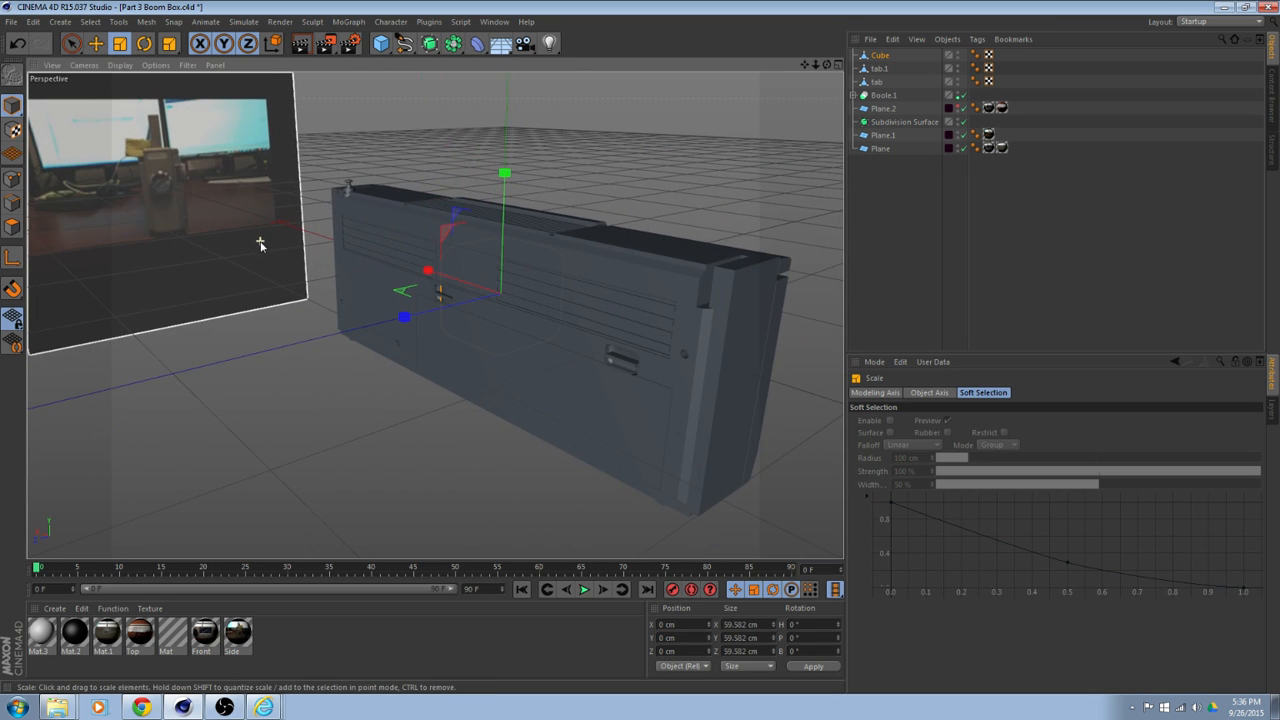
Move the cube along X to about -153.4 cm, at the end of the boom box.
{"action": "left_click_drag", "start_coordinate": [477, 266], "coordinate": [560, 320], "text": "alt"}
{"action": "left_click", "coordinate": [94, 50]}
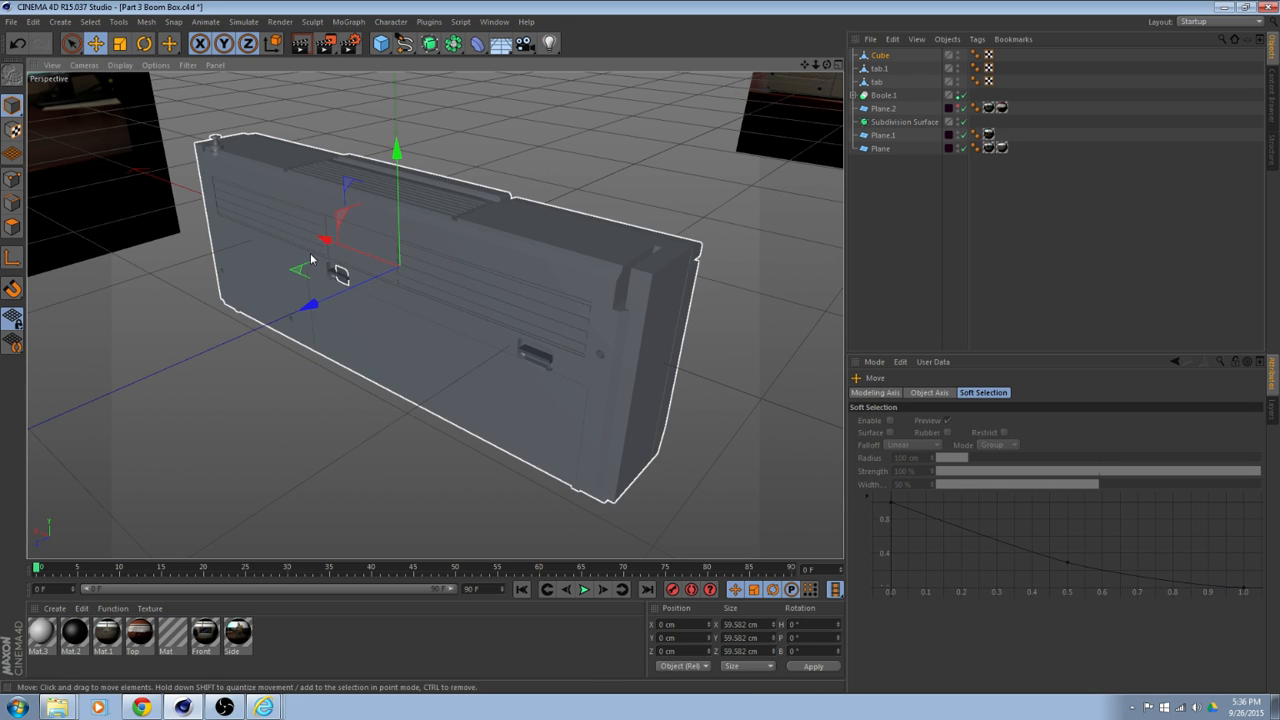
{"action": "left_click_drag", "start_coordinate": [323, 240], "coordinate": [557, 335]}
{"action": "left_click_drag", "start_coordinate": [543, 325], "coordinate": [495, 280], "text": "alt"}
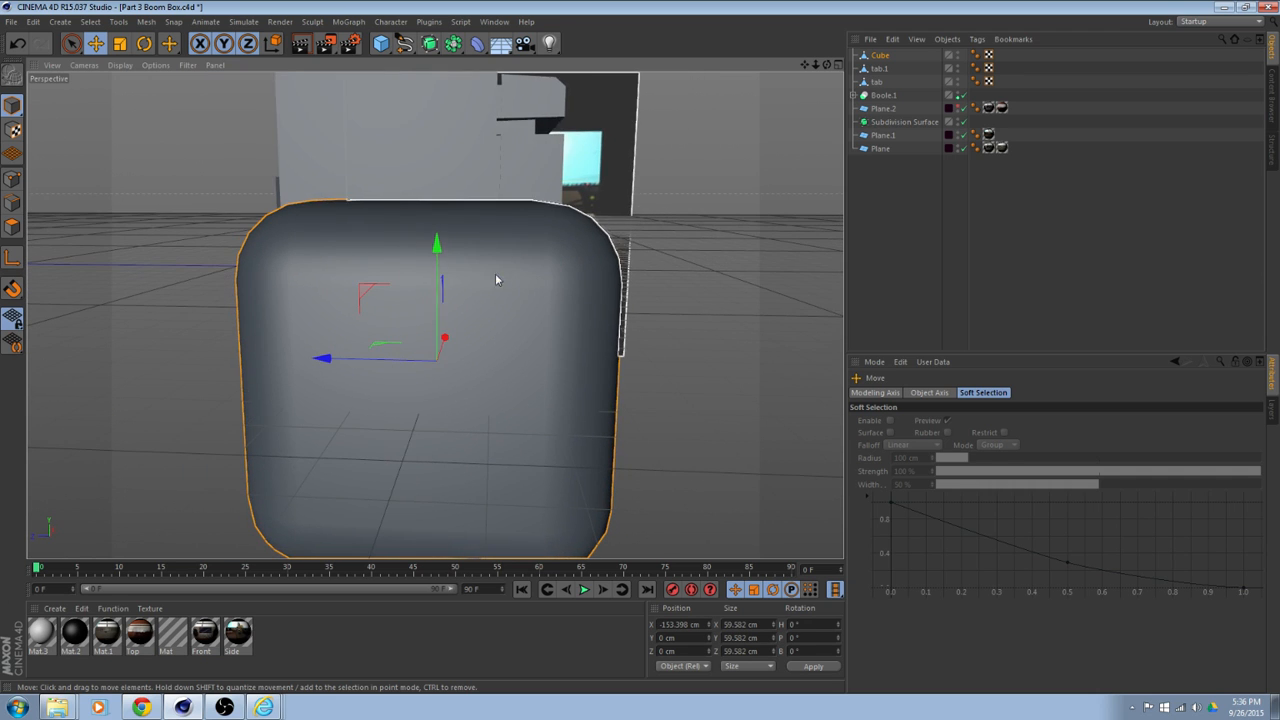
Flatten and narrow the rounded cube to about 16.3 cm in Y and 36.6 cm in Z.
{"action": "left_click", "coordinate": [117, 47]}
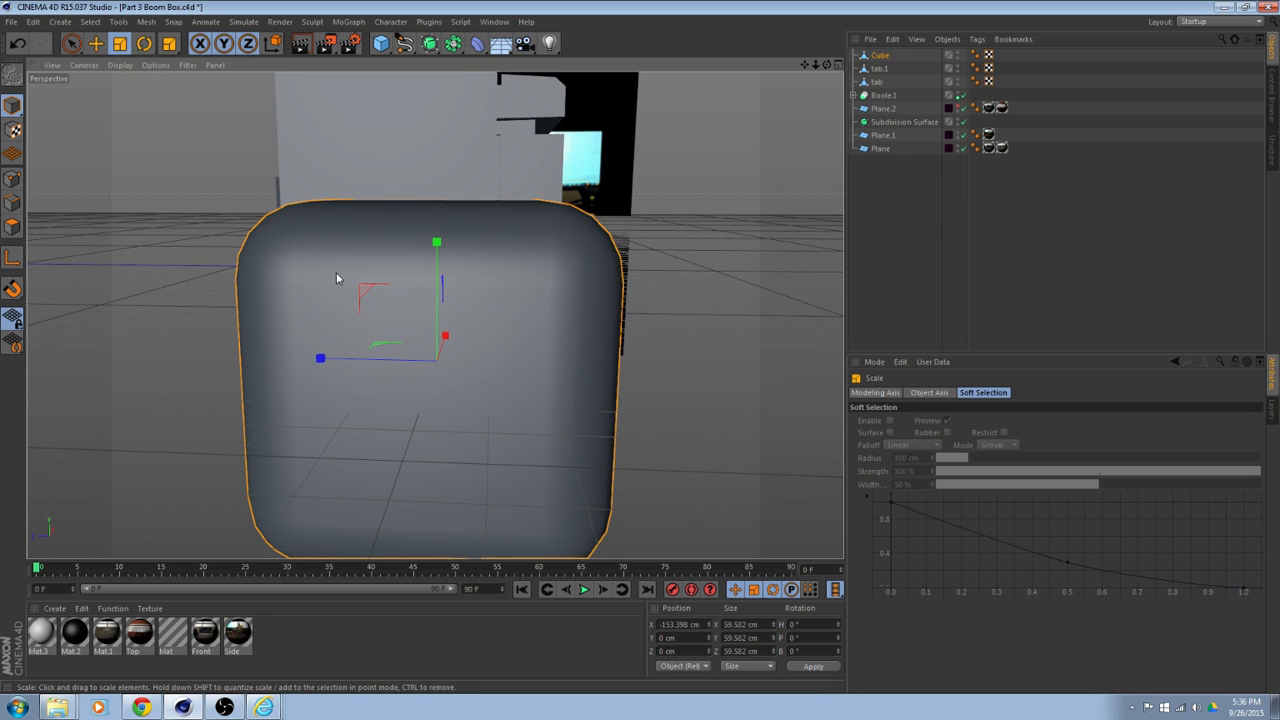
{"action": "left_click_drag", "start_coordinate": [336, 272], "coordinate": [29, 226], "text": "alt"}
{"action": "mouse_move", "coordinate": [389, 274]}
{"action": "left_mouse_down", "text": "alt"}
{"action": "mouse_move", "coordinate": [198, 277]}
{"action": "mouse_move", "coordinate": [397, 275]}
{"action": "left_mouse_up", "text": "alt"}
{"action": "left_click_drag", "start_coordinate": [410, 229], "coordinate": [411, 58]}
Position the flattened cube against the upper end face at about Y 38.9 cm and Z 7 cm.
{"action": "left_click", "coordinate": [95, 45]}
{"action": "middle_click_drag", "start_coordinate": [434, 314], "coordinate": [482, 466], "text": "alt"}
{"action": "left_click_drag", "start_coordinate": [321, 296], "coordinate": [278, 294]}
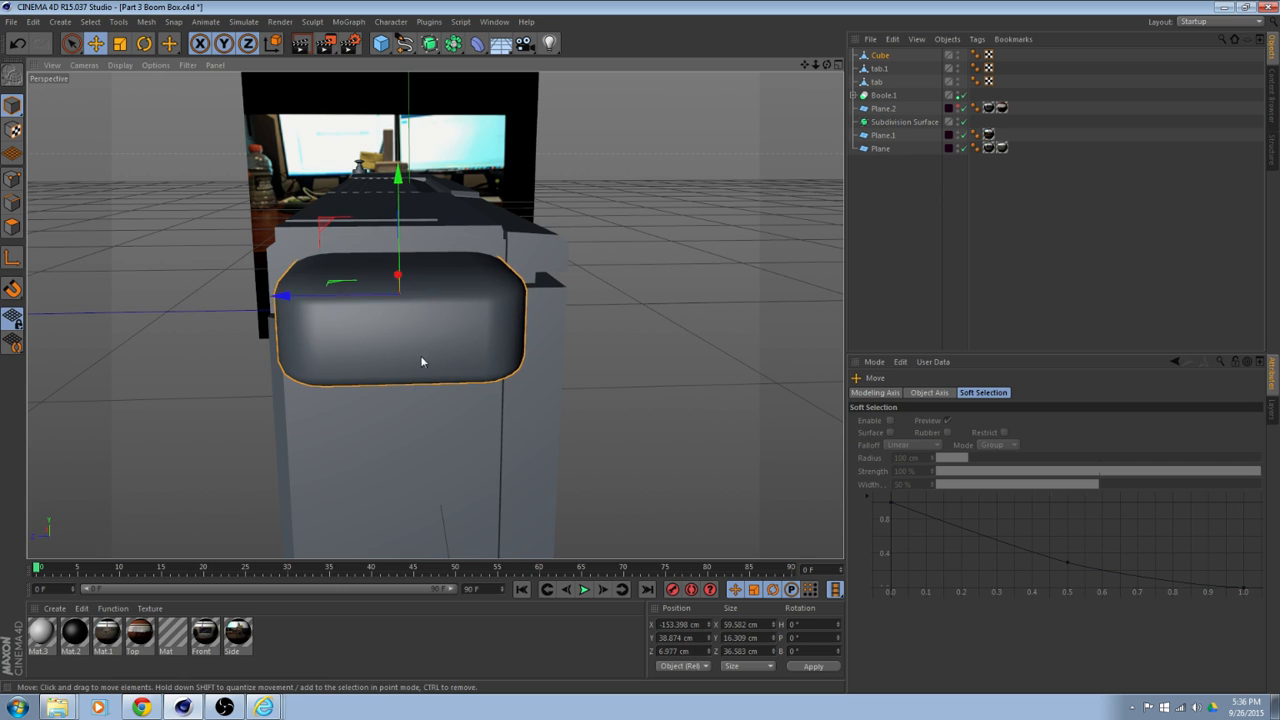
Narrow the rounded cube along Z to about 31.9 cm so it fits within the end panel.
{"action": "left_click_drag", "start_coordinate": [435, 353], "coordinate": [396, 336], "text": "alt"}
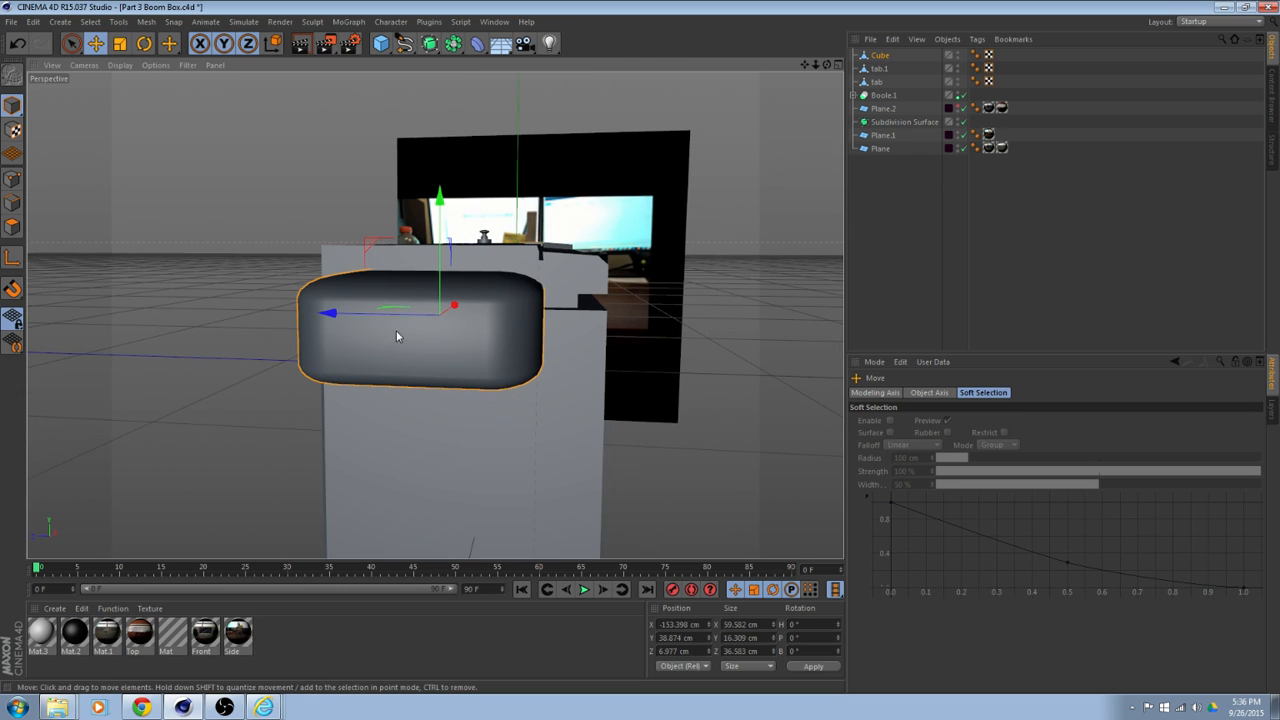
{"action": "left_click", "coordinate": [117, 48]}
{"action": "left_click_drag", "start_coordinate": [325, 310], "coordinate": [346, 317]}
{"action": "left_click_drag", "start_coordinate": [358, 320], "coordinate": [502, 297], "text": "alt"}
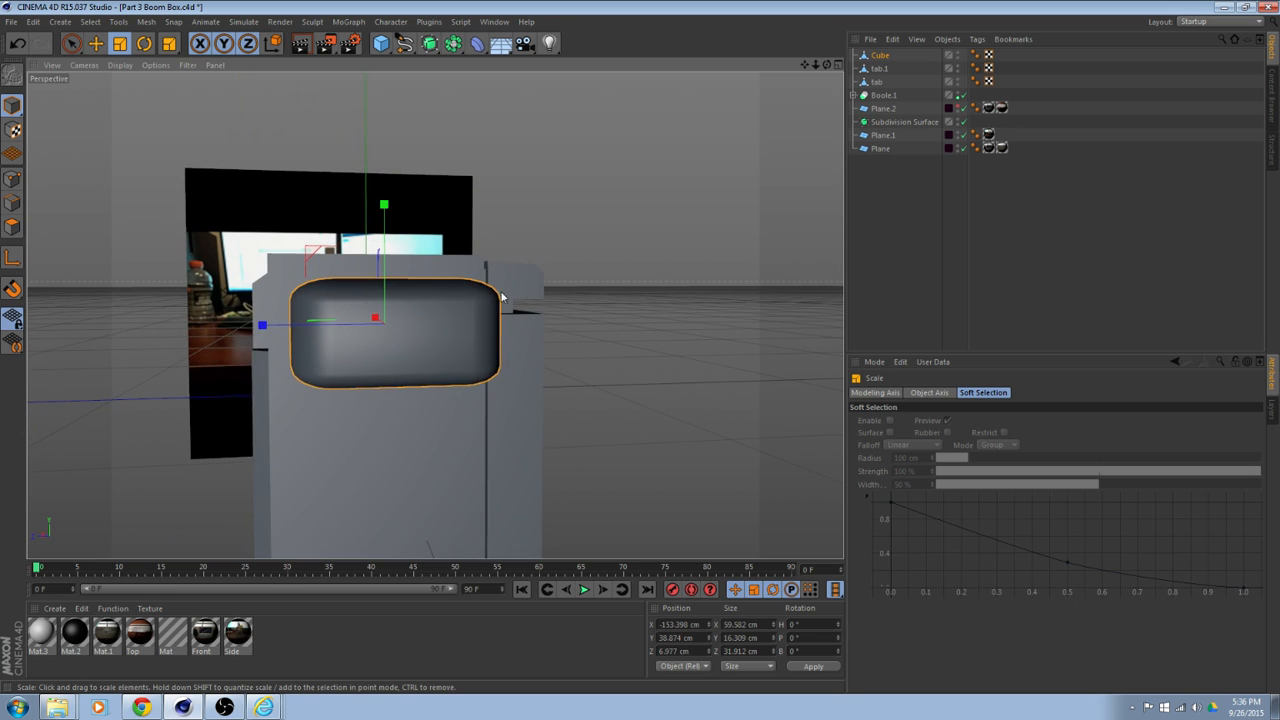
Hide the Boole.1 boom box body and apply the Mat material to the rounded cube.
{"action": "left_click", "coordinate": [957, 92]}
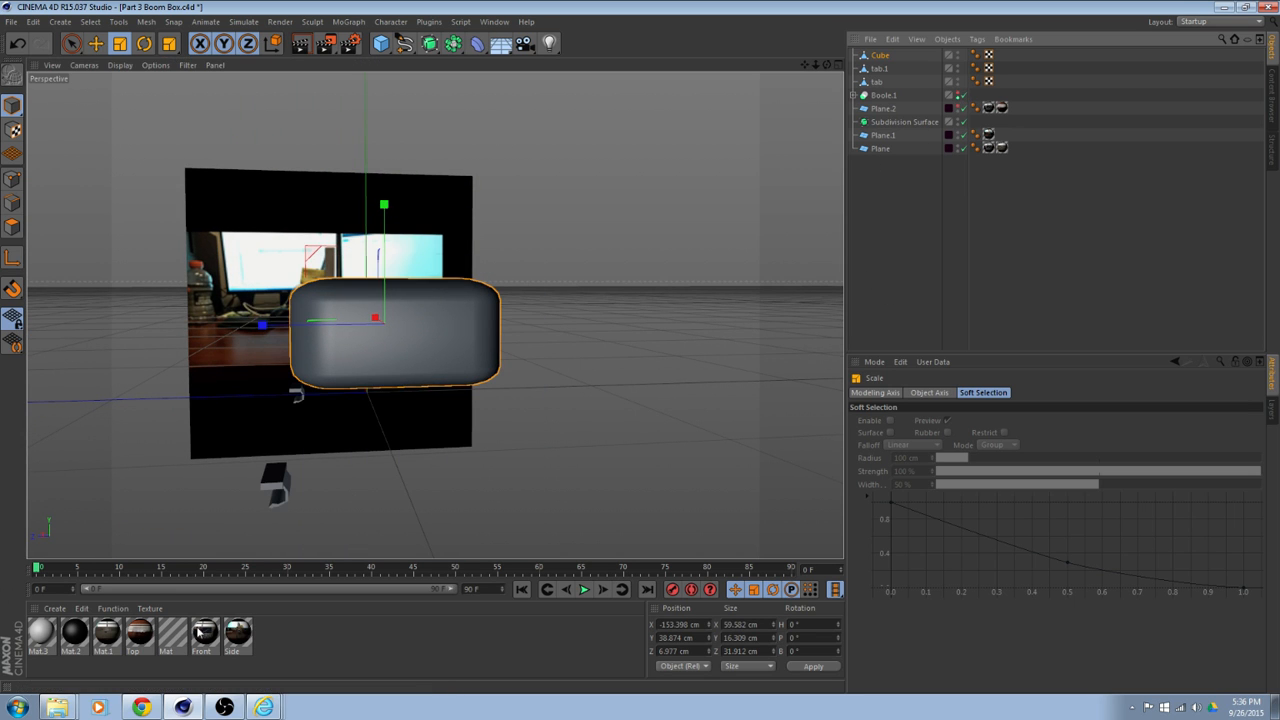
{"action": "left_click_drag", "start_coordinate": [380, 379], "coordinate": [380, 379]}
{"action": "left_click_drag", "start_coordinate": [621, 408], "coordinate": [574, 430], "text": "alt"}
In the Left view, reduce the rounded cube's height to about 11.5 cm and raise it to about Y 42.6 cm, following the reference photo.
{"action": "middle_click", "coordinate": [646, 329]}
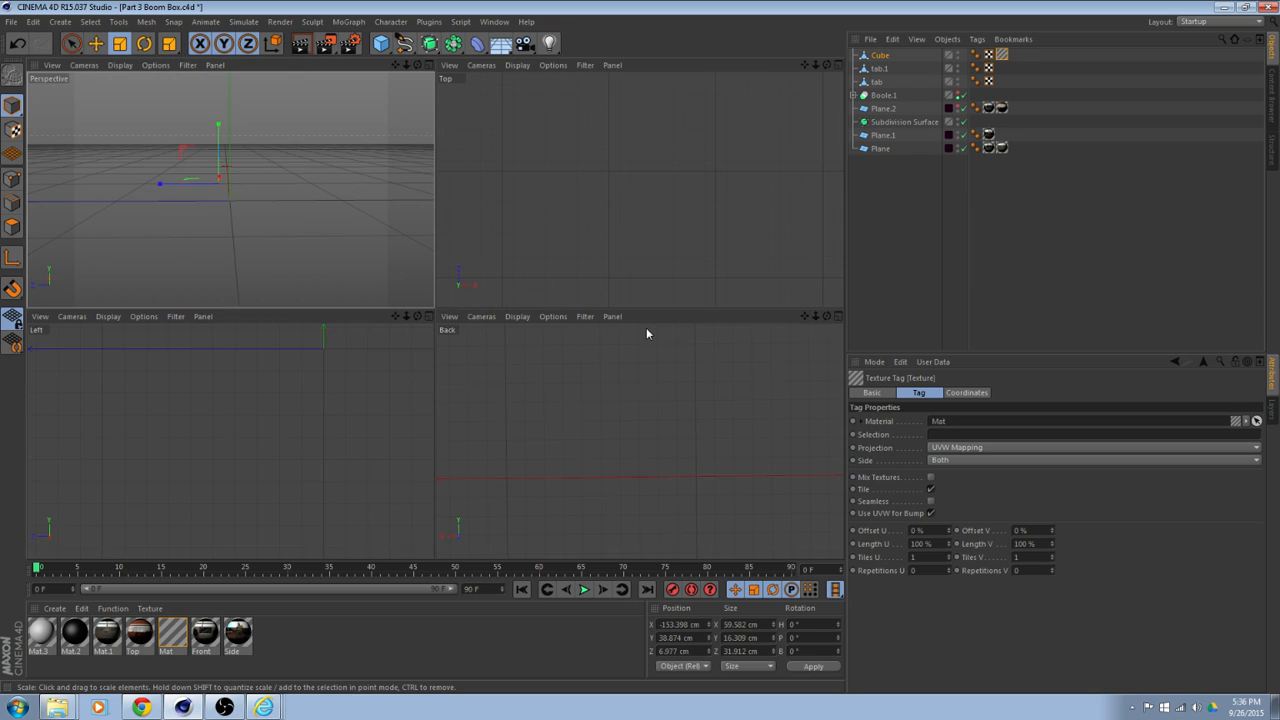
{"action": "middle_click", "coordinate": [335, 449]}
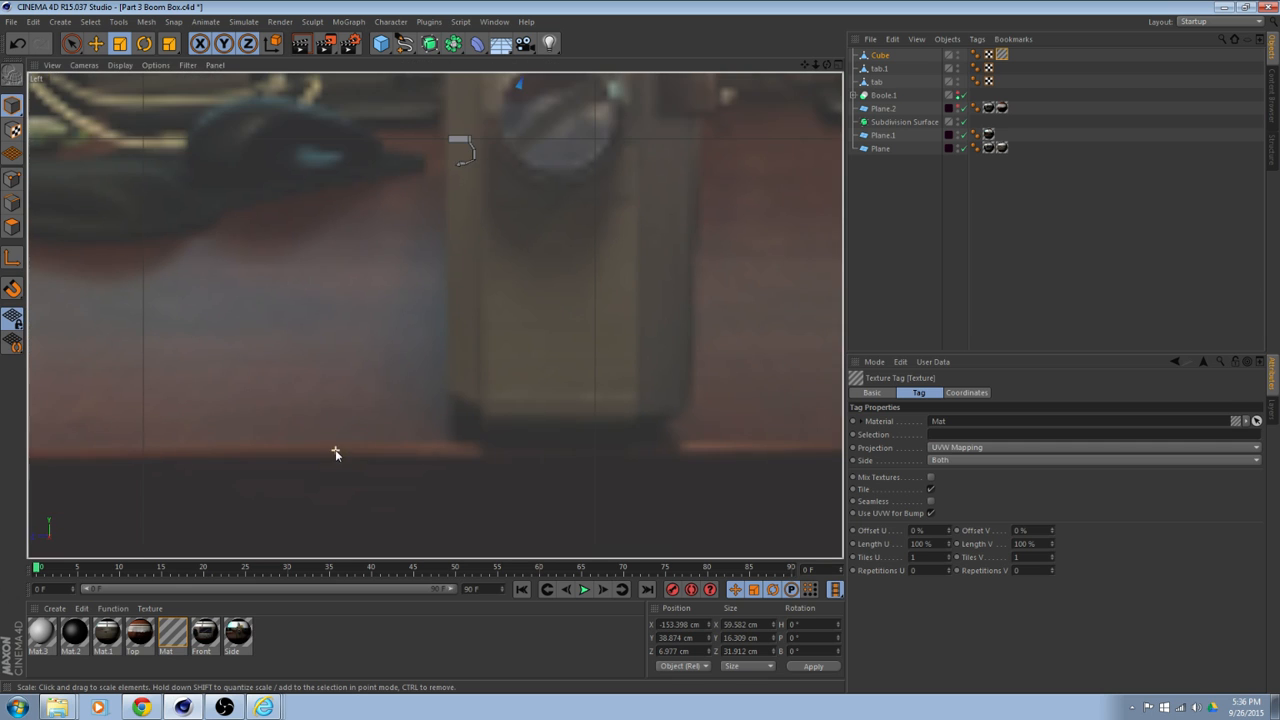
{"action": "middle_click_drag", "start_coordinate": [566, 298], "coordinate": [426, 492], "text": "alt"}
{"action": "middle_click_drag", "start_coordinate": [482, 380], "coordinate": [504, 492], "text": "alt"}
{"action": "scroll", "coordinate": [469, 366], "scroll_direction": "up", "scroll_amount": 5}
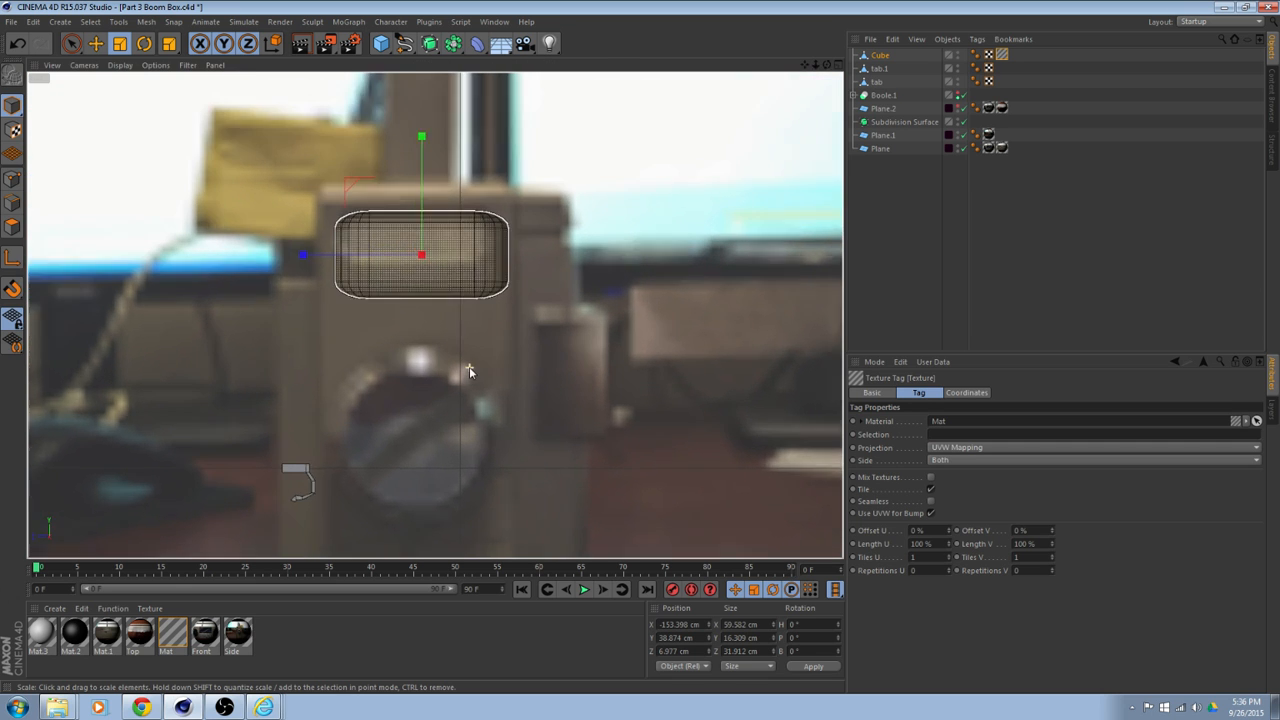
{"action": "middle_click_drag", "start_coordinate": [543, 301], "coordinate": [578, 438], "text": "alt"}
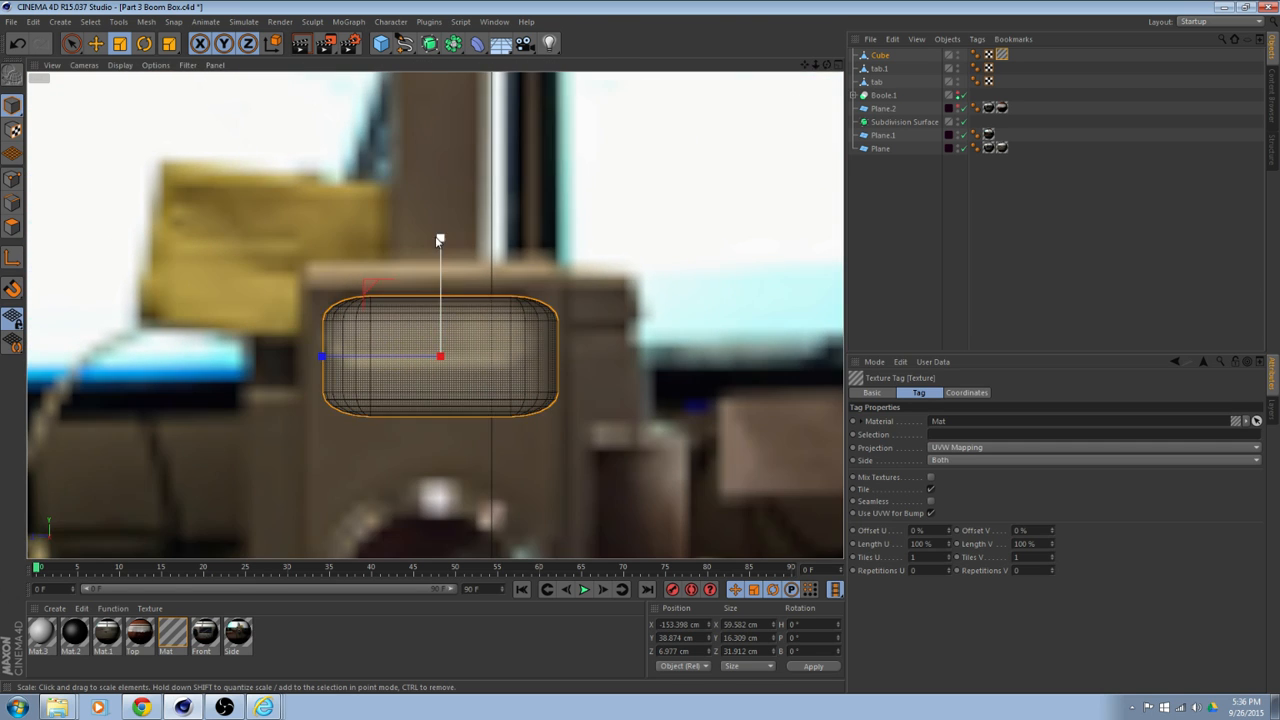
{"action": "left_click_drag", "start_coordinate": [440, 238], "coordinate": [439, 212]}
{"action": "key", "text": "e"}
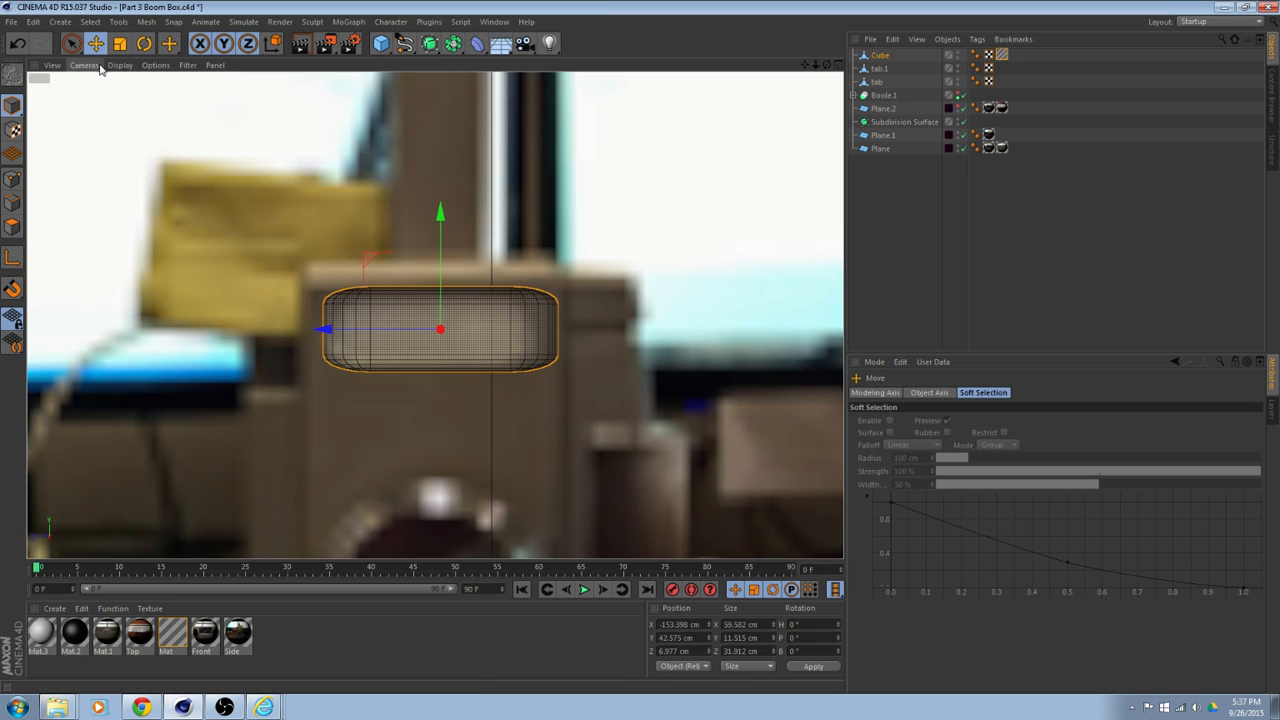
Scale the rounded cube down to about 10.1 cm in Y and 27.6 cm in Z to match the reference photo's recess.
{"action": "left_click", "coordinate": [118, 46]}
{"action": "left_click_drag", "start_coordinate": [440, 212], "coordinate": [438, 226]}
{"action": "mouse_move", "coordinate": [316, 337]}
{"action": "left_mouse_down"}
{"action": "mouse_move", "coordinate": [363, 337]}
{"action": "mouse_move", "coordinate": [337, 341]}
{"action": "left_mouse_up"}
{"action": "scroll", "coordinate": [508, 370], "scroll_direction": "up", "scroll_amount": 2}
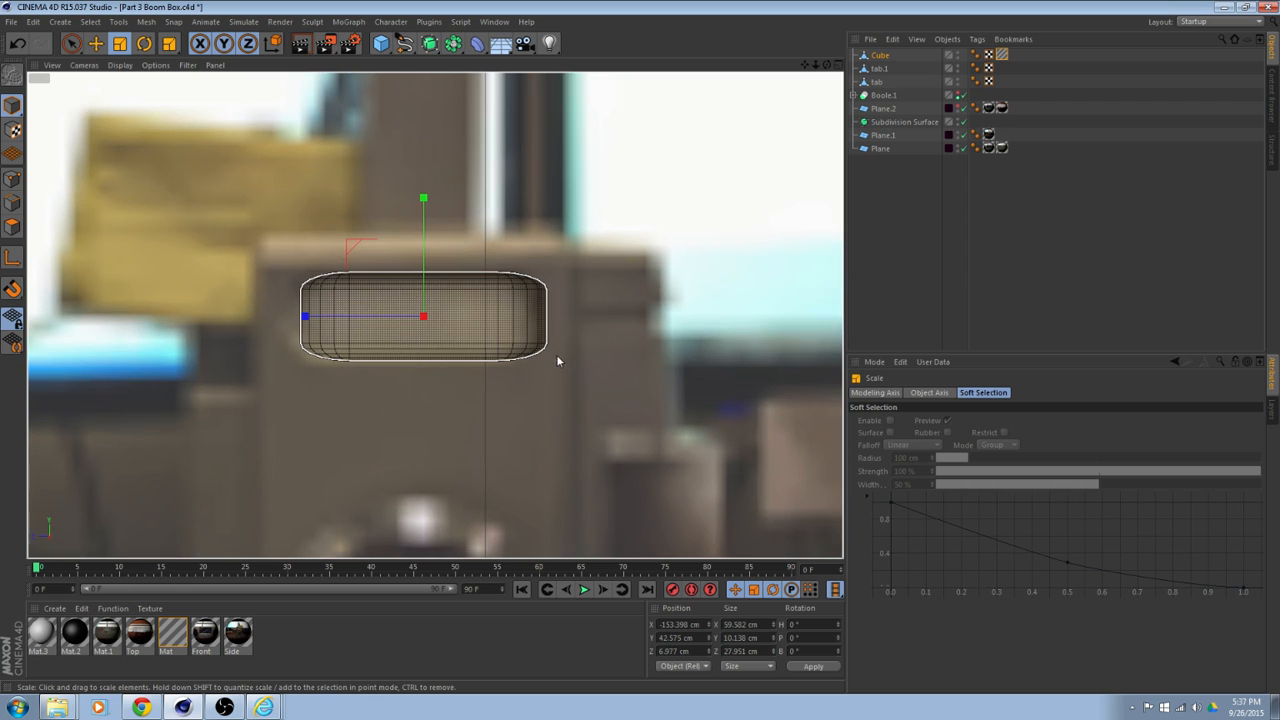
{"action": "middle_click_drag", "start_coordinate": [550, 352], "coordinate": [564, 384], "text": "alt"}
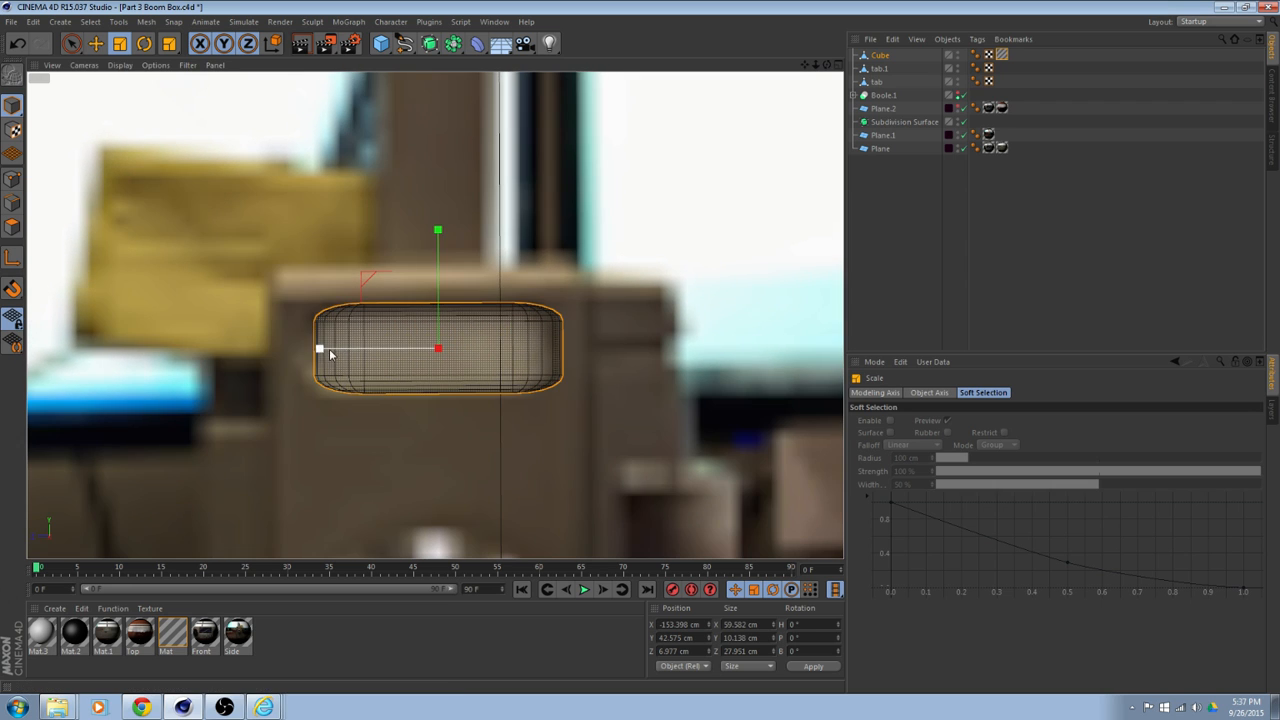
{"action": "left_click_drag", "start_coordinate": [325, 352], "coordinate": [320, 349]}
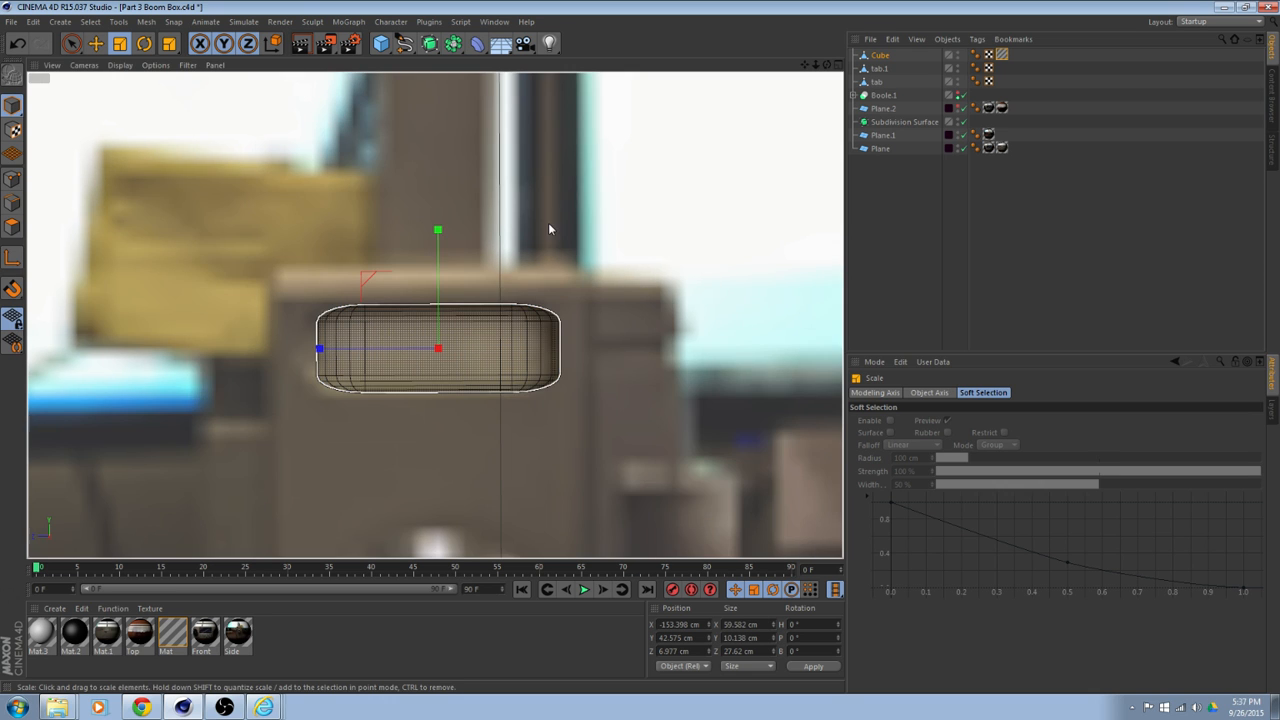
Return to the Perspective view and show the Boole.1 boom box body again.
{"action": "middle_click", "coordinate": [548, 222]}
{"action": "middle_click", "coordinate": [297, 189]}
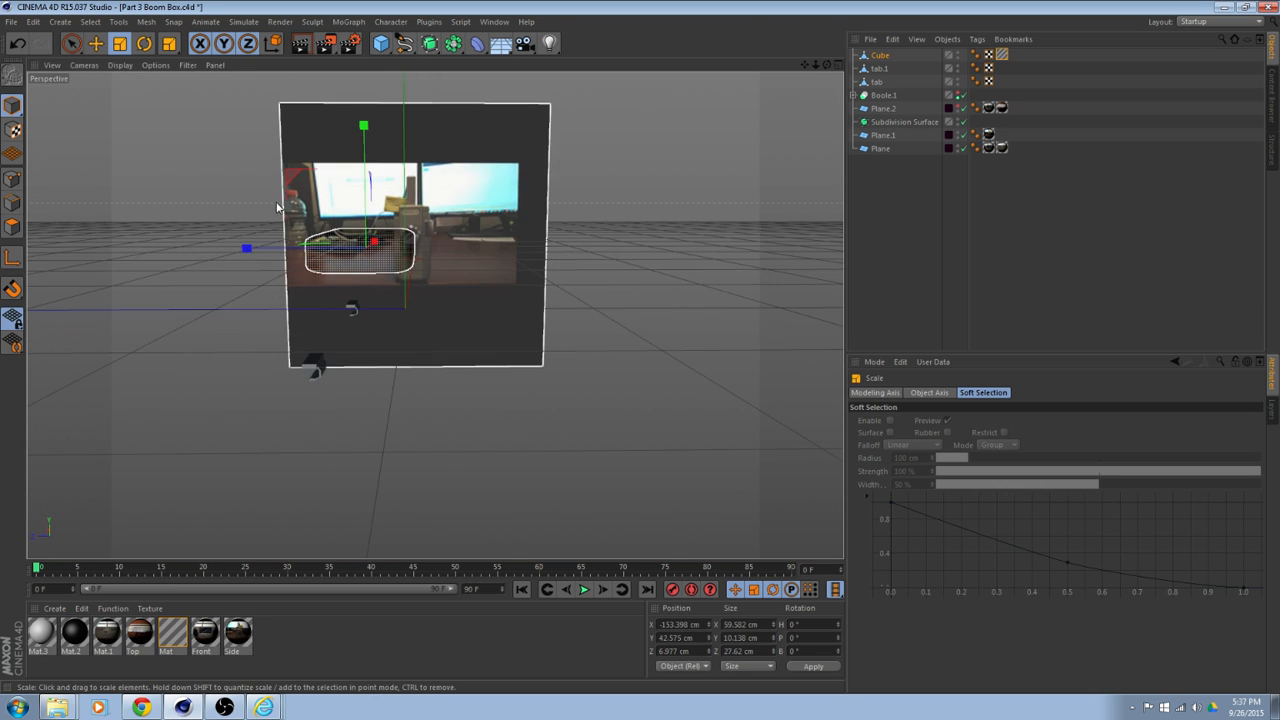
{"action": "left_click_drag", "start_coordinate": [278, 207], "coordinate": [487, 257], "text": "alt"}
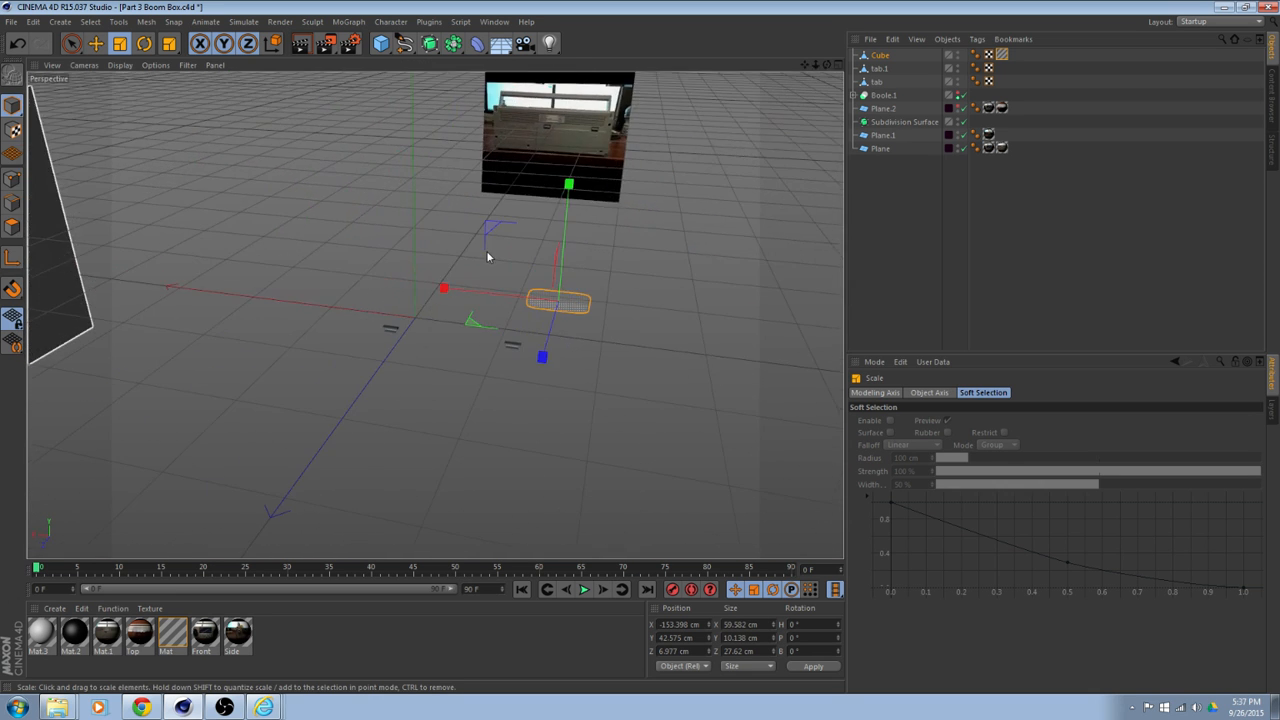
{"action": "left_click", "coordinate": [958, 95]}
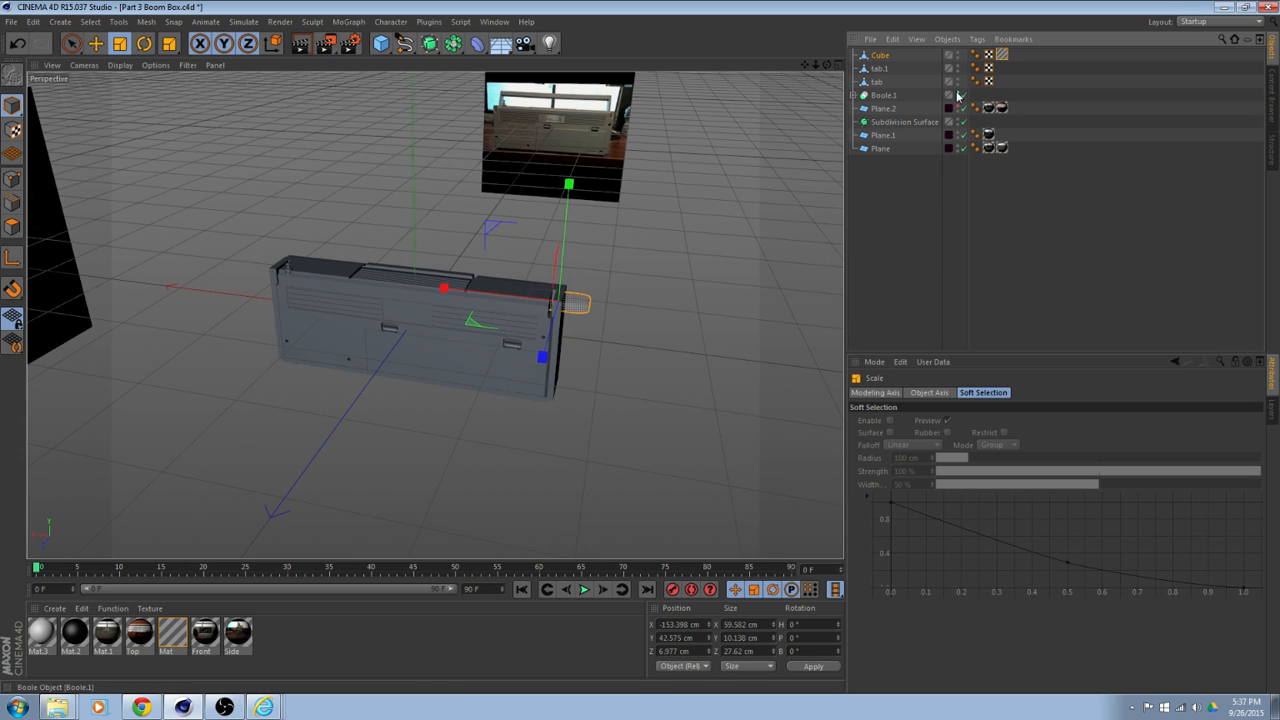
{"action": "left_click_drag", "start_coordinate": [565, 290], "coordinate": [424, 332], "text": "alt"}
{"action": "scroll", "coordinate": [384, 255], "scroll_direction": "up", "scroll_amount": 5}
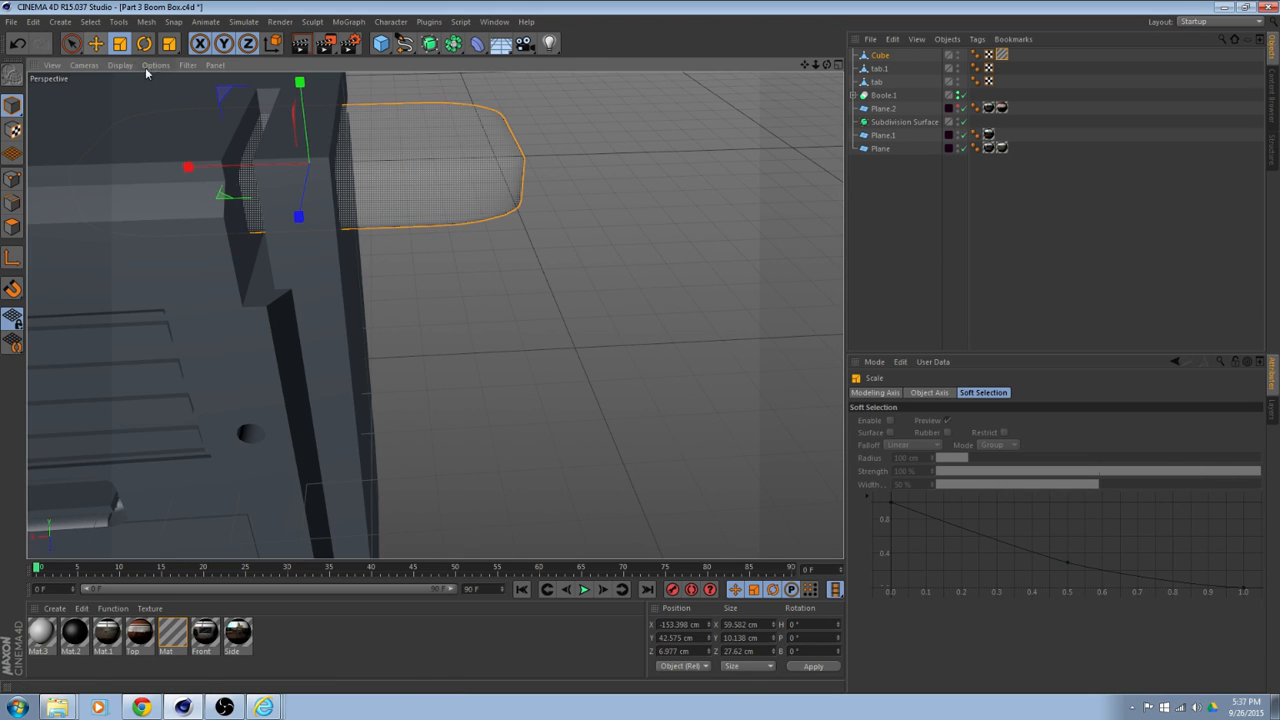
Shorten the rounded cube to about 10.8 cm in X and move it to about X -160.9 cm at the end face.
{"action": "left_click_drag", "start_coordinate": [211, 170], "coordinate": [289, 202]}
{"action": "left_click", "coordinate": [104, 45]}
{"action": "mouse_move", "coordinate": [223, 172]}
{"action": "left_mouse_down"}
{"action": "mouse_move", "coordinate": [242, 181]}
{"action": "mouse_move", "coordinate": [168, 153]}
{"action": "mouse_move", "coordinate": [14, 150]}
{"action": "mouse_move", "coordinate": [117, 199]}
{"action": "left_mouse_up"}
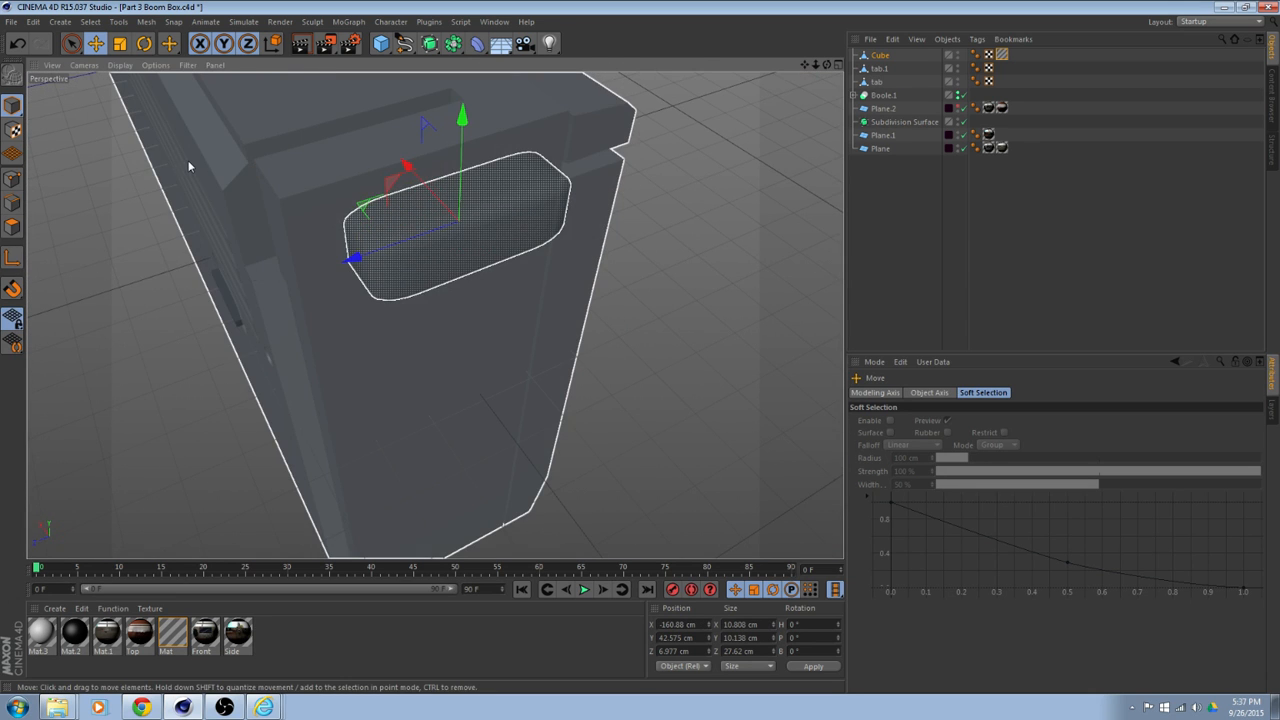
Duplicate the rounded cube and place the copy at X 160.88 cm on the boom box's opposite end.
{"action": "left_click_drag", "start_coordinate": [521, 110], "coordinate": [678, 130], "text": "alt"}
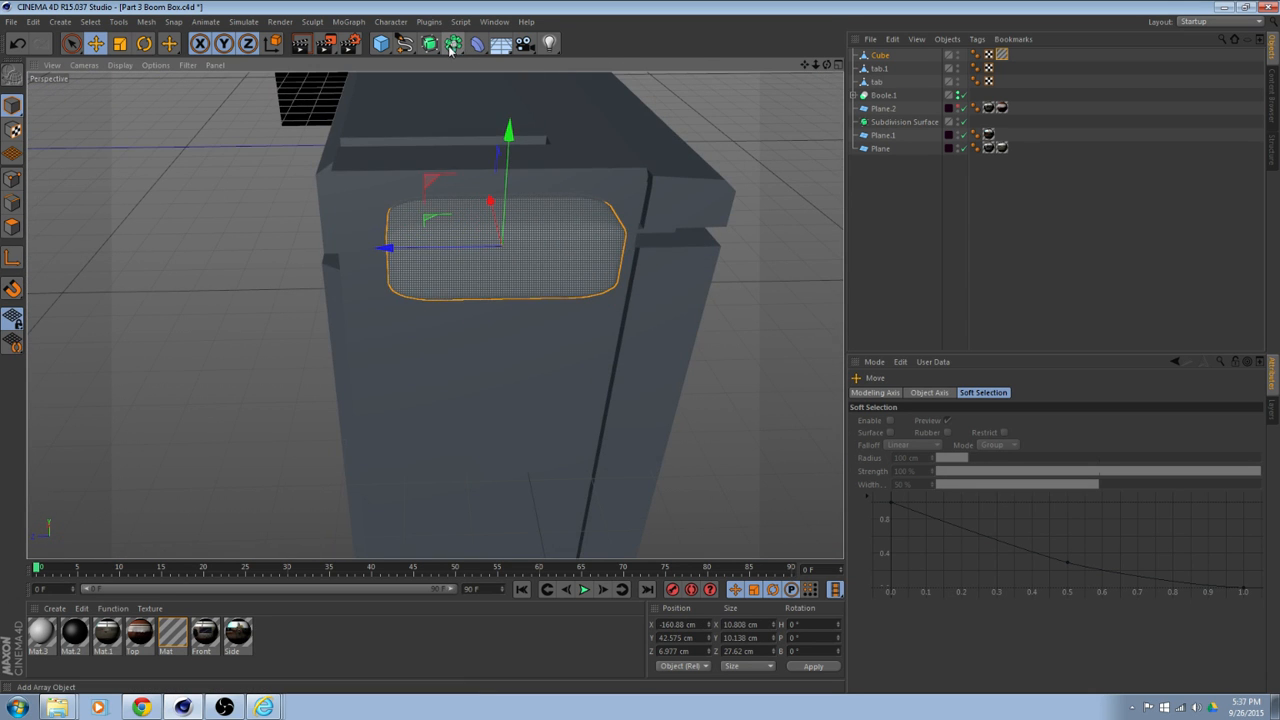
{"action": "scroll", "coordinate": [617, 205], "scroll_direction": "down", "scroll_amount": 5}
{"action": "mouse_move", "coordinate": [521, 189]}
{"action": "left_mouse_down", "text": "alt"}
{"action": "mouse_move", "coordinate": [623, 205]}
{"action": "mouse_move", "coordinate": [727, 168]}
{"action": "left_mouse_up", "text": "alt"}
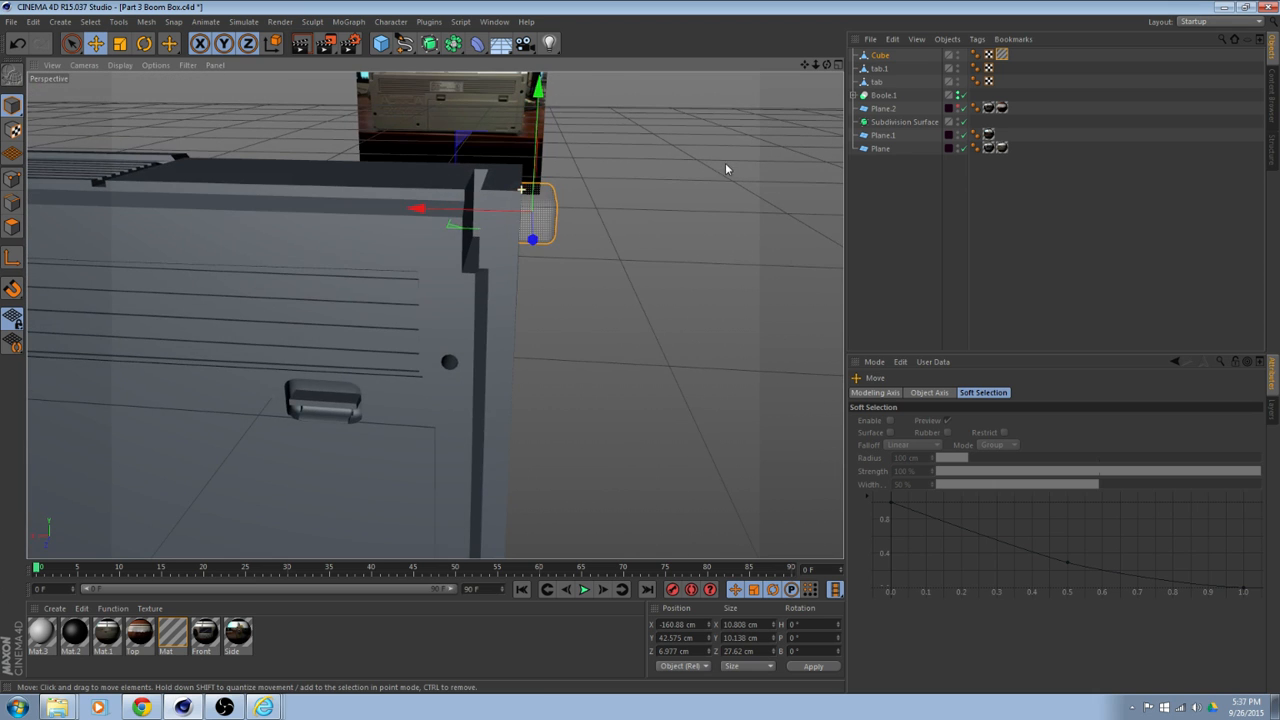
{"action": "mouse_move", "coordinate": [628, 170]}
{"action": "left_mouse_down", "text": "alt"}
{"action": "mouse_move", "coordinate": [623, 180]}
{"action": "mouse_move", "coordinate": [649, 178]}
{"action": "mouse_move", "coordinate": [631, 211]}
{"action": "mouse_move", "coordinate": [760, 212]}
{"action": "mouse_move", "coordinate": [660, 277]}
{"action": "mouse_move", "coordinate": [589, 269]}
{"action": "mouse_move", "coordinate": [609, 286]}
{"action": "left_mouse_up", "text": "alt"}
{"action": "scroll", "coordinate": [799, 119], "scroll_direction": "down", "scroll_amount": 1}
{"action": "key", "text": "ctrl+c"}
{"action": "key", "text": "ctrl+v"}
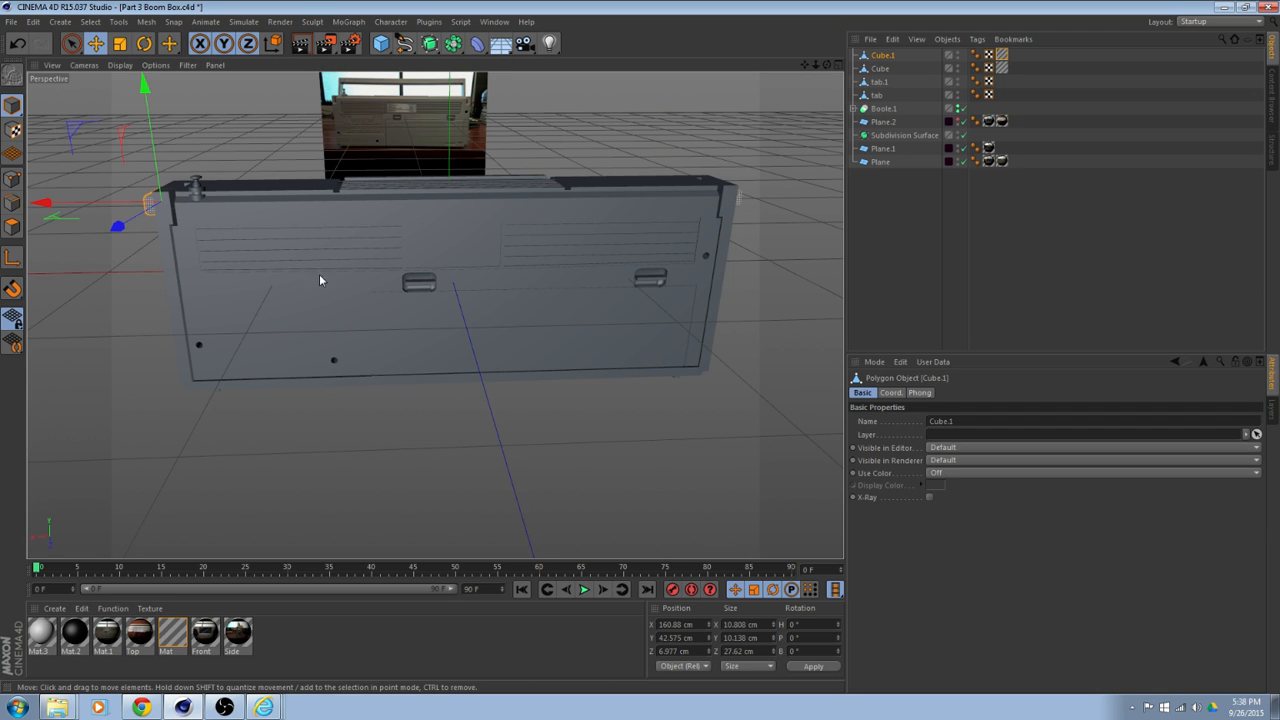
Nudge the copied cube outward along X to about 161.1 cm.
{"action": "left_click_drag", "start_coordinate": [320, 274], "coordinate": [712, 638], "text": "alt"}
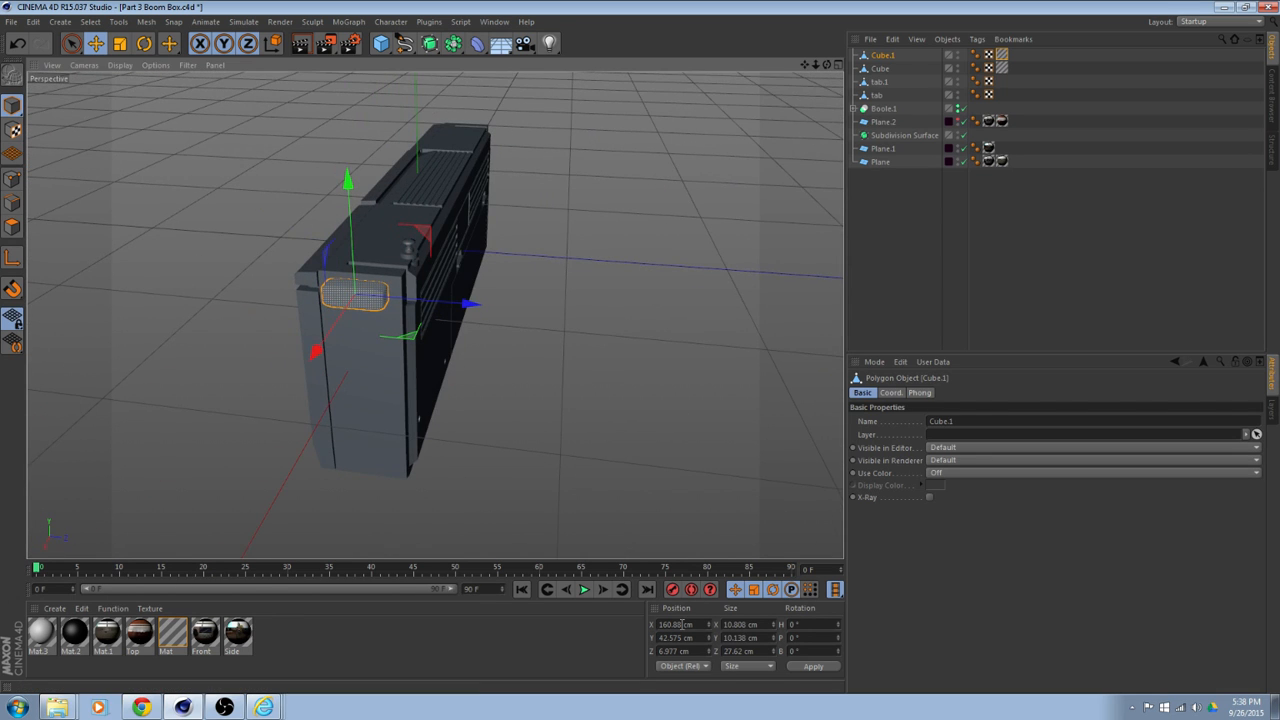
{"action": "left_click_drag", "start_coordinate": [550, 413], "coordinate": [309, 211], "text": "alt"}
{"action": "scroll", "coordinate": [342, 360], "scroll_direction": "up", "scroll_amount": 4}
{"action": "middle_click_drag", "start_coordinate": [362, 303], "coordinate": [371, 492], "text": "alt"}
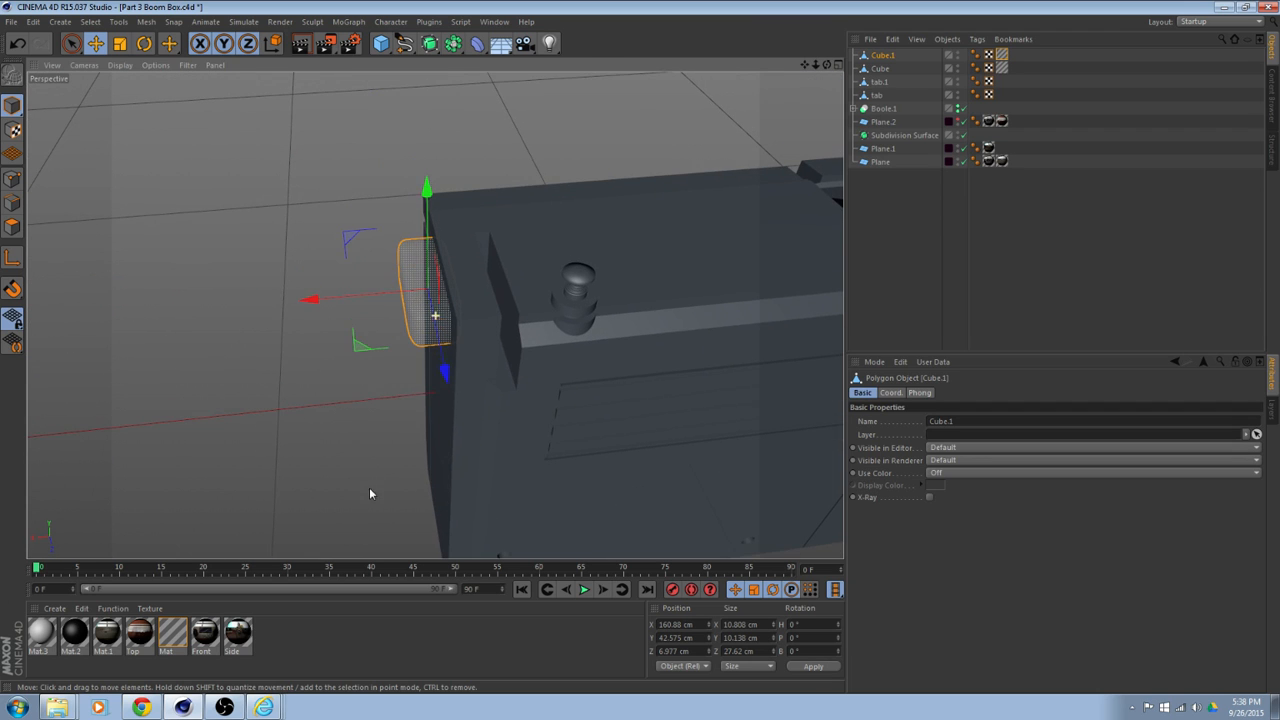
{"action": "left_click_drag", "start_coordinate": [320, 300], "coordinate": [422, 28]}
Add a Connect object and group both rounded cubes under it.
{"action": "left_click", "coordinate": [454, 46]}
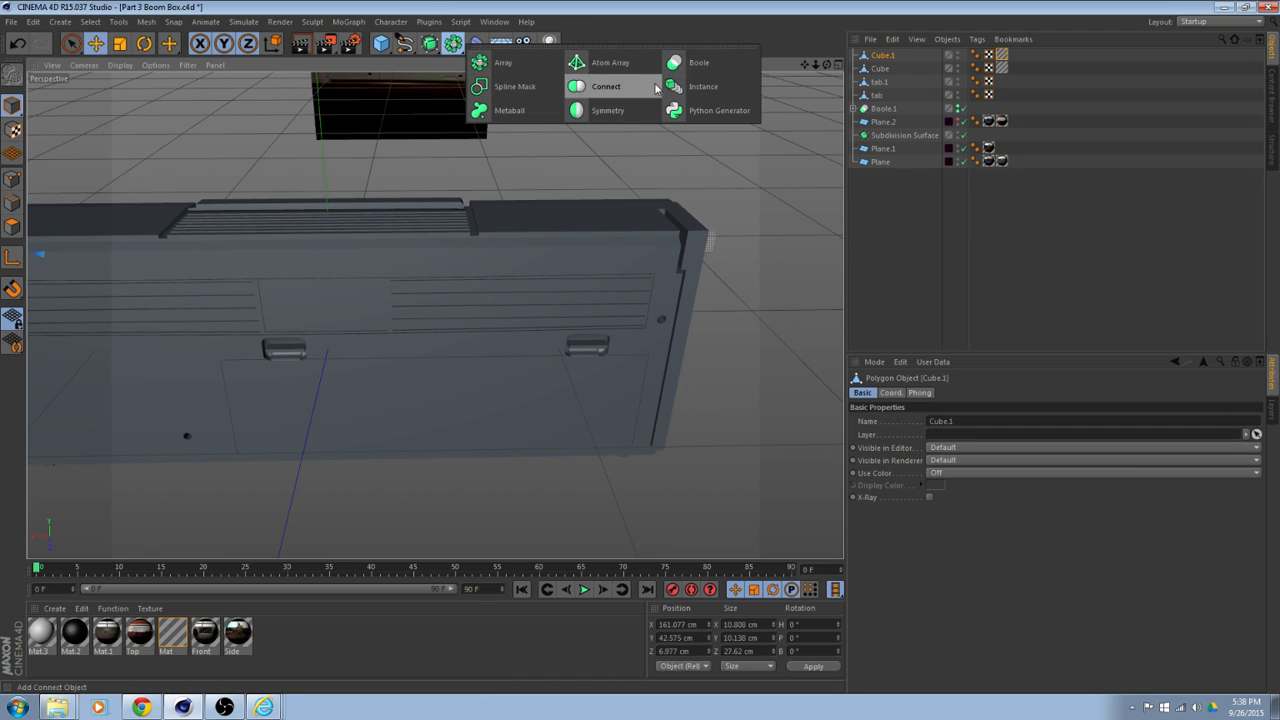
{"action": "left_click", "coordinate": [605, 86]}
{"action": "left_click", "coordinate": [881, 68]}
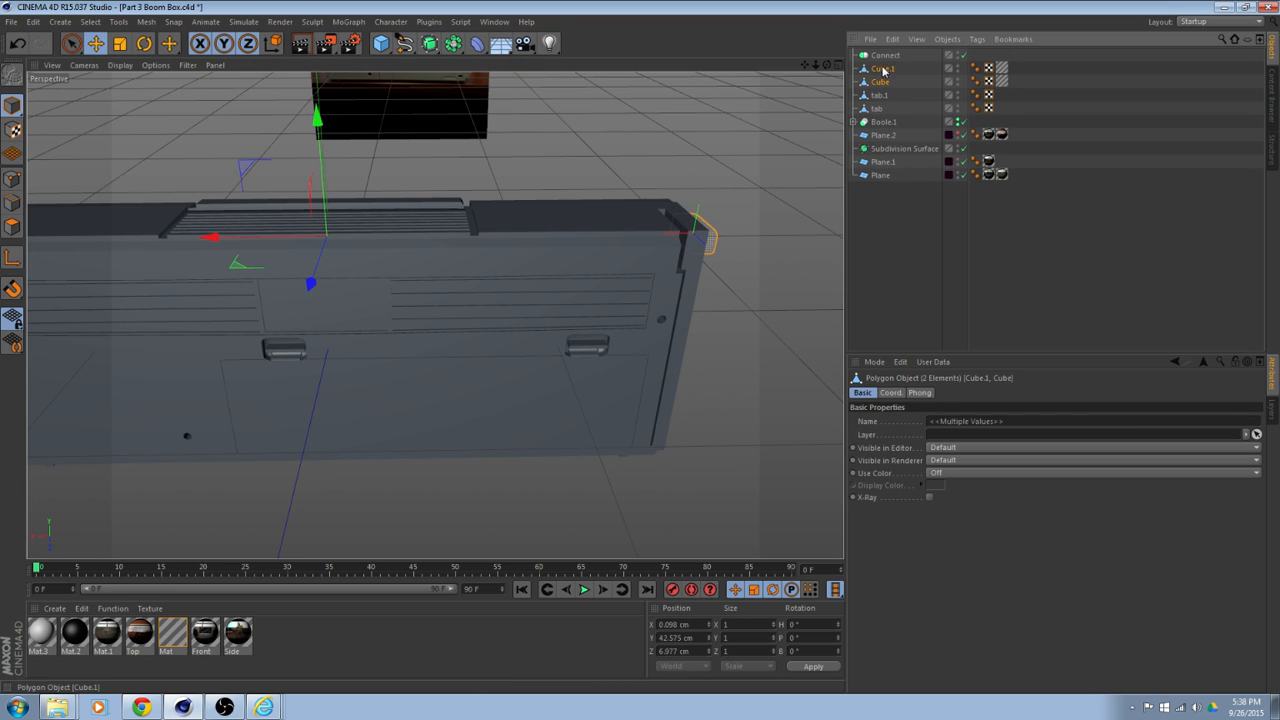
Rename the Connect object as "side indents".
{"action": "left_click", "coordinate": [884, 56]}
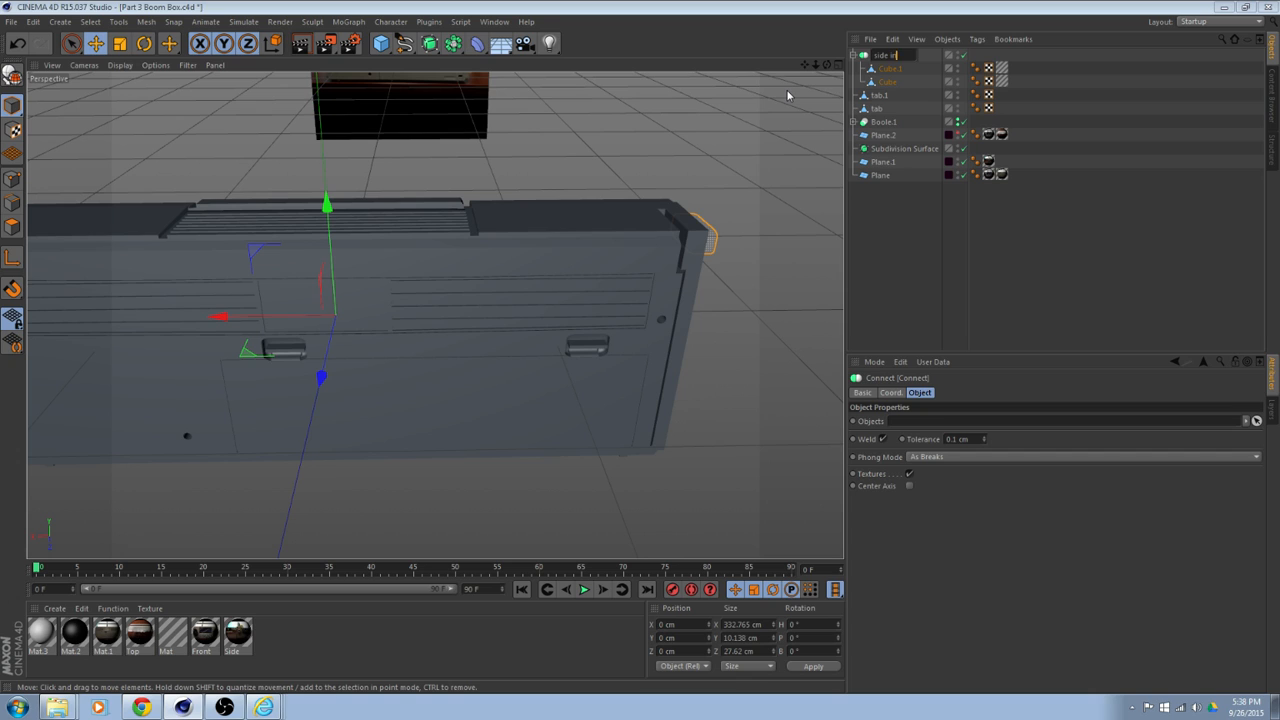
{"action": "key", "text": "Return"}
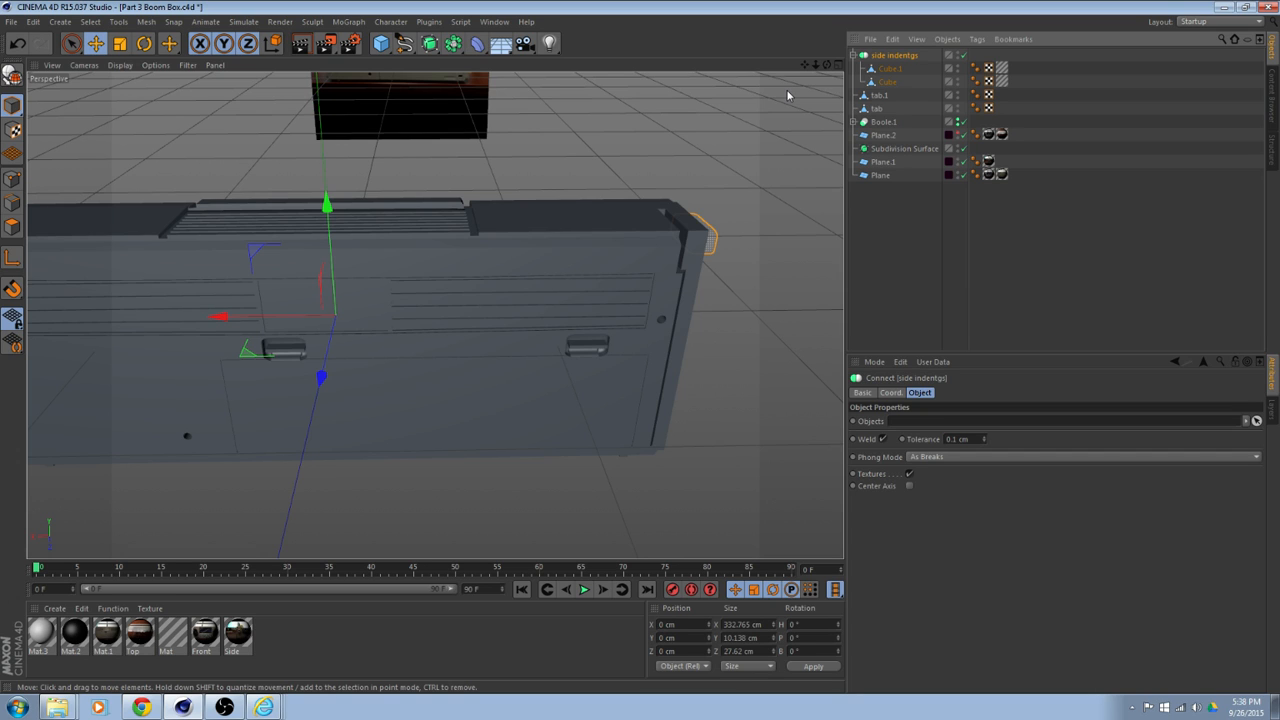
{"action": "double_click", "coordinate": [910, 56]}
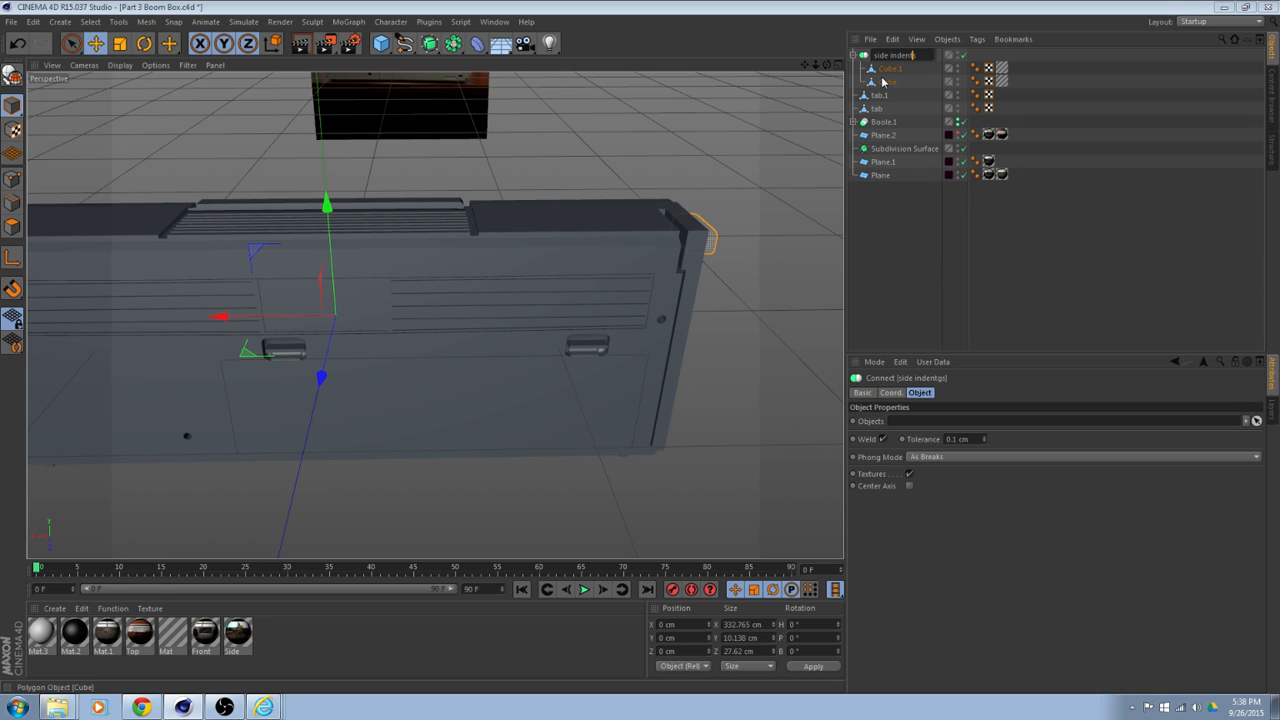
{"action": "type", "text": "s"}
{"action": "key", "text": "Return"}
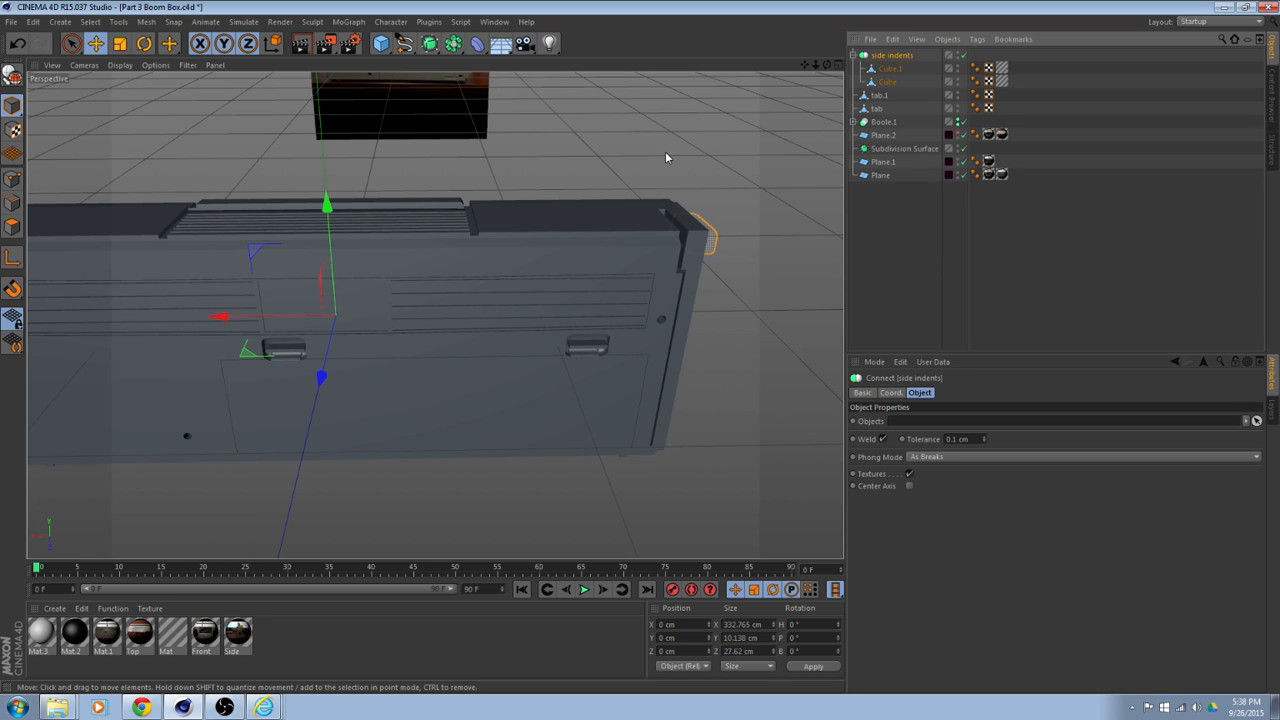
Create a Boole object and nest Boole.1 and side indents under it, with Boole.1 first, to cut the side recesses.
{"action": "left_click_drag", "start_coordinate": [672, 201], "coordinate": [854, 117], "text": "alt"}
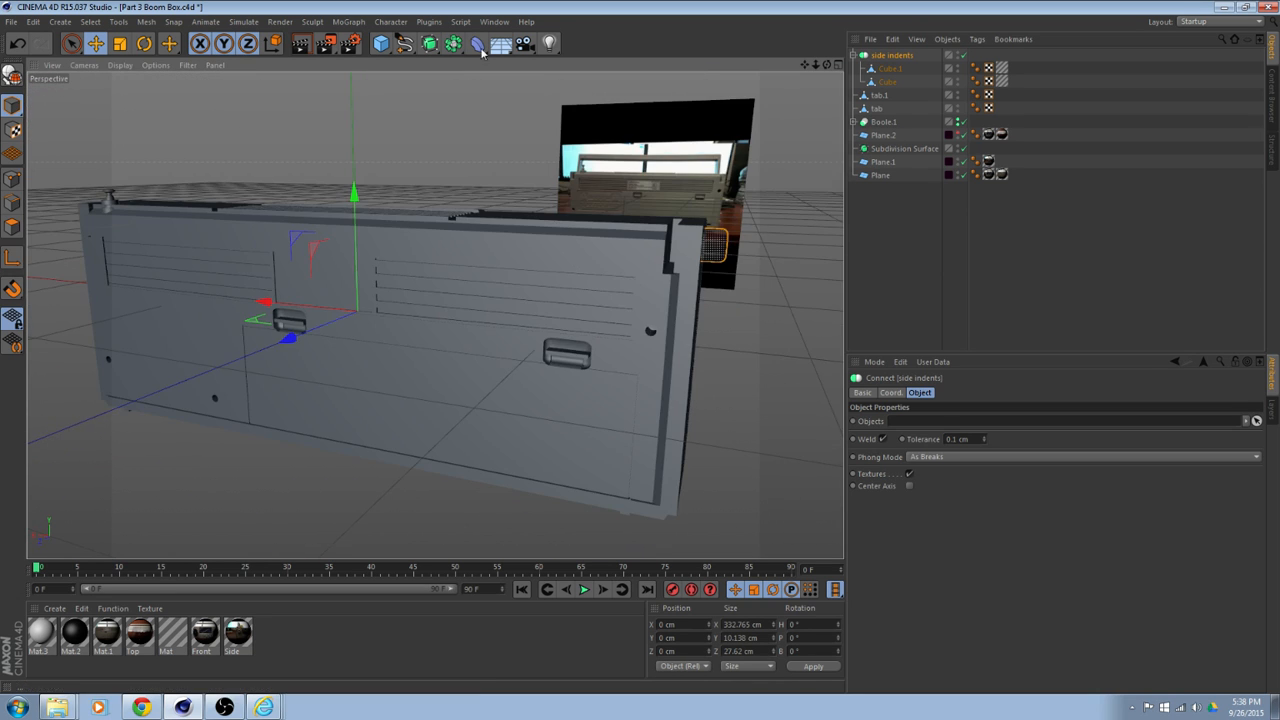
{"action": "left_click_drag", "start_coordinate": [461, 52], "coordinate": [630, 88]}
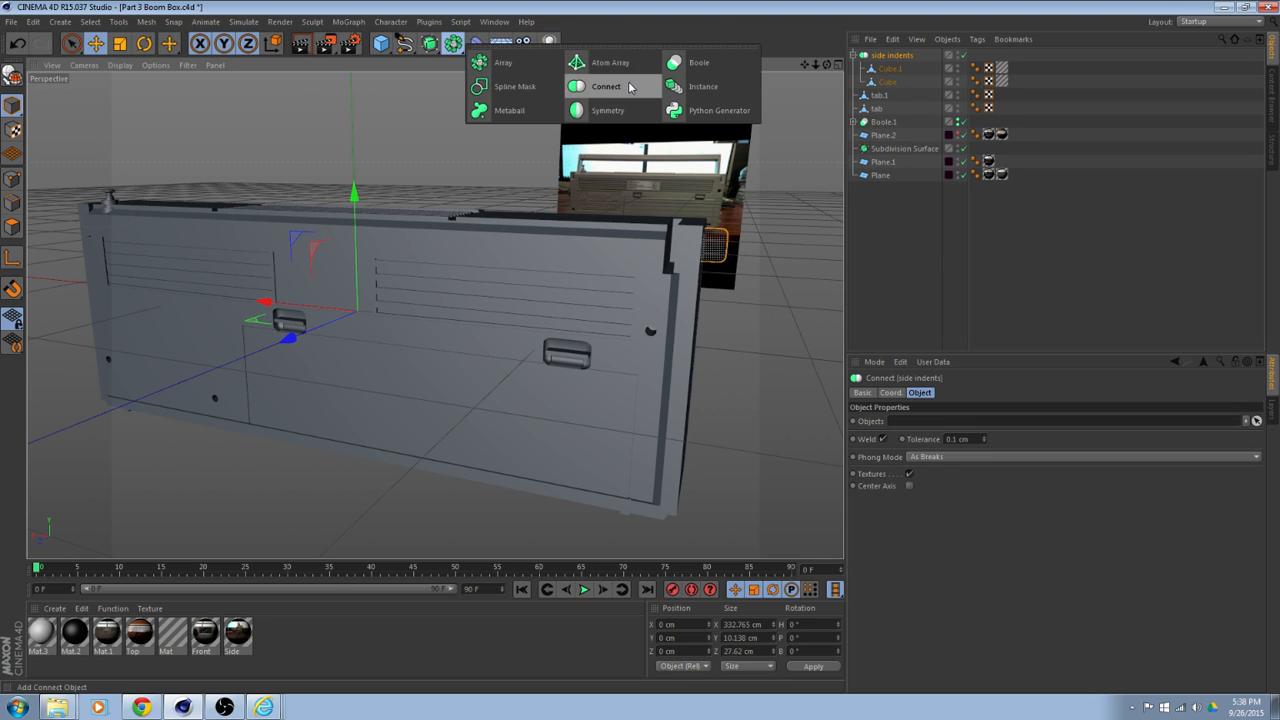
{"action": "left_click", "coordinate": [670, 72]}
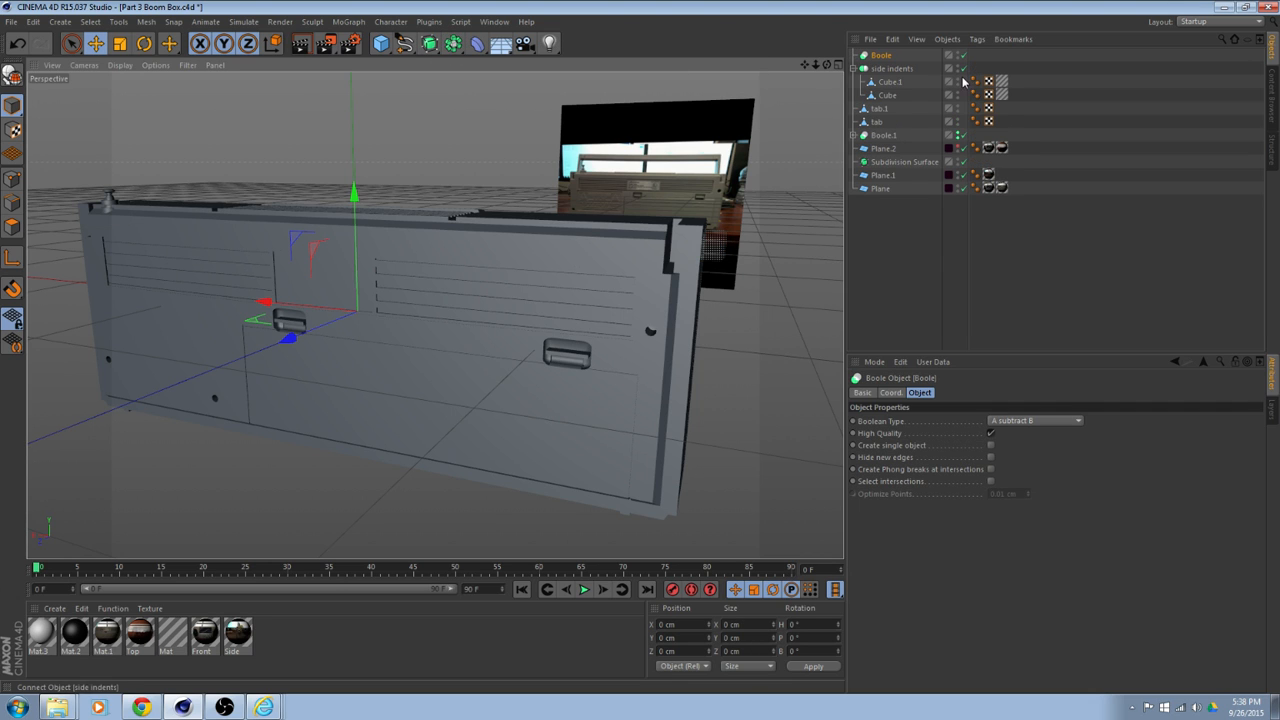
{"action": "left_click", "coordinate": [877, 136]}
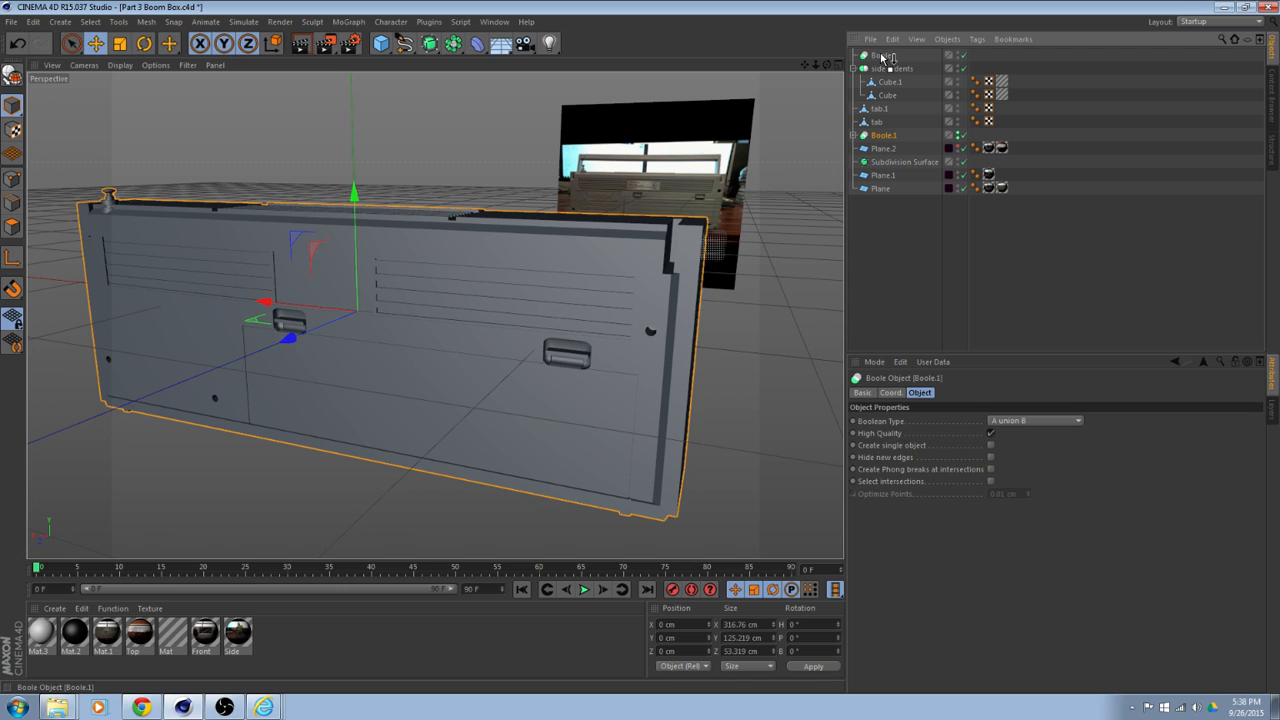
{"action": "left_click", "coordinate": [856, 82]}
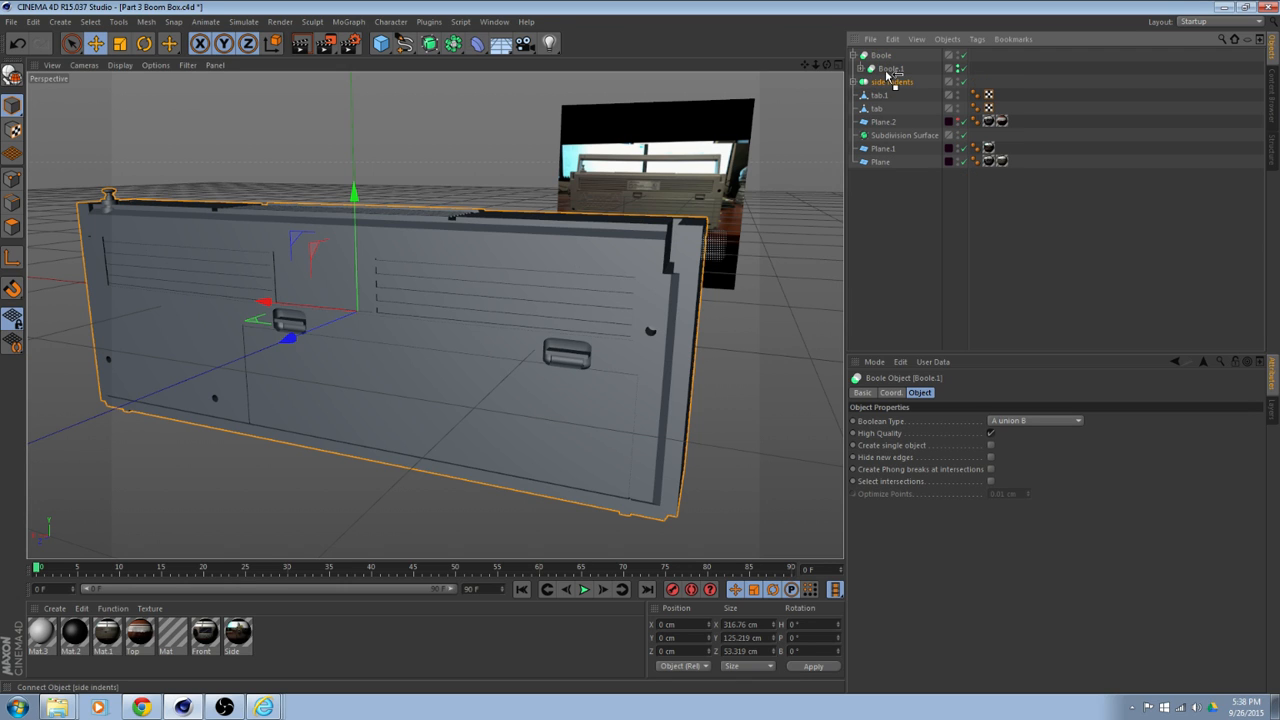
{"action": "left_click_drag", "start_coordinate": [888, 75], "coordinate": [890, 69]}
Try A union B as the new Boole's type and set it back to A subtract B, inspecting the end recess.
{"action": "left_click_drag", "start_coordinate": [430, 262], "coordinate": [629, 289], "text": "alt"}
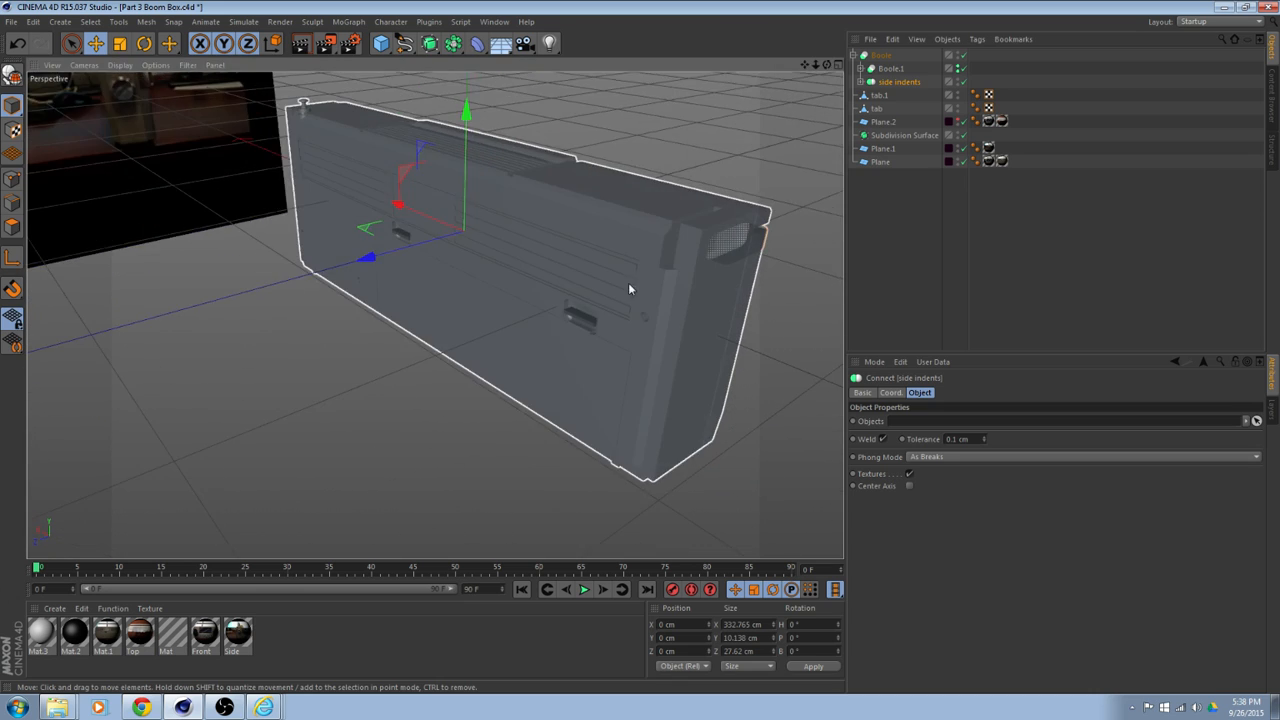
{"action": "scroll", "coordinate": [737, 263], "scroll_direction": "up", "scroll_amount": 3}
{"action": "middle_click_drag", "start_coordinate": [736, 224], "coordinate": [571, 269], "text": "alt"}
{"action": "left_click_drag", "start_coordinate": [571, 269], "coordinate": [597, 203], "text": "alt"}
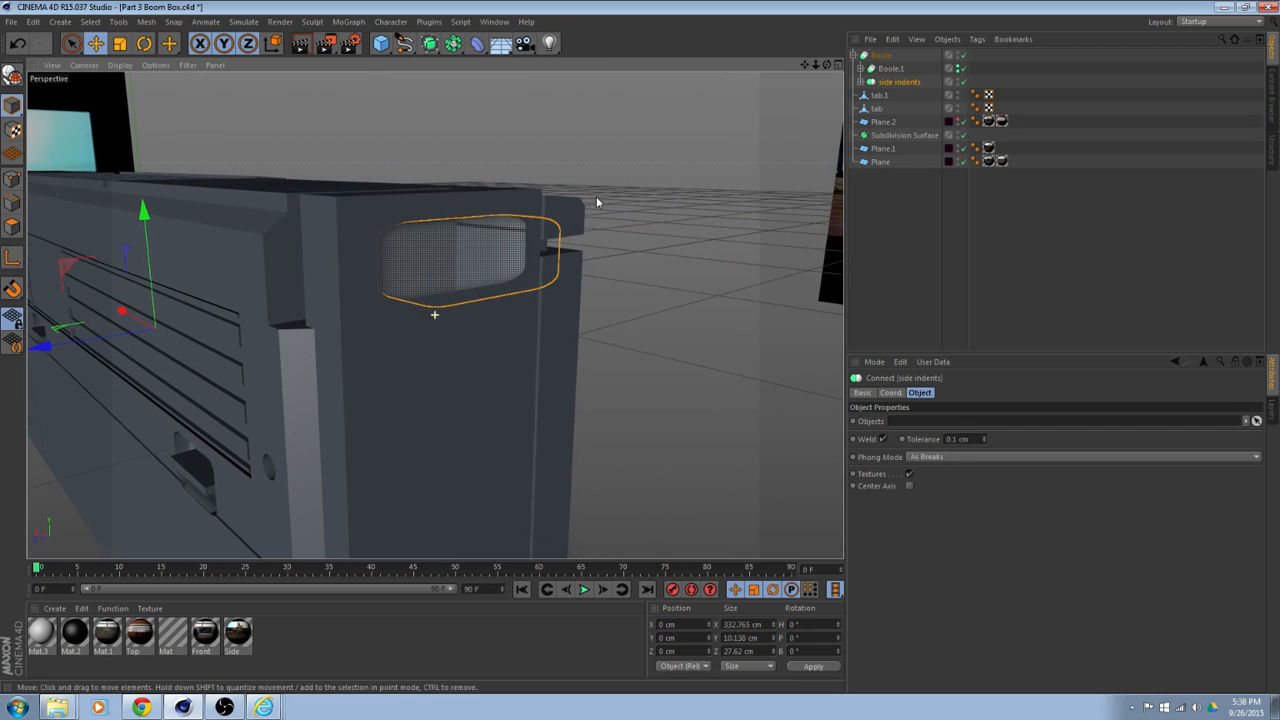
{"action": "left_click", "coordinate": [882, 55]}
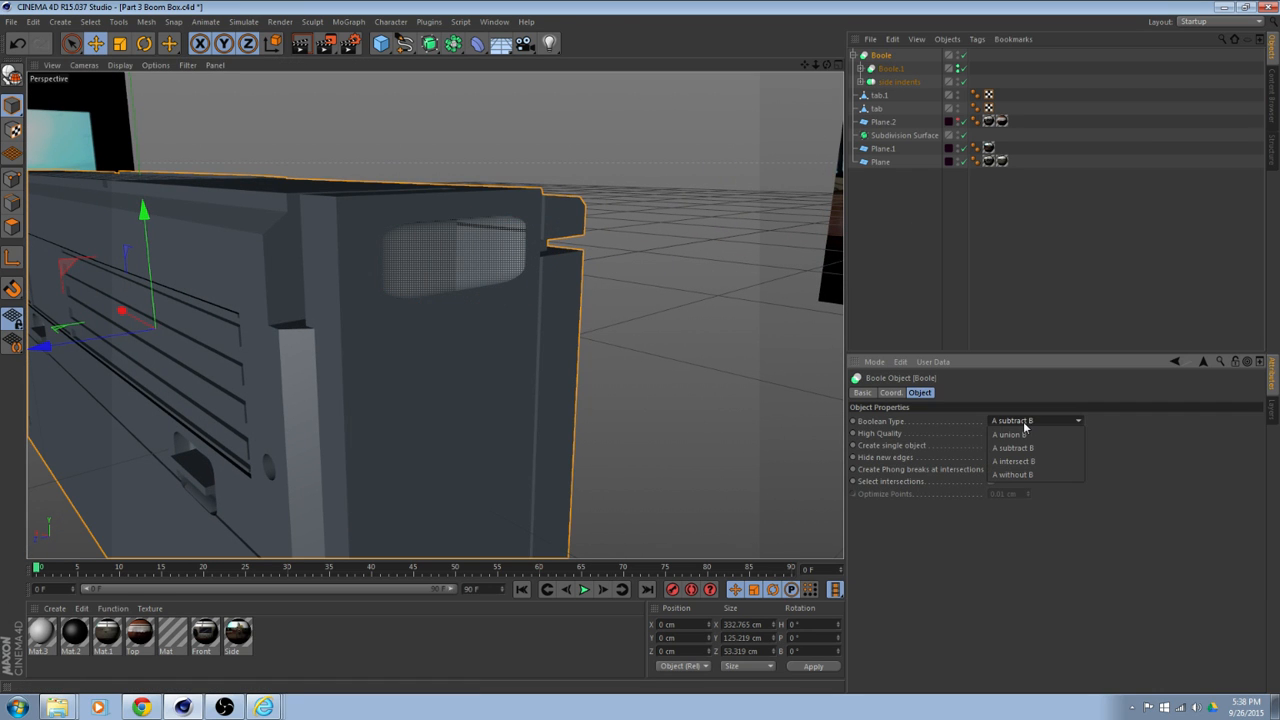
{"action": "left_click", "coordinate": [1026, 435]}
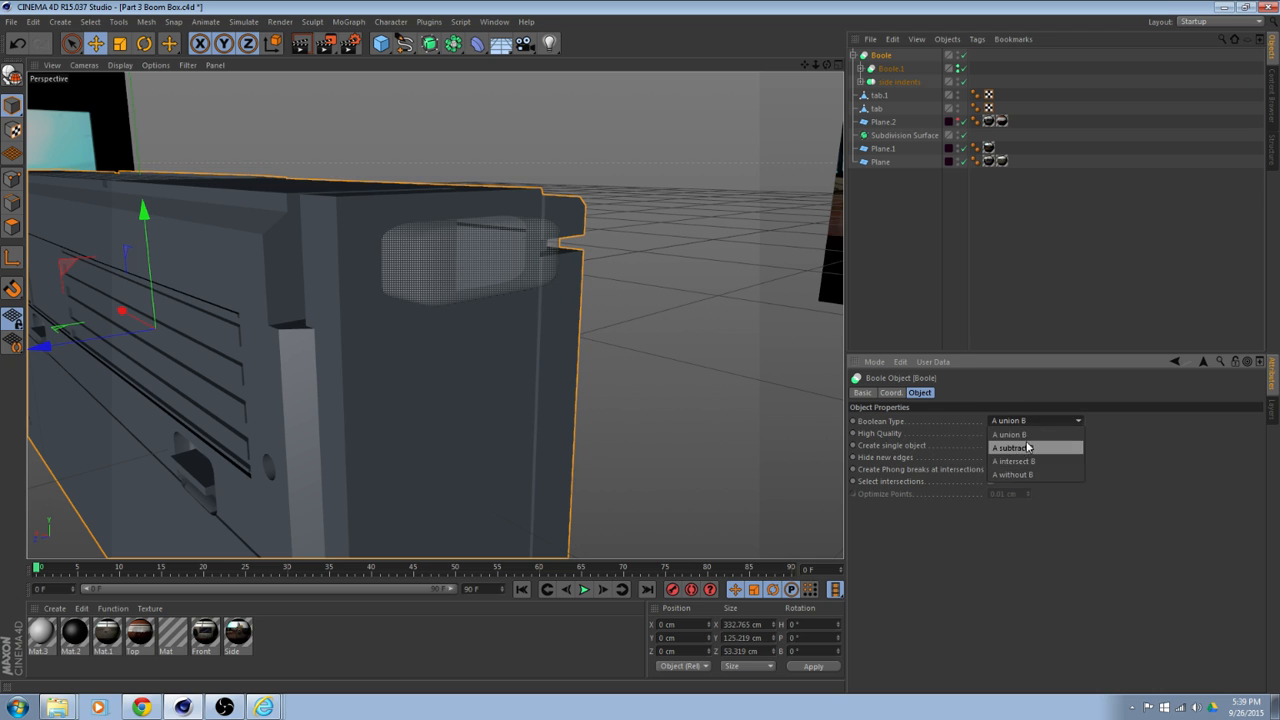
{"action": "left_click", "coordinate": [1026, 447]}
{"action": "left_click_drag", "start_coordinate": [680, 434], "coordinate": [807, 570], "text": "alt"}
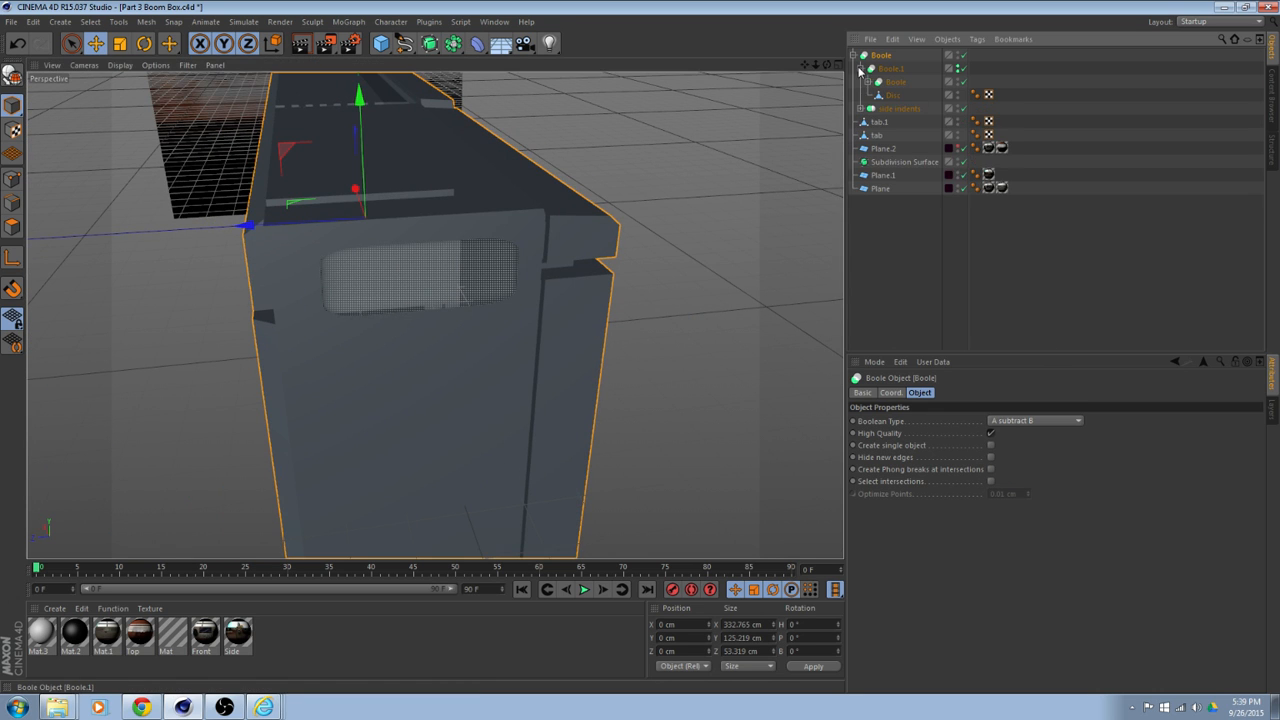
Remove the Mat texture tags from Cube.1 and Cube in the side indents group.
{"action": "left_click", "coordinate": [861, 82]}
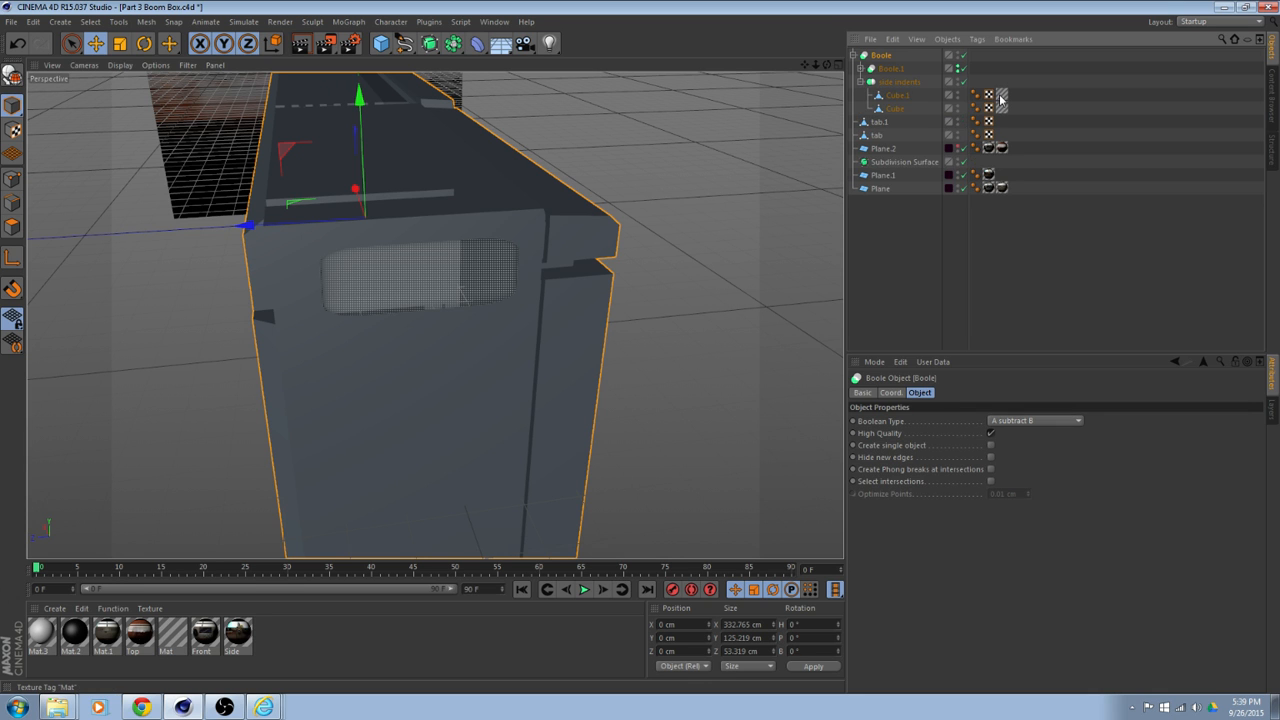
{"action": "left_click", "coordinate": [1001, 97]}
{"action": "key", "text": "Delete"}
{"action": "left_click", "coordinate": [1003, 108]}
{"action": "key", "text": "Delete"}
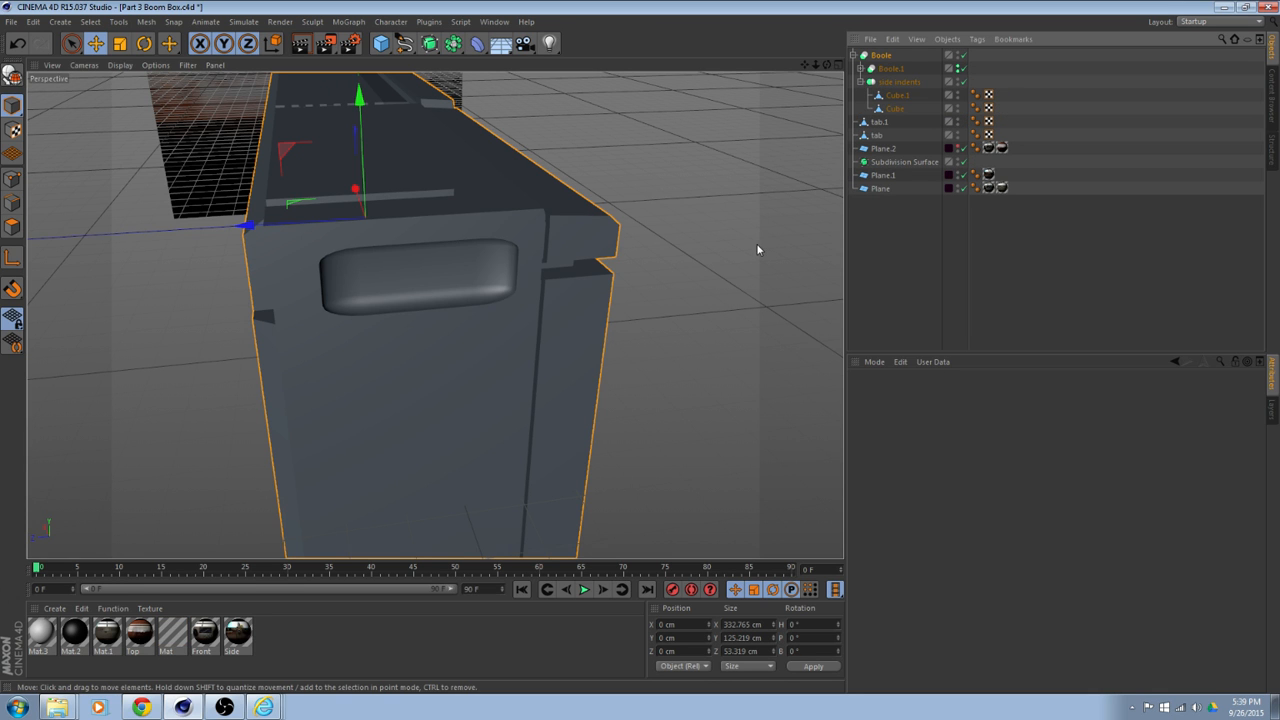
Shift Cube about 0.8 cm outward along X and scale its X size down to about 3.9 cm.
{"action": "left_click_drag", "start_coordinate": [727, 277], "coordinate": [220, 267], "text": "alt"}
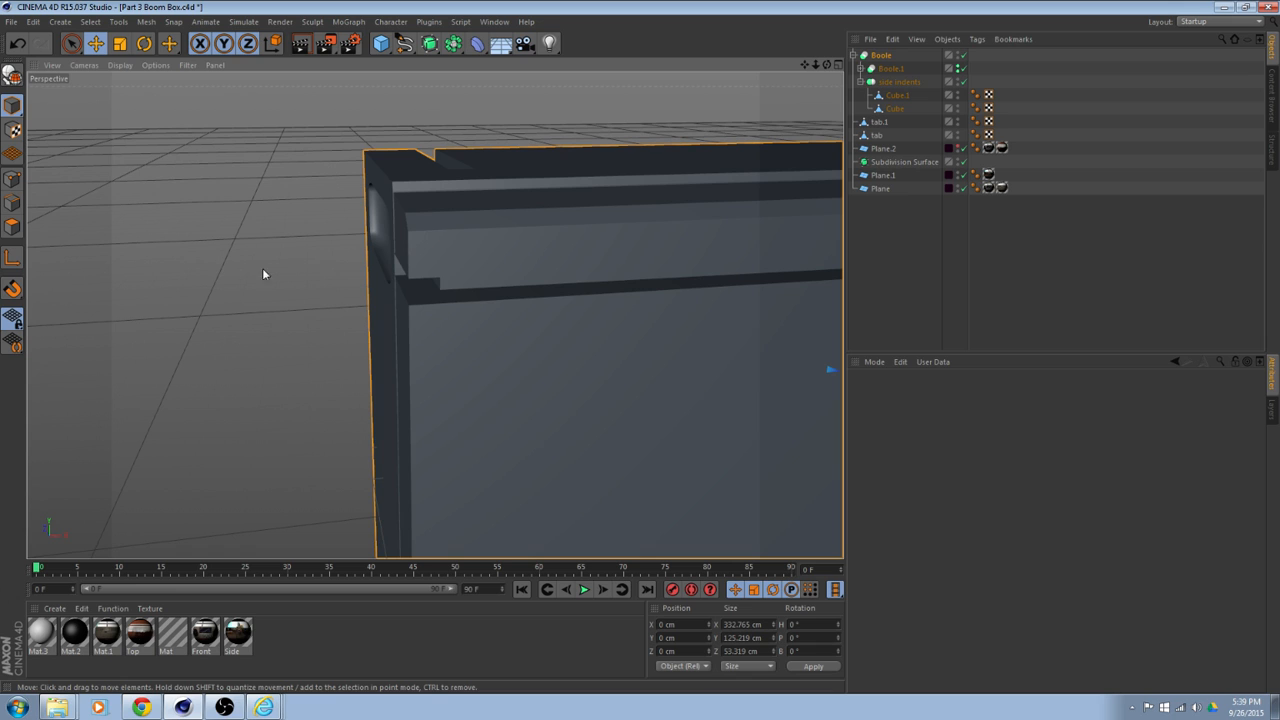
{"action": "left_click", "coordinate": [895, 108]}
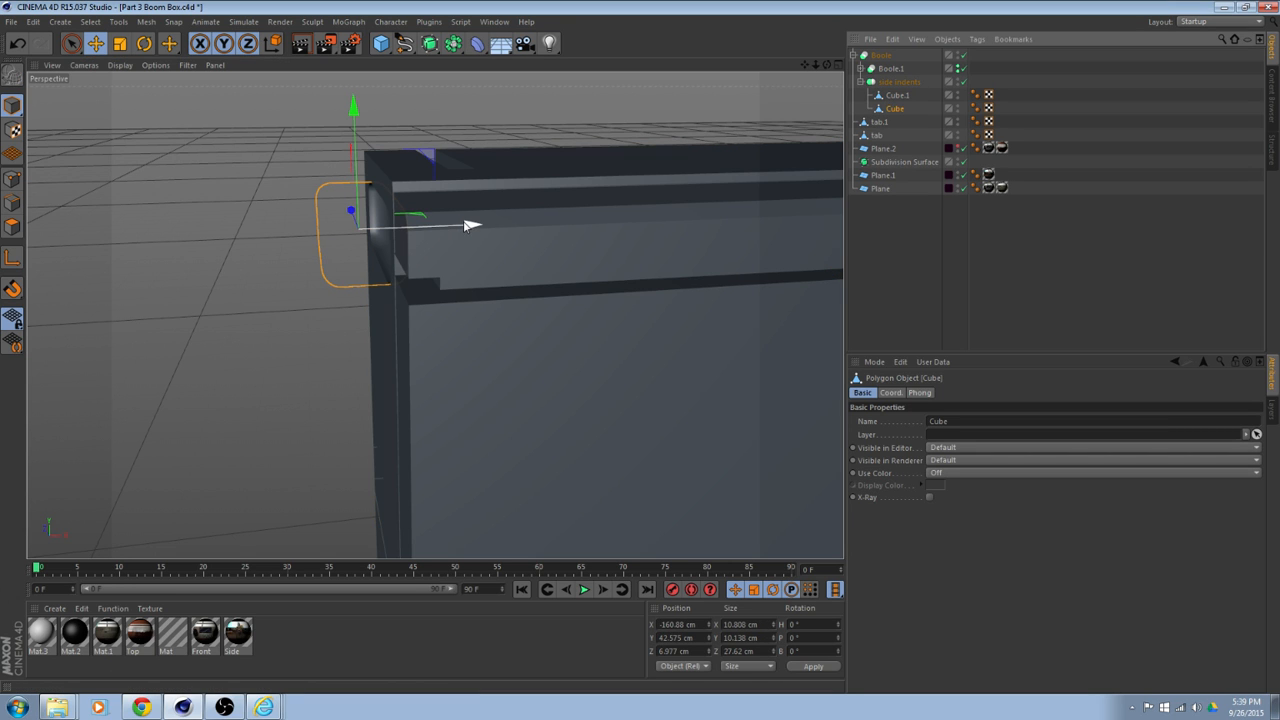
{"action": "left_click_drag", "start_coordinate": [467, 227], "coordinate": [468, 227]}
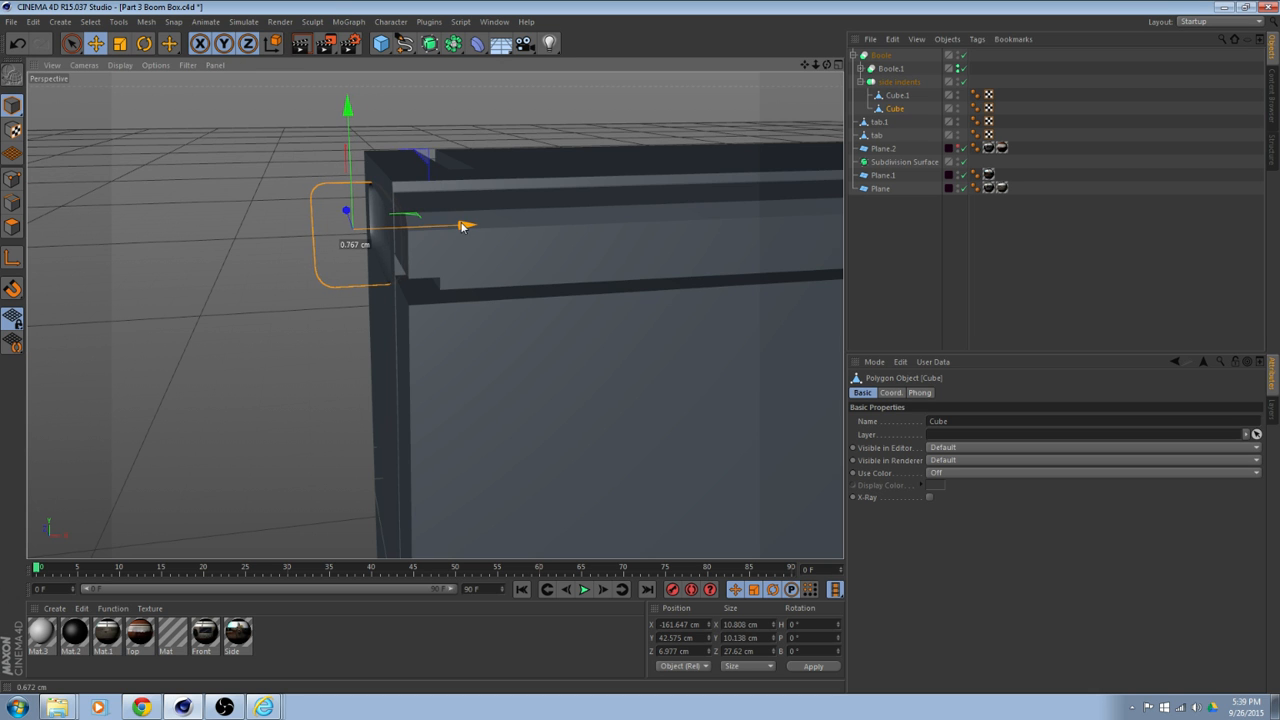
{"action": "left_click_drag", "start_coordinate": [350, 281], "coordinate": [300, 216], "text": "alt"}
{"action": "left_click", "coordinate": [121, 45]}
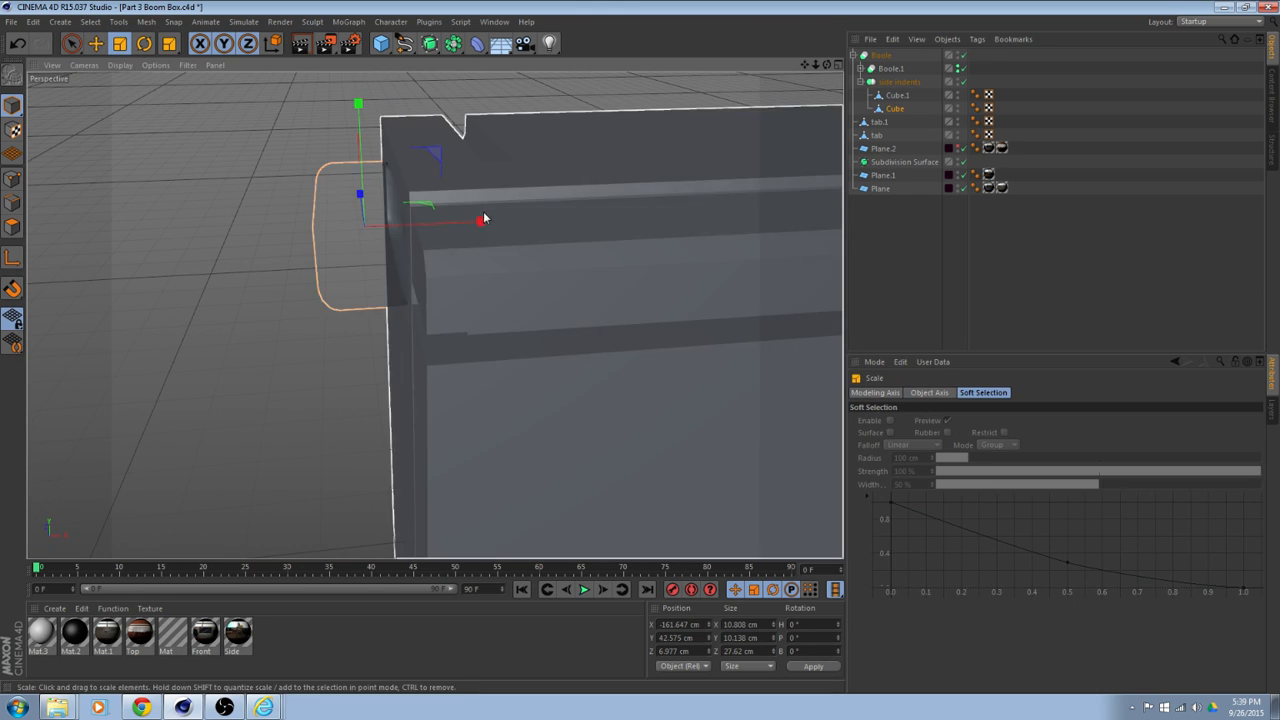
{"action": "left_click_drag", "start_coordinate": [483, 218], "coordinate": [407, 246]}
{"action": "scroll", "coordinate": [270, 214], "scroll_direction": "up", "scroll_amount": 1}
Move Cube back into the end panel along X to about -159 cm so it cuts a shallow recess.
{"action": "left_click", "coordinate": [99, 45]}
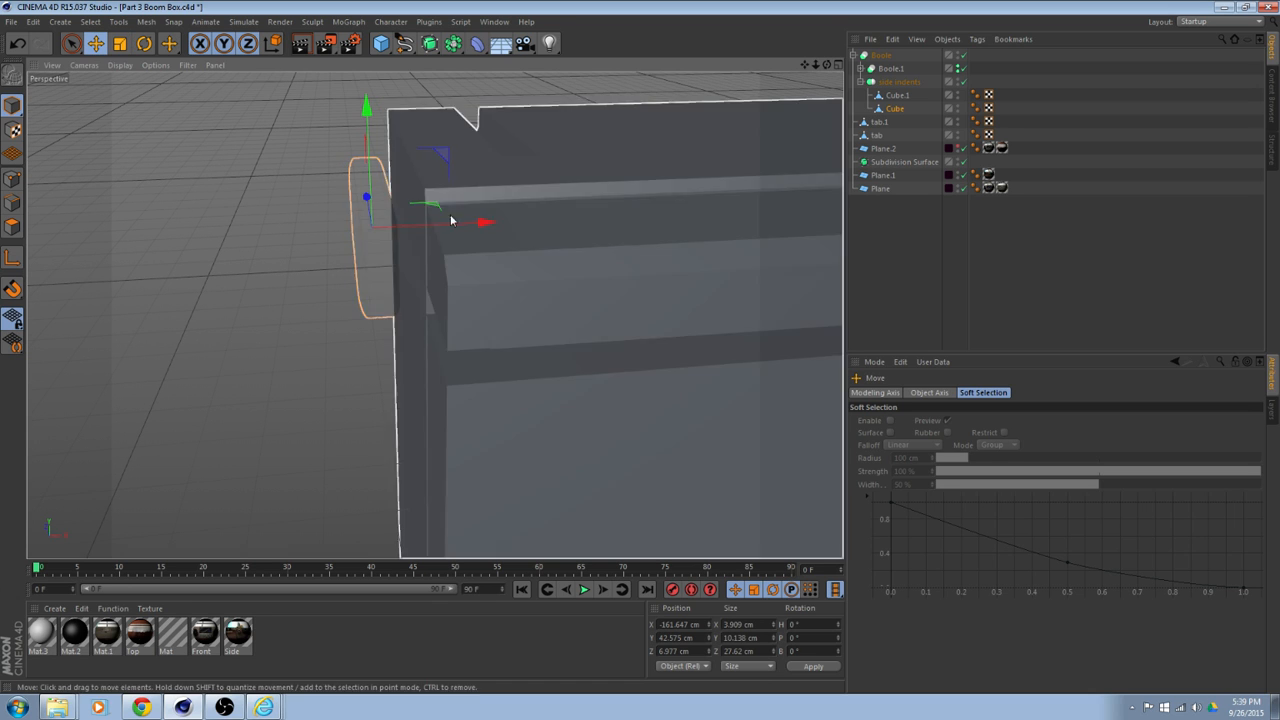
{"action": "left_click_drag", "start_coordinate": [487, 222], "coordinate": [482, 226]}
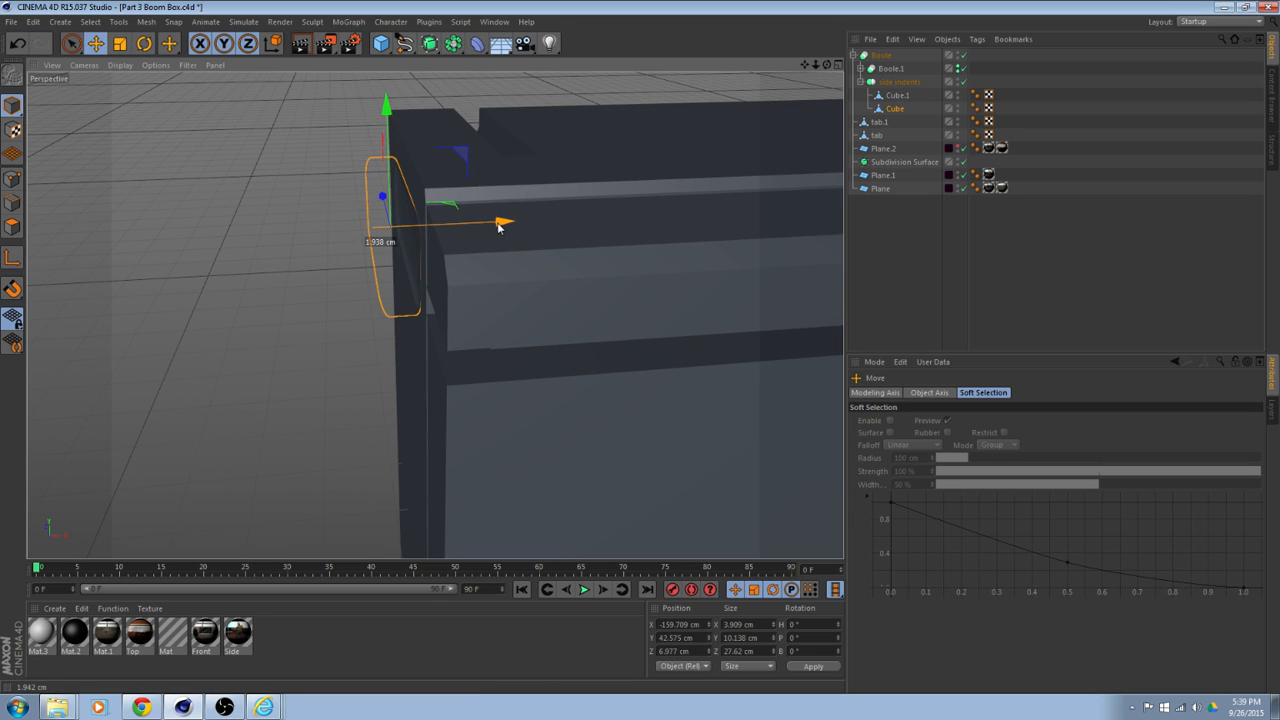
{"action": "left_click_drag", "start_coordinate": [432, 233], "coordinate": [560, 250], "text": "alt"}
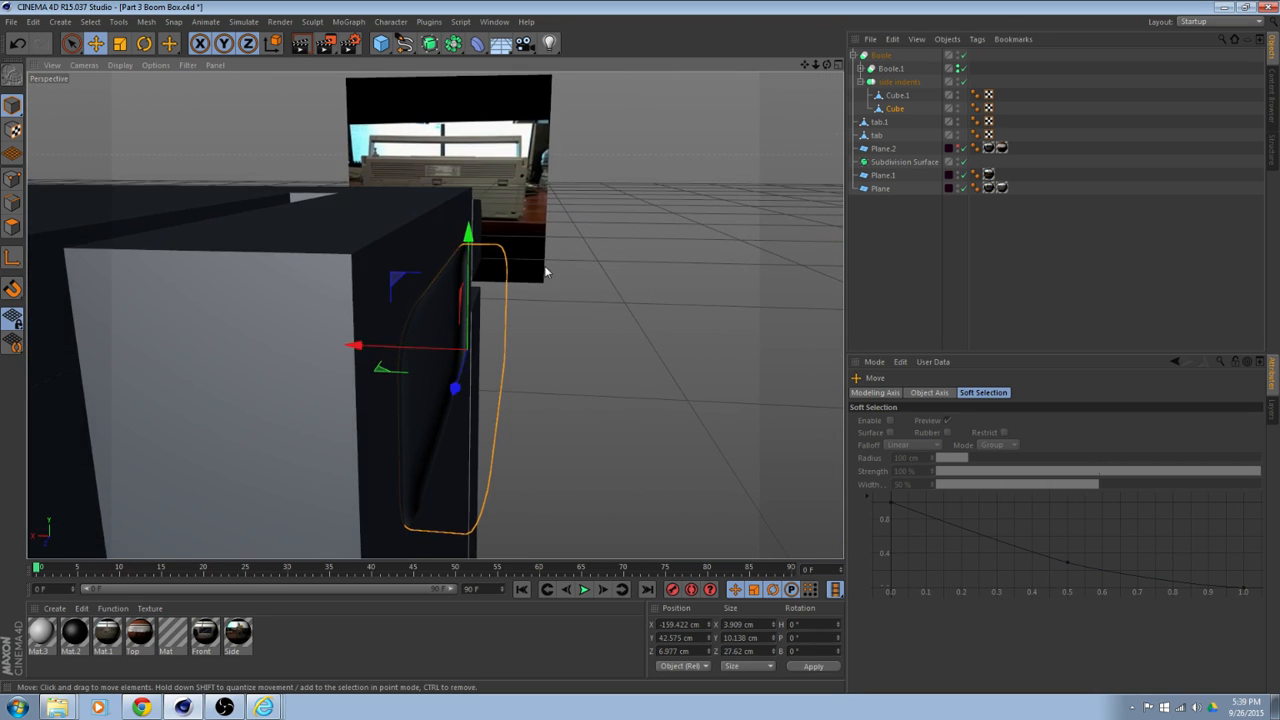
{"action": "left_click_drag", "start_coordinate": [354, 346], "coordinate": [352, 347]}
{"action": "left_click_drag", "start_coordinate": [460, 311], "coordinate": [493, 349], "text": "alt"}
{"action": "left_click_drag", "start_coordinate": [297, 271], "coordinate": [786, 209]}
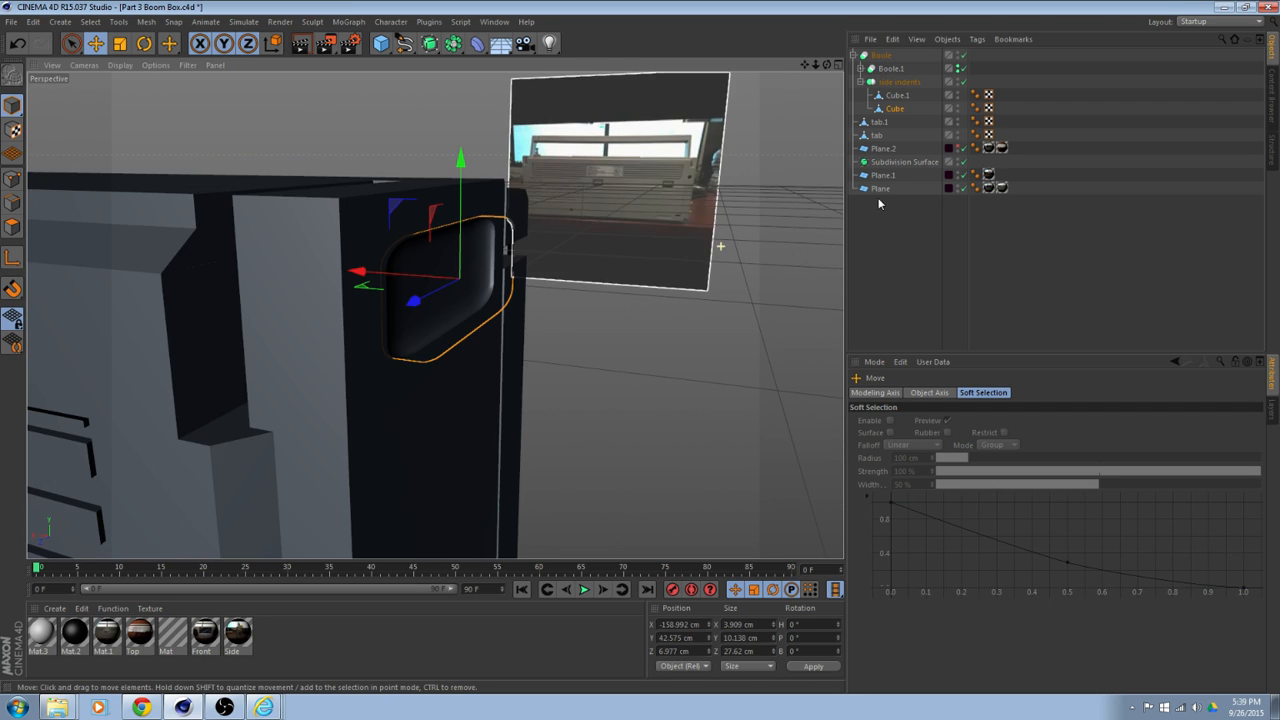
Scale Cube.1 at the opposite end of the boom box to an X size of about 3.5 cm.
{"action": "left_click", "coordinate": [900, 97]}
{"action": "mouse_move", "coordinate": [355, 186]}
{"action": "middle_mouse_down", "text": "alt"}
{"action": "mouse_move", "coordinate": [385, 195]}
{"action": "mouse_move", "coordinate": [415, 231]}
{"action": "mouse_move", "coordinate": [440, 217]}
{"action": "middle_mouse_up", "text": "alt"}
{"action": "middle_click_drag", "start_coordinate": [310, 250], "coordinate": [552, 265], "text": "alt"}
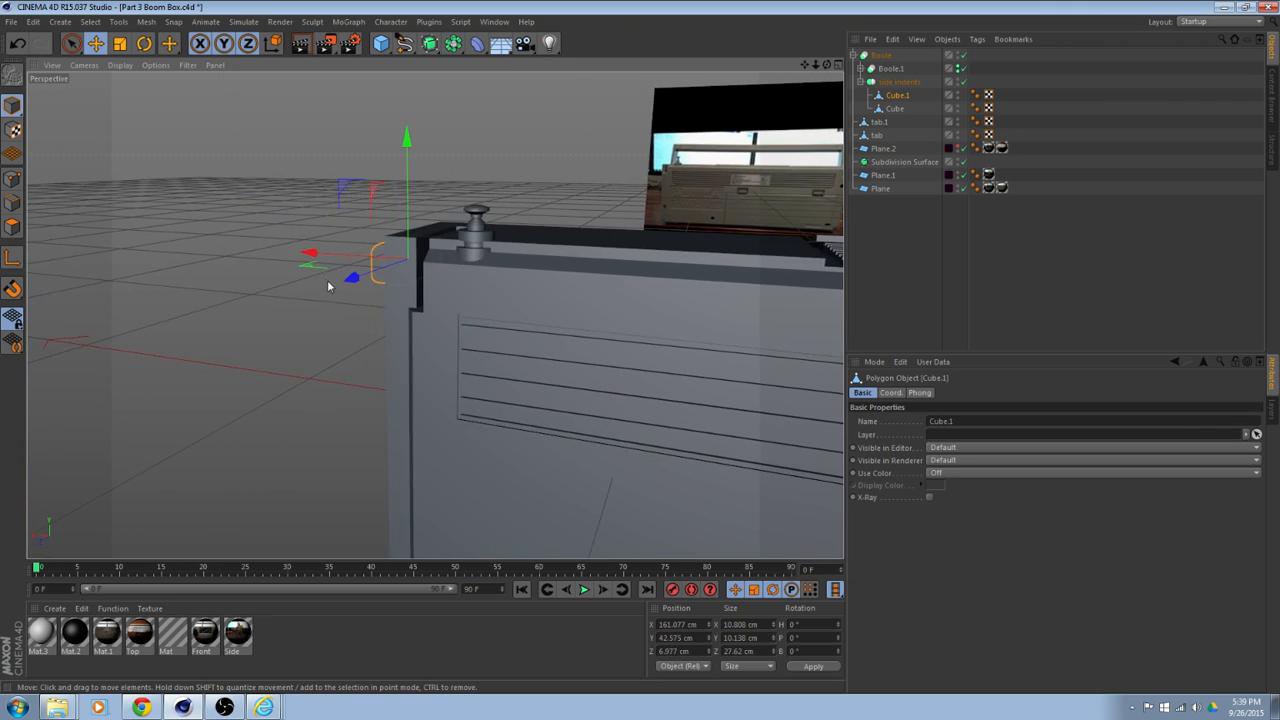
{"action": "left_click_drag", "start_coordinate": [328, 286], "coordinate": [331, 249], "text": "alt"}
{"action": "scroll", "coordinate": [323, 217], "scroll_direction": "up", "scroll_amount": 5}
{"action": "scroll", "coordinate": [303, 229], "scroll_direction": "down", "scroll_amount": 2}
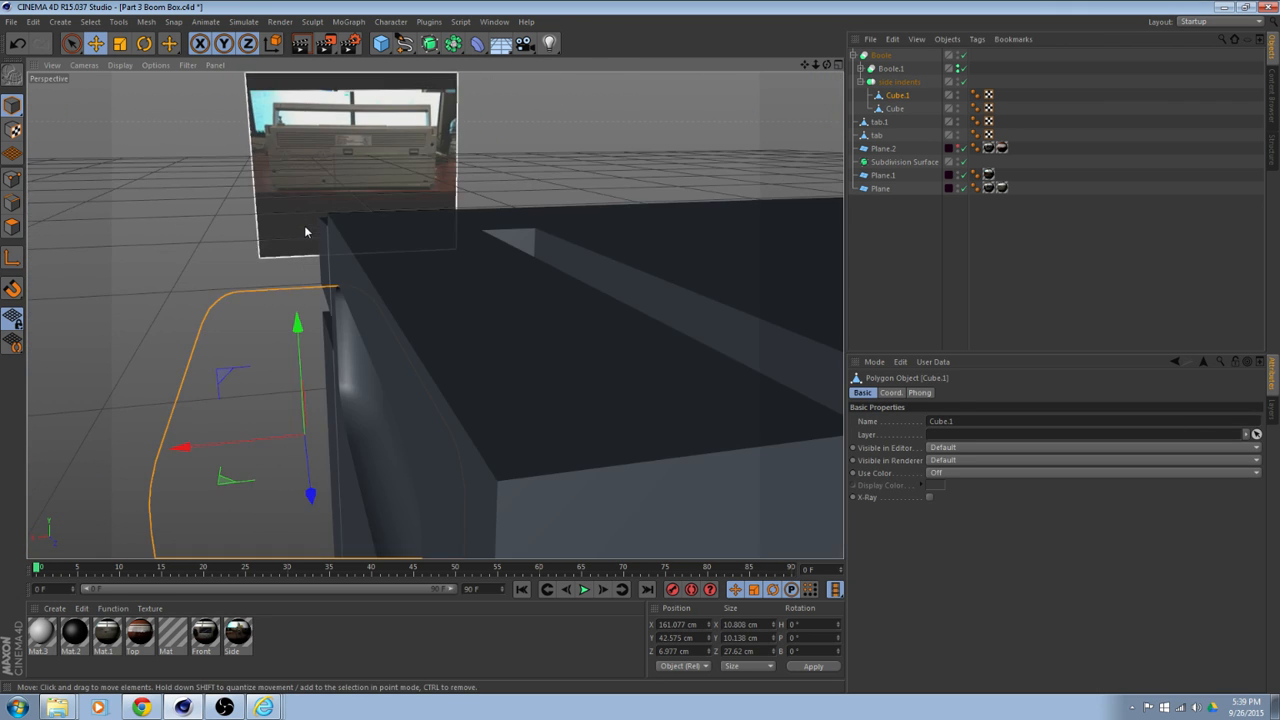
{"action": "middle_click_drag", "start_coordinate": [345, 302], "coordinate": [357, 256], "text": "alt"}
{"action": "left_click_drag", "start_coordinate": [314, 286], "coordinate": [366, 302], "text": "alt"}
{"action": "middle_click_drag", "start_coordinate": [366, 302], "coordinate": [356, 253], "text": "alt"}
{"action": "left_click_drag", "start_coordinate": [357, 253], "coordinate": [342, 265], "text": "alt"}
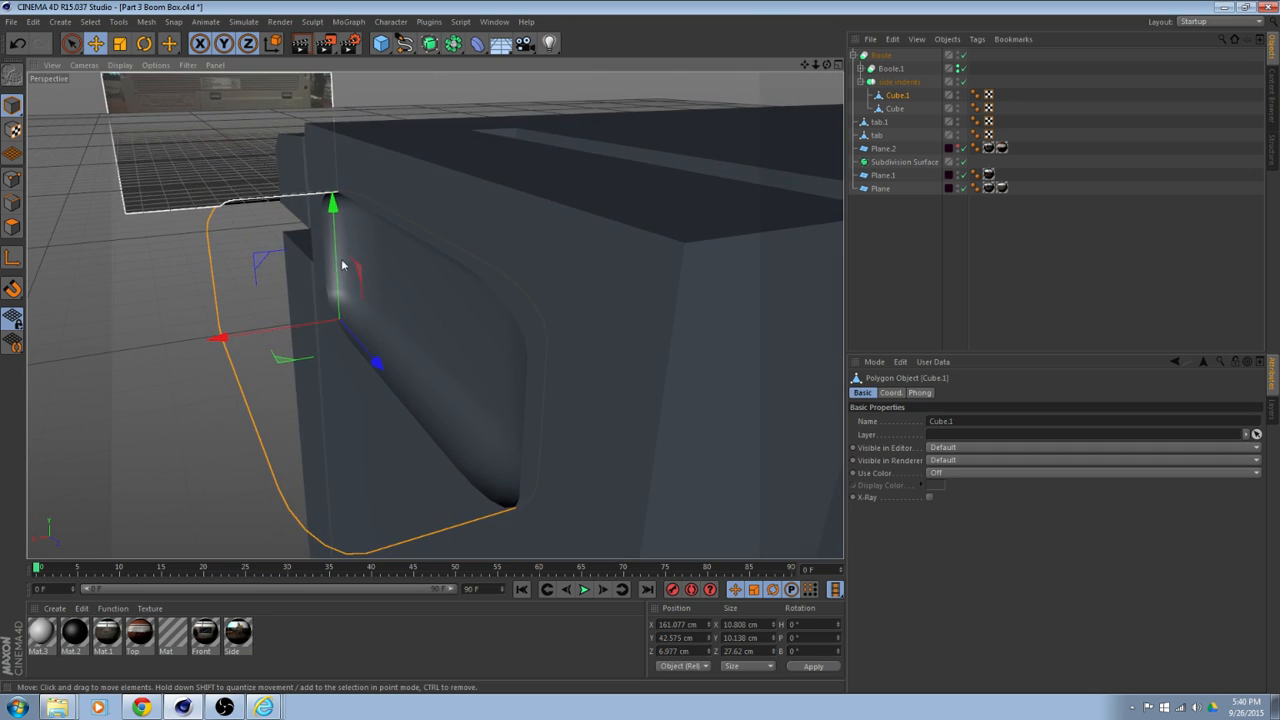
{"action": "left_click", "coordinate": [120, 44]}
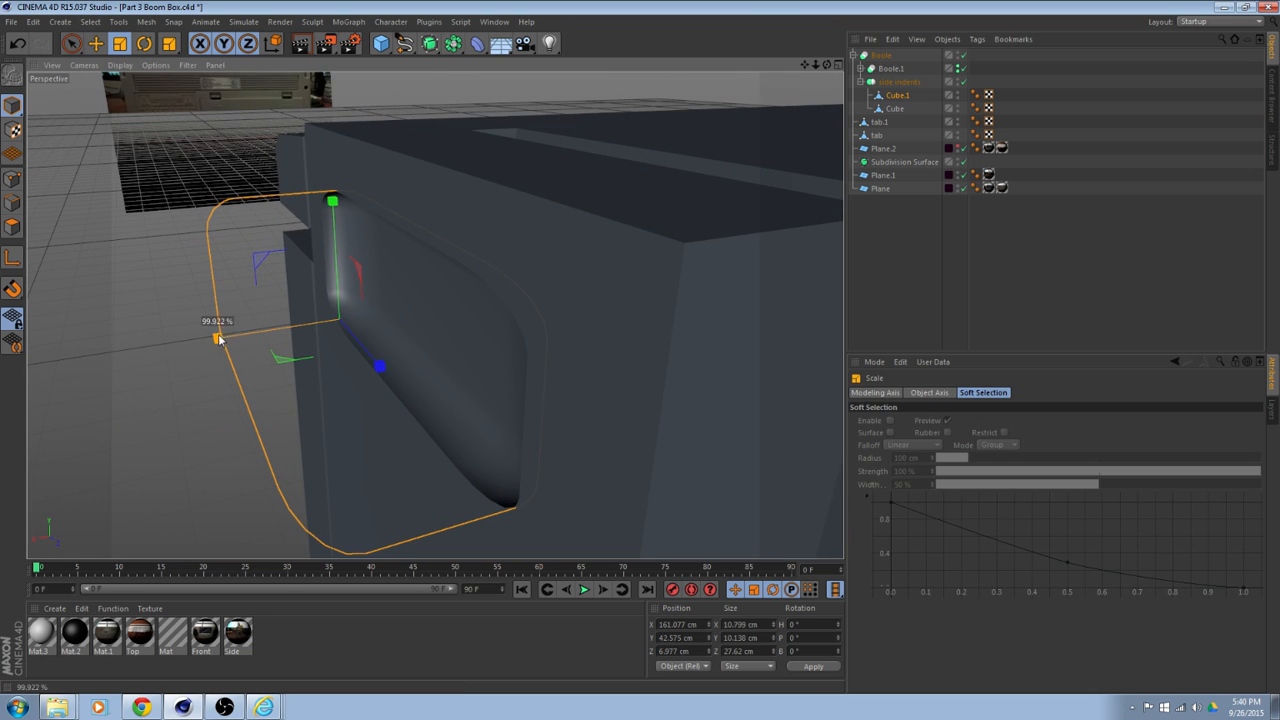
{"action": "left_click_drag", "start_coordinate": [218, 339], "coordinate": [305, 332]}
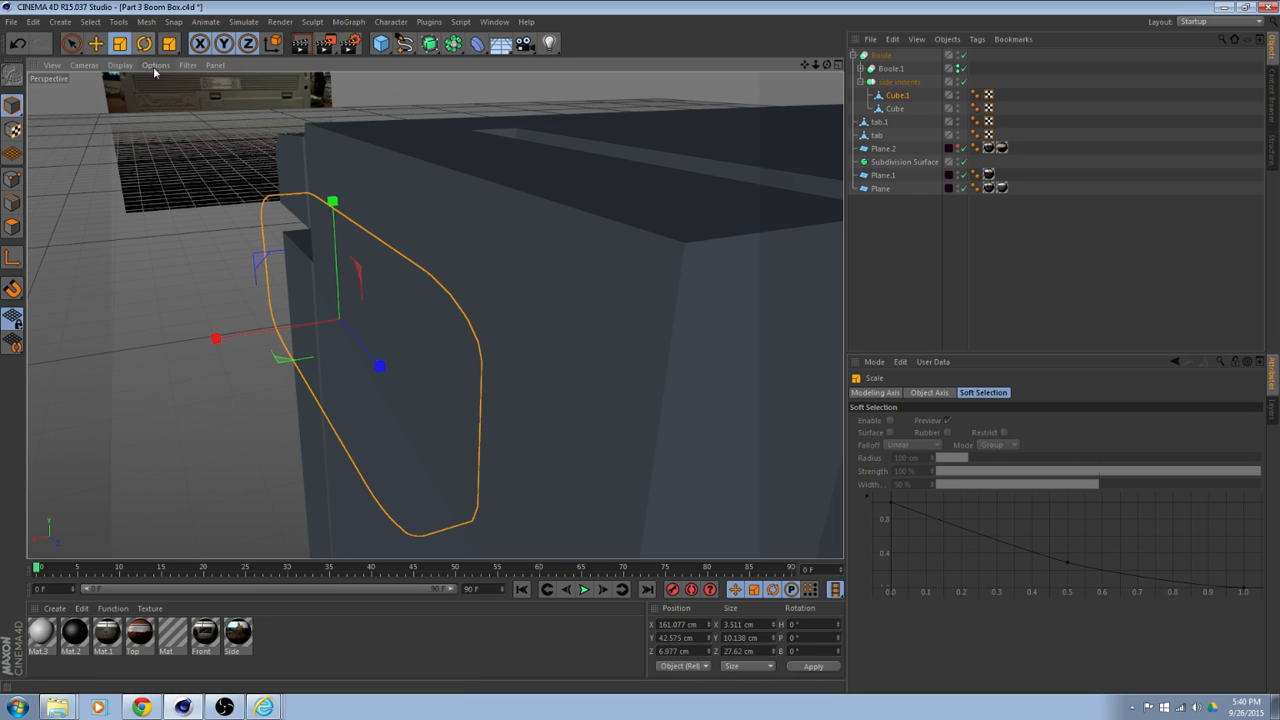
Display the model in Gouraud Shading (Lines) and move Cube.1 inward along X to about 158.3 cm.
{"action": "left_click", "coordinate": [120, 65]}
{"action": "left_click", "coordinate": [170, 93]}
{"action": "scroll", "coordinate": [209, 192], "scroll_direction": "down", "scroll_amount": 6}
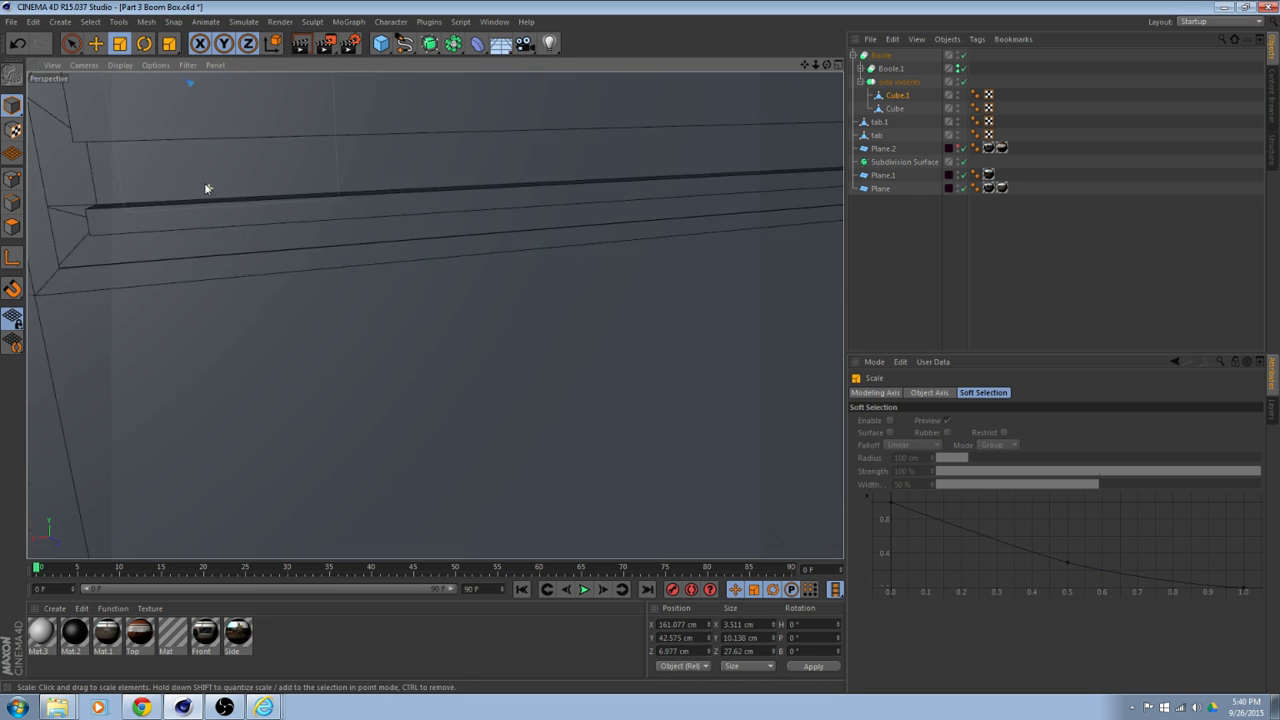
{"action": "middle_click_drag", "start_coordinate": [374, 218], "coordinate": [365, 275], "text": "alt"}
{"action": "scroll", "coordinate": [365, 282], "scroll_direction": "up", "scroll_amount": 5}
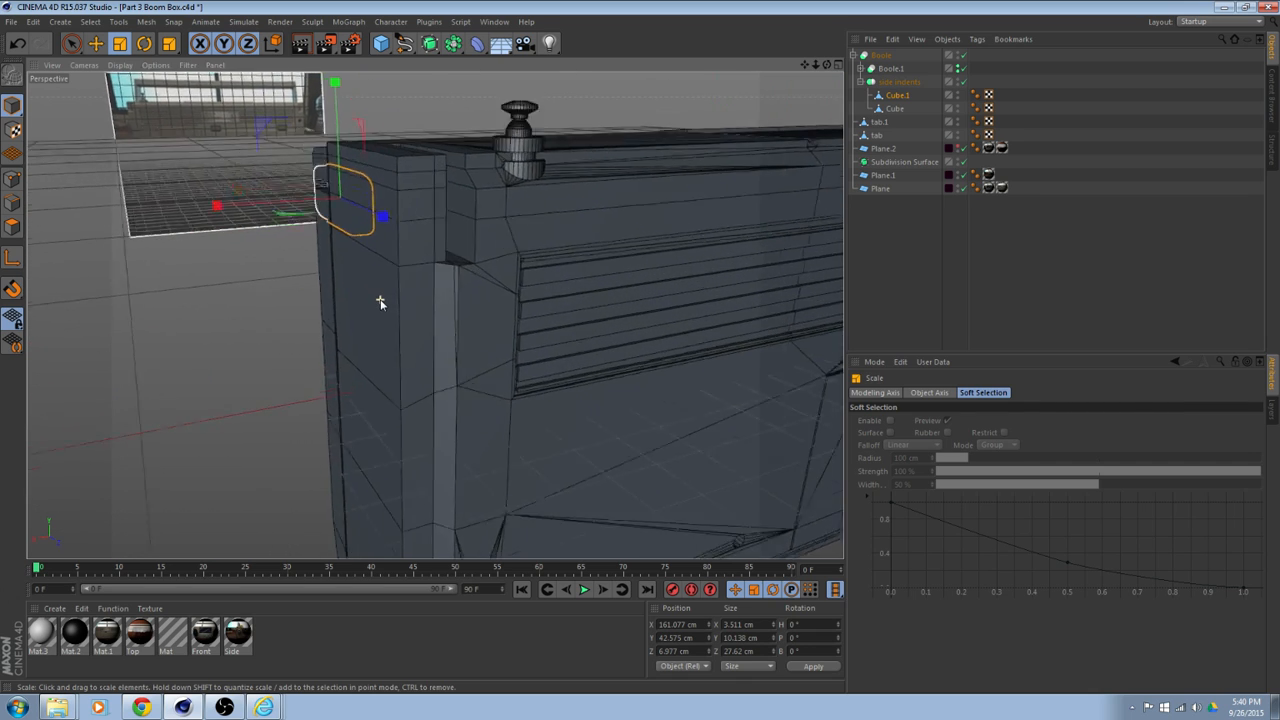
{"action": "scroll", "coordinate": [381, 301], "scroll_direction": "up", "scroll_amount": 3}
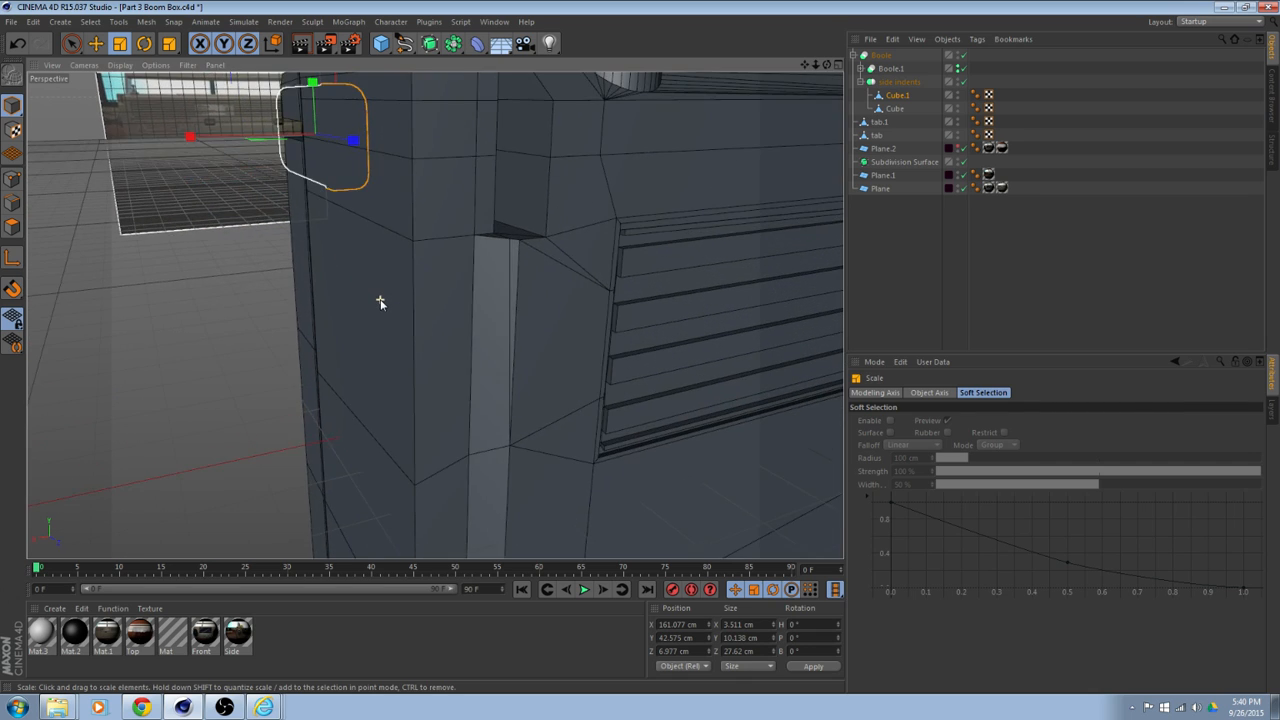
{"action": "middle_click_drag", "start_coordinate": [391, 226], "coordinate": [411, 350], "text": "alt"}
{"action": "scroll", "coordinate": [411, 346], "scroll_direction": "up", "scroll_amount": 3}
{"action": "left_click_drag", "start_coordinate": [410, 345], "coordinate": [372, 382], "text": "alt"}
{"action": "left_click_drag", "start_coordinate": [434, 313], "coordinate": [381, 268], "text": "alt"}
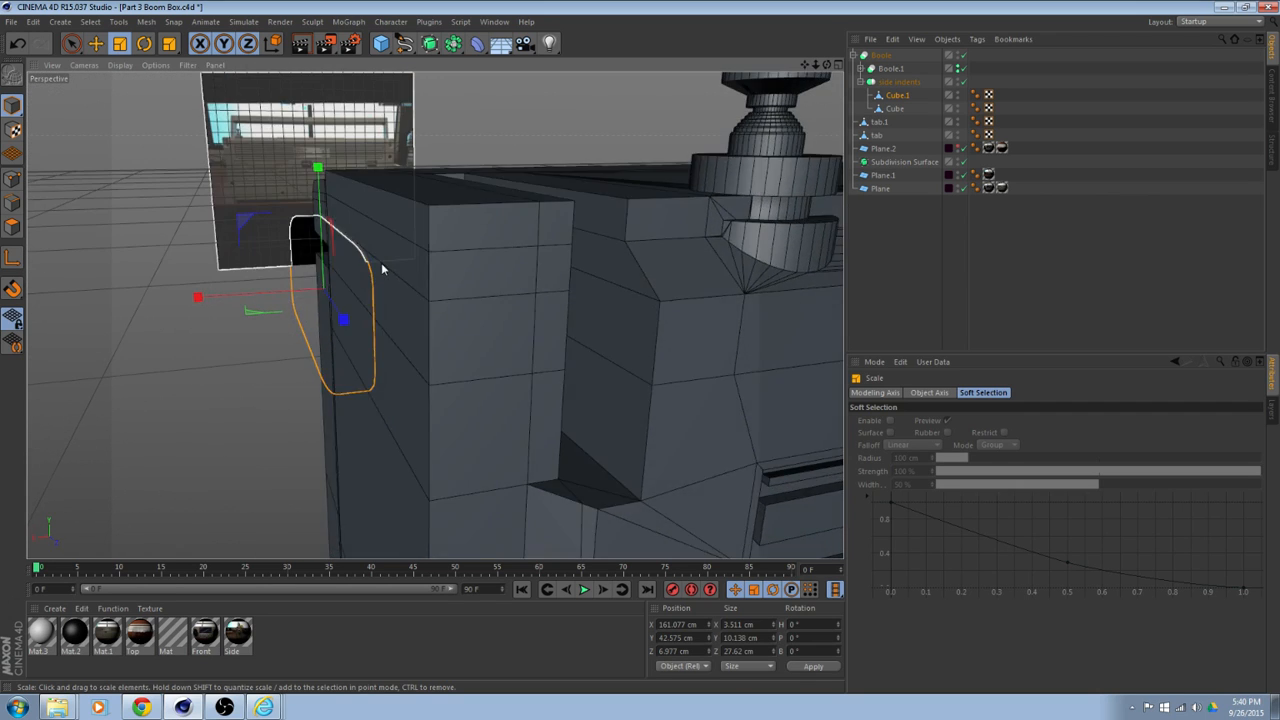
{"action": "scroll", "coordinate": [239, 177], "scroll_direction": "up", "scroll_amount": 1}
{"action": "scroll", "coordinate": [241, 235], "scroll_direction": "down", "scroll_amount": 1}
{"action": "left_click_drag", "start_coordinate": [242, 238], "coordinate": [345, 352], "text": "alt"}
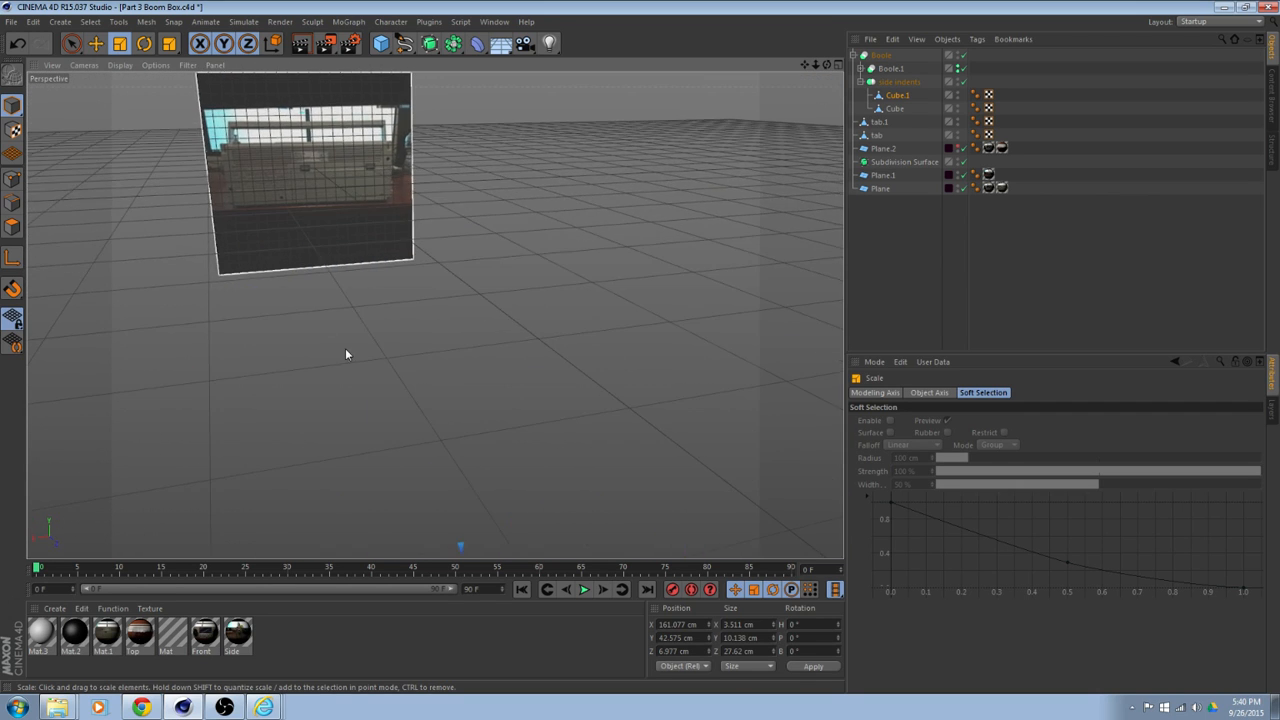
{"action": "middle_click_drag", "start_coordinate": [345, 352], "coordinate": [319, 284], "text": "alt"}
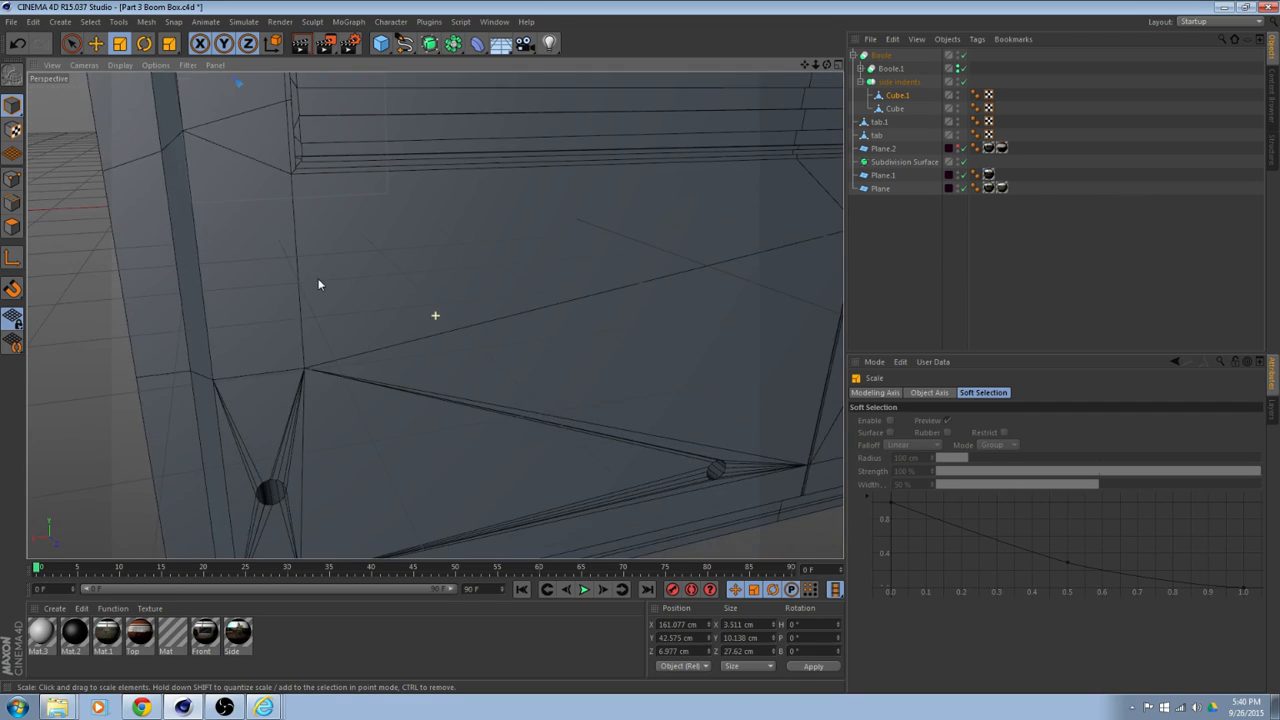
{"action": "scroll", "coordinate": [332, 312], "scroll_direction": "down", "scroll_amount": 3}
{"action": "mouse_move", "coordinate": [338, 338]}
{"action": "left_mouse_down", "text": "alt"}
{"action": "mouse_move", "coordinate": [369, 348]}
{"action": "mouse_move", "coordinate": [340, 350]}
{"action": "left_mouse_up", "text": "alt"}
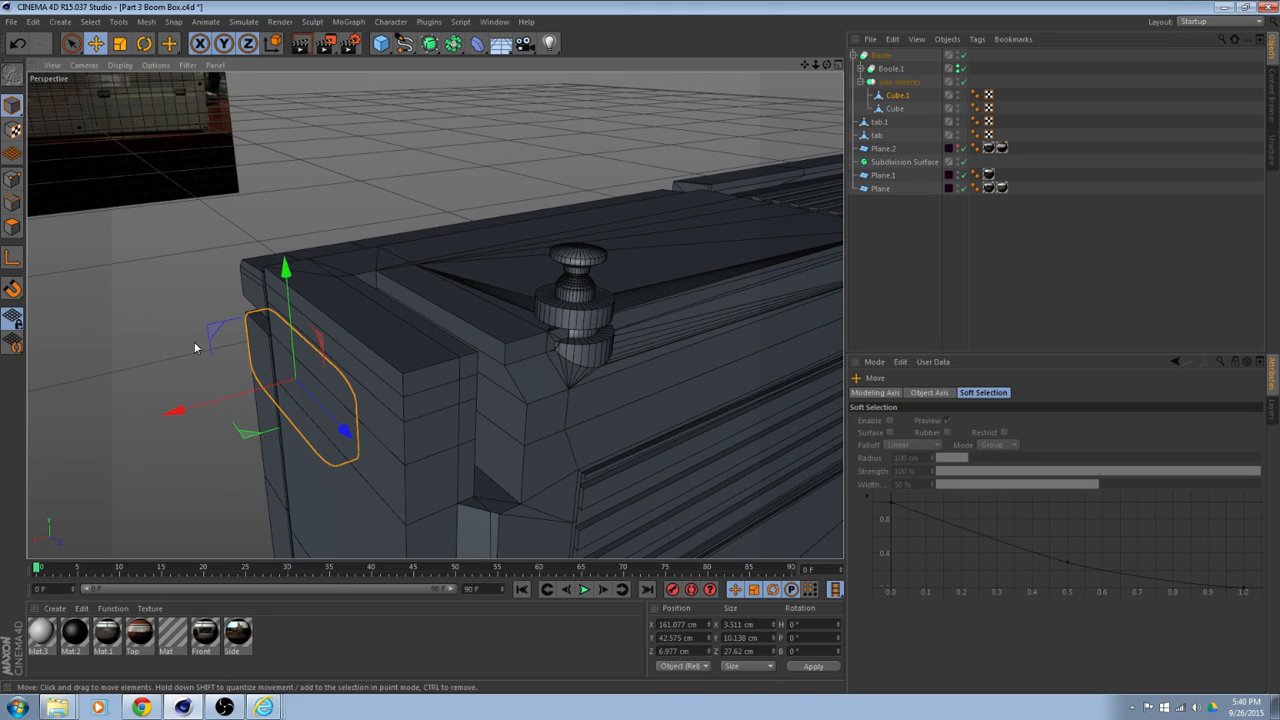
{"action": "left_click_drag", "start_coordinate": [175, 405], "coordinate": [197, 405]}
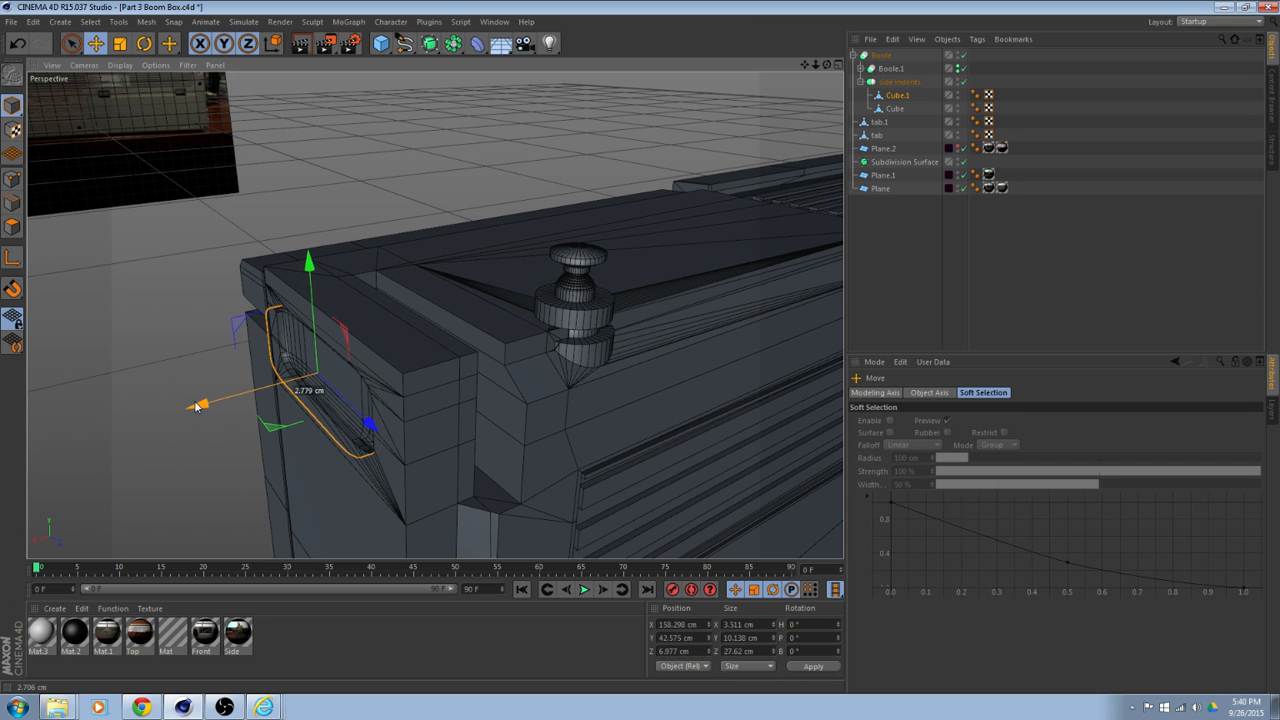
Return the viewport to Gouraud Shading and inspect the recess cut by Cube.1.
{"action": "left_click", "coordinate": [124, 67]}
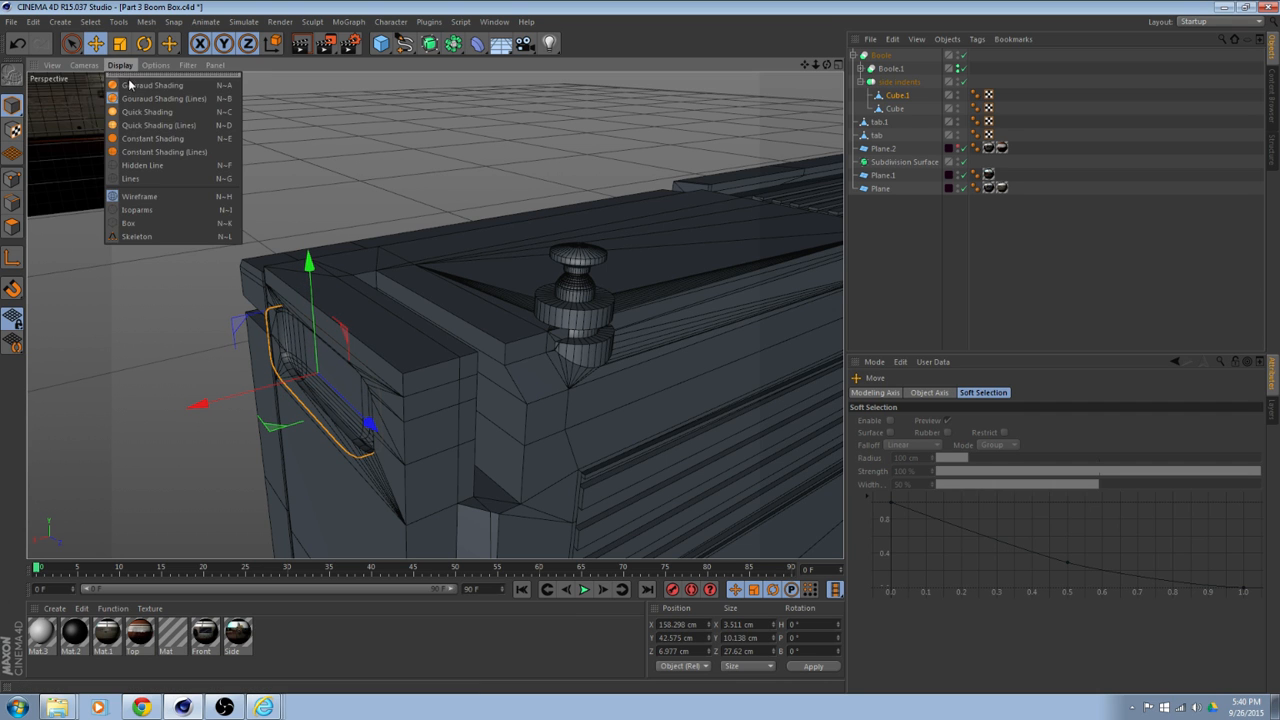
{"action": "left_click", "coordinate": [131, 86]}
{"action": "scroll", "coordinate": [275, 458], "scroll_direction": "up", "scroll_amount": 3}
{"action": "left_click_drag", "start_coordinate": [268, 404], "coordinate": [325, 474], "text": "alt"}
{"action": "left_click_drag", "start_coordinate": [503, 355], "coordinate": [547, 378], "text": "alt"}
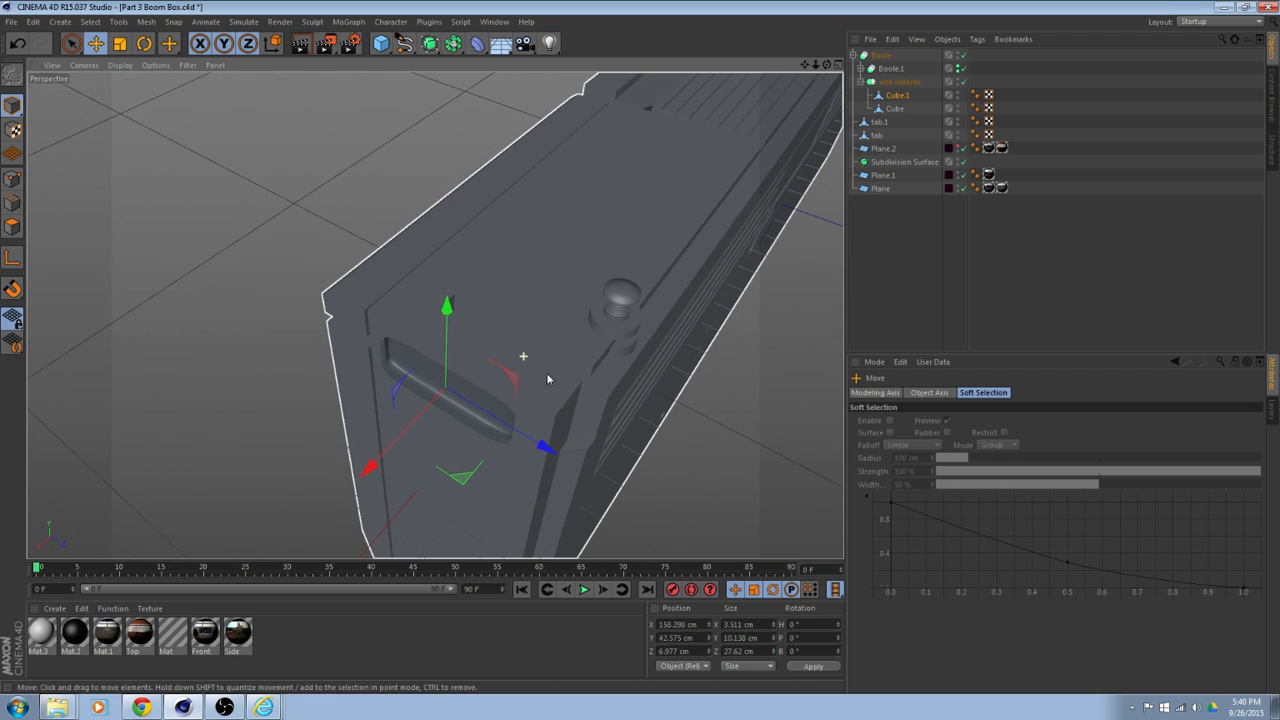
{"action": "left_click_drag", "start_coordinate": [132, 511], "coordinate": [184, 293], "text": "alt"}
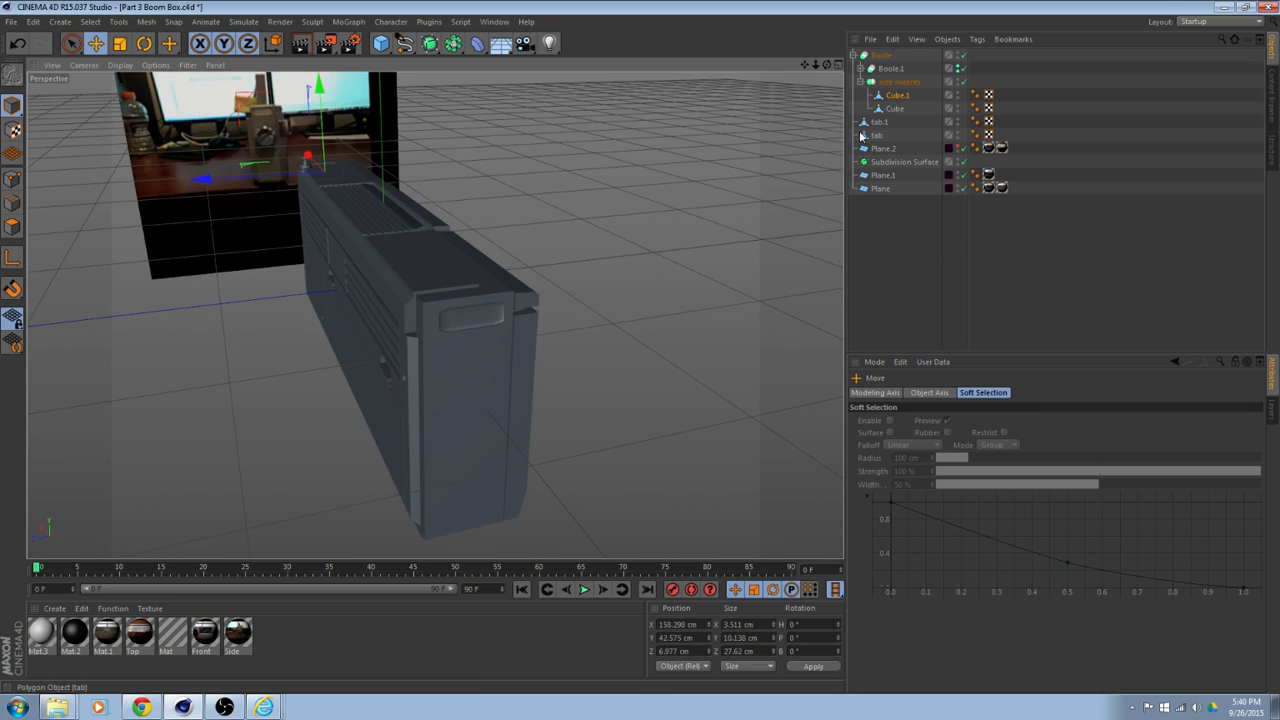
Compare the position coordinates of Cube and Cube.1 and the depth of the recesses at both ends.
{"action": "left_click", "coordinate": [892, 108]}
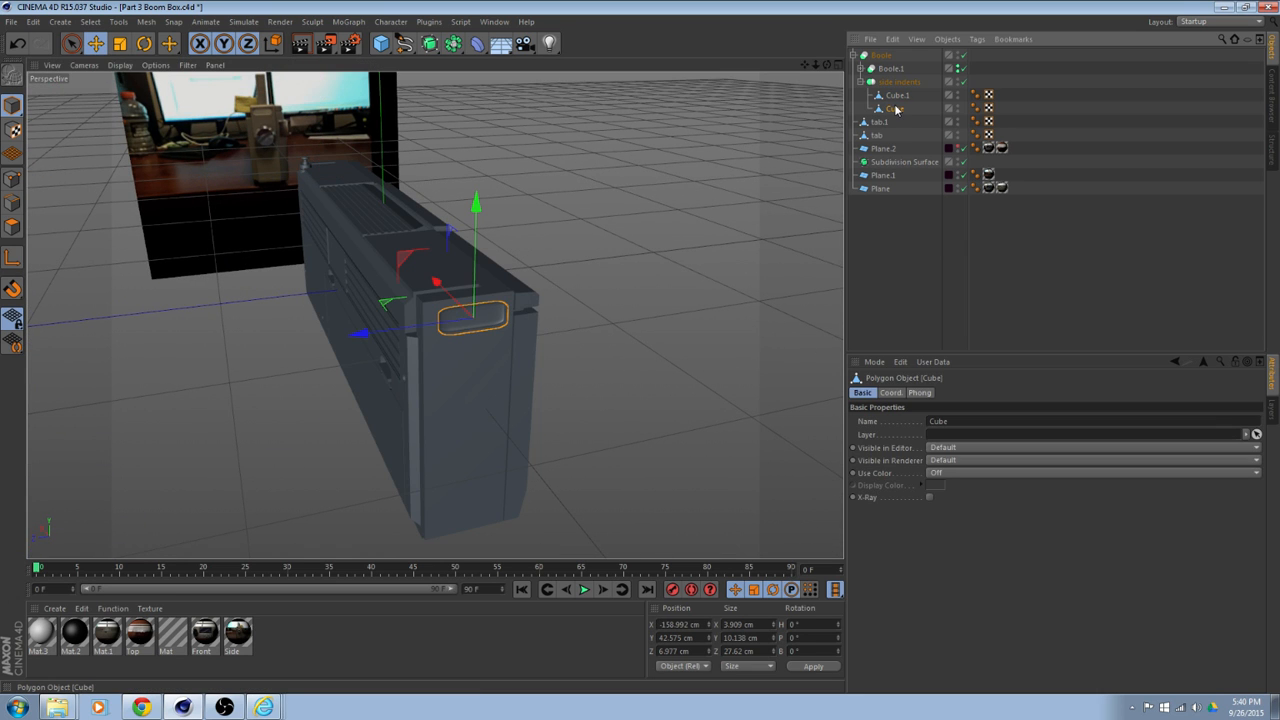
{"action": "left_click", "coordinate": [891, 393]}
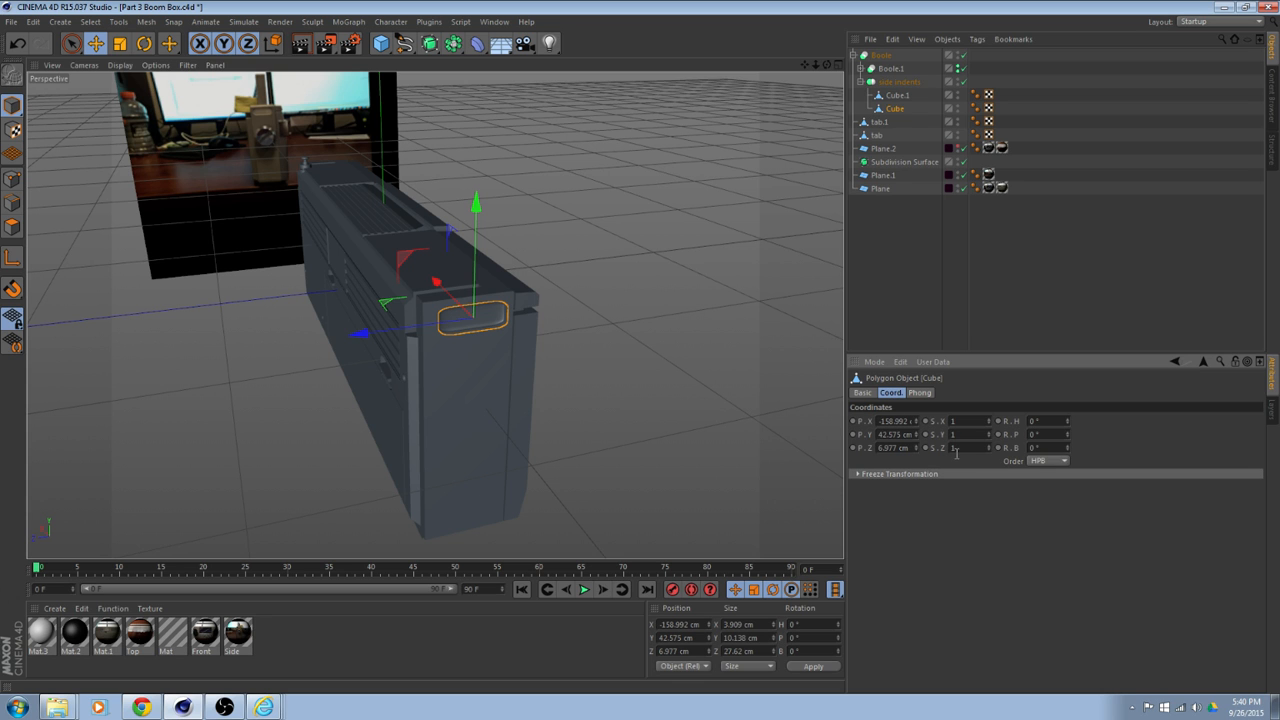
{"action": "left_click_drag", "start_coordinate": [374, 454], "coordinate": [600, 496], "text": "alt"}
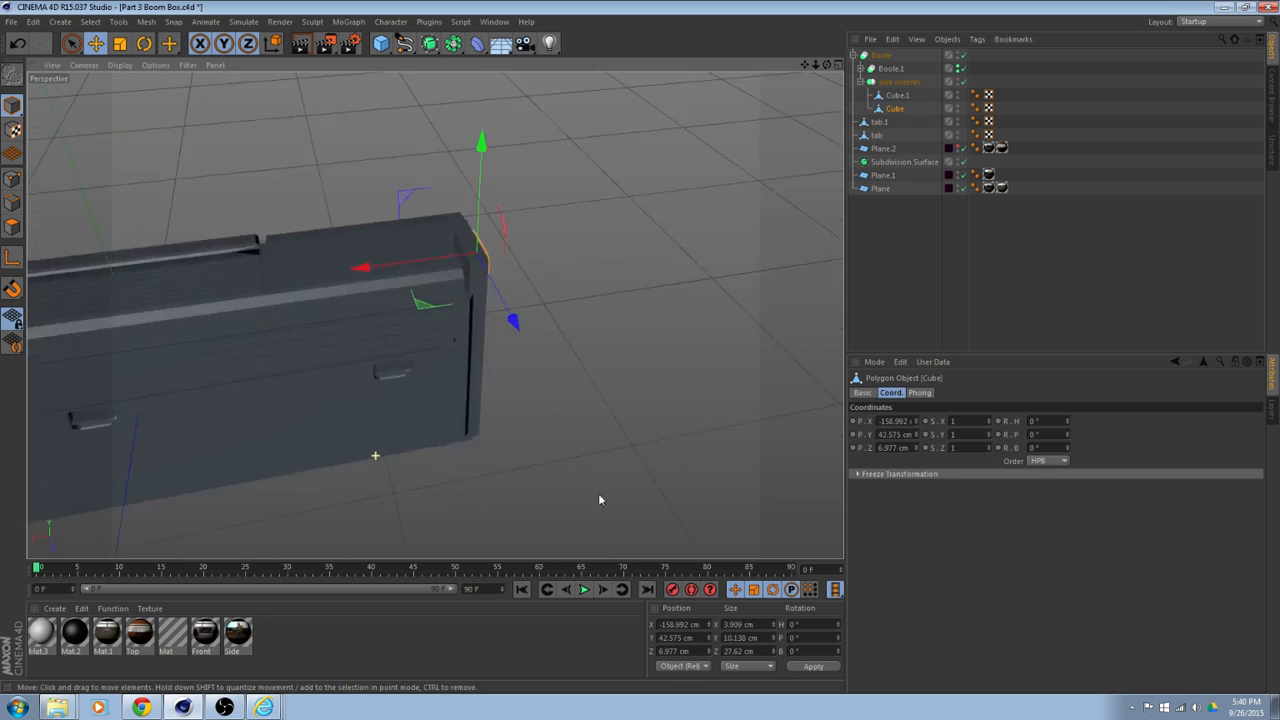
{"action": "left_click_drag", "start_coordinate": [434, 316], "coordinate": [832, 300], "text": "alt"}
{"action": "left_click", "coordinate": [898, 97]}
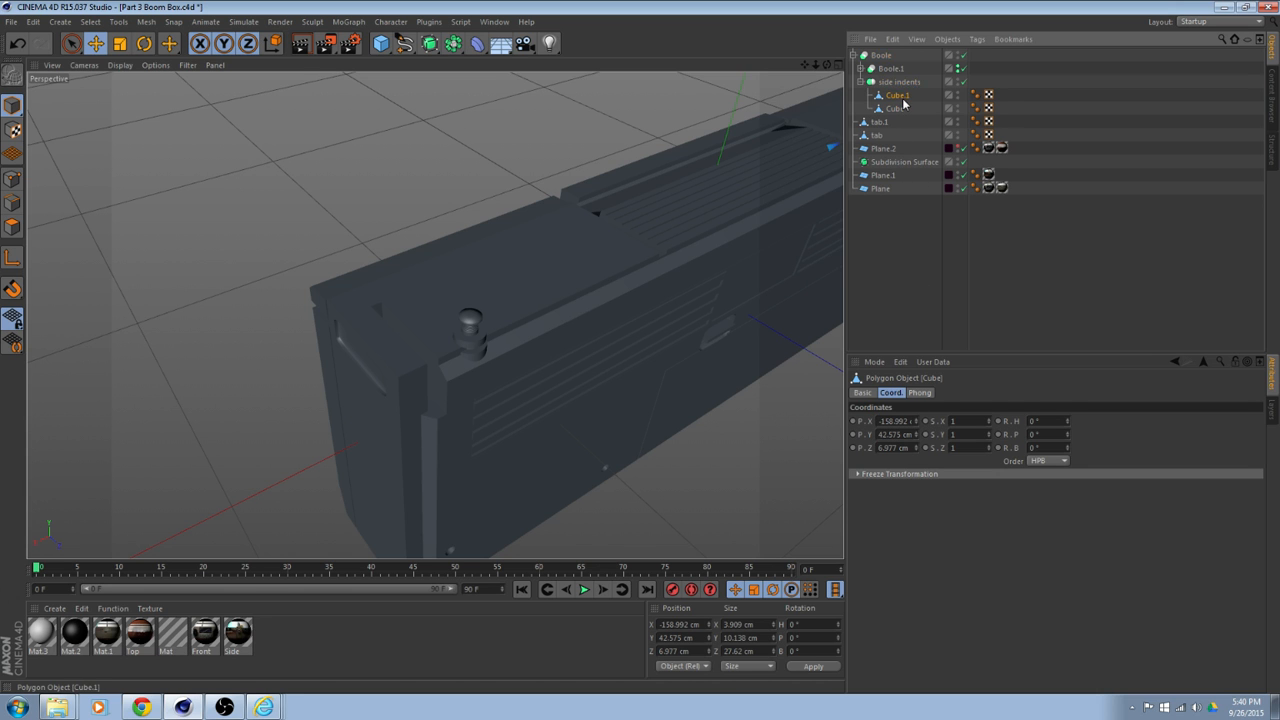
{"action": "left_click_drag", "start_coordinate": [820, 215], "coordinate": [483, 297], "text": "alt"}
{"action": "scroll", "coordinate": [619, 350], "scroll_direction": "up", "scroll_amount": 5}
{"action": "left_click_drag", "start_coordinate": [641, 285], "coordinate": [935, 205], "text": "alt"}
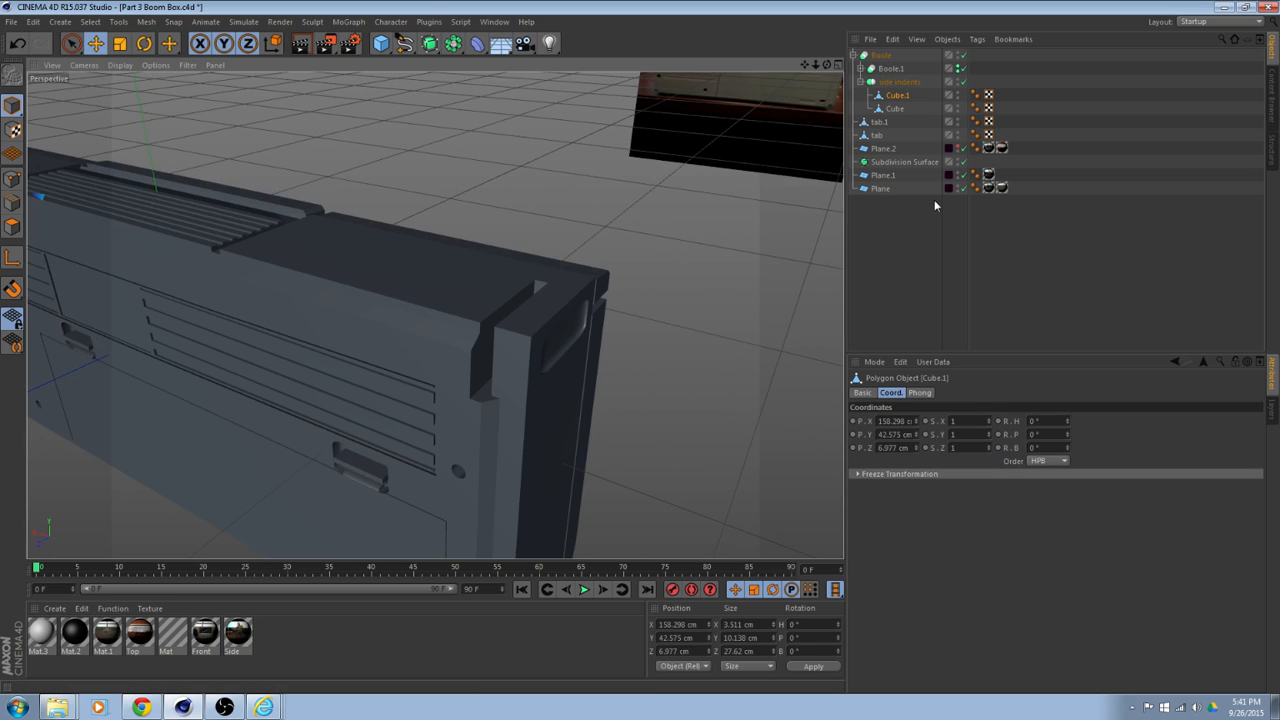
Move Cube slightly further into the end panel along X to about -158.6 cm, and clear the selection.
{"action": "left_click", "coordinate": [897, 110]}
{"action": "left_click_drag", "start_coordinate": [698, 315], "coordinate": [490, 340], "text": "alt"}
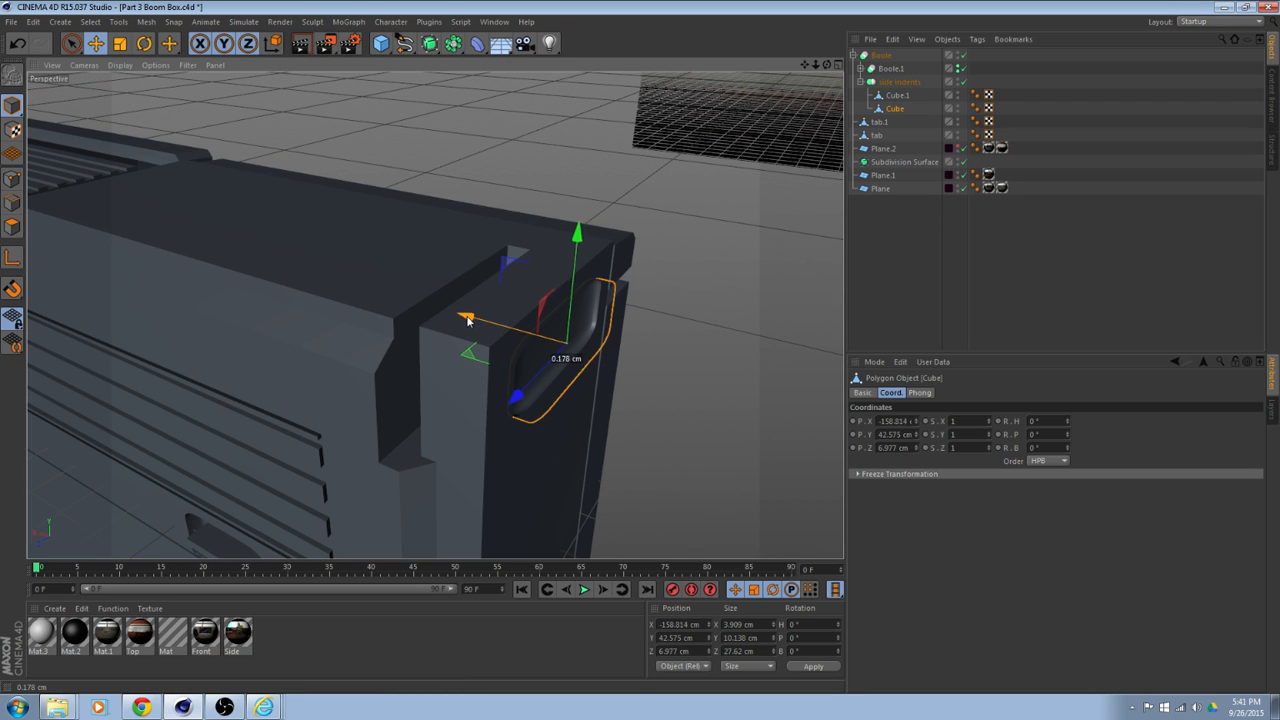
{"action": "scroll", "coordinate": [663, 374], "scroll_direction": "down", "scroll_amount": 3}
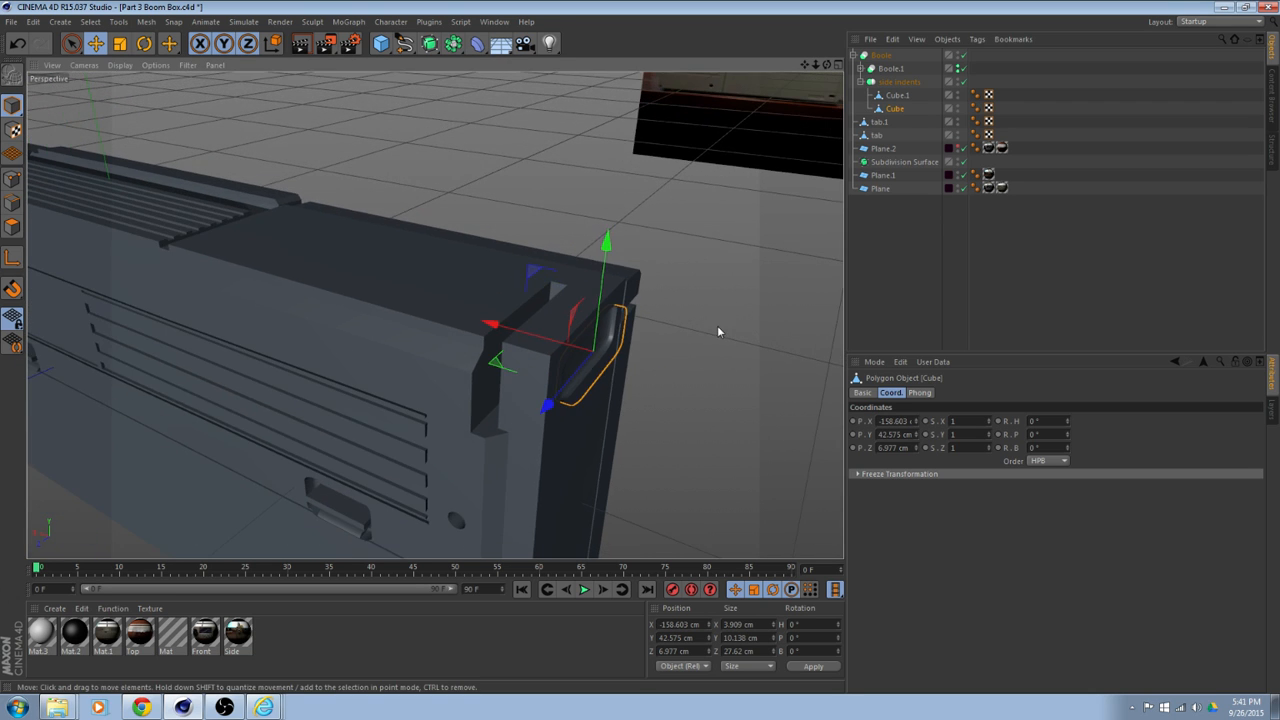
{"action": "left_click", "coordinate": [716, 326]}
Switch the viewport to Gouraud Shading (Lines) to show the mesh edges around the end recess.
{"action": "scroll", "coordinate": [714, 328], "scroll_direction": "down", "scroll_amount": 1}
{"action": "left_click_drag", "start_coordinate": [704, 339], "coordinate": [600, 240], "text": "alt"}
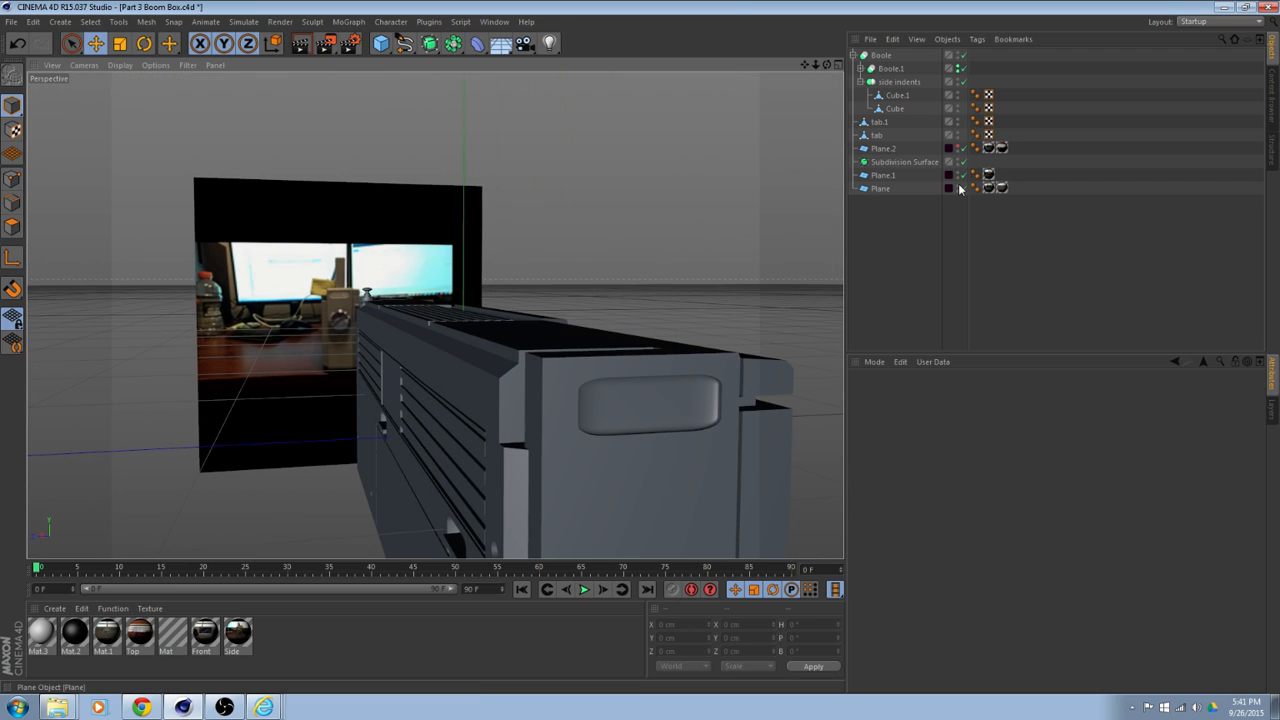
{"action": "left_click", "coordinate": [122, 67]}
{"action": "left_click", "coordinate": [137, 99]}
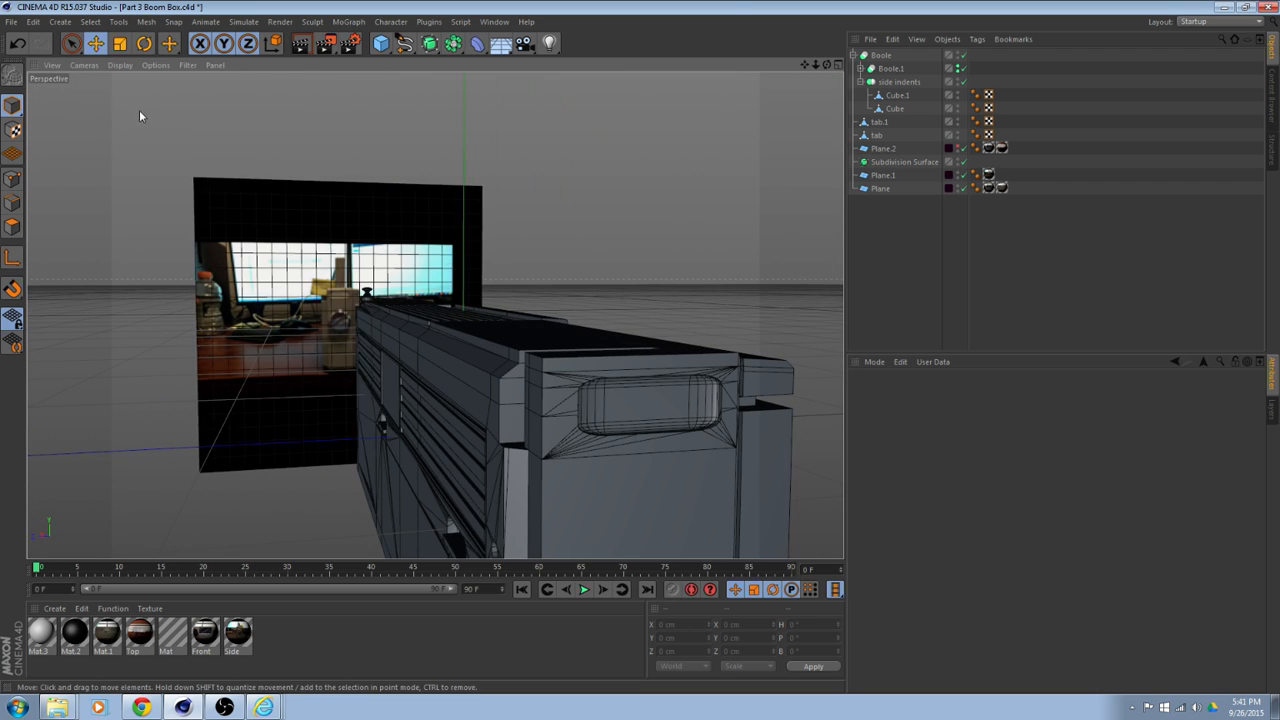
Examine the boom box mesh from several sides, especially the underside and the stepped strip near its bottom corner.
{"action": "scroll", "coordinate": [588, 317], "scroll_direction": "down", "scroll_amount": 1}
{"action": "middle_click_drag", "start_coordinate": [651, 325], "coordinate": [601, 281], "text": "alt"}
{"action": "left_click_drag", "start_coordinate": [601, 285], "coordinate": [585, 252], "text": "alt"}
{"action": "left_click_drag", "start_coordinate": [438, 342], "coordinate": [418, 383], "text": "alt"}
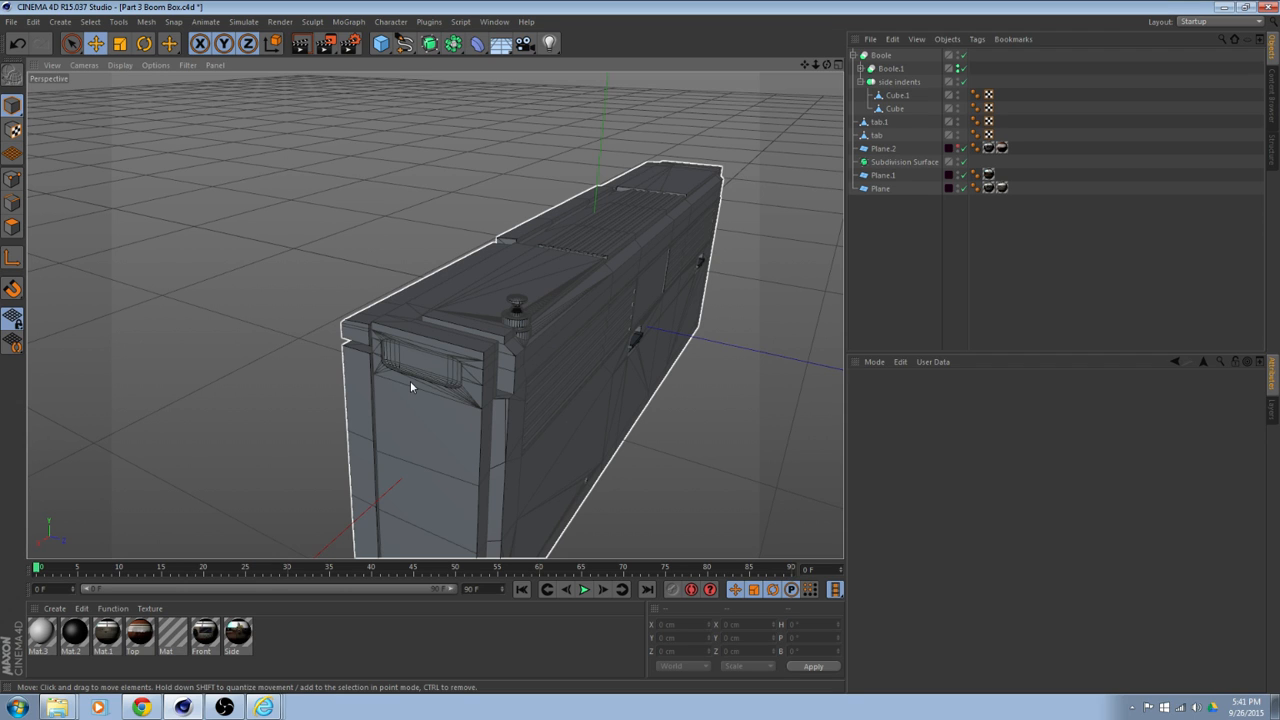
{"action": "left_click_drag", "start_coordinate": [410, 380], "coordinate": [515, 354], "text": "alt"}
{"action": "left_click_drag", "start_coordinate": [459, 455], "coordinate": [410, 424], "text": "alt"}
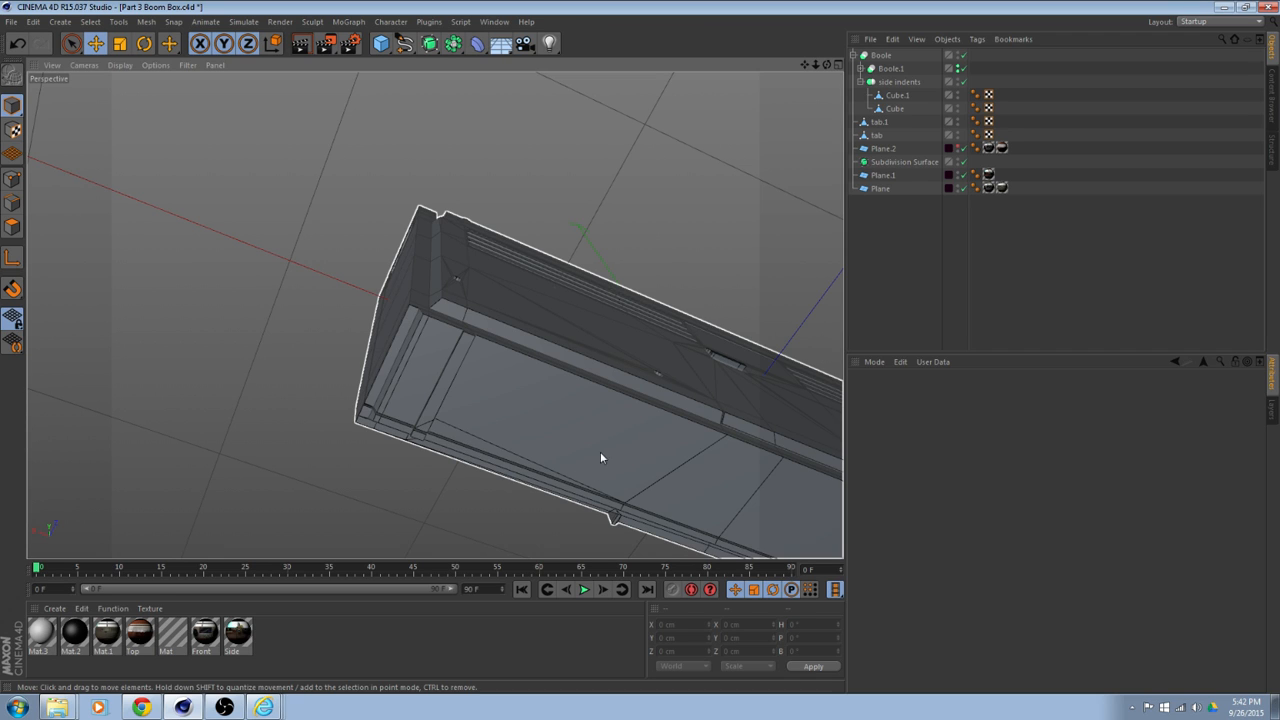
{"action": "left_click_drag", "start_coordinate": [698, 414], "coordinate": [305, 489], "text": "alt"}
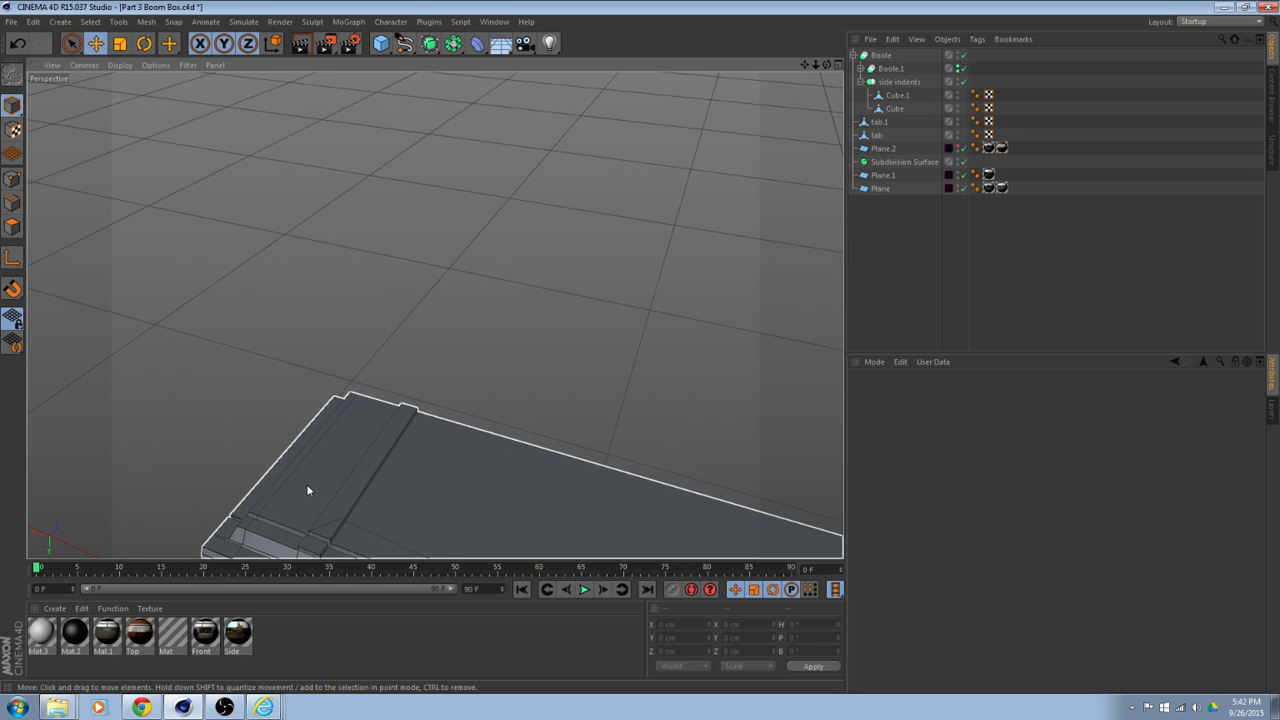
{"action": "left_click_drag", "start_coordinate": [400, 467], "coordinate": [414, 394], "text": "alt"}
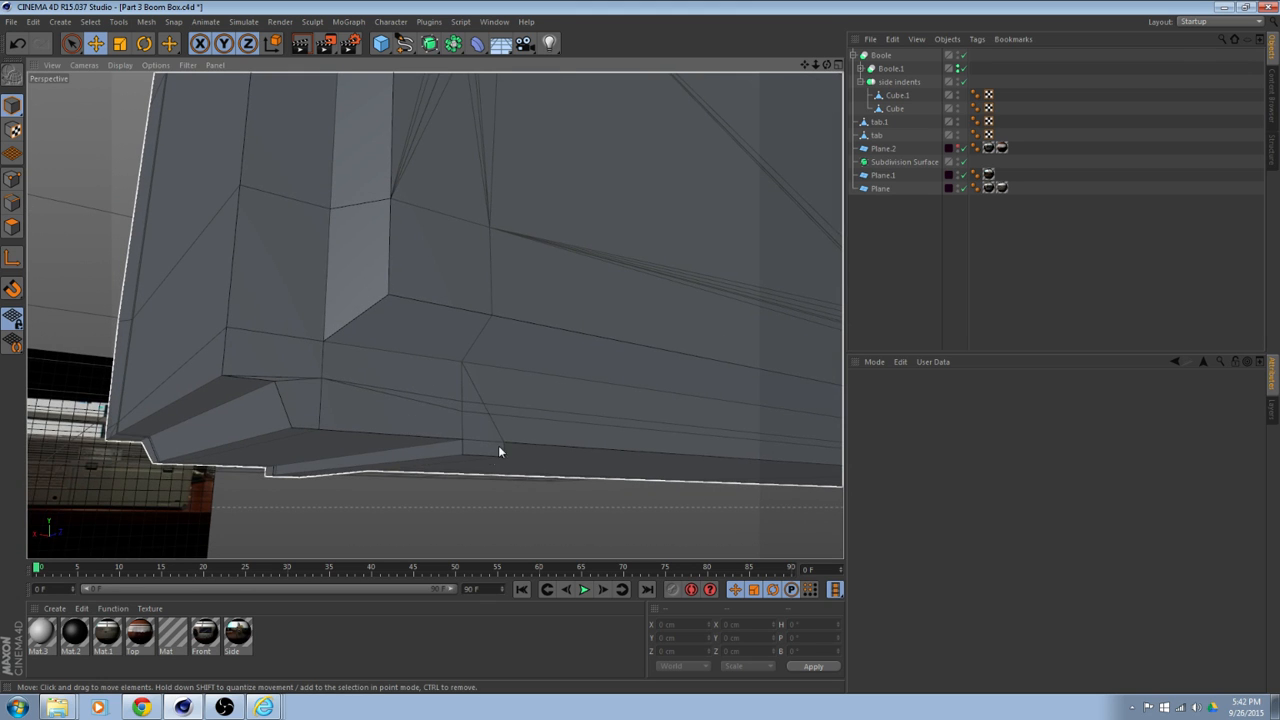
{"action": "left_click_drag", "start_coordinate": [498, 452], "coordinate": [468, 471], "text": "alt"}
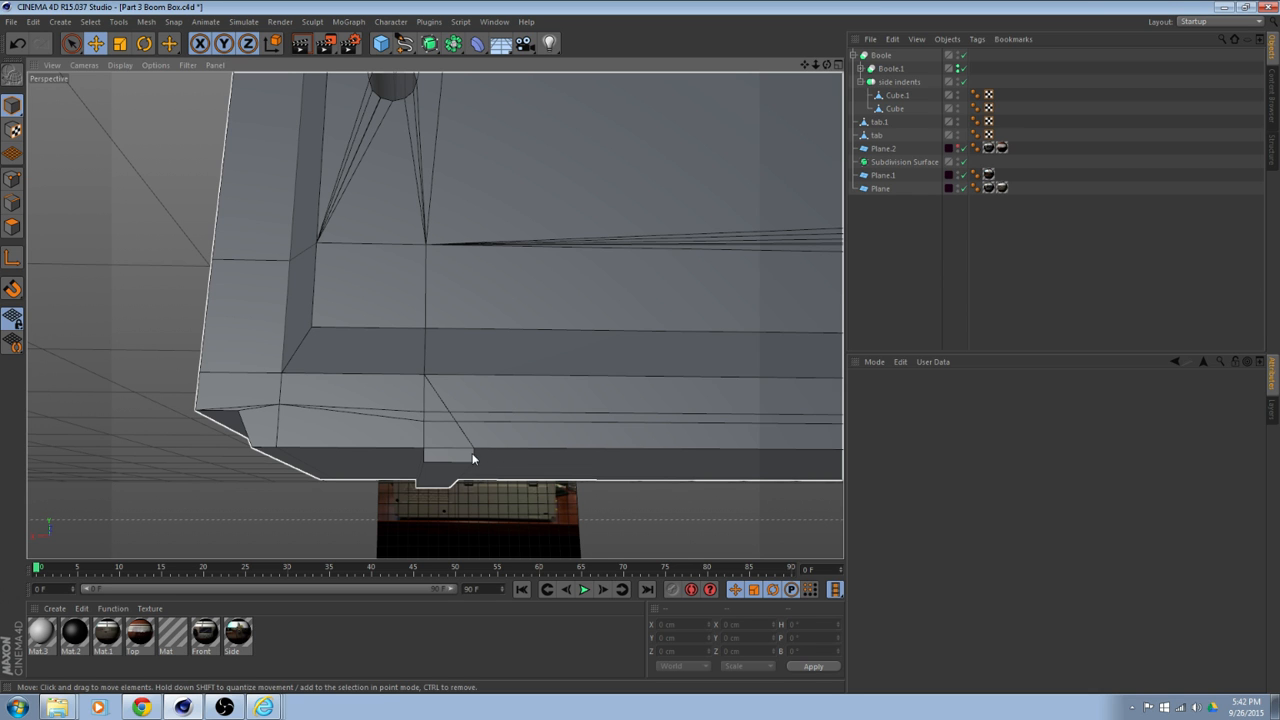
{"action": "mouse_move", "coordinate": [473, 458]}
{"action": "left_mouse_down", "text": "alt"}
{"action": "mouse_move", "coordinate": [415, 350]}
{"action": "mouse_move", "coordinate": [524, 343]}
{"action": "mouse_move", "coordinate": [456, 427]}
{"action": "mouse_move", "coordinate": [460, 371]}
{"action": "mouse_move", "coordinate": [440, 449]}
{"action": "mouse_move", "coordinate": [374, 409]}
{"action": "mouse_move", "coordinate": [443, 480]}
{"action": "mouse_move", "coordinate": [449, 469]}
{"action": "mouse_move", "coordinate": [443, 494]}
{"action": "mouse_move", "coordinate": [468, 480]}
{"action": "mouse_move", "coordinate": [443, 466]}
{"action": "mouse_move", "coordinate": [409, 328]}
{"action": "mouse_move", "coordinate": [434, 396]}
{"action": "mouse_move", "coordinate": [441, 492]}
{"action": "mouse_move", "coordinate": [429, 380]}
{"action": "mouse_move", "coordinate": [449, 526]}
{"action": "mouse_move", "coordinate": [427, 453]}
{"action": "mouse_move", "coordinate": [443, 443]}
{"action": "mouse_move", "coordinate": [406, 391]}
{"action": "mouse_move", "coordinate": [392, 408]}
{"action": "mouse_move", "coordinate": [412, 400]}
{"action": "mouse_move", "coordinate": [369, 283]}
{"action": "left_mouse_up", "text": "alt"}
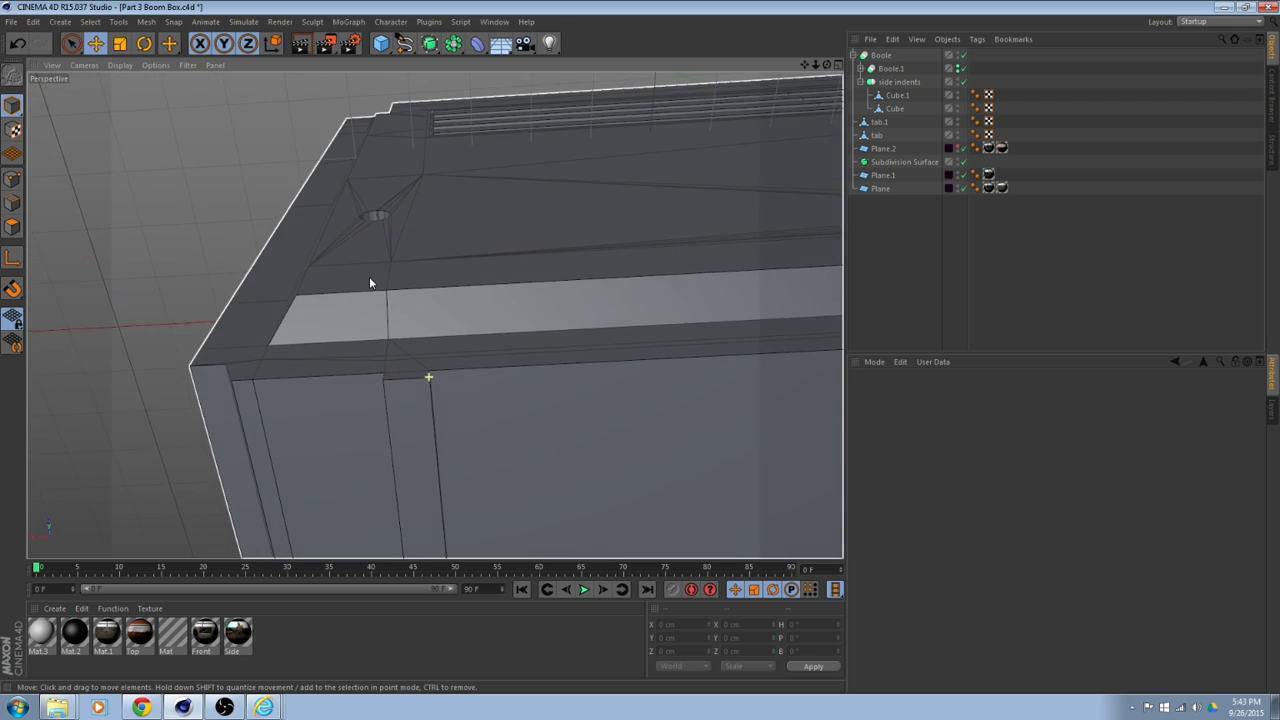
{"action": "scroll", "coordinate": [460, 400], "scroll_direction": "down", "scroll_amount": 1}
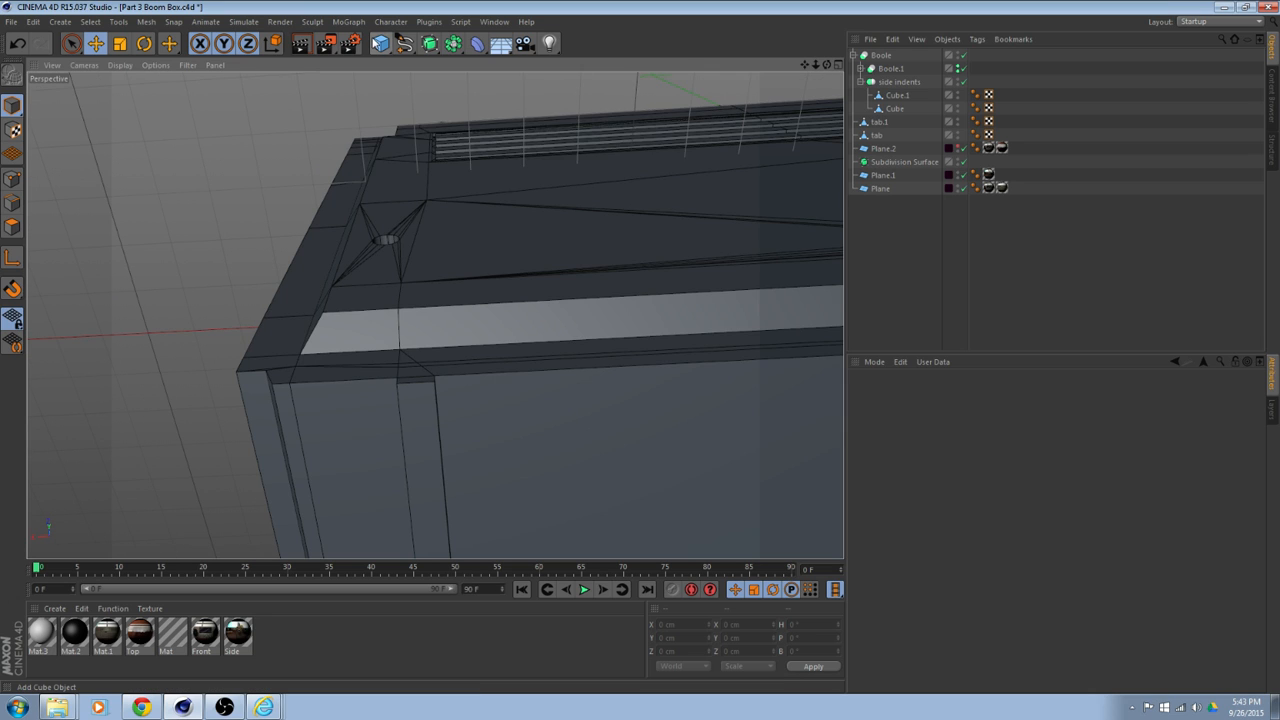
Add a cylinder primitive and set its rotation segments to 24.
{"action": "left_click", "coordinate": [381, 43]}
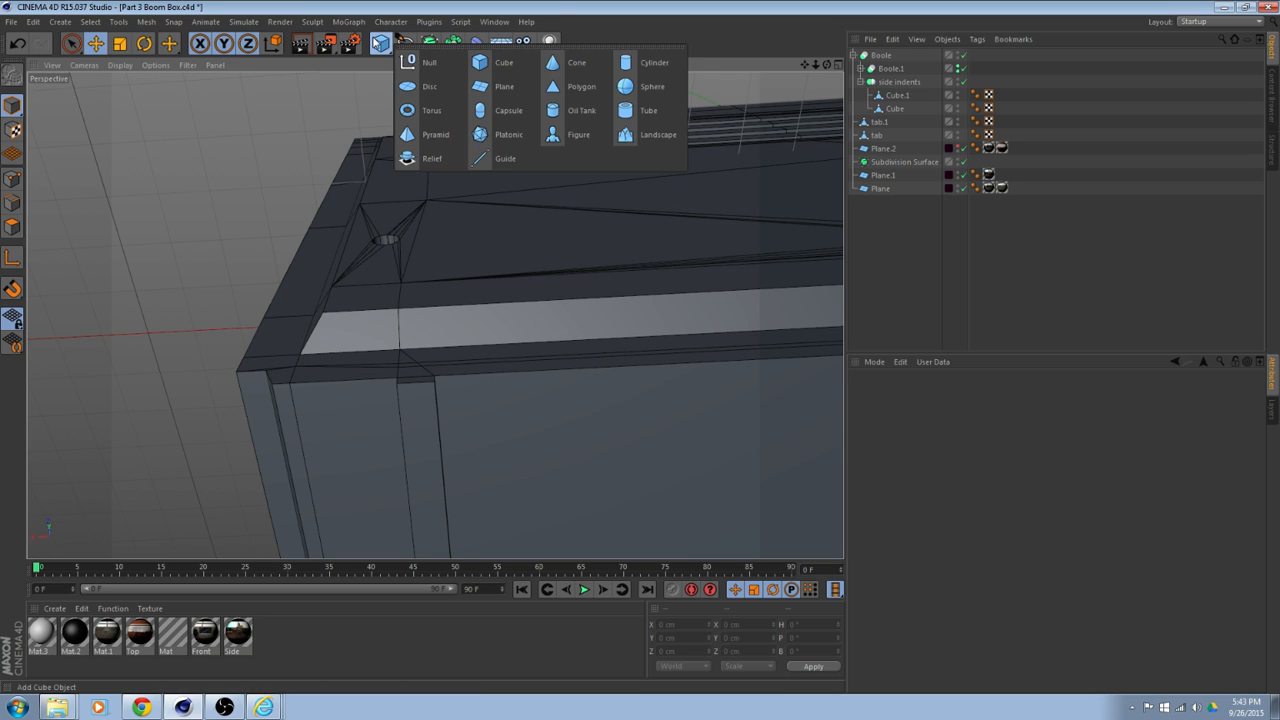
{"action": "left_click", "coordinate": [634, 62]}
{"action": "scroll", "coordinate": [600, 260], "scroll_direction": "down", "scroll_amount": 5}
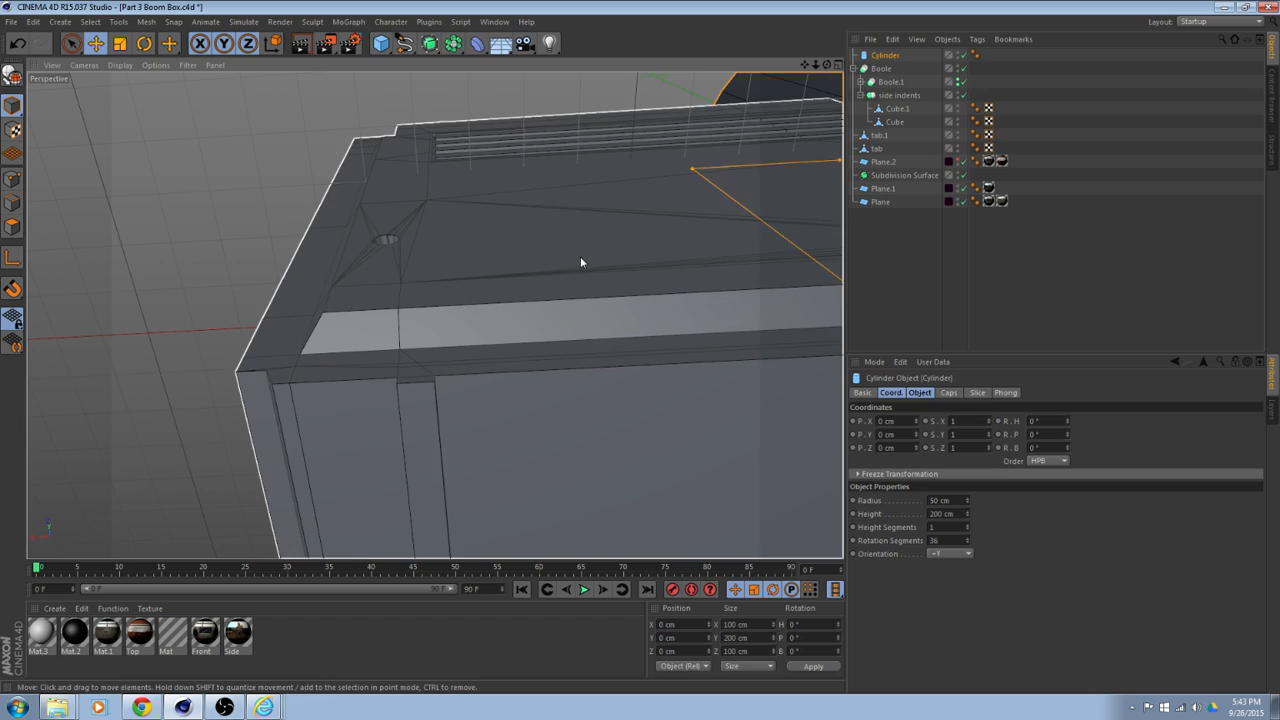
{"action": "left_click_drag", "start_coordinate": [640, 254], "coordinate": [379, 195], "text": "alt"}
{"action": "middle_click_drag", "start_coordinate": [379, 196], "coordinate": [351, 189], "text": "alt"}
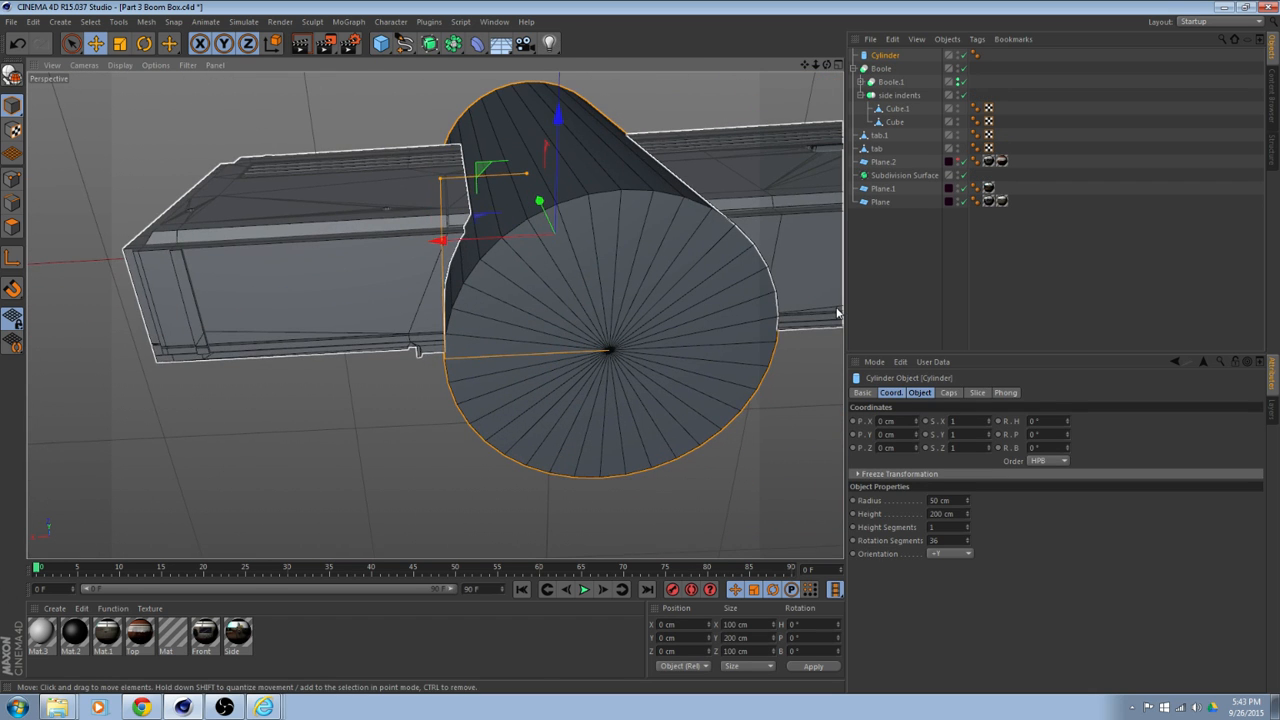
{"action": "left_click", "coordinate": [926, 396]}
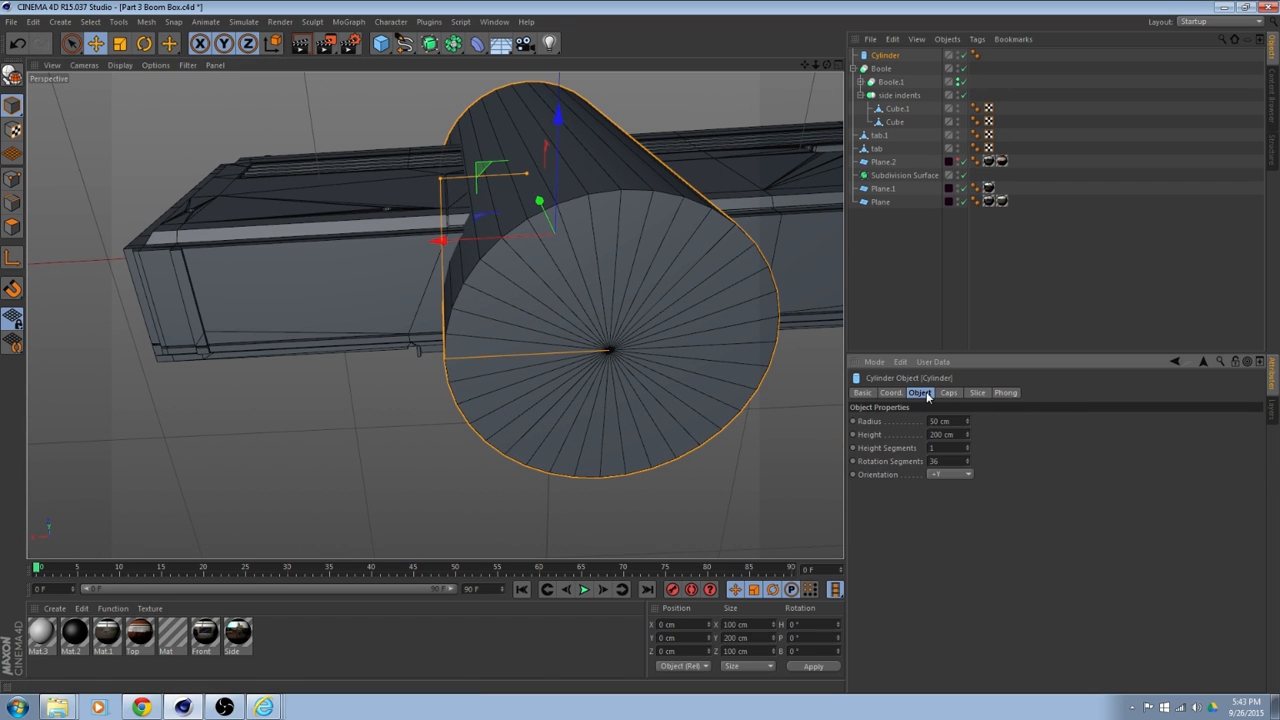
{"action": "mouse_move", "coordinate": [967, 465]}
{"action": "left_mouse_down"}
{"action": "mouse_move", "coordinate": [967, 490]}
{"action": "mouse_move", "coordinate": [967, 460]}
{"action": "left_mouse_up"}
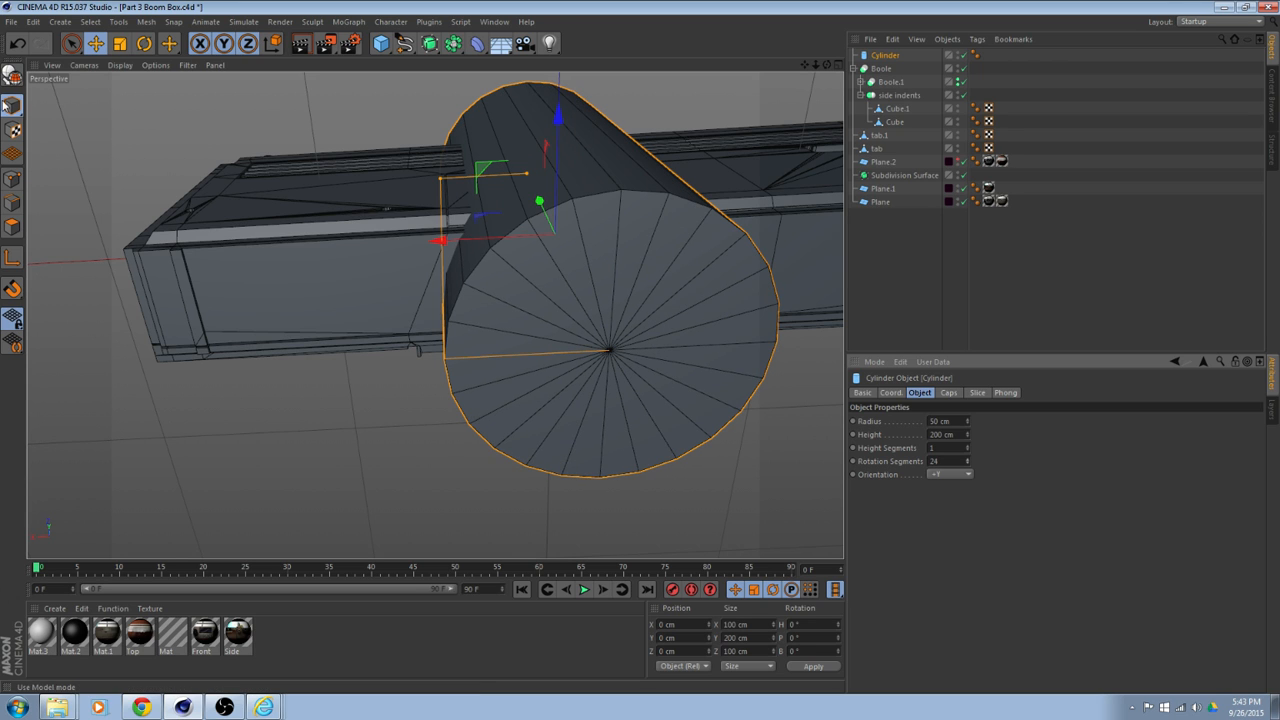
Scale the cylinder uniformly to about 8.4 cm wide and move it to about X 135.3, Y -58, Z 27.9 cm at the bottom edge.
{"action": "left_click", "coordinate": [119, 45]}
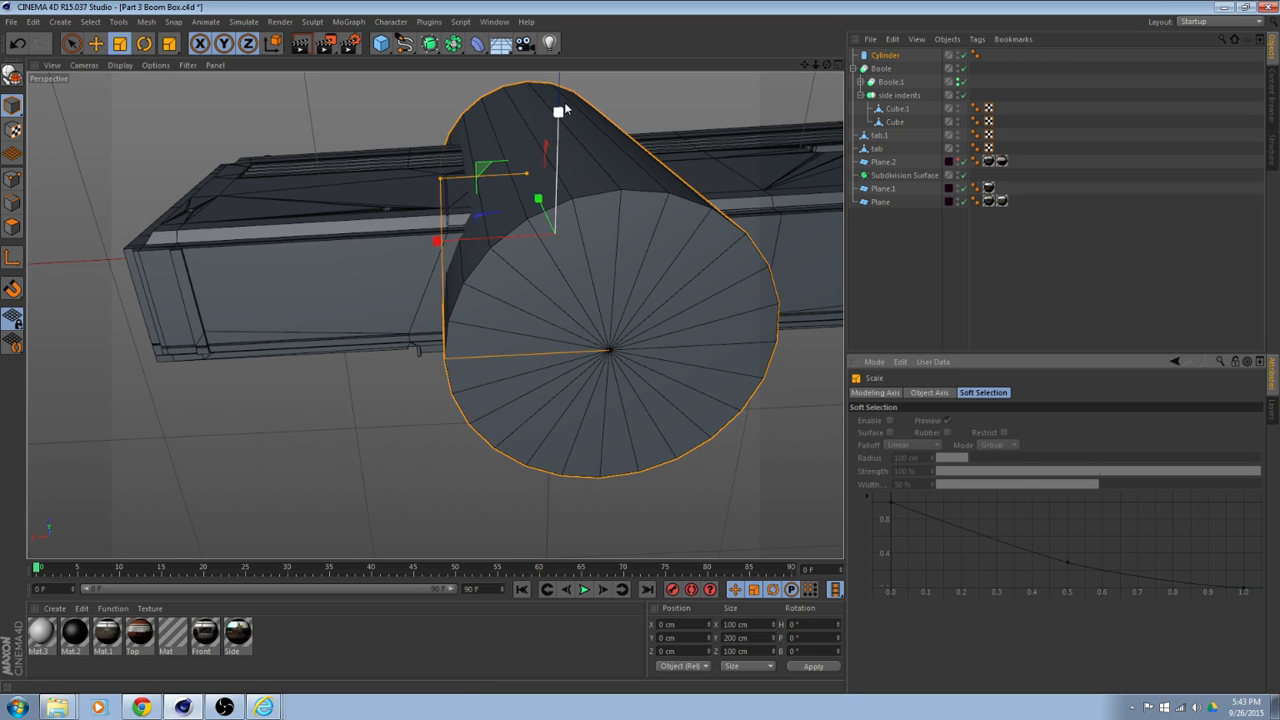
{"action": "left_click_drag", "start_coordinate": [563, 109], "coordinate": [161, 88]}
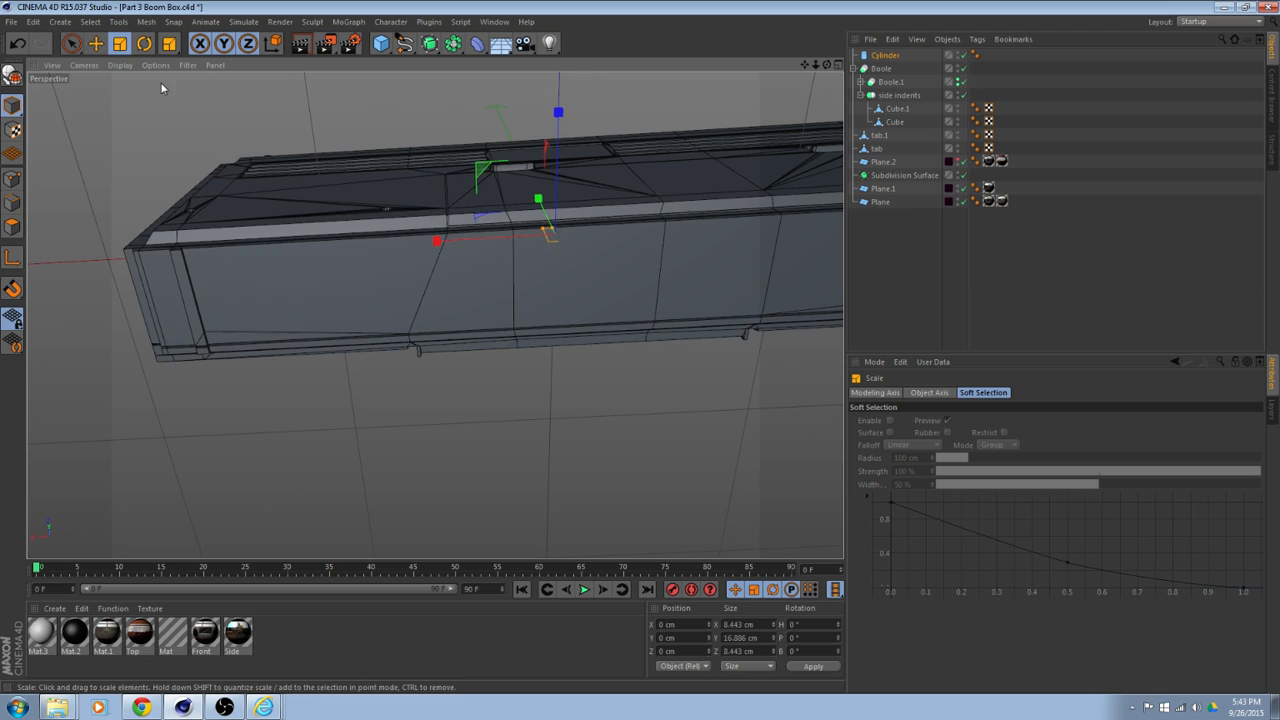
{"action": "left_click", "coordinate": [99, 45]}
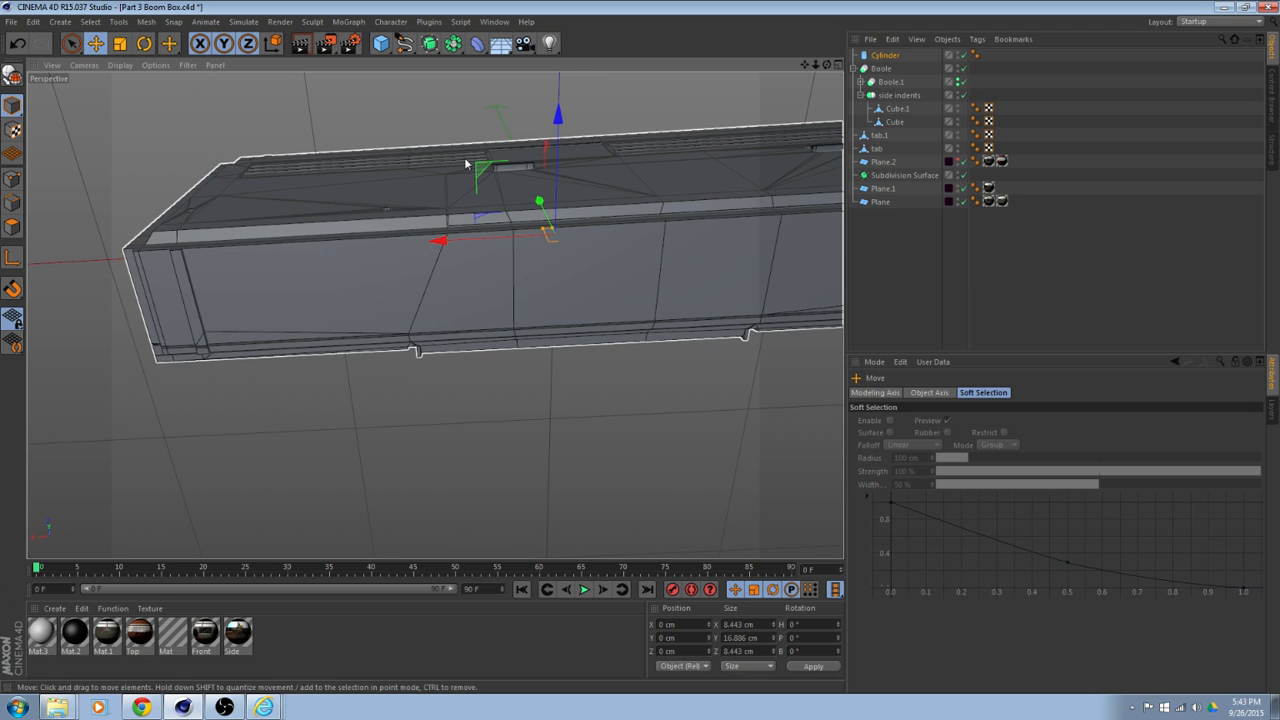
{"action": "left_click_drag", "start_coordinate": [535, 218], "coordinate": [562, 256]}
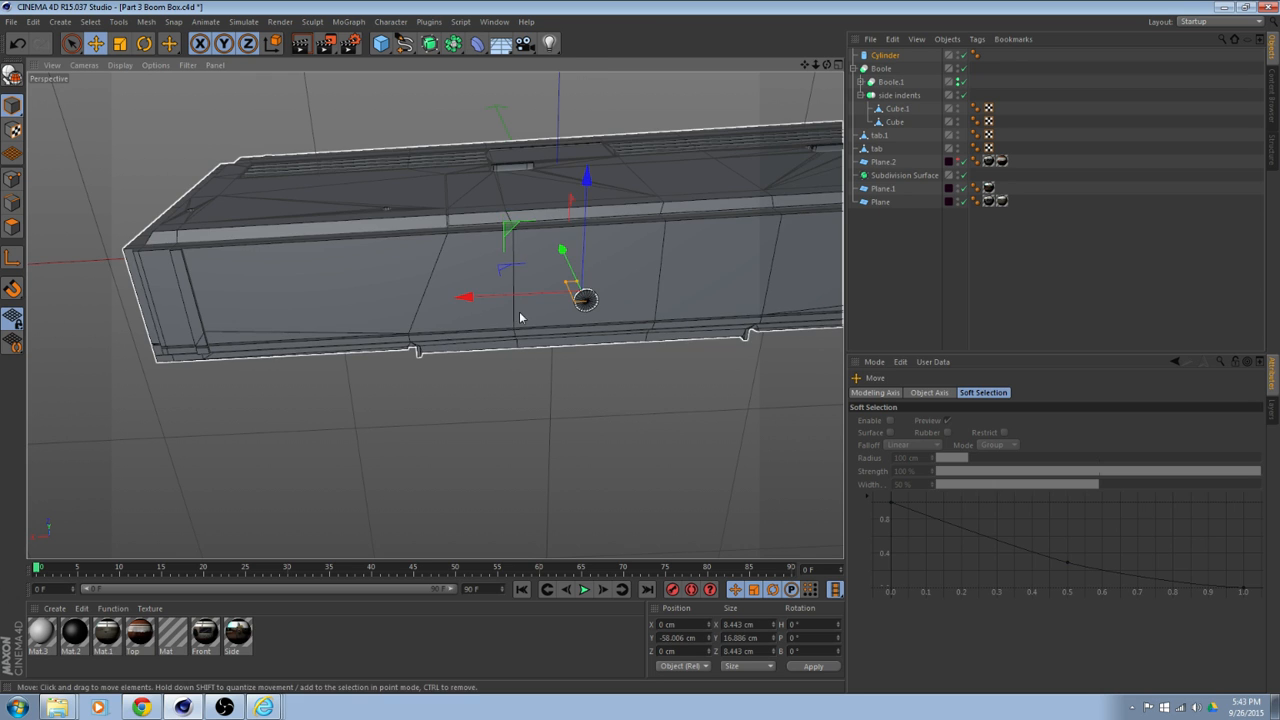
{"action": "left_click_drag", "start_coordinate": [468, 299], "coordinate": [96, 318]}
{"action": "left_click_drag", "start_coordinate": [185, 203], "coordinate": [171, 128]}
Move the cylinder along Z to about 27.04 cm, centring it on the edge of the bottom face.
{"action": "left_click_drag", "start_coordinate": [229, 229], "coordinate": [249, 287], "text": "alt"}
{"action": "scroll", "coordinate": [197, 267], "scroll_direction": "up", "scroll_amount": 4}
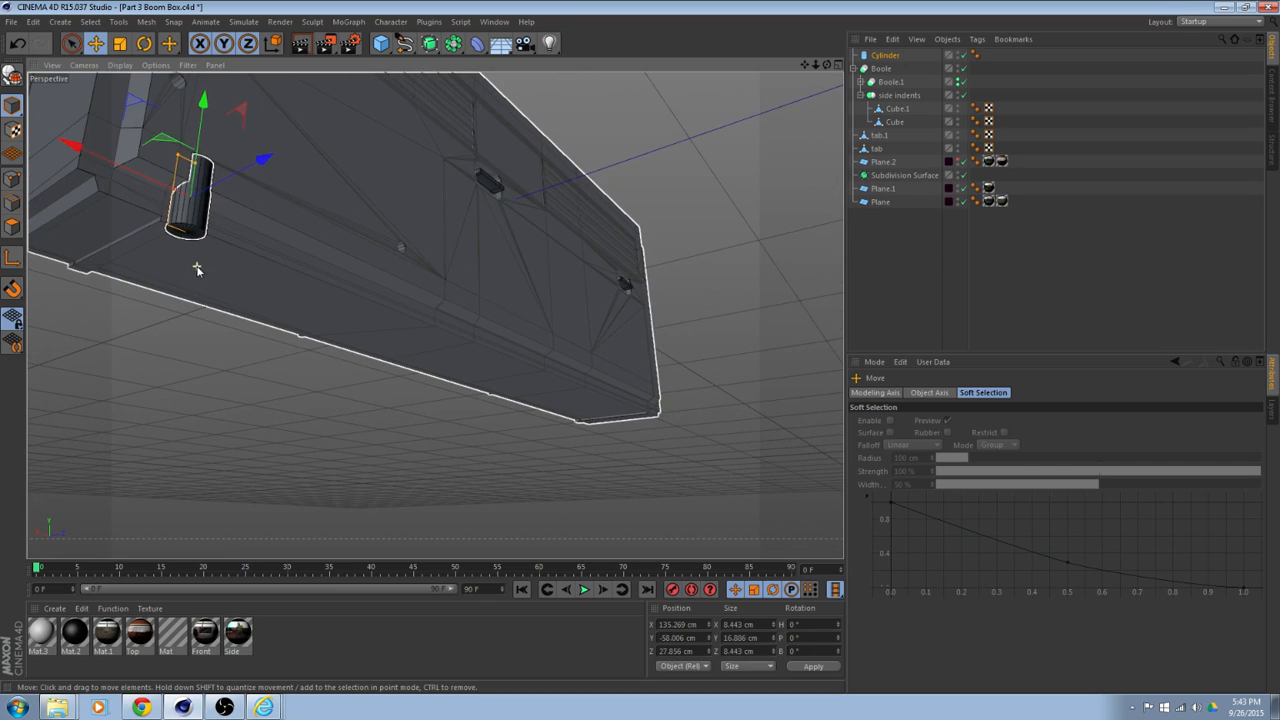
{"action": "left_click_drag", "start_coordinate": [257, 233], "coordinate": [344, 254], "text": "alt"}
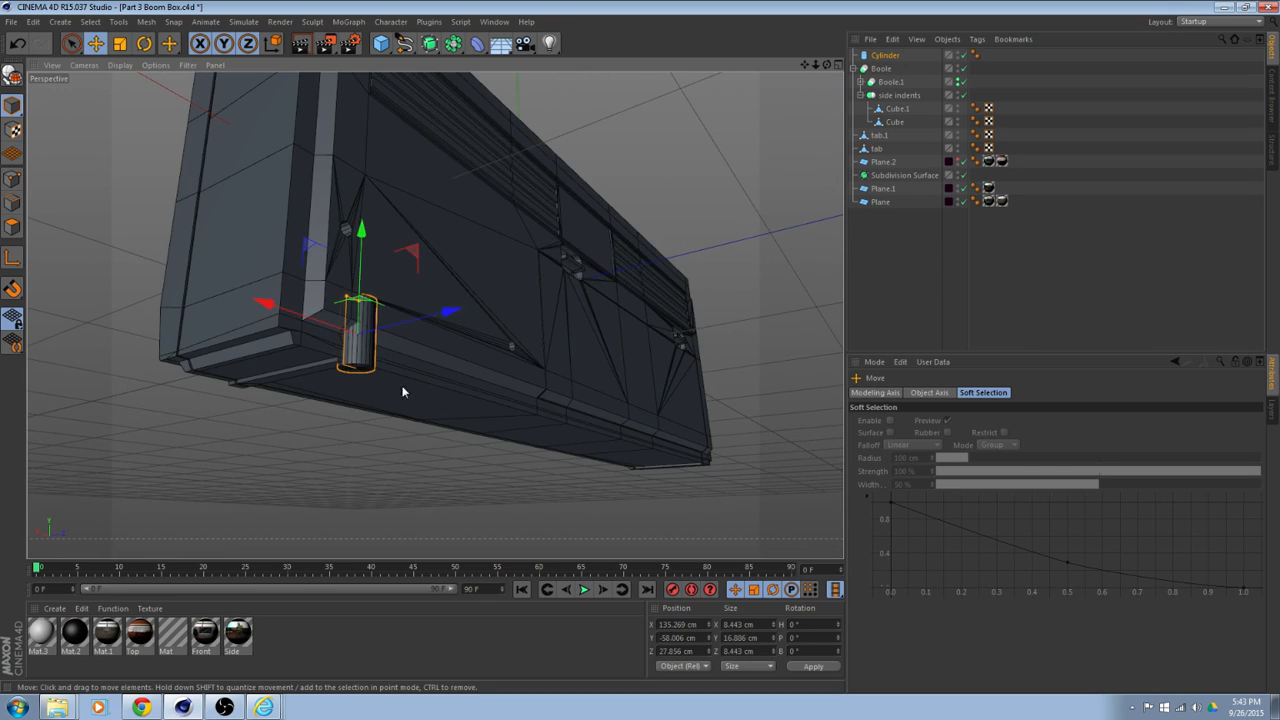
{"action": "left_click_drag", "start_coordinate": [403, 391], "coordinate": [508, 348], "text": "alt"}
{"action": "scroll", "coordinate": [356, 275], "scroll_direction": "up", "scroll_amount": 6}
{"action": "scroll", "coordinate": [507, 345], "scroll_direction": "up", "scroll_amount": 3}
{"action": "middle_click_drag", "start_coordinate": [507, 345], "coordinate": [510, 412], "text": "alt"}
{"action": "scroll", "coordinate": [510, 412], "scroll_direction": "up", "scroll_amount": 1}
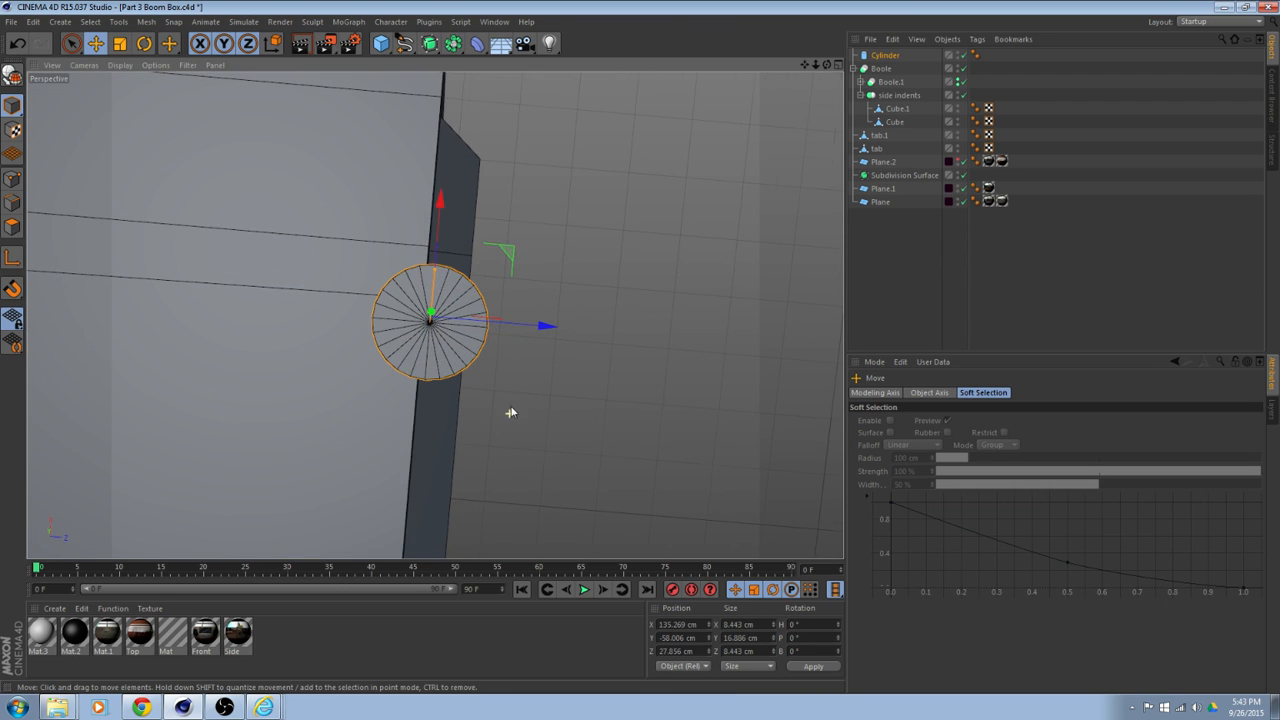
{"action": "mouse_move", "coordinate": [525, 374]}
{"action": "left_mouse_down", "text": "alt"}
{"action": "mouse_move", "coordinate": [571, 391]}
{"action": "mouse_move", "coordinate": [566, 411]}
{"action": "mouse_move", "coordinate": [528, 380]}
{"action": "mouse_move", "coordinate": [483, 380]}
{"action": "mouse_move", "coordinate": [506, 360]}
{"action": "left_mouse_up", "text": "alt"}
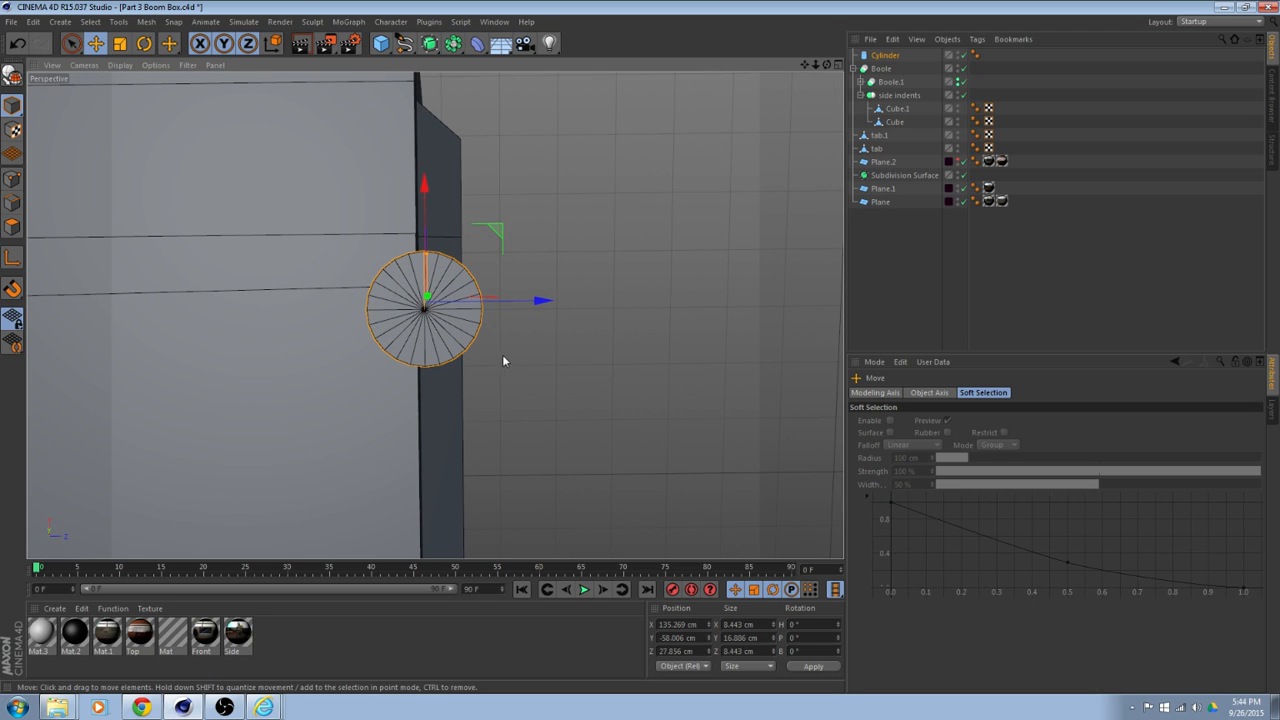
{"action": "left_click_drag", "start_coordinate": [533, 297], "coordinate": [463, 385]}
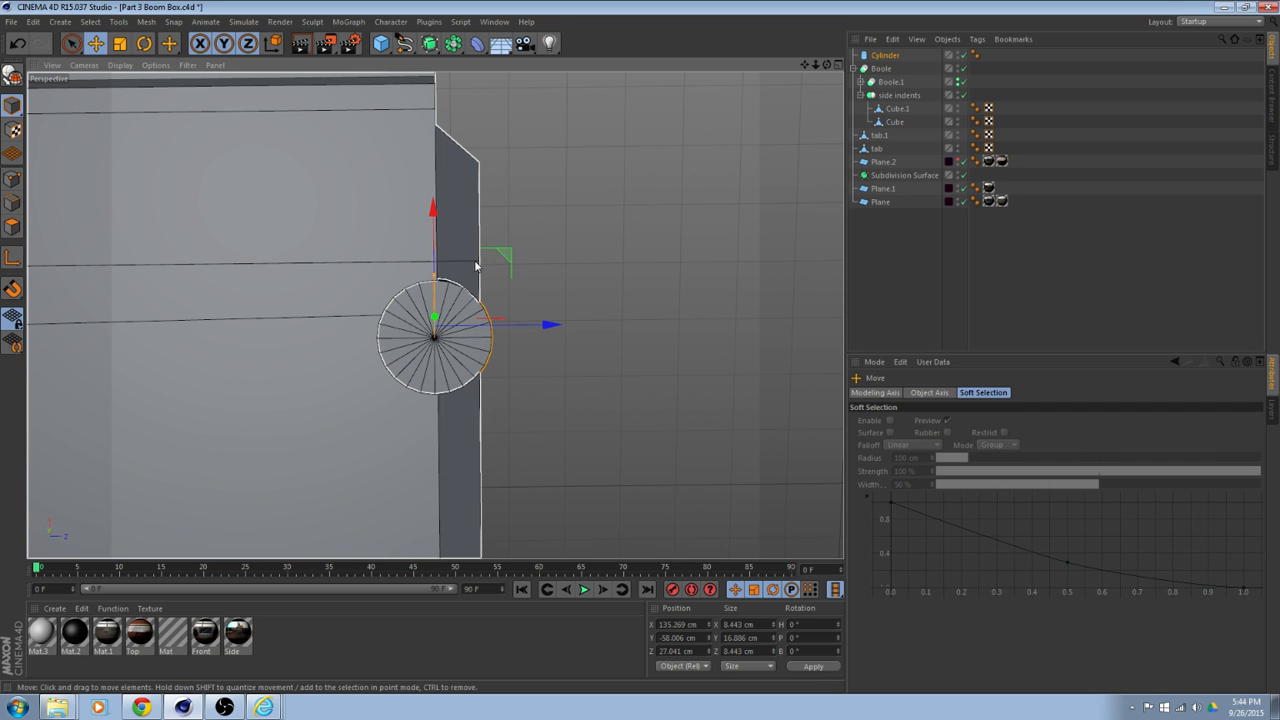
Scale the cylinder uniformly down to about 4.8 cm wide and 9.6 cm tall.
{"action": "left_click", "coordinate": [124, 47]}
{"action": "mouse_move", "coordinate": [495, 273]}
{"action": "left_mouse_down"}
{"action": "mouse_move", "coordinate": [417, 360]}
{"action": "mouse_move", "coordinate": [314, 380]}
{"action": "mouse_move", "coordinate": [554, 363]}
{"action": "mouse_move", "coordinate": [512, 293]}
{"action": "mouse_move", "coordinate": [574, 195]}
{"action": "mouse_move", "coordinate": [552, 300]}
{"action": "mouse_move", "coordinate": [574, 296]}
{"action": "mouse_move", "coordinate": [601, 458]}
{"action": "mouse_move", "coordinate": [578, 430]}
{"action": "mouse_move", "coordinate": [522, 268]}
{"action": "mouse_move", "coordinate": [490, 296]}
{"action": "left_mouse_up"}
{"action": "left_click_drag", "start_coordinate": [525, 358], "coordinate": [488, 287], "text": "alt"}
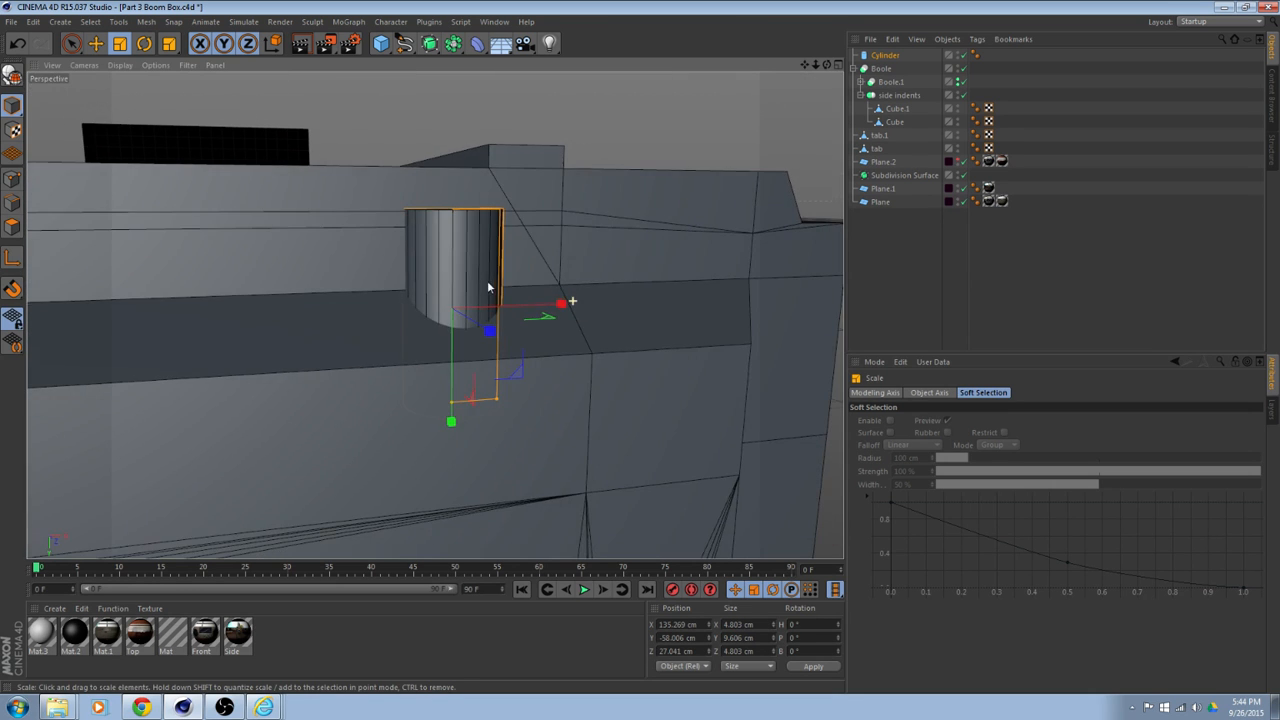
Move the cylinder along Y to about -59.87 cm, lining up its end with the body's bottom edge.
{"action": "left_click", "coordinate": [96, 44]}
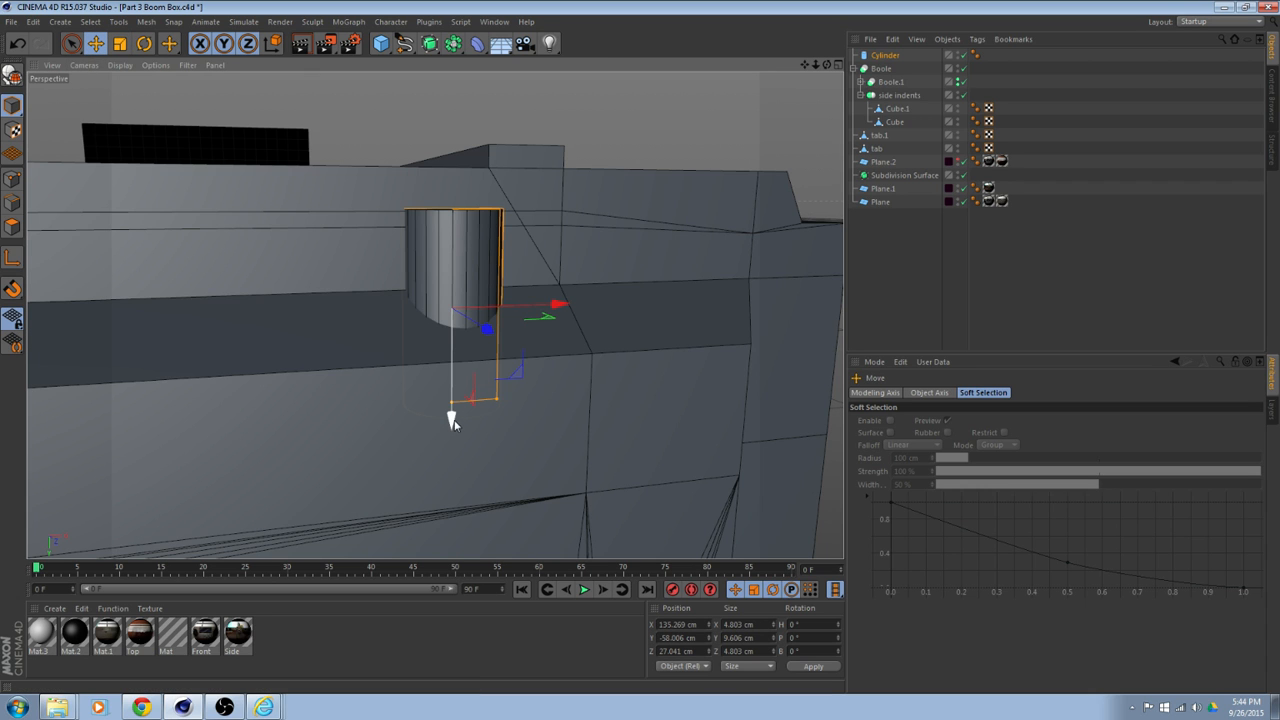
{"action": "left_click_drag", "start_coordinate": [450, 420], "coordinate": [420, 268]}
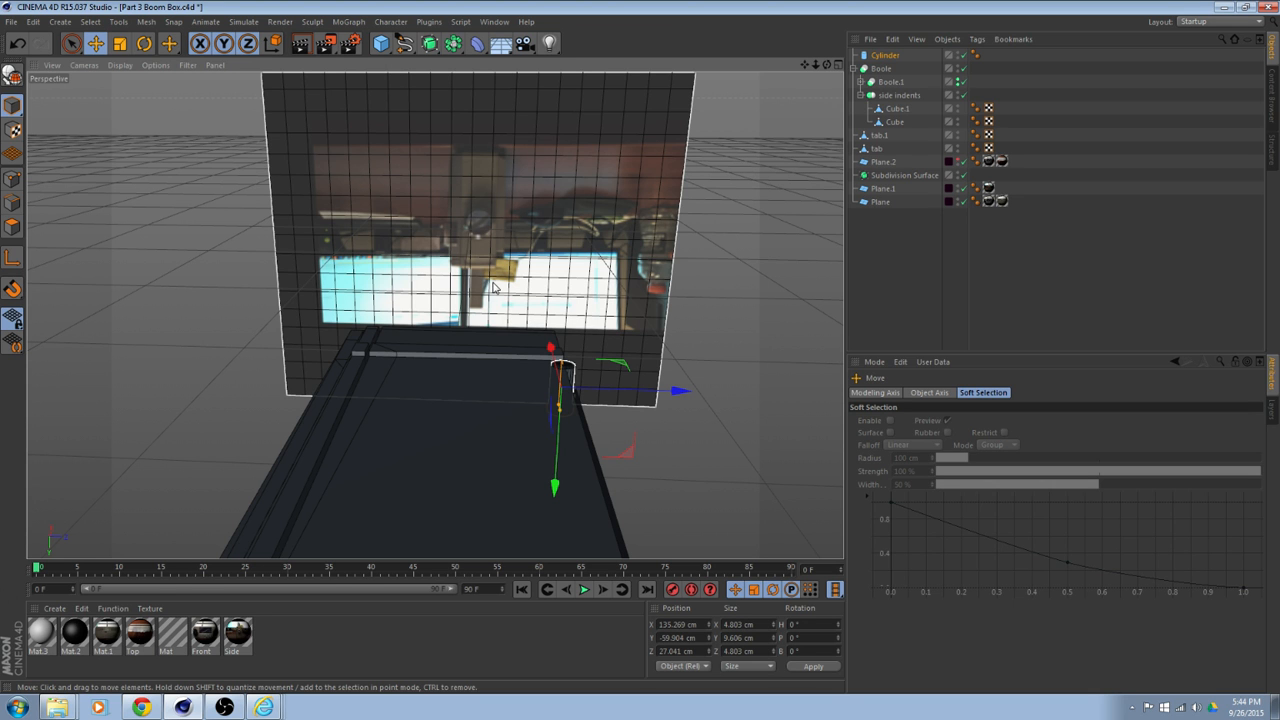
{"action": "left_click_drag", "start_coordinate": [502, 294], "coordinate": [572, 368], "text": "alt"}
{"action": "scroll", "coordinate": [570, 365], "scroll_direction": "up", "scroll_amount": 4}
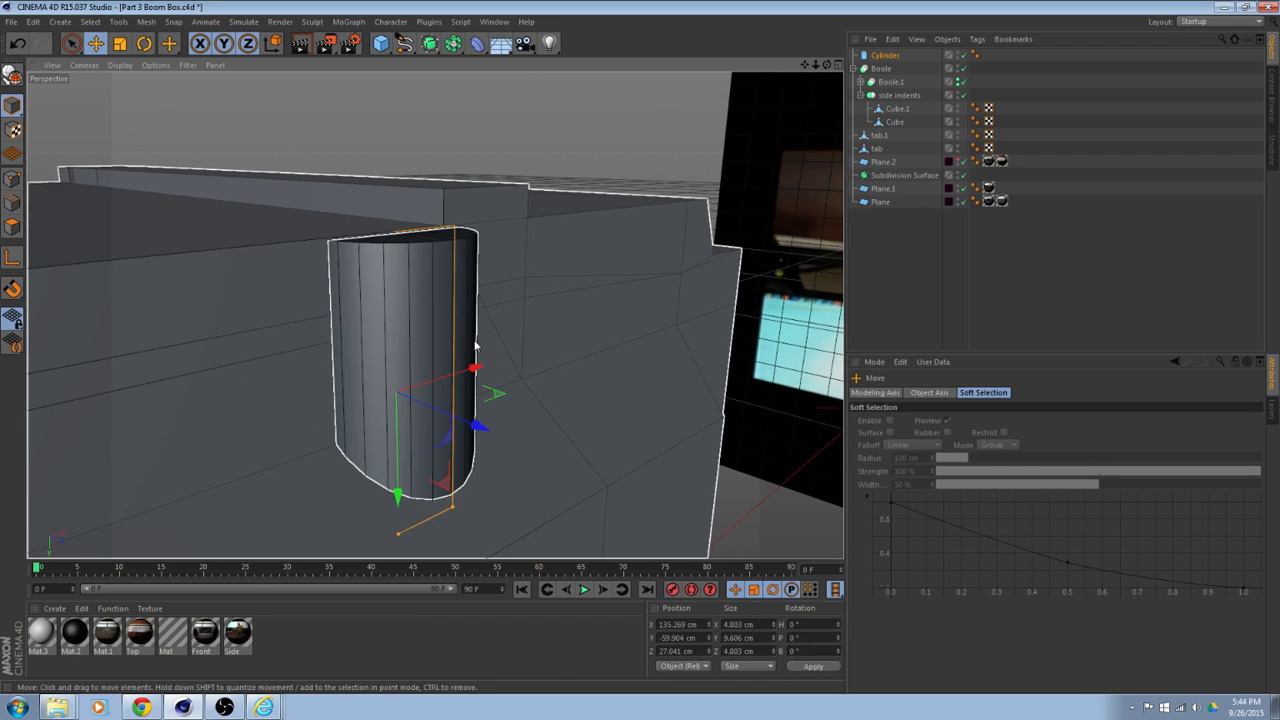
{"action": "left_click_drag", "start_coordinate": [435, 315], "coordinate": [474, 296], "text": "alt"}
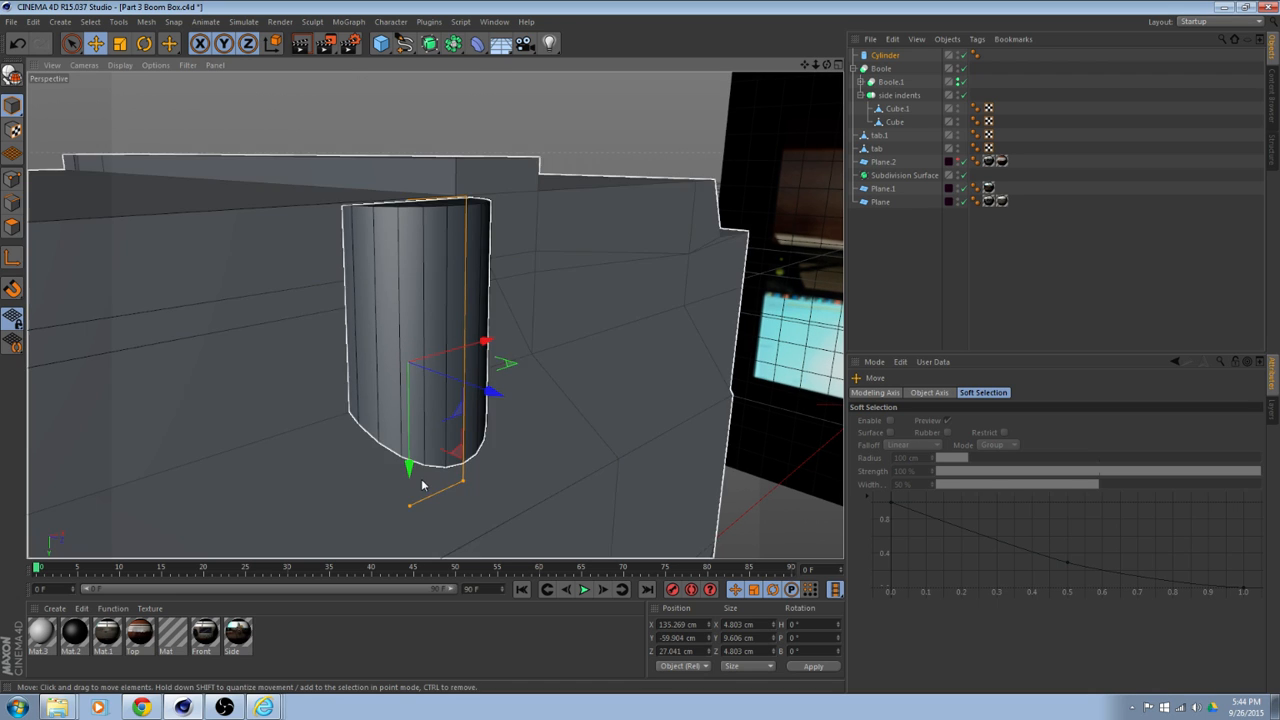
{"action": "left_click_drag", "start_coordinate": [410, 477], "coordinate": [408, 474]}
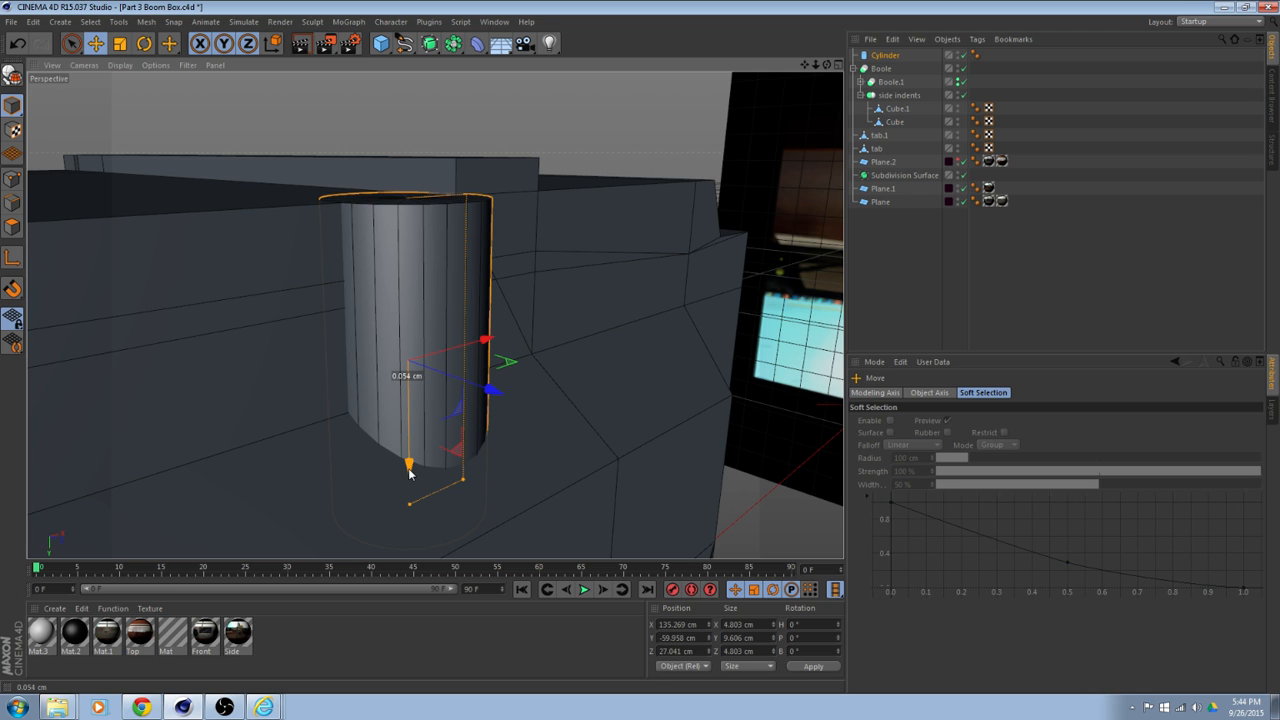
{"action": "left_click_drag", "start_coordinate": [409, 474], "coordinate": [409, 475]}
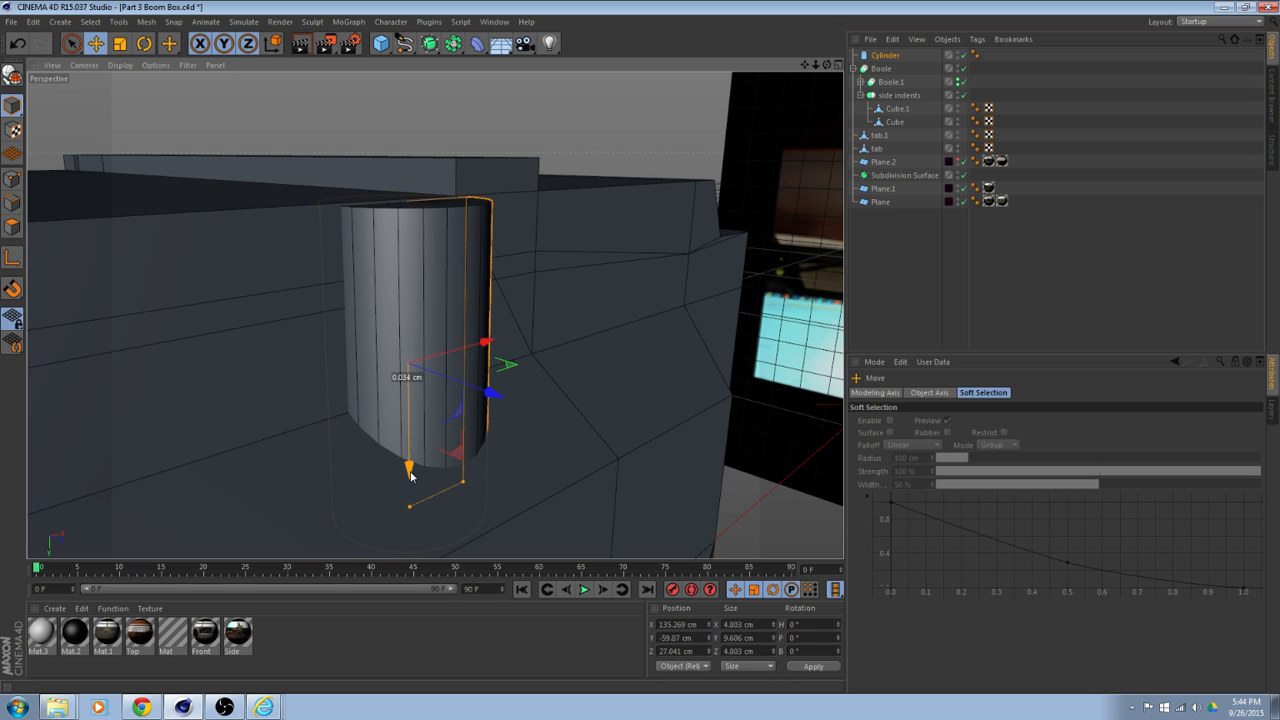
{"action": "left_click_drag", "start_coordinate": [467, 443], "coordinate": [627, 415], "text": "alt"}
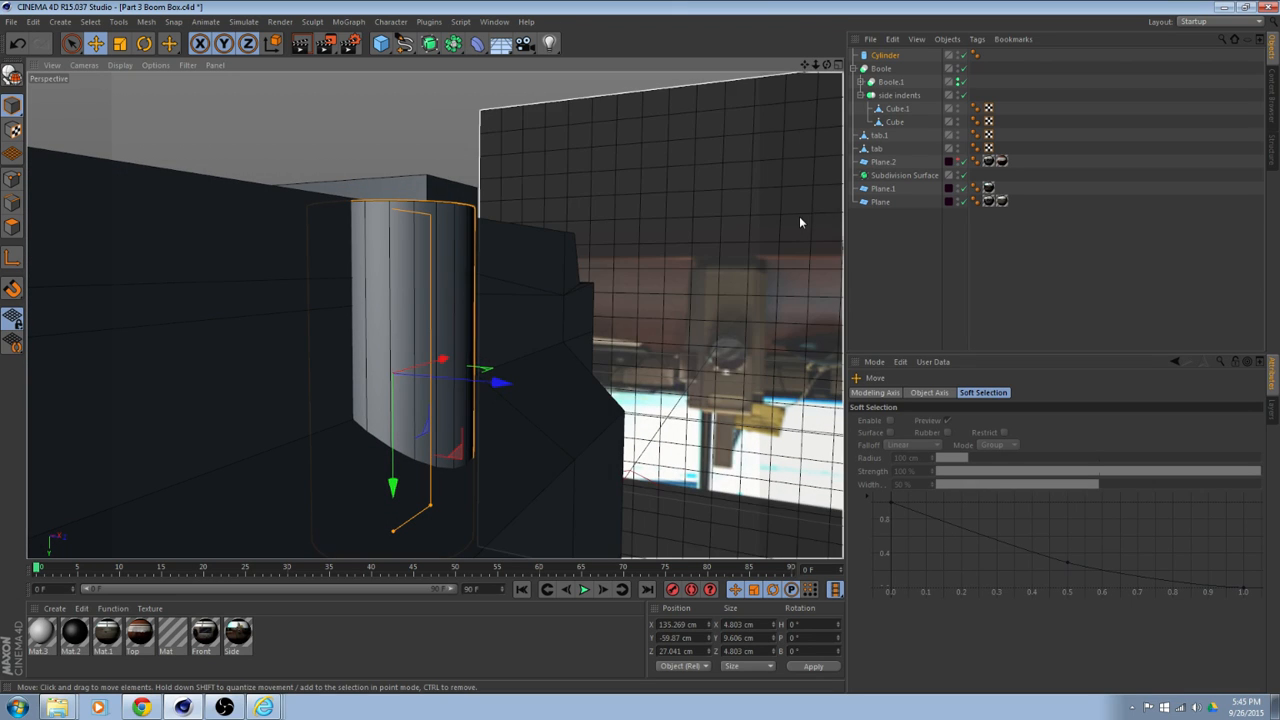
Add a new Boole and nest the existing Boole and then the cylinder inside it for an A subtract B operation.
{"action": "left_click", "coordinate": [855, 68]}
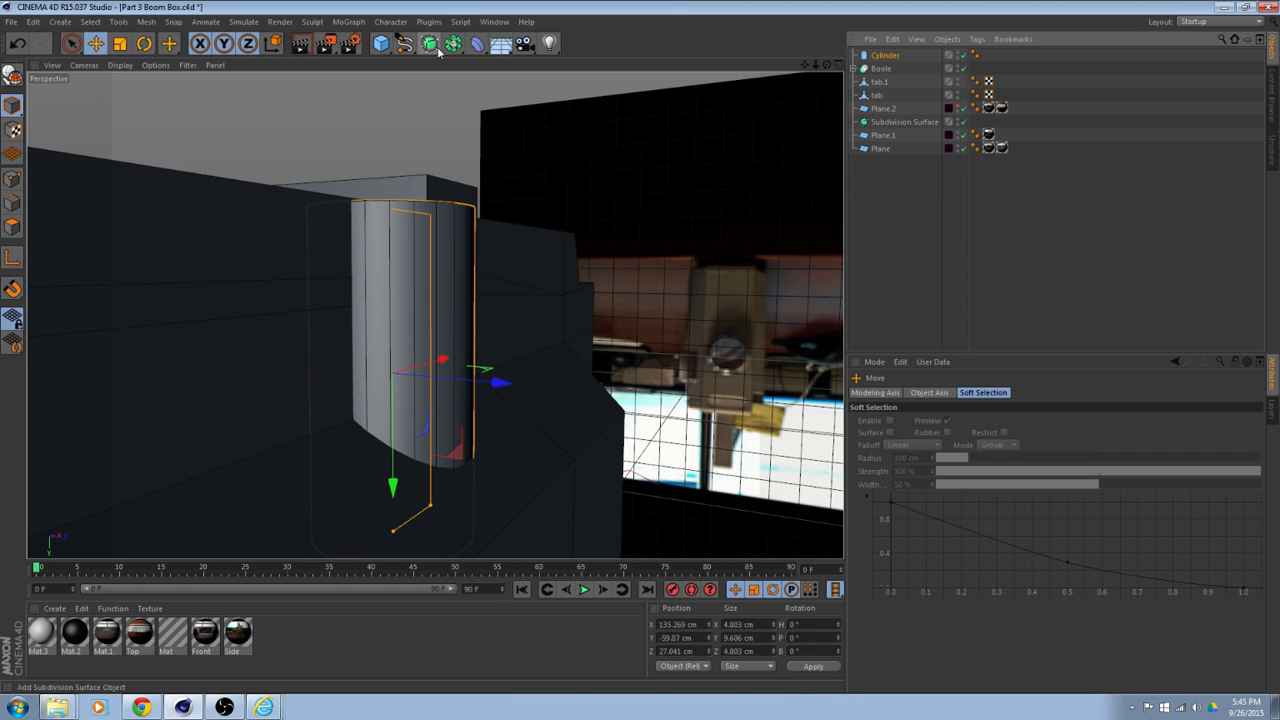
{"action": "left_click", "coordinate": [454, 45]}
{"action": "left_click", "coordinate": [675, 61]}
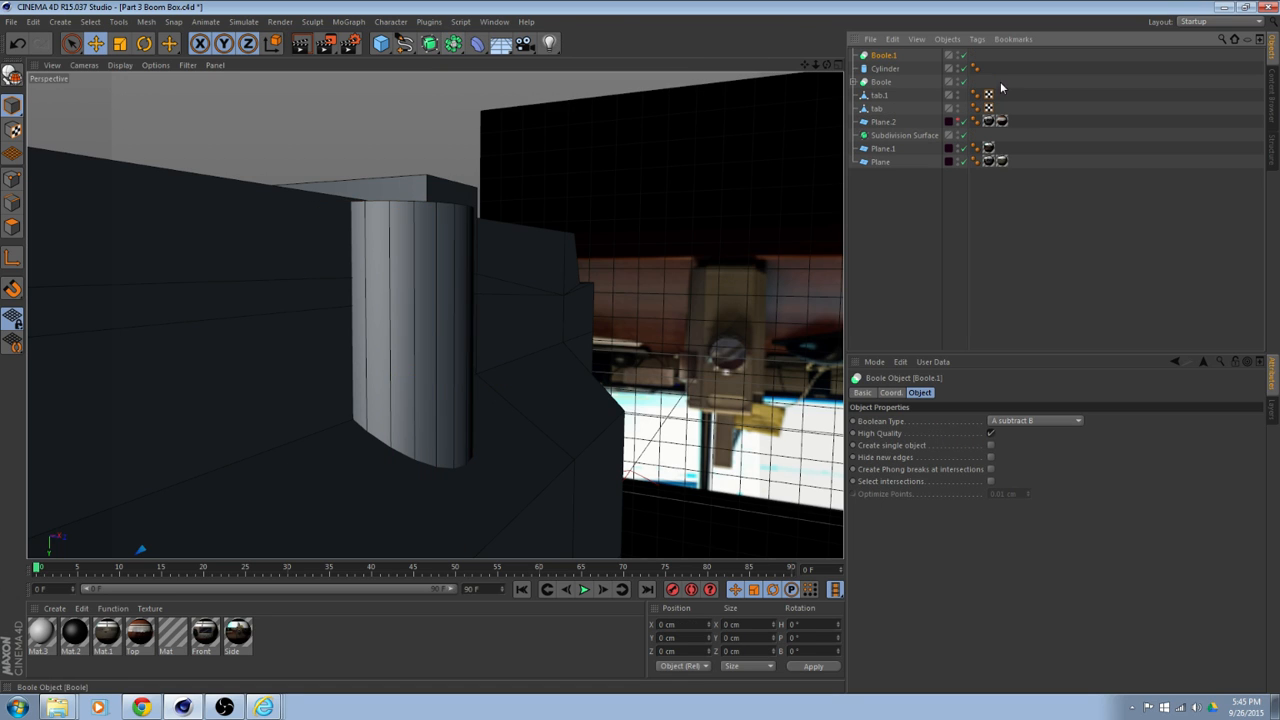
{"action": "left_click", "coordinate": [880, 83]}
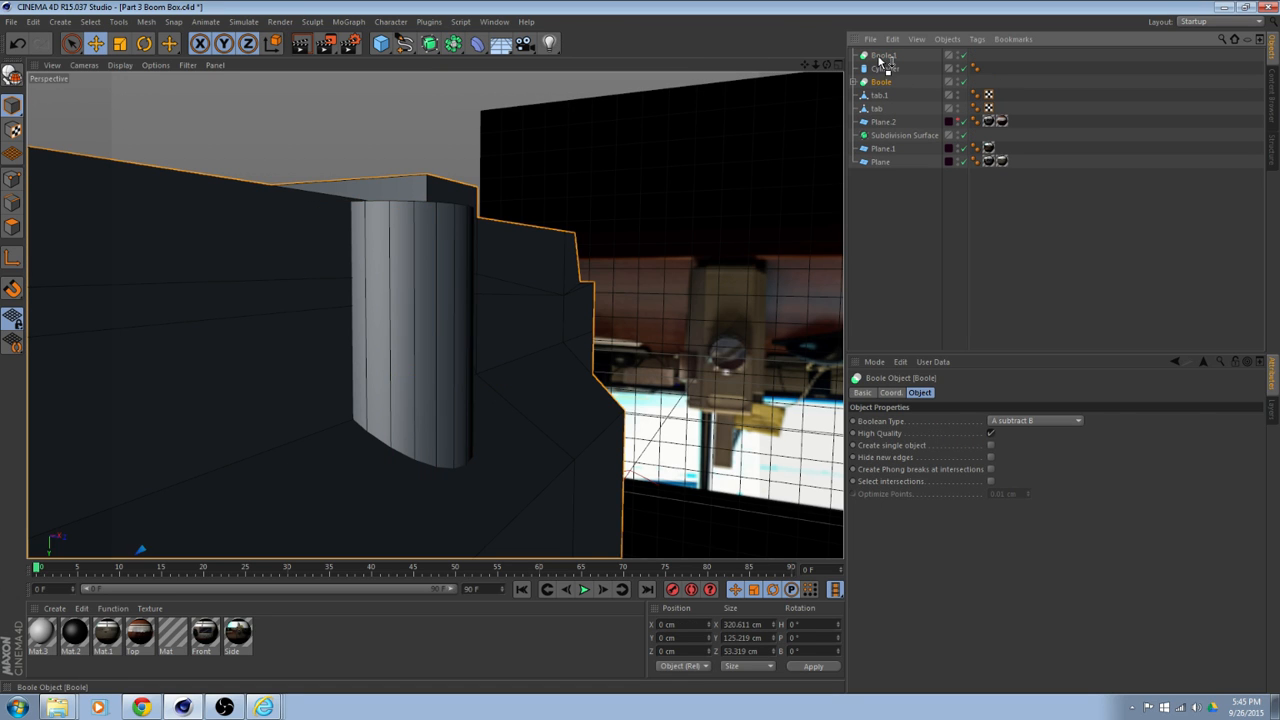
{"action": "double_click", "coordinate": [884, 82]}
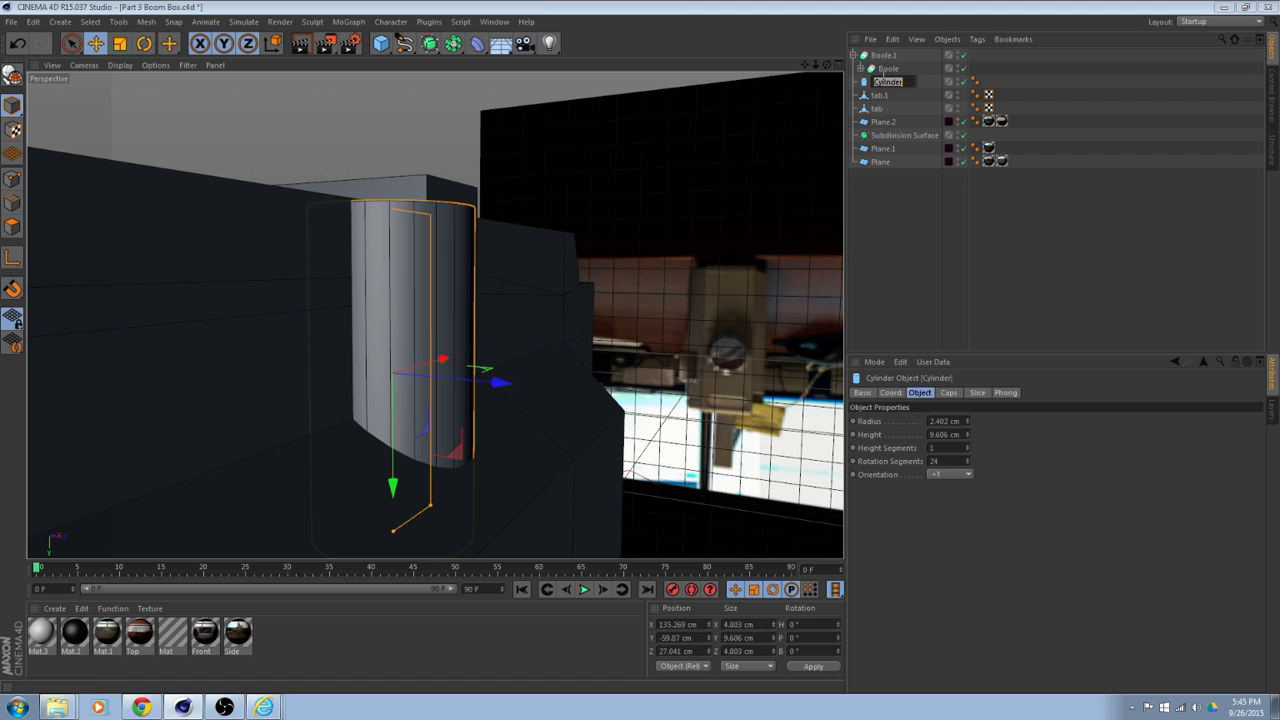
{"action": "left_click", "coordinate": [865, 82]}
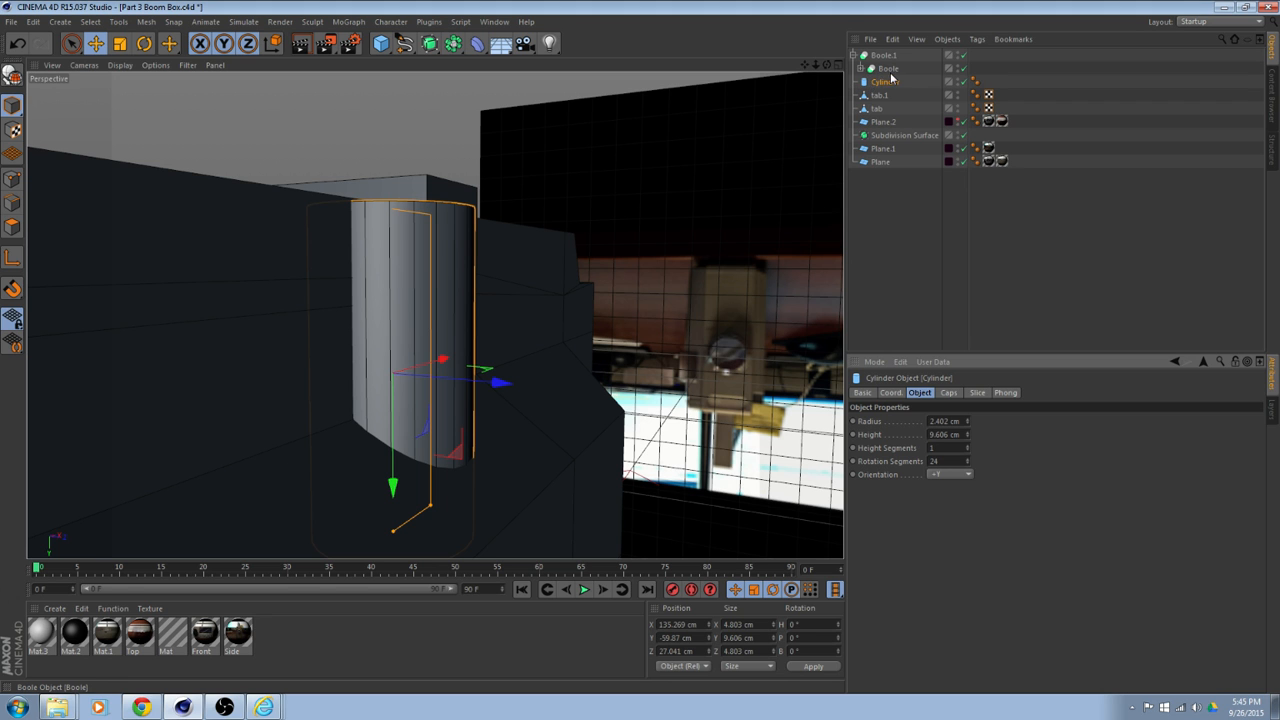
{"action": "left_click", "coordinate": [887, 81]}
{"action": "left_click_drag", "start_coordinate": [746, 225], "coordinate": [468, 334], "text": "alt"}
{"action": "middle_click_drag", "start_coordinate": [468, 334], "coordinate": [798, 200], "text": "alt"}
{"action": "scroll", "coordinate": [614, 320], "scroll_direction": "up", "scroll_amount": 8}
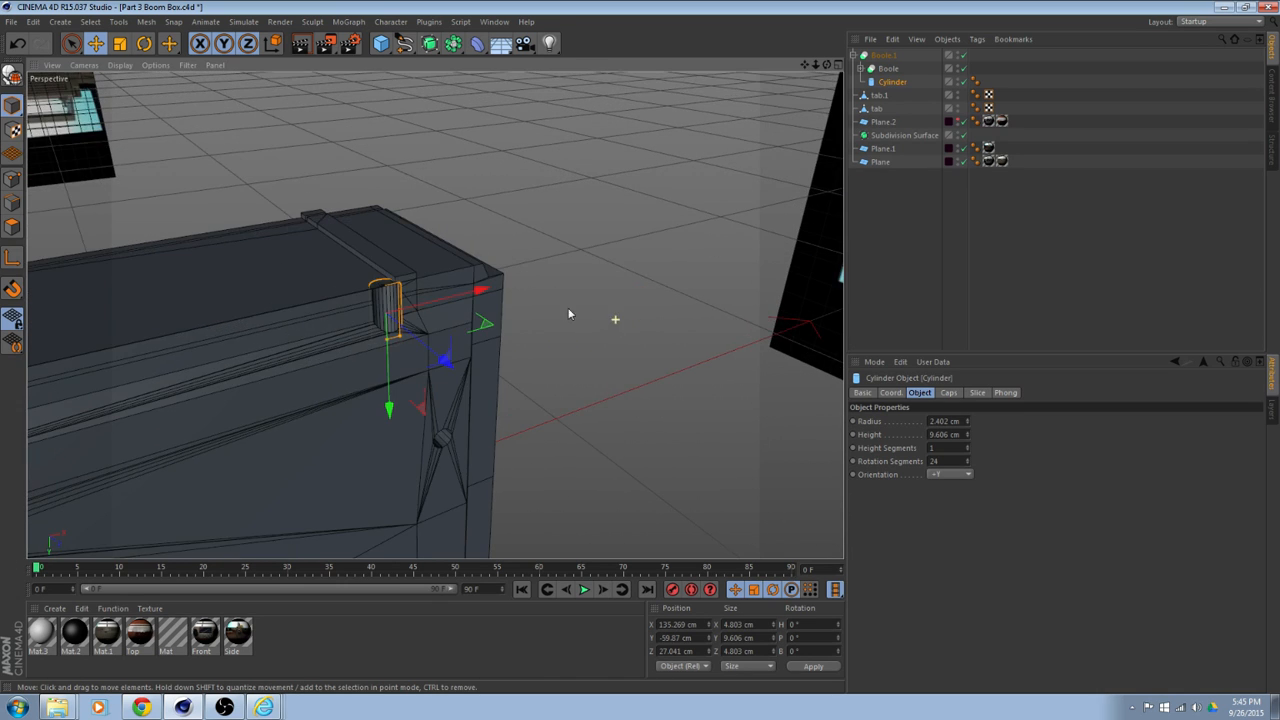
Change the outer Boole's boolean type to A union B so the cylinder is added to the body.
{"action": "left_click_drag", "start_coordinate": [408, 274], "coordinate": [482, 280], "text": "alt"}
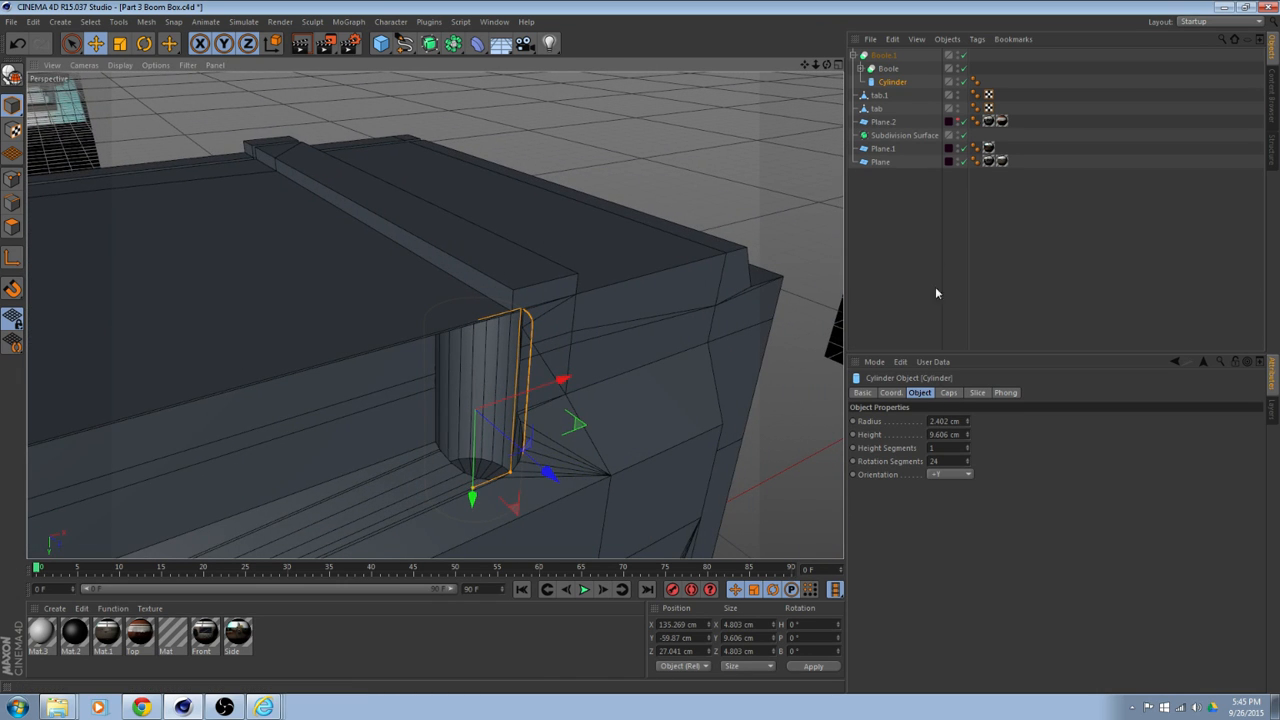
{"action": "left_click", "coordinate": [896, 68]}
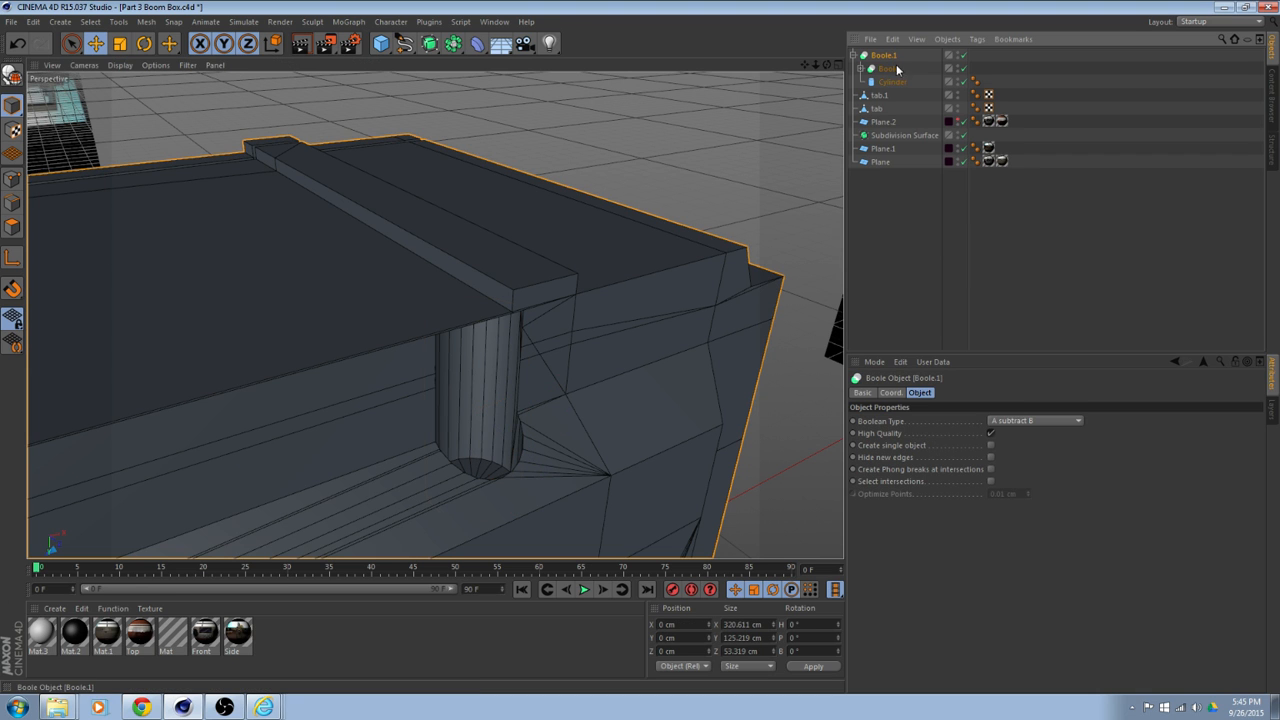
{"action": "left_click", "coordinate": [1021, 421]}
{"action": "left_click", "coordinate": [1033, 443]}
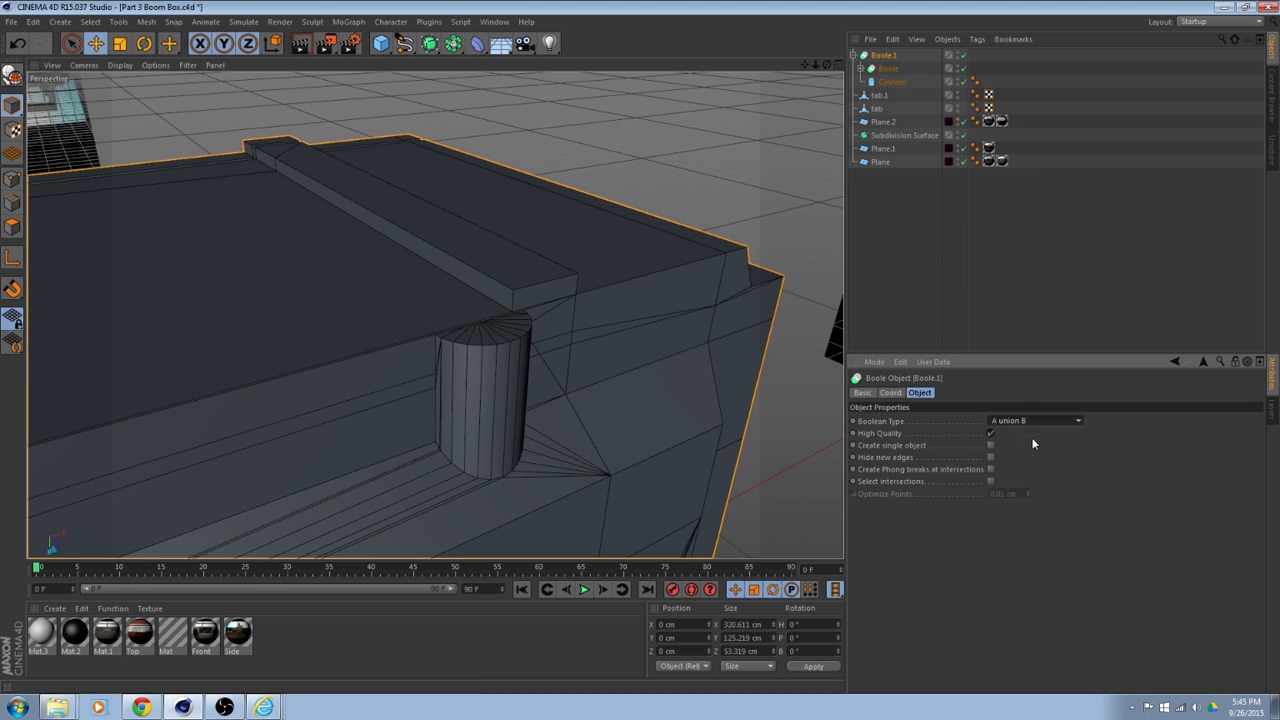
Move the nested cylinder along X to about 137.8 cm, shifting it towards the end of the body.
{"action": "left_click_drag", "start_coordinate": [585, 353], "coordinate": [620, 400], "text": "alt"}
{"action": "left_click", "coordinate": [884, 82]}
{"action": "left_click_drag", "start_coordinate": [660, 218], "coordinate": [585, 195], "text": "alt"}
{"action": "left_click_drag", "start_coordinate": [590, 252], "coordinate": [570, 336], "text": "alt"}
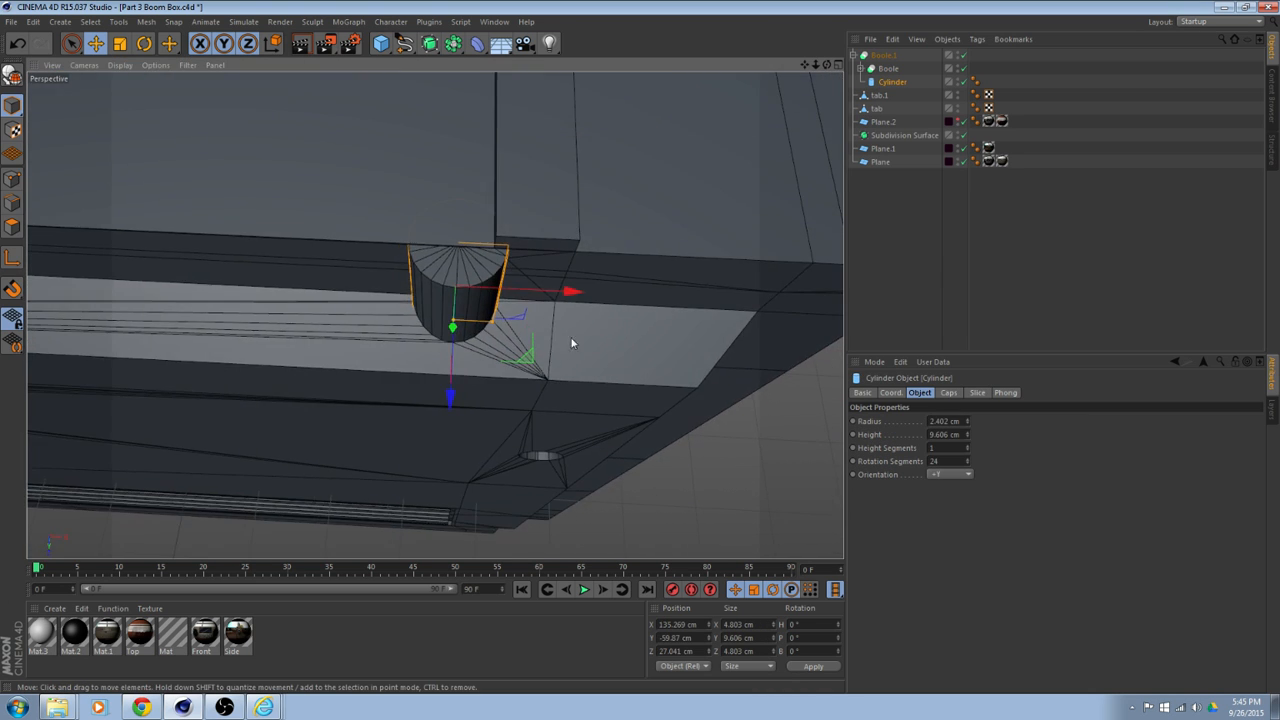
{"action": "left_click_drag", "start_coordinate": [575, 291], "coordinate": [683, 299]}
Duplicate the cylinder outside the Boole and scale the copy uniformly down to about 4.06 cm wide and 8.12 cm tall.
{"action": "scroll", "coordinate": [673, 299], "scroll_direction": "down", "scroll_amount": 3}
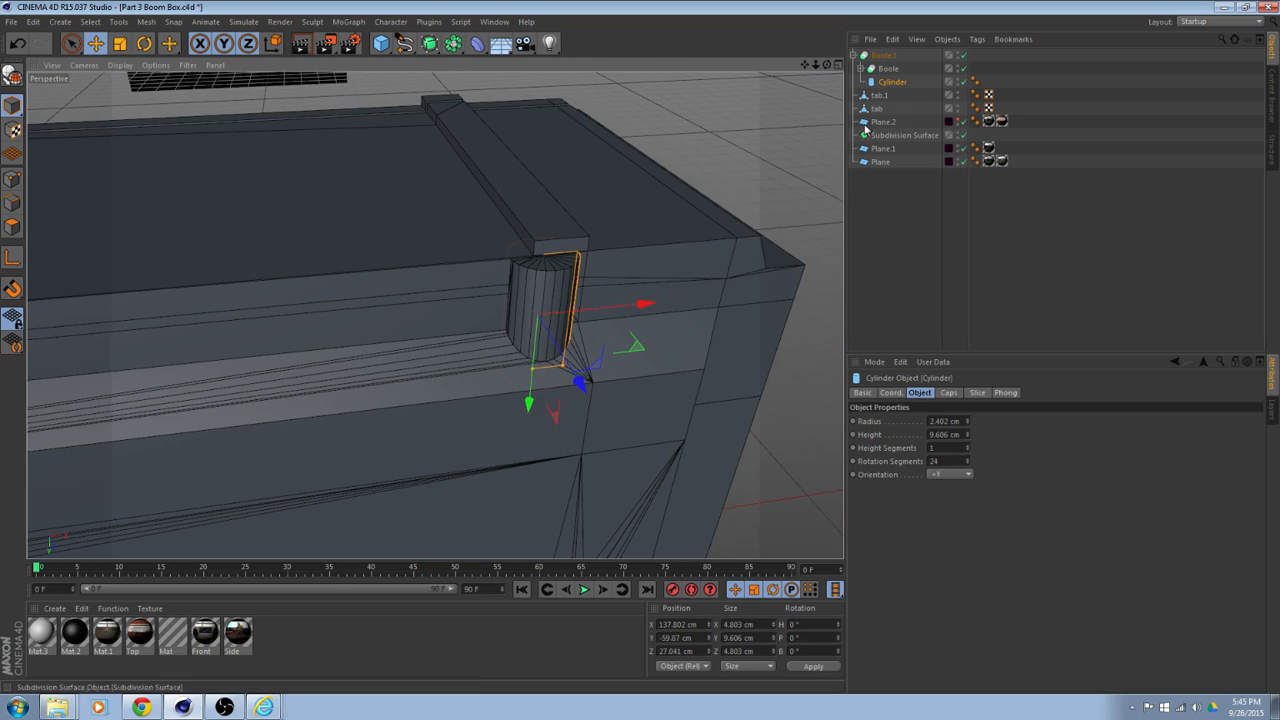
{"action": "key", "text": "ctrl+c"}
{"action": "key", "text": "ctrl+v"}
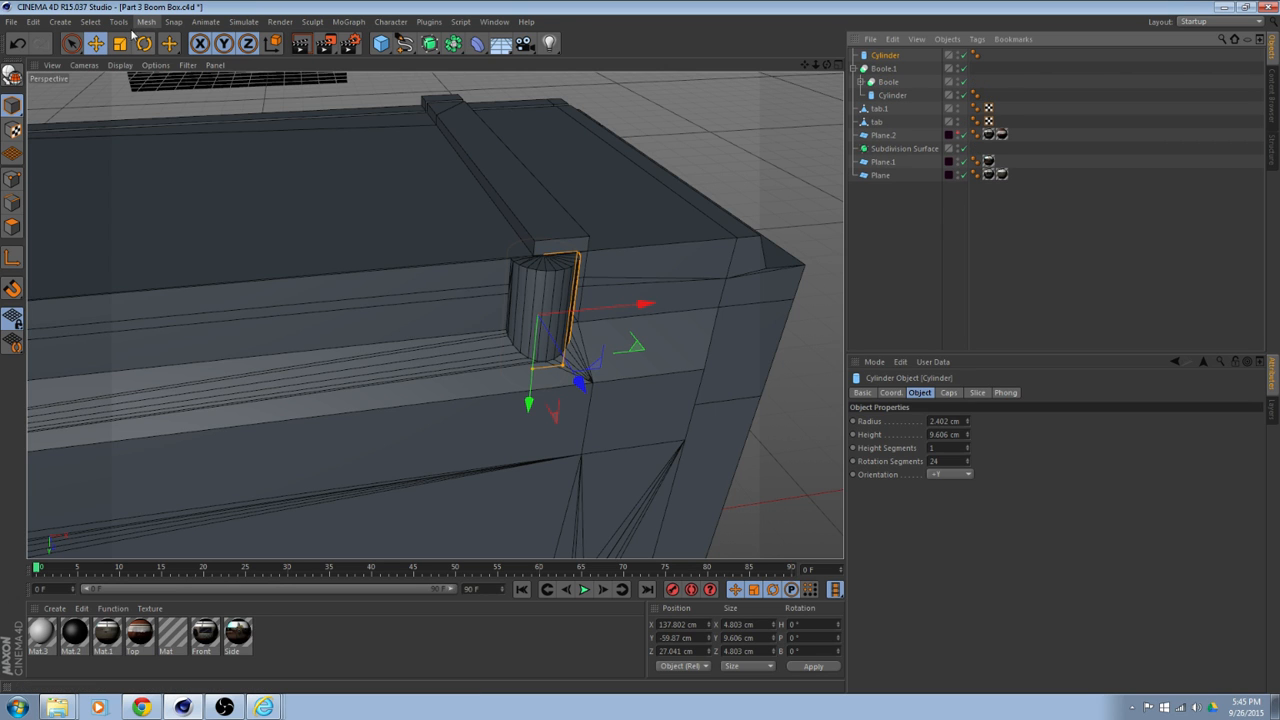
{"action": "left_click", "coordinate": [119, 43]}
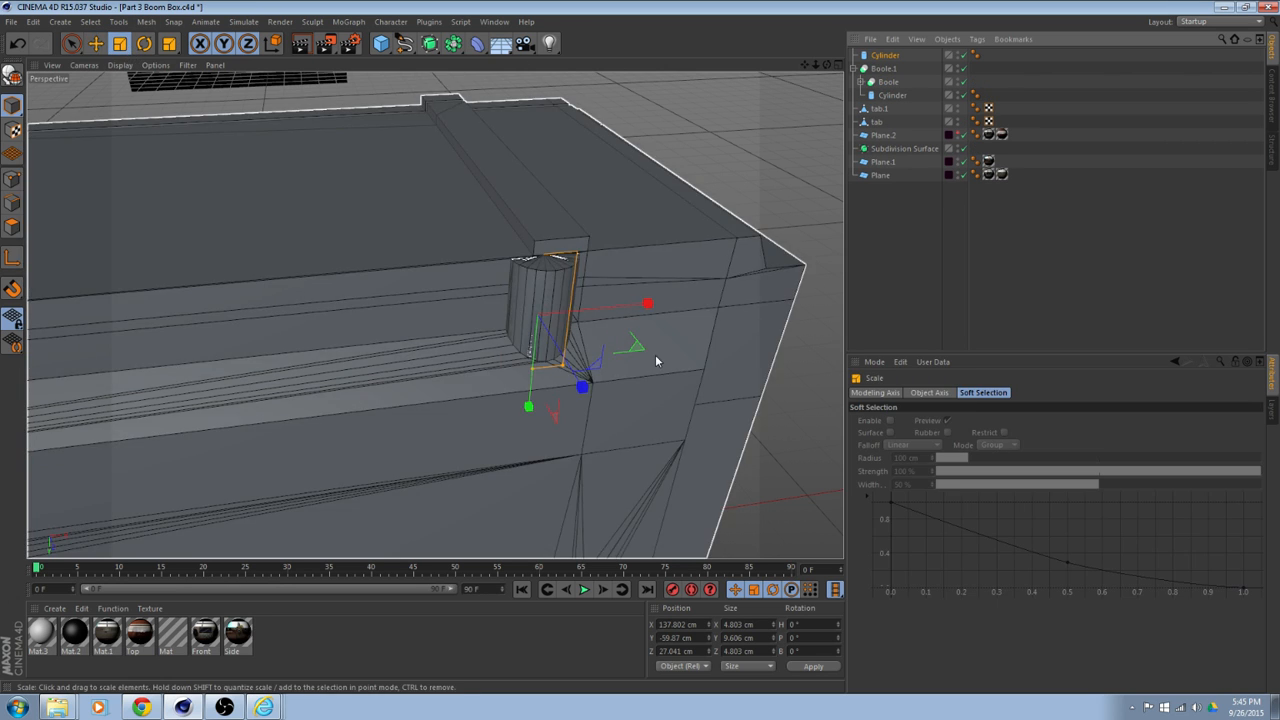
{"action": "left_click_drag", "start_coordinate": [654, 360], "coordinate": [628, 288], "text": "alt"}
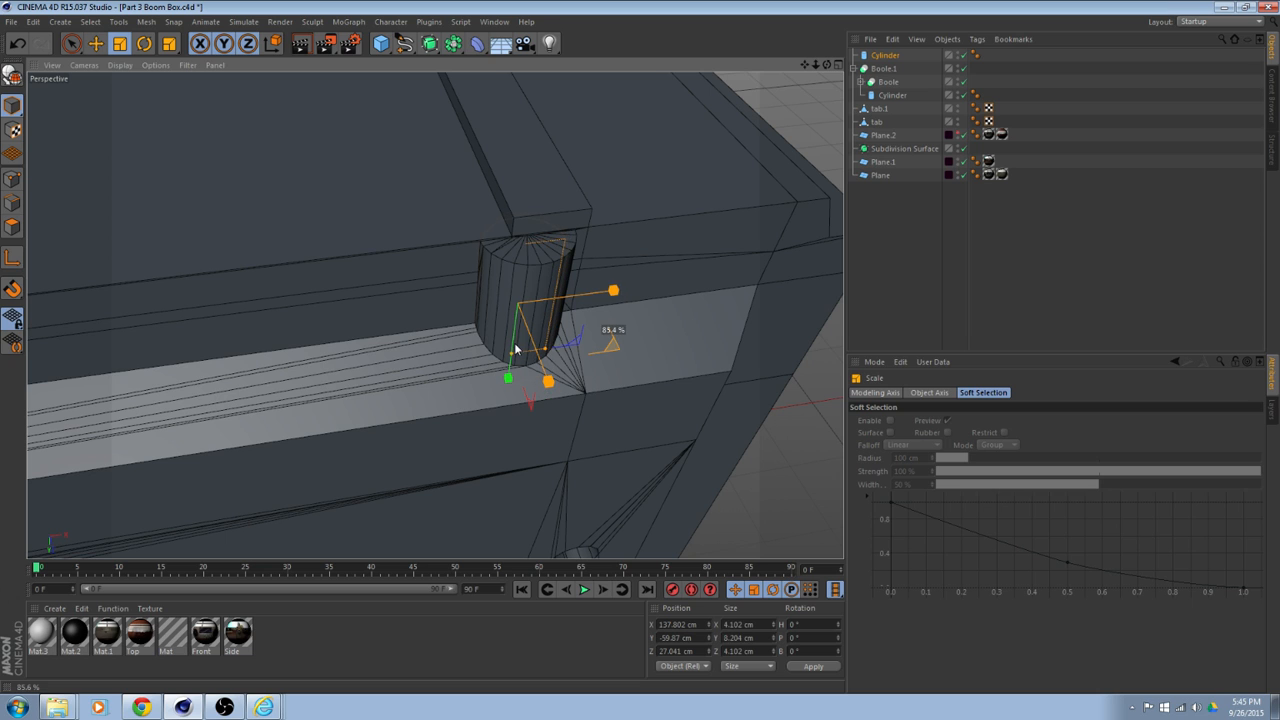
{"action": "mouse_move", "coordinate": [510, 349]}
{"action": "left_mouse_down"}
{"action": "mouse_move", "coordinate": [508, 362]}
{"action": "mouse_move", "coordinate": [508, 347]}
{"action": "left_mouse_up"}
Move the cylinder copy along Y to about -62.75 cm and scale it uniformly down to about 3.49 cm wide.
{"action": "left_click_drag", "start_coordinate": [508, 360], "coordinate": [597, 380], "text": "alt"}
{"action": "right_click_drag", "start_coordinate": [597, 380], "coordinate": [614, 323], "text": "alt"}
{"action": "middle_click_drag", "start_coordinate": [614, 323], "coordinate": [543, 328], "text": "alt"}
{"action": "left_click_drag", "start_coordinate": [543, 328], "coordinate": [554, 234], "text": "alt"}
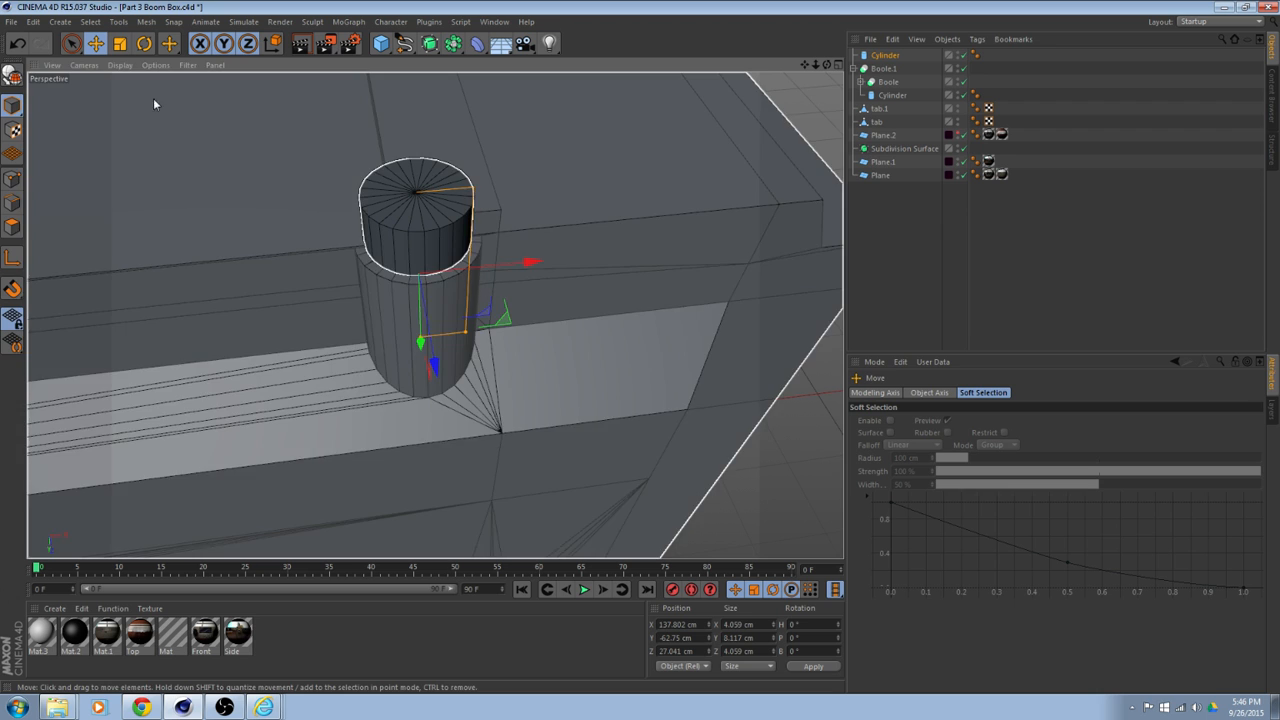
{"action": "left_click", "coordinate": [119, 43]}
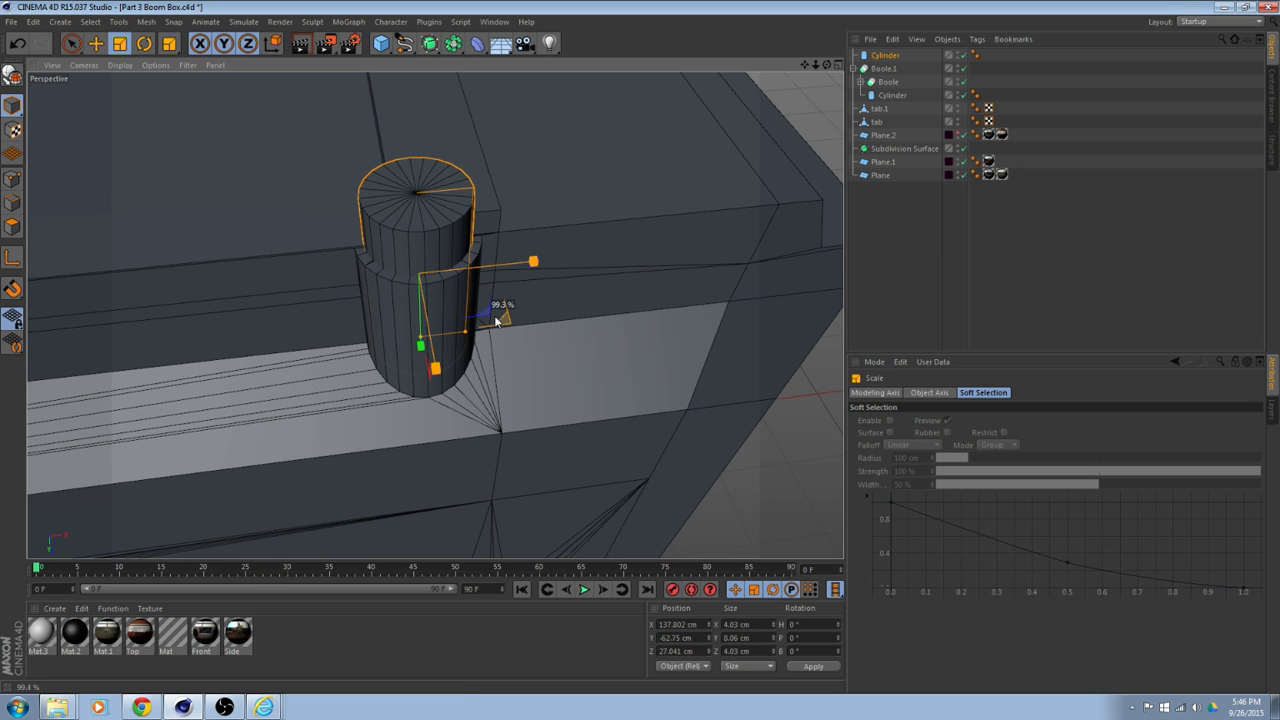
{"action": "mouse_move", "coordinate": [496, 320]}
{"action": "left_mouse_down"}
{"action": "mouse_move", "coordinate": [388, 298]}
{"action": "mouse_move", "coordinate": [391, 339]}
{"action": "mouse_move", "coordinate": [460, 400]}
{"action": "mouse_move", "coordinate": [641, 292]}
{"action": "mouse_move", "coordinate": [584, 343]}
{"action": "left_mouse_up"}
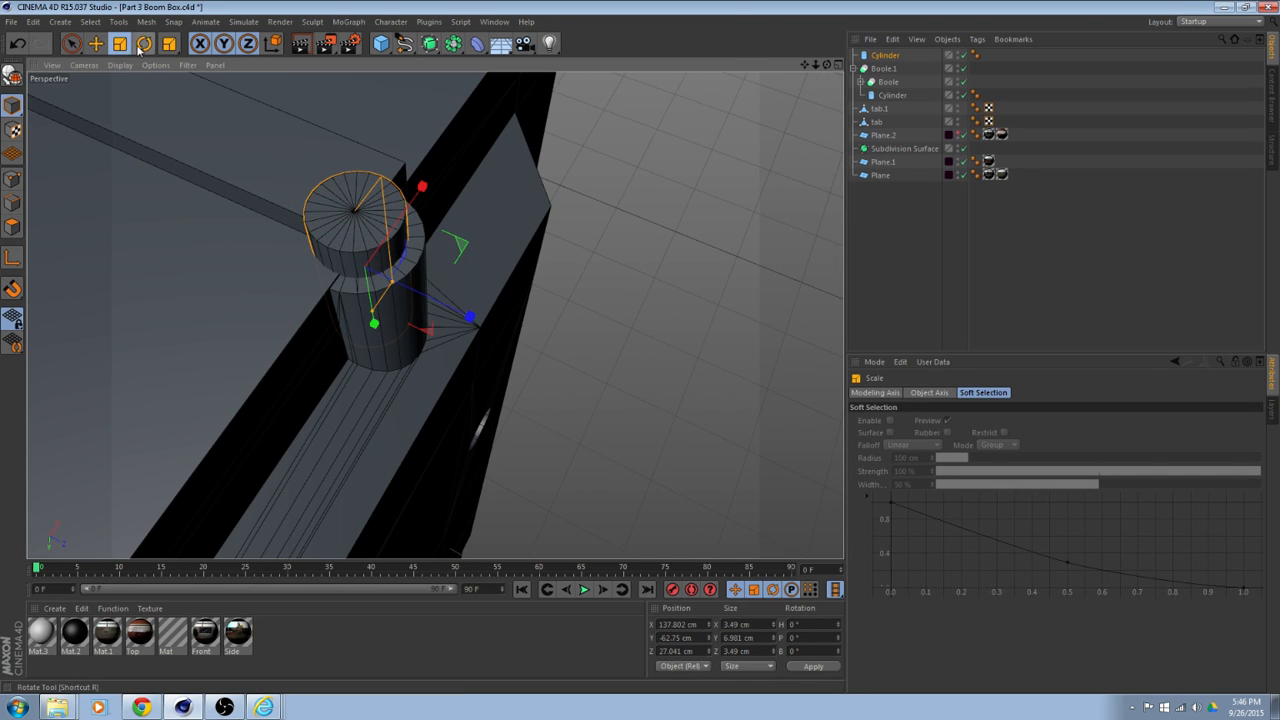
{"action": "left_click", "coordinate": [144, 43]}
{"action": "left_click_drag", "start_coordinate": [398, 312], "coordinate": [405, 320]}
{"action": "key", "text": "ctrl+z"}
{"action": "right_click_drag", "start_coordinate": [428, 314], "coordinate": [550, 223], "text": "alt"}
{"action": "middle_click_drag", "start_coordinate": [499, 238], "coordinate": [565, 290], "text": "alt"}
{"action": "key", "text": "ctrl+z"}
{"action": "key", "text": "ctrl+z"}
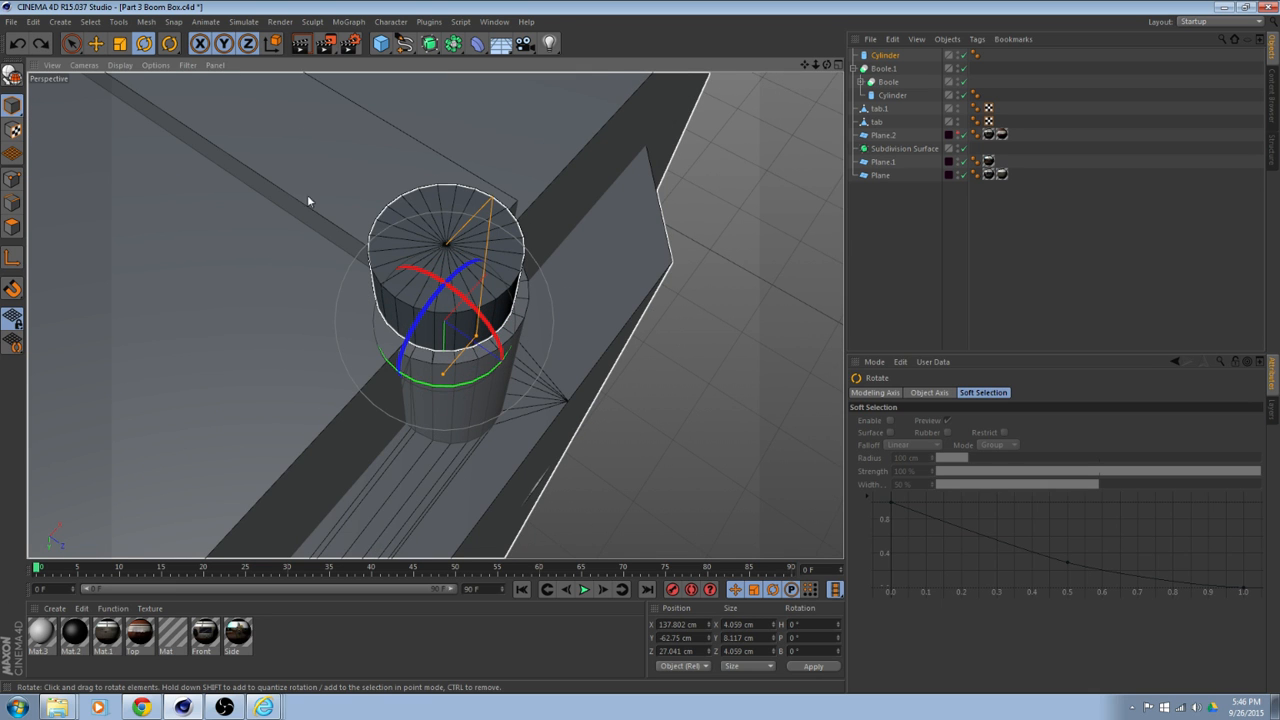
{"action": "left_click", "coordinate": [41, 43]}
Add a new Boole and nest the union Boole and then the smaller cylinder inside it to hollow out the peg.
{"action": "left_click_drag", "start_coordinate": [587, 303], "coordinate": [437, 254], "text": "alt"}
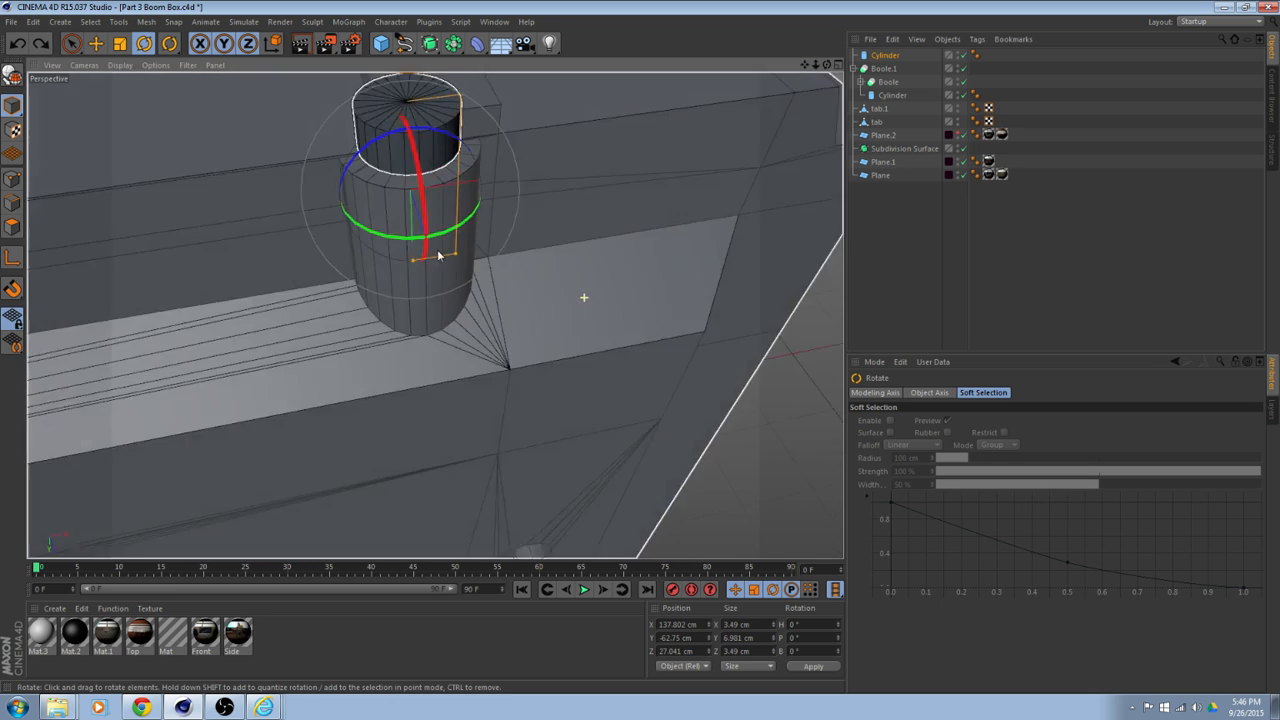
{"action": "left_click_drag", "start_coordinate": [435, 315], "coordinate": [456, 269], "text": "alt"}
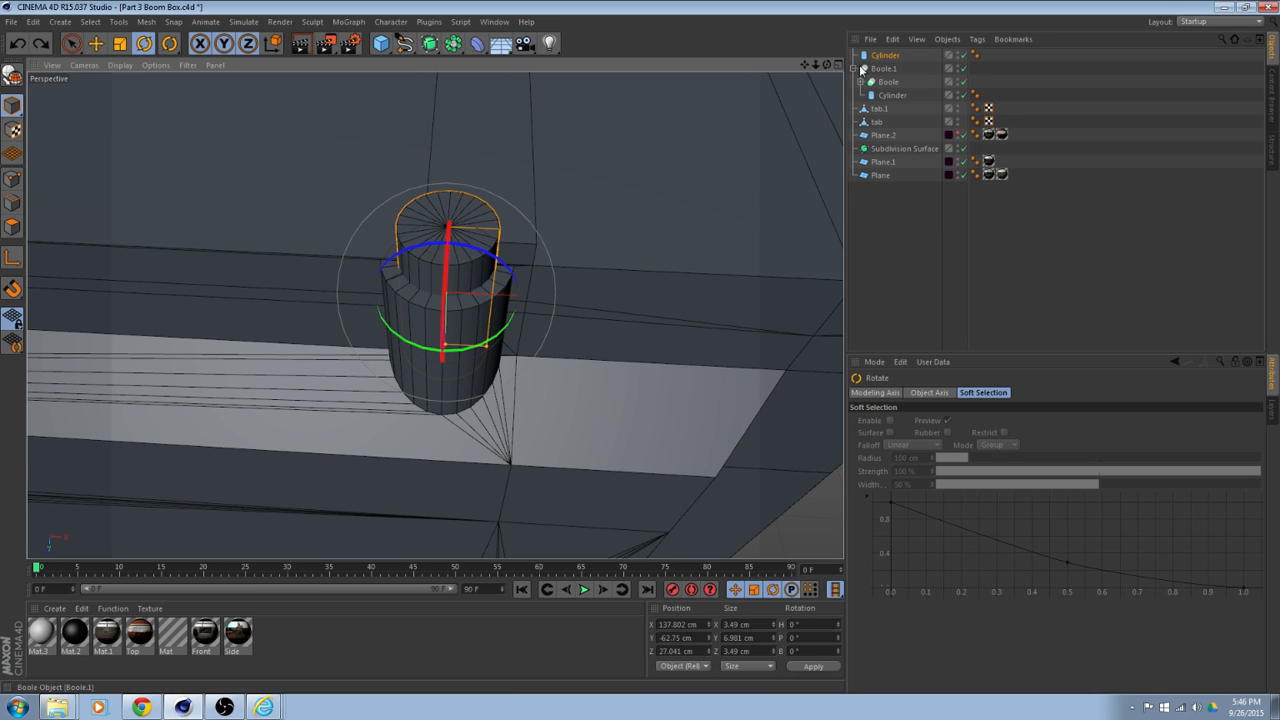
{"action": "left_click", "coordinate": [862, 68]}
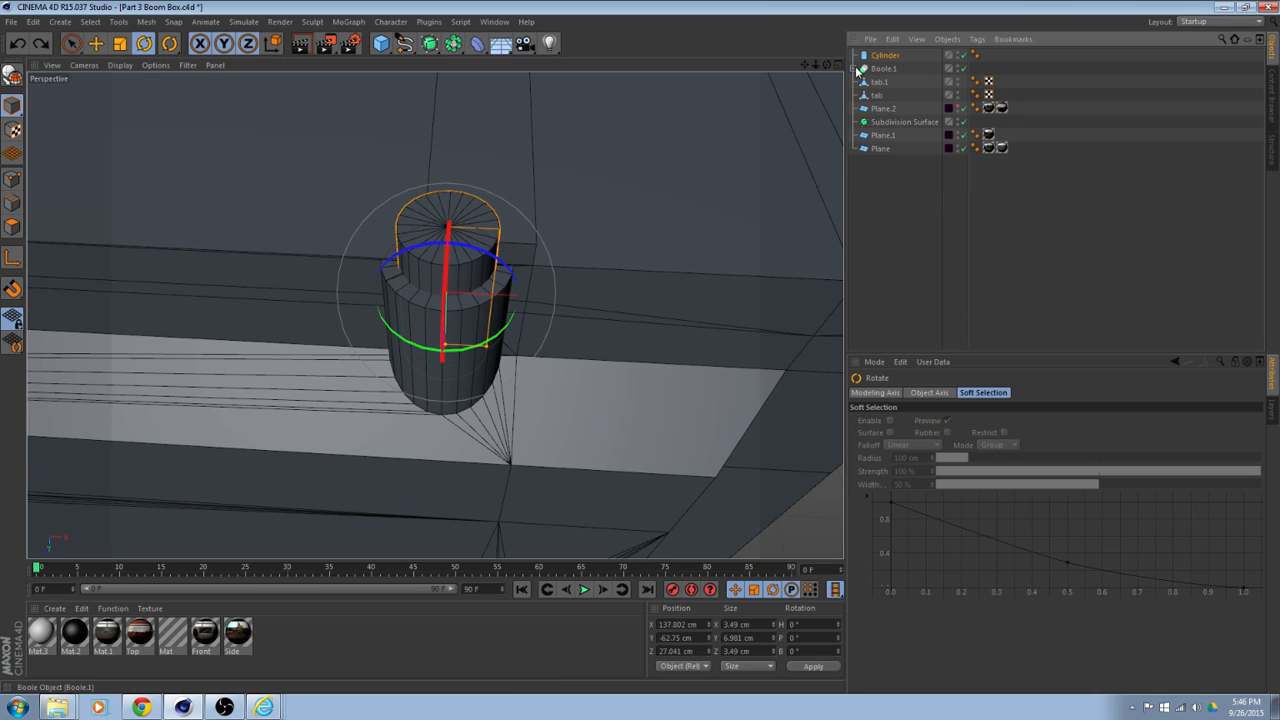
{"action": "left_click_drag", "start_coordinate": [453, 43], "coordinate": [705, 64]}
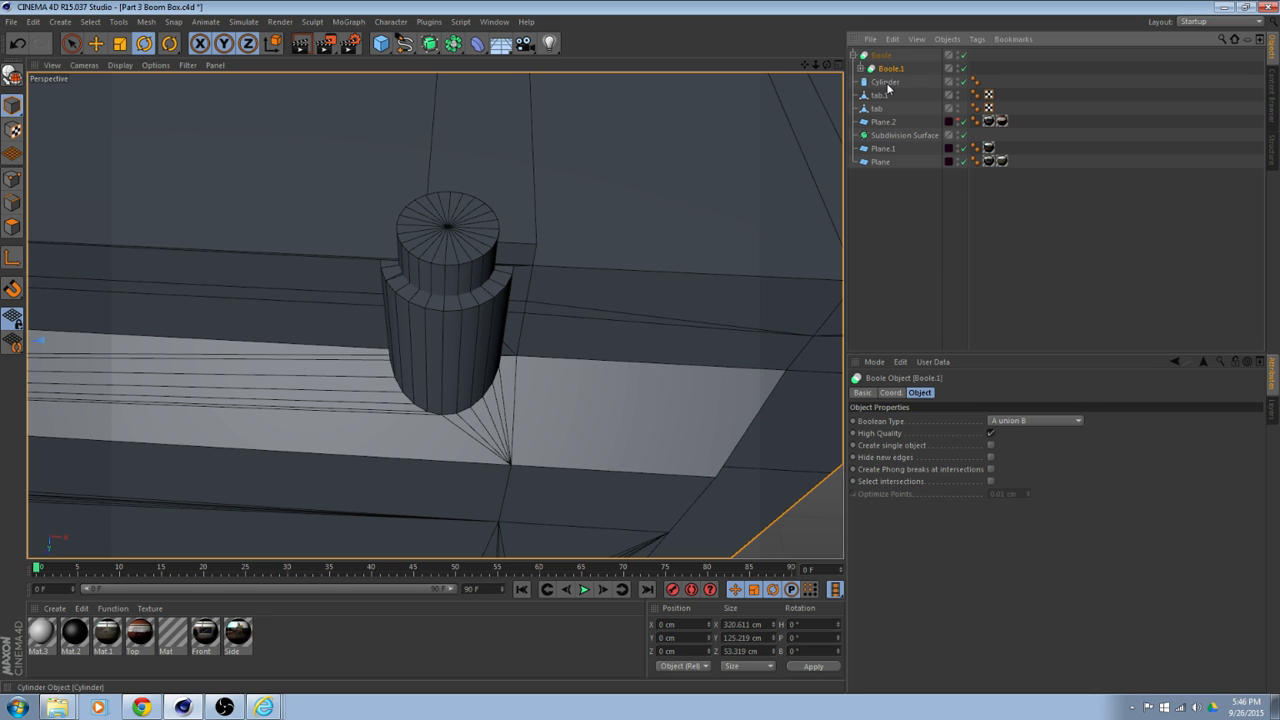
{"action": "left_click_drag", "start_coordinate": [890, 79], "coordinate": [891, 75]}
{"action": "left_click_drag", "start_coordinate": [570, 195], "coordinate": [512, 178], "text": "alt"}
{"action": "scroll", "coordinate": [508, 180], "scroll_direction": "up", "scroll_amount": 4}
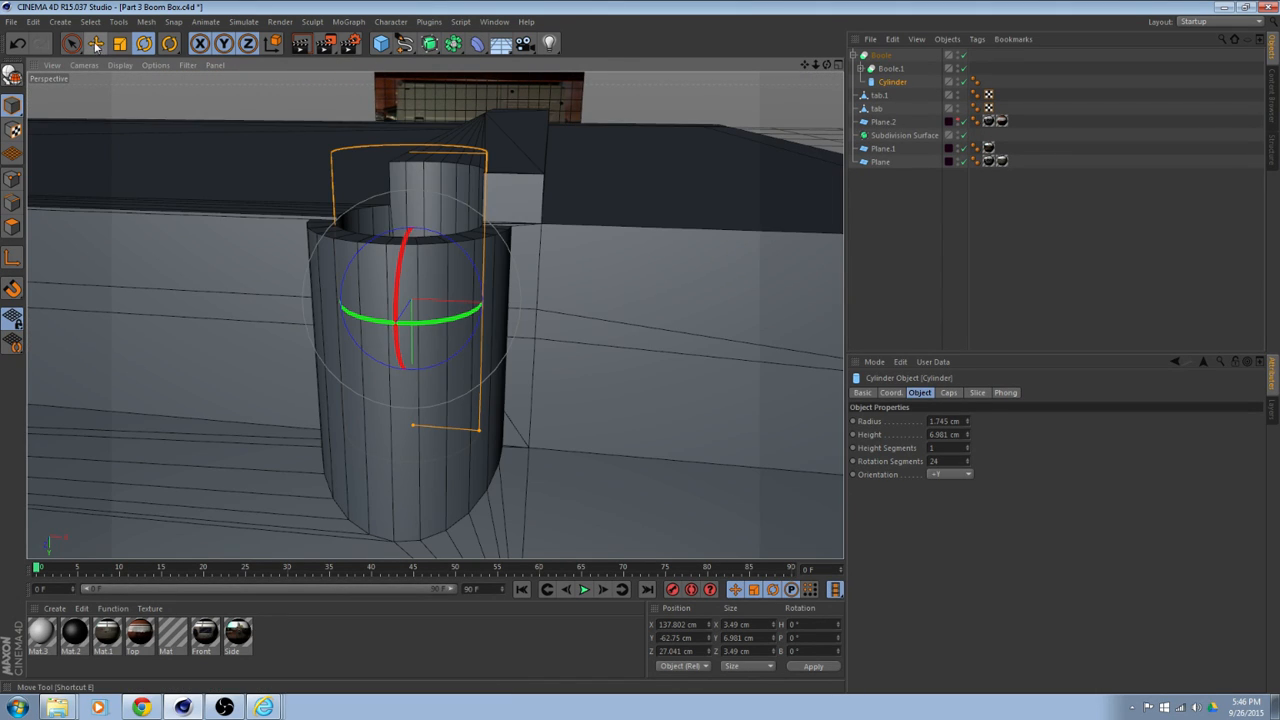
{"action": "left_click", "coordinate": [95, 44]}
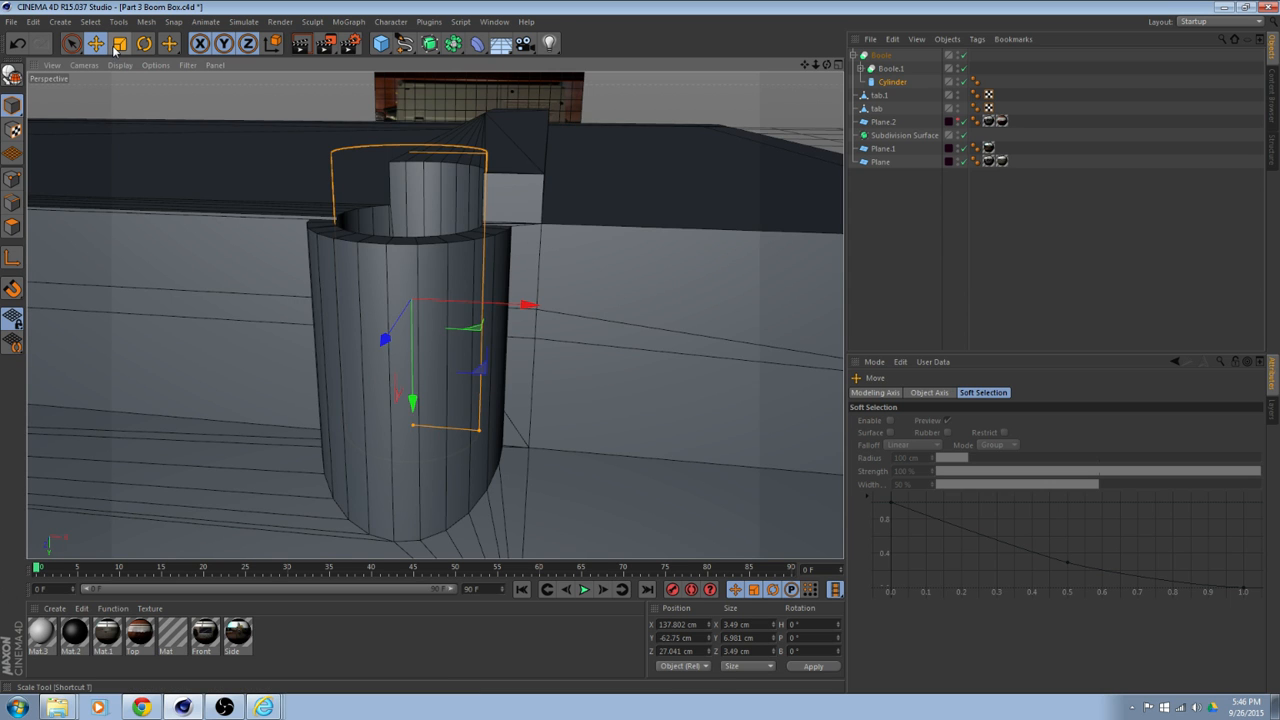
{"action": "left_click", "coordinate": [119, 44]}
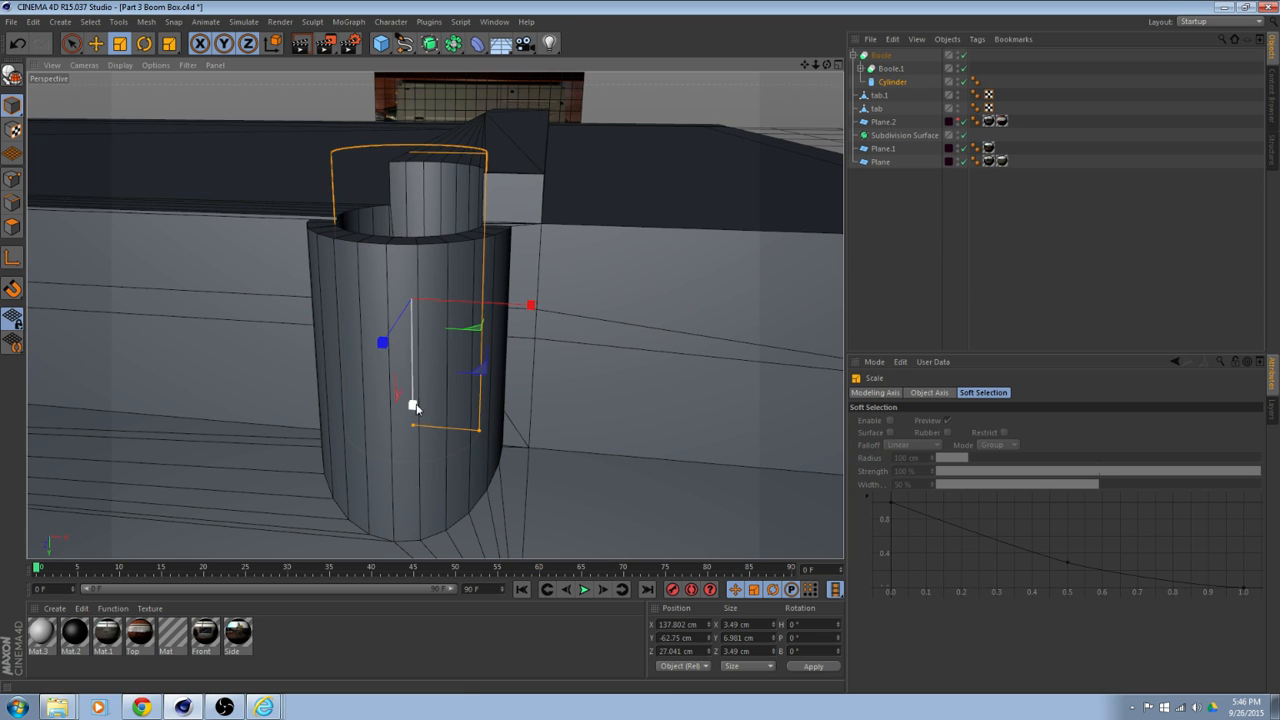
{"action": "left_click_drag", "start_coordinate": [417, 408], "coordinate": [416, 363]}
{"action": "key", "text": "ctrl+z"}
{"action": "left_click_drag", "start_coordinate": [415, 407], "coordinate": [440, 380], "text": "alt"}
{"action": "left_click", "coordinate": [899, 82]}
{"action": "key", "text": "ctrl+z"}
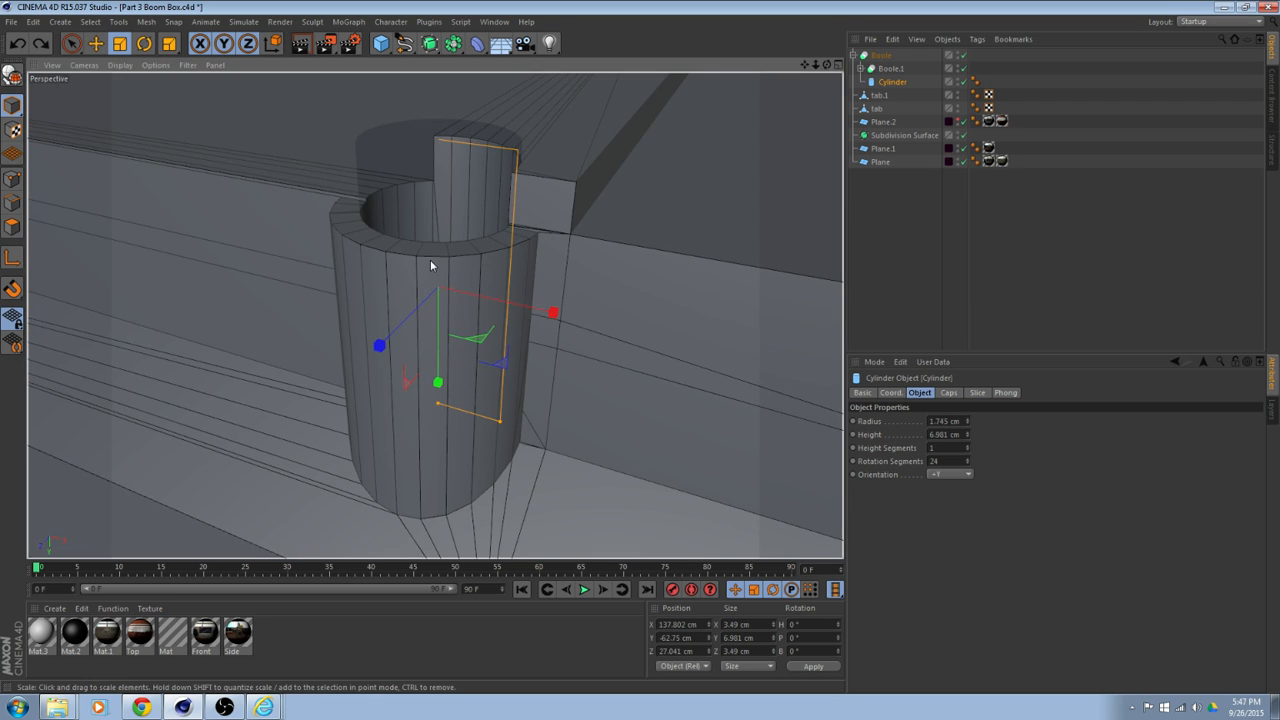
Make the smaller cylinder editable, flatten it along Y to about 1.96 cm and move it to about -65.13 cm in Y.
{"action": "key", "text": "c"}
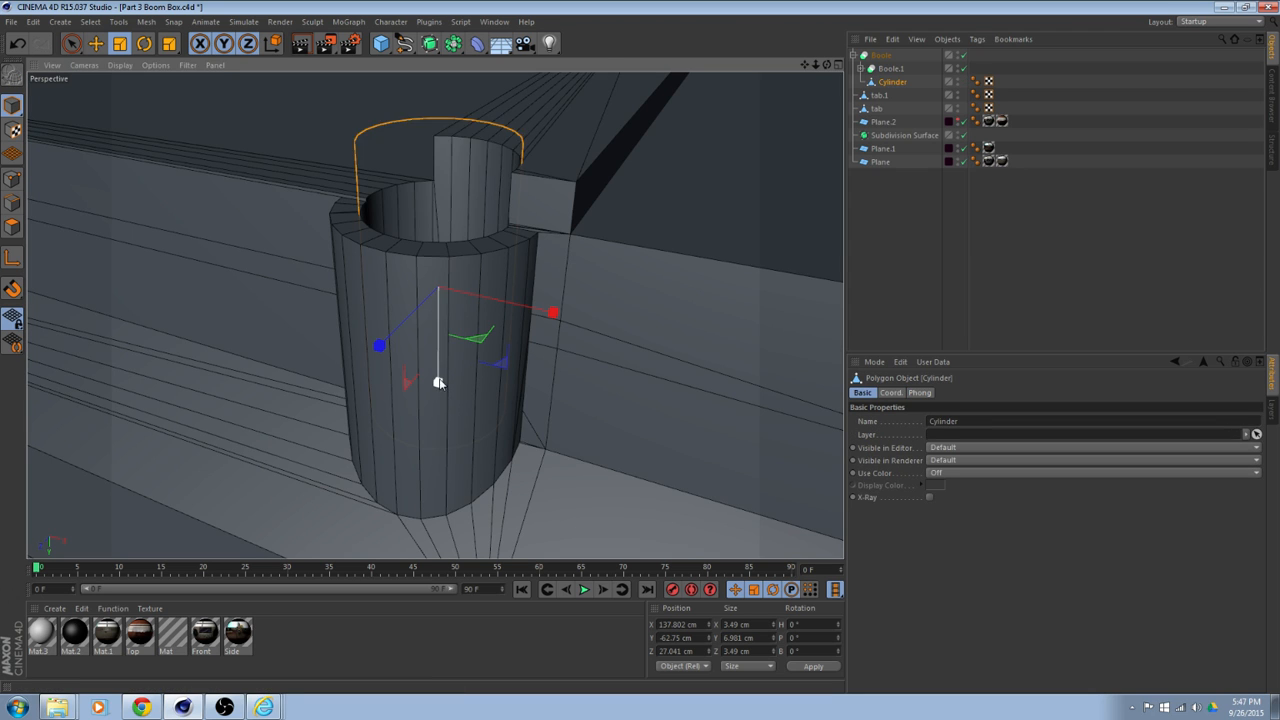
{"action": "left_click_drag", "start_coordinate": [438, 382], "coordinate": [434, 292]}
{"action": "left_click", "coordinate": [95, 43]}
{"action": "left_click_drag", "start_coordinate": [452, 329], "coordinate": [363, 383], "text": "alt"}
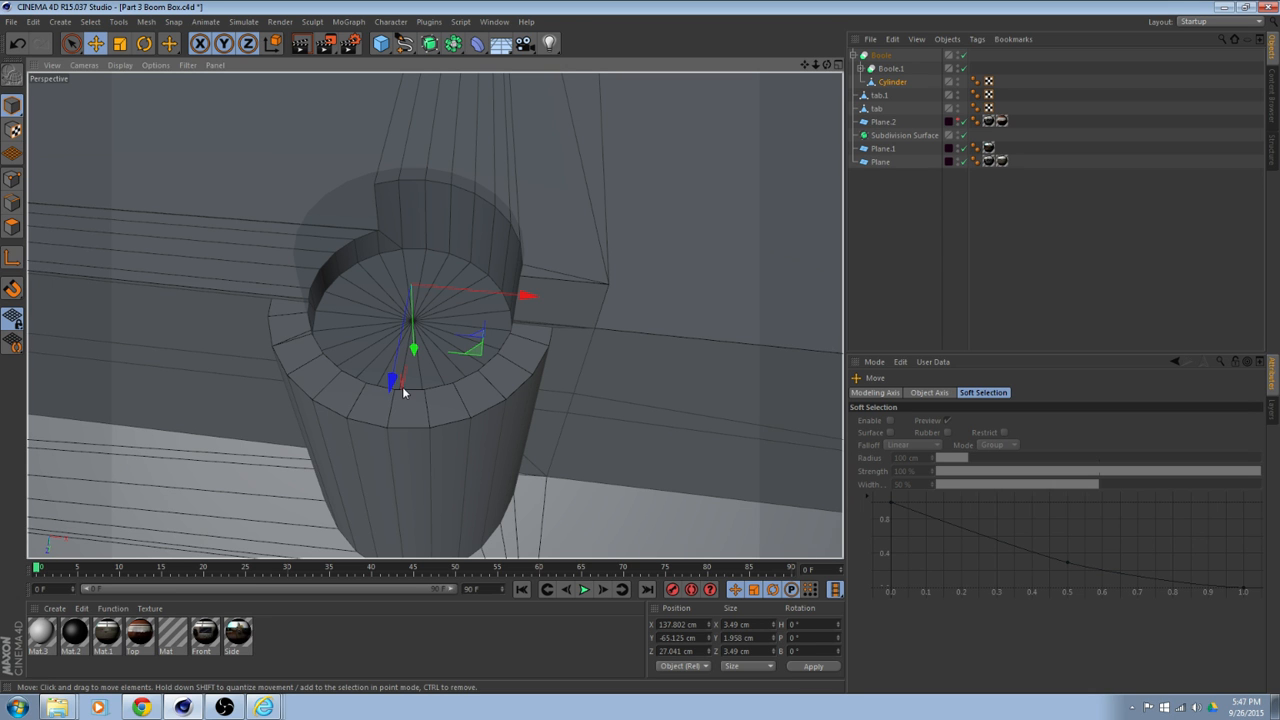
{"action": "left_click_drag", "start_coordinate": [403, 391], "coordinate": [511, 393], "text": "alt"}
{"action": "left_click_drag", "start_coordinate": [446, 327], "coordinate": [691, 220], "text": "alt"}
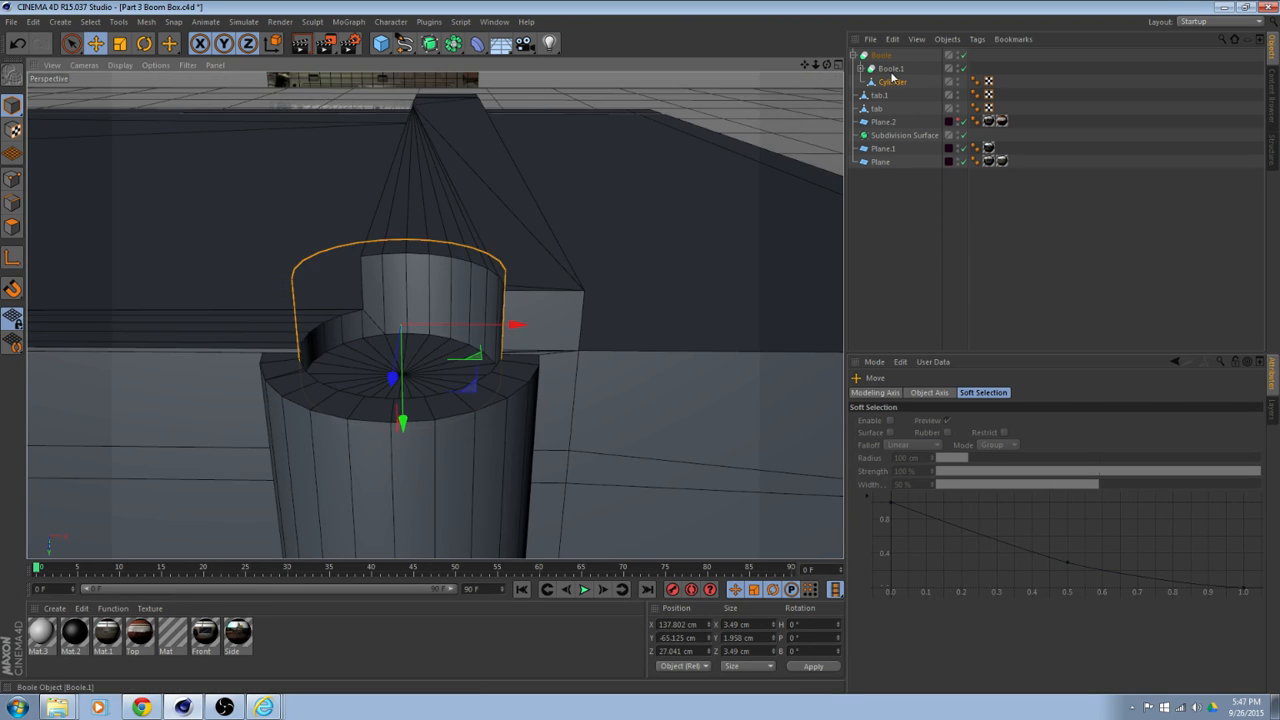
Duplicate the flattened cylinder and scale the copy in X and Z to about 3.25 cm, leaving a gap around it.
{"action": "left_click", "coordinate": [898, 87]}
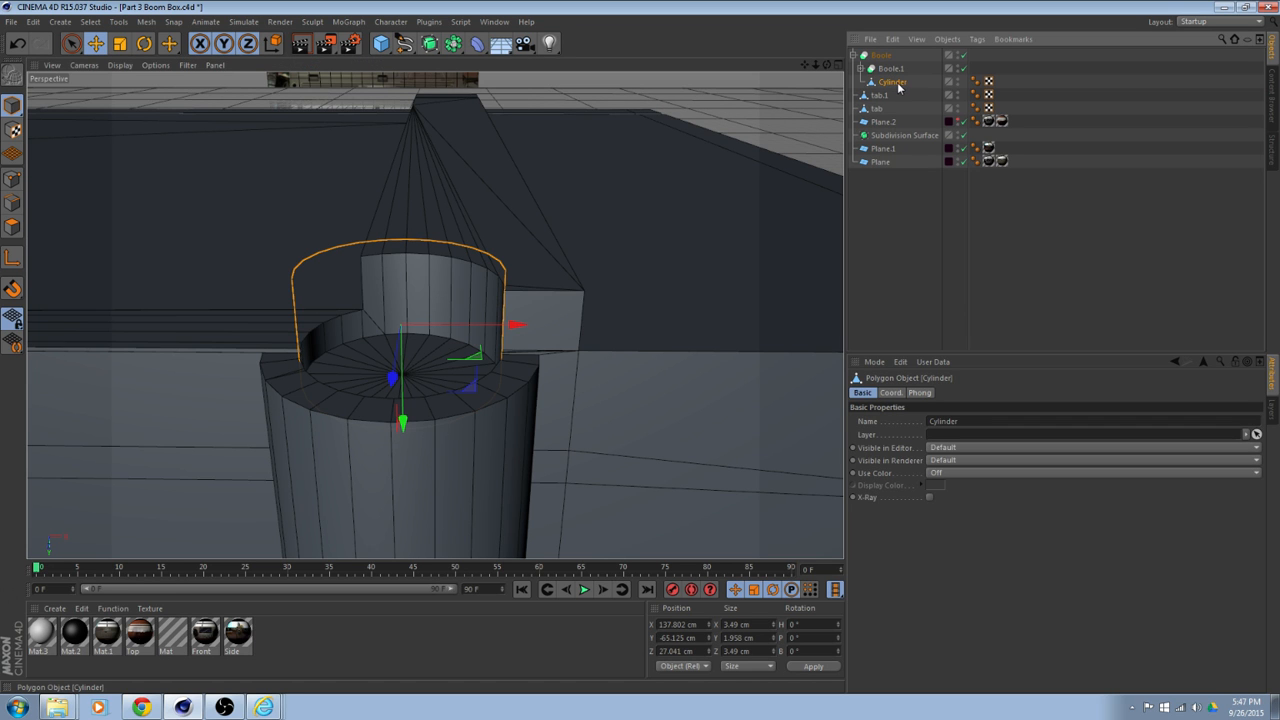
{"action": "key", "text": "ctrl+c"}
{"action": "key", "text": "ctrl+v"}
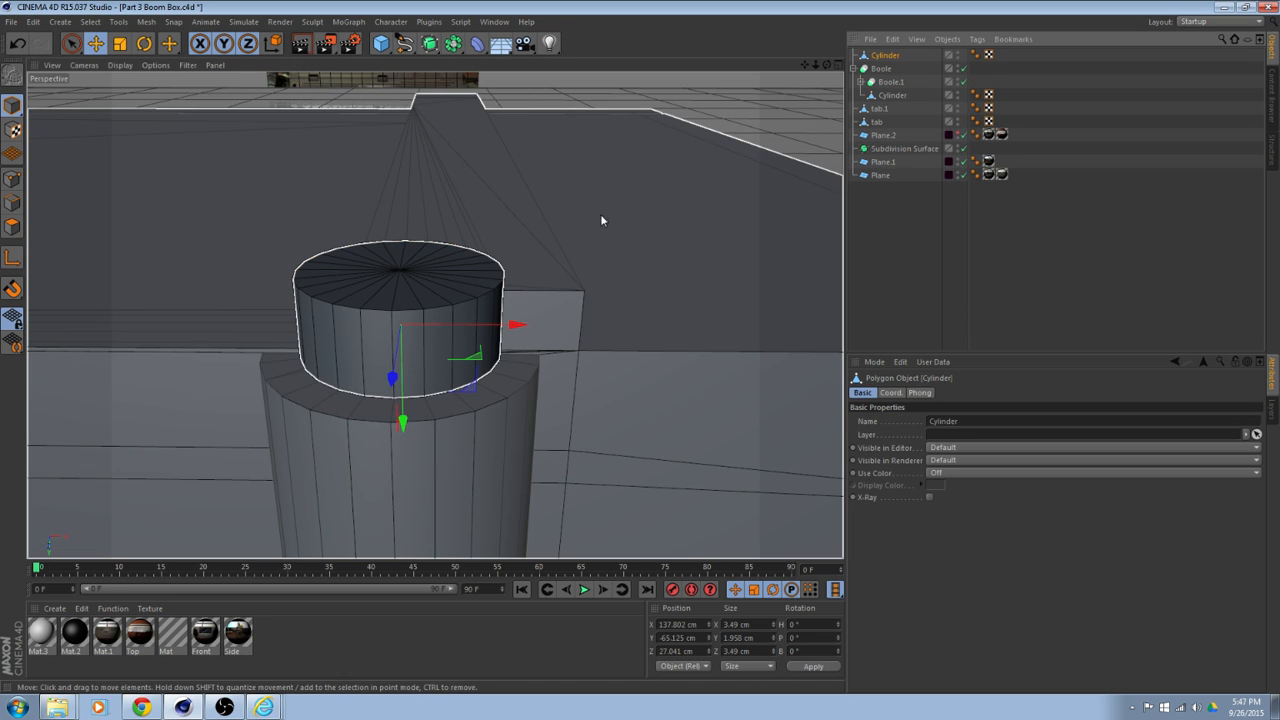
{"action": "left_click_drag", "start_coordinate": [603, 217], "coordinate": [446, 258], "text": "alt"}
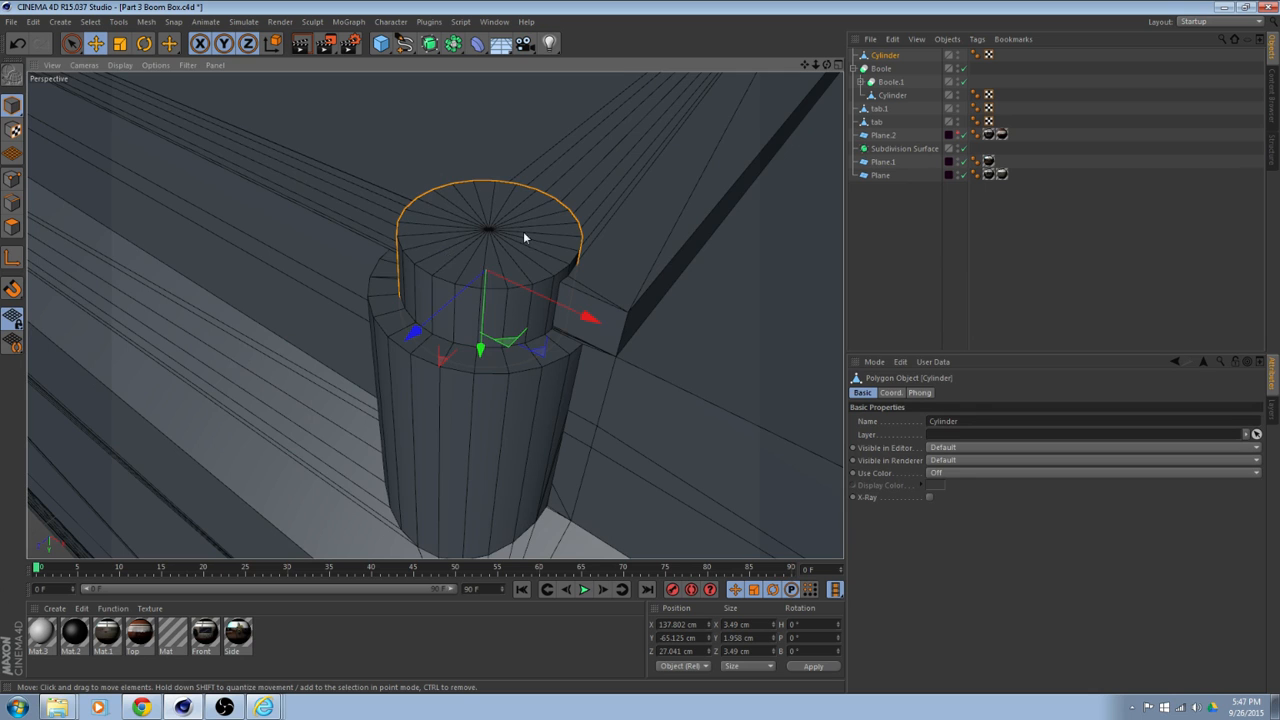
{"action": "left_click_drag", "start_coordinate": [523, 237], "coordinate": [636, 218], "text": "alt"}
{"action": "scroll", "coordinate": [617, 213], "scroll_direction": "up", "scroll_amount": 3}
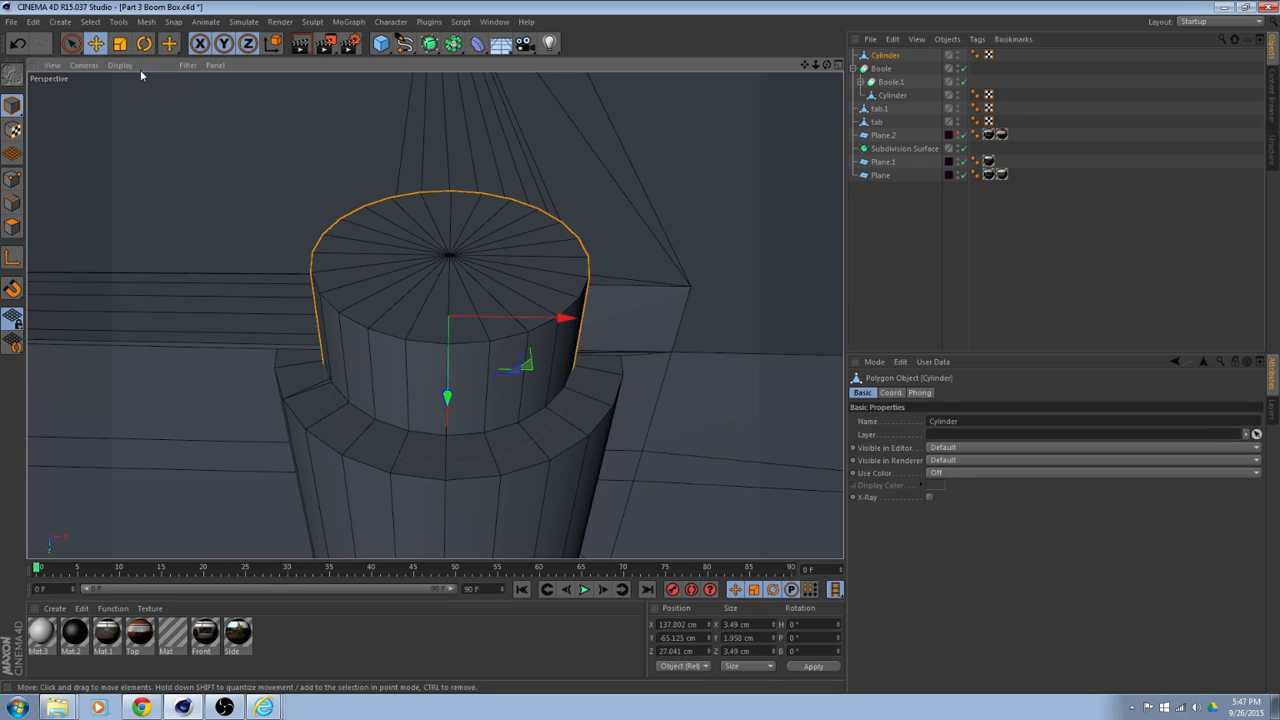
{"action": "left_click", "coordinate": [119, 43]}
{"action": "left_click_drag", "start_coordinate": [519, 358], "coordinate": [503, 436], "text": "alt"}
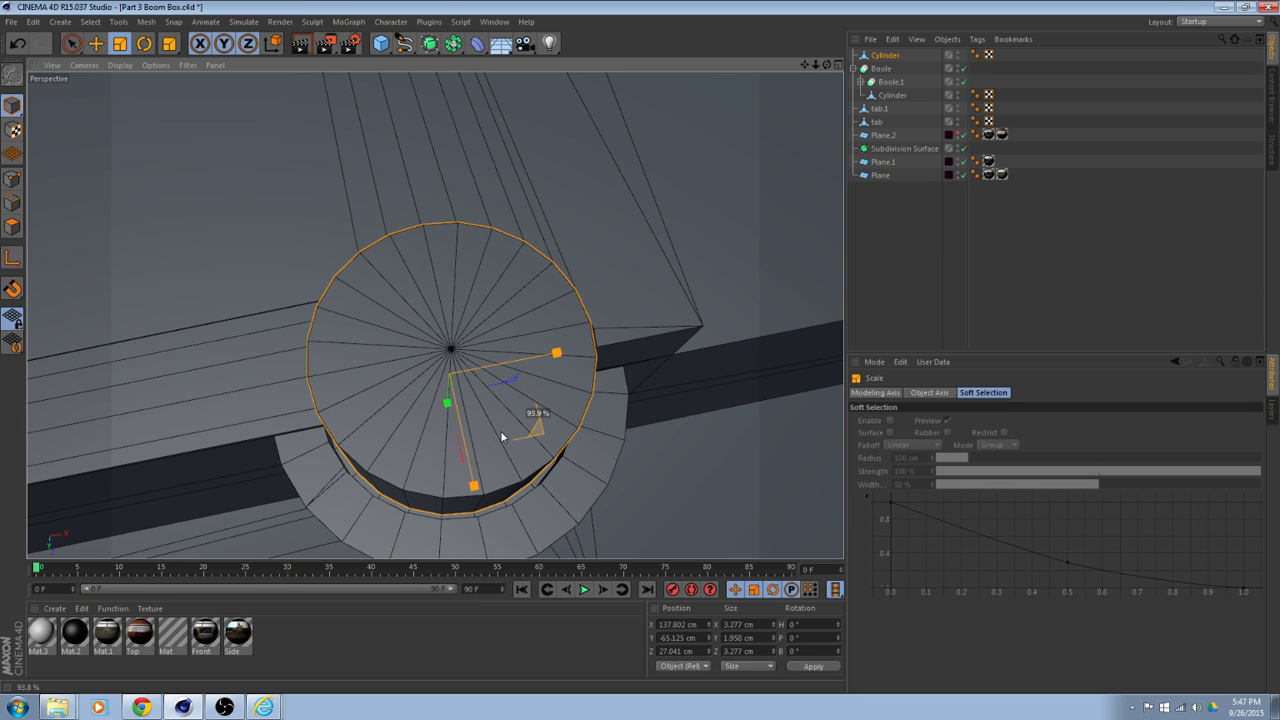
{"action": "left_click_drag", "start_coordinate": [503, 437], "coordinate": [437, 409]}
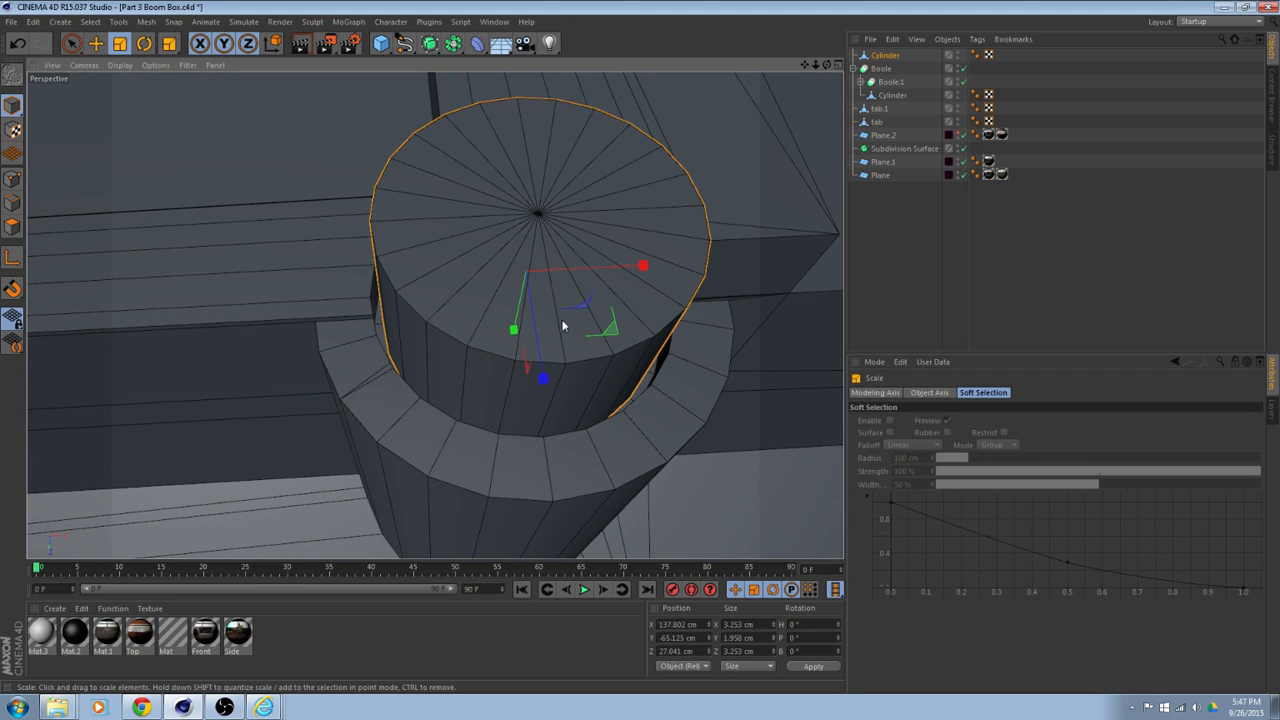
Try to bevel the outer edge loop on the copied cylinder's exposed cap with an offset of about 0.15 cm.
{"action": "left_click_drag", "start_coordinate": [506, 354], "coordinate": [440, 289], "text": "alt"}
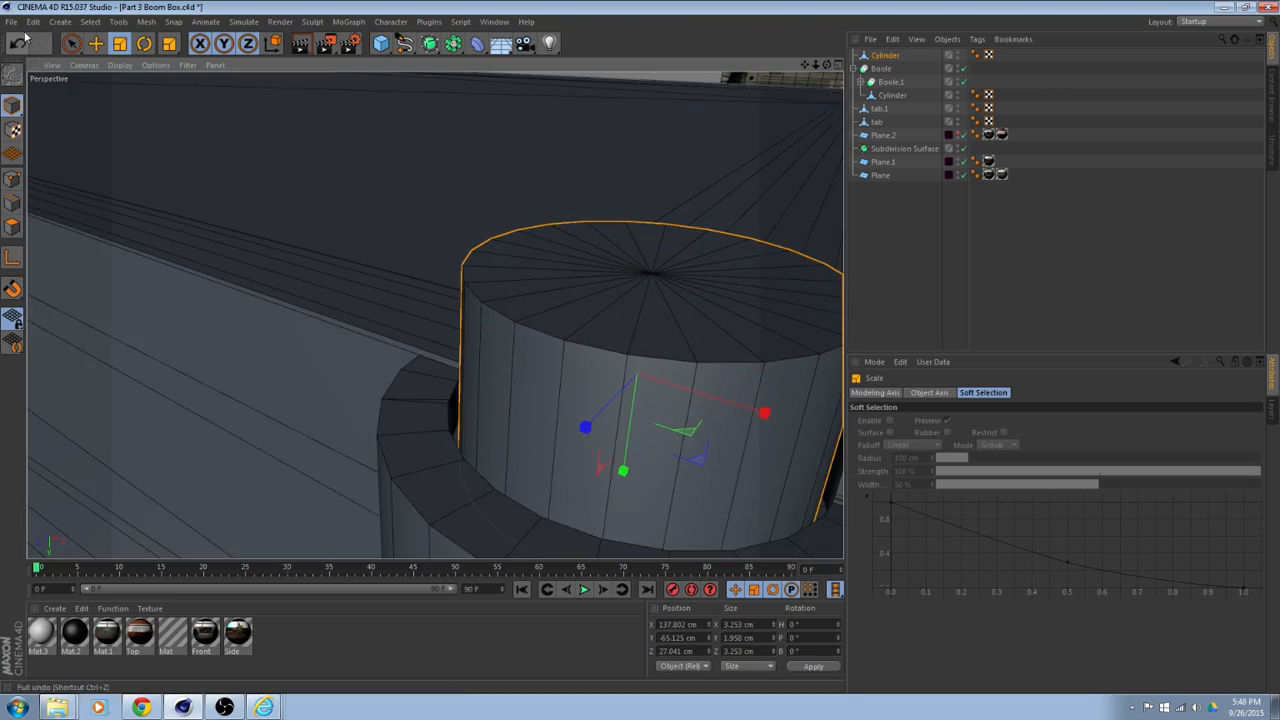
{"action": "left_click", "coordinate": [94, 47]}
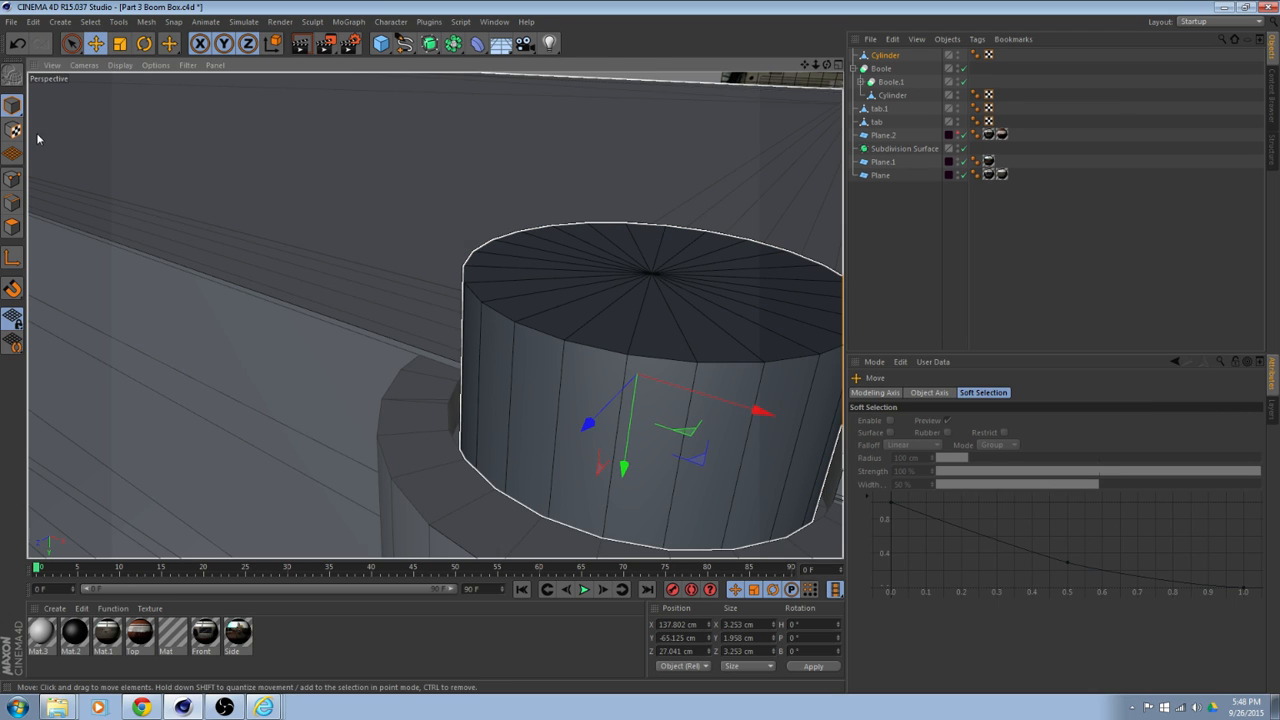
{"action": "left_click", "coordinate": [12, 203]}
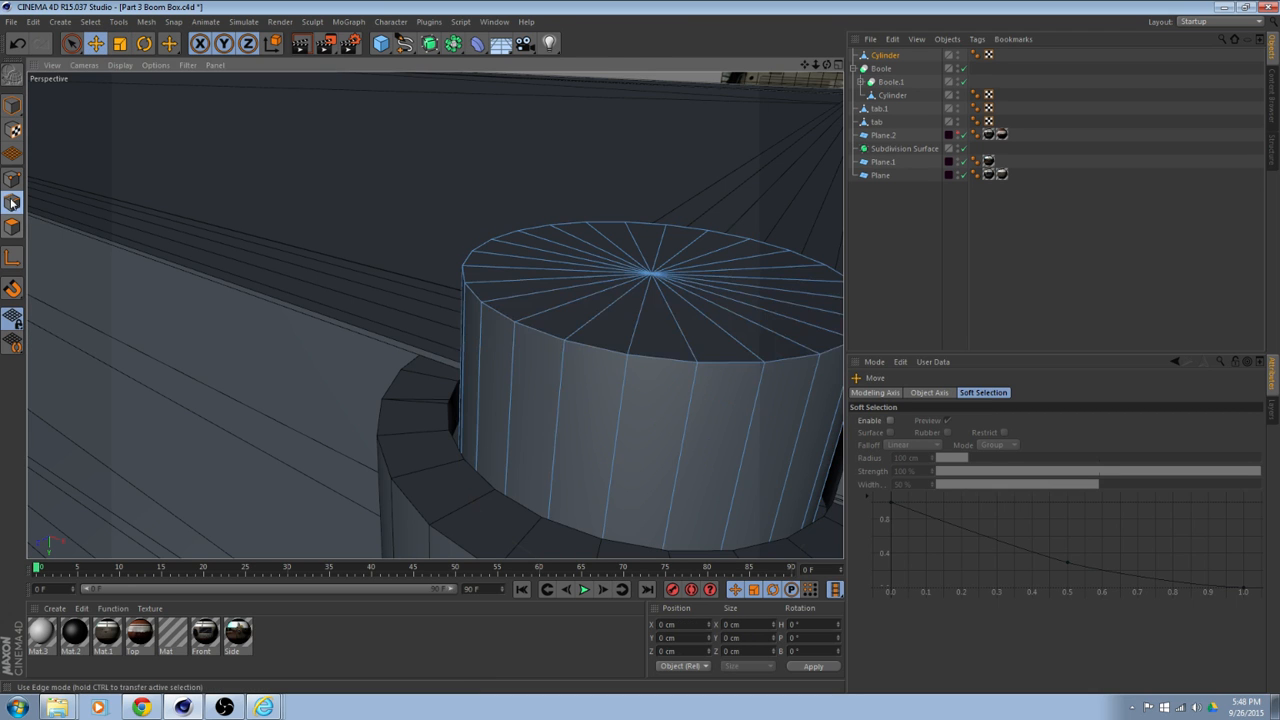
{"action": "double_click", "coordinate": [607, 354]}
{"action": "right_click", "coordinate": [402, 298]}
{"action": "left_click", "coordinate": [448, 545]}
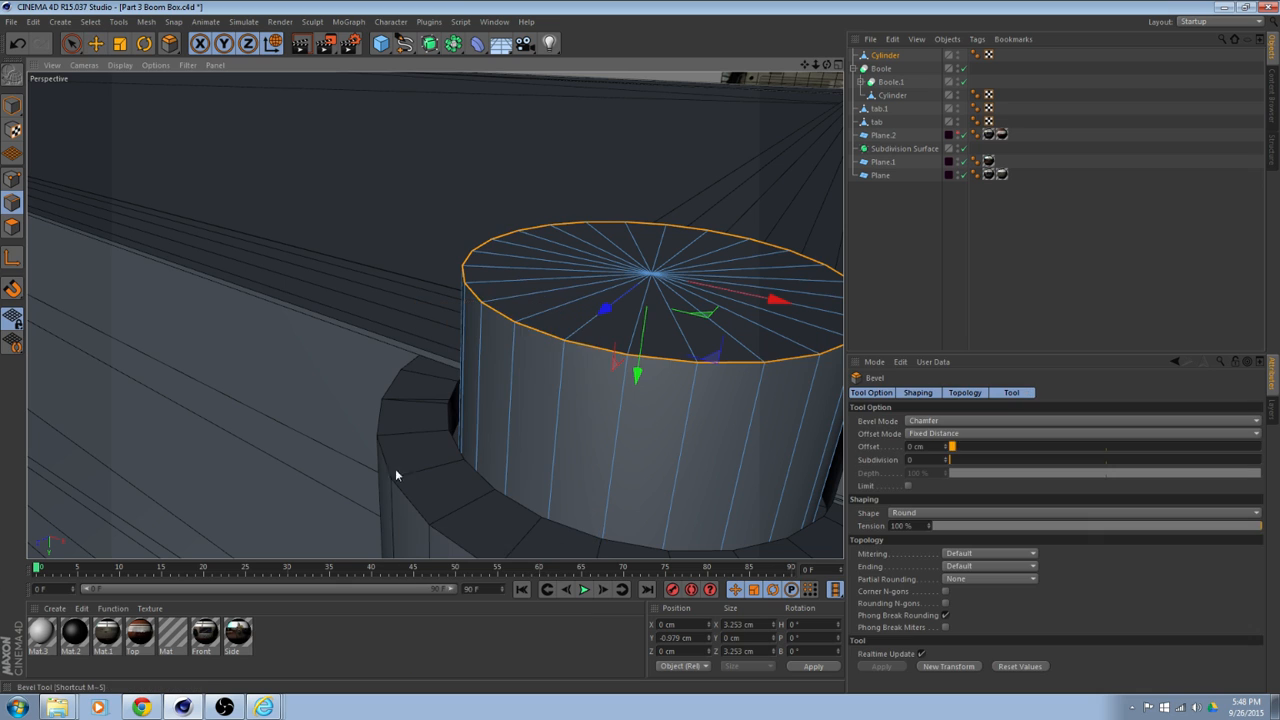
{"action": "left_click_drag", "start_coordinate": [395, 468], "coordinate": [355, 392]}
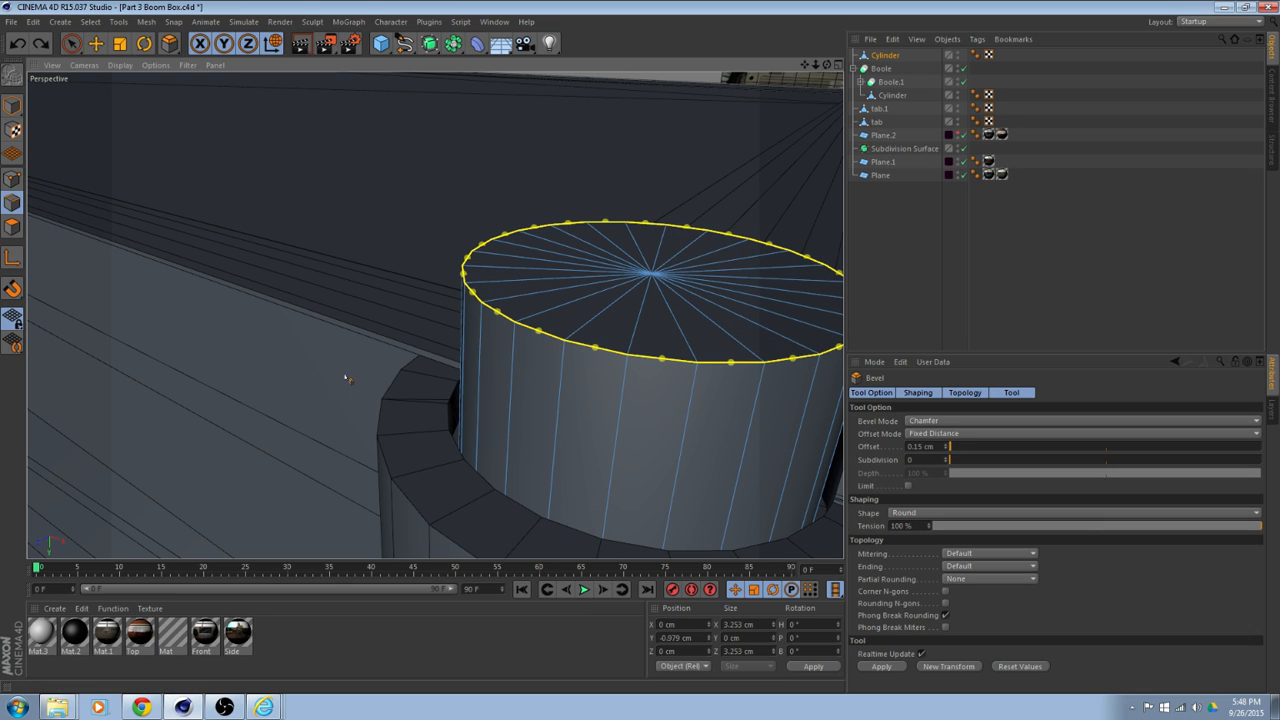
{"action": "left_click", "coordinate": [94, 48]}
{"action": "scroll", "coordinate": [613, 368], "scroll_direction": "up", "scroll_amount": 3}
{"action": "left_click_drag", "start_coordinate": [514, 351], "coordinate": [540, 352], "text": "alt"}
{"action": "left_click", "coordinate": [608, 318]}
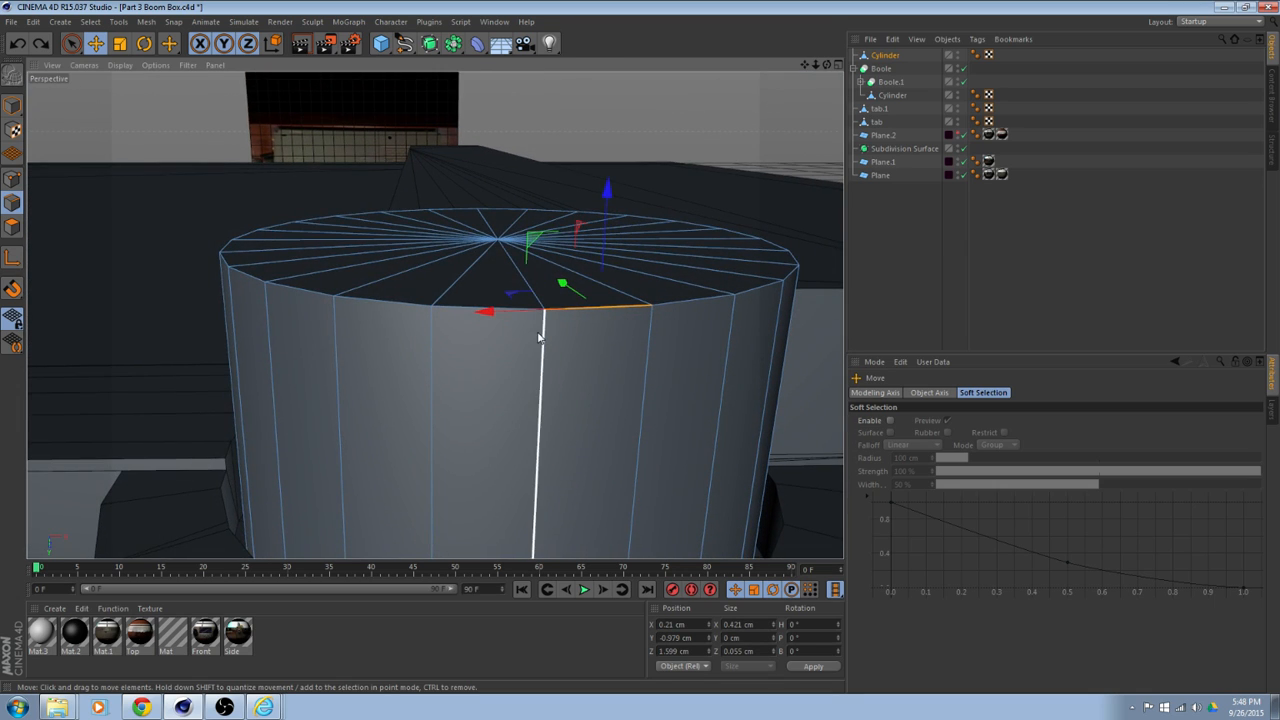
{"action": "left_click_drag", "start_coordinate": [557, 308], "coordinate": [787, 288], "text": "alt"}
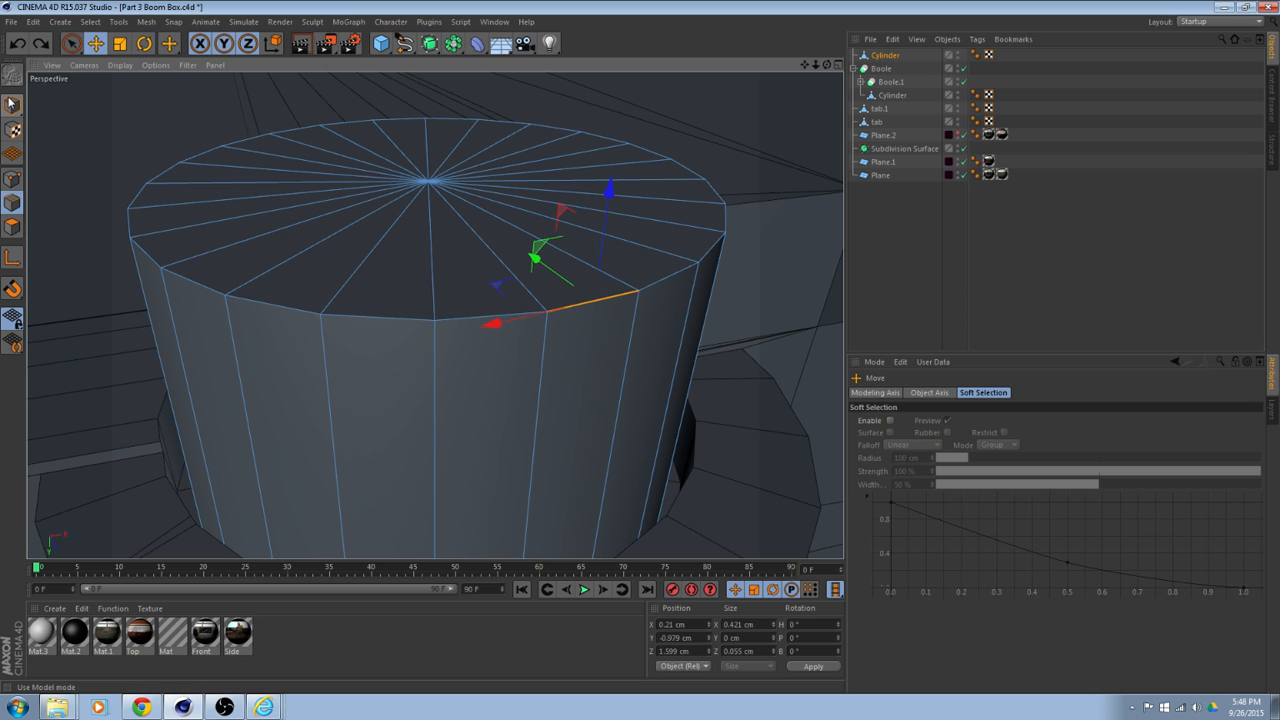
{"action": "right_click_drag", "start_coordinate": [331, 234], "coordinate": [354, 269], "text": "alt"}
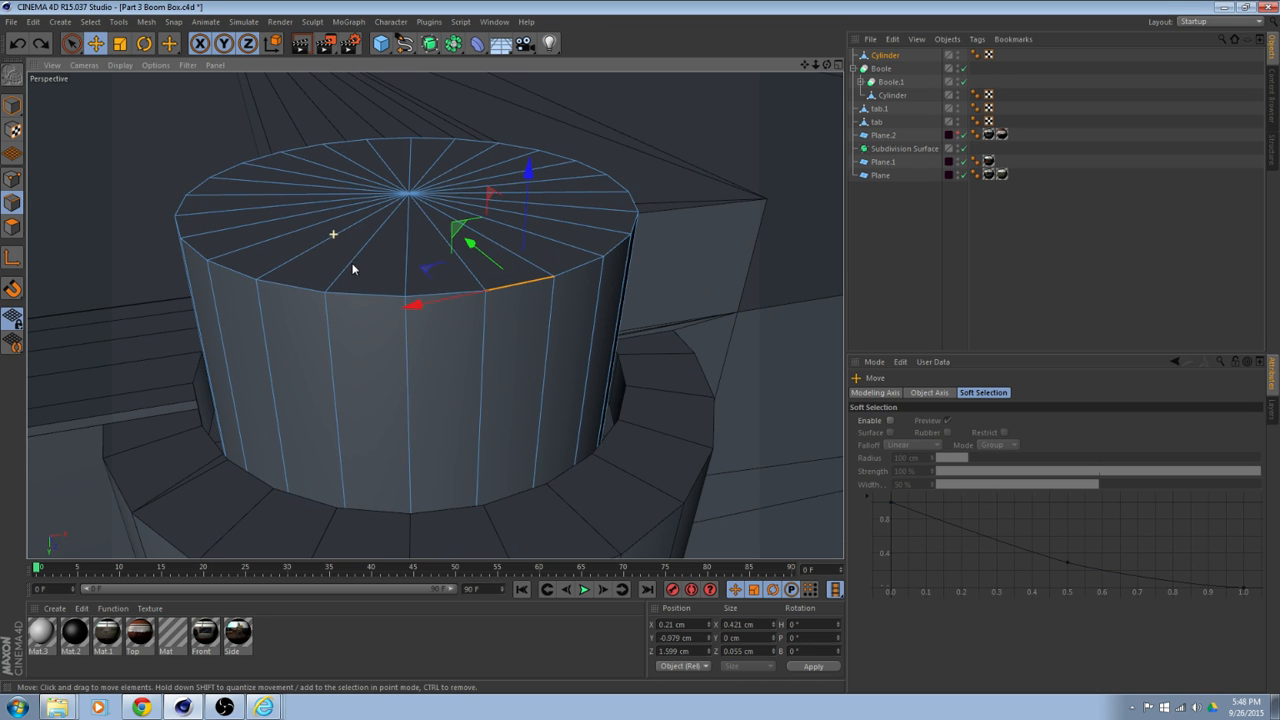
{"action": "middle_click_drag", "start_coordinate": [443, 380], "coordinate": [434, 314], "text": "alt"}
{"action": "left_click_drag", "start_coordinate": [399, 230], "coordinate": [306, 234], "text": "alt"}
{"action": "right_click", "coordinate": [306, 238]}
{"action": "left_click", "coordinate": [545, 169]}
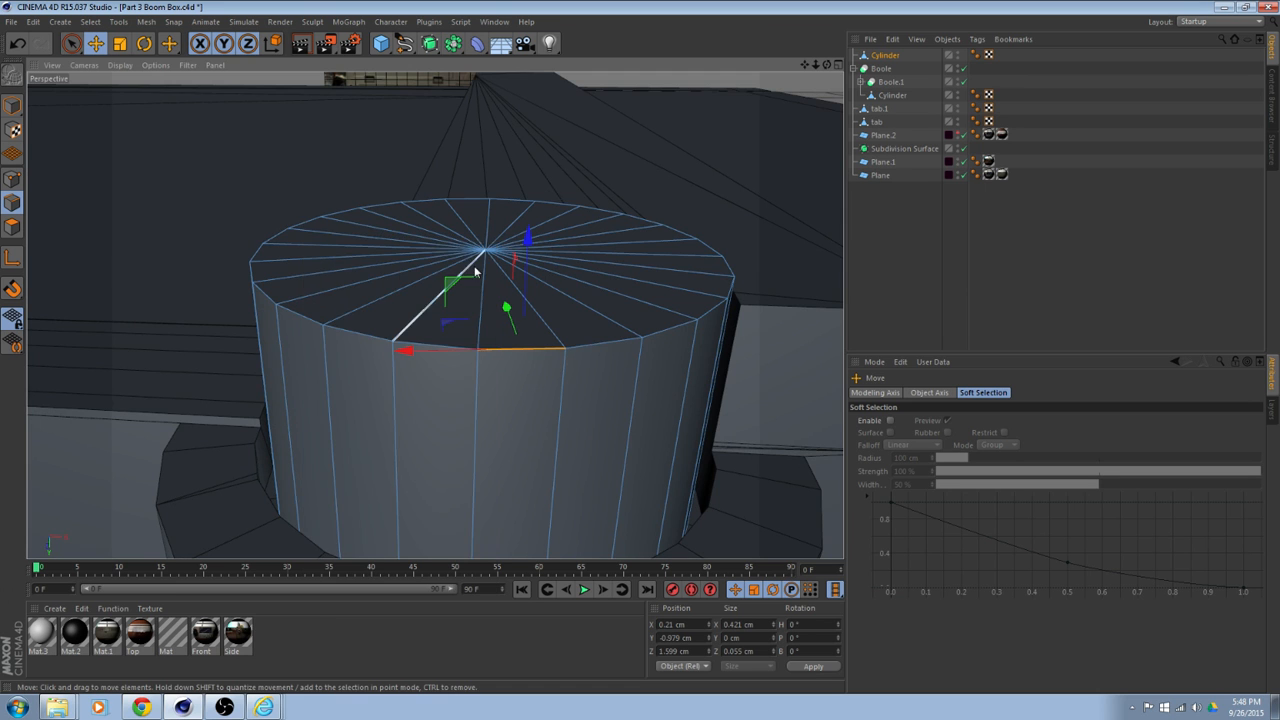
Delete all the triangular polygons of the copied cylinder's exposed cap.
{"action": "left_click_drag", "start_coordinate": [476, 271], "coordinate": [430, 298], "text": "alt"}
{"action": "left_click", "coordinate": [12, 227]}
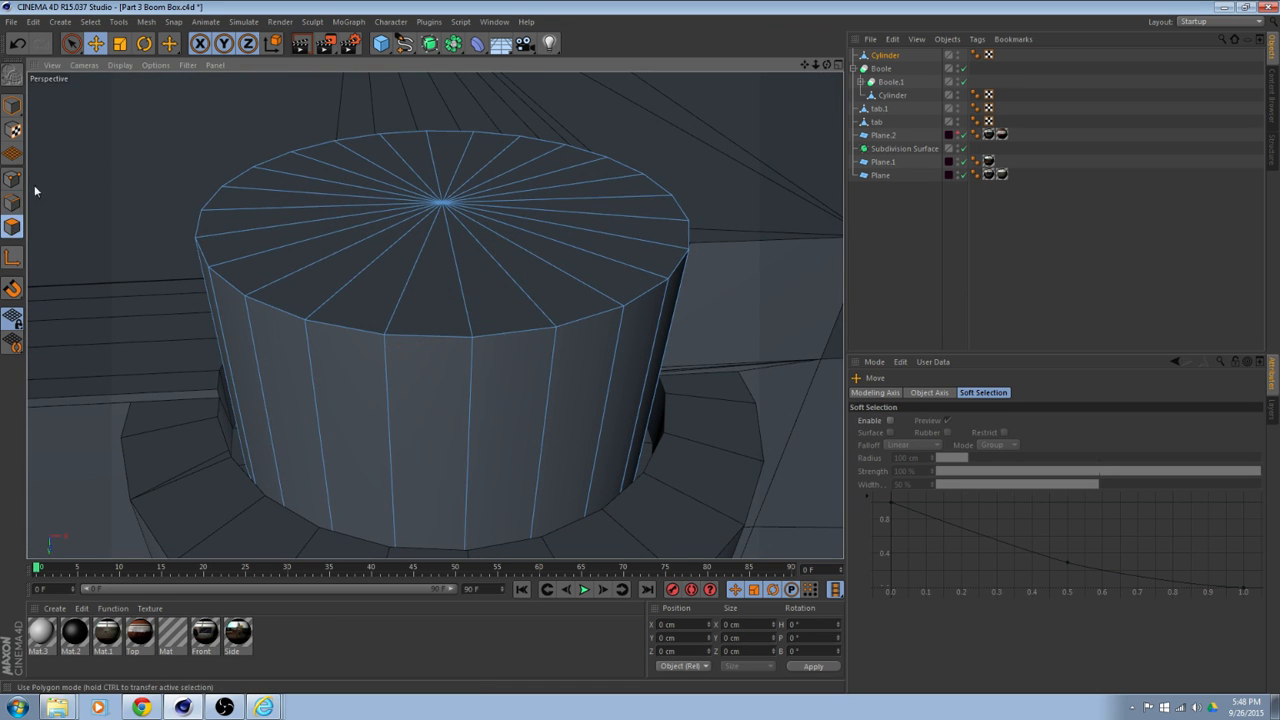
{"action": "left_click", "coordinate": [72, 44]}
{"action": "mouse_move", "coordinate": [423, 217]}
{"action": "left_mouse_down"}
{"action": "mouse_move", "coordinate": [449, 171]}
{"action": "mouse_move", "coordinate": [422, 230]}
{"action": "mouse_move", "coordinate": [440, 307]}
{"action": "mouse_move", "coordinate": [414, 336]}
{"action": "left_mouse_up"}
{"action": "key", "text": "Delete"}
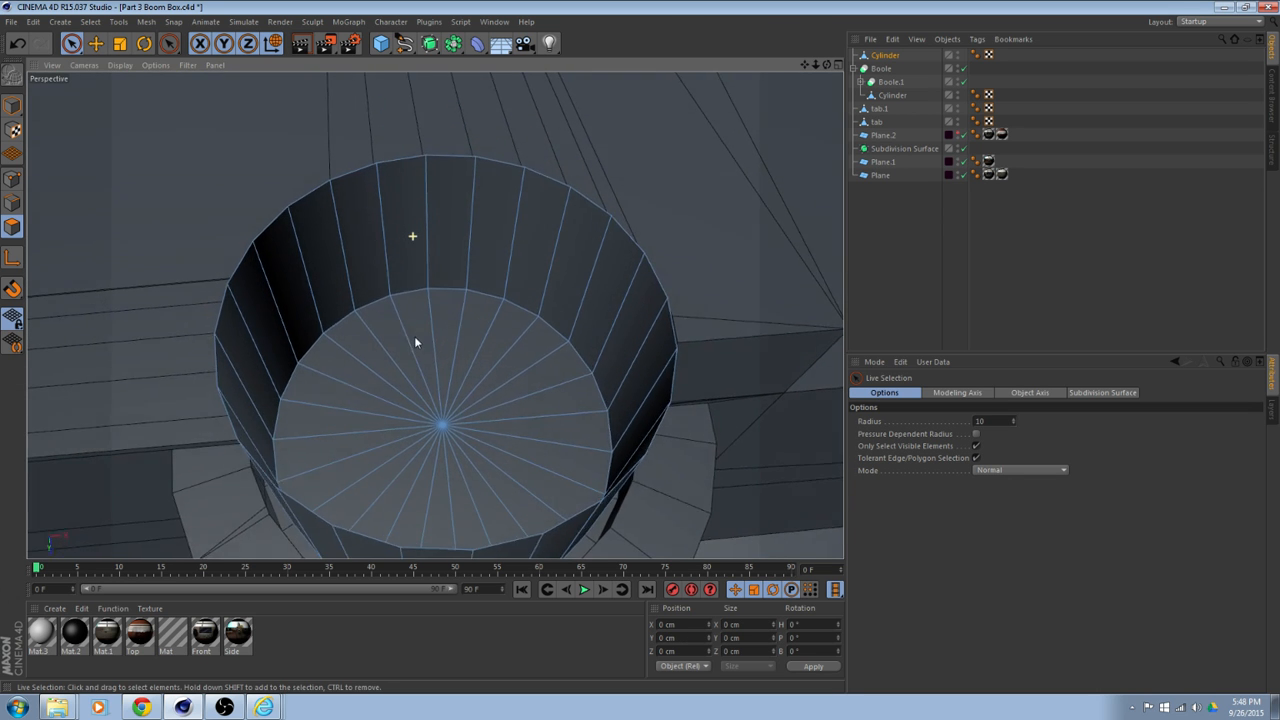
Cap the copied cylinder's open end with a single polygon using Close Polygon Hole.
{"action": "middle_click_drag", "start_coordinate": [434, 314], "coordinate": [364, 162], "text": "alt"}
{"action": "left_click_drag", "start_coordinate": [364, 186], "coordinate": [381, 255], "text": "alt"}
{"action": "middle_click_drag", "start_coordinate": [382, 238], "coordinate": [456, 221], "text": "alt"}
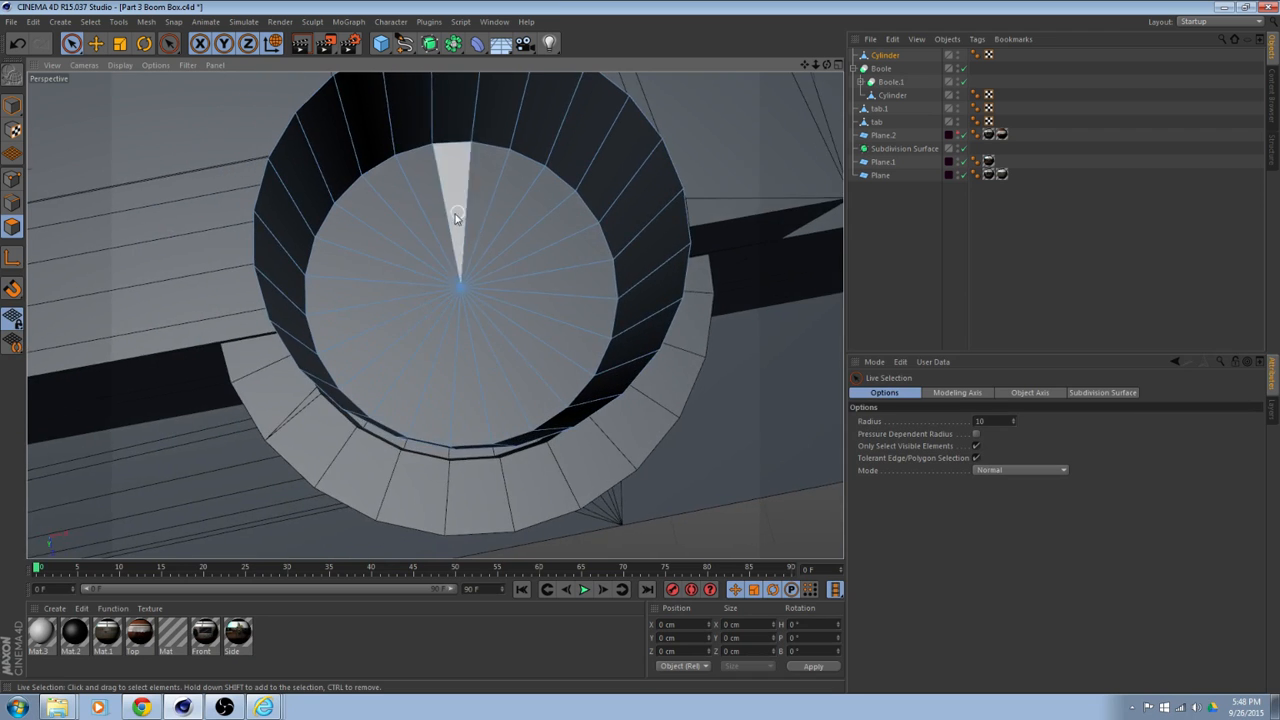
{"action": "left_click_drag", "start_coordinate": [455, 218], "coordinate": [431, 220], "text": "alt"}
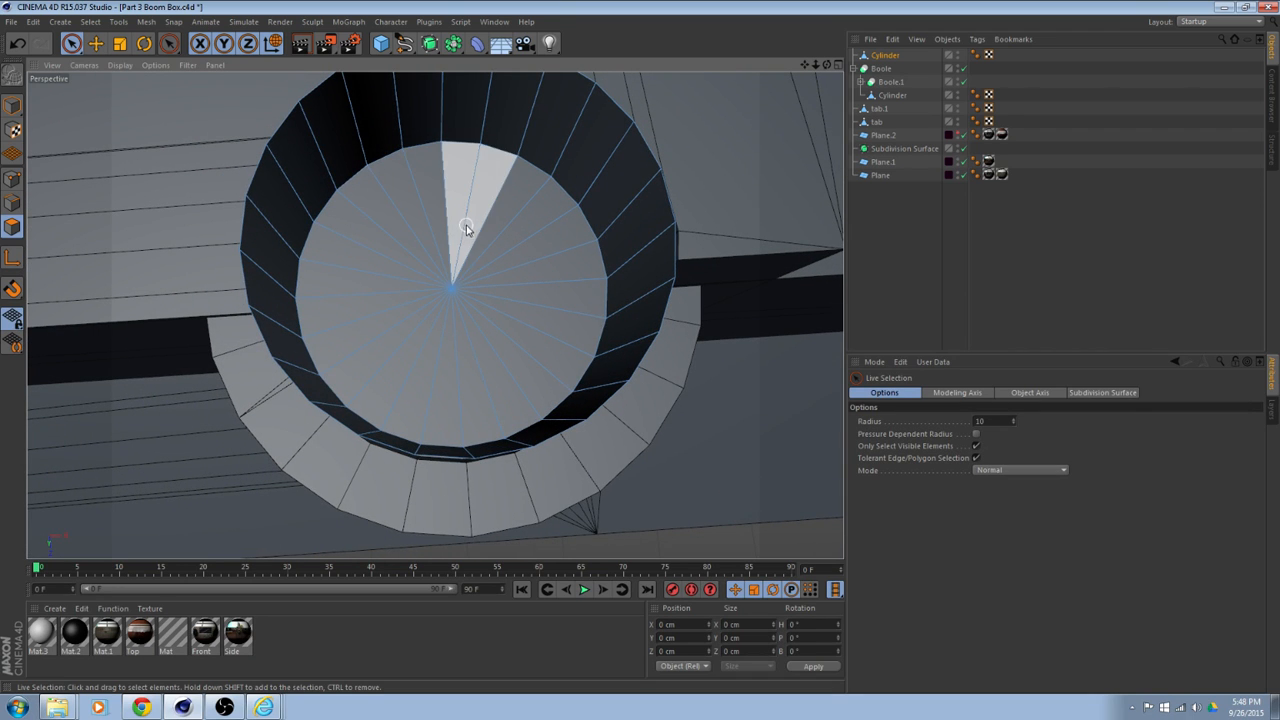
{"action": "right_click", "coordinate": [618, 165]}
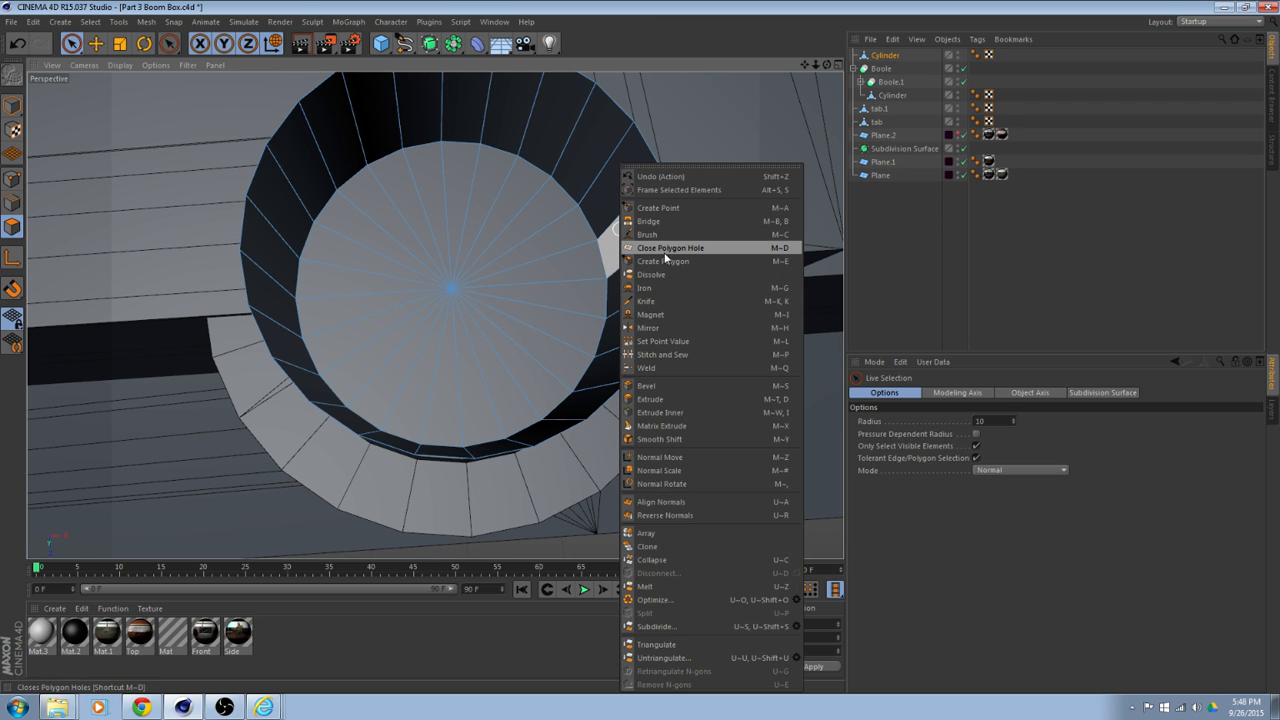
{"action": "left_click", "coordinate": [665, 252]}
{"action": "left_click", "coordinate": [677, 245]}
{"action": "left_click_drag", "start_coordinate": [620, 280], "coordinate": [520, 241], "text": "alt"}
Cut parallel lines across the new cap between opposite rim points with the Knife in Line mode.
{"action": "right_click", "coordinate": [186, 247]}
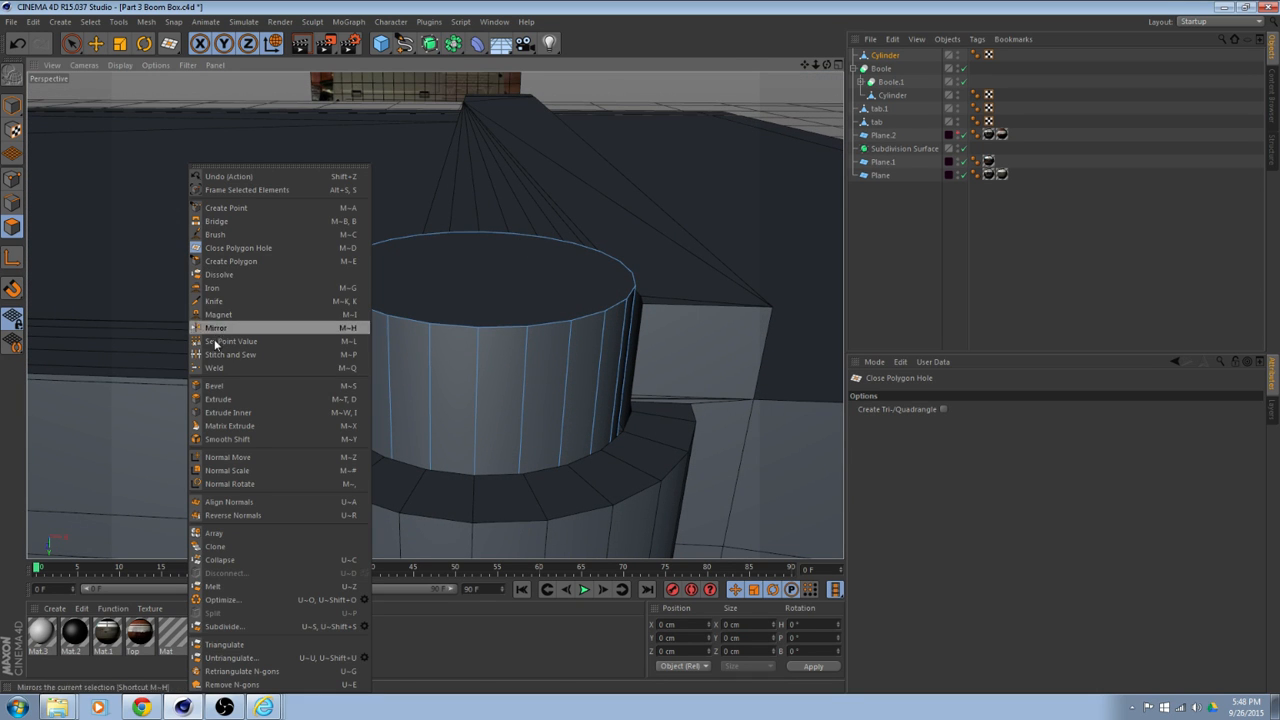
{"action": "left_click", "coordinate": [238, 300]}
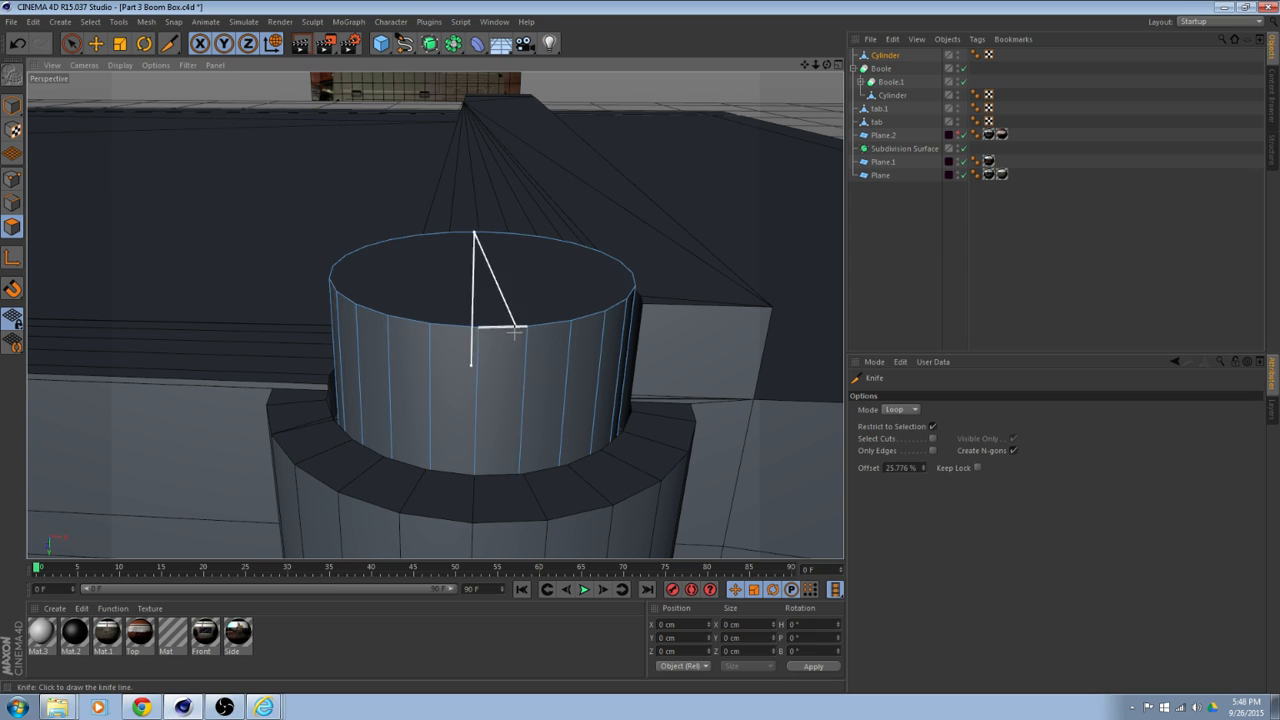
{"action": "left_click", "coordinate": [909, 411]}
{"action": "left_click", "coordinate": [905, 425]}
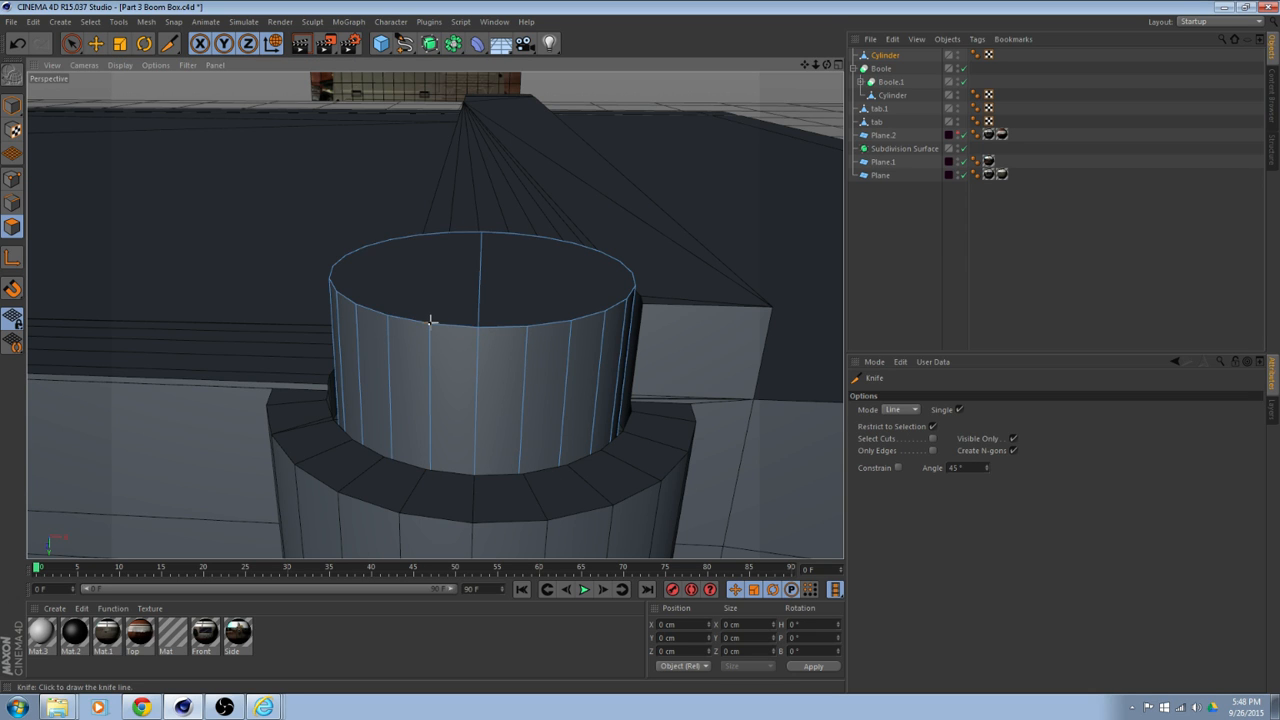
{"action": "left_click_drag", "start_coordinate": [430, 323], "coordinate": [447, 232]}
{"action": "left_click_drag", "start_coordinate": [386, 314], "coordinate": [413, 236]}
{"action": "left_click_drag", "start_coordinate": [336, 291], "coordinate": [411, 314]}
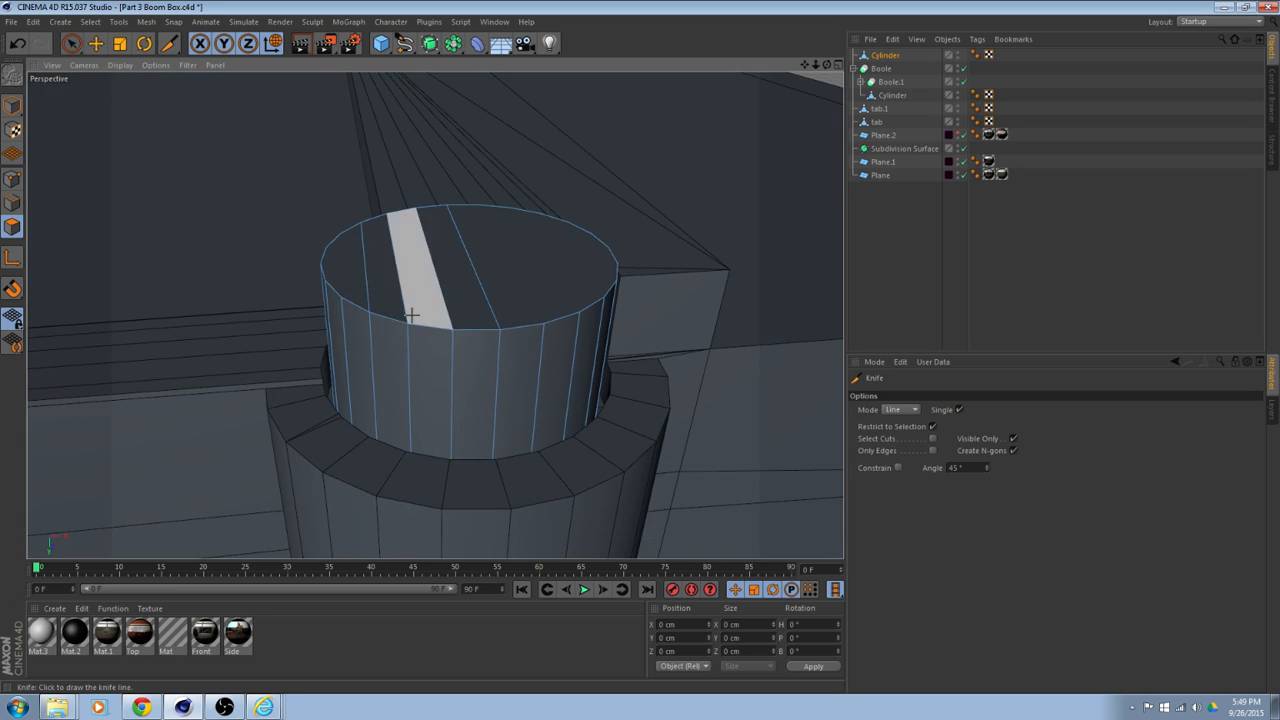
{"action": "middle_click_drag", "start_coordinate": [411, 314], "coordinate": [468, 397], "text": "alt"}
{"action": "left_click_drag", "start_coordinate": [407, 385], "coordinate": [390, 326]}
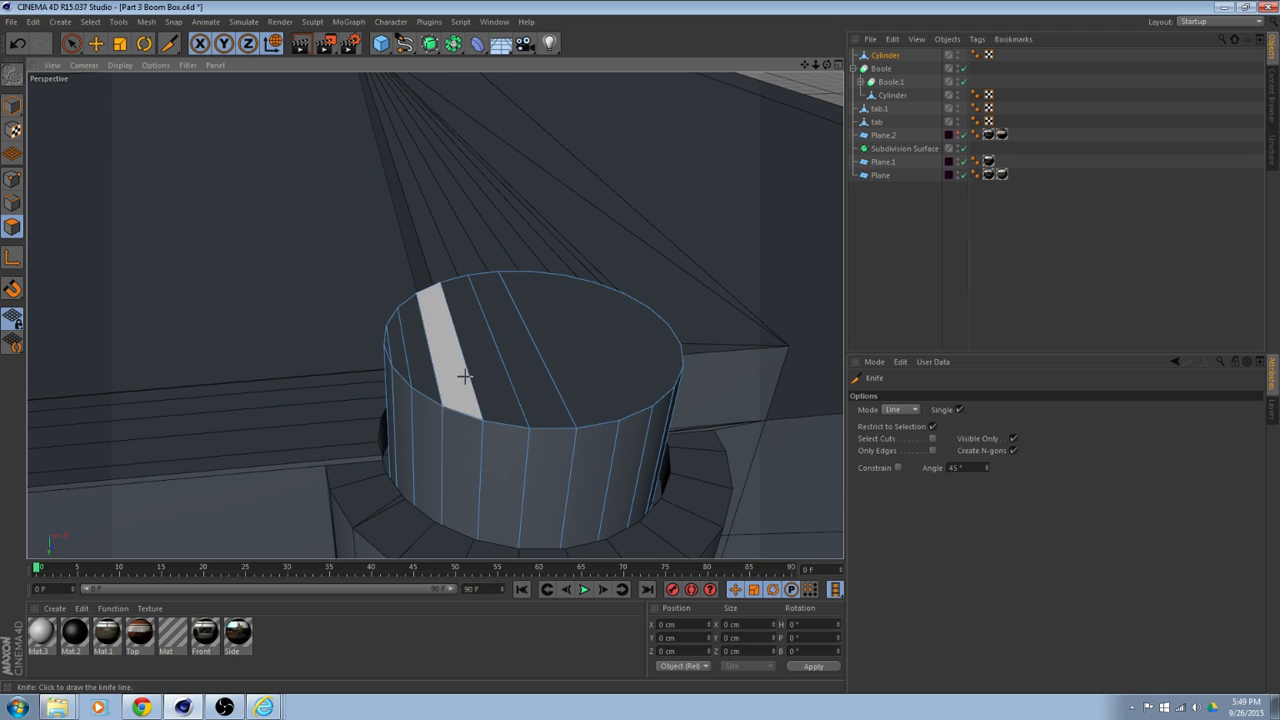
{"action": "middle_click_drag", "start_coordinate": [518, 388], "coordinate": [384, 369], "text": "alt"}
{"action": "left_click_drag", "start_coordinate": [384, 369], "coordinate": [418, 396], "text": "alt"}
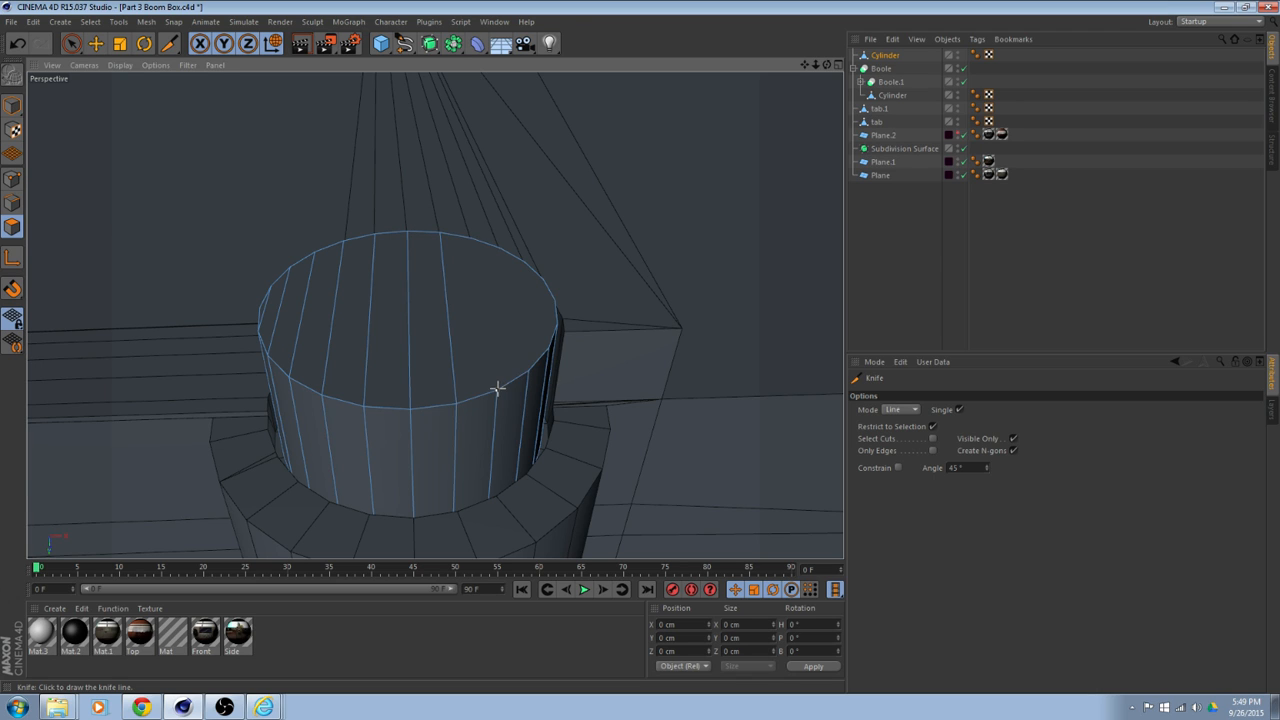
{"action": "left_click_drag", "start_coordinate": [497, 388], "coordinate": [474, 244]}
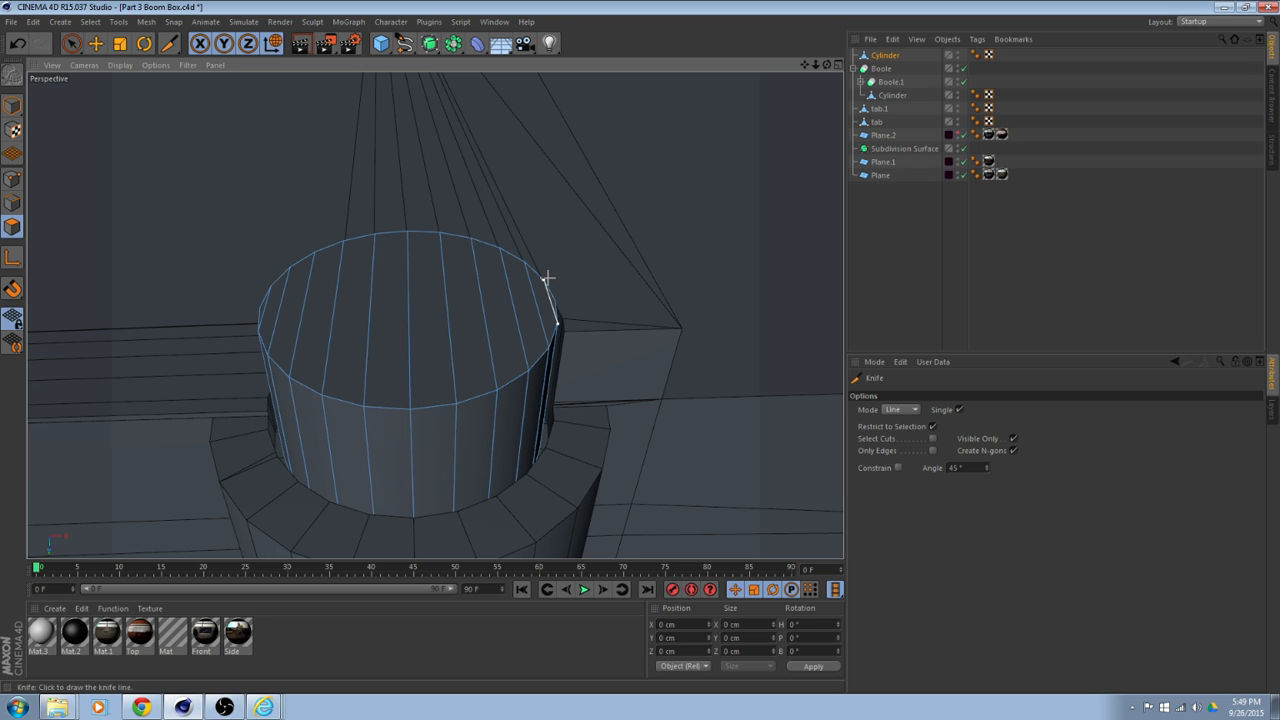
Knife a second set of parallel lines across the cap, crossing the first cuts to form a grid.
{"action": "left_click_drag", "start_coordinate": [543, 324], "coordinate": [494, 141], "text": "alt"}
{"action": "left_click_drag", "start_coordinate": [415, 381], "coordinate": [452, 167]}
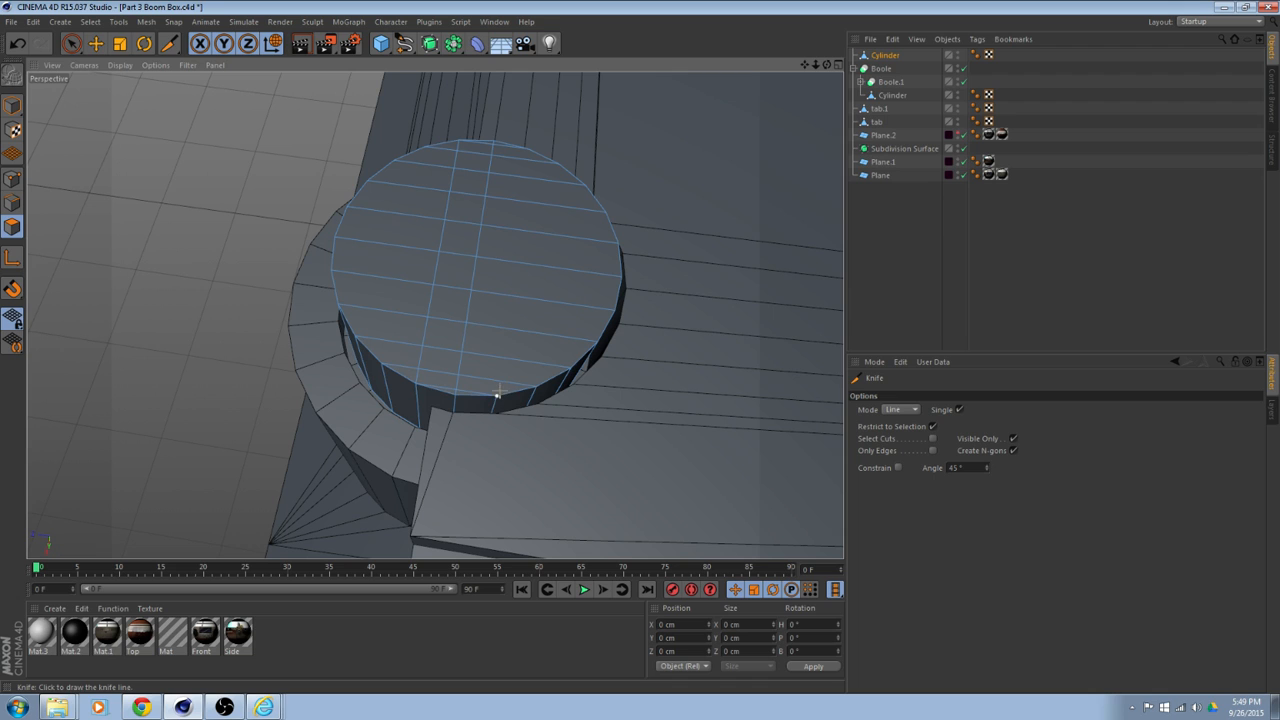
{"action": "left_click_drag", "start_coordinate": [497, 394], "coordinate": [528, 160]}
{"action": "left_click_drag", "start_coordinate": [537, 385], "coordinate": [558, 163]}
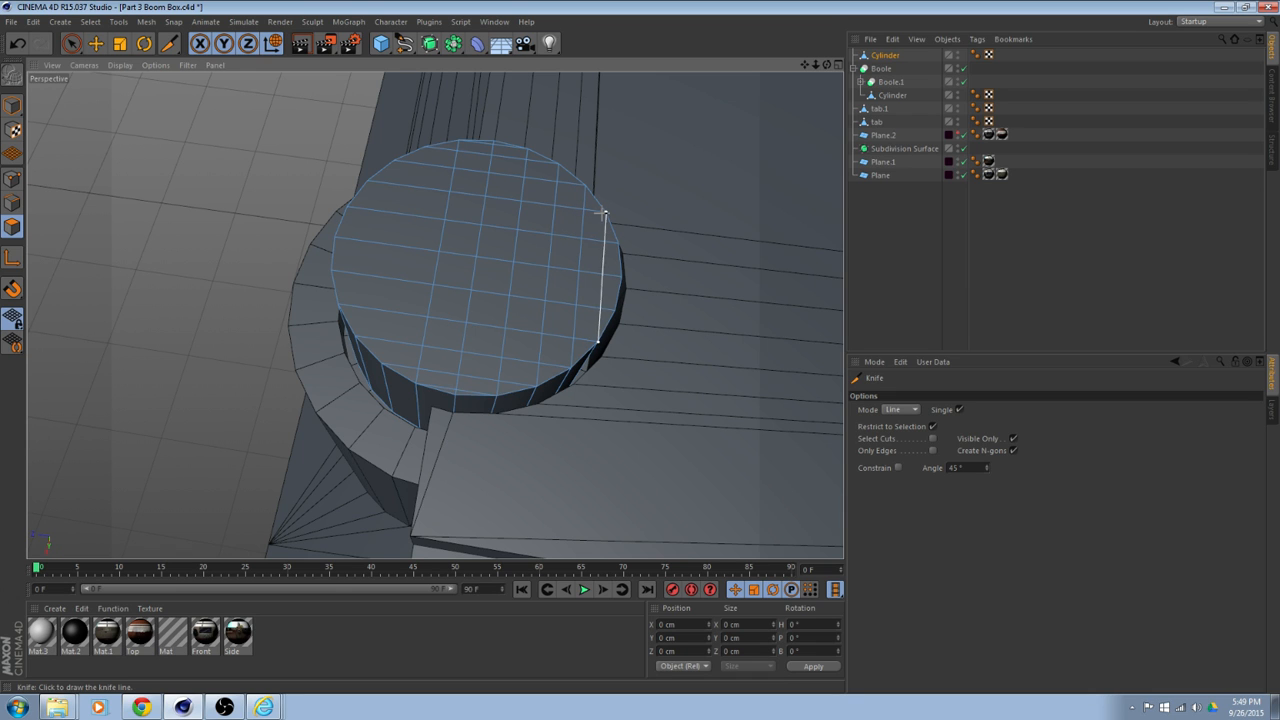
{"action": "left_click_drag", "start_coordinate": [500, 311], "coordinate": [620, 365], "text": "alt"}
{"action": "left_click_drag", "start_coordinate": [533, 404], "coordinate": [553, 185]}
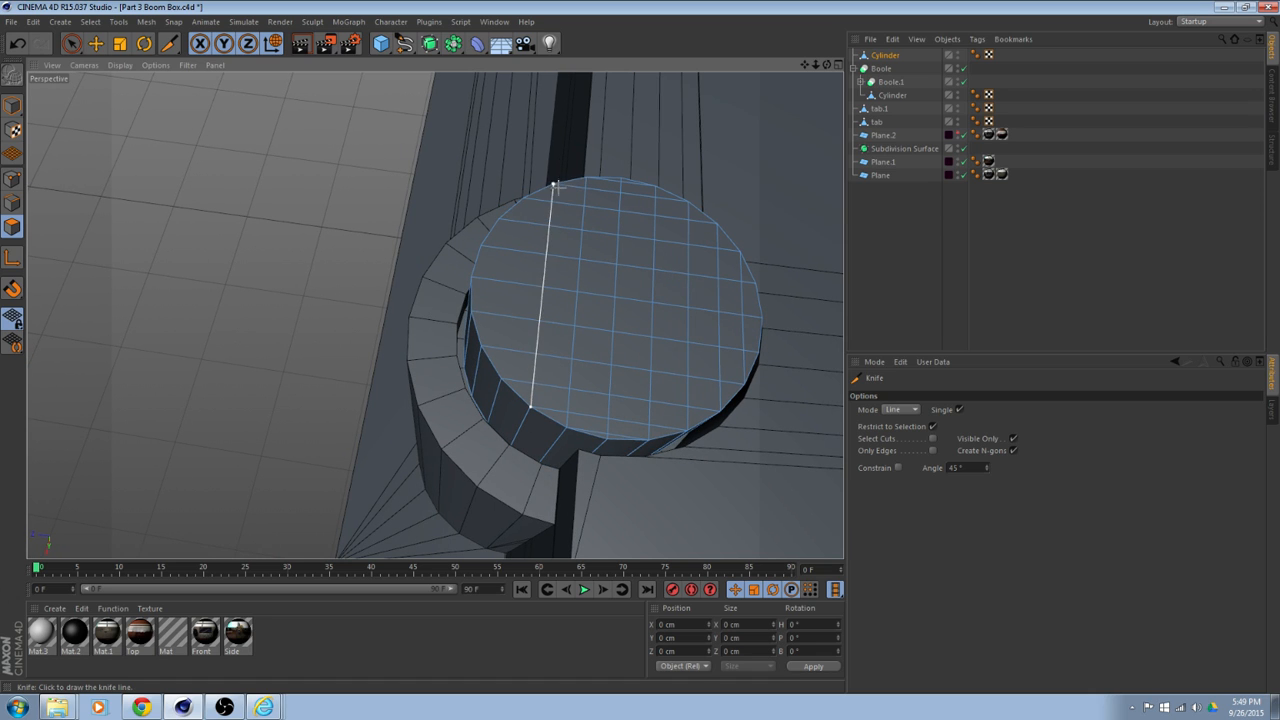
{"action": "left_click_drag", "start_coordinate": [499, 374], "coordinate": [521, 199]}
{"action": "mouse_move", "coordinate": [480, 348]}
{"action": "left_mouse_down"}
{"action": "mouse_move", "coordinate": [510, 221]}
{"action": "mouse_move", "coordinate": [574, 331]}
{"action": "mouse_move", "coordinate": [634, 363]}
{"action": "mouse_move", "coordinate": [472, 344]}
{"action": "left_mouse_up"}
Add an FFD deformer, nest it under the copied cylinder and fit its cage to the parent.
{"action": "left_click_drag", "start_coordinate": [559, 348], "coordinate": [512, 295], "text": "alt"}
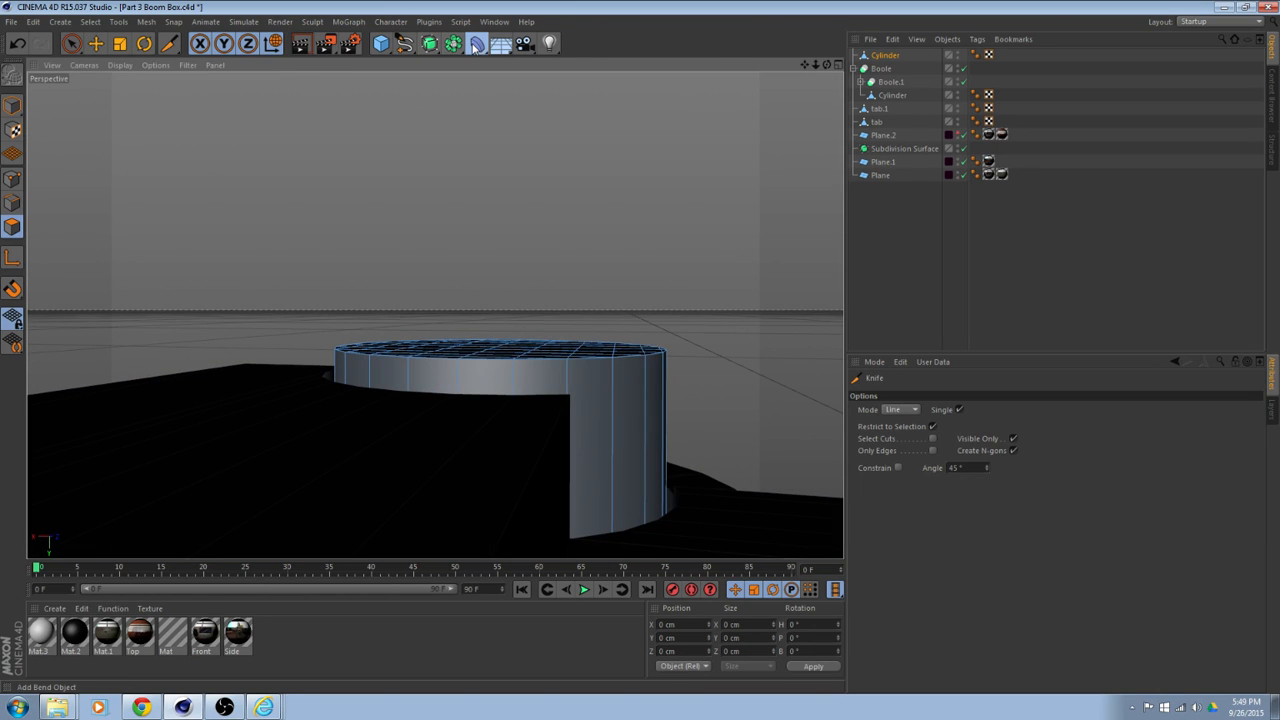
{"action": "left_click", "coordinate": [476, 47]}
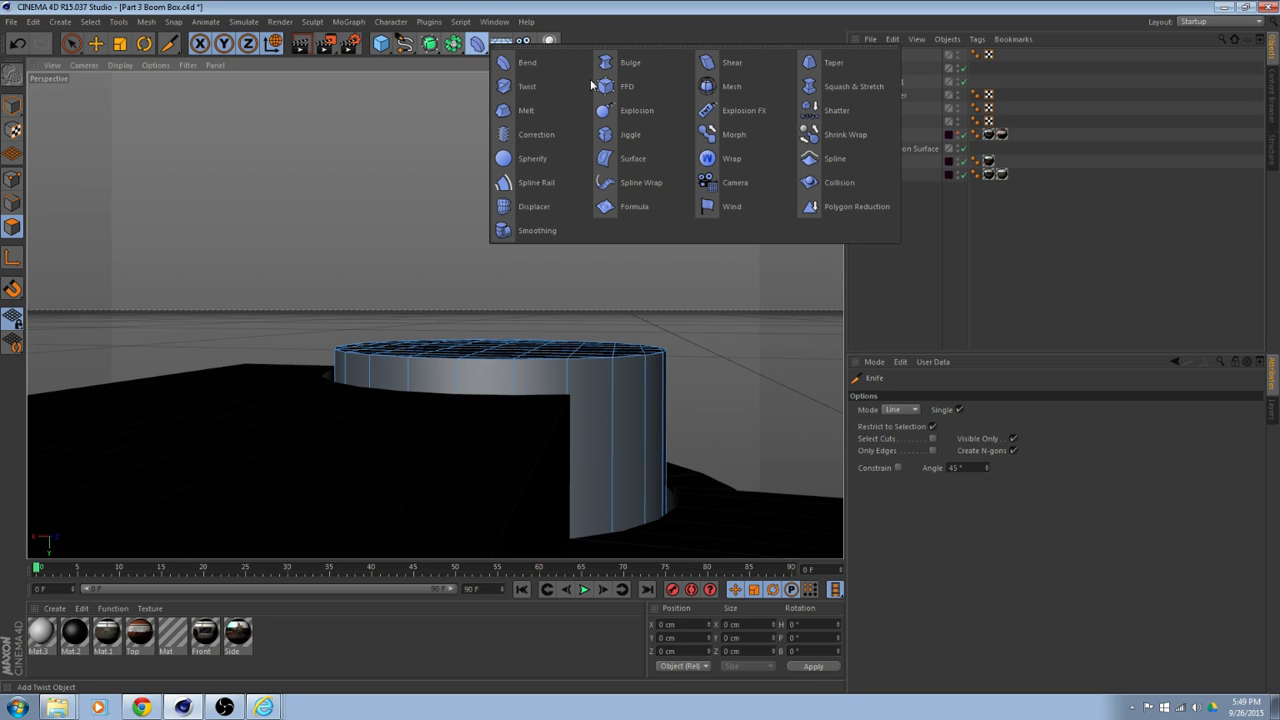
{"action": "left_click", "coordinate": [627, 87]}
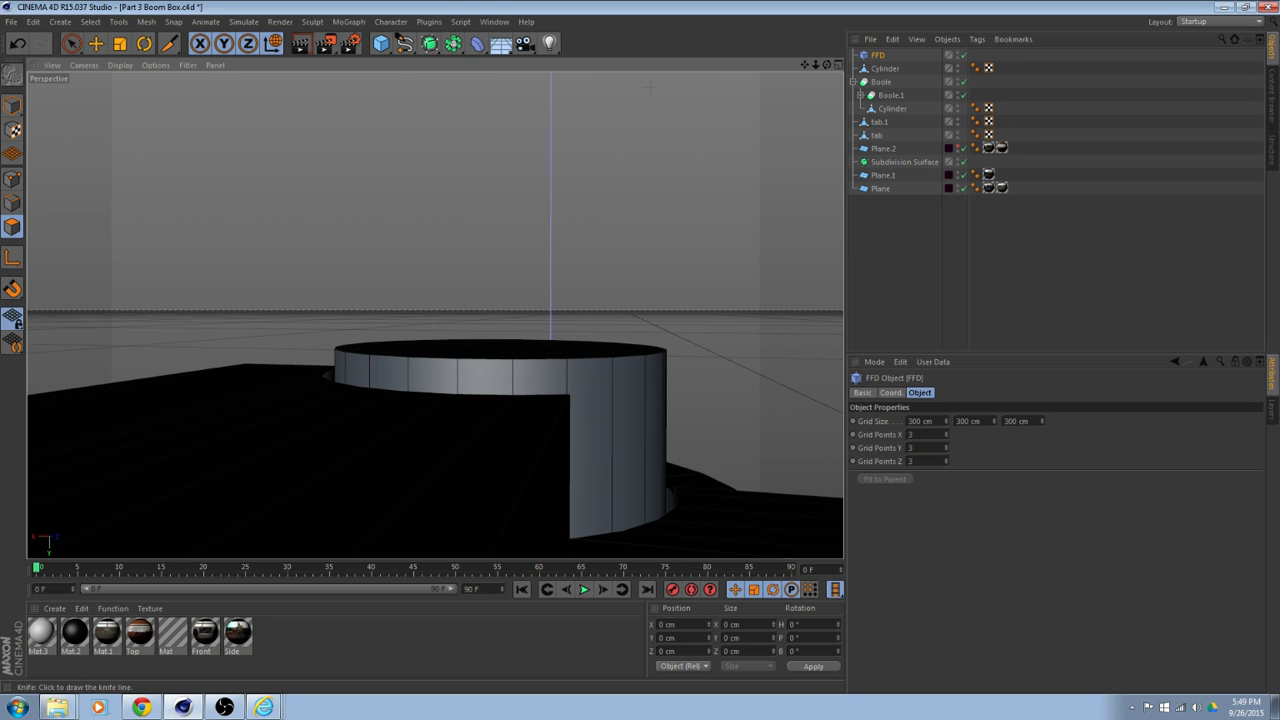
{"action": "left_click", "coordinate": [893, 69]}
{"action": "left_click_drag", "start_coordinate": [882, 60], "coordinate": [879, 56]}
{"action": "left_click_drag", "start_coordinate": [770, 125], "coordinate": [677, 192], "text": "alt"}
{"action": "left_click", "coordinate": [878, 55]}
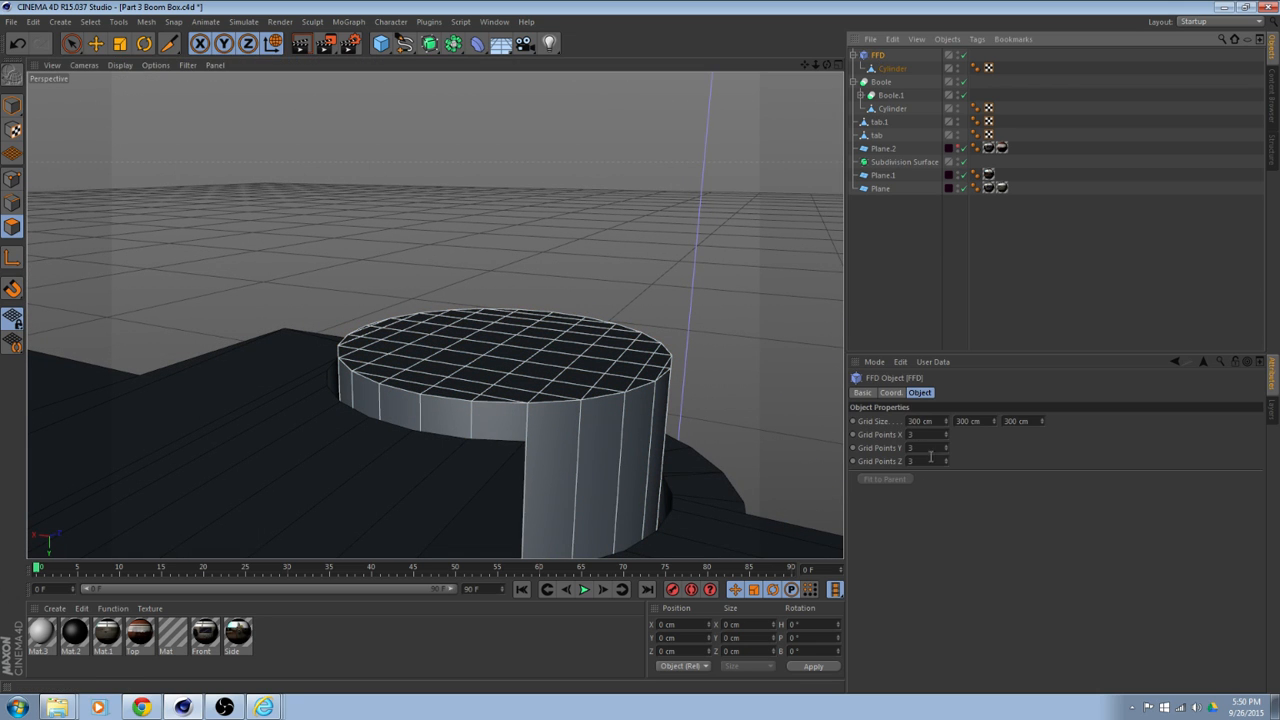
{"action": "left_click_drag", "start_coordinate": [889, 97], "coordinate": [885, 190]}
{"action": "left_click", "coordinate": [893, 479]}
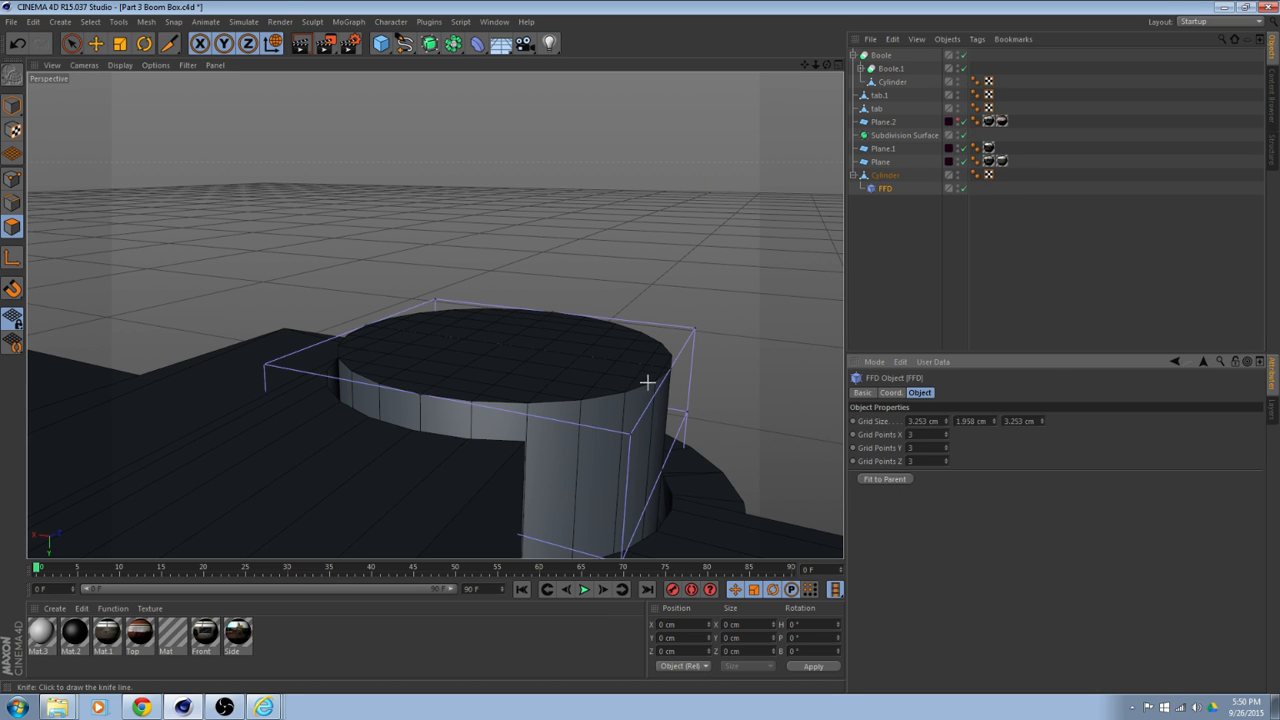
Try to pull the FFD cage's central point above the cap outward to about -3.14 cm in Y.
{"action": "left_click_drag", "start_coordinate": [627, 353], "coordinate": [649, 393], "text": "alt"}
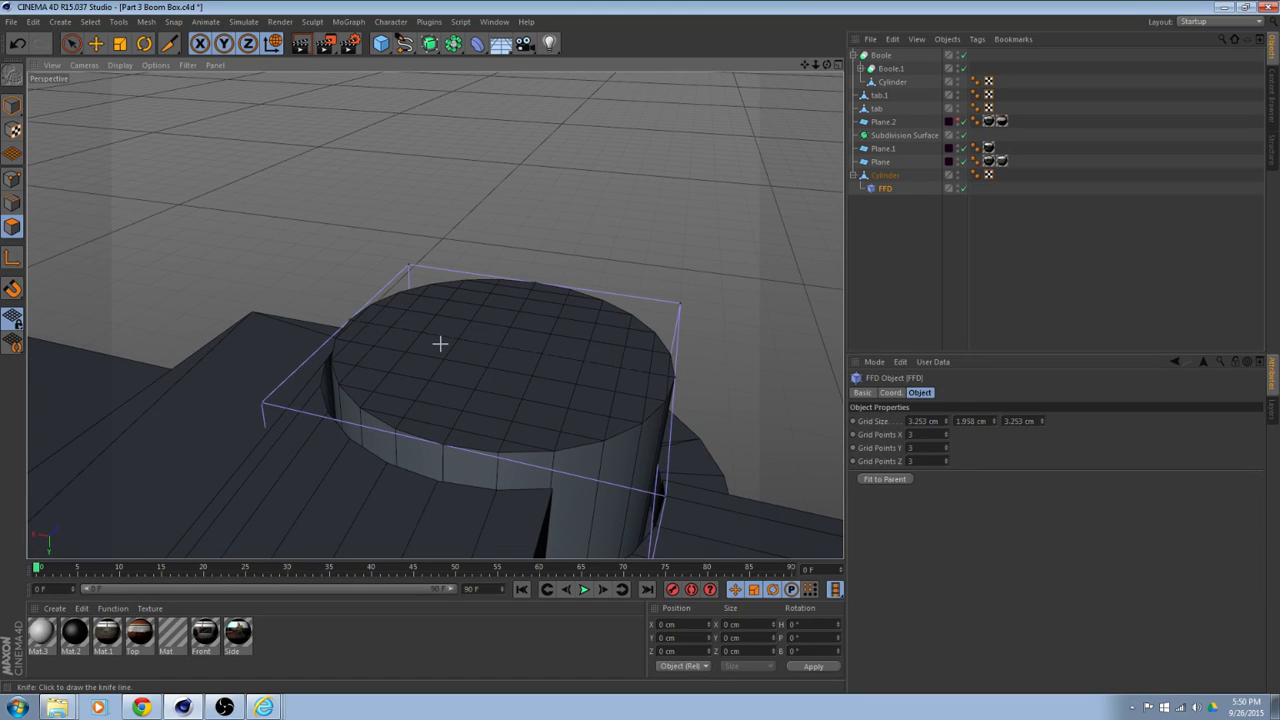
{"action": "left_click", "coordinate": [96, 43]}
{"action": "left_click", "coordinate": [12, 178]}
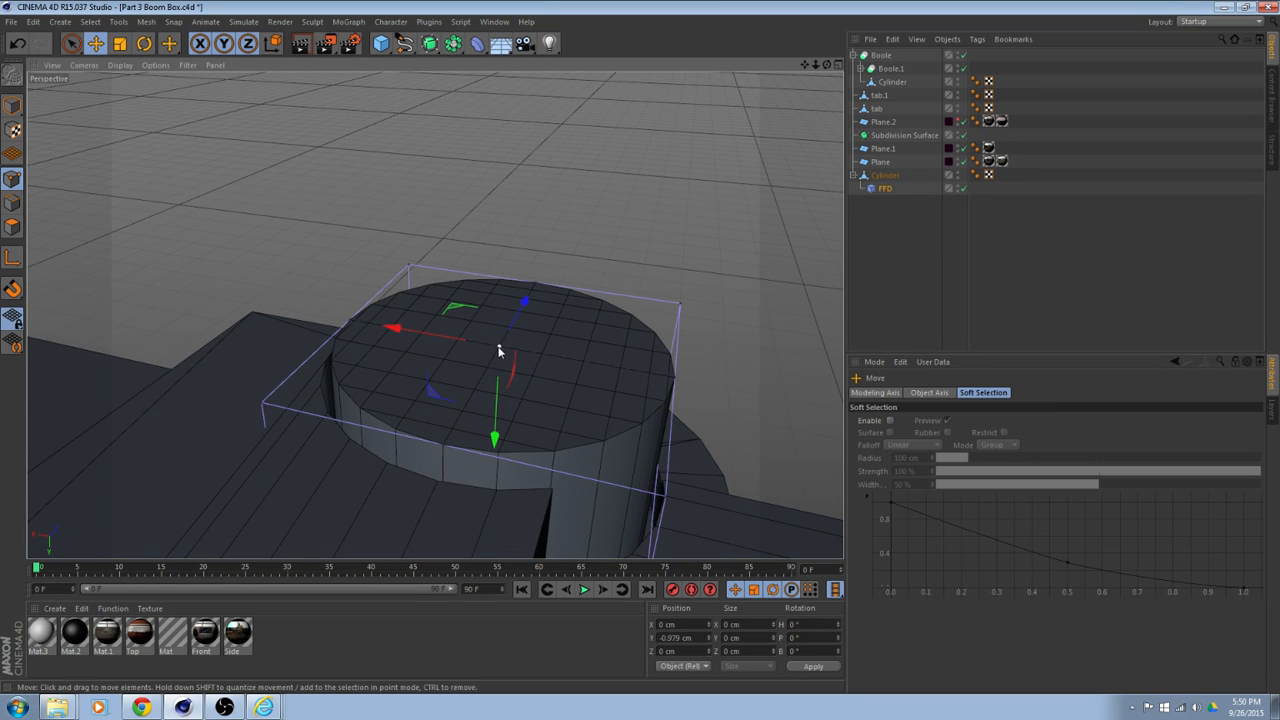
{"action": "left_click_drag", "start_coordinate": [498, 369], "coordinate": [521, 190], "text": "alt"}
{"action": "left_click_drag", "start_coordinate": [560, 290], "coordinate": [517, 427], "text": "alt"}
{"action": "left_click_drag", "start_coordinate": [643, 522], "coordinate": [597, 435], "text": "alt"}
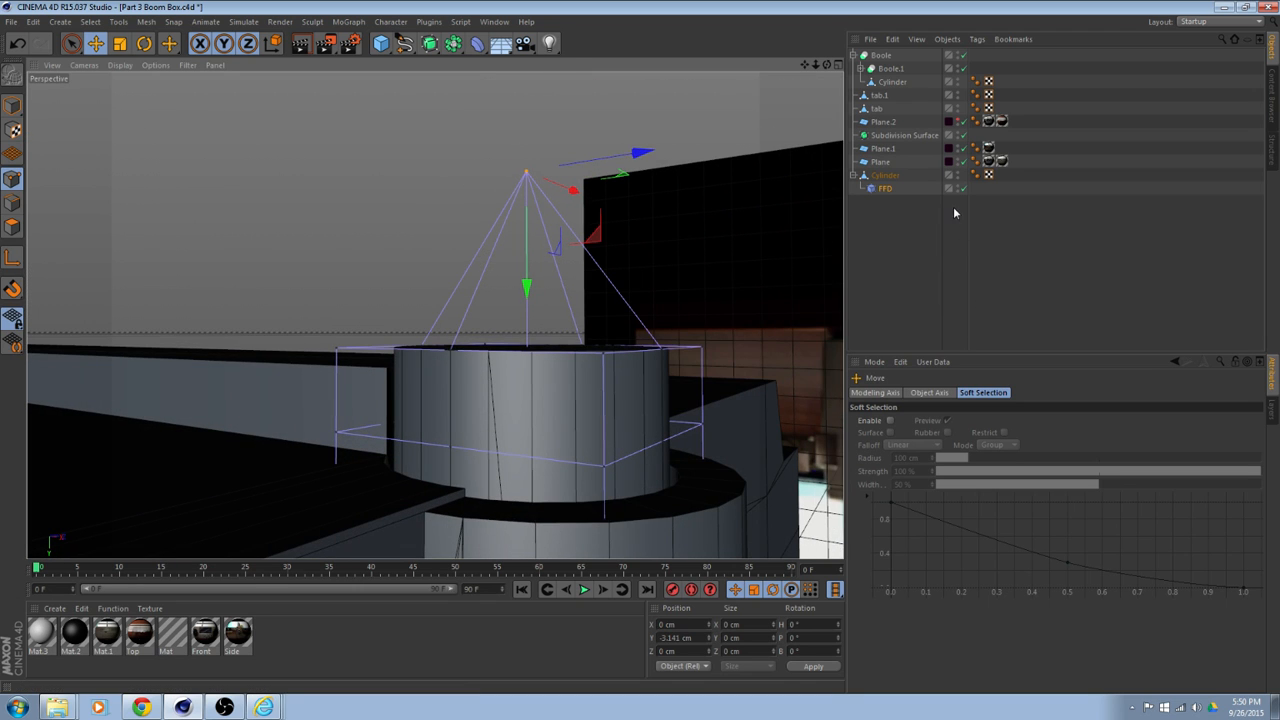
Reduce the FFD deformer's grid points in Y to 2.
{"action": "left_click", "coordinate": [886, 188]}
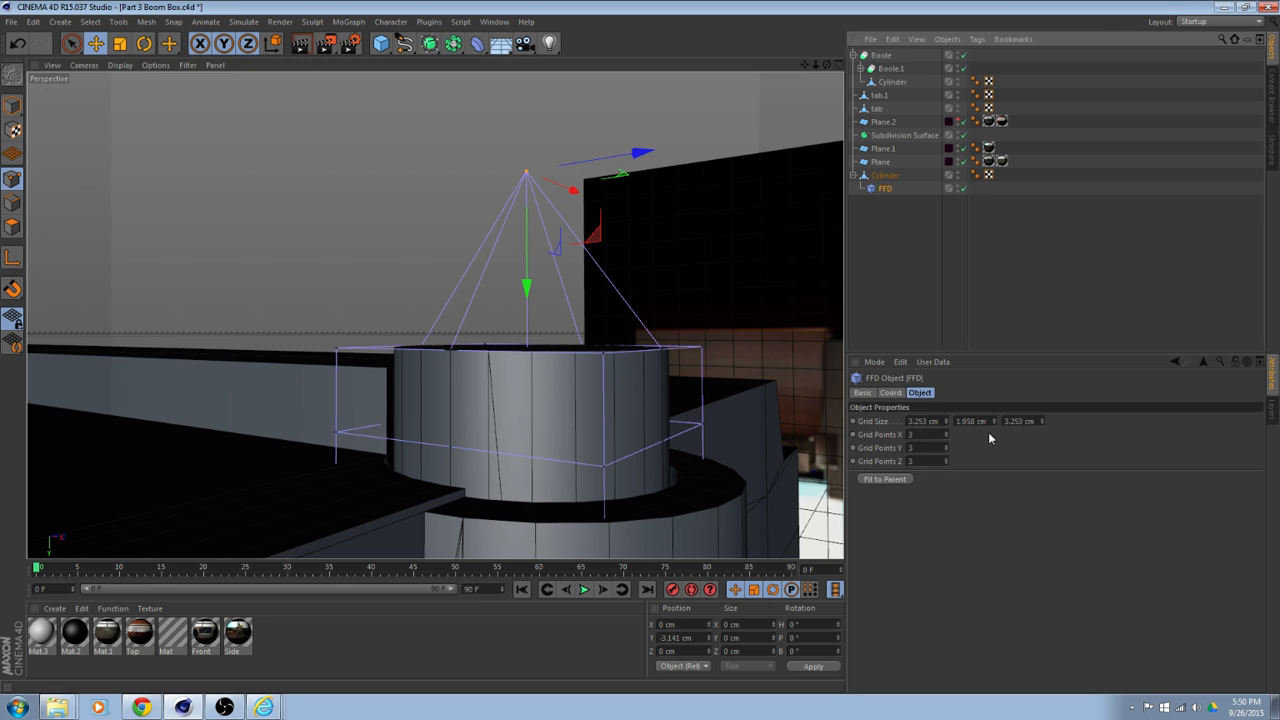
{"action": "left_click_drag", "start_coordinate": [640, 445], "coordinate": [669, 460], "text": "alt"}
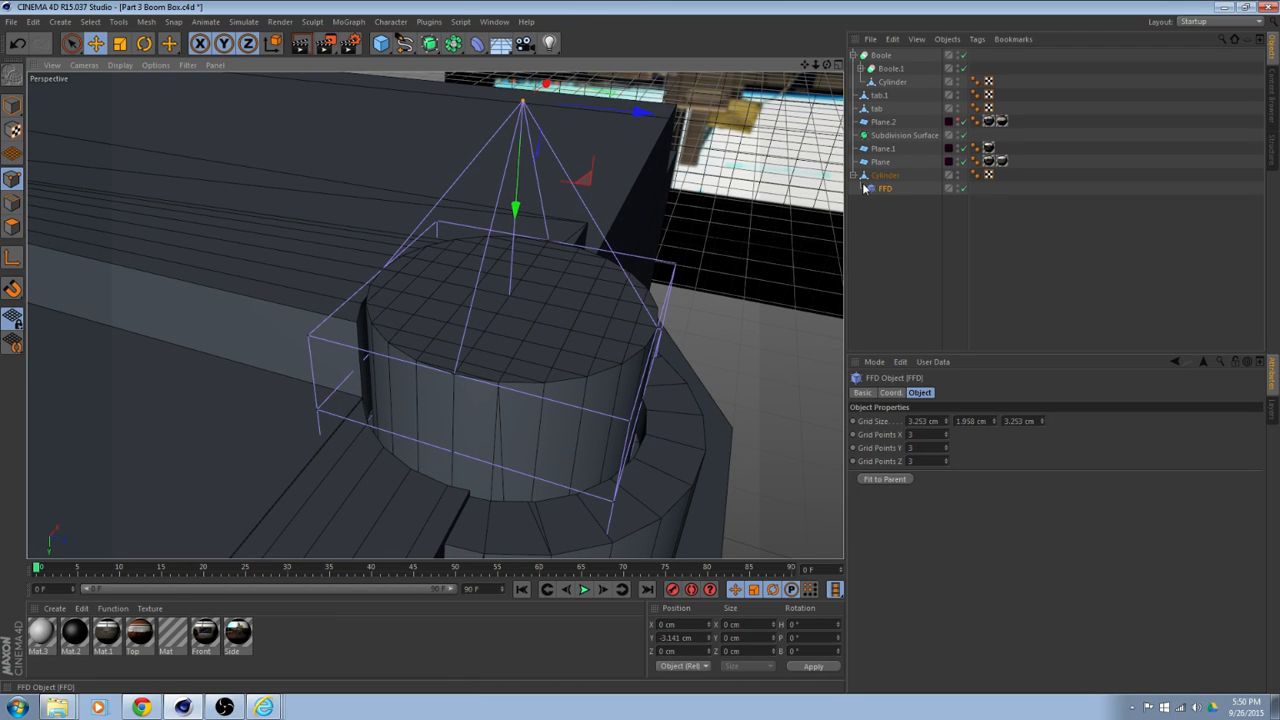
{"action": "left_click", "coordinate": [946, 464]}
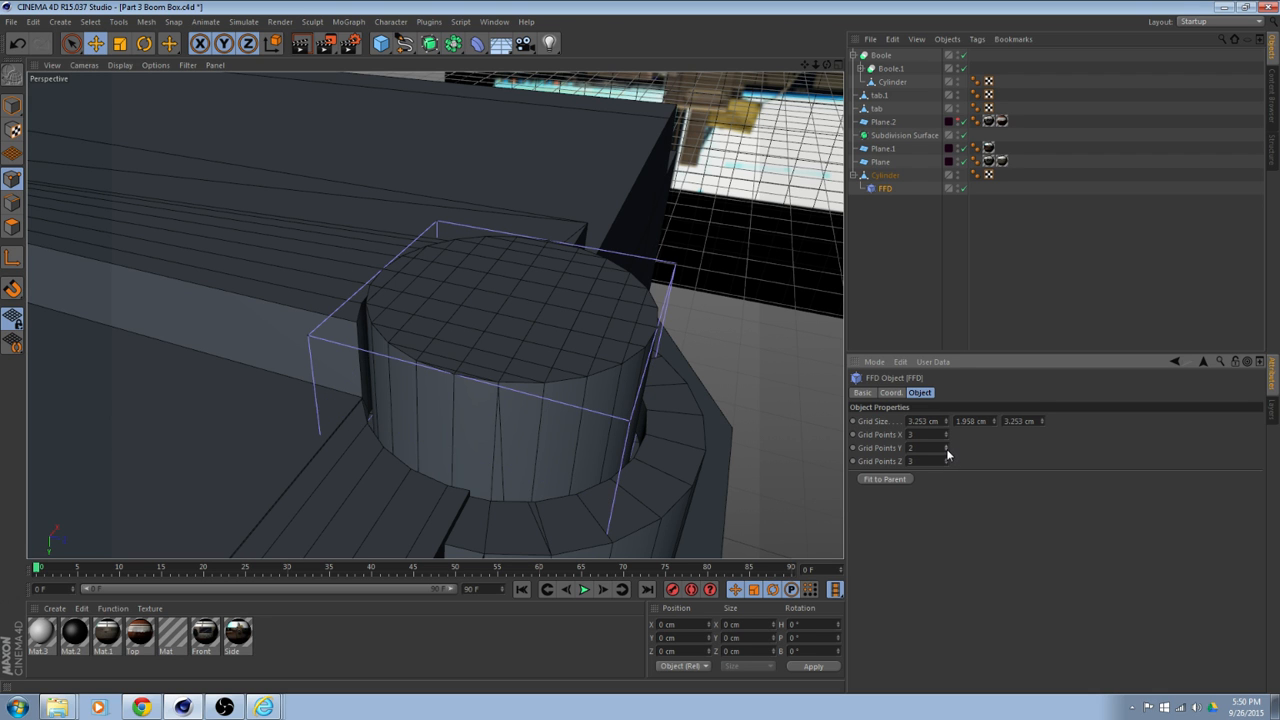
Pull the FFD cage's central cap point outward to about -2.9 cm in Y and inspect the cap's shape.
{"action": "left_click_drag", "start_coordinate": [657, 394], "coordinate": [544, 338], "text": "alt"}
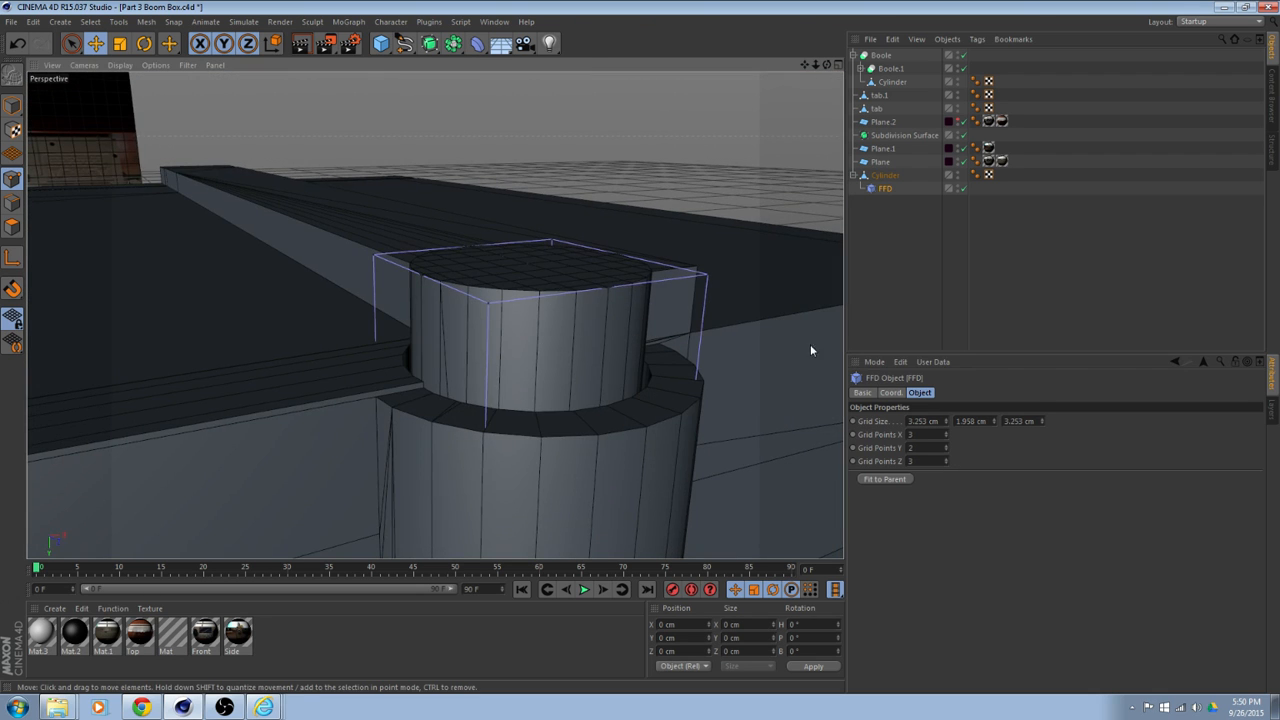
{"action": "left_click_drag", "start_coordinate": [523, 372], "coordinate": [535, 233]}
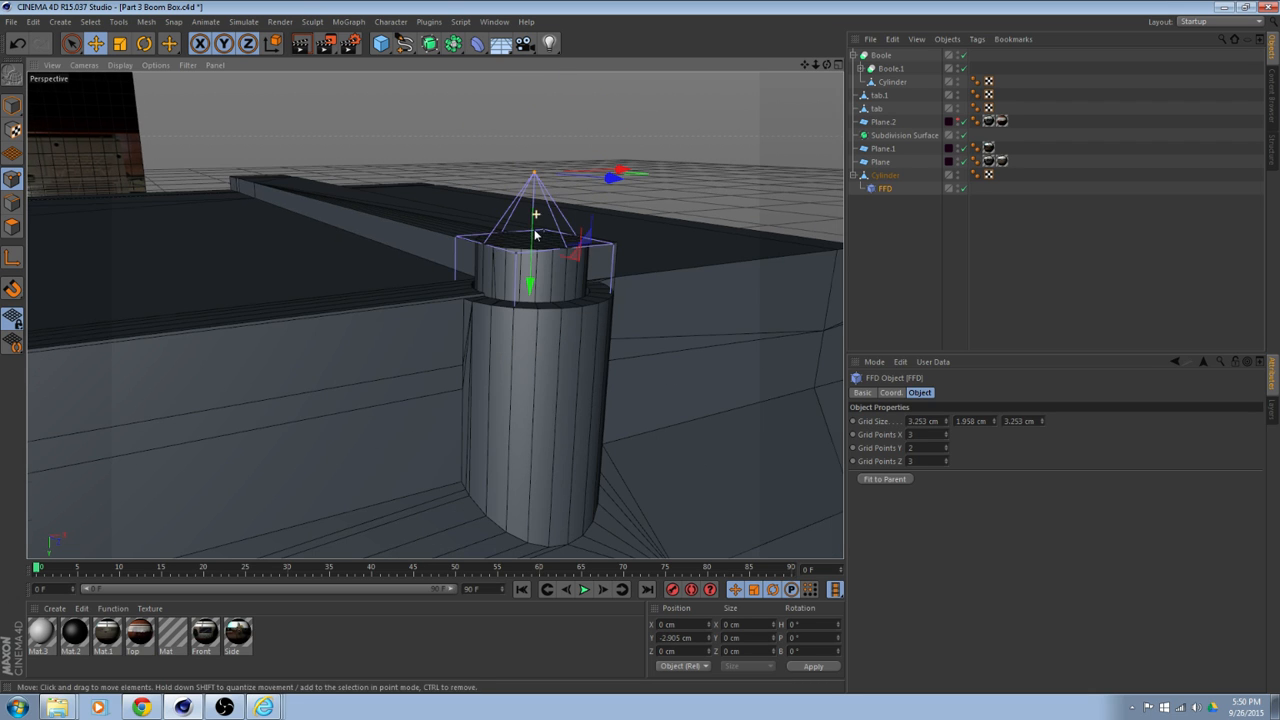
{"action": "scroll", "coordinate": [578, 288], "scroll_direction": "up", "scroll_amount": 3}
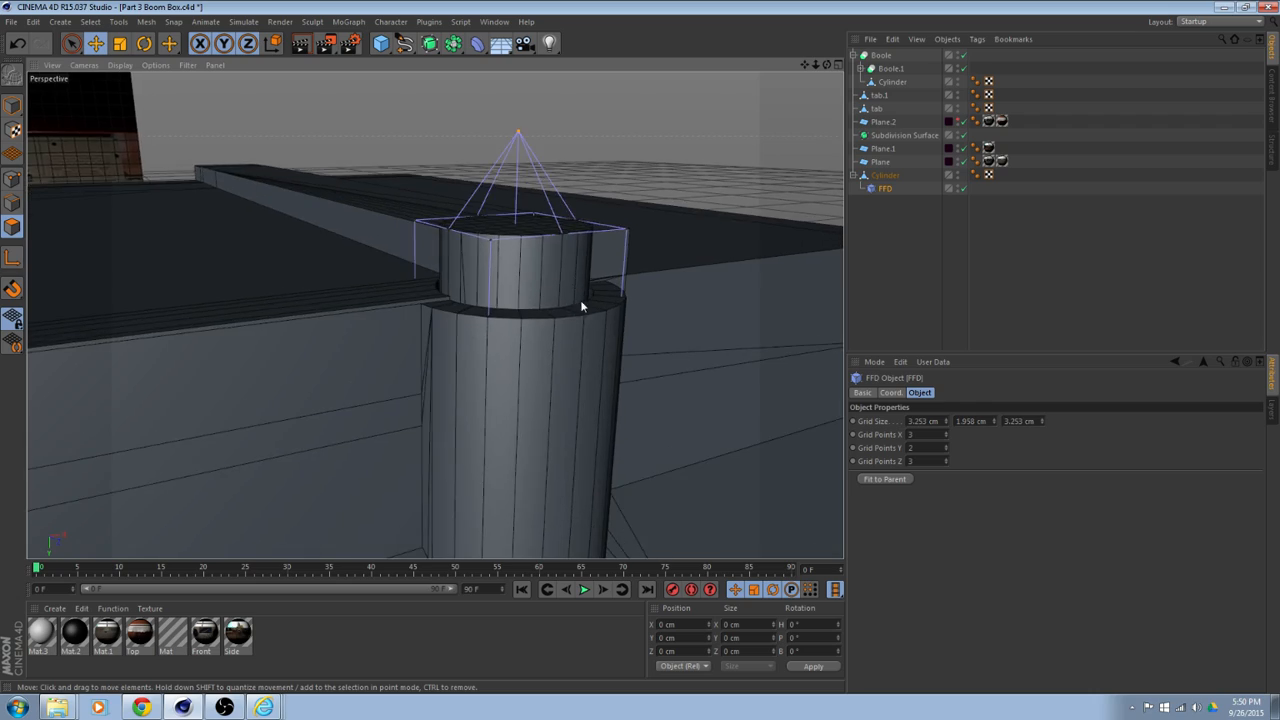
{"action": "mouse_move", "coordinate": [580, 297]}
{"action": "left_mouse_down", "text": "alt"}
{"action": "mouse_move", "coordinate": [512, 204]}
{"action": "mouse_move", "coordinate": [746, 223]}
{"action": "mouse_move", "coordinate": [780, 200]}
{"action": "mouse_move", "coordinate": [791, 163]}
{"action": "mouse_move", "coordinate": [831, 231]}
{"action": "mouse_move", "coordinate": [837, 164]}
{"action": "mouse_move", "coordinate": [838, 185]}
{"action": "mouse_move", "coordinate": [760, 311]}
{"action": "mouse_move", "coordinate": [562, 100]}
{"action": "mouse_move", "coordinate": [629, 206]}
{"action": "mouse_move", "coordinate": [583, 276]}
{"action": "left_mouse_up", "text": "alt"}
{"action": "scroll", "coordinate": [598, 258], "scroll_direction": "up", "scroll_amount": 2}
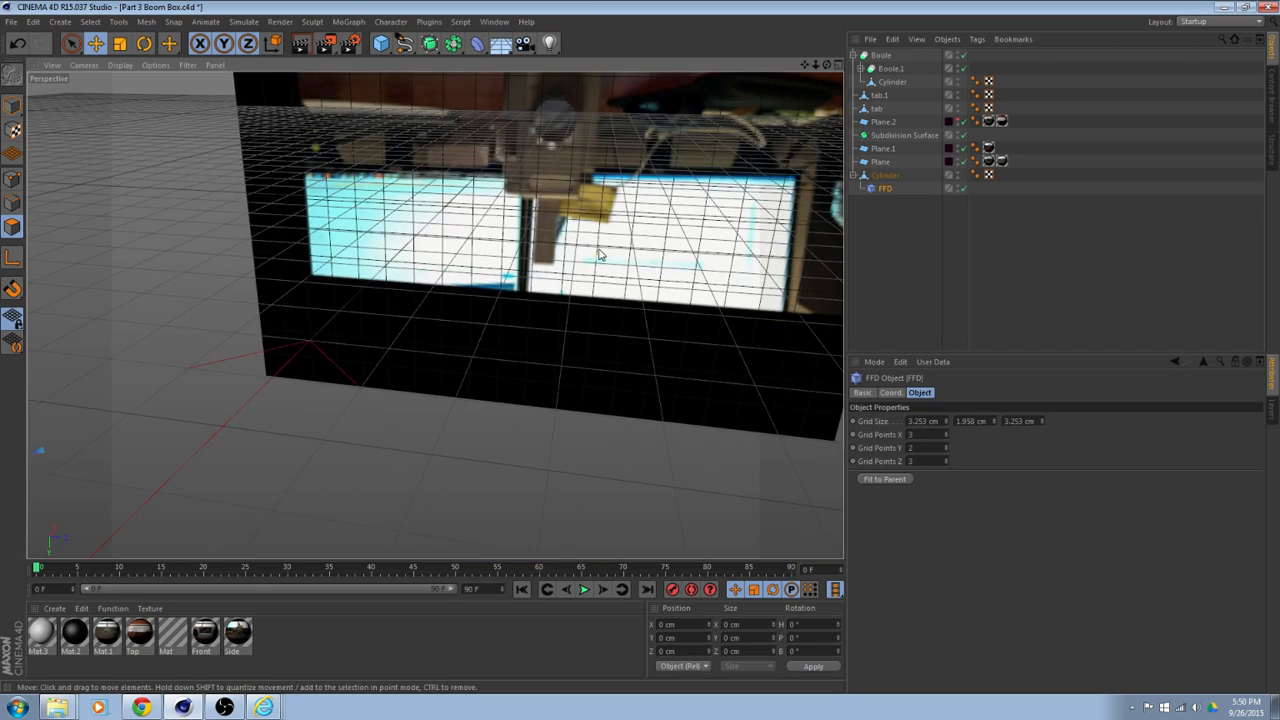
{"action": "scroll", "coordinate": [575, 252], "scroll_direction": "down", "scroll_amount": 3}
{"action": "left_click_drag", "start_coordinate": [540, 283], "coordinate": [488, 290], "text": "alt"}
{"action": "scroll", "coordinate": [488, 290], "scroll_direction": "up", "scroll_amount": 4}
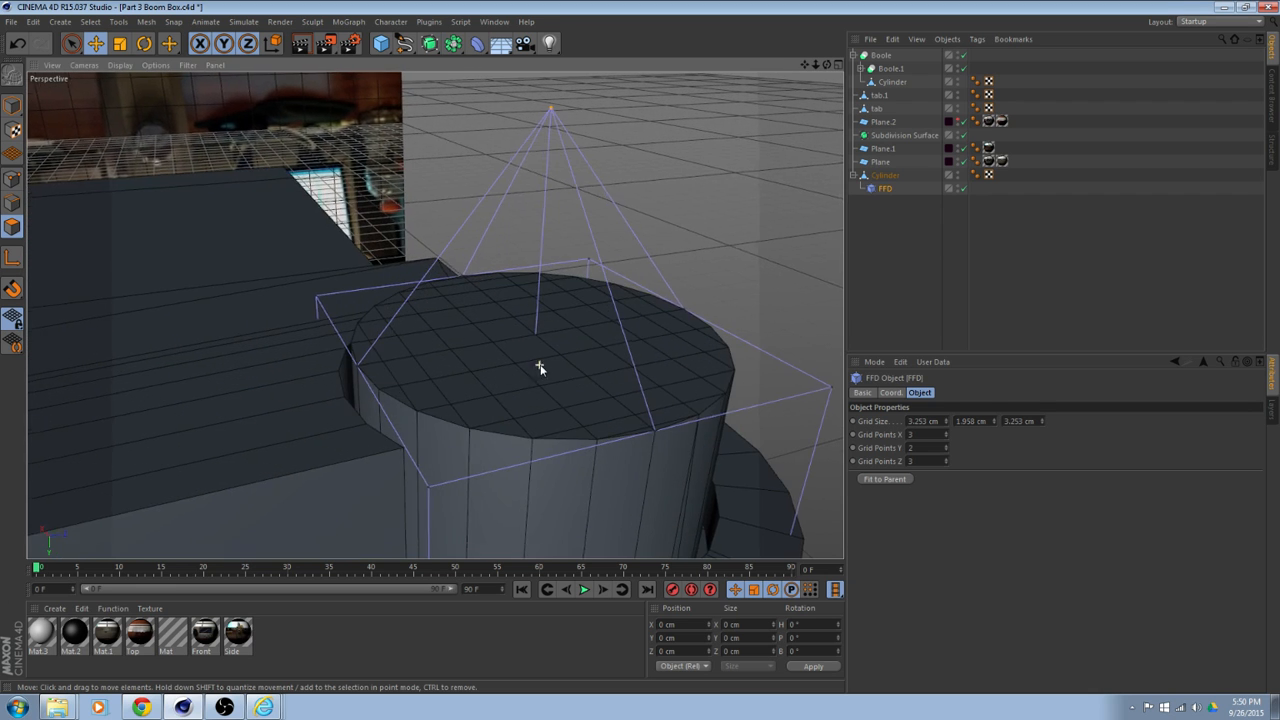
Inspect the cap's underside, and undo the last pull of the FFD cage point and the reduction of its Y grid points.
{"action": "left_click_drag", "start_coordinate": [540, 366], "coordinate": [508, 322], "text": "alt"}
{"action": "scroll", "coordinate": [545, 315], "scroll_direction": "up", "scroll_amount": 5}
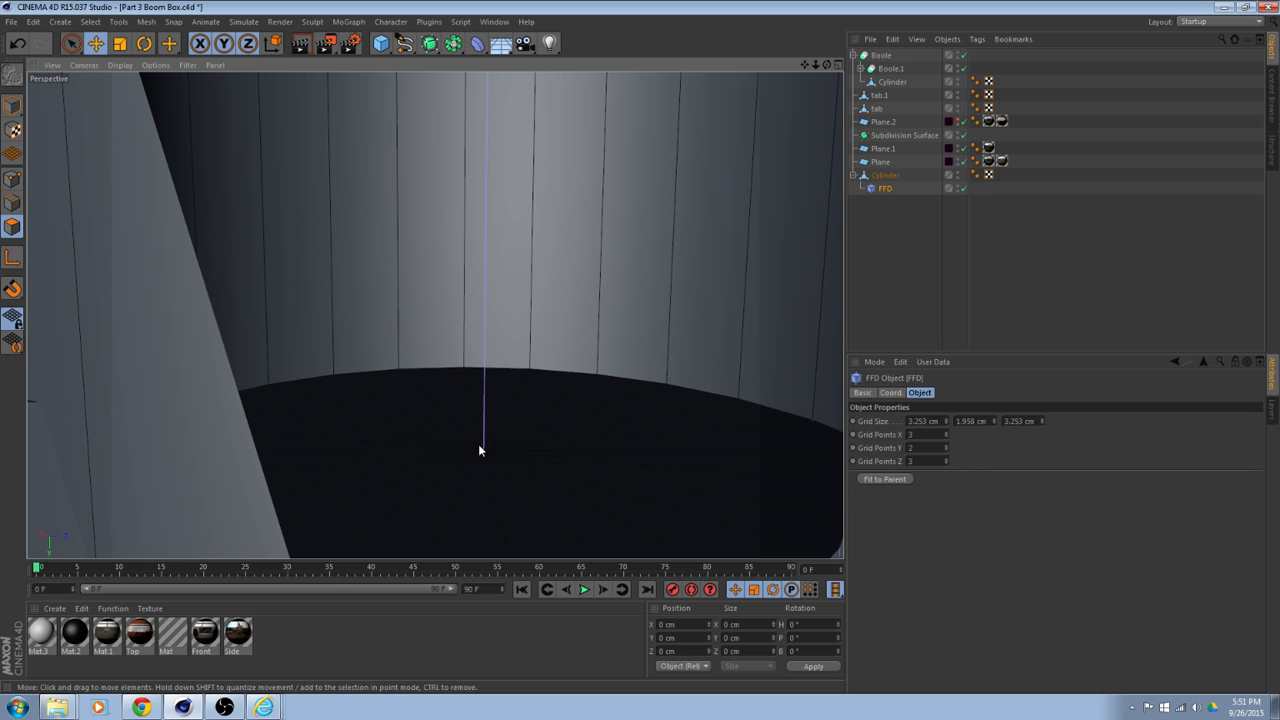
{"action": "left_click_drag", "start_coordinate": [486, 451], "coordinate": [515, 238], "text": "alt"}
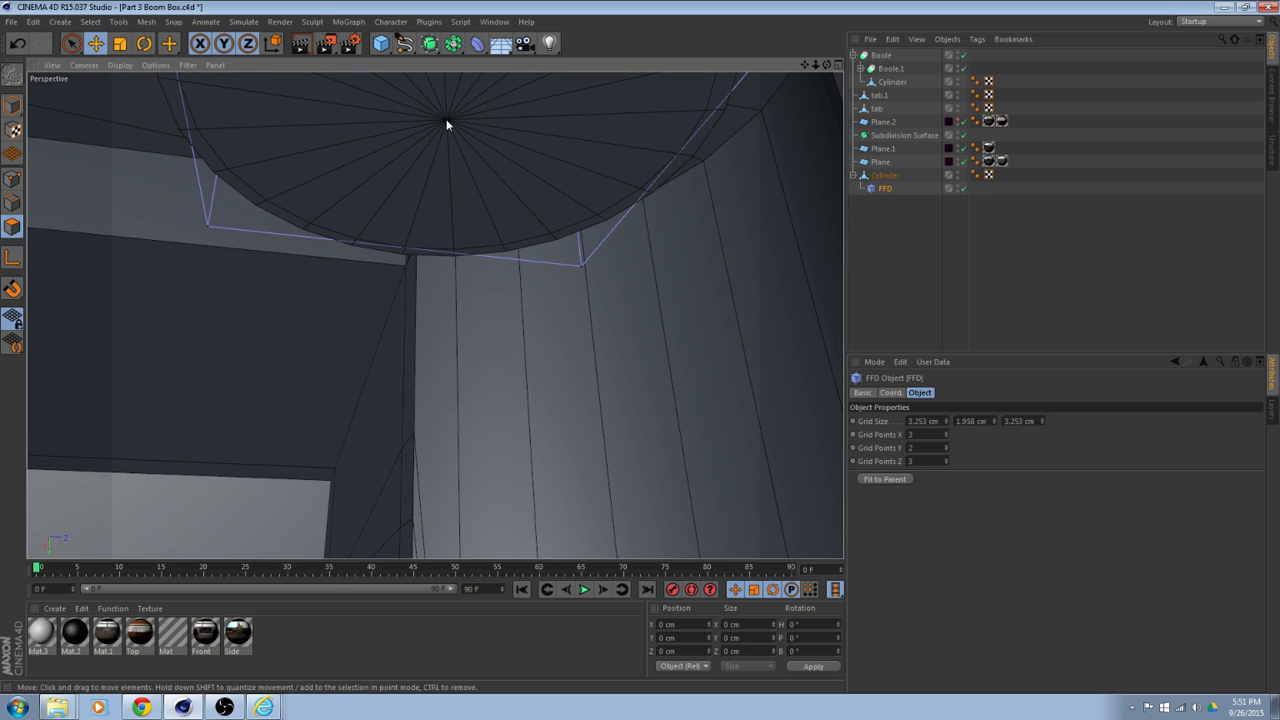
{"action": "left_click_drag", "start_coordinate": [457, 117], "coordinate": [446, 373], "text": "alt"}
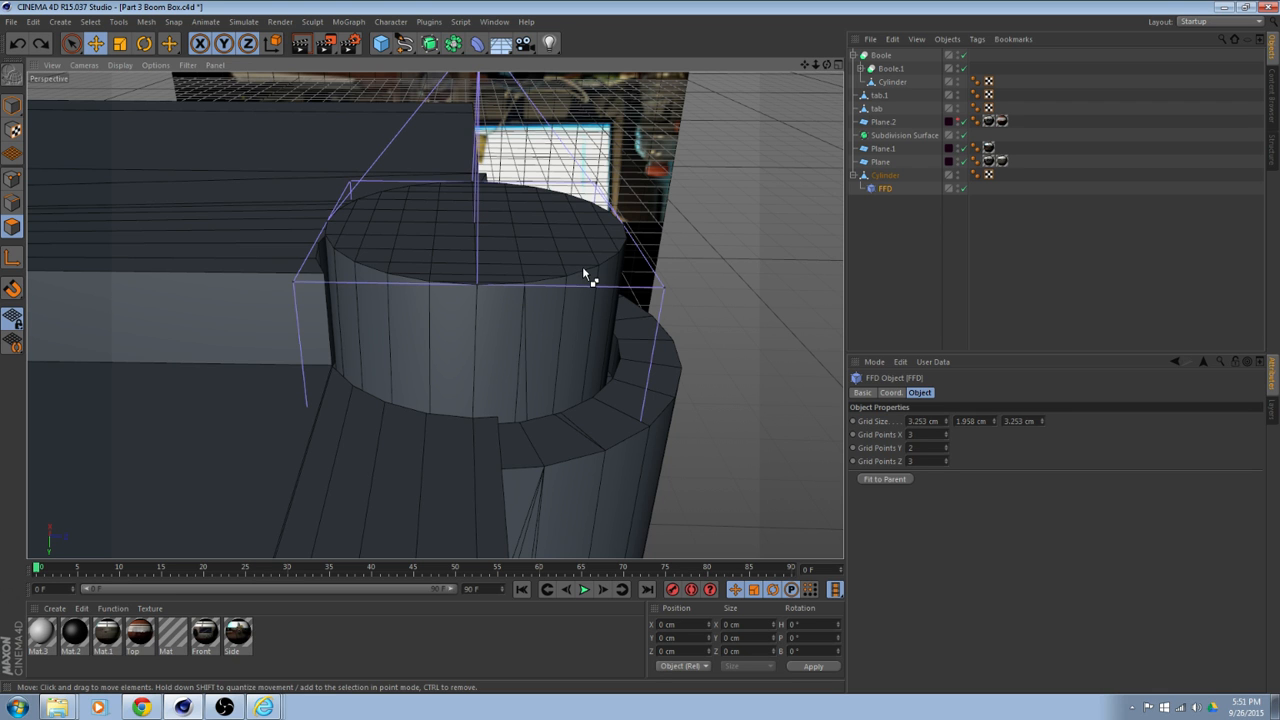
{"action": "key", "text": "ctrl+z"}
{"action": "key", "text": "ctrl+z"}
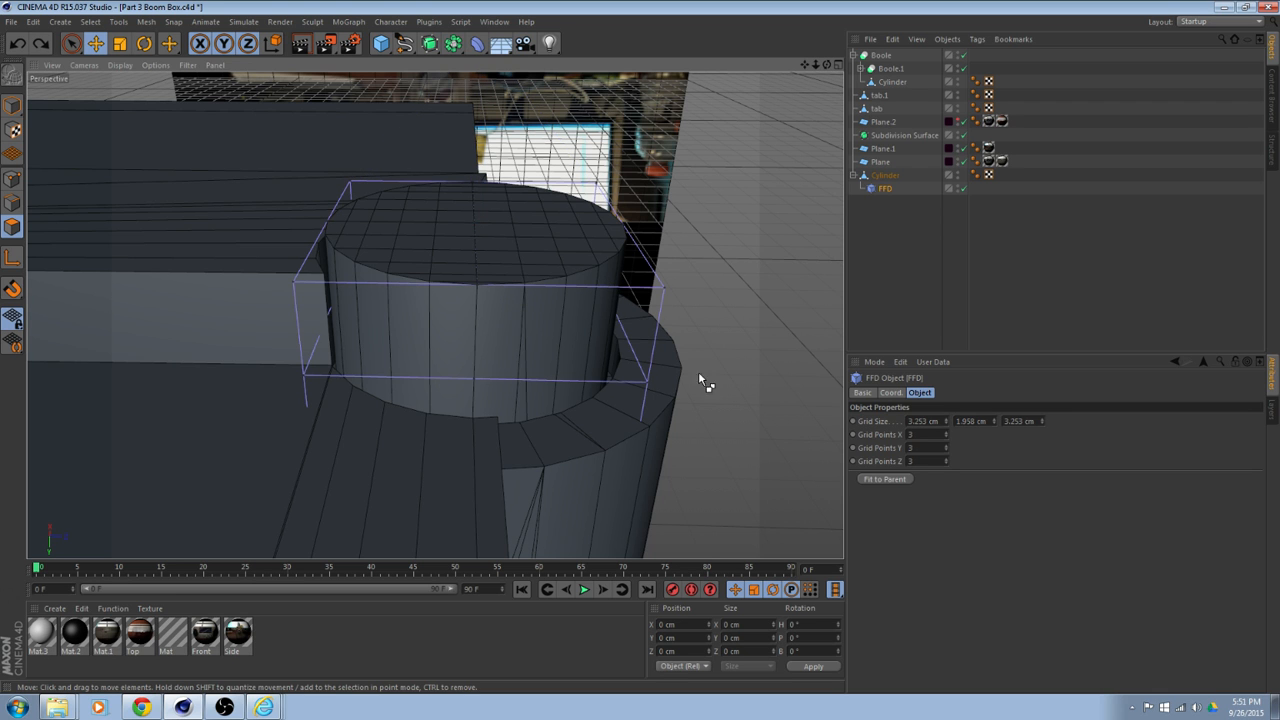
Try to shift the FFD cage's central points vertically with the cap's central point included, and undo the move.
{"action": "left_click_drag", "start_coordinate": [693, 354], "coordinate": [542, 314], "text": "alt"}
{"action": "left_click_drag", "start_coordinate": [640, 340], "coordinate": [558, 350], "text": "alt"}
{"action": "mouse_move", "coordinate": [535, 428]}
{"action": "left_mouse_down", "text": "alt"}
{"action": "mouse_move", "coordinate": [536, 473]}
{"action": "mouse_move", "coordinate": [558, 399]}
{"action": "mouse_move", "coordinate": [520, 430]}
{"action": "mouse_move", "coordinate": [541, 398]}
{"action": "mouse_move", "coordinate": [537, 432]}
{"action": "left_mouse_up", "text": "alt"}
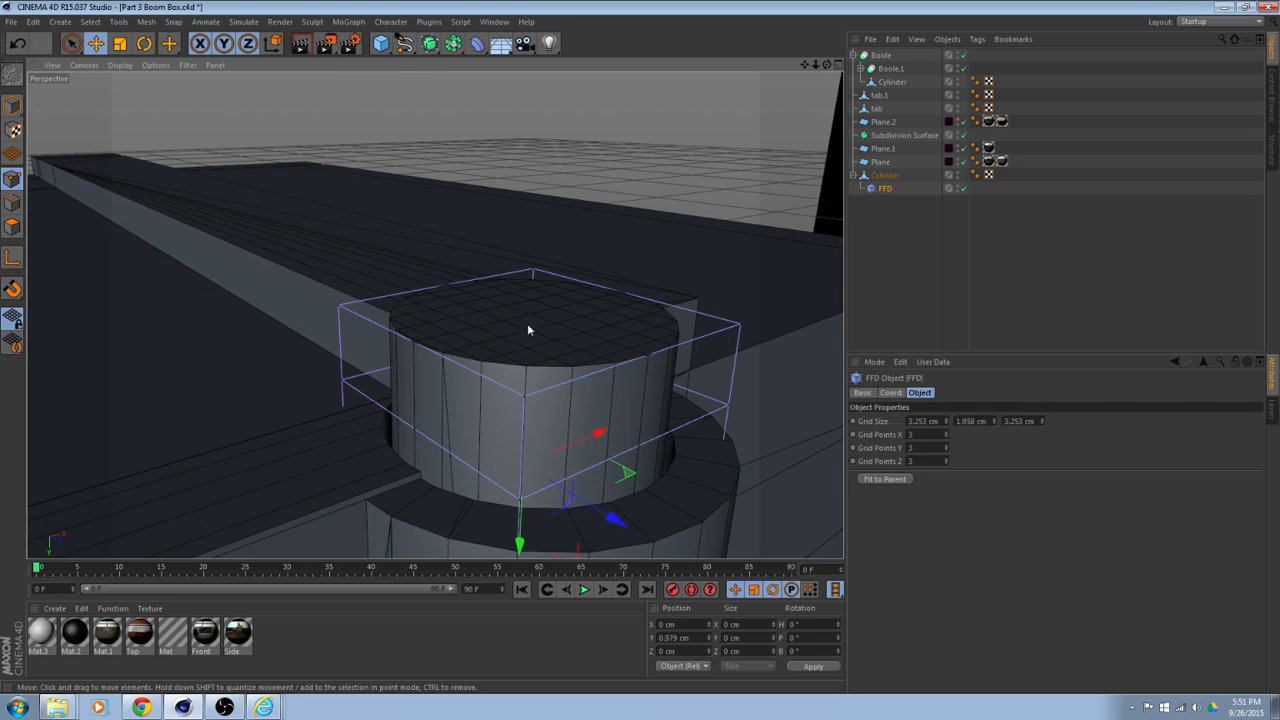
{"action": "left_click", "coordinate": [531, 317], "text": "shift"}
{"action": "left_click_drag", "start_coordinate": [521, 497], "coordinate": [521, 396]}
{"action": "key", "text": "ctrl+z"}
Try to pull the FFD cage's stacked central points outward together to about -1.9 cm in Y and check the cap's shape.
{"action": "left_click_drag", "start_coordinate": [574, 475], "coordinate": [617, 504], "text": "alt"}
{"action": "scroll", "coordinate": [617, 504], "scroll_direction": "up", "scroll_amount": 8}
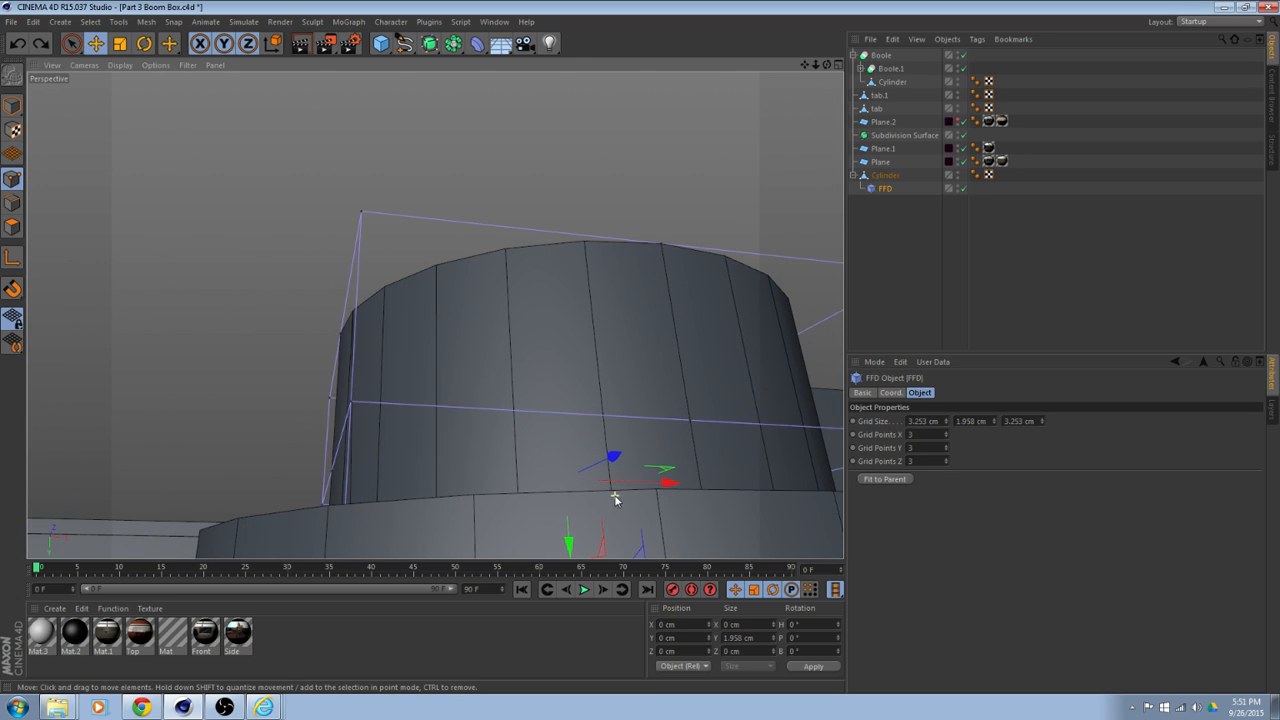
{"action": "scroll", "coordinate": [590, 311], "scroll_direction": "up", "scroll_amount": 3}
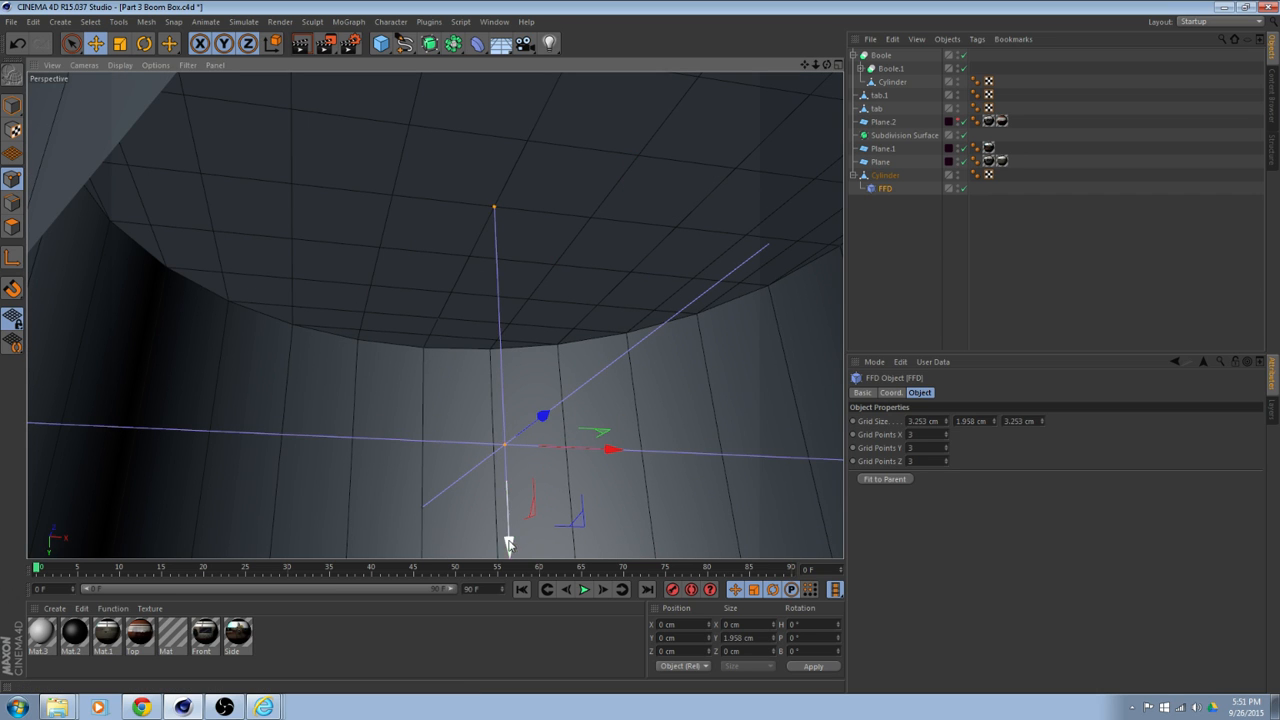
{"action": "left_click_drag", "start_coordinate": [508, 540], "coordinate": [450, 125]}
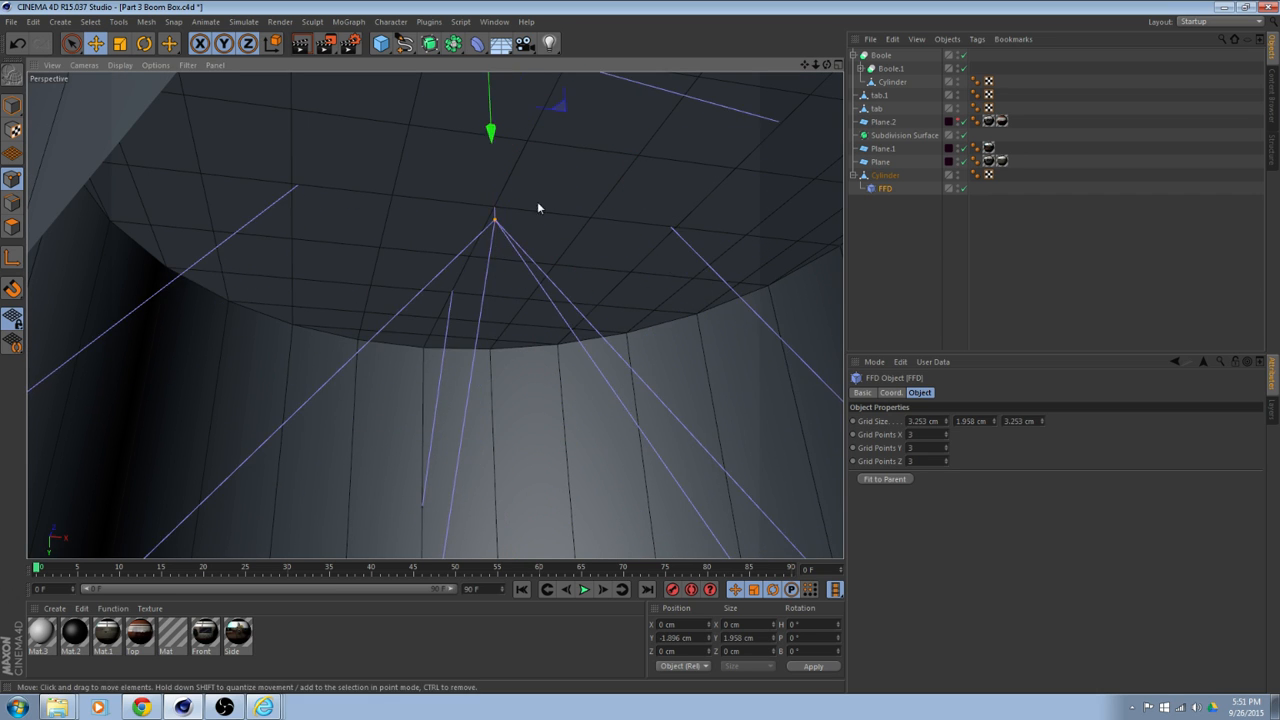
{"action": "scroll", "coordinate": [580, 282], "scroll_direction": "down", "scroll_amount": 4}
{"action": "left_click_drag", "start_coordinate": [597, 272], "coordinate": [618, 346], "text": "alt"}
{"action": "scroll", "coordinate": [622, 357], "scroll_direction": "down", "scroll_amount": 4}
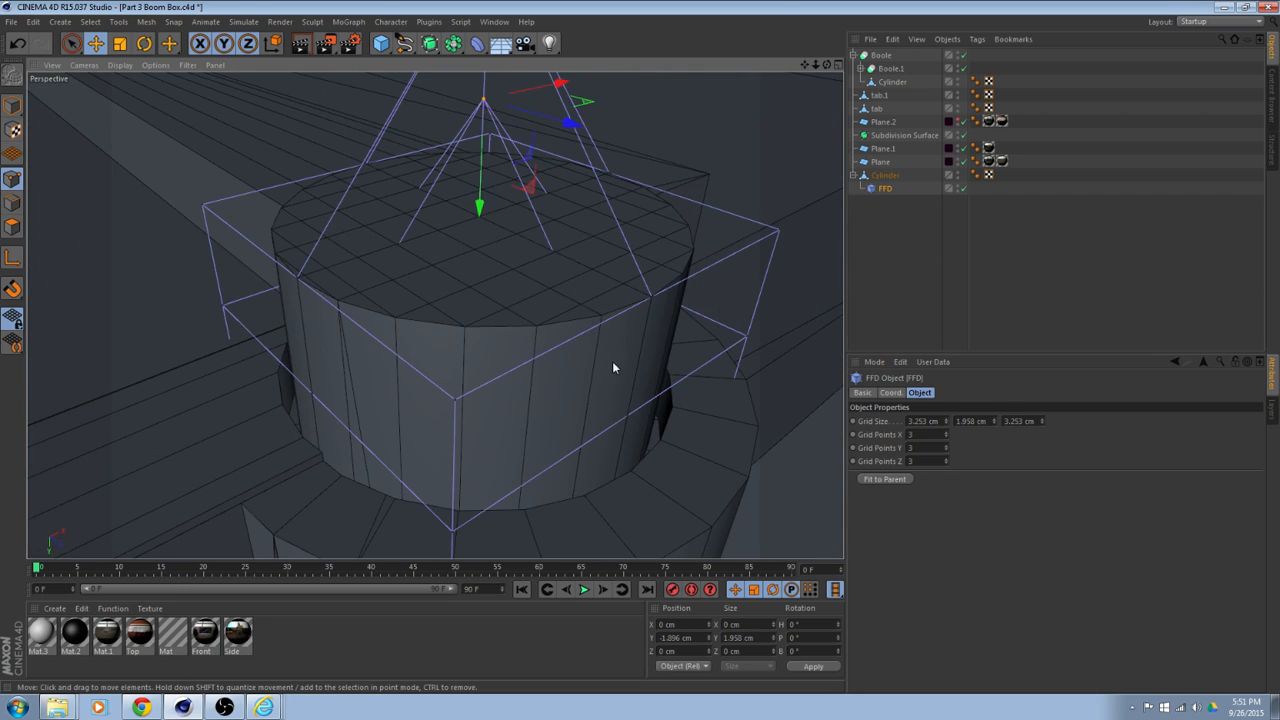
{"action": "left_click_drag", "start_coordinate": [632, 357], "coordinate": [654, 308], "text": "alt"}
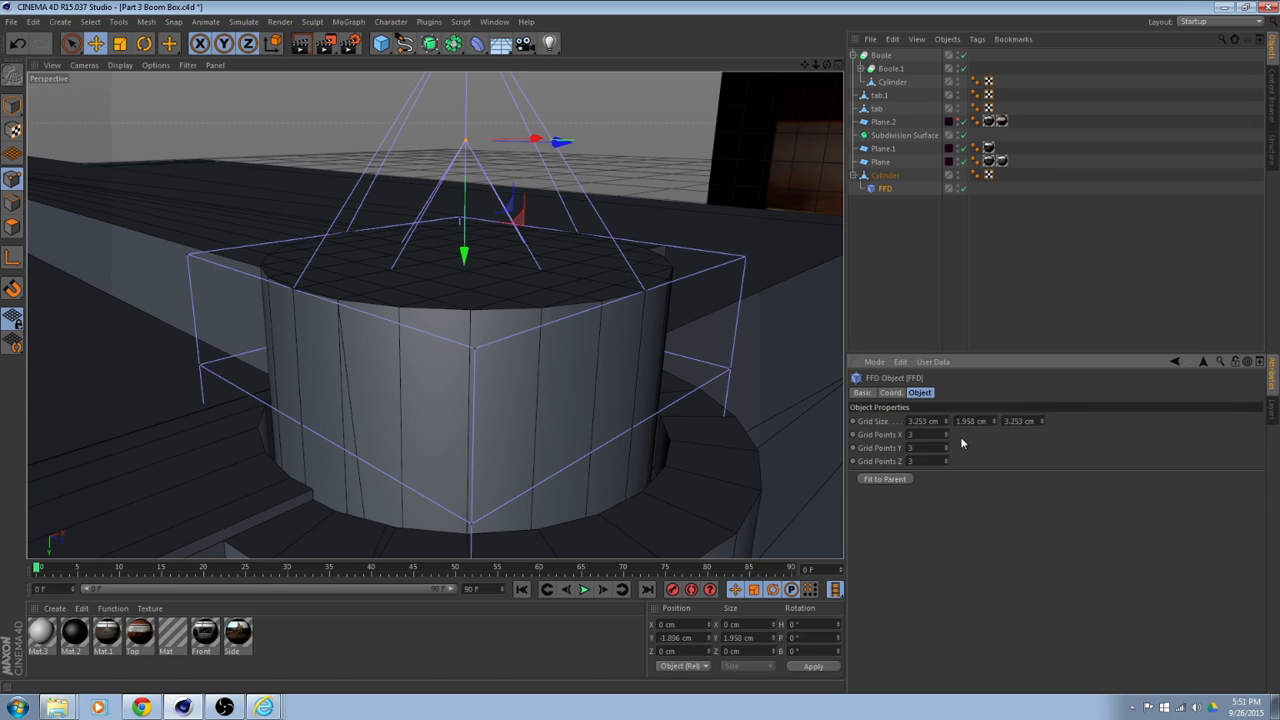
{"action": "scroll", "coordinate": [829, 427], "scroll_direction": "down", "scroll_amount": 3}
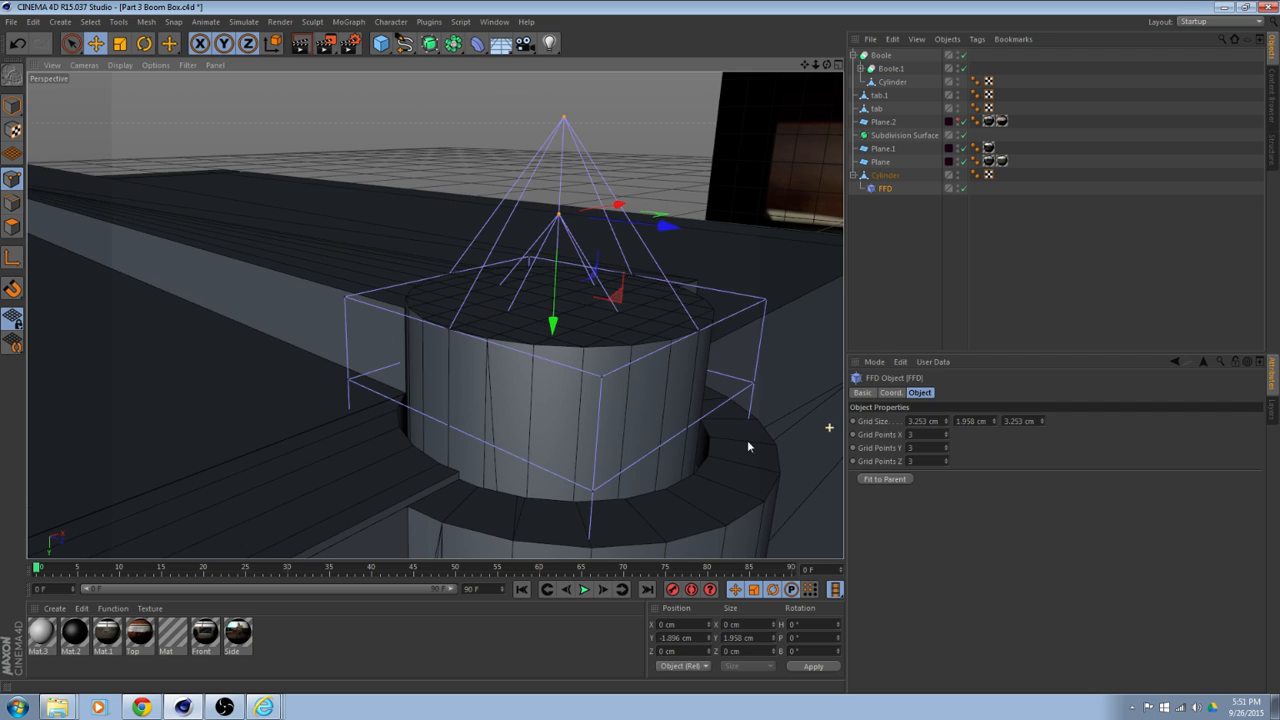
{"action": "middle_click_drag", "start_coordinate": [635, 419], "coordinate": [563, 453], "text": "alt"}
Undo the last move of the cage points and delete the FFD deformer from the copied cylinder.
{"action": "key", "text": "ctrl+z"}
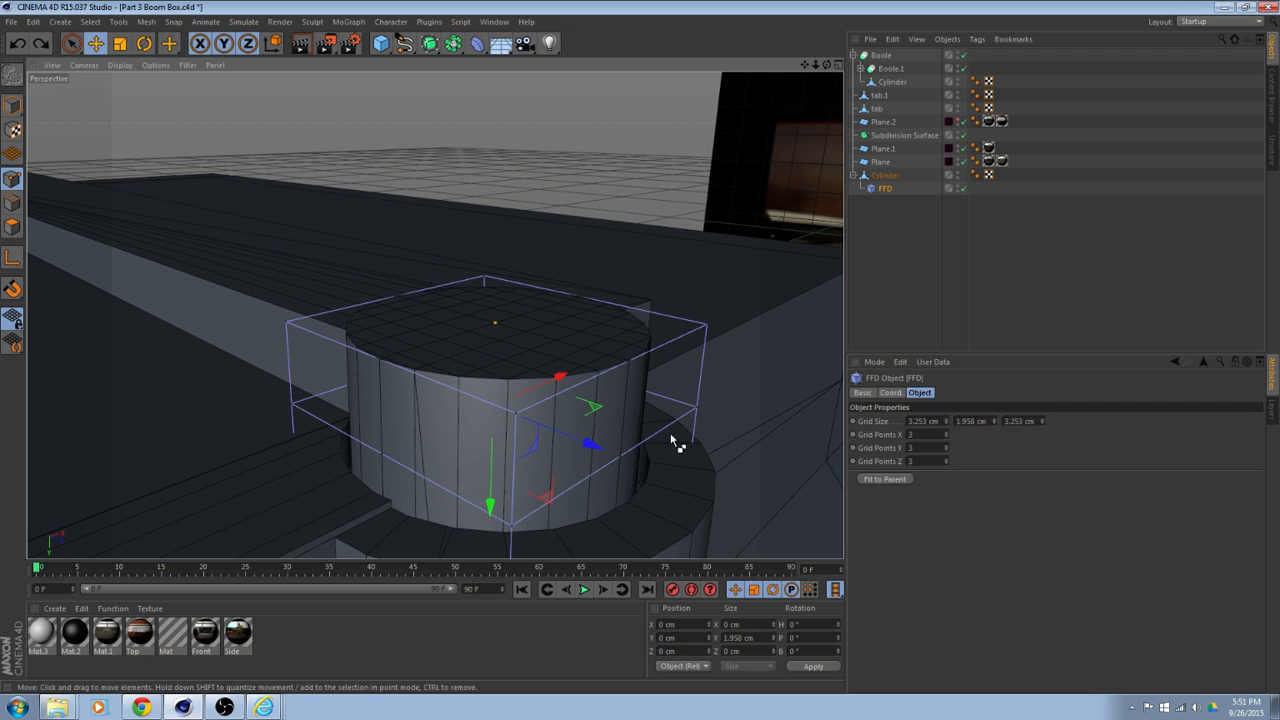
{"action": "left_click", "coordinate": [885, 188]}
{"action": "key", "text": "Delete"}
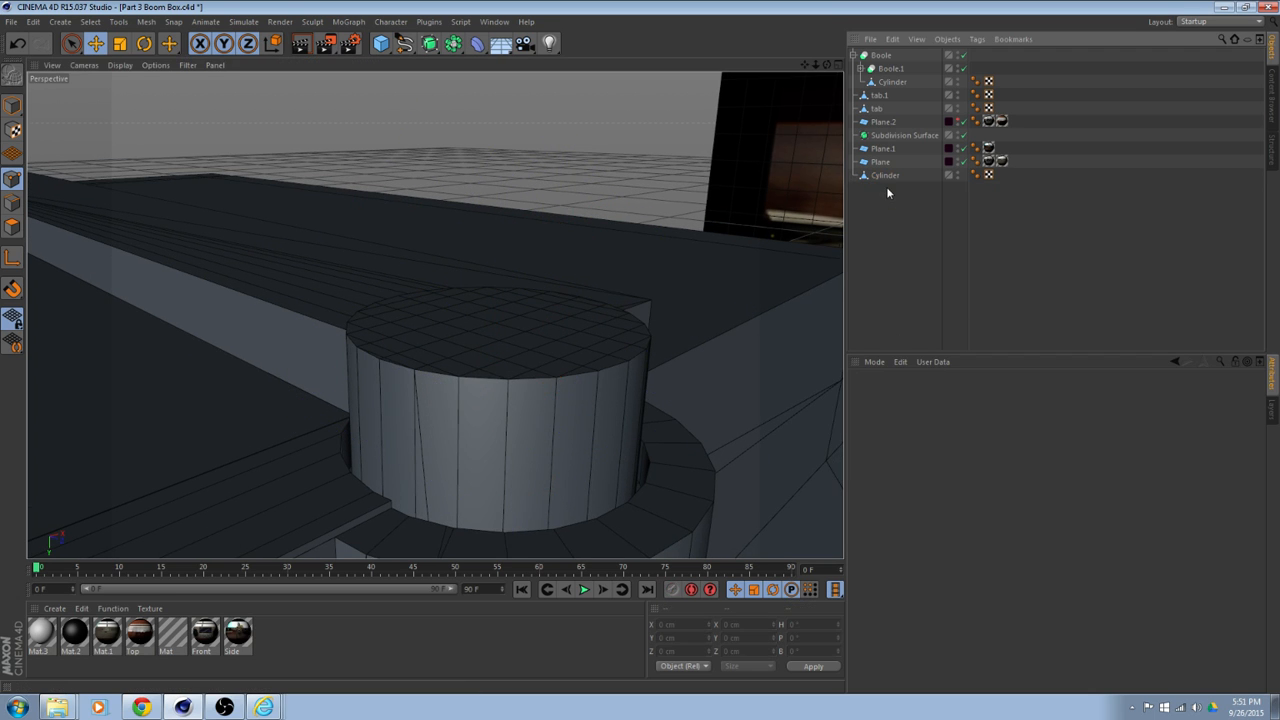
{"action": "left_click", "coordinate": [479, 46]}
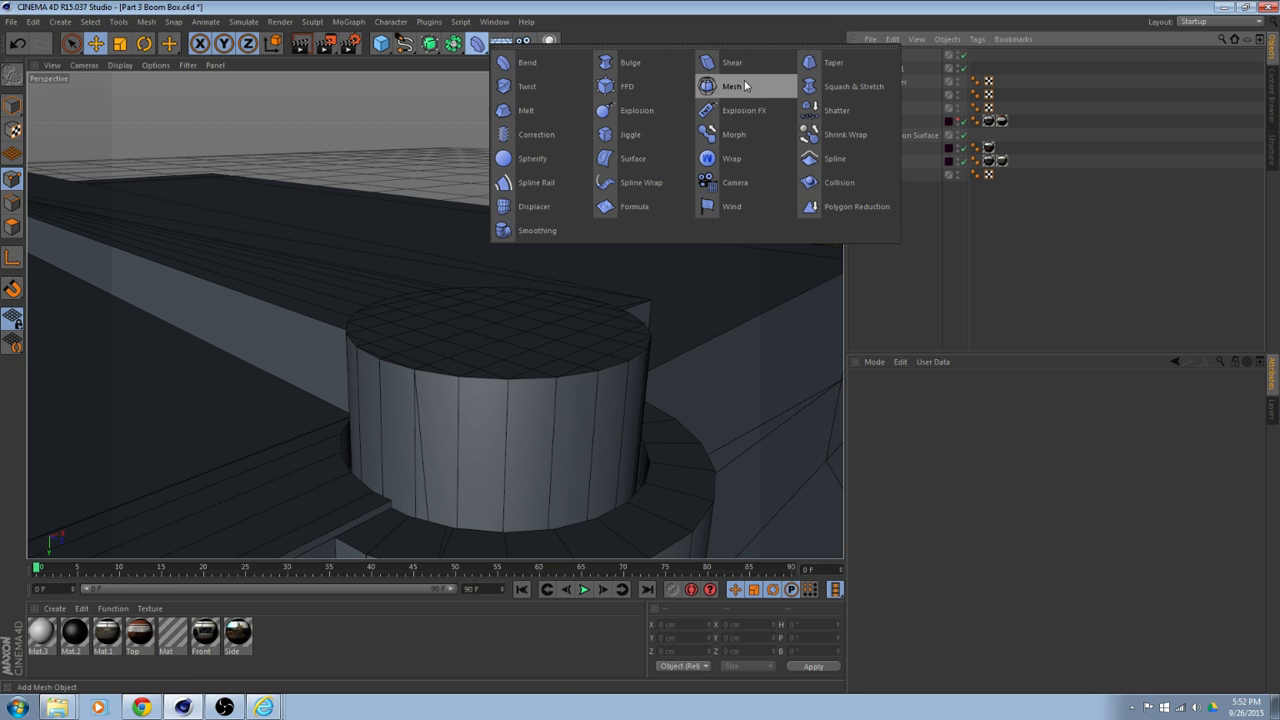
{"action": "left_click", "coordinate": [994, 452]}
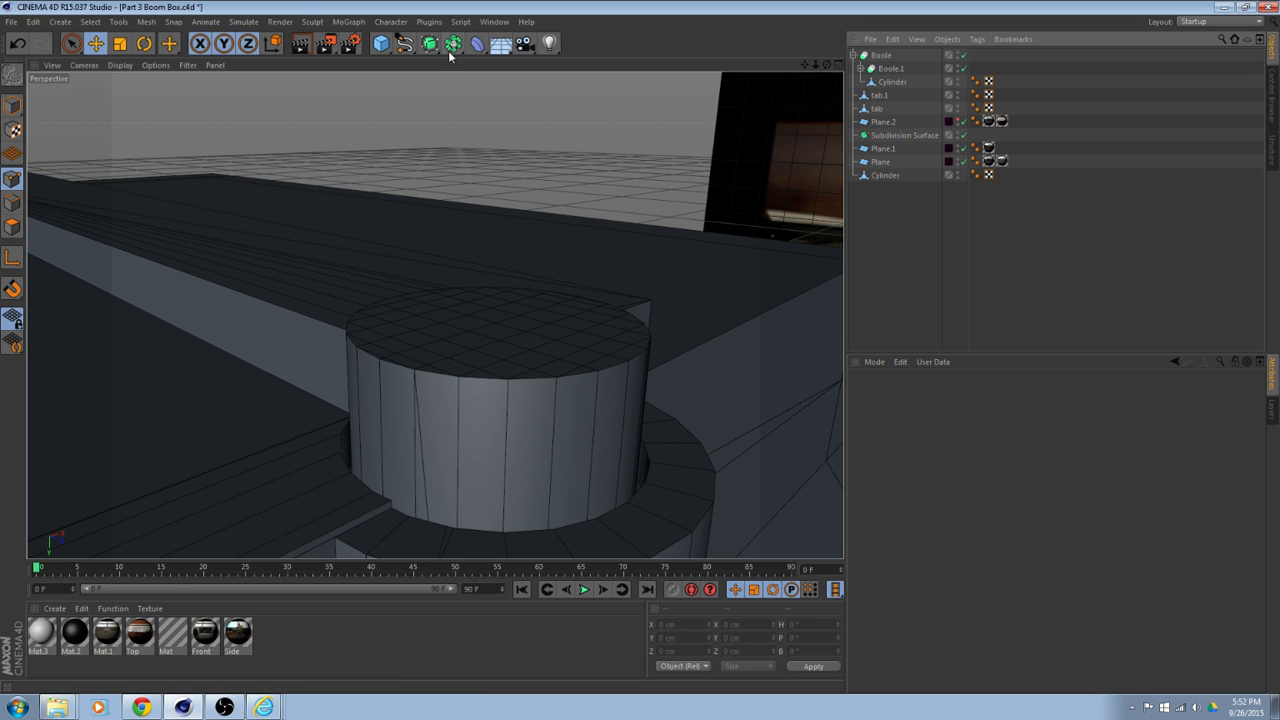
Select the copied cylinder with the gridded cap and switch to polygon editing.
{"action": "left_click_drag", "start_coordinate": [494, 351], "coordinate": [480, 448], "text": "alt"}
{"action": "left_click", "coordinate": [508, 343]}
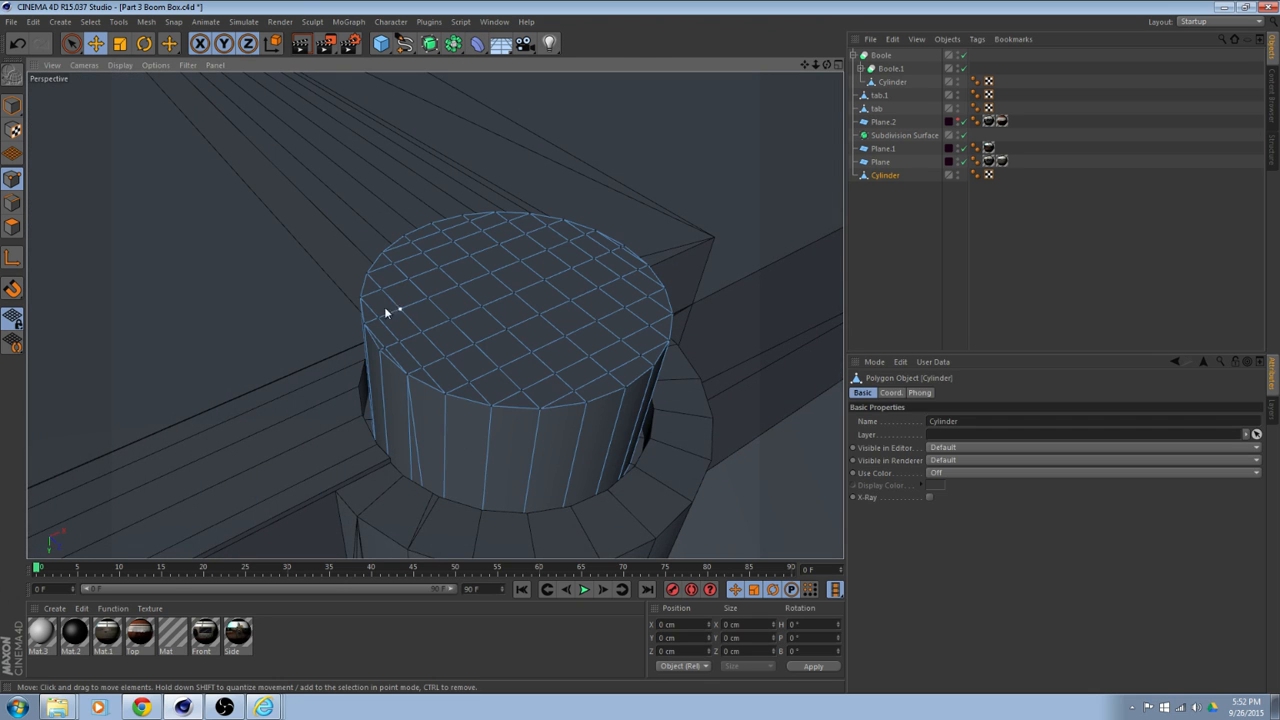
{"action": "mouse_move", "coordinate": [386, 313]}
{"action": "left_mouse_down", "text": "alt"}
{"action": "mouse_move", "coordinate": [526, 384]}
{"action": "mouse_move", "coordinate": [568, 346]}
{"action": "mouse_move", "coordinate": [396, 300]}
{"action": "left_mouse_up", "text": "alt"}
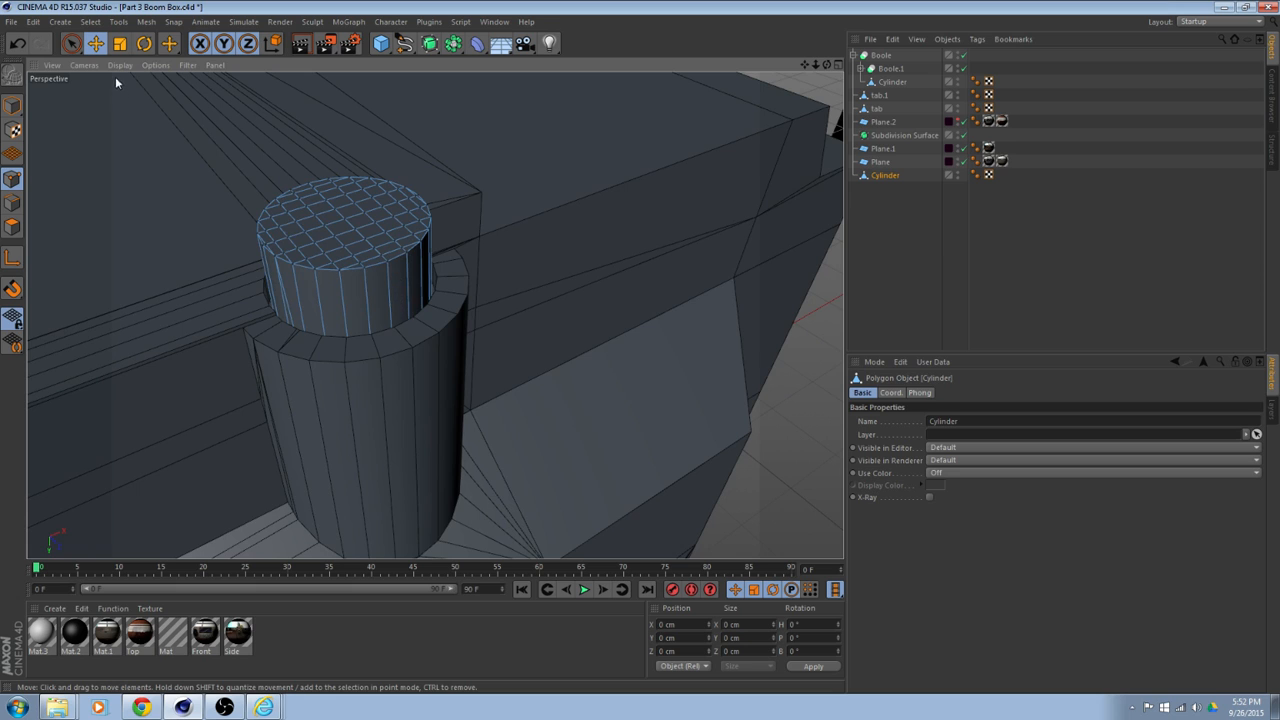
{"action": "scroll", "coordinate": [371, 298], "scroll_direction": "down", "scroll_amount": 2}
{"action": "left_click", "coordinate": [365, 281]}
{"action": "left_click", "coordinate": [727, 382]}
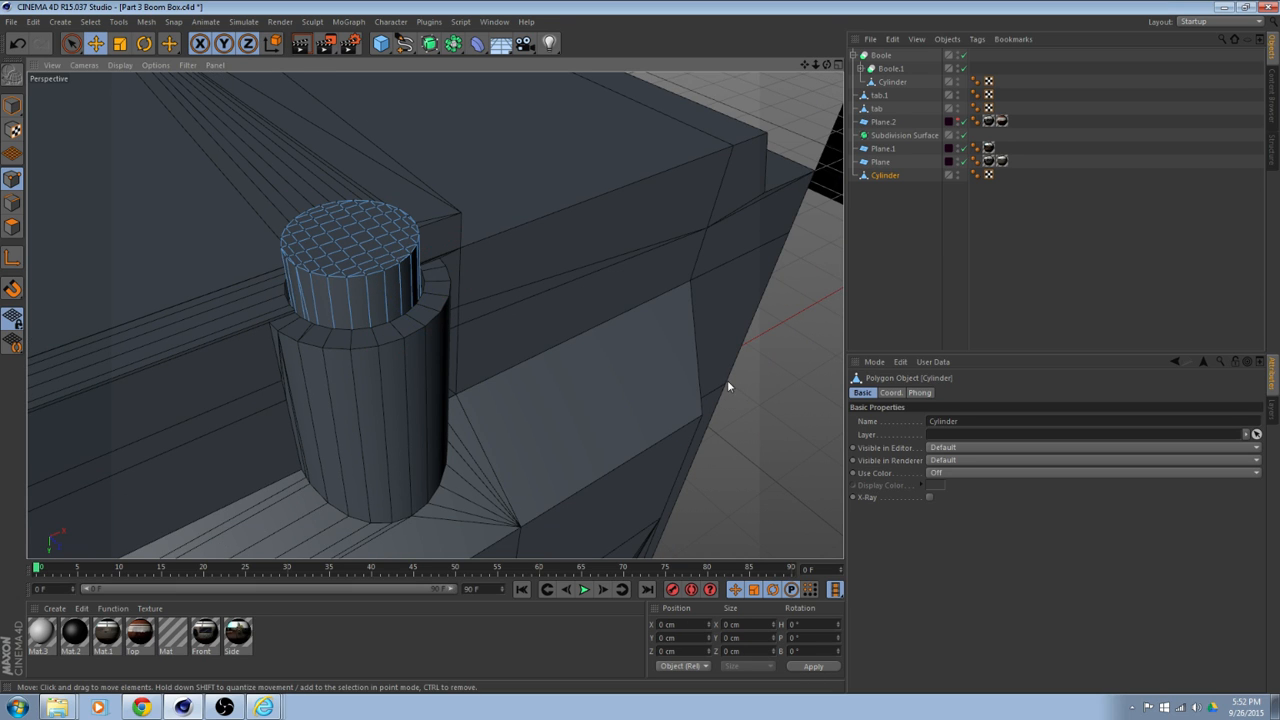
{"action": "left_click", "coordinate": [12, 202]}
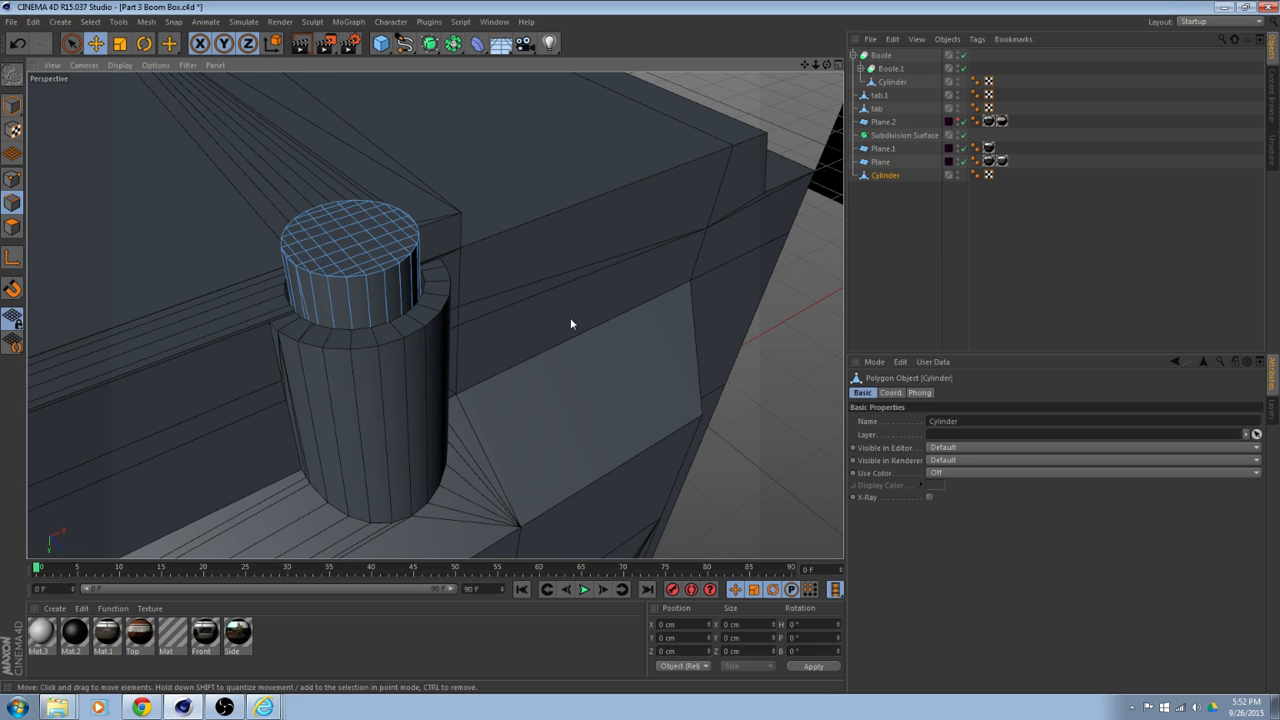
{"action": "left_click", "coordinate": [12, 226]}
{"action": "scroll", "coordinate": [358, 252], "scroll_direction": "up", "scroll_amount": 3}
{"action": "left_click_drag", "start_coordinate": [362, 253], "coordinate": [327, 292], "text": "alt"}
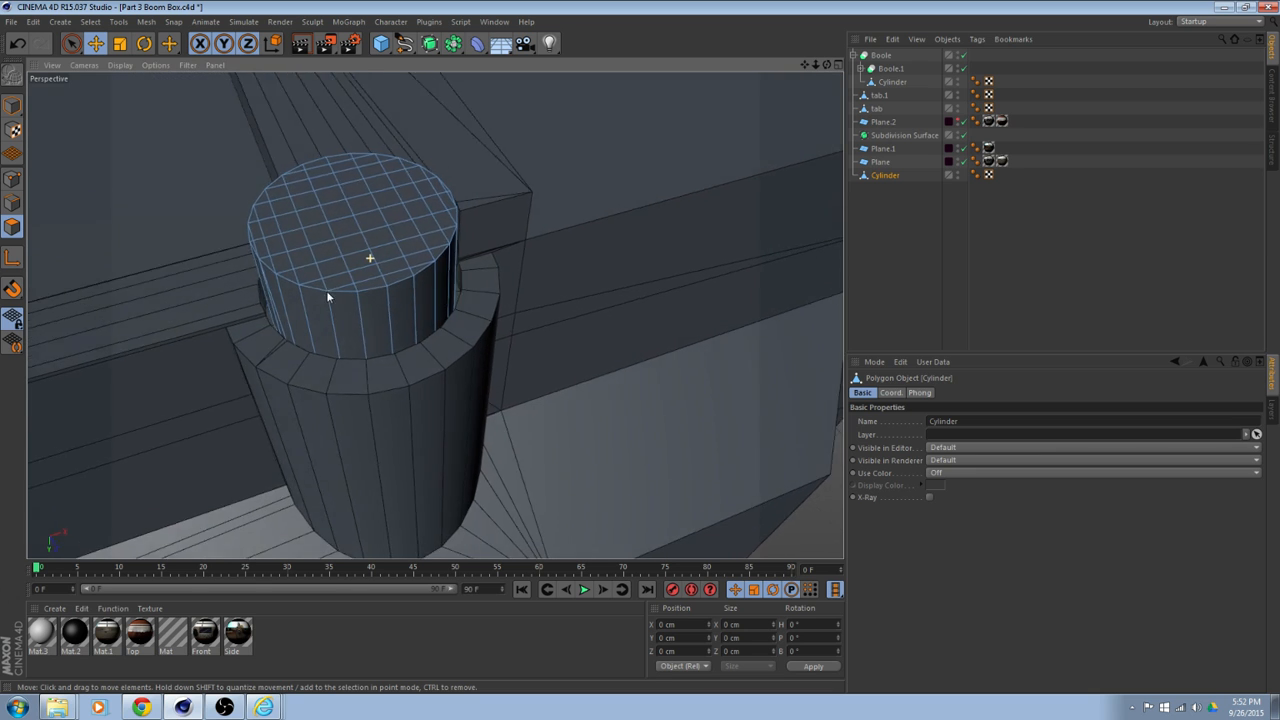
Activate the Brush tool for sculpting the cylinder's gridded cap.
{"action": "middle_click_drag", "start_coordinate": [395, 285], "coordinate": [434, 314], "text": "alt"}
{"action": "left_click_drag", "start_coordinate": [434, 314], "coordinate": [386, 300], "text": "alt"}
{"action": "middle_click_drag", "start_coordinate": [386, 300], "coordinate": [448, 356], "text": "alt"}
{"action": "mouse_move", "coordinate": [448, 356]}
{"action": "left_mouse_down", "text": "alt"}
{"action": "mouse_move", "coordinate": [416, 358]}
{"action": "mouse_move", "coordinate": [450, 350]}
{"action": "left_mouse_up", "text": "alt"}
{"action": "scroll", "coordinate": [450, 349], "scroll_direction": "up", "scroll_amount": 3}
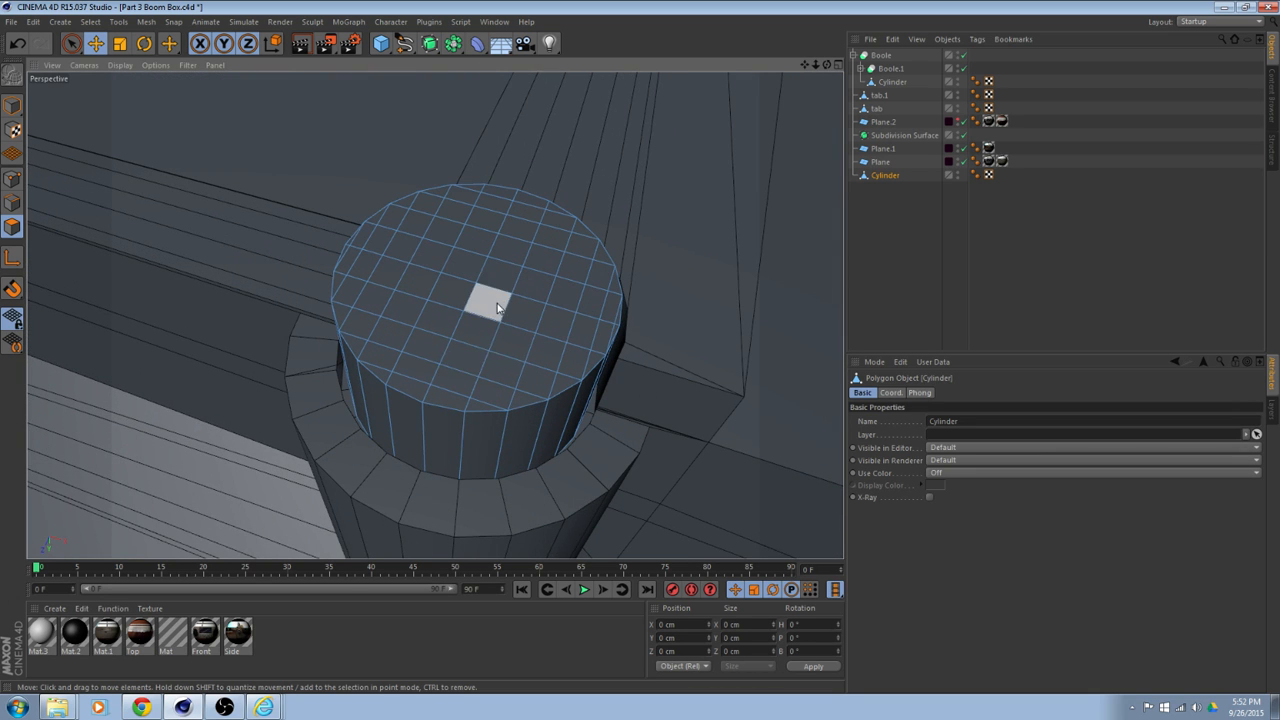
{"action": "left_click_drag", "start_coordinate": [475, 307], "coordinate": [534, 240], "text": "alt"}
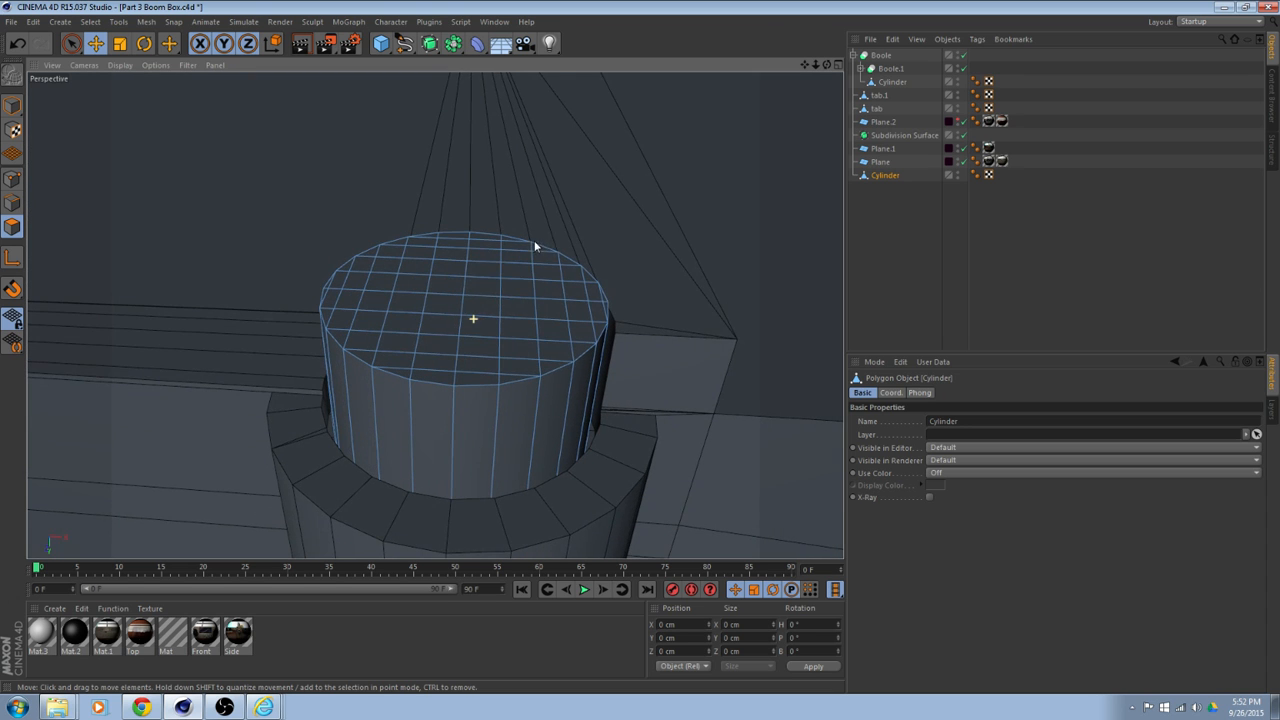
{"action": "left_click", "coordinate": [466, 322]}
{"action": "right_click", "coordinate": [466, 322]}
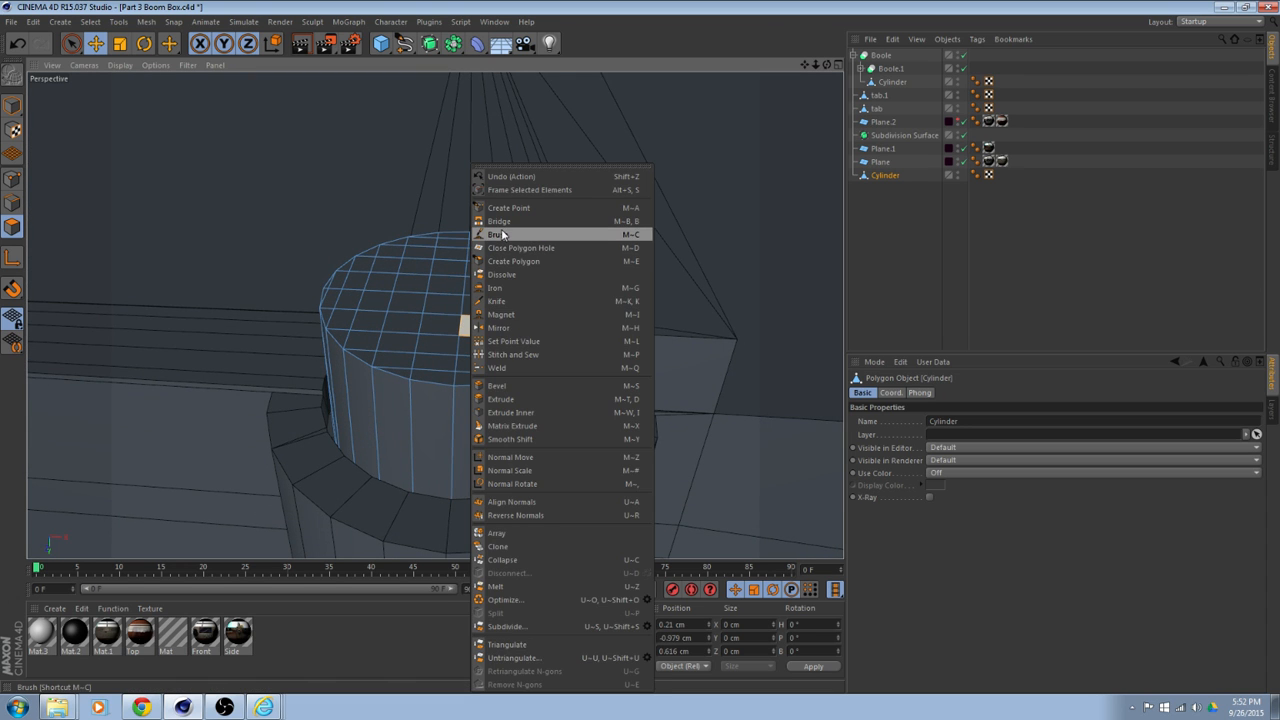
{"action": "left_click", "coordinate": [513, 237]}
Turn the perspective view to face the cap and show the four-viewport layout.
{"action": "mouse_move", "coordinate": [470, 305]}
{"action": "left_mouse_down", "text": "alt"}
{"action": "mouse_move", "coordinate": [466, 335]}
{"action": "mouse_move", "coordinate": [493, 358]}
{"action": "left_mouse_up", "text": "alt"}
{"action": "middle_click", "coordinate": [491, 357]}
{"action": "middle_click", "coordinate": [491, 357]}
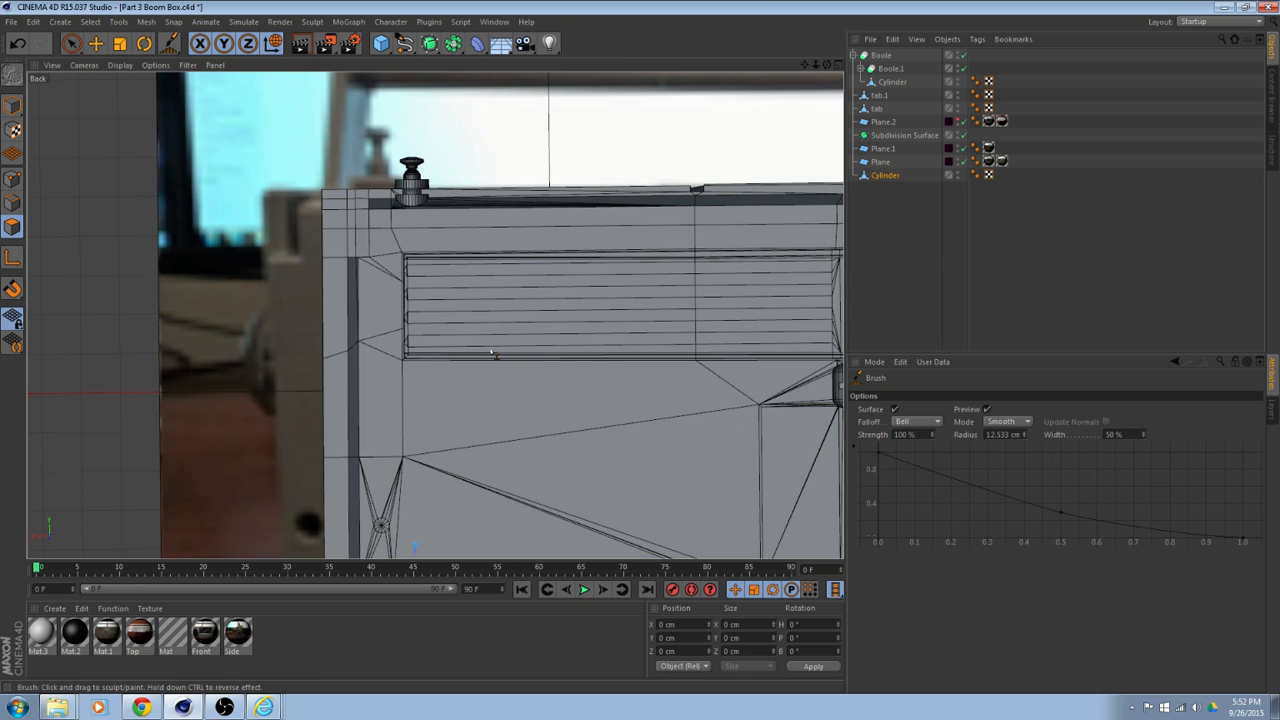
{"action": "middle_click", "coordinate": [491, 354]}
{"action": "middle_click", "coordinate": [491, 354]}
{"action": "middle_click", "coordinate": [491, 354]}
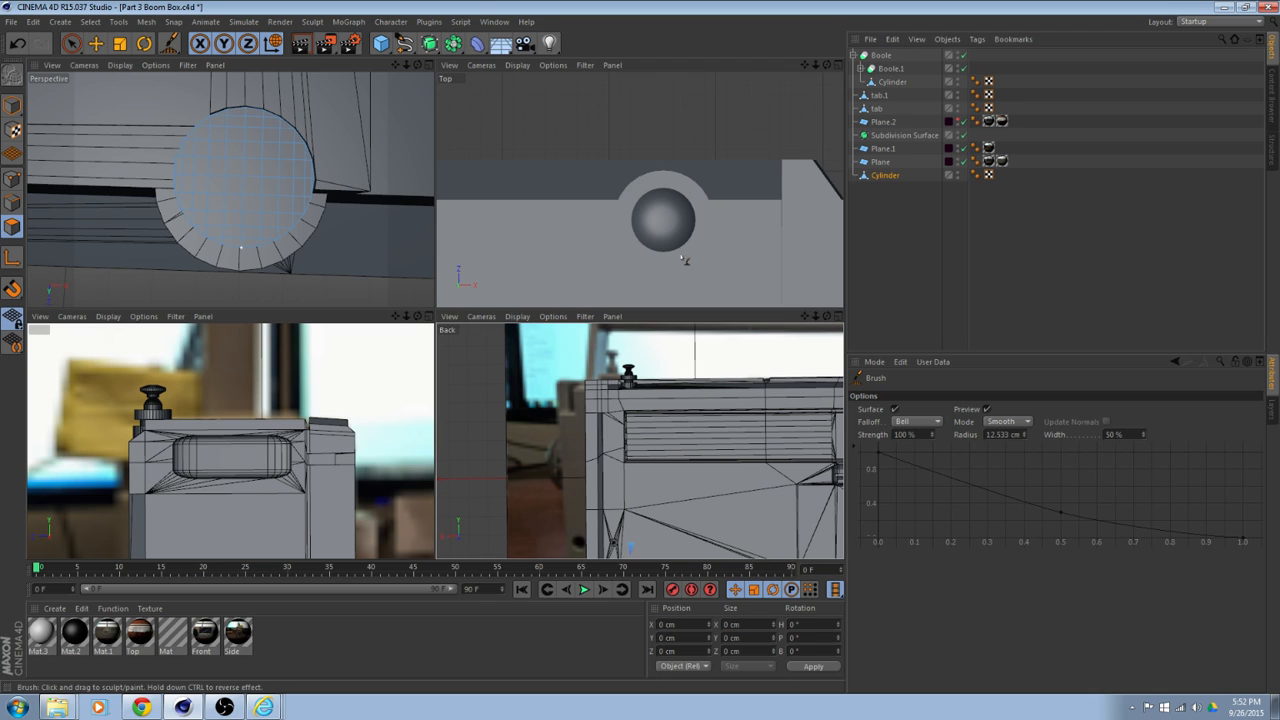
Change the Top viewport to the Bottom camera and frame the cylinder's gridded cap in it.
{"action": "scroll", "coordinate": [684, 260], "scroll_direction": "down", "scroll_amount": 5}
{"action": "left_click", "coordinate": [451, 66]}
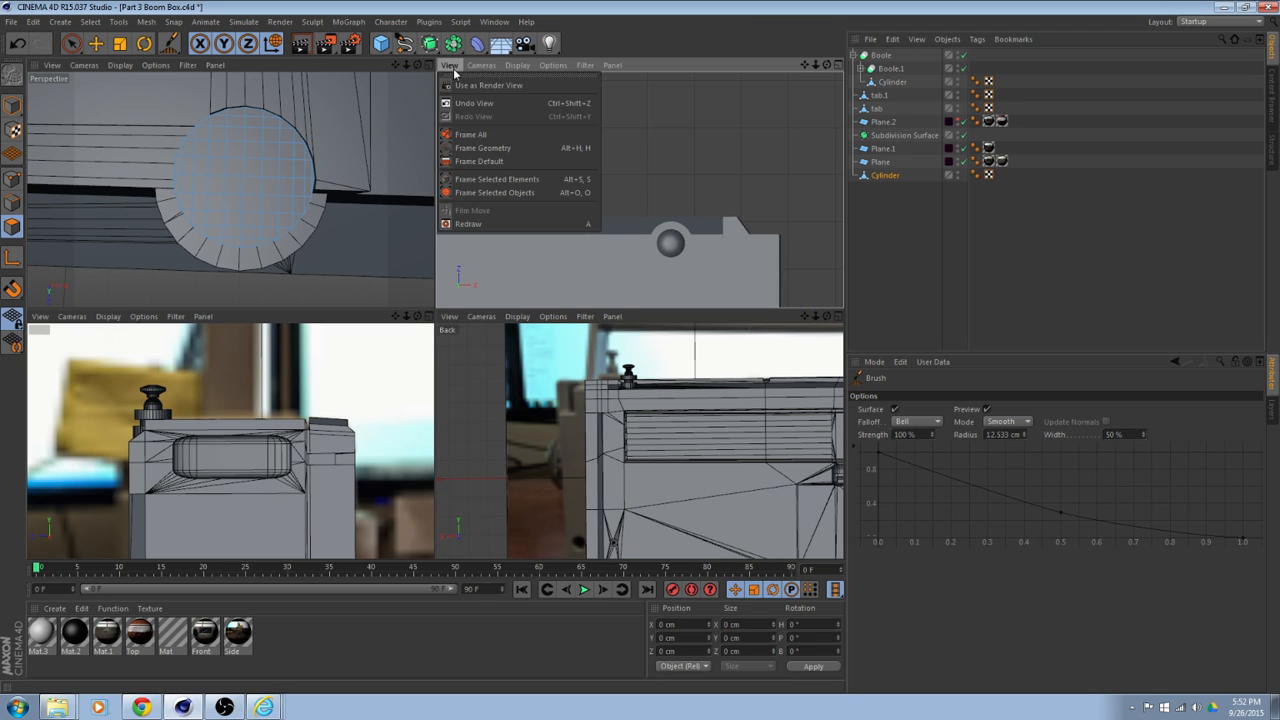
{"action": "left_click", "coordinate": [481, 66]}
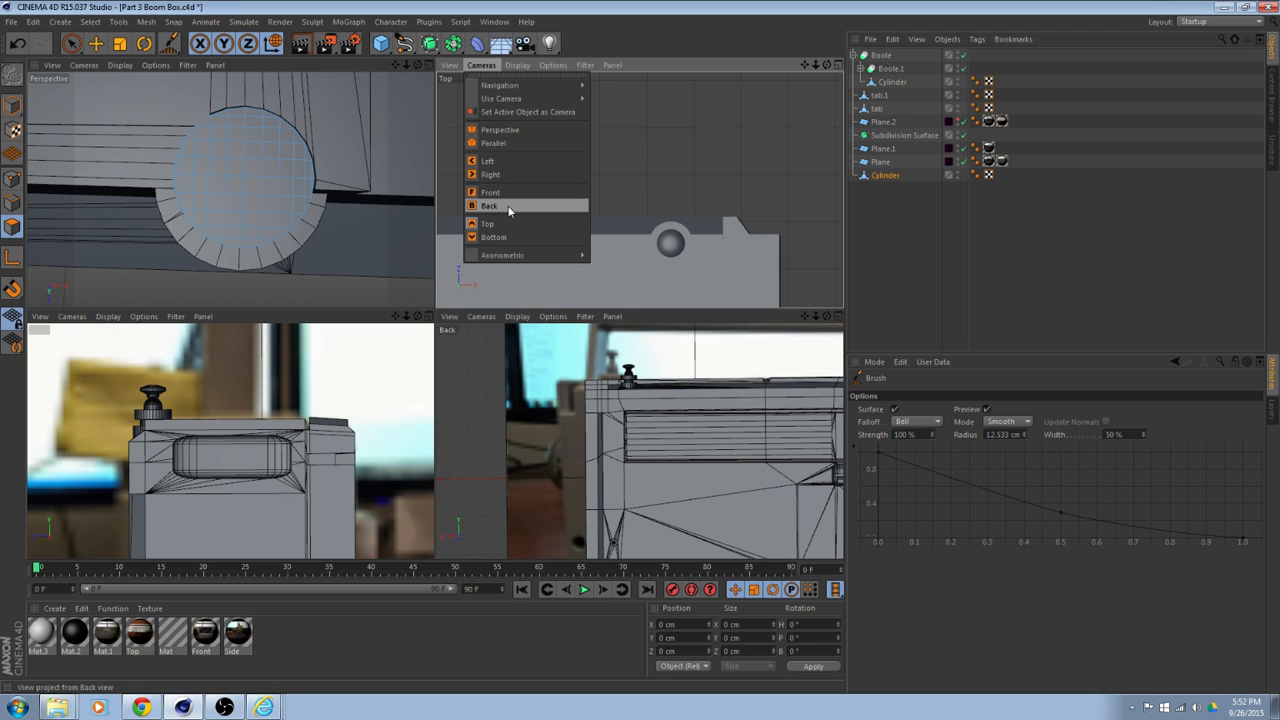
{"action": "left_click", "coordinate": [500, 237]}
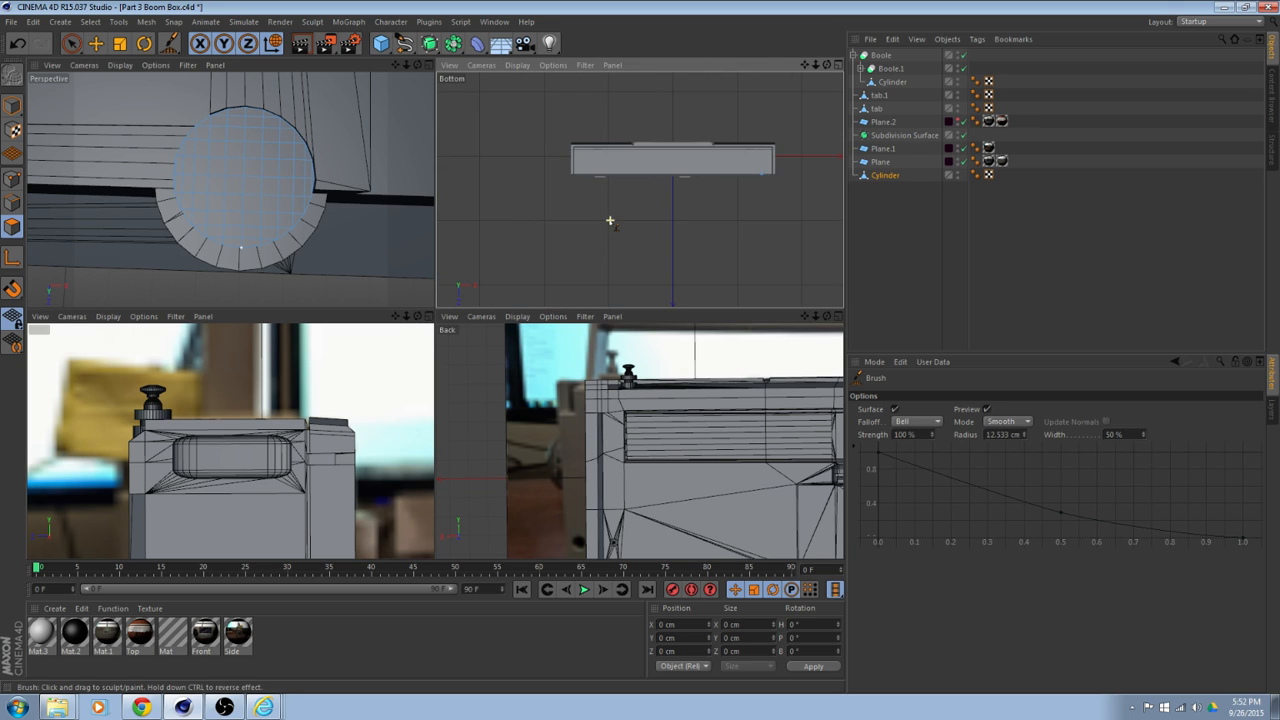
{"action": "scroll", "coordinate": [610, 221], "scroll_direction": "up", "scroll_amount": 1}
{"action": "middle_click_drag", "start_coordinate": [641, 190], "coordinate": [455, 218], "text": "alt"}
{"action": "scroll", "coordinate": [601, 204], "scroll_direction": "up", "scroll_amount": 3}
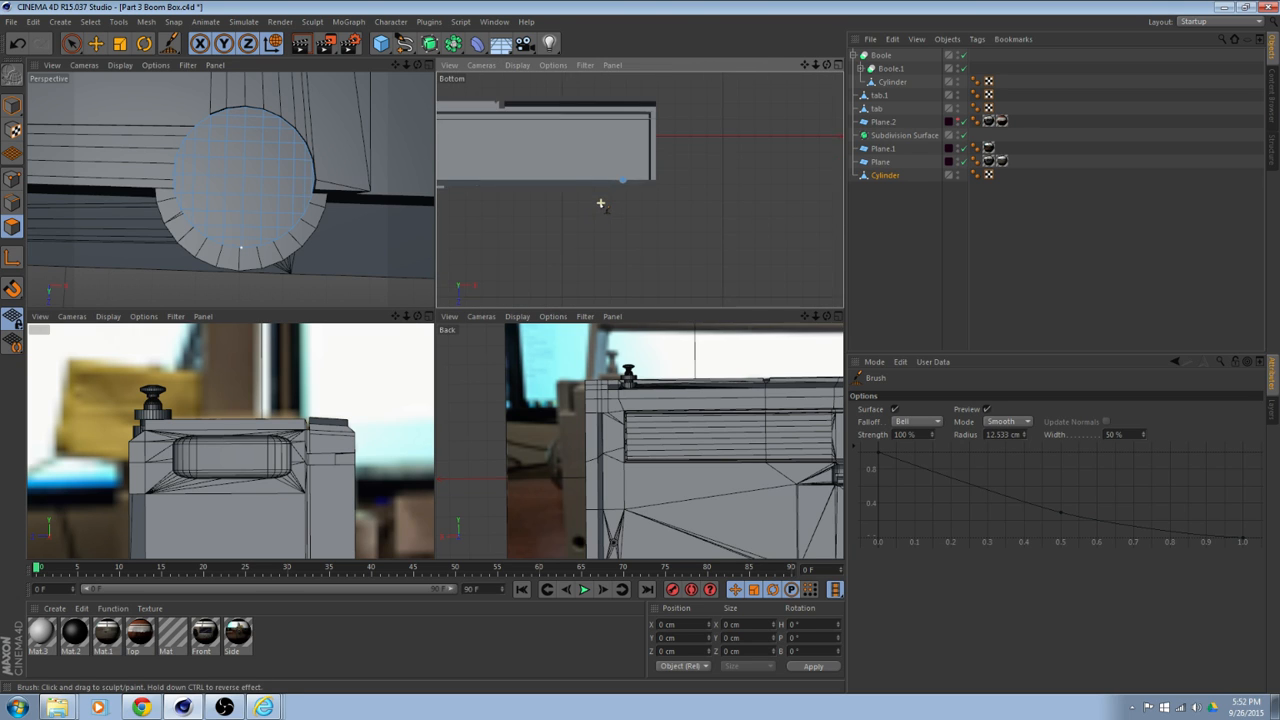
{"action": "scroll", "coordinate": [602, 207], "scroll_direction": "up", "scroll_amount": 7}
{"action": "middle_click_drag", "start_coordinate": [687, 159], "coordinate": [644, 247], "text": "alt"}
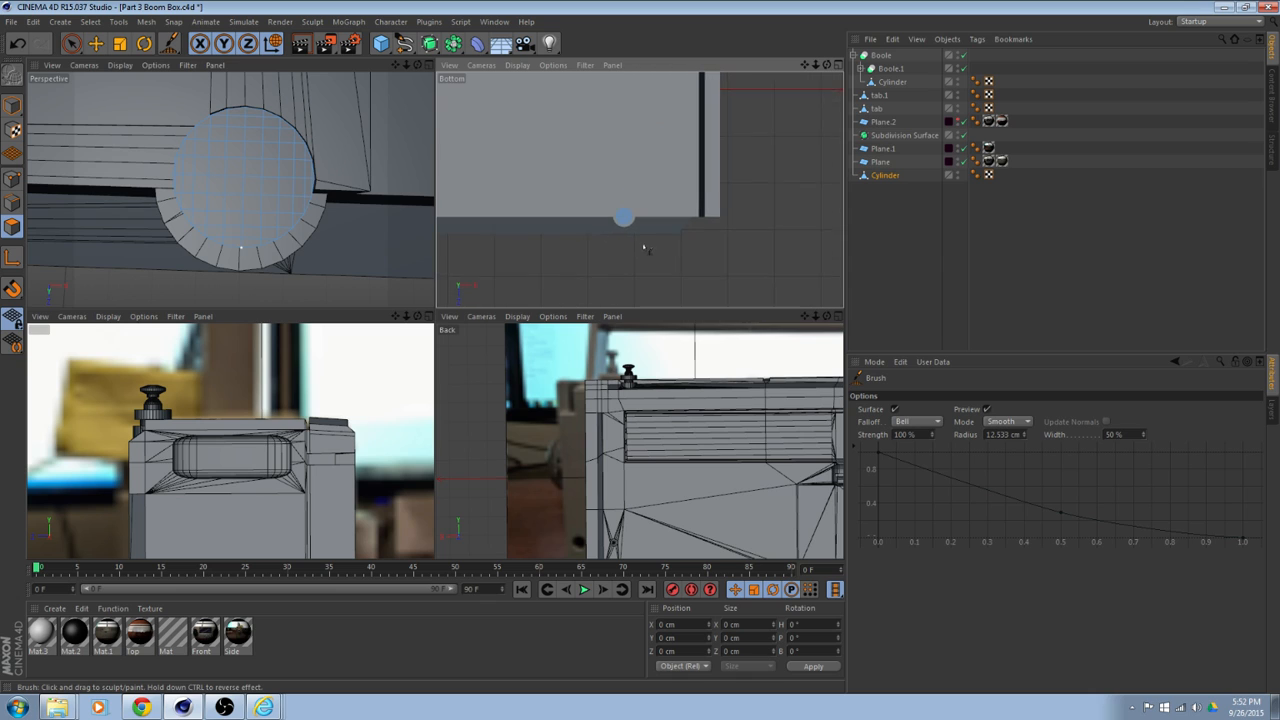
{"action": "scroll", "coordinate": [634, 229], "scroll_direction": "up", "scroll_amount": 8}
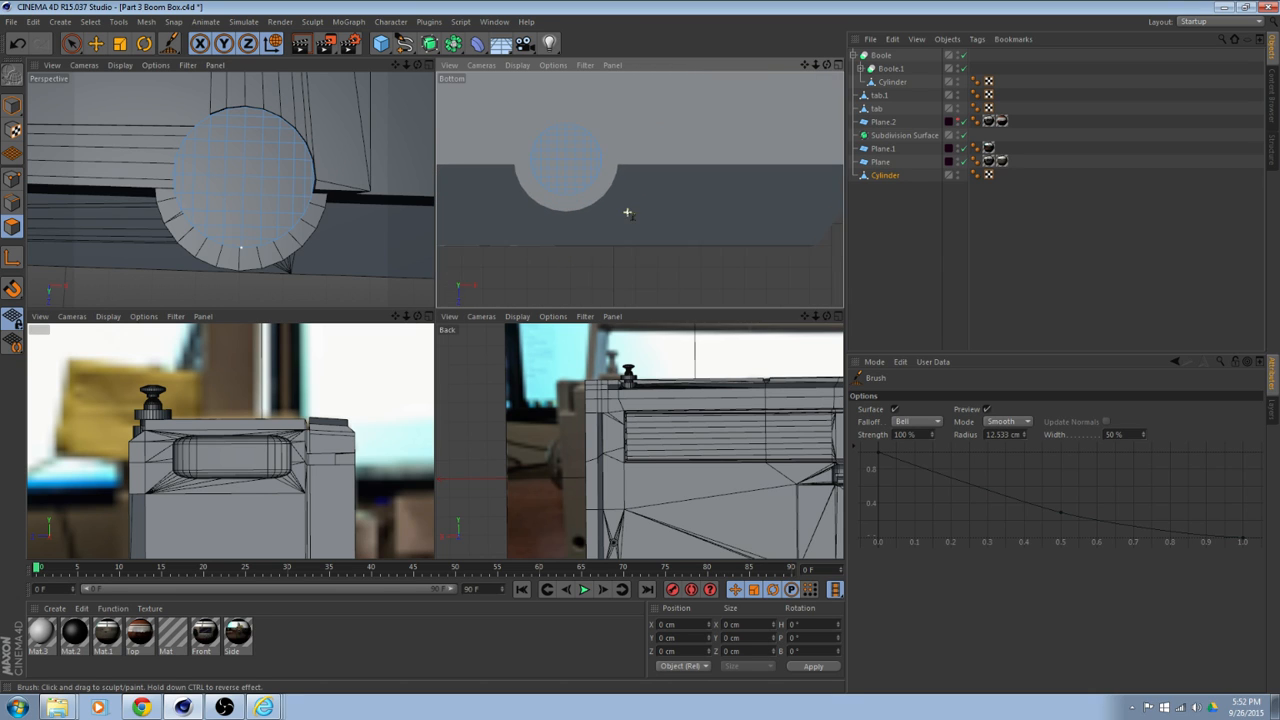
{"action": "scroll", "coordinate": [628, 213], "scroll_direction": "up", "scroll_amount": 2}
{"action": "middle_click_drag", "start_coordinate": [623, 174], "coordinate": [698, 278], "text": "alt"}
{"action": "scroll", "coordinate": [698, 278], "scroll_direction": "up", "scroll_amount": 2}
{"action": "middle_click_drag", "start_coordinate": [620, 270], "coordinate": [652, 241], "text": "alt"}
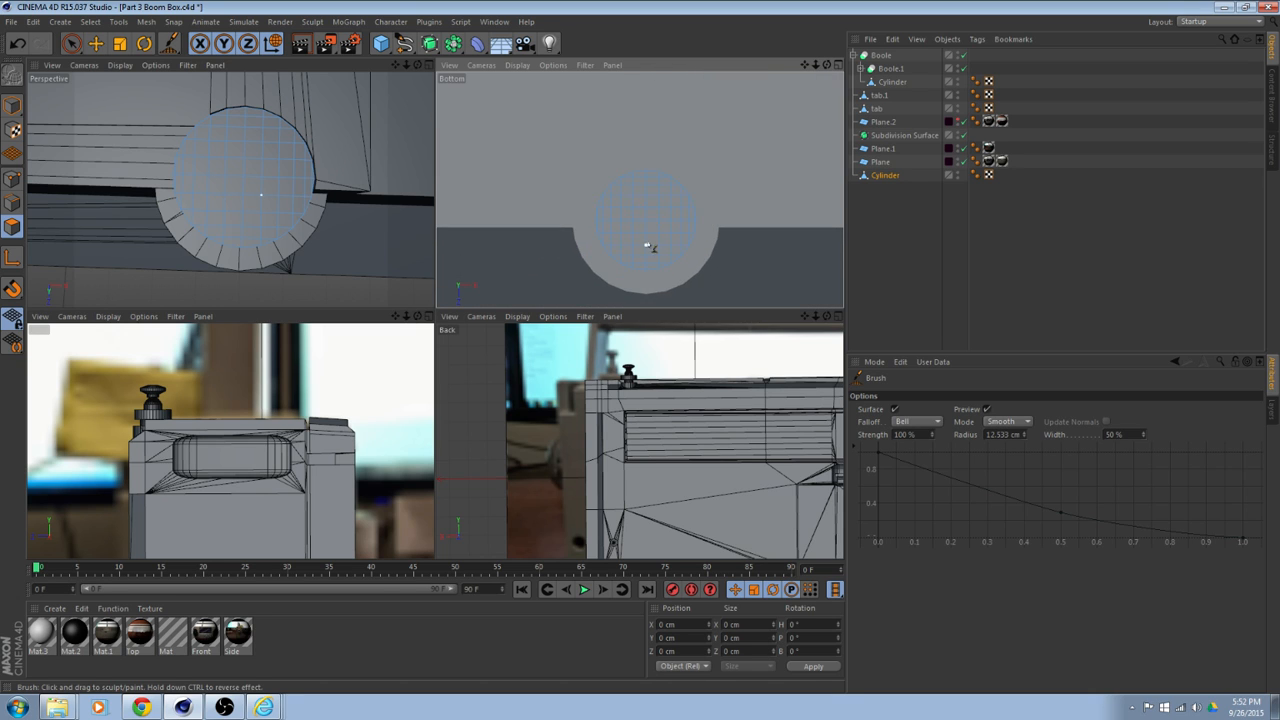
{"action": "scroll", "coordinate": [647, 245], "scroll_direction": "up", "scroll_amount": 1}
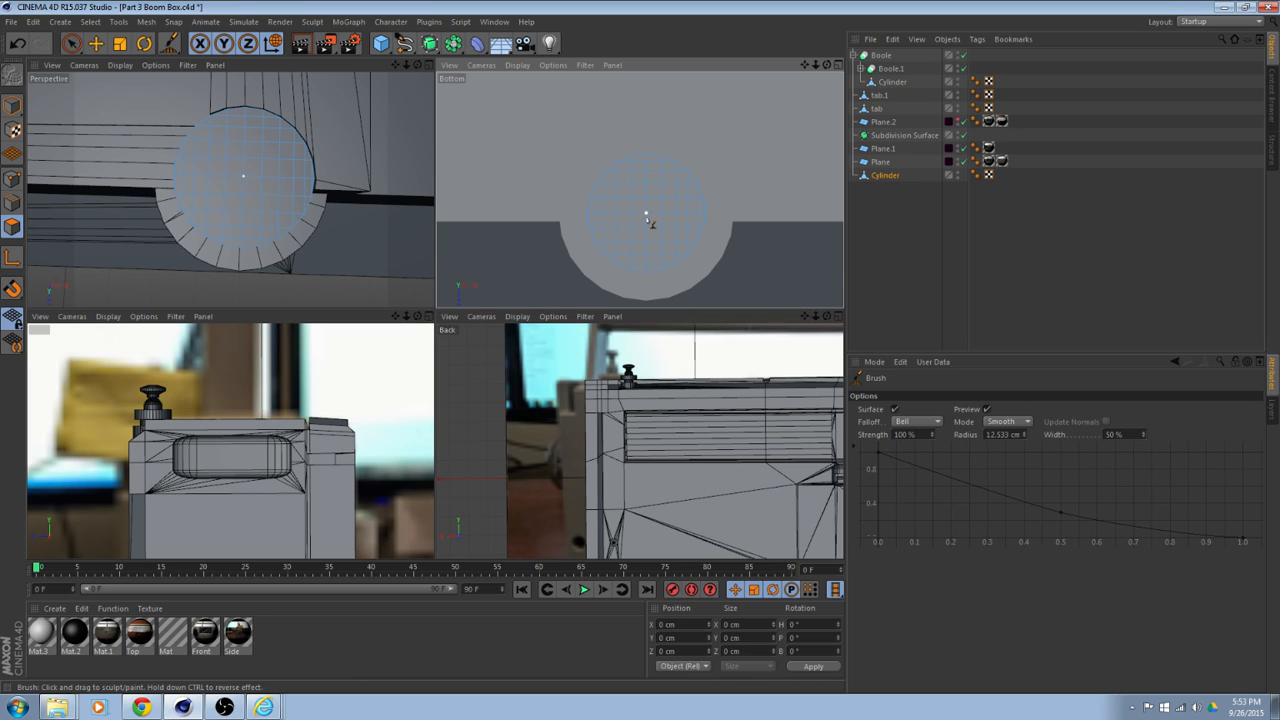
Set the Brush falloff to Circle and try a stroke on the centre of the cylinder's gridded cap.
{"action": "right_click", "coordinate": [646, 218]}
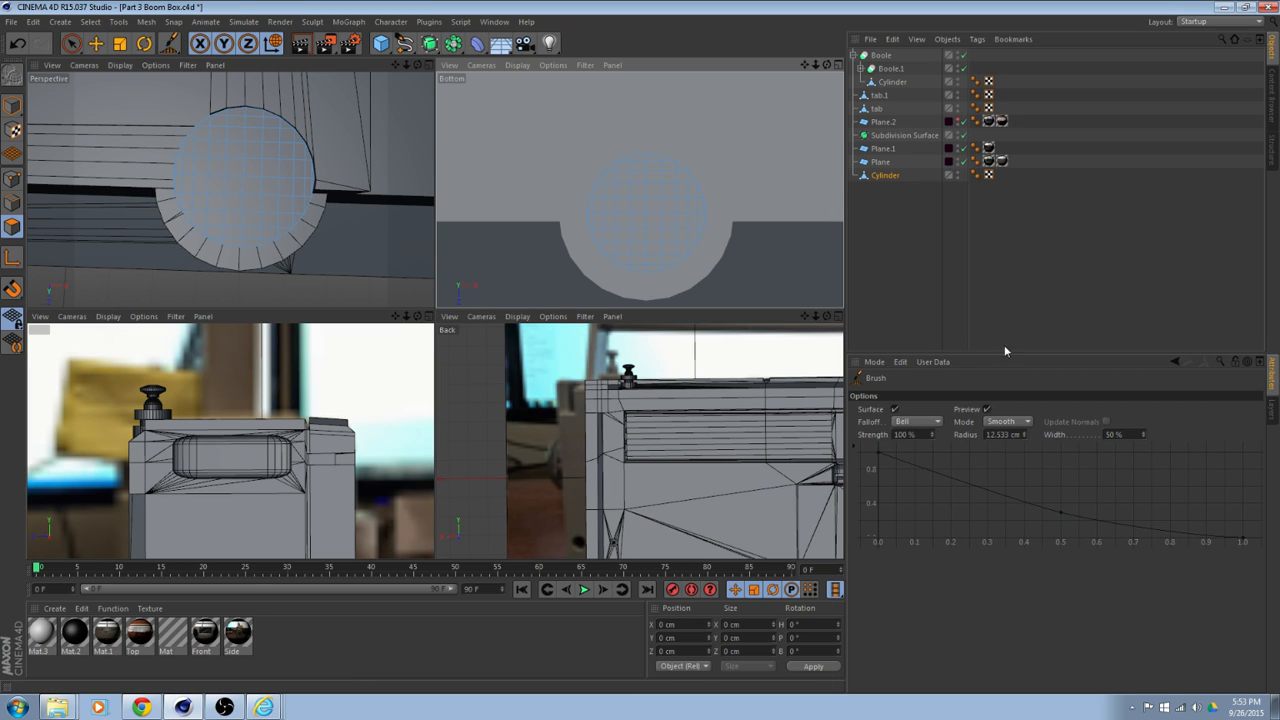
{"action": "left_click", "coordinate": [933, 424]}
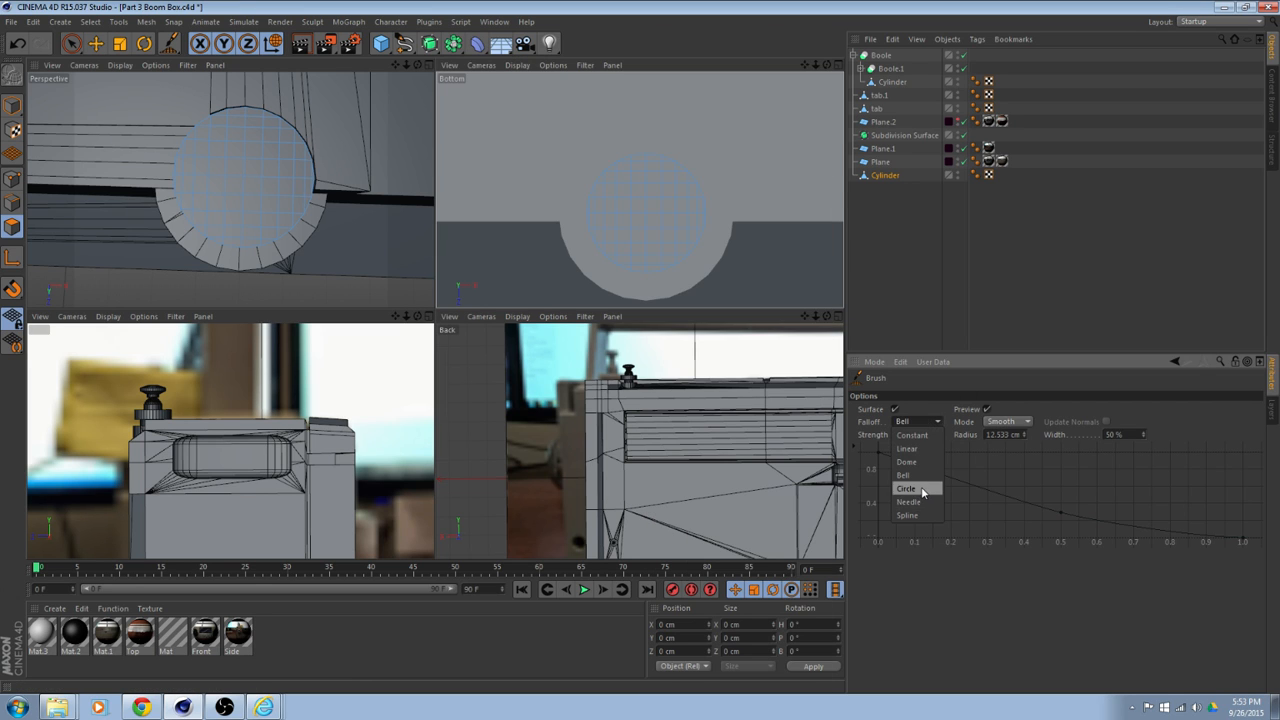
{"action": "left_click", "coordinate": [922, 489]}
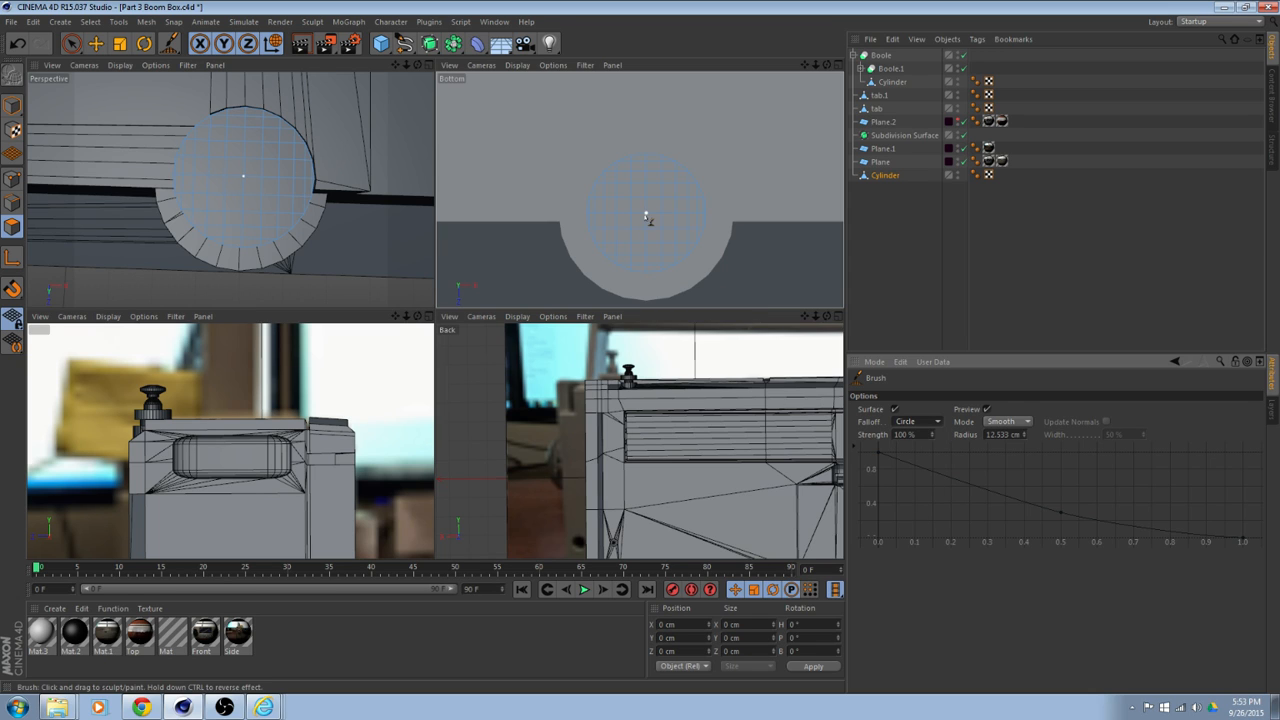
{"action": "left_click", "coordinate": [646, 217]}
{"action": "key", "text": "ctrl+z"}
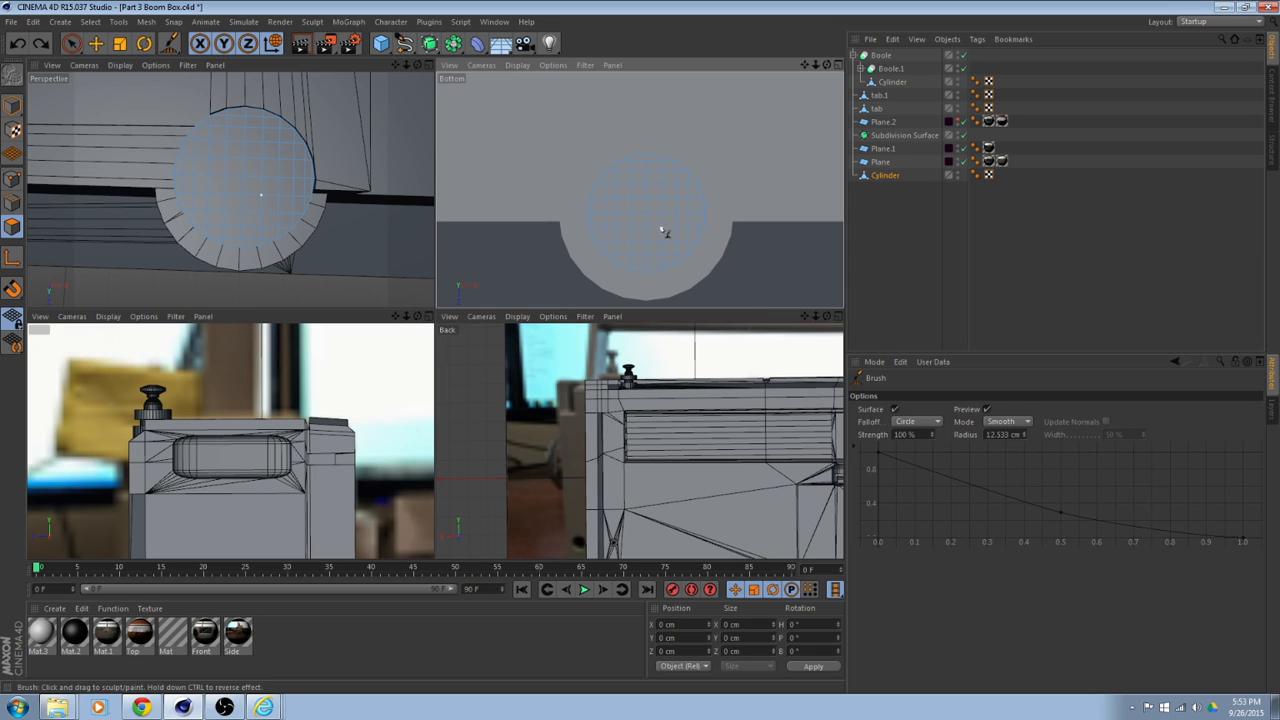
Set the Brush mode to Pull, try pulling the cap's centre outward, and undo the strokes.
{"action": "left_click", "coordinate": [1012, 421]}
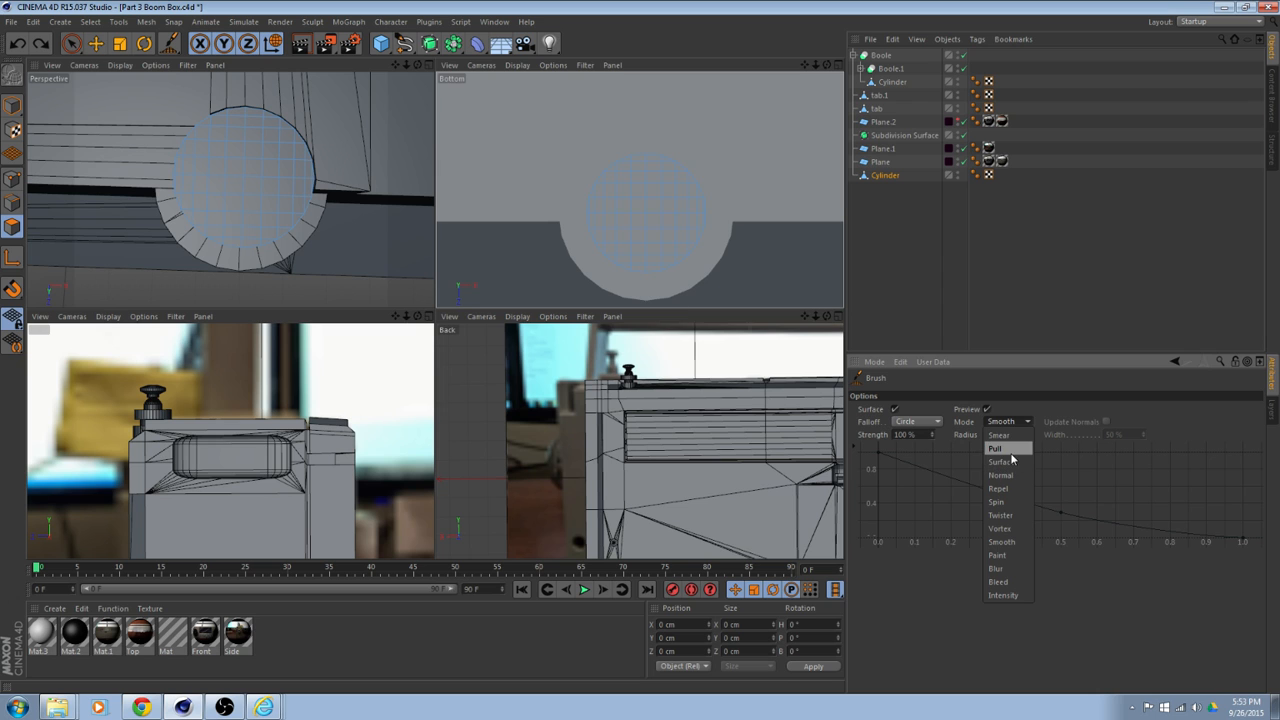
{"action": "left_click", "coordinate": [1000, 448]}
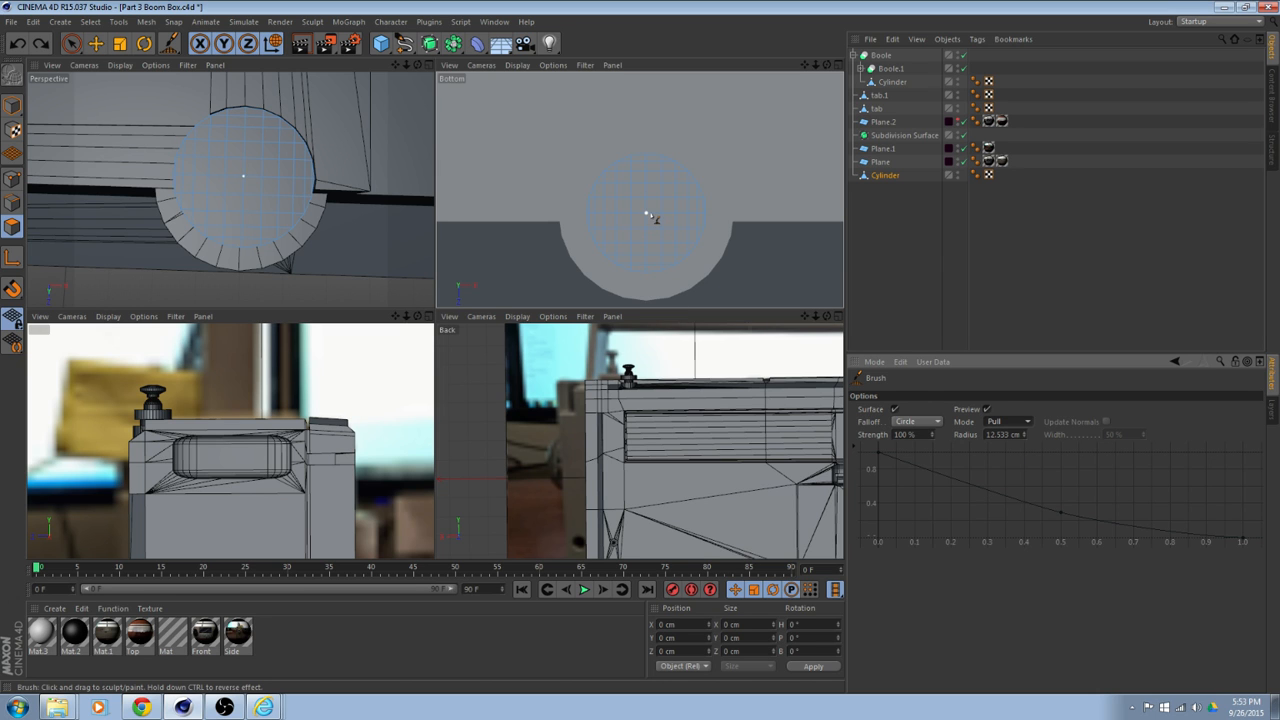
{"action": "left_click", "coordinate": [647, 213]}
{"action": "mouse_move", "coordinate": [326, 180]}
{"action": "left_mouse_down", "text": "alt"}
{"action": "mouse_move", "coordinate": [326, 105]}
{"action": "mouse_move", "coordinate": [328, 240]}
{"action": "left_mouse_up", "text": "alt"}
{"action": "left_click", "coordinate": [646, 216]}
{"action": "left_click_drag", "start_coordinate": [646, 218], "coordinate": [646, 216]}
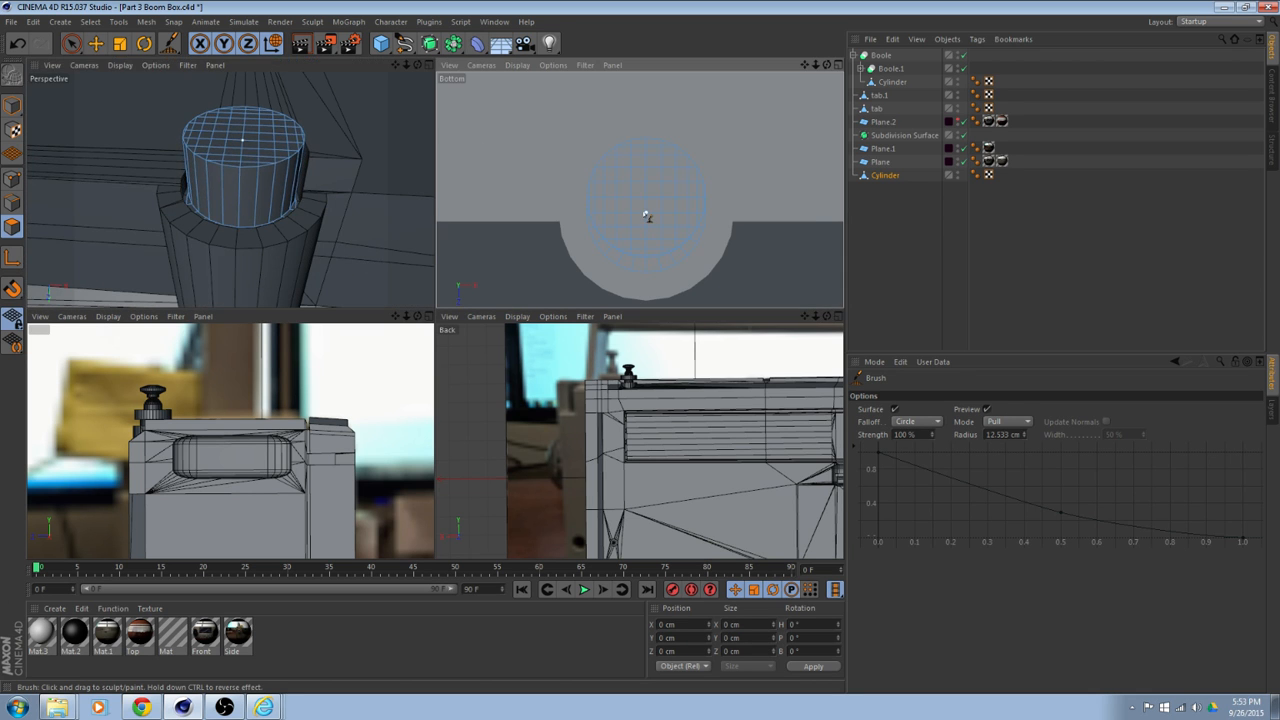
{"action": "mouse_move", "coordinate": [334, 197]}
{"action": "left_mouse_down", "text": "alt"}
{"action": "mouse_move", "coordinate": [323, 194]}
{"action": "mouse_move", "coordinate": [331, 277]}
{"action": "left_mouse_up", "text": "alt"}
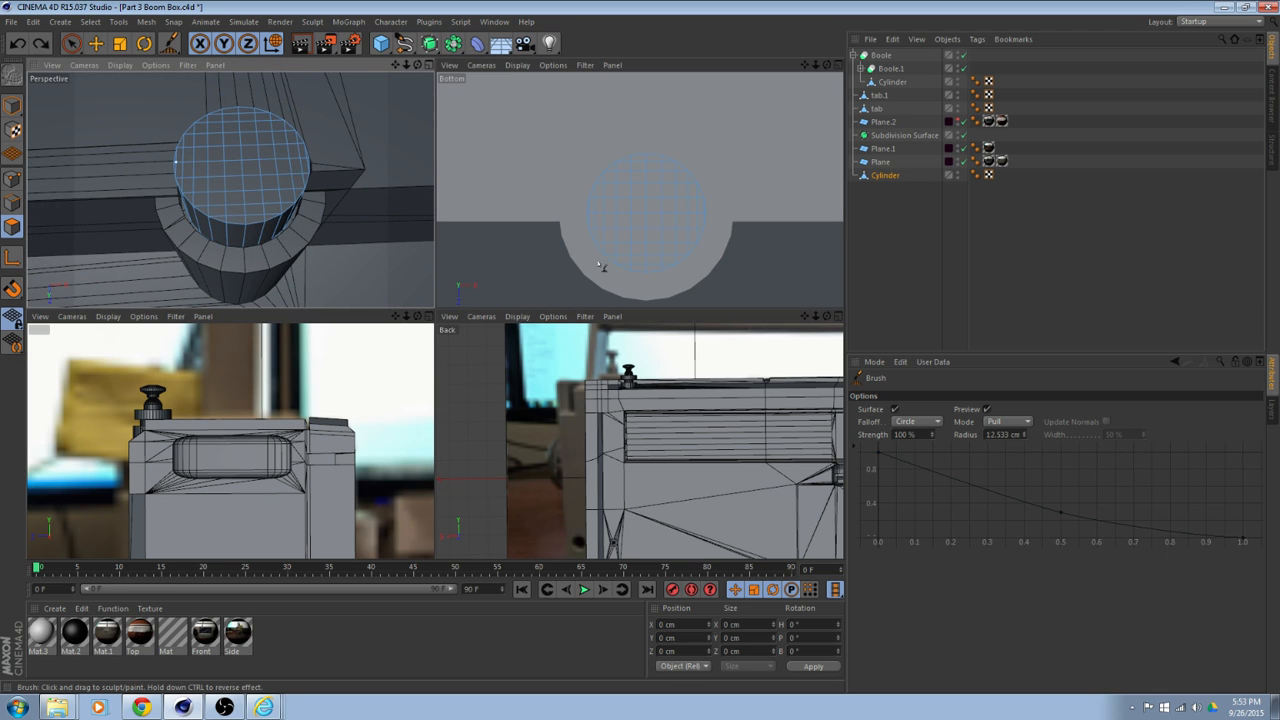
{"action": "left_click", "coordinate": [652, 216]}
{"action": "left_click_drag", "start_coordinate": [648, 218], "coordinate": [636, 216]}
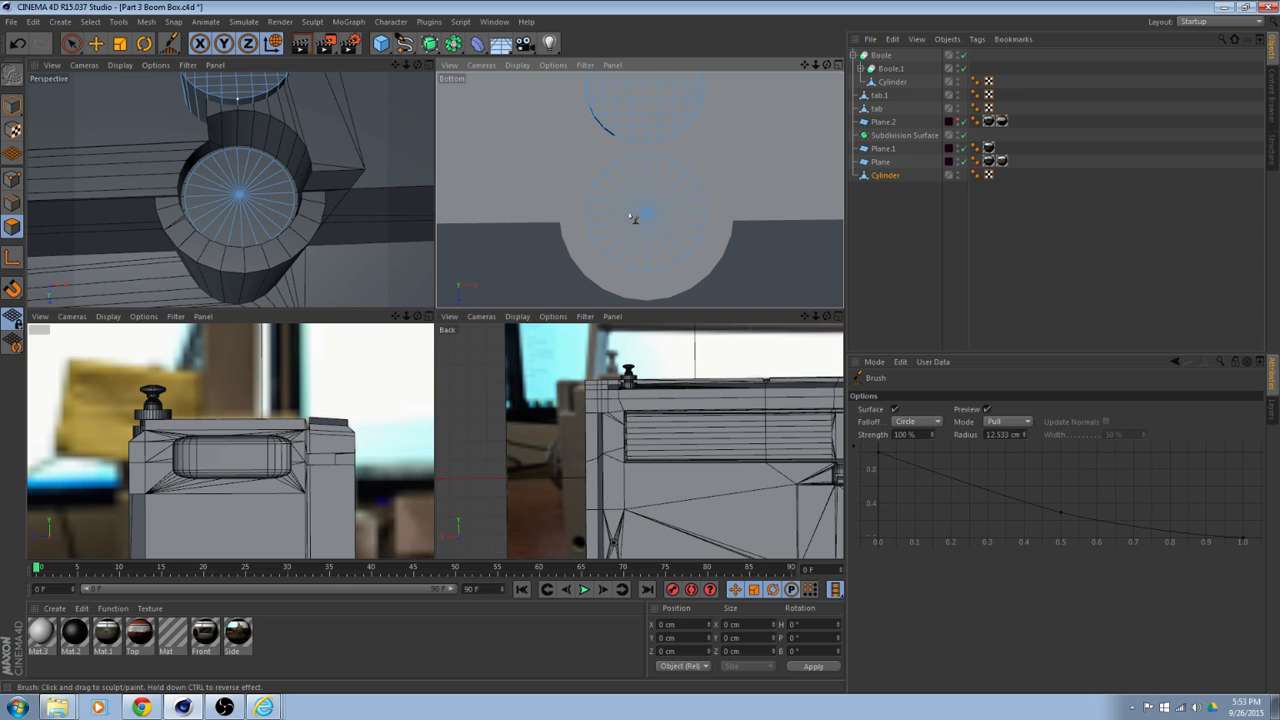
{"action": "key", "text": "ctrl+z"}
Select all polygons of the cylinder's gridded cap with the Live Selection tool.
{"action": "mouse_move", "coordinate": [249, 171]}
{"action": "left_mouse_down", "text": "alt"}
{"action": "mouse_move", "coordinate": [329, 206]}
{"action": "mouse_move", "coordinate": [265, 173]}
{"action": "left_mouse_up", "text": "alt"}
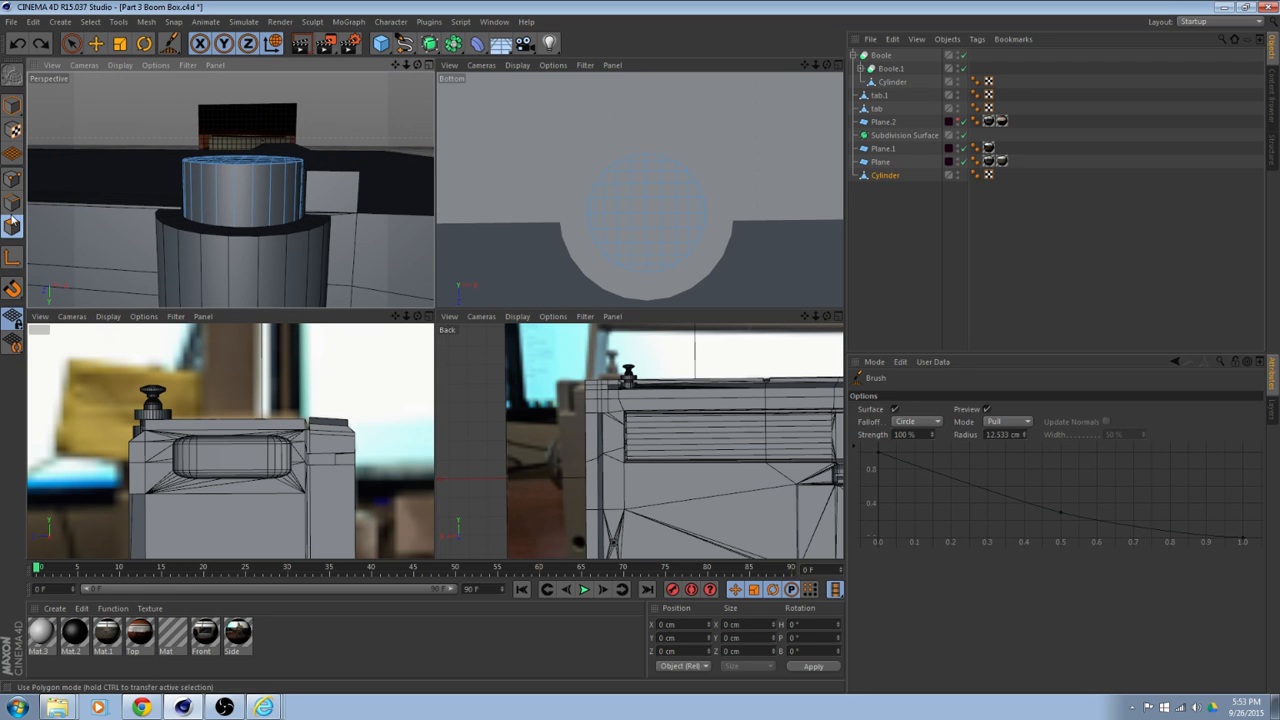
{"action": "left_click_drag", "start_coordinate": [74, 204], "coordinate": [116, 74], "text": "alt"}
{"action": "key", "text": "e"}
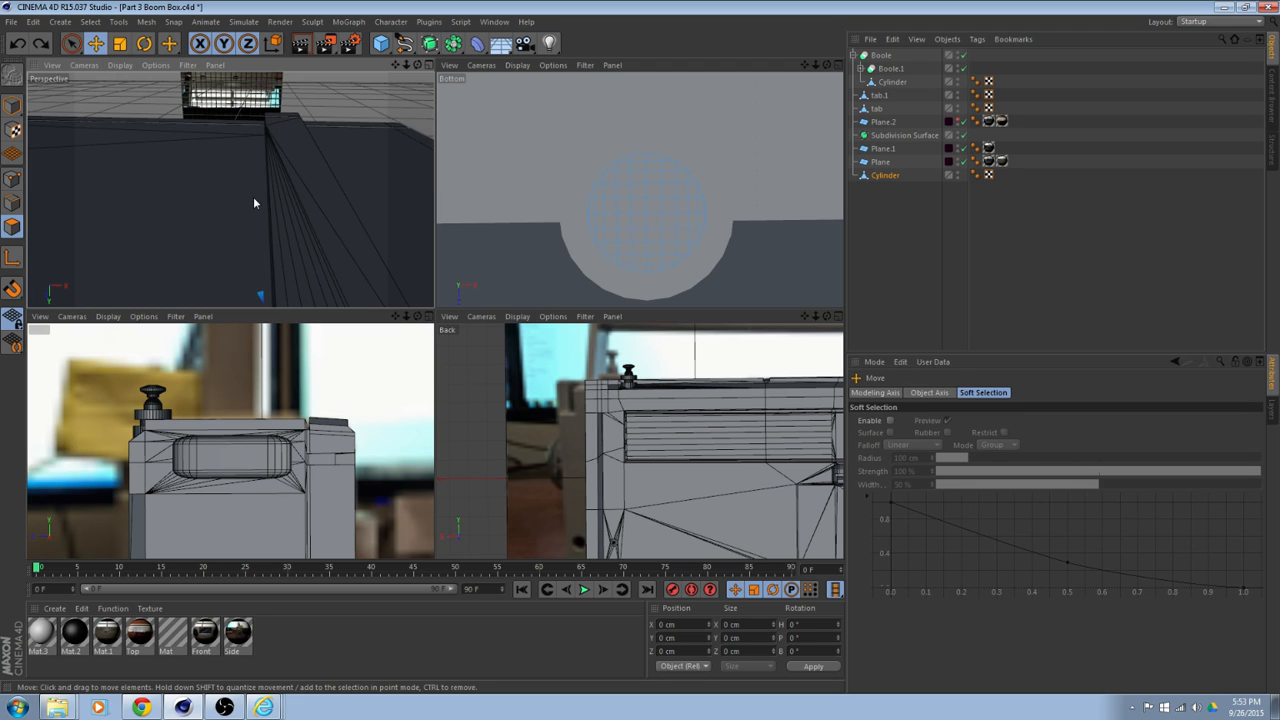
{"action": "left_click_drag", "start_coordinate": [253, 198], "coordinate": [253, 144], "text": "alt"}
{"action": "left_click_drag", "start_coordinate": [262, 222], "coordinate": [278, 126], "text": "alt"}
{"action": "middle_click_drag", "start_coordinate": [278, 126], "coordinate": [195, 206], "text": "alt"}
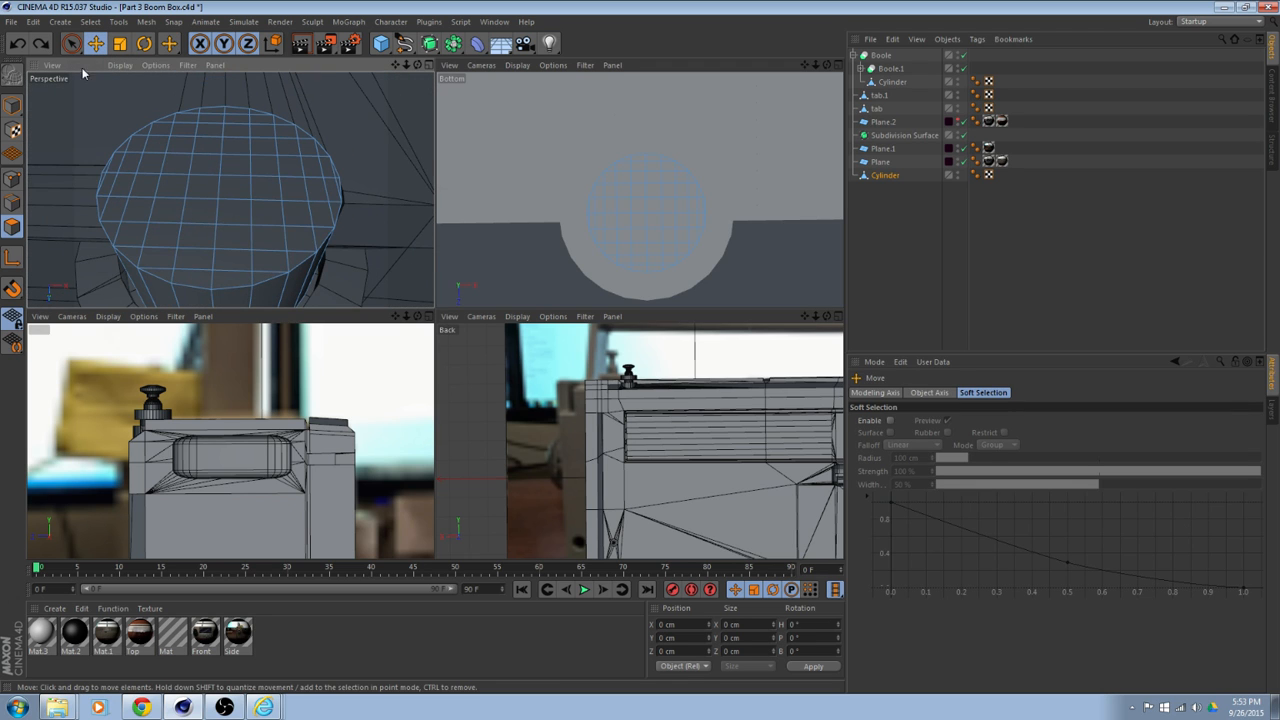
{"action": "left_click", "coordinate": [70, 43]}
{"action": "mouse_move", "coordinate": [233, 238]}
{"action": "left_mouse_down"}
{"action": "mouse_move", "coordinate": [288, 178]}
{"action": "mouse_move", "coordinate": [247, 130]}
{"action": "left_mouse_up"}
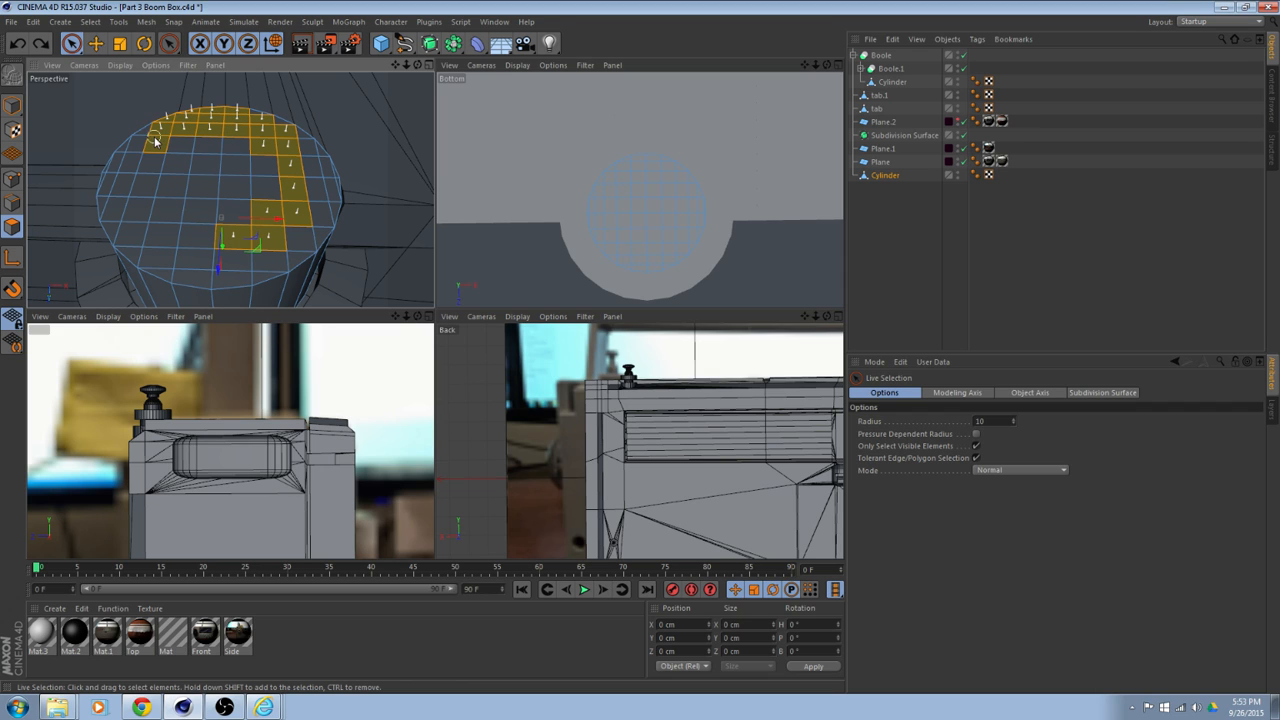
{"action": "left_click_drag", "start_coordinate": [119, 167], "coordinate": [111, 222]}
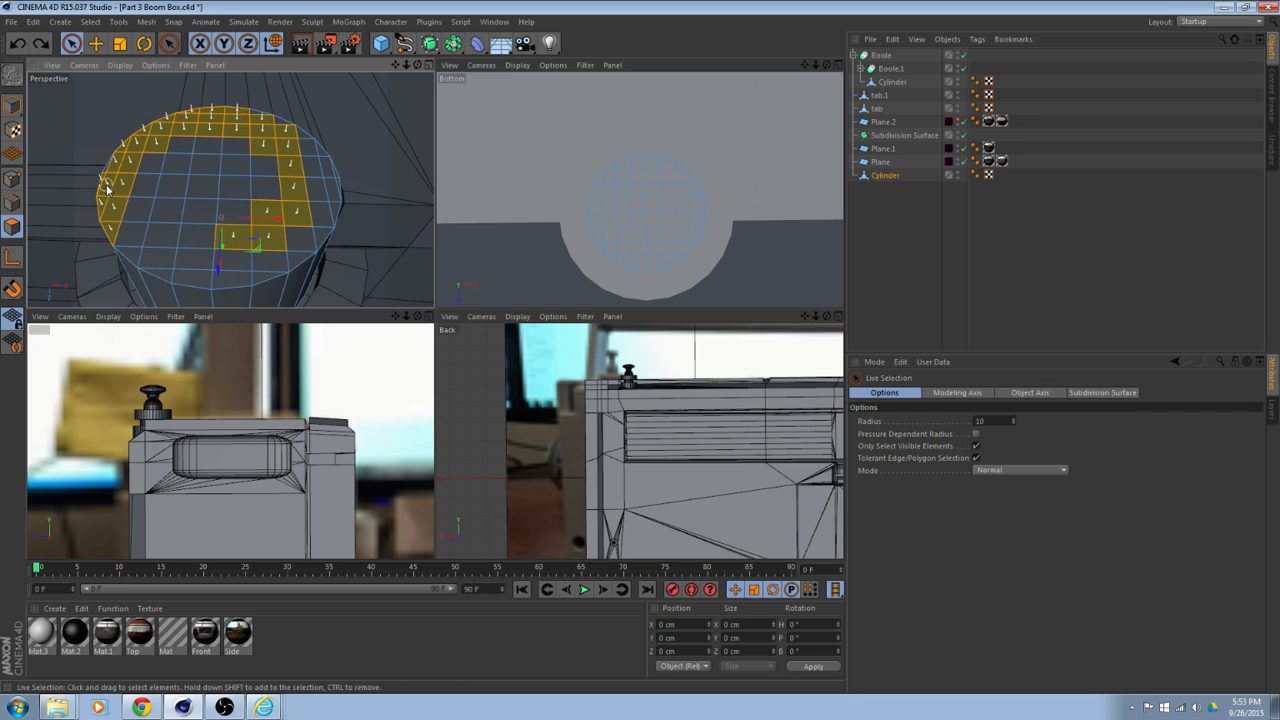
{"action": "mouse_move", "coordinate": [137, 158]}
{"action": "left_mouse_down"}
{"action": "mouse_move", "coordinate": [210, 162]}
{"action": "mouse_move", "coordinate": [262, 205]}
{"action": "mouse_move", "coordinate": [143, 183]}
{"action": "mouse_move", "coordinate": [156, 251]}
{"action": "mouse_move", "coordinate": [225, 272]}
{"action": "mouse_move", "coordinate": [227, 258]}
{"action": "mouse_move", "coordinate": [263, 263]}
{"action": "mouse_move", "coordinate": [325, 215]}
{"action": "mouse_move", "coordinate": [321, 147]}
{"action": "left_mouse_up"}
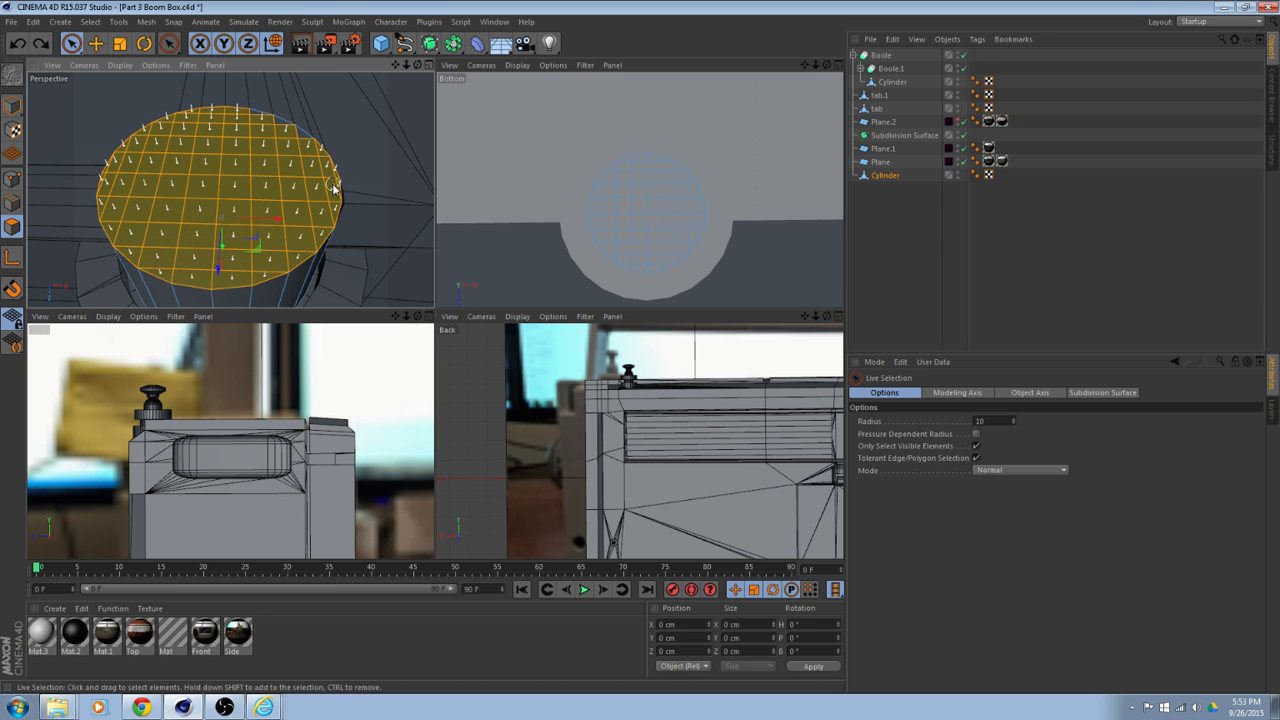
{"action": "left_click_drag", "start_coordinate": [265, 122], "coordinate": [261, 124]}
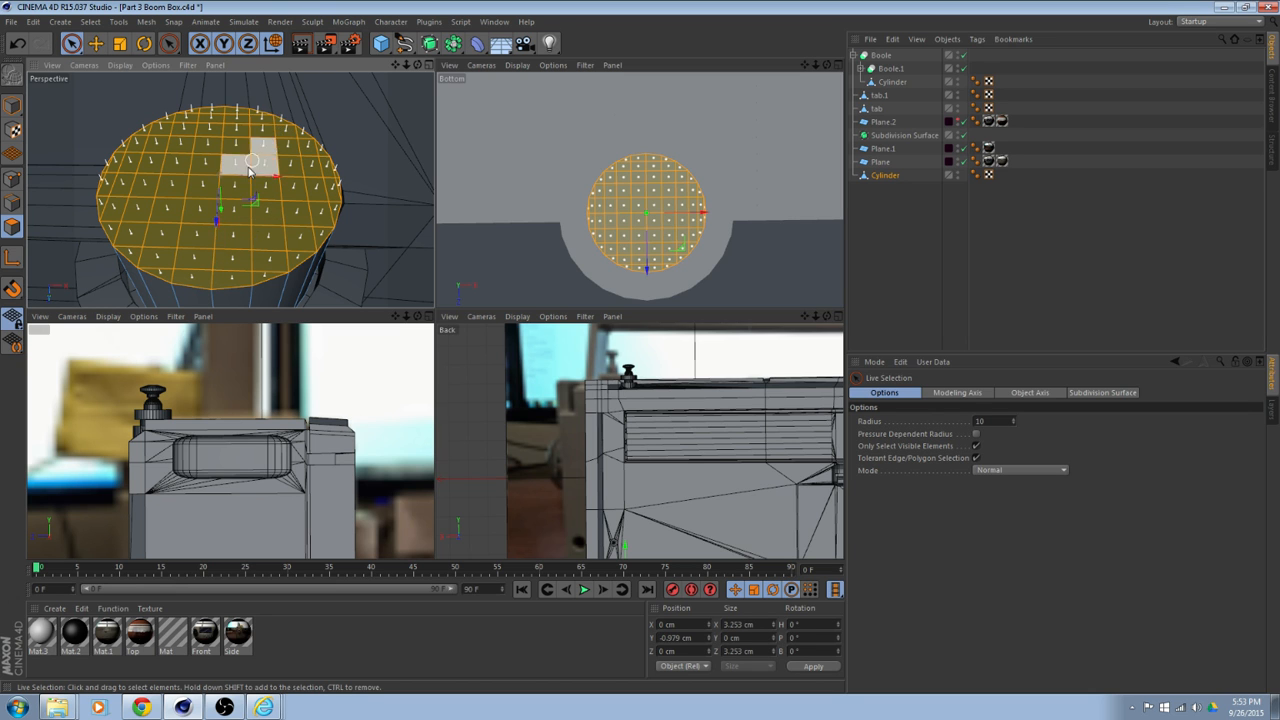
Try to deform the selected cap polygons from their centre with the Magnet tool.
{"action": "scroll", "coordinate": [254, 243], "scroll_direction": "down", "scroll_amount": 3}
{"action": "mouse_move", "coordinate": [254, 243]}
{"action": "left_mouse_down", "text": "alt"}
{"action": "mouse_move", "coordinate": [203, 167]}
{"action": "mouse_move", "coordinate": [303, 273]}
{"action": "mouse_move", "coordinate": [277, 189]}
{"action": "mouse_move", "coordinate": [606, 166]}
{"action": "left_mouse_up", "text": "alt"}
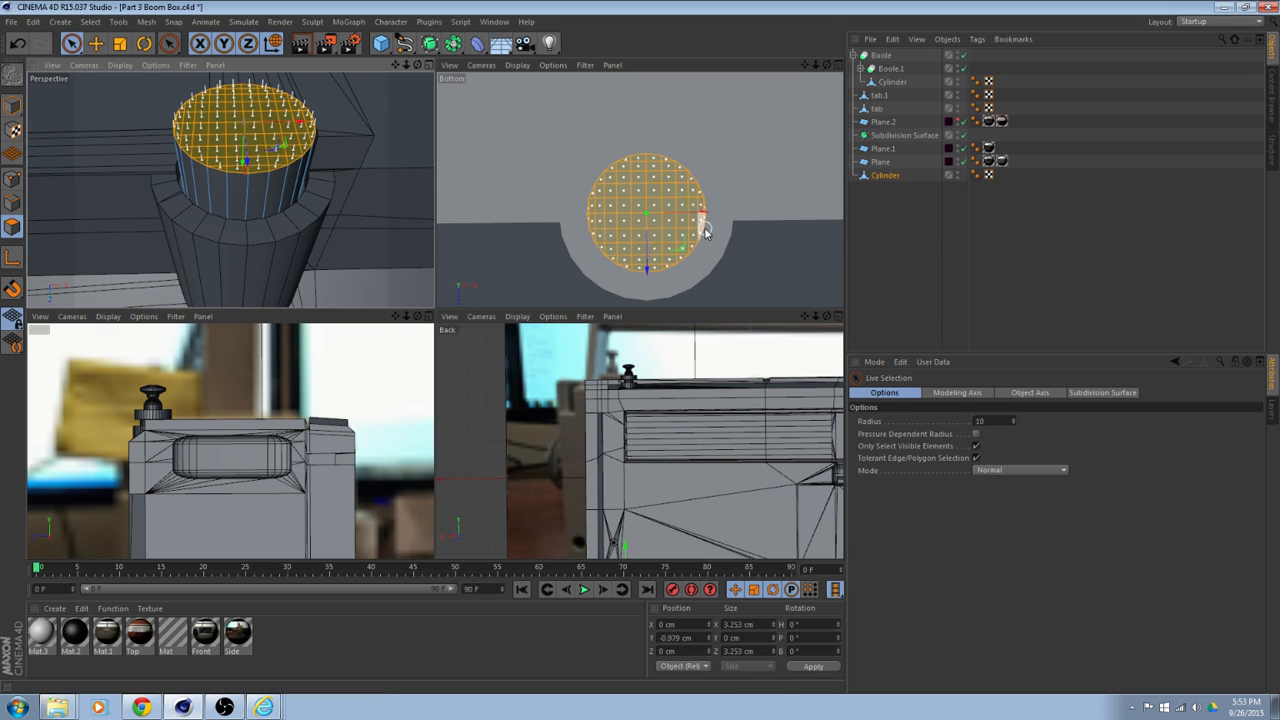
{"action": "right_click", "coordinate": [772, 198]}
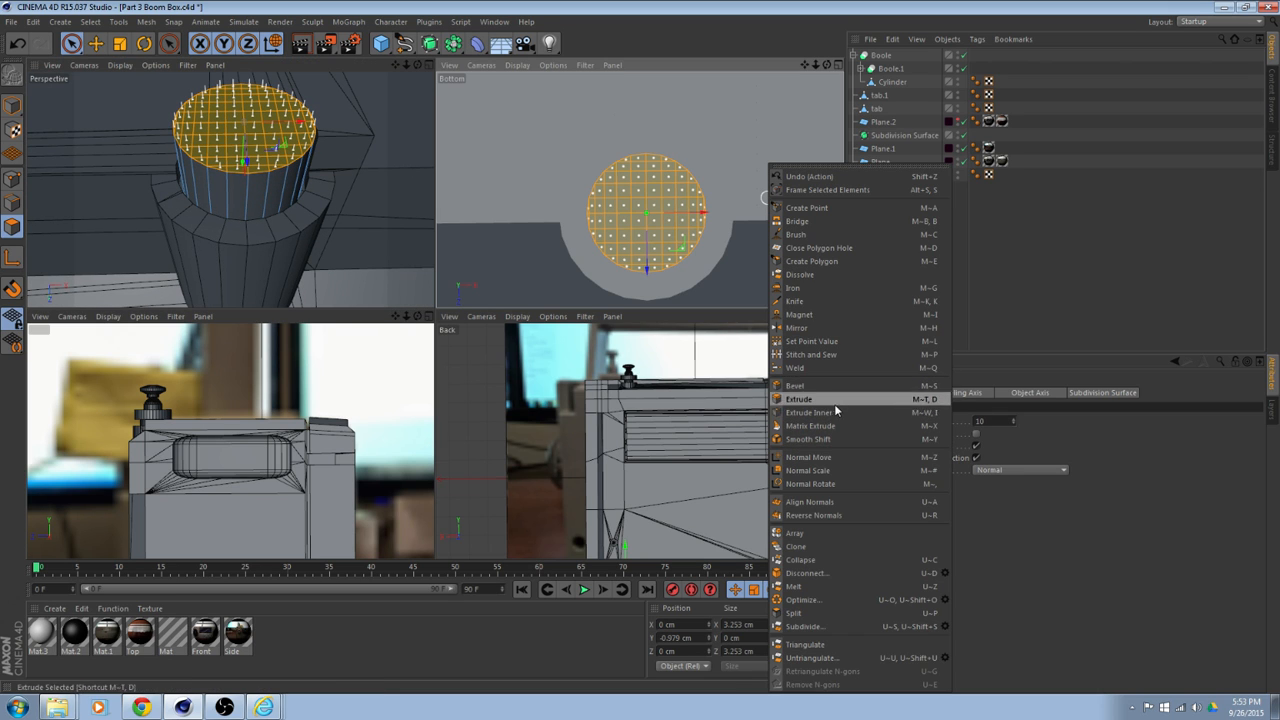
{"action": "left_click", "coordinate": [812, 316]}
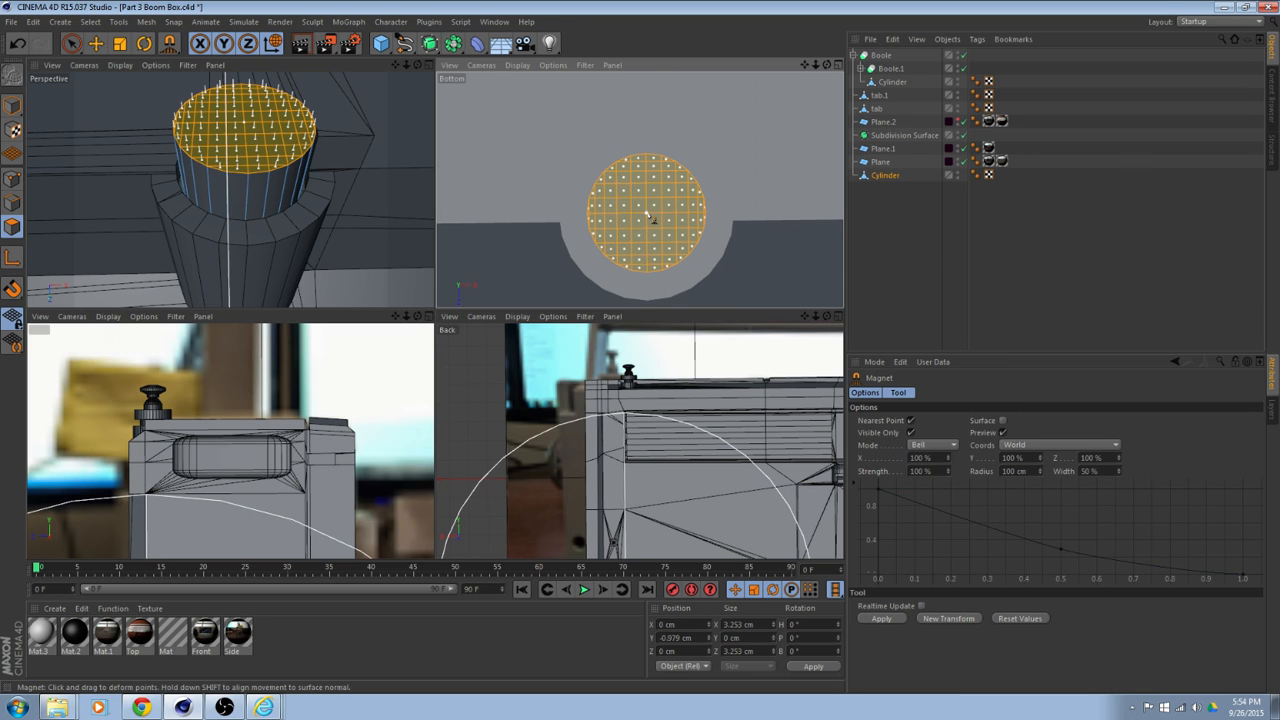
{"action": "left_click_drag", "start_coordinate": [647, 214], "coordinate": [648, 215]}
{"action": "key", "text": "ctrl+z"}
Try to pull the selected cap polygons with the Brush tool at a radius of 1.395 cm.
{"action": "right_click", "coordinate": [659, 222]}
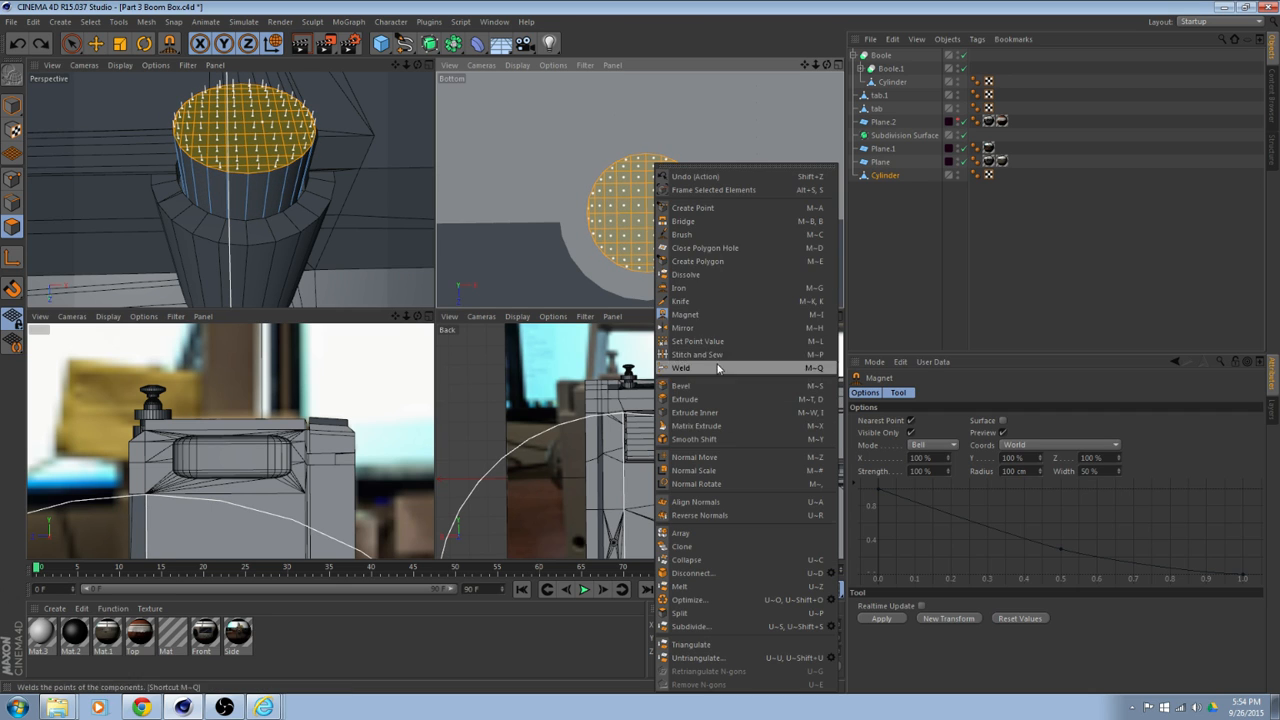
{"action": "left_click", "coordinate": [706, 240]}
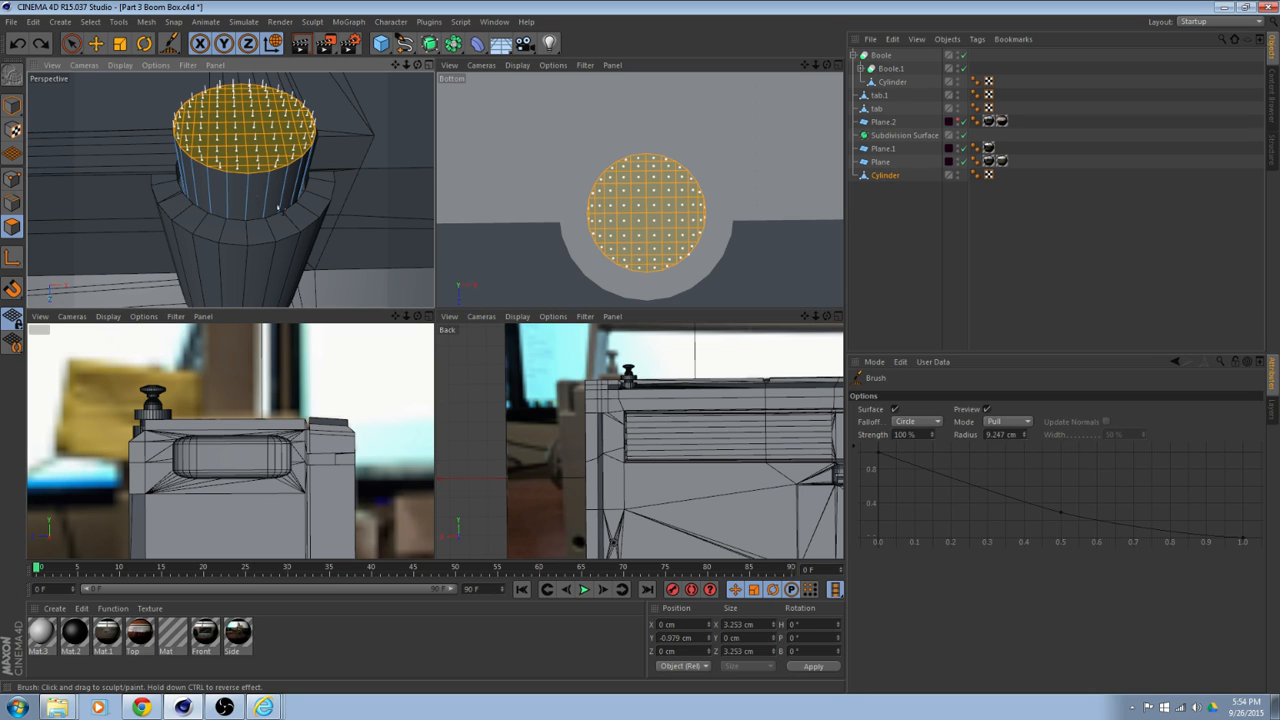
{"action": "middle_click_drag", "start_coordinate": [310, 205], "coordinate": [286, 205]}
{"action": "middle_click_drag", "start_coordinate": [653, 220], "coordinate": [635, 220]}
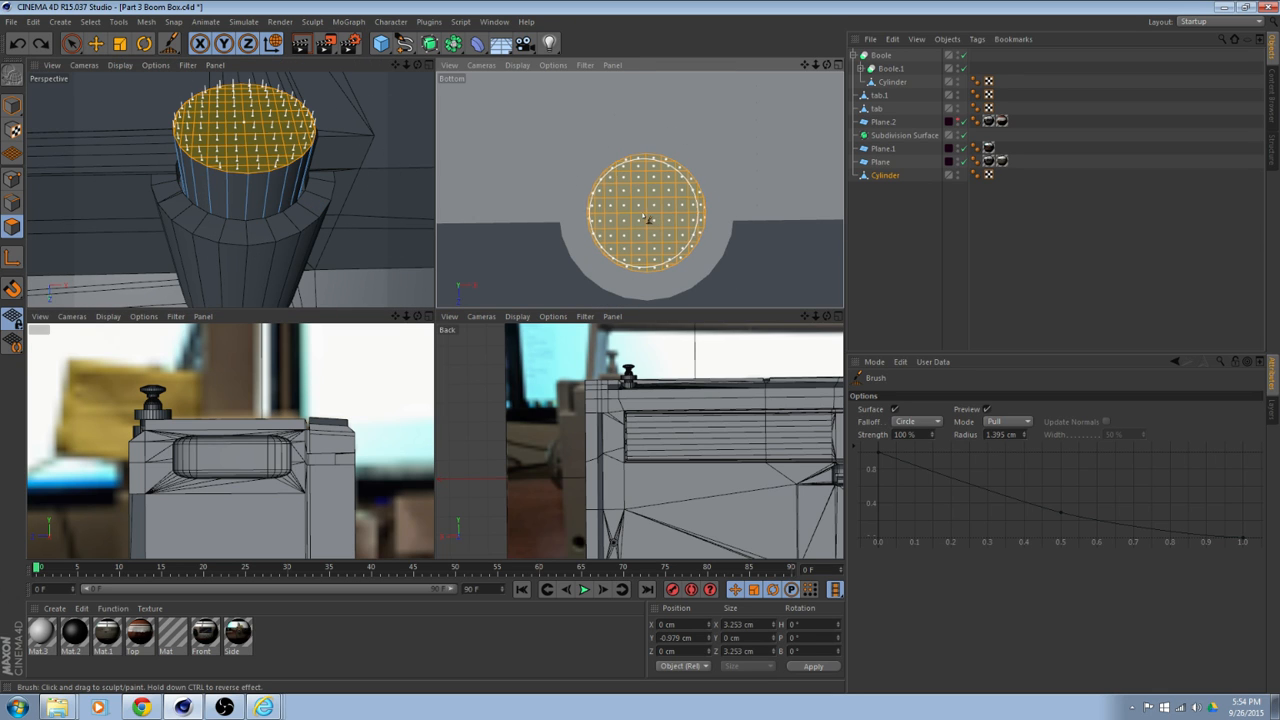
{"action": "left_click_drag", "start_coordinate": [646, 216], "coordinate": [648, 220]}
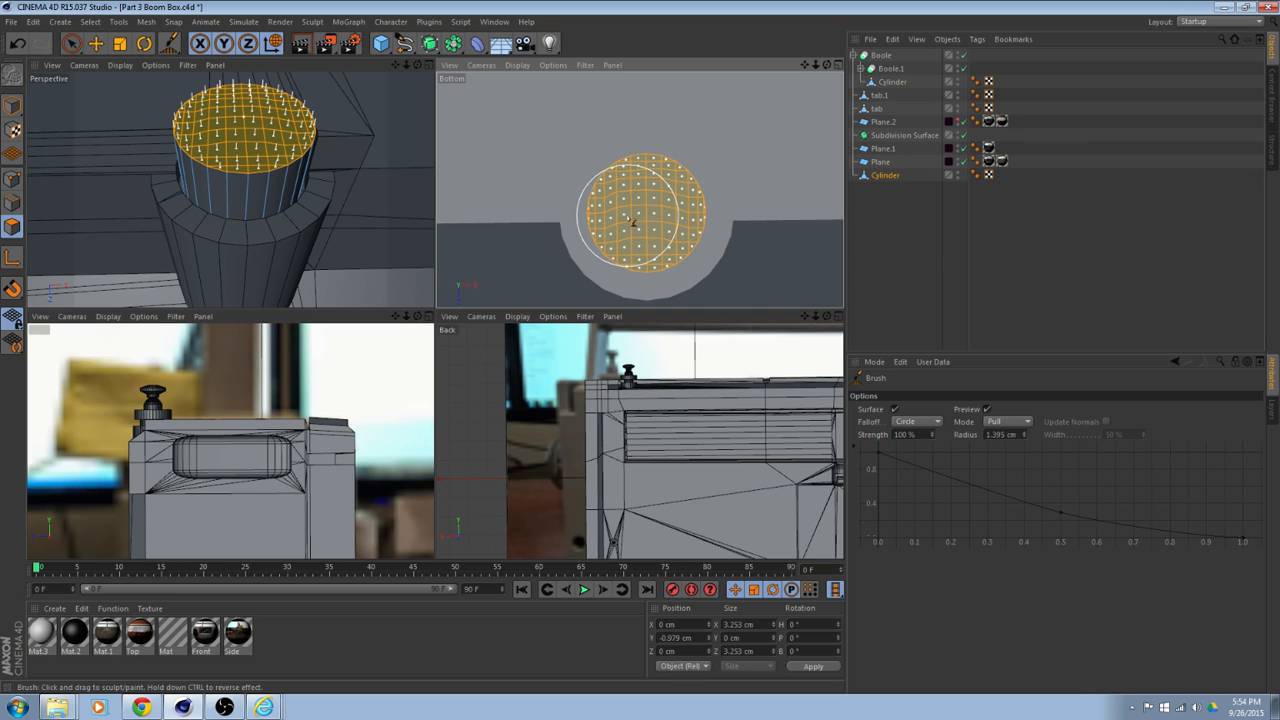
{"action": "key", "text": "ctrl+z"}
Enlarge the brush radius to 1.76 cm and try to pull the whole cap from its centre.
{"action": "middle_click_drag", "start_coordinate": [632, 222], "coordinate": [648, 219]}
{"action": "left_click_drag", "start_coordinate": [650, 220], "coordinate": [647, 218]}
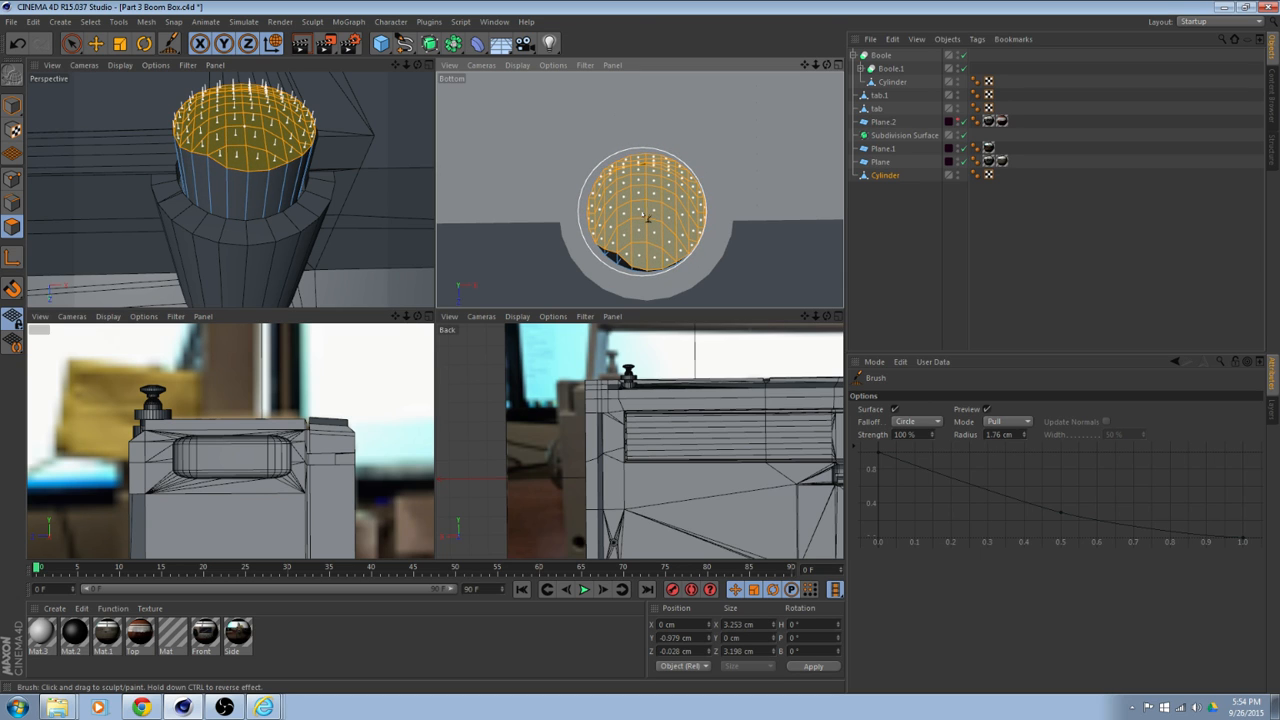
{"action": "key", "text": "ctrl+z"}
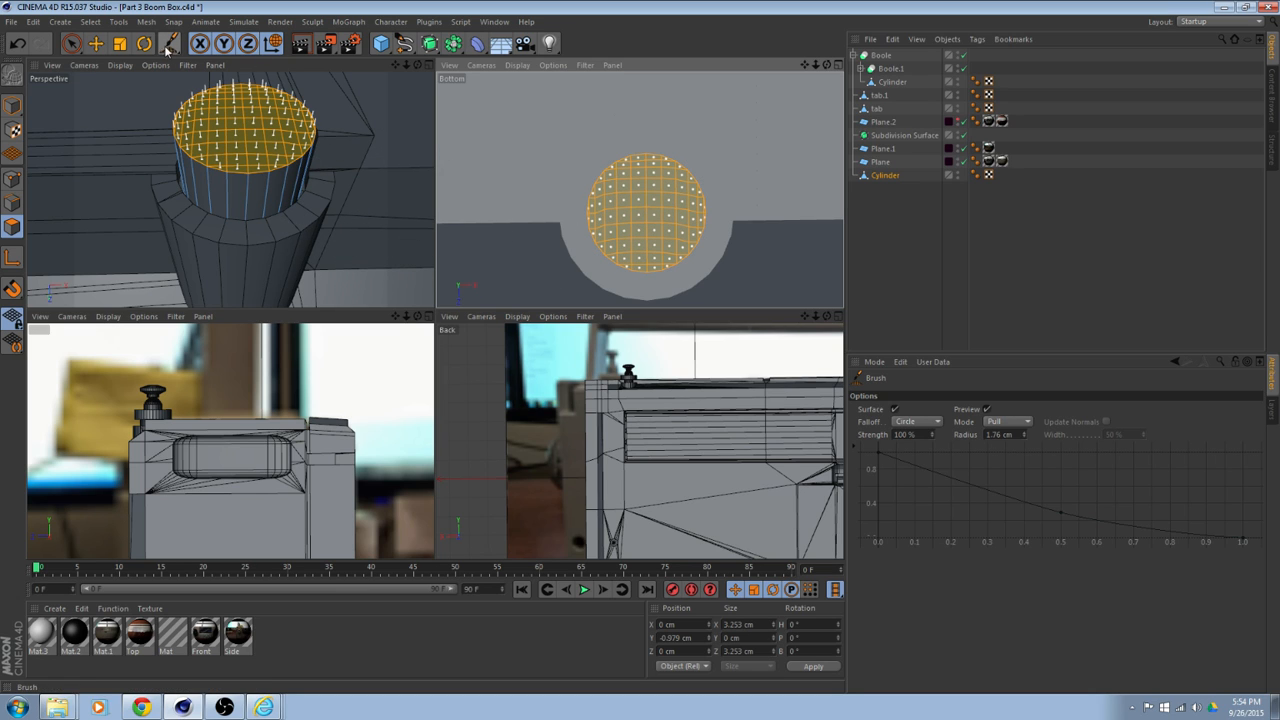
Switch to the Move tool for the selected cap polygons and maximize the perspective view.
{"action": "left_click", "coordinate": [95, 43]}
{"action": "middle_click", "coordinate": [343, 206]}
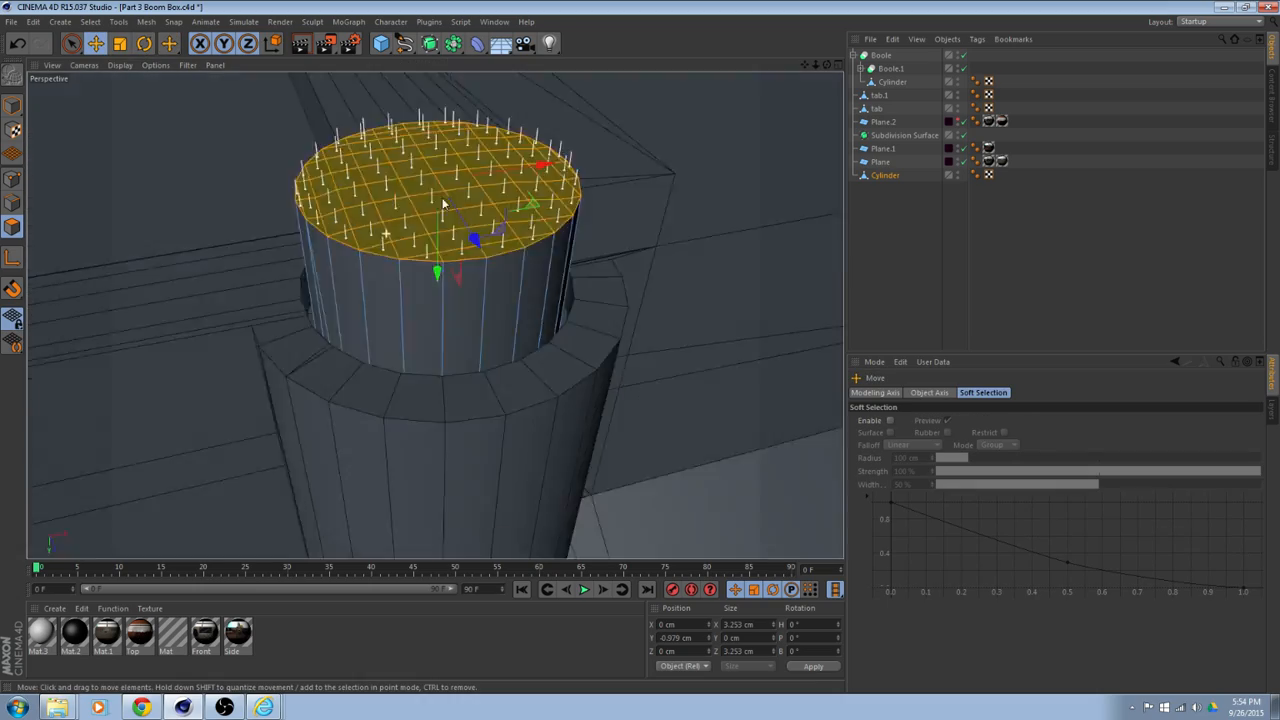
Activate the Brush for the cylinder's selected top polygons and set its radius to 3.213 cm.
{"action": "left_click_drag", "start_coordinate": [443, 203], "coordinate": [569, 346], "text": "alt"}
{"action": "right_click", "coordinate": [484, 310]}
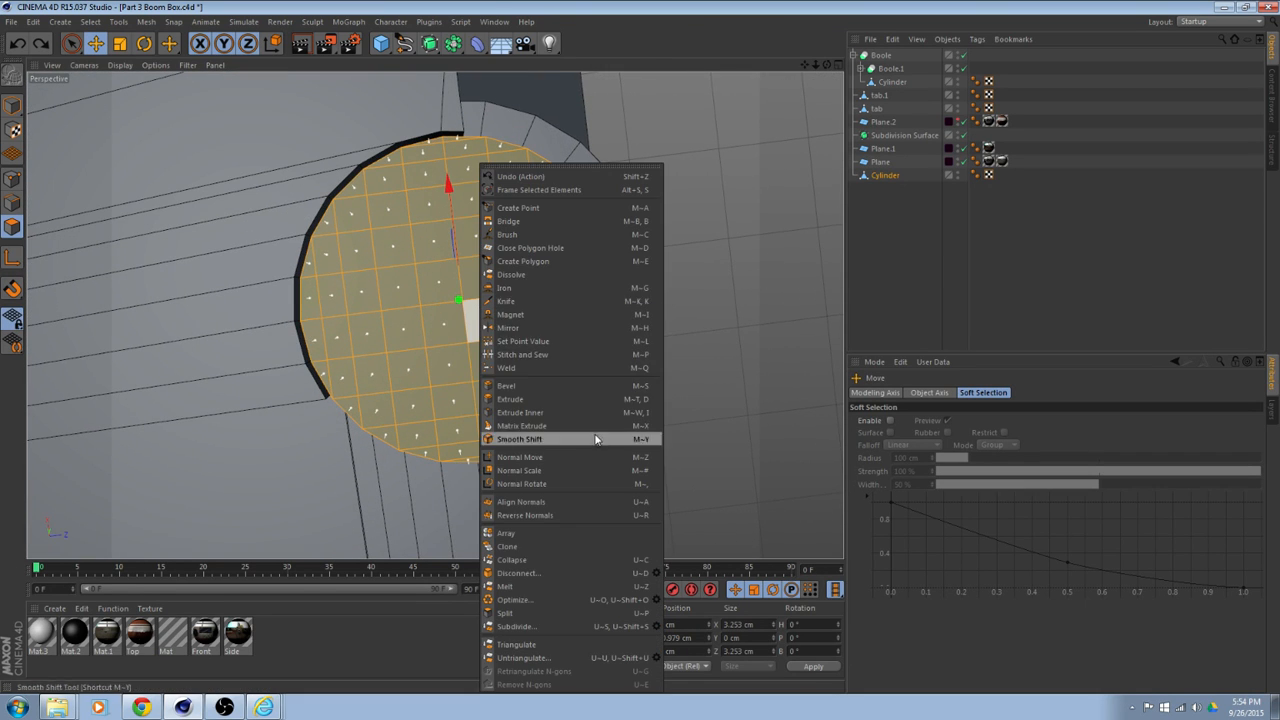
{"action": "left_click", "coordinate": [533, 234]}
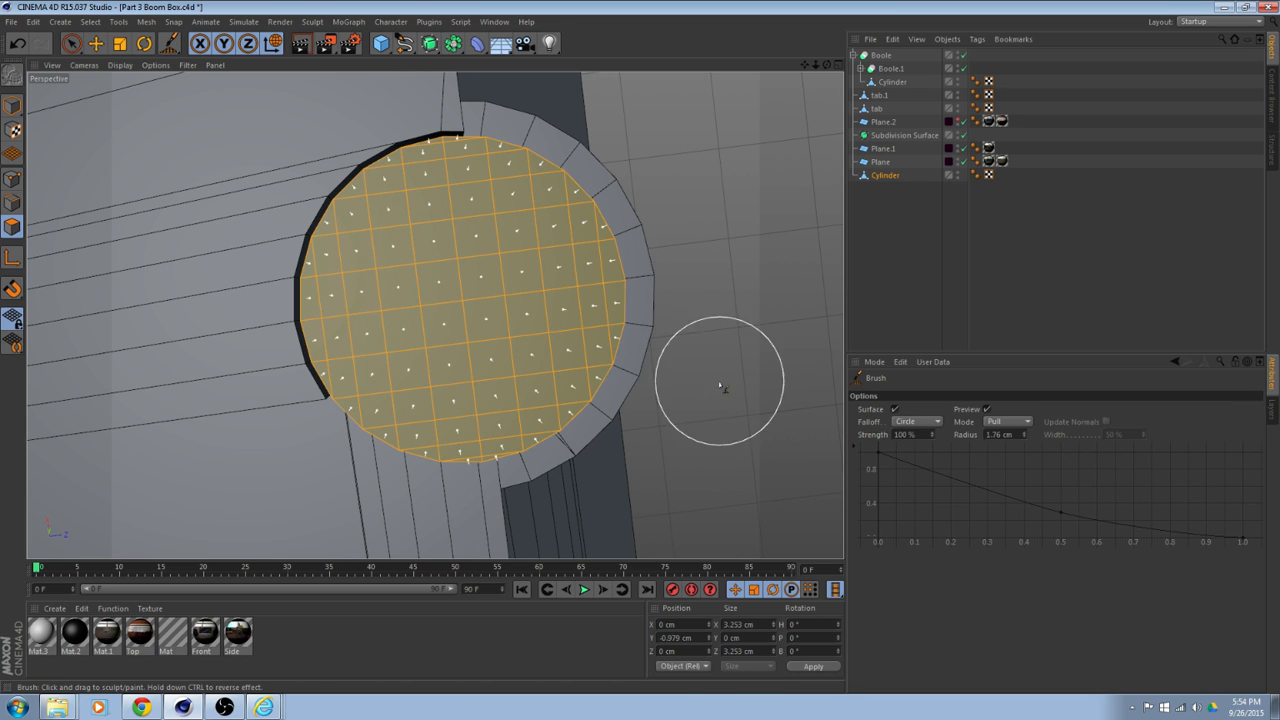
{"action": "middle_click_drag", "start_coordinate": [472, 322], "coordinate": [466, 310]}
Try a Brush pull with Circle falloff at the centre of the cylinder's top, and undo it.
{"action": "left_click", "coordinate": [467, 308]}
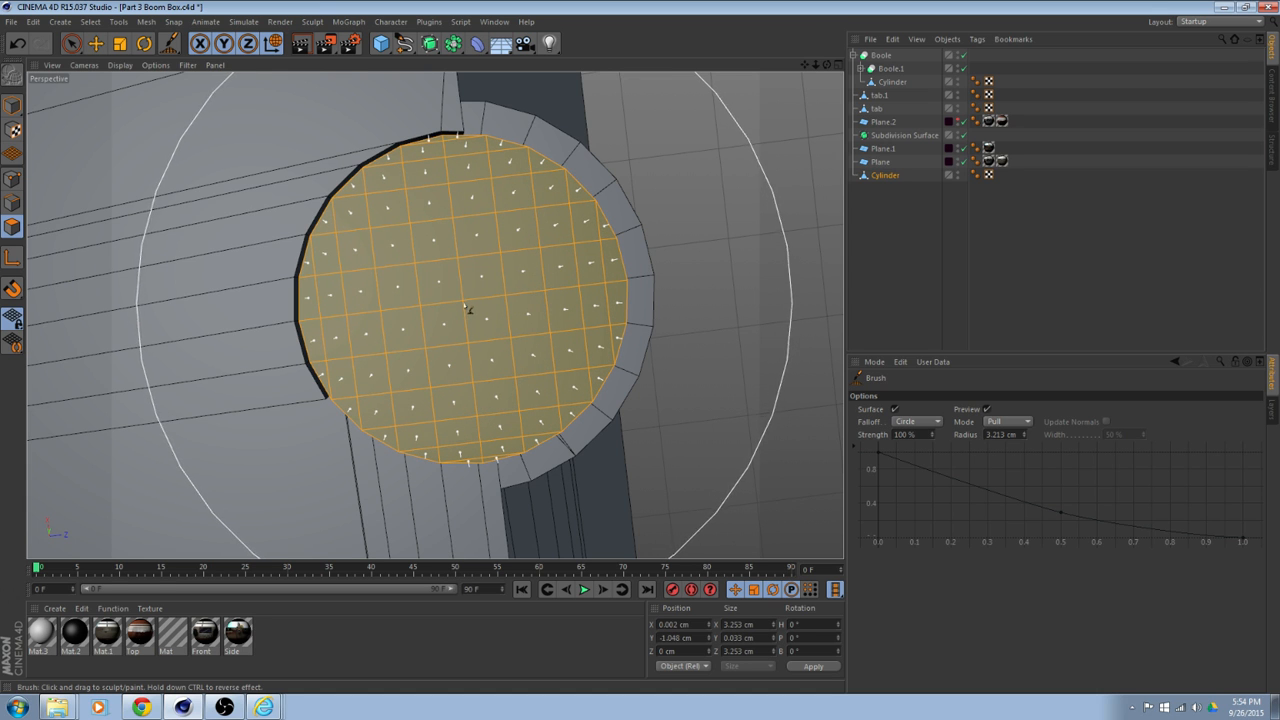
{"action": "left_click_drag", "start_coordinate": [567, 368], "coordinate": [556, 215], "text": "alt"}
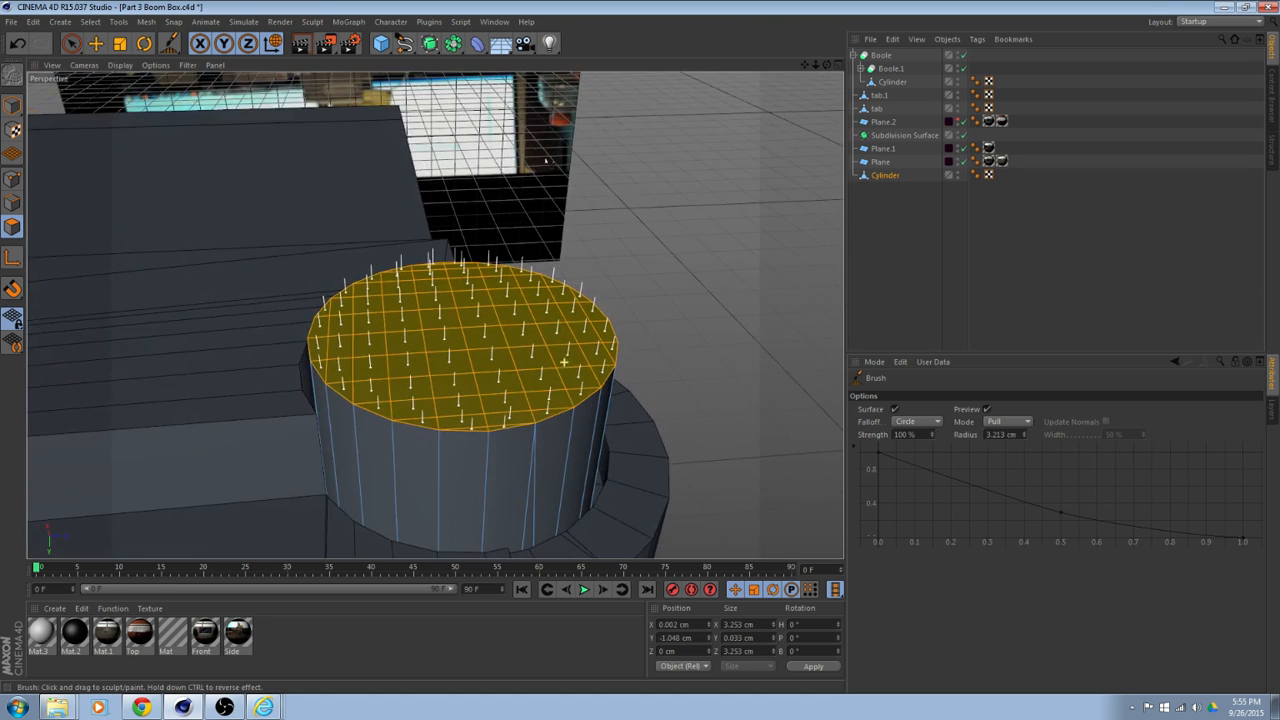
{"action": "key", "text": "ctrl+z"}
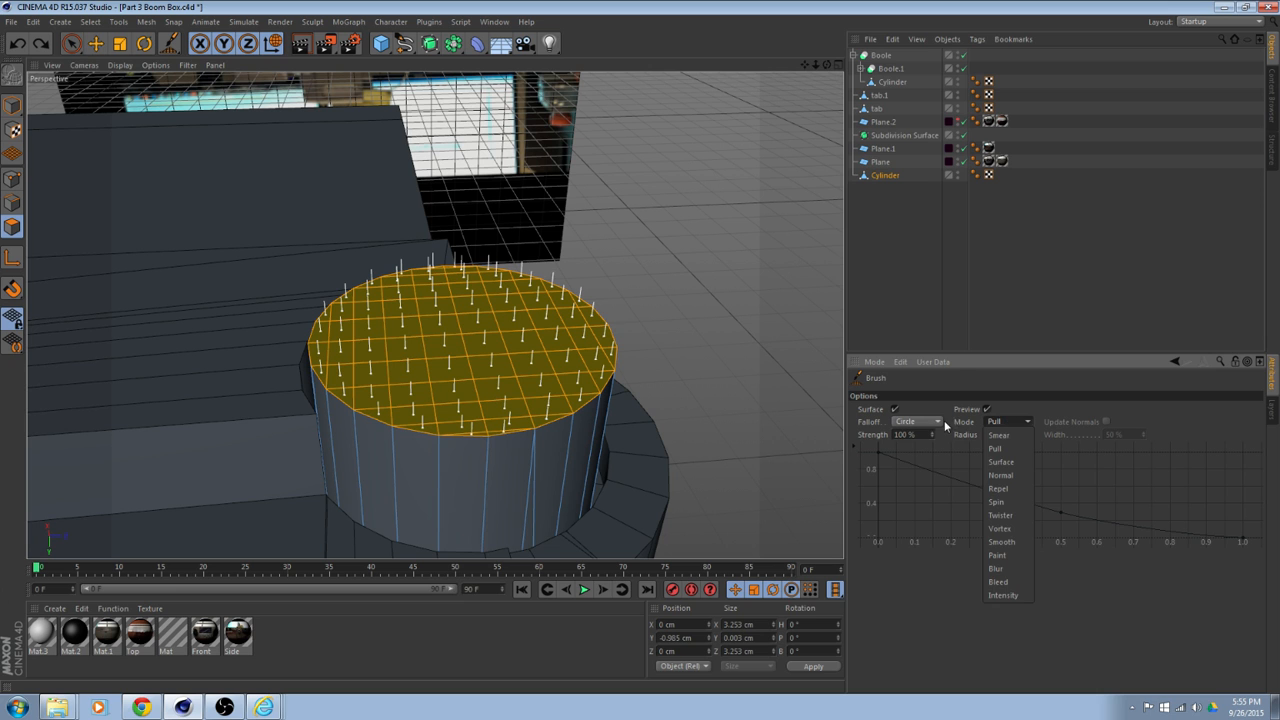
Set the Brush falloff to Bell and pull the centre of the cylinder's top into a shallow dome.
{"action": "left_click", "coordinate": [930, 422]}
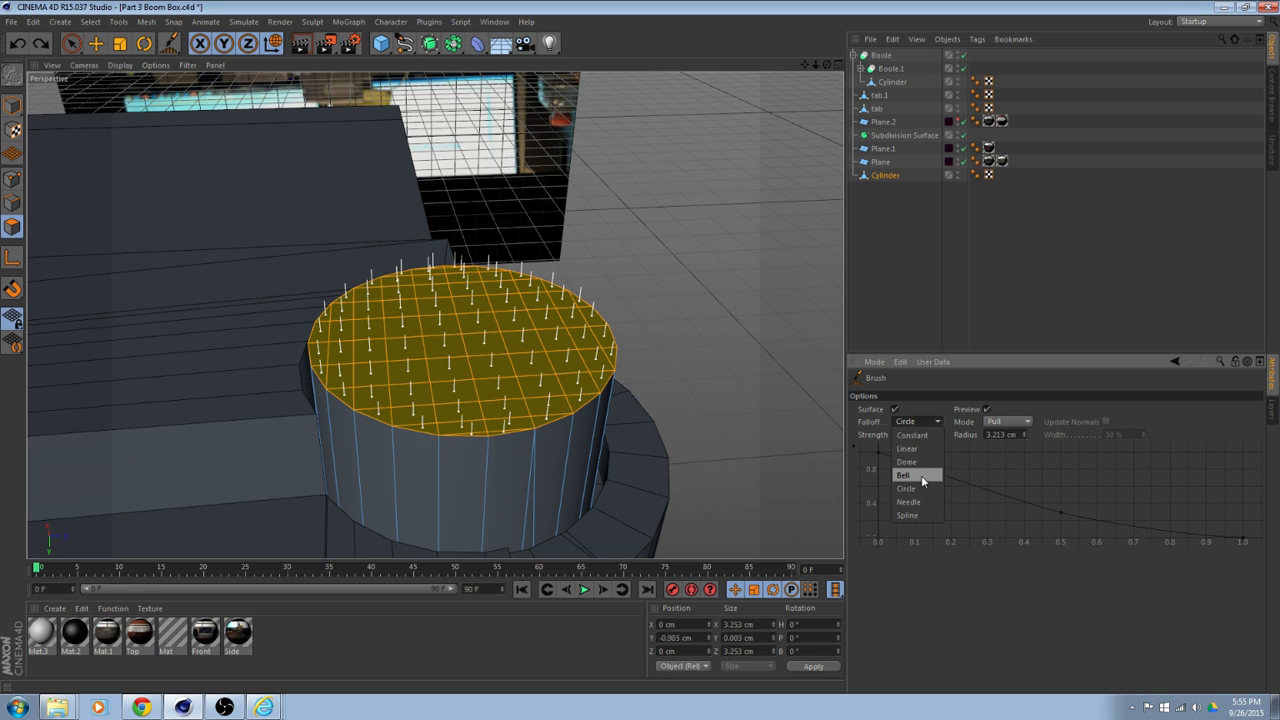
{"action": "left_click", "coordinate": [921, 476]}
{"action": "mouse_move", "coordinate": [430, 315]}
{"action": "left_mouse_down", "text": "alt"}
{"action": "mouse_move", "coordinate": [427, 480]}
{"action": "mouse_move", "coordinate": [500, 349]}
{"action": "mouse_move", "coordinate": [491, 280]}
{"action": "mouse_move", "coordinate": [504, 226]}
{"action": "mouse_move", "coordinate": [482, 268]}
{"action": "mouse_move", "coordinate": [472, 346]}
{"action": "left_mouse_up", "text": "alt"}
{"action": "left_click", "coordinate": [484, 331]}
Examine the domed top of the cylinder from several distances and angles.
{"action": "scroll", "coordinate": [473, 380], "scroll_direction": "down", "scroll_amount": 2}
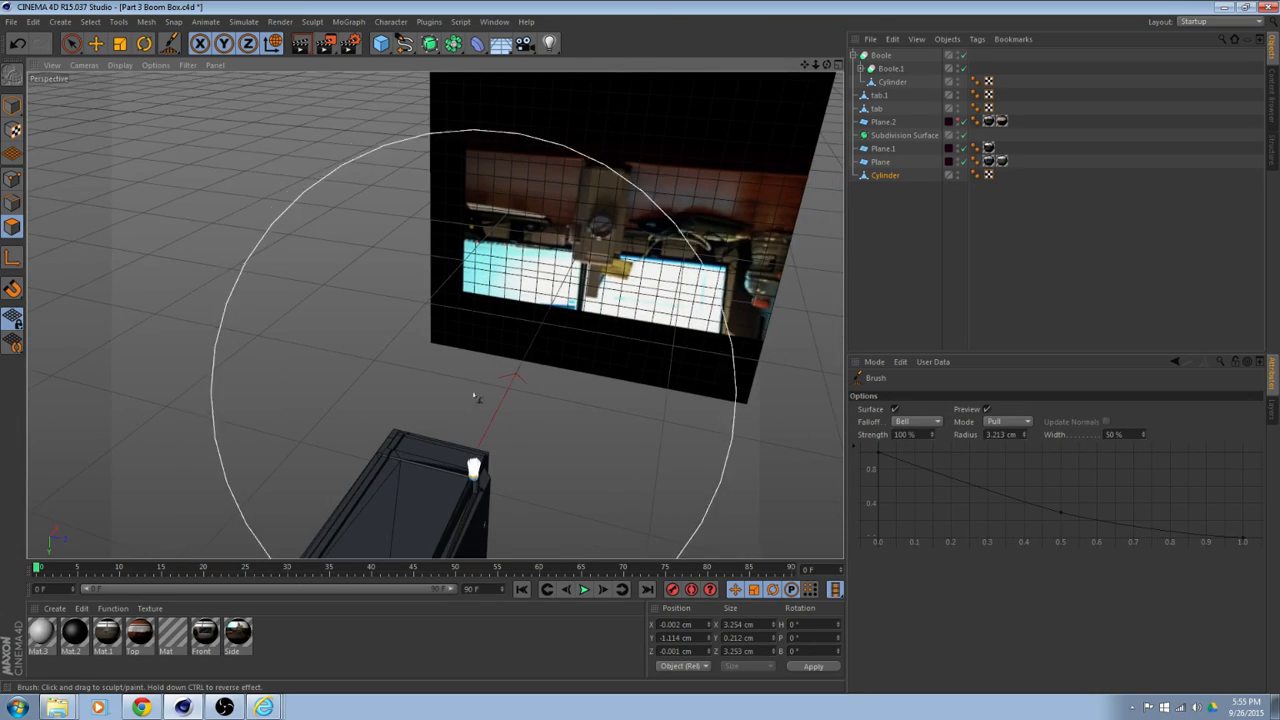
{"action": "left_click_drag", "start_coordinate": [501, 458], "coordinate": [523, 403], "text": "alt"}
{"action": "scroll", "coordinate": [523, 381], "scroll_direction": "up", "scroll_amount": 3}
{"action": "left_click_drag", "start_coordinate": [550, 357], "coordinate": [554, 412], "text": "alt"}
{"action": "scroll", "coordinate": [555, 409], "scroll_direction": "up", "scroll_amount": 7}
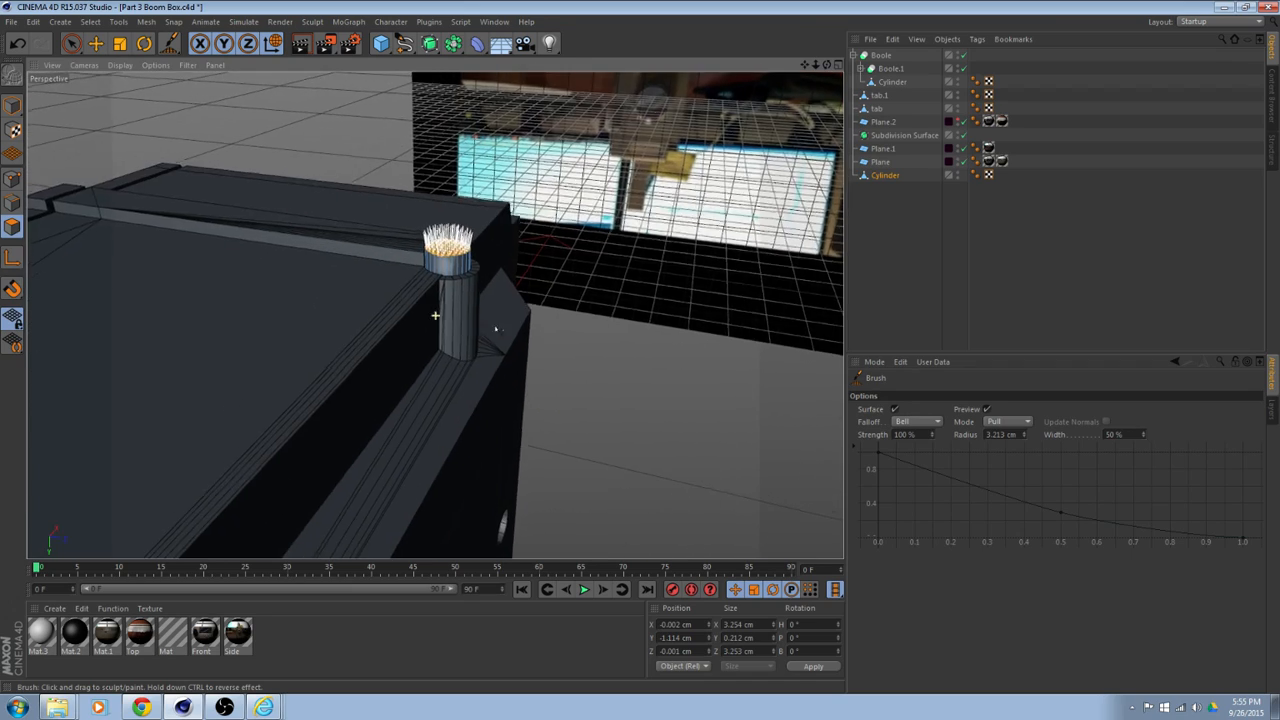
{"action": "middle_click_drag", "start_coordinate": [494, 329], "coordinate": [519, 411], "text": "alt"}
{"action": "scroll", "coordinate": [503, 397], "scroll_direction": "up", "scroll_amount": 5}
{"action": "scroll", "coordinate": [534, 380], "scroll_direction": "up", "scroll_amount": 1}
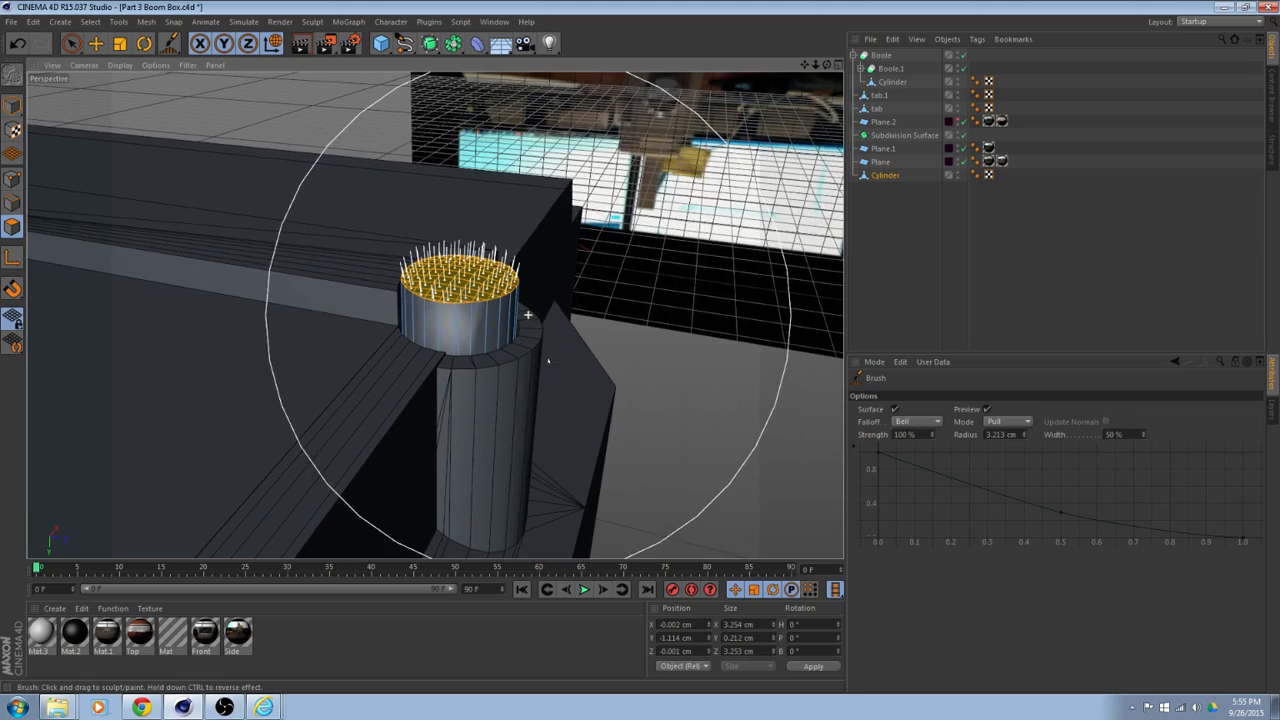
{"action": "middle_click_drag", "start_coordinate": [551, 345], "coordinate": [602, 456], "text": "alt"}
{"action": "mouse_move", "coordinate": [602, 456]}
{"action": "left_mouse_down", "text": "alt"}
{"action": "mouse_move", "coordinate": [540, 380]}
{"action": "mouse_move", "coordinate": [597, 443]}
{"action": "left_mouse_up", "text": "alt"}
{"action": "scroll", "coordinate": [554, 466], "scroll_direction": "up", "scroll_amount": 4}
{"action": "middle_click_drag", "start_coordinate": [597, 443], "coordinate": [514, 462], "text": "alt"}
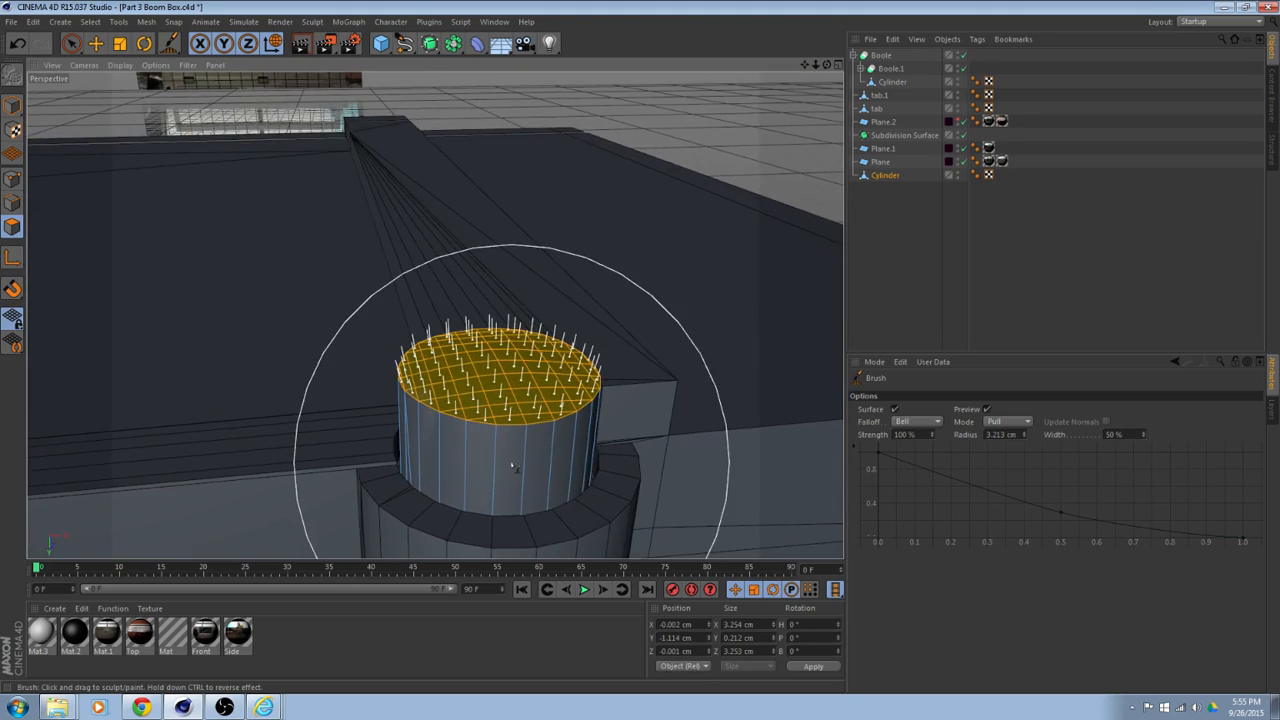
{"action": "scroll", "coordinate": [512, 462], "scroll_direction": "up", "scroll_amount": 3}
{"action": "mouse_move", "coordinate": [512, 463]}
{"action": "left_mouse_down", "text": "alt"}
{"action": "mouse_move", "coordinate": [396, 499]}
{"action": "mouse_move", "coordinate": [467, 444]}
{"action": "mouse_move", "coordinate": [460, 435]}
{"action": "mouse_move", "coordinate": [458, 478]}
{"action": "left_mouse_up", "text": "alt"}
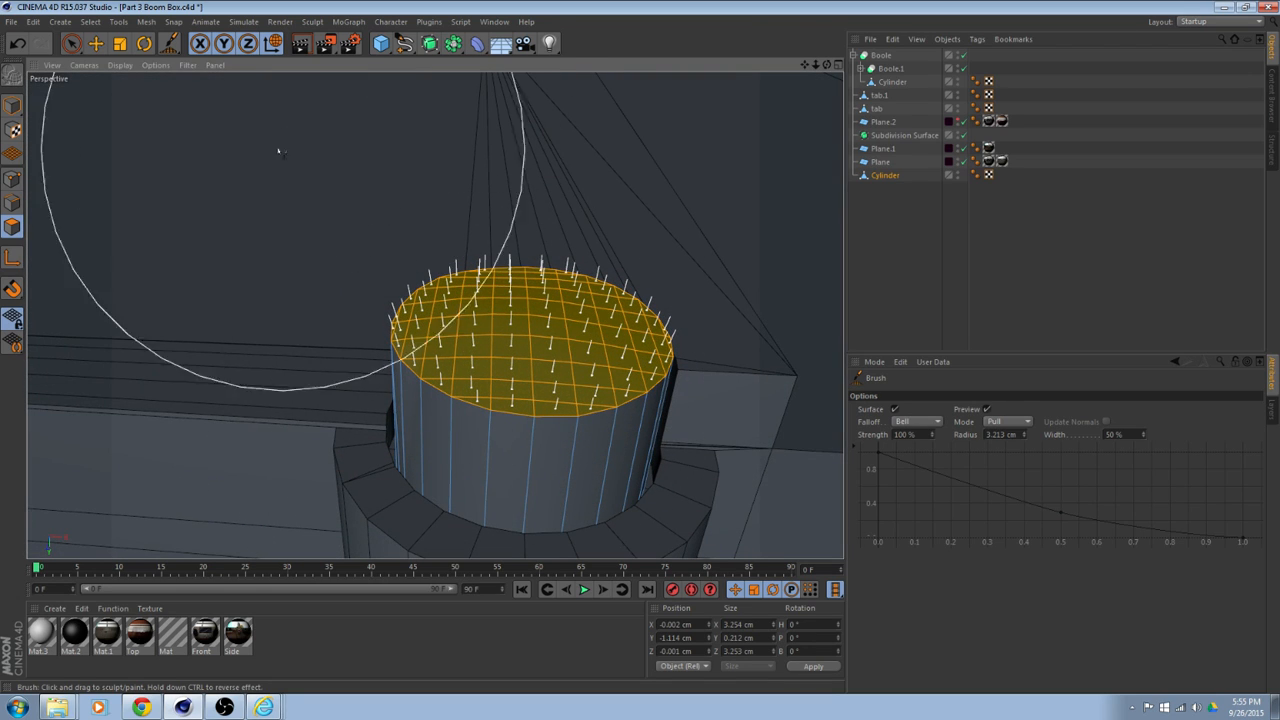
Select a centred strip of polygons, two wide and six long, across the cylinder's domed top.
{"action": "left_click", "coordinate": [96, 44]}
{"action": "mouse_move", "coordinate": [478, 330]}
{"action": "left_mouse_down", "text": "alt"}
{"action": "mouse_move", "coordinate": [605, 353]}
{"action": "mouse_move", "coordinate": [530, 365]}
{"action": "mouse_move", "coordinate": [543, 306]}
{"action": "mouse_move", "coordinate": [480, 371]}
{"action": "left_mouse_up", "text": "alt"}
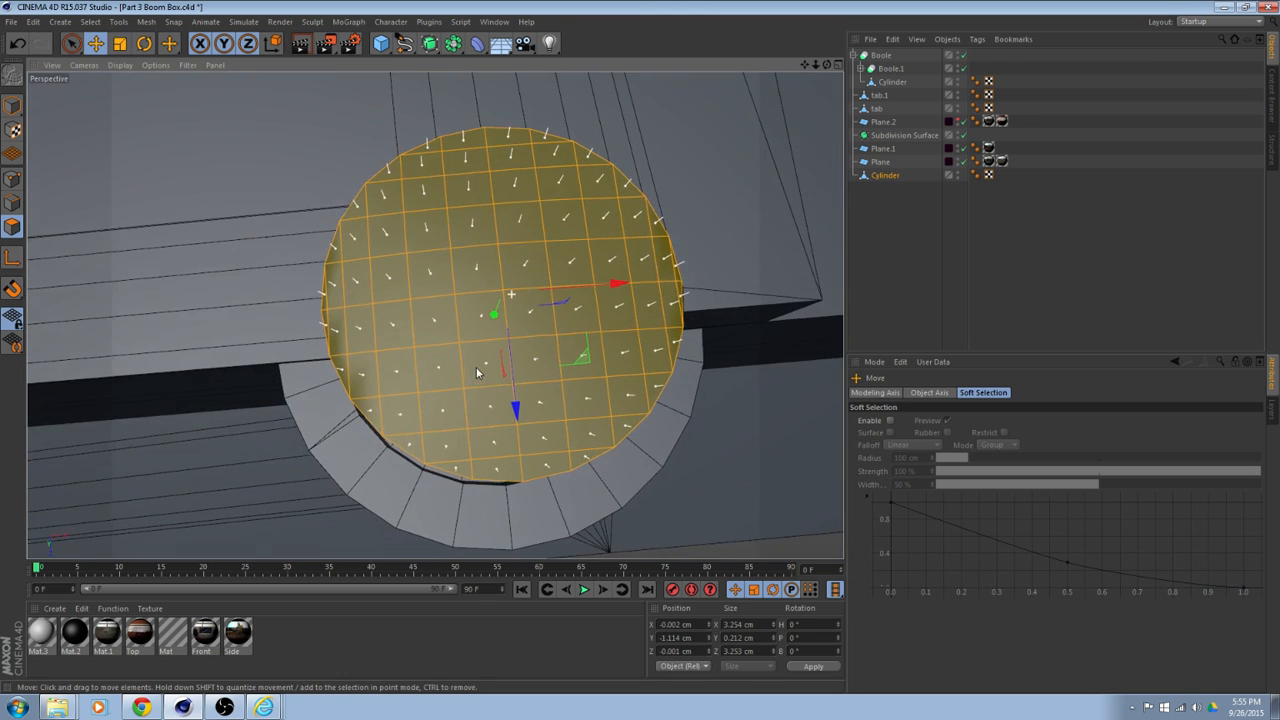
{"action": "mouse_move", "coordinate": [531, 271]}
{"action": "left_mouse_down", "text": "alt"}
{"action": "mouse_move", "coordinate": [519, 304]}
{"action": "mouse_move", "coordinate": [519, 276]}
{"action": "left_mouse_up", "text": "alt"}
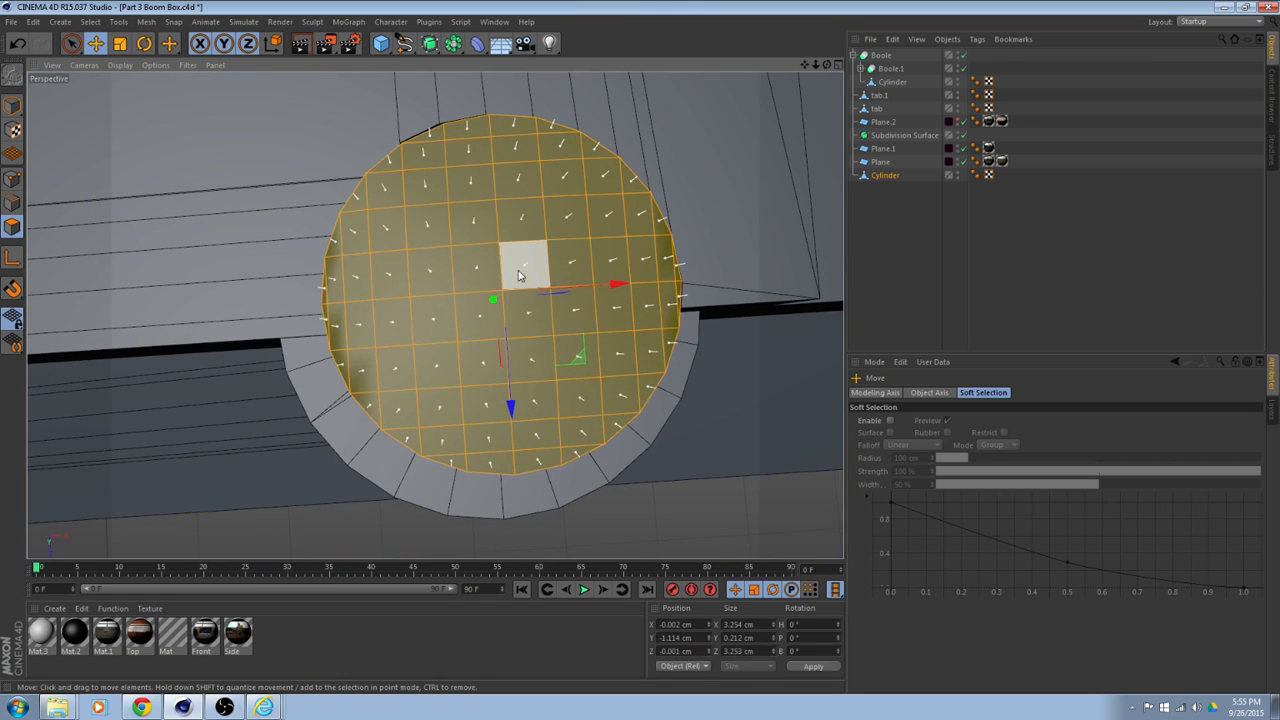
{"action": "left_click", "coordinate": [478, 177]}
{"action": "left_click", "coordinate": [516, 181], "text": "shift"}
{"action": "left_click", "coordinate": [517, 213], "text": "shift"}
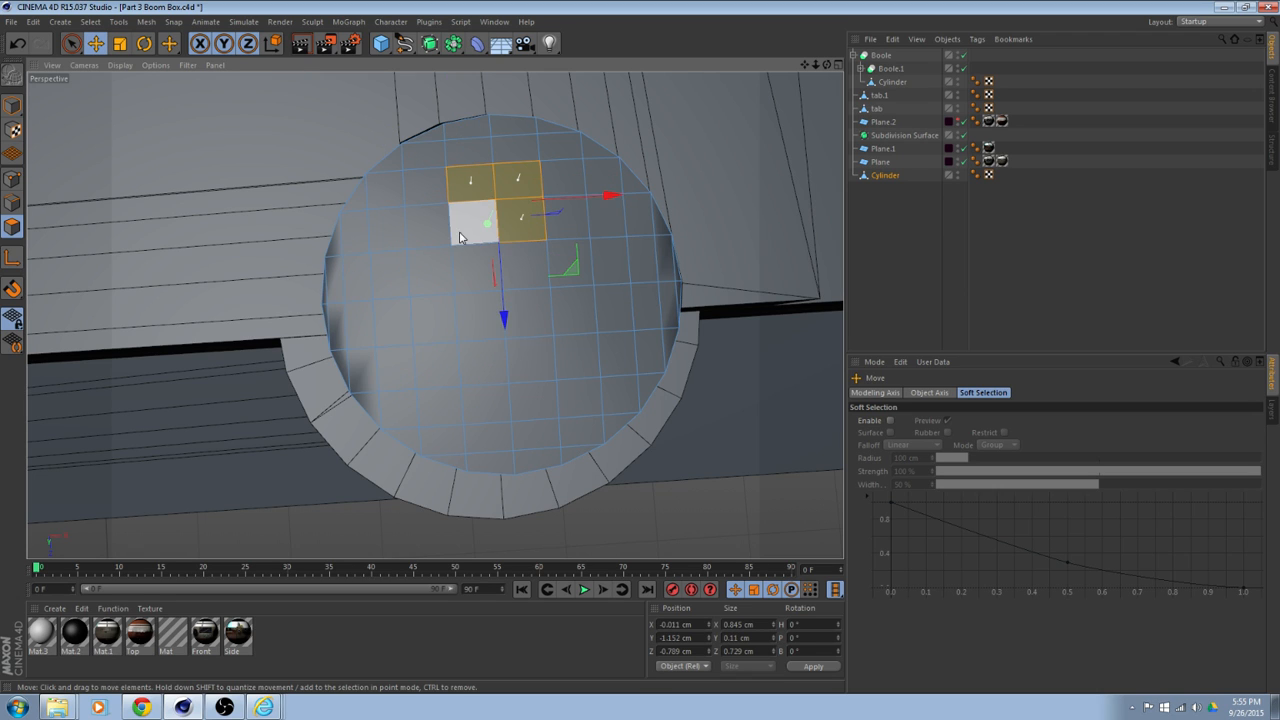
{"action": "left_click", "coordinate": [468, 223], "text": "shift"}
{"action": "left_click", "coordinate": [463, 279], "text": "shift"}
{"action": "left_click", "coordinate": [522, 265], "text": "shift"}
{"action": "left_click", "coordinate": [527, 313], "text": "shift"}
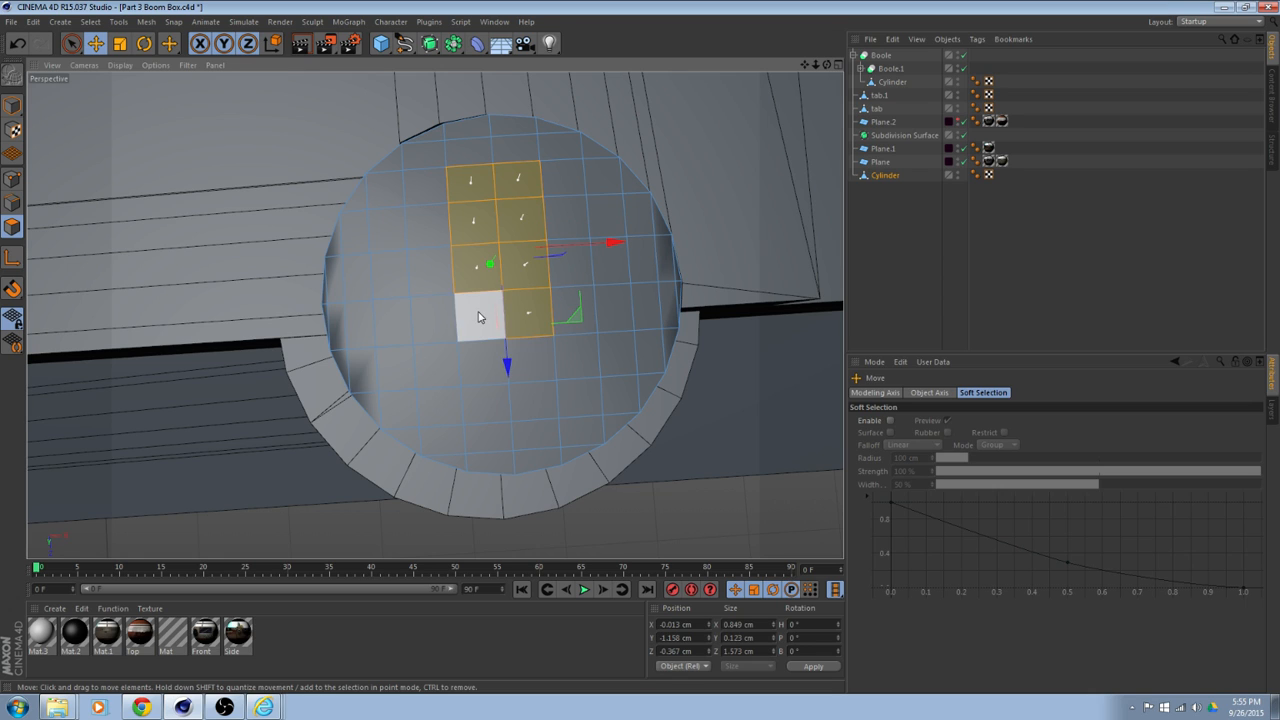
{"action": "left_click", "coordinate": [478, 317], "text": "shift"}
{"action": "left_click", "coordinate": [489, 358], "text": "shift"}
{"action": "left_click", "coordinate": [528, 360], "text": "shift"}
{"action": "left_click", "coordinate": [528, 398], "text": "shift"}
{"action": "left_click", "coordinate": [485, 400], "text": "shift"}
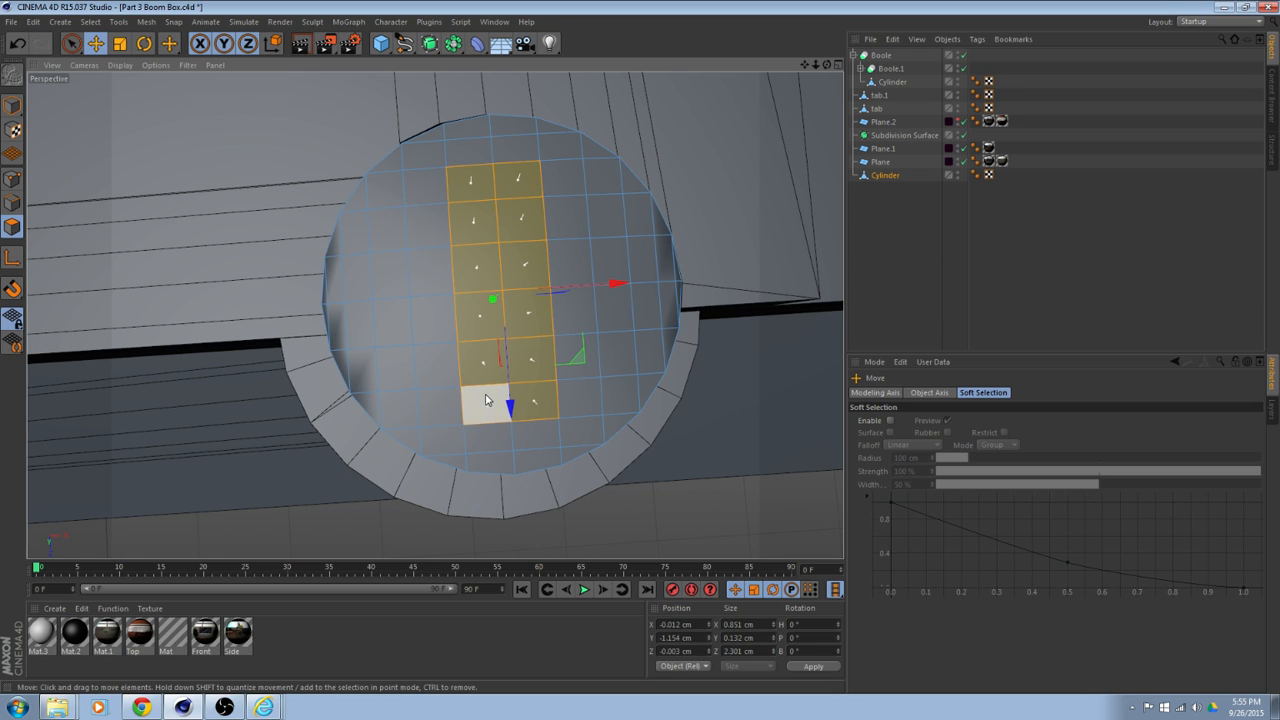
Add two-by-two polygon blocks on both sides of the strip's middle to complete a plus-shaped selection.
{"action": "left_click", "coordinate": [435, 270], "text": "shift"}
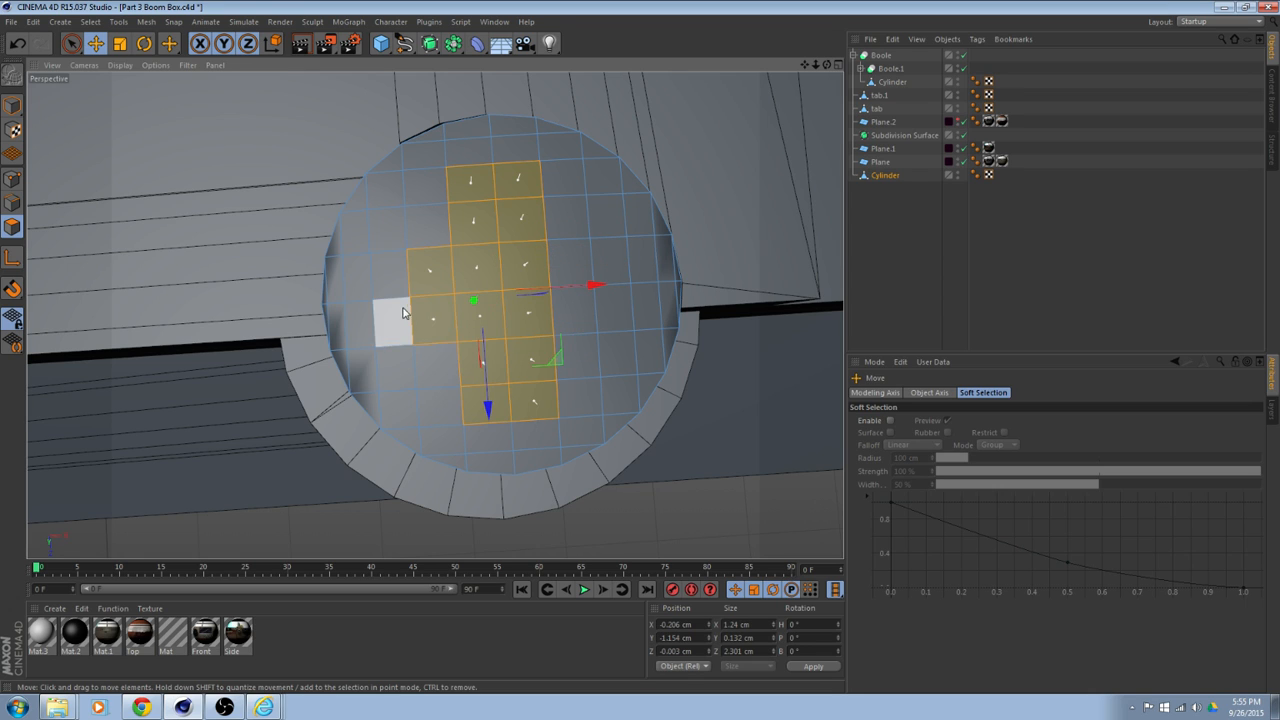
{"action": "left_click", "coordinate": [403, 313], "text": "shift"}
{"action": "left_click", "coordinate": [392, 272], "text": "shift"}
{"action": "left_click", "coordinate": [572, 262], "text": "shift"}
{"action": "left_click", "coordinate": [575, 308], "text": "shift"}
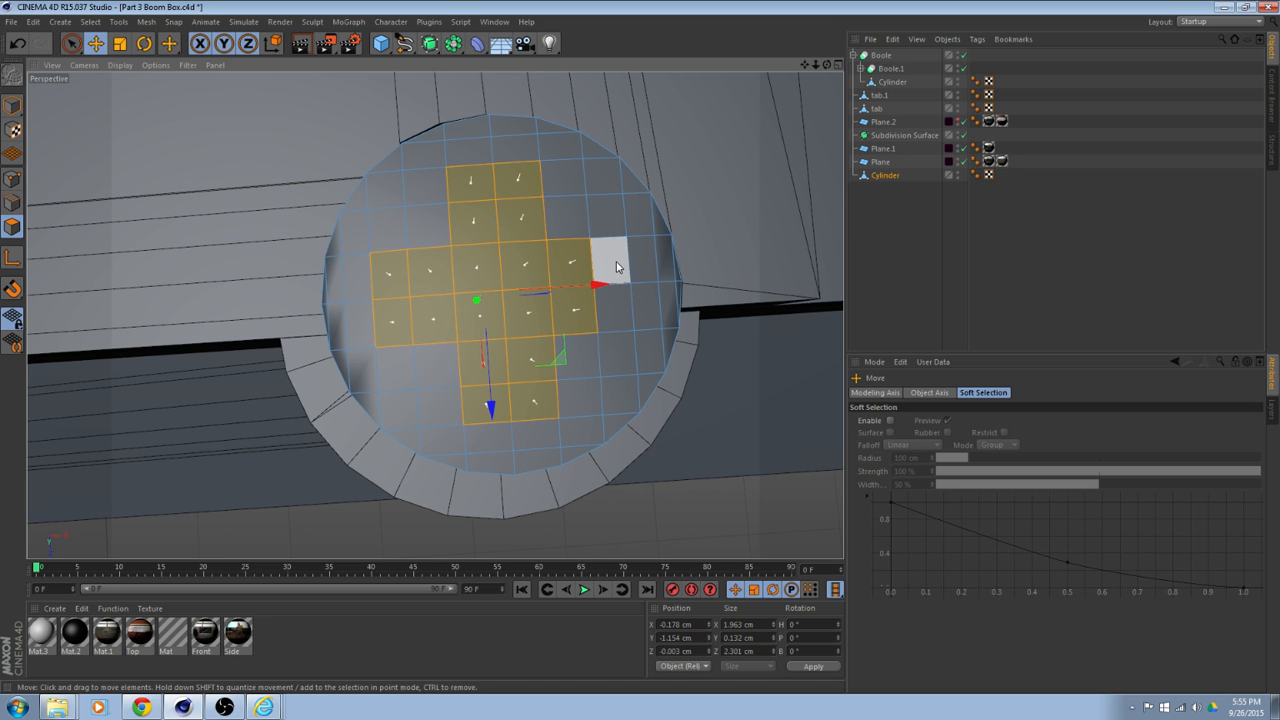
{"action": "left_click", "coordinate": [616, 266], "text": "shift"}
Extrude the plus-shaped selection inward with a -0.57 cm offset and Create Caps turned off to form the screw-head recess.
{"action": "left_click_drag", "start_coordinate": [605, 302], "coordinate": [546, 211], "text": "alt"}
{"action": "right_click", "coordinate": [546, 211]}
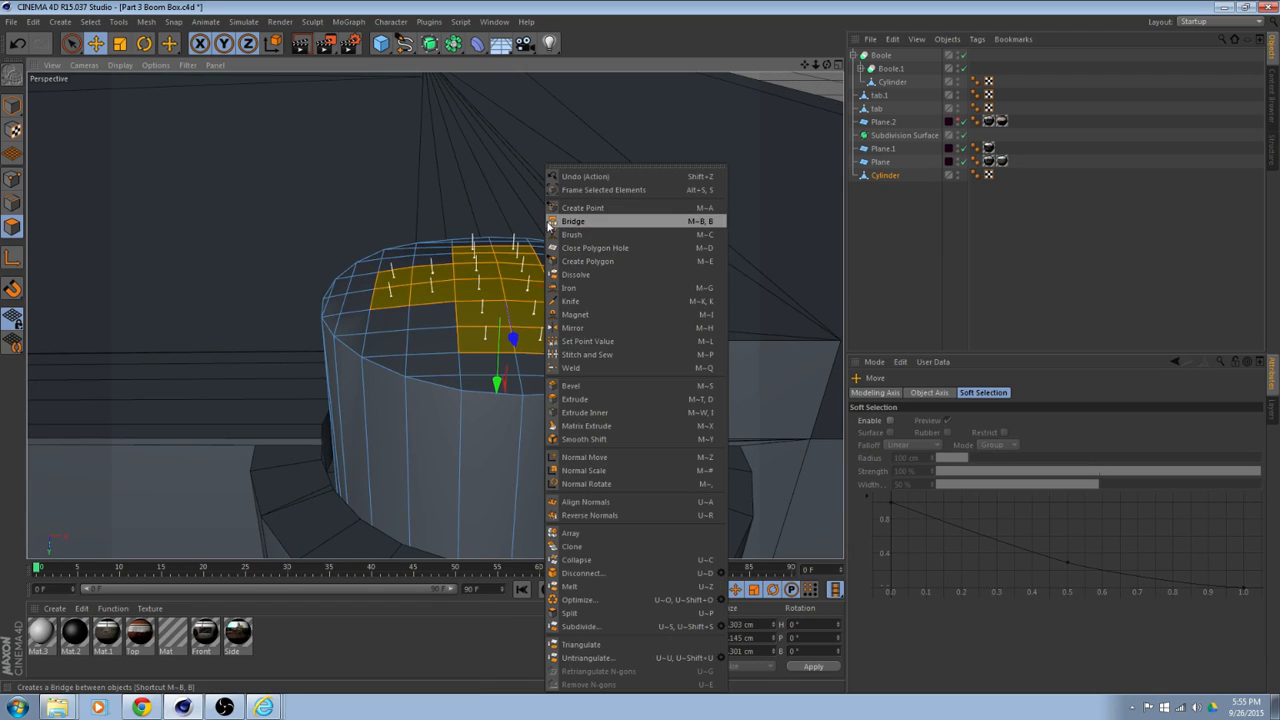
{"action": "left_click", "coordinate": [595, 398]}
{"action": "left_click_drag", "start_coordinate": [595, 398], "coordinate": [690, 340], "text": "alt"}
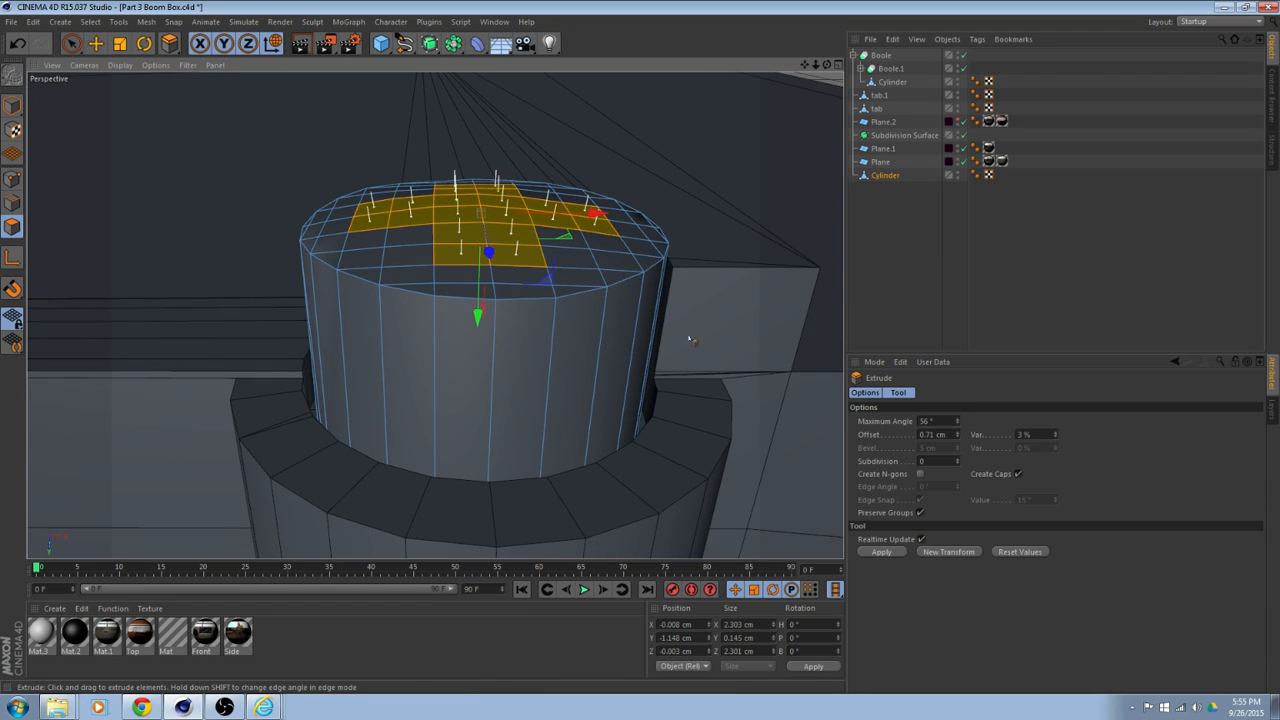
{"action": "left_click_drag", "start_coordinate": [718, 286], "coordinate": [684, 287]}
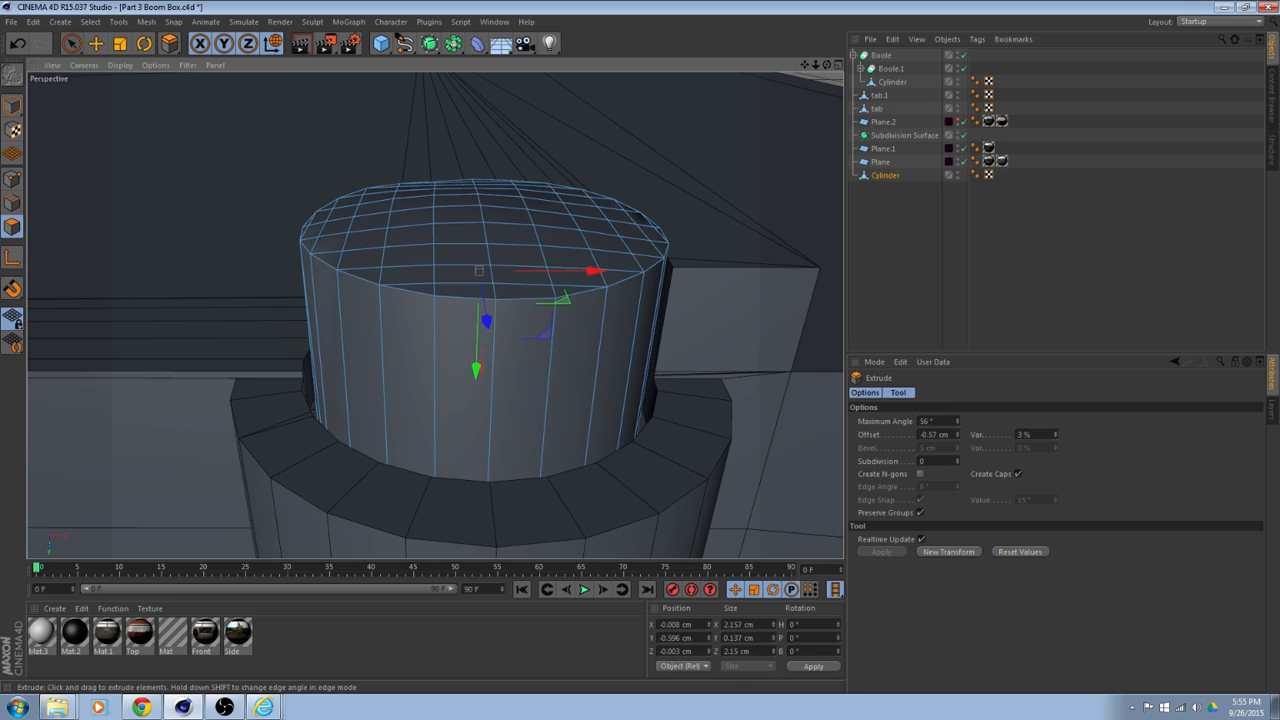
{"action": "left_click_drag", "start_coordinate": [691, 316], "coordinate": [691, 310], "text": "alt"}
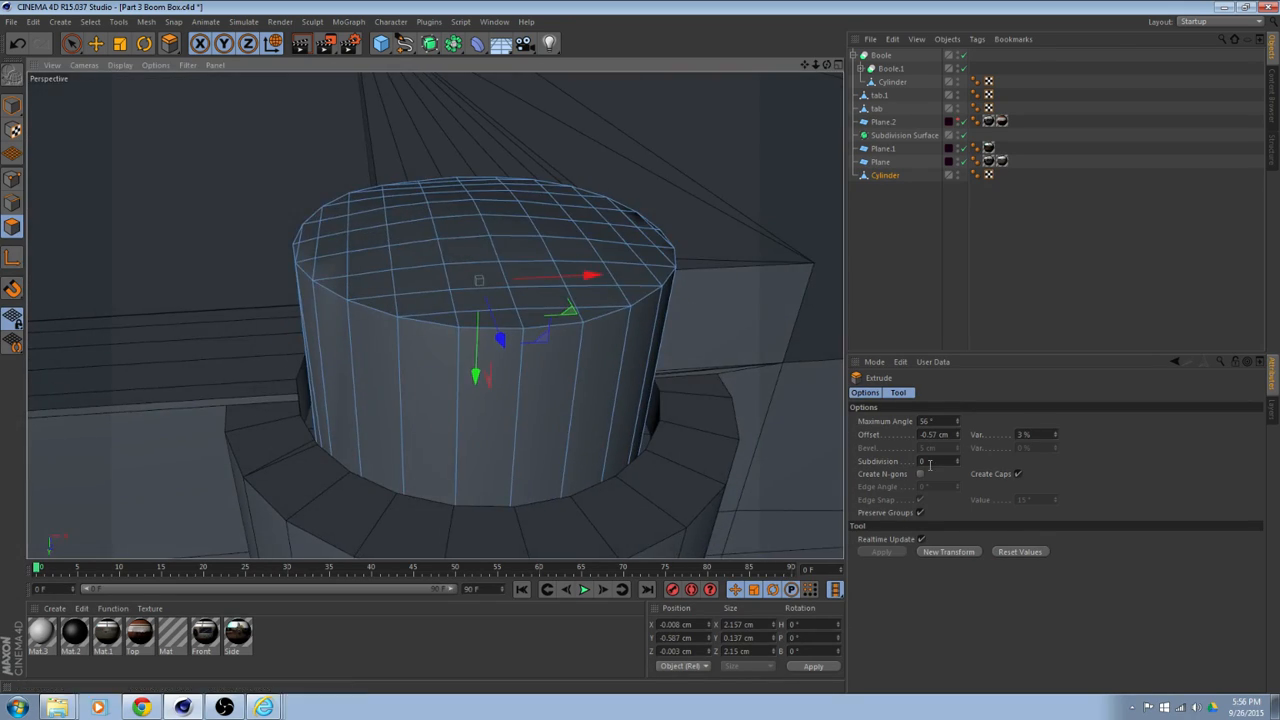
{"action": "left_click", "coordinate": [1016, 474]}
{"action": "left_click_drag", "start_coordinate": [666, 363], "coordinate": [640, 406], "text": "alt"}
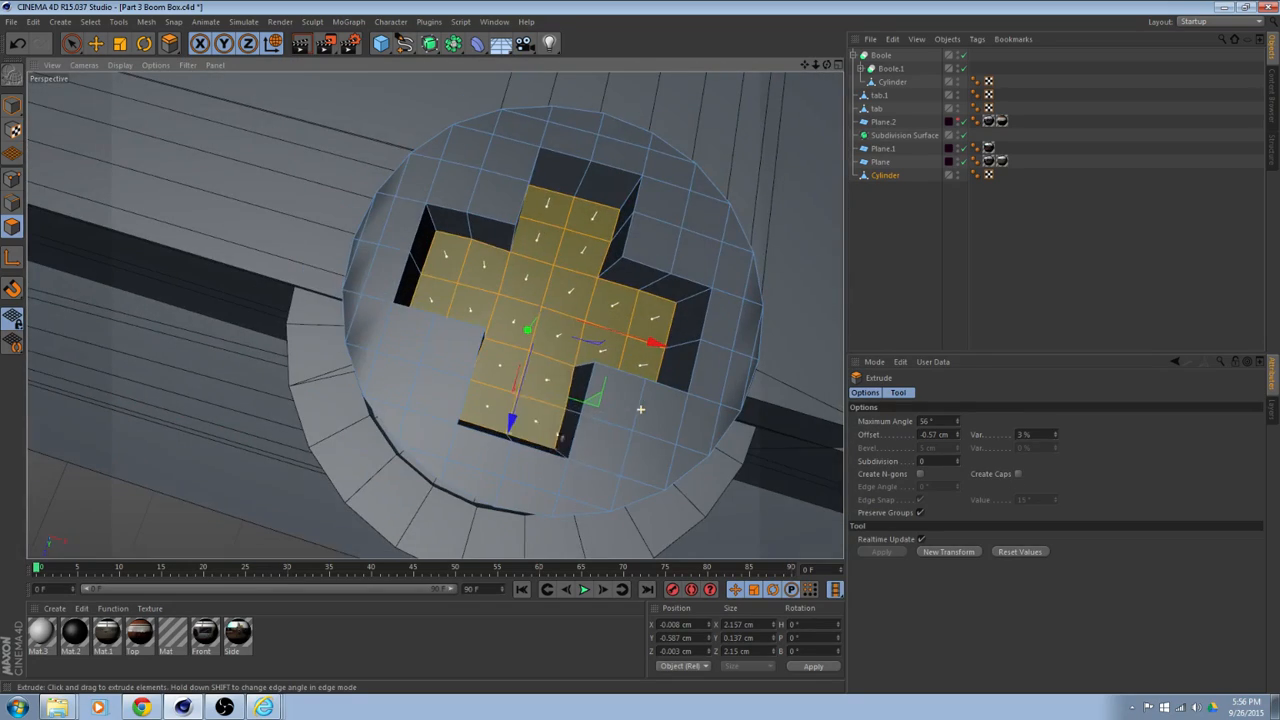
In Model mode, move the whole screw cylinder down into the post's hole to a Y position of -63.423 cm.
{"action": "left_click", "coordinate": [97, 46]}
{"action": "scroll", "coordinate": [368, 267], "scroll_direction": "down", "scroll_amount": 4}
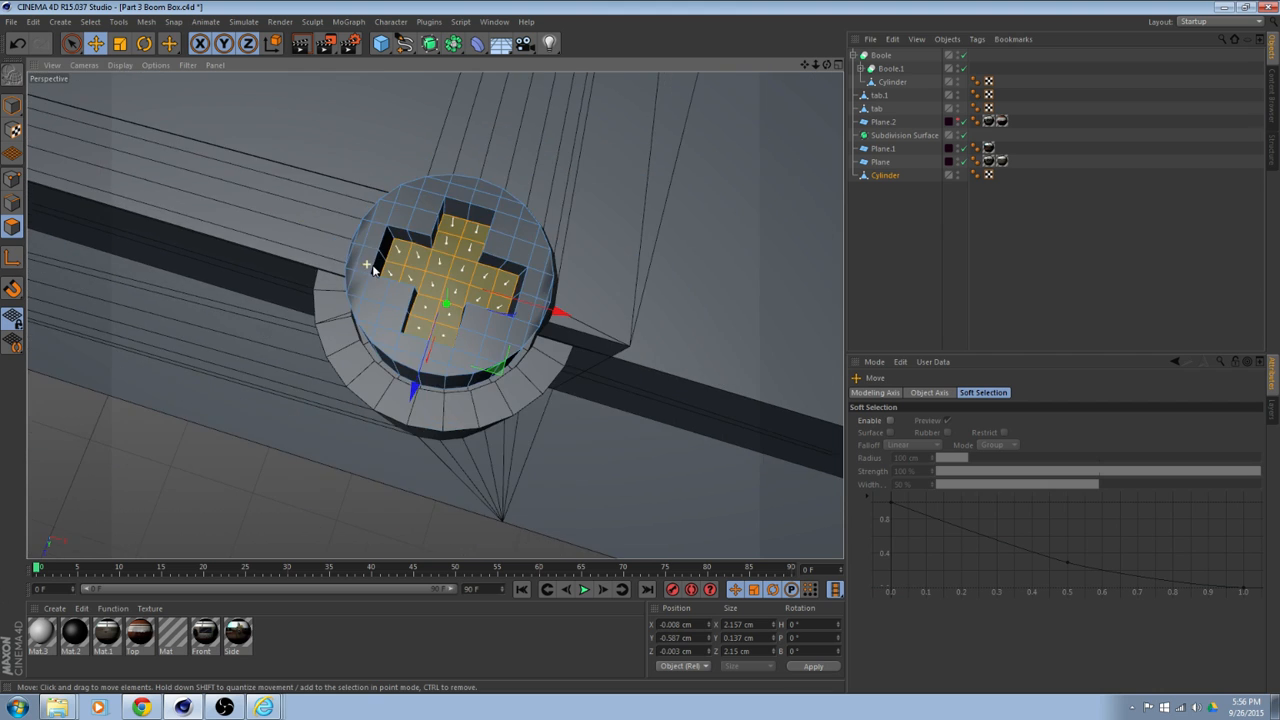
{"action": "left_click_drag", "start_coordinate": [372, 271], "coordinate": [450, 148], "text": "alt"}
{"action": "middle_click_drag", "start_coordinate": [512, 261], "coordinate": [458, 104], "text": "alt"}
{"action": "scroll", "coordinate": [463, 174], "scroll_direction": "down", "scroll_amount": 4}
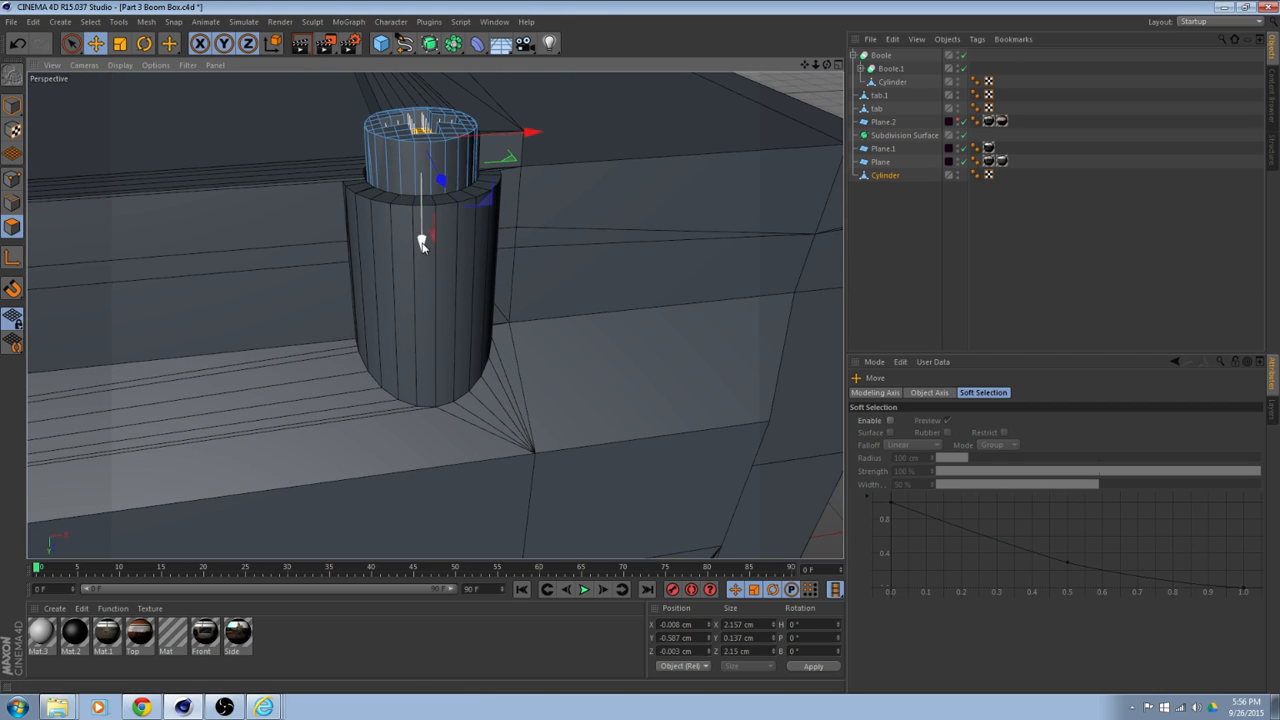
{"action": "left_click", "coordinate": [12, 105]}
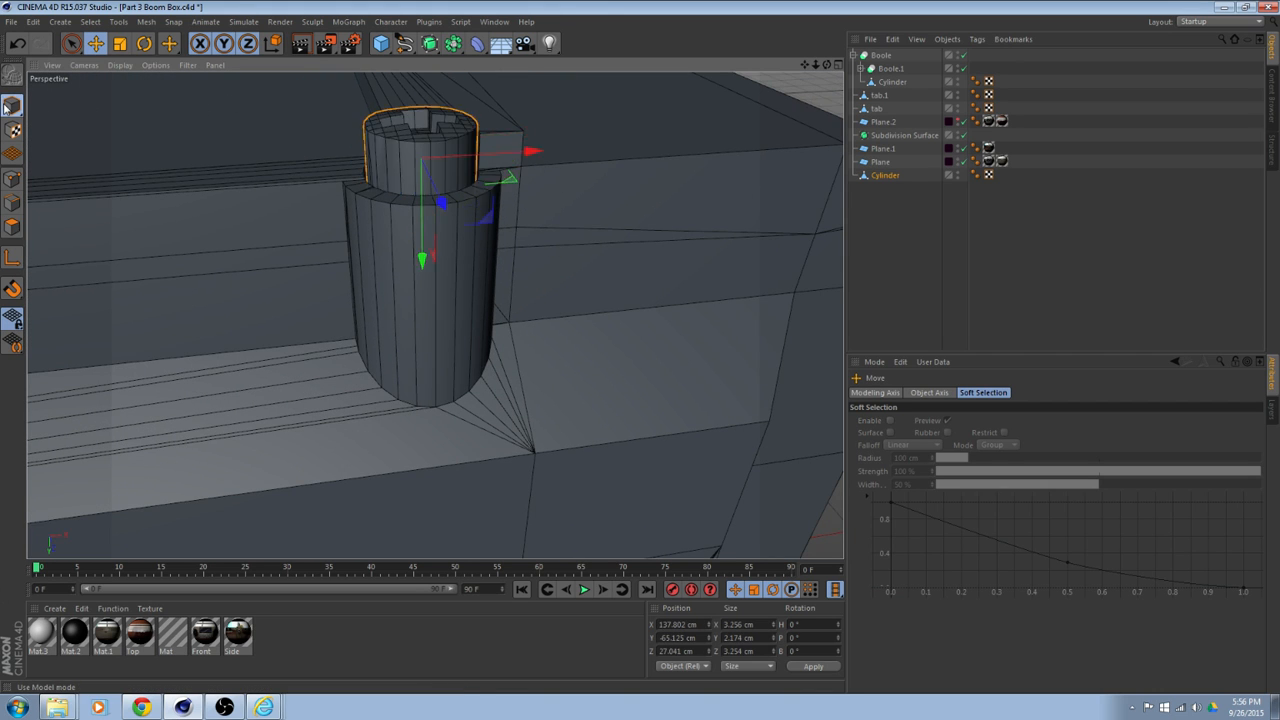
{"action": "scroll", "coordinate": [223, 253], "scroll_direction": "up", "scroll_amount": 2}
{"action": "left_click_drag", "start_coordinate": [465, 244], "coordinate": [440, 336]}
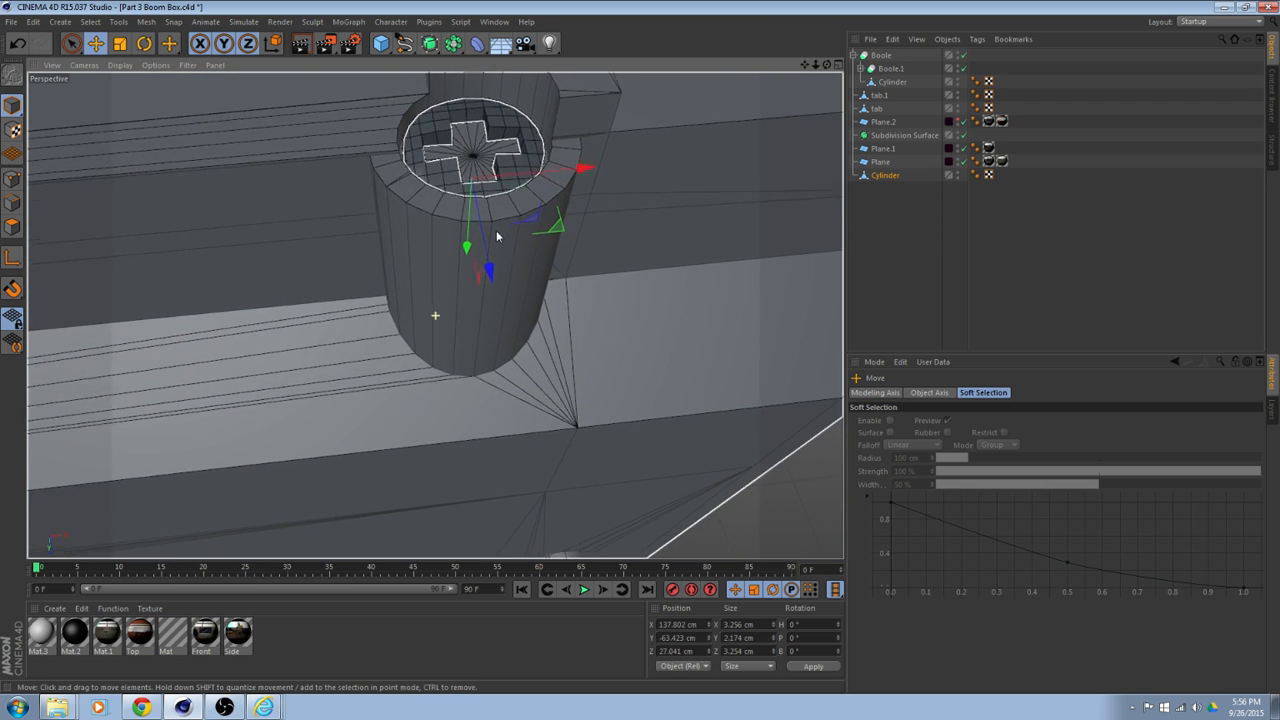
Examine how the screw sits in the post's hole and inspect the Boole's cutting cylinder around it.
{"action": "middle_click_drag", "start_coordinate": [497, 234], "coordinate": [450, 352], "text": "alt"}
{"action": "left_click_drag", "start_coordinate": [450, 353], "coordinate": [299, 214], "text": "alt"}
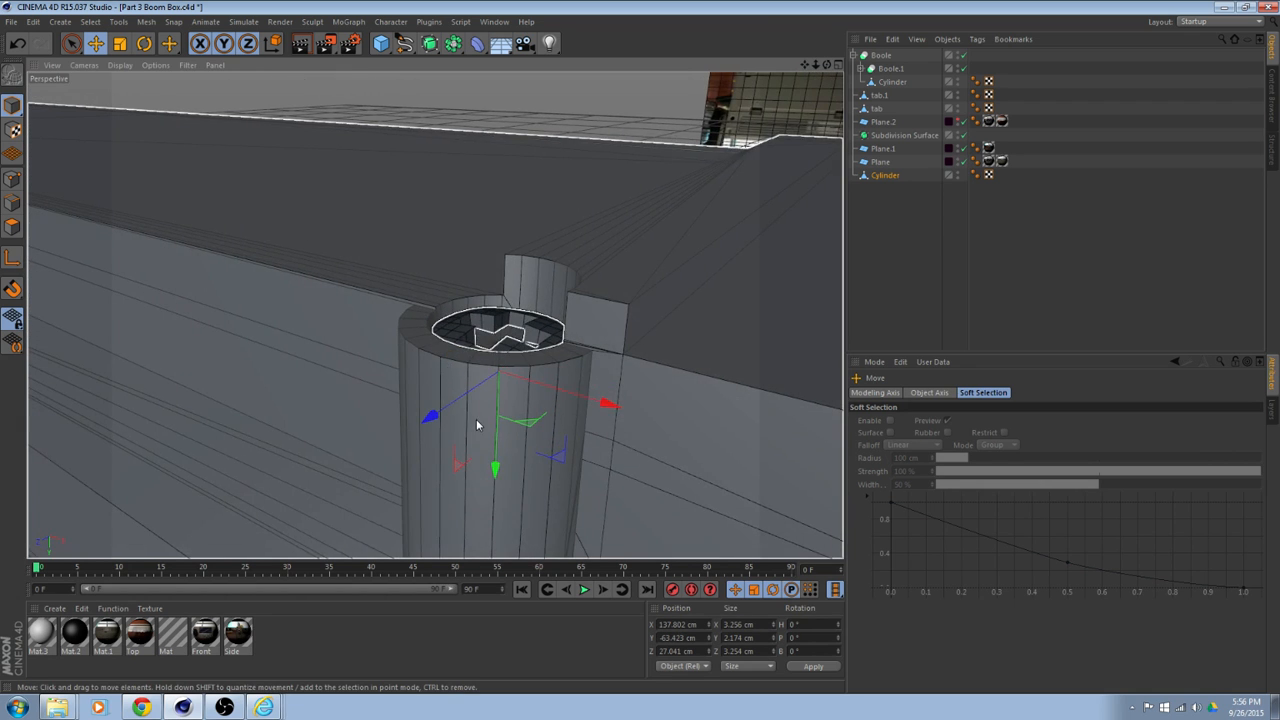
{"action": "scroll", "coordinate": [542, 403], "scroll_direction": "up", "scroll_amount": 2}
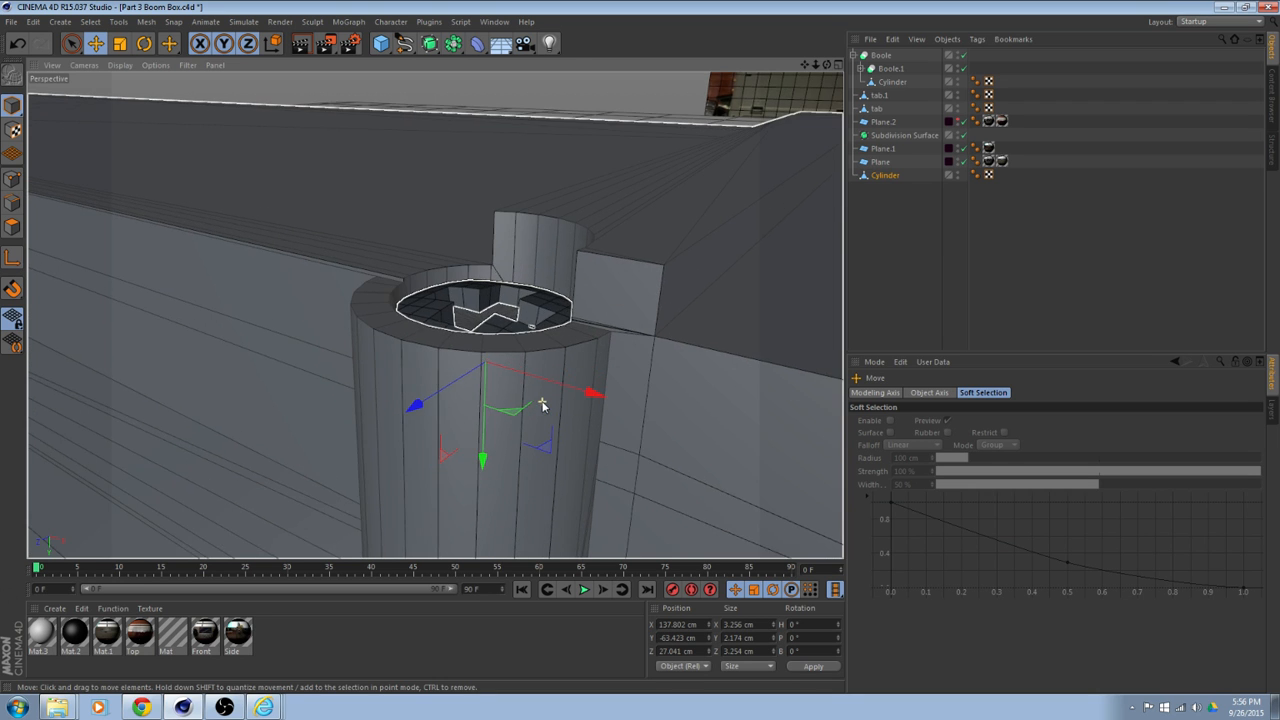
{"action": "left_click_drag", "start_coordinate": [542, 403], "coordinate": [635, 490], "text": "alt"}
{"action": "left_click", "coordinate": [410, 326]}
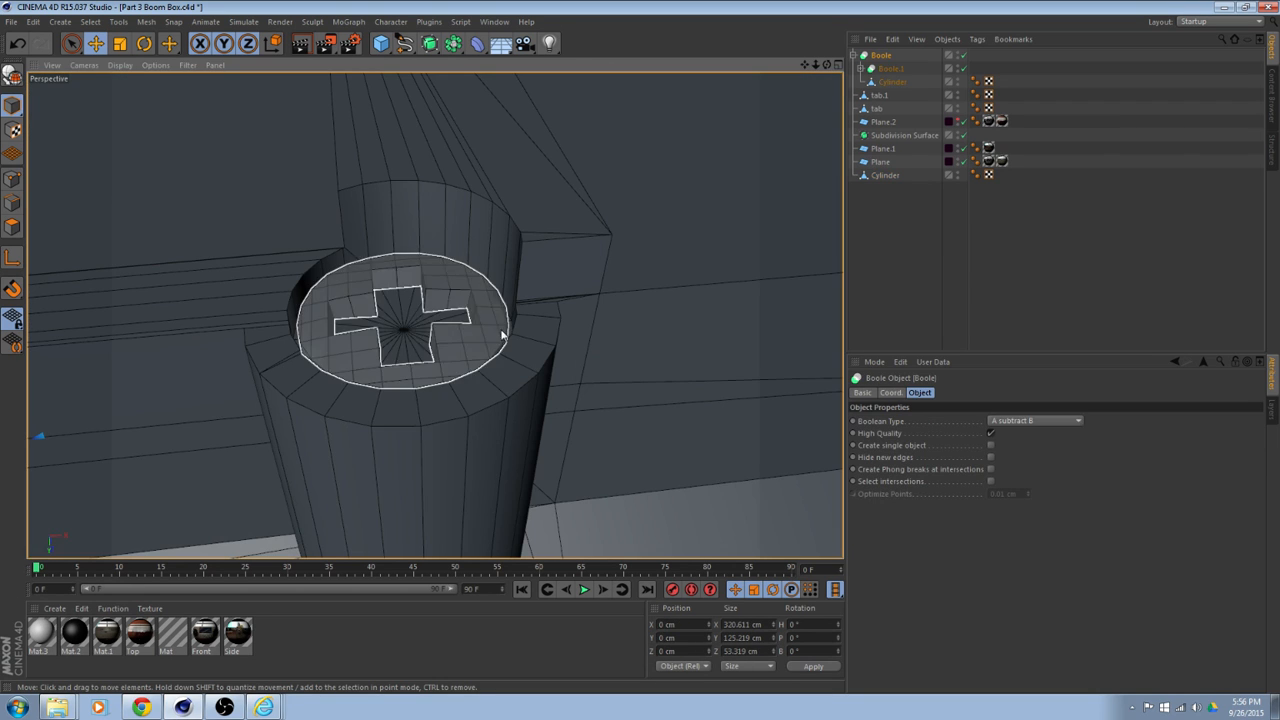
{"action": "left_click", "coordinate": [893, 83]}
{"action": "left_click_drag", "start_coordinate": [504, 302], "coordinate": [380, 240], "text": "alt"}
{"action": "left_click_drag", "start_coordinate": [449, 270], "coordinate": [420, 287], "text": "alt"}
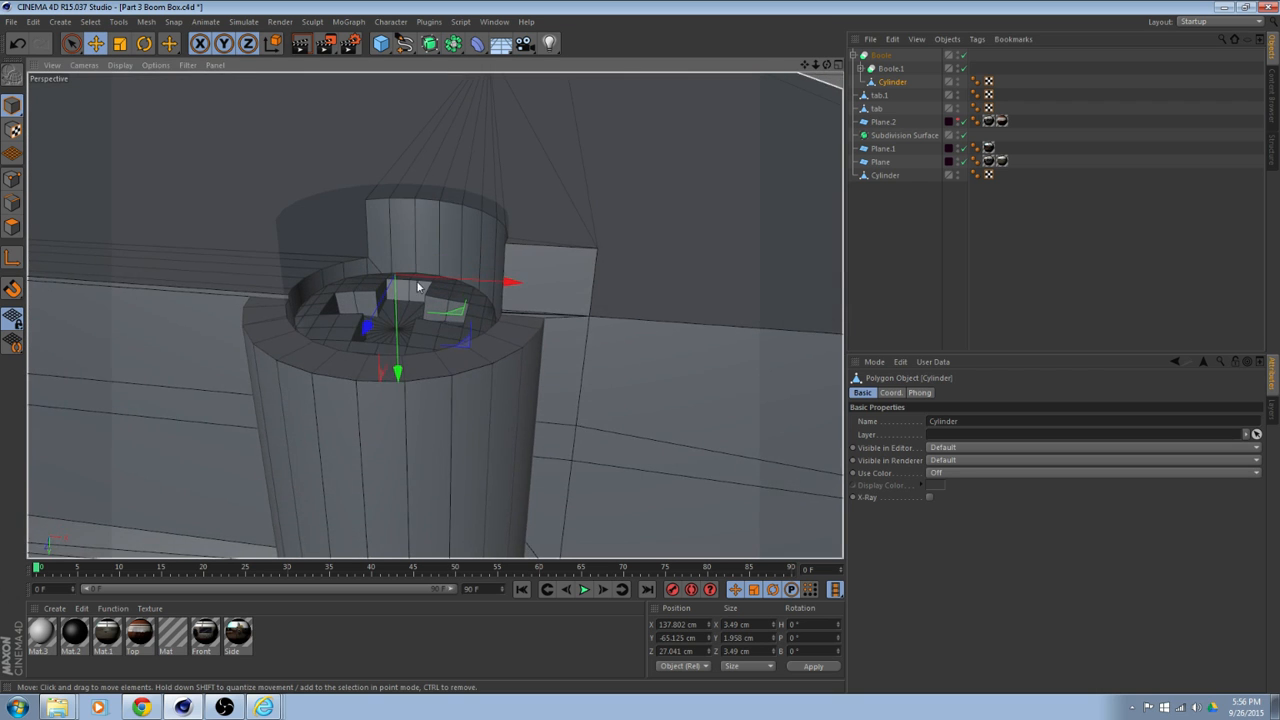
{"action": "scroll", "coordinate": [381, 238], "scroll_direction": "up", "scroll_amount": 3}
{"action": "left_click_drag", "start_coordinate": [381, 238], "coordinate": [312, 275], "text": "alt"}
{"action": "left_click_drag", "start_coordinate": [435, 315], "coordinate": [530, 177], "text": "alt"}
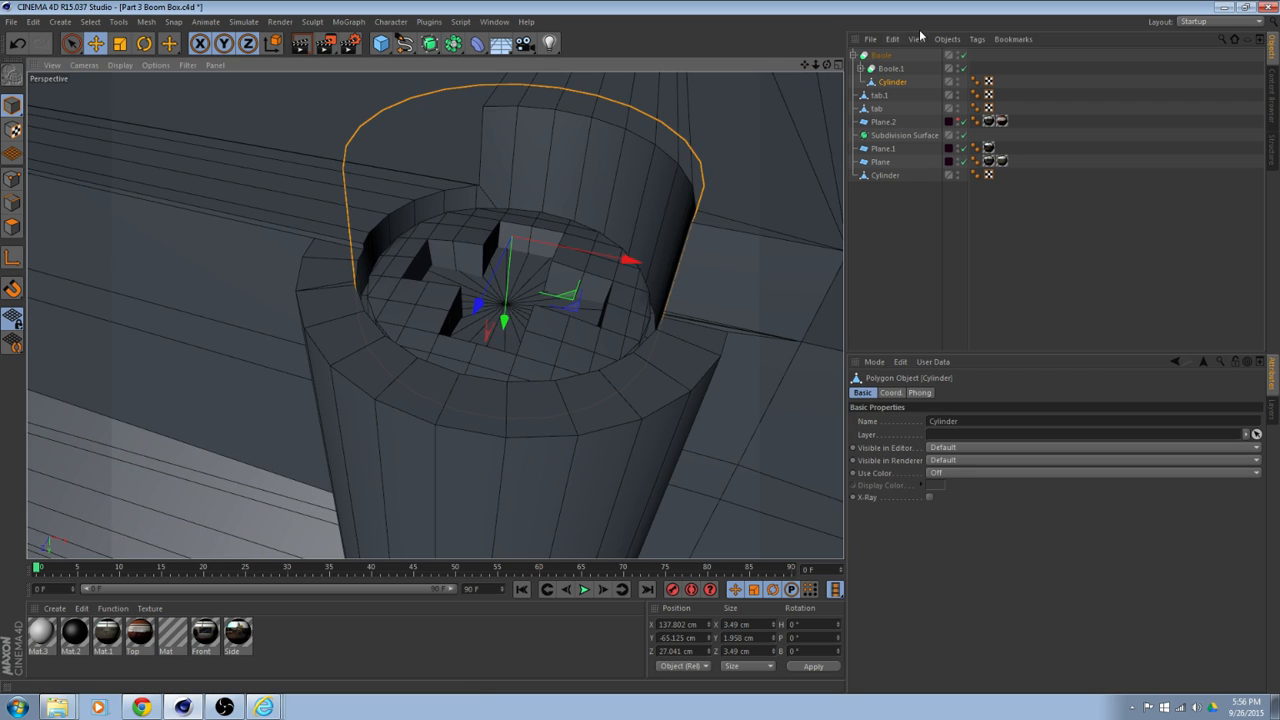
Raise the separate screw cylinder out of the hole to a Y position of -67.042 cm, and select the Boole.
{"action": "left_click", "coordinate": [883, 57]}
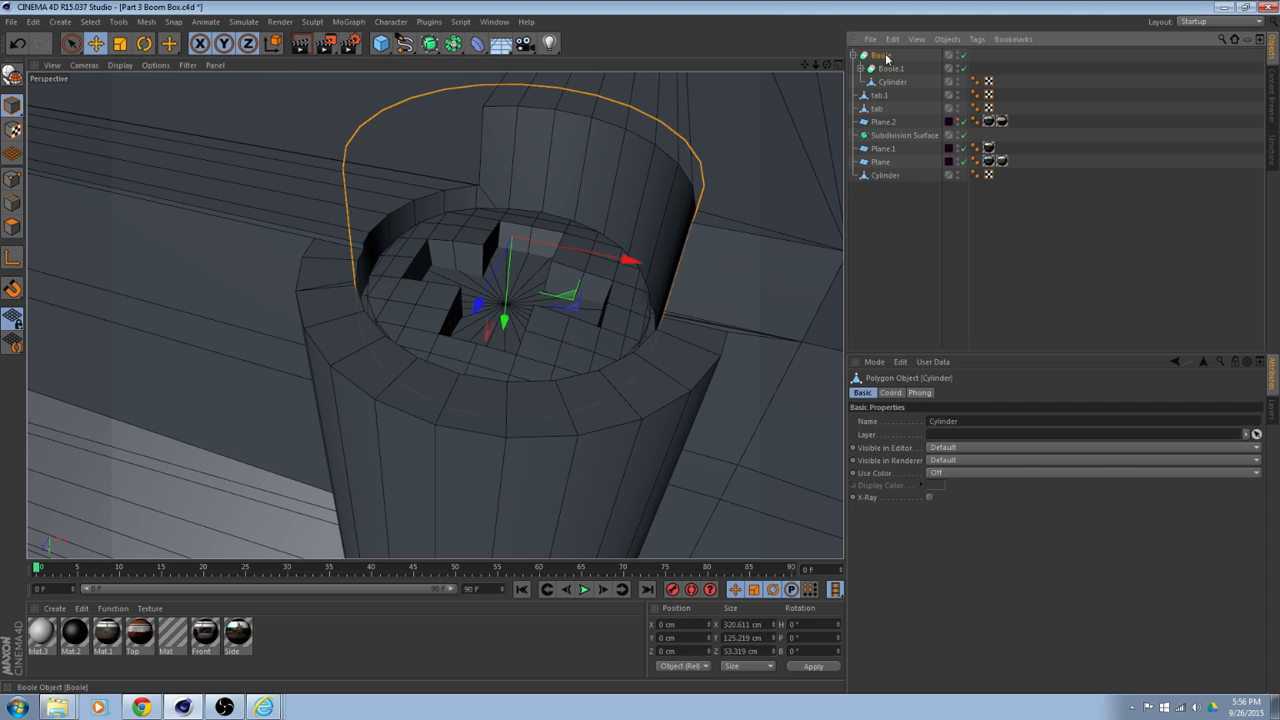
{"action": "left_click", "coordinate": [885, 176]}
{"action": "left_click_drag", "start_coordinate": [517, 432], "coordinate": [534, 173]}
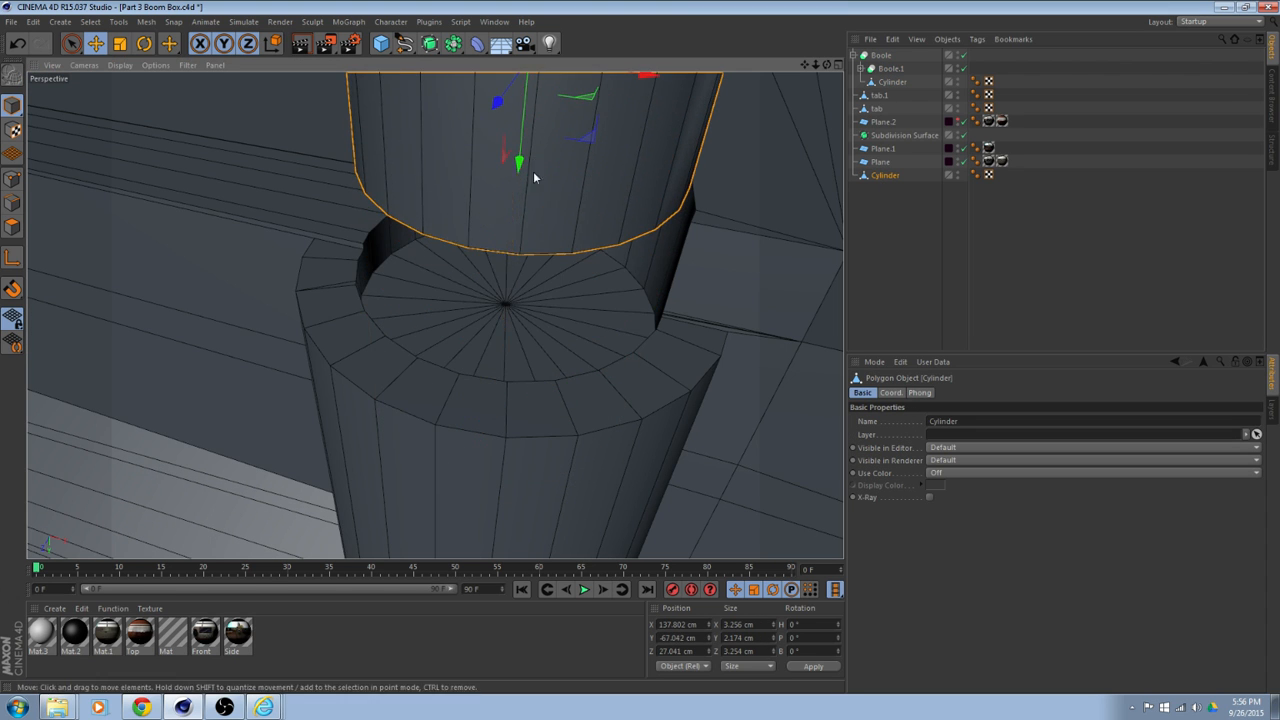
{"action": "left_click_drag", "start_coordinate": [557, 331], "coordinate": [498, 248], "text": "alt"}
{"action": "left_click", "coordinate": [536, 308]}
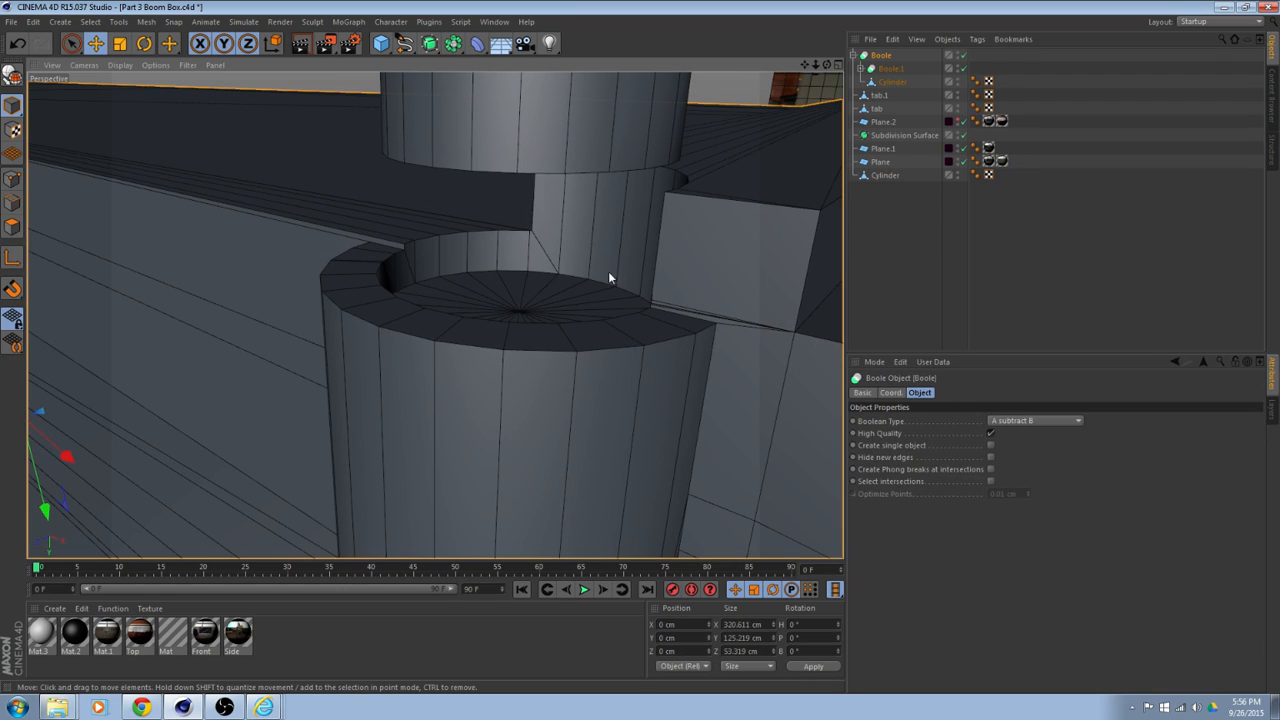
Deepen the post's hole by scaling the Boole's cutting cylinder to 5.709 cm along Y.
{"action": "left_click", "coordinate": [896, 83]}
{"action": "left_click_drag", "start_coordinate": [518, 342], "coordinate": [495, 515]}
{"action": "key", "text": "ctrl+z"}
{"action": "key", "text": "t"}
{"action": "scroll", "coordinate": [574, 342], "scroll_direction": "down", "scroll_amount": 2}
{"action": "left_click_drag", "start_coordinate": [617, 302], "coordinate": [677, 334], "text": "alt"}
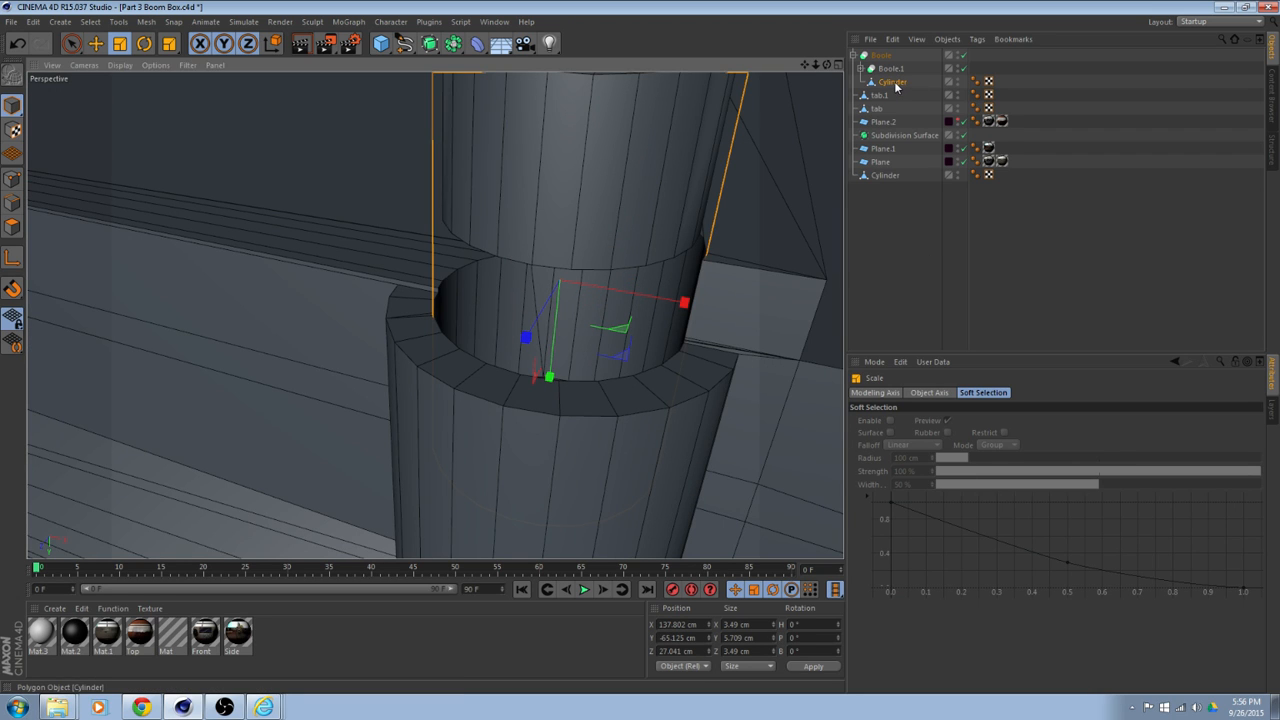
Lower the separate screw cylinder into the deepened post hole to a Y position of -63.154 cm.
{"action": "left_click", "coordinate": [895, 84]}
{"action": "left_click", "coordinate": [885, 176]}
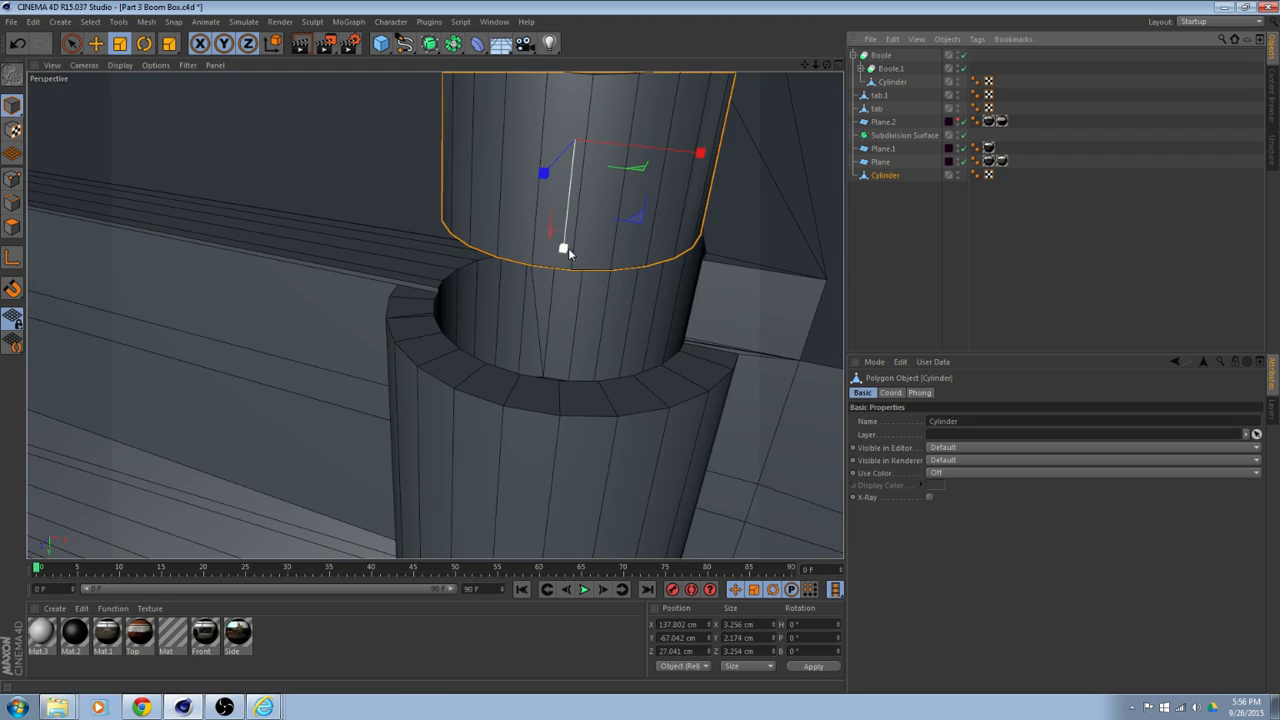
{"action": "key", "text": "e"}
{"action": "left_click_drag", "start_coordinate": [563, 246], "coordinate": [561, 488]}
{"action": "left_click_drag", "start_coordinate": [632, 440], "coordinate": [597, 282], "text": "alt"}
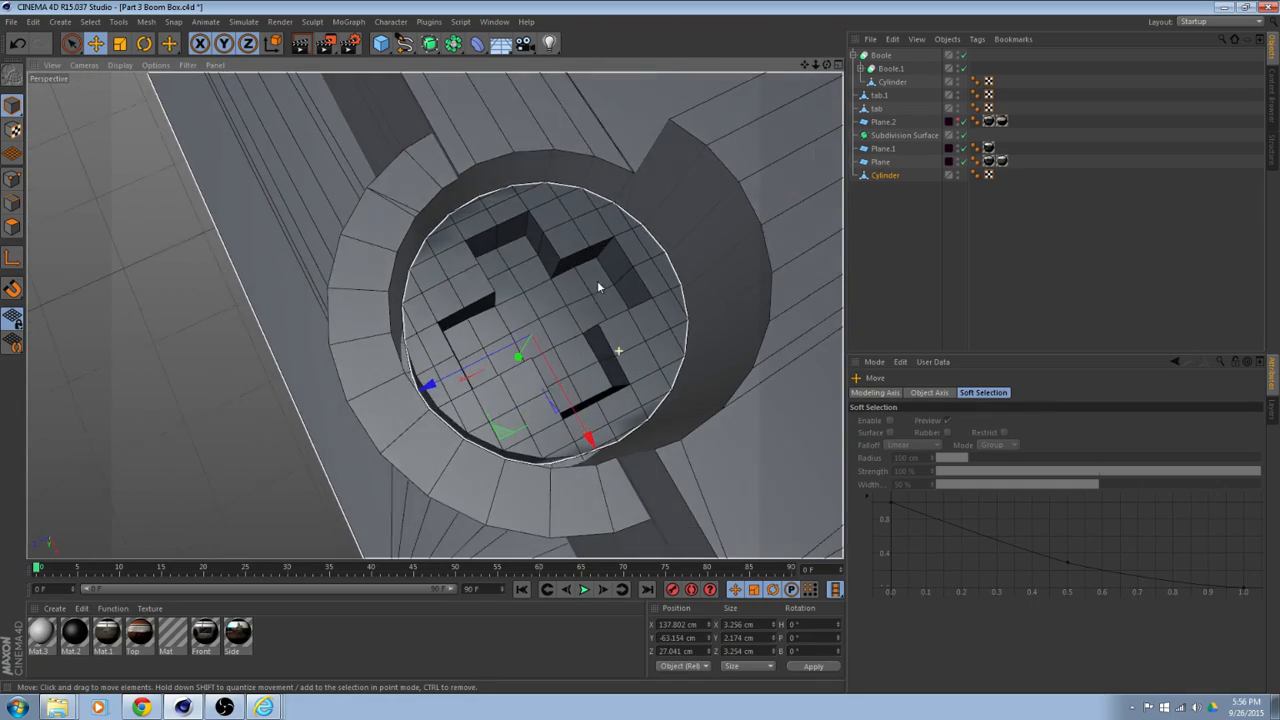
{"action": "scroll", "coordinate": [598, 341], "scroll_direction": "up", "scroll_amount": 3}
{"action": "left_click_drag", "start_coordinate": [523, 360], "coordinate": [373, 334], "text": "alt"}
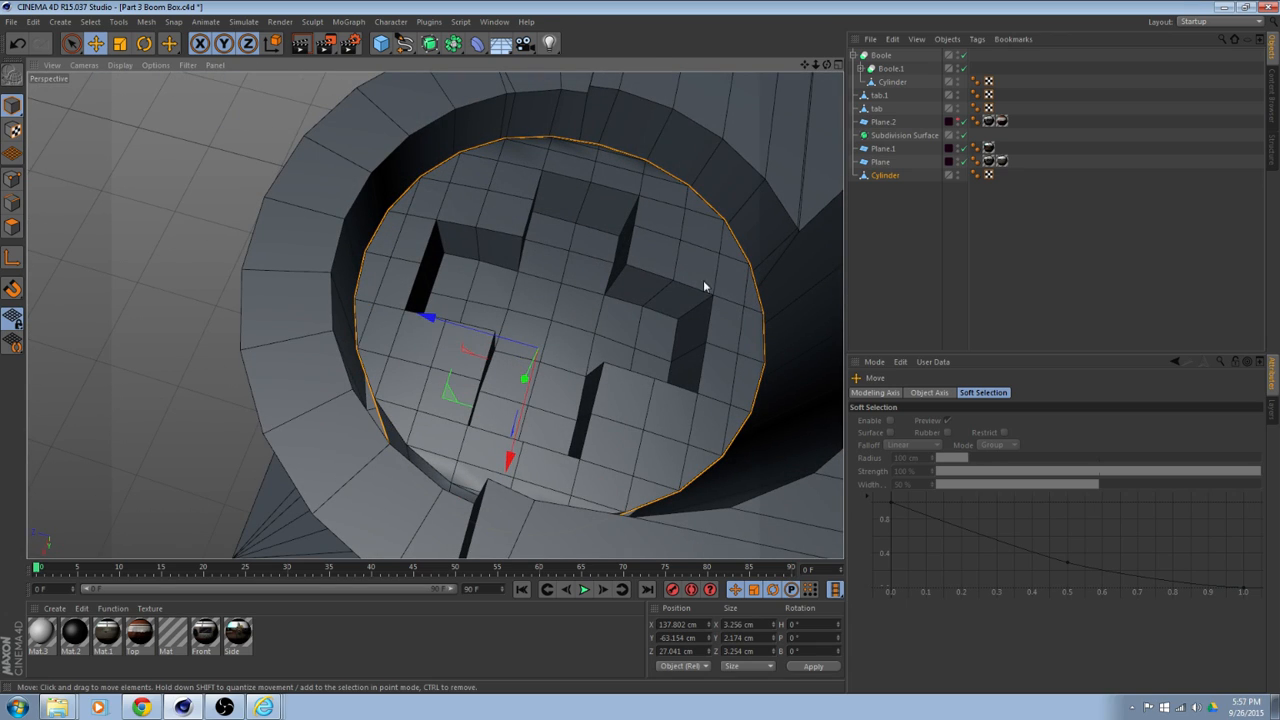
{"action": "left_click_drag", "start_coordinate": [544, 355], "coordinate": [700, 394], "text": "alt"}
Display the model with smooth shading and no edge lines, and clear the object selection.
{"action": "scroll", "coordinate": [630, 330], "scroll_direction": "down", "scroll_amount": 10}
{"action": "middle_click_drag", "start_coordinate": [765, 350], "coordinate": [671, 301], "text": "alt"}
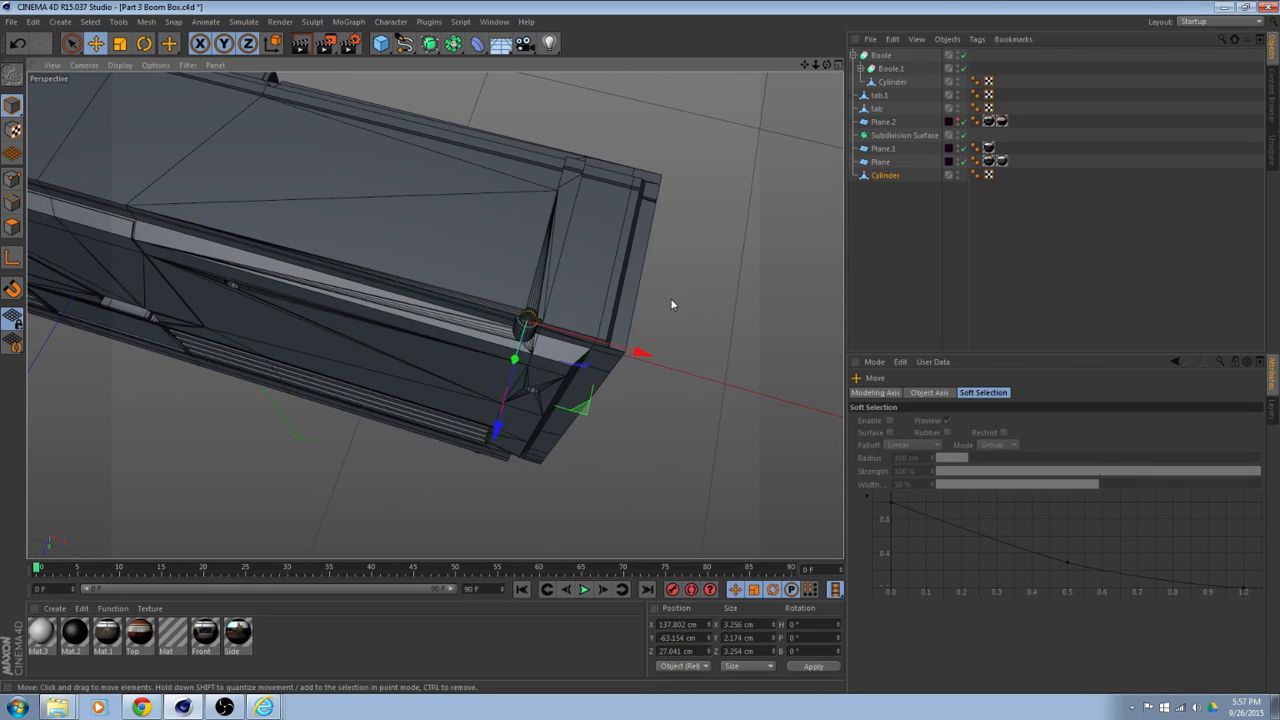
{"action": "left_click", "coordinate": [90, 68]}
{"action": "mouse_move", "coordinate": [116, 69]}
{"action": "left_click", "coordinate": [146, 87]}
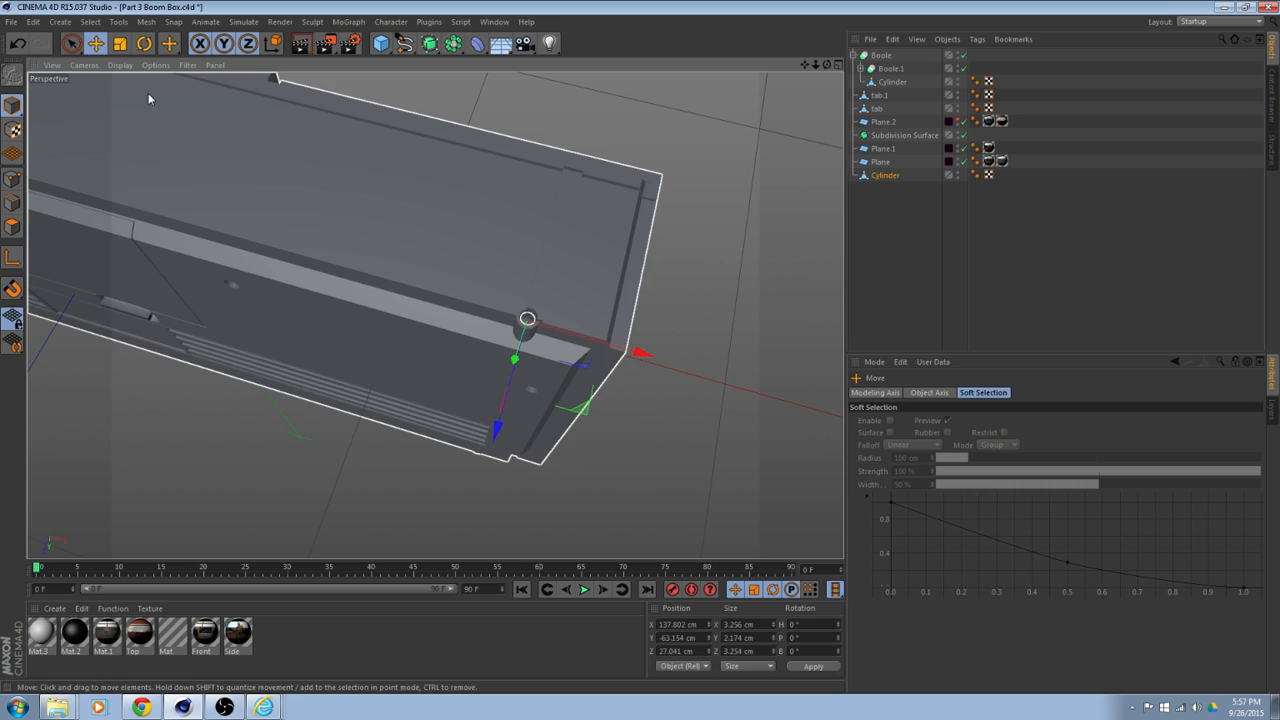
{"action": "scroll", "coordinate": [583, 312], "scroll_direction": "up", "scroll_amount": 2}
{"action": "left_click", "coordinate": [720, 340]}
{"action": "left_click_drag", "start_coordinate": [720, 340], "coordinate": [620, 193], "text": "alt"}
{"action": "left_click", "coordinate": [563, 268]}
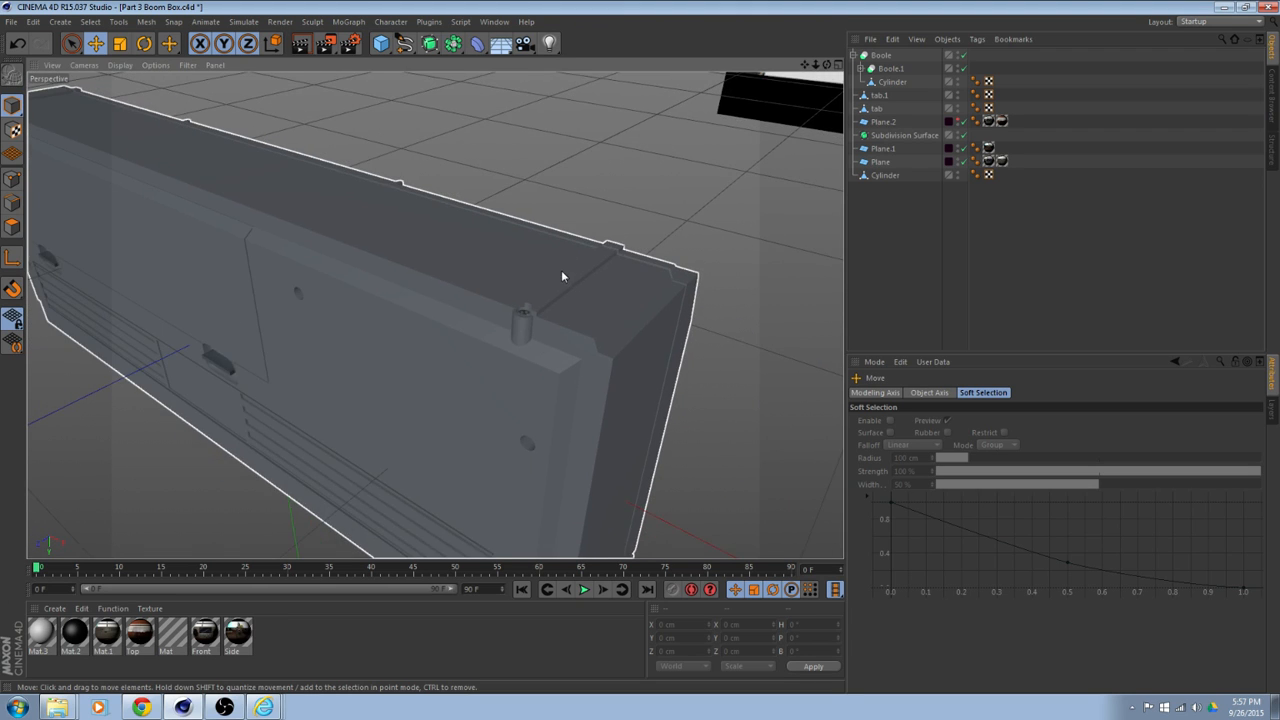
Rename the separate cylinder in the post's hole as screw.
{"action": "scroll", "coordinate": [561, 270], "scroll_direction": "up", "scroll_amount": 1}
{"action": "double_click", "coordinate": [884, 176]}
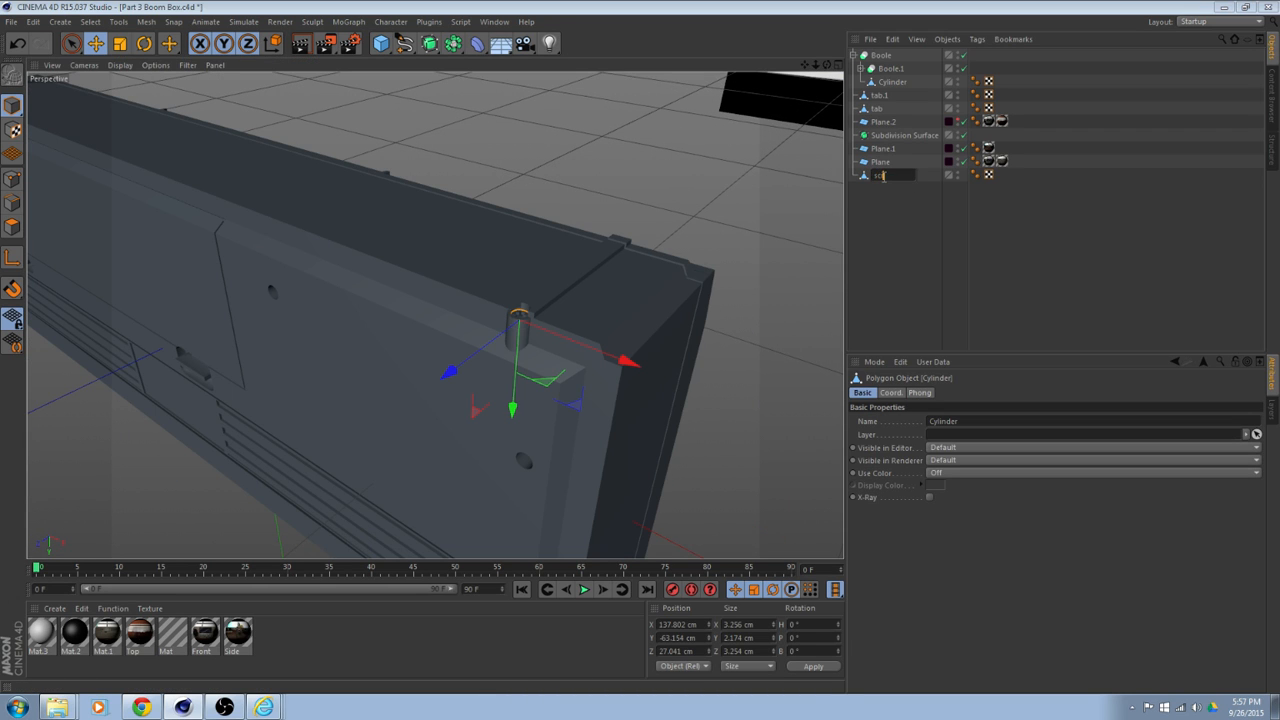
{"action": "key", "text": "Return"}
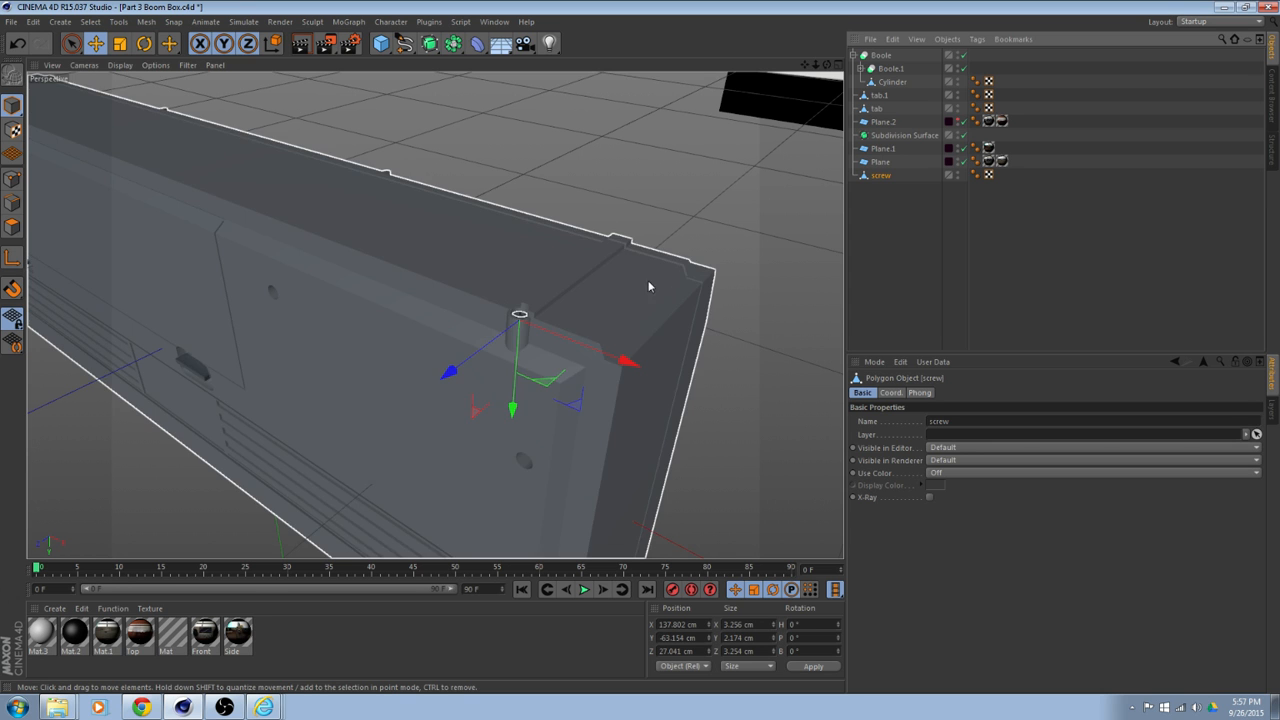
Undo the accidental move of the screw and deselect it.
{"action": "left_click_drag", "start_coordinate": [587, 228], "coordinate": [326, 338], "text": "alt"}
{"action": "key", "text": "ctrl+z"}
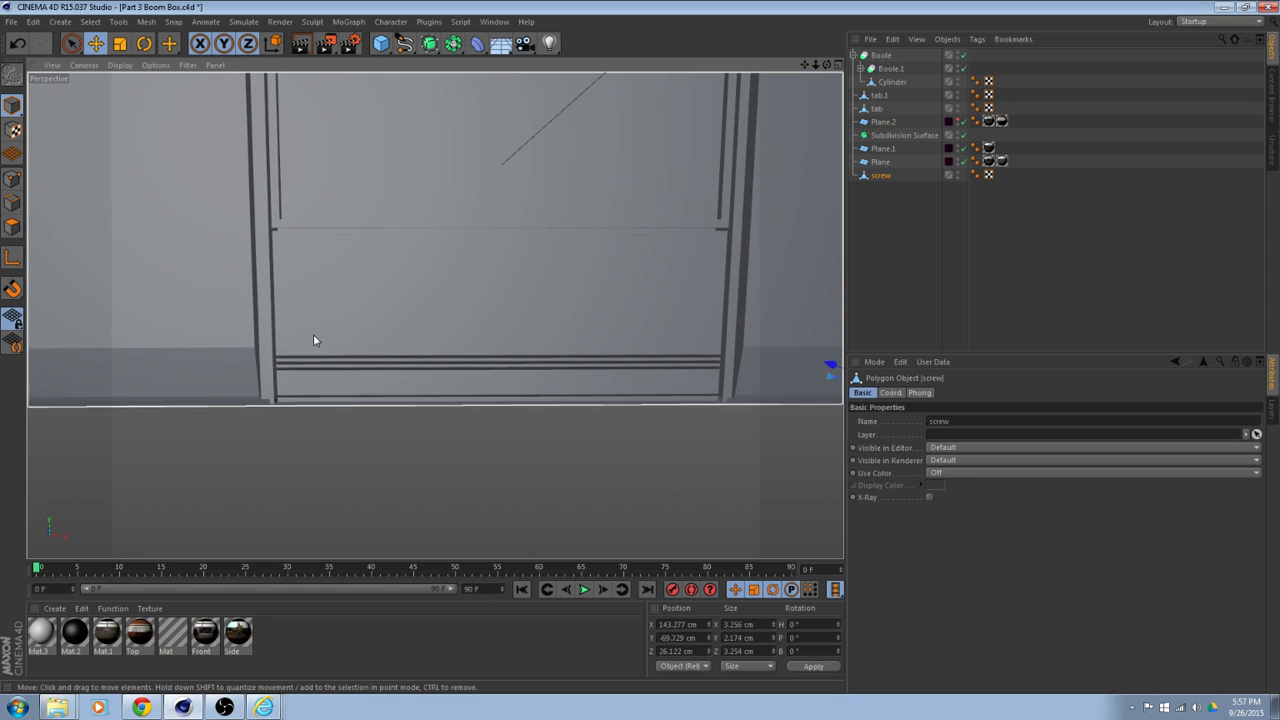
{"action": "mouse_move", "coordinate": [618, 379]}
{"action": "middle_mouse_down", "text": "alt"}
{"action": "mouse_move", "coordinate": [229, 307]}
{"action": "mouse_move", "coordinate": [622, 375]}
{"action": "middle_mouse_up", "text": "alt"}
{"action": "key", "text": "ctrl+z"}
{"action": "left_click", "coordinate": [396, 450]}
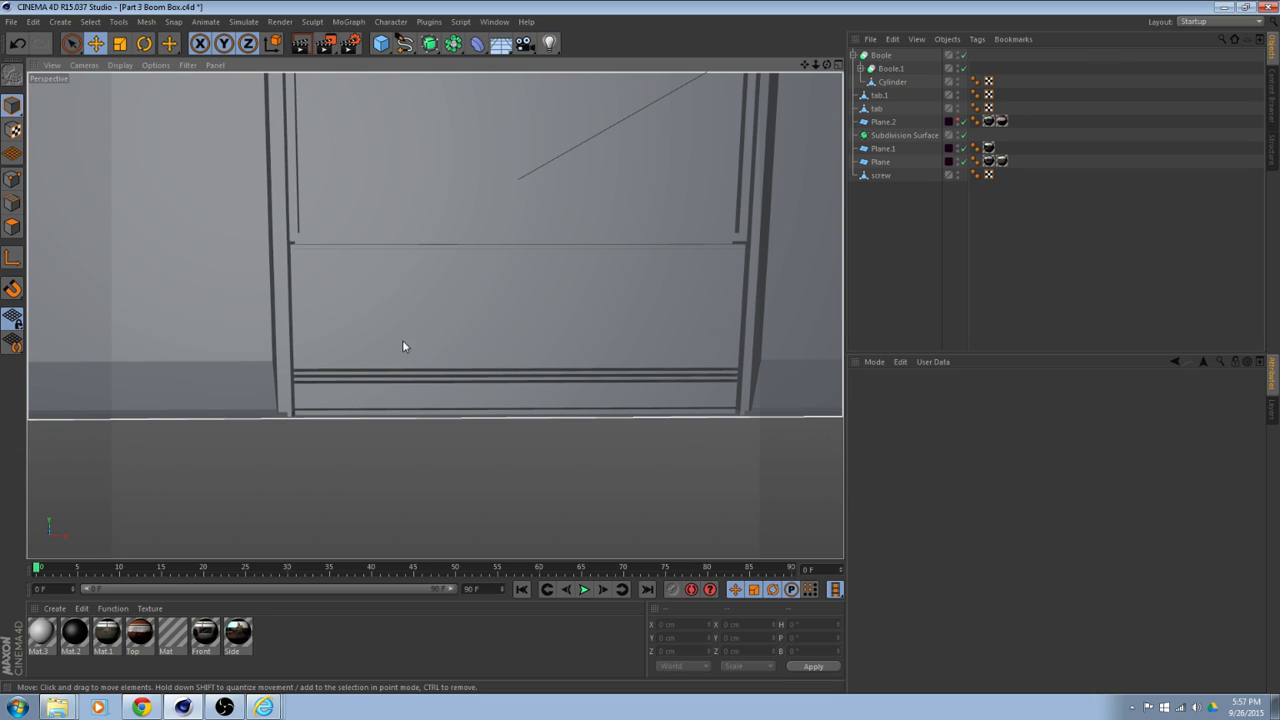
Move the front reference image plane along Z behind the boom box to a Z position of 1152.361 cm.
{"action": "middle_click_drag", "start_coordinate": [403, 346], "coordinate": [288, 360], "text": "alt"}
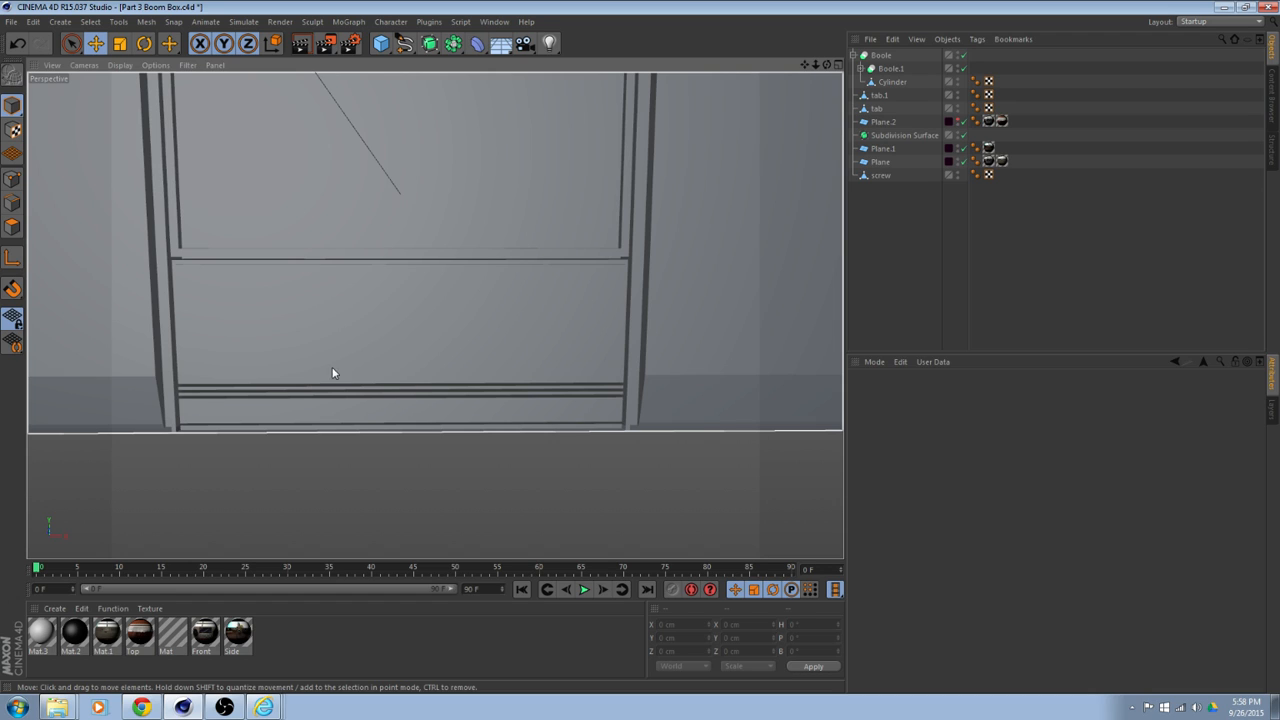
{"action": "scroll", "coordinate": [402, 296], "scroll_direction": "down", "scroll_amount": 3}
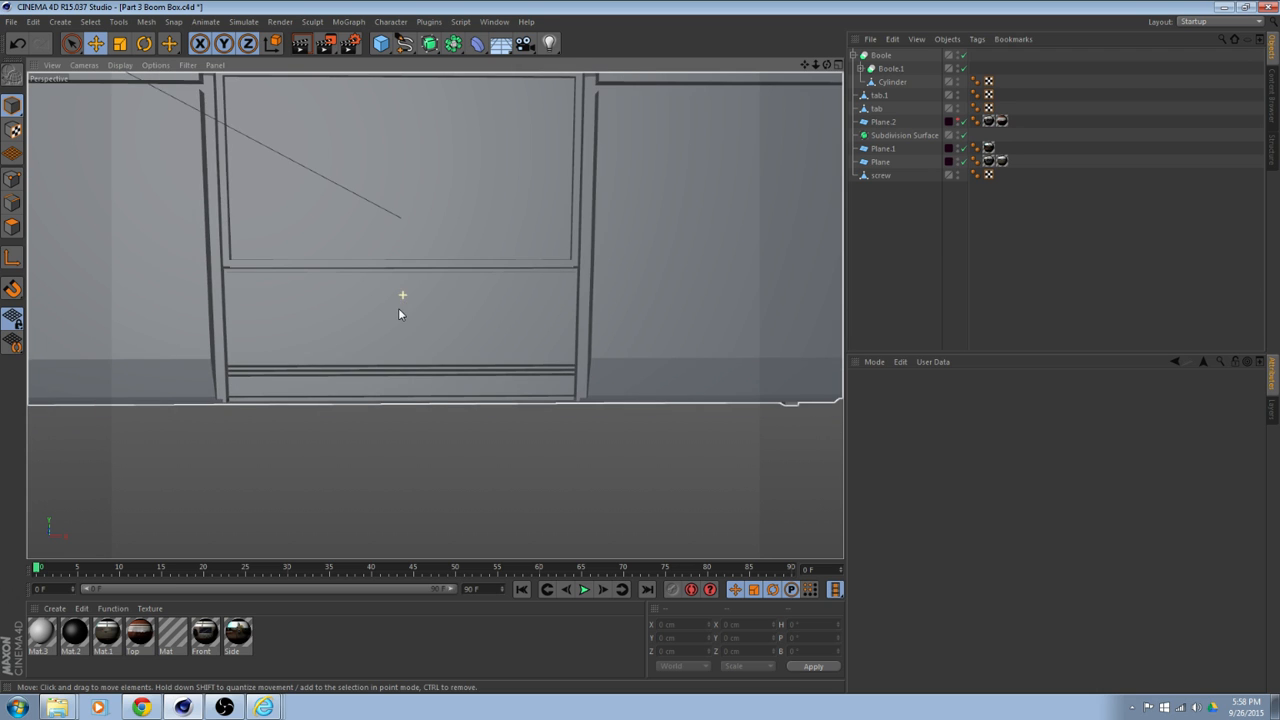
{"action": "middle_click_drag", "start_coordinate": [402, 324], "coordinate": [540, 332], "text": "alt"}
{"action": "left_click_drag", "start_coordinate": [540, 332], "coordinate": [524, 330], "text": "alt"}
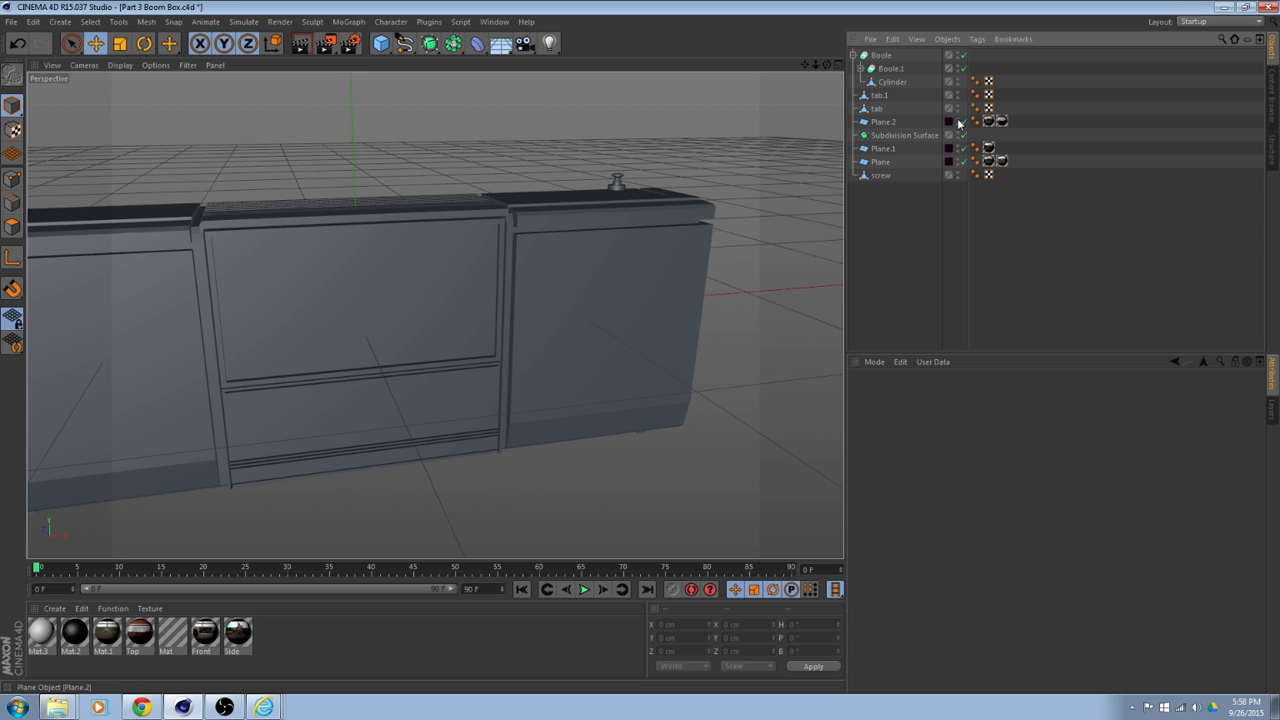
{"action": "left_click_drag", "start_coordinate": [612, 197], "coordinate": [520, 305], "text": "alt"}
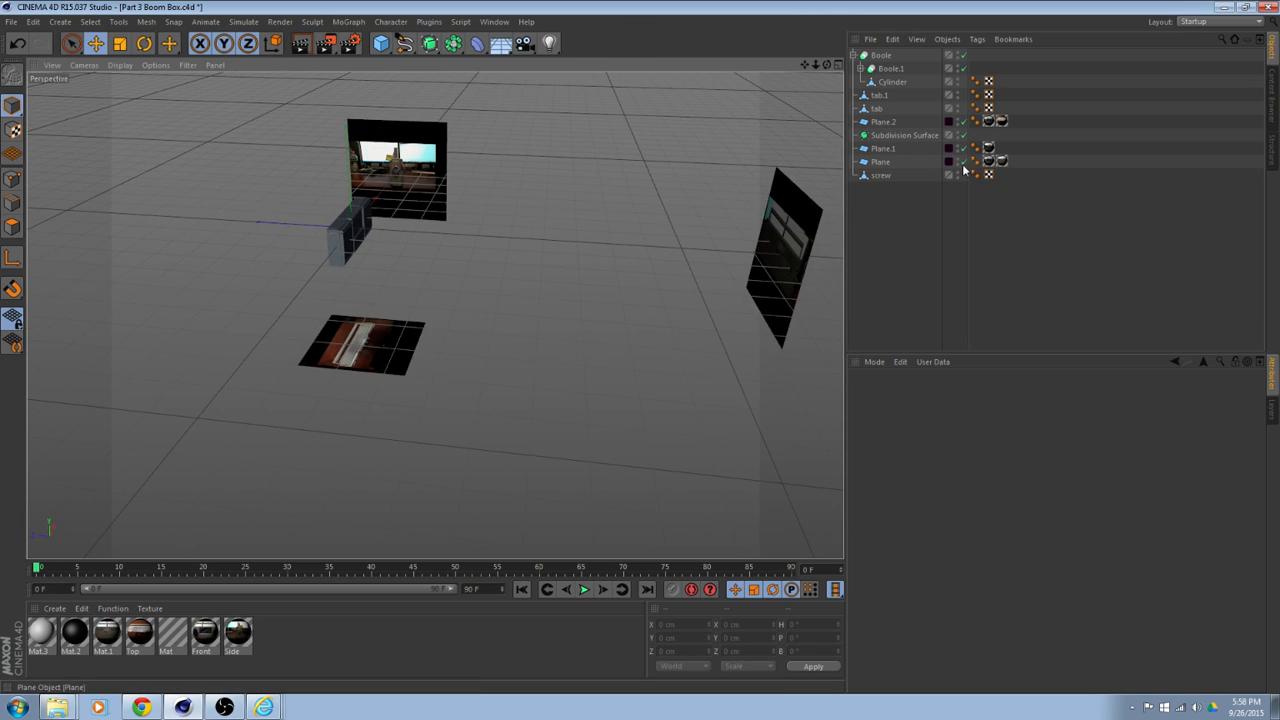
{"action": "left_click_drag", "start_coordinate": [640, 198], "coordinate": [551, 280], "text": "alt"}
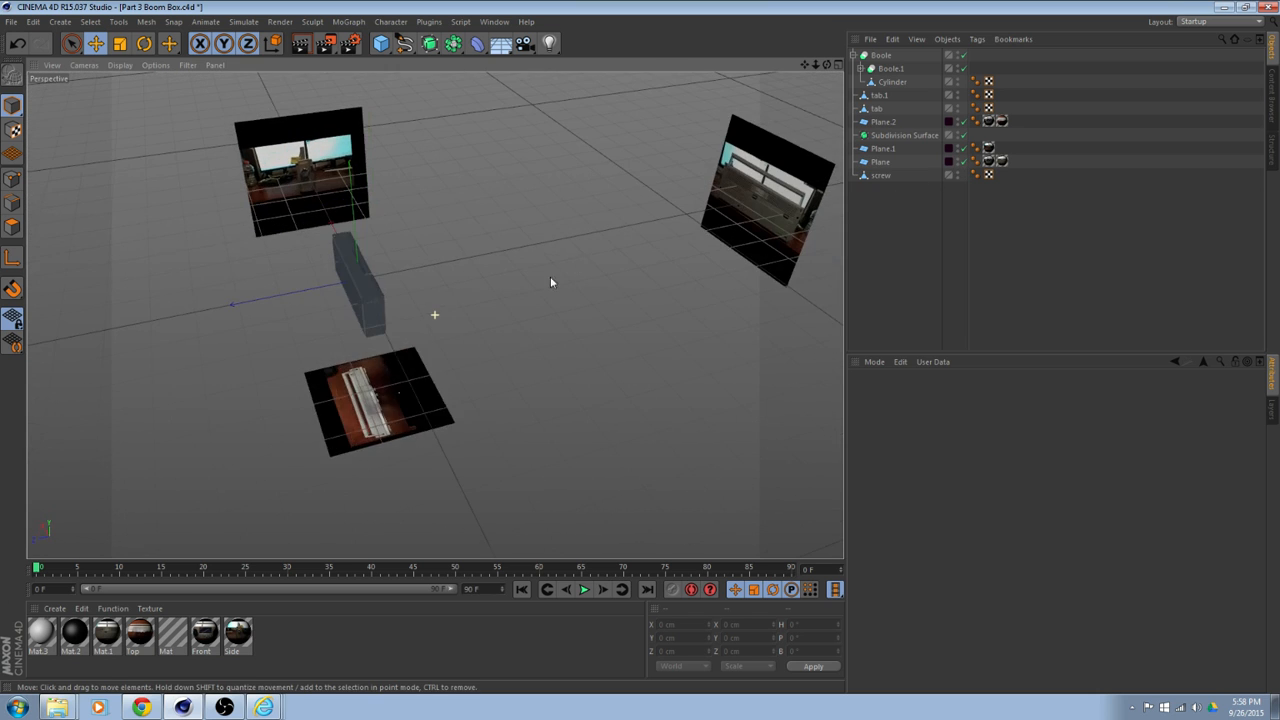
{"action": "left_click_drag", "start_coordinate": [344, 341], "coordinate": [490, 335], "text": "alt"}
{"action": "left_click", "coordinate": [790, 275]}
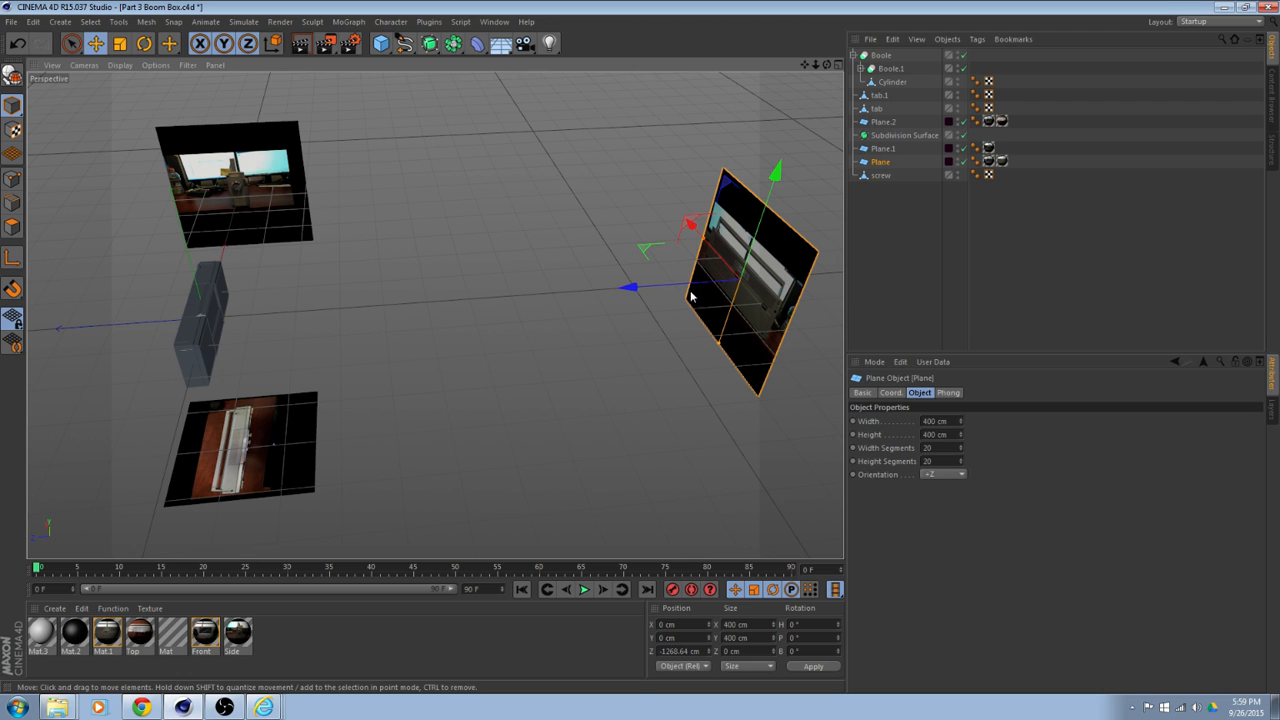
{"action": "left_click_drag", "start_coordinate": [618, 287], "coordinate": [250, 335]}
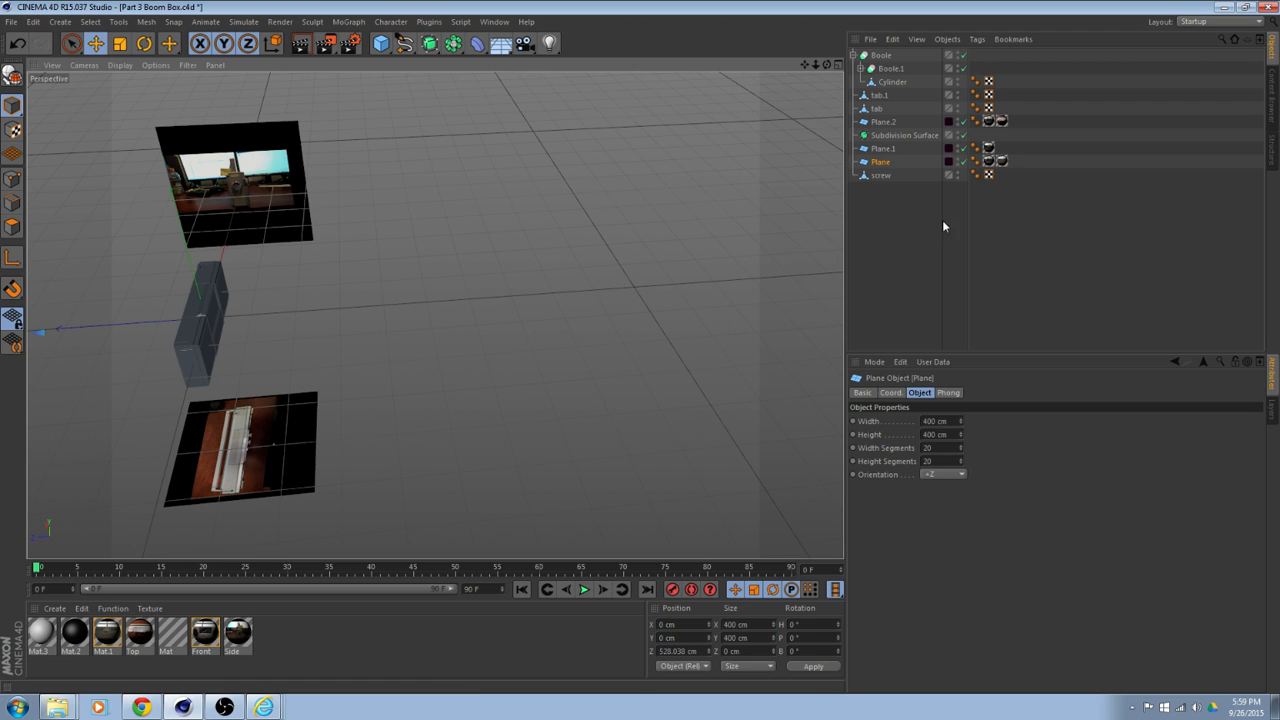
{"action": "left_click_drag", "start_coordinate": [577, 286], "coordinate": [425, 352], "text": "alt"}
{"action": "left_click_drag", "start_coordinate": [214, 312], "coordinate": [5, 294]}
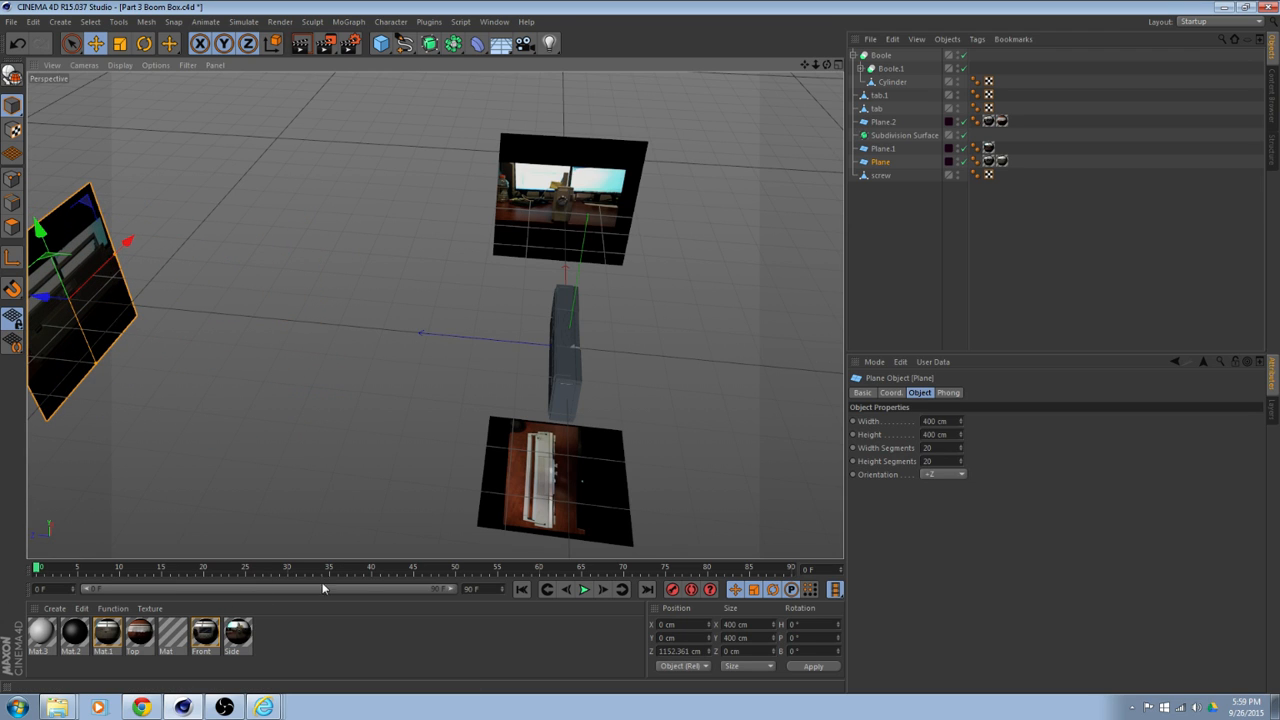
Delete the Mat.1 texture tag from the front reference plane, keeping its Front material tag.
{"action": "left_click", "coordinate": [1001, 161]}
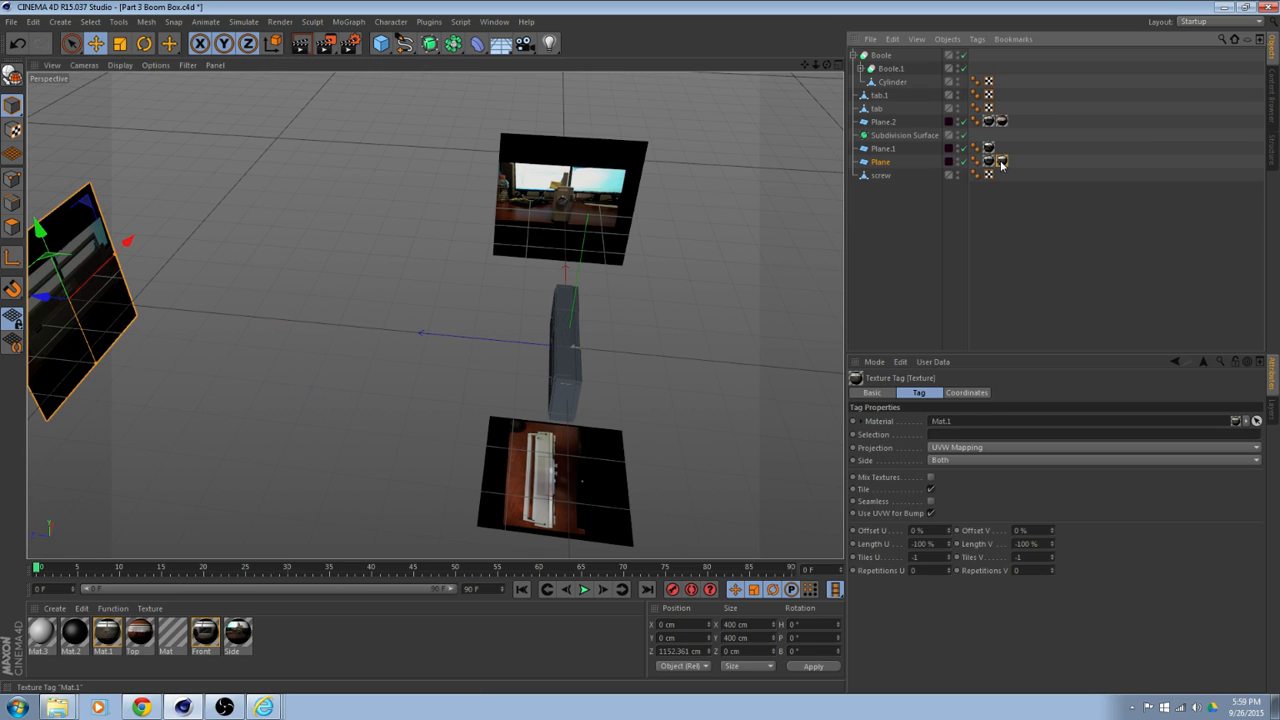
{"action": "key", "text": "Delete"}
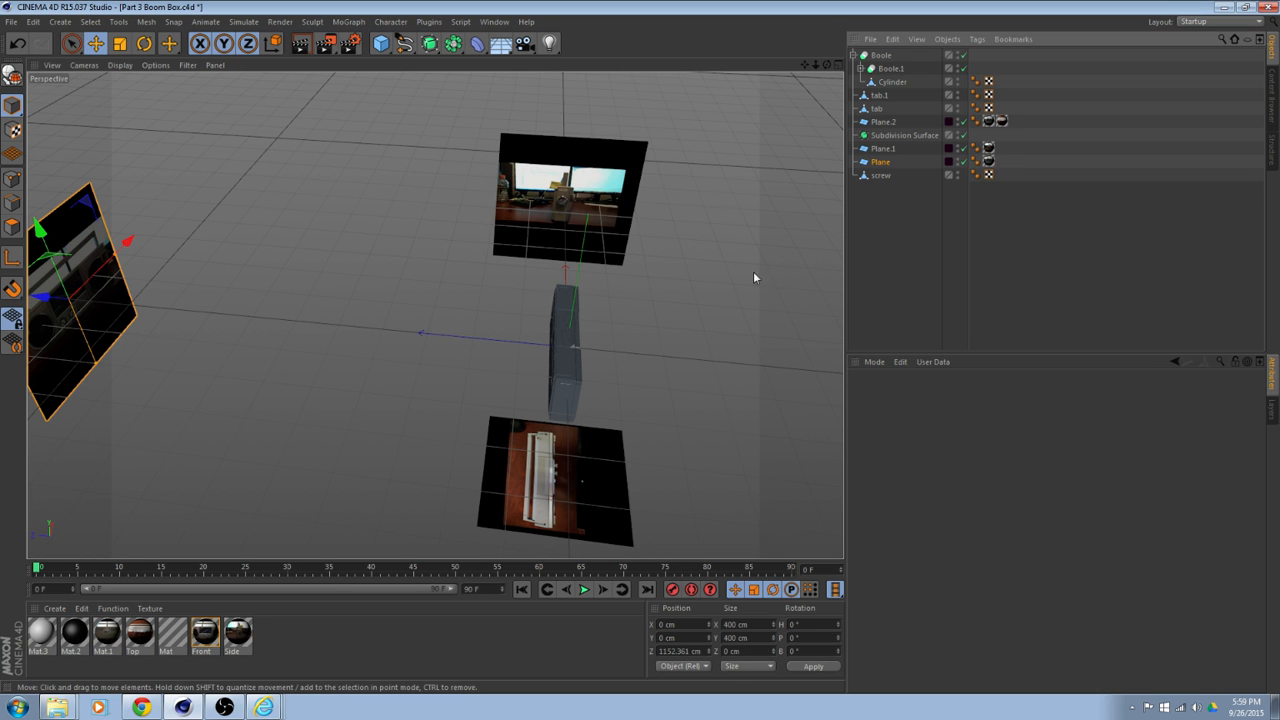
{"action": "left_click_drag", "start_coordinate": [637, 387], "coordinate": [316, 304], "text": "alt"}
Enlarge the Back view and change its camera to Front, framing the boom box over the reference image.
{"action": "middle_click", "coordinate": [316, 304]}
{"action": "middle_click", "coordinate": [689, 463]}
{"action": "scroll", "coordinate": [620, 435], "scroll_direction": "down", "scroll_amount": 2}
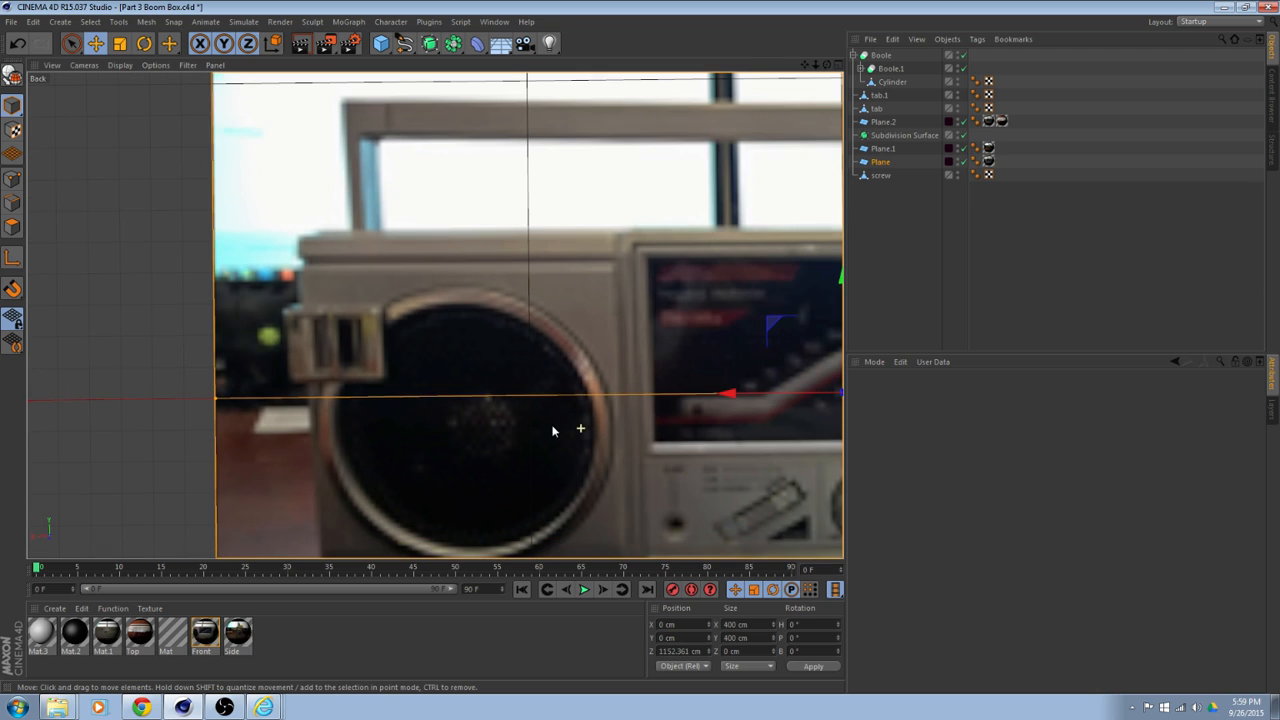
{"action": "left_click", "coordinate": [85, 66]}
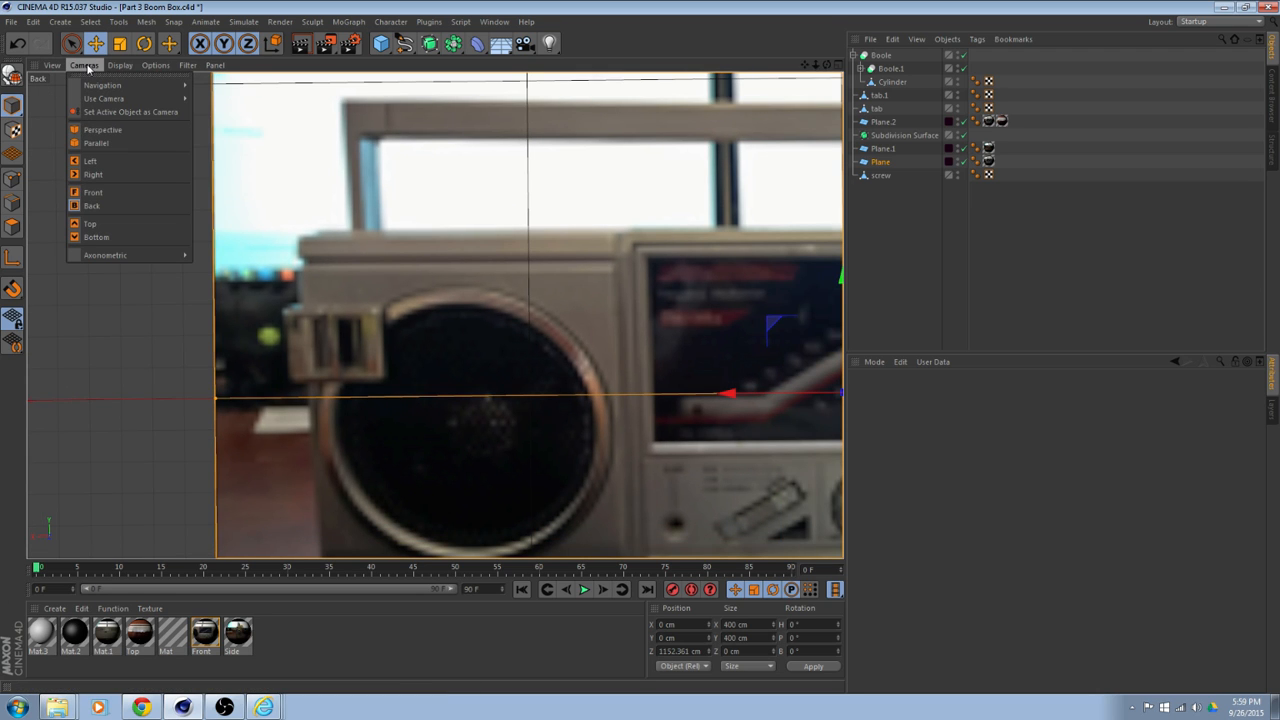
{"action": "left_click", "coordinate": [98, 193]}
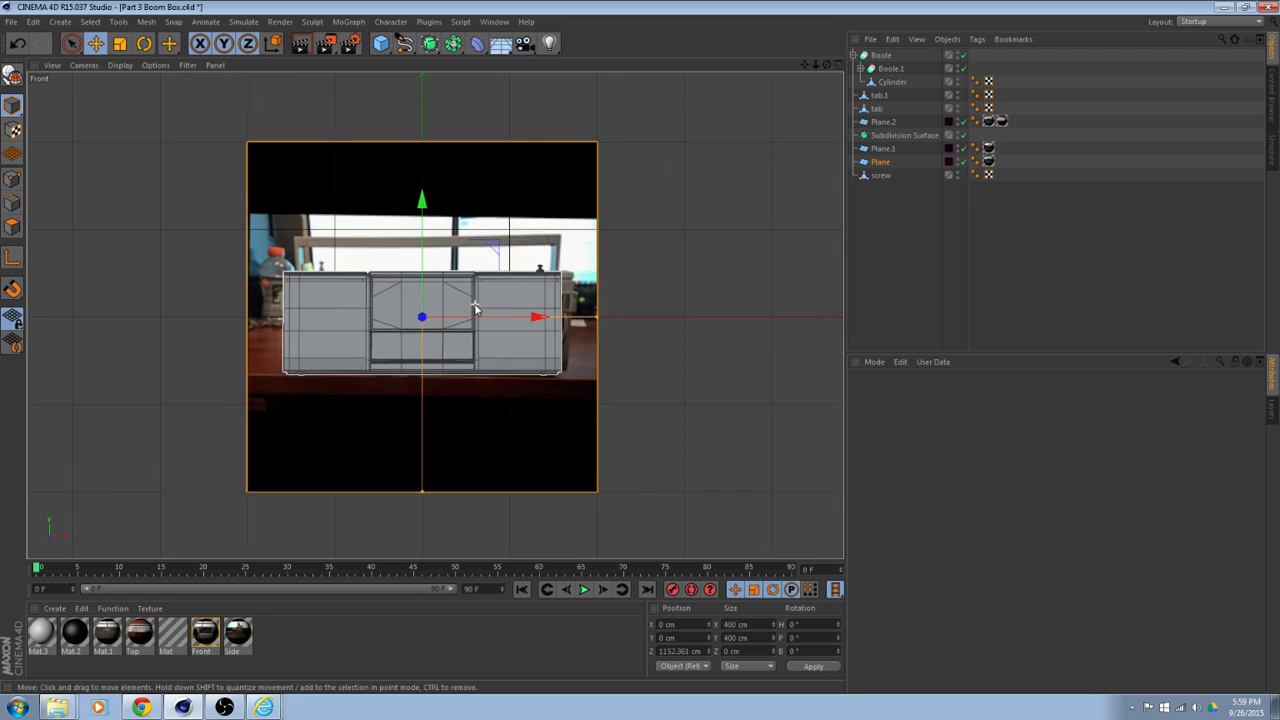
{"action": "scroll", "coordinate": [475, 309], "scroll_direction": "up", "scroll_amount": 3}
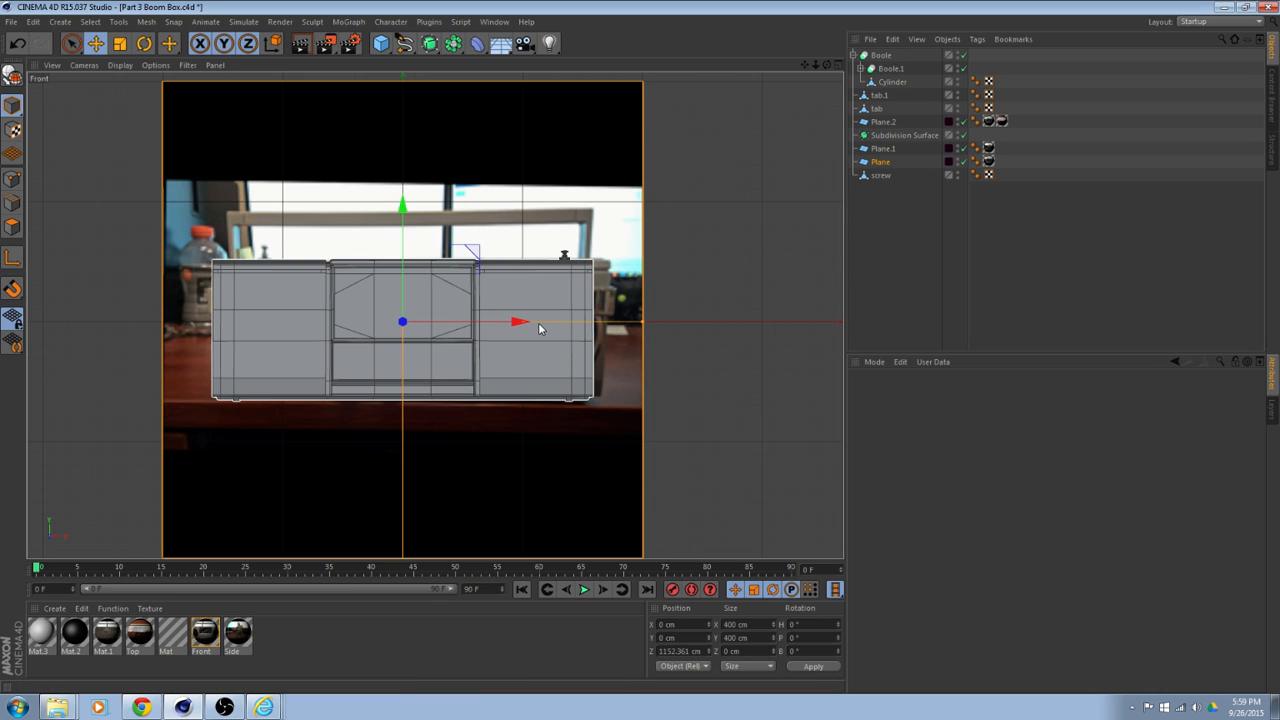
{"action": "scroll", "coordinate": [522, 385], "scroll_direction": "up", "scroll_amount": 2}
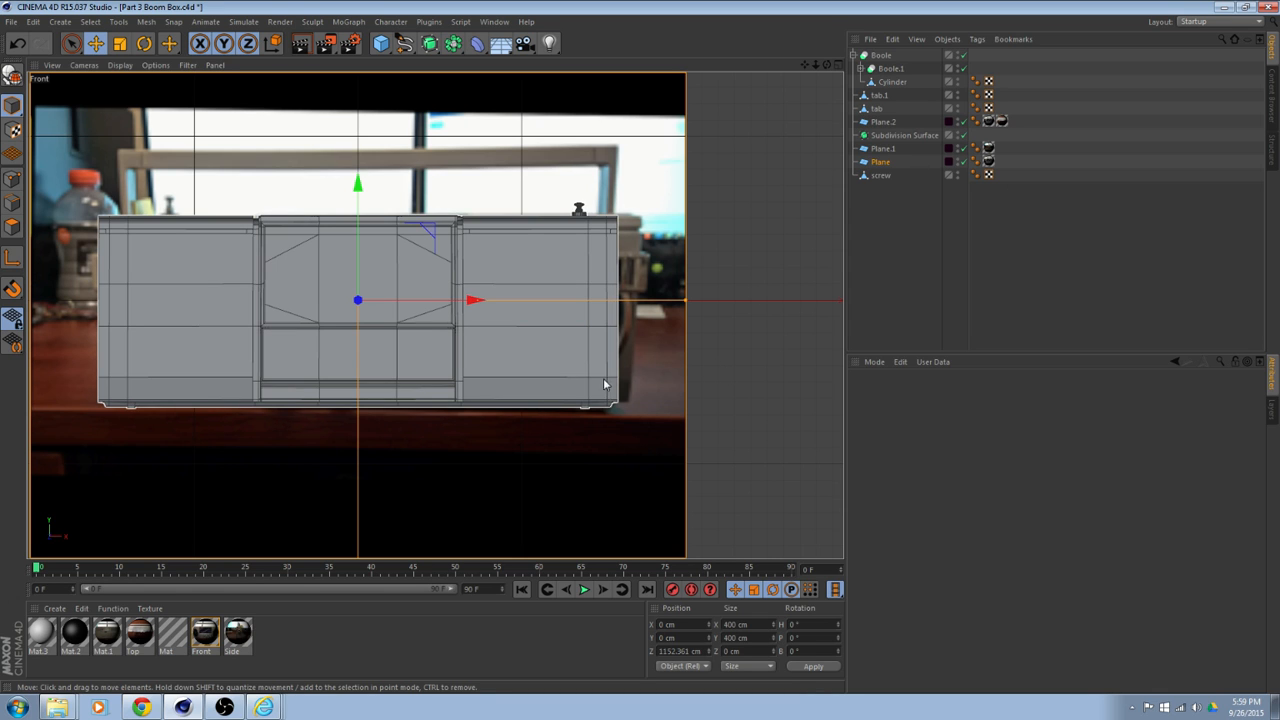
Expand the main Boole's hierarchy and hide the innermost Boole.1 body in the viewport to uncover the reference image.
{"action": "left_click", "coordinate": [561, 387]}
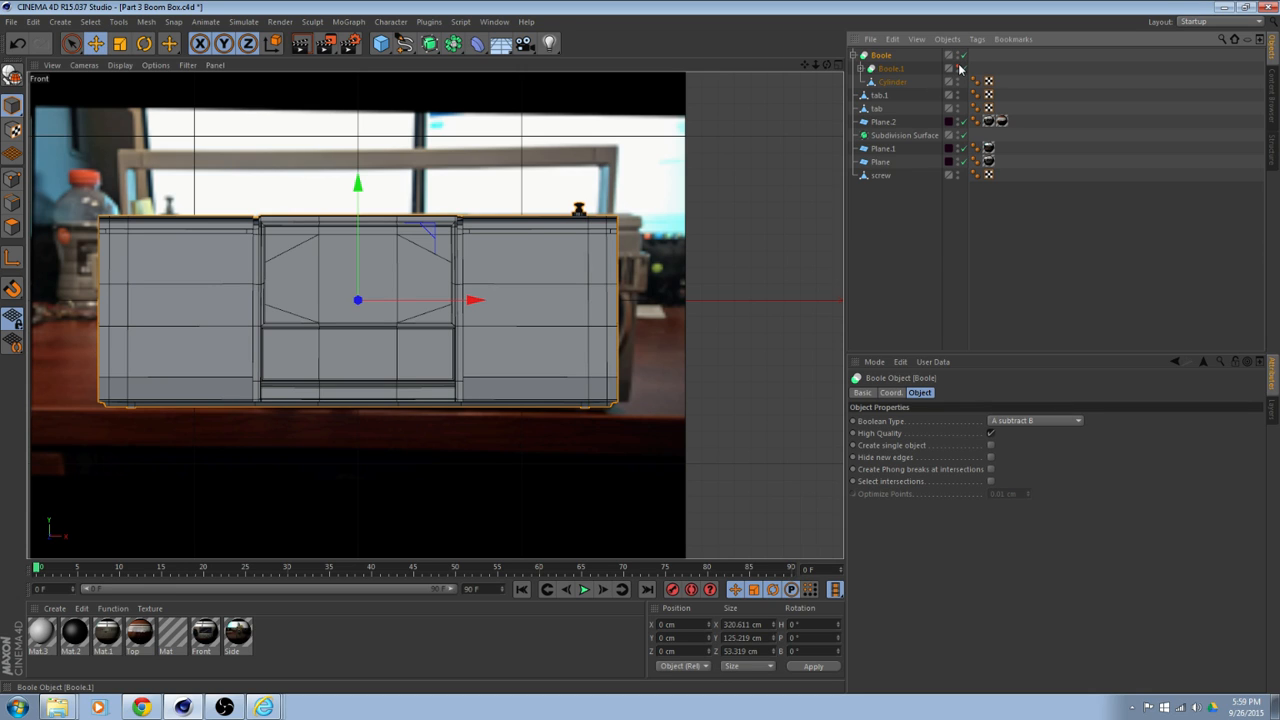
{"action": "left_click", "coordinate": [855, 56]}
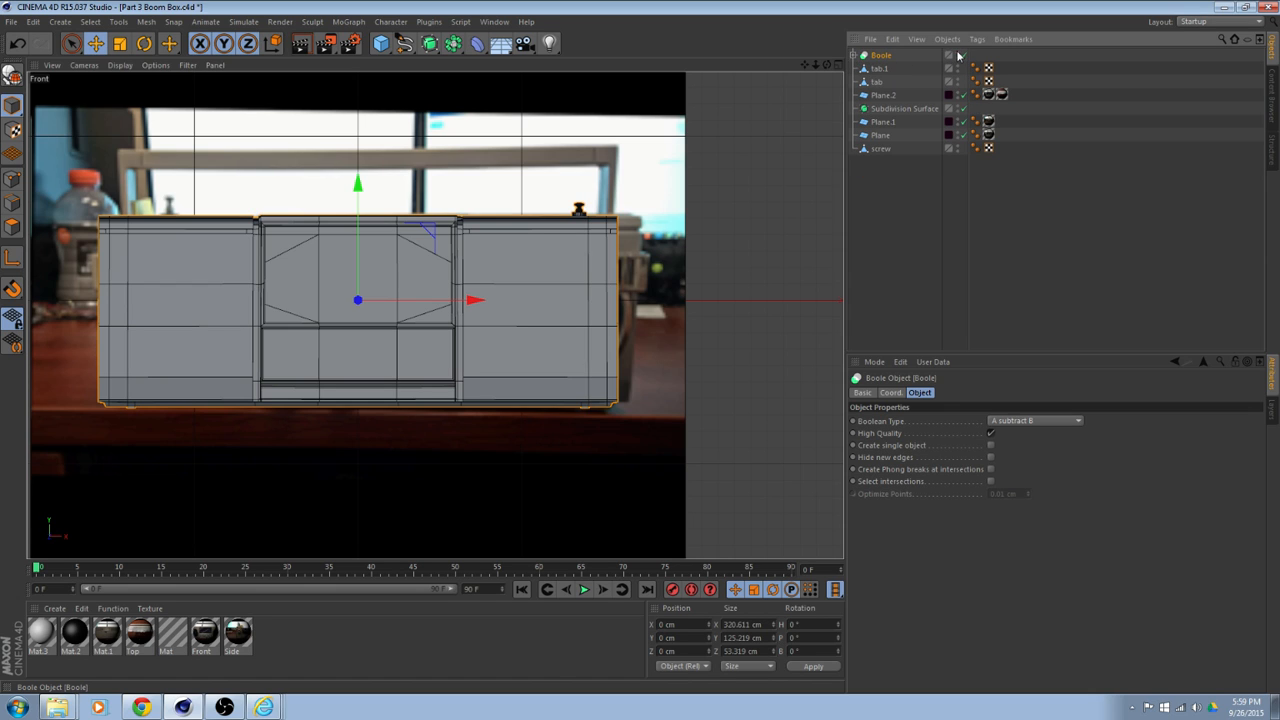
{"action": "left_click", "coordinate": [855, 56]}
{"action": "left_click", "coordinate": [764, 170]}
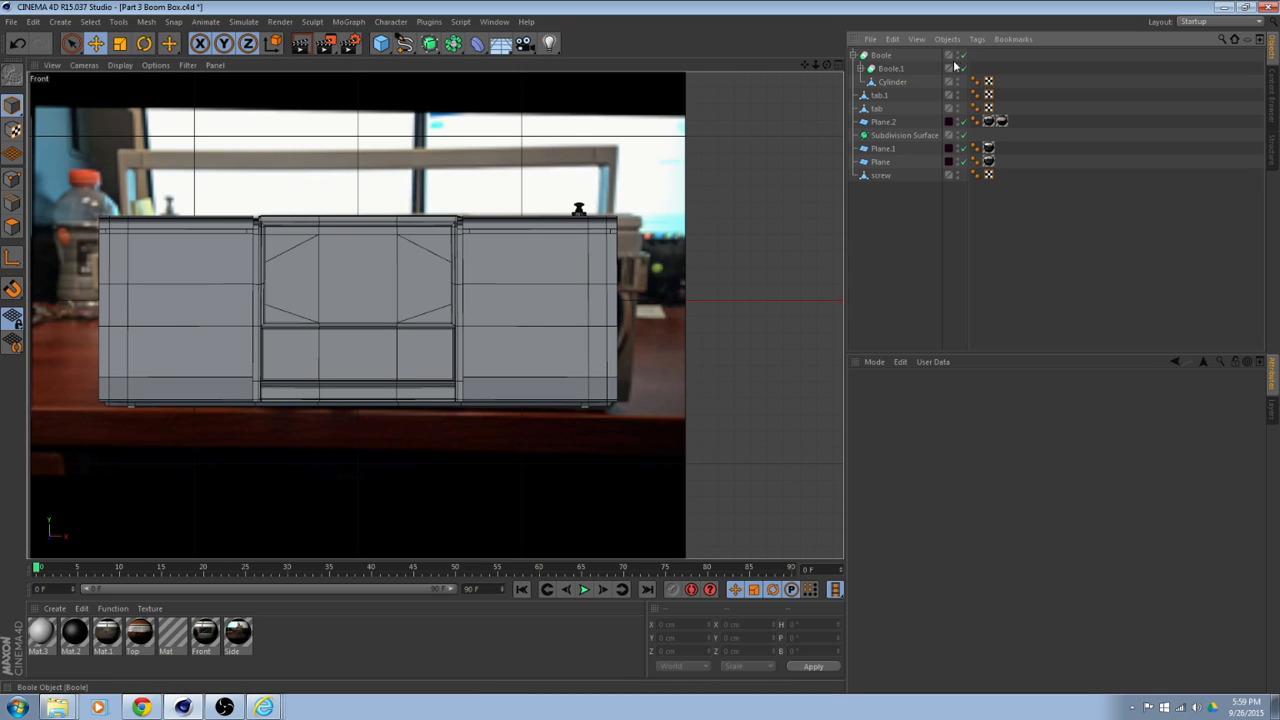
{"action": "left_click", "coordinate": [861, 68]}
{"action": "left_click", "coordinate": [867, 81]}
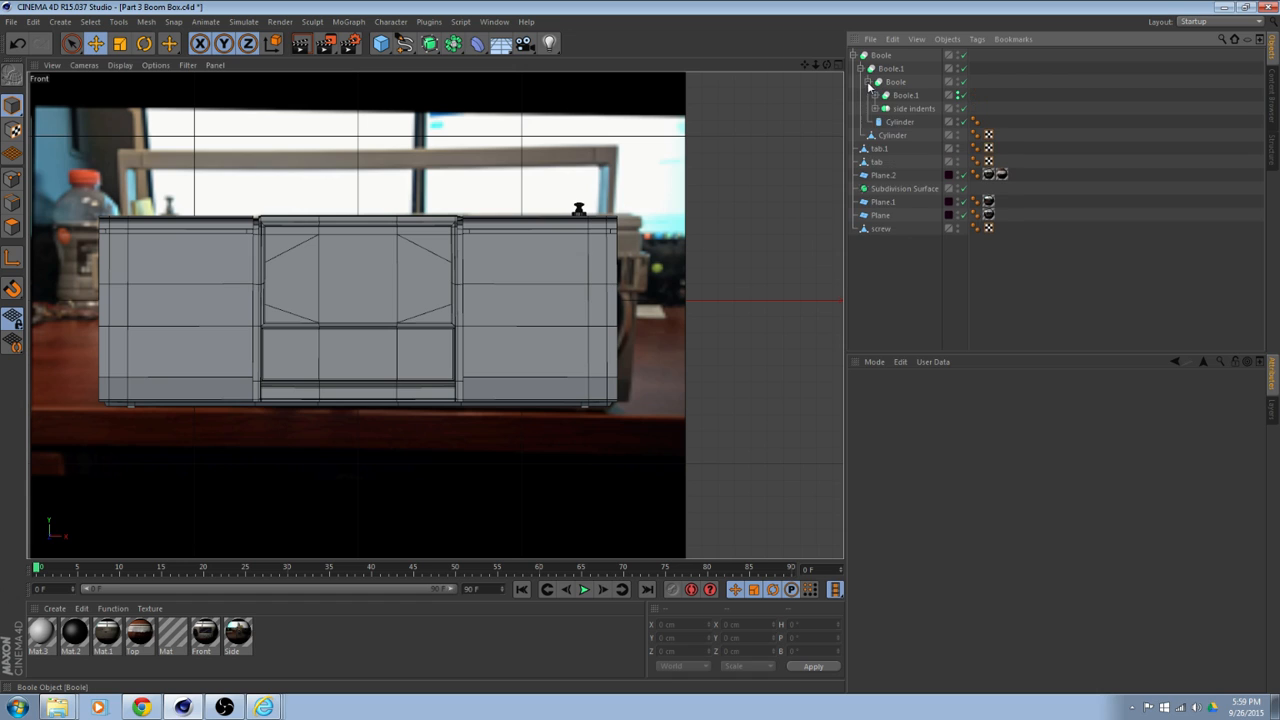
{"action": "left_click", "coordinate": [961, 95]}
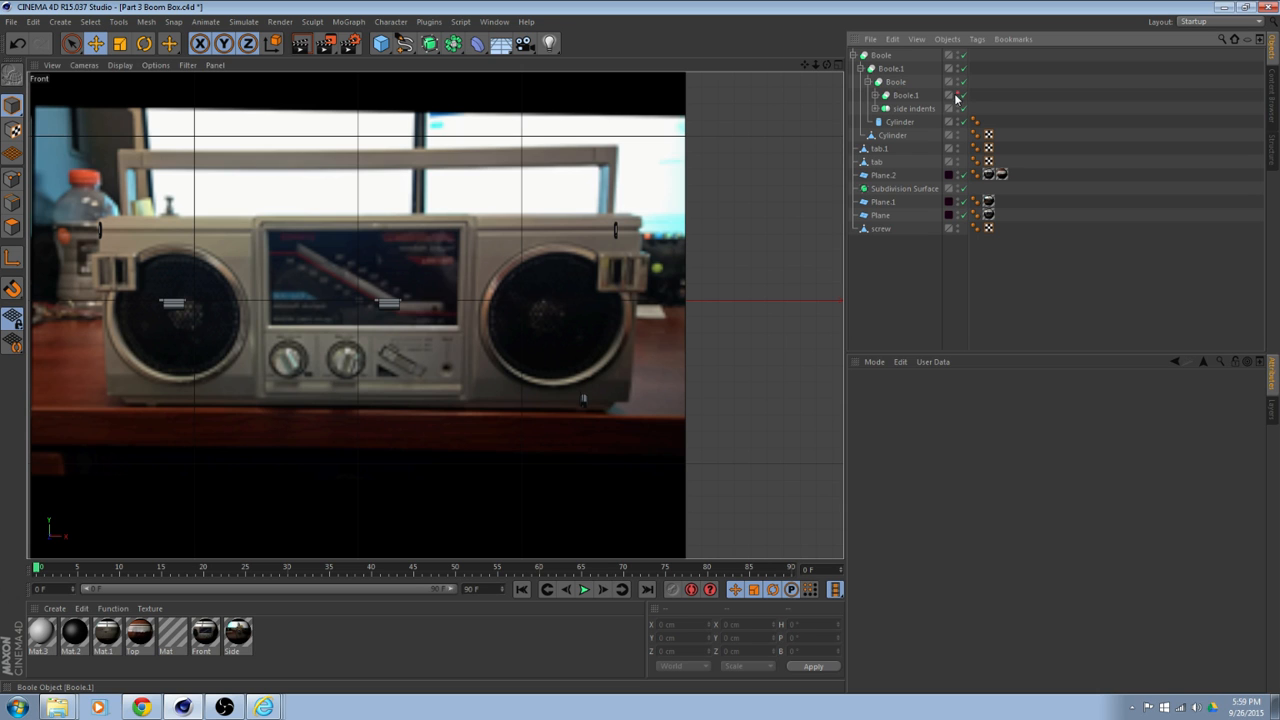
{"action": "left_click", "coordinate": [961, 95]}
Select the front reference plane and center its boom box photo in the Front view.
{"action": "middle_click_drag", "start_coordinate": [610, 256], "coordinate": [714, 238], "text": "alt"}
{"action": "scroll", "coordinate": [740, 242], "scroll_direction": "up", "scroll_amount": 2}
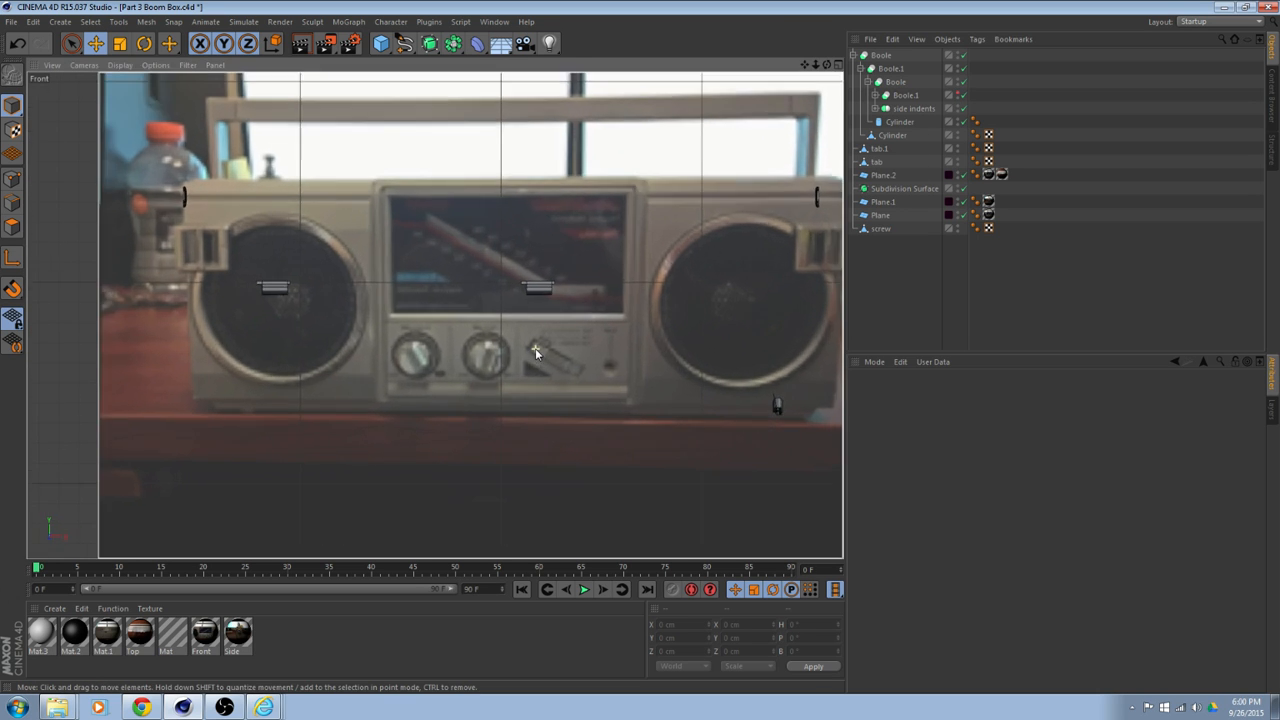
{"action": "scroll", "coordinate": [534, 352], "scroll_direction": "down", "scroll_amount": 1}
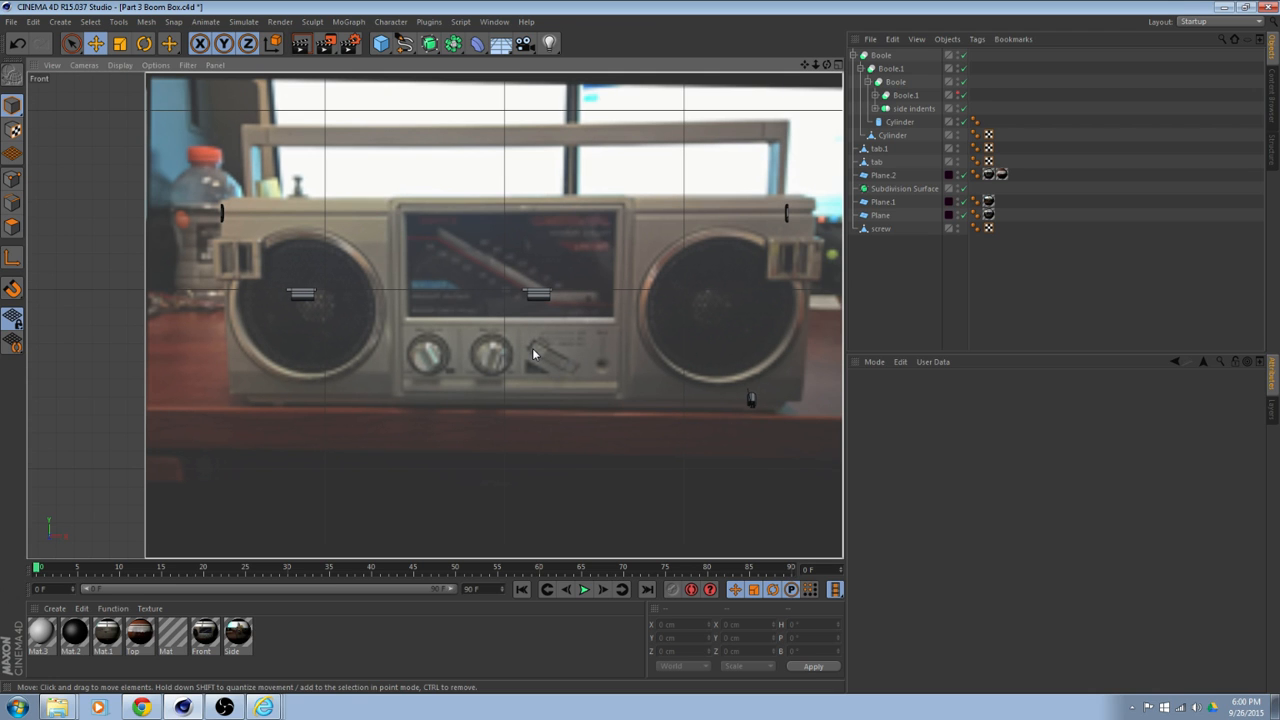
{"action": "left_click", "coordinate": [786, 318]}
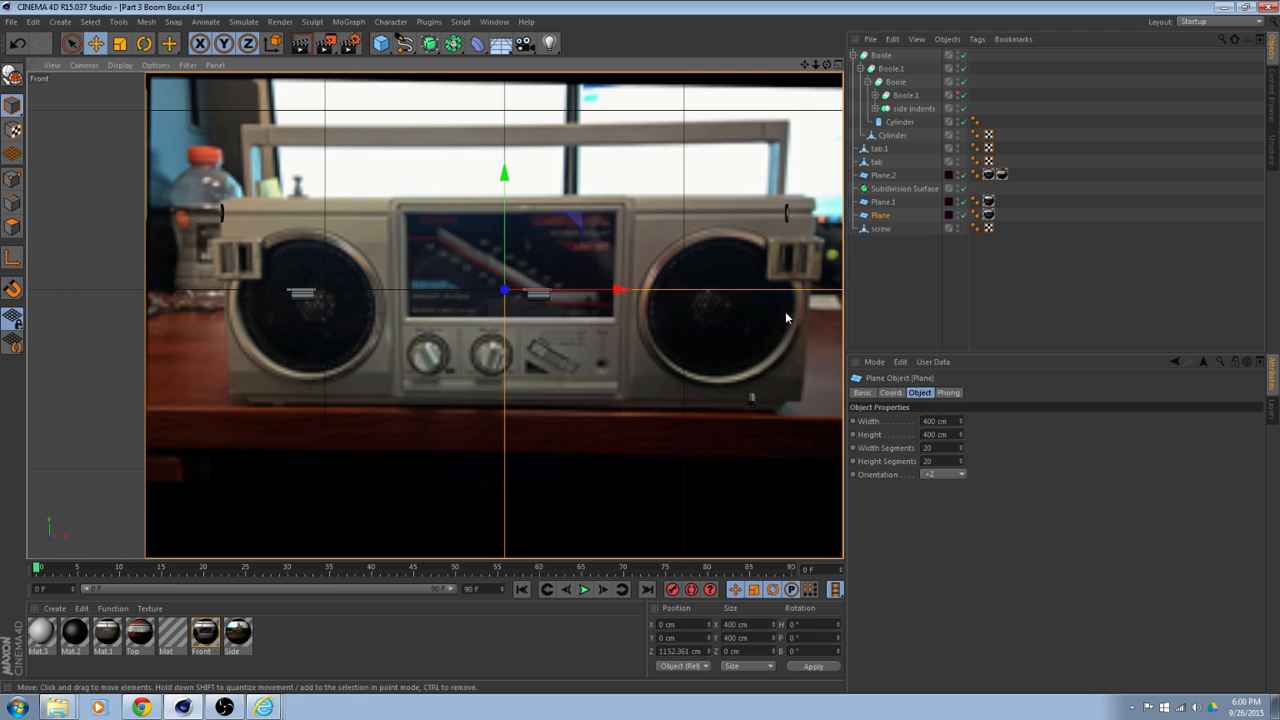
{"action": "middle_click_drag", "start_coordinate": [760, 330], "coordinate": [642, 333], "text": "alt"}
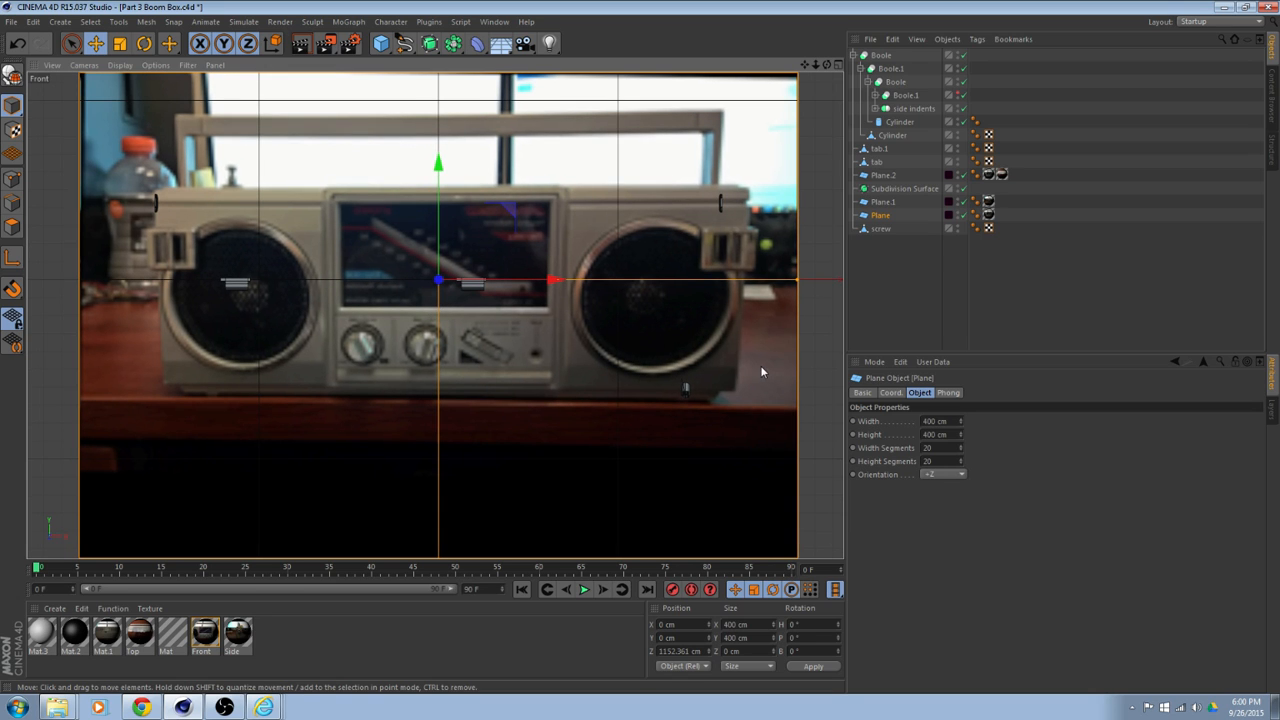
Set the U tiling of the front reference plane's Front texture tag to 1 to flip the photo horizontally.
{"action": "left_click", "coordinate": [890, 393]}
{"action": "left_click", "coordinate": [864, 394]}
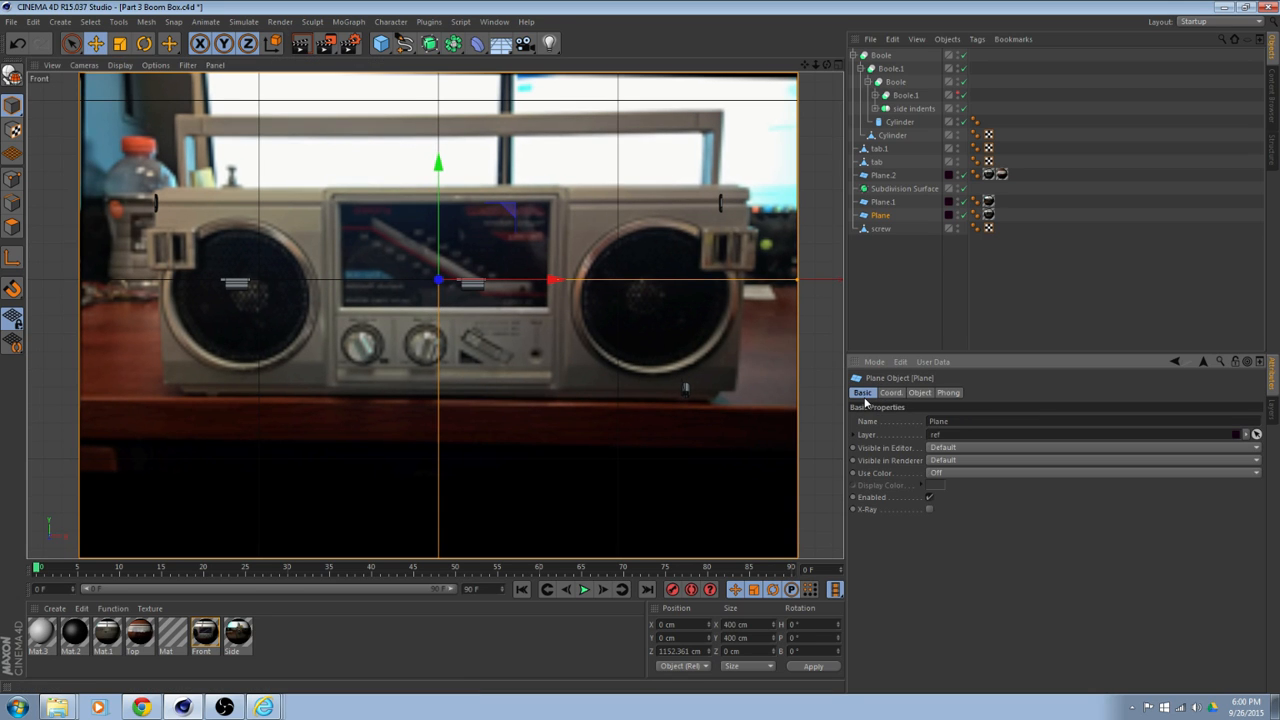
{"action": "left_click", "coordinate": [890, 394]}
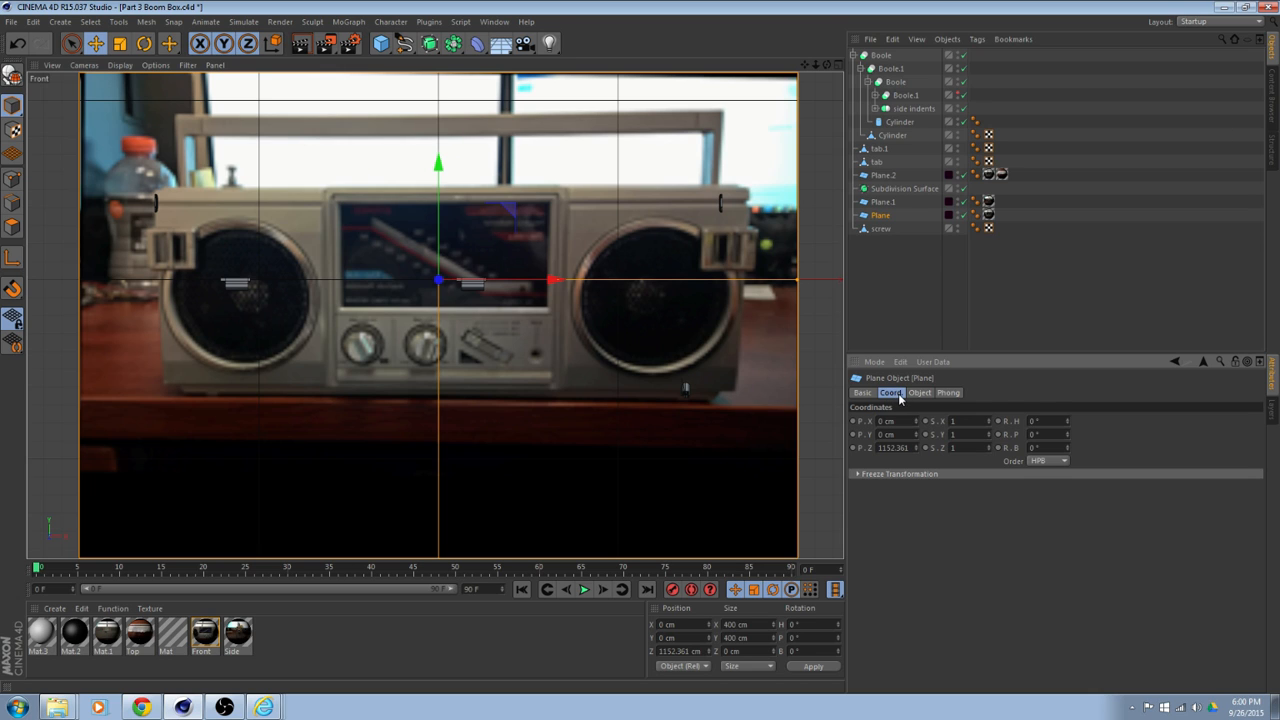
{"action": "left_click", "coordinate": [988, 215]}
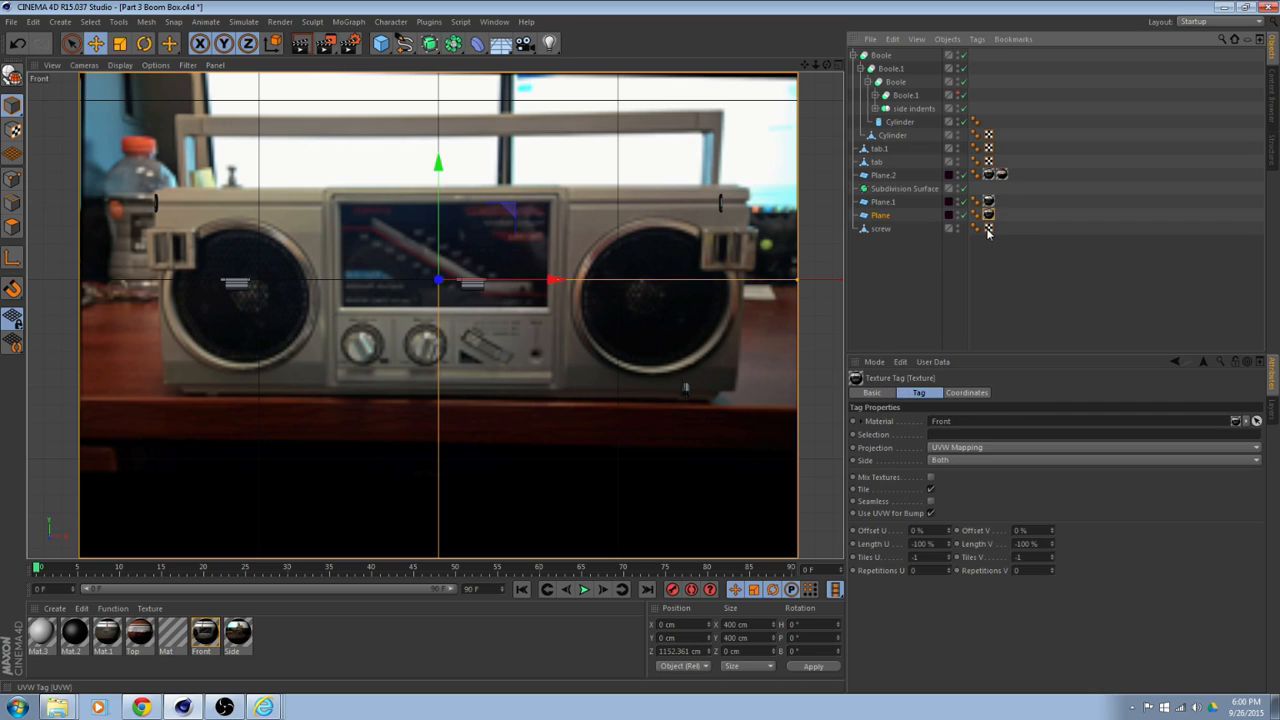
{"action": "left_click", "coordinate": [921, 557]}
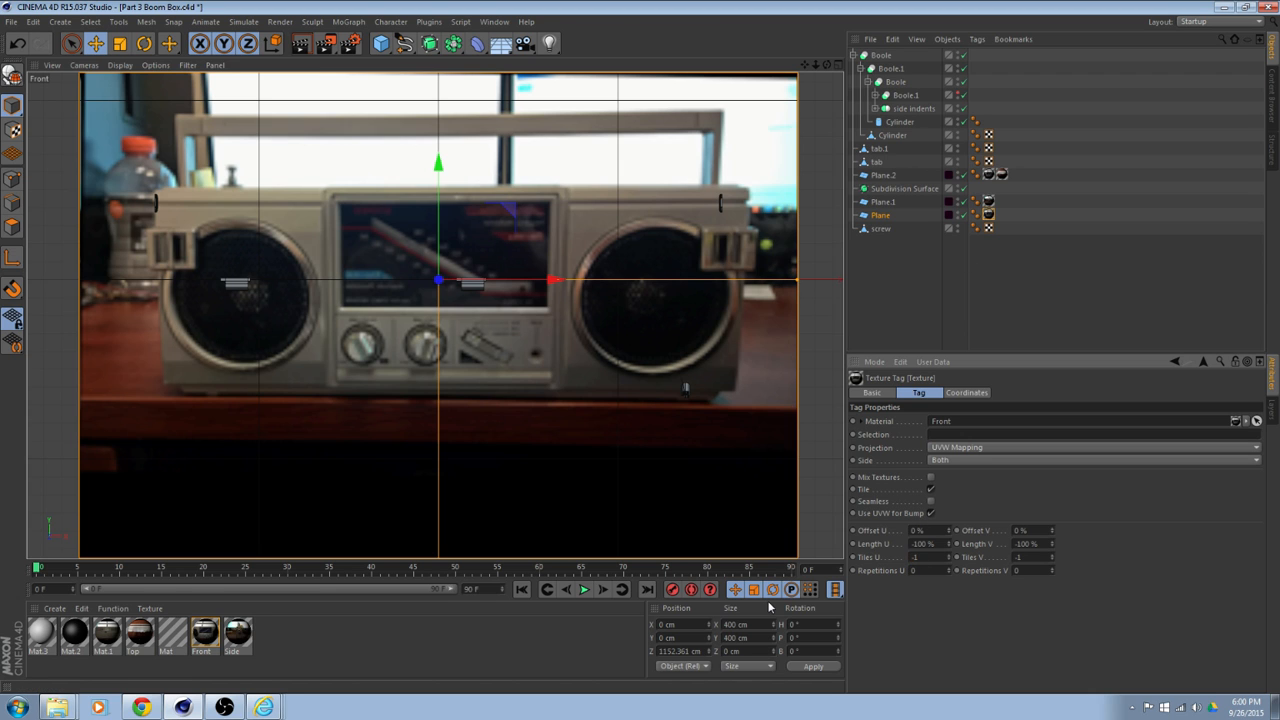
{"action": "type", "text": "1"}
{"action": "key", "text": "Return"}
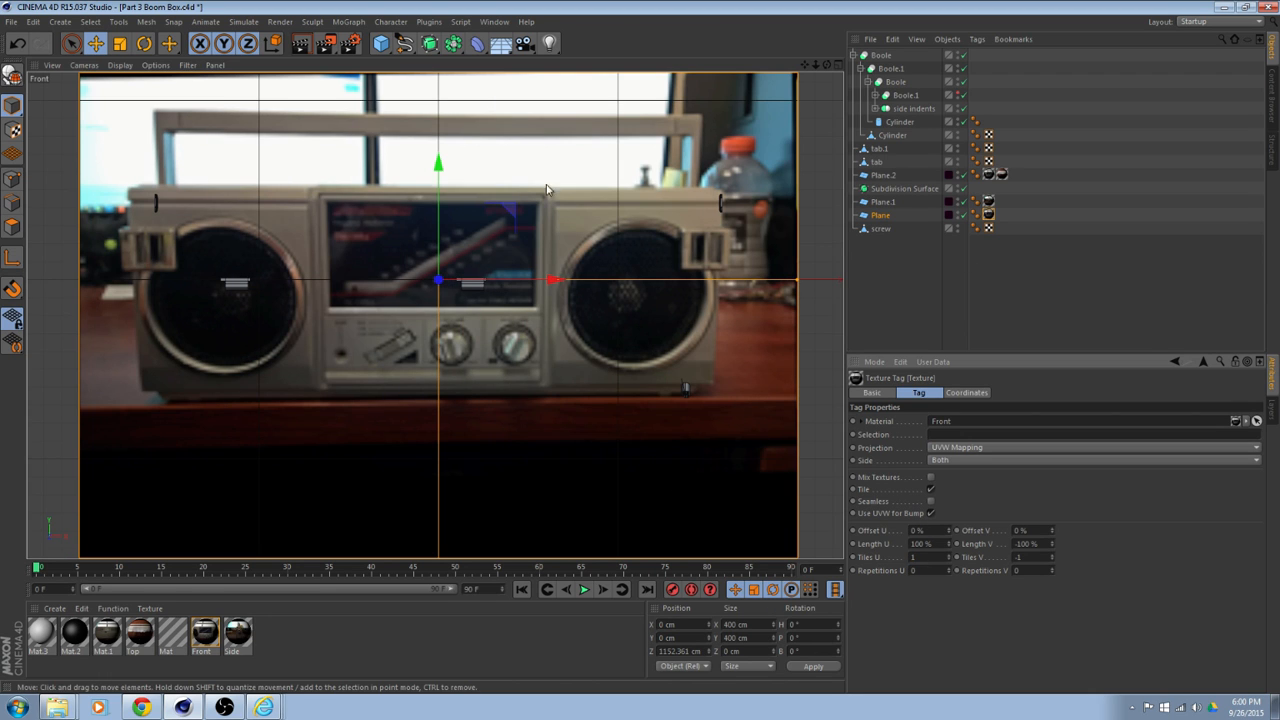
Add a cube in the Front view and convert it to an editable polygon object.
{"action": "middle_click_drag", "start_coordinate": [487, 412], "coordinate": [600, 377], "text": "alt"}
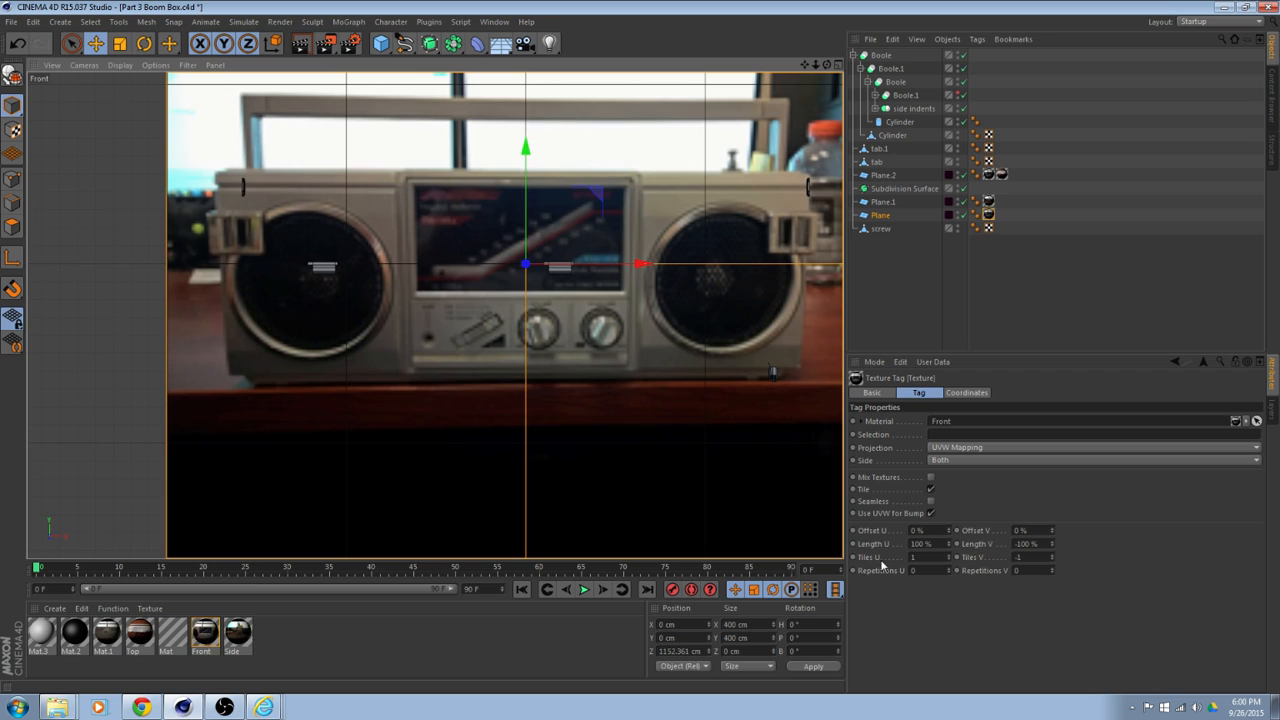
{"action": "scroll", "coordinate": [535, 486], "scroll_direction": "up", "scroll_amount": 1}
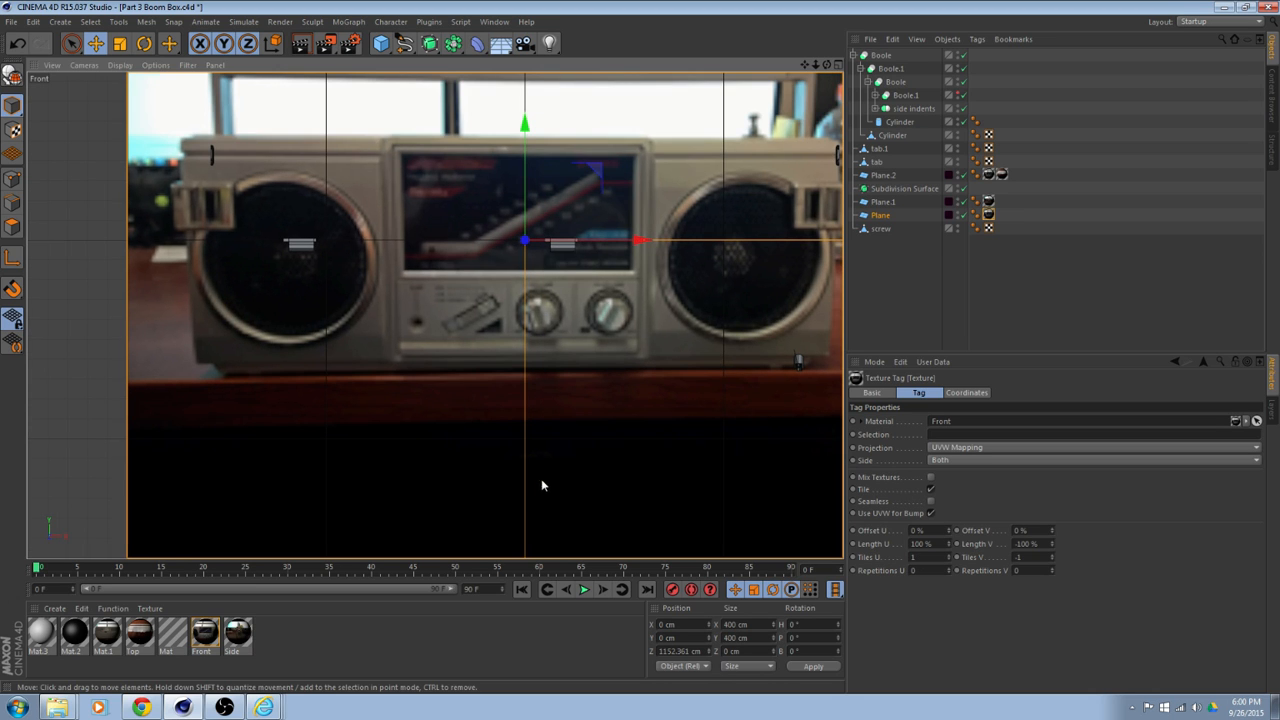
{"action": "middle_click_drag", "start_coordinate": [628, 451], "coordinate": [673, 512], "text": "alt"}
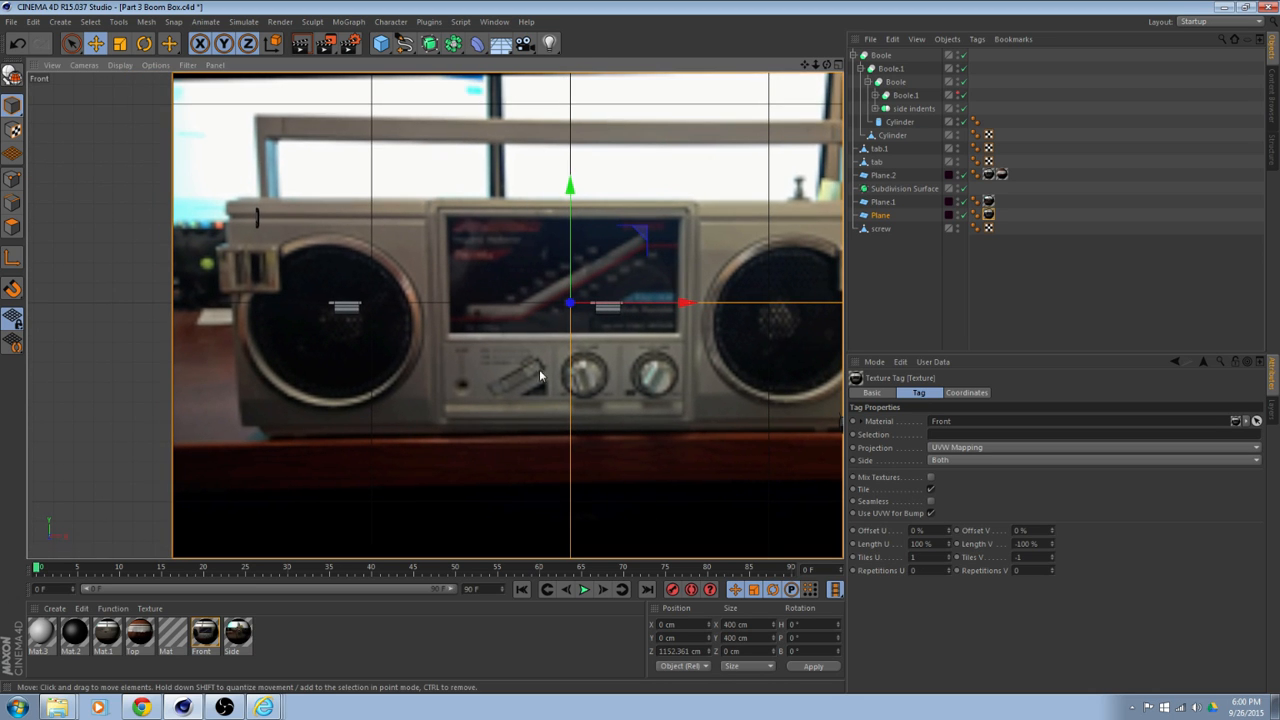
{"action": "scroll", "coordinate": [501, 374], "scroll_direction": "up", "scroll_amount": 1}
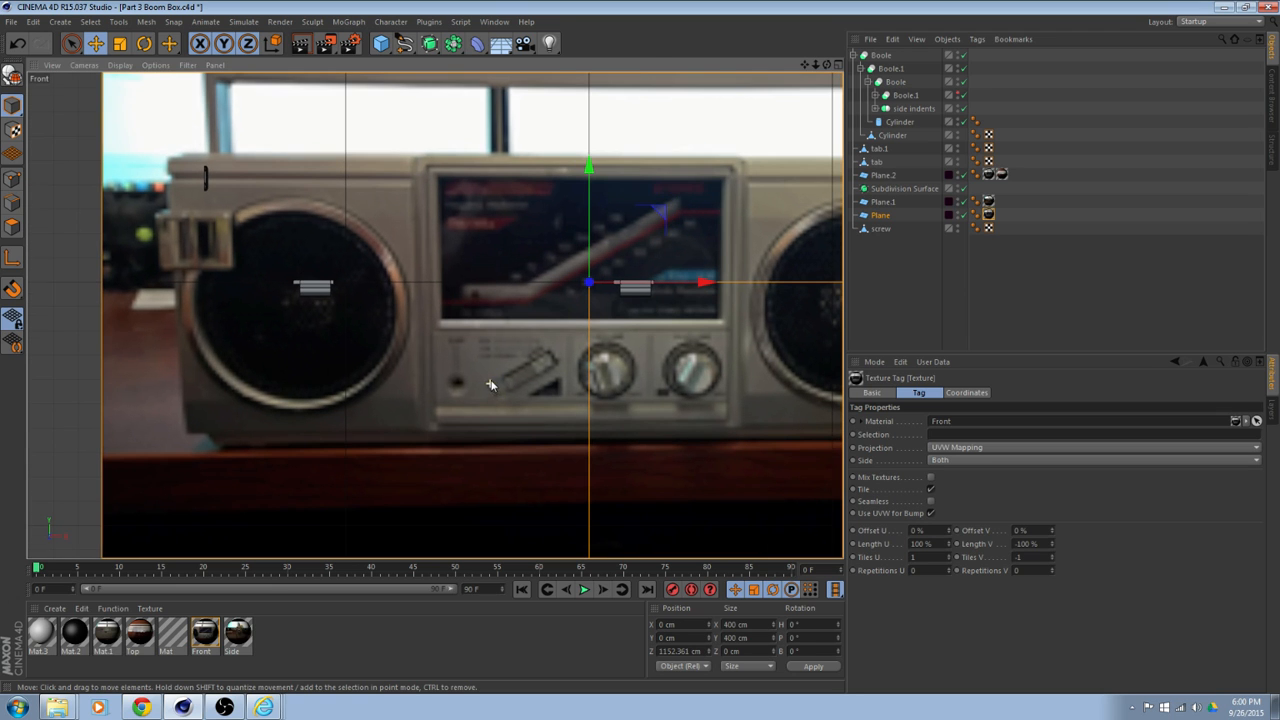
{"action": "scroll", "coordinate": [552, 391], "scroll_direction": "up", "scroll_amount": 2}
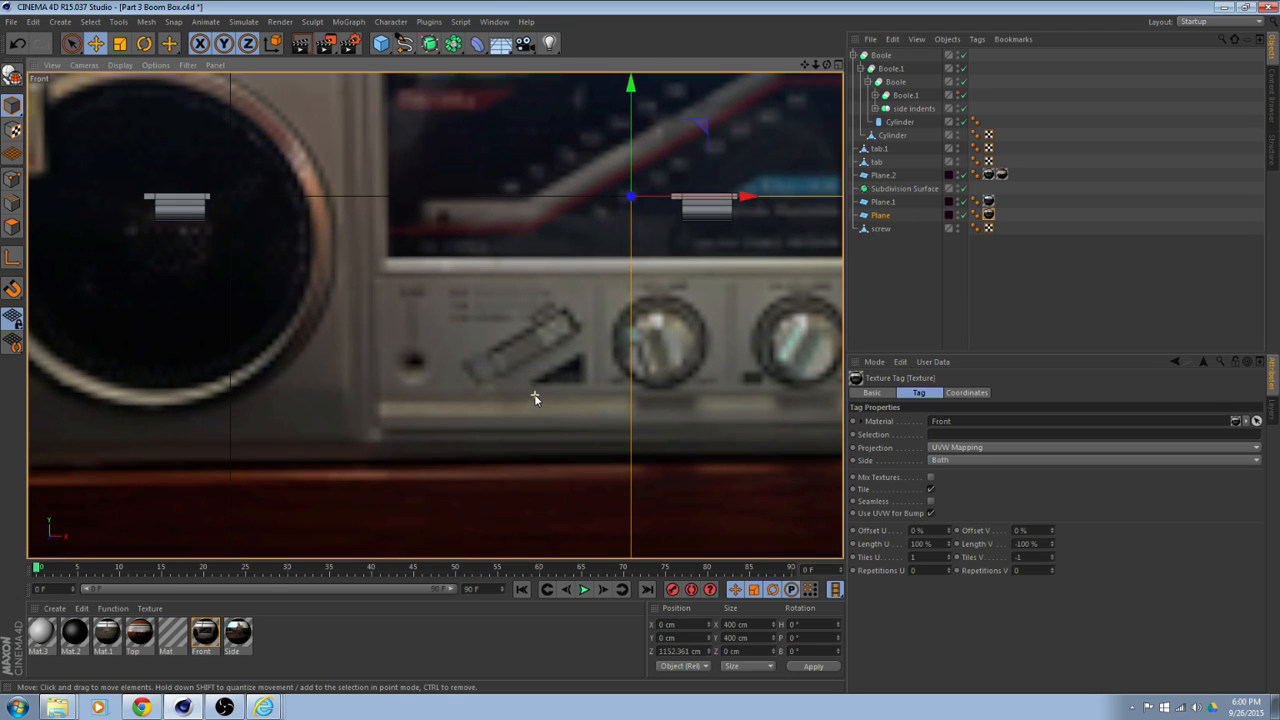
{"action": "left_click", "coordinate": [380, 43]}
{"action": "scroll", "coordinate": [538, 217], "scroll_direction": "down", "scroll_amount": 3}
{"action": "scroll", "coordinate": [545, 217], "scroll_direction": "down", "scroll_amount": 4}
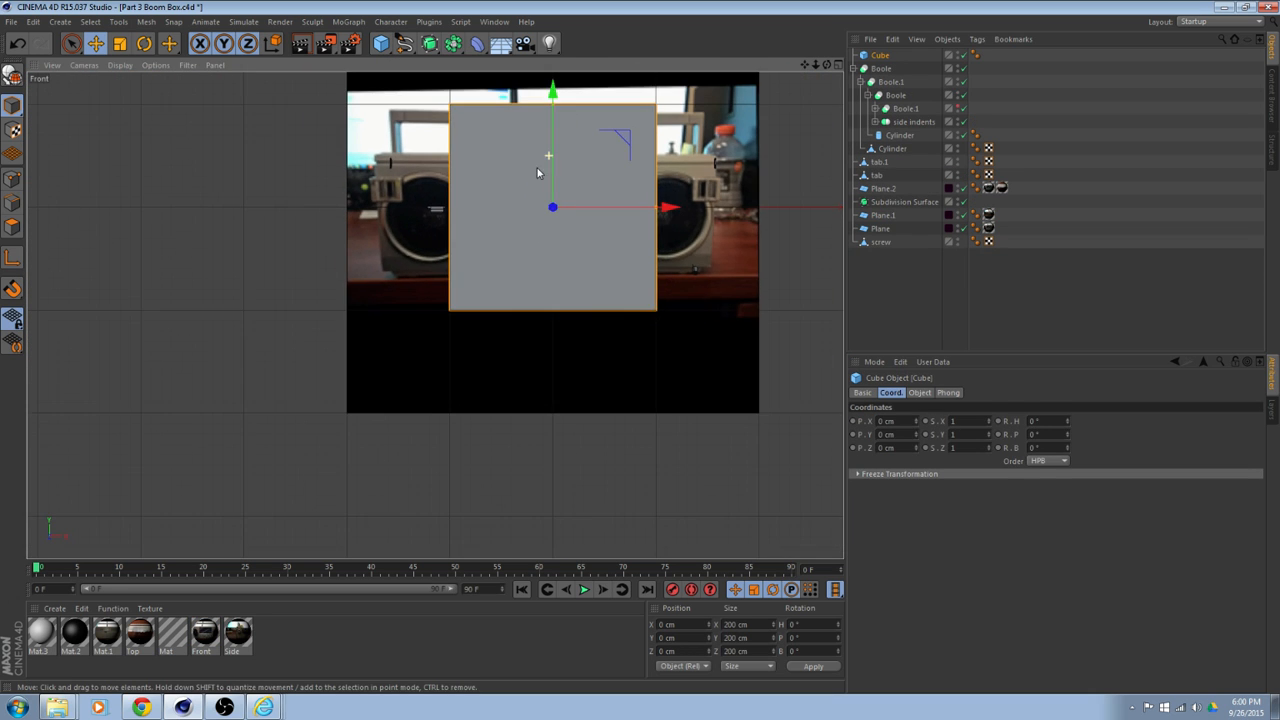
{"action": "left_click", "coordinate": [12, 73]}
{"action": "scroll", "coordinate": [510, 175], "scroll_direction": "up", "scroll_amount": 2}
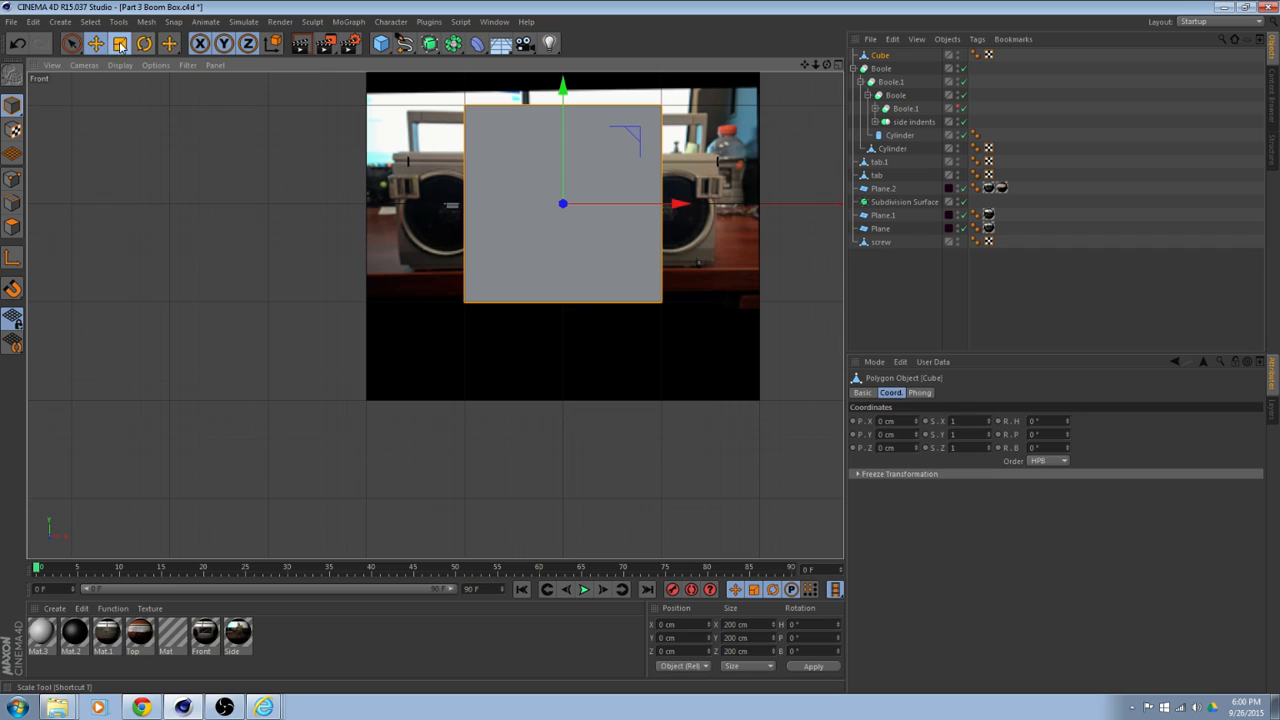
Scale the cube to about 8.7 cm in X and 66.9 cm in Y, and apply the Mat material to it.
{"action": "left_click", "coordinate": [120, 43]}
{"action": "left_click_drag", "start_coordinate": [678, 210], "coordinate": [572, 240]}
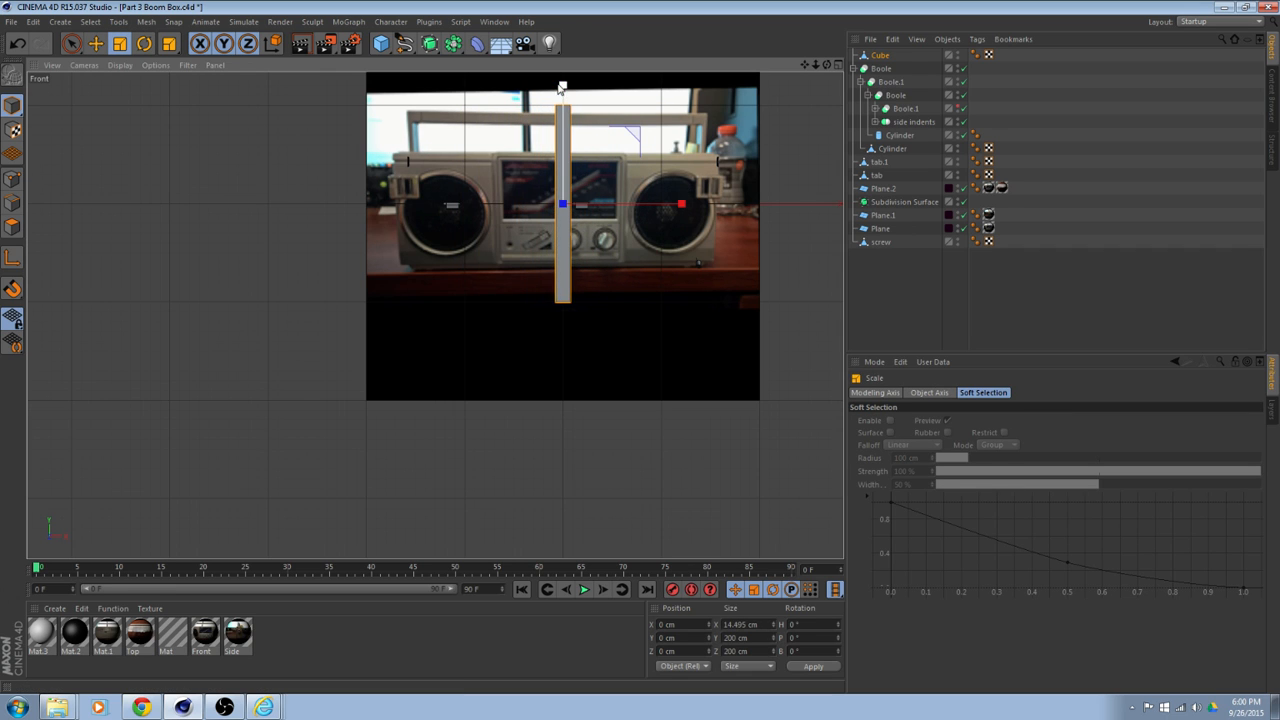
{"action": "left_click_drag", "start_coordinate": [562, 87], "coordinate": [553, 165]}
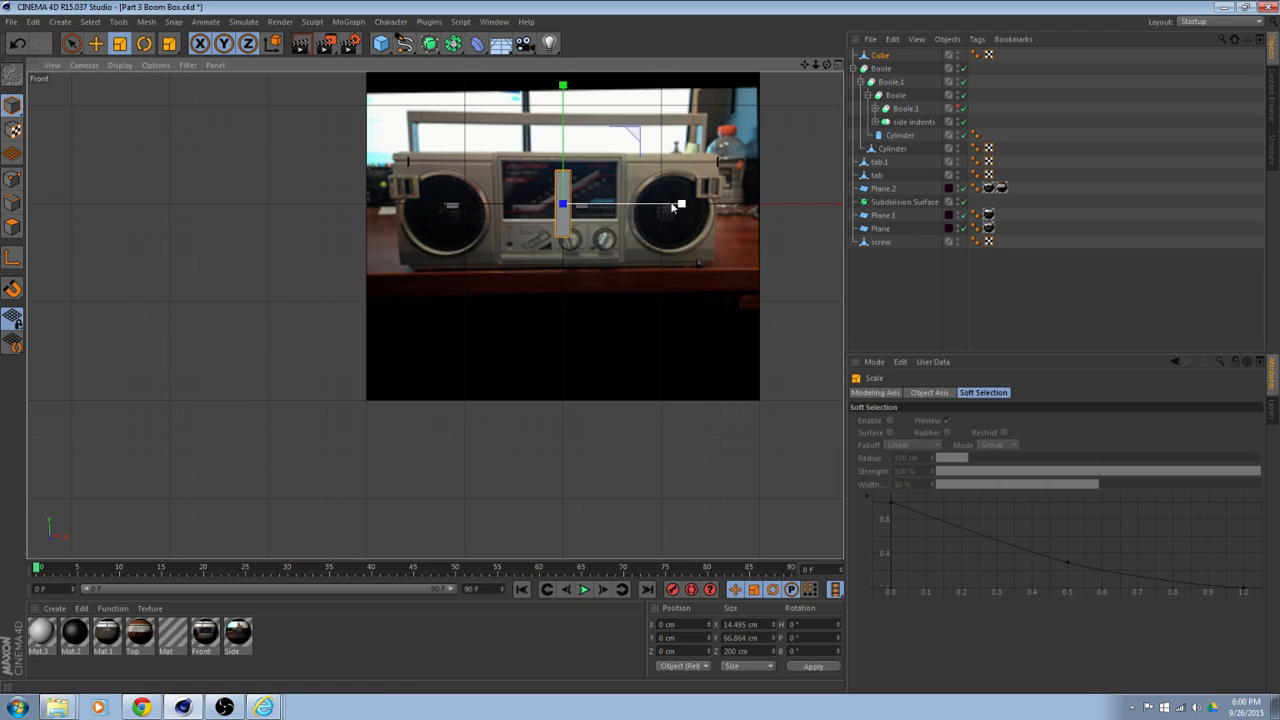
{"action": "left_click_drag", "start_coordinate": [679, 205], "coordinate": [629, 219]}
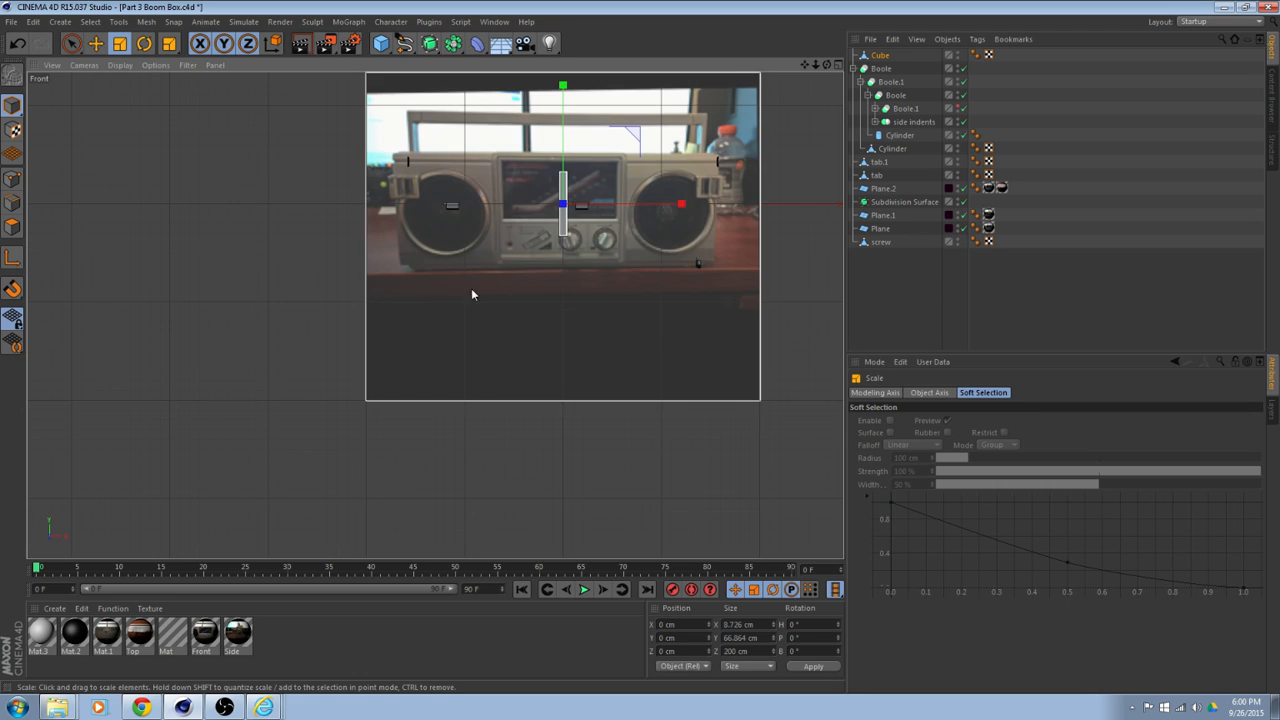
{"action": "left_click_drag", "start_coordinate": [166, 637], "coordinate": [563, 236]}
{"action": "scroll", "coordinate": [565, 240], "scroll_direction": "up", "scroll_amount": 5}
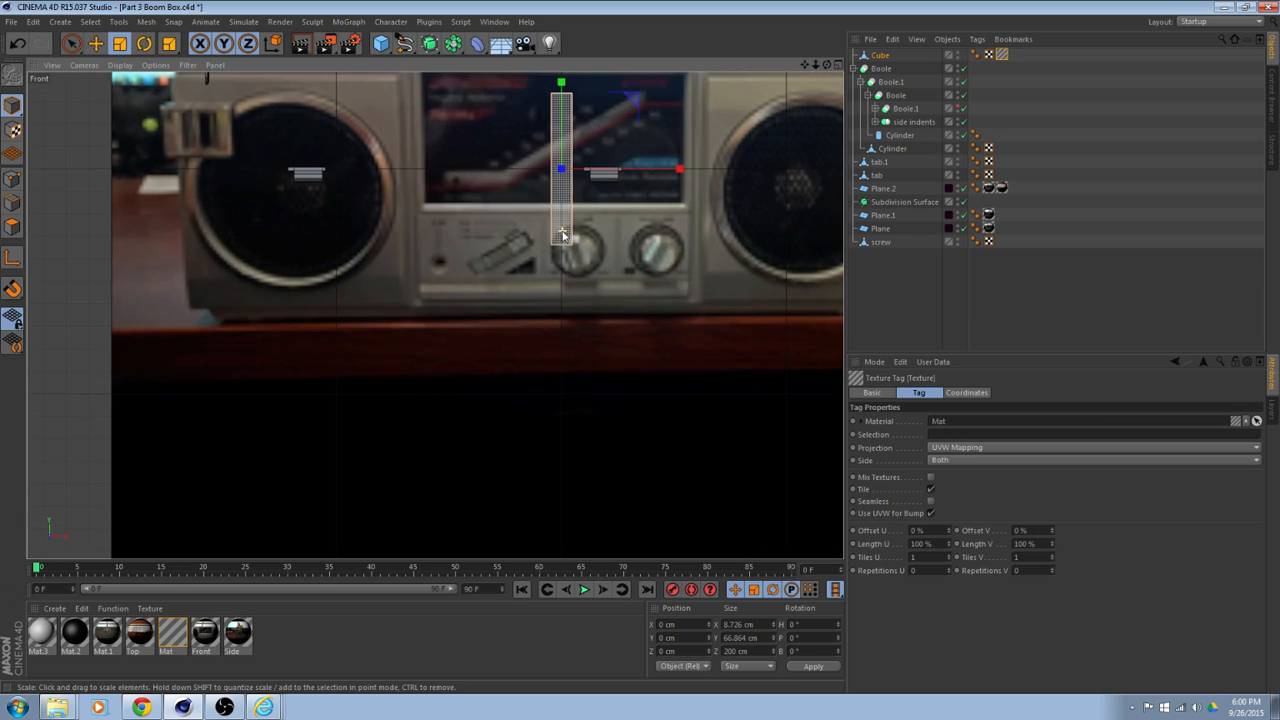
Move the cube over the slanted slider in the reference photo, at about X -27.1 cm and Y -38 cm.
{"action": "key", "text": "e"}
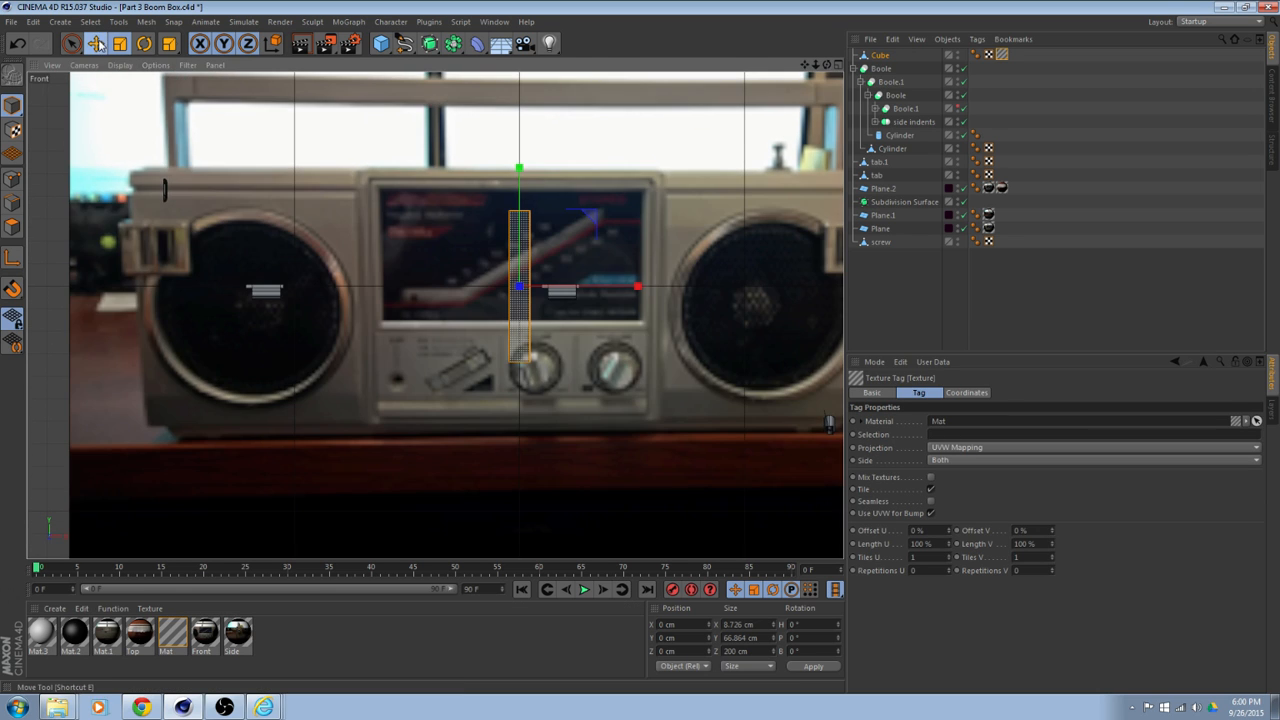
{"action": "left_click_drag", "start_coordinate": [635, 288], "coordinate": [555, 306]}
{"action": "left_click_drag", "start_coordinate": [446, 174], "coordinate": [450, 273]}
{"action": "scroll", "coordinate": [473, 304], "scroll_direction": "up", "scroll_amount": 6}
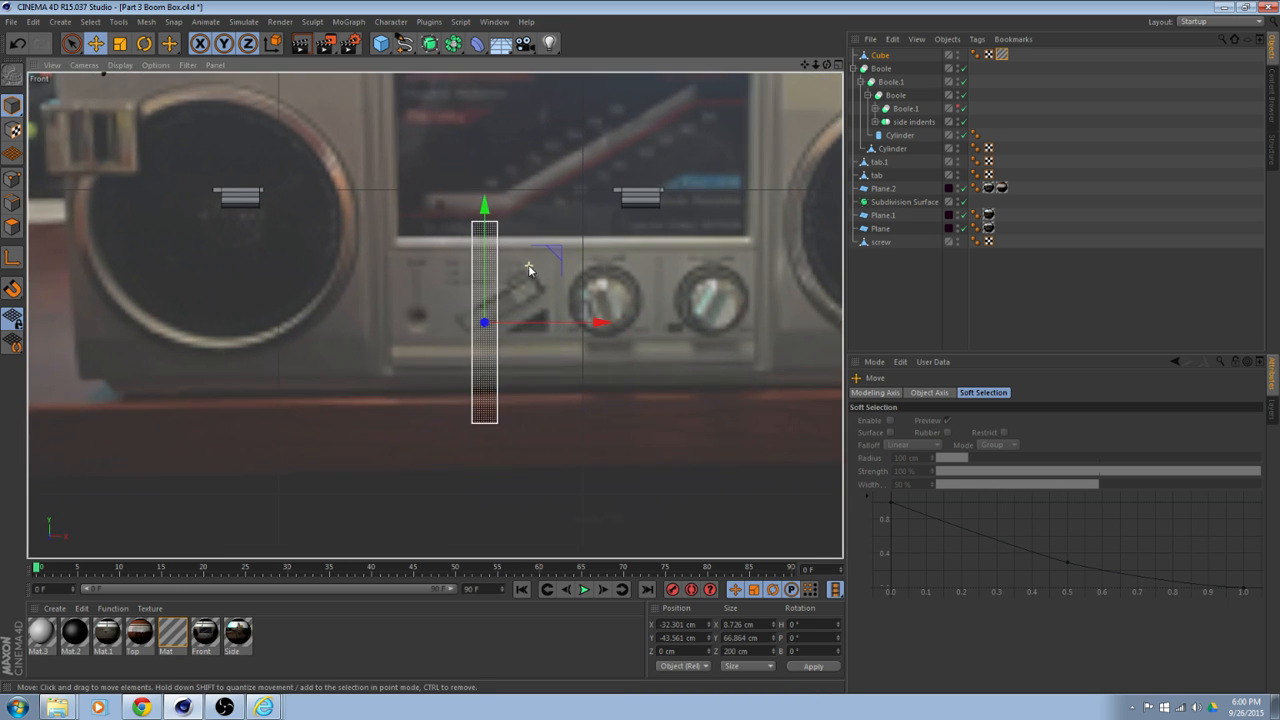
{"action": "left_click_drag", "start_coordinate": [468, 230], "coordinate": [467, 213]}
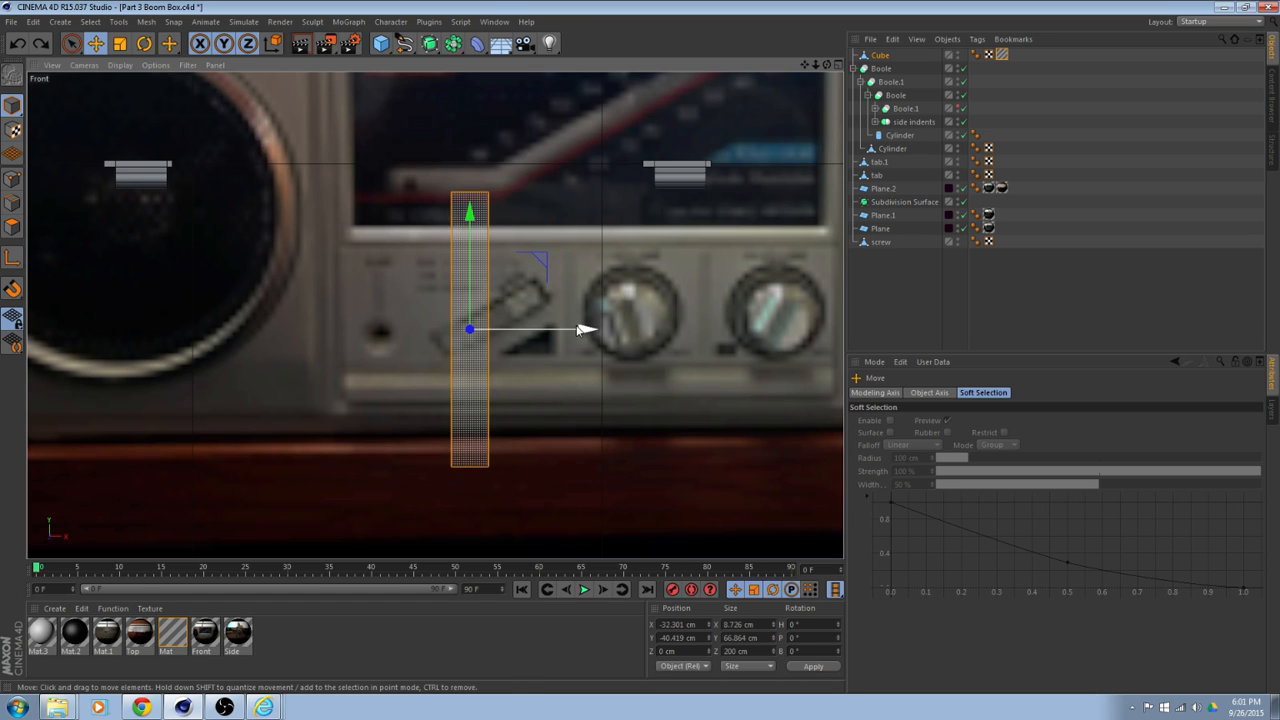
{"action": "left_click_drag", "start_coordinate": [586, 329], "coordinate": [609, 331]}
{"action": "left_click_drag", "start_coordinate": [491, 215], "coordinate": [491, 200]}
{"action": "left_click_drag", "start_coordinate": [608, 323], "coordinate": [605, 322]}
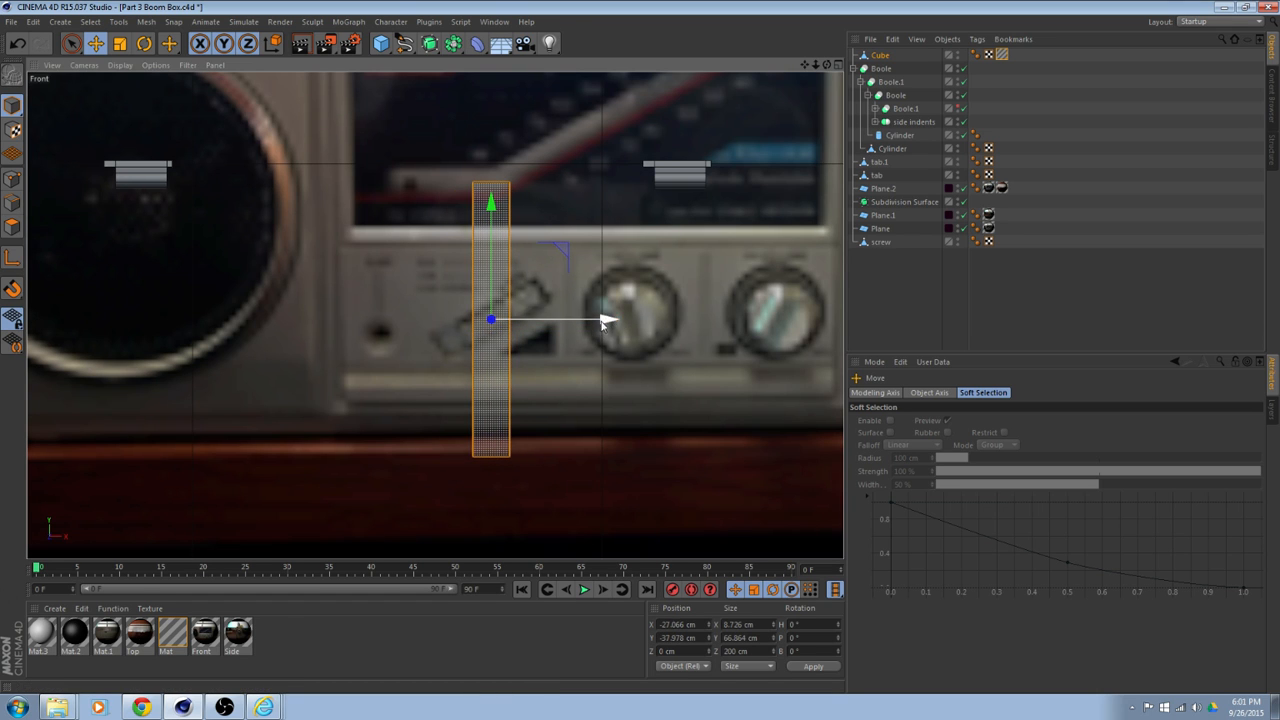
Rotate the cube 60° in bank to follow the slanted slider in the reference photo.
{"action": "left_click", "coordinate": [144, 43]}
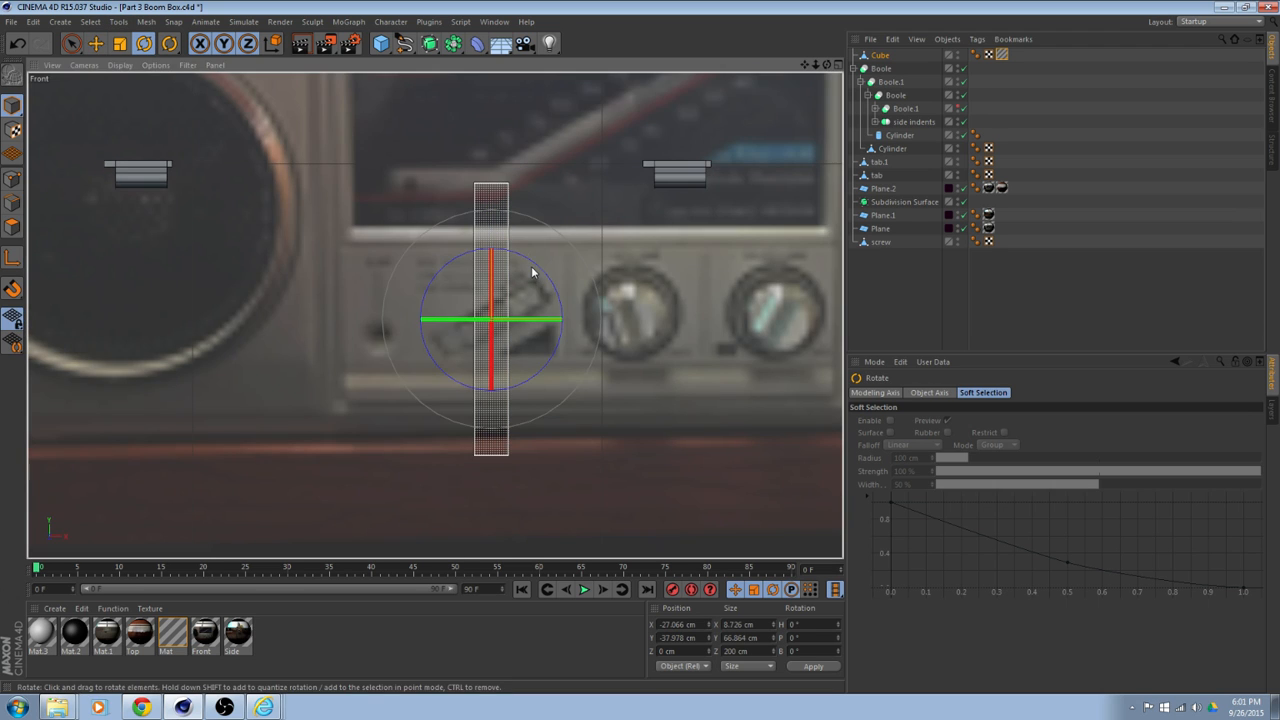
{"action": "left_click_drag", "start_coordinate": [533, 274], "coordinate": [579, 337]}
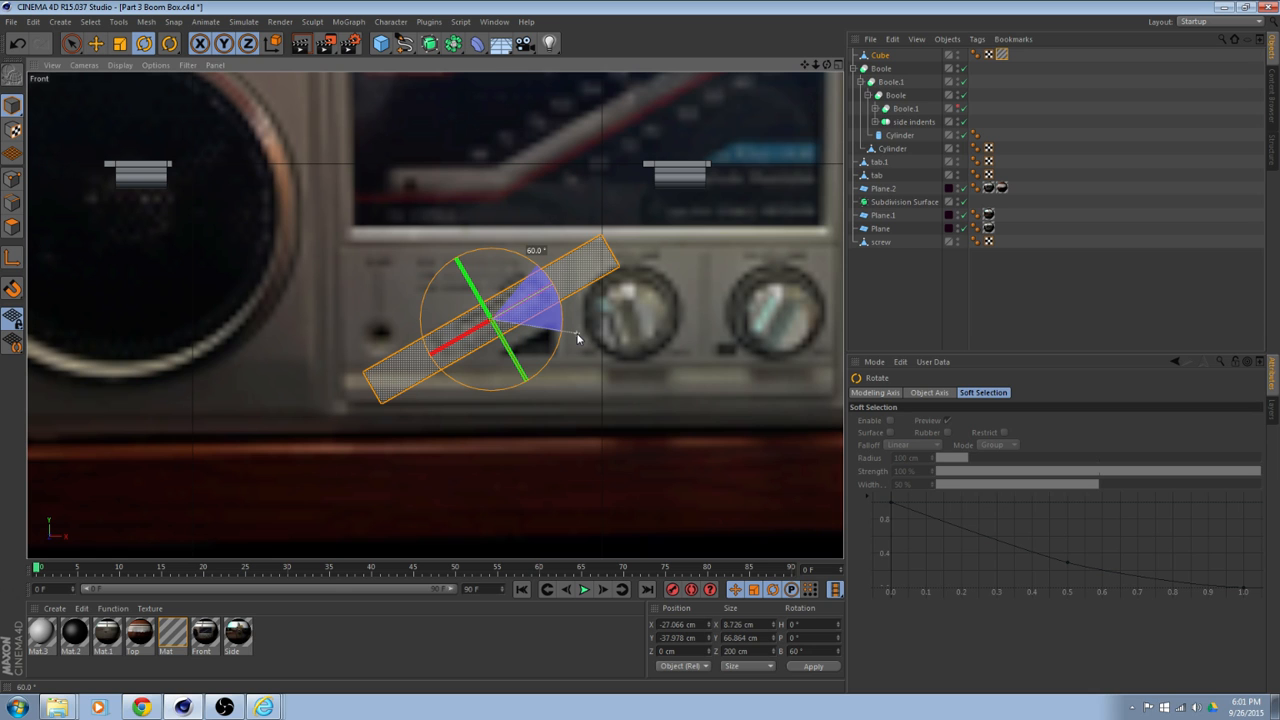
{"action": "scroll", "coordinate": [557, 329], "scroll_direction": "up", "scroll_amount": 5}
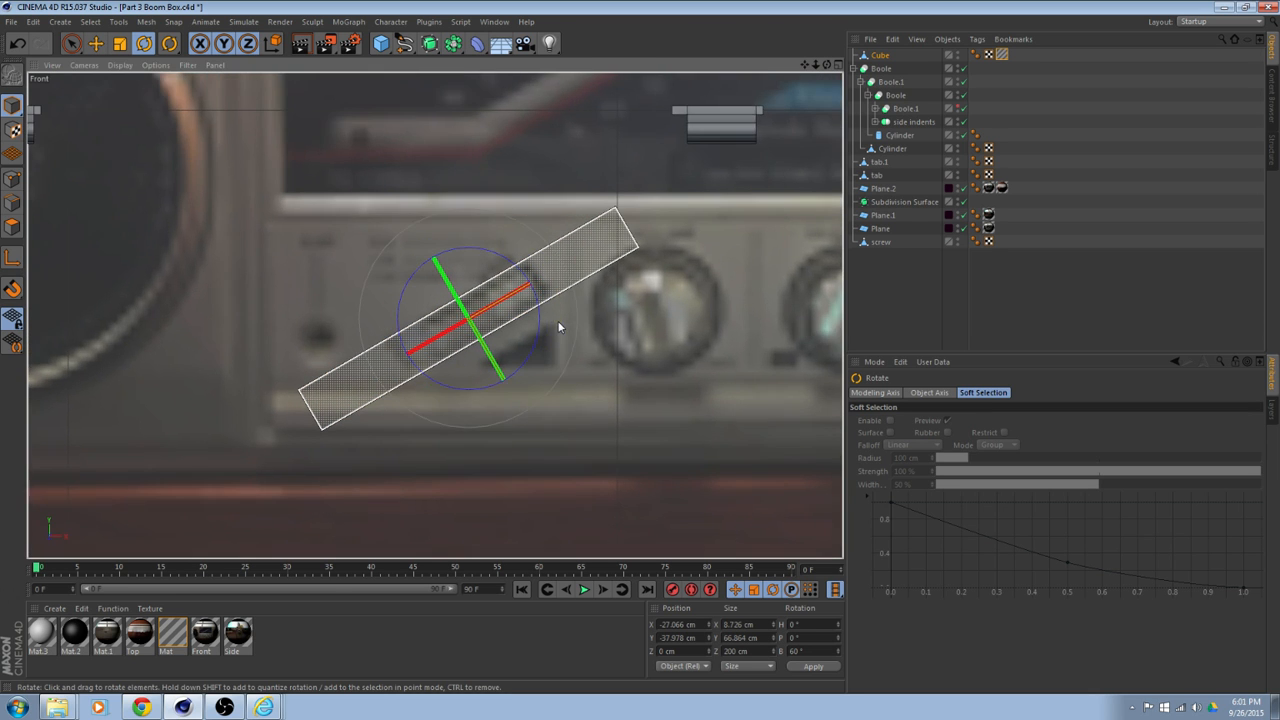
{"action": "middle_click_drag", "start_coordinate": [540, 298], "coordinate": [609, 282], "text": "alt"}
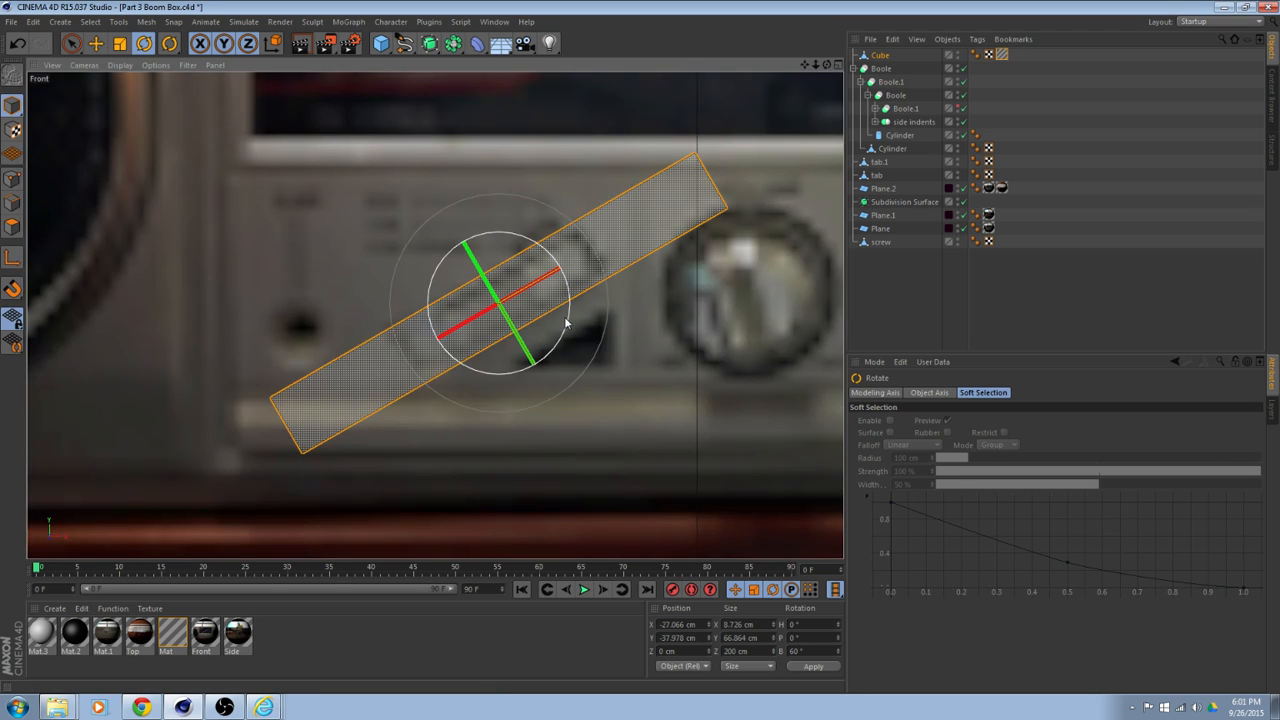
Fine-tune the cube's bank to about 58.2° and nudge it along its X axis to line up with the slider's edges.
{"action": "scroll", "coordinate": [586, 292], "scroll_direction": "up", "scroll_amount": 4}
{"action": "left_click_drag", "start_coordinate": [622, 301], "coordinate": [589, 301], "text": "alt"}
{"action": "middle_click_drag", "start_coordinate": [600, 302], "coordinate": [669, 350], "text": "alt"}
{"action": "left_click_drag", "start_coordinate": [669, 350], "coordinate": [708, 358], "text": "alt"}
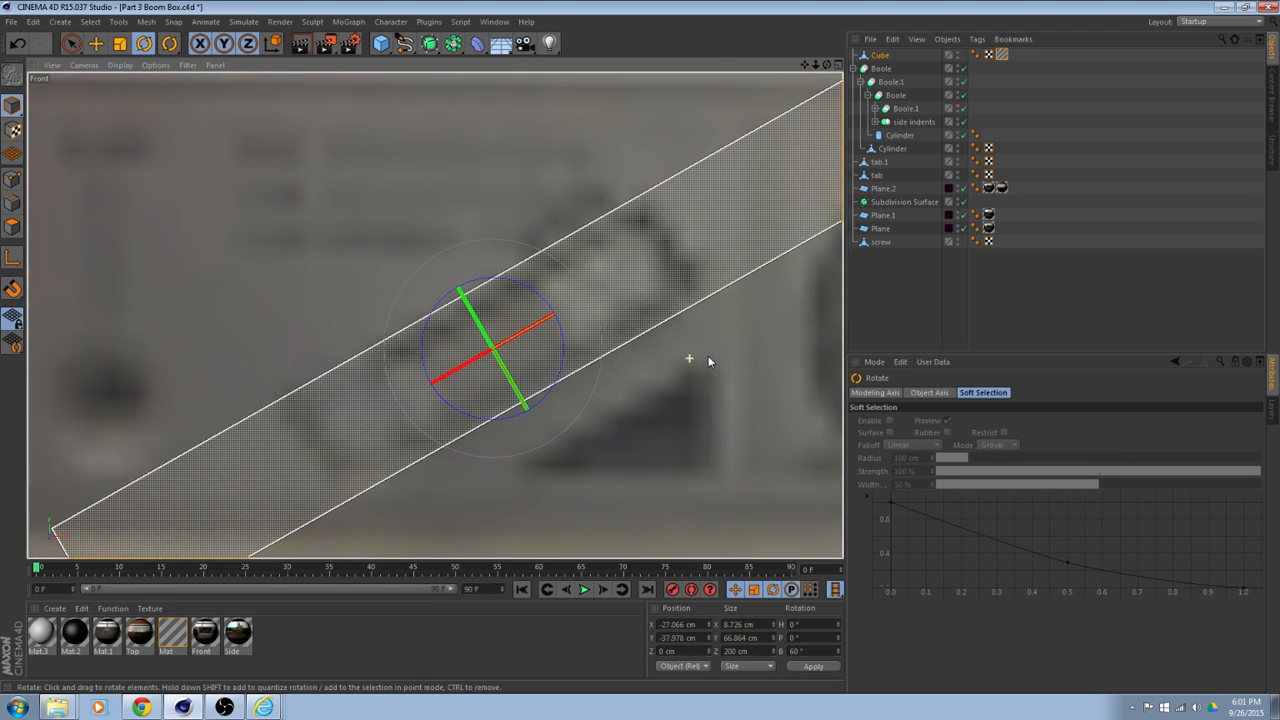
{"action": "left_click", "coordinate": [535, 343]}
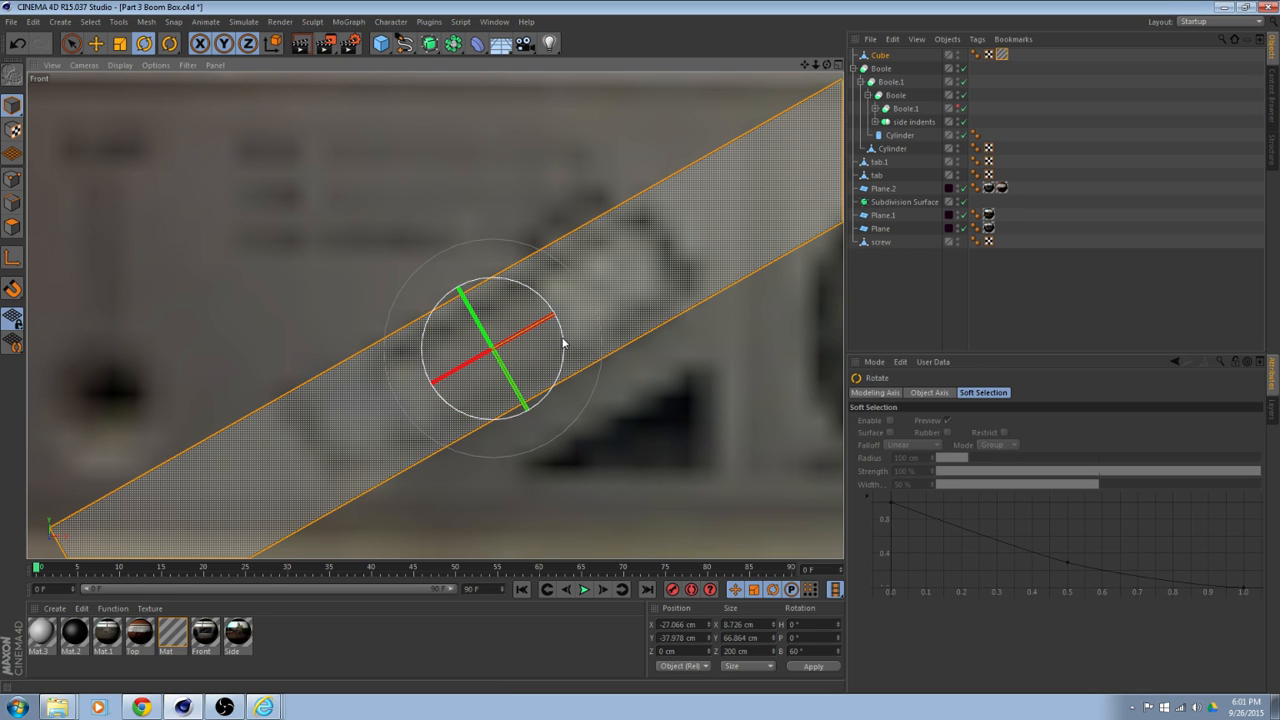
{"action": "left_click_drag", "start_coordinate": [560, 342], "coordinate": [560, 334]}
{"action": "key", "text": "e"}
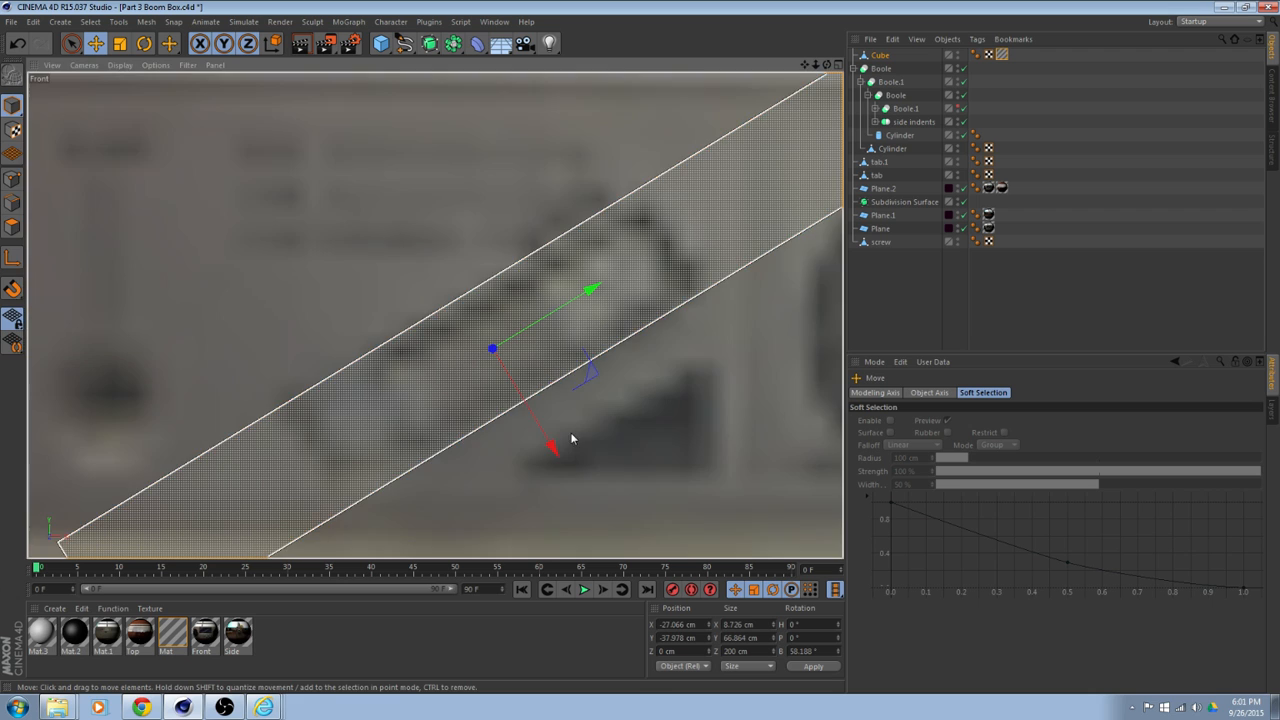
{"action": "mouse_move", "coordinate": [552, 447]}
{"action": "left_mouse_down"}
{"action": "mouse_move", "coordinate": [537, 437]}
{"action": "mouse_move", "coordinate": [551, 449]}
{"action": "left_mouse_up"}
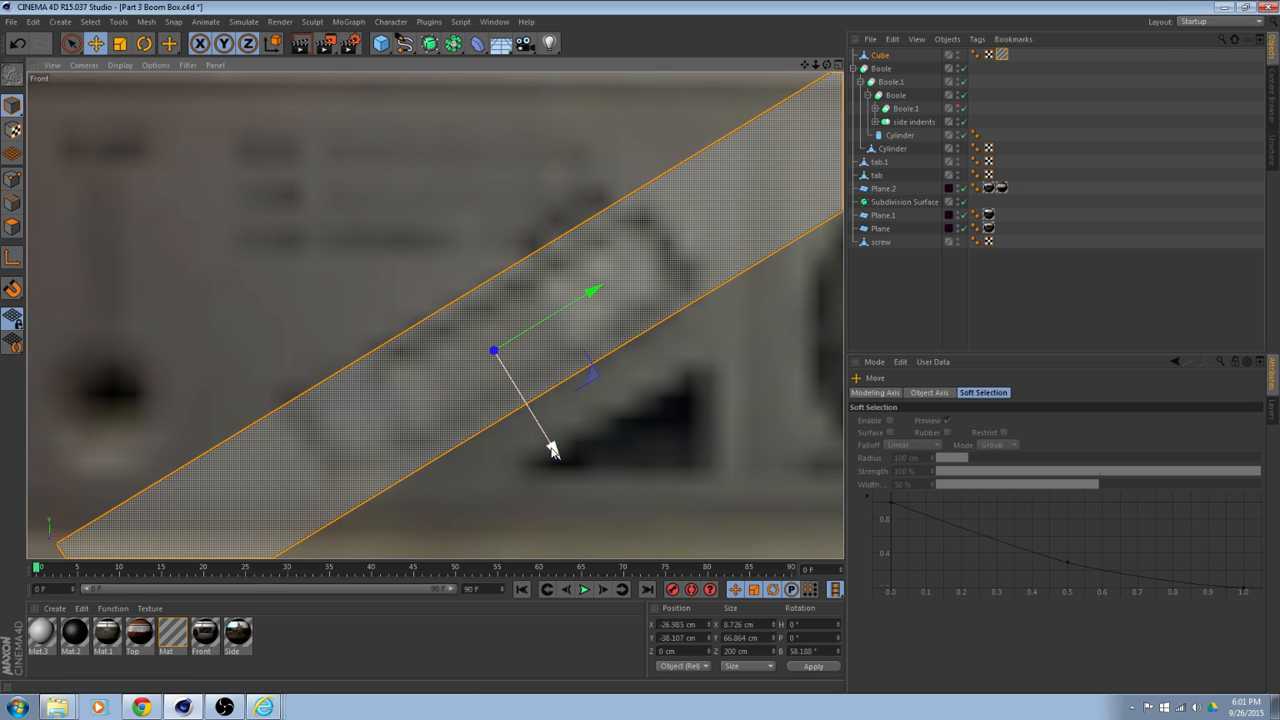
Scale the cube along its own axes to about 27.2 cm in Y and 7.2 cm in X to match the slider's outline.
{"action": "scroll", "coordinate": [583, 380], "scroll_direction": "down", "scroll_amount": 5}
{"action": "key", "text": "t"}
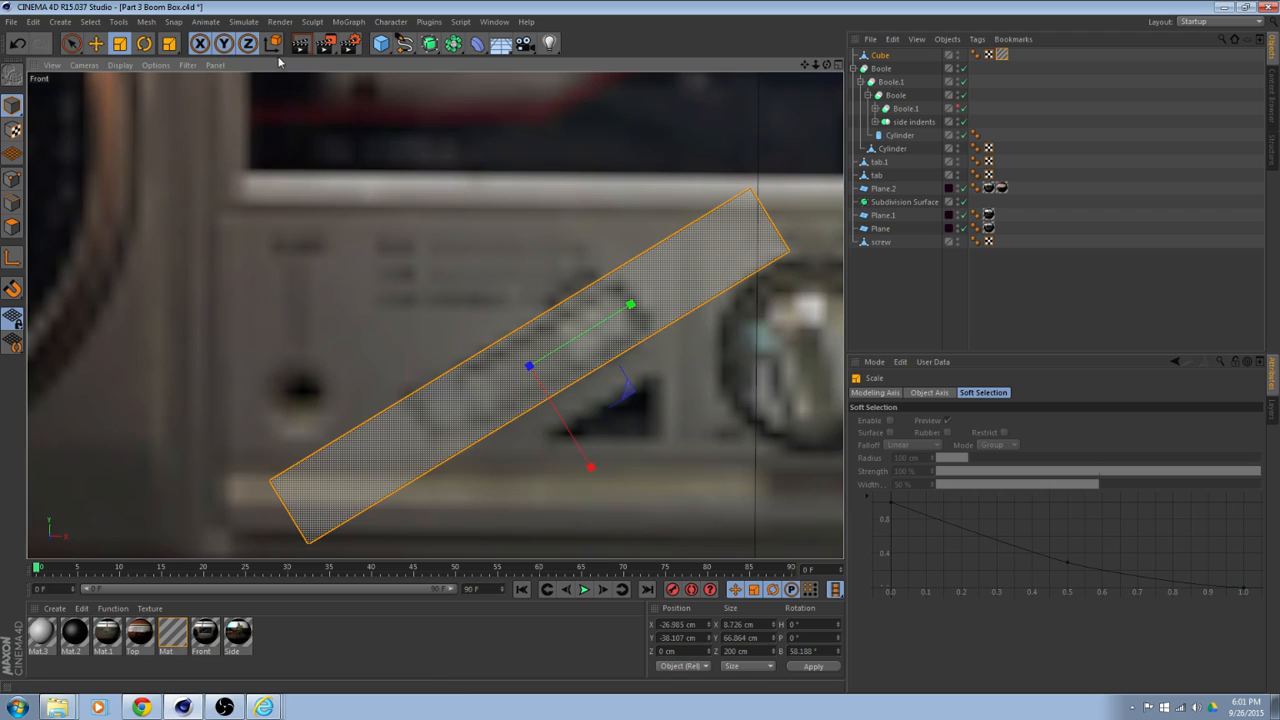
{"action": "left_click", "coordinate": [278, 52]}
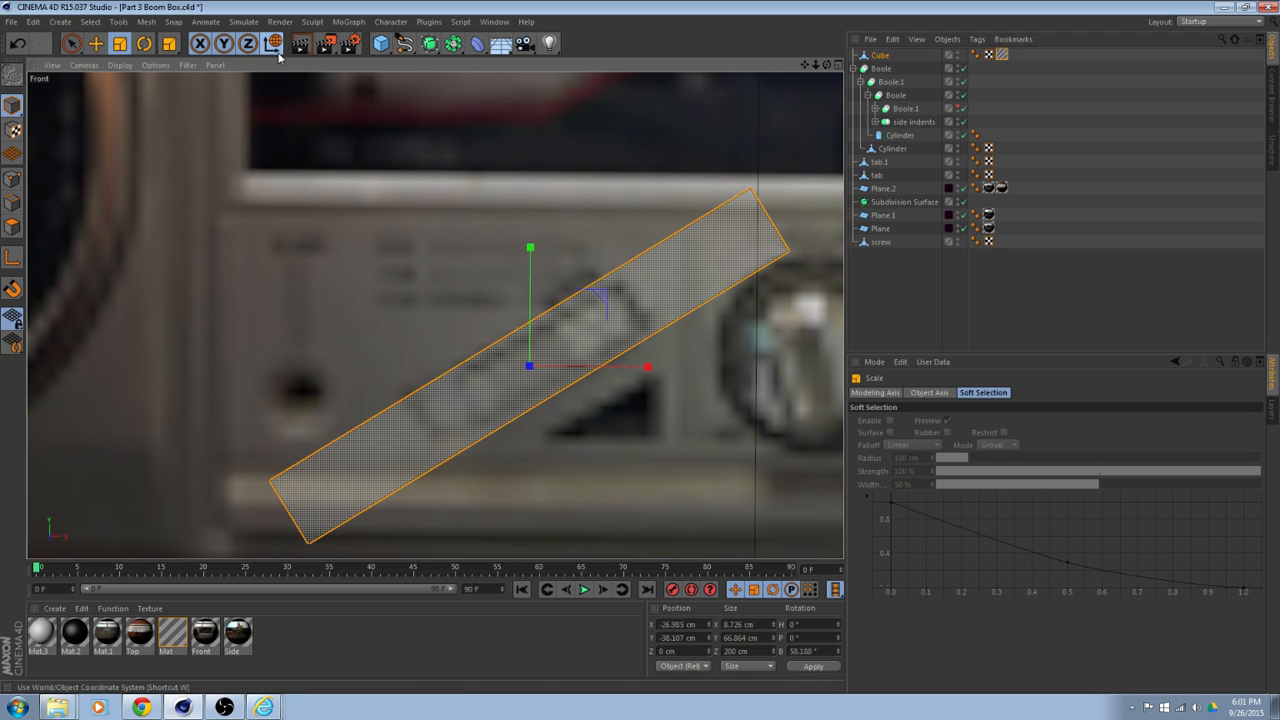
{"action": "left_click", "coordinate": [278, 52]}
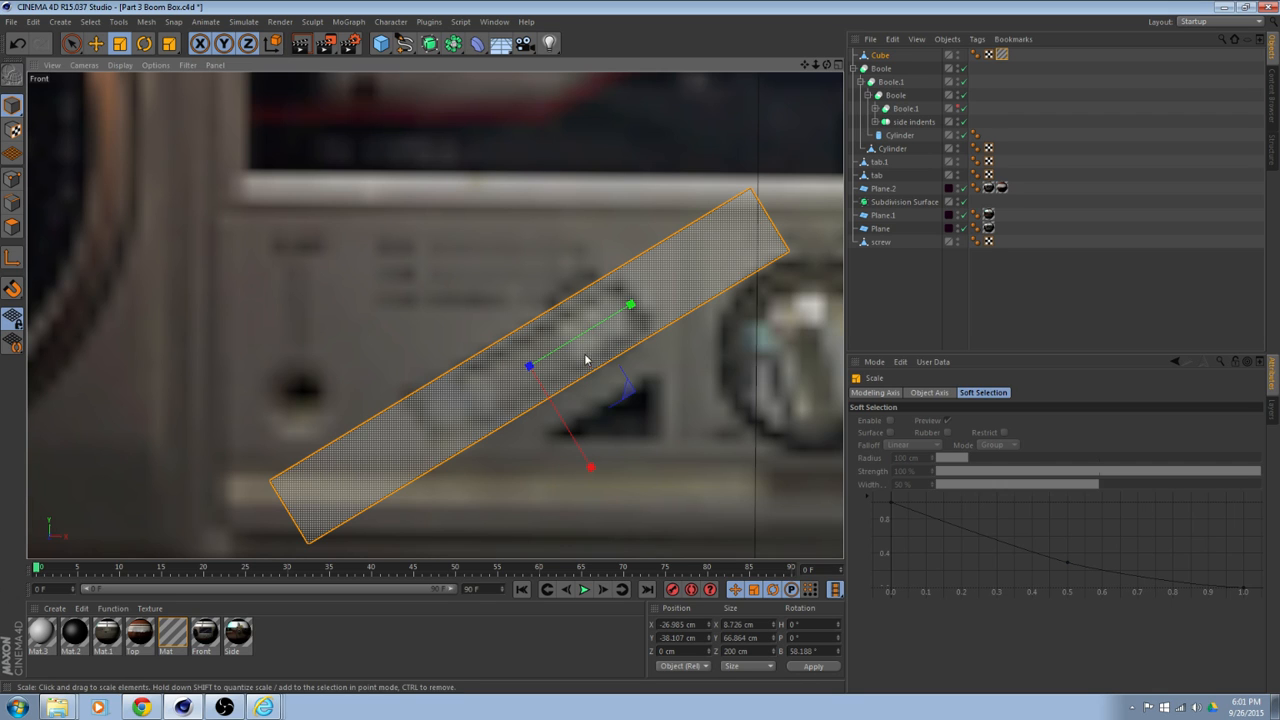
{"action": "scroll", "coordinate": [599, 352], "scroll_direction": "up", "scroll_amount": 2}
{"action": "left_click_drag", "start_coordinate": [616, 305], "coordinate": [568, 366]}
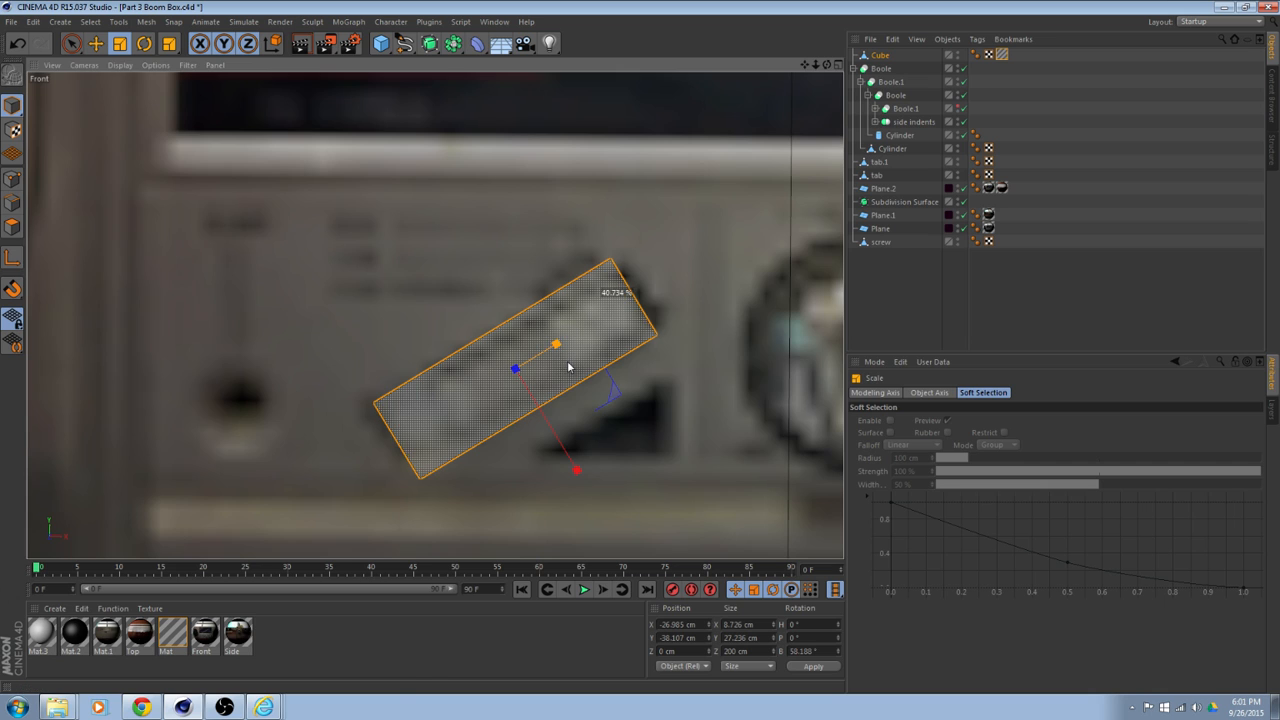
{"action": "left_click_drag", "start_coordinate": [568, 367], "coordinate": [570, 368]}
{"action": "left_click_drag", "start_coordinate": [579, 465], "coordinate": [565, 450]}
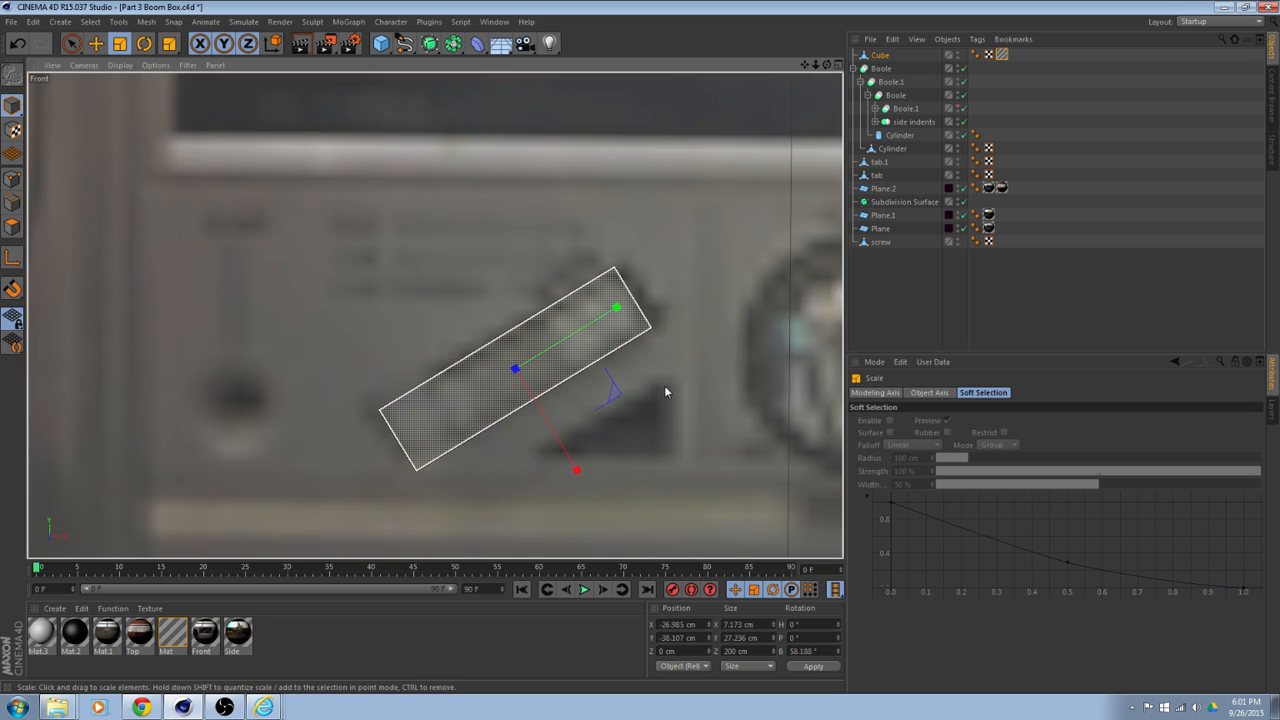
Undo the cube's scaling, nudge and bank rotation while viewing it in perspective.
{"action": "middle_click", "coordinate": [664, 385]}
{"action": "scroll", "coordinate": [378, 271], "scroll_direction": "up", "scroll_amount": 2}
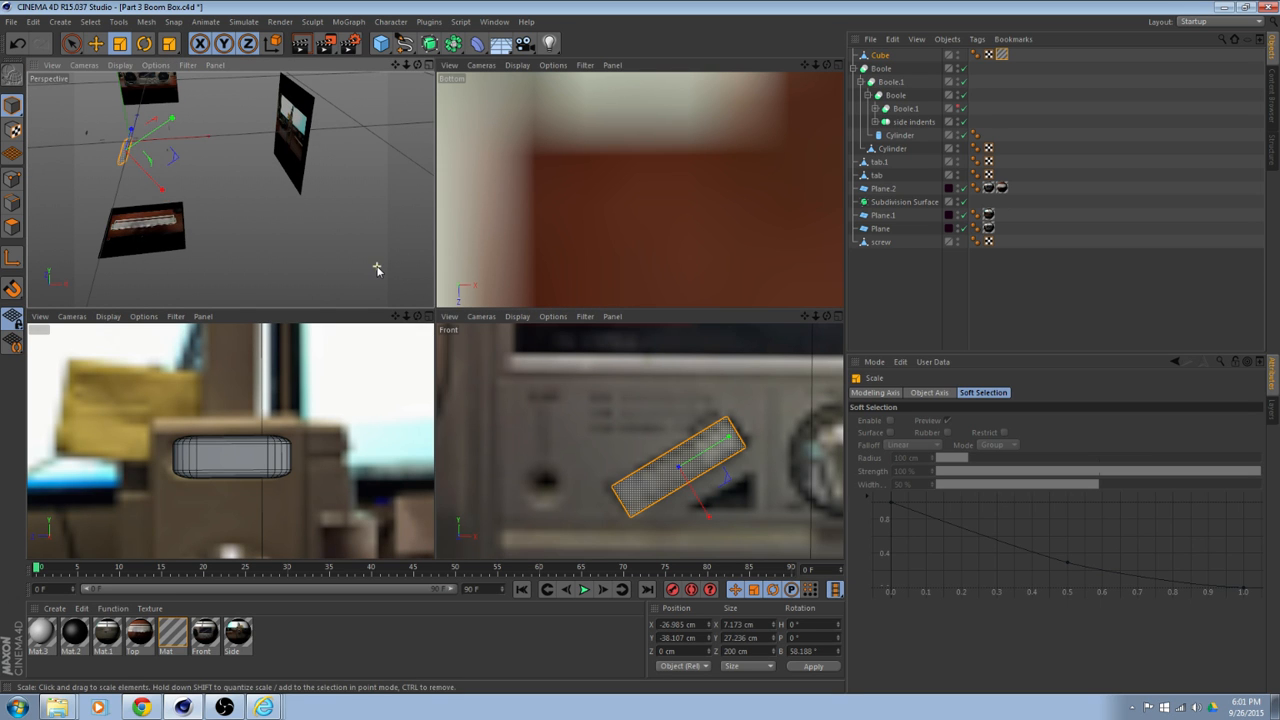
{"action": "middle_click", "coordinate": [374, 267]}
{"action": "left_click_drag", "start_coordinate": [381, 295], "coordinate": [297, 316], "text": "alt"}
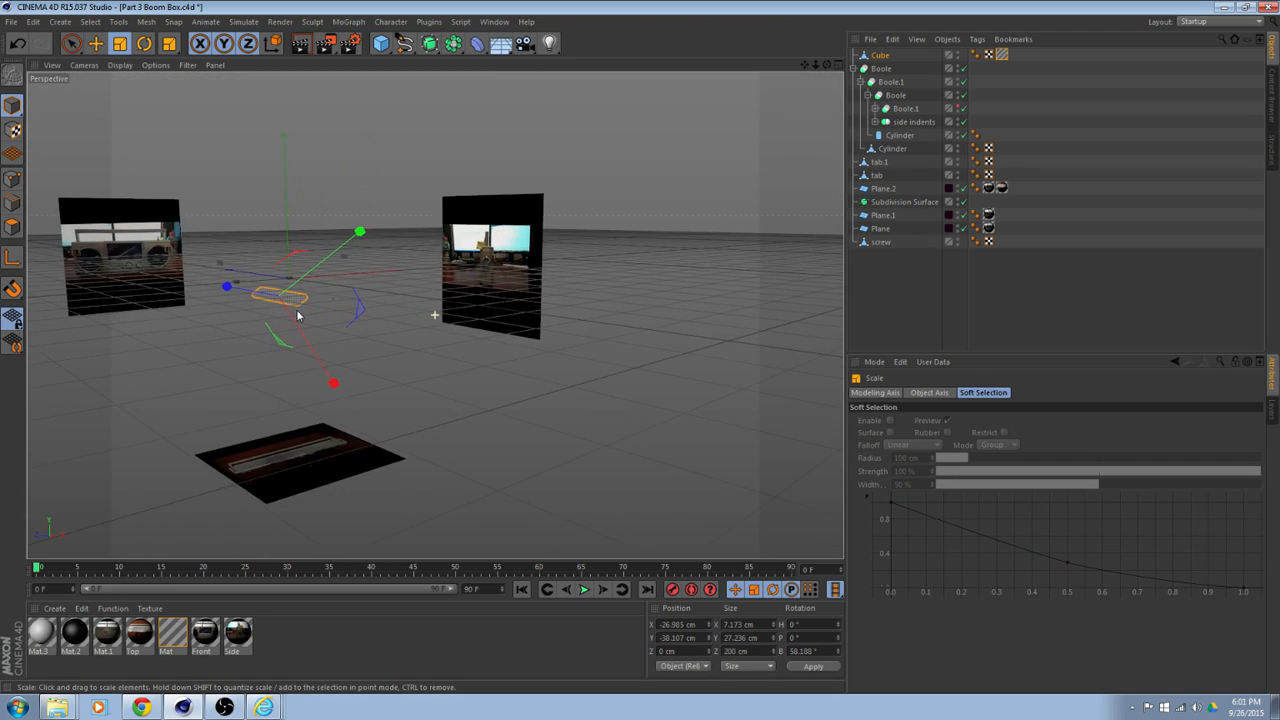
{"action": "left_click_drag", "start_coordinate": [377, 328], "coordinate": [609, 356], "text": "alt"}
{"action": "key", "text": "ctrl+z"}
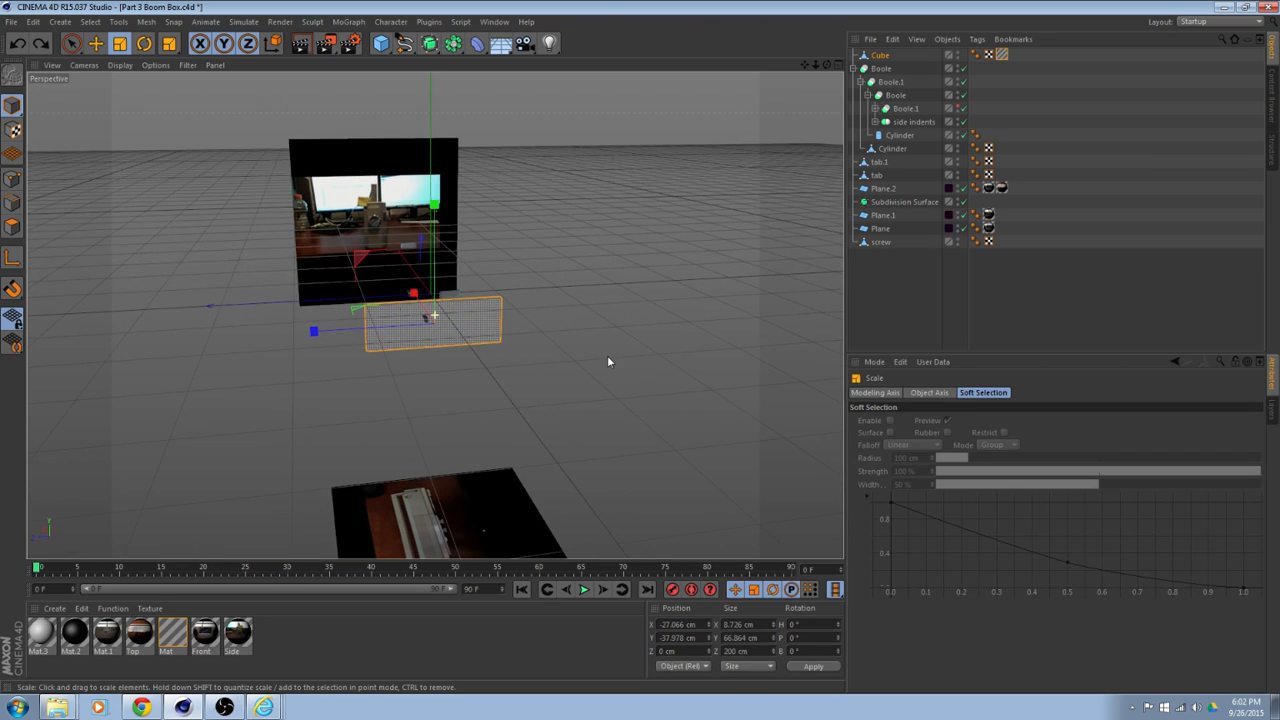
Rotate the cube in bank to about -122.7° so it follows the slanted slider in the front reference.
{"action": "left_click", "coordinate": [144, 43]}
{"action": "left_click_drag", "start_coordinate": [447, 268], "coordinate": [452, 415]}
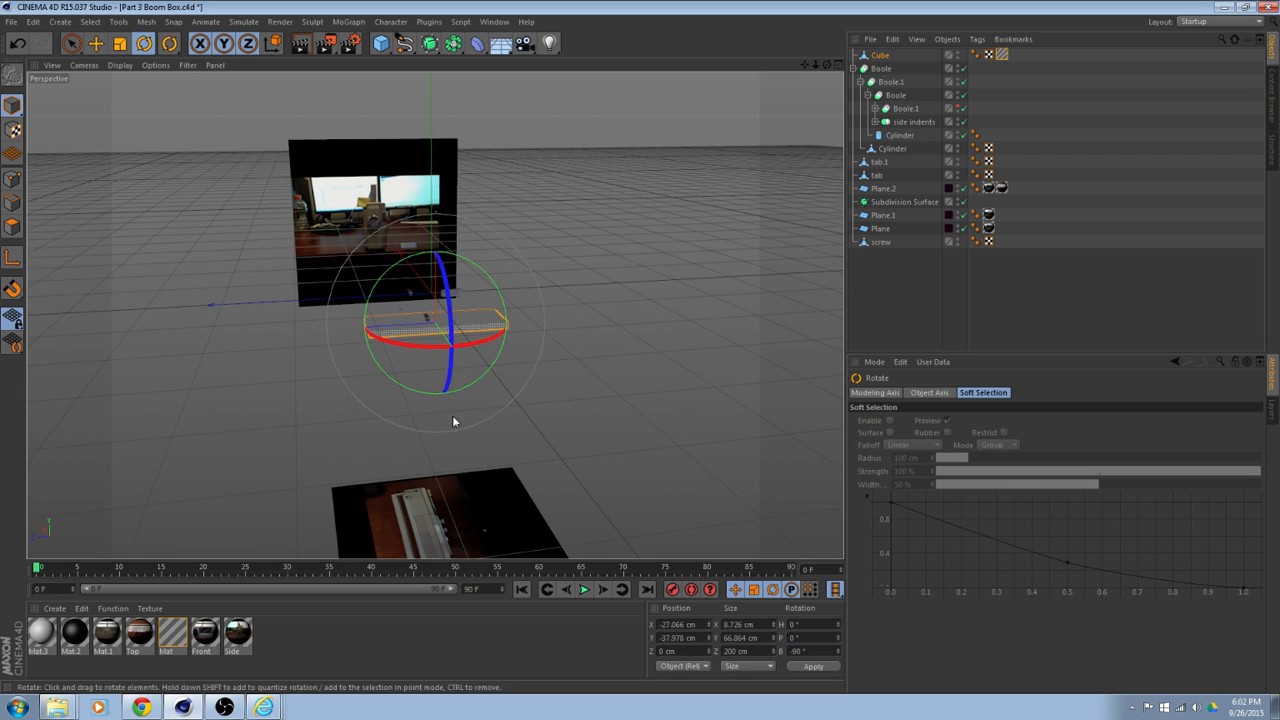
{"action": "scroll", "coordinate": [480, 363], "scroll_direction": "up", "scroll_amount": 2}
{"action": "scroll", "coordinate": [474, 281], "scroll_direction": "down", "scroll_amount": 3}
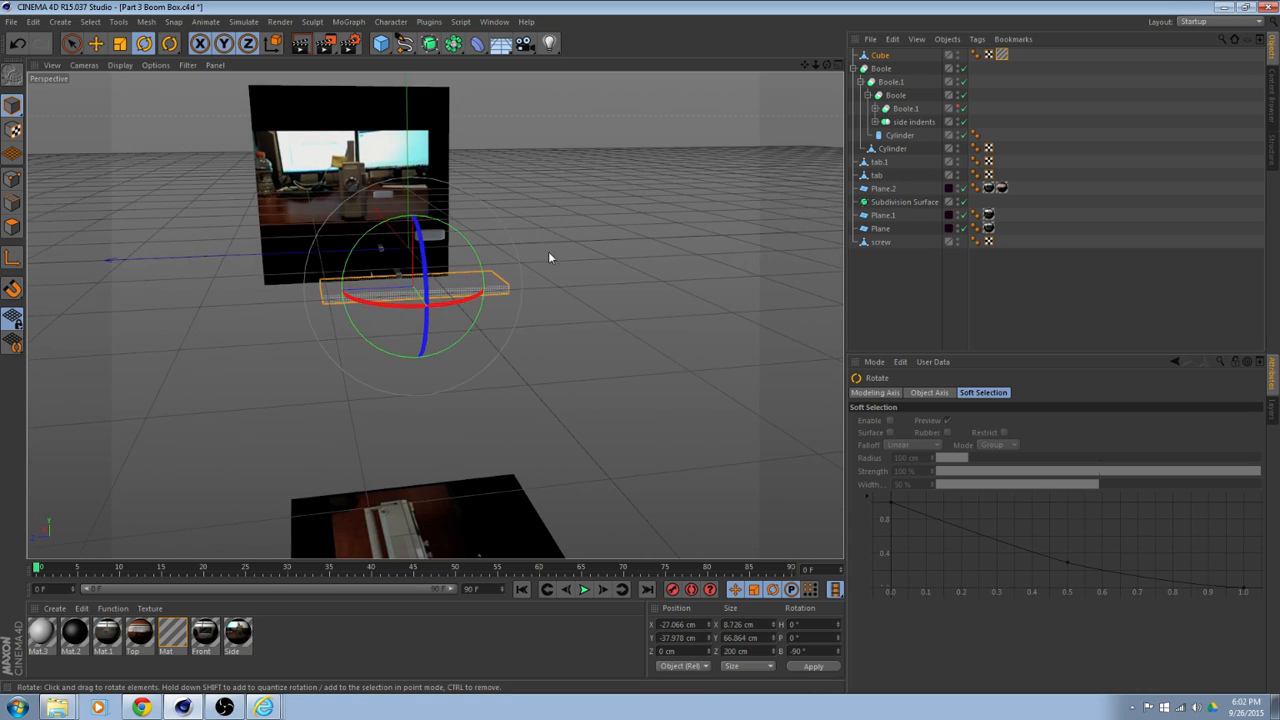
{"action": "middle_click", "coordinate": [563, 257]}
{"action": "middle_click", "coordinate": [743, 404]}
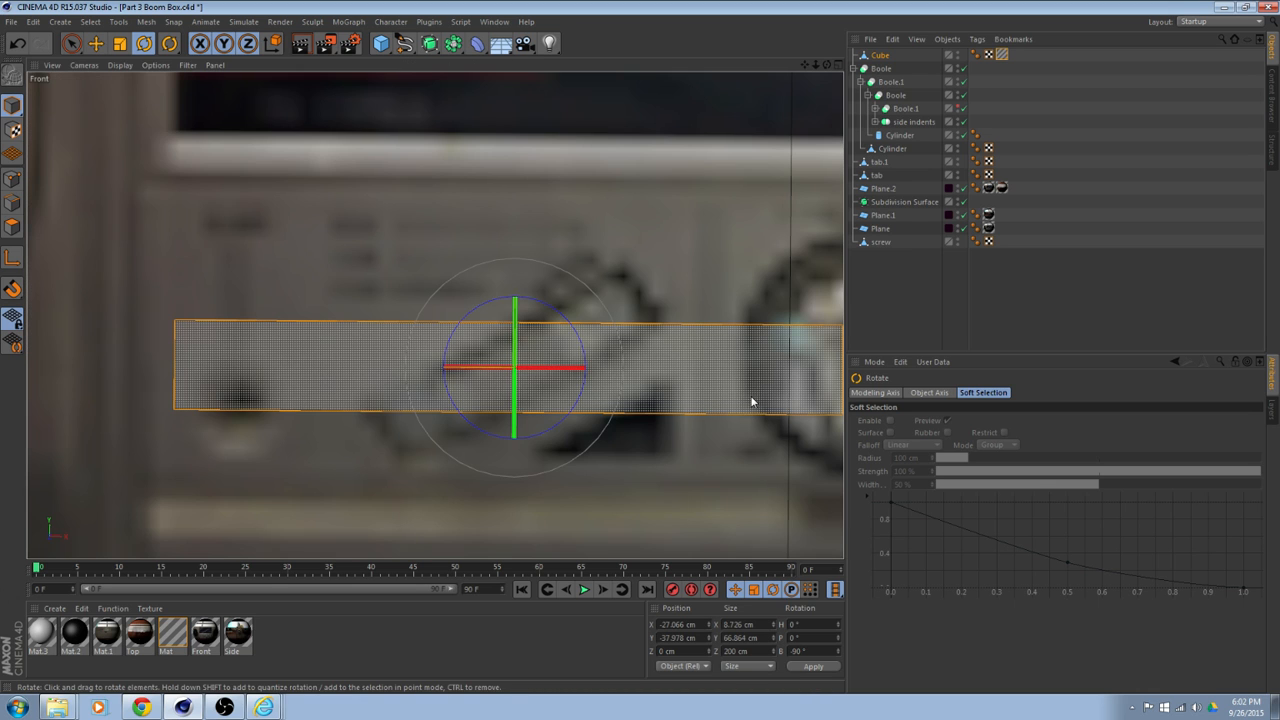
{"action": "left_click_drag", "start_coordinate": [578, 338], "coordinate": [560, 318]}
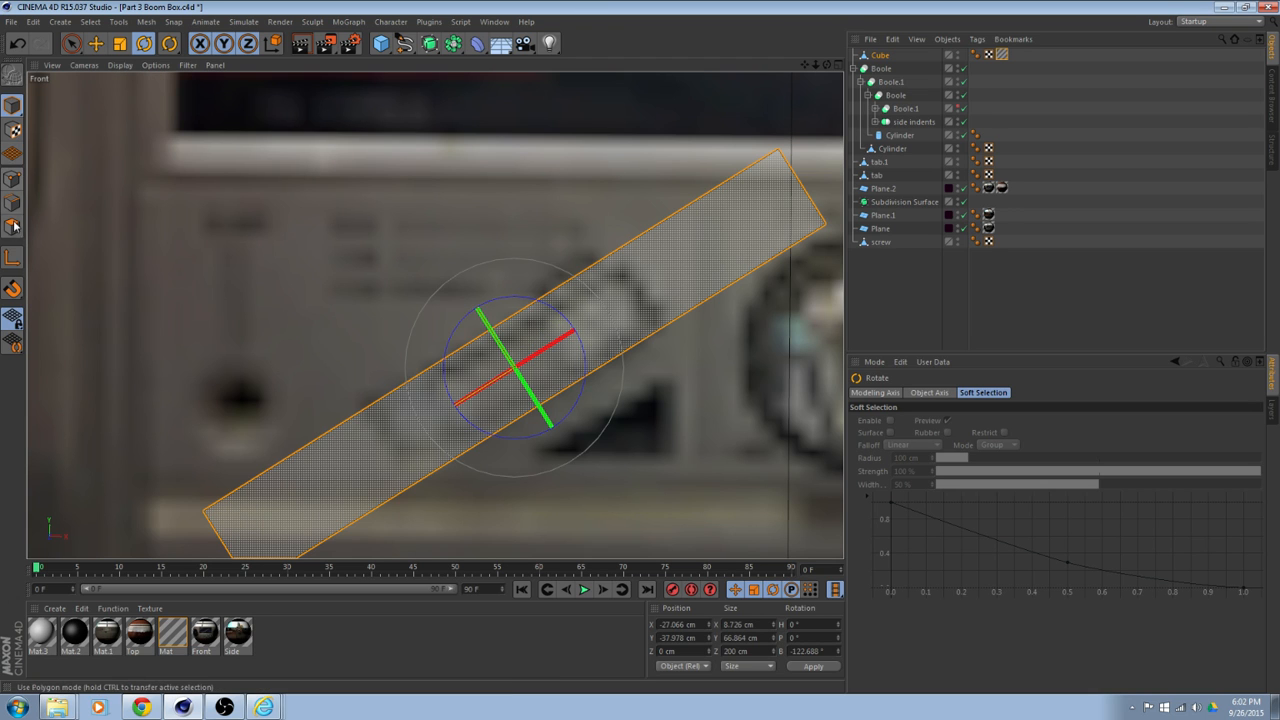
Scale the cube along its own axes to about 7 cm in X and 27.5 cm in Y to fit the slider's outline.
{"action": "left_click", "coordinate": [12, 226]}
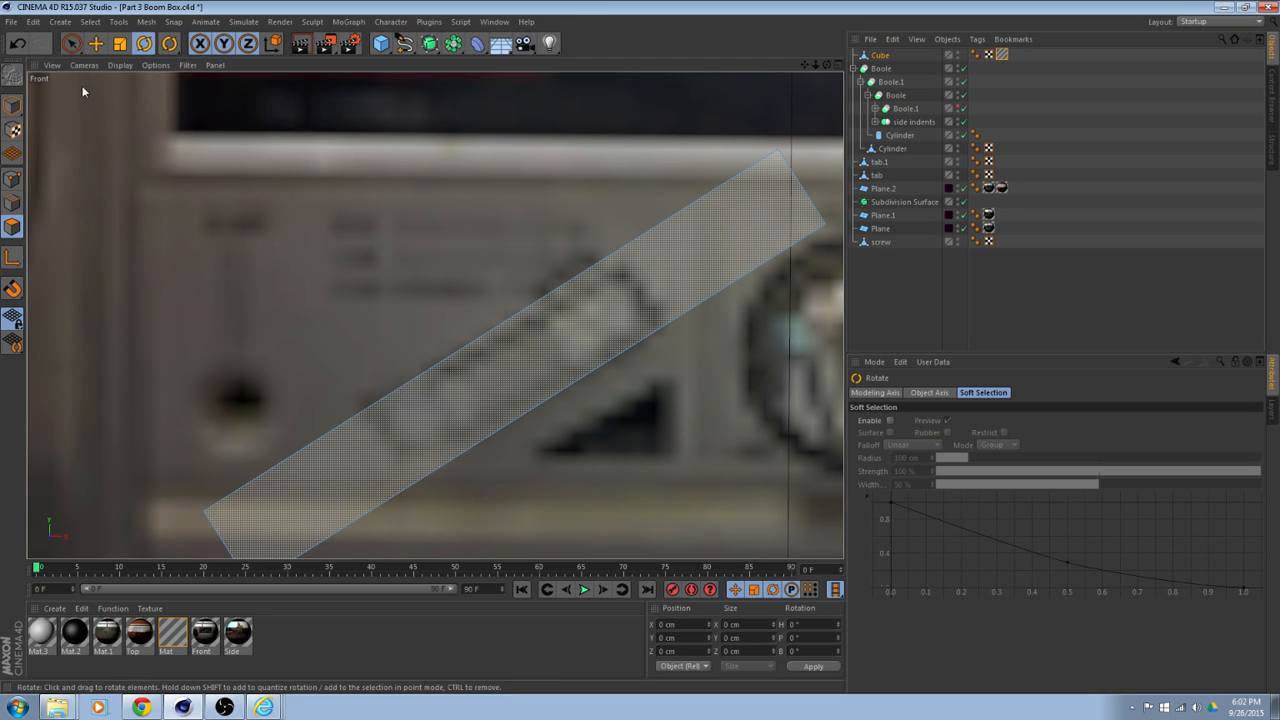
{"action": "left_click", "coordinate": [8, 104]}
{"action": "left_click", "coordinate": [120, 48]}
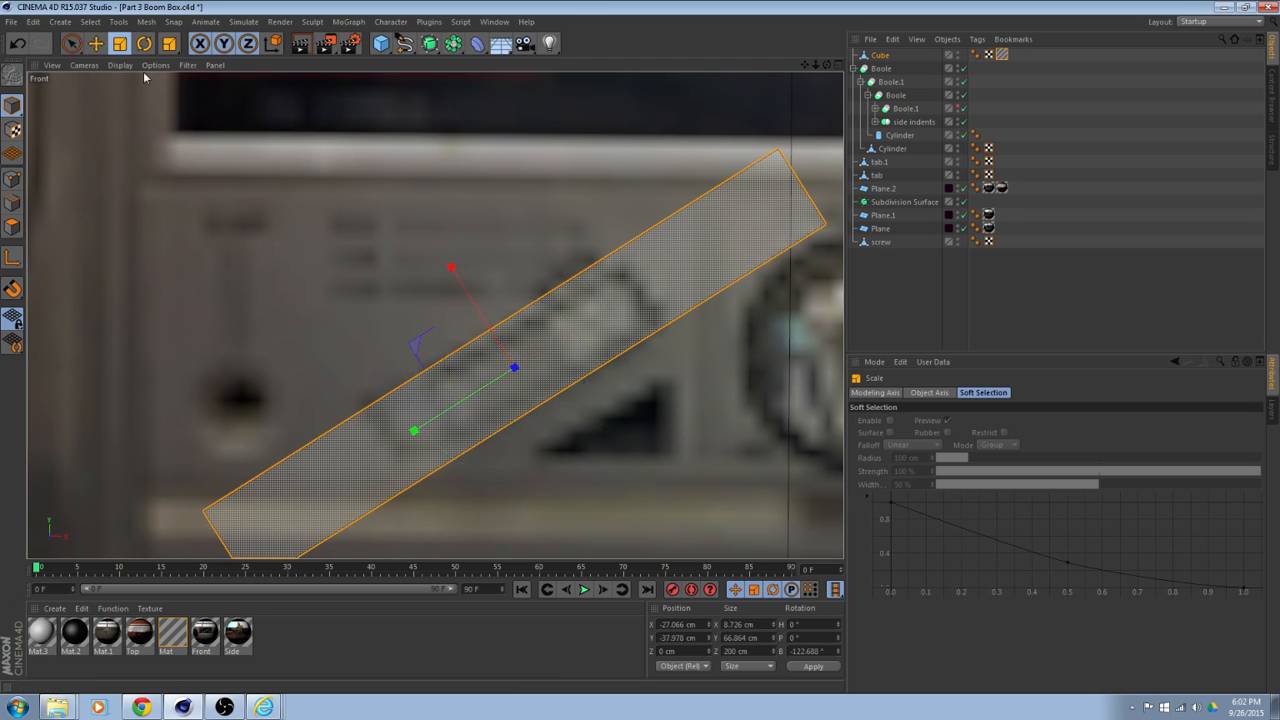
{"action": "mouse_move", "coordinate": [457, 286]}
{"action": "left_mouse_down"}
{"action": "mouse_move", "coordinate": [451, 263]}
{"action": "mouse_move", "coordinate": [466, 290]}
{"action": "left_mouse_up"}
{"action": "left_click_drag", "start_coordinate": [414, 430], "coordinate": [483, 405]}
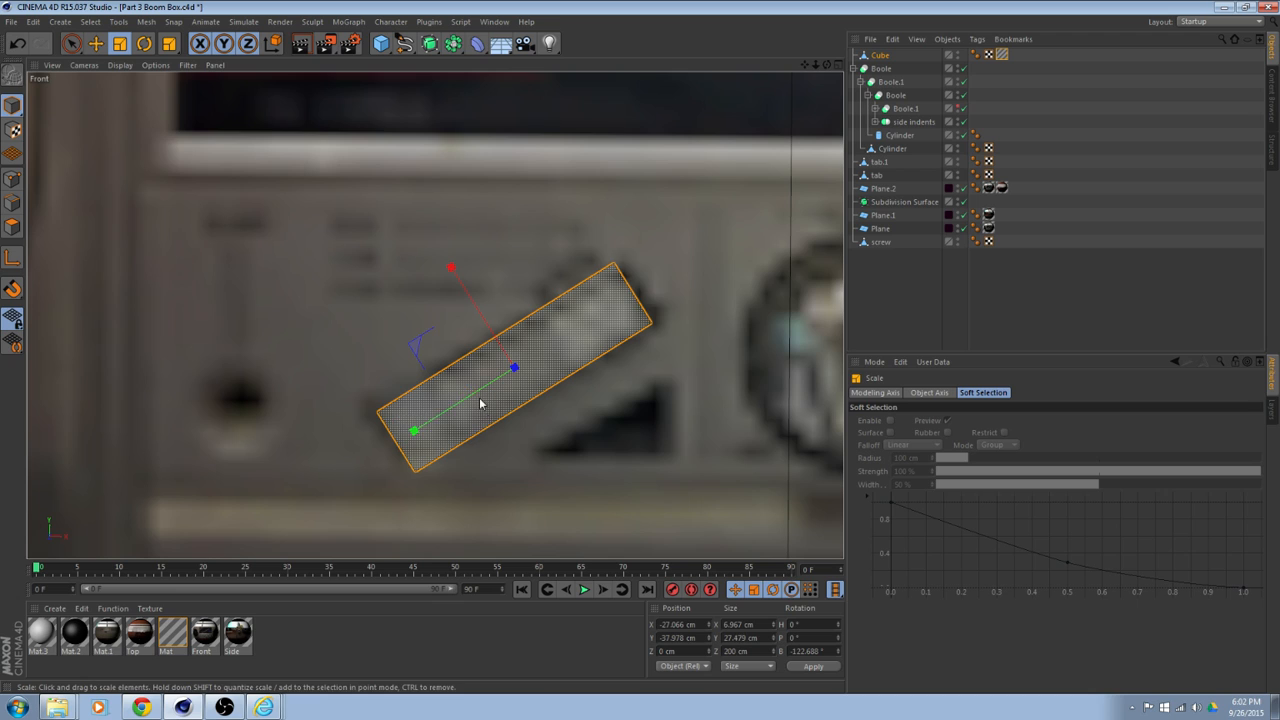
Reduce the cube's depth to about 39.5 cm in Z in the perspective view.
{"action": "middle_click", "coordinate": [469, 366]}
{"action": "middle_click", "coordinate": [355, 256]}
{"action": "left_click_drag", "start_coordinate": [355, 262], "coordinate": [298, 507], "text": "alt"}
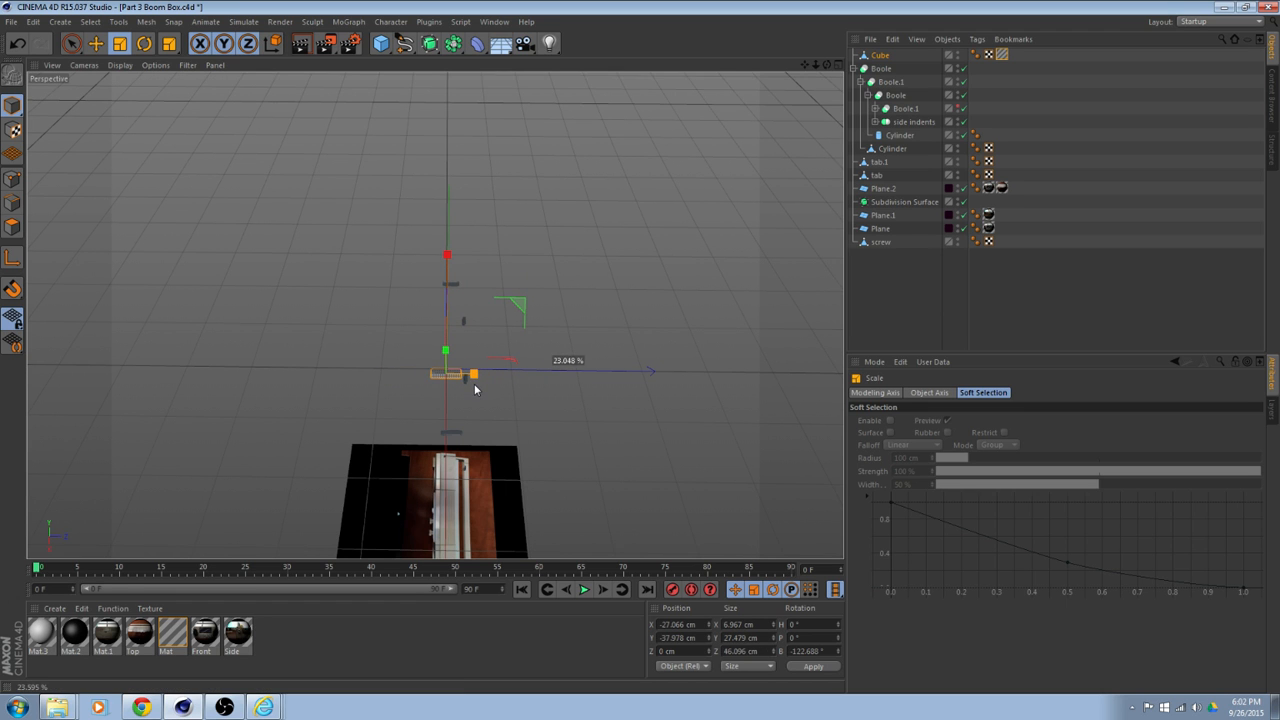
{"action": "left_click_drag", "start_coordinate": [474, 385], "coordinate": [462, 385]}
Show the boom box body and move the cube forward through its front face to about Z -7.8 cm.
{"action": "scroll", "coordinate": [370, 403], "scroll_direction": "up", "scroll_amount": 5}
{"action": "left_click_drag", "start_coordinate": [371, 403], "coordinate": [735, 442], "text": "alt"}
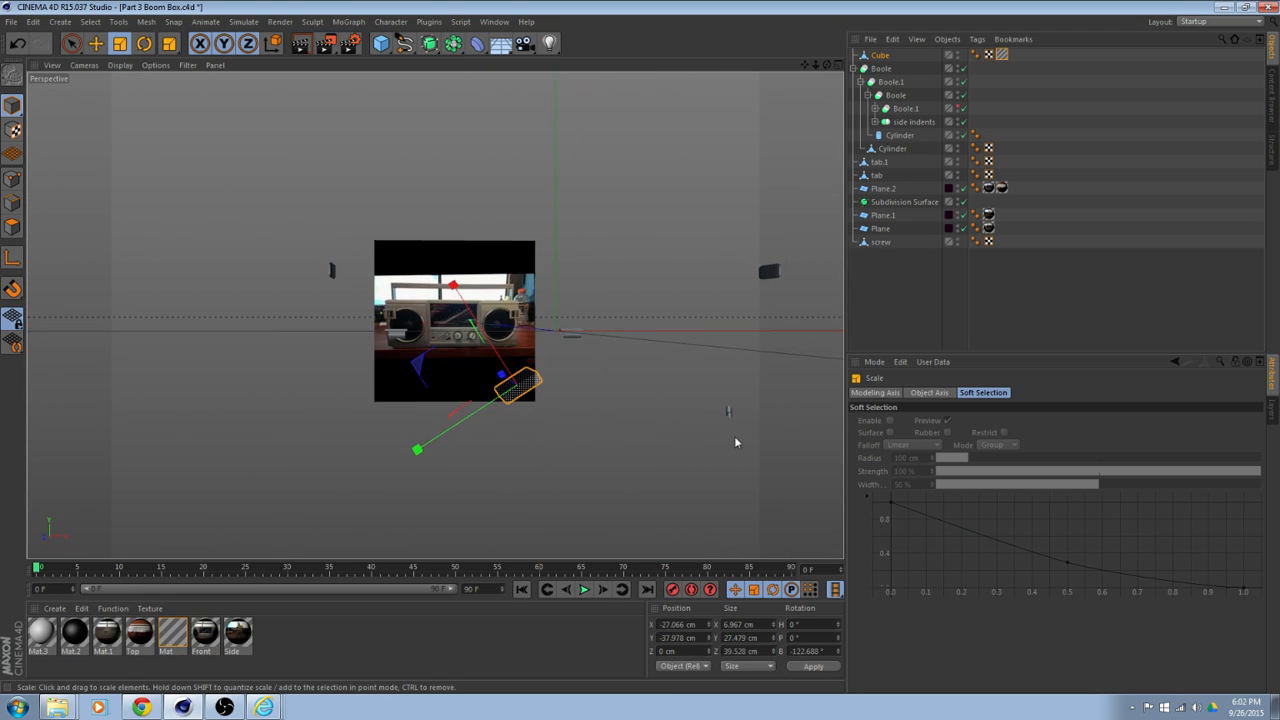
{"action": "left_click", "coordinate": [957, 106]}
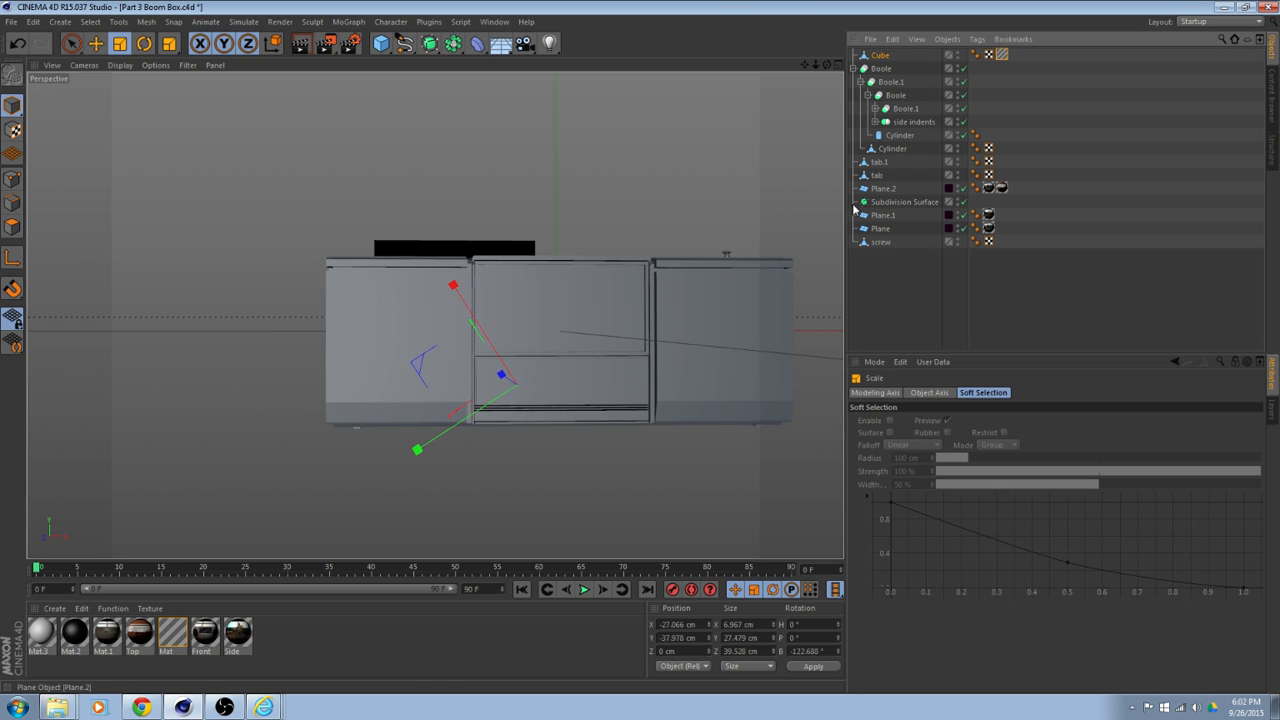
{"action": "left_click_drag", "start_coordinate": [655, 322], "coordinate": [715, 421], "text": "alt"}
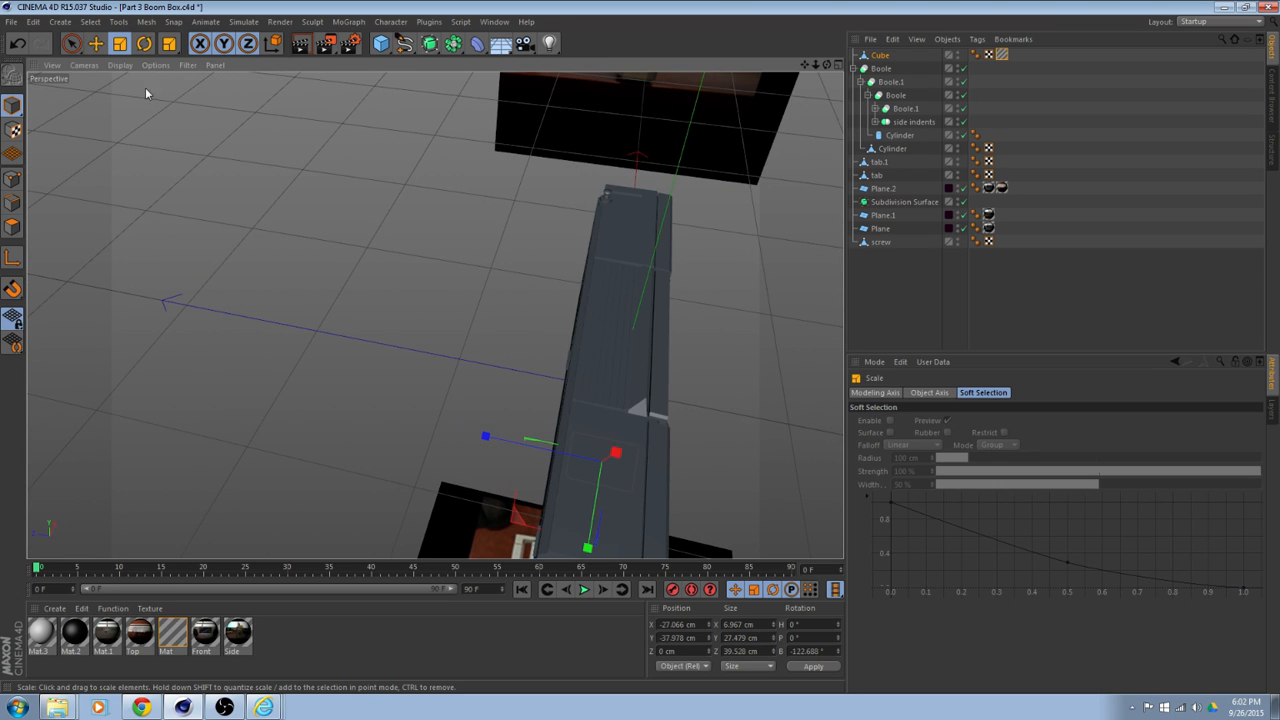
{"action": "left_click", "coordinate": [95, 43]}
{"action": "left_click_drag", "start_coordinate": [360, 170], "coordinate": [631, 417], "text": "alt"}
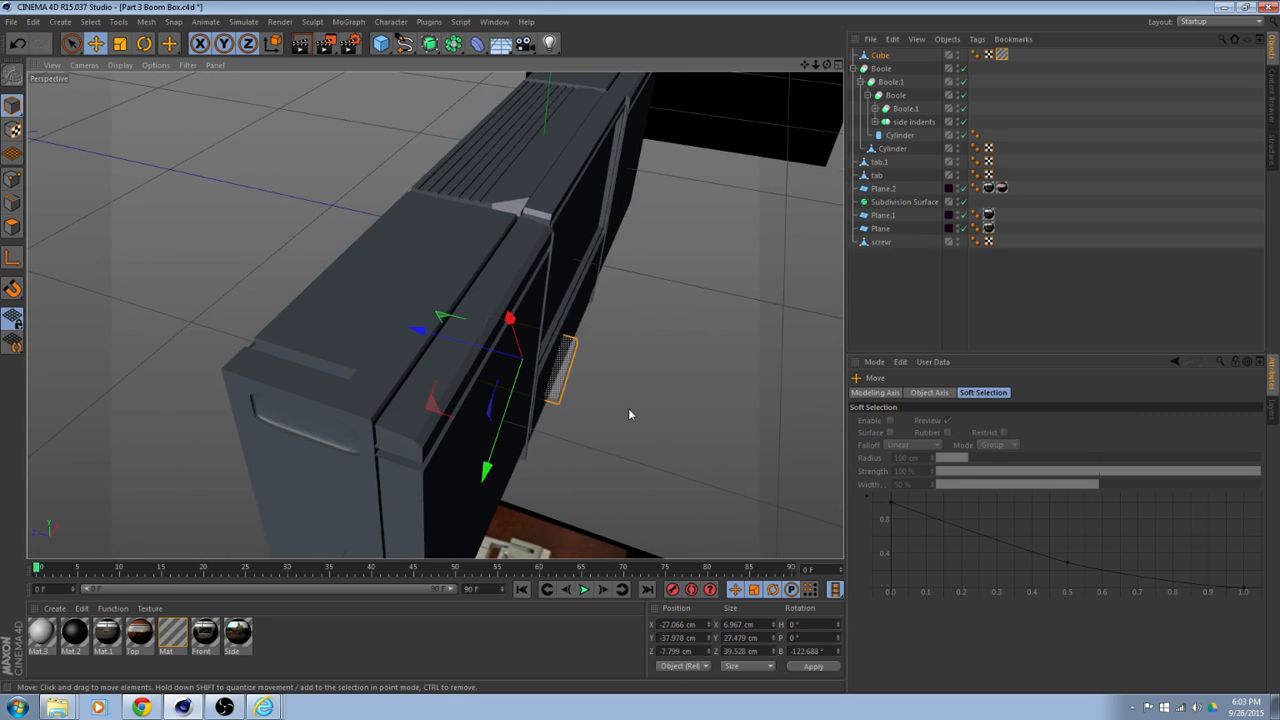
Thin the cube to about 12.8 cm in Z and move it to about Z -18.2 cm on the front panel.
{"action": "key", "text": "t"}
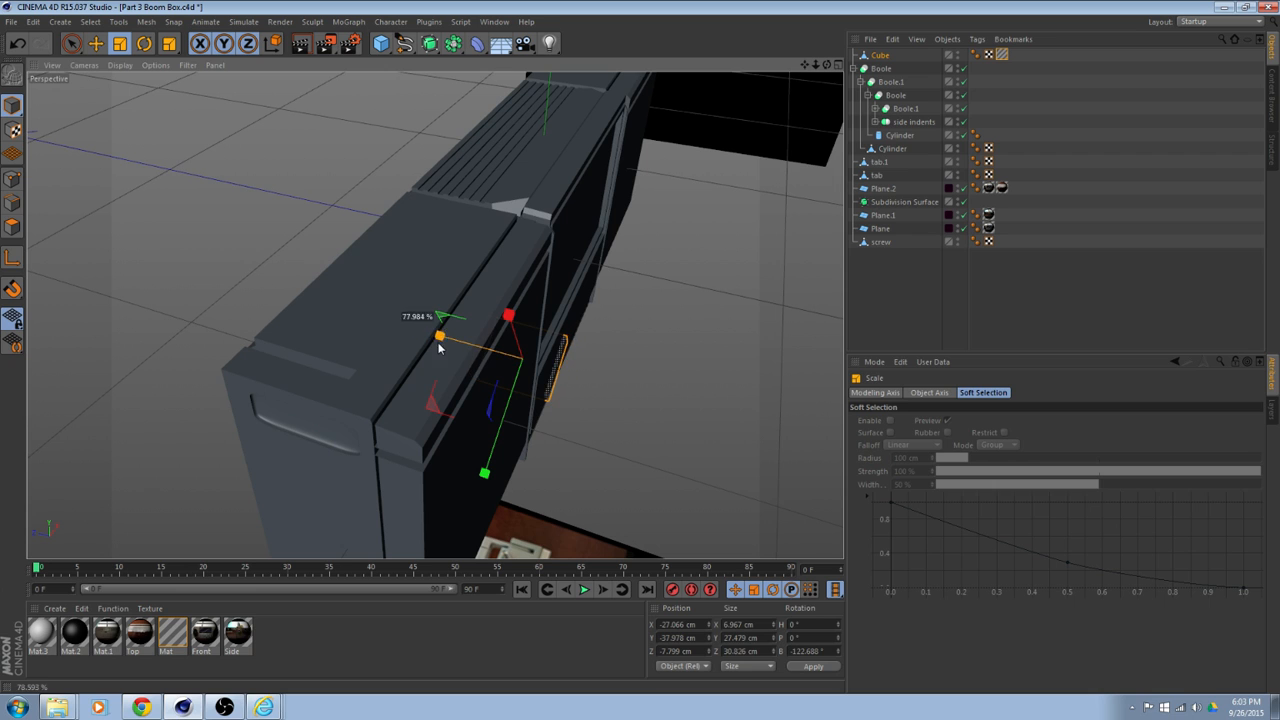
{"action": "left_click_drag", "start_coordinate": [480, 393], "coordinate": [476, 388]}
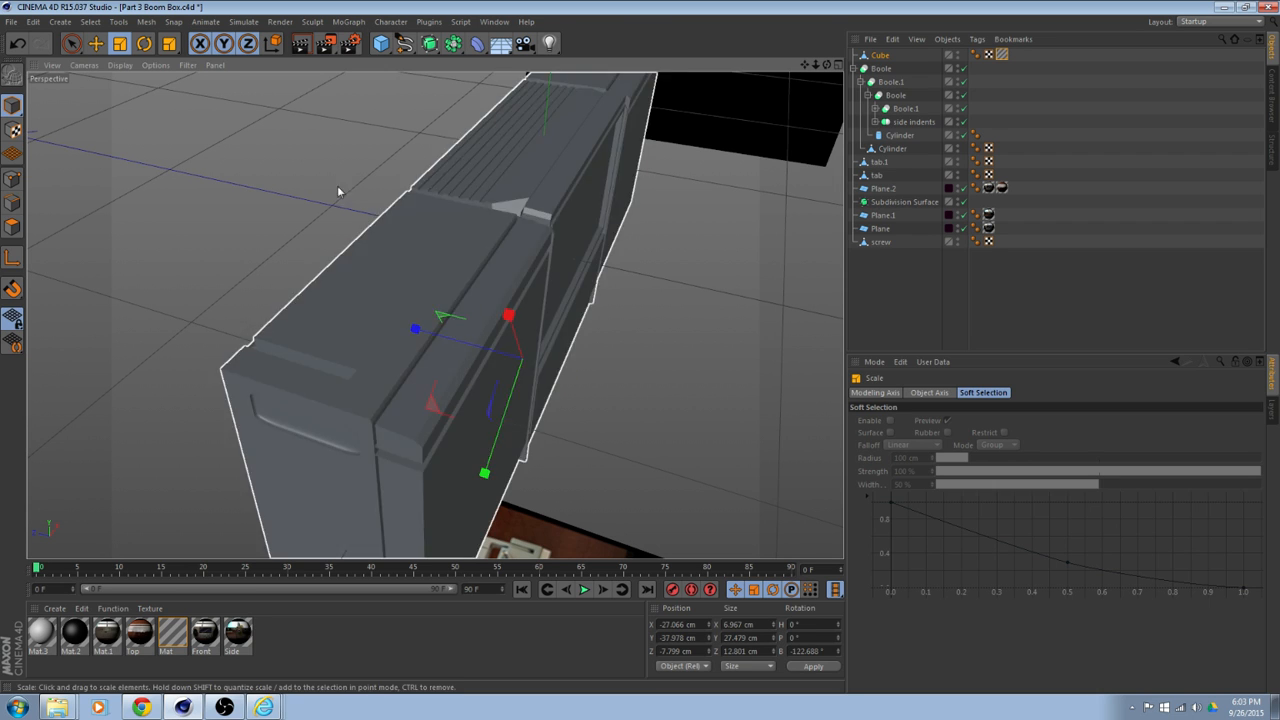
{"action": "left_click_drag", "start_coordinate": [417, 331], "coordinate": [446, 342]}
{"action": "scroll", "coordinate": [519, 369], "scroll_direction": "up", "scroll_amount": 4}
{"action": "left_click_drag", "start_coordinate": [519, 369], "coordinate": [535, 342], "text": "alt"}
{"action": "scroll", "coordinate": [557, 376], "scroll_direction": "up", "scroll_amount": 2}
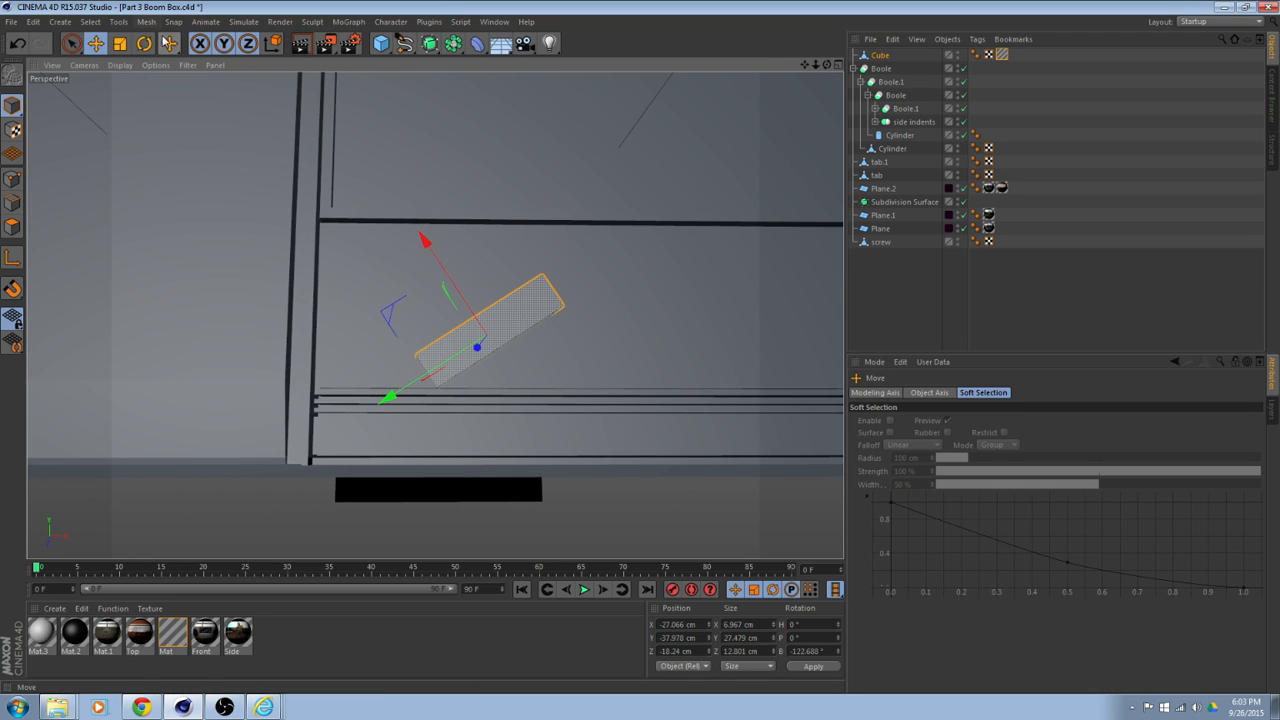
Reposition the cube along the world axes to about X -19.1 cm and Y -35.7 cm on the lower centre panel.
{"action": "left_click", "coordinate": [273, 43]}
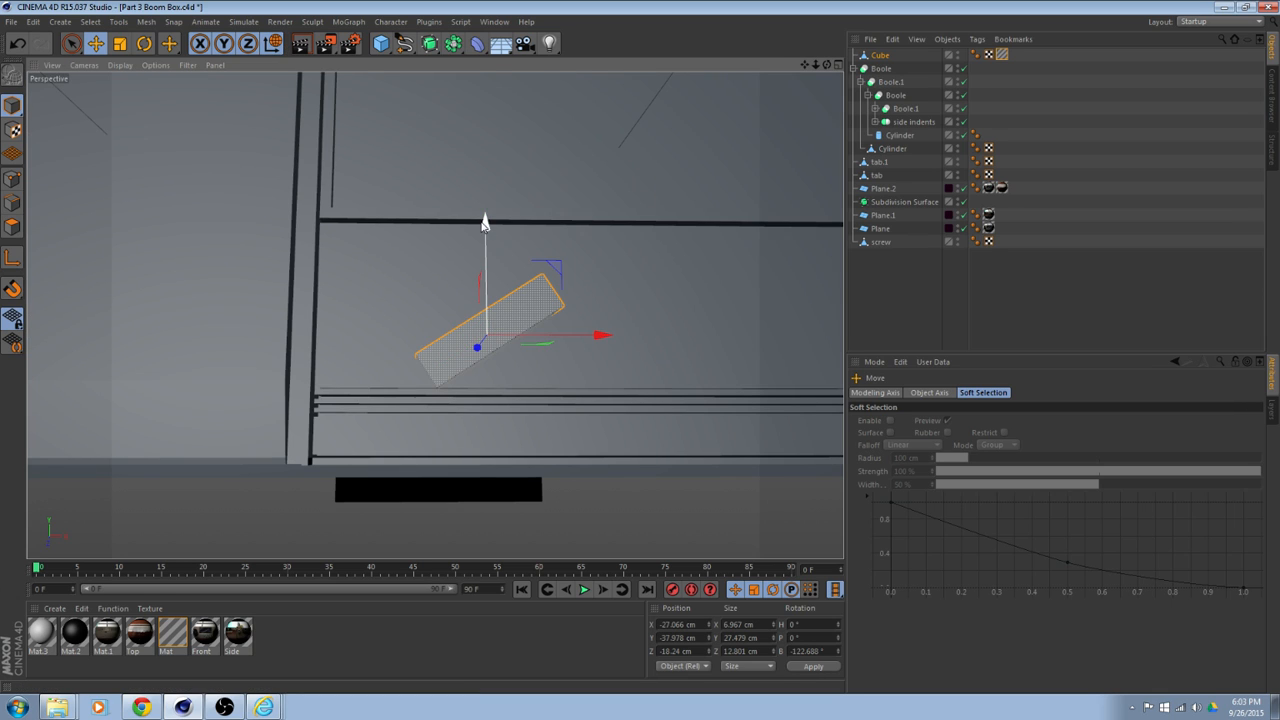
{"action": "left_click_drag", "start_coordinate": [484, 222], "coordinate": [484, 215]}
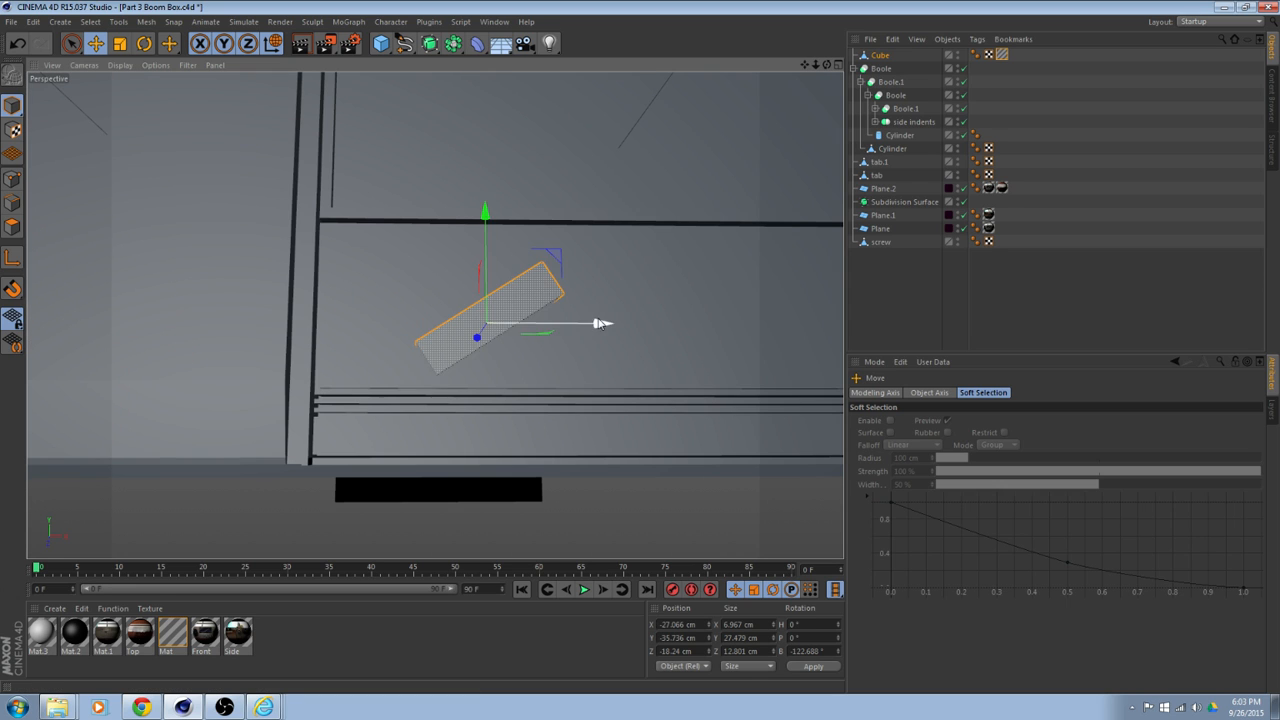
{"action": "left_click_drag", "start_coordinate": [603, 324], "coordinate": [505, 307]}
{"action": "scroll", "coordinate": [646, 322], "scroll_direction": "down", "scroll_amount": 2}
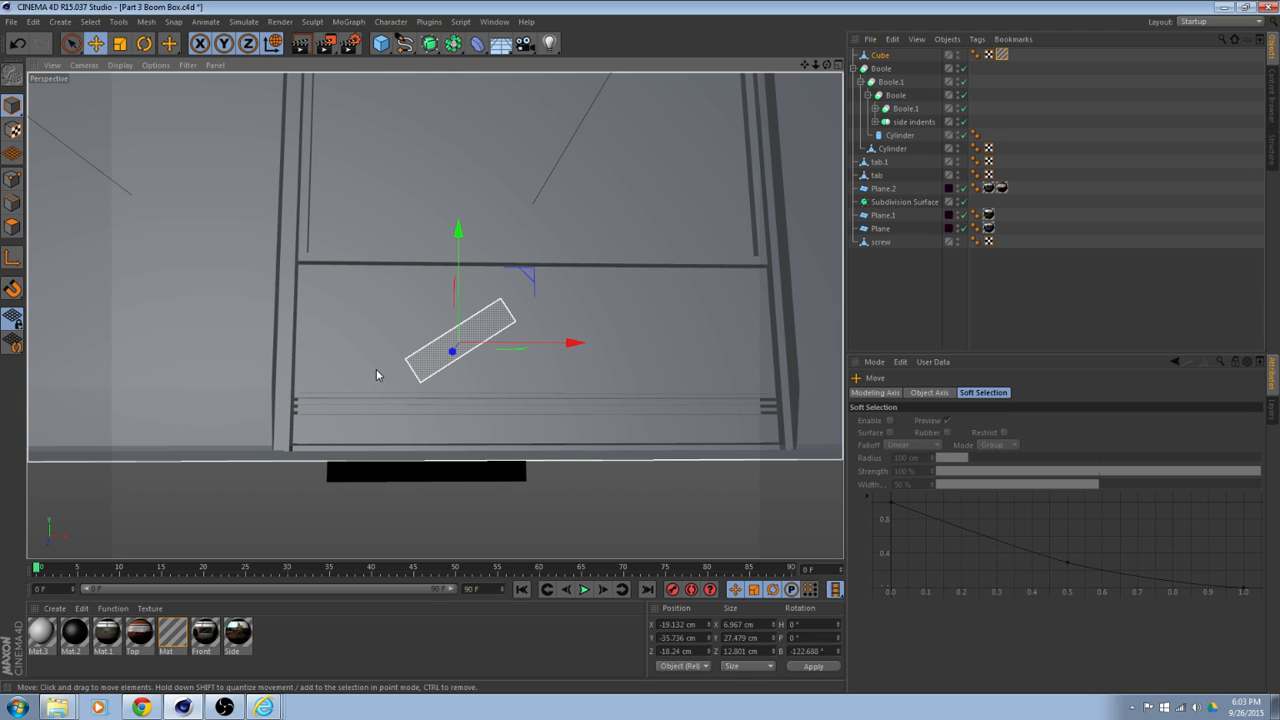
{"action": "scroll", "coordinate": [376, 374], "scroll_direction": "up", "scroll_amount": 4}
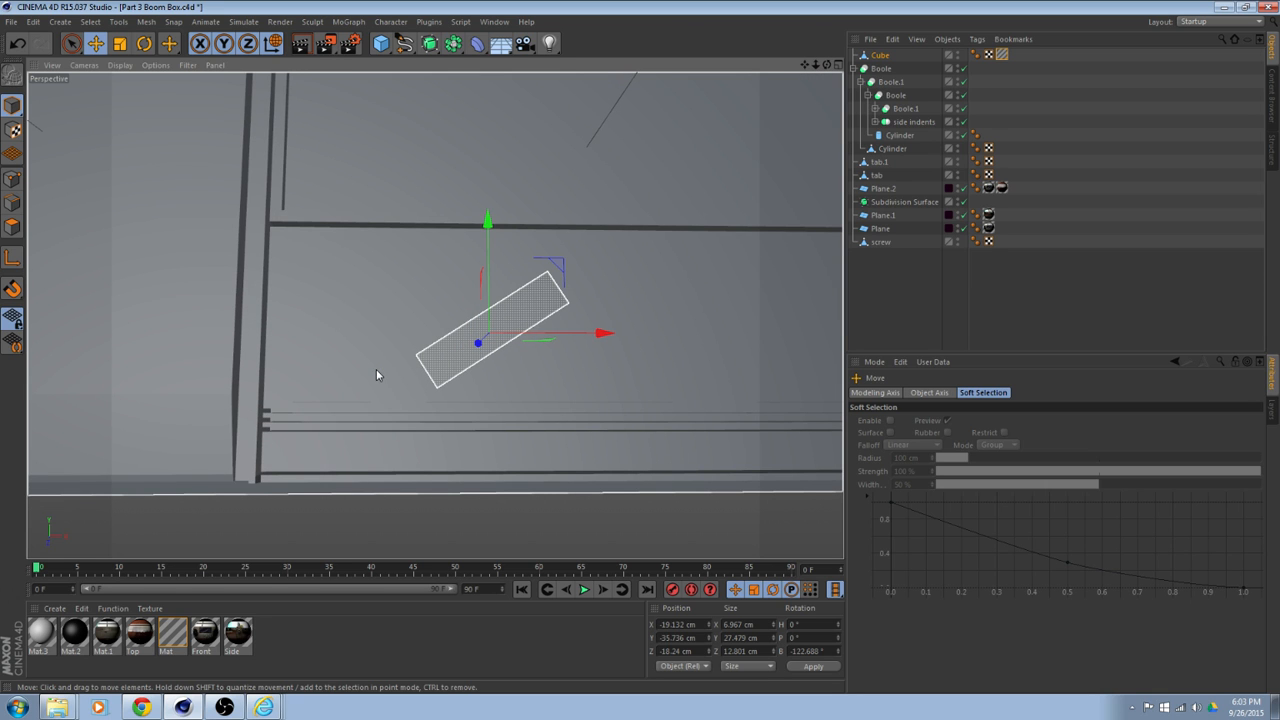
Wrap the boom box's top-level Boole in a new Boole and nest the cube beneath it as the cutting object.
{"action": "left_click_drag", "start_coordinate": [376, 374], "coordinate": [690, 350], "text": "alt"}
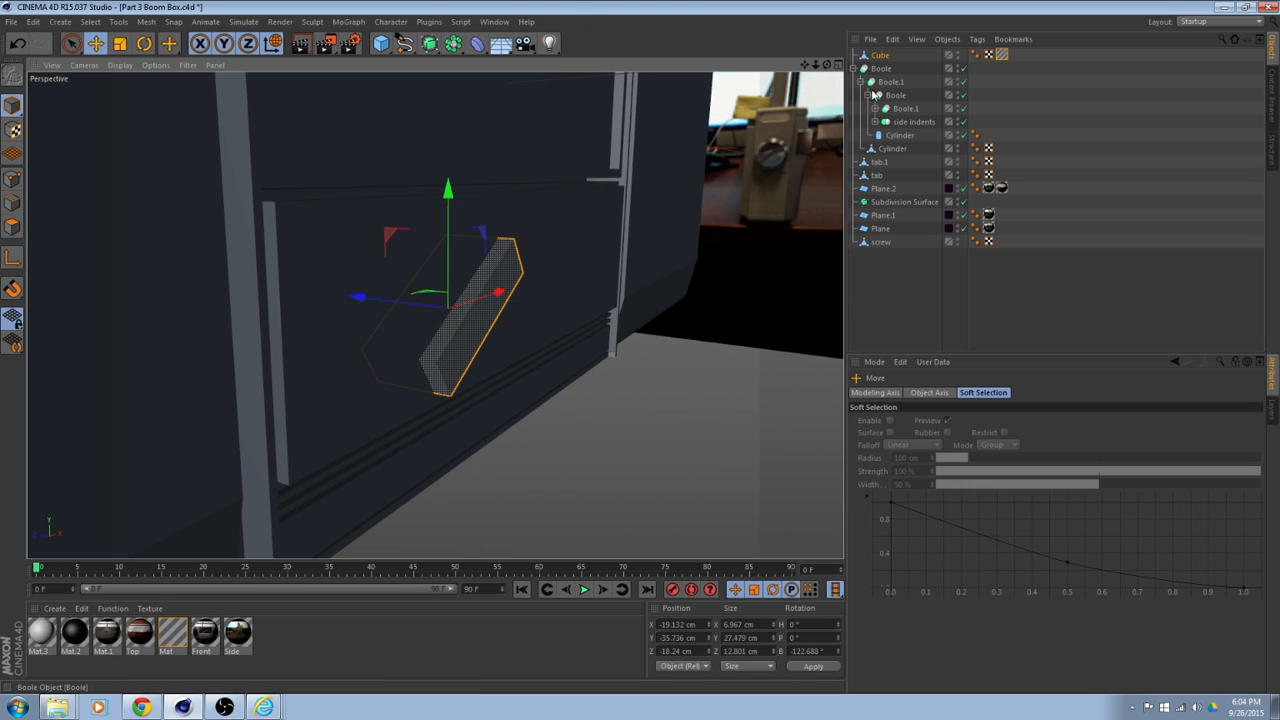
{"action": "left_click", "coordinate": [855, 69]}
{"action": "left_click", "coordinate": [880, 68]}
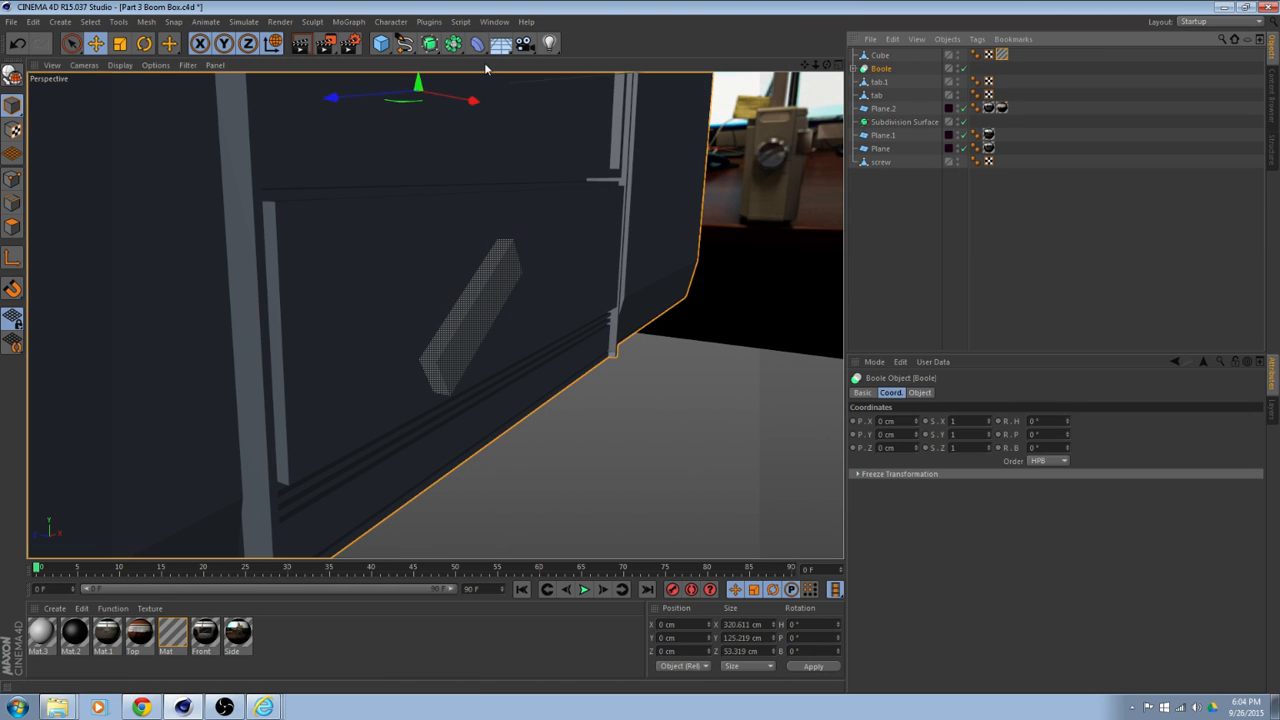
{"action": "left_click", "coordinate": [477, 44]}
{"action": "left_click", "coordinate": [453, 43]}
{"action": "left_click", "coordinate": [700, 57]}
{"action": "left_click", "coordinate": [881, 82]}
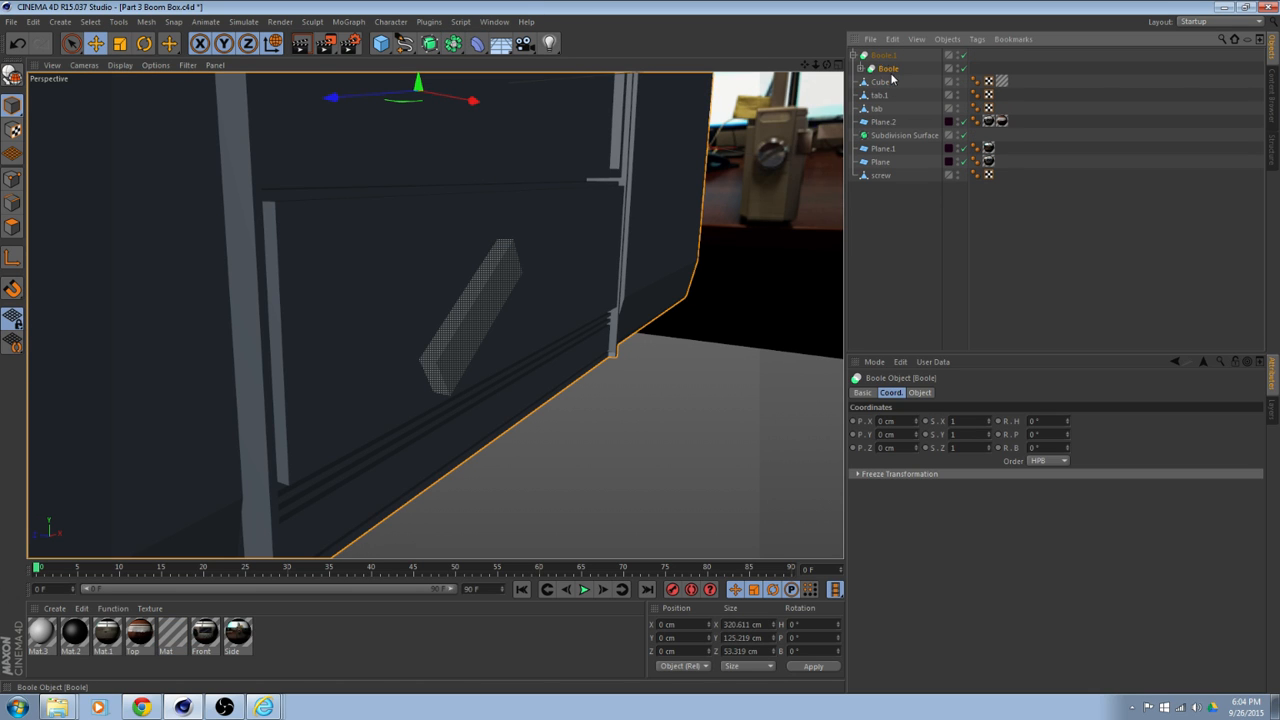
{"action": "left_click", "coordinate": [884, 84]}
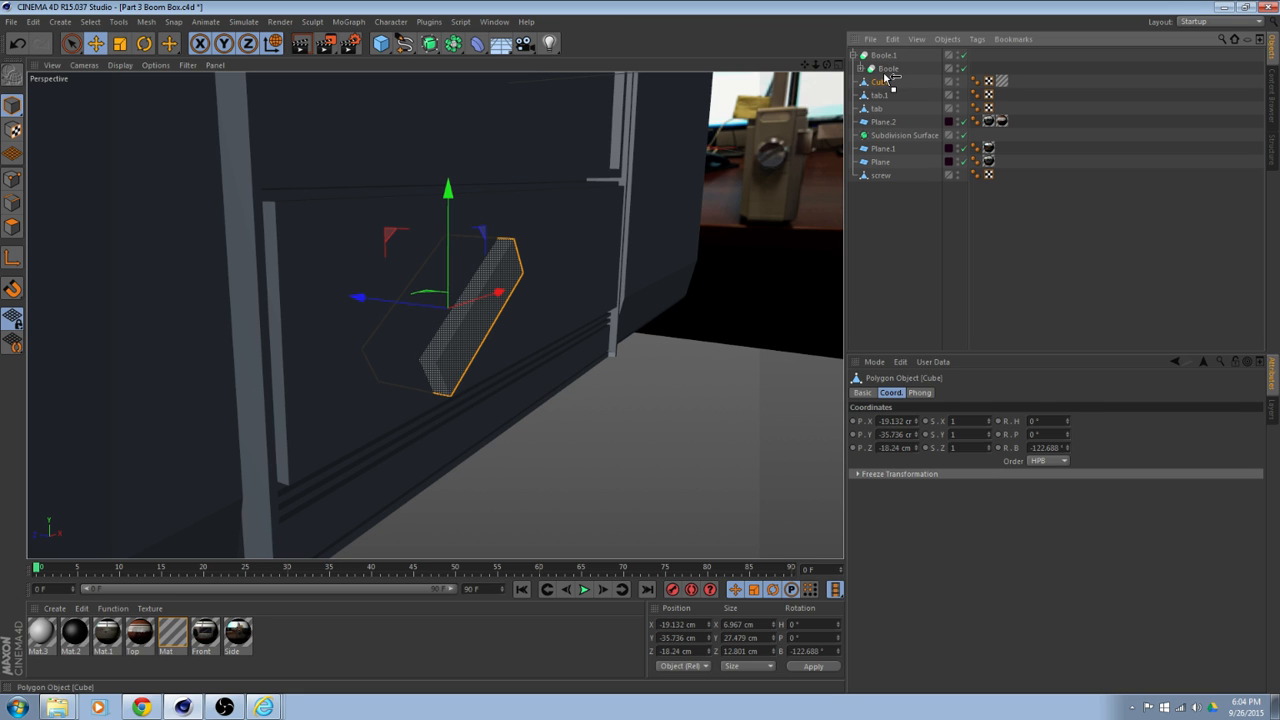
{"action": "left_click_drag", "start_coordinate": [885, 76], "coordinate": [885, 76]}
Delete the striped Mat texture tag from the cutting cube.
{"action": "mouse_move", "coordinate": [555, 263]}
{"action": "left_mouse_down", "text": "alt"}
{"action": "mouse_move", "coordinate": [390, 243]}
{"action": "mouse_move", "coordinate": [430, 287]}
{"action": "mouse_move", "coordinate": [555, 195]}
{"action": "mouse_move", "coordinate": [526, 277]}
{"action": "mouse_move", "coordinate": [691, 276]}
{"action": "mouse_move", "coordinate": [671, 260]}
{"action": "mouse_move", "coordinate": [548, 255]}
{"action": "left_mouse_up", "text": "alt"}
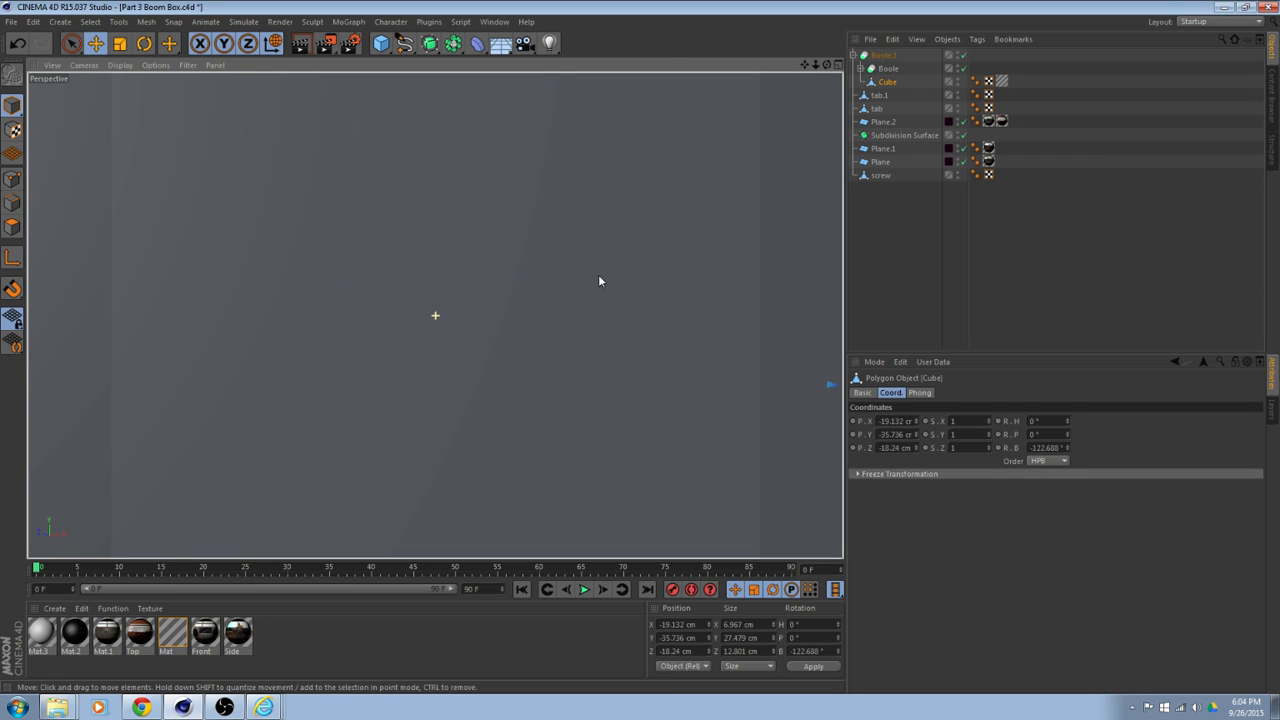
{"action": "left_click_drag", "start_coordinate": [440, 279], "coordinate": [600, 250], "text": "alt"}
{"action": "left_click", "coordinate": [1001, 81]}
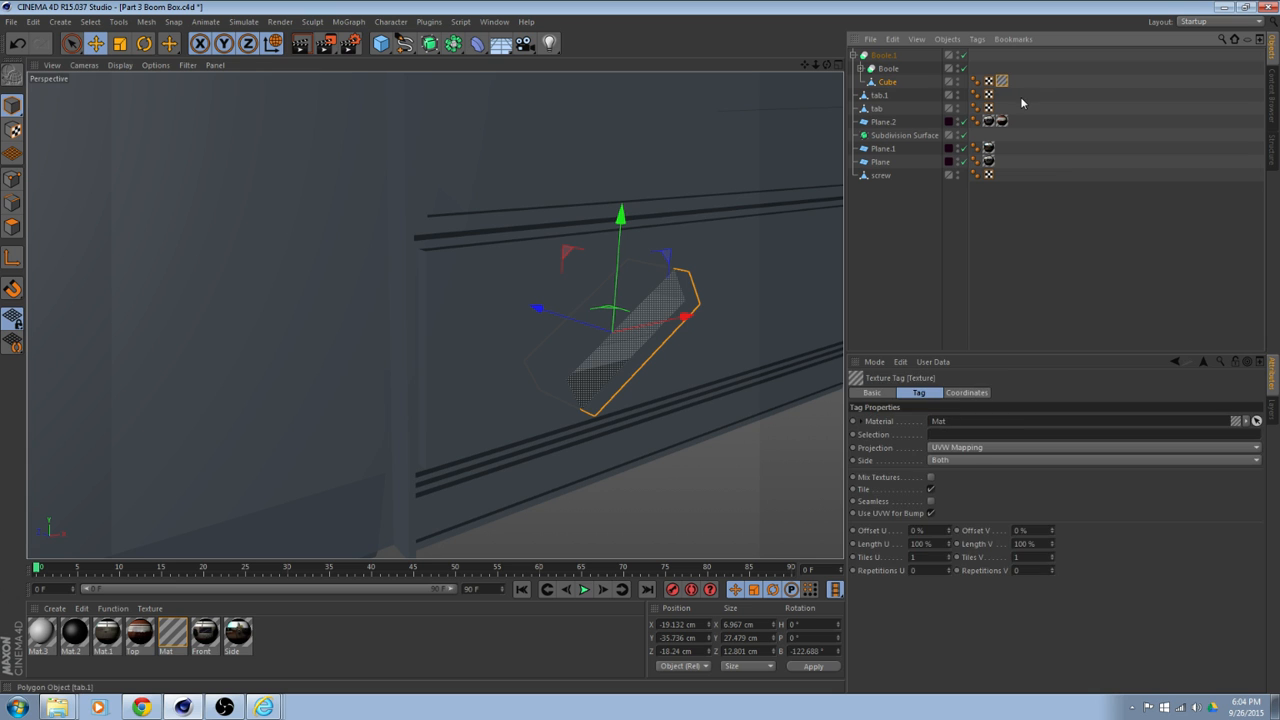
{"action": "key", "text": "Delete"}
Inspect the slanted recess in the front panel from several angles.
{"action": "left_click_drag", "start_coordinate": [585, 438], "coordinate": [586, 371], "text": "alt"}
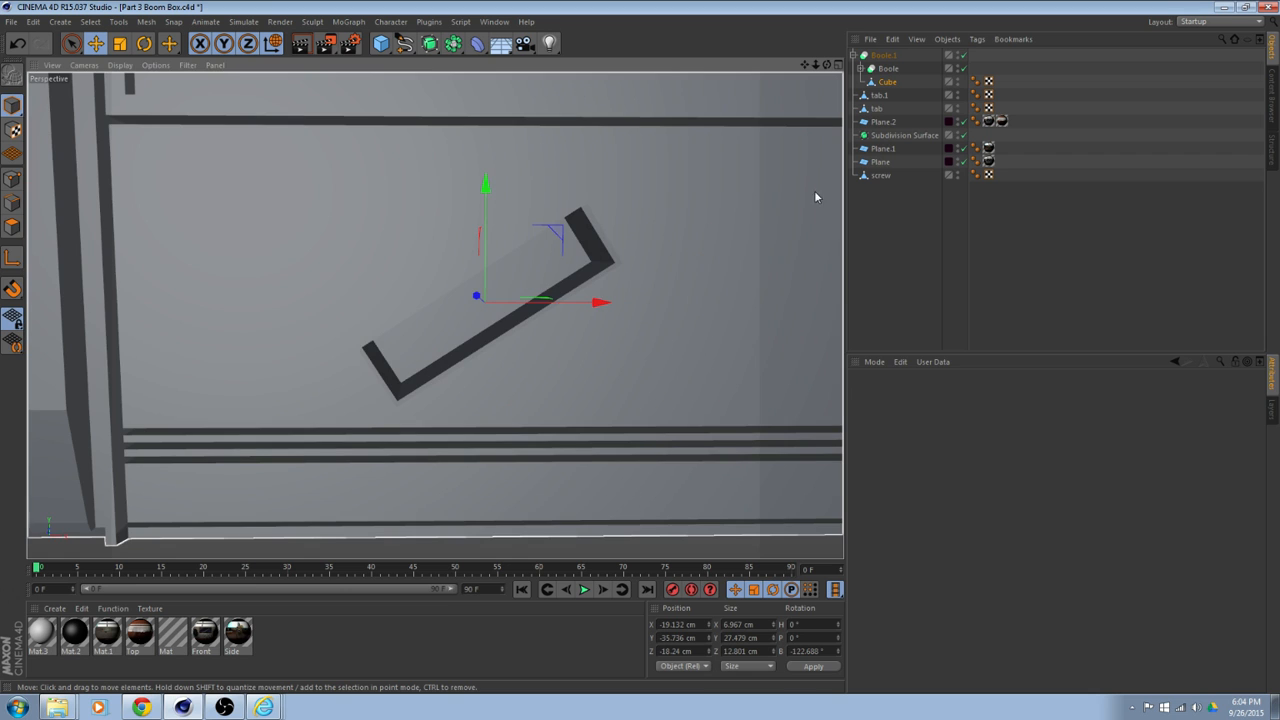
{"action": "left_click_drag", "start_coordinate": [629, 297], "coordinate": [514, 341], "text": "alt"}
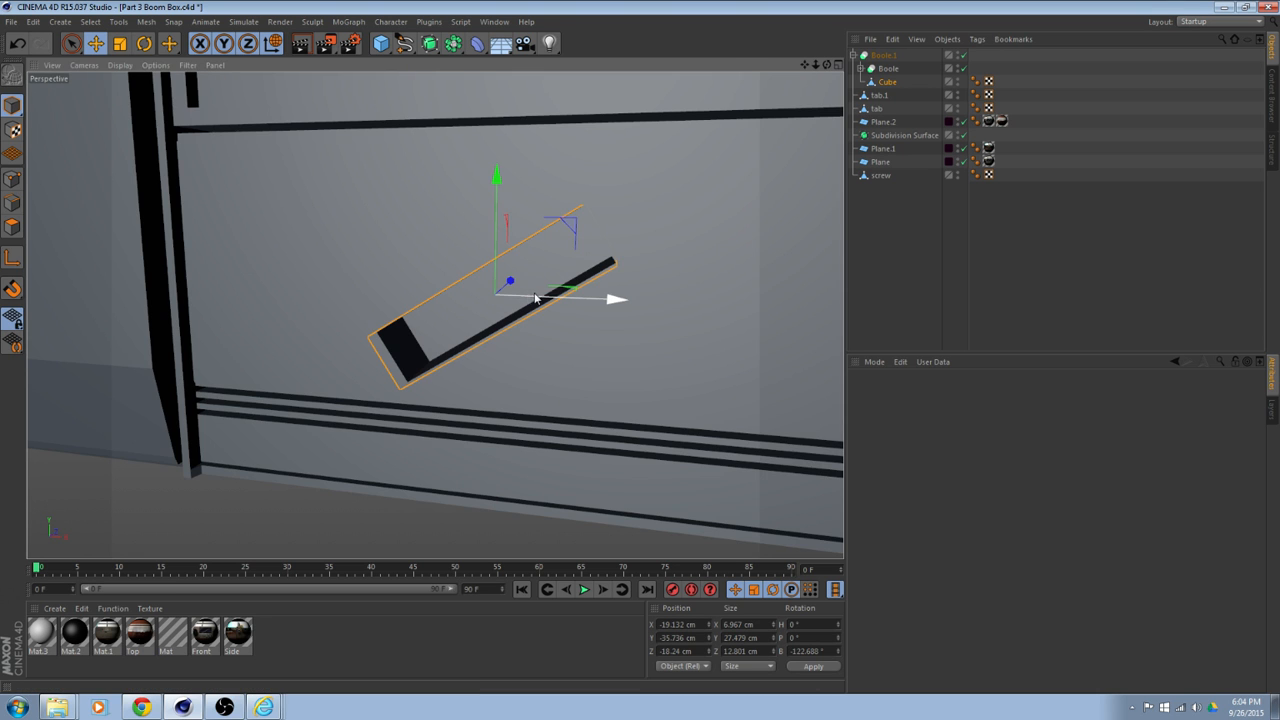
{"action": "left_click_drag", "start_coordinate": [535, 298], "coordinate": [497, 280], "text": "alt"}
{"action": "left_click_drag", "start_coordinate": [703, 153], "coordinate": [635, 369], "text": "alt"}
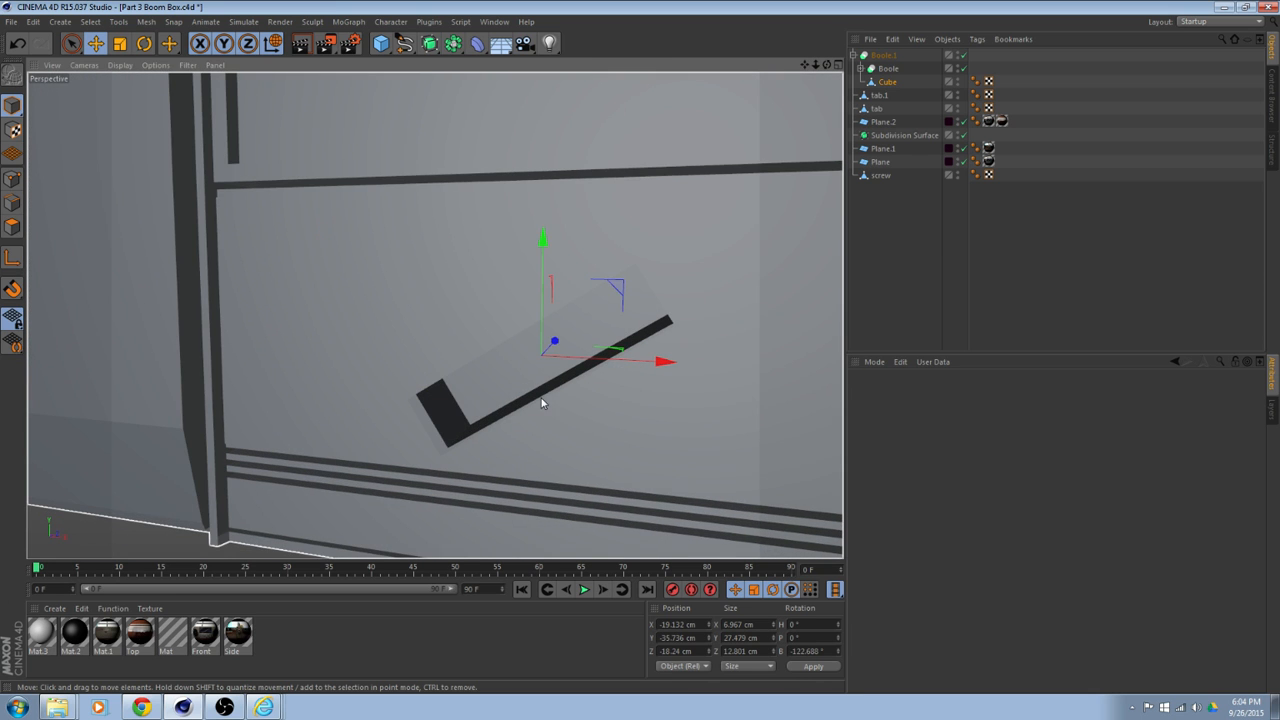
{"action": "left_click_drag", "start_coordinate": [491, 339], "coordinate": [445, 356], "text": "alt"}
{"action": "left_click_drag", "start_coordinate": [634, 214], "coordinate": [543, 284], "text": "alt"}
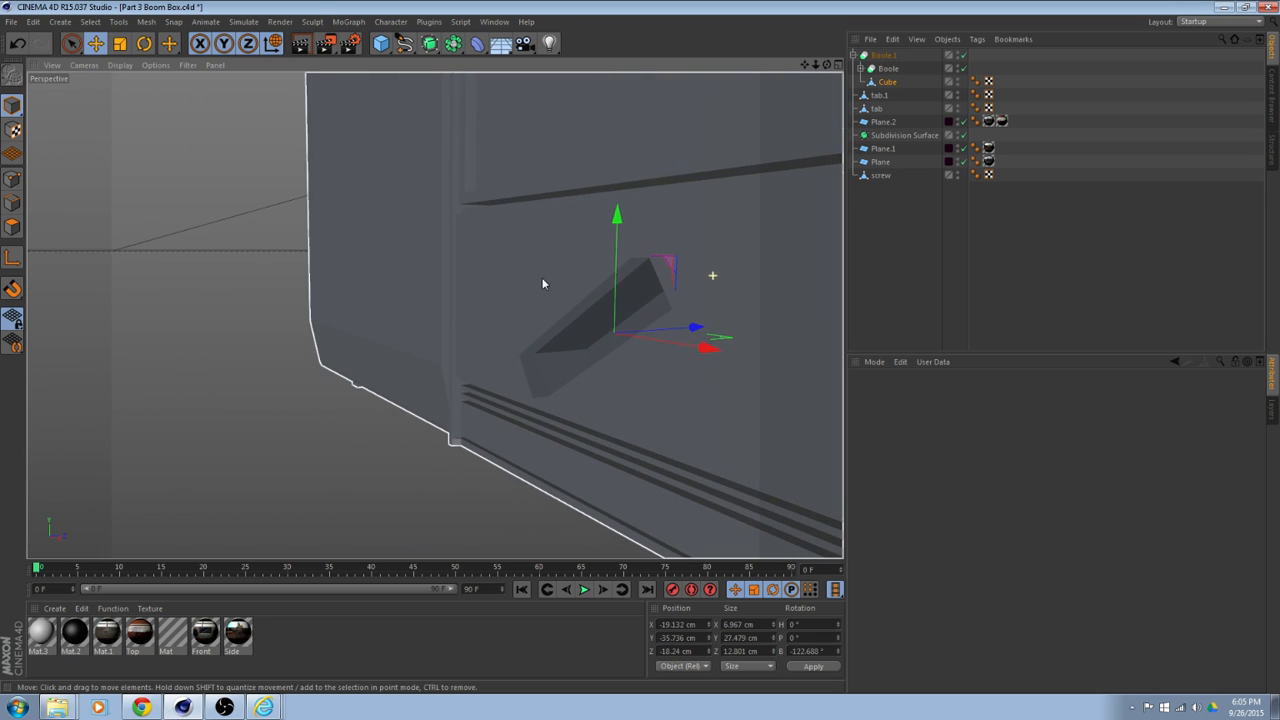
{"action": "left_click_drag", "start_coordinate": [714, 351], "coordinate": [829, 322], "text": "alt"}
Duplicate the cutting cube outside the Boole and switch the duplicate to its own object axes.
{"action": "left_click", "coordinate": [883, 82]}
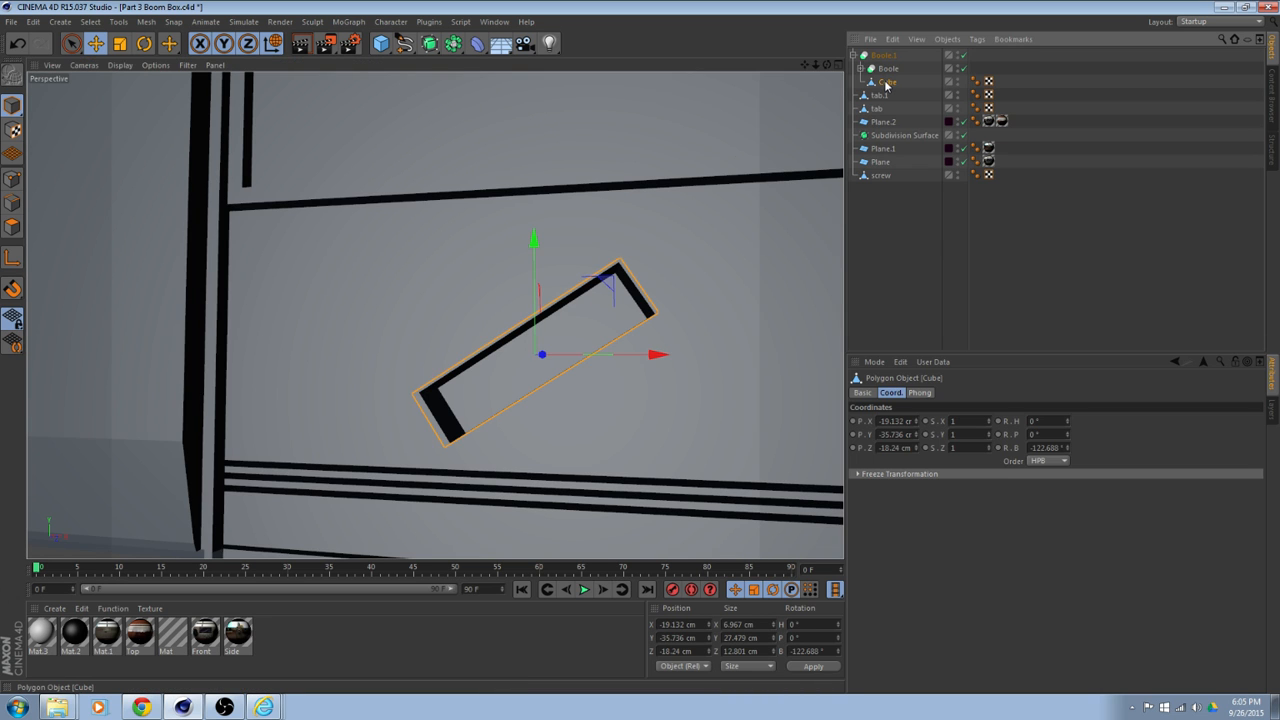
{"action": "key", "text": "ctrl+c"}
{"action": "key", "text": "ctrl+v"}
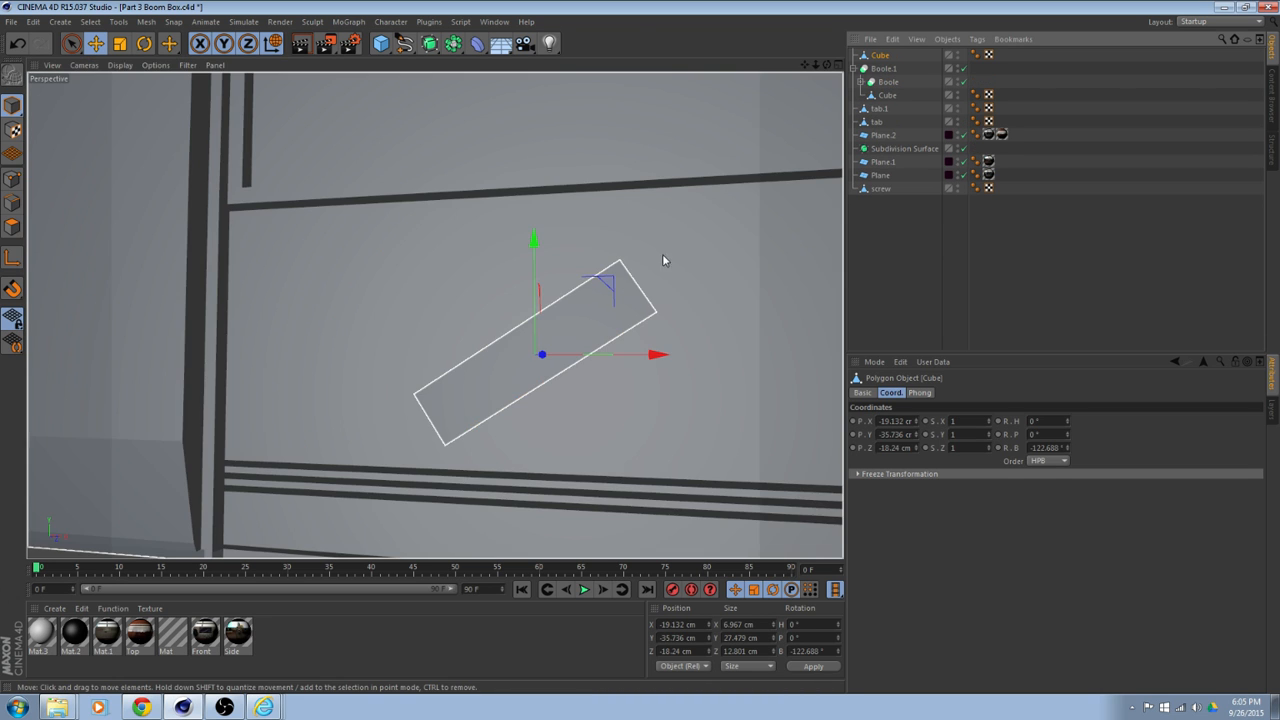
{"action": "mouse_move", "coordinate": [678, 265]}
{"action": "left_mouse_down", "text": "alt"}
{"action": "mouse_move", "coordinate": [557, 335]}
{"action": "mouse_move", "coordinate": [711, 332]}
{"action": "mouse_move", "coordinate": [823, 244]}
{"action": "mouse_move", "coordinate": [841, 314]}
{"action": "mouse_move", "coordinate": [674, 254]}
{"action": "mouse_move", "coordinate": [694, 291]}
{"action": "mouse_move", "coordinate": [686, 280]}
{"action": "left_mouse_up", "text": "alt"}
{"action": "left_click", "coordinate": [272, 43]}
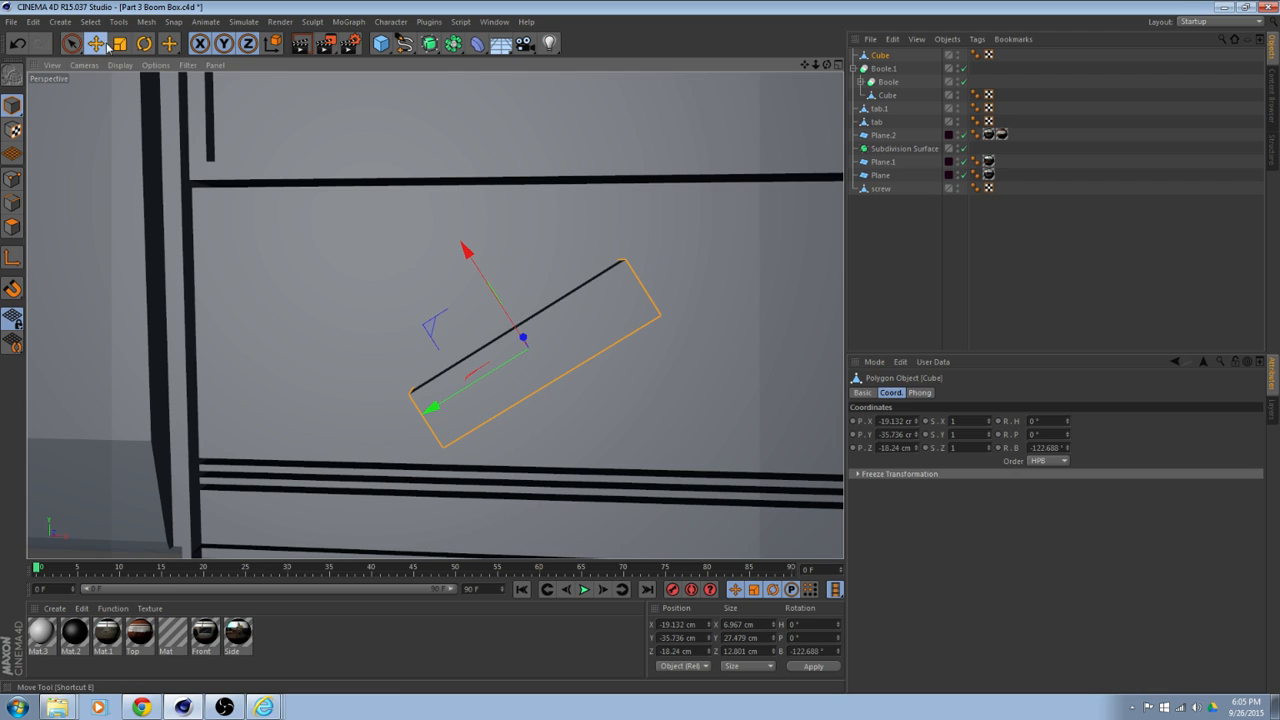
Scale the duplicate cube down uniformly, and shorten it lengthwise to a size of about 5.6 × 15.66 × 10.29 cm.
{"action": "left_click", "coordinate": [119, 43]}
{"action": "mouse_move", "coordinate": [287, 236]}
{"action": "left_mouse_down"}
{"action": "mouse_move", "coordinate": [343, 280]}
{"action": "mouse_move", "coordinate": [308, 270]}
{"action": "mouse_move", "coordinate": [222, 282]}
{"action": "mouse_move", "coordinate": [296, 259]}
{"action": "left_mouse_up"}
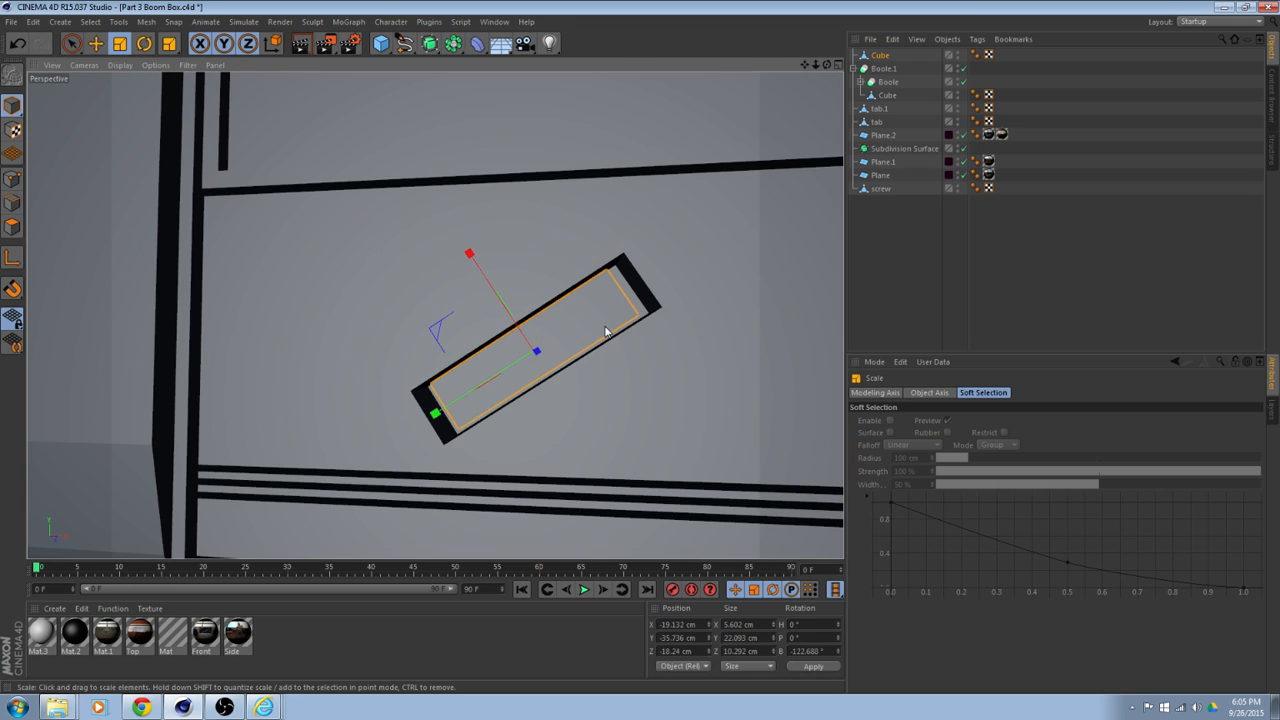
{"action": "mouse_move", "coordinate": [616, 326]}
{"action": "left_mouse_down", "text": "alt"}
{"action": "mouse_move", "coordinate": [571, 320]}
{"action": "mouse_move", "coordinate": [612, 350]}
{"action": "left_mouse_up", "text": "alt"}
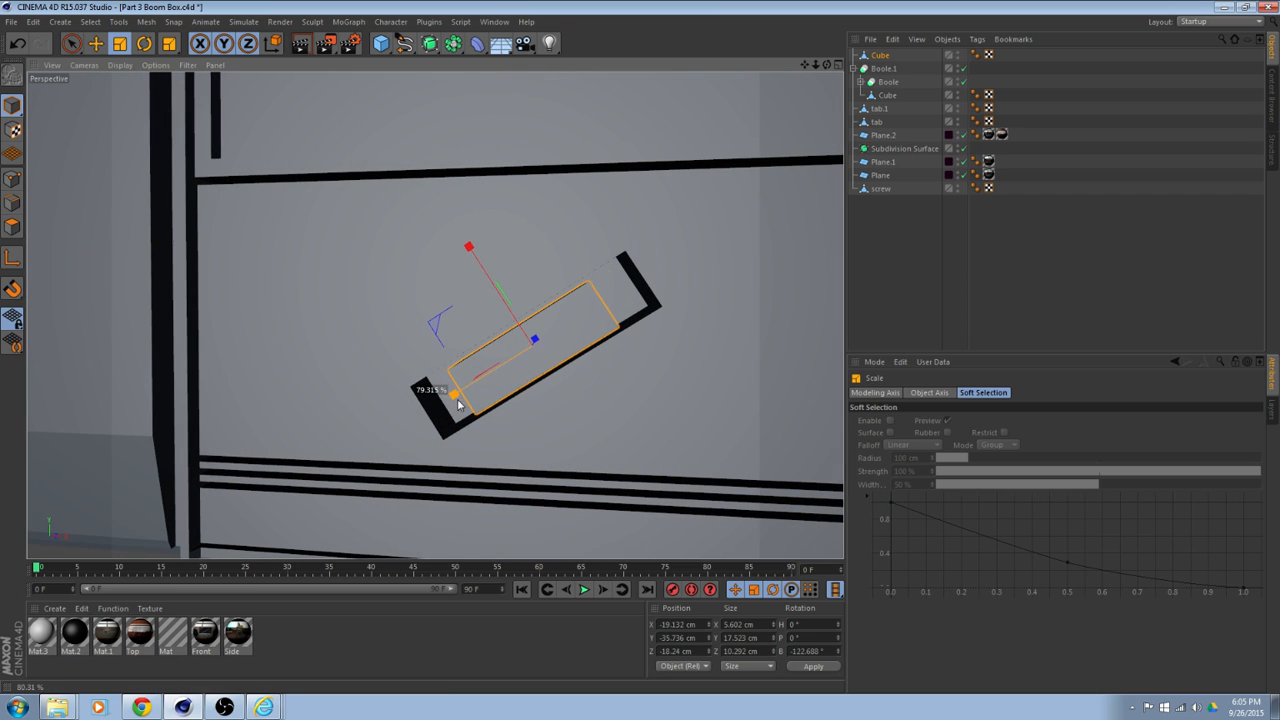
{"action": "left_click_drag", "start_coordinate": [469, 400], "coordinate": [470, 401]}
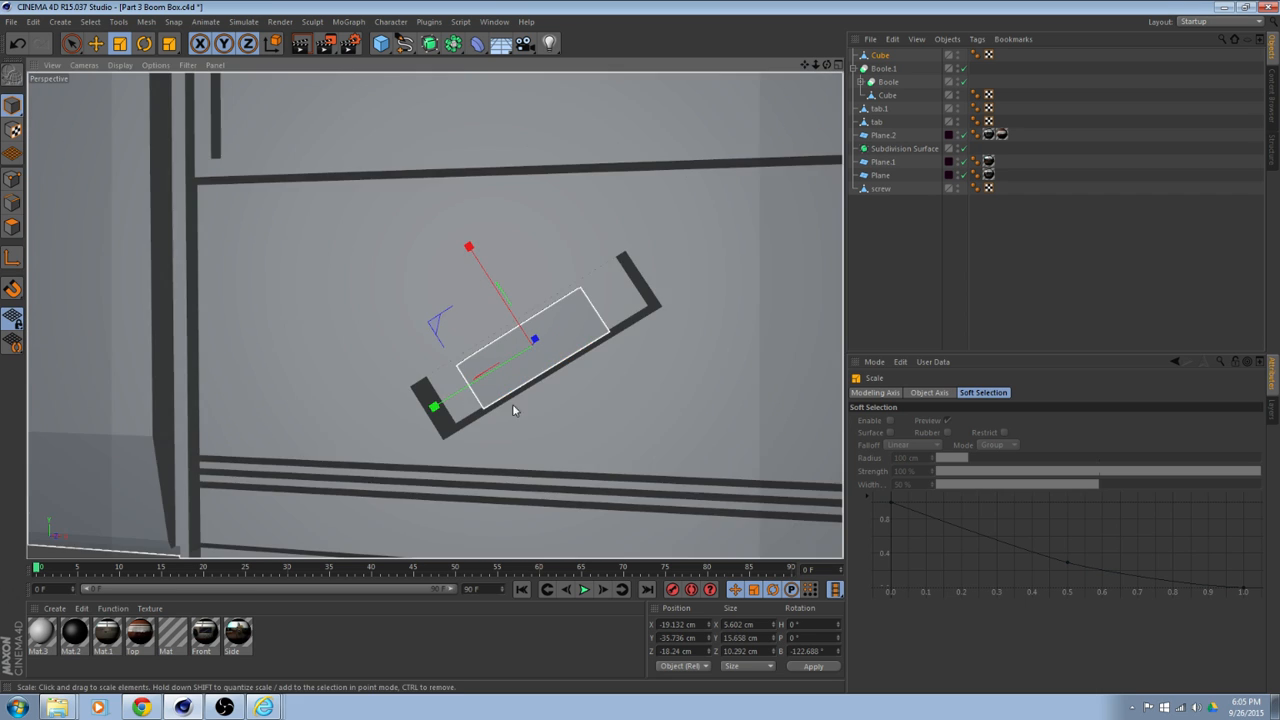
Move the duplicate cube outward from the slanted recess along its depth axis to a Z position of about -20.85 cm.
{"action": "left_click_drag", "start_coordinate": [574, 419], "coordinate": [586, 446], "text": "alt"}
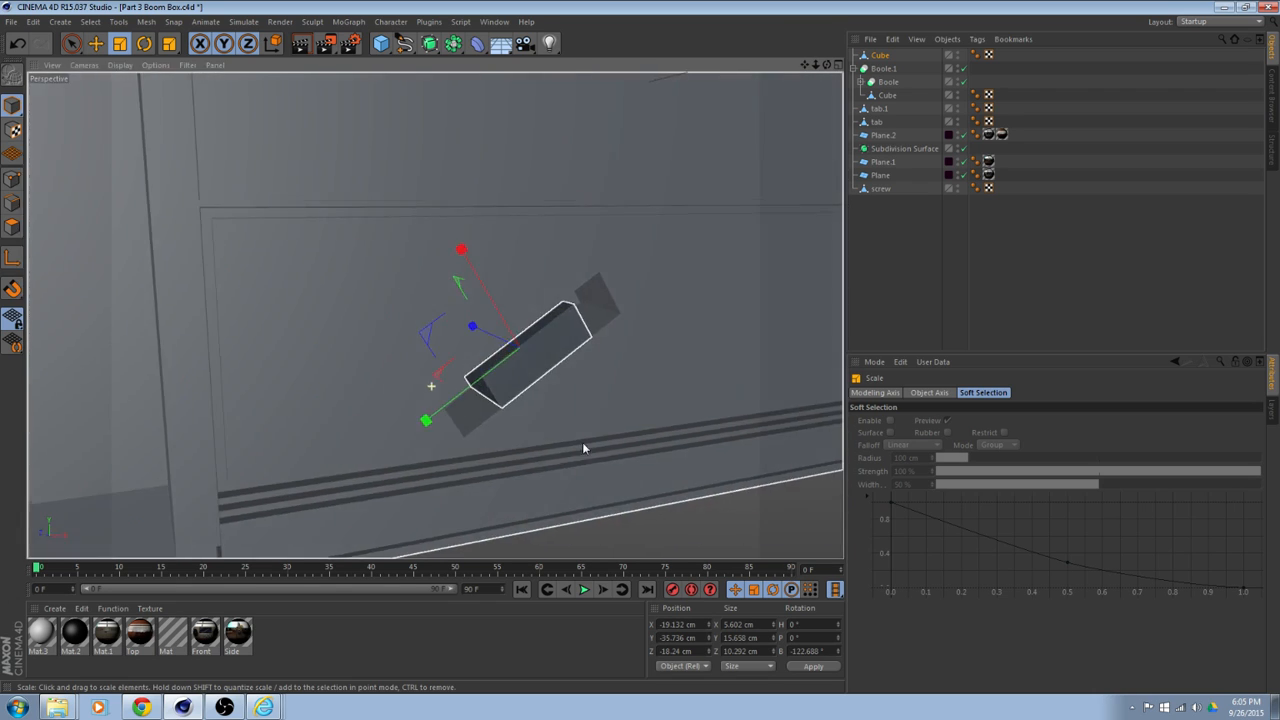
{"action": "left_click_drag", "start_coordinate": [561, 387], "coordinate": [606, 402], "text": "alt"}
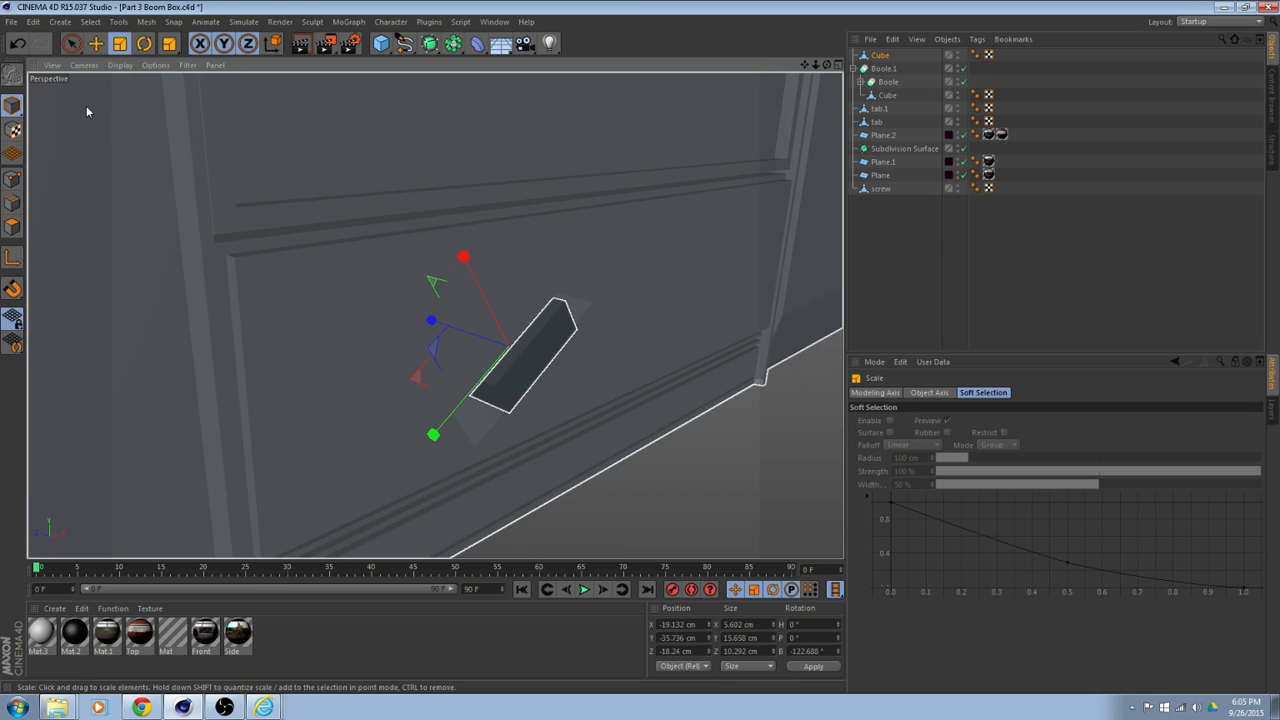
{"action": "left_click", "coordinate": [96, 44]}
{"action": "left_click_drag", "start_coordinate": [433, 323], "coordinate": [597, 396]}
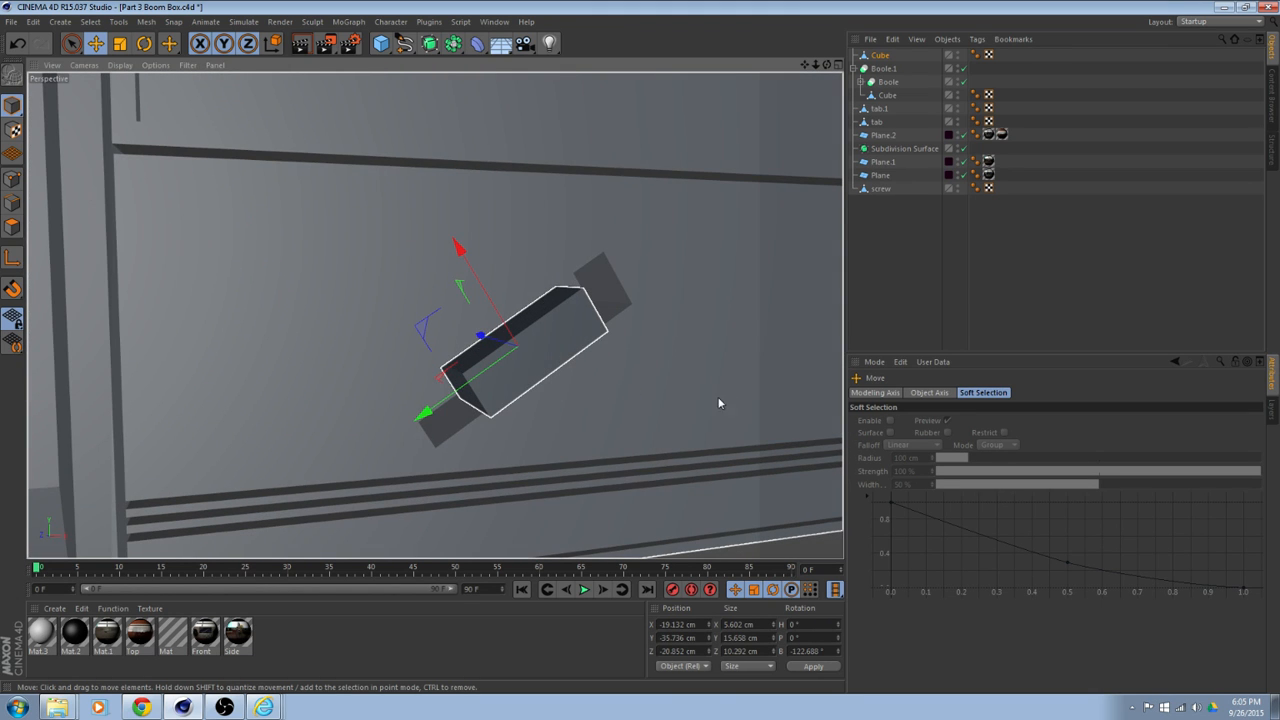
Examine the slanted slider on the boom box's front reference image to compare its shape and size with the model.
{"action": "scroll", "coordinate": [438, 428], "scroll_direction": "down", "scroll_amount": 5}
{"action": "scroll", "coordinate": [438, 428], "scroll_direction": "down", "scroll_amount": 10}
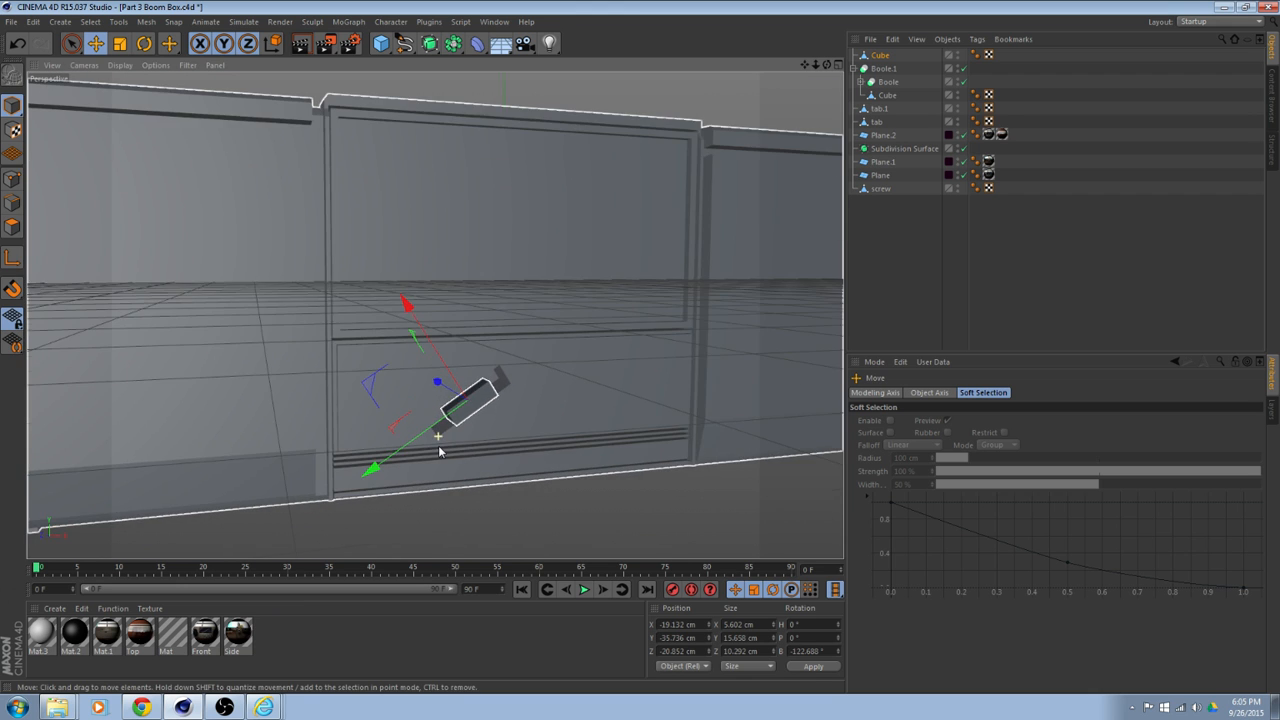
{"action": "middle_click_drag", "start_coordinate": [486, 109], "coordinate": [470, 328], "text": "alt"}
{"action": "scroll", "coordinate": [454, 323], "scroll_direction": "up", "scroll_amount": 5}
{"action": "scroll", "coordinate": [472, 381], "scroll_direction": "up", "scroll_amount": 10}
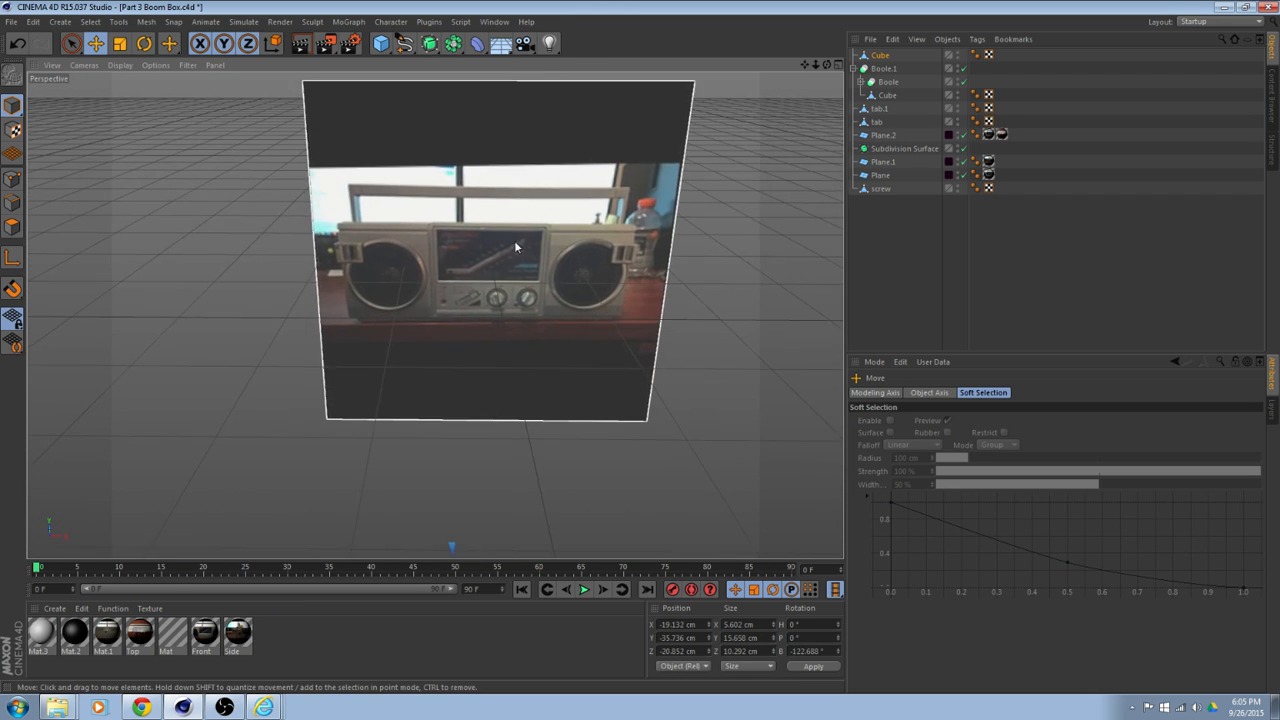
{"action": "middle_click_drag", "start_coordinate": [462, 281], "coordinate": [503, 431], "text": "alt"}
{"action": "left_click_drag", "start_coordinate": [503, 431], "coordinate": [511, 403], "text": "alt"}
{"action": "scroll", "coordinate": [511, 403], "scroll_direction": "up", "scroll_amount": 4}
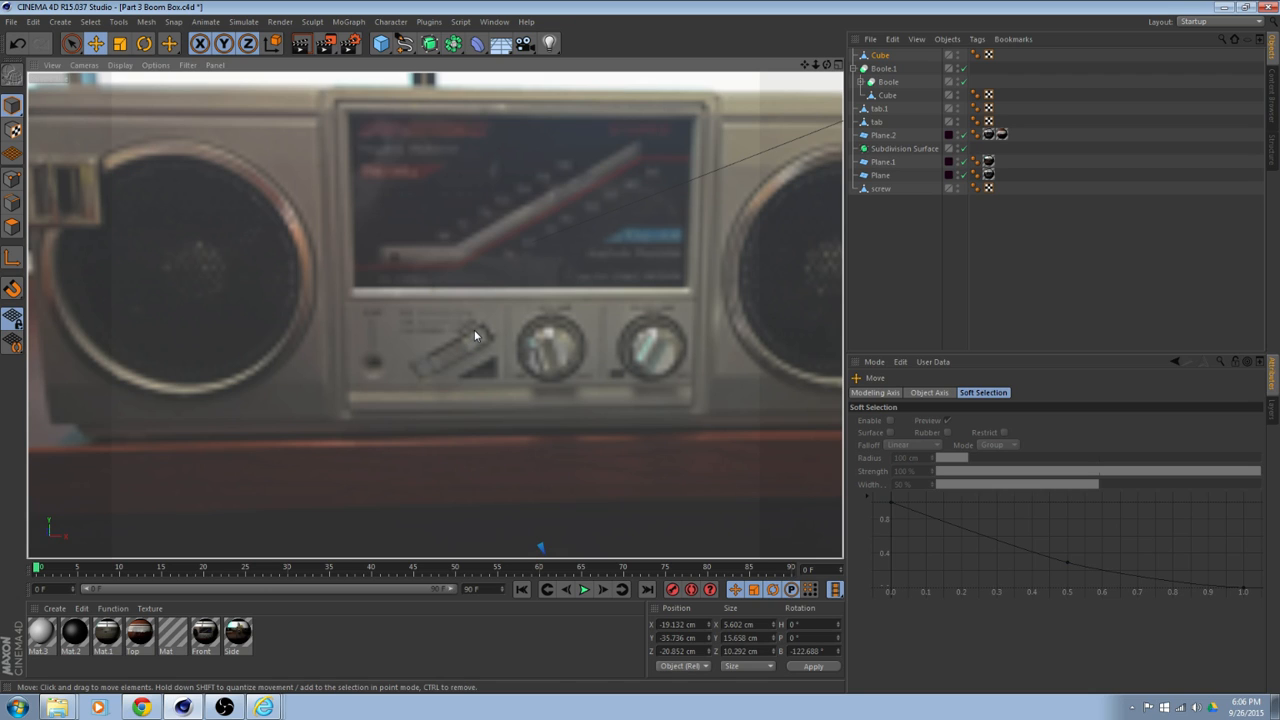
{"action": "left_click", "coordinate": [475, 335]}
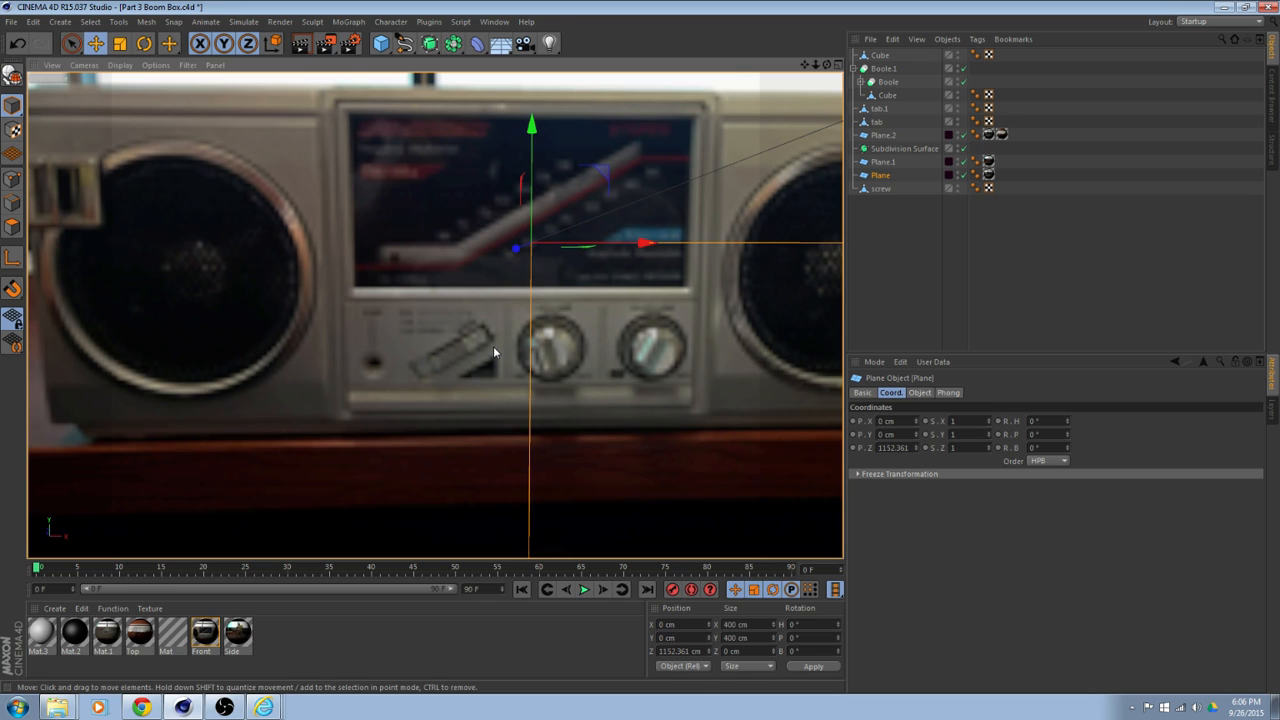
{"action": "scroll", "coordinate": [504, 375], "scroll_direction": "down", "scroll_amount": 10}
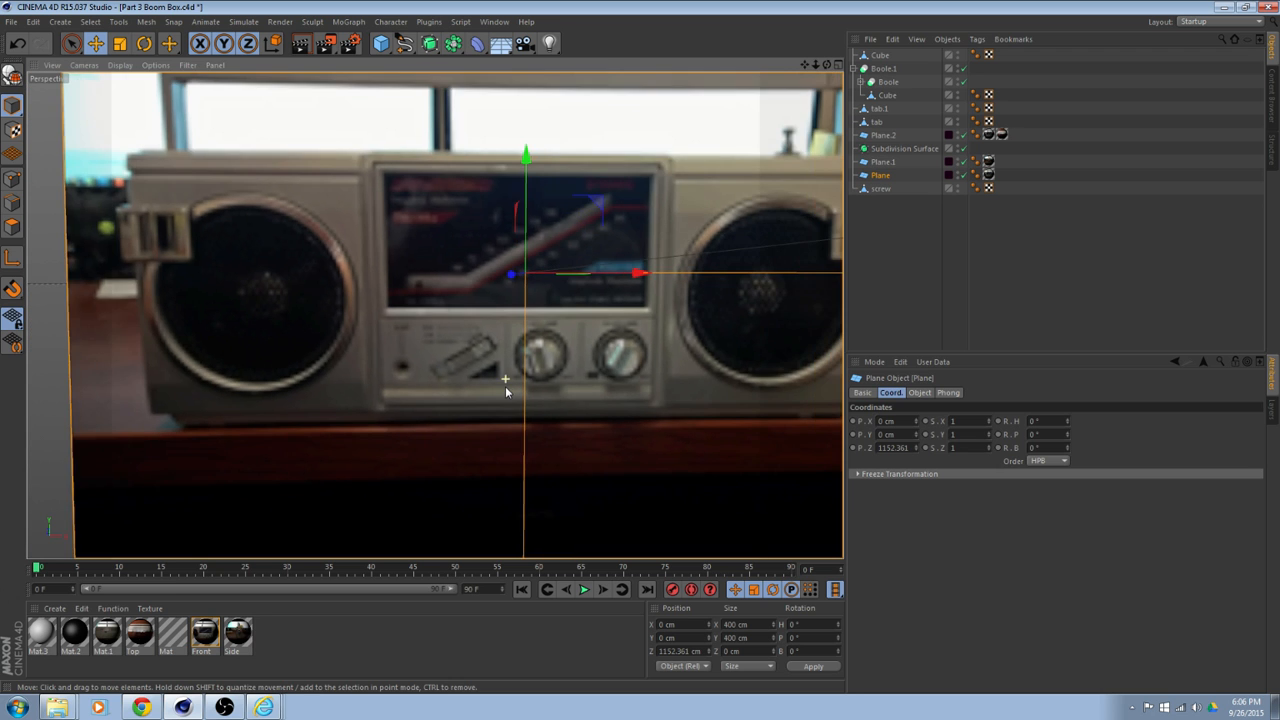
{"action": "scroll", "coordinate": [506, 410], "scroll_direction": "down", "scroll_amount": 5}
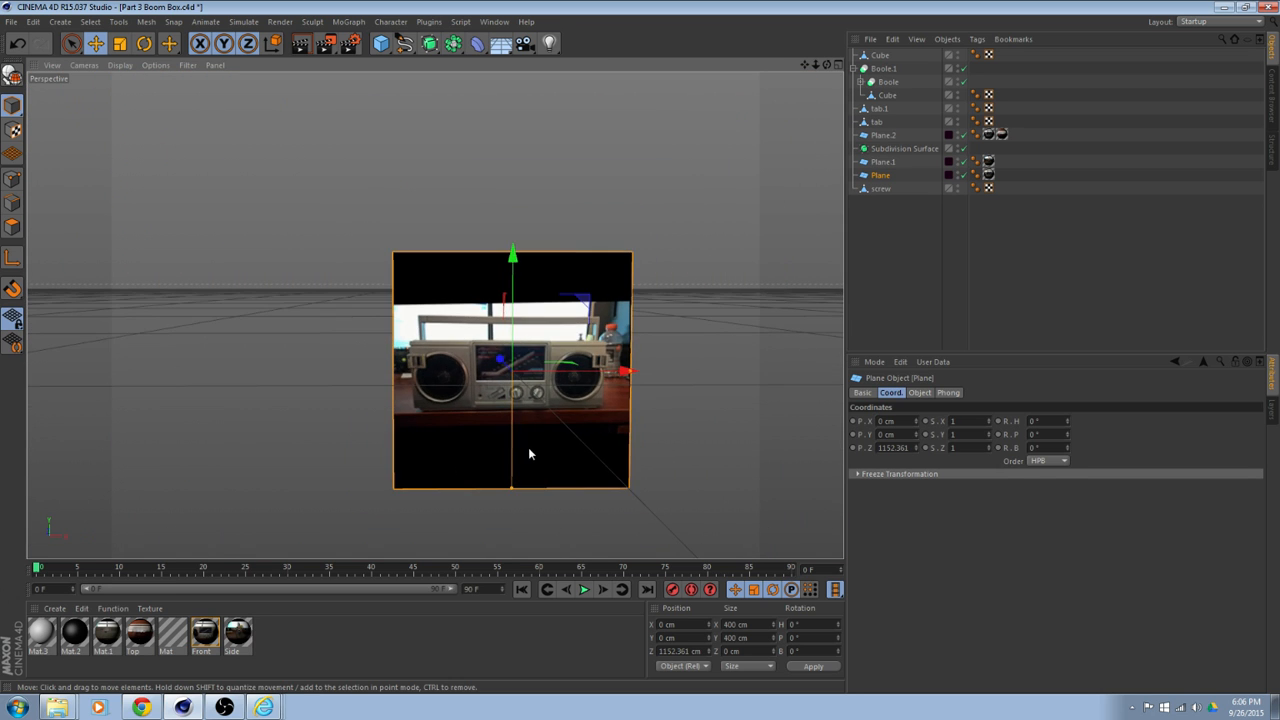
Select the slider cube in the slanted recess and narrow it across its short side to about 3.8 cm.
{"action": "middle_click_drag", "start_coordinate": [528, 447], "coordinate": [509, 305], "text": "alt"}
{"action": "scroll", "coordinate": [500, 356], "scroll_direction": "down", "scroll_amount": 5}
{"action": "middle_click_drag", "start_coordinate": [590, 236], "coordinate": [517, 401], "text": "alt"}
{"action": "scroll", "coordinate": [518, 397], "scroll_direction": "up", "scroll_amount": 6}
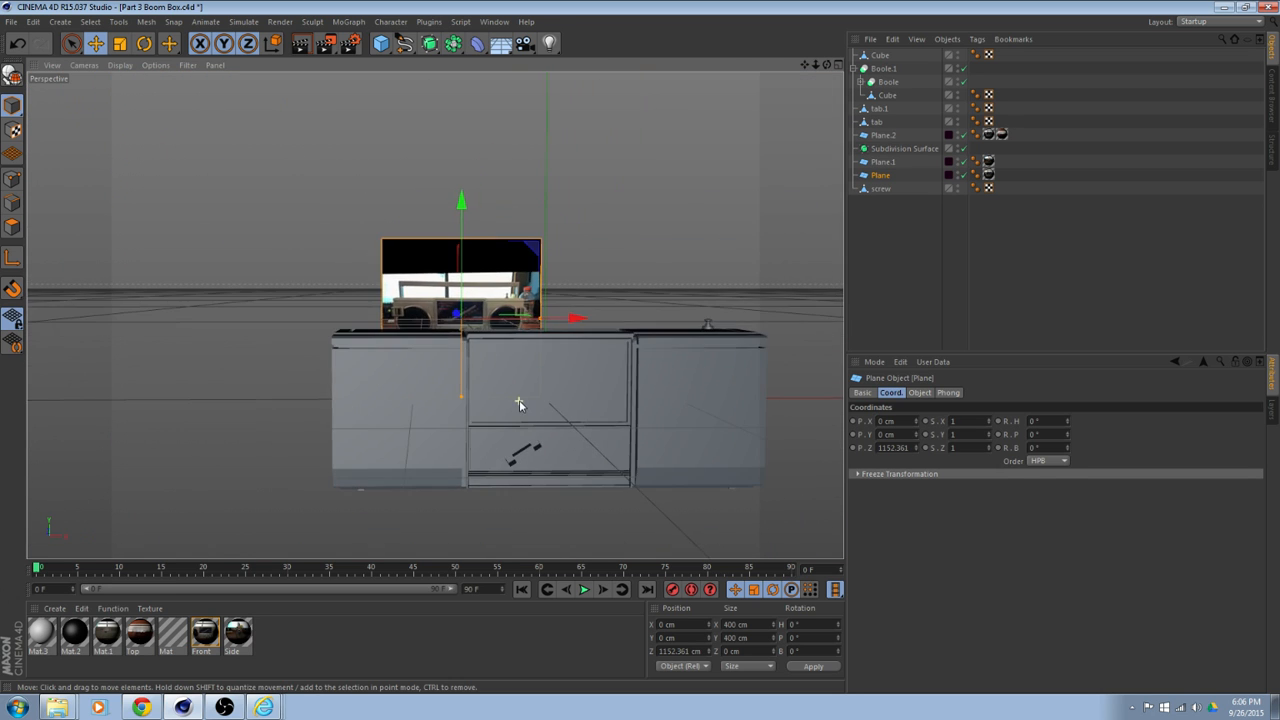
{"action": "scroll", "coordinate": [517, 390], "scroll_direction": "up", "scroll_amount": 12}
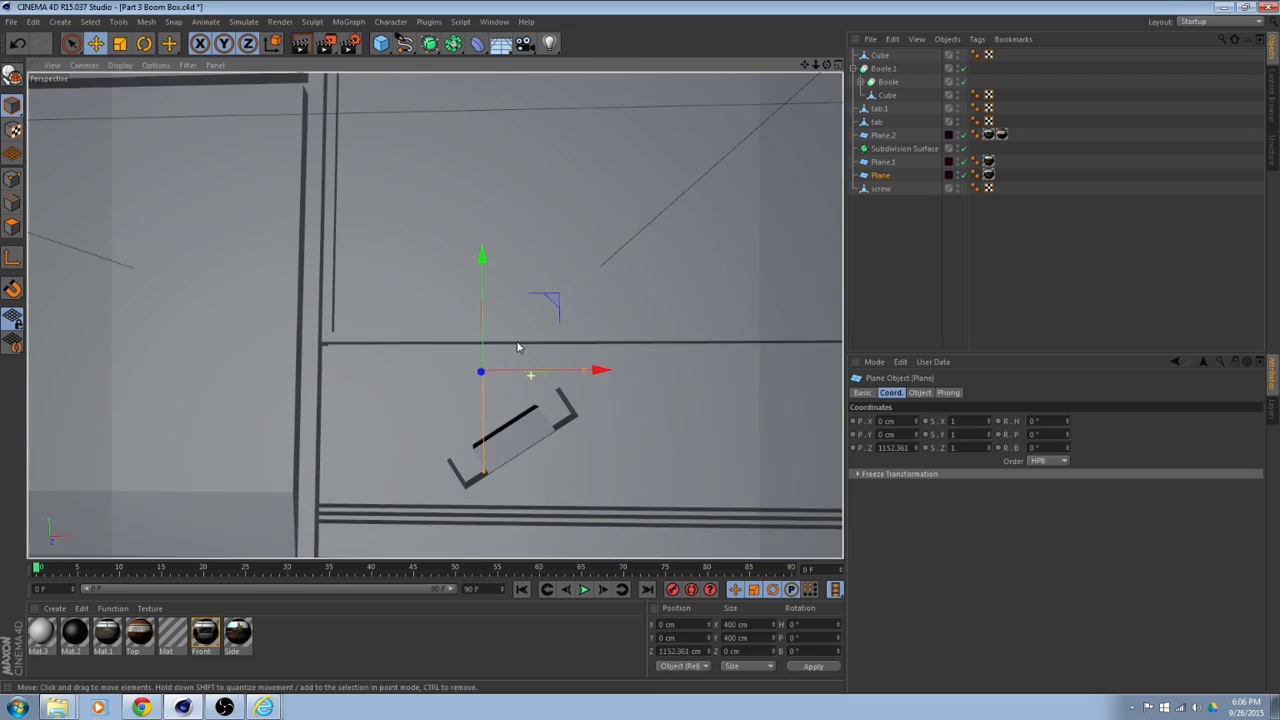
{"action": "scroll", "coordinate": [528, 382], "scroll_direction": "up", "scroll_amount": 3}
{"action": "middle_click_drag", "start_coordinate": [530, 413], "coordinate": [530, 352], "text": "alt"}
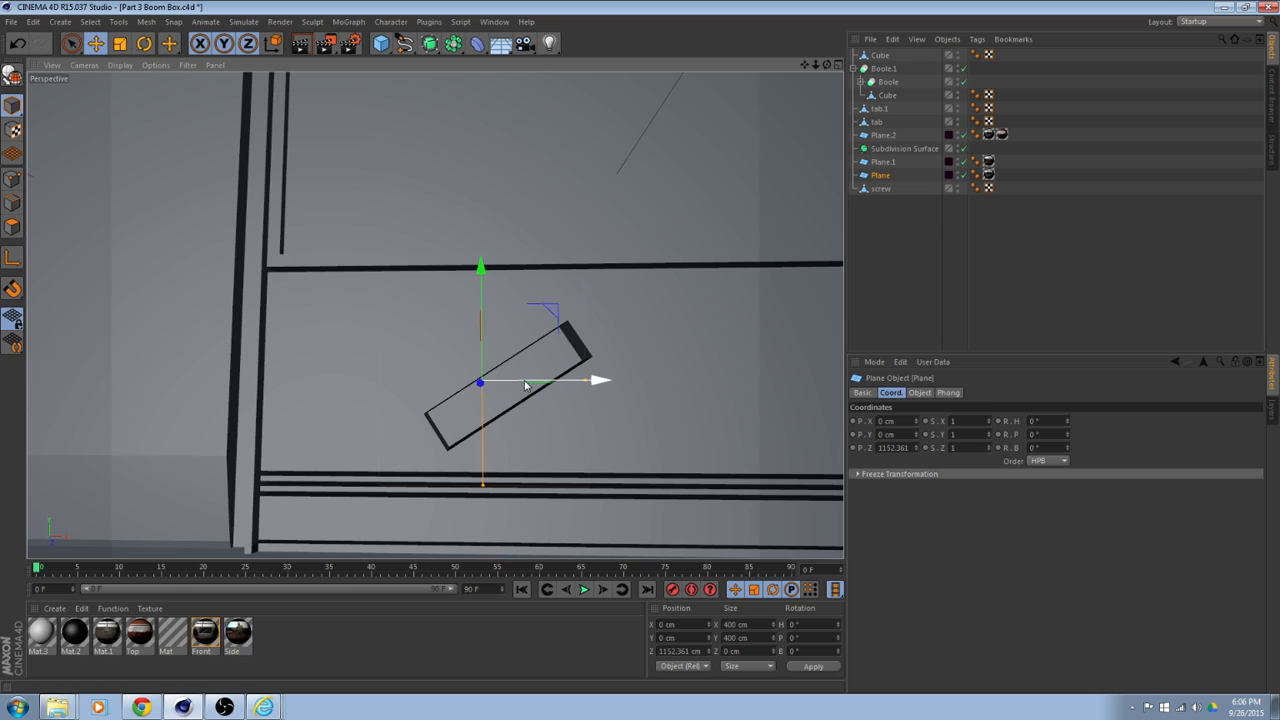
{"action": "left_click_drag", "start_coordinate": [525, 385], "coordinate": [437, 458], "text": "alt"}
{"action": "left_click", "coordinate": [523, 394]}
{"action": "left_click_drag", "start_coordinate": [523, 392], "coordinate": [645, 275], "text": "alt"}
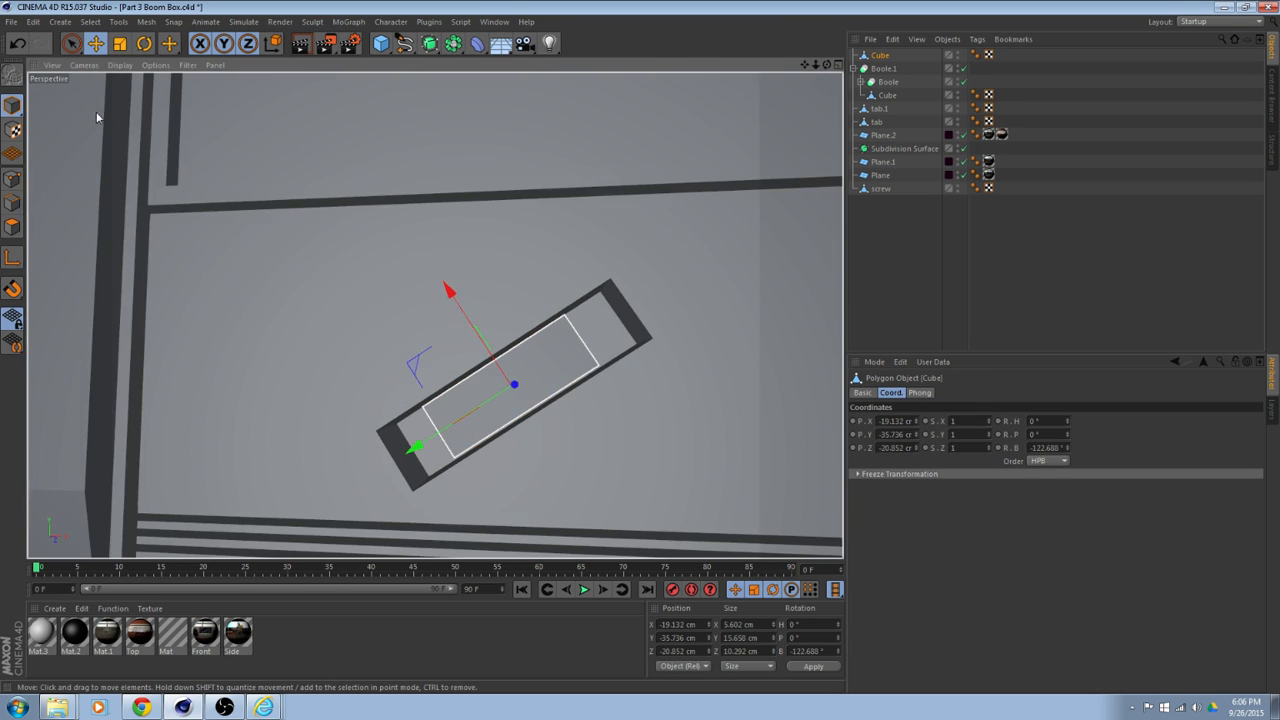
{"action": "left_click", "coordinate": [119, 43]}
{"action": "left_click_drag", "start_coordinate": [451, 286], "coordinate": [462, 309]}
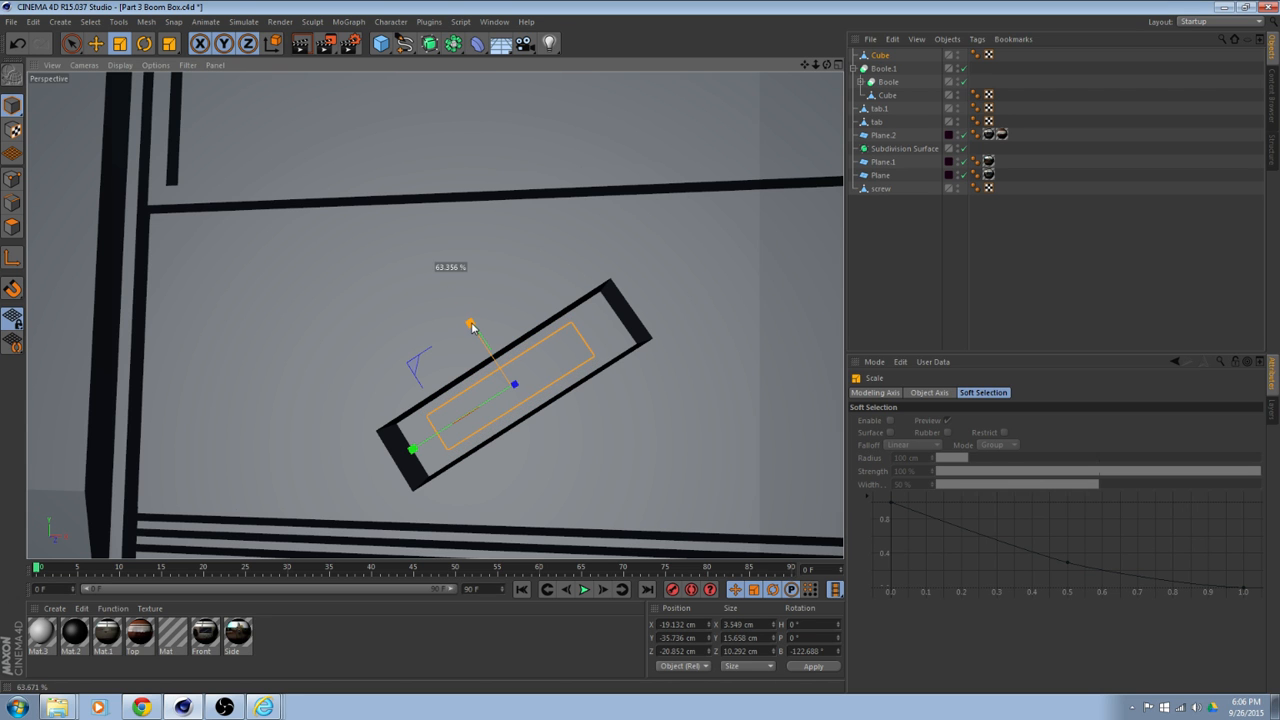
{"action": "left_click_drag", "start_coordinate": [467, 324], "coordinate": [716, 480], "text": "alt"}
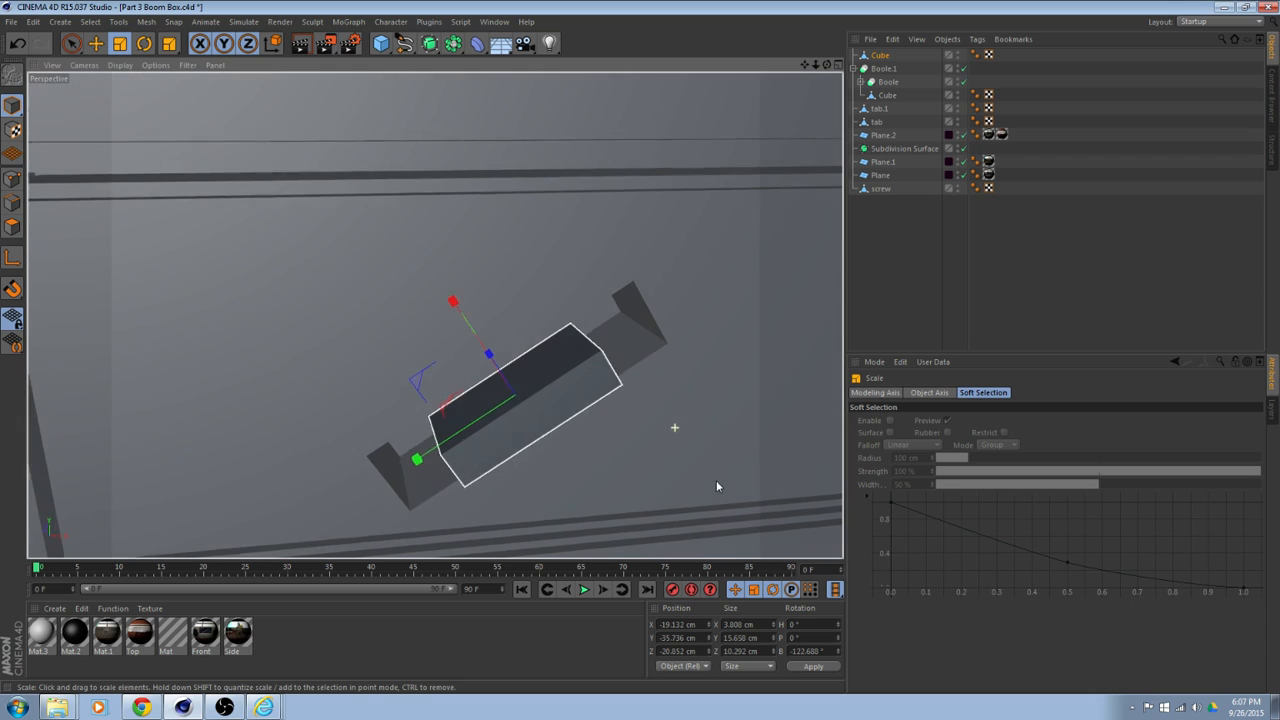
Cut an edge loop across the slider cube near its upper end with the Knife tool in Loop mode.
{"action": "left_click_drag", "start_coordinate": [581, 424], "coordinate": [573, 398], "text": "alt"}
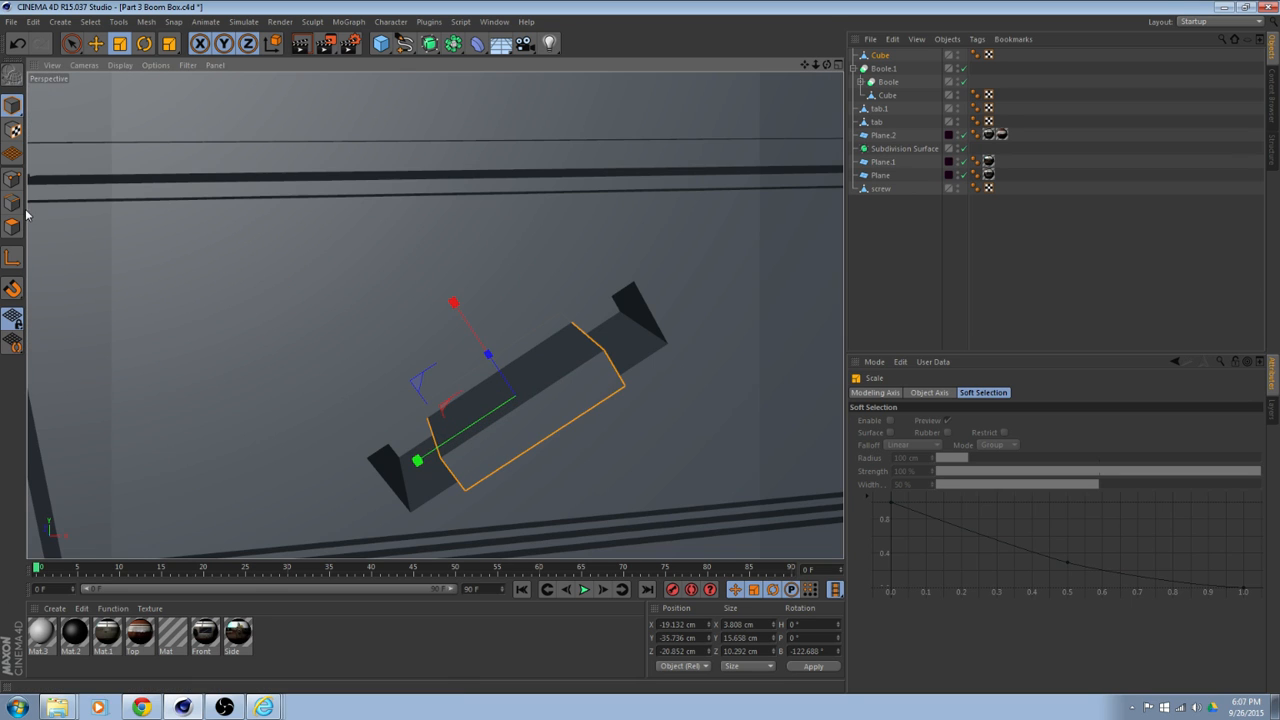
{"action": "left_click", "coordinate": [13, 204]}
{"action": "right_click", "coordinate": [697, 462]}
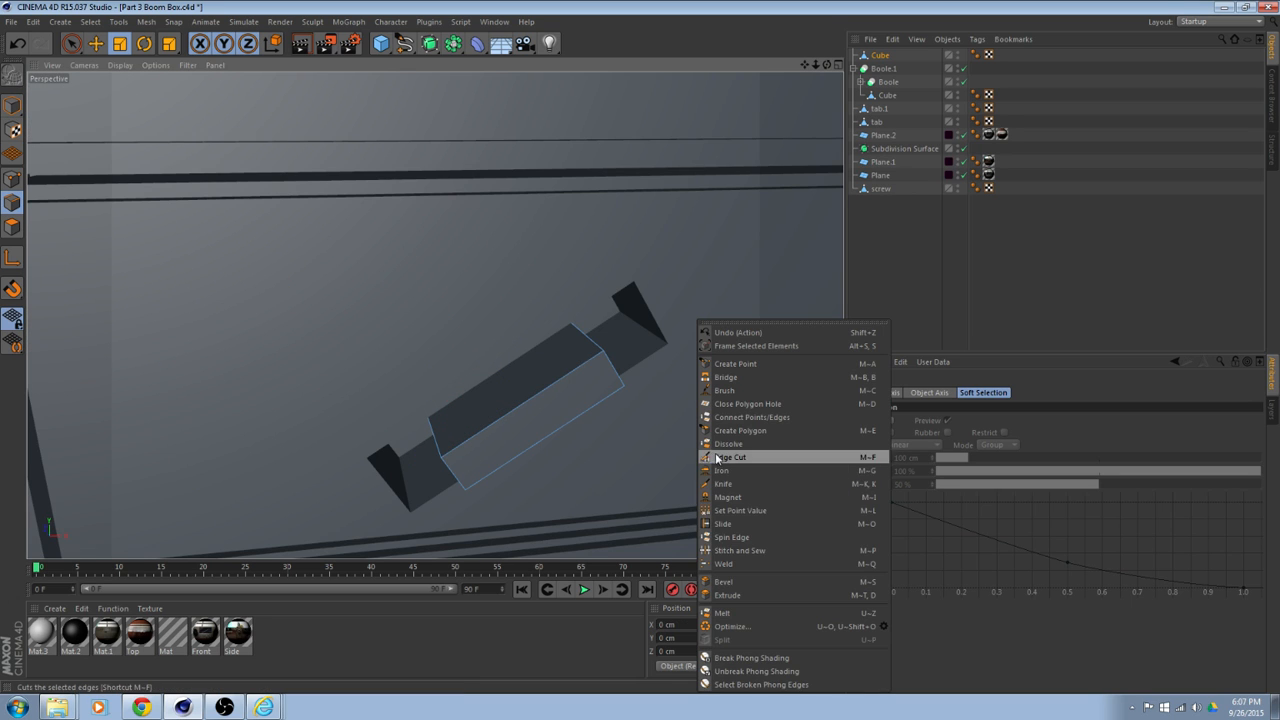
{"action": "left_click", "coordinate": [759, 482]}
{"action": "left_click", "coordinate": [900, 410]}
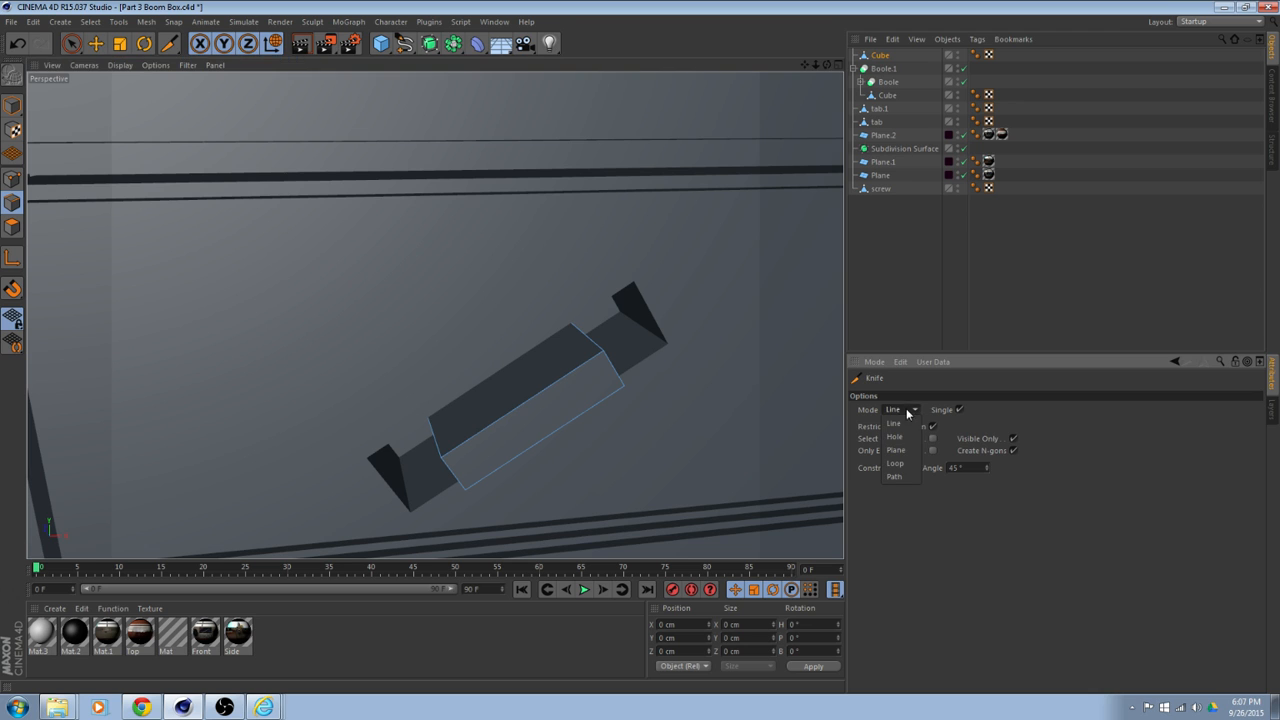
{"action": "left_click", "coordinate": [896, 463]}
{"action": "left_click_drag", "start_coordinate": [571, 386], "coordinate": [586, 410], "text": "alt"}
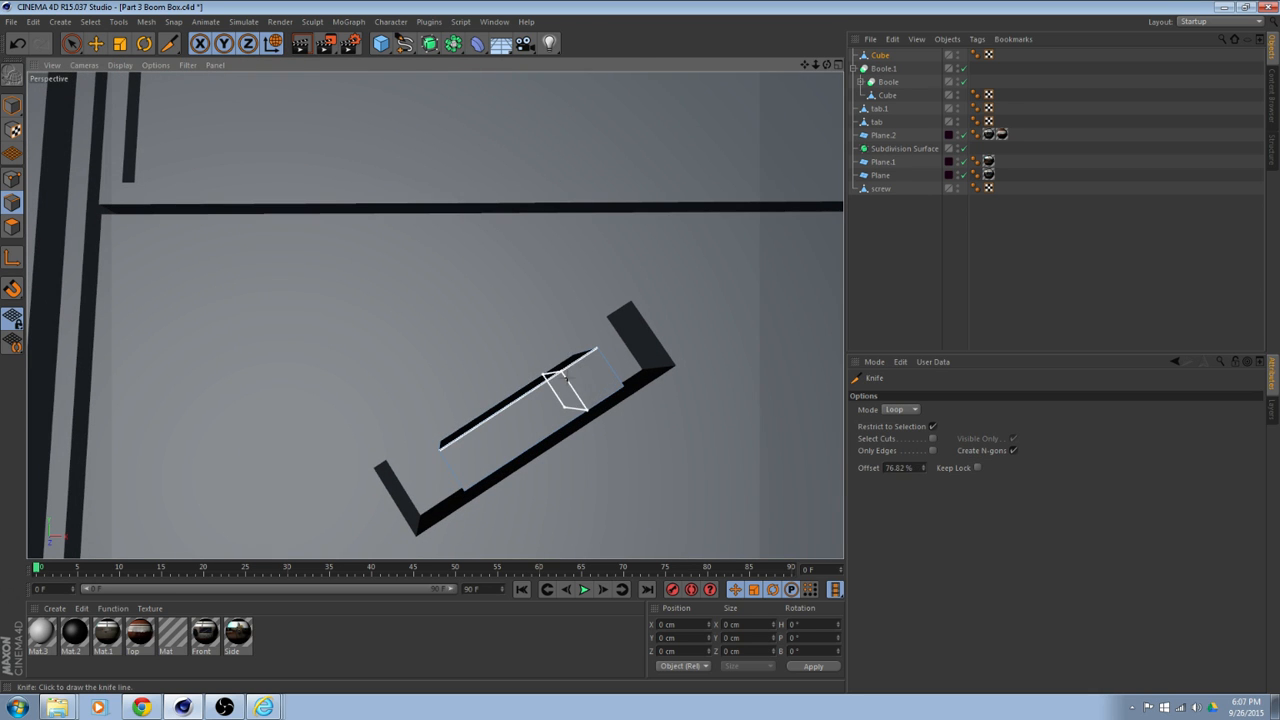
{"action": "left_click_drag", "start_coordinate": [565, 380], "coordinate": [565, 420], "text": "alt"}
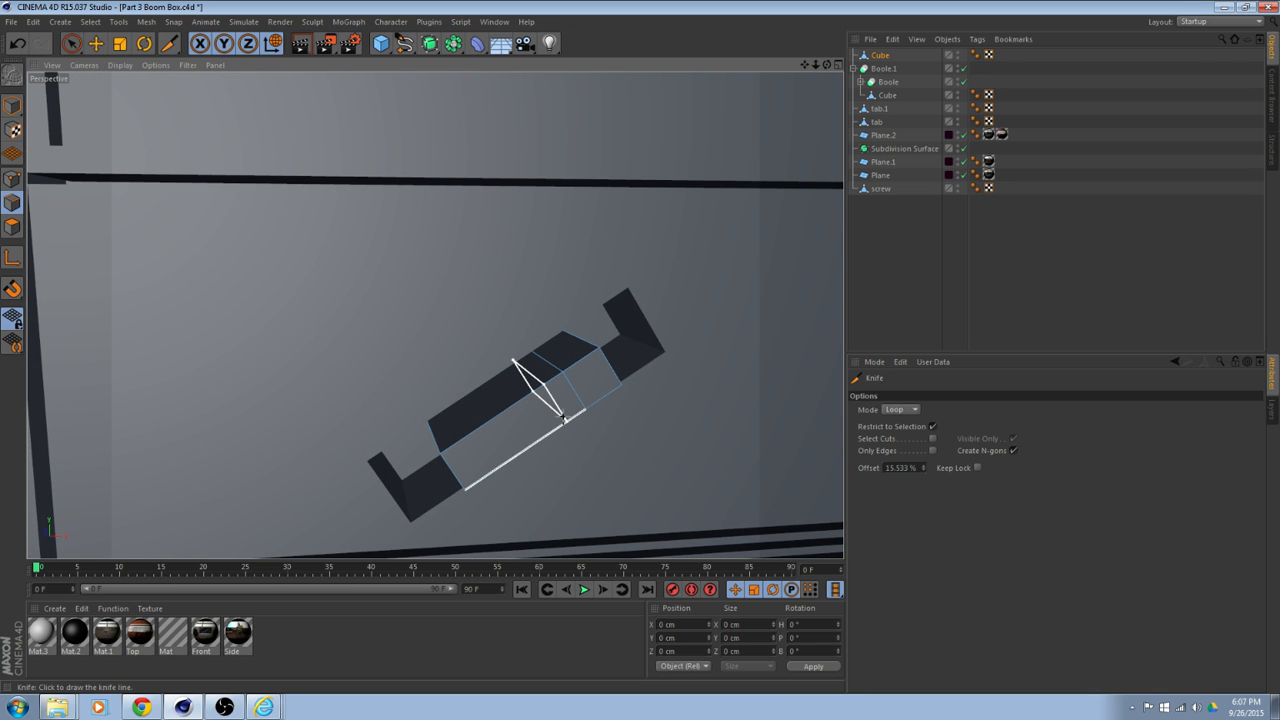
{"action": "left_click", "coordinate": [568, 413]}
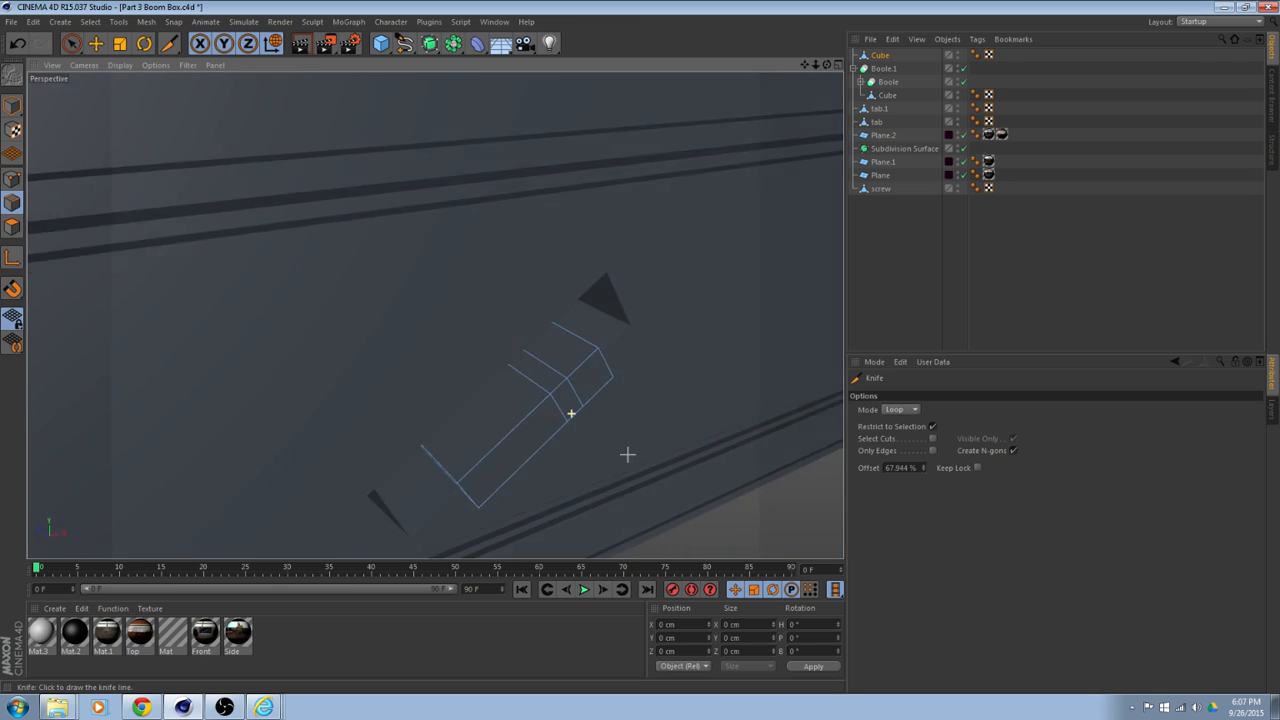
{"action": "left_click_drag", "start_coordinate": [570, 414], "coordinate": [560, 375], "text": "alt"}
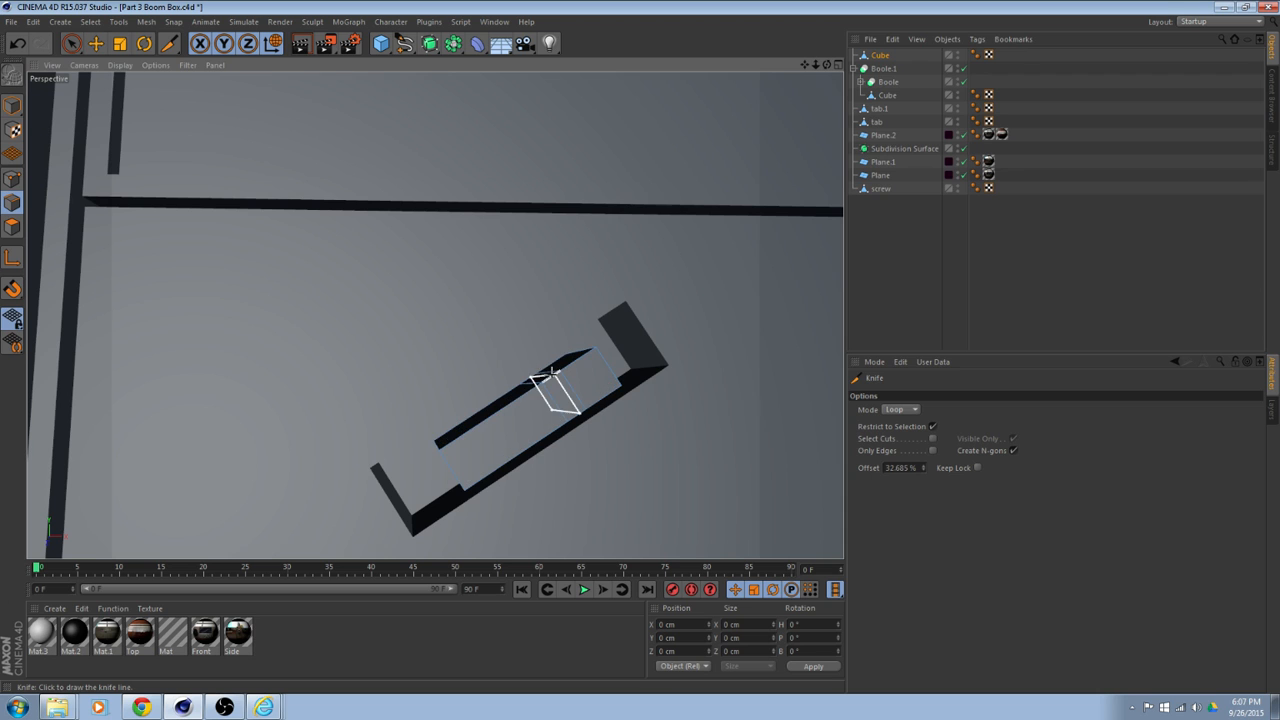
{"action": "key", "text": "ctrl+z"}
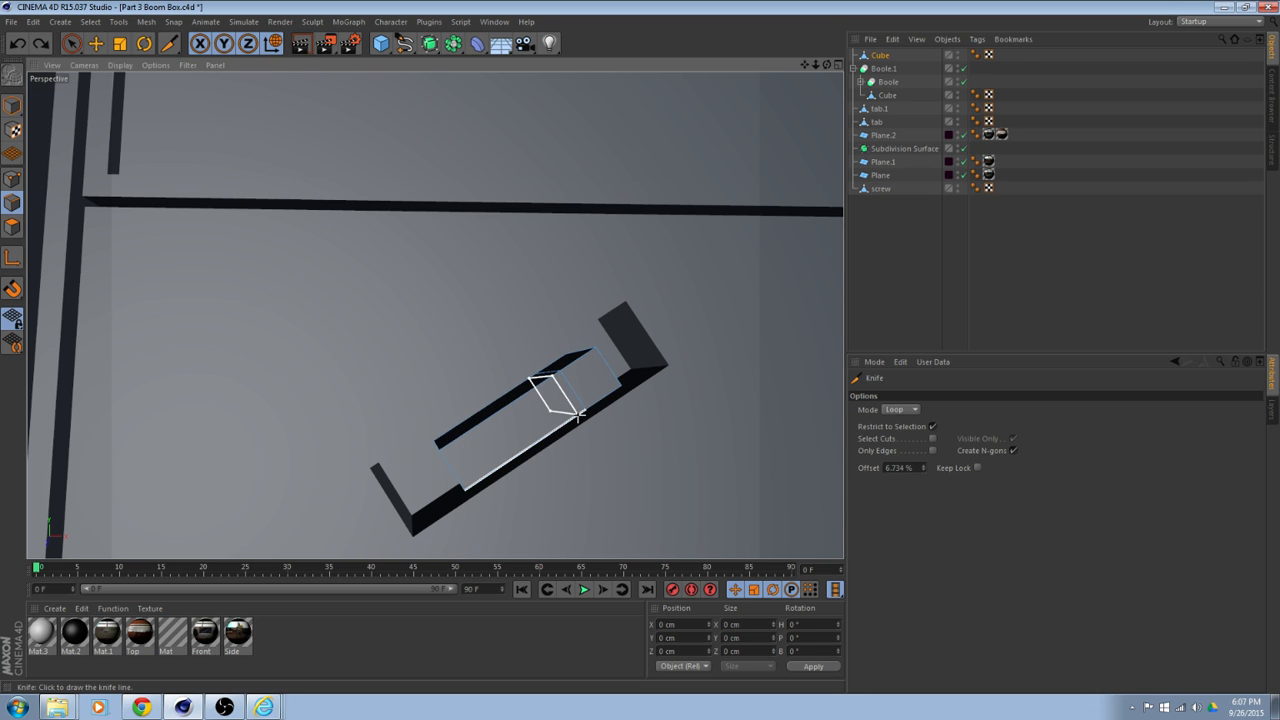
Cut a second edge loop across the slider cube, close beside the first one on its longer section.
{"action": "left_click", "coordinate": [580, 417]}
{"action": "left_click_drag", "start_coordinate": [571, 428], "coordinate": [580, 466], "text": "alt"}
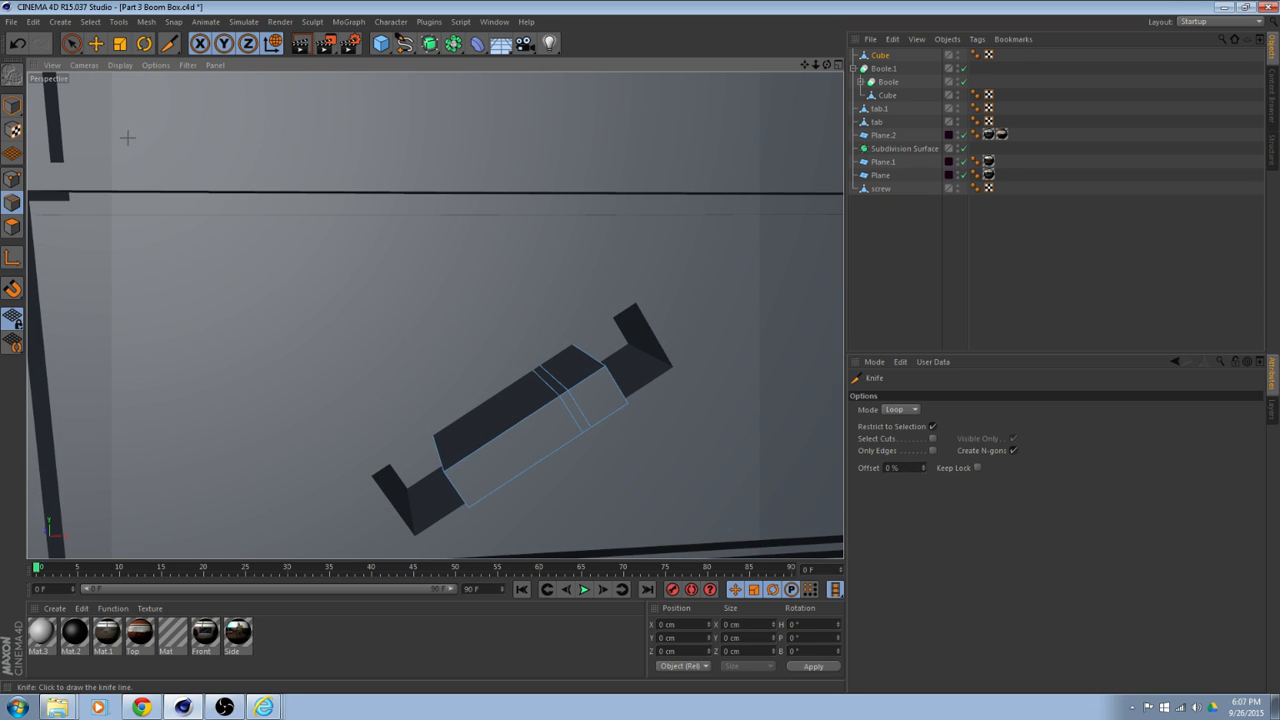
Select the large front polygon on the slider's longer section and move it outward by about 1 cm.
{"action": "left_click", "coordinate": [96, 45]}
{"action": "left_click", "coordinate": [13, 227]}
{"action": "left_click", "coordinate": [548, 436]}
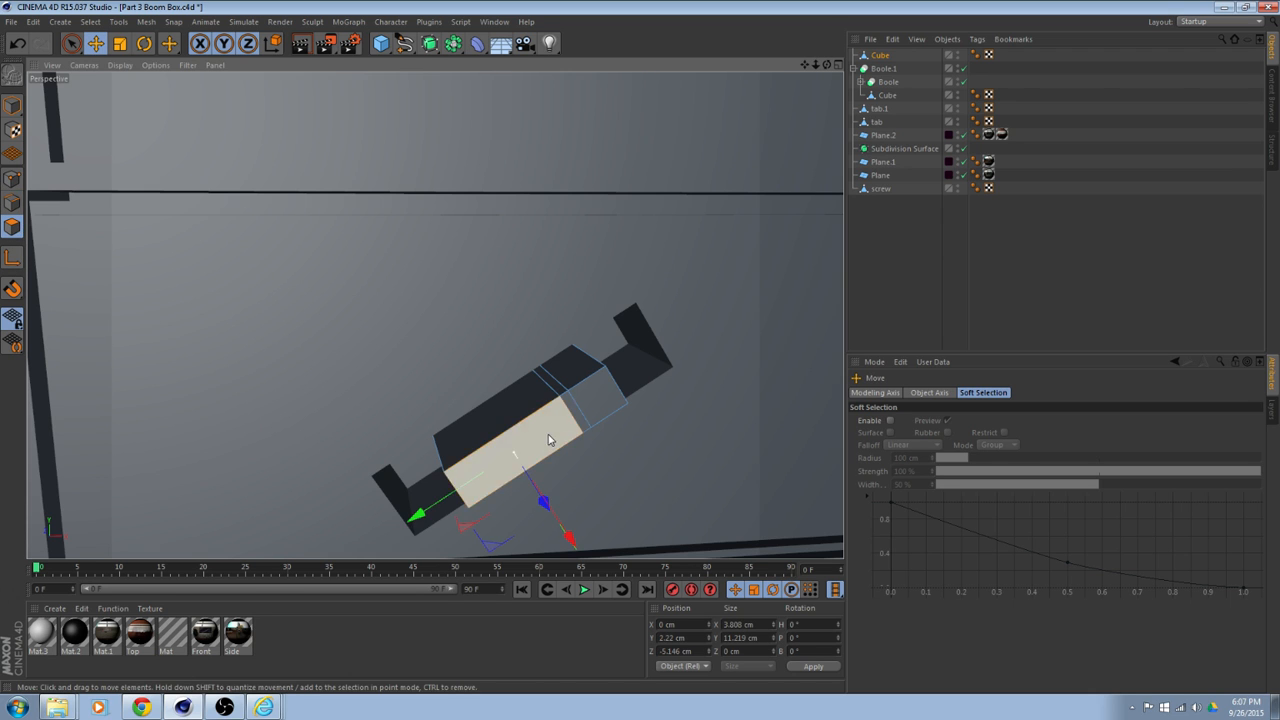
{"action": "left_click_drag", "start_coordinate": [470, 415], "coordinate": [682, 459], "text": "alt"}
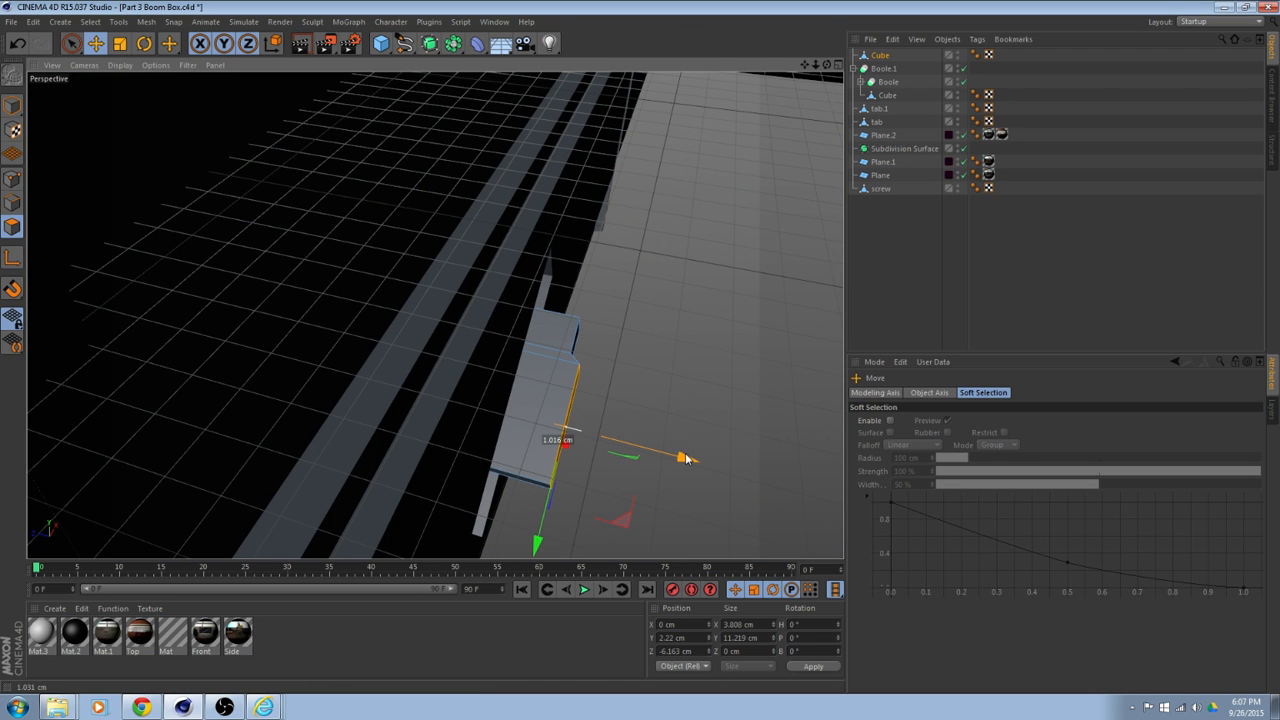
Enlarge the selected back polygon of the slider outward with Extrude Inner, using an offset of about -6.58 cm.
{"action": "left_click_drag", "start_coordinate": [682, 459], "coordinate": [362, 180], "text": "alt"}
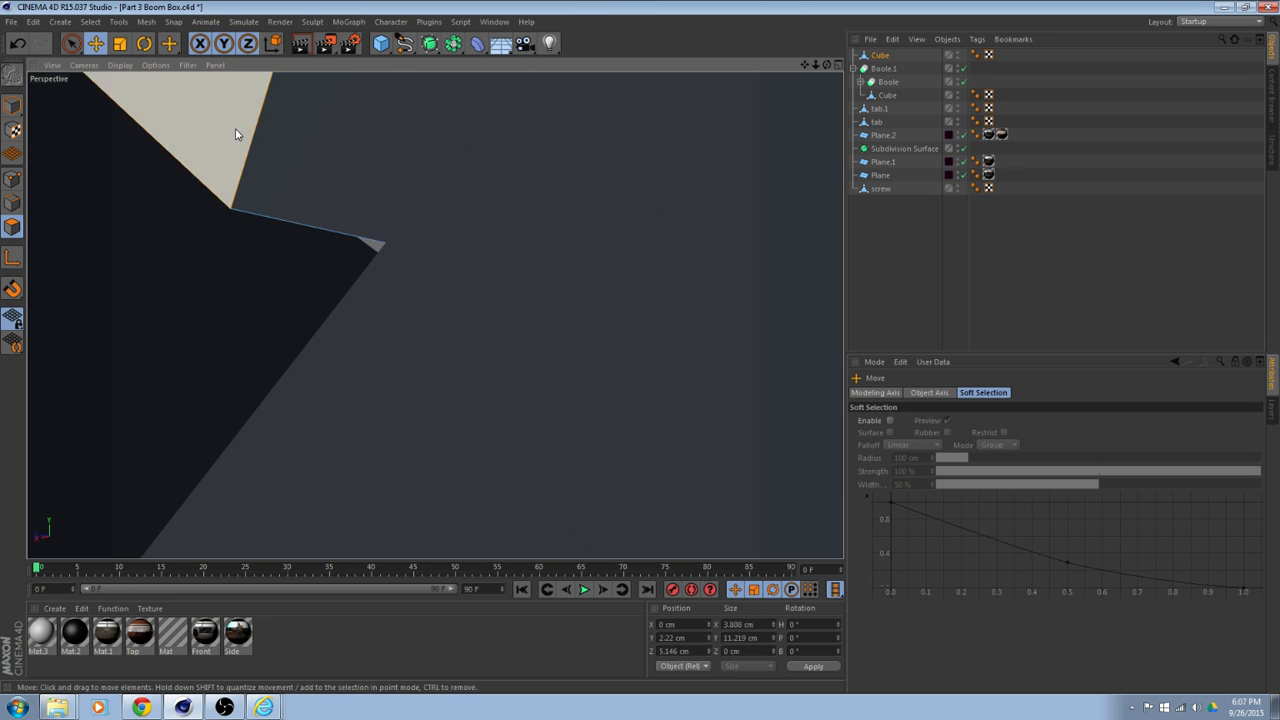
{"action": "left_click_drag", "start_coordinate": [236, 134], "coordinate": [306, 242], "text": "alt"}
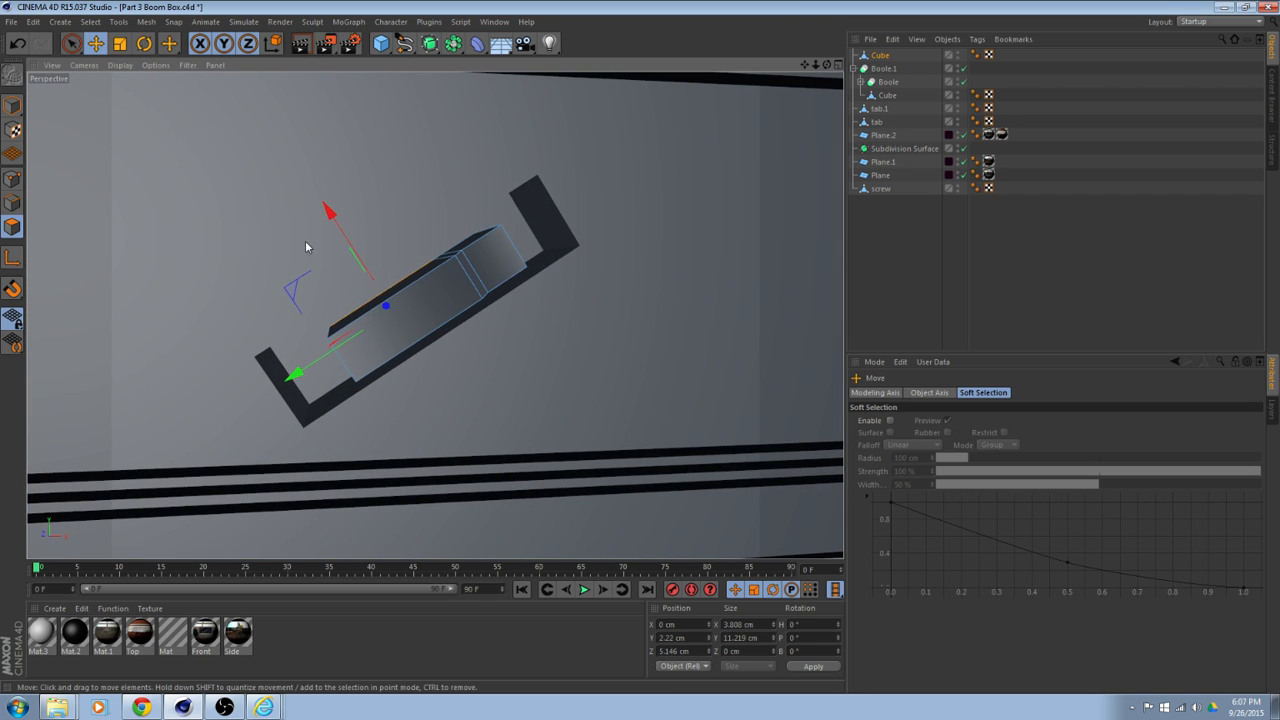
{"action": "right_click", "coordinate": [476, 223]}
{"action": "left_click", "coordinate": [560, 400]}
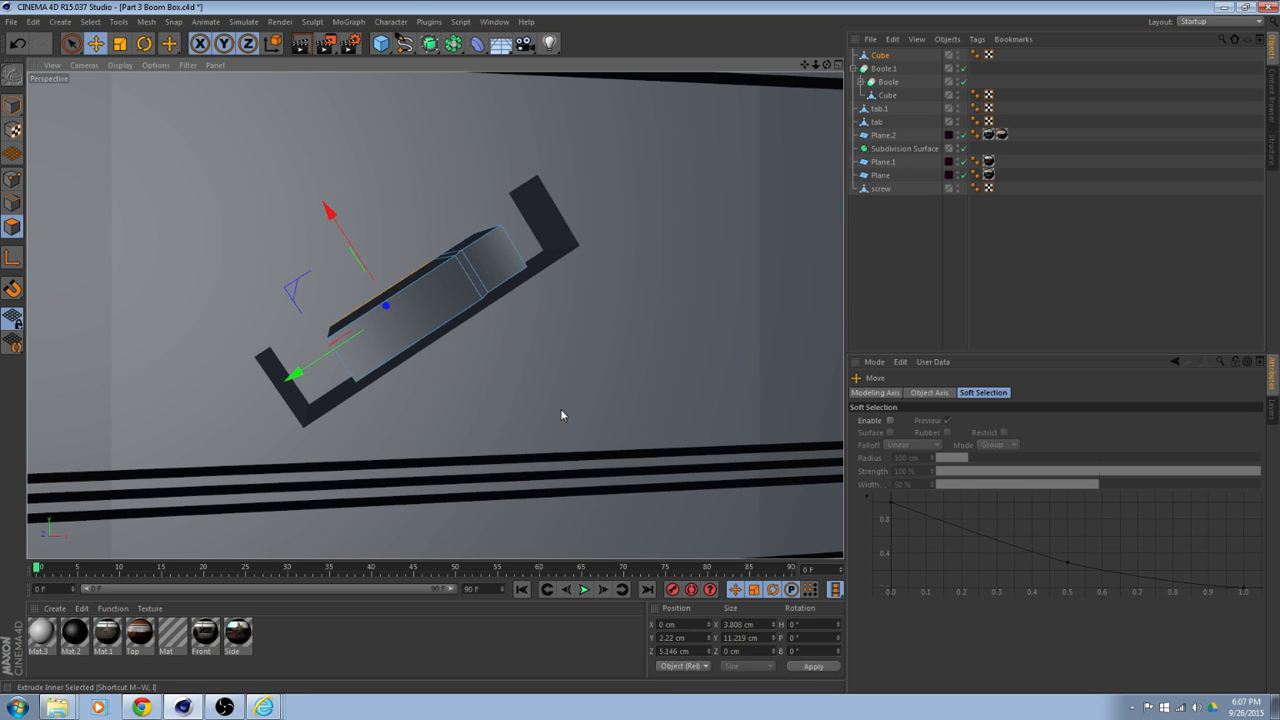
{"action": "middle_click_drag", "start_coordinate": [488, 375], "coordinate": [536, 428], "text": "alt"}
{"action": "left_click_drag", "start_coordinate": [536, 428], "coordinate": [508, 427]}
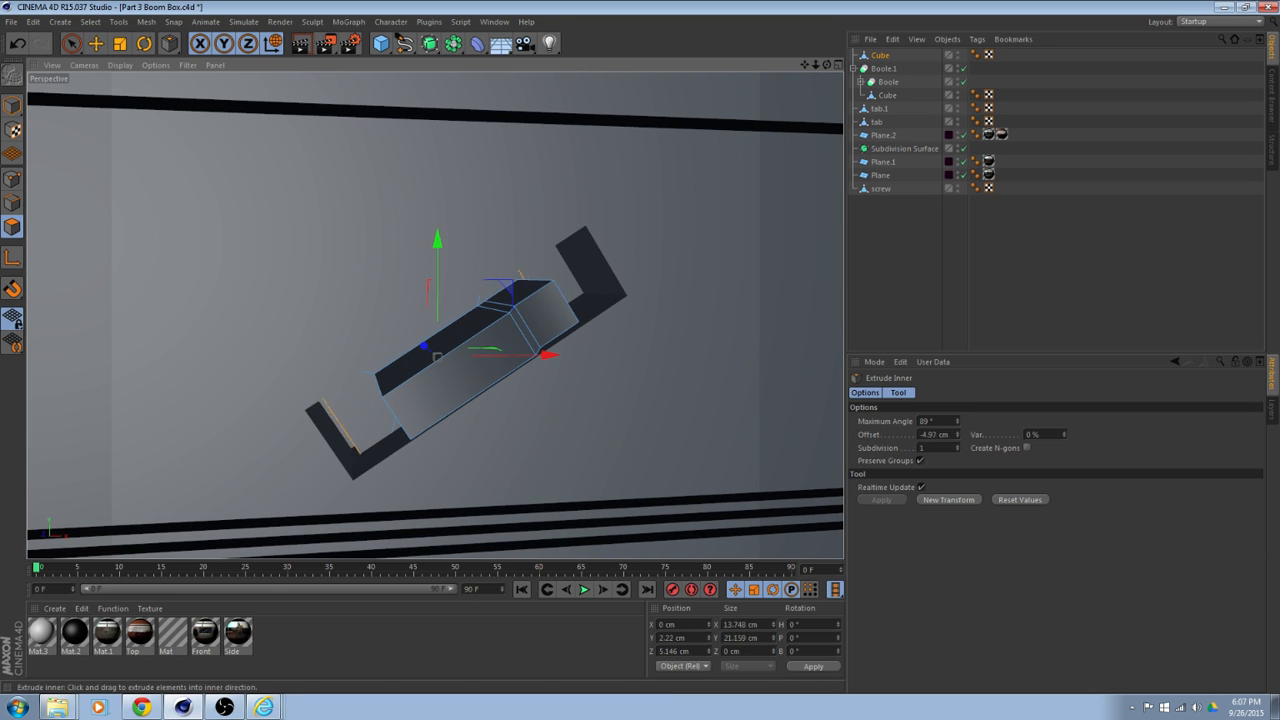
{"action": "left_click_drag", "start_coordinate": [424, 423], "coordinate": [480, 400]}
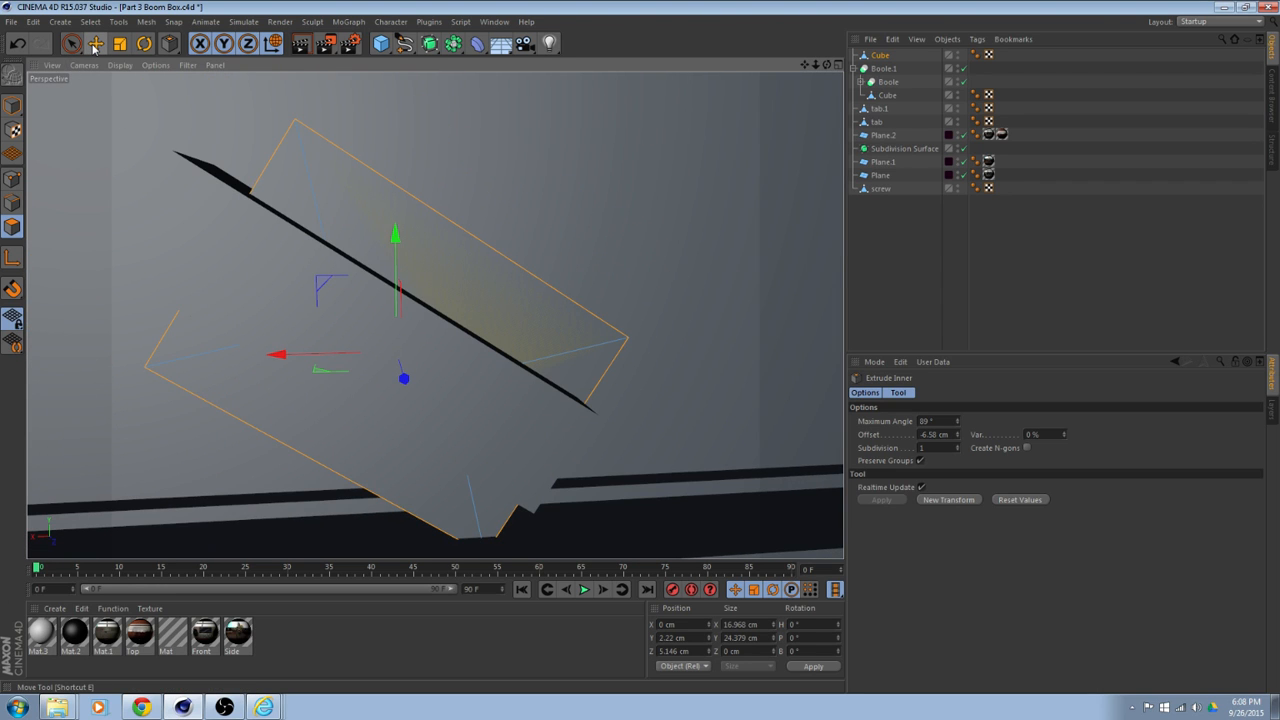
Move the enlarged back polygon away from the slider's front along Z by about 0.64 cm.
{"action": "right_click", "coordinate": [648, 253]}
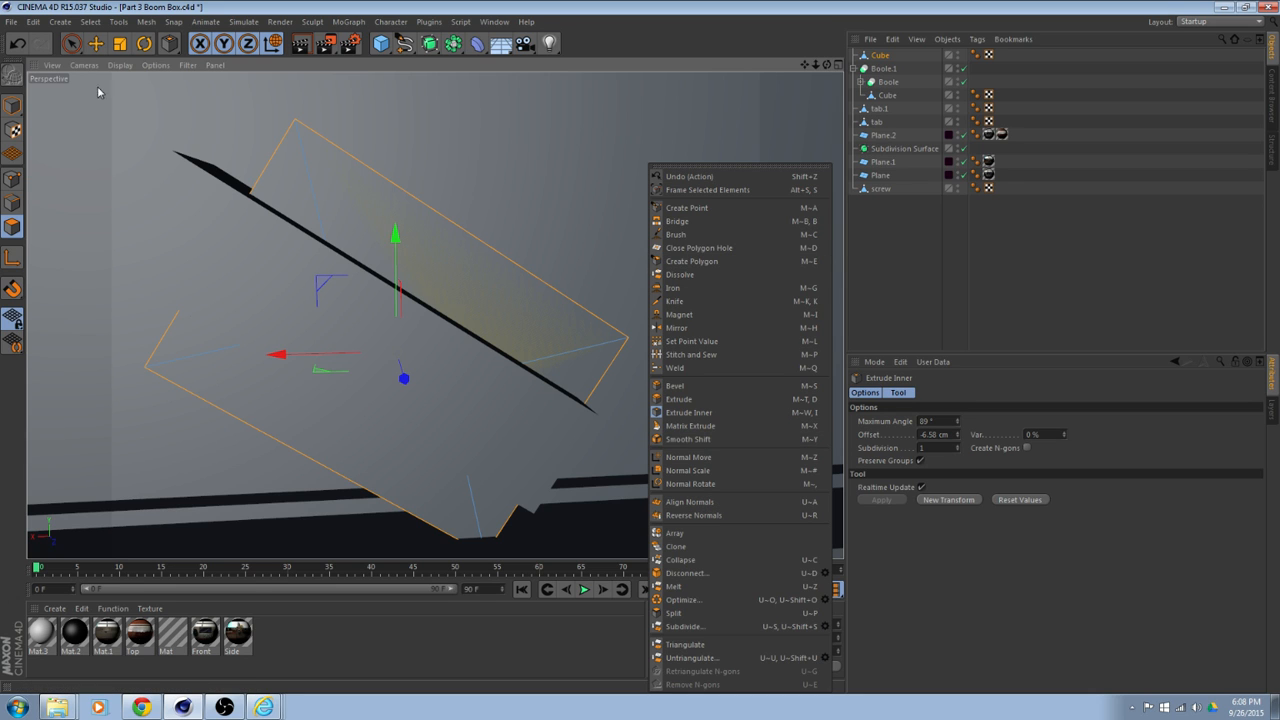
{"action": "left_click", "coordinate": [92, 36]}
{"action": "left_click_drag", "start_coordinate": [391, 330], "coordinate": [549, 431], "text": "alt"}
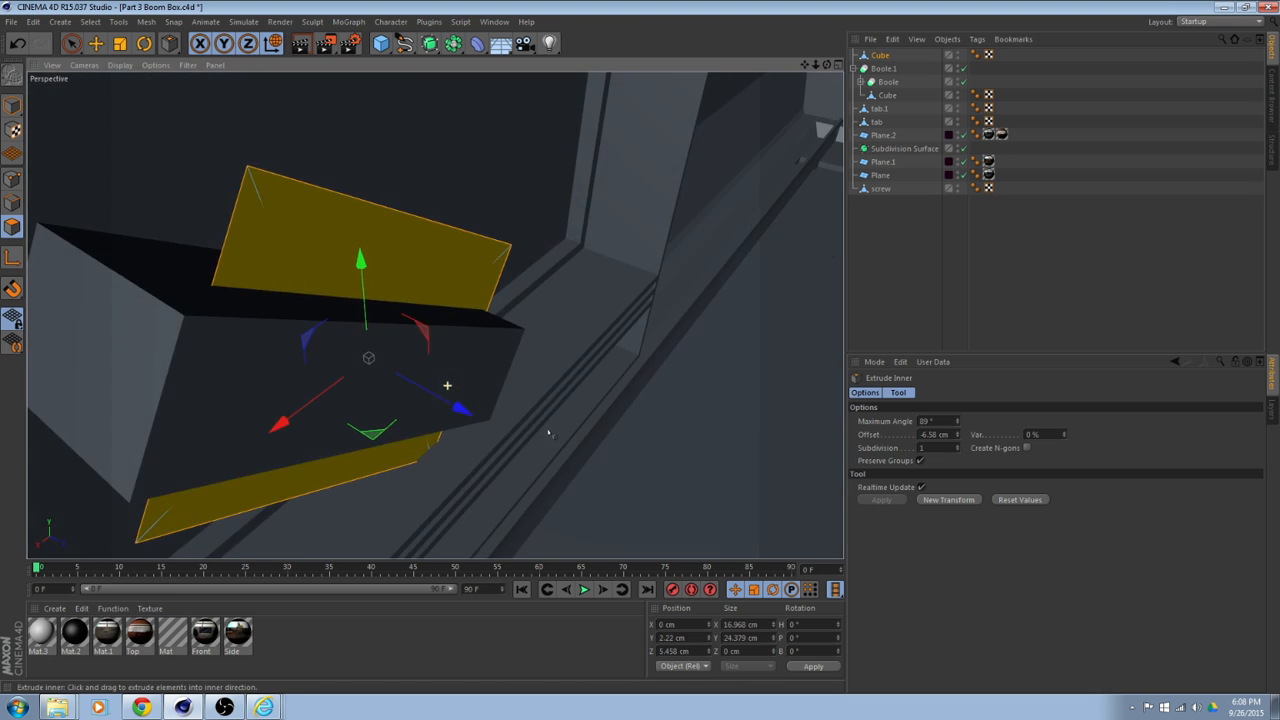
{"action": "left_click_drag", "start_coordinate": [469, 410], "coordinate": [632, 338]}
In point mode, move a corner point at the back flange's lower end inward to about X -5.3 cm, Y 15.4 cm.
{"action": "mouse_move", "coordinate": [649, 370]}
{"action": "left_mouse_down", "text": "alt"}
{"action": "mouse_move", "coordinate": [515, 376]}
{"action": "mouse_move", "coordinate": [520, 390]}
{"action": "mouse_move", "coordinate": [437, 314]}
{"action": "mouse_move", "coordinate": [542, 392]}
{"action": "mouse_move", "coordinate": [398, 347]}
{"action": "mouse_move", "coordinate": [606, 466]}
{"action": "mouse_move", "coordinate": [666, 451]}
{"action": "mouse_move", "coordinate": [674, 400]}
{"action": "mouse_move", "coordinate": [660, 380]}
{"action": "left_mouse_up", "text": "alt"}
{"action": "left_click_drag", "start_coordinate": [135, 433], "coordinate": [438, 360], "text": "alt"}
{"action": "left_click_drag", "start_coordinate": [498, 311], "coordinate": [140, 252], "text": "alt"}
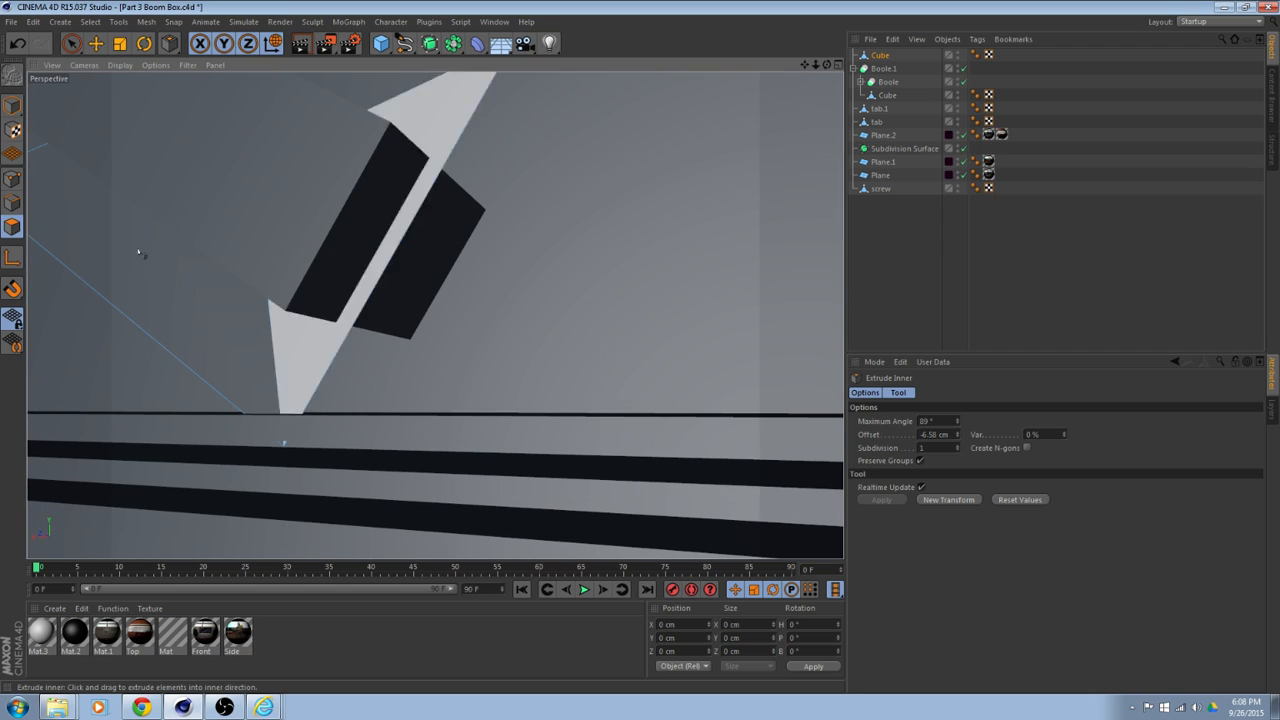
{"action": "left_click", "coordinate": [13, 180]}
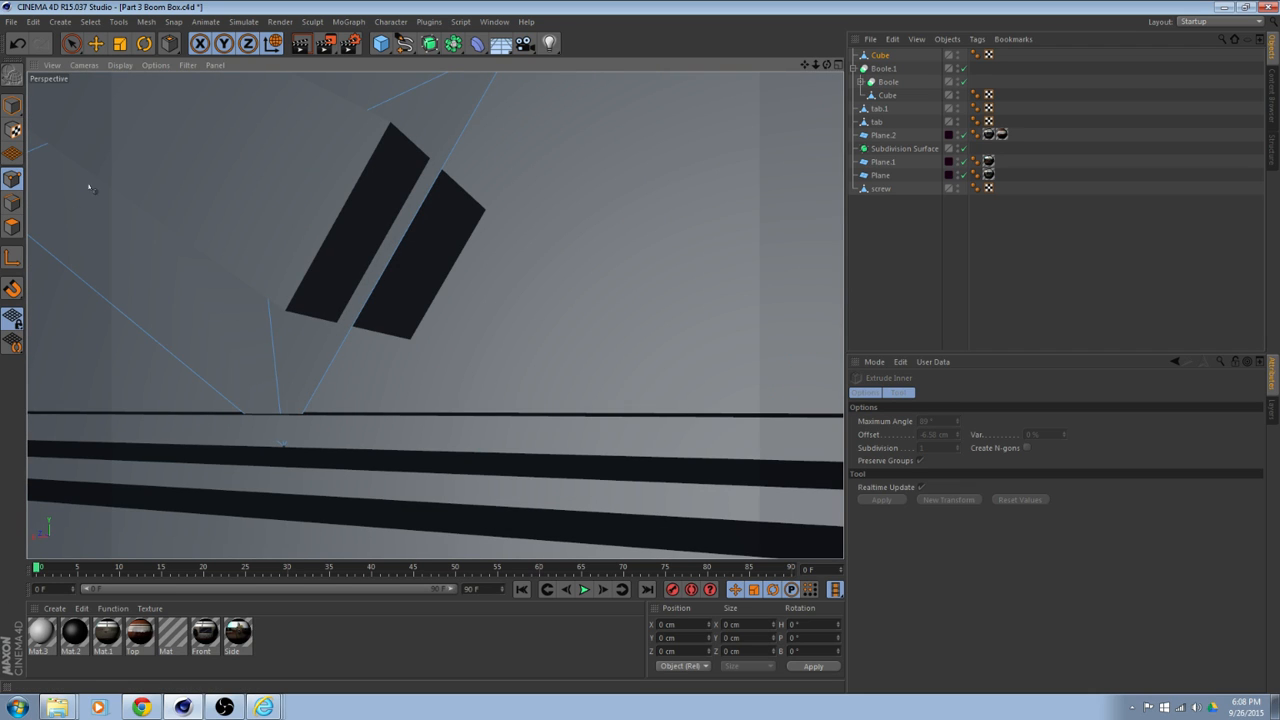
{"action": "left_click", "coordinate": [97, 48]}
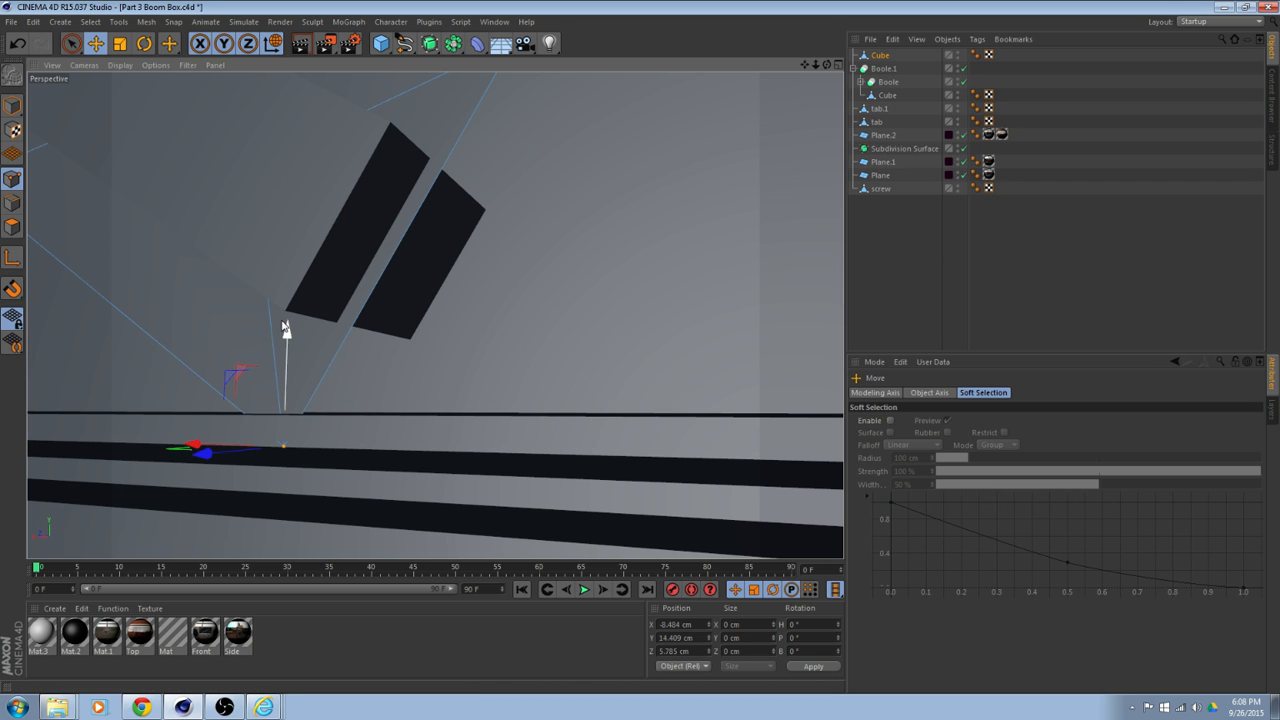
{"action": "left_click_drag", "start_coordinate": [285, 330], "coordinate": [287, 287]}
{"action": "left_click_drag", "start_coordinate": [360, 319], "coordinate": [368, 405], "text": "alt"}
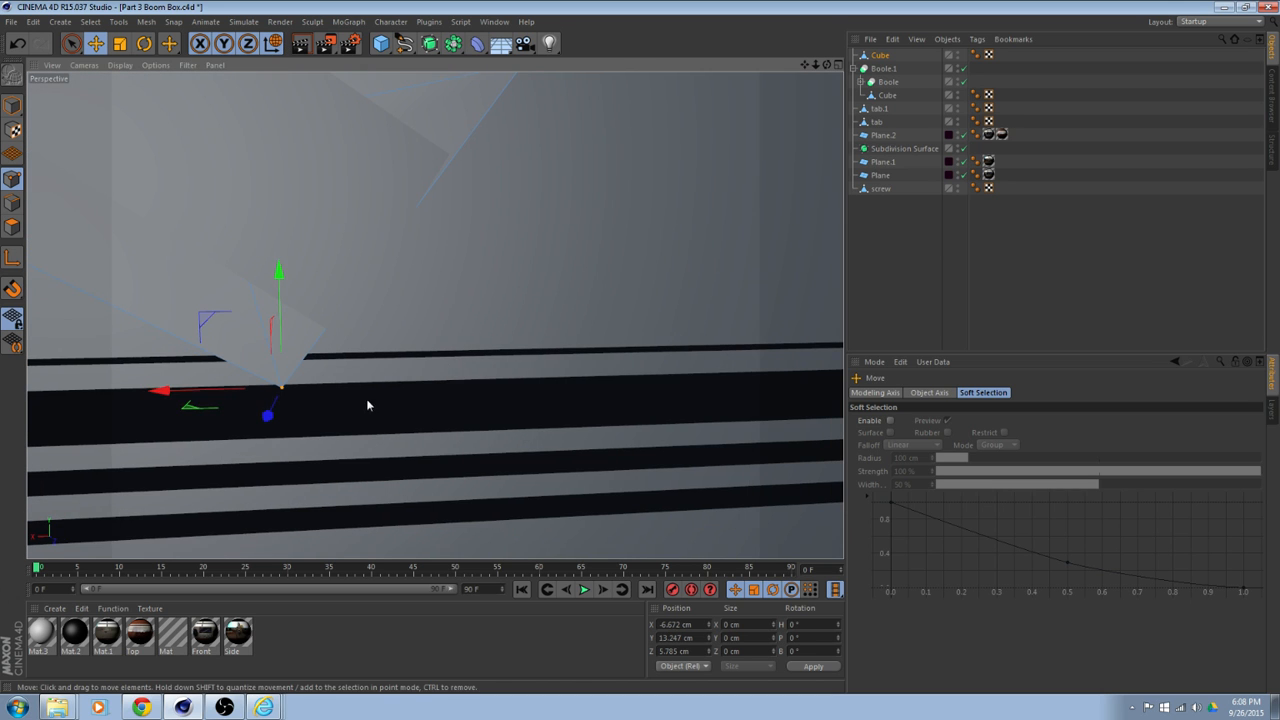
{"action": "left_click_drag", "start_coordinate": [155, 397], "coordinate": [236, 398]}
{"action": "left_click_drag", "start_coordinate": [300, 366], "coordinate": [308, 314], "text": "alt"}
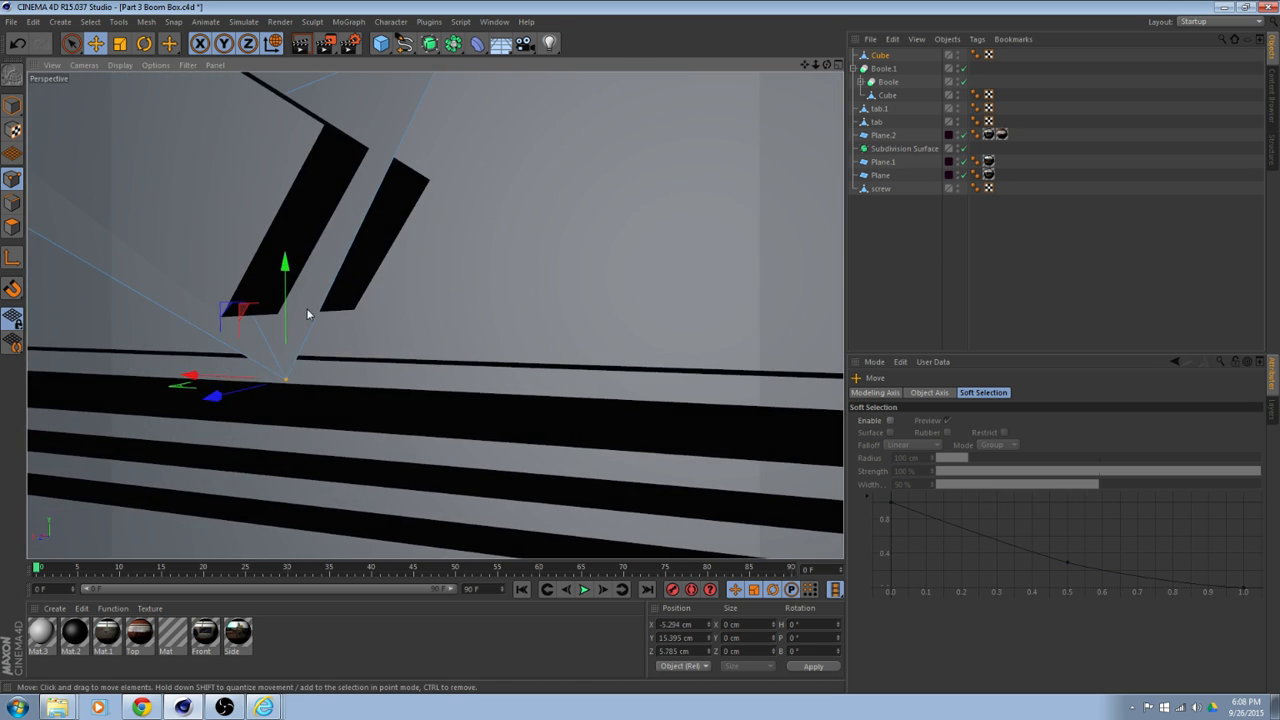
Move a corner point at the flange's opposite end to about X -7.6 cm, Y -17.9 cm.
{"action": "left_click_drag", "start_coordinate": [311, 159], "coordinate": [497, 375], "text": "alt"}
{"action": "left_click_drag", "start_coordinate": [351, 420], "coordinate": [152, 440]}
{"action": "left_click_drag", "start_coordinate": [257, 301], "coordinate": [259, 184]}
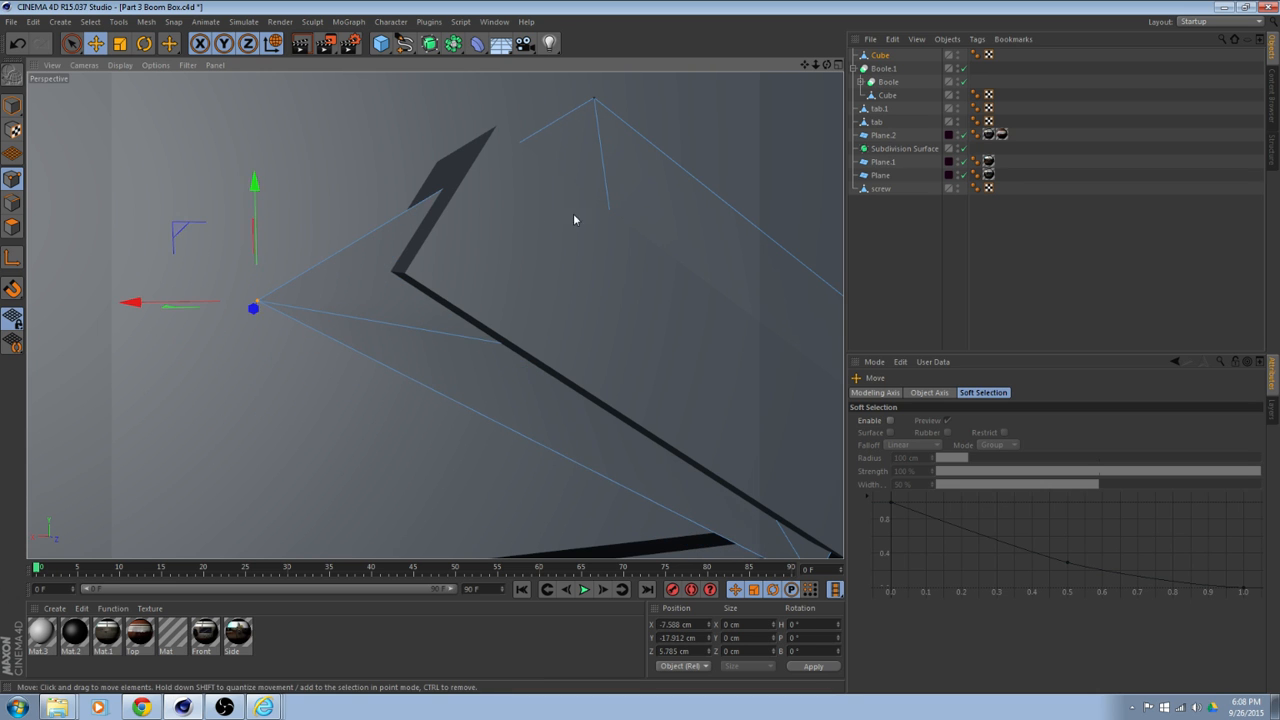
Move the neighbouring corner point at that same end of the flange to about X 6.1 cm, Y -16.1 cm.
{"action": "left_click_drag", "start_coordinate": [573, 219], "coordinate": [556, 320], "text": "alt"}
{"action": "left_click", "coordinate": [524, 238]}
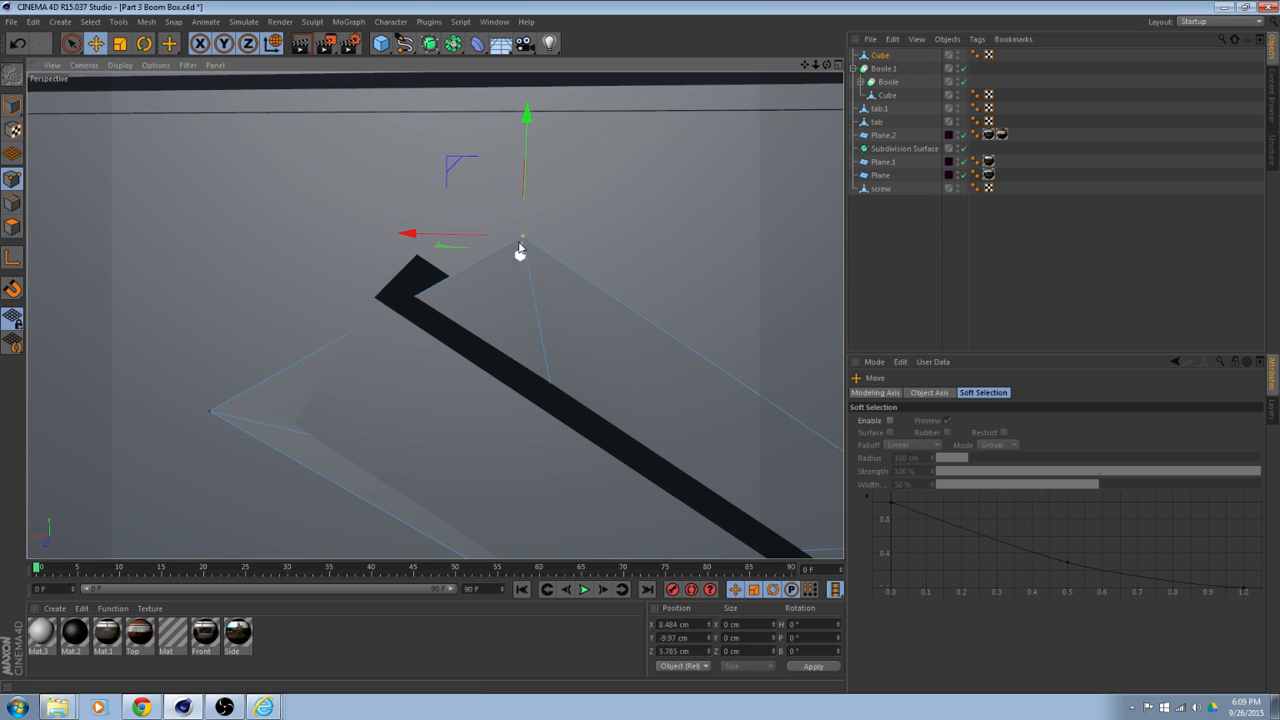
{"action": "left_click_drag", "start_coordinate": [385, 235], "coordinate": [266, 235]}
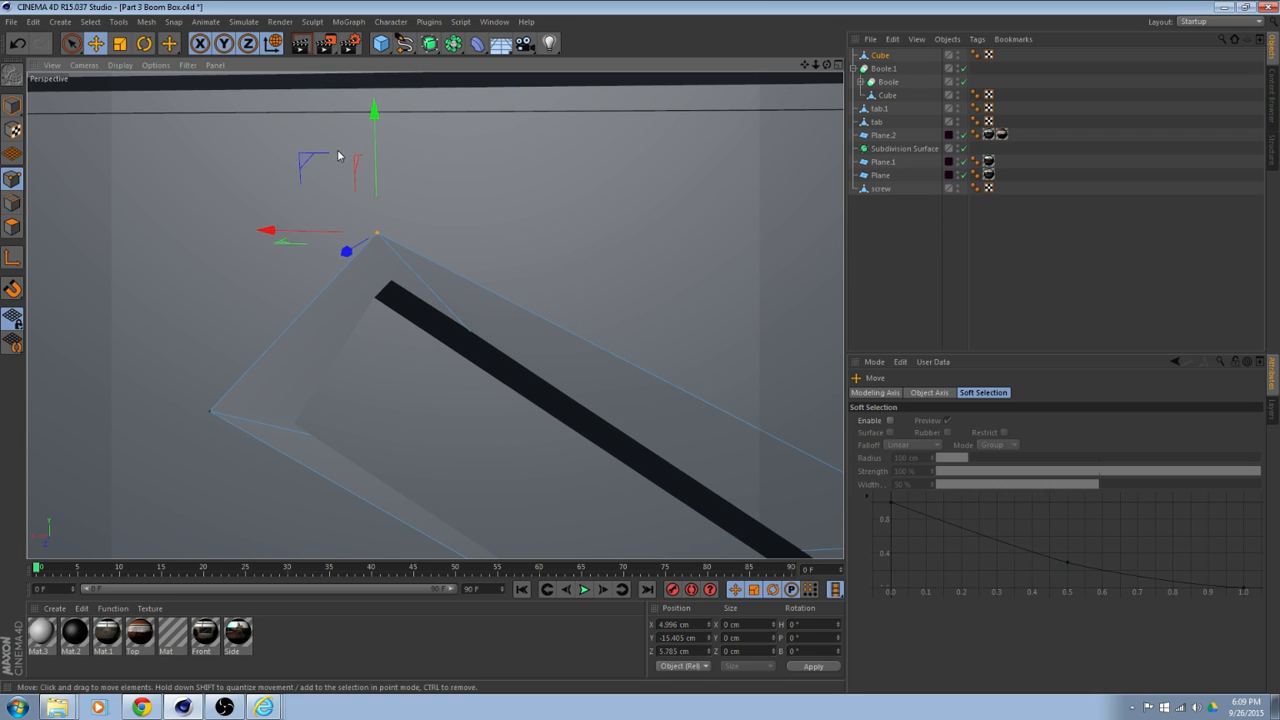
{"action": "left_click_drag", "start_coordinate": [374, 113], "coordinate": [375, 86]}
Apply the Mat.3 material to the slider and move the whole object back along Z to about -18.3 cm.
{"action": "scroll", "coordinate": [431, 171], "scroll_direction": "down", "scroll_amount": 4}
{"action": "left_click_drag", "start_coordinate": [635, 352], "coordinate": [417, 342], "text": "alt"}
{"action": "scroll", "coordinate": [417, 342], "scroll_direction": "down", "scroll_amount": 8}
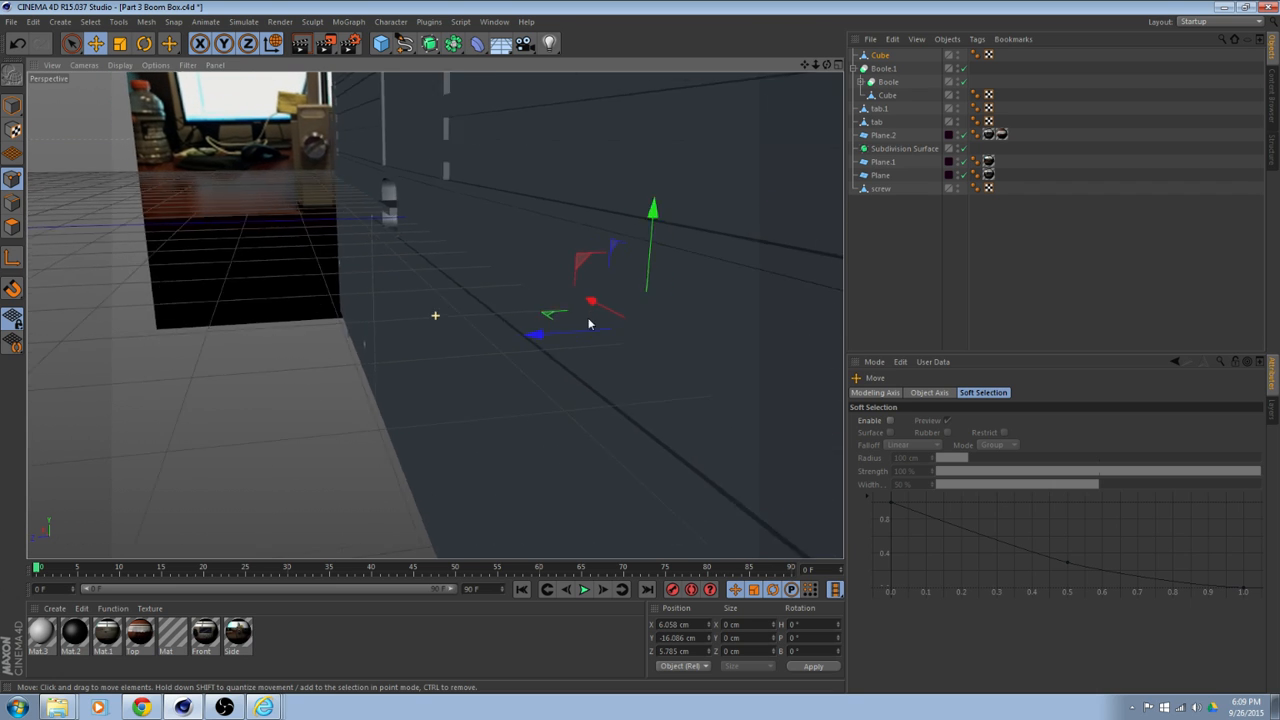
{"action": "mouse_move", "coordinate": [589, 323]}
{"action": "left_mouse_down", "text": "alt"}
{"action": "mouse_move", "coordinate": [94, 294]}
{"action": "mouse_move", "coordinate": [632, 287]}
{"action": "mouse_move", "coordinate": [606, 328]}
{"action": "mouse_move", "coordinate": [576, 326]}
{"action": "left_mouse_up", "text": "alt"}
{"action": "middle_click_drag", "start_coordinate": [429, 283], "coordinate": [489, 323], "text": "alt"}
{"action": "scroll", "coordinate": [489, 323], "scroll_direction": "up", "scroll_amount": 4}
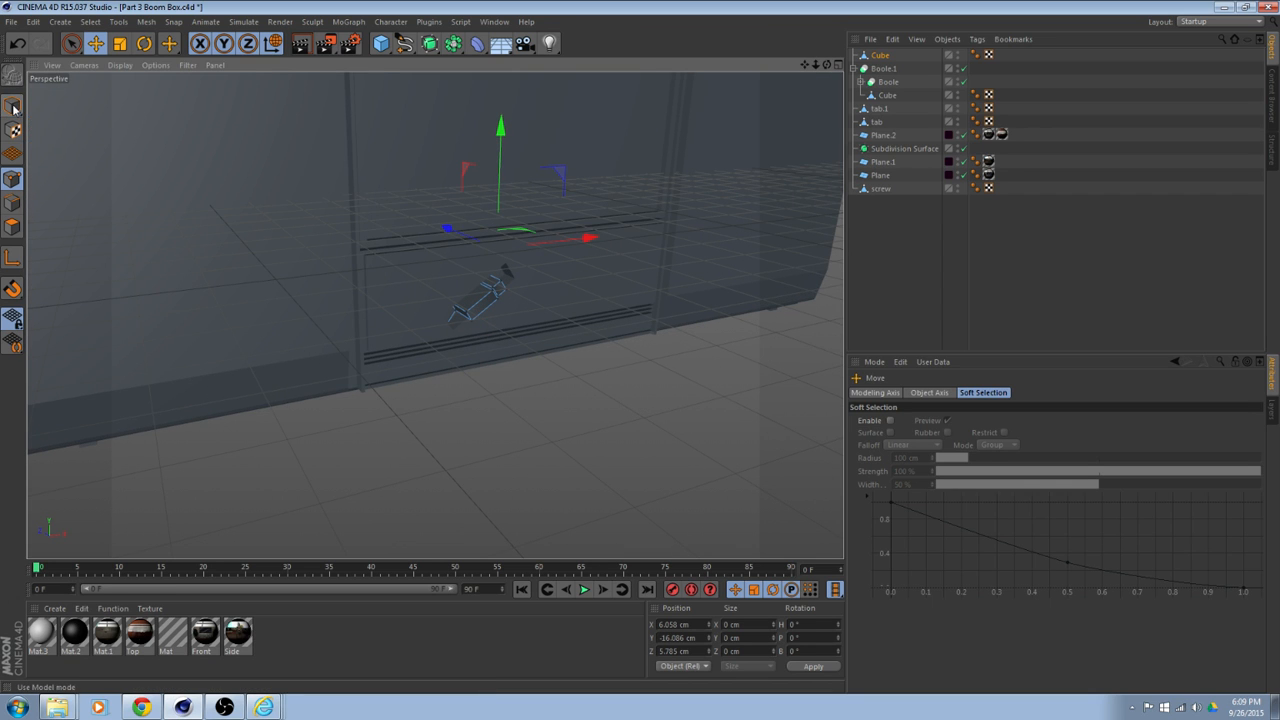
{"action": "scroll", "coordinate": [350, 392], "scroll_direction": "up", "scroll_amount": 2}
{"action": "left_click_drag", "start_coordinate": [350, 392], "coordinate": [432, 393], "text": "alt"}
{"action": "middle_click_drag", "start_coordinate": [434, 316], "coordinate": [288, 362], "text": "alt"}
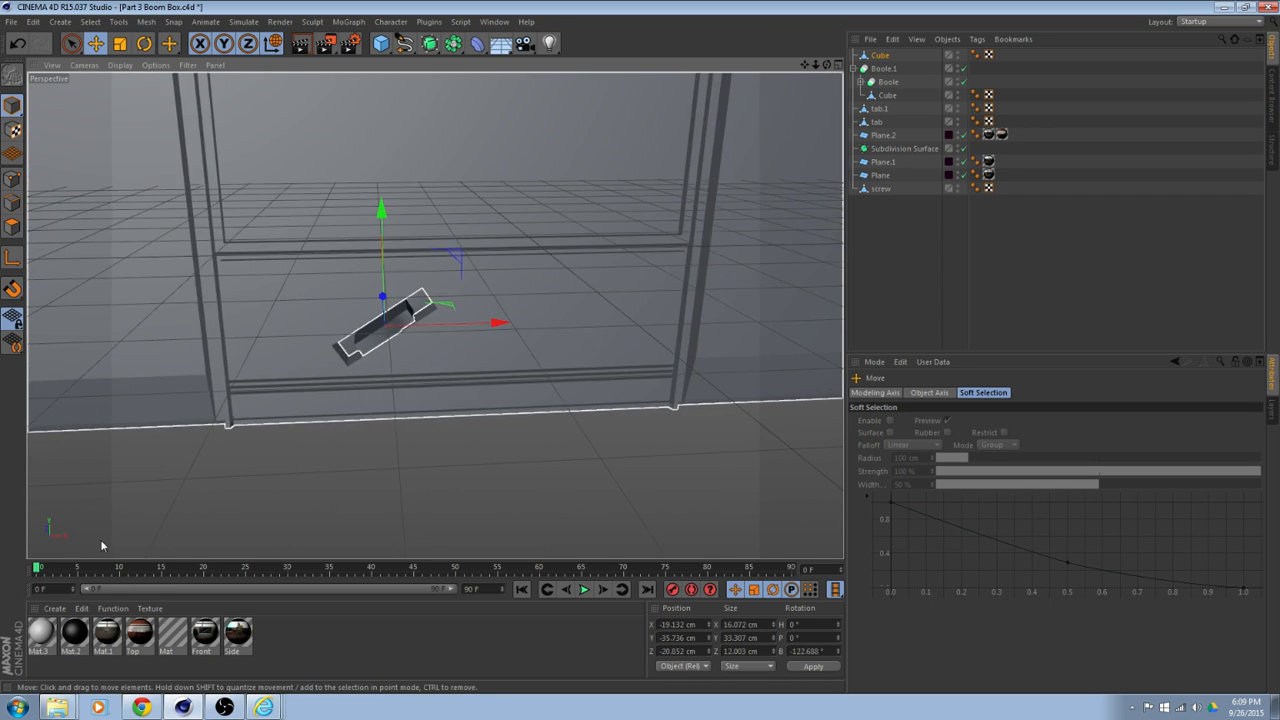
{"action": "left_click_drag", "start_coordinate": [50, 637], "coordinate": [375, 340]}
{"action": "left_click_drag", "start_coordinate": [523, 485], "coordinate": [78, 188], "text": "alt"}
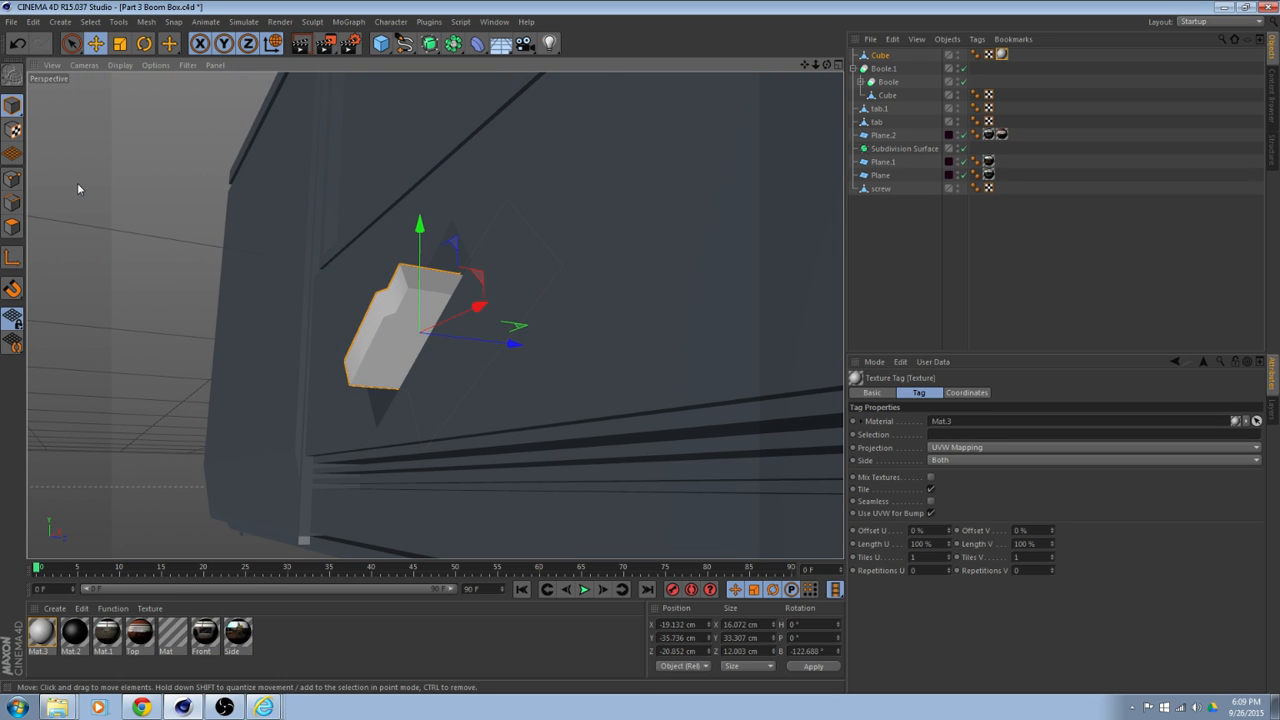
{"action": "left_click_drag", "start_coordinate": [78, 188], "coordinate": [507, 265], "text": "alt"}
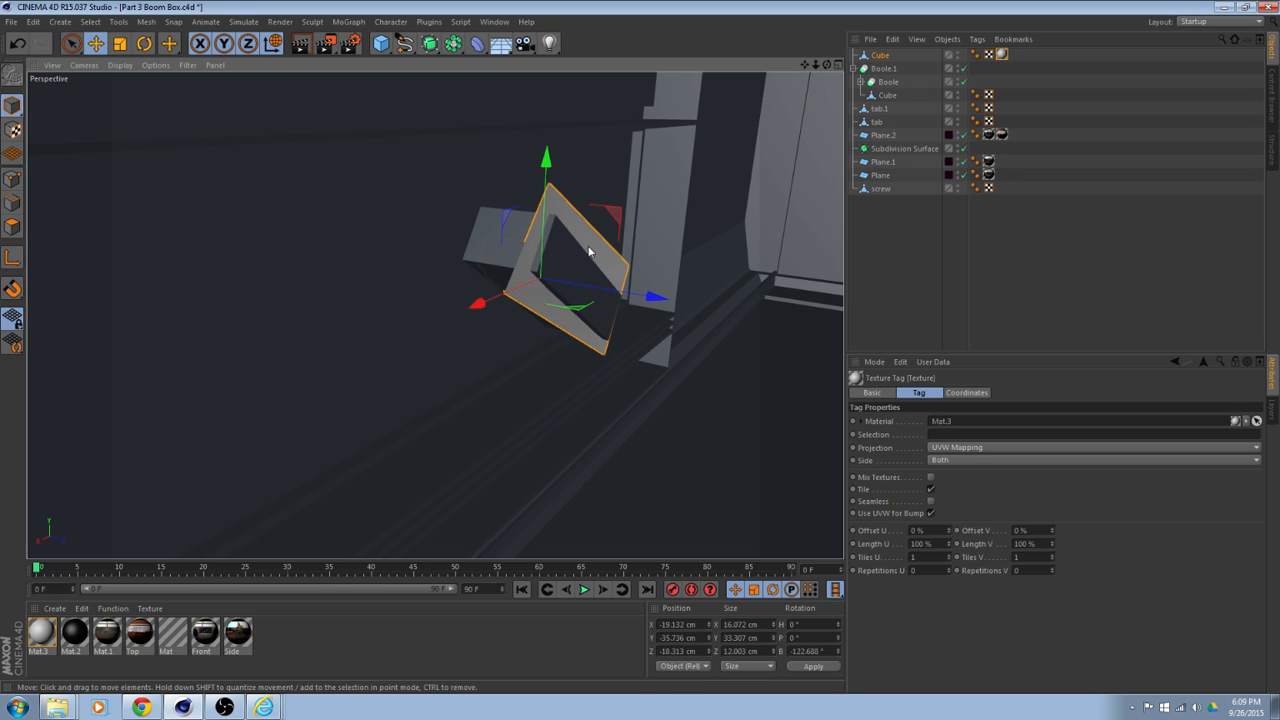
Select the flange polygons around the slider's back and move them forward along Z.
{"action": "left_click", "coordinate": [12, 228]}
{"action": "left_click_drag", "start_coordinate": [422, 313], "coordinate": [530, 345], "text": "alt"}
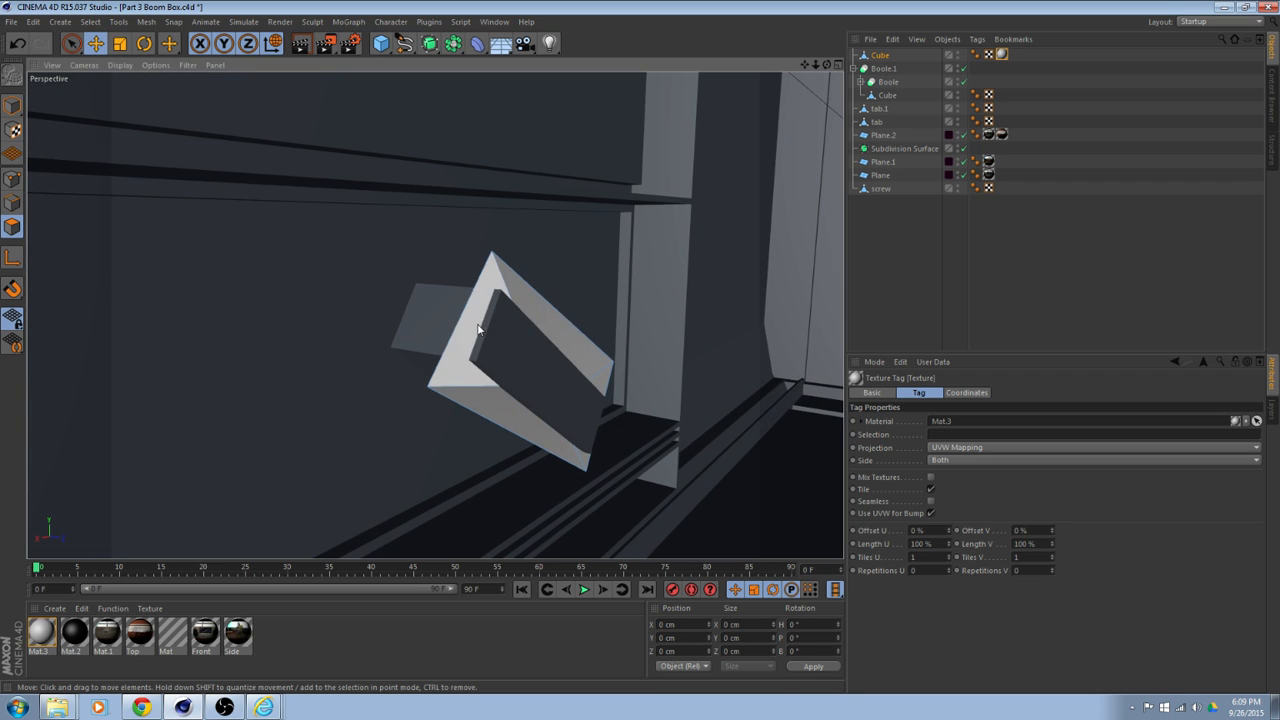
{"action": "left_click", "coordinate": [476, 325]}
{"action": "left_click", "coordinate": [565, 373]}
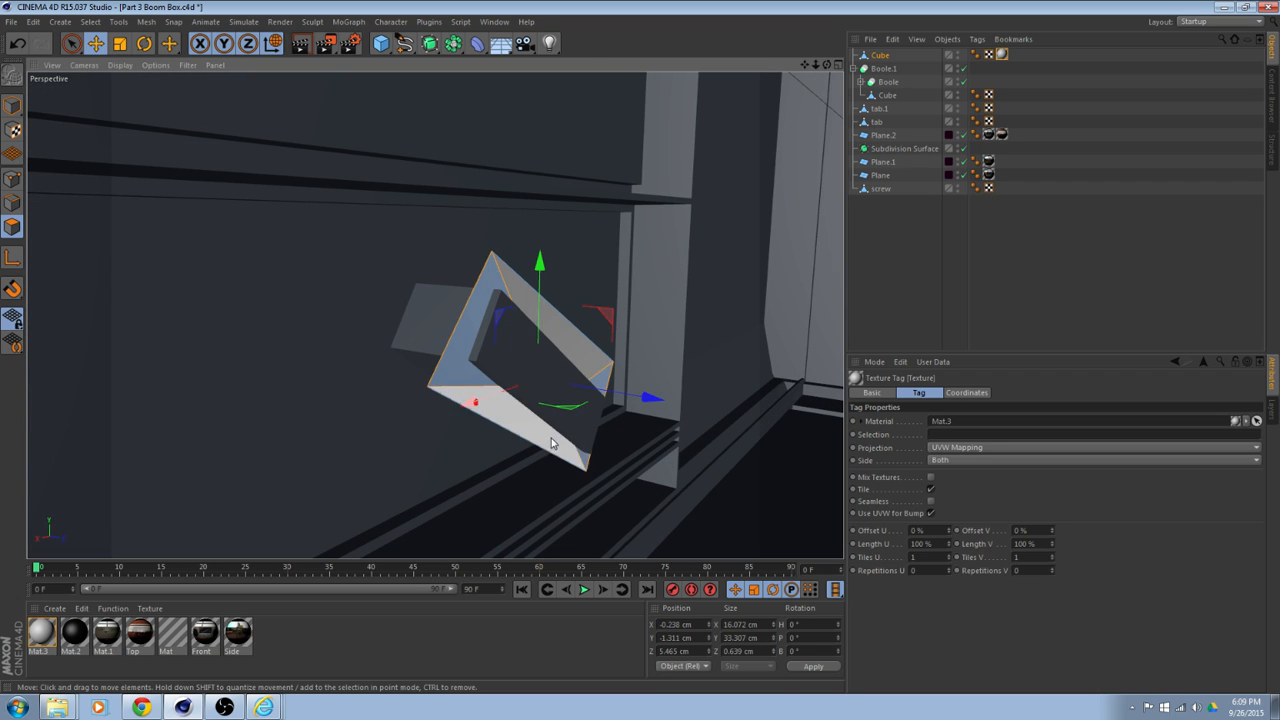
{"action": "left_click_drag", "start_coordinate": [651, 400], "coordinate": [602, 399]}
{"action": "left_click_drag", "start_coordinate": [582, 402], "coordinate": [734, 463], "text": "alt"}
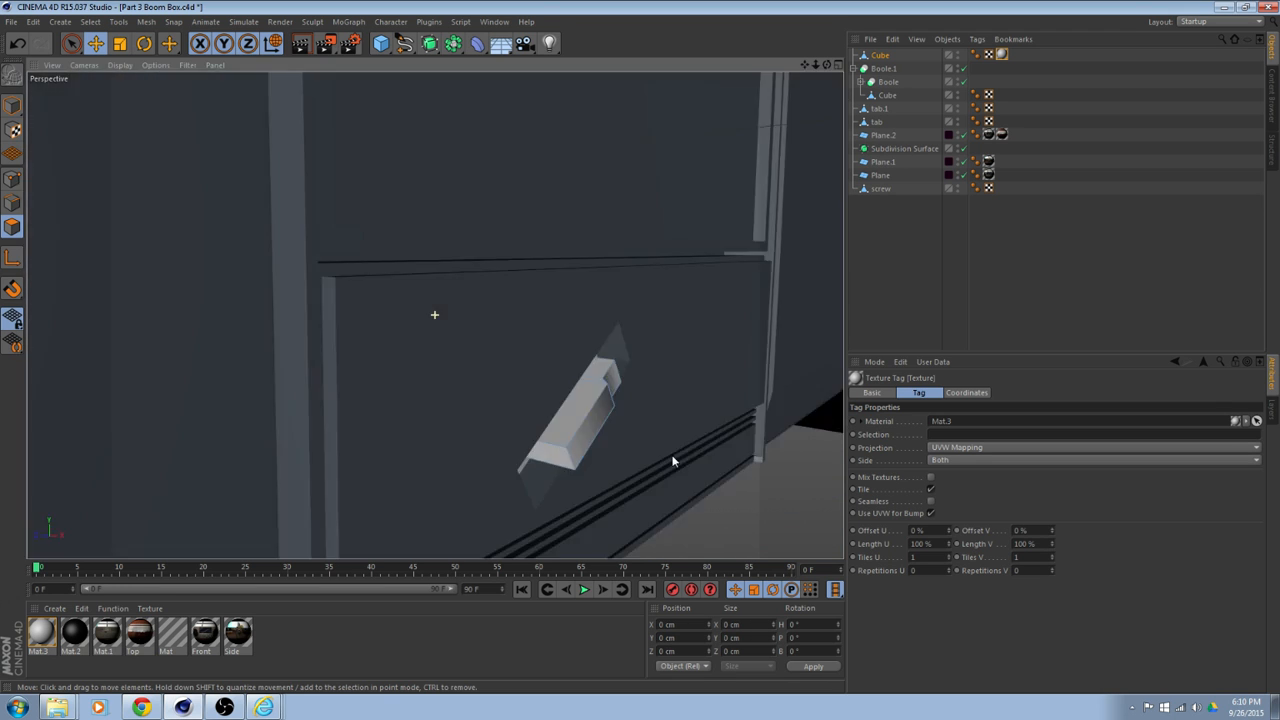
Rename the slider's cube object as slider.
{"action": "left_click_drag", "start_coordinate": [669, 457], "coordinate": [500, 425], "text": "alt"}
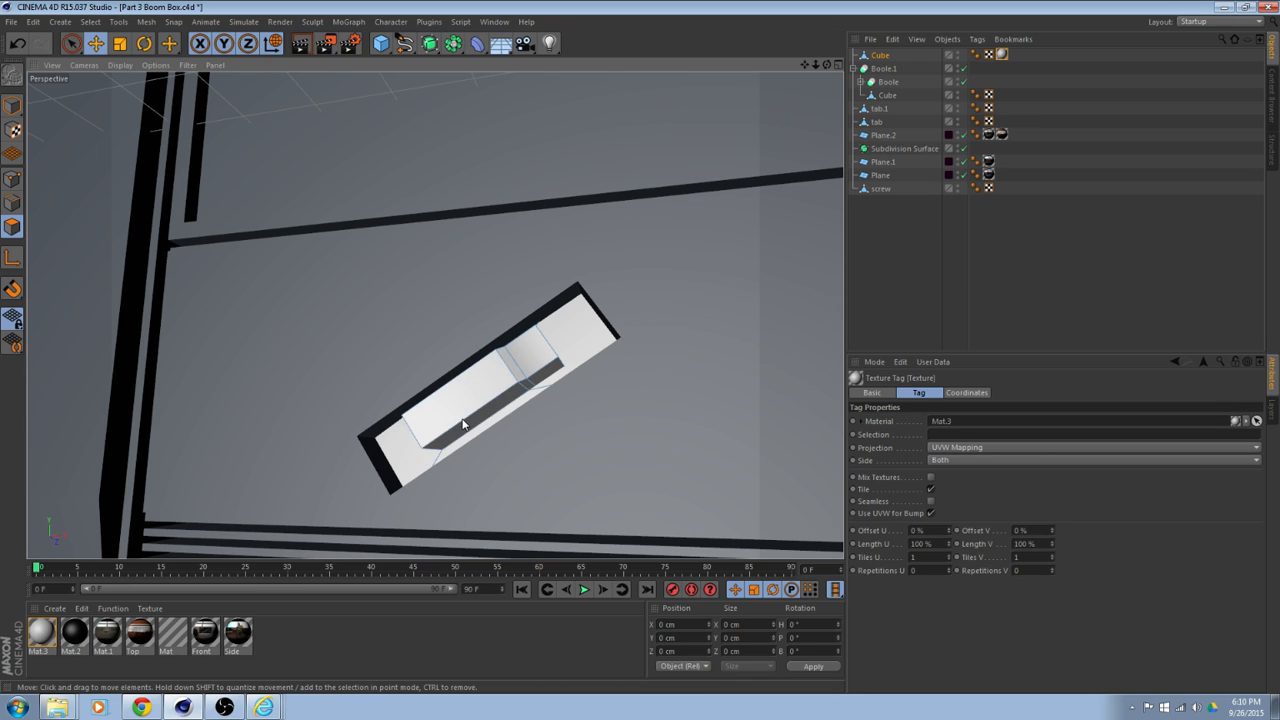
{"action": "left_click_drag", "start_coordinate": [460, 415], "coordinate": [499, 341], "text": "alt"}
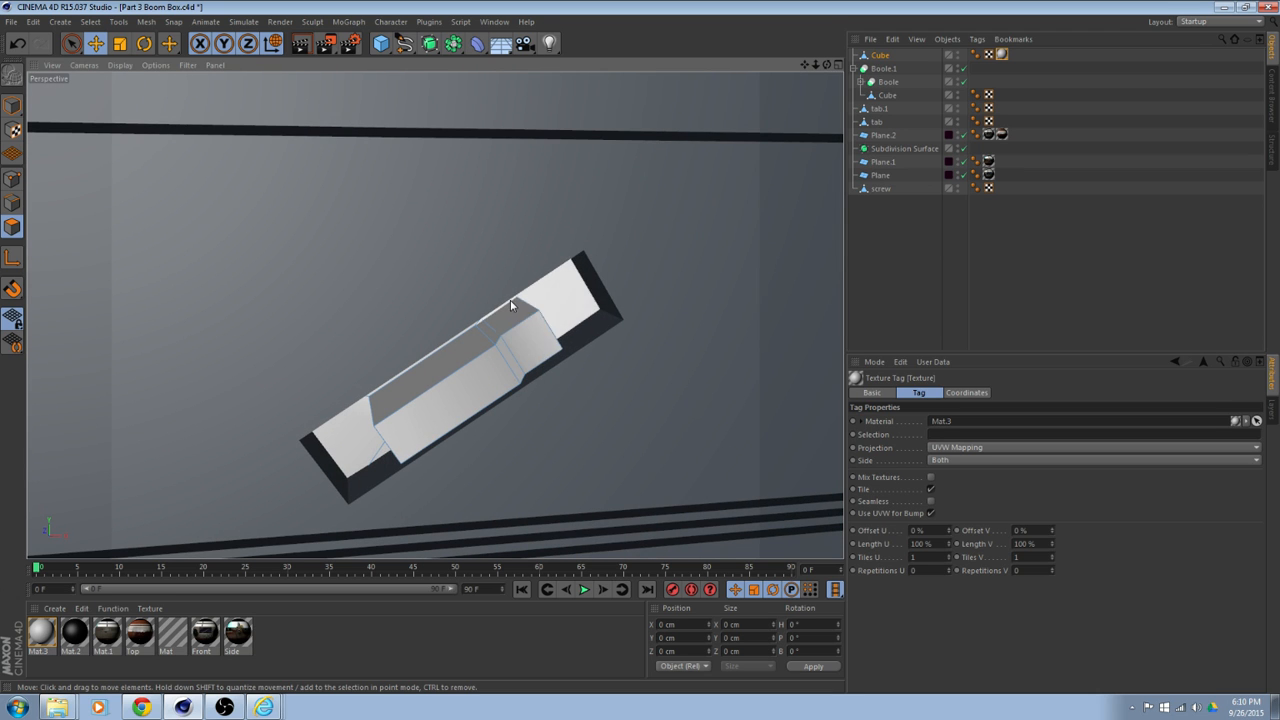
{"action": "left_click_drag", "start_coordinate": [531, 343], "coordinate": [391, 414], "text": "alt"}
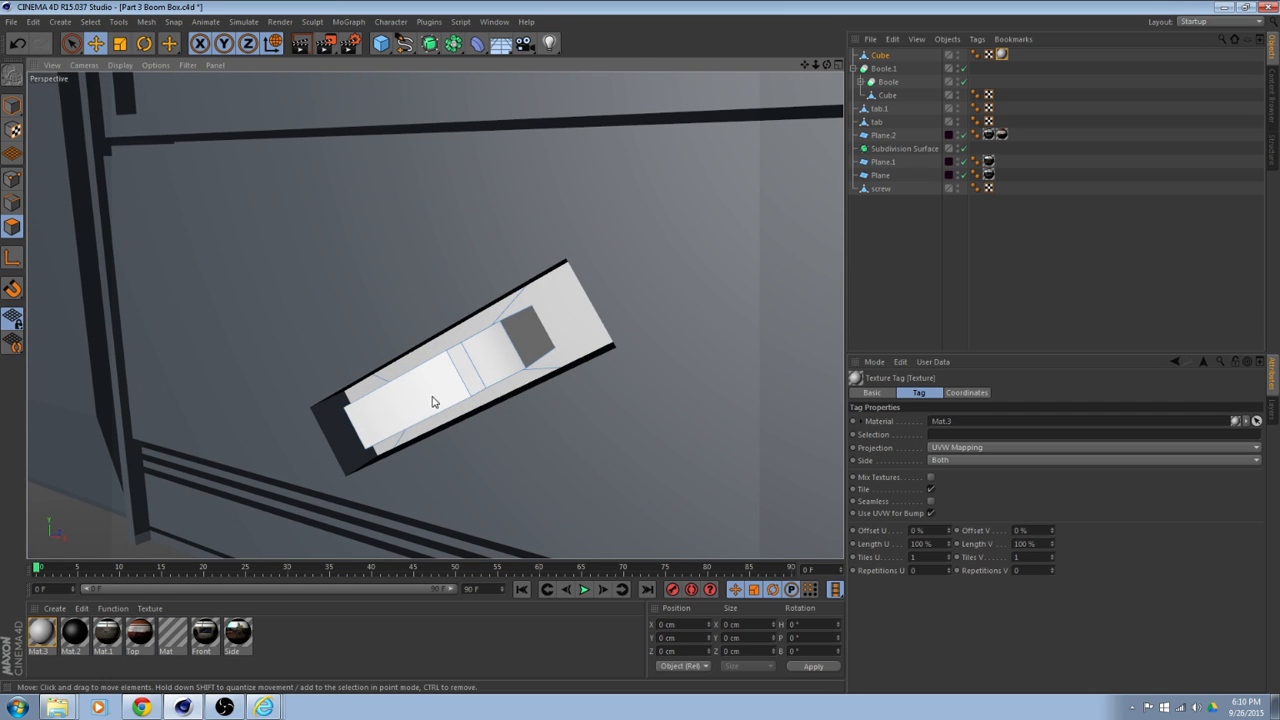
{"action": "left_click_drag", "start_coordinate": [434, 400], "coordinate": [544, 364], "text": "alt"}
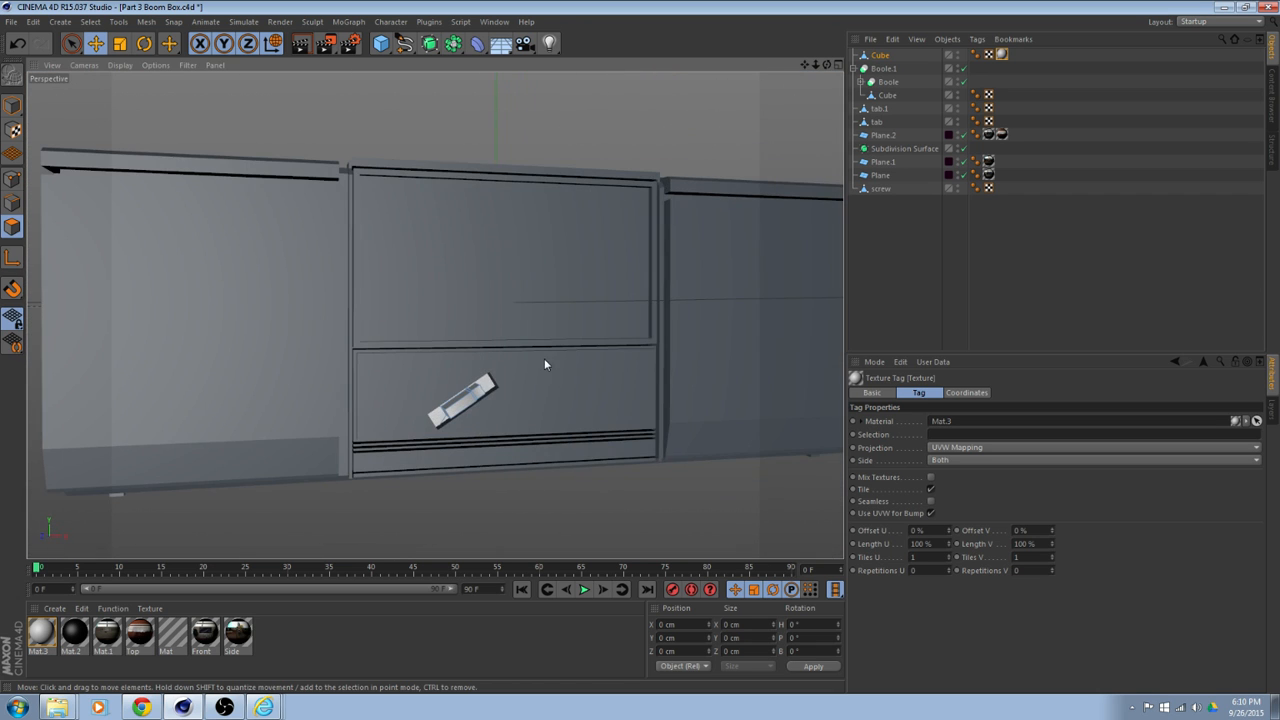
{"action": "left_click", "coordinate": [878, 55]}
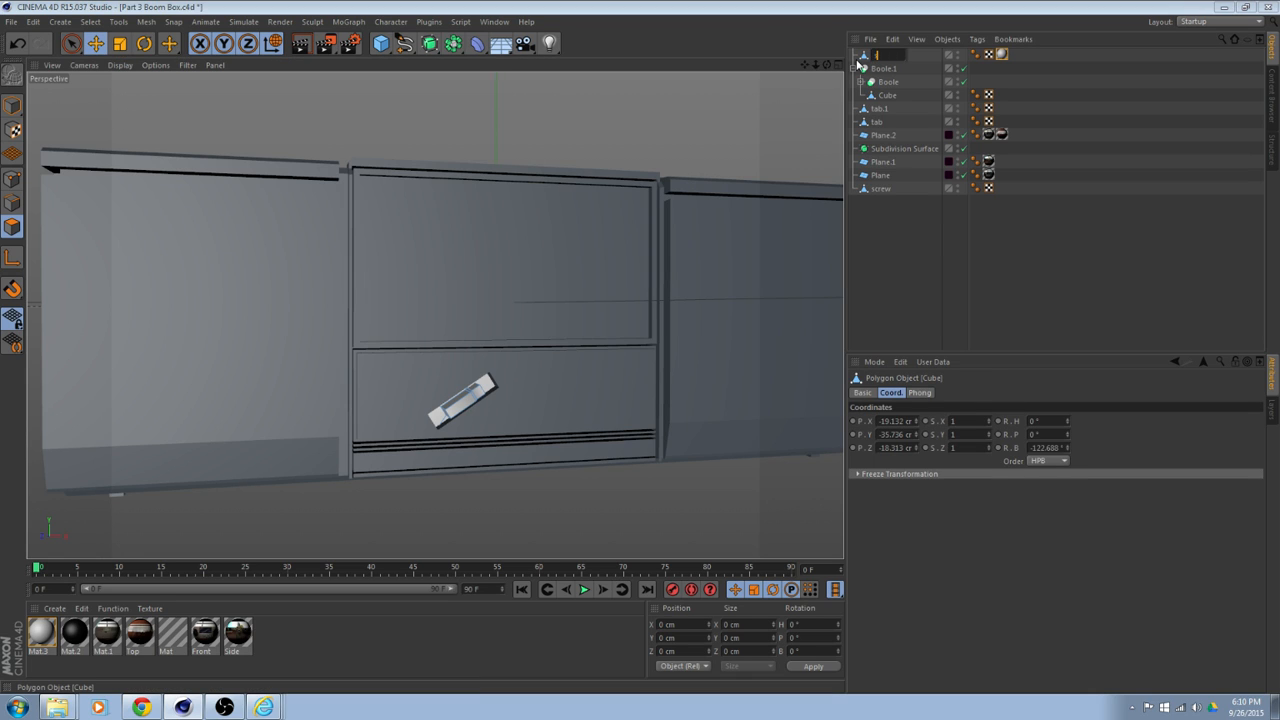
{"action": "key", "text": "Return"}
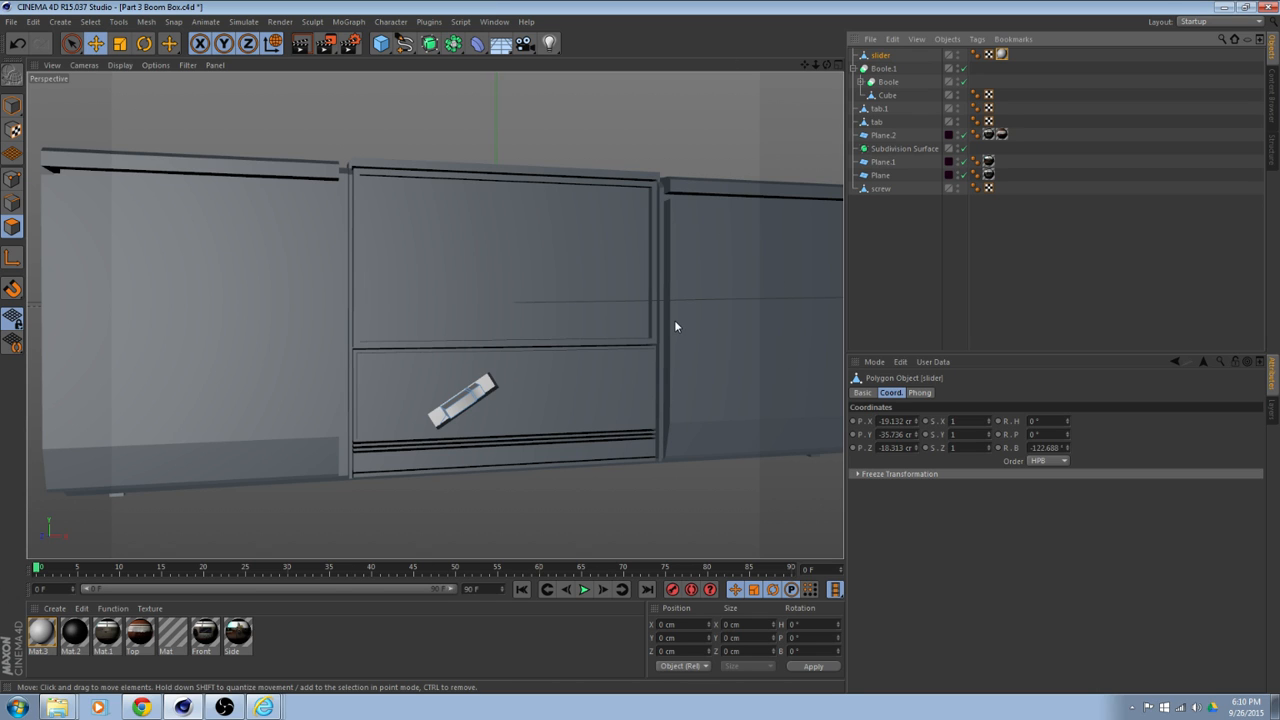
Examine the model's front panel and the boom box reference image, checking the controls around the slider.
{"action": "scroll", "coordinate": [645, 331], "scroll_direction": "up", "scroll_amount": 1}
{"action": "scroll", "coordinate": [584, 305], "scroll_direction": "down", "scroll_amount": 1}
{"action": "left_click_drag", "start_coordinate": [586, 299], "coordinate": [527, 350], "text": "alt"}
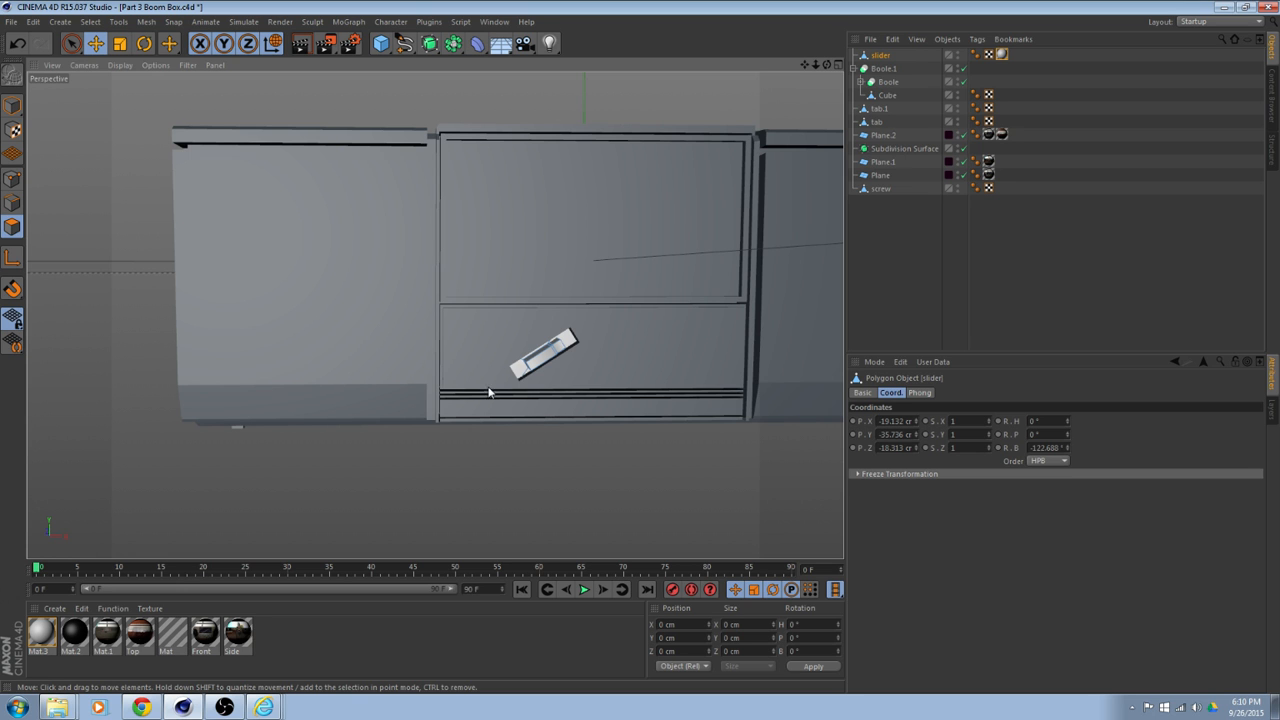
{"action": "left_click_drag", "start_coordinate": [473, 388], "coordinate": [524, 381], "text": "alt"}
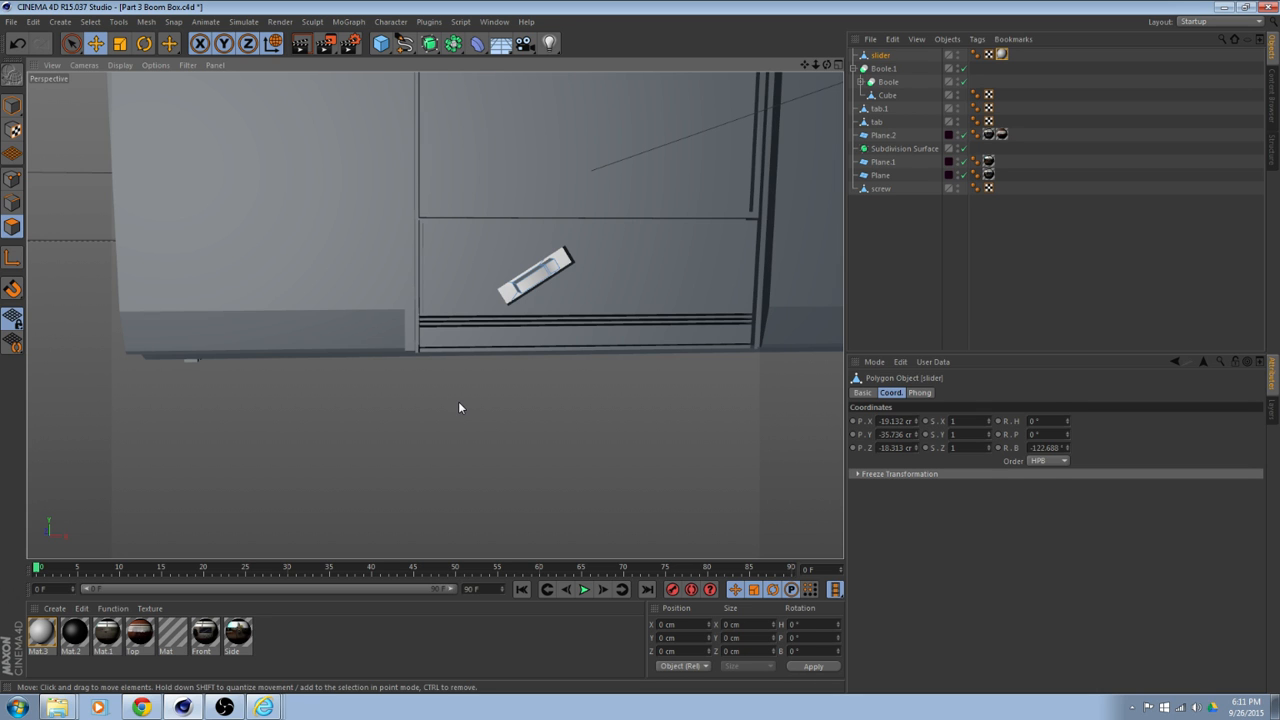
{"action": "left_click_drag", "start_coordinate": [458, 407], "coordinate": [446, 367], "text": "alt"}
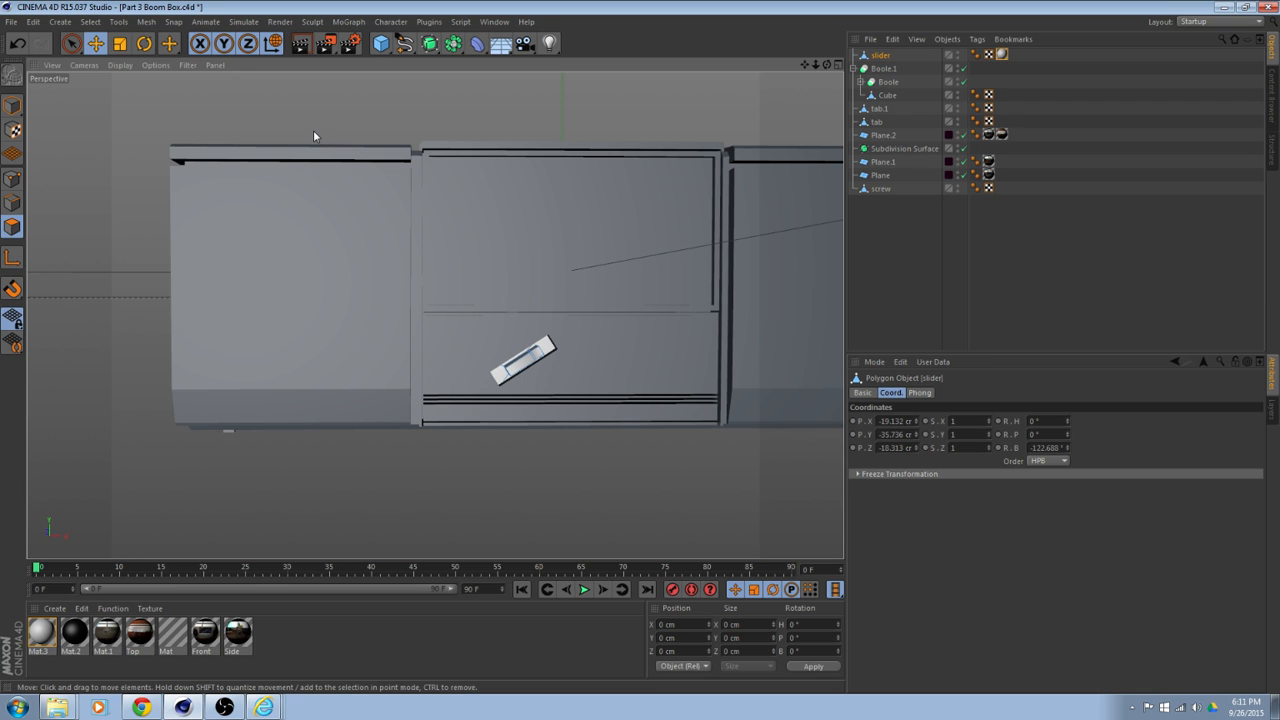
{"action": "left_click_drag", "start_coordinate": [394, 142], "coordinate": [351, 356], "text": "alt"}
{"action": "middle_click_drag", "start_coordinate": [369, 398], "coordinate": [409, 239], "text": "alt"}
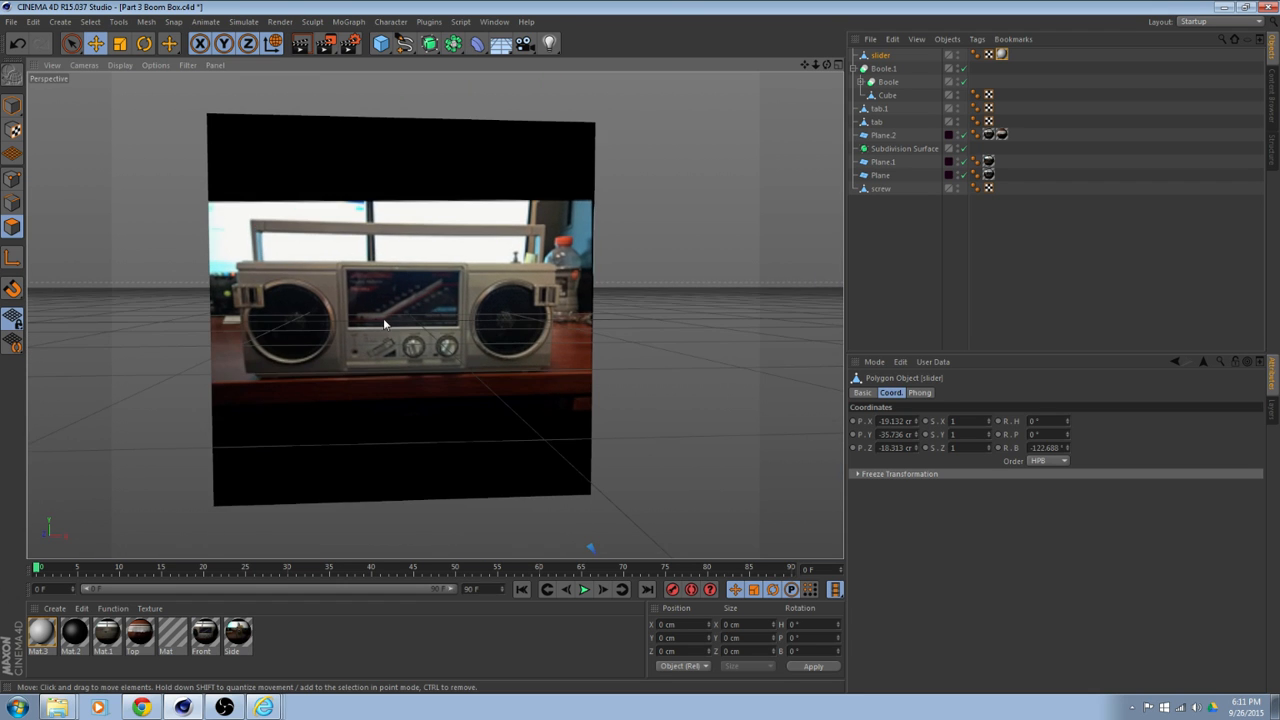
{"action": "scroll", "coordinate": [383, 318], "scroll_direction": "up", "scroll_amount": 7}
{"action": "scroll", "coordinate": [365, 384], "scroll_direction": "up", "scroll_amount": 2}
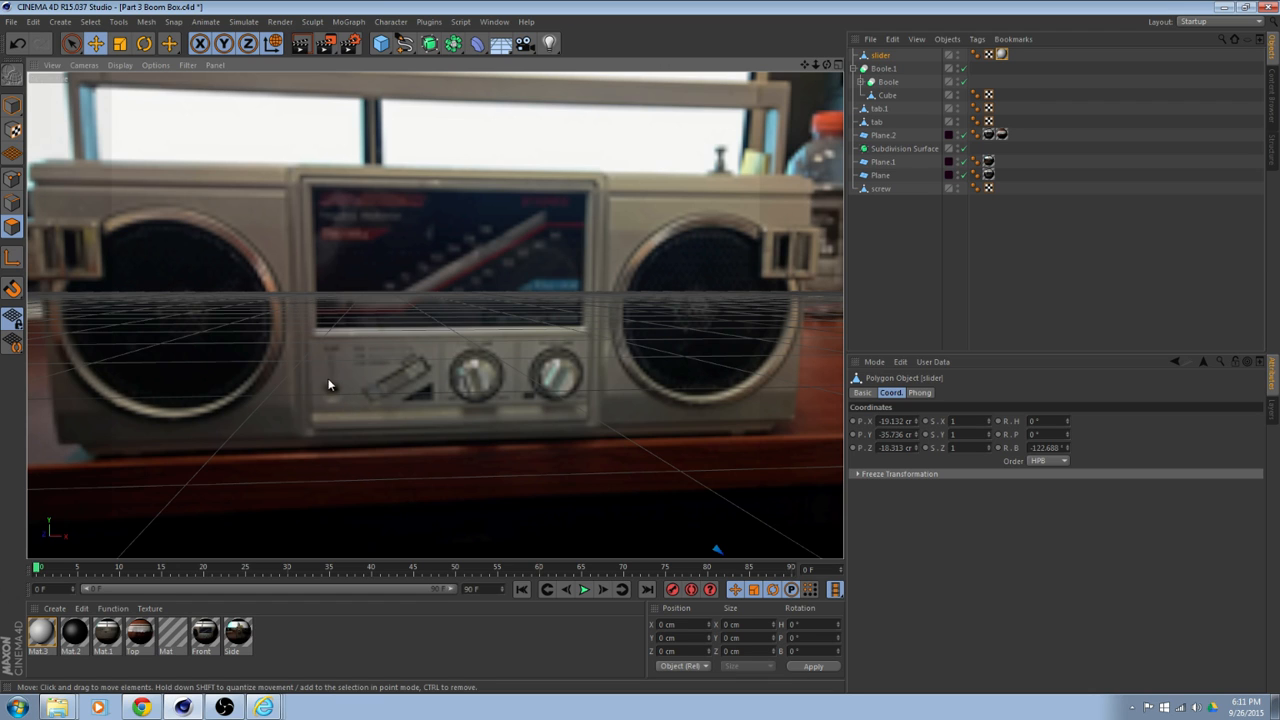
{"action": "scroll", "coordinate": [455, 425], "scroll_direction": "down", "scroll_amount": 4}
{"action": "middle_click_drag", "start_coordinate": [490, 492], "coordinate": [472, 405], "text": "alt"}
{"action": "left_click_drag", "start_coordinate": [472, 411], "coordinate": [467, 413], "text": "alt"}
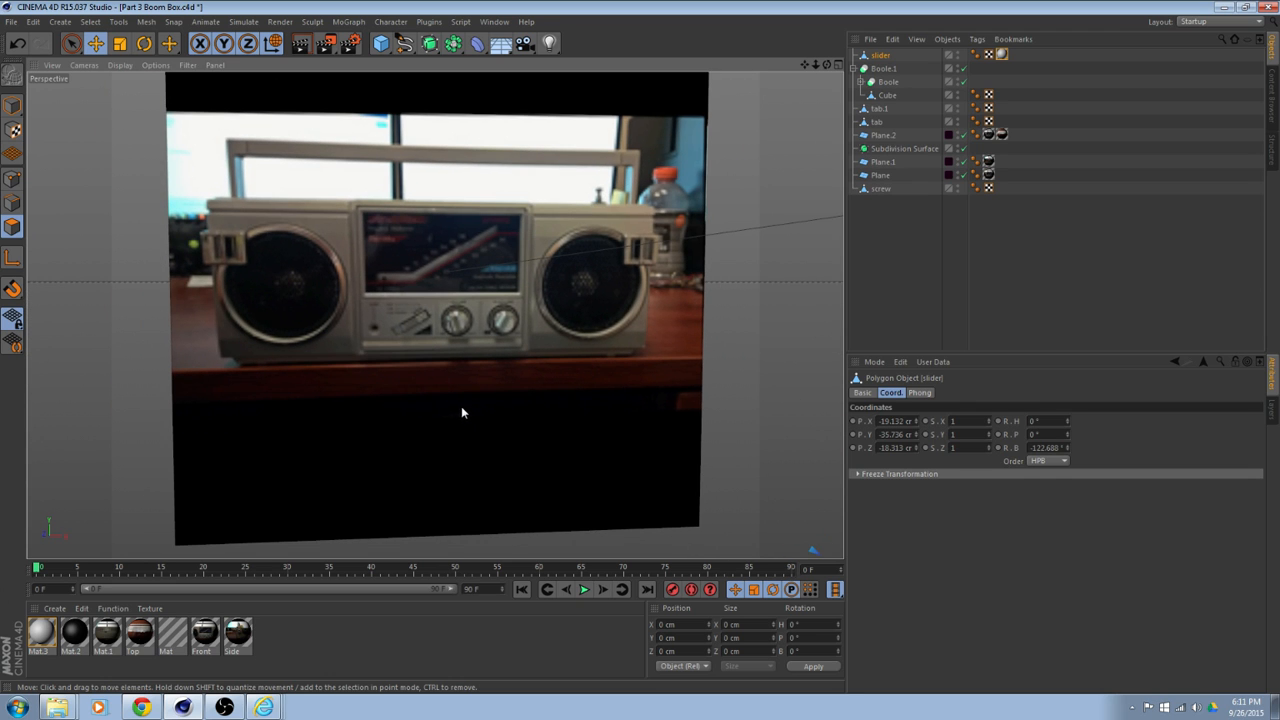
Compare the reference photo's round controls with the area beside the slider on the model's lower front panel.
{"action": "scroll", "coordinate": [462, 408], "scroll_direction": "down", "scroll_amount": 6}
{"action": "left_click_drag", "start_coordinate": [439, 446], "coordinate": [449, 475], "text": "alt"}
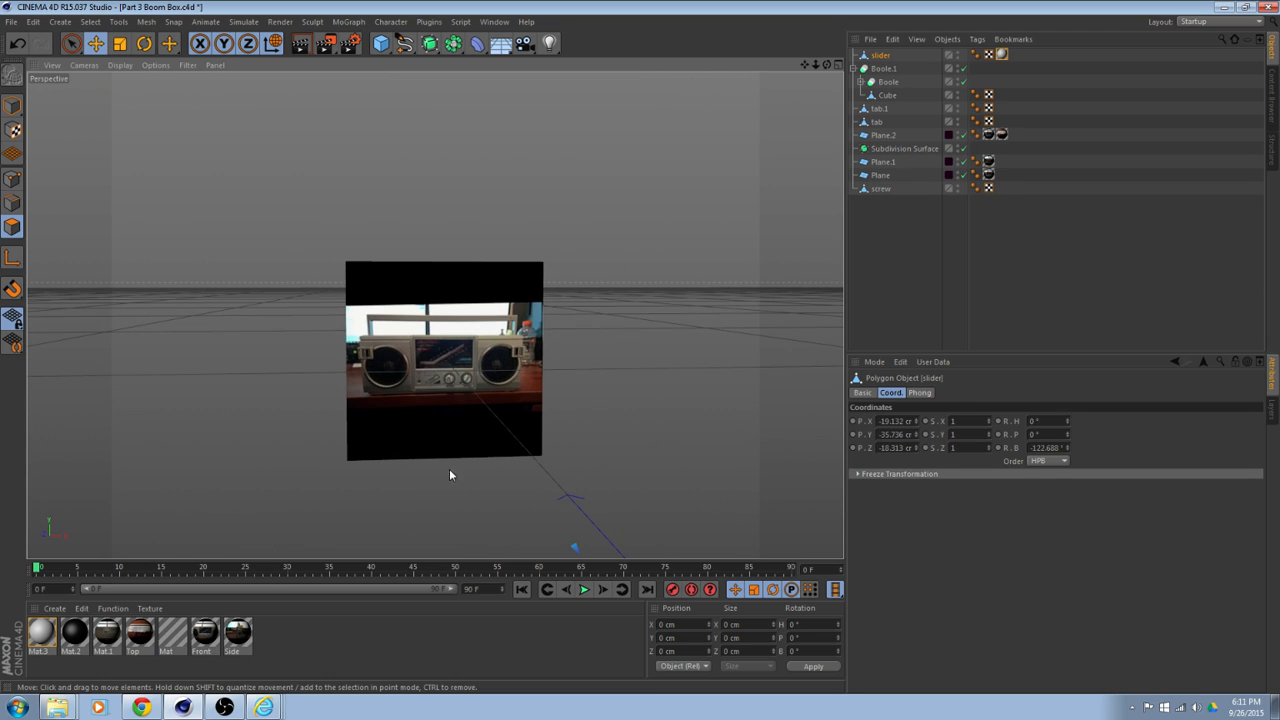
{"action": "mouse_move", "coordinate": [454, 467]}
{"action": "middle_mouse_down", "text": "alt"}
{"action": "mouse_move", "coordinate": [445, 392]}
{"action": "mouse_move", "coordinate": [447, 466]}
{"action": "middle_mouse_up", "text": "alt"}
{"action": "scroll", "coordinate": [445, 392], "scroll_direction": "up", "scroll_amount": 8}
{"action": "scroll", "coordinate": [458, 406], "scroll_direction": "down", "scroll_amount": 1}
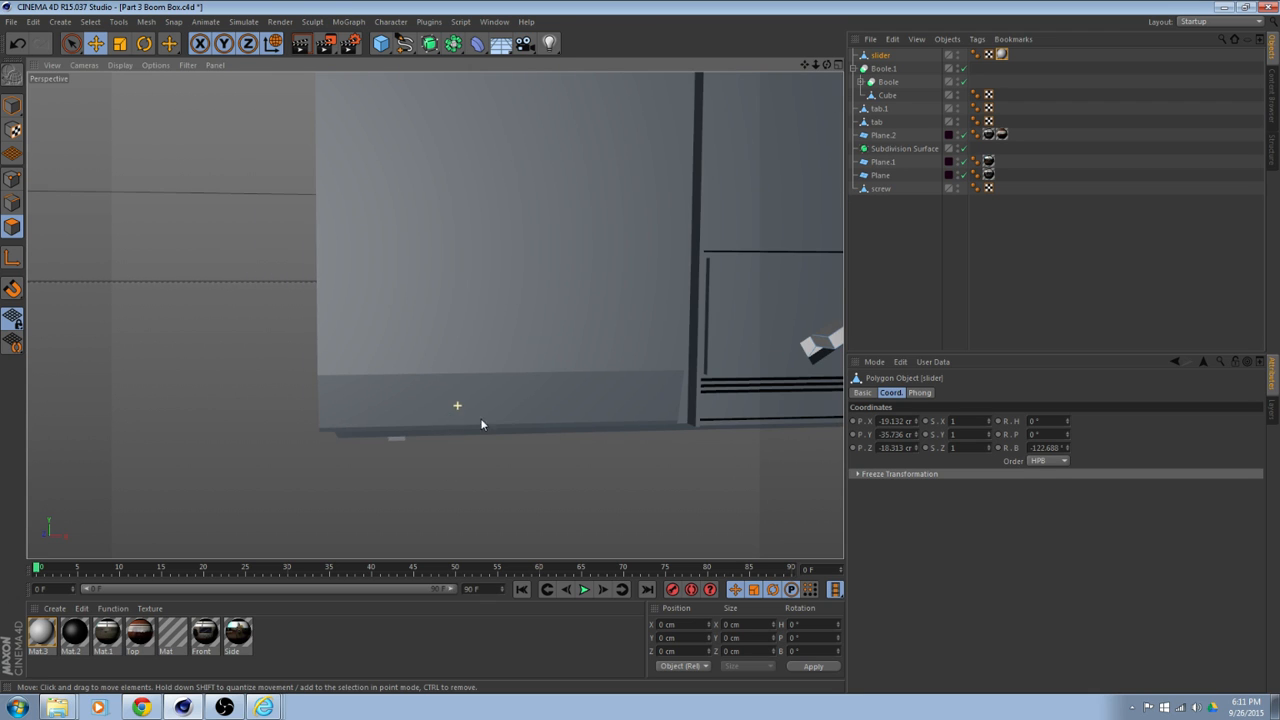
{"action": "middle_click_drag", "start_coordinate": [482, 422], "coordinate": [319, 422], "text": "alt"}
{"action": "left_click_drag", "start_coordinate": [319, 428], "coordinate": [452, 402], "text": "alt"}
{"action": "middle_click_drag", "start_coordinate": [457, 395], "coordinate": [404, 381], "text": "alt"}
{"action": "mouse_move", "coordinate": [404, 381]}
{"action": "left_mouse_down", "text": "alt"}
{"action": "mouse_move", "coordinate": [429, 414]}
{"action": "mouse_move", "coordinate": [398, 385]}
{"action": "left_mouse_up", "text": "alt"}
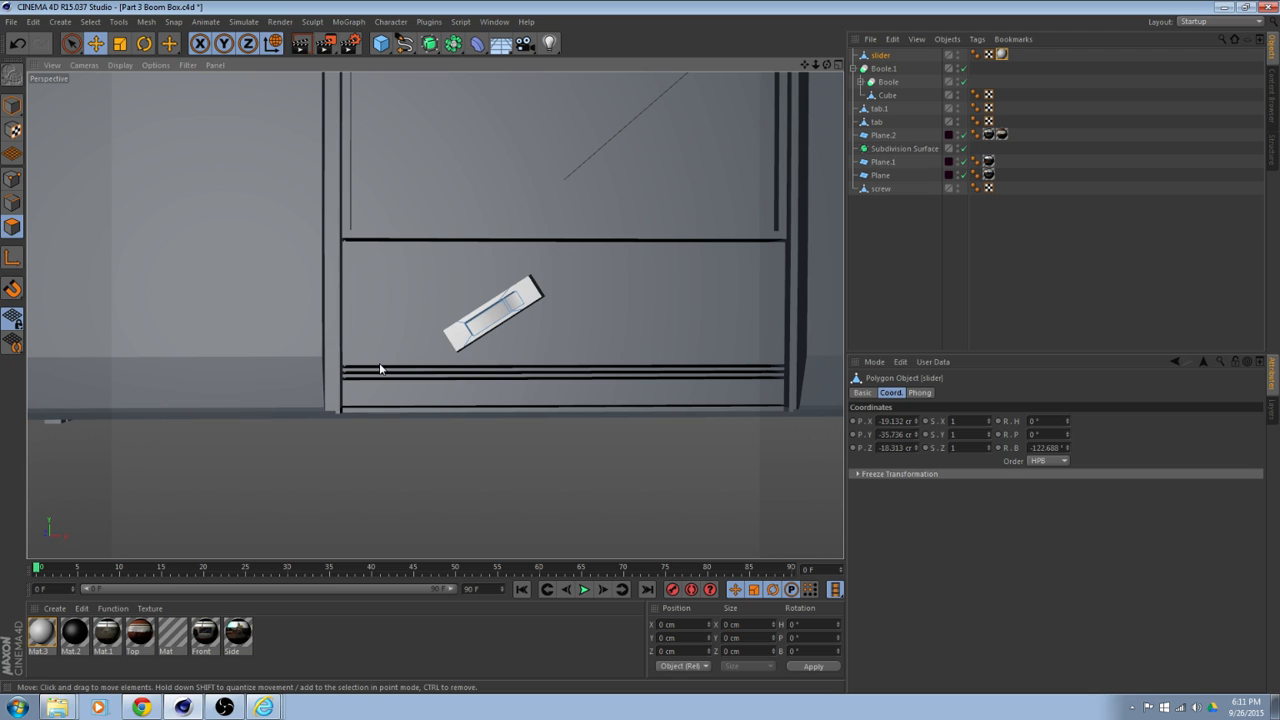
{"action": "scroll", "coordinate": [395, 382], "scroll_direction": "down", "scroll_amount": 3}
{"action": "mouse_move", "coordinate": [417, 344]}
{"action": "left_mouse_down", "text": "alt"}
{"action": "mouse_move", "coordinate": [412, 314]}
{"action": "mouse_move", "coordinate": [402, 336]}
{"action": "mouse_move", "coordinate": [415, 342]}
{"action": "left_mouse_up", "text": "alt"}
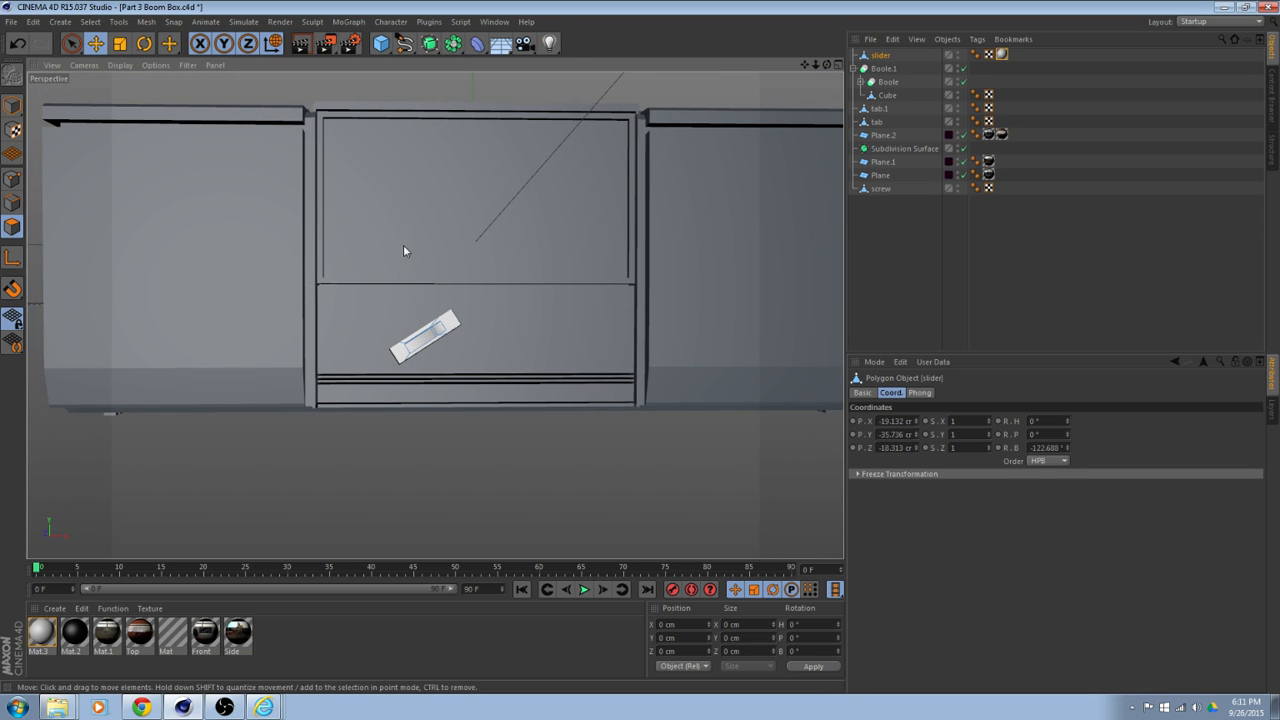
Add a Tube primitive and scale it down uniformly to an outer radius of about 23 cm.
{"action": "left_click", "coordinate": [381, 43]}
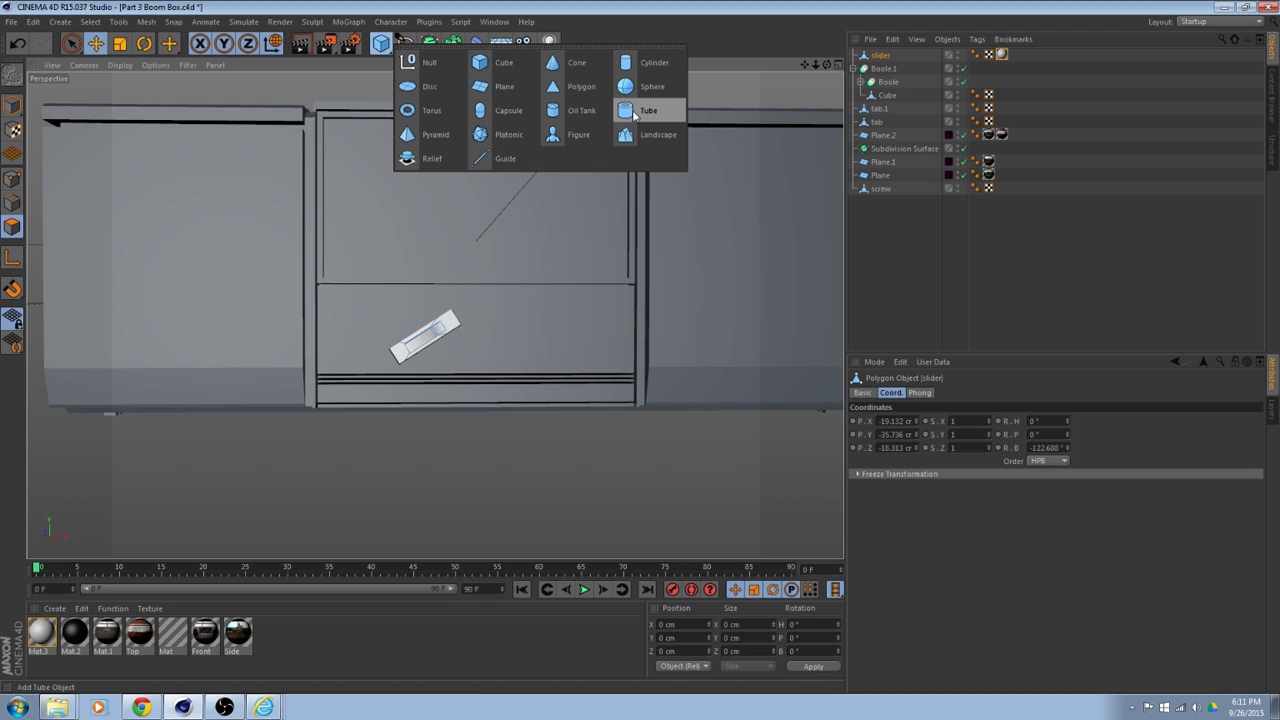
{"action": "left_click", "coordinate": [633, 112]}
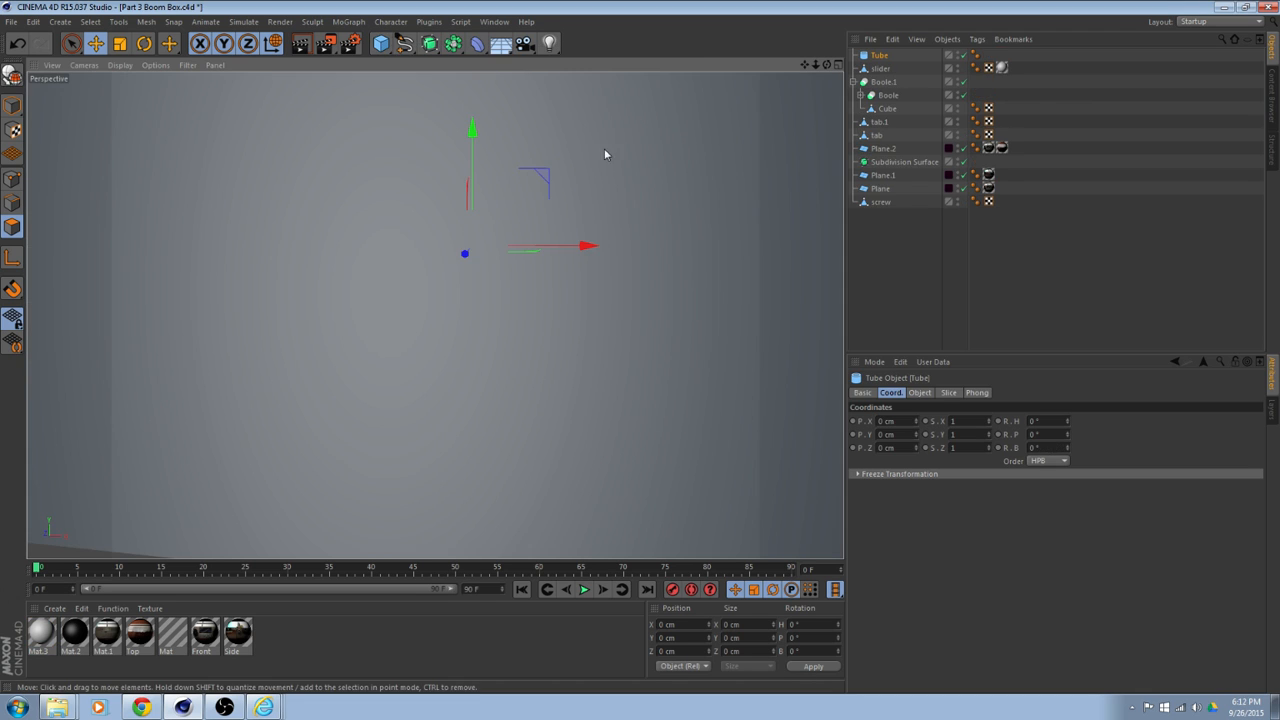
{"action": "scroll", "coordinate": [560, 194], "scroll_direction": "down", "scroll_amount": 5}
{"action": "scroll", "coordinate": [549, 214], "scroll_direction": "down", "scroll_amount": 2}
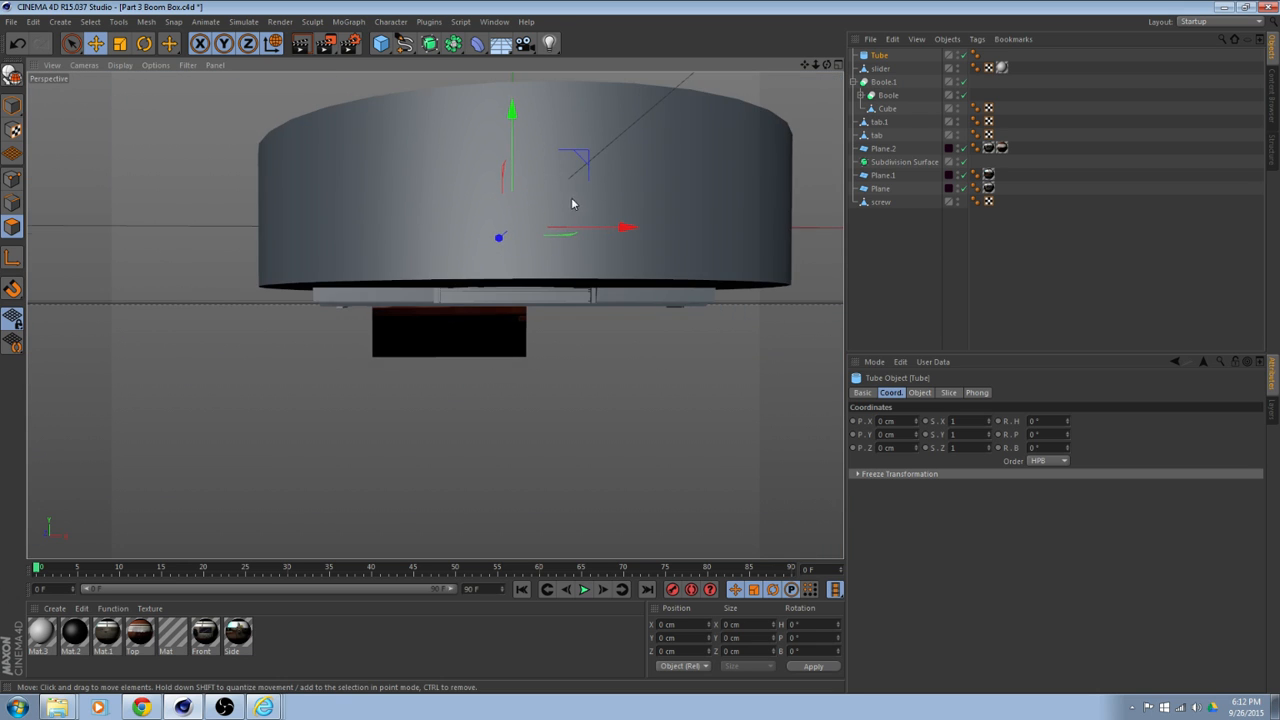
{"action": "middle_click_drag", "start_coordinate": [571, 200], "coordinate": [567, 285], "text": "alt"}
{"action": "left_click_drag", "start_coordinate": [567, 285], "coordinate": [568, 361], "text": "alt"}
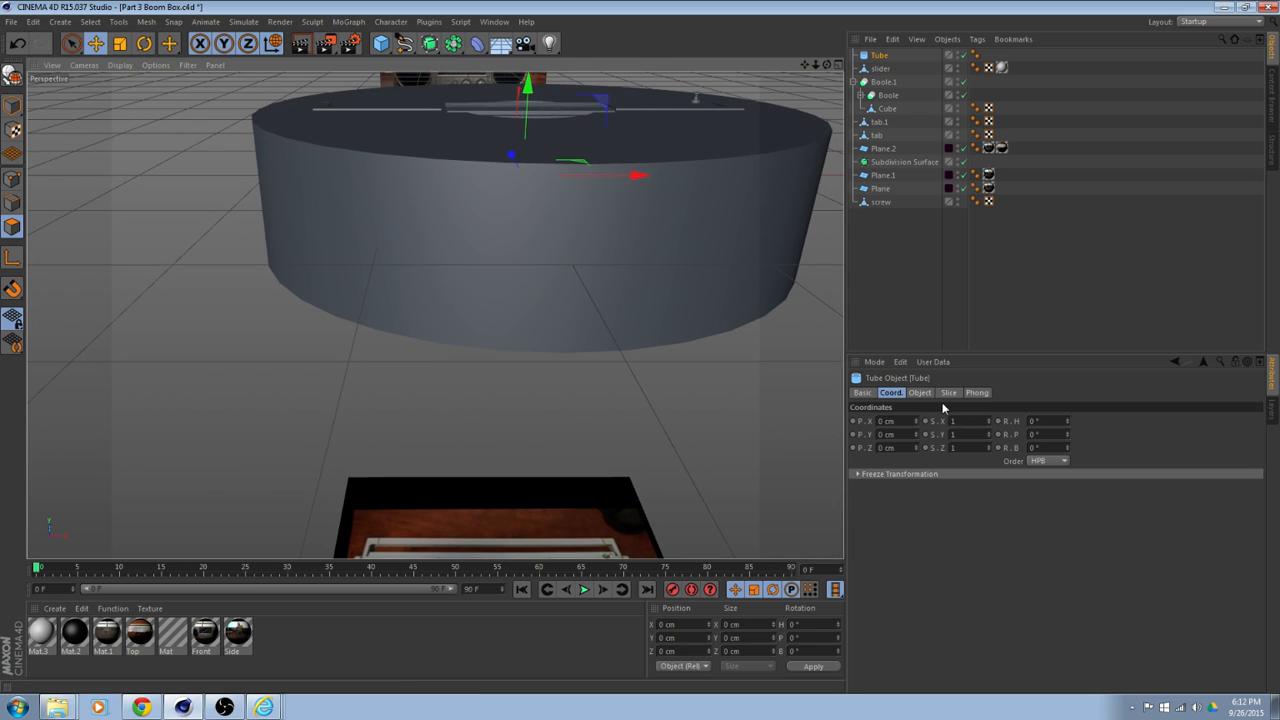
{"action": "left_click", "coordinate": [120, 44]}
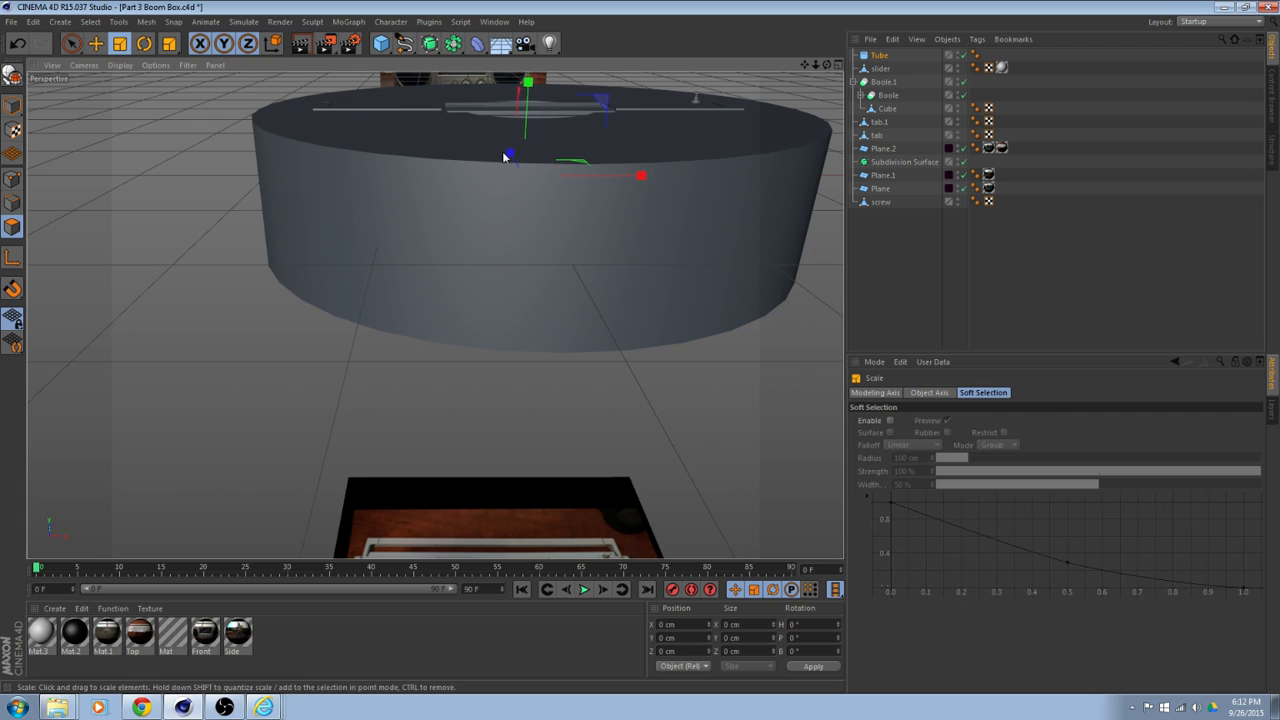
{"action": "left_click_drag", "start_coordinate": [598, 94], "coordinate": [534, 174]}
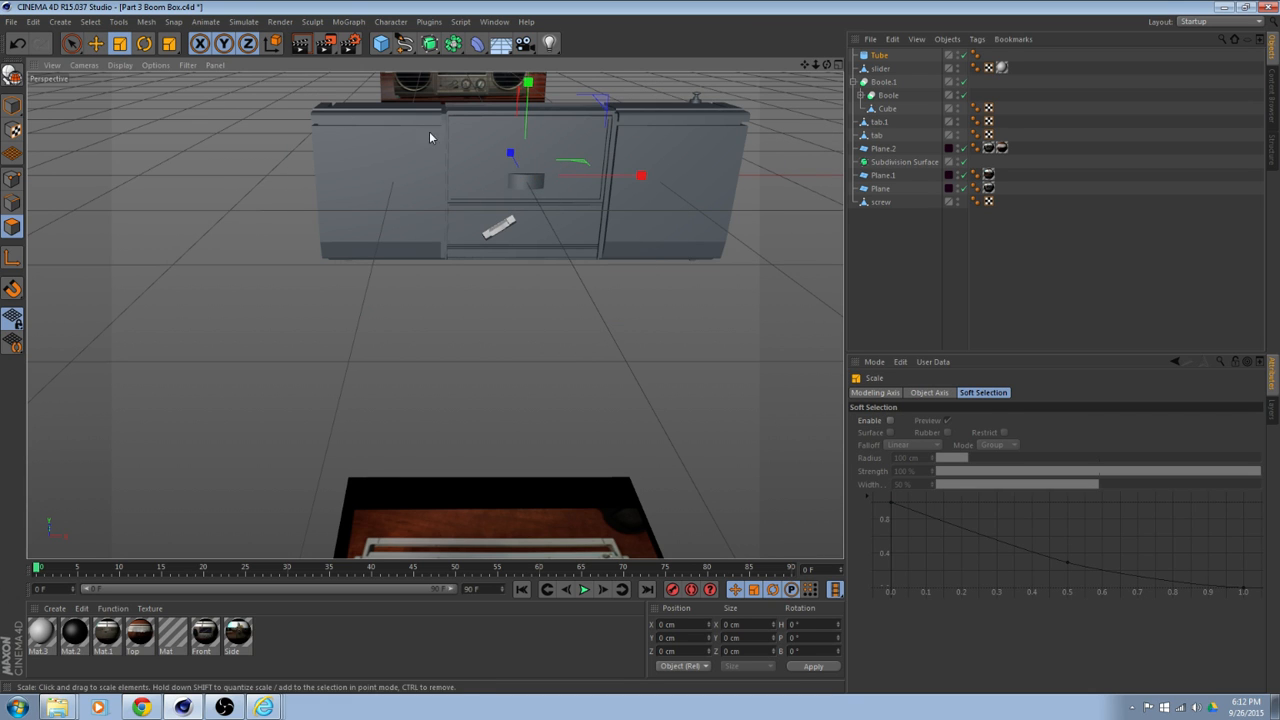
Move the tube forward along Z, out in front of the boom box, to about -106 cm.
{"action": "left_click", "coordinate": [96, 44]}
{"action": "left_click_drag", "start_coordinate": [346, 163], "coordinate": [310, 182], "text": "alt"}
{"action": "left_click_drag", "start_coordinate": [461, 124], "coordinate": [522, 180]}
{"action": "scroll", "coordinate": [615, 262], "scroll_direction": "up", "scroll_amount": 4}
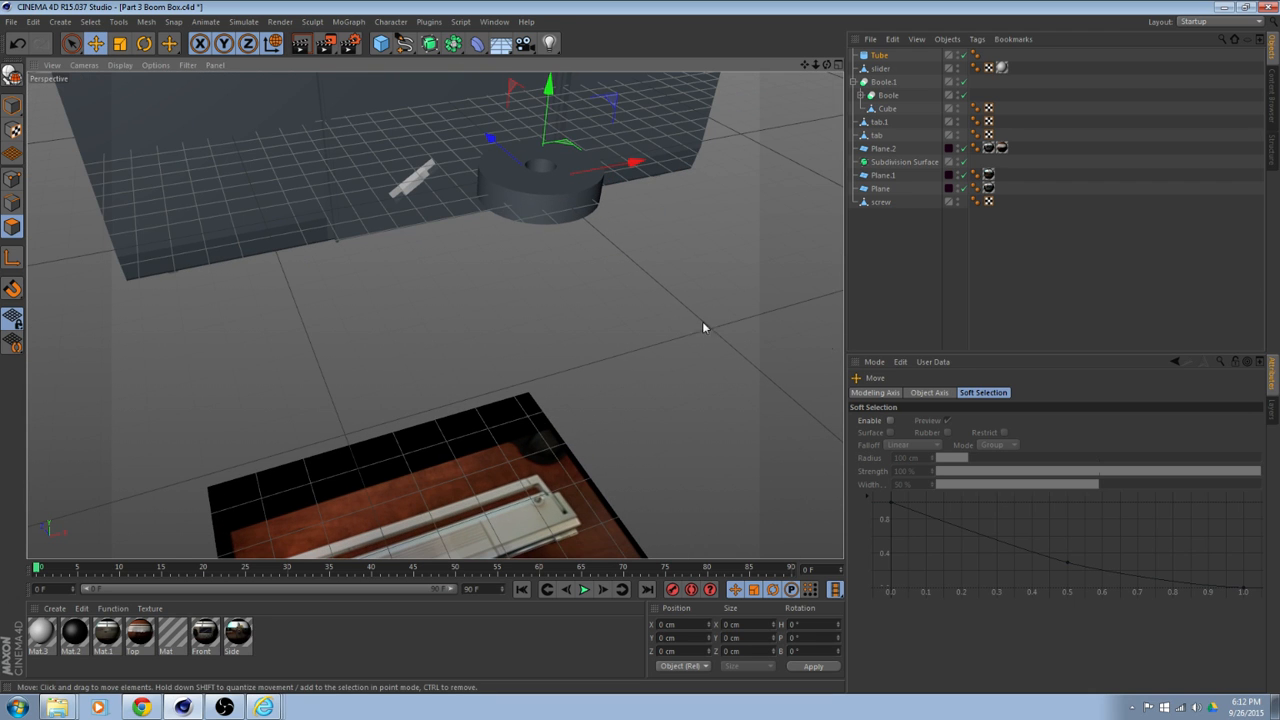
Set the tube's inner radius to about 18.7 cm for a thin wall and display its coordinates.
{"action": "left_click", "coordinate": [884, 56]}
{"action": "left_click", "coordinate": [919, 392]}
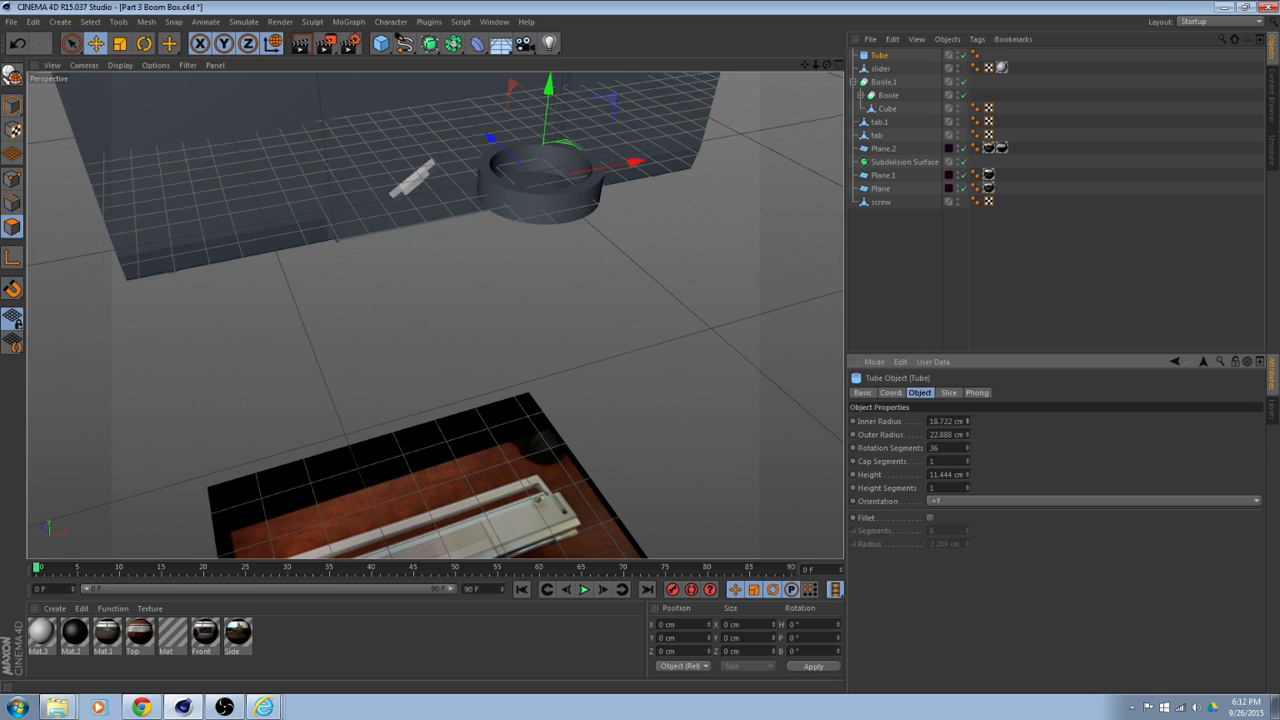
{"action": "left_click_drag", "start_coordinate": [967, 421], "coordinate": [967, 408]}
{"action": "left_click", "coordinate": [892, 393]}
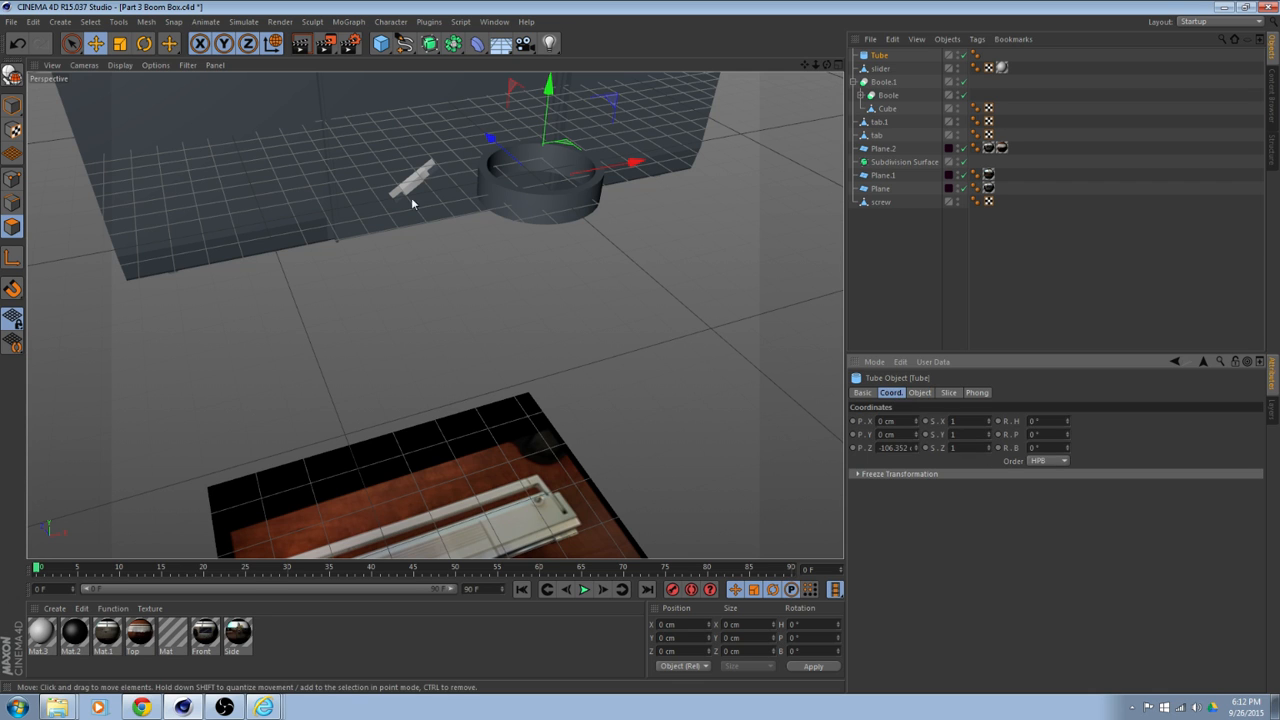
Scale the tube down uniformly to a small ring, smaller than the slider.
{"action": "left_click", "coordinate": [120, 43]}
{"action": "left_click_drag", "start_coordinate": [665, 152], "coordinate": [679, 217], "text": "alt"}
{"action": "left_click_drag", "start_coordinate": [515, 78], "coordinate": [463, 149]}
{"action": "scroll", "coordinate": [486, 159], "scroll_direction": "up", "scroll_amount": 2}
{"action": "middle_click_drag", "start_coordinate": [486, 159], "coordinate": [561, 317], "text": "alt"}
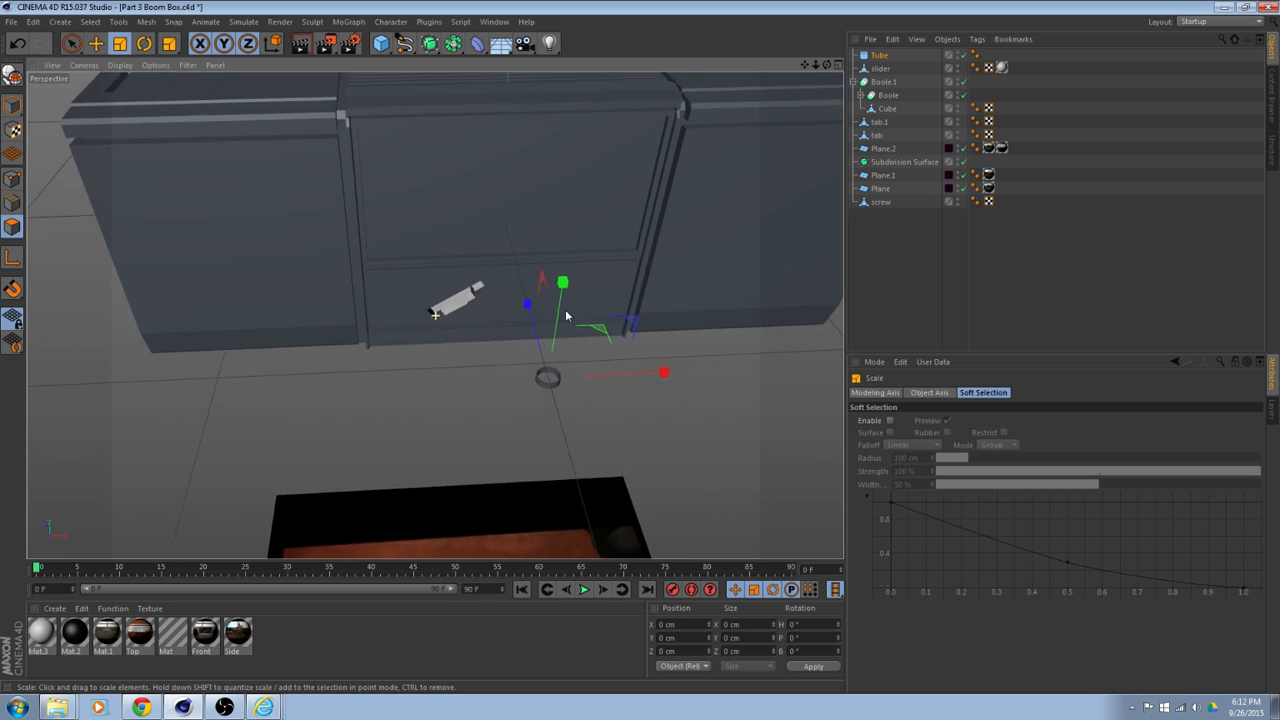
{"action": "scroll", "coordinate": [561, 317], "scroll_direction": "up", "scroll_amount": 5}
{"action": "left_click_drag", "start_coordinate": [561, 317], "coordinate": [500, 345]}
{"action": "scroll", "coordinate": [521, 344], "scroll_direction": "up", "scroll_amount": 1}
Move the tube back along Z toward the front panel, and shift it sideways and down near the slider.
{"action": "left_click", "coordinate": [96, 46]}
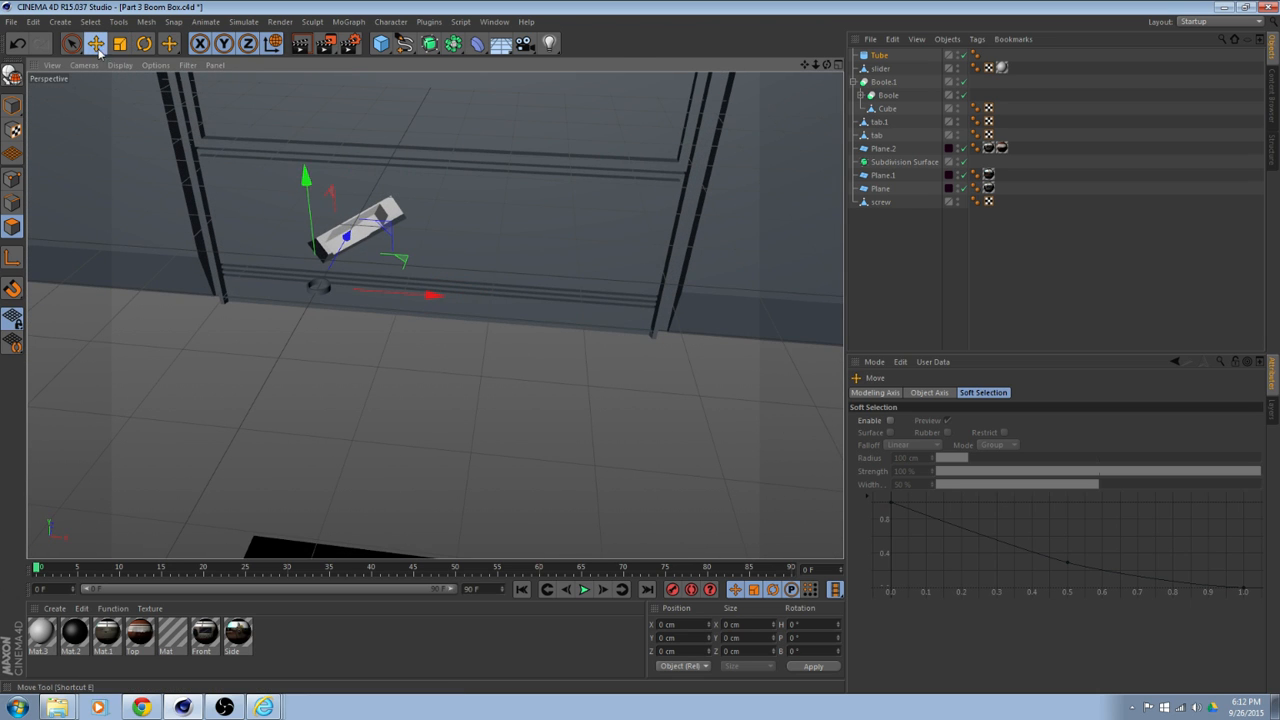
{"action": "left_click_drag", "start_coordinate": [350, 236], "coordinate": [487, 118]}
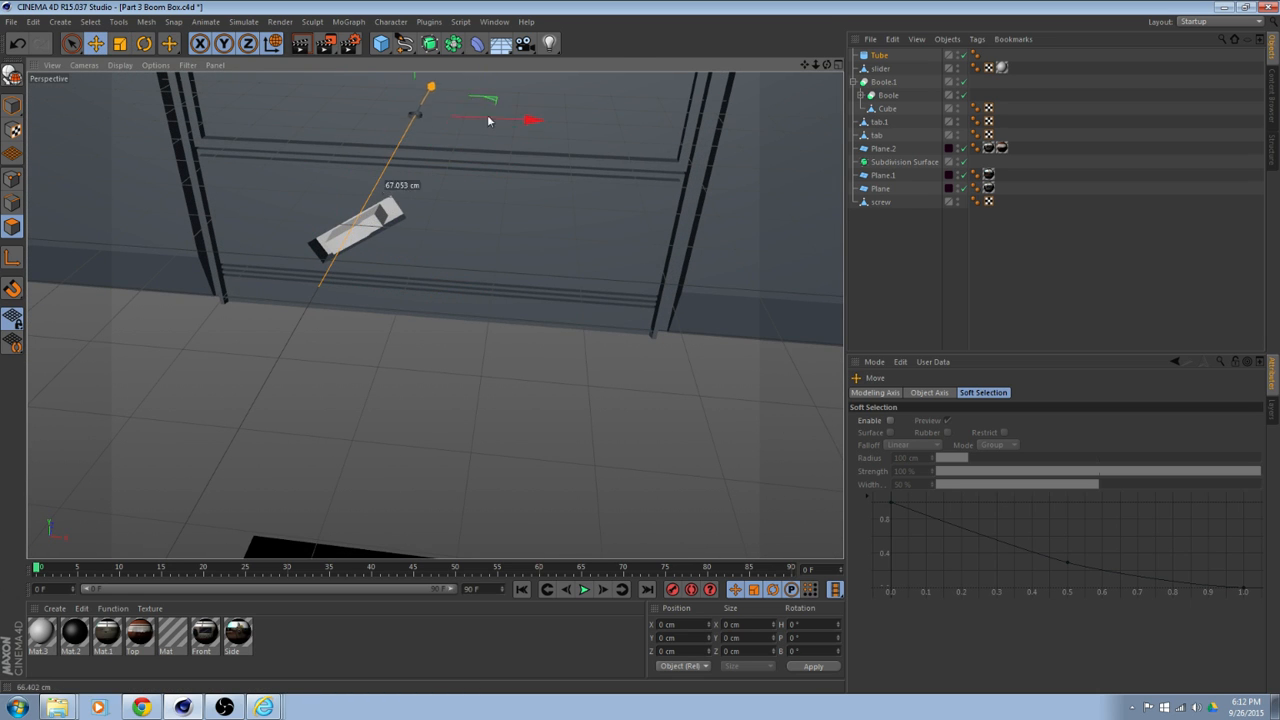
{"action": "middle_click_drag", "start_coordinate": [487, 118], "coordinate": [509, 333], "text": "alt"}
{"action": "left_click_drag", "start_coordinate": [540, 336], "coordinate": [476, 334]}
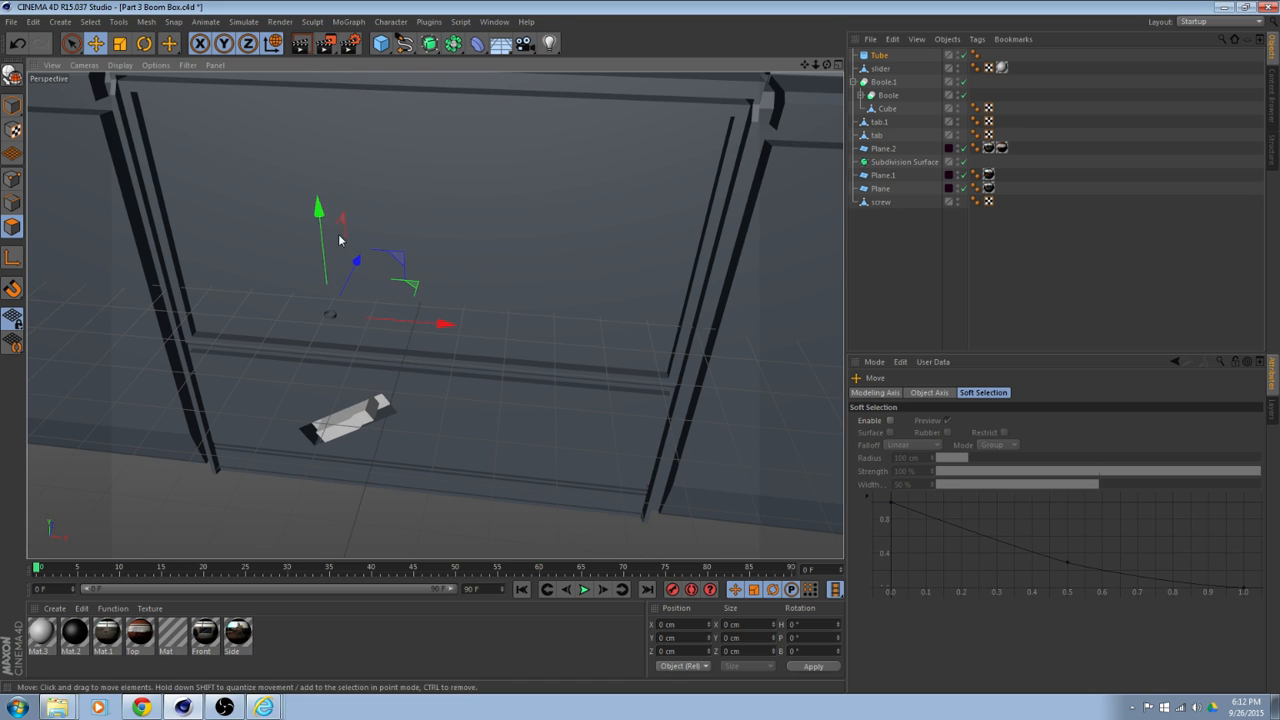
{"action": "left_click_drag", "start_coordinate": [320, 214], "coordinate": [374, 380]}
{"action": "scroll", "coordinate": [394, 368], "scroll_direction": "up", "scroll_amount": 2}
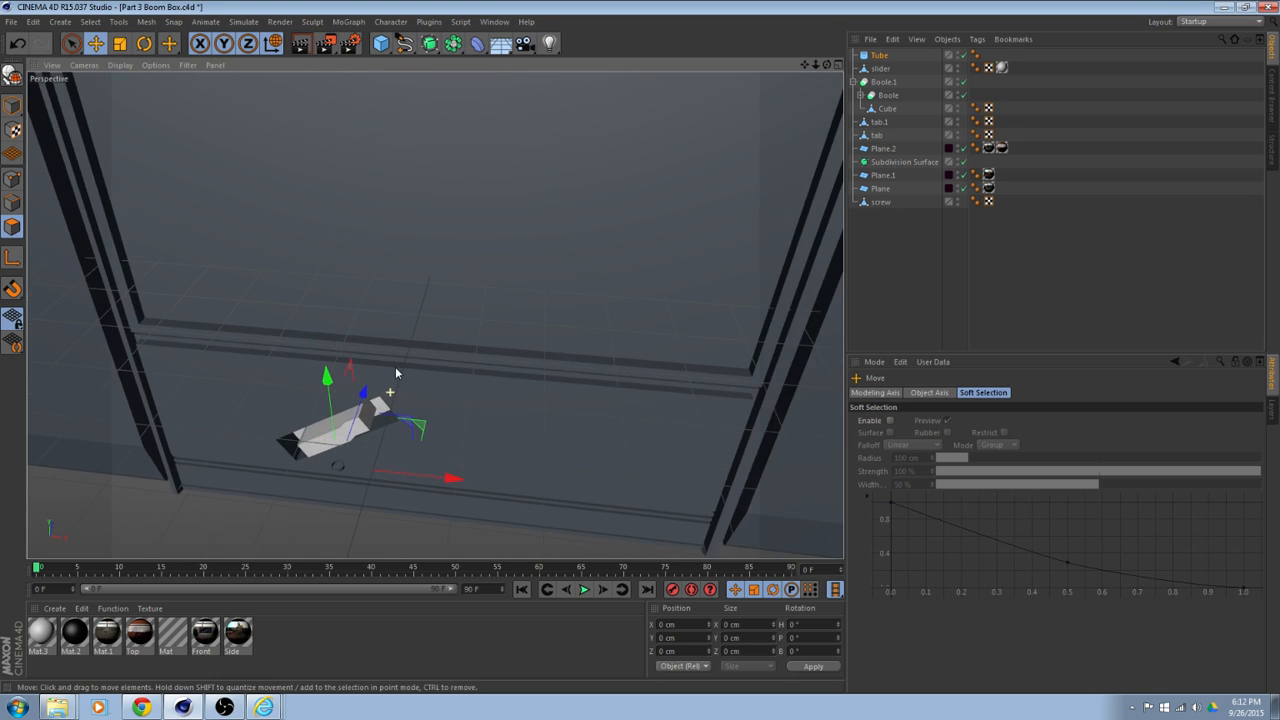
{"action": "middle_click_drag", "start_coordinate": [390, 392], "coordinate": [442, 298], "text": "alt"}
{"action": "scroll", "coordinate": [385, 338], "scroll_direction": "up", "scroll_amount": 6}
{"action": "left_click_drag", "start_coordinate": [383, 341], "coordinate": [437, 207], "text": "alt"}
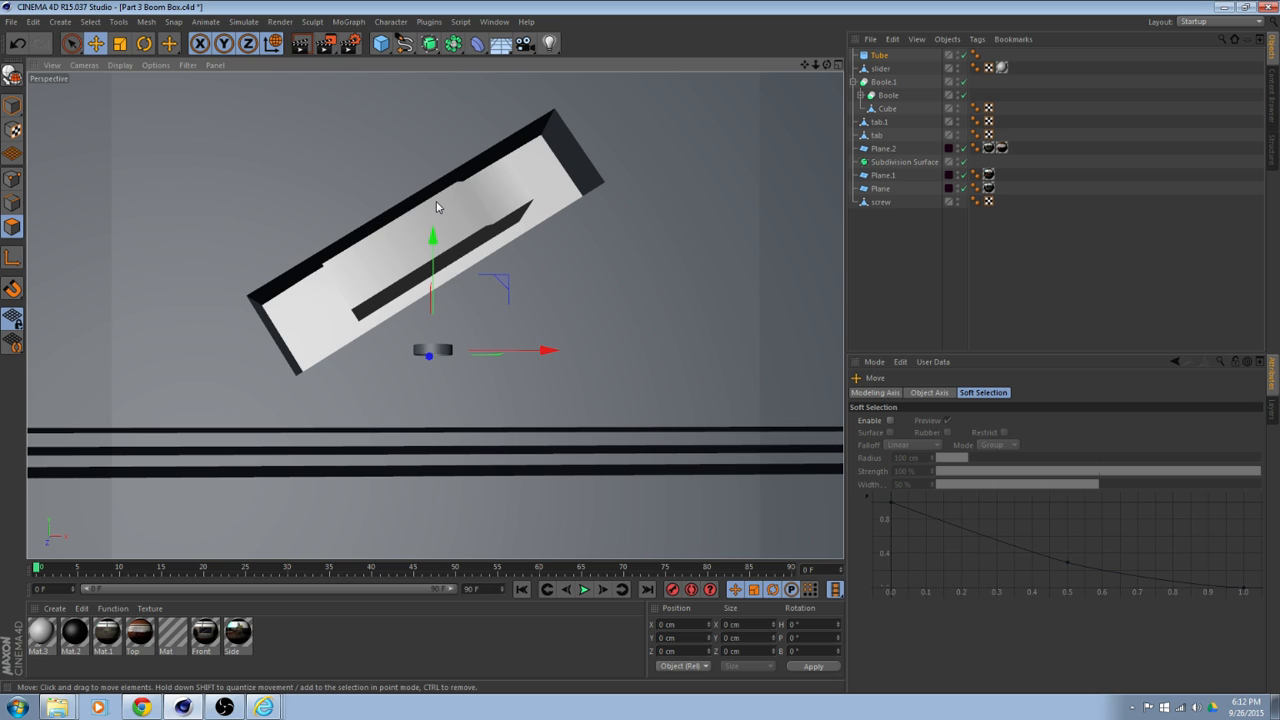
Rotate the tube so its opening faces forward and move it over the lower end of the slider.
{"action": "left_click", "coordinate": [144, 43]}
{"action": "left_click_drag", "start_coordinate": [438, 318], "coordinate": [423, 451]}
{"action": "left_click", "coordinate": [96, 43]}
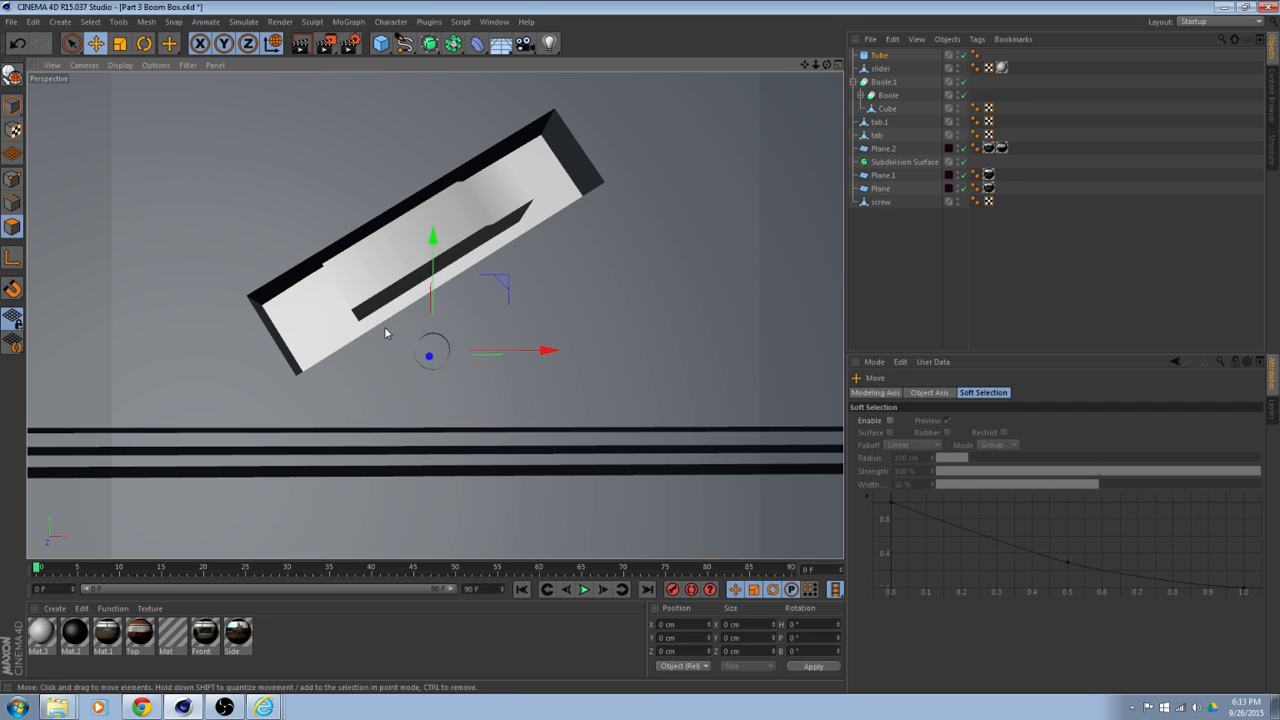
{"action": "left_click_drag", "start_coordinate": [549, 351], "coordinate": [424, 362]}
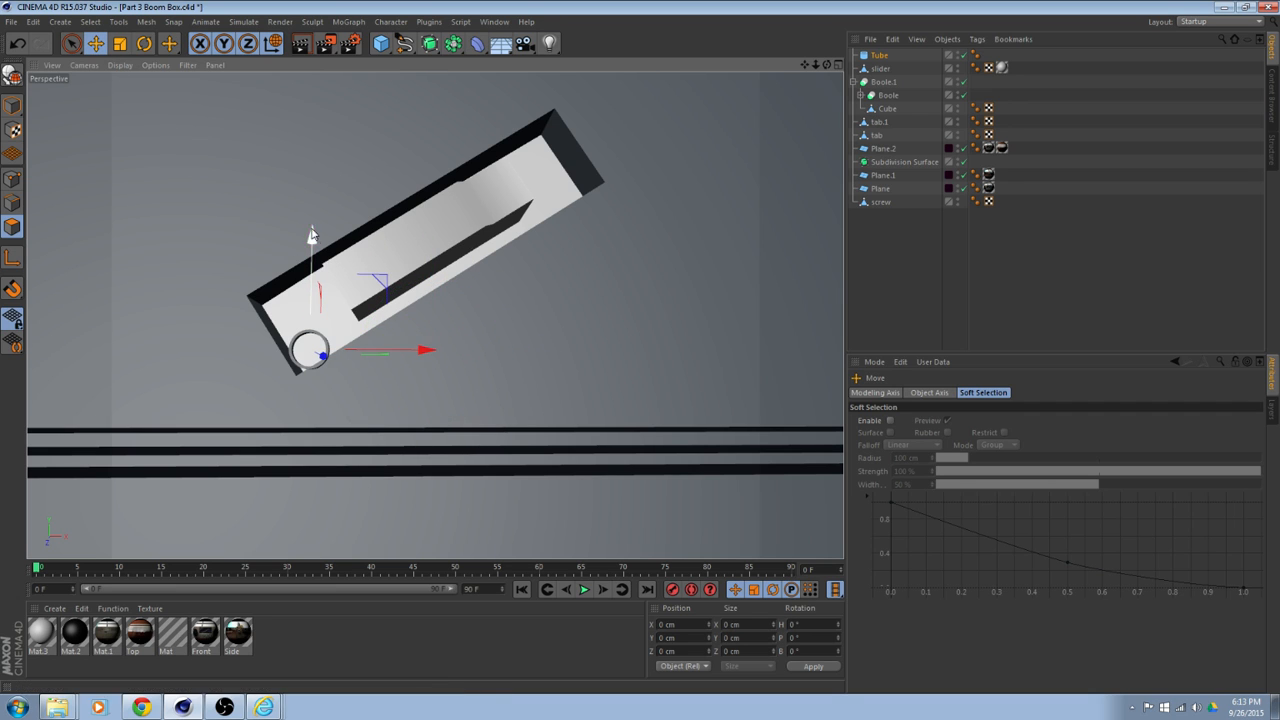
{"action": "left_click_drag", "start_coordinate": [312, 237], "coordinate": [311, 200]}
{"action": "left_click_drag", "start_coordinate": [318, 232], "coordinate": [406, 286], "text": "alt"}
{"action": "left_click_drag", "start_coordinate": [427, 355], "coordinate": [365, 366], "text": "alt"}
{"action": "left_click_drag", "start_coordinate": [360, 362], "coordinate": [271, 323], "text": "alt"}
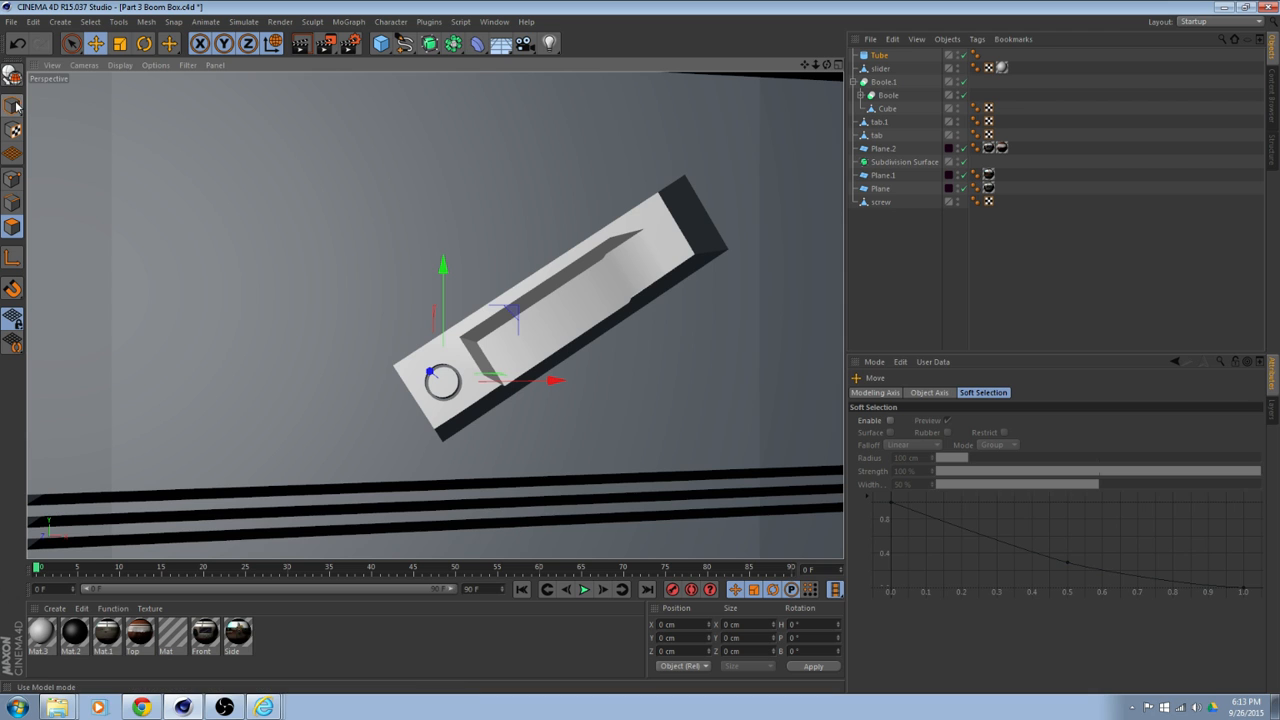
Scale the tube up to an outer radius of about 3.4 cm and recentre it over the slider's lower end.
{"action": "left_click", "coordinate": [120, 44]}
{"action": "left_click_drag", "start_coordinate": [286, 182], "coordinate": [309, 202], "text": "alt"}
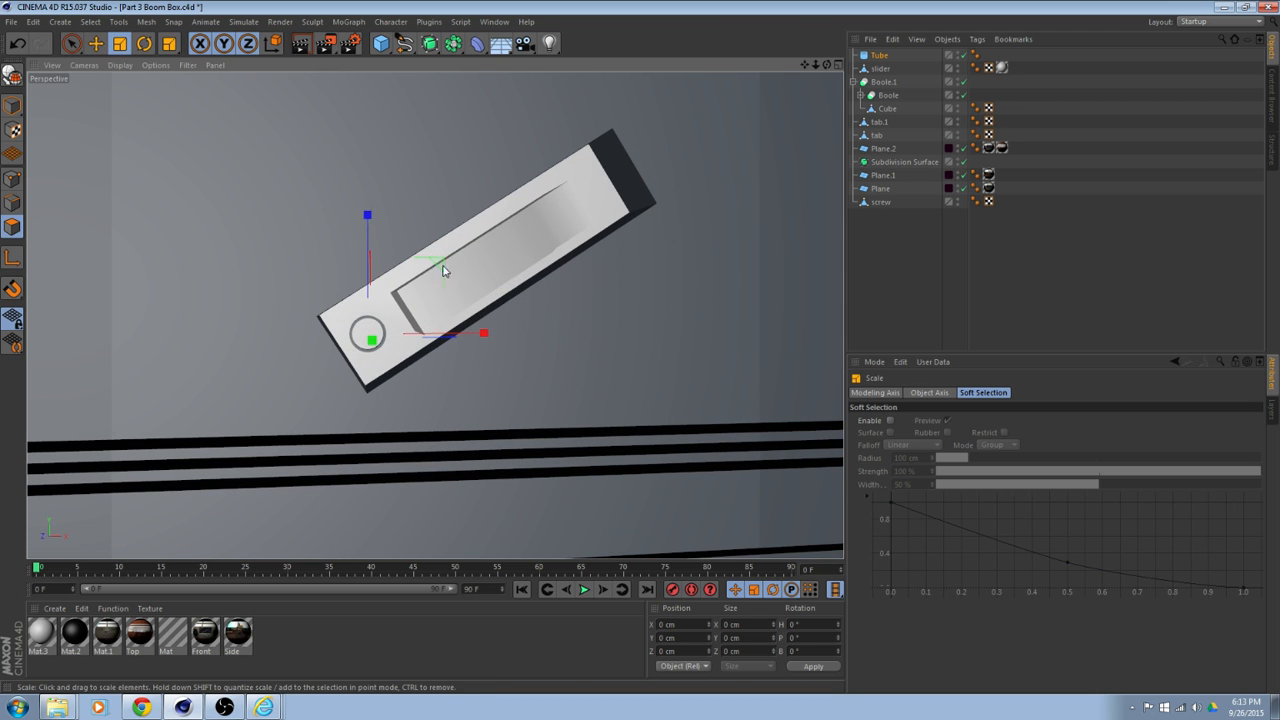
{"action": "left_click_drag", "start_coordinate": [443, 267], "coordinate": [735, 155]}
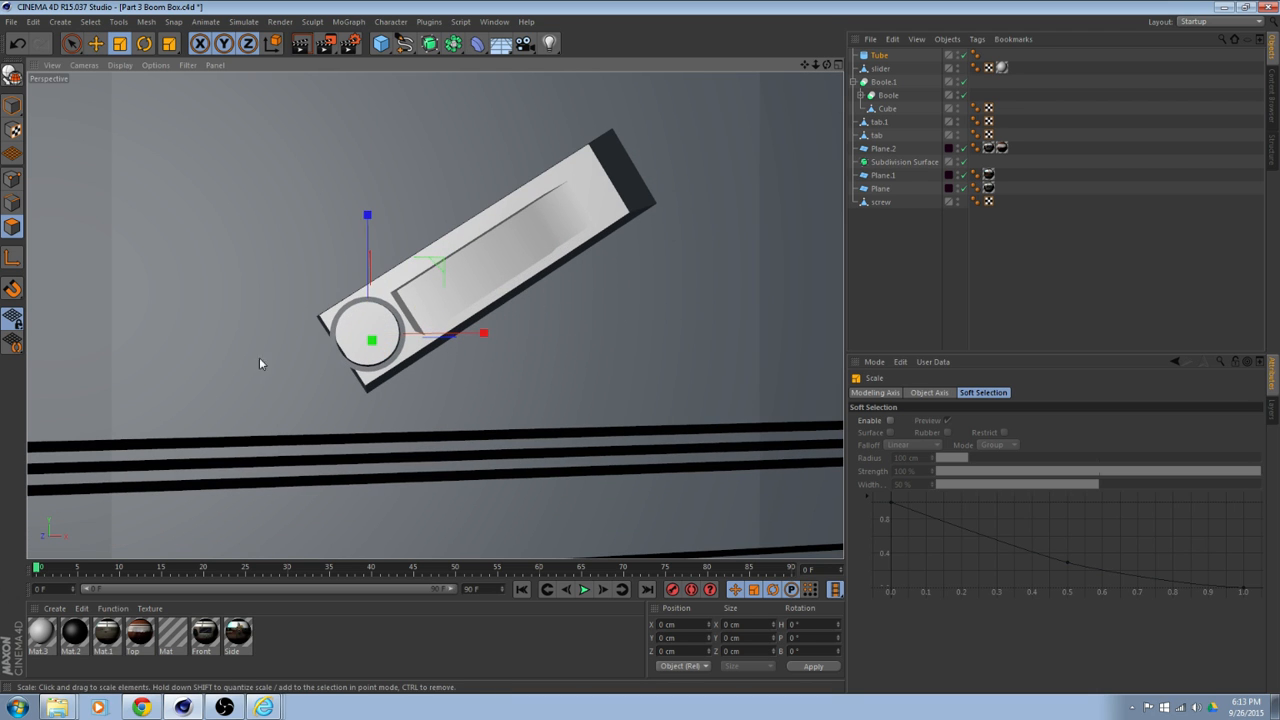
{"action": "left_click_drag", "start_coordinate": [260, 359], "coordinate": [250, 353], "text": "alt"}
{"action": "left_click_drag", "start_coordinate": [426, 262], "coordinate": [461, 255]}
{"action": "left_click", "coordinate": [96, 44]}
{"action": "left_click_drag", "start_coordinate": [362, 222], "coordinate": [363, 214]}
{"action": "left_click_drag", "start_coordinate": [468, 329], "coordinate": [480, 331]}
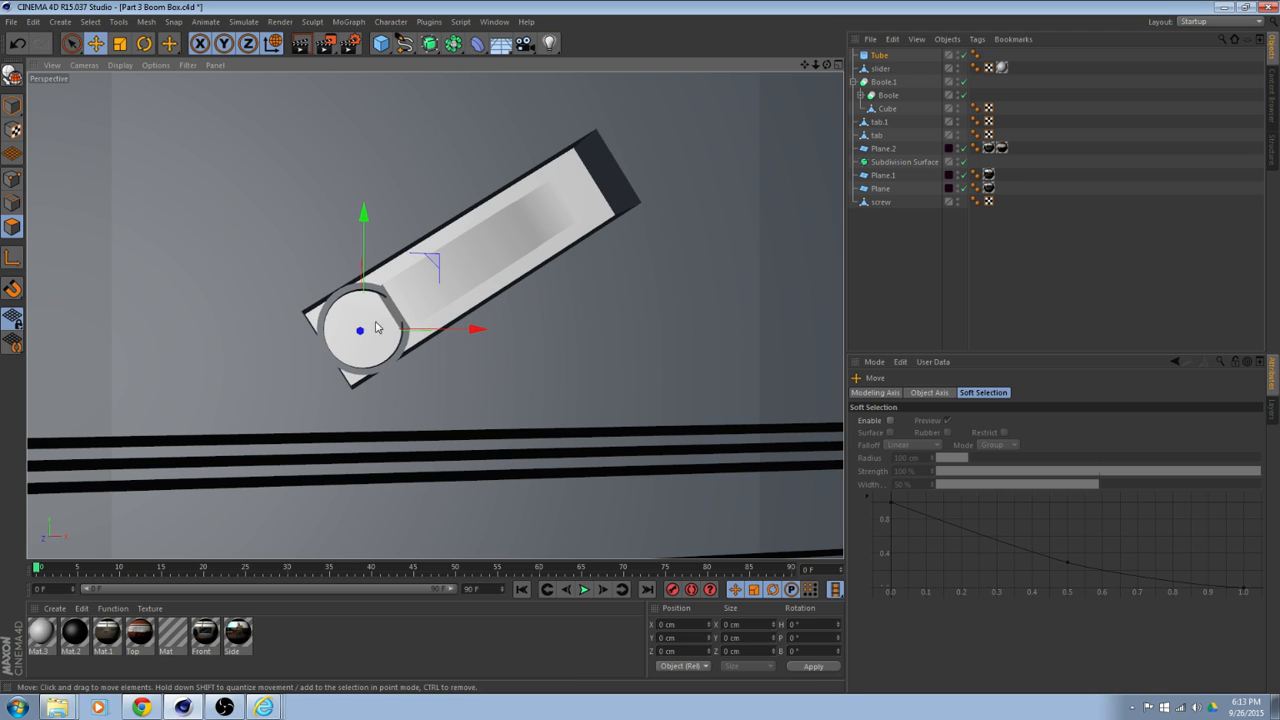
Set the tube's inner radius to 2.433 cm and enable its fillet.
{"action": "left_click", "coordinate": [880, 56]}
{"action": "left_click", "coordinate": [920, 393]}
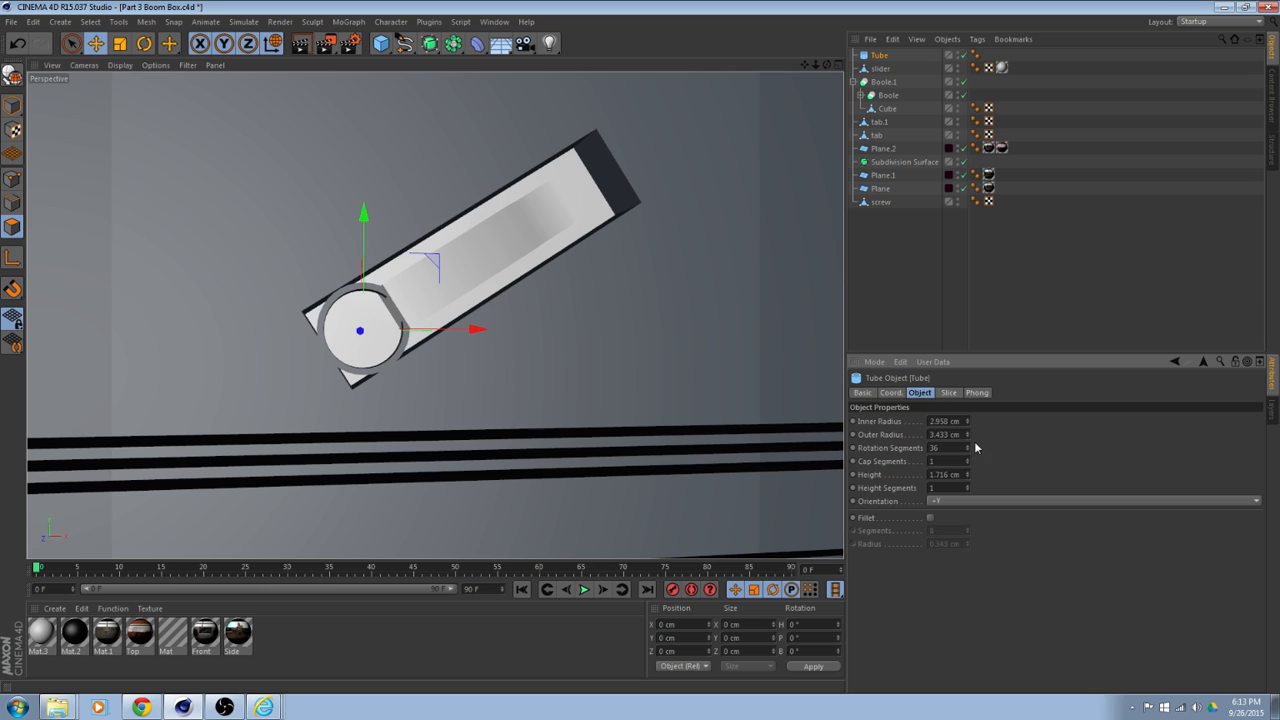
{"action": "mouse_move", "coordinate": [967, 421]}
{"action": "left_mouse_down"}
{"action": "mouse_move", "coordinate": [967, 440]}
{"action": "mouse_move", "coordinate": [967, 407]}
{"action": "mouse_move", "coordinate": [967, 431]}
{"action": "left_mouse_up"}
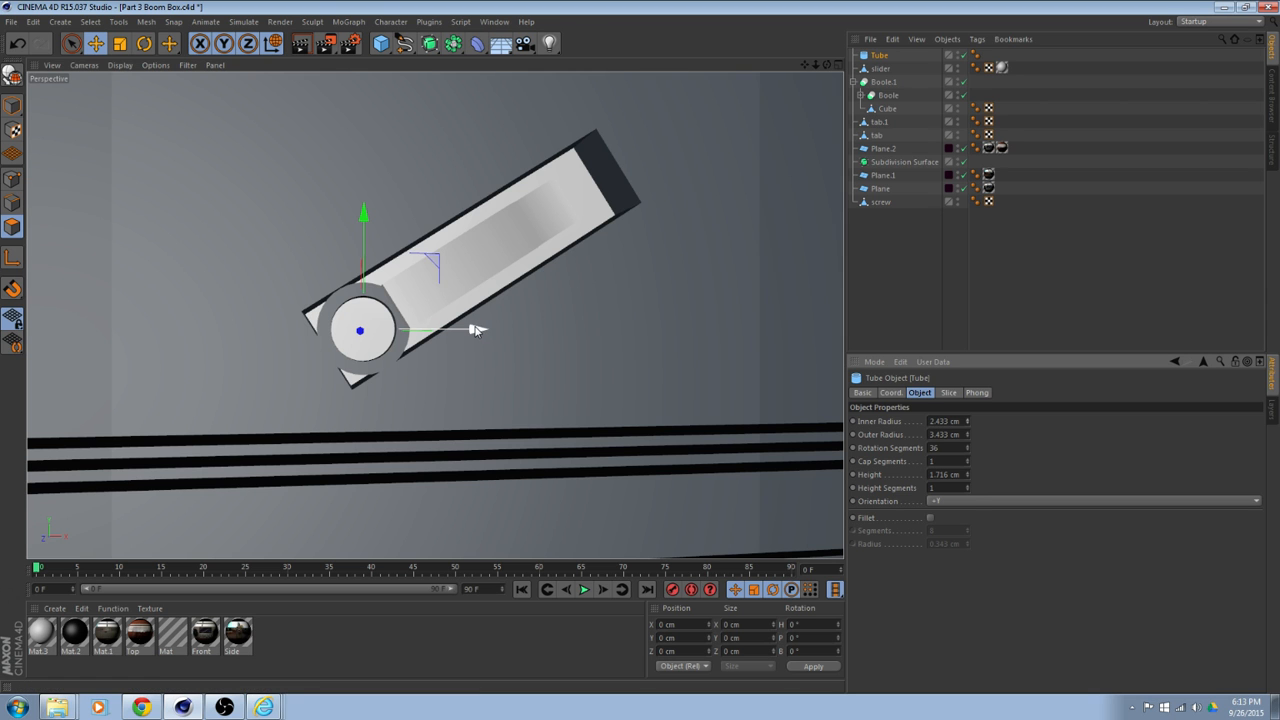
{"action": "left_click", "coordinate": [929, 518]}
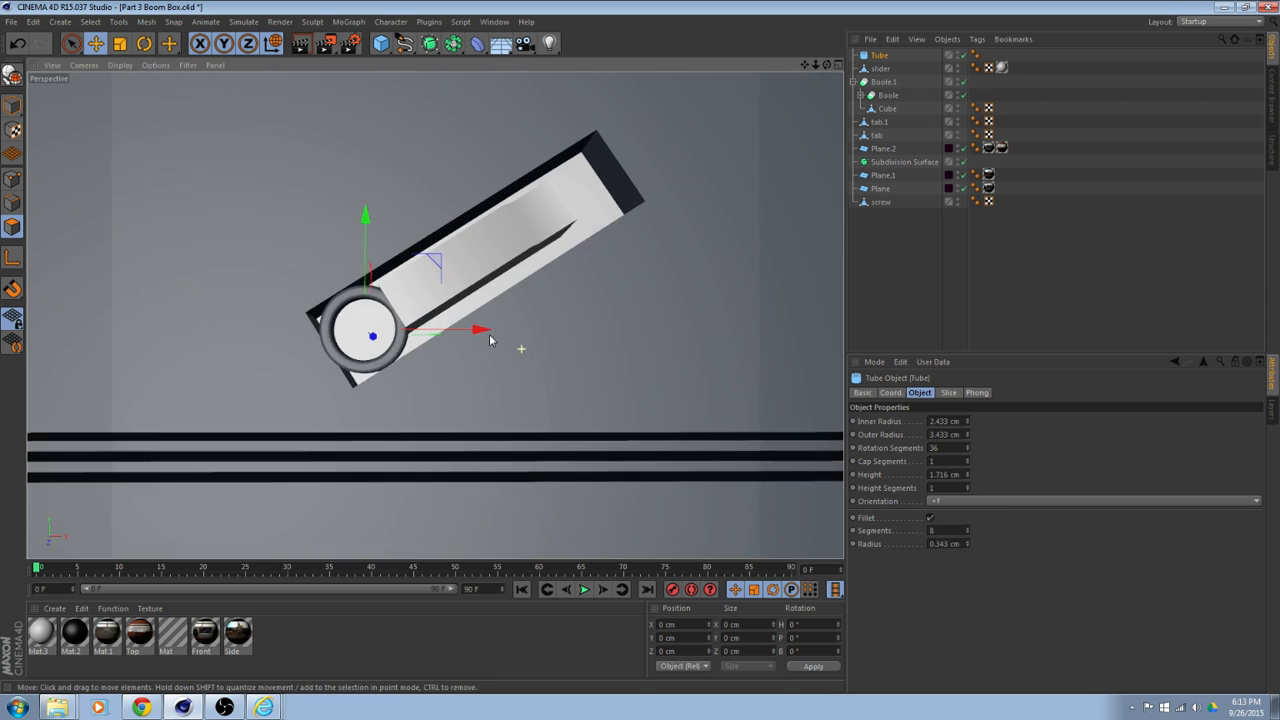
Increase the tube's height to 7.716 cm so that it is deep enough for the front panel.
{"action": "left_click_drag", "start_coordinate": [514, 343], "coordinate": [574, 380], "text": "alt"}
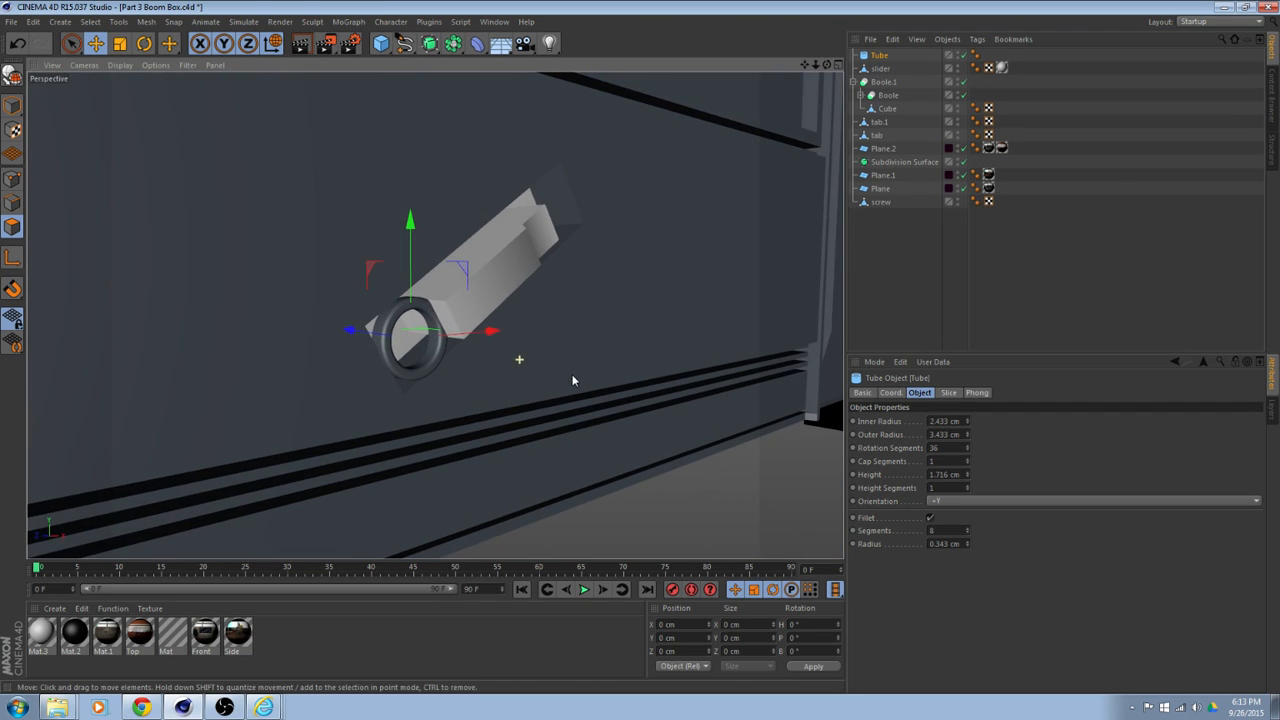
{"action": "left_click_drag", "start_coordinate": [967, 476], "coordinate": [967, 470]}
{"action": "left_click_drag", "start_coordinate": [563, 394], "coordinate": [452, 312], "text": "alt"}
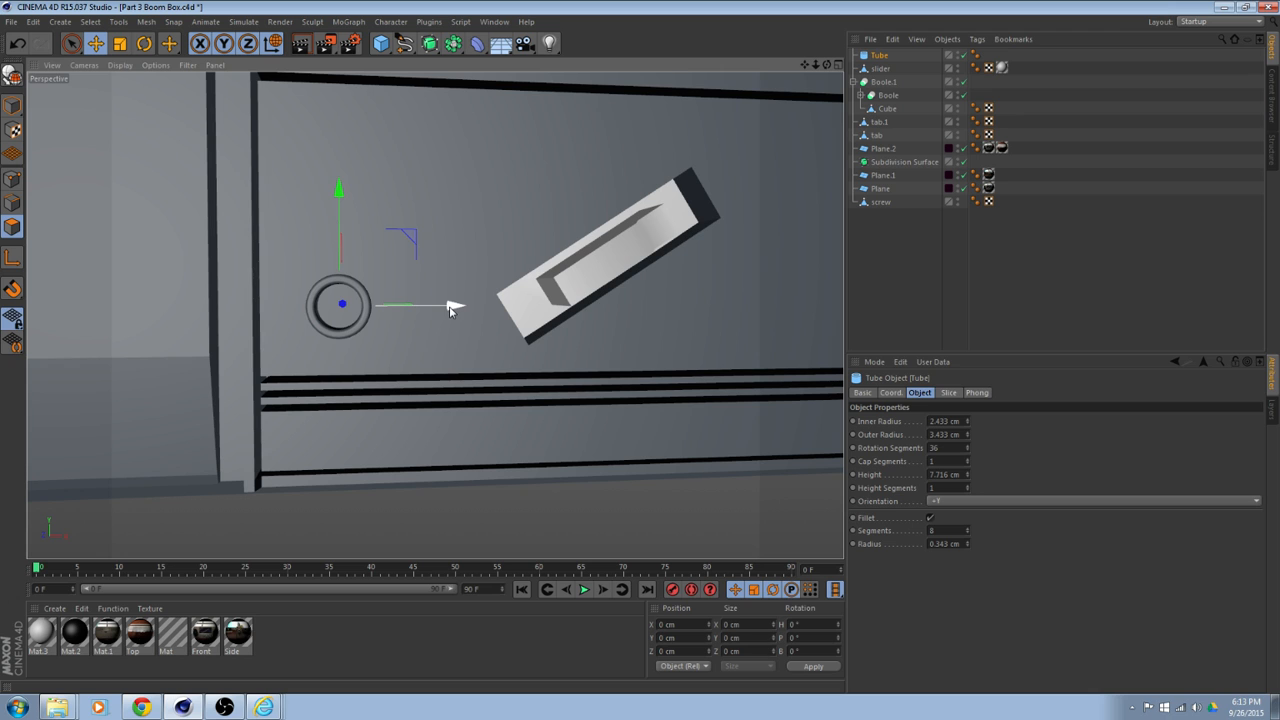
Position the tube along X between the slider's lower end and the panel's side edge.
{"action": "left_click_drag", "start_coordinate": [450, 310], "coordinate": [612, 318]}
{"action": "left_click_drag", "start_coordinate": [534, 341], "coordinate": [461, 380], "text": "alt"}
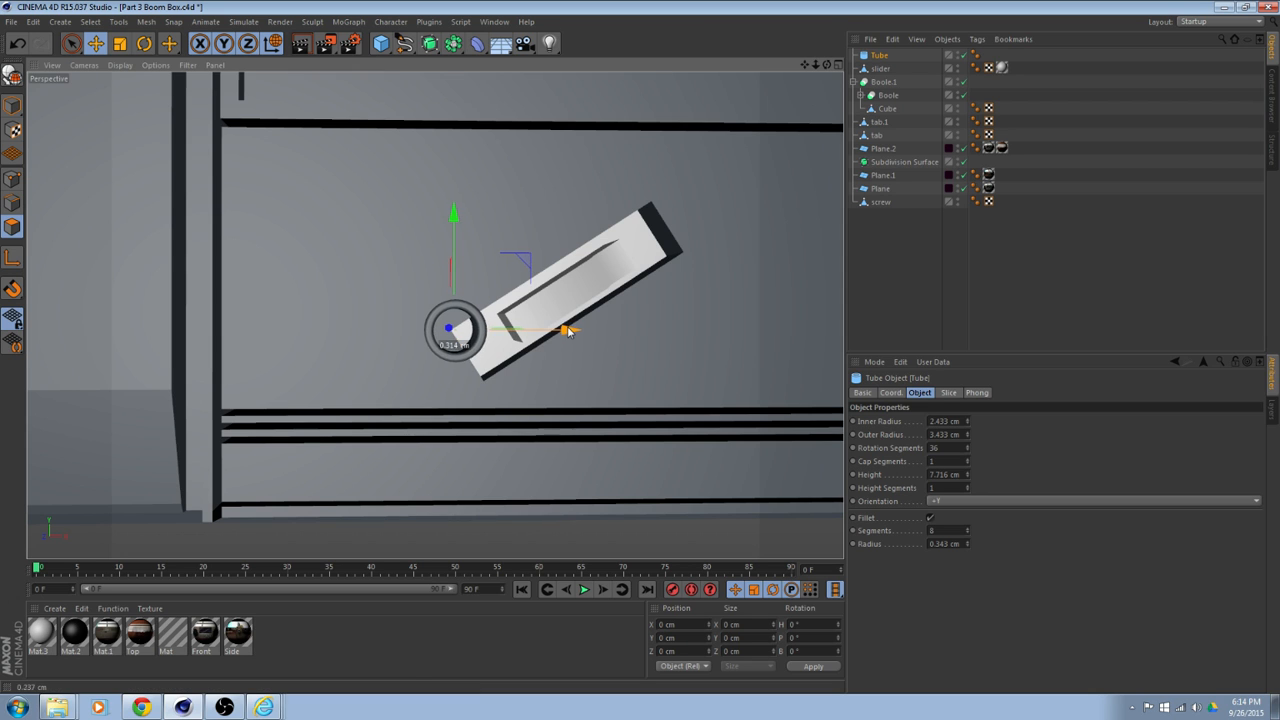
{"action": "left_click_drag", "start_coordinate": [571, 328], "coordinate": [414, 338], "text": "alt"}
{"action": "middle_click_drag", "start_coordinate": [414, 338], "coordinate": [515, 334], "text": "alt"}
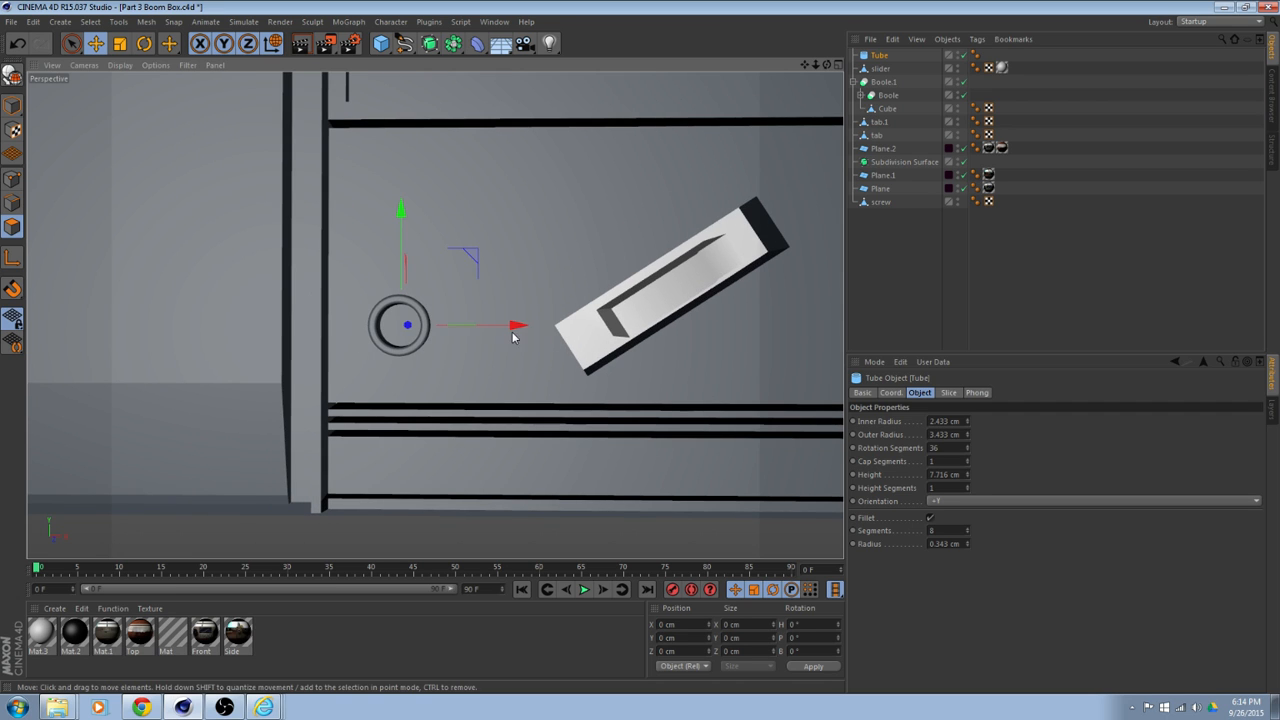
{"action": "left_click_drag", "start_coordinate": [516, 329], "coordinate": [521, 326]}
{"action": "middle_click_drag", "start_coordinate": [521, 326], "coordinate": [569, 317], "text": "alt"}
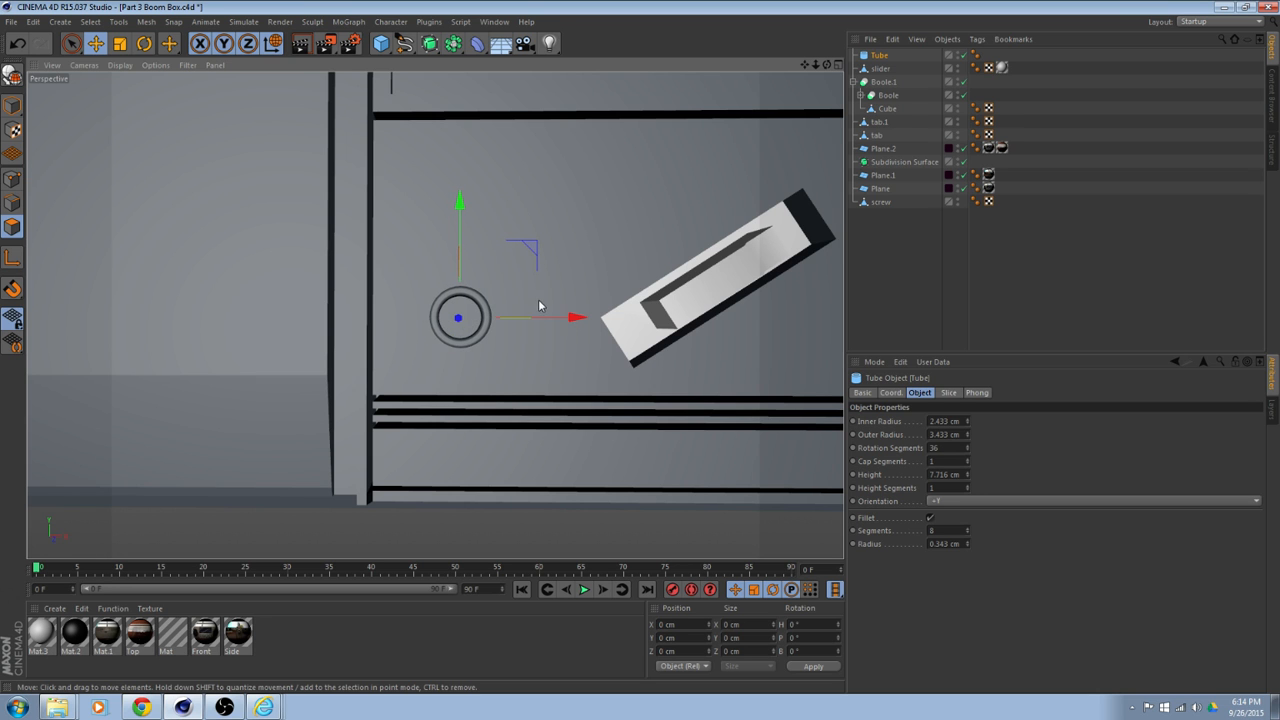
Move the tube along Z so that it protrudes from the front panel.
{"action": "middle_click_drag", "start_coordinate": [540, 303], "coordinate": [500, 272], "text": "alt"}
{"action": "left_click_drag", "start_coordinate": [500, 272], "coordinate": [337, 288], "text": "alt"}
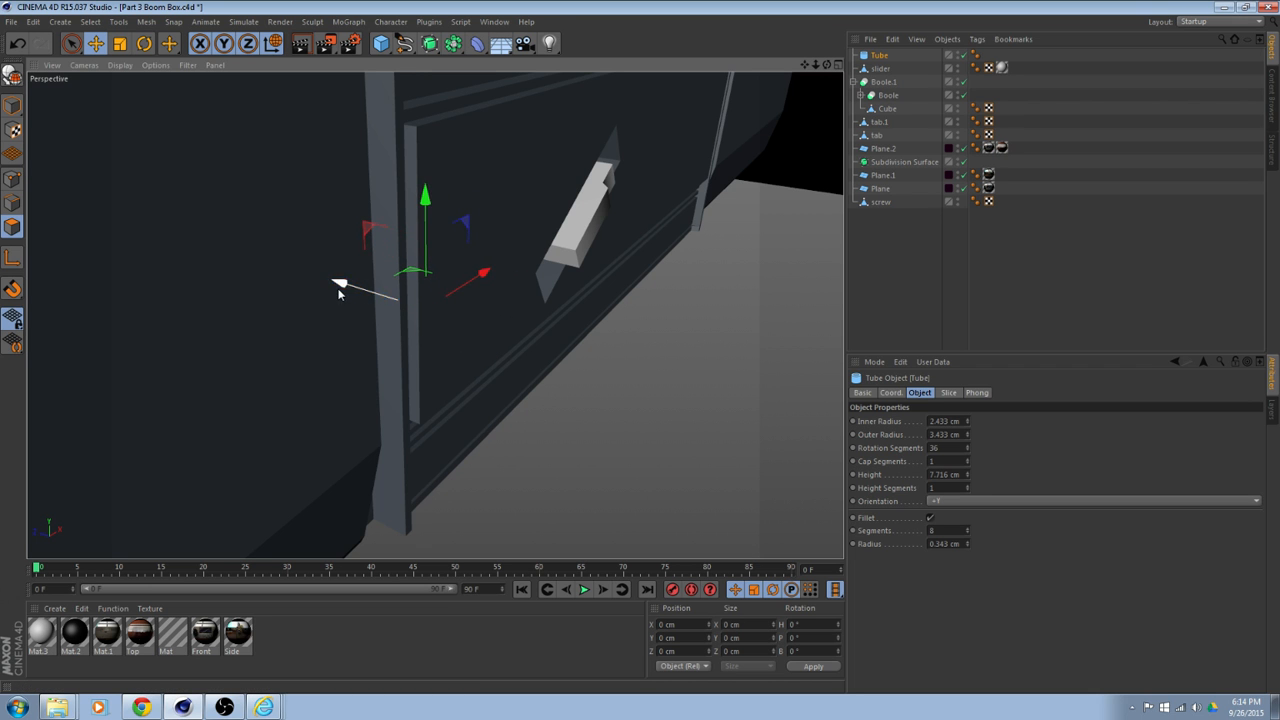
{"action": "left_click_drag", "start_coordinate": [488, 329], "coordinate": [439, 380], "text": "alt"}
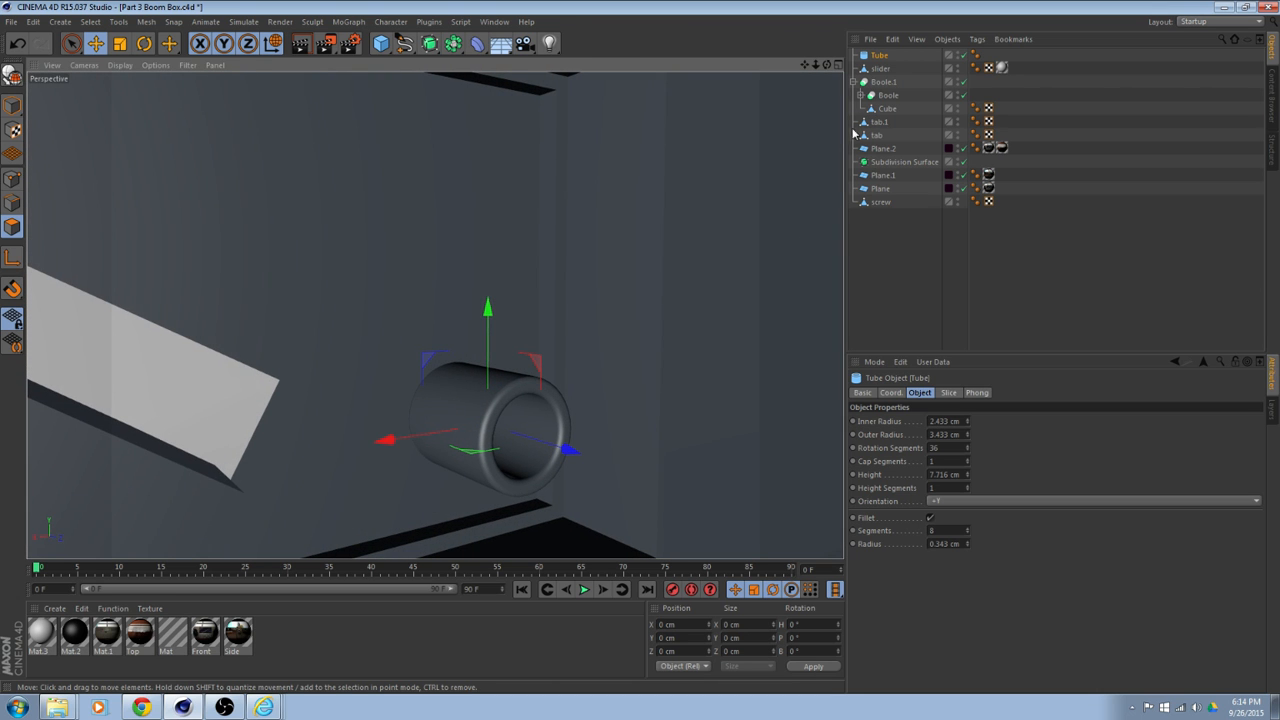
Rename the tube object as "headphone jack".
{"action": "double_click", "coordinate": [879, 55]}
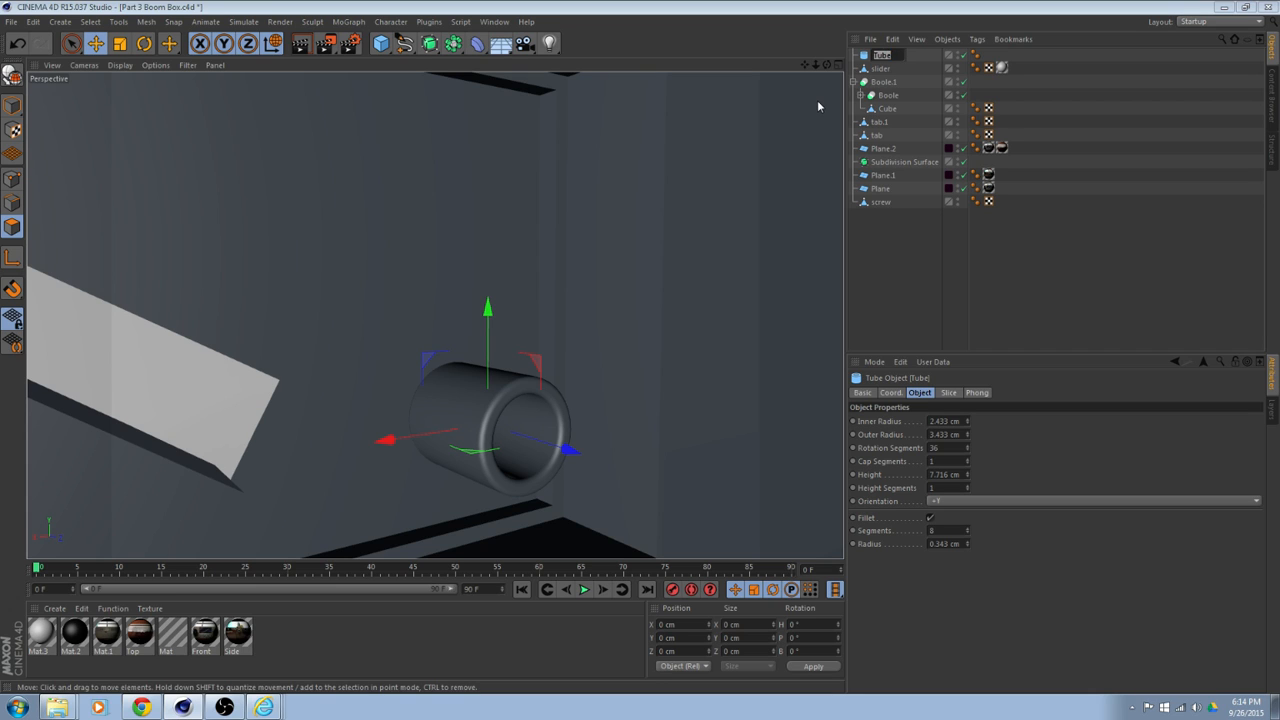
{"action": "type", "text": "one jav"}
{"action": "key", "text": "BackSpace"}
{"action": "key", "text": "BackSpace"}
{"action": "key", "text": "BackSpace"}
{"action": "key", "text": "BackSpace"}
{"action": "key", "text": "BackSpace"}
{"action": "key", "text": "BackSpace"}
{"action": "key", "text": "BackSpace"}
{"action": "type", "text": "ihone jo"}
{"action": "type", "text": "ck"}
{"action": "key", "text": "Return"}
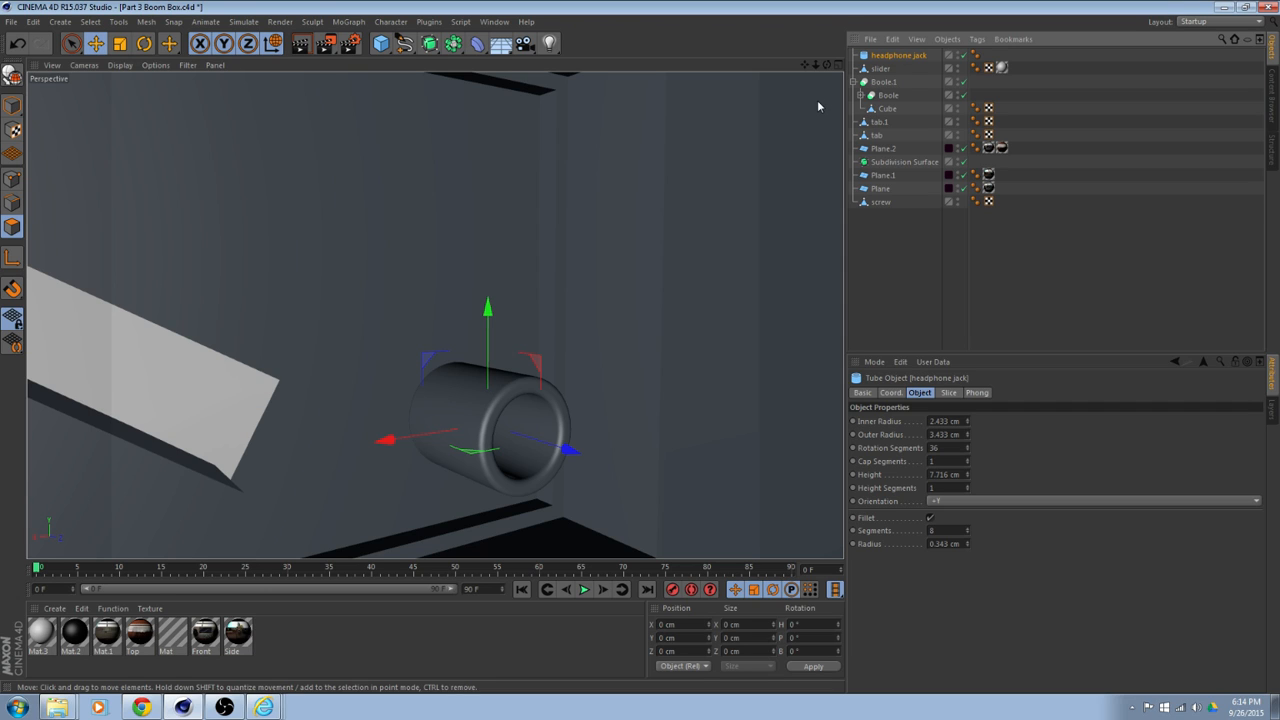
Duplicate the headphone jack tube and rename the copy as "headphone jack boole obj".
{"action": "key", "text": "ctrl+c"}
{"action": "key", "text": "ctrl+v"}
{"action": "double_click", "coordinate": [906, 55]}
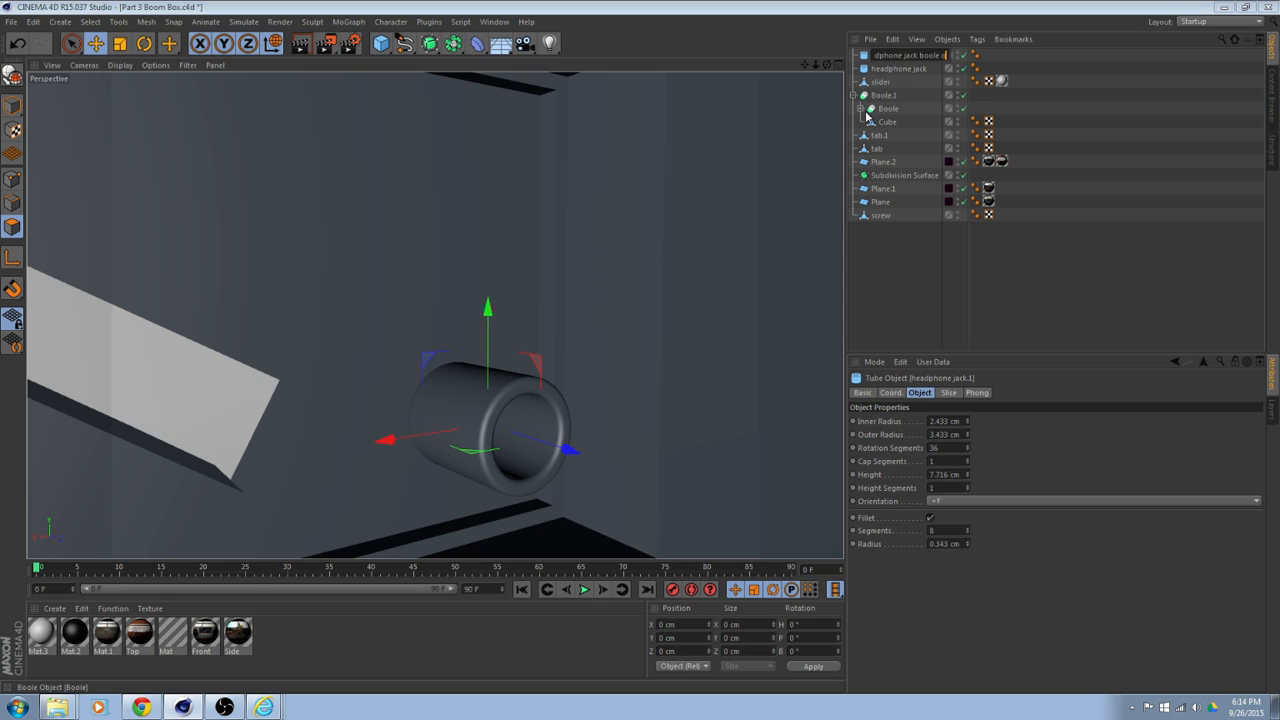
{"action": "key", "text": "Return"}
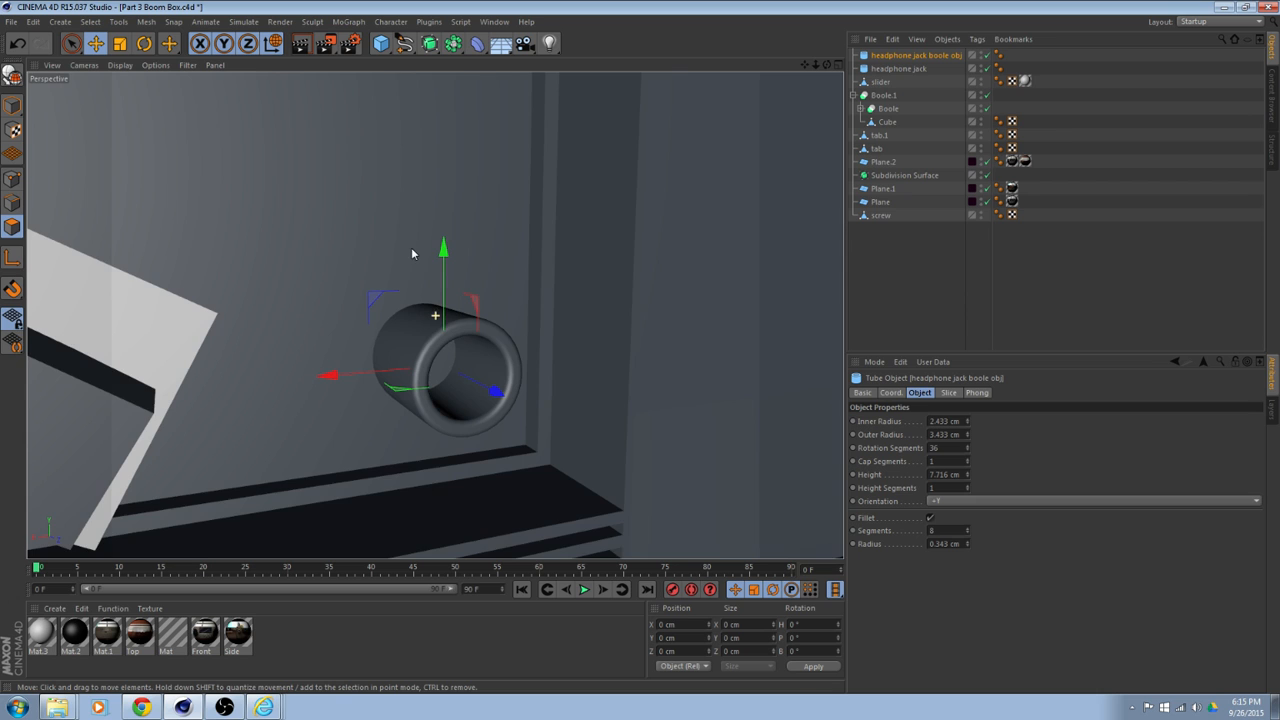
Scale the headphone jack boole obj up uniformly to an outer radius of about 5.633 cm.
{"action": "scroll", "coordinate": [420, 257], "scroll_direction": "up", "scroll_amount": 2}
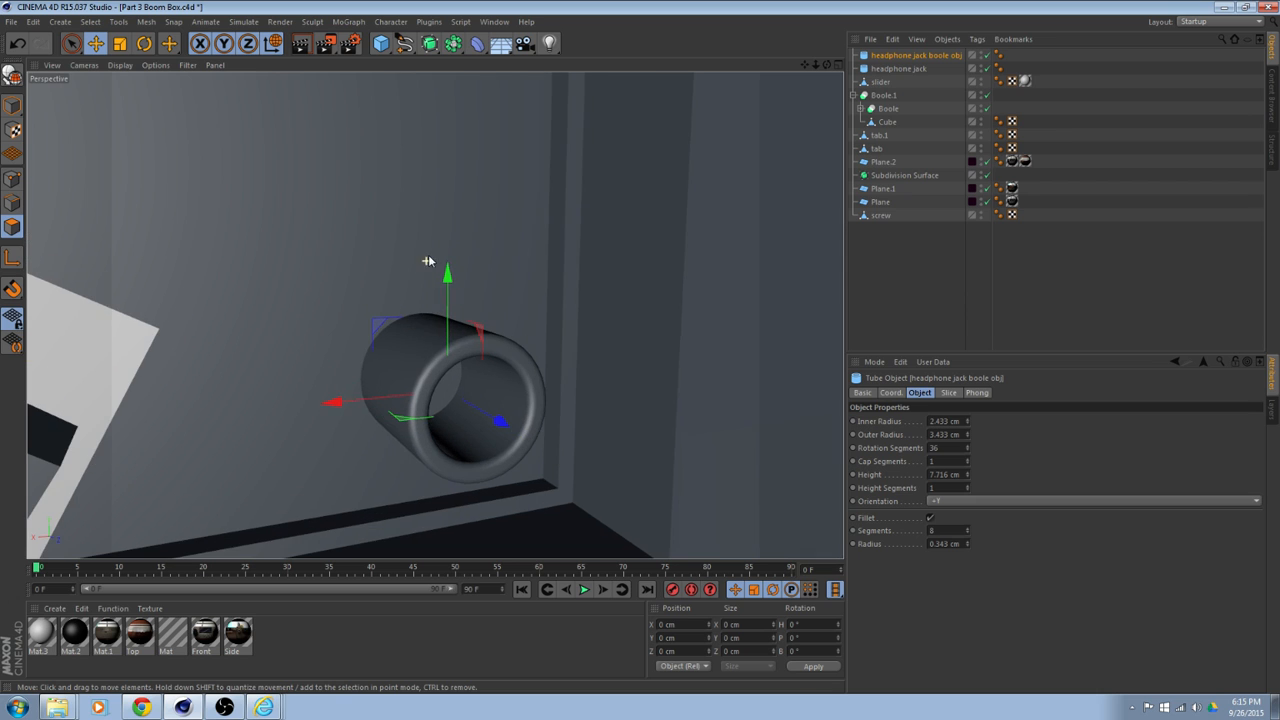
{"action": "middle_click_drag", "start_coordinate": [434, 236], "coordinate": [429, 222], "text": "alt"}
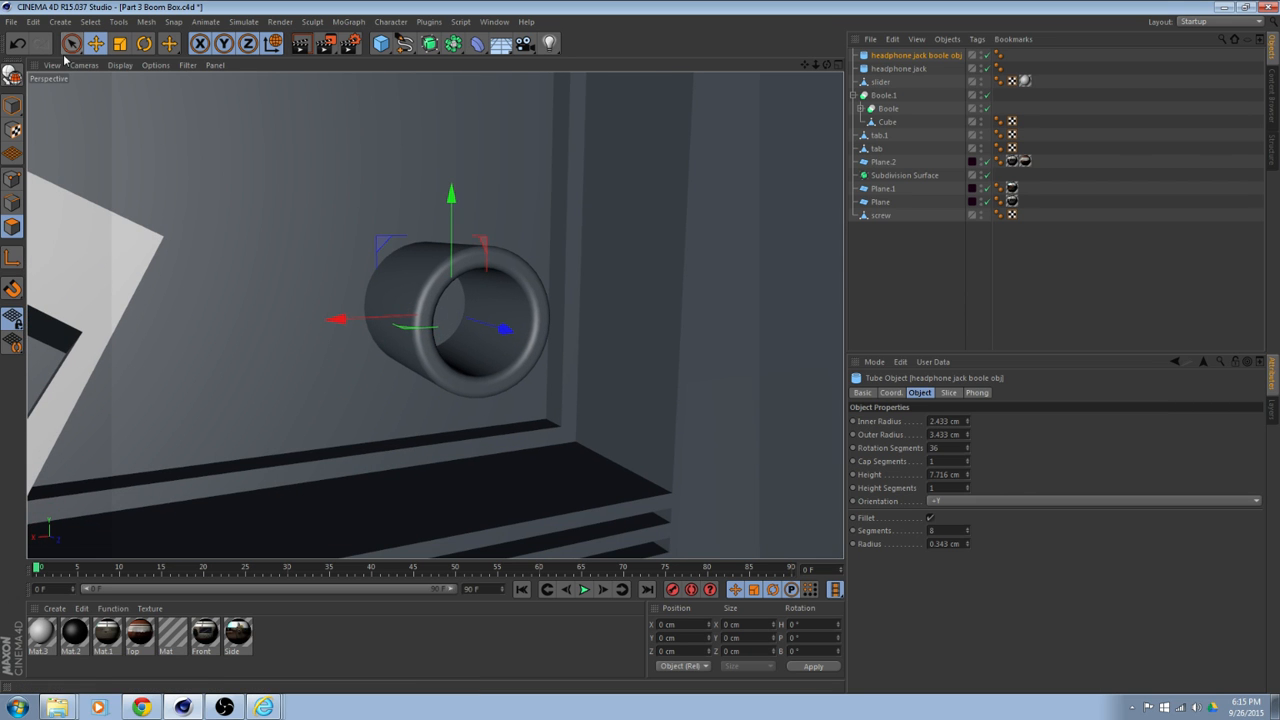
{"action": "key", "text": "t"}
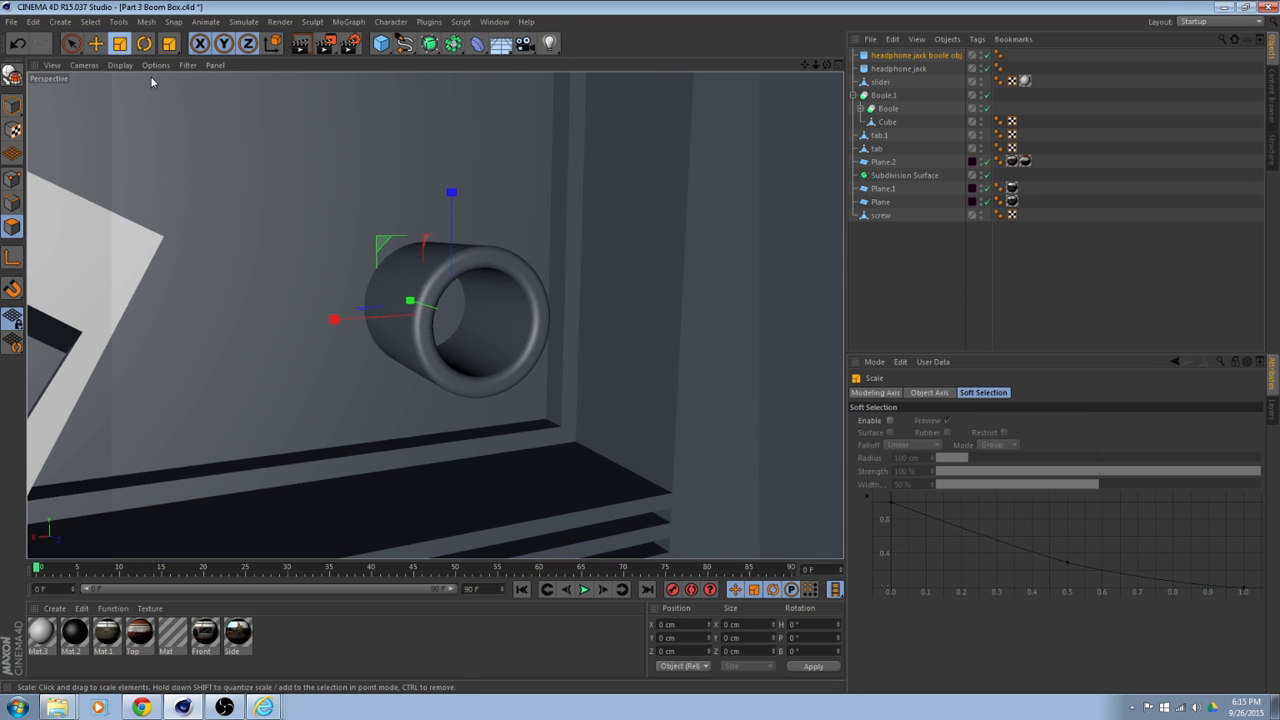
{"action": "mouse_move", "coordinate": [362, 247]}
{"action": "left_mouse_down", "text": "alt"}
{"action": "mouse_move", "coordinate": [336, 291]}
{"action": "mouse_move", "coordinate": [329, 268]}
{"action": "mouse_move", "coordinate": [343, 258]}
{"action": "left_mouse_up", "text": "alt"}
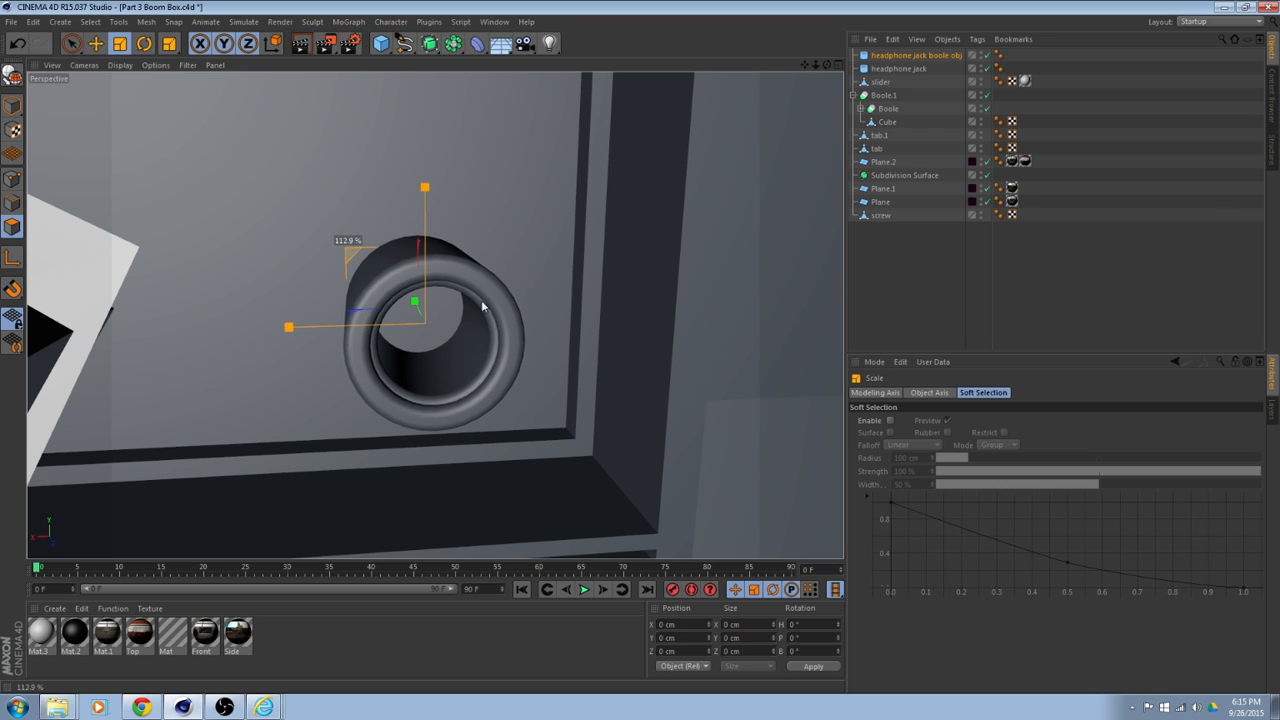
{"action": "left_click_drag", "start_coordinate": [653, 373], "coordinate": [860, 352]}
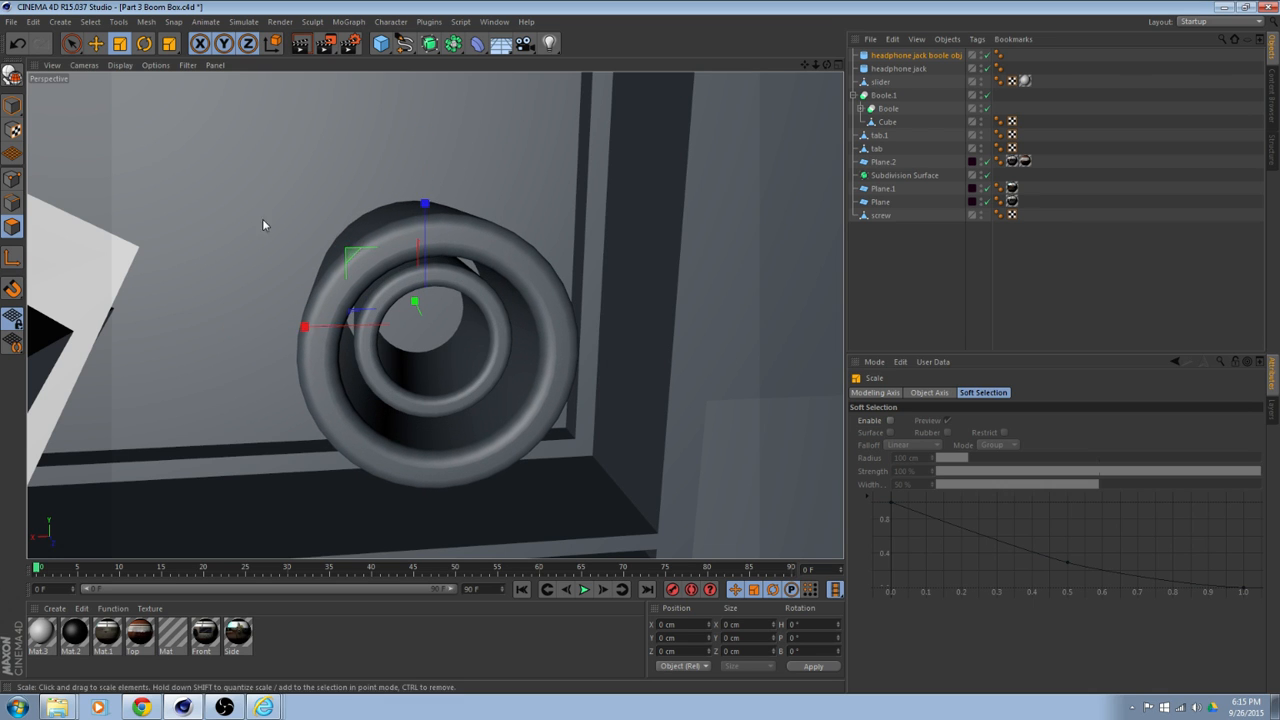
Move the headphone jack boole obj along Z so that it protrudes from the front panel ahead of the headphone jack.
{"action": "left_click_drag", "start_coordinate": [262, 224], "coordinate": [333, 344], "text": "alt"}
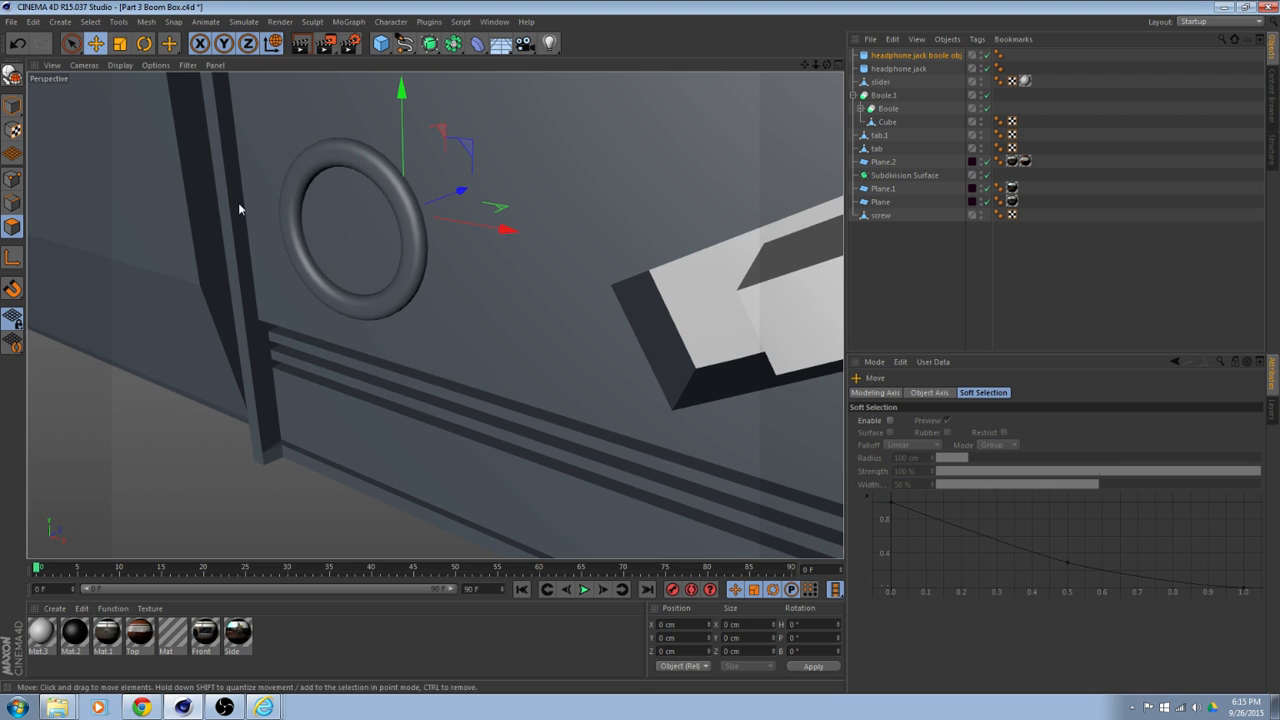
{"action": "left_click_drag", "start_coordinate": [422, 226], "coordinate": [473, 284], "text": "alt"}
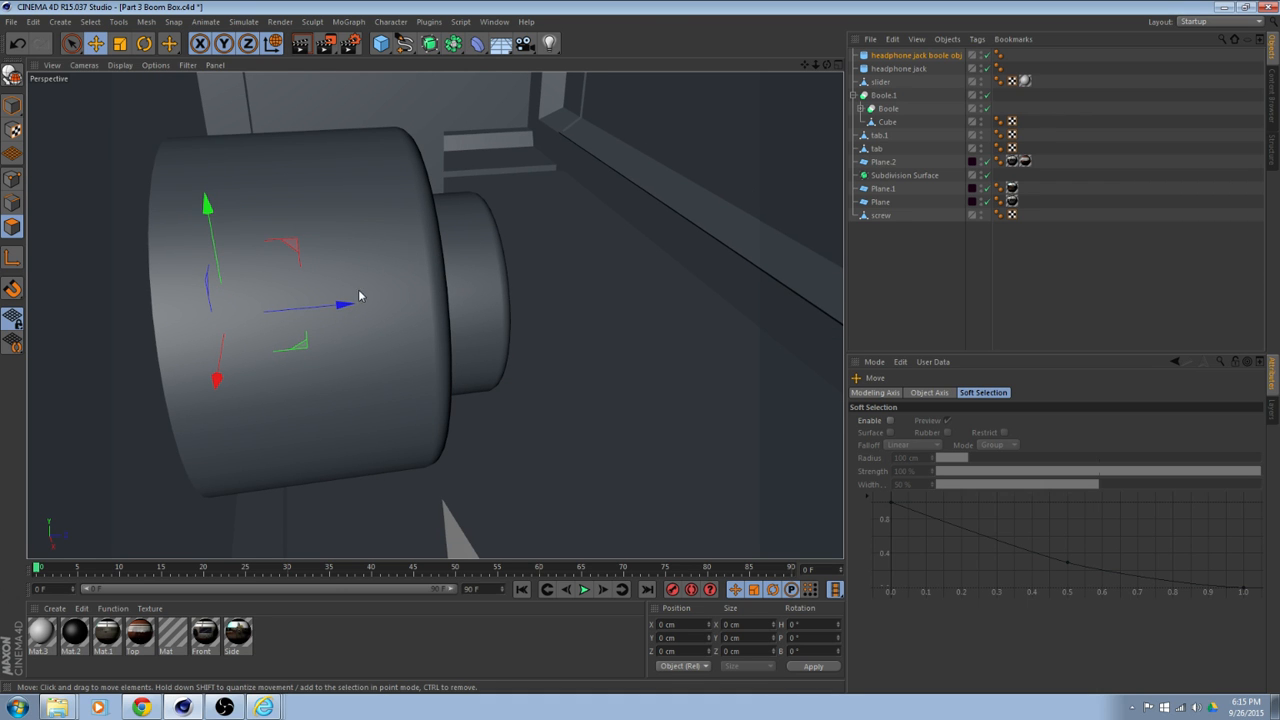
{"action": "scroll", "coordinate": [361, 303], "scroll_direction": "down", "scroll_amount": 3}
{"action": "scroll", "coordinate": [284, 303], "scroll_direction": "down", "scroll_amount": 1}
{"action": "left_click_drag", "start_coordinate": [260, 303], "coordinate": [287, 327], "text": "alt"}
{"action": "left_click_drag", "start_coordinate": [371, 303], "coordinate": [825, 234], "text": "alt"}
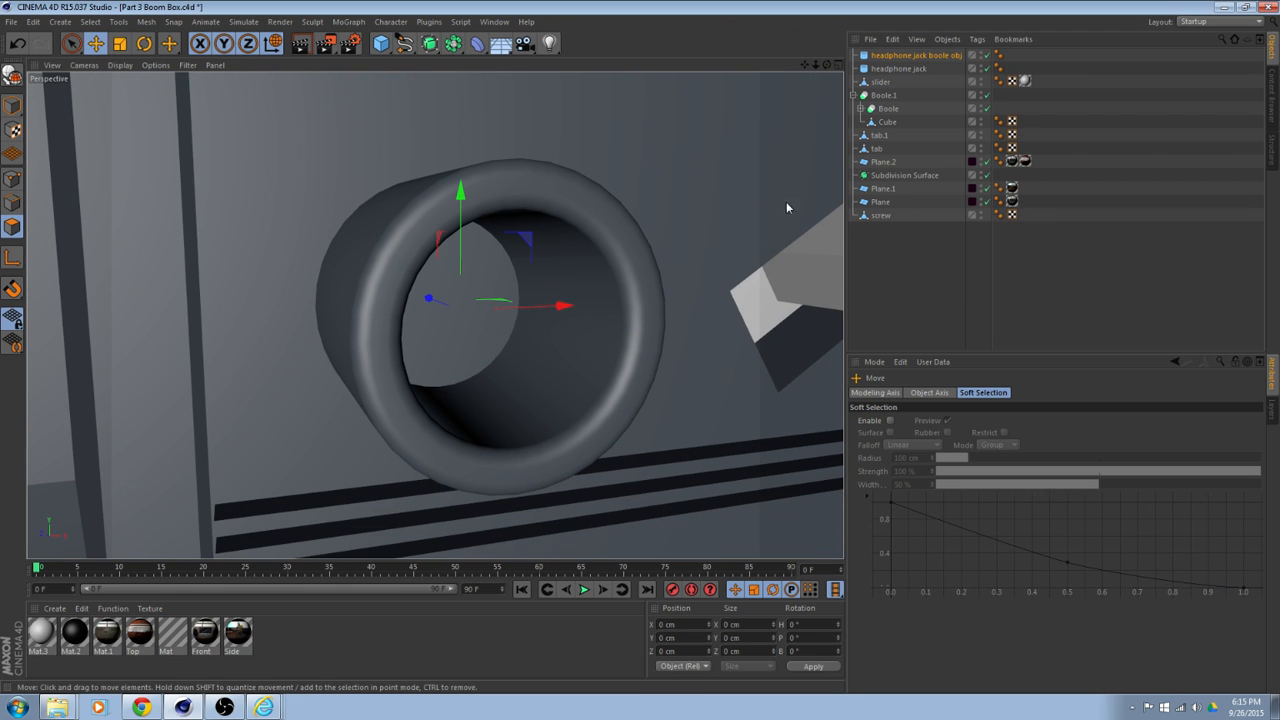
Hide the Boole.1 body in the viewport to expose both headphone jack tubes.
{"action": "left_click", "coordinate": [982, 94]}
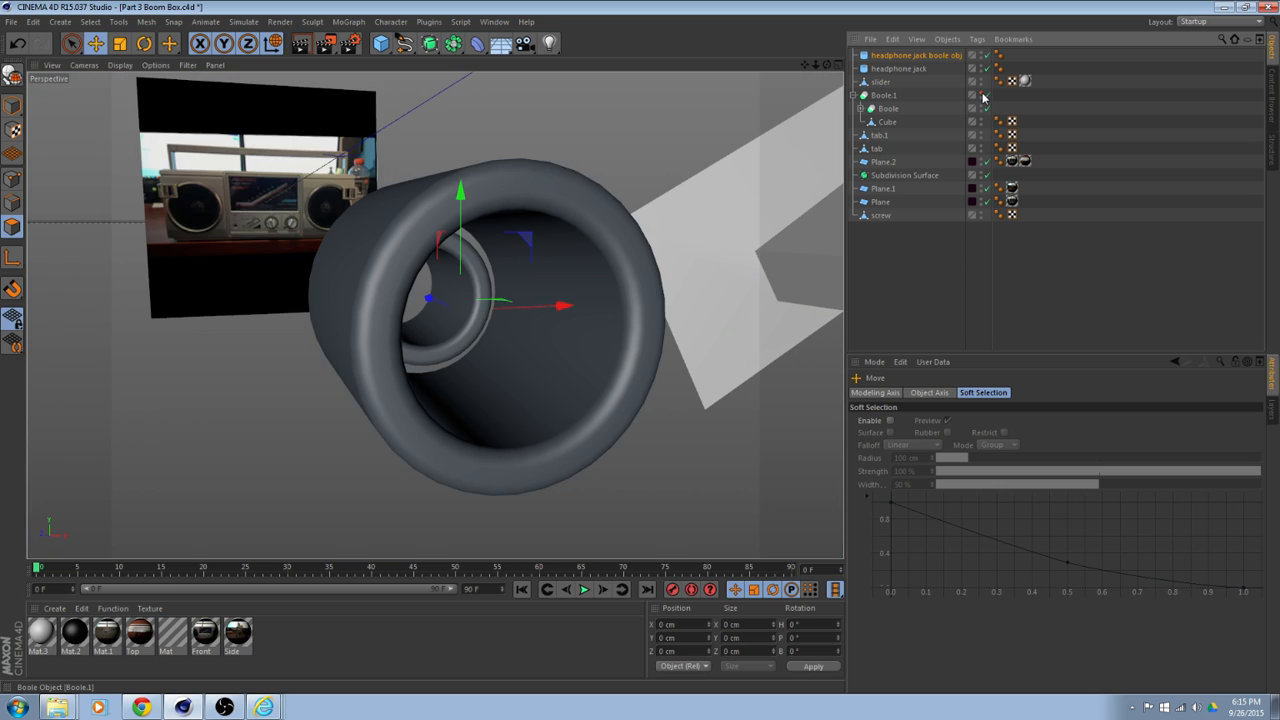
{"action": "left_click_drag", "start_coordinate": [736, 186], "coordinate": [594, 187], "text": "alt"}
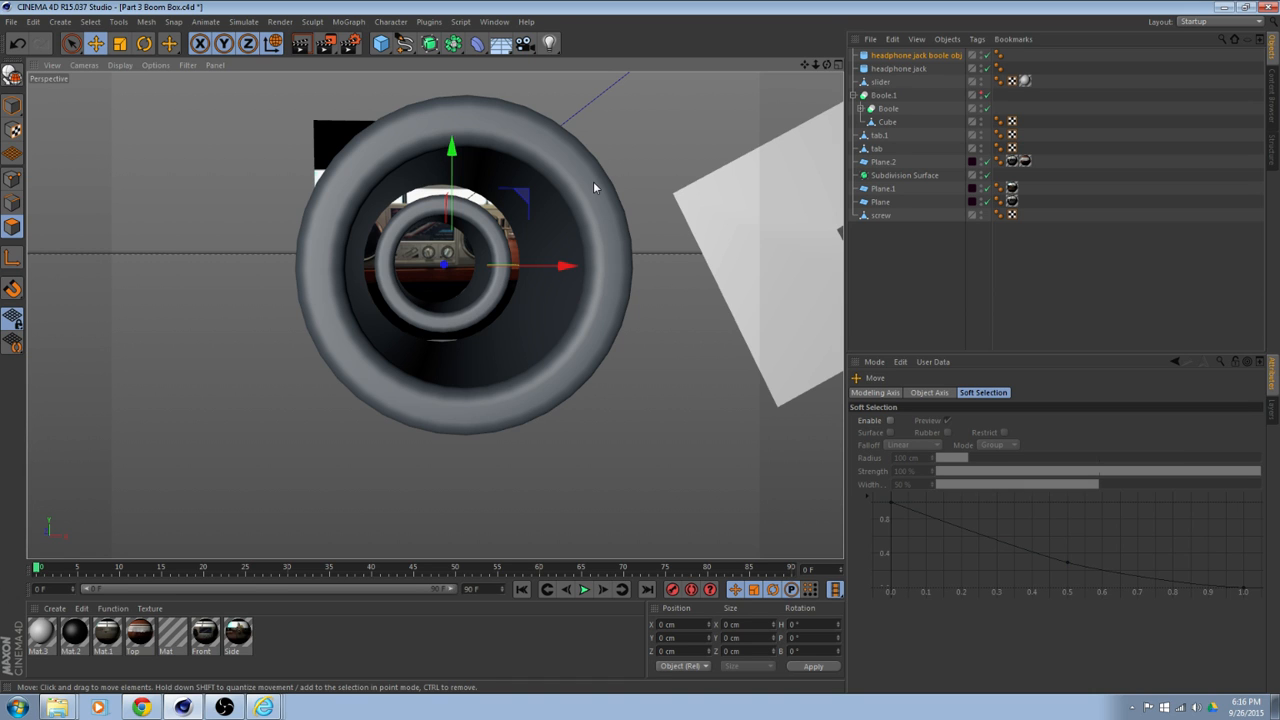
{"action": "left_click_drag", "start_coordinate": [579, 196], "coordinate": [224, 147], "text": "alt"}
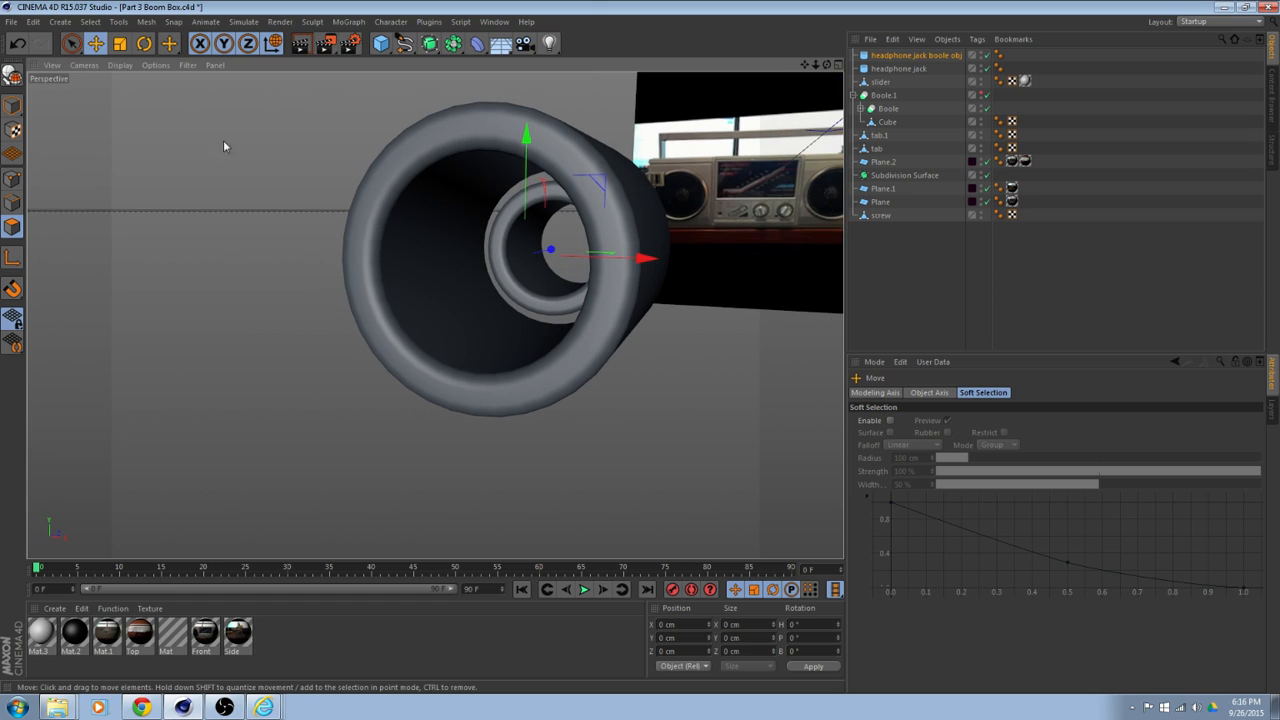
Try converting the headphone jack boole obj to an editable polygon object, and undo the conversion.
{"action": "left_click", "coordinate": [12, 75]}
{"action": "scroll", "coordinate": [366, 250], "scroll_direction": "up", "scroll_amount": 3}
{"action": "left_click_drag", "start_coordinate": [487, 314], "coordinate": [870, 302], "text": "alt"}
{"action": "left_click_drag", "start_coordinate": [452, 318], "coordinate": [446, 276], "text": "alt"}
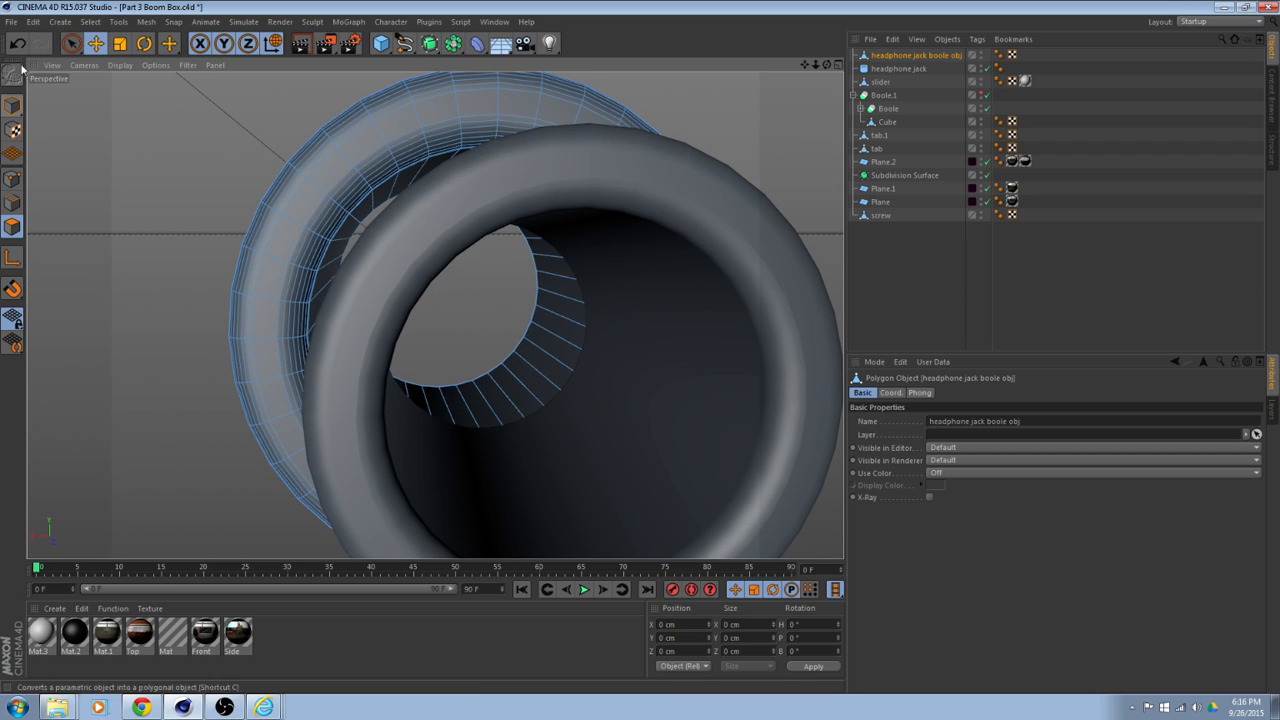
{"action": "key", "text": "ctrl+z"}
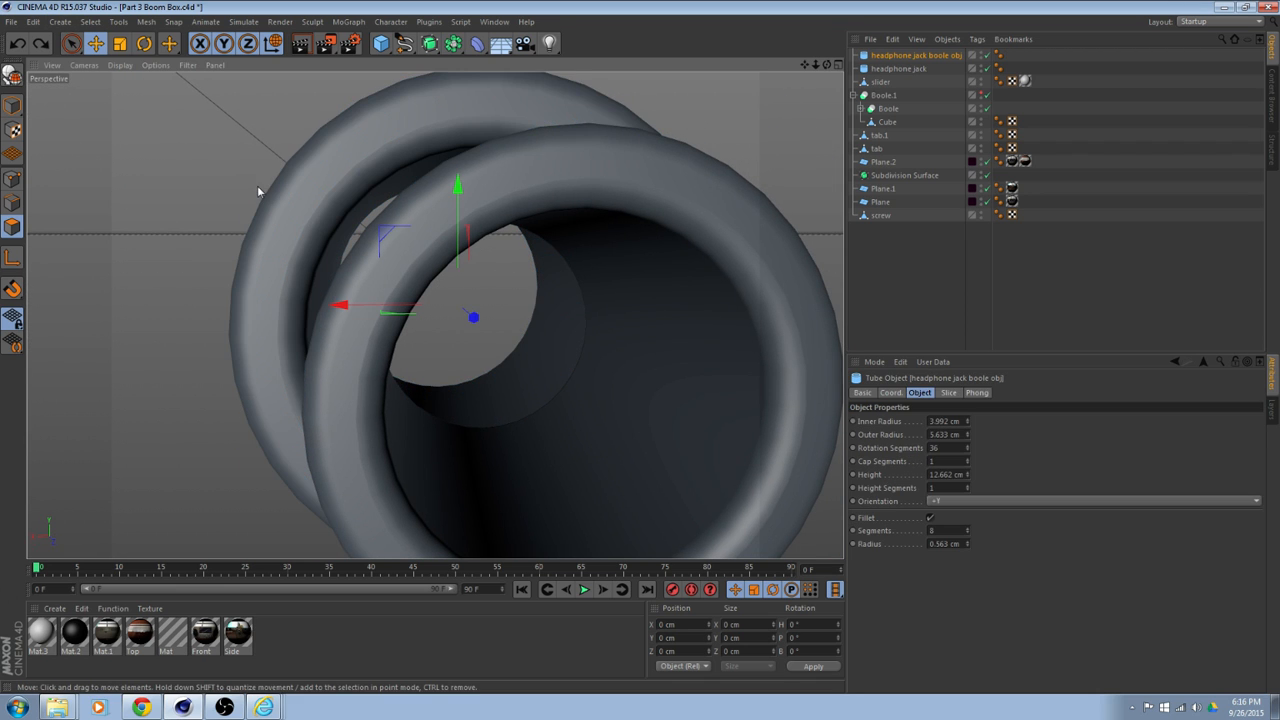
Disable the fillet on the headphone jack boole obj and set its inner radius to 3 cm.
{"action": "left_click_drag", "start_coordinate": [221, 185], "coordinate": [502, 142], "text": "alt"}
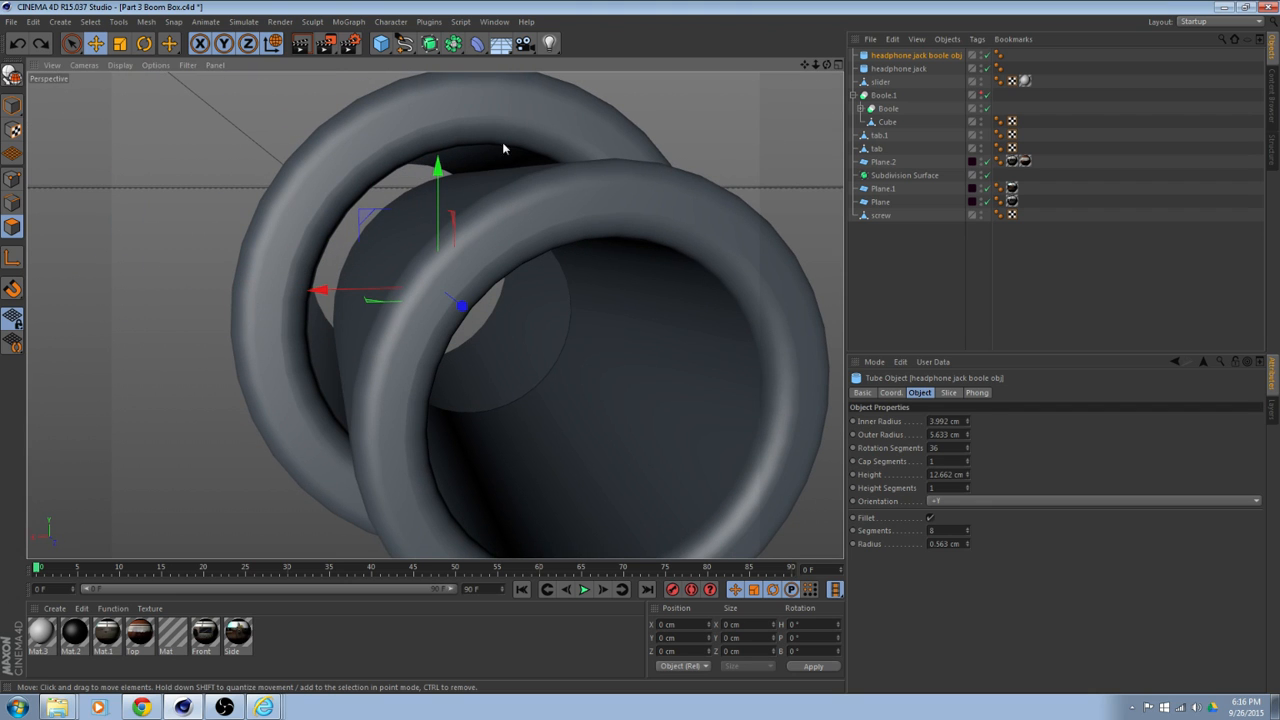
{"action": "left_click", "coordinate": [891, 392]}
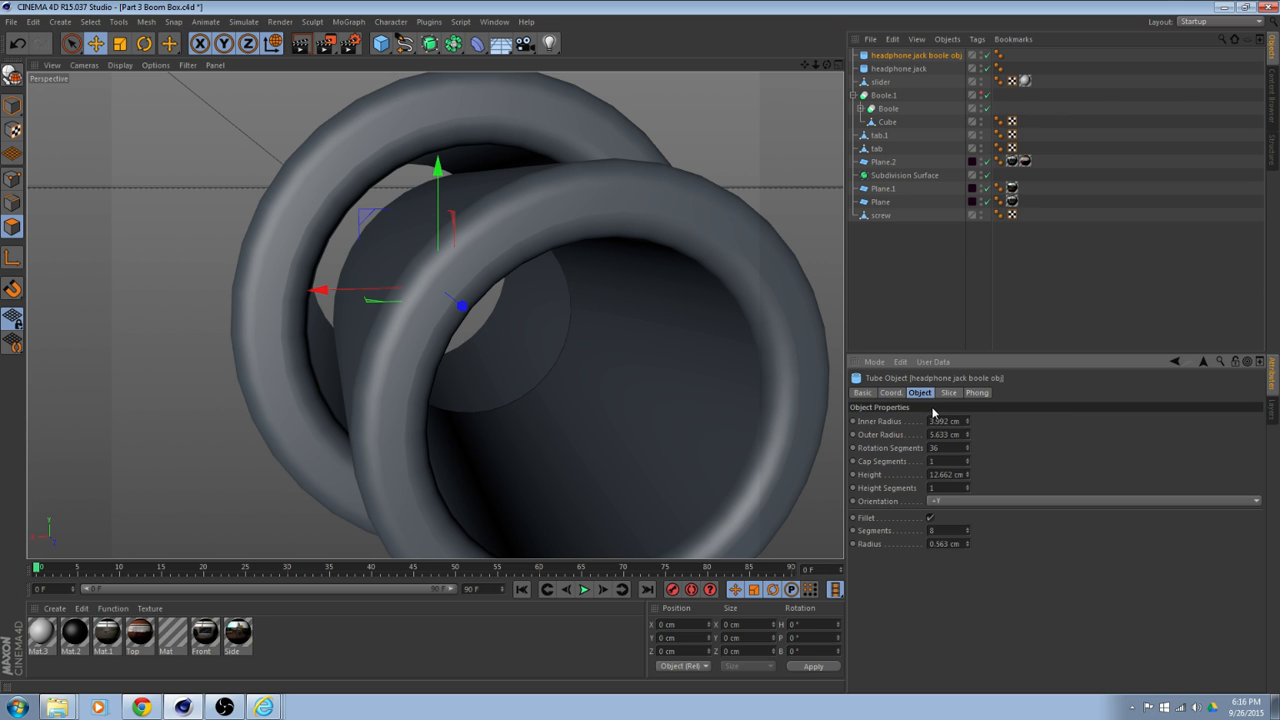
{"action": "left_click", "coordinate": [930, 518]}
{"action": "left_click_drag", "start_coordinate": [560, 350], "coordinate": [839, 386], "text": "alt"}
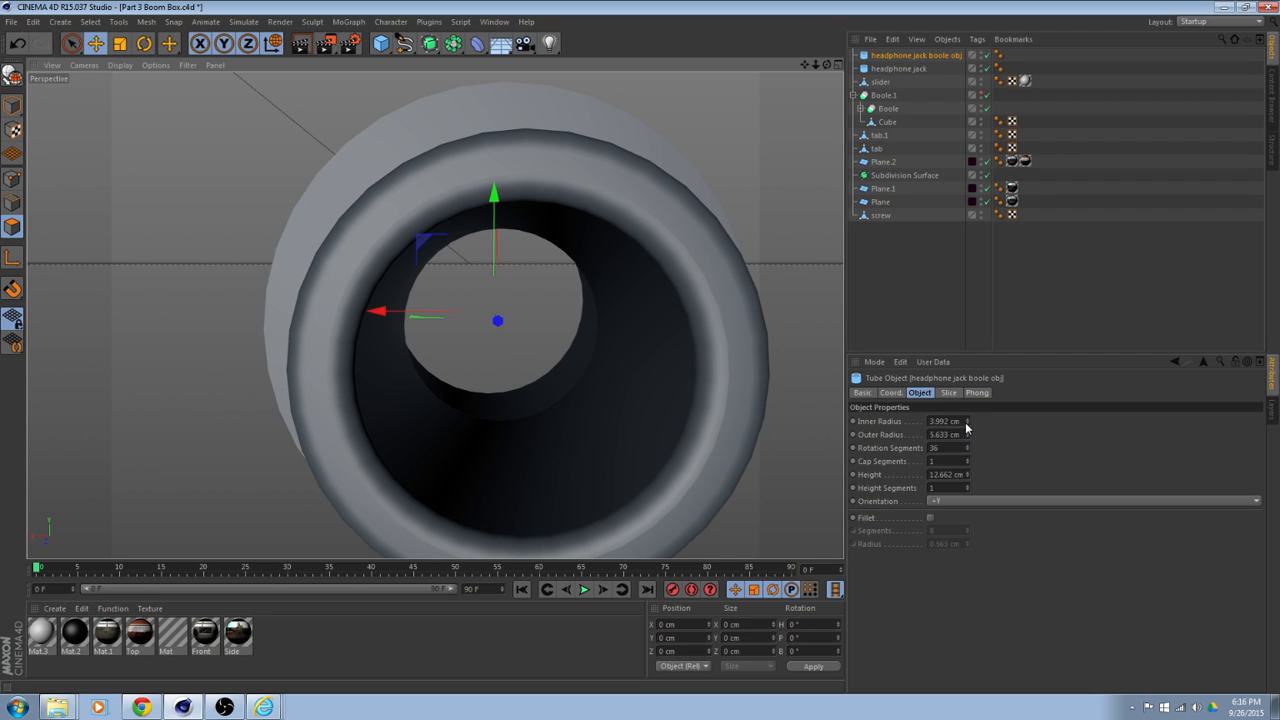
{"action": "left_click_drag", "start_coordinate": [966, 422], "coordinate": [966, 422]}
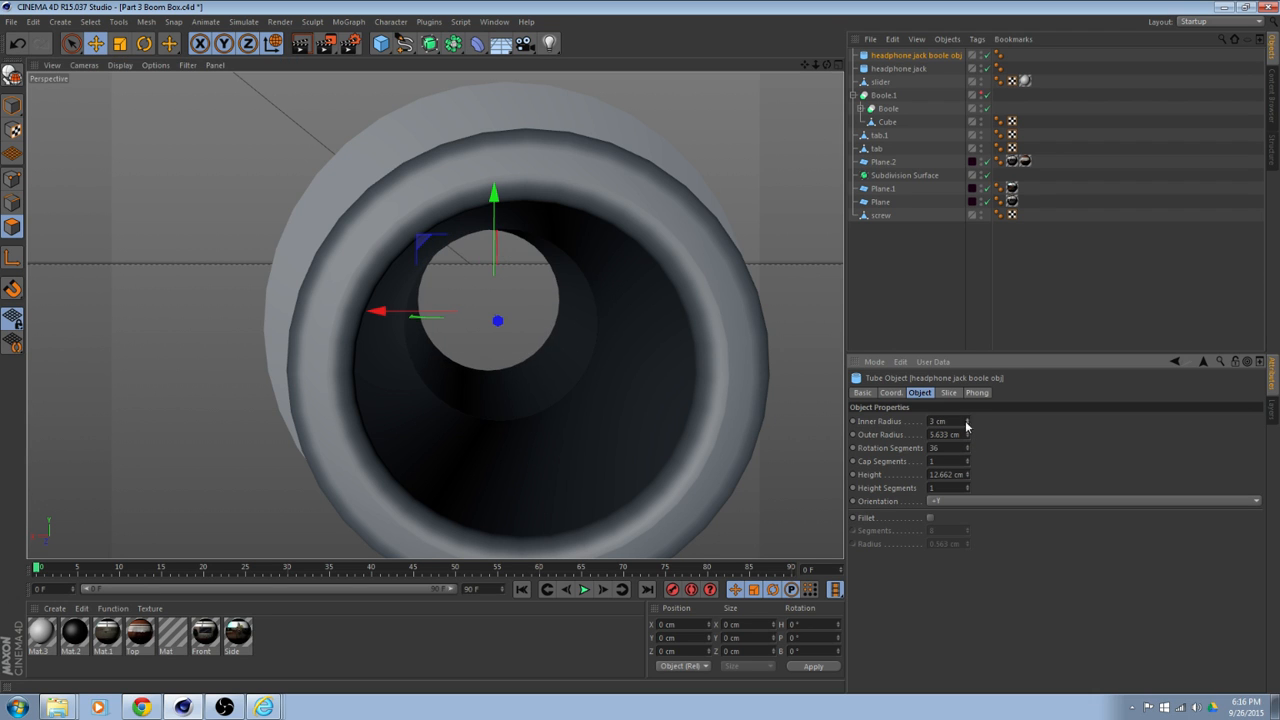
Duplicate the headphone jack boole obj and set the copy's inner radius to 0 cm.
{"action": "left_click_drag", "start_coordinate": [830, 412], "coordinate": [167, 349], "text": "alt"}
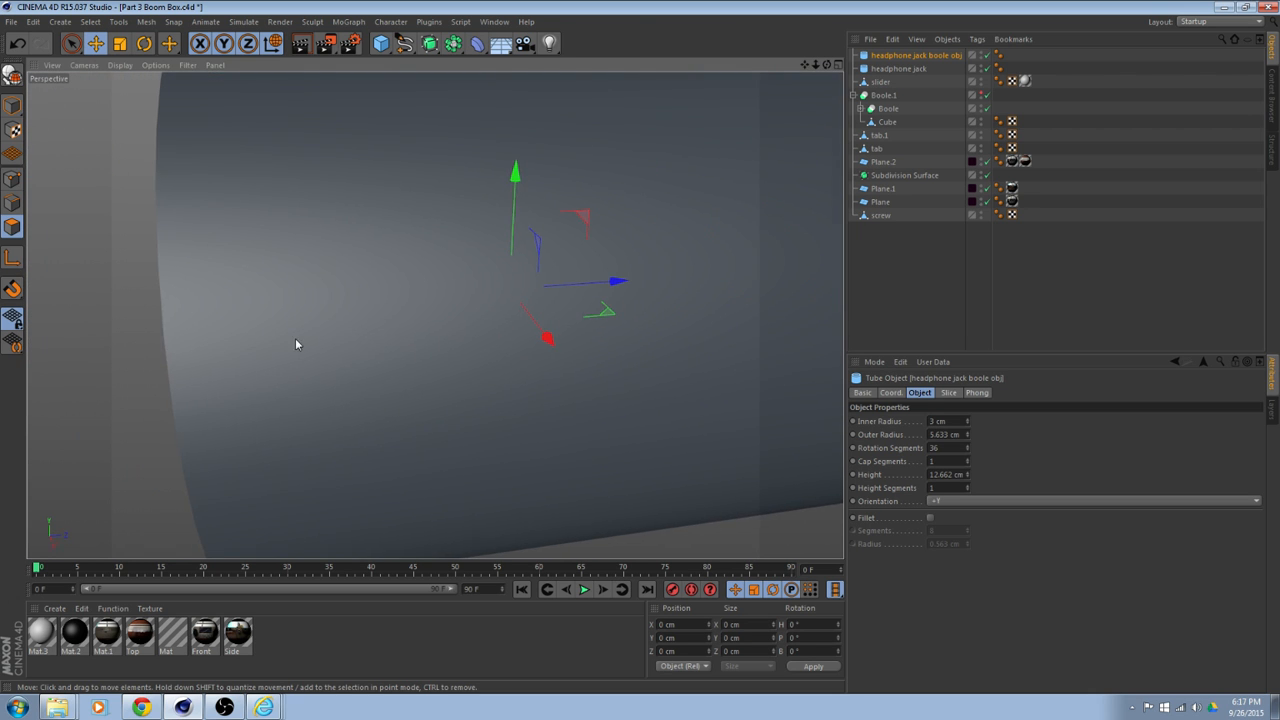
{"action": "left_click_drag", "start_coordinate": [295, 344], "coordinate": [565, 311], "text": "alt"}
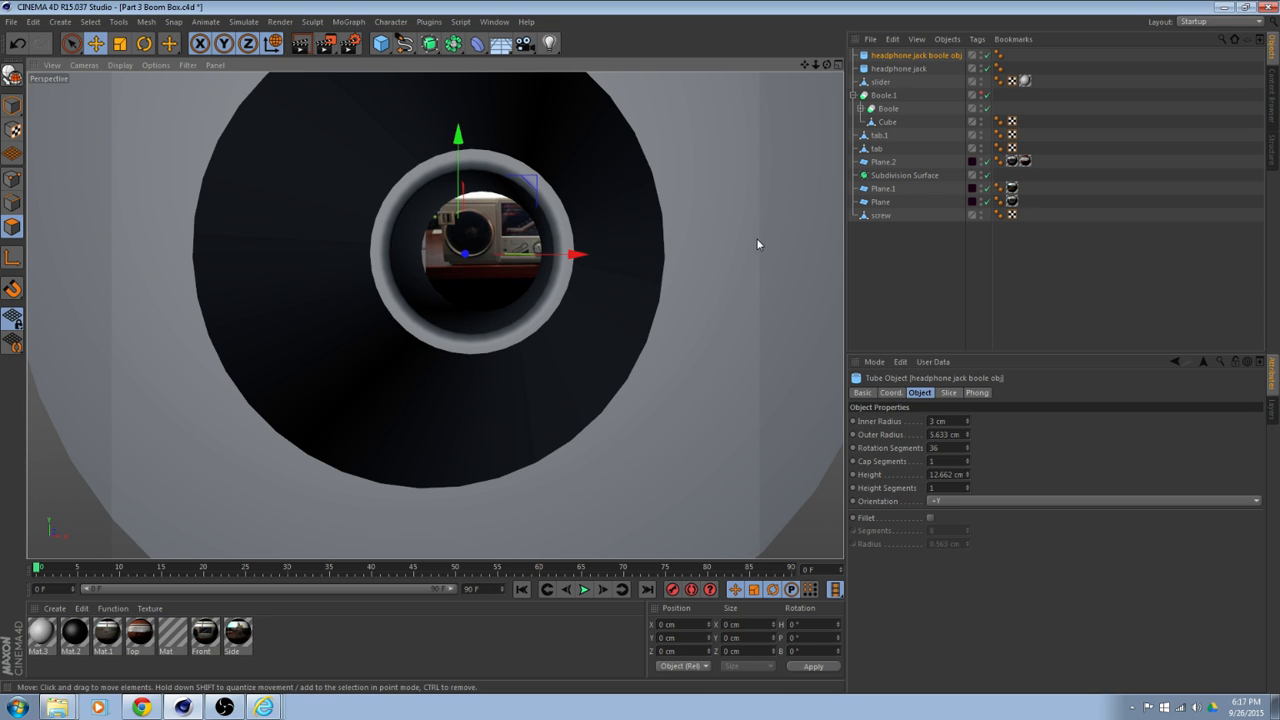
{"action": "left_click_drag", "start_coordinate": [757, 244], "coordinate": [715, 342], "text": "alt"}
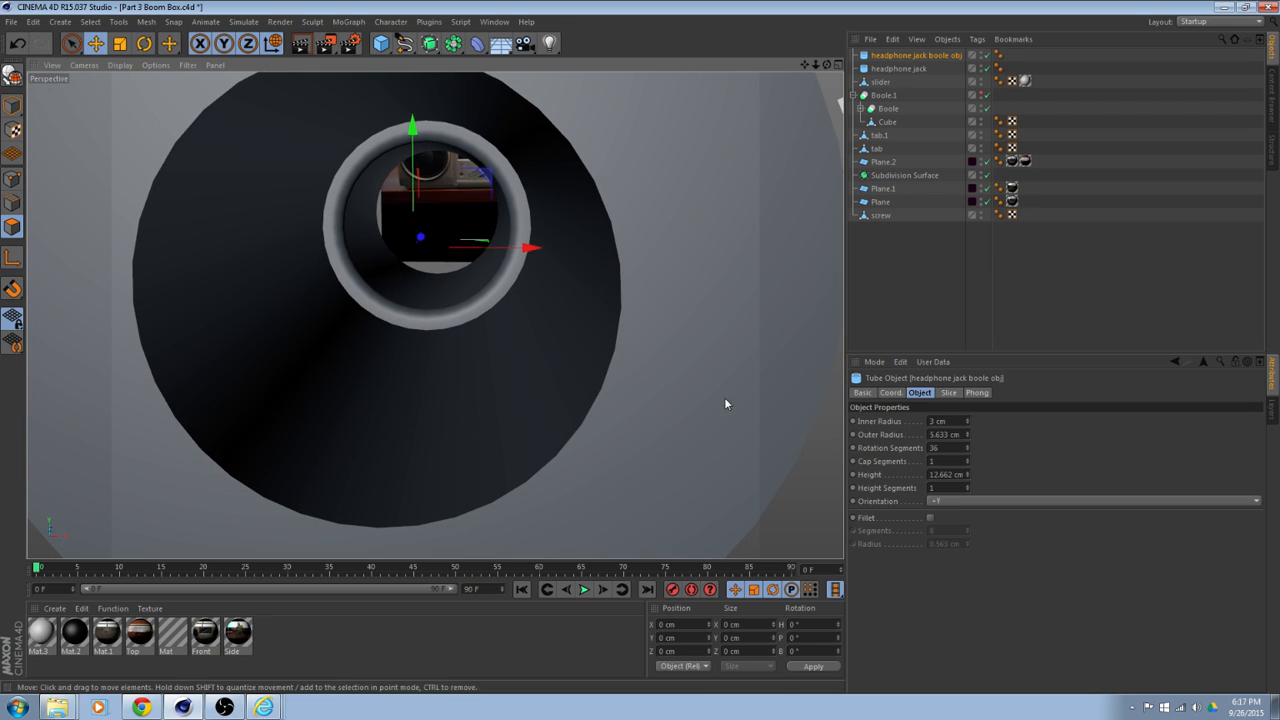
{"action": "left_click_drag", "start_coordinate": [726, 404], "coordinate": [601, 257], "text": "alt"}
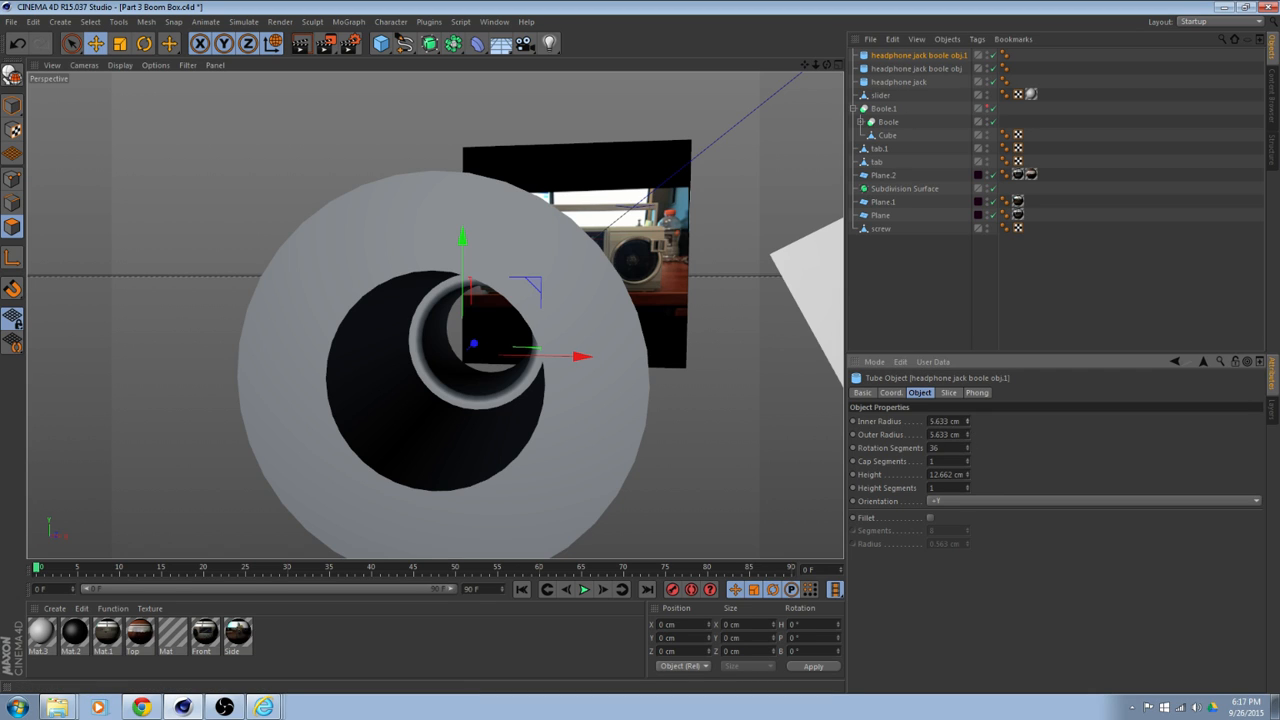
{"action": "left_click_drag", "start_coordinate": [967, 421], "coordinate": [967, 436]}
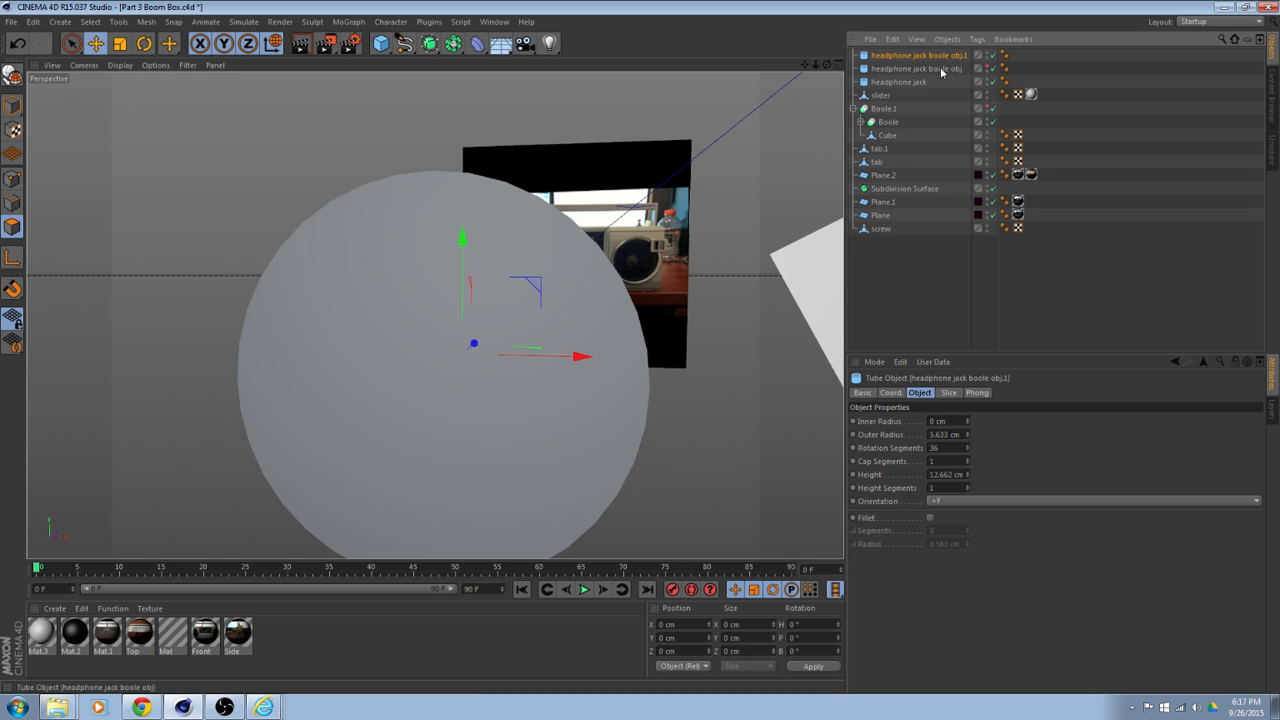
Undo the duplication of the headphone jack boole obj and the changes made to the copy.
{"action": "left_click_drag", "start_coordinate": [680, 255], "coordinate": [577, 288], "text": "alt"}
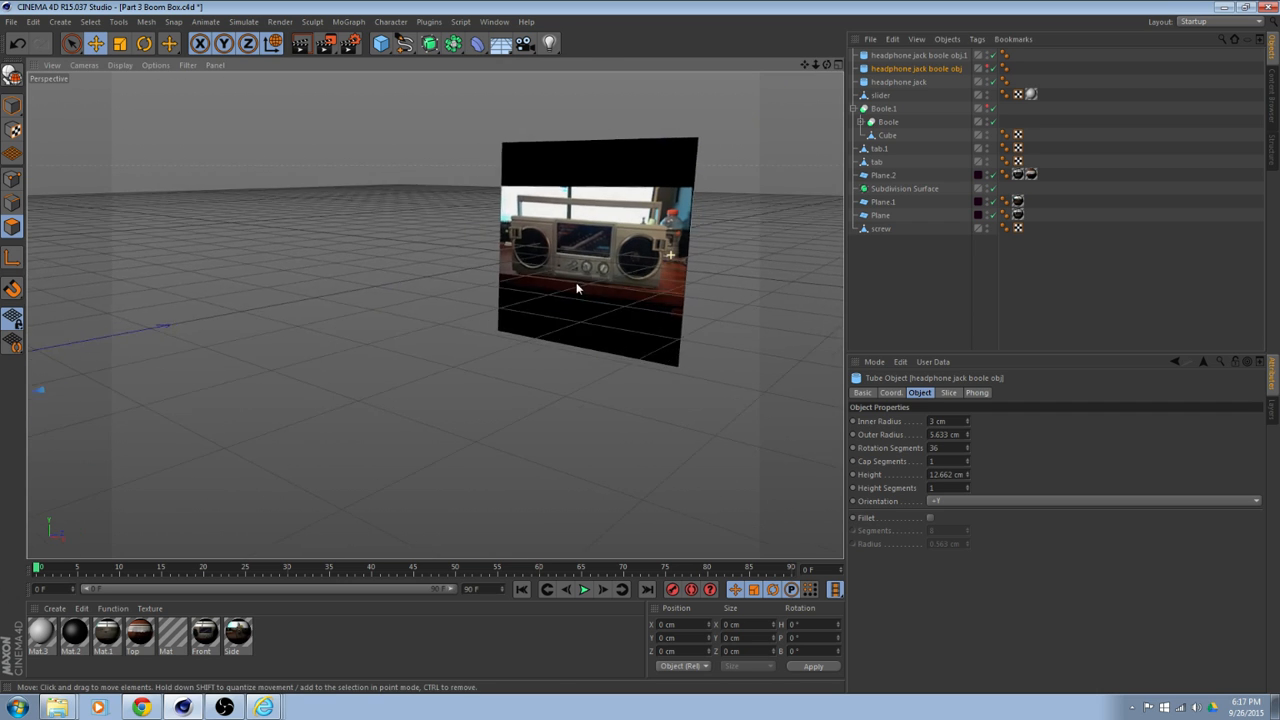
{"action": "middle_click_drag", "start_coordinate": [577, 288], "coordinate": [749, 241], "text": "alt"}
{"action": "scroll", "coordinate": [598, 286], "scroll_direction": "up", "scroll_amount": 5}
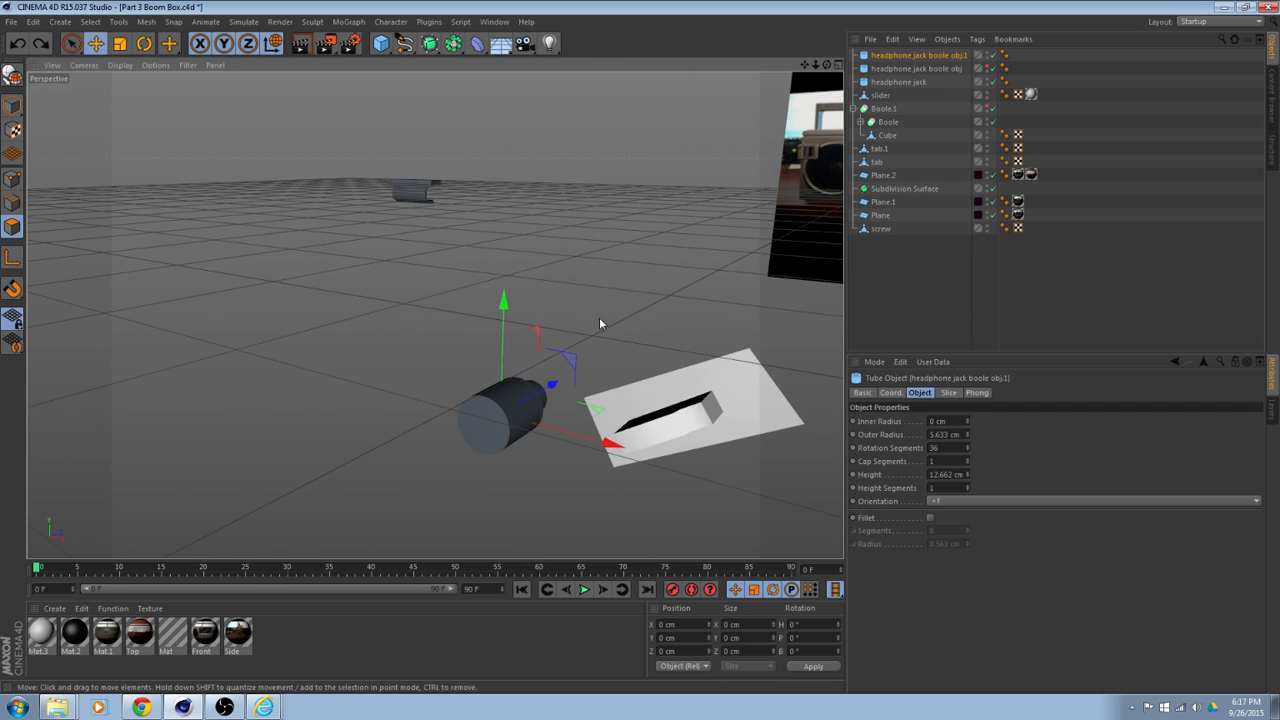
{"action": "key", "text": "ctrl+z"}
Examine how the headphone jack boole obj lines up with the headphone jack from several angles.
{"action": "left_click_drag", "start_coordinate": [586, 349], "coordinate": [529, 315], "text": "alt"}
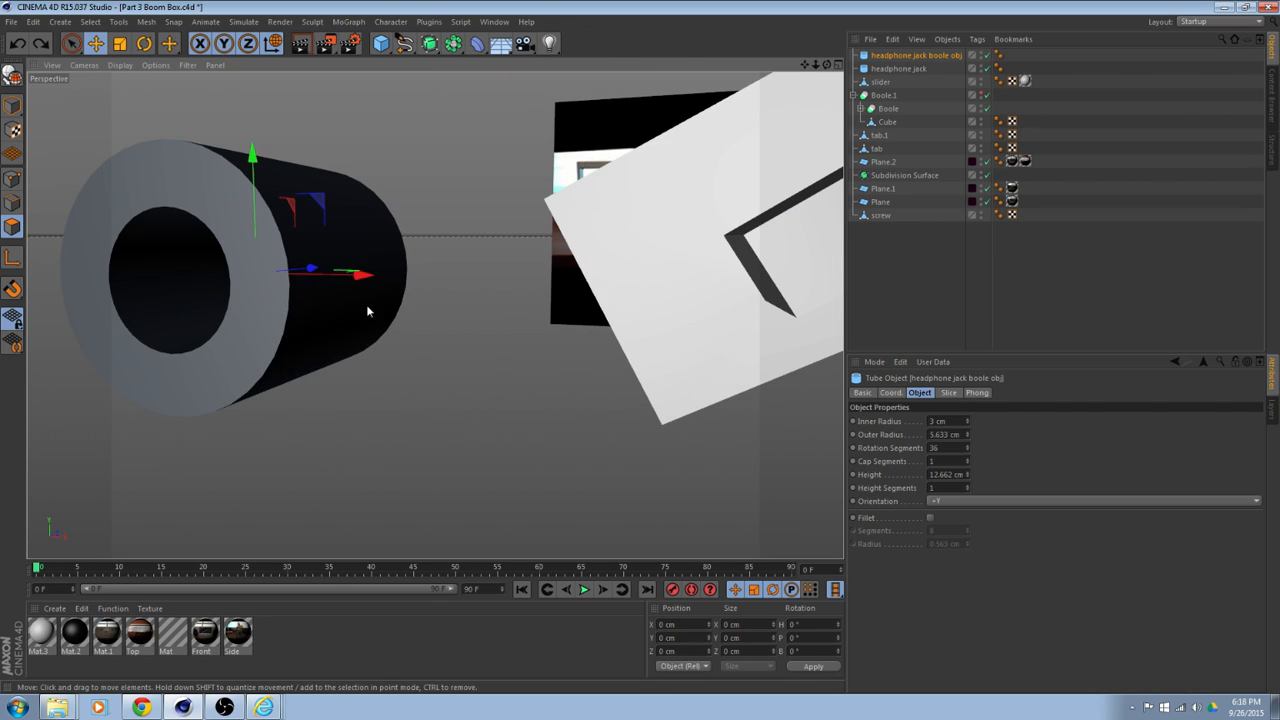
{"action": "left_click_drag", "start_coordinate": [366, 311], "coordinate": [448, 328], "text": "alt"}
{"action": "left_click_drag", "start_coordinate": [581, 369], "coordinate": [443, 327], "text": "alt"}
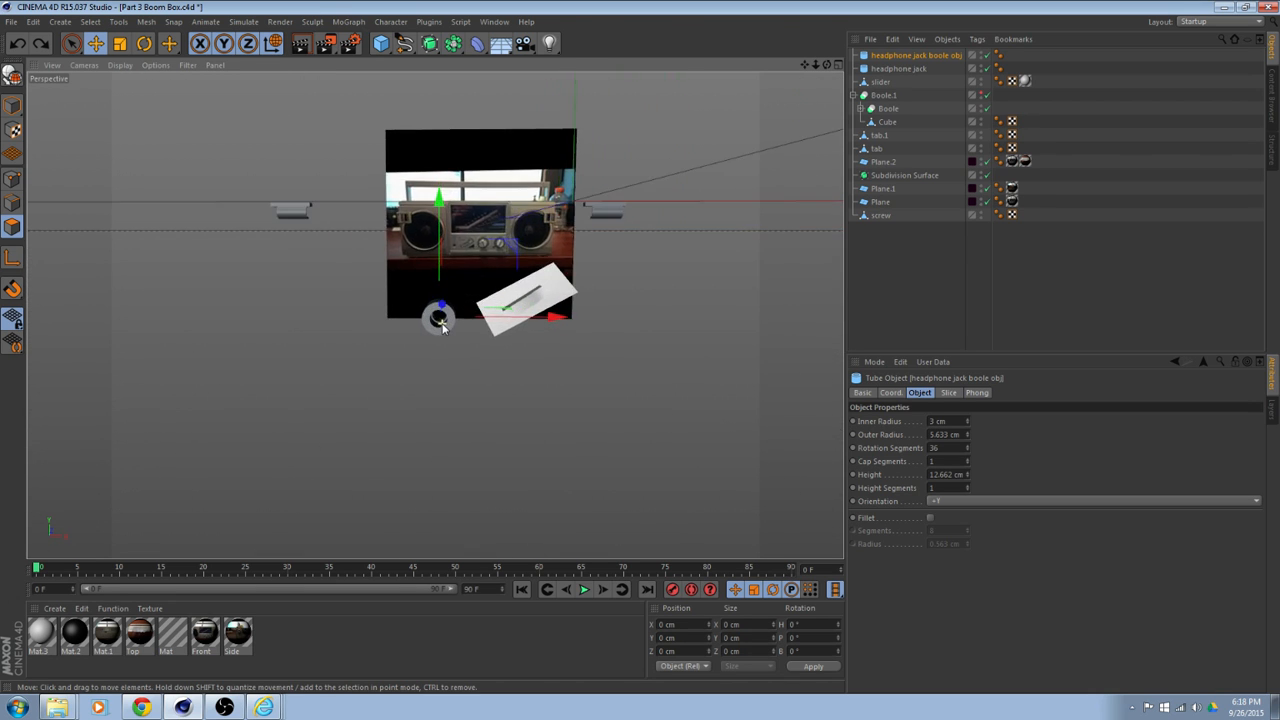
{"action": "scroll", "coordinate": [443, 327], "scroll_direction": "up", "scroll_amount": 8}
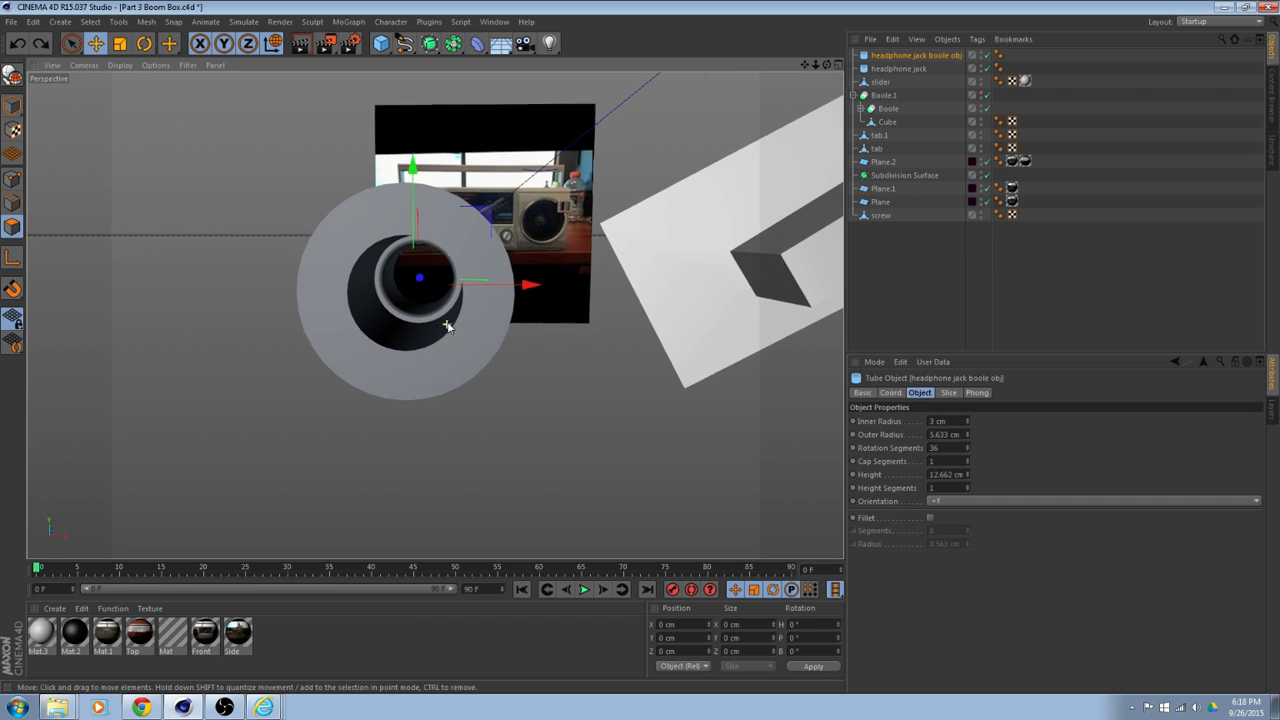
{"action": "left_click_drag", "start_coordinate": [447, 326], "coordinate": [416, 351], "text": "alt"}
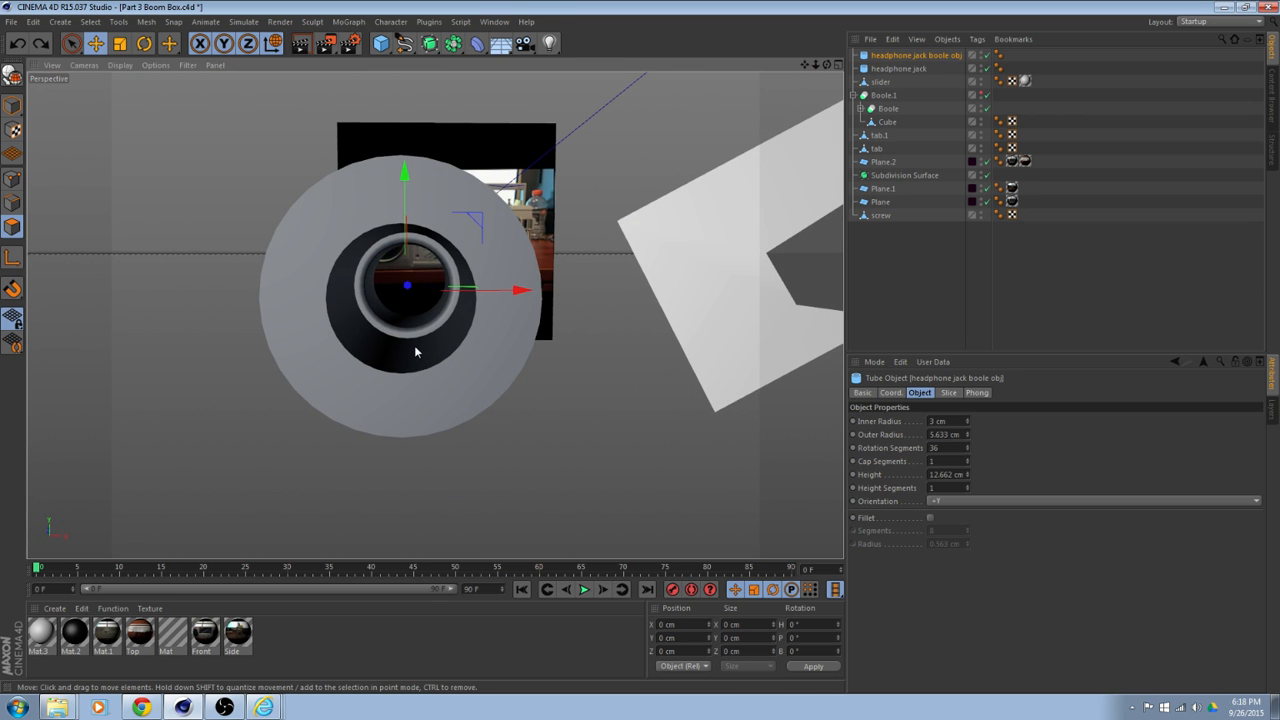
{"action": "scroll", "coordinate": [414, 345], "scroll_direction": "down", "scroll_amount": 1}
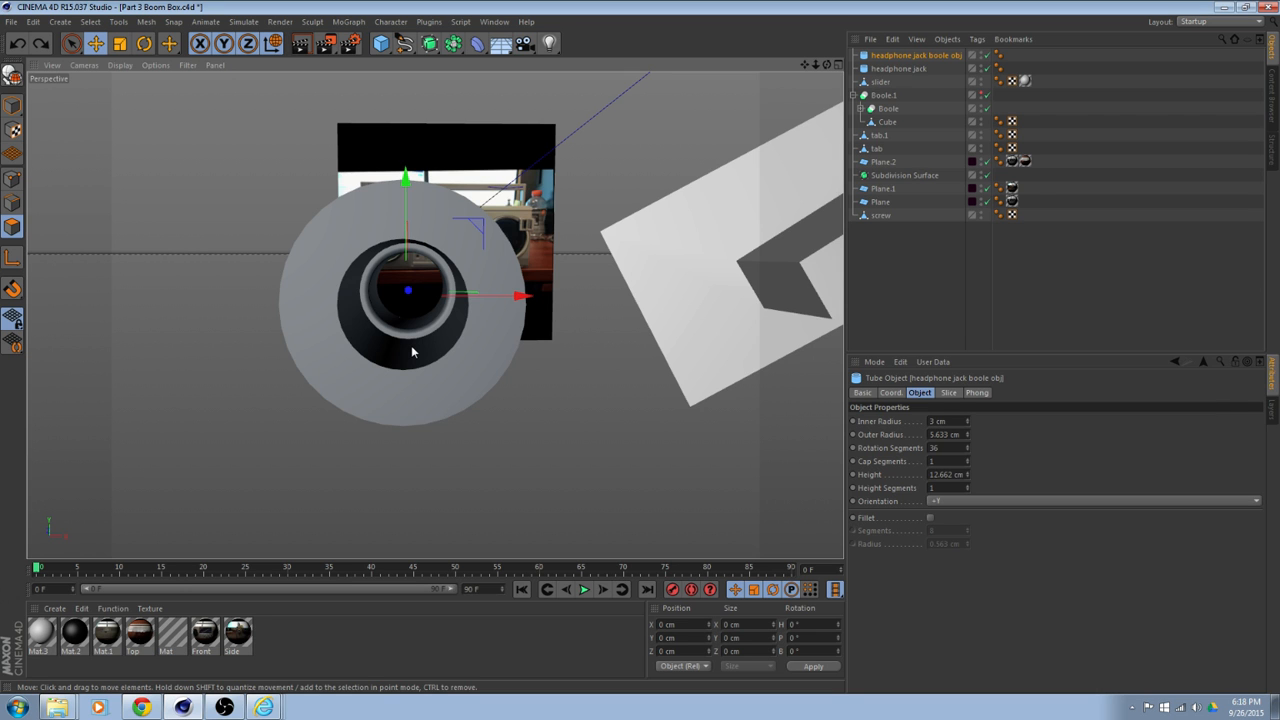
{"action": "scroll", "coordinate": [425, 347], "scroll_direction": "up", "scroll_amount": 1}
{"action": "left_click_drag", "start_coordinate": [435, 326], "coordinate": [414, 377], "text": "alt"}
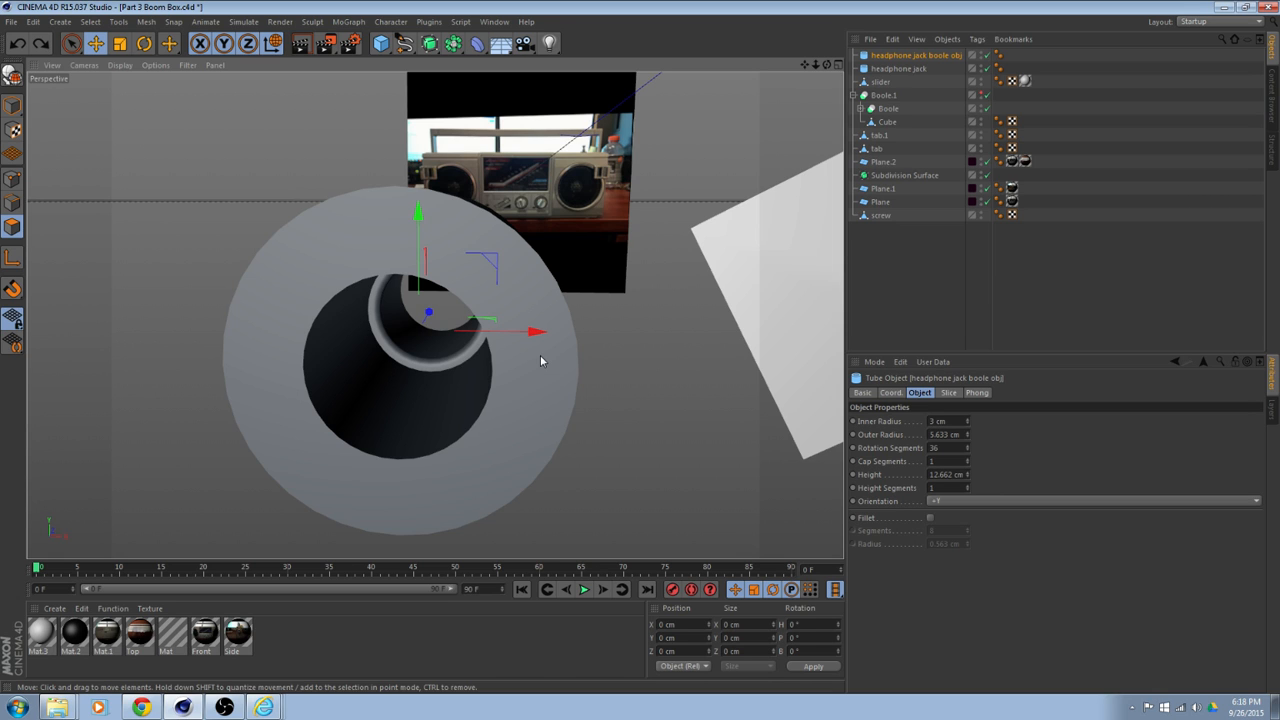
{"action": "left_click_drag", "start_coordinate": [544, 377], "coordinate": [551, 294], "text": "alt"}
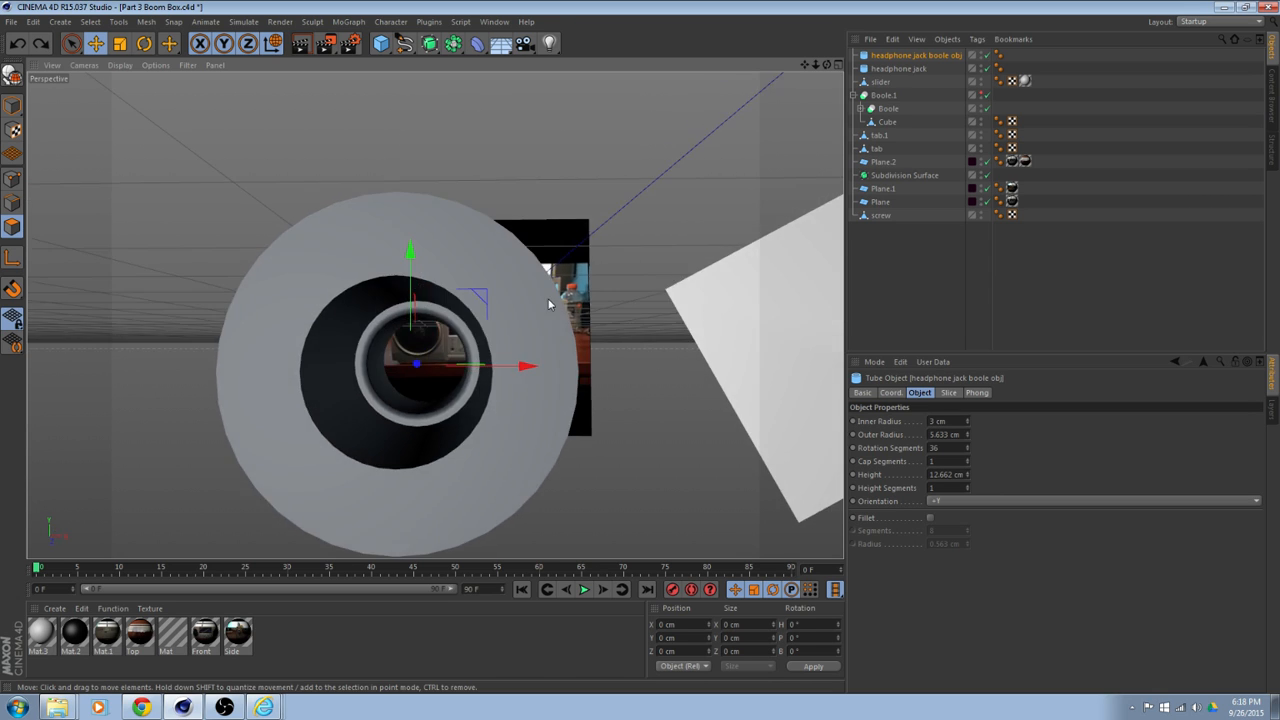
Duplicate the headphone jack boole obj and set the original's inner radius to 0 cm.
{"action": "key", "text": "ctrl+c"}
{"action": "key", "text": "ctrl+v"}
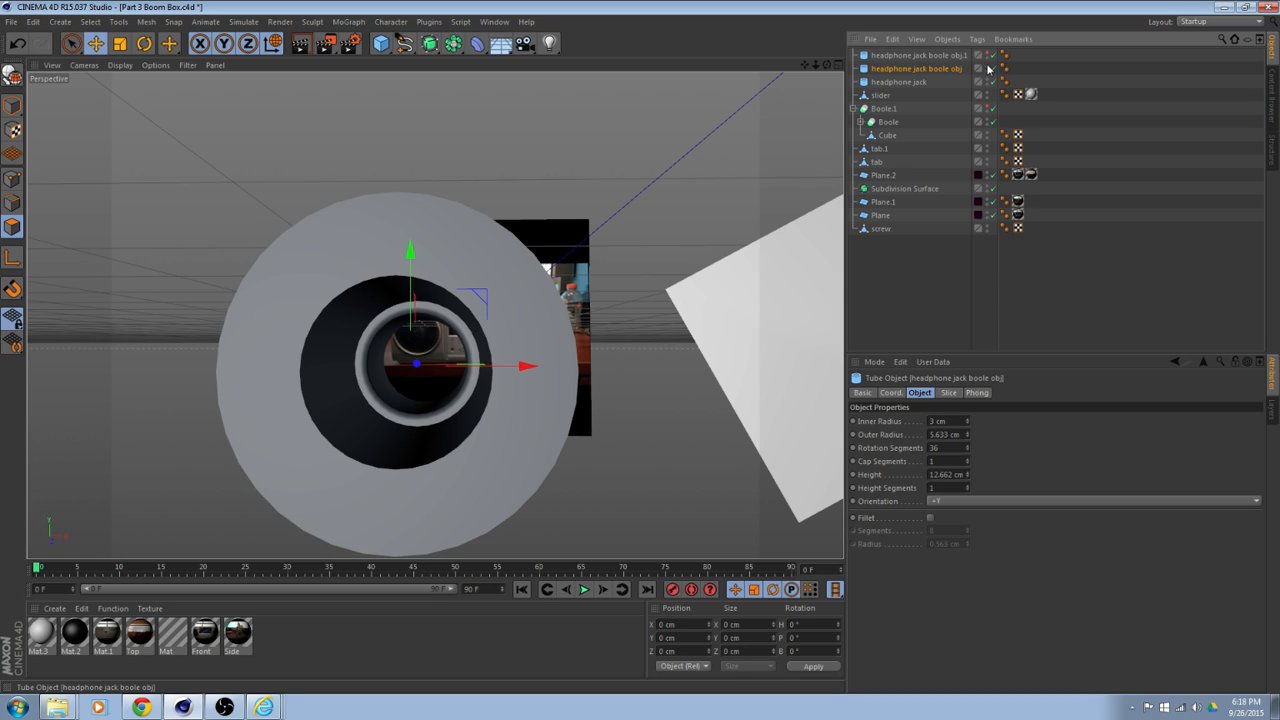
{"action": "left_click", "coordinate": [968, 423]}
{"action": "left_click", "coordinate": [968, 423]}
{"action": "left_click", "coordinate": [968, 423]}
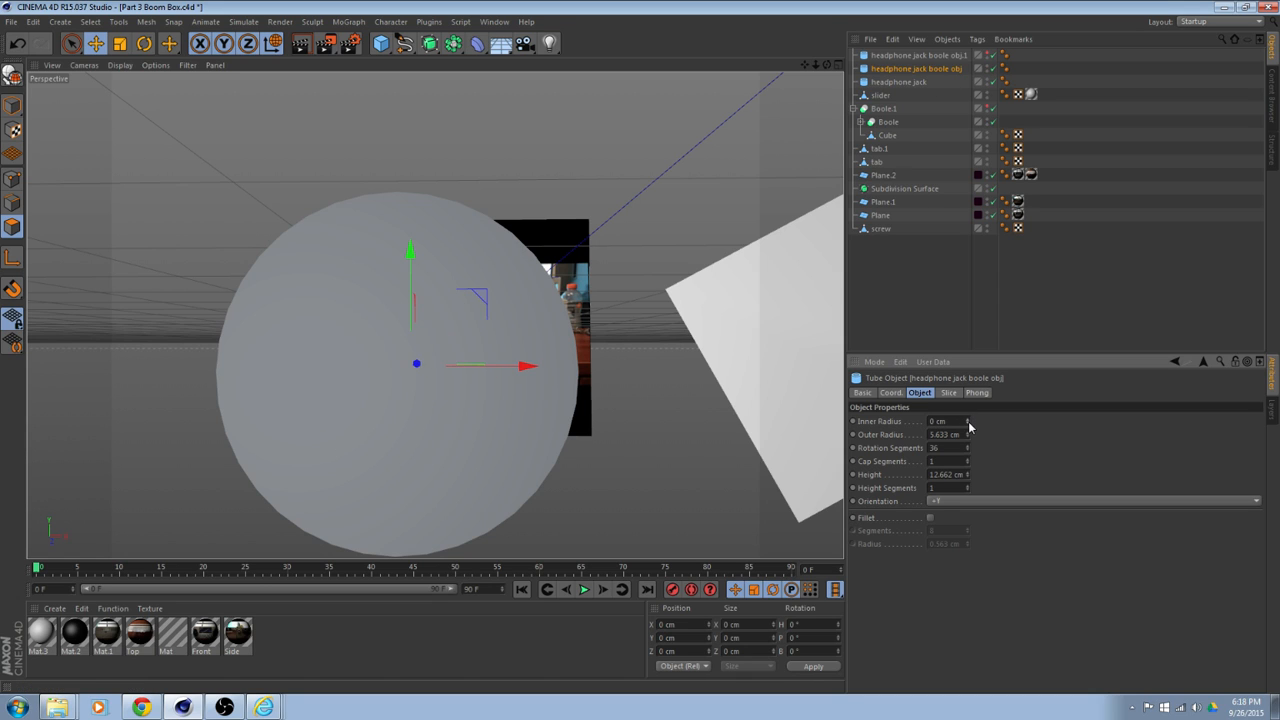
{"action": "left_click_drag", "start_coordinate": [684, 350], "coordinate": [645, 327], "text": "alt"}
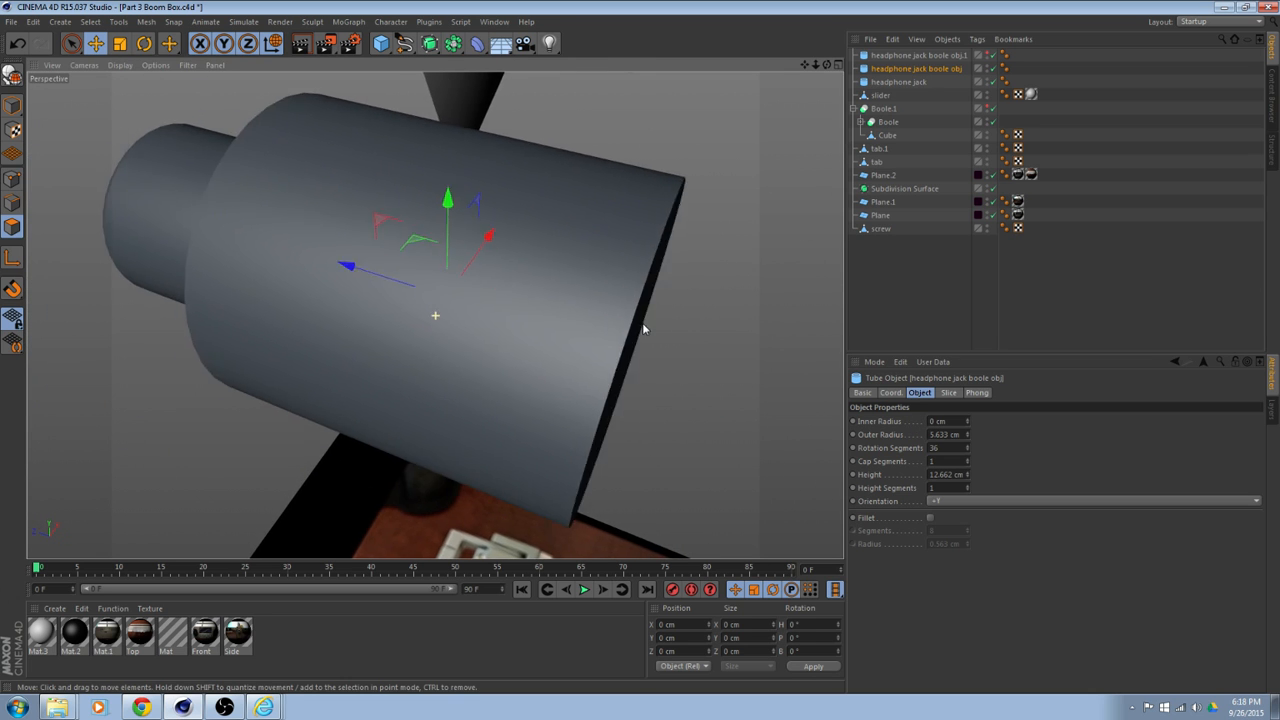
{"action": "left_click_drag", "start_coordinate": [523, 331], "coordinate": [539, 222], "text": "alt"}
{"action": "left_click_drag", "start_coordinate": [434, 314], "coordinate": [812, 262], "text": "alt"}
{"action": "left_click_drag", "start_coordinate": [764, 292], "coordinate": [576, 387], "text": "alt"}
{"action": "scroll", "coordinate": [627, 361], "scroll_direction": "up", "scroll_amount": 5}
Add a Boole object and nest Boole.1 and the headphone jack boole obj inside it, with Boole.1 first.
{"action": "left_click", "coordinate": [880, 108]}
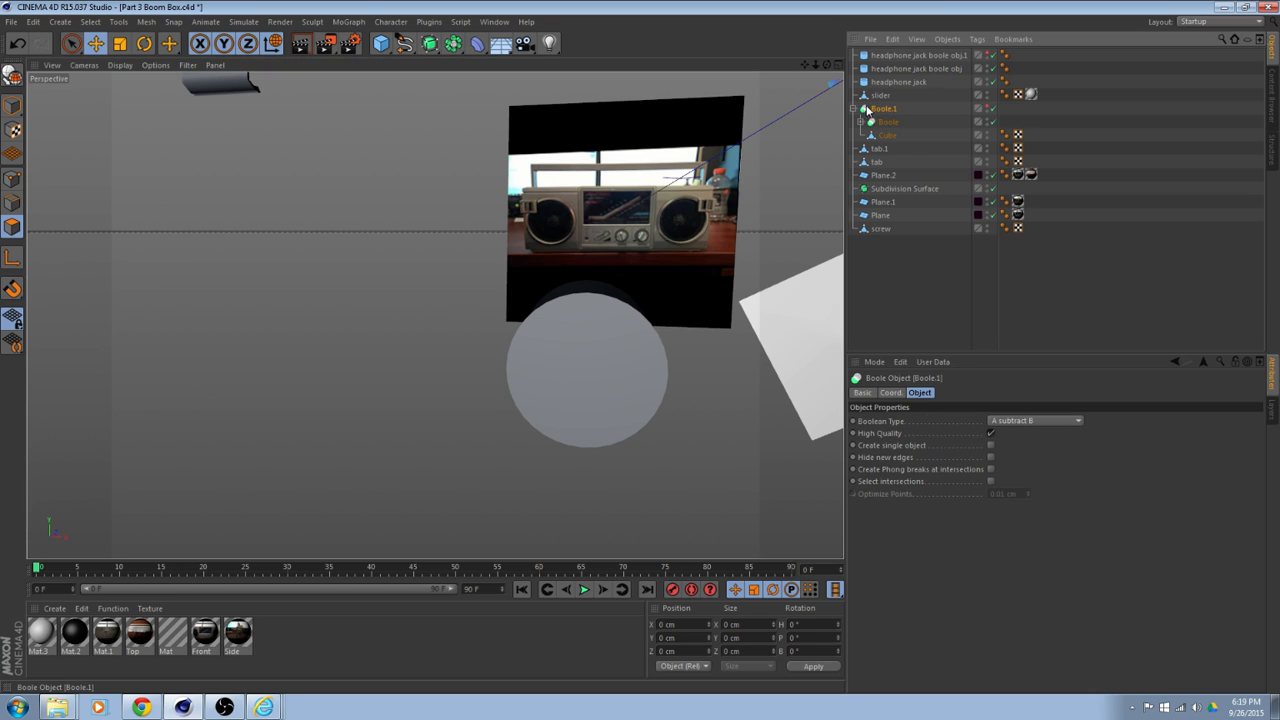
{"action": "left_click", "coordinate": [857, 108]}
{"action": "left_click", "coordinate": [453, 43]}
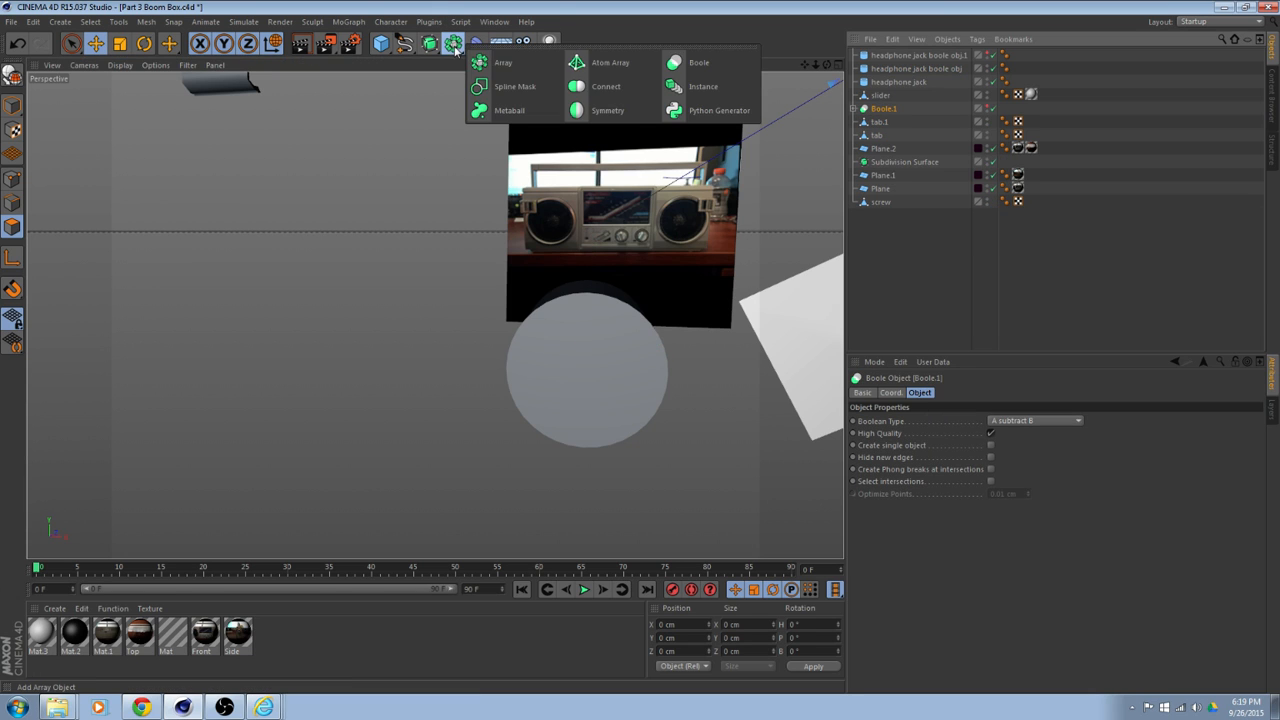
{"action": "left_click", "coordinate": [705, 60]}
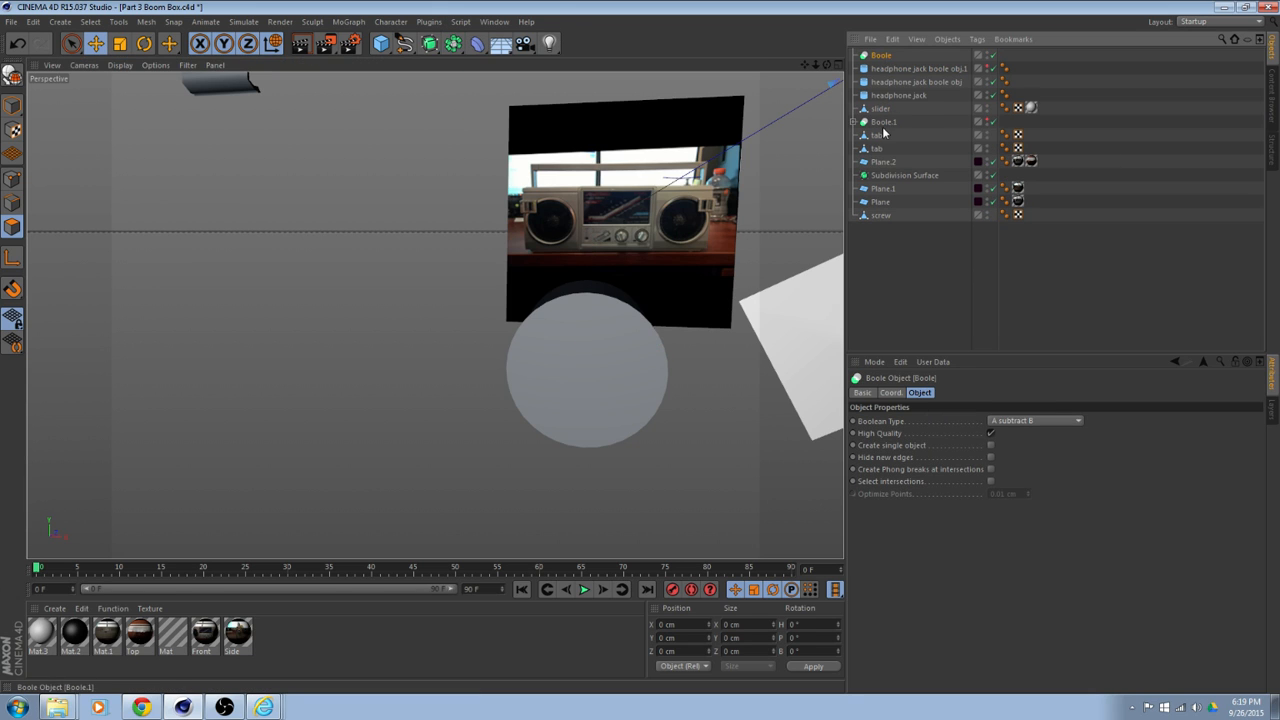
{"action": "left_click_drag", "start_coordinate": [879, 128], "coordinate": [880, 57]}
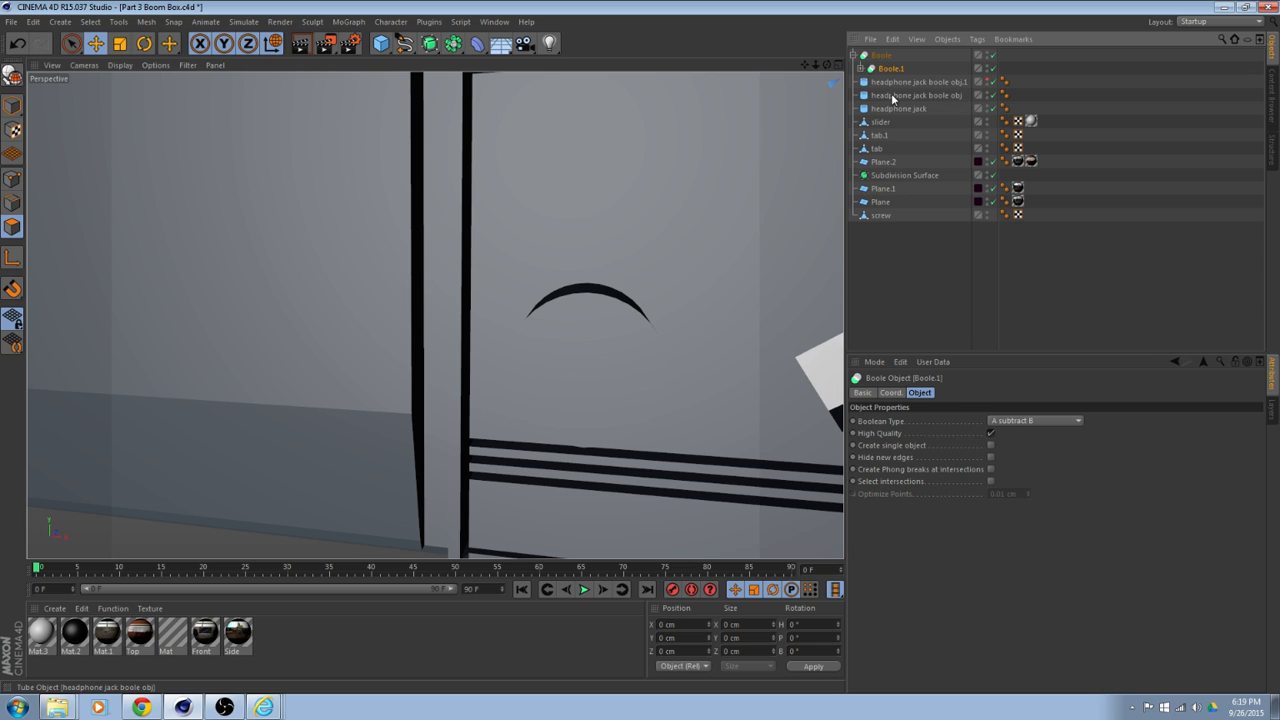
{"action": "left_click", "coordinate": [893, 96]}
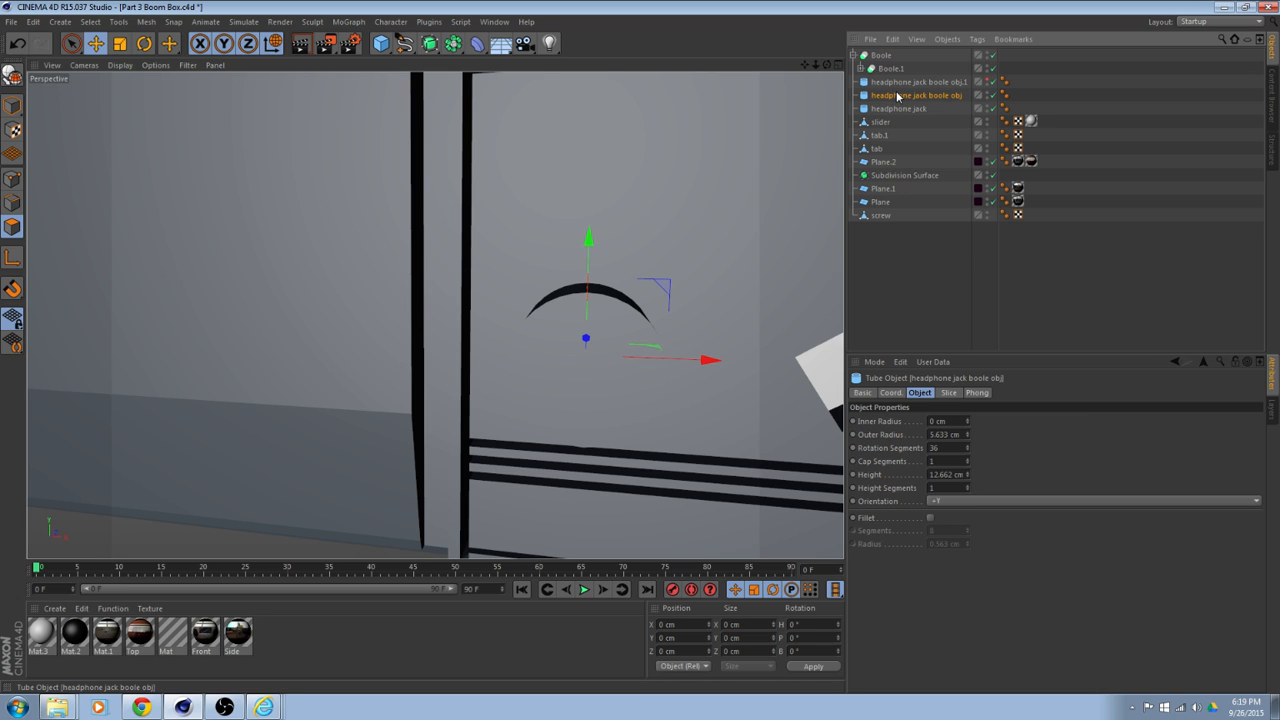
{"action": "left_click_drag", "start_coordinate": [898, 96], "coordinate": [893, 69]}
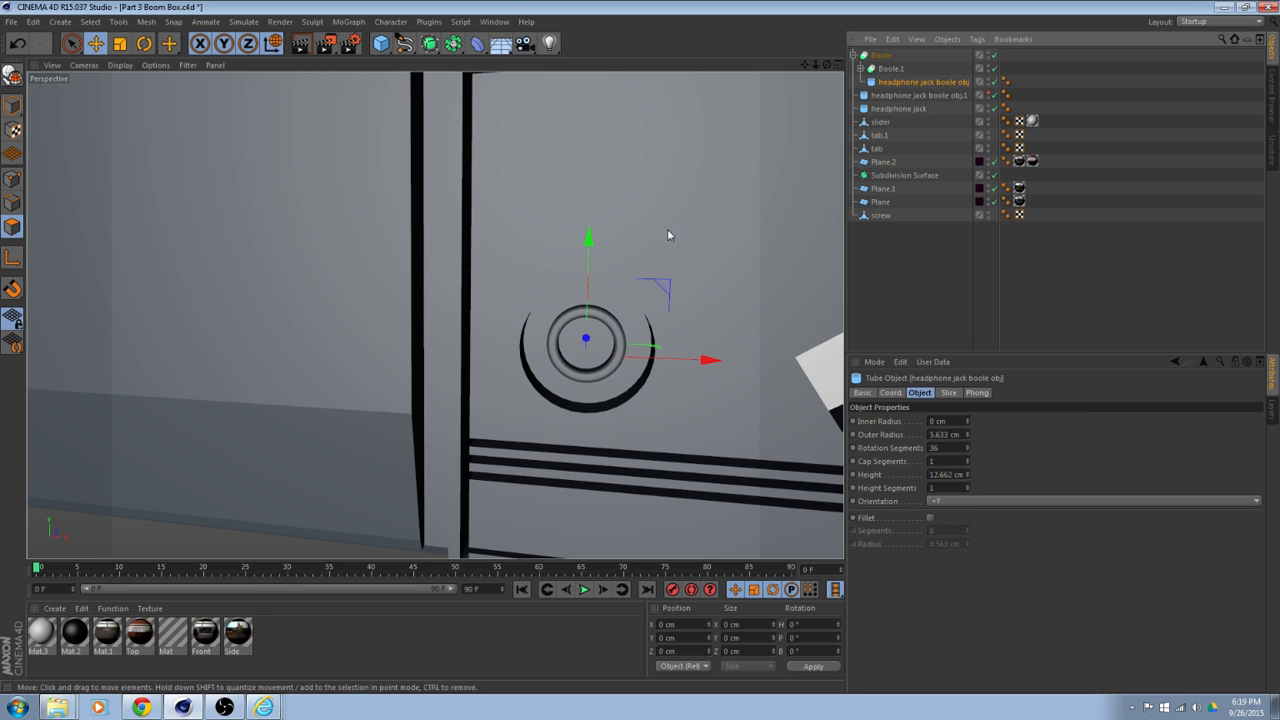
Examine the opening cut around the headphone jack from the front and from behind the panel.
{"action": "left_click_drag", "start_coordinate": [667, 228], "coordinate": [654, 363], "text": "alt"}
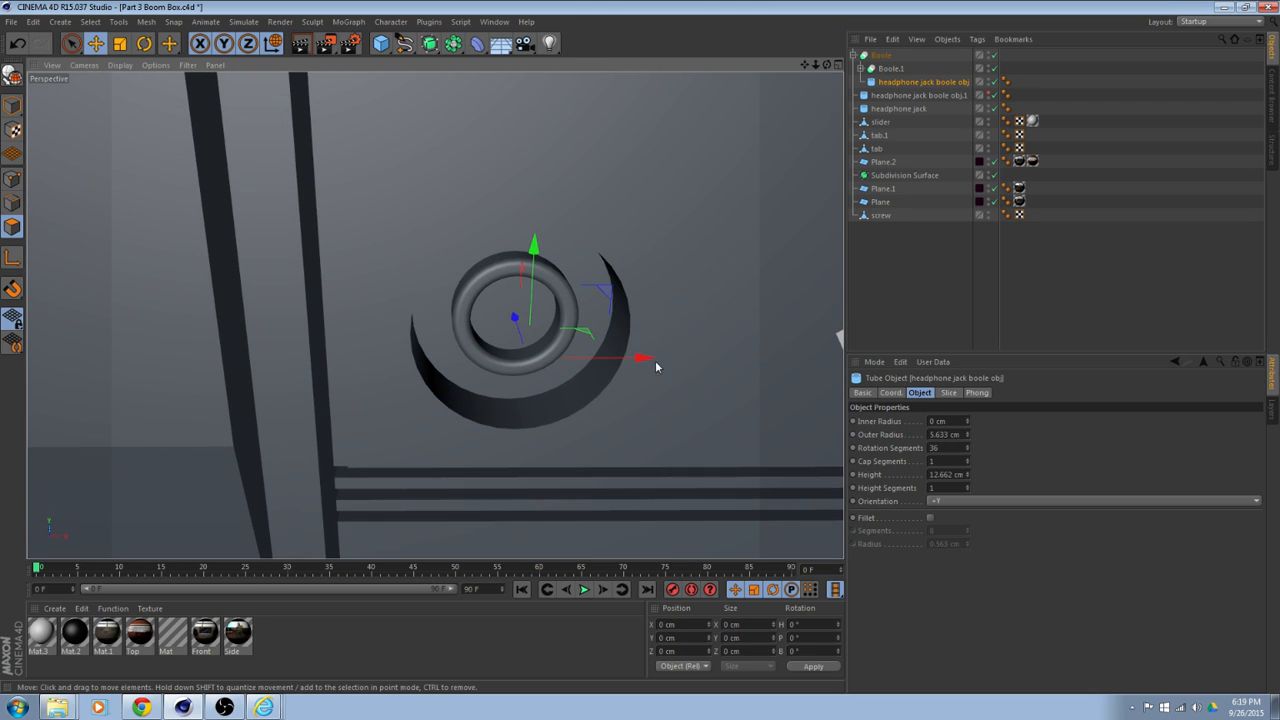
{"action": "left_click_drag", "start_coordinate": [643, 275], "coordinate": [674, 240], "text": "alt"}
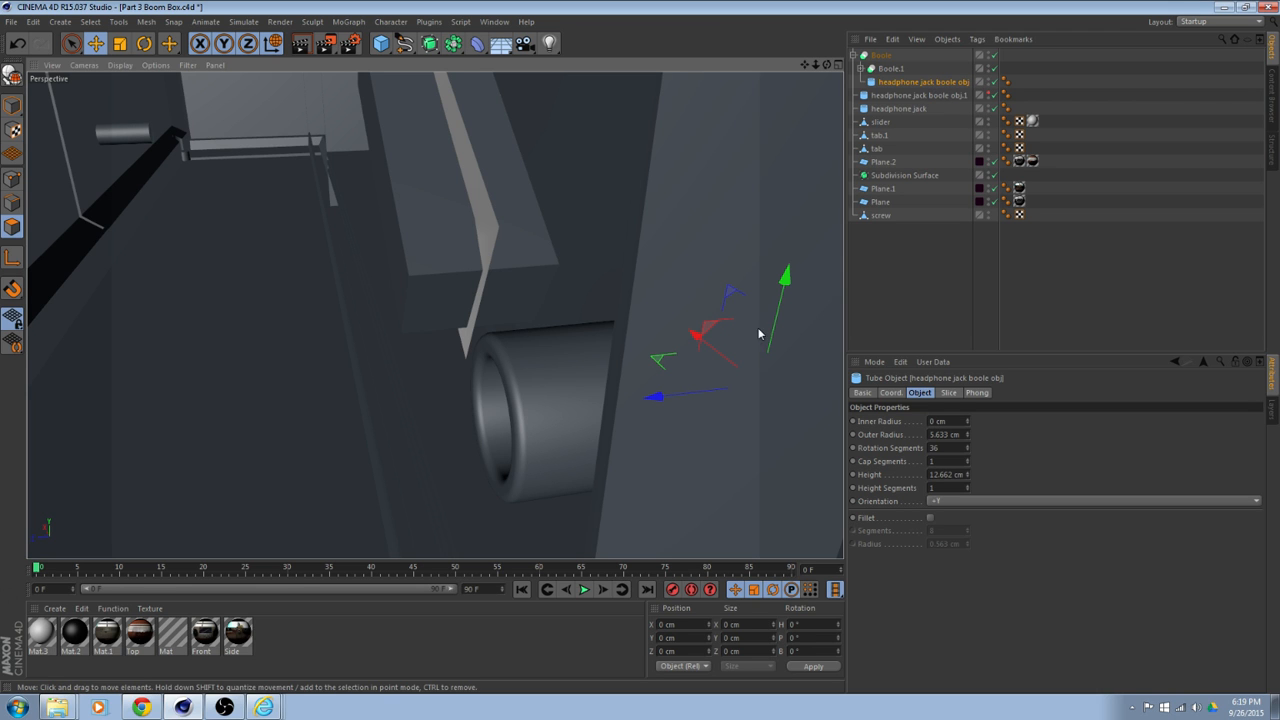
{"action": "left_click_drag", "start_coordinate": [760, 326], "coordinate": [724, 342], "text": "alt"}
{"action": "left_click_drag", "start_coordinate": [632, 330], "coordinate": [650, 349], "text": "alt"}
{"action": "left_click_drag", "start_coordinate": [434, 314], "coordinate": [591, 391], "text": "alt"}
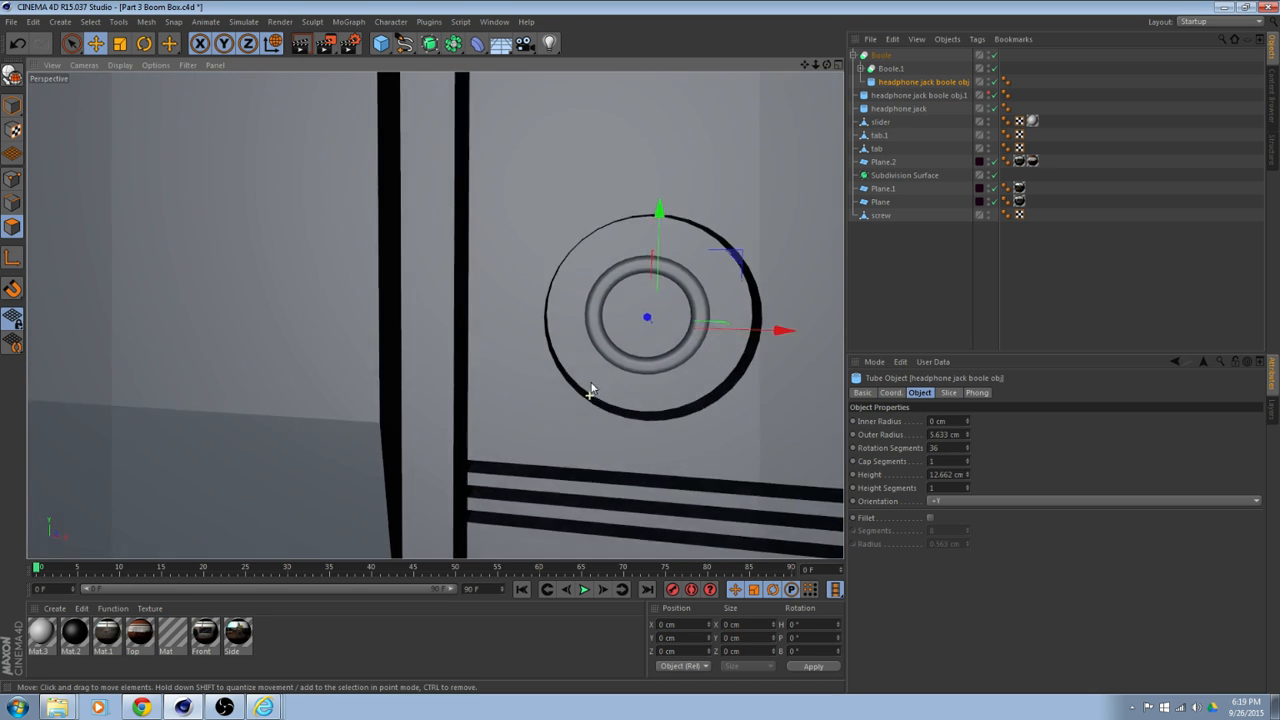
{"action": "scroll", "coordinate": [605, 385], "scroll_direction": "up", "scroll_amount": 4}
{"action": "left_click_drag", "start_coordinate": [657, 358], "coordinate": [621, 340], "text": "alt"}
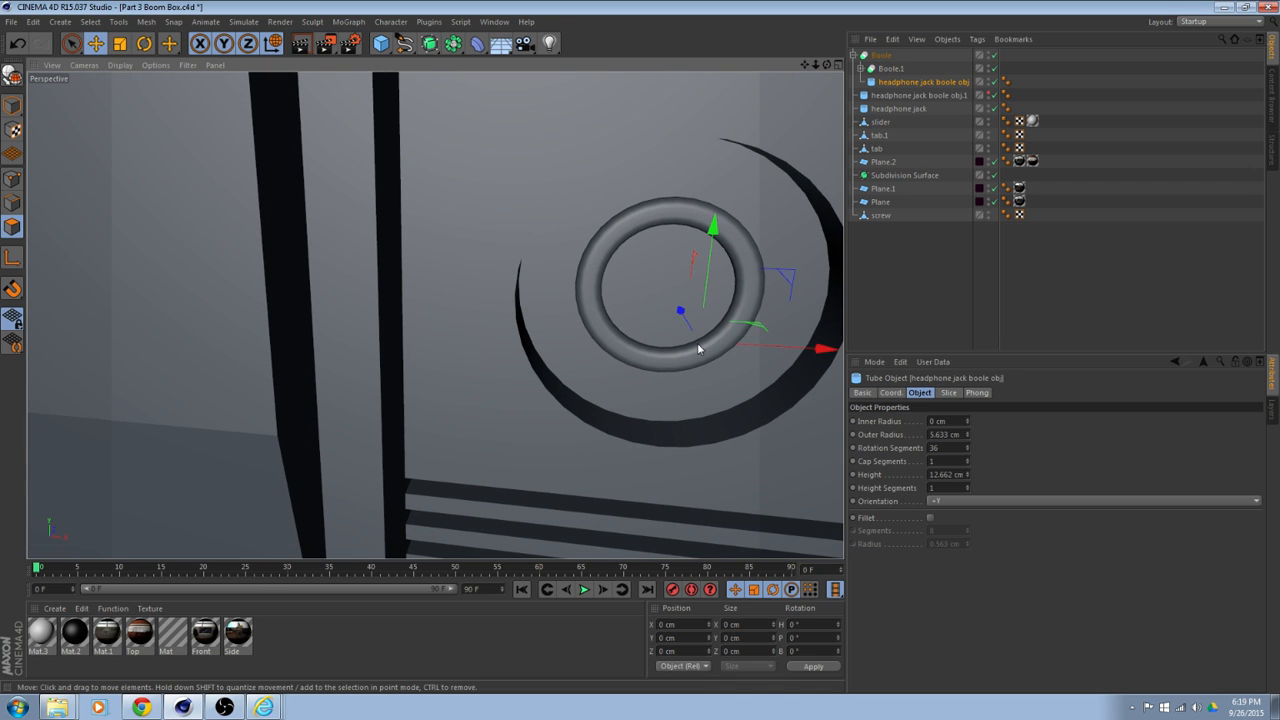
{"action": "left_click_drag", "start_coordinate": [645, 228], "coordinate": [943, 106], "text": "alt"}
Duplicate the headphone jack and rename the copy "headphone jack small boole".
{"action": "left_click", "coordinate": [925, 108]}
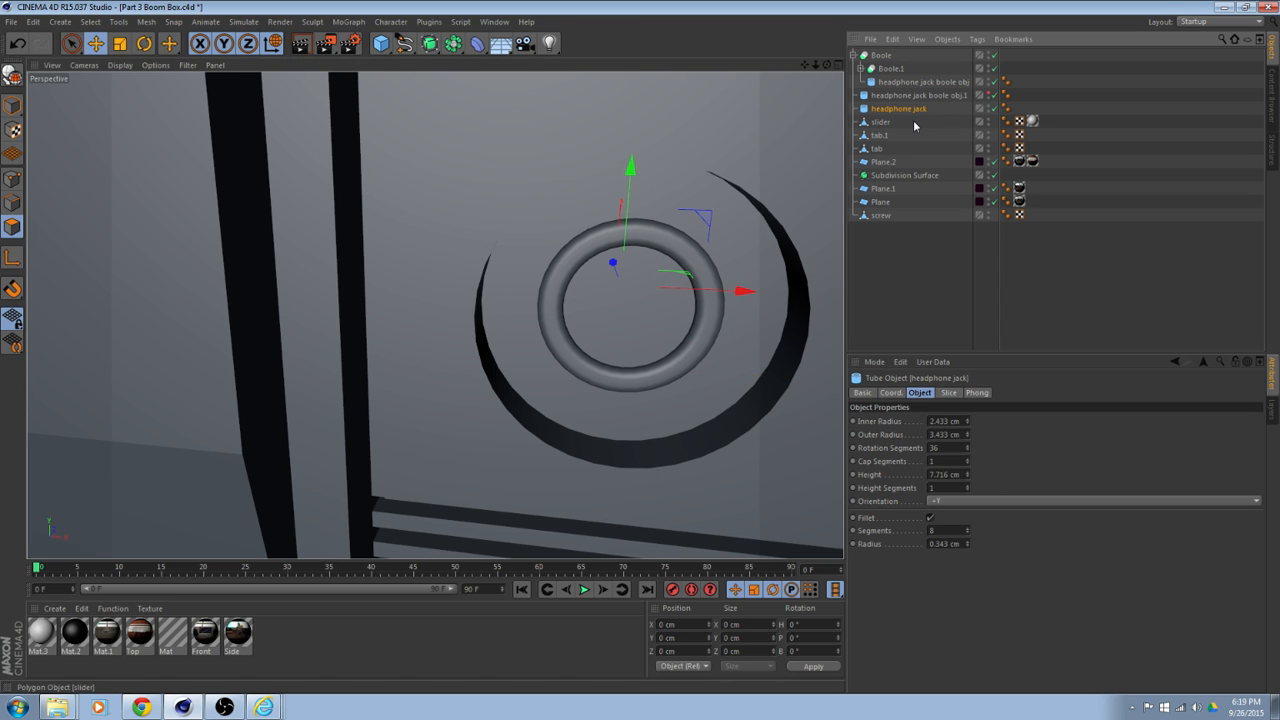
{"action": "key", "text": "ctrl+c"}
{"action": "key", "text": "ctrl+v"}
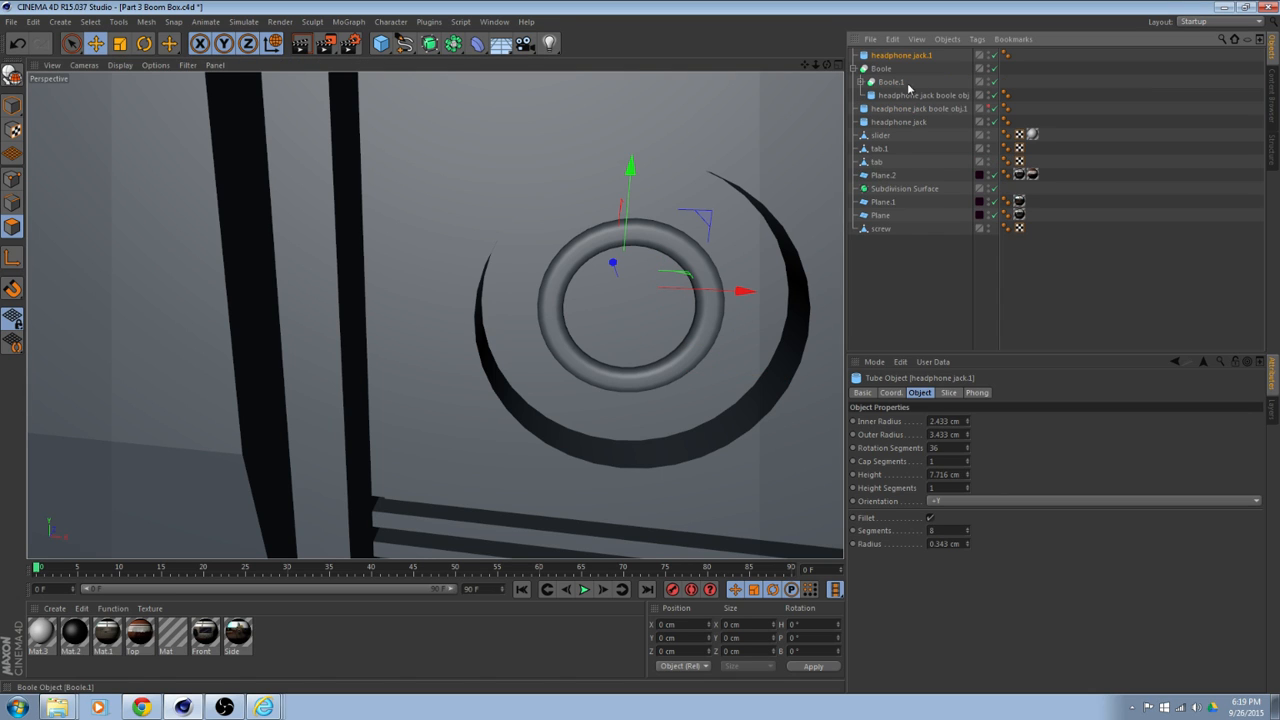
{"action": "double_click", "coordinate": [925, 57]}
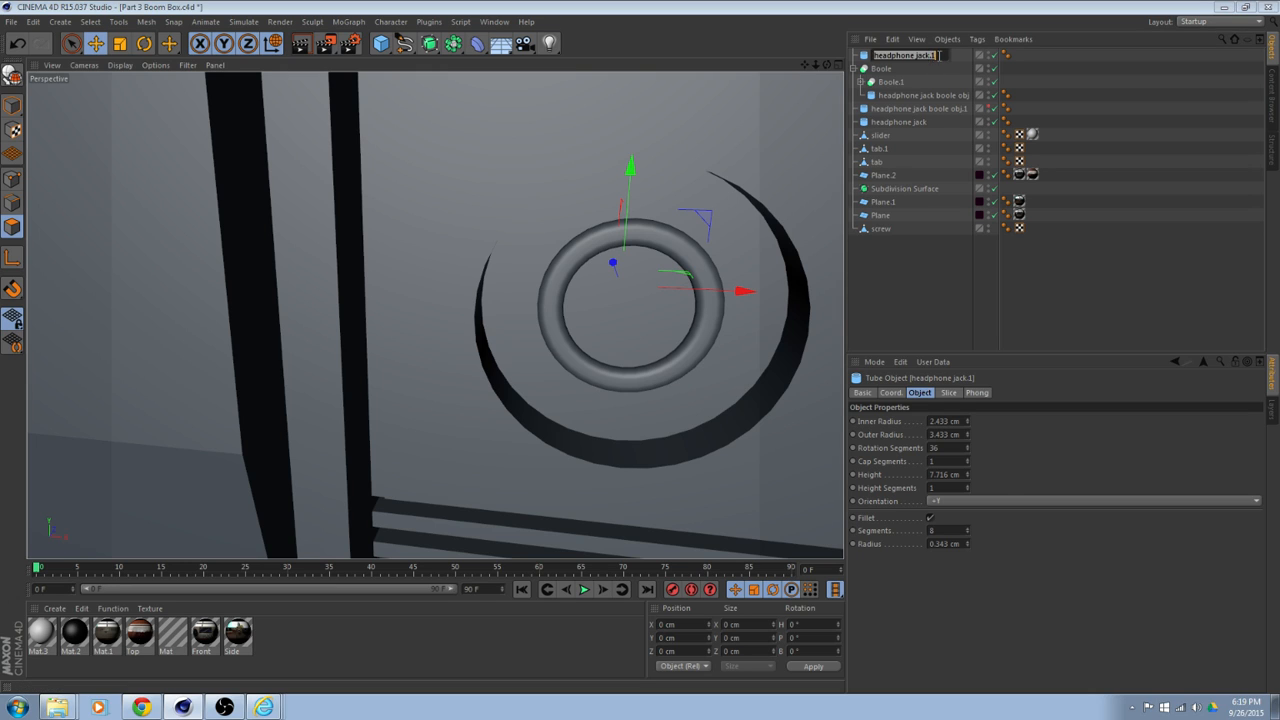
{"action": "key", "text": "Return"}
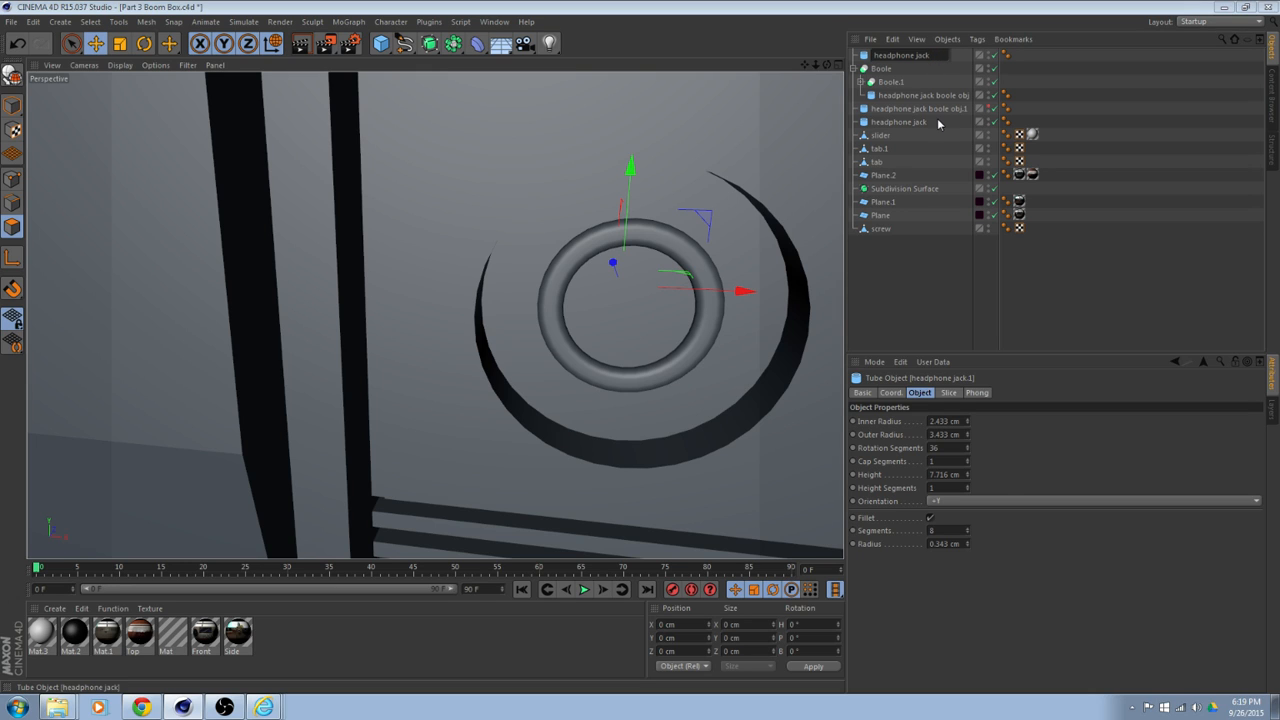
{"action": "type", "text": "small boole"}
{"action": "key", "text": "Return"}
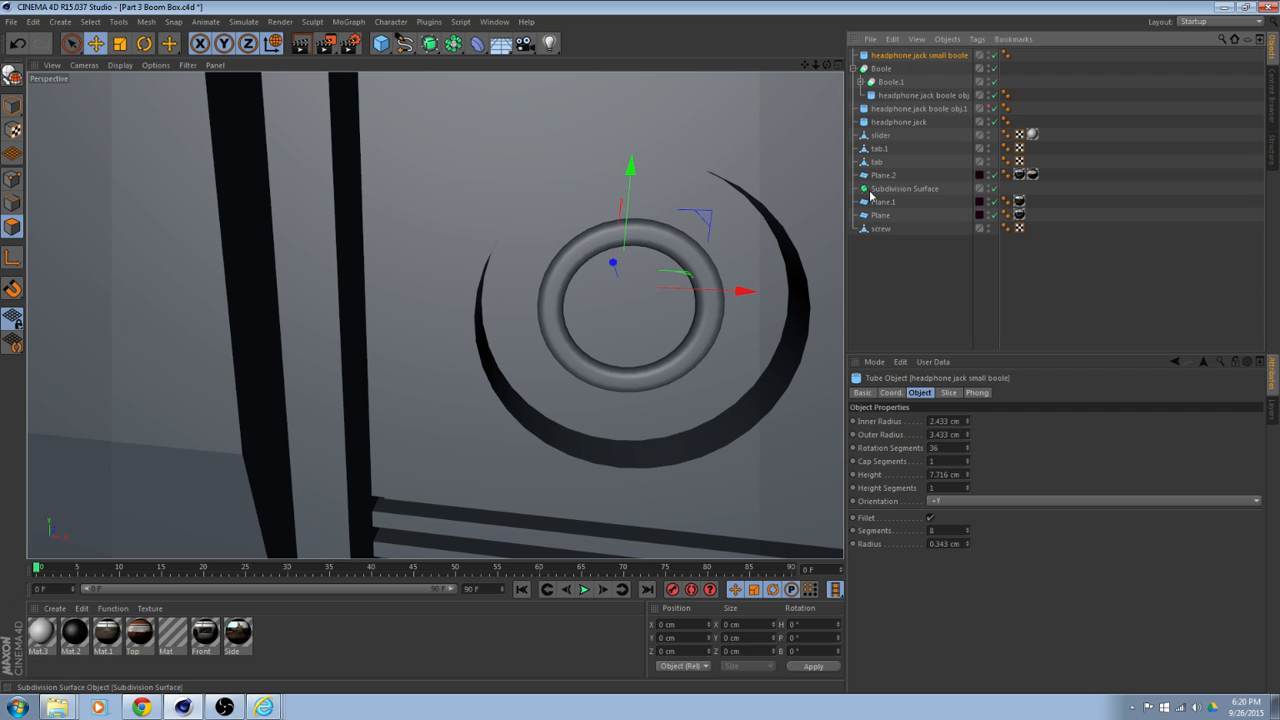
Set the inner radius of the headphone jack small boole to 0 cm.
{"action": "left_click_drag", "start_coordinate": [692, 261], "coordinate": [688, 226], "text": "alt"}
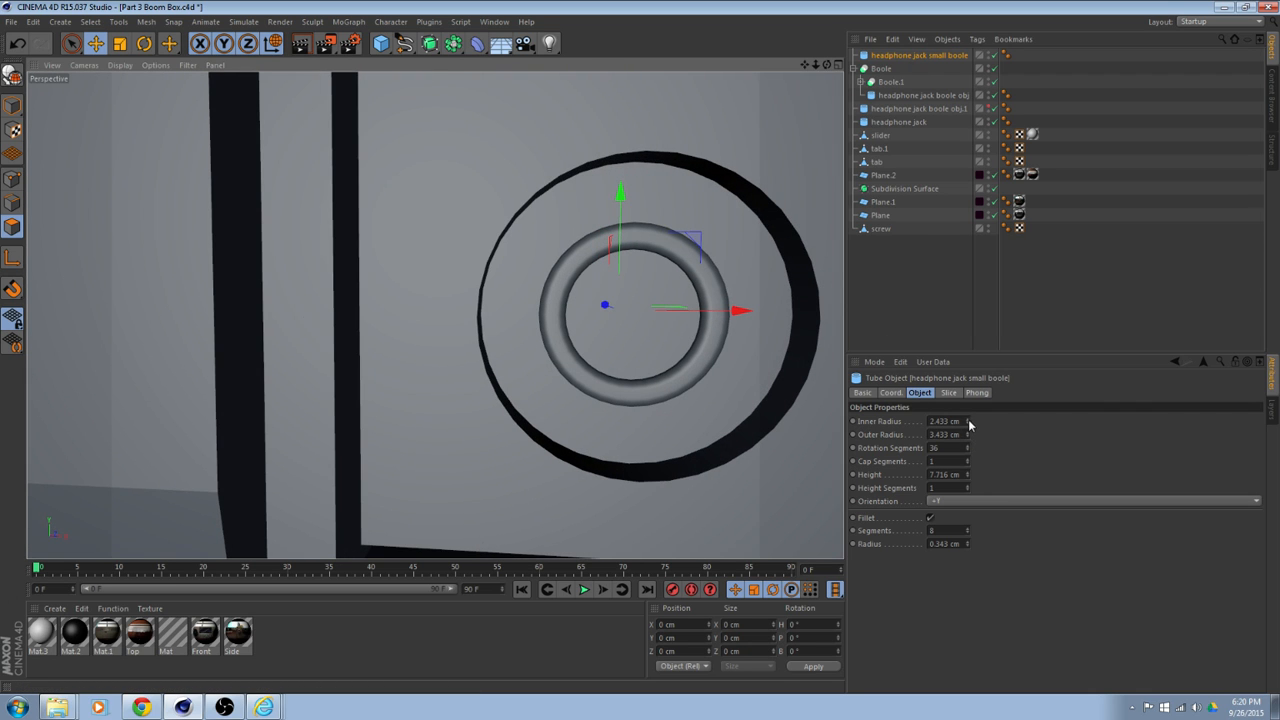
{"action": "left_click_drag", "start_coordinate": [967, 423], "coordinate": [967, 470]}
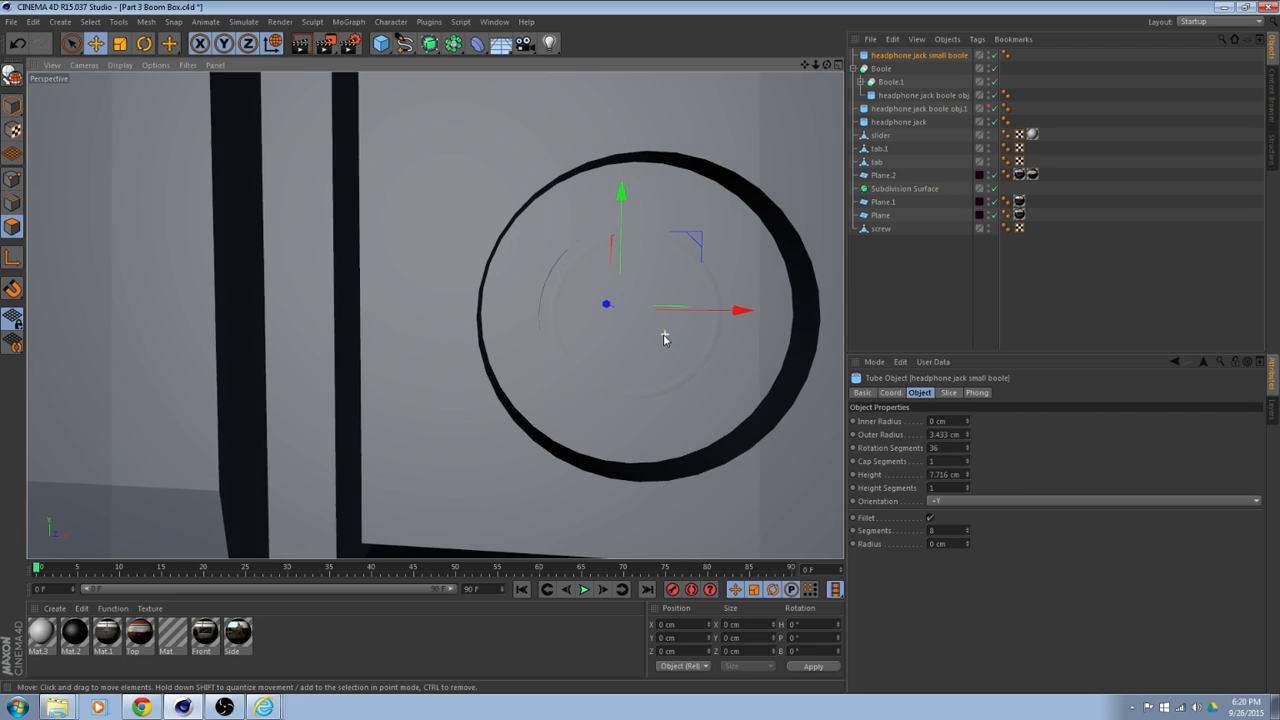
{"action": "left_click_drag", "start_coordinate": [666, 334], "coordinate": [600, 370], "text": "alt"}
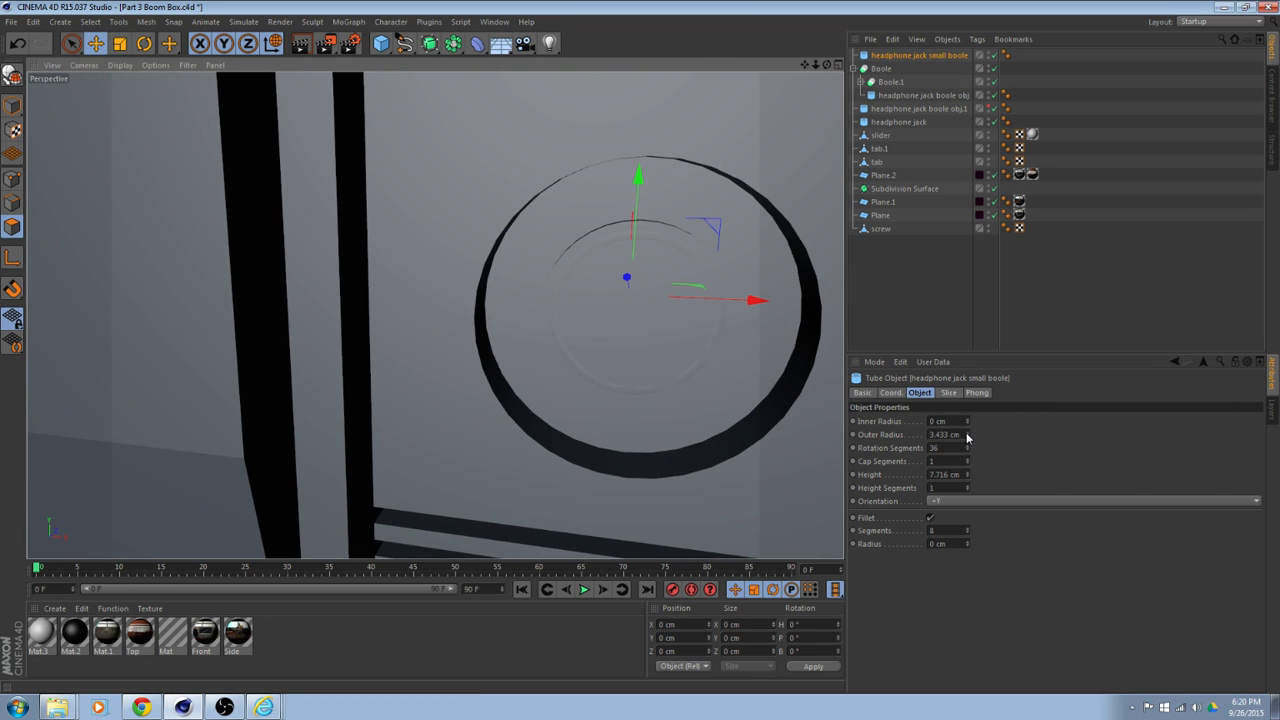
Try outer radii of 0.433 cm and 2.433 cm on the headphone jack small boole.
{"action": "left_click", "coordinate": [967, 438]}
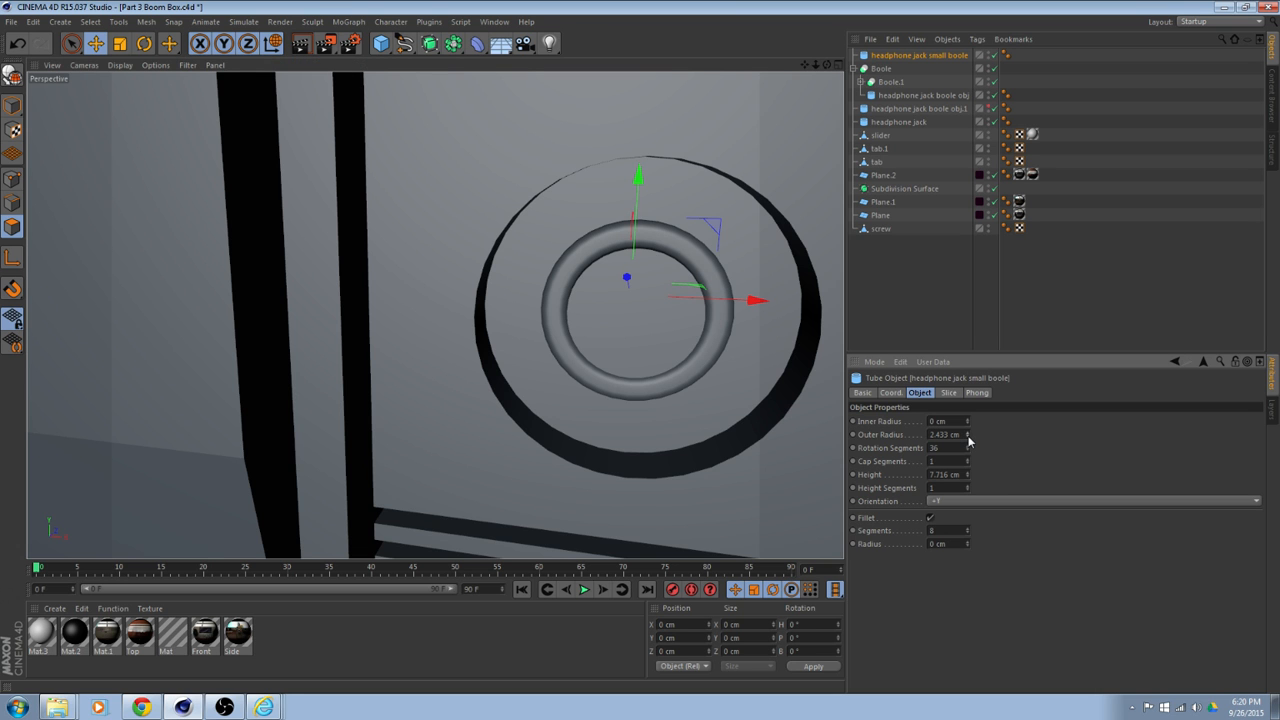
{"action": "left_click", "coordinate": [967, 438]}
{"action": "left_click", "coordinate": [967, 438]}
{"action": "left_click_drag", "start_coordinate": [727, 363], "coordinate": [624, 328], "text": "alt"}
{"action": "scroll", "coordinate": [679, 358], "scroll_direction": "up", "scroll_amount": 3}
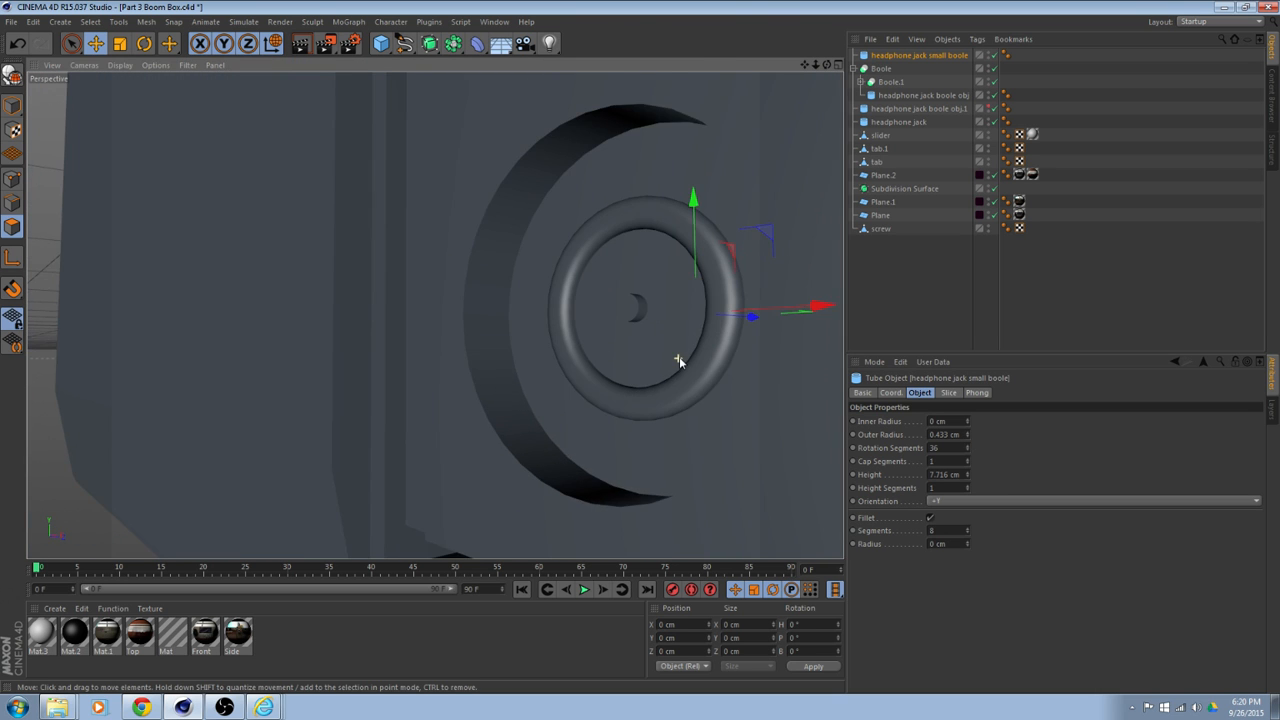
{"action": "scroll", "coordinate": [677, 358], "scroll_direction": "up", "scroll_amount": 3}
{"action": "left_click_drag", "start_coordinate": [614, 377], "coordinate": [683, 418], "text": "alt"}
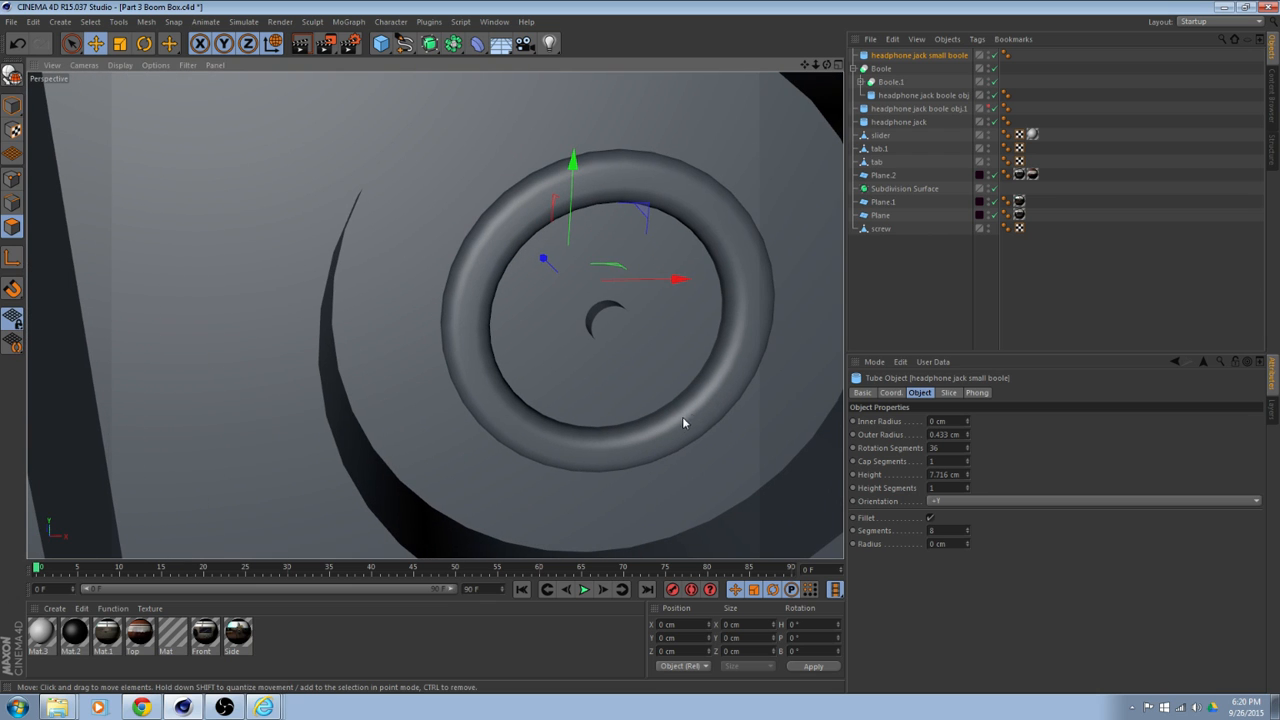
{"action": "left_click", "coordinate": [967, 433]}
{"action": "left_click", "coordinate": [967, 433]}
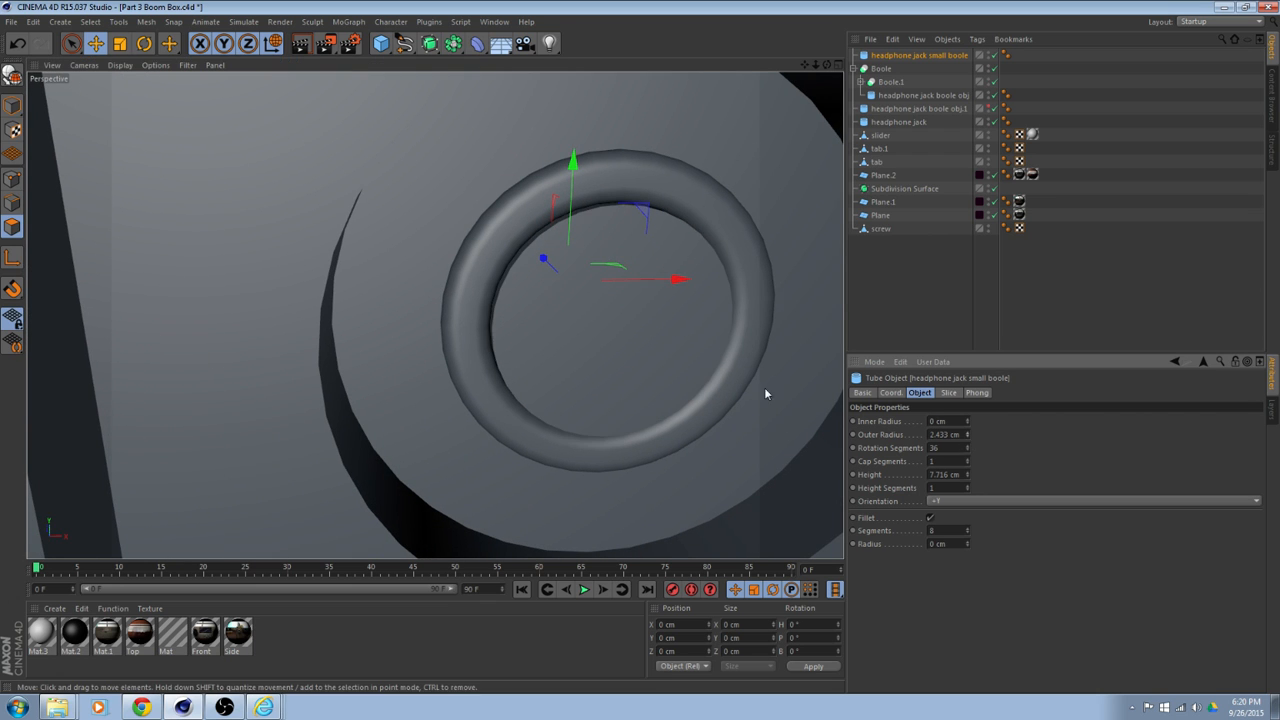
Set the outer radius of the headphone jack small boole to 2.5 cm.
{"action": "left_click_drag", "start_coordinate": [733, 379], "coordinate": [668, 352], "text": "alt"}
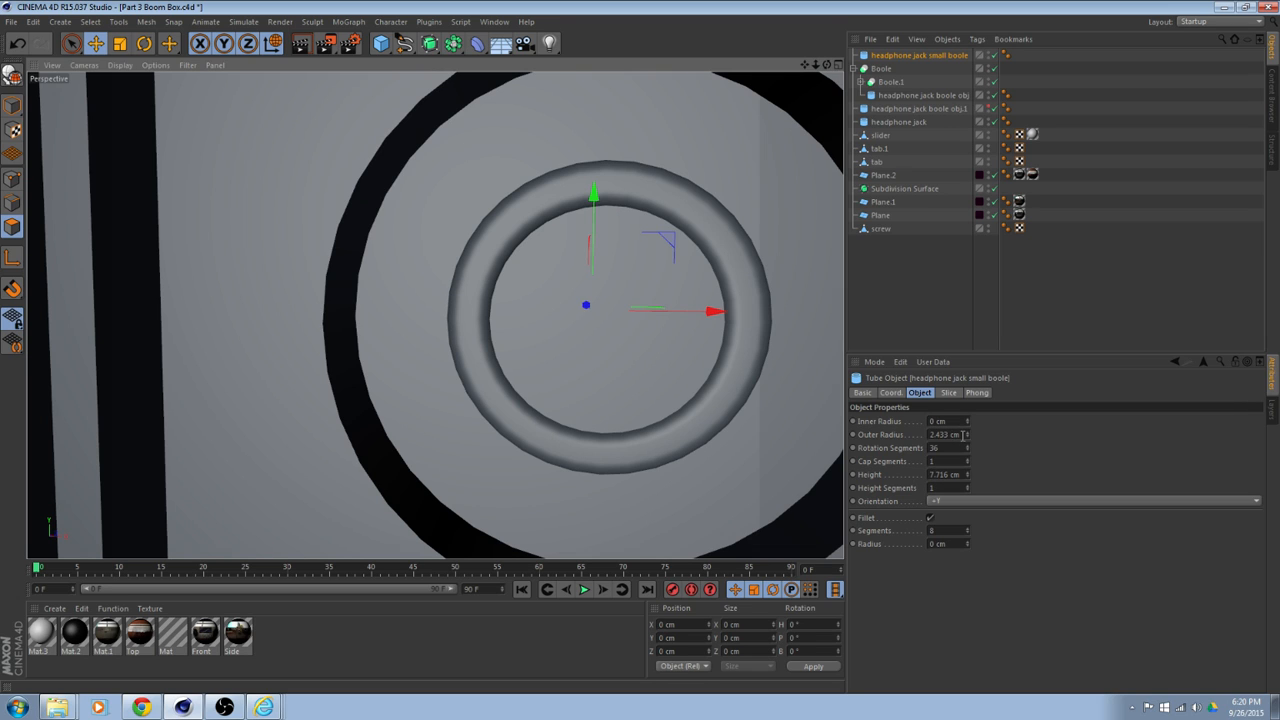
{"action": "left_click", "coordinate": [956, 435]}
{"action": "type", "text": "2"}
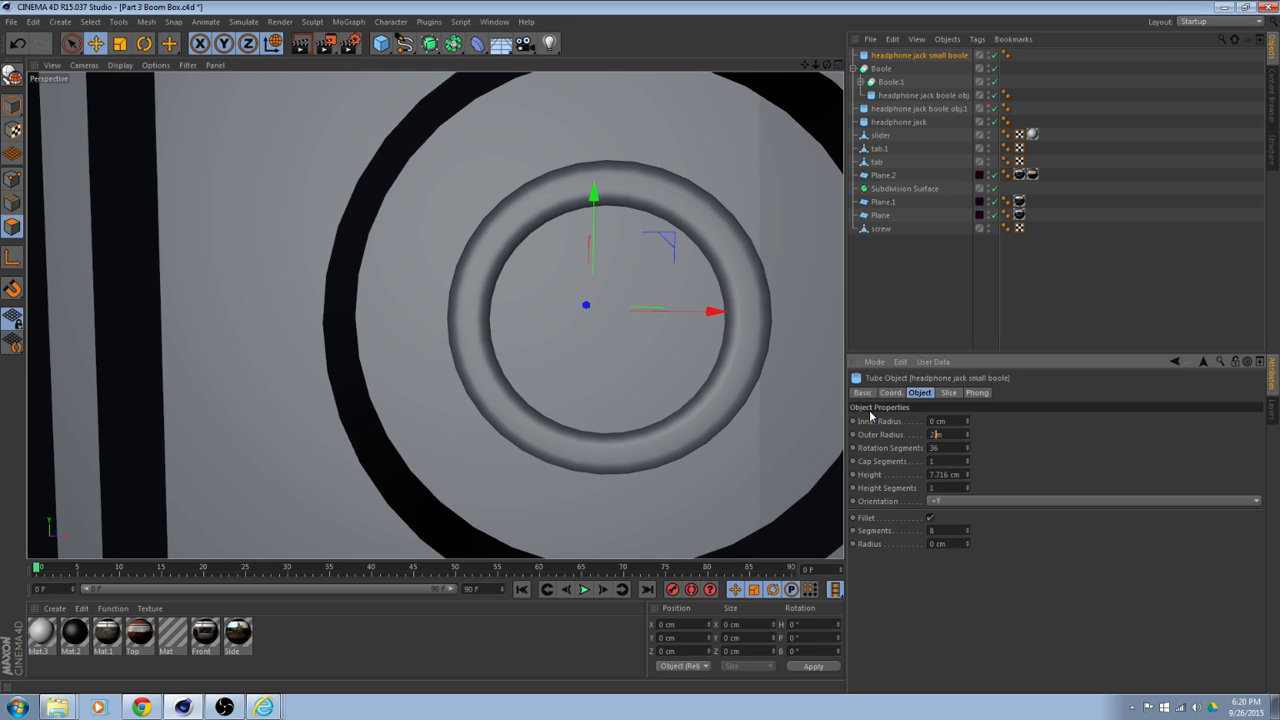
{"action": "type", "text": "50"}
{"action": "key", "text": "Return"}
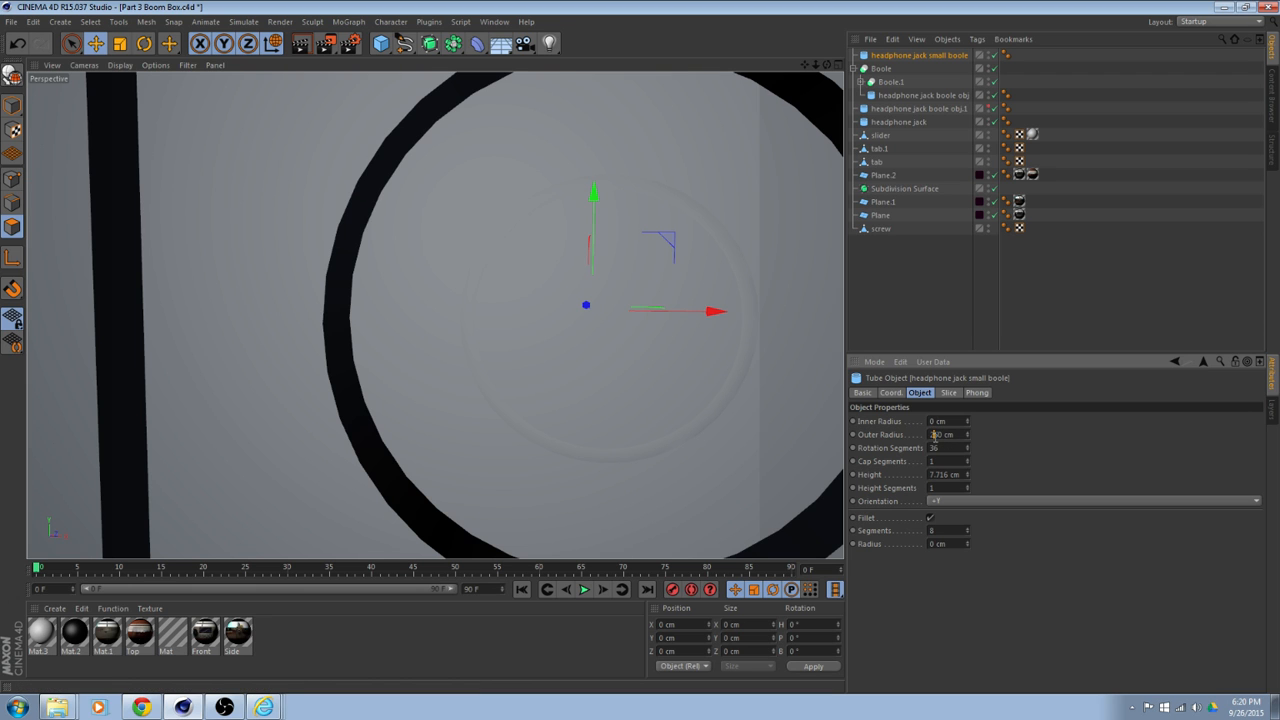
{"action": "key", "text": "Return"}
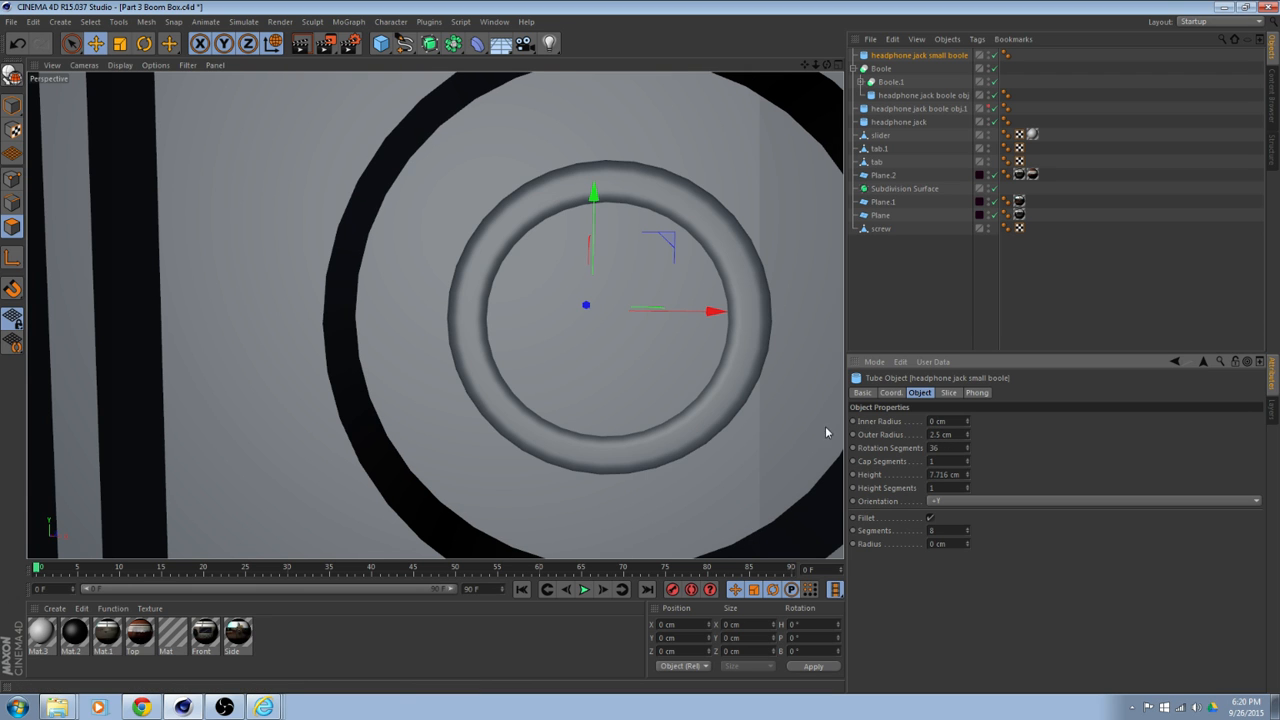
Switch the viewport to Lines display and disable the fillet on the headphone jack small boole.
{"action": "mouse_move", "coordinate": [825, 432]}
{"action": "left_mouse_down", "text": "alt"}
{"action": "mouse_move", "coordinate": [691, 434]}
{"action": "mouse_move", "coordinate": [584, 400]}
{"action": "mouse_move", "coordinate": [643, 335]}
{"action": "mouse_move", "coordinate": [714, 396]}
{"action": "left_mouse_up", "text": "alt"}
{"action": "left_click", "coordinate": [88, 65]}
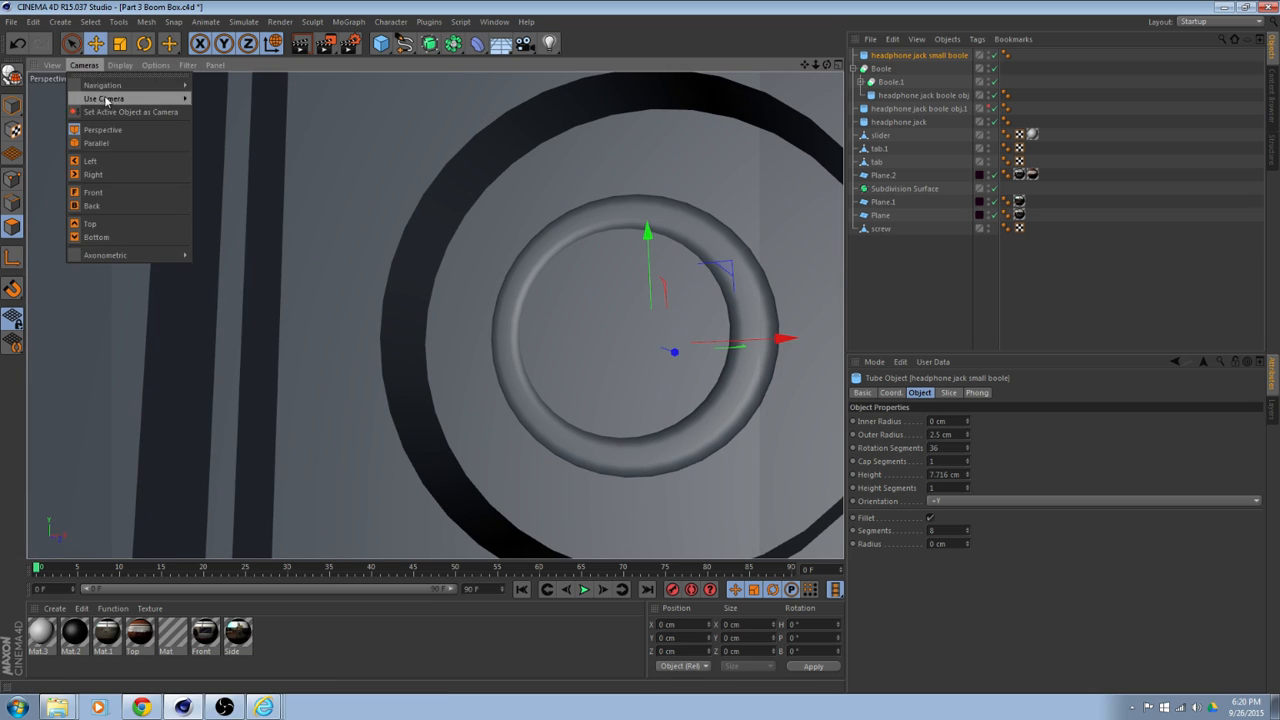
{"action": "mouse_move", "coordinate": [124, 66]}
{"action": "left_click", "coordinate": [150, 178]}
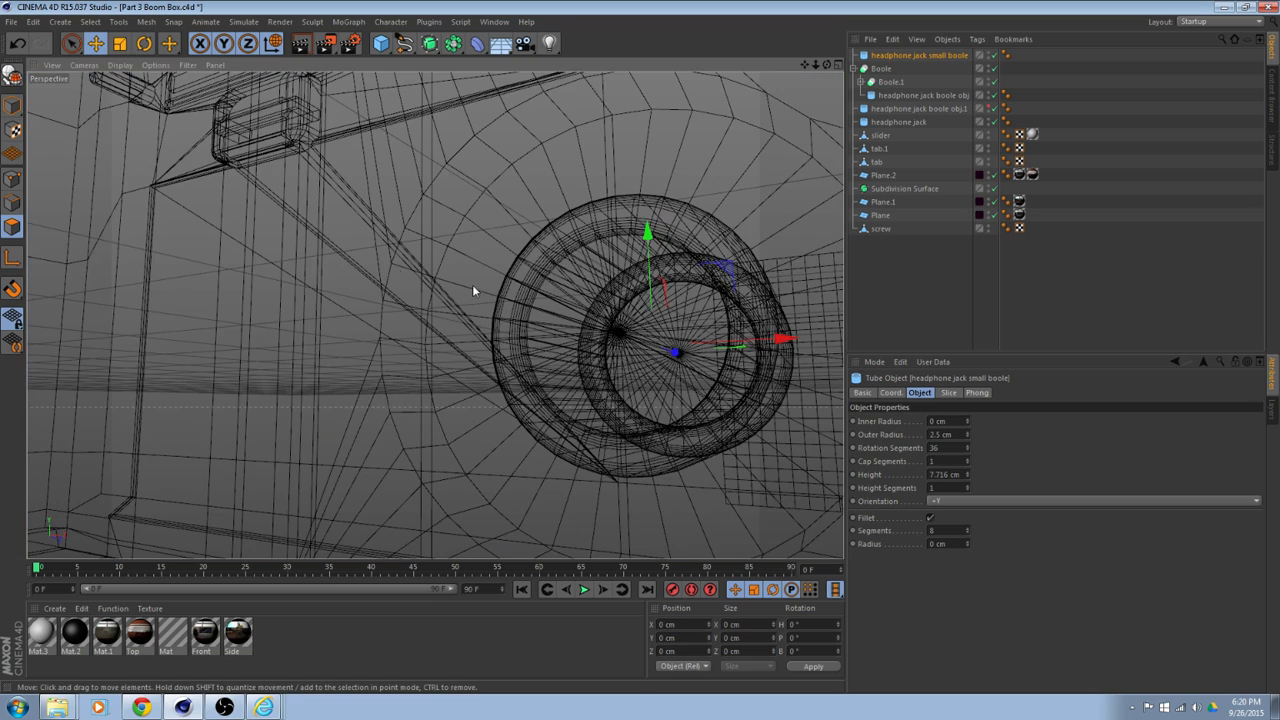
{"action": "left_click_drag", "start_coordinate": [472, 284], "coordinate": [565, 225], "text": "alt"}
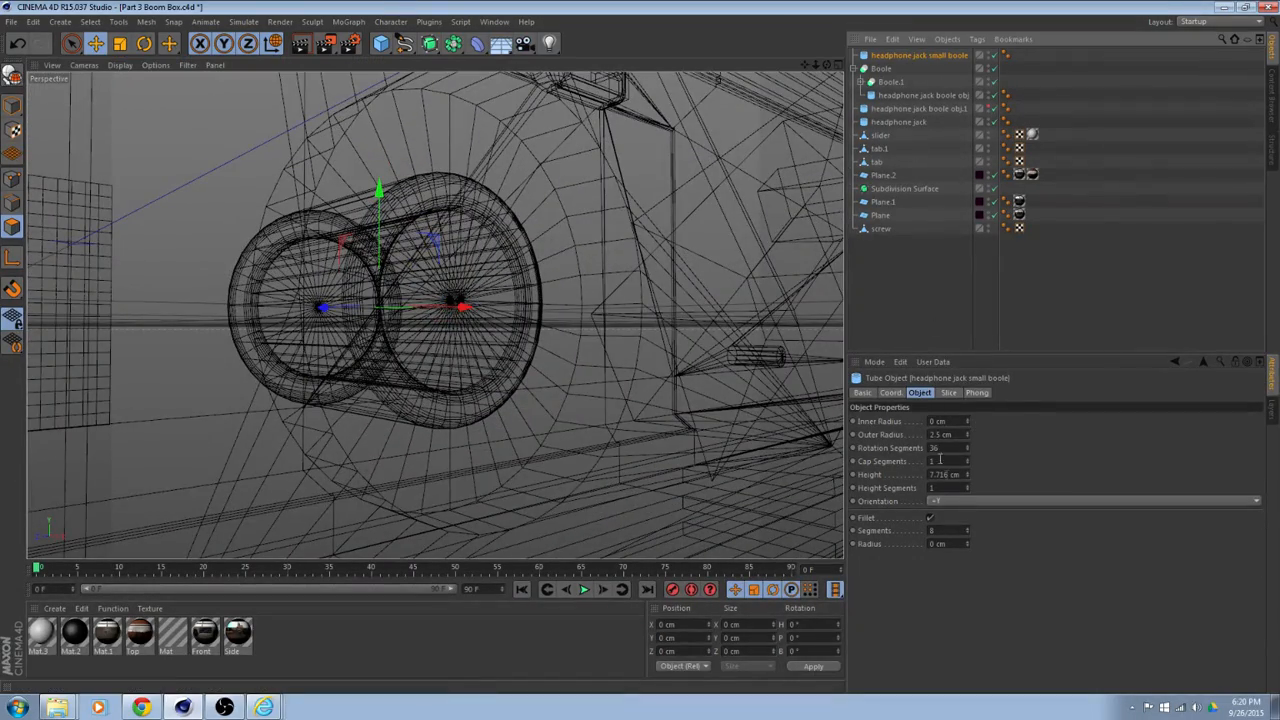
{"action": "left_click", "coordinate": [929, 519]}
{"action": "left_click_drag", "start_coordinate": [640, 380], "coordinate": [810, 323], "text": "alt"}
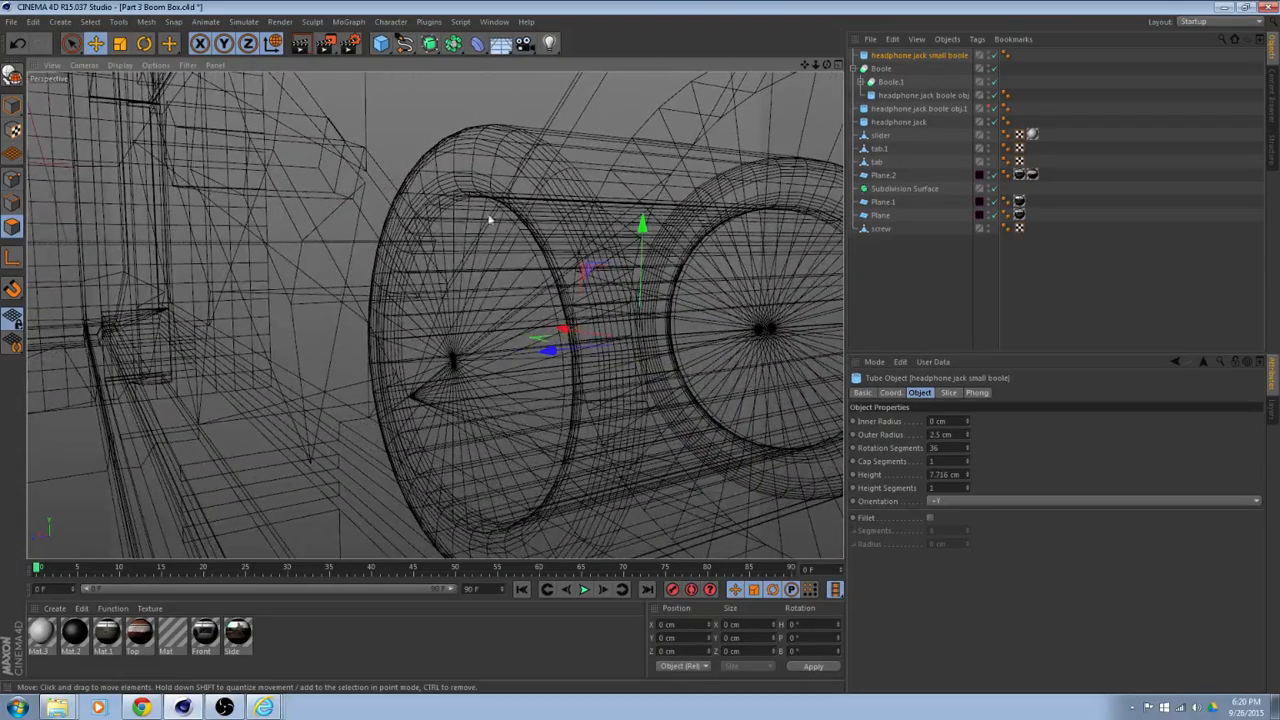
{"action": "left_click_drag", "start_coordinate": [597, 190], "coordinate": [437, 303], "text": "alt"}
Return the viewport to Gouraud Shading and collapse the new Boole's hierarchy.
{"action": "left_click", "coordinate": [121, 66]}
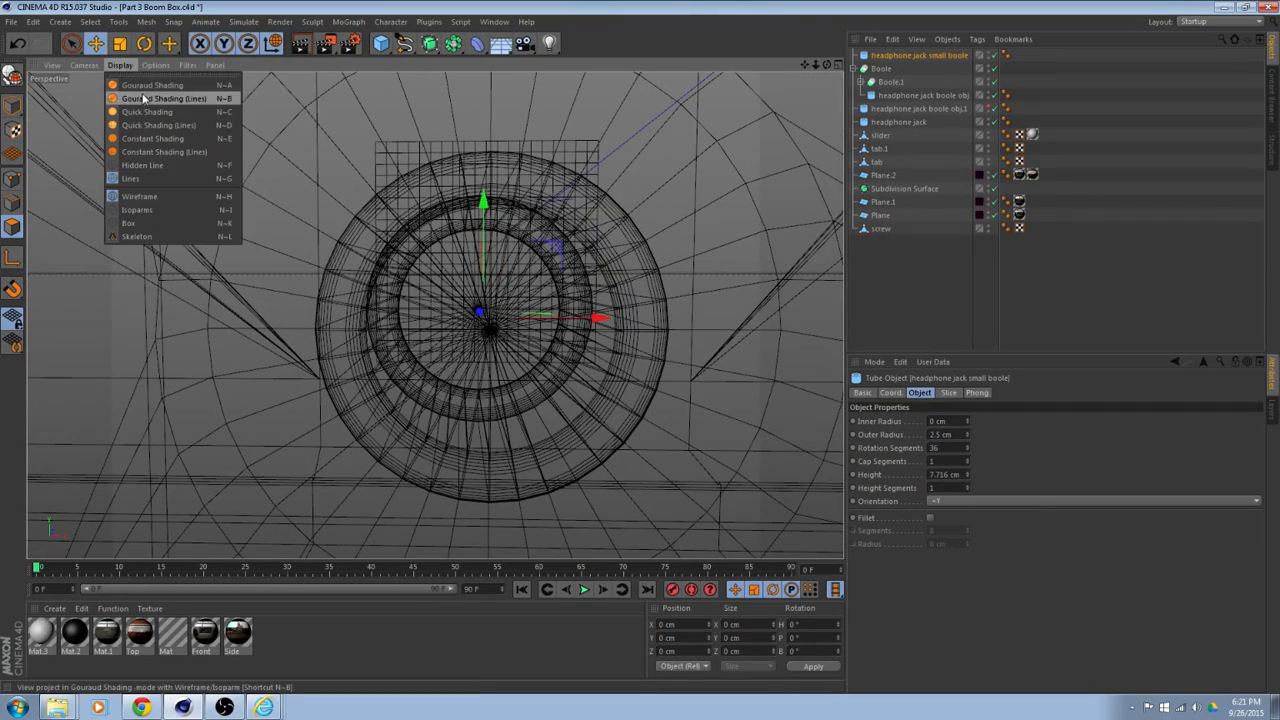
{"action": "left_click", "coordinate": [150, 84]}
{"action": "mouse_move", "coordinate": [434, 203]}
{"action": "left_mouse_down", "text": "alt"}
{"action": "mouse_move", "coordinate": [313, 165]}
{"action": "mouse_move", "coordinate": [442, 218]}
{"action": "left_mouse_up", "text": "alt"}
{"action": "left_click", "coordinate": [855, 68]}
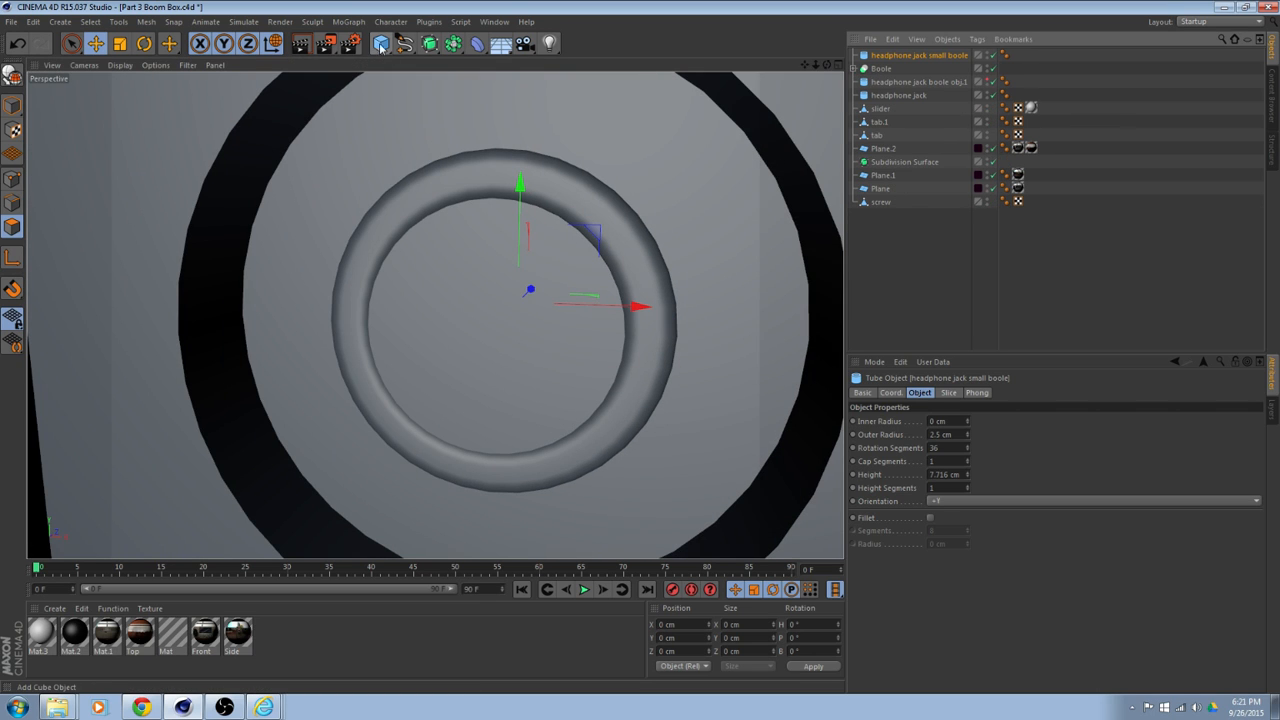
Add a second Boole object and nest the existing headphone jack Boole inside it.
{"action": "left_click_drag", "start_coordinate": [458, 46], "coordinate": [686, 57]}
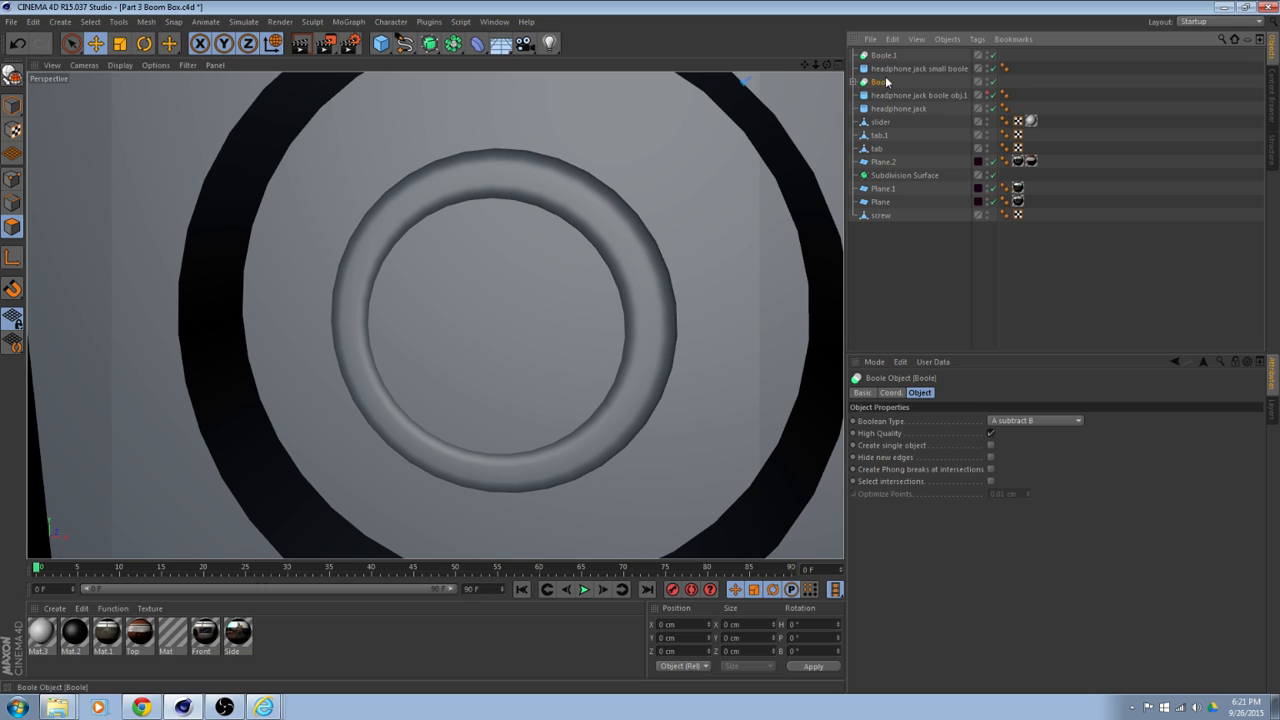
{"action": "mouse_move", "coordinate": [886, 81]}
{"action": "left_mouse_down"}
{"action": "mouse_move", "coordinate": [887, 58]}
{"action": "mouse_move", "coordinate": [896, 77]}
{"action": "mouse_move", "coordinate": [889, 69]}
{"action": "left_mouse_up"}
Try to place the headphone jack small boole inside the inner Boole.
{"action": "left_click", "coordinate": [892, 82]}
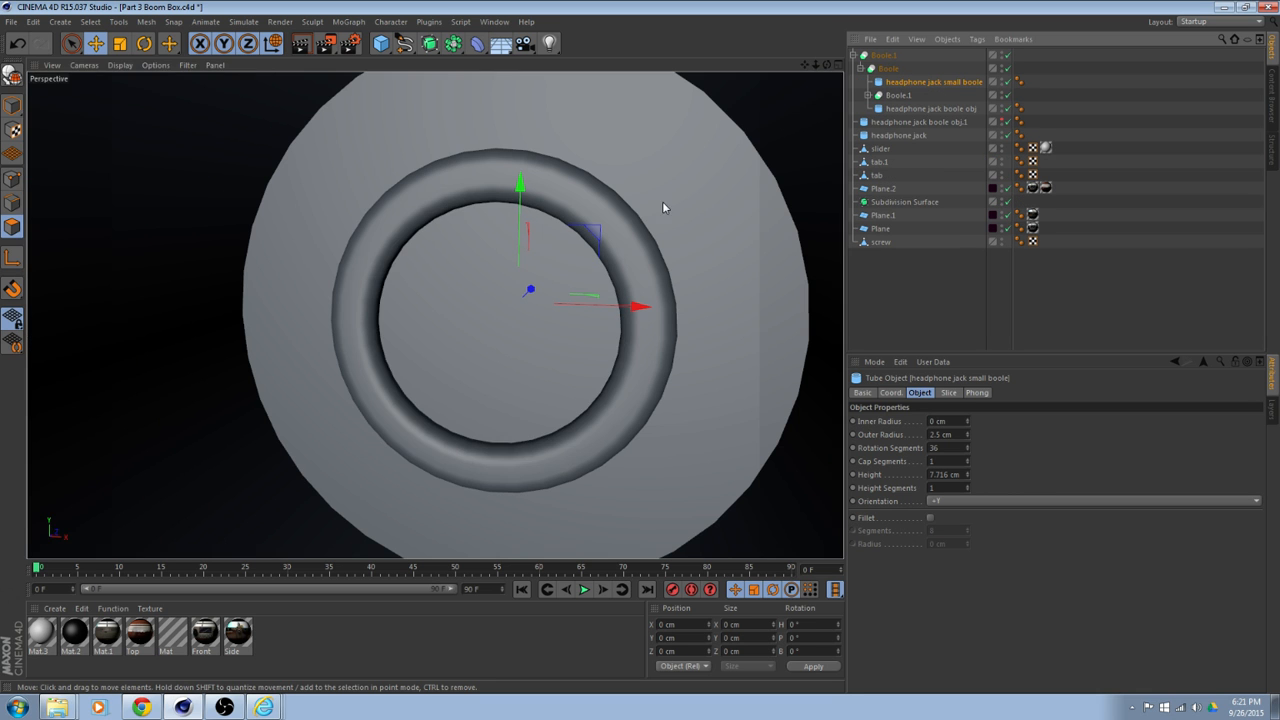
{"action": "left_click_drag", "start_coordinate": [662, 203], "coordinate": [603, 214], "text": "alt"}
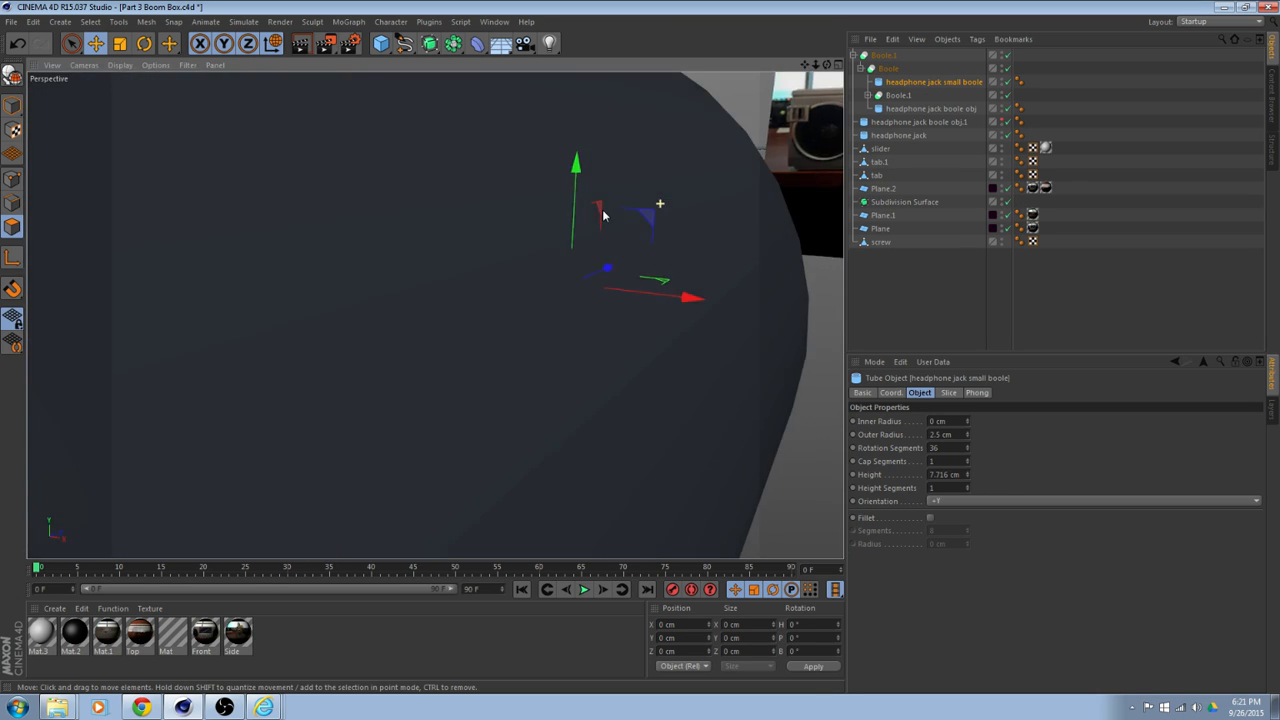
{"action": "scroll", "coordinate": [637, 209], "scroll_direction": "down", "scroll_amount": 3}
{"action": "scroll", "coordinate": [636, 231], "scroll_direction": "up", "scroll_amount": 3}
{"action": "scroll", "coordinate": [636, 233], "scroll_direction": "down", "scroll_amount": 5}
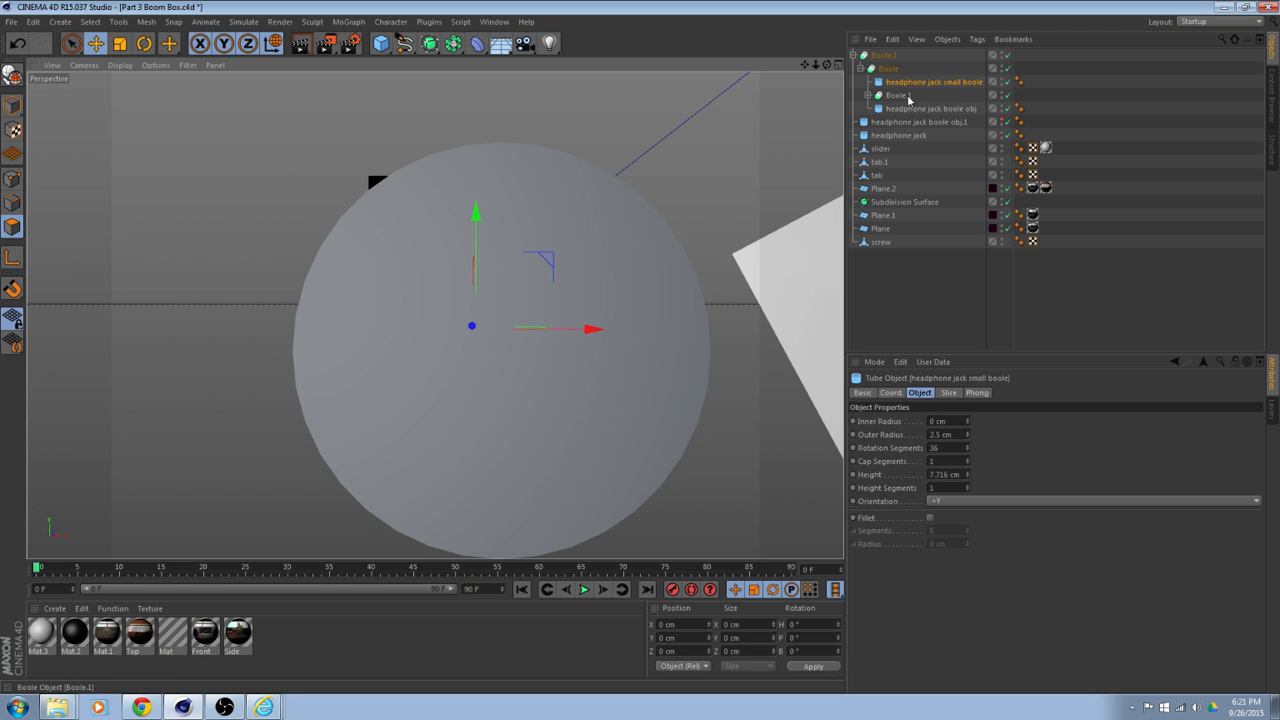
{"action": "key", "text": "ctrl+z"}
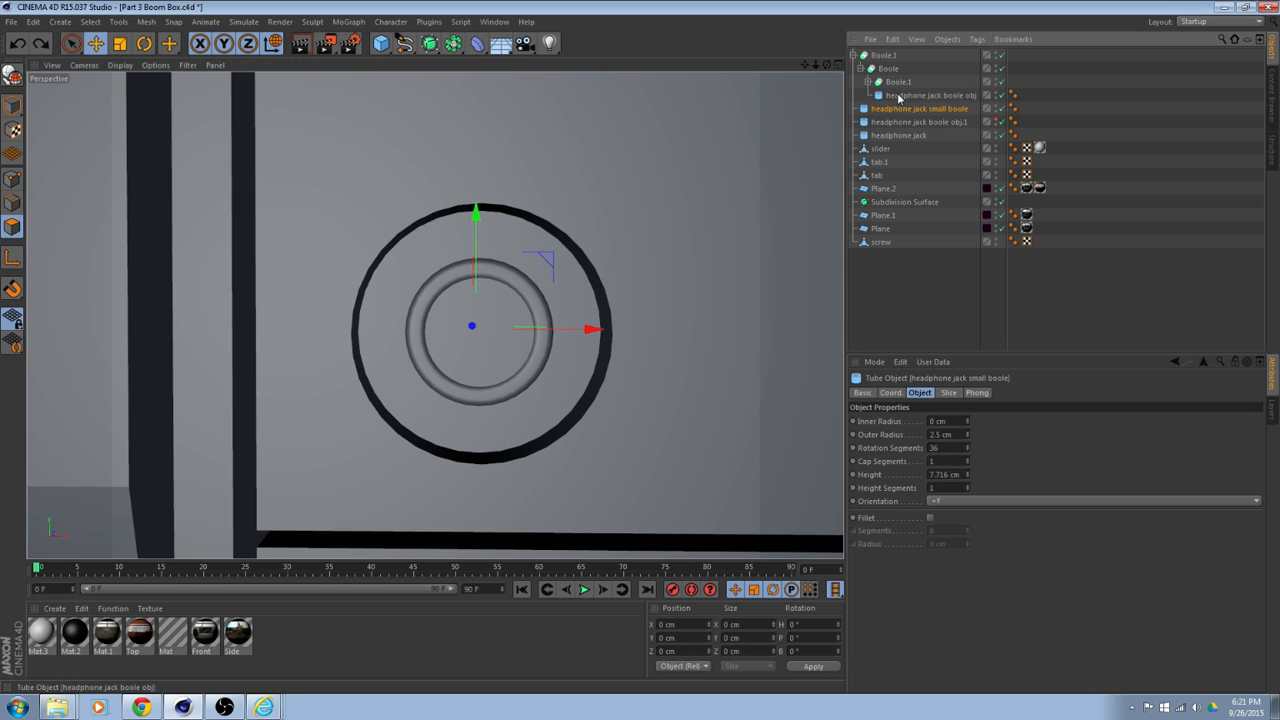
Collapse the inner Boole and nest the headphone jack small boole directly below it within the new outer Boole.
{"action": "left_click", "coordinate": [889, 70]}
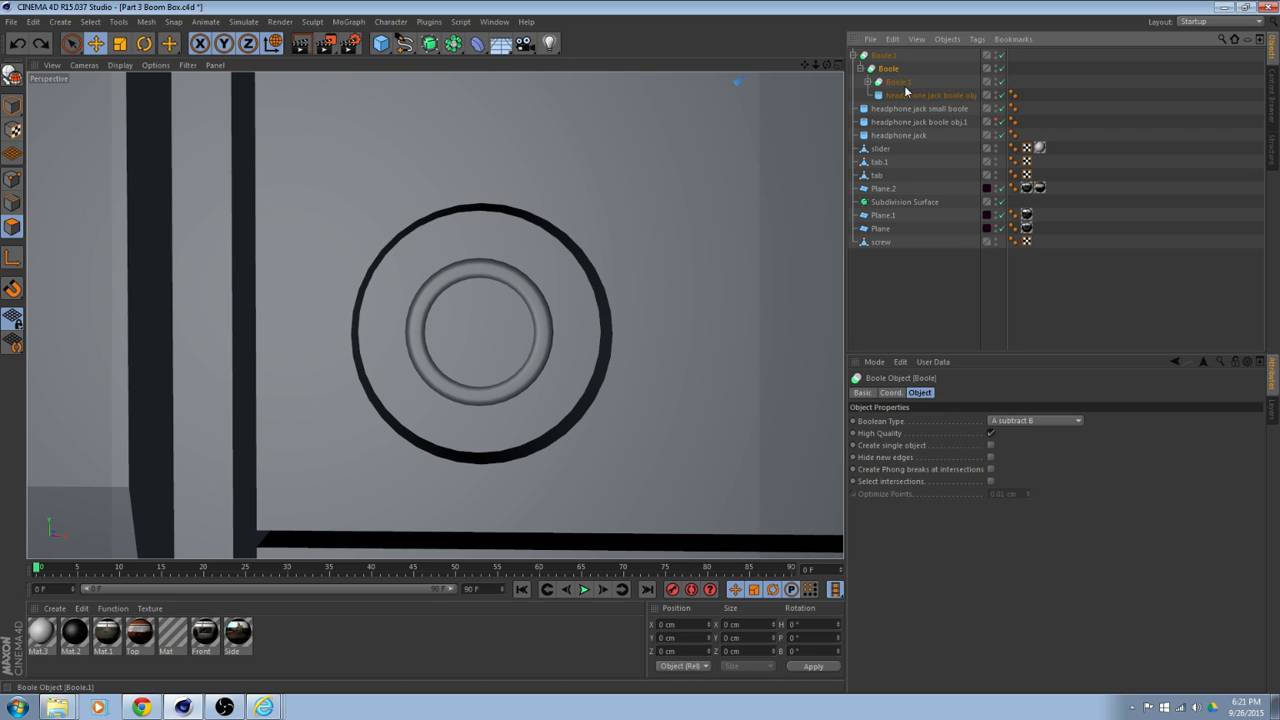
{"action": "left_click", "coordinate": [860, 69]}
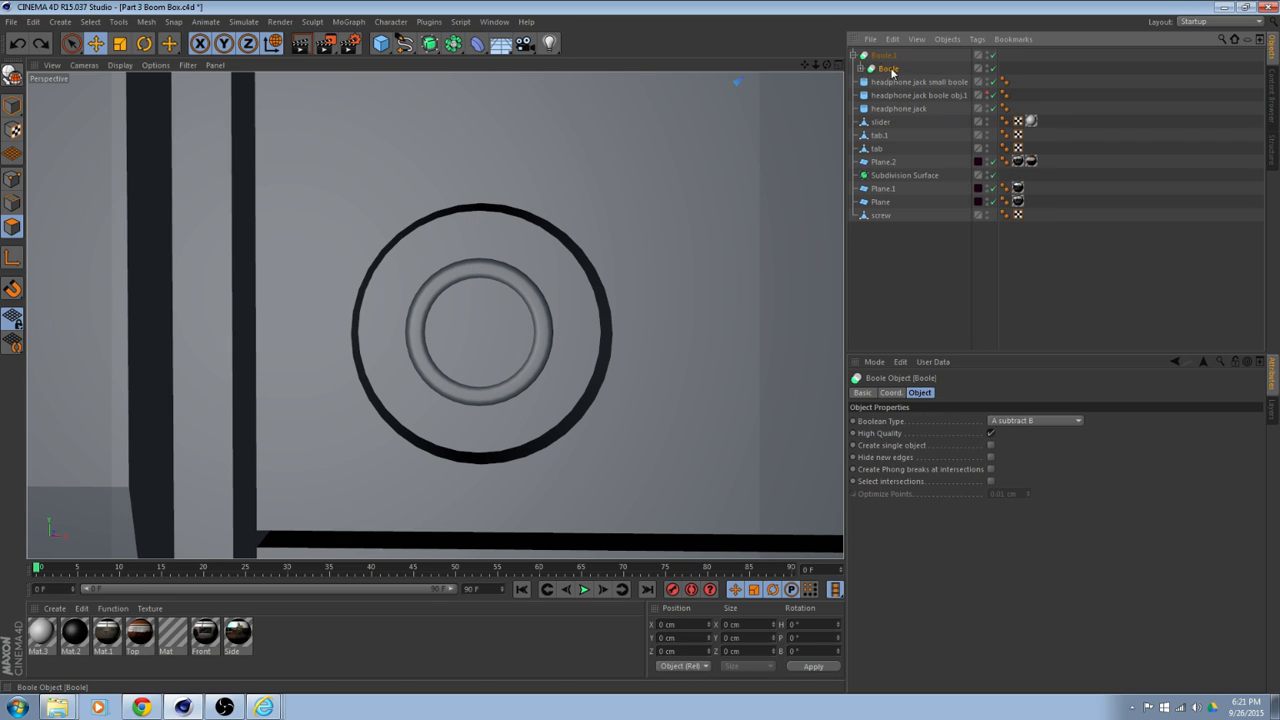
{"action": "left_click", "coordinate": [895, 86]}
{"action": "left_click_drag", "start_coordinate": [890, 76], "coordinate": [889, 70]}
{"action": "mouse_move", "coordinate": [603, 257]}
{"action": "left_mouse_down", "text": "alt"}
{"action": "mouse_move", "coordinate": [530, 320]}
{"action": "mouse_move", "coordinate": [637, 266]}
{"action": "mouse_move", "coordinate": [629, 169]}
{"action": "mouse_move", "coordinate": [608, 257]}
{"action": "left_mouse_up", "text": "alt"}
{"action": "left_click_drag", "start_coordinate": [535, 307], "coordinate": [600, 300], "text": "alt"}
{"action": "scroll", "coordinate": [580, 199], "scroll_direction": "down", "scroll_amount": 3}
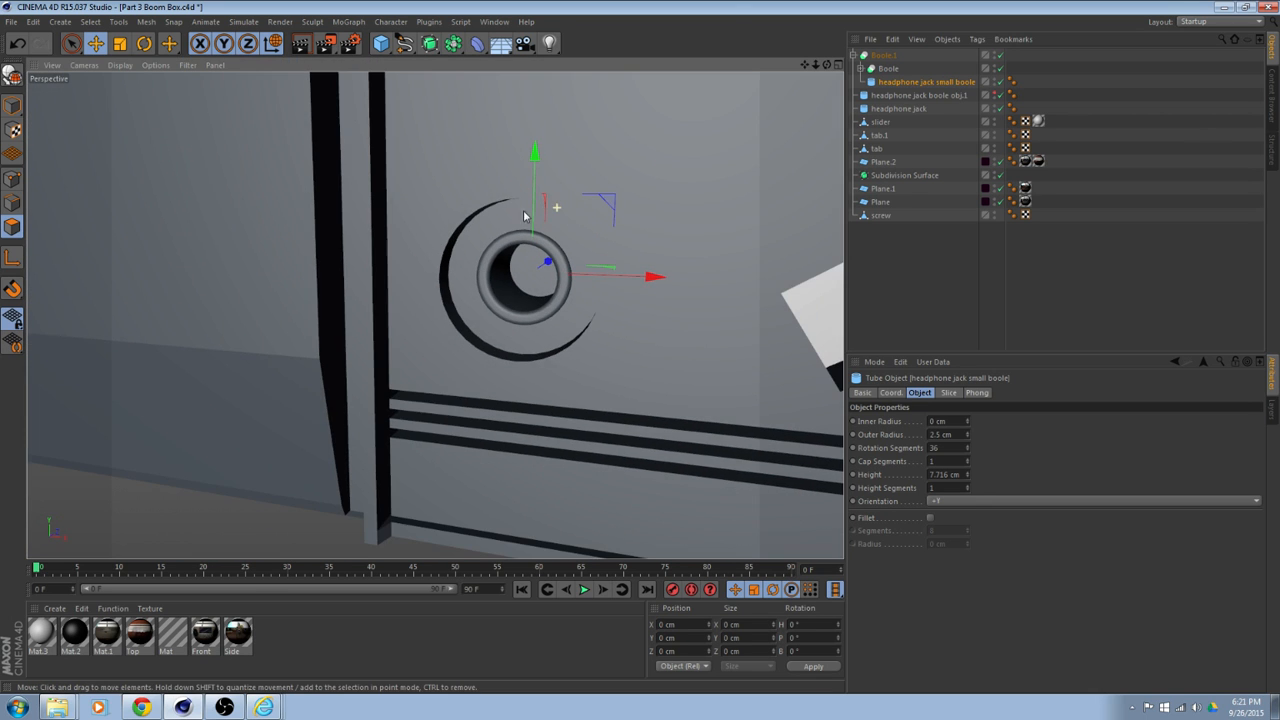
Try to scale the parametric headphone jack small boole.
{"action": "left_click", "coordinate": [120, 44]}
{"action": "left_click_drag", "start_coordinate": [521, 243], "coordinate": [588, 342], "text": "alt"}
{"action": "key", "text": "ctrl+z"}
{"action": "key", "text": "ctrl+z"}
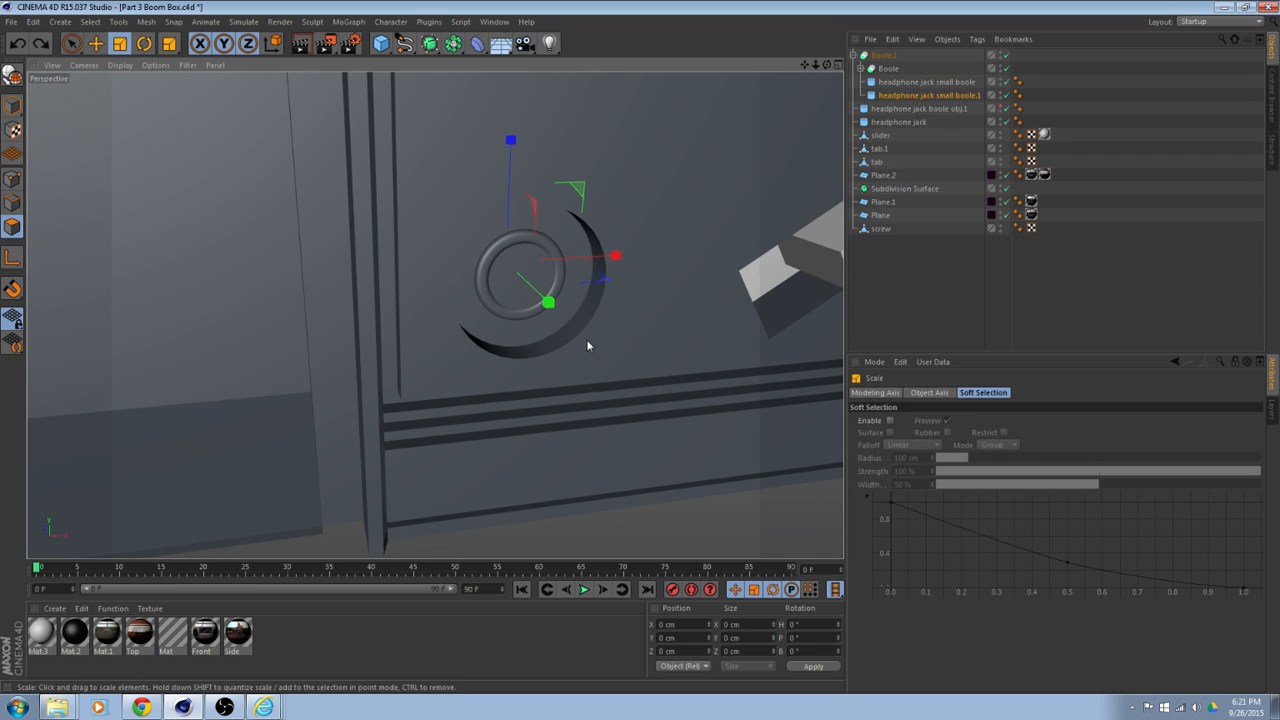
{"action": "key", "text": "ctrl+y"}
Make the headphone jack small boole editable and, in Model mode, stretch it lengthwise to about 16.4 cm.
{"action": "left_click_drag", "start_coordinate": [539, 306], "coordinate": [635, 233], "text": "alt"}
{"action": "left_click", "coordinate": [13, 74]}
{"action": "left_click", "coordinate": [12, 105]}
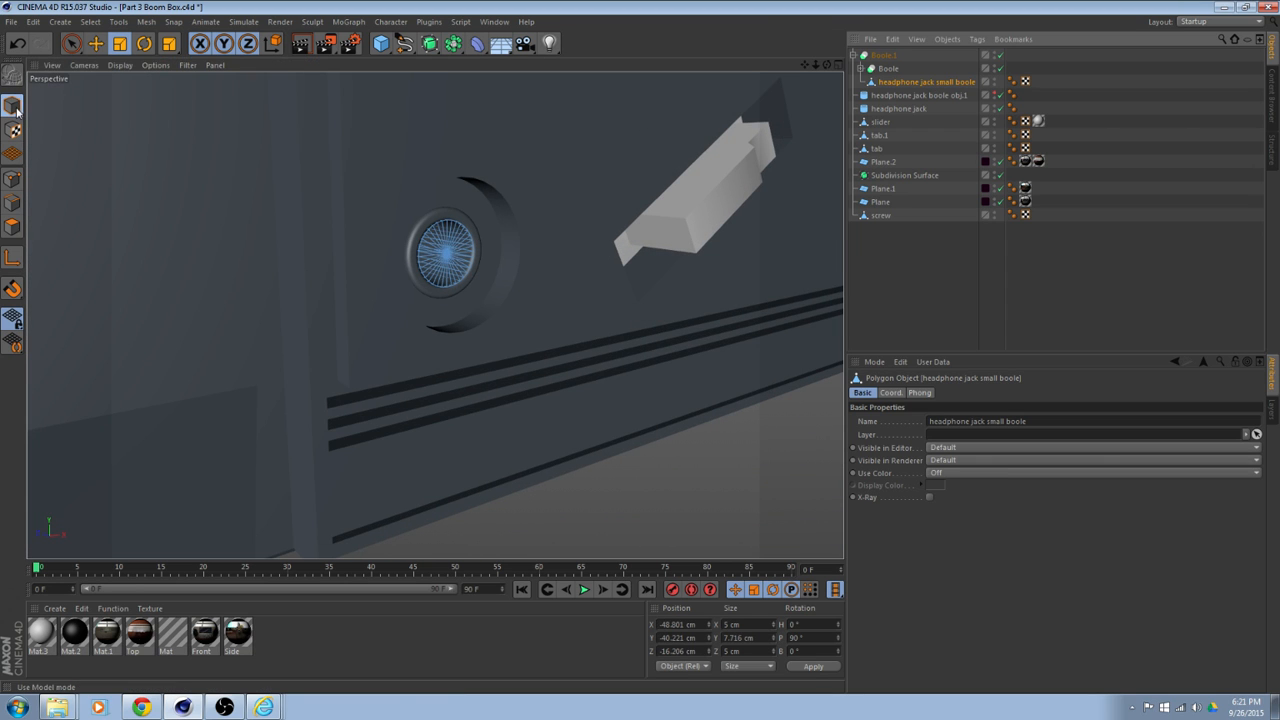
{"action": "left_click_drag", "start_coordinate": [432, 285], "coordinate": [250, 100], "text": "alt"}
Move the headphone jack small boole along the Z axis to about -13.6 cm and deselect it.
{"action": "left_click", "coordinate": [95, 43]}
{"action": "mouse_move", "coordinate": [355, 223]}
{"action": "left_mouse_down"}
{"action": "mouse_move", "coordinate": [318, 208]}
{"action": "mouse_move", "coordinate": [344, 220]}
{"action": "left_mouse_up"}
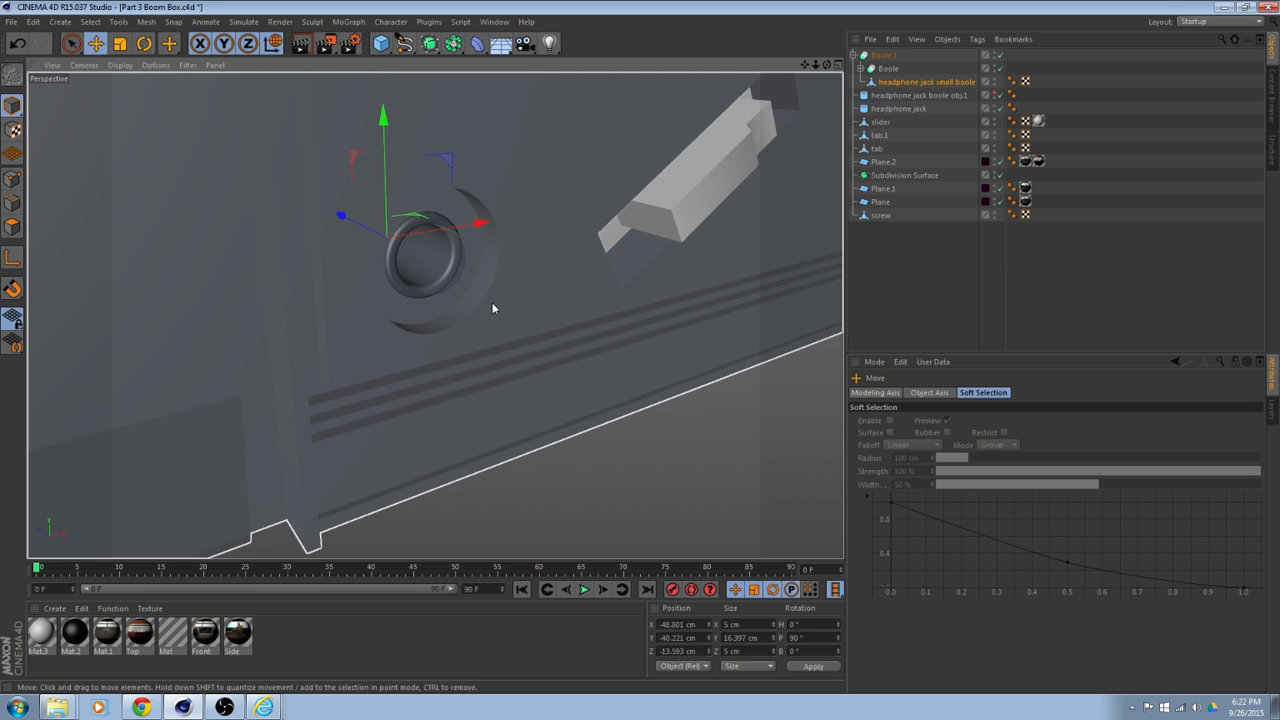
{"action": "scroll", "coordinate": [500, 303], "scroll_direction": "up", "scroll_amount": 3}
{"action": "middle_click_drag", "start_coordinate": [510, 298], "coordinate": [538, 306], "text": "alt"}
{"action": "left_click_drag", "start_coordinate": [533, 305], "coordinate": [503, 291], "text": "alt"}
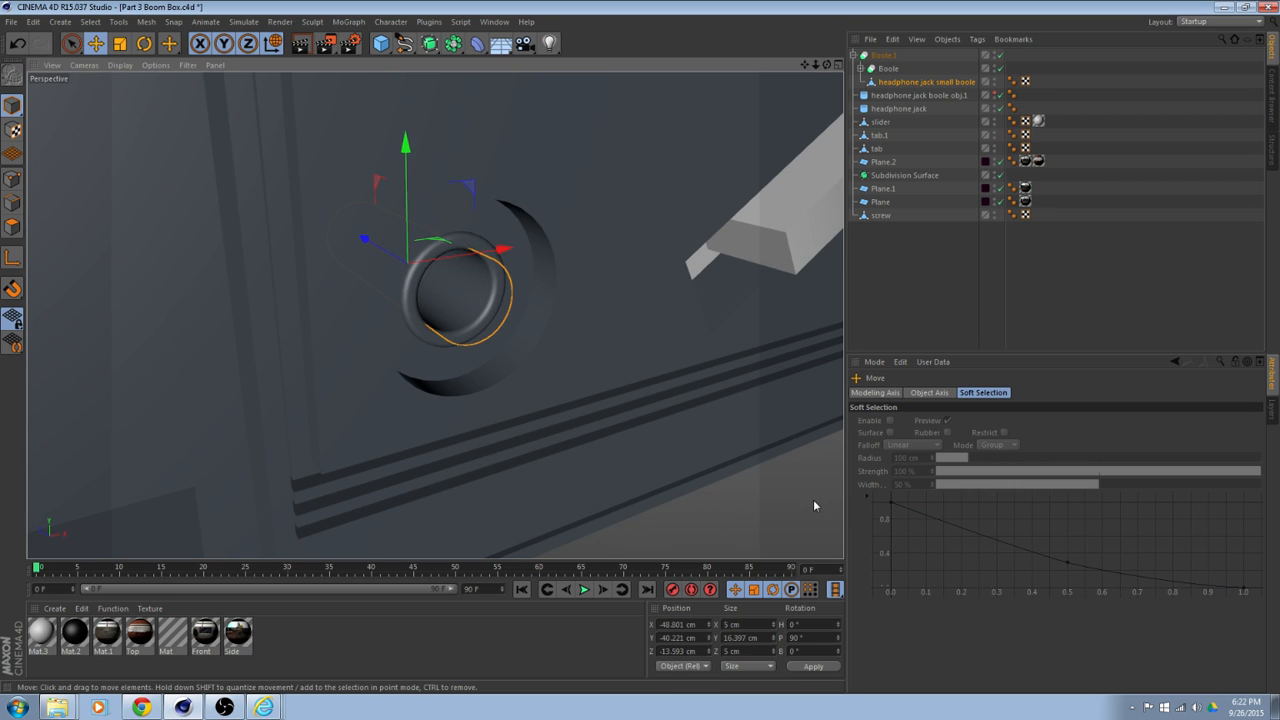
{"action": "left_click", "coordinate": [813, 500]}
{"action": "scroll", "coordinate": [740, 479], "scroll_direction": "down", "scroll_amount": 2}
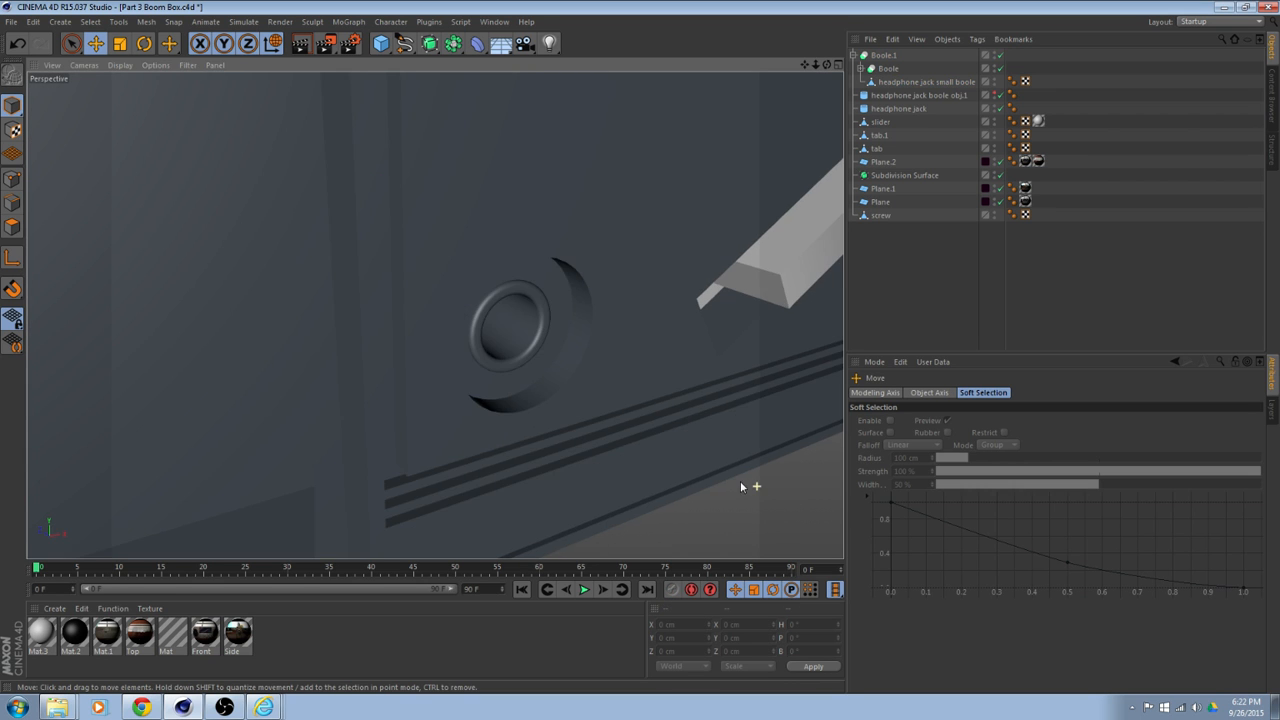
Examine the whole boom box model from several angles, comparing its front and side panels with the reference image.
{"action": "mouse_move", "coordinate": [737, 477]}
{"action": "left_mouse_down", "text": "alt"}
{"action": "mouse_move", "coordinate": [614, 440]}
{"action": "mouse_move", "coordinate": [627, 422]}
{"action": "mouse_move", "coordinate": [674, 432]}
{"action": "mouse_move", "coordinate": [714, 451]}
{"action": "mouse_move", "coordinate": [603, 446]}
{"action": "mouse_move", "coordinate": [580, 403]}
{"action": "mouse_move", "coordinate": [601, 333]}
{"action": "mouse_move", "coordinate": [313, 332]}
{"action": "mouse_move", "coordinate": [454, 372]}
{"action": "mouse_move", "coordinate": [668, 350]}
{"action": "mouse_move", "coordinate": [620, 331]}
{"action": "mouse_move", "coordinate": [477, 383]}
{"action": "mouse_move", "coordinate": [506, 380]}
{"action": "mouse_move", "coordinate": [459, 373]}
{"action": "left_mouse_up", "text": "alt"}
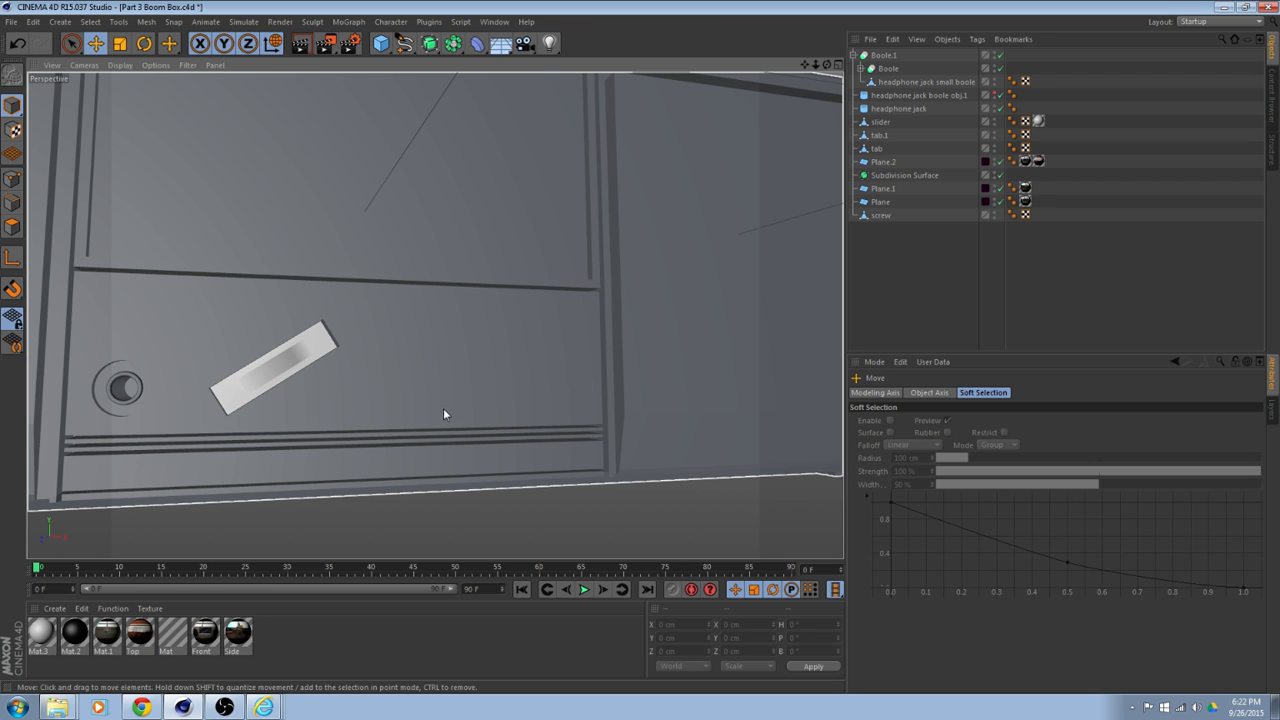
{"action": "left_click_drag", "start_coordinate": [409, 389], "coordinate": [493, 432], "text": "alt"}
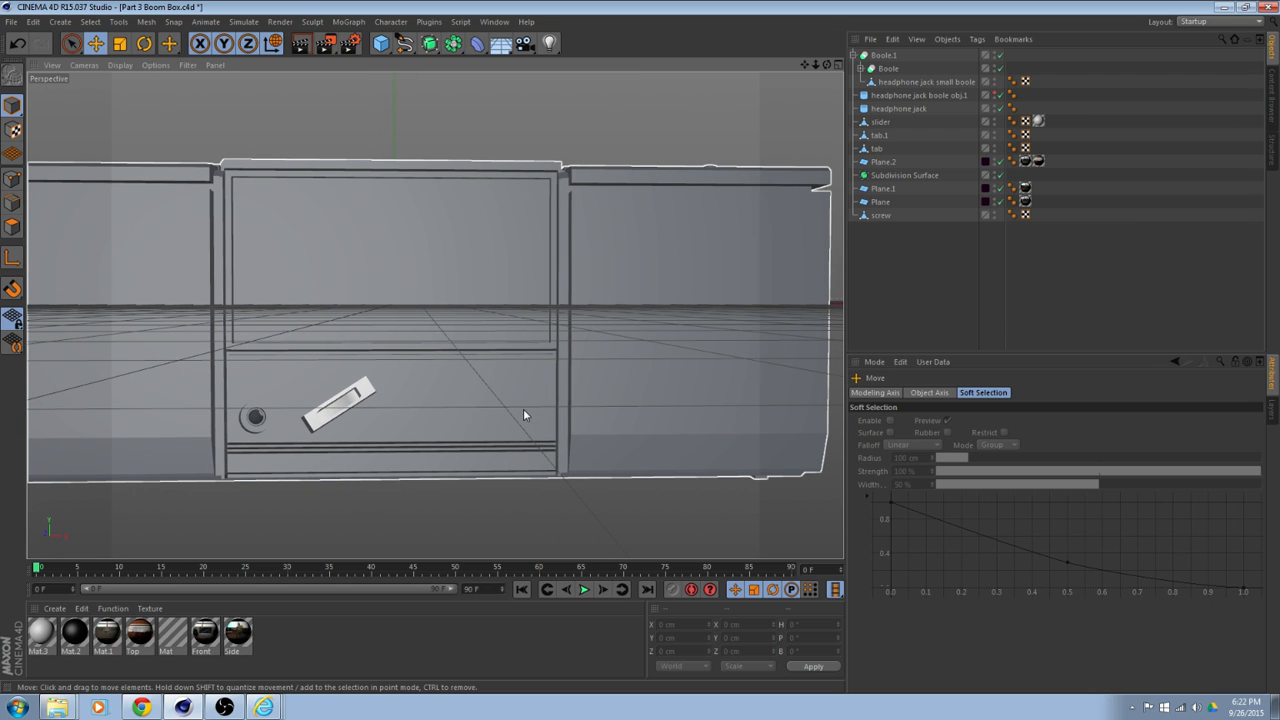
{"action": "left_click_drag", "start_coordinate": [523, 346], "coordinate": [443, 420], "text": "alt"}
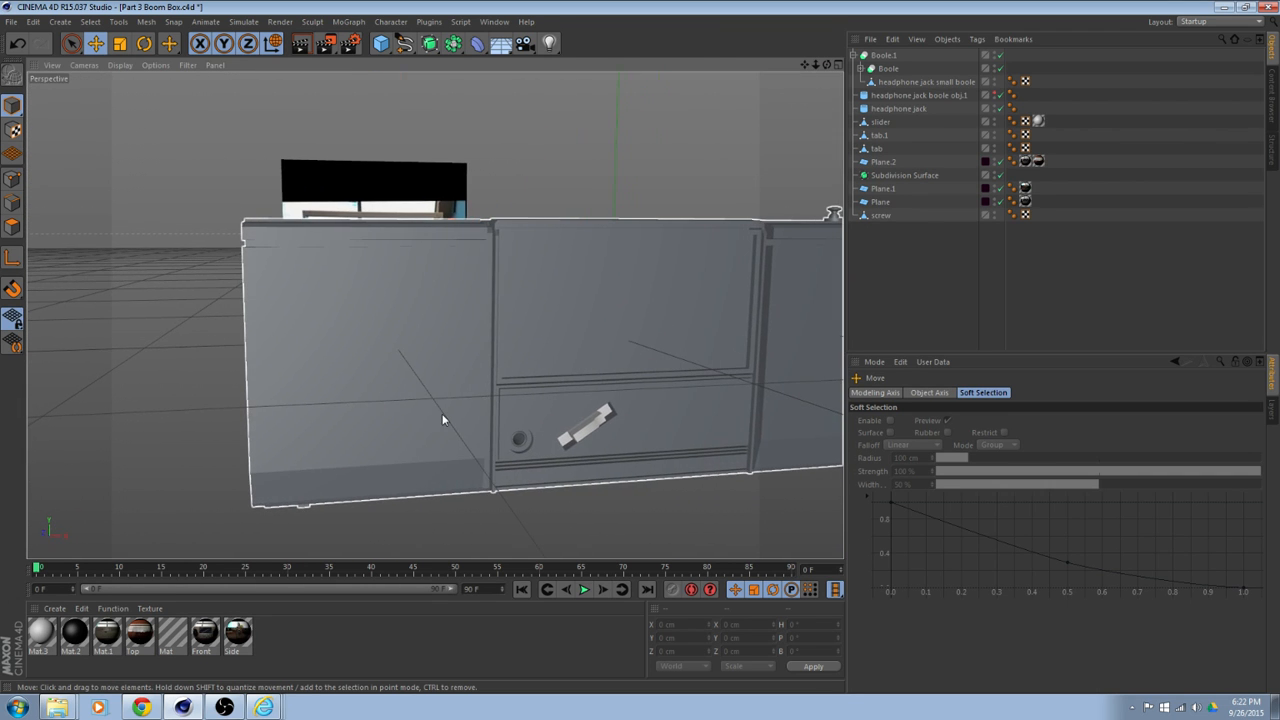
{"action": "left_click", "coordinate": [372, 220]}
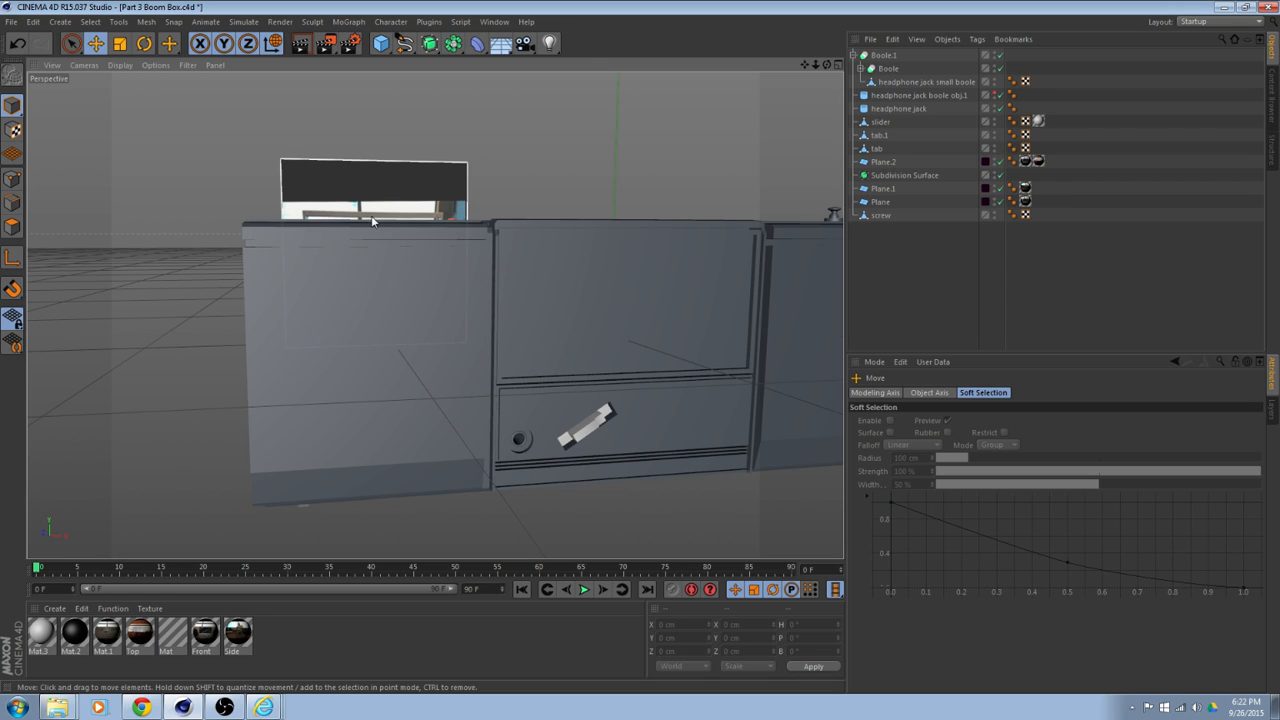
{"action": "left_click", "coordinate": [446, 438]}
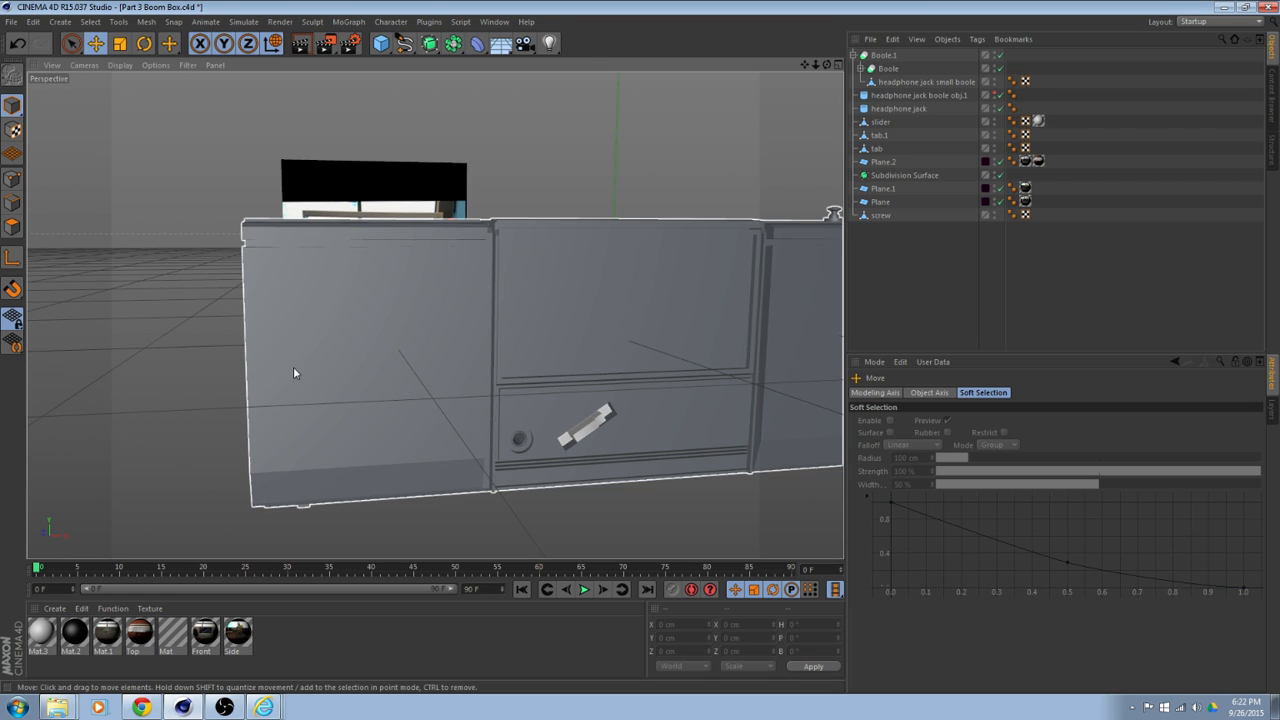
{"action": "left_click_drag", "start_coordinate": [386, 321], "coordinate": [368, 344], "text": "alt"}
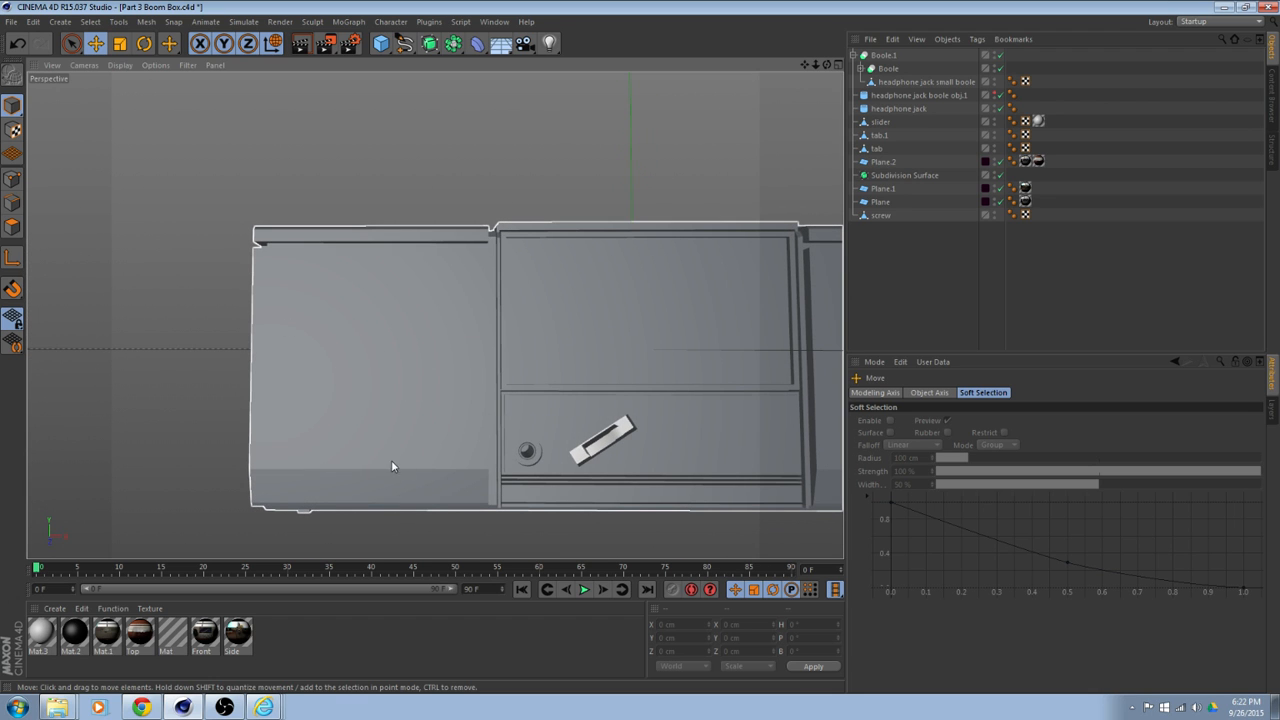
{"action": "left_click_drag", "start_coordinate": [391, 466], "coordinate": [306, 426], "text": "alt"}
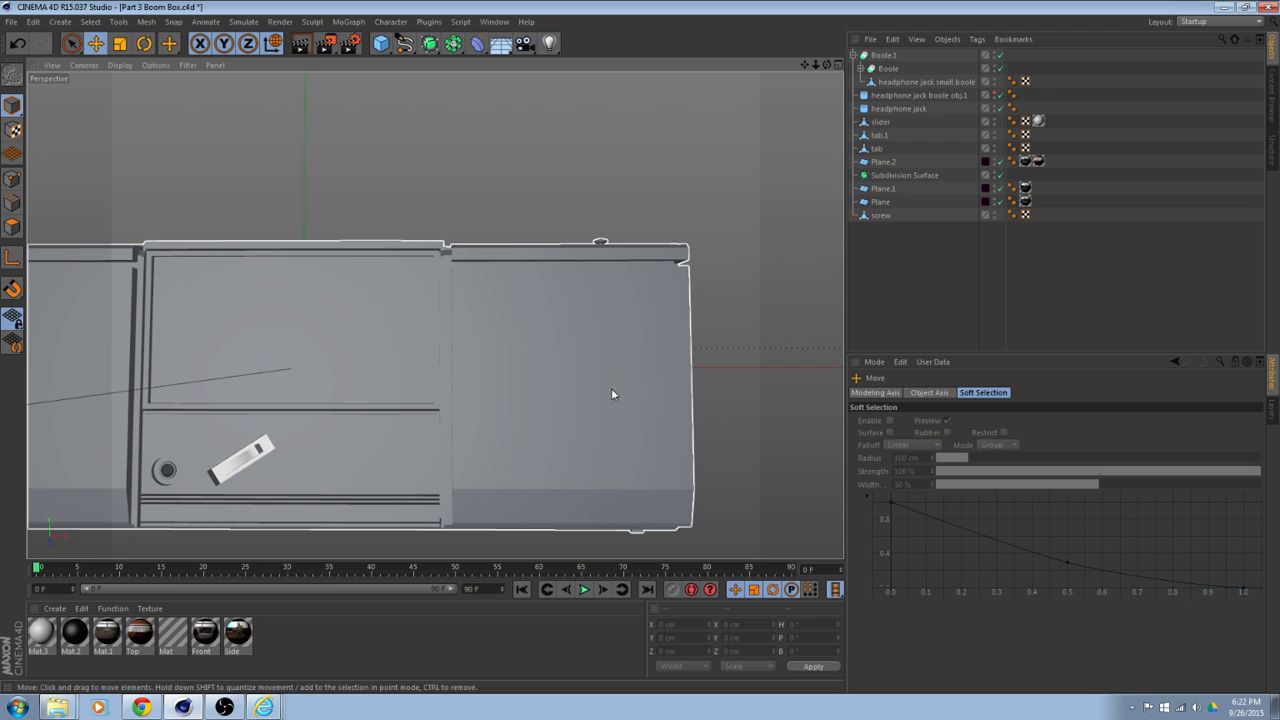
{"action": "left_click_drag", "start_coordinate": [565, 381], "coordinate": [573, 467], "text": "alt"}
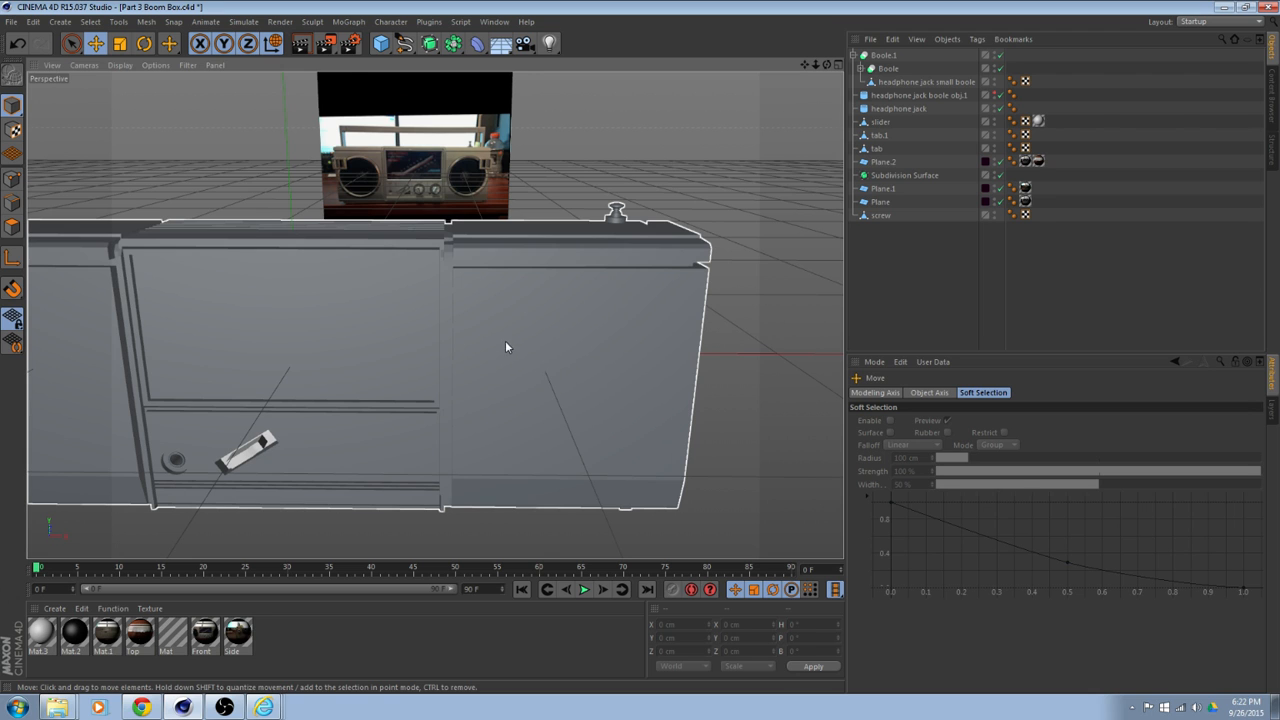
{"action": "left_click_drag", "start_coordinate": [506, 346], "coordinate": [391, 337], "text": "alt"}
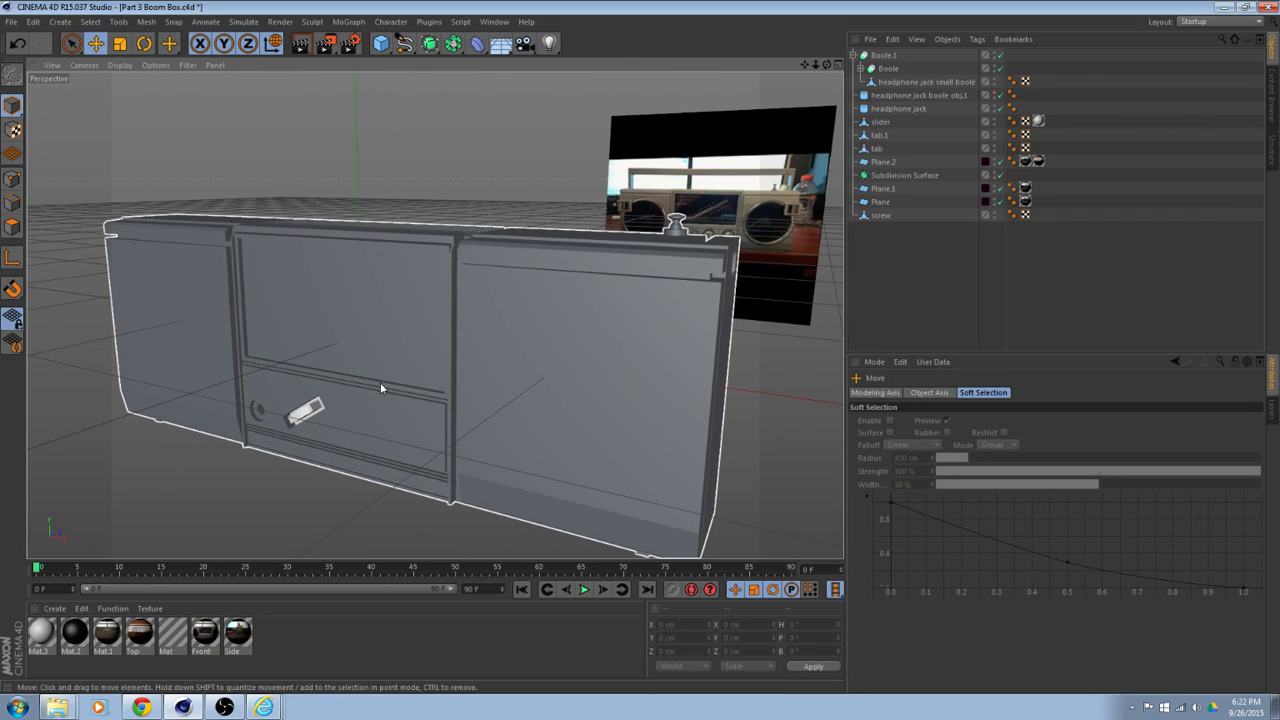
{"action": "mouse_move", "coordinate": [380, 388]}
{"action": "left_mouse_down", "text": "alt"}
{"action": "mouse_move", "coordinate": [597, 380]}
{"action": "mouse_move", "coordinate": [503, 398]}
{"action": "mouse_move", "coordinate": [415, 390]}
{"action": "mouse_move", "coordinate": [405, 320]}
{"action": "mouse_move", "coordinate": [419, 410]}
{"action": "mouse_move", "coordinate": [397, 426]}
{"action": "mouse_move", "coordinate": [608, 486]}
{"action": "mouse_move", "coordinate": [460, 466]}
{"action": "mouse_move", "coordinate": [541, 463]}
{"action": "mouse_move", "coordinate": [499, 467]}
{"action": "mouse_move", "coordinate": [337, 276]}
{"action": "mouse_move", "coordinate": [297, 266]}
{"action": "mouse_move", "coordinate": [356, 294]}
{"action": "mouse_move", "coordinate": [420, 283]}
{"action": "mouse_move", "coordinate": [494, 357]}
{"action": "mouse_move", "coordinate": [363, 398]}
{"action": "mouse_move", "coordinate": [376, 396]}
{"action": "left_mouse_up", "text": "alt"}
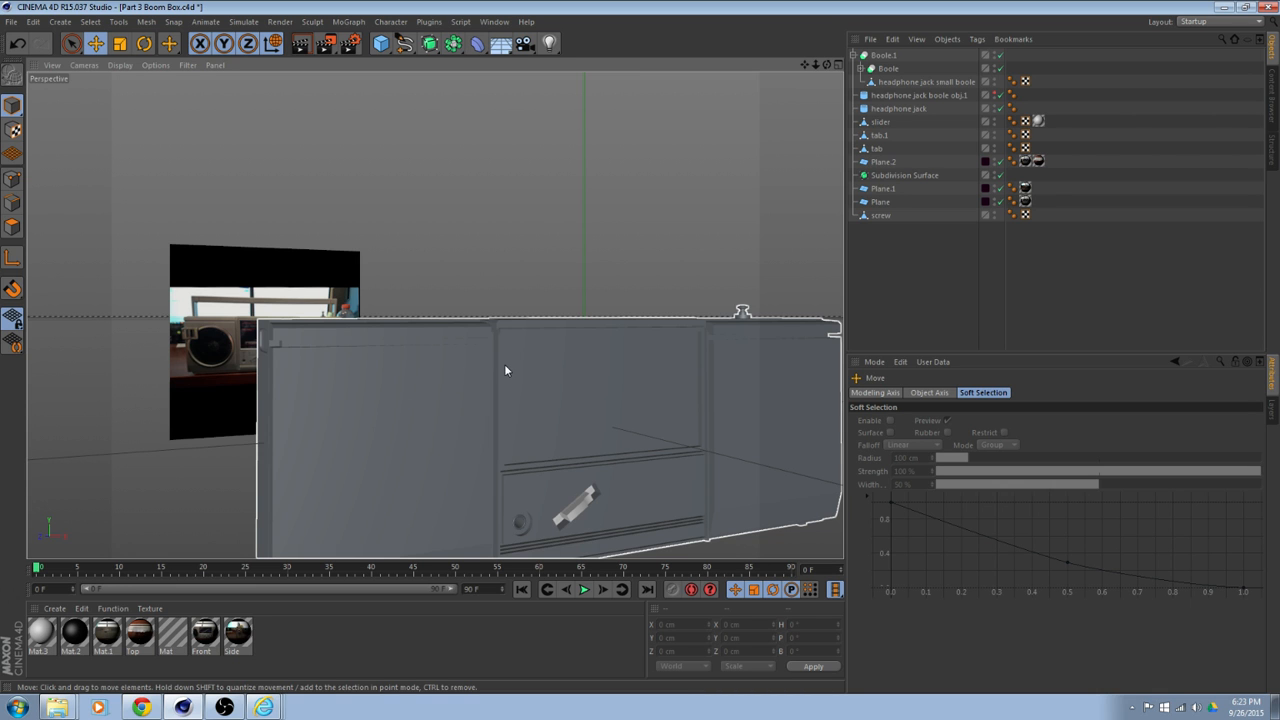
{"action": "left_click_drag", "start_coordinate": [378, 371], "coordinate": [452, 292], "text": "alt"}
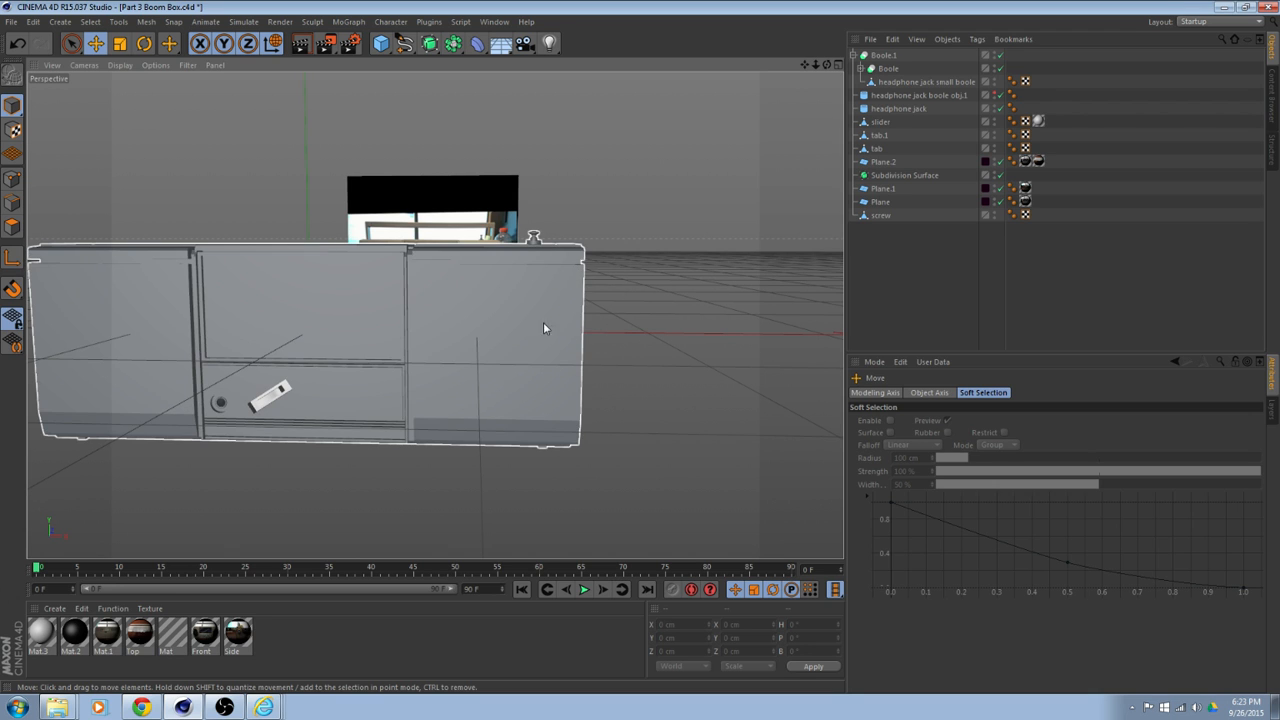
{"action": "scroll", "coordinate": [570, 301], "scroll_direction": "up", "scroll_amount": 5}
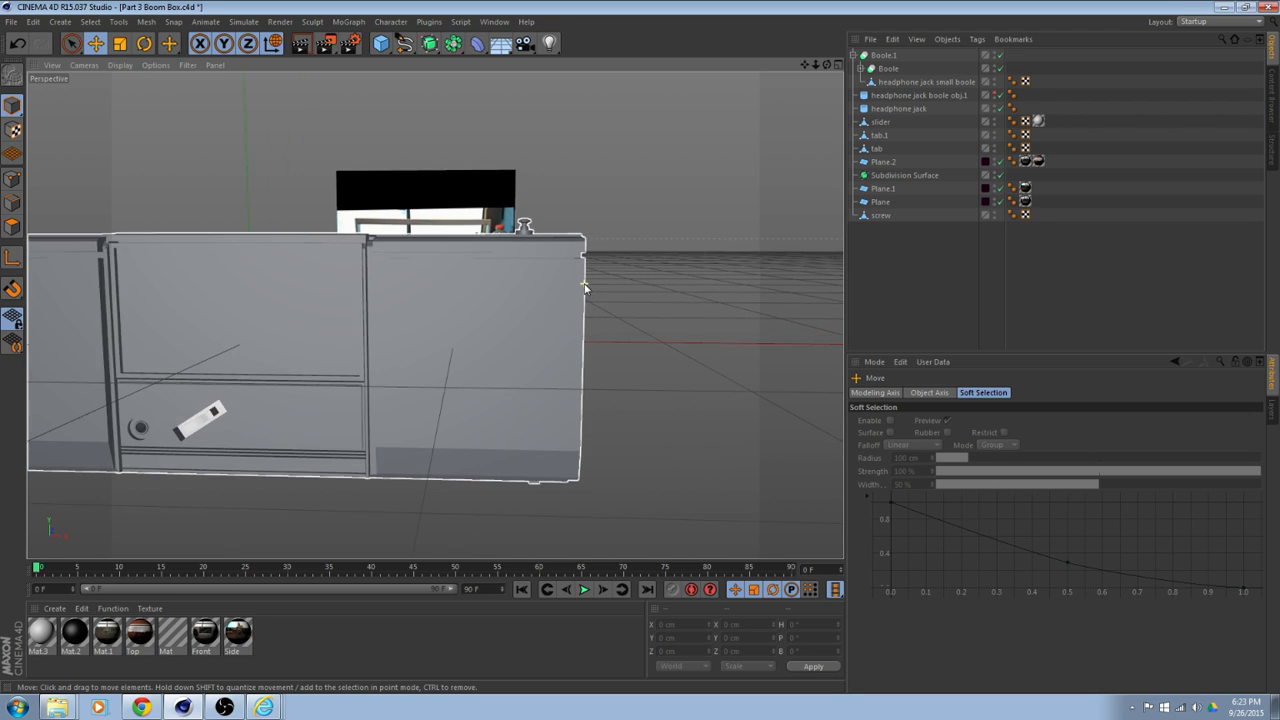
{"action": "left_click_drag", "start_coordinate": [601, 302], "coordinate": [347, 352], "text": "alt"}
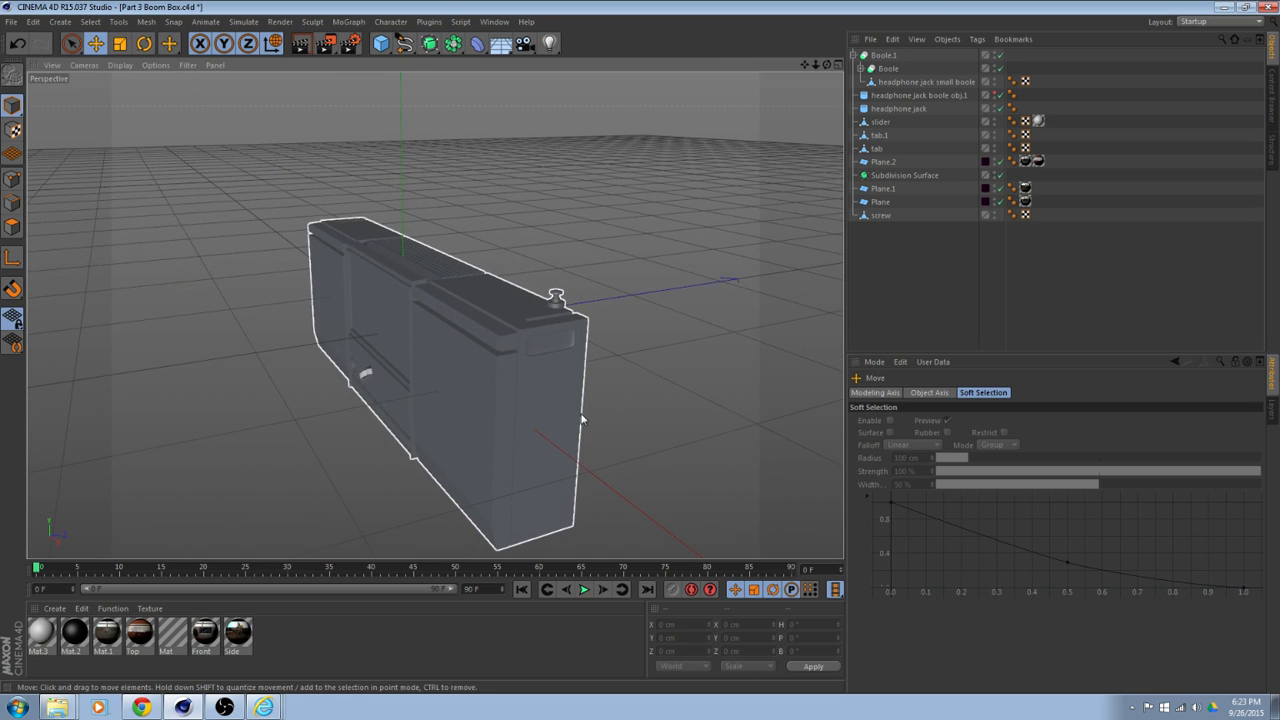
{"action": "left_click_drag", "start_coordinate": [582, 420], "coordinate": [523, 323], "text": "alt"}
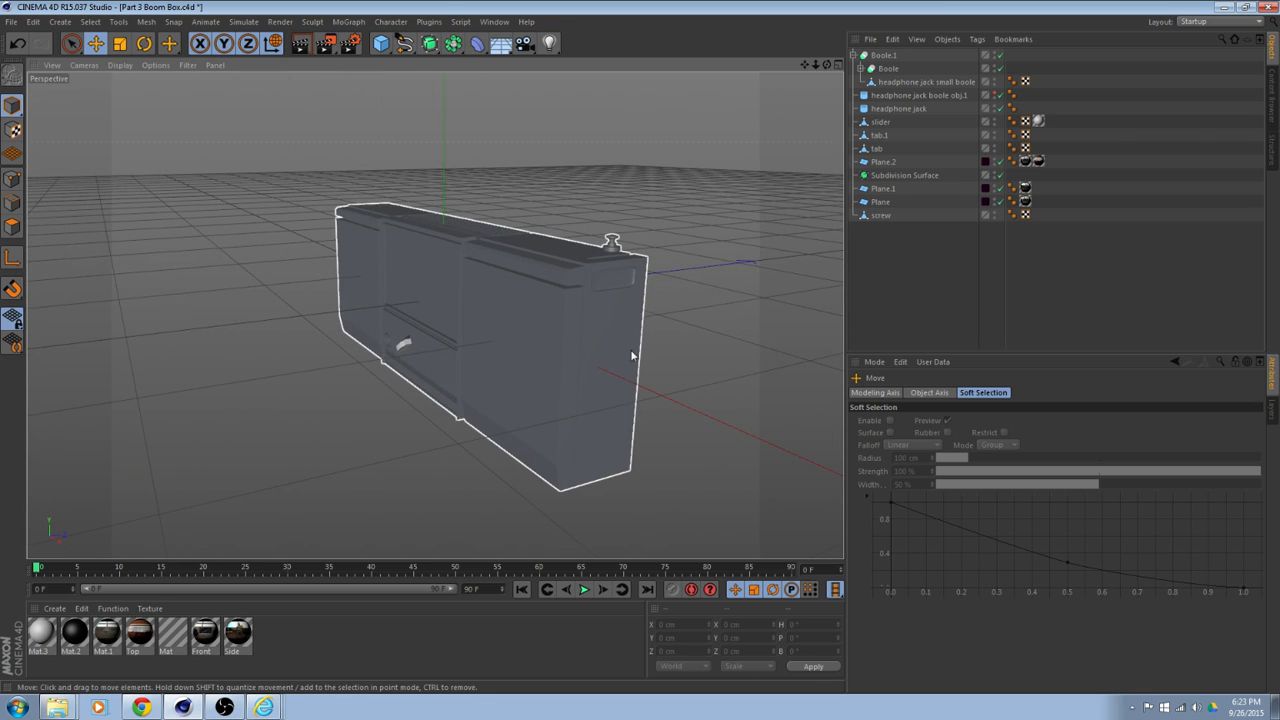
{"action": "mouse_move", "coordinate": [615, 309]}
{"action": "left_mouse_down", "text": "alt"}
{"action": "mouse_move", "coordinate": [618, 347]}
{"action": "mouse_move", "coordinate": [600, 349]}
{"action": "mouse_move", "coordinate": [604, 310]}
{"action": "left_mouse_up", "text": "alt"}
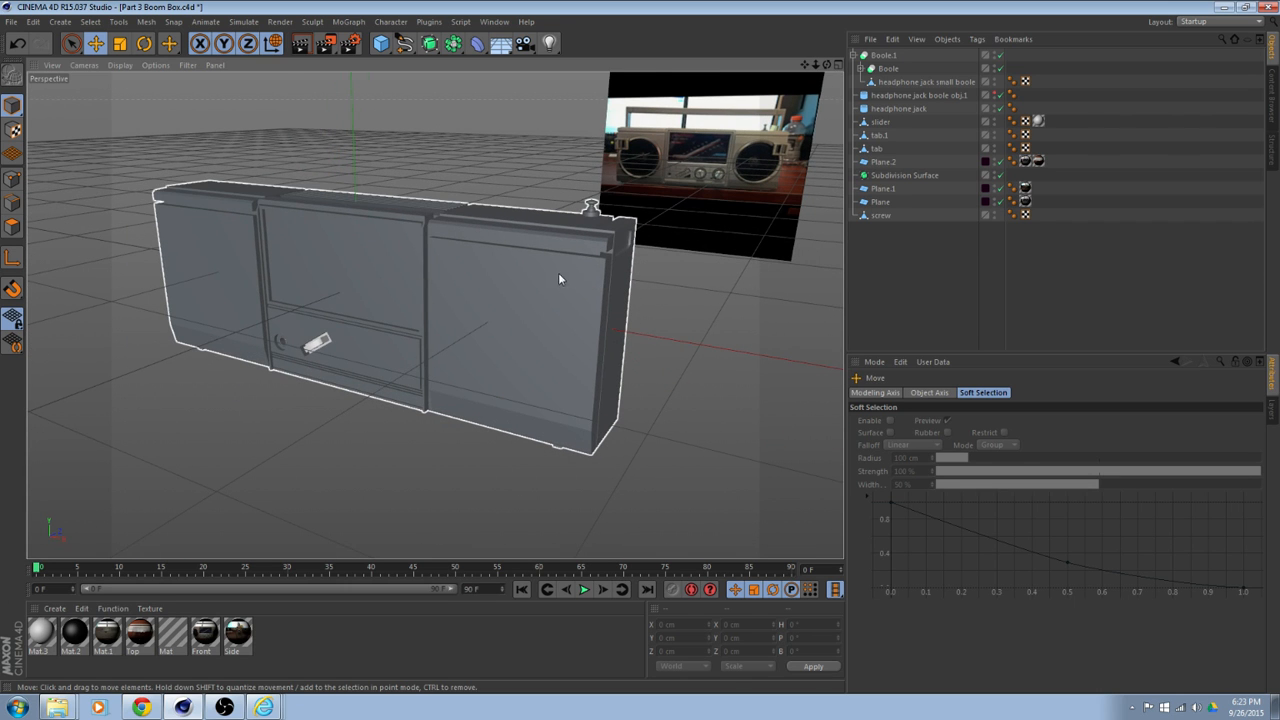
{"action": "mouse_move", "coordinate": [559, 279]}
{"action": "left_mouse_down", "text": "alt"}
{"action": "mouse_move", "coordinate": [457, 266]}
{"action": "mouse_move", "coordinate": [562, 279]}
{"action": "mouse_move", "coordinate": [560, 303]}
{"action": "mouse_move", "coordinate": [600, 260]}
{"action": "mouse_move", "coordinate": [565, 288]}
{"action": "left_mouse_up", "text": "alt"}
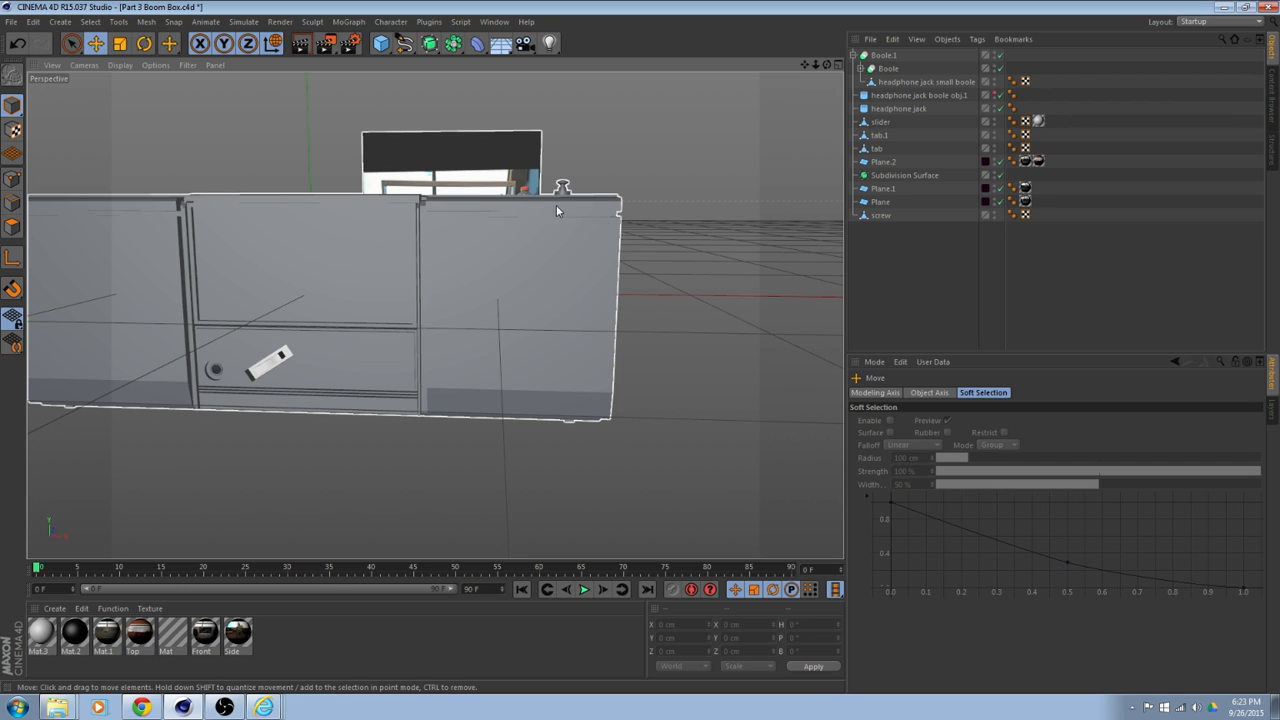
{"action": "left_click_drag", "start_coordinate": [557, 203], "coordinate": [455, 305], "text": "alt"}
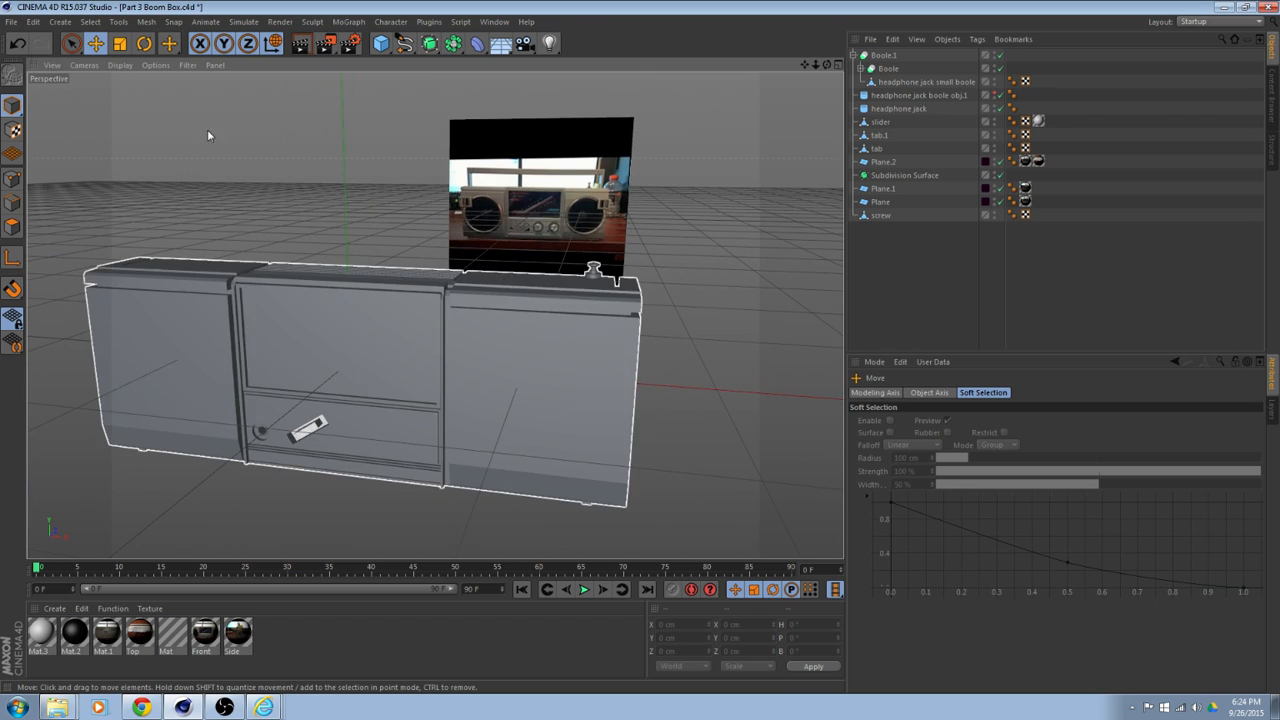